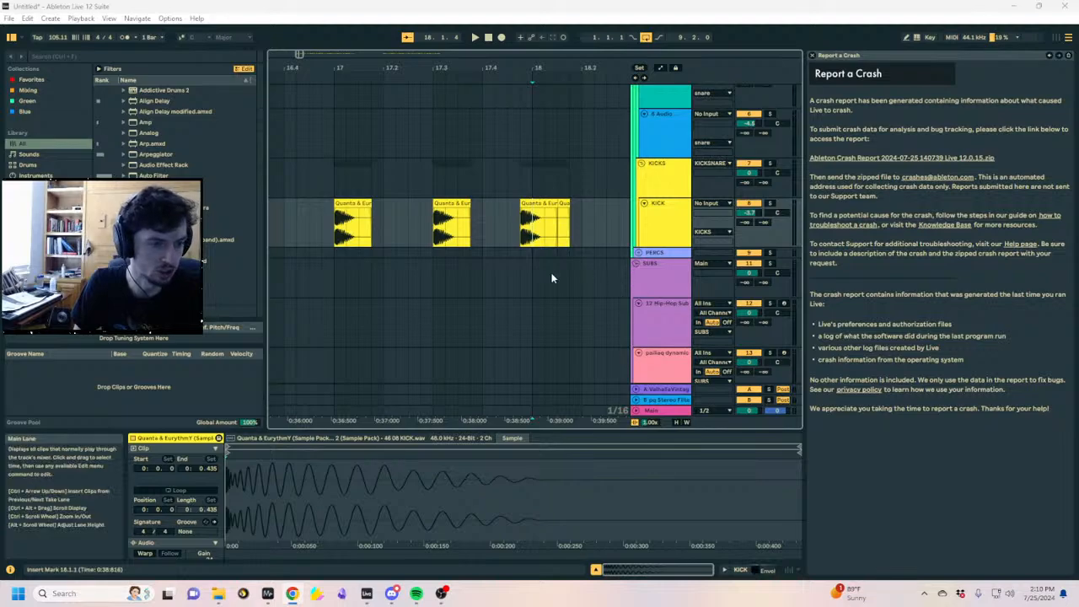
Find Erosion in the browser and add its Hiss preset to the KICK track
{"action": "left_click_drag", "start_coordinate": [391, 69], "coordinate": [438, 18]}
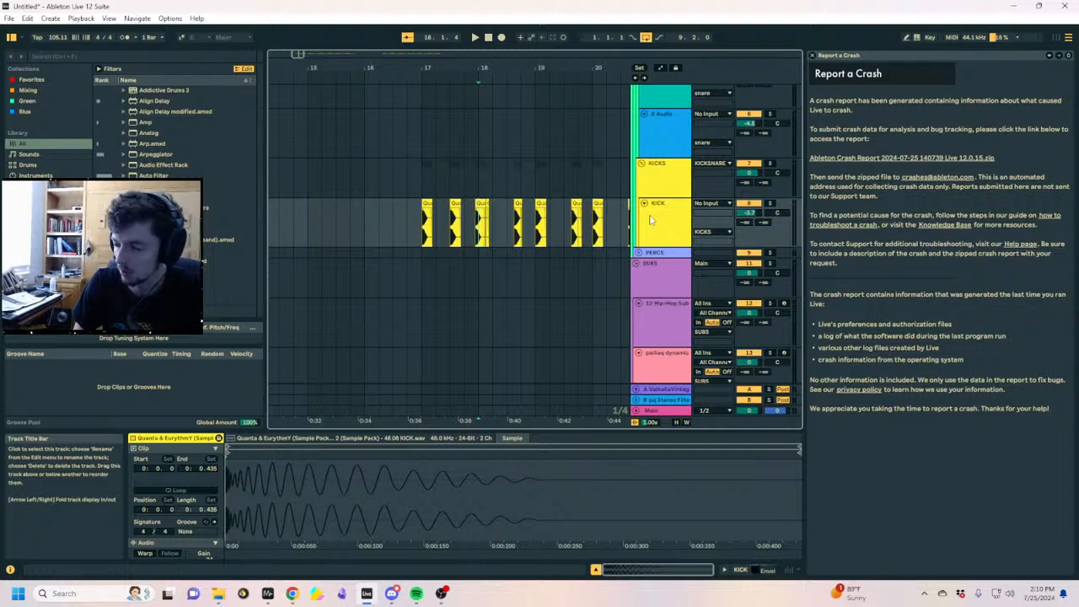
{"action": "left_click", "coordinate": [421, 218]}
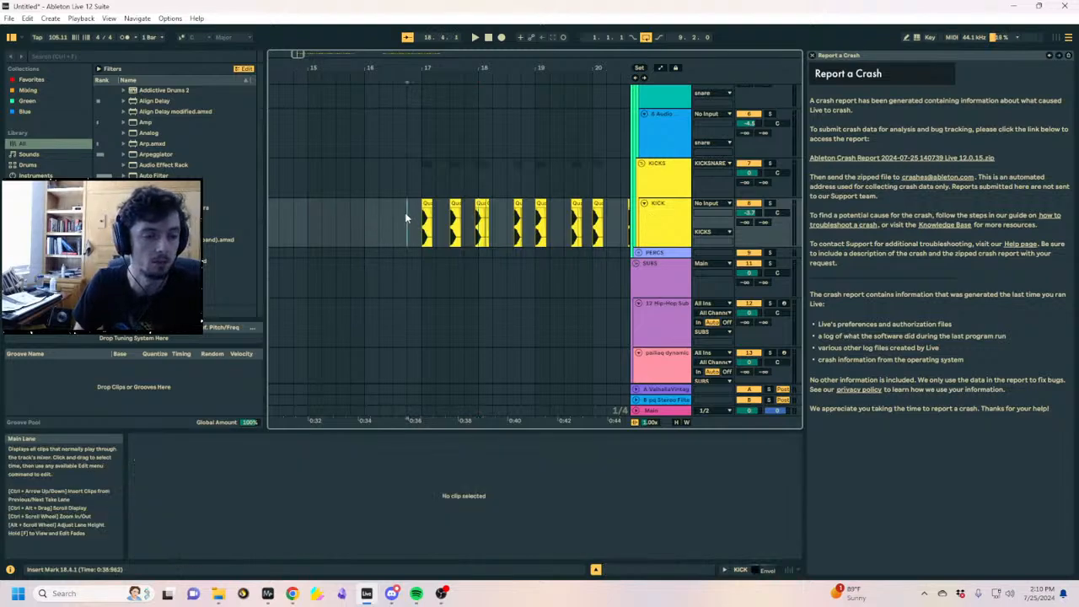
{"action": "left_click_drag", "start_coordinate": [417, 67], "coordinate": [397, 66]}
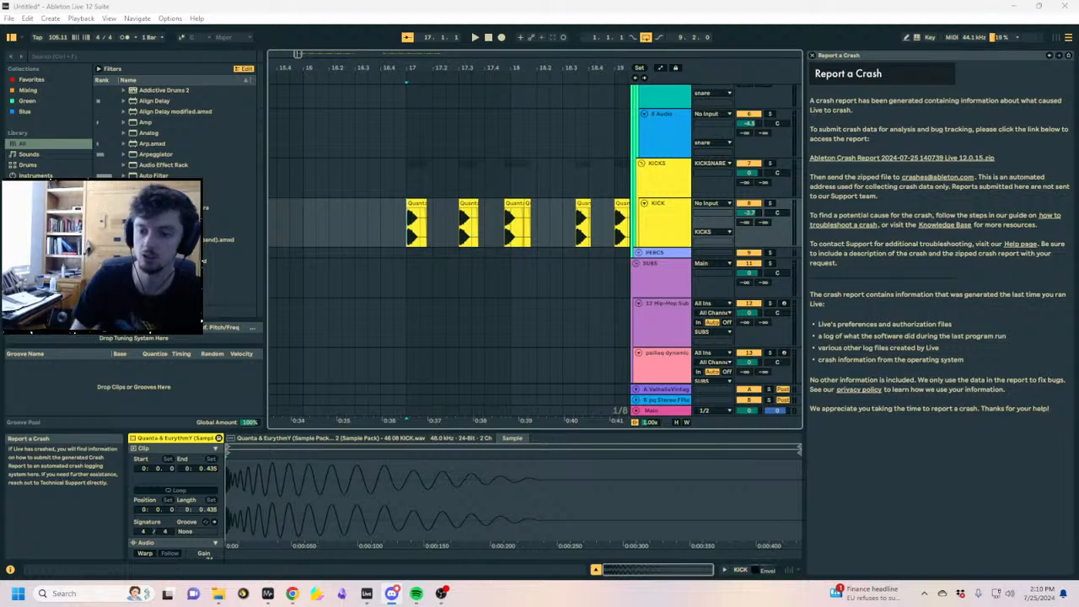
{"action": "left_click", "coordinate": [418, 203]}
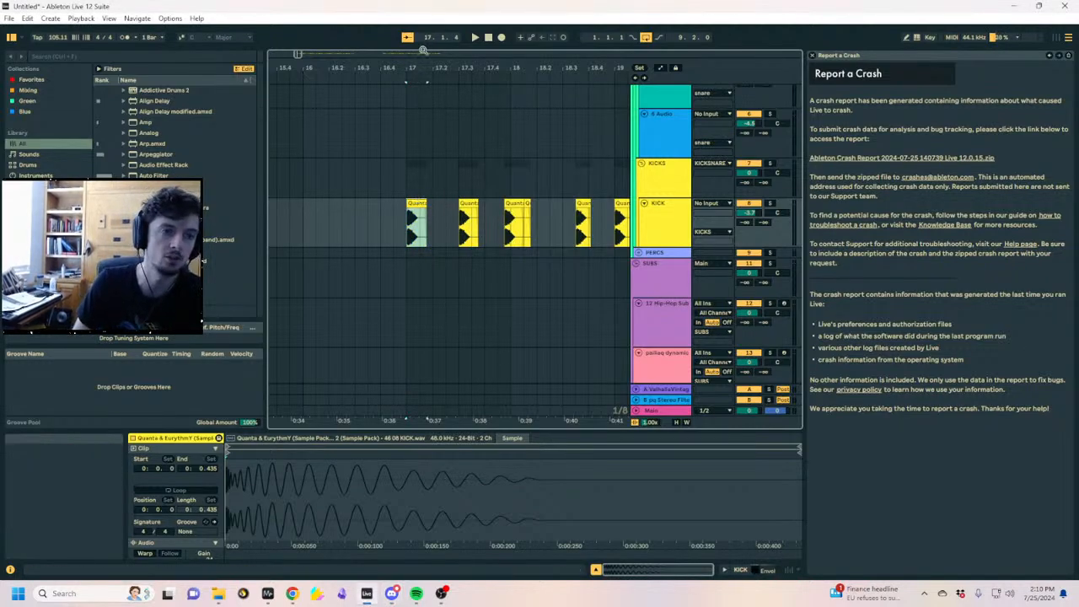
{"action": "left_click_drag", "start_coordinate": [421, 68], "coordinate": [421, 97]}
{"action": "key", "text": "ctrl+f"}
{"action": "type", "text": "erosion"}
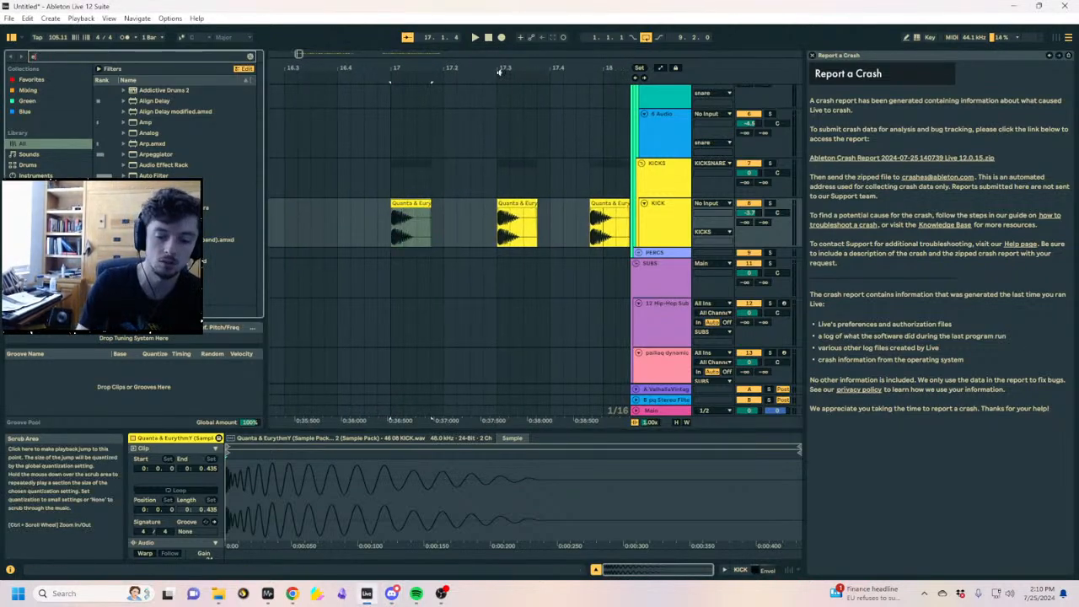
{"action": "mouse_move", "coordinate": [157, 112]}
{"action": "left_mouse_down"}
{"action": "mouse_move", "coordinate": [404, 195]}
{"action": "mouse_move", "coordinate": [408, 217]}
{"action": "left_mouse_up"}
Play the kicks from bar 17 and lower the Hiss modulation amount to 48.9
{"action": "left_click", "coordinate": [365, 222]}
{"action": "key", "text": "space"}
{"action": "left_click", "coordinate": [445, 203]}
{"action": "key", "text": "space"}
{"action": "key", "text": "space"}
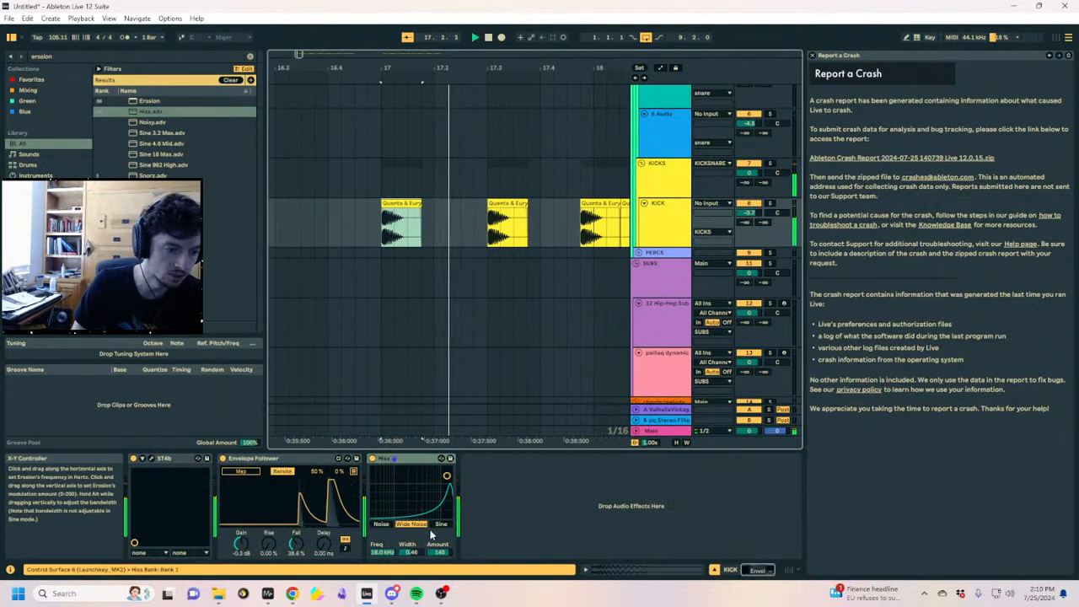
{"action": "left_click_drag", "start_coordinate": [439, 551], "coordinate": [439, 586]}
{"action": "key", "text": "space"}
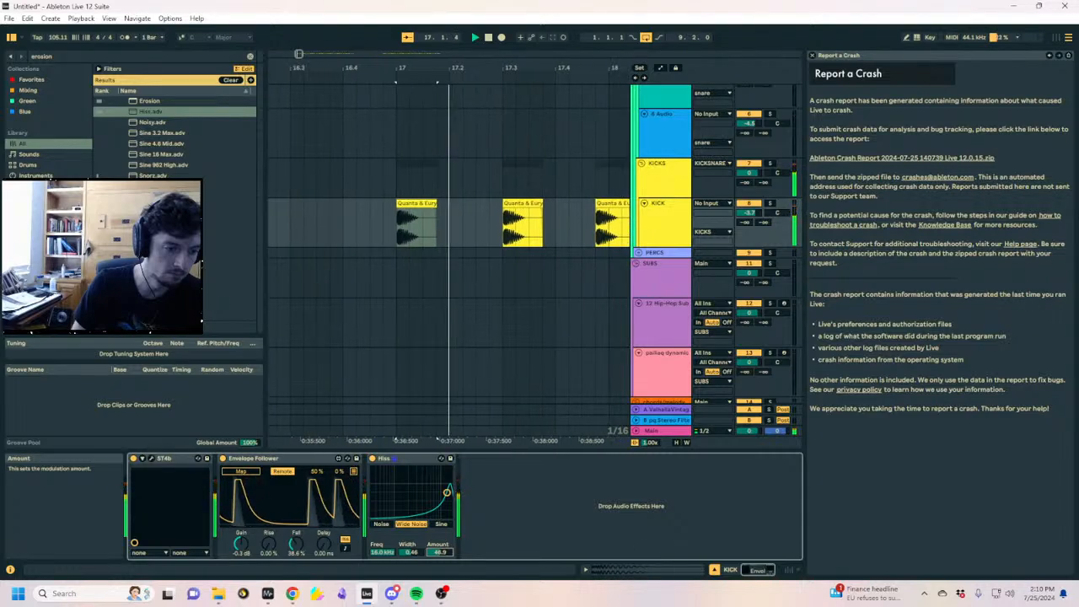
Automate the Hiss Width on the KICK track, ramping from 0.46 at bar 17 down to 0.10 by beat 17.3, and play it
{"action": "key", "text": "a"}
{"action": "left_click", "coordinate": [416, 228]}
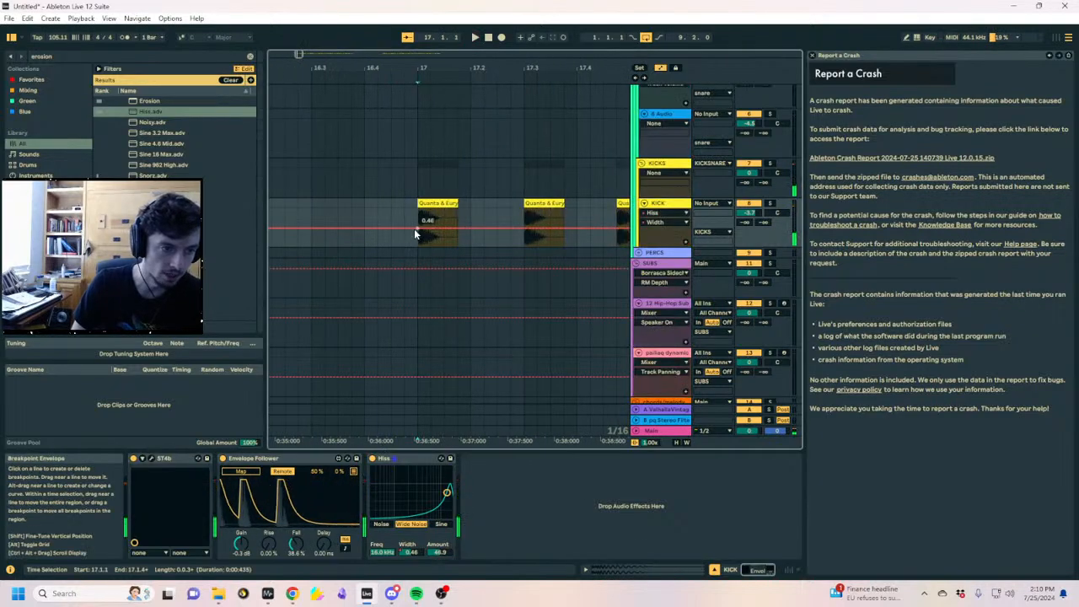
{"action": "left_click_drag", "start_coordinate": [494, 229], "coordinate": [525, 247]}
{"action": "key", "text": "space"}
{"action": "left_click_drag", "start_coordinate": [506, 67], "coordinate": [375, 42]}
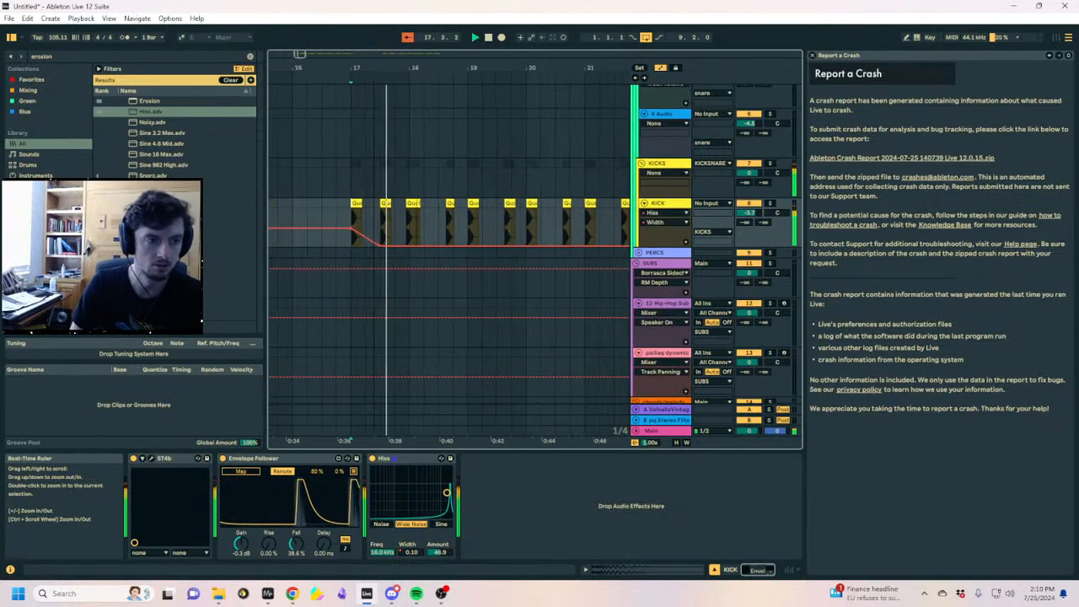
Duplicate the two-bar KICK section from bar 17, including its Width automation, repeatedly along the track, and hide the automation lanes
{"action": "left_click_drag", "start_coordinate": [468, 237], "coordinate": [352, 236]}
{"action": "key", "text": "ctrl+d"}
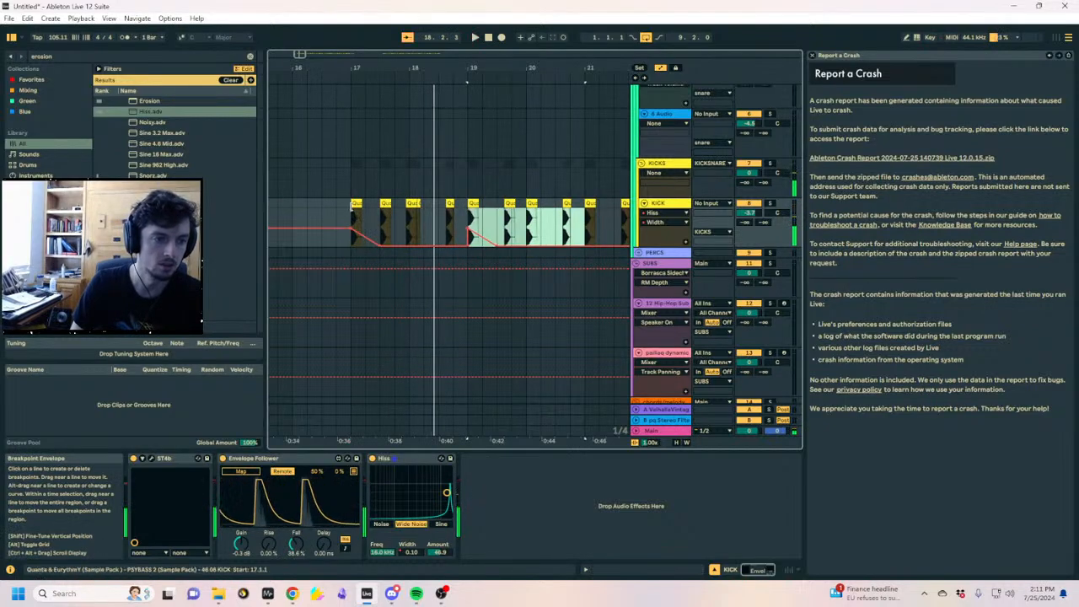
{"action": "key", "text": "space"}
{"action": "left_click", "coordinate": [472, 234]}
{"action": "left_click_drag", "start_coordinate": [471, 234], "coordinate": [346, 232]}
{"action": "key", "text": "ctrl+d"}
{"action": "key", "text": "ctrl+d"}
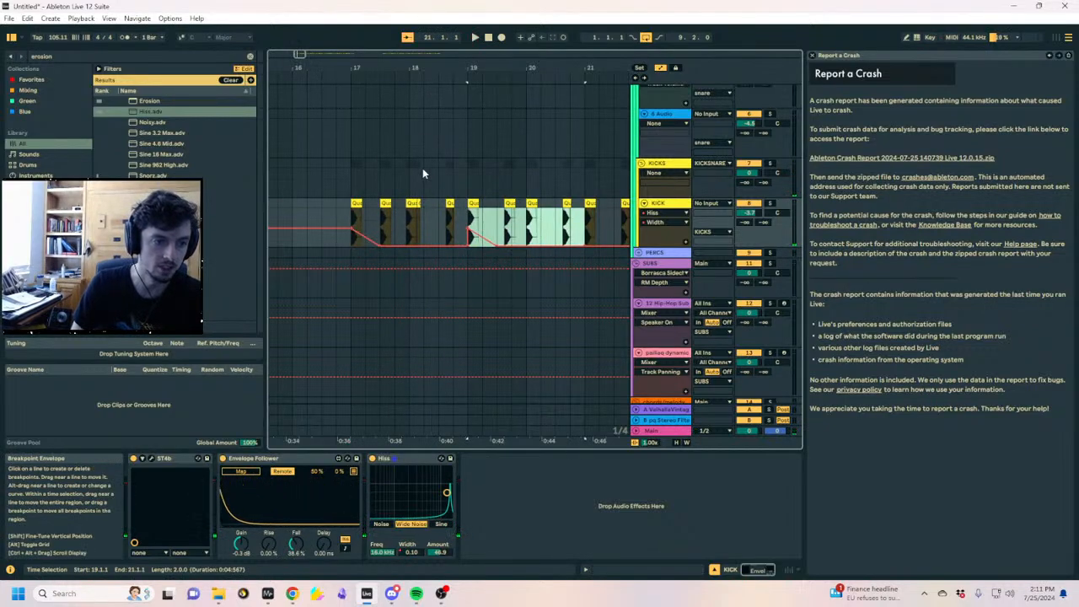
{"action": "left_click_drag", "start_coordinate": [414, 69], "coordinate": [413, 50]}
{"action": "key", "text": "ctrl+d"}
{"action": "key", "text": "ctrl+d"}
{"action": "key", "text": "ctrl+d"}
{"action": "key", "text": "ctrl+d"}
{"action": "key", "text": "ctrl+d"}
{"action": "key", "text": "ctrl+d"}
{"action": "key", "text": "ctrl+d"}
{"action": "key", "text": "ctrl+d"}
{"action": "left_click_drag", "start_coordinate": [305, 68], "coordinate": [625, 69]}
{"action": "key", "text": "a"}
{"action": "left_click_drag", "start_coordinate": [402, 69], "coordinate": [401, 110]}
Search the browser for "rhizo" and audition the Rhizomorphic snare samples
{"action": "key", "text": "ctrl+f"}
{"action": "type", "text": "sn"}
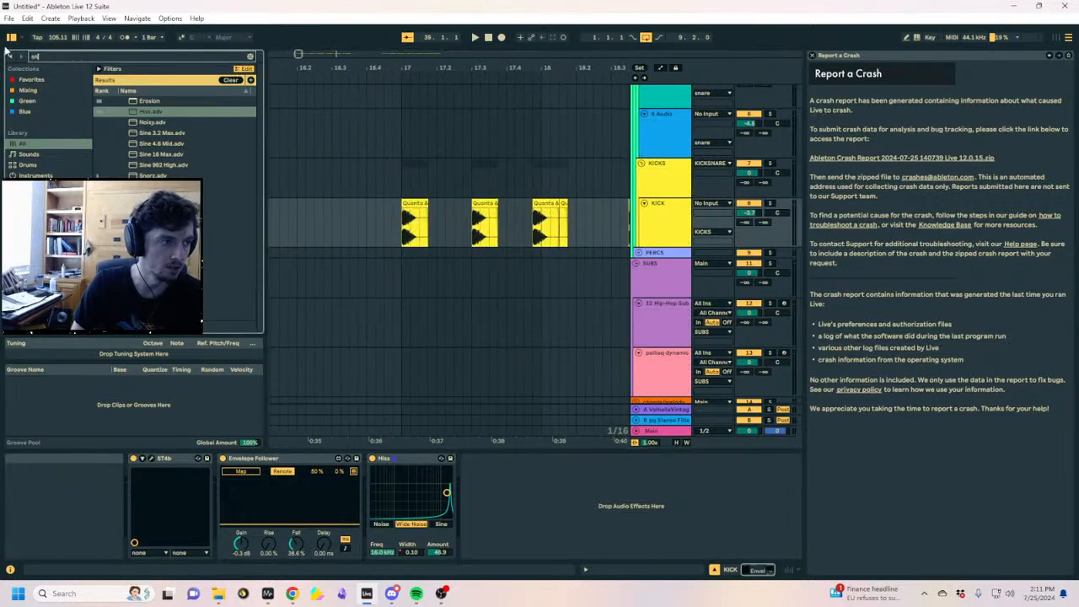
{"action": "type", "text": "arerhizo"}
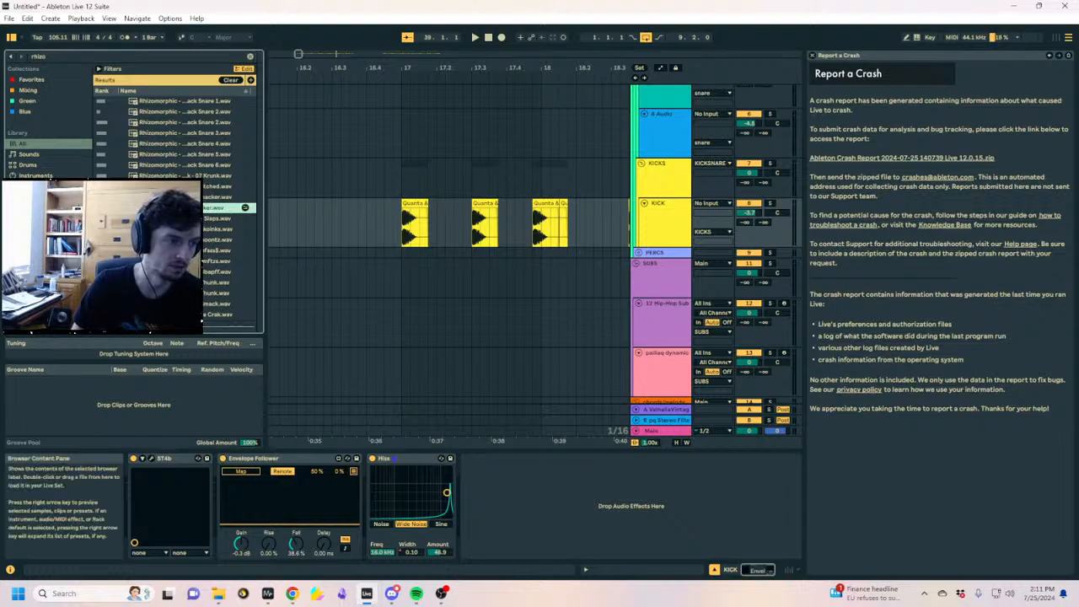
{"action": "scroll", "coordinate": [174, 211], "scroll_direction": "down", "scroll_amount": 4}
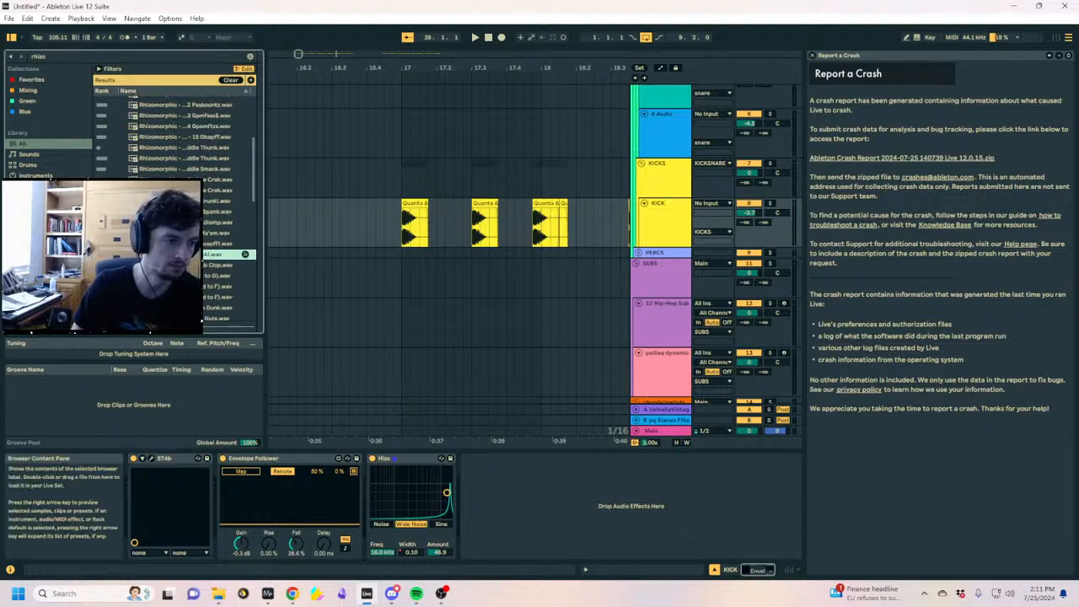
{"action": "scroll", "coordinate": [178, 172], "scroll_direction": "up", "scroll_amount": 3}
{"action": "left_click", "coordinate": [178, 164]}
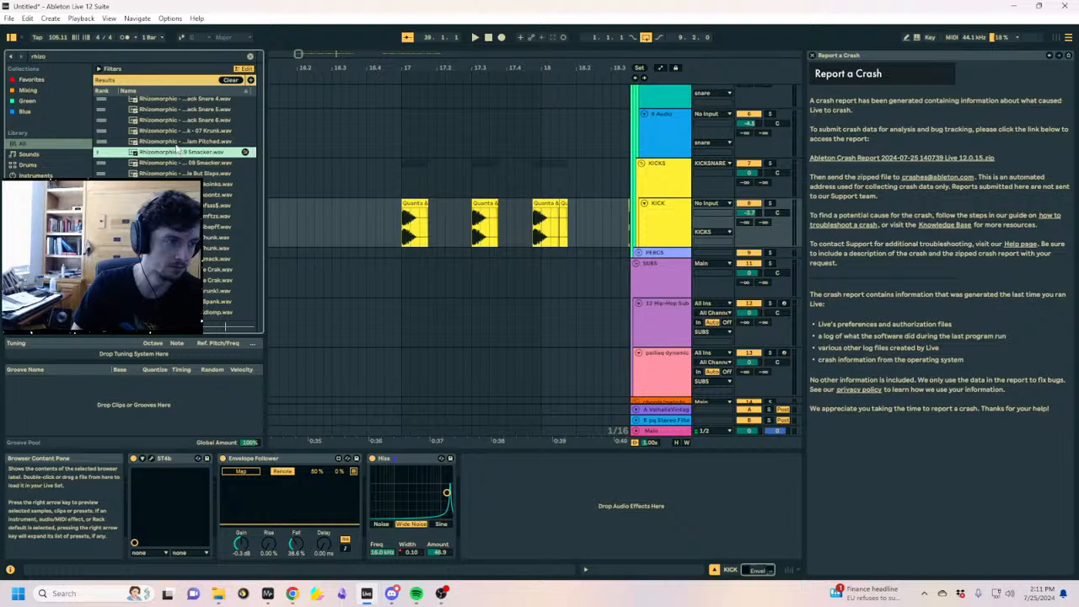
{"action": "left_click", "coordinate": [178, 132]}
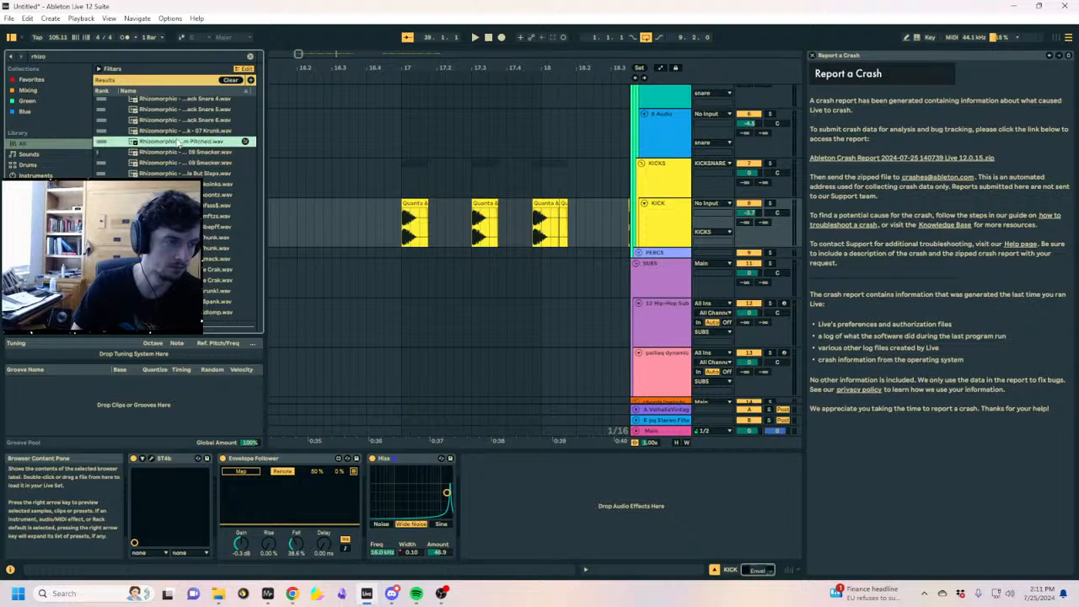
{"action": "left_click", "coordinate": [180, 121]}
{"action": "scroll", "coordinate": [181, 115], "scroll_direction": "up", "scroll_amount": 1}
{"action": "left_click", "coordinate": [178, 113]}
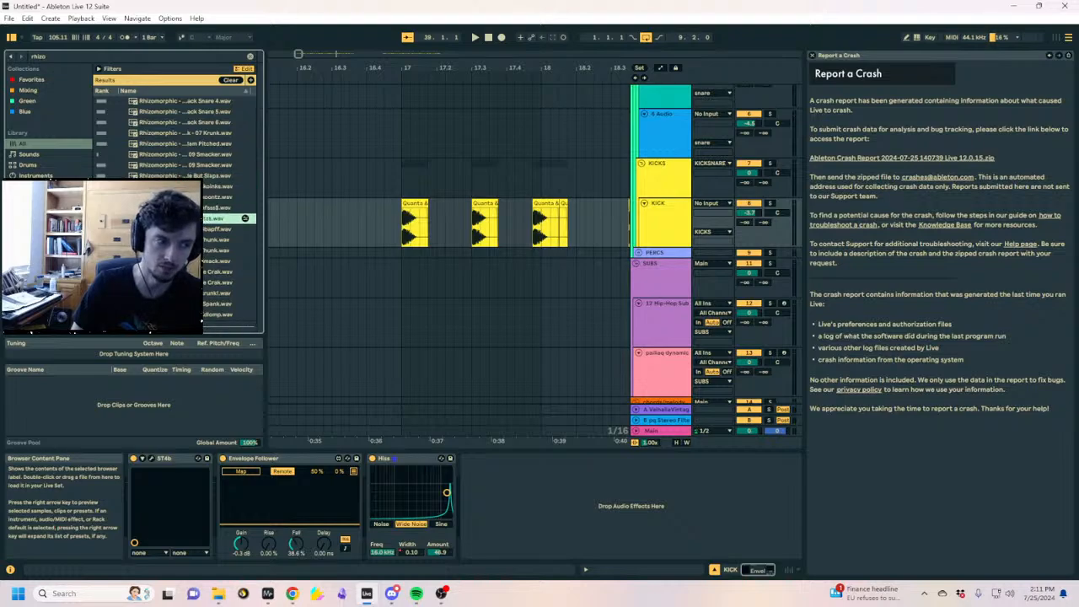
{"action": "key", "text": "Down"}
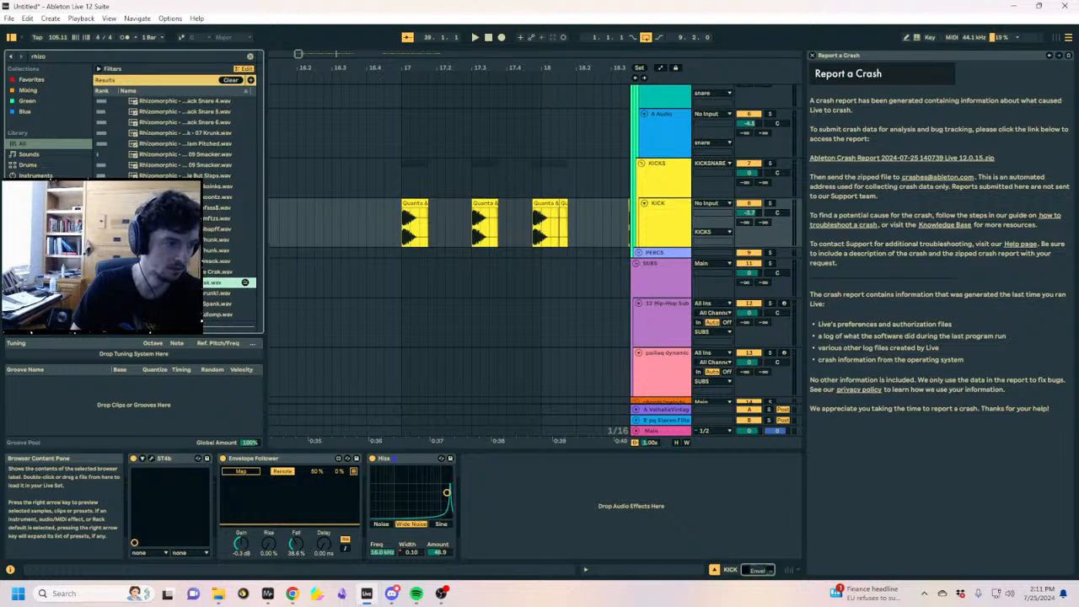
Place the Rhizo Snare Pack "18 Cuddle Crak" sample on the 4 Audio track just before beat 17.2
{"action": "scroll", "coordinate": [668, 177], "scroll_direction": "up", "scroll_amount": 4}
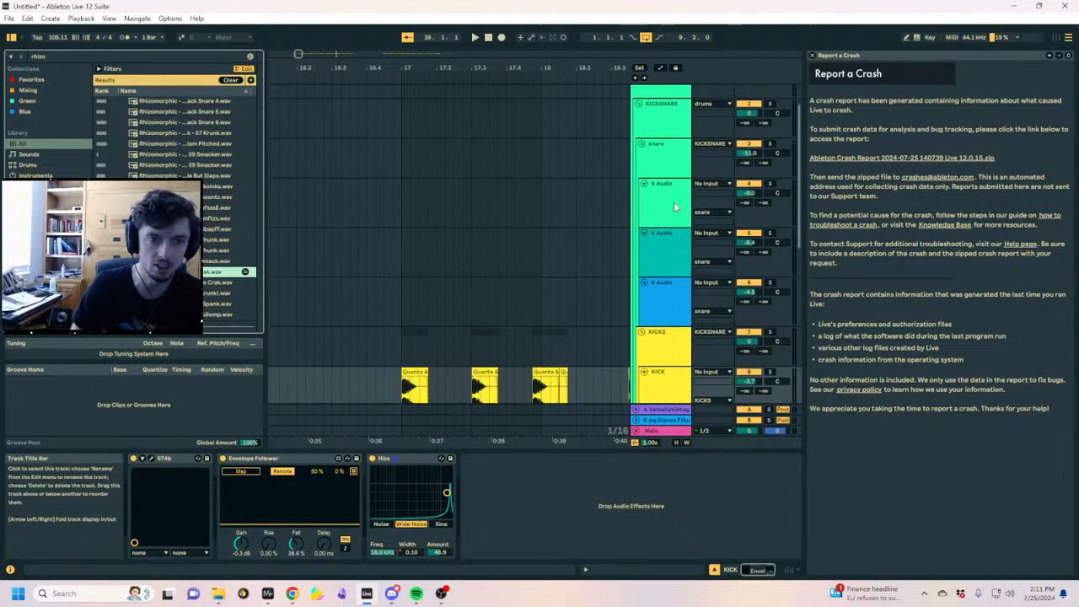
{"action": "left_click", "coordinate": [664, 241]}
{"action": "left_click_drag", "start_coordinate": [219, 278], "coordinate": [431, 253]}
Audition more Rhizomorphic snare samples to find a second snare layer
{"action": "scroll", "coordinate": [195, 286], "scroll_direction": "down", "scroll_amount": 1}
{"action": "left_click", "coordinate": [196, 291]}
{"action": "scroll", "coordinate": [196, 287], "scroll_direction": "down", "scroll_amount": 1}
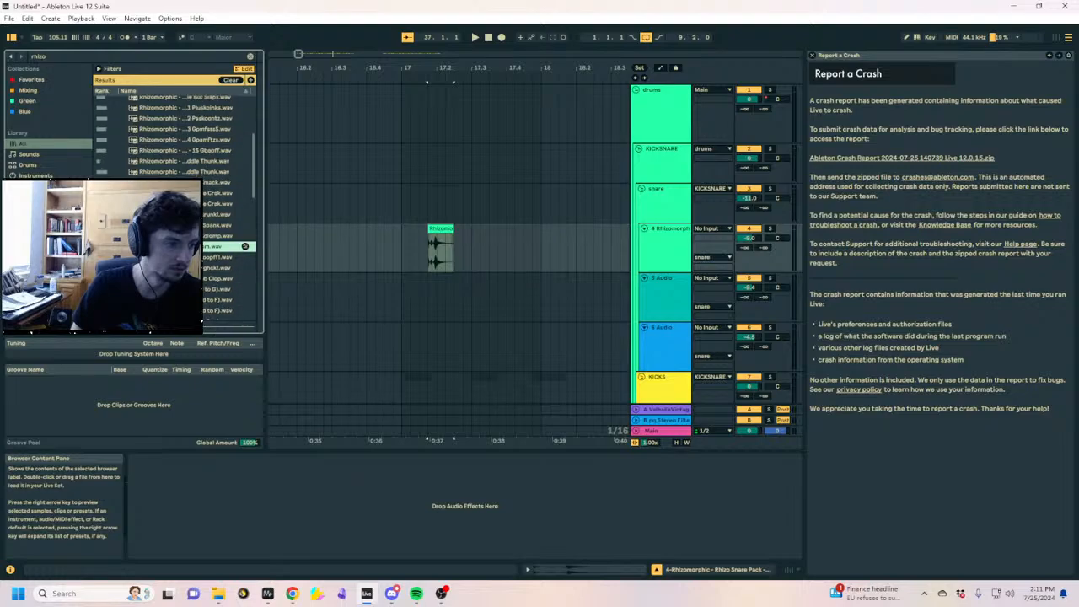
{"action": "key", "text": "Down"}
{"action": "scroll", "coordinate": [177, 210], "scroll_direction": "down", "scroll_amount": 2}
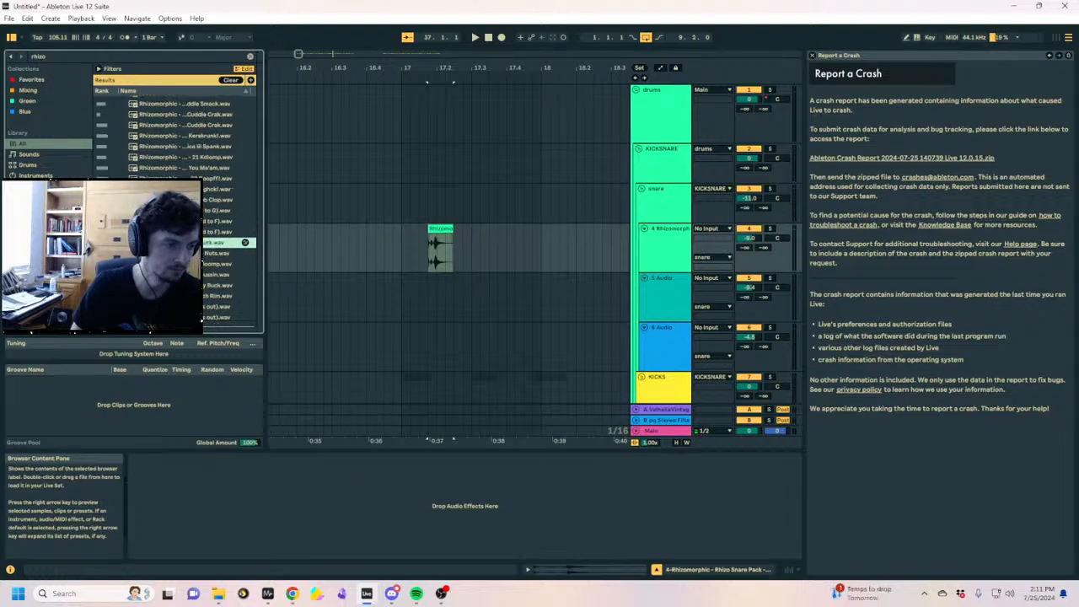
{"action": "scroll", "coordinate": [185, 211], "scroll_direction": "down", "scroll_amount": 2}
{"action": "scroll", "coordinate": [216, 190], "scroll_direction": "up", "scroll_amount": 5}
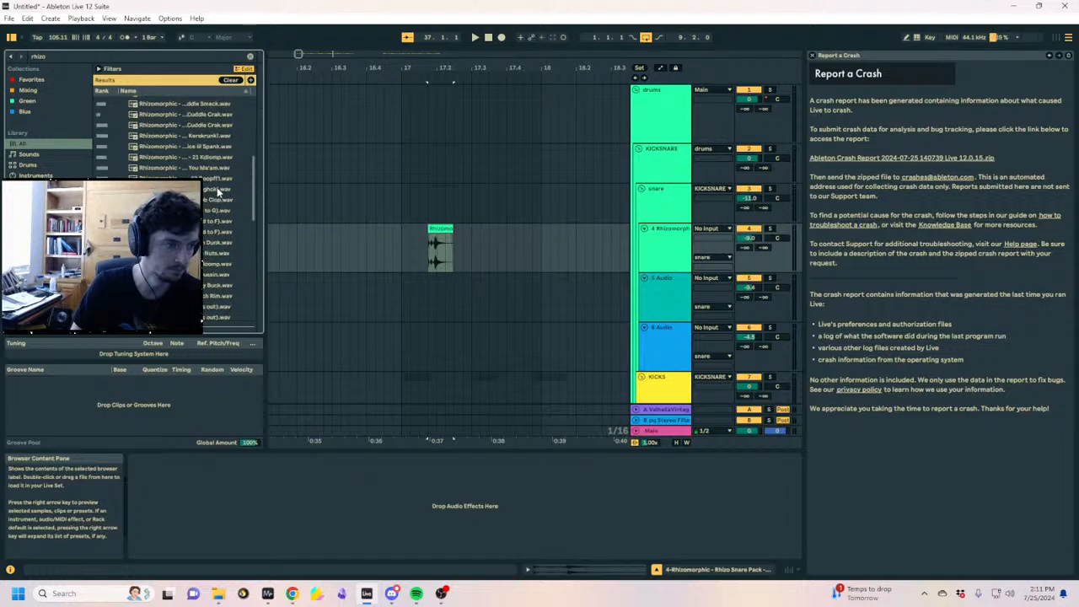
{"action": "left_click", "coordinate": [216, 184]}
{"action": "key", "text": "Up"}
{"action": "key", "text": "Up"}
{"action": "key", "text": "Up"}
{"action": "key", "text": "Up"}
{"action": "key", "text": "Up"}
{"action": "key", "text": "Up"}
{"action": "key", "text": "Up"}
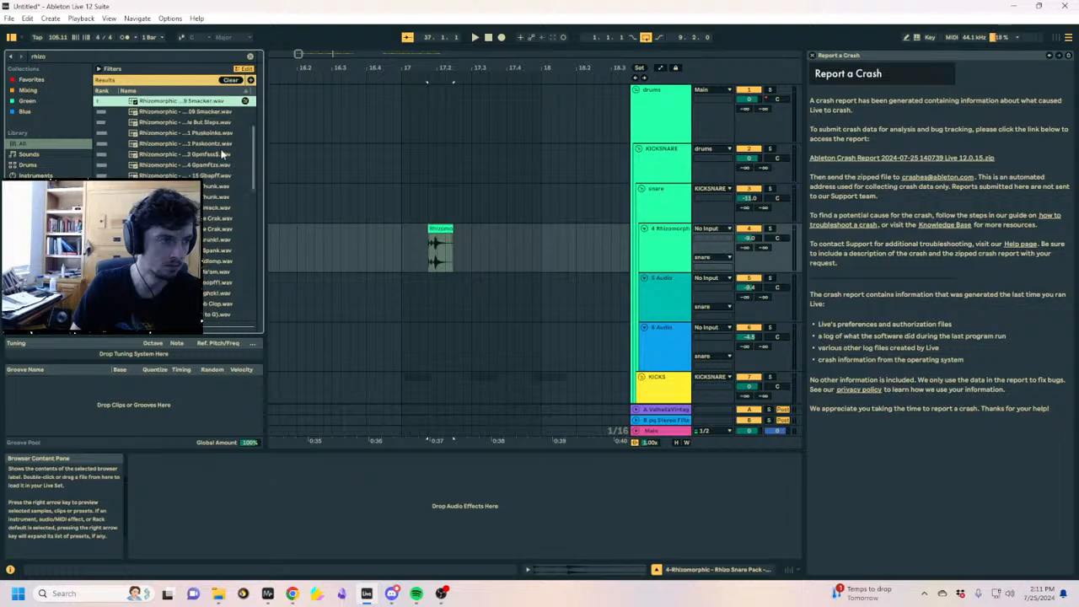
Place the "09 Smacker" sample on the 5 Audio track at 17.2 and align the Cuddle Crak clip's main hit with it
{"action": "mouse_move", "coordinate": [193, 112]}
{"action": "left_mouse_down"}
{"action": "mouse_move", "coordinate": [432, 245]}
{"action": "mouse_move", "coordinate": [436, 293]}
{"action": "left_mouse_up"}
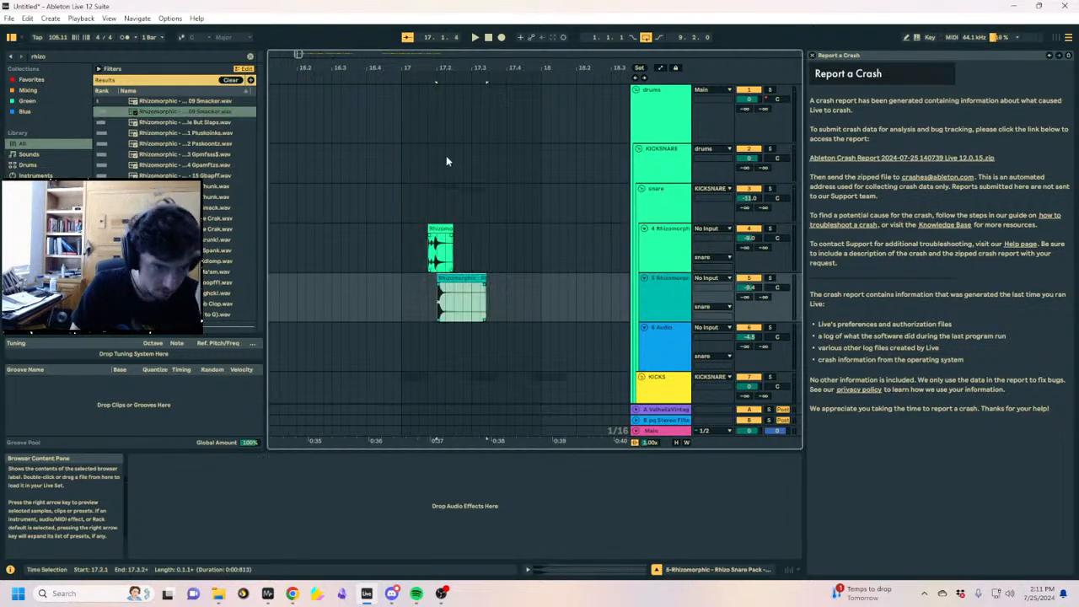
{"action": "left_click_drag", "start_coordinate": [438, 69], "coordinate": [475, 244]}
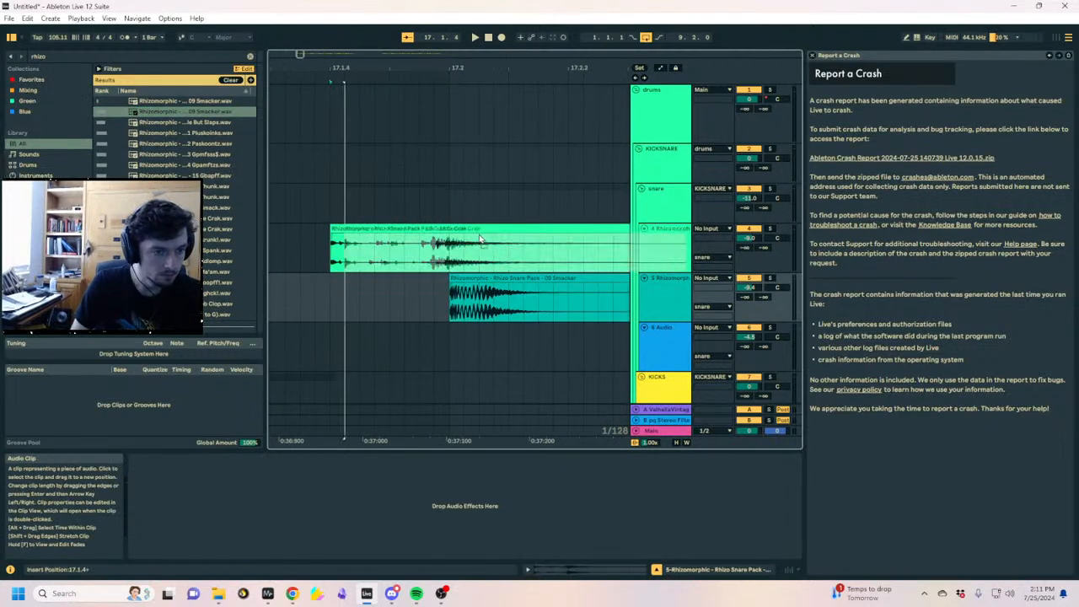
{"action": "left_click", "coordinate": [407, 227]}
{"action": "key", "text": "space"}
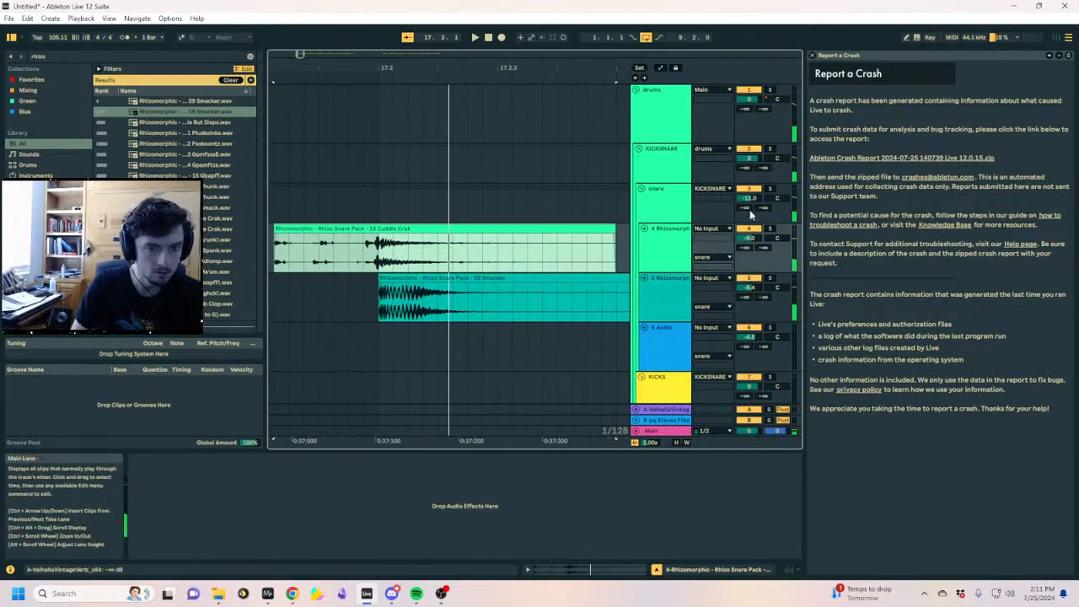
Solo the KICKSNARE group and play back the layered snares
{"action": "left_click", "coordinate": [769, 149]}
{"action": "key", "text": "space"}
{"action": "key", "text": "space"}
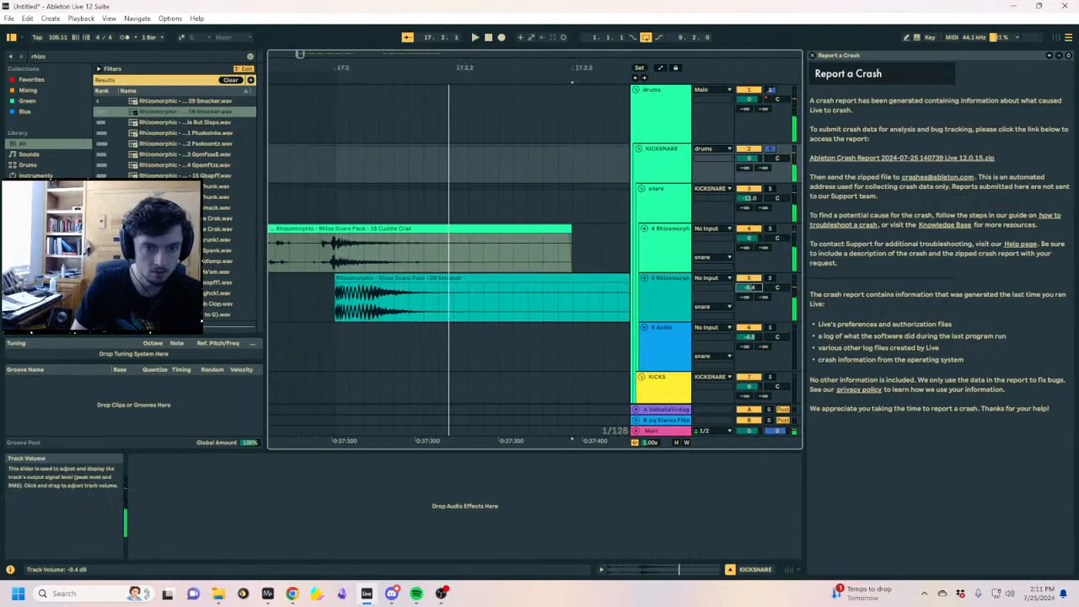
Reset both snare layer tracks' volumes to 0 dB and raise the snare group's volume to -4.5 dB
{"action": "double_click", "coordinate": [748, 287]}
{"action": "key", "text": "space"}
{"action": "key", "text": "space"}
{"action": "left_click_drag", "start_coordinate": [749, 198], "coordinate": [748, 186]}
{"action": "key", "text": "space"}
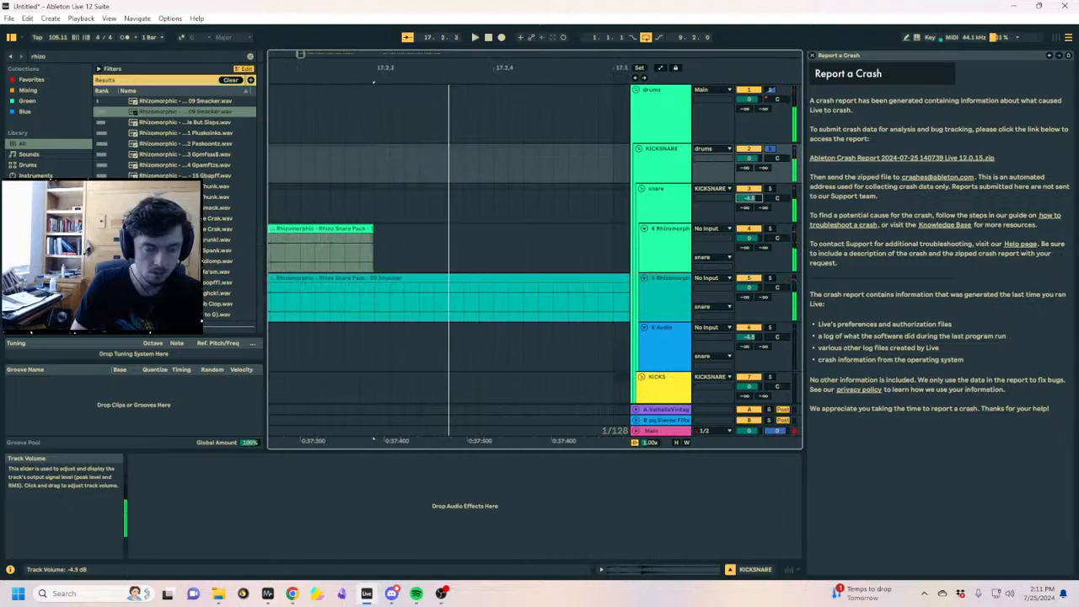
Add a curved fade-in to the Cuddle Crak clip, ending just before its main hit at 17.2
{"action": "left_click_drag", "start_coordinate": [354, 58], "coordinate": [449, 199]}
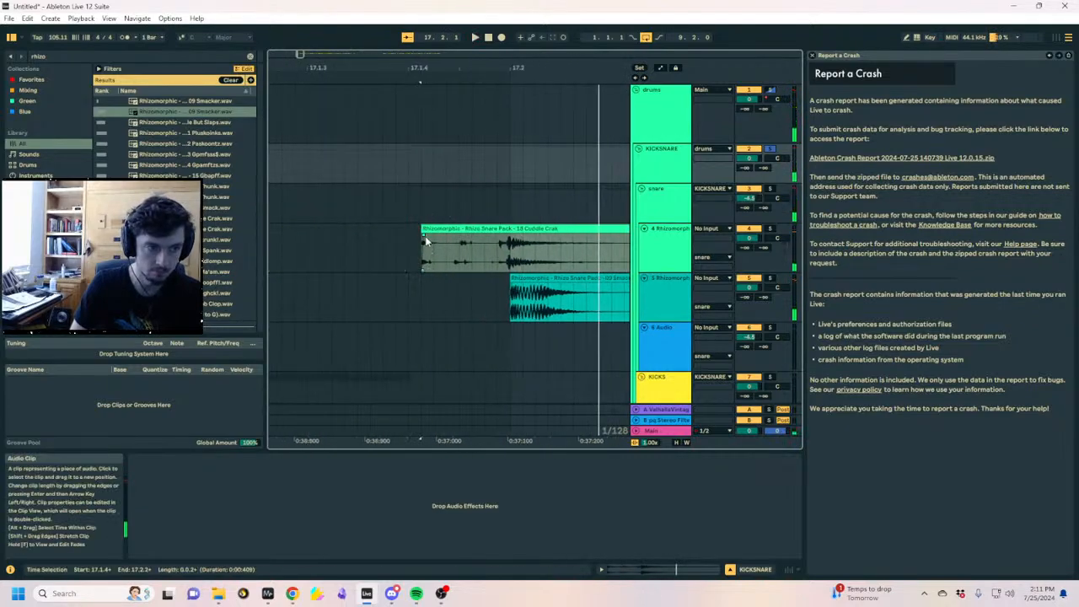
{"action": "left_click_drag", "start_coordinate": [425, 241], "coordinate": [485, 238]}
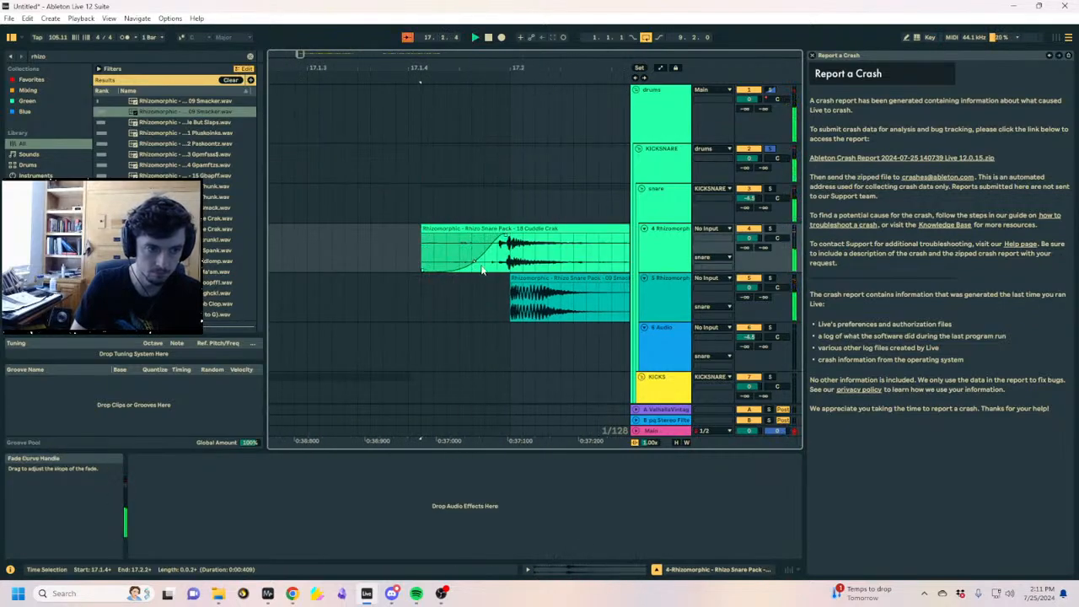
Raise the pitch of the 09 Smacker clip slightly and play back the layered snare
{"action": "double_click", "coordinate": [511, 296]}
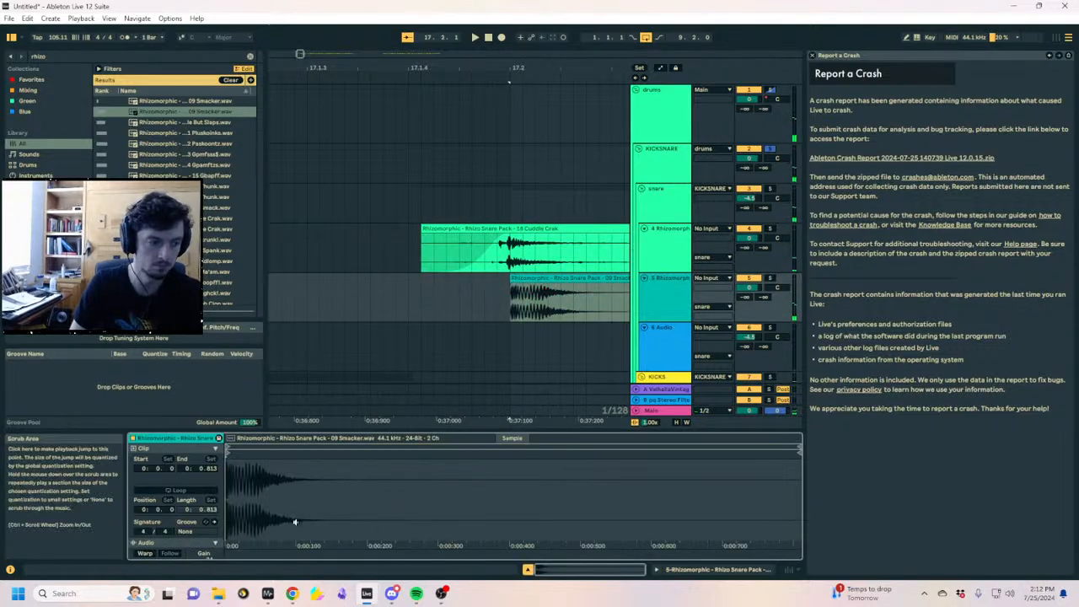
{"action": "key", "text": "space"}
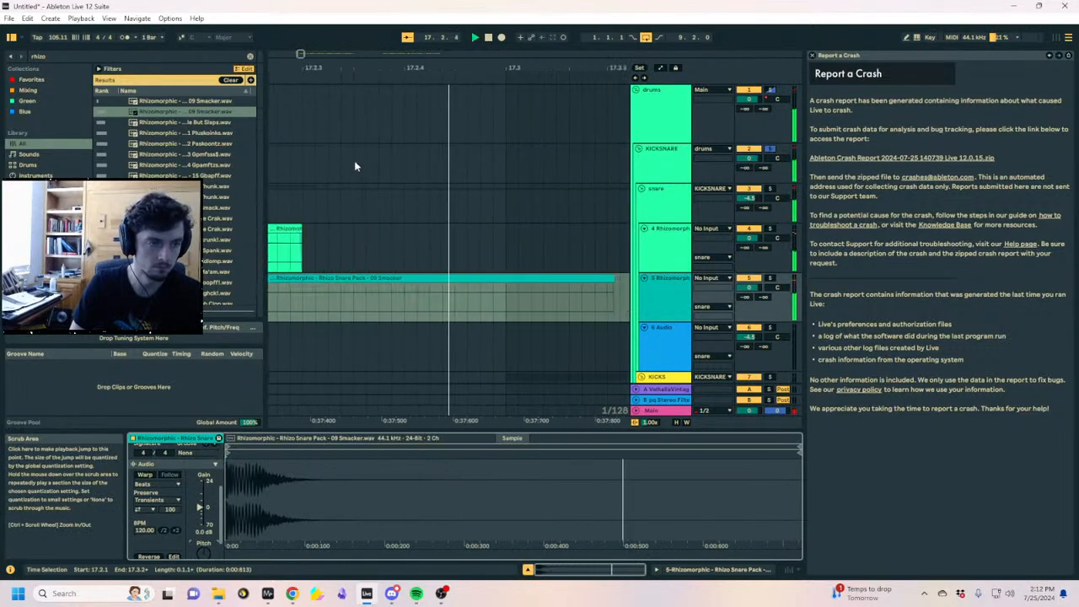
{"action": "key", "text": "space"}
{"action": "left_click_drag", "start_coordinate": [363, 67], "coordinate": [421, 17]}
{"action": "key", "text": "Up"}
{"action": "key", "text": "space"}
{"action": "key", "text": "space"}
{"action": "left_click", "coordinate": [368, 298]}
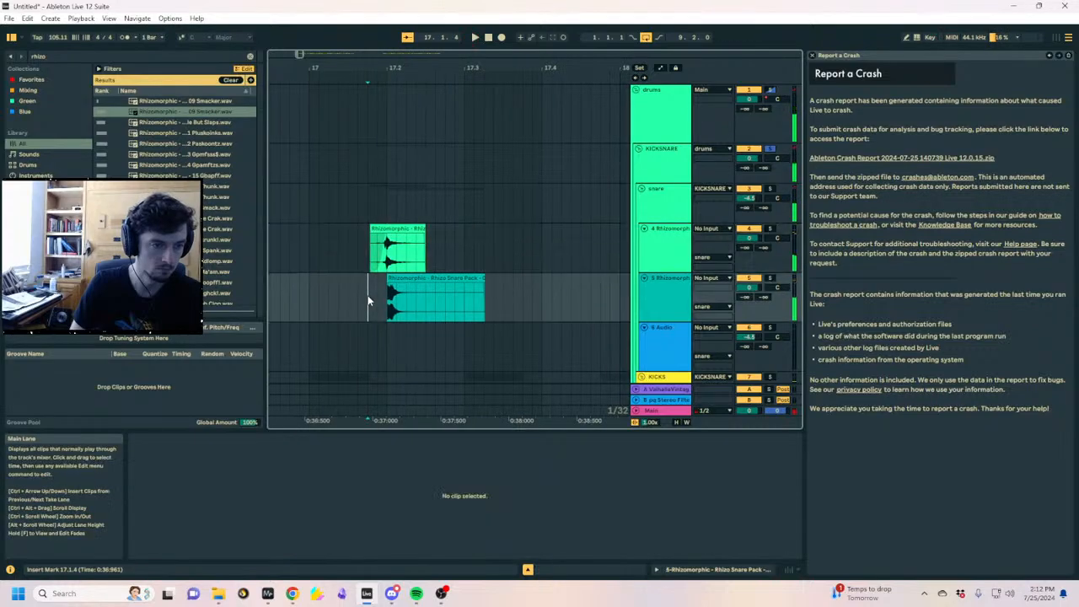
Pitch the 09 Smacker clip up further and play the snare layers together with the kick
{"action": "left_click", "coordinate": [416, 302]}
{"action": "left_click_drag", "start_coordinate": [207, 548], "coordinate": [207, 537]}
{"action": "left_click", "coordinate": [348, 297]}
{"action": "key", "text": "space"}
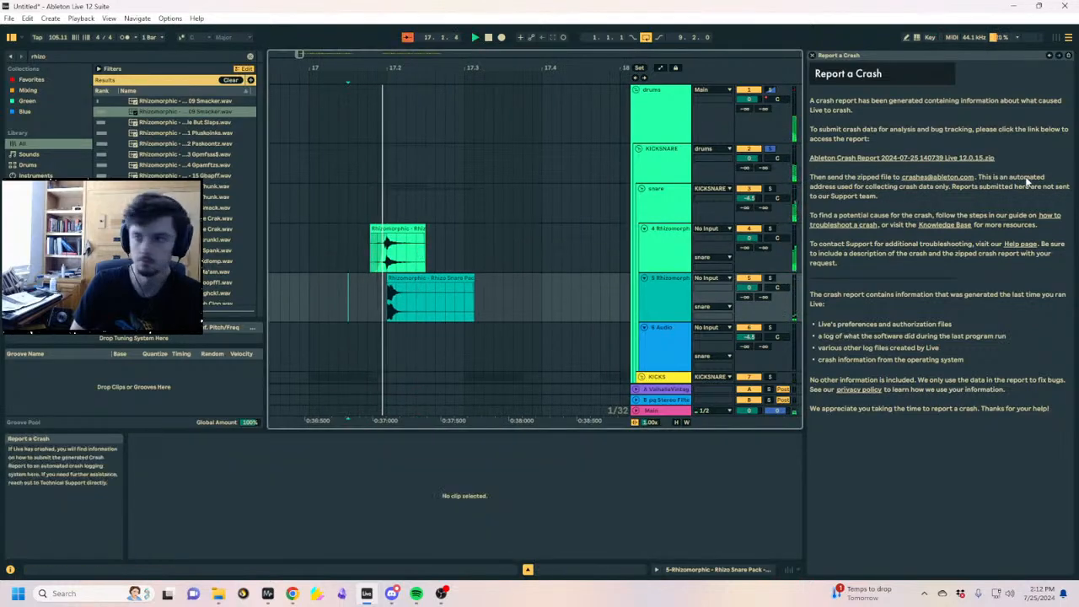
{"action": "left_click", "coordinate": [301, 299]}
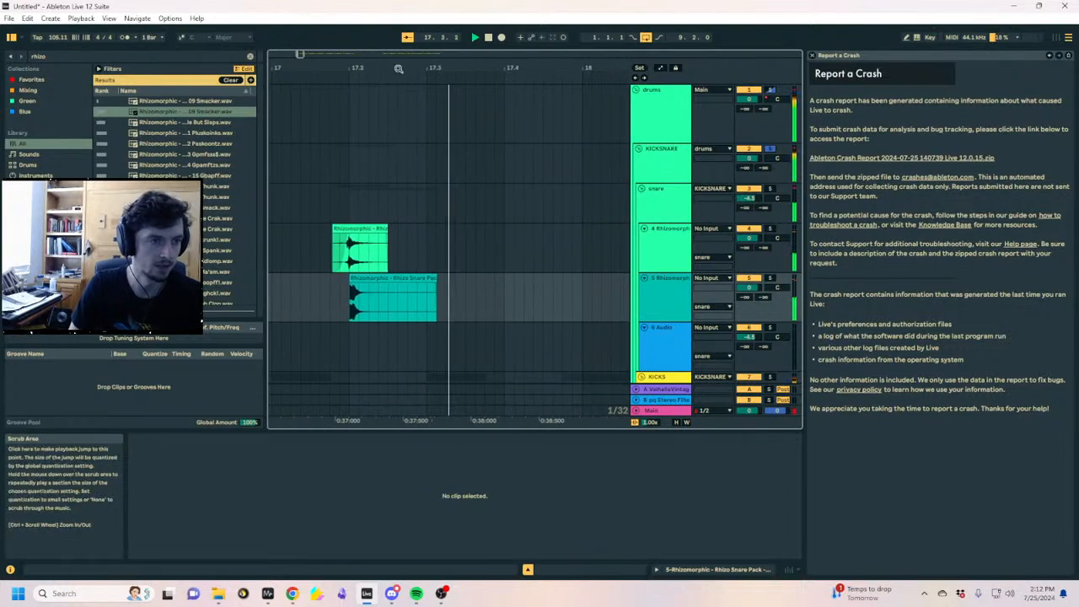
Play the kicks and layered snares from bar 17 and repeat both snare layers at 17.4
{"action": "left_click_drag", "start_coordinate": [397, 69], "coordinate": [442, 48]}
{"action": "key", "text": "space"}
{"action": "scroll", "coordinate": [468, 187], "scroll_direction": "down", "scroll_amount": 2}
{"action": "left_click", "coordinate": [475, 326]}
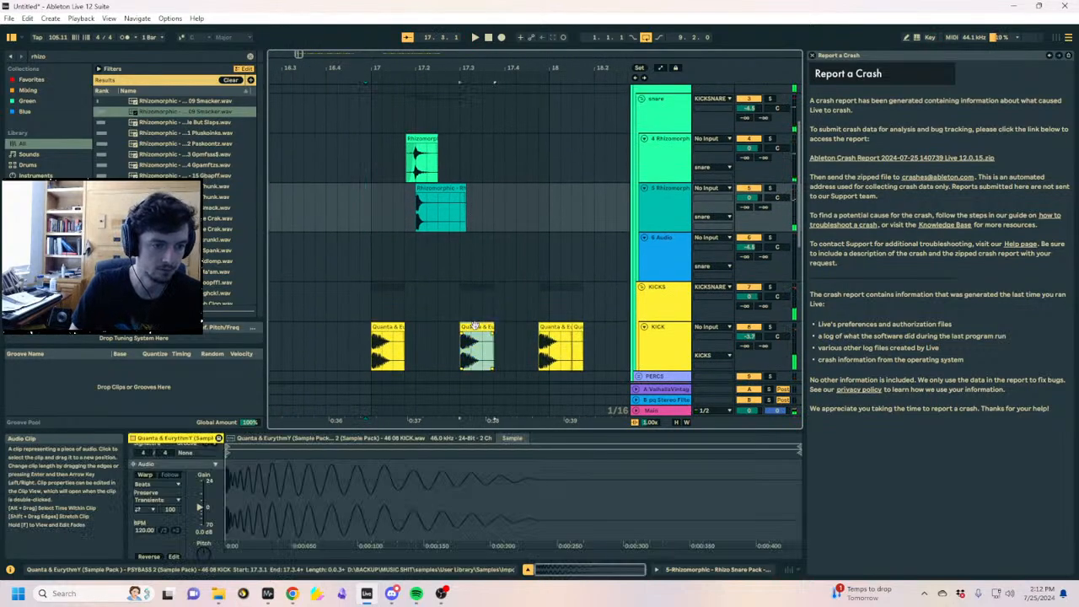
{"action": "left_click", "coordinate": [389, 327]}
{"action": "key", "text": "space"}
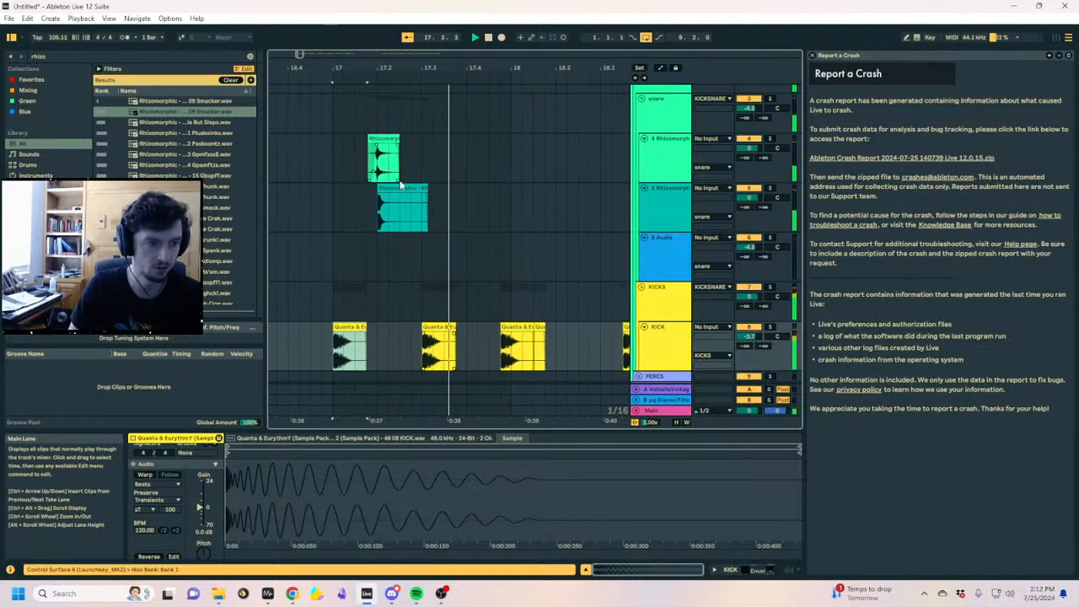
{"action": "left_click", "coordinate": [324, 172]}
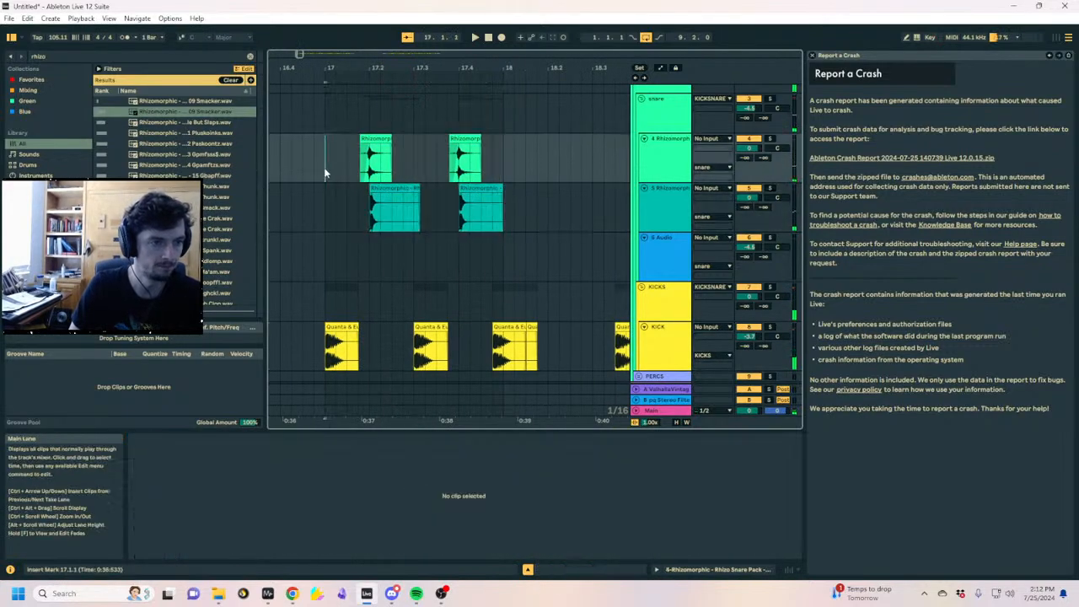
Set the project tempo to 100 BPM and play the pattern from bar 17
{"action": "left_click", "coordinate": [66, 40]}
{"action": "double_click", "coordinate": [66, 39]}
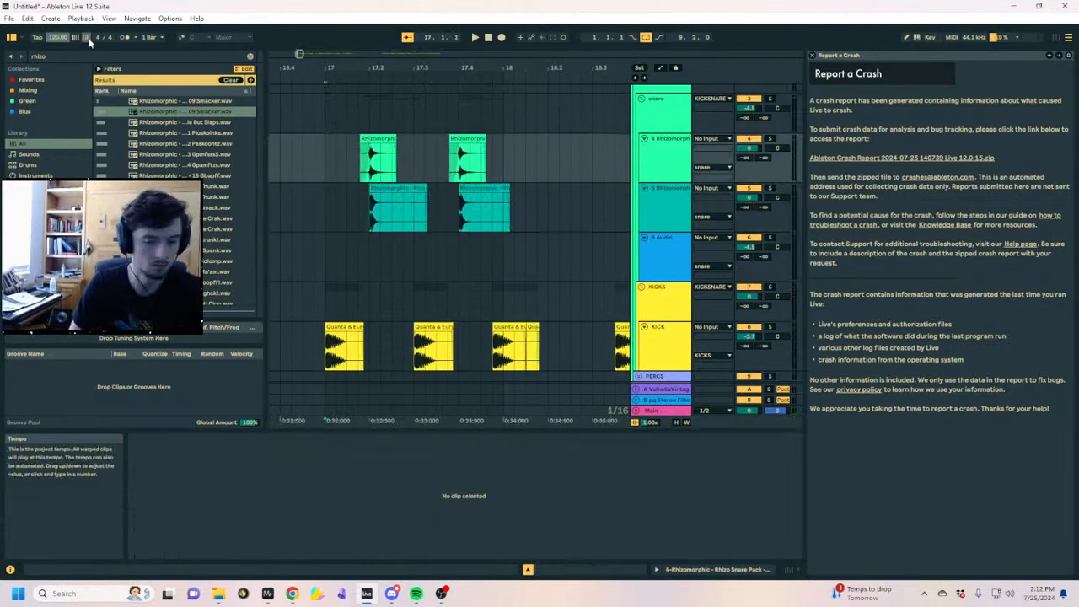
{"action": "type", "text": "100"}
{"action": "left_click", "coordinate": [323, 156]}
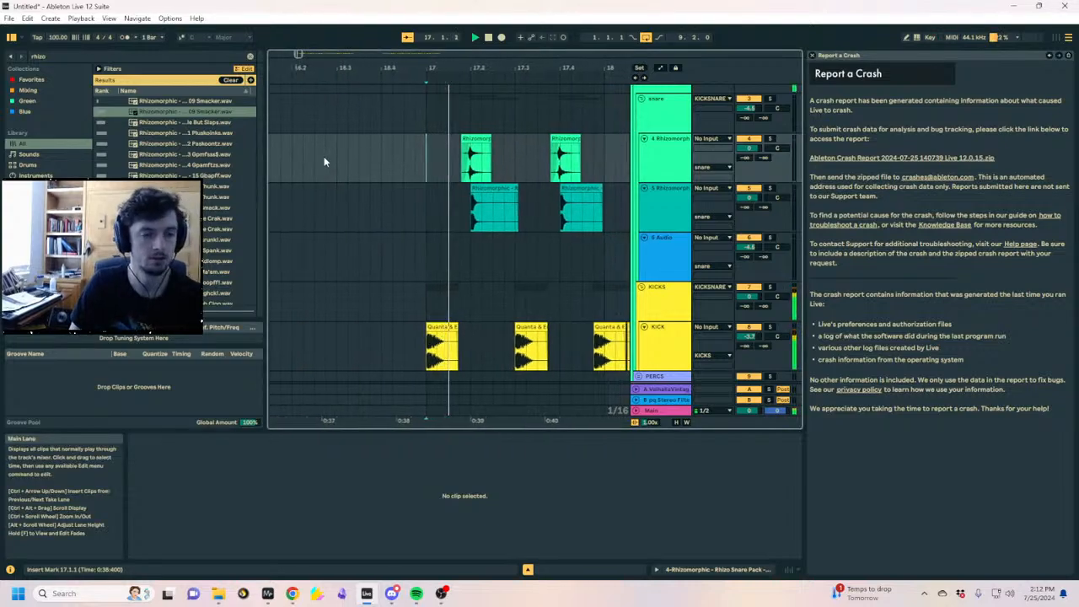
Move the kick at 17.3 half a beat later and place a full kick at 18
{"action": "scroll", "coordinate": [339, 160], "scroll_direction": "right", "scroll_amount": 3}
{"action": "left_click", "coordinate": [430, 345]}
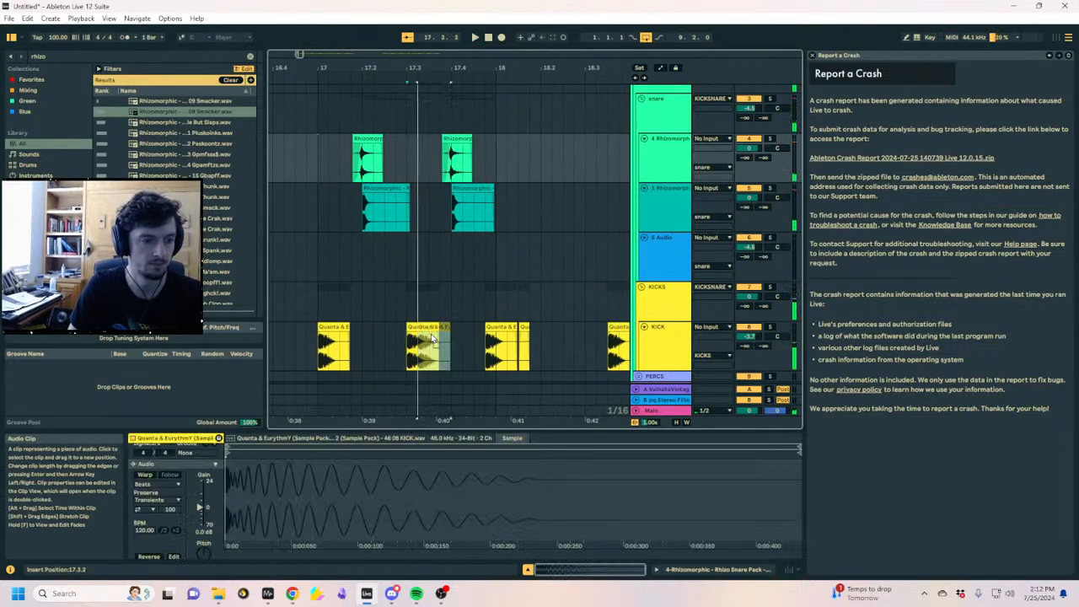
{"action": "left_click", "coordinate": [321, 327]}
{"action": "key", "text": "space"}
{"action": "left_click_drag", "start_coordinate": [516, 326], "coordinate": [527, 326]}
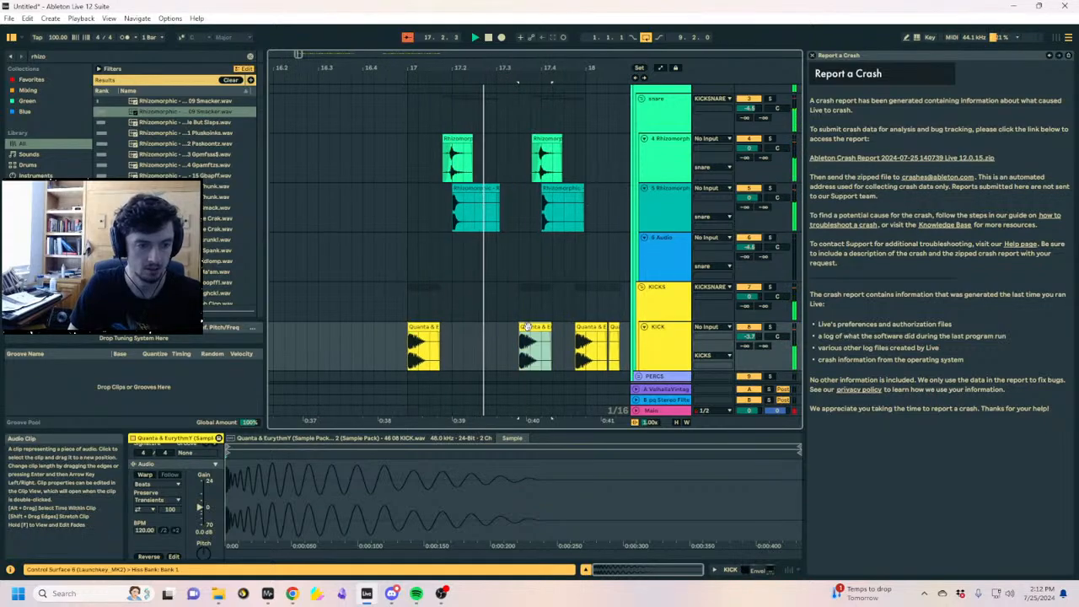
{"action": "left_click", "coordinate": [589, 337]}
{"action": "left_click", "coordinate": [601, 360]}
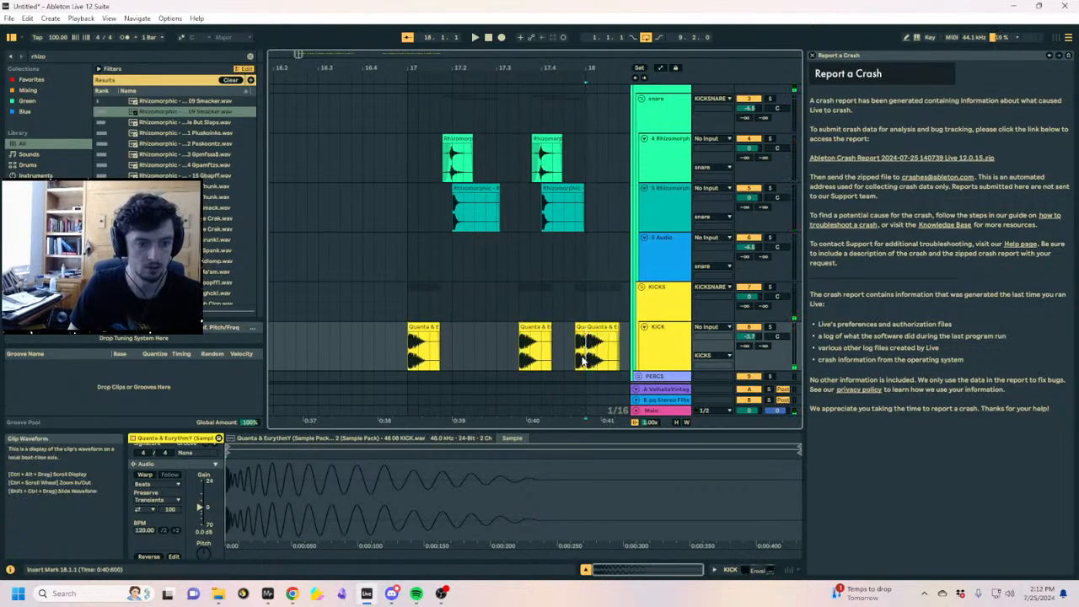
Try duplicating the bar 17 kick pattern into bar 18 and play it back
{"action": "left_click_drag", "start_coordinate": [583, 361], "coordinate": [408, 360]}
{"action": "key", "text": "ctrl+d"}
{"action": "key", "text": "space"}
{"action": "key", "text": "space"}
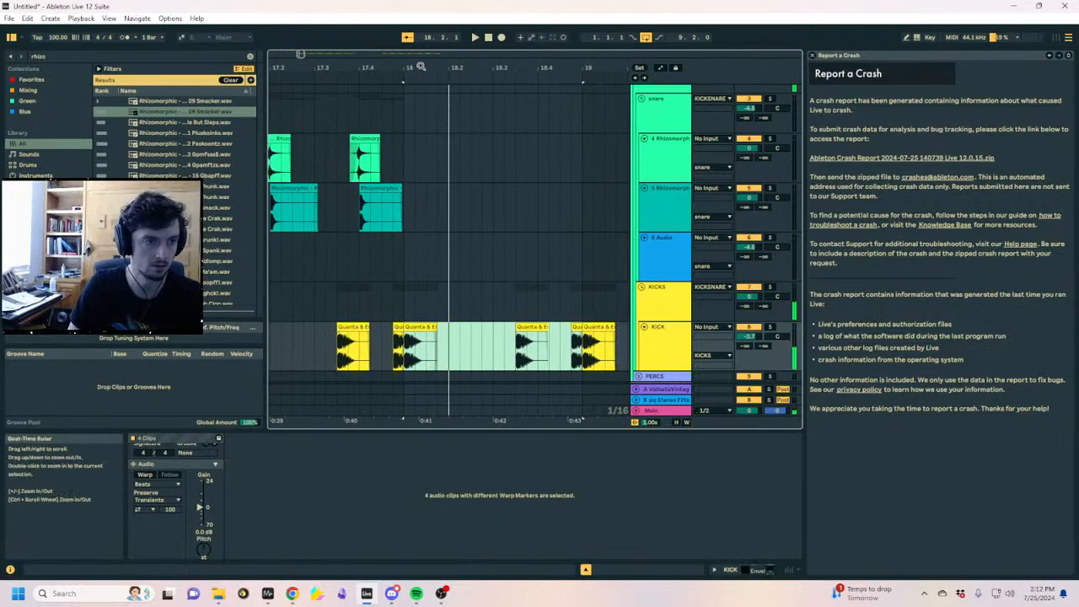
{"action": "left_click_drag", "start_coordinate": [420, 66], "coordinate": [485, 46]}
{"action": "key", "text": "ctrl+z"}
Close the crash report and duplicate the bar 17 kicks and both snare layers into bar 18
{"action": "left_click", "coordinate": [811, 55]}
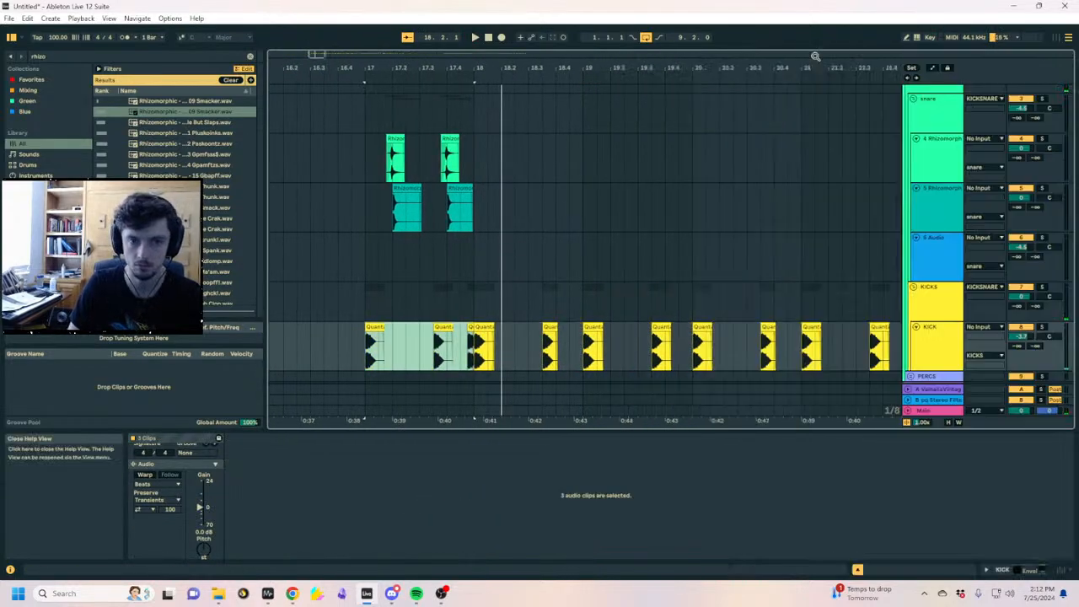
{"action": "left_click_drag", "start_coordinate": [479, 337], "coordinate": [393, 360]}
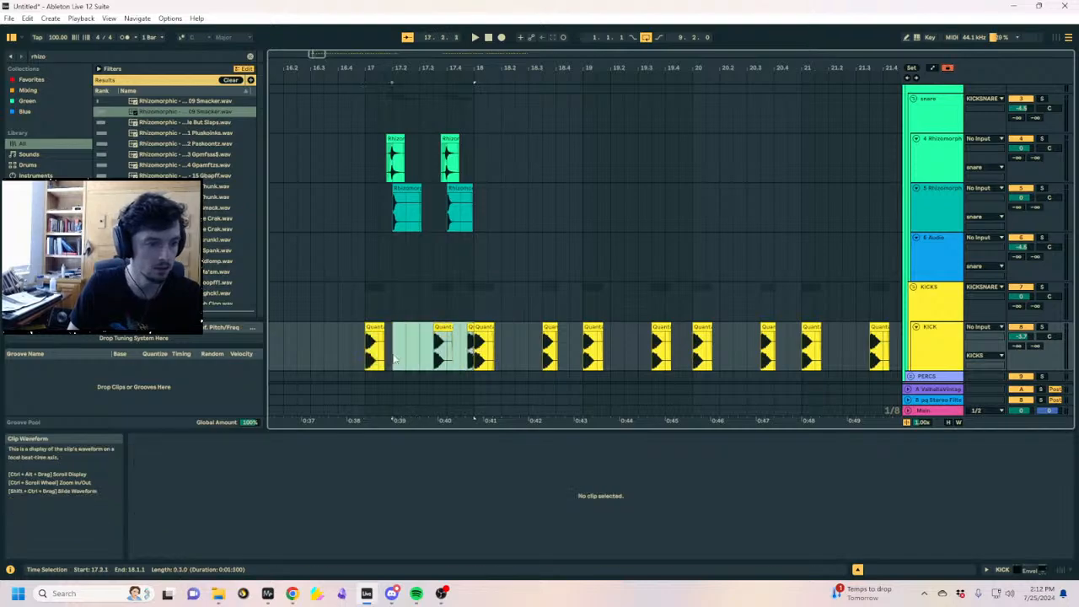
{"action": "left_click", "coordinate": [366, 355]}
{"action": "key", "text": "space"}
{"action": "left_click_drag", "start_coordinate": [662, 217], "coordinate": [554, 162]}
{"action": "key", "text": "ctrl+d"}
Trim the short kick at 17.4.4 to end just before 18 and give it a curved fade-out
{"action": "left_click", "coordinate": [662, 346]}
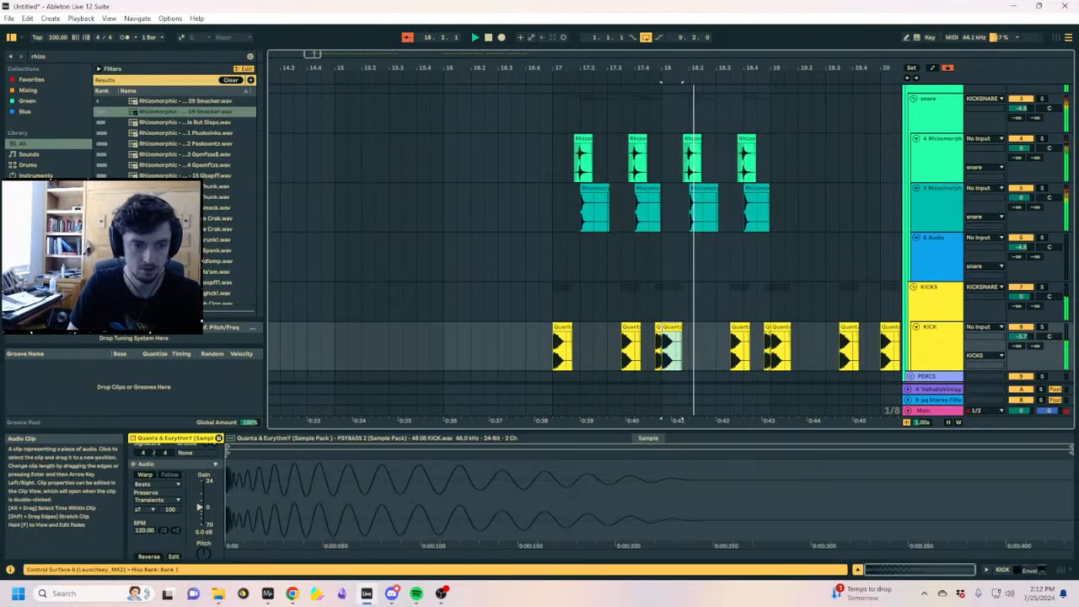
{"action": "scroll", "coordinate": [670, 345], "scroll_direction": "up", "scroll_amount": 6}
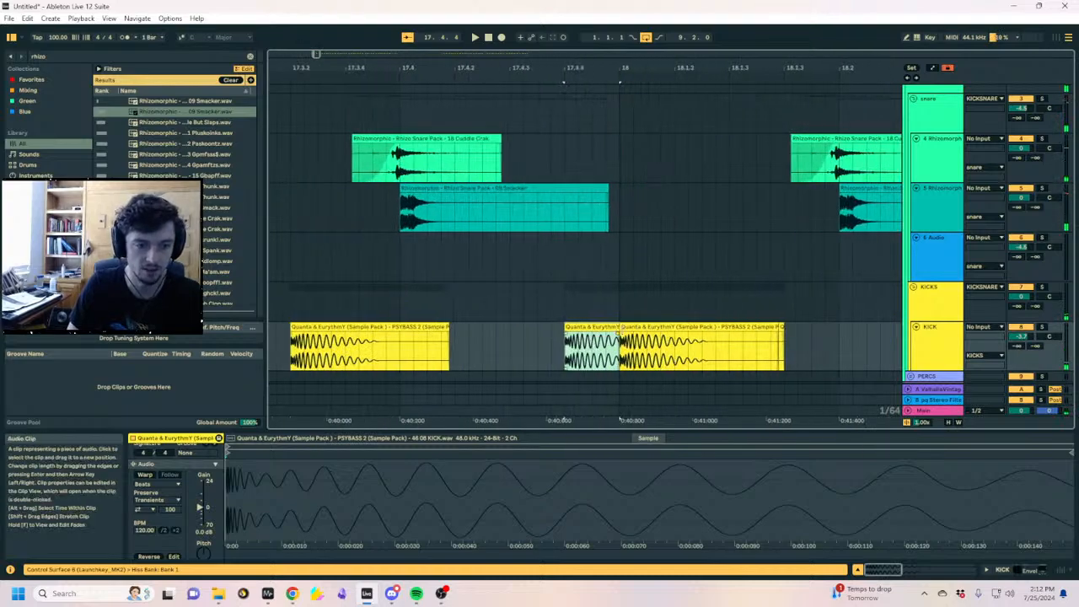
{"action": "left_click", "coordinate": [419, 327]}
{"action": "left_click", "coordinate": [634, 327]}
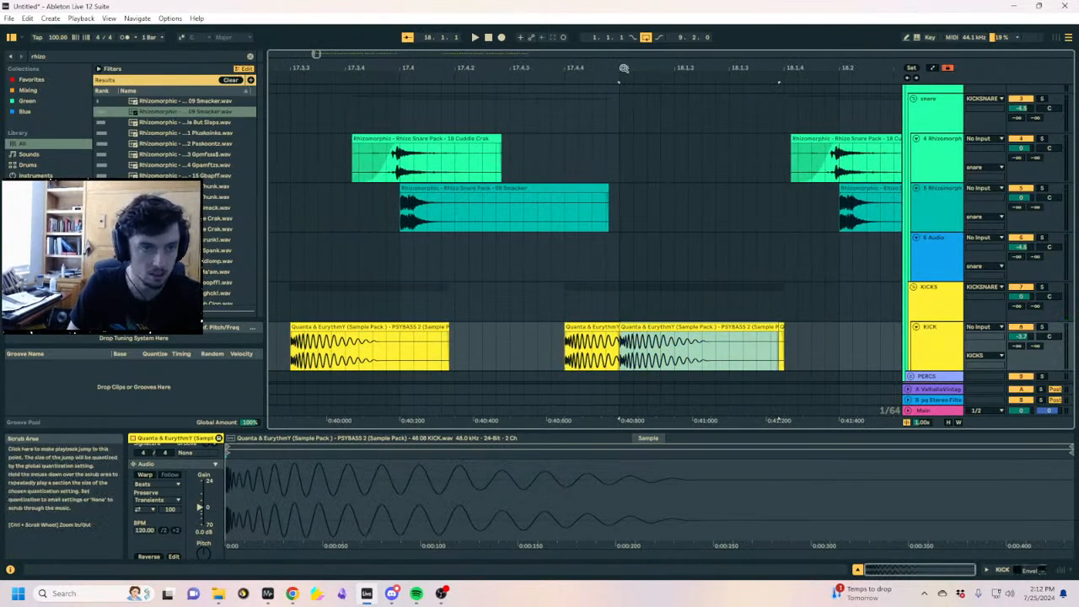
{"action": "scroll", "coordinate": [605, 308], "scroll_direction": "up", "scroll_amount": 5}
{"action": "left_click", "coordinate": [596, 327]}
{"action": "left_click_drag", "start_coordinate": [601, 327], "coordinate": [498, 338]}
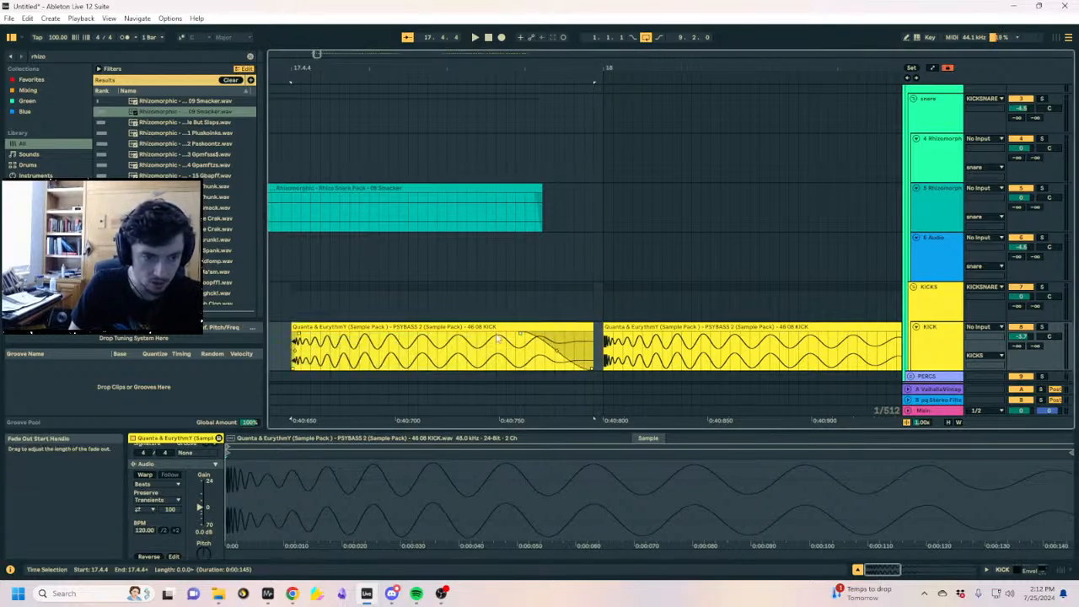
Play back the kicks and snares across bars 17 and 18 to check the faded short kick
{"action": "left_click", "coordinate": [672, 328]}
{"action": "left_click", "coordinate": [474, 327]}
{"action": "key", "text": "space"}
{"action": "key", "text": "space"}
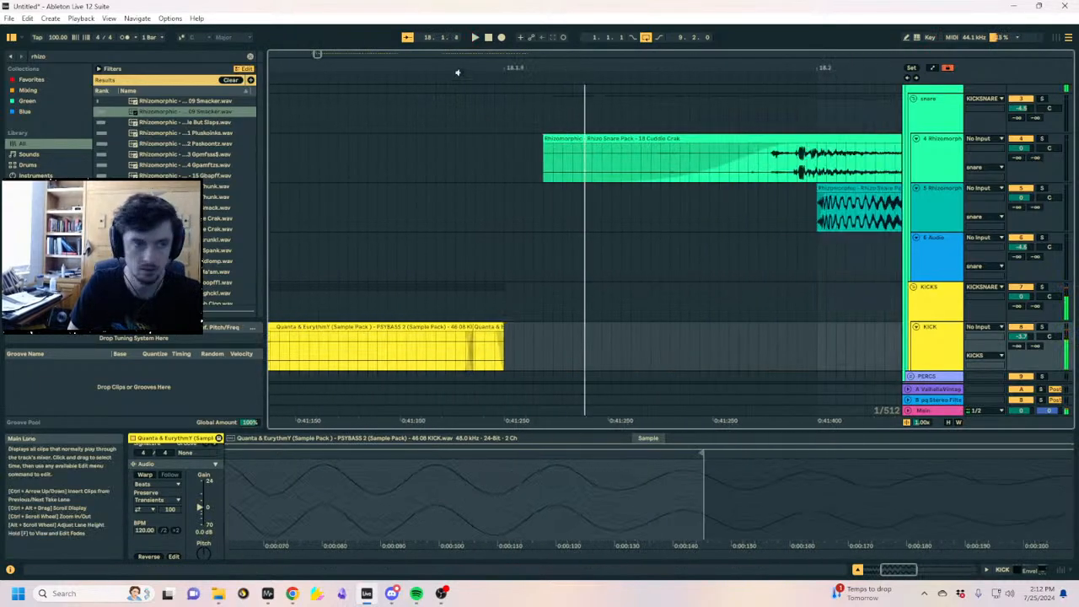
{"action": "scroll", "coordinate": [666, 296], "scroll_direction": "down", "scroll_amount": 5}
{"action": "left_click", "coordinate": [616, 338]}
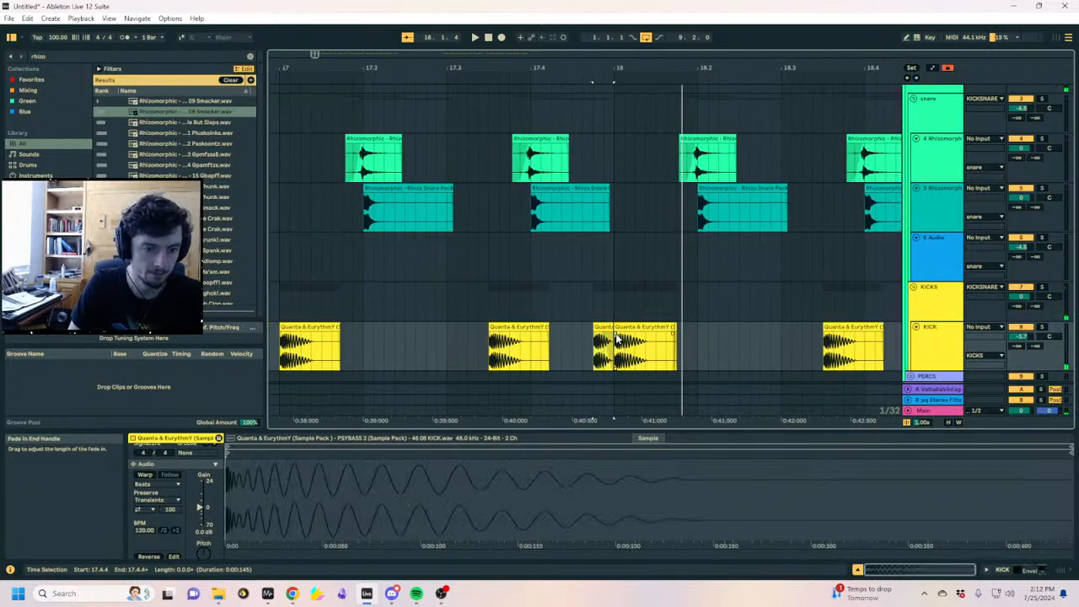
{"action": "left_click", "coordinate": [305, 327]}
{"action": "key", "text": "space"}
Paste a copy of the short faded kick at 18.2.2 and play back from 18
{"action": "left_click_drag", "start_coordinate": [630, 68], "coordinate": [430, 52]}
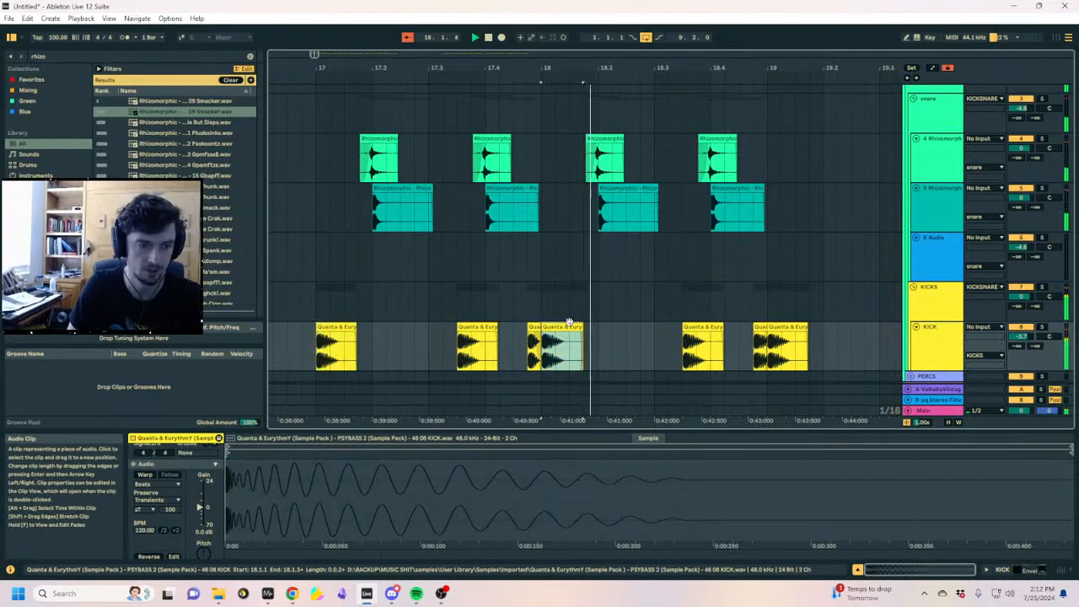
{"action": "left_click", "coordinate": [624, 349]}
{"action": "key", "text": "ctrl+v"}
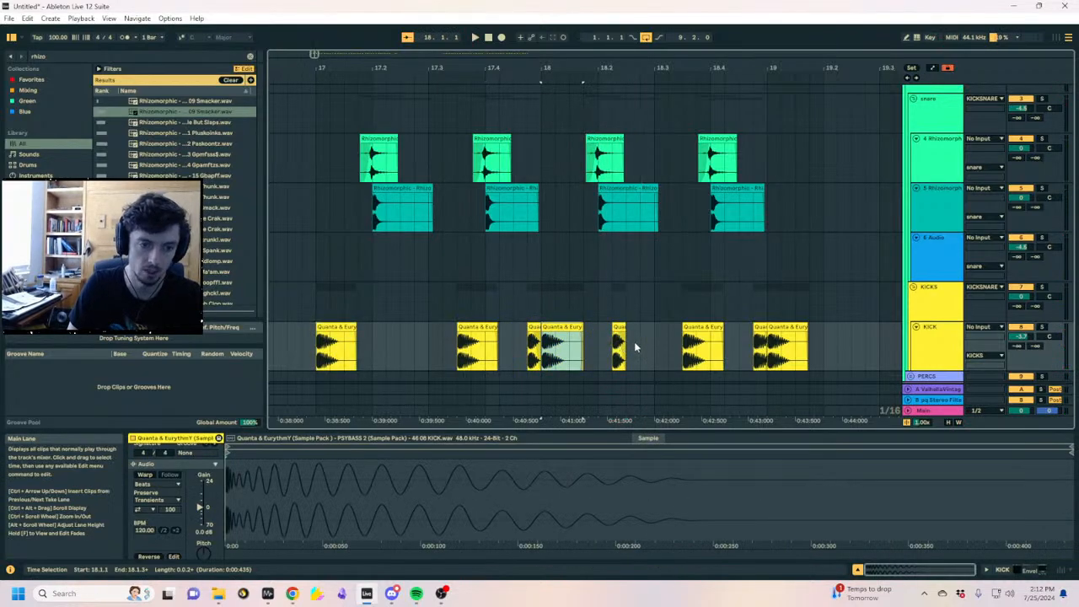
{"action": "left_click", "coordinate": [594, 344]}
{"action": "left_click", "coordinate": [541, 358]}
{"action": "scroll", "coordinate": [590, 362], "scroll_direction": "left", "scroll_amount": 1}
{"action": "scroll", "coordinate": [651, 372], "scroll_direction": "right", "scroll_amount": 3}
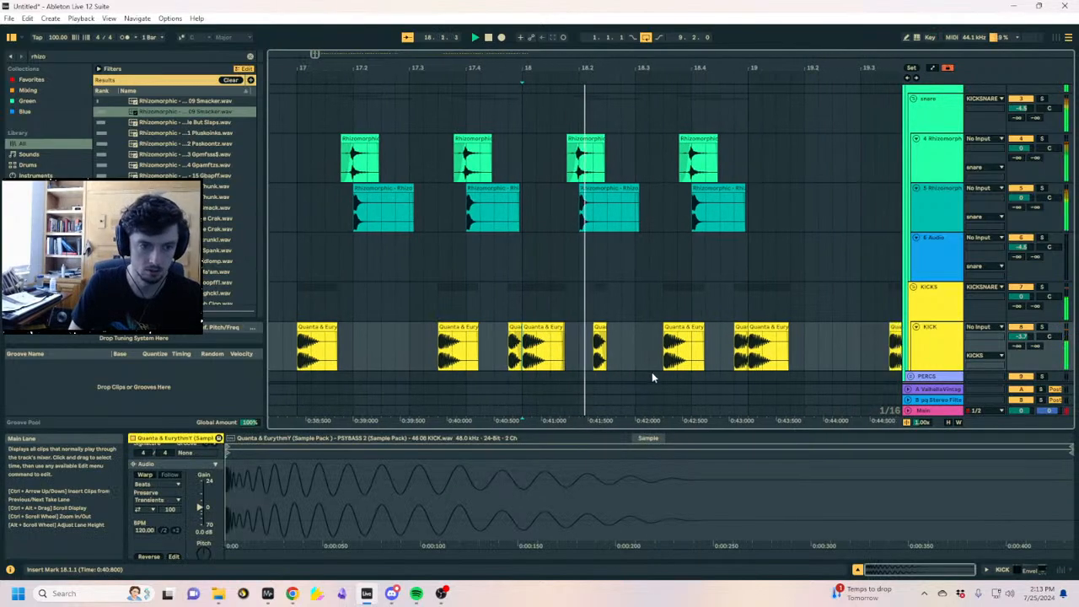
Try pasting a kick at 18.2.4
{"action": "left_click", "coordinate": [556, 328]}
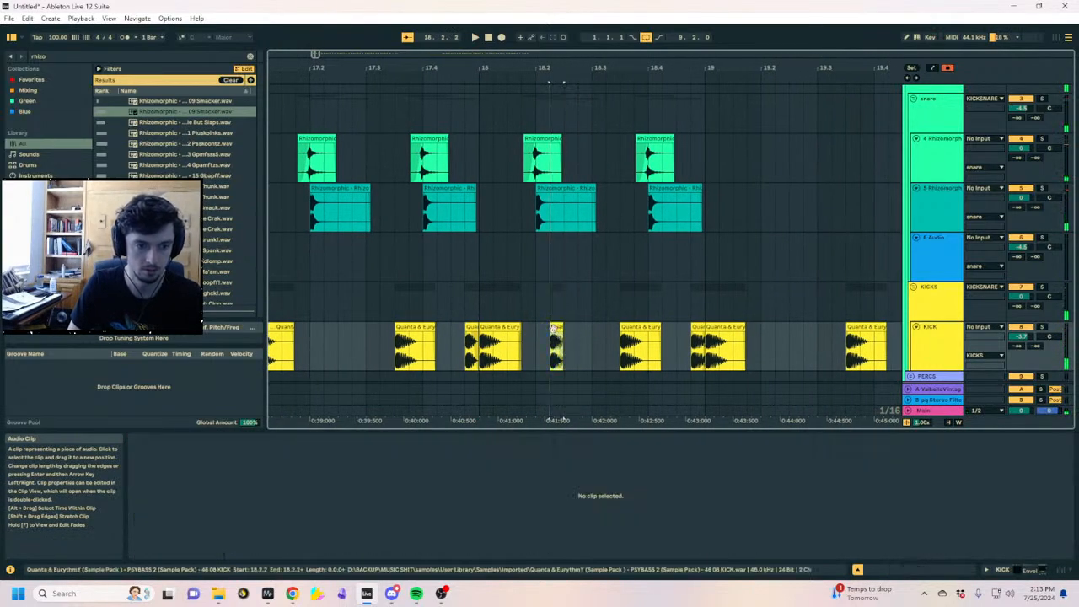
{"action": "left_click", "coordinate": [578, 335]}
{"action": "key", "text": "ctrl+v"}
{"action": "key", "text": "ctrl+z"}
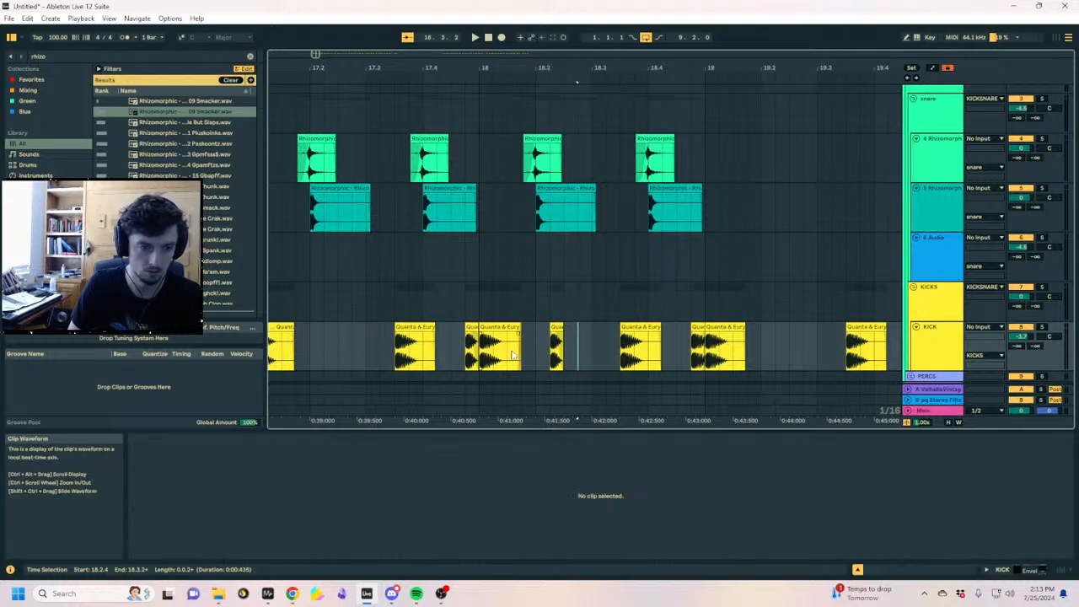
Copy the short and full kick pair spanning 17.4.4 to 18.1 and paste it at 18.2.4
{"action": "left_click_drag", "start_coordinate": [520, 347], "coordinate": [467, 347]}
{"action": "left_click", "coordinate": [584, 345]}
{"action": "key", "text": "ctrl+v"}
Try pasting a second copy of the kick pair at 18.3.3
{"action": "left_click", "coordinate": [625, 355]}
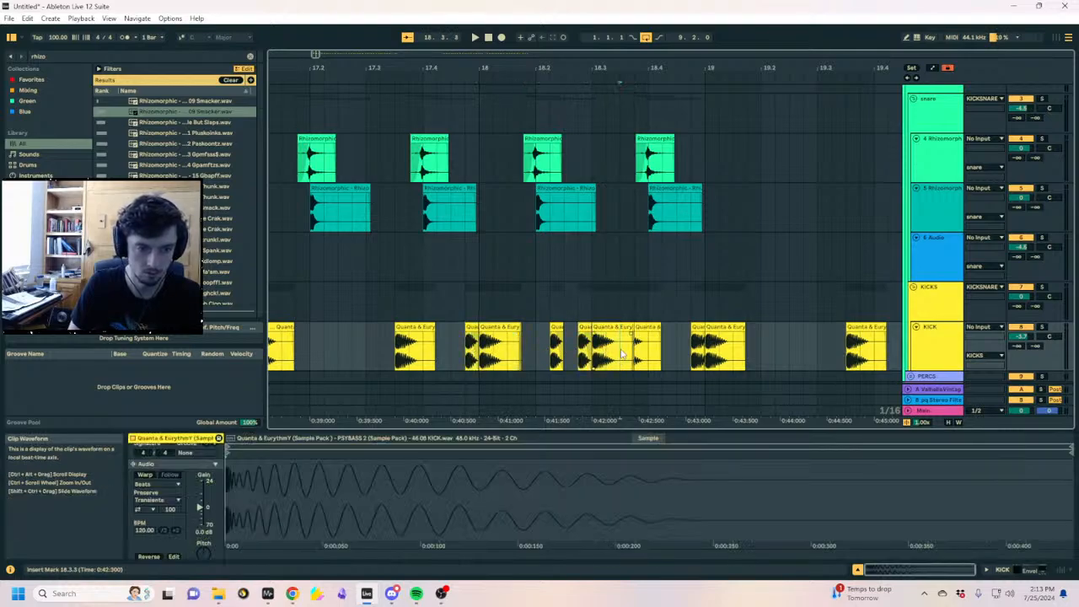
{"action": "key", "text": "ctrl+v"}
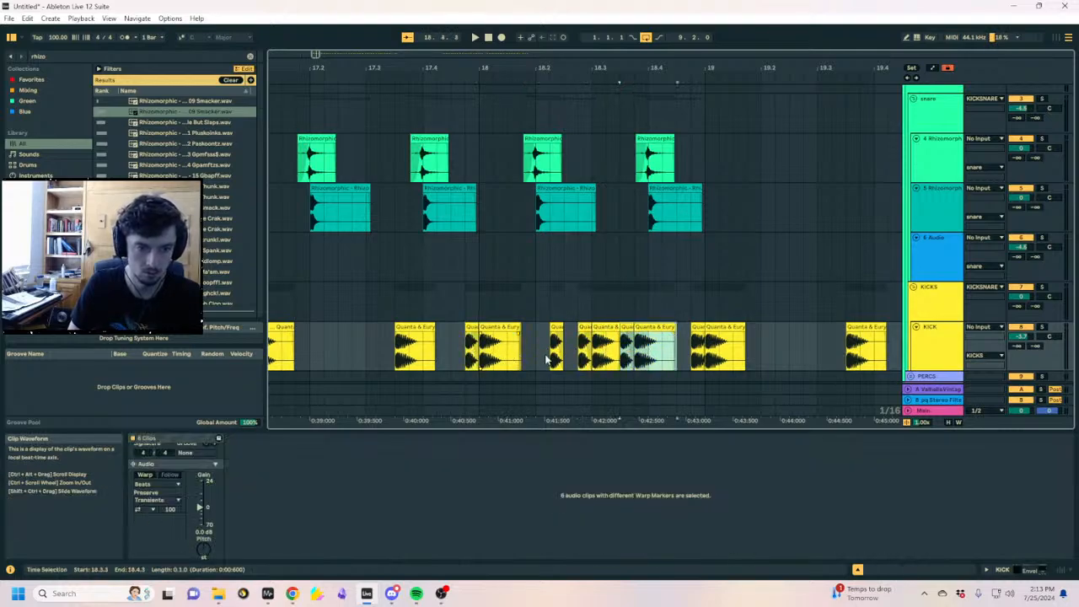
{"action": "key", "text": "ctrl+z"}
Try pasting the kick pair at 18.3.2 and play back the kick fill
{"action": "left_click", "coordinate": [605, 354]}
{"action": "key", "text": "ctrl+v"}
{"action": "left_click", "coordinate": [517, 356]}
{"action": "key", "text": "space"}
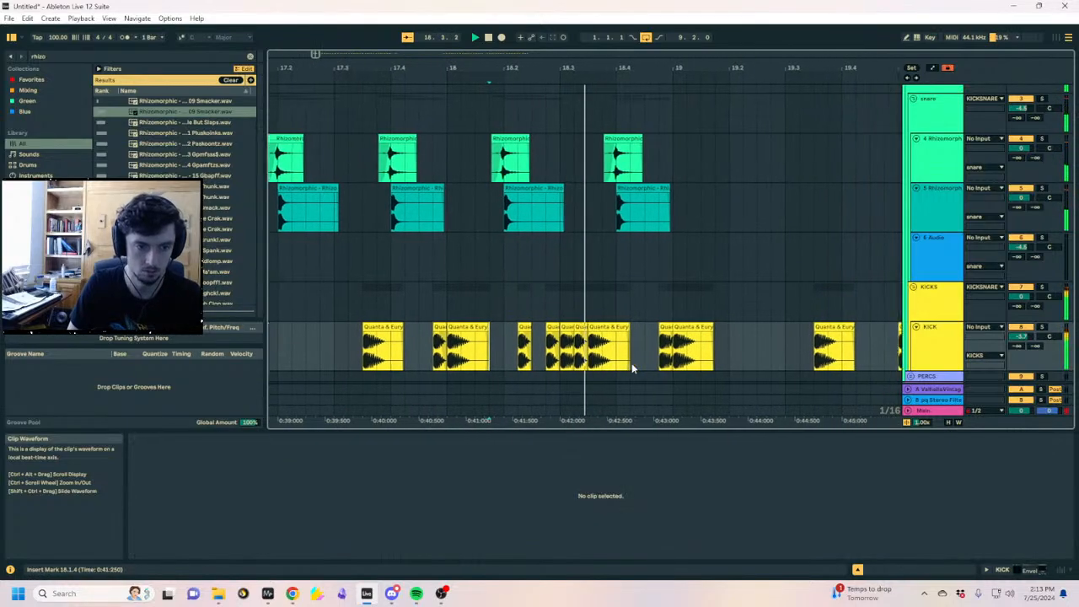
{"action": "key", "text": "space"}
{"action": "key", "text": "ctrl+z"}
{"action": "left_click", "coordinate": [535, 351]}
{"action": "key", "text": "ctrl+v"}
{"action": "key", "text": "ctrl+z"}
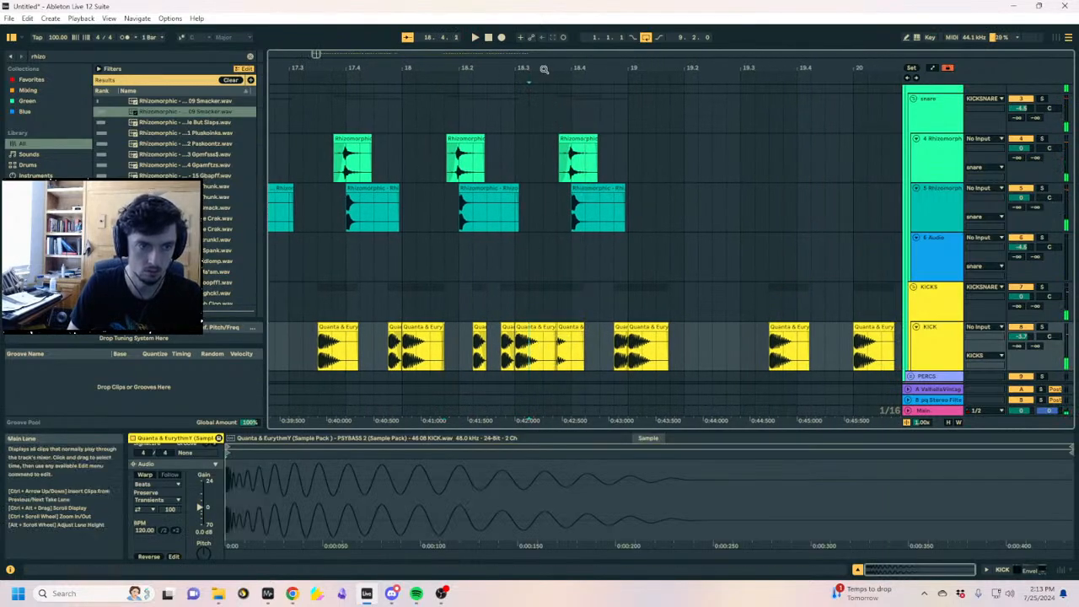
Paste the kick pair just after 18.3.2 on a finer grid and play back the fill
{"action": "left_click_drag", "start_coordinate": [543, 69], "coordinate": [543, 250]}
{"action": "key", "text": "ctrl+v"}
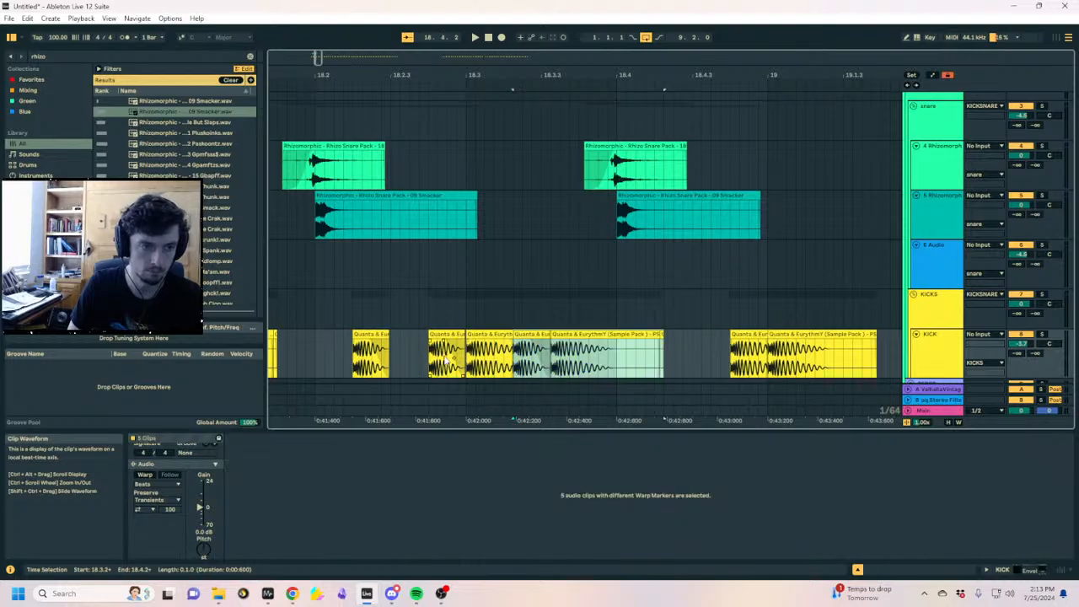
{"action": "left_click", "coordinate": [419, 356]}
{"action": "key", "text": "space"}
{"action": "key", "text": "space"}
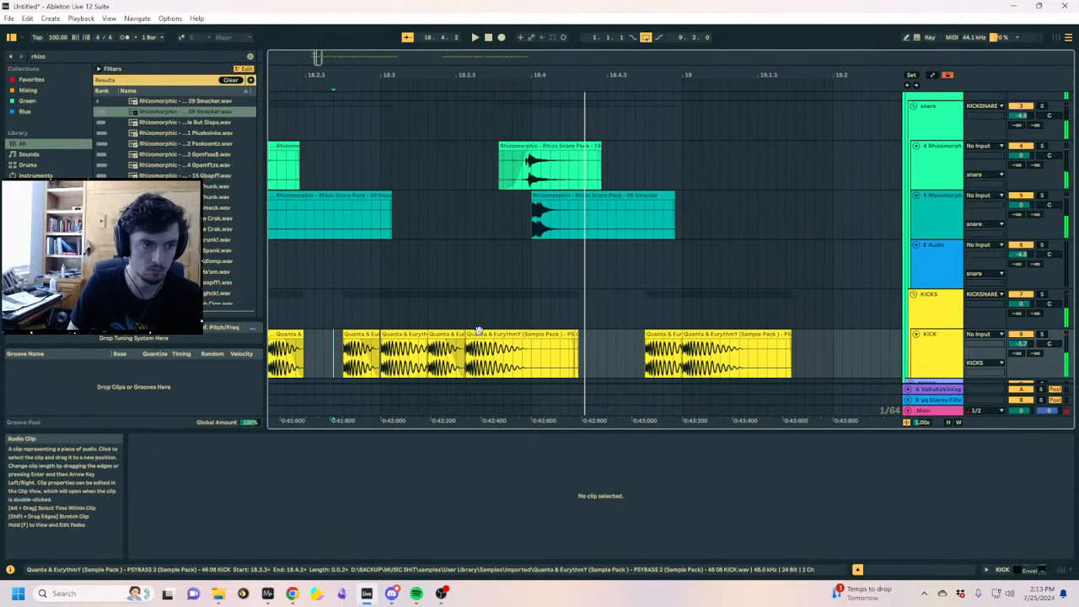
Try shifting the last two kicks of the bar 18 fill slightly later and play them back
{"action": "left_click", "coordinate": [487, 356]}
{"action": "left_click", "coordinate": [462, 337], "text": "shift"}
{"action": "left_click_drag", "start_coordinate": [462, 337], "coordinate": [462, 337]}
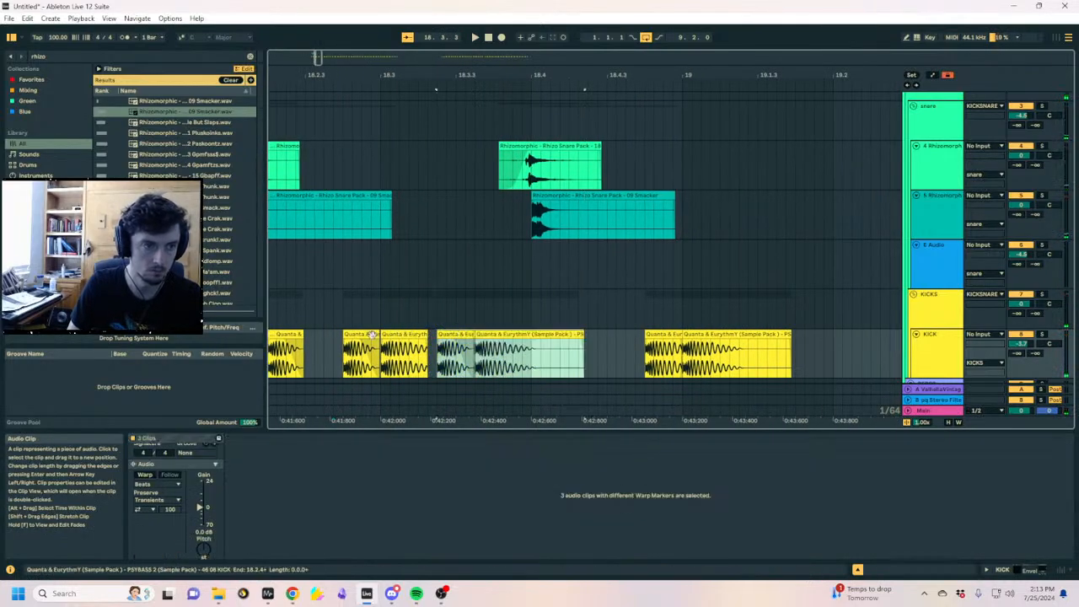
{"action": "left_click", "coordinate": [449, 357]}
{"action": "key", "text": "space"}
{"action": "key", "text": "space"}
{"action": "left_click", "coordinate": [281, 359]}
{"action": "key", "text": "space"}
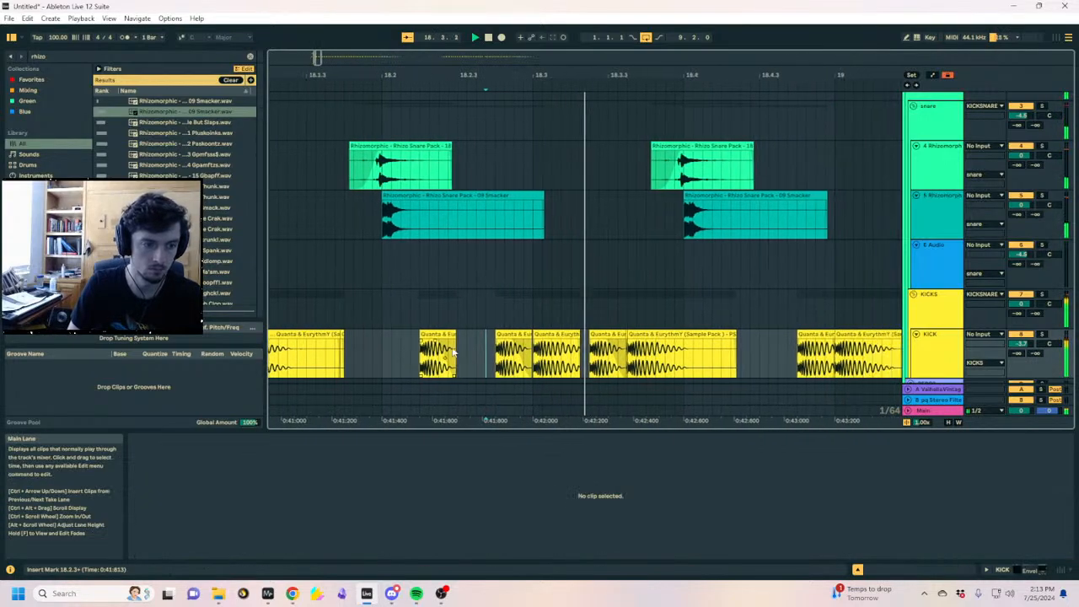
{"action": "key", "text": "space"}
Return the last two fill kicks to directly after the preceding kick and play the fill
{"action": "left_click", "coordinate": [461, 345]}
{"action": "left_click", "coordinate": [308, 354]}
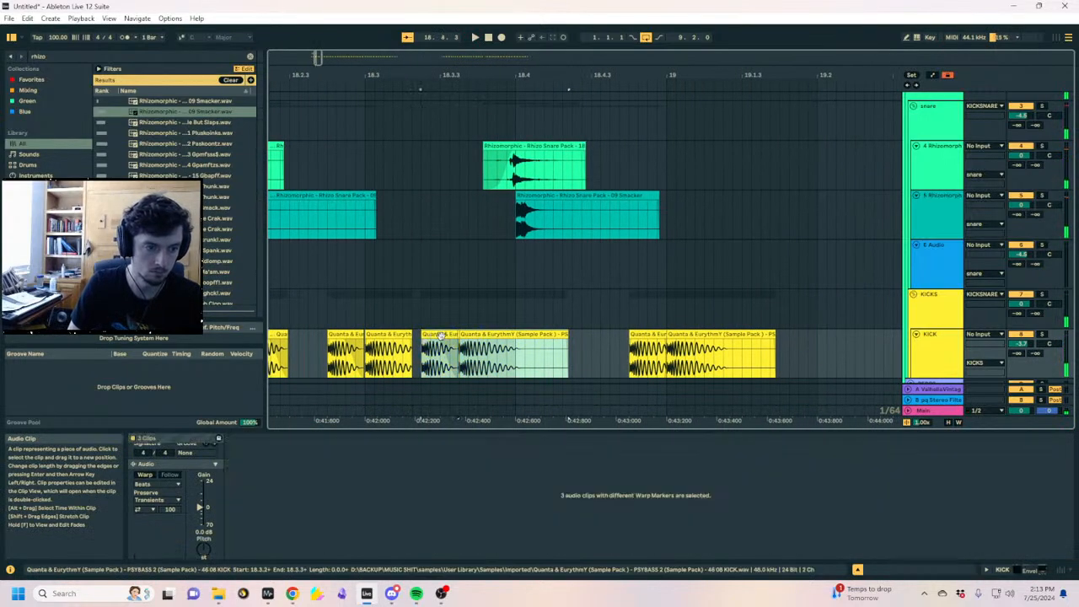
{"action": "key", "text": "space"}
{"action": "key", "text": "space"}
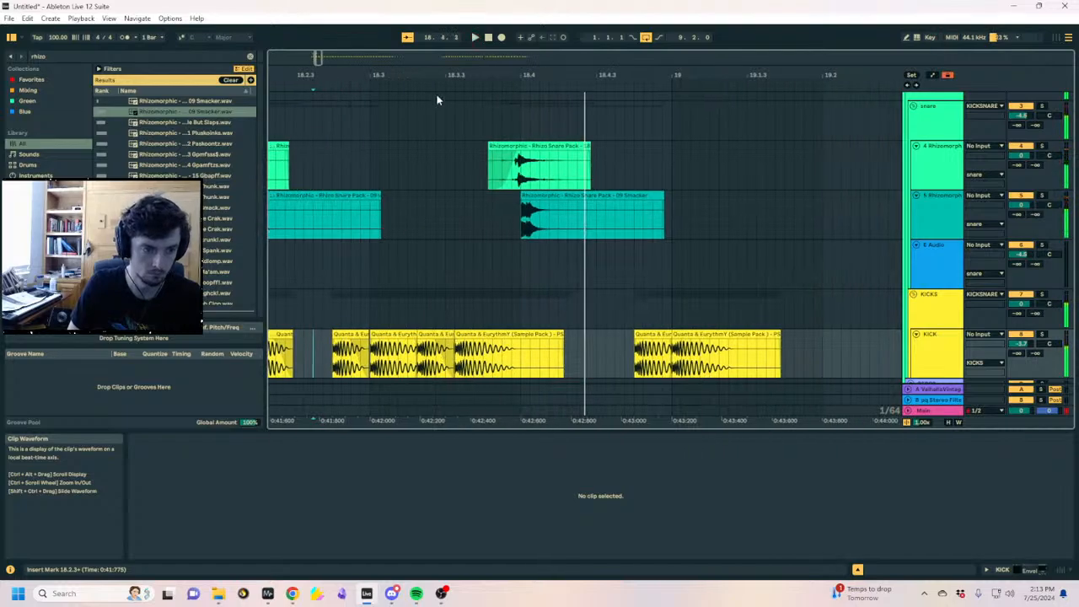
Delete a sliver of about 5 ms just before the last kick of the fill and play it back
{"action": "left_click_drag", "start_coordinate": [417, 72], "coordinate": [486, 120]}
{"action": "left_click", "coordinate": [488, 335]}
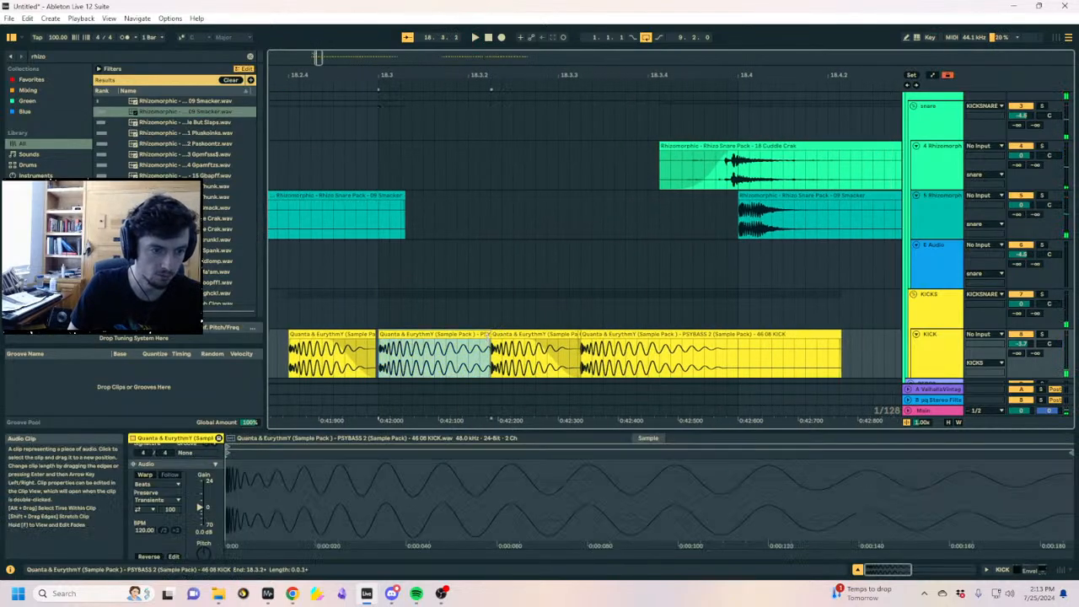
{"action": "left_click", "coordinate": [579, 334]}
{"action": "key", "text": "Delete"}
{"action": "left_click", "coordinate": [586, 345]}
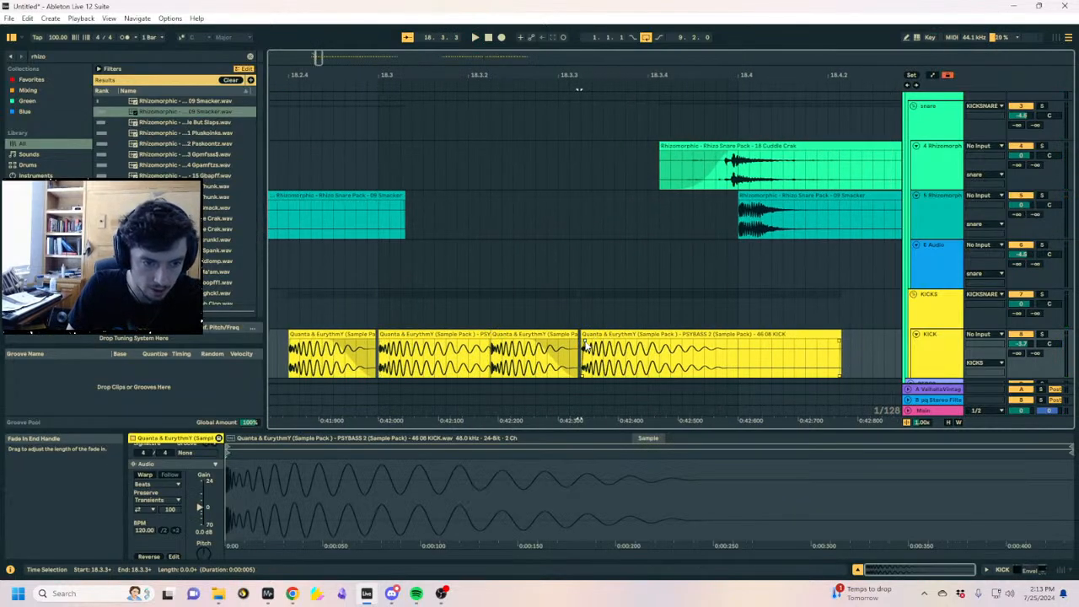
{"action": "key", "text": "space"}
{"action": "key", "text": "space"}
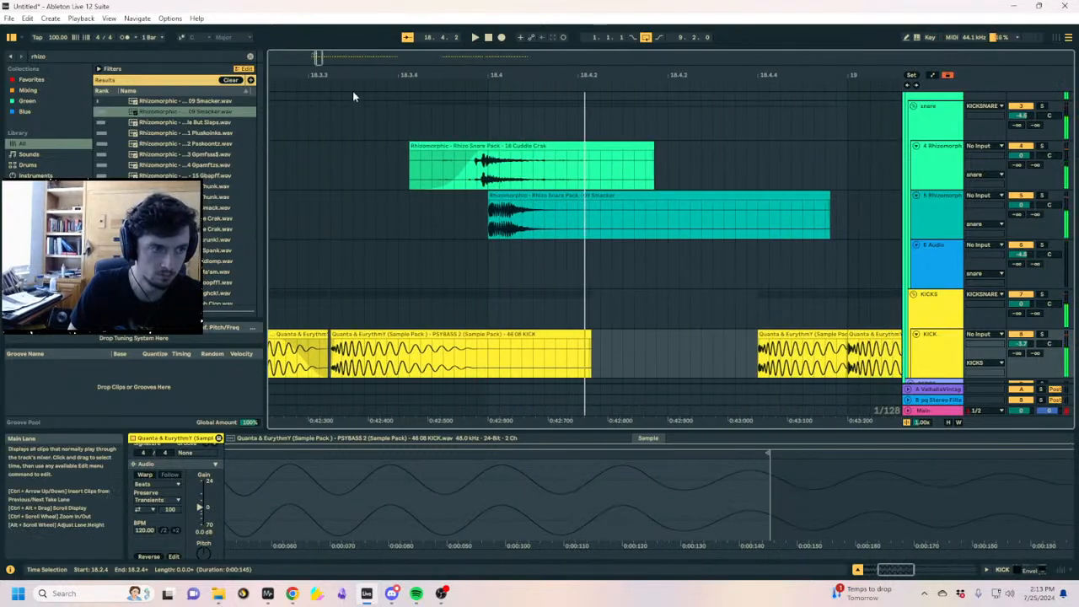
Play back the bar 18 kick fill from the kick at 18.2.4
{"action": "left_click_drag", "start_coordinate": [379, 76], "coordinate": [592, 84]}
{"action": "left_click", "coordinate": [458, 341]}
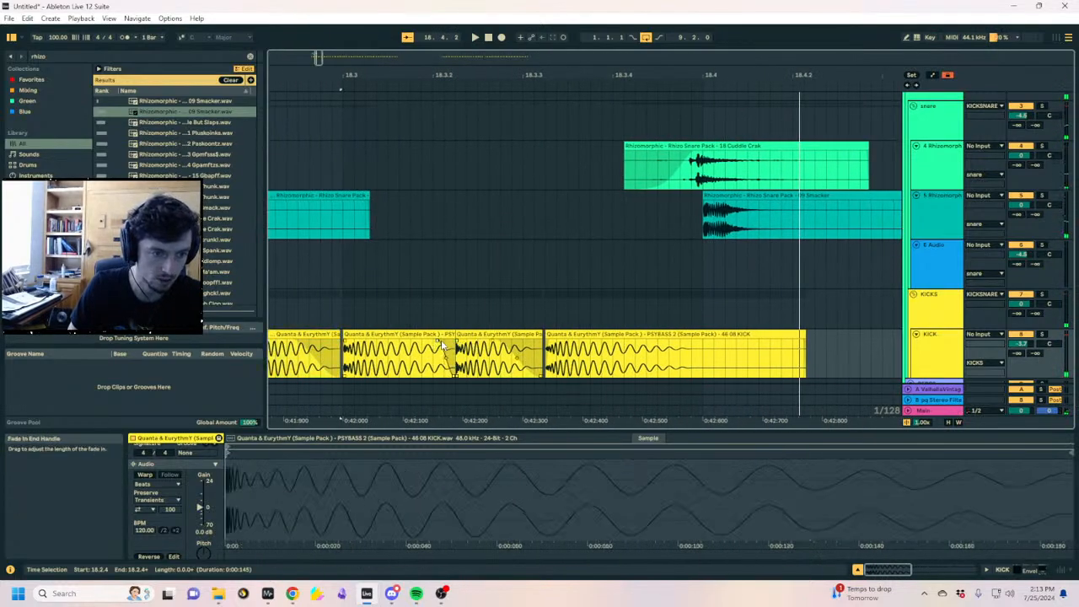
{"action": "left_click", "coordinate": [459, 344]}
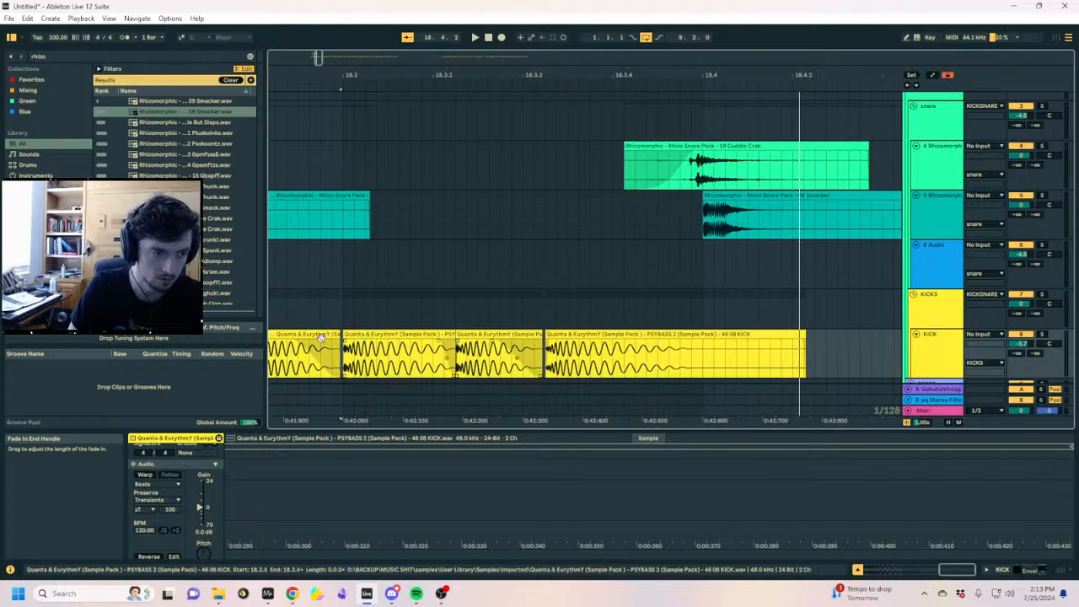
{"action": "left_click", "coordinate": [321, 336]}
{"action": "key", "text": "space"}
{"action": "key", "text": "space"}
Paste a copy of a short fill kick at 18.4.3 and duplicate it to 18.4.4
{"action": "left_click_drag", "start_coordinate": [385, 72], "coordinate": [520, 35]}
{"action": "left_click", "coordinate": [458, 335]}
{"action": "key", "text": "ctrl+c"}
{"action": "left_click", "coordinate": [582, 357]}
{"action": "key", "text": "ctrl+v"}
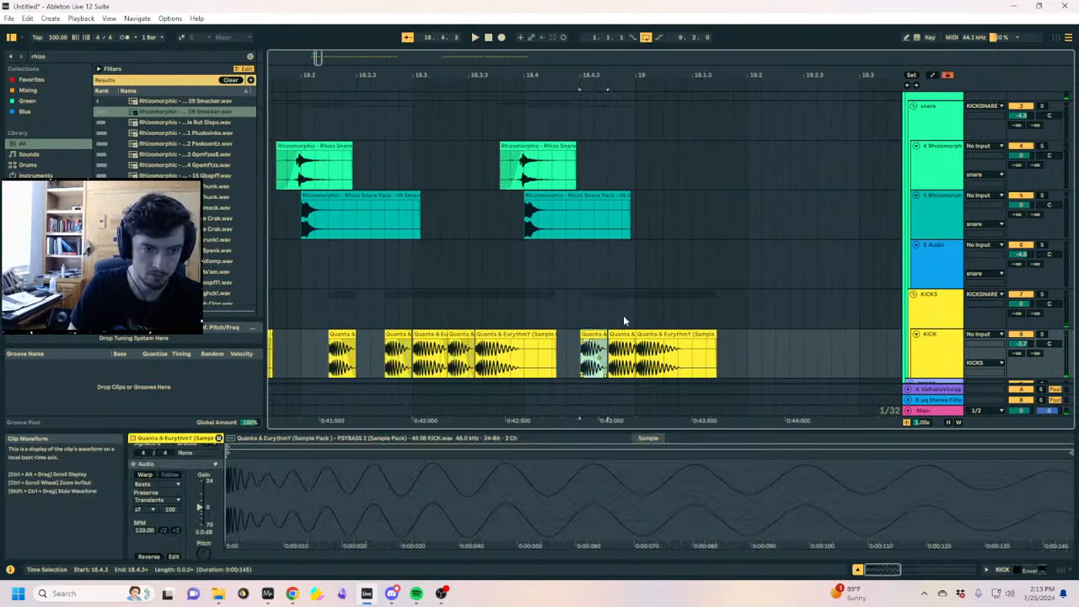
{"action": "key", "text": "ctrl+d"}
Play the pattern from bar 17 and set the loop to the two bars starting at 17.1.1
{"action": "left_click_drag", "start_coordinate": [645, 74], "coordinate": [665, 38]}
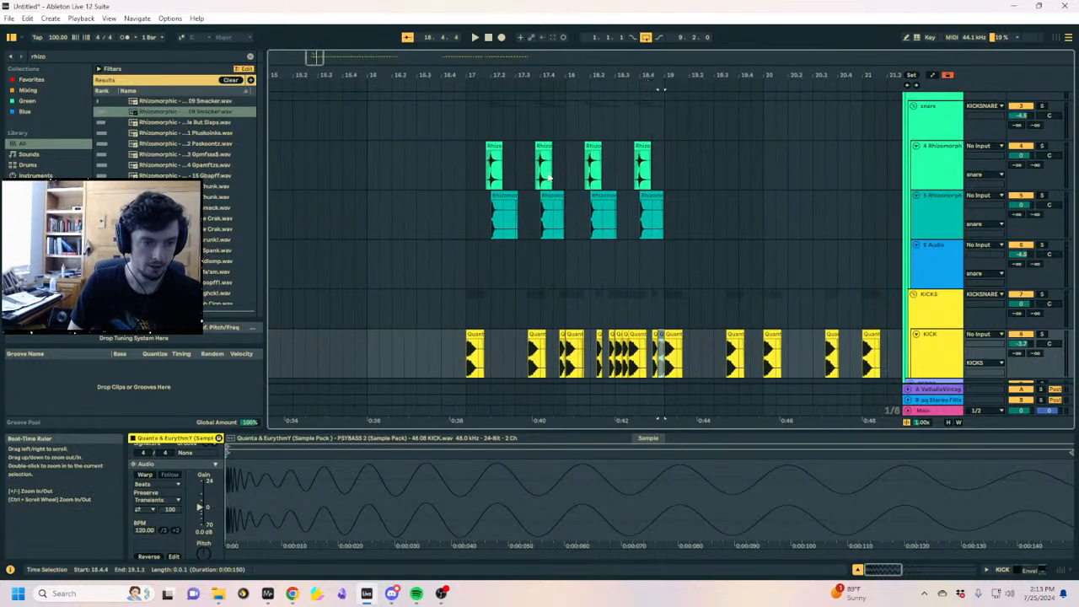
{"action": "left_click", "coordinate": [461, 261]}
{"action": "key", "text": "space"}
{"action": "left_click_drag", "start_coordinate": [764, 261], "coordinate": [559, 268]}
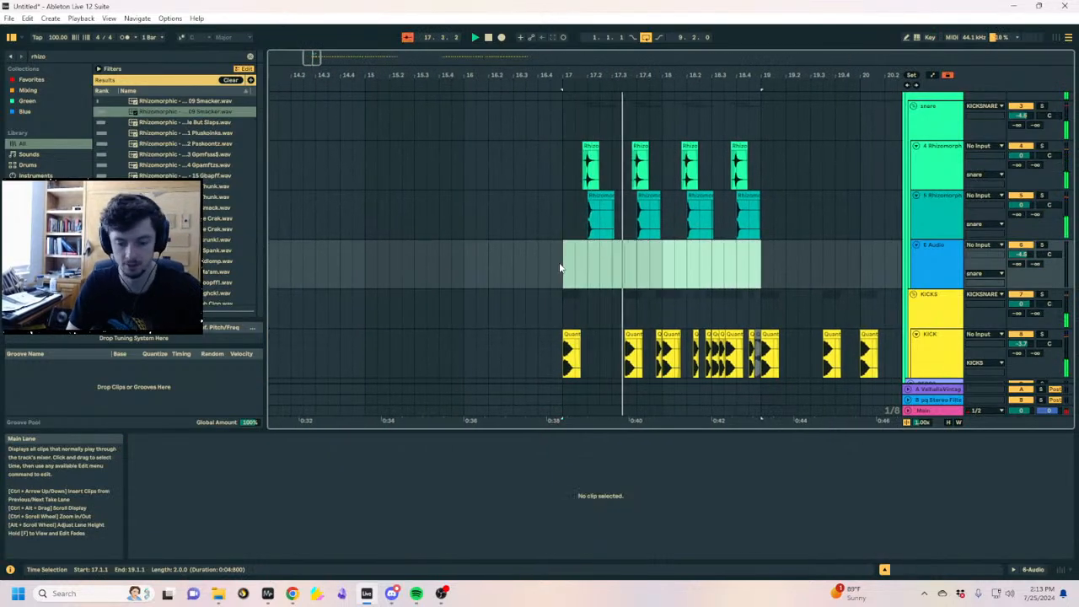
{"action": "left_click", "coordinate": [943, 215]}
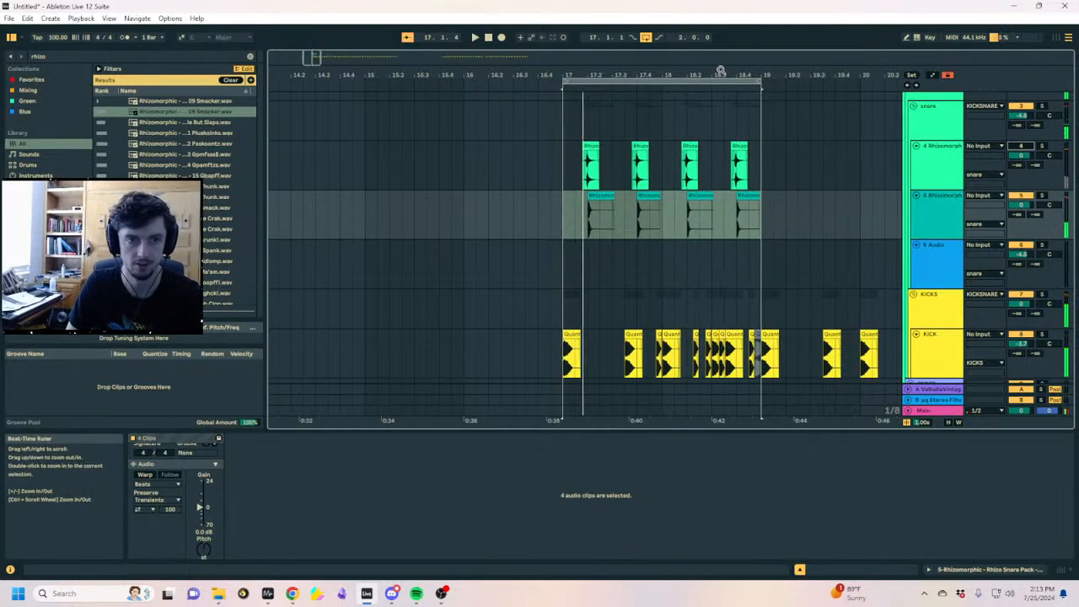
Shorten the short kick near 18.3.2, place it just before the fill's long kick, and play the fill
{"action": "left_click_drag", "start_coordinate": [720, 69], "coordinate": [748, 134]}
{"action": "left_click", "coordinate": [517, 353]}
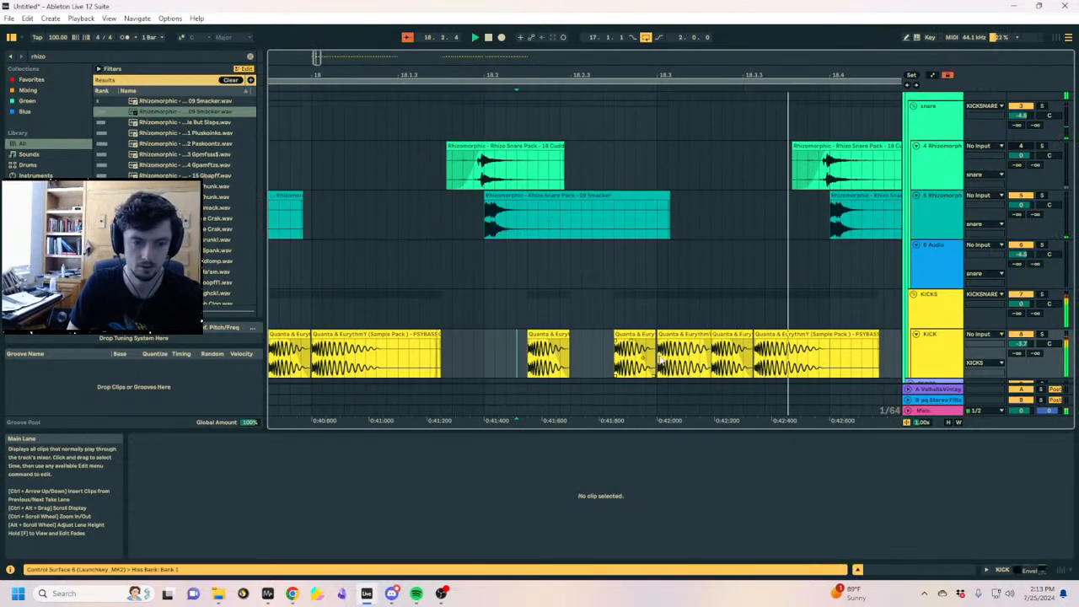
{"action": "left_click", "coordinate": [723, 339]}
{"action": "left_click_drag", "start_coordinate": [720, 71], "coordinate": [577, 283]}
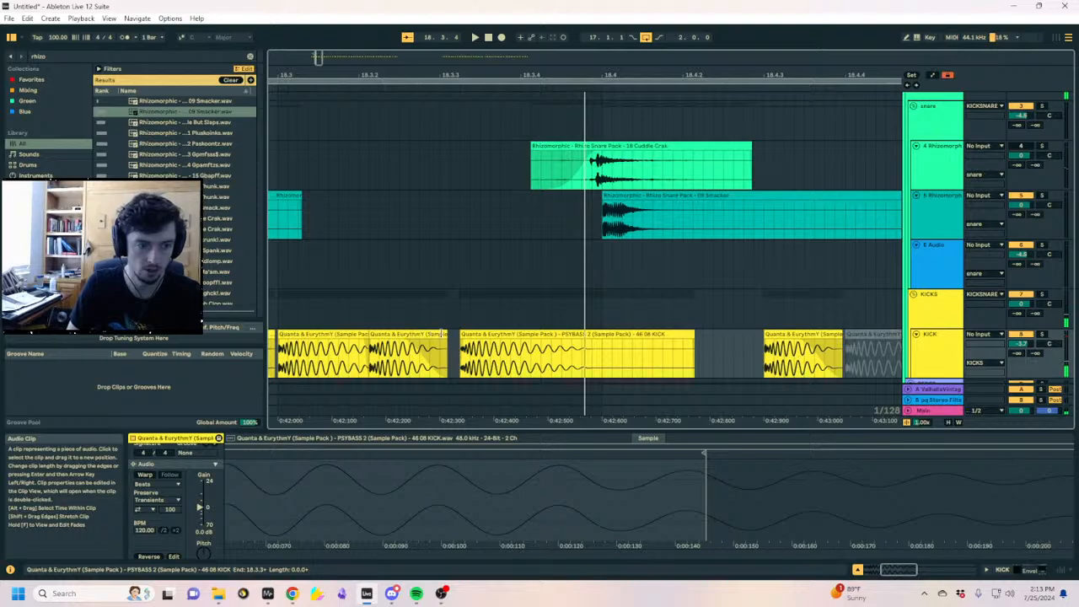
{"action": "left_click_drag", "start_coordinate": [443, 334], "coordinate": [424, 335]}
{"action": "left_click", "coordinate": [323, 337]}
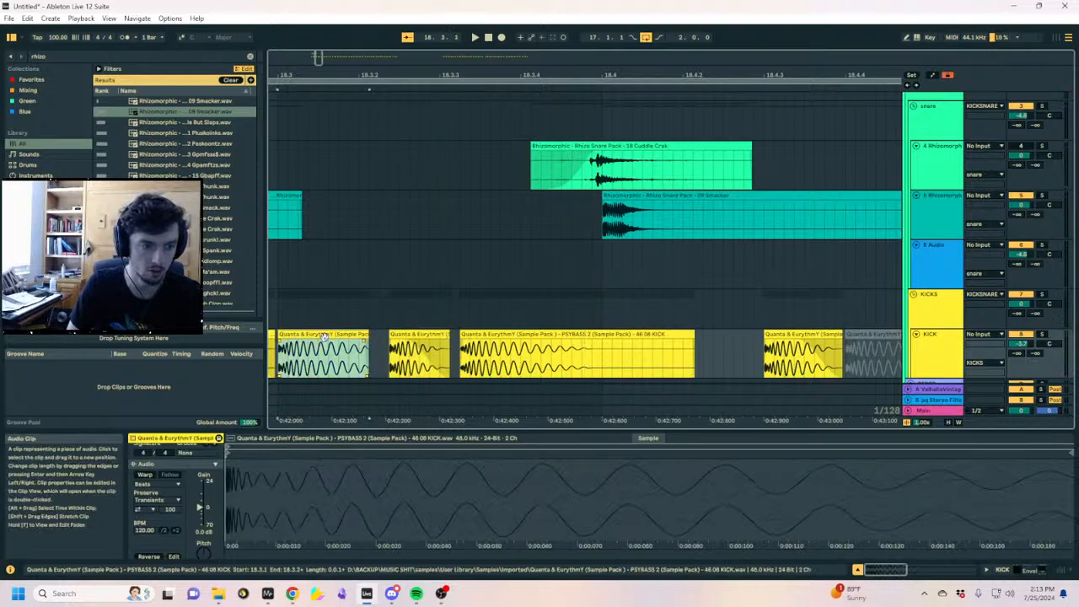
{"action": "key", "text": "space"}
{"action": "left_click_drag", "start_coordinate": [423, 72], "coordinate": [634, 72]}
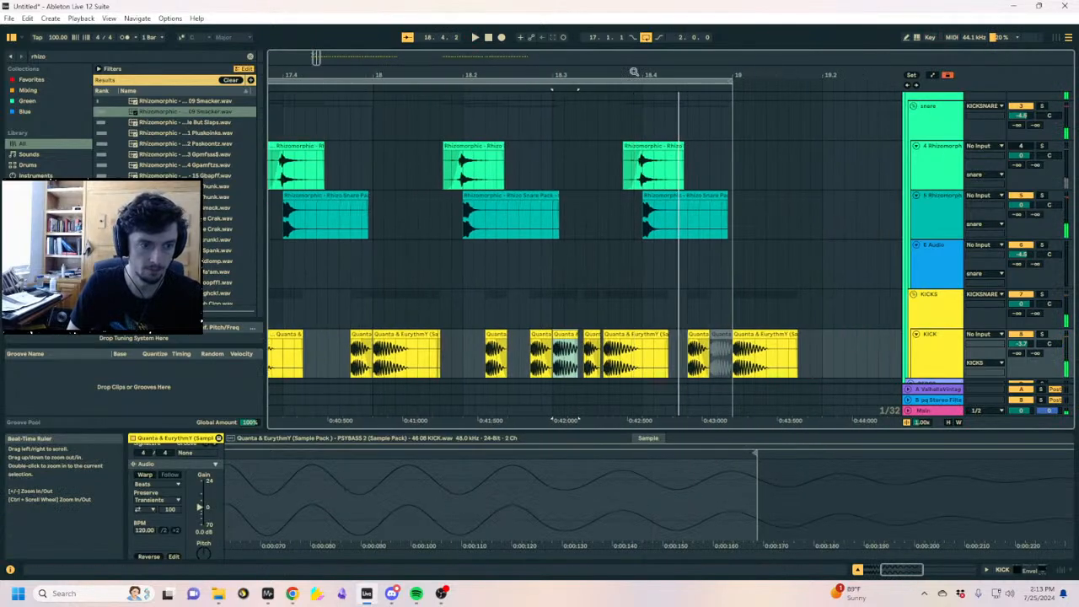
{"action": "left_click", "coordinate": [466, 364]}
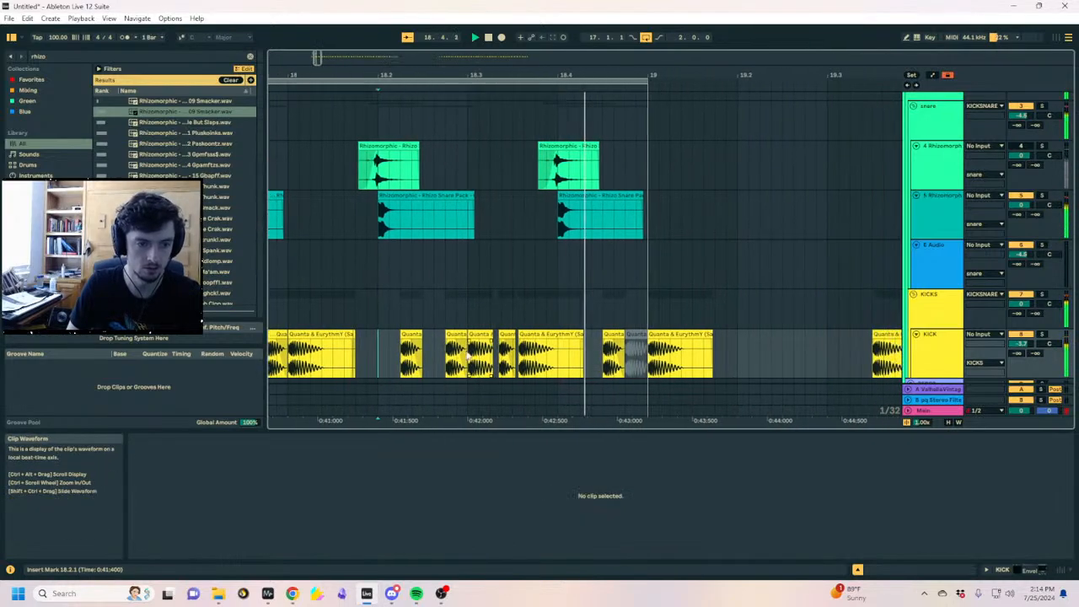
Trim the end of the kick at 18.2.4 by about a third and play it back
{"action": "left_click", "coordinate": [449, 335]}
{"action": "left_click_drag", "start_coordinate": [461, 74], "coordinate": [636, 74]}
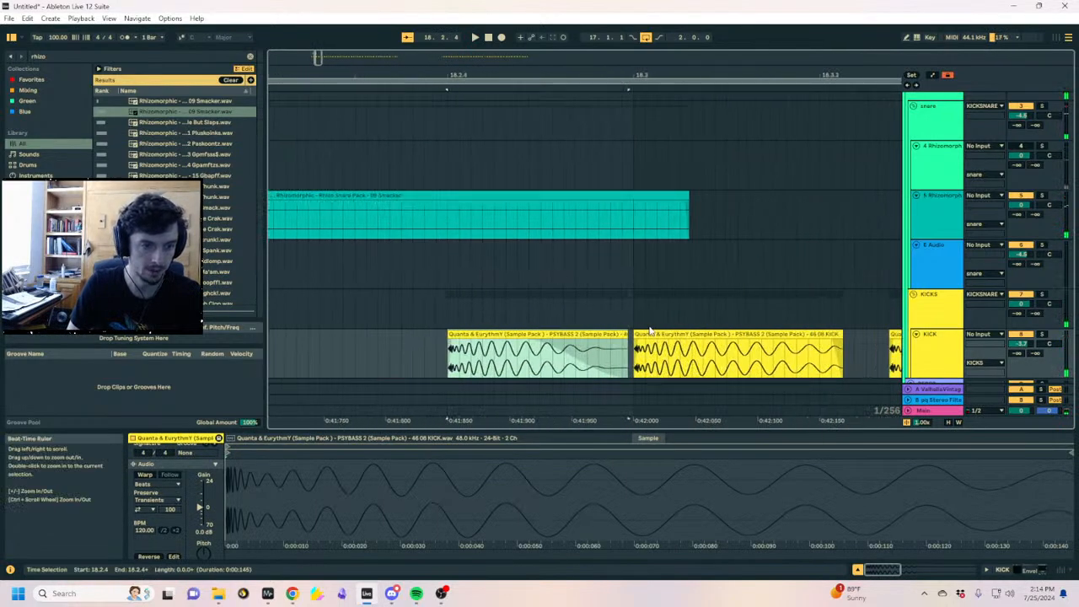
{"action": "mouse_move", "coordinate": [624, 334]}
{"action": "left_mouse_down"}
{"action": "mouse_move", "coordinate": [550, 339]}
{"action": "mouse_move", "coordinate": [563, 347]}
{"action": "left_mouse_up"}
{"action": "left_click", "coordinate": [425, 357]}
{"action": "key", "text": "space"}
Shift the trimmed kick slightly later so it ends just before 18.3, and play the fill
{"action": "left_click_drag", "start_coordinate": [545, 72], "coordinate": [470, 17]}
{"action": "left_click", "coordinate": [602, 317]}
{"action": "left_click", "coordinate": [599, 334]}
{"action": "mouse_move", "coordinate": [599, 335]}
{"action": "left_mouse_down"}
{"action": "mouse_move", "coordinate": [588, 336]}
{"action": "mouse_move", "coordinate": [601, 336]}
{"action": "left_mouse_up"}
{"action": "key", "text": "space"}
{"action": "left_click", "coordinate": [413, 358]}
{"action": "key", "text": "space"}
Listen to the looped pattern and check the start of the first kick in bar 17
{"action": "left_click_drag", "start_coordinate": [676, 72], "coordinate": [672, 169]}
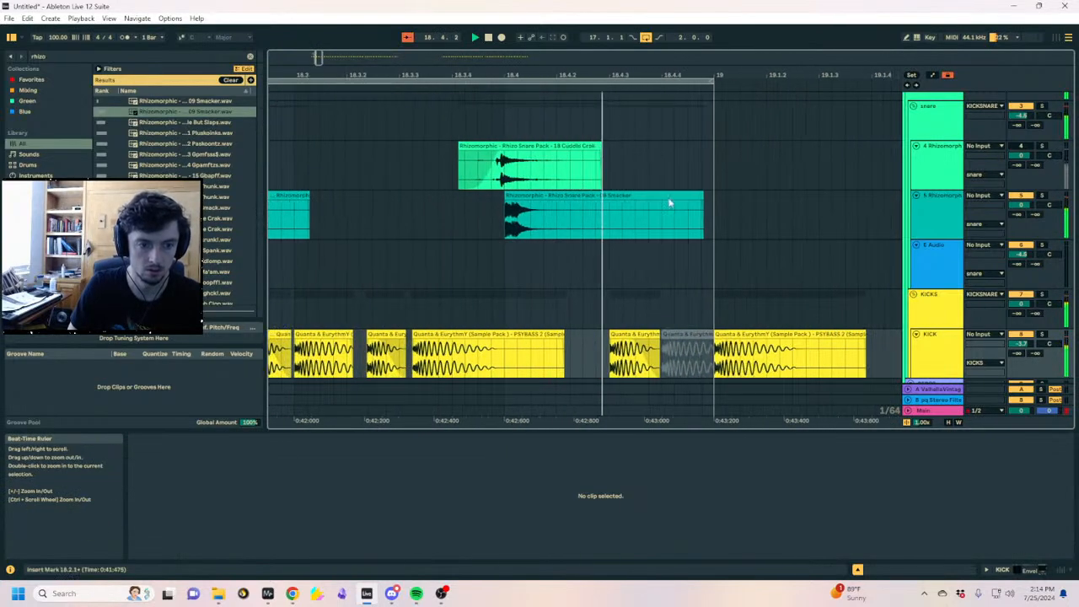
{"action": "left_click_drag", "start_coordinate": [648, 74], "coordinate": [576, 177]}
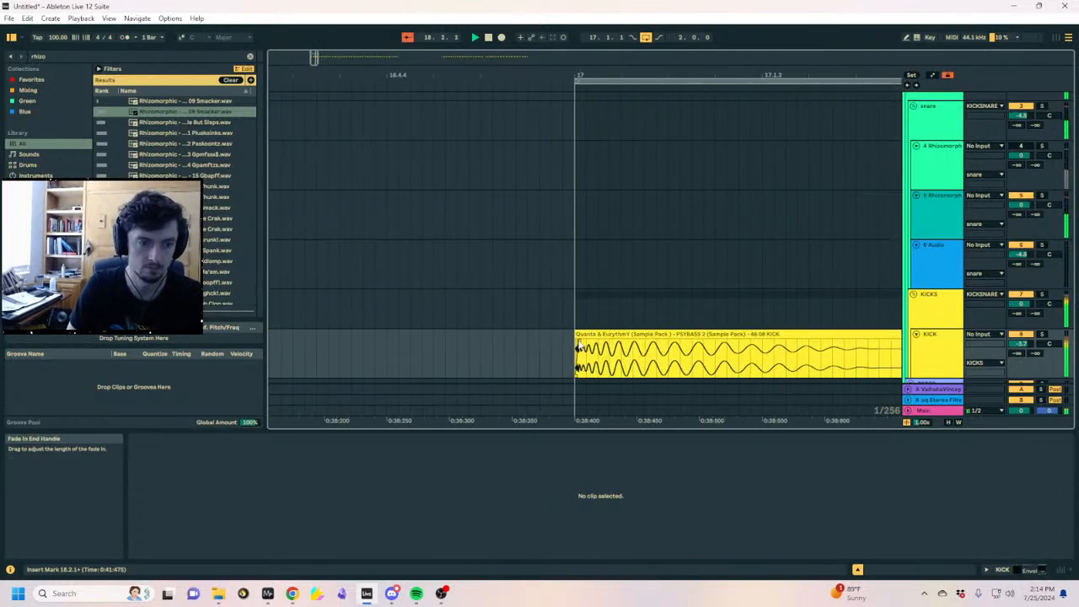
{"action": "left_click", "coordinate": [579, 347]}
{"action": "left_click_drag", "start_coordinate": [664, 74], "coordinate": [506, 7]}
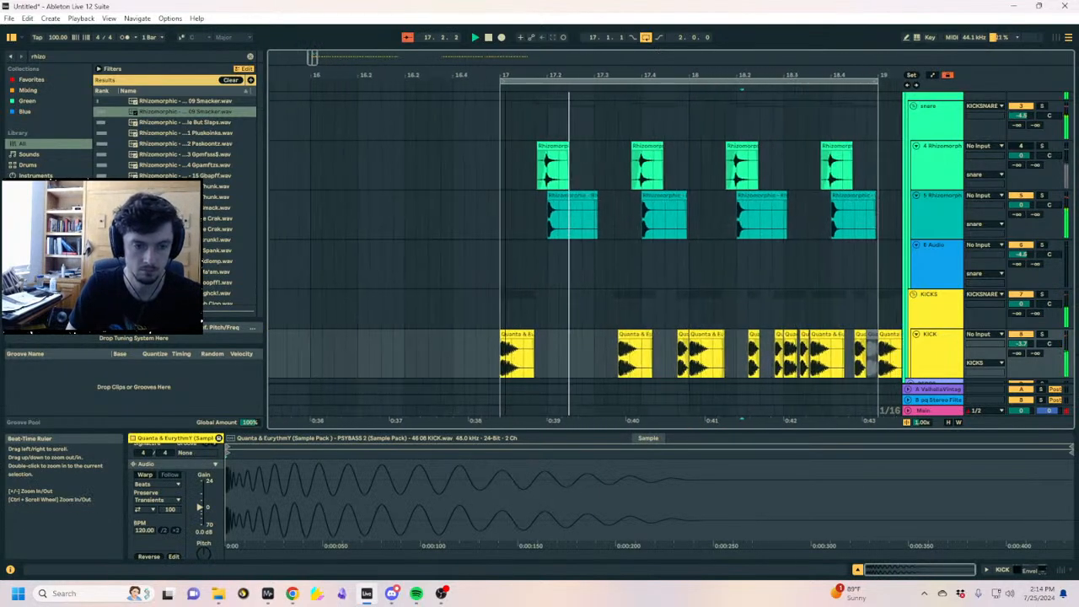
{"action": "key", "text": "space"}
Show the KICK track's device chain and lower the Hiss amount during loop playback
{"action": "left_click", "coordinate": [929, 343]}
{"action": "scroll", "coordinate": [931, 345], "scroll_direction": "down", "scroll_amount": 1}
{"action": "left_click", "coordinate": [1002, 571]}
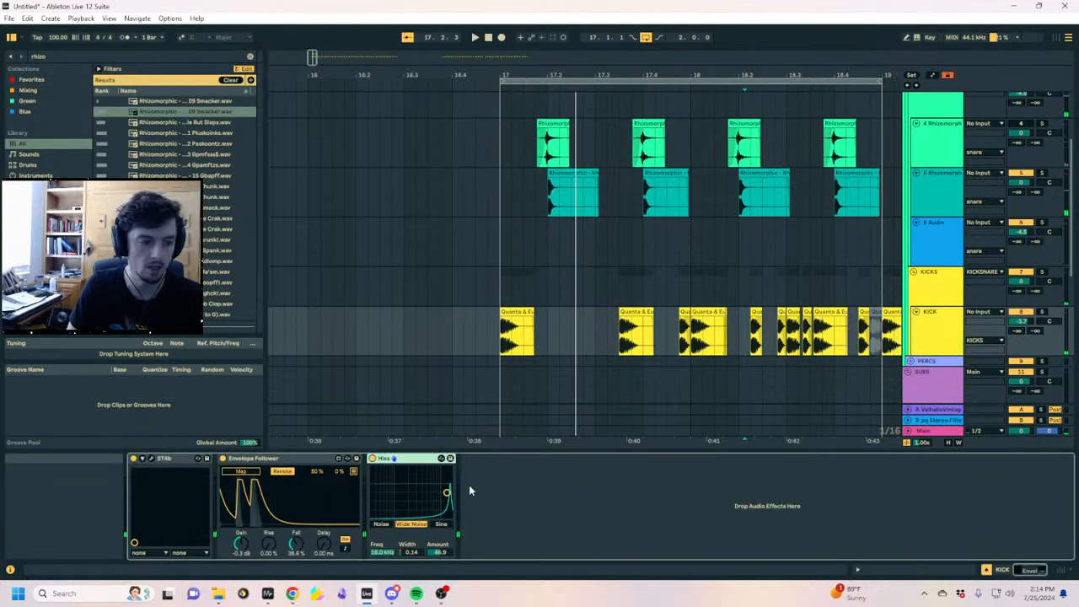
{"action": "key", "text": "space"}
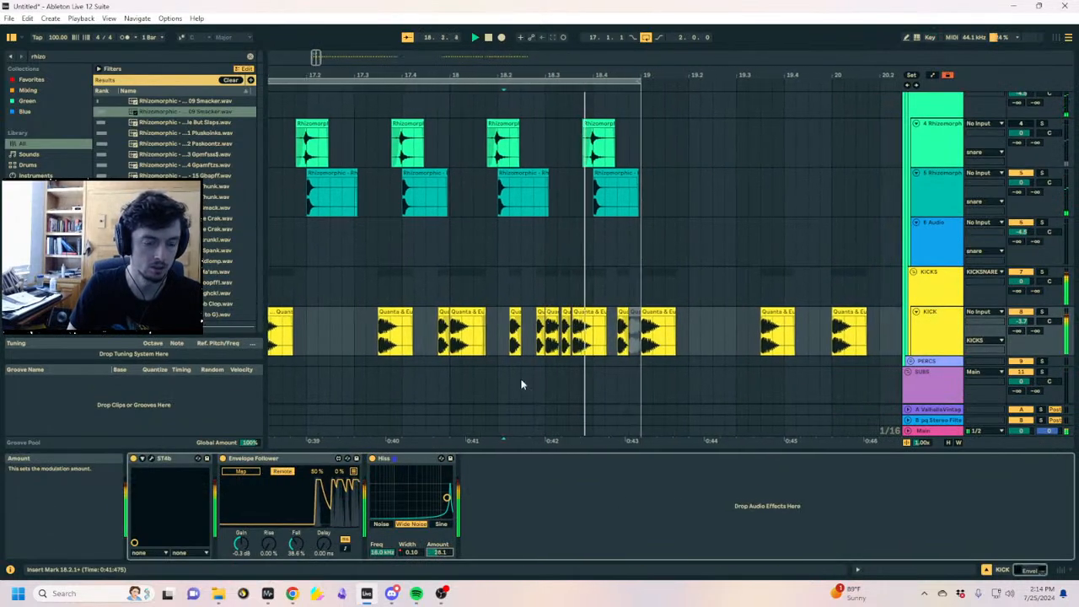
{"action": "key", "text": "space"}
Play the first kick of bar 17 in short bursts to examine its sound and hiss
{"action": "left_click_drag", "start_coordinate": [551, 75], "coordinate": [649, 326]}
{"action": "left_click", "coordinate": [662, 312]}
{"action": "key", "text": "space"}
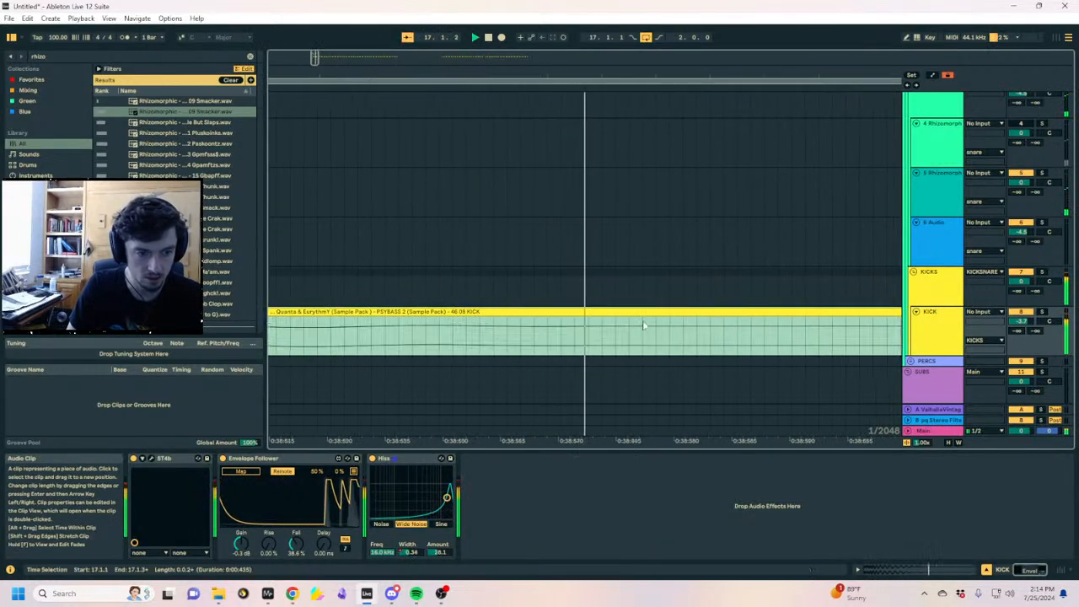
{"action": "key", "text": "space"}
{"action": "key", "text": "space"}
{"action": "key", "text": "space"}
{"action": "key", "text": "space"}
{"action": "key", "text": "space"}
{"action": "key", "text": "space"}
{"action": "key", "text": "space"}
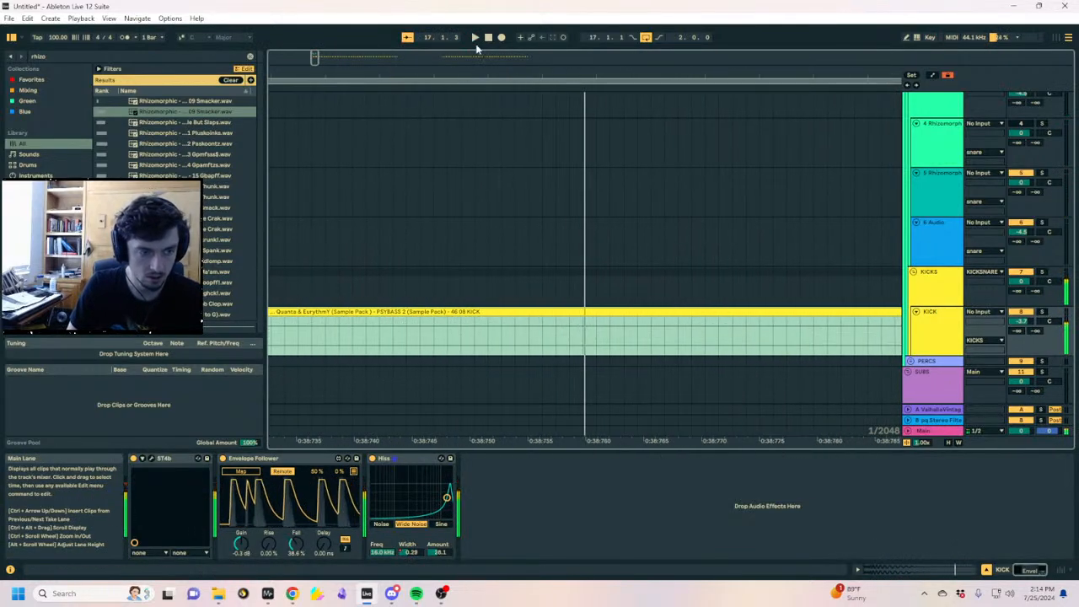
{"action": "left_click_drag", "start_coordinate": [467, 75], "coordinate": [463, 10]}
{"action": "key", "text": "minus"}
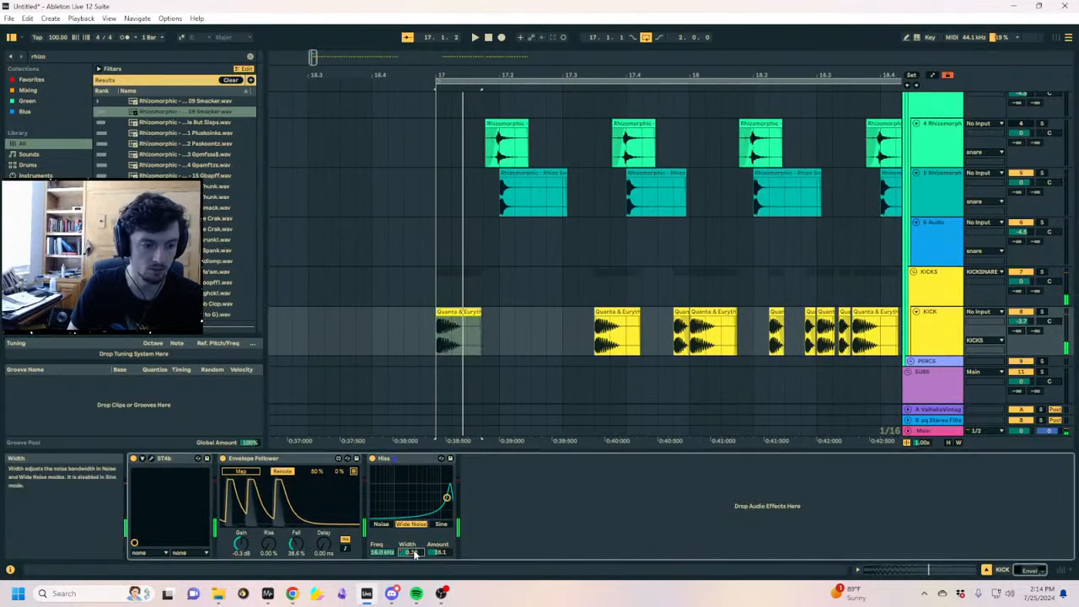
Show the KICK track's Hiss Width automation and play the passages after 17.3 and around 18.4.4
{"action": "key", "text": "a"}
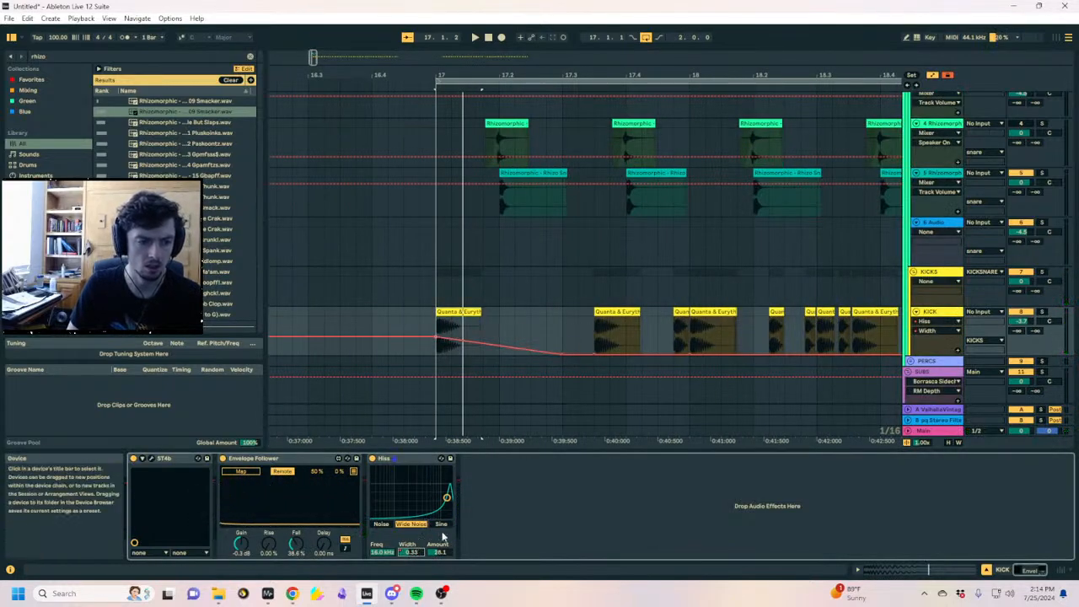
{"action": "left_click", "coordinate": [558, 328]}
{"action": "key", "text": "space"}
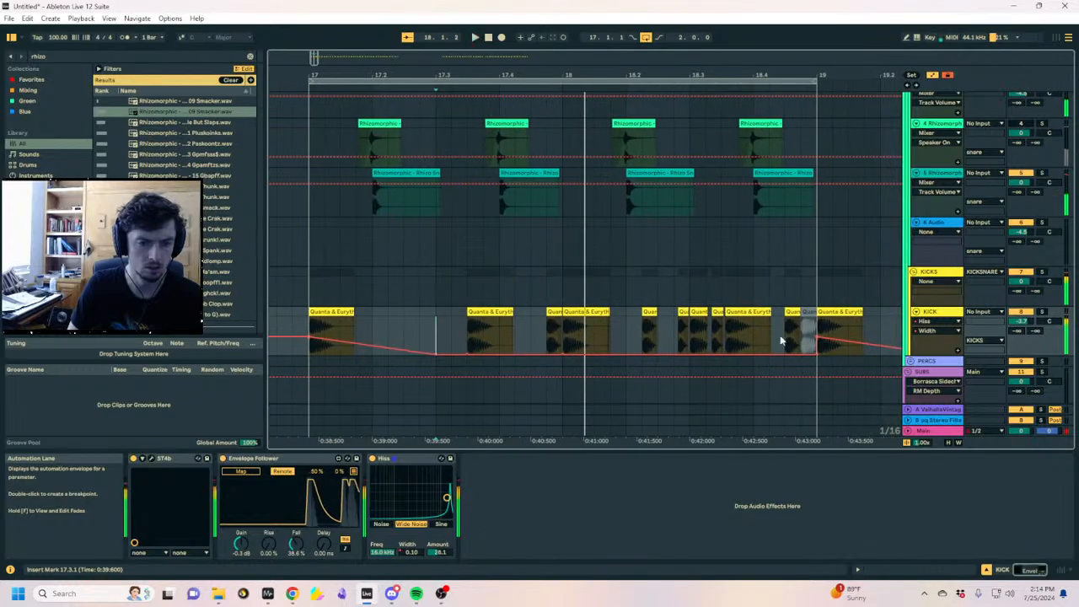
{"action": "key", "text": "space"}
{"action": "left_click", "coordinate": [785, 341]}
{"action": "key", "text": "space"}
{"action": "key", "text": "space"}
{"action": "key", "text": "space"}
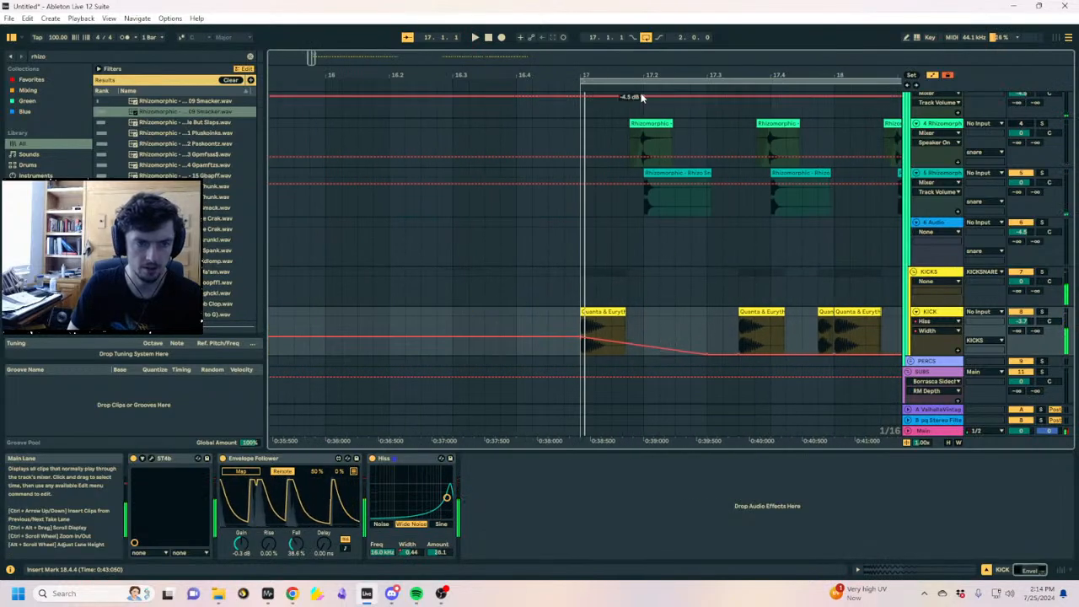
Play into bar 17 from just before it, then hide the automation lanes
{"action": "left_click_drag", "start_coordinate": [637, 75], "coordinate": [363, 66]}
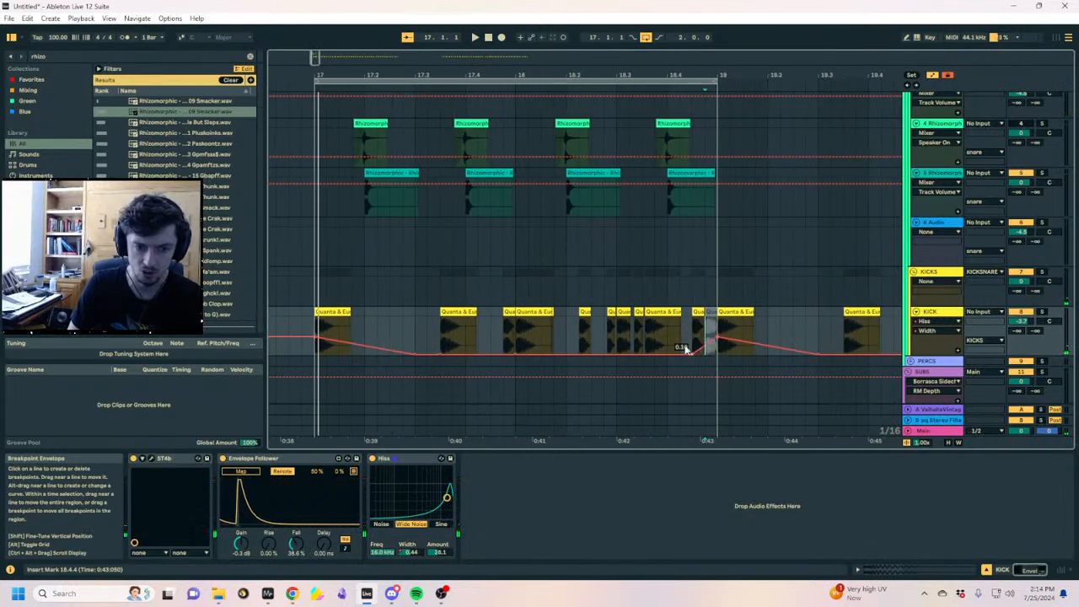
{"action": "scroll", "coordinate": [685, 349], "scroll_direction": "left", "scroll_amount": 5}
{"action": "left_click", "coordinate": [504, 327]}
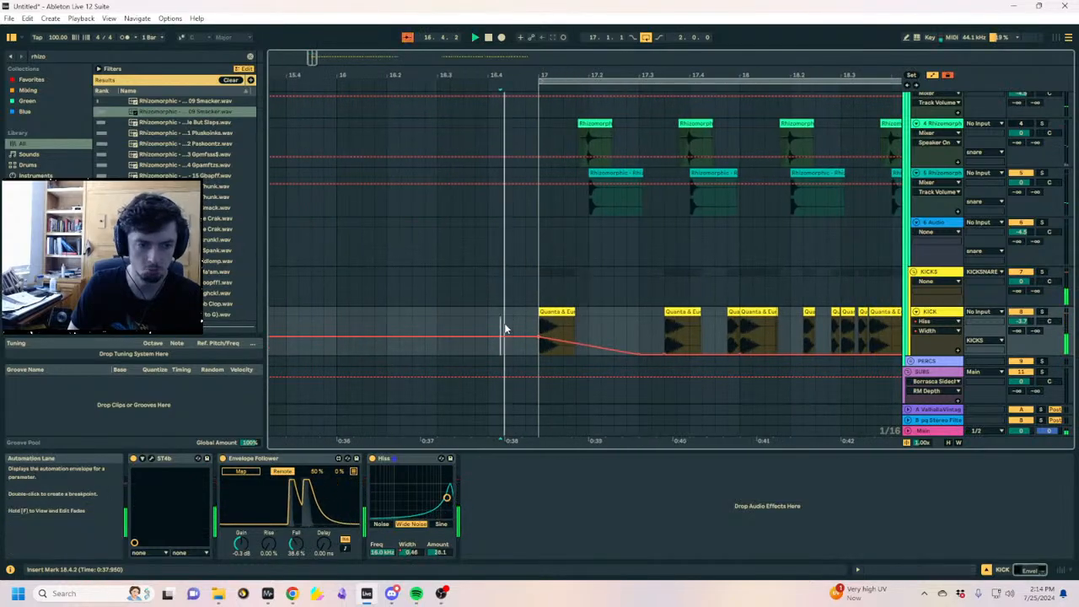
{"action": "left_click_drag", "start_coordinate": [689, 72], "coordinate": [576, 68]}
{"action": "key", "text": "a"}
{"action": "left_click_drag", "start_coordinate": [433, 72], "coordinate": [403, 69]}
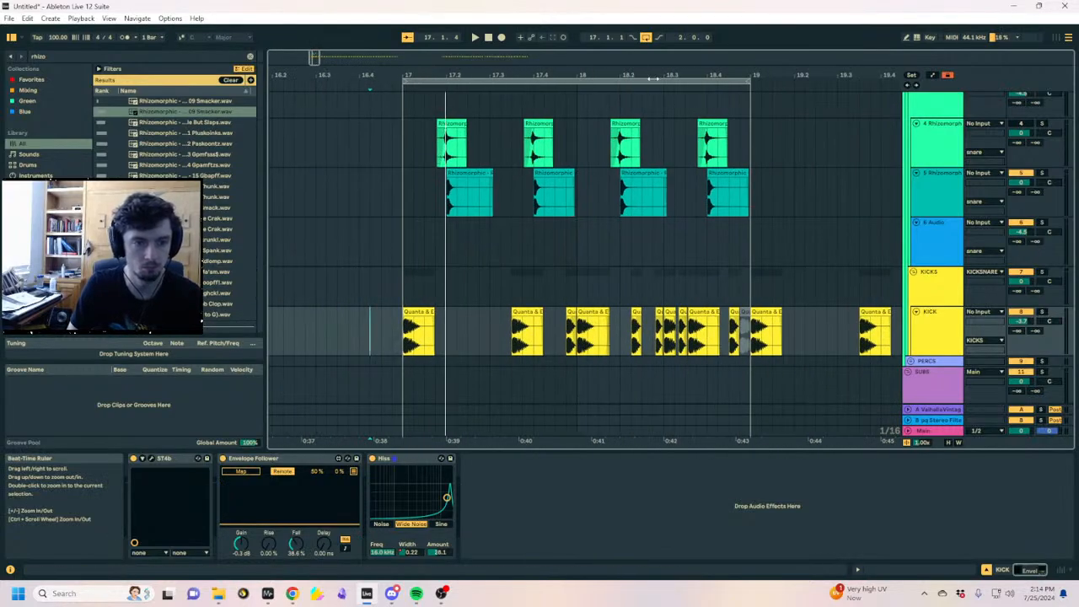
Duplicate the looped two-bar kick and snare section into bars 19 and 20 and play from before bar 17
{"action": "left_click", "coordinate": [653, 80]}
{"action": "key", "text": "ctrl+d"}
{"action": "left_click_drag", "start_coordinate": [506, 78], "coordinate": [760, 58]}
{"action": "left_click", "coordinate": [541, 215]}
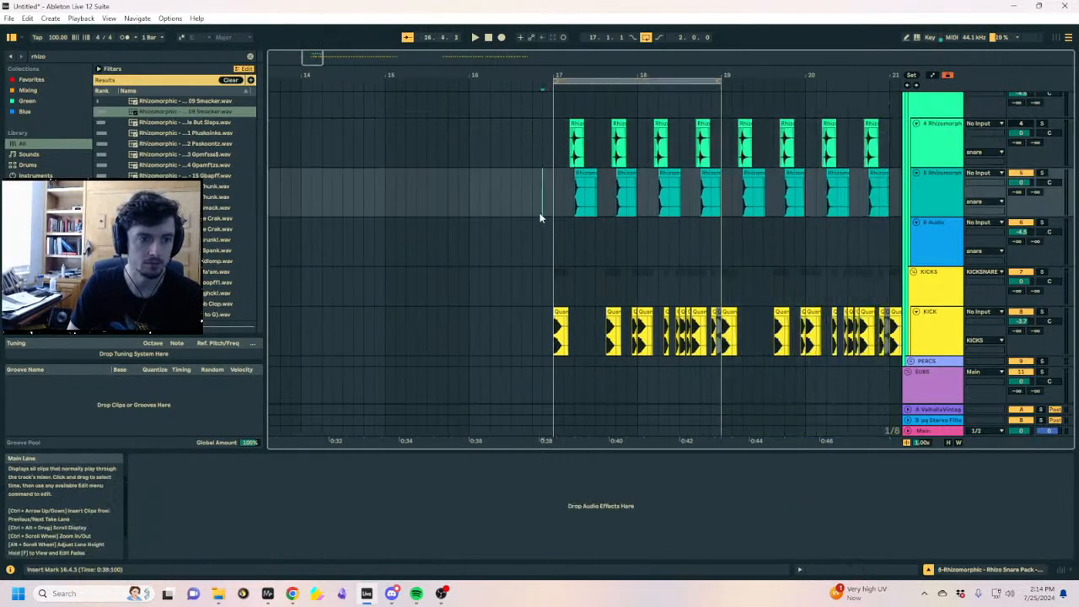
{"action": "key", "text": "space"}
Expand the PERCS group to show its drum instrument track and stop playback
{"action": "scroll", "coordinate": [756, 234], "scroll_direction": "up", "scroll_amount": 2}
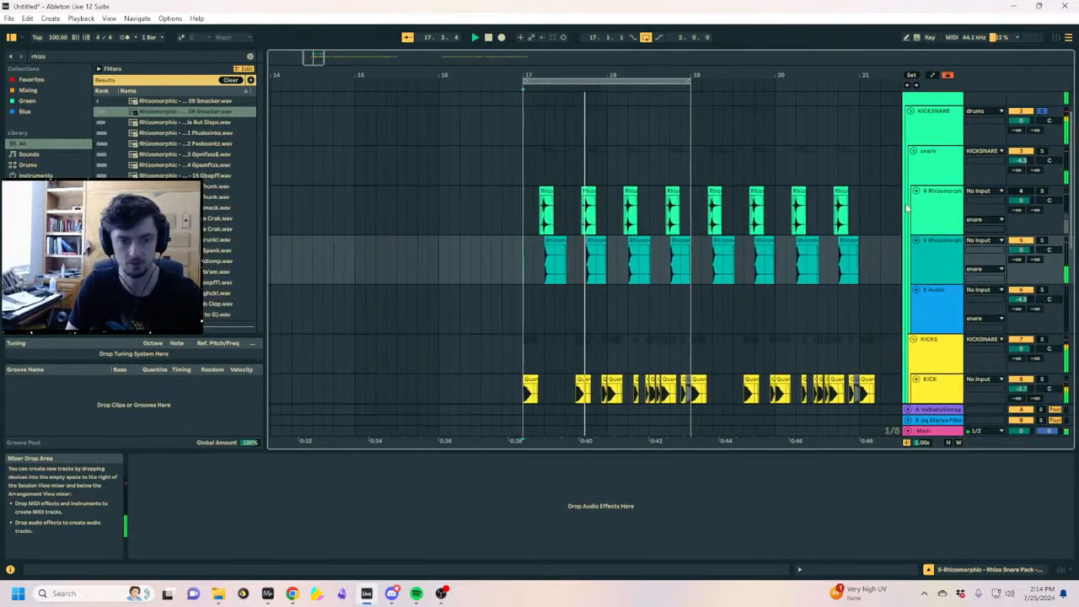
{"action": "scroll", "coordinate": [921, 253], "scroll_direction": "down", "scroll_amount": 4}
{"action": "left_click", "coordinate": [934, 216]}
{"action": "left_click", "coordinate": [911, 249]}
{"action": "left_click", "coordinate": [911, 248]}
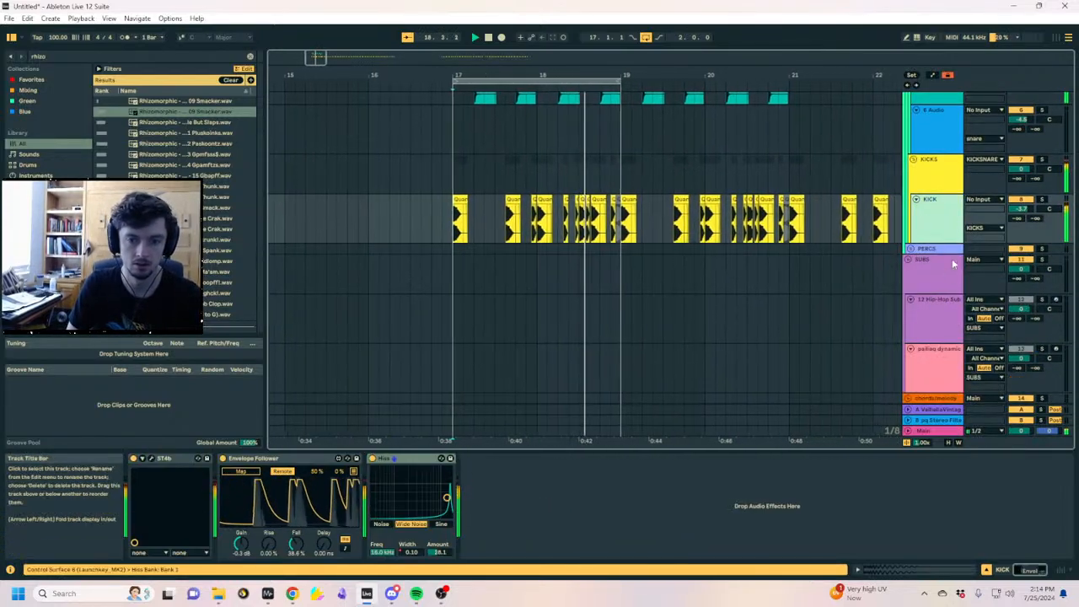
{"action": "left_click", "coordinate": [910, 248]}
{"action": "key", "text": "space"}
Paste a copy of the bar 19 downbeat kick at 19.1.3 and play back the transition from bar 18
{"action": "left_click", "coordinate": [753, 232]}
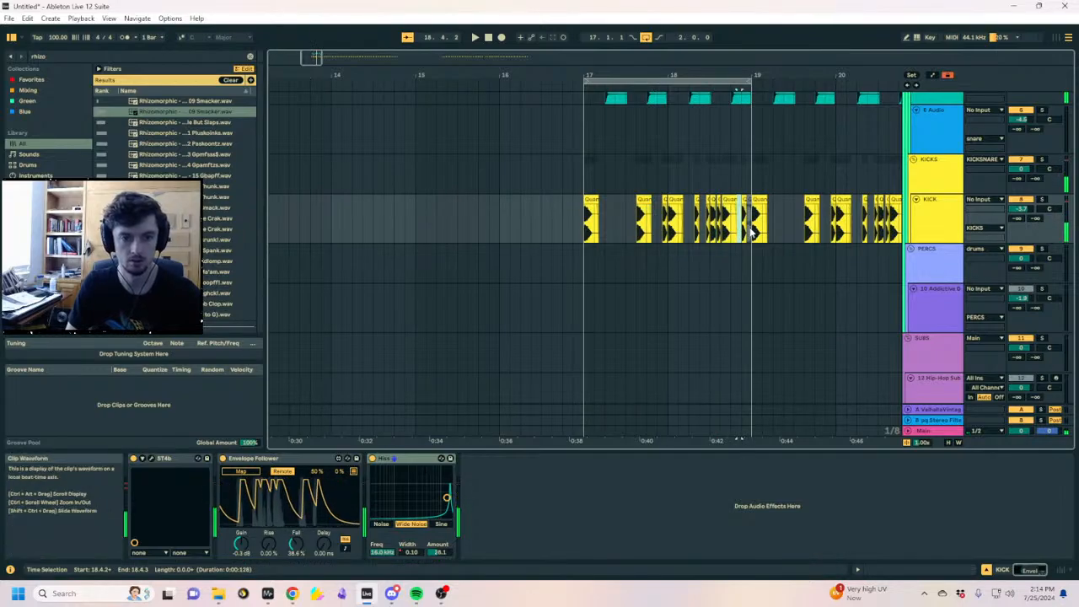
{"action": "left_click", "coordinate": [754, 172]}
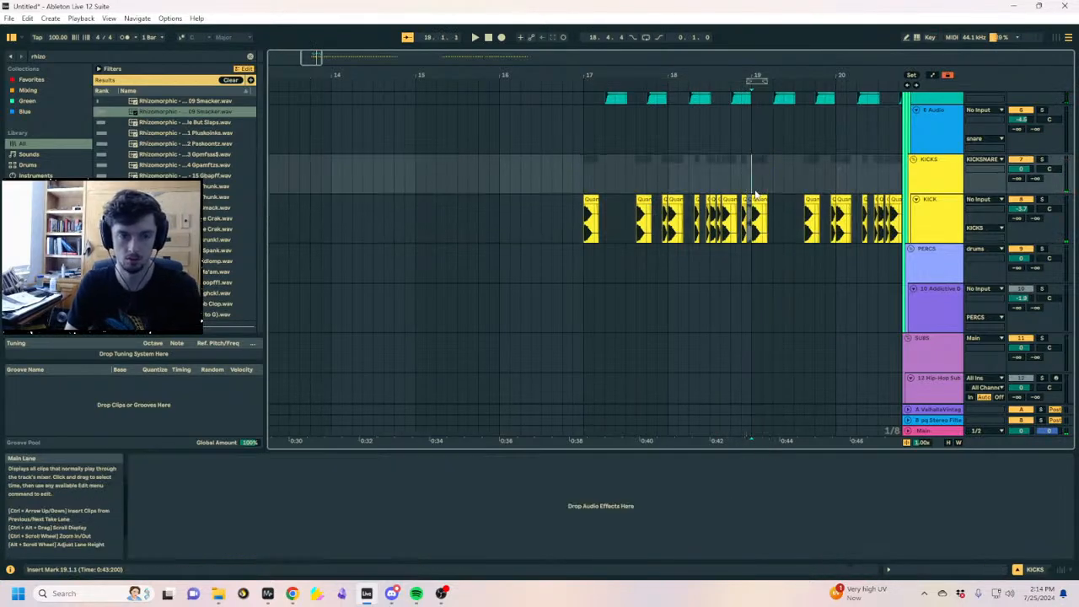
{"action": "left_click", "coordinate": [758, 199]}
{"action": "left_click_drag", "start_coordinate": [772, 83], "coordinate": [719, 208]}
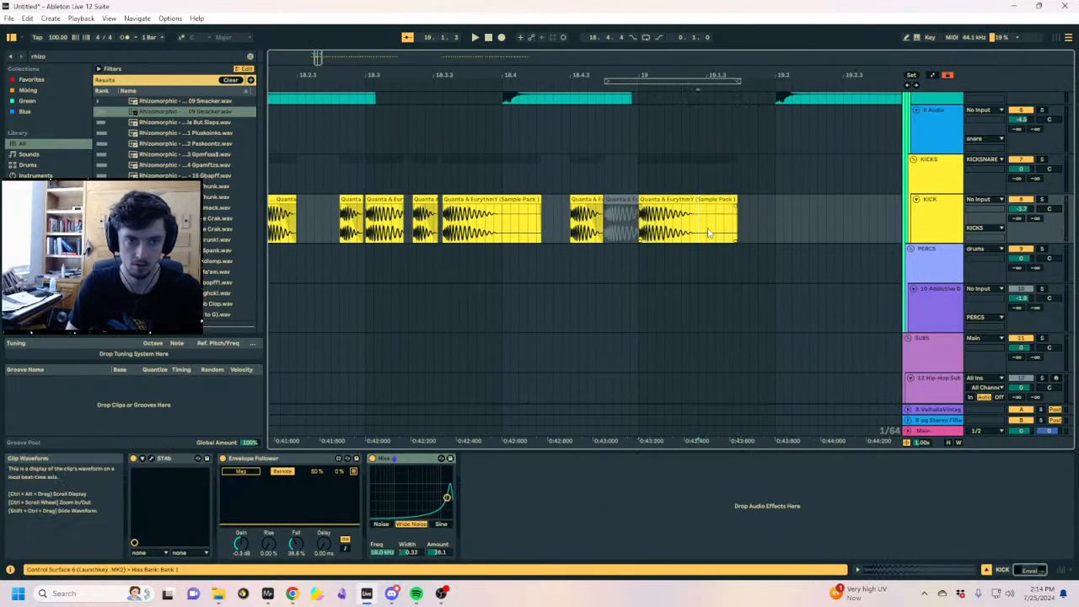
{"action": "key", "text": "space"}
{"action": "key", "text": "space"}
{"action": "left_click", "coordinate": [716, 229]}
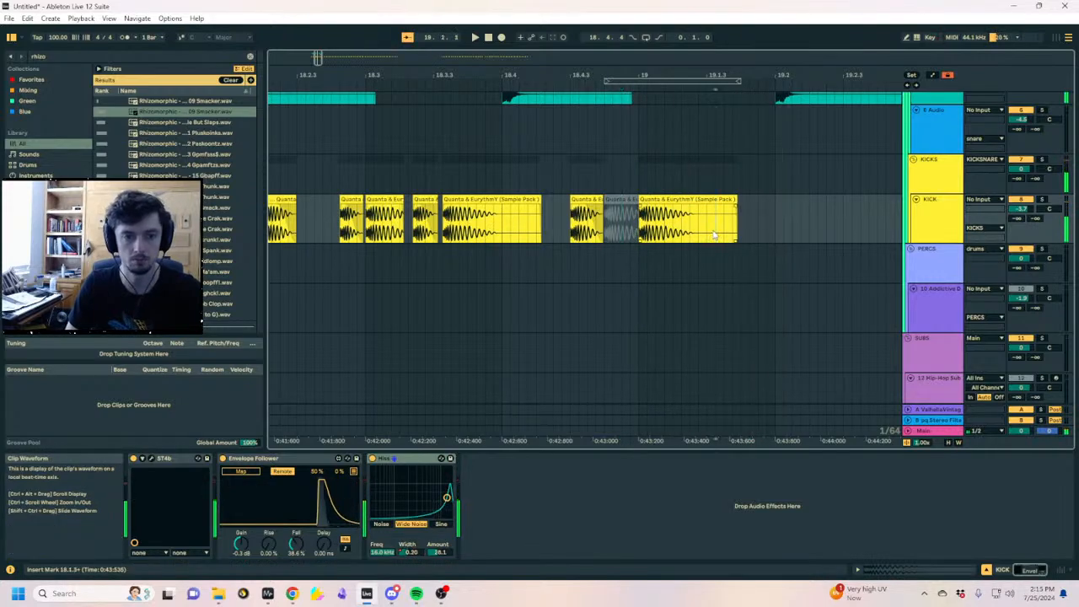
{"action": "key", "text": "ctrl+v"}
{"action": "left_click", "coordinate": [612, 230]}
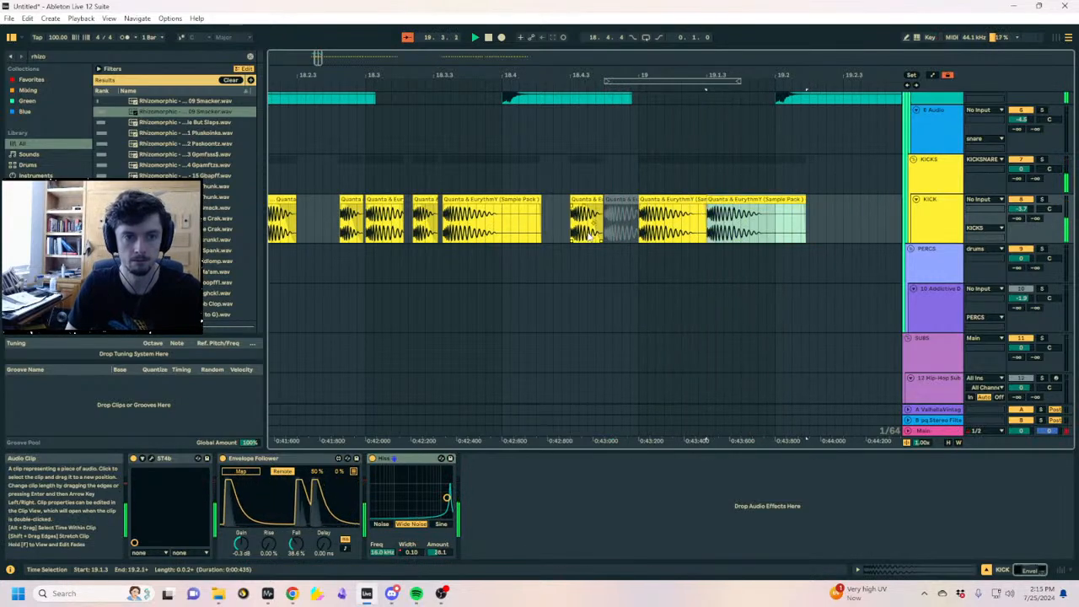
{"action": "left_click", "coordinate": [486, 199]}
{"action": "key", "text": "space"}
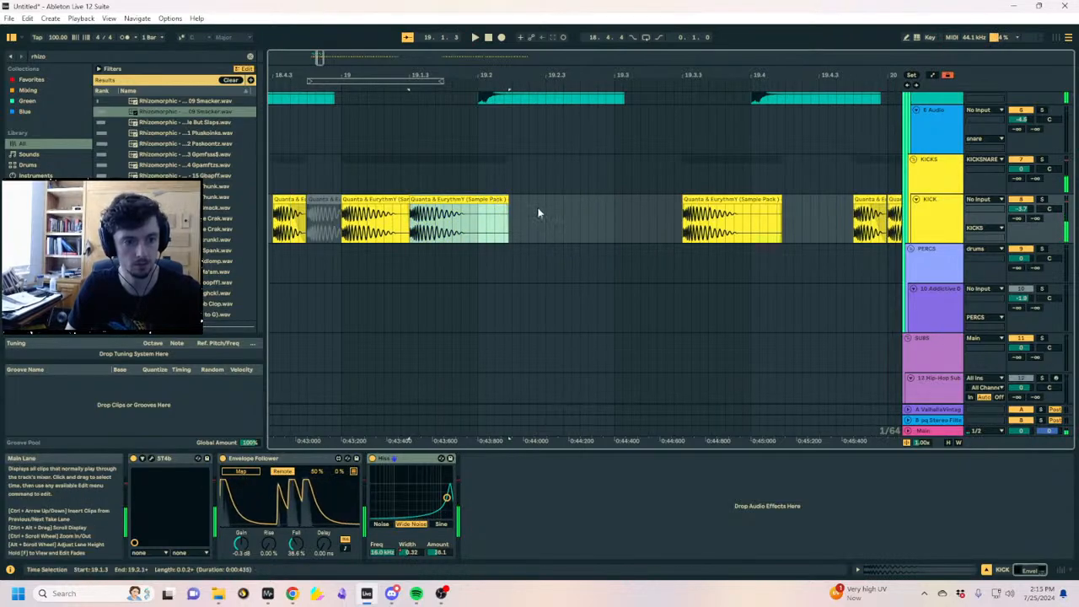
Paste a copy of the two kicks from the start of bar 19 at 19.3 and play from just before bar 19
{"action": "left_click_drag", "start_coordinate": [344, 217], "coordinate": [556, 228]}
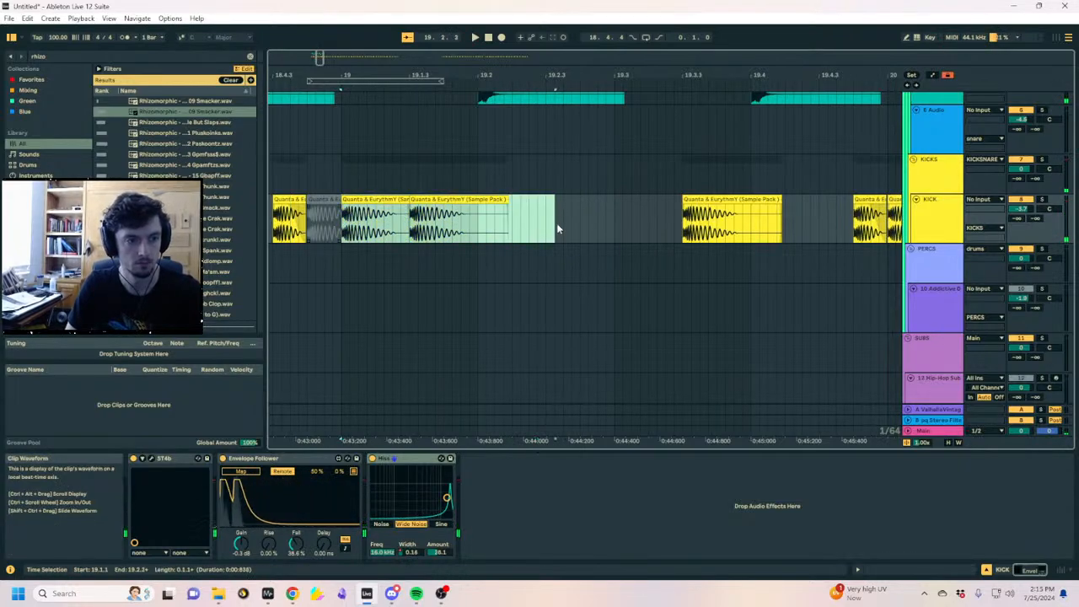
{"action": "left_click", "coordinate": [613, 225]}
{"action": "key", "text": "ctrl+v"}
{"action": "left_click", "coordinate": [291, 259]}
{"action": "key", "text": "space"}
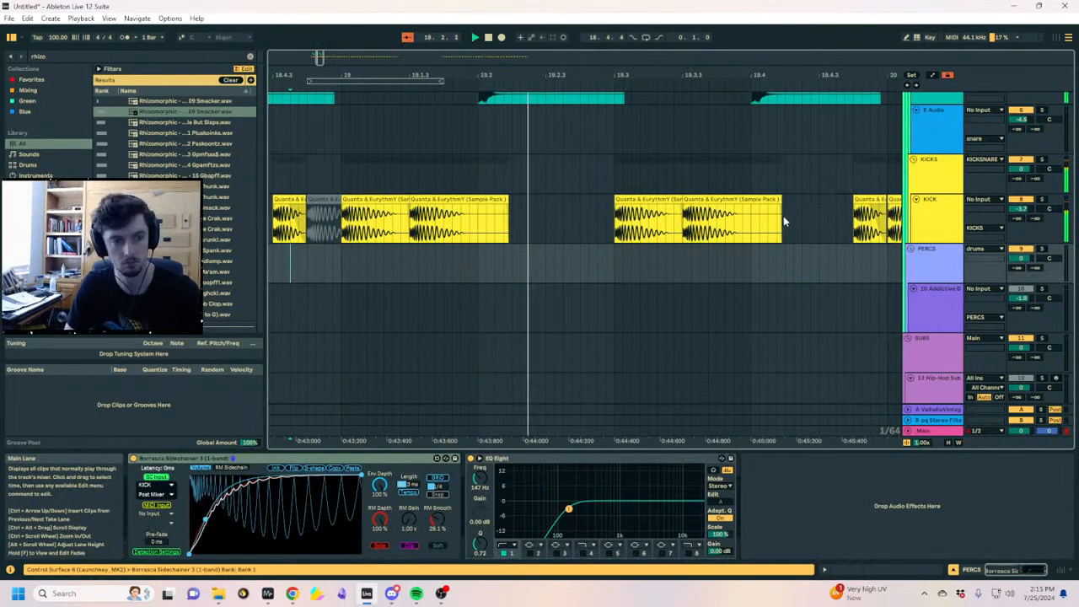
Move the short kick before bar 20 to 19.4.3, then try shifting the bar 20 downbeat kick earlier and undo that shift
{"action": "left_click", "coordinate": [683, 189]}
{"action": "left_click", "coordinate": [694, 199]}
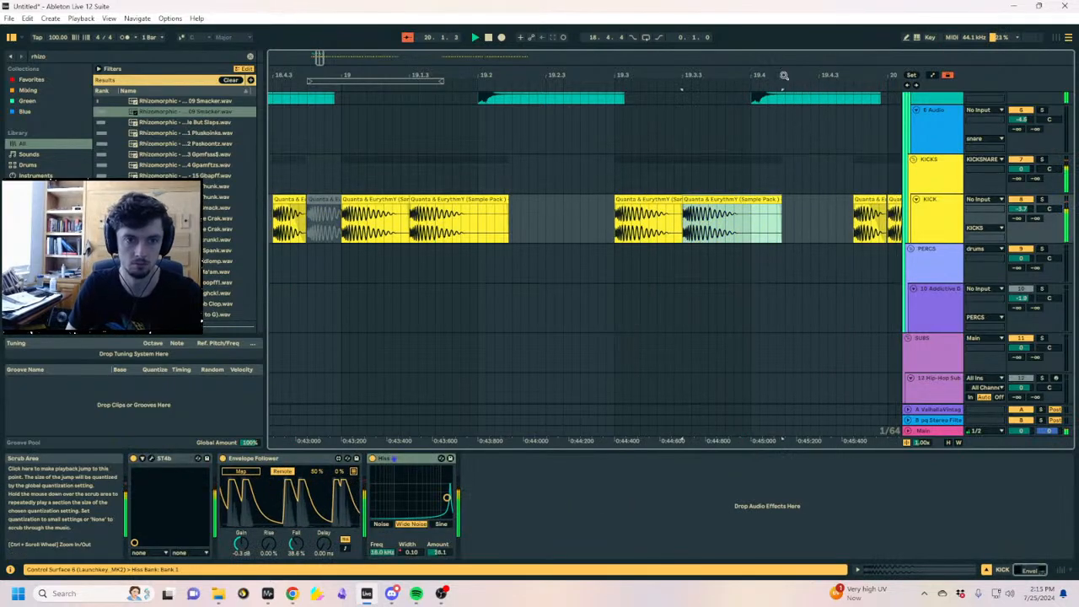
{"action": "left_click_drag", "start_coordinate": [784, 75], "coordinate": [595, 75]}
{"action": "key", "text": "space"}
{"action": "left_click_drag", "start_coordinate": [688, 201], "coordinate": [655, 202]}
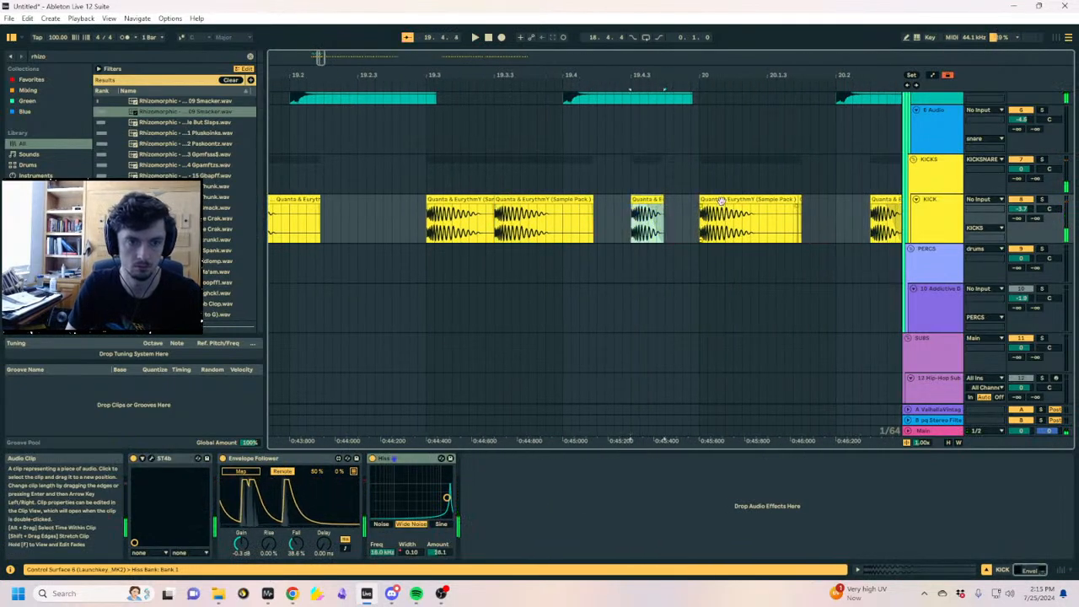
{"action": "left_click_drag", "start_coordinate": [721, 201], "coordinate": [694, 200]}
{"action": "key", "text": "ctrl+z"}
Paste a copy of the short 19.4.3 kick at 19.2.4 and play the result
{"action": "left_click", "coordinate": [647, 200]}
{"action": "key", "text": "ctrl+c"}
{"action": "left_click", "coordinate": [400, 217]}
{"action": "key", "text": "ctrl+v"}
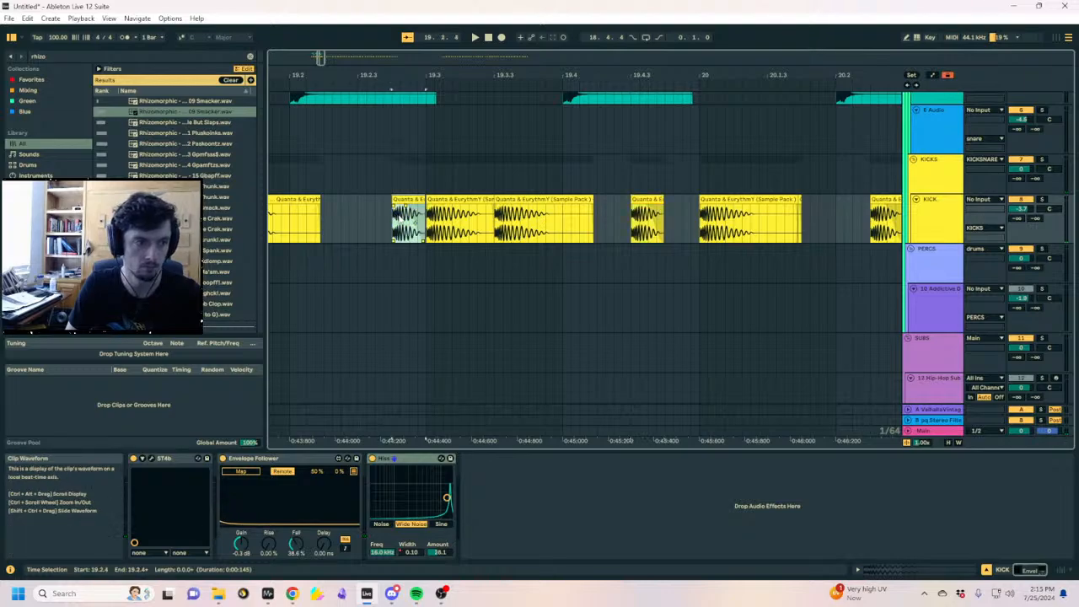
{"action": "key", "text": "space"}
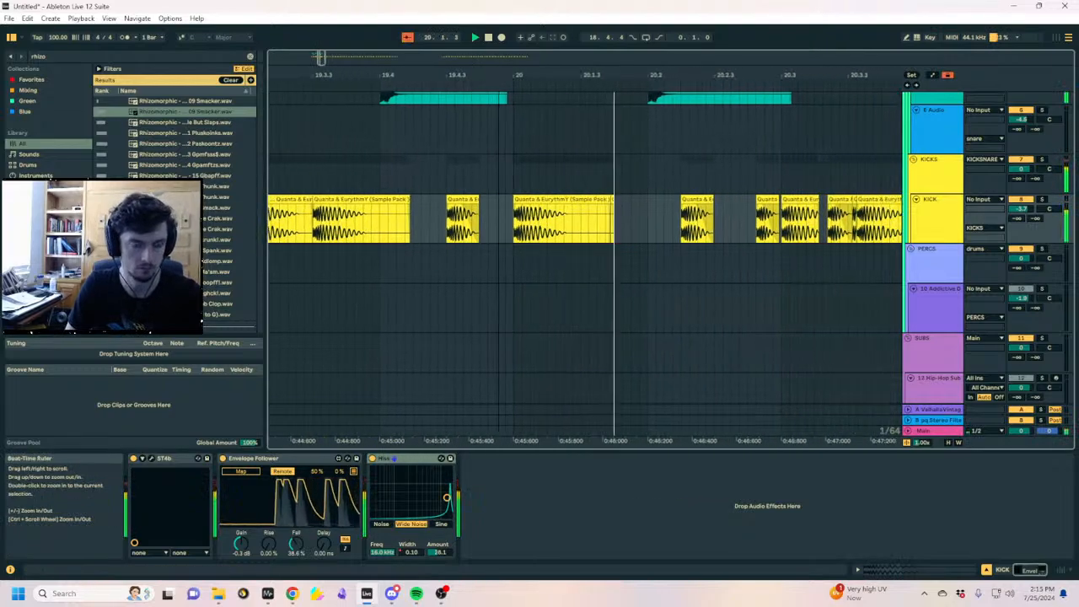
Move the short kick that follows the beat 2 snare in bar 20 a 1/32 note later and play it back
{"action": "left_click_drag", "start_coordinate": [581, 75], "coordinate": [581, 52]}
{"action": "left_click", "coordinate": [623, 200]}
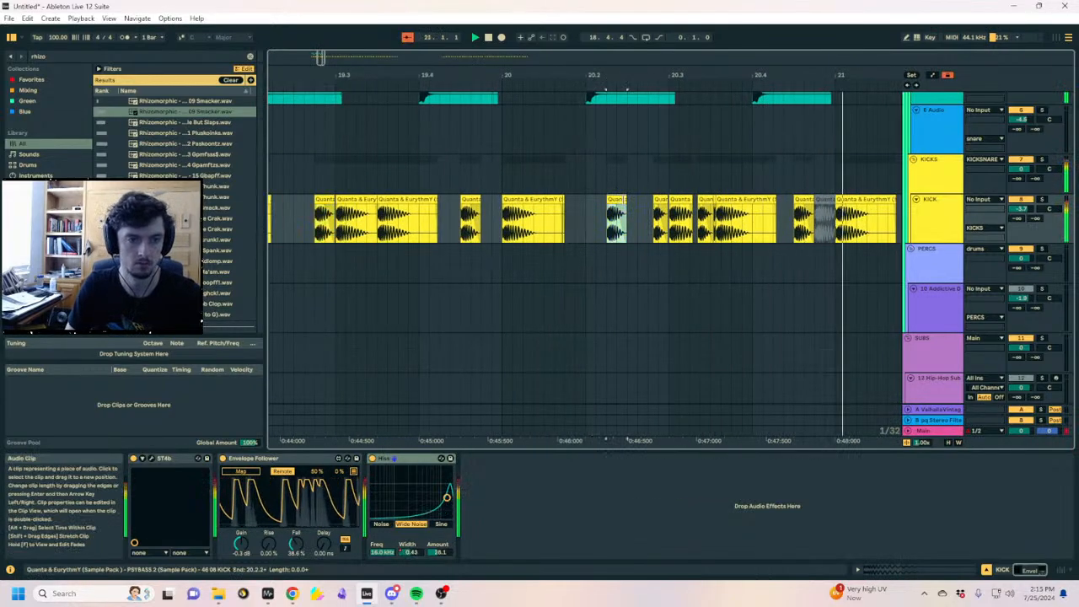
{"action": "double_click", "coordinate": [624, 202]}
{"action": "left_click_drag", "start_coordinate": [616, 200], "coordinate": [628, 201]}
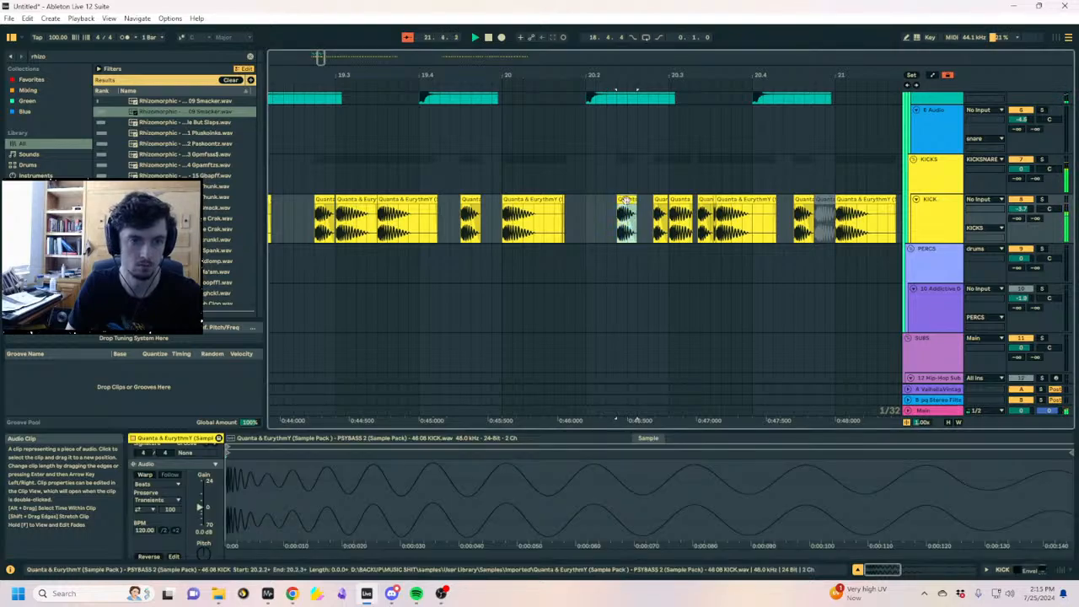
{"action": "left_click", "coordinate": [575, 218]}
{"action": "key", "text": "space"}
Loop bars 17 through 20 of the kick and snare section and play the loop
{"action": "left_click_drag", "start_coordinate": [631, 75], "coordinate": [732, 27]}
{"action": "key", "text": "space"}
{"action": "left_click_drag", "start_coordinate": [736, 173], "coordinate": [498, 187]}
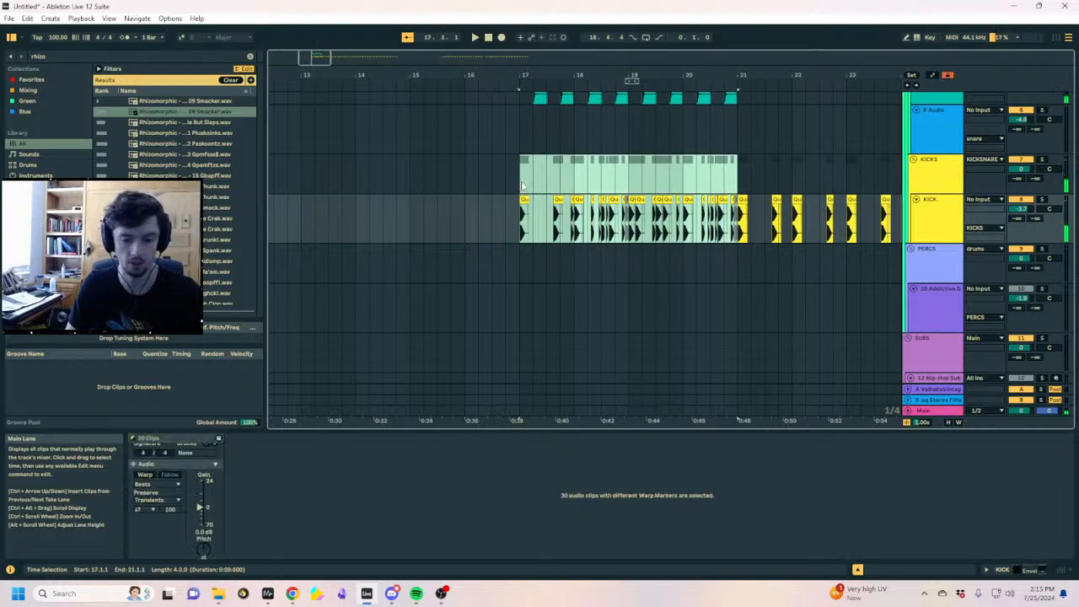
{"action": "key", "text": "ctrl+l"}
{"action": "key", "text": "space"}
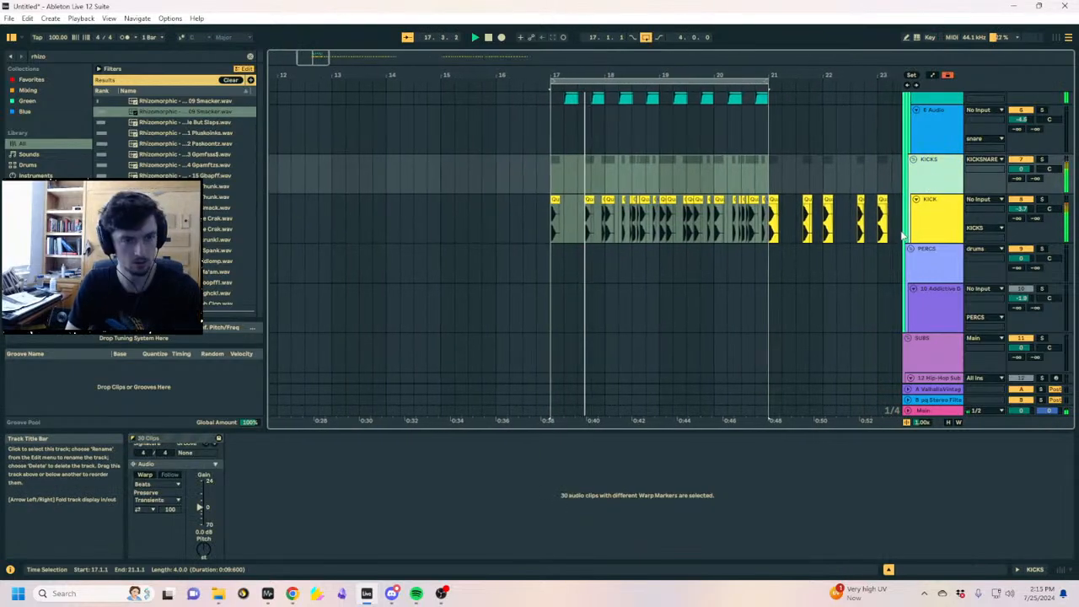
Stop playback and create an empty four-bar MIDI clip on the Addictive Drums track from bar 17 to bar 21
{"action": "key", "text": "Down"}
{"action": "key", "text": "Down"}
{"action": "key", "text": "Down"}
{"action": "key", "text": "space"}
{"action": "left_click_drag", "start_coordinate": [755, 309], "coordinate": [540, 309]}
{"action": "key", "text": "ctrl+shift+m"}
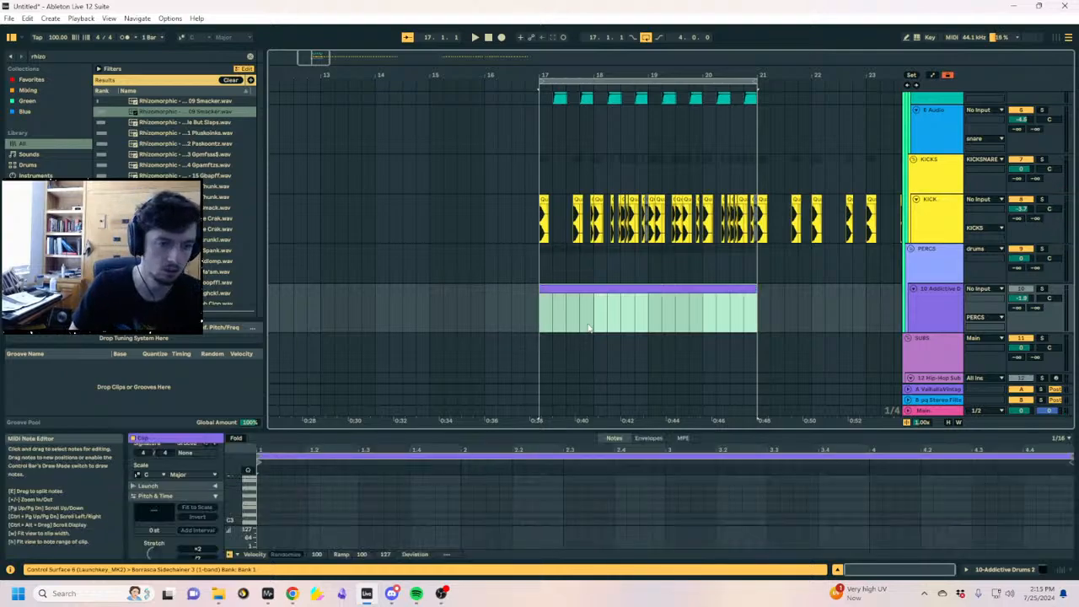
Solo the Addictive Drums track, audition drum notes and place a D2 note at the start of the new clip
{"action": "scroll", "coordinate": [589, 327], "scroll_direction": "down", "scroll_amount": 1}
{"action": "left_click", "coordinate": [249, 471]}
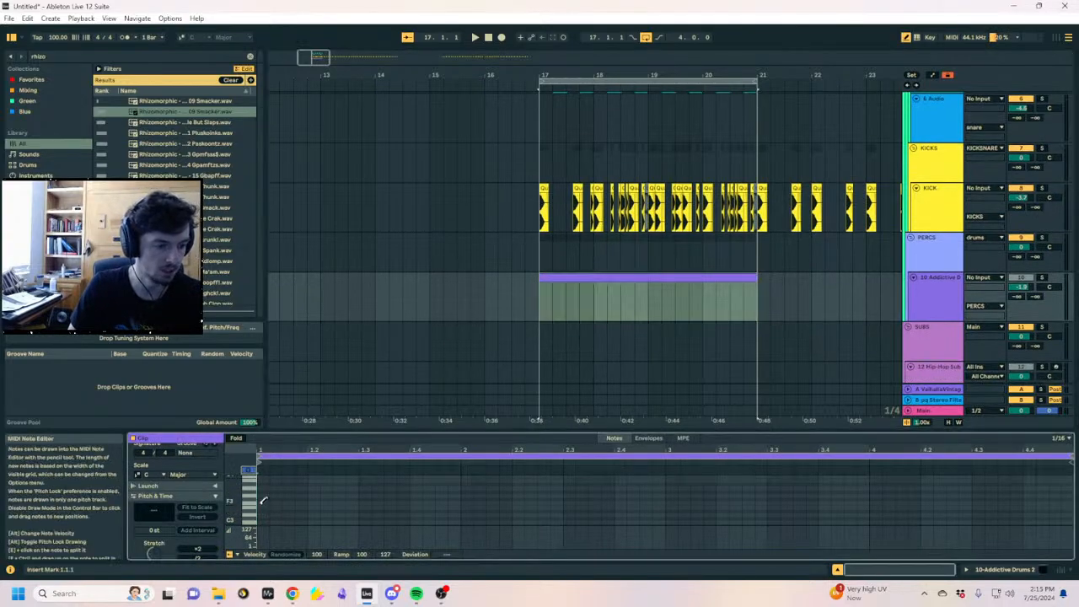
{"action": "scroll", "coordinate": [270, 521], "scroll_direction": "down", "scroll_amount": 4}
{"action": "left_click", "coordinate": [268, 512]}
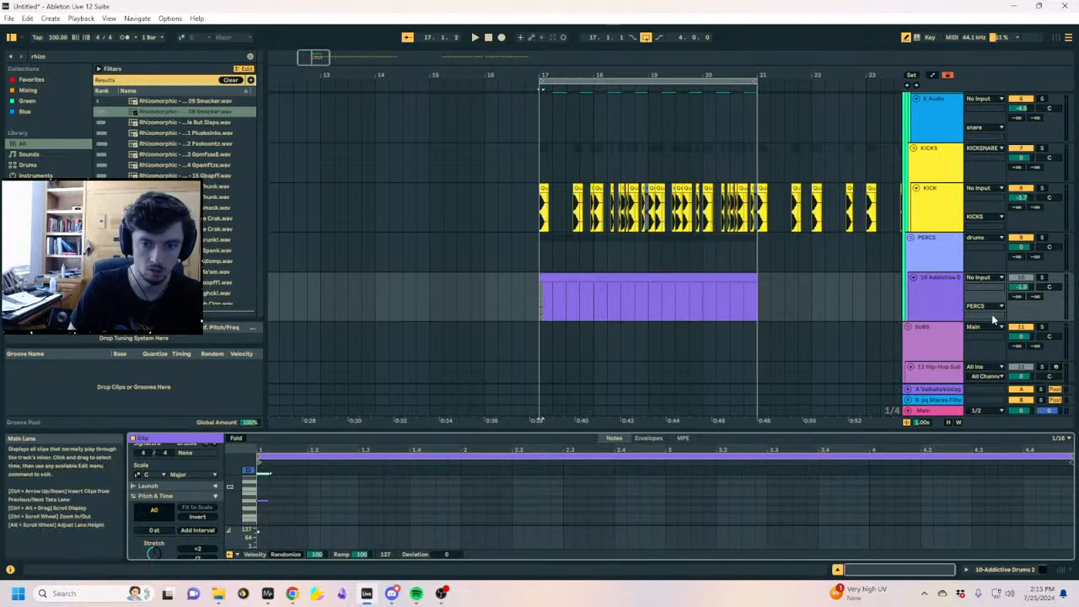
{"action": "left_click", "coordinate": [1044, 278]}
{"action": "left_click", "coordinate": [265, 472]}
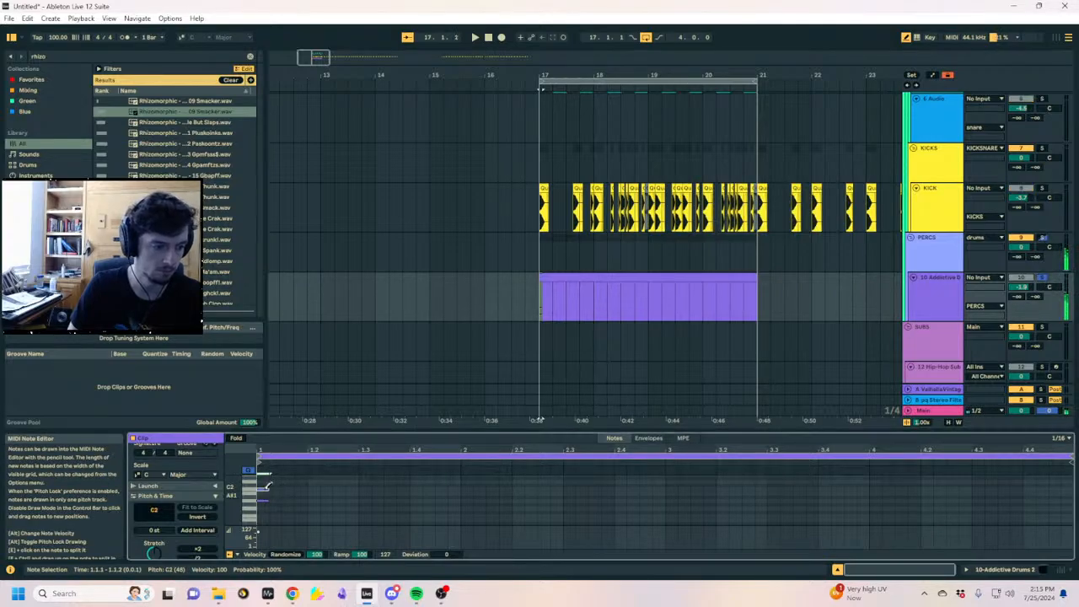
{"action": "left_click", "coordinate": [263, 500]}
{"action": "key", "text": "space"}
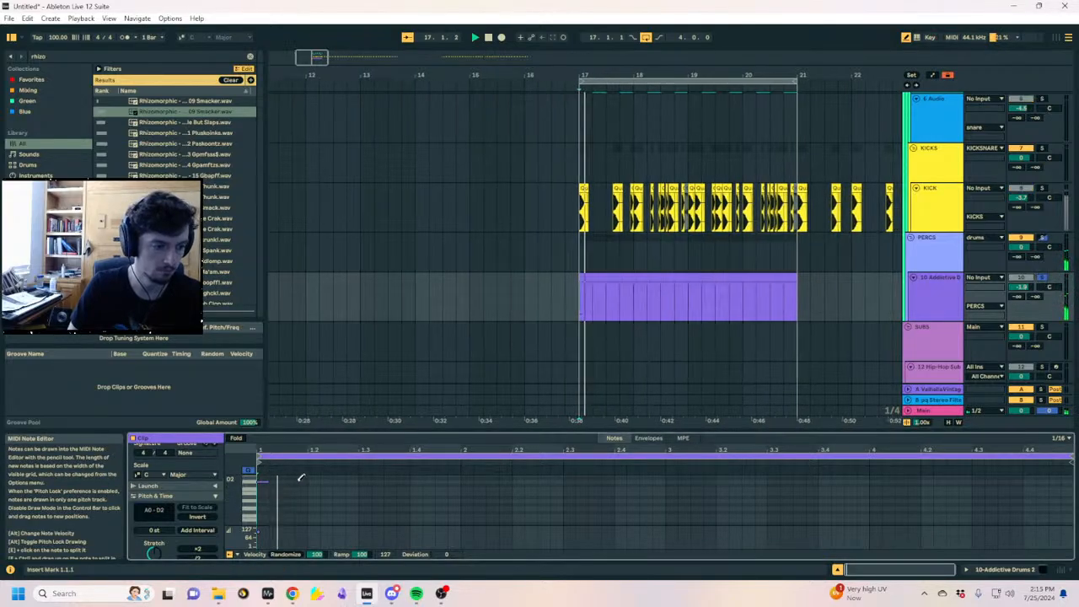
{"action": "key", "text": "space"}
Add a C#2 note at 1.1.3 and duplicate the D2 and C#2 pair through the end of the clip's third bar
{"action": "left_click", "coordinate": [290, 484]}
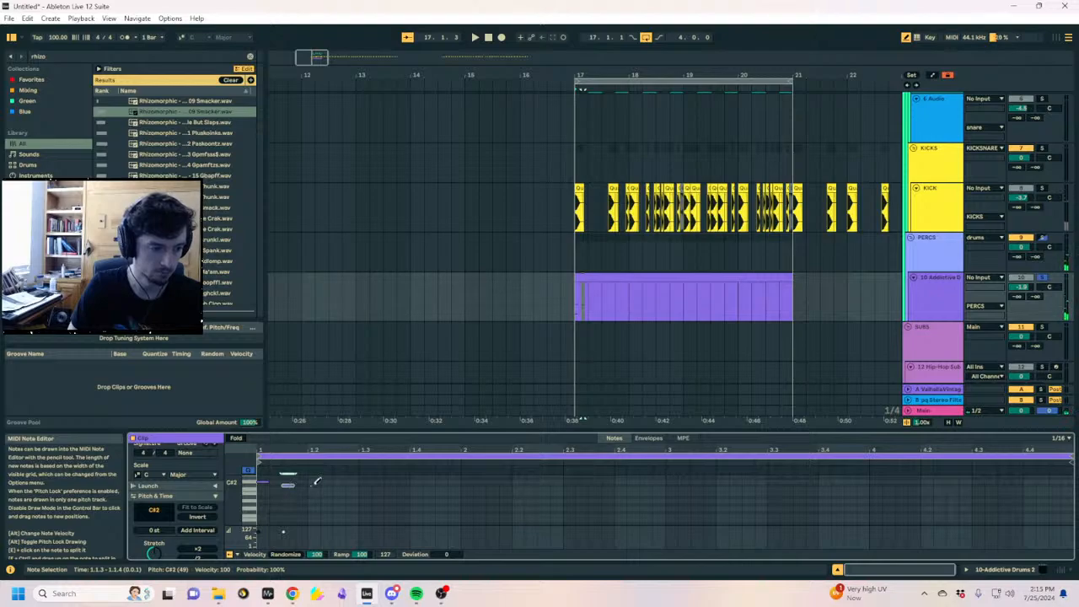
{"action": "left_click_drag", "start_coordinate": [306, 493], "coordinate": [245, 479]}
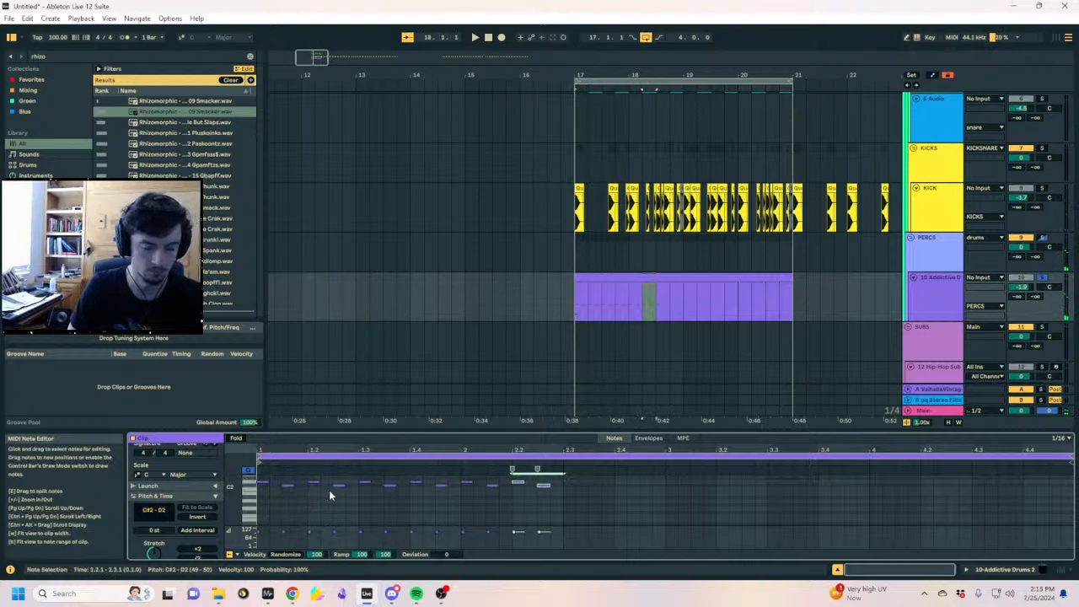
{"action": "key", "text": "ctrl+d"}
{"action": "key", "text": "ctrl+d"}
{"action": "key", "text": "ctrl+d"}
{"action": "key", "text": "ctrl+d"}
{"action": "key", "text": "ctrl+d"}
{"action": "key", "text": "ctrl+d"}
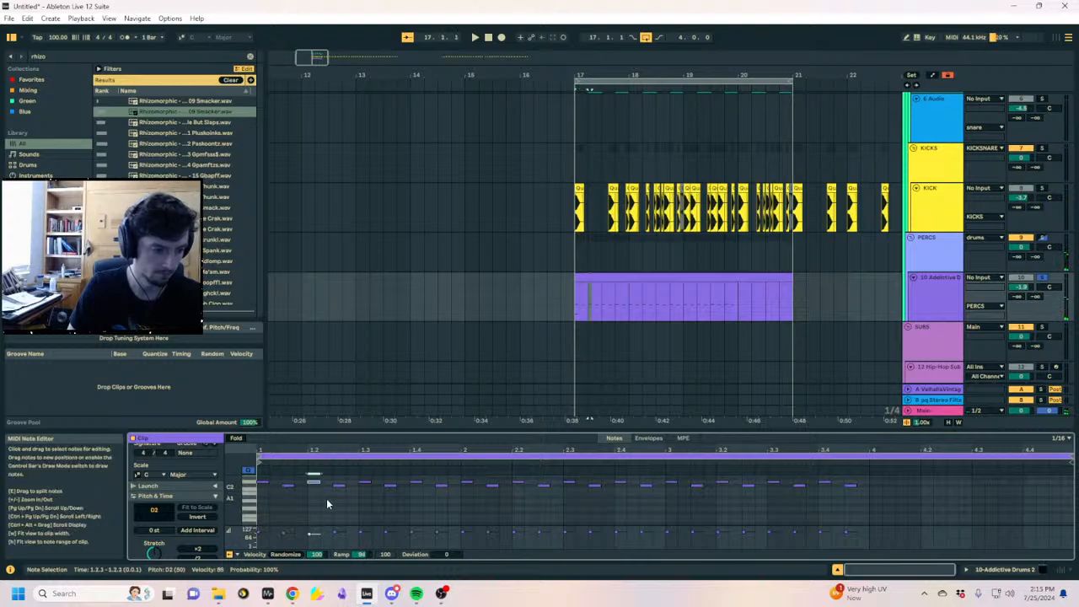
Vary the first three beats' note velocities between 85 and 100, repeat that pattern up to bar 4, and play it
{"action": "left_click_drag", "start_coordinate": [327, 503], "coordinate": [260, 474]}
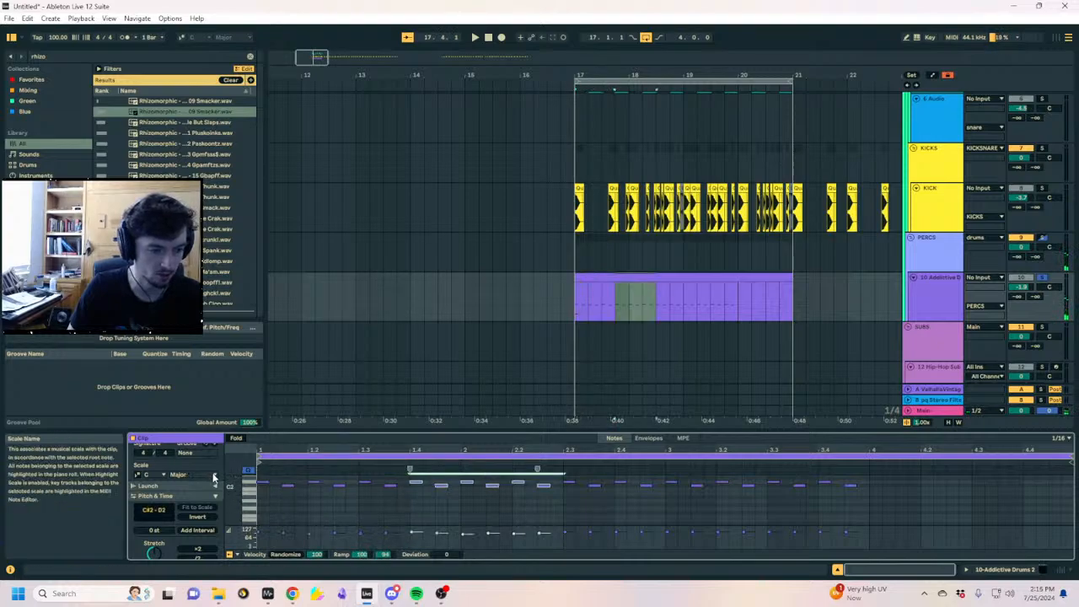
{"action": "key", "text": "space"}
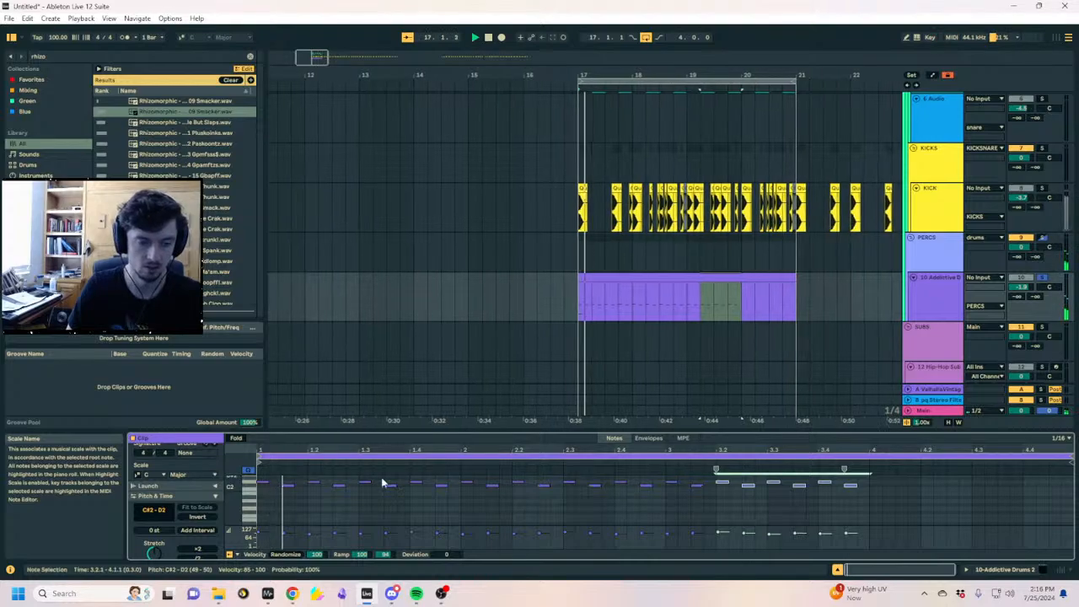
Add the ST4b transient shaper after Addictive Drums 2 on the drum track and close both plug-in windows
{"action": "left_click", "coordinate": [946, 318]}
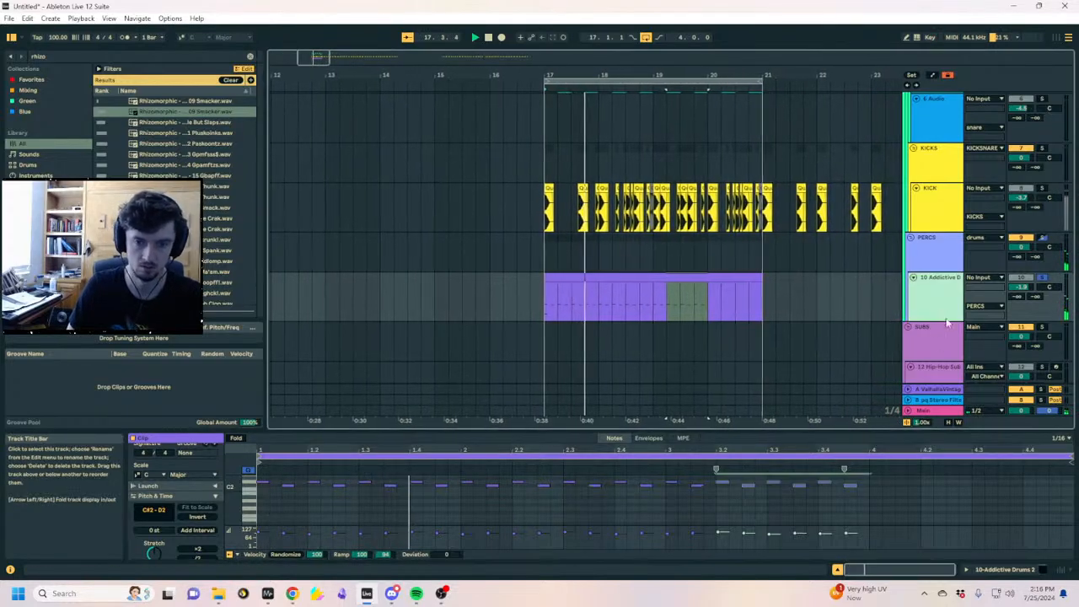
{"action": "left_click", "coordinate": [1014, 570]}
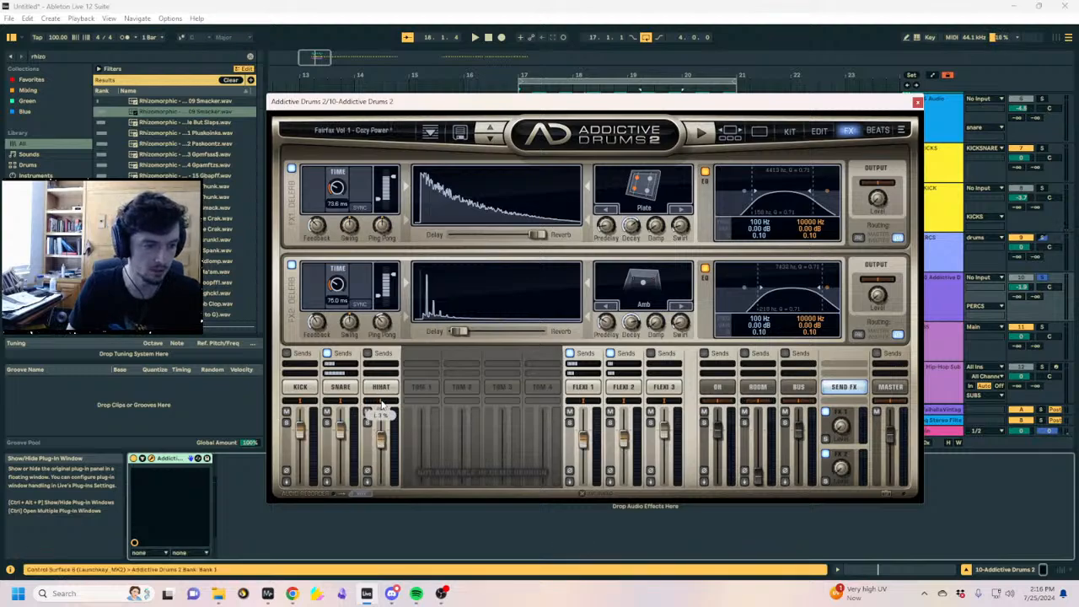
{"action": "left_click", "coordinate": [127, 57]}
{"action": "type", "text": "st4b"}
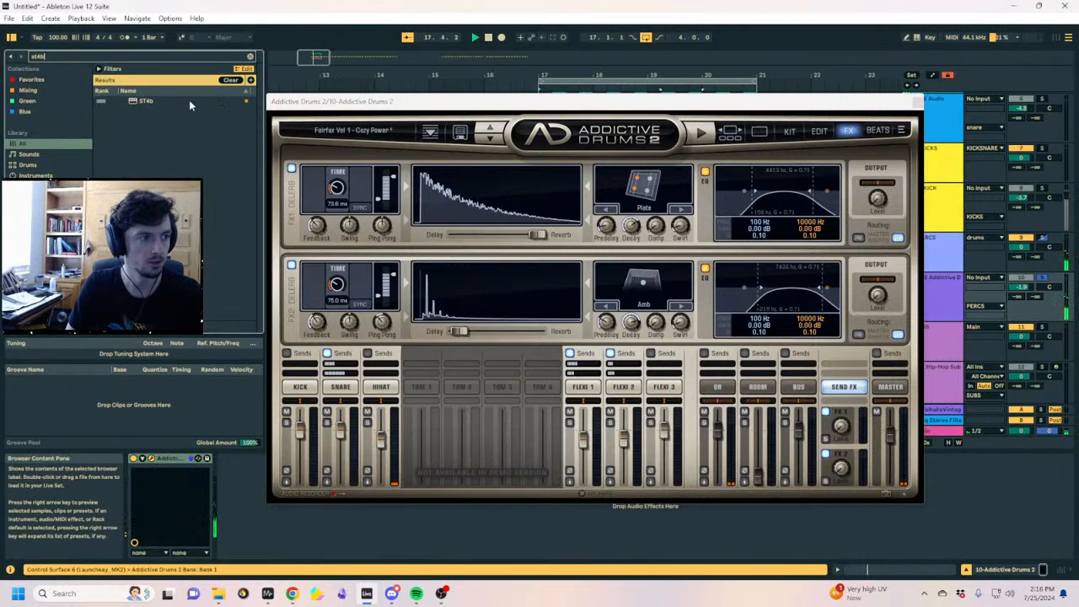
{"action": "double_click", "coordinate": [133, 101]}
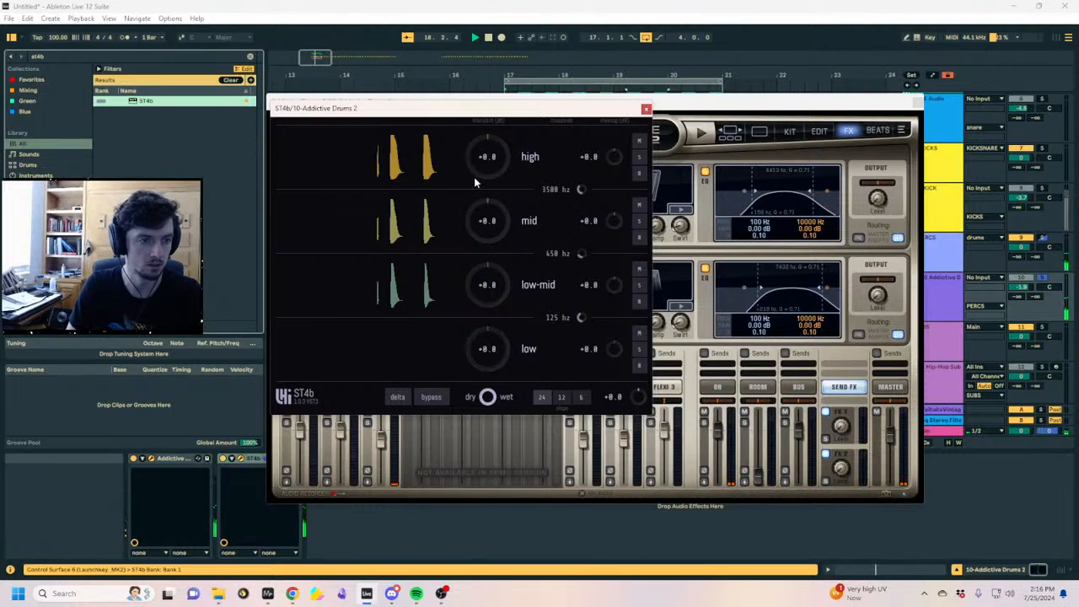
{"action": "left_click", "coordinate": [645, 108]}
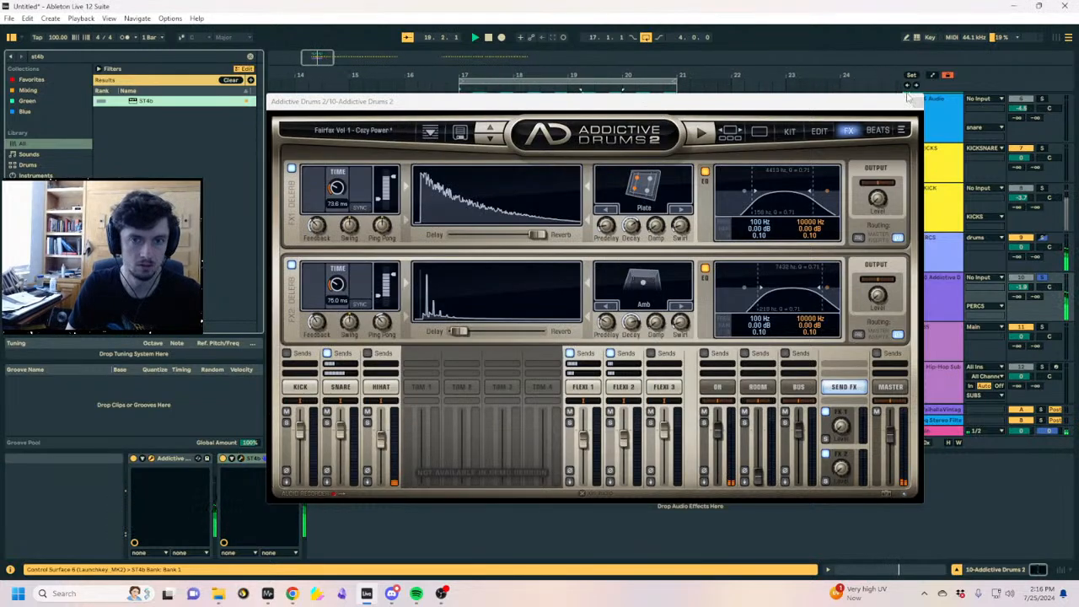
{"action": "left_click", "coordinate": [917, 102]}
Unsolo the Addictive Drums track and play the loop with all drums
{"action": "key", "text": "space"}
{"action": "left_click", "coordinate": [1045, 279]}
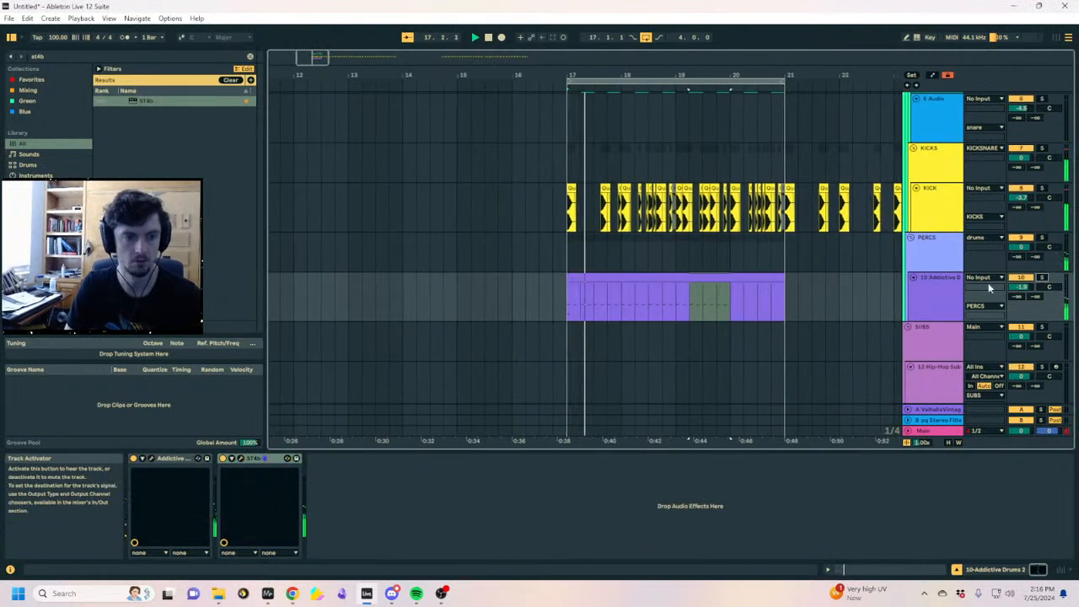
{"action": "left_click", "coordinate": [917, 301]}
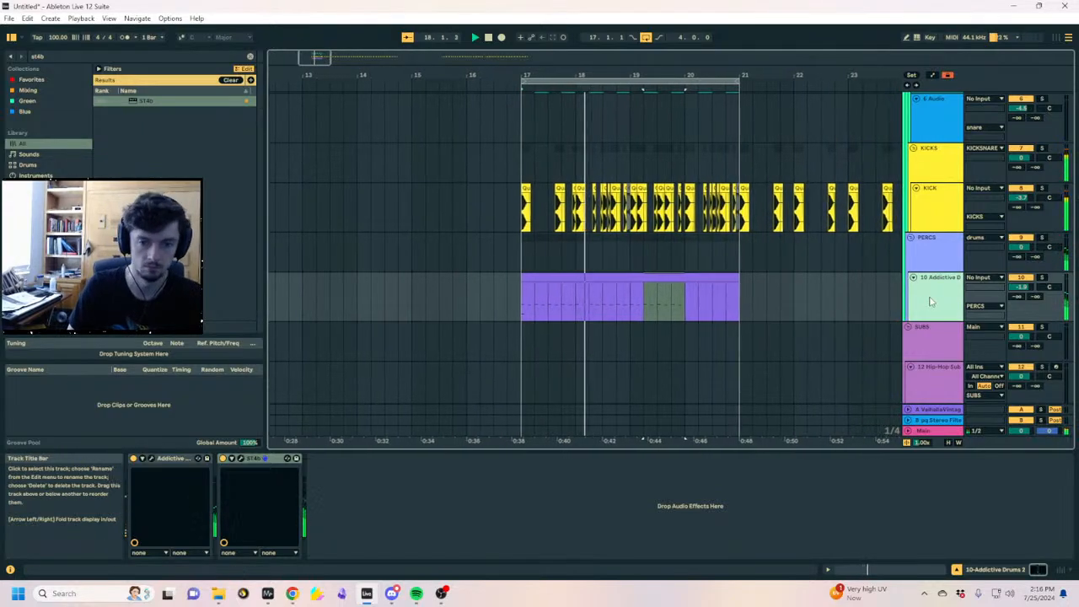
Copy the preceding one-bar drum pattern into bar 20 on the Addictive Drums track
{"action": "scroll", "coordinate": [895, 320], "scroll_direction": "up", "scroll_amount": 3}
{"action": "scroll", "coordinate": [892, 321], "scroll_direction": "up", "scroll_amount": 1}
{"action": "scroll", "coordinate": [758, 308], "scroll_direction": "down", "scroll_amount": 1}
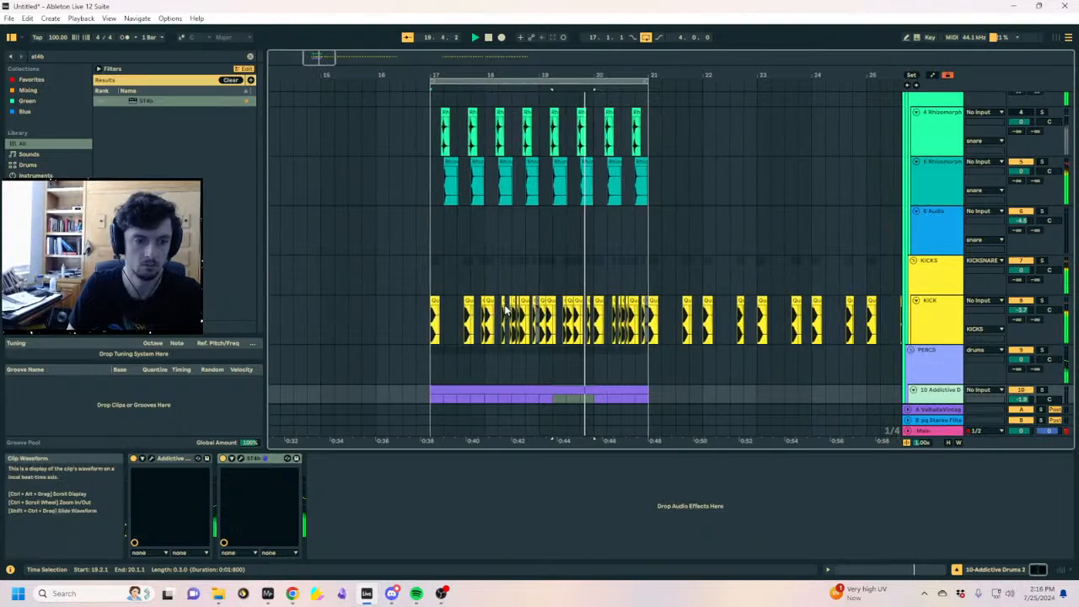
{"action": "scroll", "coordinate": [505, 320], "scroll_direction": "down", "scroll_amount": 2}
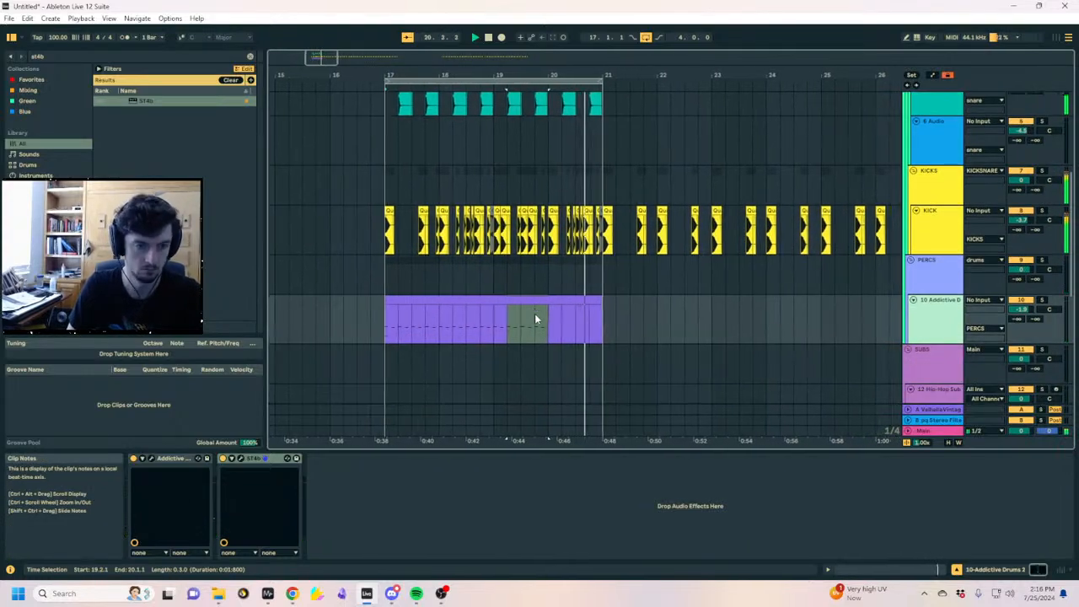
{"action": "left_click", "coordinate": [545, 331]}
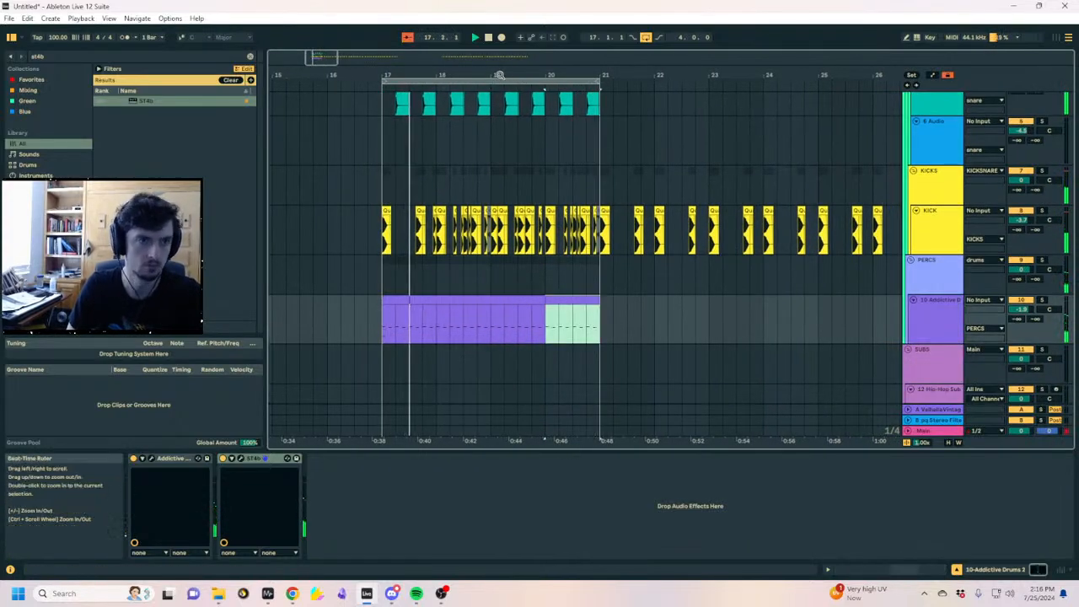
Move the short kick at 19.2.4 back to 19.2.3 and play from the last beat of bar 18
{"action": "left_click_drag", "start_coordinate": [500, 75], "coordinate": [489, 126]}
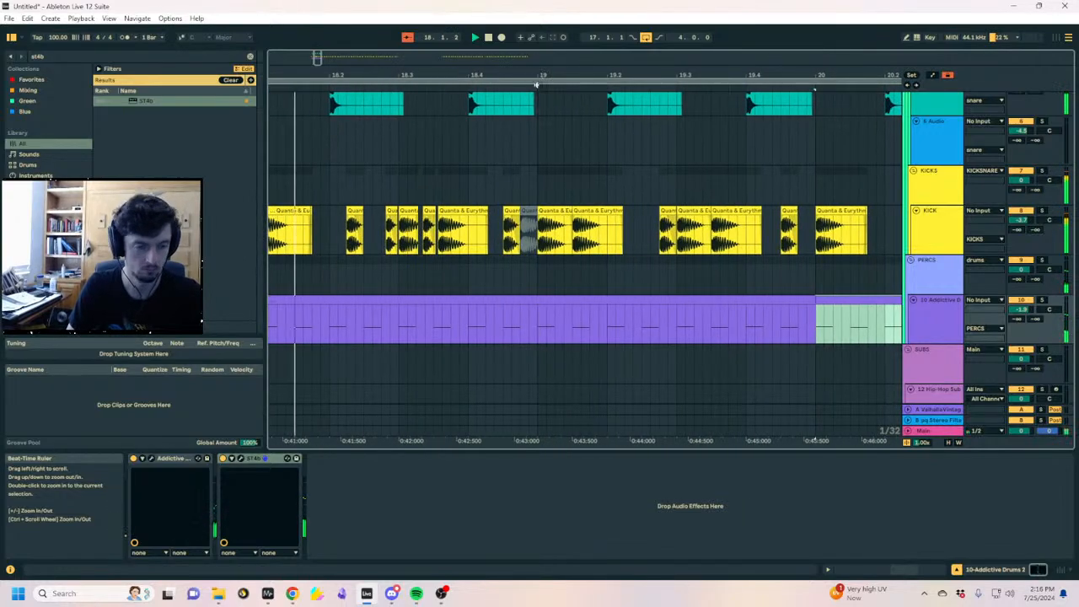
{"action": "left_click", "coordinate": [598, 212]}
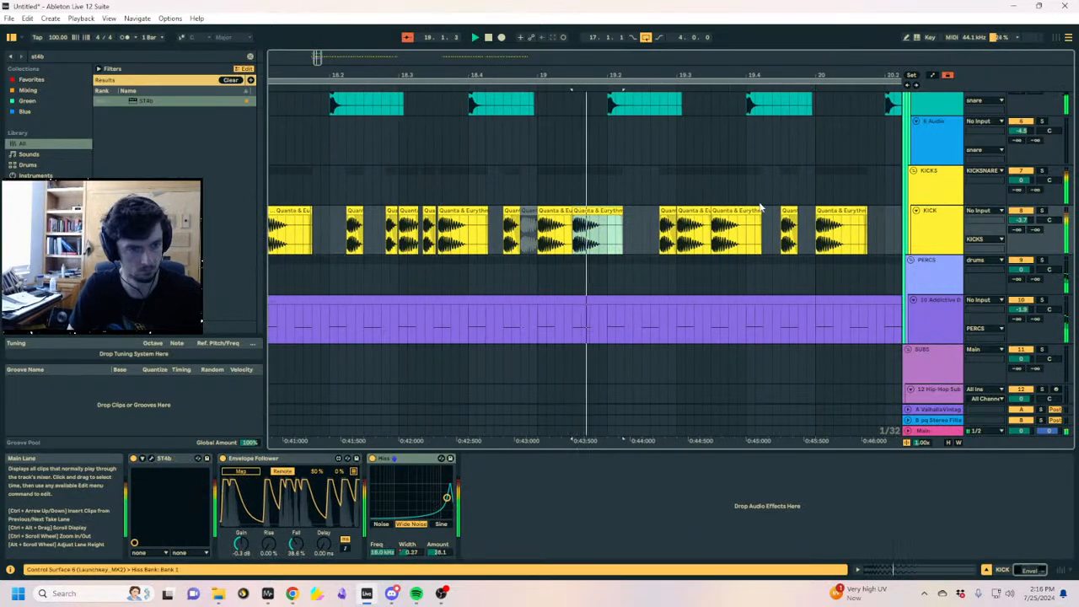
{"action": "left_click", "coordinate": [669, 216]}
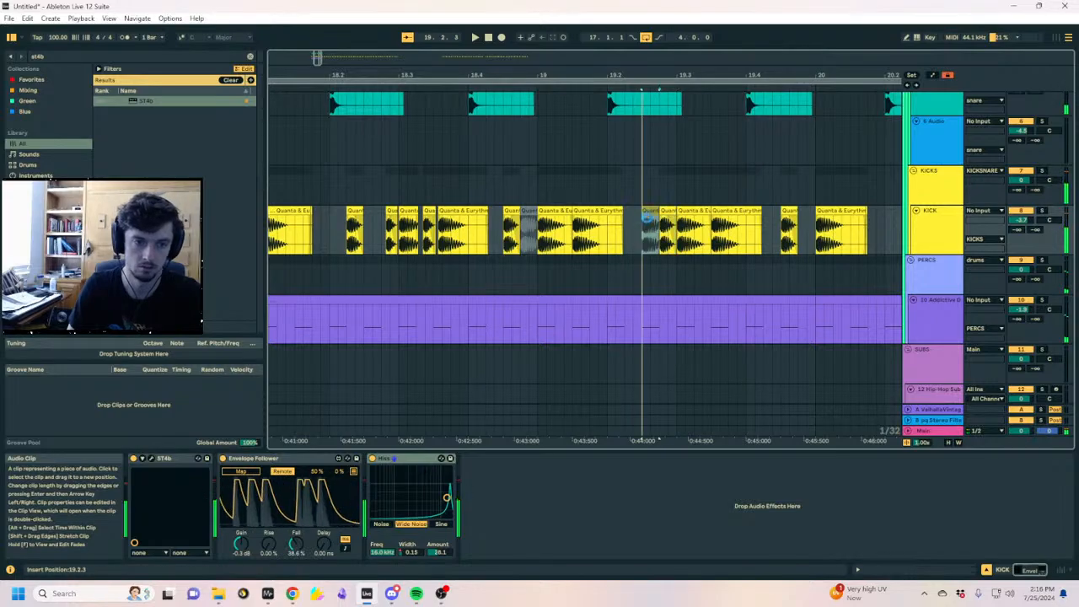
{"action": "left_click_drag", "start_coordinate": [647, 217], "coordinate": [648, 218]}
{"action": "left_click", "coordinate": [477, 236]}
{"action": "key", "text": "space"}
{"action": "left_click_drag", "start_coordinate": [675, 75], "coordinate": [666, 97]}
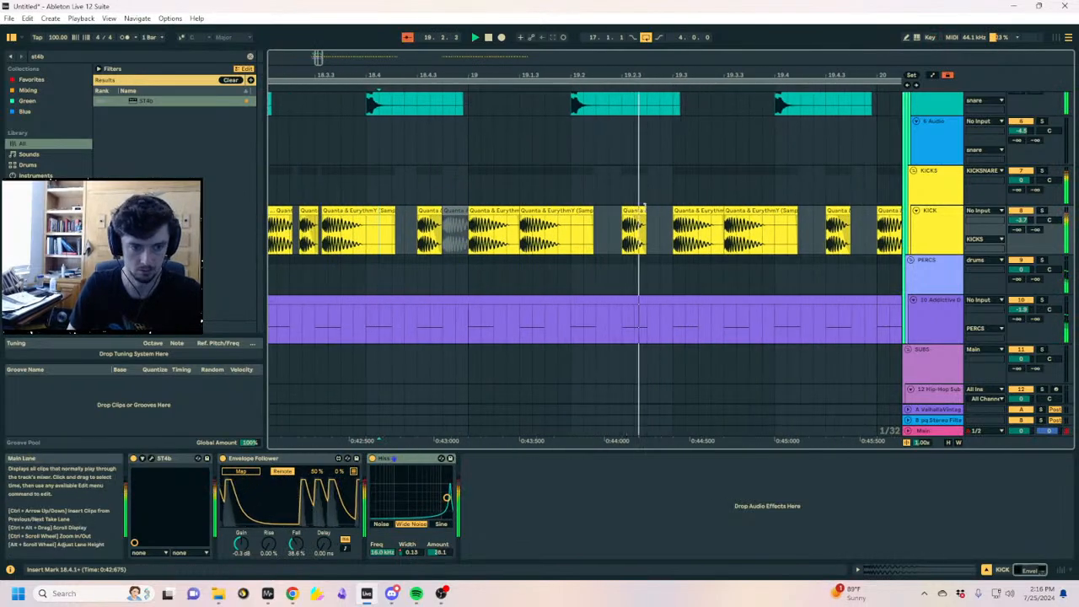
Paste a copy of the bar 20 downbeat kick at 20.1.4
{"action": "left_click_drag", "start_coordinate": [743, 75], "coordinate": [491, 71]}
{"action": "left_click", "coordinate": [675, 211]}
{"action": "left_click", "coordinate": [689, 225]}
{"action": "key", "text": "ctrl+v"}
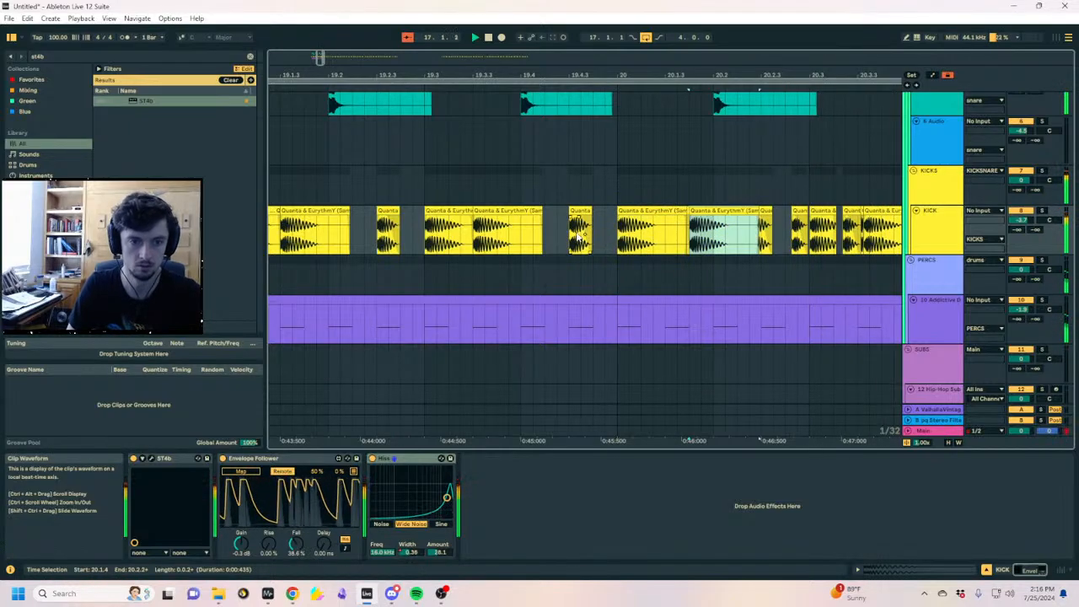
Replace the pasted kick at 20.1.4 with a short kick and play from 19.4.3
{"action": "key", "text": "ctrl+z"}
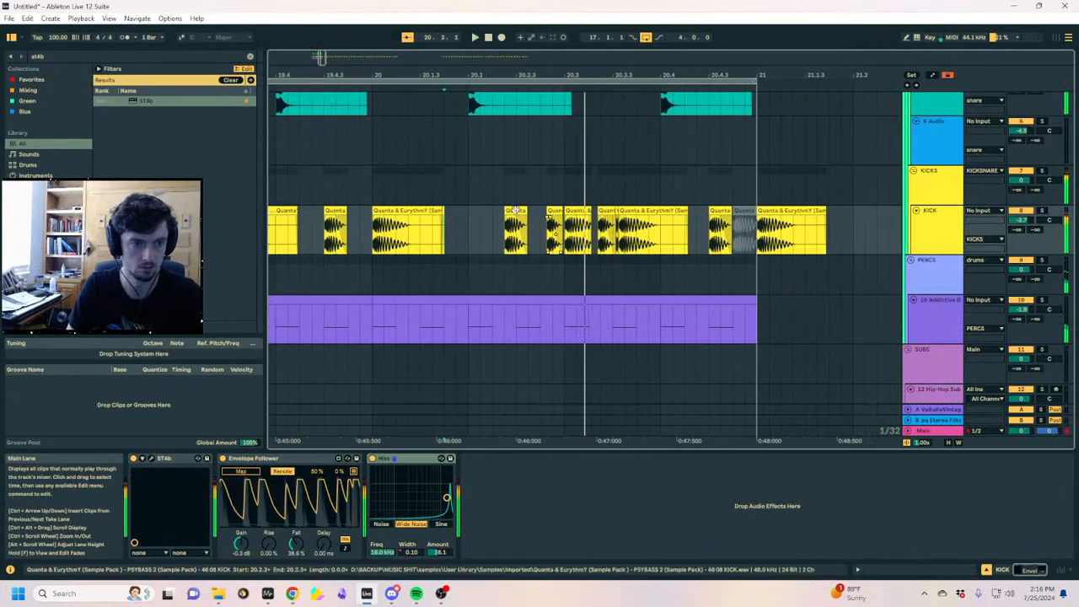
{"action": "key", "text": "space"}
{"action": "left_click", "coordinate": [333, 243]}
{"action": "key", "text": "space"}
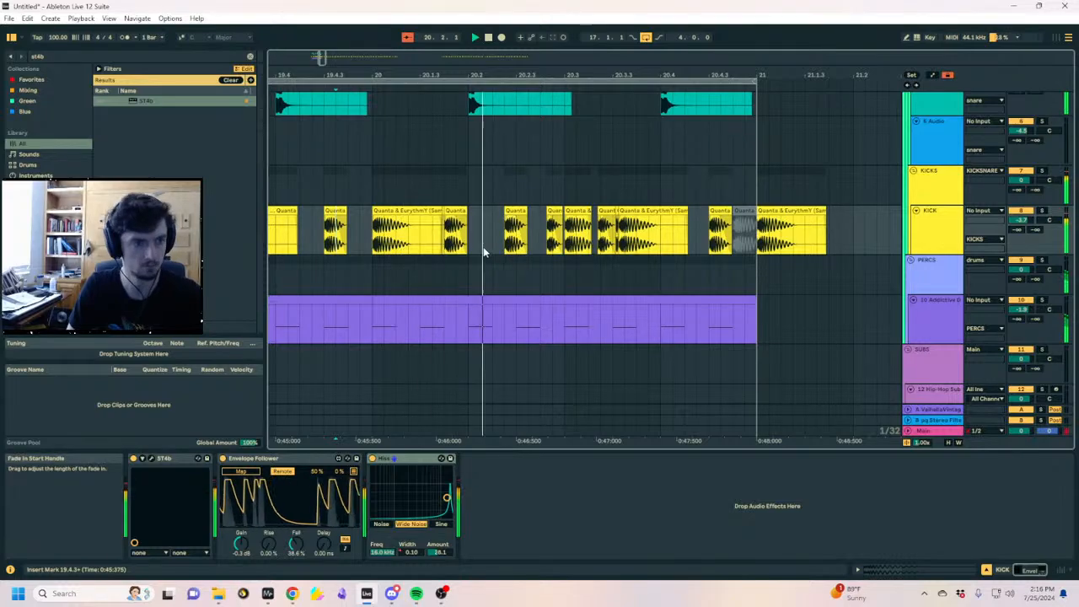
Deactivate the first short kick after beat 20.2 and play from 19.4.4
{"action": "left_click", "coordinate": [514, 212]}
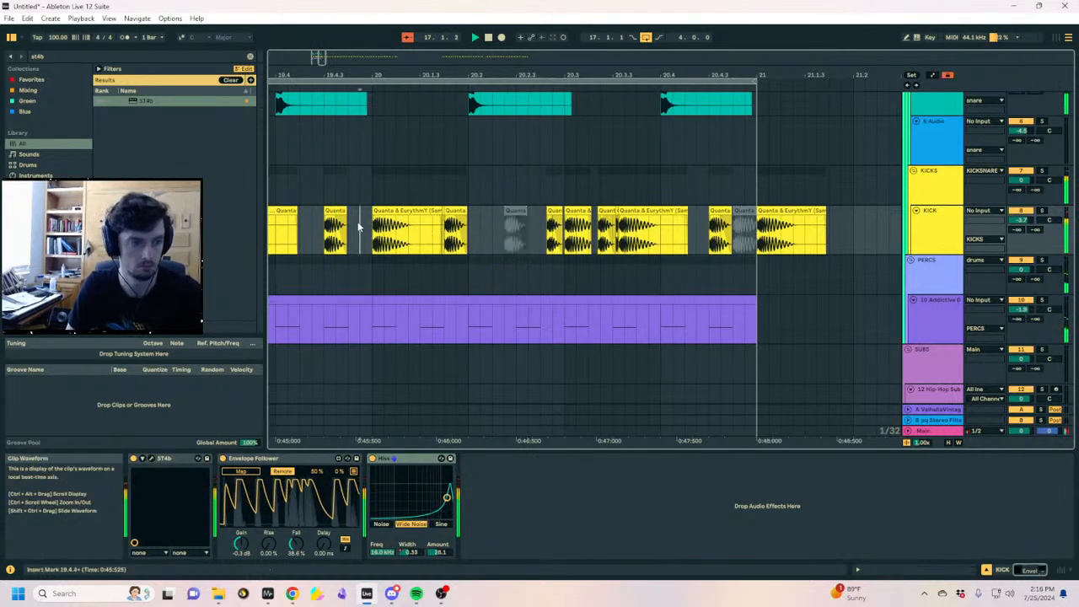
{"action": "key", "text": "space"}
{"action": "key", "text": "space"}
Duplicate the four-bar drum section starting at bar 17 to bar 21 and extend the loop to eight bars
{"action": "left_click_drag", "start_coordinate": [624, 75], "coordinate": [749, 17]}
{"action": "left_click_drag", "start_coordinate": [777, 232], "coordinate": [523, 228]}
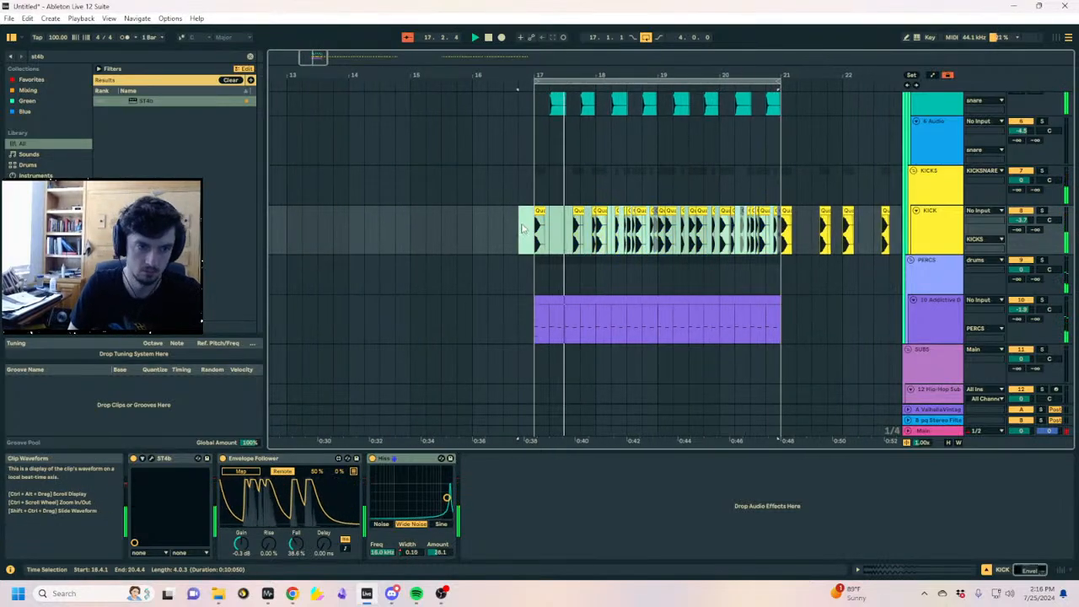
{"action": "left_click", "coordinate": [930, 244]}
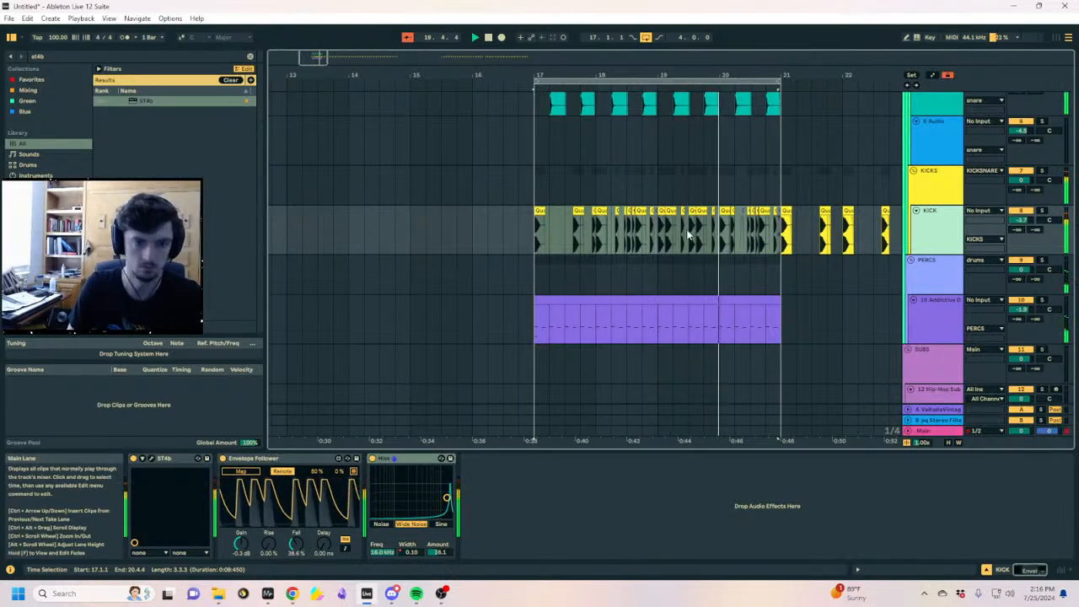
{"action": "left_click", "coordinate": [749, 78]}
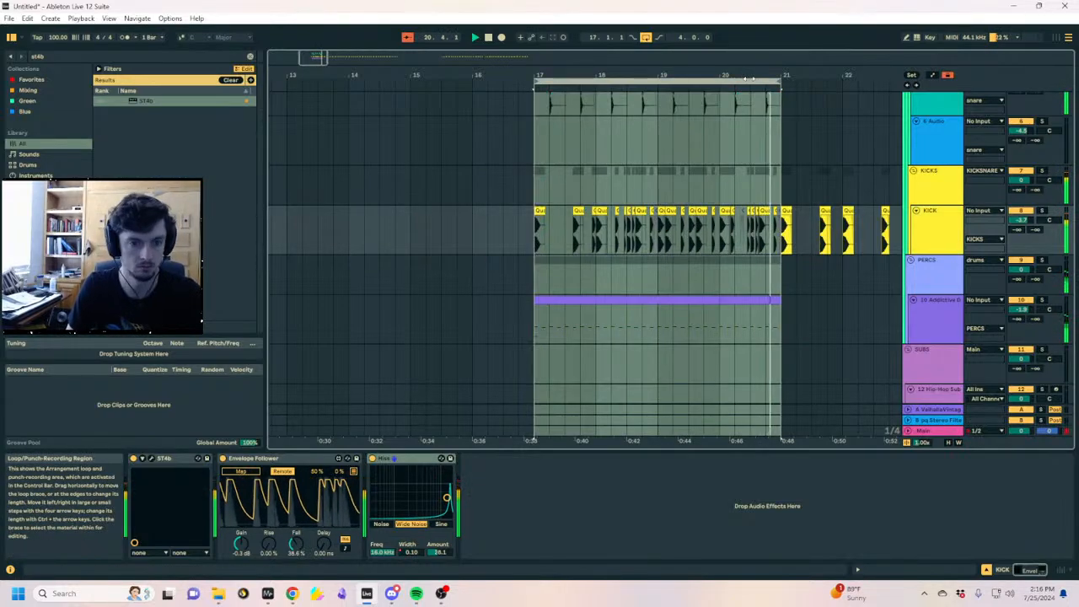
{"action": "key", "text": "Up"}
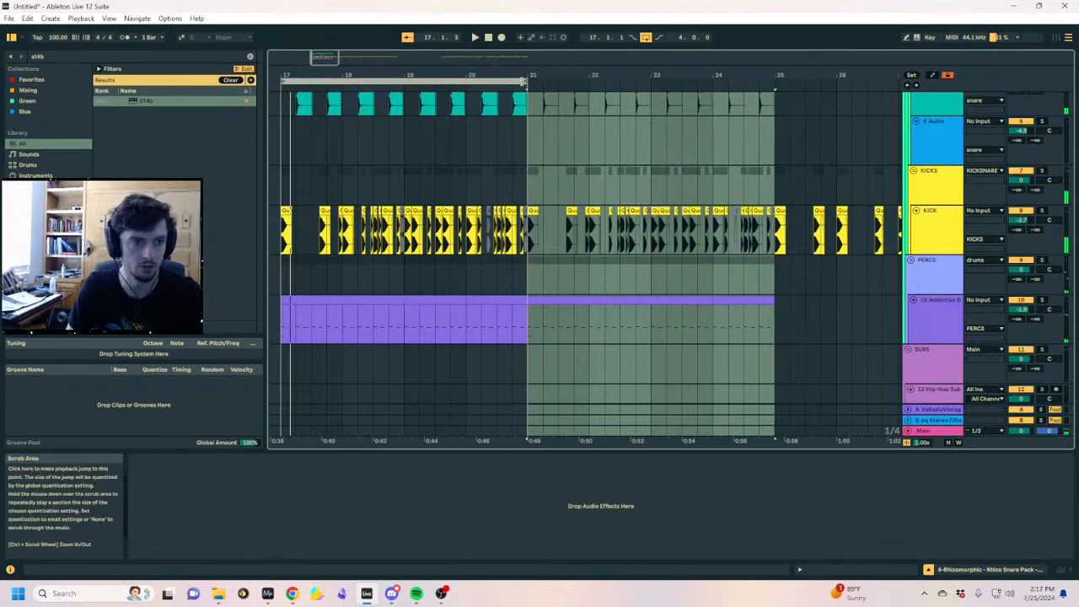
{"action": "left_click_drag", "start_coordinate": [523, 82], "coordinate": [773, 80]}
Nudge the first Cuddle Crak snare clip slightly later so its hit lines up with the Smacker snare at 17.2
{"action": "scroll", "coordinate": [677, 207], "scroll_direction": "up", "scroll_amount": 4}
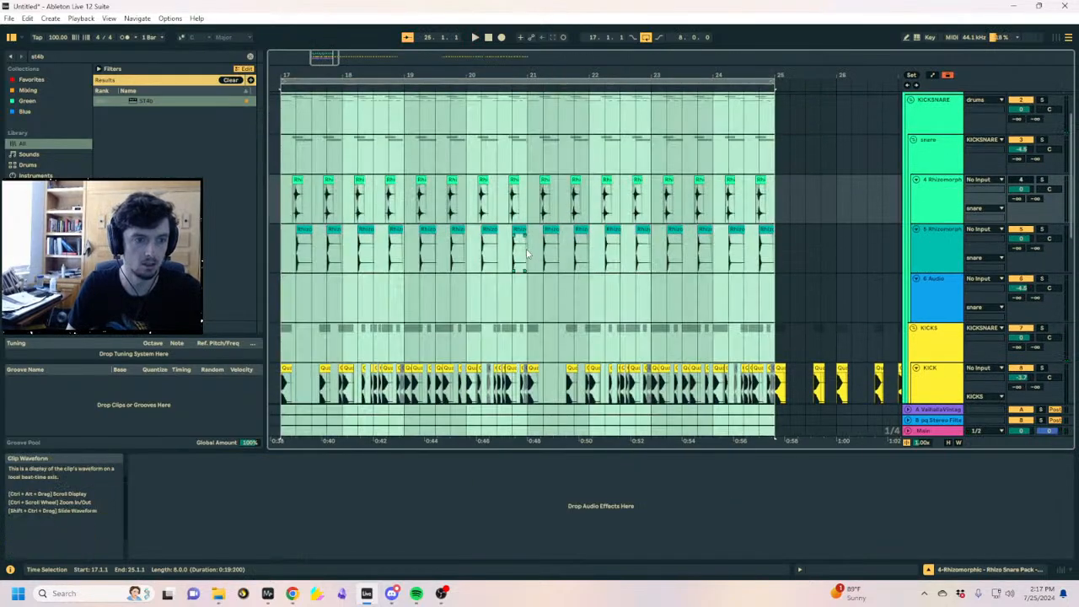
{"action": "left_click_drag", "start_coordinate": [526, 253], "coordinate": [505, 200]}
{"action": "left_click_drag", "start_coordinate": [508, 74], "coordinate": [509, 135]}
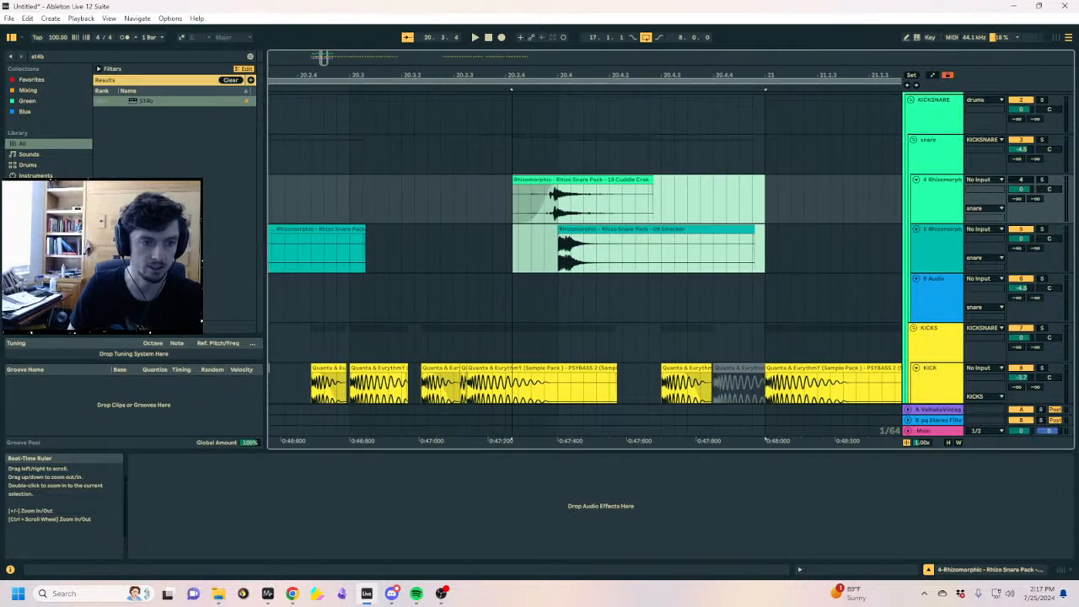
{"action": "left_click", "coordinate": [557, 206]}
{"action": "mouse_move", "coordinate": [561, 75]}
{"action": "left_mouse_down"}
{"action": "mouse_move", "coordinate": [560, 156]}
{"action": "mouse_move", "coordinate": [664, 52]}
{"action": "mouse_move", "coordinate": [664, 12]}
{"action": "left_mouse_up"}
{"action": "left_click_drag", "start_coordinate": [444, 74], "coordinate": [430, 190]}
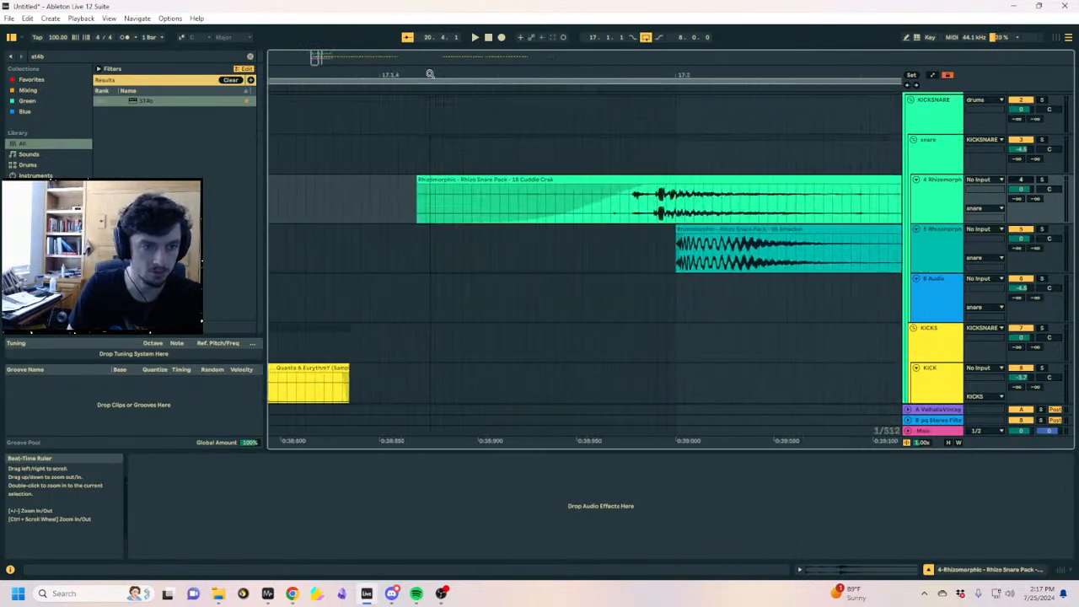
{"action": "mouse_move", "coordinate": [689, 175]}
{"action": "left_mouse_down"}
{"action": "mouse_move", "coordinate": [684, 183]}
{"action": "mouse_move", "coordinate": [706, 183]}
{"action": "left_mouse_up"}
{"action": "left_click", "coordinate": [471, 212]}
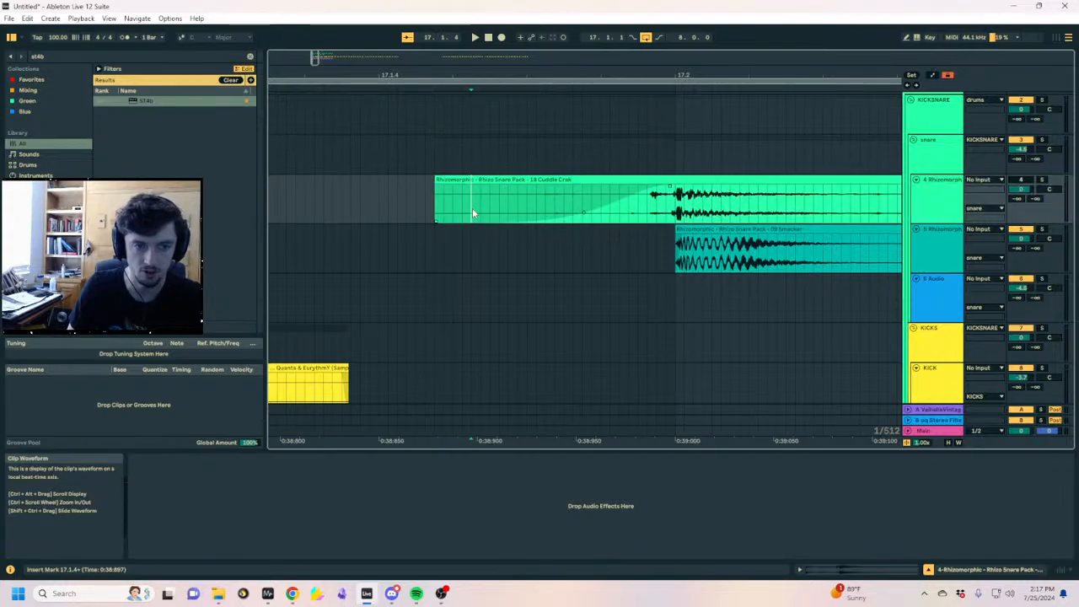
Activate the Cuddle Crak snare track and play the aligned snare layers together
{"action": "left_click", "coordinate": [1020, 180]}
{"action": "key", "text": "space"}
{"action": "key", "text": "space"}
{"action": "key", "text": "space"}
{"action": "key", "text": "space"}
Delete all Cuddle Crak snare clips following the aligned first hit
{"action": "left_click_drag", "start_coordinate": [547, 76], "coordinate": [484, 17]}
{"action": "left_click_drag", "start_coordinate": [525, 198], "coordinate": [960, 199]}
{"action": "key", "text": "Delete"}
{"action": "left_click_drag", "start_coordinate": [716, 78], "coordinate": [615, 26]}
{"action": "left_click", "coordinate": [637, 187]}
{"action": "left_click_drag", "start_coordinate": [638, 187], "coordinate": [915, 194]}
{"action": "key", "text": "Delete"}
Duplicate the aligned Cuddle Crak snare every two beats until the track is filled up to bar 25
{"action": "left_click_drag", "start_coordinate": [576, 203], "coordinate": [560, 202]}
{"action": "key", "text": "ctrl+d"}
{"action": "key", "text": "ctrl+d"}
{"action": "key", "text": "ctrl+d"}
{"action": "key", "text": "ctrl+d"}
{"action": "key", "text": "ctrl+d"}
{"action": "key", "text": "ctrl+d"}
{"action": "key", "text": "ctrl+d"}
{"action": "key", "text": "ctrl+d"}
{"action": "key", "text": "ctrl+d"}
{"action": "key", "text": "ctrl+d"}
{"action": "key", "text": "ctrl+d"}
{"action": "key", "text": "ctrl+d"}
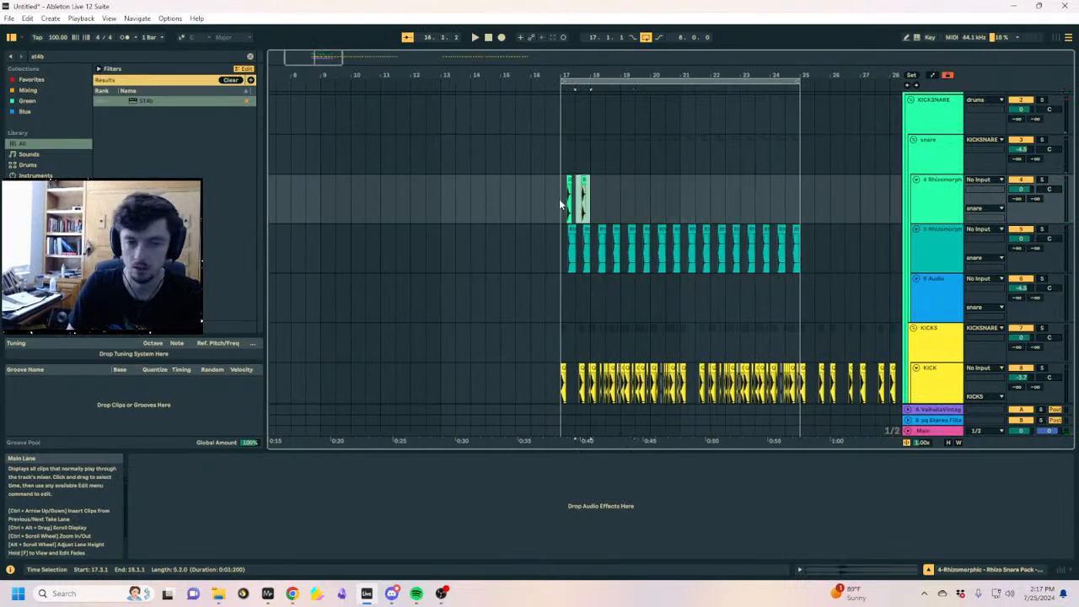
Try an extra hit on both snare layers at 20.2.4 and play from 20.1.3
{"action": "left_click_drag", "start_coordinate": [681, 78], "coordinate": [676, 160]}
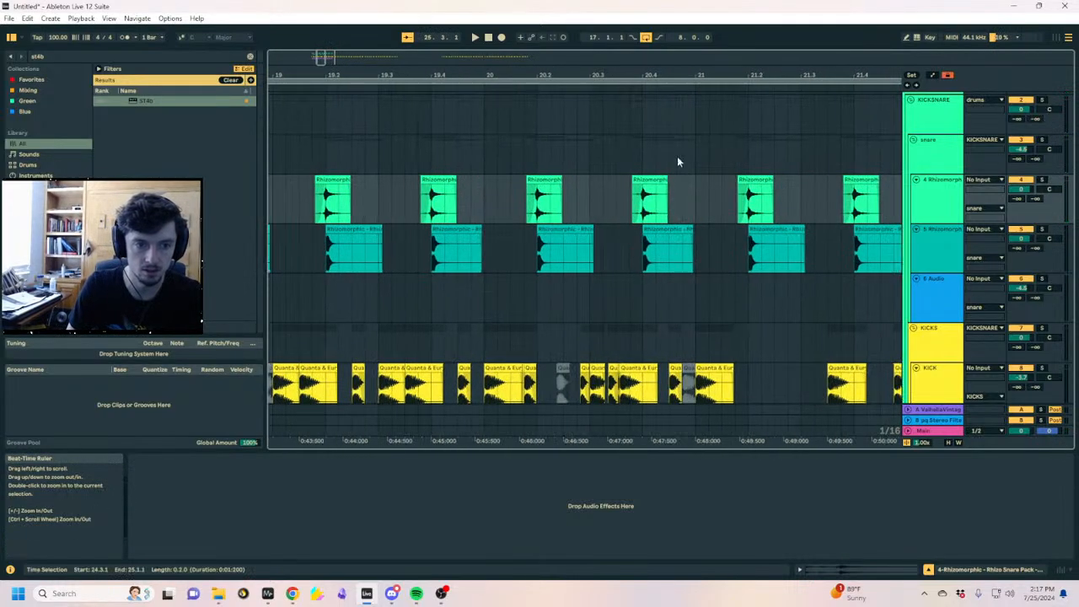
{"action": "left_click", "coordinate": [618, 215]}
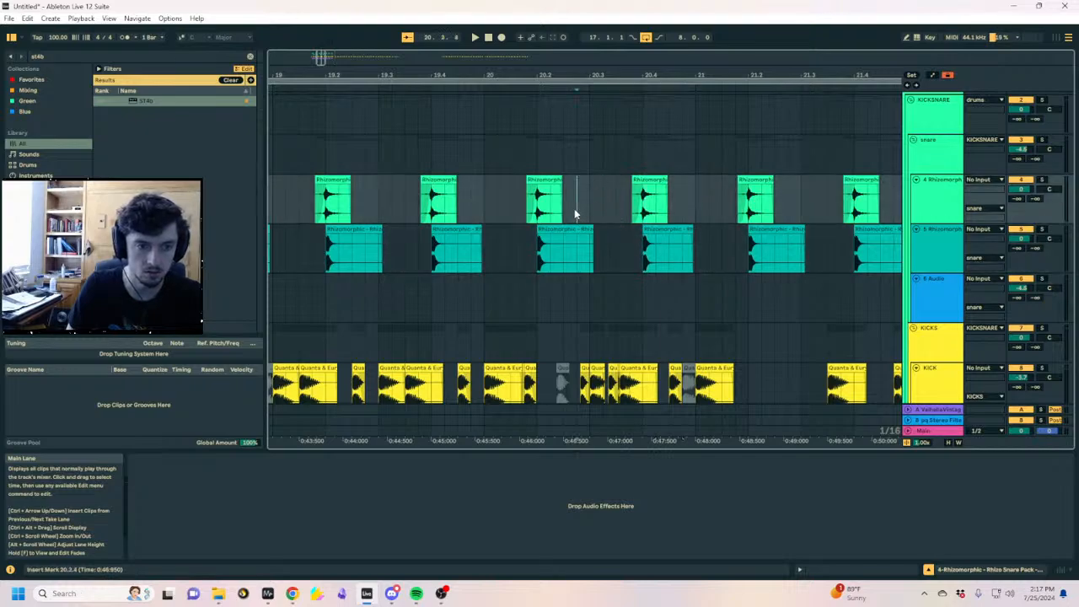
{"action": "key", "text": "ctrl+v"}
{"action": "left_click", "coordinate": [510, 213]}
{"action": "key", "text": "space"}
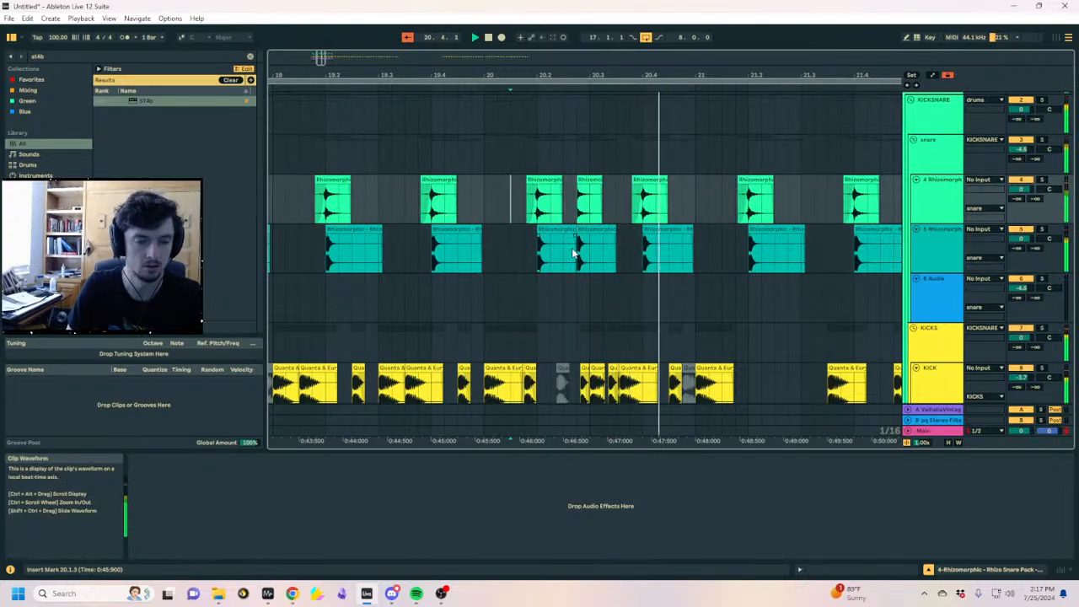
{"action": "left_click_drag", "start_coordinate": [621, 77], "coordinate": [496, 11]}
{"action": "key", "text": "ctrl+z"}
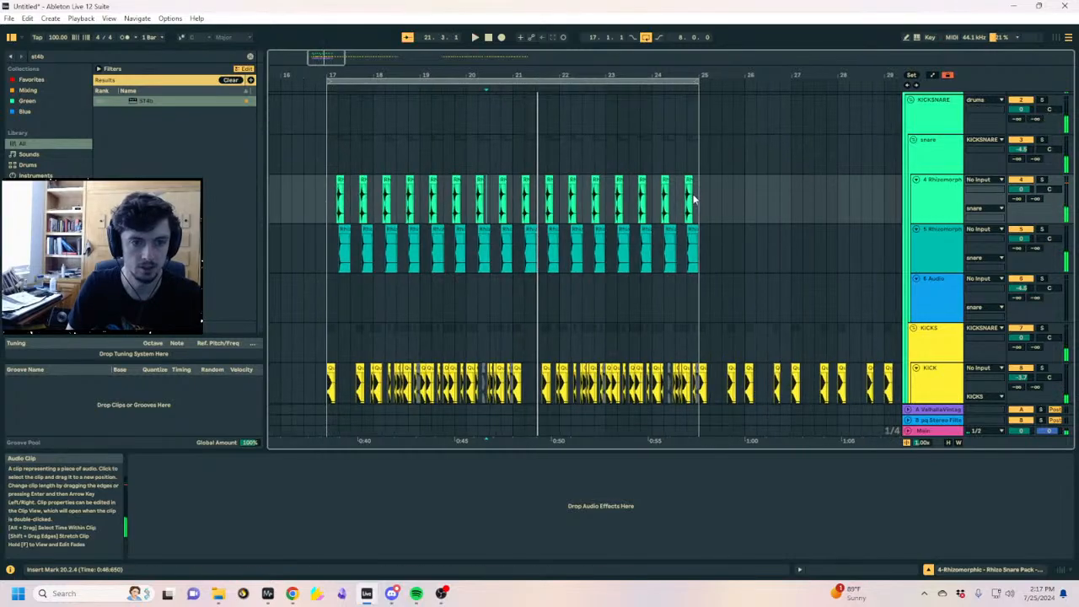
Paste an extra hit on both snare layers at 24.2.4 and play from 24.1.2
{"action": "scroll", "coordinate": [692, 199], "scroll_direction": "up", "scroll_amount": 10, "text": "ctrl"}
{"action": "left_click", "coordinate": [585, 194]}
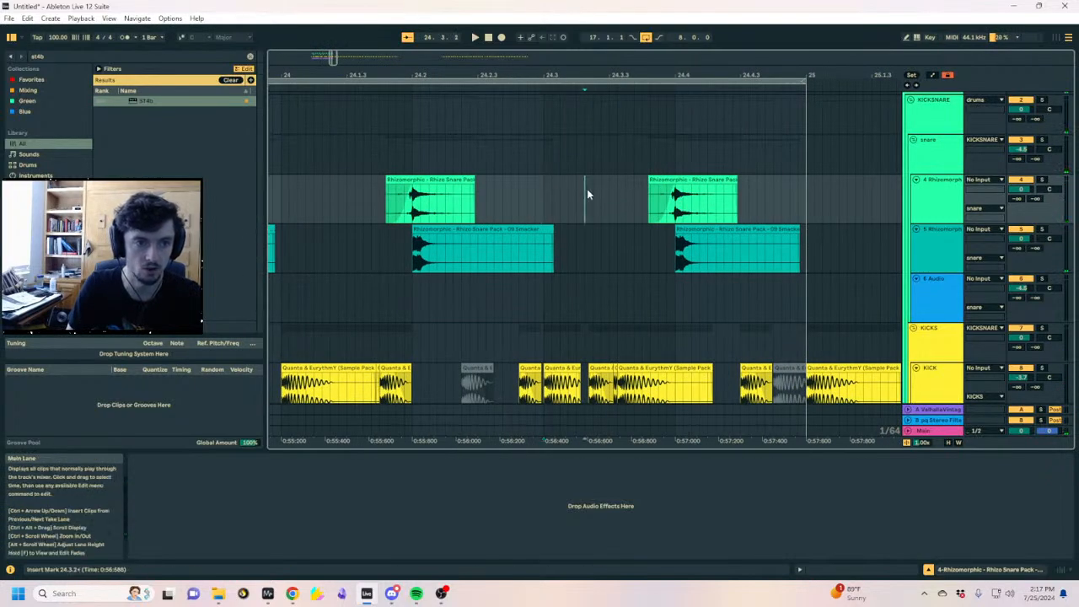
{"action": "left_click", "coordinate": [509, 205]}
{"action": "key", "text": "ctrl+v"}
{"action": "left_click", "coordinate": [341, 209]}
{"action": "key", "text": "space"}
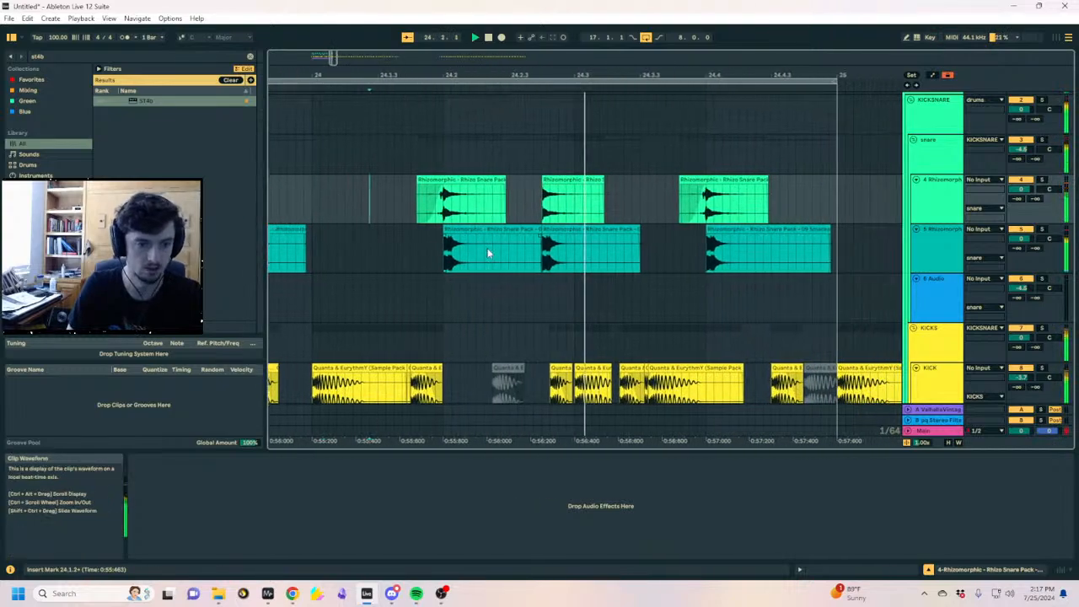
Deactivate the kicks just before and at 24.3 plus the tiny kick sliver at 24.3.3, playing the fill to check it
{"action": "left_click", "coordinate": [467, 383]}
{"action": "left_click", "coordinate": [508, 369]}
{"action": "key", "text": "0"}
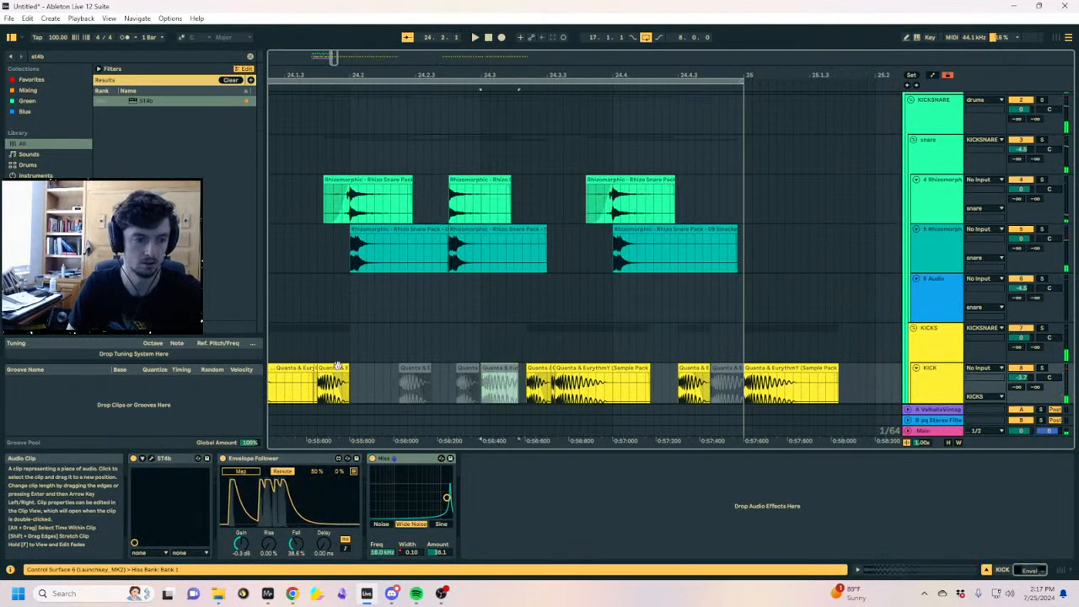
{"action": "left_click", "coordinate": [339, 368]}
{"action": "key", "text": "space"}
{"action": "left_click", "coordinate": [552, 367]}
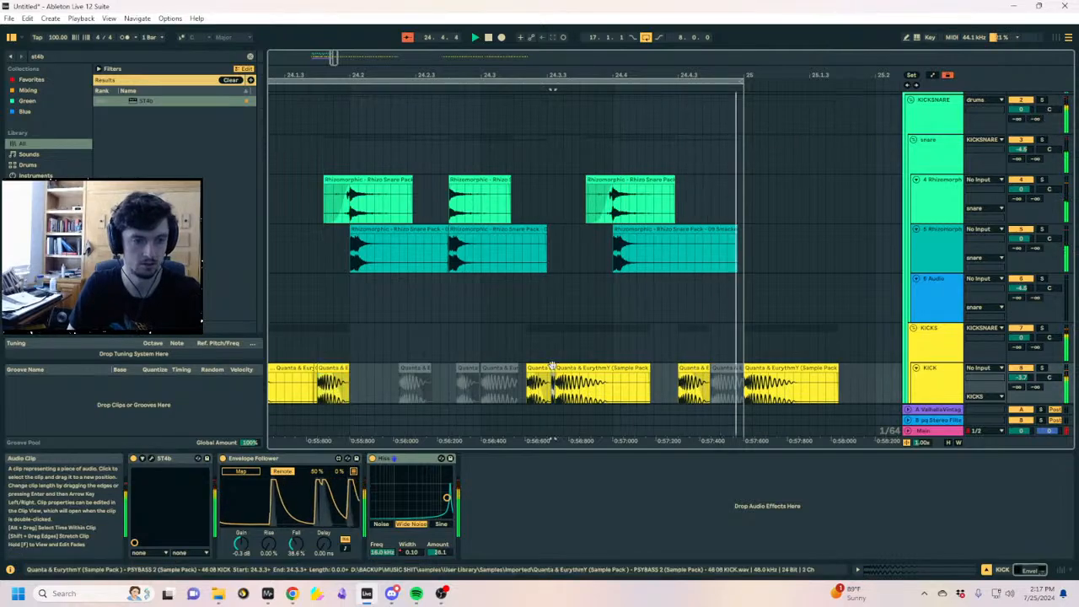
{"action": "key", "text": "0"}
Listen through the eight-bar loop and examine the devices on the snare, drums and SUBS groups
{"action": "left_click_drag", "start_coordinate": [588, 82], "coordinate": [538, 82]}
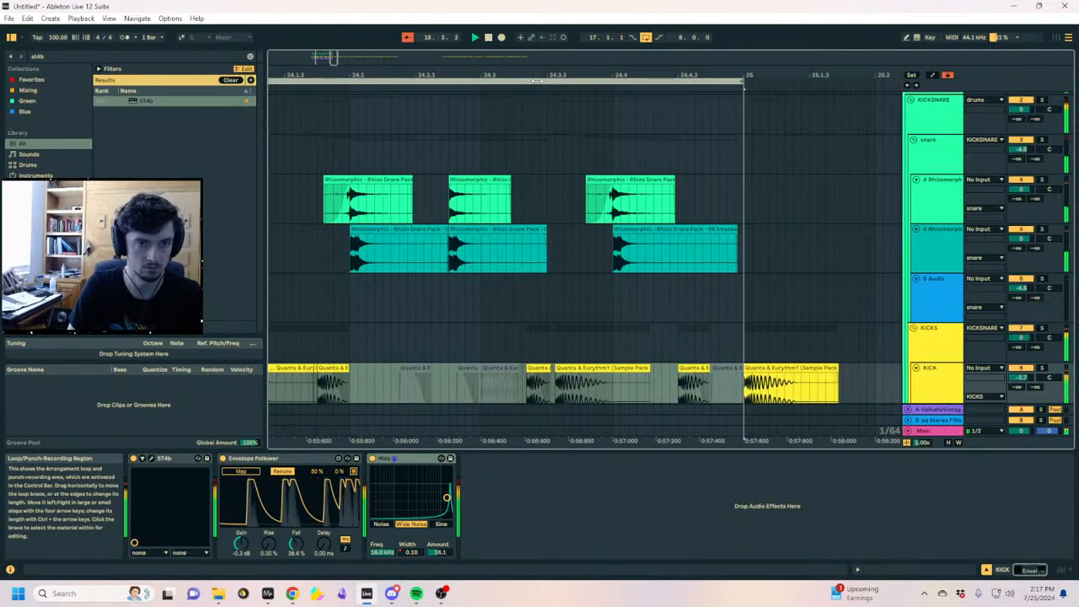
{"action": "left_click_drag", "start_coordinate": [662, 143], "coordinate": [855, 148]}
{"action": "scroll", "coordinate": [855, 150], "scroll_direction": "down", "scroll_amount": 10}
{"action": "left_click", "coordinate": [945, 155]}
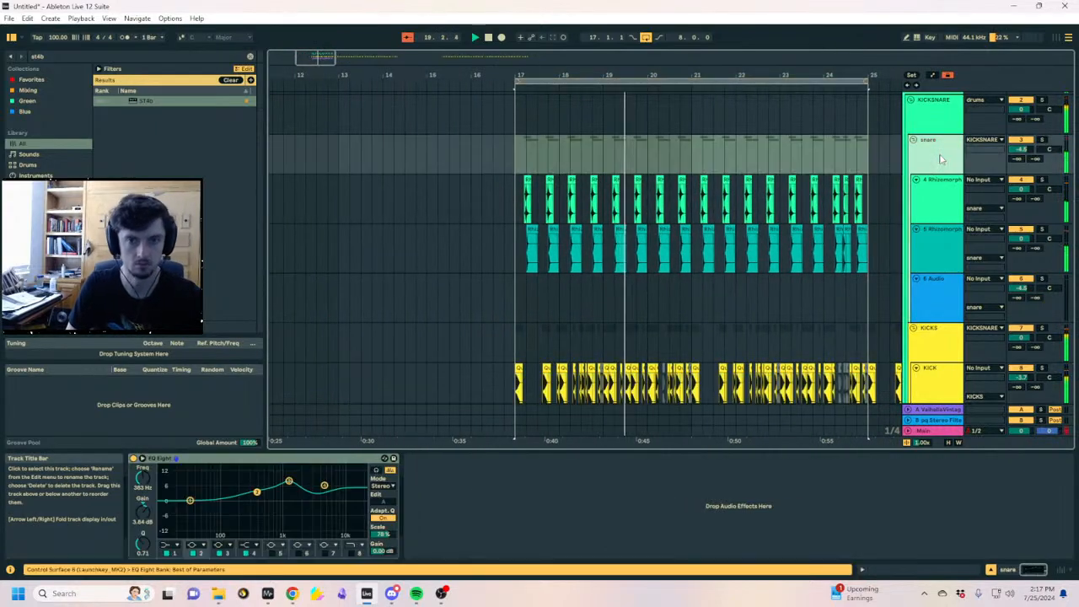
{"action": "scroll", "coordinate": [941, 158], "scroll_direction": "up", "scroll_amount": 2}
{"action": "left_click", "coordinate": [931, 114]}
{"action": "left_click", "coordinate": [907, 98]}
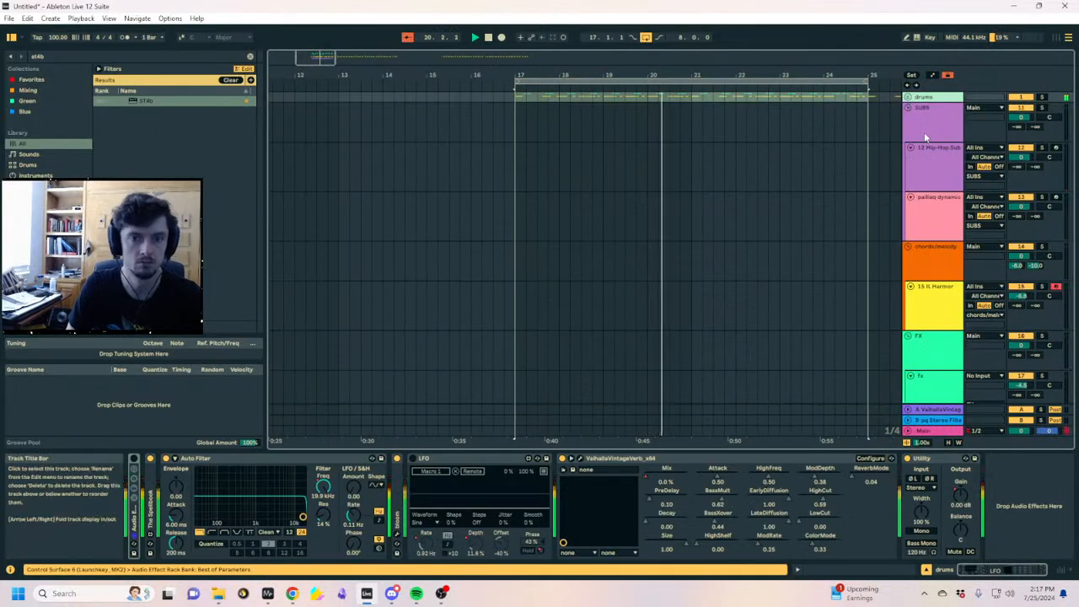
{"action": "left_click", "coordinate": [908, 108]}
{"action": "left_click", "coordinate": [907, 97]}
{"action": "key", "text": "space"}
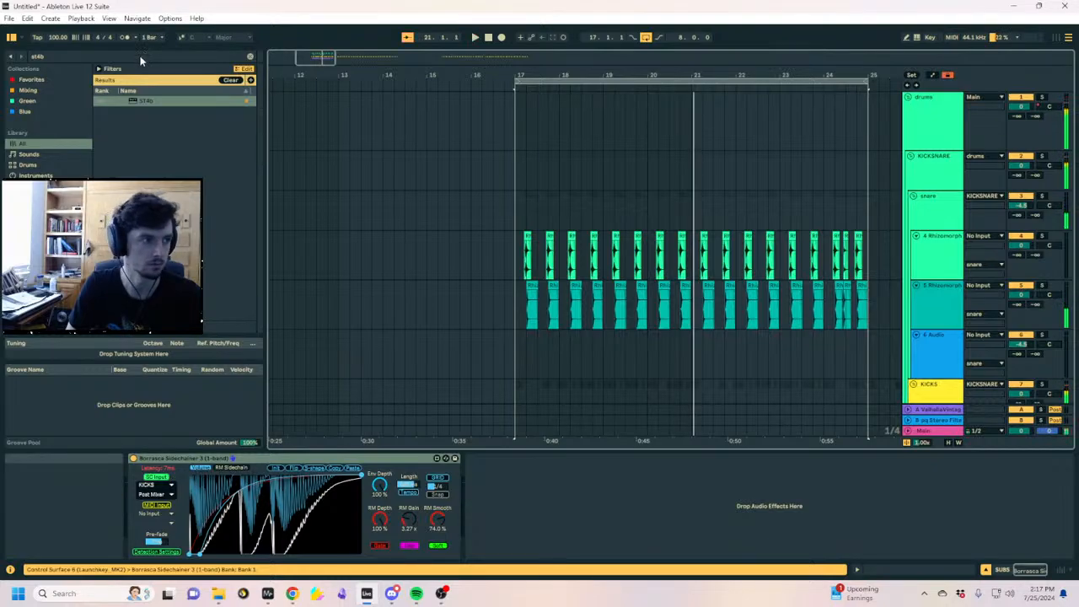
Search the browser for "think twic" and widen it so the full sample names are readable
{"action": "left_click", "coordinate": [140, 56]}
{"action": "type", "text": "thion"}
{"action": "key", "text": "BackSpace"}
{"action": "key", "text": "BackSpace"}
{"action": "key", "text": "BackSpace"}
{"action": "key", "text": "BackSpace"}
{"action": "key", "text": "BackSpace"}
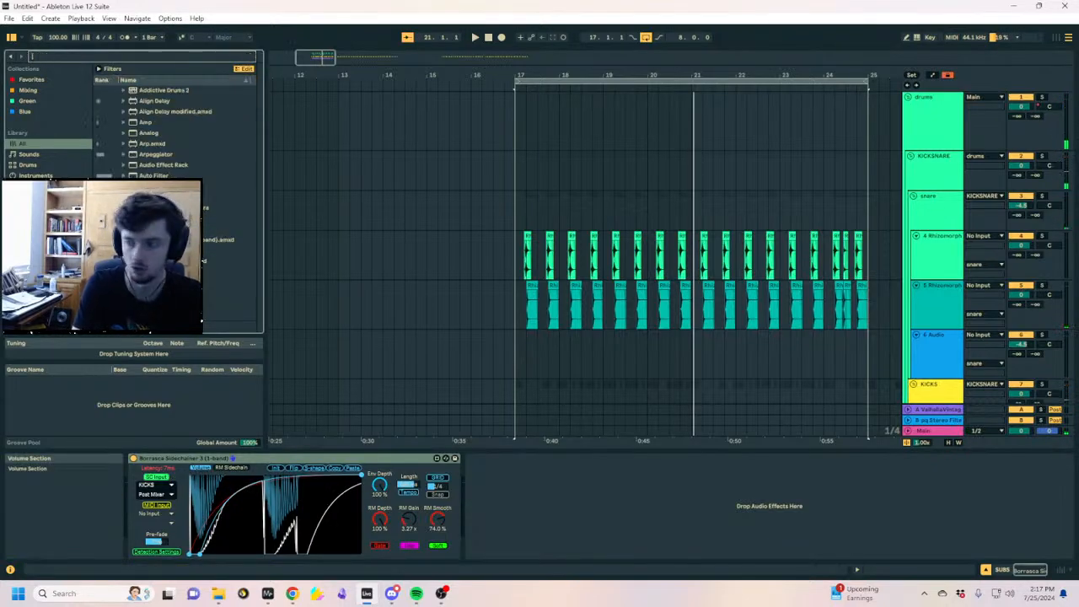
{"action": "type", "text": "think twic"}
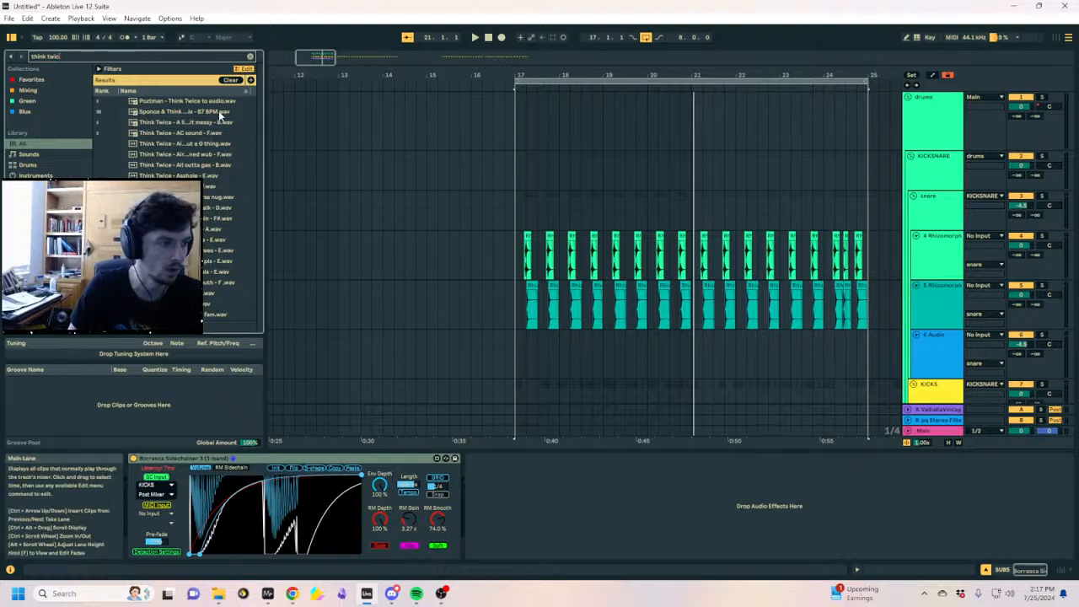
{"action": "left_click", "coordinate": [200, 186]}
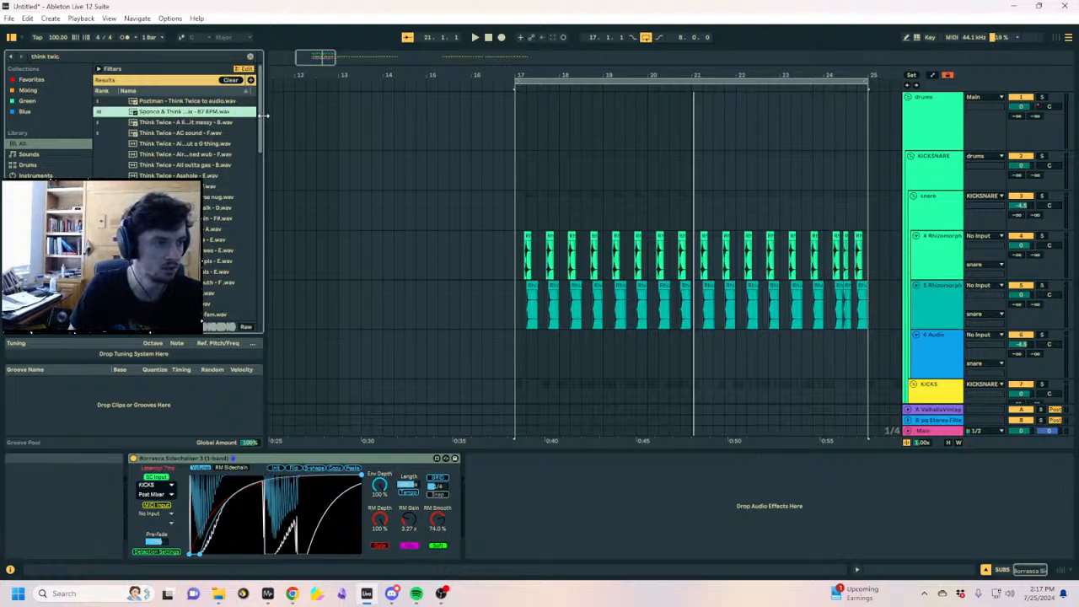
{"action": "left_click_drag", "start_coordinate": [264, 115], "coordinate": [358, 115]}
Audition Think Twice samples such as AC sound, Air conditioned wub and All outta gas, and look further through the results
{"action": "key", "text": "Down"}
{"action": "left_click", "coordinate": [221, 133]}
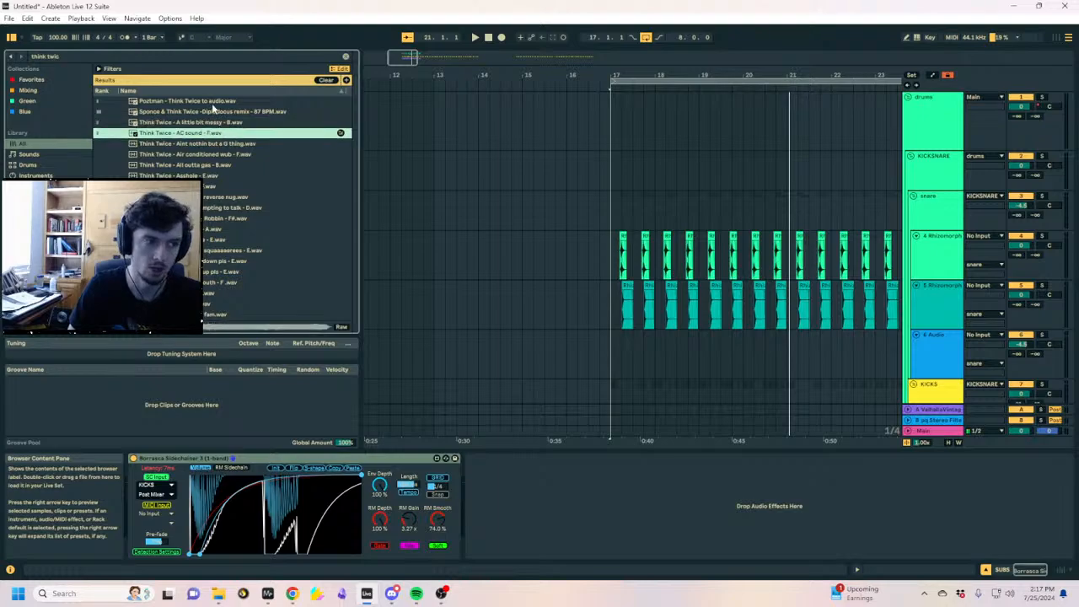
{"action": "left_click", "coordinate": [212, 102]}
{"action": "left_click", "coordinate": [215, 145]}
{"action": "left_click", "coordinate": [217, 156]}
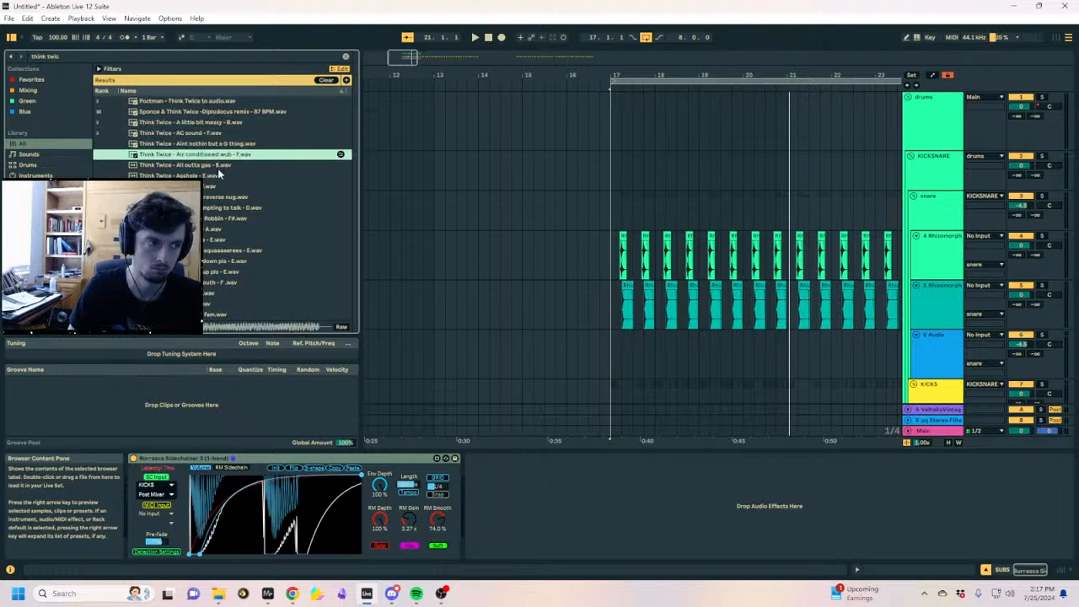
{"action": "left_click", "coordinate": [217, 168]}
{"action": "left_click", "coordinate": [221, 199]}
{"action": "scroll", "coordinate": [224, 206], "scroll_direction": "down", "scroll_amount": 2}
{"action": "left_click", "coordinate": [231, 216]}
{"action": "scroll", "coordinate": [229, 217], "scroll_direction": "down", "scroll_amount": 2}
{"action": "scroll", "coordinate": [224, 217], "scroll_direction": "down", "scroll_amount": 8}
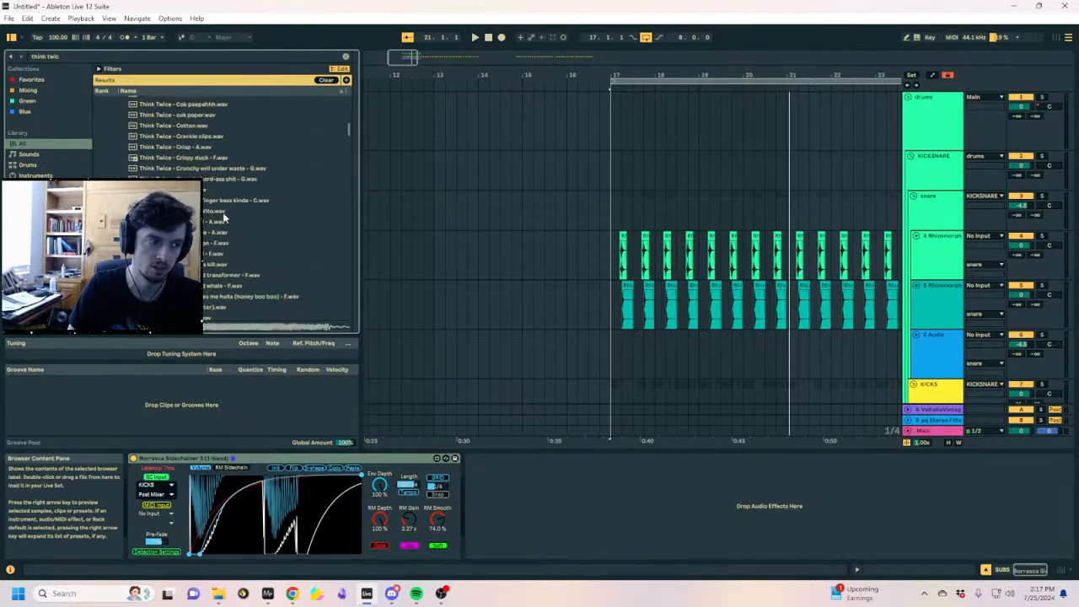
{"action": "scroll", "coordinate": [50, 286], "scroll_direction": "down", "scroll_amount": 2}
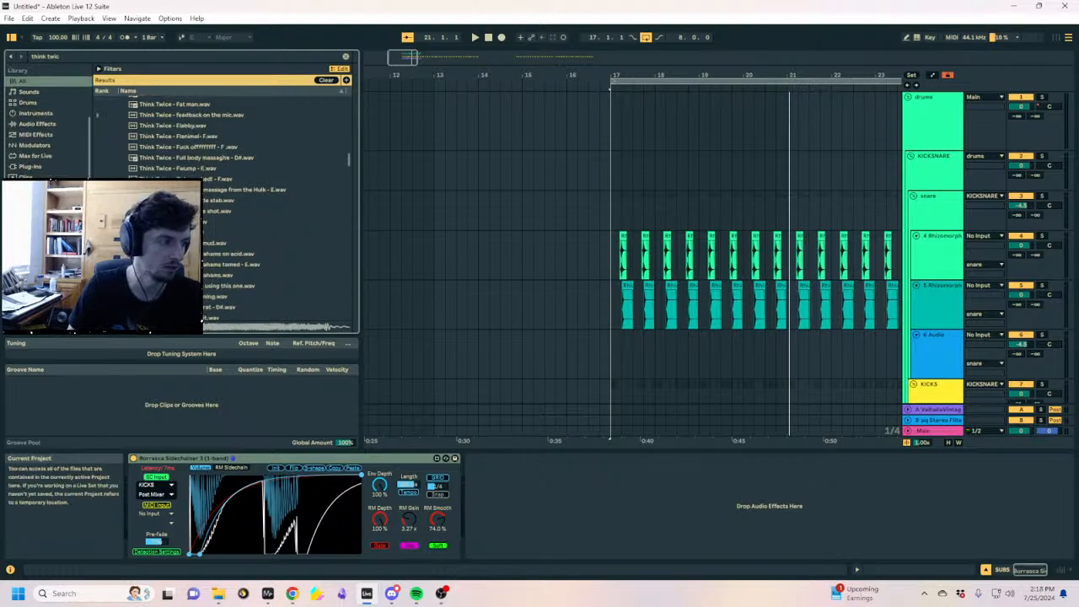
Open the Neurohop Forum pack's Drum Breaks folder and audition the Think Twice breaks "safe and sound" and "you love it really"
{"action": "left_click", "coordinate": [42, 295]}
{"action": "left_click", "coordinate": [99, 102]}
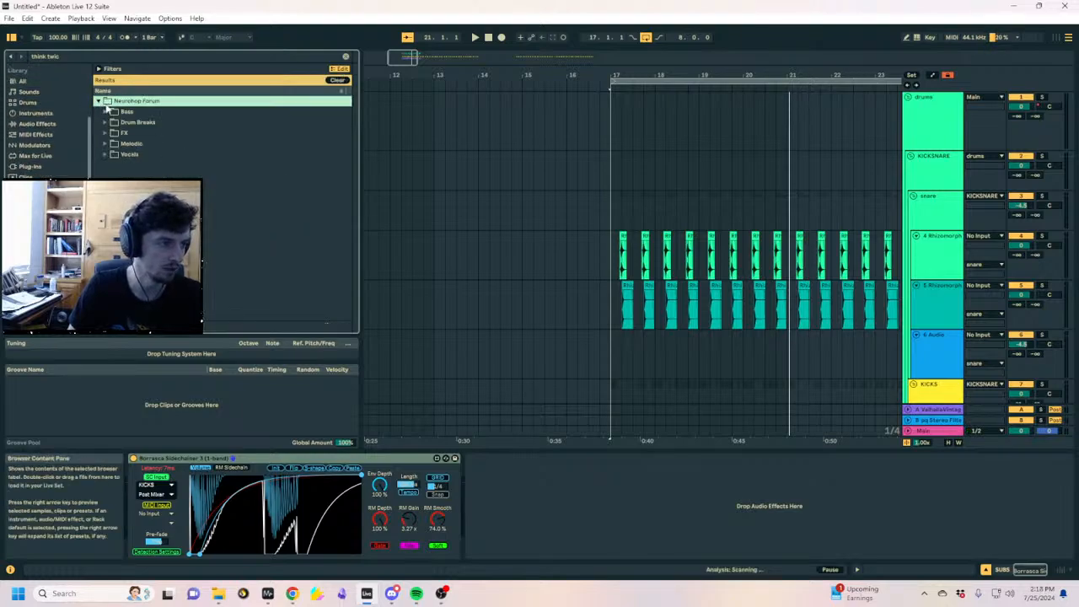
{"action": "left_click", "coordinate": [110, 122]}
{"action": "left_click", "coordinate": [160, 154]}
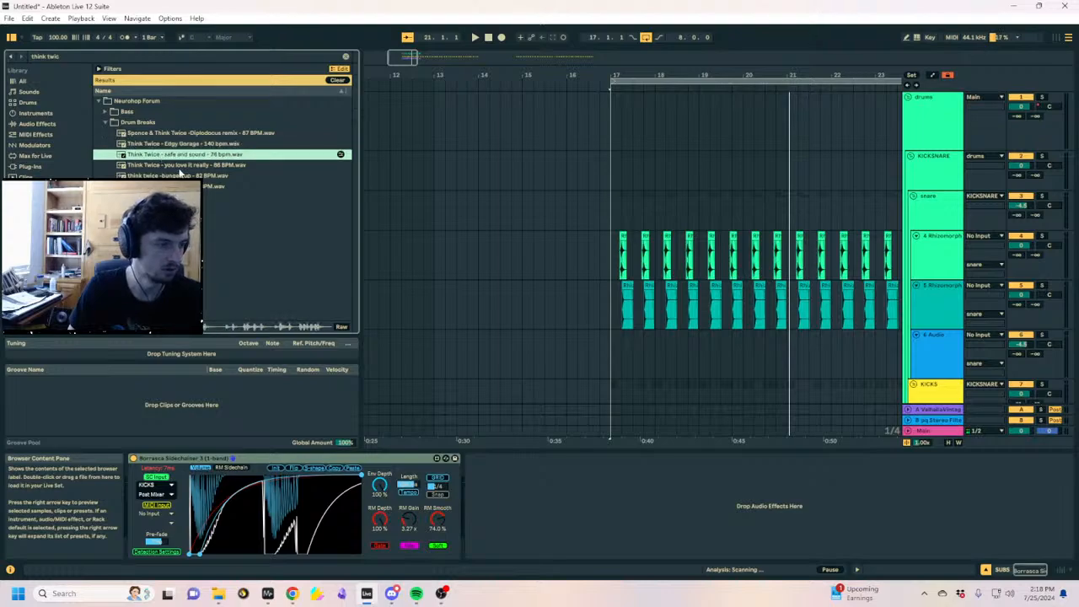
{"action": "left_click", "coordinate": [180, 166]}
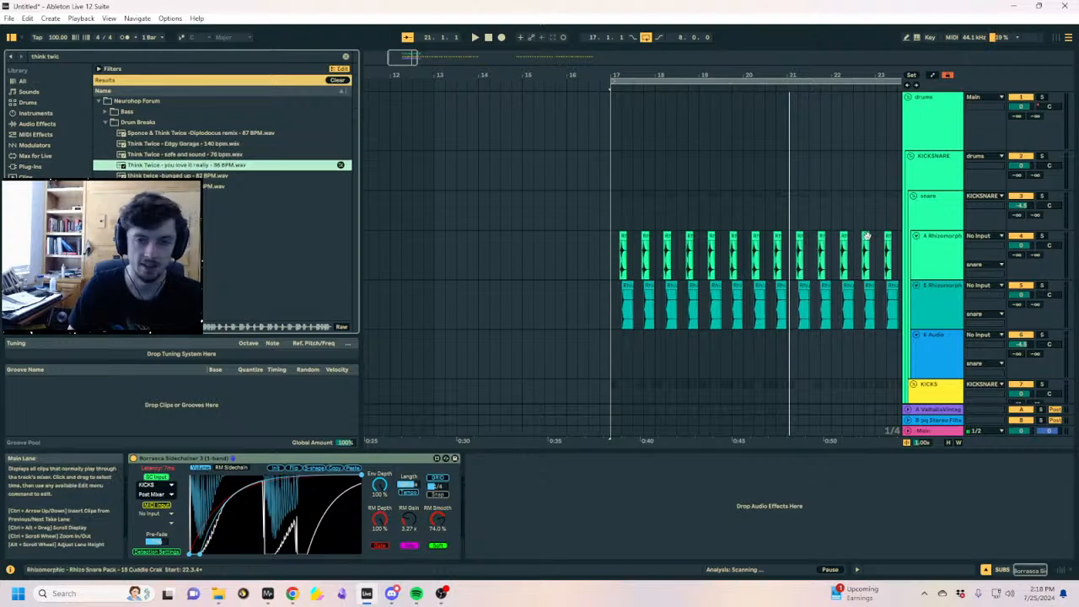
{"action": "scroll", "coordinate": [943, 244], "scroll_direction": "down", "scroll_amount": 3}
{"action": "scroll", "coordinate": [938, 271], "scroll_direction": "down", "scroll_amount": 2}
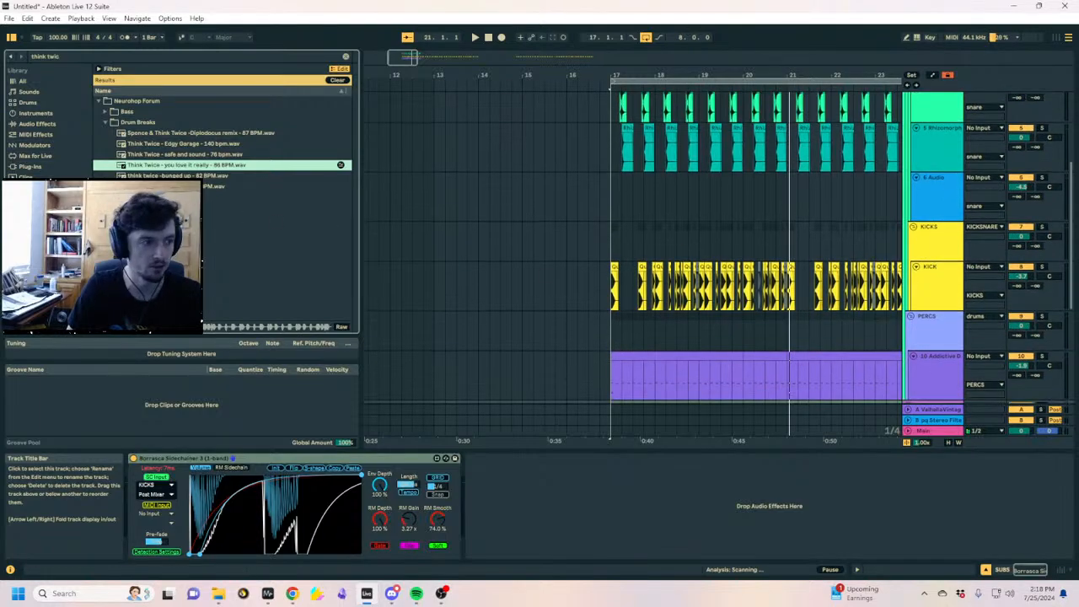
Place the "think twice -bunged up - 82 BPM" break at bar 17 on a new audio track below Addictive Drums
{"action": "left_click", "coordinate": [181, 187]}
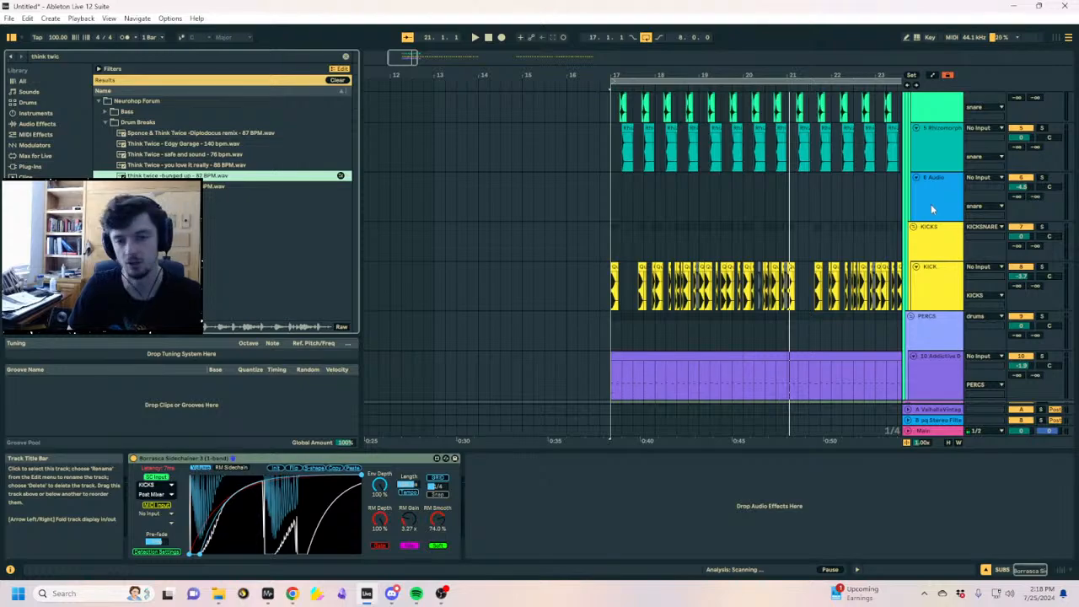
{"action": "scroll", "coordinate": [932, 208], "scroll_direction": "up", "scroll_amount": 2}
{"action": "scroll", "coordinate": [941, 268], "scroll_direction": "down", "scroll_amount": 4}
{"action": "left_click", "coordinate": [933, 304]}
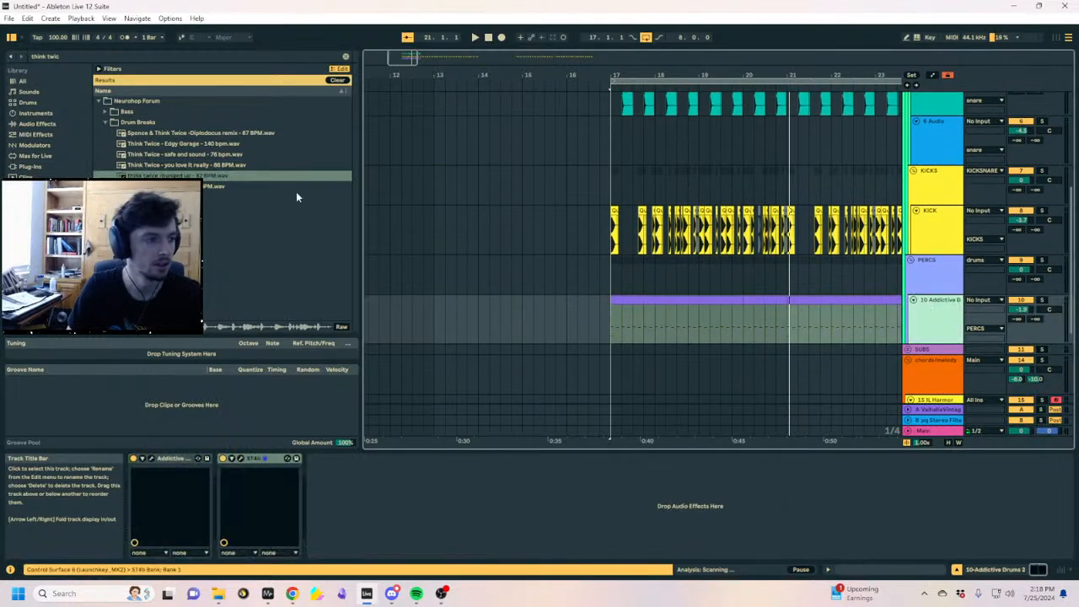
{"action": "key", "text": "ctrl+t"}
{"action": "left_click_drag", "start_coordinate": [226, 176], "coordinate": [604, 374]}
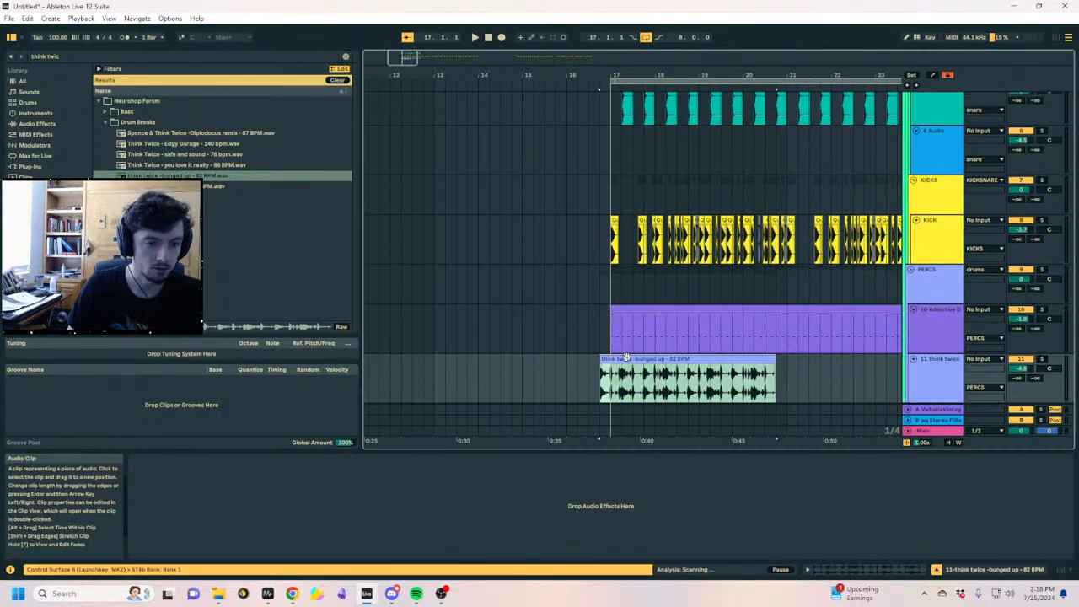
{"action": "key", "text": "space"}
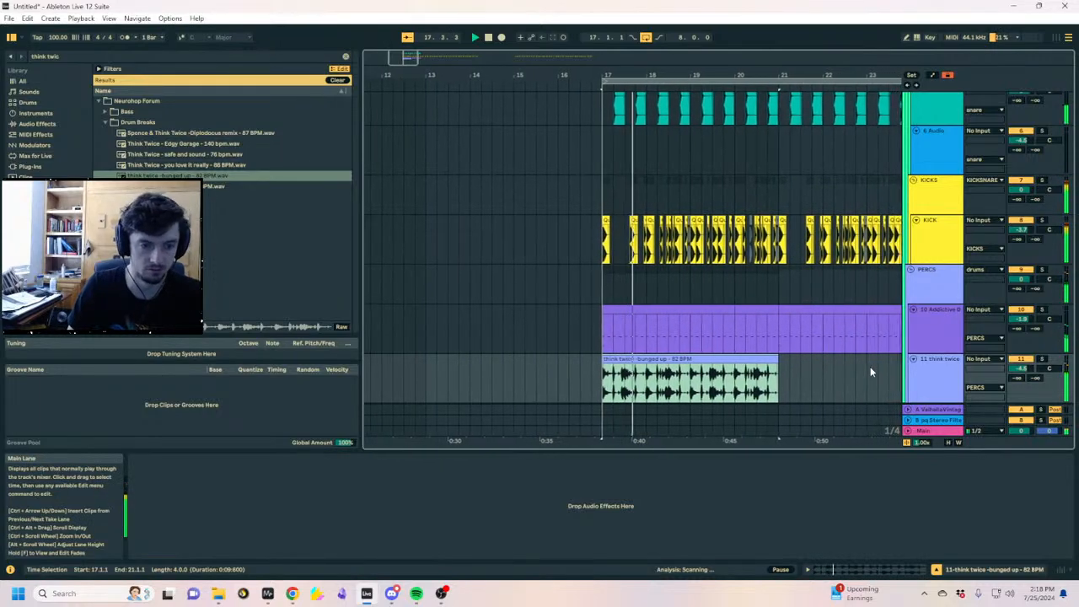
Clear the break's slice at 17.2.4, split it at bar 18, and fade in the clips at 17, 17.3 and 18
{"action": "scroll", "coordinate": [708, 348], "scroll_direction": "down", "scroll_amount": 3}
{"action": "left_click_drag", "start_coordinate": [600, 79], "coordinate": [599, 203]}
{"action": "left_click_drag", "start_coordinate": [548, 296], "coordinate": [572, 303]}
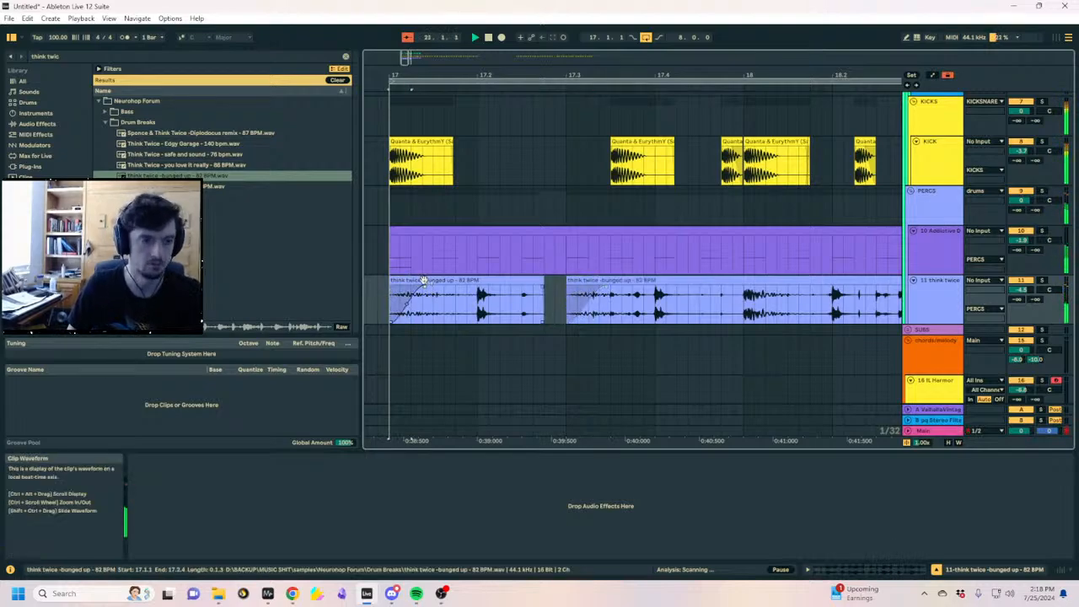
{"action": "left_click_drag", "start_coordinate": [393, 303], "coordinate": [549, 300]}
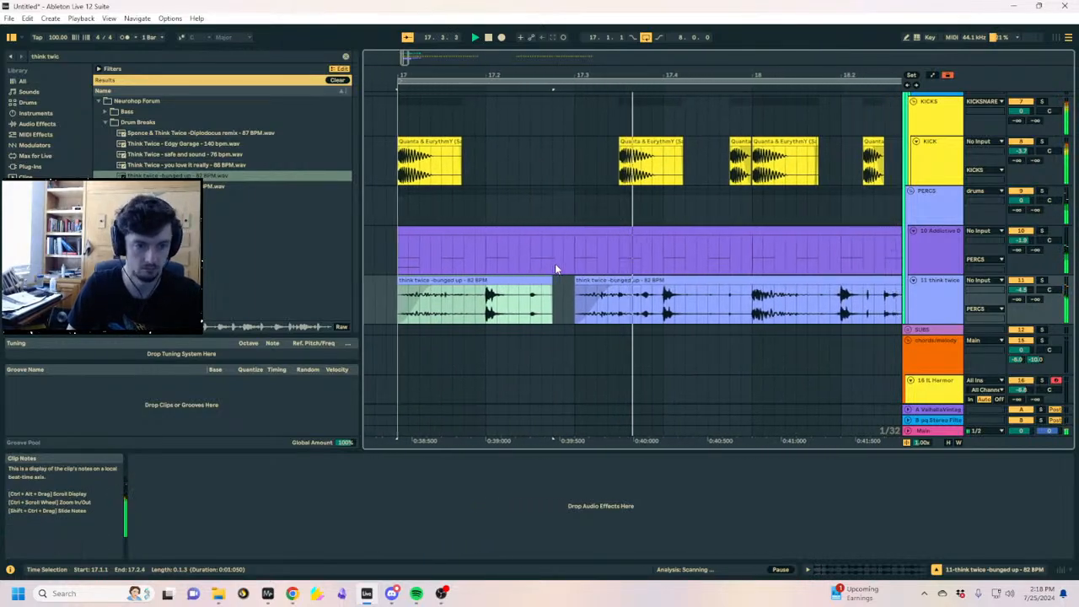
{"action": "left_click", "coordinate": [500, 297]}
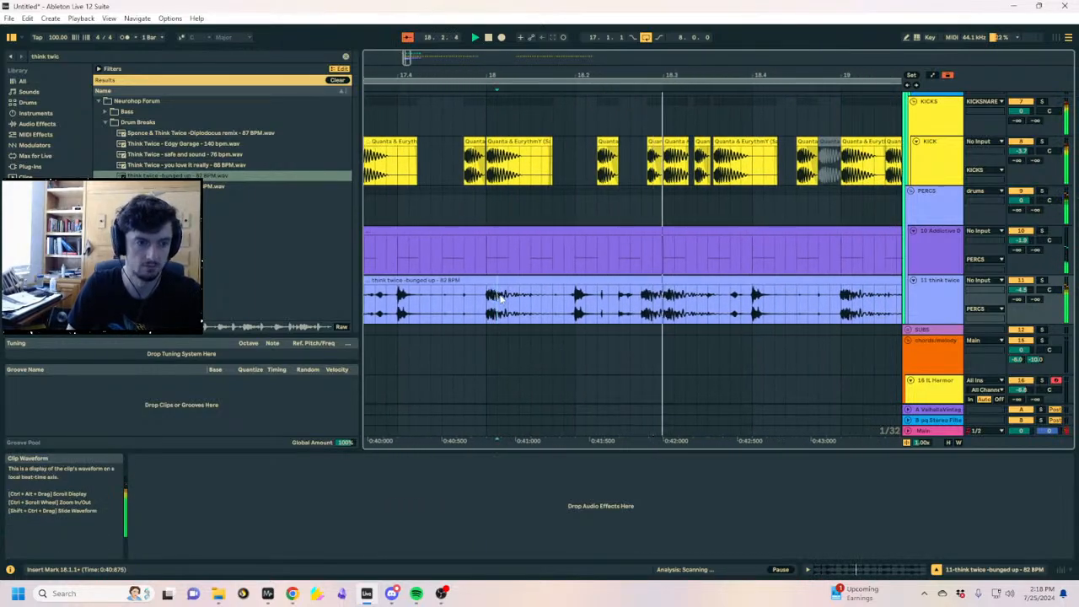
{"action": "key", "text": "ctrl+e"}
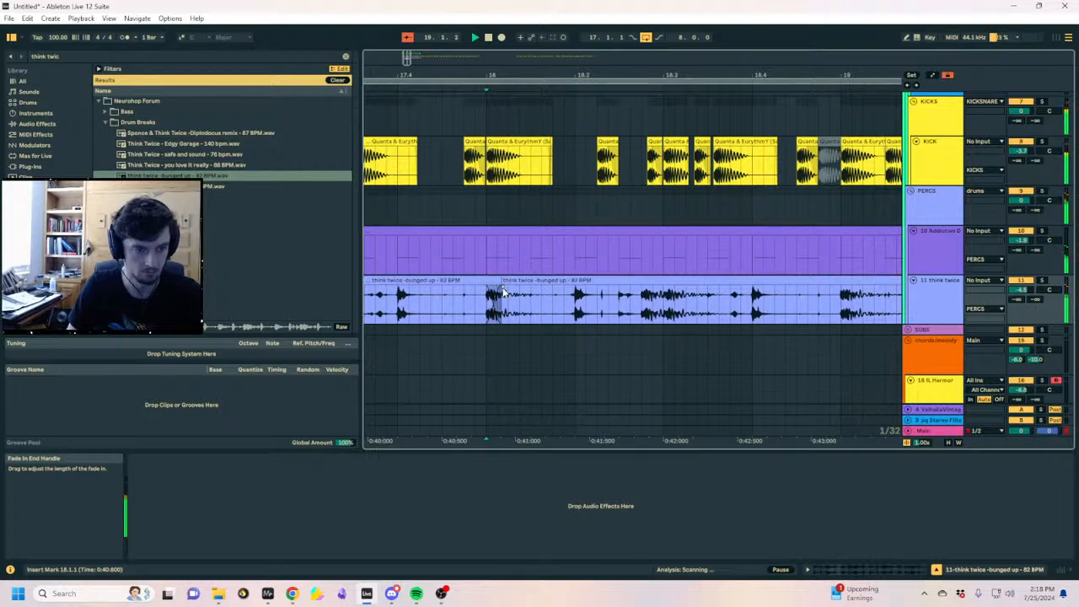
Find EQ Eight in the browser and add it to the break track with a low cut at 212 Hz
{"action": "left_click", "coordinate": [118, 55]}
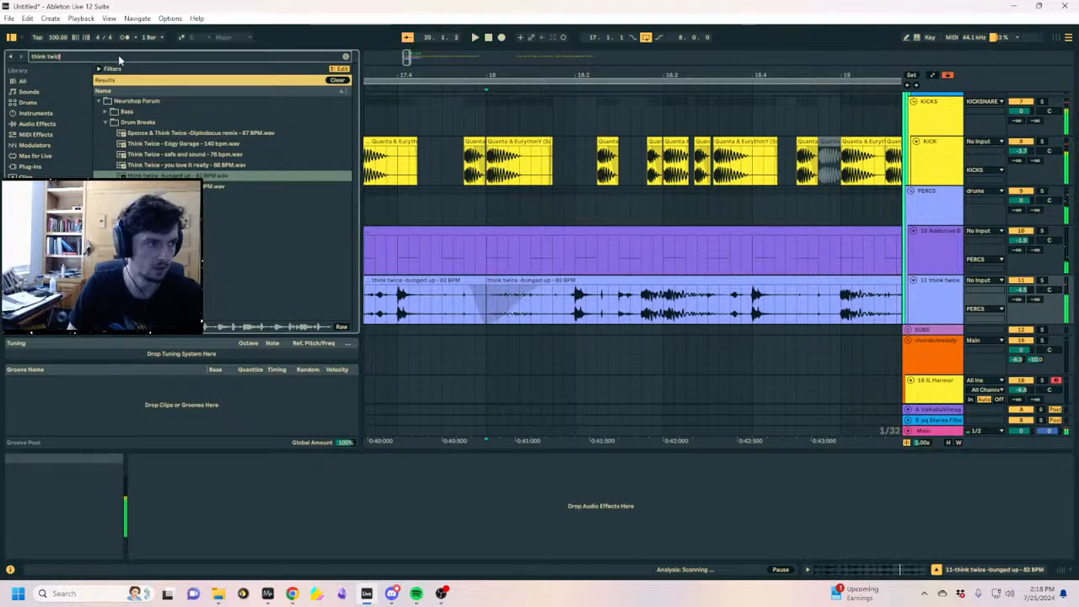
{"action": "type", "text": "eq 8"}
{"action": "scroll", "coordinate": [38, 118], "scroll_direction": "up", "scroll_amount": 3}
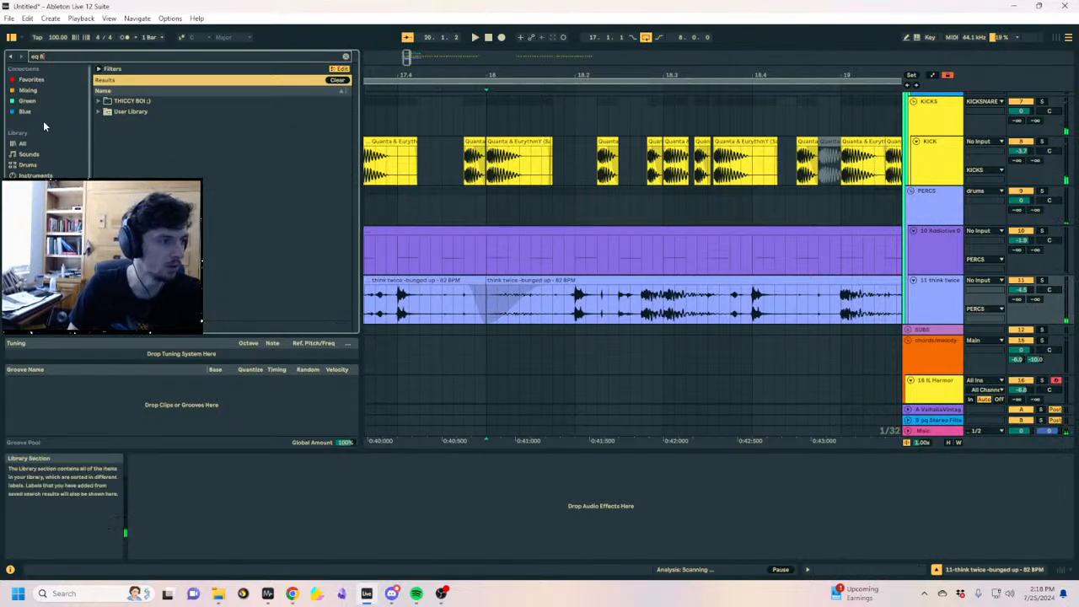
{"action": "key", "text": "Return"}
{"action": "double_click", "coordinate": [123, 124]}
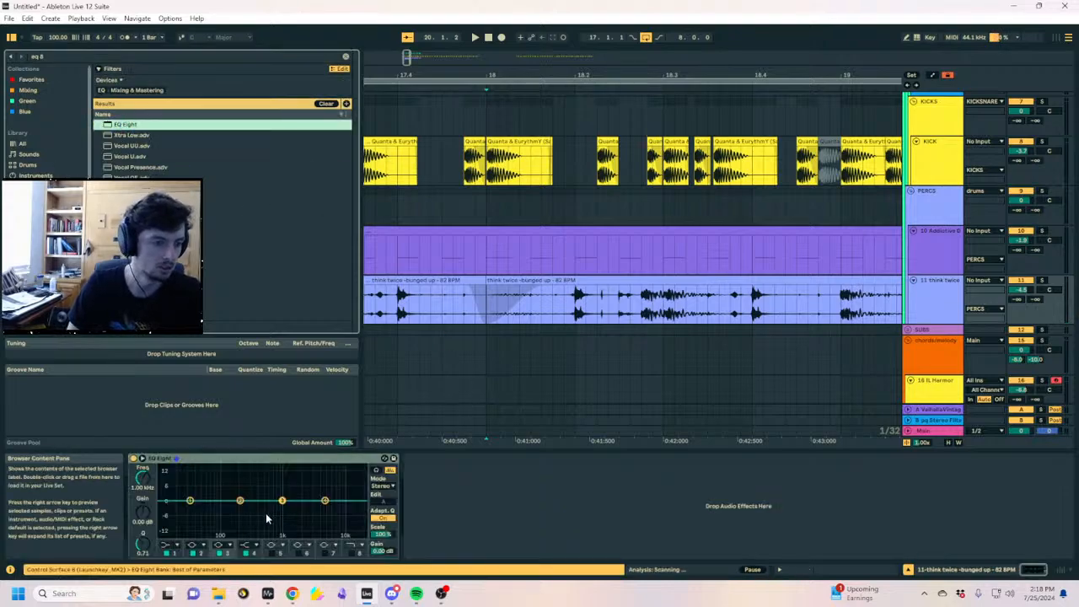
{"action": "key", "text": "space"}
{"action": "left_click_drag", "start_coordinate": [146, 481], "coordinate": [147, 451]}
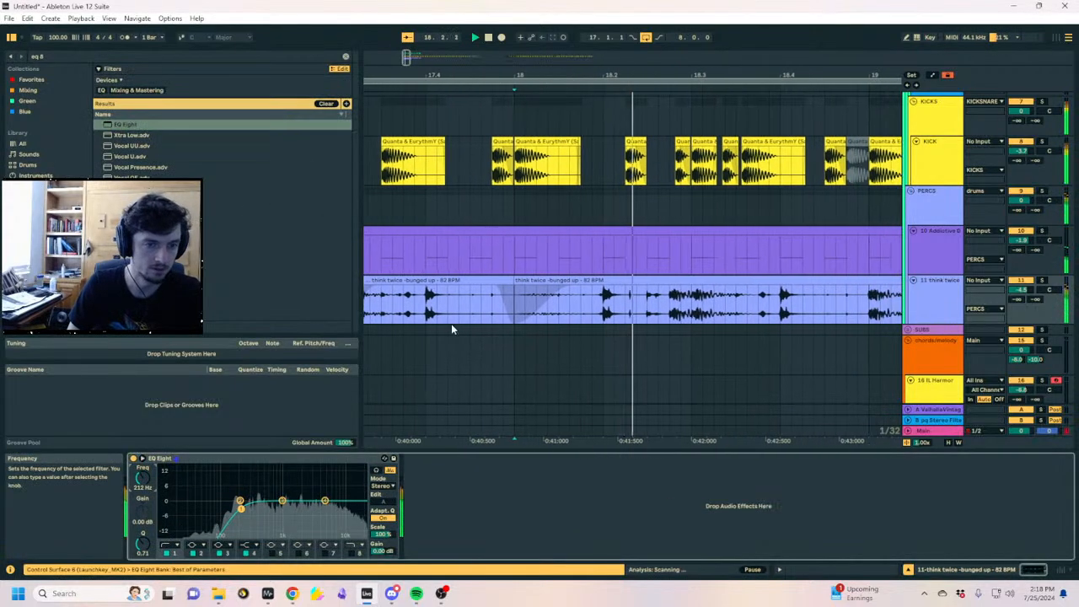
Solo the break track and listen through the edited break to check for leftover kick hits
{"action": "left_click_drag", "start_coordinate": [516, 75], "coordinate": [533, 73]}
{"action": "left_click", "coordinate": [509, 305]}
{"action": "key", "text": "space"}
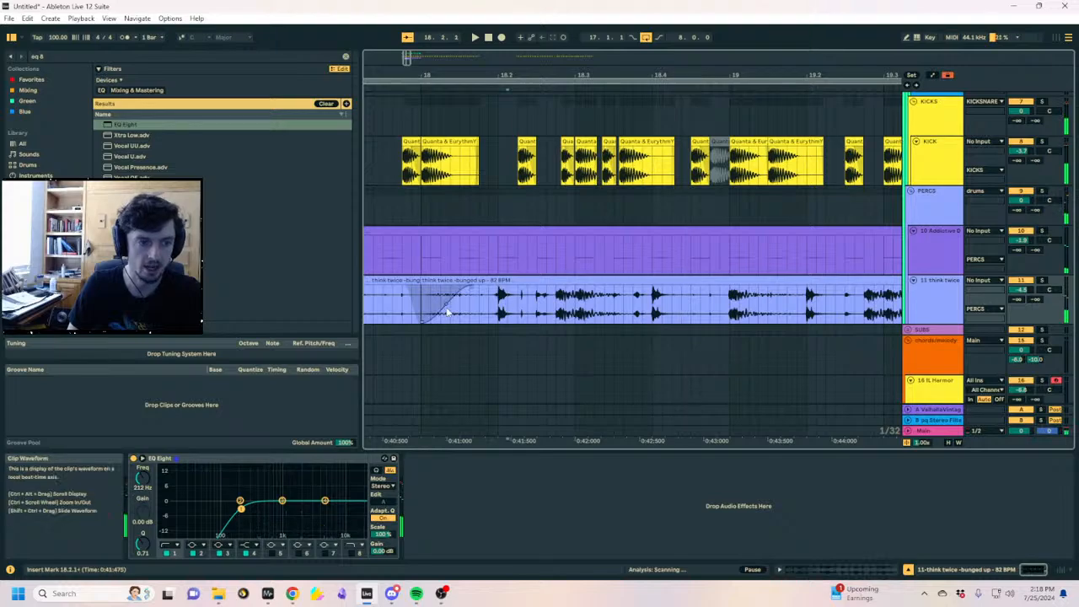
{"action": "left_click", "coordinate": [567, 311]}
{"action": "key", "text": "space"}
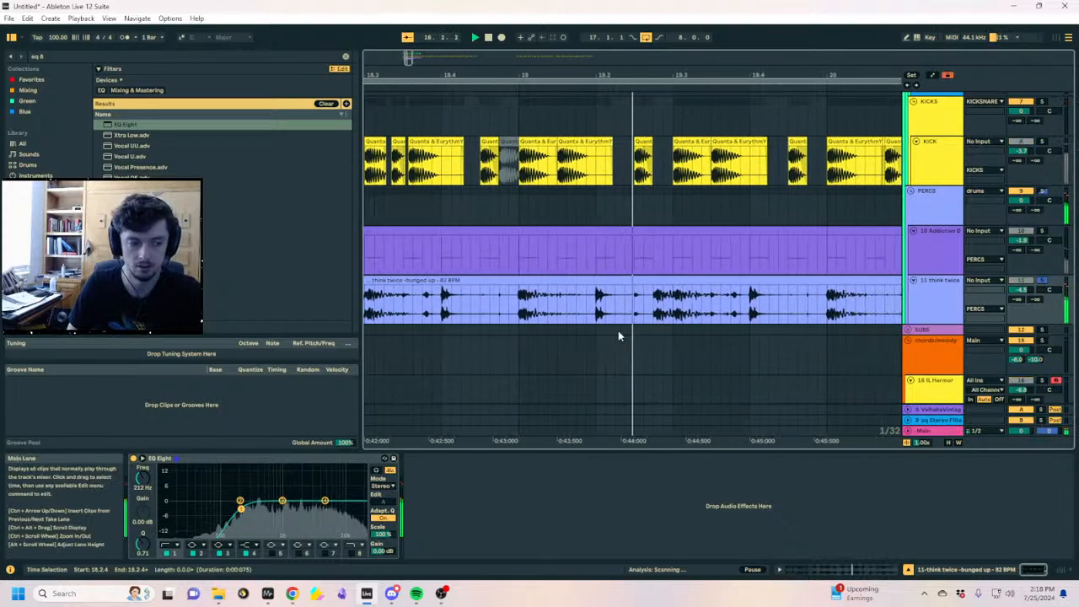
{"action": "left_click_drag", "start_coordinate": [550, 73], "coordinate": [699, 17]}
{"action": "key", "text": "space"}
{"action": "key", "text": "space"}
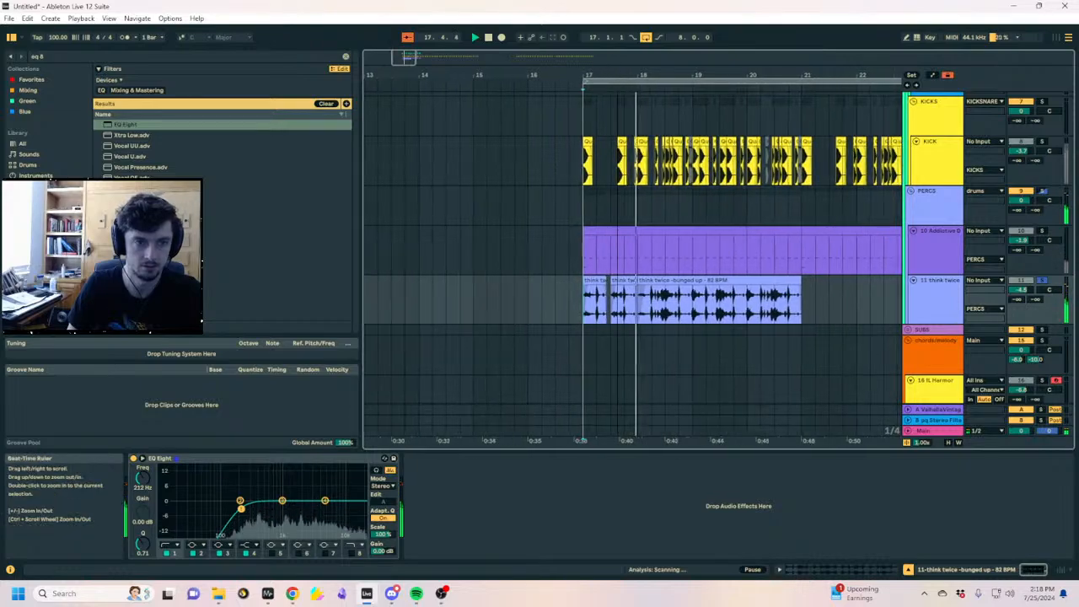
Fill the gap before beat 17.3 in the break with a copied slice of its quiet tail
{"action": "left_click_drag", "start_coordinate": [603, 65], "coordinate": [661, 259]}
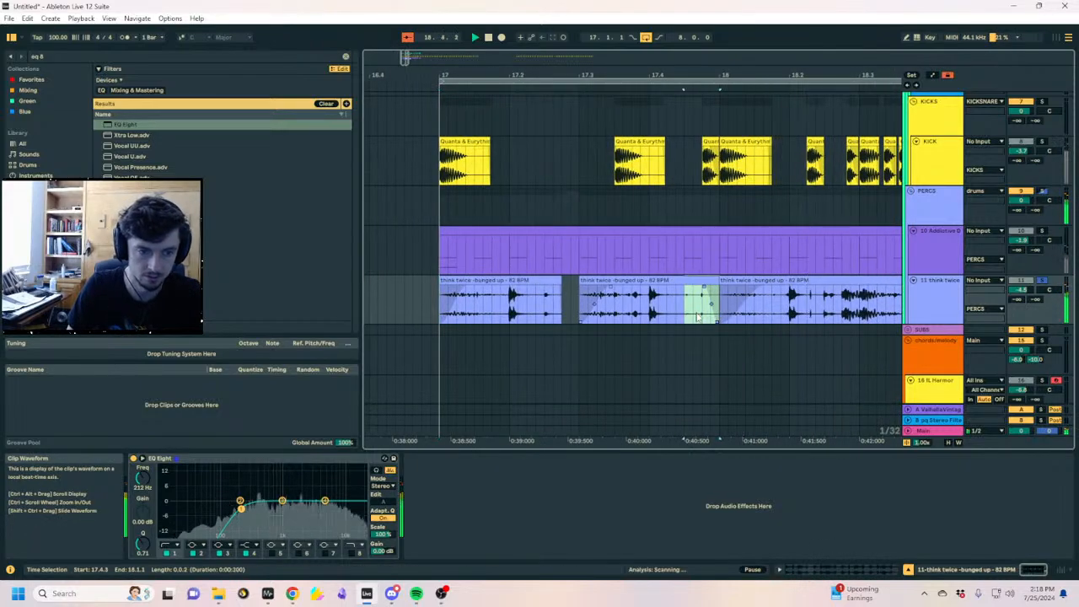
{"action": "left_click", "coordinate": [573, 303]}
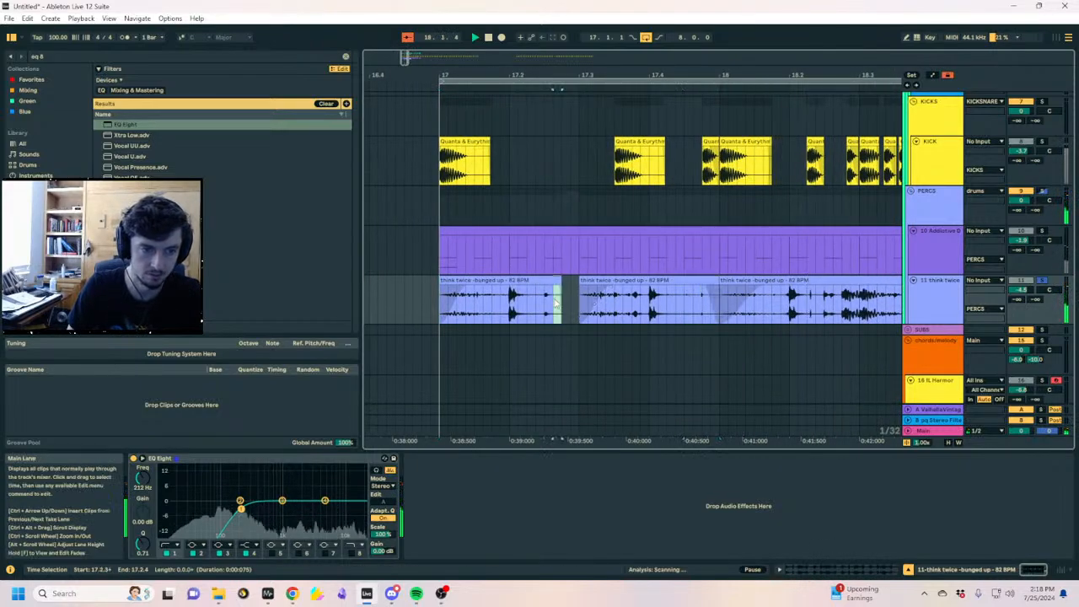
{"action": "left_click", "coordinate": [439, 315]}
Split the break at bar 20 and fade in the new clip to soften its kick
{"action": "left_click_drag", "start_coordinate": [684, 71], "coordinate": [452, 17]}
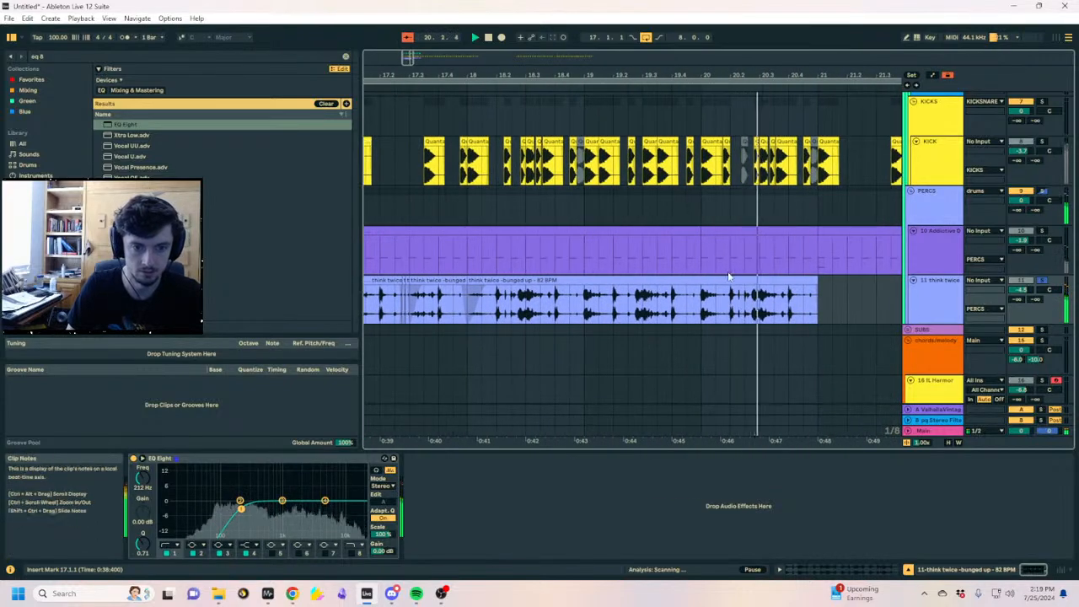
{"action": "left_click", "coordinate": [695, 285]}
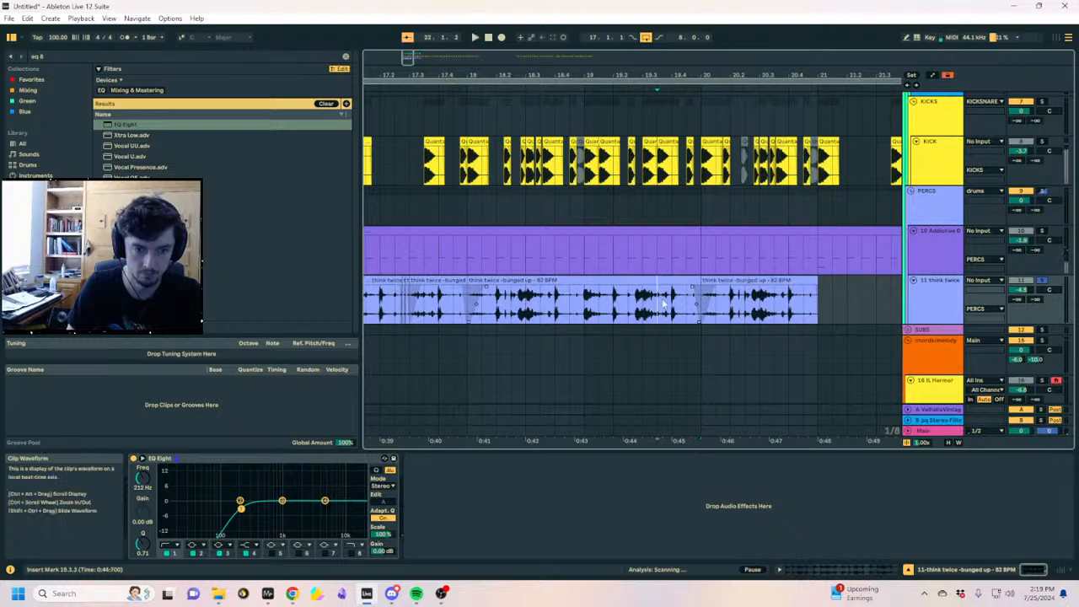
{"action": "key", "text": "space"}
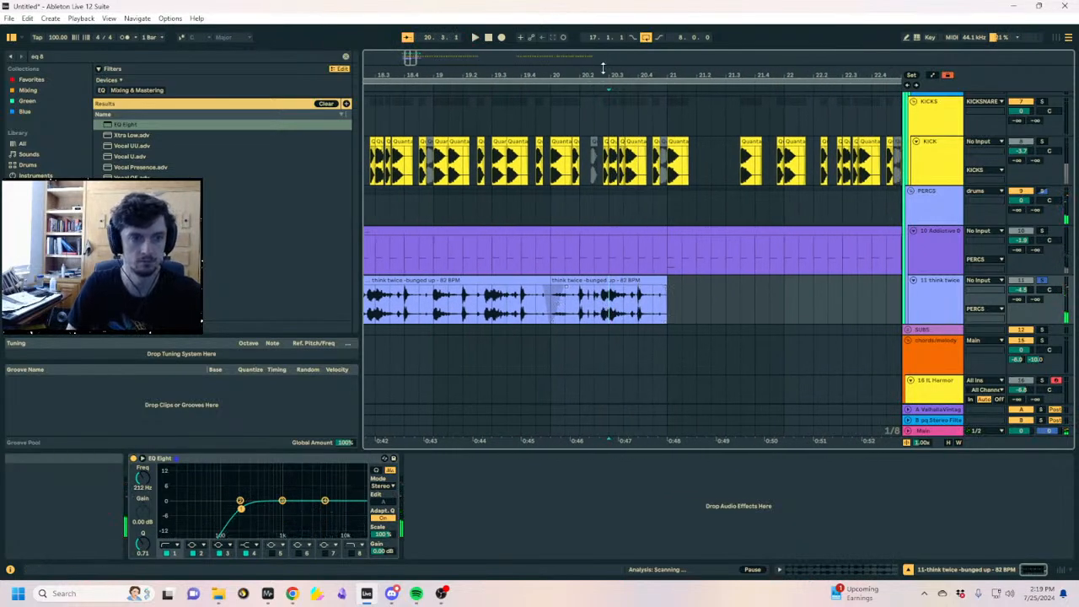
Replace the break's kick at 20.2.4 with short duplicated slices and fade in the clip at 20.3
{"action": "left_click_drag", "start_coordinate": [602, 67], "coordinate": [636, 300]}
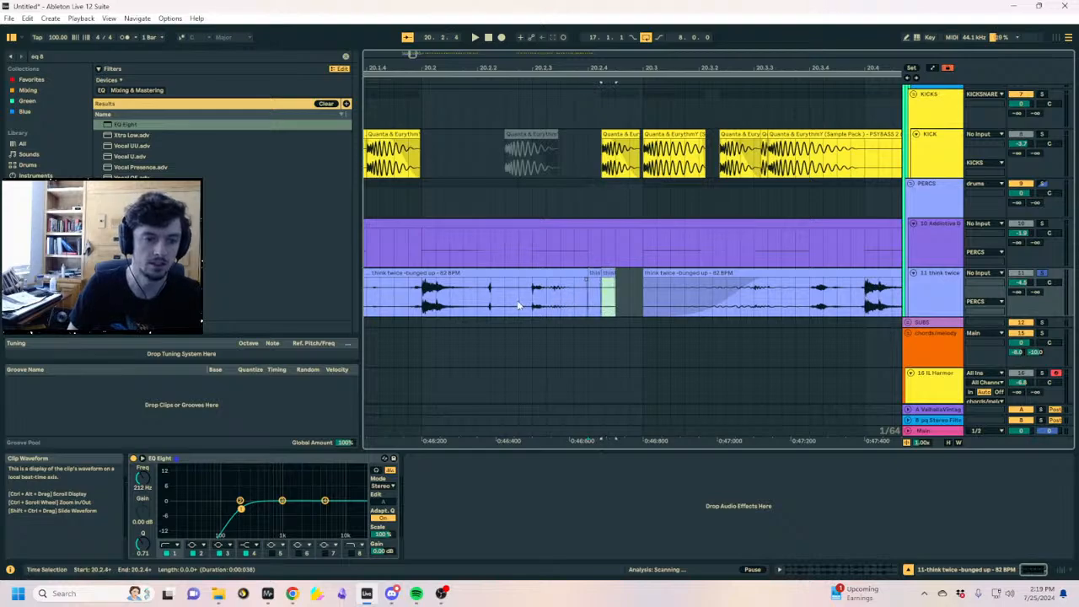
{"action": "key", "text": "space"}
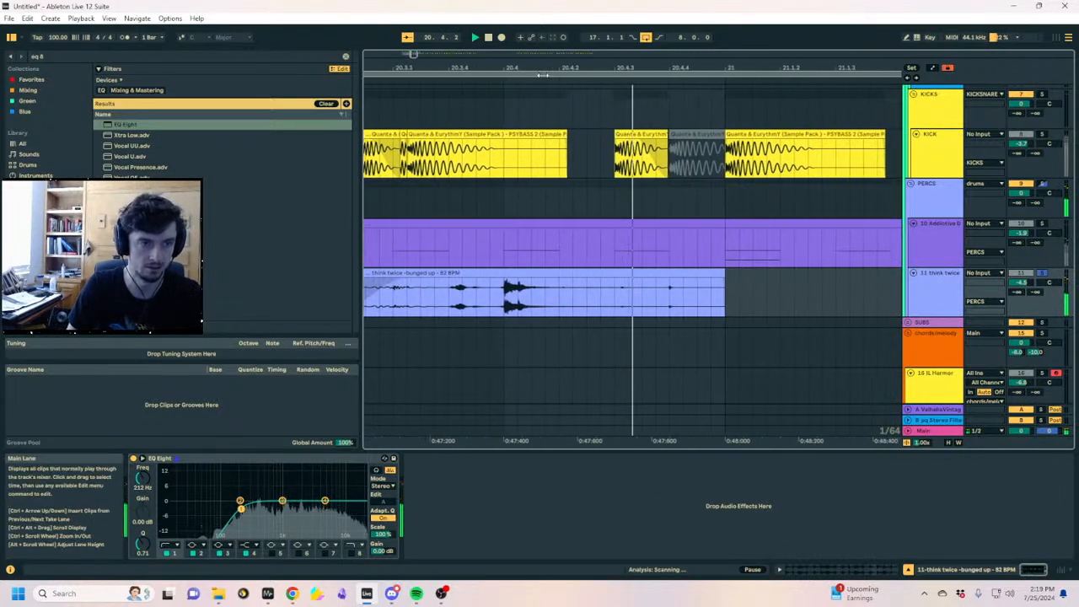
{"action": "left_click_drag", "start_coordinate": [543, 73], "coordinate": [715, 10]}
{"action": "key", "text": "space"}
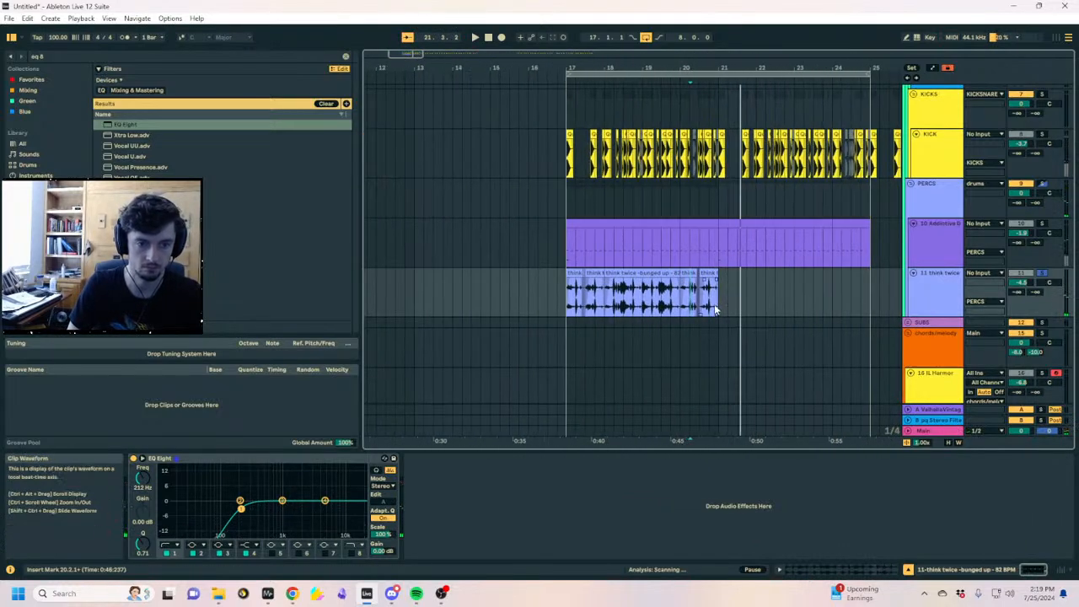
Replace the break's kick at 18.2.4 with duplicates of a short neighbouring slice and fade in the clip at 18.3
{"action": "left_click_drag", "start_coordinate": [715, 310], "coordinate": [567, 309]}
{"action": "key", "text": "space"}
{"action": "left_click_drag", "start_coordinate": [676, 69], "coordinate": [675, 152]}
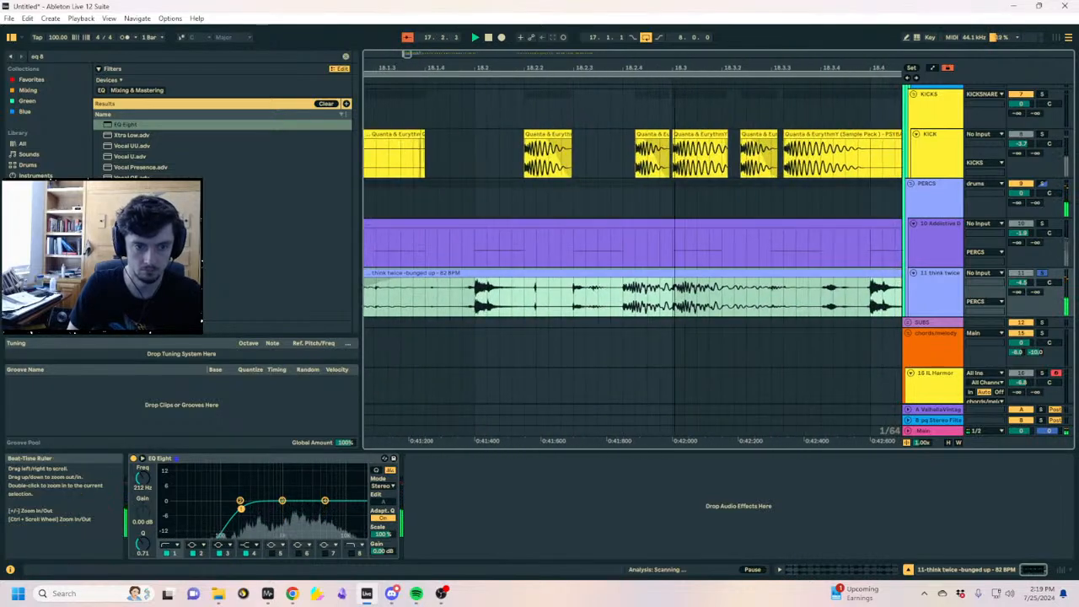
{"action": "left_click", "coordinate": [619, 296]}
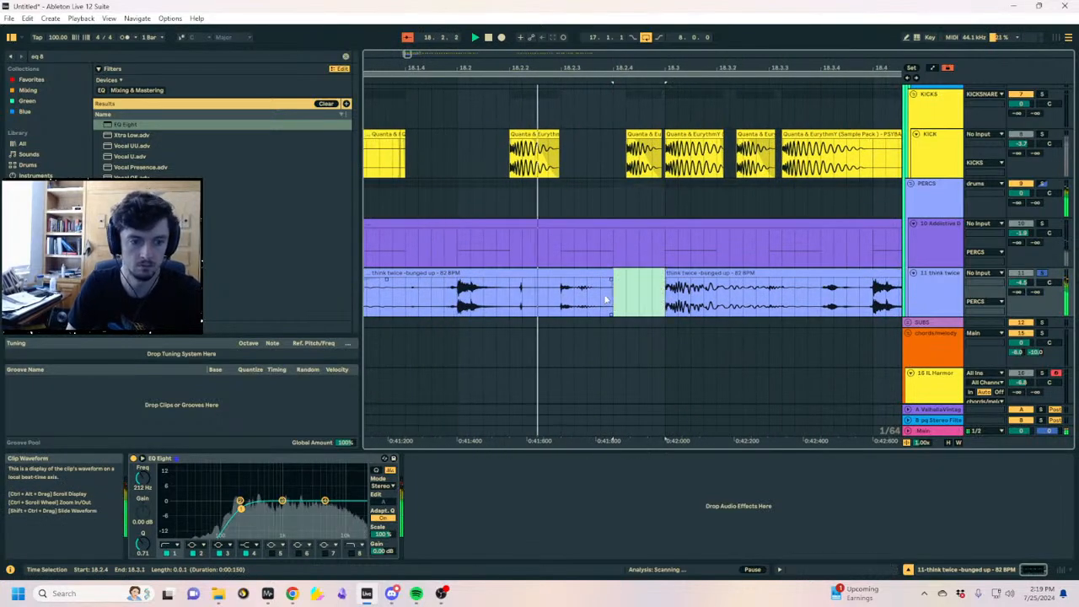
{"action": "left_click_drag", "start_coordinate": [605, 300], "coordinate": [604, 304]}
{"action": "key", "text": "ctrl+d"}
{"action": "key", "text": "ctrl+d"}
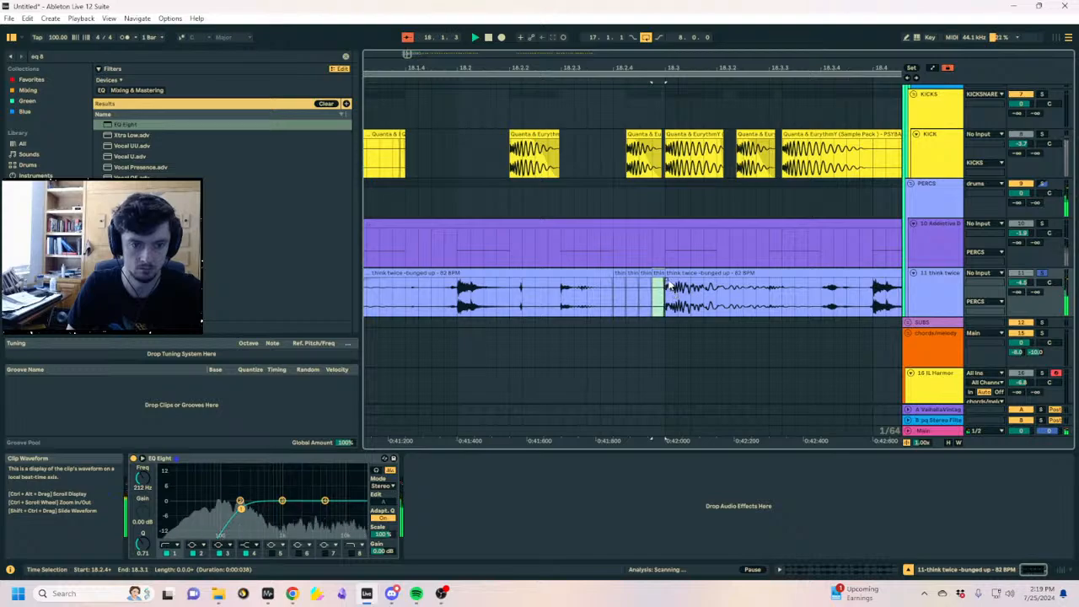
{"action": "left_click_drag", "start_coordinate": [665, 284], "coordinate": [739, 291]}
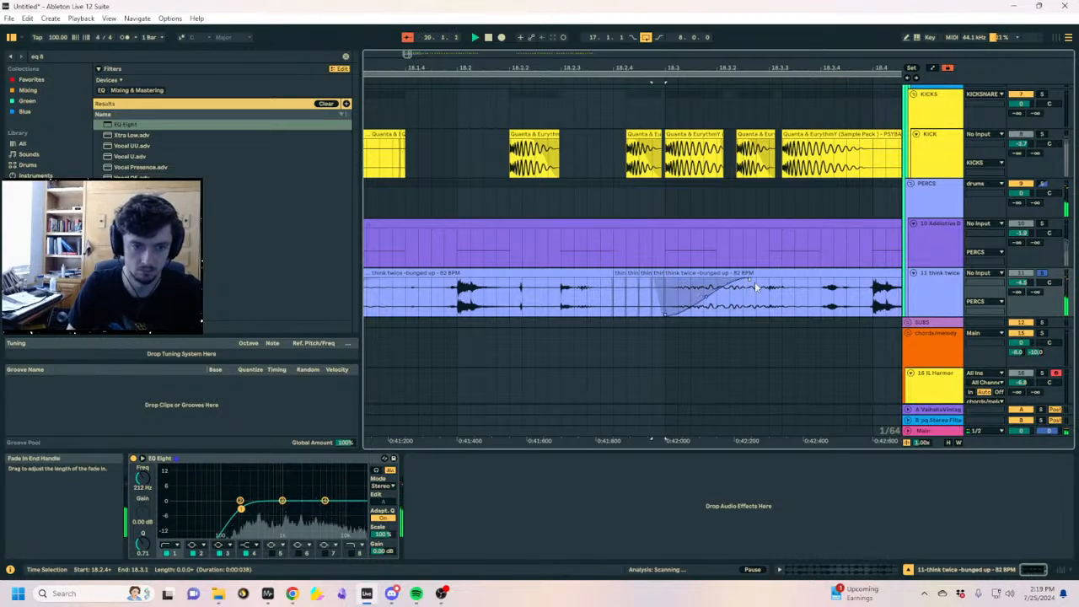
Unsolo the break, listen to it with the full drums, and set its track volume to -1.7 dB
{"action": "mouse_move", "coordinate": [730, 70]}
{"action": "left_mouse_down"}
{"action": "mouse_move", "coordinate": [566, 68]}
{"action": "mouse_move", "coordinate": [518, 24]}
{"action": "left_mouse_up"}
{"action": "key", "text": "space"}
{"action": "left_click", "coordinate": [385, 288]}
{"action": "key", "text": "space"}
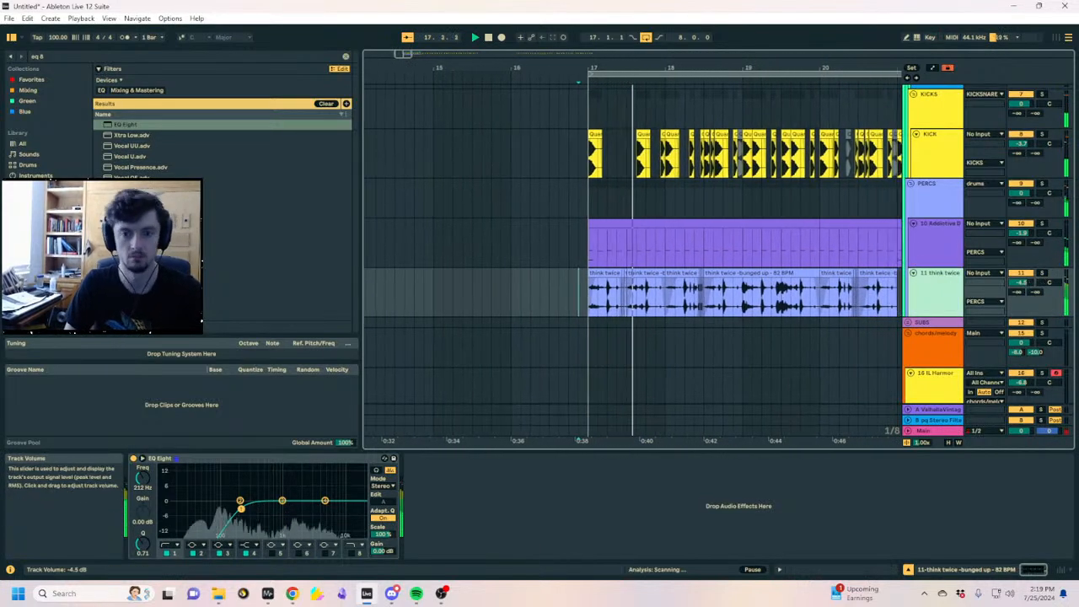
{"action": "scroll", "coordinate": [833, 298], "scroll_direction": "up", "scroll_amount": 5}
{"action": "scroll", "coordinate": [833, 298], "scroll_direction": "up", "scroll_amount": 2}
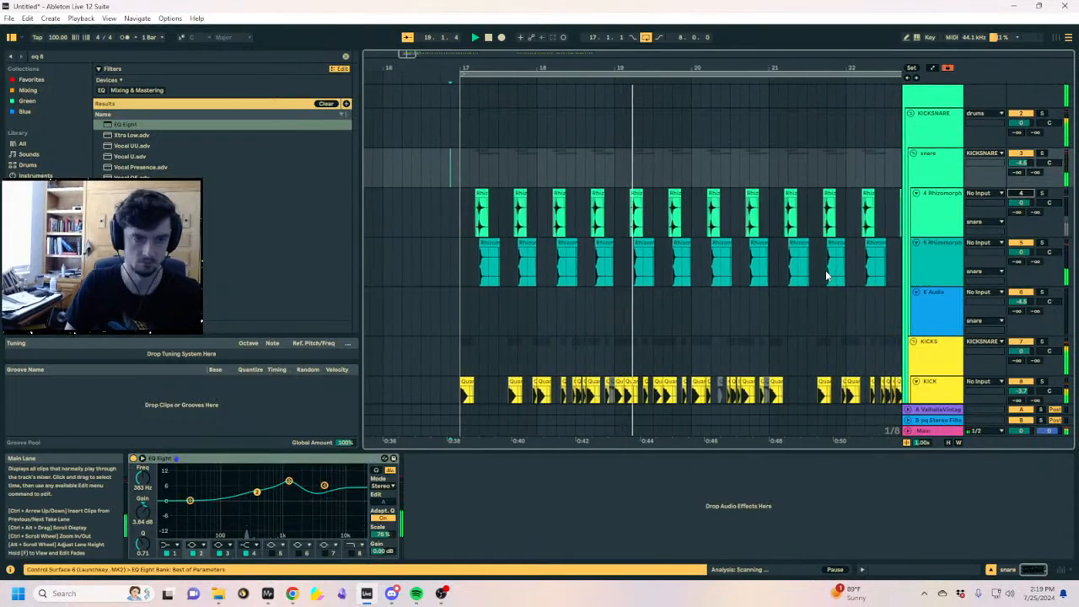
{"action": "scroll", "coordinate": [818, 278], "scroll_direction": "down", "scroll_amount": 6}
{"action": "scroll", "coordinate": [759, 282], "scroll_direction": "down", "scroll_amount": 3}
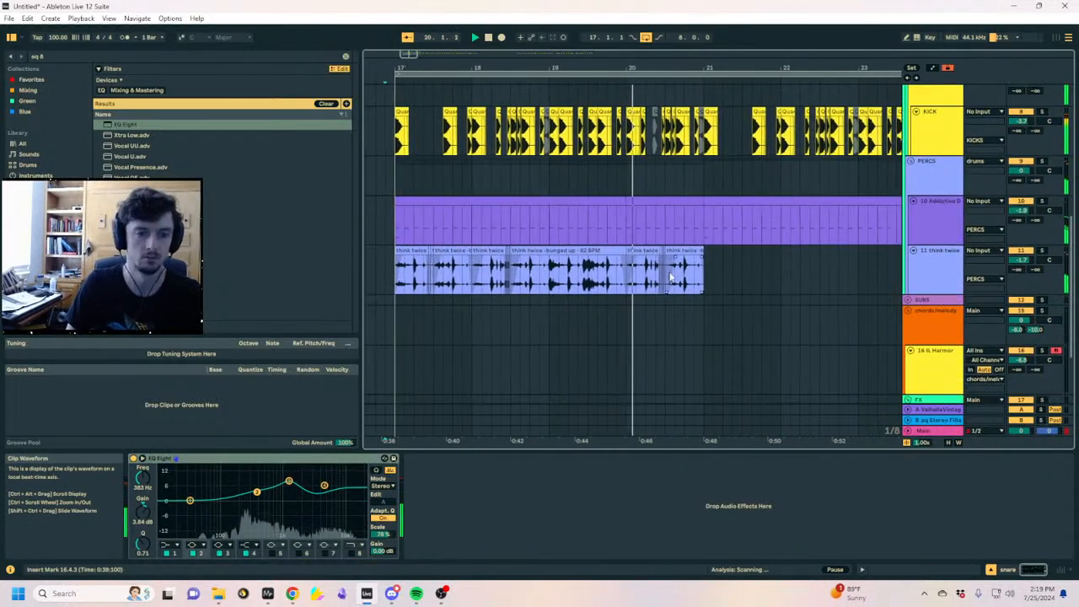
Delete the break's kick slice from 19.2.4 to 19.3 and give the following clip a long fade-in
{"action": "left_click_drag", "start_coordinate": [580, 69], "coordinate": [584, 189]}
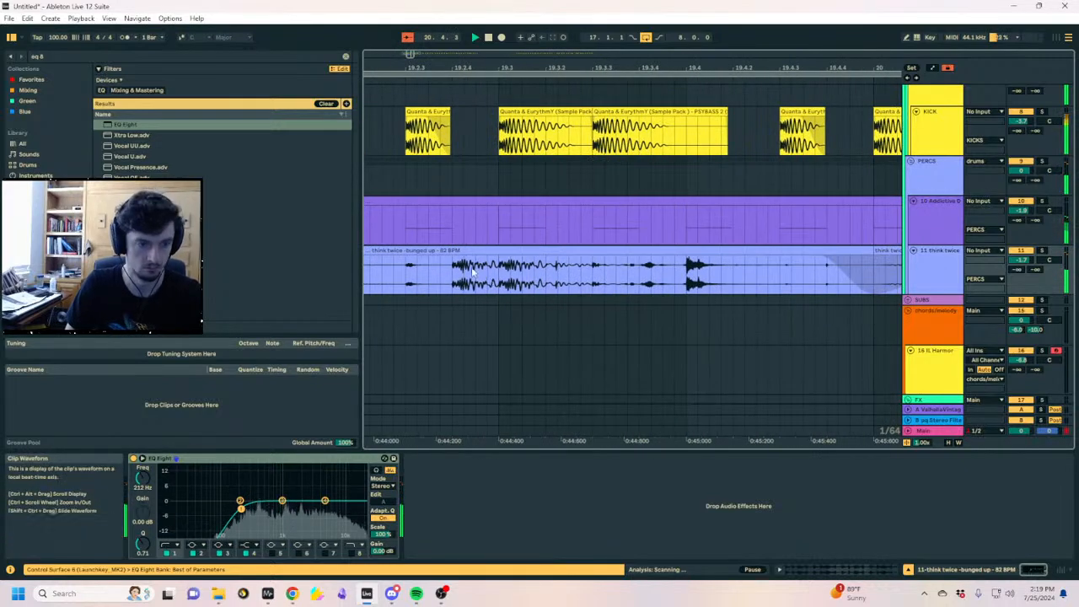
{"action": "left_click", "coordinate": [455, 278]}
{"action": "key", "text": "space"}
{"action": "key", "text": "space"}
{"action": "key", "text": "space"}
{"action": "left_click", "coordinate": [558, 280]}
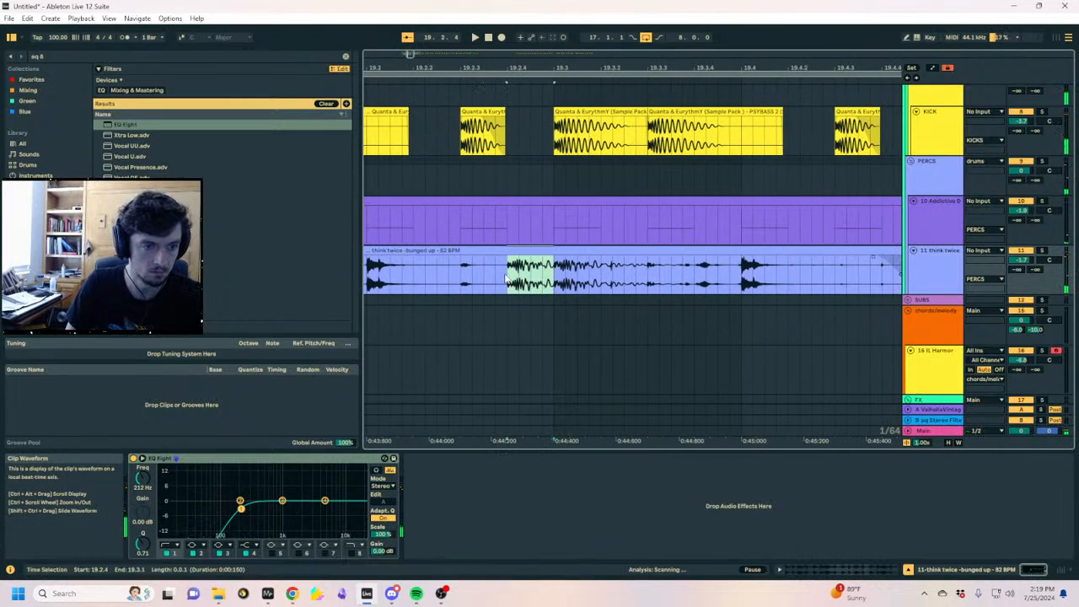
{"action": "left_click_drag", "start_coordinate": [556, 262], "coordinate": [696, 263]}
{"action": "left_click", "coordinate": [327, 288]}
{"action": "key", "text": "space"}
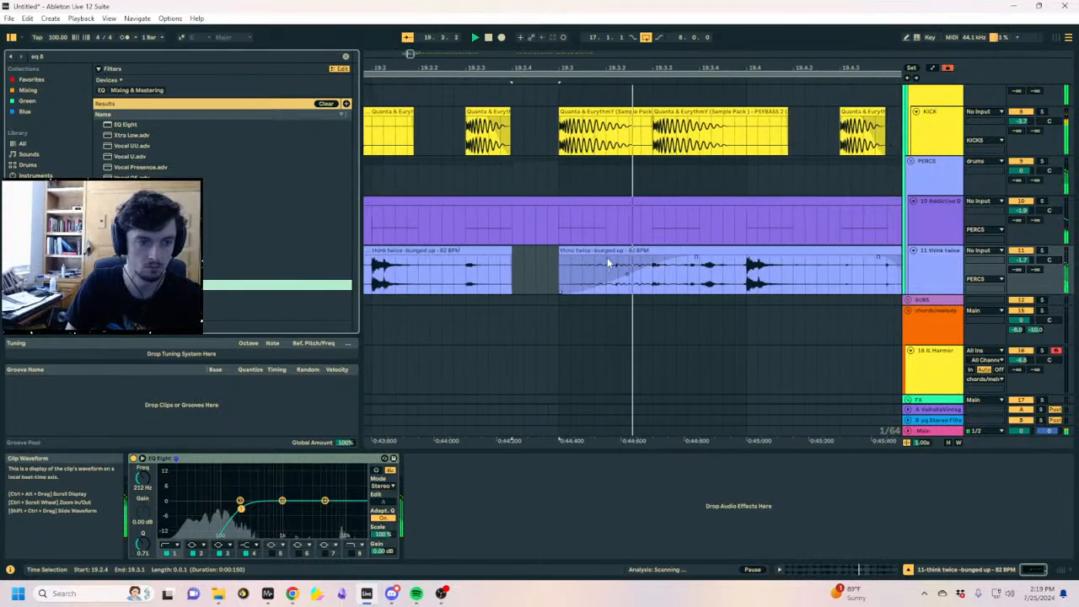
Fill the gap at 19.2.4 with a duplicate of the preceding slice and check it in playback
{"action": "key", "text": "space"}
{"action": "left_click_drag", "start_coordinate": [508, 284], "coordinate": [451, 278]}
{"action": "left_click", "coordinate": [498, 279]}
{"action": "key", "text": "ctrl+d"}
{"action": "left_click", "coordinate": [416, 276]}
{"action": "key", "text": "space"}
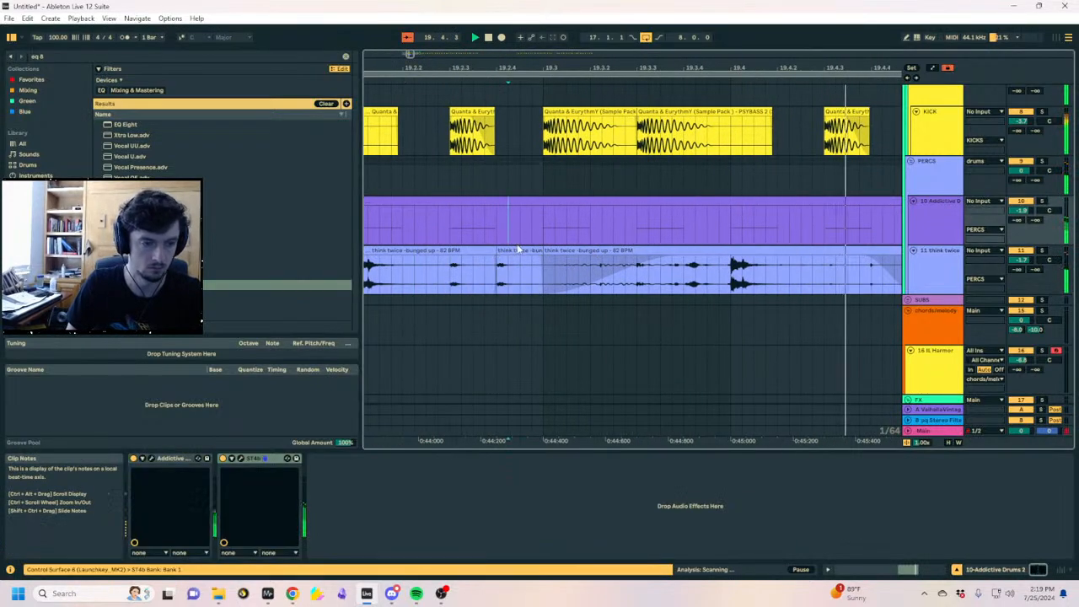
{"action": "left_click", "coordinate": [503, 252]}
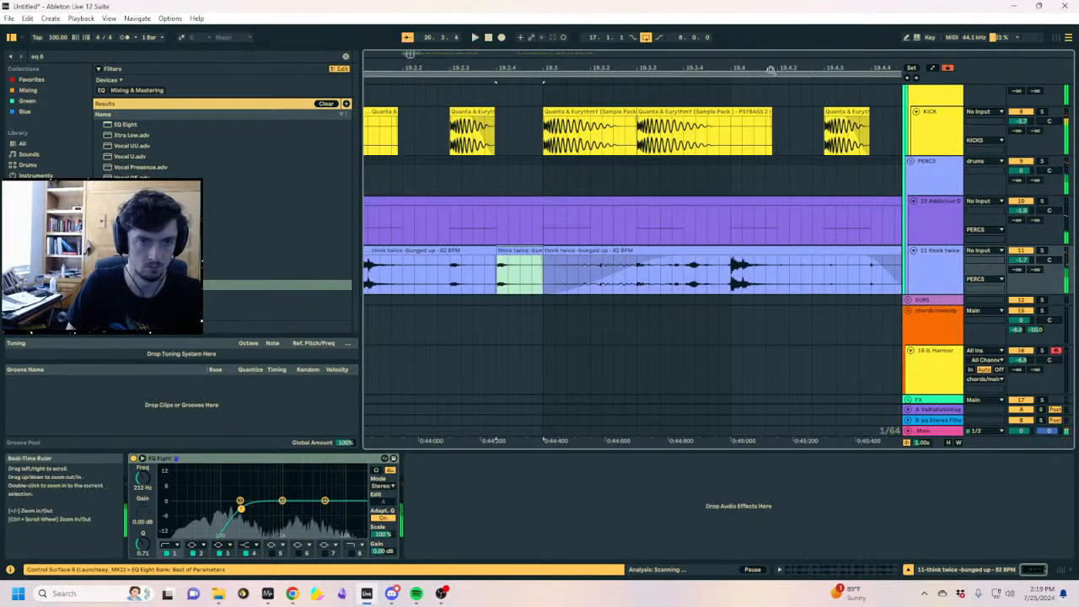
Play the drums from 20.1.4 and check how the break sits against the kicks in bar 20
{"action": "key", "text": "space"}
{"action": "left_click_drag", "start_coordinate": [770, 67], "coordinate": [508, 41]}
{"action": "left_click", "coordinate": [653, 291]}
{"action": "key", "text": "space"}
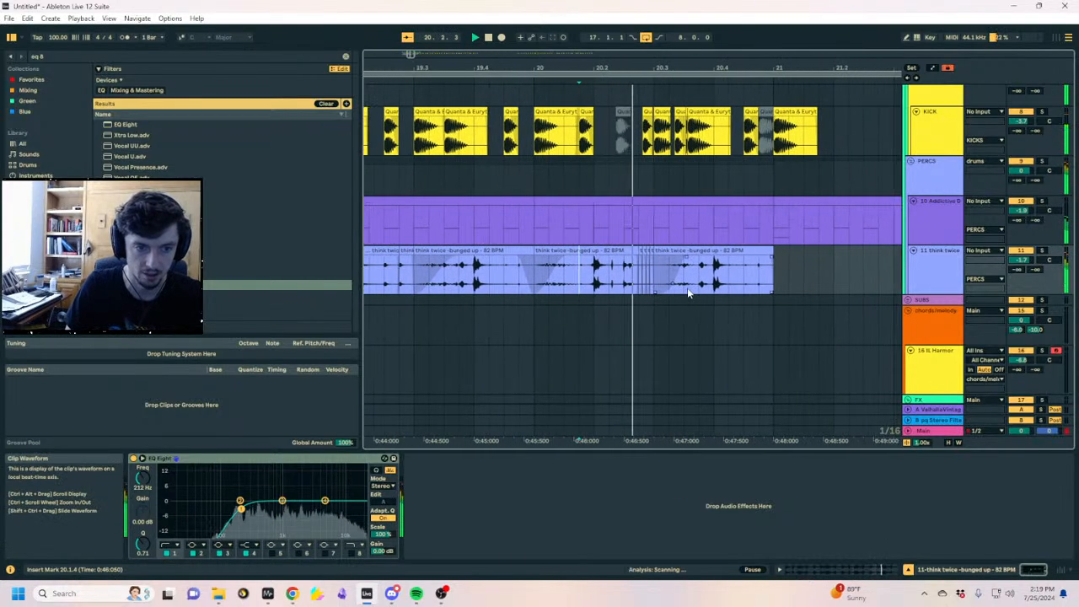
{"action": "key", "text": "space"}
{"action": "key", "text": "space"}
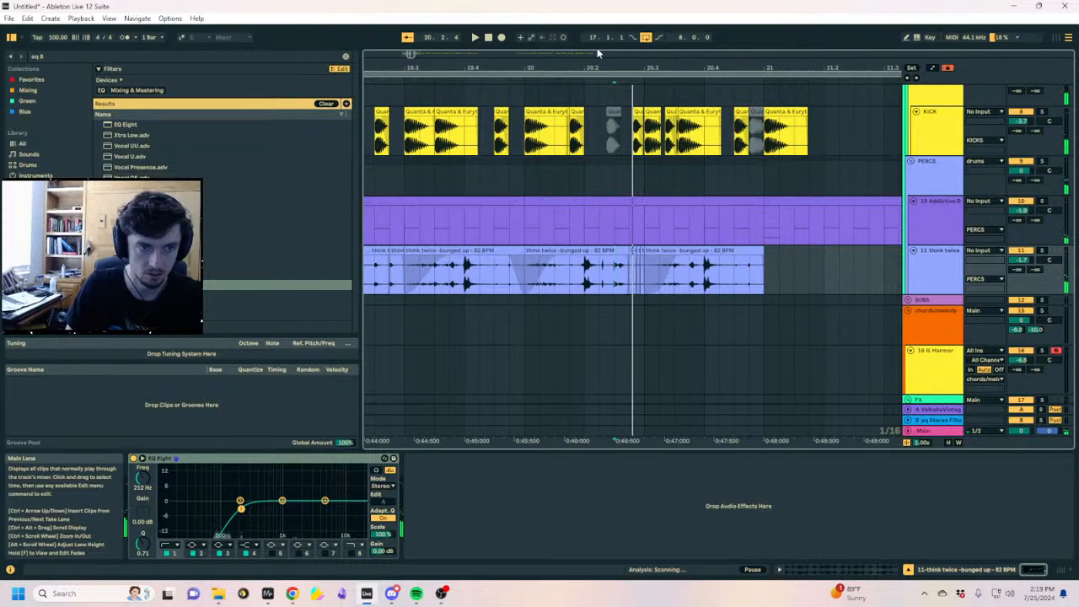
Try pasting a copy of the 20.2.3 hit shortly after it on the break track, checking it in playback
{"action": "left_click_drag", "start_coordinate": [598, 53], "coordinate": [509, 270]}
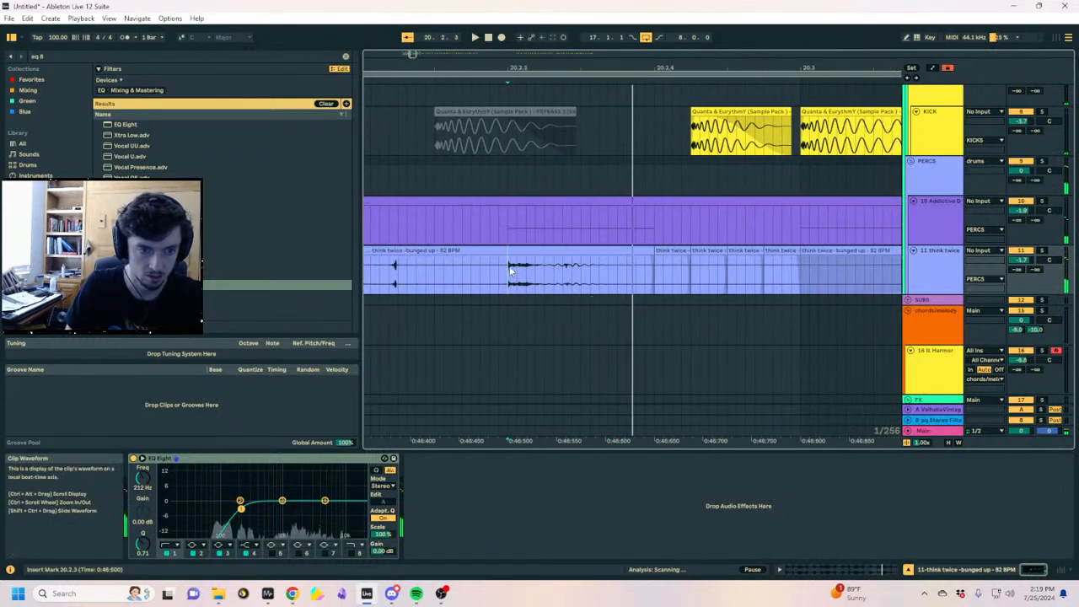
{"action": "left_click", "coordinate": [561, 281]}
{"action": "key", "text": "ctrl+v"}
{"action": "left_click", "coordinate": [444, 280]}
{"action": "key", "text": "space"}
{"action": "key", "text": "space"}
{"action": "key", "text": "space"}
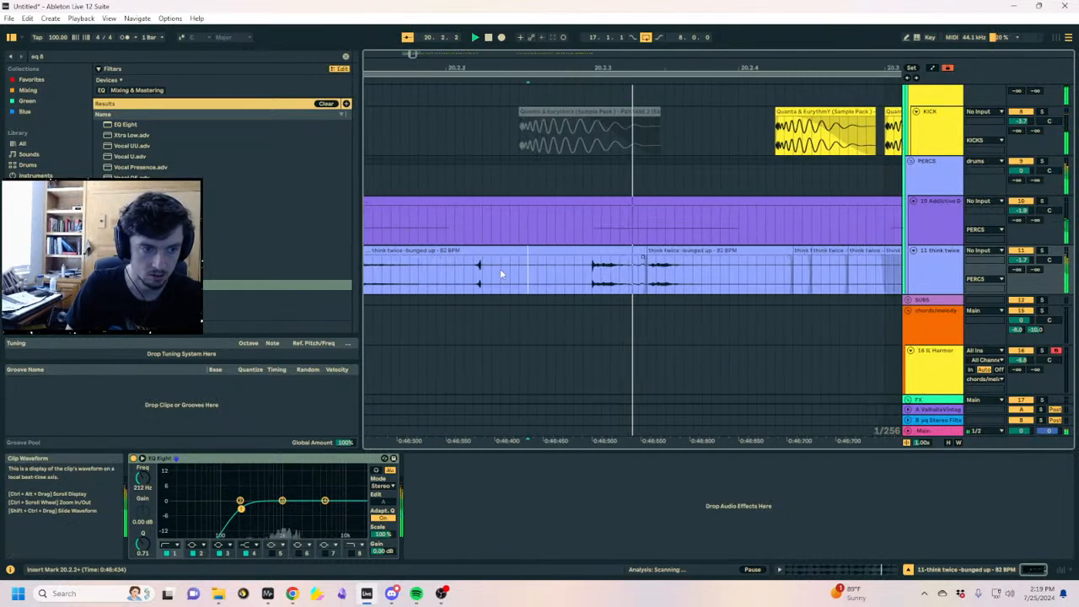
{"action": "left_click_drag", "start_coordinate": [650, 68], "coordinate": [651, 17]}
{"action": "left_click", "coordinate": [512, 324]}
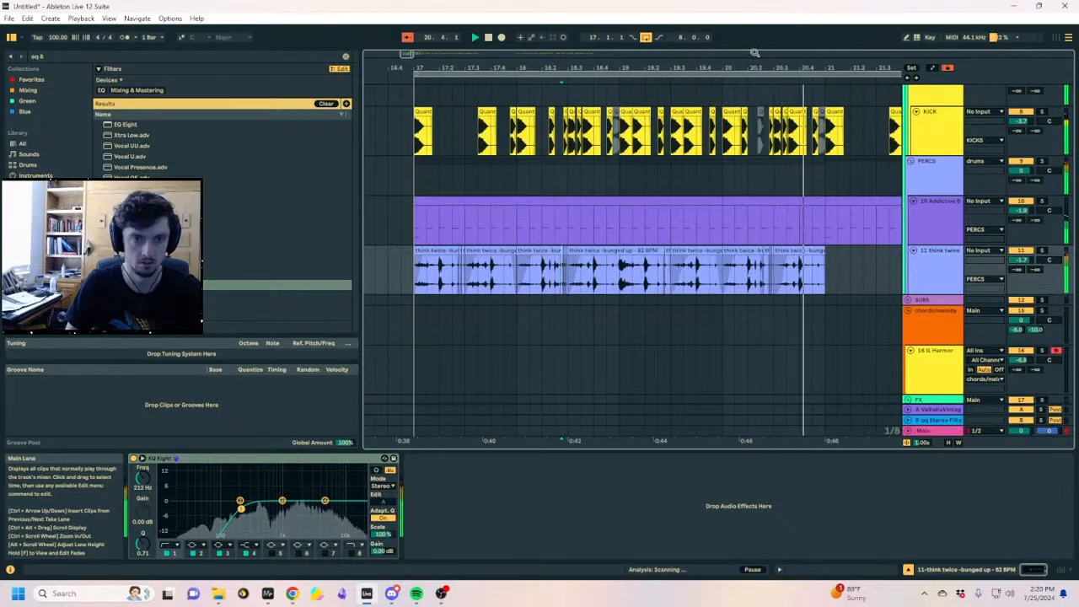
Delete the short break slice just before 20.2.4 and check the gap in playback
{"action": "left_click_drag", "start_coordinate": [754, 53], "coordinate": [748, 180]}
{"action": "left_click_drag", "start_coordinate": [770, 253], "coordinate": [779, 253]}
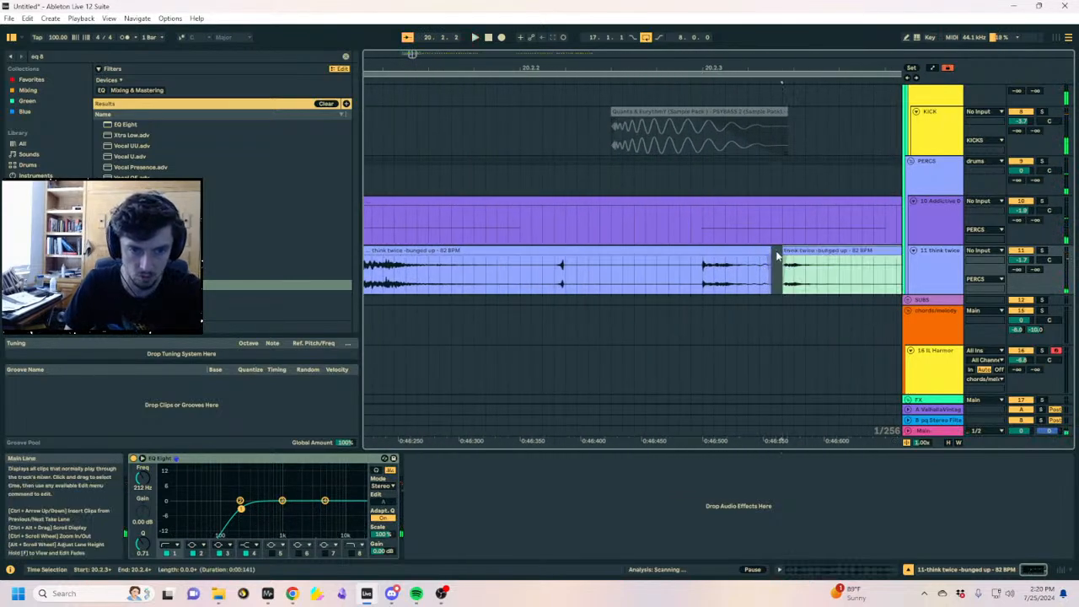
{"action": "key", "text": "Delete"}
{"action": "key", "text": "space"}
{"action": "key", "text": "space"}
Duplicate the four-bar break from bar 17 so it fills the section up to bar 25
{"action": "left_click", "coordinate": [495, 54]}
{"action": "left_click_drag", "start_coordinate": [495, 54], "coordinate": [419, 12]}
{"action": "left_click", "coordinate": [549, 280]}
{"action": "left_click_drag", "start_coordinate": [549, 280], "coordinate": [589, 280]}
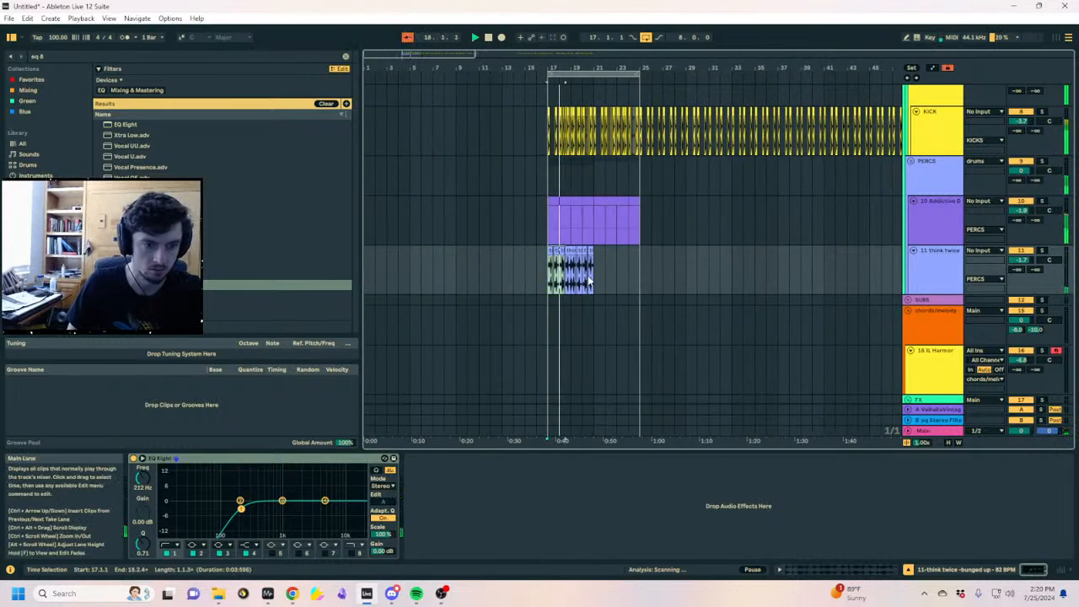
{"action": "left_click", "coordinate": [644, 275]}
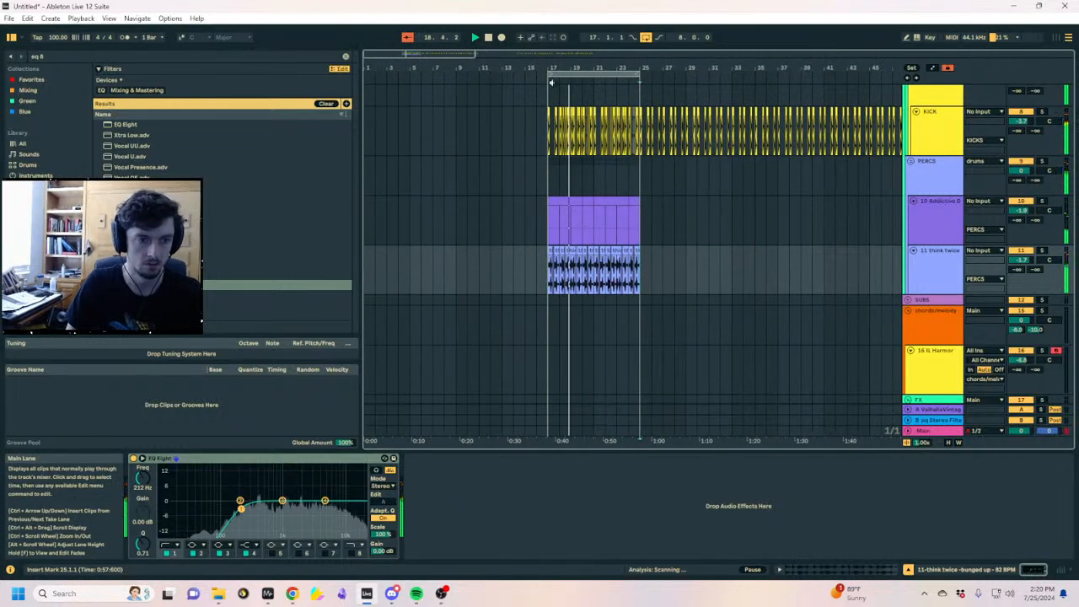
Listen repeatedly to the break around 18.2.3 and 18.3.3 to judge its hits against the kicks
{"action": "key", "text": "space"}
{"action": "left_click_drag", "start_coordinate": [569, 68], "coordinate": [618, 65]}
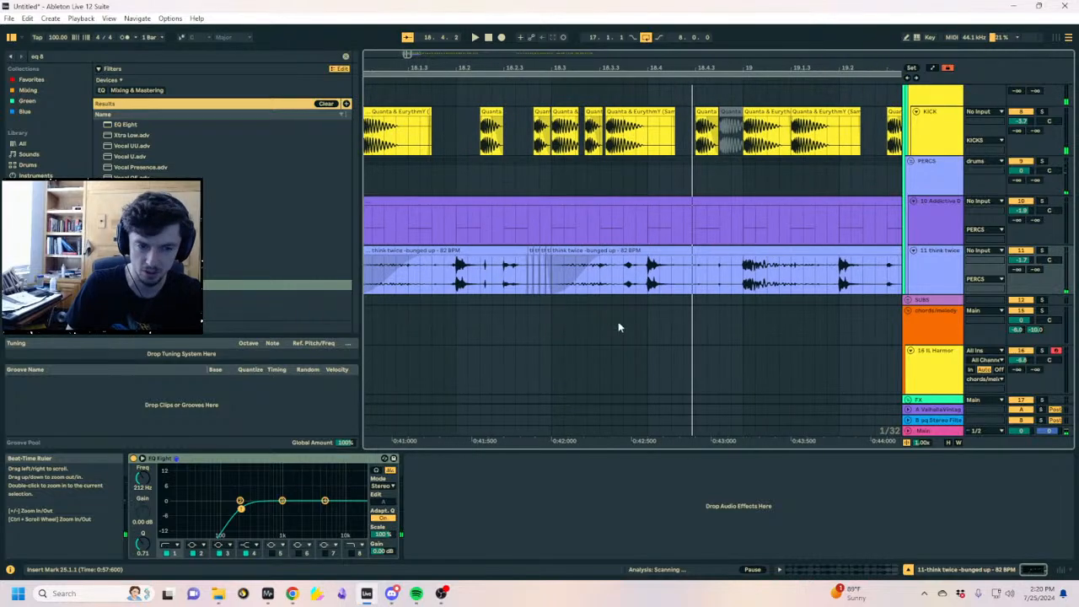
{"action": "key", "text": "space"}
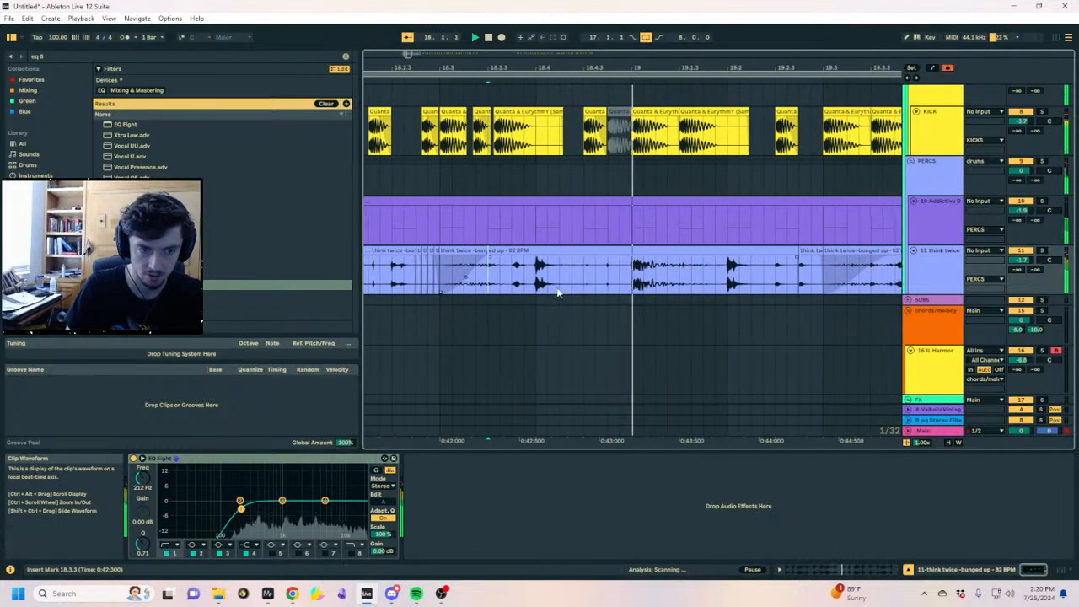
{"action": "key", "text": "space"}
{"action": "key", "text": "space"}
{"action": "key", "text": "space"}
{"action": "left_click", "coordinate": [492, 284]}
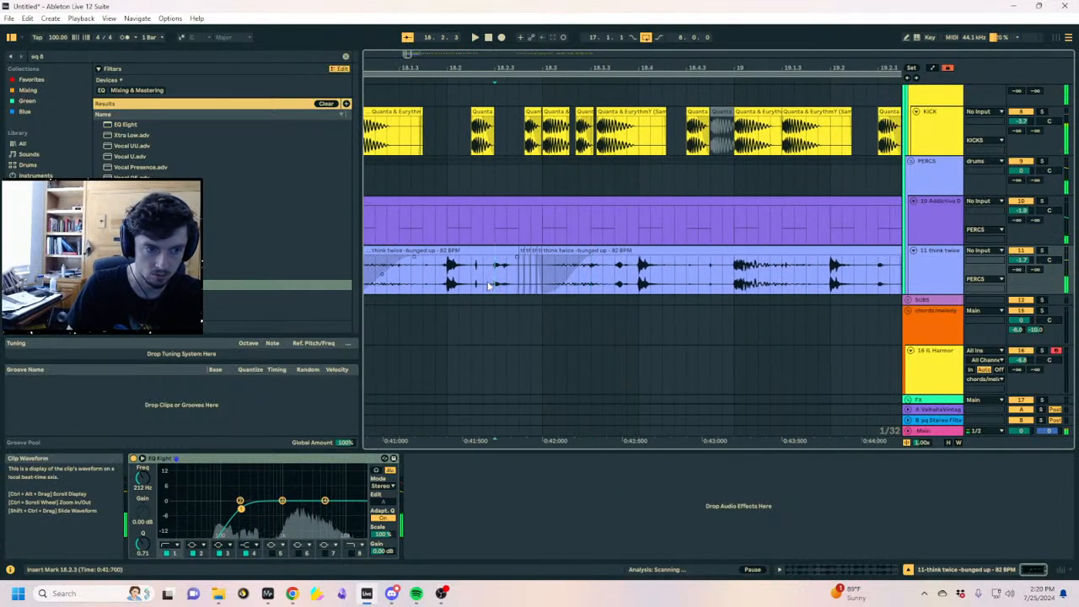
{"action": "key", "text": "space"}
{"action": "key", "text": "space"}
{"action": "key", "text": "space"}
{"action": "key", "text": "space"}
Try repeating the break's 18.2.3 hit in the space before 18.2.4 and play it with the drums
{"action": "left_click_drag", "start_coordinate": [578, 67], "coordinate": [539, 211]}
{"action": "left_click_drag", "start_coordinate": [706, 274], "coordinate": [689, 274]}
{"action": "left_click_drag", "start_coordinate": [714, 69], "coordinate": [713, 230]}
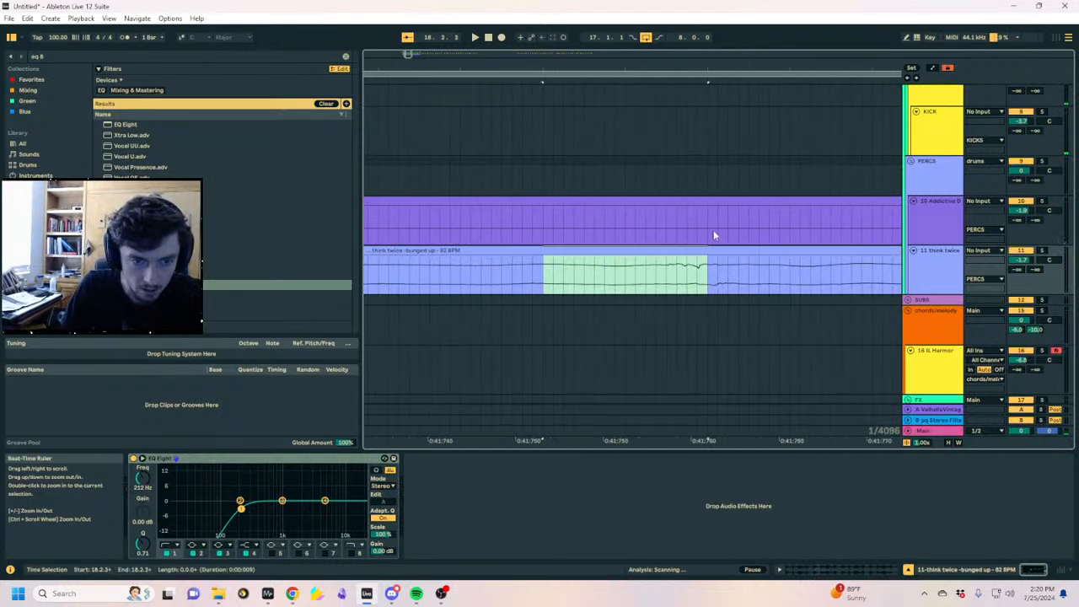
{"action": "left_click_drag", "start_coordinate": [717, 274], "coordinate": [689, 288]}
{"action": "left_click_drag", "start_coordinate": [638, 67], "coordinate": [664, 8]}
{"action": "left_click", "coordinate": [544, 291]}
{"action": "key", "text": "space"}
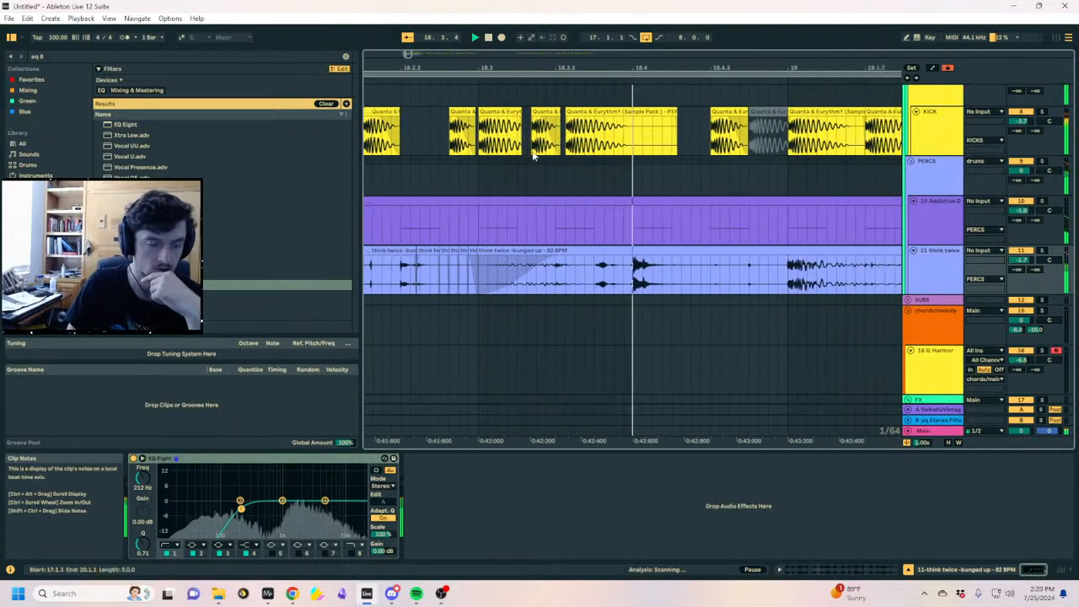
Listen through the drum section up to bar 21, replaying the passage around 20.2
{"action": "left_click_drag", "start_coordinate": [528, 66], "coordinate": [656, 10]}
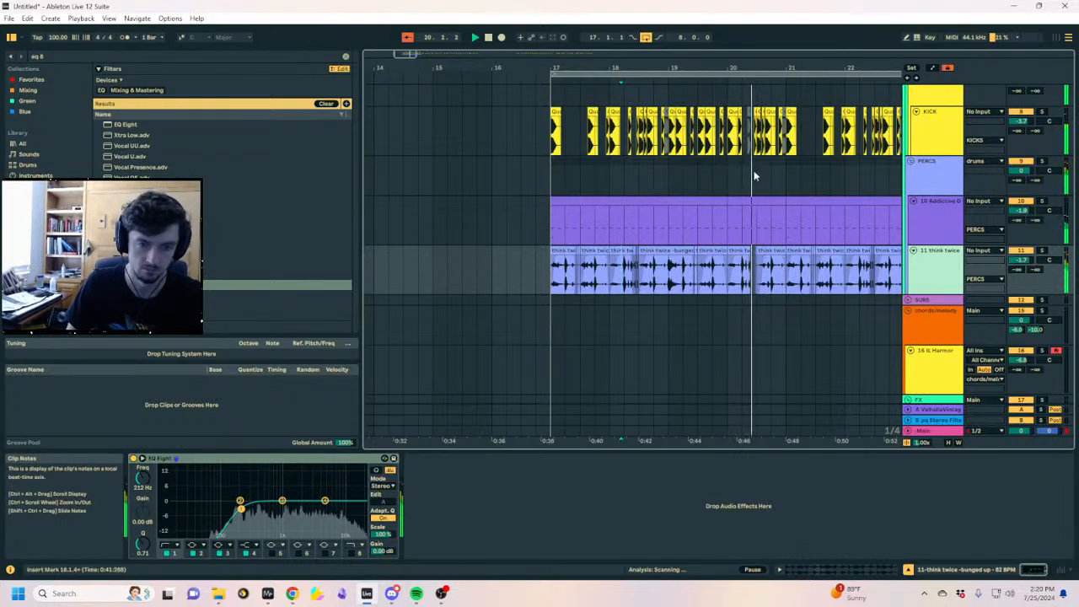
{"action": "left_click", "coordinate": [754, 54]}
{"action": "key", "text": "space"}
{"action": "left_click_drag", "start_coordinate": [753, 65], "coordinate": [661, 10]}
{"action": "left_click_drag", "start_coordinate": [401, 67], "coordinate": [799, 93]}
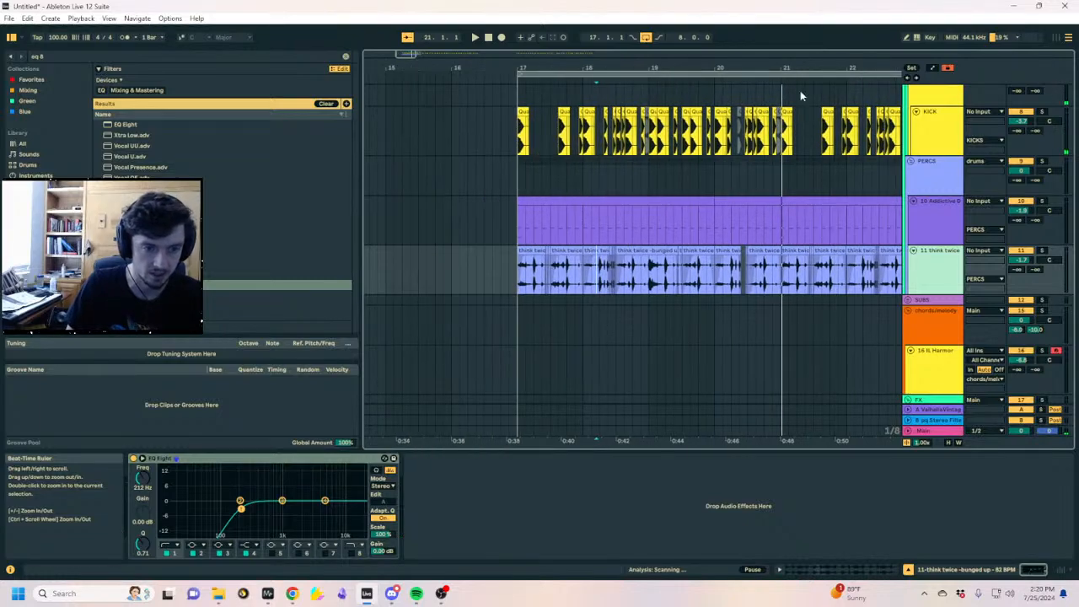
{"action": "left_click", "coordinate": [731, 282]}
{"action": "key", "text": "space"}
{"action": "key", "text": "space"}
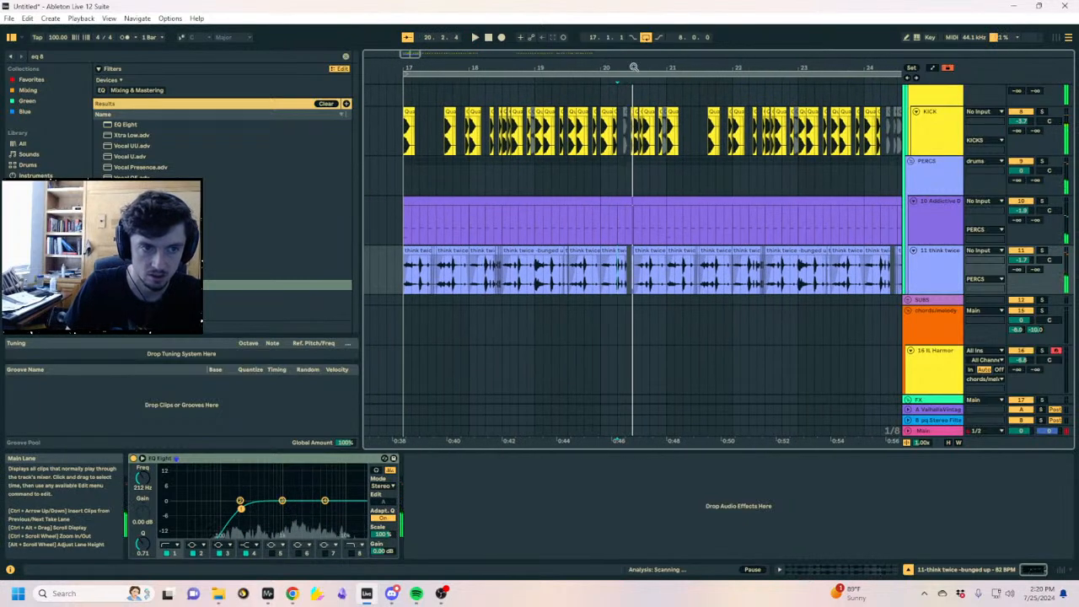
Remove the break's remaining hit at 20.2.3 to widen the gap, and check it in playback
{"action": "left_click_drag", "start_coordinate": [632, 67], "coordinate": [572, 314]}
{"action": "left_click_drag", "start_coordinate": [548, 250], "coordinate": [529, 251]}
{"action": "left_click", "coordinate": [451, 281]}
{"action": "key", "text": "space"}
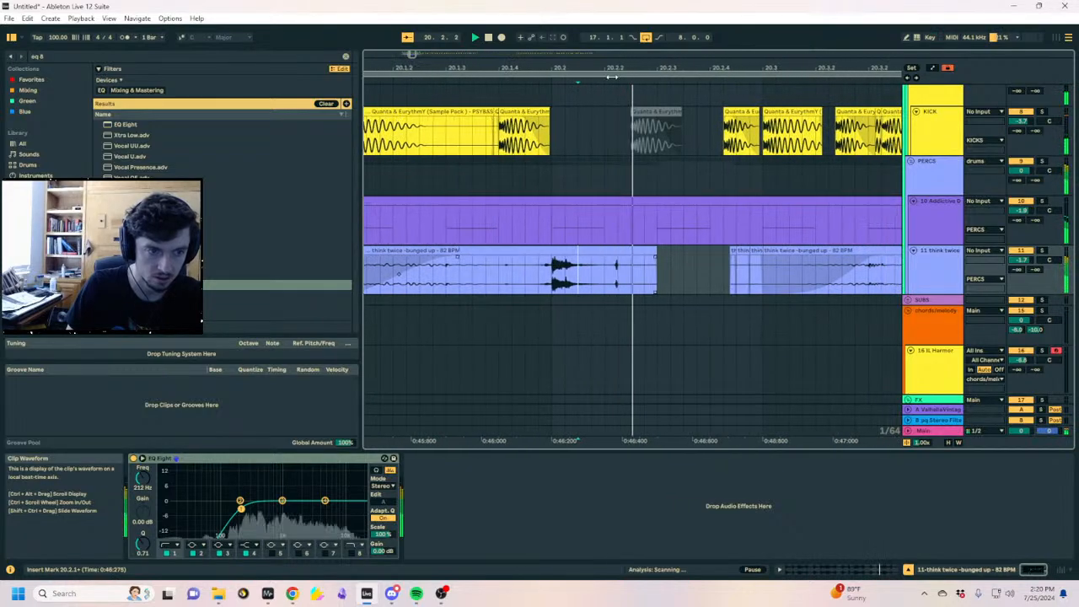
Delete the break's short hits from 18.2.3 to 18.2.4 and check the passage in playback
{"action": "left_click_drag", "start_coordinate": [793, 67], "coordinate": [793, 10]}
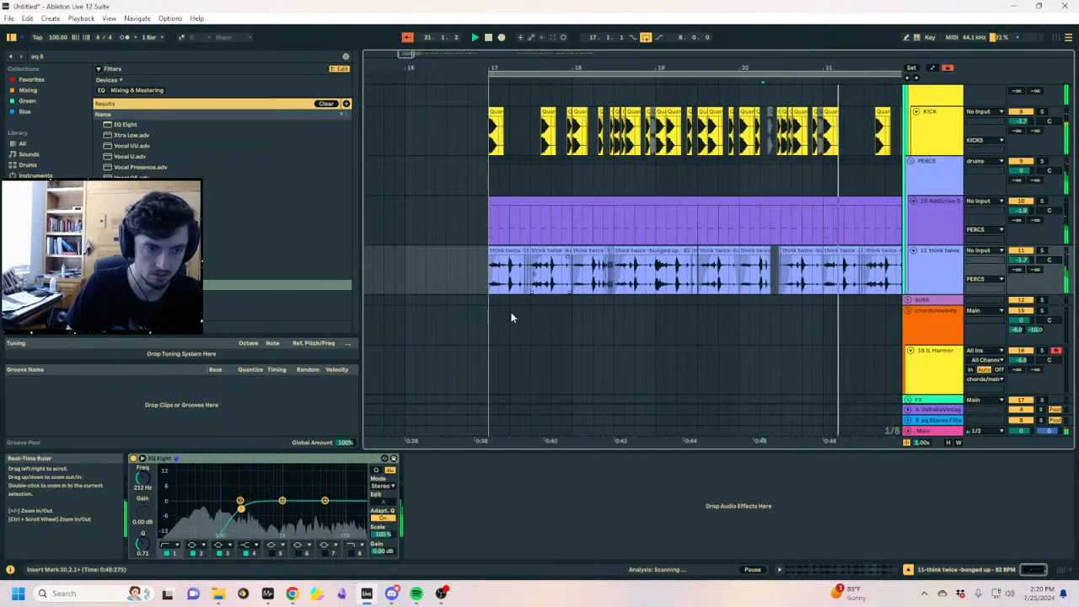
{"action": "left_click", "coordinate": [500, 278]}
{"action": "key", "text": "space"}
{"action": "key", "text": "space"}
{"action": "mouse_move", "coordinate": [703, 67]}
{"action": "left_mouse_down"}
{"action": "mouse_move", "coordinate": [718, 122]}
{"action": "mouse_move", "coordinate": [733, 127]}
{"action": "mouse_move", "coordinate": [804, 68]}
{"action": "mouse_move", "coordinate": [685, 72]}
{"action": "left_mouse_up"}
{"action": "left_click", "coordinate": [722, 251]}
{"action": "key", "text": "space"}
{"action": "left_click", "coordinate": [728, 251]}
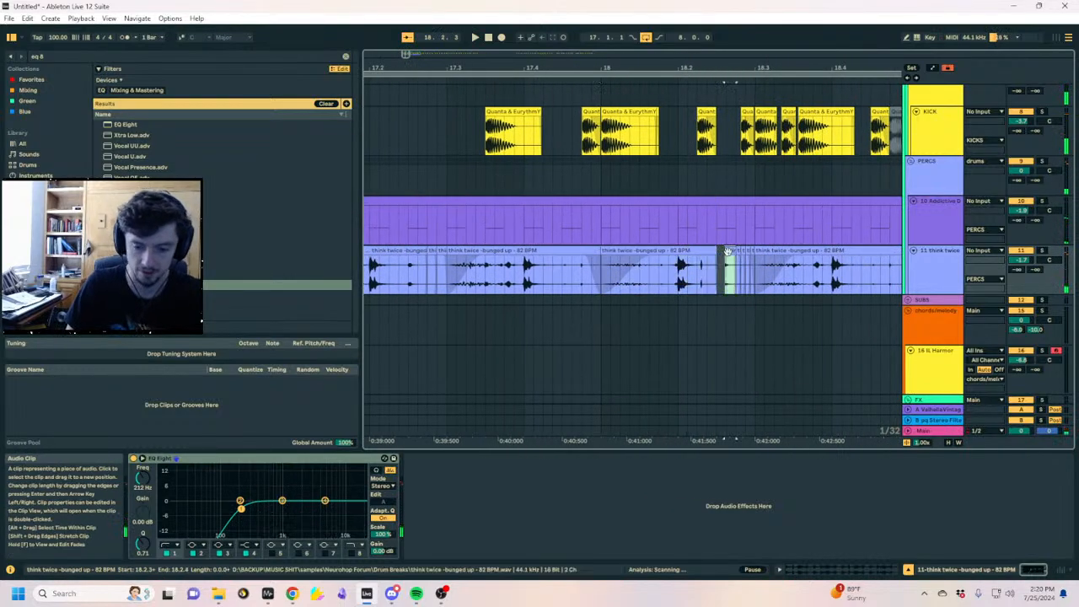
{"action": "key", "text": "space"}
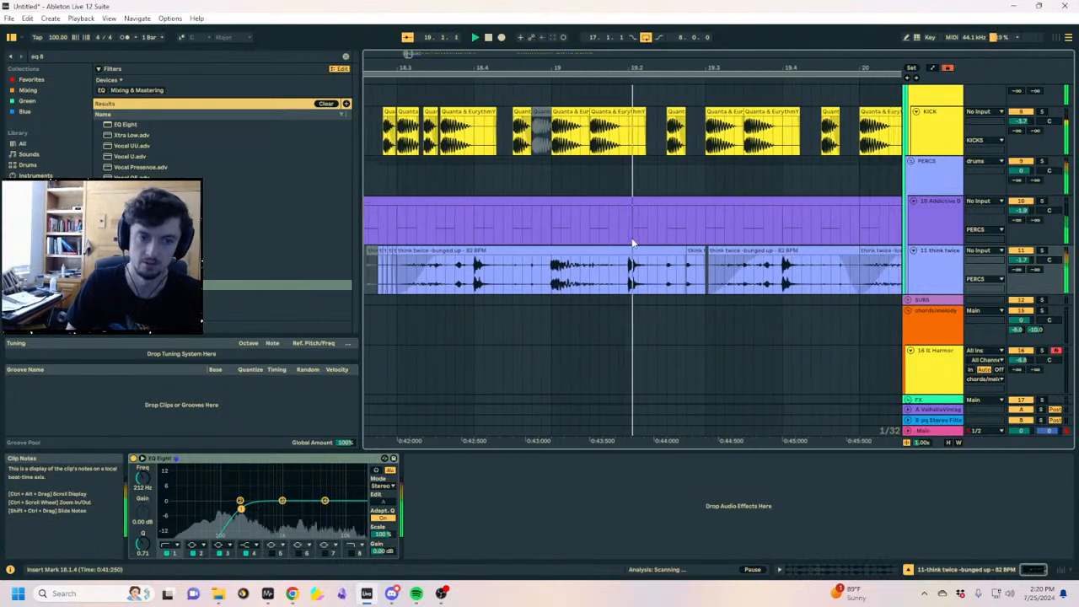
Delete the break's slices from 19.2.3 to 19.3 and play the result from bar 19
{"action": "left_click", "coordinate": [544, 251]}
{"action": "key", "text": "space"}
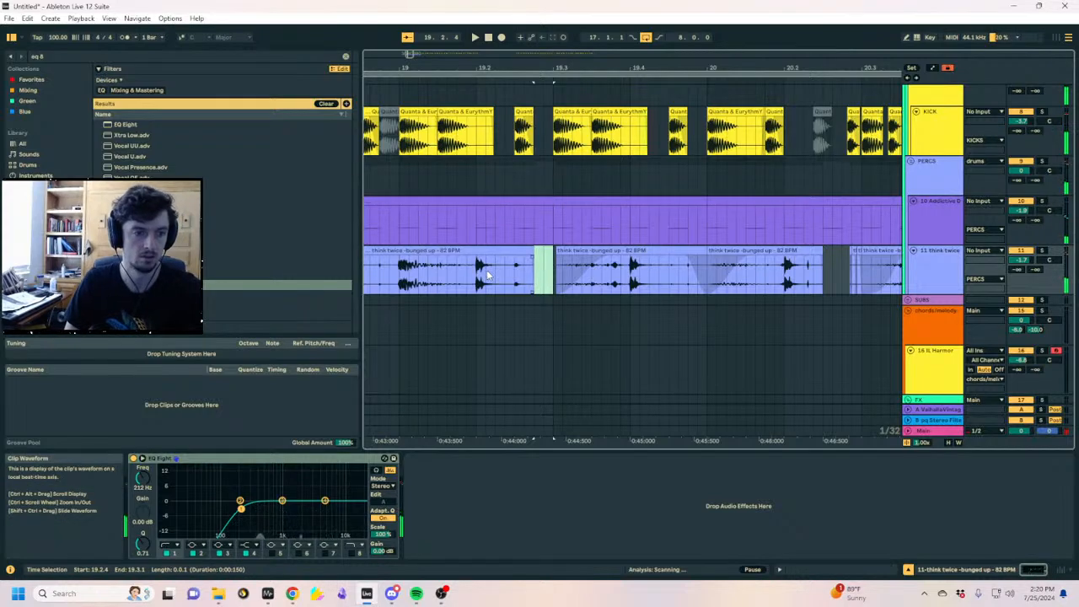
{"action": "key", "text": "Delete"}
{"action": "left_click_drag", "start_coordinate": [515, 278], "coordinate": [544, 278]}
{"action": "key", "text": "Delete"}
{"action": "left_click", "coordinate": [448, 278]}
{"action": "key", "text": "space"}
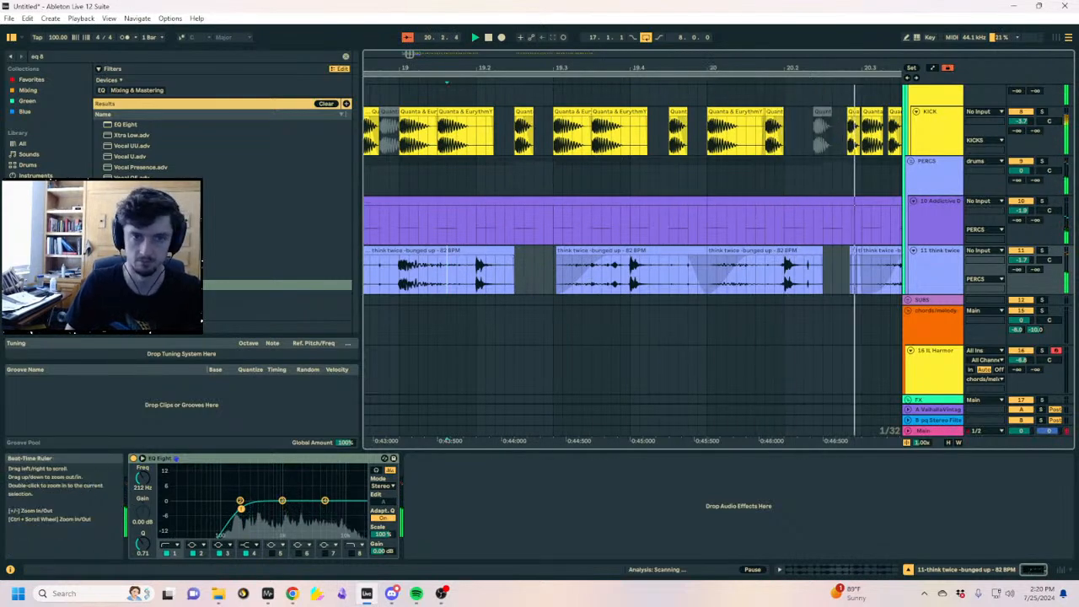
Replace the break in bars 21 to 24 with a duplicate of the edited bars 17 to 20
{"action": "left_click_drag", "start_coordinate": [607, 66], "coordinate": [611, 17]}
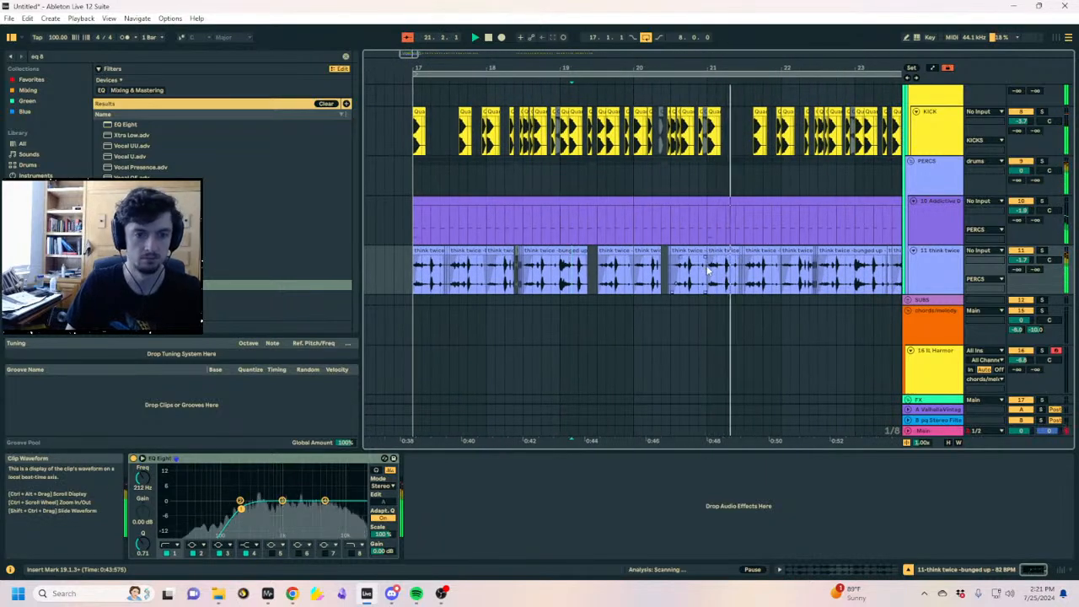
{"action": "left_click_drag", "start_coordinate": [708, 269], "coordinate": [392, 281]}
{"action": "key", "text": "ctrl+d"}
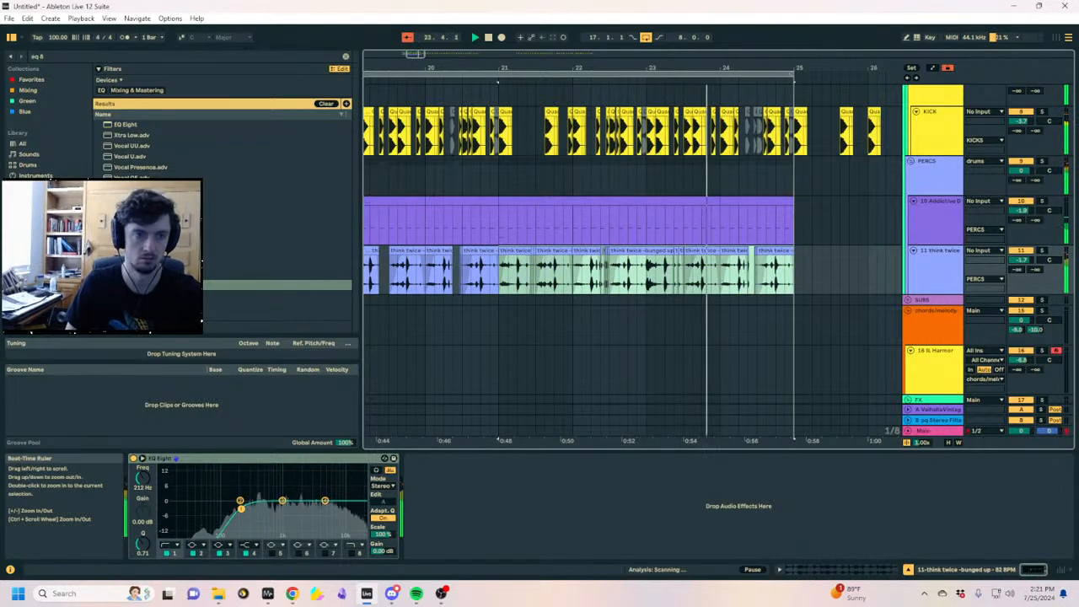
{"action": "left_click_drag", "start_coordinate": [613, 69], "coordinate": [674, 52]}
{"action": "key", "text": "Delete"}
{"action": "mouse_move", "coordinate": [636, 291]}
{"action": "left_mouse_down"}
{"action": "mouse_move", "coordinate": [451, 276]}
{"action": "mouse_move", "coordinate": [635, 274]}
{"action": "left_mouse_up"}
{"action": "key", "text": "ctrl+d"}
{"action": "left_click", "coordinate": [461, 277]}
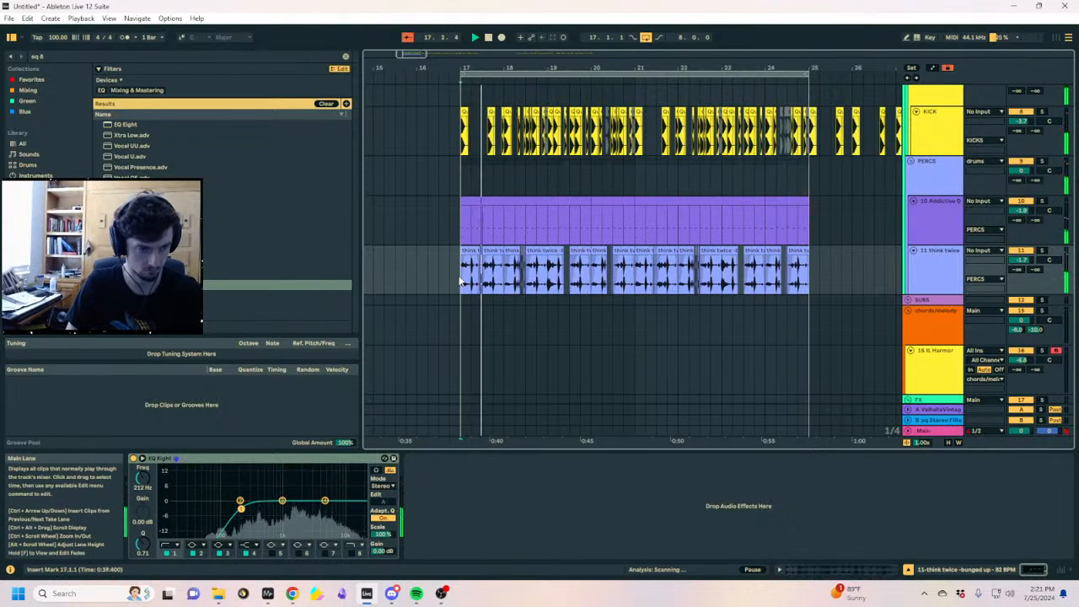
Add the Flatline preset after the EQ Eight on the think twice track and listen to it
{"action": "scroll", "coordinate": [936, 261], "scroll_direction": "down", "scroll_amount": 2}
{"action": "left_click", "coordinate": [930, 236]}
{"action": "key", "text": "space"}
{"action": "left_click", "coordinate": [38, 57]}
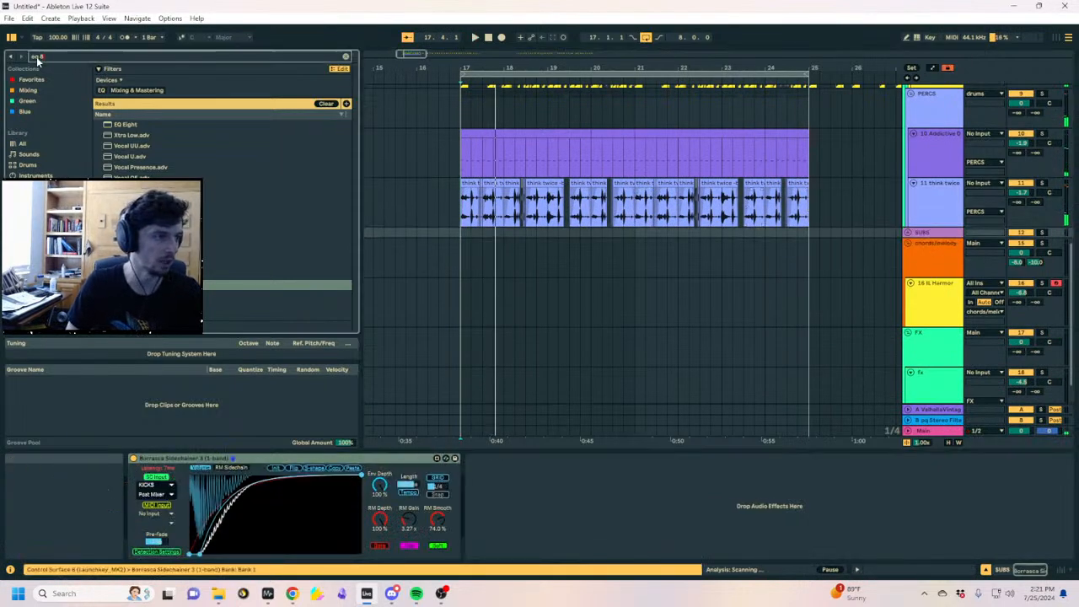
{"action": "type", "text": "Flatline"}
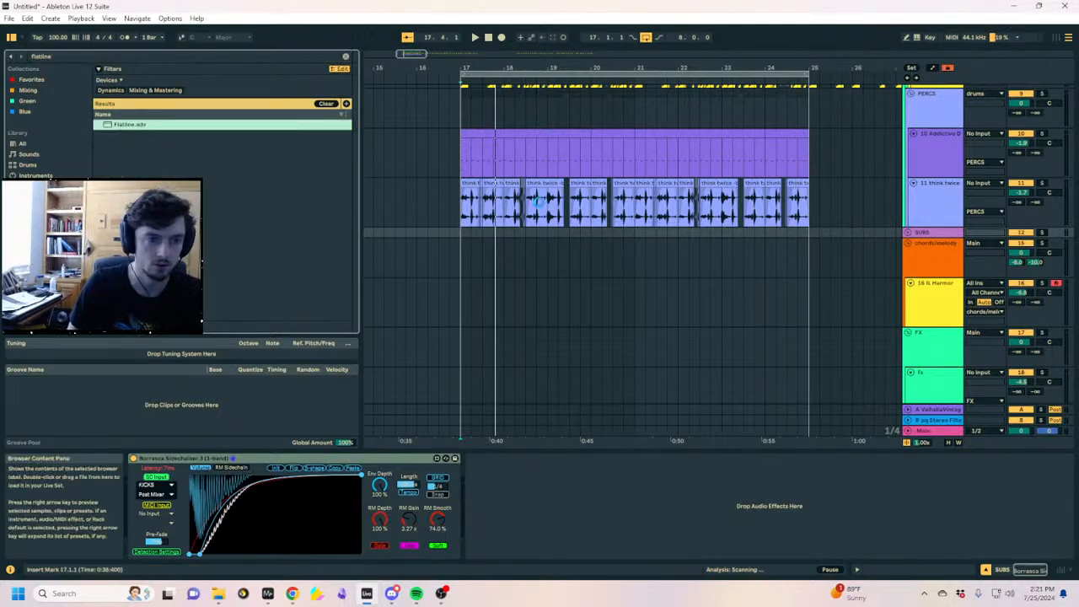
{"action": "left_click", "coordinate": [461, 201]}
{"action": "key", "text": "space"}
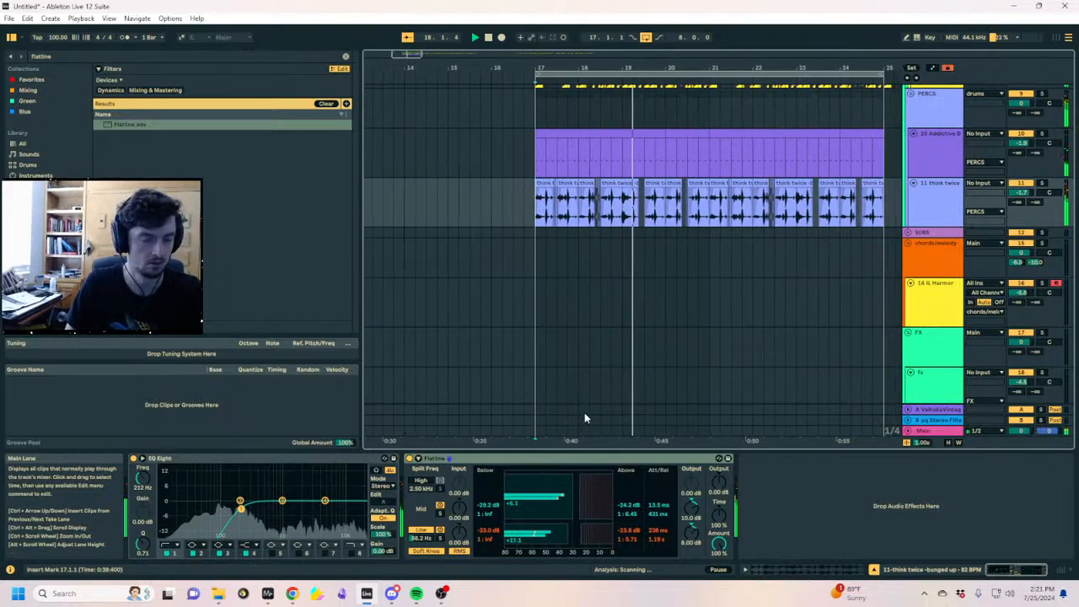
{"action": "key", "text": "space"}
Group Flatline into an Audio Effect Rack, add a second empty chain, and select the Flatline chain
{"action": "left_click", "coordinate": [554, 211]}
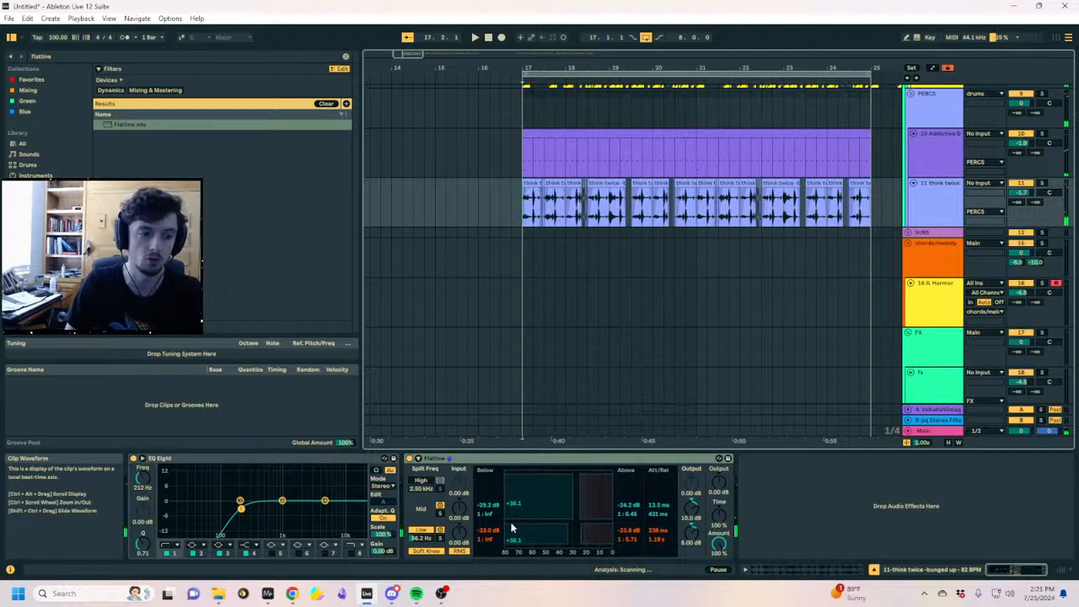
{"action": "key", "text": "ctrl+g"}
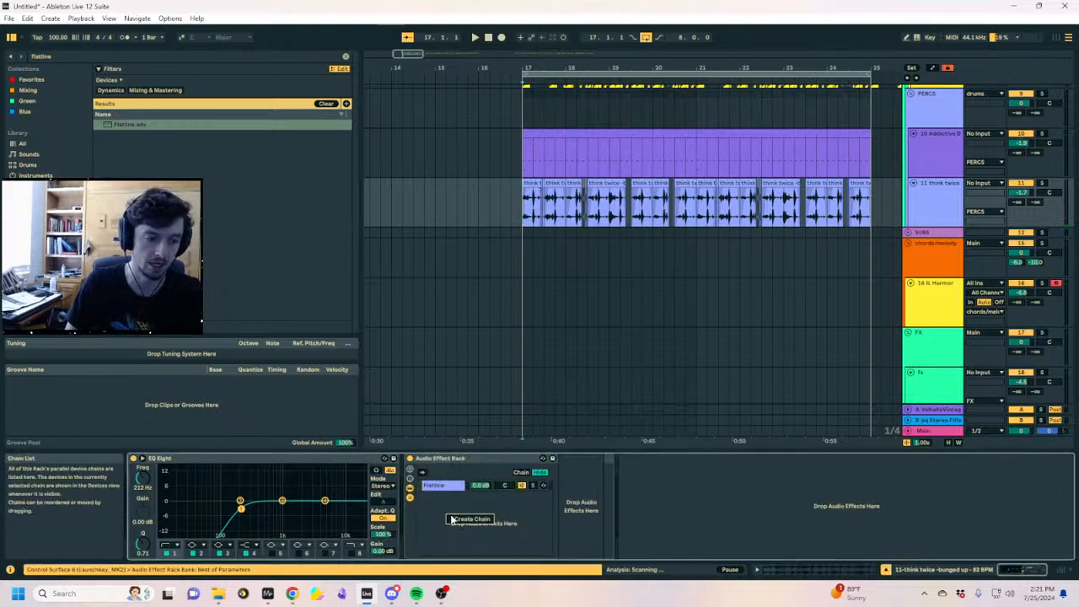
{"action": "left_click", "coordinate": [452, 489]}
Add an EQ Eight after Flatline in its chain and set band 1's low cut to 1.04 kHz
{"action": "key", "text": "ctrl+f"}
{"action": "type", "text": "eq 8"}
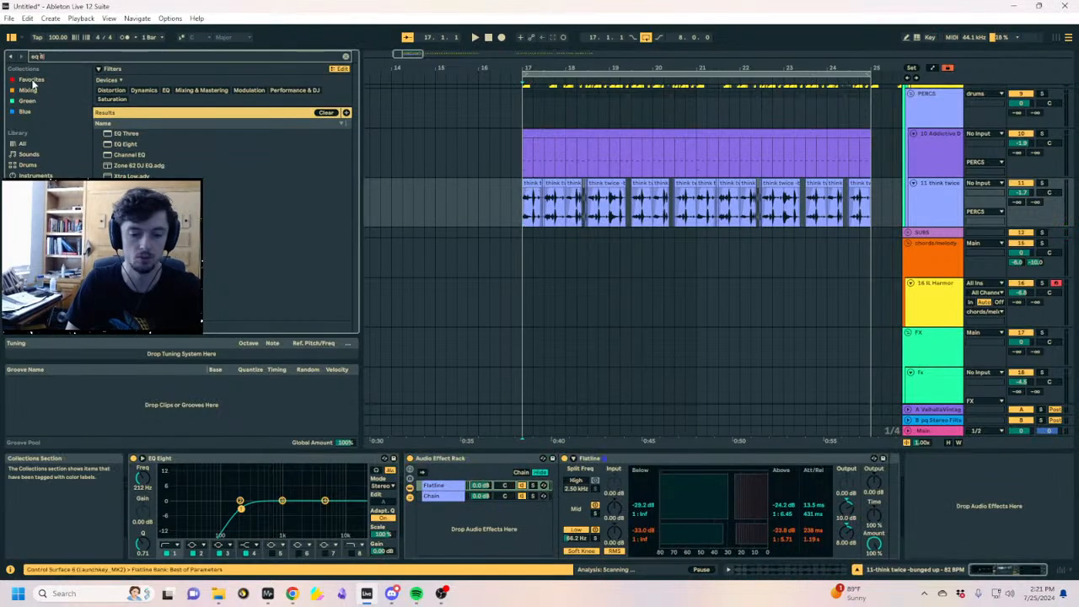
{"action": "left_click", "coordinate": [138, 127]}
{"action": "left_click_drag", "start_coordinate": [884, 533], "coordinate": [916, 521]}
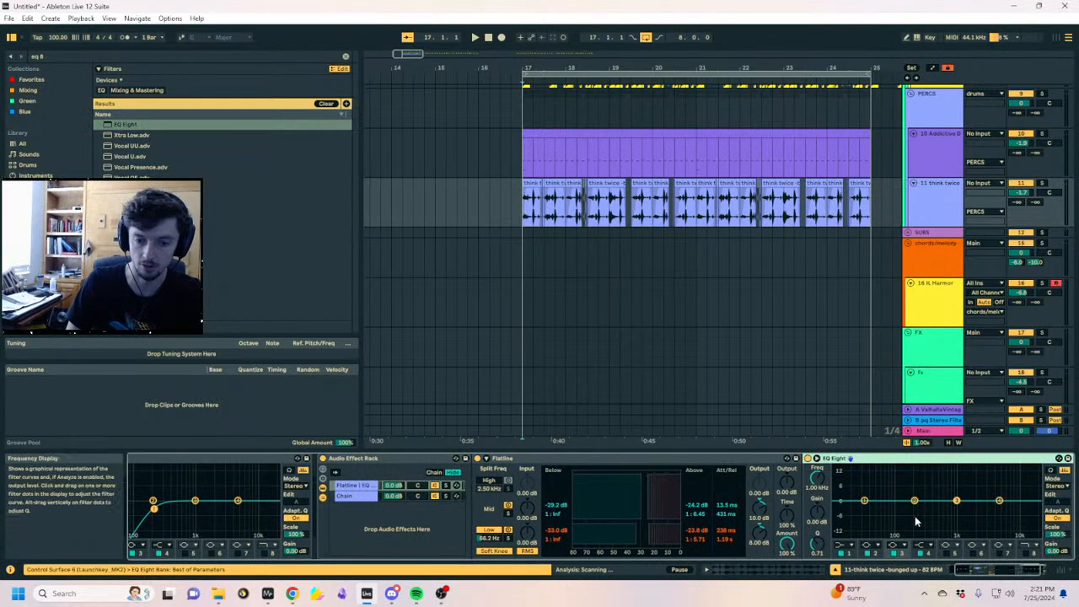
{"action": "left_click", "coordinate": [843, 546]}
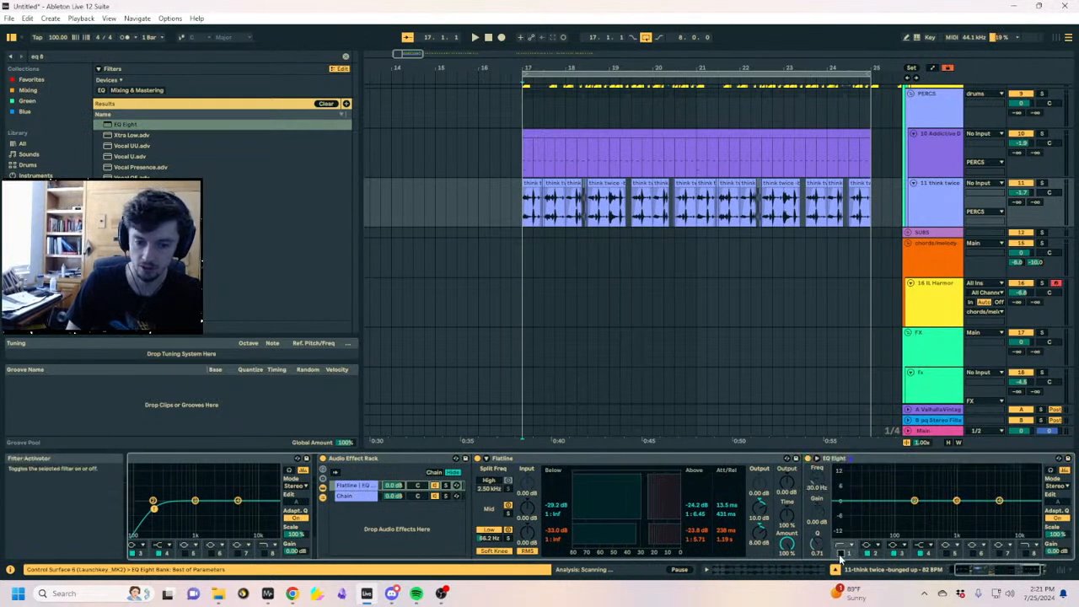
{"action": "left_click_drag", "start_coordinate": [871, 508], "coordinate": [957, 504]}
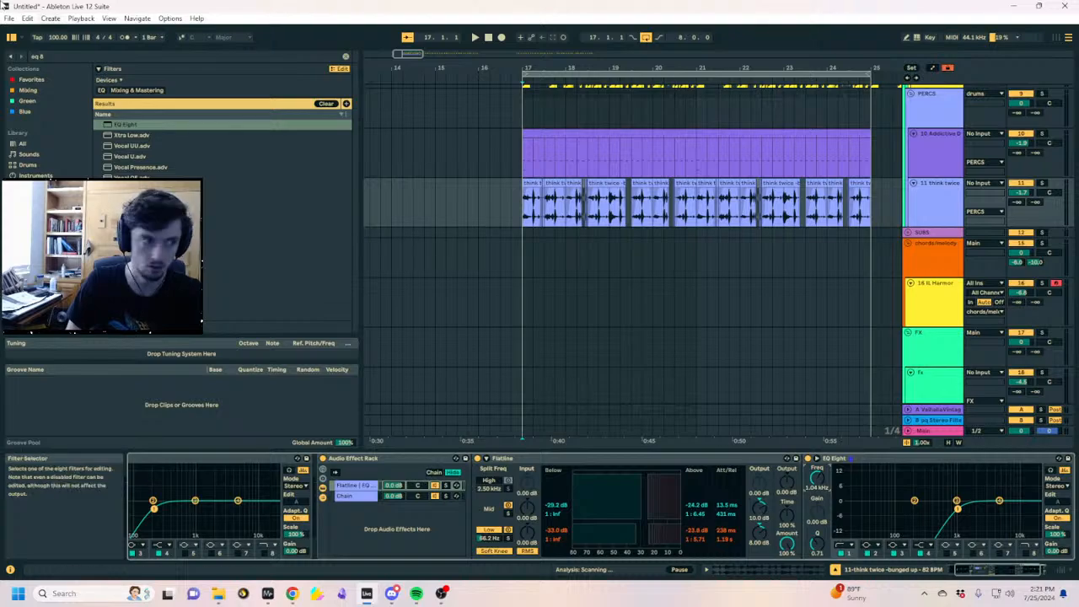
Insert a Utility between Flatline and EQ Eight in the Flatline chain, switch it to mono, and play the loop
{"action": "left_click", "coordinate": [72, 56]}
{"action": "type", "text": "uti"}
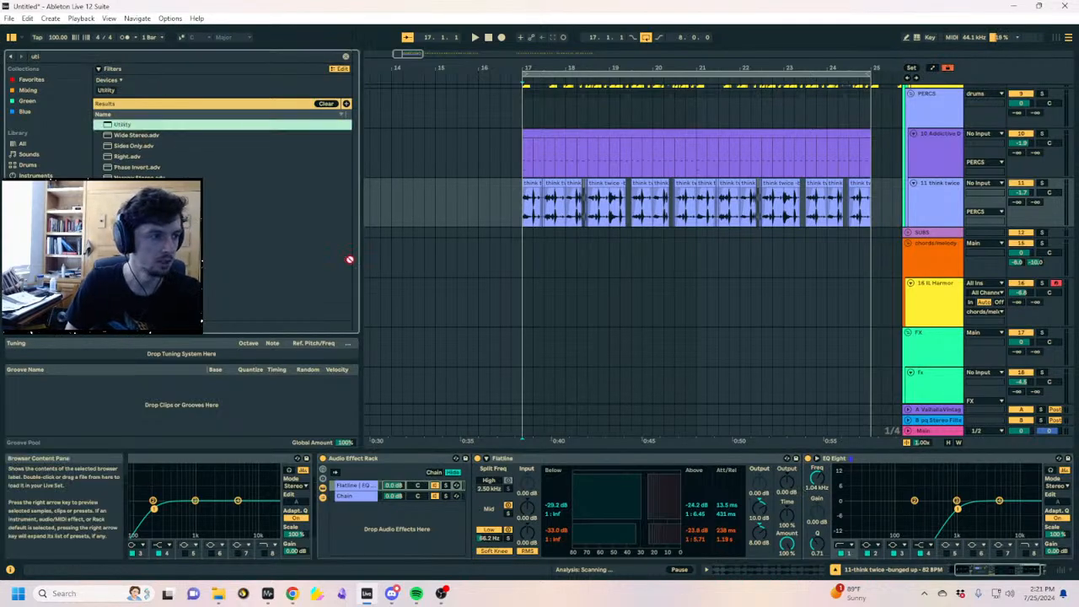
{"action": "key", "text": "Return"}
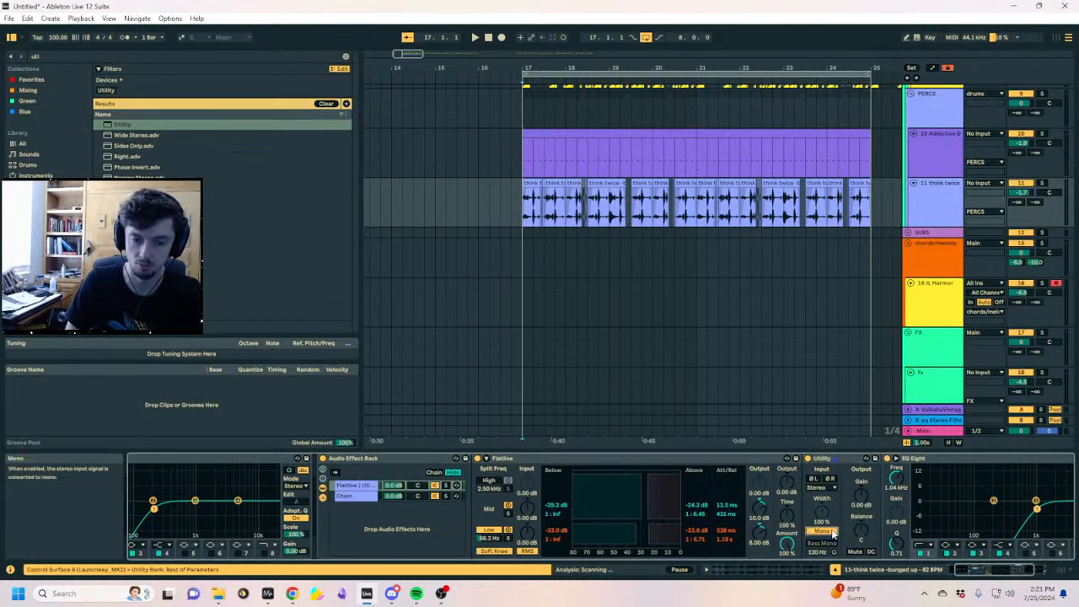
{"action": "key", "text": "space"}
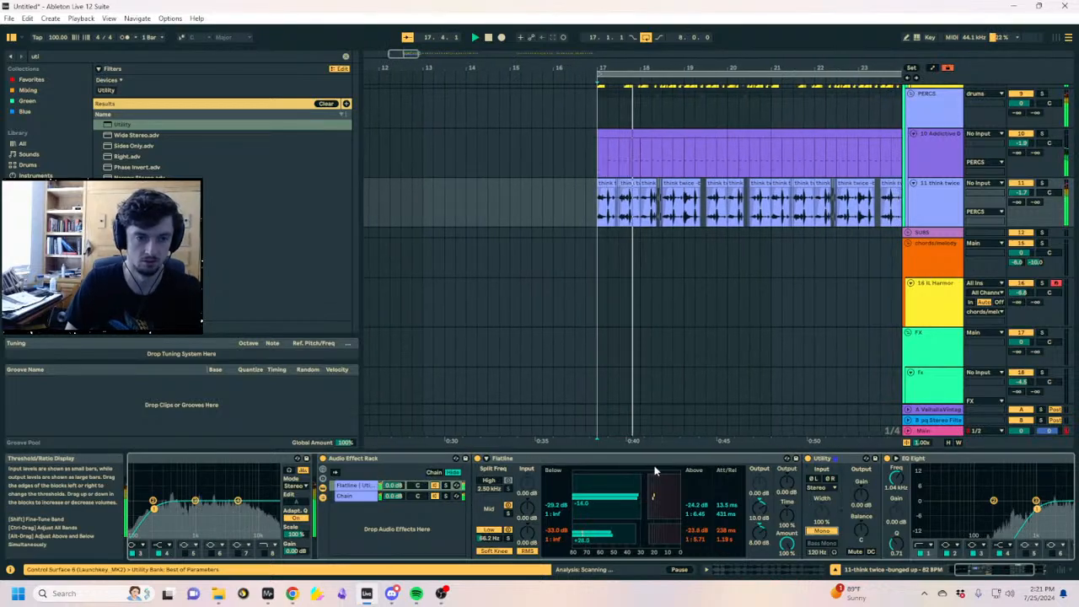
Add a Reverb after EQ Eight in the Flatline chain with a 1.02 s decay, and set the Utility's width to 26%
{"action": "left_click_drag", "start_coordinate": [61, 58], "coordinate": [25, 53]}
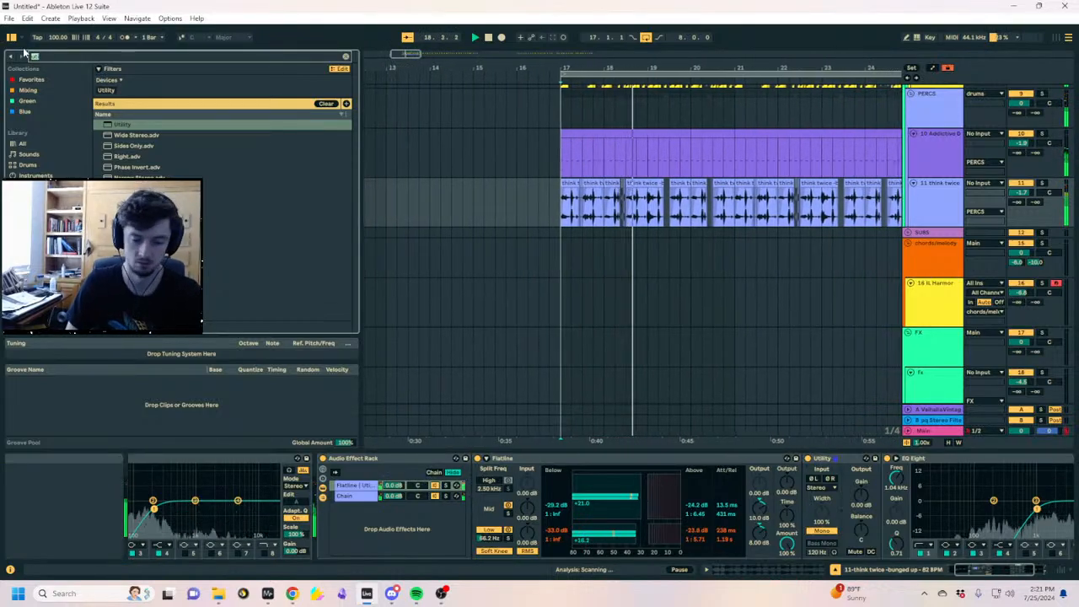
{"action": "type", "text": "reverb"}
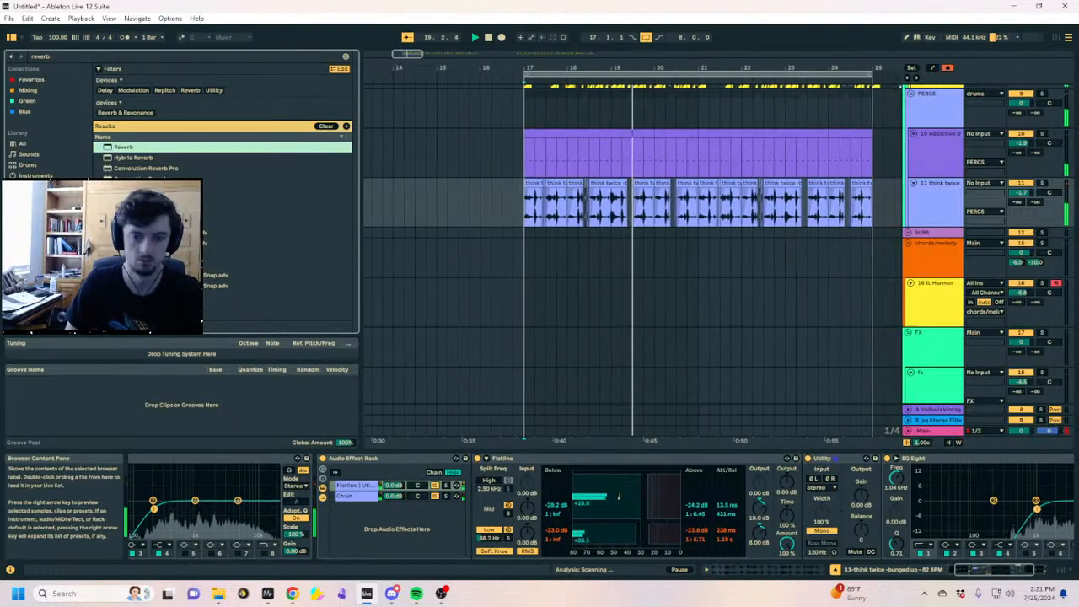
{"action": "left_click_drag", "start_coordinate": [123, 147], "coordinate": [1038, 529]}
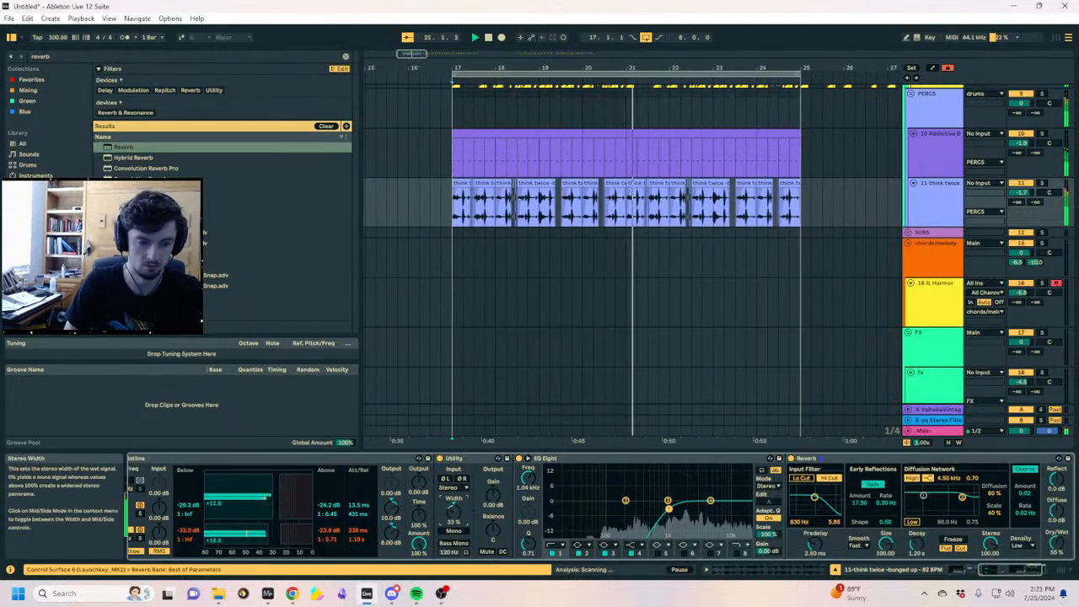
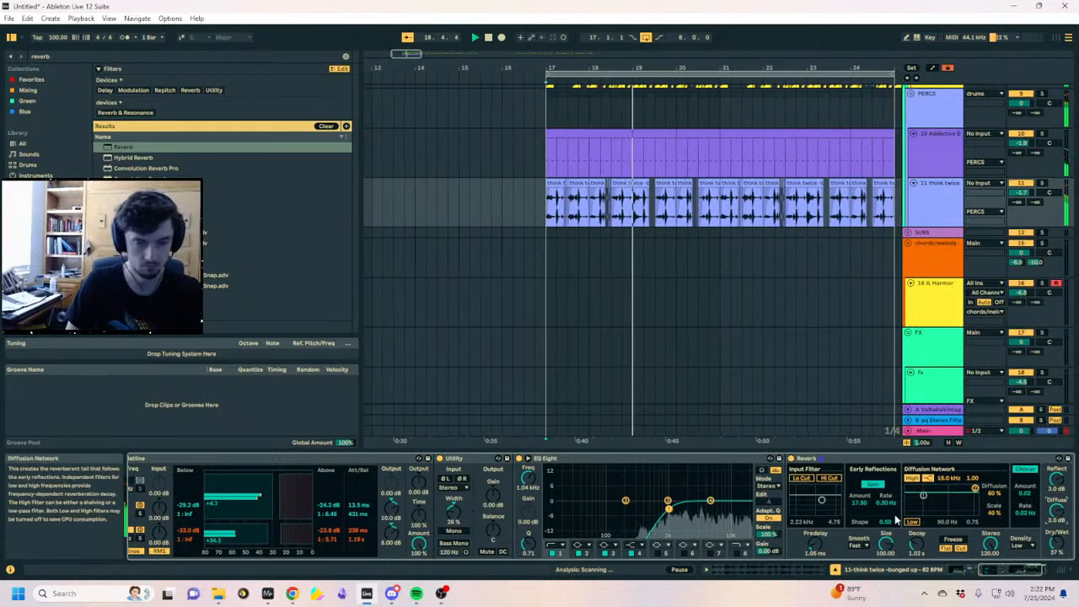
{"action": "left_click", "coordinate": [315, 458]}
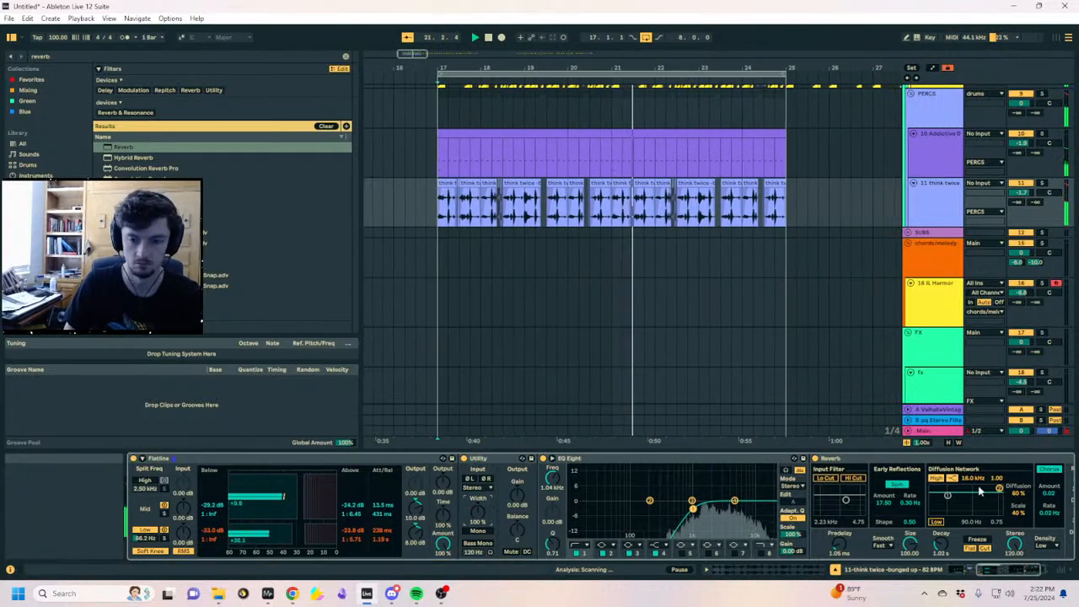
{"action": "left_click", "coordinate": [983, 459]}
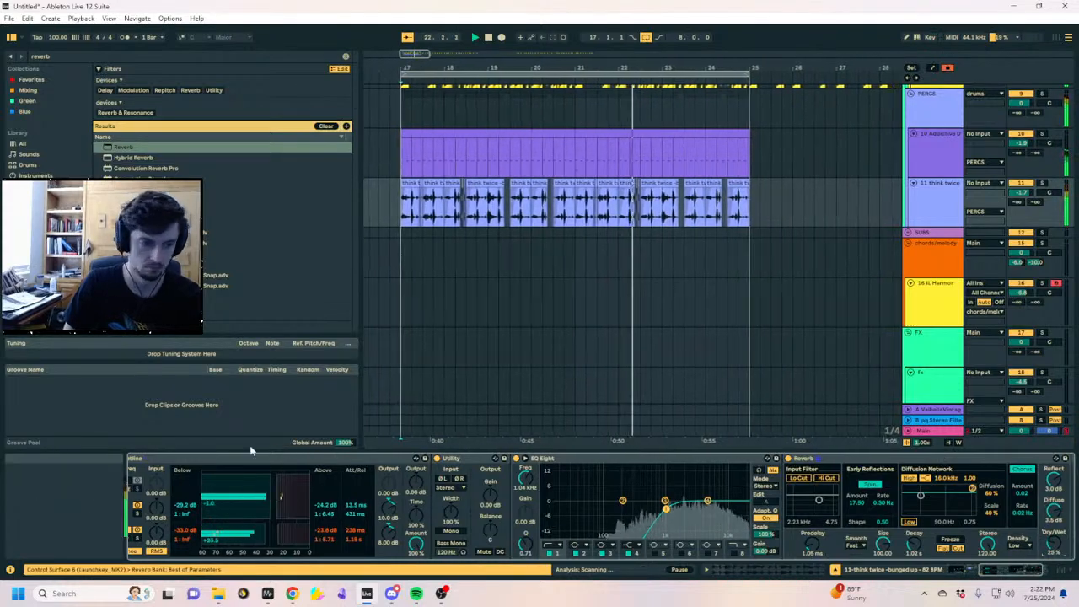
Return to the Audio Effect Rack's chain list and lower the Flatline chain's volume during playback
{"action": "left_click", "coordinate": [248, 457]}
{"action": "key", "text": "Left"}
{"action": "key", "text": "Left"}
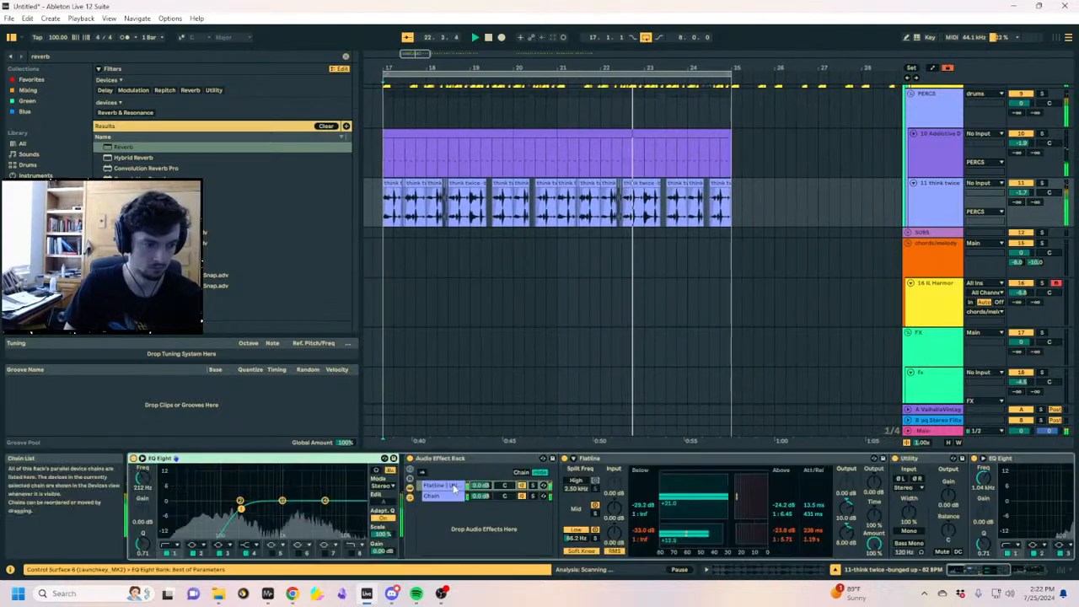
{"action": "left_click", "coordinate": [522, 486]}
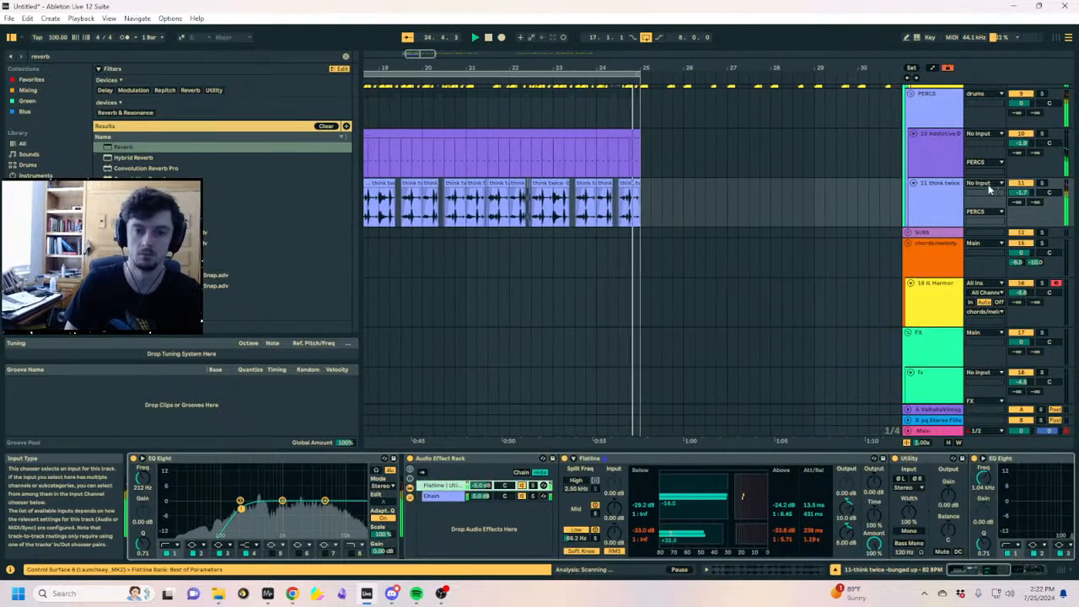
Collapse the drums group and insert a new audio track directly below it
{"action": "left_click", "coordinate": [943, 266]}
{"action": "scroll", "coordinate": [943, 266], "scroll_direction": "down", "scroll_amount": 2}
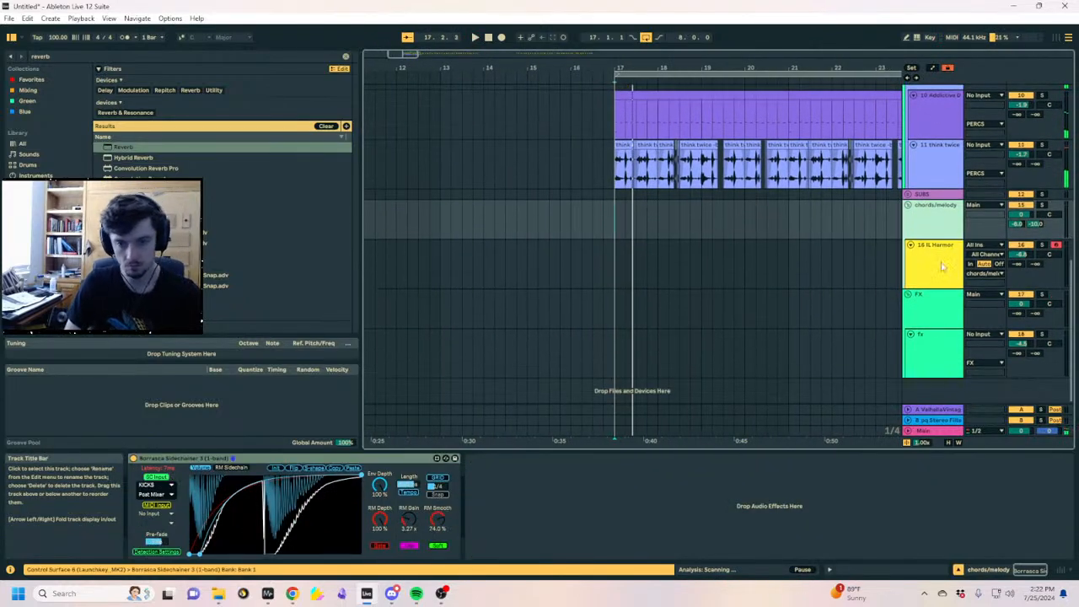
{"action": "left_click", "coordinate": [942, 261]}
{"action": "scroll", "coordinate": [942, 259], "scroll_direction": "up", "scroll_amount": 6}
{"action": "scroll", "coordinate": [934, 236], "scroll_direction": "up", "scroll_amount": 4}
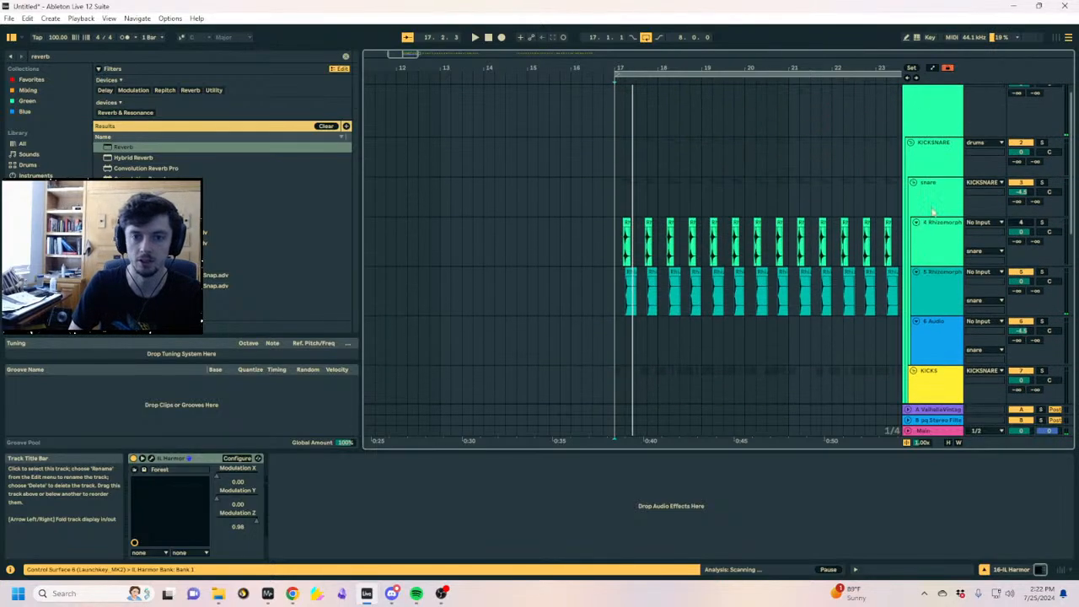
{"action": "left_click", "coordinate": [914, 96]}
{"action": "key", "text": "ctrl+t"}
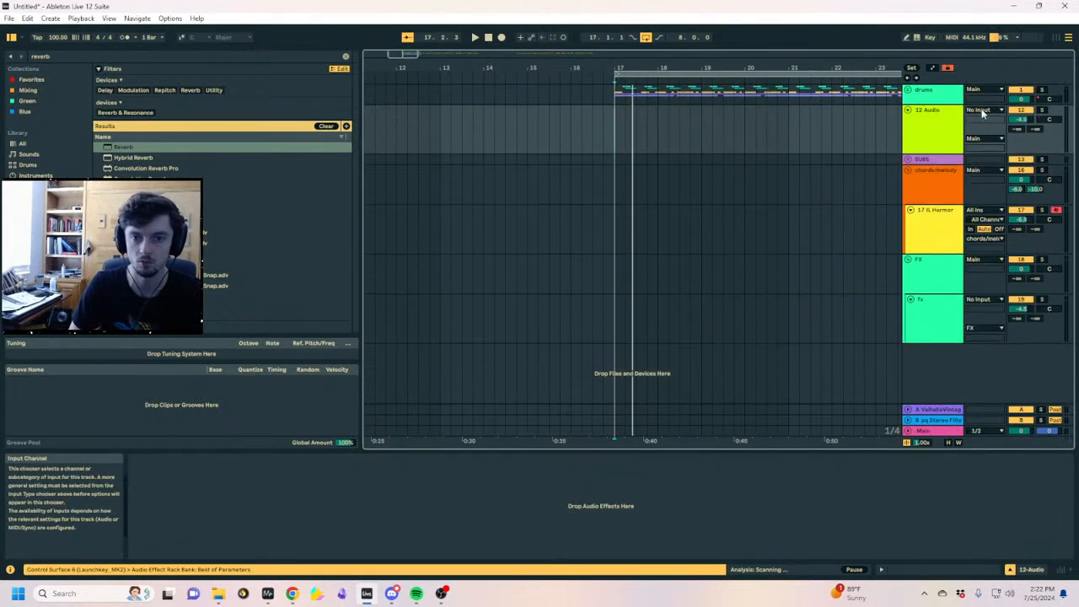
Set the new audio track's input to drums, arm it, and start recording from bar 17
{"action": "left_click", "coordinate": [984, 111]}
{"action": "left_click", "coordinate": [1043, 123]}
{"action": "key", "text": "F9"}
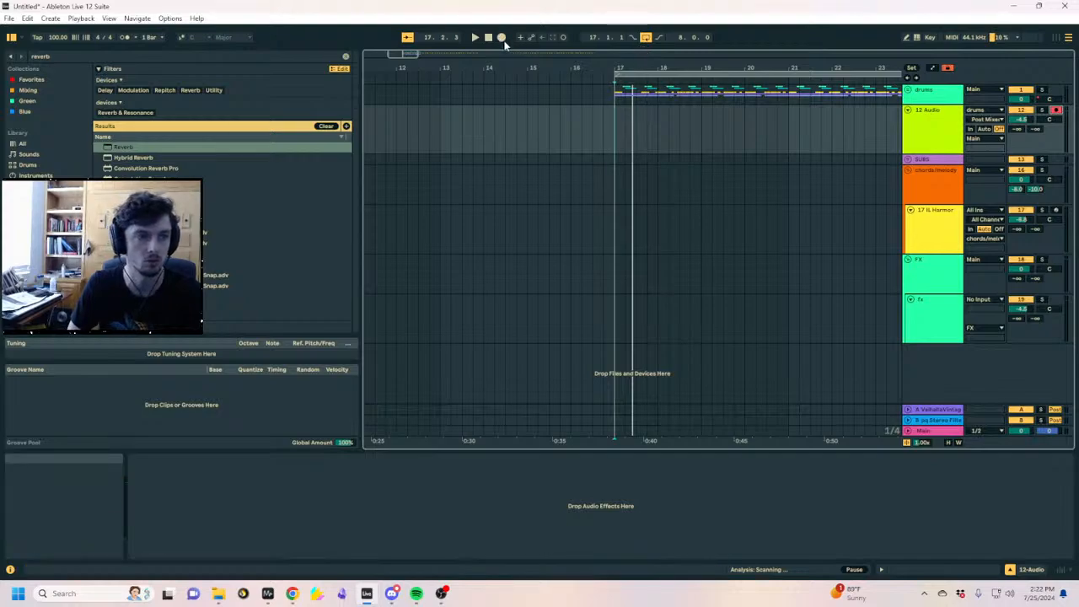
Search the browser for "resonance clip" while the drums are being recorded
{"action": "key", "text": "ctrl+f"}
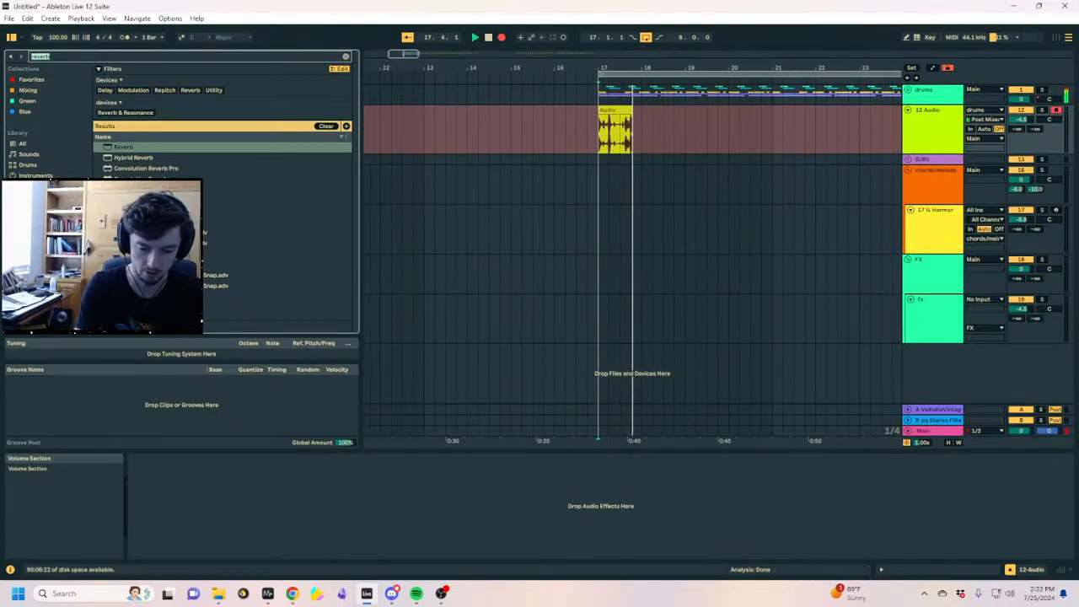
{"action": "type", "text": "resonacne cl"}
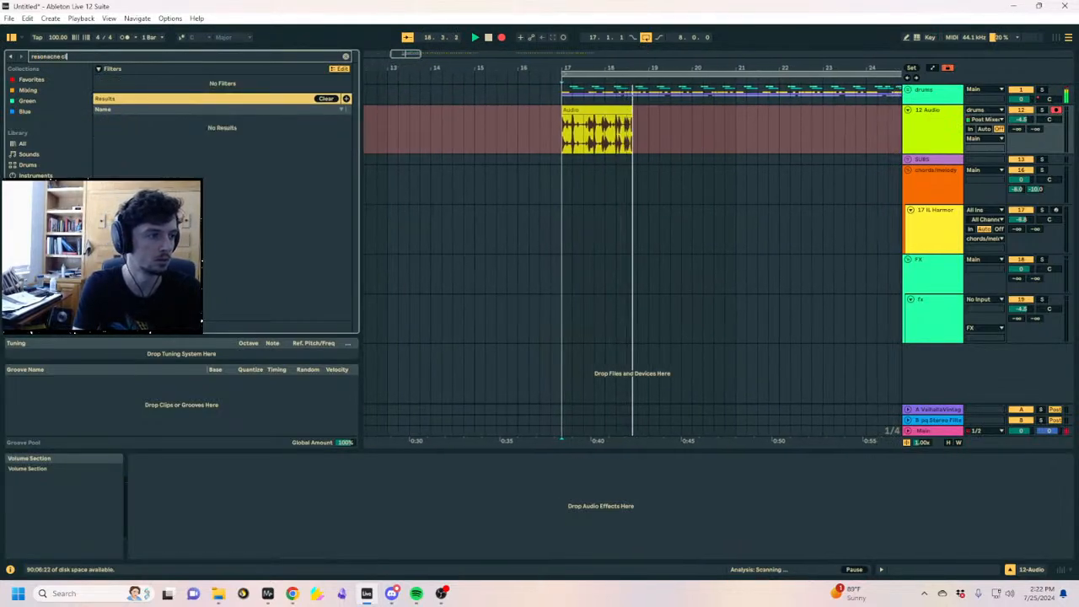
{"action": "key", "text": "BackSpace"}
{"action": "key", "text": "BackSpace"}
{"action": "key", "text": "BackSpace"}
{"action": "key", "text": "BackSpace"}
{"action": "key", "text": "BackSpace"}
{"action": "key", "text": "BackSpace"}
{"action": "type", "text": "nce clip"}
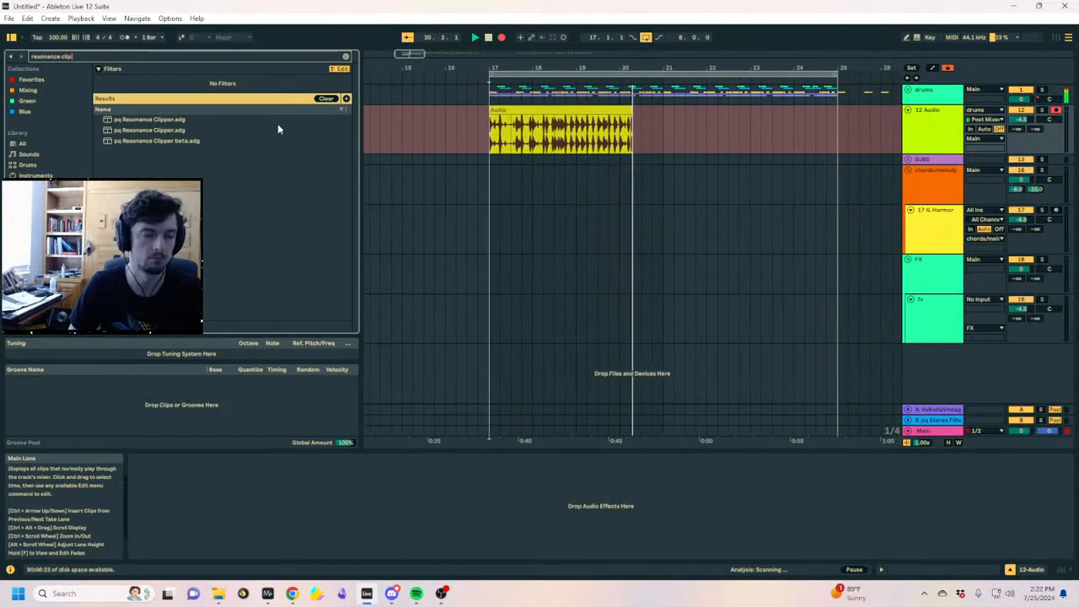
Stop the recording and load pq Resonance Clipper.adg onto the recorded drums track
{"action": "left_click", "coordinate": [142, 120]}
{"action": "left_click", "coordinate": [574, 158]}
{"action": "key", "text": "space"}
{"action": "left_click_drag", "start_coordinate": [173, 121], "coordinate": [504, 141]}
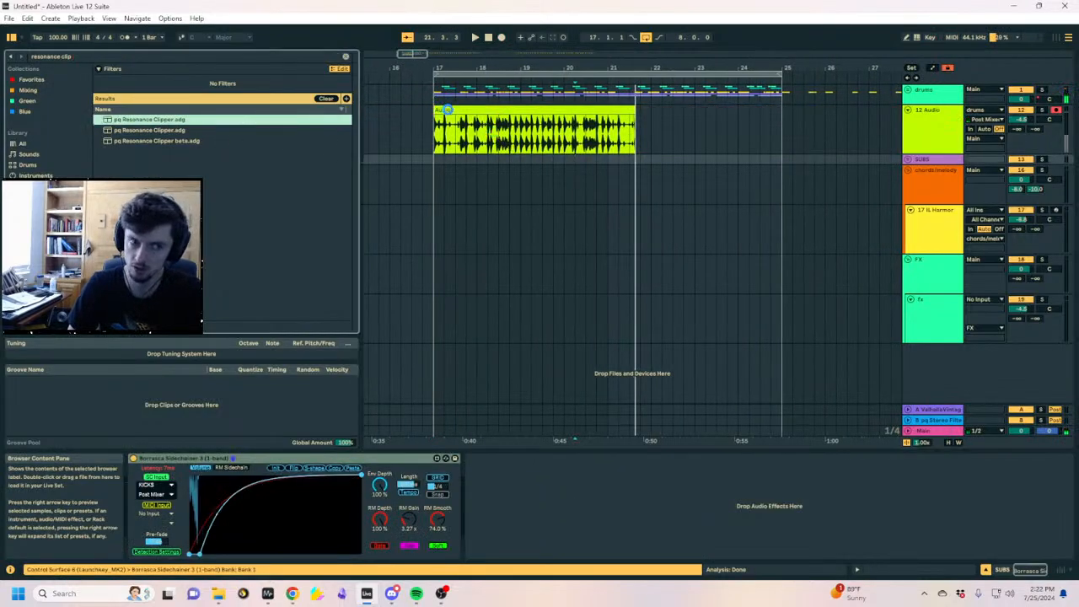
{"action": "left_click_drag", "start_coordinate": [447, 109], "coordinate": [448, 110]}
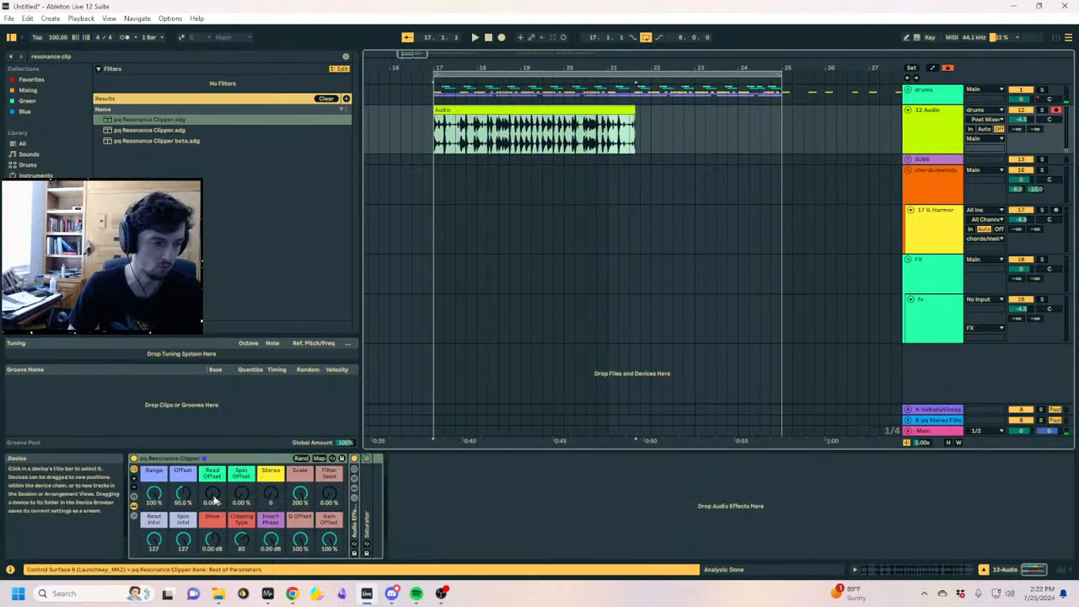
Solo the recorded track at -11.4 dB and try Resonance Clipper with Clipping Type 49, Stereo 24 and Read Offset 33.9%
{"action": "key", "text": "space"}
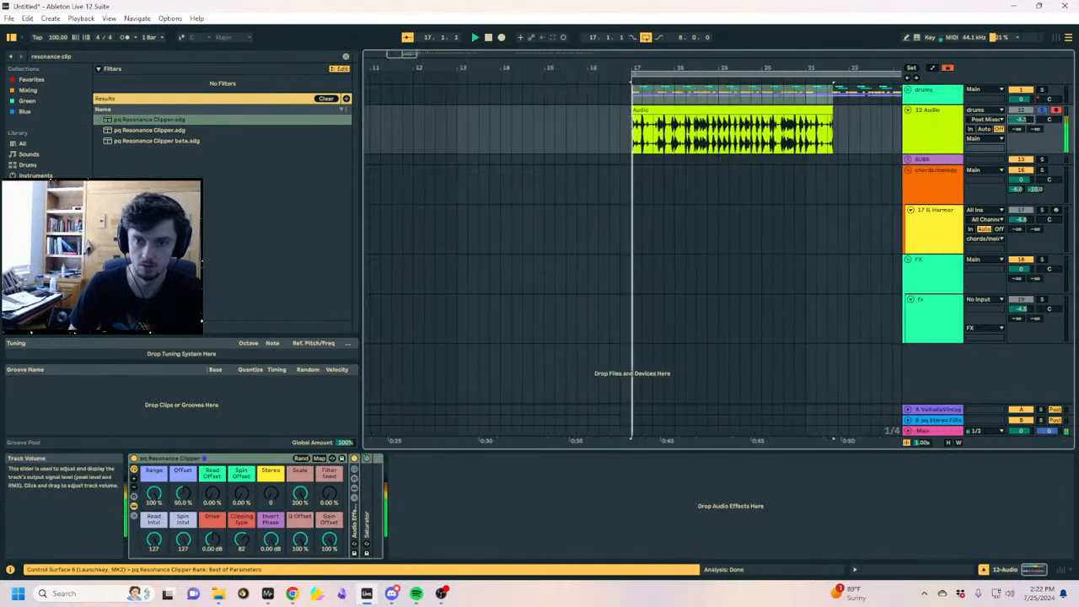
{"action": "left_click_drag", "start_coordinate": [241, 539], "coordinate": [271, 552]}
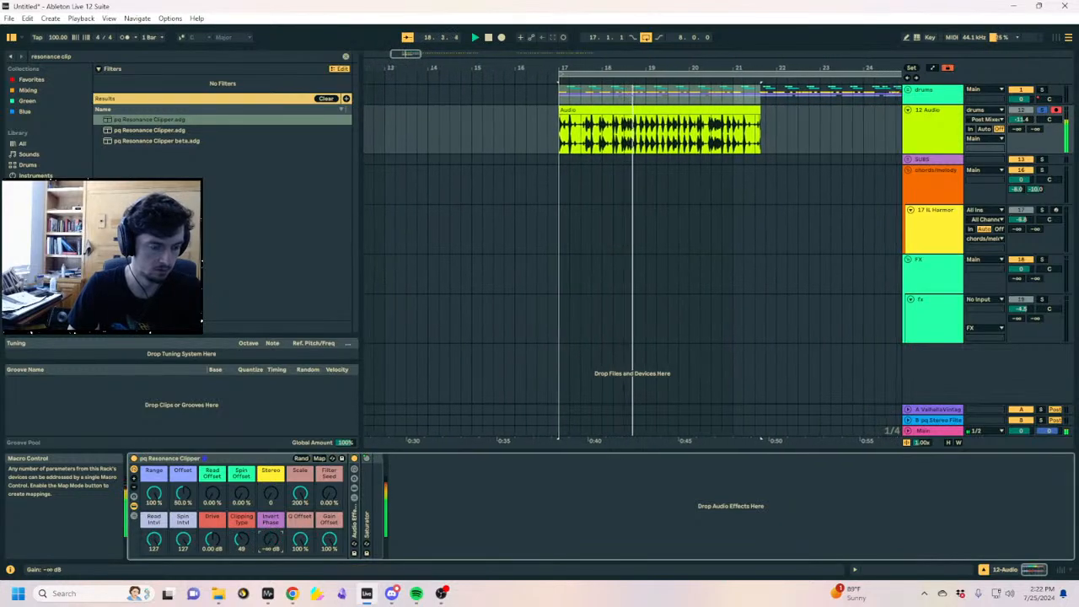
{"action": "left_click_drag", "start_coordinate": [270, 496], "coordinate": [269, 455]}
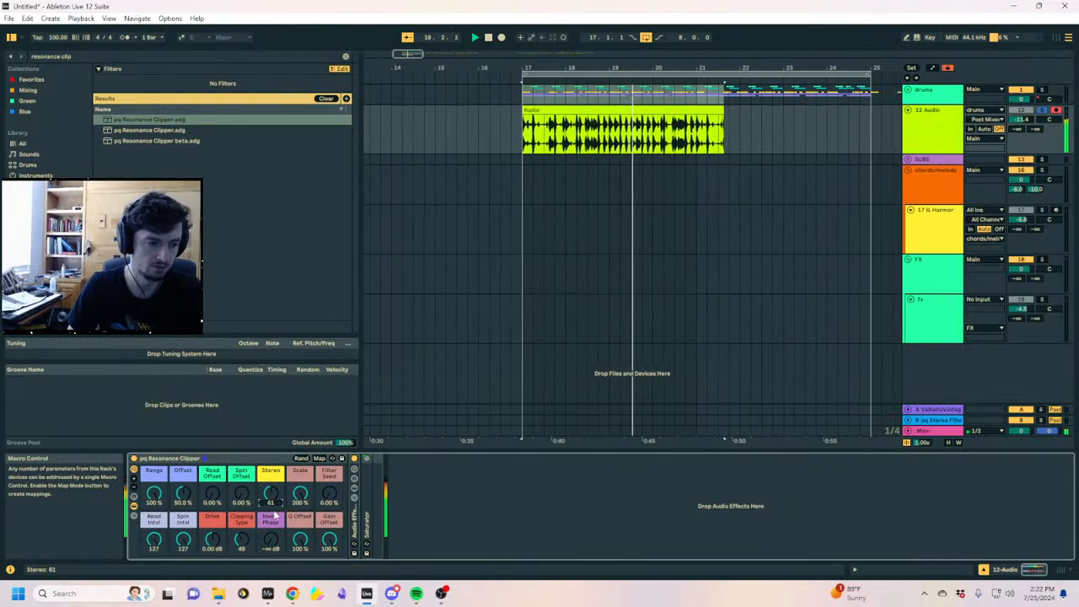
{"action": "left_click_drag", "start_coordinate": [270, 543], "coordinate": [270, 518]}
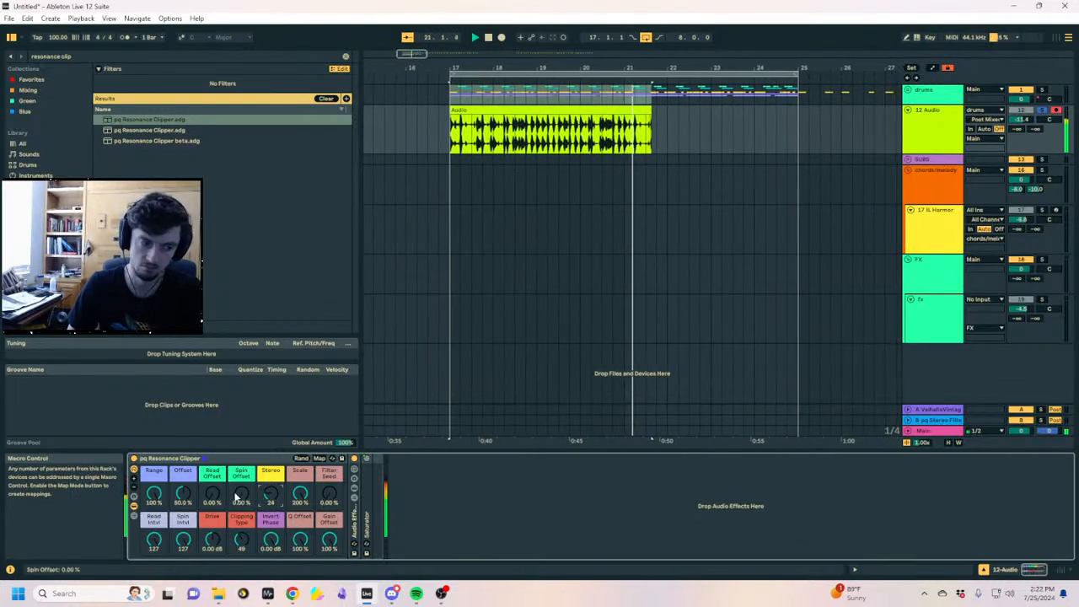
{"action": "key", "text": "space"}
{"action": "key", "text": "space"}
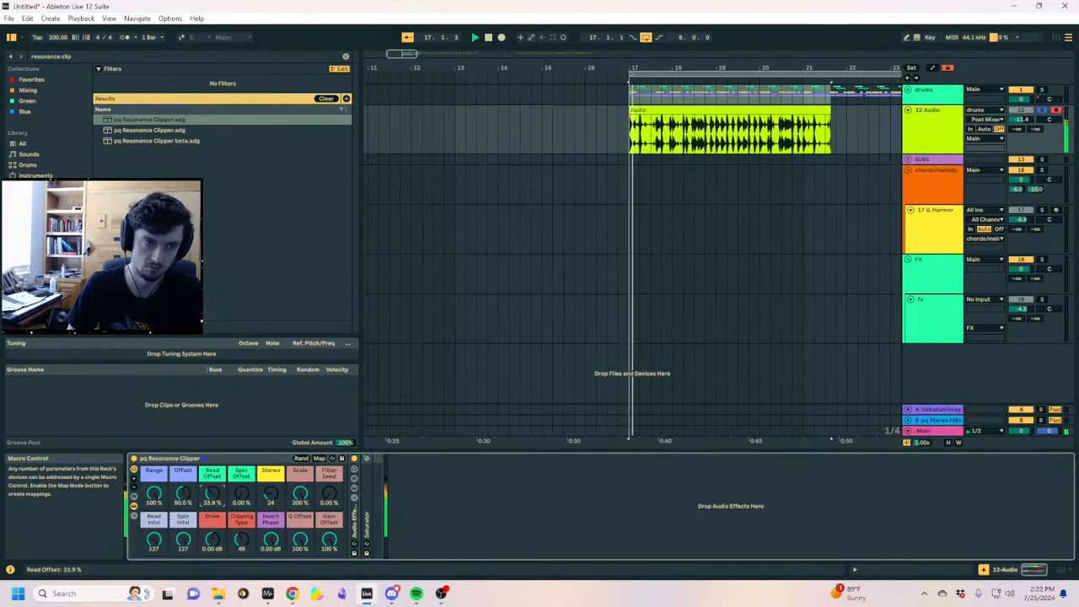
Show the automation and draw a varying Read Offset curve over the recorded drums clip
{"action": "key", "text": "a"}
{"action": "mouse_move", "coordinate": [600, 60]}
{"action": "left_mouse_down"}
{"action": "mouse_move", "coordinate": [563, 118]}
{"action": "mouse_move", "coordinate": [537, 127]}
{"action": "mouse_move", "coordinate": [672, 126]}
{"action": "left_mouse_up"}
{"action": "key", "text": "b"}
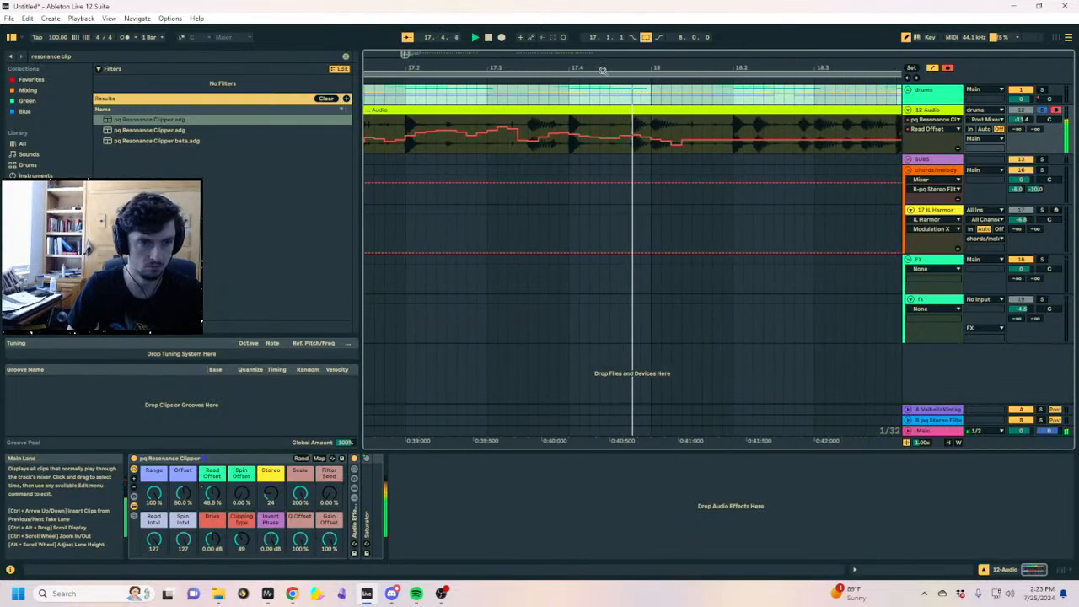
Set Resonance Clipper's Clipping Type and Stereo to 0 and Filter Seed to 78.7%
{"action": "left_click_drag", "start_coordinate": [602, 69], "coordinate": [602, 25]}
{"action": "key", "text": "space"}
{"action": "left_click", "coordinate": [241, 541]}
{"action": "key", "text": "space"}
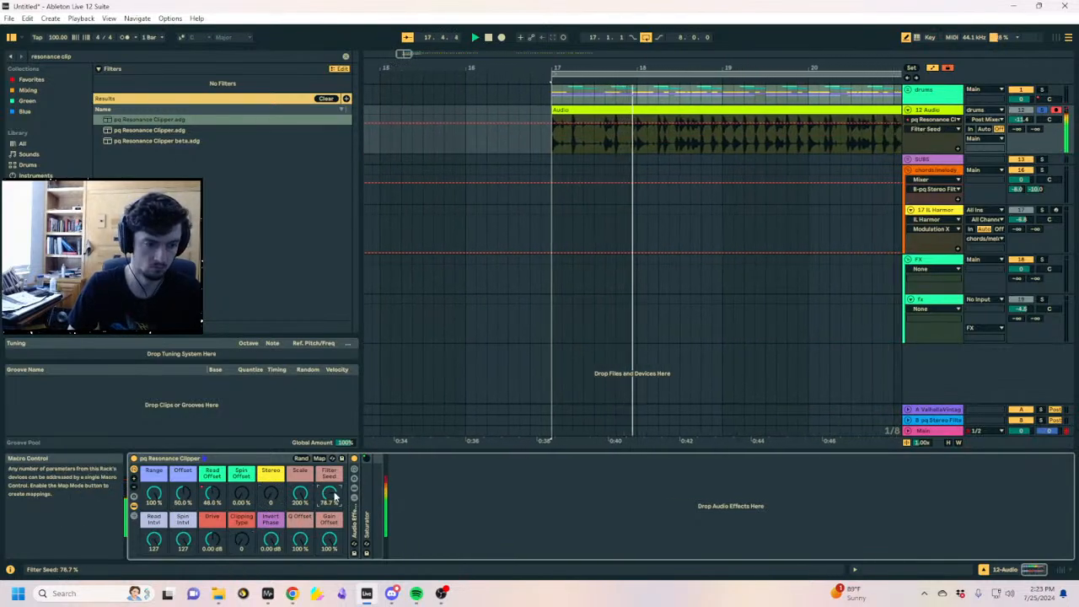
Play the selected bars from 17 with the Read Offset automation, and set Spin Offset to 69.0%
{"action": "left_click", "coordinate": [205, 501]}
{"action": "key", "text": "a"}
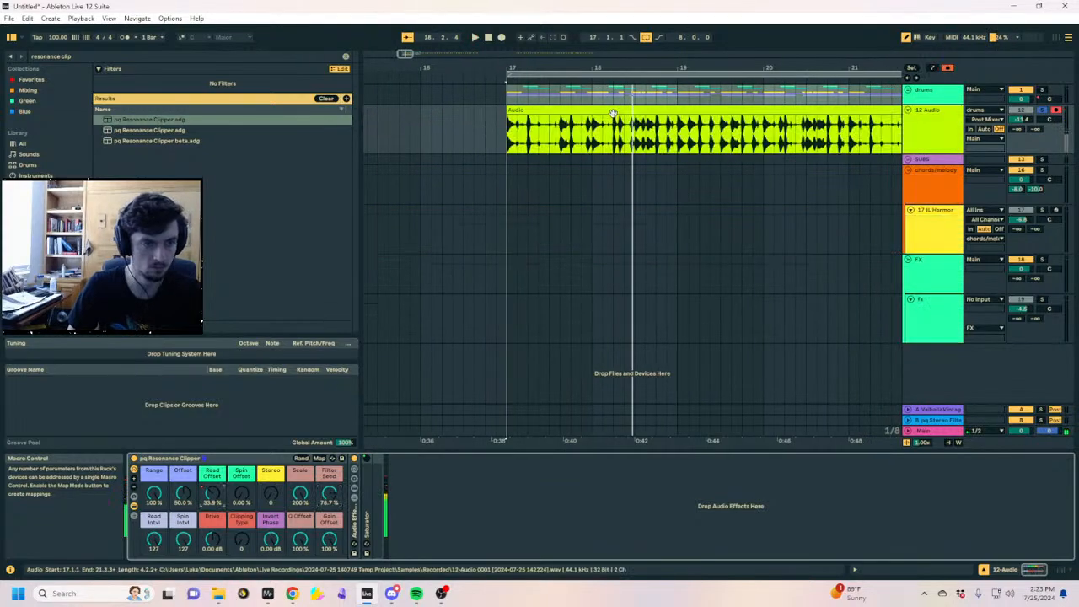
{"action": "key", "text": "a"}
{"action": "left_click_drag", "start_coordinate": [510, 126], "coordinate": [788, 133]}
{"action": "key", "text": "space"}
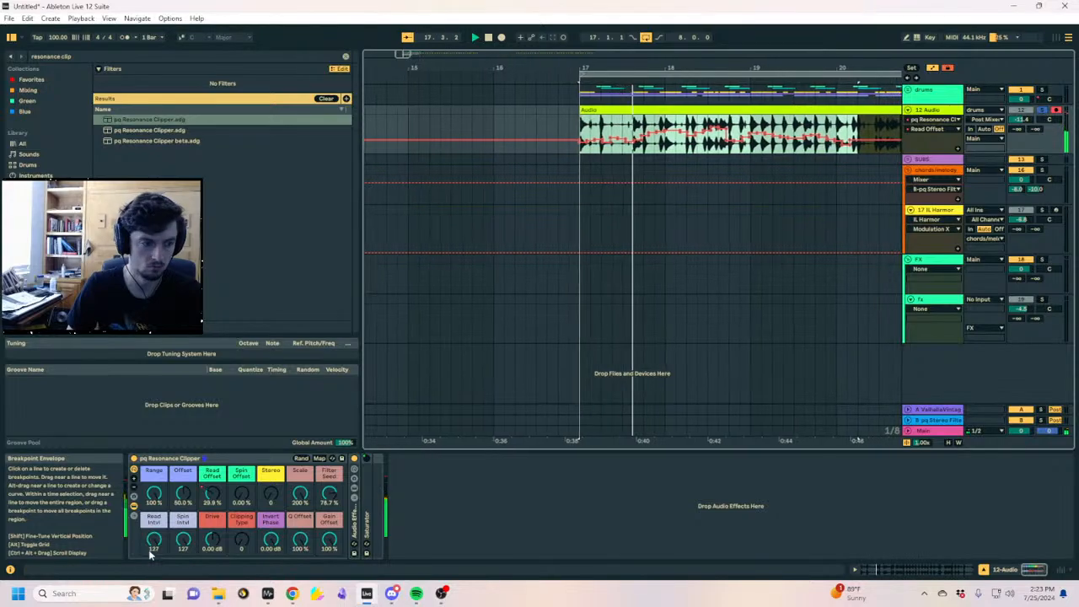
{"action": "left_click_drag", "start_coordinate": [241, 494], "coordinate": [241, 436]}
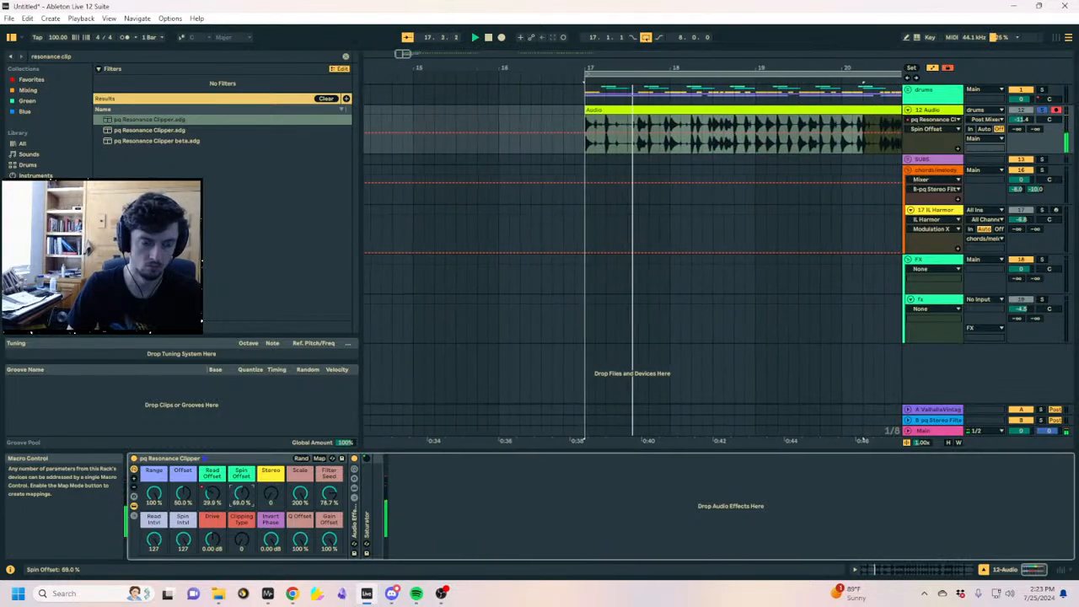
Delete the Read Offset automation from 17.1.1 to 20.3.1 on the recorded drums track
{"action": "left_click", "coordinate": [208, 500]}
{"action": "key", "text": "a"}
{"action": "key", "text": "a"}
{"action": "left_click_drag", "start_coordinate": [532, 130], "coordinate": [835, 132]}
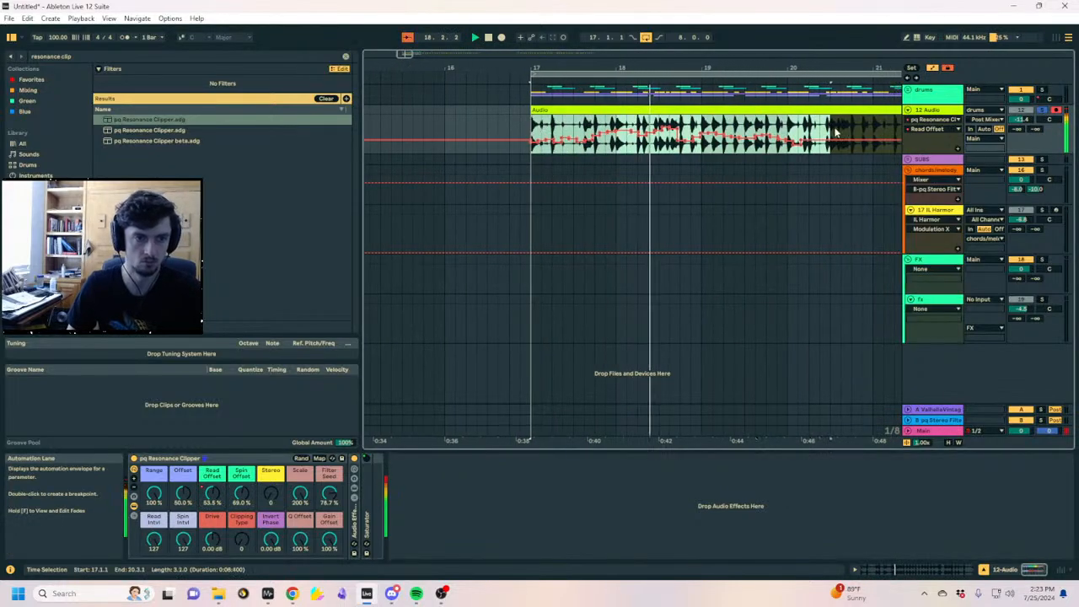
{"action": "key", "text": "b"}
Draw a stepped Read Offset automation pattern over the first beats of bar 17 on the recorded drums track
{"action": "left_click", "coordinate": [539, 132]}
{"action": "key", "text": "space"}
{"action": "key", "text": "space"}
{"action": "key", "text": "space"}
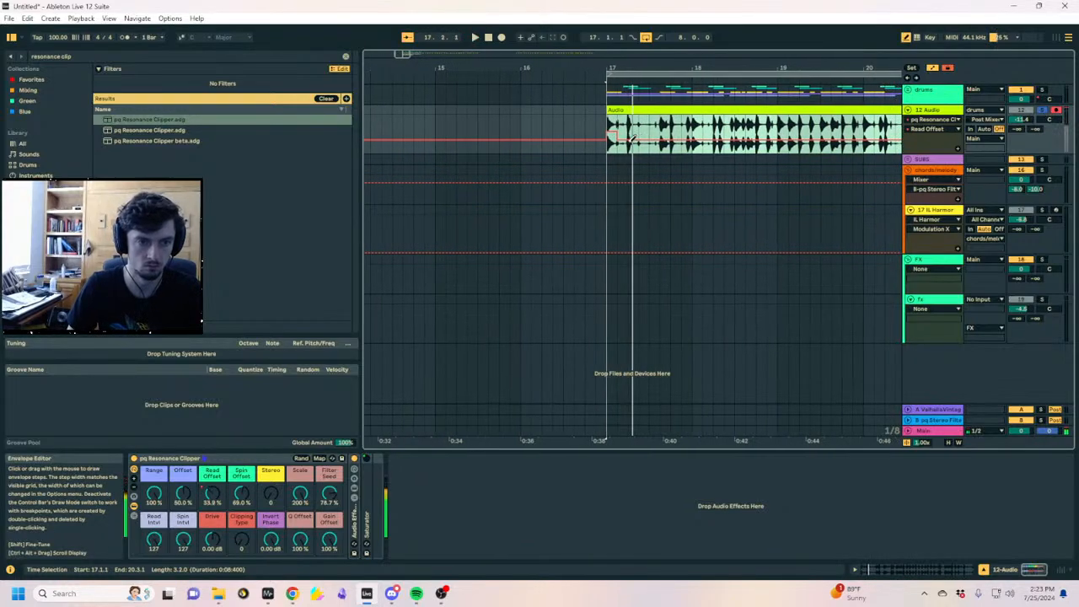
{"action": "left_click", "coordinate": [631, 135]}
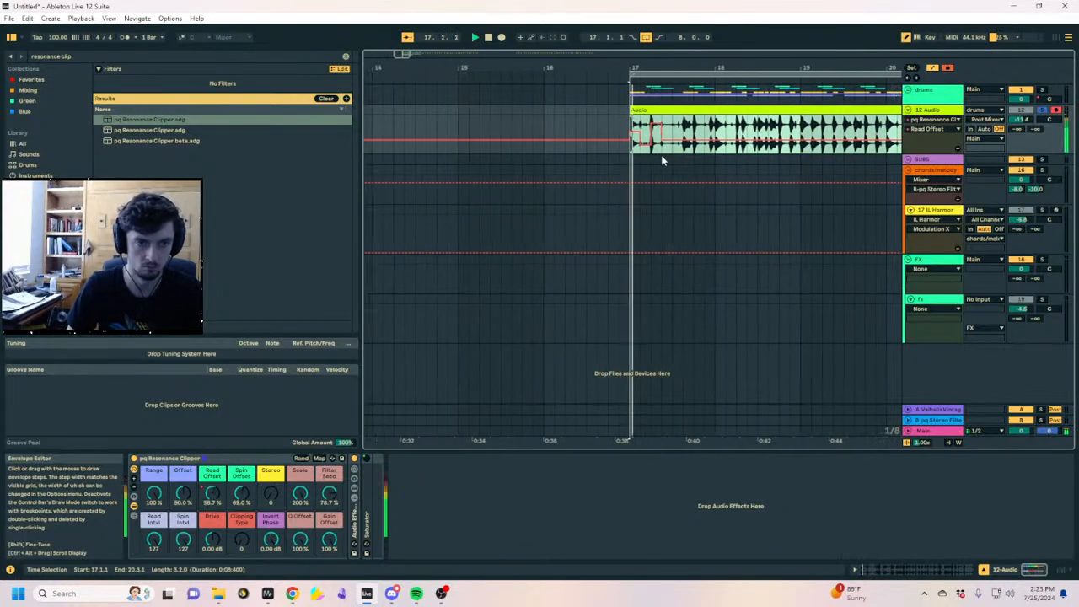
{"action": "left_click", "coordinate": [654, 135]}
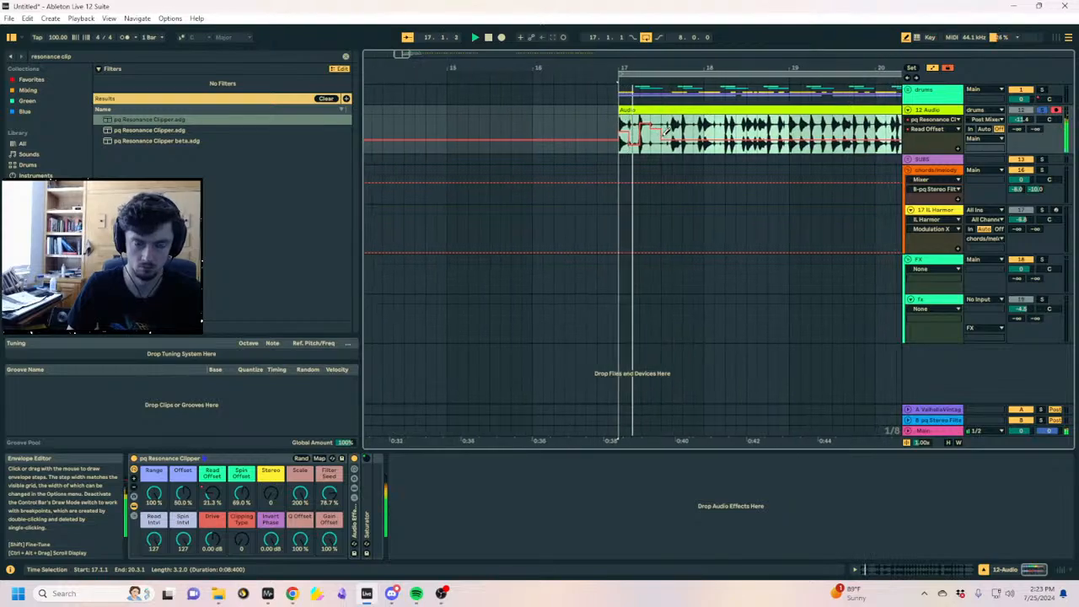
{"action": "key", "text": "space"}
{"action": "key", "text": "b"}
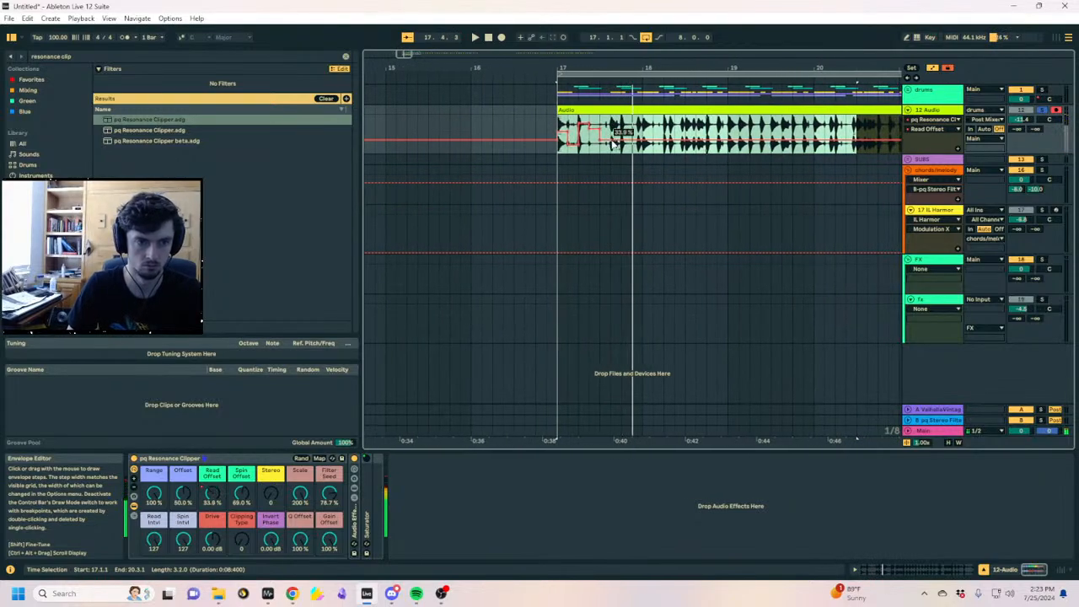
{"action": "key", "text": "space"}
Duplicate the bar 17 Read Offset automation three times across bars 18 to 20 and play it back
{"action": "mouse_move", "coordinate": [650, 139]}
{"action": "left_mouse_down"}
{"action": "mouse_move", "coordinate": [620, 123]}
{"action": "mouse_move", "coordinate": [558, 134]}
{"action": "left_mouse_up"}
{"action": "key", "text": "ctrl+d"}
{"action": "key", "text": "ctrl+d"}
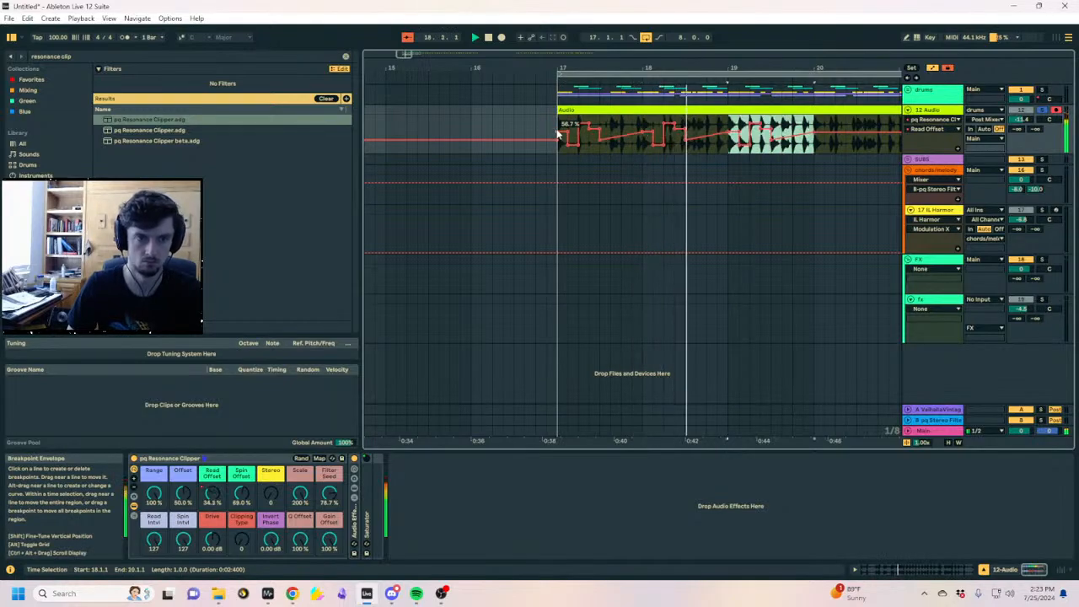
{"action": "key", "text": "ctrl+d"}
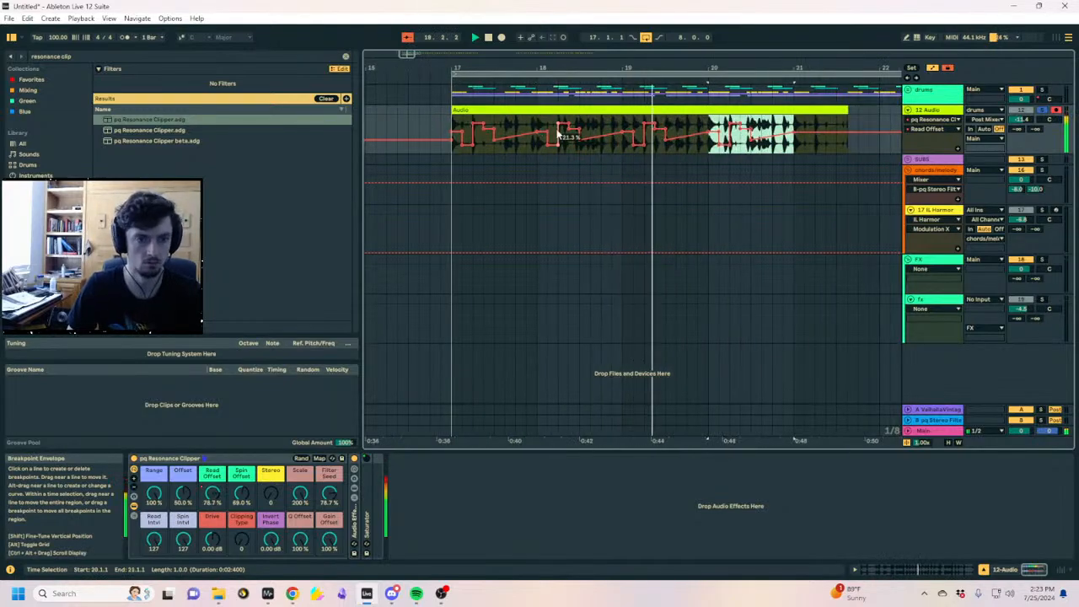
{"action": "left_click", "coordinate": [441, 123]}
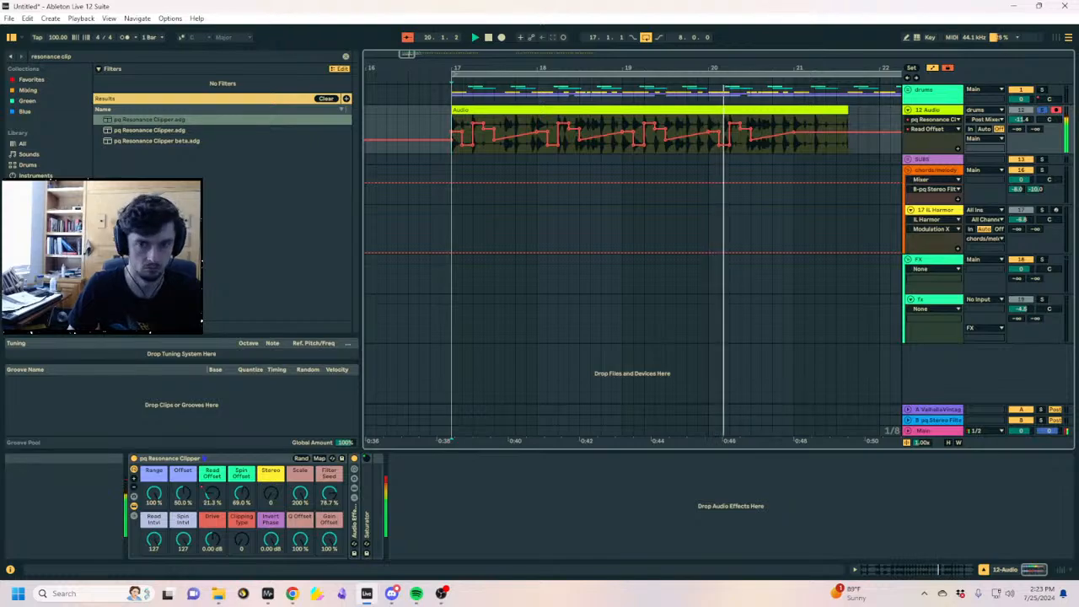
{"action": "key", "text": "space"}
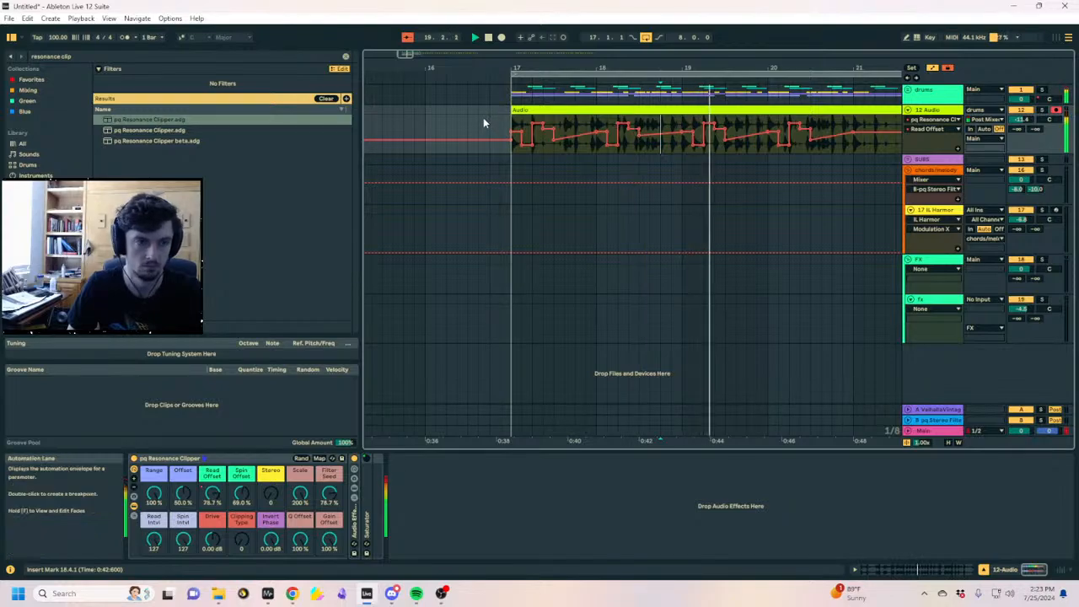
Try adjusting Resonance Clipper's Invert Phase, and add an EQ Eight at the end of the 12 Audio device chain
{"action": "key", "text": "ctrl+f"}
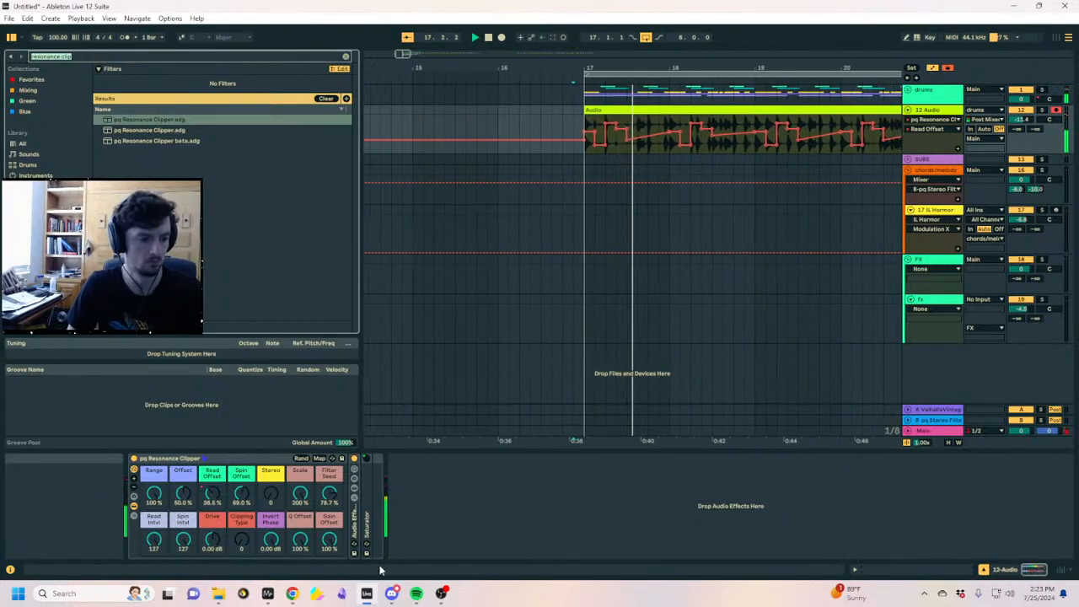
{"action": "left_click_drag", "start_coordinate": [271, 540], "coordinate": [271, 506]}
{"action": "key", "text": "ctrl+f"}
{"action": "type", "text": "e"}
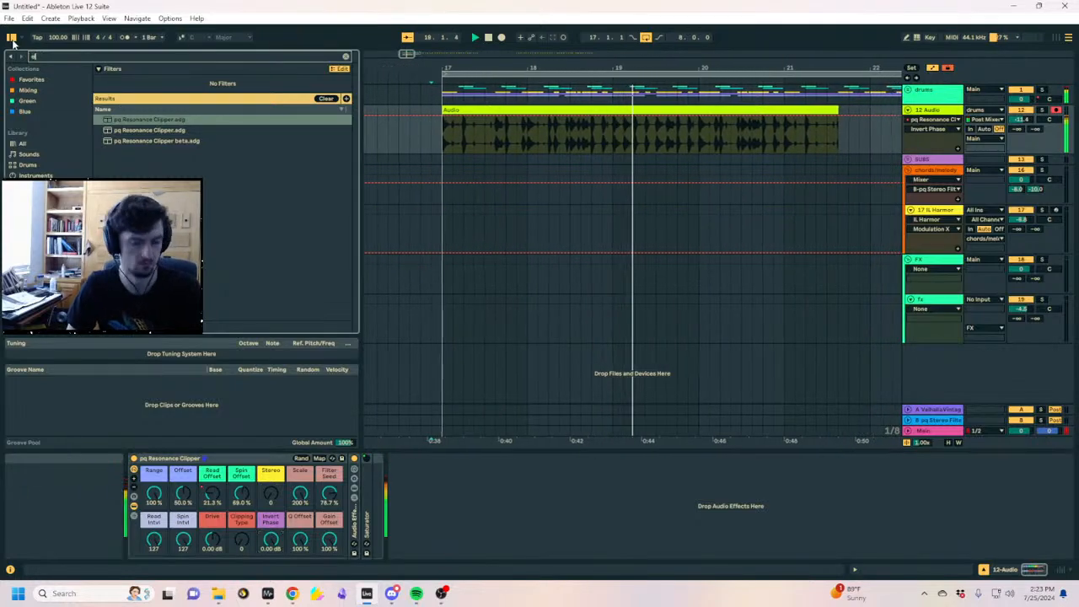
{"action": "type", "text": "q 8"}
{"action": "key", "text": "Return"}
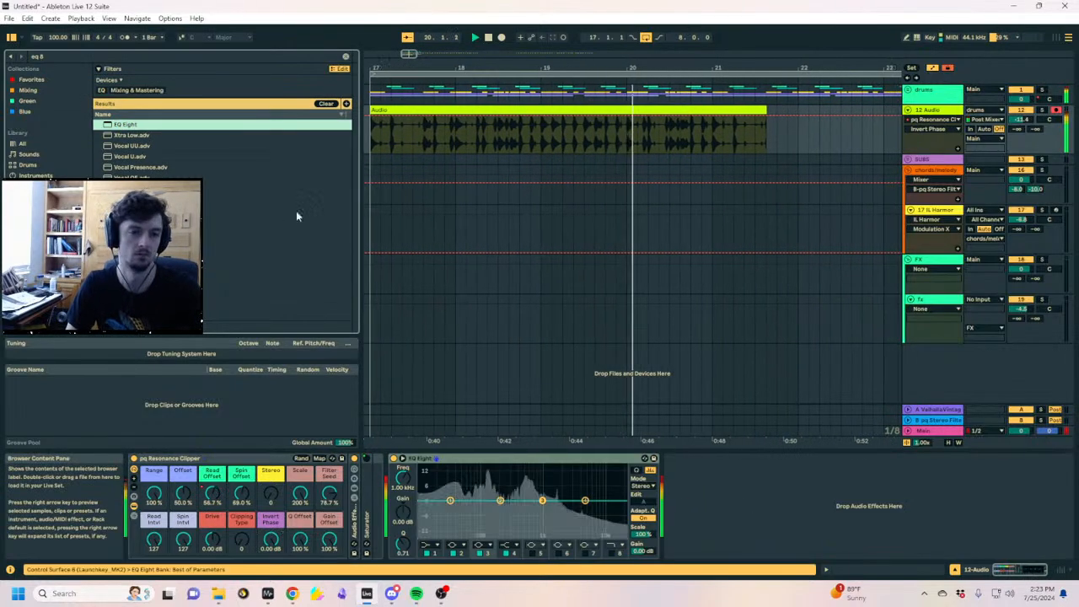
Hide the automation and duplicate the four bars of recorded drums from bar 17 to fill bars 21 to 25
{"action": "left_click_drag", "start_coordinate": [709, 68], "coordinate": [707, 33]}
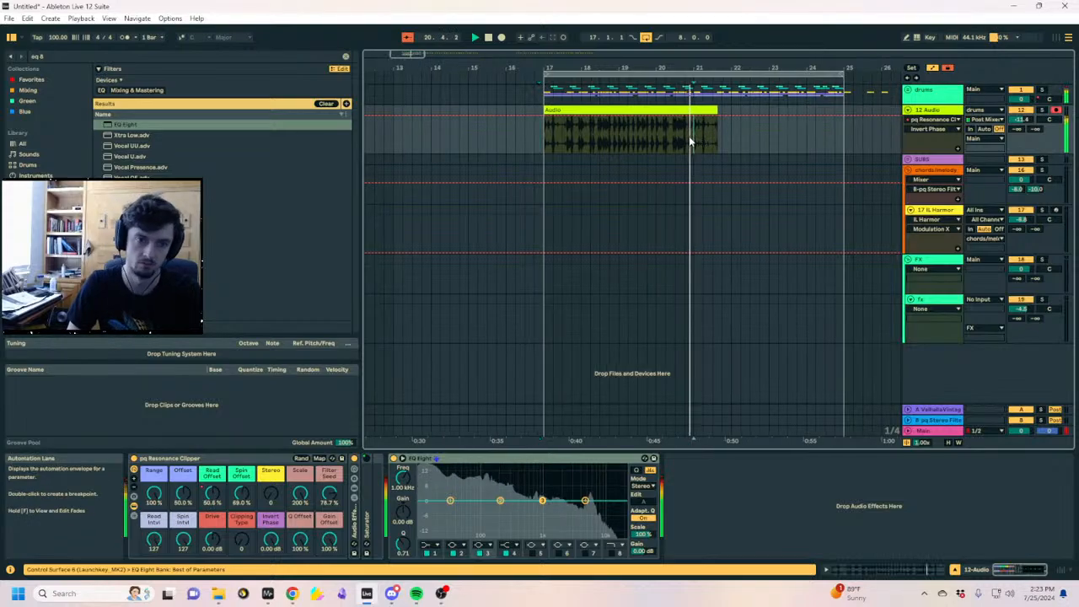
{"action": "left_click", "coordinate": [673, 145]}
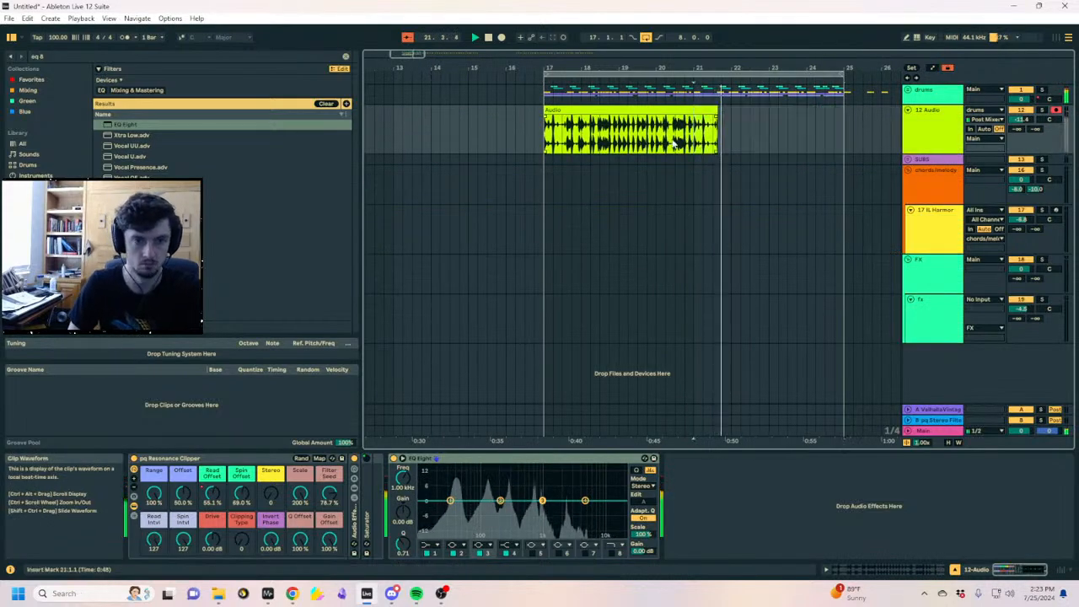
{"action": "key", "text": "ctrl+d"}
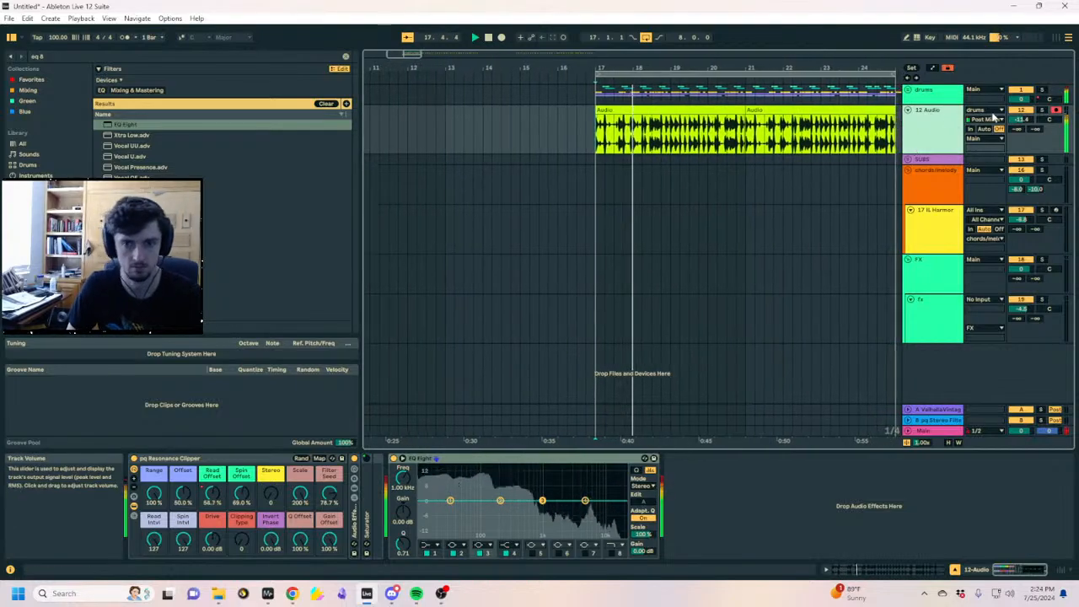
Insert a MIDI track below 12 Audio and try out its input routing
{"action": "key", "text": "ctrl+shift+t"}
{"action": "left_click", "coordinate": [980, 160]}
{"action": "left_click", "coordinate": [969, 220]}
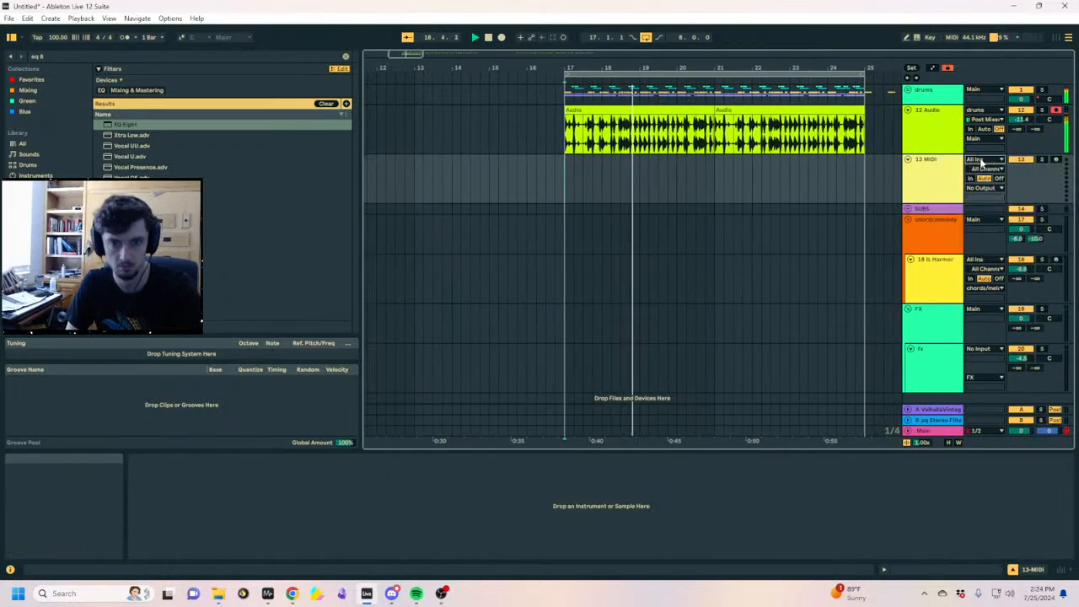
{"action": "left_click", "coordinate": [989, 160]}
{"action": "left_click", "coordinate": [990, 161]}
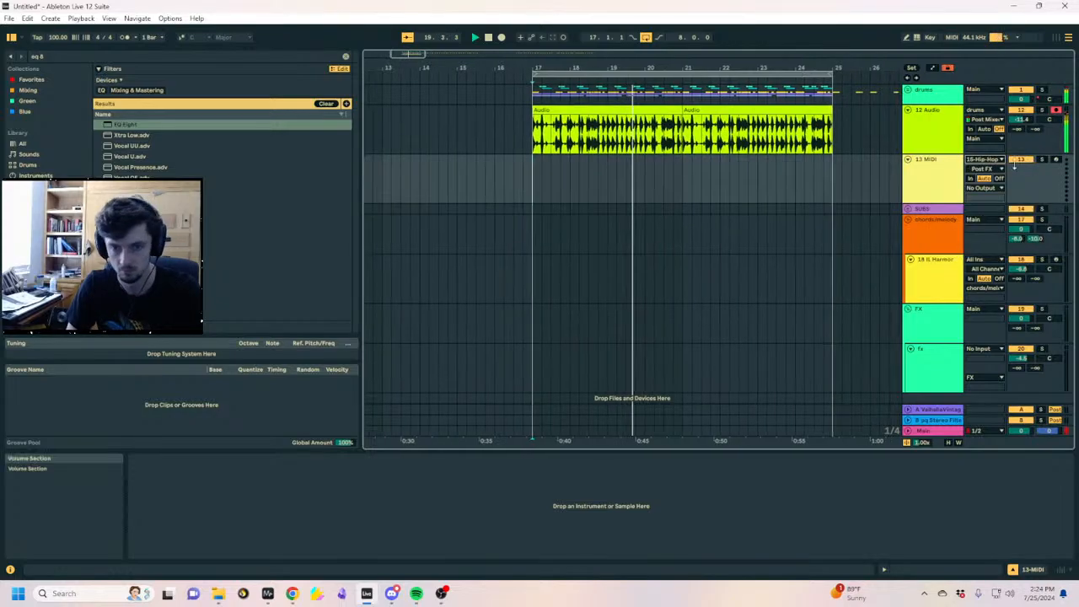
{"action": "left_click", "coordinate": [989, 161]}
{"action": "left_click", "coordinate": [935, 168]}
{"action": "left_click", "coordinate": [941, 169]}
Insert an audio track below the MIDI track, route its input from 12-Audio, Post Mixer, and arm it for recording
{"action": "key", "text": "ctrl+t"}
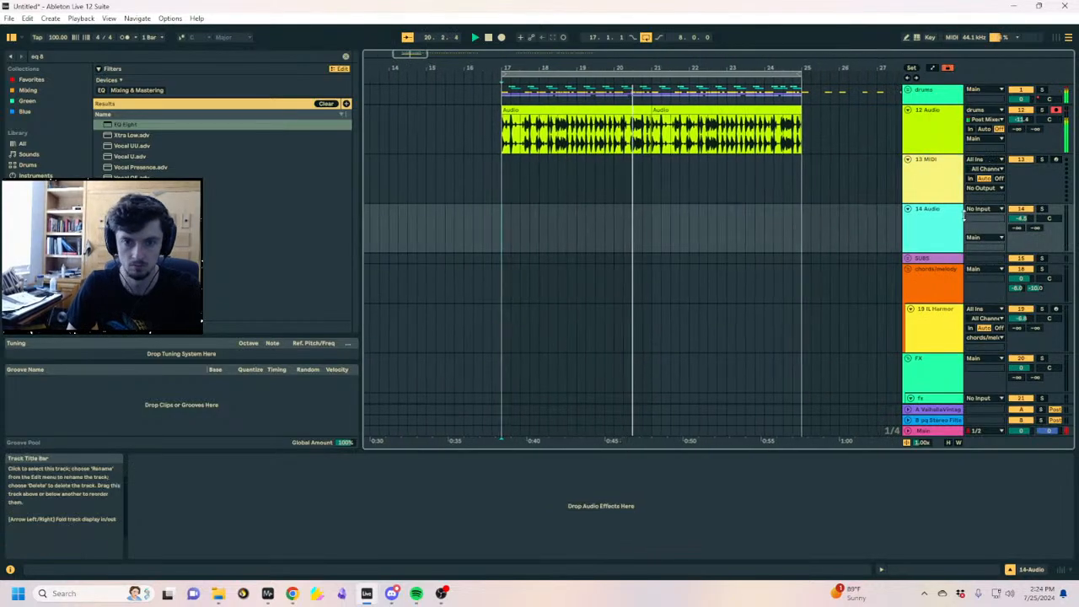
{"action": "left_click", "coordinate": [984, 209]}
{"action": "left_click", "coordinate": [984, 337]}
{"action": "key", "text": "space"}
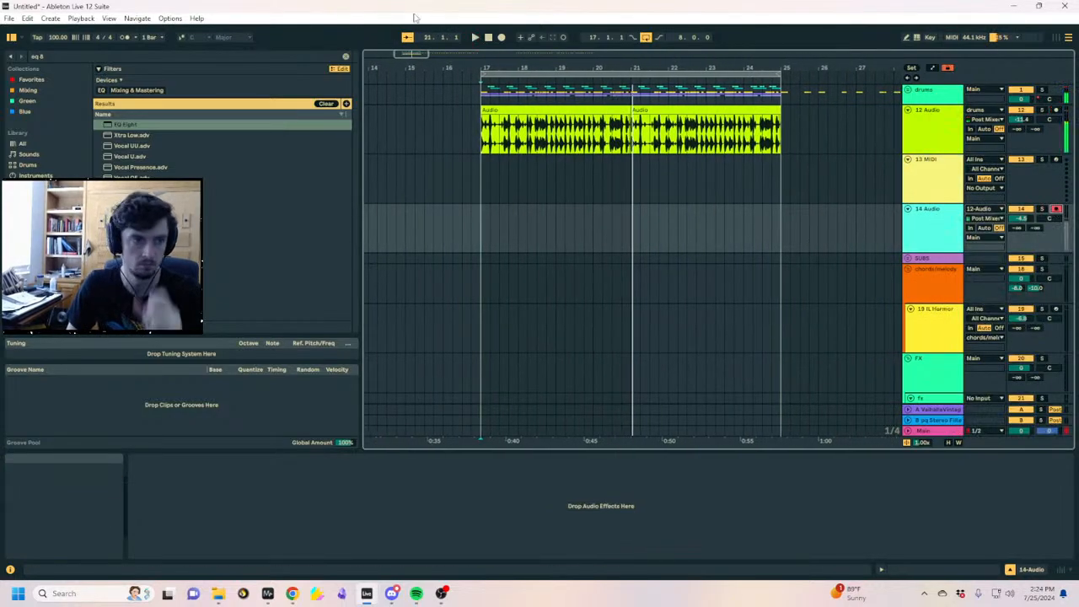
Record the processed 12 Audio output onto 14 Audio from bar 17 to bar 21
{"action": "left_click", "coordinate": [502, 37]}
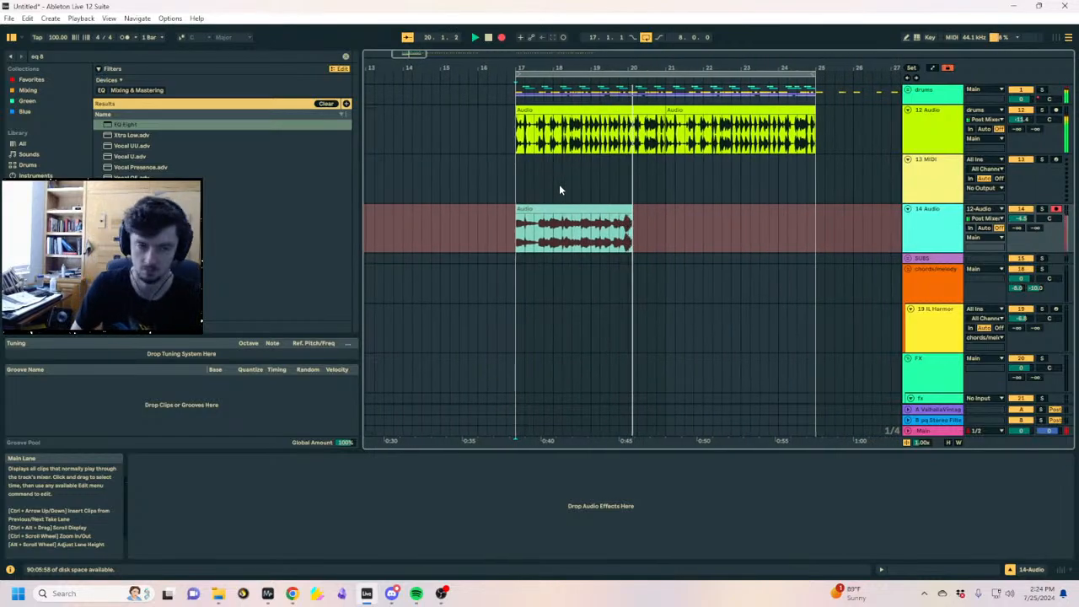
{"action": "key", "text": "space"}
{"action": "left_click", "coordinate": [481, 182]}
{"action": "left_click", "coordinate": [483, 183]}
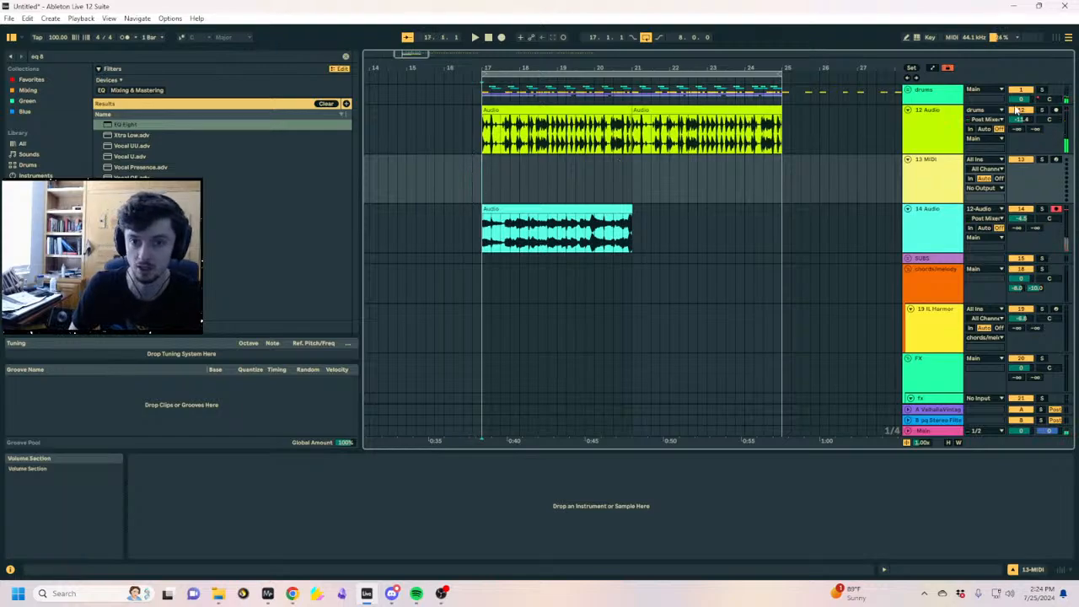
Solo 12 Audio, open the EQ Boost Rack inside Resonance Clipper, and watch its resonant peaks during playback
{"action": "left_click", "coordinate": [492, 144]}
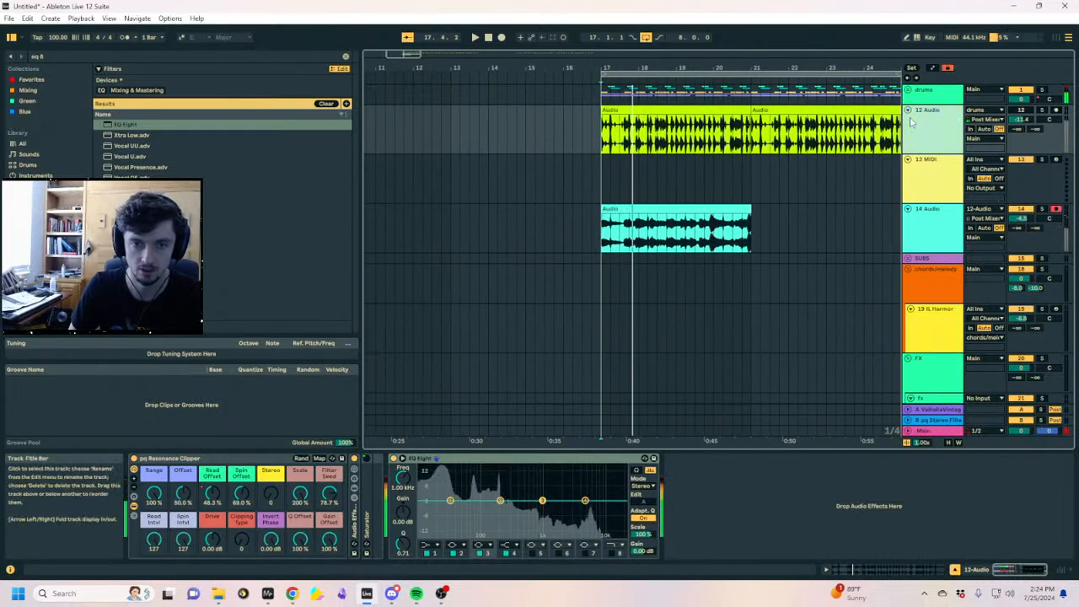
{"action": "left_click", "coordinate": [173, 460]}
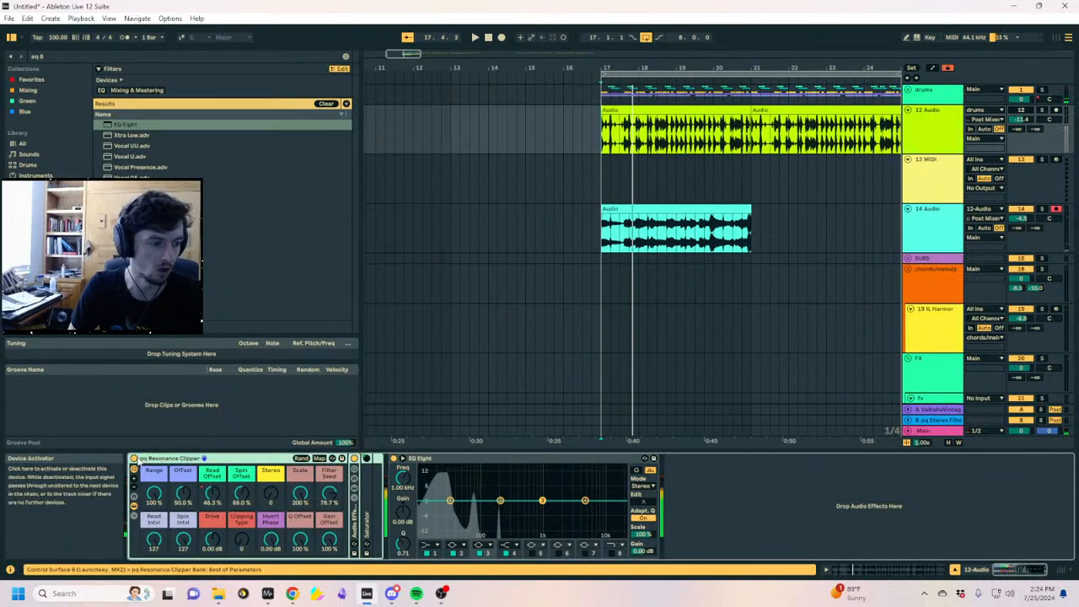
{"action": "left_click", "coordinate": [1041, 110]}
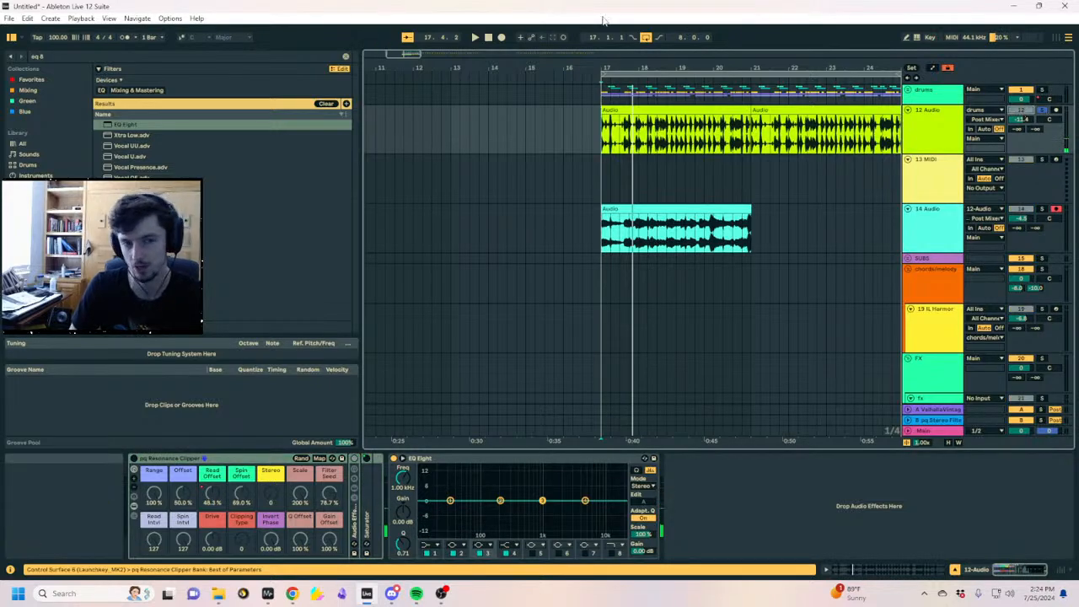
{"action": "left_click_drag", "start_coordinate": [618, 67], "coordinate": [616, 96]}
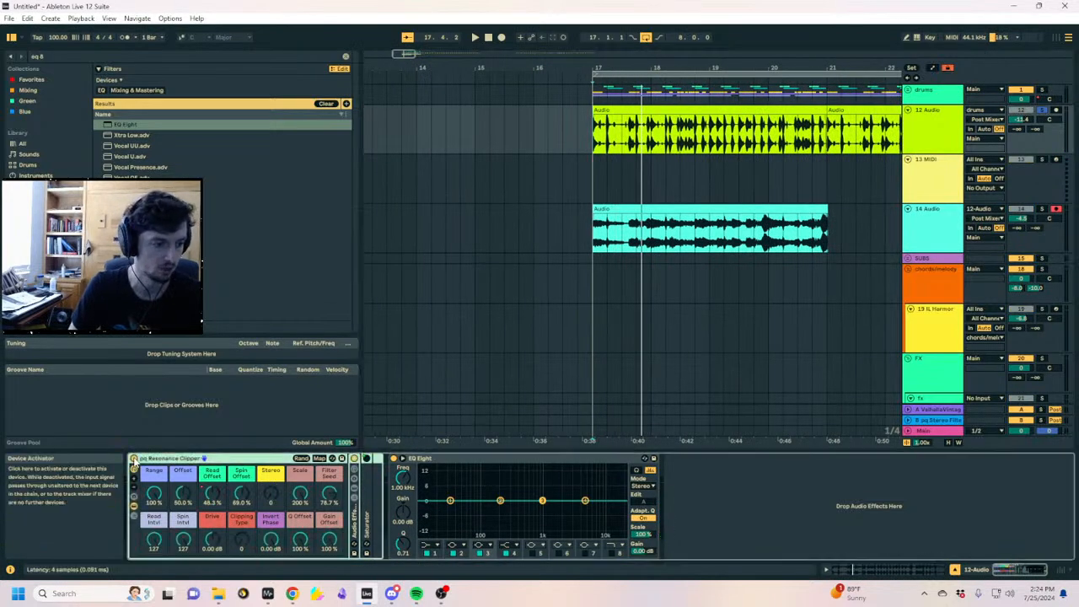
{"action": "double_click", "coordinate": [362, 533]}
{"action": "left_click", "coordinate": [590, 487]}
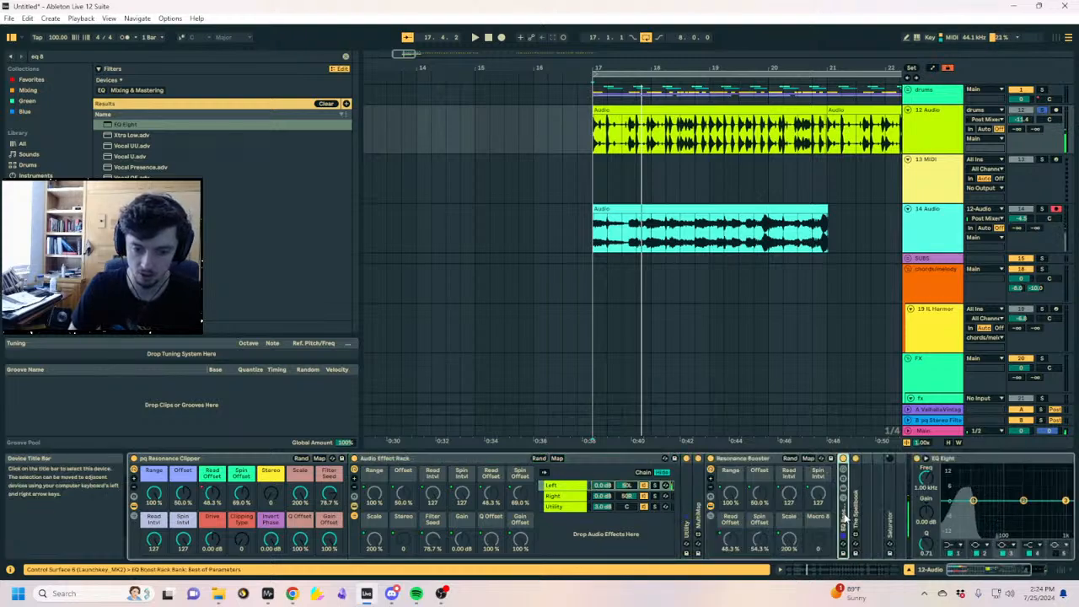
{"action": "double_click", "coordinate": [845, 495]}
{"action": "key", "text": "space"}
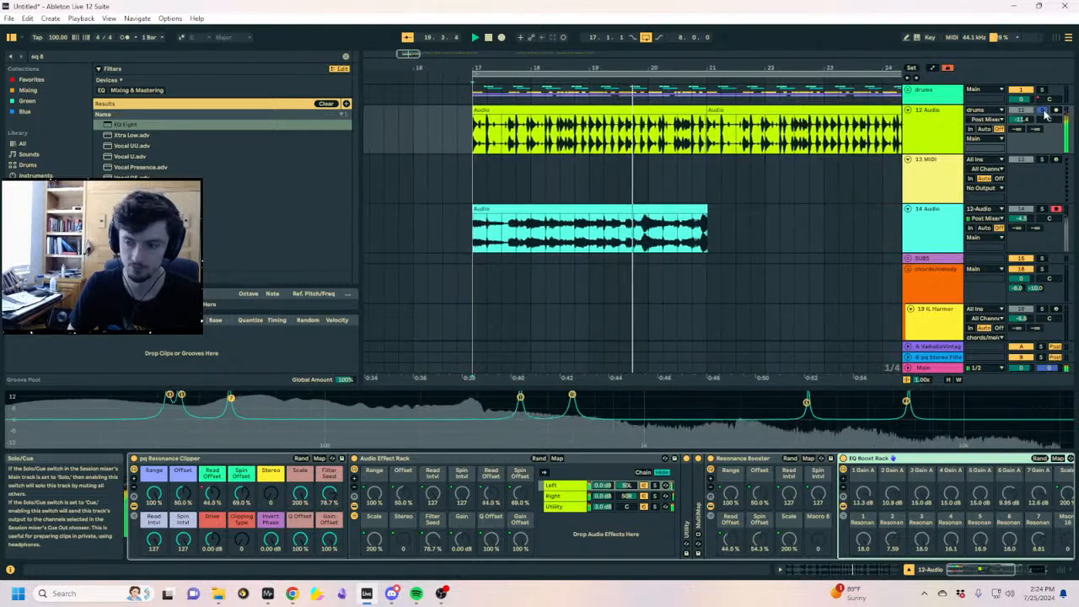
{"action": "key", "text": "space"}
{"action": "key", "text": "space"}
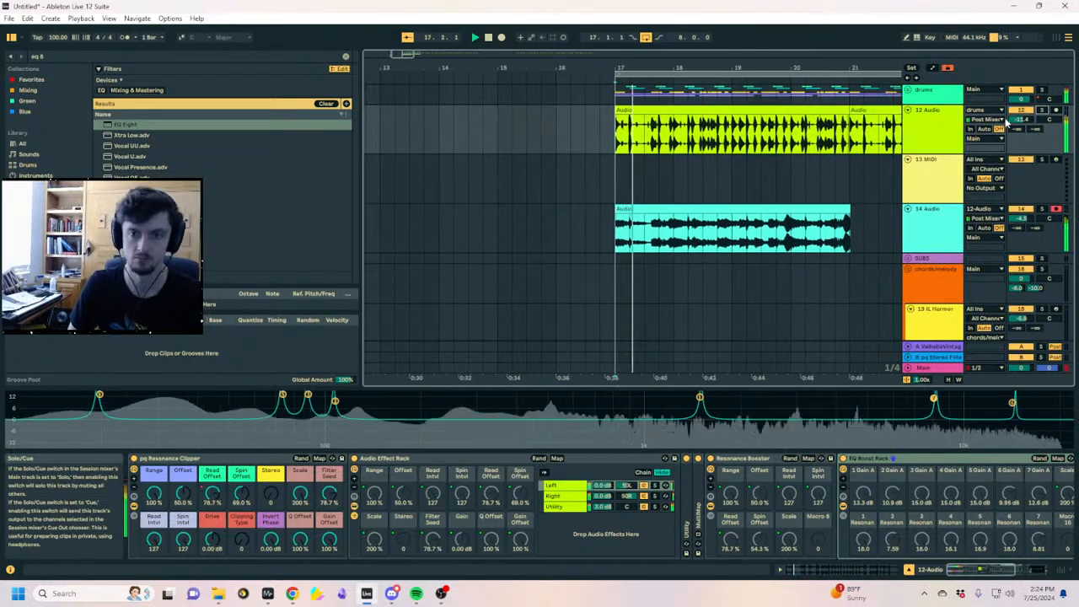
Unsolo and deactivate 12 Audio, set the 14 Audio volume to 0, and play the resampled recording
{"action": "left_click", "coordinate": [1042, 111]}
{"action": "left_click", "coordinate": [1021, 111]}
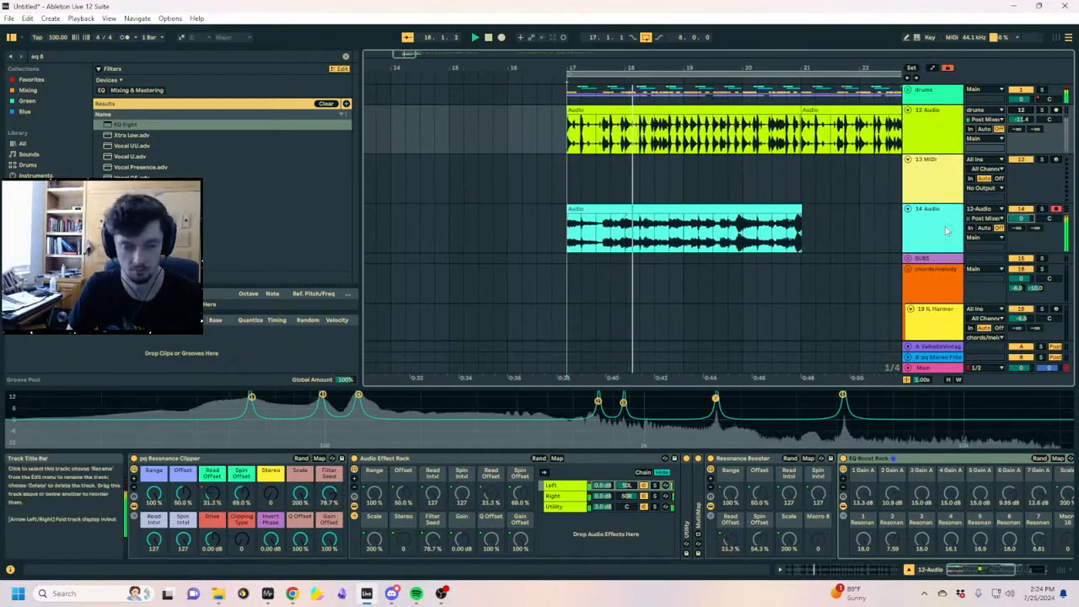
{"action": "left_click", "coordinate": [933, 226]}
{"action": "key", "text": "space"}
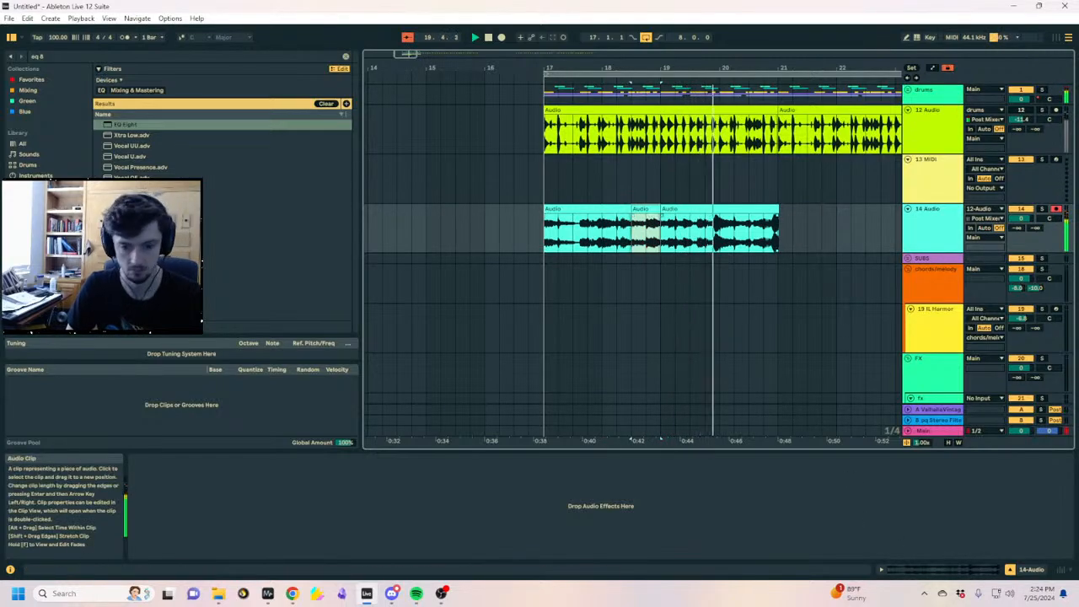
Insert an audio track below 14 Audio and move the slice from 18.3.1 to 19.1.1 onto it
{"action": "left_click", "coordinate": [657, 245]}
{"action": "key", "text": "ctrl+t"}
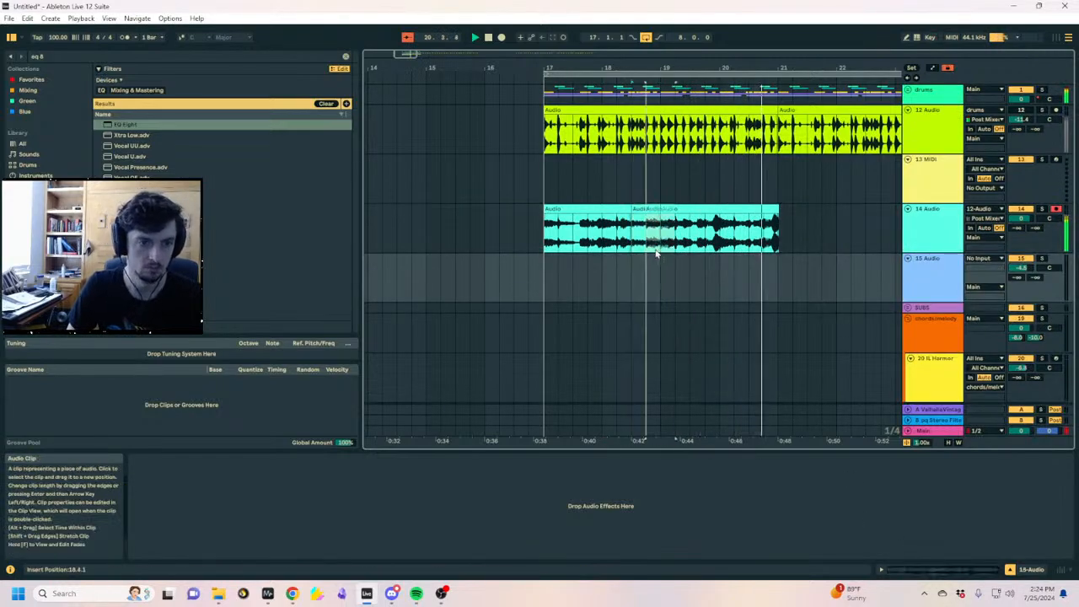
{"action": "left_click_drag", "start_coordinate": [639, 284], "coordinate": [639, 283]}
{"action": "double_click", "coordinate": [639, 284]}
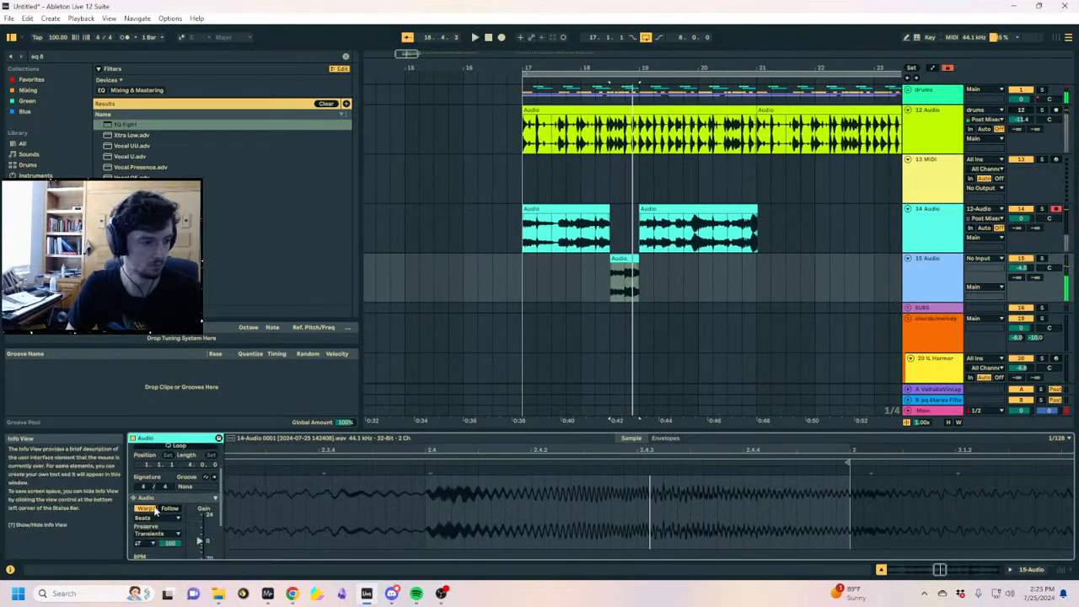
Transpose the slice on 15 Audio up 12 semitones, trim its start to 18.4.1, and play it back
{"action": "key", "text": "space"}
{"action": "left_click_drag", "start_coordinate": [203, 532], "coordinate": [203, 510]}
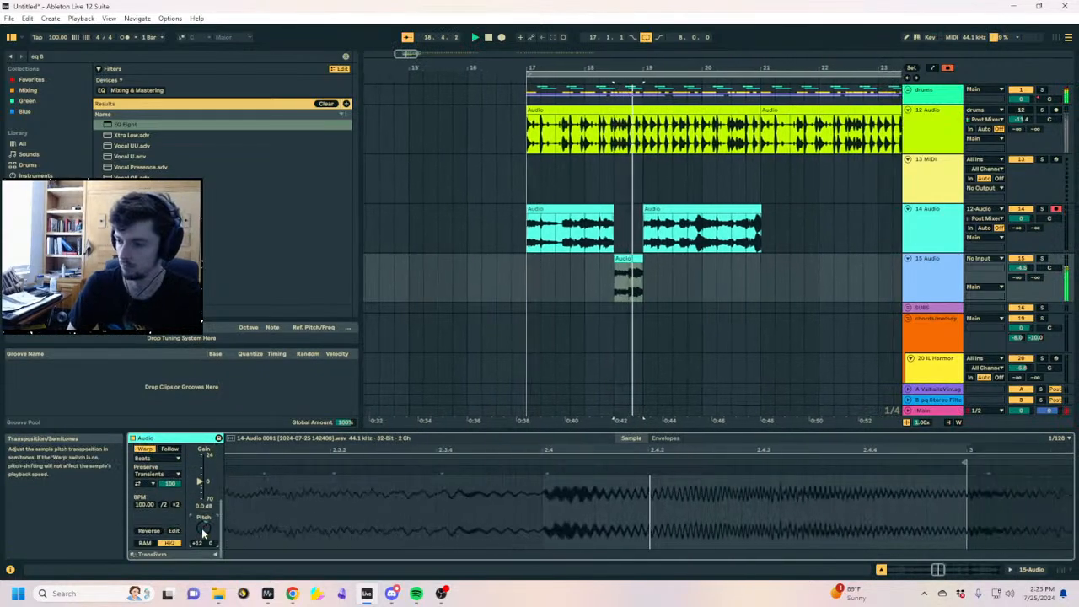
{"action": "left_click", "coordinate": [587, 263]}
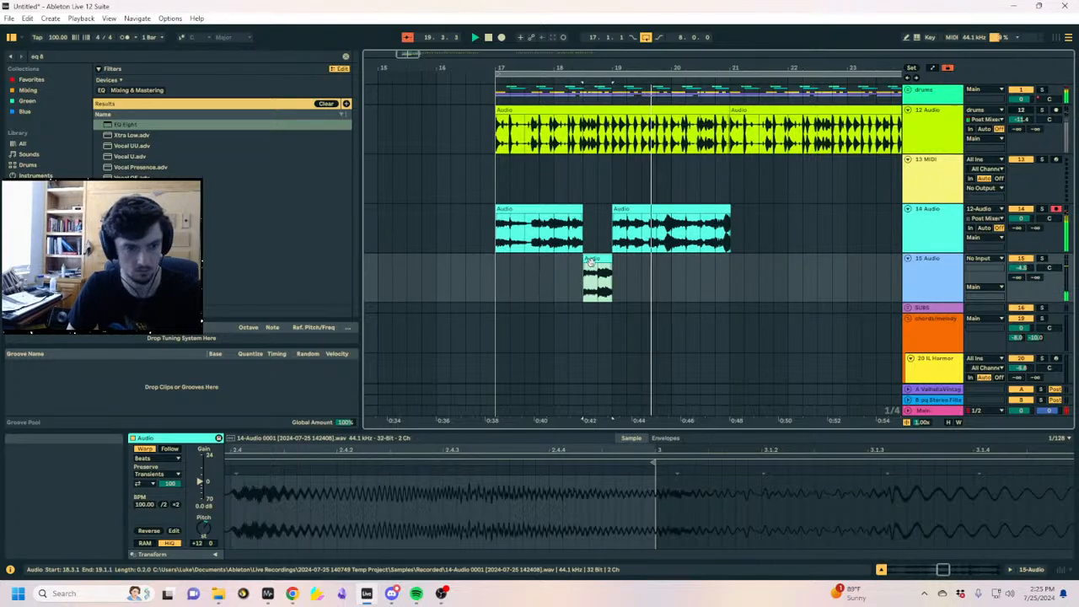
{"action": "left_click_drag", "start_coordinate": [584, 259], "coordinate": [598, 259]}
{"action": "key", "text": "space"}
{"action": "key", "text": "space"}
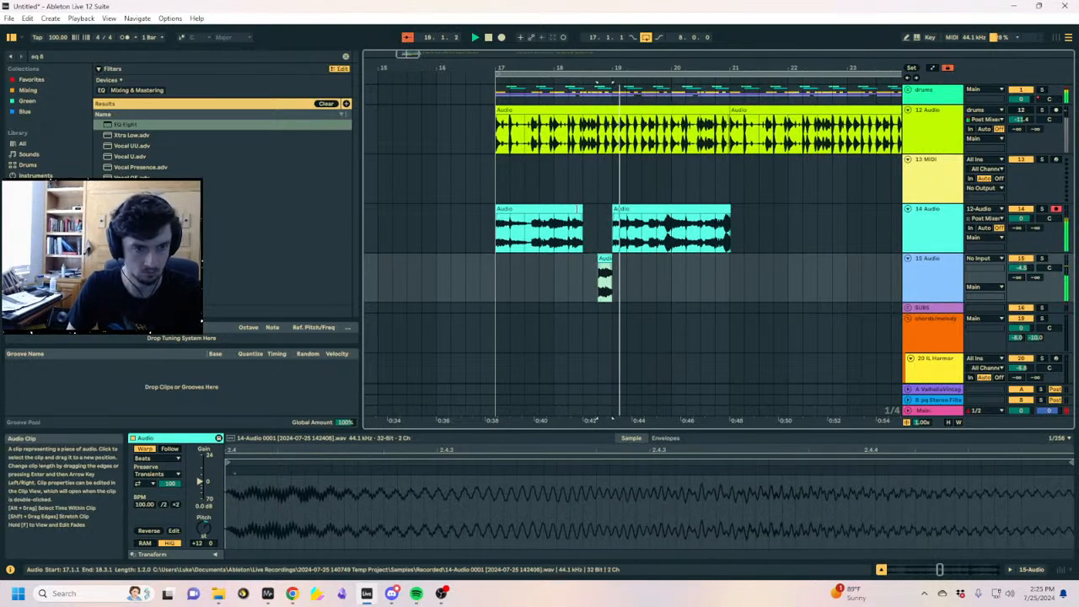
Extend the first 14 Audio clip to 19.1.1 to fill the gap left by the moved slice
{"action": "key", "text": "space"}
{"action": "left_click_drag", "start_coordinate": [581, 211], "coordinate": [612, 212]}
{"action": "left_click", "coordinate": [586, 238]}
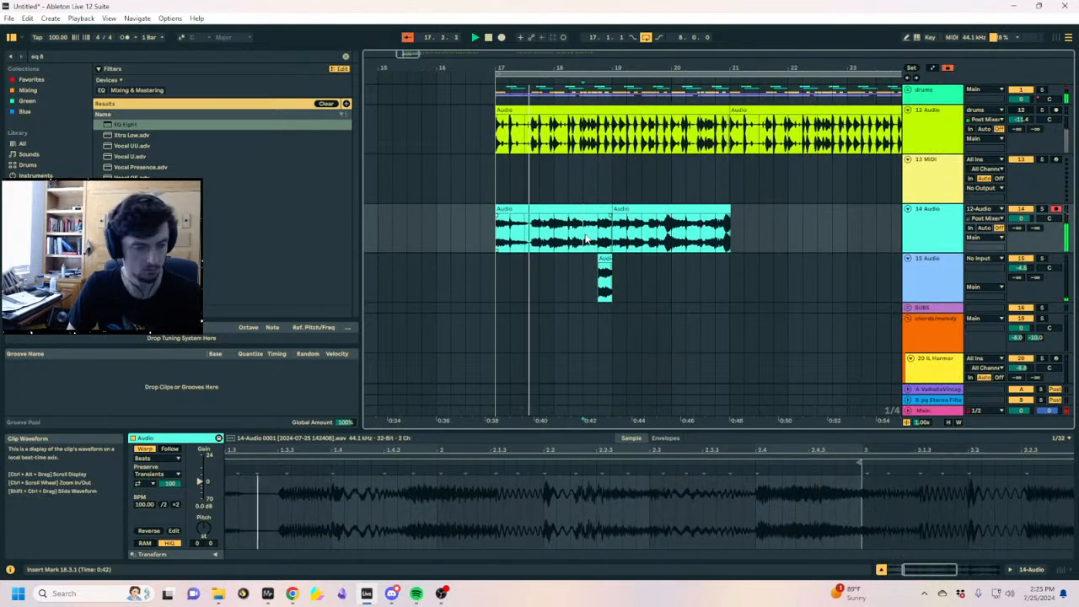
Move the 15 Audio slice to 19.3.1, extend it to 20.1.1, and consolidate it into one clip
{"action": "left_click", "coordinate": [935, 242]}
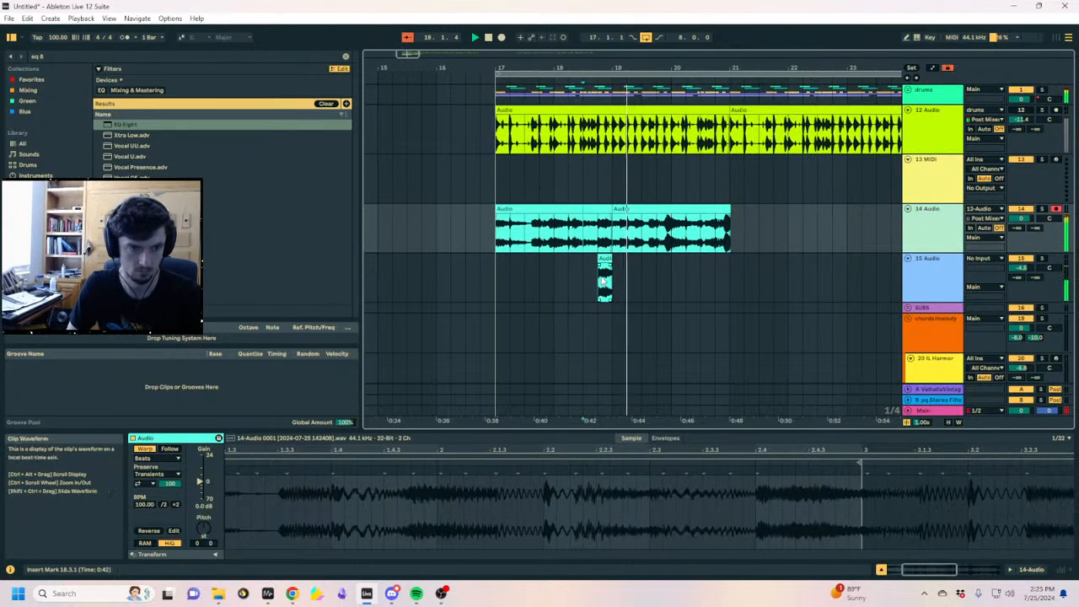
{"action": "left_click_drag", "start_coordinate": [604, 257], "coordinate": [649, 281]}
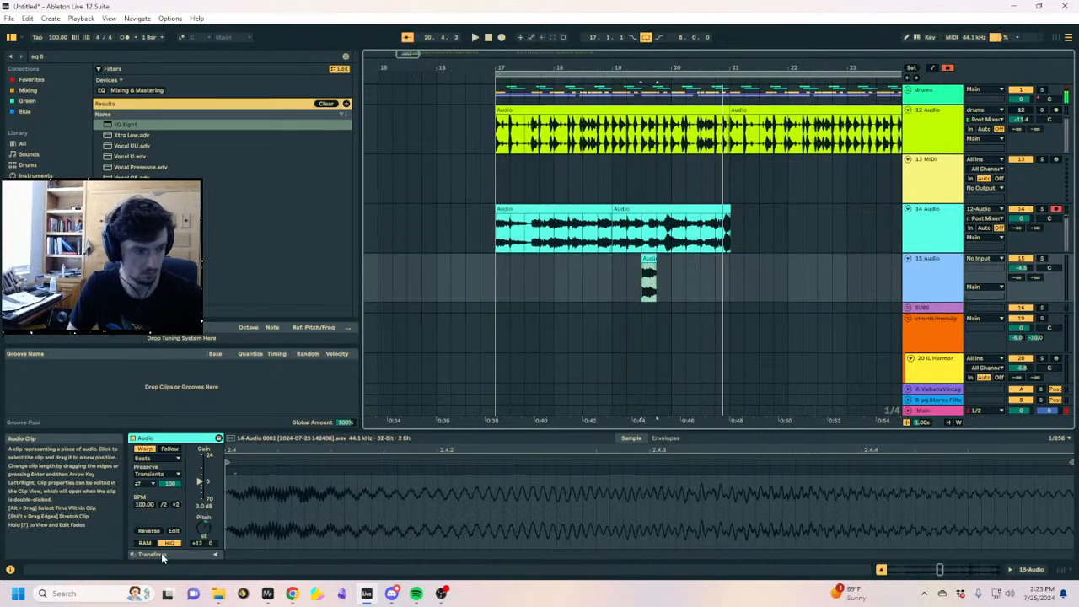
{"action": "left_click", "coordinate": [177, 504]}
{"action": "scroll", "coordinate": [665, 351], "scroll_direction": "right", "scroll_amount": 2}
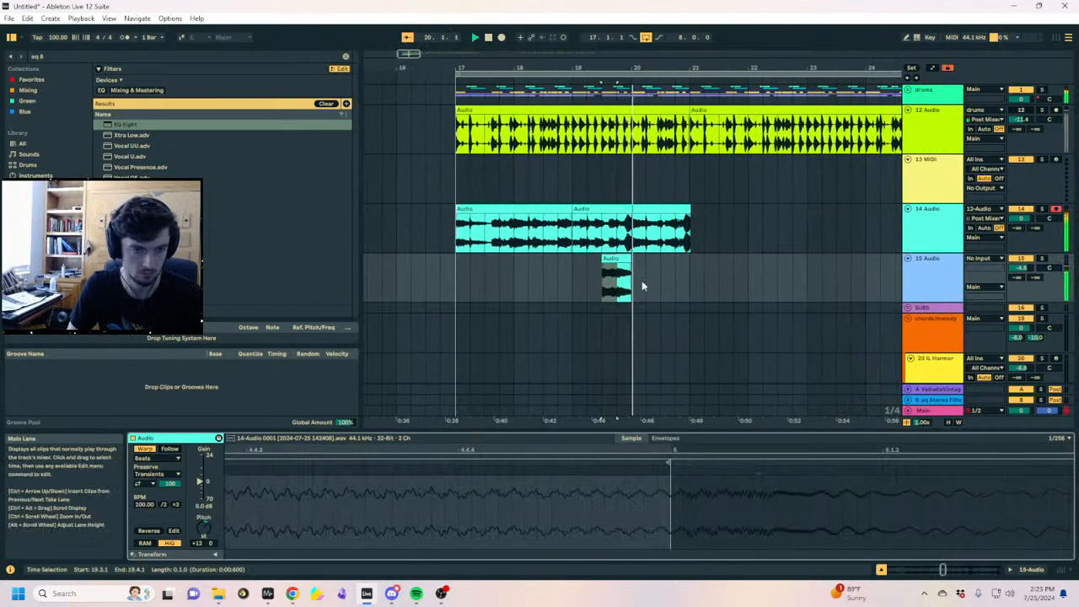
{"action": "left_click", "coordinate": [610, 258]}
{"action": "key", "text": "ctrl+j"}
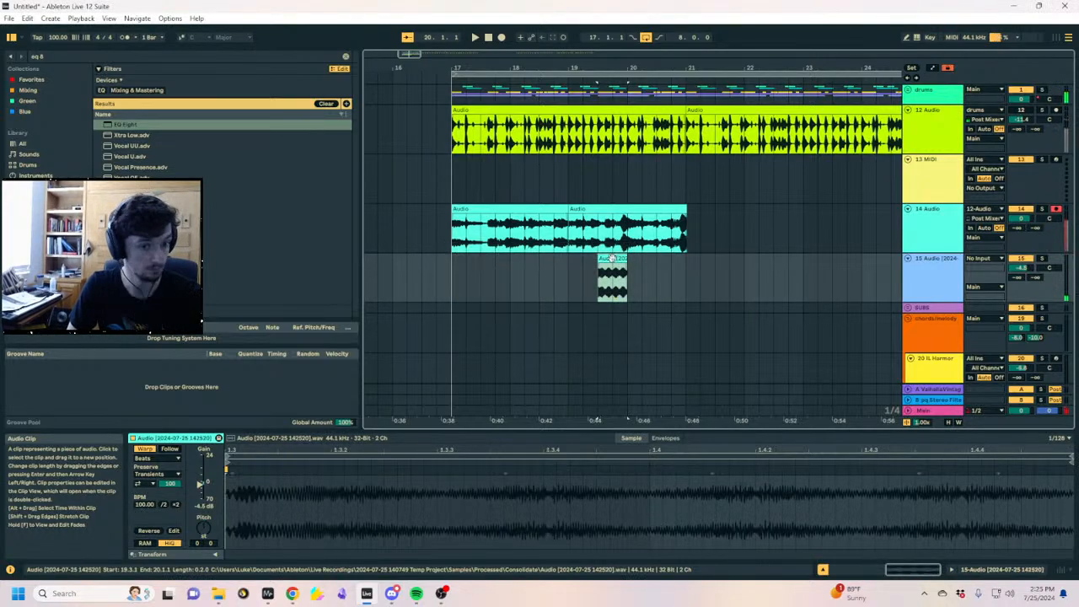
Add Auto Filter to 15 Audio and set its frequency to 19.9 kHz and resonance to 41 %
{"action": "type", "text": "auto filt"}
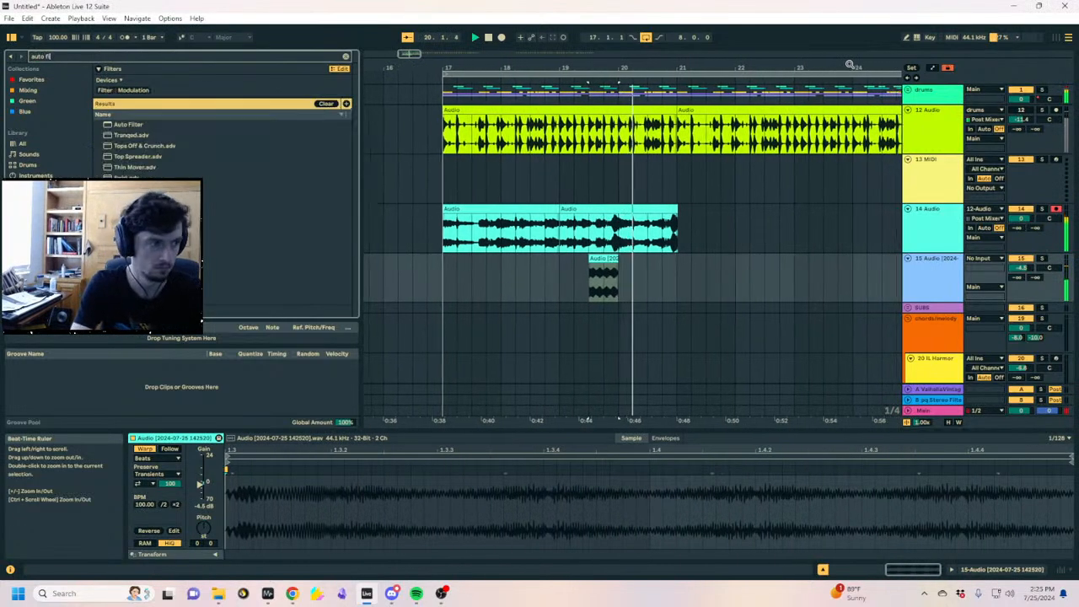
{"action": "double_click", "coordinate": [135, 124]}
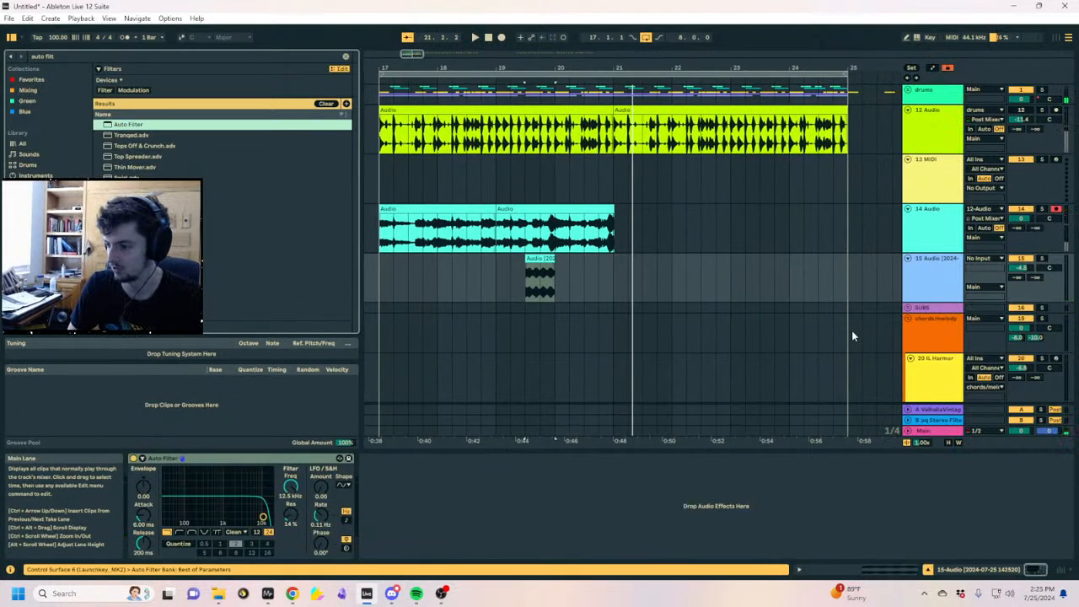
{"action": "left_click", "coordinate": [526, 269]}
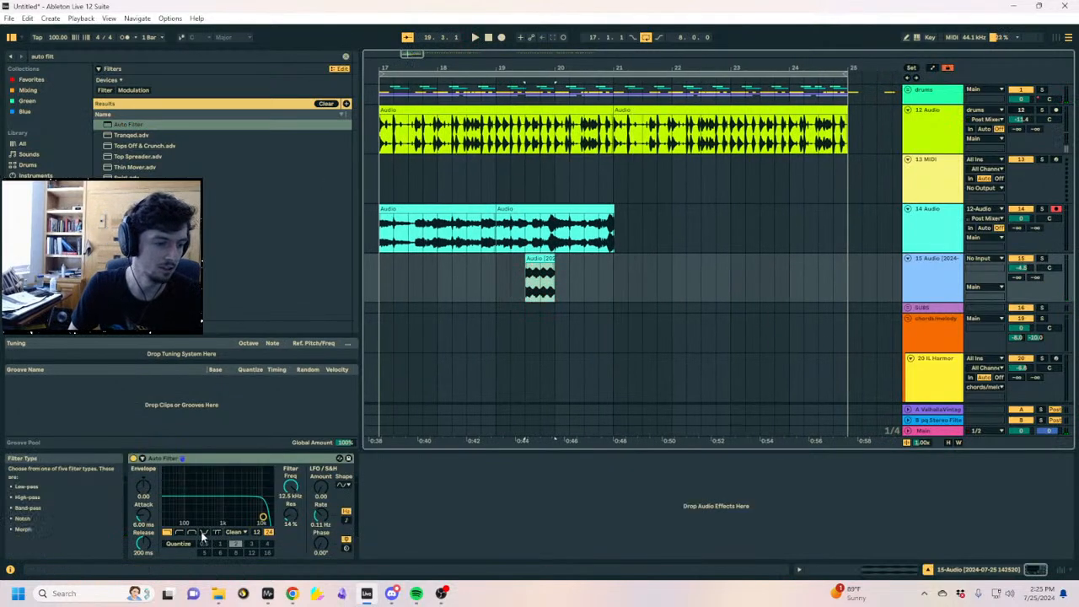
{"action": "left_click_drag", "start_coordinate": [263, 517], "coordinate": [269, 517]}
Automate the Auto Filter frequency to ramp upward from 310 Hz across the 15 Audio clip, from 19.3.1 to 20.1.1
{"action": "key", "text": "a"}
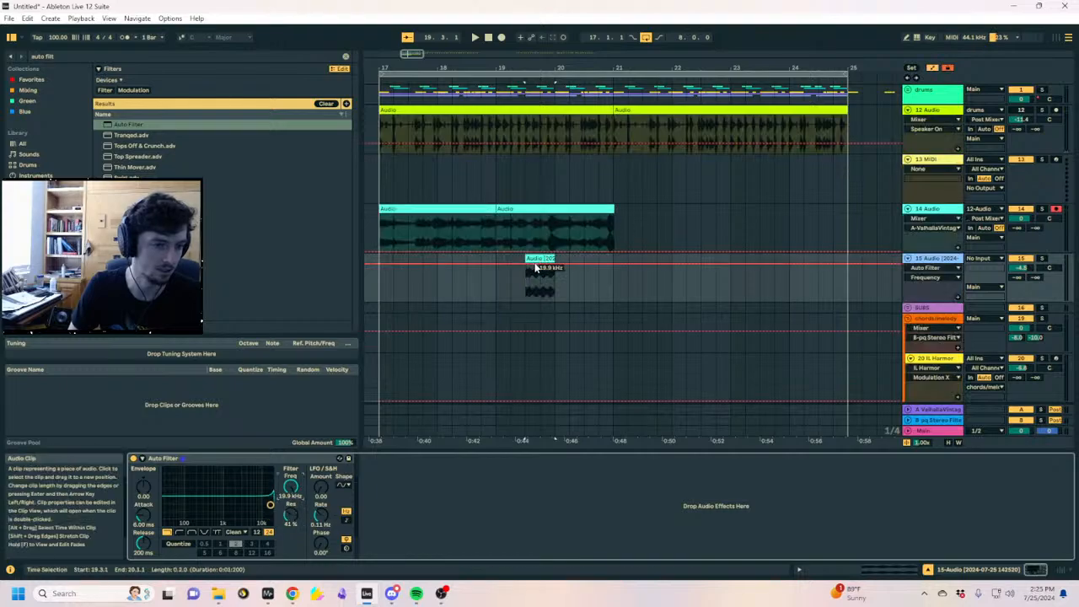
{"action": "left_click", "coordinate": [522, 268]}
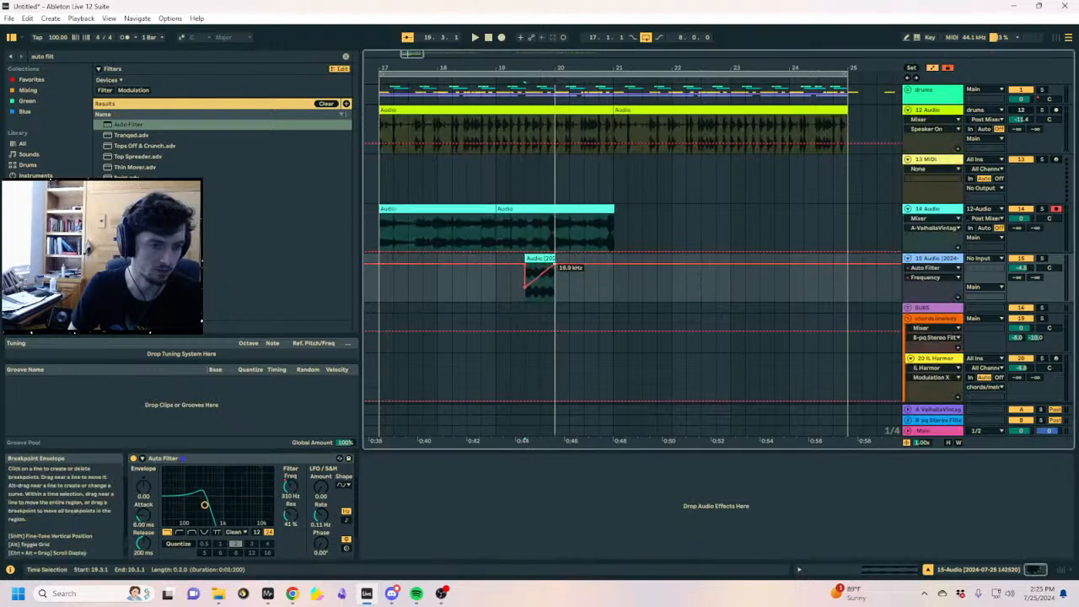
{"action": "key", "text": "a"}
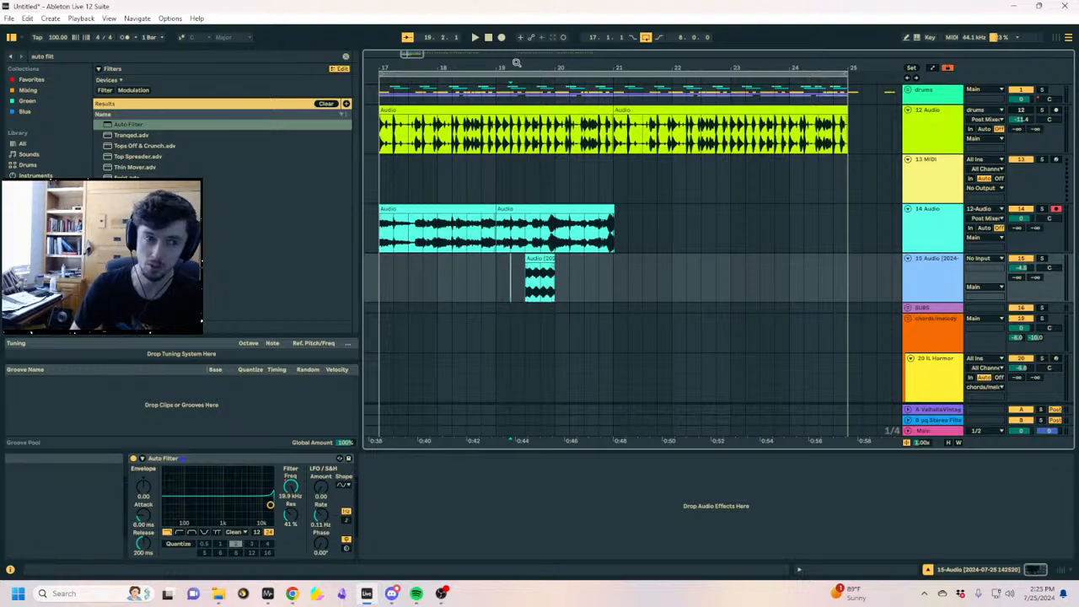
Solo 15 Audio, switch Auto Filter to band-pass, and play the filtered slice
{"action": "left_click_drag", "start_coordinate": [517, 65], "coordinate": [548, 327]}
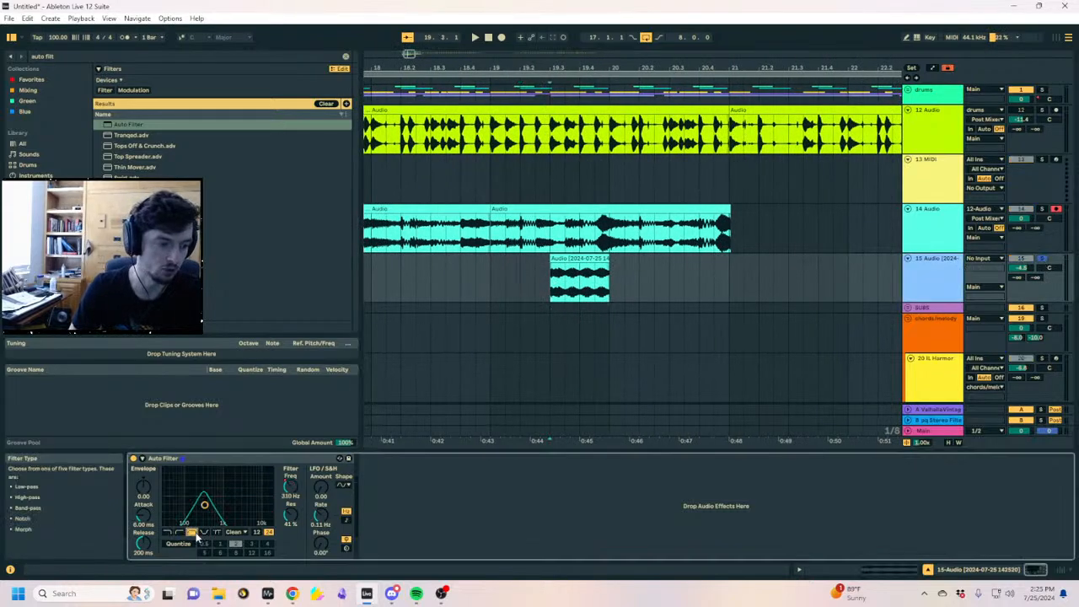
{"action": "left_click", "coordinate": [650, 459]}
{"action": "key", "text": "space"}
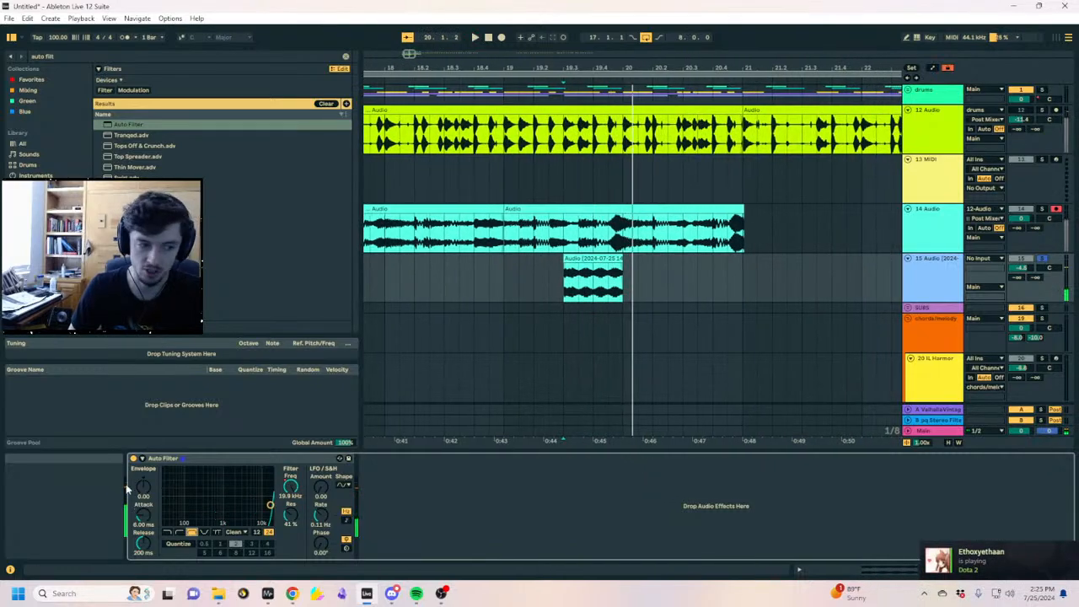
Lower the end of the frequency ramp to about 5.13 kHz and set the filter's synced LFO to 1/16 with amount 21.0
{"action": "key", "text": "a"}
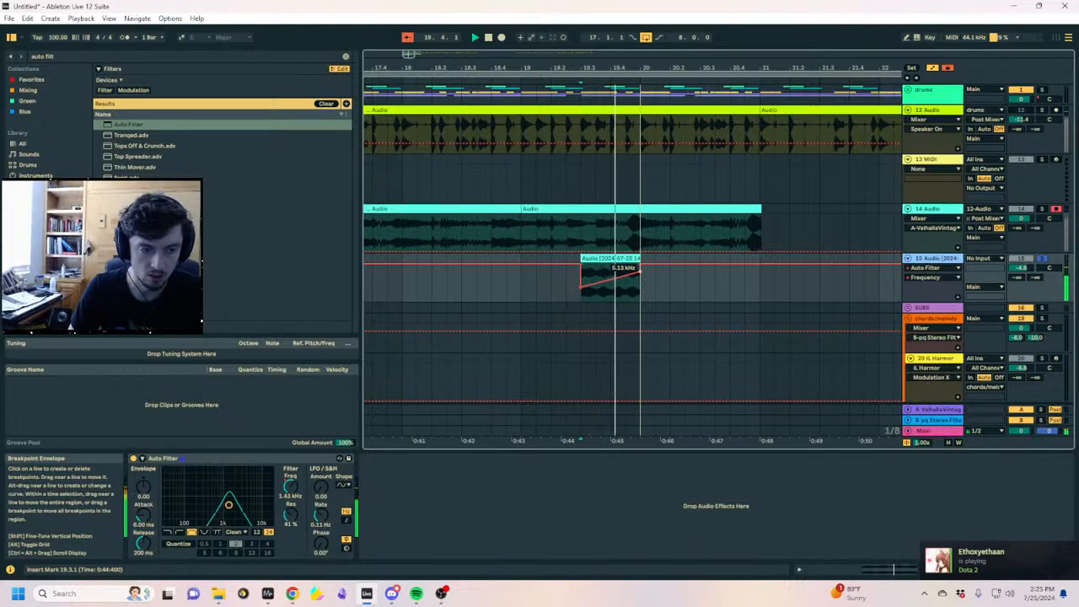
{"action": "left_click", "coordinate": [346, 521]}
{"action": "left_click_drag", "start_coordinate": [321, 487], "coordinate": [321, 427]}
{"action": "key", "text": "space"}
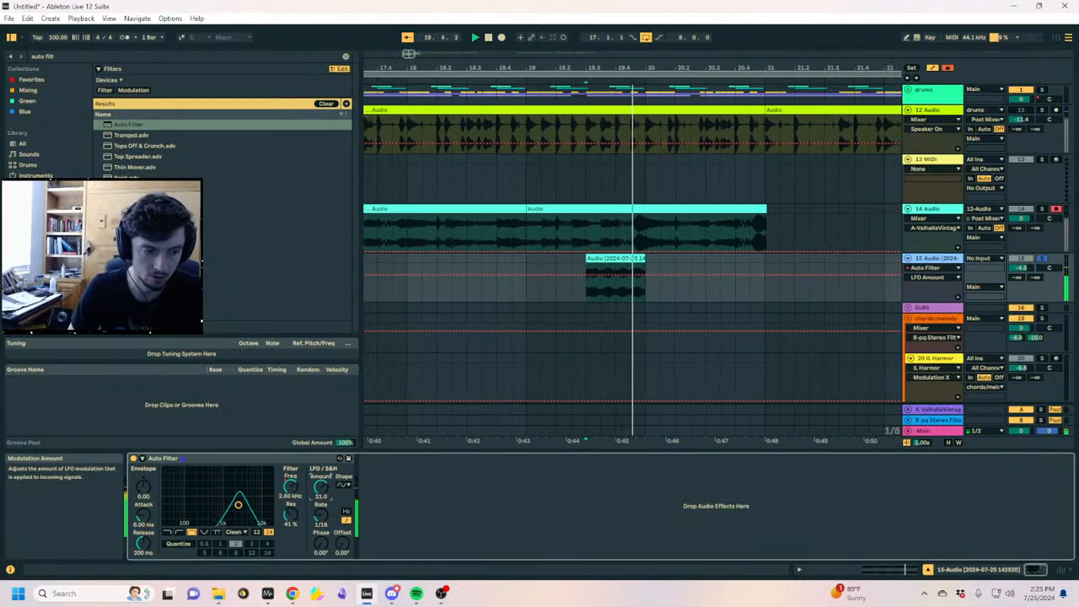
Raise the Auto Filter resonance to 59 %, unsolo 15 Audio, and play it with the other tracks
{"action": "key", "text": "space"}
{"action": "left_click_drag", "start_coordinate": [290, 515], "coordinate": [291, 491]}
{"action": "key", "text": "space"}
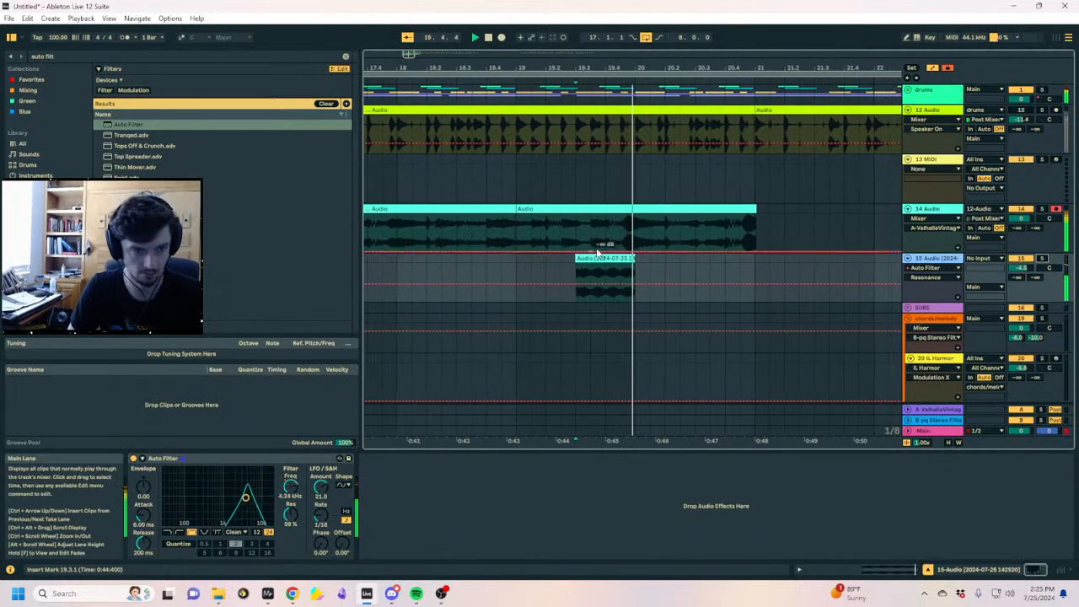
{"action": "key", "text": "a"}
Split off and deactivate the 14 Audio section from 19.3.1 to 20.1.1, and play the passage with the filtered slice
{"action": "left_click_drag", "start_coordinate": [578, 66], "coordinate": [600, 42]}
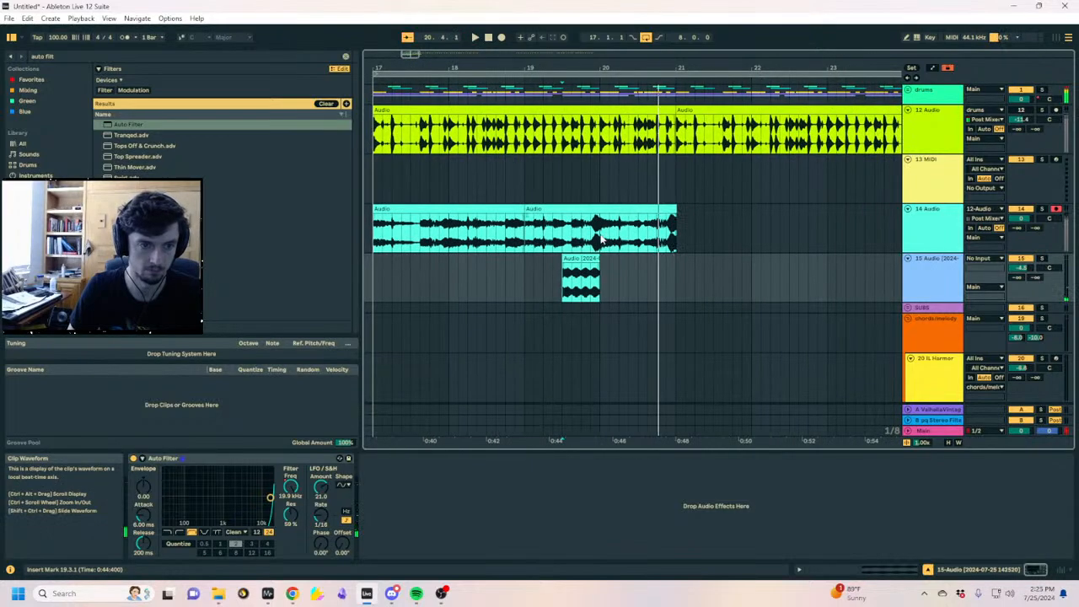
{"action": "key", "text": "space"}
{"action": "left_click_drag", "start_coordinate": [600, 237], "coordinate": [561, 237]}
{"action": "left_click", "coordinate": [560, 262]}
{"action": "key", "text": "space"}
{"action": "key", "text": "a"}
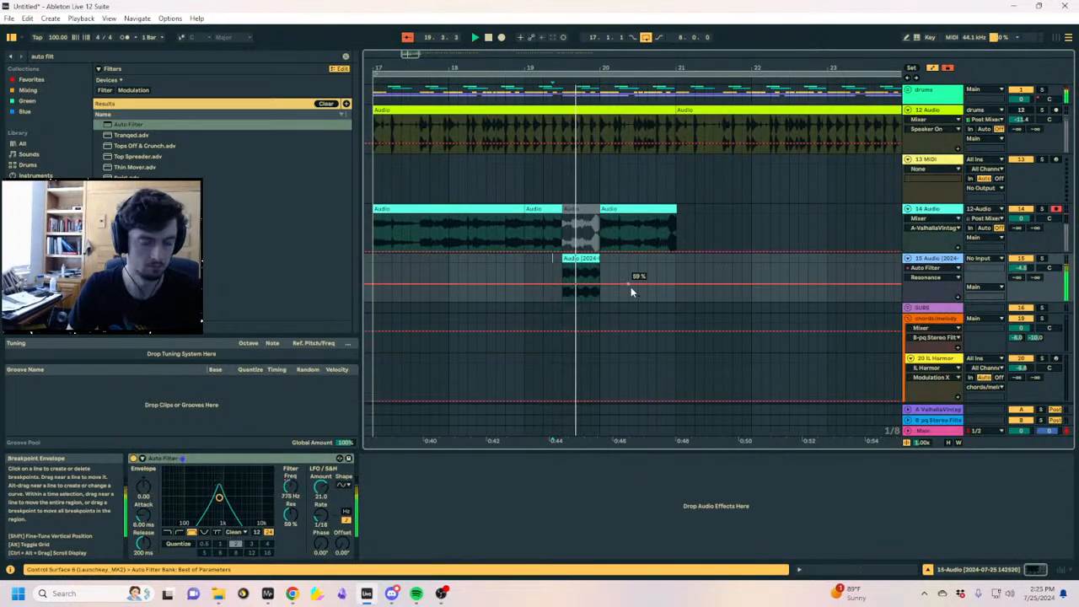
{"action": "key", "text": "a"}
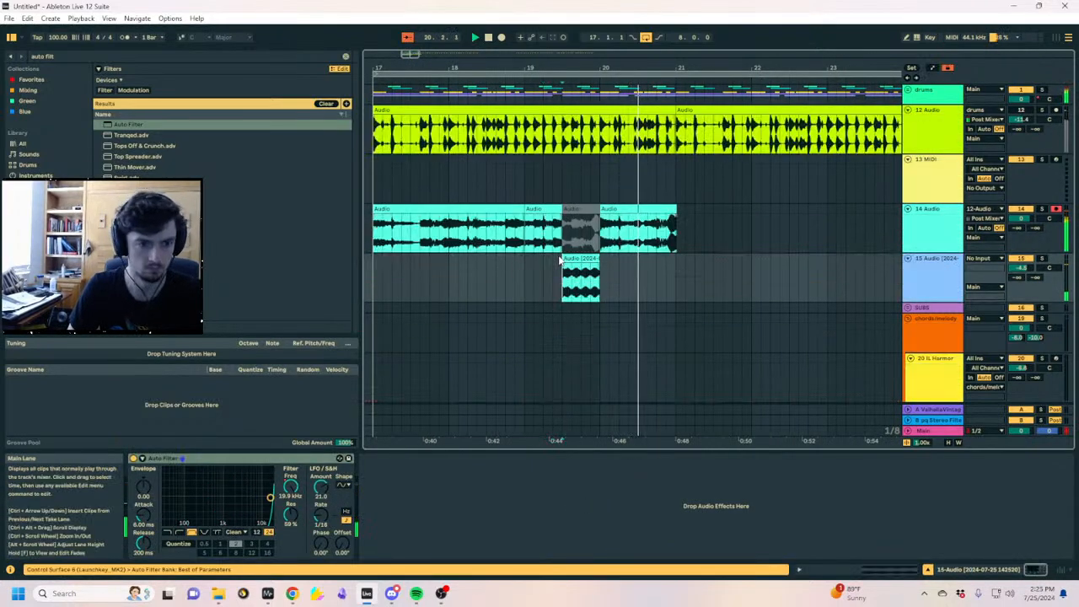
Load PQ XYZ MAP v13 on 15 Audio and automate X to fall across the slice, with Y at 0.13 and Z at 0.82
{"action": "key", "text": "ctrl+f"}
{"action": "type", "text": "a"}
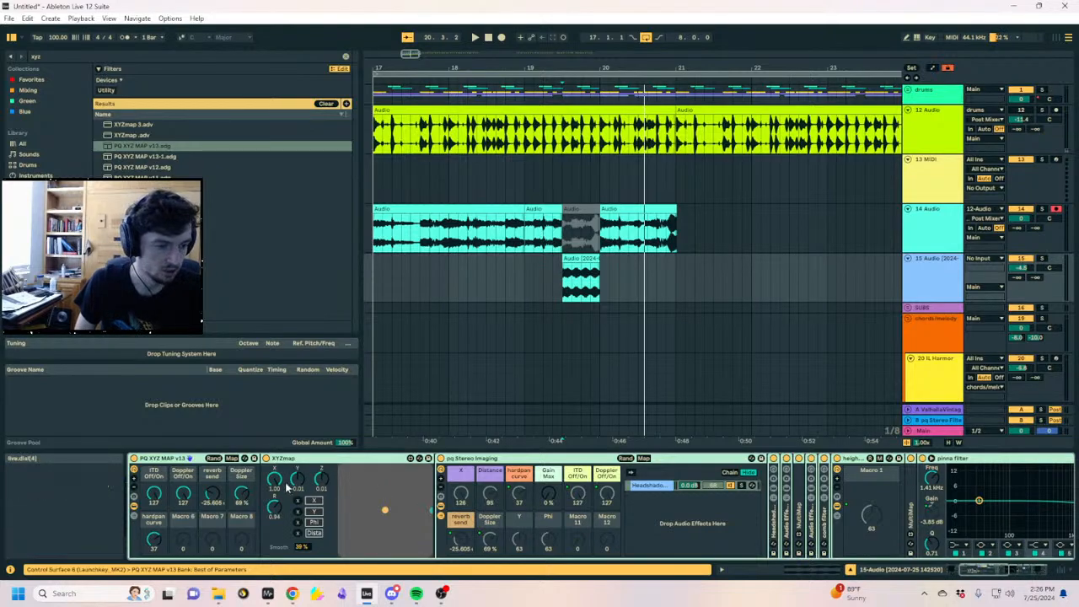
{"action": "left_click_drag", "start_coordinate": [275, 477], "coordinate": [273, 509]}
{"action": "key", "text": "space"}
{"action": "key", "text": "space"}
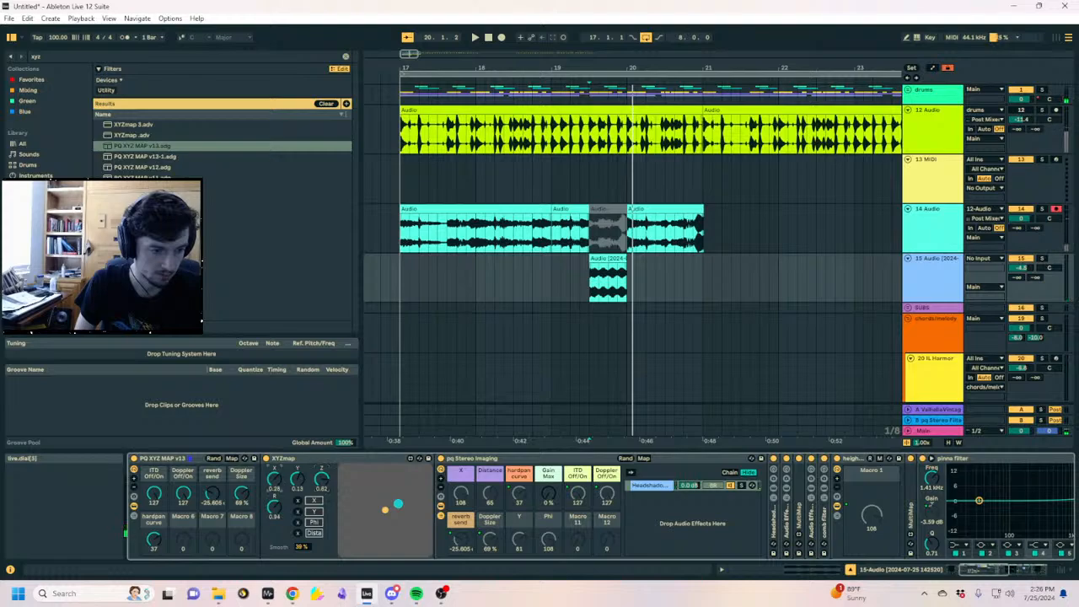
{"action": "key", "text": "a"}
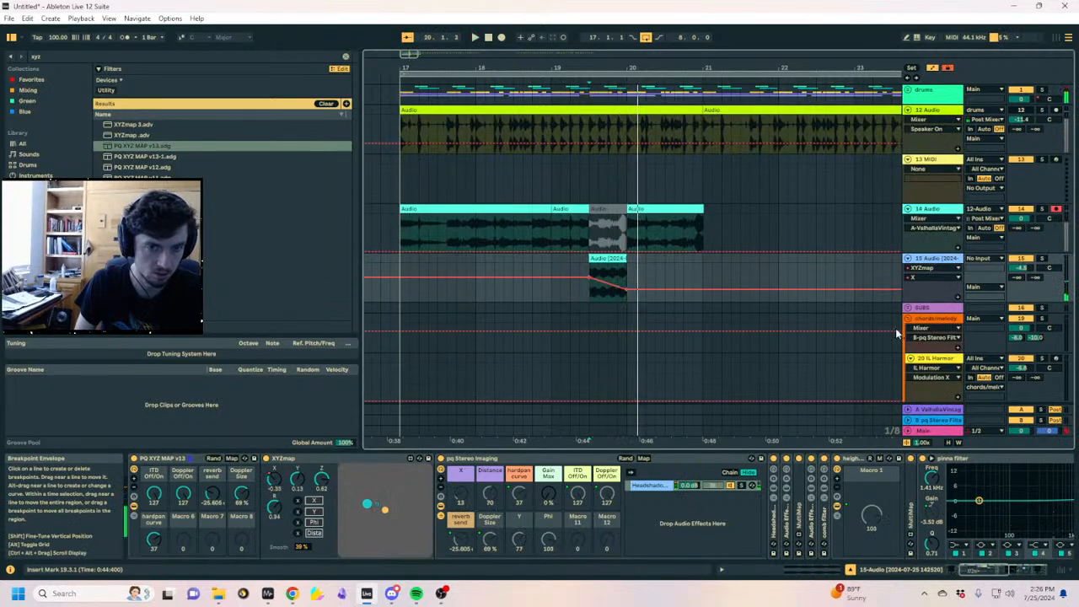
Solo 15 Audio, reset its volume to 0, and lower the PQ XYZ MAP reverb send to about -35.8 during playback
{"action": "left_click", "coordinate": [1043, 259]}
{"action": "double_click", "coordinate": [1021, 268]}
{"action": "key", "text": "space"}
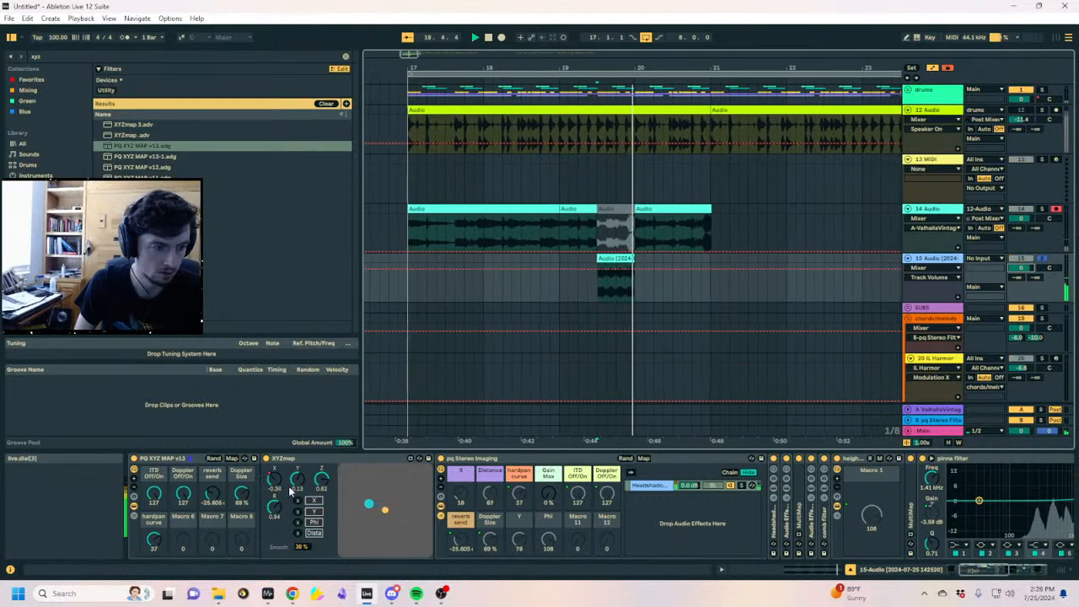
{"action": "left_click_drag", "start_coordinate": [214, 503], "coordinate": [195, 506]}
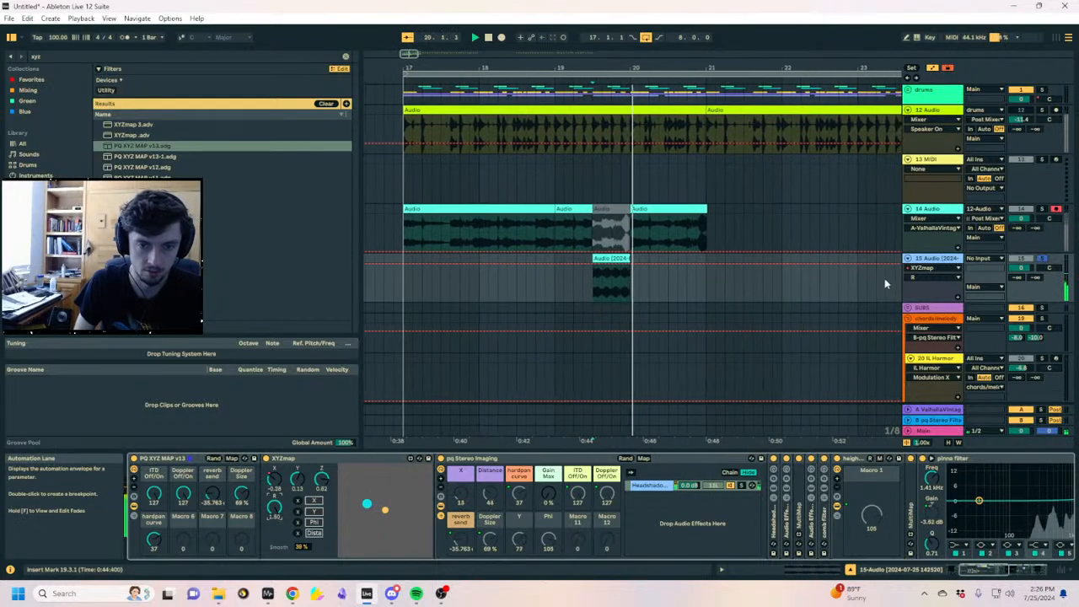
Insert an audio track below 15 Audio, feed it from 15-Audio Post Mixer, and record the processed slice from 19.3.1
{"action": "key", "text": "a"}
{"action": "left_click", "coordinate": [944, 262]}
{"action": "key", "text": "ctrl+t"}
{"action": "left_click", "coordinate": [984, 308]}
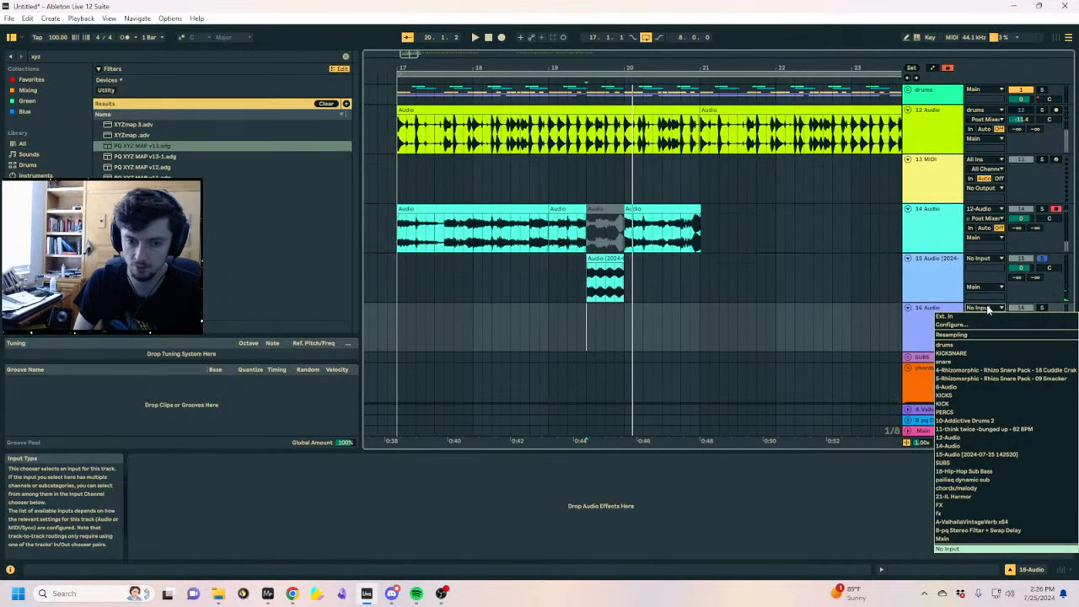
{"action": "left_click", "coordinate": [989, 309]}
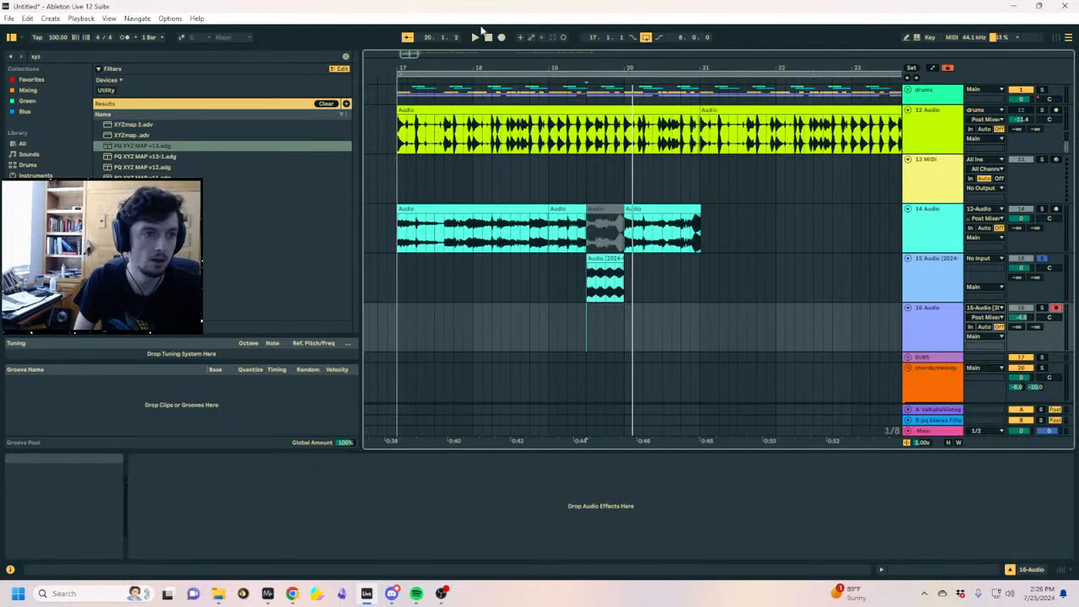
{"action": "left_click", "coordinate": [501, 37]}
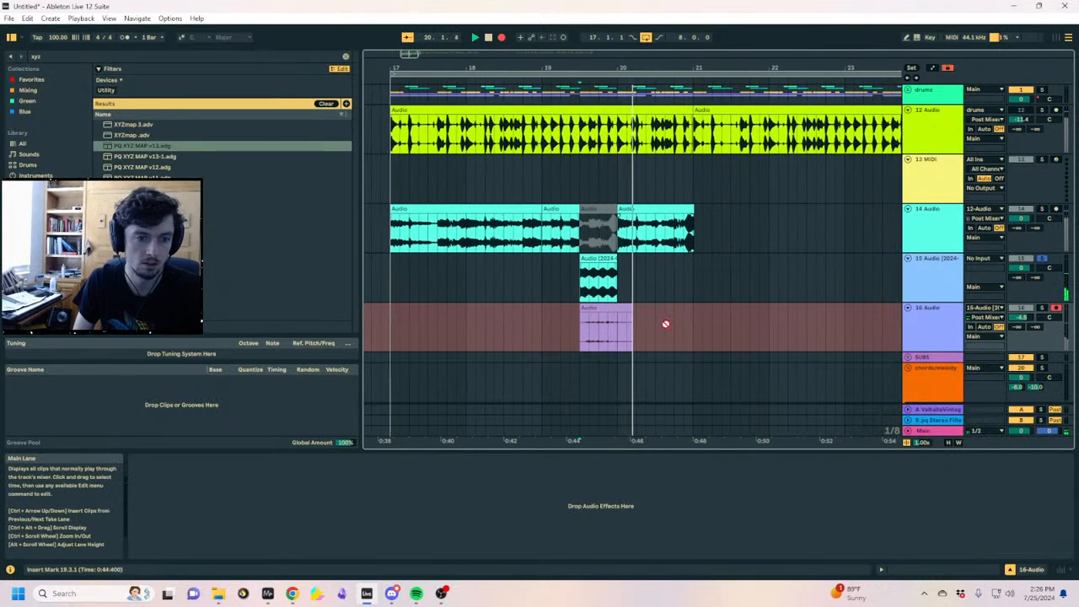
{"action": "key", "text": "space"}
Solo 16 Audio, raise the recorded clip's gain to 9.9 dB, and shift its start earlier to about 19.2.3
{"action": "left_click", "coordinate": [604, 312]}
{"action": "key", "text": "shift+Tab"}
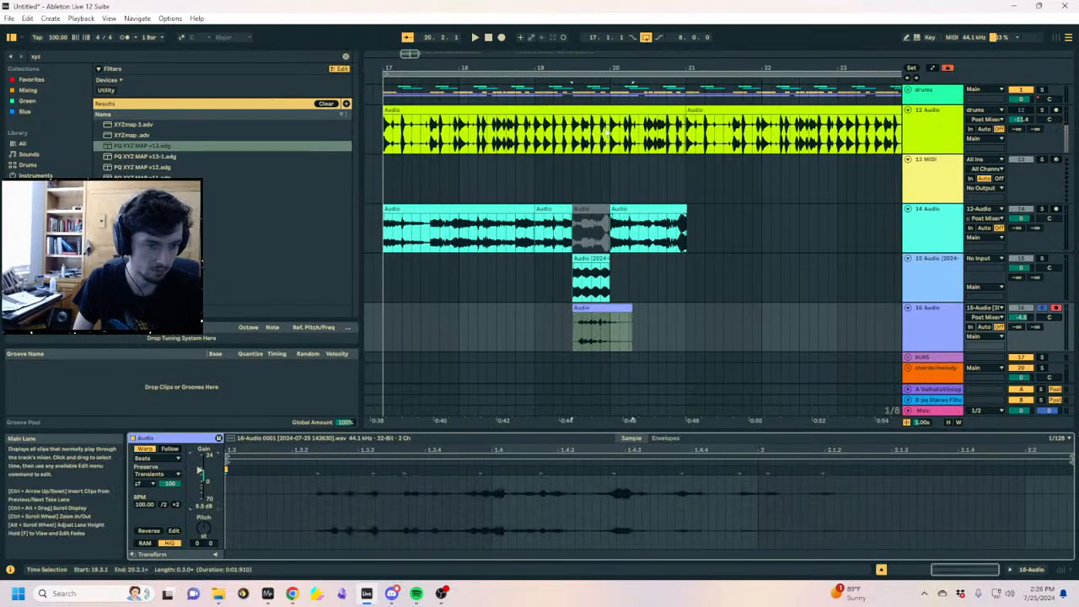
{"action": "key", "text": "z"}
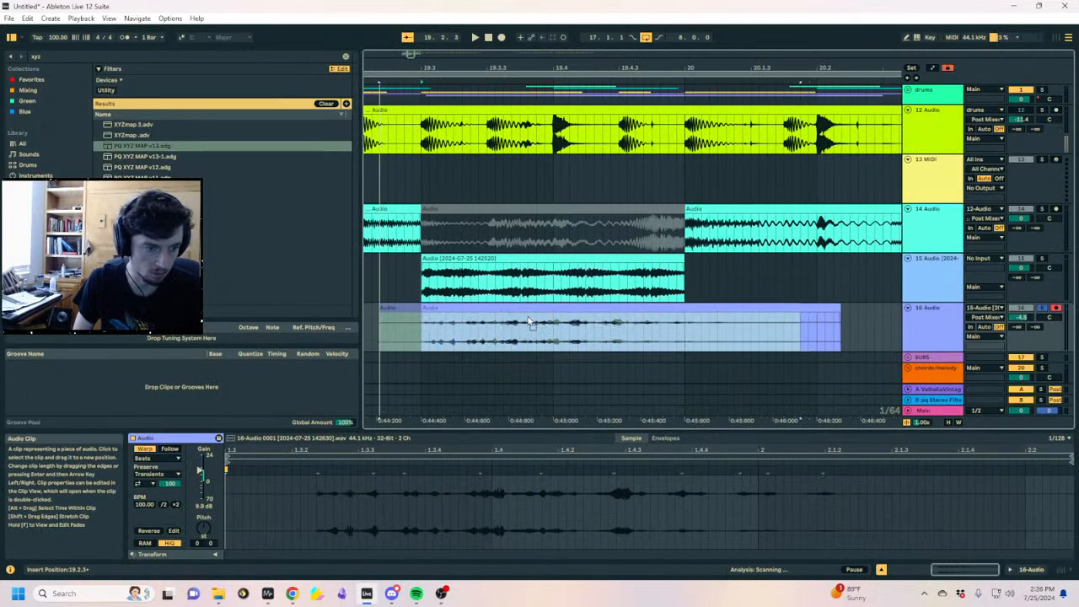
Deactivate the original 15 Audio slice, unsolo 16 Audio, and play the recorded clip with the other tracks
{"action": "left_click", "coordinate": [445, 259]}
{"action": "left_click", "coordinate": [380, 285]}
{"action": "key", "text": "space"}
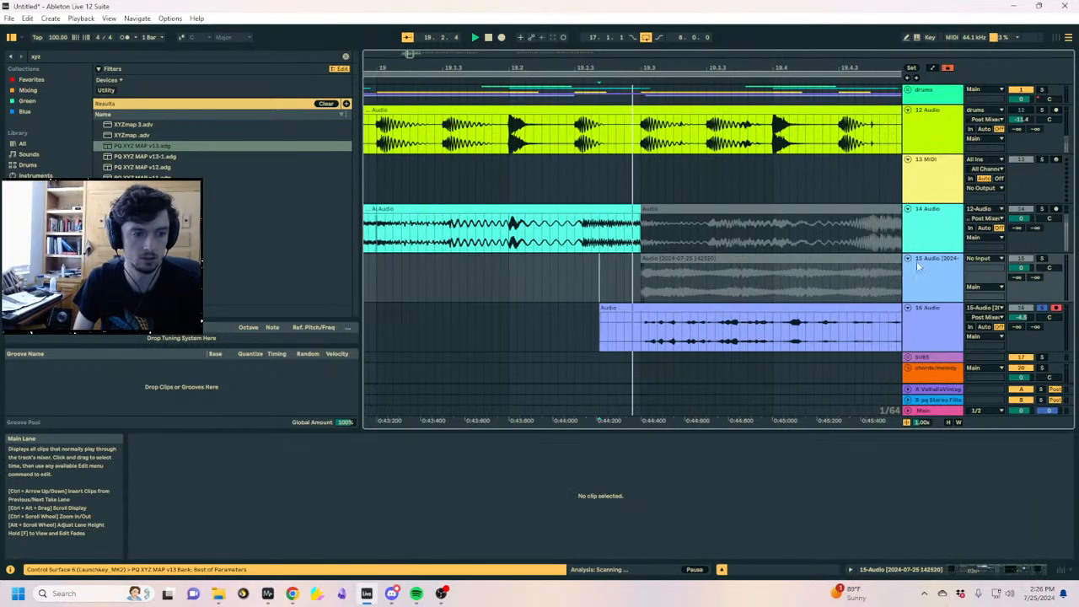
{"action": "left_click", "coordinate": [1044, 307]}
{"action": "key", "text": "space"}
{"action": "key", "text": "space"}
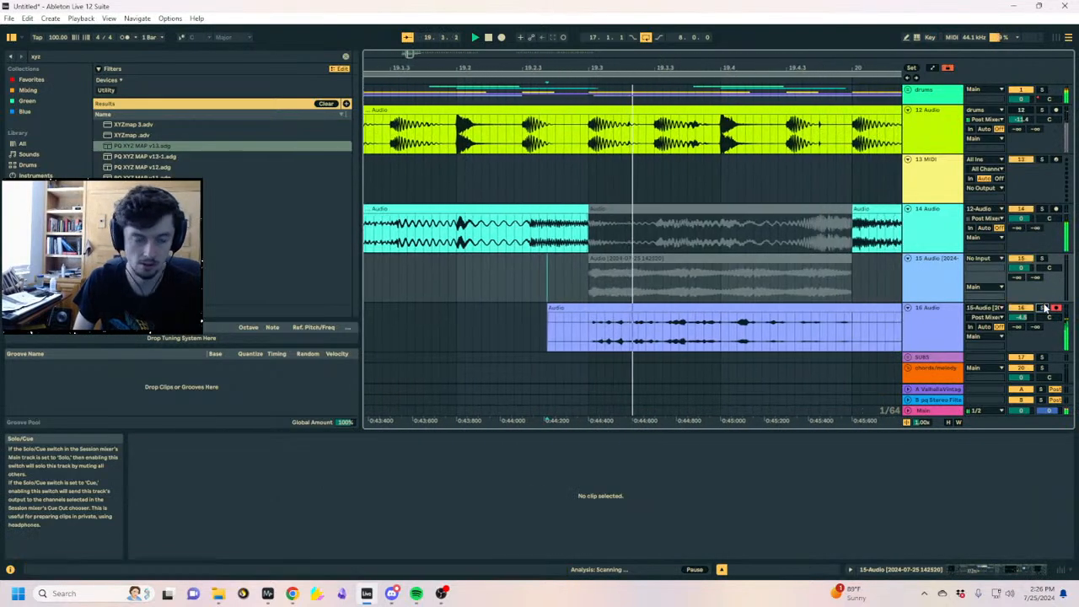
Play the arrangement from 17.1.1 to review the first 14 Audio clip
{"action": "left_click_drag", "start_coordinate": [520, 64], "coordinate": [520, 30]}
{"action": "left_click", "coordinate": [607, 207]}
{"action": "key", "text": "space"}
{"action": "key", "text": "space"}
{"action": "key", "text": "a"}
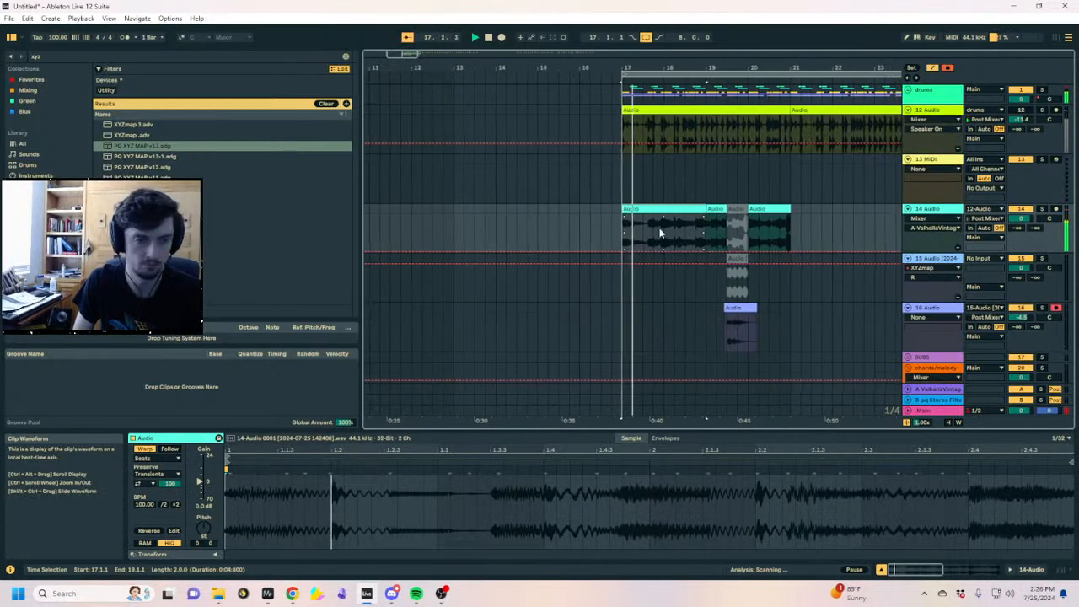
{"action": "key", "text": "a"}
Copy 14 Audio's section from 17.1.1 to 17.3.1 onto a new track below, transpose it down 12 semitones, and play it
{"action": "left_click_drag", "start_coordinate": [636, 237], "coordinate": [615, 238]}
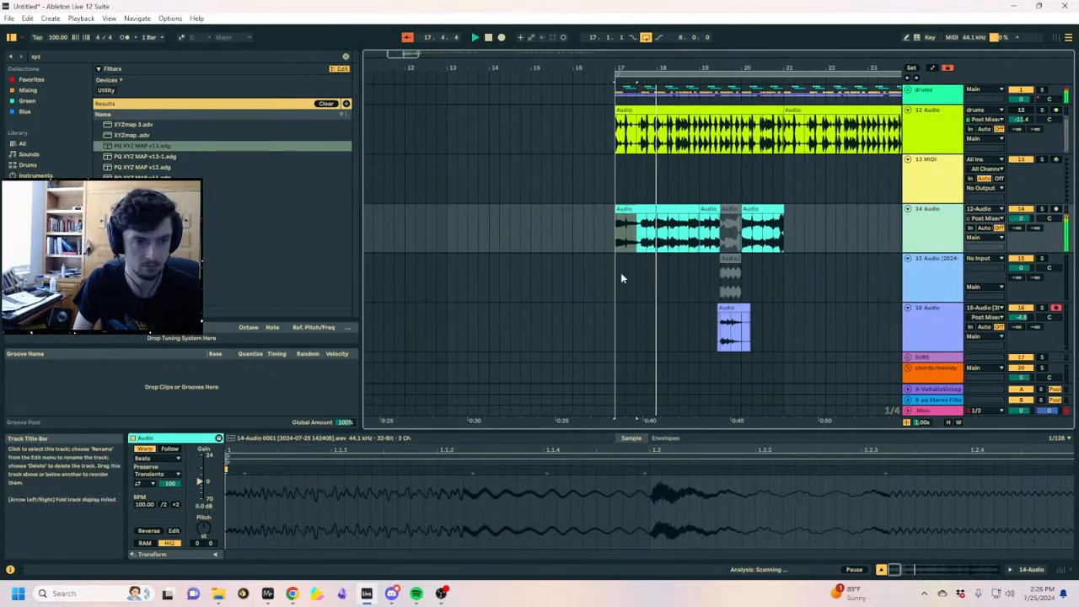
{"action": "key", "text": "ctrl+t"}
{"action": "key", "text": "ctrl+v"}
{"action": "left_click_drag", "start_coordinate": [203, 530], "coordinate": [203, 549]}
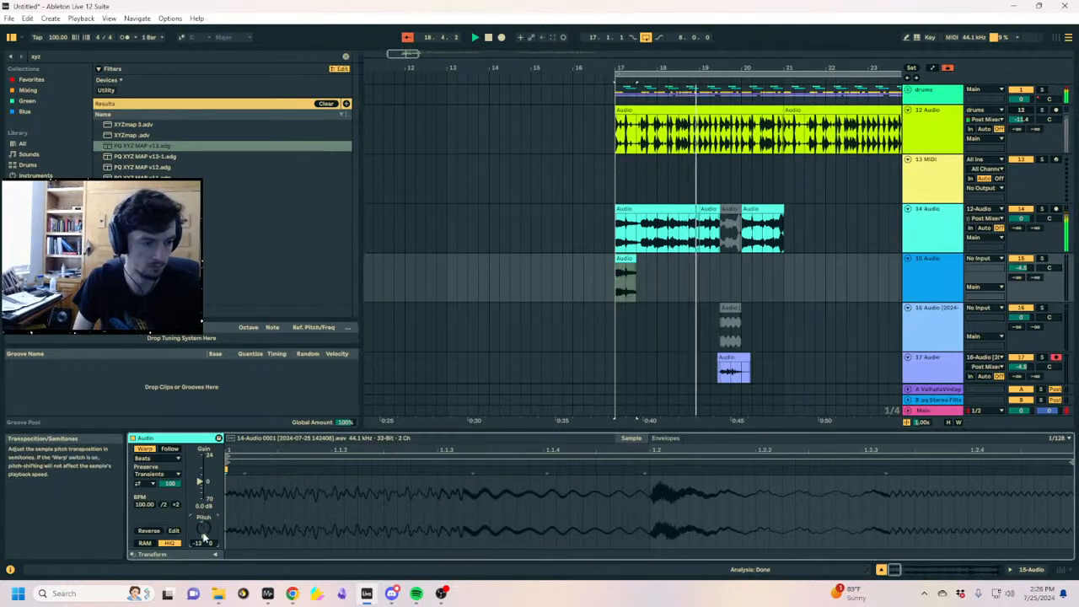
{"action": "key", "text": "space"}
{"action": "key", "text": "space"}
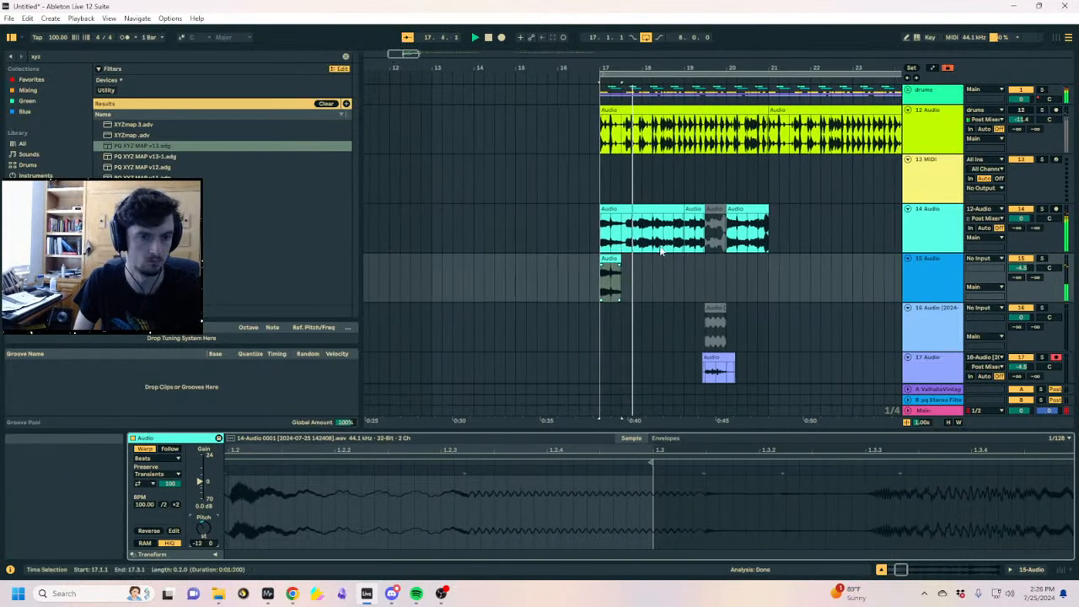
Paste the copied 15 Audio clip at 19.1.1, and duplicate the four-bar section from 17.1.1 to 21.1.1 into the following four bars
{"action": "left_click", "coordinate": [611, 257]}
{"action": "left_click", "coordinate": [679, 267]}
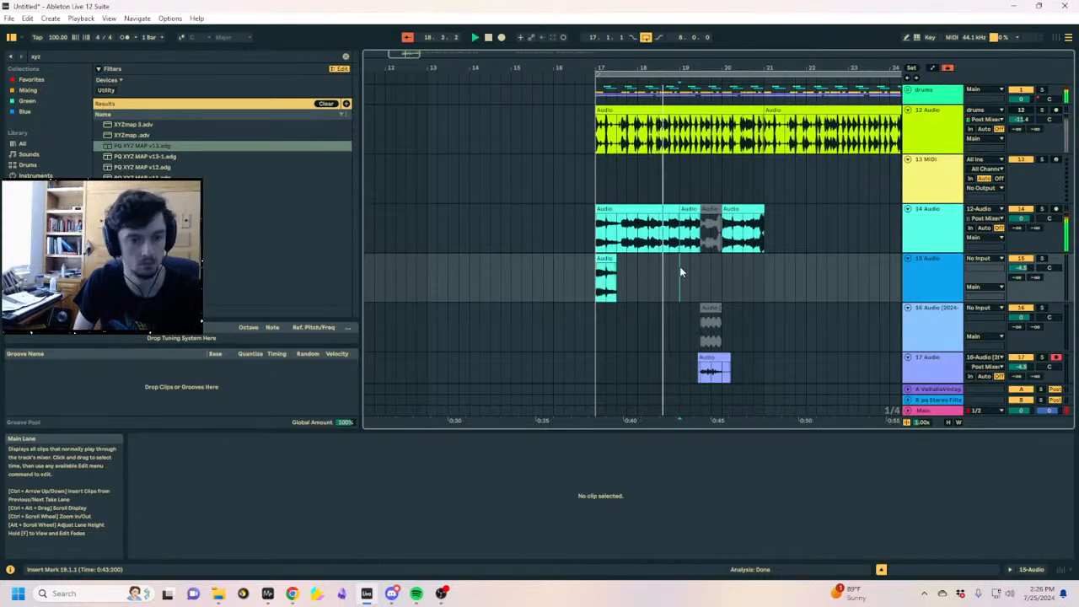
{"action": "key", "text": "ctrl+v"}
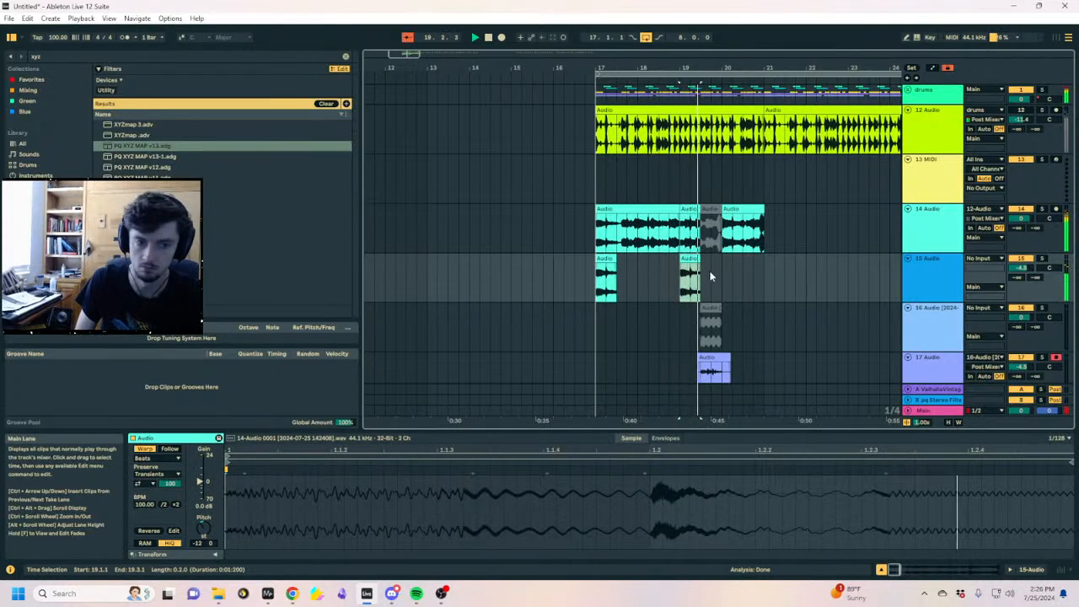
{"action": "left_click_drag", "start_coordinate": [761, 283], "coordinate": [597, 289]}
{"action": "key", "text": "ctrl+d"}
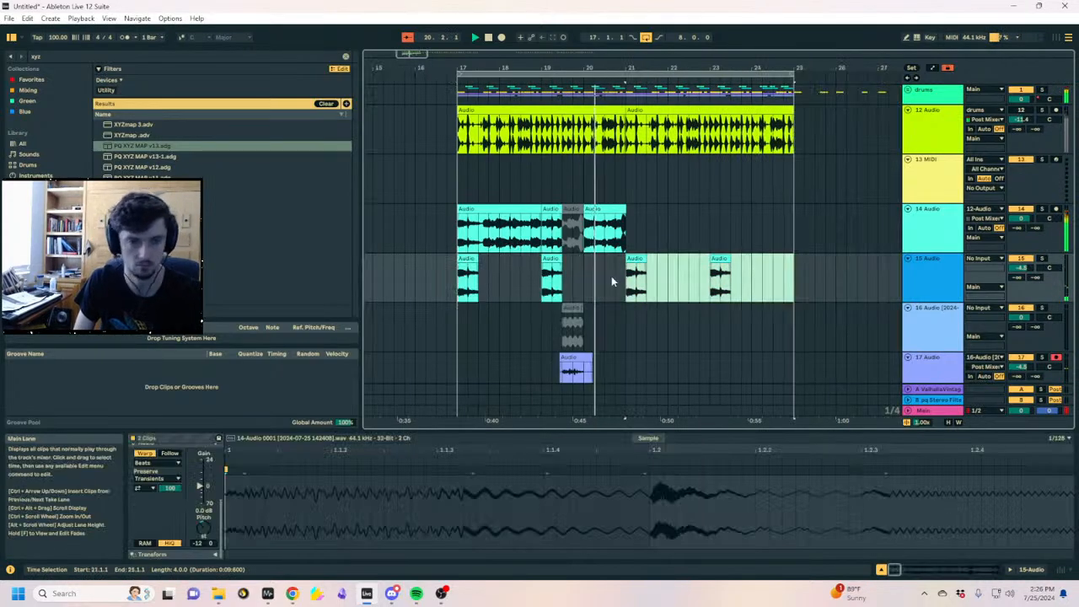
Split 14 Audio's last clip at 20.2.1, transpose the second part up 24 semitones, and play it
{"action": "left_click", "coordinate": [600, 238]}
{"action": "key", "text": "ctrl+e"}
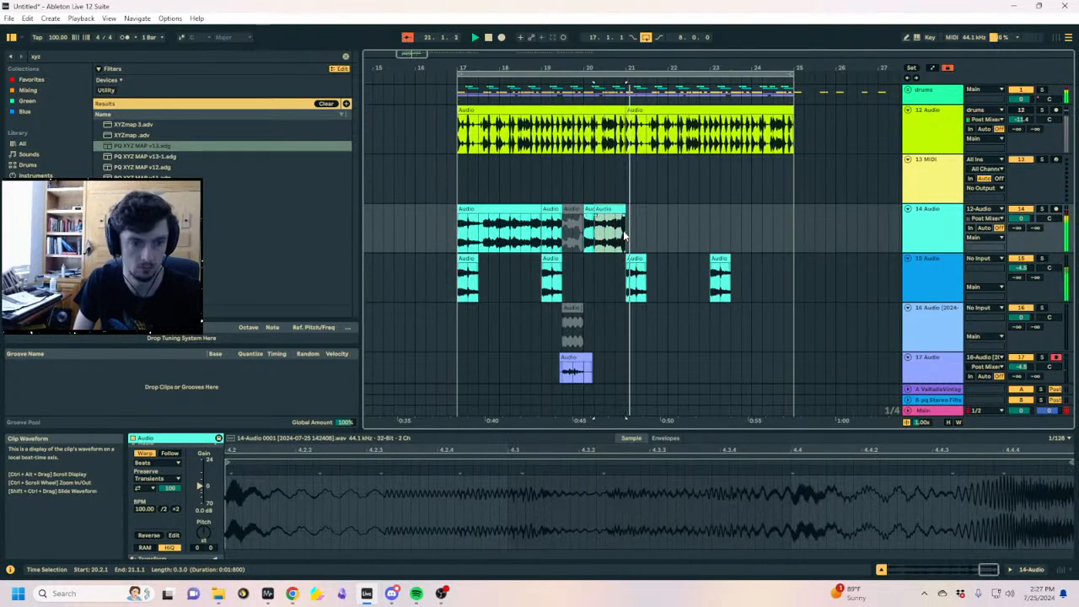
{"action": "key", "text": "space"}
{"action": "key", "text": "space"}
{"action": "left_click_drag", "start_coordinate": [204, 531], "coordinate": [204, 487]}
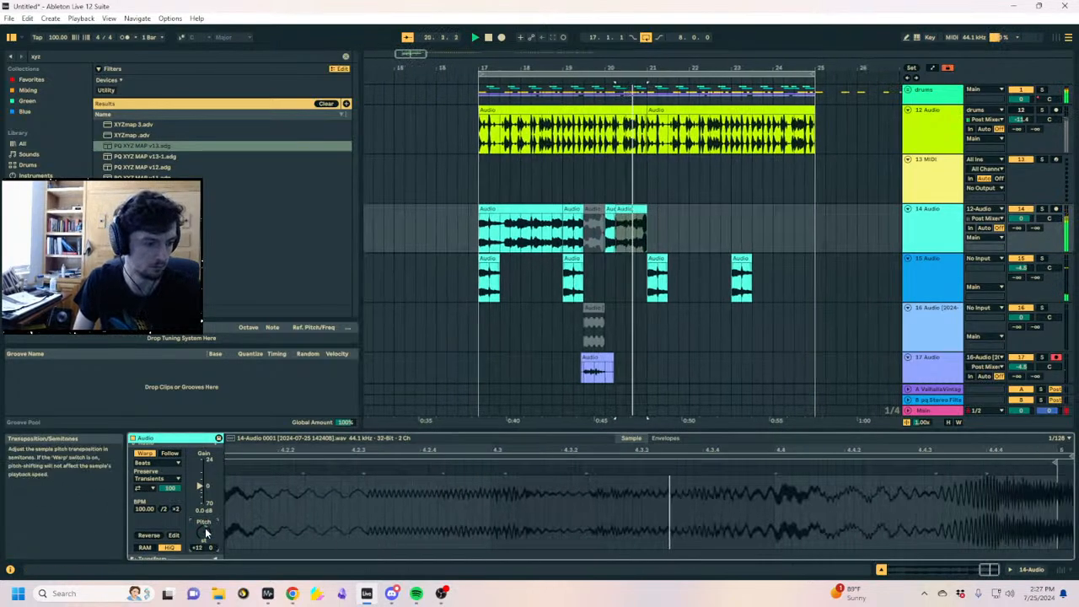
{"action": "key", "text": "space"}
{"action": "key", "text": "space"}
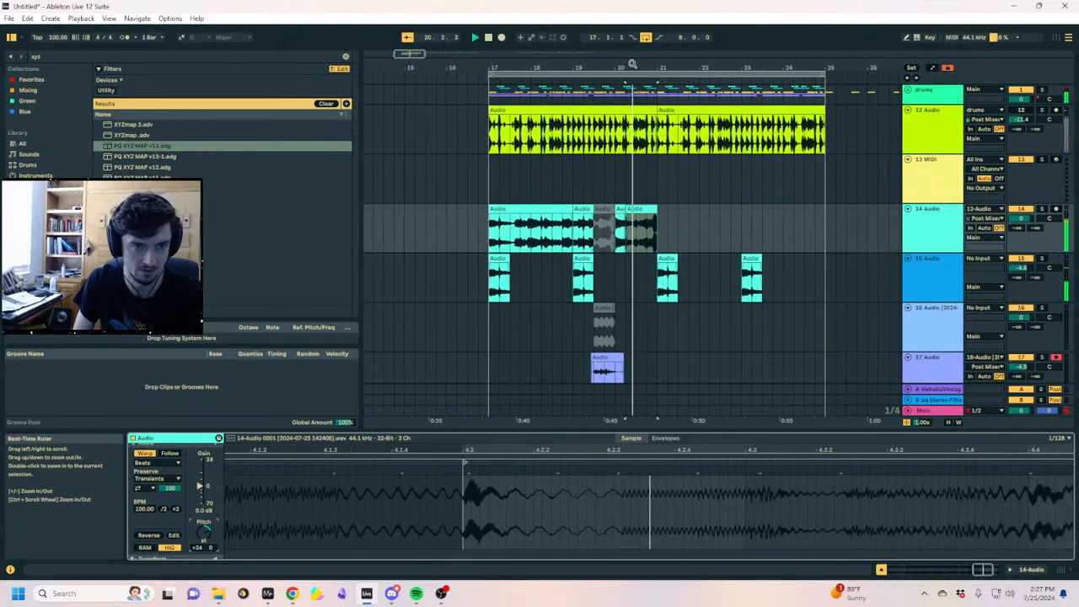
{"action": "left_click_drag", "start_coordinate": [632, 67], "coordinate": [653, 114]}
{"action": "key", "text": "space"}
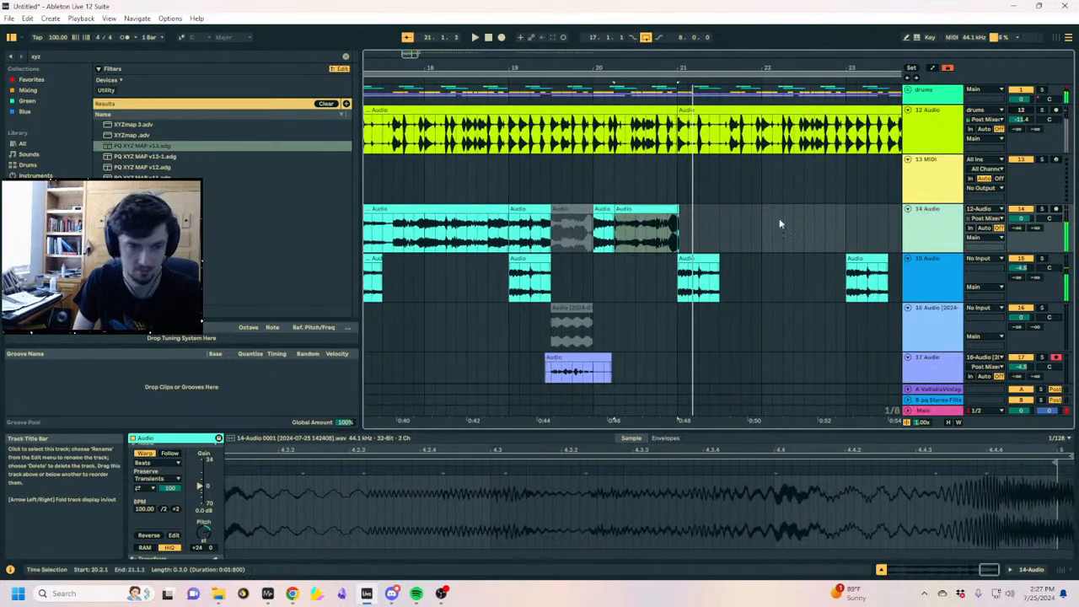
Insert an audio track below 14 Audio, move the transposed slice onto it, and extend 14 Audio's preceding clip to 21.1.1
{"action": "key", "text": "ctrl+t"}
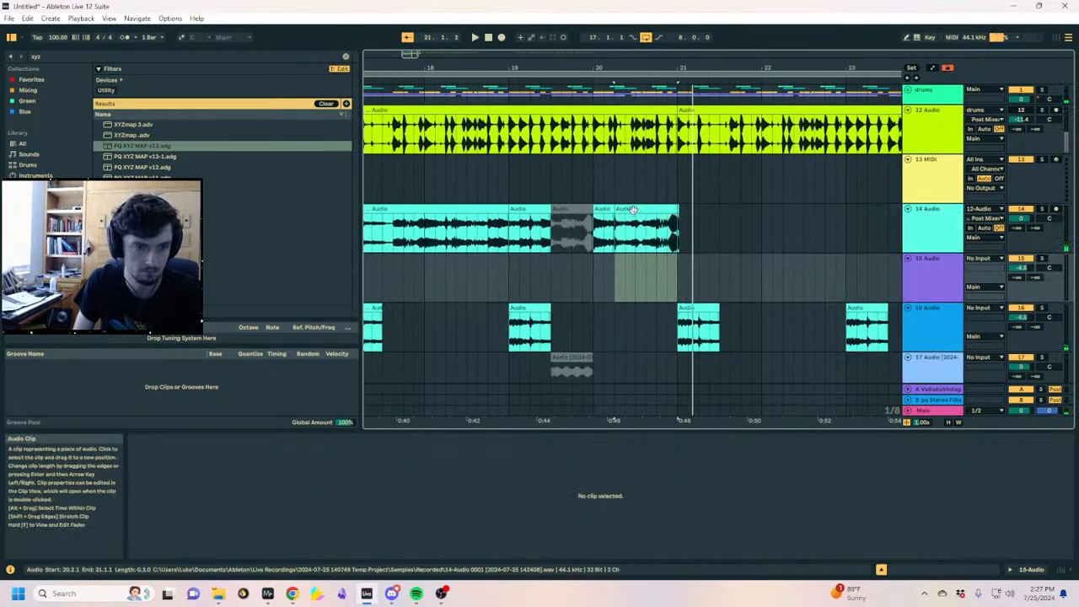
{"action": "left_click_drag", "start_coordinate": [636, 209], "coordinate": [635, 259]}
{"action": "left_click_drag", "start_coordinate": [612, 209], "coordinate": [679, 209]}
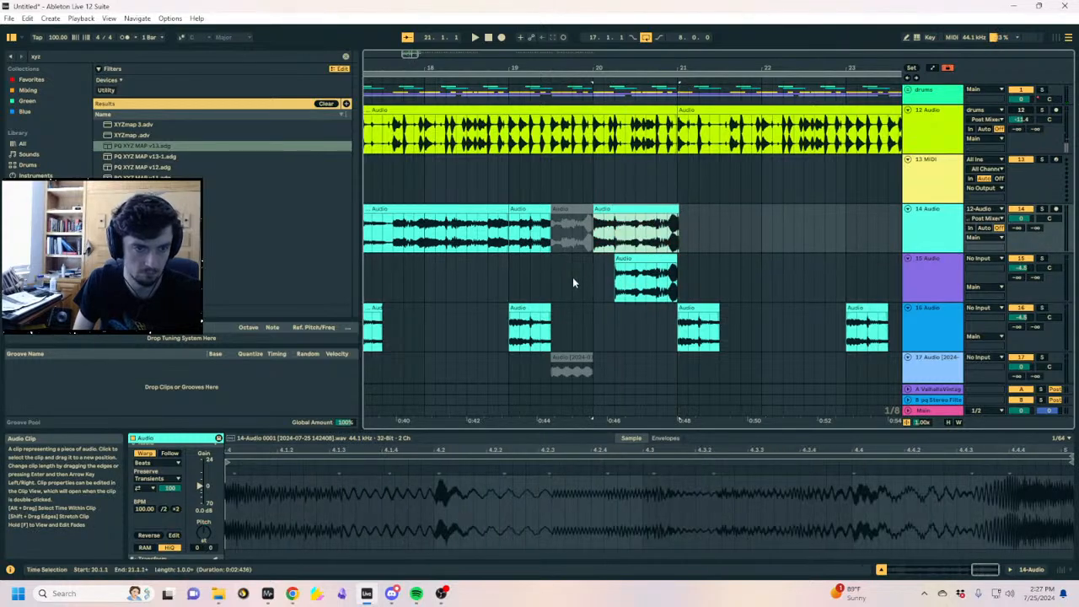
Search the browser for Auto Filter
{"action": "left_click", "coordinate": [592, 278]}
{"action": "key", "text": "ctrl+f"}
{"action": "type", "text": "auto filt"}
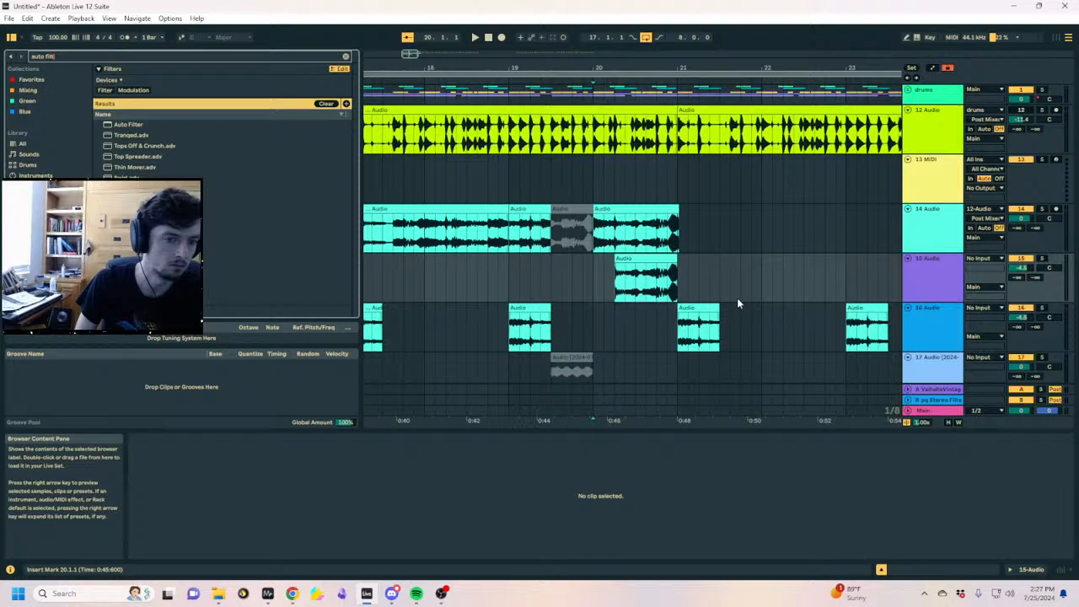
{"action": "left_click", "coordinate": [628, 261]}
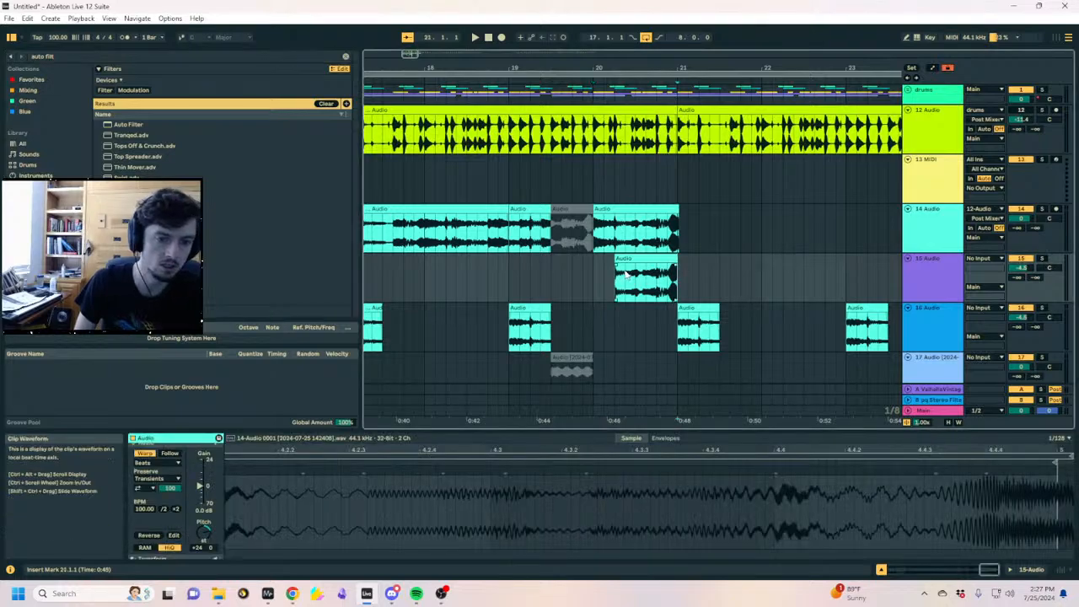
{"action": "scroll", "coordinate": [629, 260], "scroll_direction": "down", "scroll_amount": 3}
{"action": "left_click", "coordinate": [634, 305]}
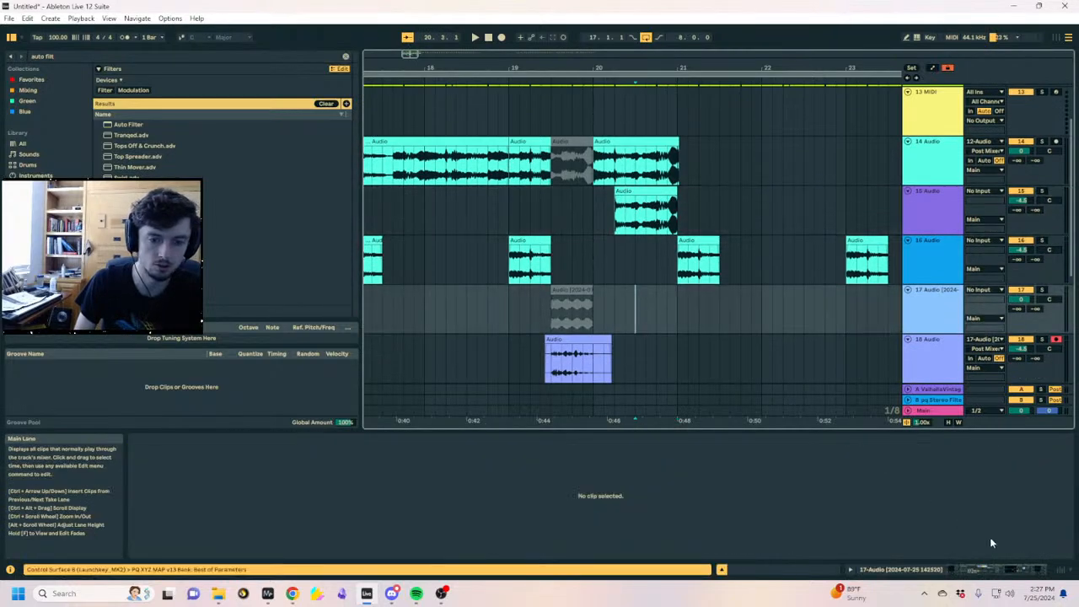
{"action": "left_click", "coordinate": [1030, 570]}
{"action": "left_click_drag", "start_coordinate": [645, 211], "coordinate": [644, 310]}
{"action": "left_click", "coordinate": [569, 307]}
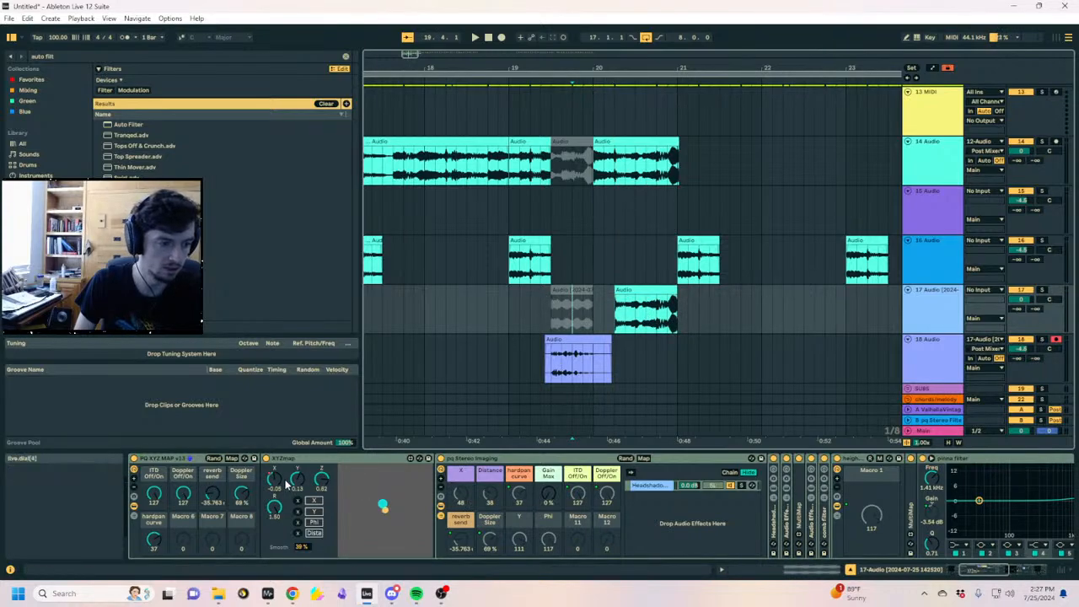
Record 17 Audio's output onto 18 Audio from 20.2.1
{"action": "left_click", "coordinate": [645, 289]}
{"action": "scroll", "coordinate": [815, 300], "scroll_direction": "down", "scroll_amount": 1}
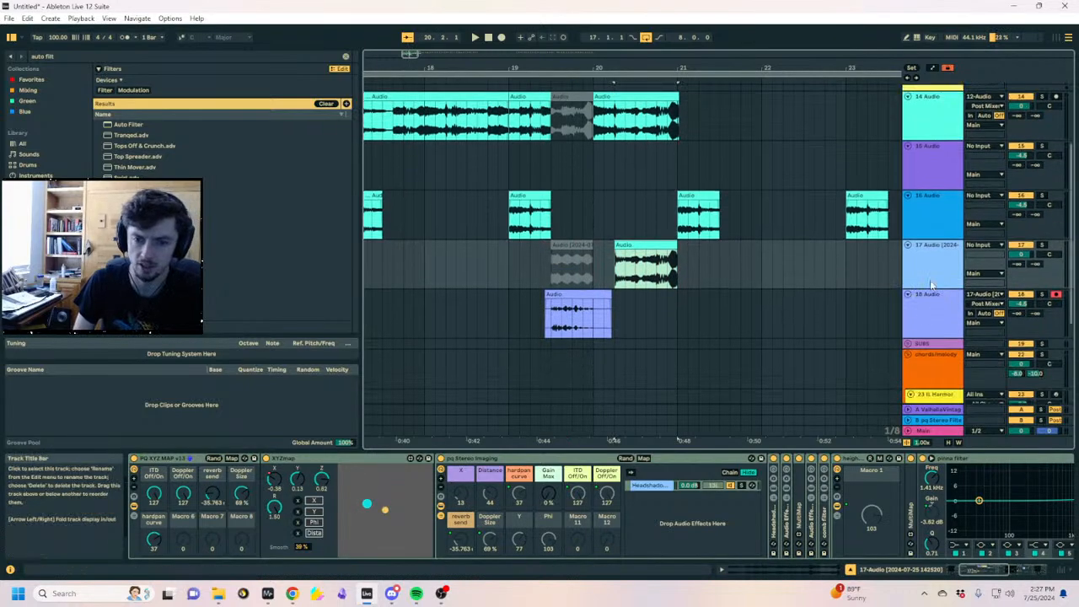
{"action": "left_click", "coordinate": [501, 38]}
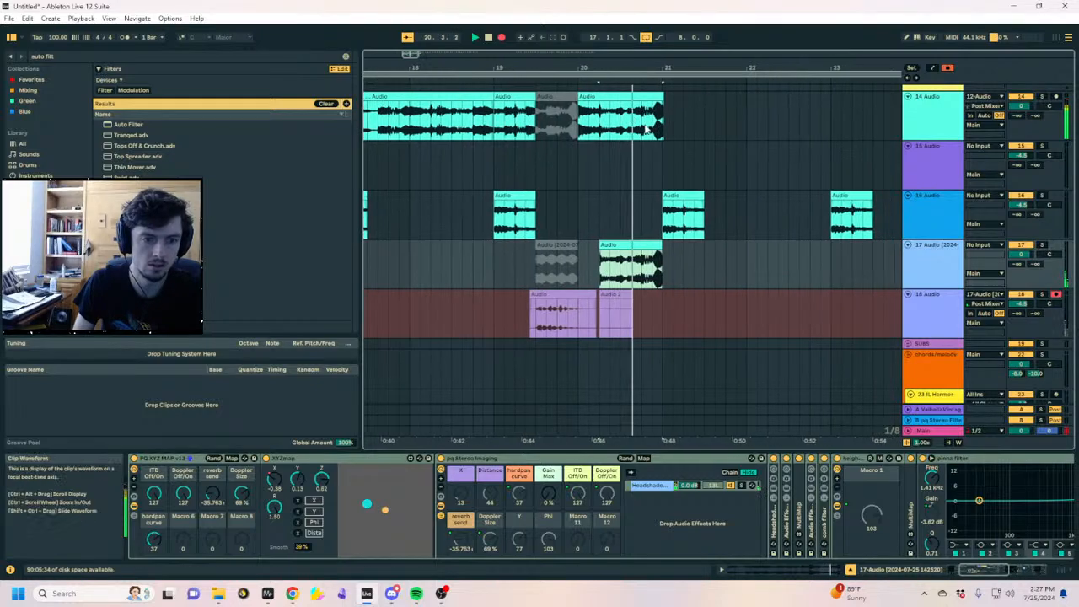
{"action": "key", "text": "space"}
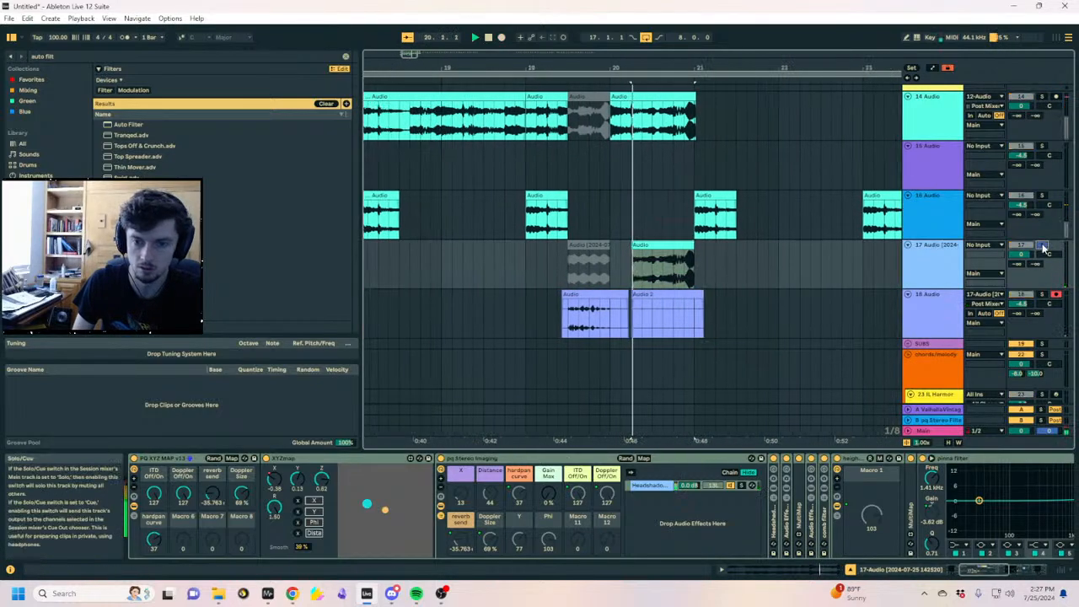
Shape 17 Audio's XYZmap X automation into a ramp falling to -0.38 across the slice from 20.2.1, and play it
{"action": "key", "text": "a"}
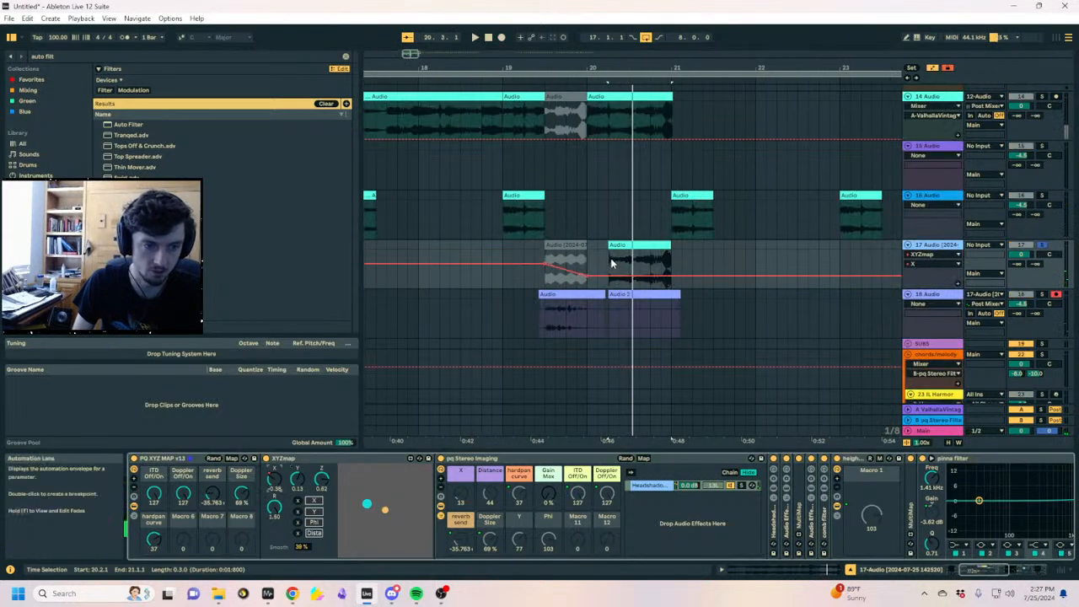
{"action": "left_click", "coordinate": [653, 275]}
{"action": "left_click_drag", "start_coordinate": [661, 276], "coordinate": [681, 276]}
{"action": "key", "text": "space"}
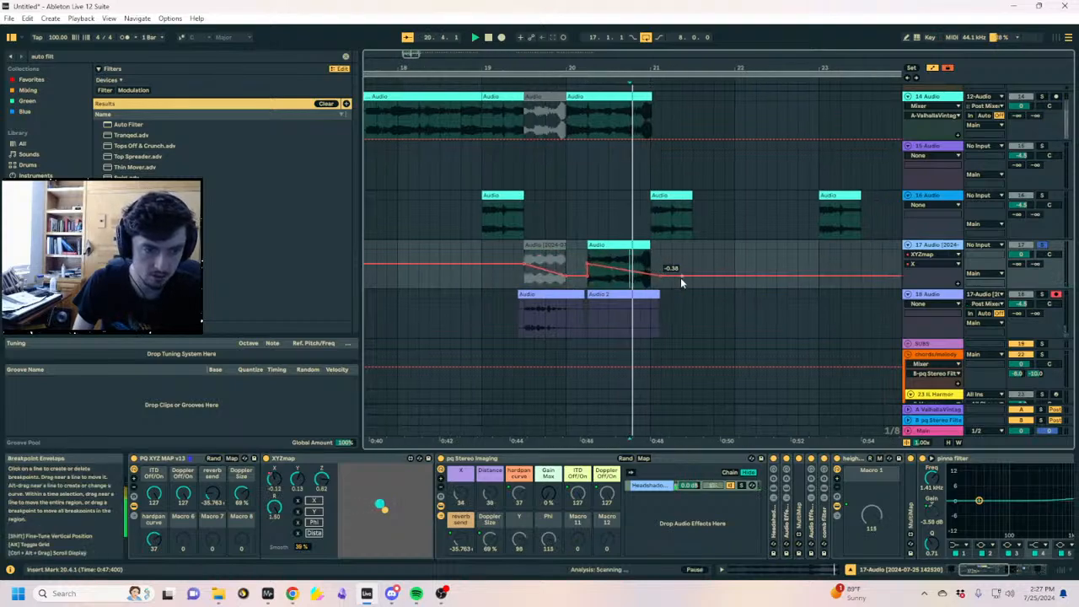
{"action": "key", "text": "space"}
{"action": "left_click", "coordinate": [579, 256]}
{"action": "key", "text": "space"}
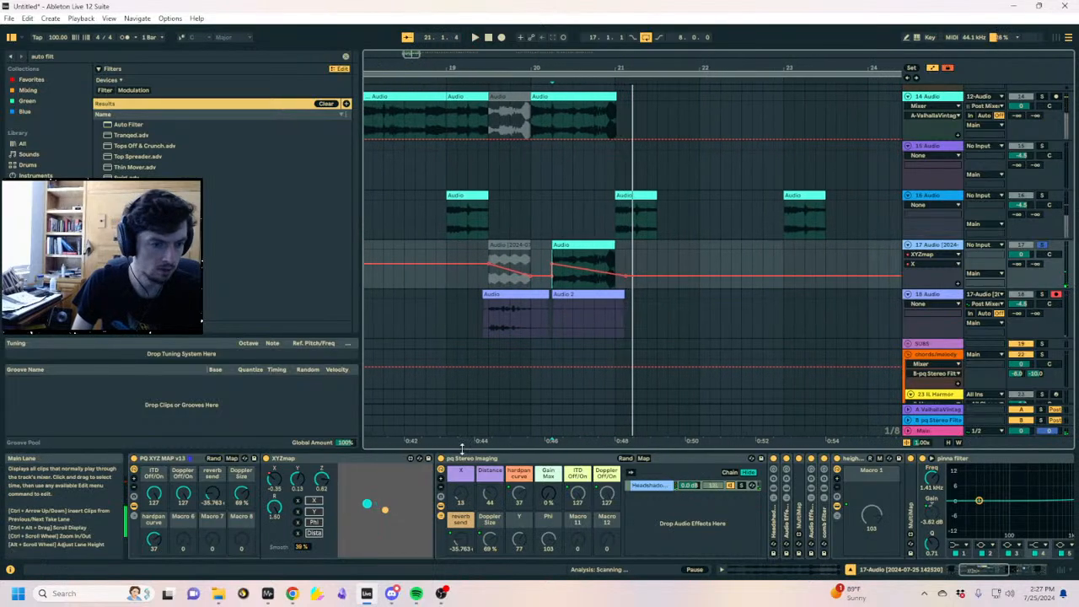
Set PQ XYZ MAP v13's Doppler Off/On and Doppler Size to 0, and fold the pq Stereo Imaging rack
{"action": "left_click_drag", "start_coordinate": [241, 494], "coordinate": [241, 523]}
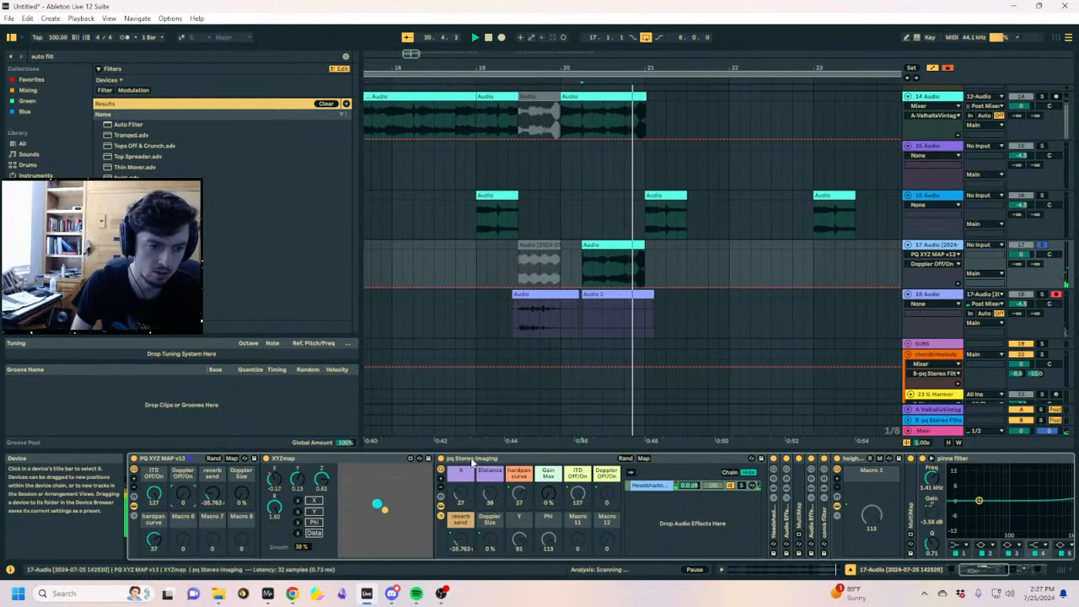
{"action": "double_click", "coordinate": [474, 461]}
{"action": "double_click", "coordinate": [396, 460]}
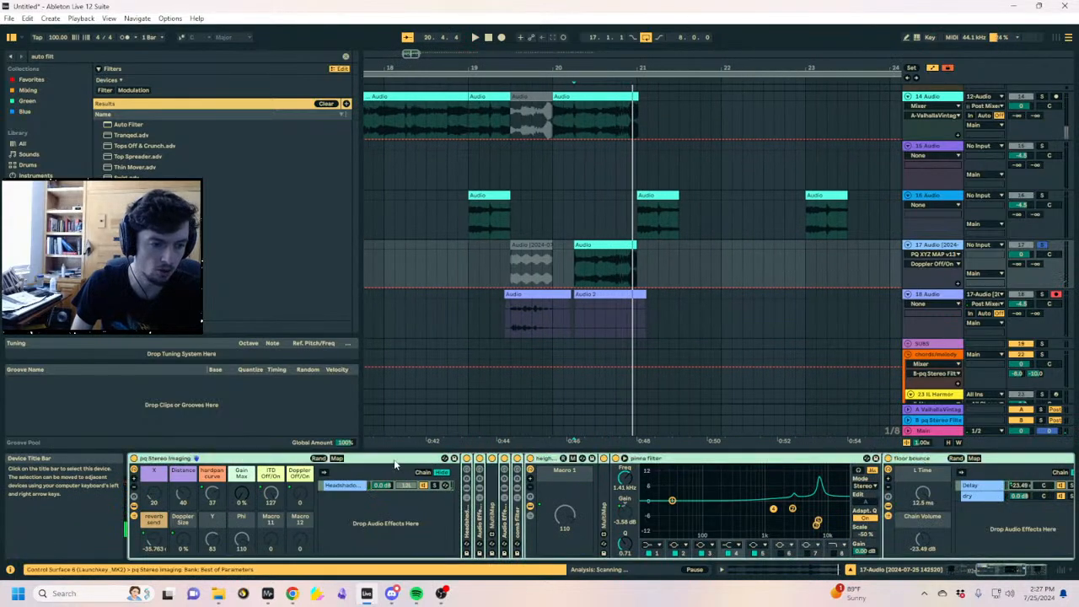
{"action": "left_click", "coordinate": [126, 57]}
{"action": "type", "text": "util"}
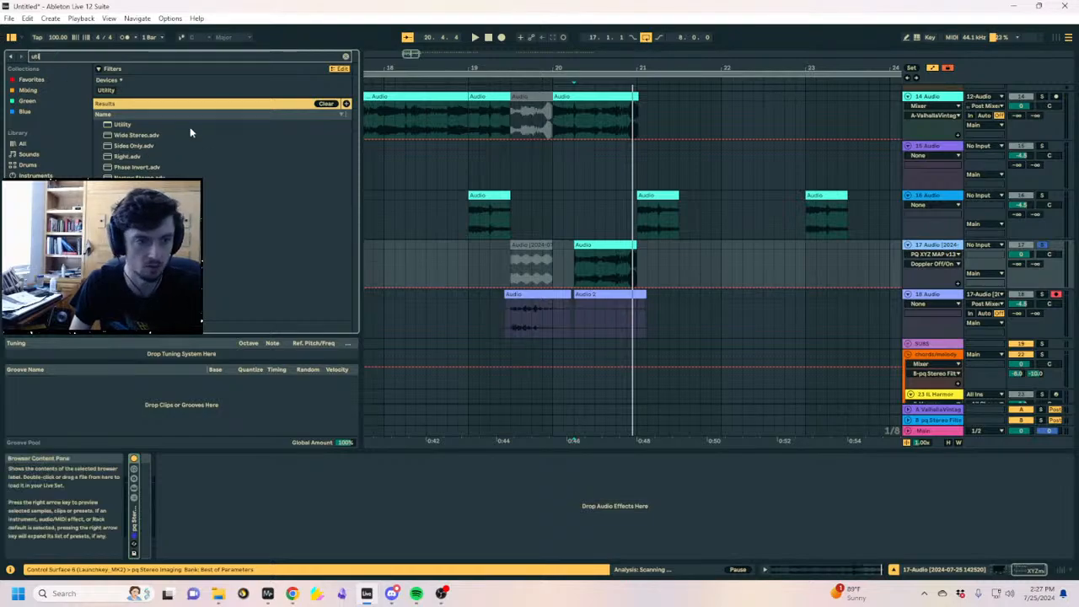
{"action": "double_click", "coordinate": [116, 124]}
{"action": "key", "text": "space"}
{"action": "left_click_drag", "start_coordinate": [215, 494], "coordinate": [215, 461]}
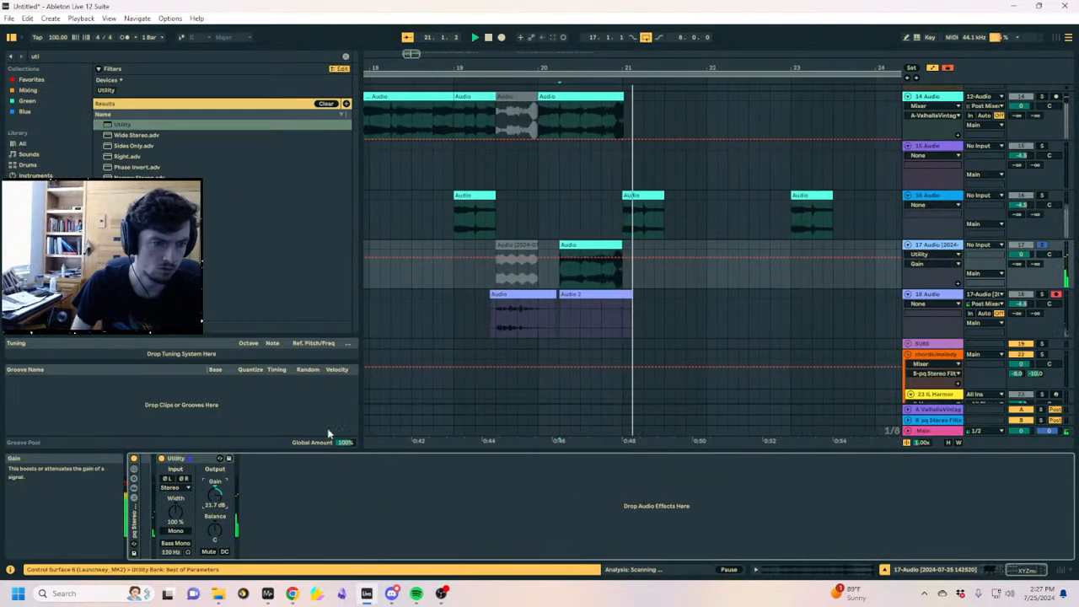
{"action": "key", "text": "space"}
{"action": "left_click", "coordinate": [585, 221]}
{"action": "left_click", "coordinate": [588, 254]}
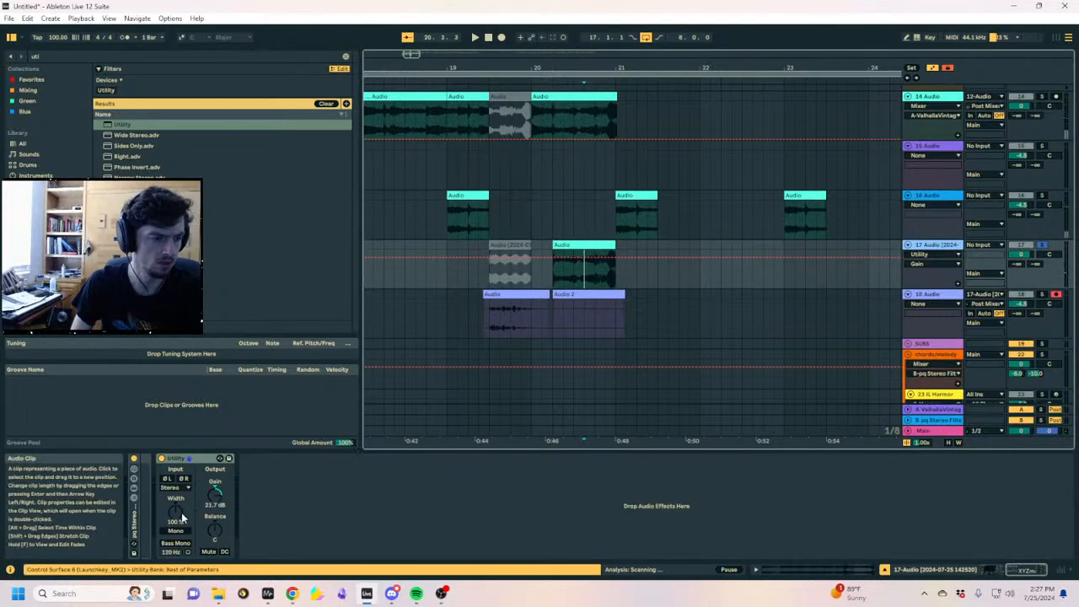
{"action": "double_click", "coordinate": [135, 529]}
{"action": "scroll", "coordinate": [215, 487], "scroll_direction": "up", "scroll_amount": 4}
{"action": "left_click", "coordinate": [181, 458]}
{"action": "left_click", "coordinate": [133, 459]}
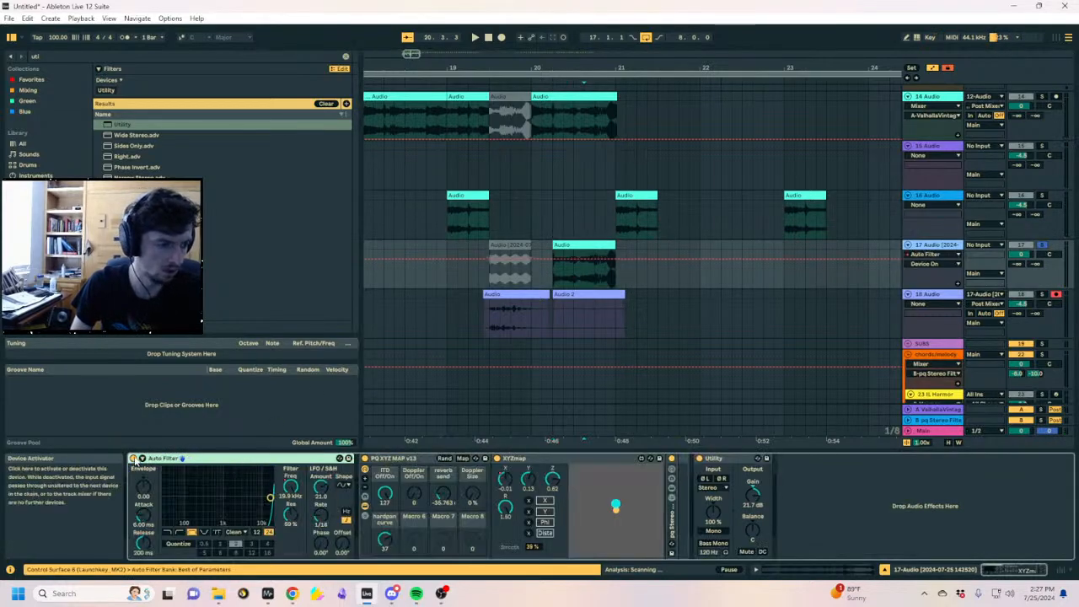
Play 17 Audio's slice from 20.2.1, lower Utility's gain to 10.4 dB, and clear the solo
{"action": "key", "text": "space"}
{"action": "left_click", "coordinate": [600, 245]}
{"action": "key", "text": "space"}
{"action": "key", "text": "space"}
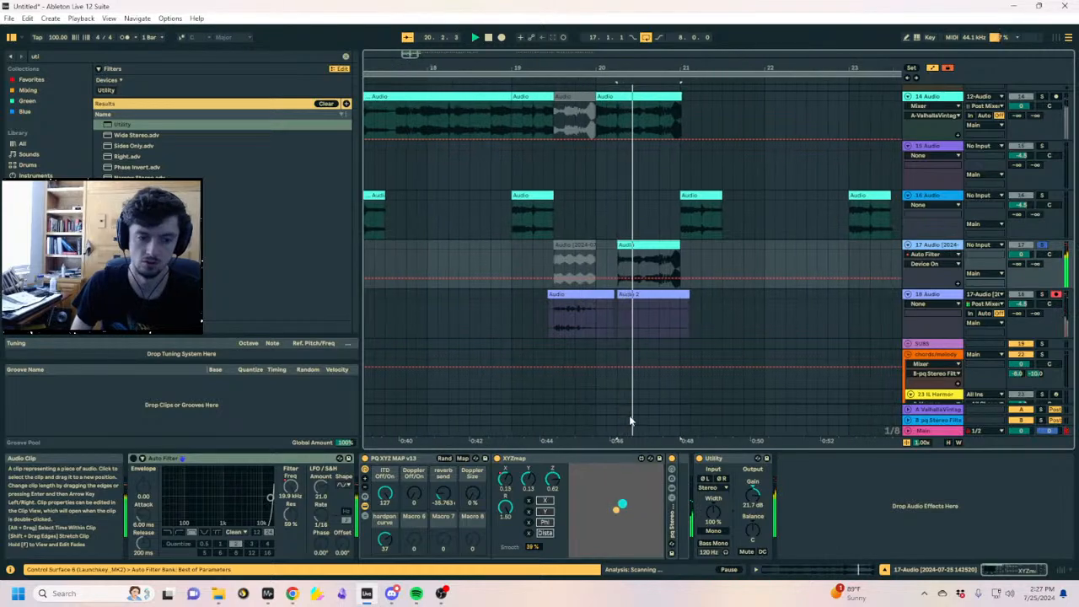
{"action": "left_click_drag", "start_coordinate": [753, 494], "coordinate": [753, 502]}
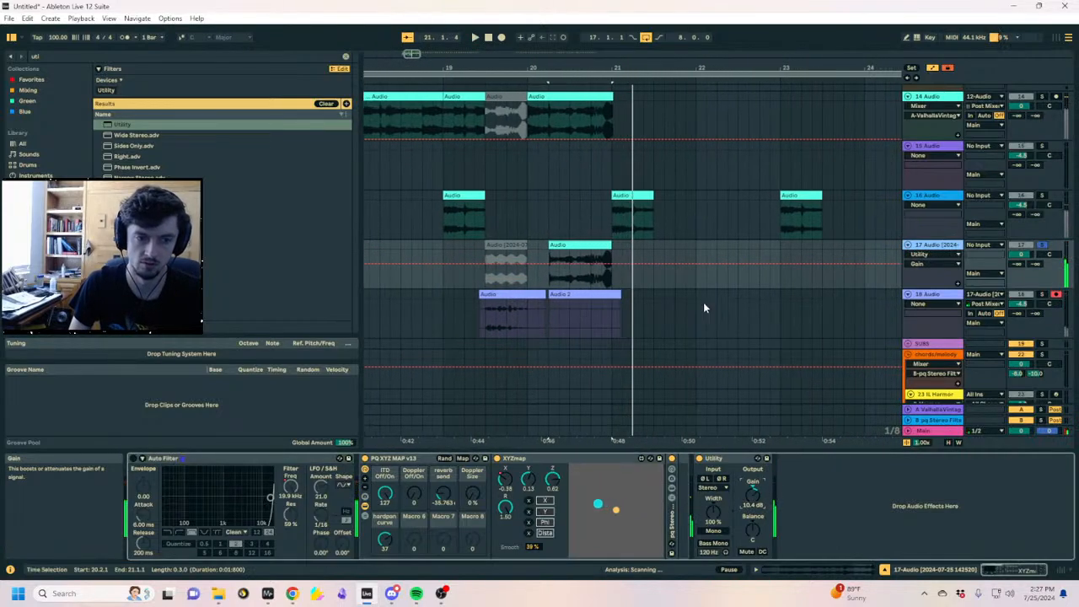
{"action": "double_click", "coordinate": [1041, 296]}
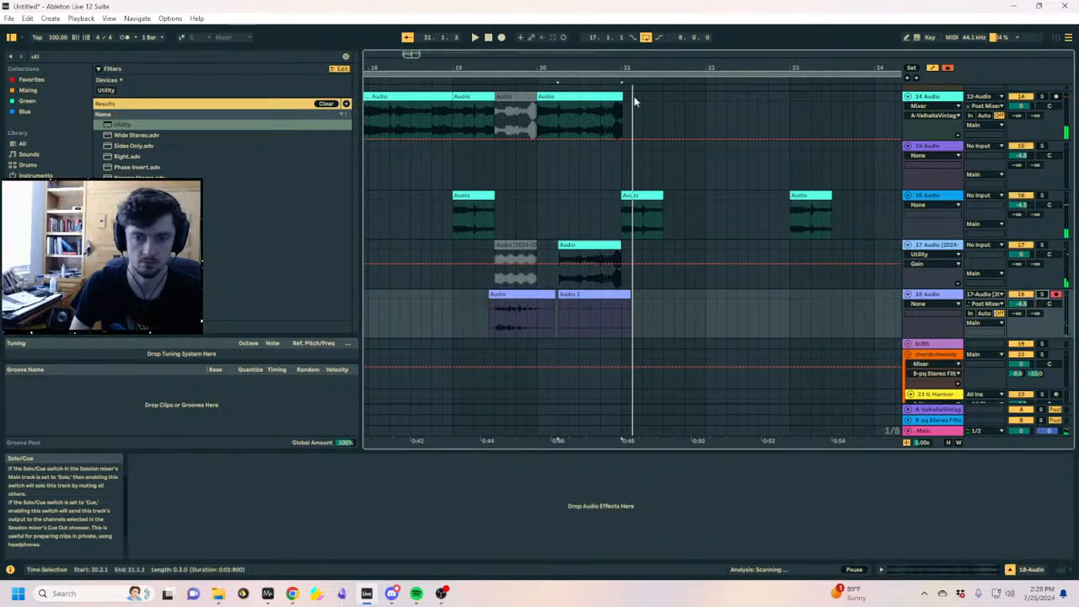
Record 17 Audio's output onto 18 Audio from 20.2.1 to about 21.1.3, replacing the previous take
{"action": "left_click", "coordinate": [501, 37]}
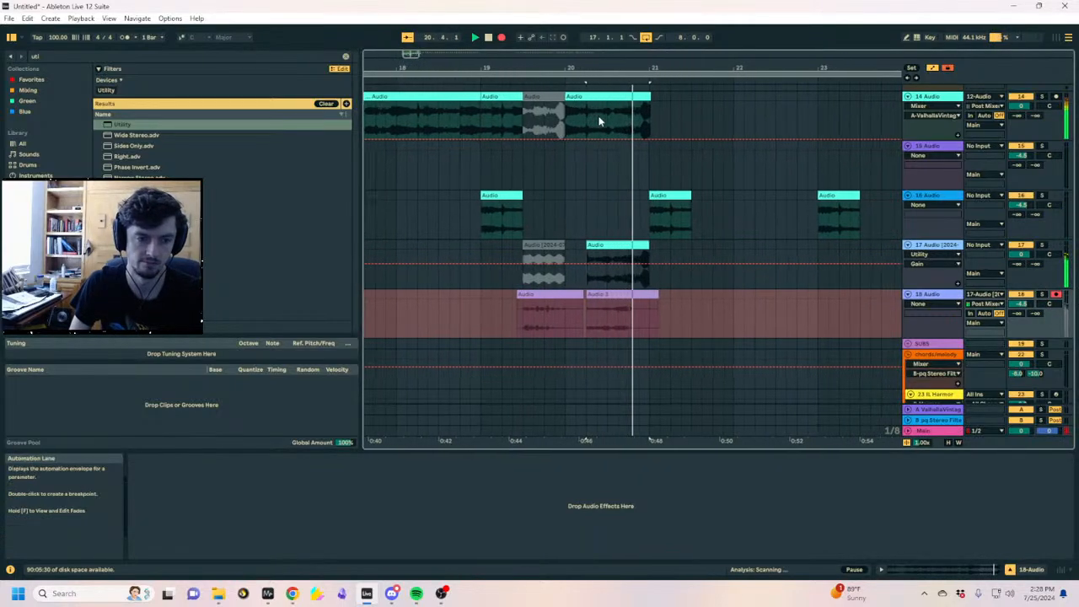
{"action": "key", "text": "space"}
{"action": "left_click", "coordinate": [584, 299]}
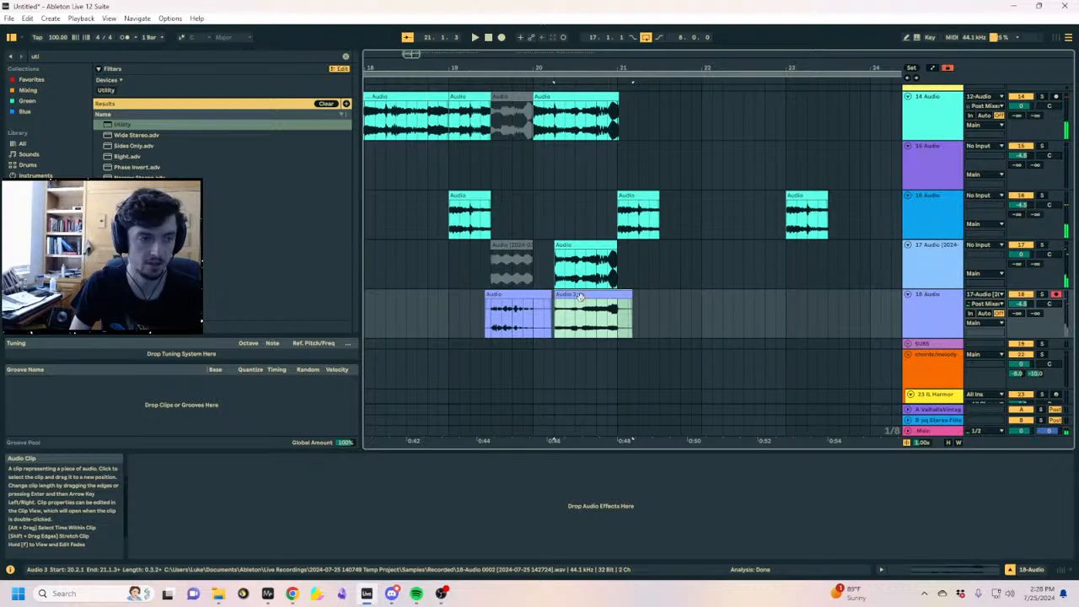
{"action": "left_click", "coordinate": [953, 309]}
{"action": "key", "text": "ctrl+t"}
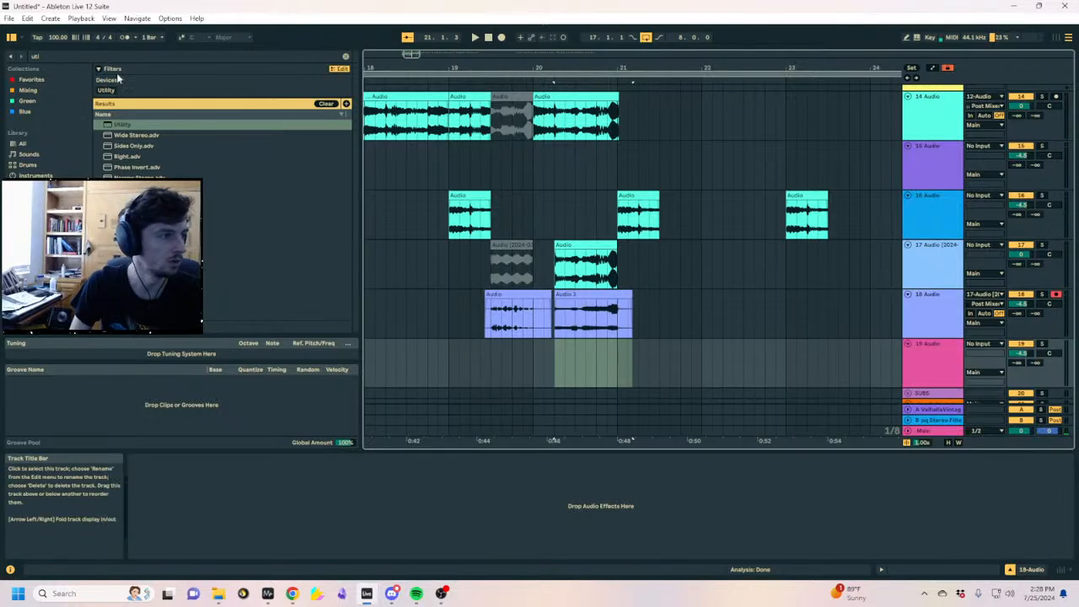
{"action": "left_click", "coordinate": [39, 58]}
{"action": "left_click", "coordinate": [113, 127]}
{"action": "left_click_drag", "start_coordinate": [113, 126], "coordinate": [193, 539]}
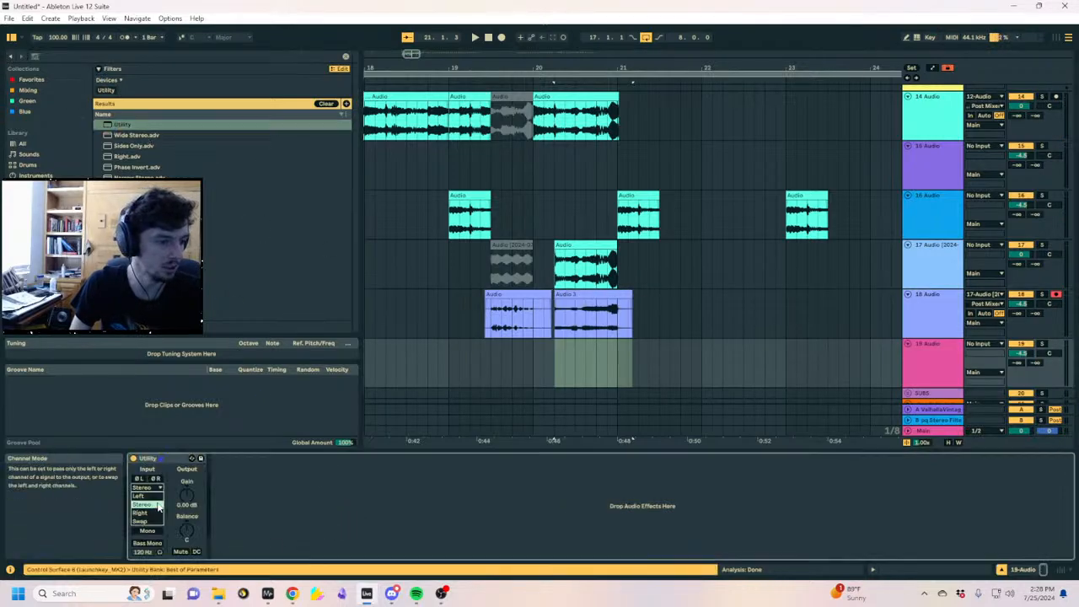
Deactivate 17 Audio and play the arrangement from 18.3.1, selecting 18 Audio's recorded clip at 20.2.1
{"action": "left_click", "coordinate": [409, 321]}
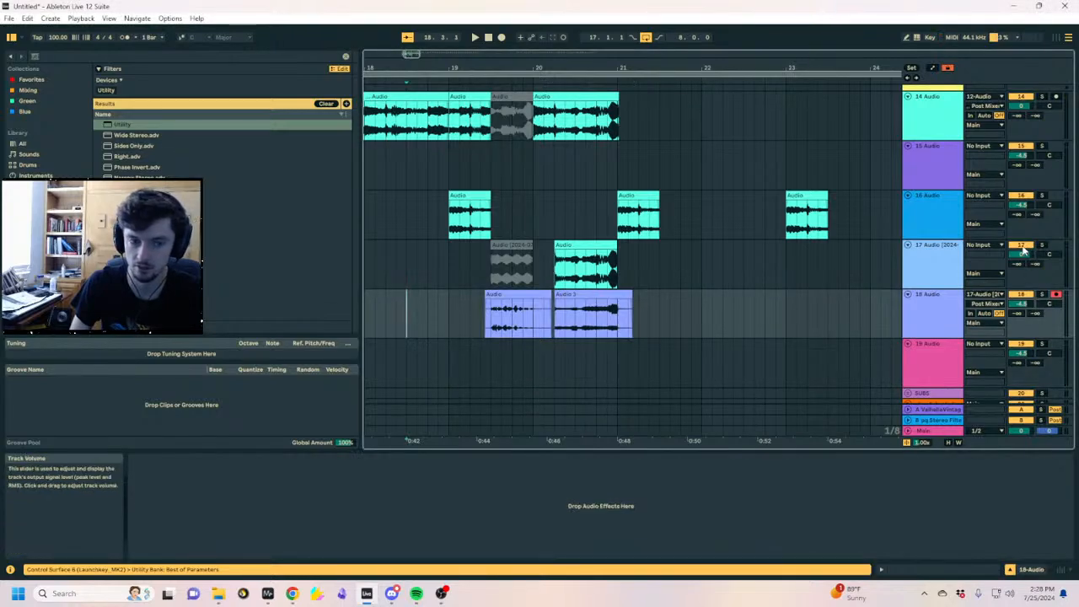
{"action": "key", "text": "space"}
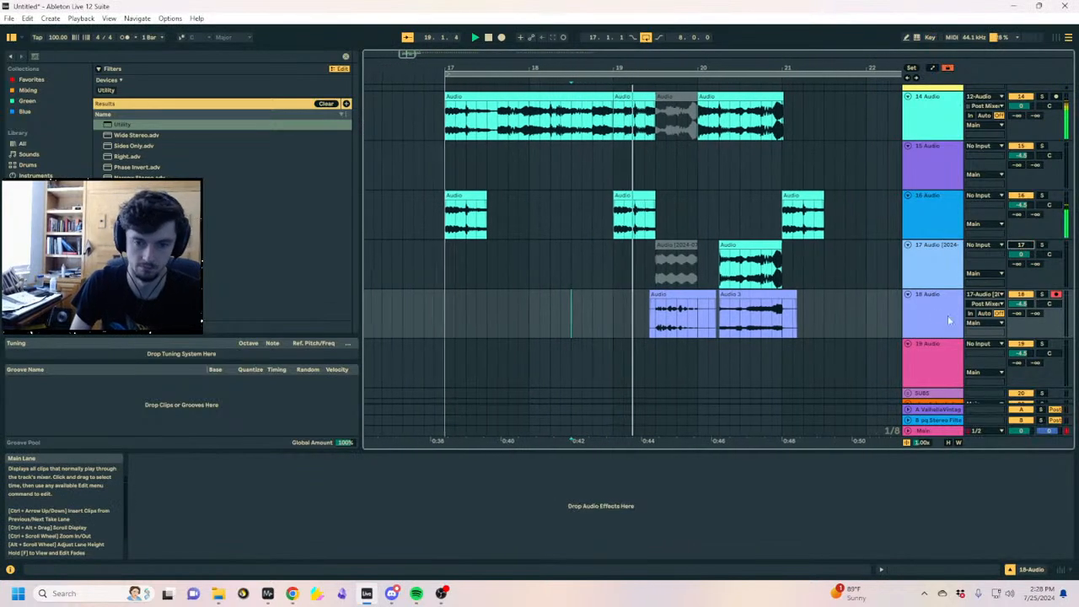
{"action": "left_click", "coordinate": [712, 294]}
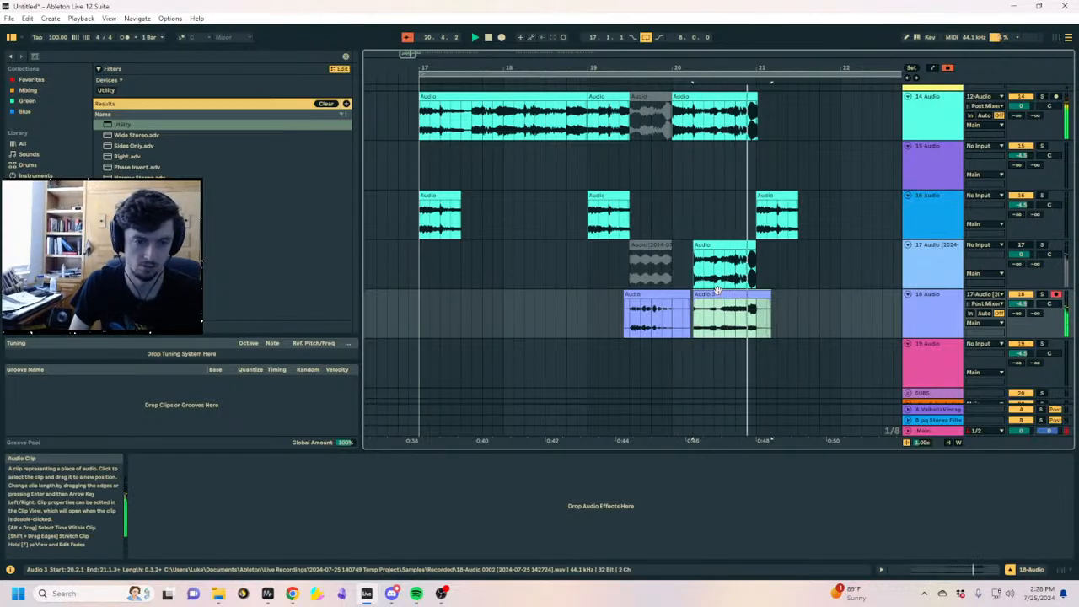
Move 18 Audio's recorded clip at 20.2.1 down onto 19 Audio, keeping its timeline position
{"action": "left_click_drag", "start_coordinate": [731, 314], "coordinate": [739, 350]}
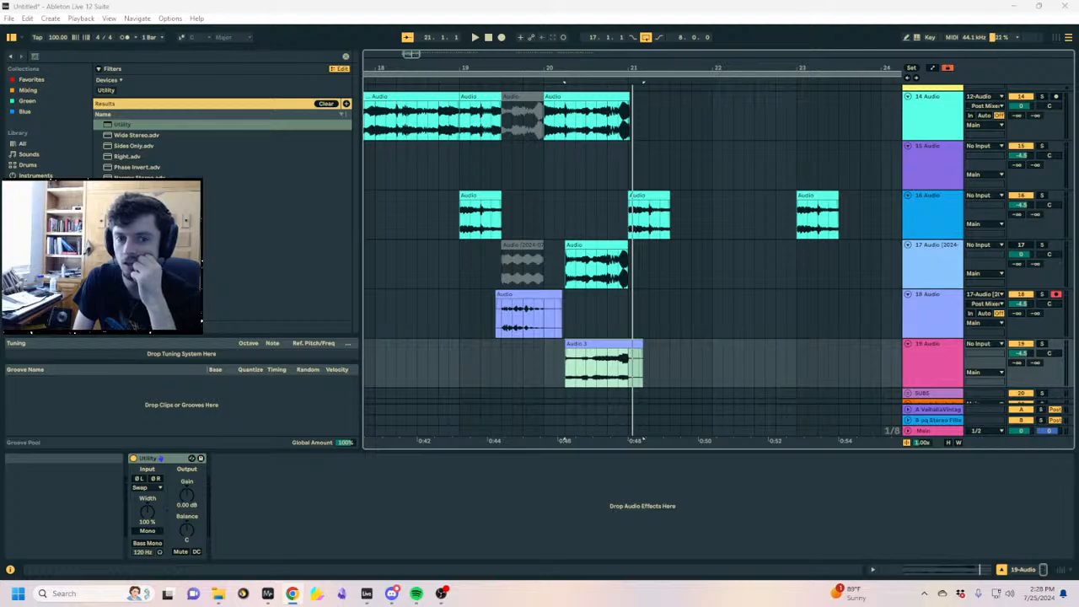
Search the browser for "microtuner" and check the Sounds and Drums categories for it
{"action": "key", "text": "ctrl+f"}
{"action": "type", "text": "micr"}
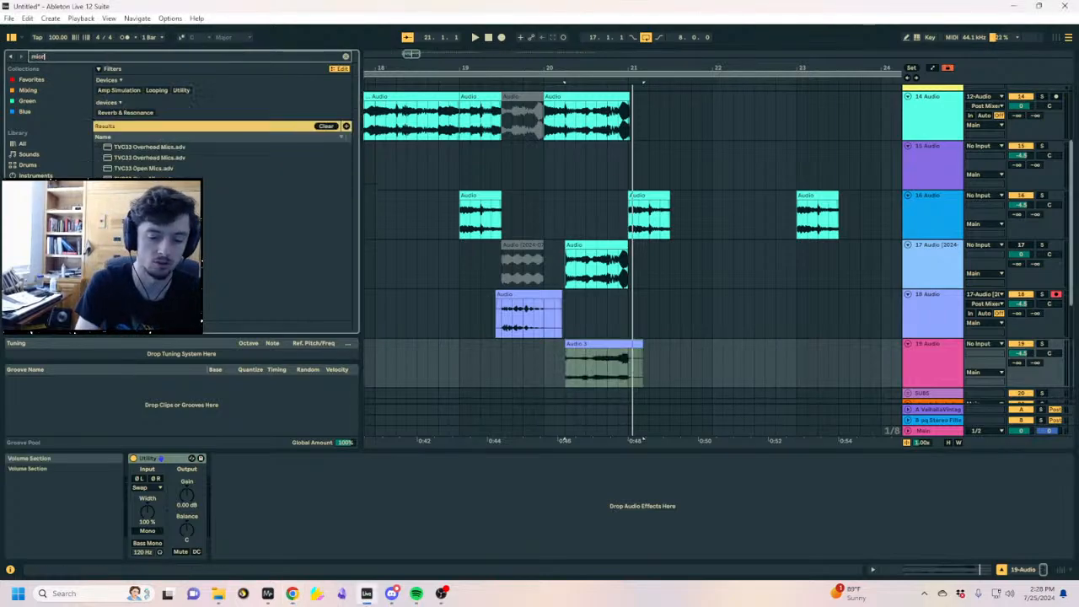
{"action": "type", "text": "otuner"}
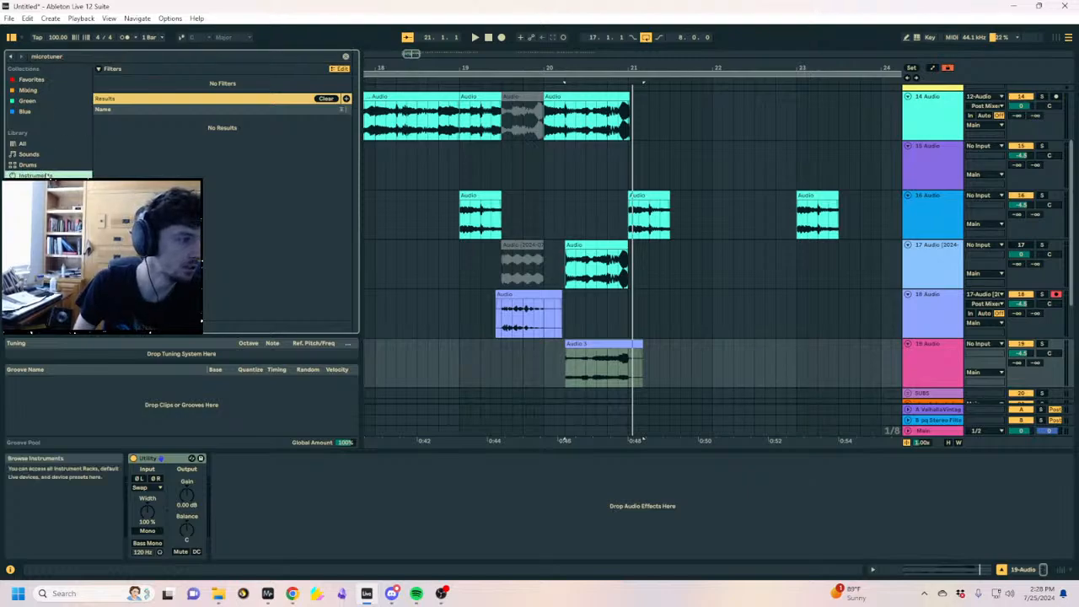
{"action": "left_click", "coordinate": [38, 155]}
{"action": "left_click", "coordinate": [28, 164]}
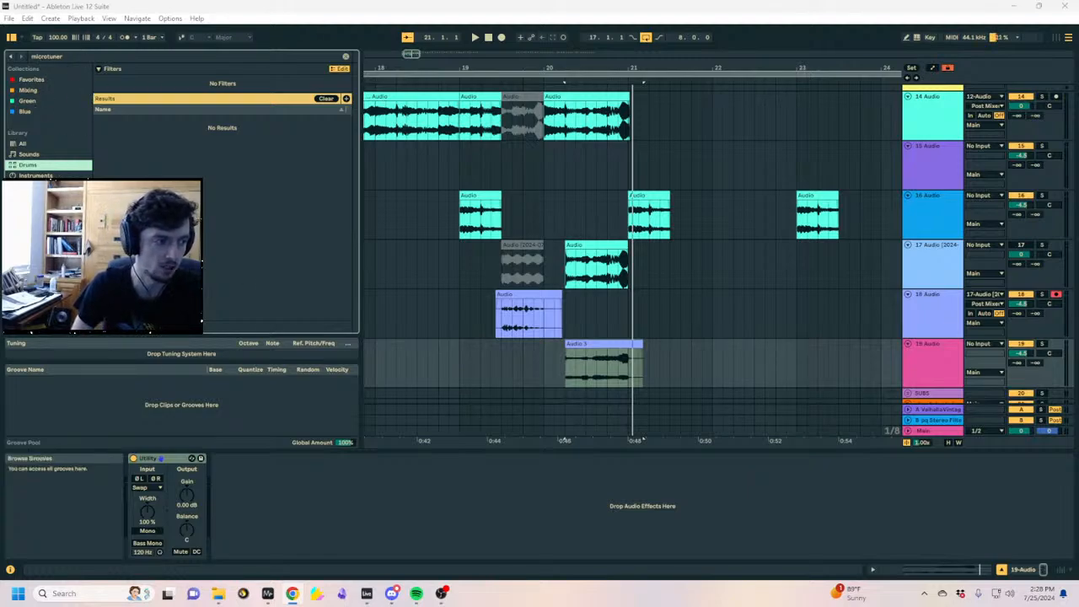
Clear the search and browse the Tunings library, selecting the 17 equal divisions of 2_1 tuning
{"action": "left_click", "coordinate": [32, 270]}
{"action": "left_click", "coordinate": [346, 56]}
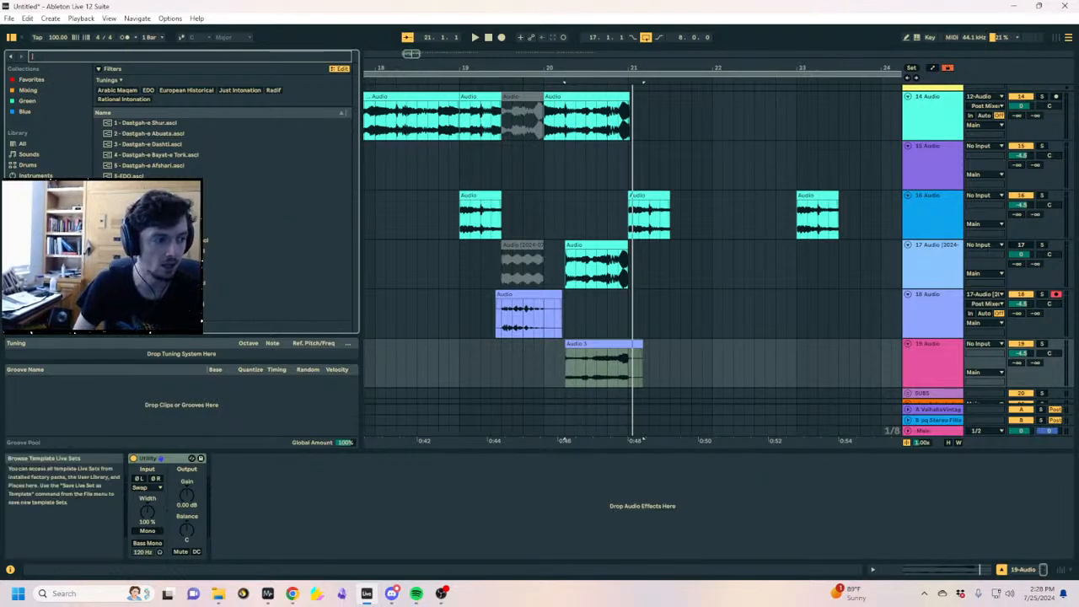
{"action": "left_click", "coordinate": [31, 270]}
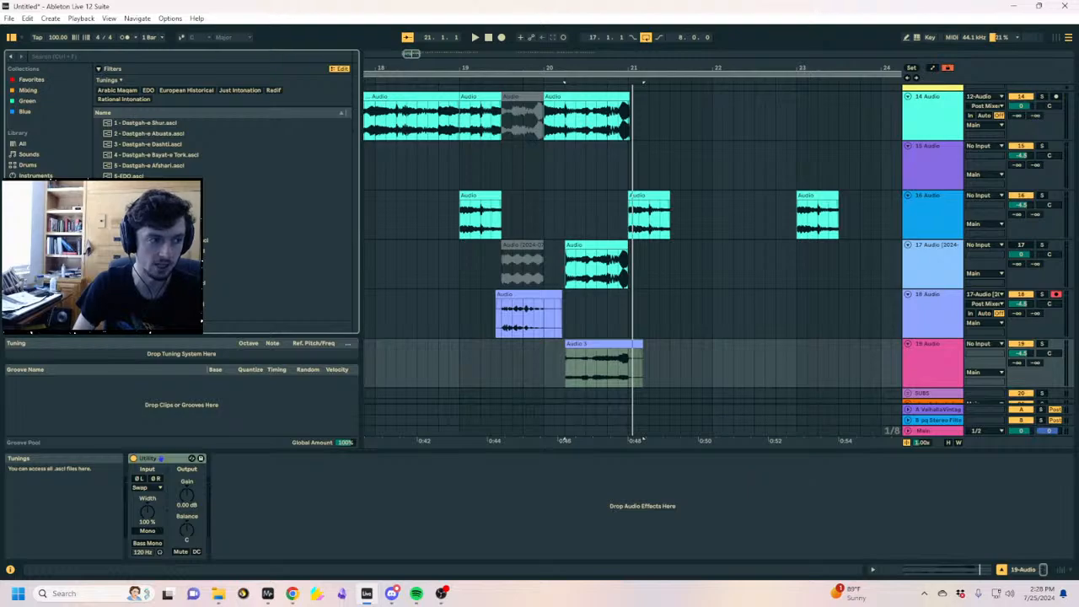
{"action": "scroll", "coordinate": [166, 277], "scroll_direction": "down", "scroll_amount": 10}
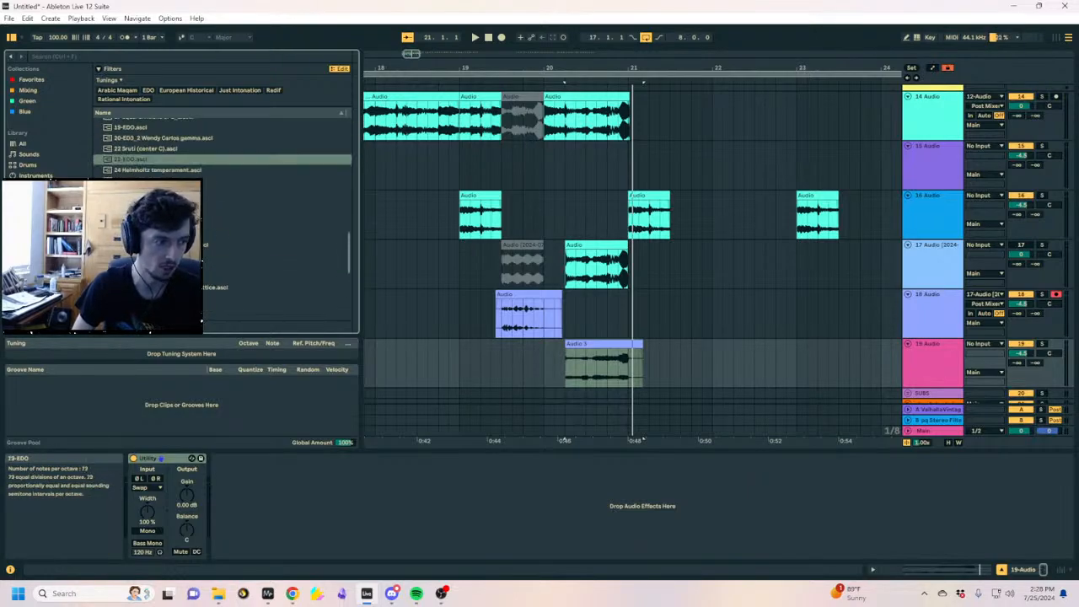
{"action": "scroll", "coordinate": [166, 277], "scroll_direction": "up", "scroll_amount": 5}
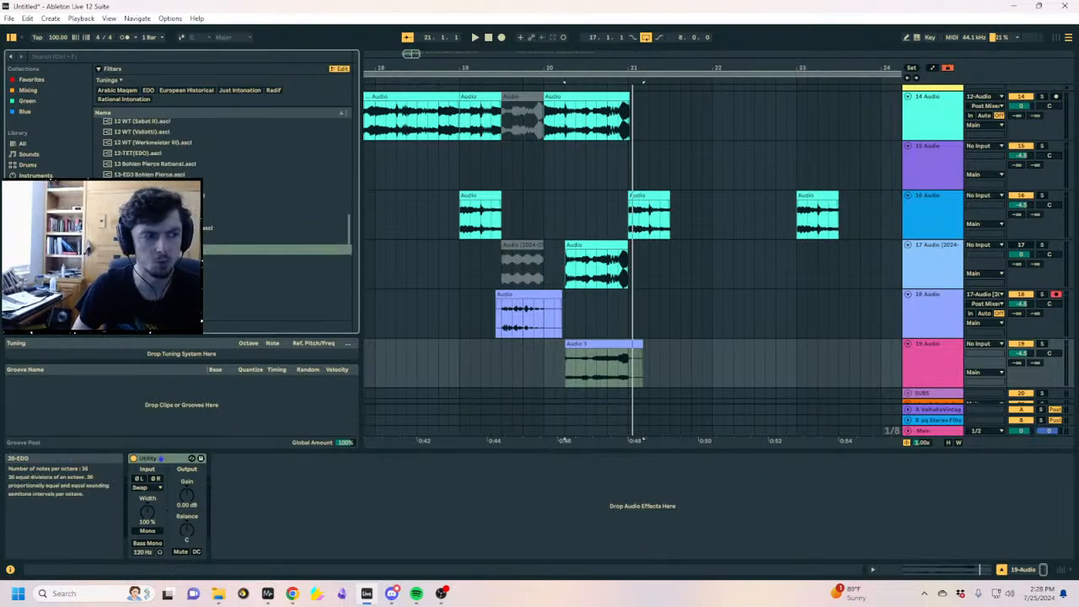
{"action": "left_click", "coordinate": [169, 196]}
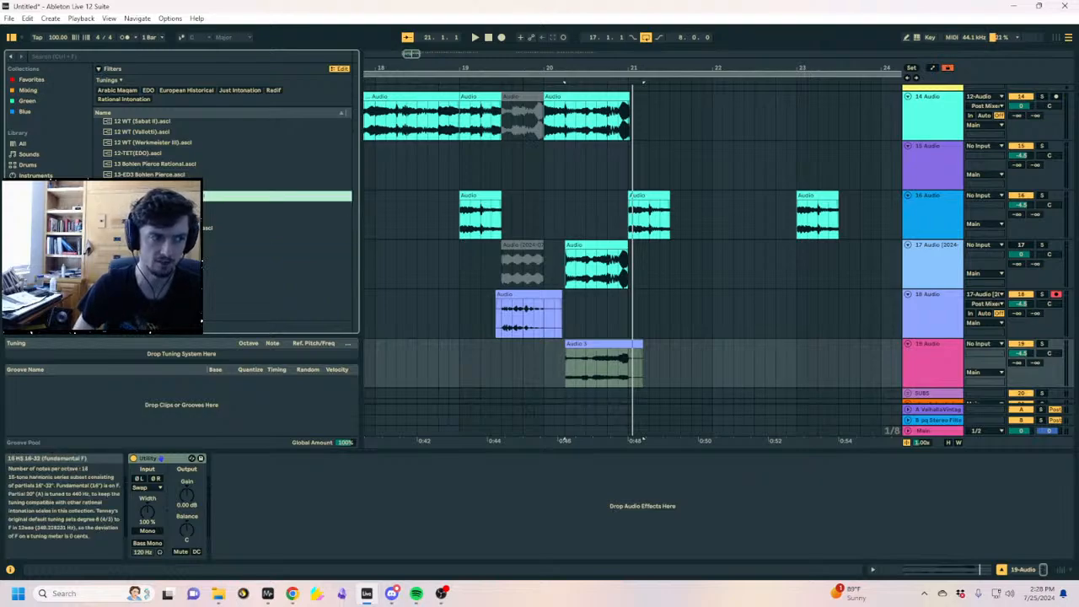
{"action": "left_click", "coordinate": [169, 218]}
{"action": "left_click", "coordinate": [169, 206]}
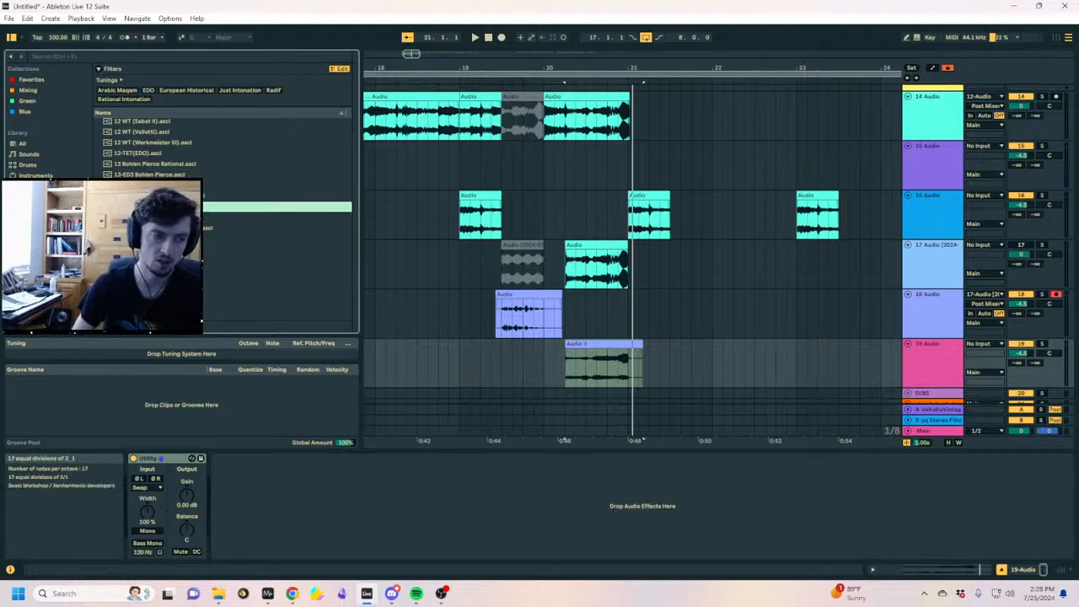
Insert a MIDI track below 18 Audio and load the 17 equal divisions of 2_1 tuning
{"action": "left_click", "coordinate": [927, 323]}
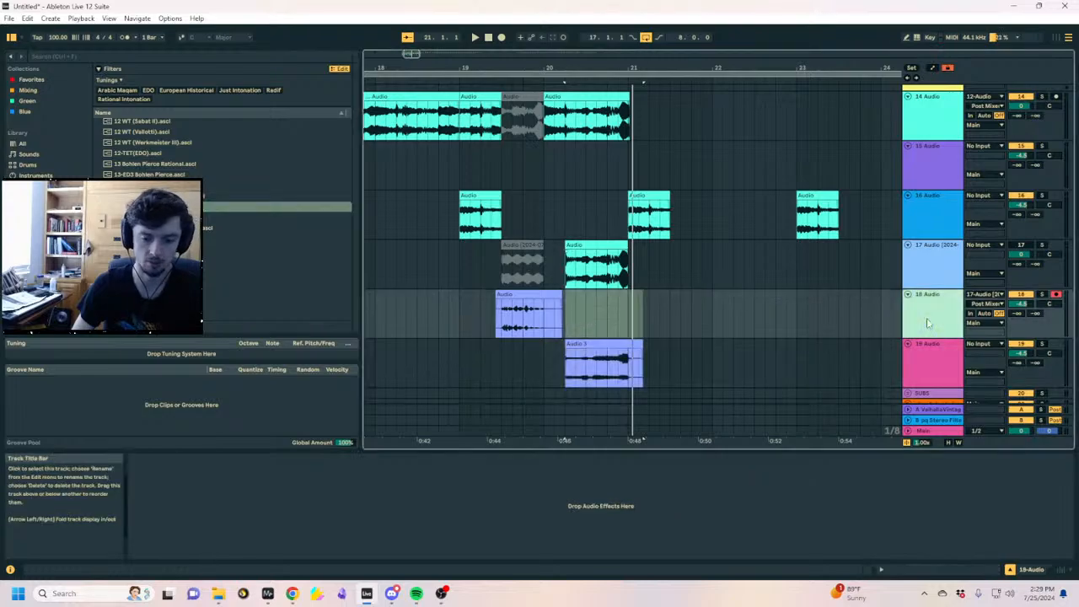
{"action": "key", "text": "ctrl+shift+t"}
{"action": "double_click", "coordinate": [173, 207]}
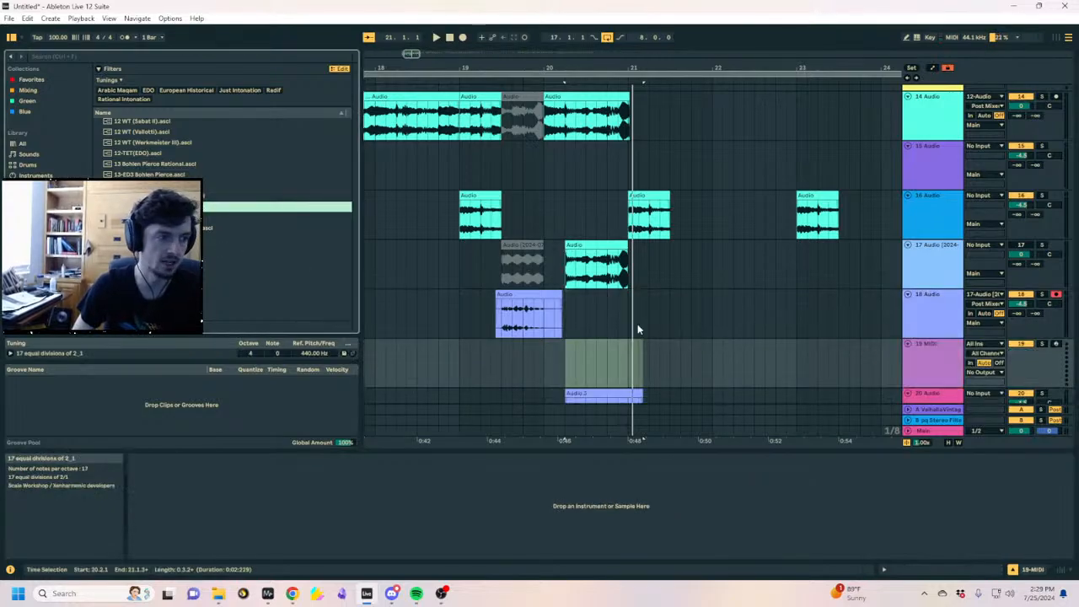
Create an empty three-beat MIDI clip at 20.3.3 on 19 MIDI and examine its note rows in an enlarged note editor
{"action": "left_click_drag", "start_coordinate": [660, 365], "coordinate": [597, 366]}
{"action": "key", "text": "ctrl+shift+m"}
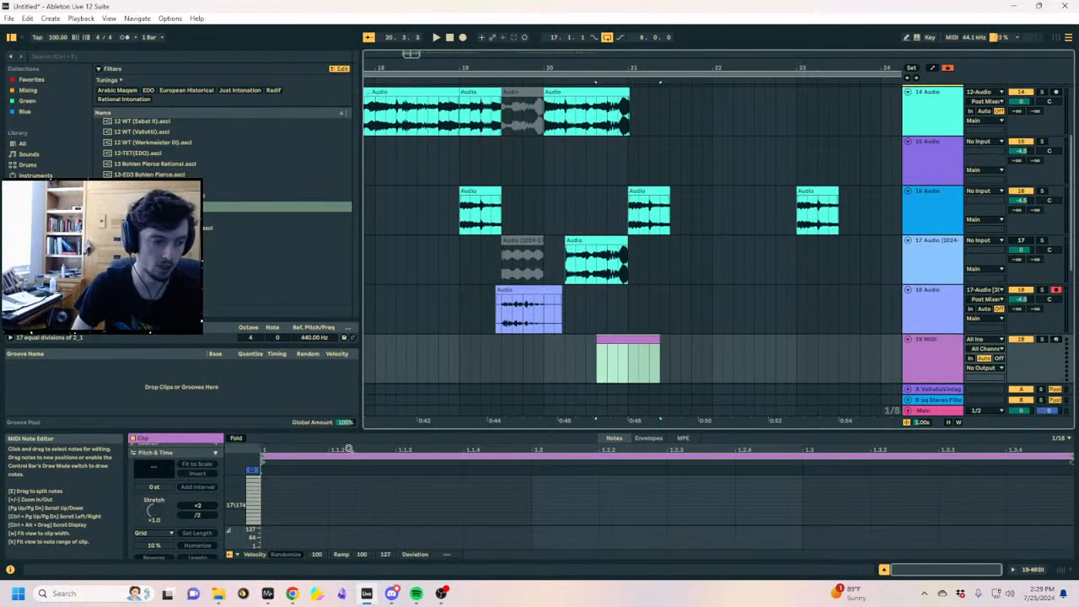
{"action": "left_click_drag", "start_coordinate": [339, 427], "coordinate": [337, 187]}
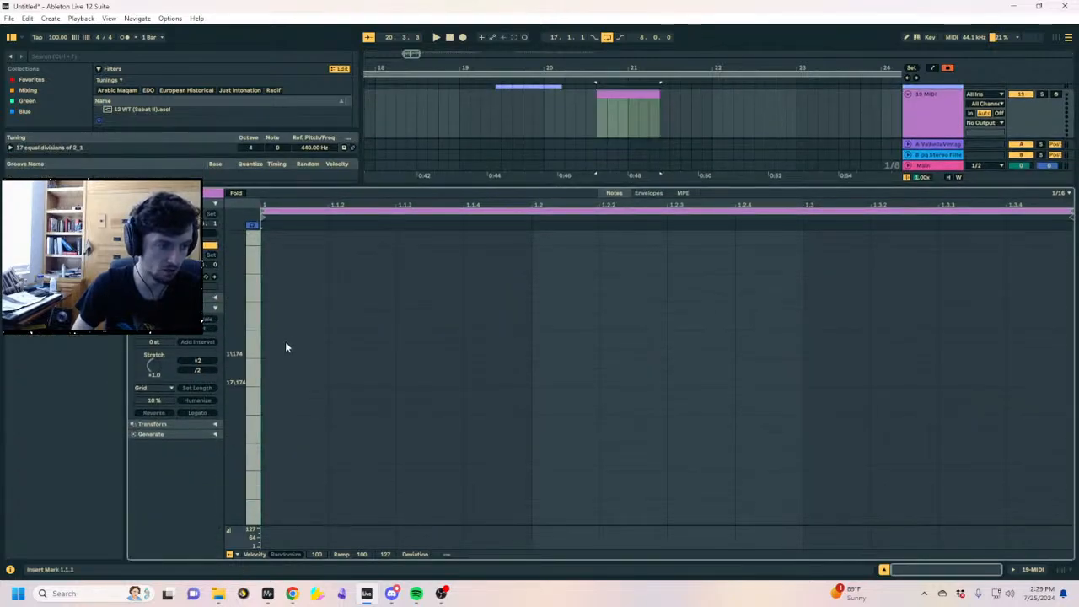
{"action": "right_click", "coordinate": [290, 277]}
{"action": "left_click", "coordinate": [290, 270]}
{"action": "scroll", "coordinate": [290, 269], "scroll_direction": "up", "scroll_amount": 1}
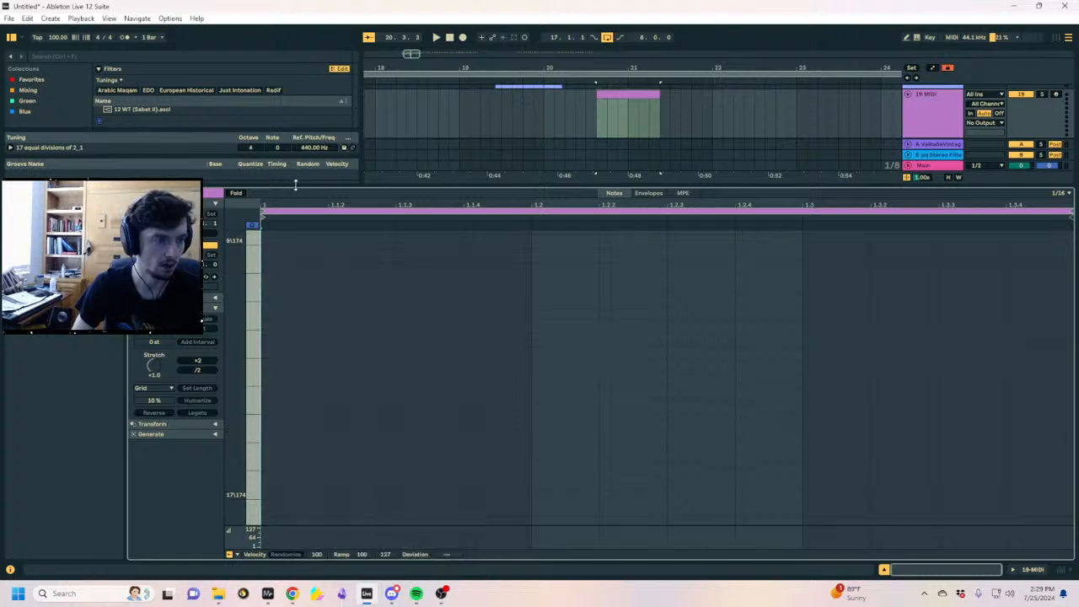
Shrink the note editor and replace the tuning with the EDO tuning listed directly after 22 Sruti (center C)
{"action": "left_click_drag", "start_coordinate": [295, 184], "coordinate": [295, 341]}
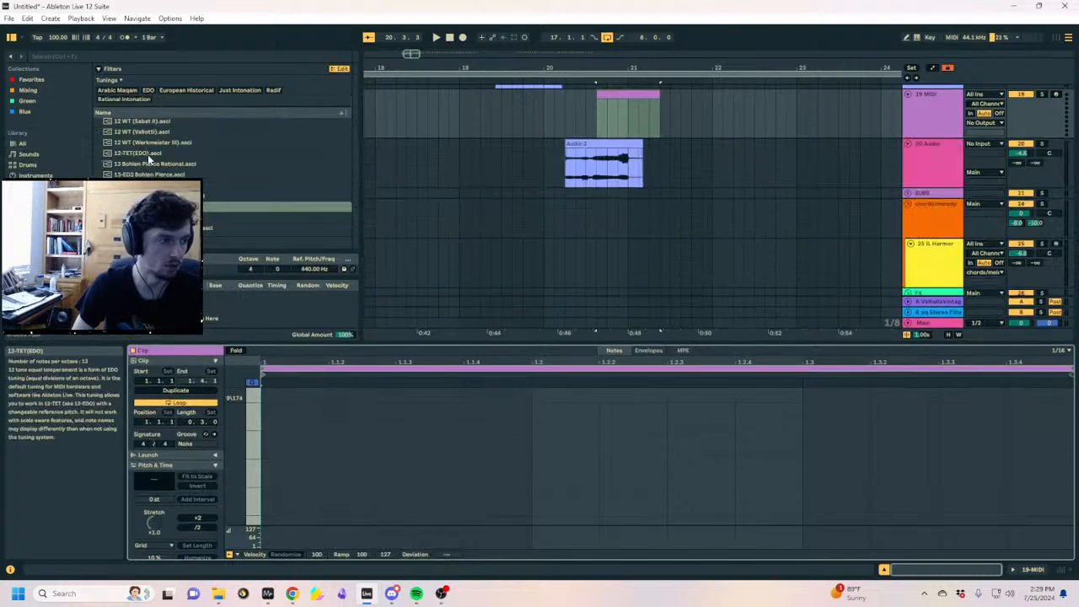
{"action": "scroll", "coordinate": [145, 156], "scroll_direction": "down", "scroll_amount": 3}
{"action": "double_click", "coordinate": [146, 193]}
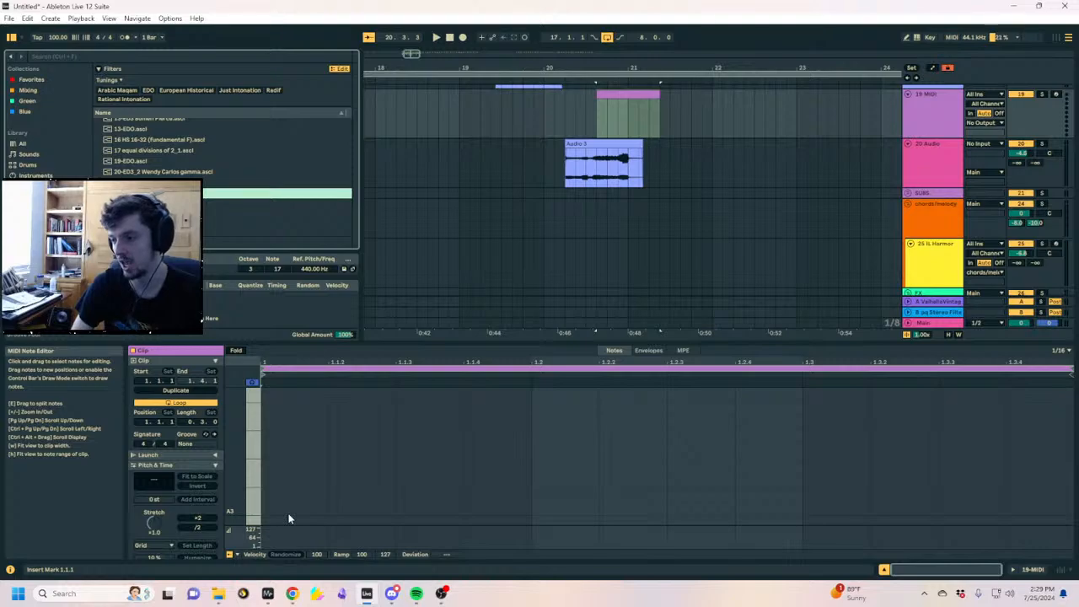
Search the device library for "microtuner"
{"action": "left_click", "coordinate": [74, 57]}
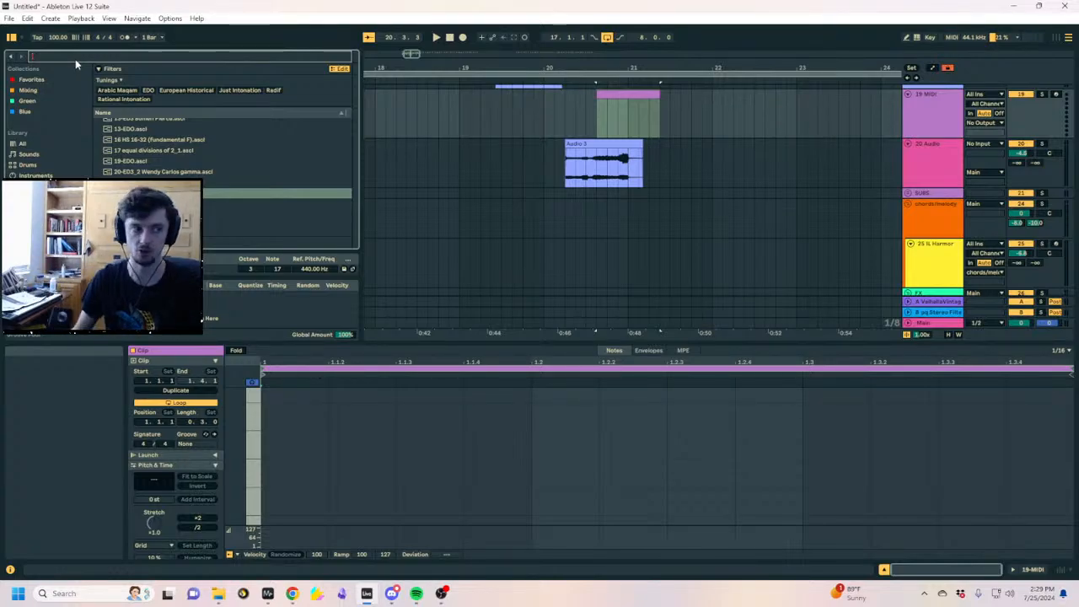
{"action": "type", "text": "microtune"}
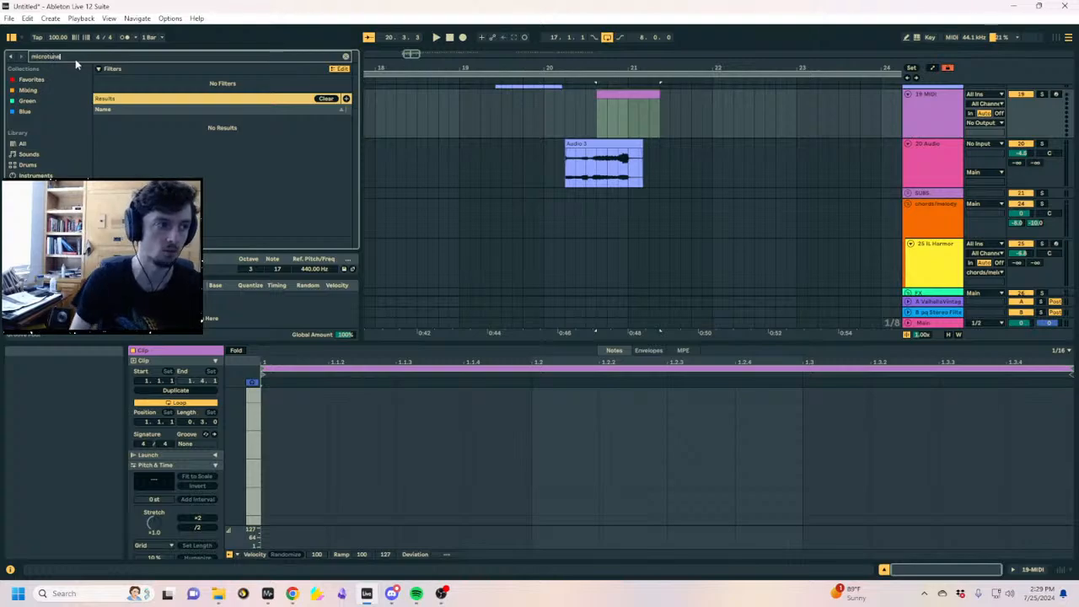
{"action": "type", "text": "r"}
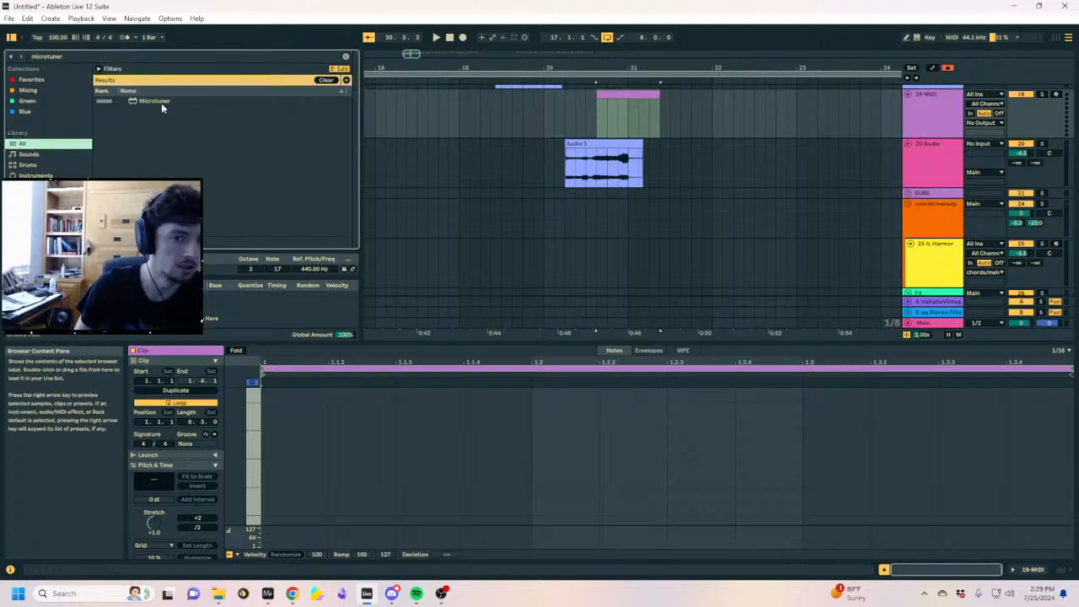
Inspect the context options of the Microtuner search result and the library categories for the device's location
{"action": "right_click", "coordinate": [161, 103]}
{"action": "right_click", "coordinate": [134, 105]}
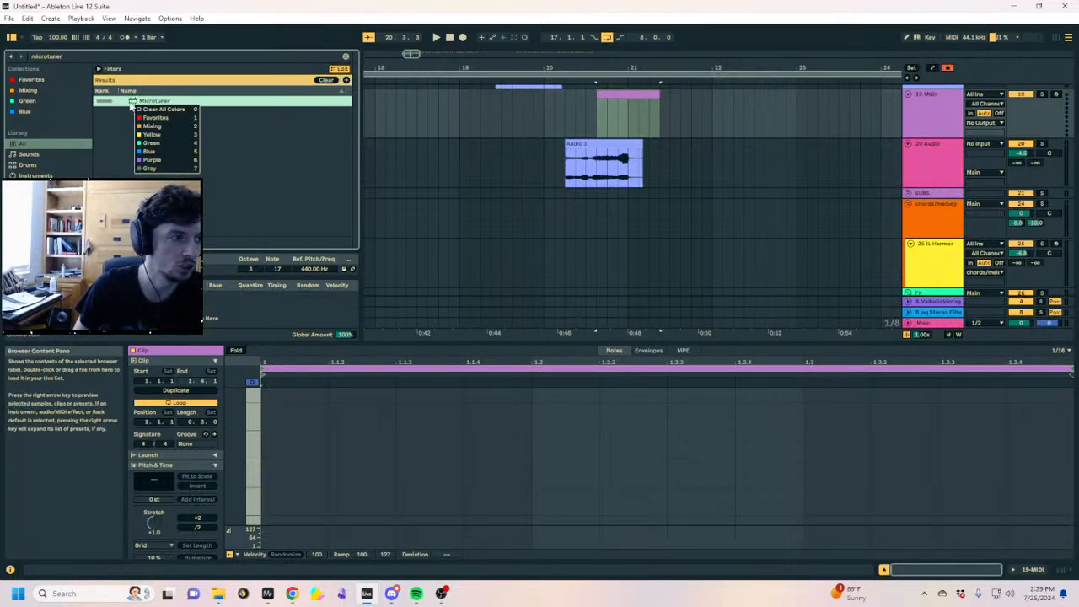
{"action": "right_click", "coordinate": [130, 102]}
{"action": "left_click", "coordinate": [115, 128]}
{"action": "scroll", "coordinate": [40, 170], "scroll_direction": "down", "scroll_amount": 3}
{"action": "scroll", "coordinate": [39, 192], "scroll_direction": "up", "scroll_amount": 2}
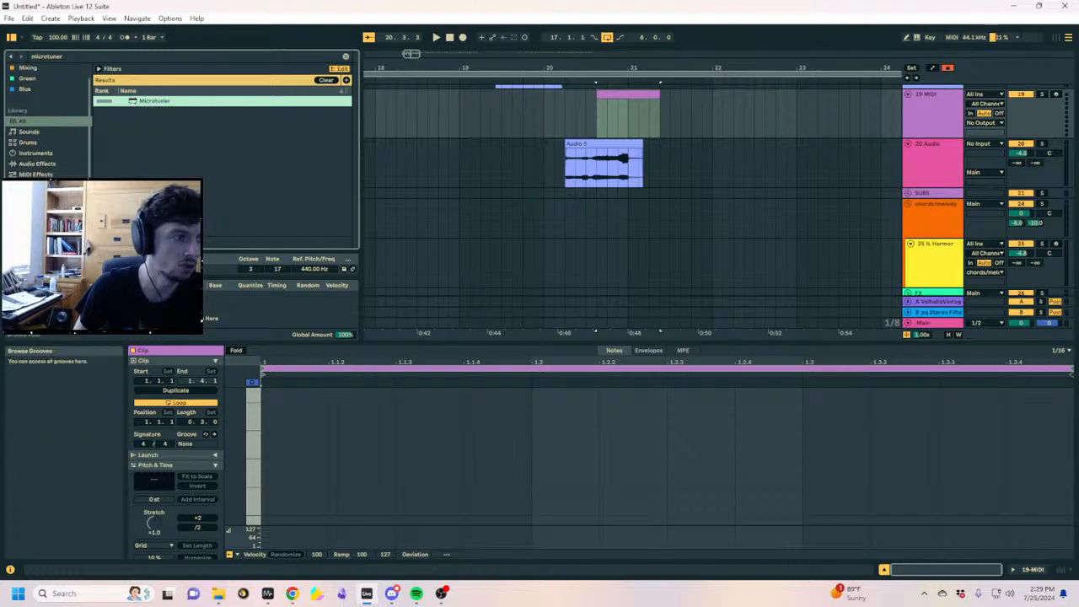
{"action": "right_click", "coordinate": [137, 93]}
{"action": "right_click", "coordinate": [110, 105]}
{"action": "right_click", "coordinate": [129, 102]}
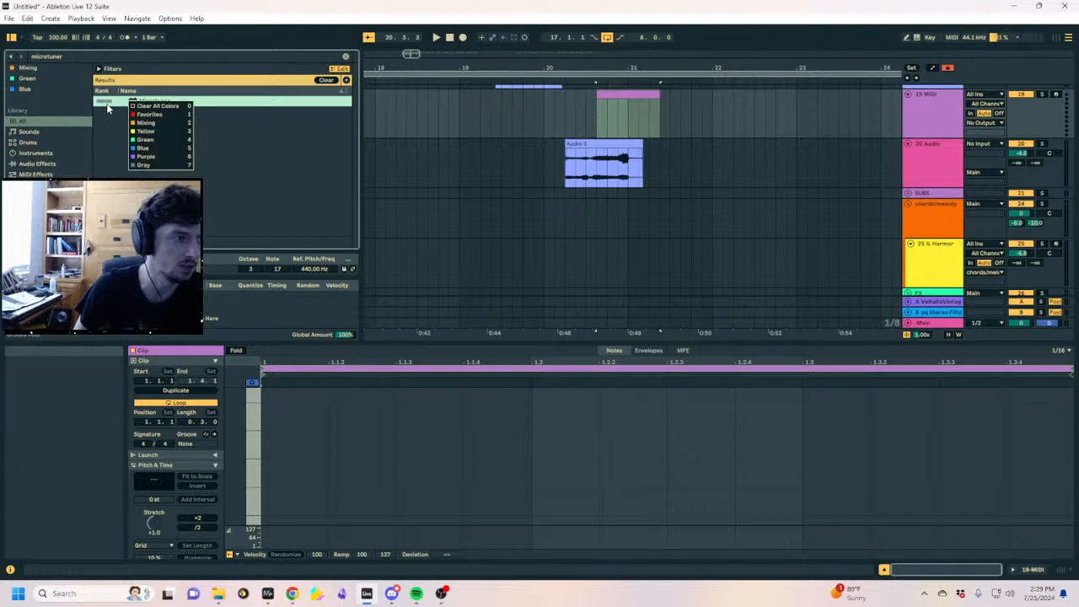
{"action": "left_click", "coordinate": [107, 105]}
Add a new MIDI track below 20 Audio and load the Microtuner device onto it
{"action": "left_click", "coordinate": [941, 172]}
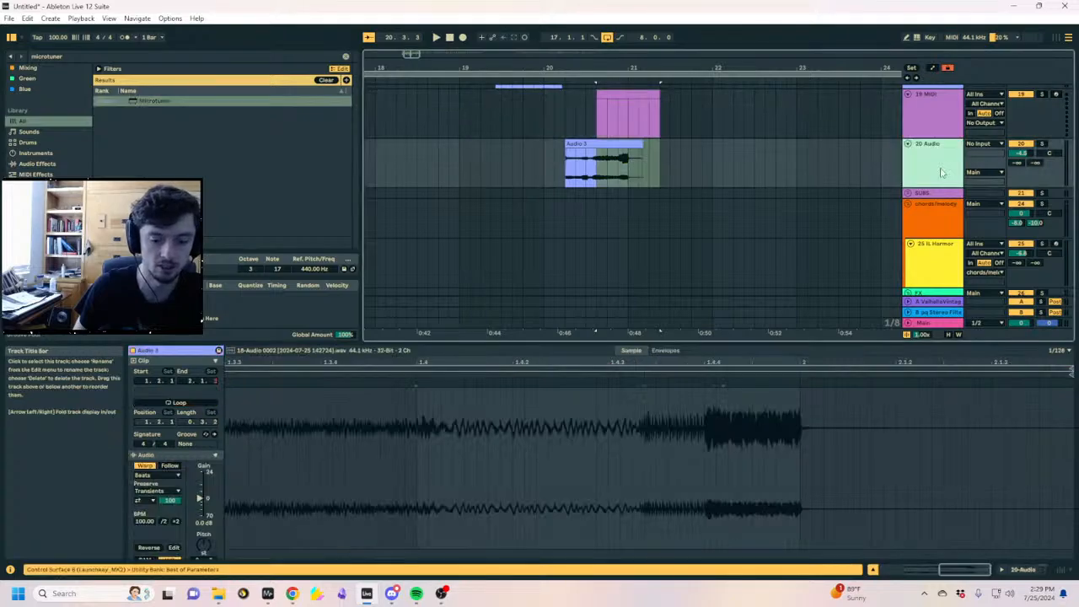
{"action": "key", "text": "ctrl+shift+t"}
{"action": "left_click_drag", "start_coordinate": [139, 100], "coordinate": [379, 166]}
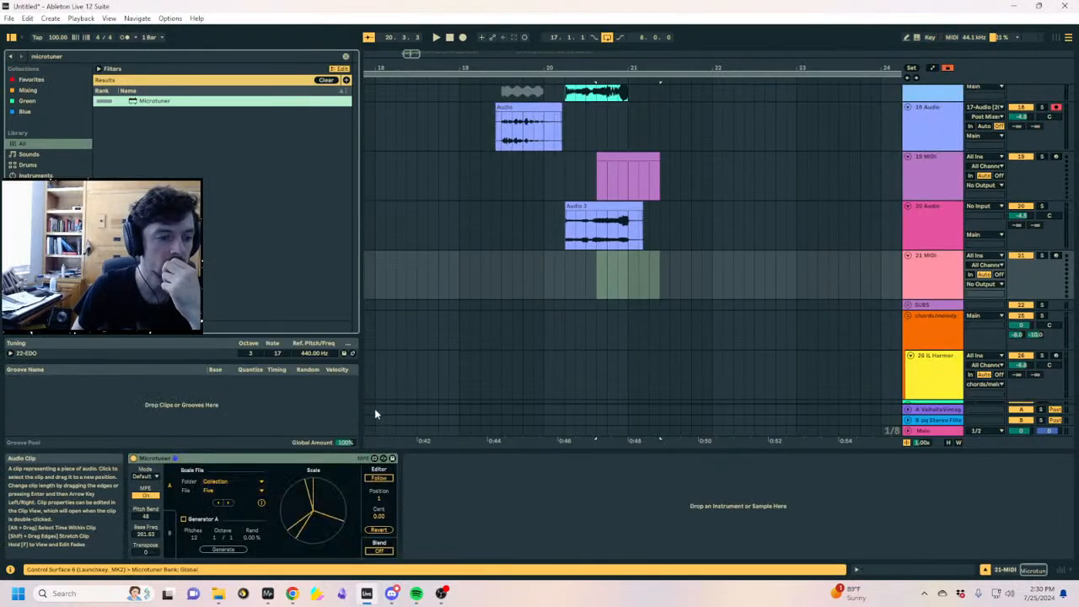
Show the Microtuner device file in the library browser
{"action": "right_click", "coordinate": [163, 459]}
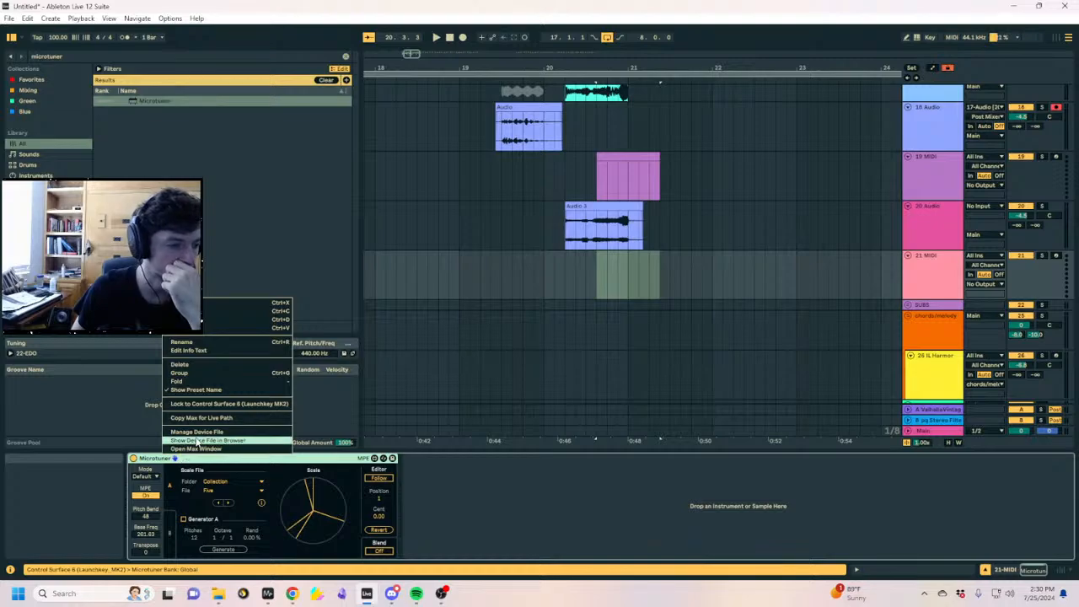
{"action": "left_click", "coordinate": [201, 441]}
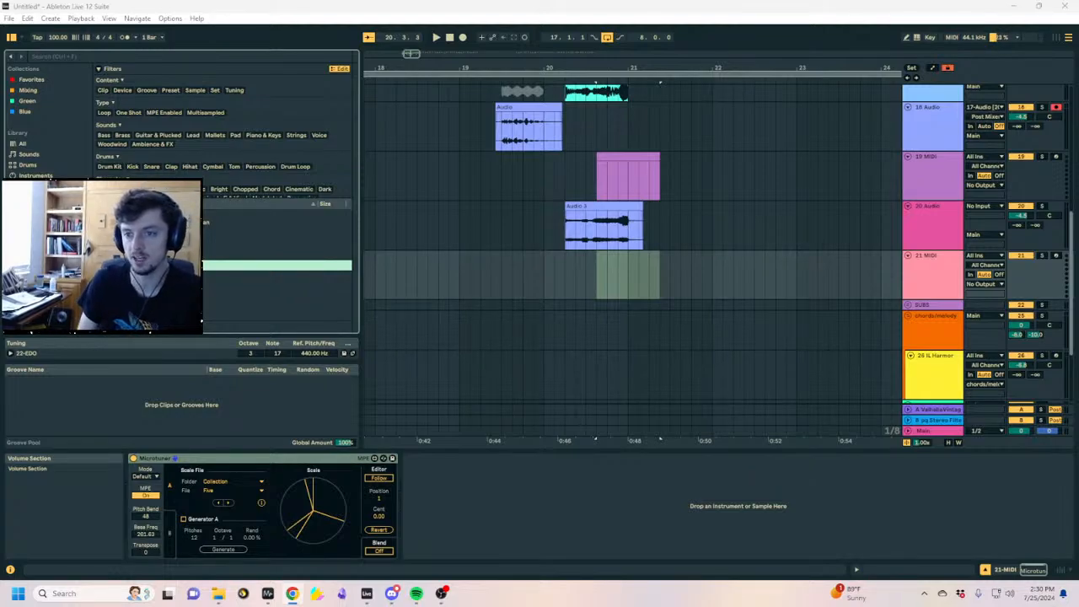
Switch to Chrome and review Ableton's Microtuner pack page and the Google results for "microtuner ableton 11"
{"action": "left_click_drag", "start_coordinate": [640, 2], "coordinate": [624, 1]}
{"action": "scroll", "coordinate": [557, 274], "scroll_direction": "down", "scroll_amount": 2}
{"action": "scroll", "coordinate": [588, 264], "scroll_direction": "down", "scroll_amount": 1}
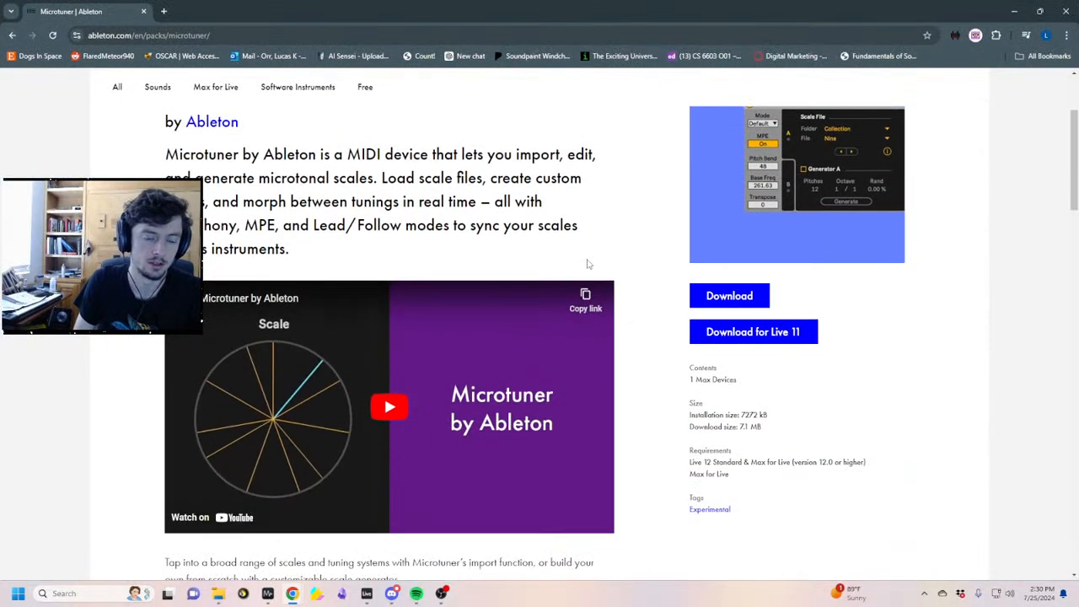
{"action": "scroll", "coordinate": [587, 264], "scroll_direction": "down", "scroll_amount": 5}
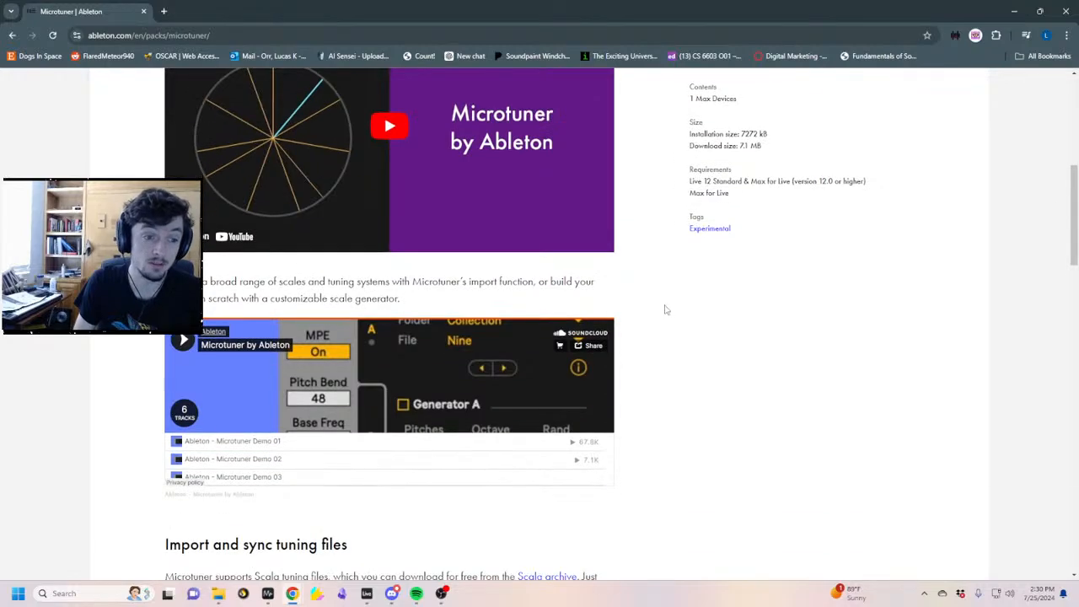
{"action": "scroll", "coordinate": [658, 312], "scroll_direction": "up", "scroll_amount": 4}
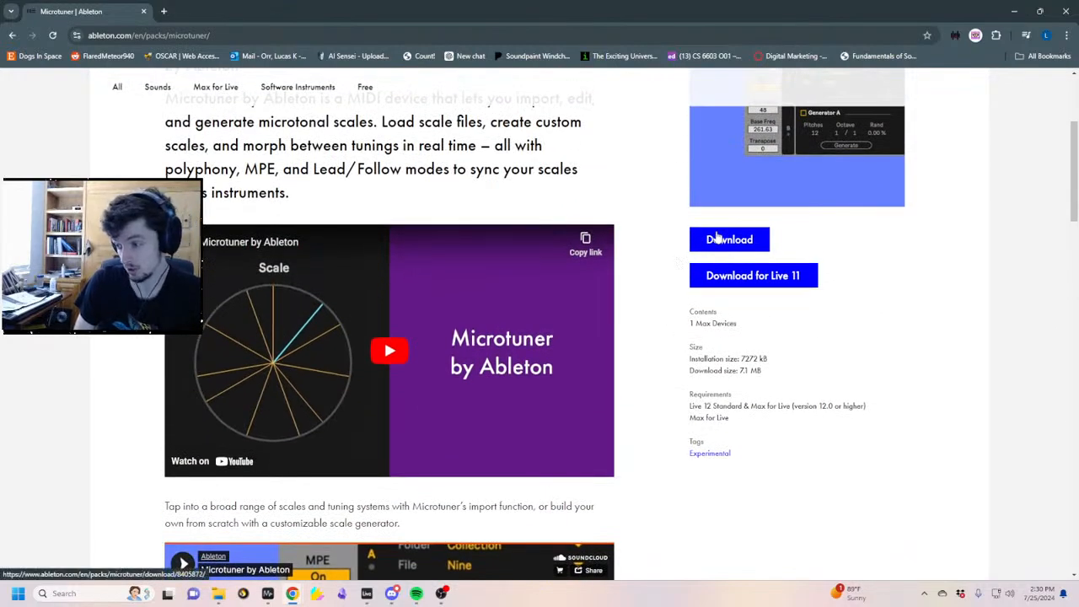
{"action": "left_click", "coordinate": [12, 36]}
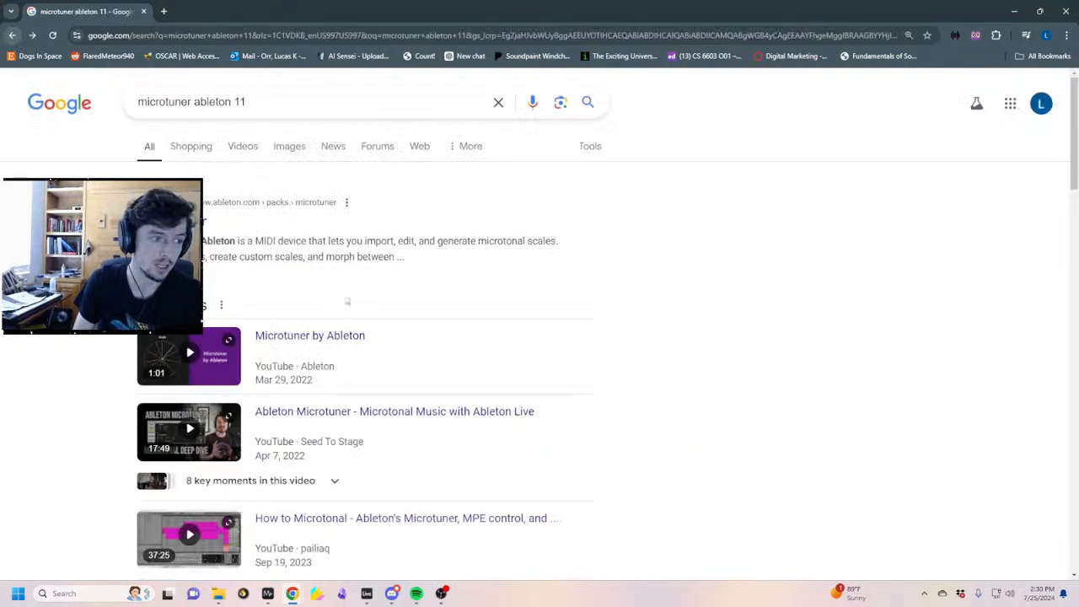
{"action": "scroll", "coordinate": [539, 337], "scroll_direction": "down", "scroll_amount": 4}
{"action": "scroll", "coordinate": [540, 337], "scroll_direction": "down", "scroll_amount": 1}
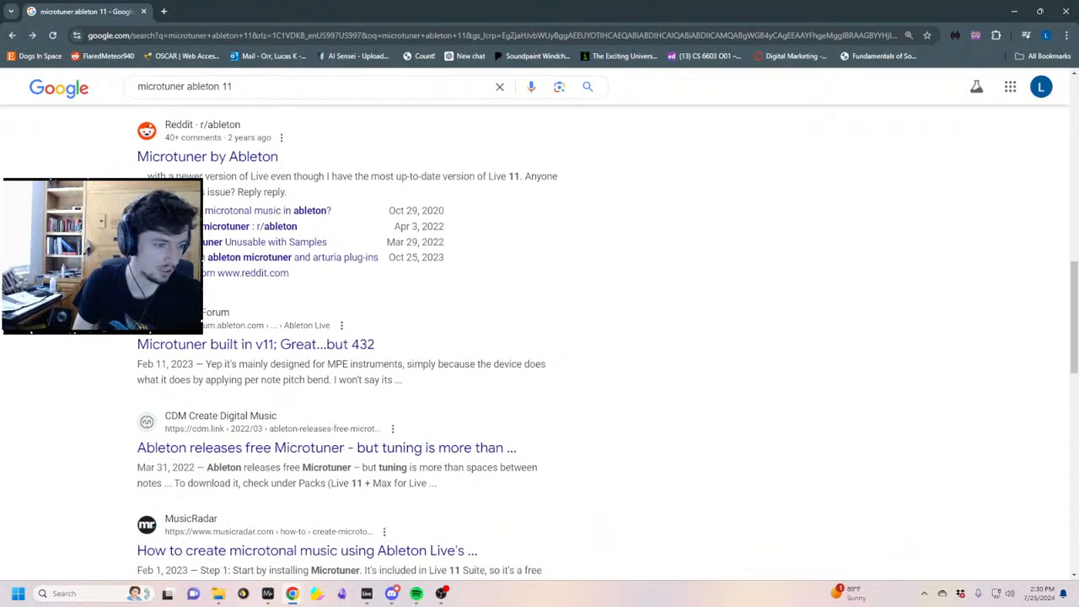
{"action": "scroll", "coordinate": [298, 289], "scroll_direction": "up", "scroll_amount": 6}
{"action": "left_click", "coordinate": [1014, 11]}
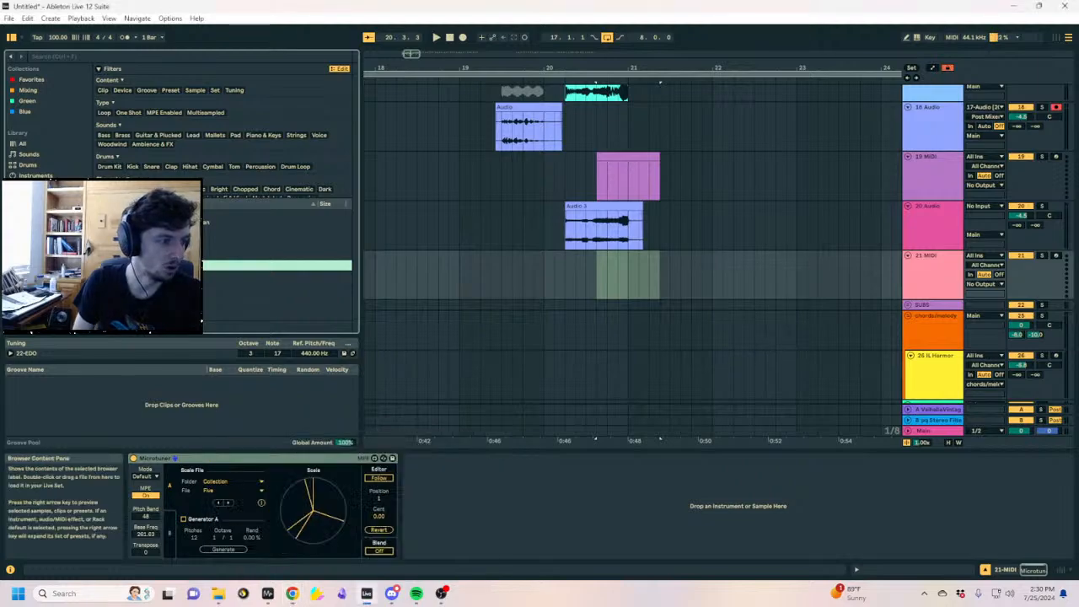
Delete the Microtuner device from the 21 MIDI track
{"action": "left_click", "coordinate": [439, 271]}
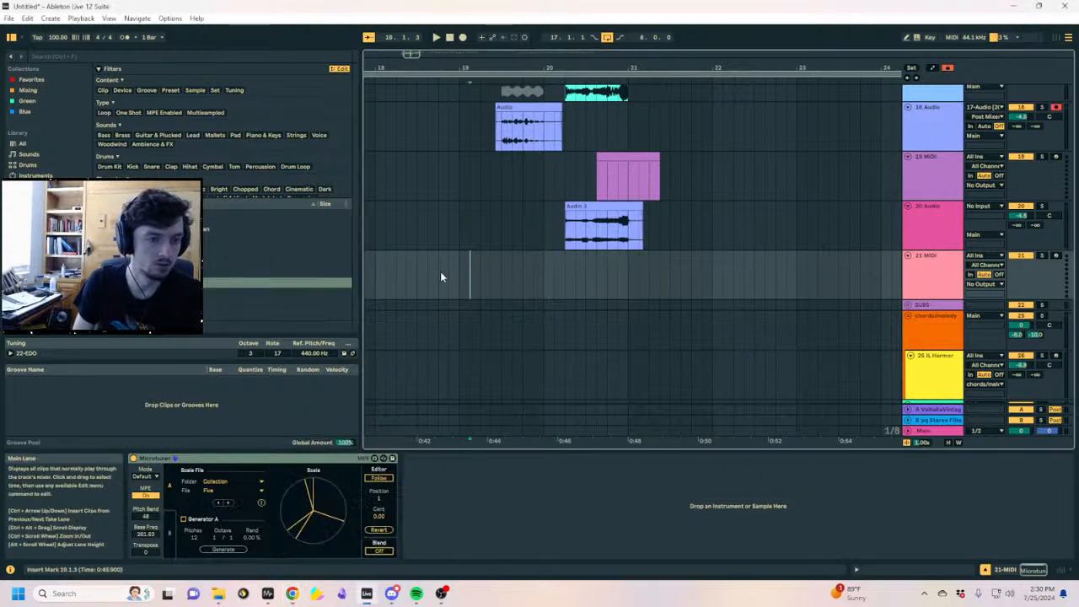
{"action": "left_click", "coordinate": [208, 460]}
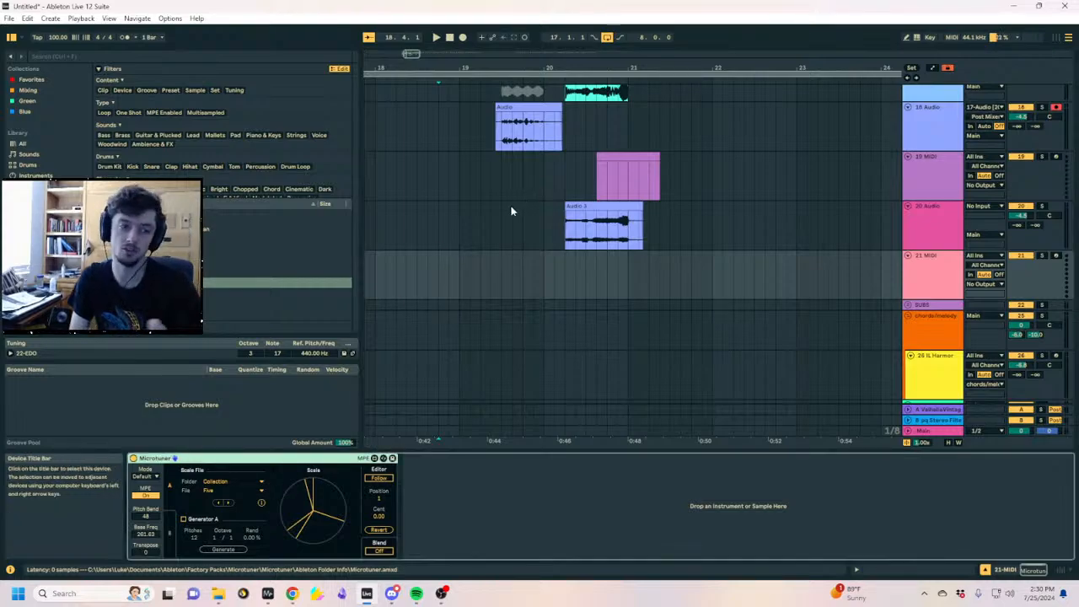
{"action": "key", "text": "Delete"}
Insert an empty MIDI clip on the 21 MIDI track from 19.1.1 to 19.3.3
{"action": "left_click", "coordinate": [513, 276]}
{"action": "left_click", "coordinate": [935, 279]}
{"action": "left_click", "coordinate": [908, 571]}
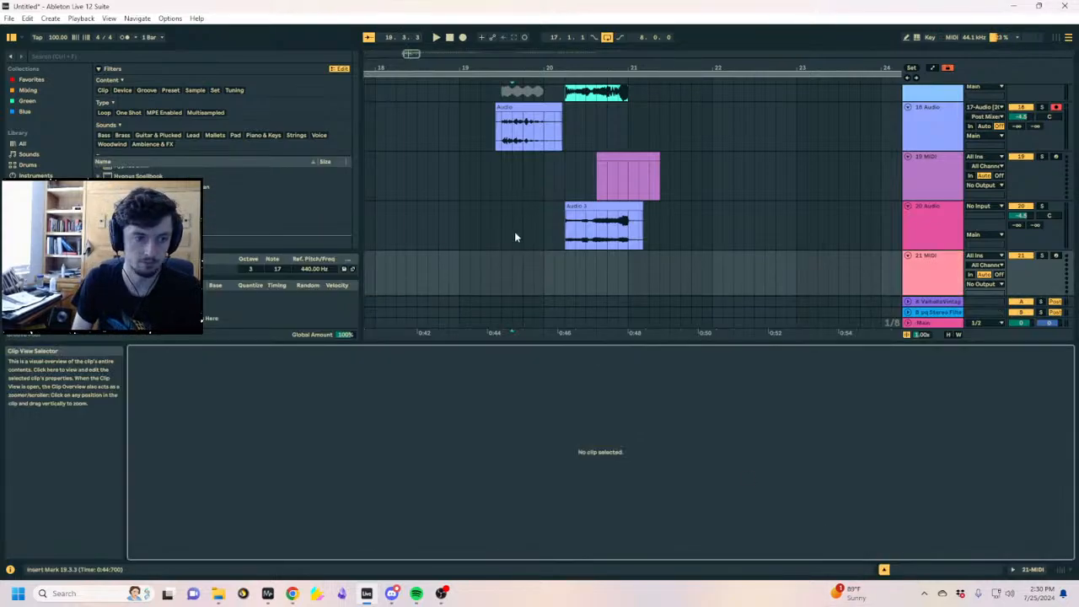
{"action": "left_click", "coordinate": [514, 237]}
{"action": "left_click_drag", "start_coordinate": [513, 272], "coordinate": [461, 271]}
{"action": "key", "text": "ctrl+shift+m"}
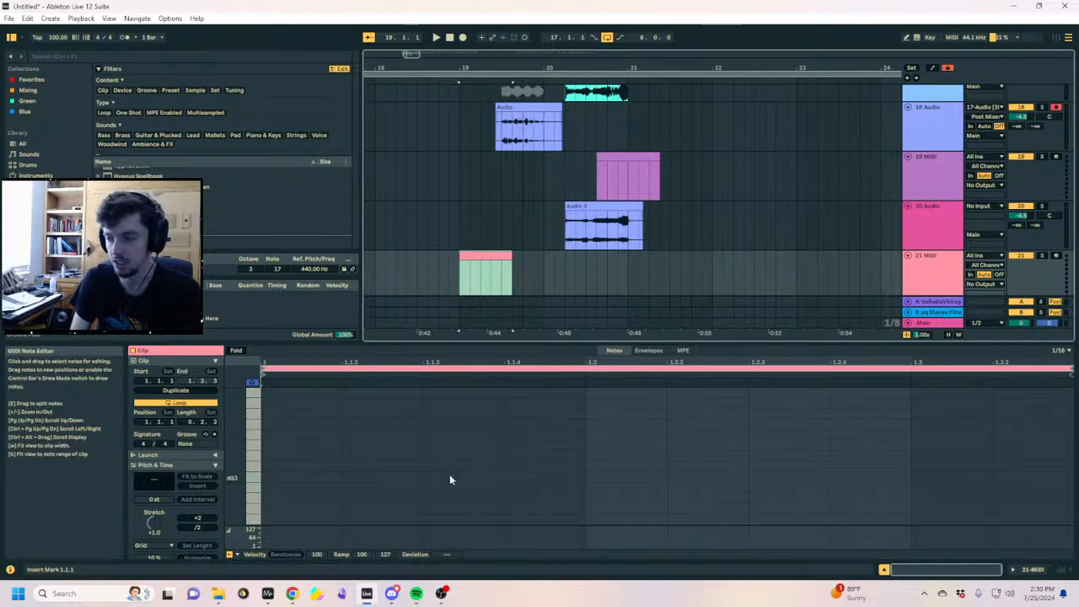
Play the arrangement from bar 17 and locate the 14 Audio clips
{"action": "mouse_move", "coordinate": [406, 67]}
{"action": "left_mouse_down"}
{"action": "mouse_move", "coordinate": [620, 59]}
{"action": "mouse_move", "coordinate": [633, 37]}
{"action": "left_mouse_up"}
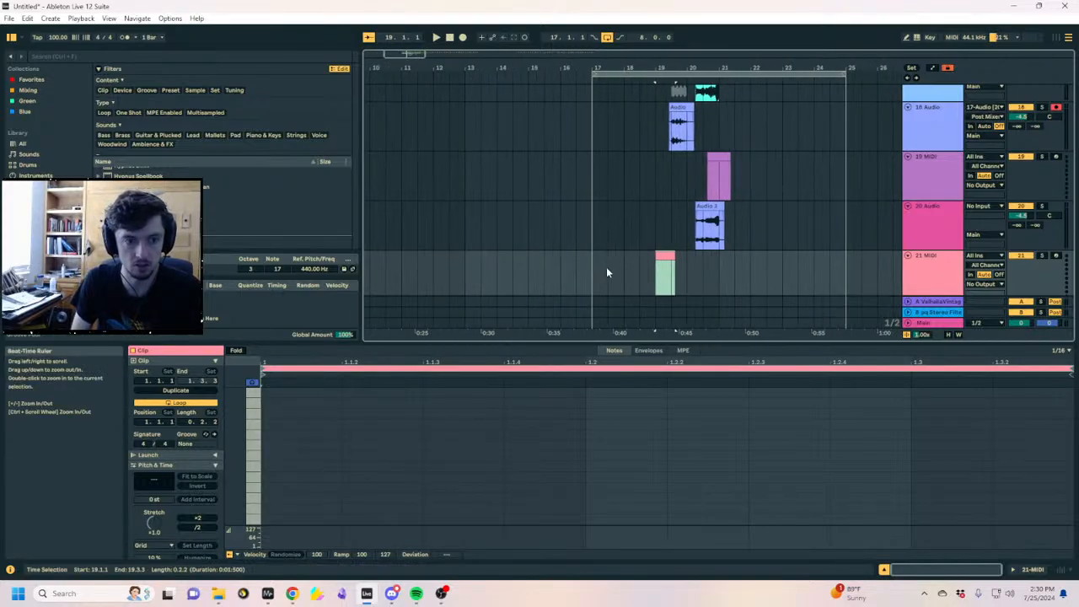
{"action": "left_click", "coordinate": [595, 271]}
{"action": "key", "text": "space"}
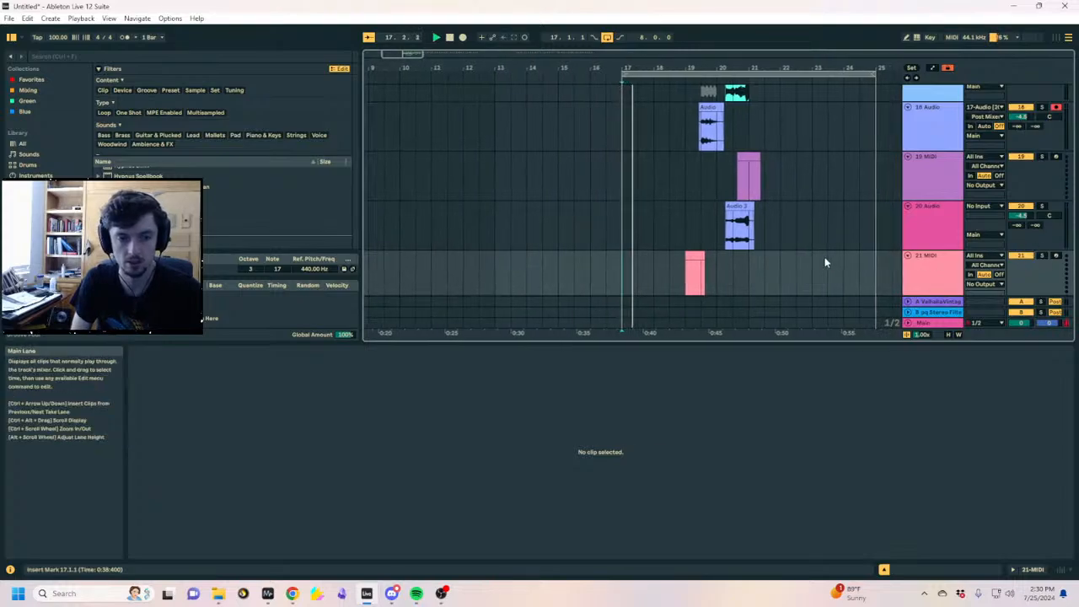
{"action": "scroll", "coordinate": [755, 239], "scroll_direction": "up", "scroll_amount": 3}
{"action": "scroll", "coordinate": [755, 239], "scroll_direction": "up", "scroll_amount": 5}
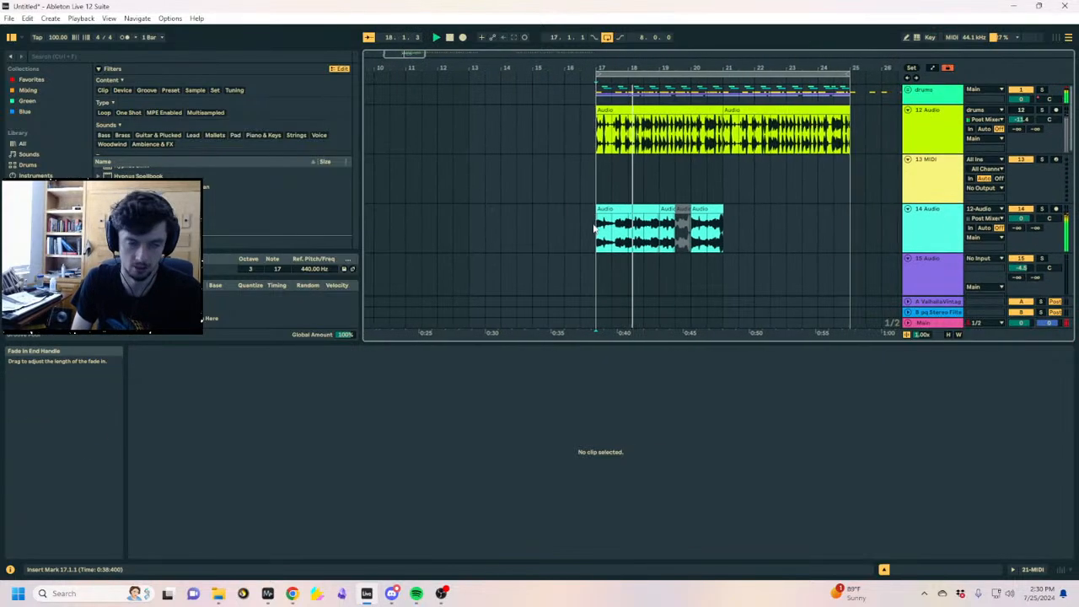
Duplicate the 14 Audio clips of bars 17 to 21 so they fill the loop up to bar 25
{"action": "left_click", "coordinate": [614, 207]}
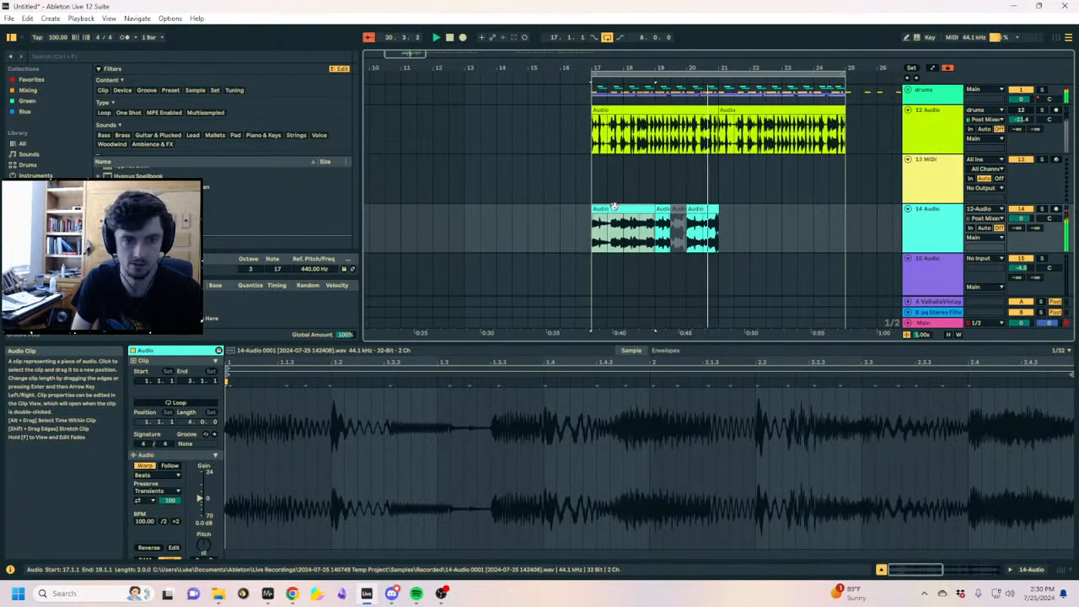
{"action": "left_click_drag", "start_coordinate": [718, 231], "coordinate": [801, 239]}
{"action": "key", "text": "ctrl+d"}
{"action": "scroll", "coordinate": [599, 240], "scroll_direction": "down", "scroll_amount": 3}
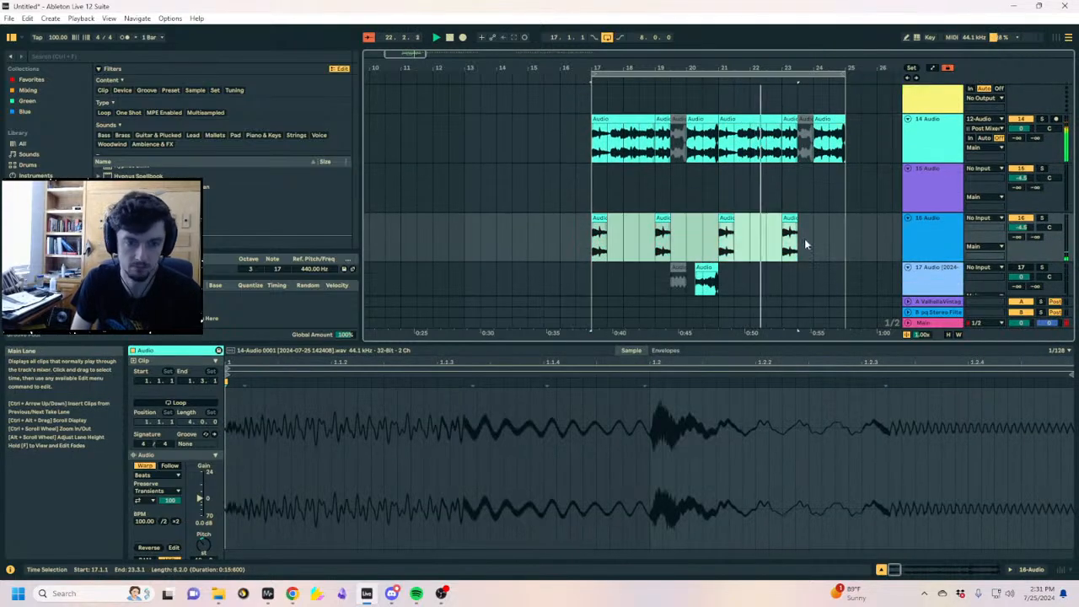
Set the 16 Audio track's send to the pq Stereo Filter + Swap Delay return to 0 dB
{"action": "left_click", "coordinate": [1005, 231]}
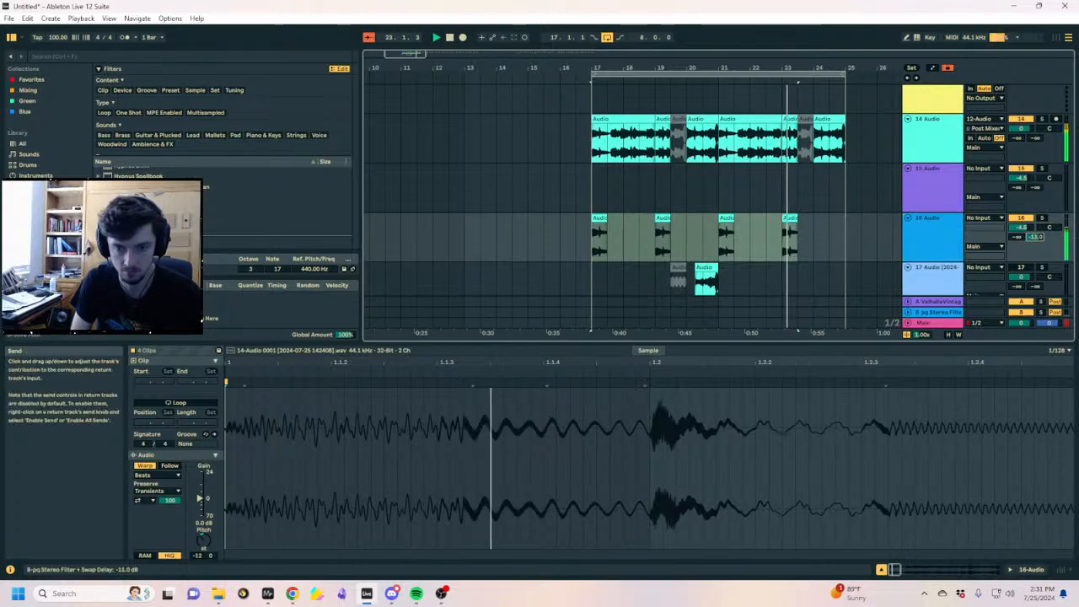
{"action": "left_click", "coordinate": [591, 242]}
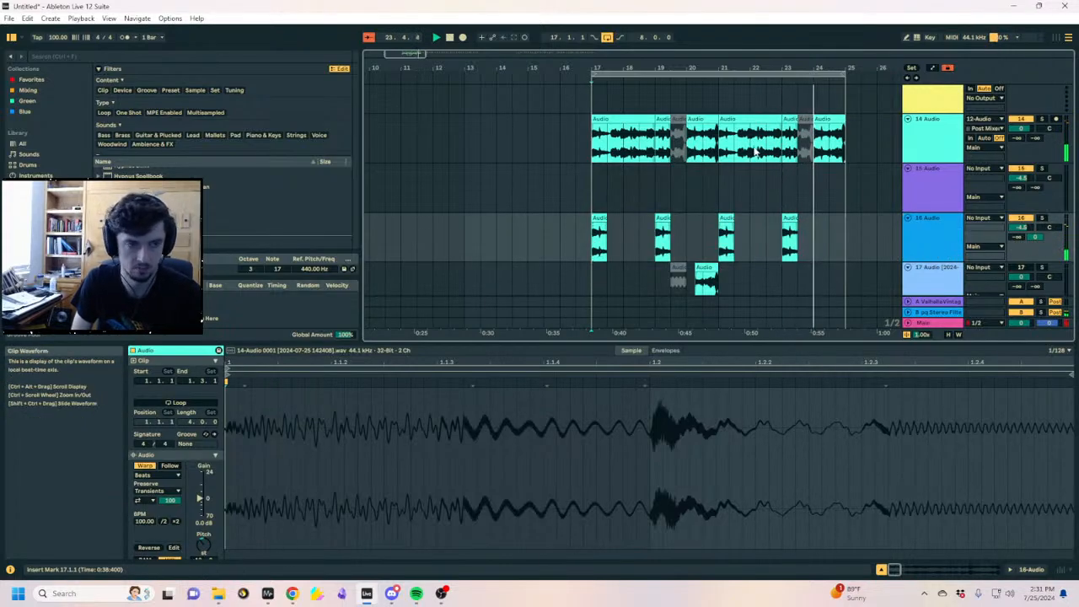
Move 14 Audio's opening half bar to 15 Audio, with its Swap Delay send at 0 dB, and repeat the clip at bar 19
{"action": "left_click_drag", "start_coordinate": [607, 150], "coordinate": [599, 187]}
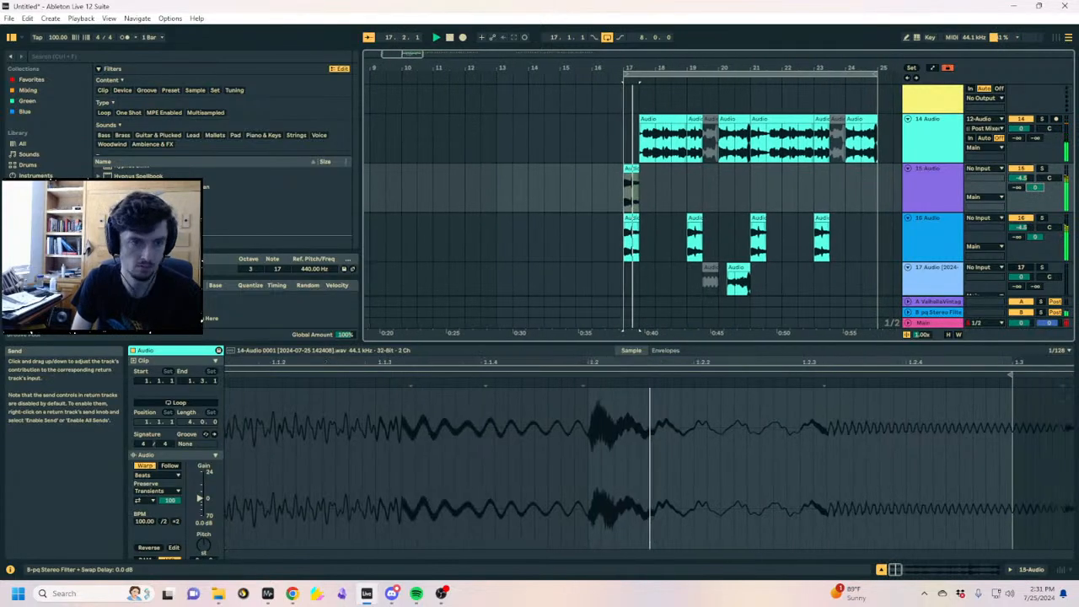
{"action": "left_click", "coordinate": [663, 185]}
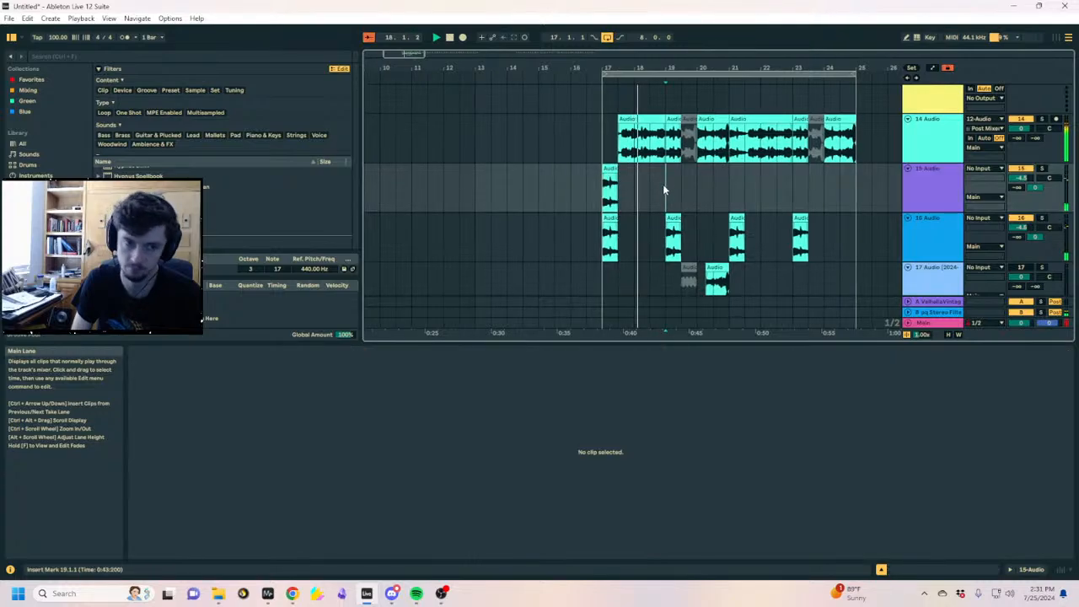
{"action": "left_click_drag", "start_coordinate": [664, 185], "coordinate": [601, 185]}
{"action": "key", "text": "ctrl+d"}
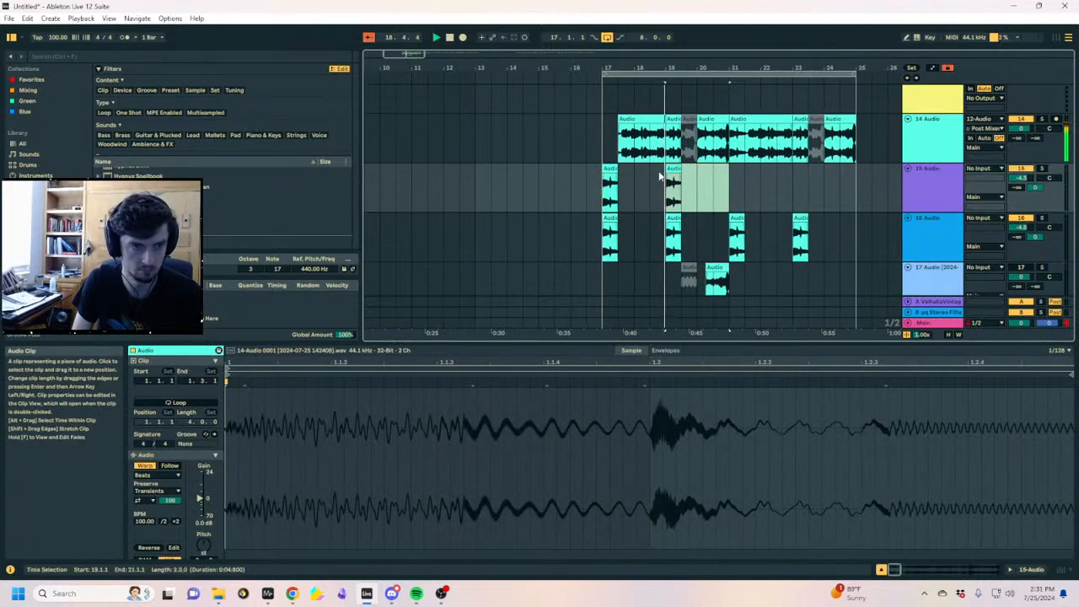
Deactivate the half-bar sections of 14 Audio starting at bars 18 and 20, and paste the short clip at bar 18 on 15 Audio
{"action": "left_click", "coordinate": [641, 181]}
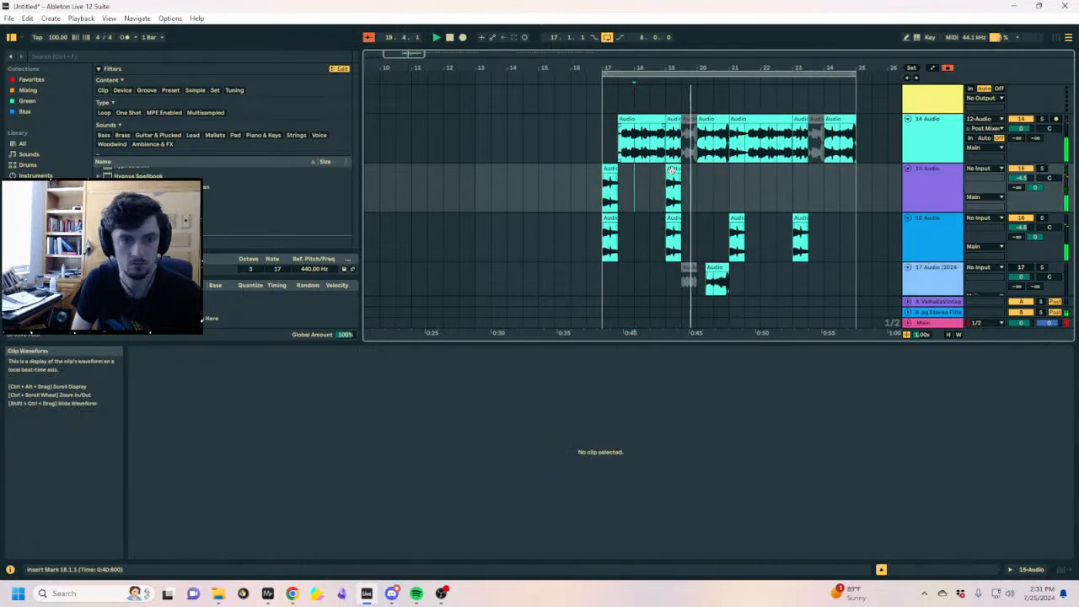
{"action": "left_click_drag", "start_coordinate": [634, 149], "coordinate": [699, 147]}
{"action": "key", "text": "0"}
{"action": "key", "text": "0"}
{"action": "left_click", "coordinate": [631, 184]}
{"action": "key", "text": "ctrl+v"}
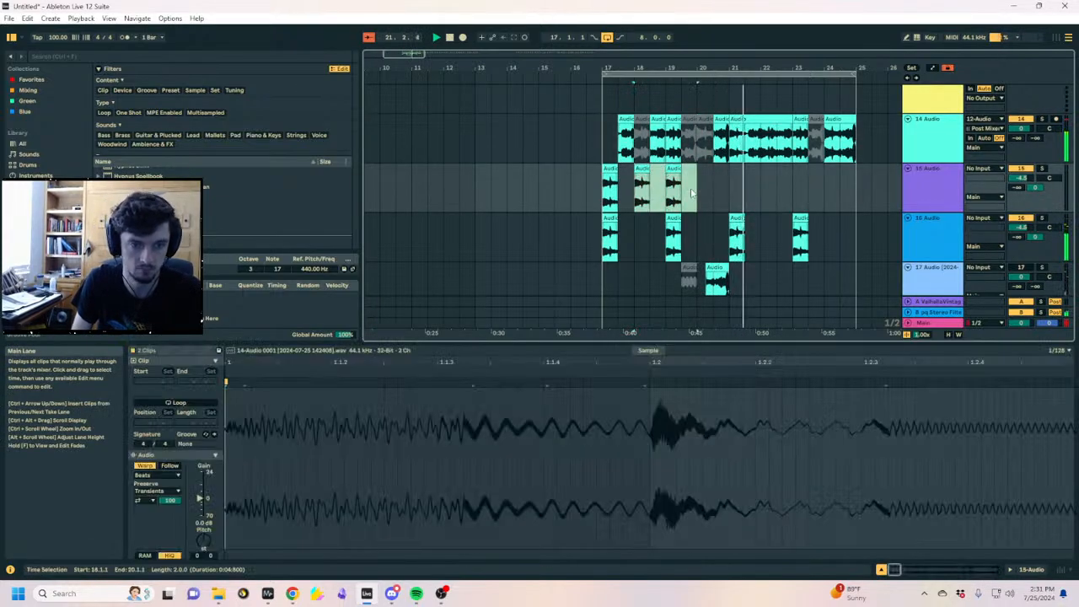
Paste the short clip at bar 20 on 15 Audio and duplicate that track's bars 17 to 21 into the following four bars
{"action": "left_click", "coordinate": [710, 191]}
{"action": "key", "text": "ctrl+v"}
{"action": "key", "text": "ctrl+z"}
{"action": "left_click", "coordinate": [700, 186]}
{"action": "key", "text": "ctrl+v"}
{"action": "left_click_drag", "start_coordinate": [605, 187], "coordinate": [724, 187]}
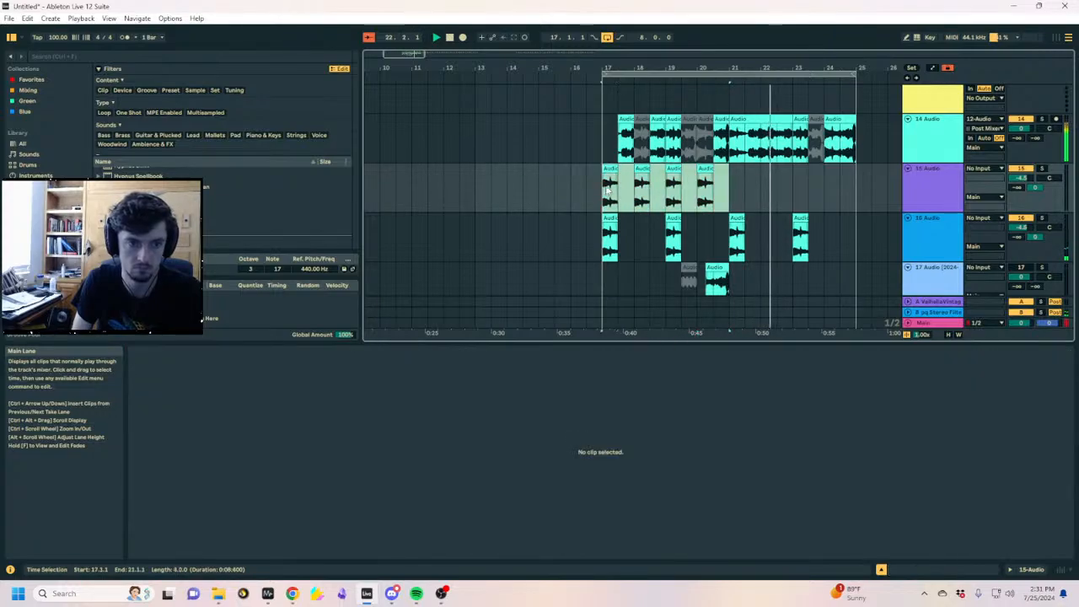
{"action": "key", "text": "ctrl+d"}
Deactivate the half-bar sections of 14 Audio starting at bars 21 and 22
{"action": "left_click_drag", "start_coordinate": [745, 147], "coordinate": [730, 146]}
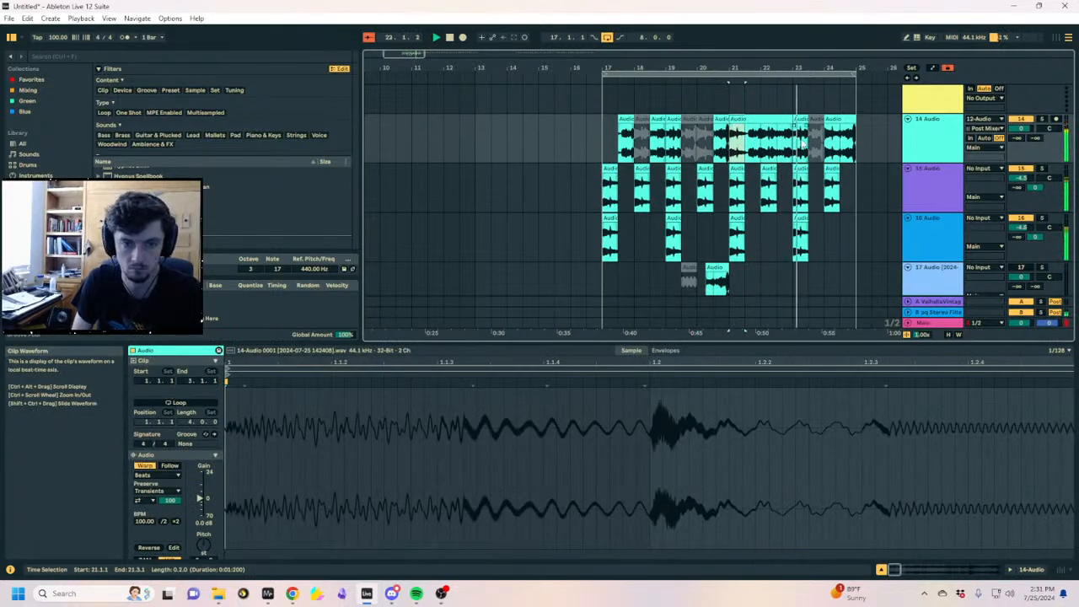
{"action": "left_click", "coordinate": [742, 143]}
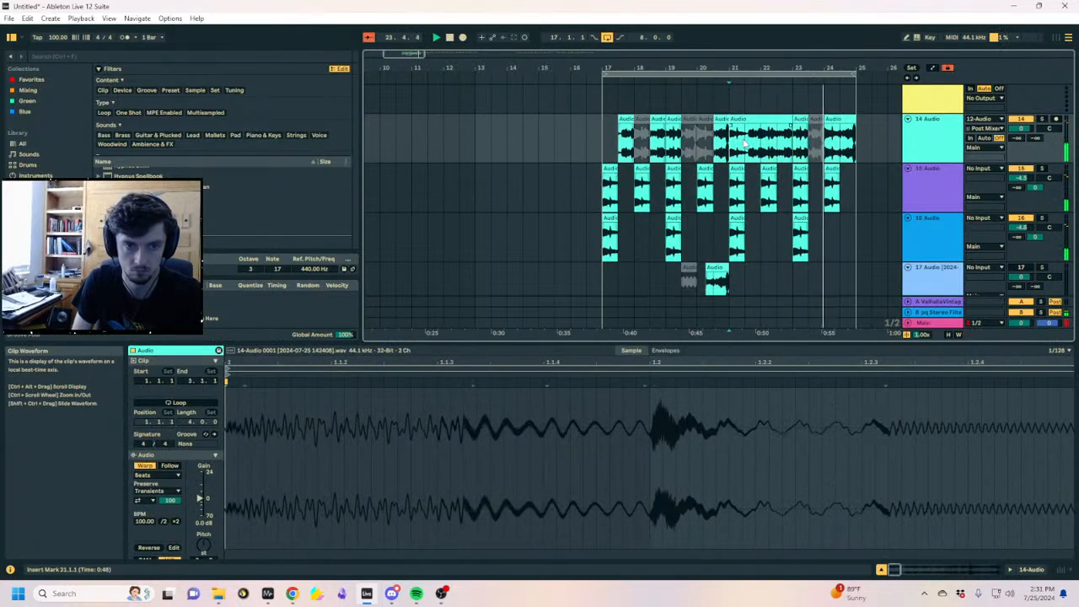
{"action": "left_click_drag", "start_coordinate": [745, 143], "coordinate": [756, 146]}
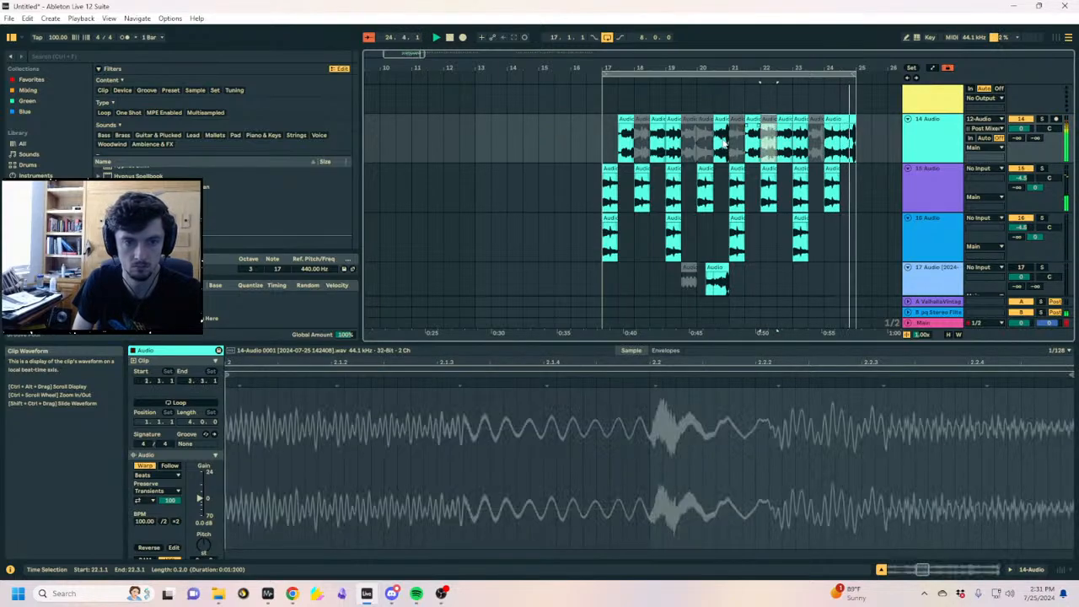
{"action": "left_click", "coordinate": [852, 226]}
{"action": "scroll", "coordinate": [868, 218], "scroll_direction": "up", "scroll_amount": 3}
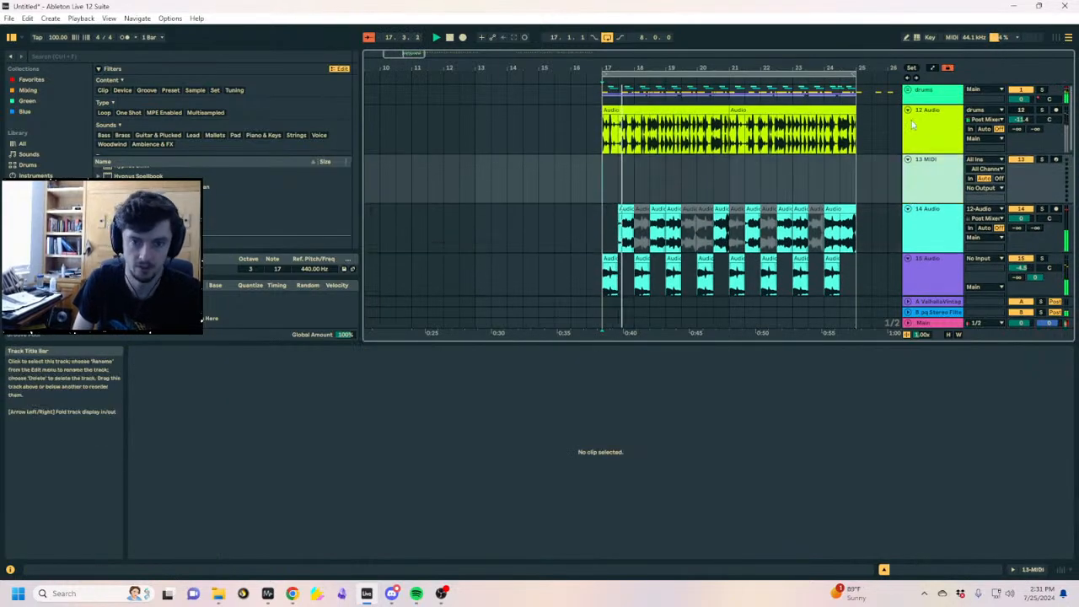
{"action": "scroll", "coordinate": [725, 164], "scroll_direction": "down", "scroll_amount": 3}
Try splitting the bar 20 clip on 15 Audio and reversing the short section that starts at 20.2
{"action": "left_click", "coordinate": [609, 191]}
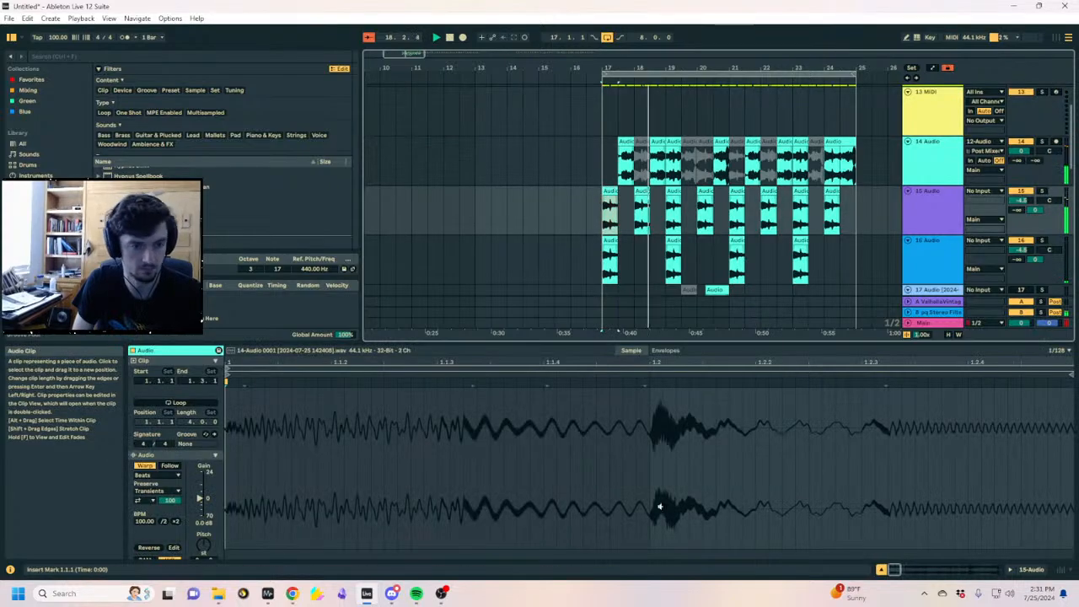
{"action": "left_click", "coordinate": [704, 191]}
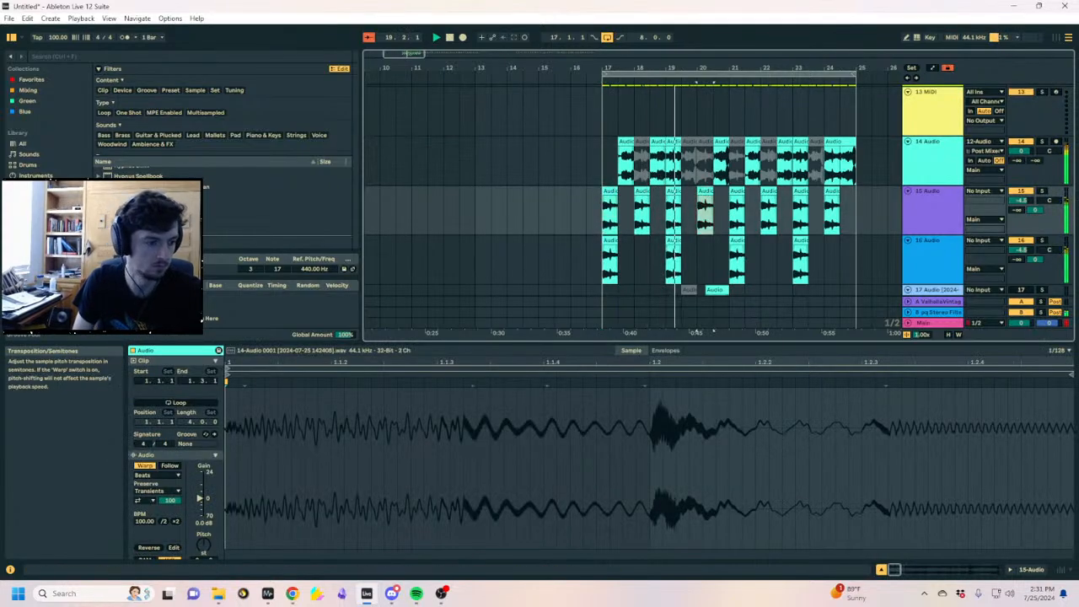
{"action": "left_click", "coordinate": [209, 543]}
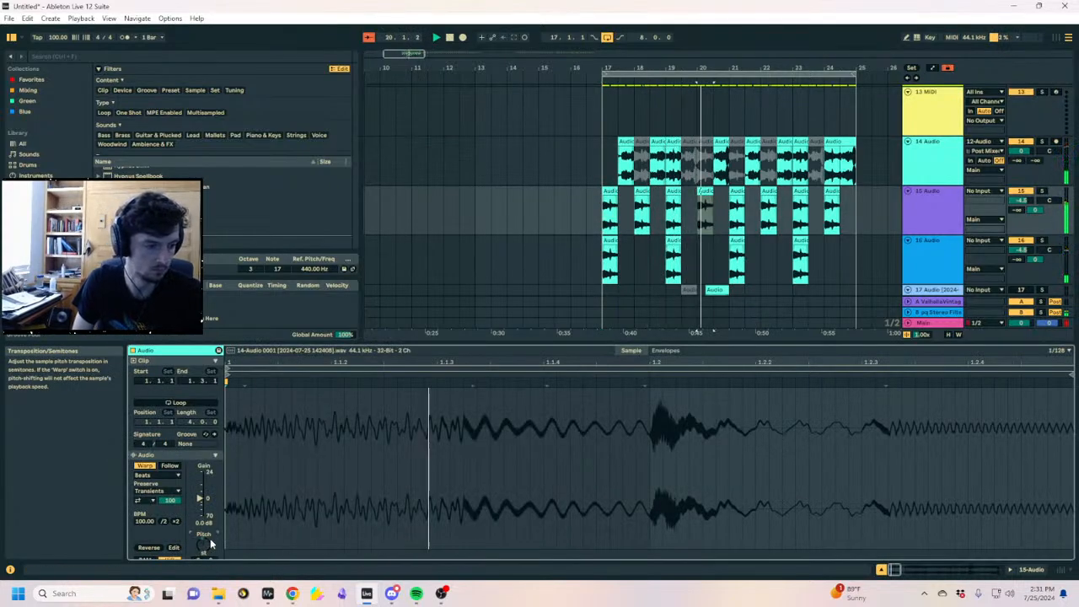
{"action": "key", "text": "space"}
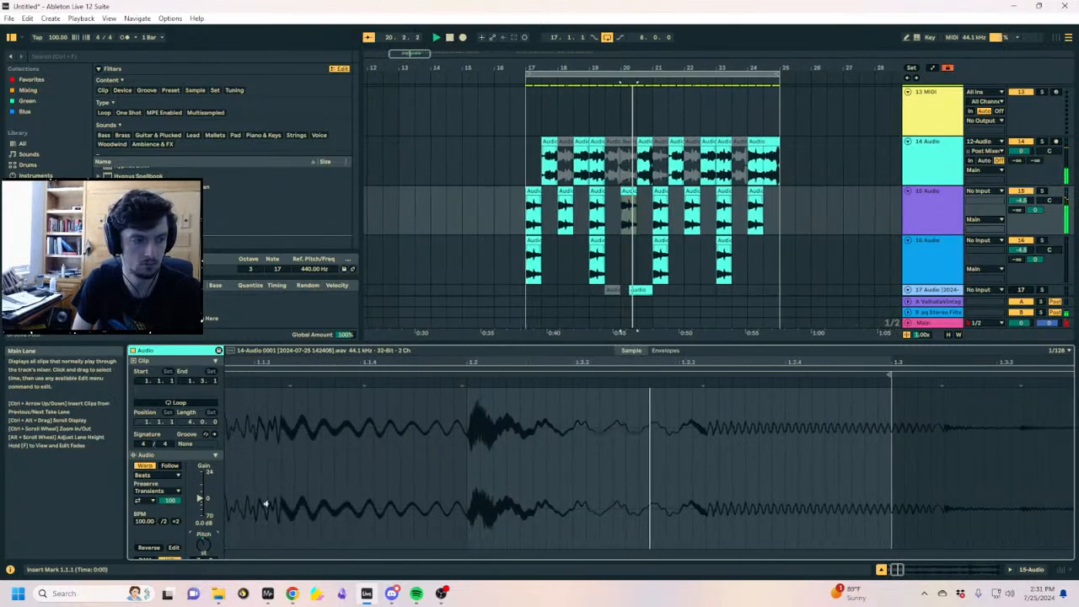
{"action": "key", "text": "space"}
{"action": "key", "text": "space"}
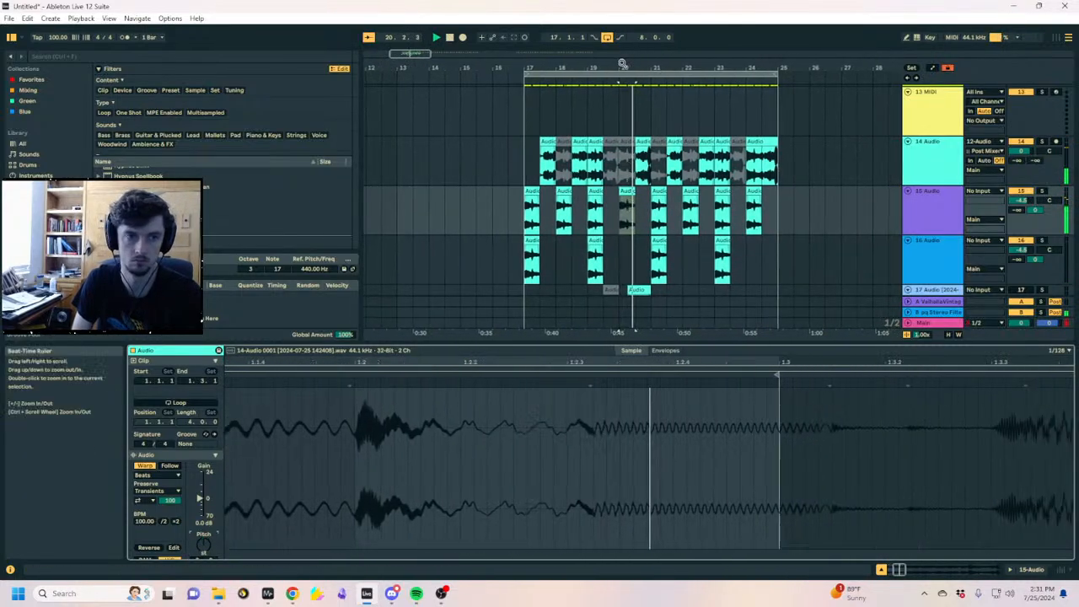
{"action": "left_click_drag", "start_coordinate": [622, 64], "coordinate": [642, 168]}
{"action": "key", "text": "space"}
{"action": "key", "text": "space"}
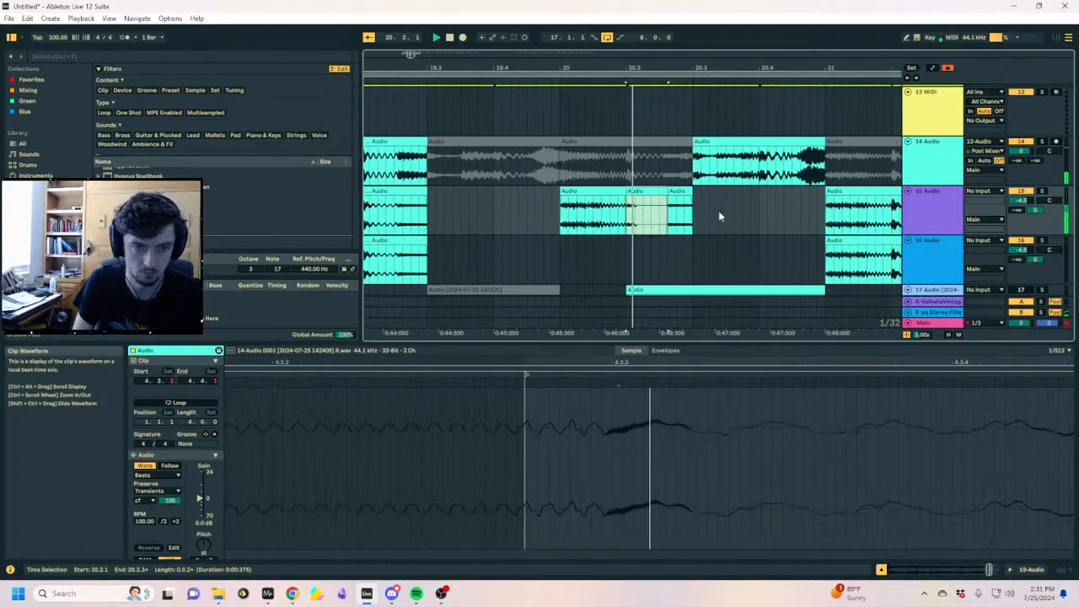
Try reversing the opening beat of the bar 20 clip on 15 Audio, from 20.1 to 20.2
{"action": "key", "text": "space"}
{"action": "key", "text": "space"}
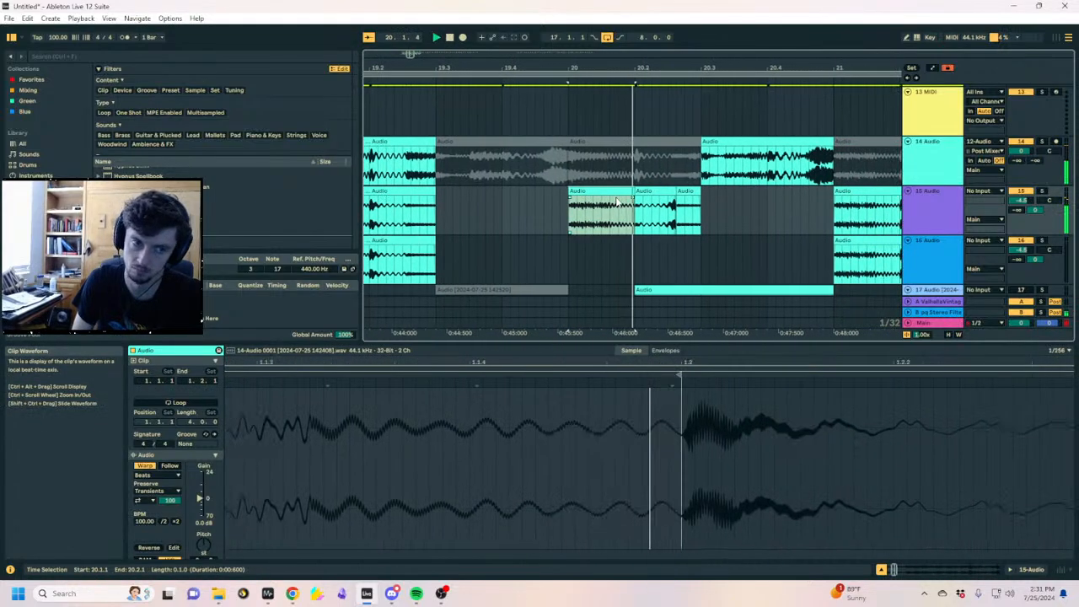
{"action": "key", "text": "r"}
{"action": "key", "text": "space"}
{"action": "key", "text": "space"}
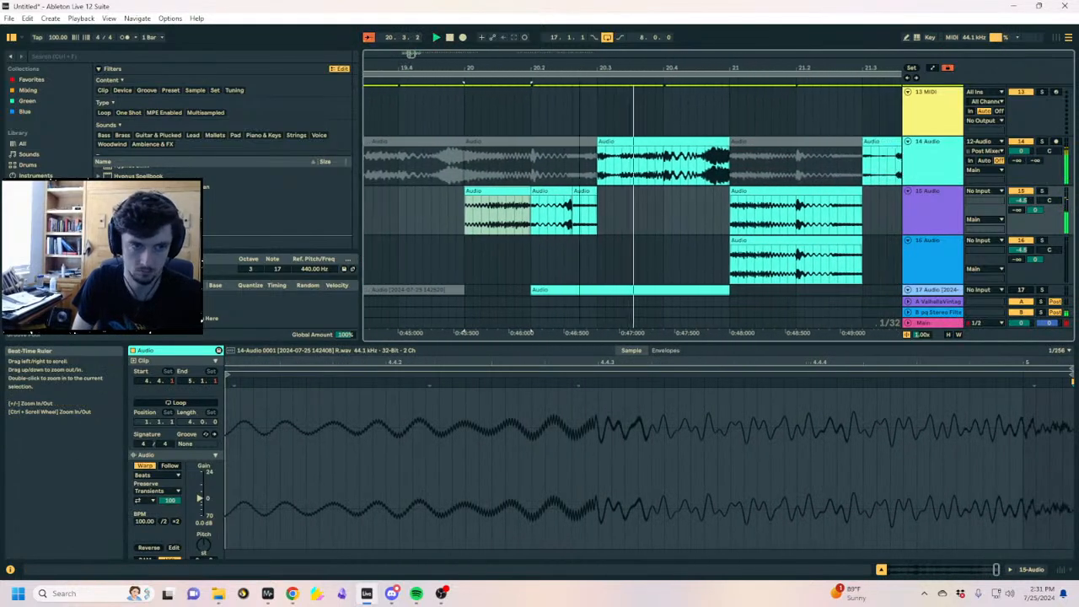
Undo the reversals and splits made in the bar 20 clip on 15 Audio
{"action": "key", "text": "ctrl+z"}
{"action": "left_click_drag", "start_coordinate": [605, 67], "coordinate": [777, 12]}
{"action": "key", "text": "ctrl+z"}
{"action": "left_click_drag", "start_coordinate": [766, 66], "coordinate": [766, 11]}
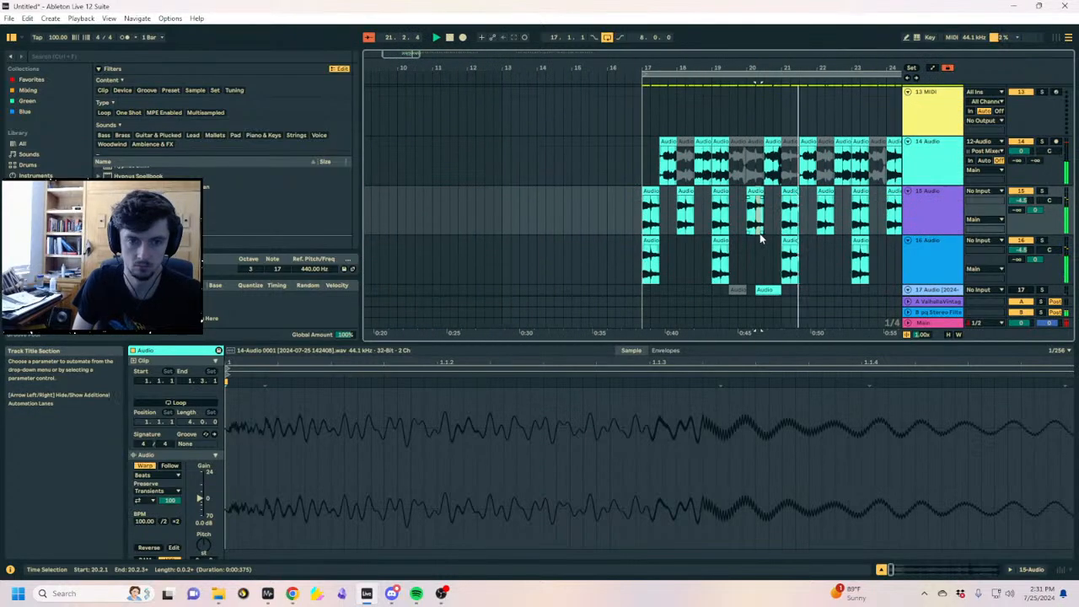
Close the clip editor and collapse all tracks in the arrangement
{"action": "left_click", "coordinate": [644, 217]}
{"action": "key", "text": "ctrl+alt+l"}
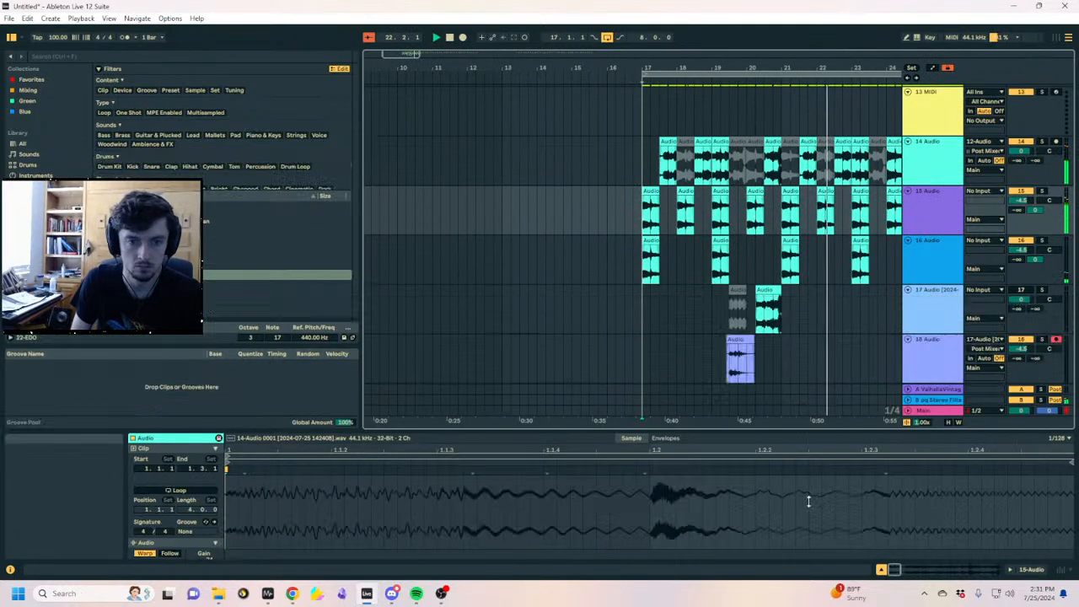
{"action": "left_click", "coordinate": [644, 180]}
{"action": "scroll", "coordinate": [644, 179], "scroll_direction": "up", "scroll_amount": 2}
{"action": "left_click", "coordinate": [928, 185]}
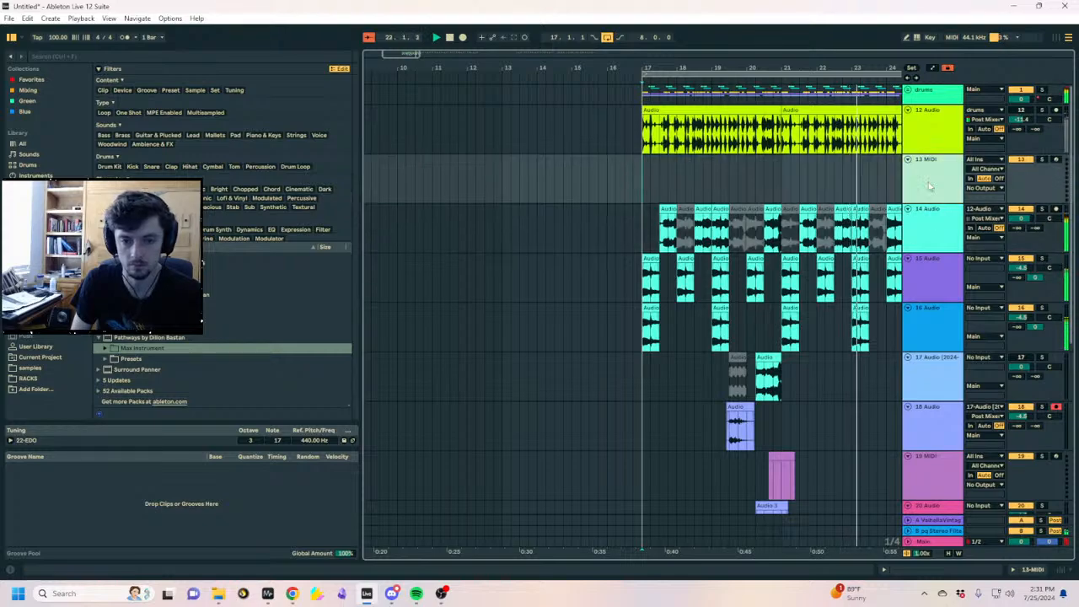
{"action": "left_click", "coordinate": [908, 161], "text": "alt"}
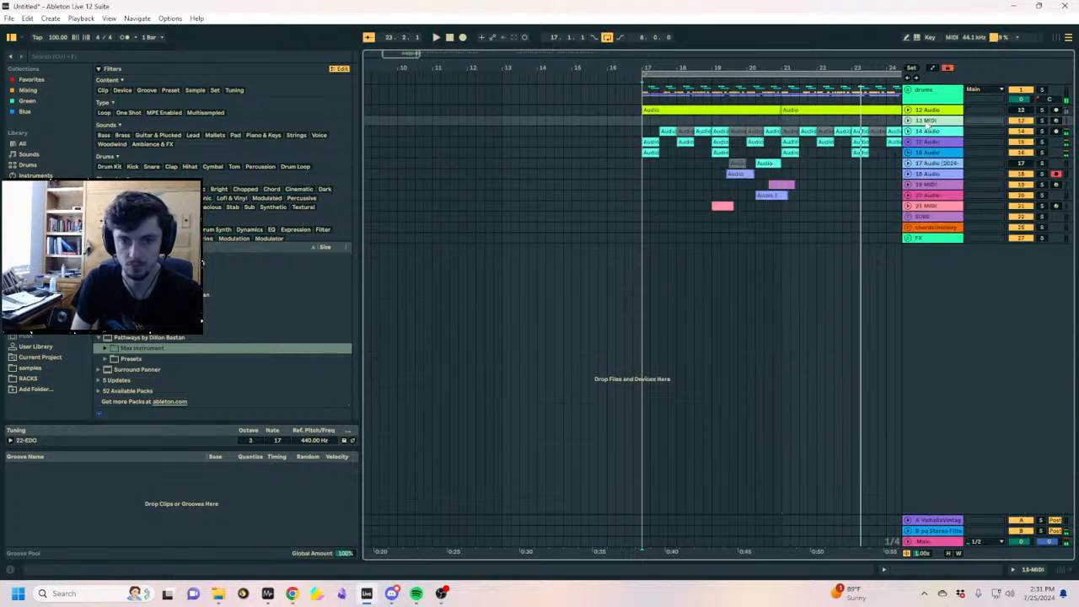
{"action": "left_click_drag", "start_coordinate": [855, 68], "coordinate": [693, 66]}
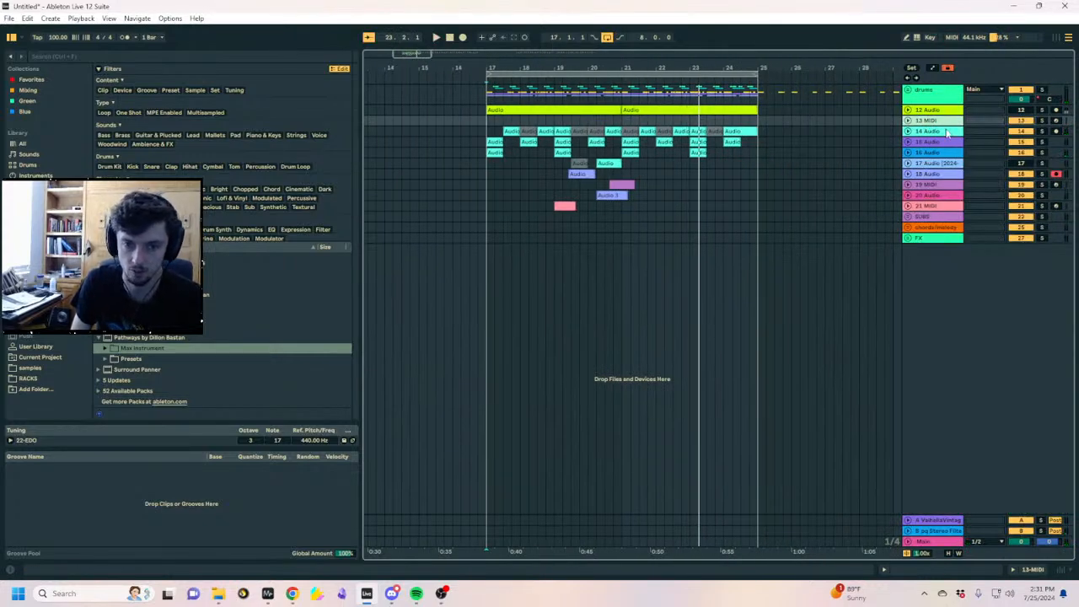
Unfold the SUBS group and insert an empty MIDI clip from bar 17 to 25 on the Hip-Hop Sub Bass track
{"action": "left_click", "coordinate": [907, 217]}
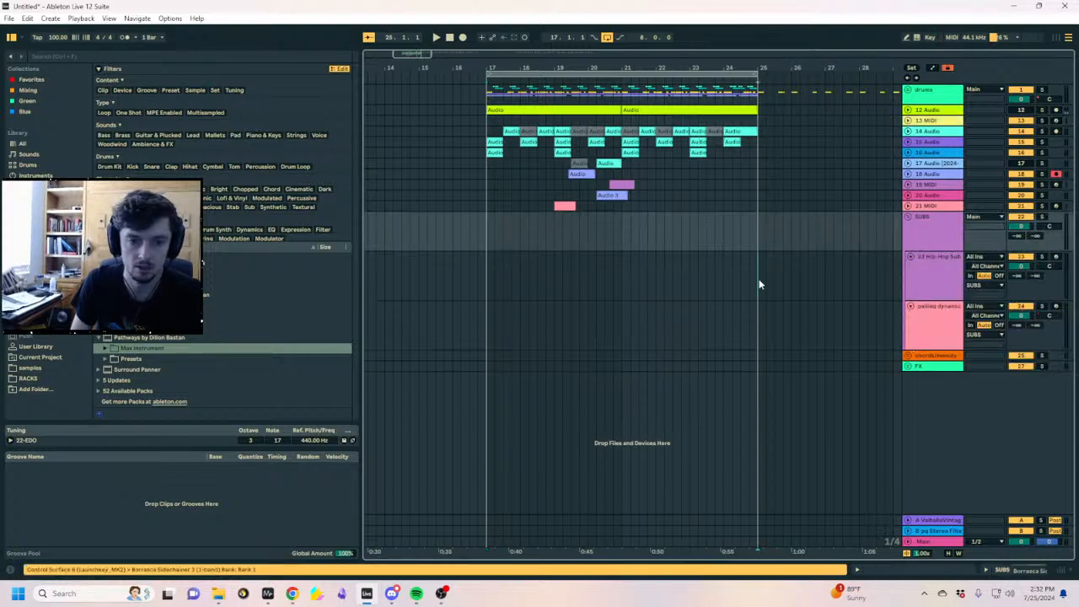
{"action": "left_click_drag", "start_coordinate": [759, 284], "coordinate": [487, 284]}
{"action": "key", "text": "ctrl+shift+m"}
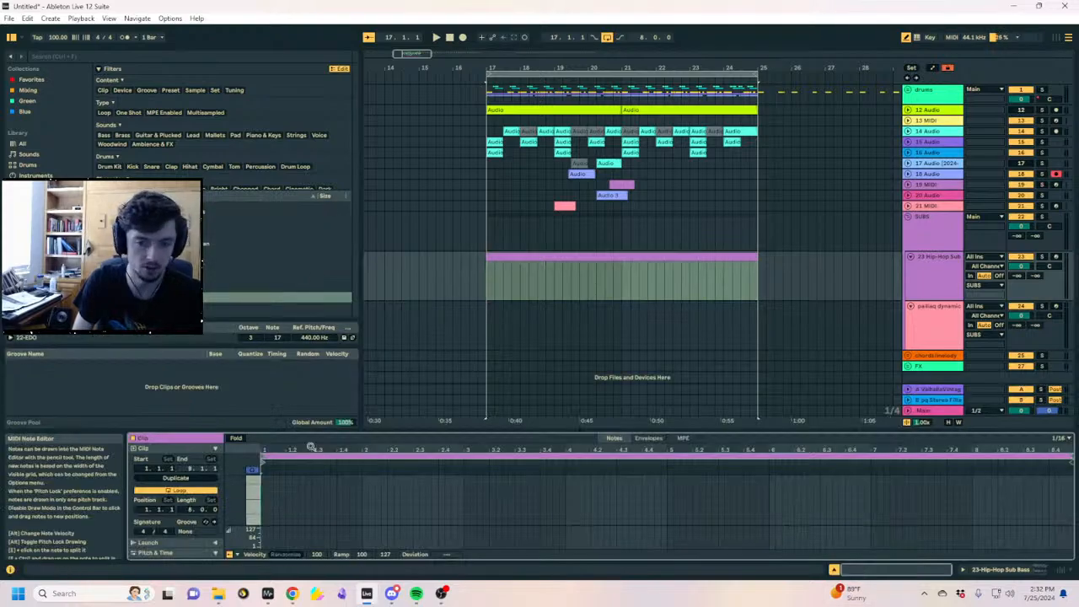
Remove the 22-EDO tuning system from the set
{"action": "left_click_drag", "start_coordinate": [296, 428], "coordinate": [352, 174]}
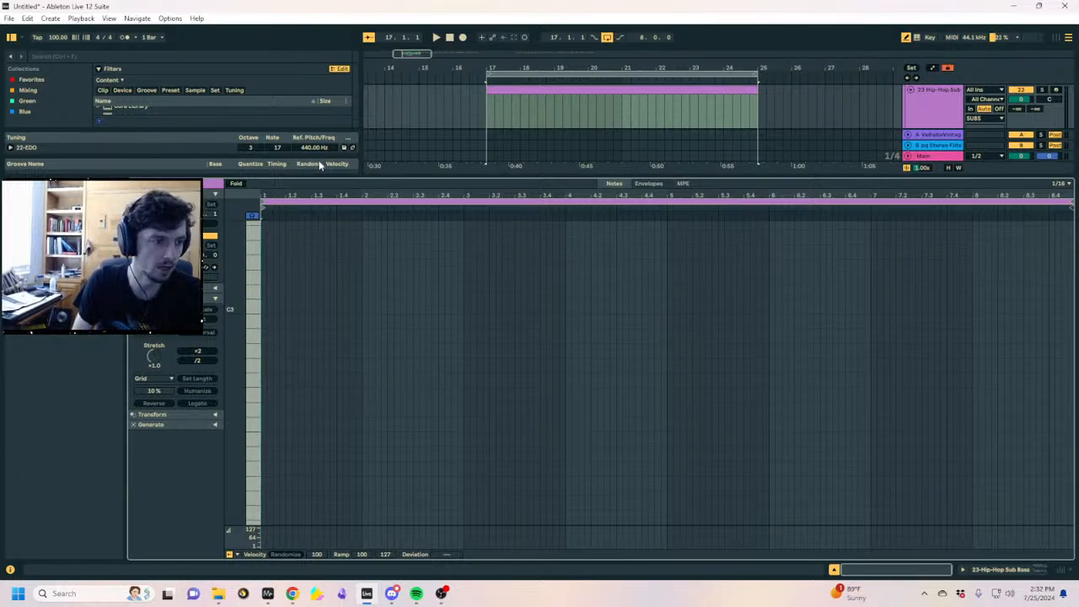
{"action": "left_click_drag", "start_coordinate": [320, 172], "coordinate": [320, 349]}
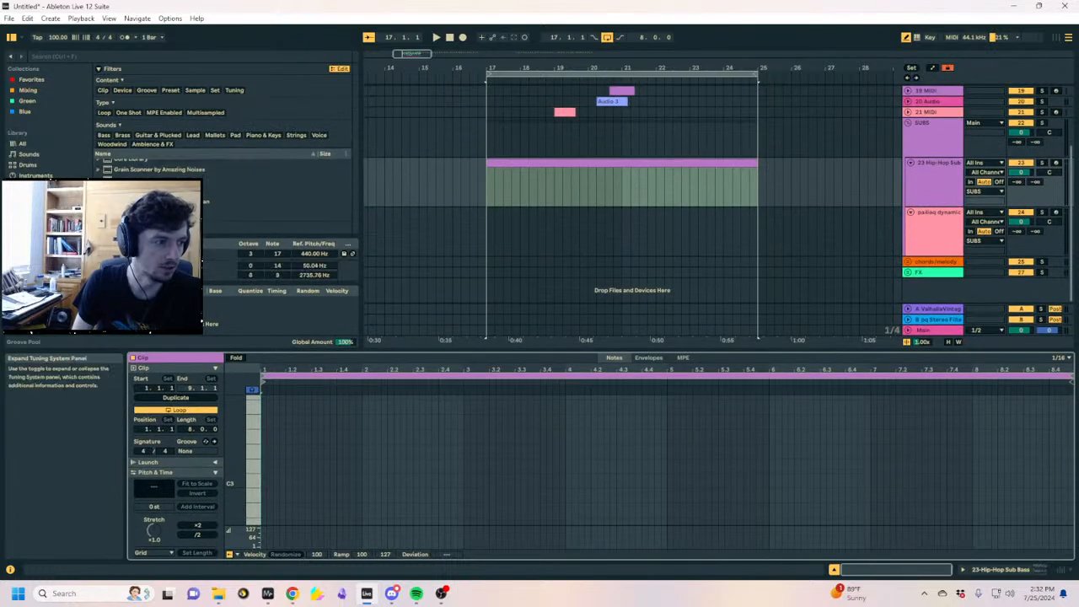
{"action": "left_click", "coordinate": [12, 254]}
{"action": "left_click", "coordinate": [85, 275]}
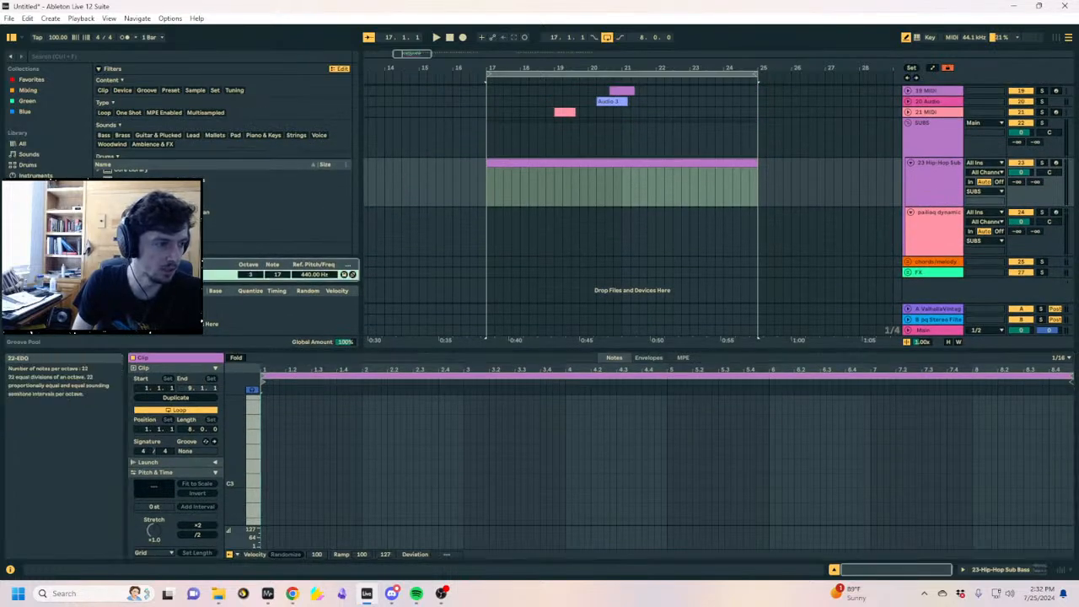
{"action": "key", "text": "Delete"}
Draw a half-bar A0 note at the start of the sub bass clip
{"action": "scroll", "coordinate": [302, 445], "scroll_direction": "down", "scroll_amount": 5}
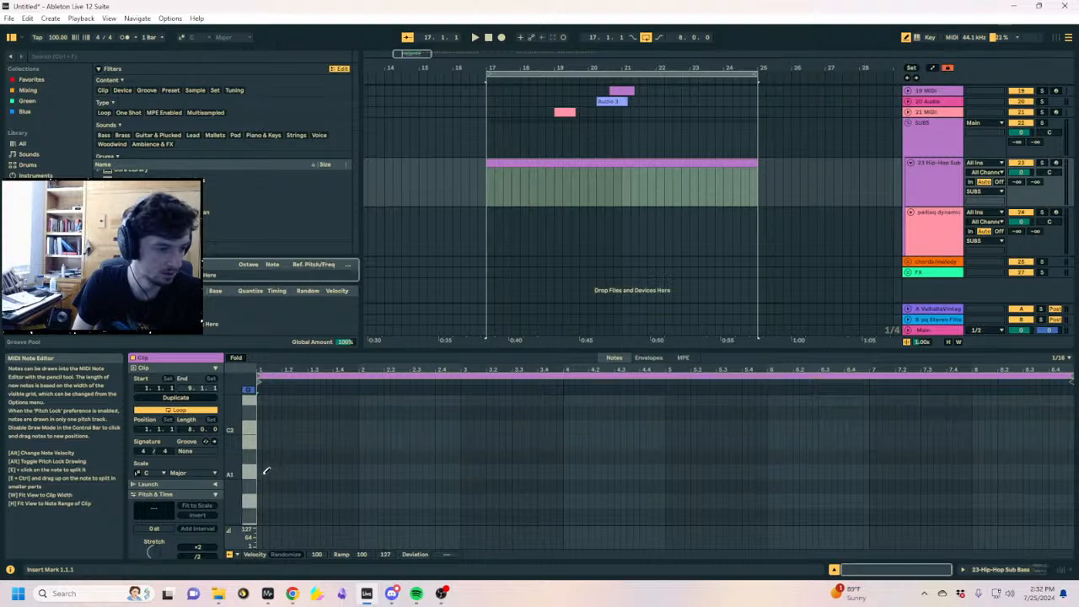
{"action": "scroll", "coordinate": [263, 492], "scroll_direction": "down", "scroll_amount": 4}
{"action": "left_click", "coordinate": [262, 491]}
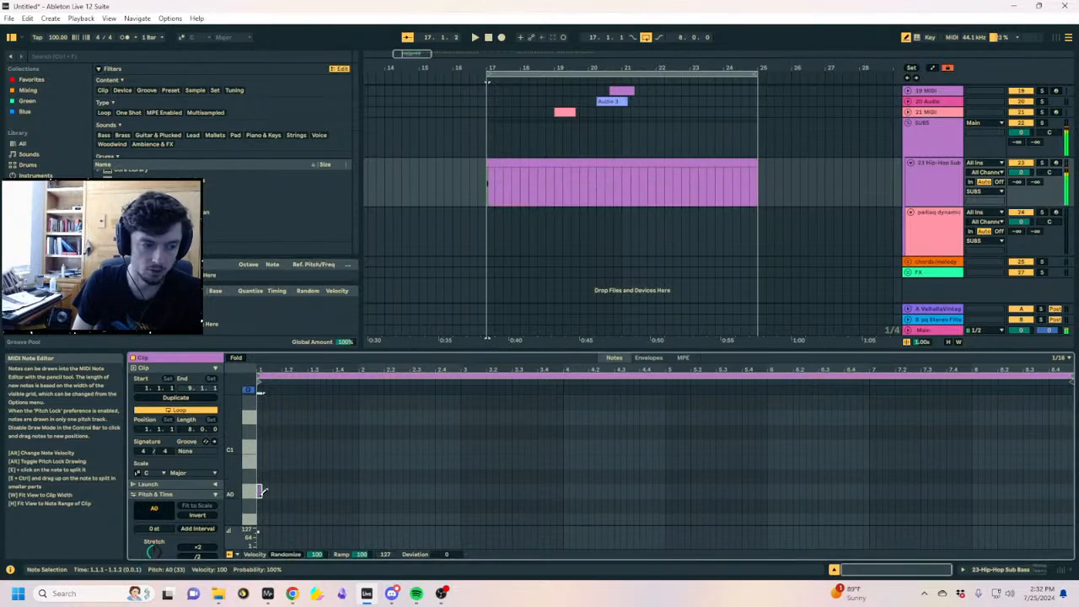
{"action": "key", "text": "space"}
{"action": "left_click_drag", "start_coordinate": [262, 491], "coordinate": [304, 493]}
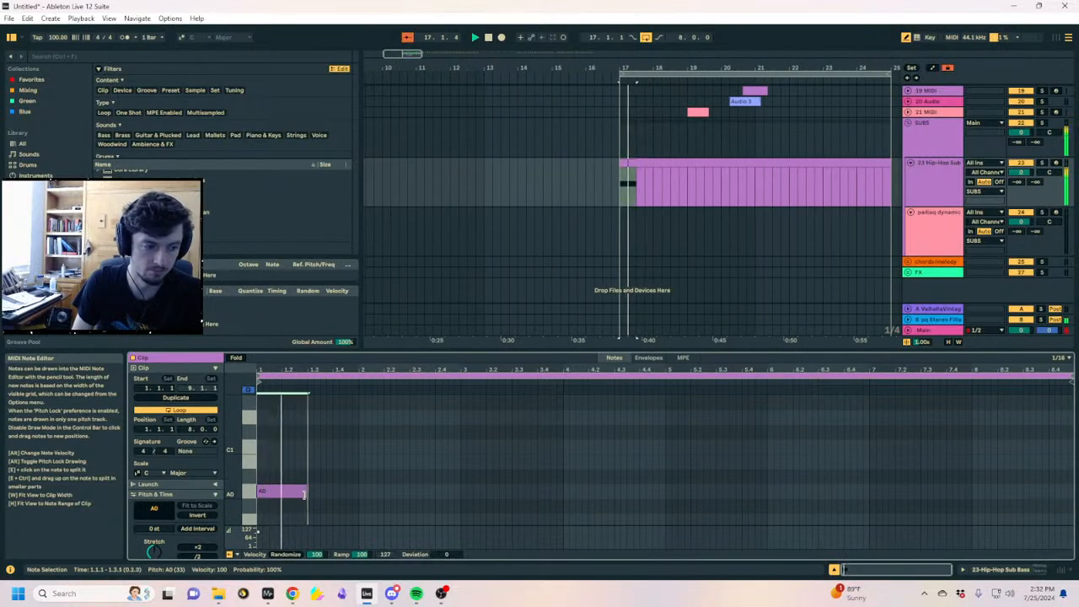
Set the Hip-Hop Sub Bass macros to Glide 36.1 ms, Release 127 and Dist Amount 10
{"action": "key", "text": "shift+Tab"}
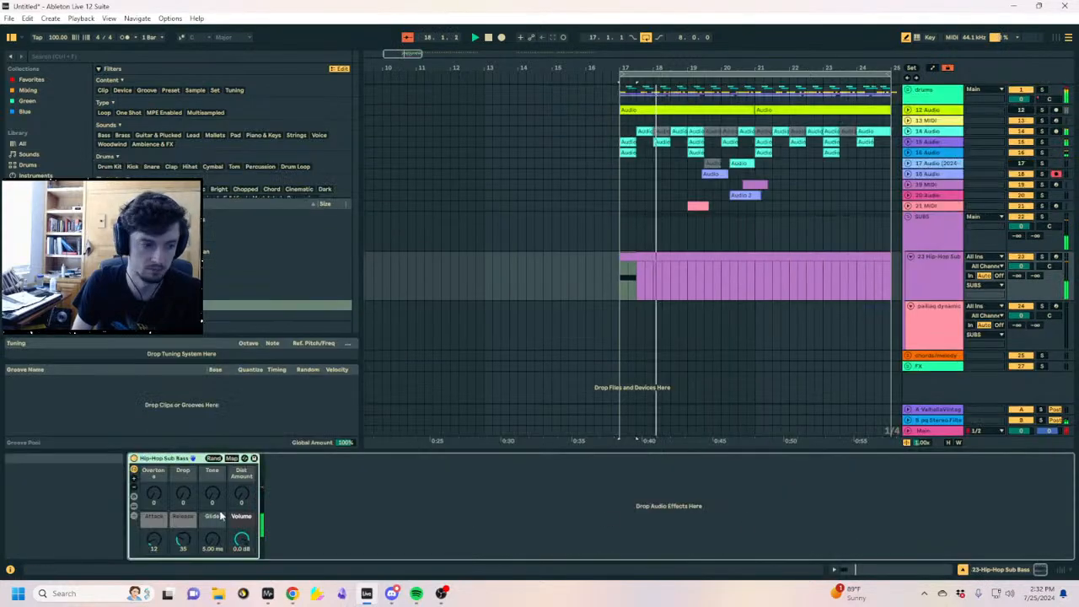
{"action": "key", "text": "space"}
{"action": "left_click_drag", "start_coordinate": [212, 539], "coordinate": [212, 536]}
{"action": "key", "text": "space"}
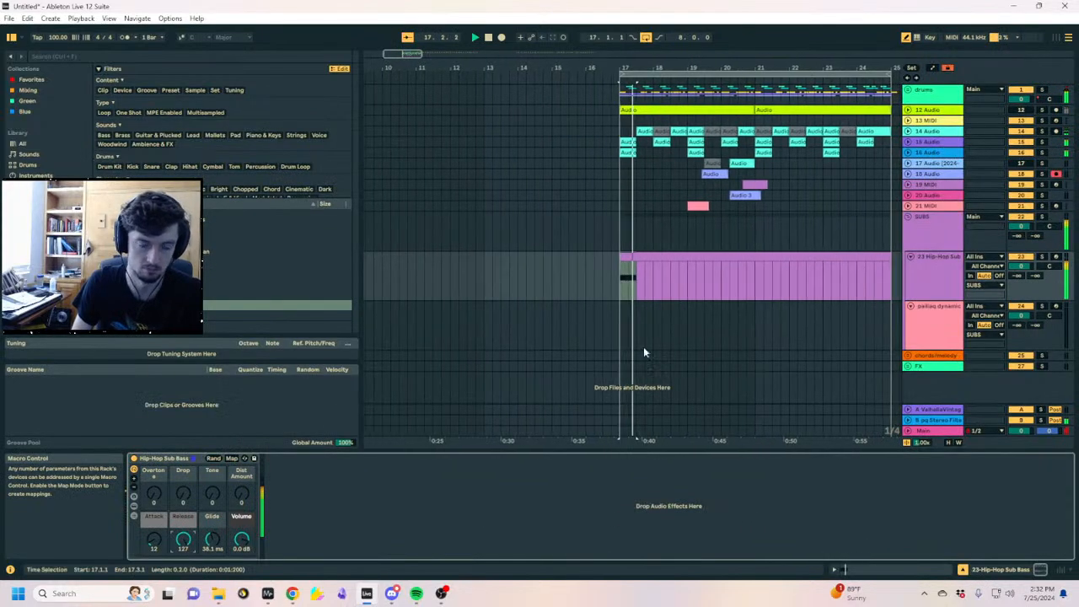
{"action": "key", "text": "space"}
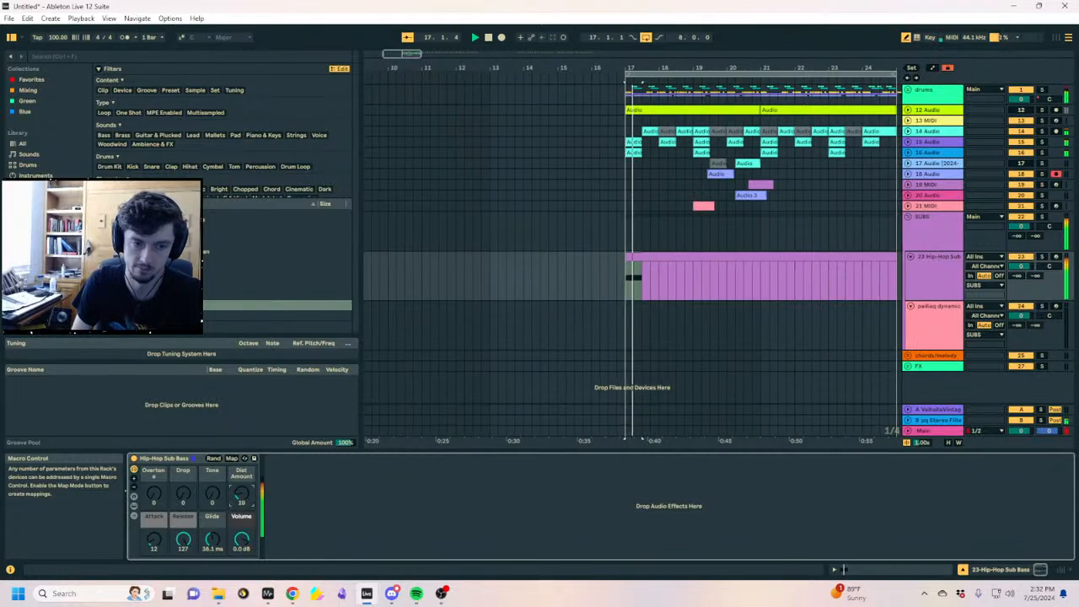
Duplicate the half-bar A0 note to the start of bar 3 in the sub bass clip
{"action": "key", "text": "shift+Tab"}
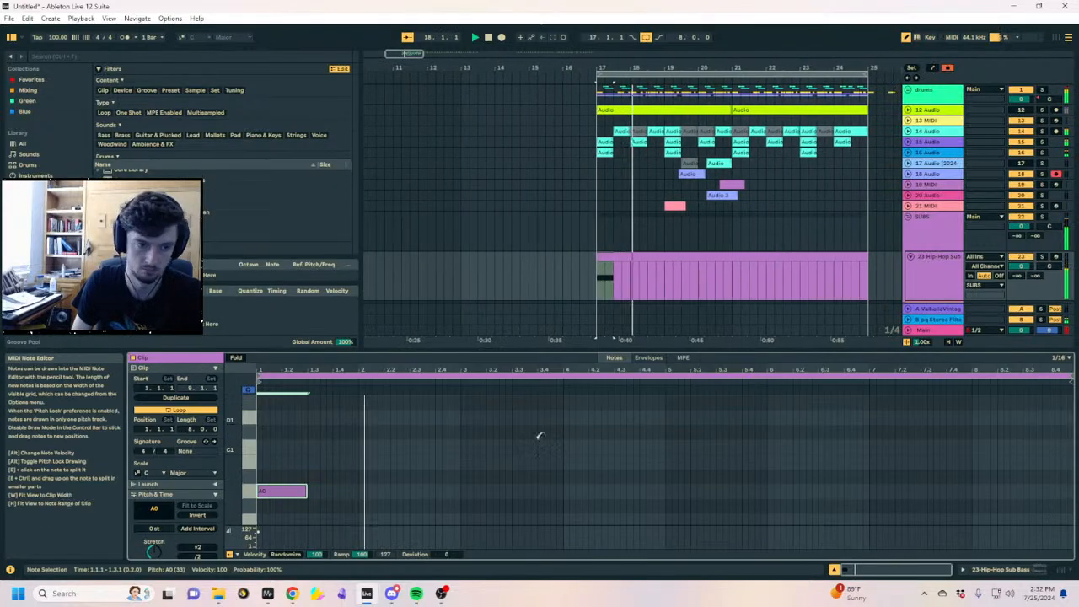
{"action": "left_click_drag", "start_coordinate": [461, 488], "coordinate": [180, 496]}
{"action": "key", "text": "ctrl+d"}
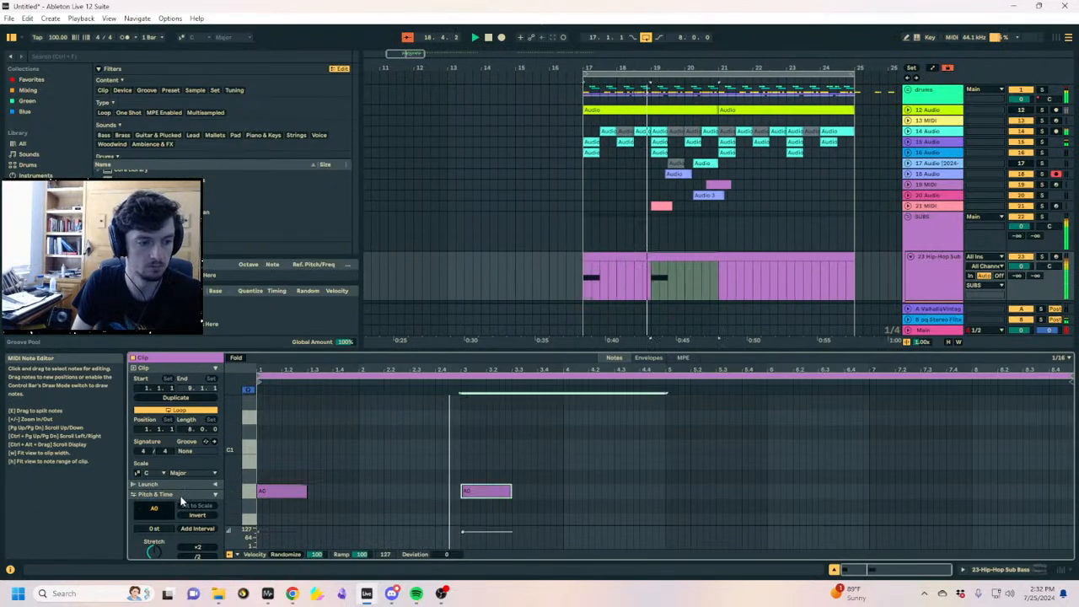
Transpose both sub bass notes down from A0, auditioning F#0 and G0
{"action": "left_click_drag", "start_coordinate": [568, 431], "coordinate": [215, 568]}
{"action": "key", "text": "Down"}
{"action": "key", "text": "Down"}
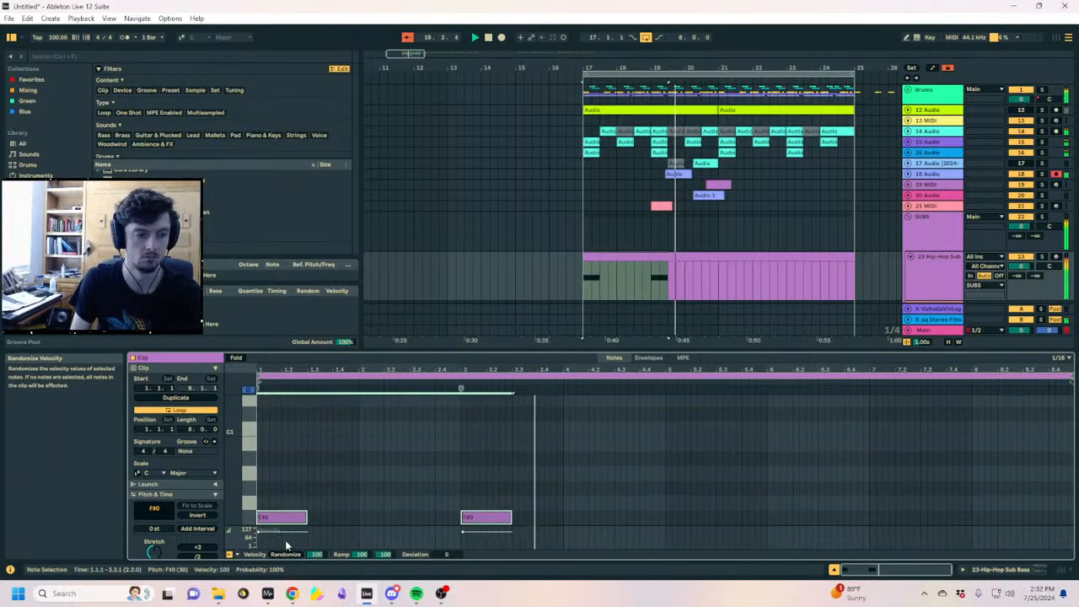
{"action": "key", "text": "space"}
{"action": "key", "text": "space"}
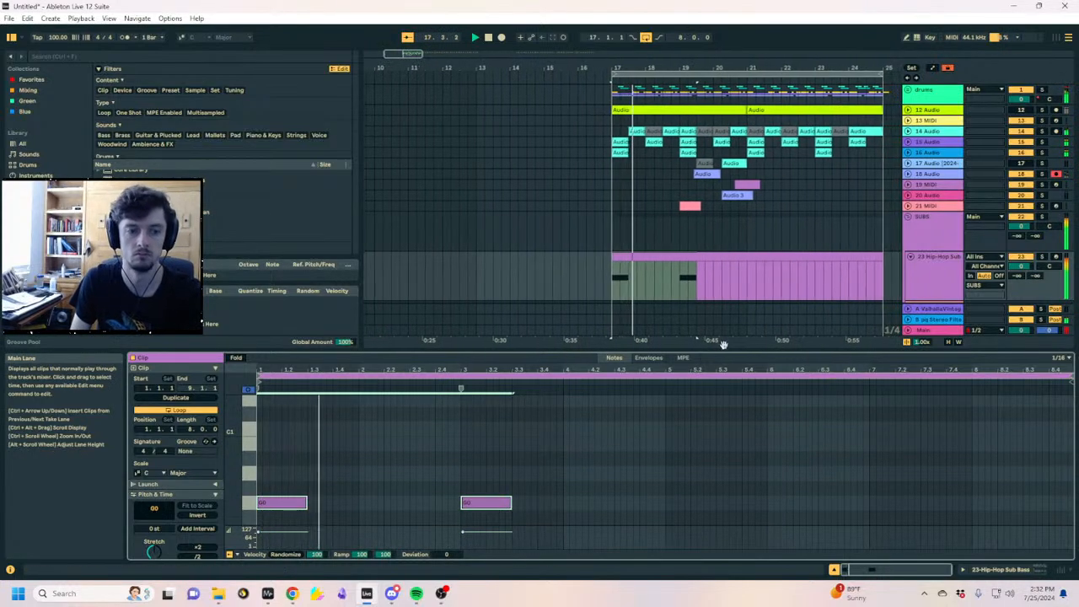
Transpose both sub bass notes down to F0 and audition them from the loop start
{"action": "mouse_move", "coordinate": [590, 414]}
{"action": "left_mouse_down"}
{"action": "mouse_move", "coordinate": [335, 525]}
{"action": "mouse_move", "coordinate": [265, 531]}
{"action": "left_mouse_up"}
{"action": "key", "text": "Down"}
{"action": "key", "text": "Down"}
{"action": "key", "text": "space"}
{"action": "key", "text": "space"}
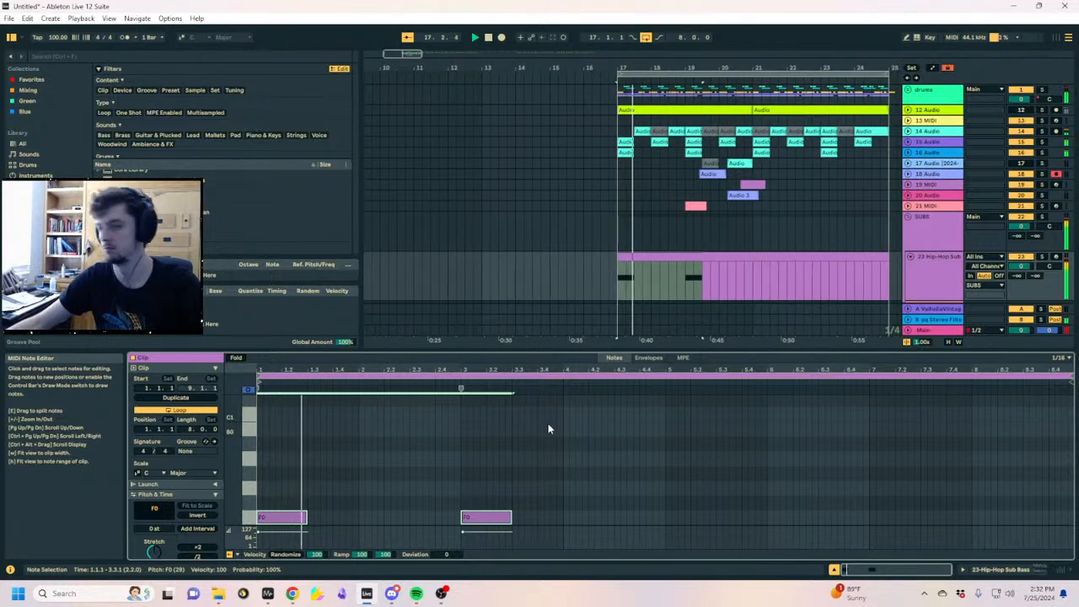
Transpose both sub bass notes up to F#0
{"action": "left_click_drag", "start_coordinate": [549, 428], "coordinate": [476, 489]}
{"action": "key", "text": "ctrl+a"}
{"action": "key", "text": "Up"}
{"action": "key", "text": "Up"}
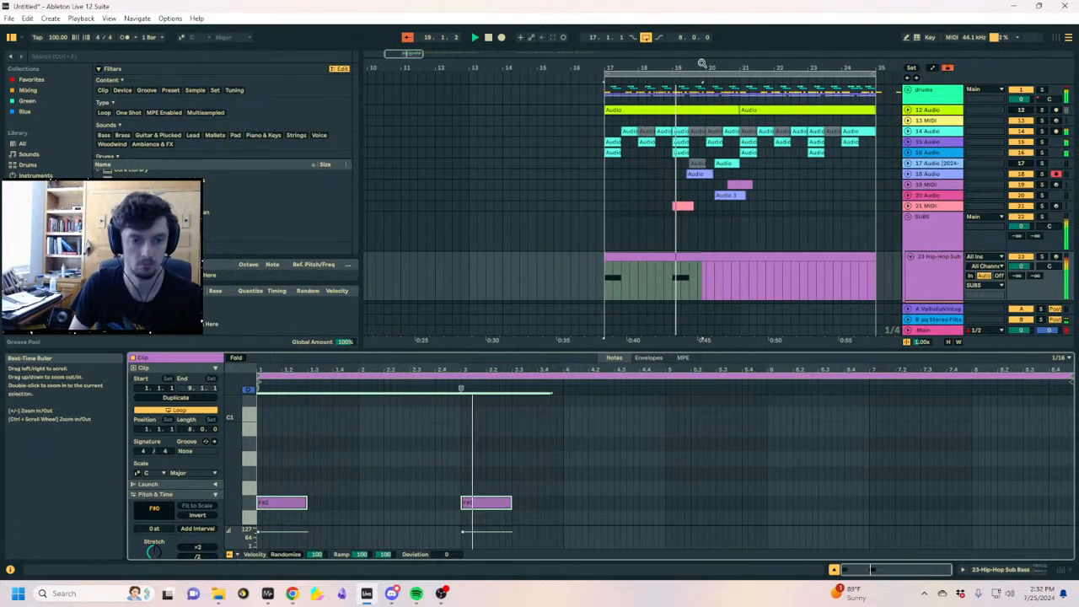
Duplicate bars 17 to 21 of the Hip-Hop Sub Bass track into bars 21 to 25
{"action": "left_click_drag", "start_coordinate": [701, 63], "coordinate": [592, 58]}
{"action": "left_click_drag", "start_coordinate": [632, 291], "coordinate": [745, 291]}
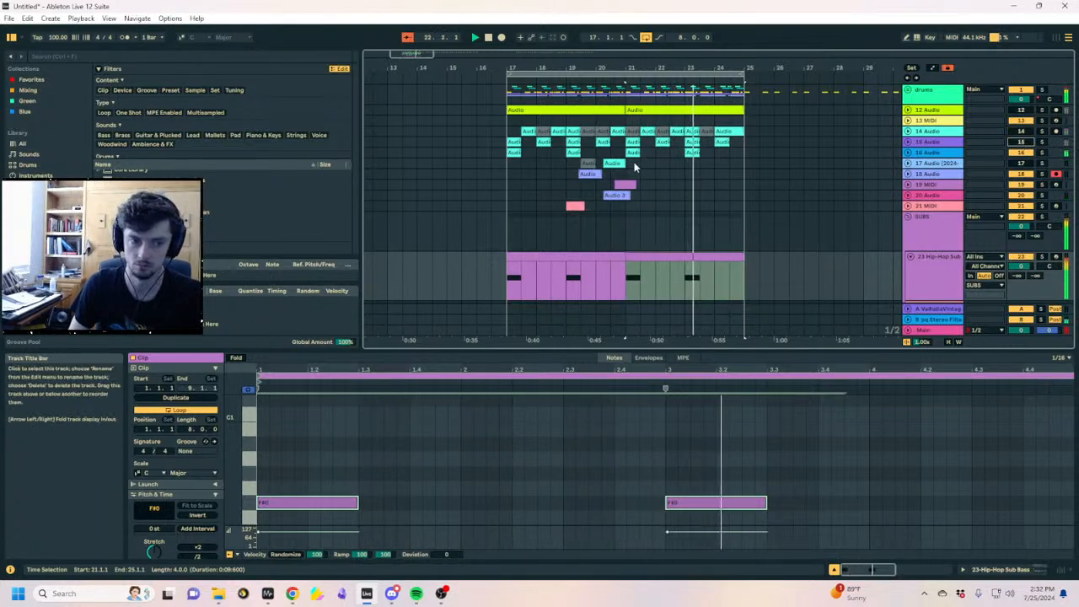
Toggle the 14 Audio and 15 Audio tracks during loop playback and expand the 15 Audio track
{"action": "left_click", "coordinate": [513, 152]}
{"action": "left_click", "coordinate": [1019, 143]}
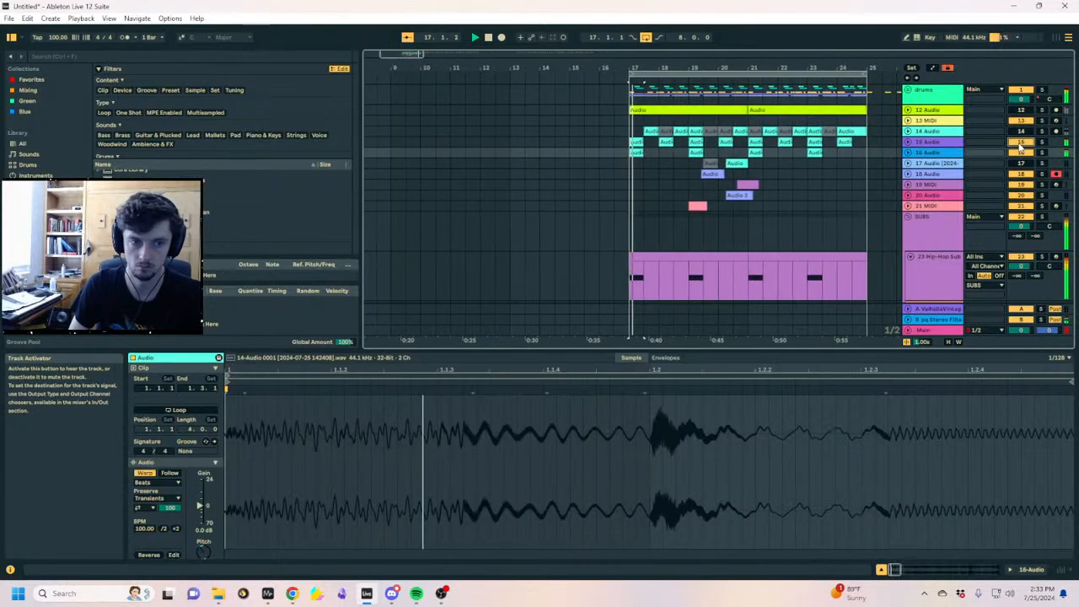
{"action": "left_click", "coordinate": [907, 143]}
{"action": "left_click", "coordinate": [1020, 131]}
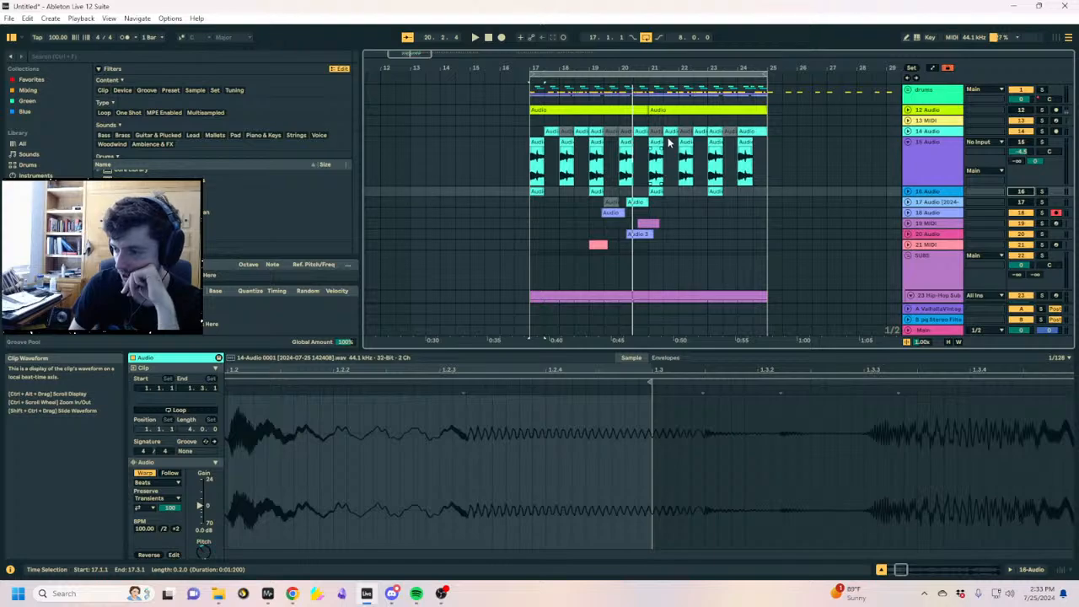
Deactivate the 15 Audio clips at bars 18, 20, 22 and 24
{"action": "left_click", "coordinate": [566, 143]}
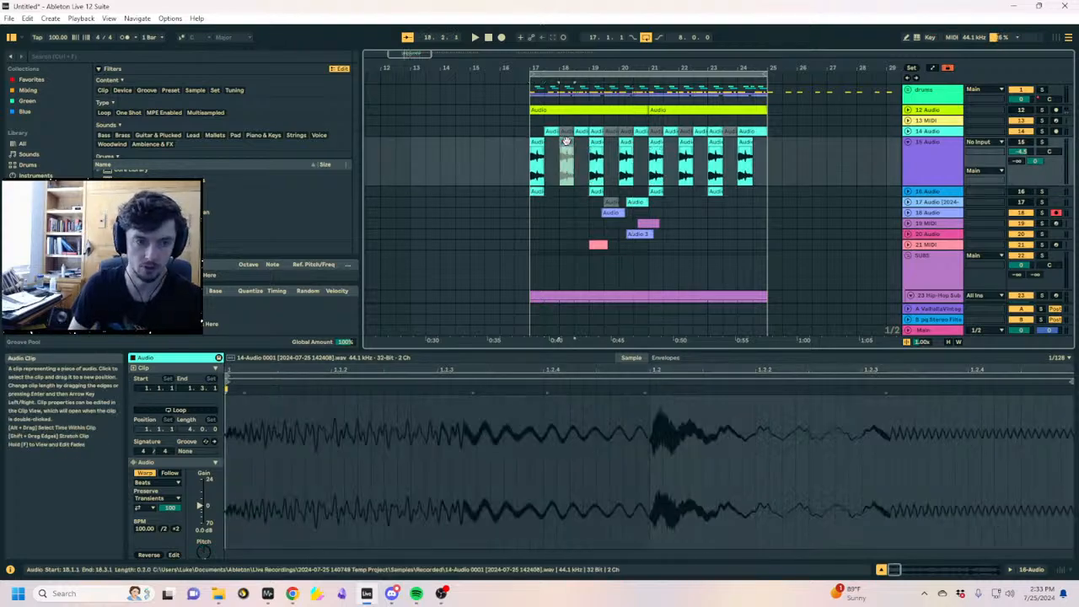
{"action": "left_click", "coordinate": [687, 143]}
{"action": "key", "text": "0"}
{"action": "left_click", "coordinate": [745, 143]}
{"action": "key", "text": "0"}
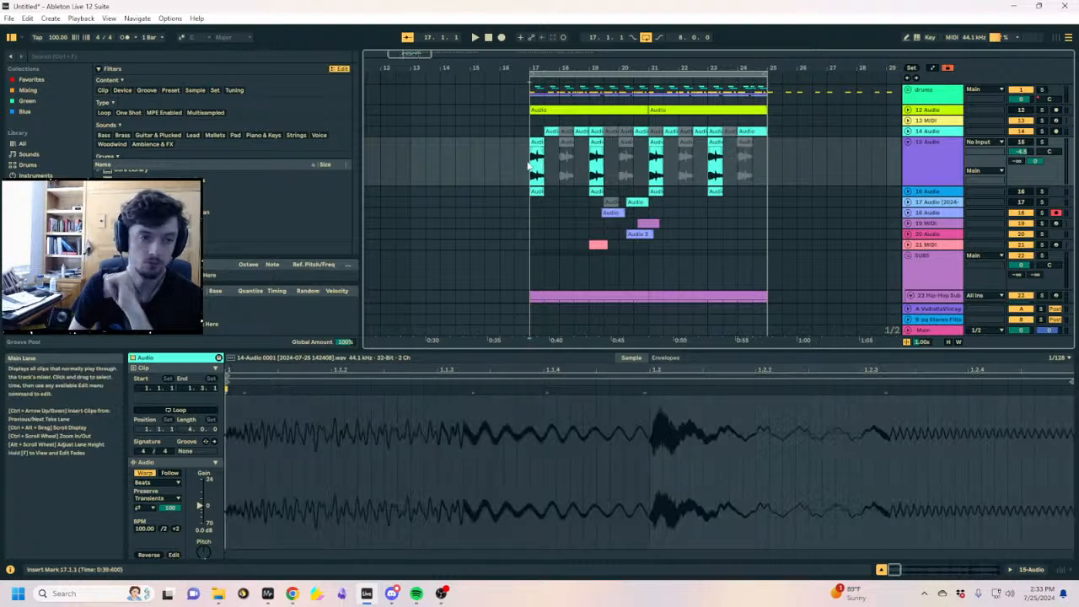
{"action": "left_click_drag", "start_coordinate": [535, 67], "coordinate": [534, 86]}
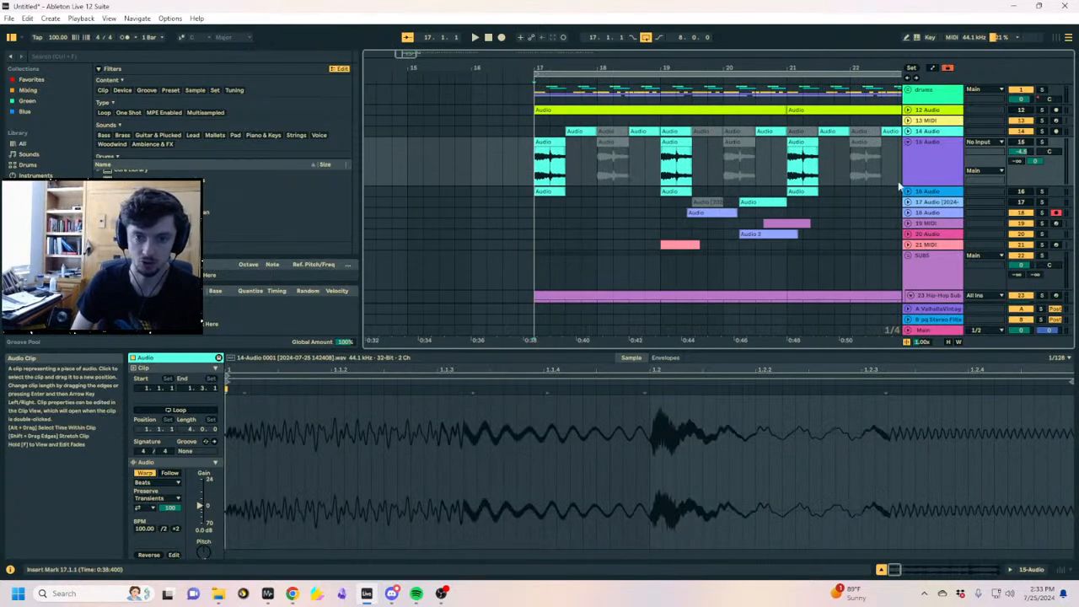
{"action": "left_click", "coordinate": [917, 172]}
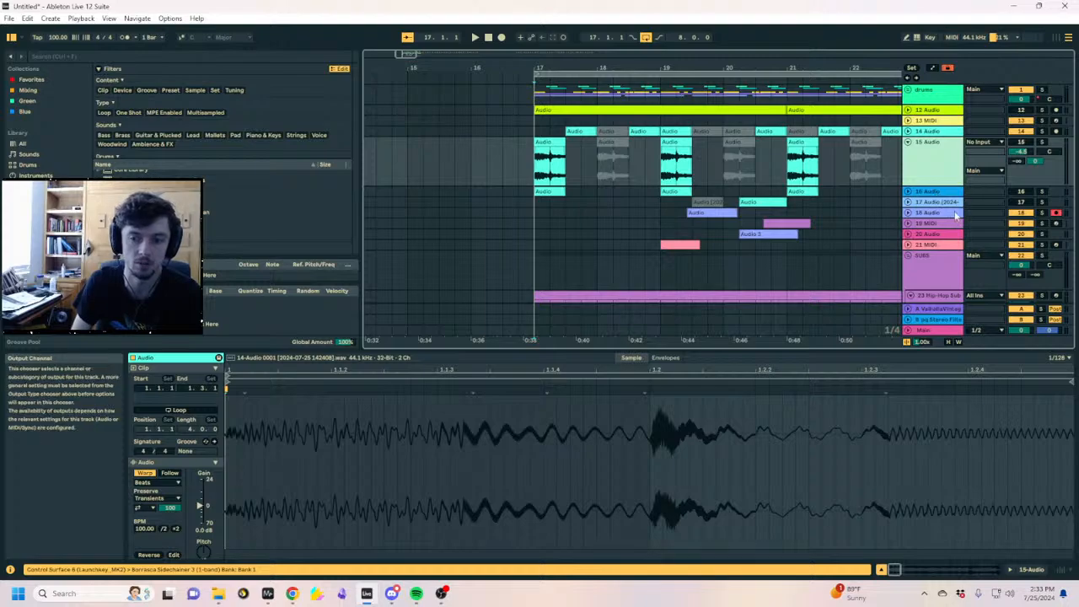
{"action": "left_click", "coordinate": [935, 224]}
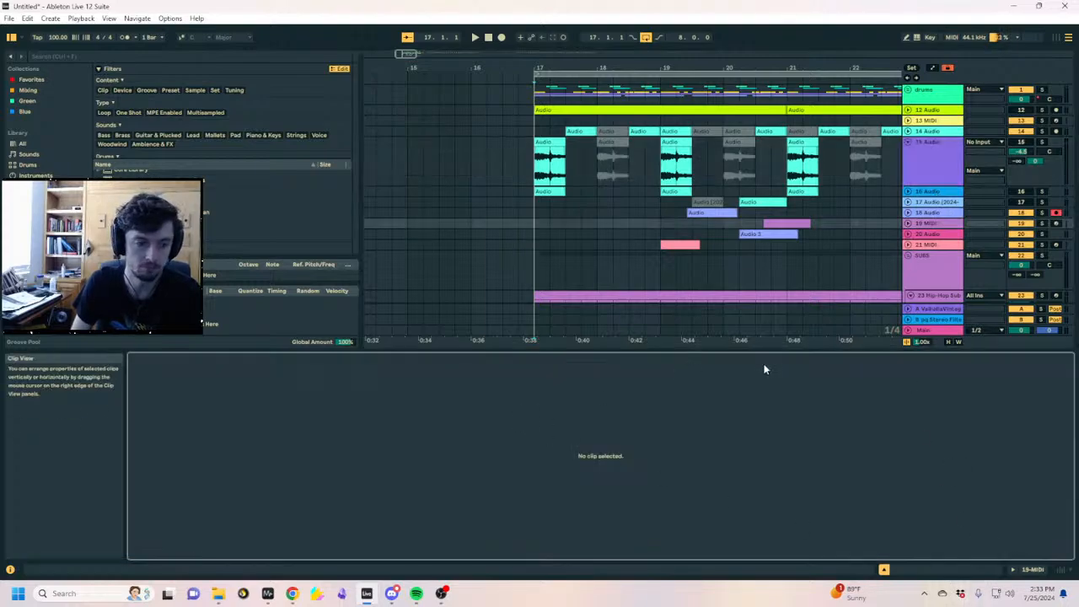
{"action": "left_click", "coordinate": [558, 230]}
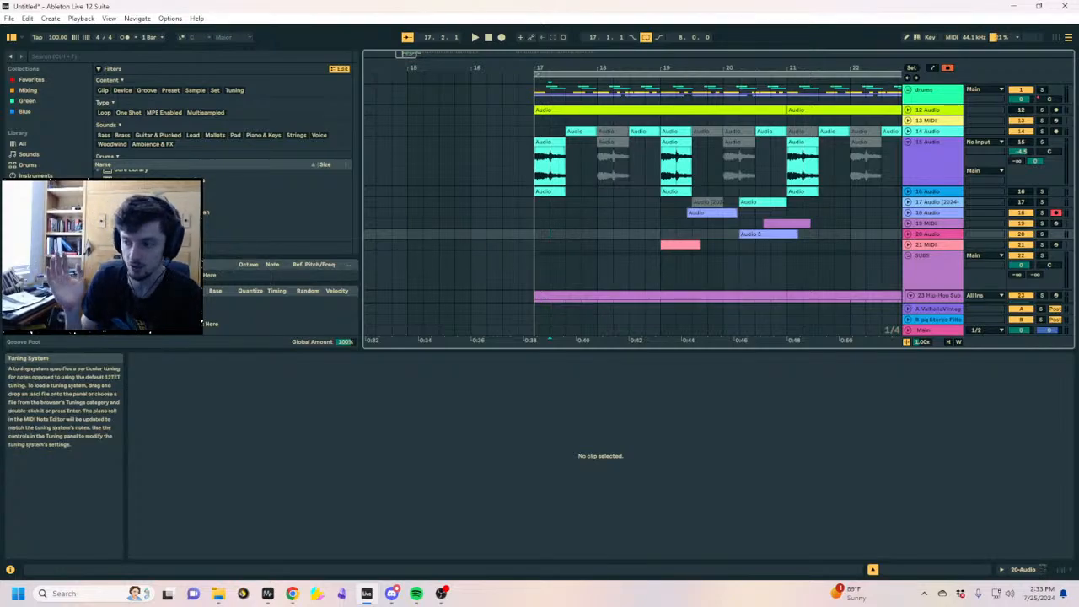
{"action": "left_click", "coordinate": [535, 223]}
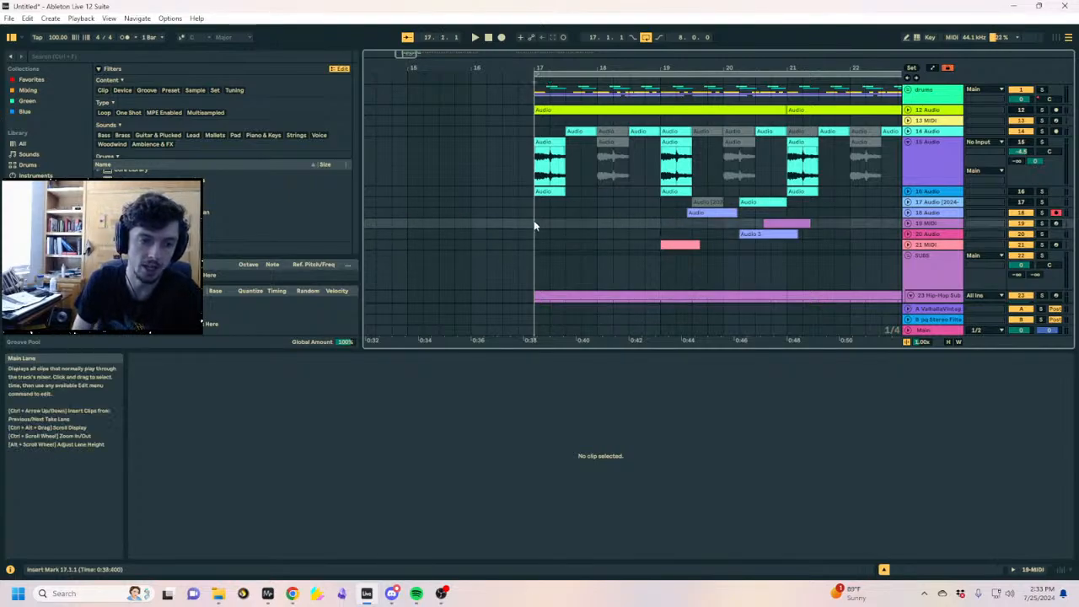
{"action": "left_click", "coordinate": [535, 234]}
{"action": "left_click", "coordinate": [535, 246]}
{"action": "left_click", "coordinate": [537, 237]}
{"action": "left_click", "coordinate": [534, 243]}
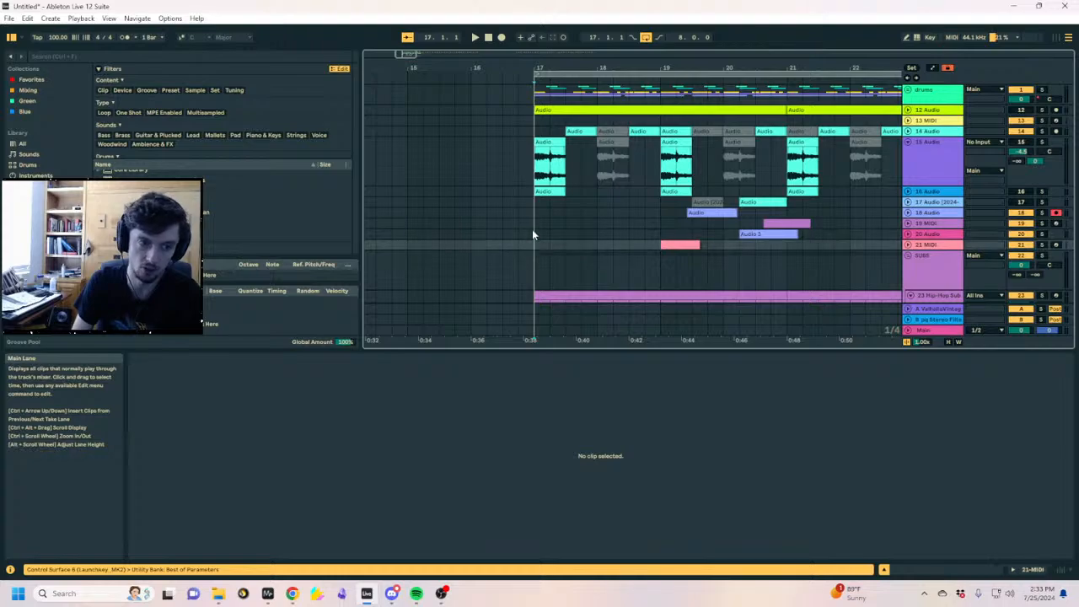
{"action": "left_click", "coordinate": [532, 234]}
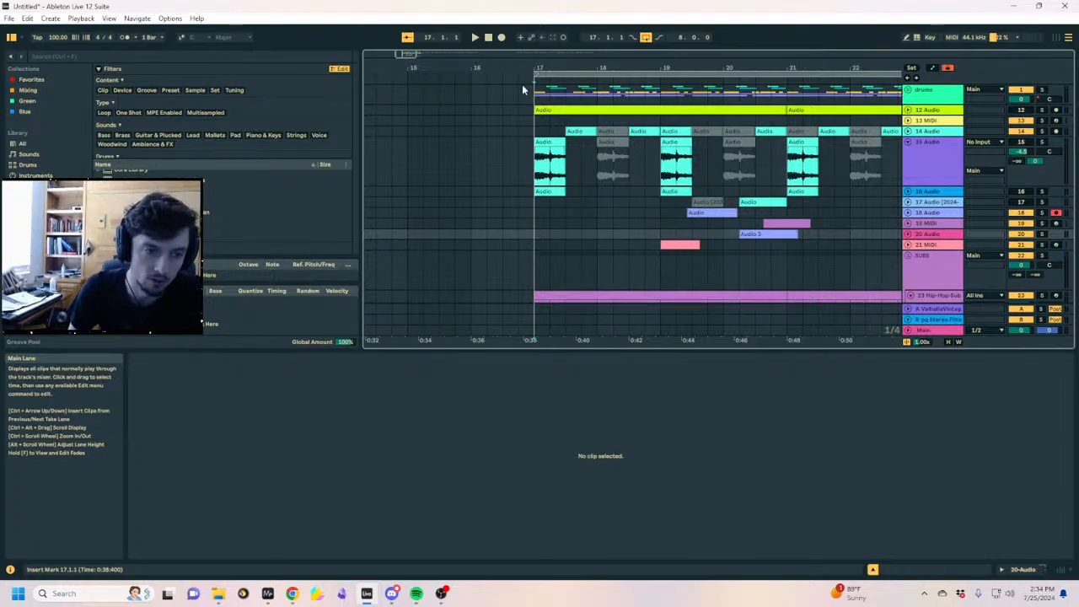
{"action": "left_click_drag", "start_coordinate": [531, 68], "coordinate": [484, 65]}
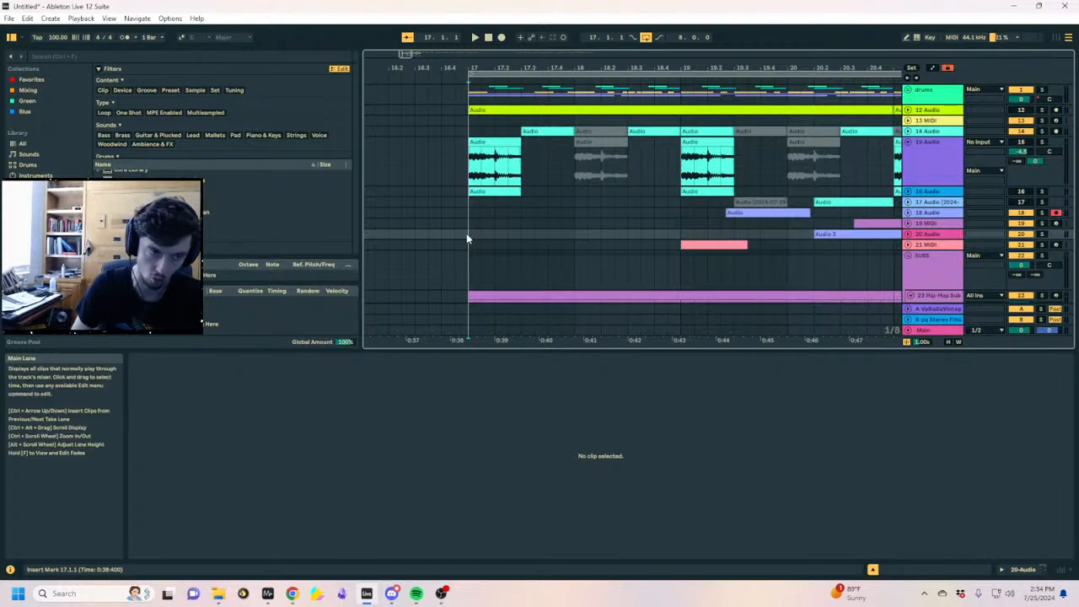
Collapse the SUBS group and play the loop from bar 17, selecting the first 15 Audio clip
{"action": "left_click", "coordinate": [907, 256]}
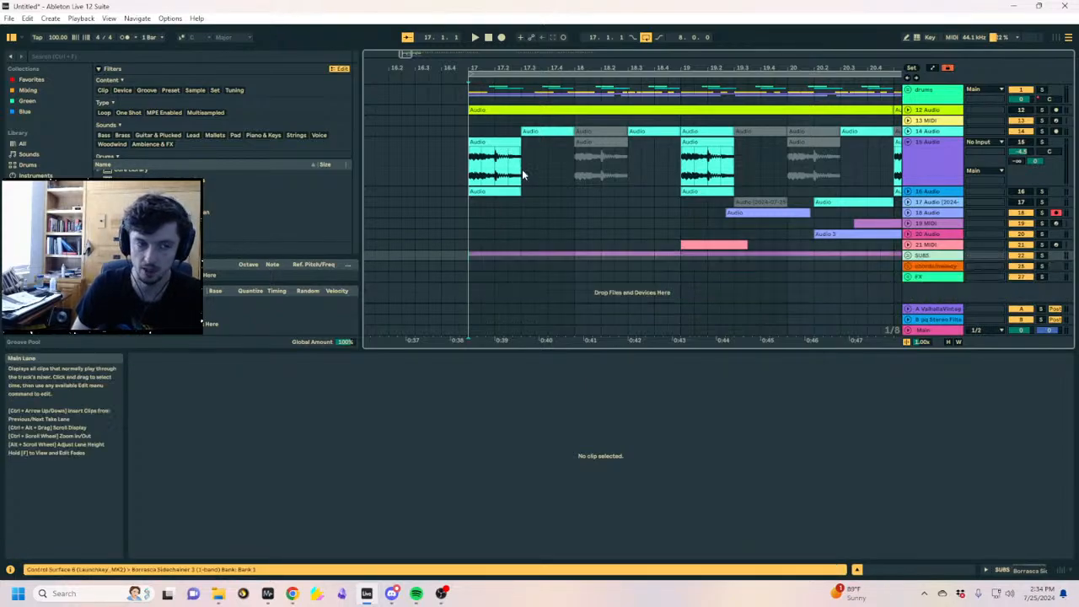
{"action": "key", "text": "space"}
{"action": "left_click", "coordinate": [636, 142]}
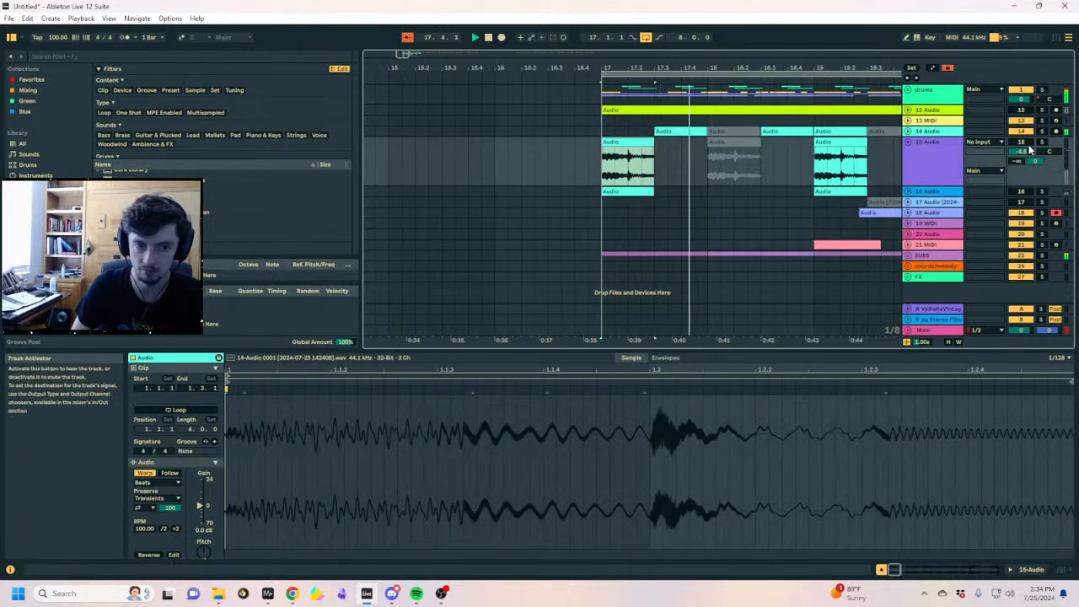
{"action": "key", "text": "space"}
Show the MIDI Ctrl Pitch Bend envelope of the first Hip-Hop Sub Bass clip
{"action": "left_click", "coordinate": [909, 256]}
{"action": "left_click", "coordinate": [926, 257]}
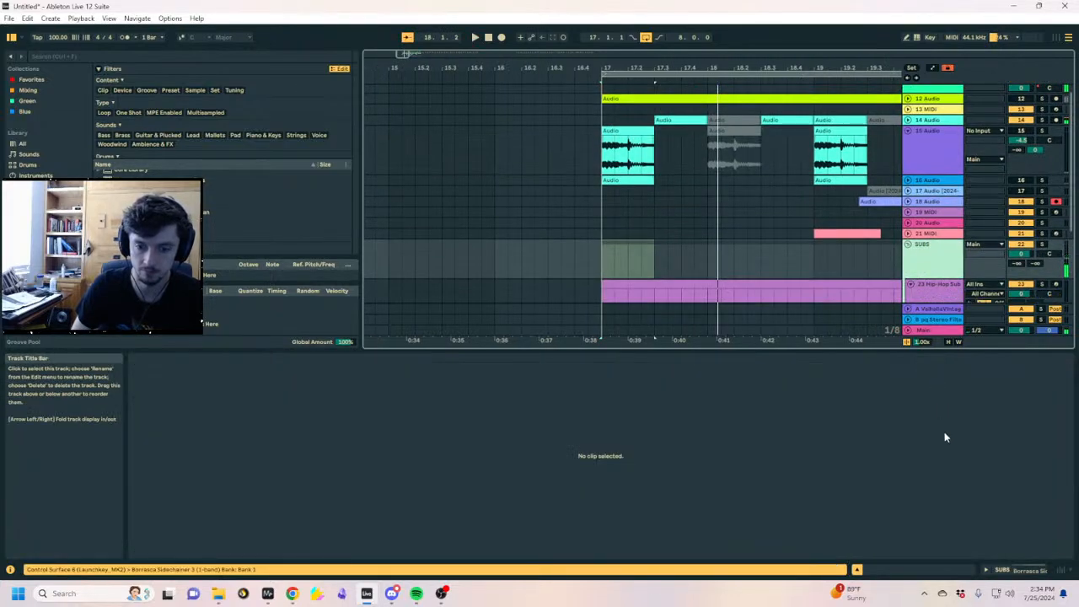
{"action": "left_click", "coordinate": [1021, 573]}
{"action": "left_click", "coordinate": [621, 293]}
{"action": "left_click", "coordinate": [853, 569]}
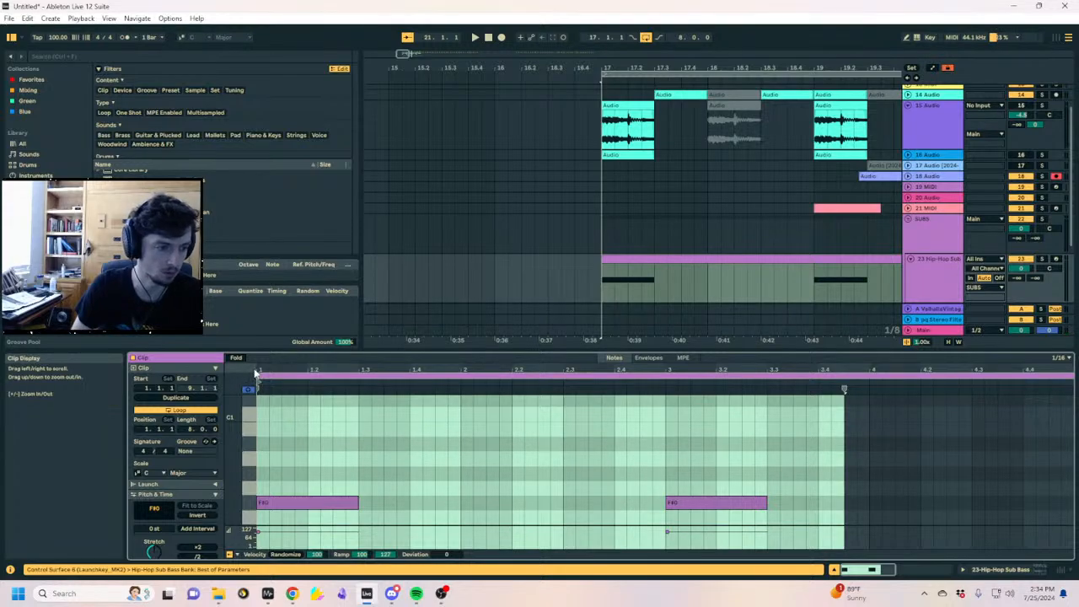
{"action": "left_click", "coordinate": [646, 358]}
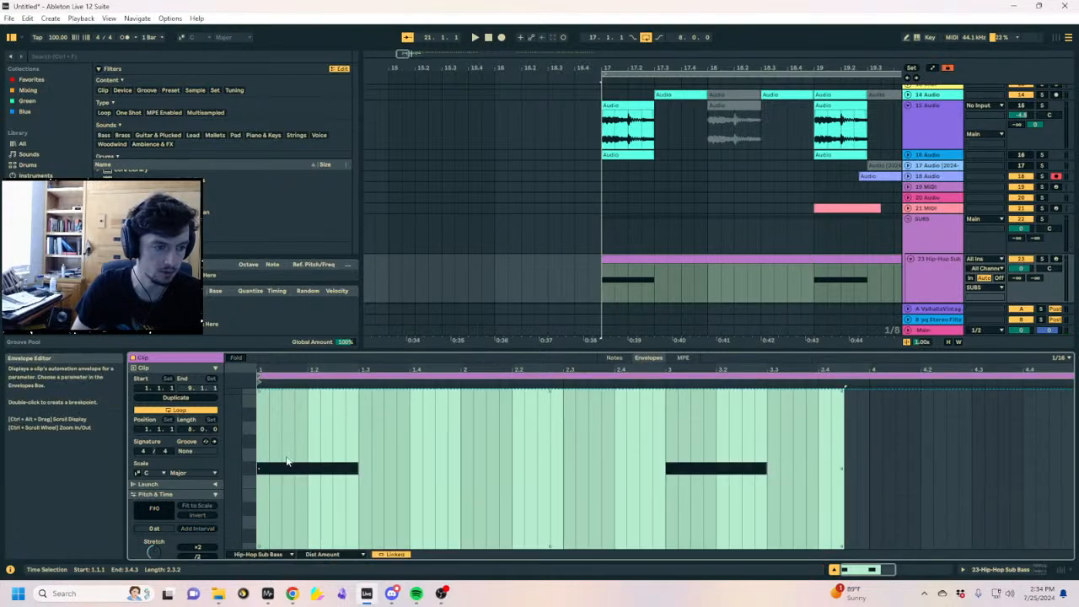
{"action": "left_click", "coordinate": [258, 553]}
Draw a curved pitch bend rise from the minimum at the clip's start to the centre line at bar 2, and audition it
{"action": "left_click", "coordinate": [327, 481]}
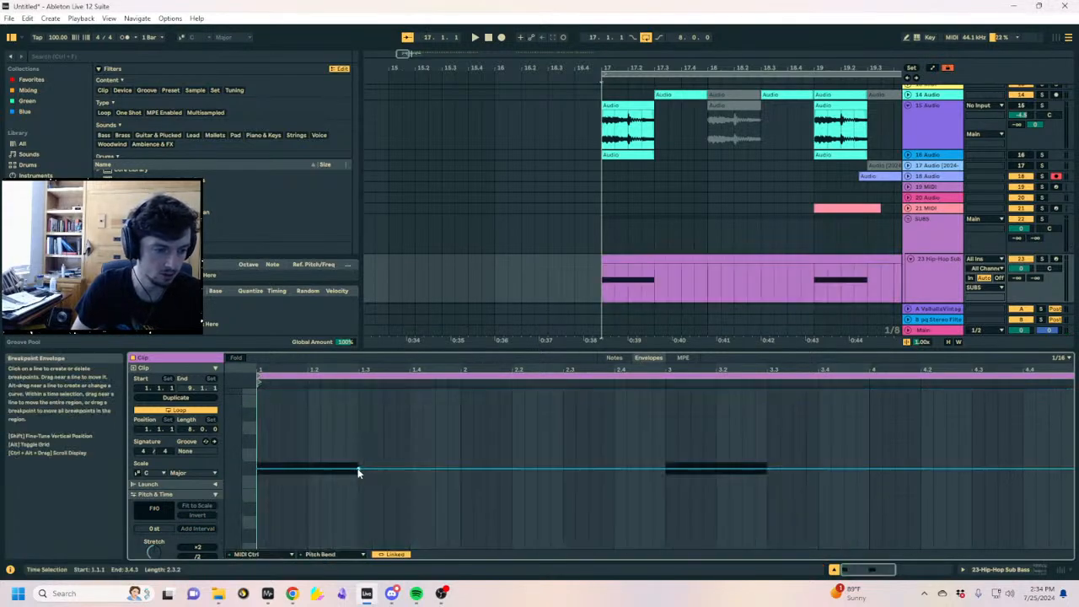
{"action": "left_click_drag", "start_coordinate": [303, 511], "coordinate": [297, 474]}
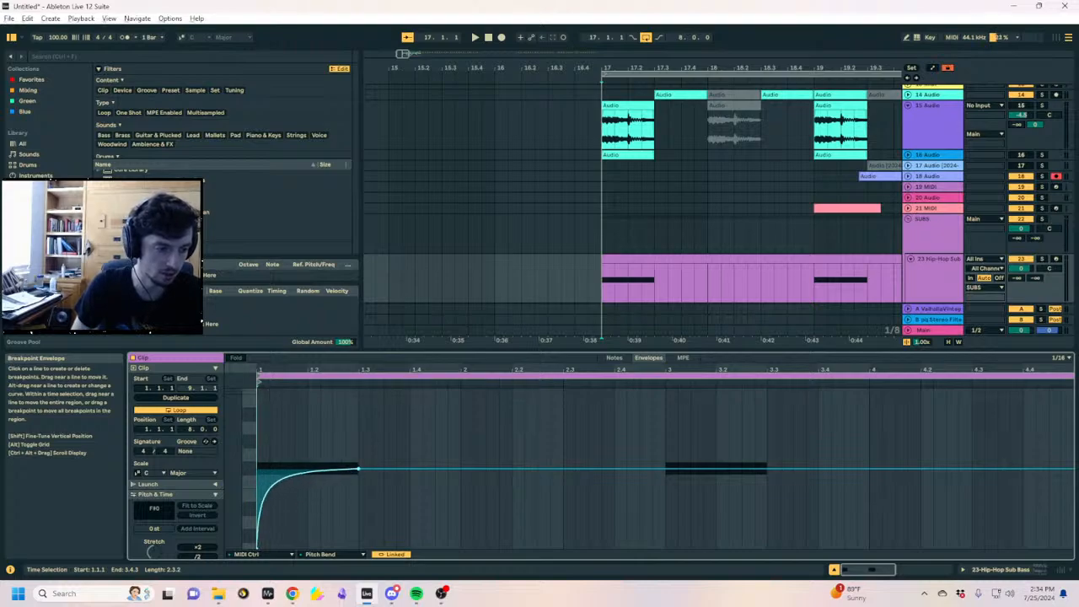
{"action": "key", "text": "space"}
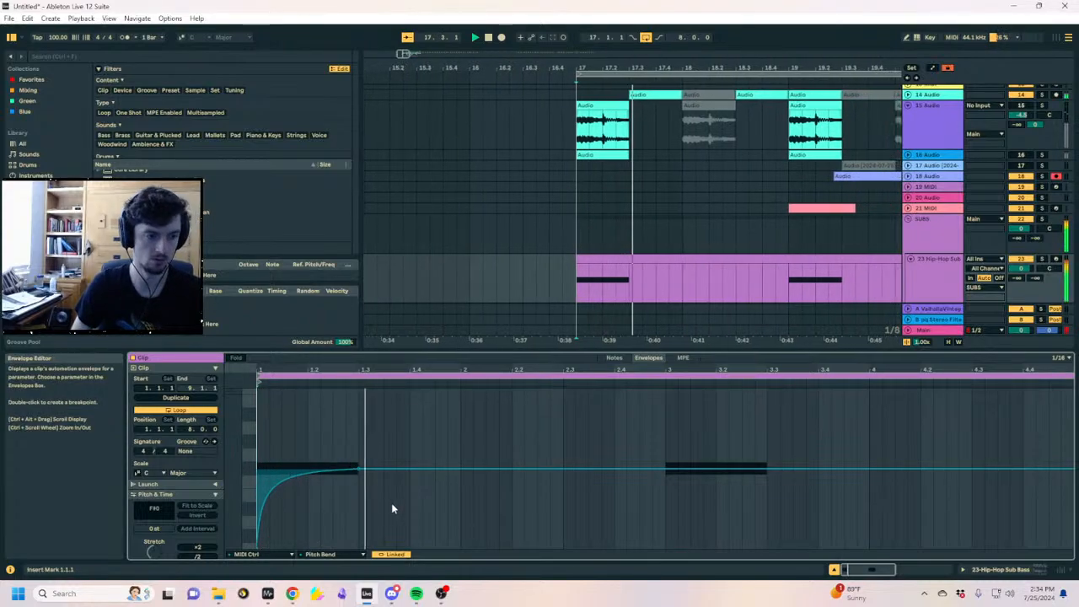
{"action": "left_click_drag", "start_coordinate": [358, 470], "coordinate": [358, 469]}
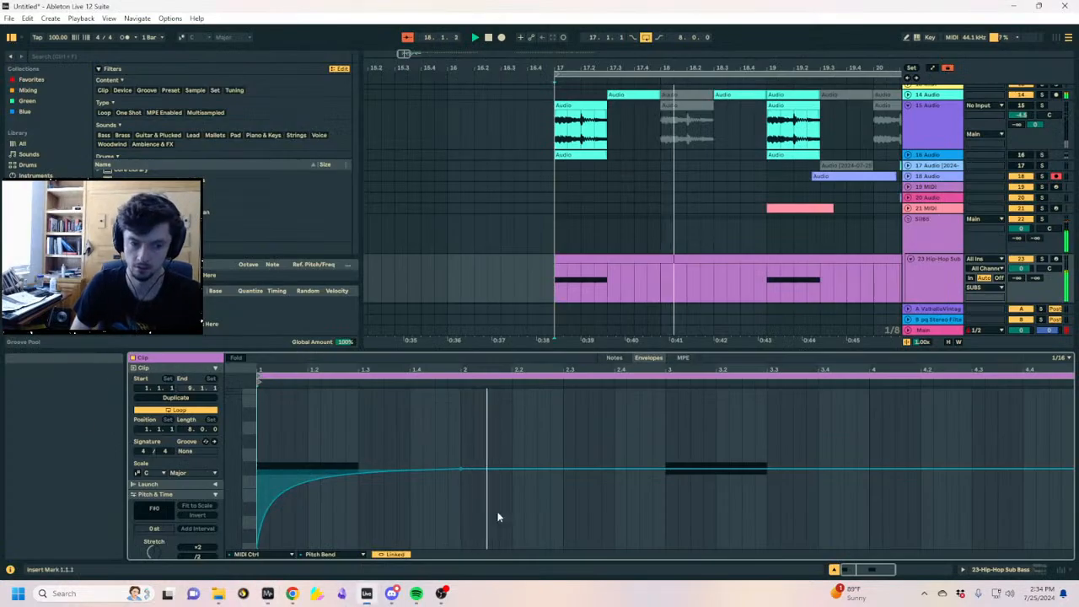
Shape the pitch bend under the second sub note, replacing a straight ramp with a copy of the first bar's curve at bar 3
{"action": "left_click_drag", "start_coordinate": [666, 470], "coordinate": [830, 470]}
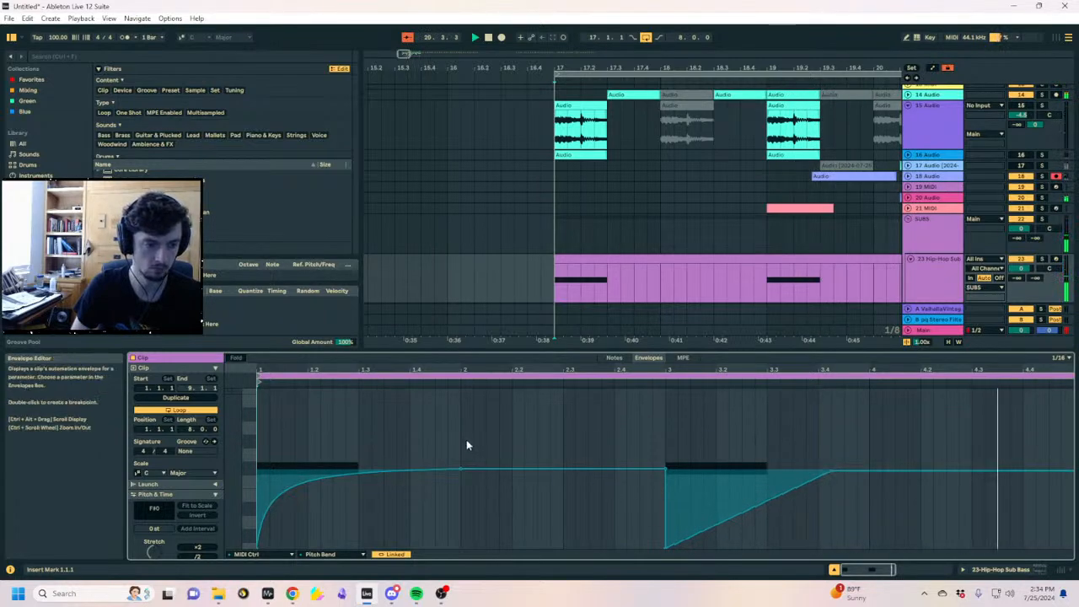
{"action": "left_click_drag", "start_coordinate": [467, 443], "coordinate": [258, 443]}
{"action": "left_click", "coordinate": [666, 436]}
{"action": "key", "text": "ctrl+v"}
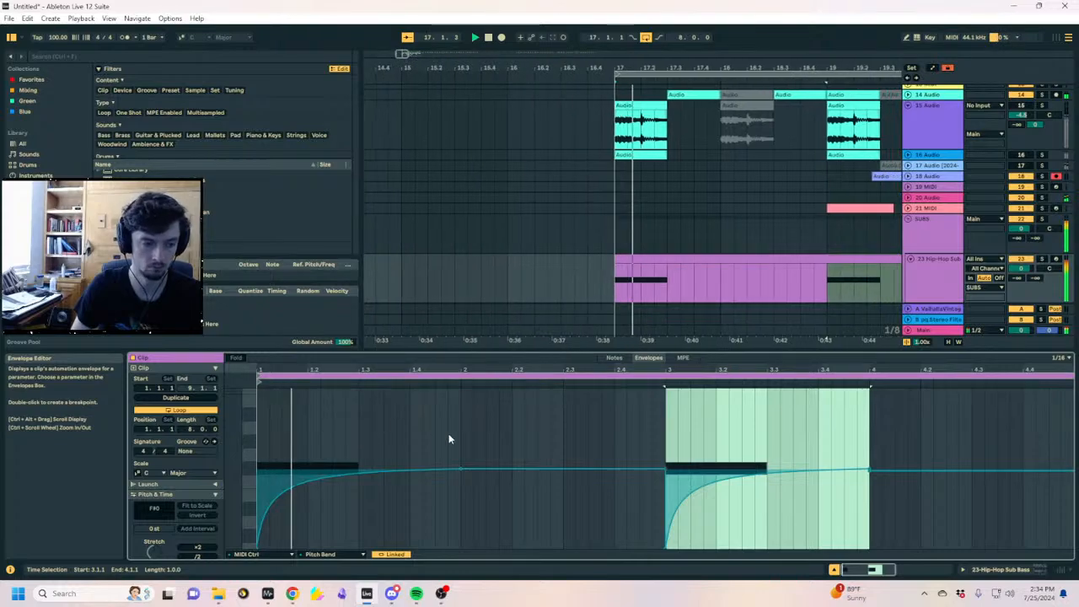
Raise the pitch bend breakpoint at bar 2 to the maximum and check the playing sub in the spectrogram window
{"action": "left_click", "coordinate": [437, 438]}
{"action": "left_click_drag", "start_coordinate": [460, 470], "coordinate": [410, 413]}
{"action": "key", "text": "space"}
{"action": "left_click", "coordinate": [268, 593]}
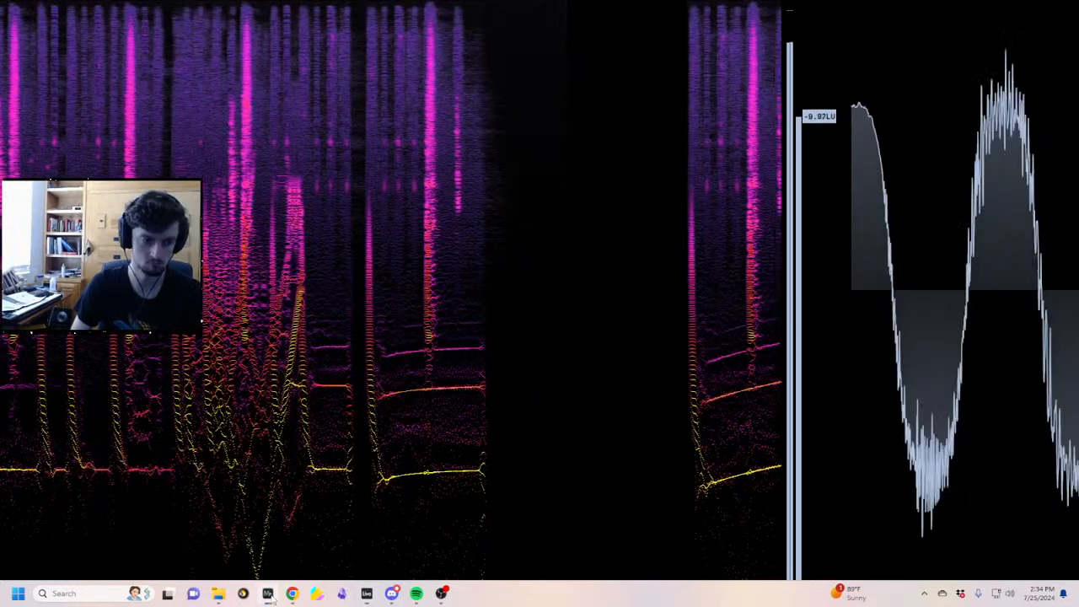
{"action": "left_click", "coordinate": [268, 593]}
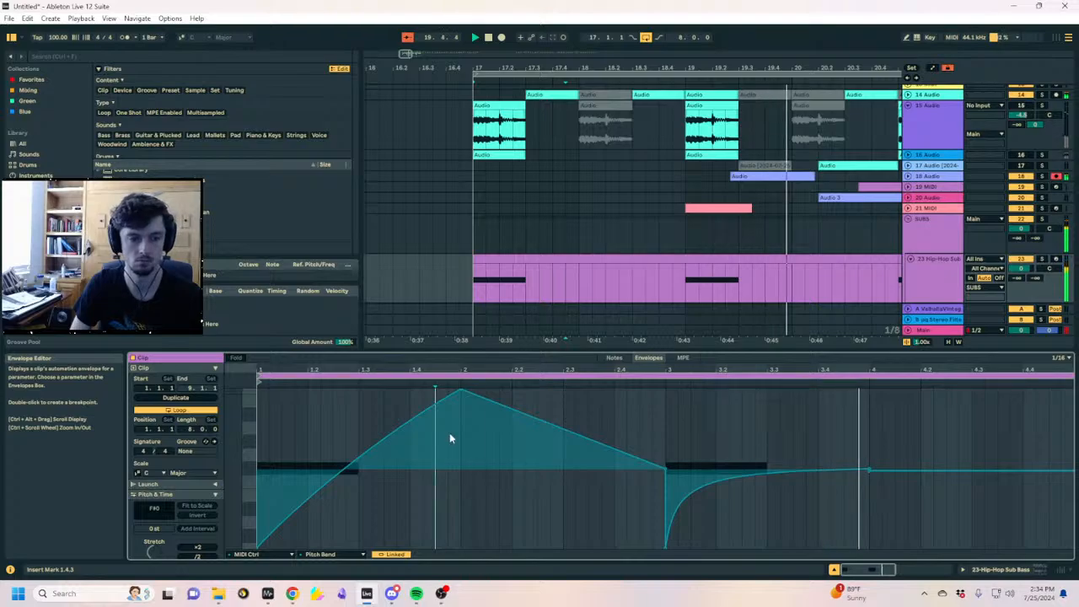
Curve the first pitch bend rise so it steepens towards bar 2, and check it in the spectrogram window
{"action": "left_click_drag", "start_coordinate": [398, 439], "coordinate": [414, 458]}
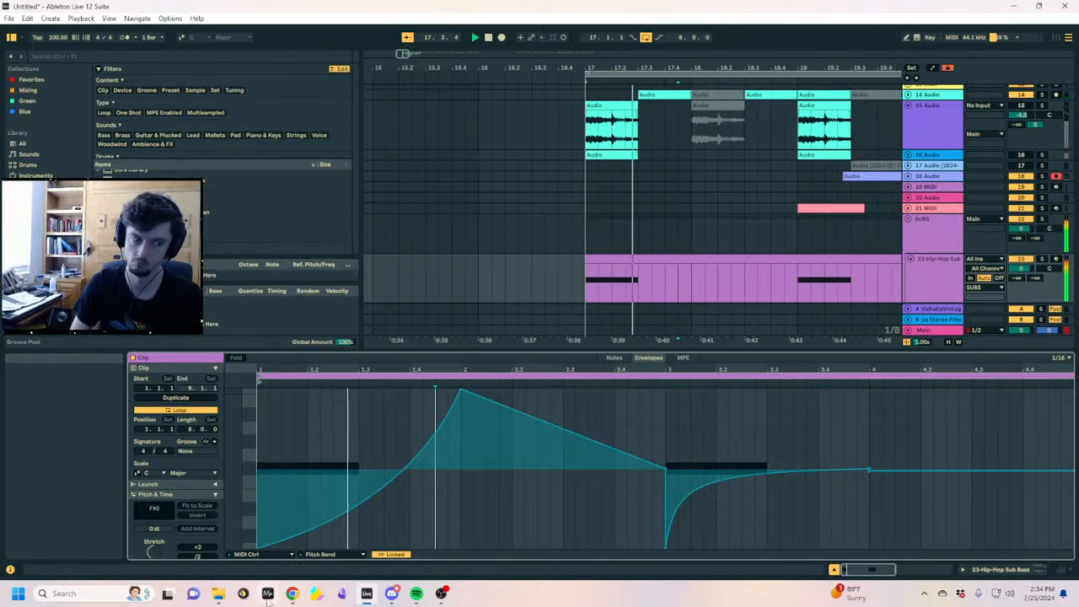
{"action": "left_click", "coordinate": [268, 595]}
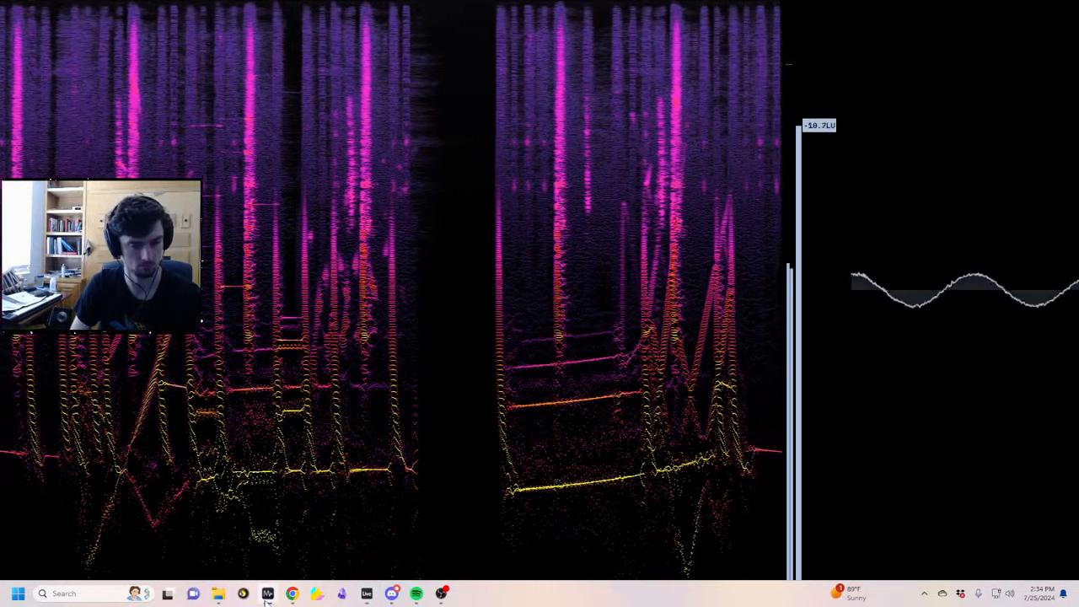
{"action": "left_click", "coordinate": [267, 595]}
Duplicate the pitch bend shape of clip bars 1 to 3 onto bar 3, and duplicate the sub bass into bars 21 to 25
{"action": "left_click_drag", "start_coordinate": [671, 405], "coordinate": [257, 455]}
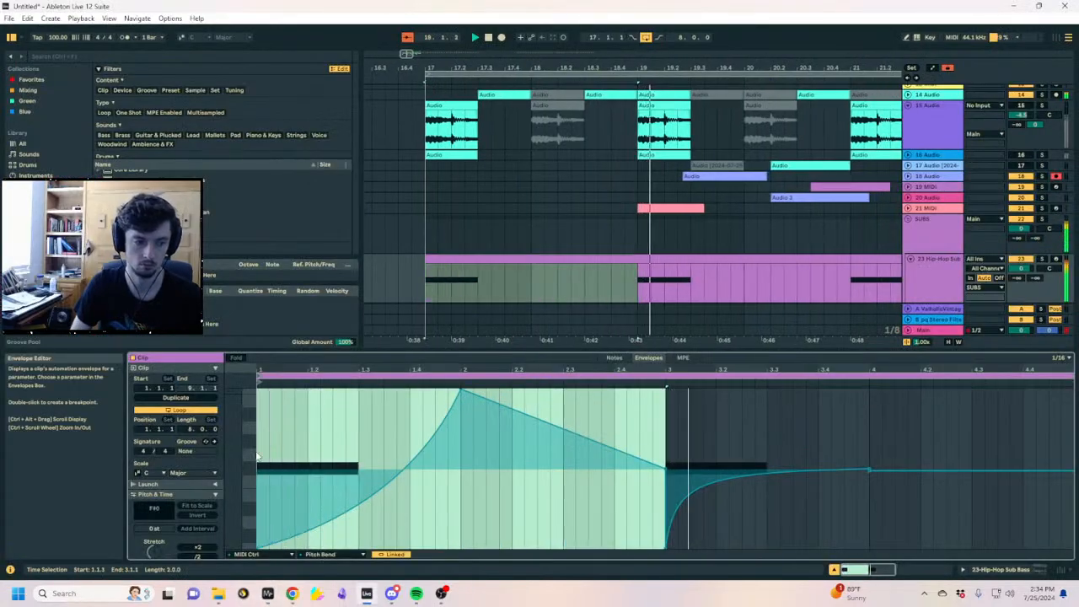
{"action": "key", "text": "ctrl+d"}
{"action": "key", "text": "ctrl+d"}
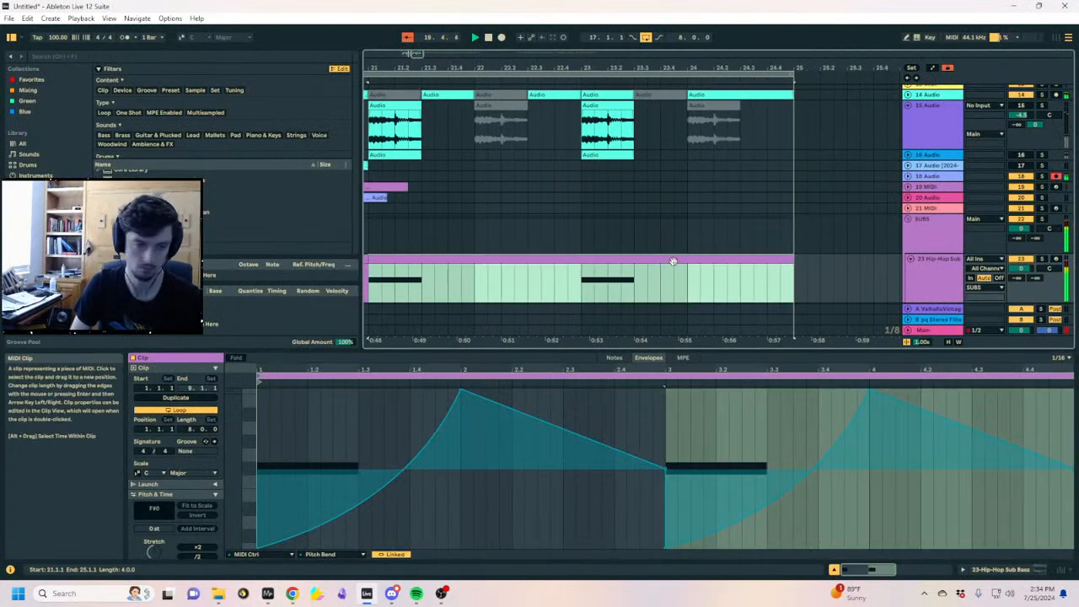
Listen to the loop with the duplicated sub bends, then stop playback with the insert mark at bar 17 on 18 Audio
{"action": "left_click_drag", "start_coordinate": [526, 56], "coordinate": [788, 63]}
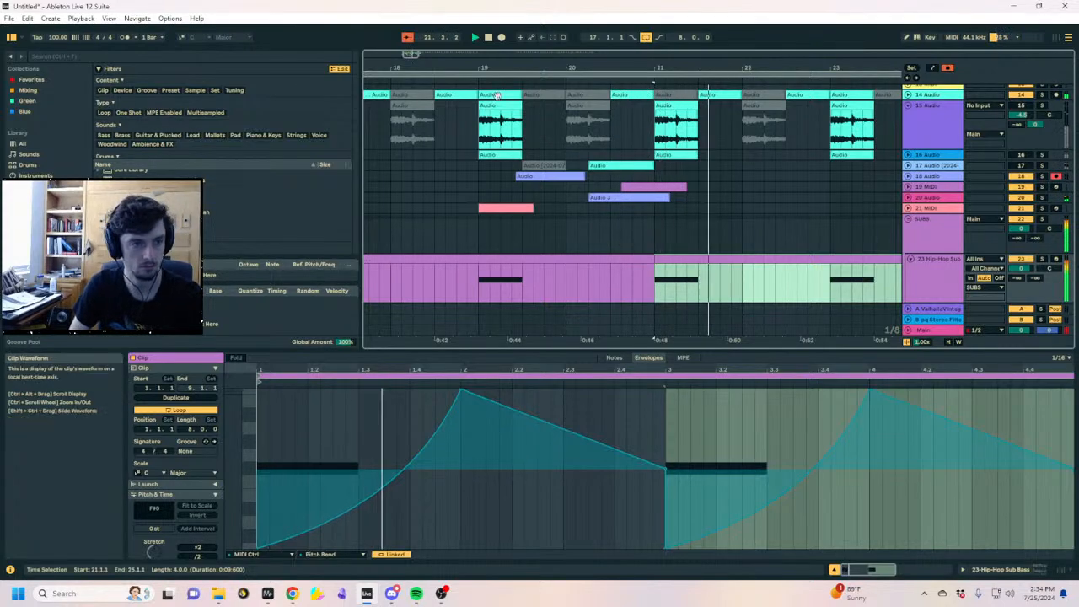
{"action": "left_click_drag", "start_coordinate": [454, 66], "coordinate": [603, 66]}
{"action": "left_click", "coordinate": [482, 185]}
{"action": "left_click", "coordinate": [483, 176]}
{"action": "key", "text": "space"}
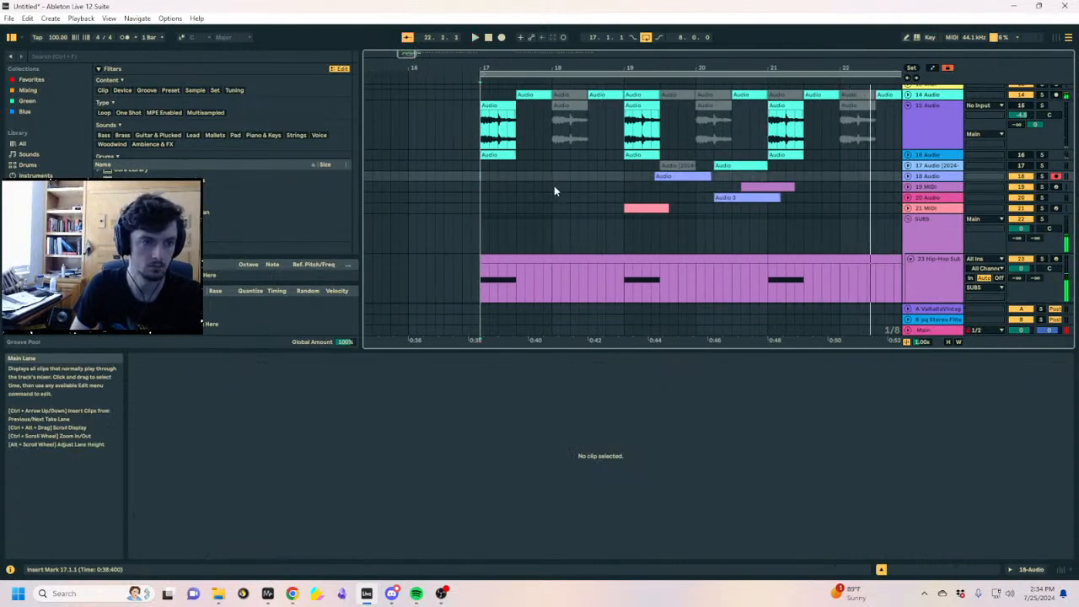
{"action": "scroll", "coordinate": [554, 185], "scroll_direction": "up", "scroll_amount": 1}
{"action": "left_click", "coordinate": [481, 175]}
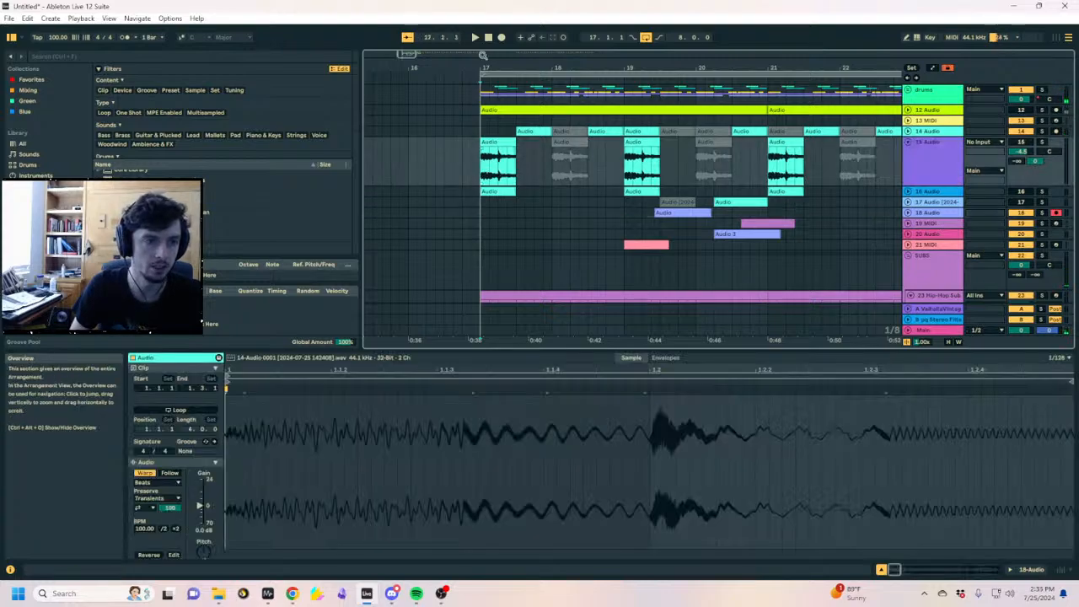
{"action": "left_click_drag", "start_coordinate": [483, 55], "coordinate": [493, 4]}
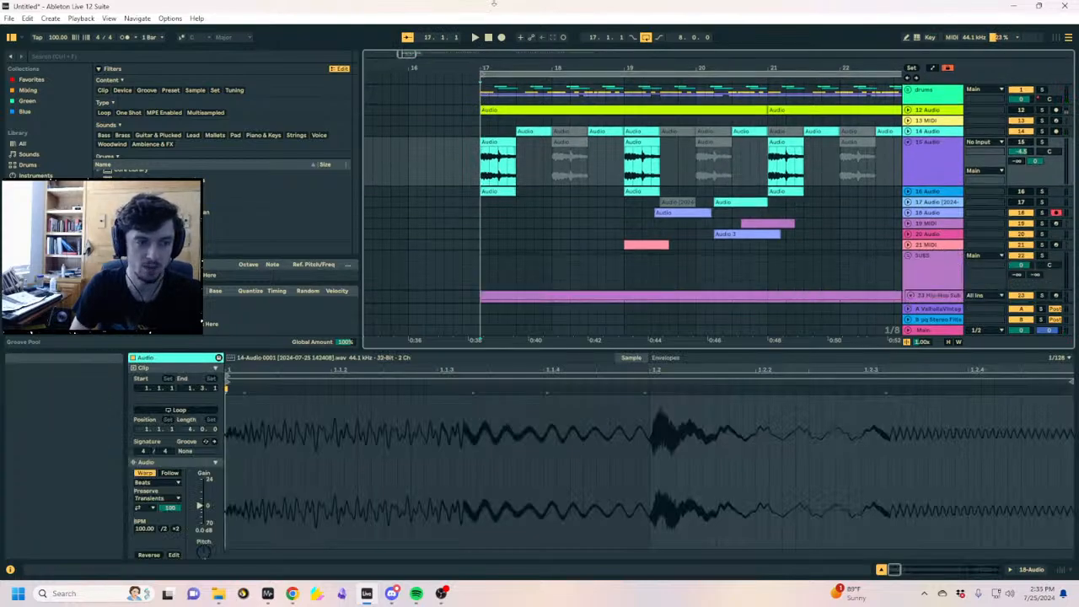
{"action": "left_click_drag", "start_coordinate": [479, 64], "coordinate": [482, 126]}
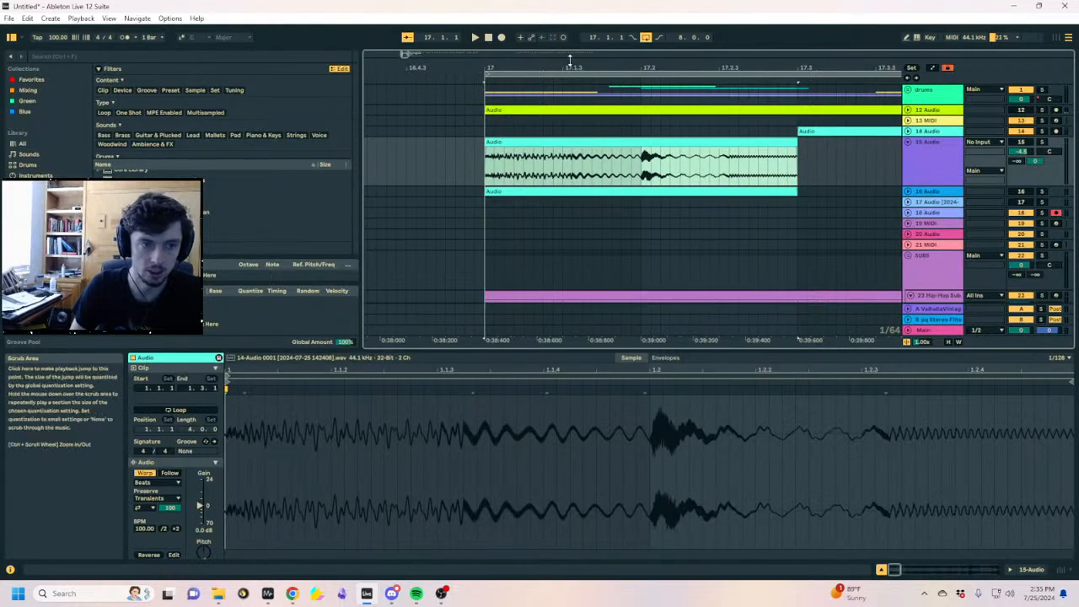
{"action": "mouse_move", "coordinate": [568, 63]}
{"action": "left_mouse_down"}
{"action": "mouse_move", "coordinate": [567, 74]}
{"action": "mouse_move", "coordinate": [569, 46]}
{"action": "left_mouse_up"}
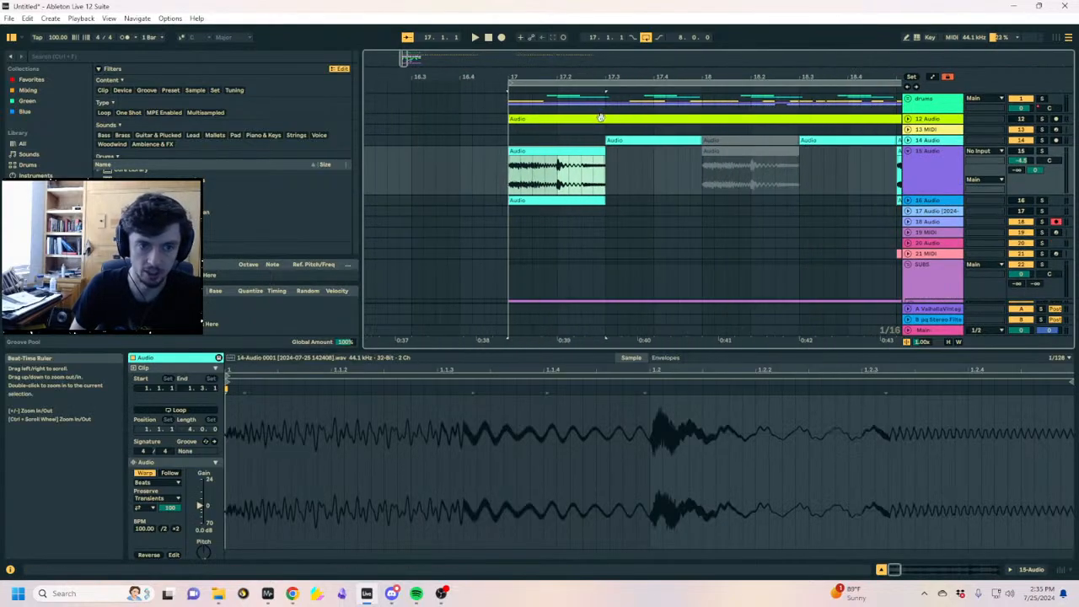
Unfold 16 Audio and extend its clip at bar 17 so that it ends at bar 18
{"action": "left_click", "coordinate": [908, 202]}
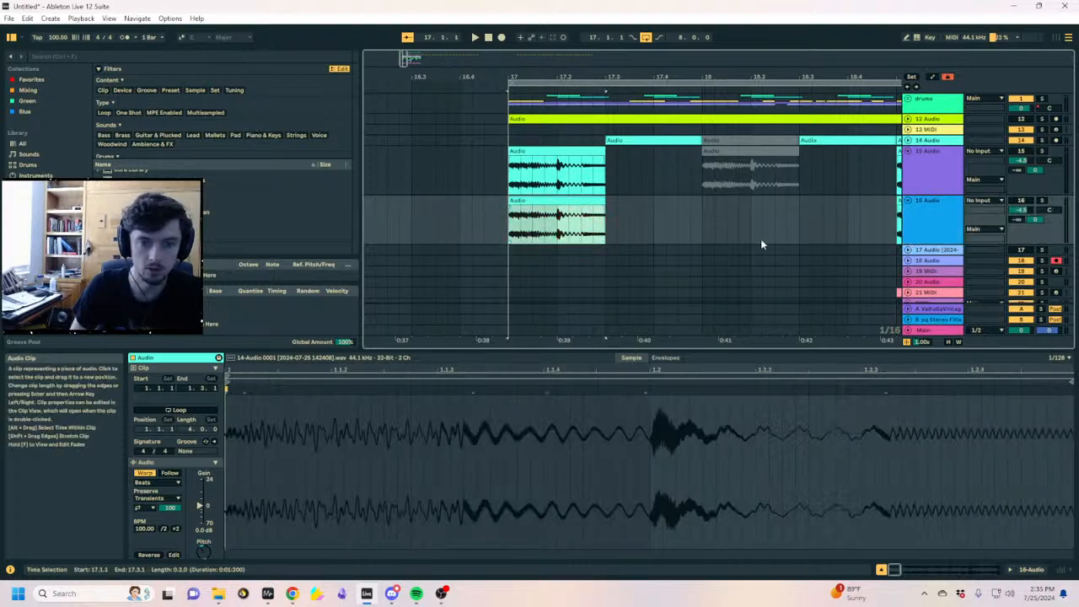
{"action": "left_click", "coordinate": [1032, 570]}
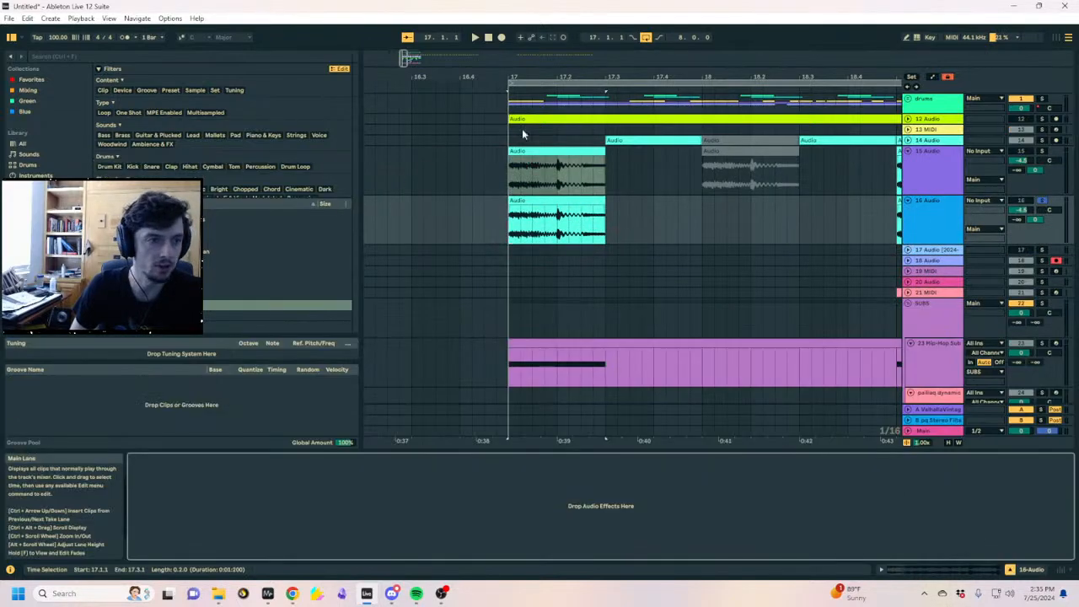
{"action": "left_click_drag", "start_coordinate": [566, 77], "coordinate": [510, 77]}
{"action": "left_click", "coordinate": [248, 56]}
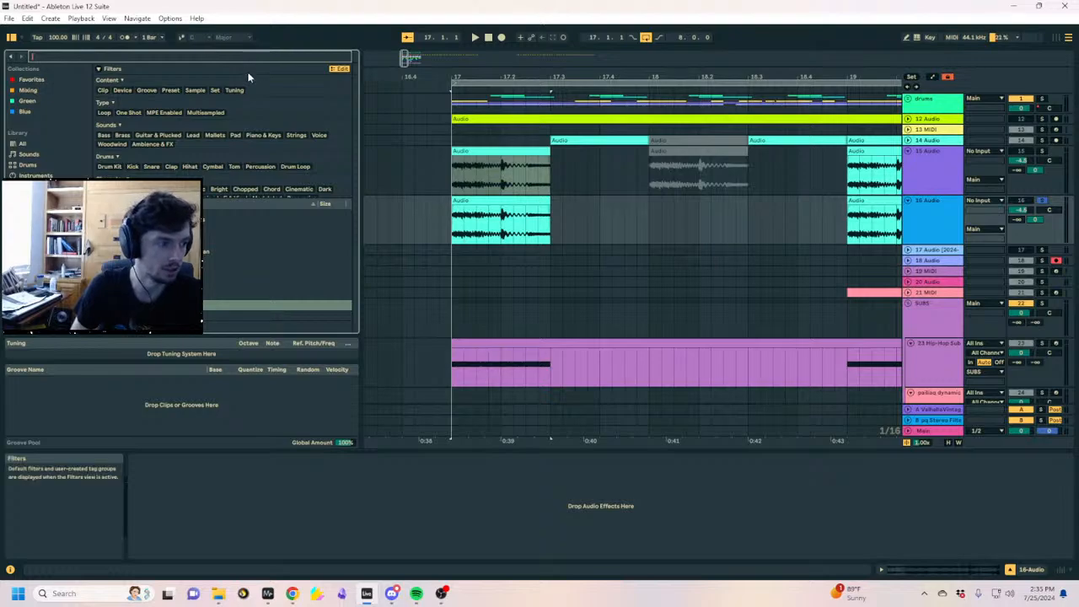
{"action": "left_click", "coordinate": [38, 186]}
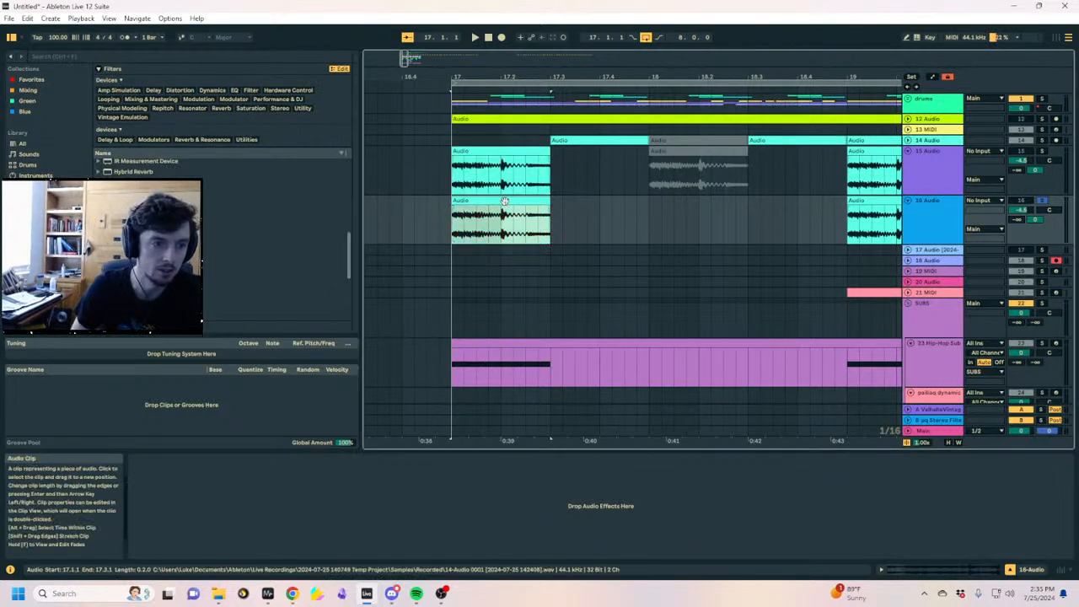
{"action": "left_click_drag", "start_coordinate": [550, 202], "coordinate": [650, 202]}
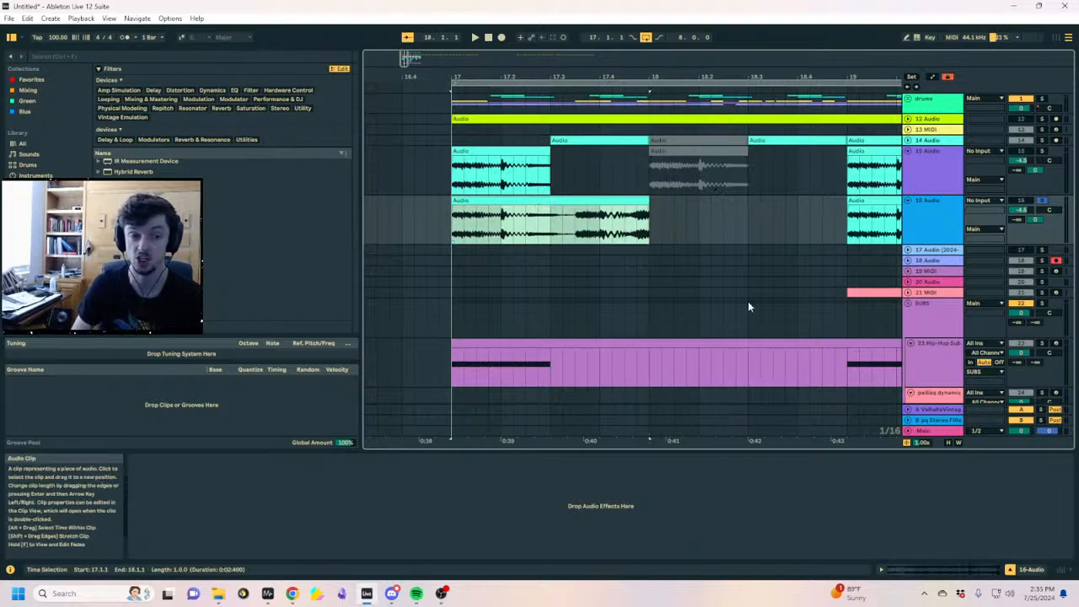
Try doubling the original tempo of the bar 17 clip on 16 Audio to 200 BPM, listen to it, and undo the change
{"action": "left_click", "coordinate": [930, 569]}
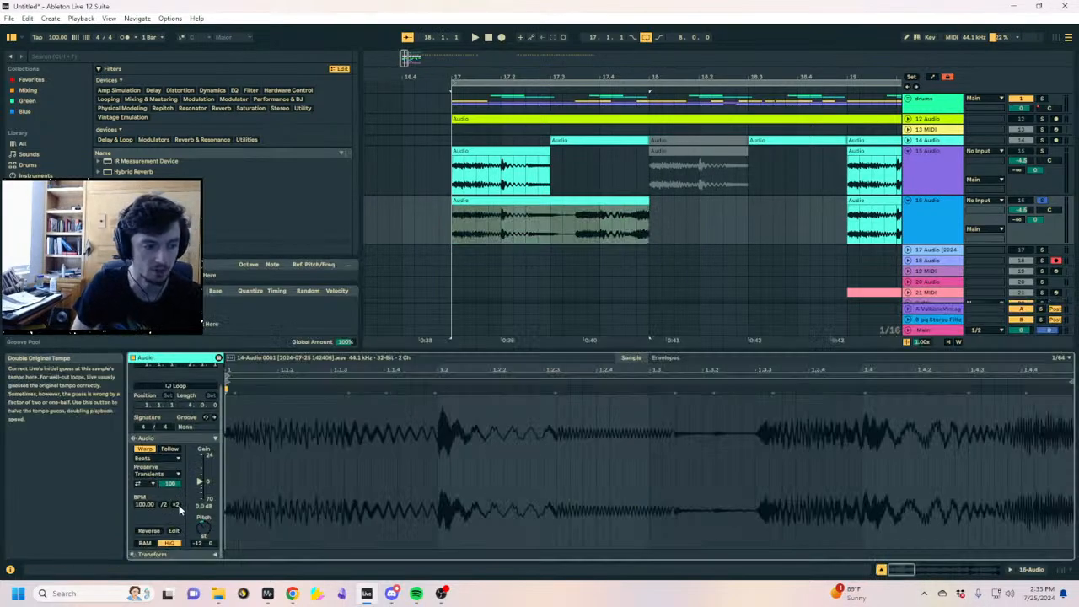
{"action": "left_click", "coordinate": [177, 505]}
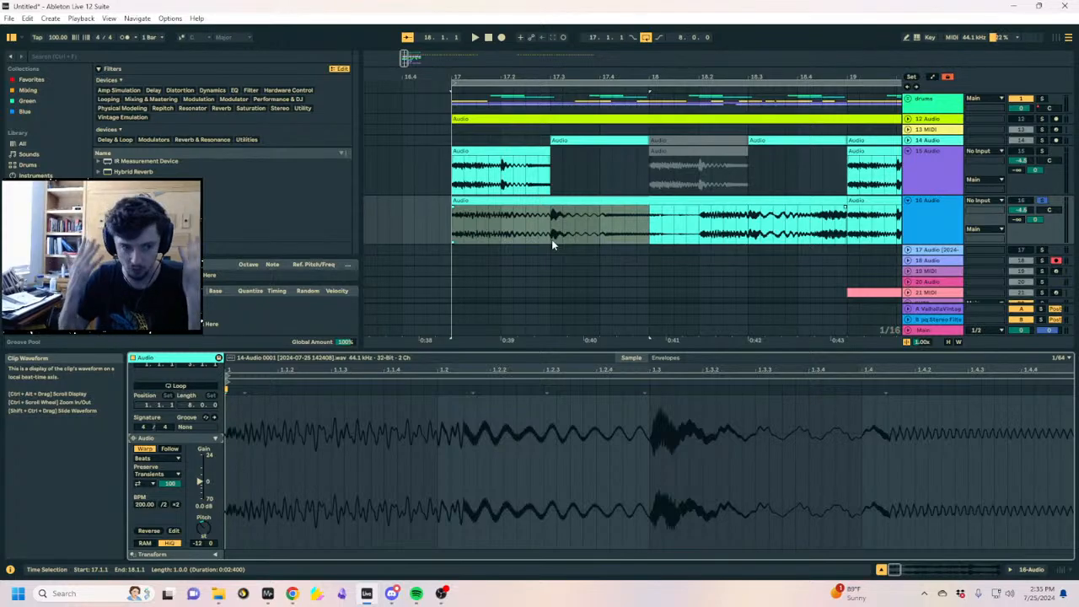
{"action": "left_click_drag", "start_coordinate": [551, 239], "coordinate": [439, 229]}
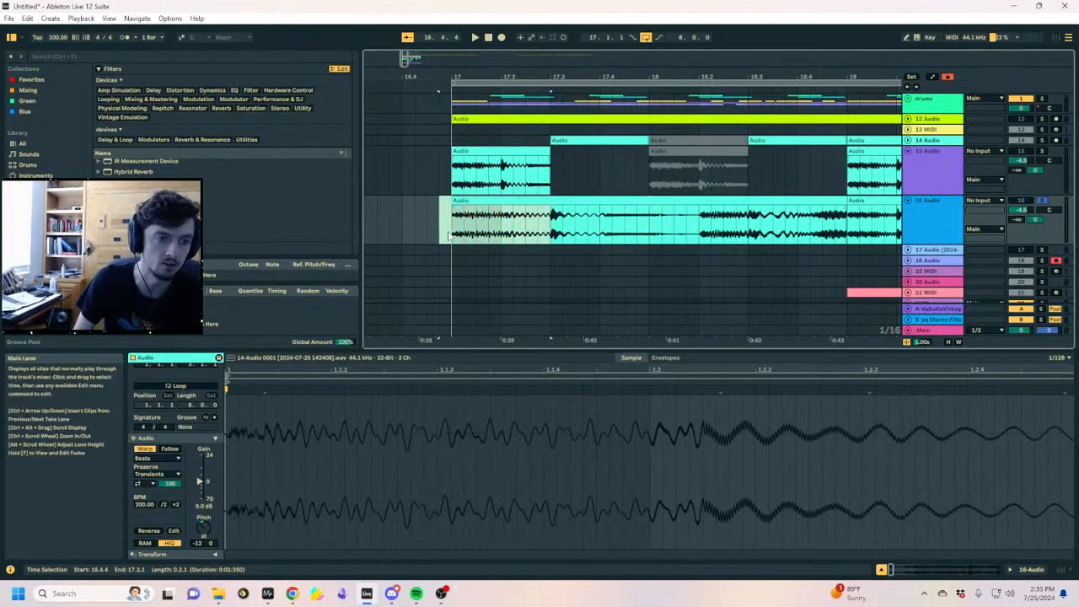
{"action": "key", "text": "space"}
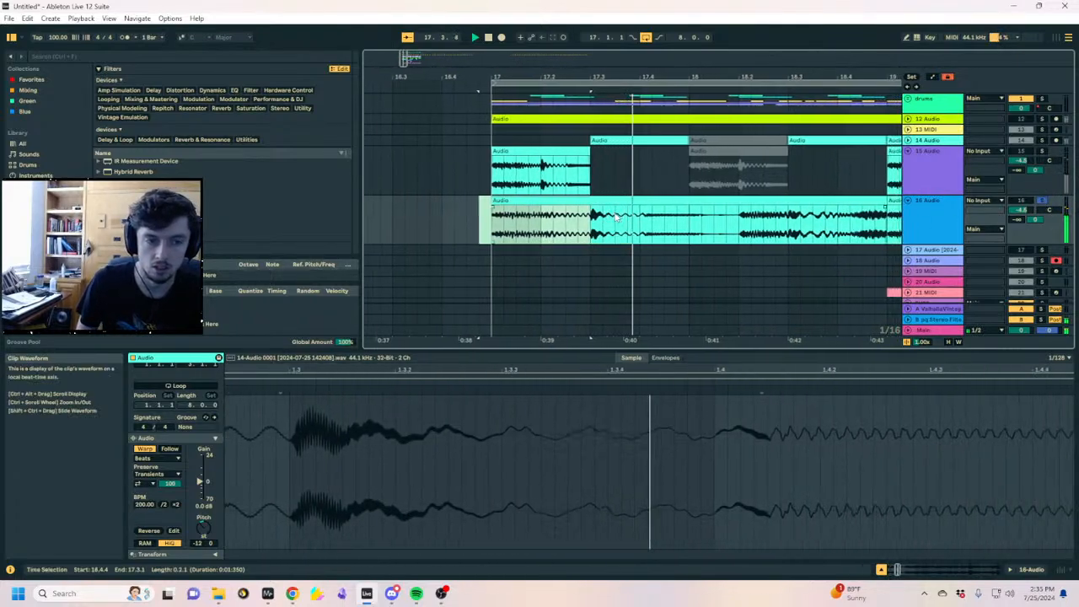
{"action": "key", "text": "ctrl+z"}
{"action": "key", "text": "space"}
Clear the solo, play the loop from bar 17 with 15 Audio active, and review the clips at bars 19 and 21
{"action": "left_click", "coordinate": [663, 152]}
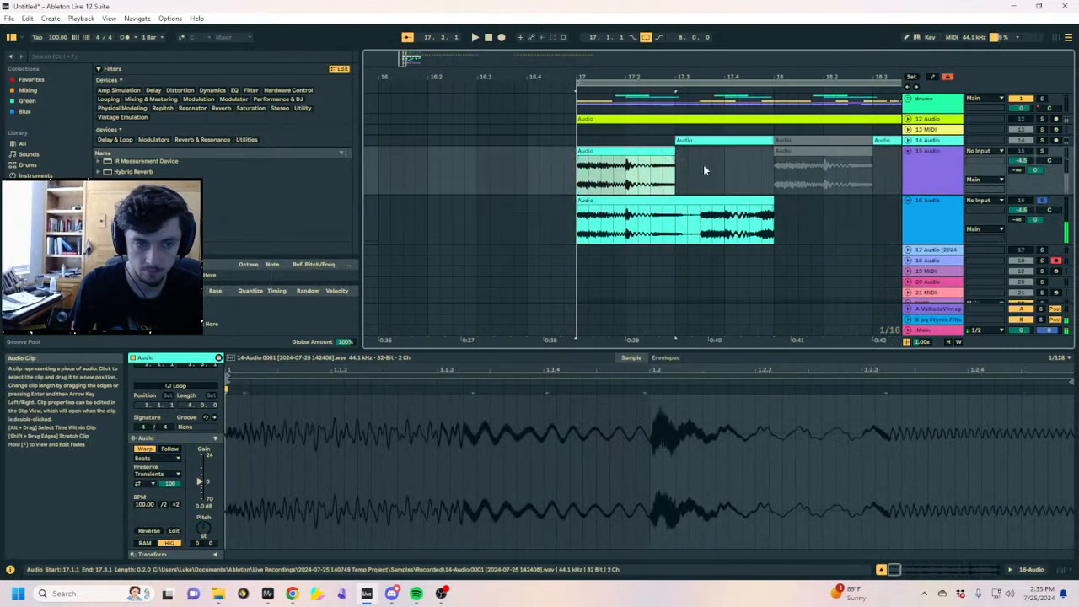
{"action": "left_click", "coordinate": [1042, 151]}
{"action": "key", "text": "space"}
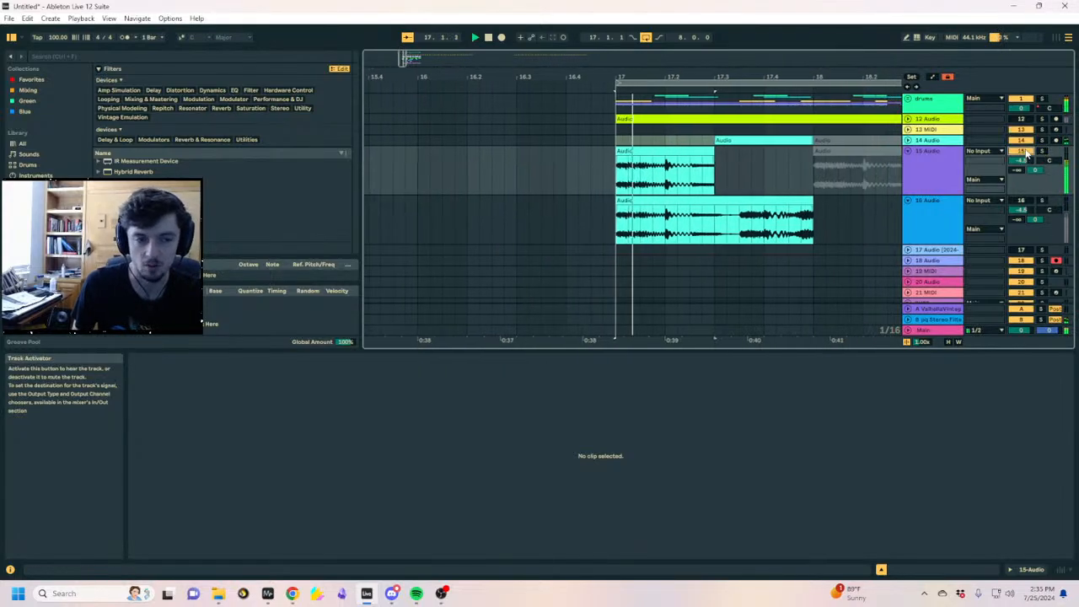
{"action": "left_click", "coordinate": [561, 173]}
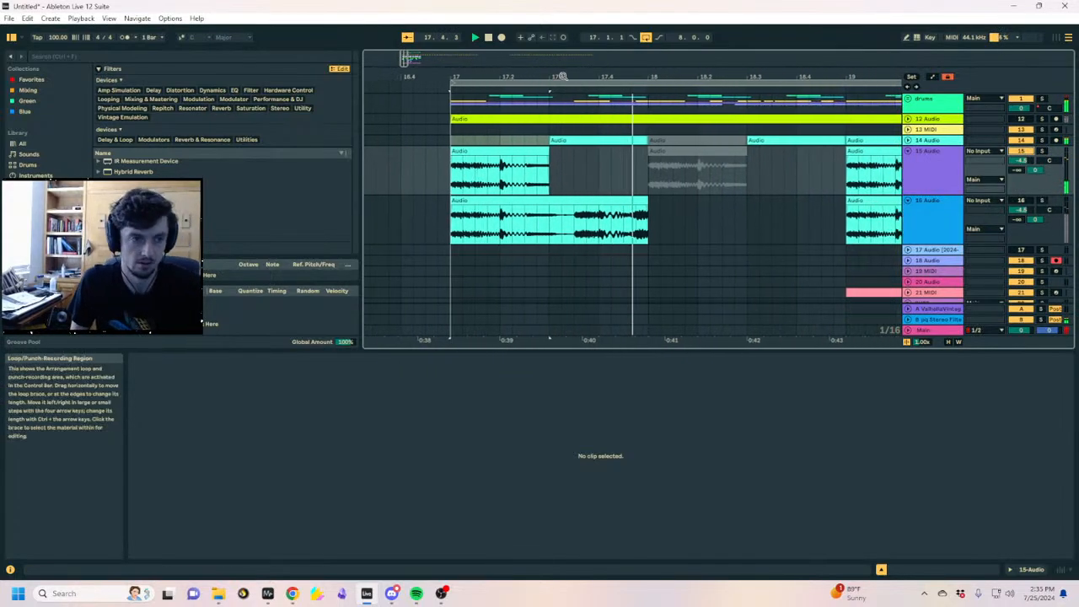
{"action": "left_click_drag", "start_coordinate": [562, 77], "coordinate": [547, 40]}
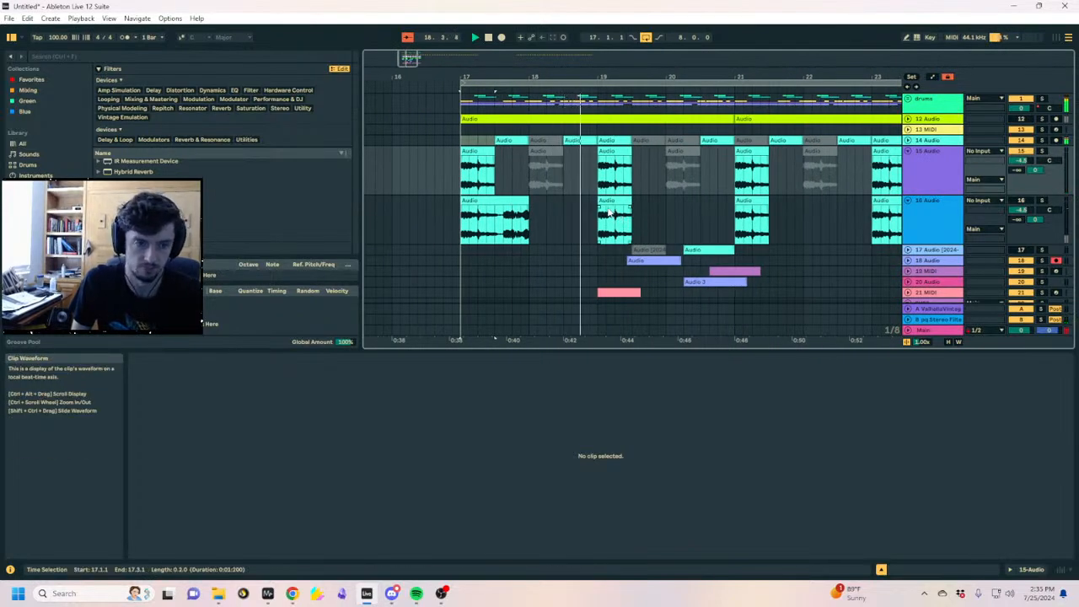
{"action": "left_click", "coordinate": [604, 201]}
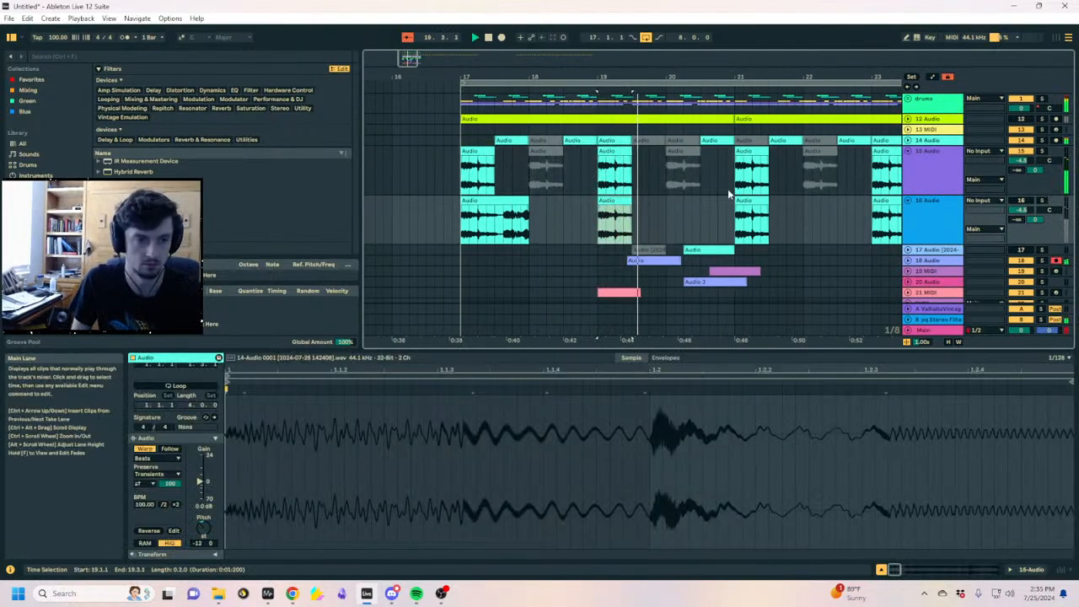
{"action": "left_click", "coordinate": [752, 152]}
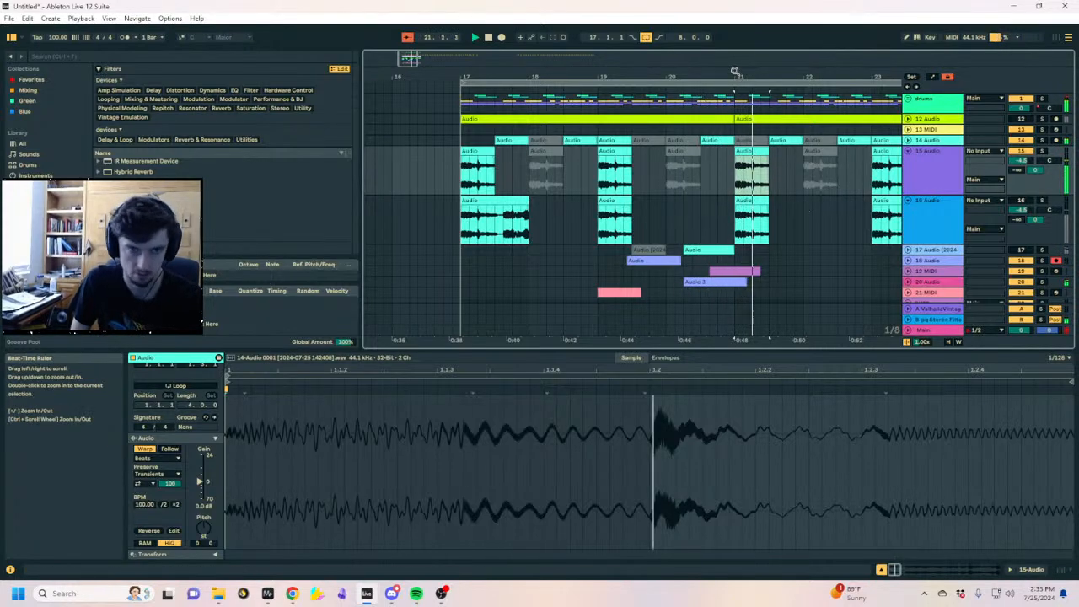
Duplicate all clips of bars 17 to 25 into bars 25 to 33, and extend the loop to 16 bars
{"action": "left_click_drag", "start_coordinate": [735, 75], "coordinate": [792, 87]}
{"action": "key", "text": "ctrl+a"}
{"action": "key", "text": "ctrl+d"}
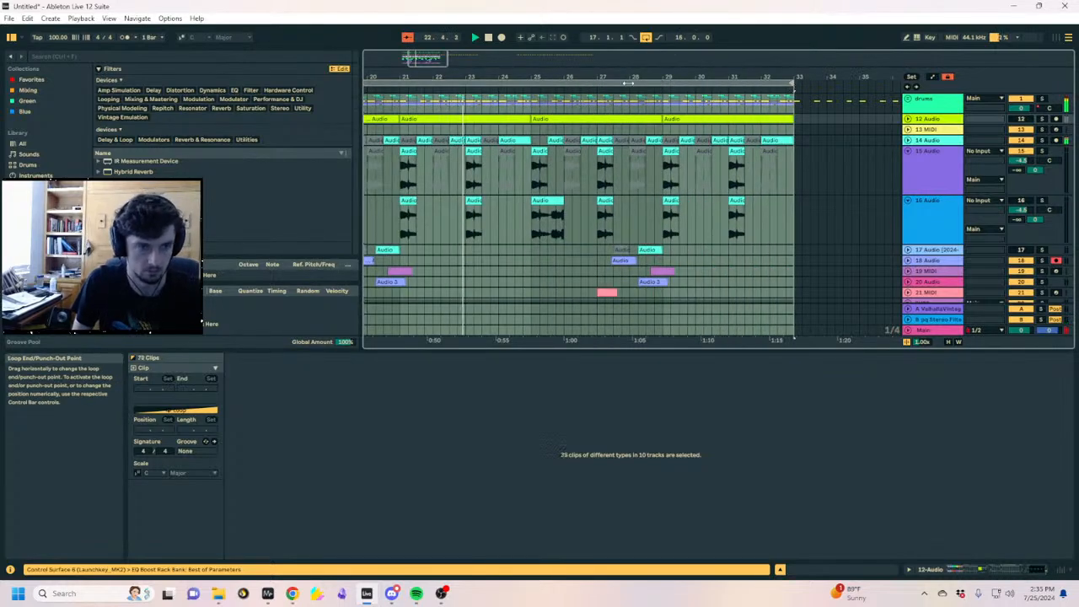
{"action": "left_click_drag", "start_coordinate": [628, 77], "coordinate": [775, 77]}
Unfold the FX group beneath the chords/melody group, and return to the audio tracks
{"action": "scroll", "coordinate": [926, 182], "scroll_direction": "down", "scroll_amount": 5}
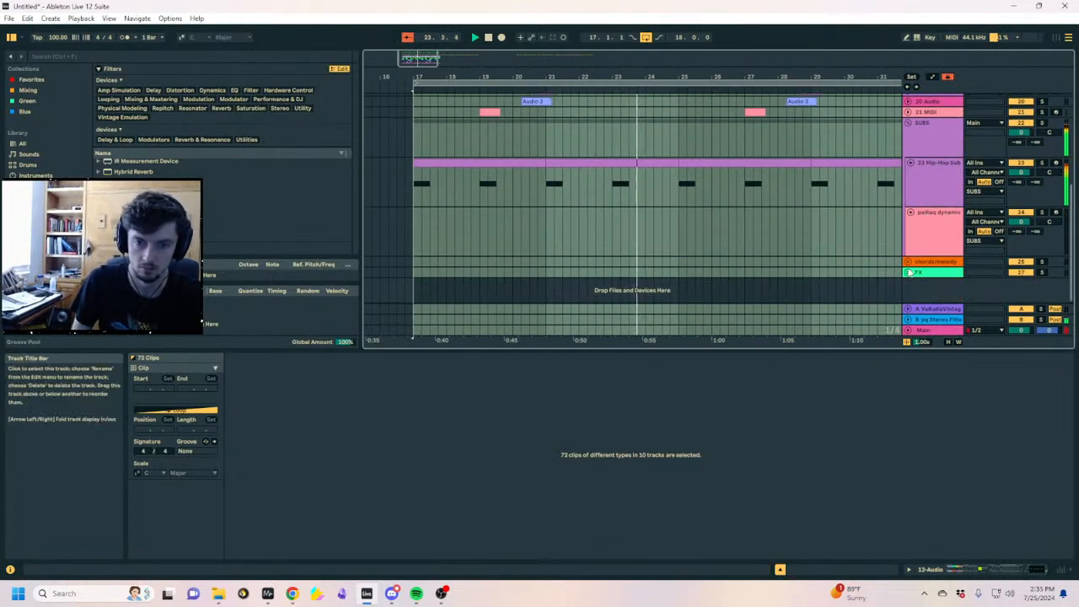
{"action": "left_click", "coordinate": [908, 272]}
{"action": "scroll", "coordinate": [663, 248], "scroll_direction": "down", "scroll_amount": 3}
{"action": "scroll", "coordinate": [738, 187], "scroll_direction": "up", "scroll_amount": 2}
{"action": "scroll", "coordinate": [699, 177], "scroll_direction": "up", "scroll_amount": 5}
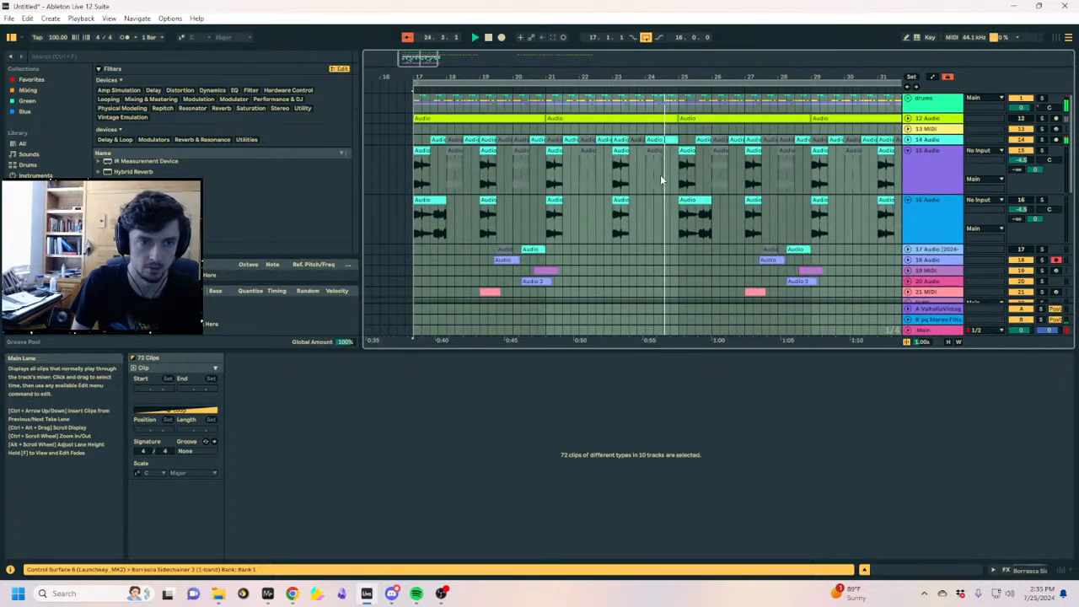
Clear the first half of bar 24 on the unfolded 14 Audio track, and deactivate the 15 Audio clip at bar 25
{"action": "left_click", "coordinate": [656, 175]}
{"action": "left_click", "coordinate": [908, 139]}
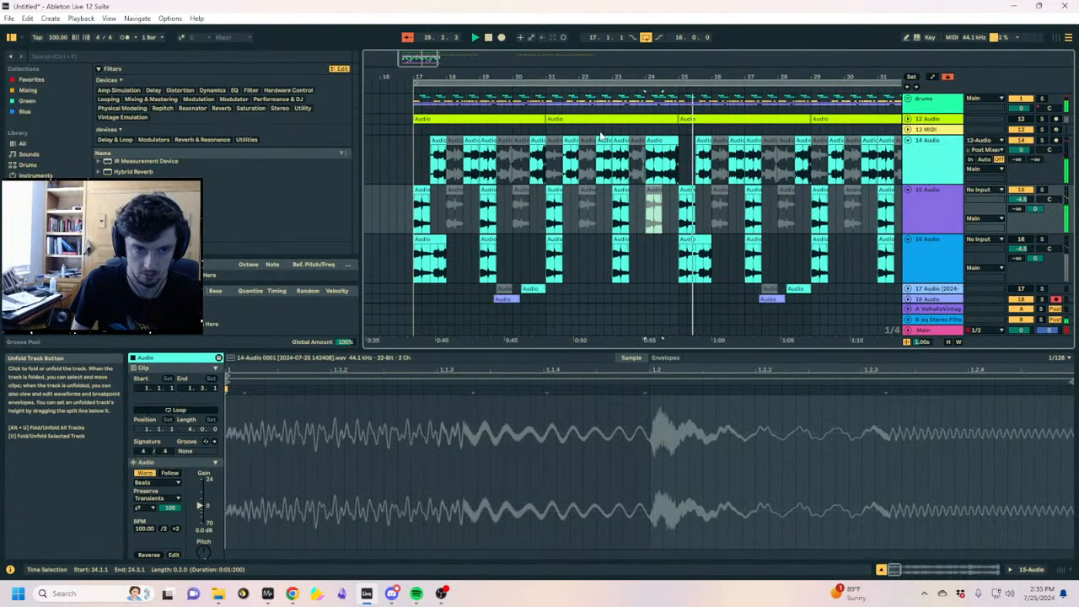
{"action": "left_click", "coordinate": [674, 160]}
{"action": "scroll", "coordinate": [675, 161], "scroll_direction": "up", "scroll_amount": 5}
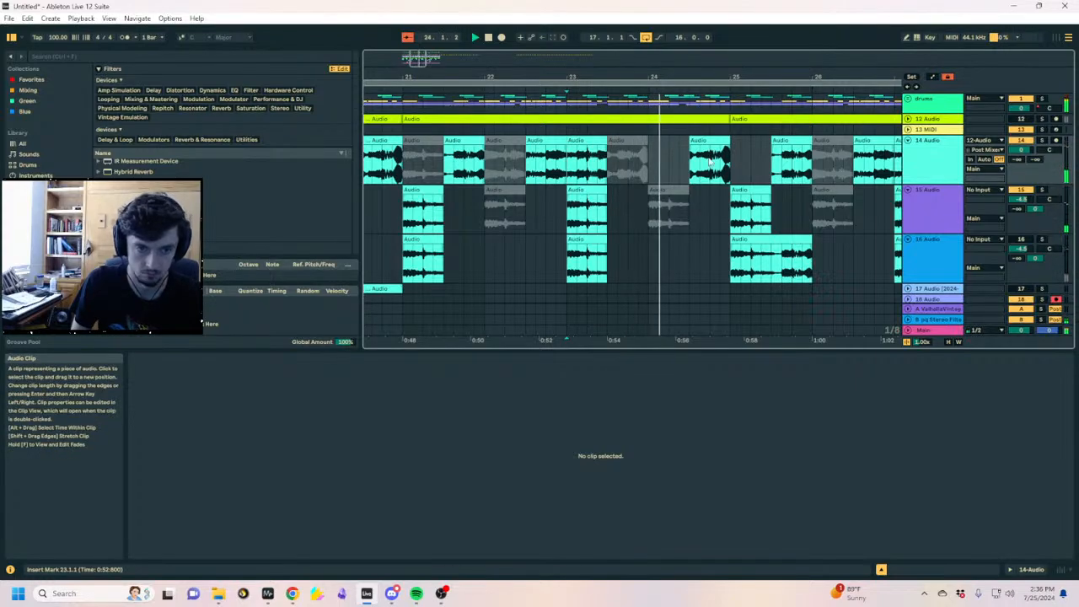
{"action": "left_click", "coordinate": [742, 191]}
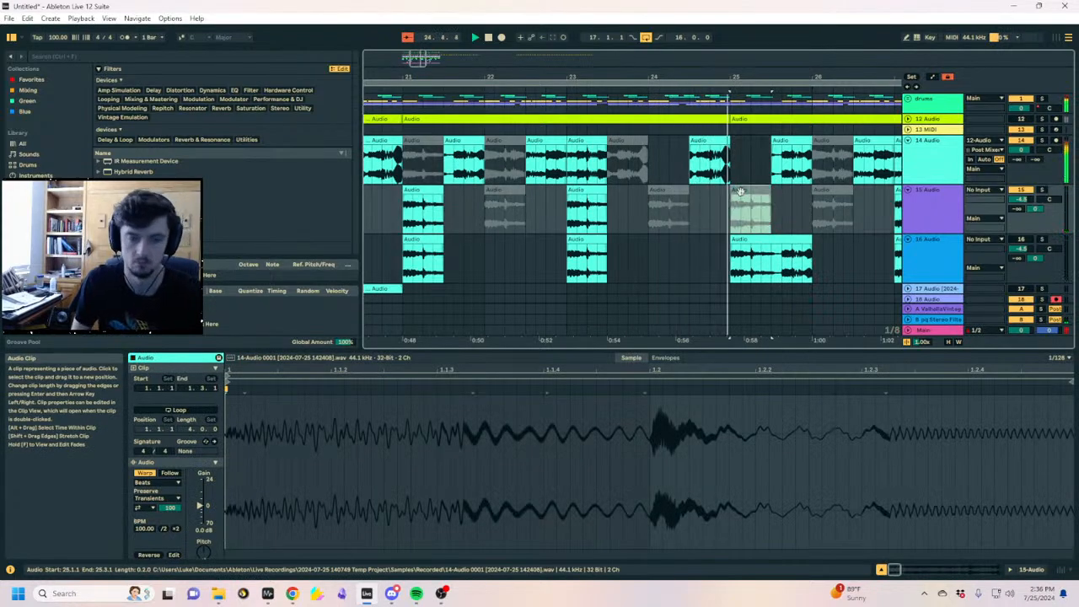
Invert the pitch bend of the bar 25 sub clip so it falls from maximum to minimum, and check it in the spectrogram window
{"action": "scroll", "coordinate": [732, 191], "scroll_direction": "down", "scroll_amount": 6}
{"action": "left_click", "coordinate": [751, 171]}
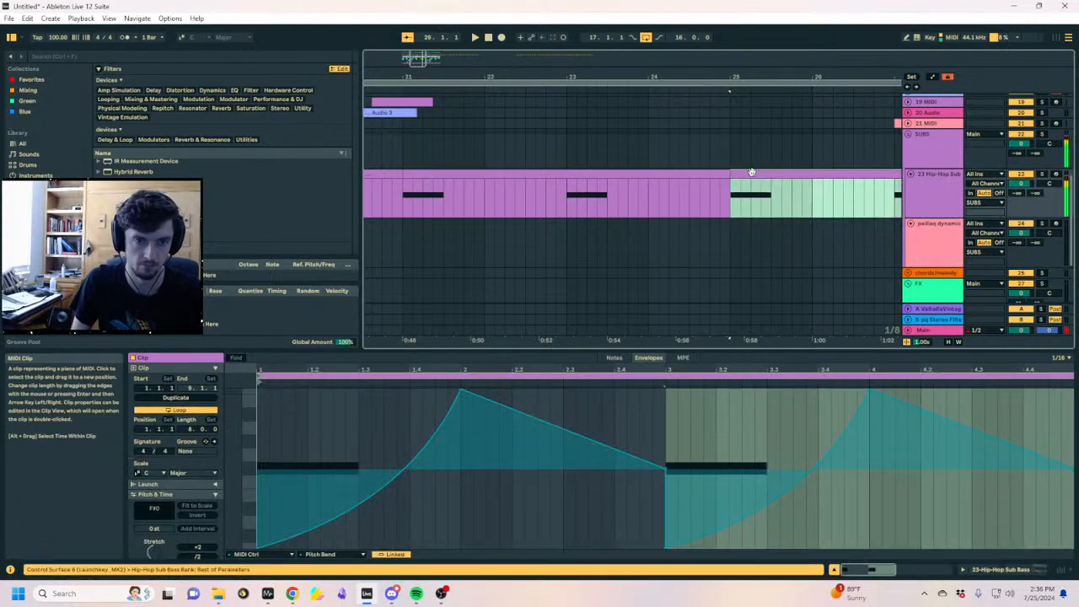
{"action": "left_click", "coordinate": [294, 482]}
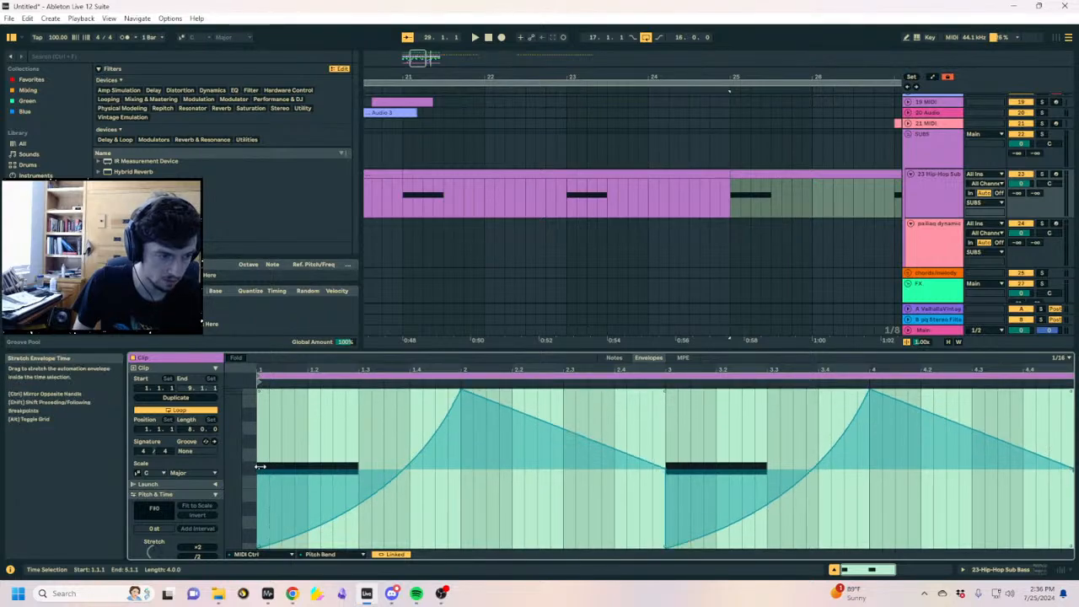
{"action": "left_click_drag", "start_coordinate": [665, 390], "coordinate": [665, 551]}
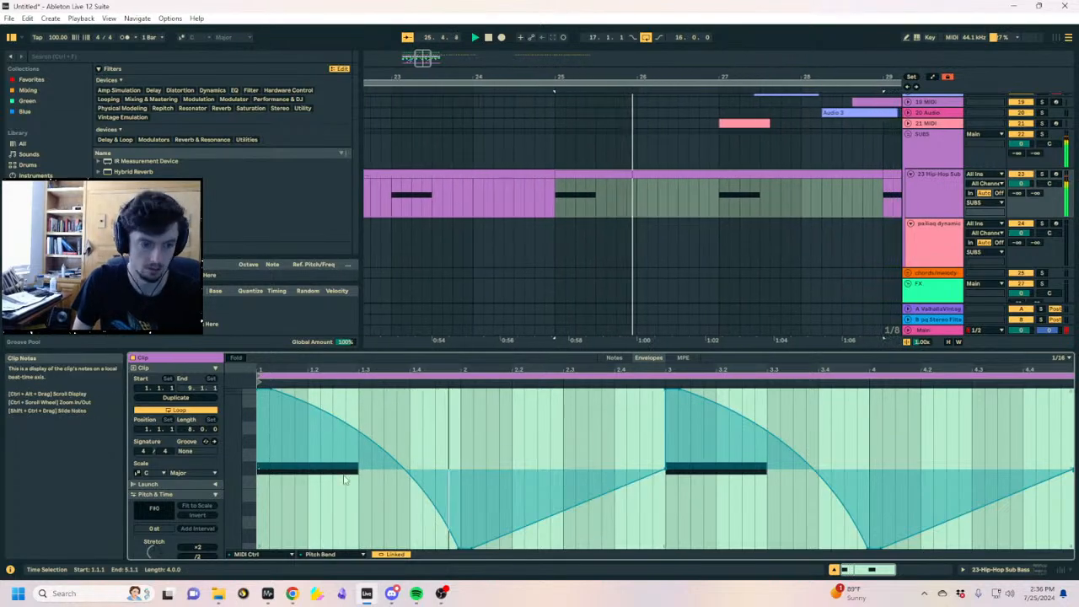
{"action": "left_click", "coordinate": [267, 593]}
{"action": "left_click", "coordinate": [268, 598]}
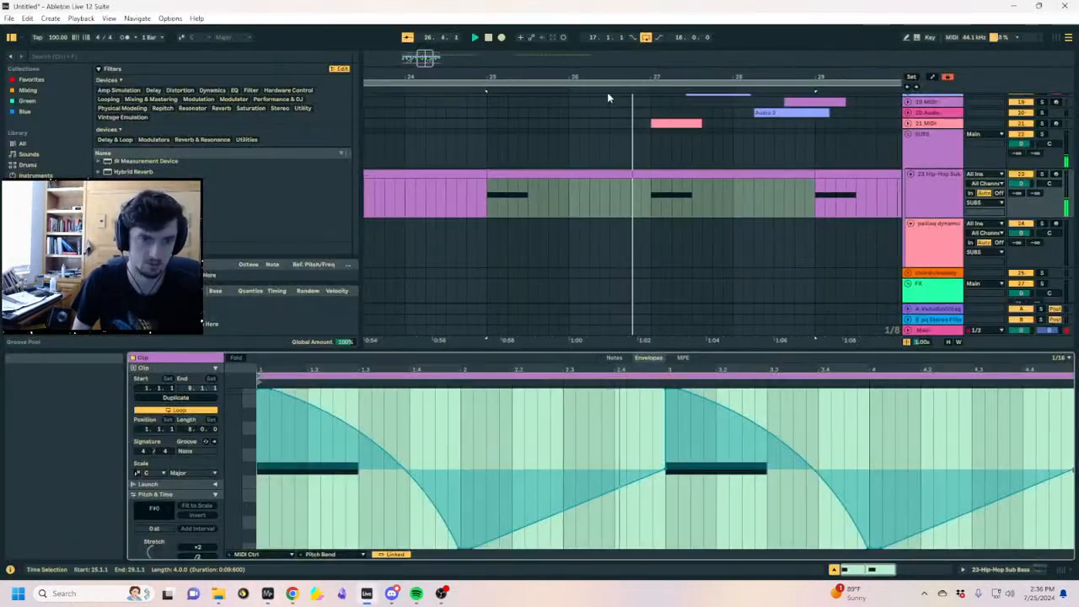
Listen to the extended loop through bars 27 to 29 while reviewing the audio and sub tracks, then stop playback
{"action": "scroll", "coordinate": [602, 114], "scroll_direction": "up", "scroll_amount": 2}
{"action": "left_click_drag", "start_coordinate": [479, 77], "coordinate": [479, 25]}
{"action": "scroll", "coordinate": [624, 204], "scroll_direction": "up", "scroll_amount": 5}
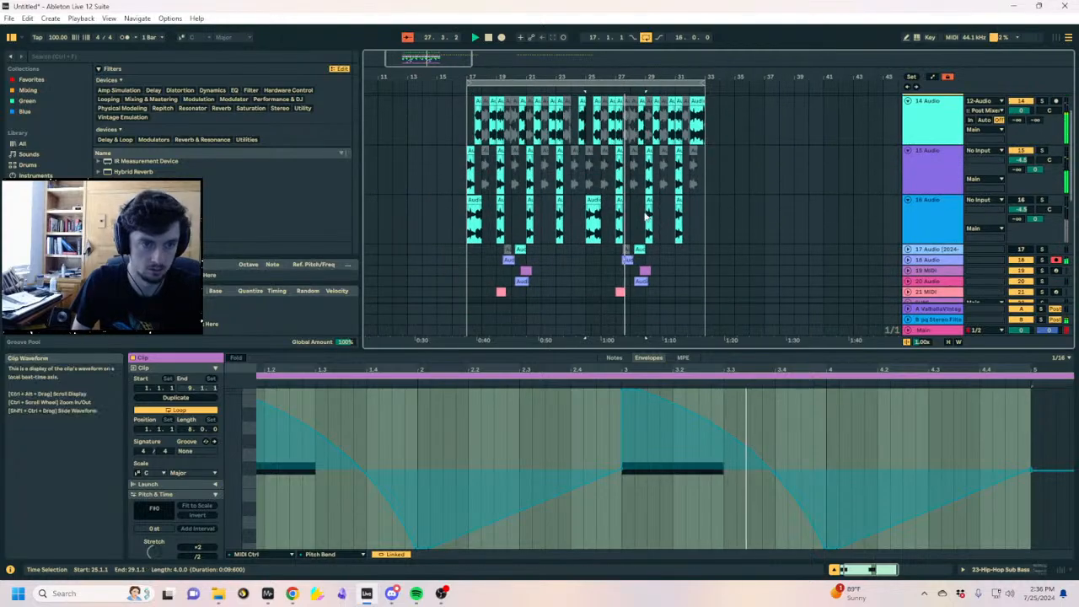
{"action": "left_click", "coordinate": [604, 213]}
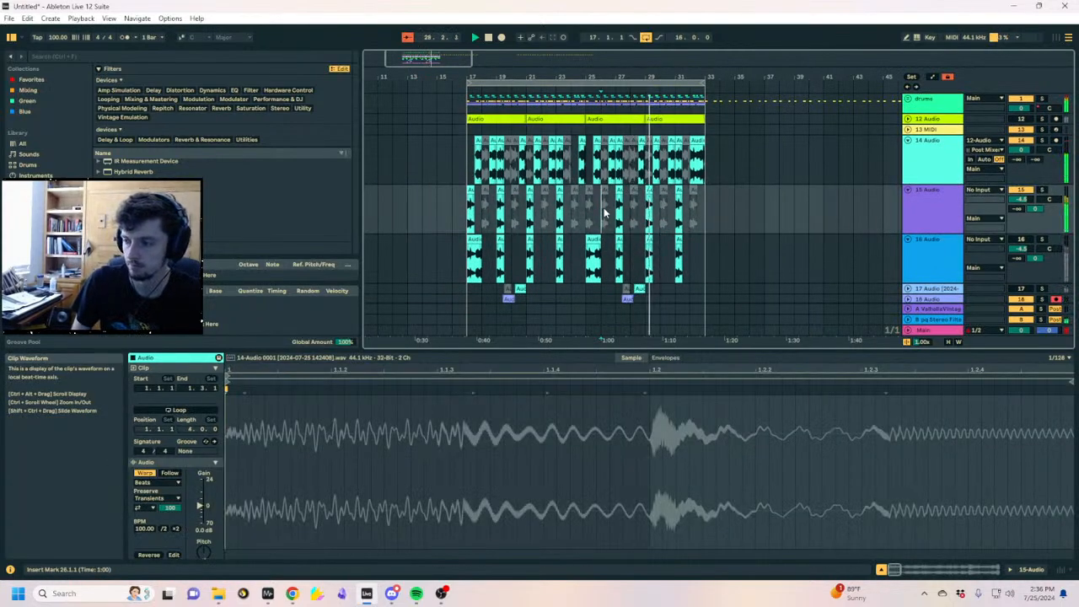
{"action": "scroll", "coordinate": [604, 214], "scroll_direction": "down", "scroll_amount": 3}
{"action": "left_click", "coordinate": [586, 210]}
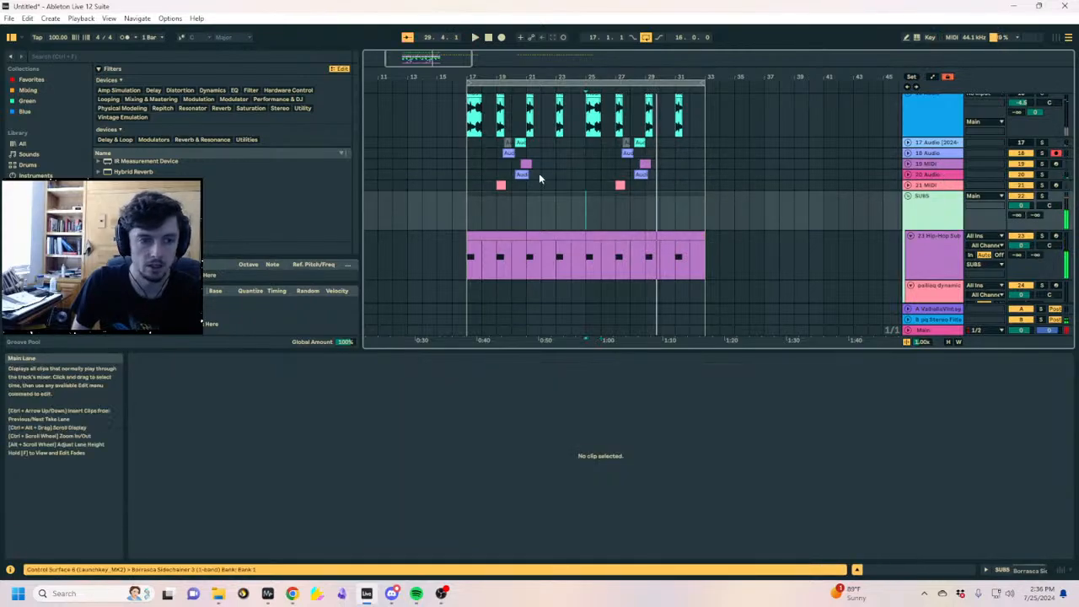
{"action": "left_click", "coordinate": [584, 176]}
Set the insert mark at bar 25, fold the SUBS group, and unfold the chords/melody group
{"action": "left_click_drag", "start_coordinate": [584, 77], "coordinate": [593, 152]}
{"action": "left_click", "coordinate": [594, 184]}
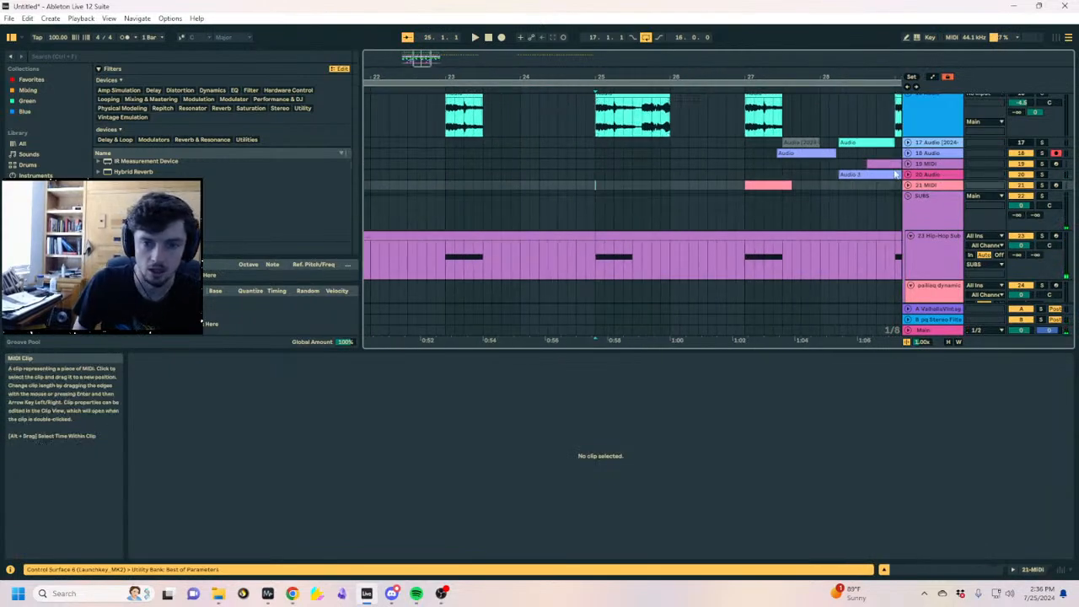
{"action": "left_click", "coordinate": [926, 221]}
{"action": "left_click", "coordinate": [908, 197]}
{"action": "left_click", "coordinate": [908, 202]}
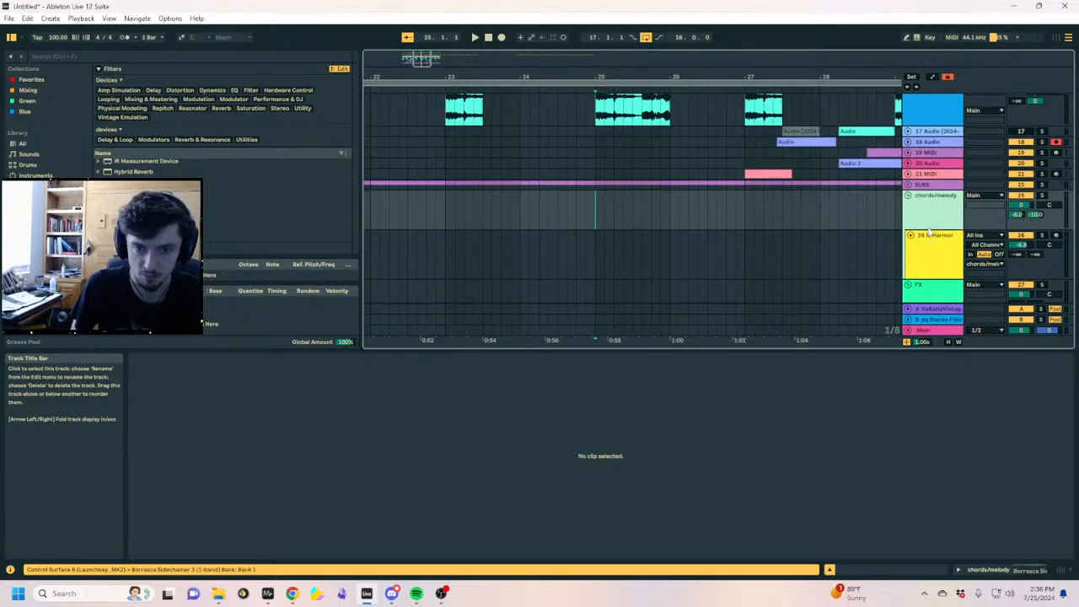
Create an empty one-bar MIDI clip on the 26 IL Harmor track from bar 25 to bar 26
{"action": "double_click", "coordinate": [598, 250]}
{"action": "left_click_drag", "start_coordinate": [604, 253], "coordinate": [765, 265]}
{"action": "key", "text": "ctrl+z"}
{"action": "key", "text": "ctrl+z"}
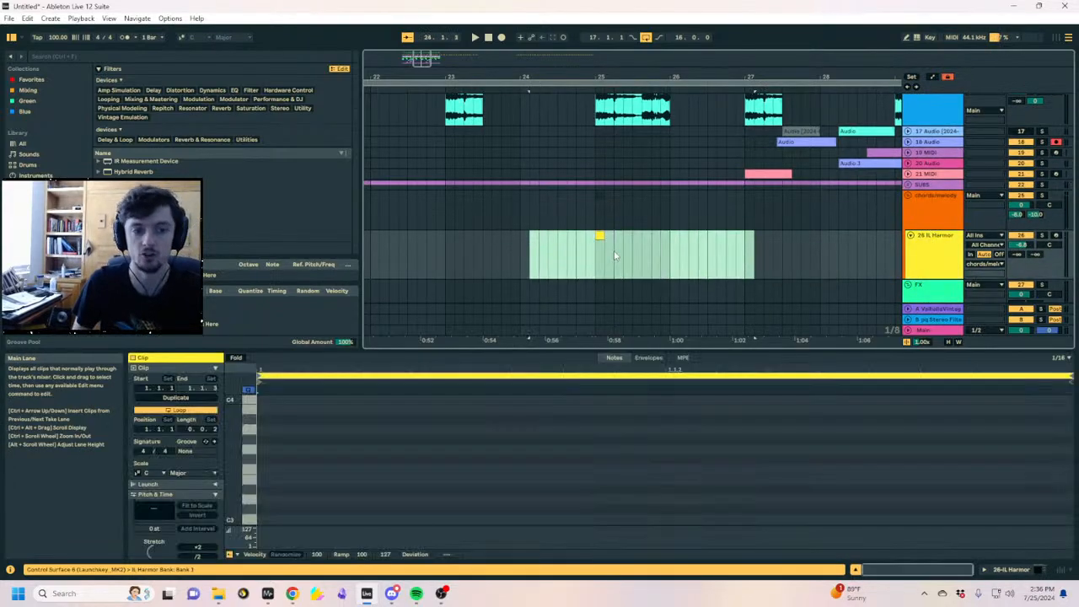
{"action": "double_click", "coordinate": [671, 253]}
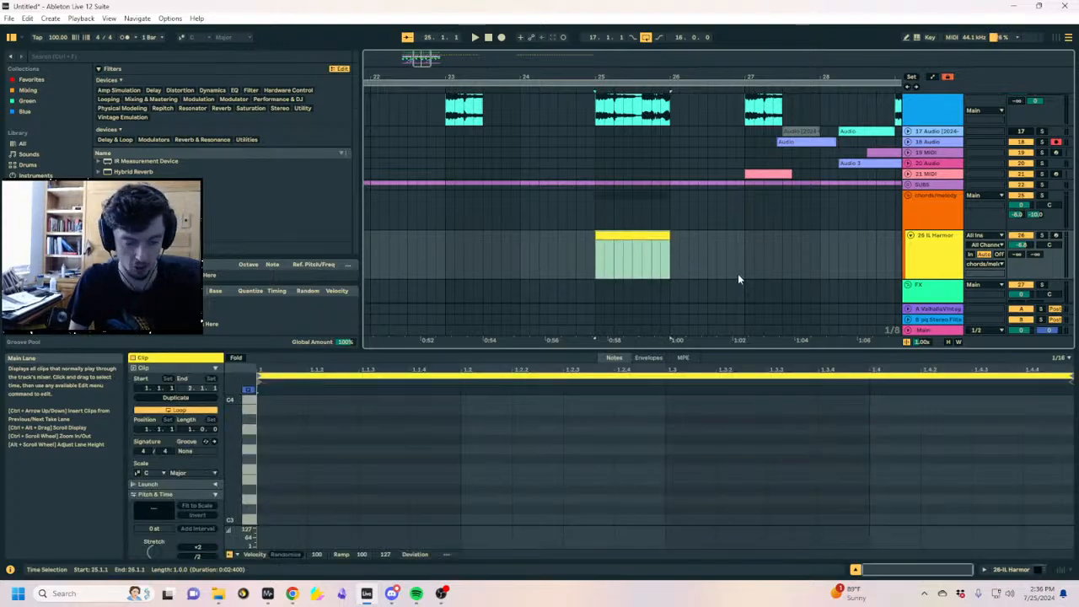
Draw sixteenth notes C1, F1 and C2 in the first beat of the Harmor clip and duplicate the pattern onto beat two
{"action": "scroll", "coordinate": [299, 479], "scroll_direction": "down", "scroll_amount": 5}
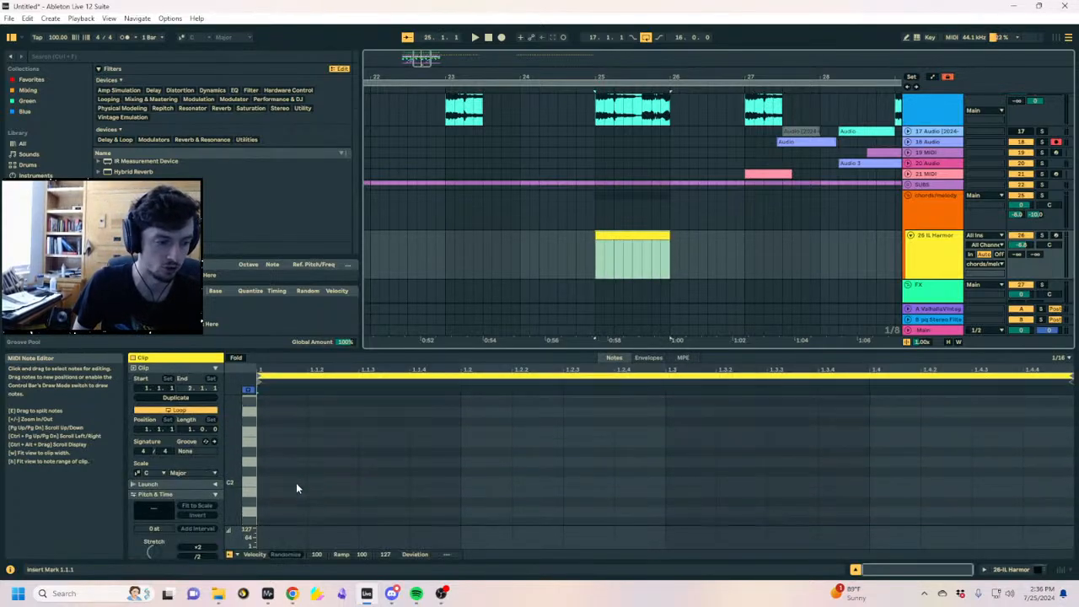
{"action": "scroll", "coordinate": [290, 473], "scroll_direction": "down", "scroll_amount": 3}
{"action": "double_click", "coordinate": [287, 489]}
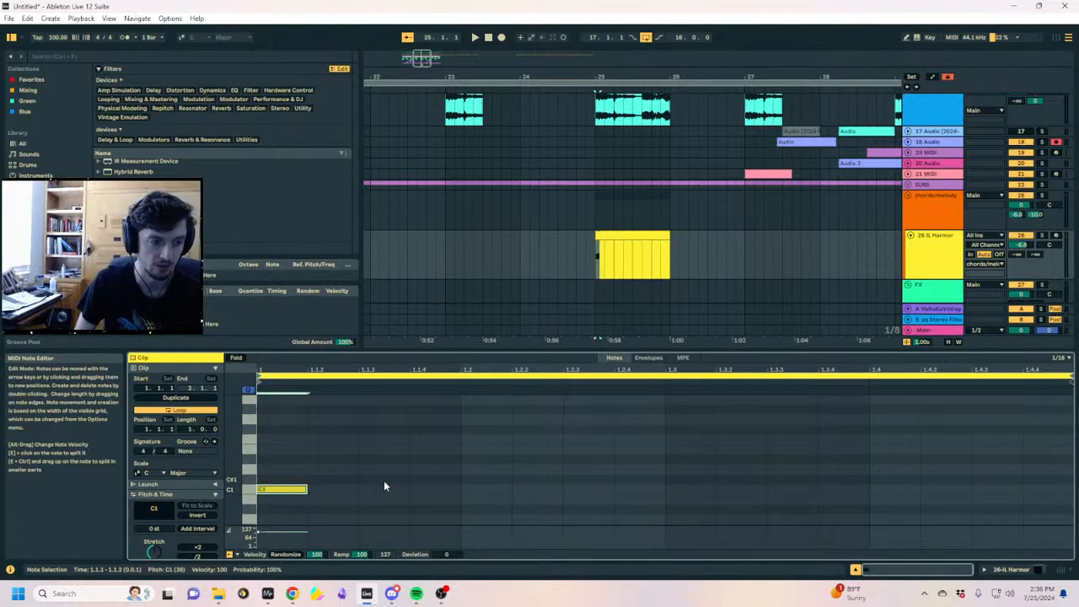
{"action": "scroll", "coordinate": [428, 455], "scroll_direction": "up", "scroll_amount": 3}
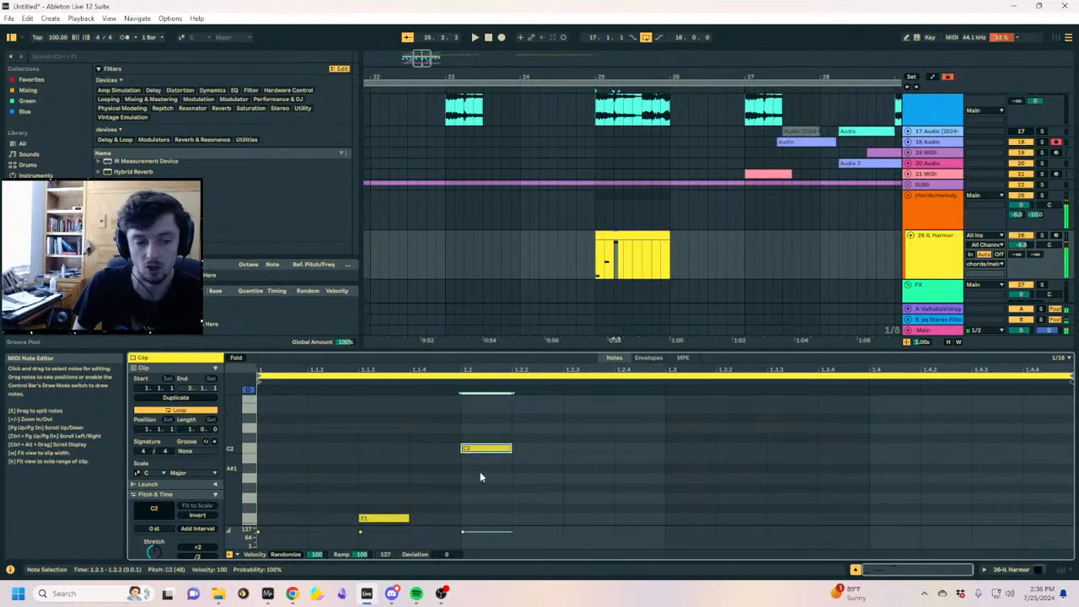
{"action": "scroll", "coordinate": [480, 470], "scroll_direction": "down", "scroll_amount": 2}
{"action": "key", "text": "ctrl+a"}
{"action": "key", "text": "ctrl+d"}
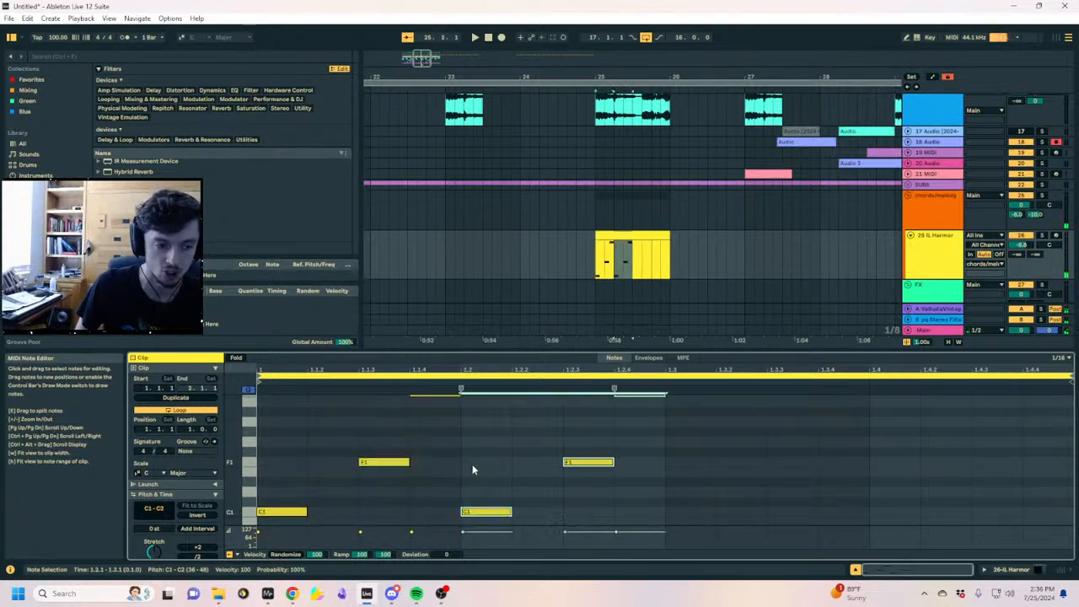
{"action": "key", "text": "shift+Up"}
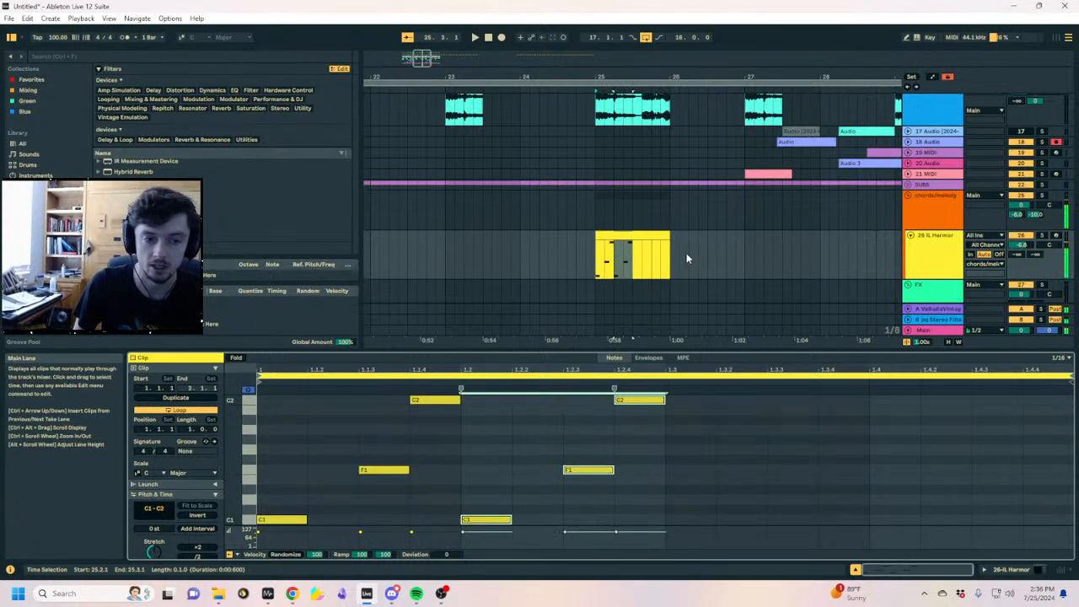
Set the Prism amount in the Harmor plug-in window to 0% and close the window
{"action": "left_click", "coordinate": [637, 236]}
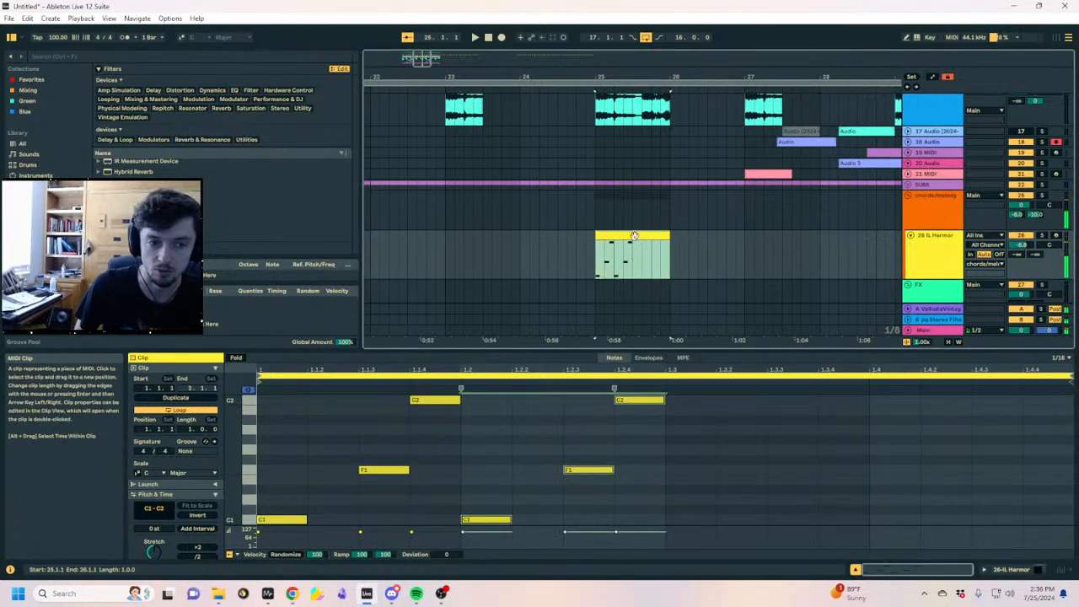
{"action": "left_click", "coordinate": [1015, 570]}
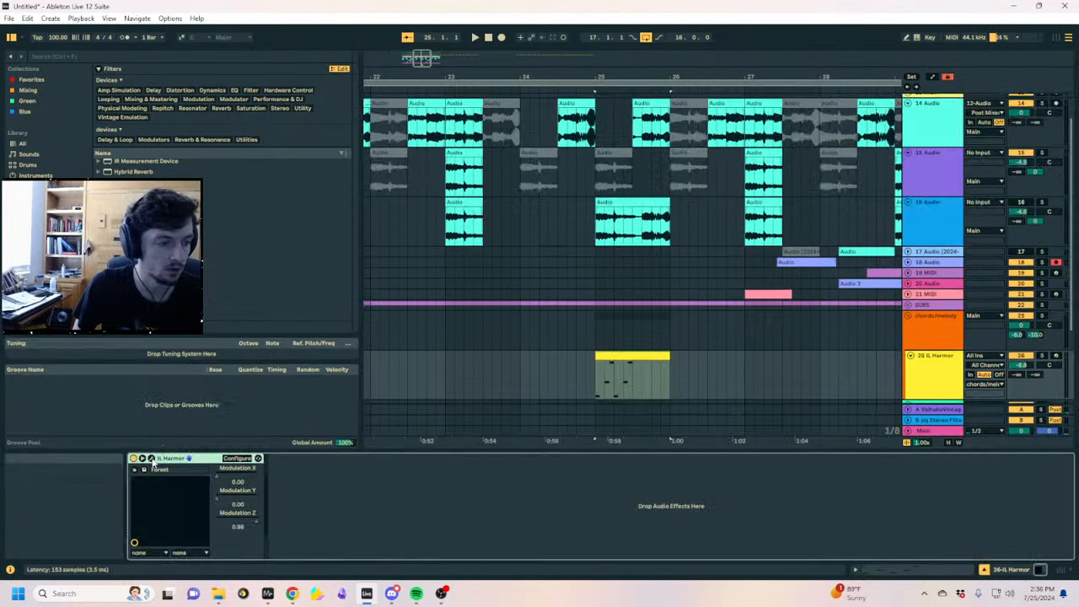
{"action": "left_click", "coordinate": [188, 458]}
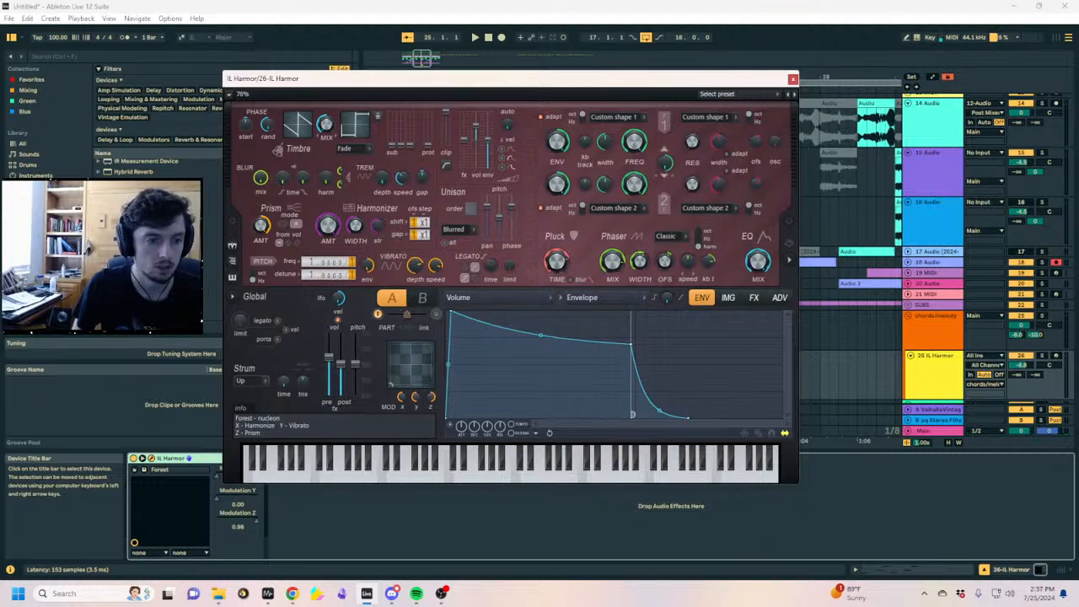
{"action": "left_click_drag", "start_coordinate": [262, 224], "coordinate": [262, 244]}
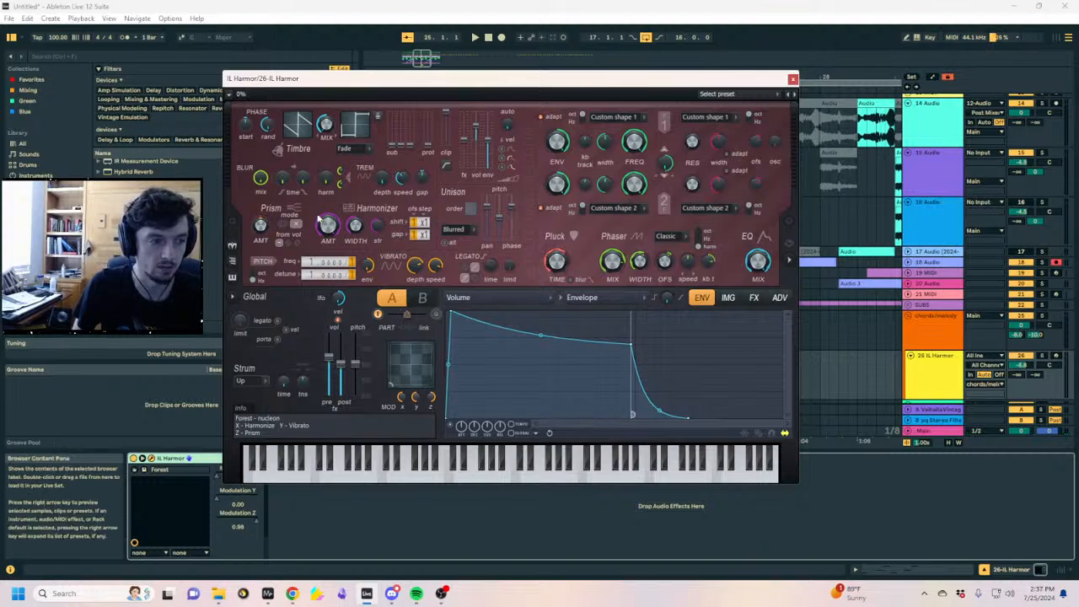
{"action": "left_click", "coordinate": [792, 79]}
Transpose the two C1 notes of the Harmor clip up two octaves to C3
{"action": "left_click_drag", "start_coordinate": [671, 77], "coordinate": [652, 334]}
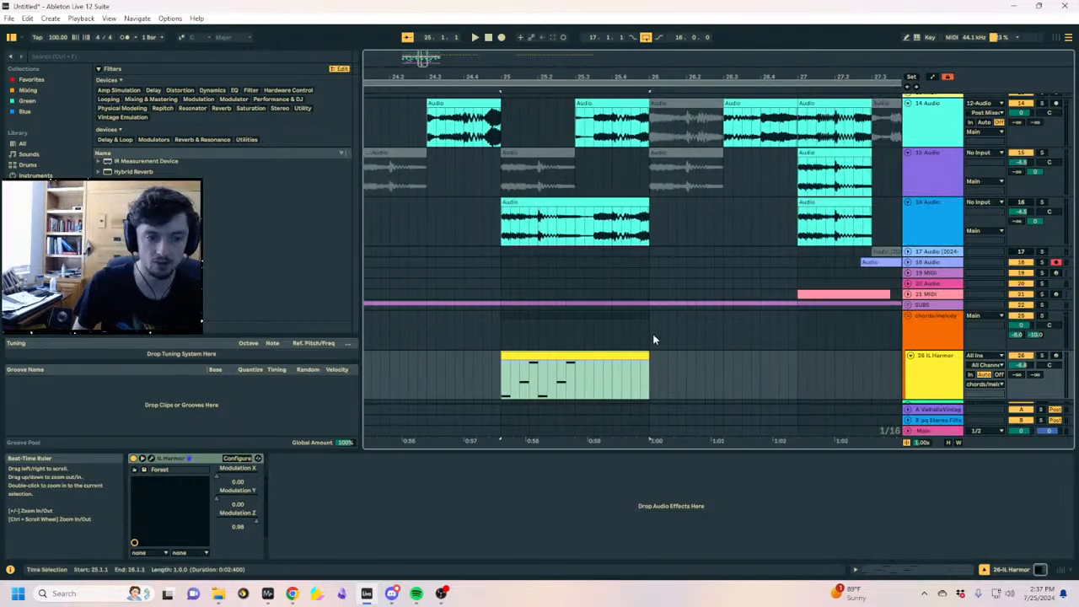
{"action": "left_click", "coordinate": [557, 356]}
{"action": "left_click", "coordinate": [939, 573]}
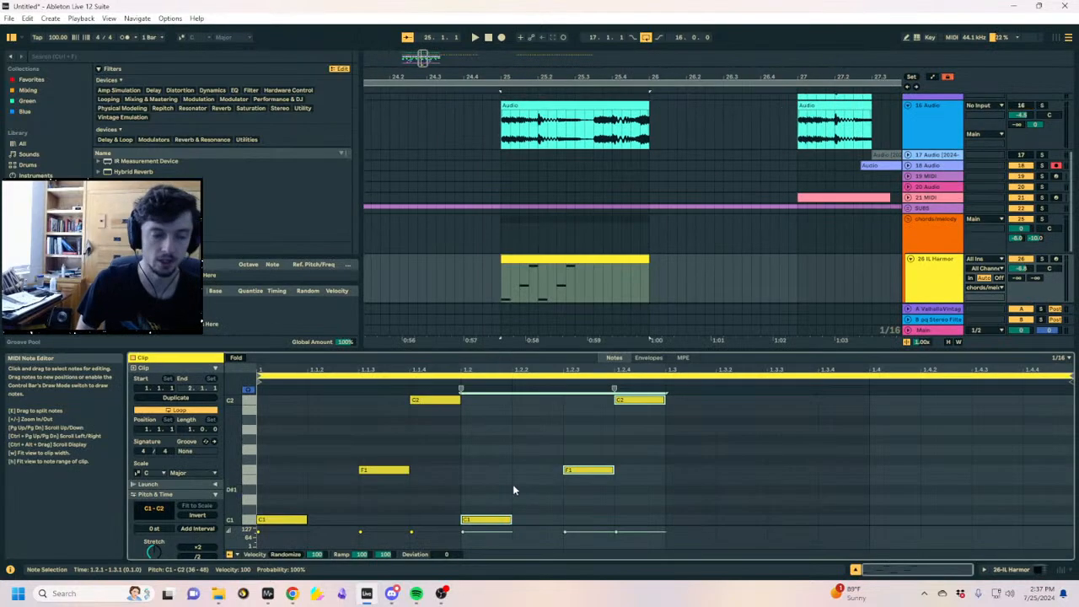
{"action": "left_click_drag", "start_coordinate": [539, 487], "coordinate": [257, 524]}
{"action": "key", "text": "shift+Up"}
{"action": "key", "text": "shift+Up"}
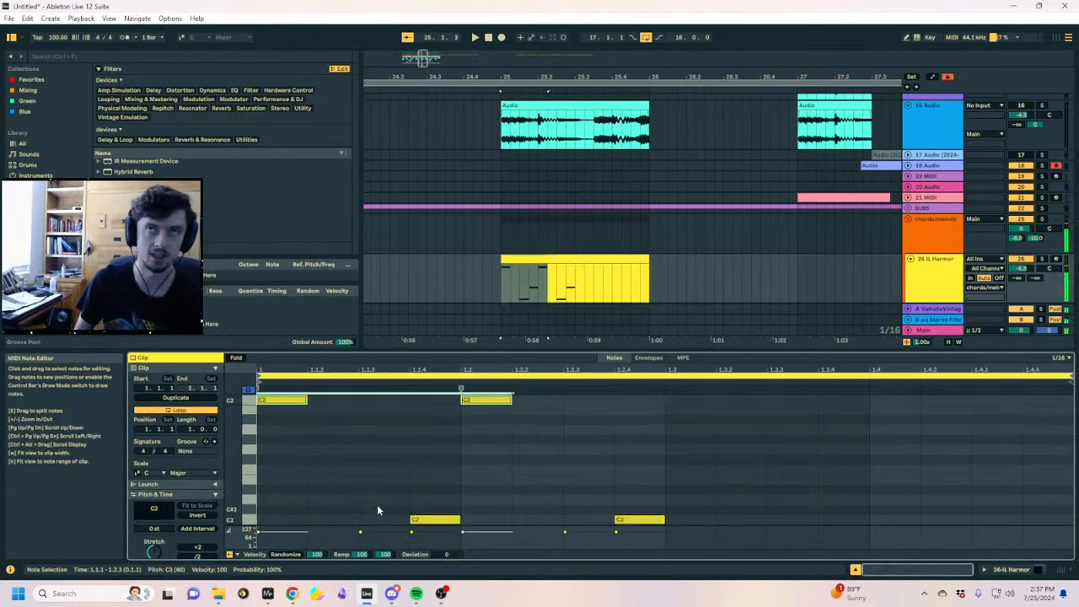
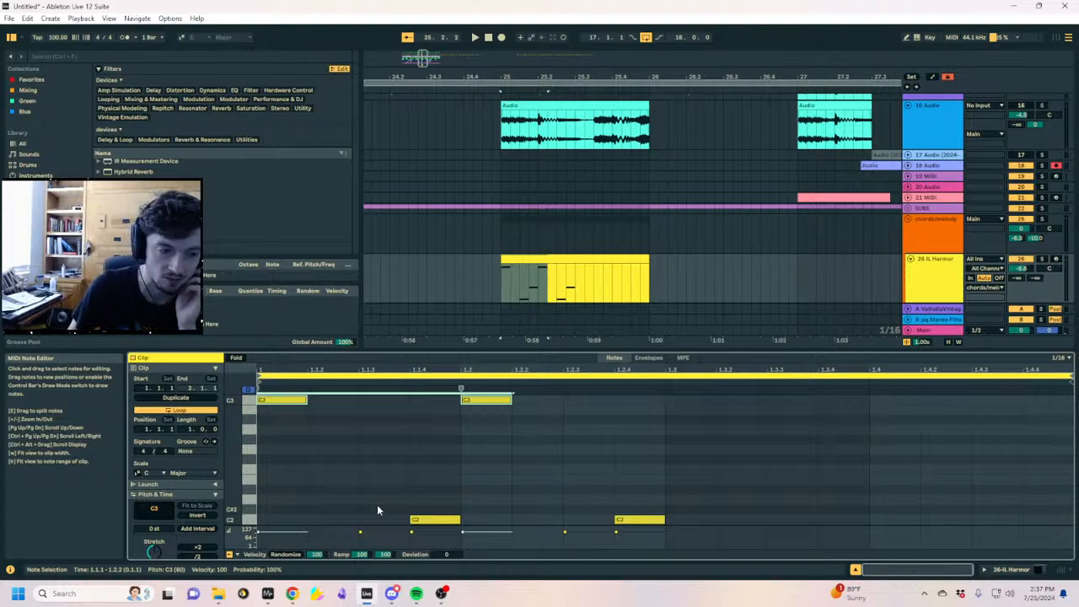
Lower the two C3 notes to G2 and play the phrase from bar 25 to hear it
{"action": "left_click_drag", "start_coordinate": [544, 467], "coordinate": [233, 397]}
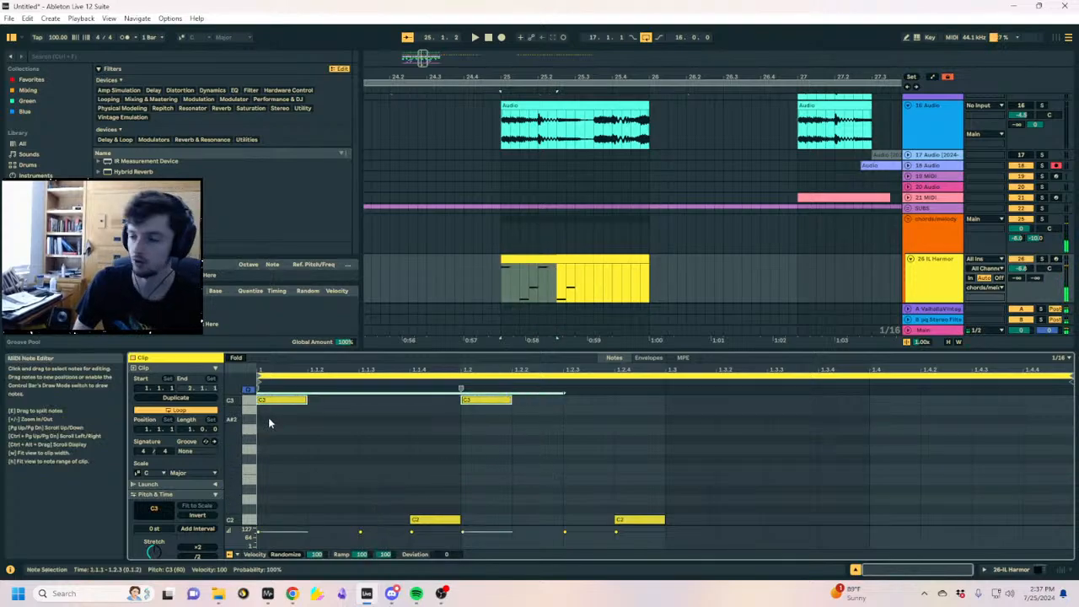
{"action": "key", "text": "Down"}
{"action": "key", "text": "Down"}
{"action": "key", "text": "Down"}
{"action": "key", "text": "Down"}
{"action": "key", "text": "Down"}
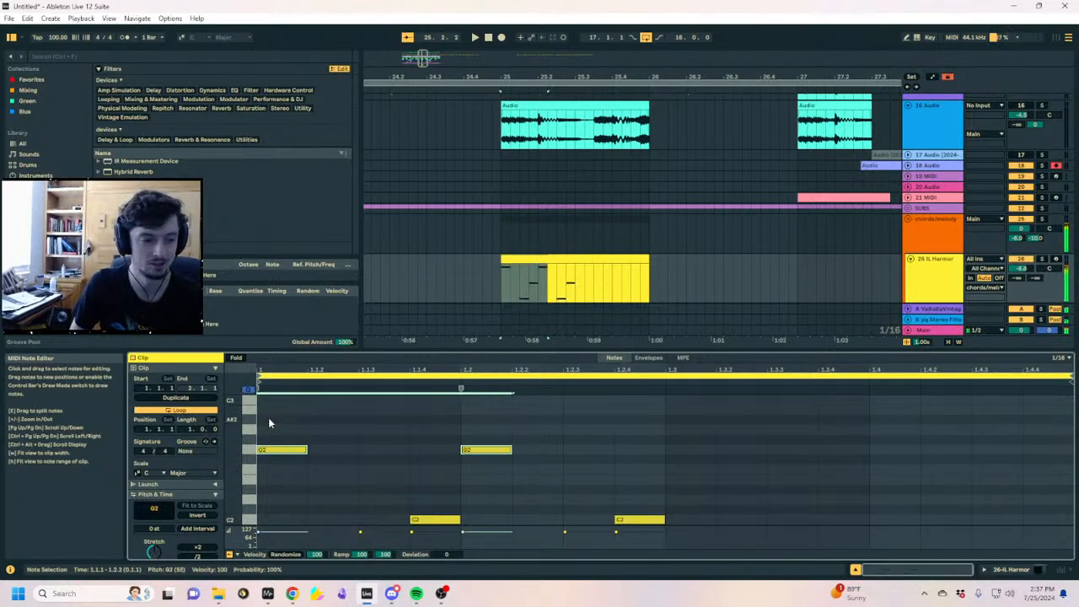
{"action": "key", "text": "space"}
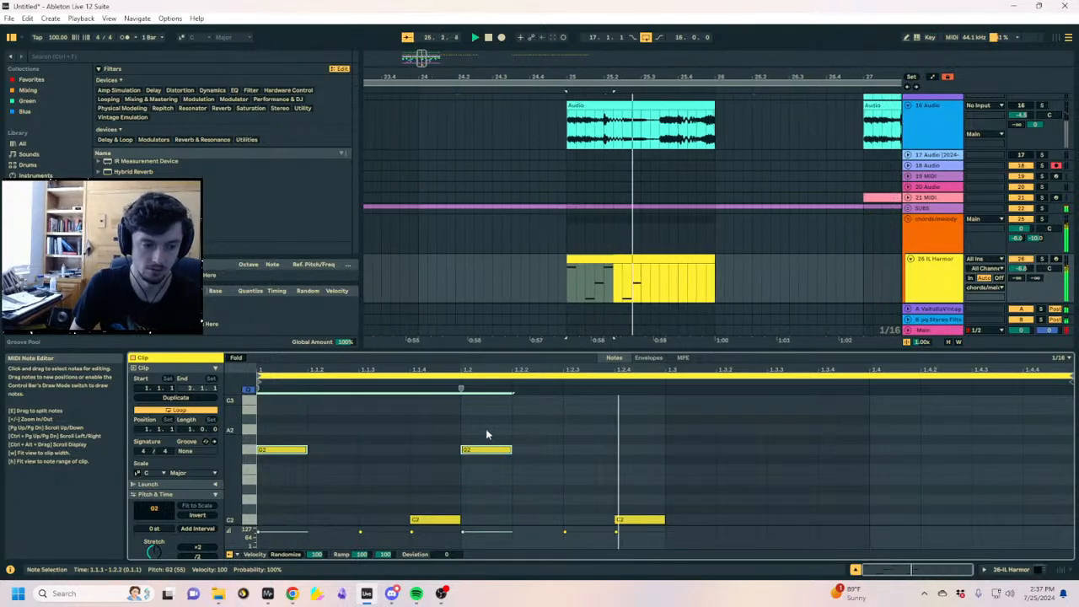
{"action": "left_click", "coordinate": [665, 432]}
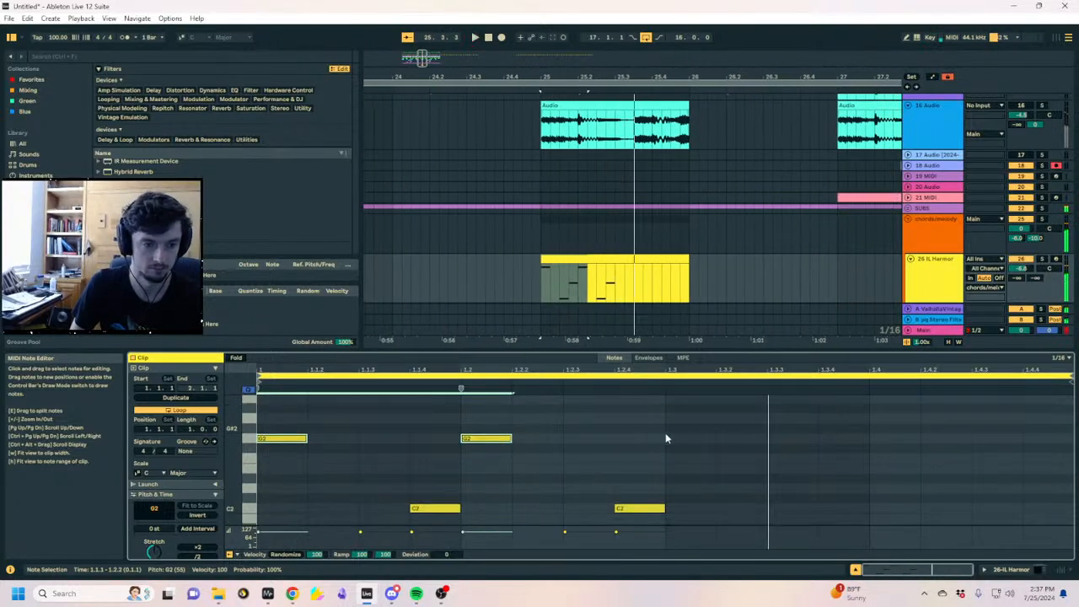
Show the device chain of the 26 IL Harmor track and select the track
{"action": "left_click", "coordinate": [1039, 569]}
{"action": "scroll", "coordinate": [893, 325], "scroll_direction": "down", "scroll_amount": 2}
{"action": "left_click", "coordinate": [927, 329]}
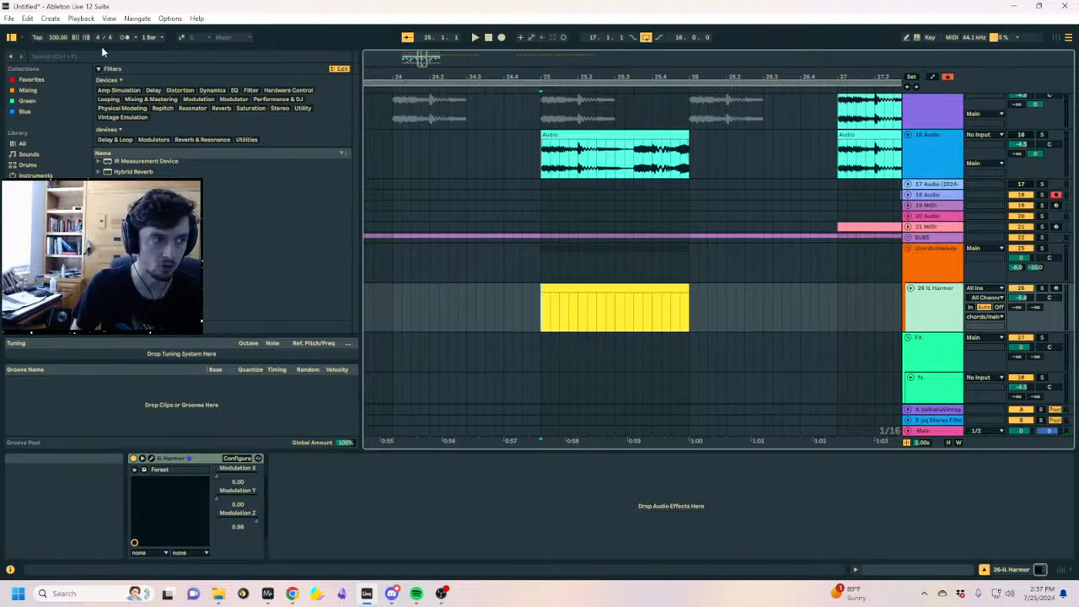
Look through the browser's library categories and open the list of tuning systems
{"action": "scroll", "coordinate": [38, 124], "scroll_direction": "down", "scroll_amount": 3}
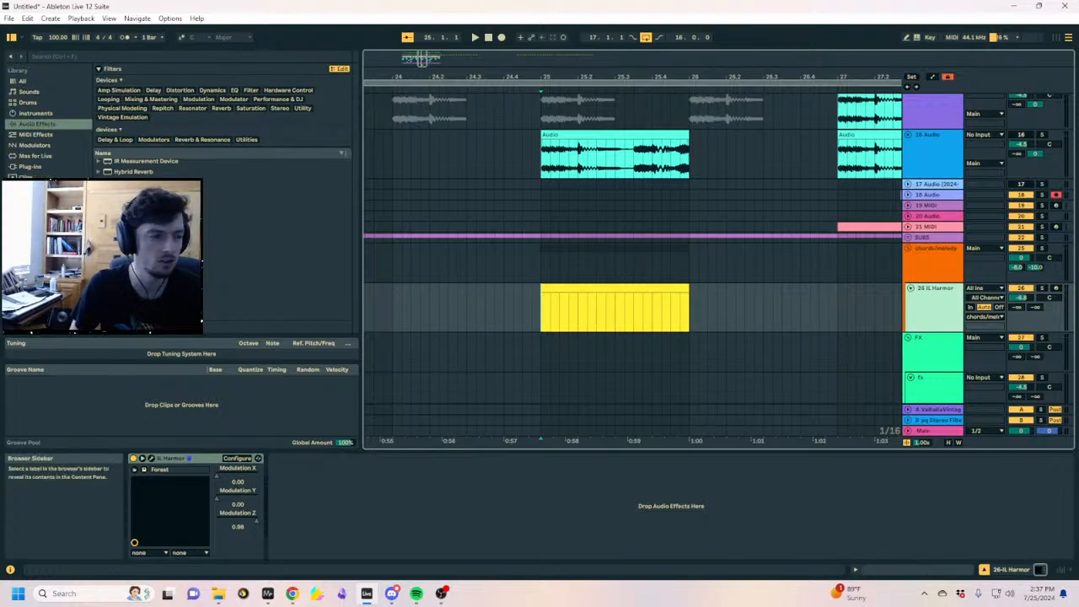
{"action": "left_click", "coordinate": [37, 288]}
{"action": "left_click", "coordinate": [38, 278]}
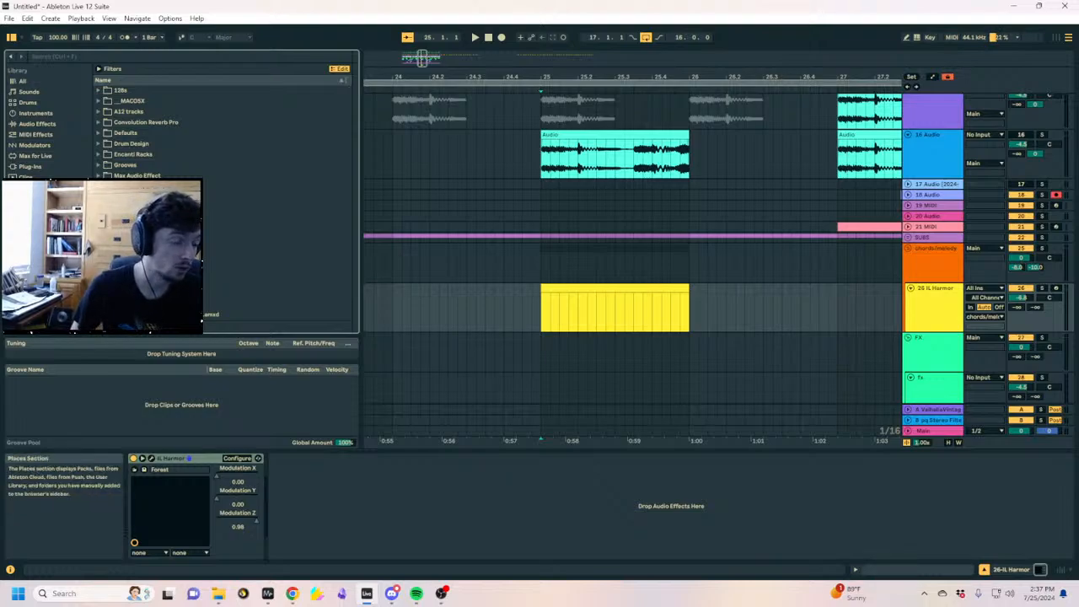
{"action": "left_click", "coordinate": [32, 176]}
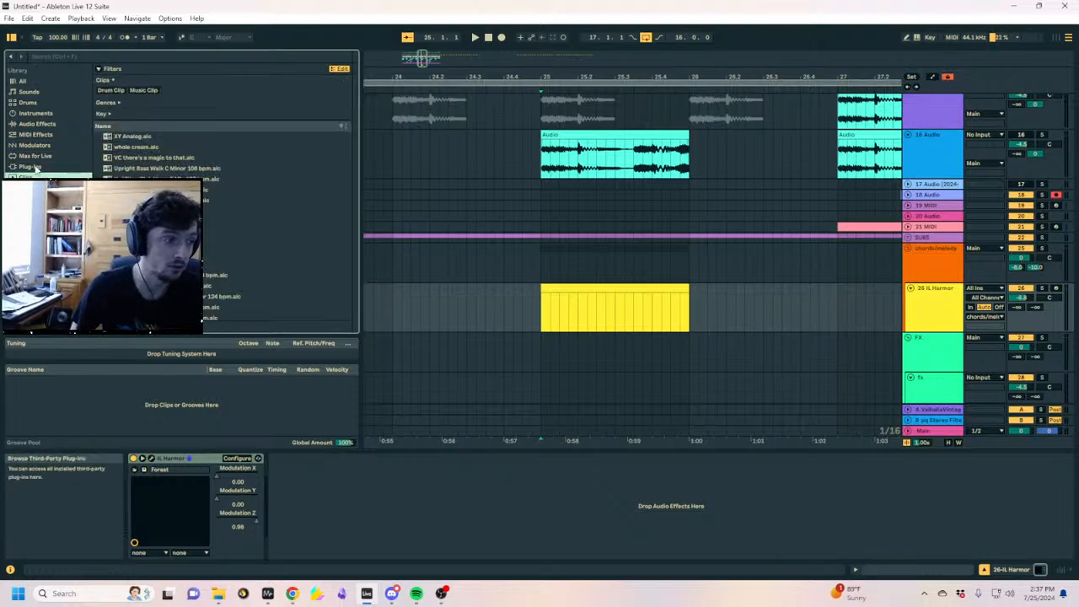
{"action": "left_click", "coordinate": [33, 167]}
{"action": "left_click", "coordinate": [32, 187]}
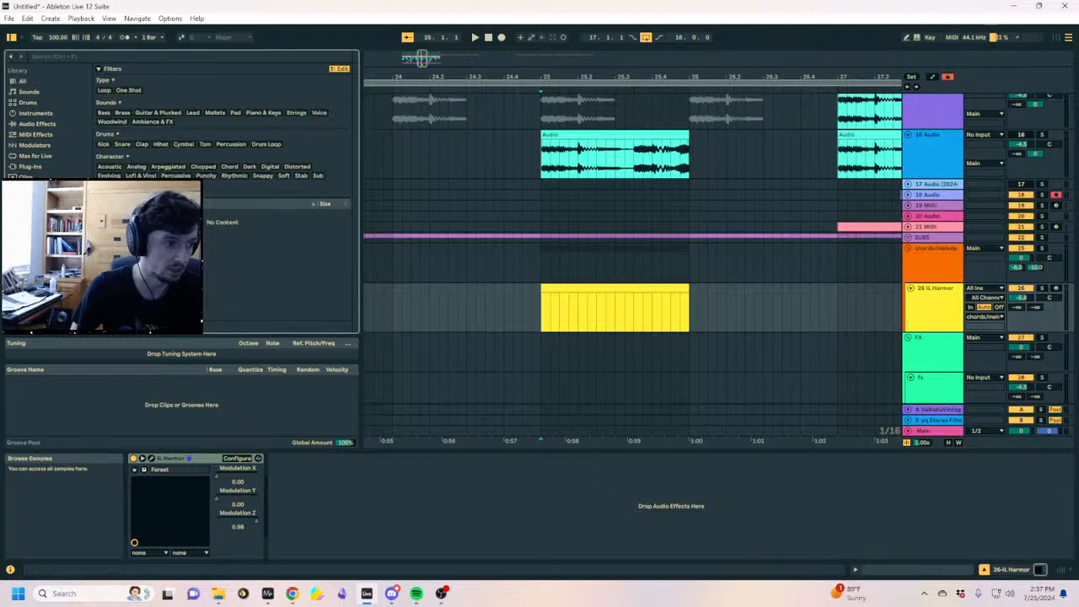
{"action": "left_click", "coordinate": [34, 198]}
{"action": "left_click", "coordinate": [33, 209]}
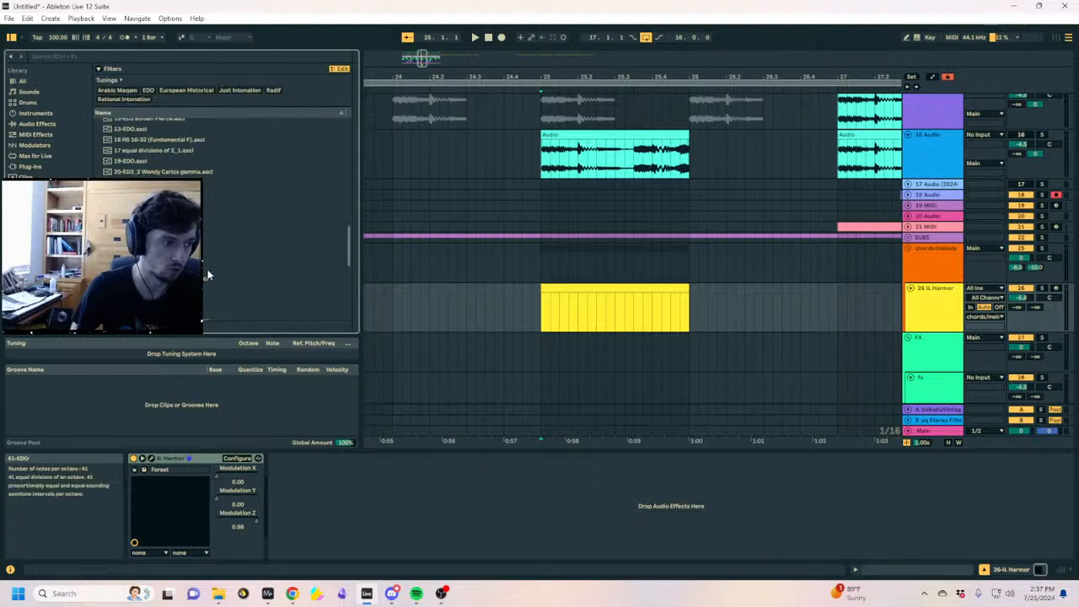
Examine the available tuning files, comparing the EDO entries and the notes per octave in their descriptions
{"action": "scroll", "coordinate": [208, 270], "scroll_direction": "down", "scroll_amount": 3}
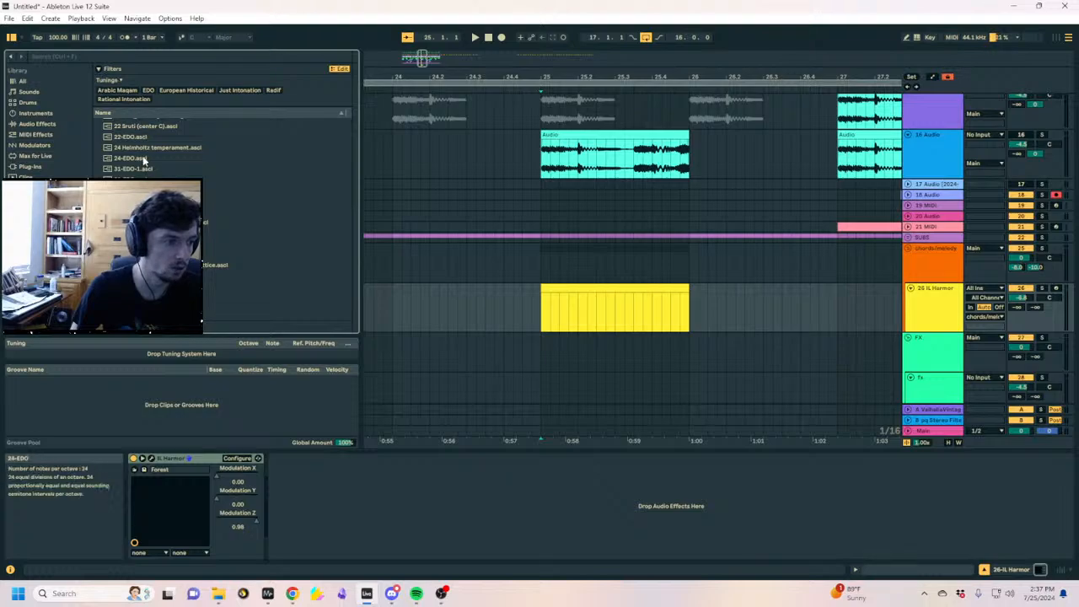
{"action": "scroll", "coordinate": [147, 164], "scroll_direction": "up", "scroll_amount": 2}
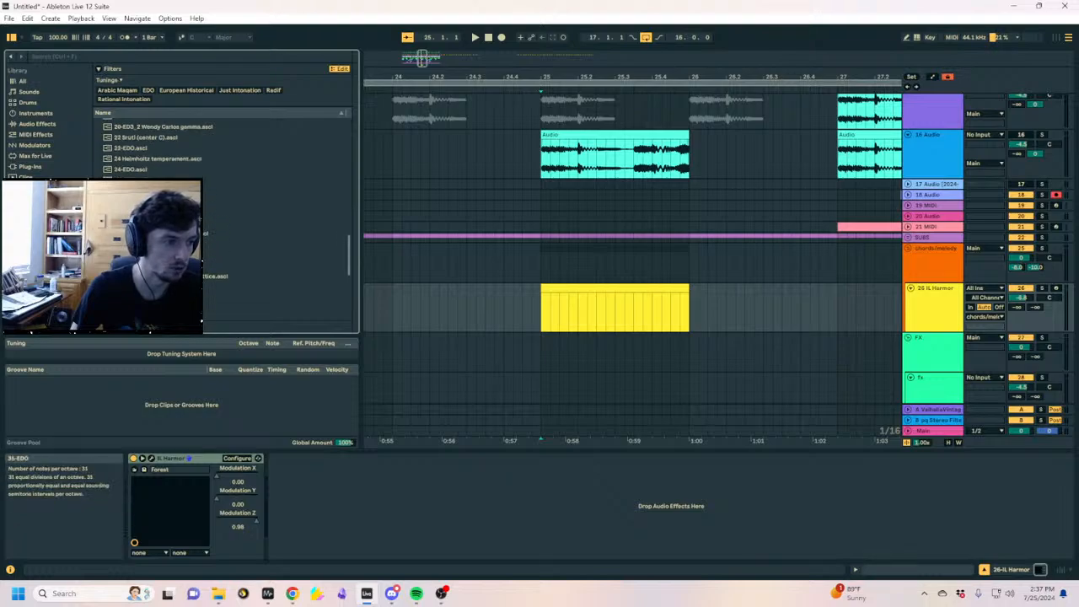
{"action": "scroll", "coordinate": [160, 147], "scroll_direction": "up", "scroll_amount": 2}
{"action": "scroll", "coordinate": [160, 148], "scroll_direction": "up", "scroll_amount": 10}
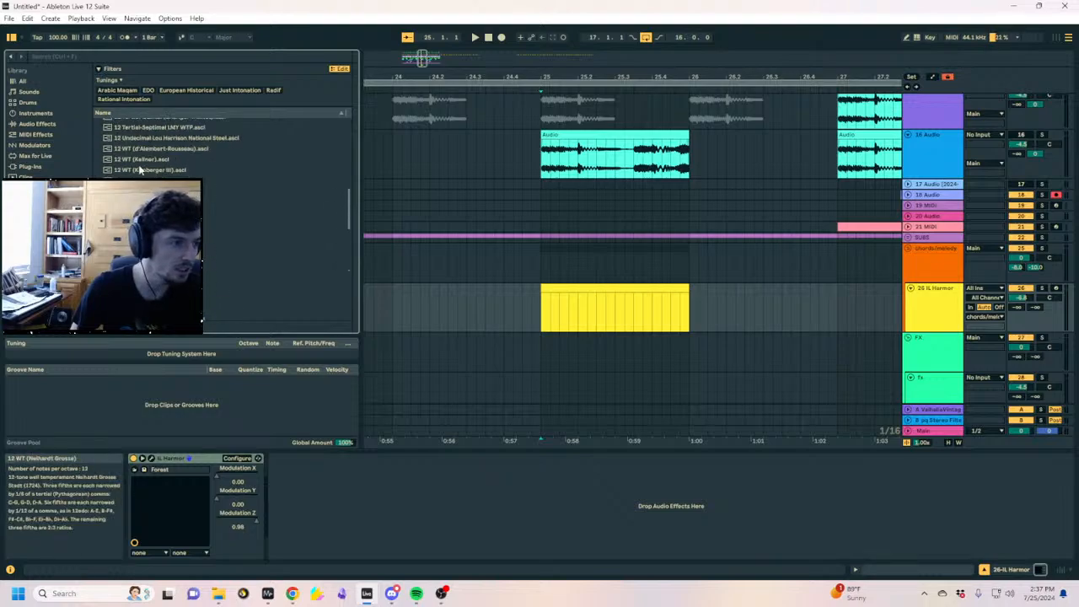
{"action": "scroll", "coordinate": [160, 148], "scroll_direction": "up", "scroll_amount": 15}
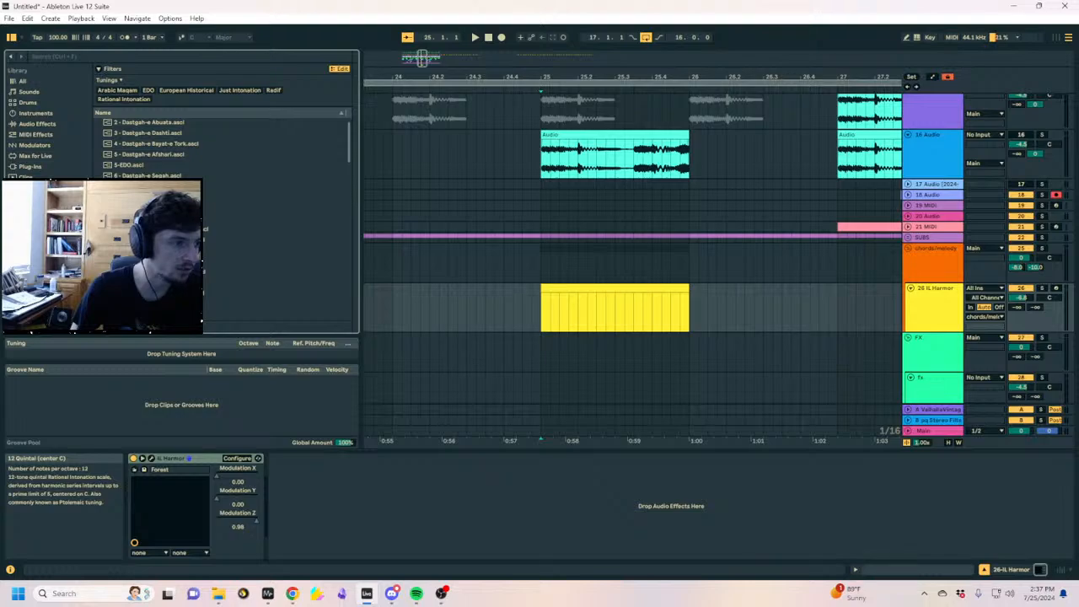
{"action": "scroll", "coordinate": [160, 148], "scroll_direction": "down", "scroll_amount": 15}
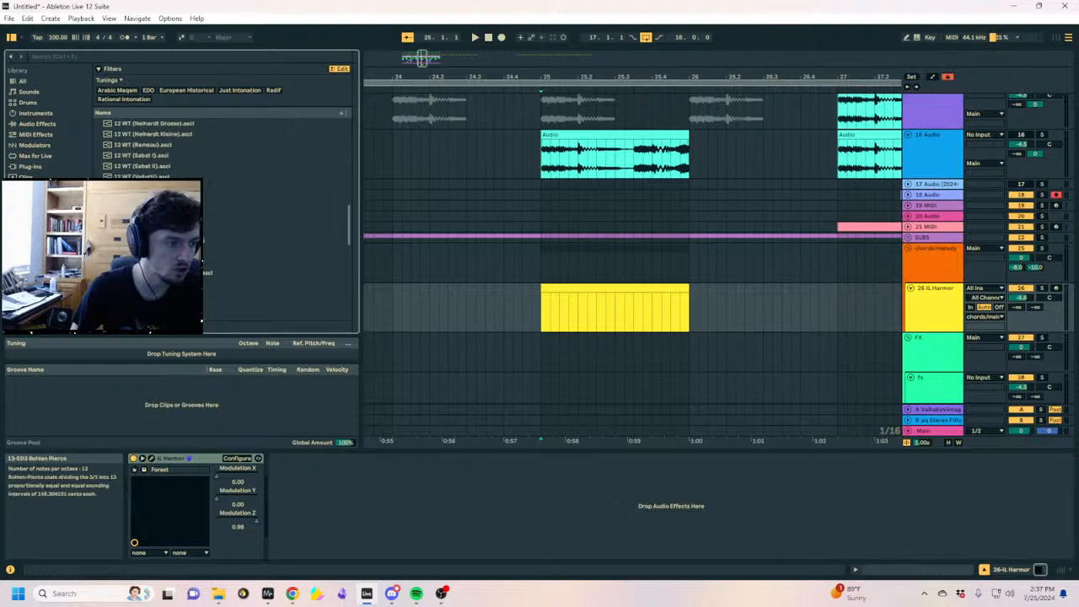
{"action": "scroll", "coordinate": [160, 148], "scroll_direction": "down", "scroll_amount": 3}
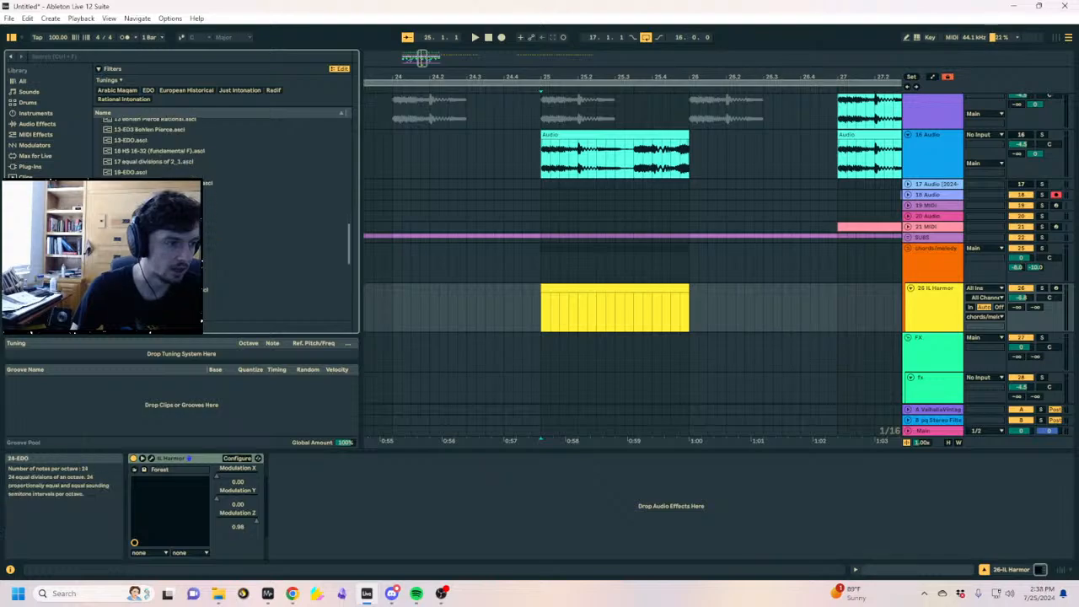
{"action": "scroll", "coordinate": [161, 147], "scroll_direction": "down", "scroll_amount": 5}
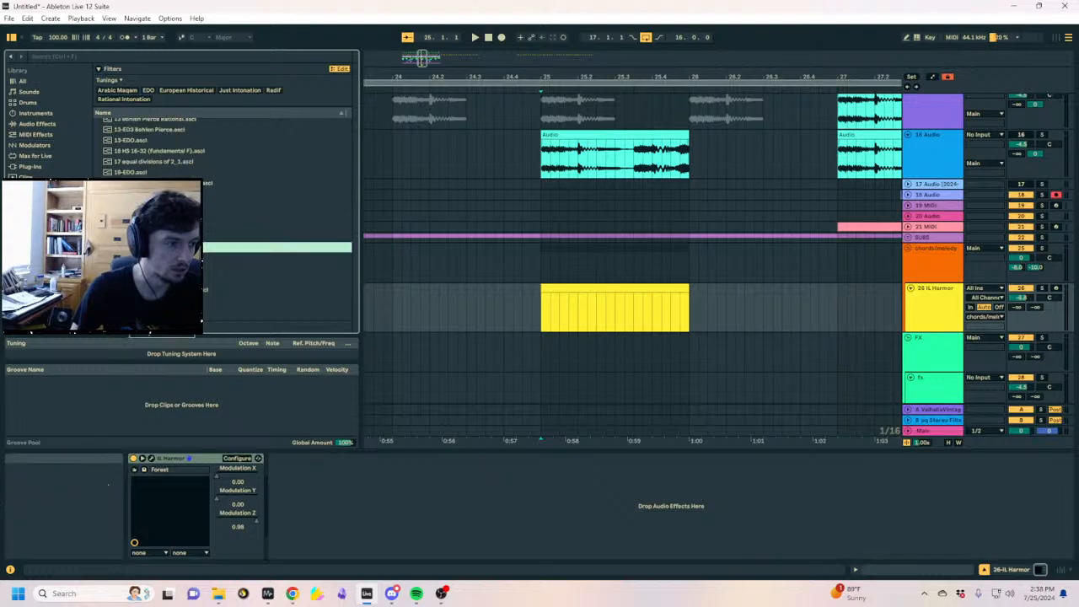
Check individual EDO tuning files, from 5-EDO to the higher divisions, reading how many equal divisions of the octave each one has
{"action": "left_click", "coordinate": [159, 257]}
{"action": "right_click", "coordinate": [148, 249]}
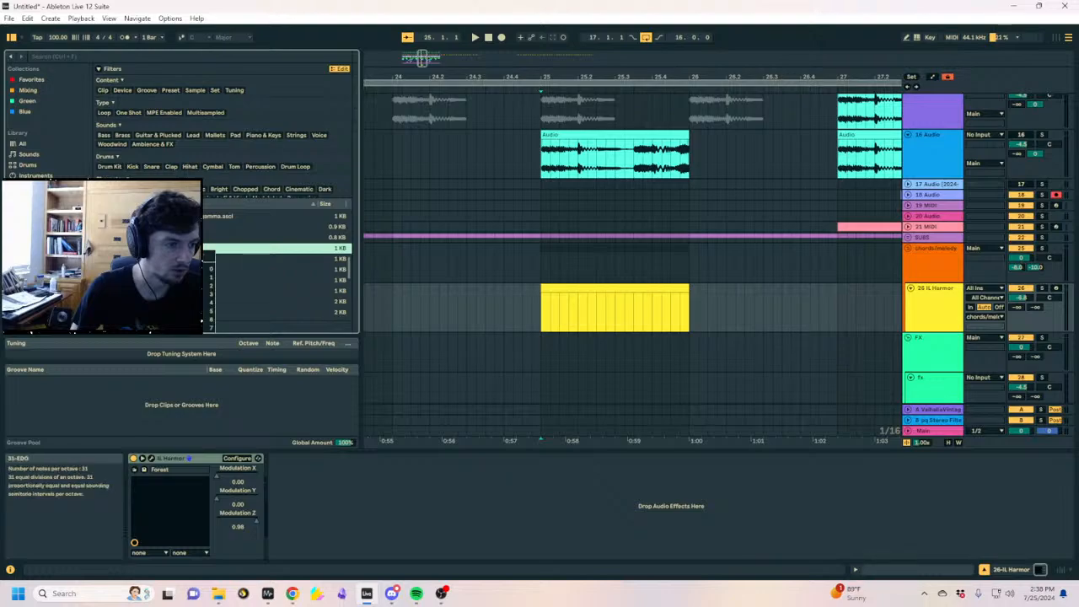
{"action": "right_click", "coordinate": [142, 236]}
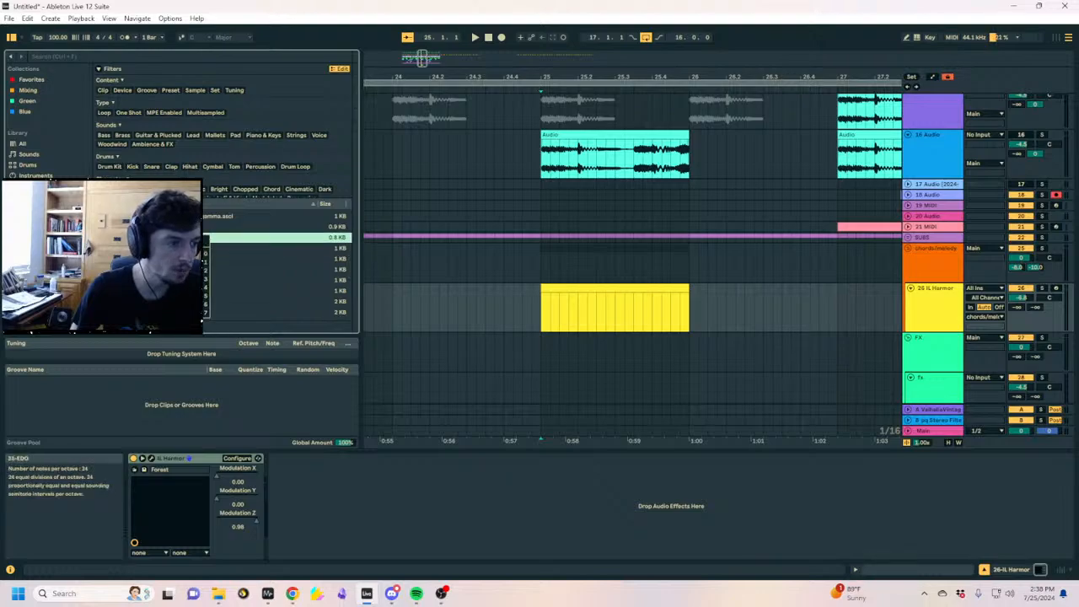
{"action": "scroll", "coordinate": [143, 252], "scroll_direction": "up", "scroll_amount": 5}
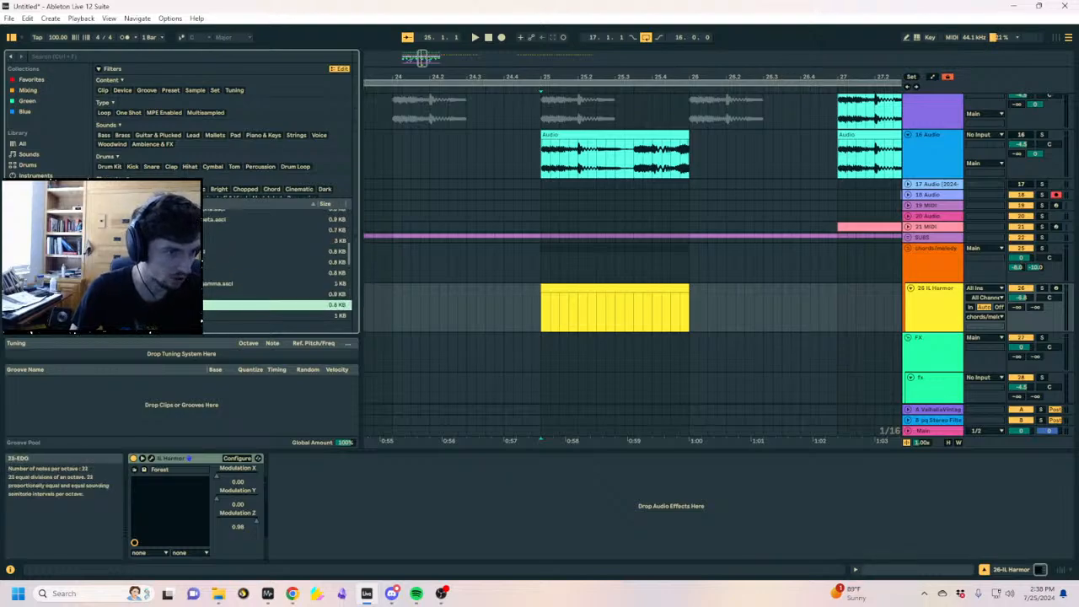
{"action": "right_click", "coordinate": [143, 244]}
{"action": "left_click", "coordinate": [143, 233]}
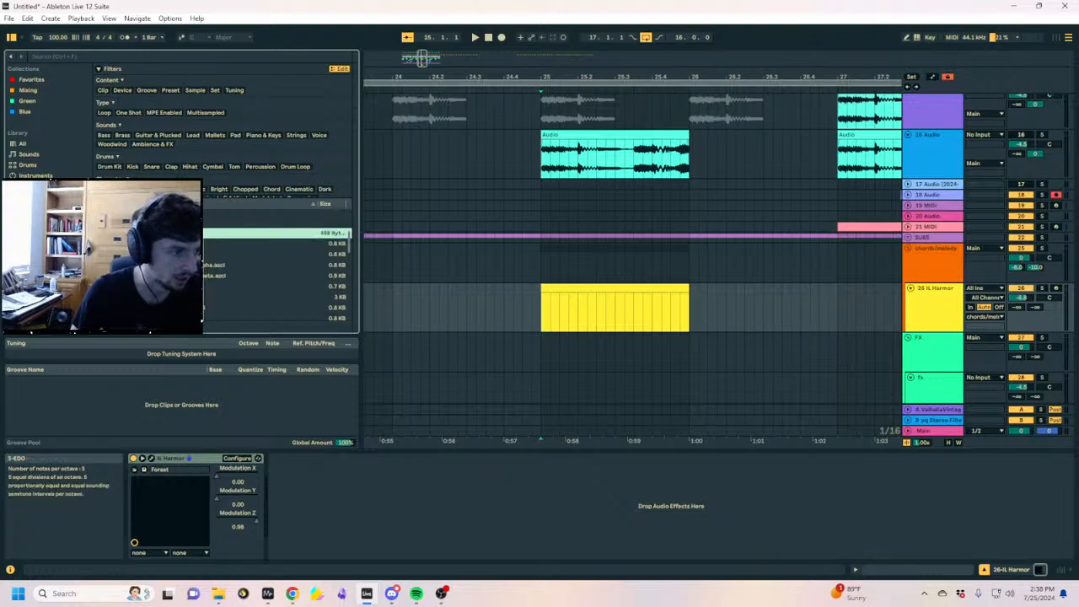
{"action": "left_click", "coordinate": [143, 222]}
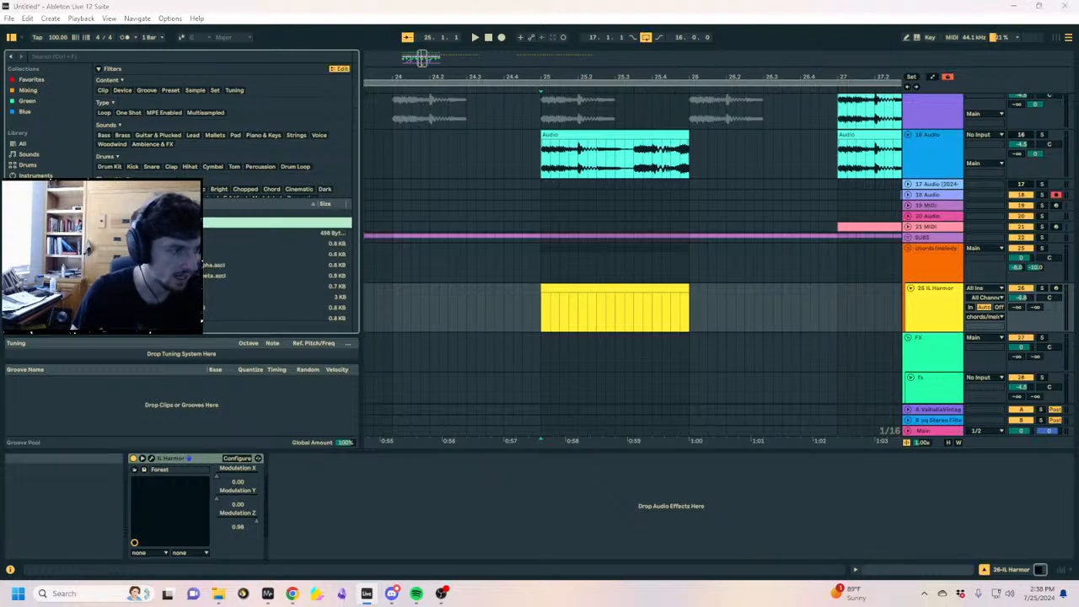
{"action": "scroll", "coordinate": [143, 253], "scroll_direction": "up", "scroll_amount": 2}
{"action": "scroll", "coordinate": [139, 257], "scroll_direction": "up", "scroll_amount": 1}
{"action": "scroll", "coordinate": [139, 257], "scroll_direction": "down", "scroll_amount": 8}
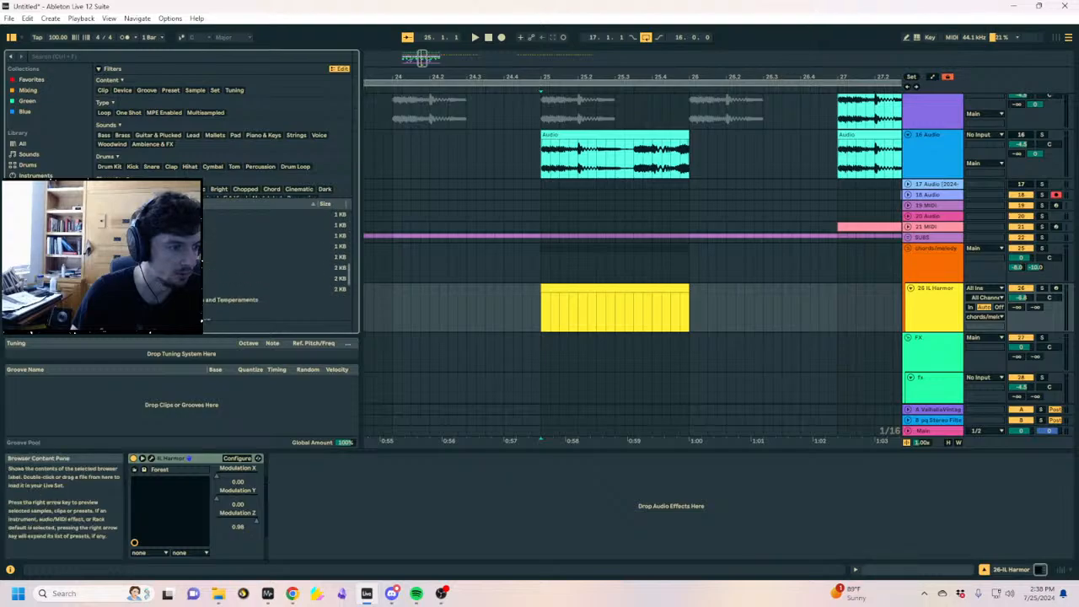
{"action": "right_click", "coordinate": [137, 257]}
{"action": "left_click", "coordinate": [128, 257]}
{"action": "scroll", "coordinate": [135, 257], "scroll_direction": "up", "scroll_amount": 3}
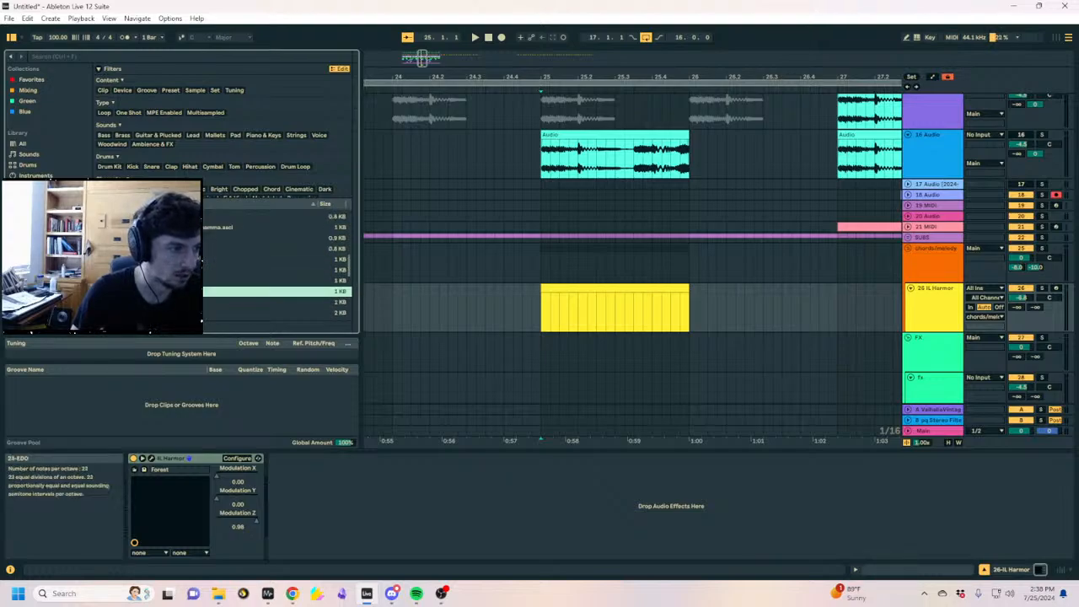
Load the 22-EDO tuning system and add a sixteenth-length C3 note at the start of the Harmor clip at bar 25
{"action": "double_click", "coordinate": [135, 238]}
{"action": "left_click", "coordinate": [624, 290]}
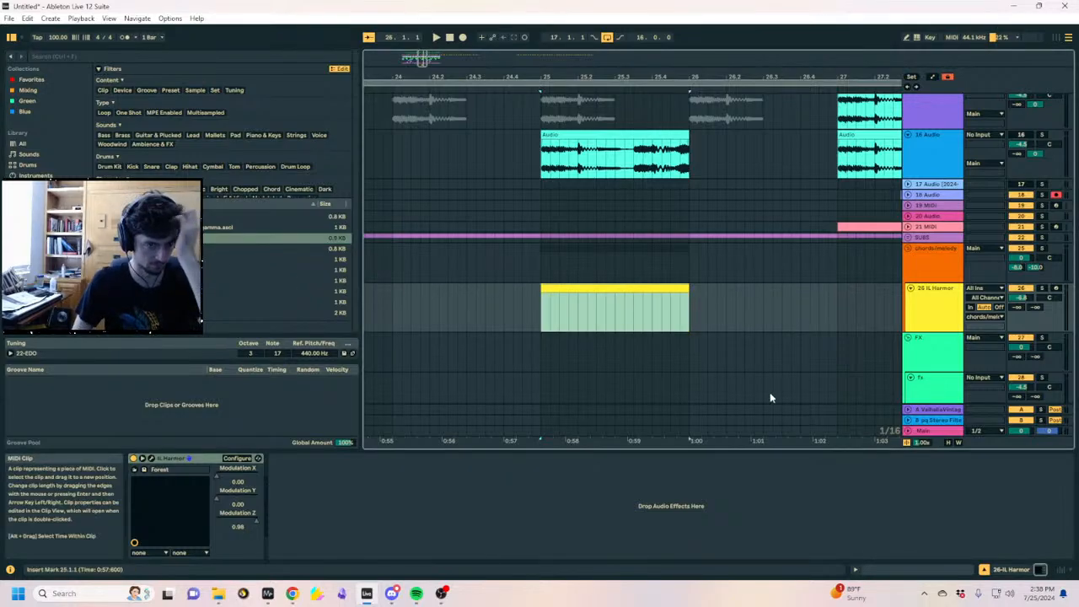
{"action": "left_click", "coordinate": [927, 571]}
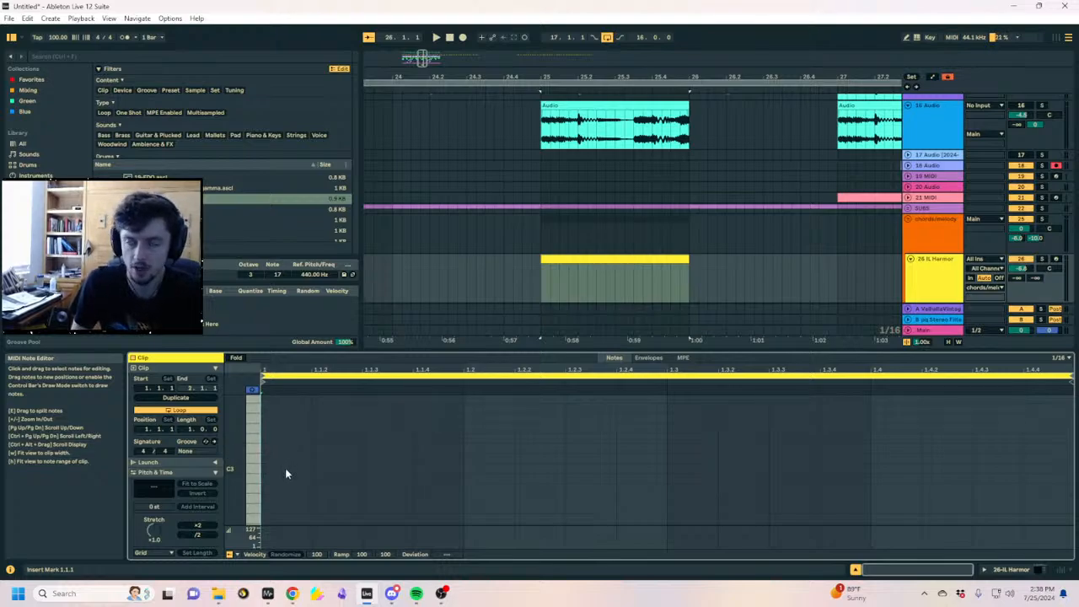
{"action": "left_click_drag", "start_coordinate": [237, 466], "coordinate": [259, 468]}
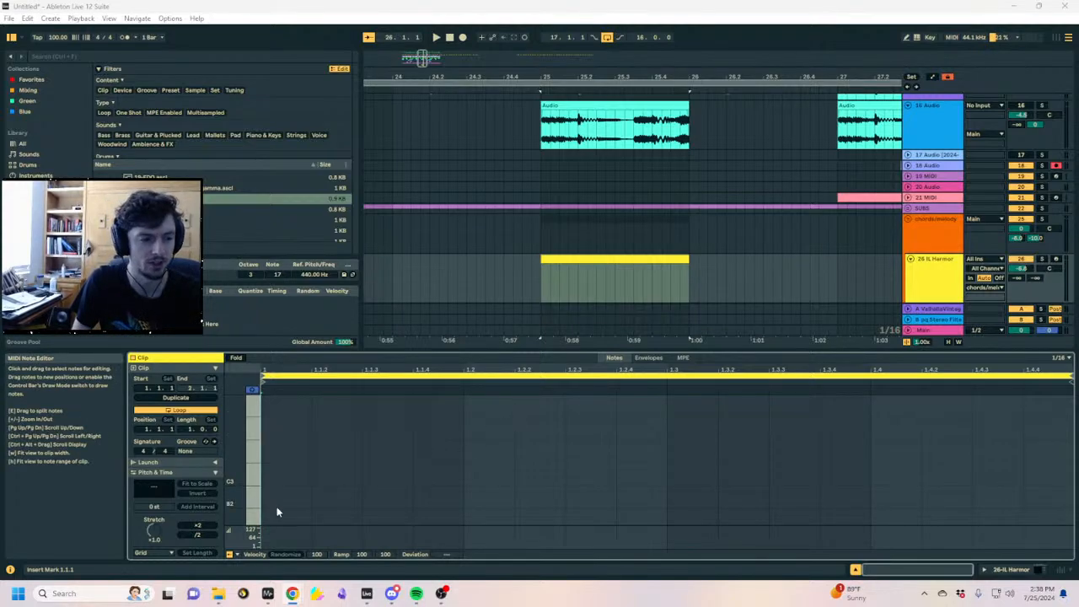
{"action": "double_click", "coordinate": [281, 474]}
{"action": "left_click_drag", "start_coordinate": [234, 459], "coordinate": [243, 470]}
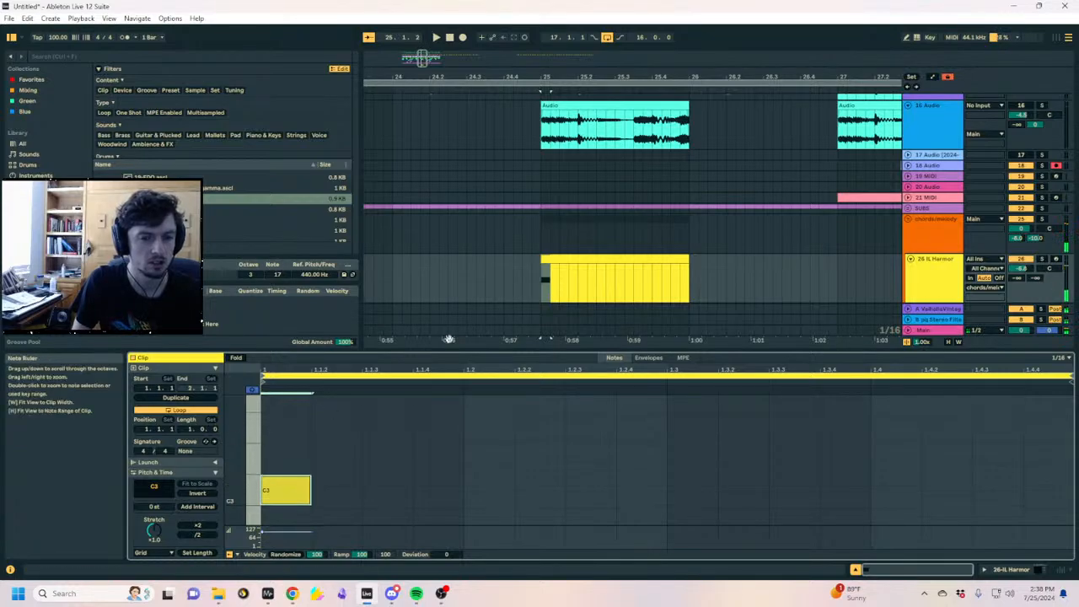
Insert a new MIDI track below the Harmor track and load the Wavetable instrument on it
{"action": "scroll", "coordinate": [945, 275], "scroll_direction": "down", "scroll_amount": 1}
{"action": "scroll", "coordinate": [946, 274], "scroll_direction": "down", "scroll_amount": 2}
{"action": "key", "text": "ctrl+shift+t"}
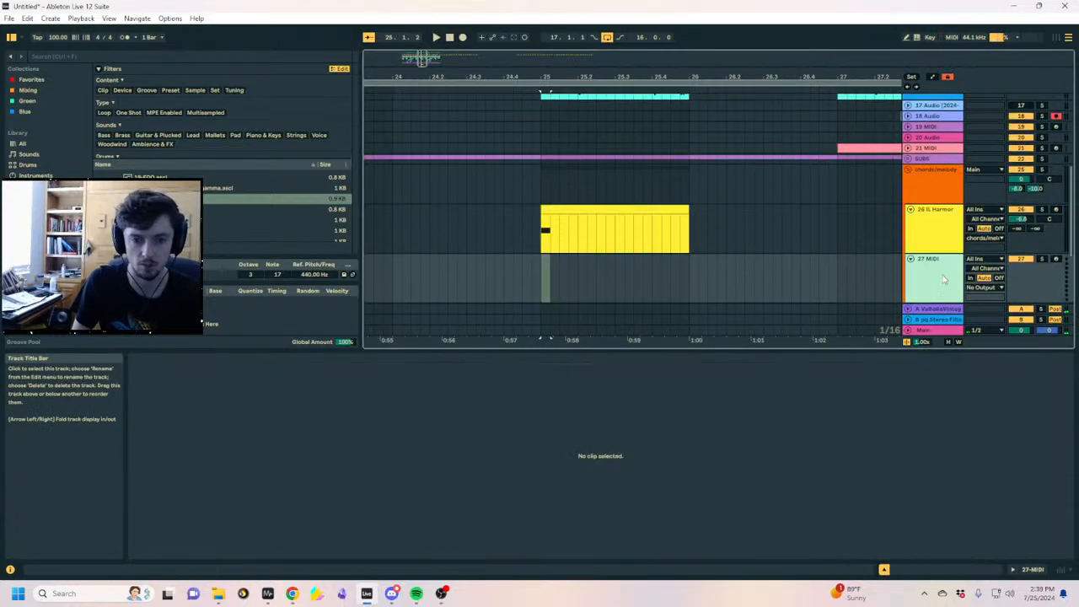
{"action": "left_click", "coordinate": [81, 55]}
{"action": "type", "text": "wavetab"}
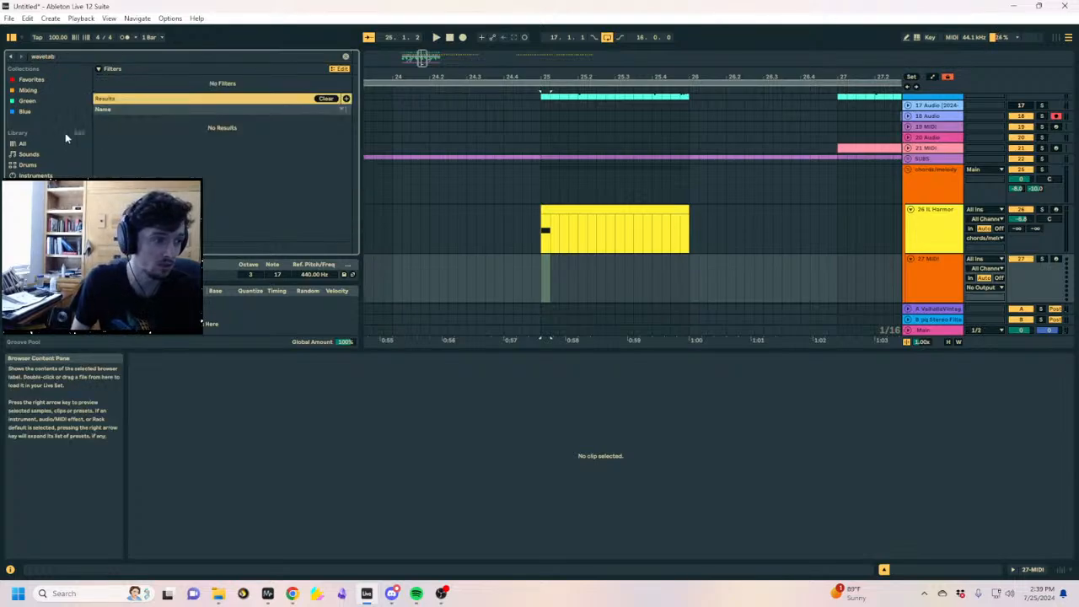
{"action": "left_click", "coordinate": [46, 176]}
{"action": "double_click", "coordinate": [123, 147]}
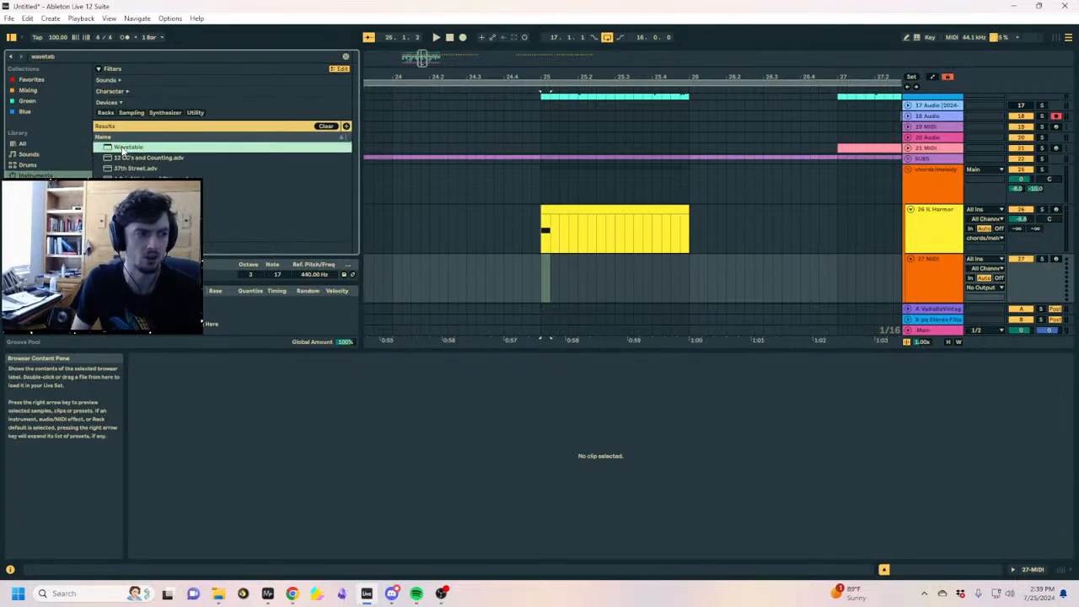
Create an empty two-beat MIDI clip at bar 25 on the Wavetable track and deactivate the Harmor clip above it
{"action": "left_click", "coordinate": [543, 276]}
{"action": "left_click_drag", "start_coordinate": [548, 375], "coordinate": [614, 377]}
{"action": "key", "text": "ctrl+shift+m"}
{"action": "scroll", "coordinate": [573, 253], "scroll_direction": "down", "scroll_amount": 2}
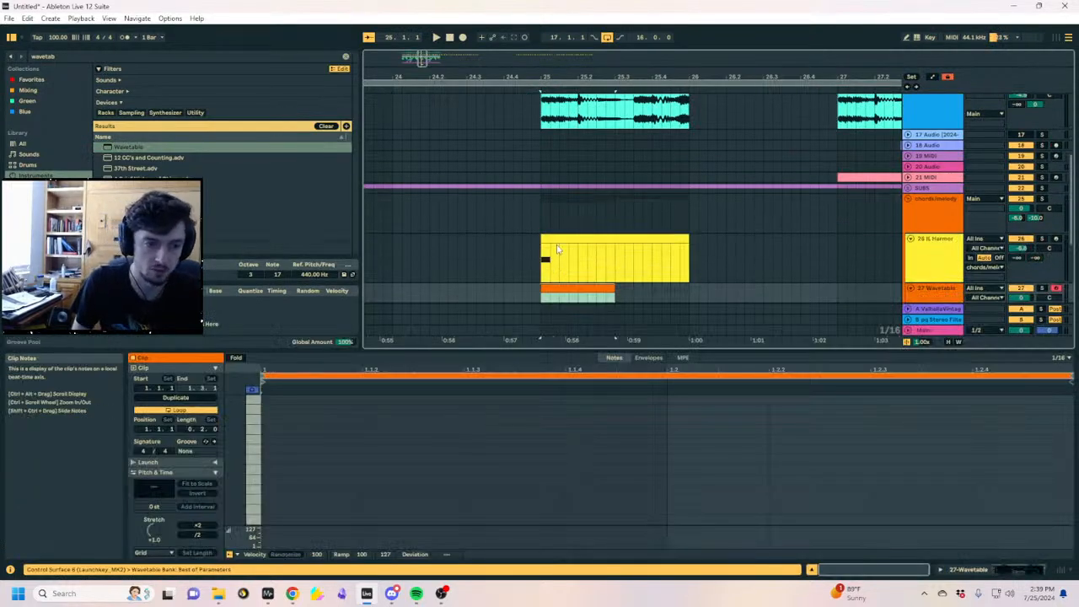
{"action": "left_click", "coordinate": [557, 248]}
{"action": "scroll", "coordinate": [560, 247], "scroll_direction": "down", "scroll_amount": 1}
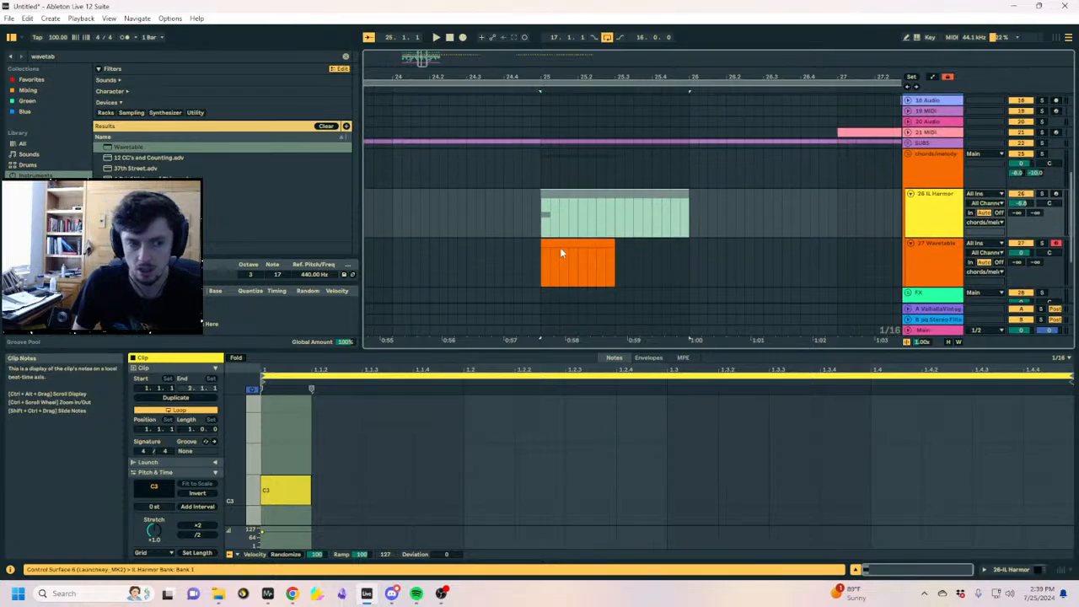
Enter consecutive sixteenth notes C3, D3, E3 and F3 from the start of the Wavetable clip
{"action": "left_click", "coordinate": [560, 247]}
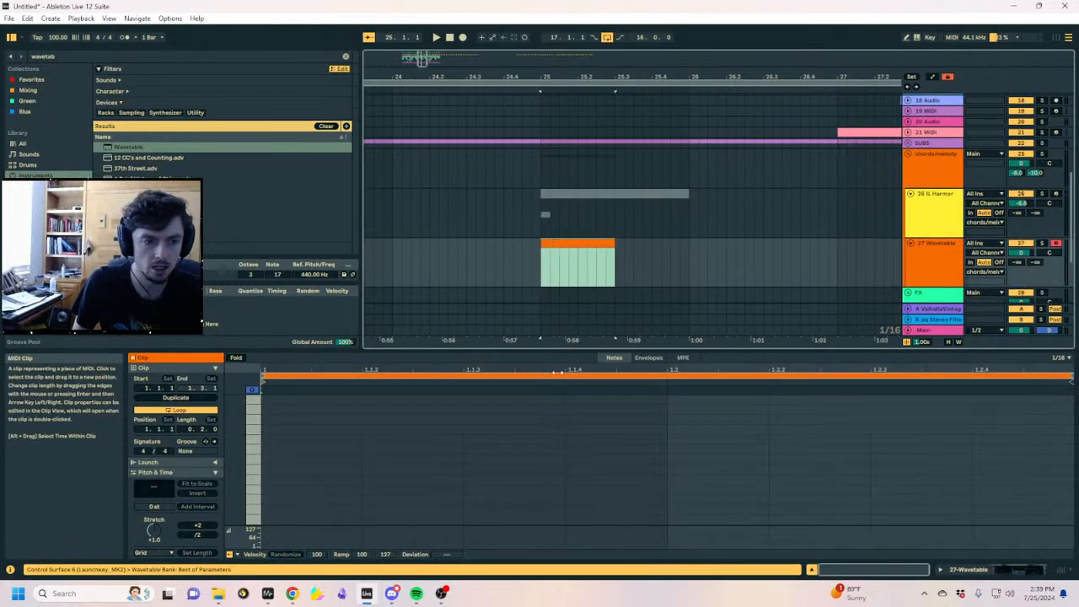
{"action": "double_click", "coordinate": [286, 475]}
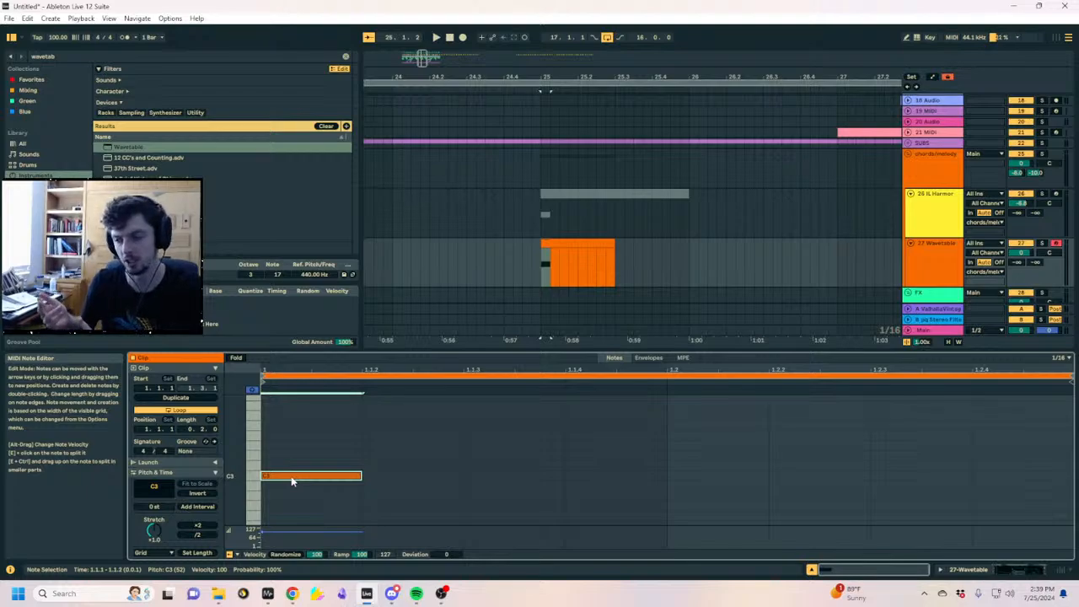
{"action": "double_click", "coordinate": [283, 431]}
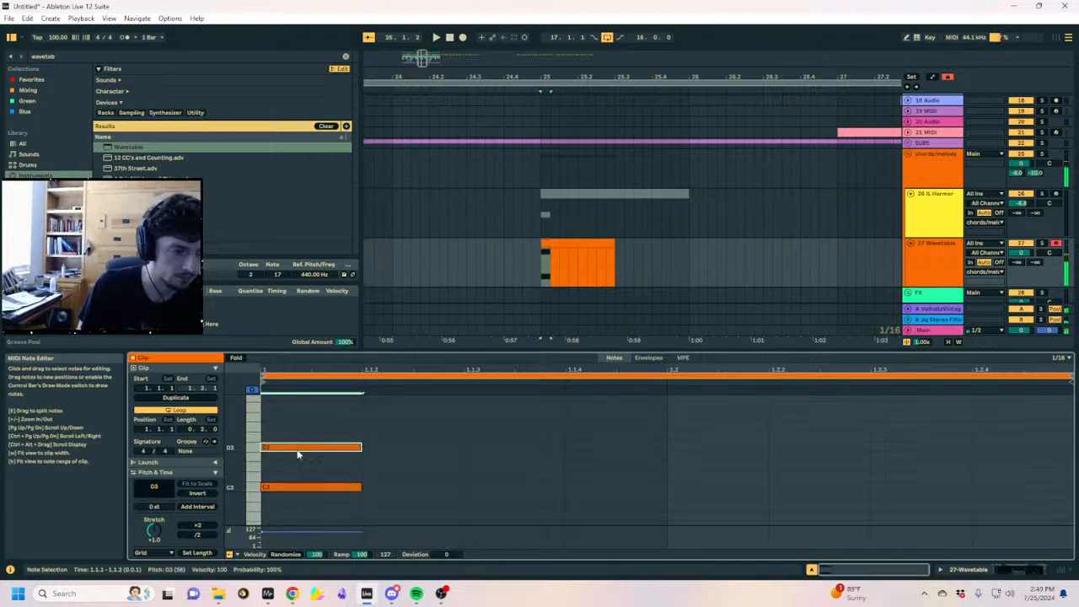
{"action": "left_click_drag", "start_coordinate": [299, 451], "coordinate": [385, 453]}
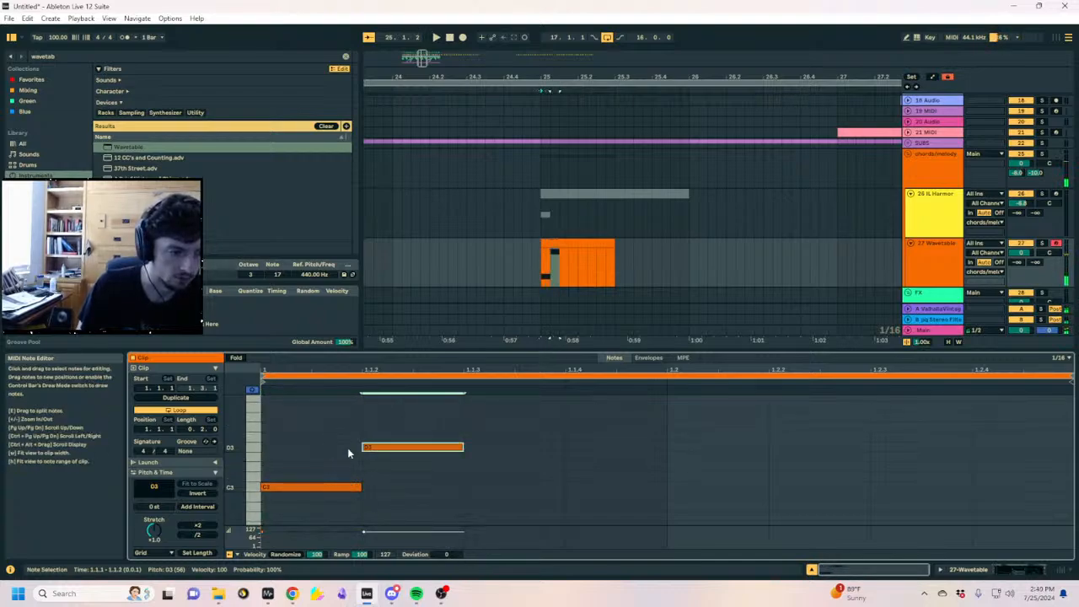
{"action": "scroll", "coordinate": [439, 451], "scroll_direction": "up", "scroll_amount": 1}
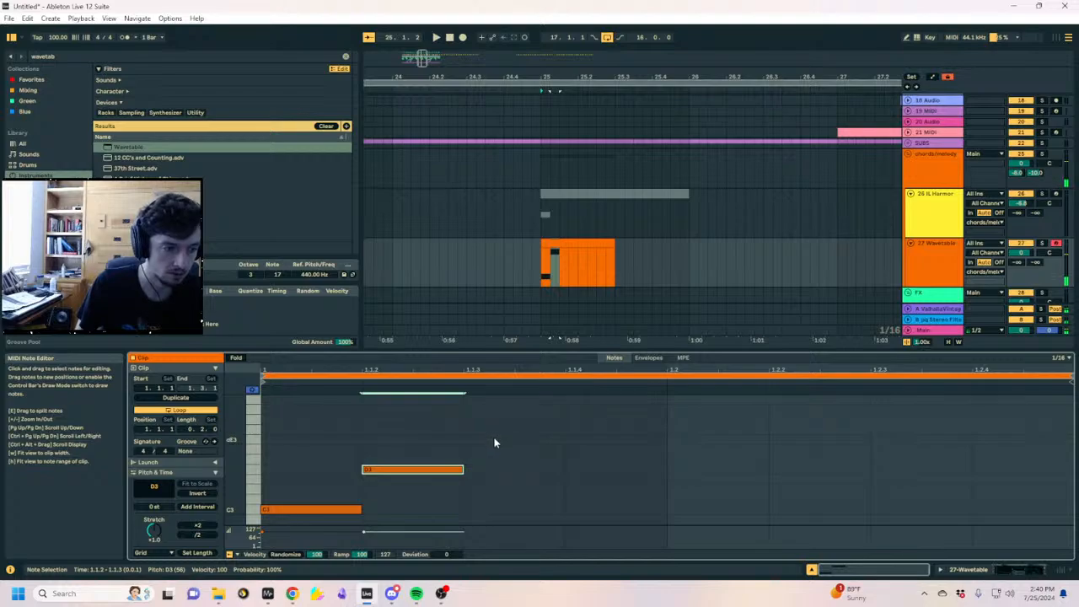
{"action": "double_click", "coordinate": [495, 434]}
{"action": "scroll", "coordinate": [514, 439], "scroll_direction": "up", "scroll_amount": 2}
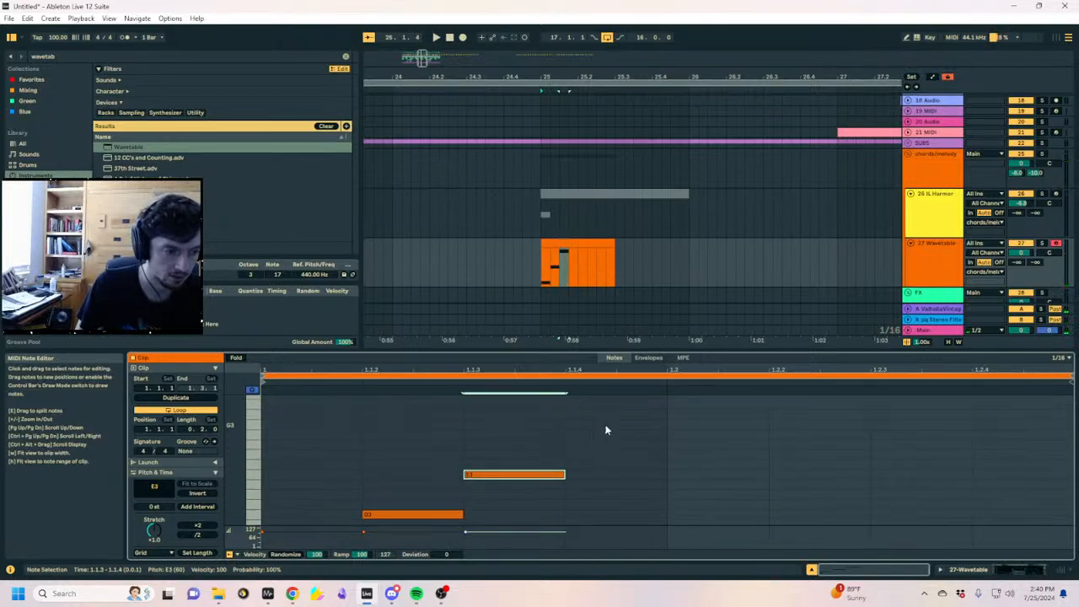
{"action": "double_click", "coordinate": [609, 466]}
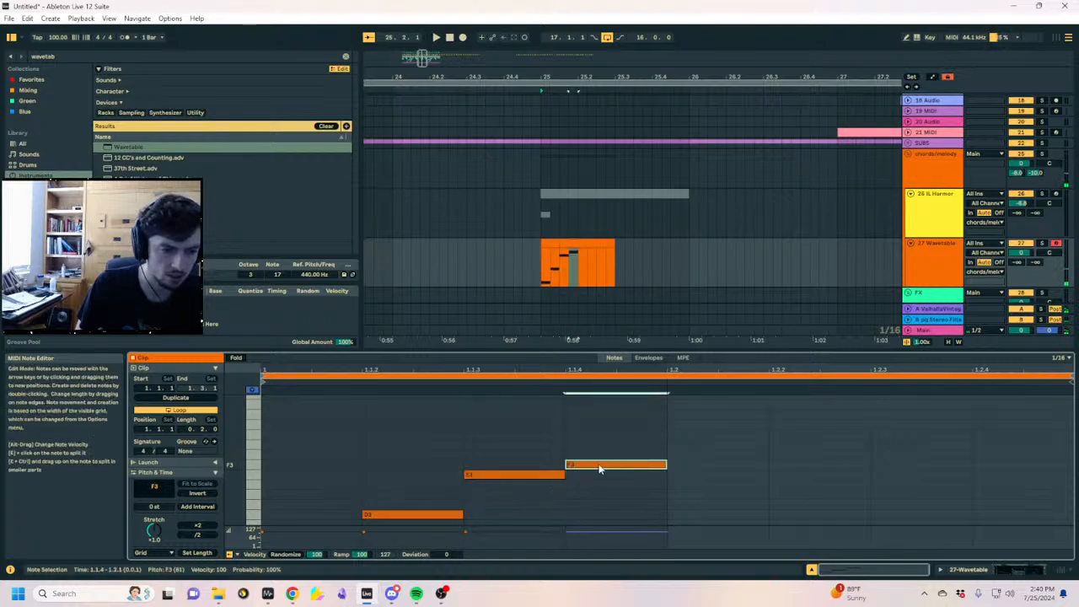
{"action": "left_click", "coordinate": [583, 466]}
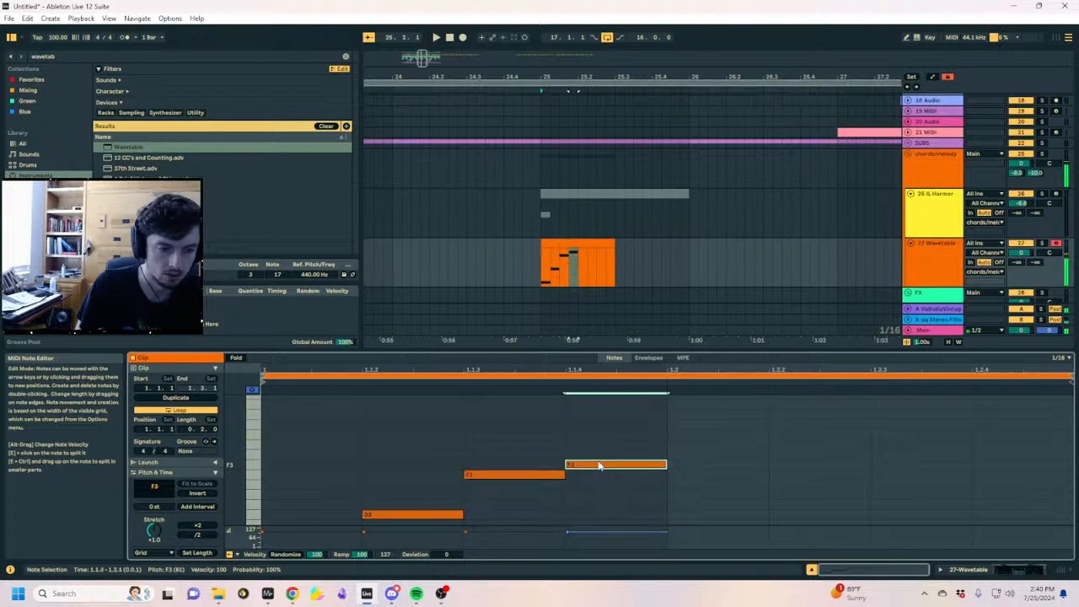
Complete the ascending scale with sixteenth notes G3, A3, B3 and C4 in the clip's second beat
{"action": "double_click", "coordinate": [700, 433]}
{"action": "scroll", "coordinate": [708, 443], "scroll_direction": "up", "scroll_amount": 1}
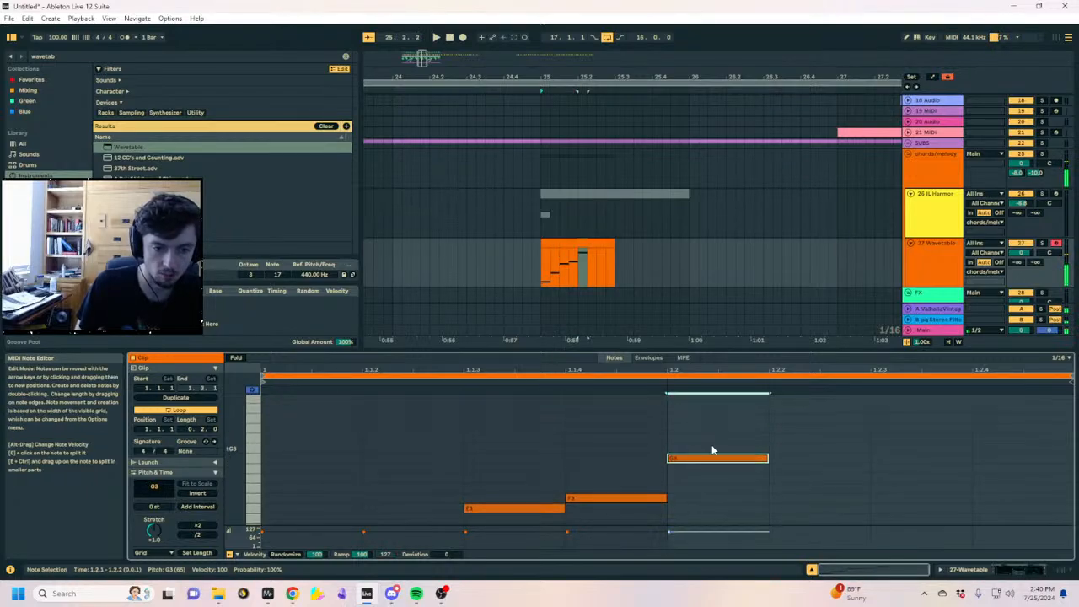
{"action": "double_click", "coordinate": [829, 420]}
{"action": "scroll", "coordinate": [877, 430], "scroll_direction": "up", "scroll_amount": 1}
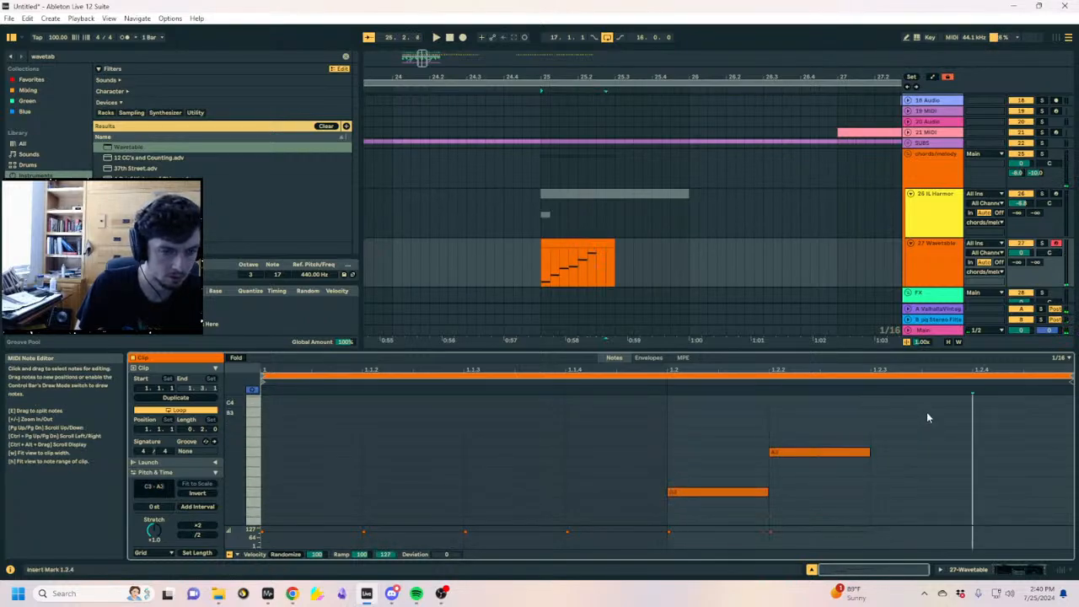
{"action": "double_click", "coordinate": [926, 411]}
{"action": "double_click", "coordinate": [987, 402]}
Solo the Wavetable track, enlarge the note editor to show the whole scale, and play the clip from bar 25
{"action": "key", "text": "space"}
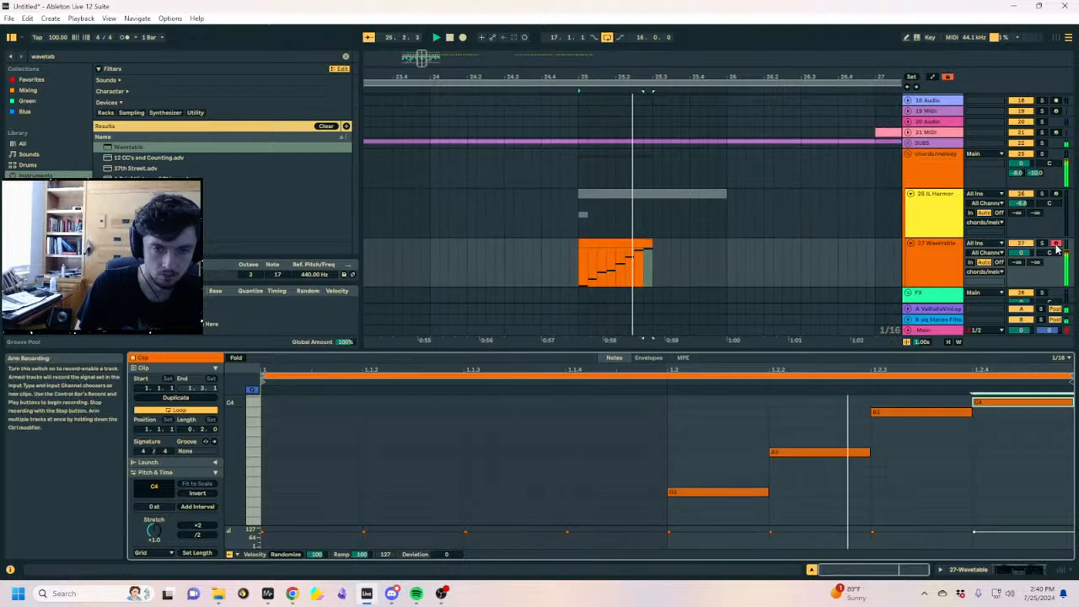
{"action": "key", "text": "space"}
{"action": "left_click", "coordinate": [599, 243]}
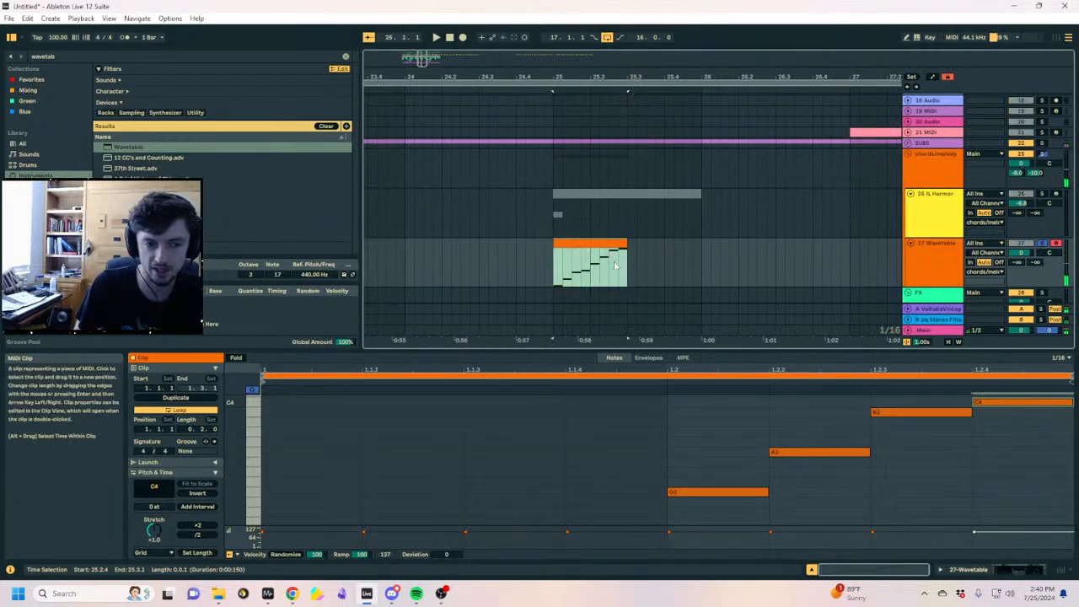
{"action": "left_click_drag", "start_coordinate": [762, 339], "coordinate": [762, 230]}
{"action": "key", "text": "space"}
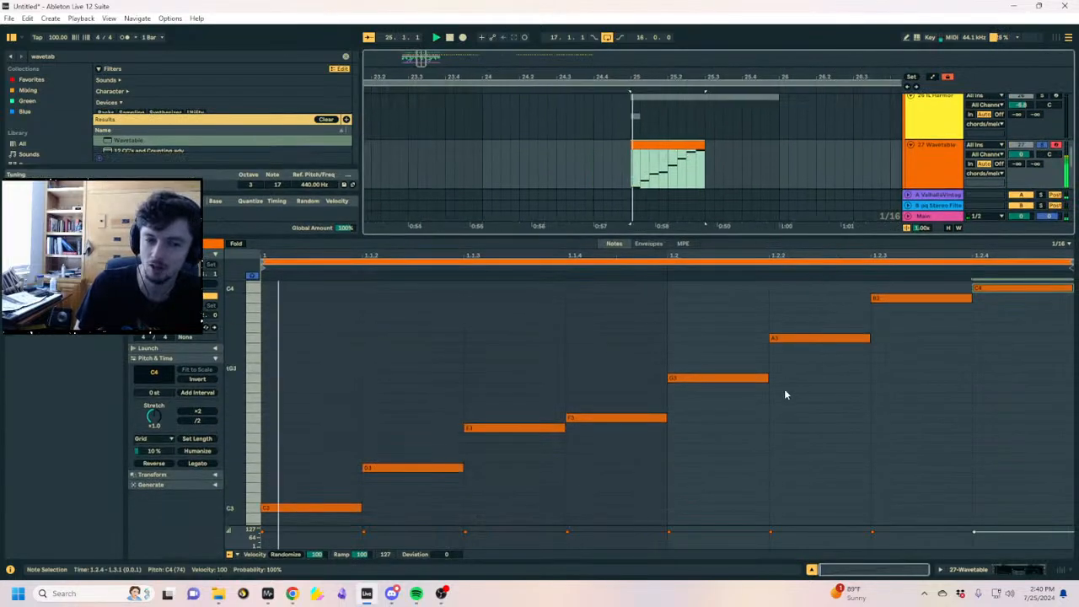
{"action": "key", "text": "space"}
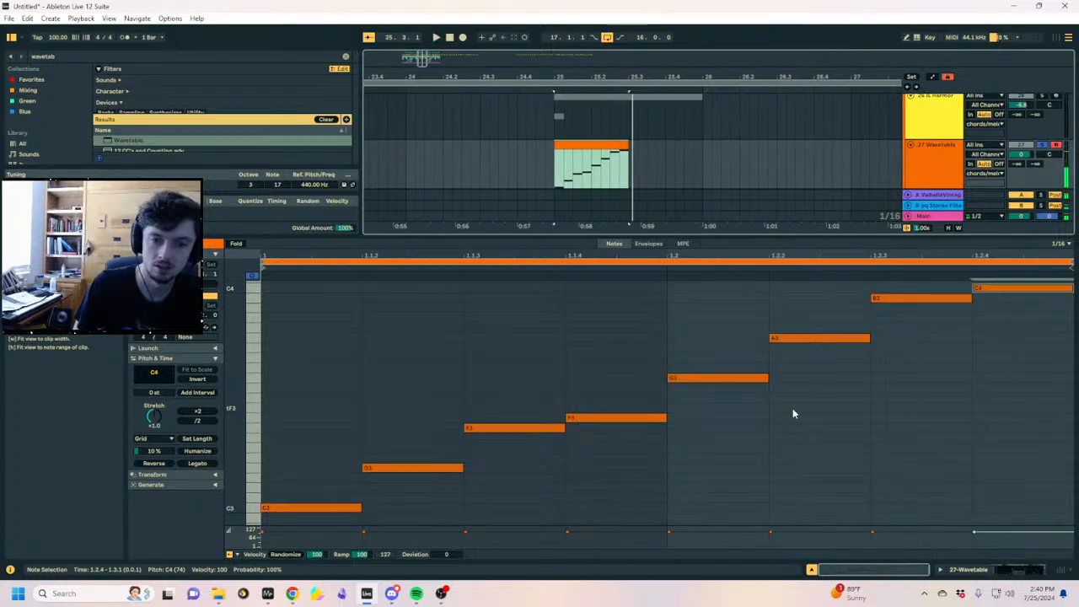
Audition the scale notes one by one down to C3 and play the clip again to hear the 22-EDO tuning
{"action": "left_click", "coordinate": [710, 378]}
{"action": "left_click", "coordinate": [780, 339]}
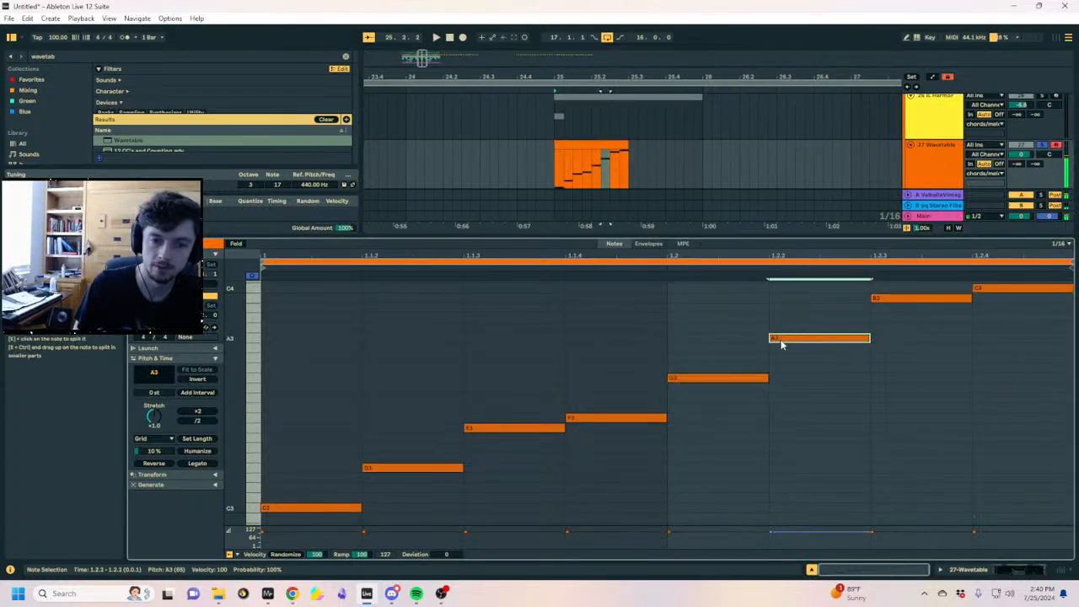
{"action": "left_click", "coordinate": [747, 378]}
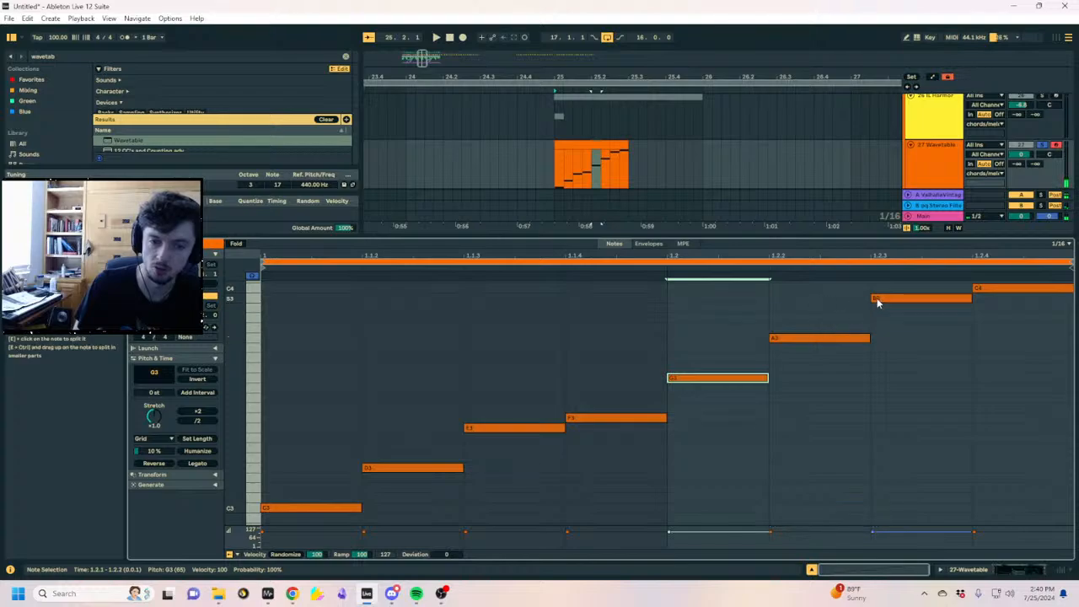
{"action": "left_click", "coordinate": [984, 292]}
{"action": "key", "text": "alt+Left"}
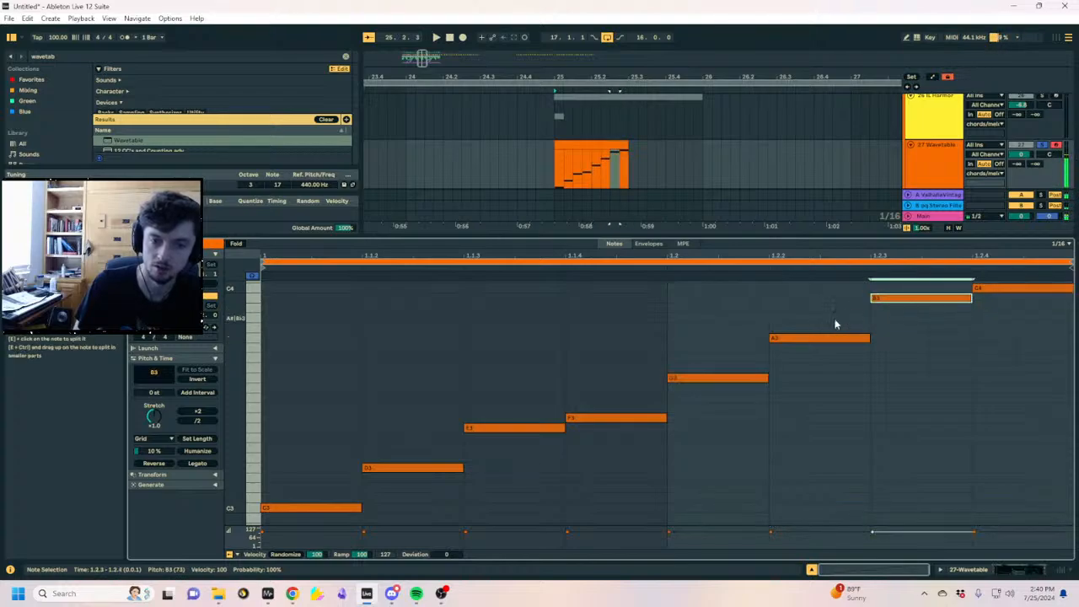
{"action": "key", "text": "alt+Left"}
{"action": "key", "text": "alt+Left"}
{"action": "key", "text": "alt+Left"}
{"action": "key", "text": "alt+Left"}
{"action": "key", "text": "alt+Left"}
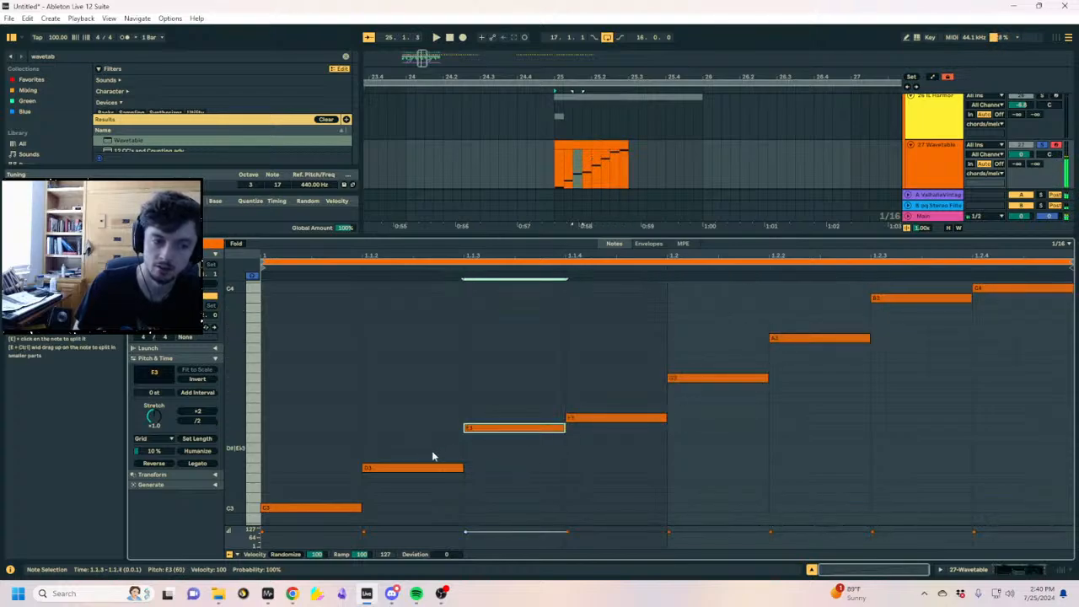
{"action": "key", "text": "alt+Left"}
{"action": "key", "text": "space"}
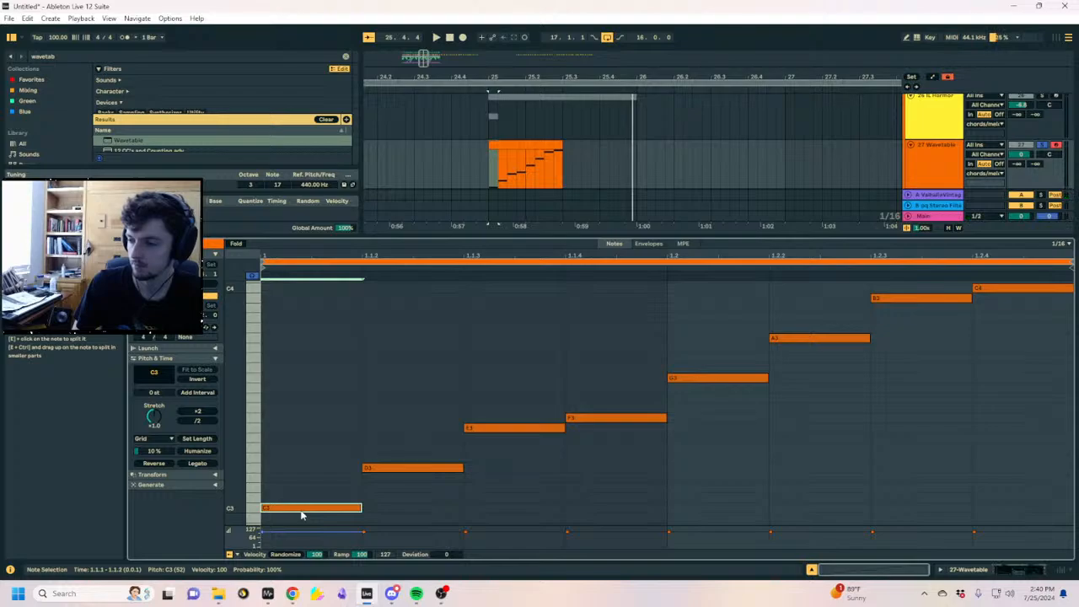
Fold the Wavetable clip's note editor so only the rows containing notes are displayed
{"action": "left_click", "coordinate": [357, 451]}
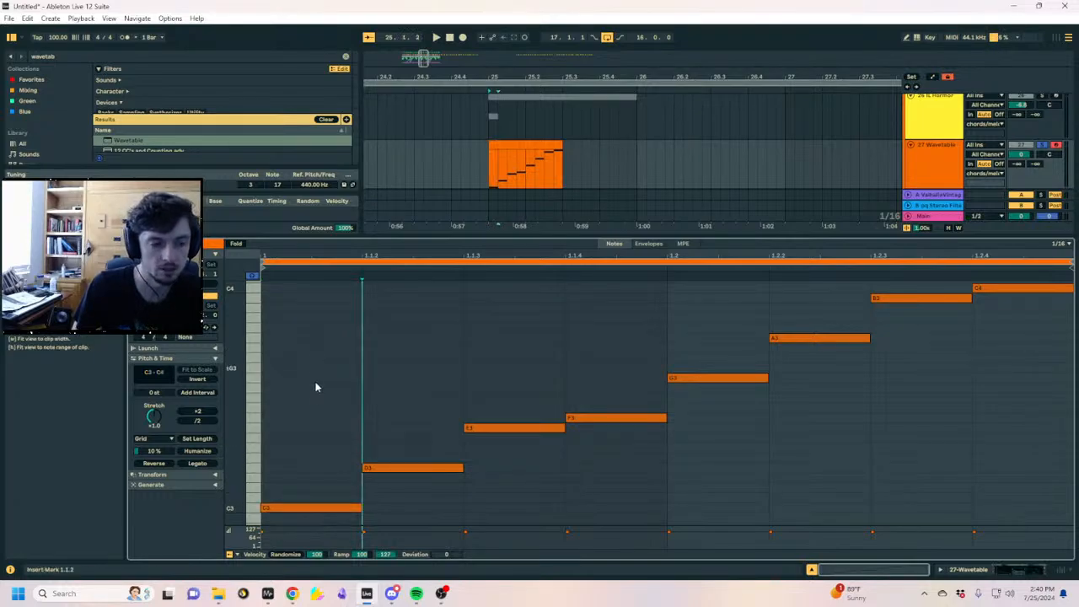
{"action": "key", "text": "space"}
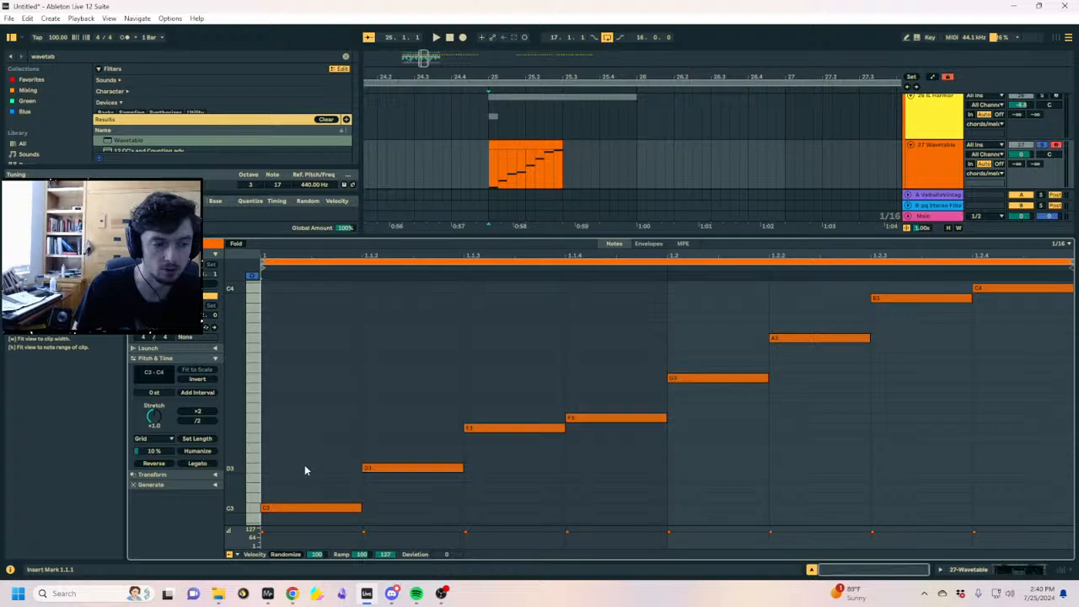
{"action": "left_click", "coordinate": [236, 244]}
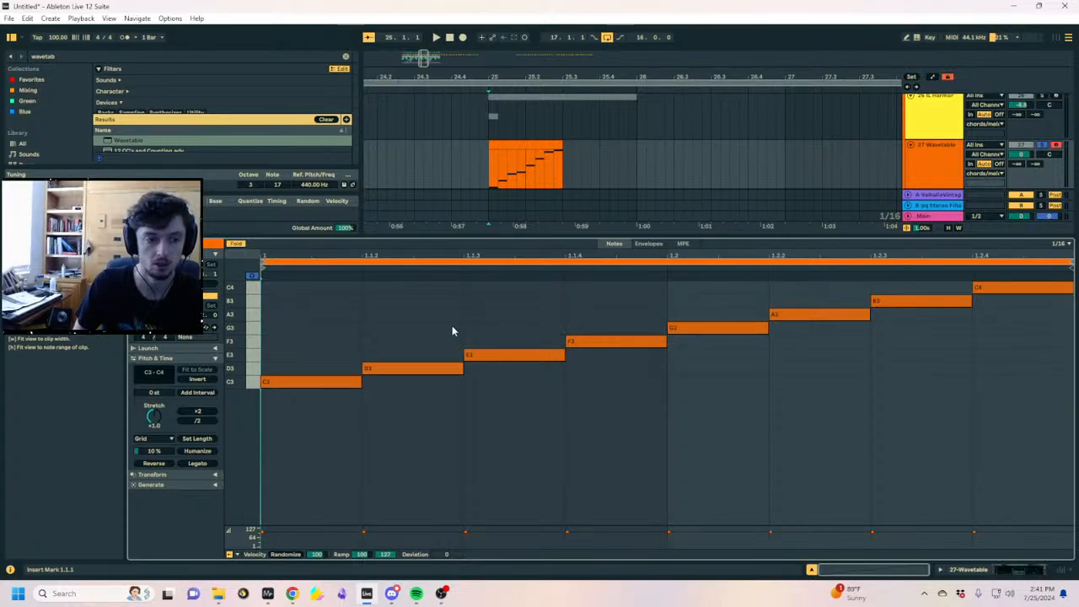
Stack sixteenth notes E3 and G3 above the C3 at the start of the Wavetable clip and audition the chord
{"action": "double_click", "coordinate": [311, 339]}
{"action": "key", "text": "Down"}
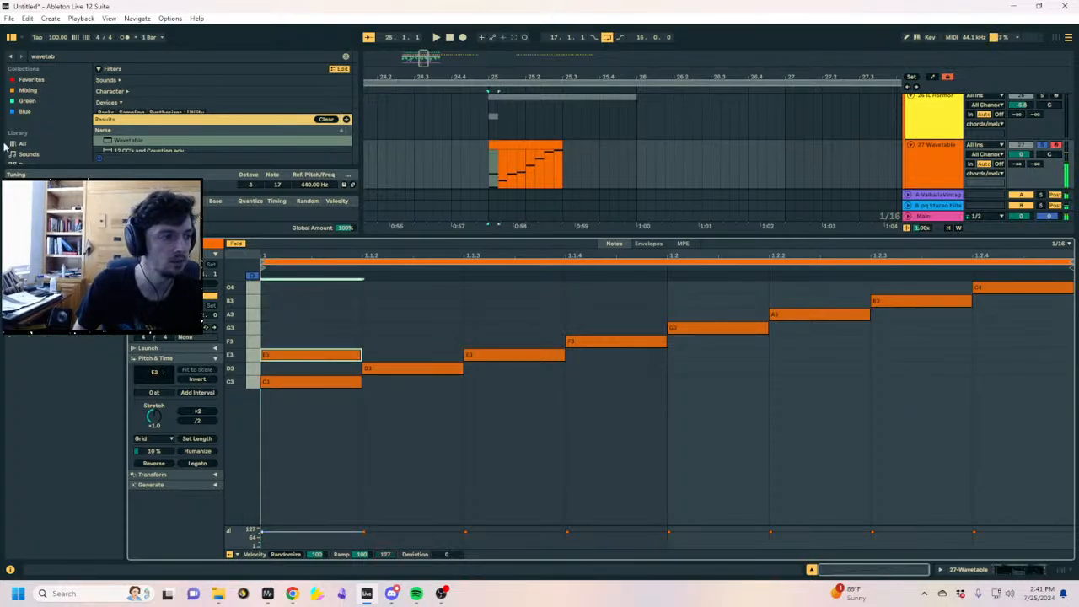
{"action": "scroll", "coordinate": [59, 127], "scroll_direction": "down", "scroll_amount": 3}
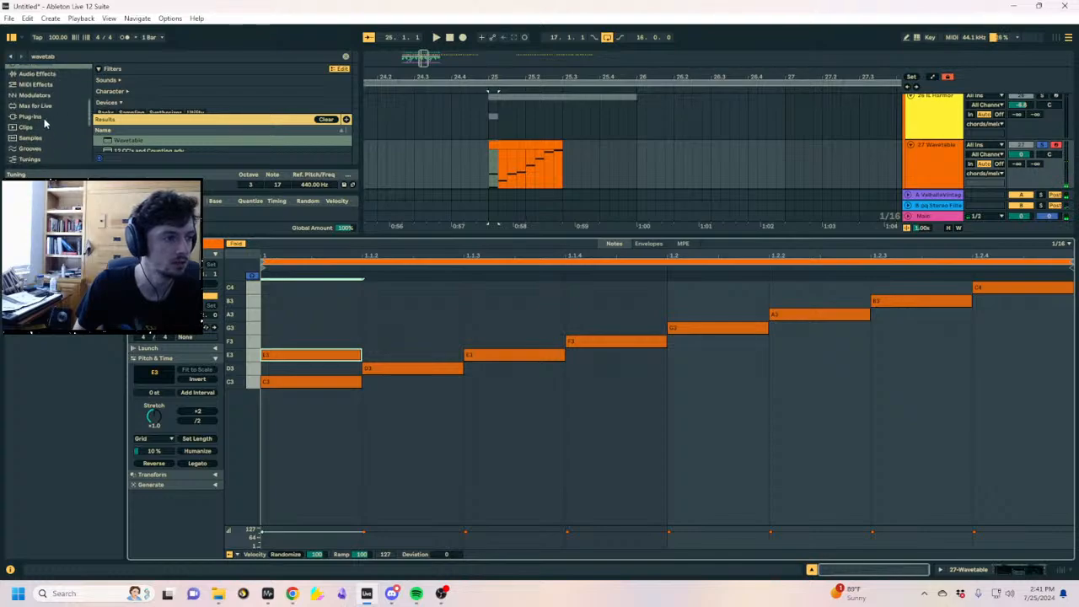
{"action": "key", "text": "Up"}
{"action": "scroll", "coordinate": [44, 118], "scroll_direction": "down", "scroll_amount": 2}
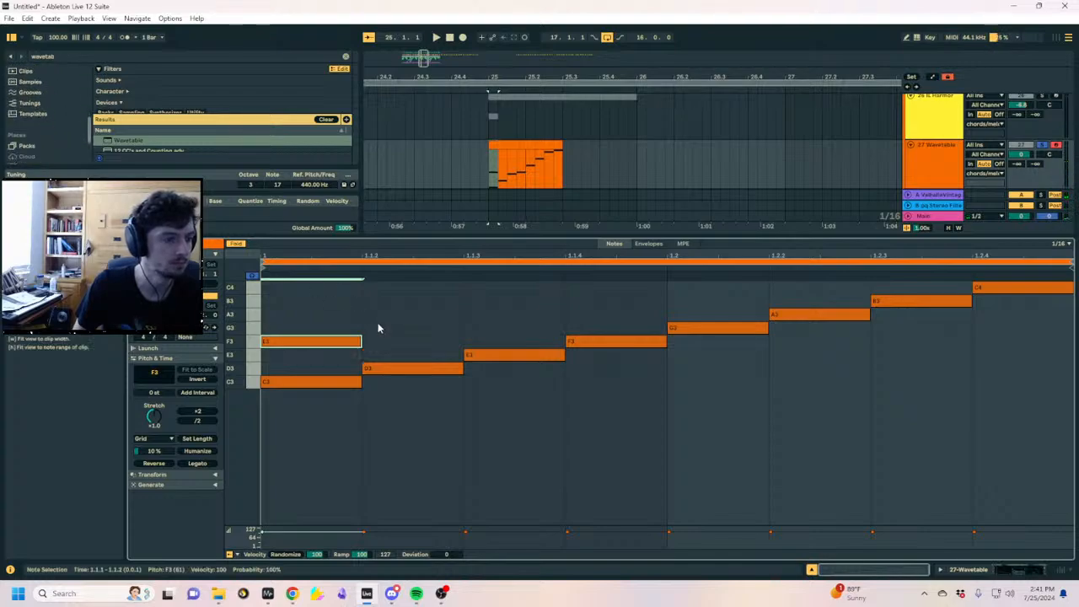
{"action": "key", "text": "Delete"}
{"action": "double_click", "coordinate": [304, 344]}
{"action": "left_click_drag", "start_coordinate": [304, 345], "coordinate": [308, 363]}
{"action": "double_click", "coordinate": [296, 315]}
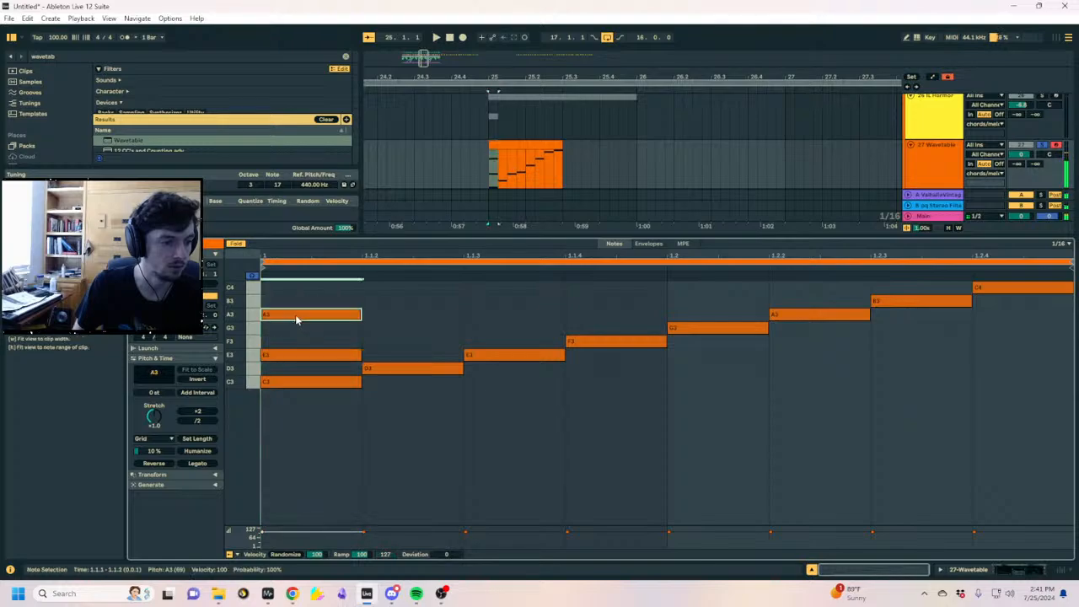
{"action": "left_click_drag", "start_coordinate": [296, 316], "coordinate": [297, 328]}
{"action": "key", "text": "space"}
{"action": "key", "text": "space"}
Deactivate the scale notes from D3 to C4 and stretch the C3, E3 and G3 chord notes across the whole clip
{"action": "left_click_drag", "start_coordinate": [422, 391], "coordinate": [1024, 291]}
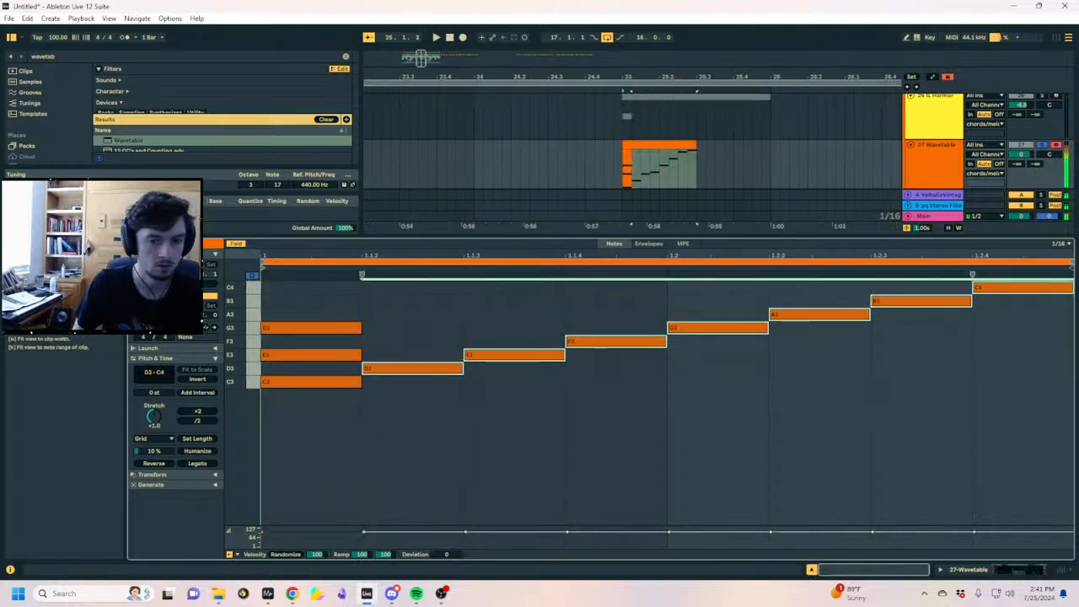
{"action": "key", "text": "0"}
{"action": "left_click_drag", "start_coordinate": [326, 416], "coordinate": [284, 290]}
{"action": "left_click_drag", "start_coordinate": [361, 326], "coordinate": [1072, 362]}
{"action": "key", "text": "space"}
{"action": "key", "text": "space"}
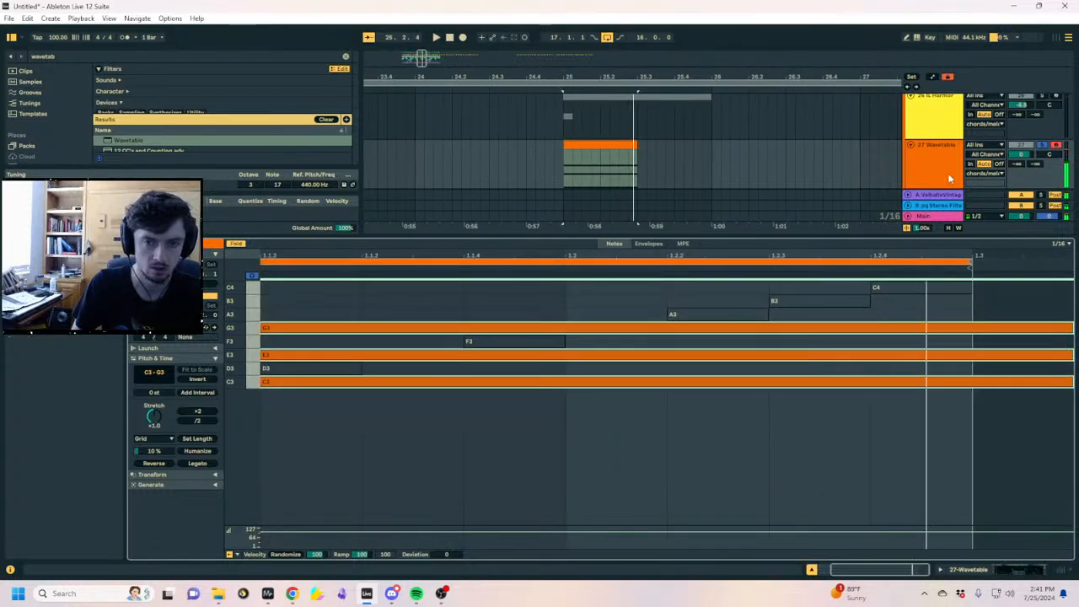
Insert a MIDI track below Wavetable and copy the chord clip onto the IL Harmor track at bar 25
{"action": "left_click", "coordinate": [950, 178]}
{"action": "key", "text": "ctrl+shift+t"}
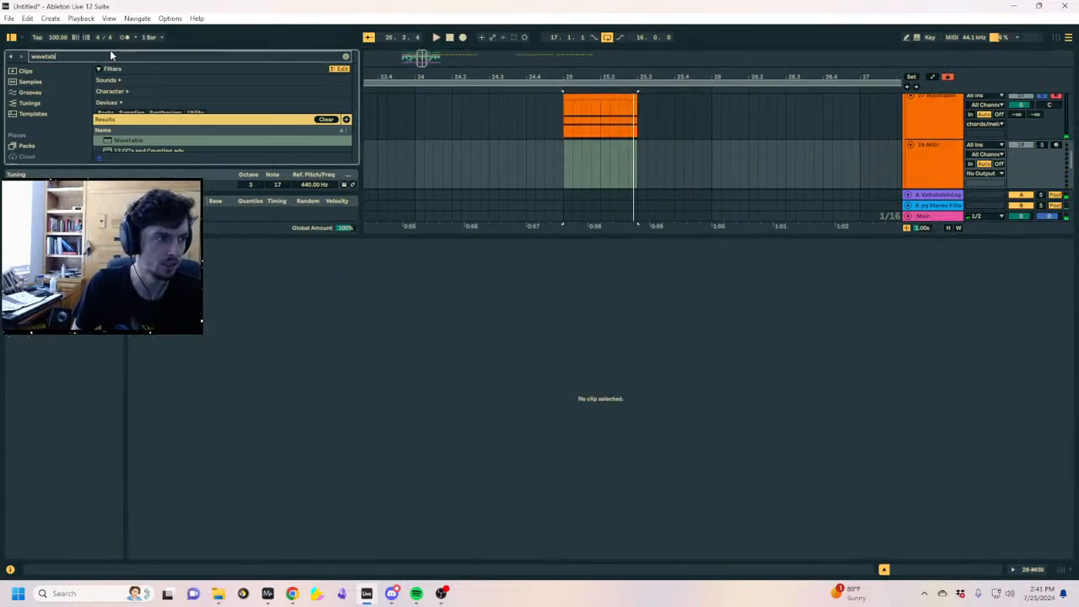
{"action": "scroll", "coordinate": [935, 126], "scroll_direction": "up", "scroll_amount": 1}
{"action": "left_click", "coordinate": [937, 126]}
{"action": "left_click", "coordinate": [598, 102]}
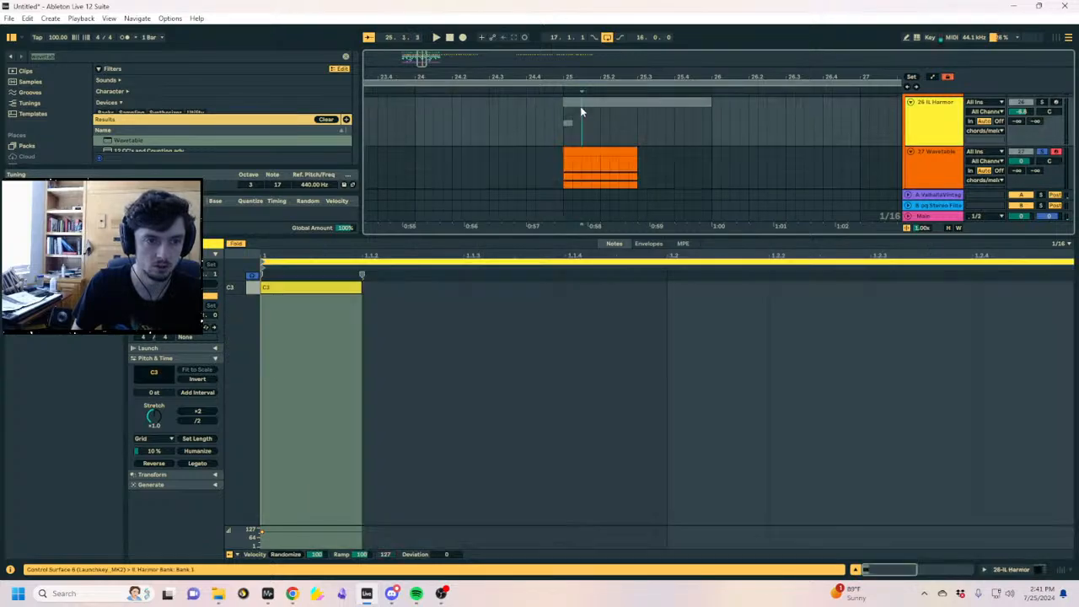
{"action": "left_click_drag", "start_coordinate": [579, 106], "coordinate": [632, 118]}
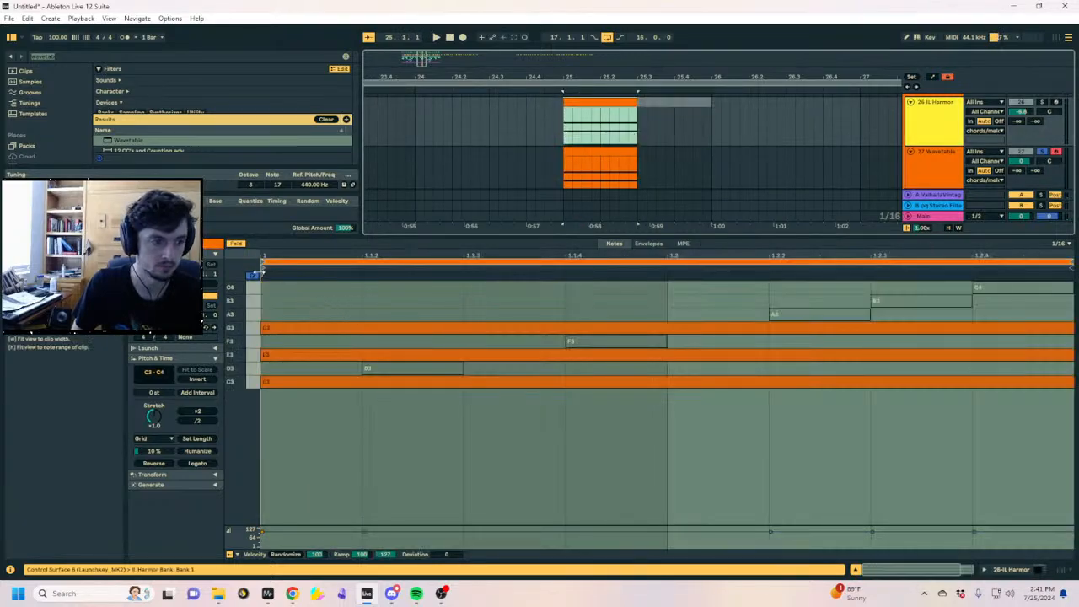
{"action": "left_click", "coordinate": [318, 326]}
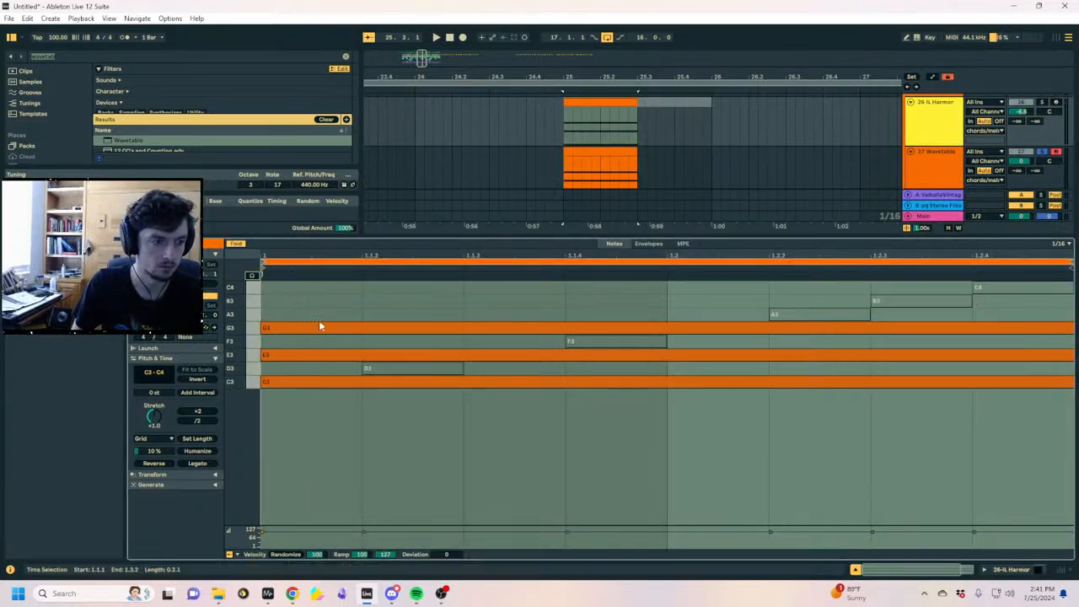
Solo the IL Harmor track and play the copied chord
{"action": "key", "text": "space"}
{"action": "left_click", "coordinate": [1041, 102]}
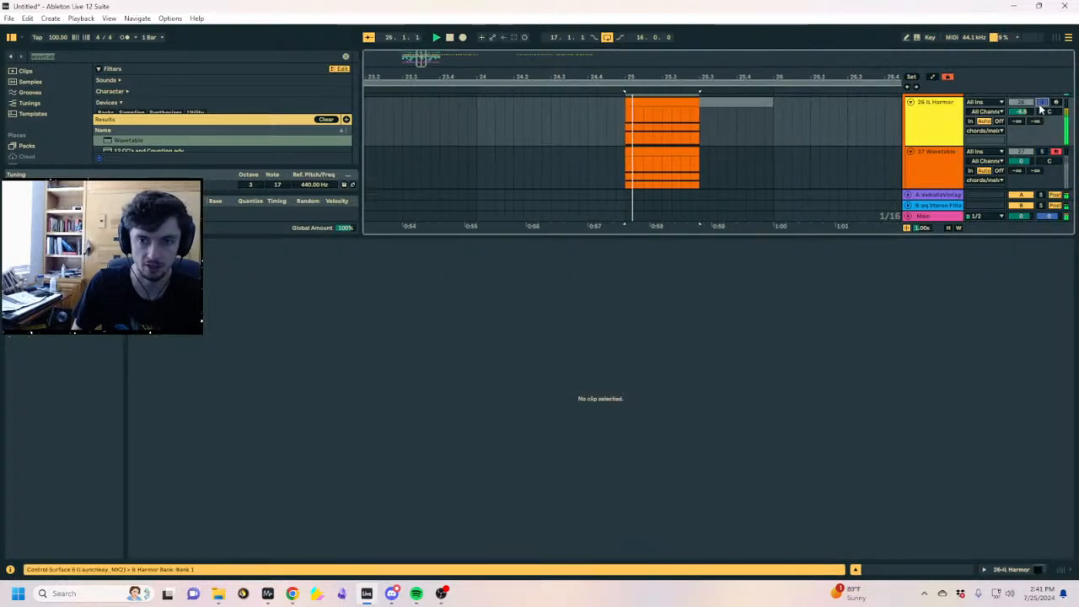
{"action": "key", "text": "space"}
Unfold the IL Harmor clip's note editor and lower the upper two chord notes to dD3 and E3
{"action": "left_click", "coordinate": [632, 126]}
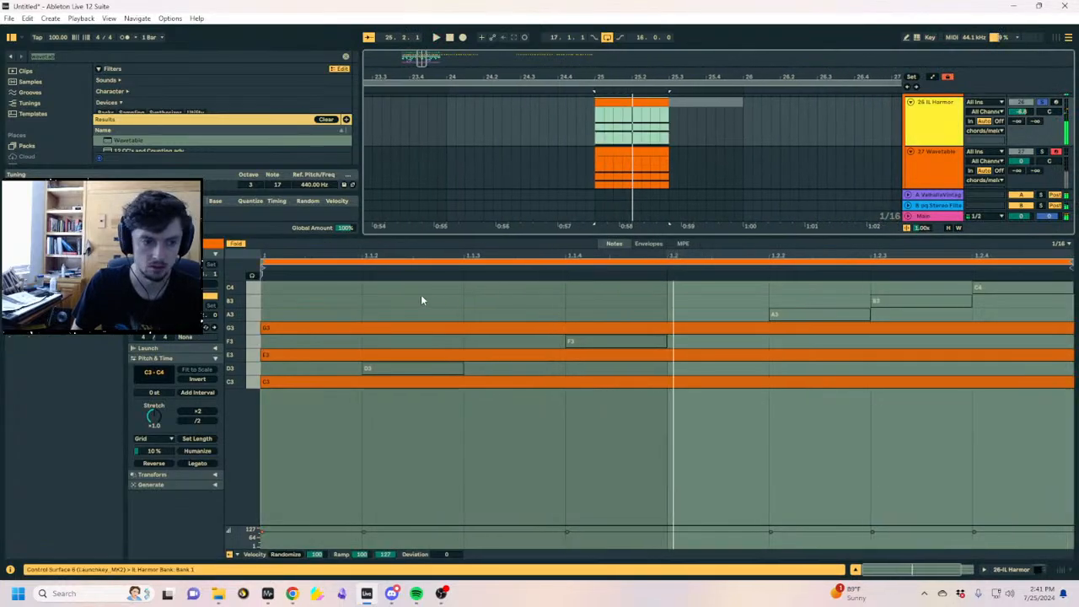
{"action": "left_click", "coordinate": [236, 244]}
{"action": "scroll", "coordinate": [319, 337], "scroll_direction": "down", "scroll_amount": 1}
{"action": "left_click_drag", "start_coordinate": [314, 308], "coordinate": [328, 396]}
{"action": "key", "text": "Down"}
{"action": "key", "text": "Down"}
{"action": "key", "text": "Down"}
{"action": "key", "text": "Down"}
{"action": "key", "text": "Down"}
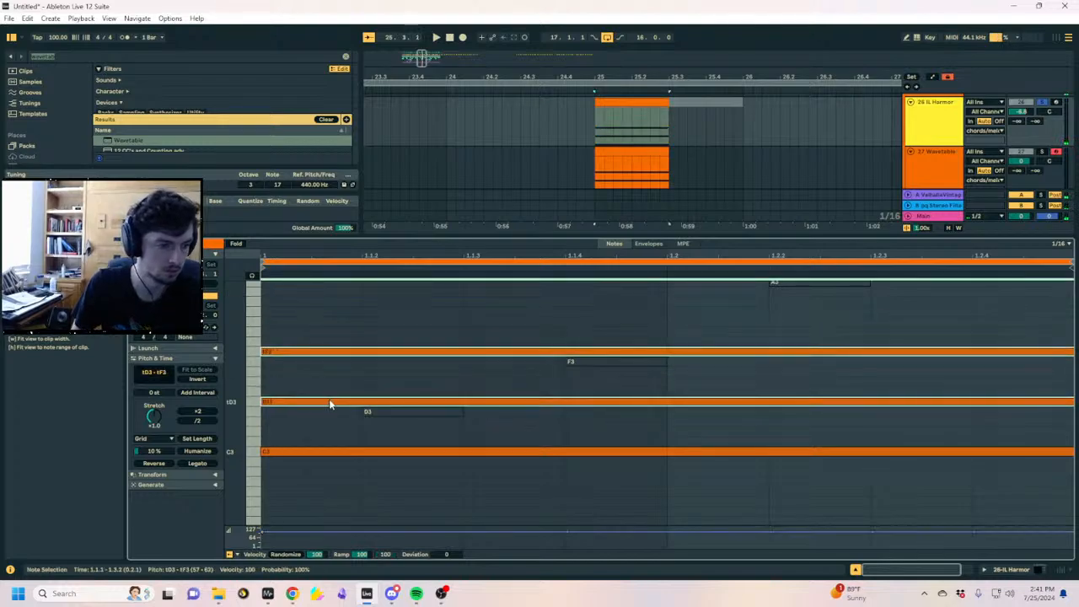
{"action": "key", "text": "Down"}
{"action": "key", "text": "Up"}
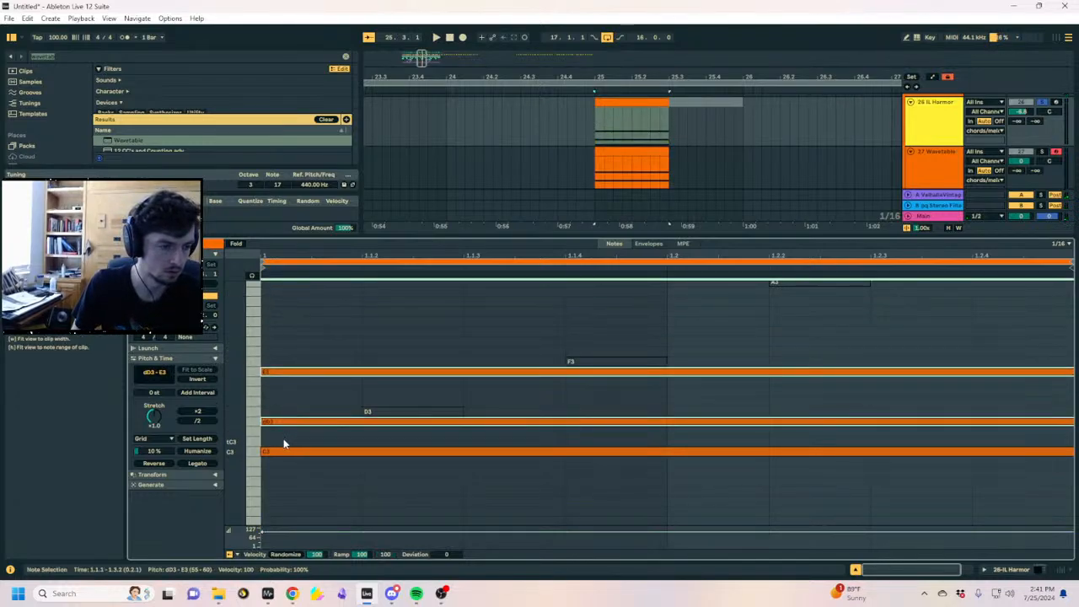
Lower the chord's top note in the IL Harmor clip to tD3 and audition the middle note
{"action": "left_click", "coordinate": [283, 439]}
{"action": "left_click", "coordinate": [283, 423]}
{"action": "left_click", "coordinate": [284, 371]}
{"action": "key", "text": "Down"}
{"action": "key", "text": "Down"}
{"action": "key", "text": "Down"}
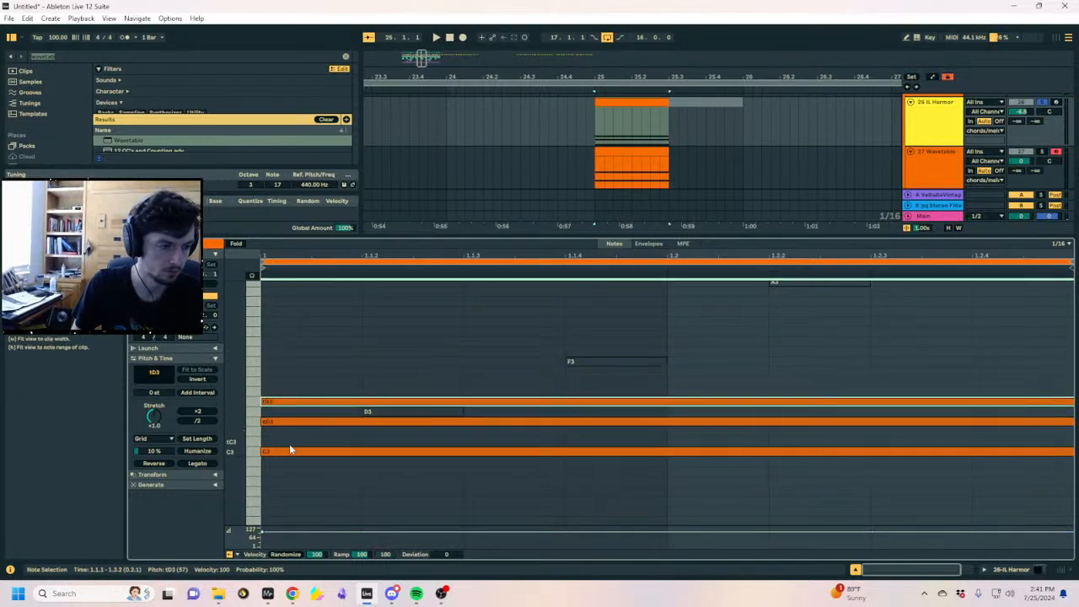
{"action": "left_click", "coordinate": [285, 441]}
{"action": "left_click", "coordinate": [280, 421]}
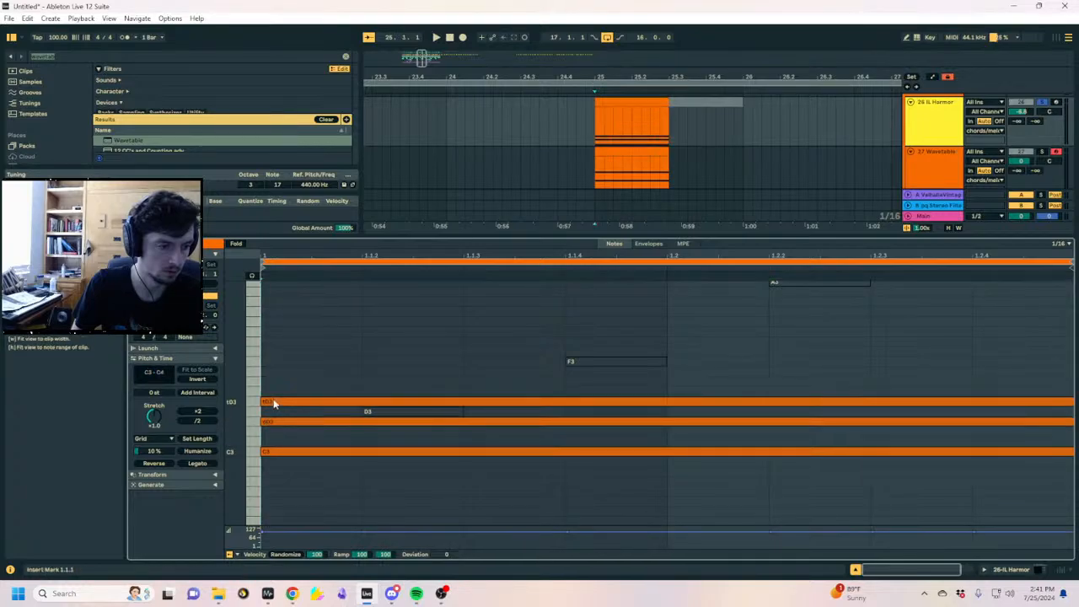
Raise the IL Harmor chord's top note to dE3 and its middle note to D3, and play the clip
{"action": "left_click_drag", "start_coordinate": [278, 403], "coordinate": [277, 393]}
{"action": "key", "text": "Up"}
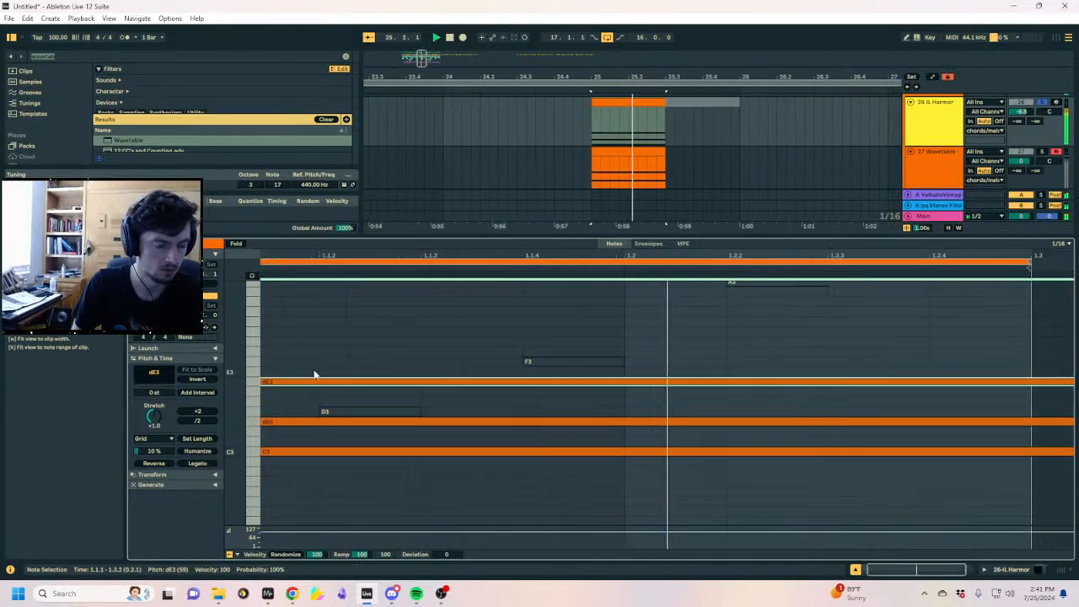
{"action": "scroll", "coordinate": [289, 426], "scroll_direction": "right", "scroll_amount": 2}
{"action": "left_click", "coordinate": [283, 422]}
{"action": "key", "text": "Up"}
{"action": "key", "text": "space"}
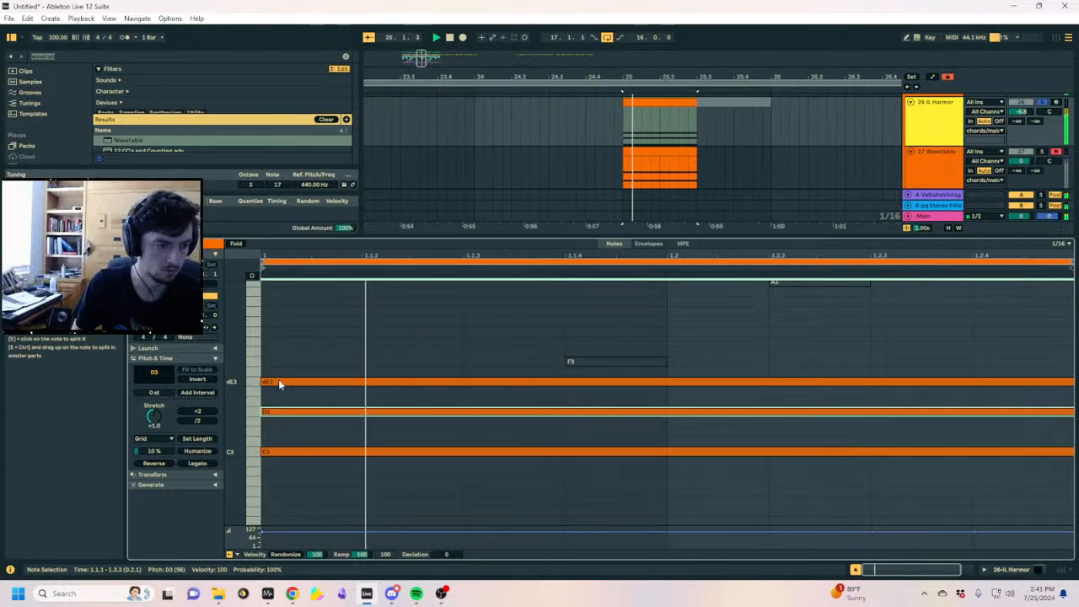
Solo the Wavetable track and play its C3, E3 and G3 chord for comparison
{"action": "left_click", "coordinate": [643, 149]}
{"action": "left_click", "coordinate": [643, 149]}
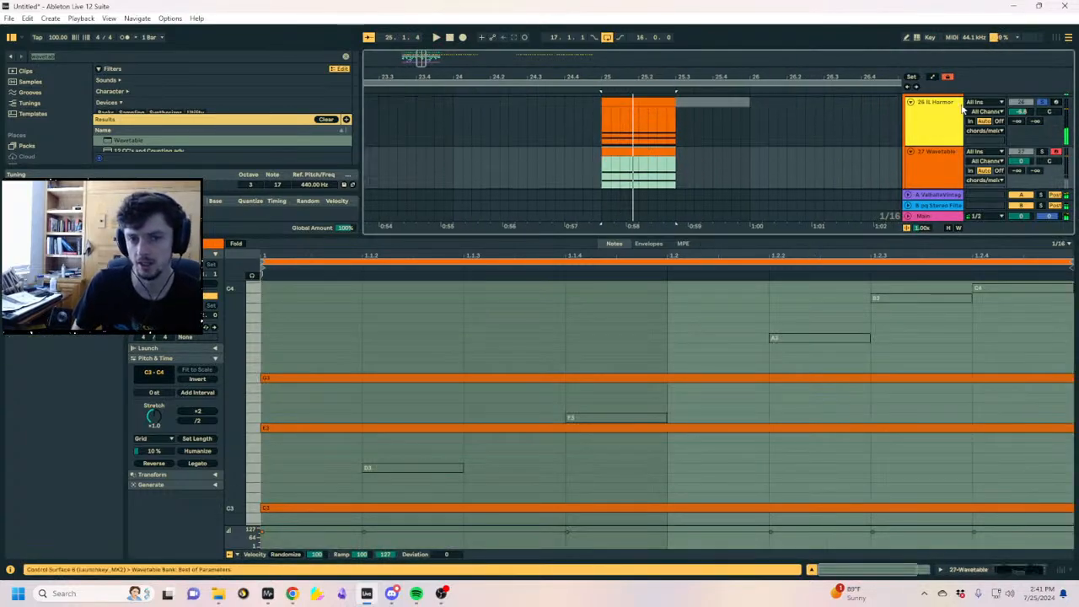
{"action": "left_click", "coordinate": [1043, 151]}
{"action": "key", "text": "space"}
{"action": "key", "text": "space"}
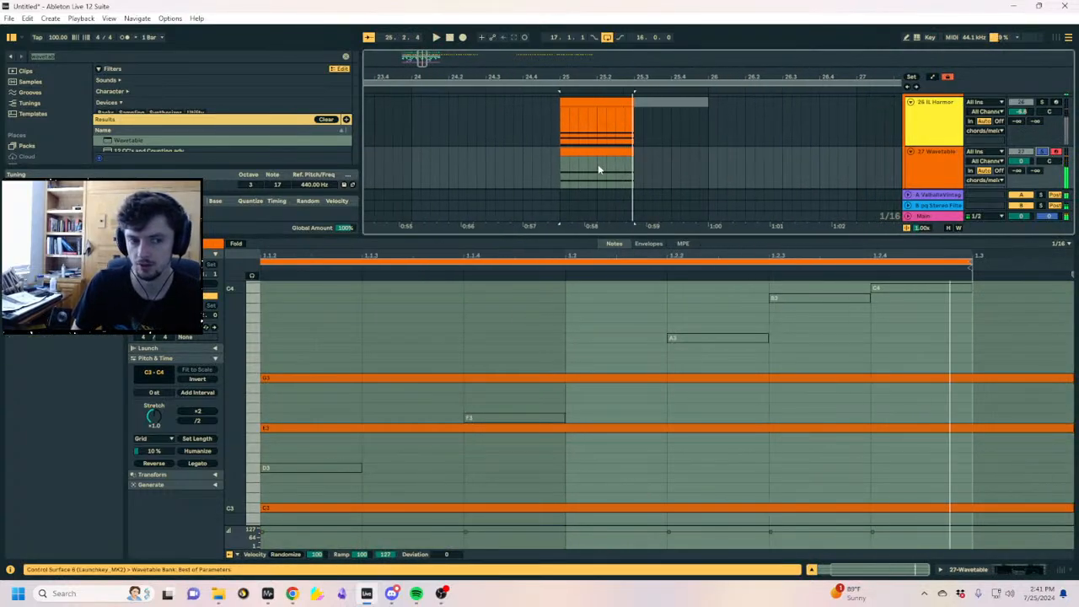
Deactivate the copied chord clip on the IL Harmor track
{"action": "left_click", "coordinate": [599, 169]}
{"action": "left_click", "coordinate": [594, 99]}
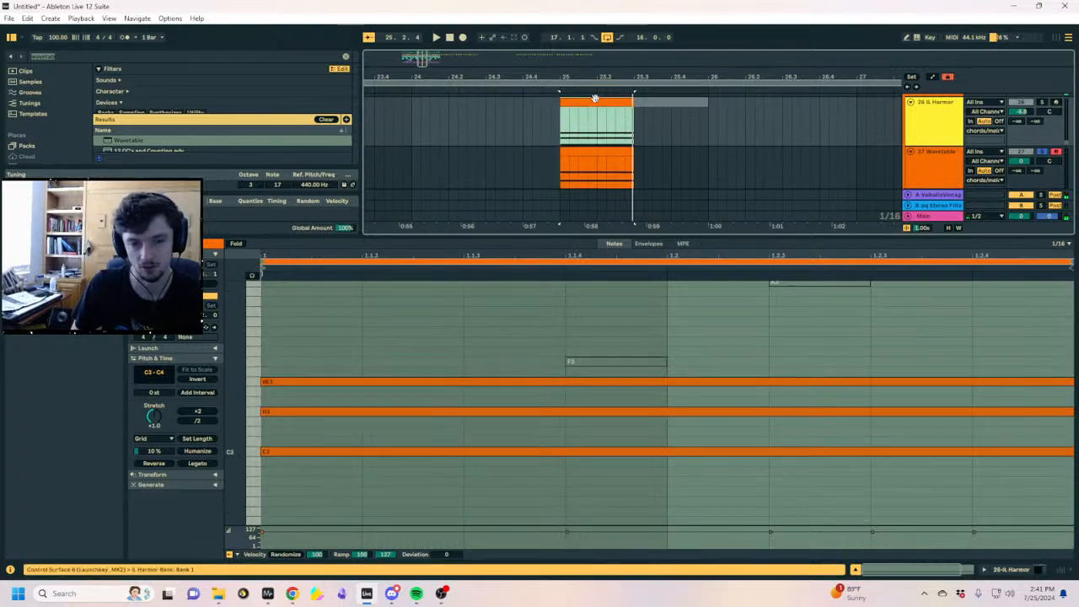
{"action": "key", "text": "0"}
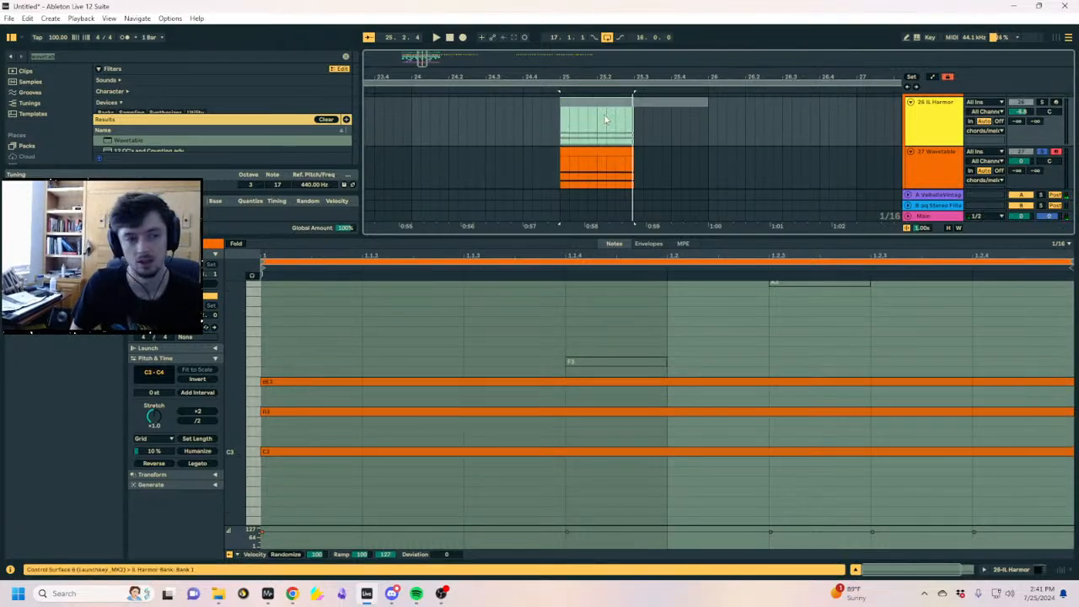
Reopen the Wavetable clip's notes and fold the note editor to the rows in use
{"action": "left_click", "coordinate": [585, 151]}
{"action": "left_click", "coordinate": [1035, 573]}
{"action": "left_click", "coordinate": [584, 309]}
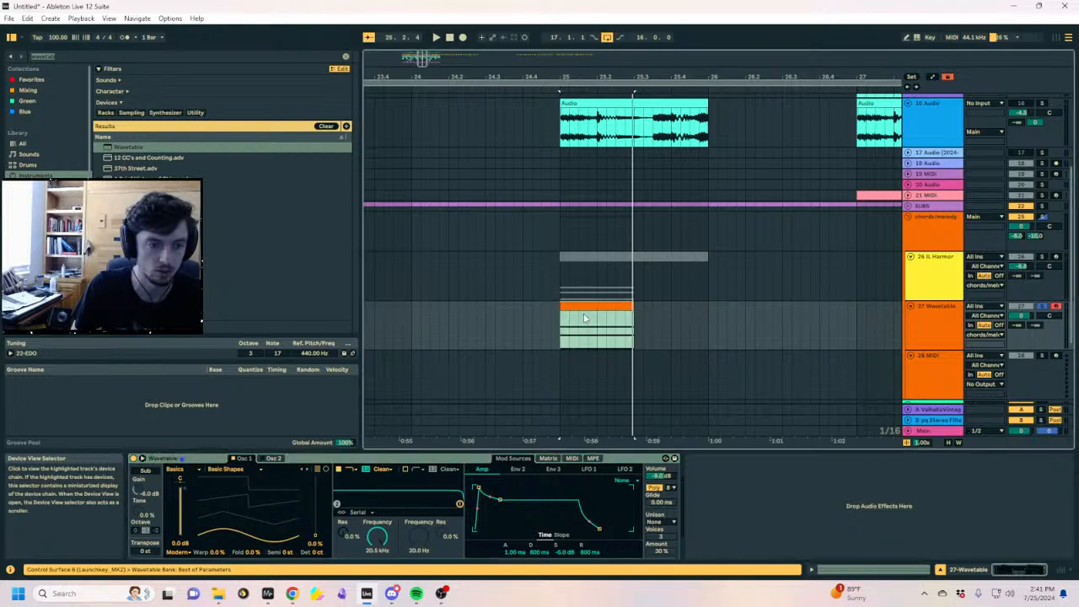
{"action": "left_click", "coordinate": [590, 257]}
{"action": "left_click", "coordinate": [595, 307]}
{"action": "left_click", "coordinate": [875, 570]}
{"action": "left_click", "coordinate": [438, 346]}
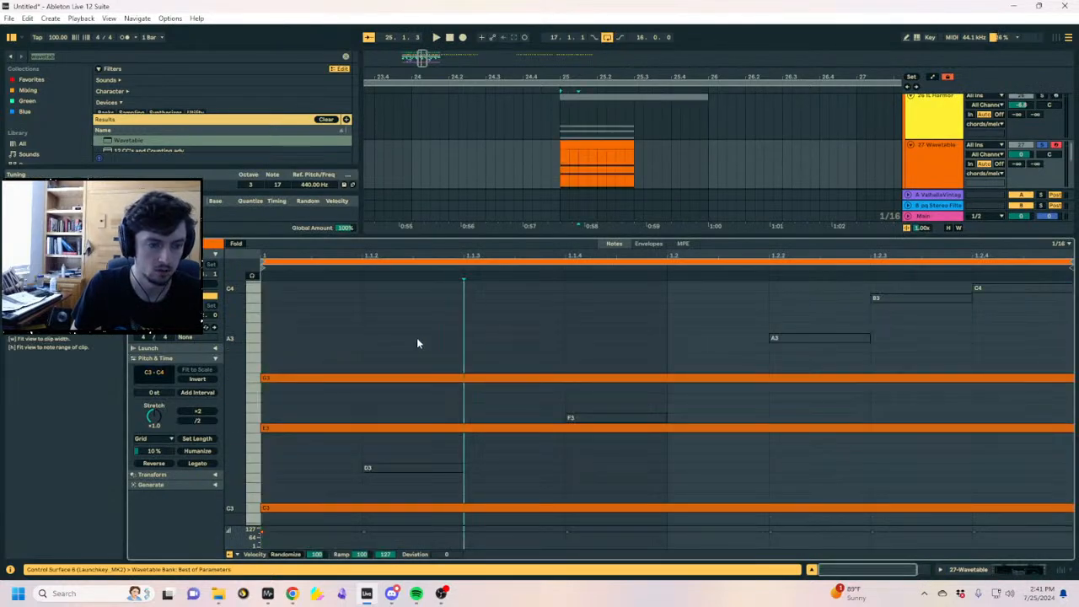
{"action": "key", "text": "f"}
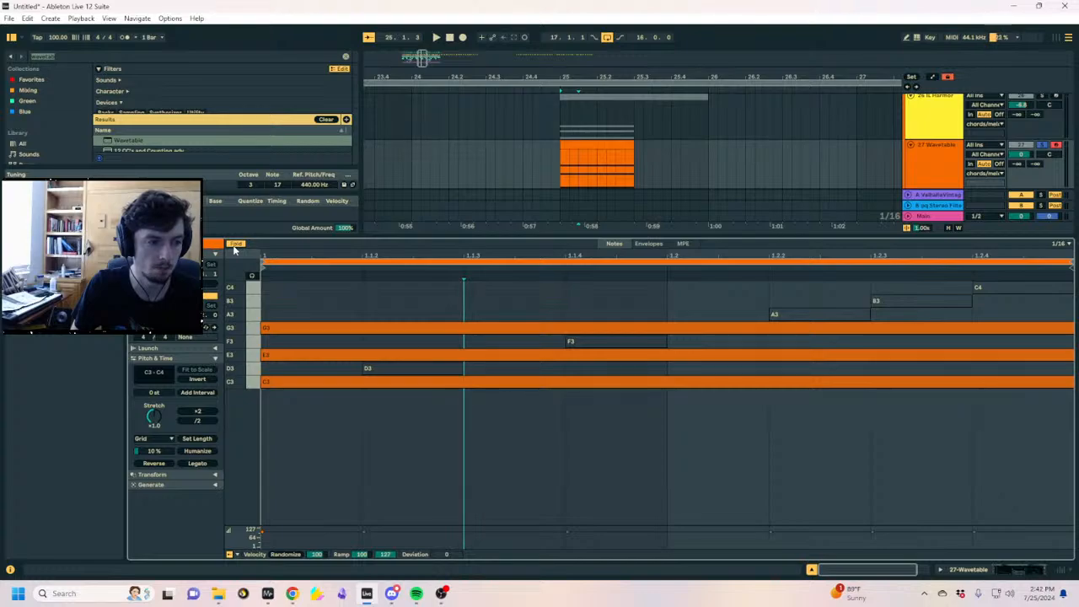
Add a sixteenth note A3 at the clip start and deactivate the long C3, E3 and G3 chord notes
{"action": "double_click", "coordinate": [281, 314]}
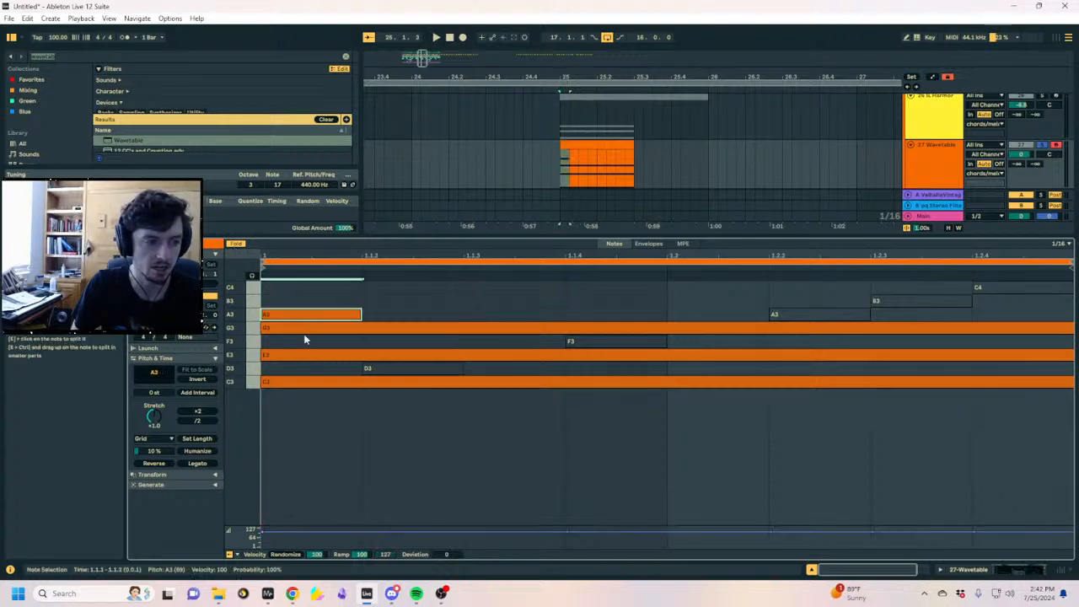
{"action": "left_click_drag", "start_coordinate": [412, 441], "coordinate": [674, 297]}
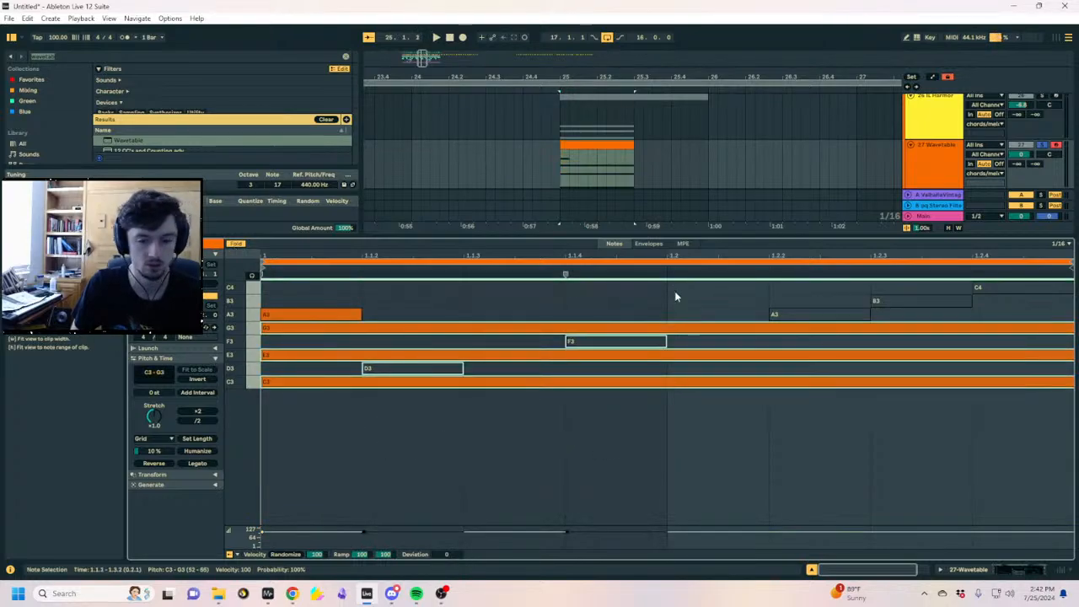
{"action": "left_click", "coordinate": [349, 305]}
{"action": "left_click", "coordinate": [308, 285]}
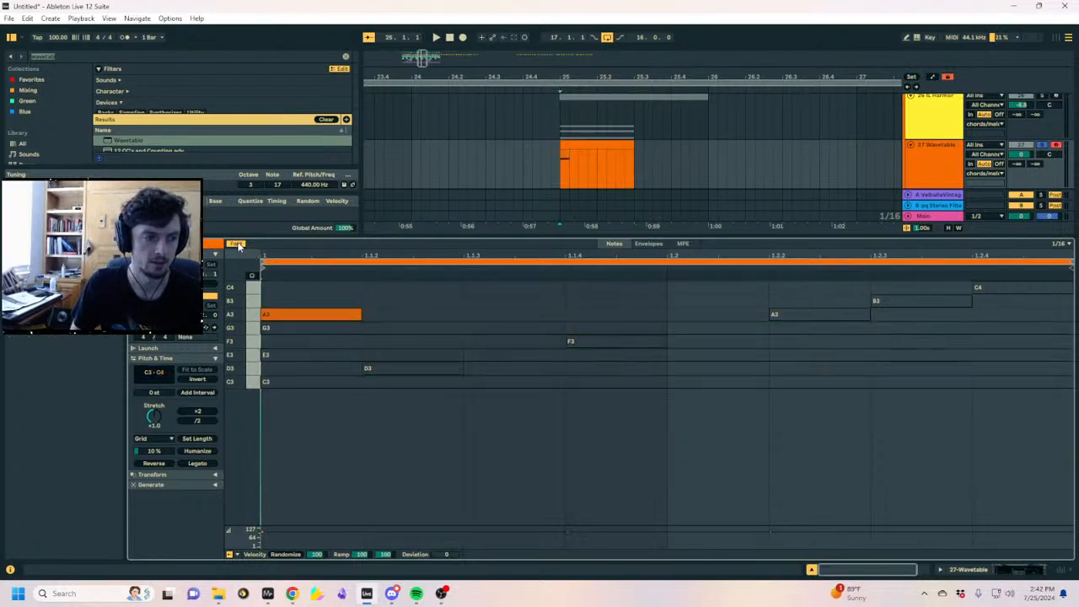
Select all notes in the Wavetable clip and compress them by repeatedly halving their time
{"action": "left_click_drag", "start_coordinate": [339, 257], "coordinate": [339, 244]}
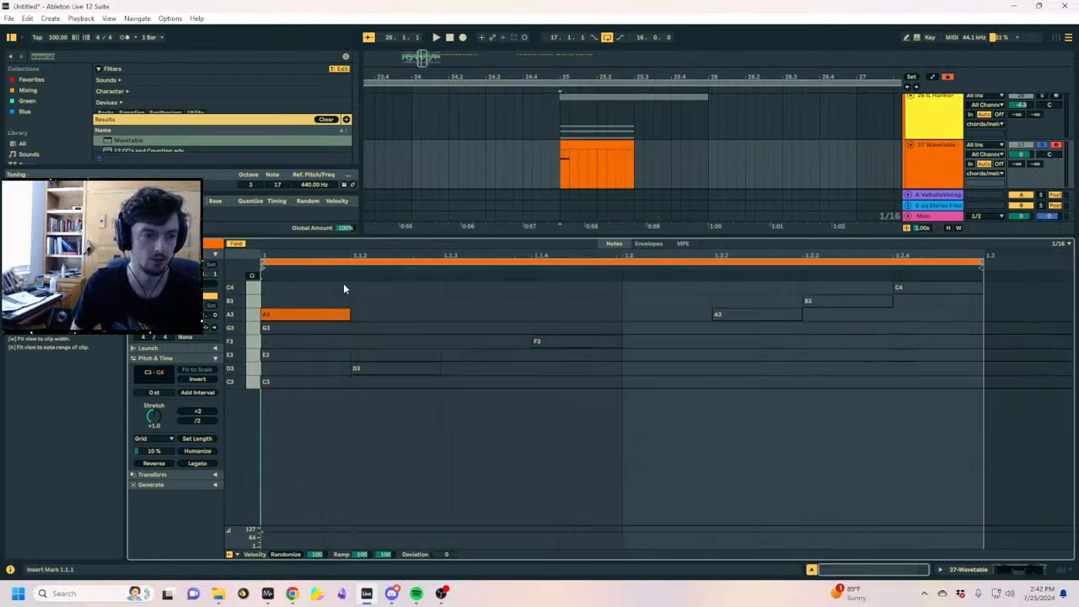
{"action": "left_click_drag", "start_coordinate": [301, 285], "coordinate": [984, 516]}
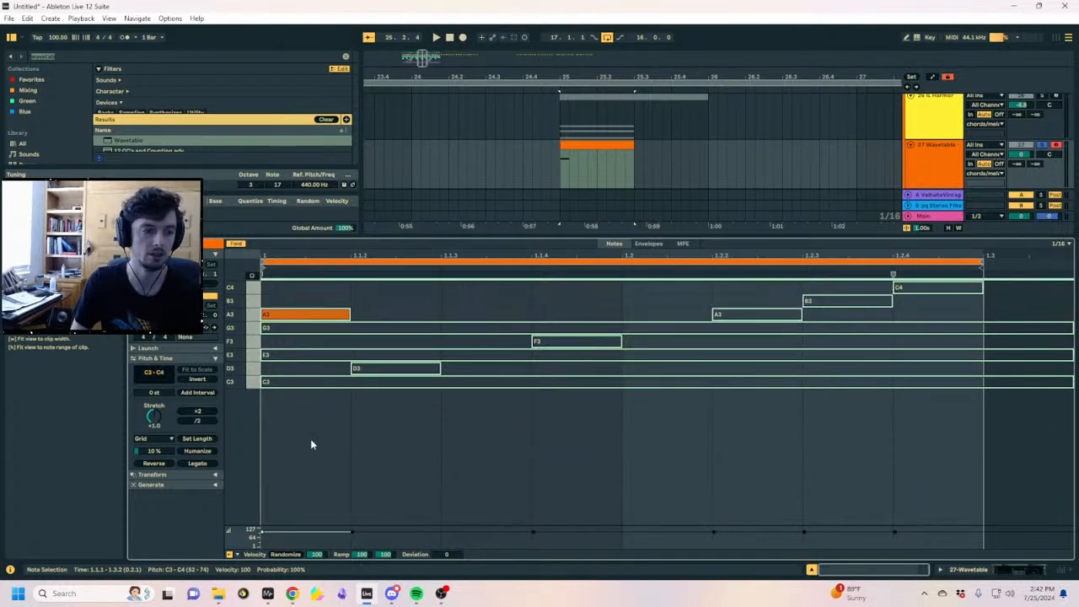
{"action": "double_click", "coordinate": [197, 421]}
{"action": "triple_click", "coordinate": [198, 420]}
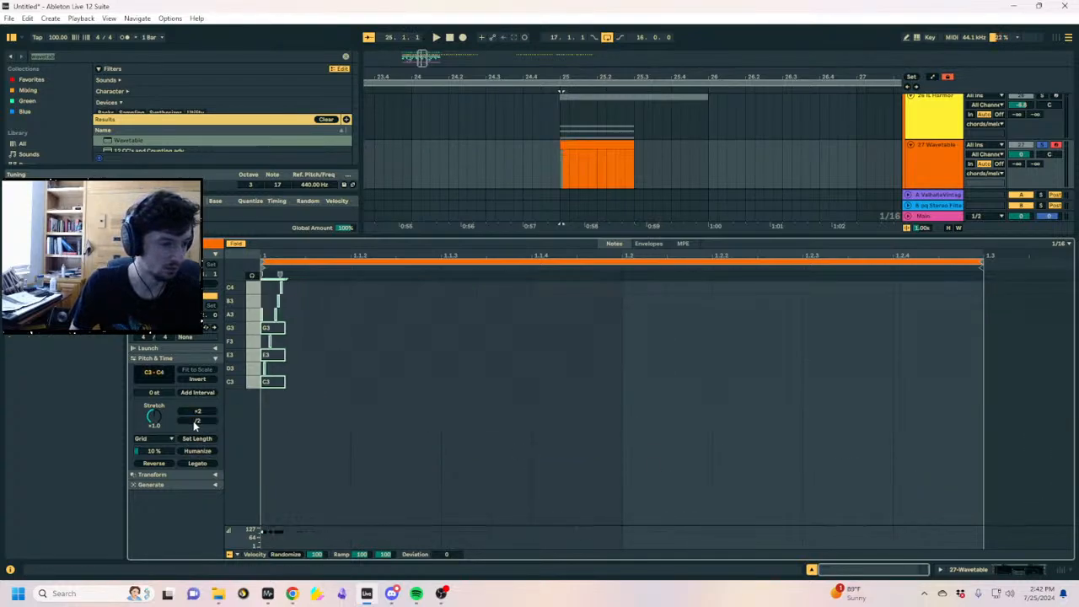
{"action": "double_click", "coordinate": [198, 421]}
Move the compressed notes ahead of the clip start to position -1.4.4
{"action": "key", "text": "Left"}
{"action": "key", "text": "Left"}
{"action": "key", "text": "Right"}
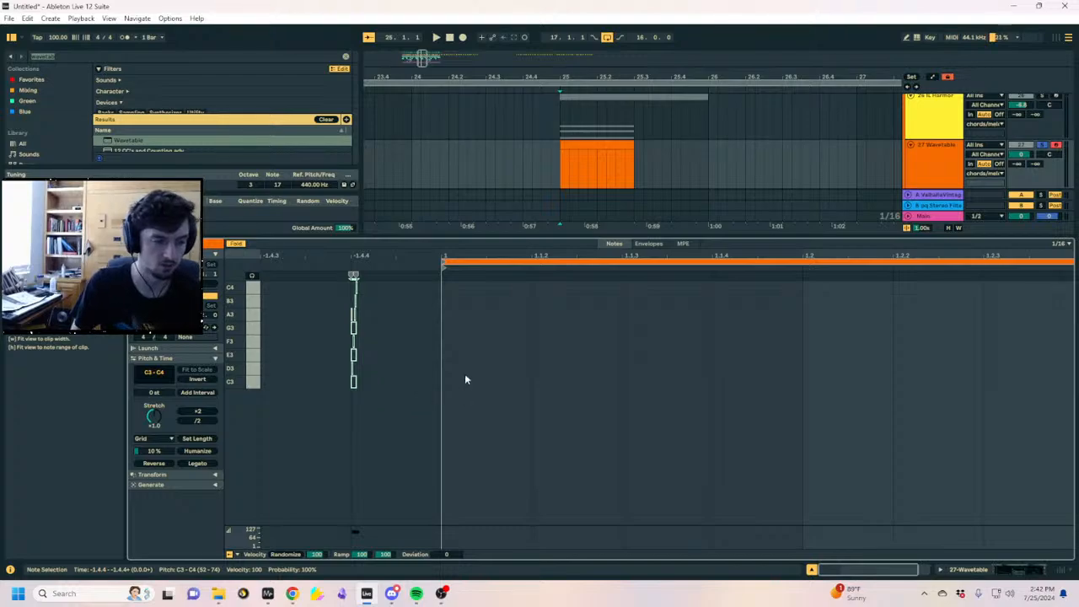
Add a sixteenth note A3 at the clip start and transpose the compressed notes before it by whole octaves
{"action": "double_click", "coordinate": [491, 332]}
{"action": "left_click_drag", "start_coordinate": [494, 332], "coordinate": [493, 315]}
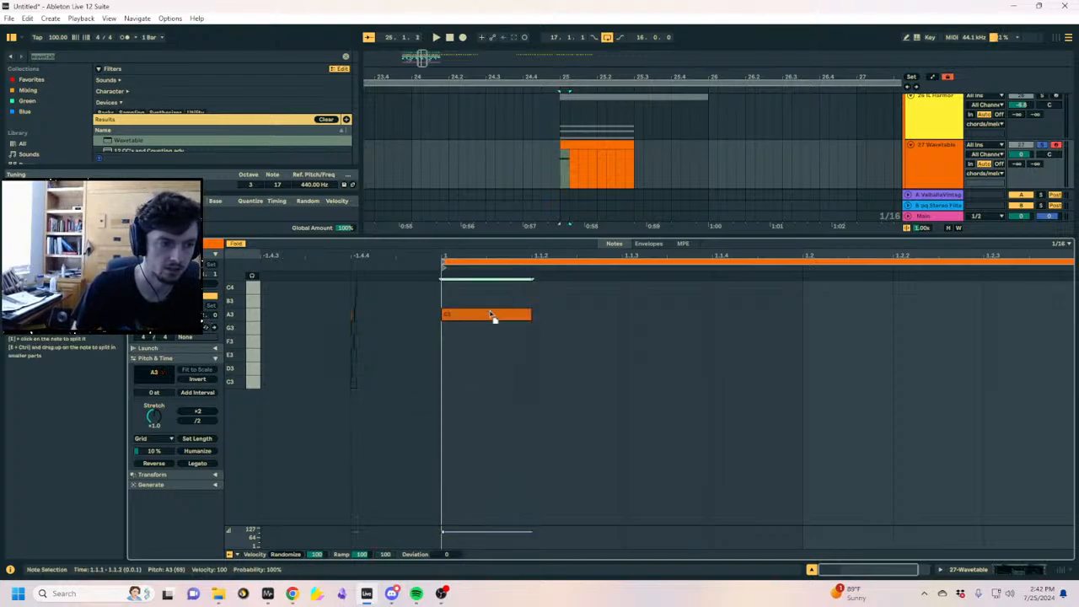
{"action": "left_click_drag", "start_coordinate": [397, 396], "coordinate": [312, 249]}
{"action": "key", "text": "shift+Down"}
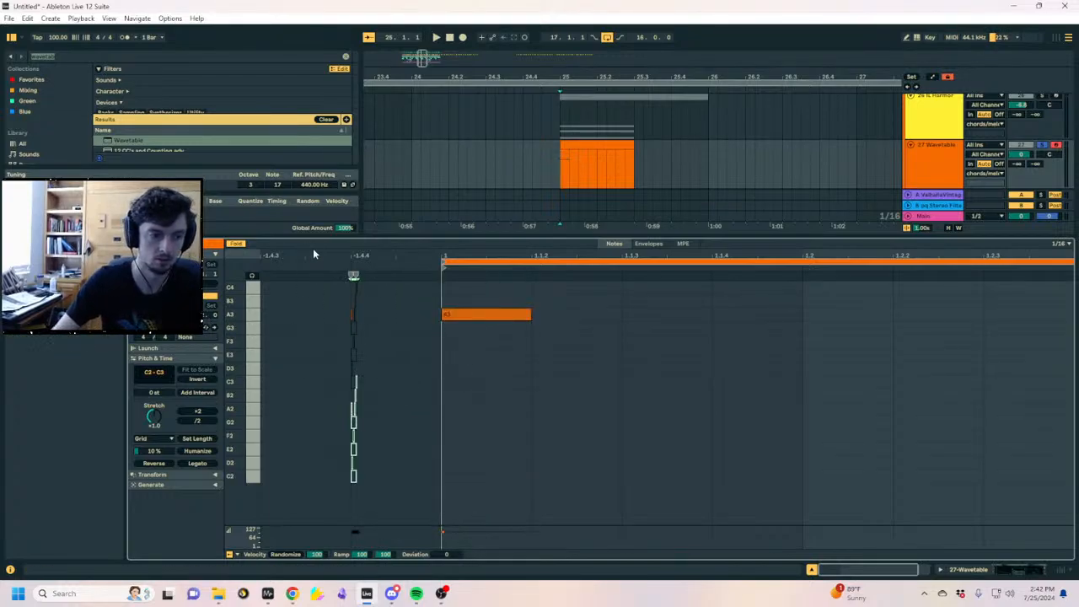
{"action": "key", "text": "shift+Up"}
{"action": "key", "text": "shift+Up"}
Shift the A3 note one sixteenth earlier to -1.4.4 and transpose it down to A2
{"action": "left_click", "coordinate": [480, 410]}
{"action": "scroll", "coordinate": [502, 426], "scroll_direction": "down", "scroll_amount": 1}
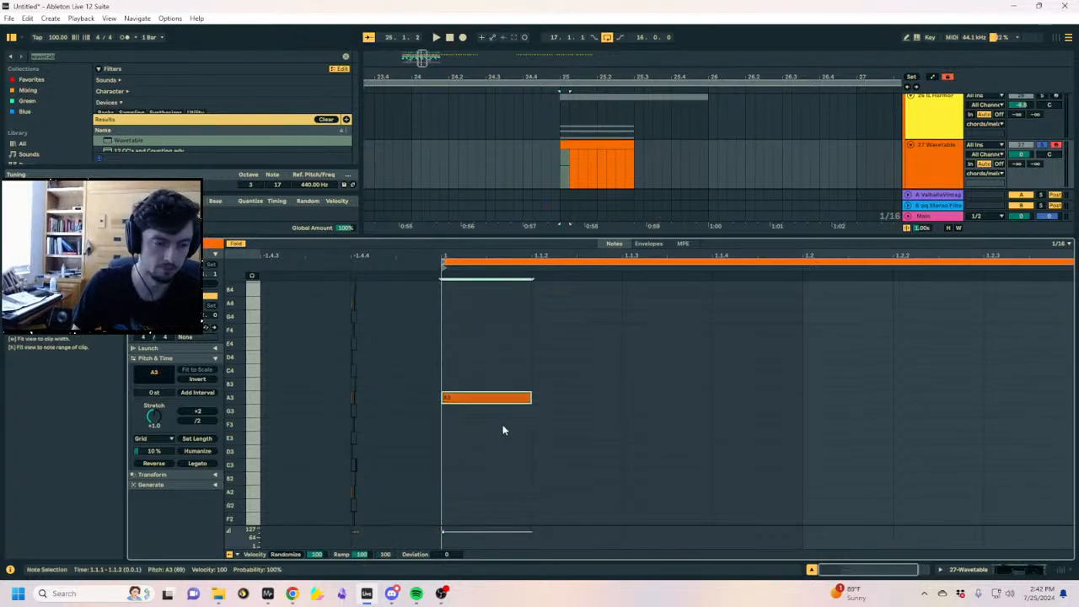
{"action": "scroll", "coordinate": [502, 424], "scroll_direction": "down", "scroll_amount": 1}
{"action": "key", "text": "Left"}
{"action": "key", "text": "Down"}
{"action": "key", "text": "Down"}
{"action": "key", "text": "Down"}
{"action": "key", "text": "Down"}
{"action": "key", "text": "Down"}
{"action": "key", "text": "Down"}
{"action": "key", "text": "Down"}
{"action": "key", "text": "Down"}
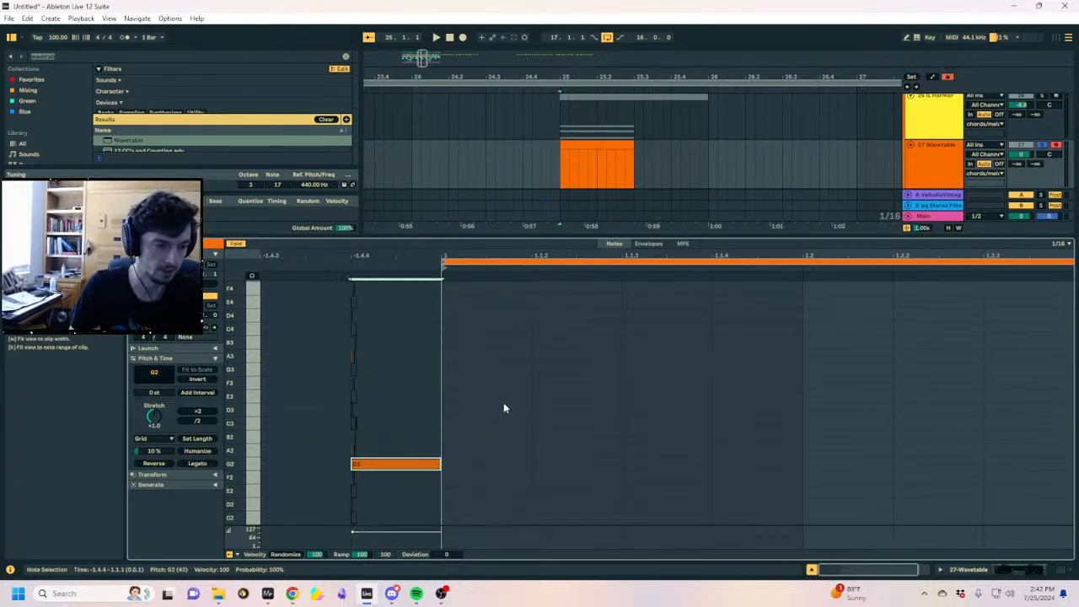
{"action": "key", "text": "Up"}
Stack sixteenth notes A2, D3 and F3 at the clip start, raise the F3 to G3, and audition the chord
{"action": "double_click", "coordinate": [492, 448]}
{"action": "double_click", "coordinate": [493, 412]}
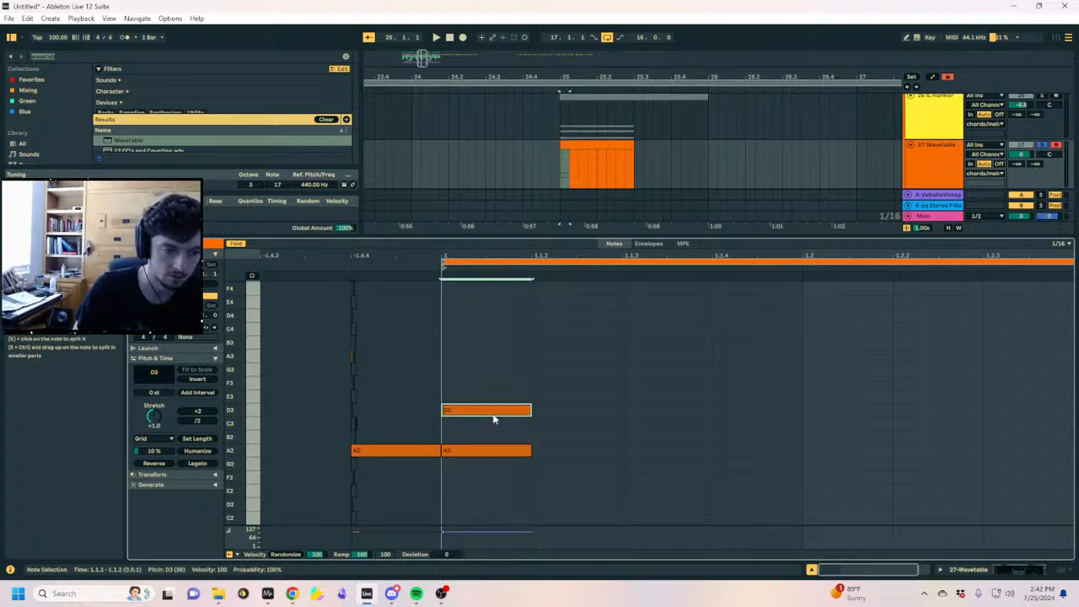
{"action": "left_click_drag", "start_coordinate": [493, 413], "coordinate": [492, 409]}
{"action": "key", "text": "space"}
{"action": "key", "text": "space"}
{"action": "double_click", "coordinate": [489, 383]}
{"action": "key", "text": "space"}
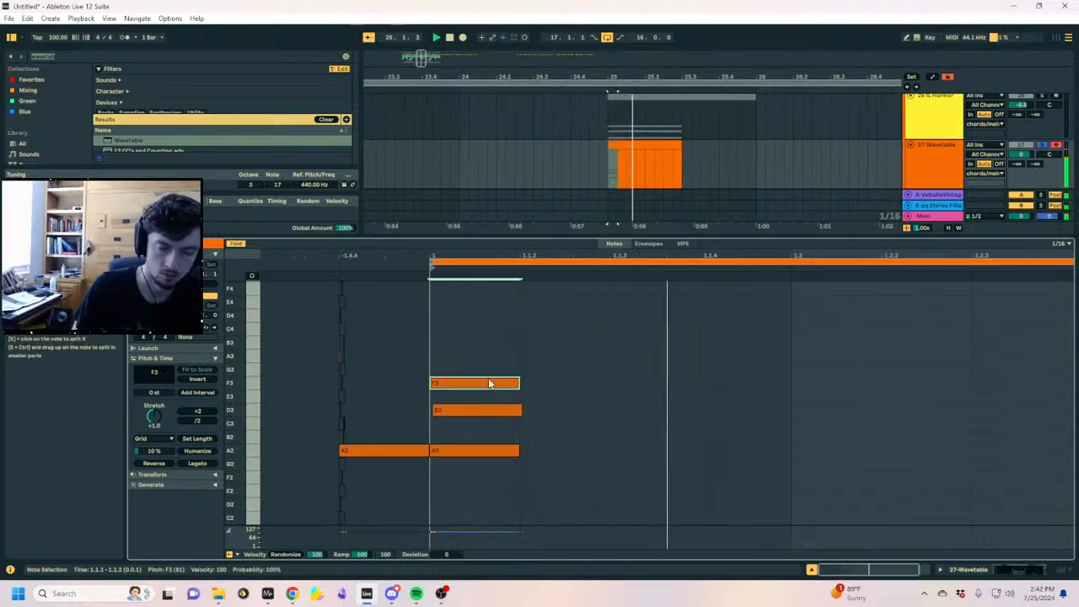
{"action": "key", "text": "space"}
{"action": "left_click", "coordinate": [449, 381]}
{"action": "left_click_drag", "start_coordinate": [442, 381], "coordinate": [441, 369]}
{"action": "key", "text": "space"}
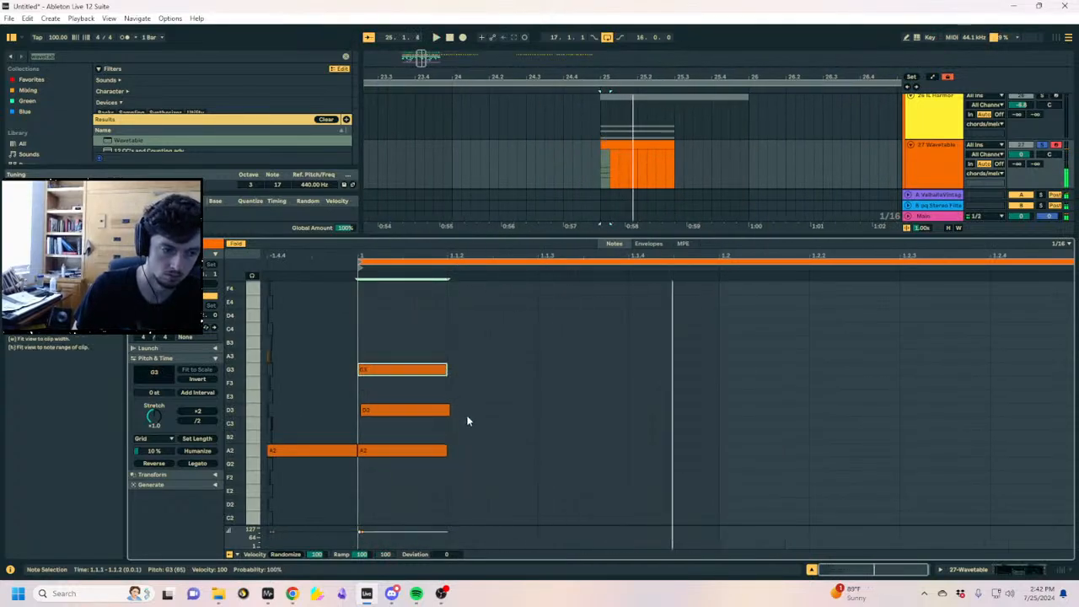
Spread the stacked notes in time, placing D3 at 1.1.3 and the highest note at 1.2 lowered to F3
{"action": "left_click_drag", "start_coordinate": [437, 410], "coordinate": [527, 410]}
{"action": "key", "text": "space"}
{"action": "left_click_drag", "start_coordinate": [442, 372], "coordinate": [750, 379]}
{"action": "key", "text": "space"}
{"action": "key", "text": "space"}
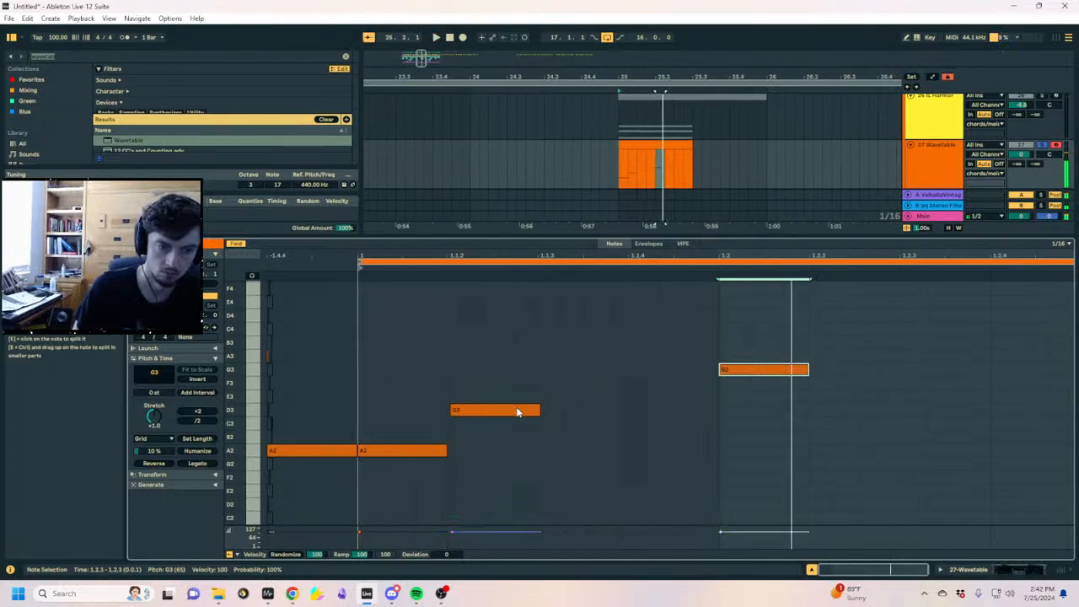
{"action": "left_click_drag", "start_coordinate": [518, 411], "coordinate": [601, 411]}
{"action": "left_click_drag", "start_coordinate": [758, 373], "coordinate": [761, 393]}
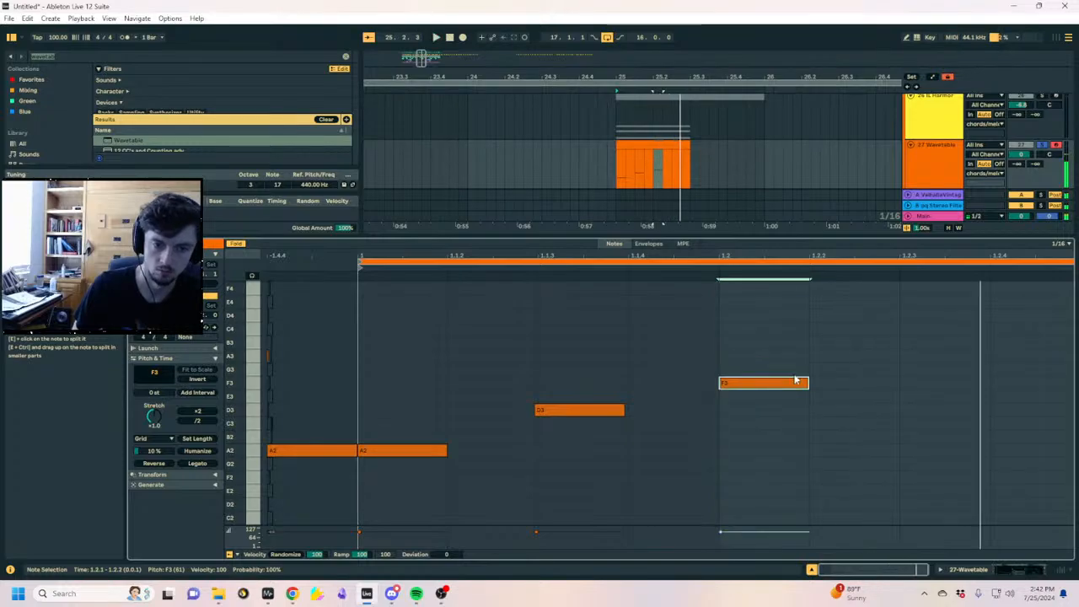
Duplicate the A2, D3, F3 pattern directly after itself and play it back
{"action": "left_click_drag", "start_coordinate": [814, 349], "coordinate": [409, 542]}
{"action": "key", "text": "ctrl+d"}
{"action": "key", "text": "space"}
{"action": "key", "text": "space"}
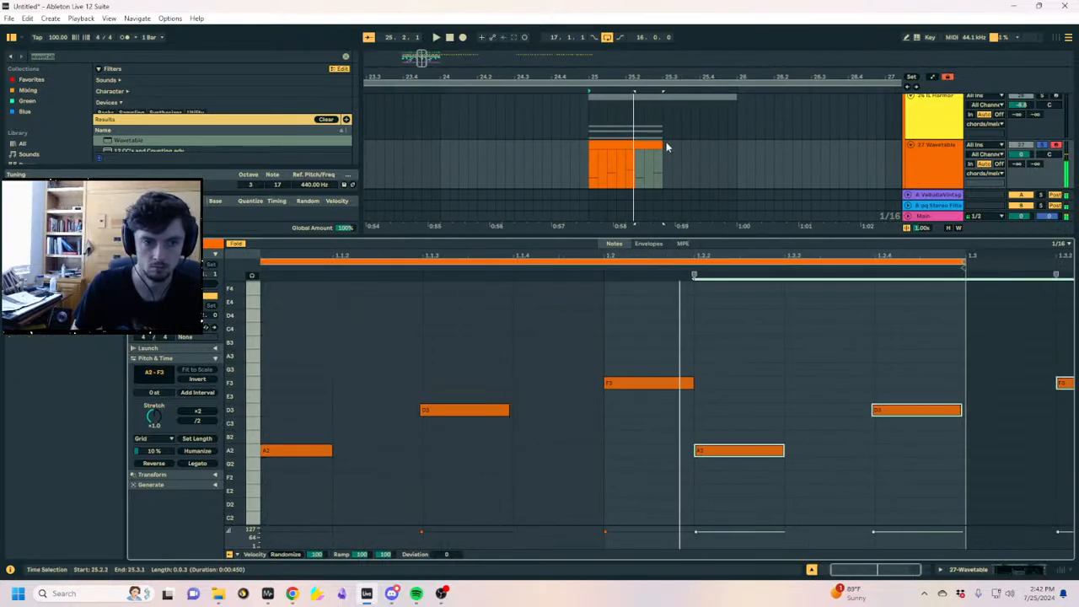
Extend the Wavetable clip to bar 27 and consolidate it into one two-bar clip
{"action": "left_click_drag", "start_coordinate": [666, 147], "coordinate": [817, 145]}
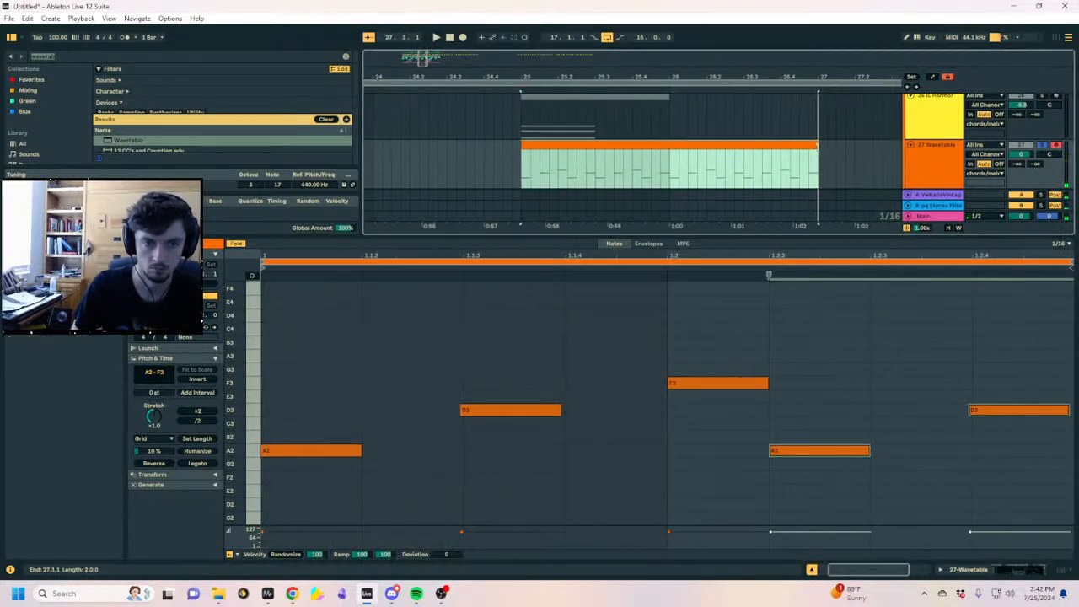
{"action": "left_click_drag", "start_coordinate": [743, 78], "coordinate": [744, 34]}
{"action": "left_click_drag", "start_coordinate": [641, 255], "coordinate": [640, 235]}
{"action": "left_click_drag", "start_coordinate": [310, 319], "coordinate": [290, 530]}
{"action": "key", "text": "ctrl+a"}
{"action": "left_click", "coordinate": [711, 145]}
{"action": "key", "text": "ctrl+j"}
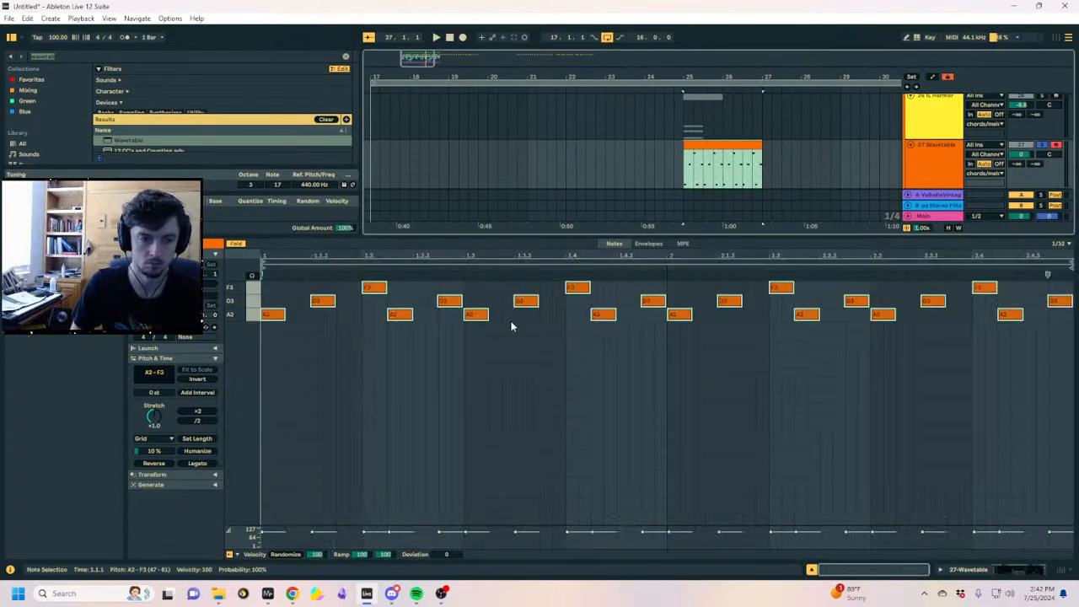
Replace the consolidated clip's notes with the copied pattern, shift it one sixteenth earlier to -1.4.4, and audition it
{"action": "left_click", "coordinate": [418, 366]}
{"action": "key", "text": "ctrl+a"}
{"action": "key", "text": "Delete"}
{"action": "left_click", "coordinate": [262, 343]}
{"action": "key", "text": "ctrl+v"}
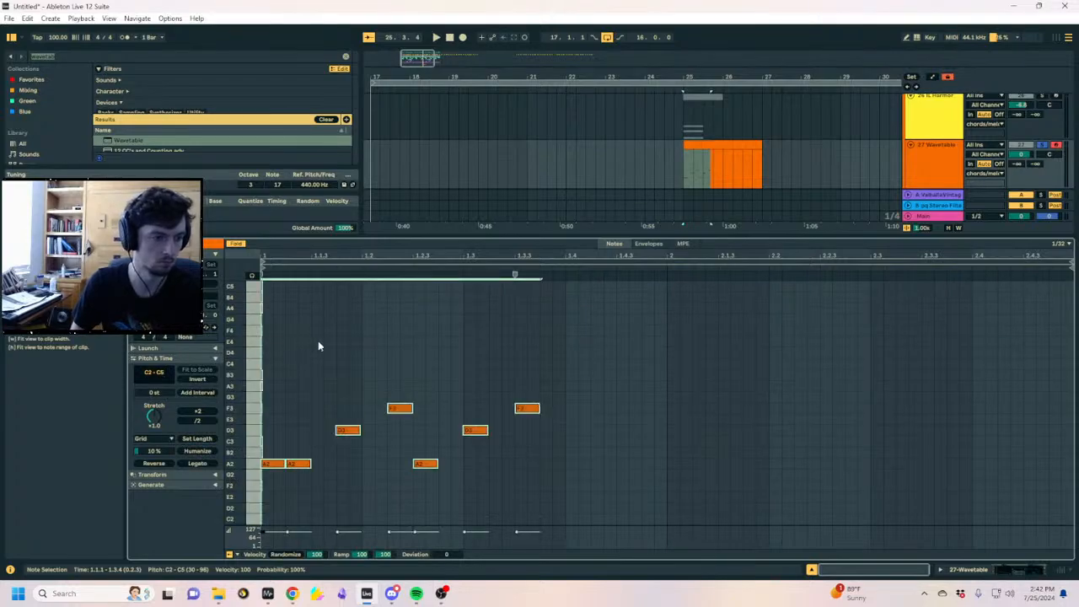
{"action": "key", "text": "Left"}
{"action": "key", "text": "Up"}
{"action": "key", "text": "Up"}
{"action": "key", "text": "space"}
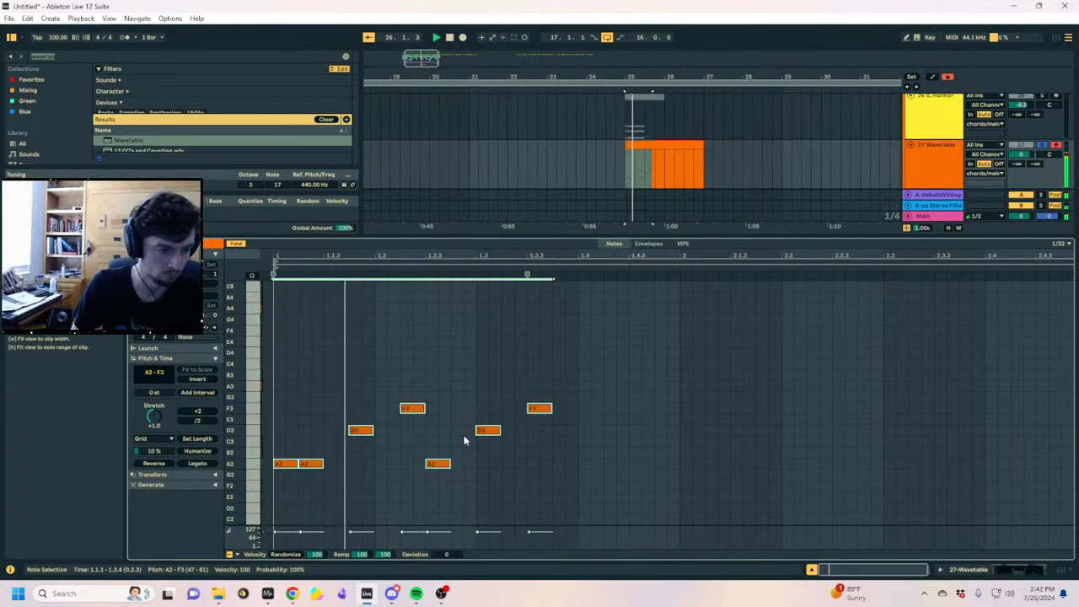
{"action": "key", "text": "Down"}
{"action": "key", "text": "Down"}
{"action": "key", "text": "space"}
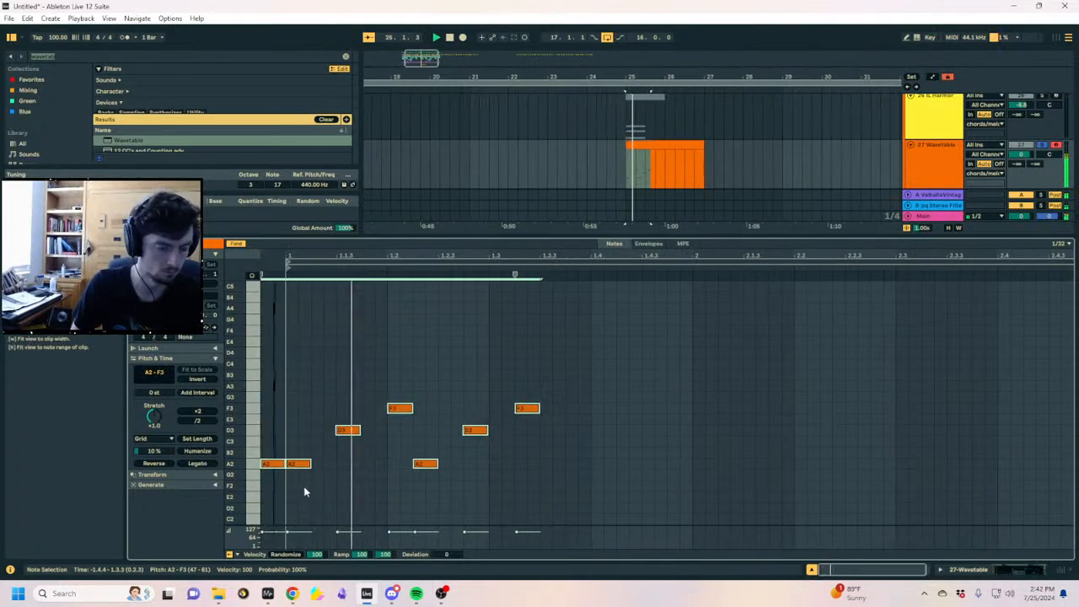
Add a thirty-second note E3 at 1.2.3 and delete the repeated A2, D3 and F3 notes
{"action": "left_click_drag", "start_coordinate": [601, 486], "coordinate": [426, 375]}
{"action": "key", "text": "Right"}
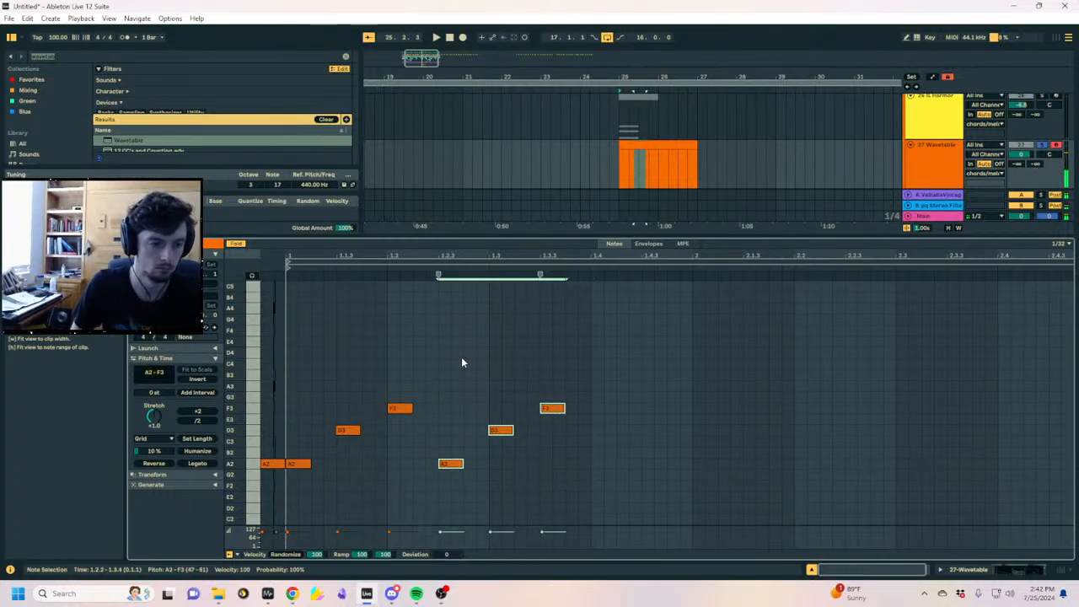
{"action": "left_click", "coordinate": [441, 430]}
{"action": "double_click", "coordinate": [447, 411]}
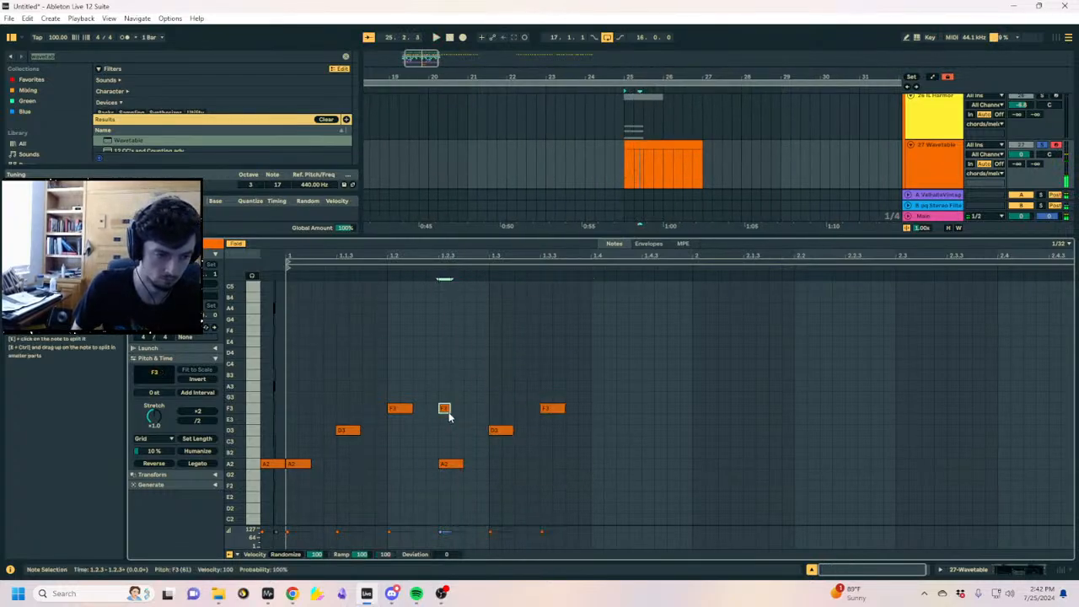
{"action": "double_click", "coordinate": [452, 465]}
{"action": "double_click", "coordinate": [509, 431]}
{"action": "double_click", "coordinate": [549, 410]}
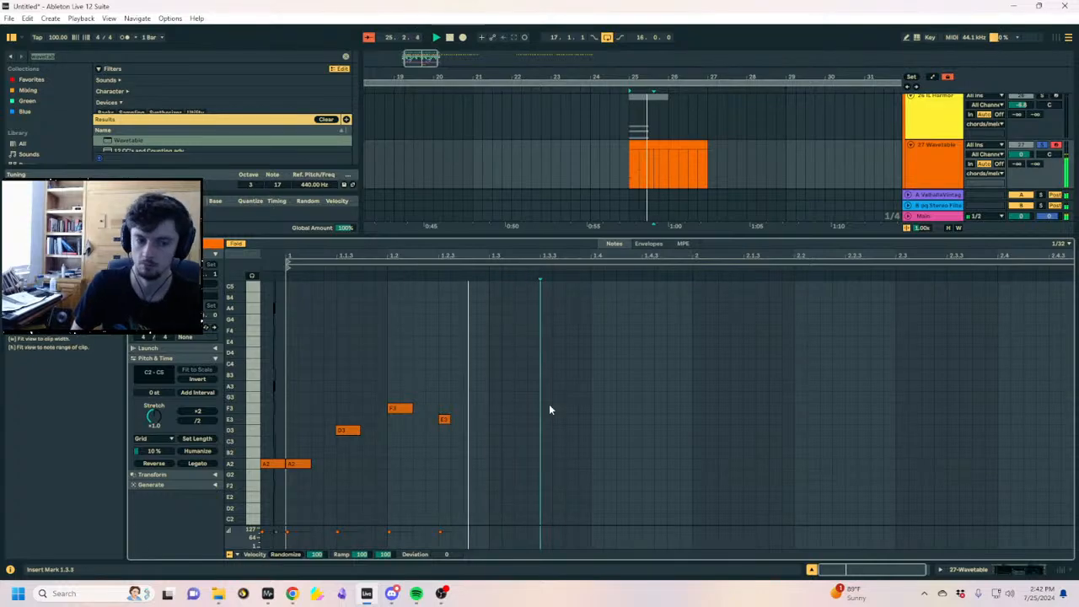
Play the shortened phrase and unsolo the Wavetable track to hear it with the full mix
{"action": "key", "text": "space"}
{"action": "key", "text": "space"}
{"action": "left_click", "coordinate": [1043, 146]}
{"action": "key", "text": "space"}
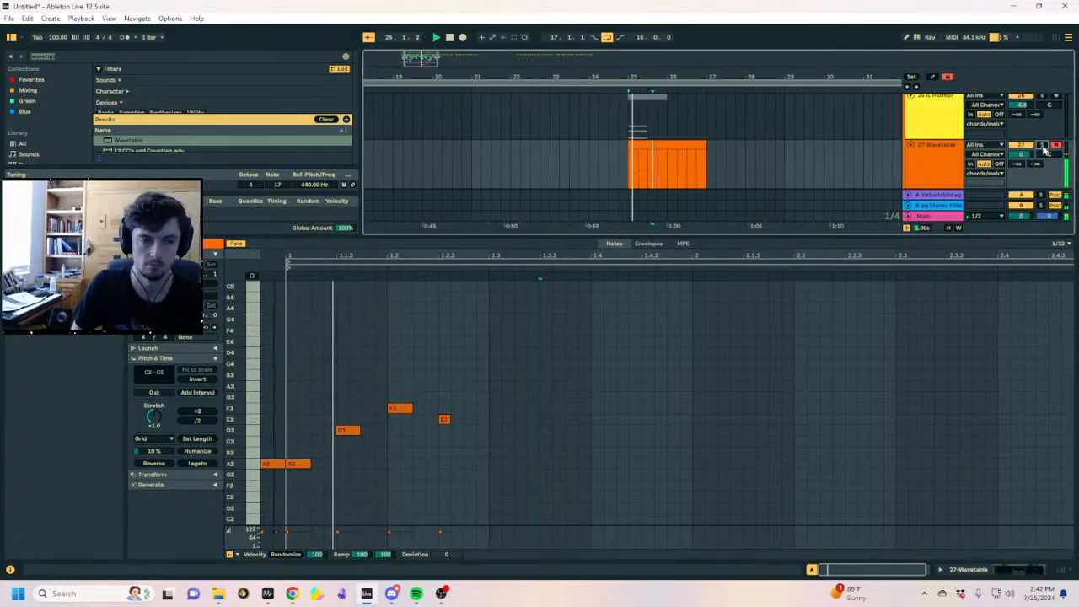
Copy the Wavetable clip's bar 25 to bar 27 and extend the copy to bar 29
{"action": "left_click_drag", "start_coordinate": [642, 166], "coordinate": [603, 169]}
{"action": "key", "text": "ctrl+c"}
{"action": "left_click", "coordinate": [654, 166]}
{"action": "left_click", "coordinate": [682, 164]}
{"action": "key", "text": "ctrl+v"}
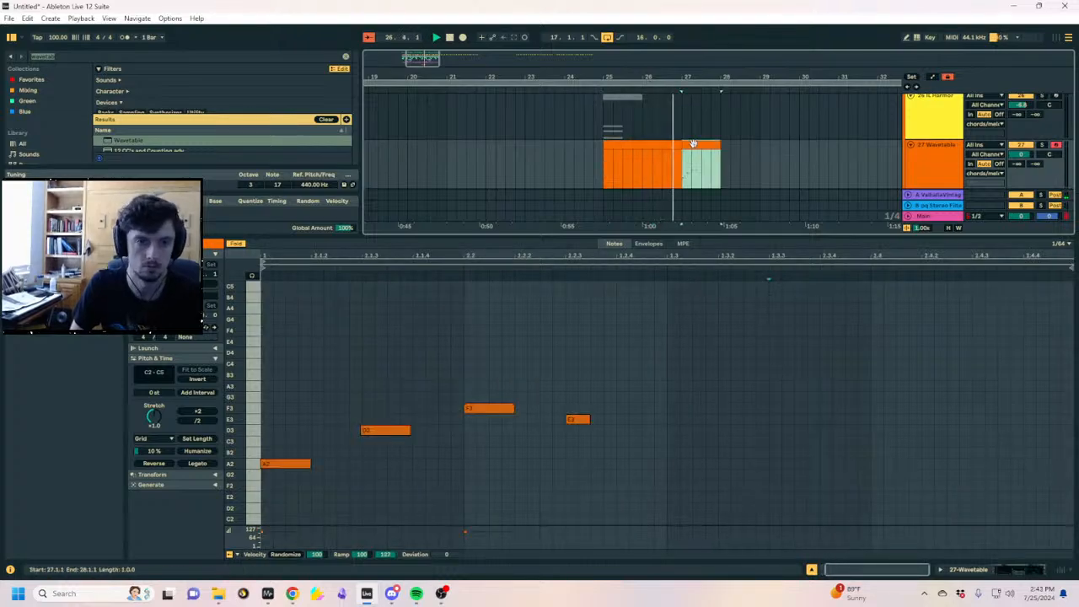
{"action": "left_click", "coordinate": [721, 150]}
{"action": "key", "text": "ctrl+v"}
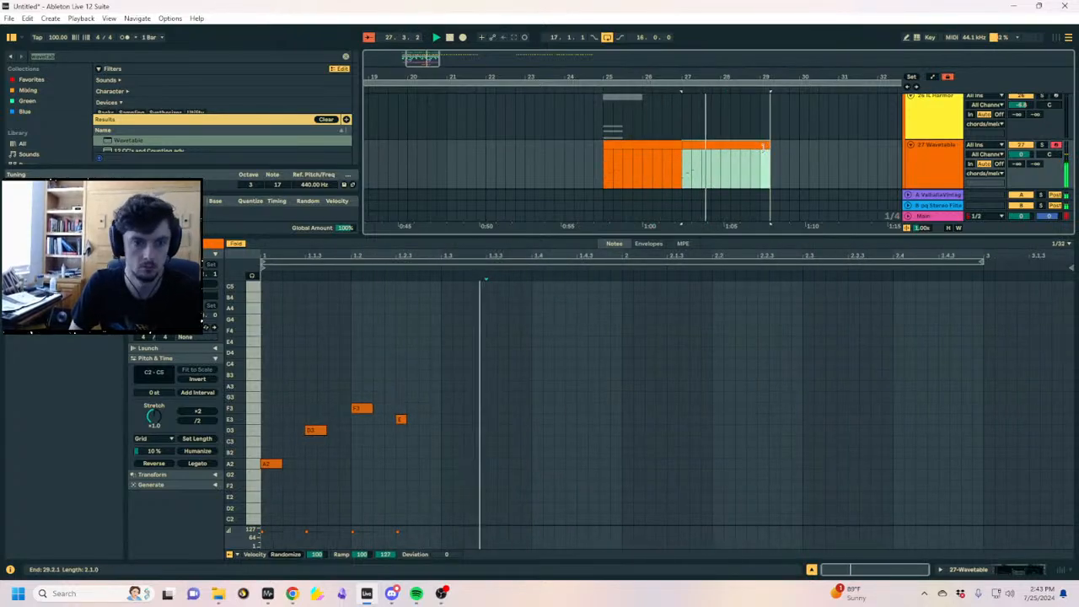
Draw a descending thirty-second-note run E4, D4, C4, B3 from 1.4 in the bar-27 clip, enable note preview, and audition it
{"action": "key", "text": "b"}
{"action": "key", "text": "space"}
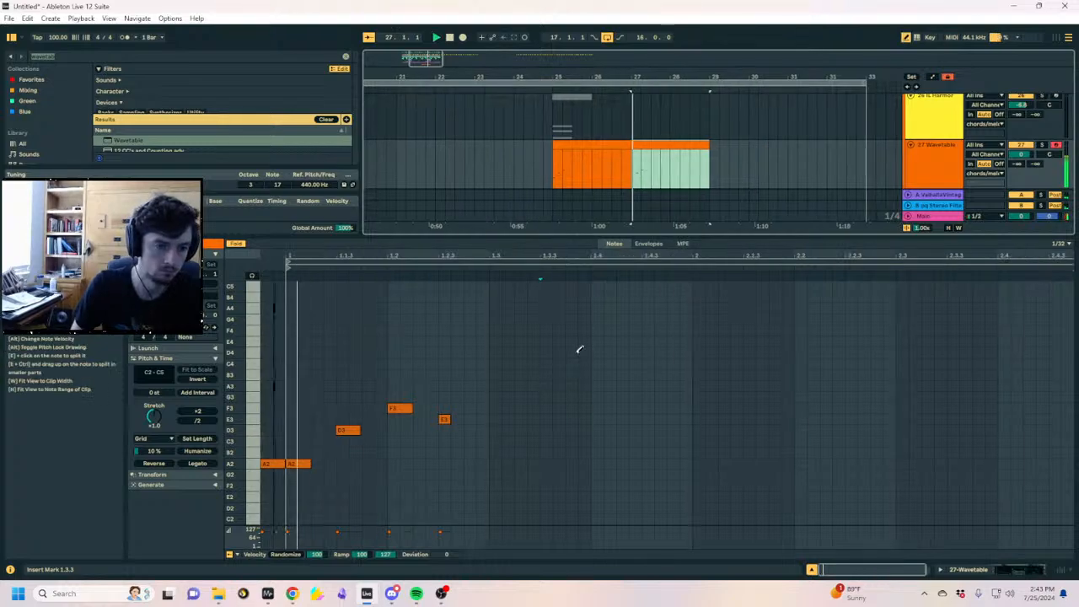
{"action": "key", "text": "space"}
{"action": "left_click", "coordinate": [597, 342]}
{"action": "left_click", "coordinate": [251, 275]}
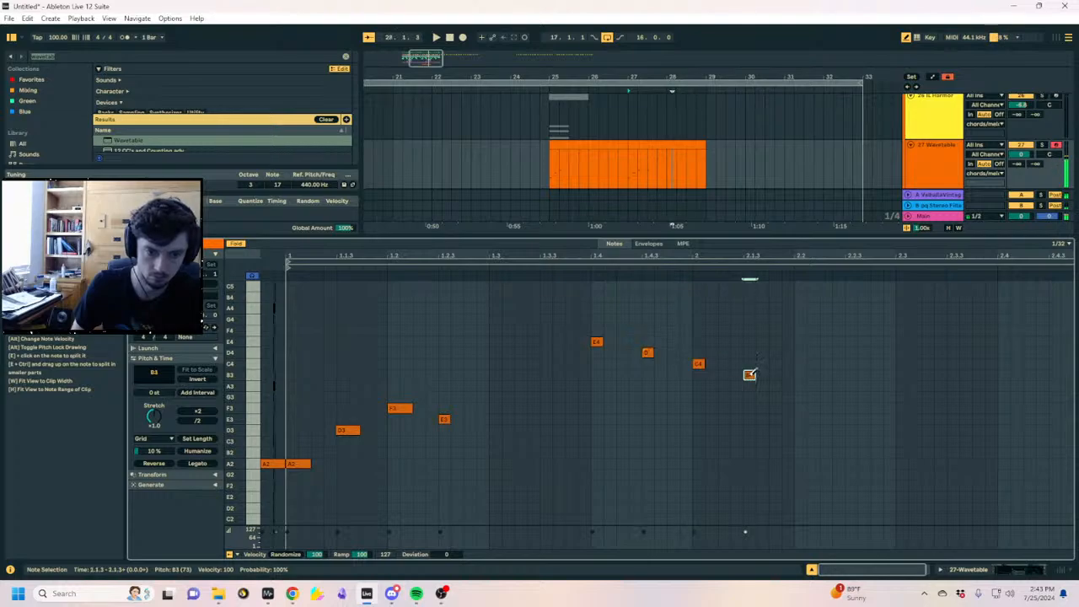
{"action": "key", "text": "b"}
{"action": "key", "text": "space"}
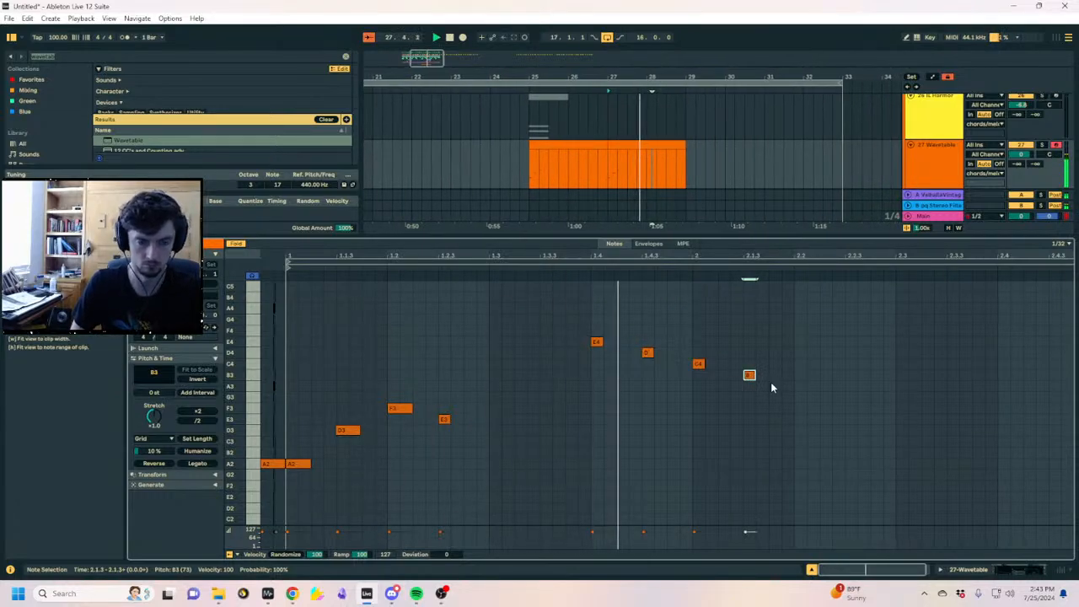
{"action": "key", "text": "space"}
Move the four-note descending run earlier so that it starts at 1.3
{"action": "left_click_drag", "start_coordinate": [755, 307], "coordinate": [493, 459]}
{"action": "key", "text": "Left"}
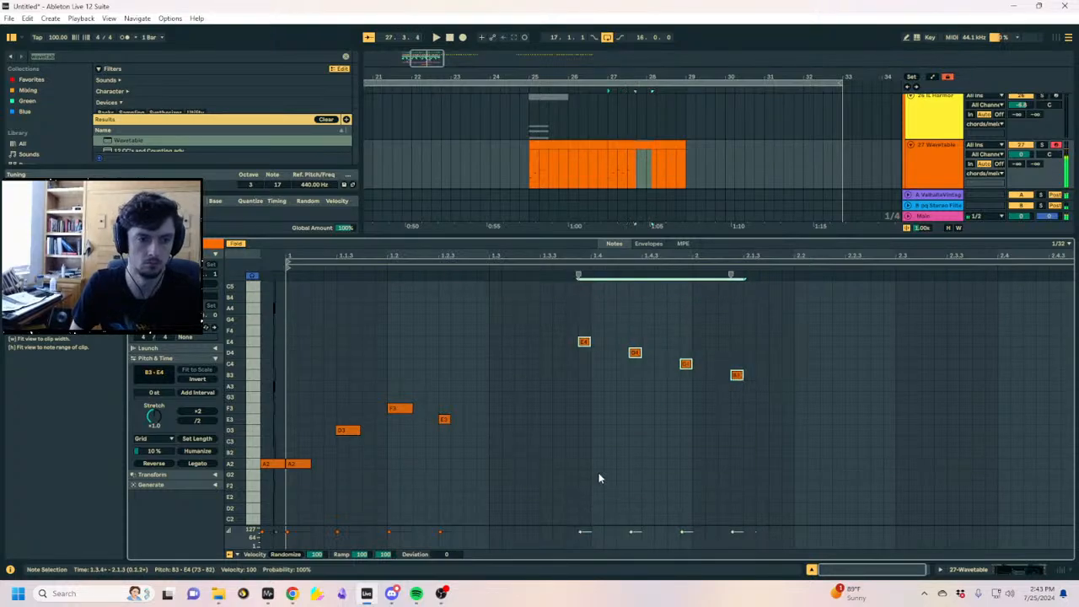
{"action": "key", "text": "Left"}
{"action": "key", "text": "Left"}
{"action": "key", "text": "Left"}
{"action": "key", "text": "Left"}
Continue the run with A3 at 2.1, B3 at 2.1.3, G3 at 2.2 and A3 at 2.2.3, and play it
{"action": "double_click", "coordinate": [710, 386]}
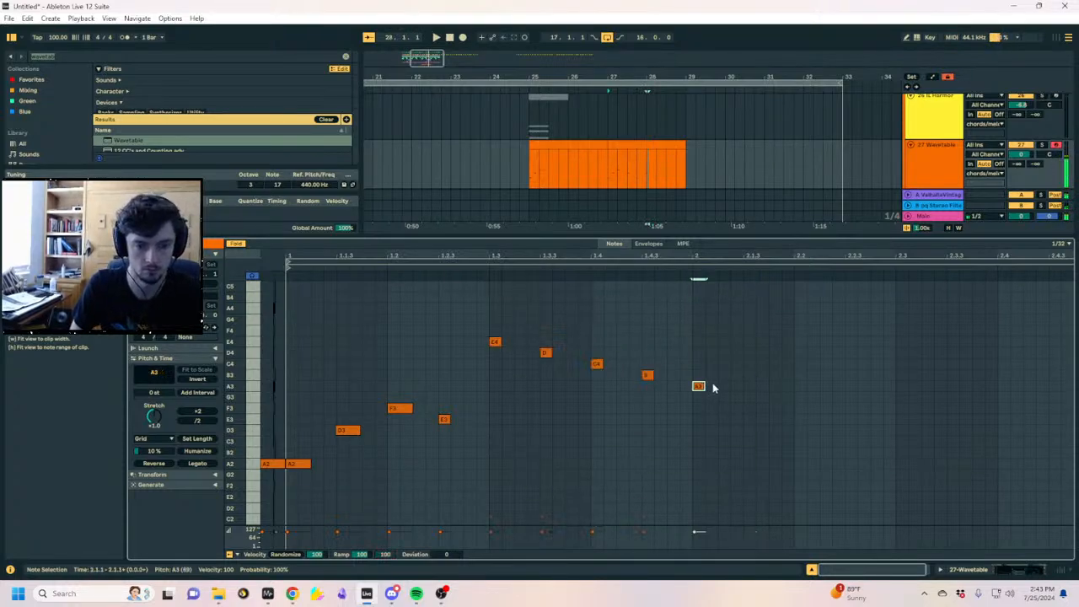
{"action": "double_click", "coordinate": [750, 376]}
{"action": "double_click", "coordinate": [800, 397]}
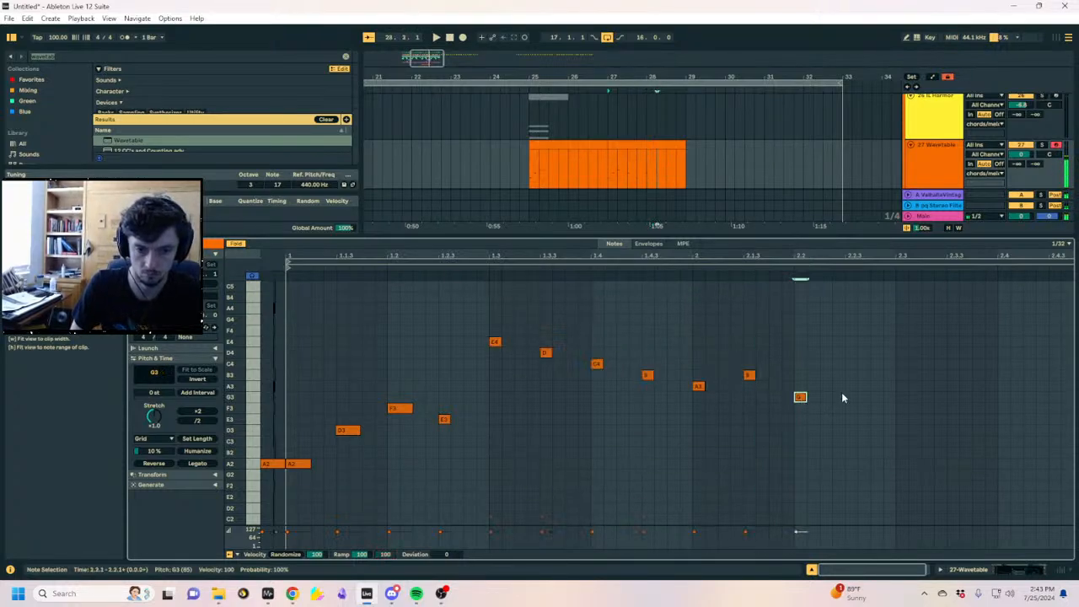
{"action": "key", "text": "space"}
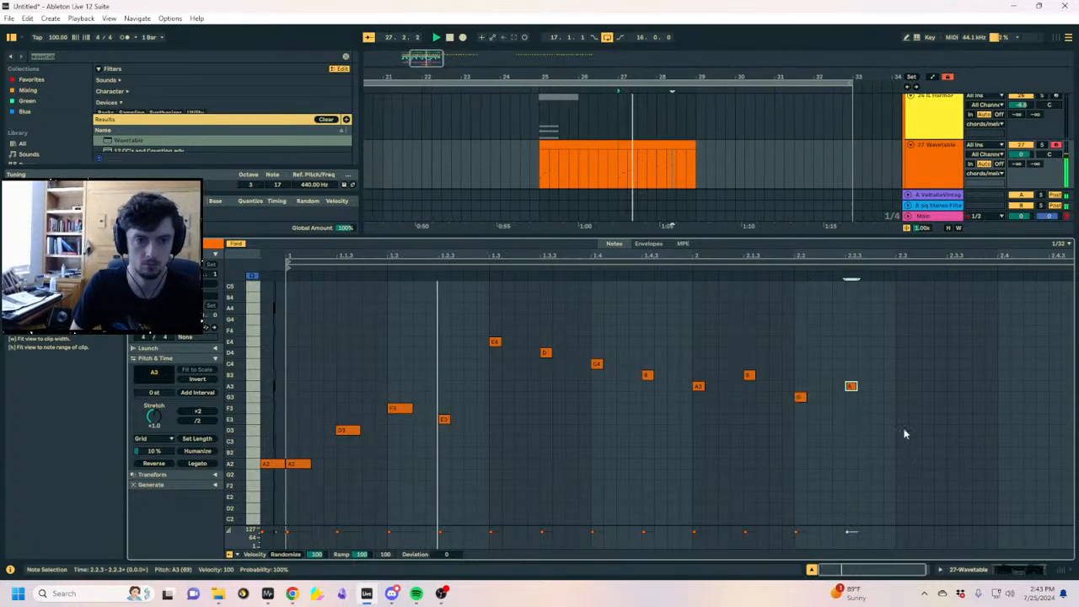
Move the eight-note run later so that it starts at 1.4.3, and play it back
{"action": "left_click_drag", "start_coordinate": [893, 309], "coordinate": [491, 531]}
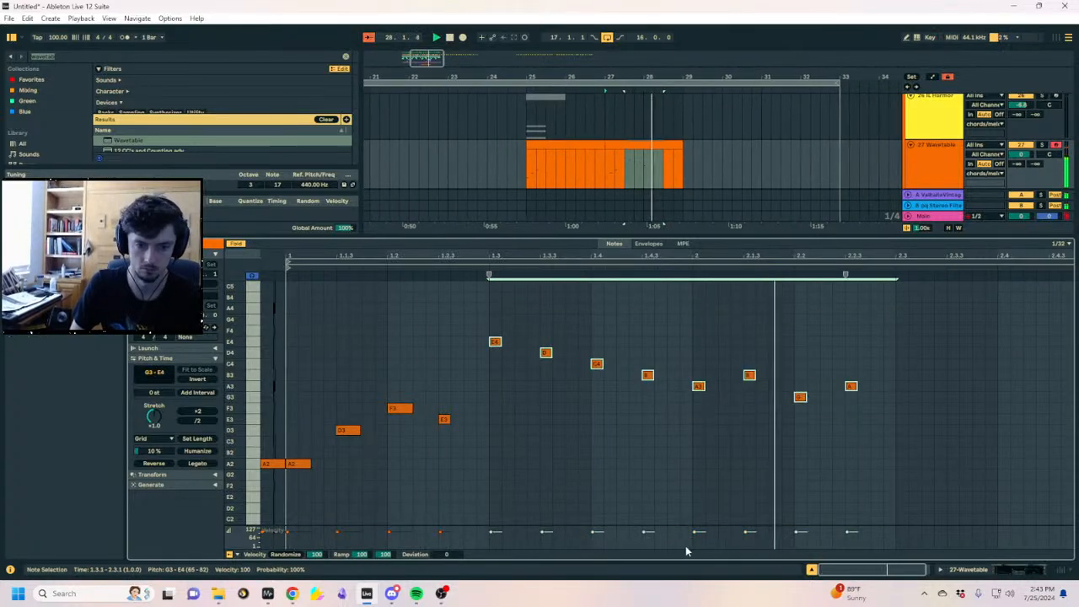
{"action": "key", "text": "space"}
{"action": "key", "text": "Right"}
{"action": "key", "text": "Right"}
{"action": "key", "text": "Right"}
{"action": "key", "text": "Right"}
{"action": "key", "text": "Right"}
{"action": "key", "text": "Right"}
{"action": "key", "text": "Right"}
{"action": "key", "text": "Right"}
{"action": "key", "text": "Right"}
{"action": "key", "text": "Right"}
{"action": "key", "text": "Right"}
{"action": "key", "text": "Right"}
{"action": "key", "text": "Right"}
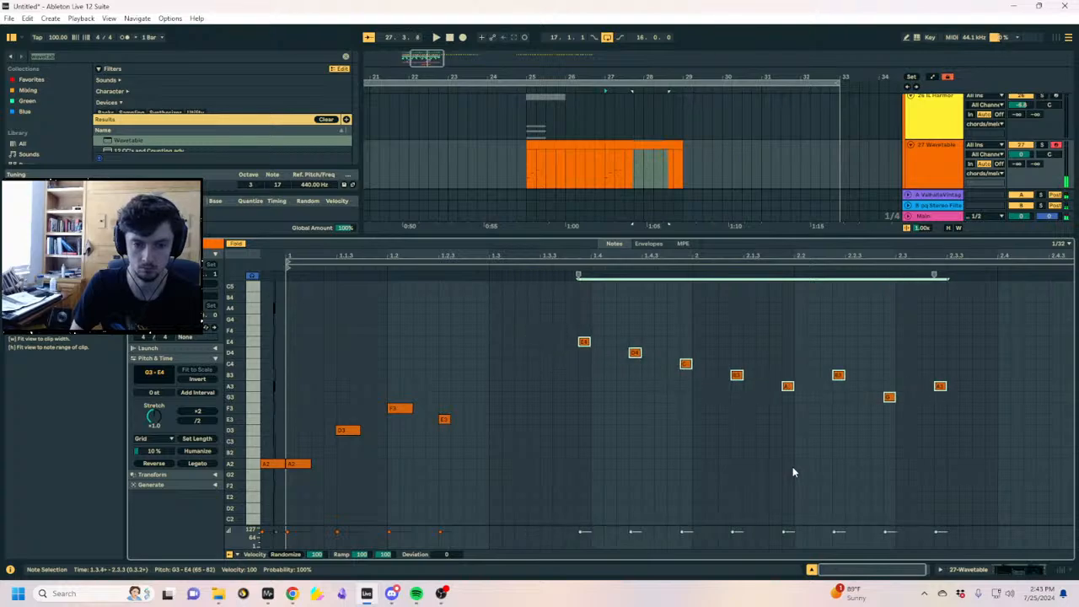
{"action": "key", "text": "Left"}
{"action": "key", "text": "space"}
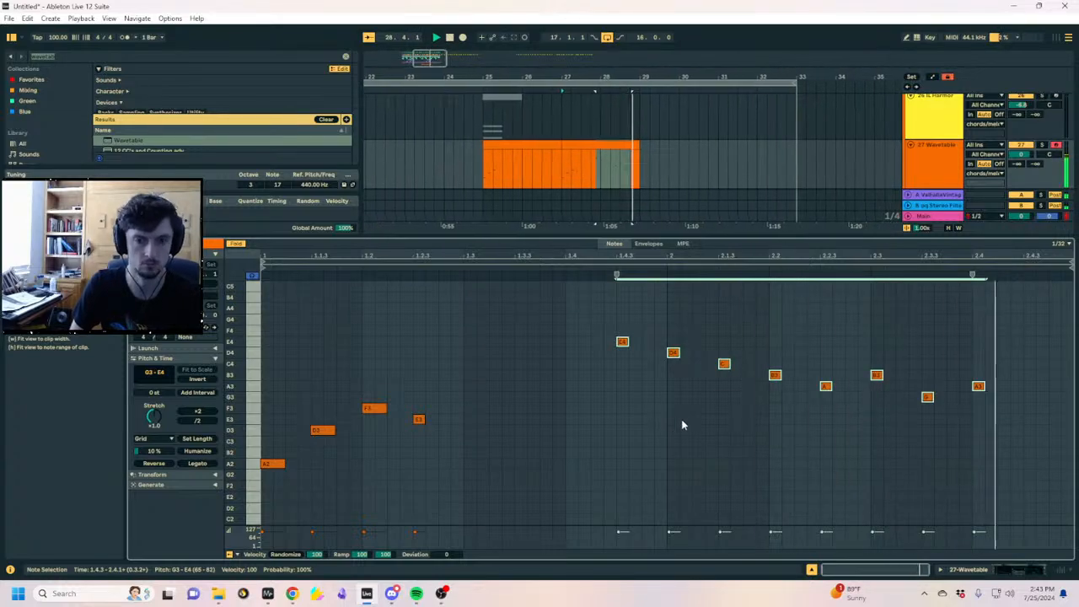
Fill the gap before the run with A4 at 1.3, G4 at 1.3.3 and F4 at 1.4, and audition it
{"action": "left_click", "coordinate": [604, 323]}
{"action": "left_click", "coordinate": [467, 315]}
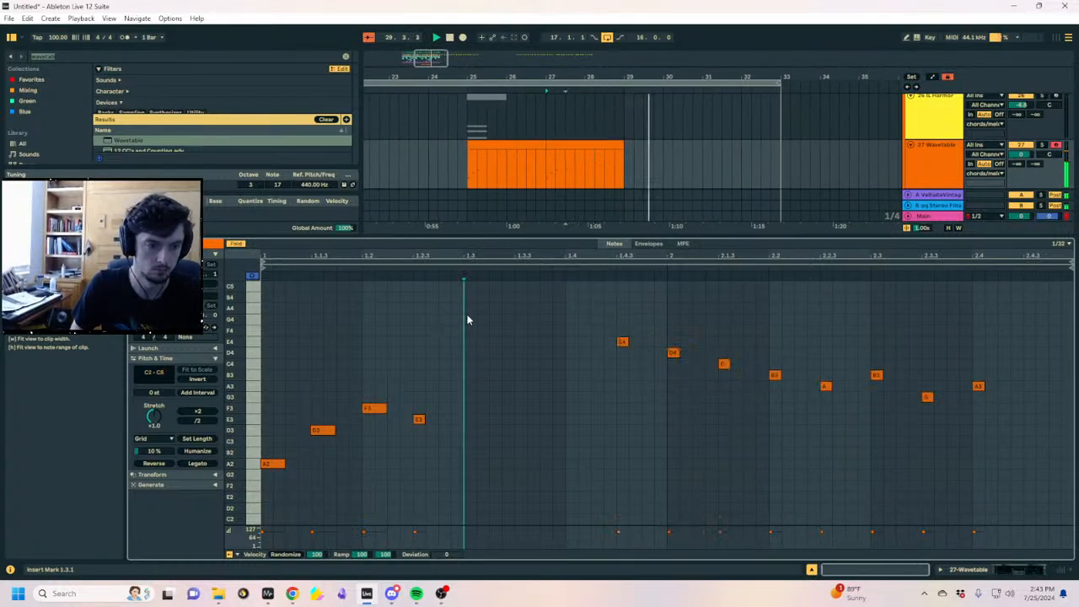
{"action": "key", "text": "ctrl+v"}
{"action": "key", "text": "space"}
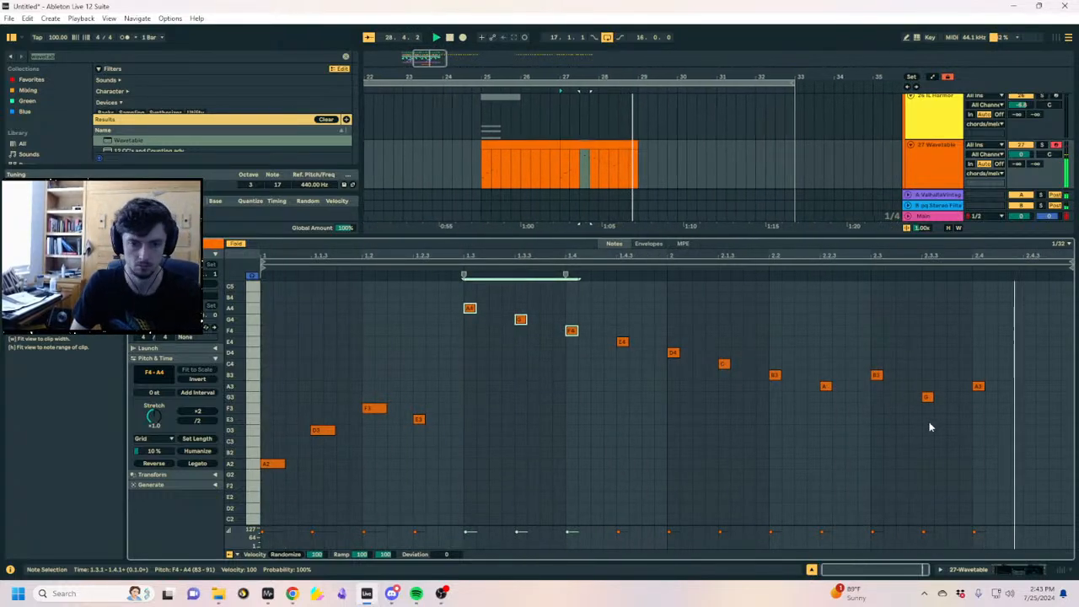
Transpose the five notes from 1.3 to 2.1 down an octave to A3, G3, F3, E3 and D3
{"action": "left_click", "coordinate": [590, 366]}
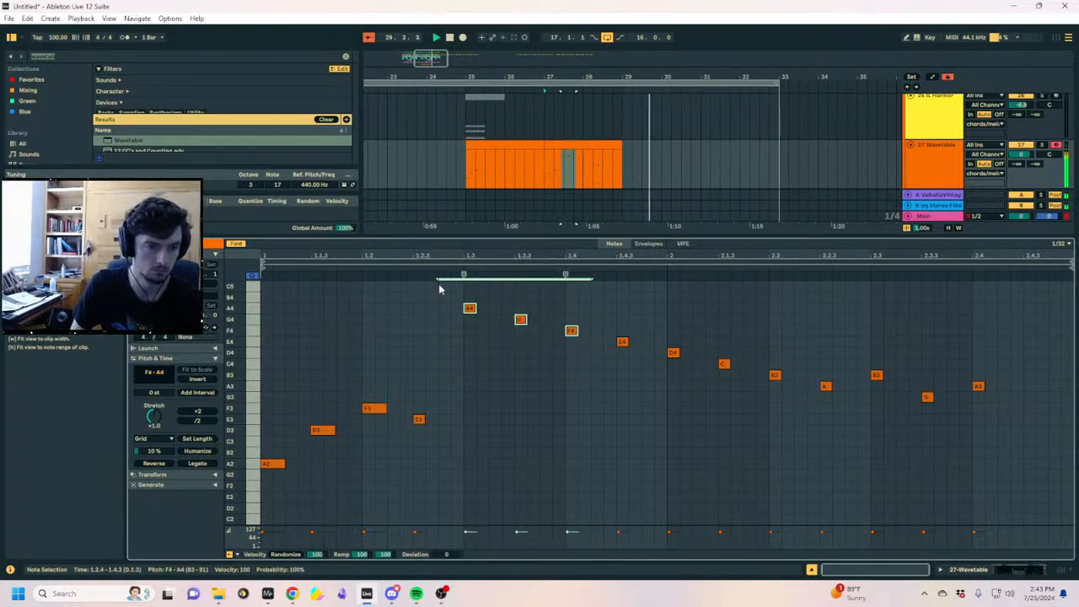
{"action": "key", "text": "space"}
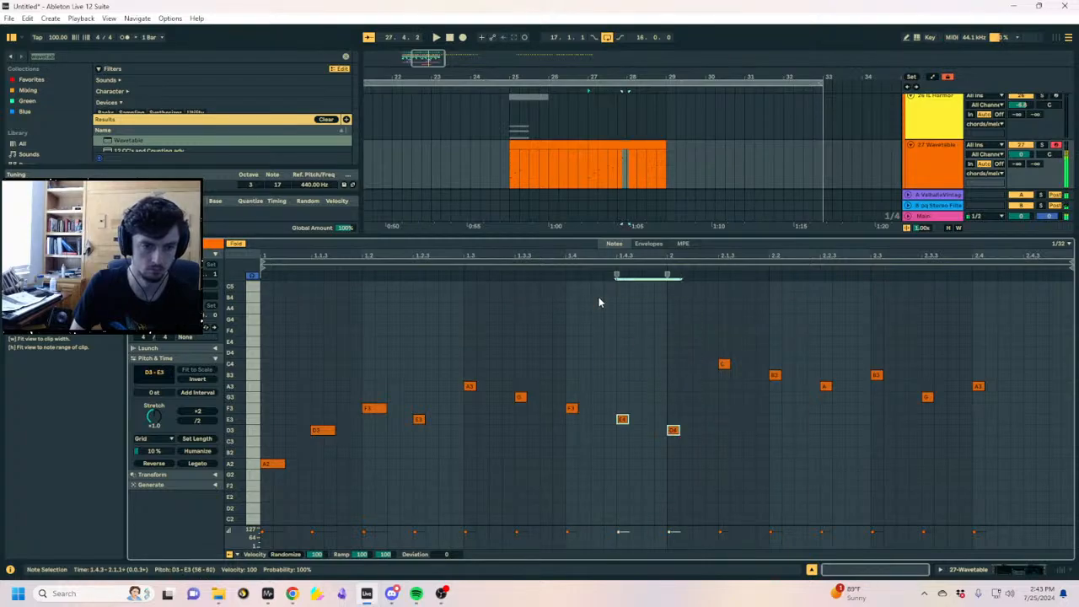
Transpose the six notes from 2.1.3 to 2.4 down an octave while the melody plays
{"action": "key", "text": "space"}
{"action": "left_click_drag", "start_coordinate": [1054, 458], "coordinate": [740, 305]}
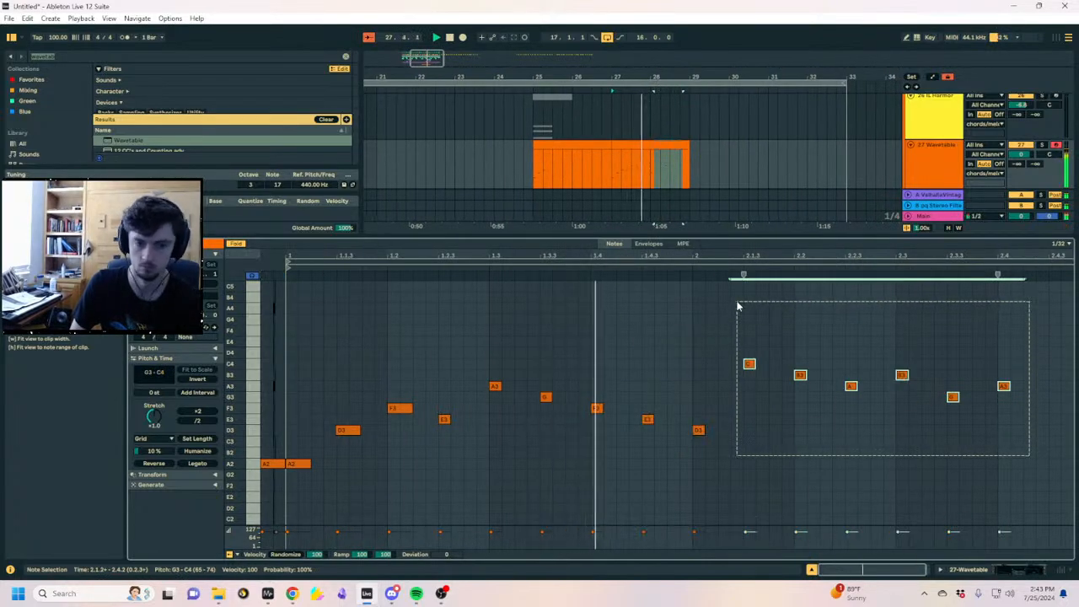
{"action": "key", "text": "shift+Down"}
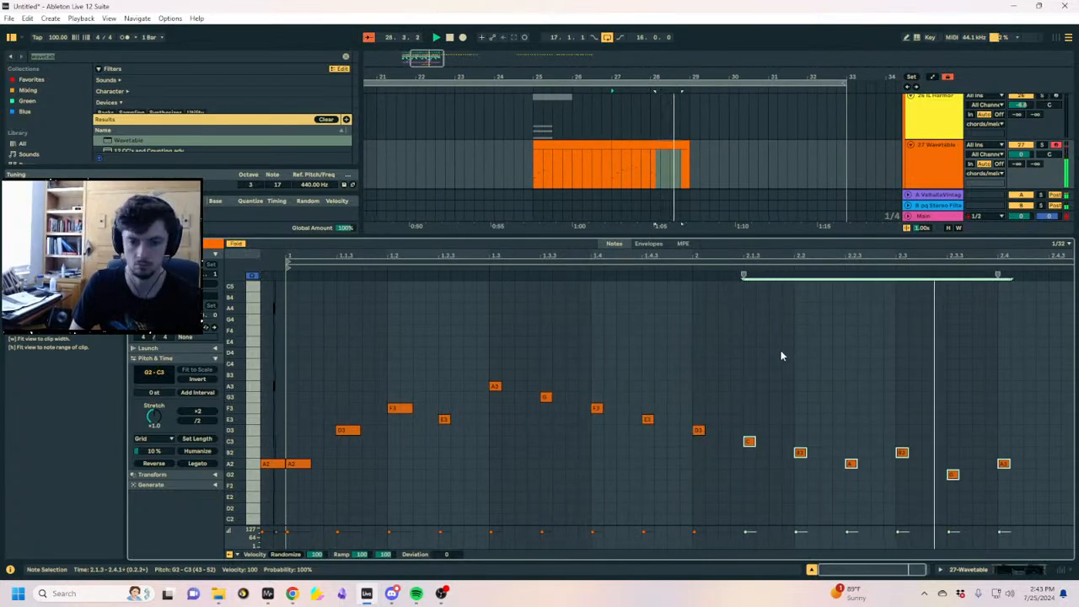
{"action": "left_click", "coordinate": [626, 145]}
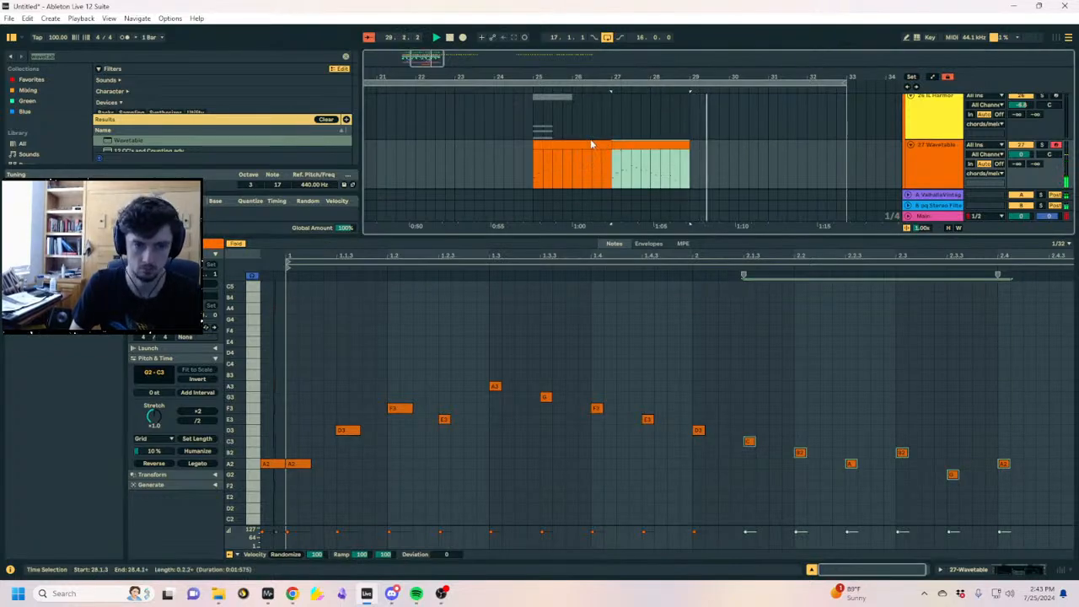
{"action": "key", "text": "ctrl+d"}
{"action": "key", "text": "ctrl+z"}
Audition the first melody clip from bar 25 and set oscillator 1's wave position in Wavetable to 21%
{"action": "left_click", "coordinate": [559, 144]}
{"action": "key", "text": "space"}
{"action": "key", "text": "space"}
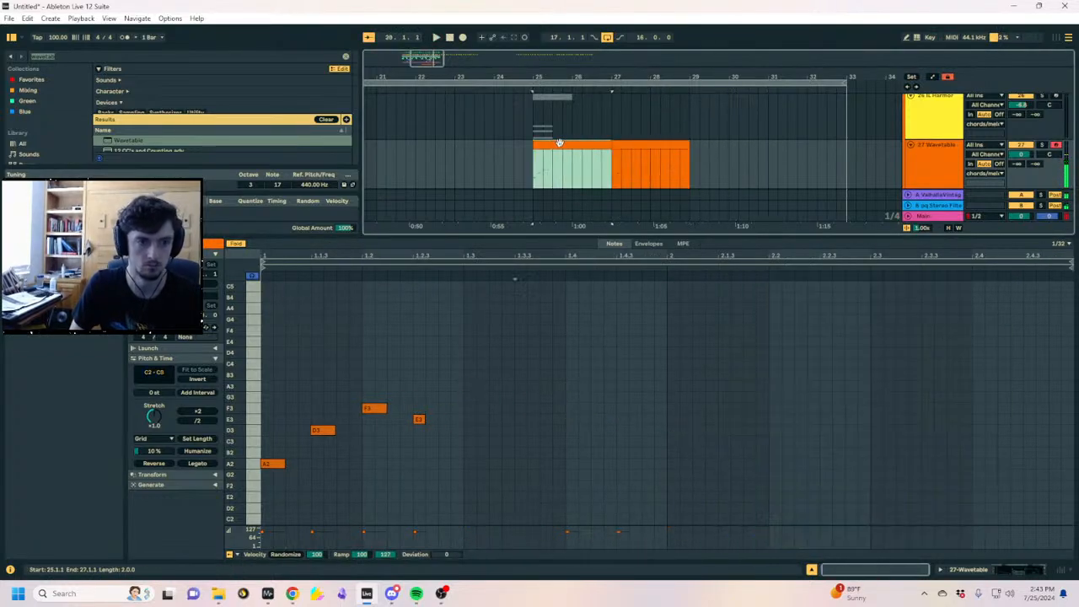
{"action": "left_click", "coordinate": [918, 159]}
{"action": "left_click", "coordinate": [1005, 571]}
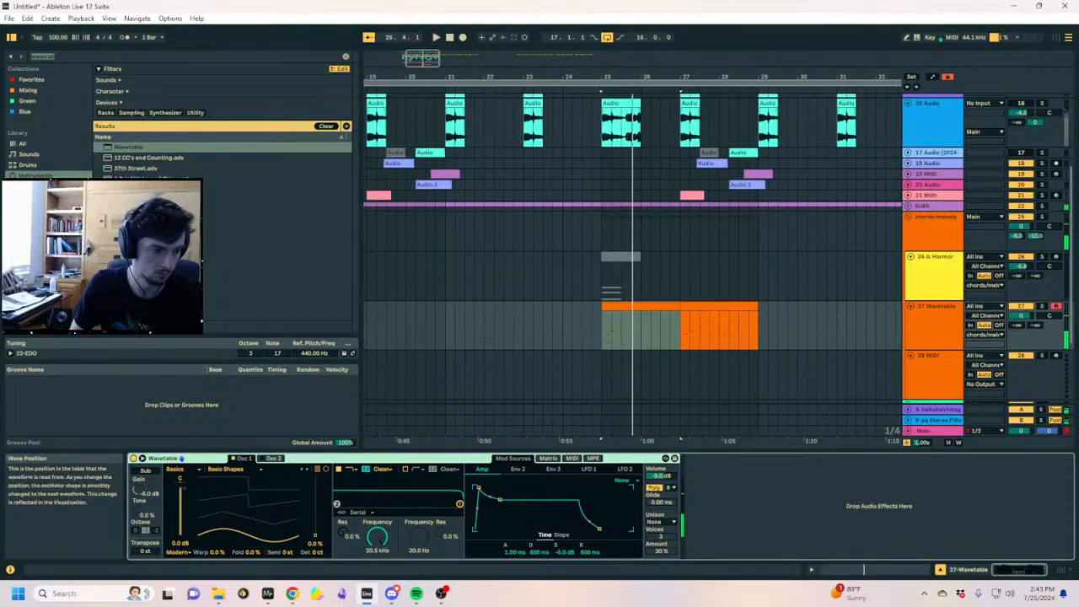
{"action": "left_click_drag", "start_coordinate": [253, 525], "coordinate": [252, 510]}
Add a Saturator after Wavetable, using the Sinoid Fold curve with 11.2 dB of drive
{"action": "key", "text": "ctrl+f"}
{"action": "type", "text": "sat"}
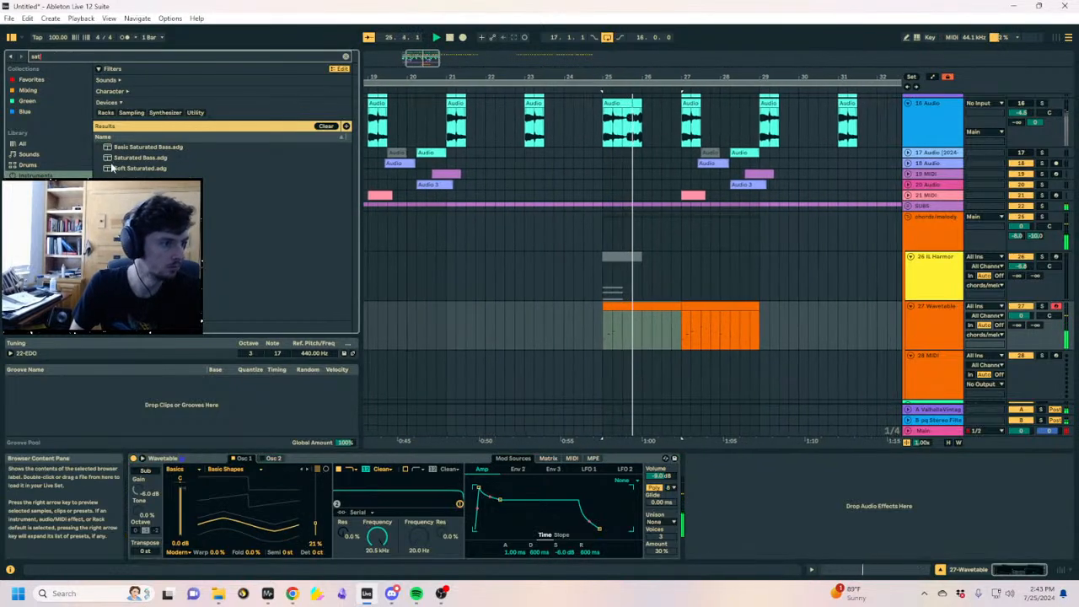
{"action": "left_click", "coordinate": [125, 127]}
{"action": "double_click", "coordinate": [125, 126]}
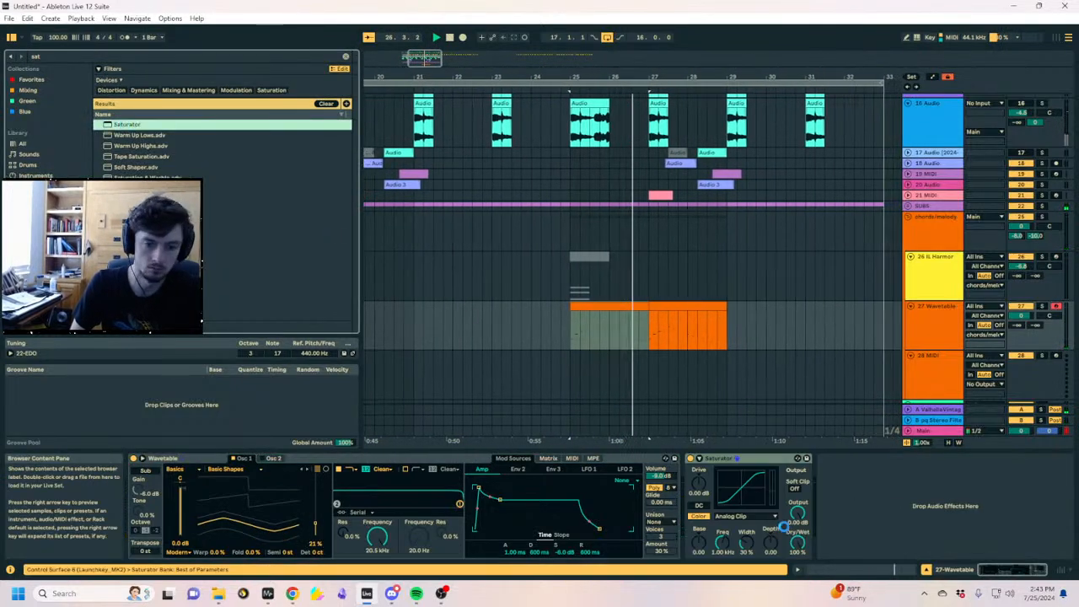
{"action": "left_click", "coordinate": [732, 516]}
{"action": "left_click", "coordinate": [731, 492]}
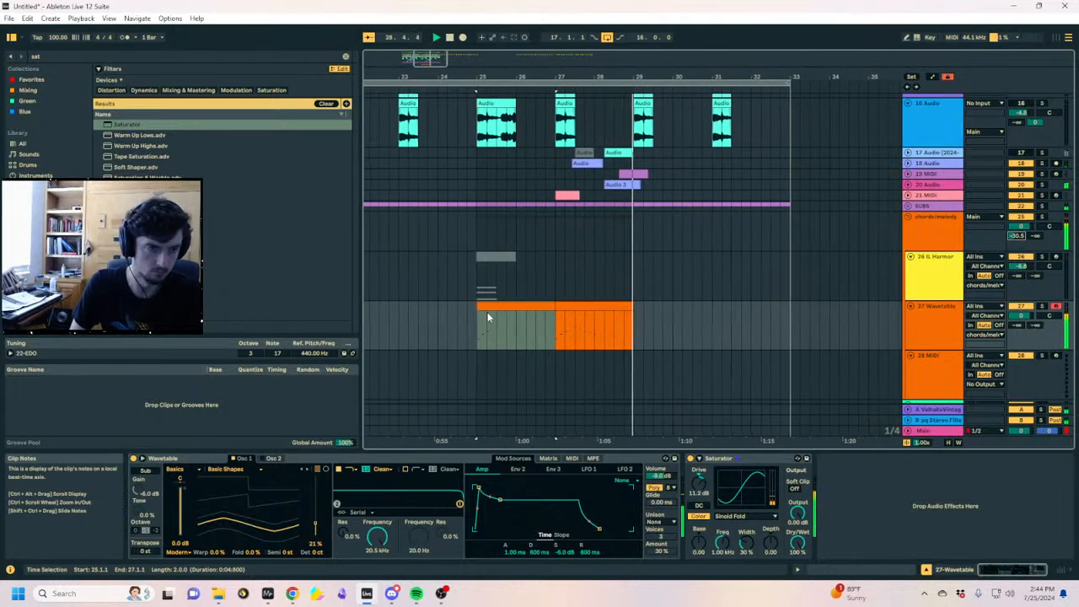
Duplicate the two melody clips from bars 25 to 29 so they fill bars 29 to 33
{"action": "left_click", "coordinate": [673, 308]}
{"action": "left_click", "coordinate": [674, 309], "text": "shift"}
{"action": "key", "text": "ctrl+d"}
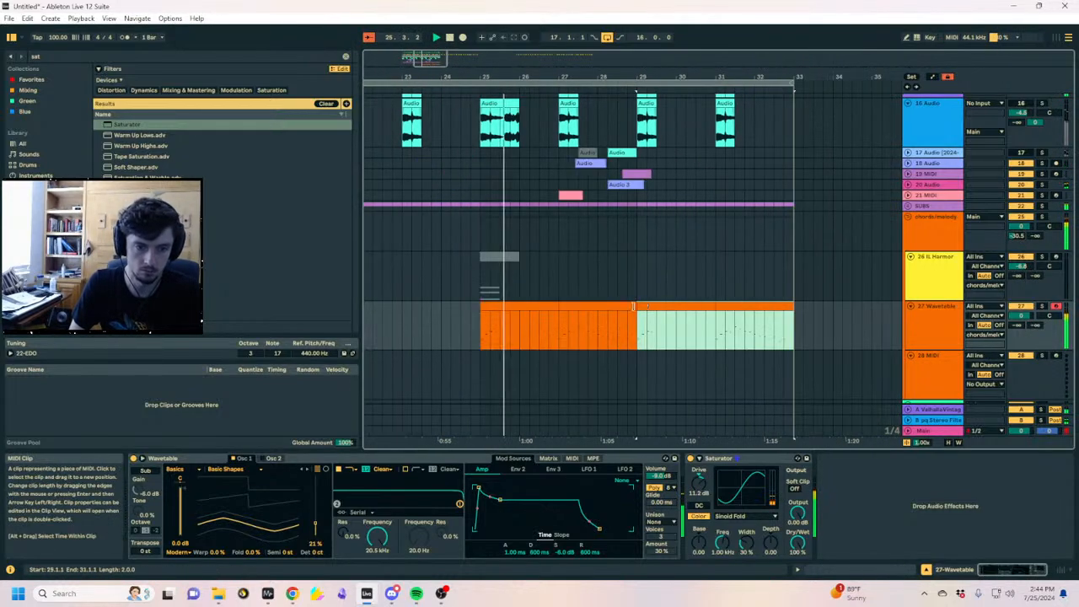
Add an E4 note at 1.1.1 and a D4 note at 2.1.1 to the clip at bar 25 and play it
{"action": "left_click", "coordinate": [524, 306]}
{"action": "left_click", "coordinate": [797, 569]}
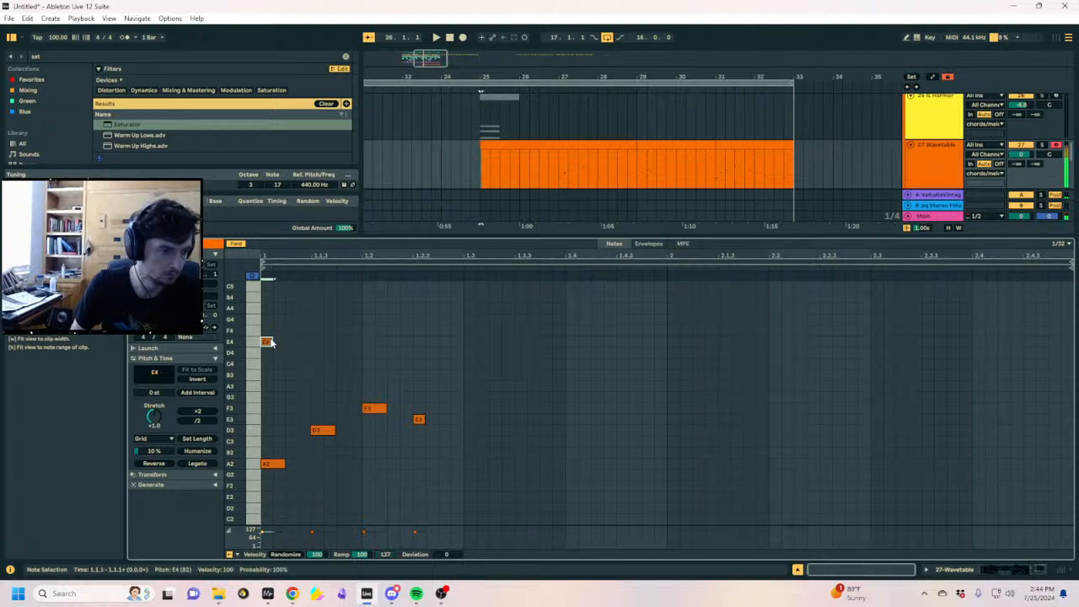
{"action": "key", "text": "space"}
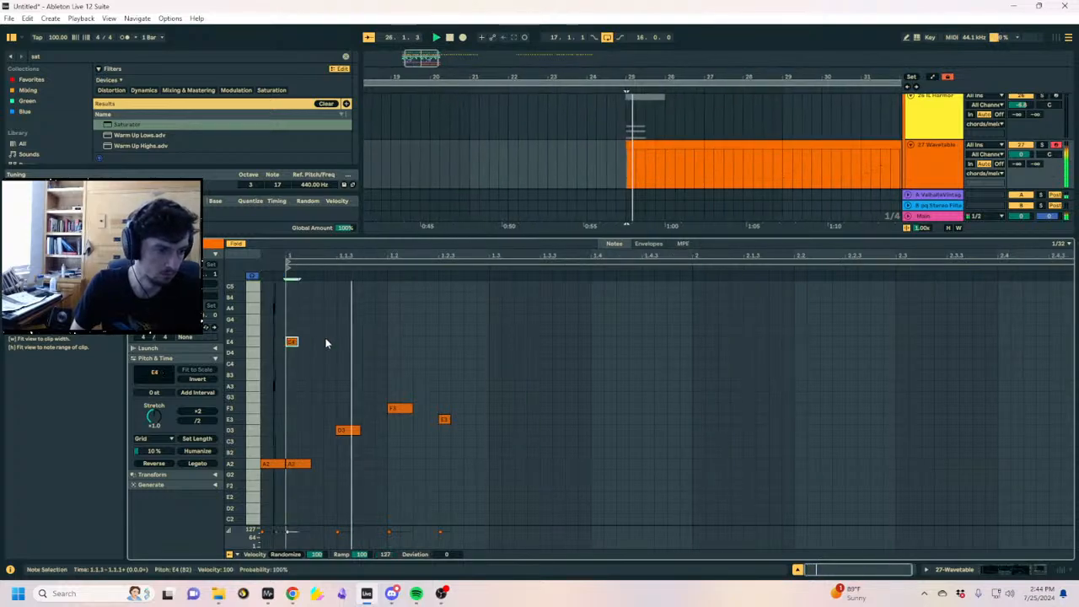
{"action": "double_click", "coordinate": [494, 352]}
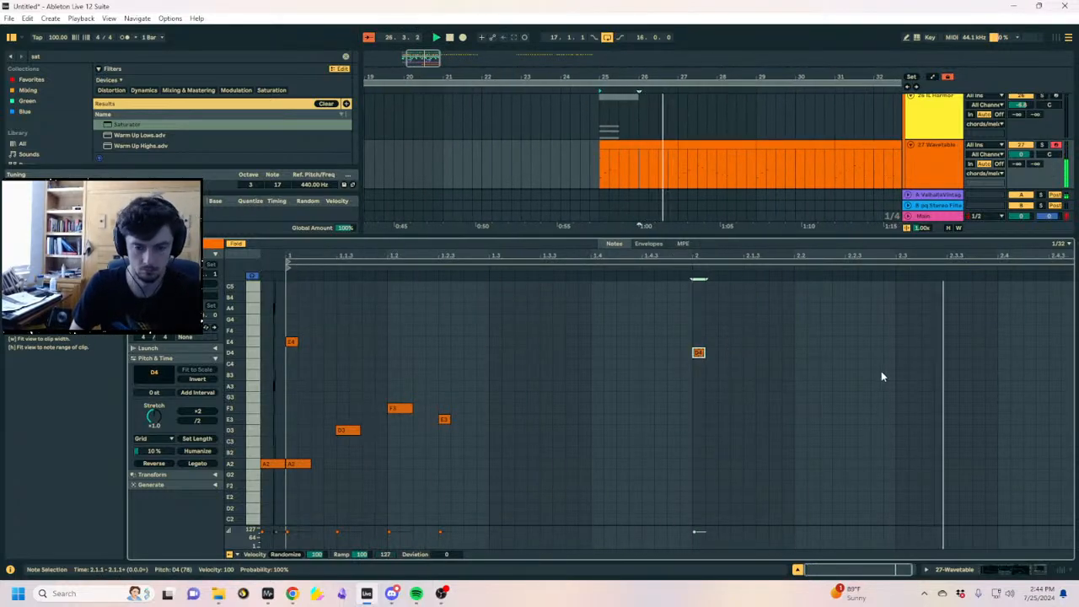
Set the Saturator's Dry/Wet to 27% and select the first melody clip
{"action": "key", "text": "shift+Tab"}
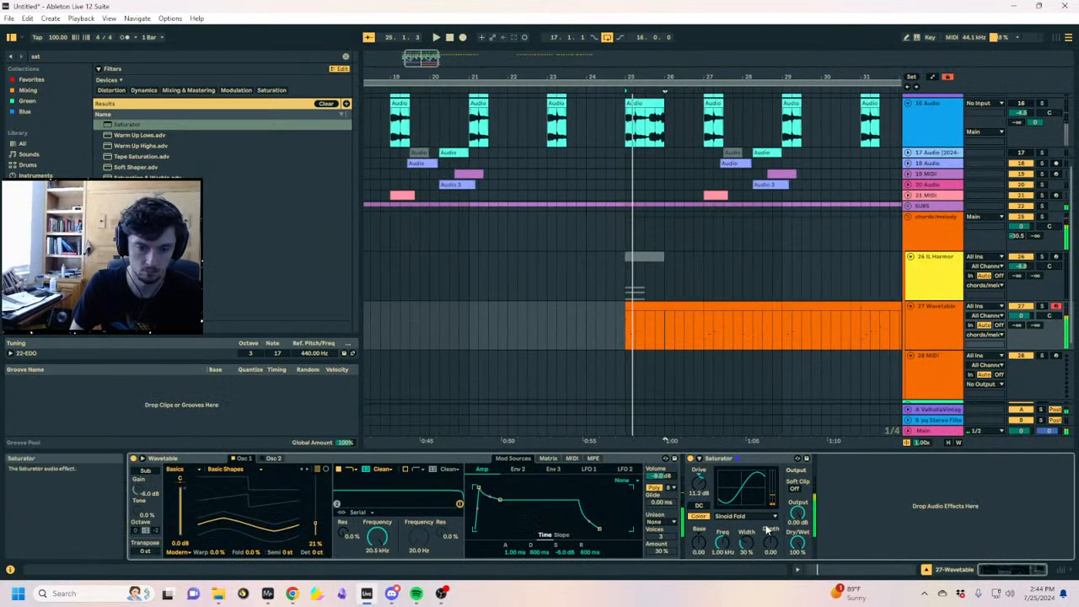
{"action": "left_click_drag", "start_coordinate": [792, 544], "coordinate": [793, 573]}
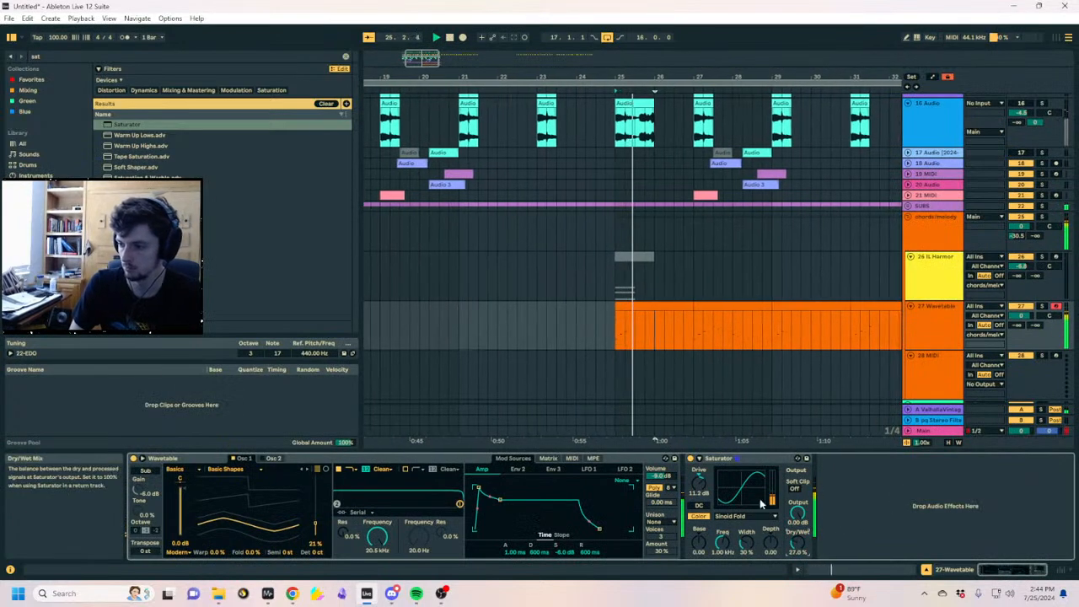
{"action": "left_click", "coordinate": [673, 306]}
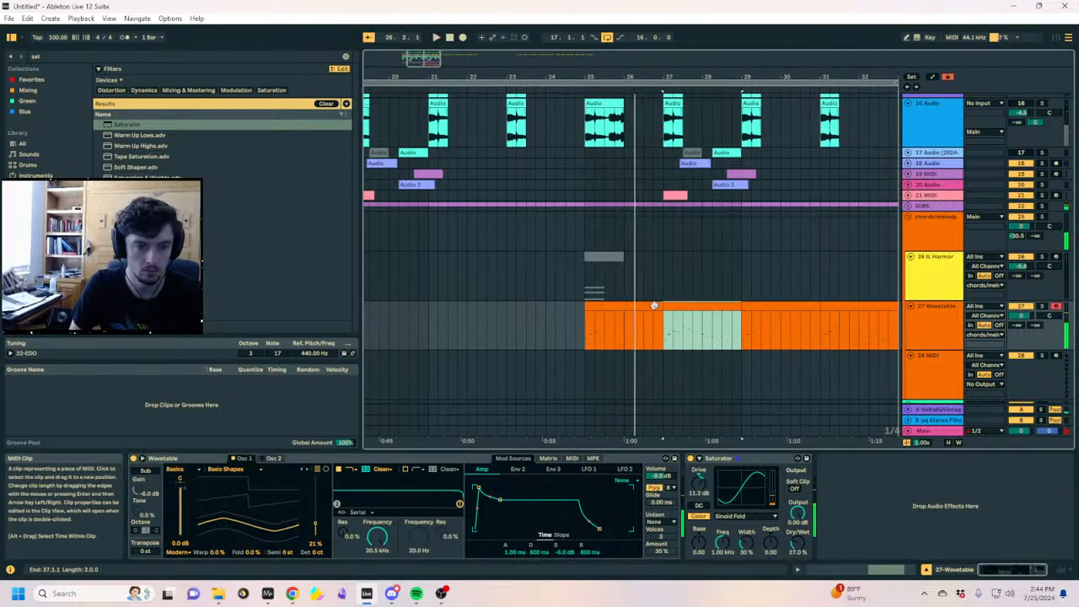
{"action": "left_click", "coordinate": [651, 306]}
{"action": "key", "text": "space"}
Audition the first two melody clips and compare their notes in the piano roll
{"action": "key", "text": "shift+Tab"}
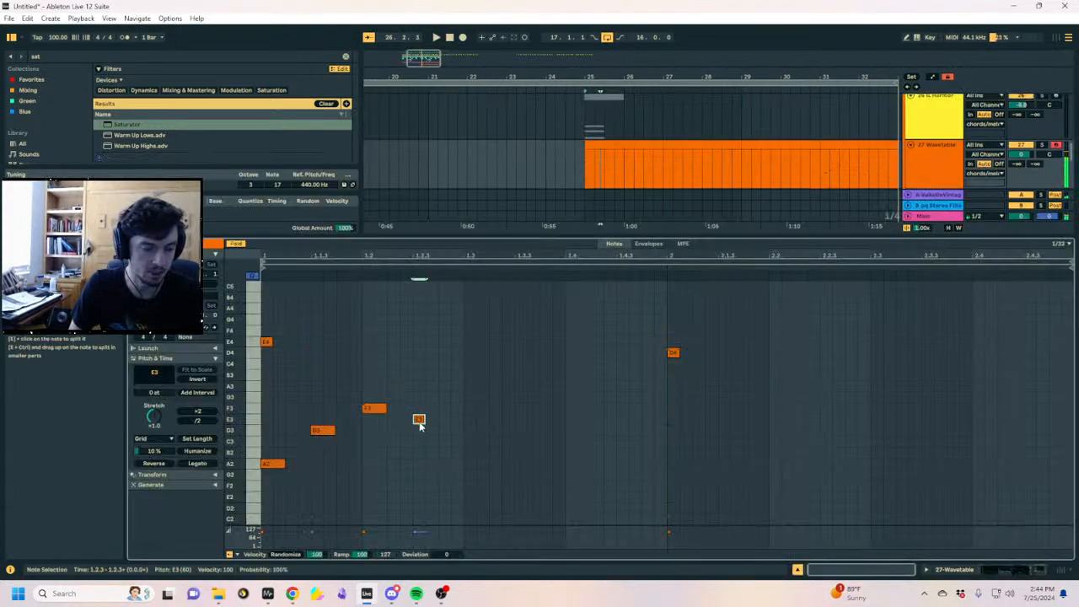
{"action": "key", "text": "space"}
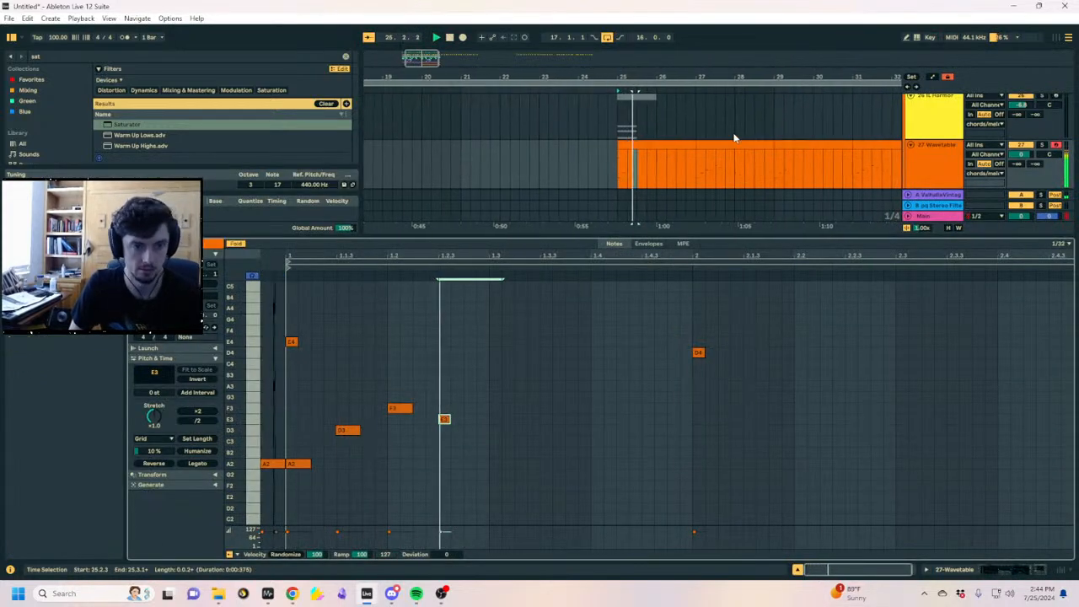
{"action": "left_click", "coordinate": [697, 144]}
{"action": "left_click", "coordinate": [652, 145]}
{"action": "key", "text": "space"}
{"action": "left_click", "coordinate": [726, 145]}
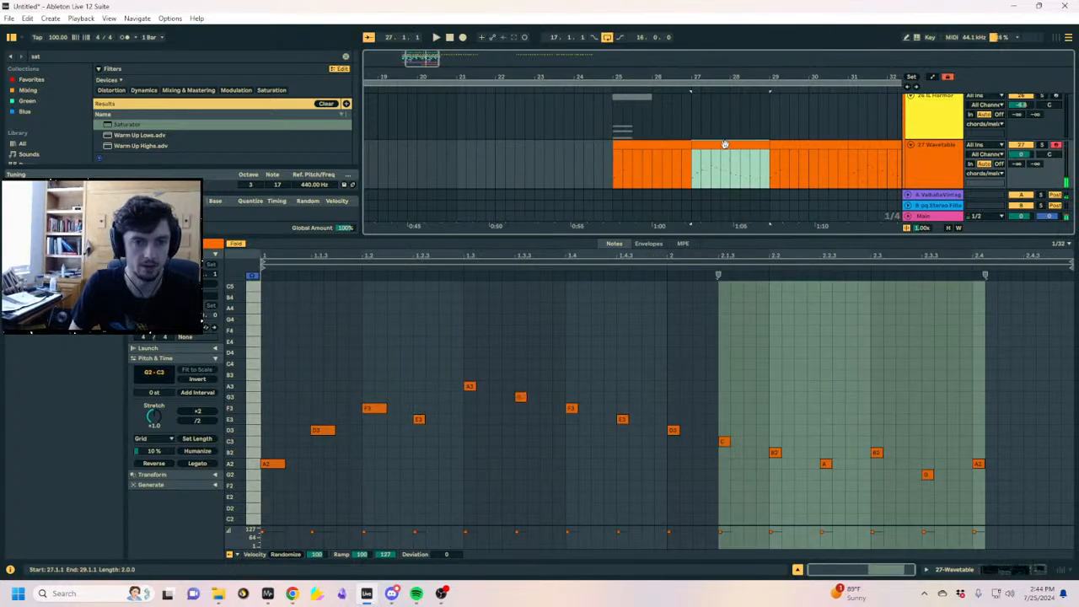
{"action": "key", "text": "ctrl+d"}
{"action": "left_click", "coordinate": [656, 144]}
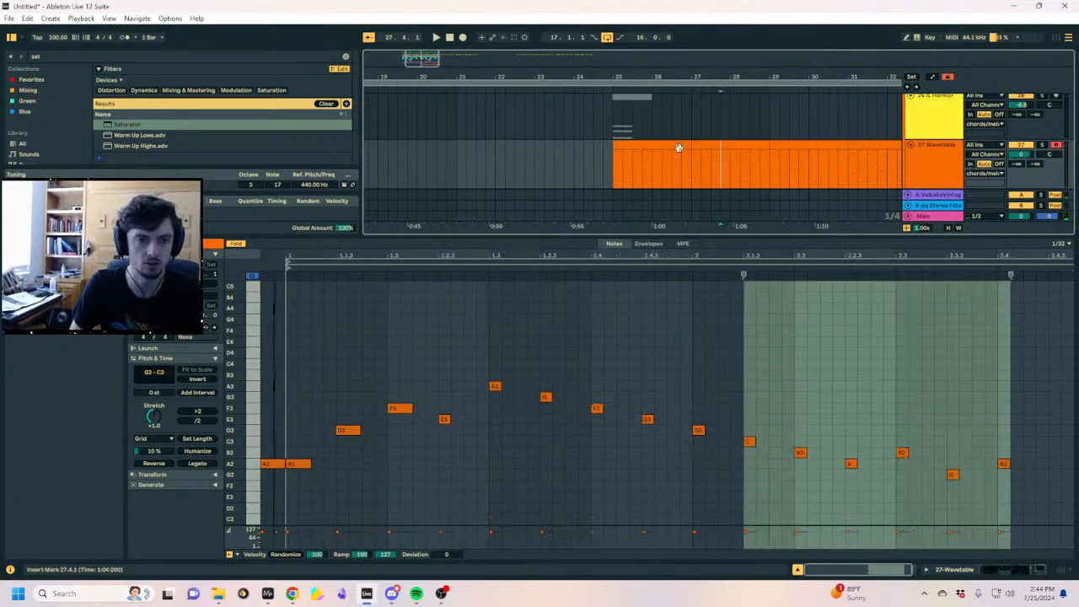
Deactivate the E4 and D4 notes in the clip at bar 25 and play it from the start
{"action": "left_click_drag", "start_coordinate": [732, 389], "coordinate": [320, 274]}
{"action": "left_click_drag", "start_coordinate": [223, 339], "coordinate": [224, 352]}
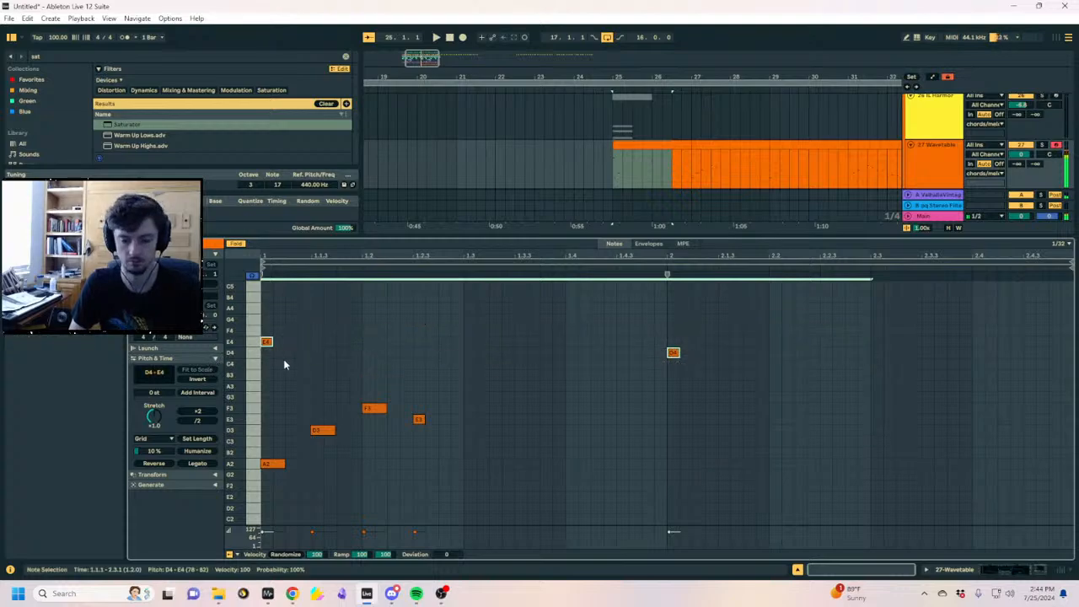
{"action": "left_click", "coordinate": [663, 127]}
{"action": "left_click", "coordinate": [650, 145]}
{"action": "key", "text": "space"}
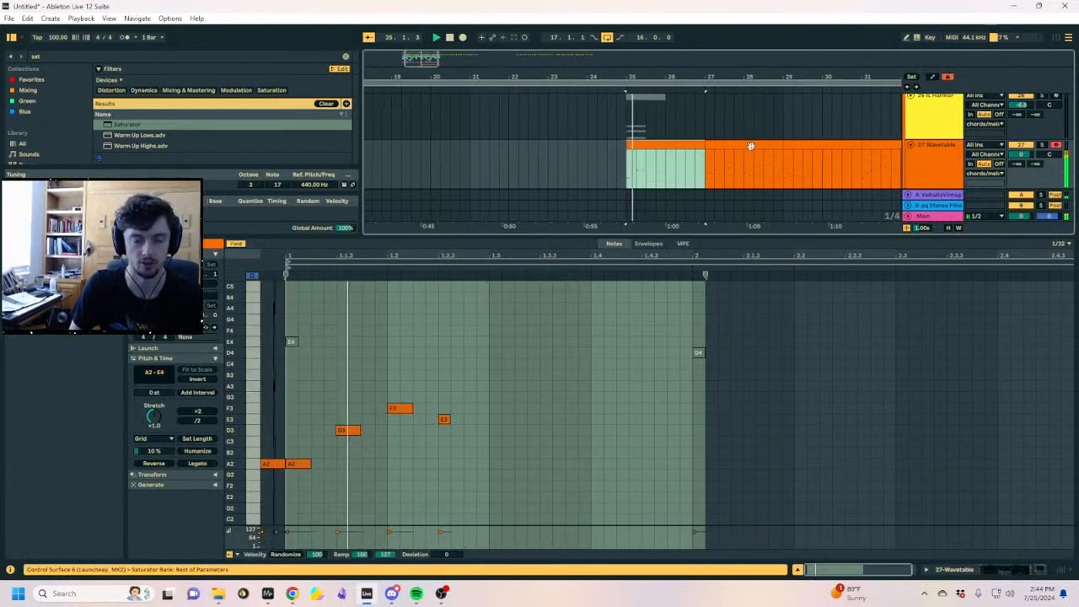
Raise the Wavetable track's send to A-ValhallaVintageVerb and audition the melody clips
{"action": "left_click", "coordinate": [973, 173]}
{"action": "left_click_drag", "start_coordinate": [1016, 163], "coordinate": [1016, 117]}
{"action": "left_click", "coordinate": [620, 153]}
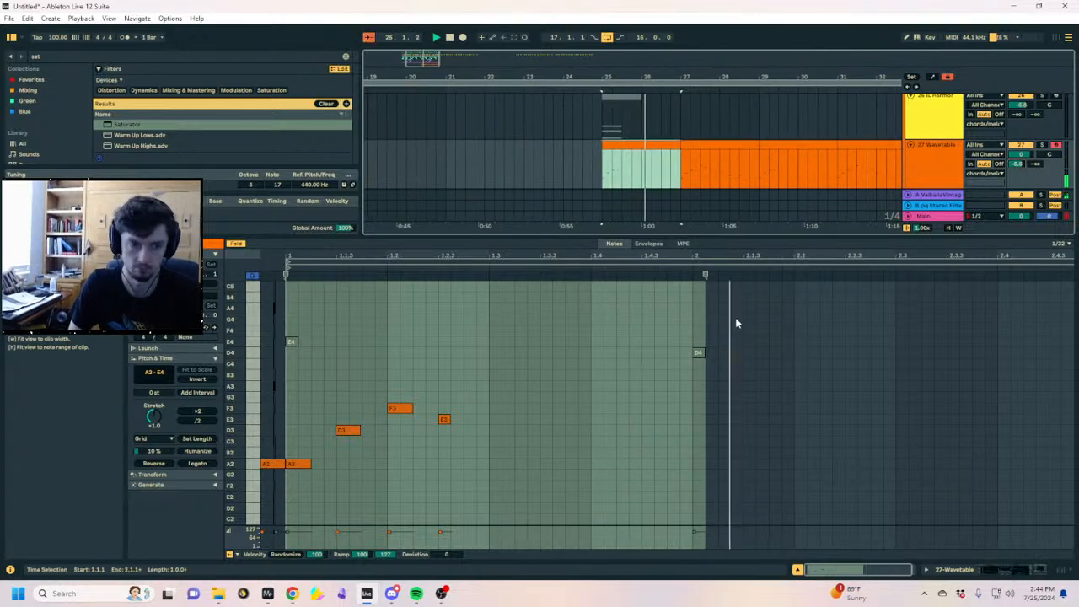
{"action": "left_click", "coordinate": [686, 149]}
{"action": "left_click_drag", "start_coordinate": [691, 143], "coordinate": [681, 145]}
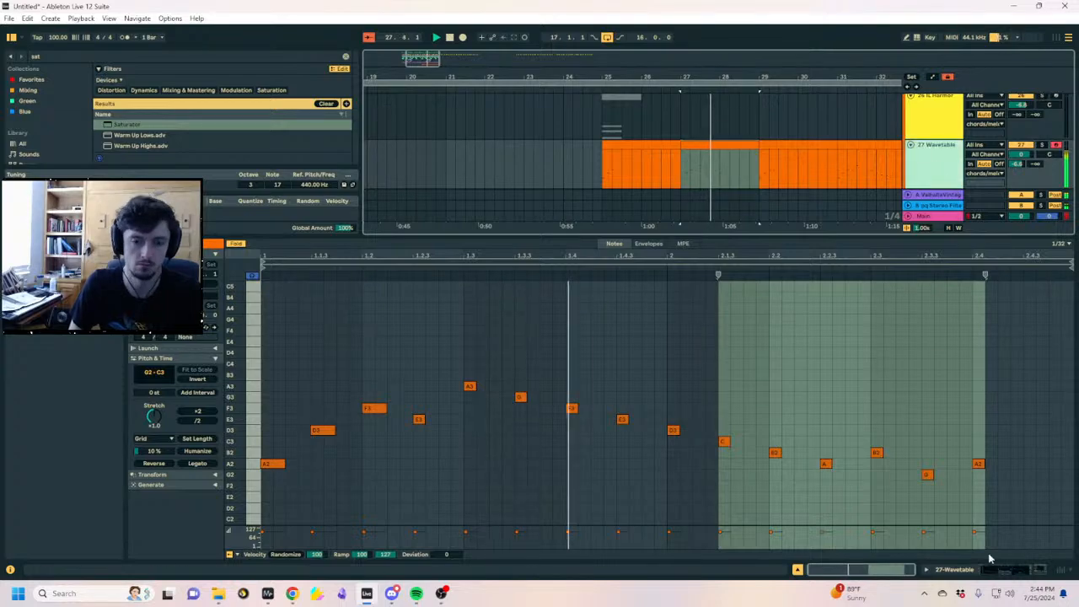
Copy the melody section from 27.3.1 to 29.1.1 onto the MIDI track below and deactivate the original section
{"action": "key", "text": "shift+Tab"}
{"action": "left_click", "coordinate": [696, 340]}
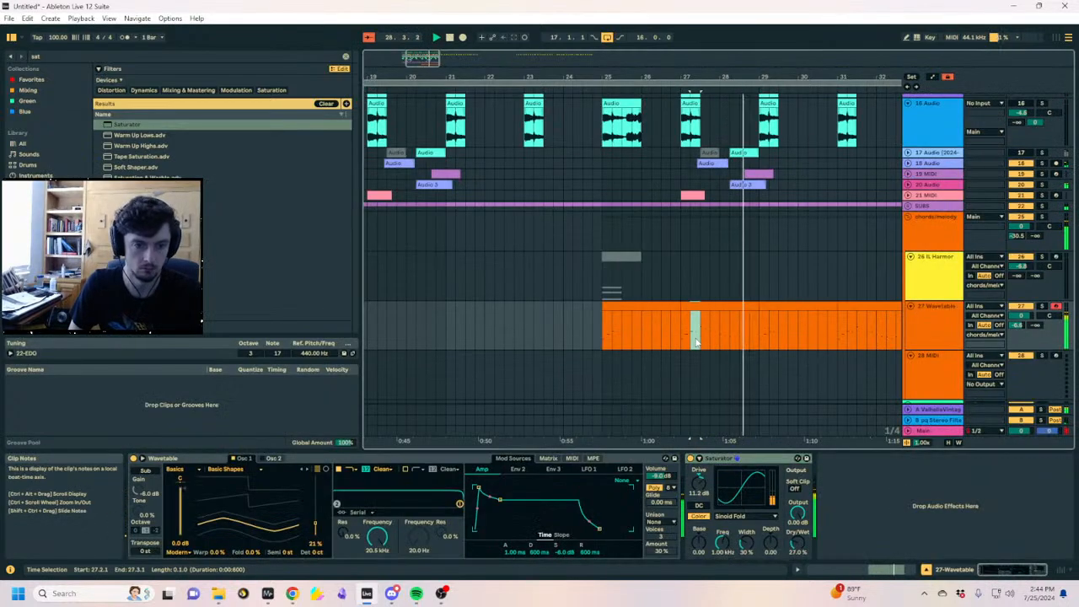
{"action": "left_click", "coordinate": [920, 334]}
{"action": "key", "text": "ctrl+t"}
{"action": "left_click_drag", "start_coordinate": [702, 320], "coordinate": [761, 330]}
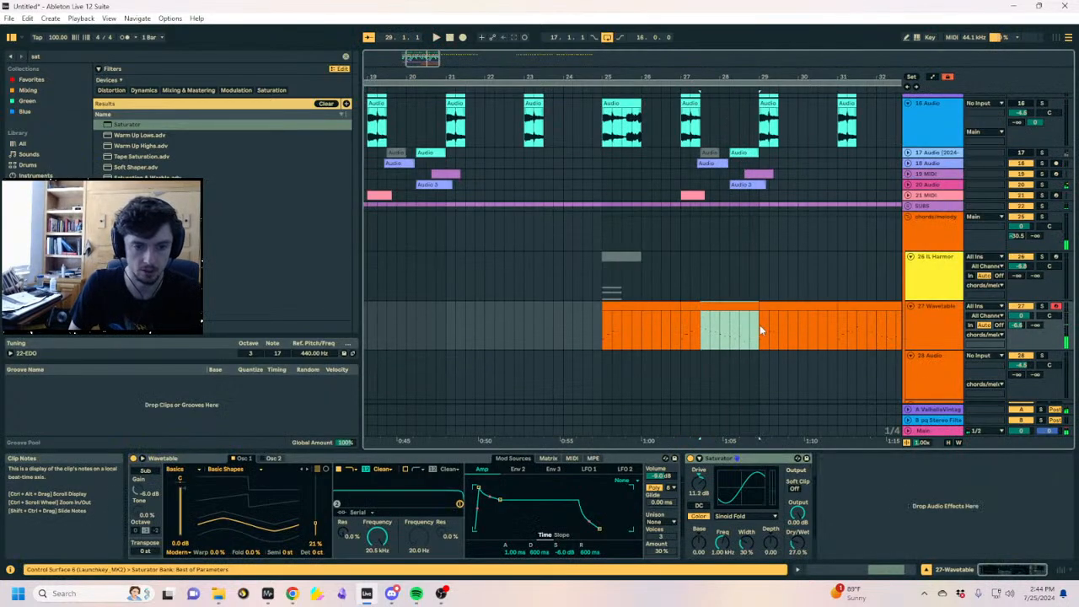
{"action": "left_click", "coordinate": [698, 373]}
{"action": "key", "text": "ctrl+v"}
{"action": "left_click", "coordinate": [713, 306]}
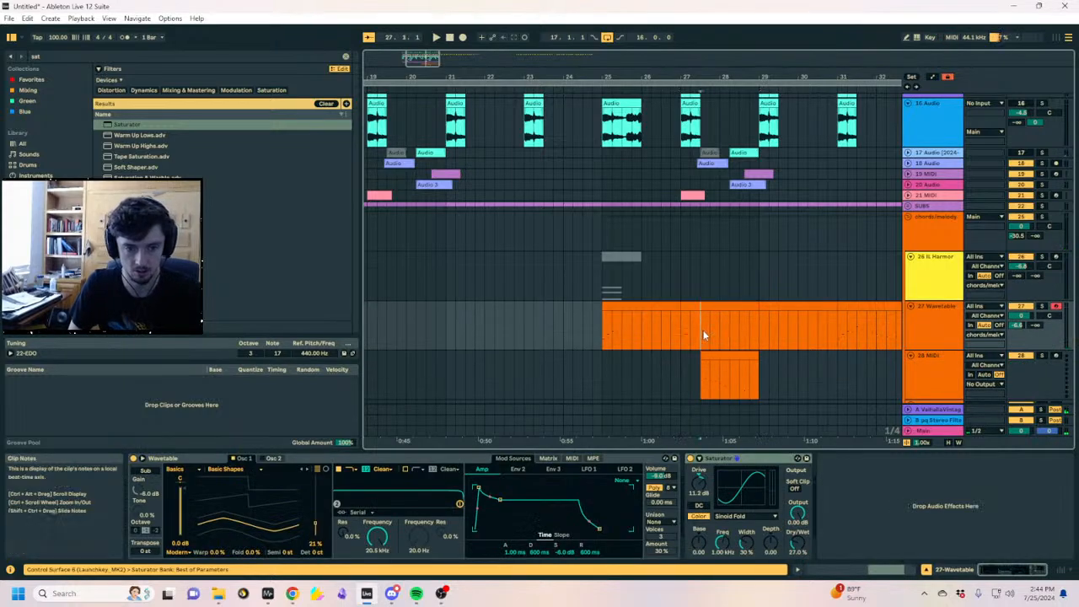
Copy the Wavetable instrument from track 27 onto MIDI track 28
{"action": "left_click", "coordinate": [716, 381]}
{"action": "left_click", "coordinate": [931, 378]}
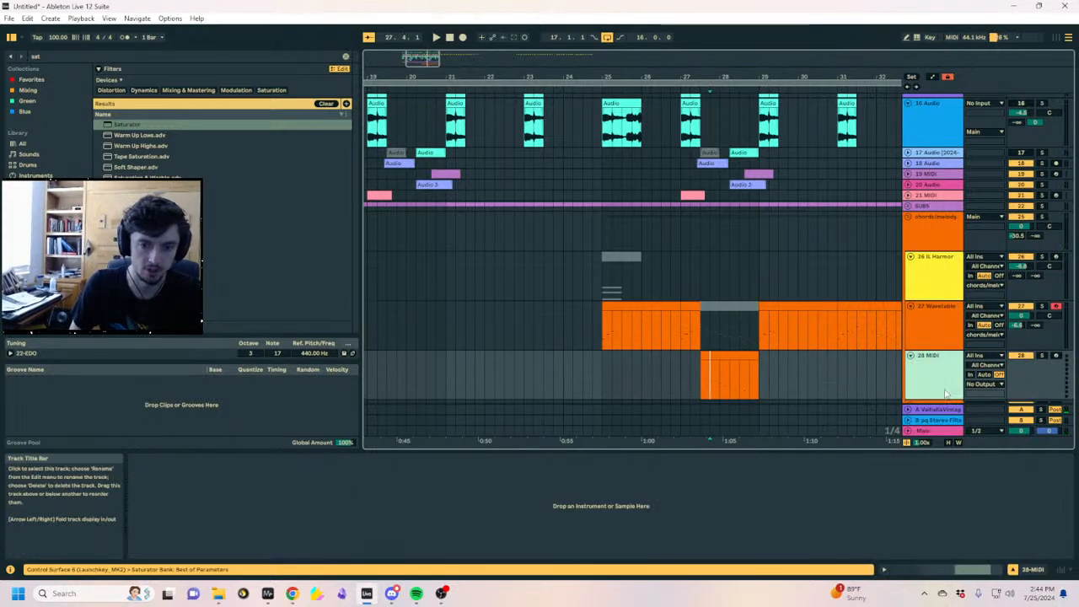
{"action": "left_click", "coordinate": [739, 329]}
{"action": "left_click", "coordinate": [312, 459]}
{"action": "key", "text": "ctrl+c"}
{"action": "left_click", "coordinate": [797, 376]}
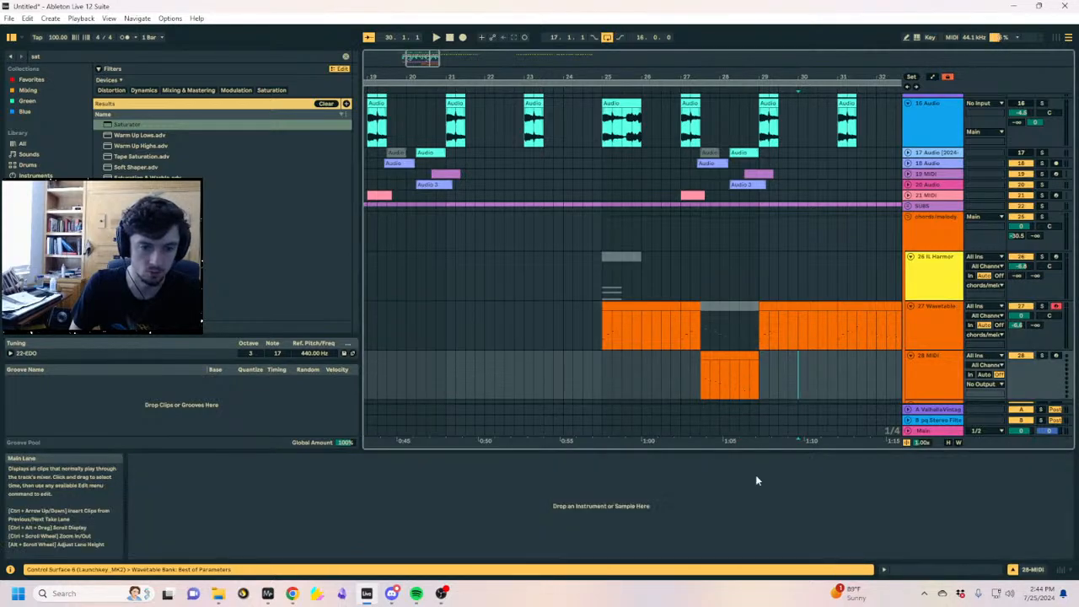
{"action": "left_click", "coordinate": [755, 477]}
{"action": "key", "text": "ctrl+v"}
Switch oscillator 1 of the copied Wavetable to the Sines 1 table in the Harmonics category
{"action": "left_click", "coordinate": [159, 470]}
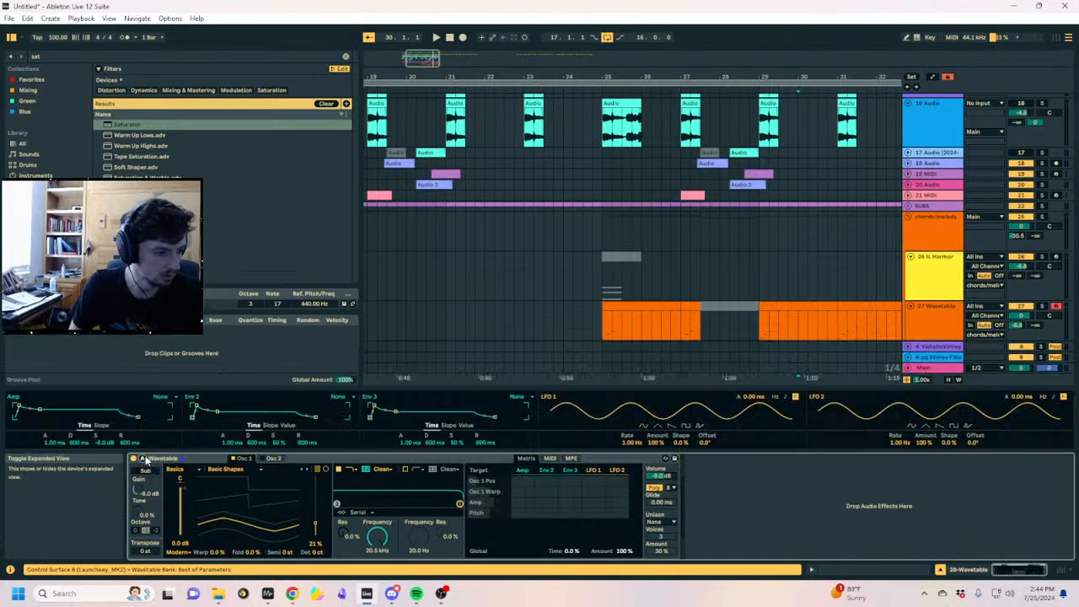
{"action": "left_click", "coordinate": [160, 469]}
{"action": "left_click", "coordinate": [231, 468]}
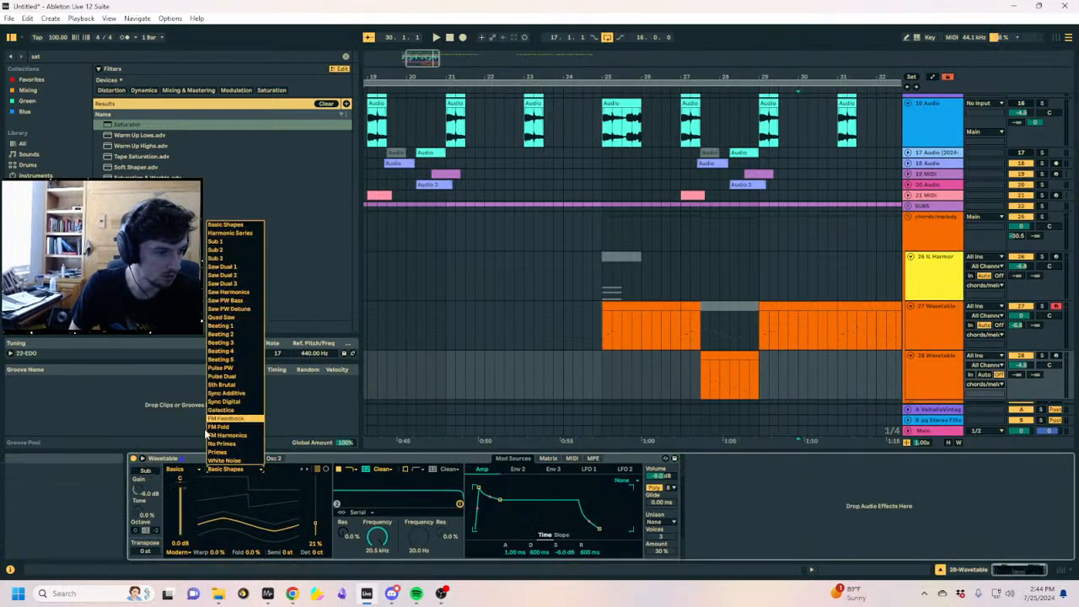
{"action": "left_click", "coordinate": [192, 470]}
{"action": "left_click", "coordinate": [182, 528]}
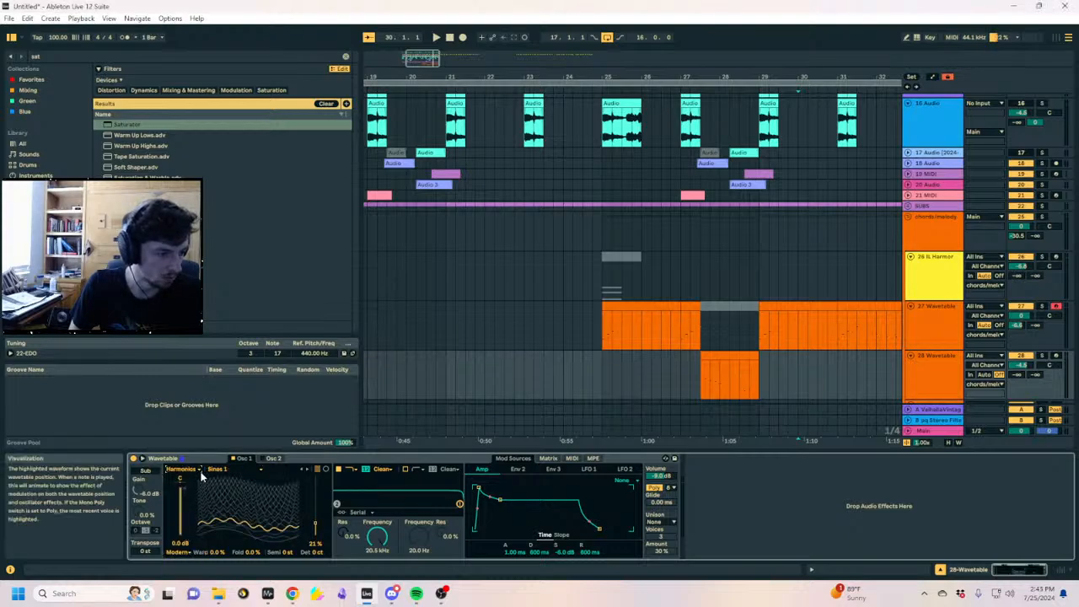
While playing from 27.3, set track 28's volume to -1.5 dB and its Wavetable wave position to 5.6%
{"action": "key", "text": "space"}
{"action": "mouse_move", "coordinate": [315, 535]}
{"action": "left_mouse_down"}
{"action": "mouse_move", "coordinate": [315, 512]}
{"action": "mouse_move", "coordinate": [315, 534]}
{"action": "left_mouse_up"}
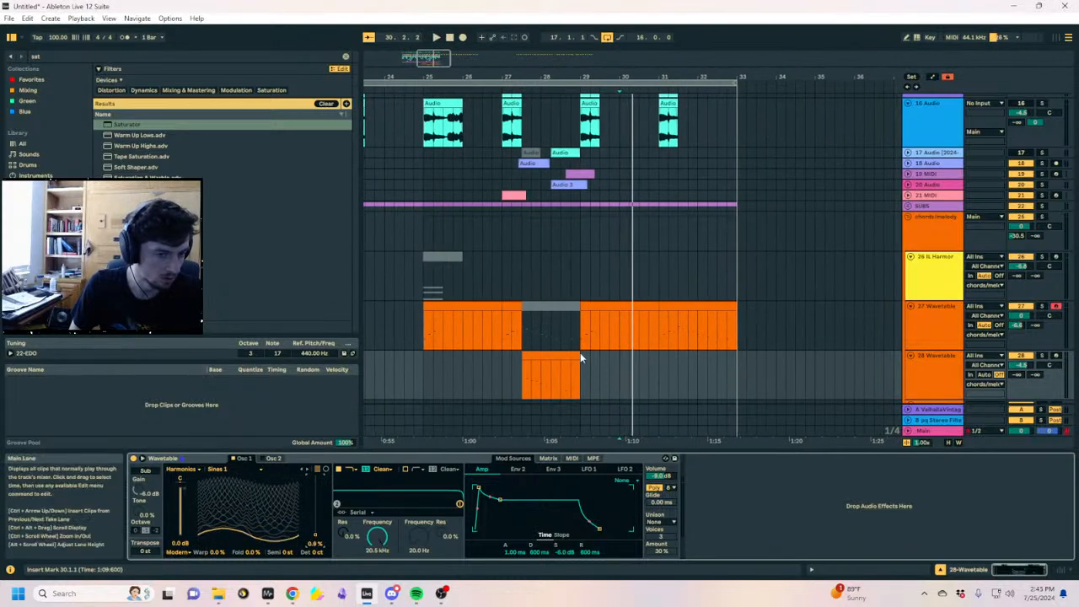
{"action": "left_click", "coordinate": [578, 355]}
{"action": "key", "text": "space"}
{"action": "key", "text": "space"}
{"action": "left_click_drag", "start_coordinate": [1022, 369], "coordinate": [1022, 360]}
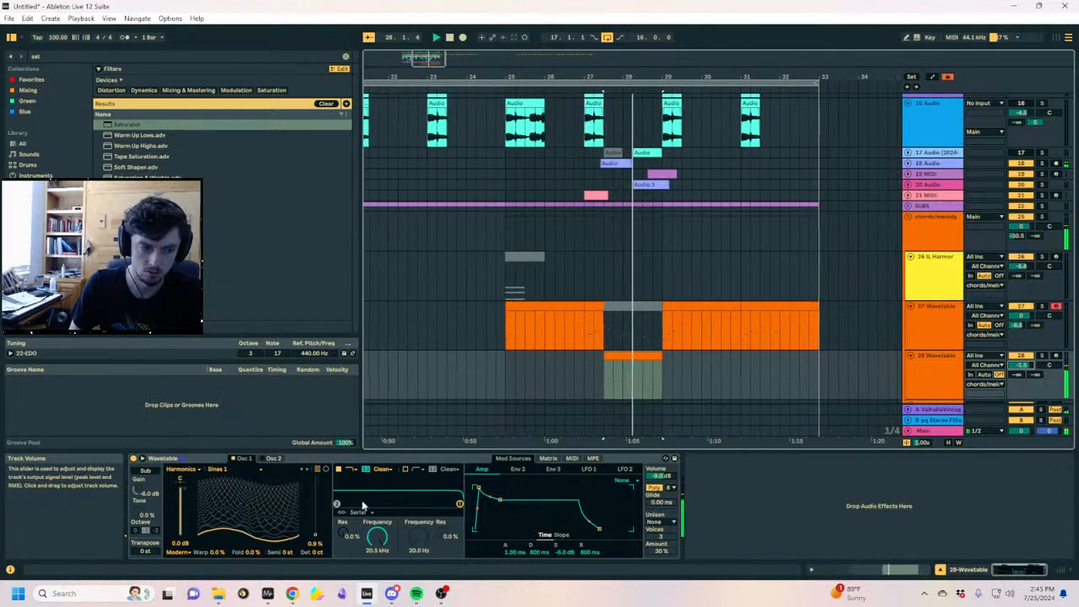
{"action": "left_click_drag", "start_coordinate": [315, 535], "coordinate": [315, 532]}
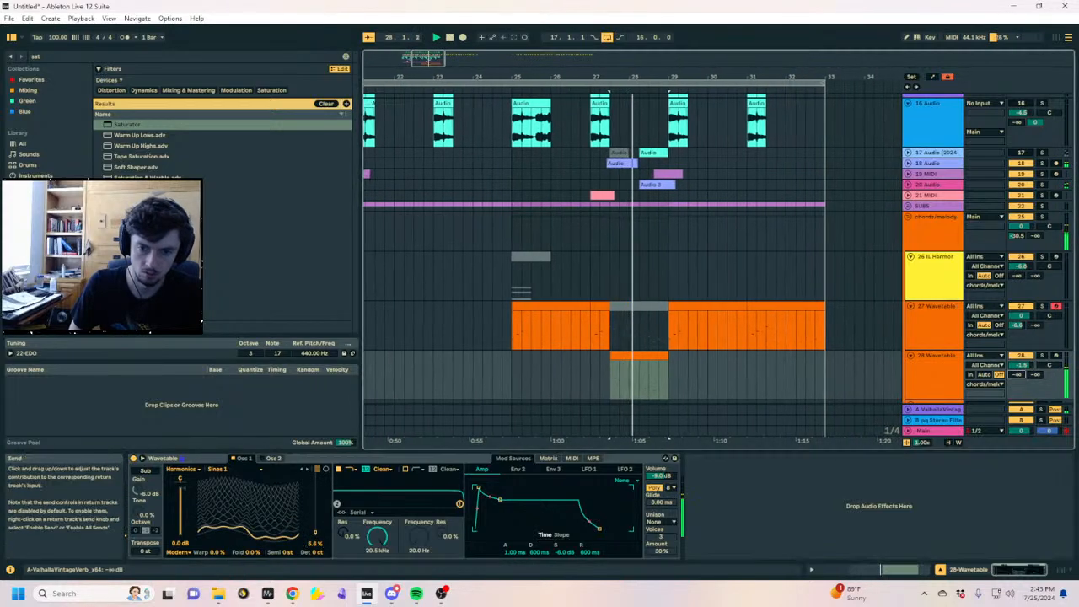
Set track 28's reverb send to -9.7 dB and automate its filter 1 frequency to rise from 27.3.1 to 29.1.1
{"action": "left_click_drag", "start_coordinate": [1017, 375], "coordinate": [1017, 344]}
{"action": "key", "text": "a"}
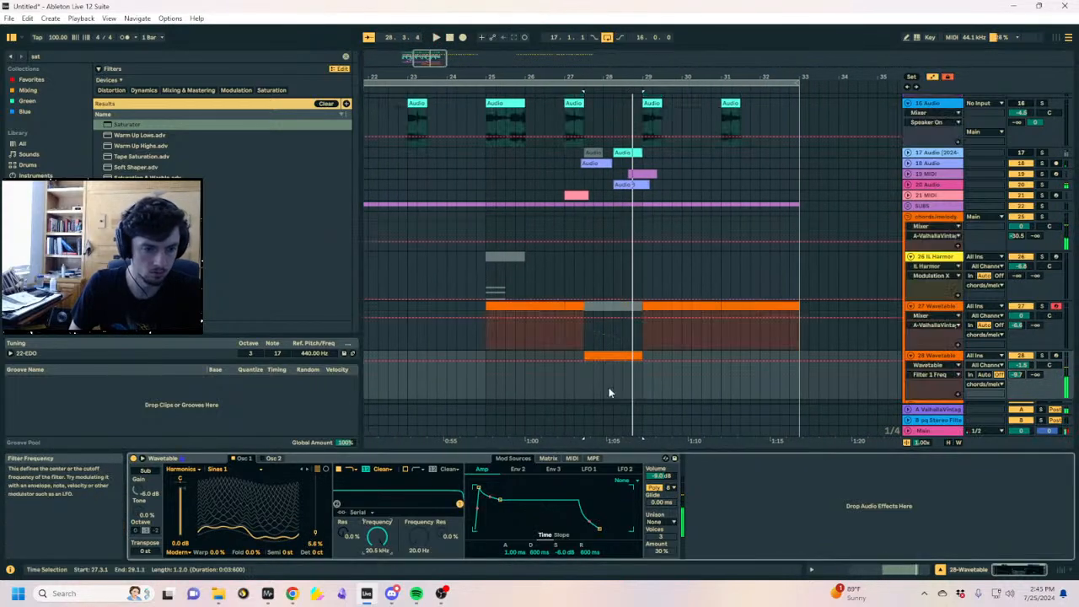
{"action": "left_click_drag", "start_coordinate": [583, 363], "coordinate": [640, 362]}
{"action": "key", "text": "space"}
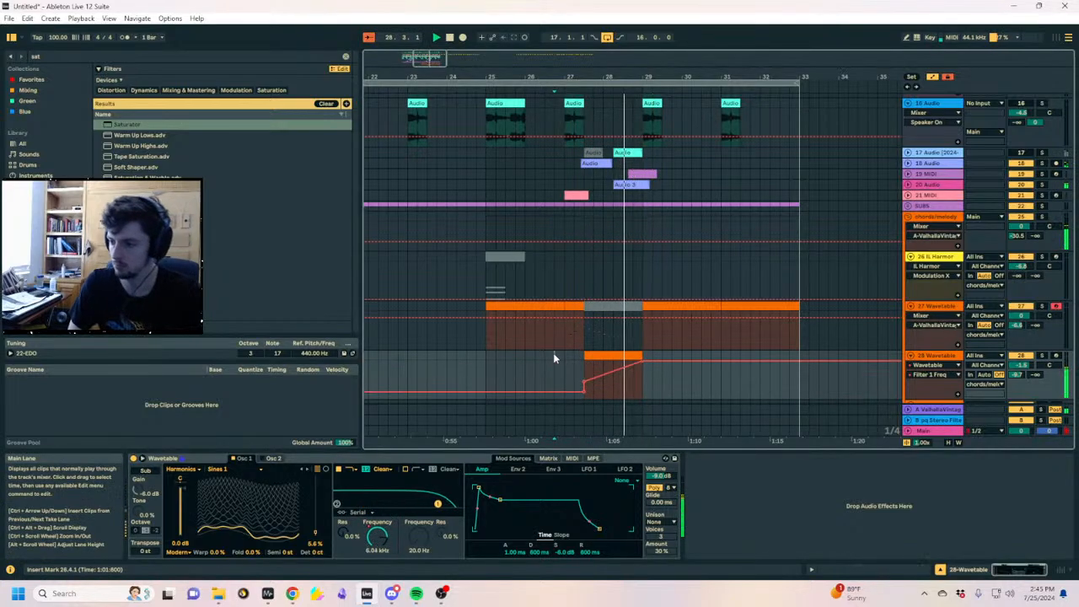
Play back from 24.3.1 to audition the melody passing between Wavetable tracks 27 and 28
{"action": "key", "text": "a"}
{"action": "left_click", "coordinate": [481, 358]}
{"action": "left_click_drag", "start_coordinate": [482, 358], "coordinate": [670, 373]}
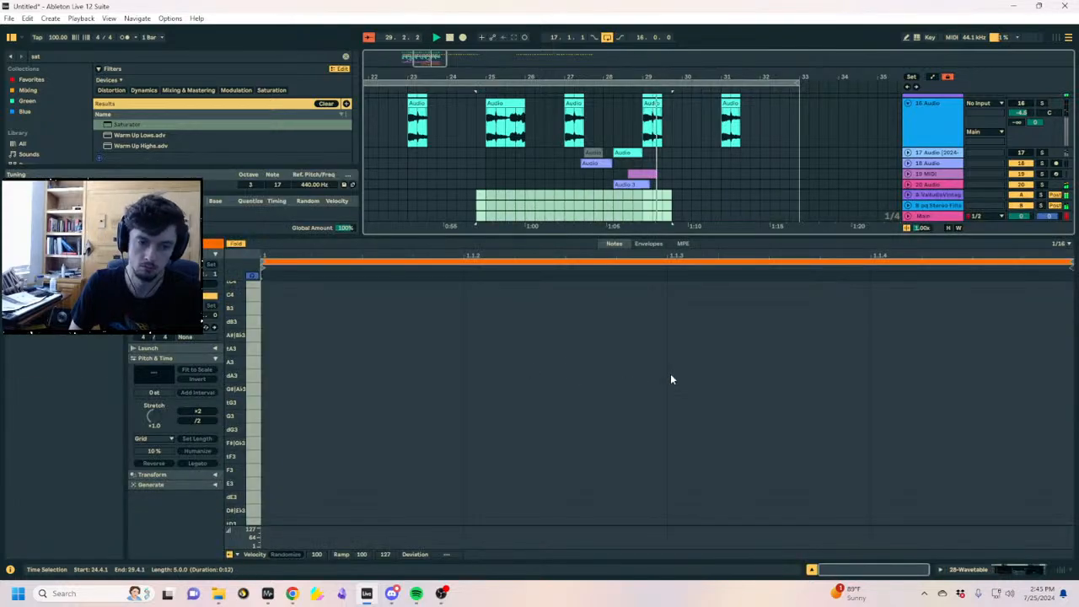
{"action": "scroll", "coordinate": [524, 167], "scroll_direction": "down", "scroll_amount": 4}
{"action": "left_click", "coordinate": [483, 146]}
{"action": "scroll", "coordinate": [462, 128], "scroll_direction": "down", "scroll_amount": 4}
{"action": "left_click", "coordinate": [466, 139]}
{"action": "key", "text": "space"}
{"action": "key", "text": "space"}
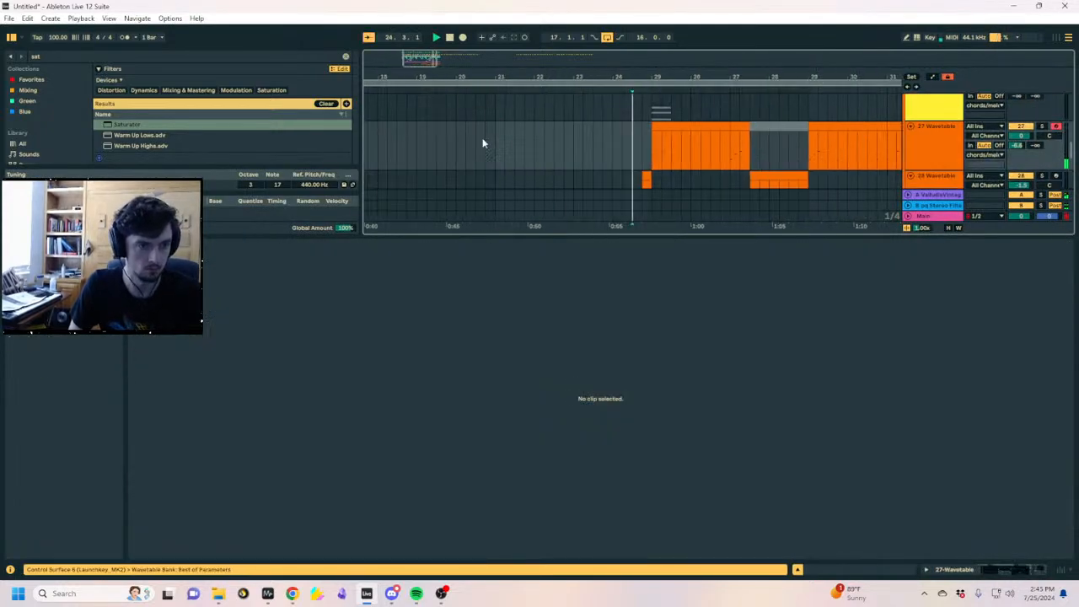
{"action": "scroll", "coordinate": [482, 143], "scroll_direction": "down", "scroll_amount": 2}
{"action": "left_click_drag", "start_coordinate": [660, 239], "coordinate": [681, 426]}
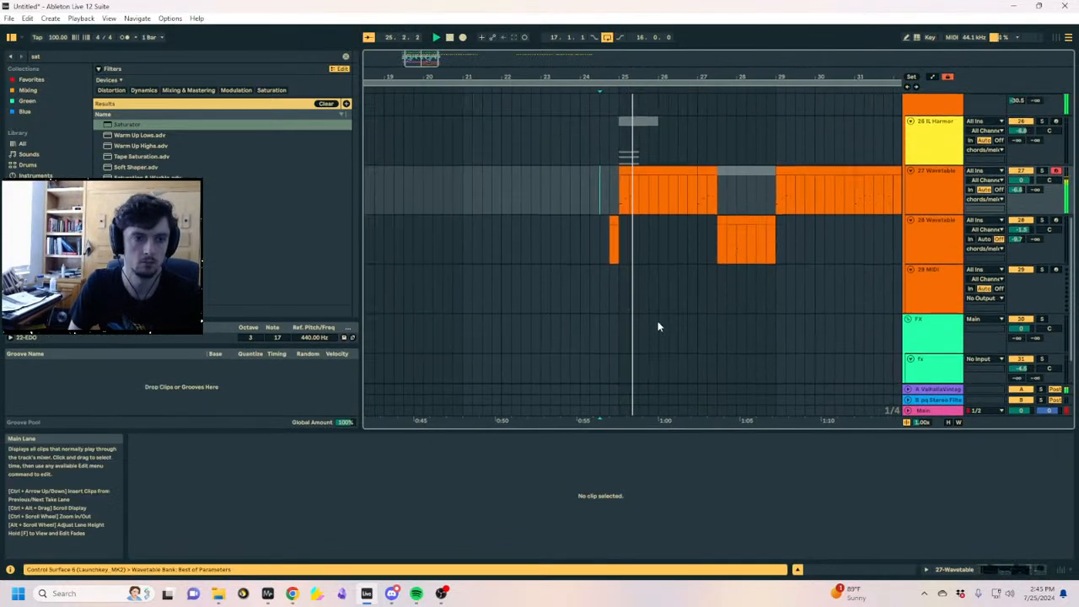
{"action": "left_click", "coordinate": [601, 215]}
{"action": "left_click", "coordinate": [605, 218]}
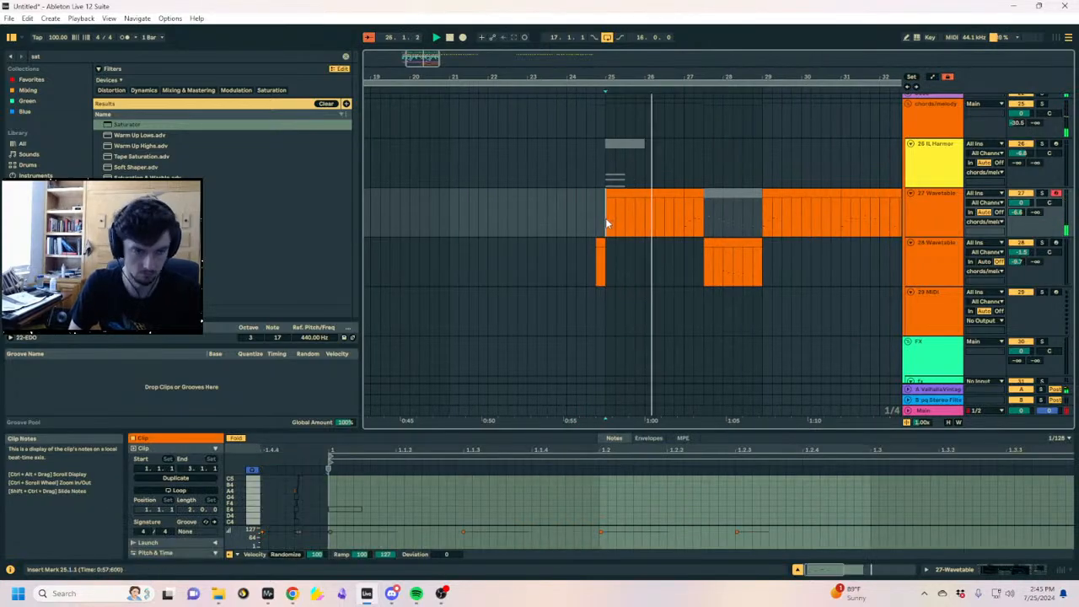
{"action": "scroll", "coordinate": [632, 260], "scroll_direction": "up", "scroll_amount": 1}
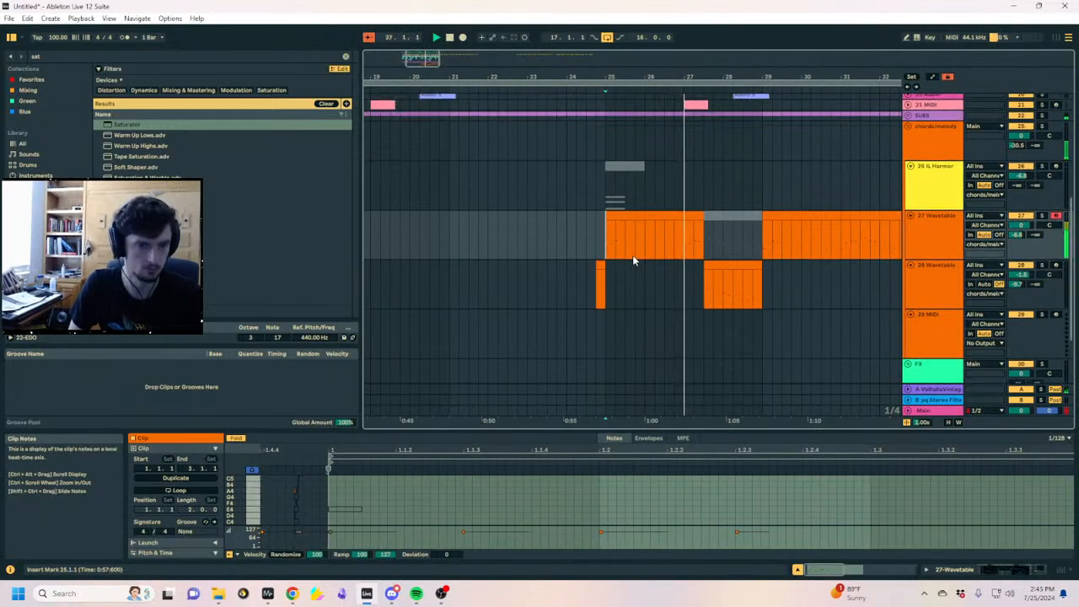
{"action": "scroll", "coordinate": [714, 263], "scroll_direction": "up", "scroll_amount": 5}
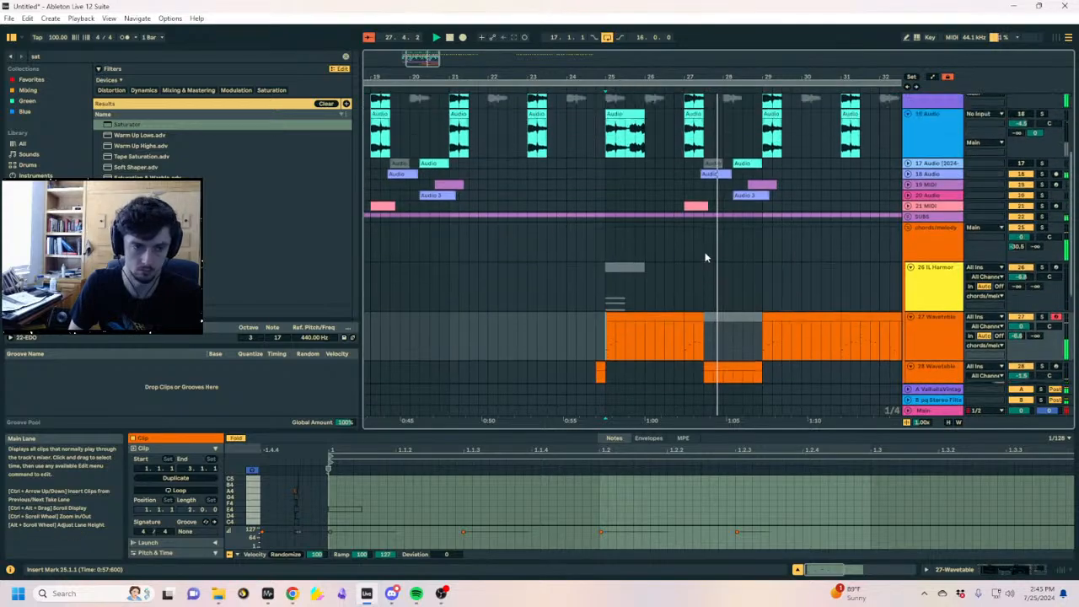
Deactivate the audio clips at bars 27, 29 and 31 on track 15
{"action": "left_click", "coordinate": [694, 192]}
{"action": "key", "text": "0"}
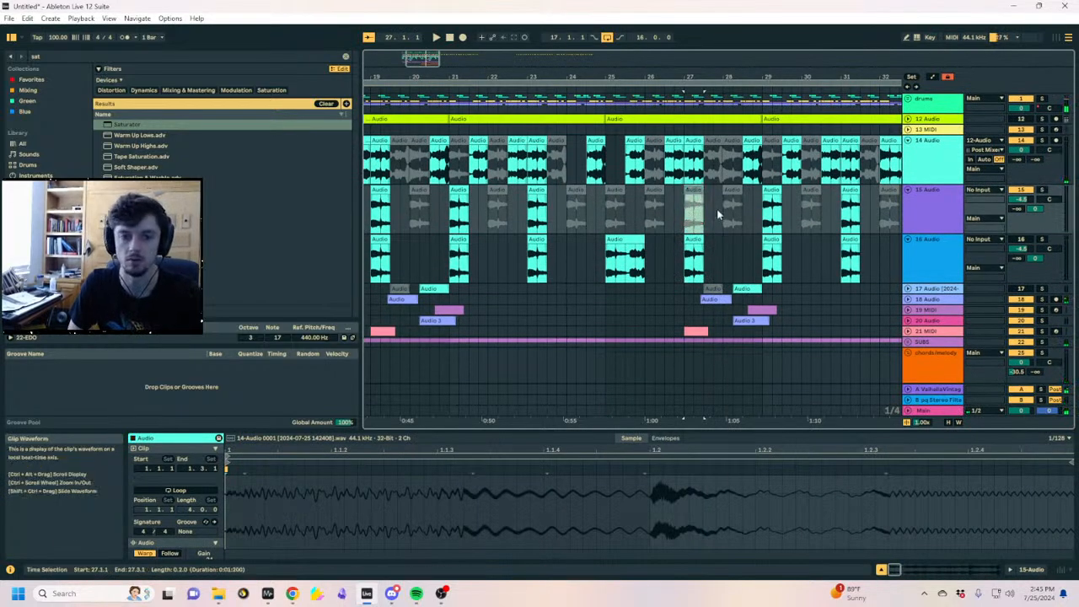
{"action": "left_click", "coordinate": [771, 193]}
{"action": "key", "text": "0"}
{"action": "left_click", "coordinate": [849, 194]}
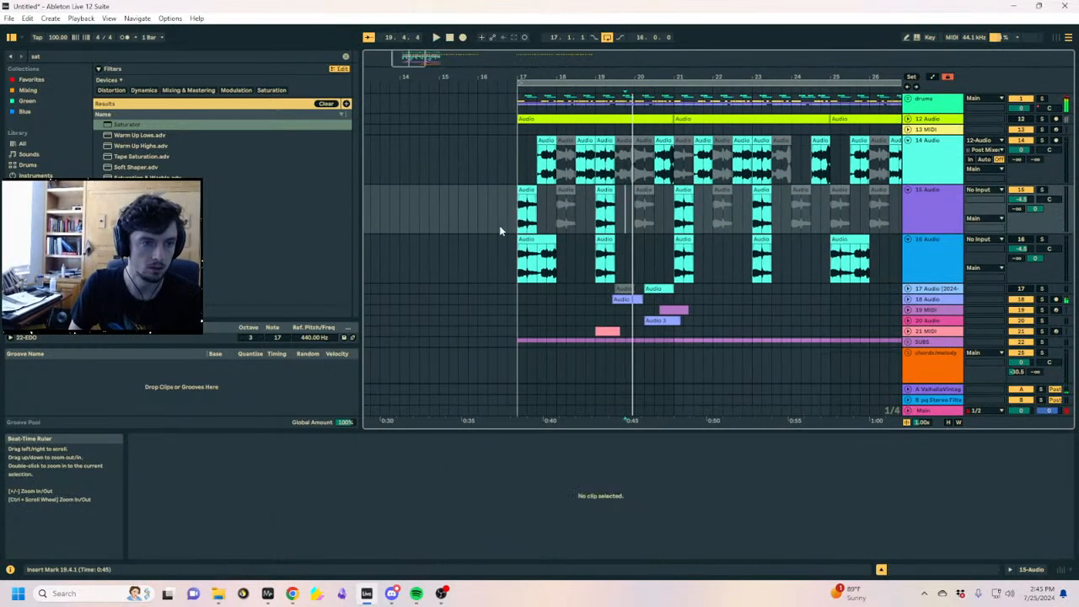
Play the loop from its start at bar 17 to check the first half of the arrangement
{"action": "left_click", "coordinate": [503, 229]}
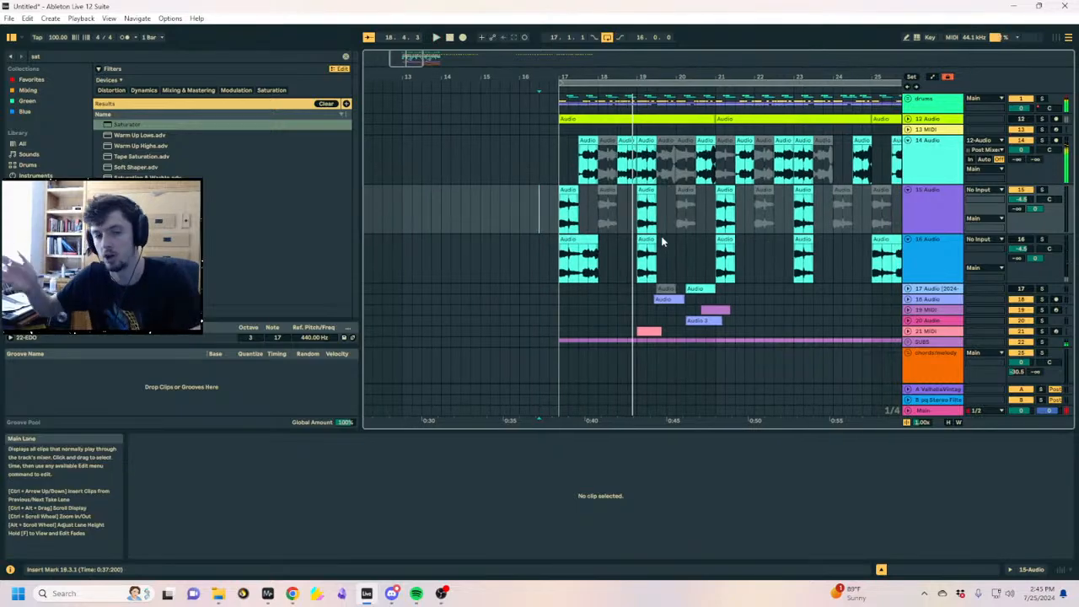
{"action": "left_click", "coordinate": [562, 220]}
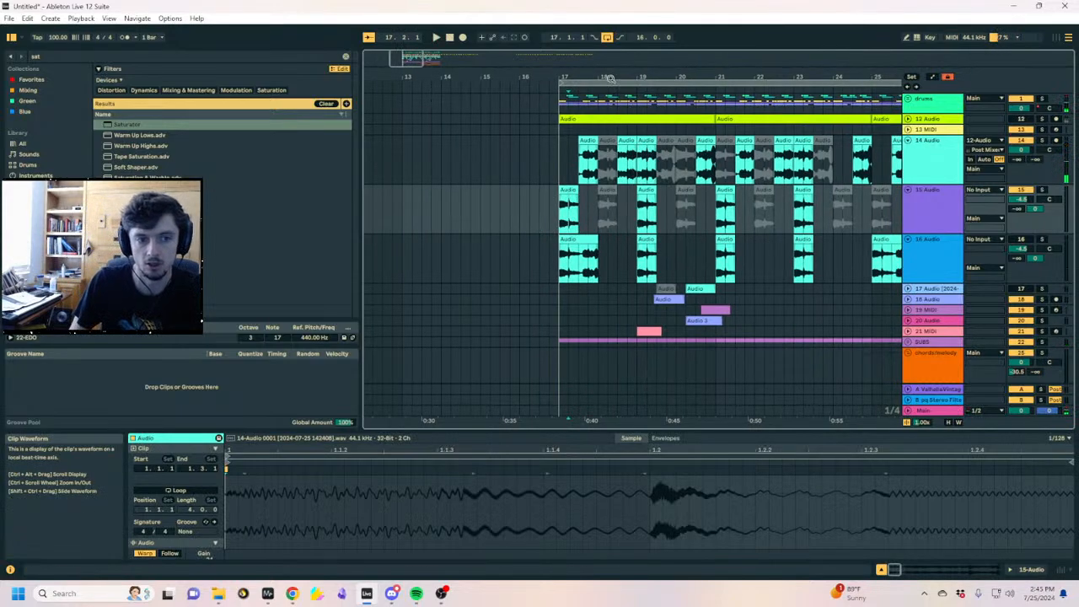
{"action": "left_click_drag", "start_coordinate": [610, 78], "coordinate": [538, 80]}
{"action": "scroll", "coordinate": [571, 216], "scroll_direction": "down", "scroll_amount": 2}
{"action": "left_click", "coordinate": [482, 130]}
{"action": "left_click", "coordinate": [490, 139]}
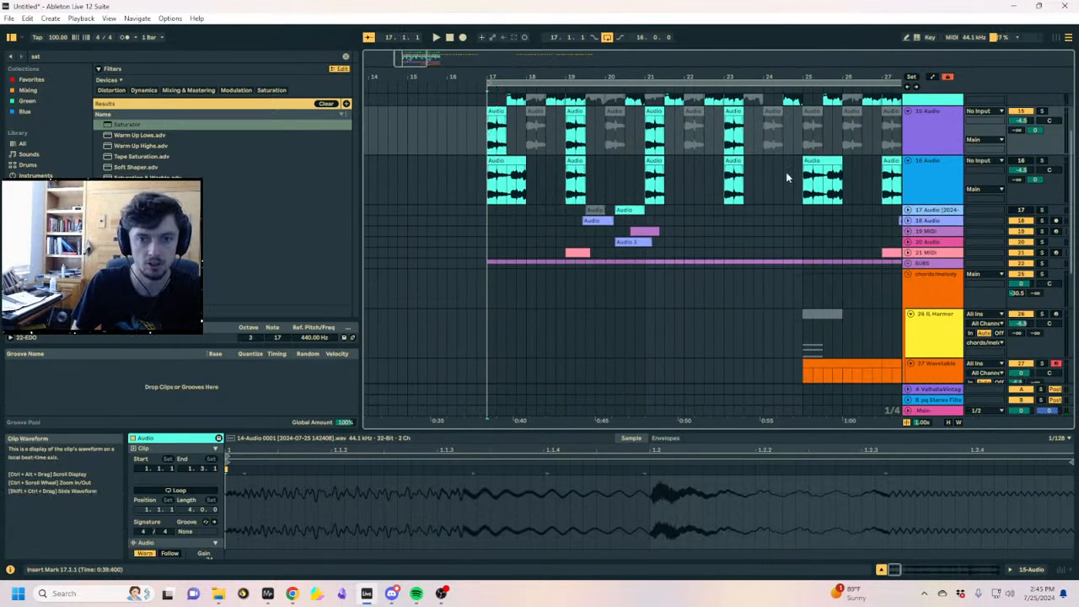
{"action": "scroll", "coordinate": [786, 177], "scroll_direction": "up", "scroll_amount": 2}
{"action": "key", "text": "space"}
{"action": "scroll", "coordinate": [734, 276], "scroll_direction": "down", "scroll_amount": 6}
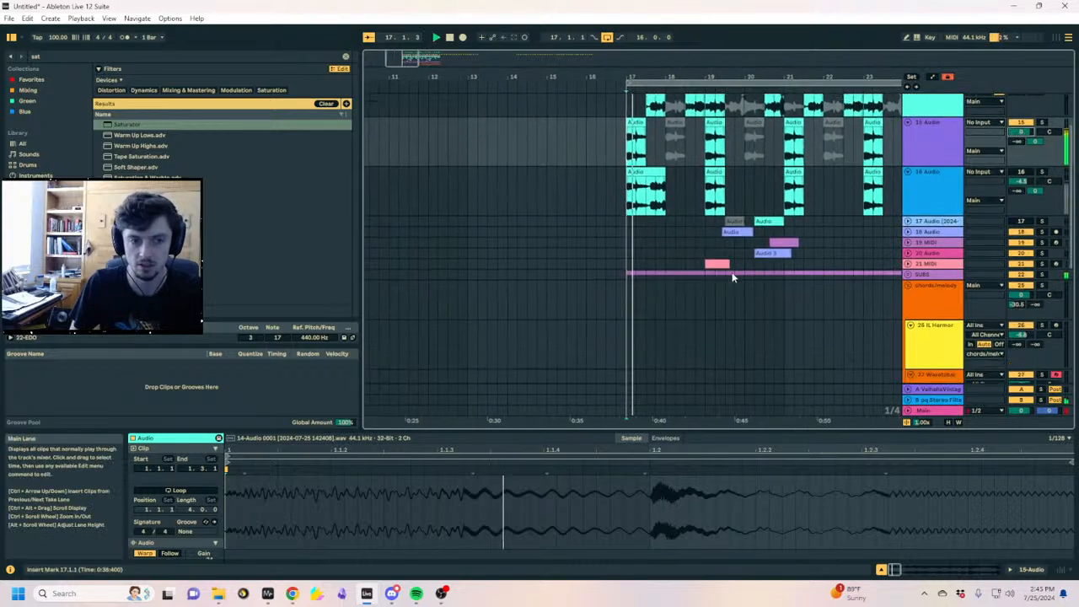
Copy the two-bar melody clip at bar 25 of track 27 to bar 17 and repeat it up to bar 25
{"action": "left_click_drag", "start_coordinate": [725, 77], "coordinate": [621, 67]}
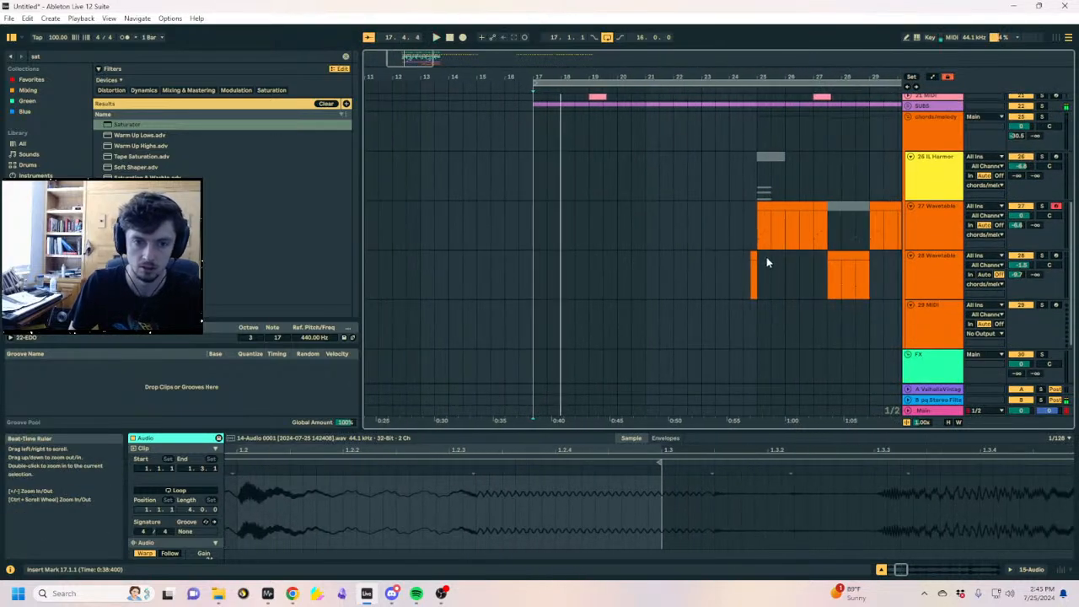
{"action": "key", "text": "space"}
{"action": "left_click", "coordinate": [770, 206]}
{"action": "key", "text": "ctrl+c"}
{"action": "left_click", "coordinate": [534, 232]}
{"action": "key", "text": "ctrl+v"}
{"action": "key", "text": "space"}
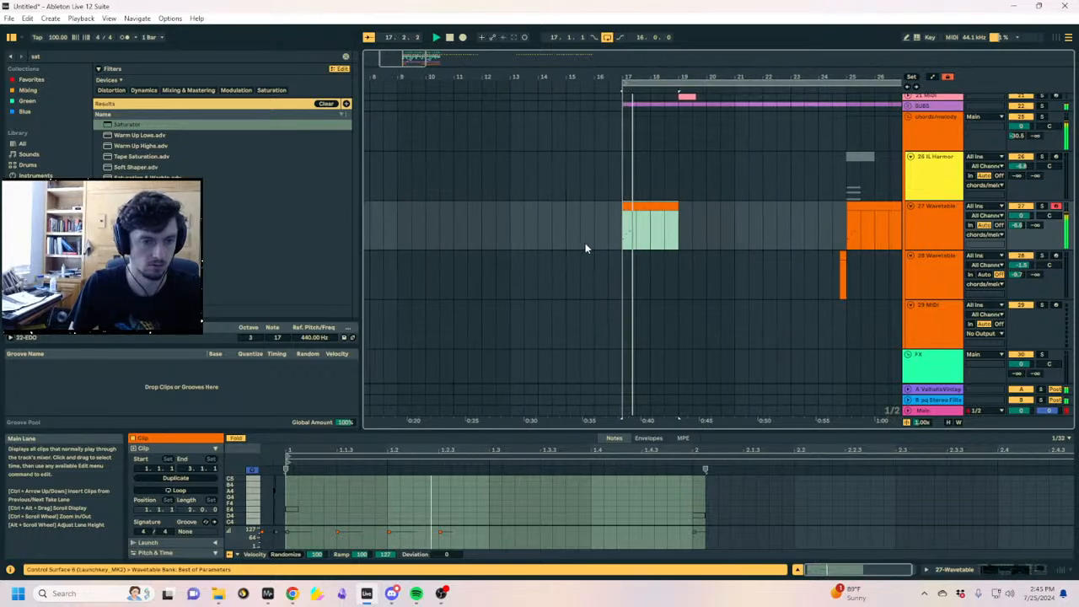
{"action": "left_click", "coordinate": [659, 228]}
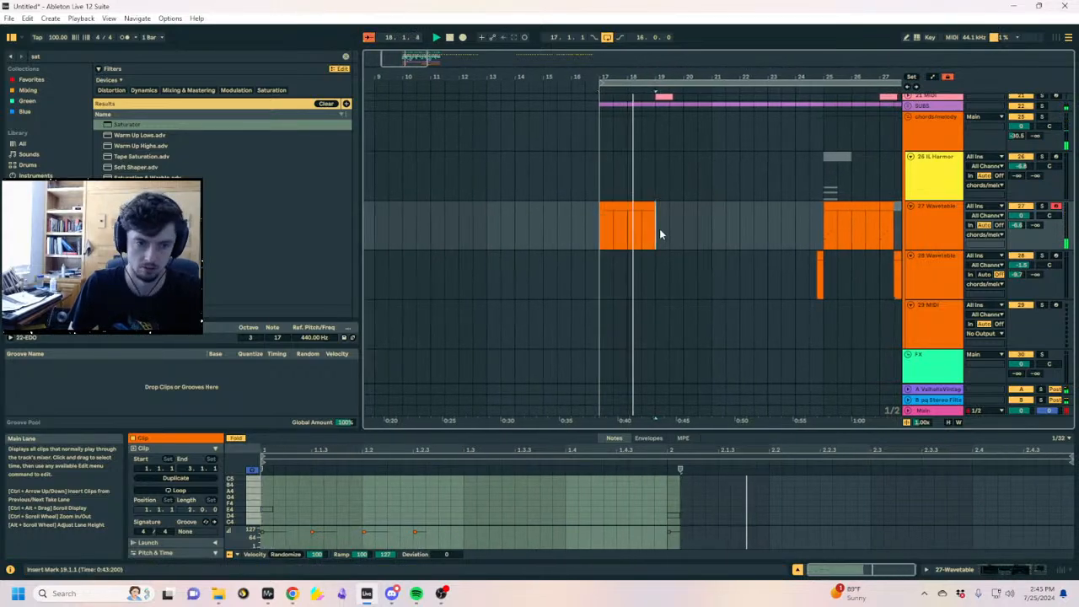
{"action": "key", "text": "ctrl+v"}
{"action": "key", "text": "ctrl+d"}
{"action": "key", "text": "ctrl+d"}
Automate track 27's reverb send to rise from silence between bars 23 and 25
{"action": "left_click", "coordinate": [937, 221]}
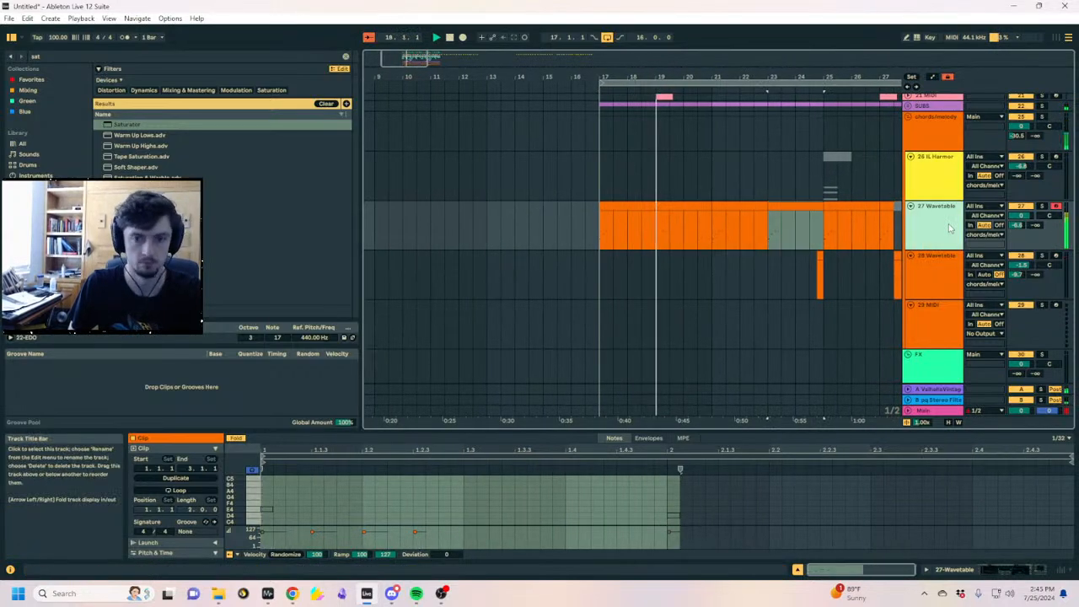
{"action": "left_click", "coordinate": [1004, 570]}
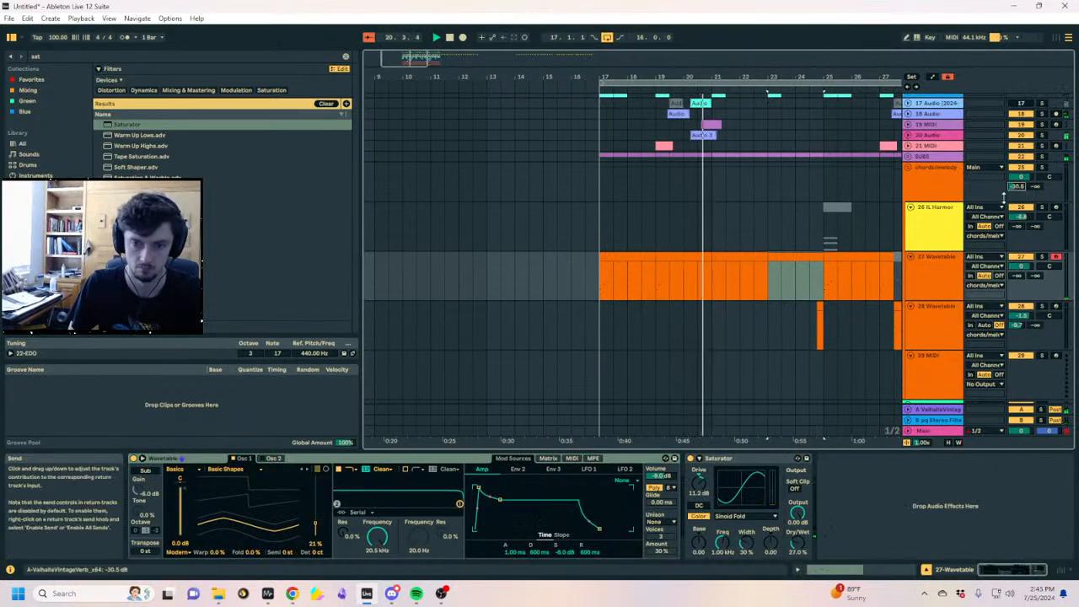
{"action": "key", "text": "a"}
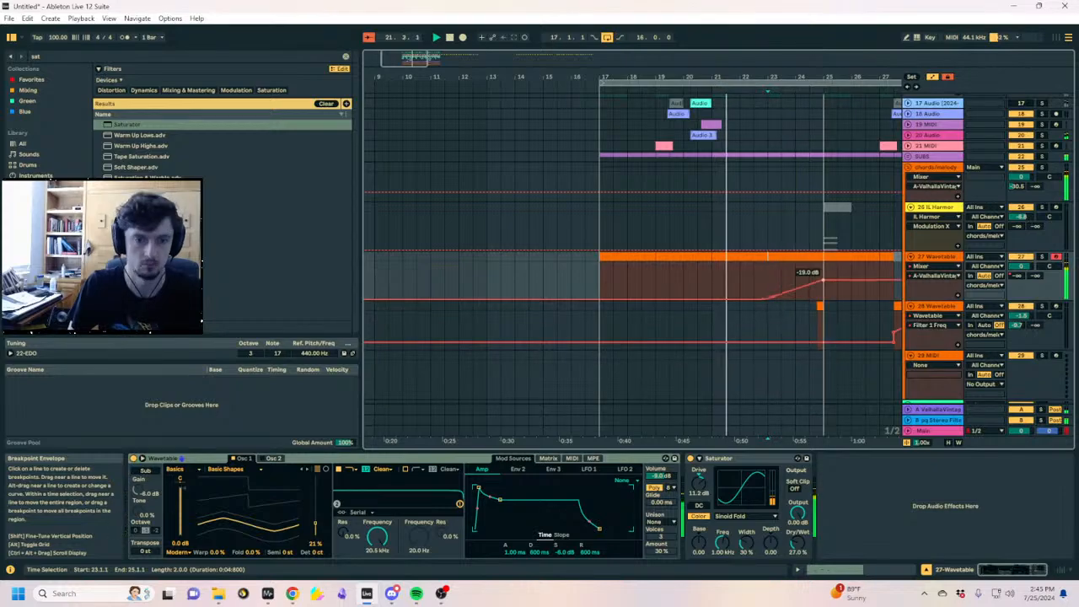
Automate track 27's filter 1 frequency from 56.3 Hz at bar 17 through about 327 Hz near 23.3 to fully open at bar 25
{"action": "left_click", "coordinate": [376, 539]}
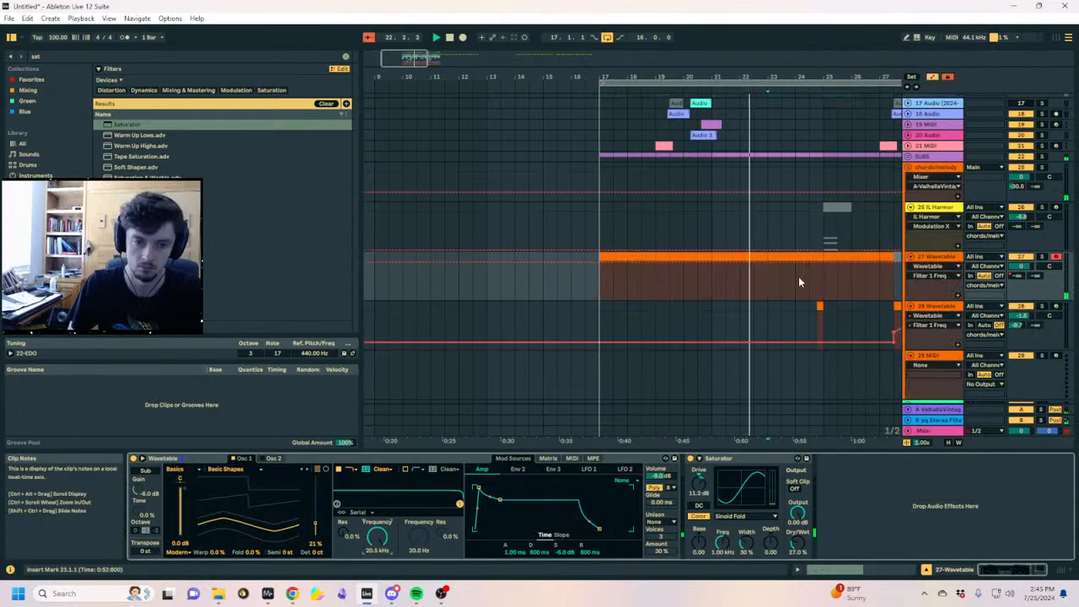
{"action": "left_click", "coordinate": [823, 262]}
{"action": "left_click_drag", "start_coordinate": [795, 261], "coordinate": [795, 278]}
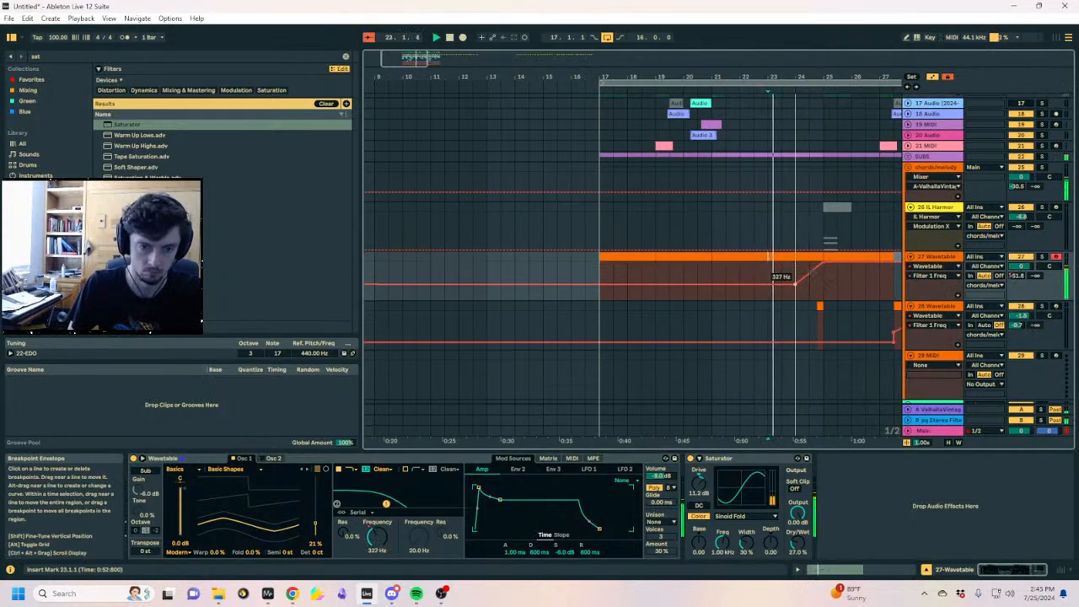
{"action": "left_click_drag", "start_coordinate": [600, 285], "coordinate": [600, 292]}
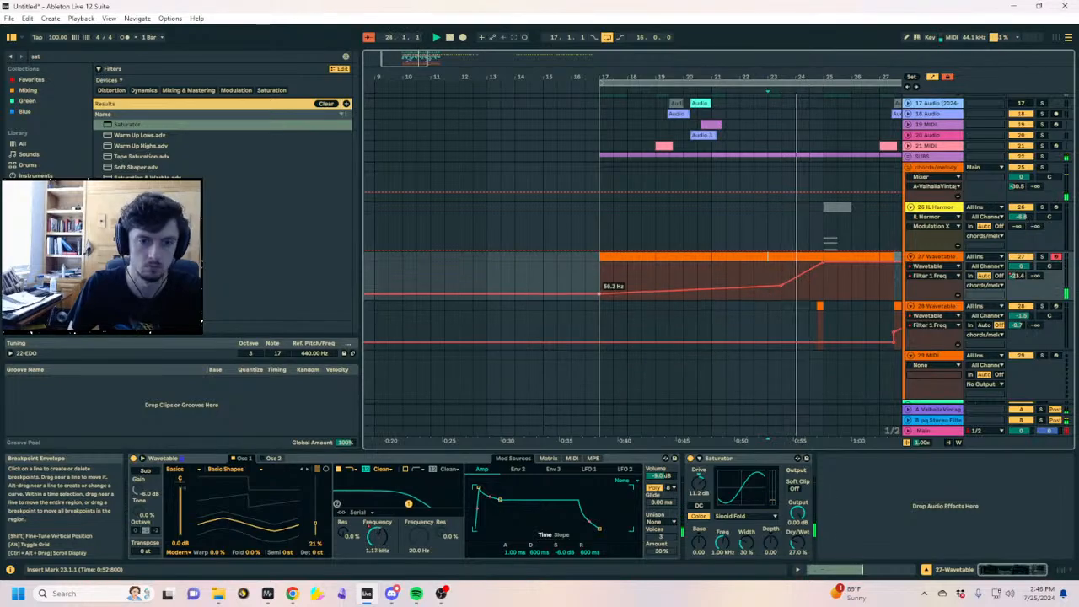
{"action": "key", "text": "a"}
Copy track 28's clip at 27.3.1 to bar 23 on the same track and play it back
{"action": "scroll", "coordinate": [876, 282], "scroll_direction": "down", "scroll_amount": 2}
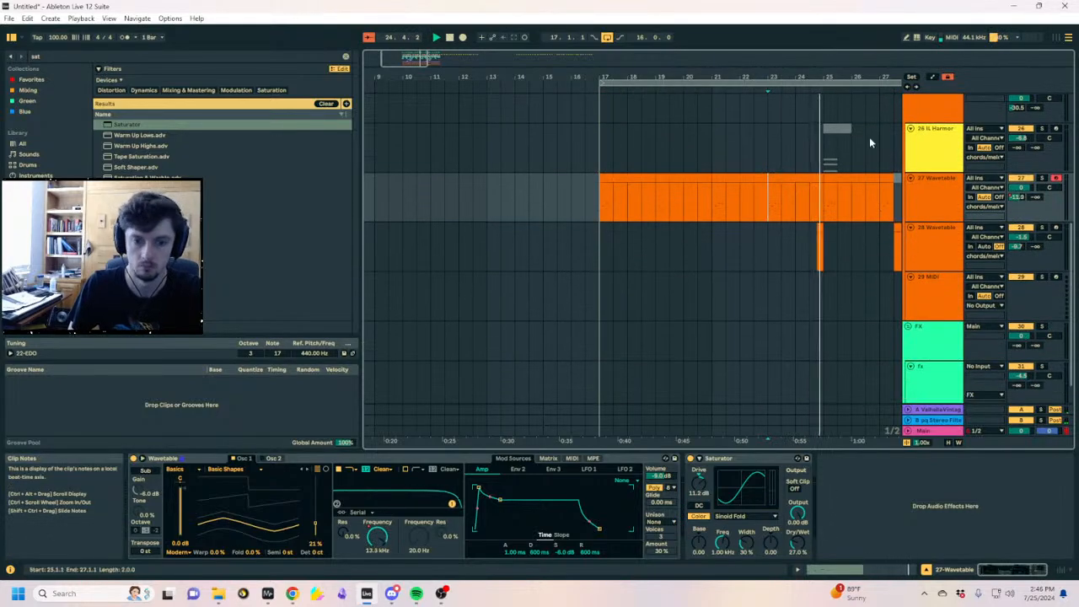
{"action": "left_click_drag", "start_coordinate": [849, 77], "coordinate": [717, 56]}
{"action": "left_click", "coordinate": [753, 228]}
{"action": "key", "text": "ctrl+c"}
{"action": "left_click", "coordinate": [666, 243]}
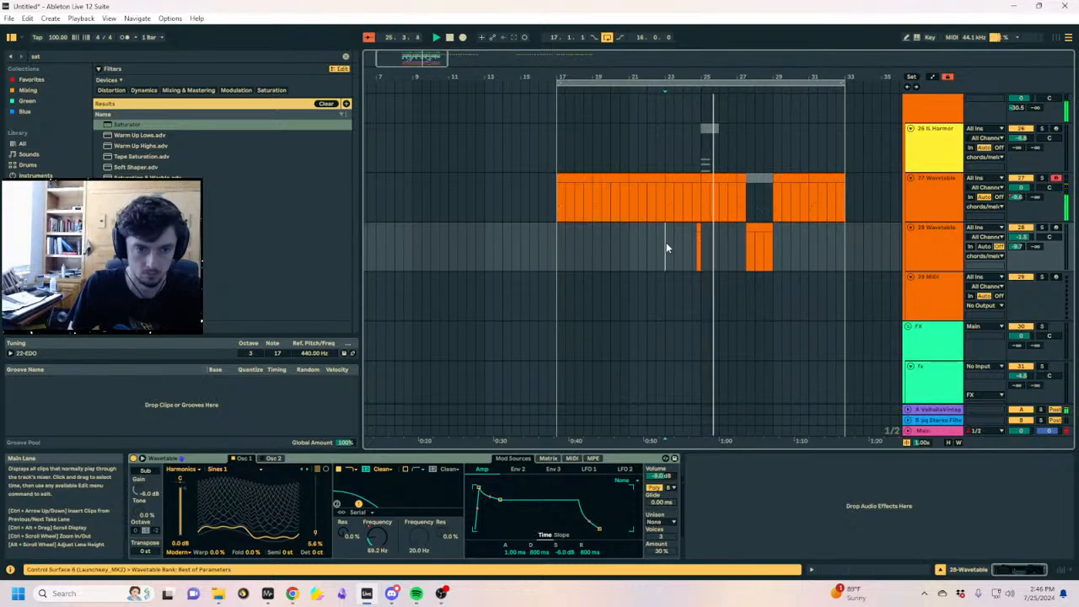
{"action": "key", "text": "ctrl+v"}
{"action": "key", "text": "space"}
{"action": "key", "text": "space"}
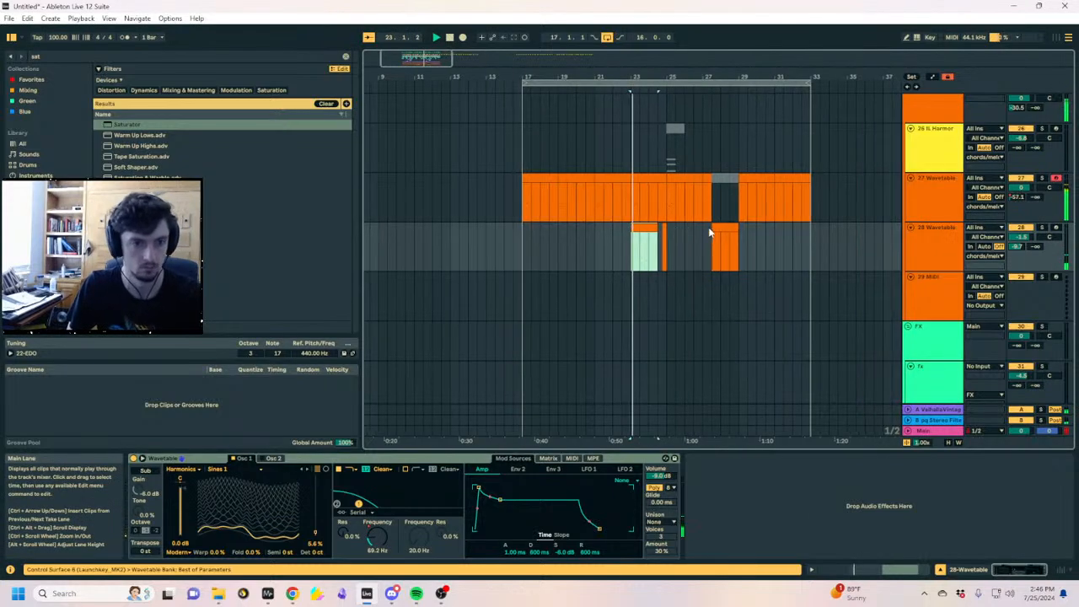
Automate track 28's filter 1 frequency to rise across the clip at bar 23, and remove the short stray clip after it
{"action": "left_click", "coordinate": [376, 537]}
{"action": "key", "text": "a"}
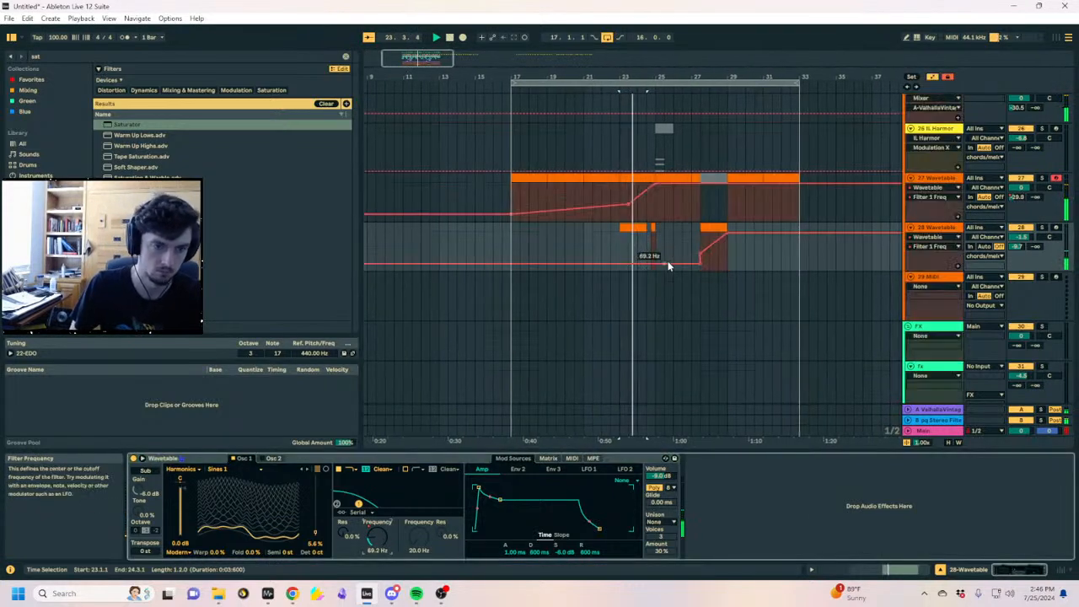
{"action": "left_click", "coordinate": [615, 263]}
{"action": "left_click_drag", "start_coordinate": [652, 264], "coordinate": [652, 248]}
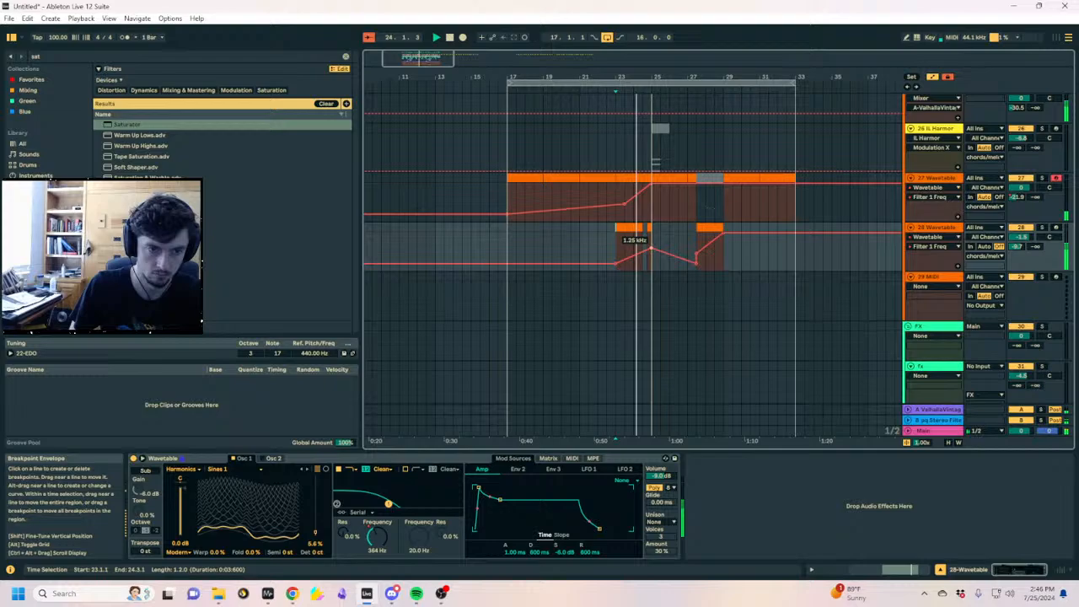
{"action": "left_click", "coordinate": [639, 230]}
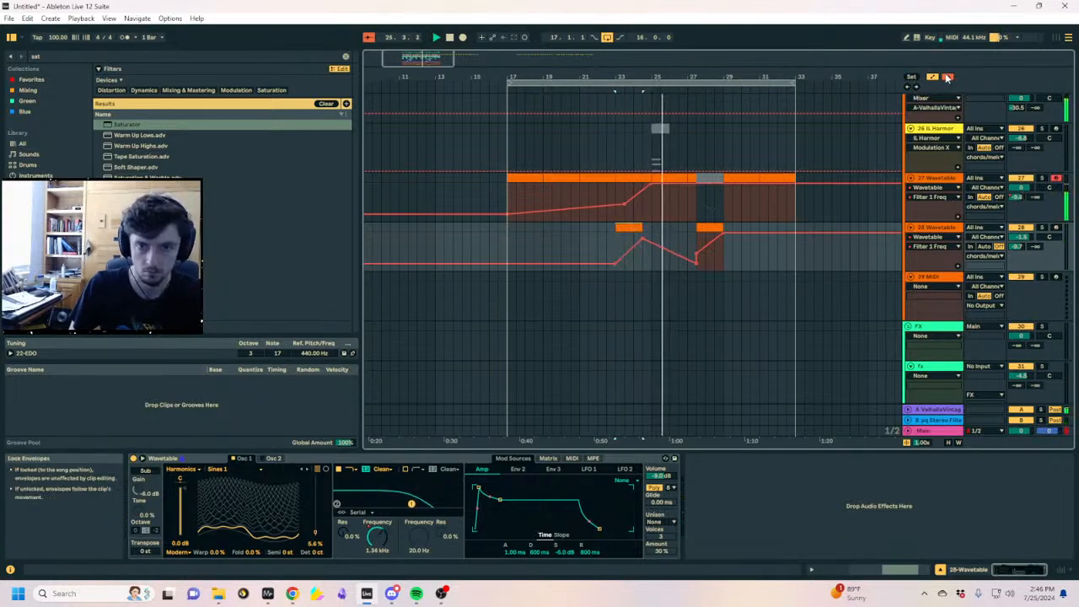
Unlock the automation envelopes, move track 28's clip from bar 23 to 23.3.1, and audition it from bar 23
{"action": "left_click", "coordinate": [620, 229]}
{"action": "key", "text": "a"}
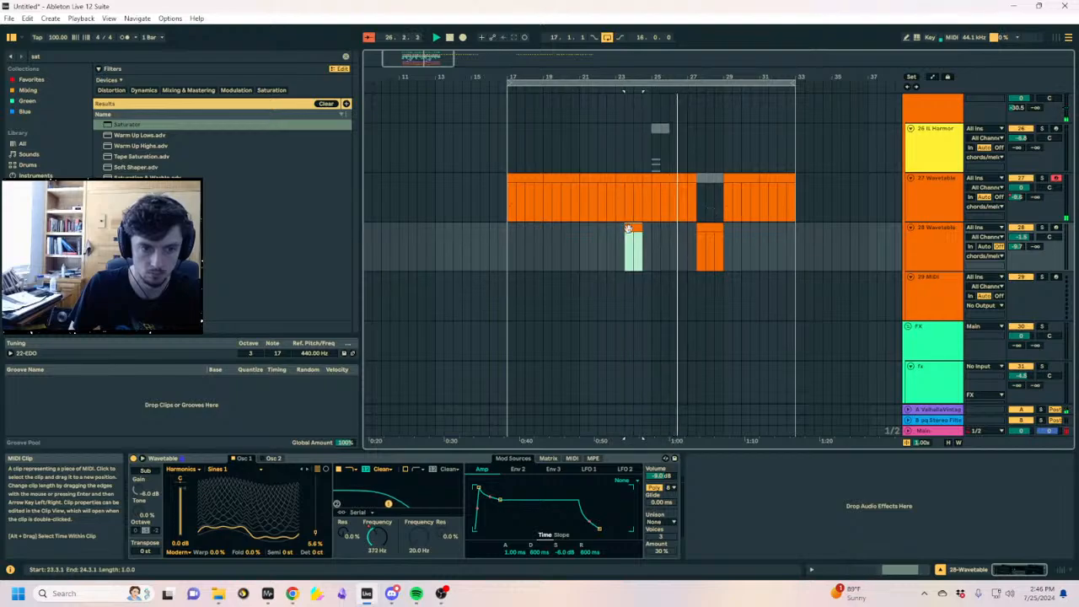
{"action": "left_click", "coordinate": [616, 236]}
{"action": "key", "text": "space"}
{"action": "key", "text": "space"}
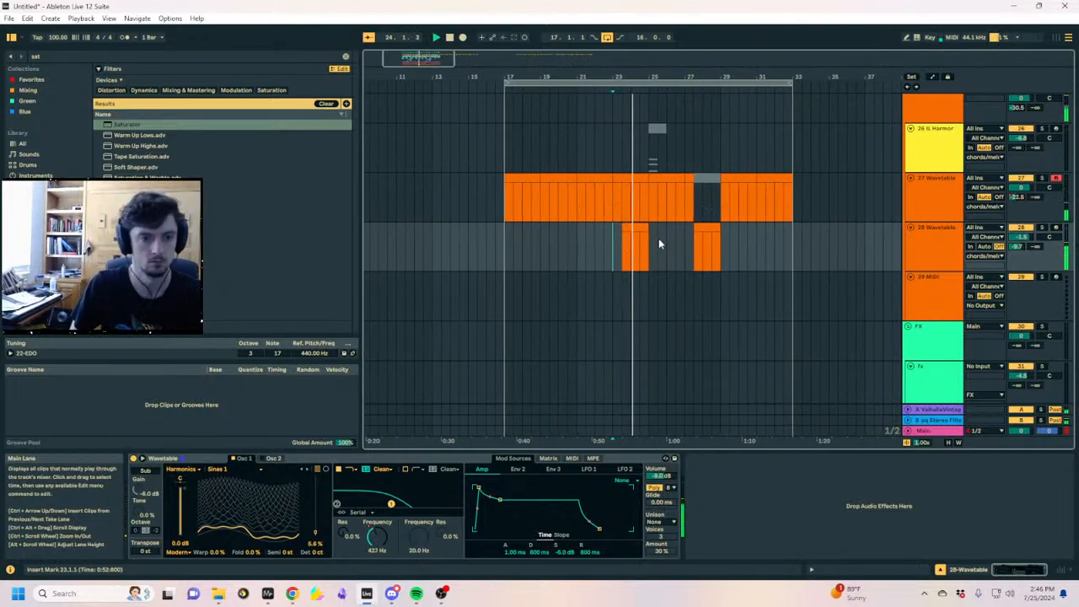
{"action": "left_click", "coordinate": [939, 191]}
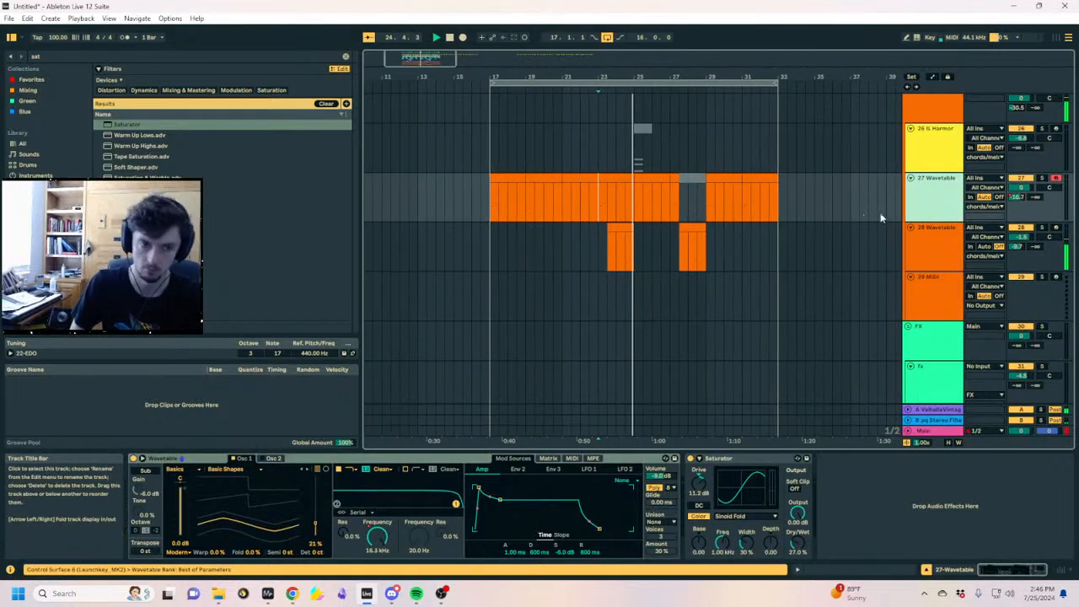
{"action": "scroll", "coordinate": [617, 227], "scroll_direction": "up", "scroll_amount": 5}
{"action": "scroll", "coordinate": [616, 227], "scroll_direction": "down", "scroll_amount": 5}
{"action": "key", "text": "space"}
Select the FX group track and search the entire library for "restor" with the device filter cleared
{"action": "left_click", "coordinate": [922, 308]}
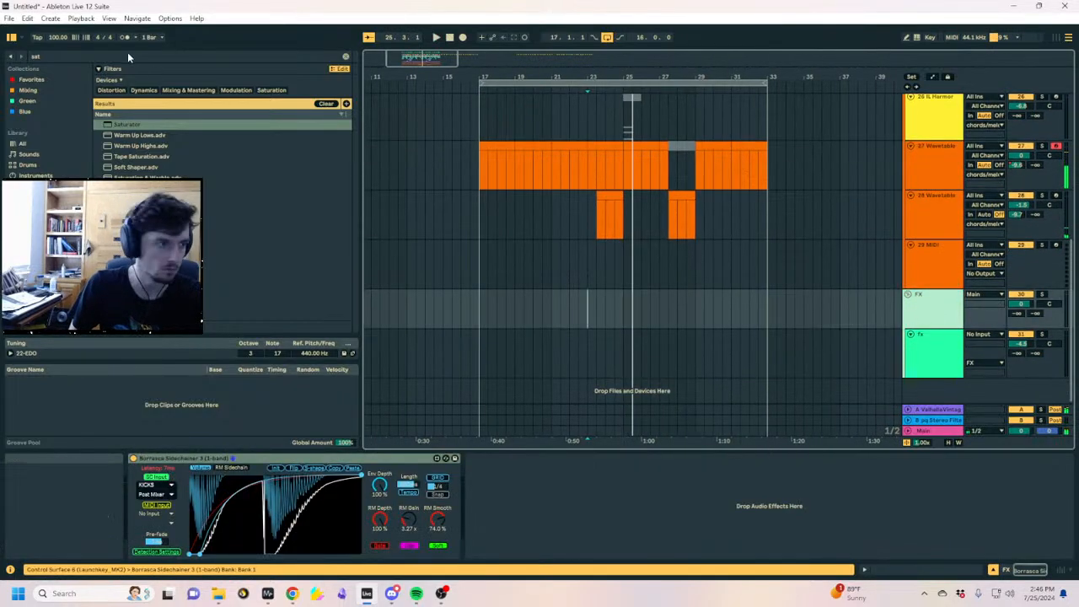
{"action": "left_click", "coordinate": [128, 55]}
{"action": "type", "text": "restor"}
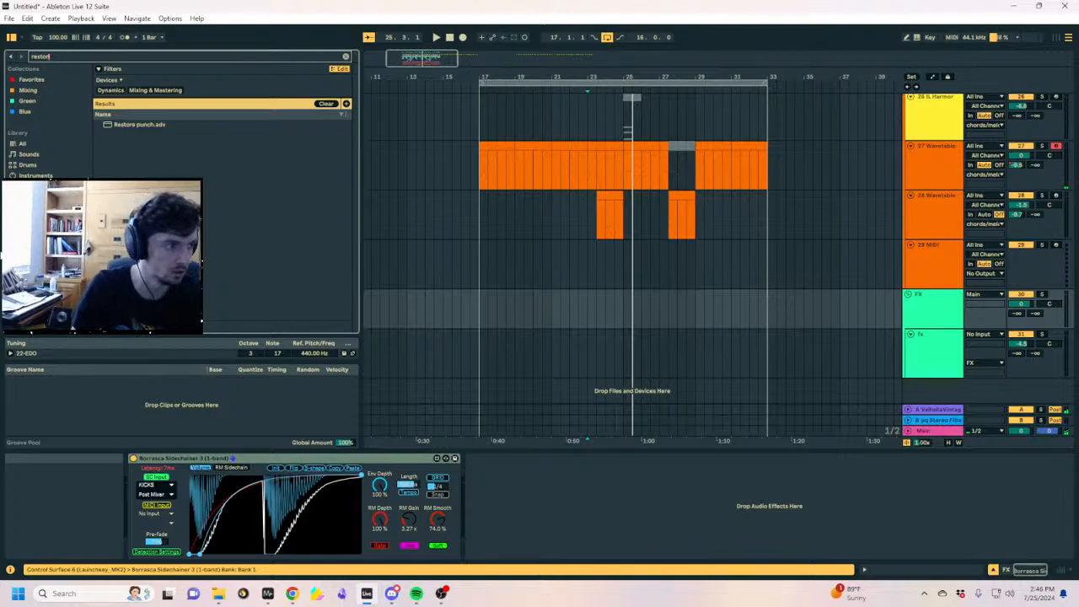
{"action": "left_click", "coordinate": [325, 103]}
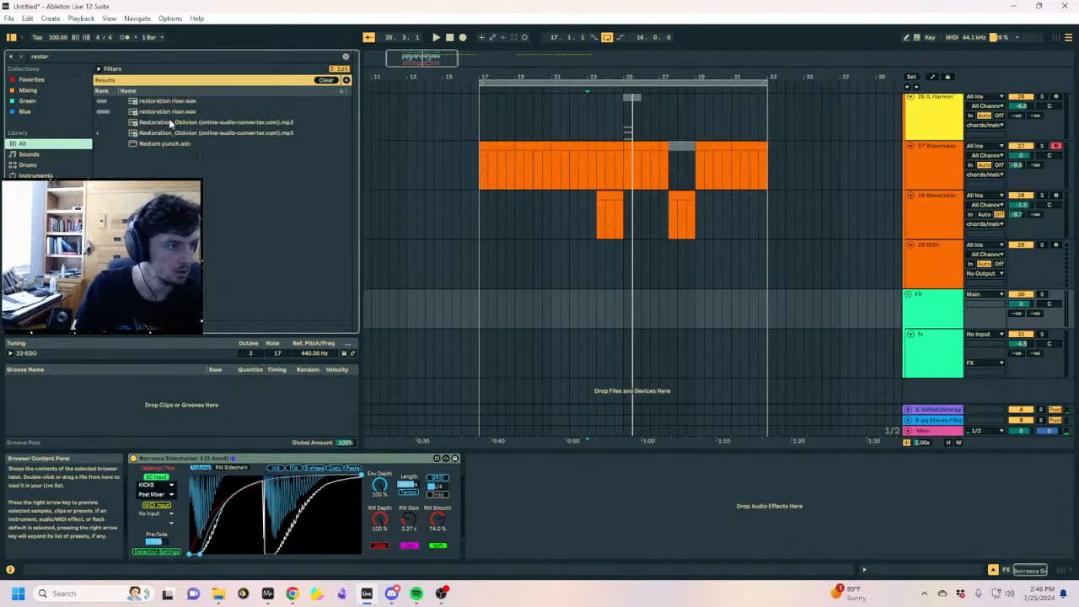
Place the restoration riser sample on the fx track from bar 17 to 25 and add Redux and Auto Filter to that track
{"action": "left_click_drag", "start_coordinate": [489, 320], "coordinate": [480, 362]}
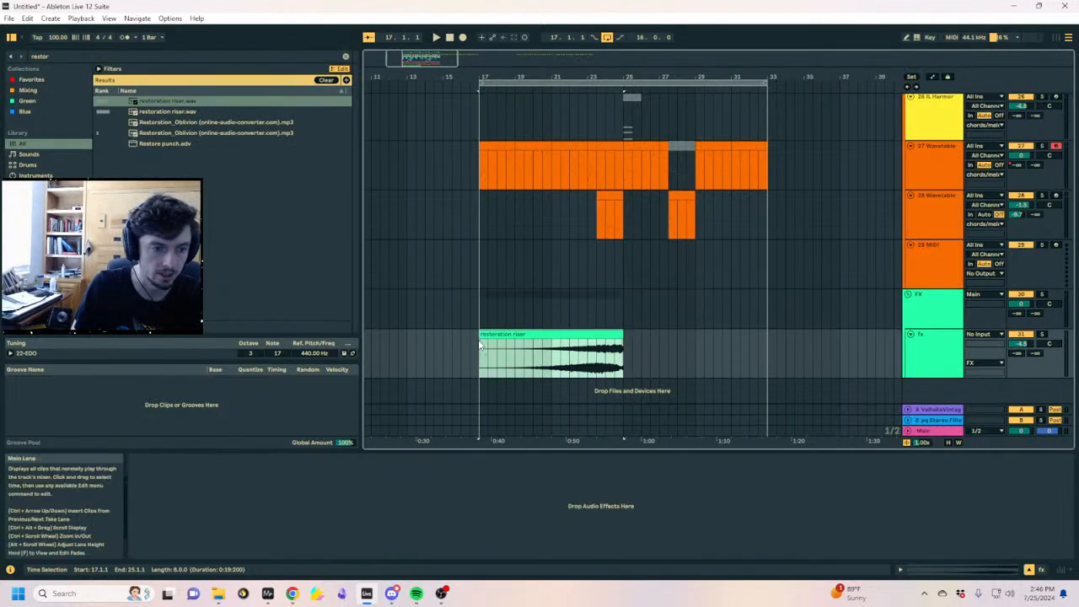
{"action": "key", "text": "ctrl+f"}
{"action": "type", "text": "red"}
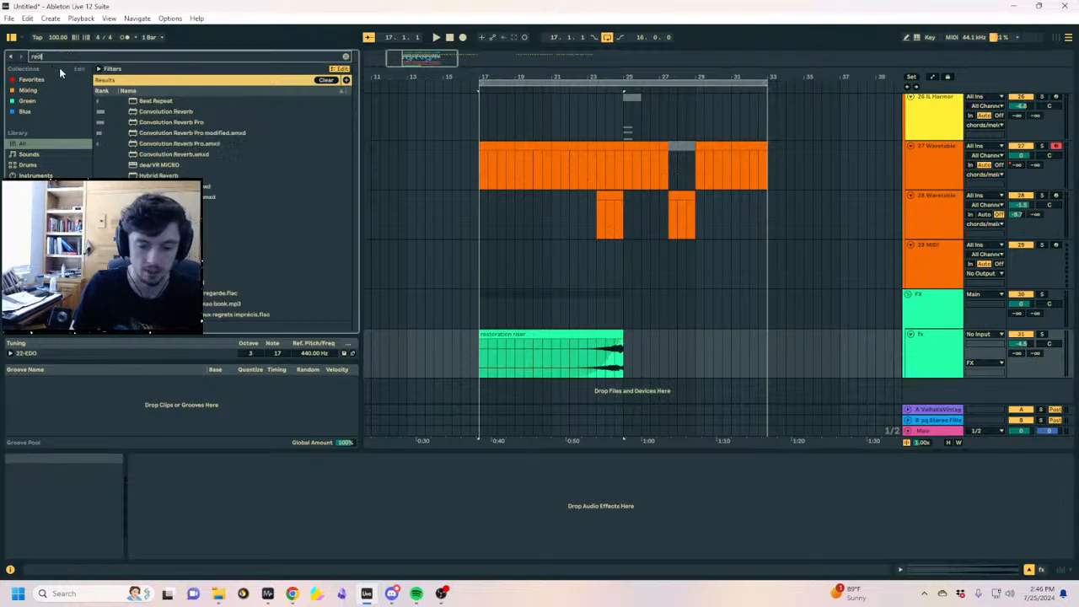
{"action": "type", "text": "ux"}
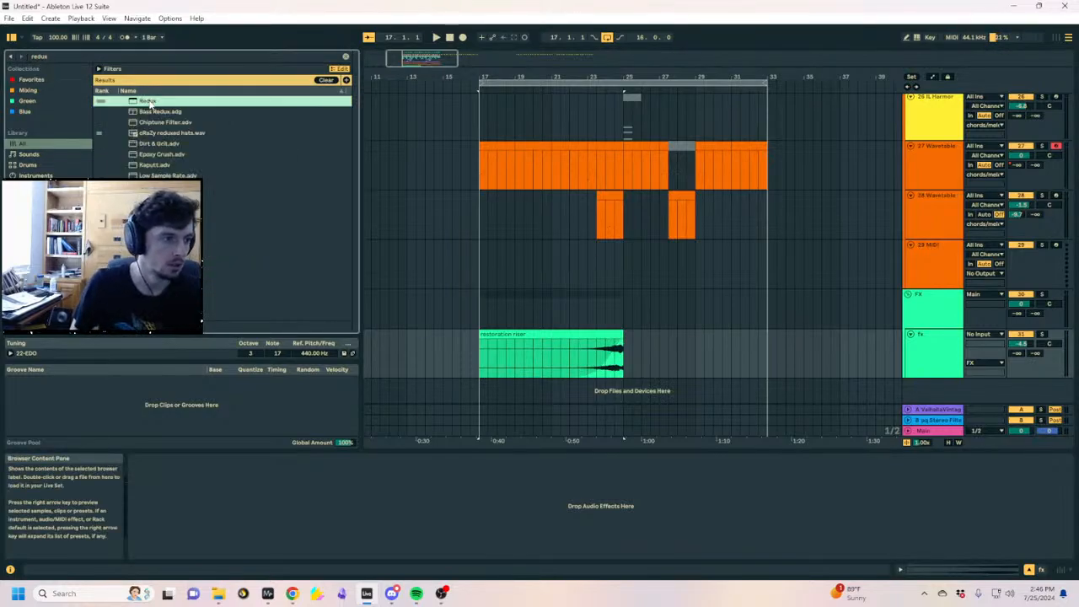
{"action": "key", "text": "Return"}
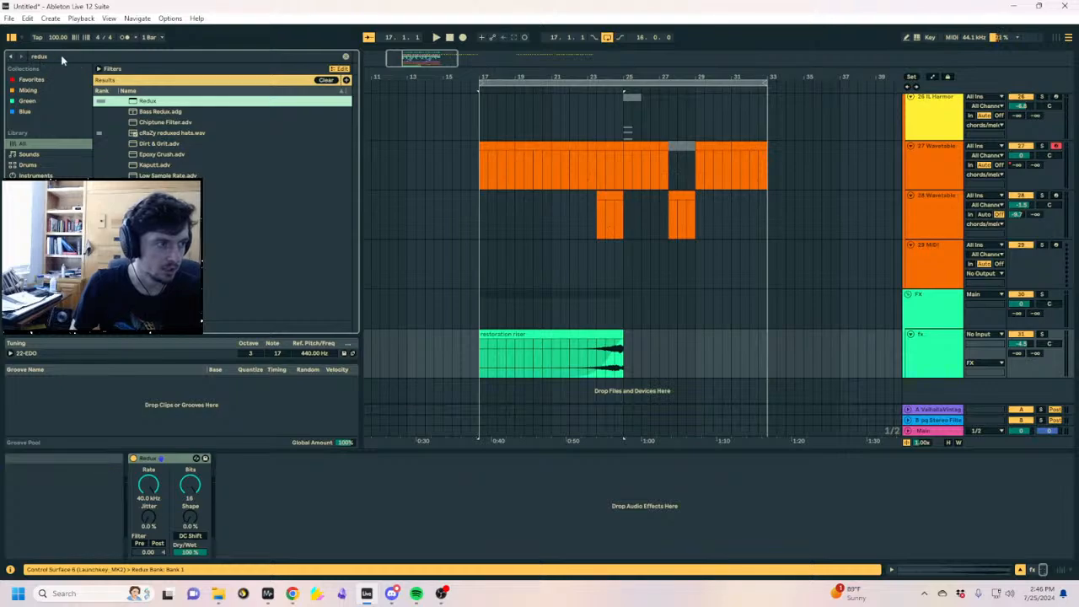
{"action": "type", "text": "auto fil"}
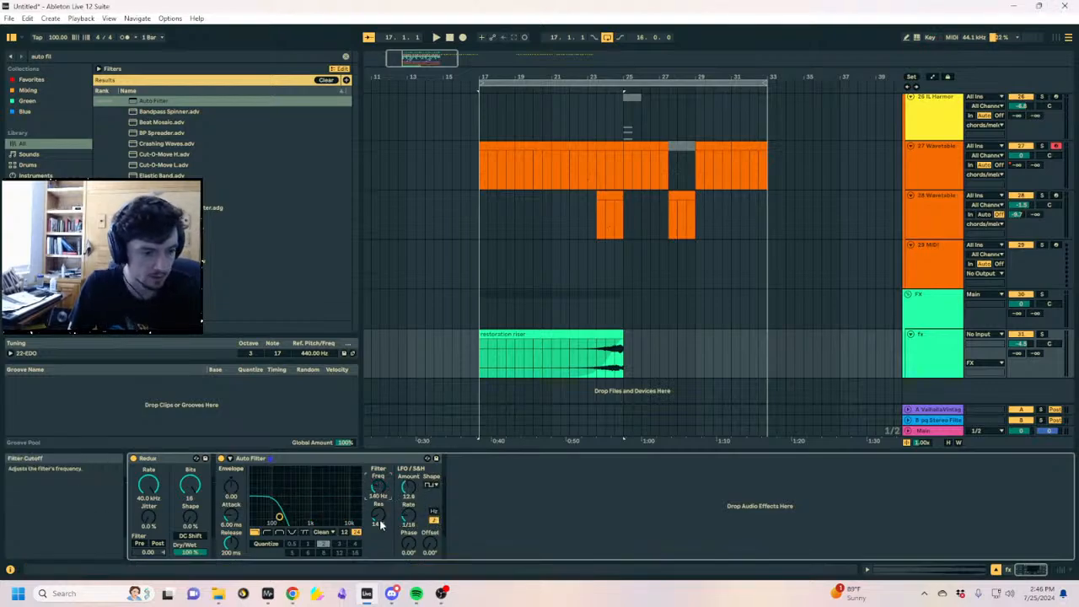
Automate the fx track's Auto Filter frequency to curve up to 19.9 kHz at bar 25, and audition it from bar 23
{"action": "key", "text": "a"}
{"action": "left_click", "coordinate": [561, 369]}
{"action": "left_click_drag", "start_coordinate": [613, 369], "coordinate": [613, 349]}
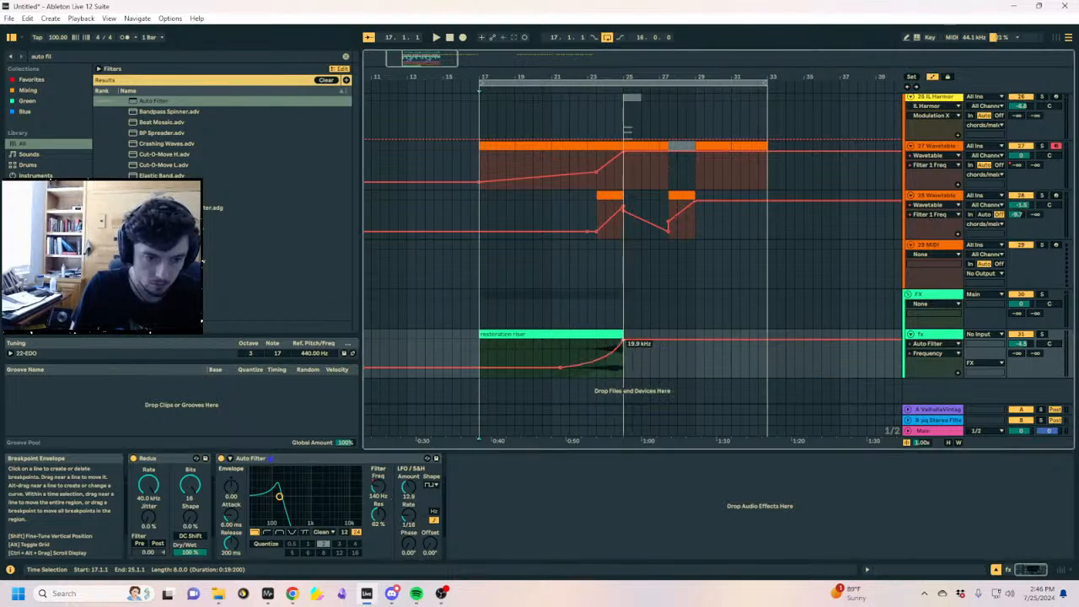
{"action": "left_click", "coordinate": [588, 371]}
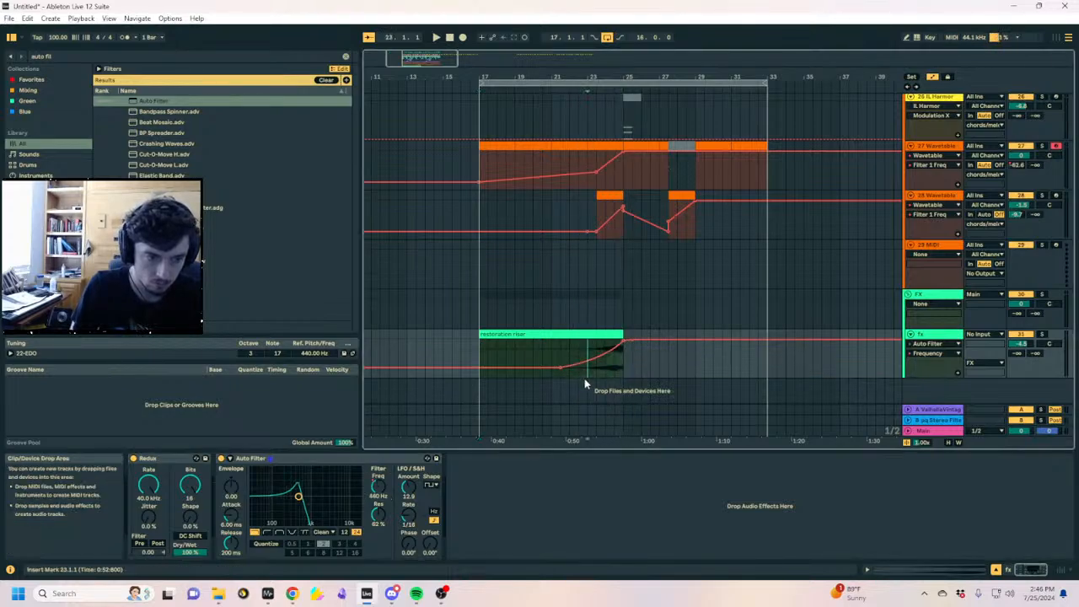
{"action": "key", "text": "space"}
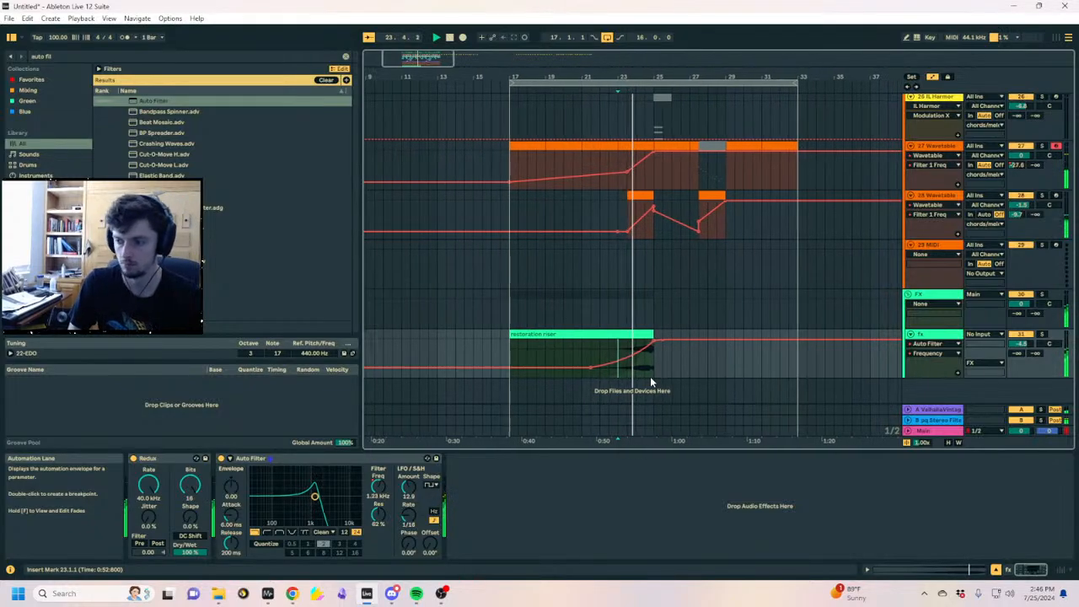
Set the Auto Filter to band-pass with LFO amount 21.0, and set the fx track's sends A and B to -5.0 and -12.0 dB
{"action": "left_click_drag", "start_coordinate": [408, 488], "coordinate": [408, 458]}
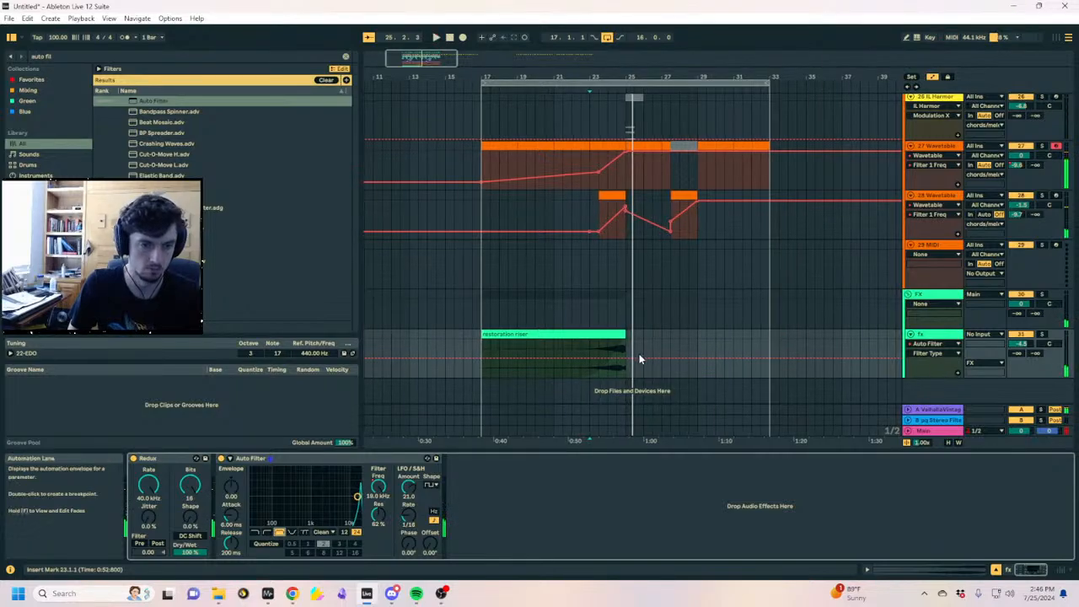
{"action": "left_click", "coordinate": [601, 360]}
{"action": "key", "text": "space"}
{"action": "key", "text": "space"}
{"action": "left_click_drag", "start_coordinate": [1017, 354], "coordinate": [1016, 312]}
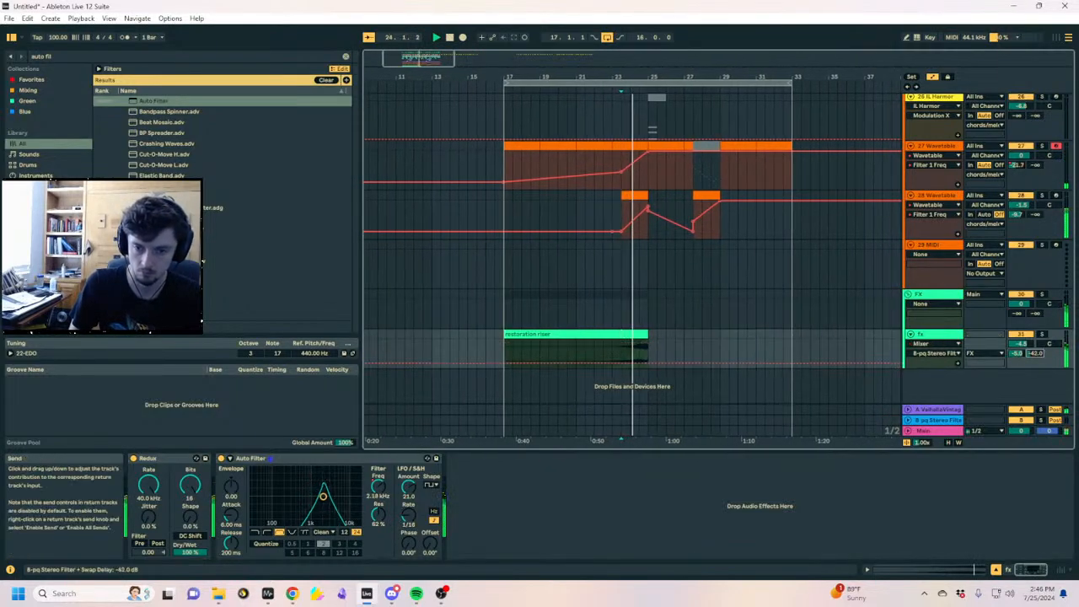
{"action": "left_click_drag", "start_coordinate": [1033, 354], "coordinate": [1033, 322]}
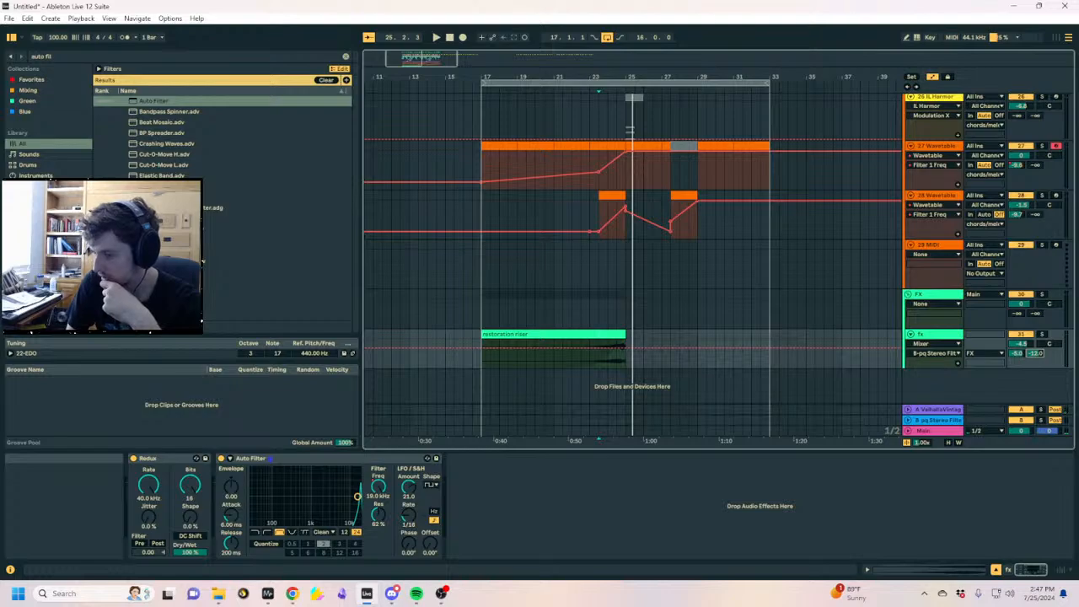
Hide the automation, audition track 27's clip from bar 25, and open that clip for note editing
{"action": "left_click_drag", "start_coordinate": [624, 72], "coordinate": [594, 147]}
{"action": "left_click", "coordinate": [595, 115]}
{"action": "left_click", "coordinate": [661, 147]}
{"action": "key", "text": "a"}
{"action": "key", "text": "space"}
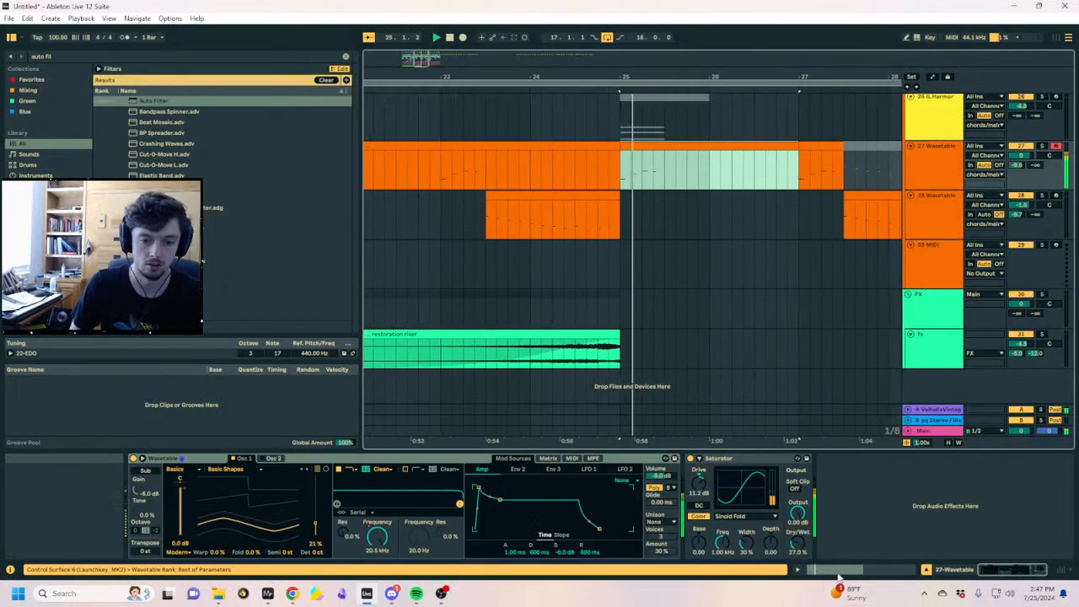
{"action": "left_click", "coordinate": [859, 570]}
{"action": "key", "text": "space"}
{"action": "scroll", "coordinate": [497, 507], "scroll_direction": "up", "scroll_amount": 2}
Enlarge the note editor and add a B2 note from 1.3.1 to 2.1.1 in track 27's clip
{"action": "double_click", "coordinate": [494, 504]}
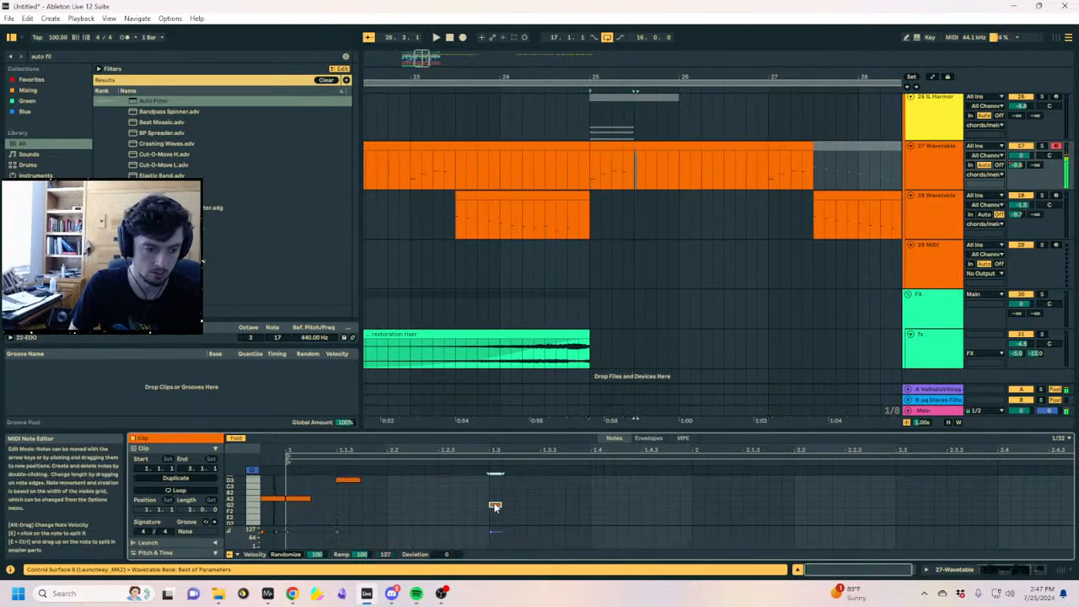
{"action": "scroll", "coordinate": [500, 480], "scroll_direction": "up", "scroll_amount": 1}
{"action": "right_click", "coordinate": [500, 482]}
{"action": "left_click", "coordinate": [500, 460]}
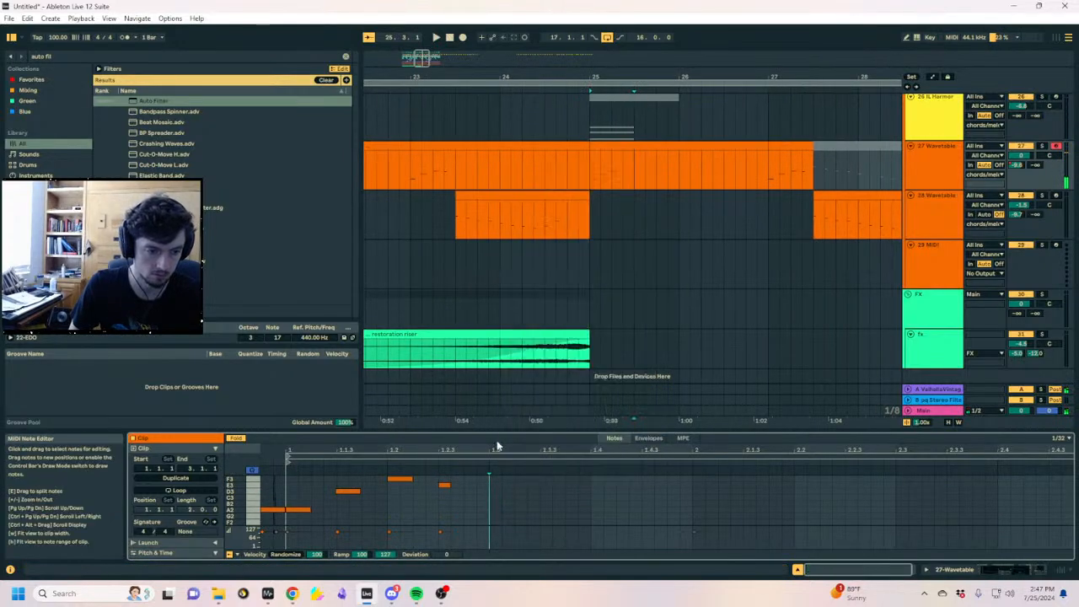
{"action": "left_click_drag", "start_coordinate": [486, 433], "coordinate": [489, 223]}
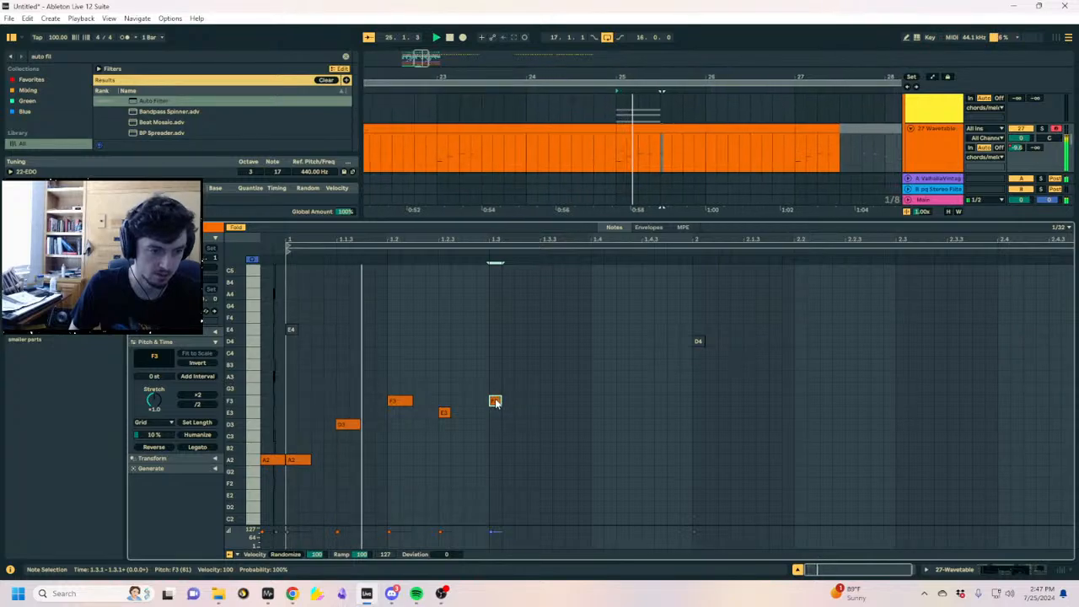
{"action": "left_click_drag", "start_coordinate": [495, 400], "coordinate": [690, 435]}
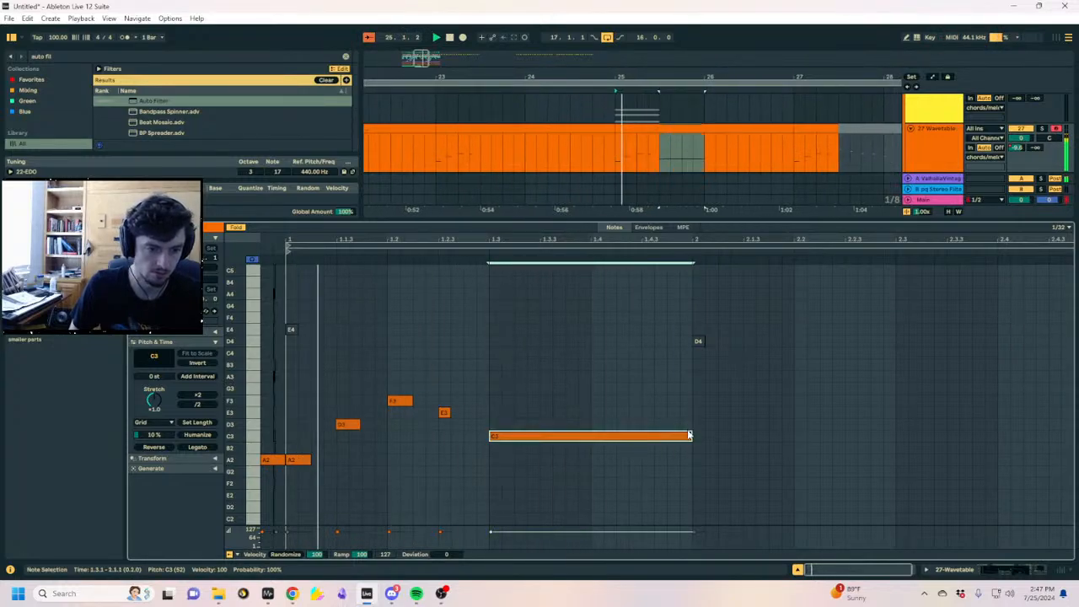
{"action": "left_click_drag", "start_coordinate": [524, 444], "coordinate": [524, 451]}
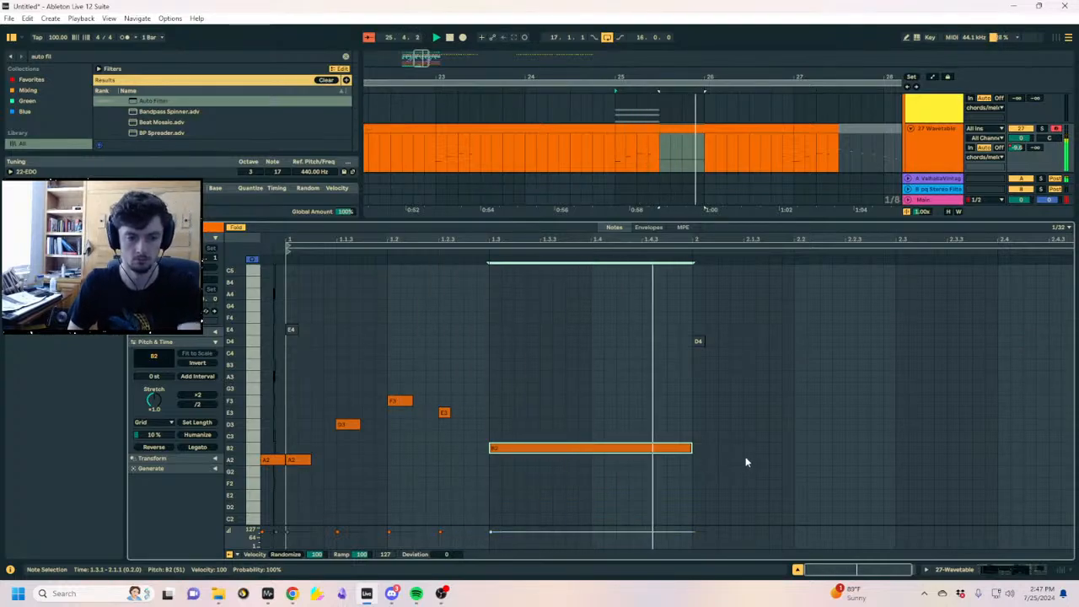
Add an A2 note from 2.1.1 to 2.3.1, and try a duplicate directly after it
{"action": "double_click", "coordinate": [697, 471]}
{"action": "left_click_drag", "start_coordinate": [698, 472], "coordinate": [894, 460]}
{"action": "key", "text": "ctrl+d"}
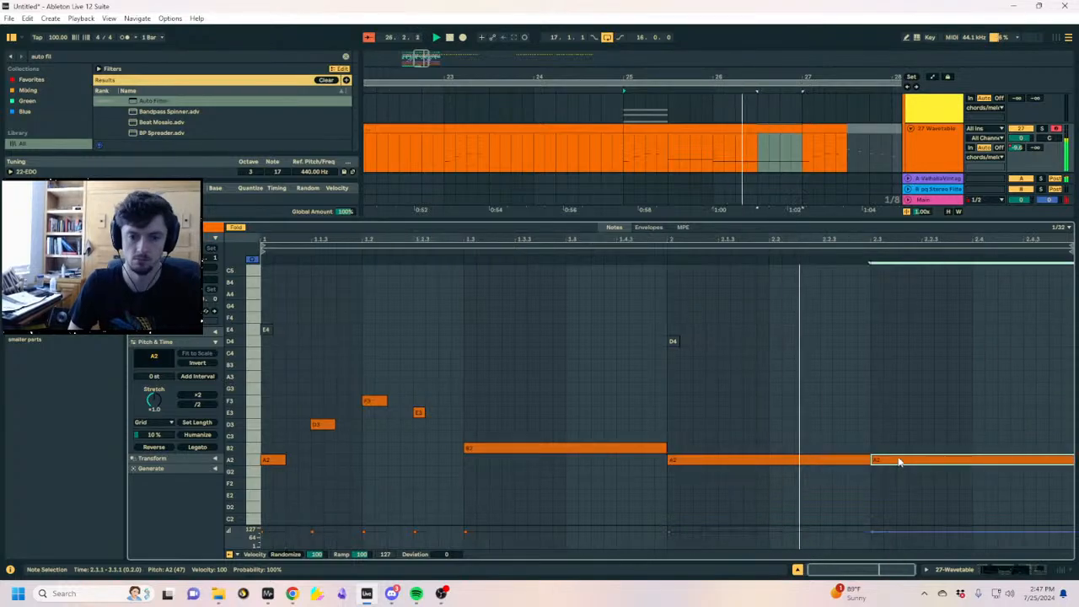
{"action": "key", "text": "Delete"}
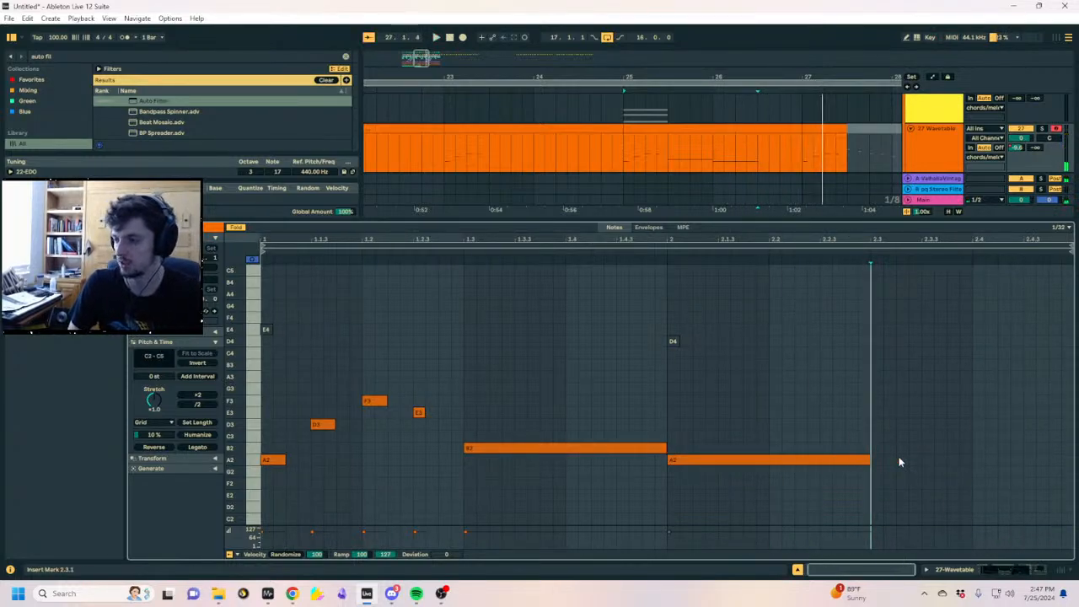
Try a higher harmony note over the B2 note from 1.3.1, shifting it from E3 up to G3 and A3
{"action": "left_click_drag", "start_coordinate": [493, 368], "coordinate": [841, 523]}
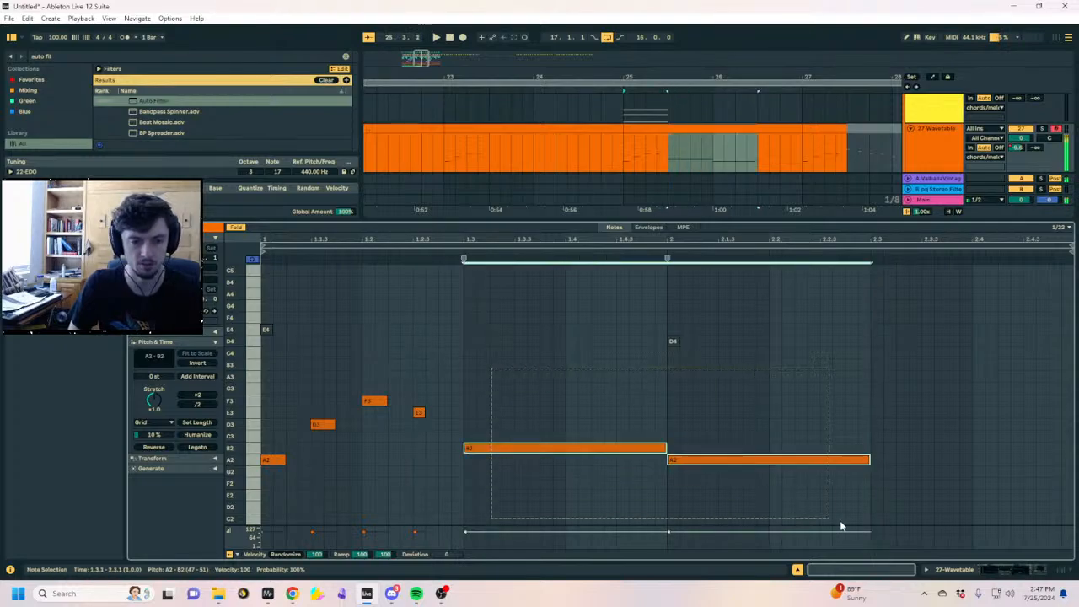
{"action": "left_click", "coordinate": [714, 436]}
{"action": "double_click", "coordinate": [470, 405]}
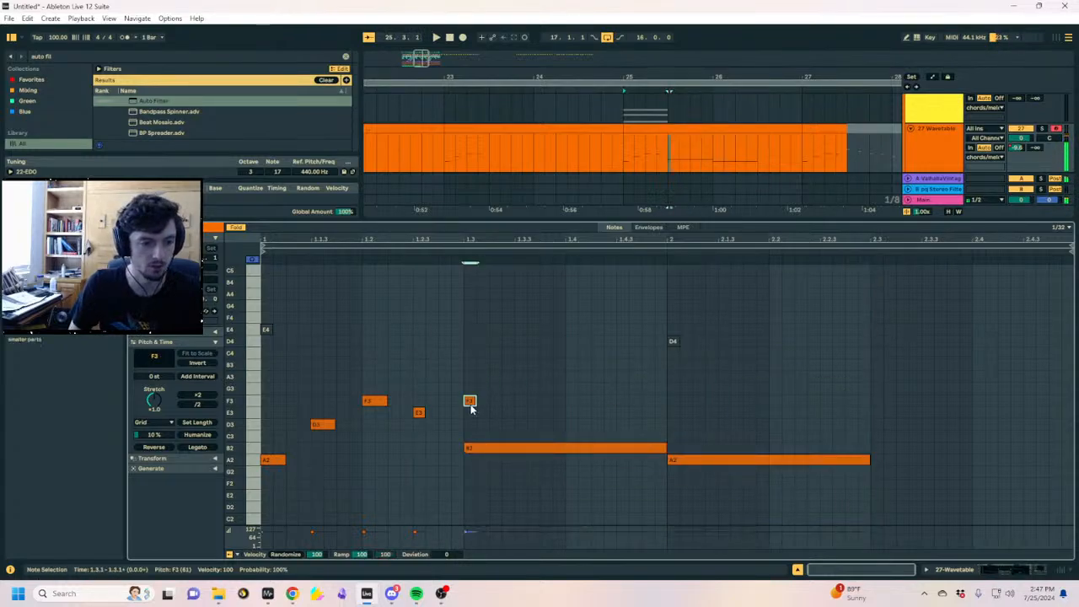
{"action": "key", "text": "space"}
{"action": "left_click_drag", "start_coordinate": [473, 407], "coordinate": [593, 413]}
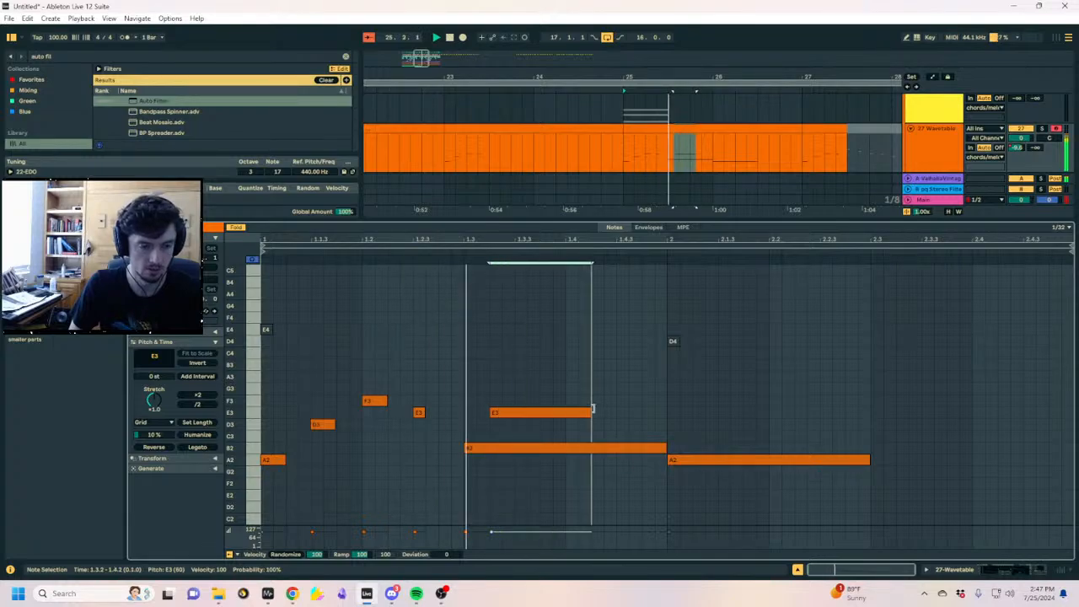
{"action": "key", "text": "Left"}
{"action": "key", "text": "Up"}
{"action": "key", "text": "Up"}
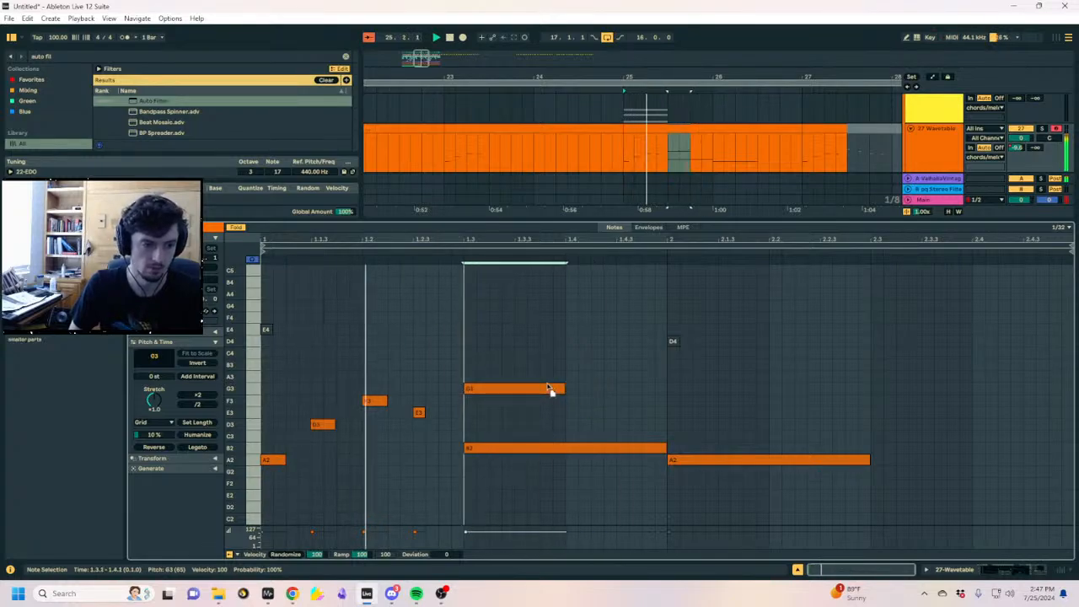
{"action": "left_click_drag", "start_coordinate": [556, 388], "coordinate": [694, 377]}
{"action": "double_click", "coordinate": [644, 376]}
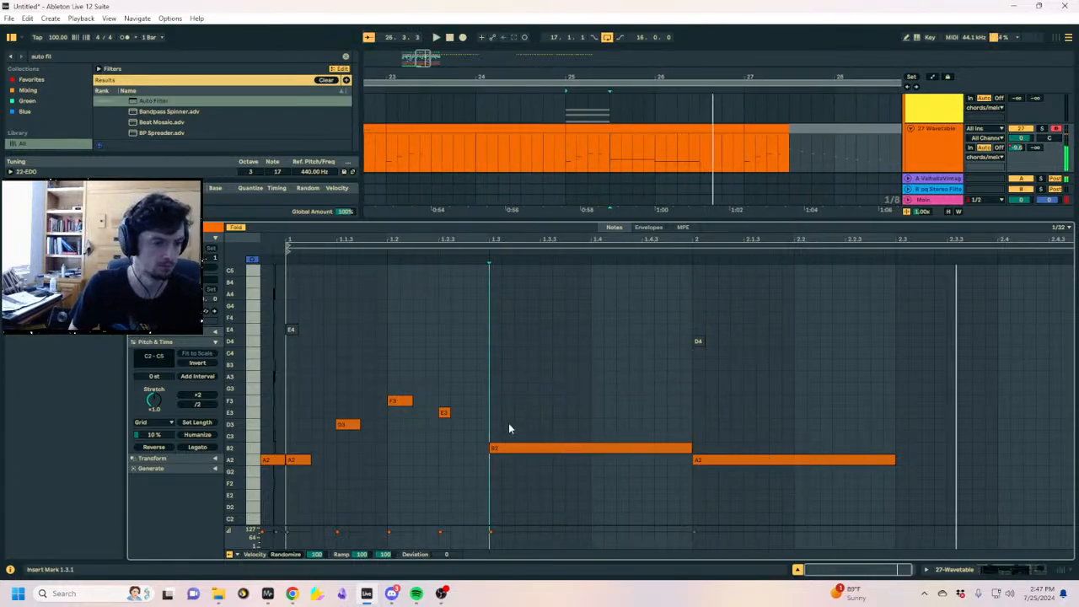
Try stacking copies of the B2 note at D3 and F3 to form a chord from 1.3.1
{"action": "left_click", "coordinate": [510, 447]}
{"action": "key", "text": "ctrl+c"}
{"action": "key", "text": "ctrl+v"}
{"action": "key", "text": "Up"}
{"action": "key", "text": "Up"}
{"action": "key", "text": "ctrl+c"}
{"action": "key", "text": "ctrl+v"}
{"action": "key", "text": "Up"}
{"action": "key", "text": "Up"}
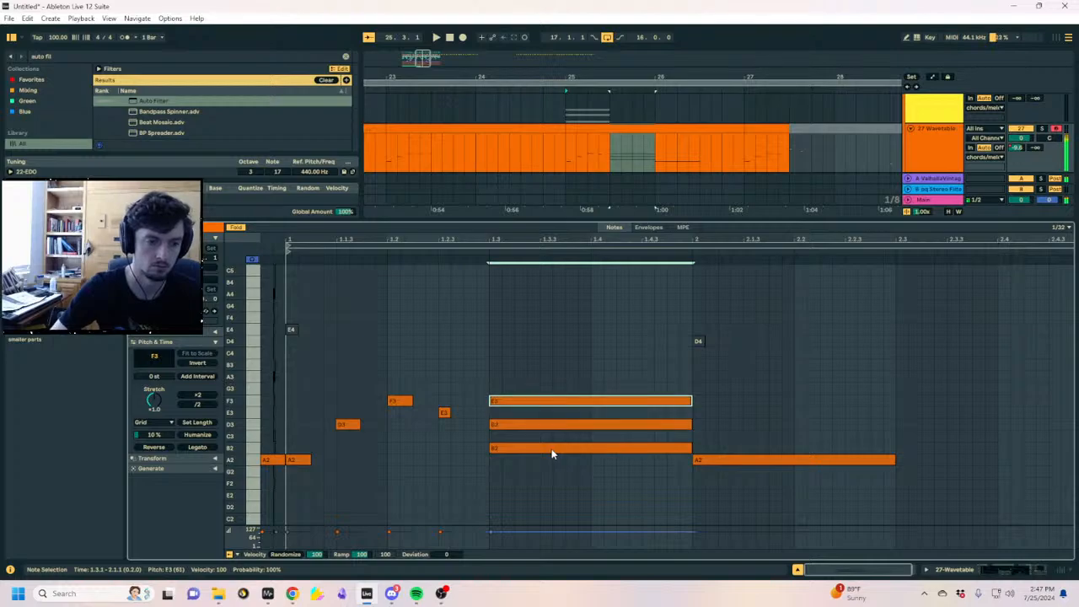
Audition the chord with its two upper notes raised to E3 and G3, and delete both upper notes
{"action": "key", "text": "space"}
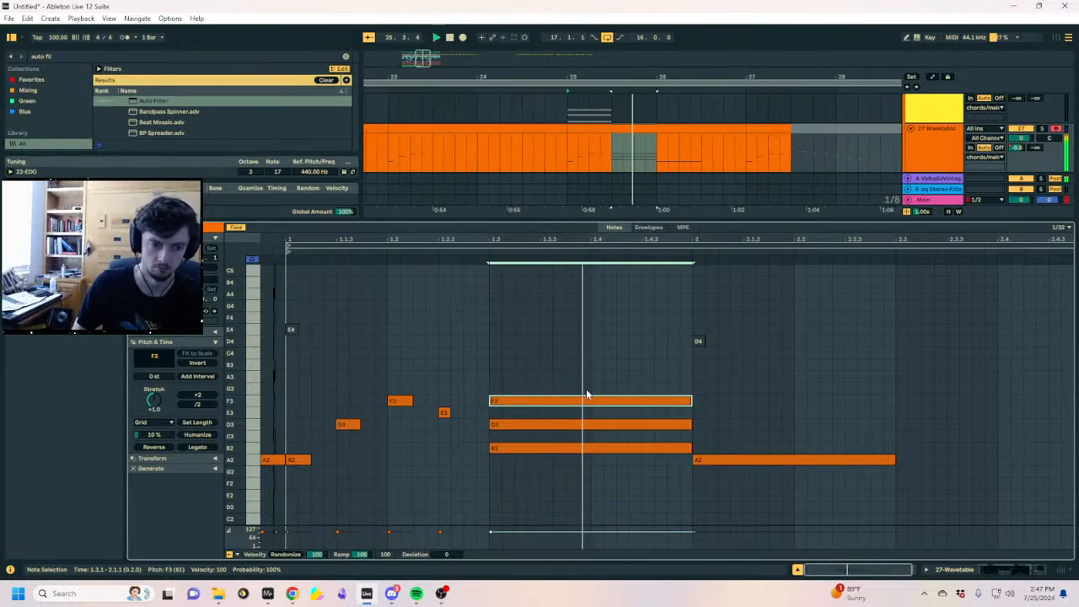
{"action": "left_click", "coordinate": [580, 424], "text": "shift"}
{"action": "key", "text": "Up"}
{"action": "key", "text": "Up"}
{"action": "key", "text": "space"}
{"action": "left_click_drag", "start_coordinate": [592, 338], "coordinate": [599, 418]}
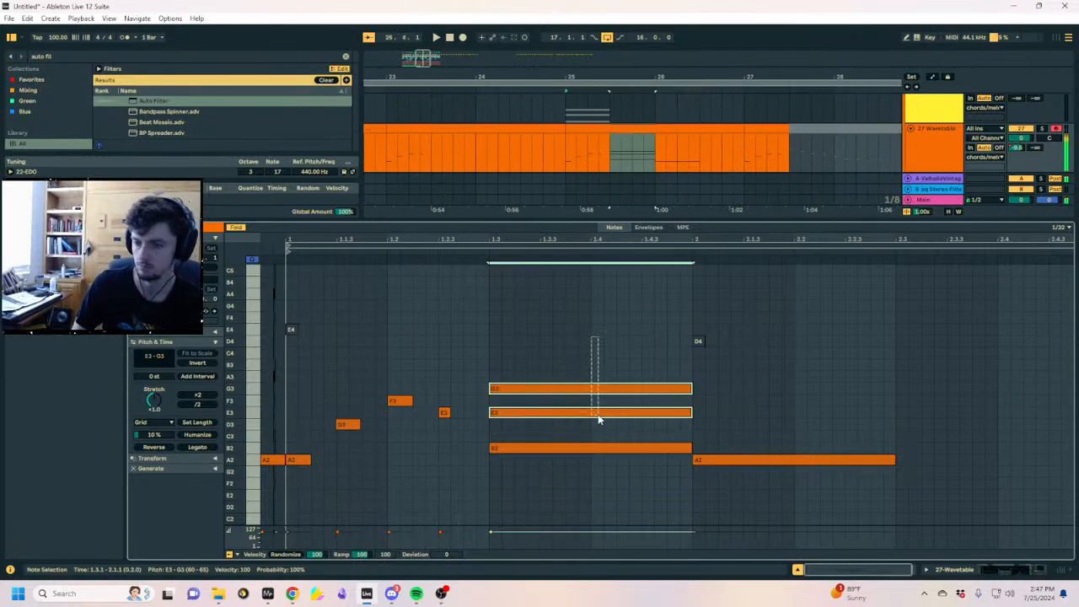
{"action": "key", "text": "Delete"}
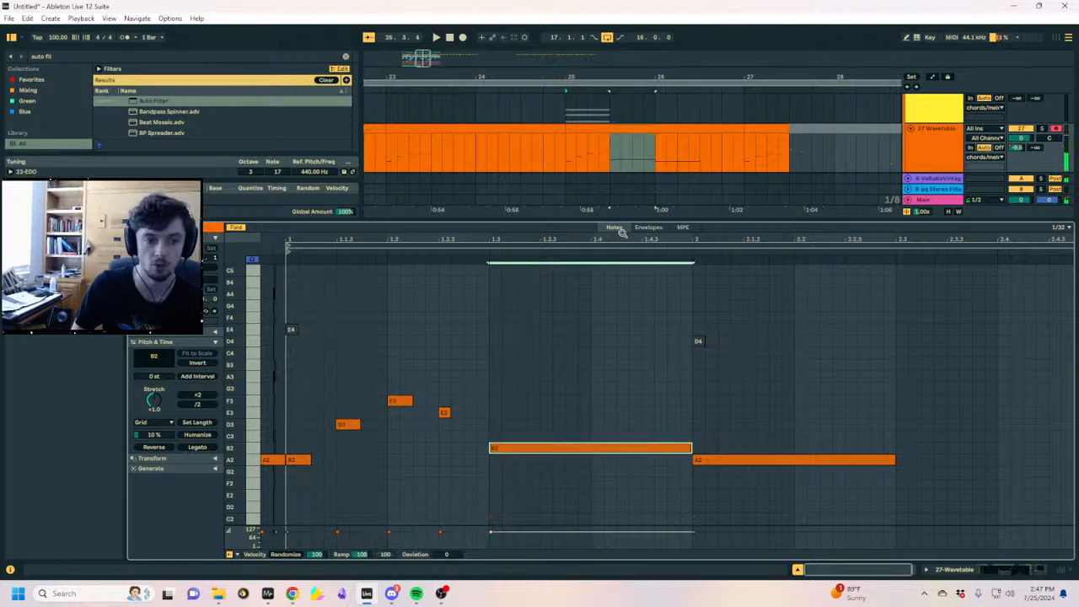
Move the long B2 and A2 notes together so that they start at 2.1.1, and play the clip back from bar 25
{"action": "left_click_drag", "start_coordinate": [689, 248], "coordinate": [700, 238]}
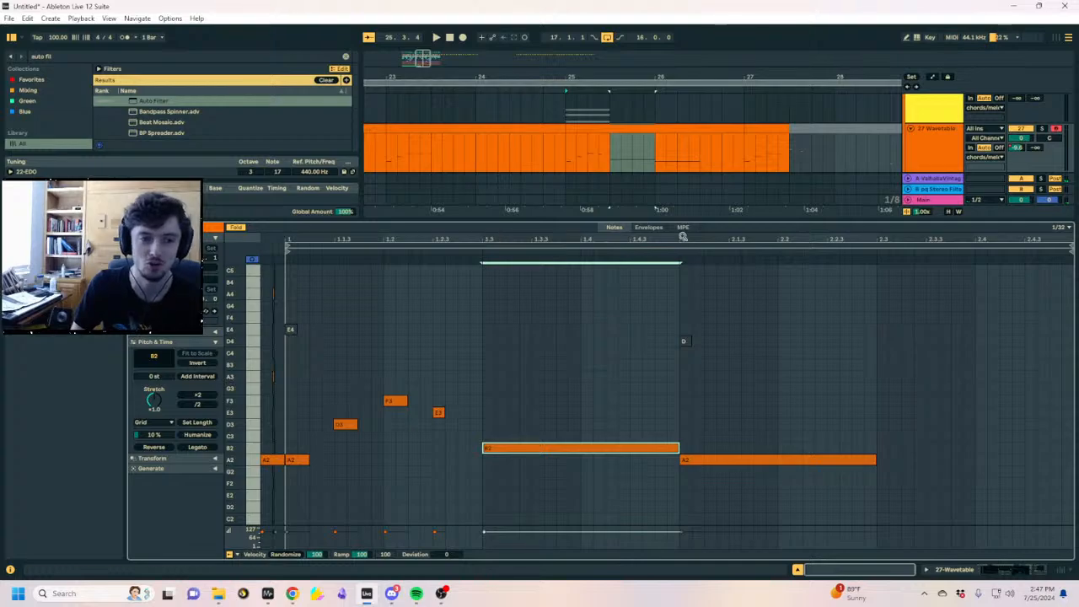
{"action": "left_click_drag", "start_coordinate": [747, 430], "coordinate": [570, 543]}
{"action": "key", "text": "Right"}
{"action": "key", "text": "Right"}
{"action": "key", "text": "Right"}
{"action": "key", "text": "Right"}
{"action": "key", "text": "Right"}
{"action": "key", "text": "Right"}
{"action": "key", "text": "Right"}
{"action": "key", "text": "Right"}
{"action": "key", "text": "Right"}
{"action": "key", "text": "Right"}
{"action": "key", "text": "Right"}
{"action": "key", "text": "Right"}
{"action": "key", "text": "Right"}
{"action": "key", "text": "Right"}
{"action": "key", "text": "Right"}
{"action": "key", "text": "Right"}
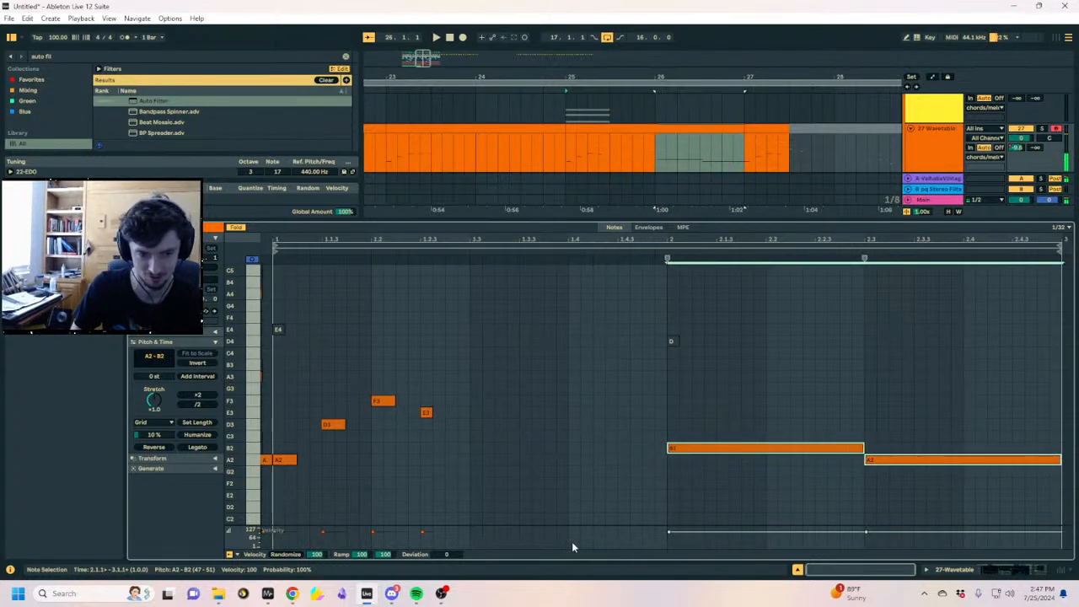
{"action": "left_click", "coordinate": [618, 131]}
{"action": "key", "text": "space"}
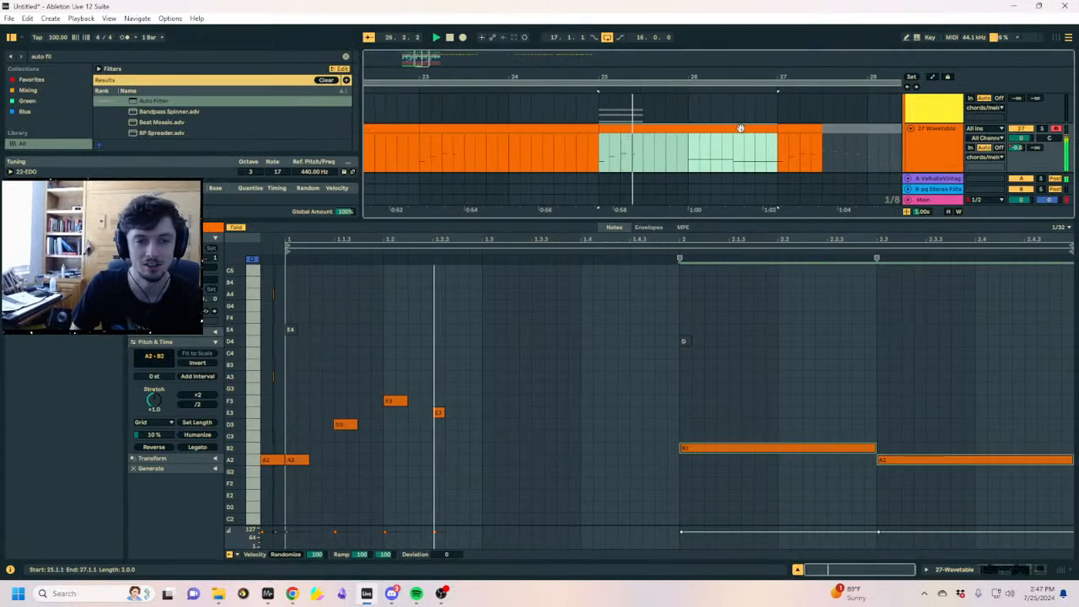
{"action": "left_click", "coordinate": [739, 128]}
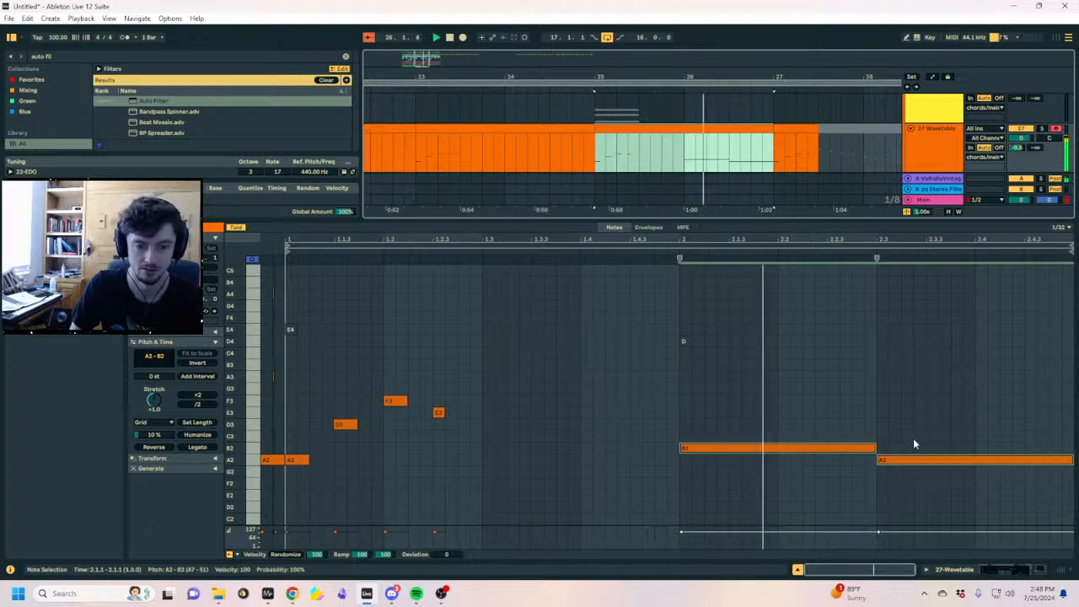
Delete the long A2 note and add an A3 note above the B2 note, spanning 2.1.1 to 2.3.1
{"action": "left_click", "coordinate": [915, 459]}
{"action": "key", "text": "Delete"}
{"action": "double_click", "coordinate": [684, 352]}
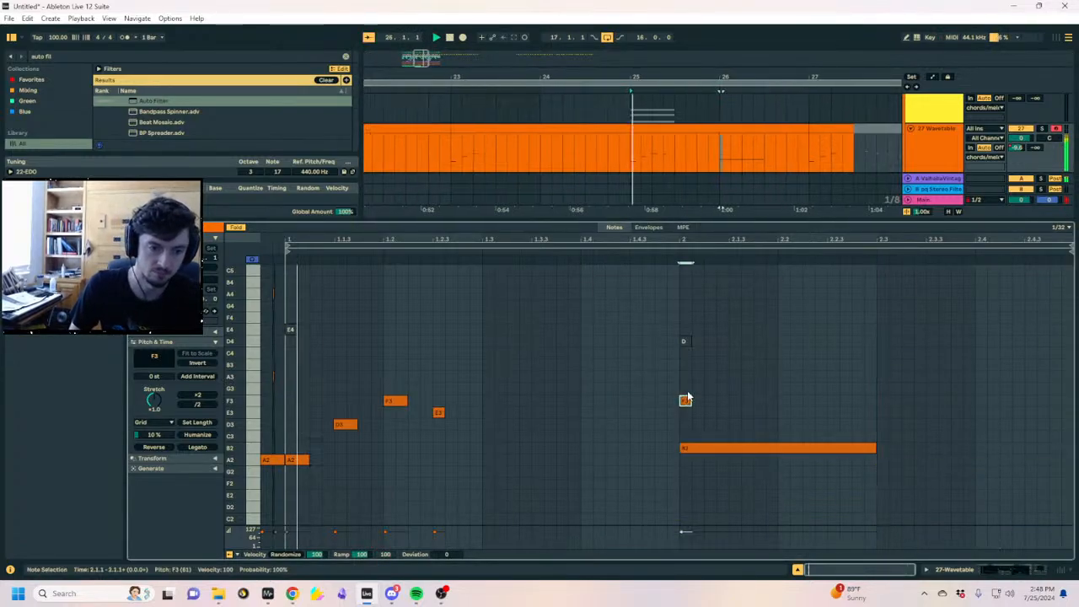
{"action": "left_click_drag", "start_coordinate": [686, 356], "coordinate": [895, 352]}
{"action": "key", "text": "Down"}
{"action": "key", "text": "Down"}
{"action": "key", "text": "Down"}
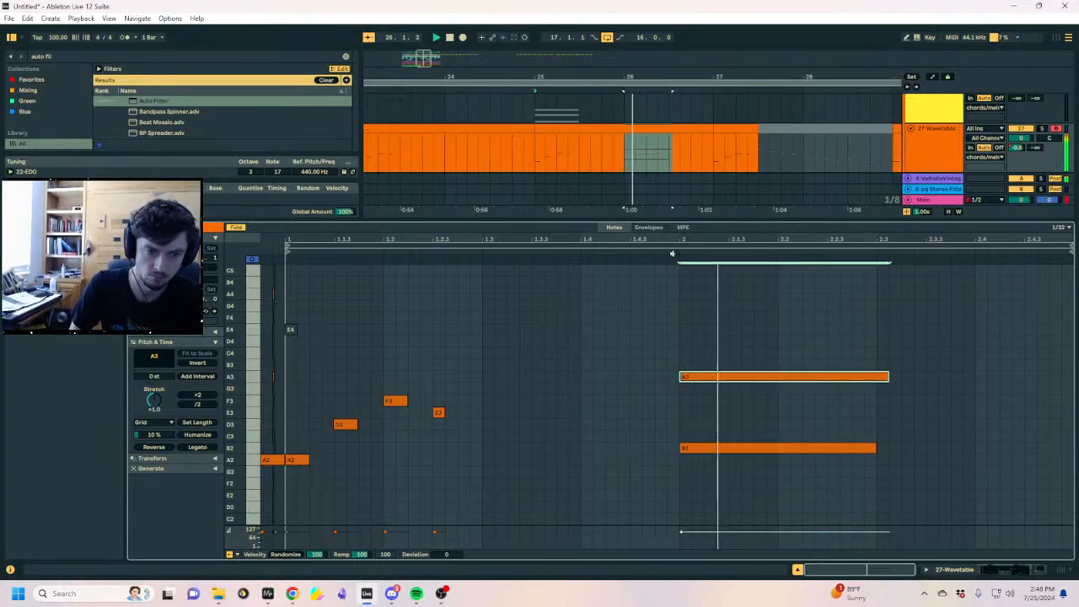
{"action": "left_click_drag", "start_coordinate": [885, 375], "coordinate": [863, 377]}
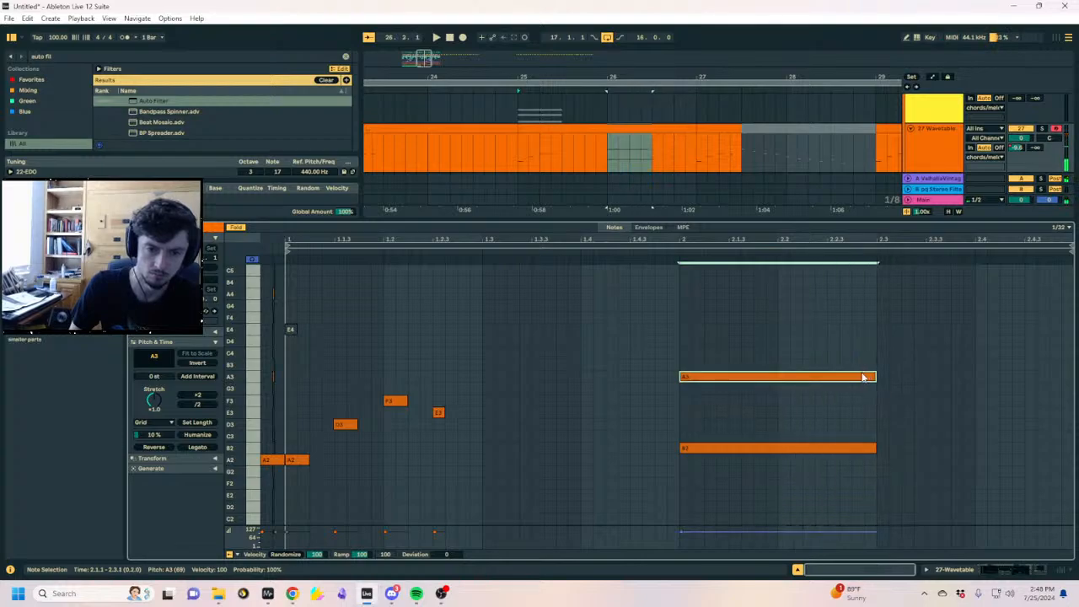
Shift the A3 note to start at 2.1.3, shorten the B2 note to span 2.1.1 to 2.1.2, and play back
{"action": "key", "text": "Right"}
{"action": "left_click", "coordinate": [794, 448]}
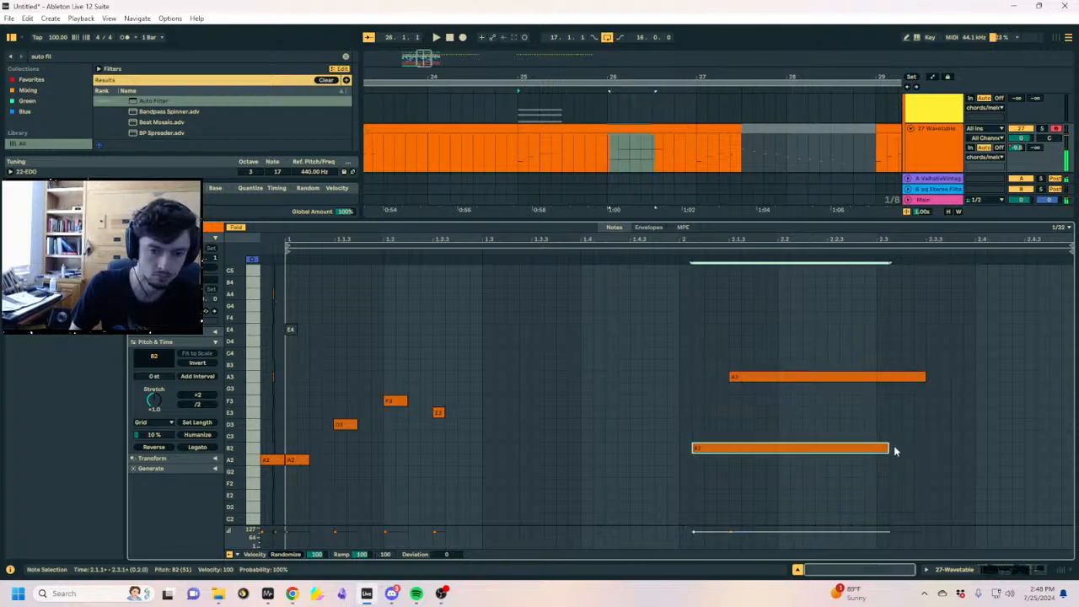
{"action": "left_click_drag", "start_coordinate": [887, 447], "coordinate": [705, 447]}
{"action": "key", "text": "space"}
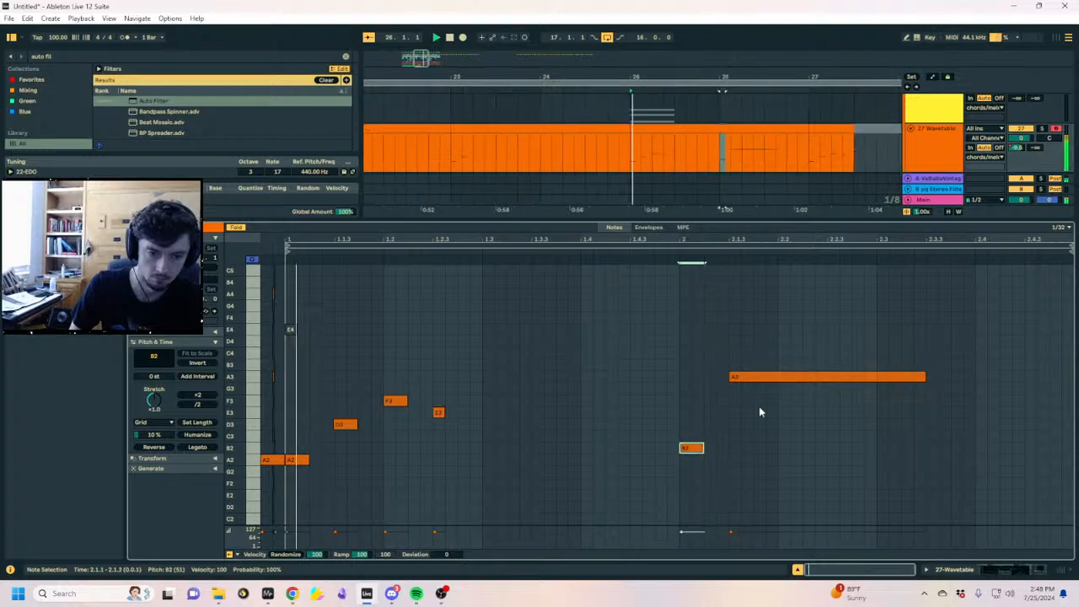
Shorten the long A3 note and duplicate the B2 and A3 pair three times to fill bar 2
{"action": "left_click", "coordinate": [836, 379]}
{"action": "left_click_drag", "start_coordinate": [926, 376], "coordinate": [692, 471]}
{"action": "key", "text": "ctrl+d"}
{"action": "key", "text": "ctrl+d"}
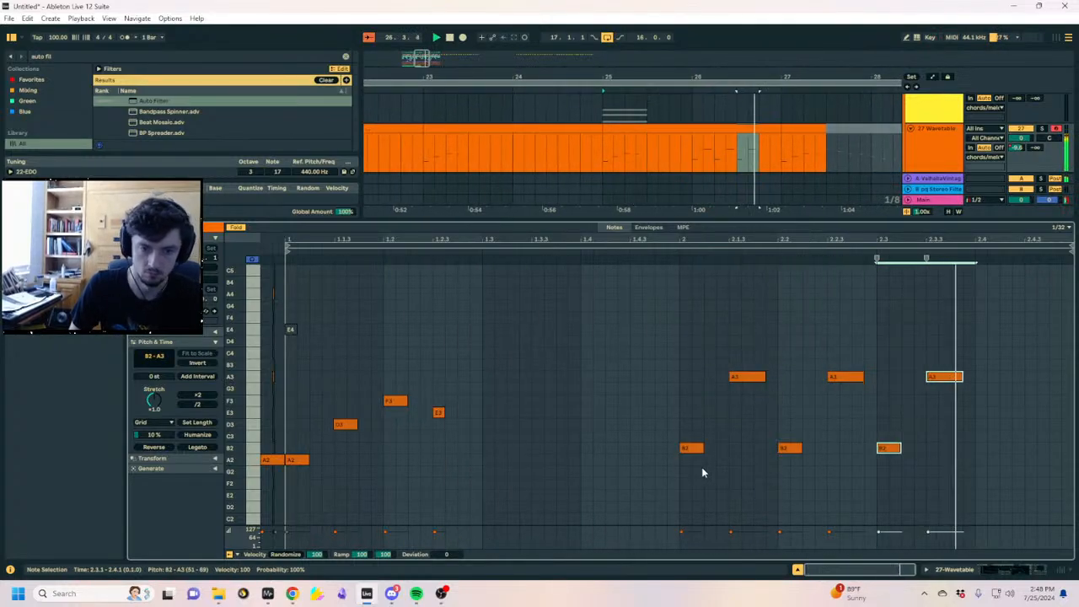
{"action": "key", "text": "ctrl+d"}
Shorten all four A3 notes together into short stabs and play the arrangement back from 24.4.1
{"action": "left_click_drag", "start_coordinate": [686, 354], "coordinate": [1056, 424]}
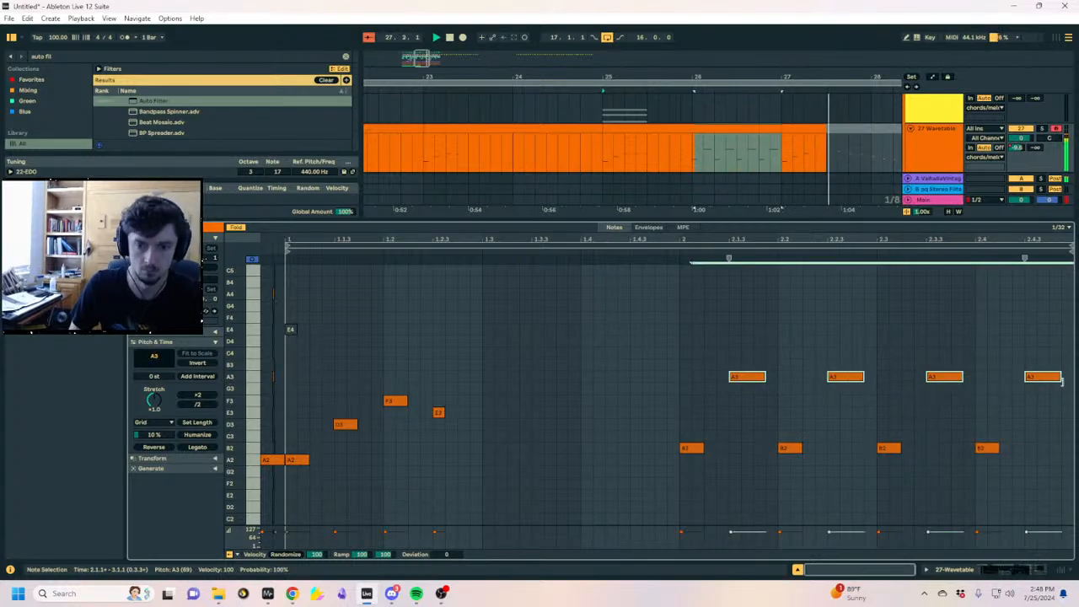
{"action": "left_click_drag", "start_coordinate": [1059, 377], "coordinate": [1017, 379]}
{"action": "left_click", "coordinate": [583, 162]}
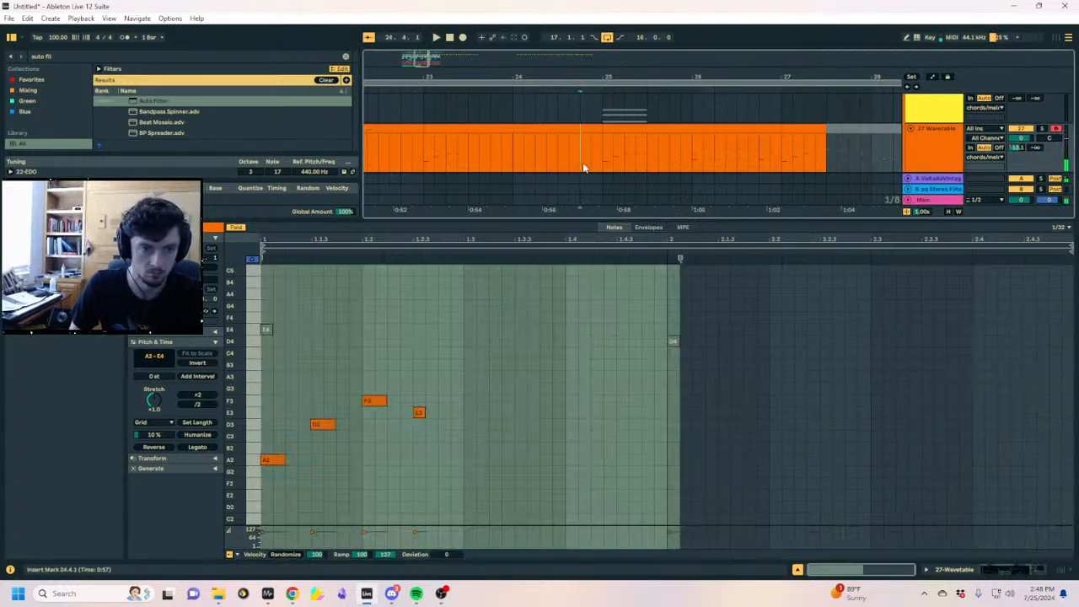
{"action": "scroll", "coordinate": [925, 137], "scroll_direction": "down", "scroll_amount": 1}
{"action": "left_click", "coordinate": [935, 141]}
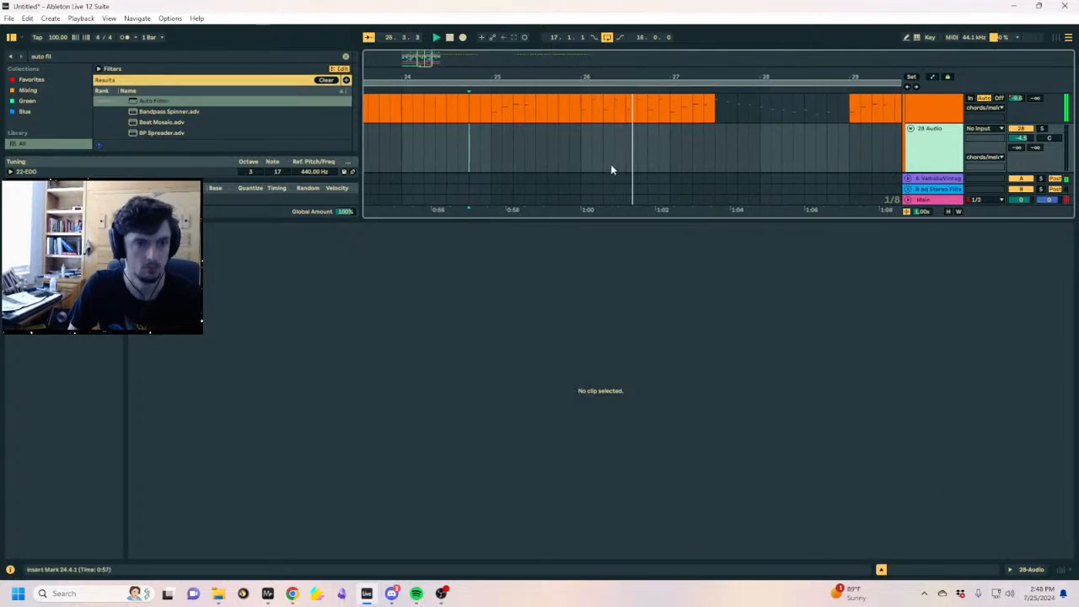
Lower the B2 notes at 2.3 and 2.4 to A2 and the last two A3 notes to G3, and audition the phrase
{"action": "scroll", "coordinate": [610, 163], "scroll_direction": "up", "scroll_amount": 1}
{"action": "left_click", "coordinate": [585, 139]}
{"action": "left_click", "coordinate": [843, 449]}
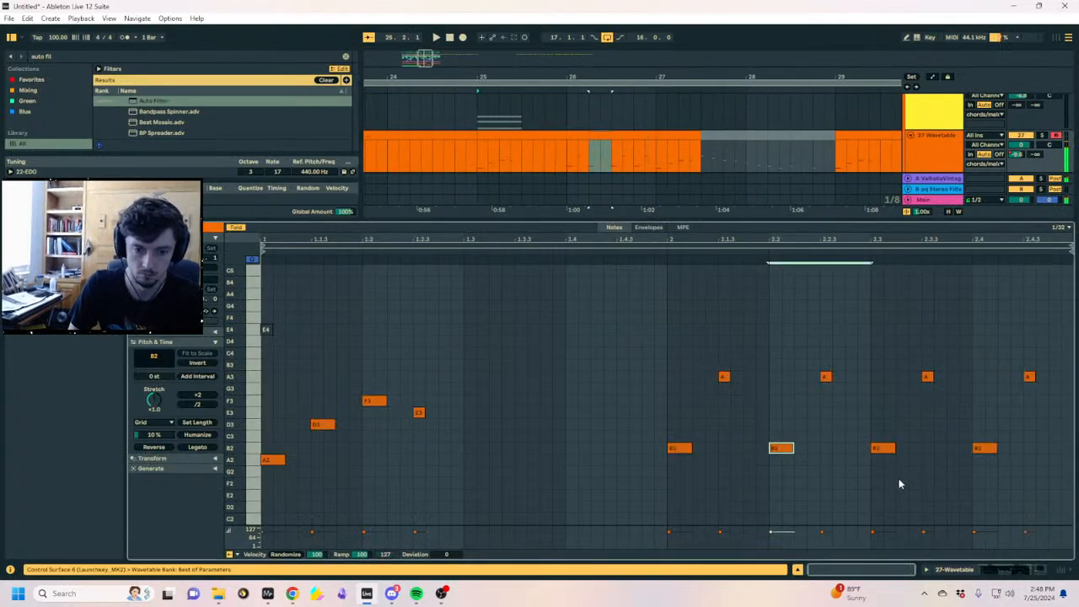
{"action": "key", "text": "space"}
{"action": "left_click_drag", "start_coordinate": [1065, 406], "coordinate": [920, 353]}
{"action": "key", "text": "Down"}
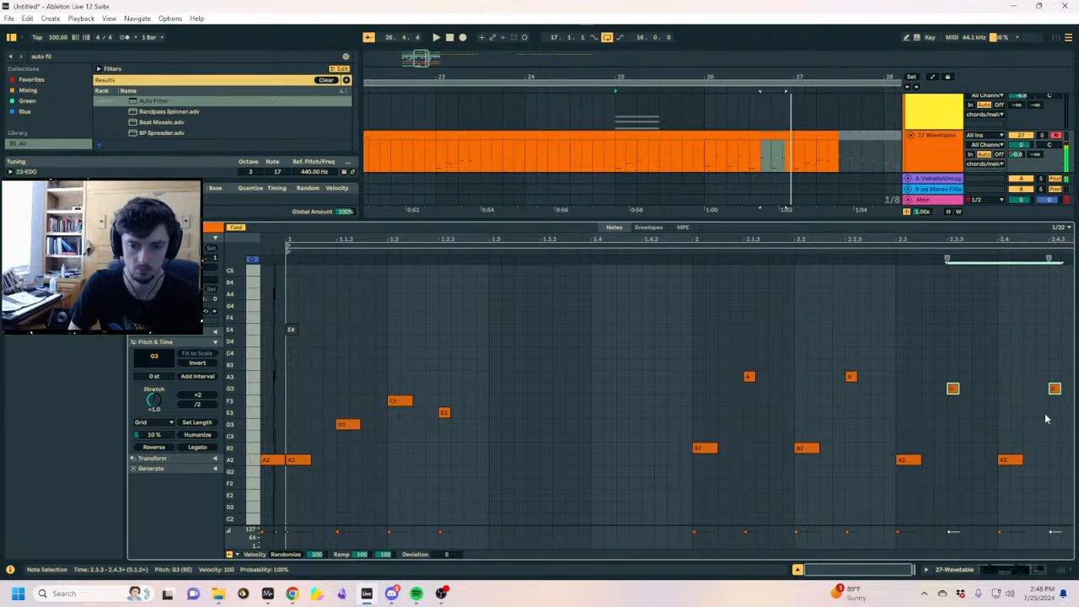
{"action": "key", "text": "space"}
Raise the last two G3 notes to A3 and play the phrase back from bar 25
{"action": "left_click_drag", "start_coordinate": [1045, 414], "coordinate": [920, 361]}
{"action": "key", "text": "Up"}
{"action": "key", "text": "space"}
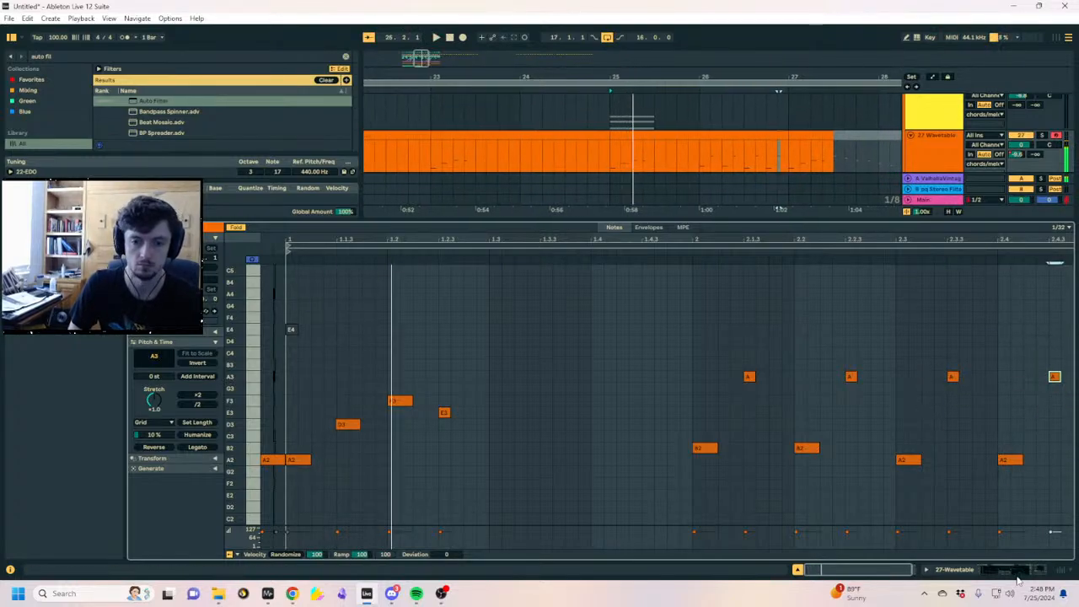
Find Operator in the browser and load it on a new MIDI track directly below the 27 Wavetable track
{"action": "left_click", "coordinate": [1013, 573]}
{"action": "left_click", "coordinate": [958, 303]}
{"action": "left_click", "coordinate": [73, 59]}
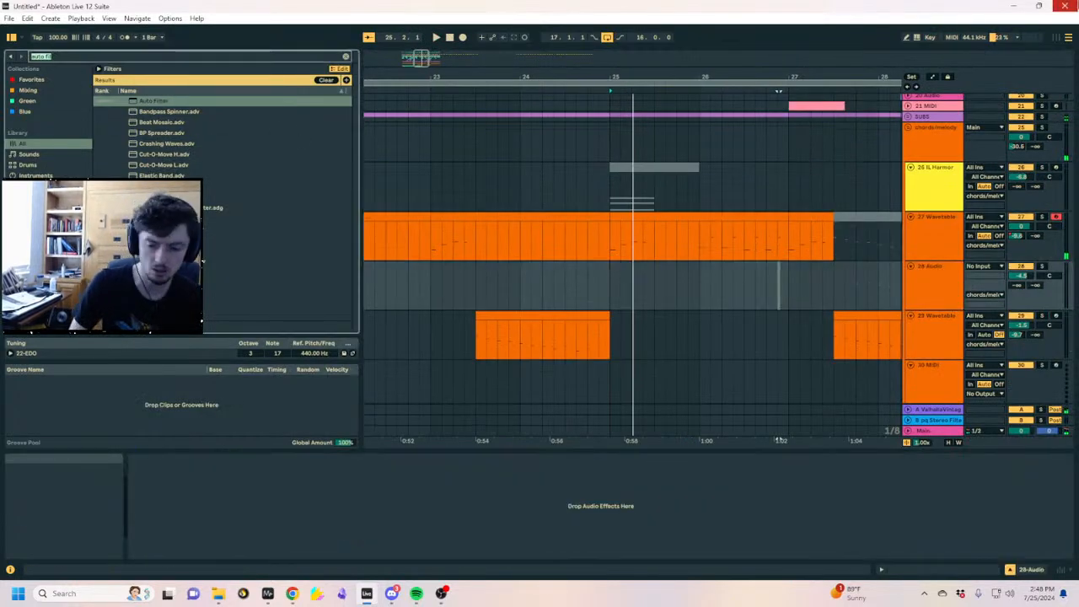
{"action": "type", "text": "operator"}
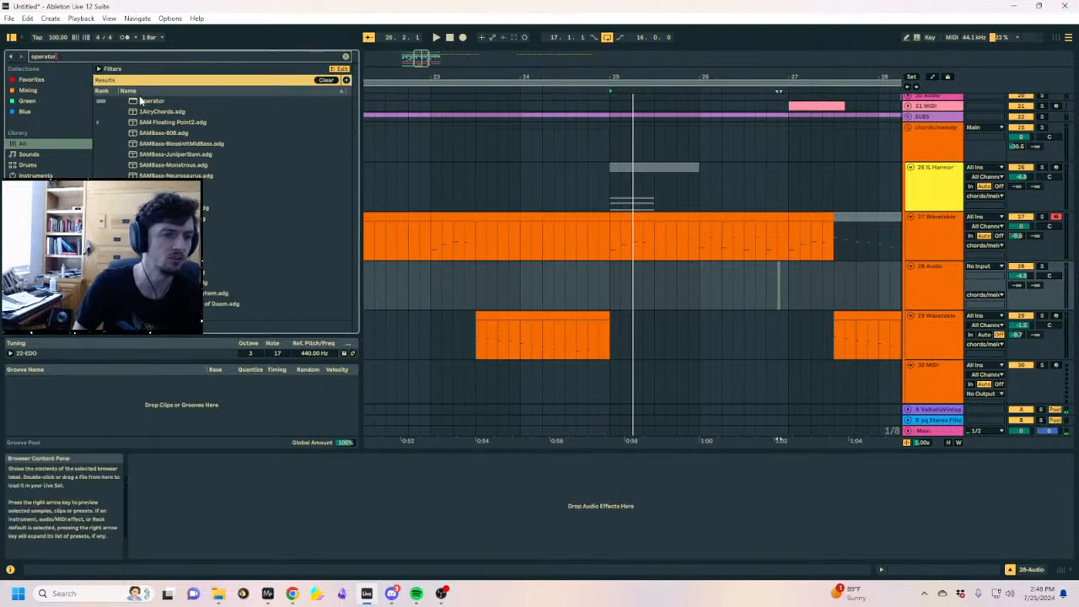
{"action": "left_click", "coordinate": [936, 239]}
{"action": "key", "text": "ctrl+shift+t"}
{"action": "left_click_drag", "start_coordinate": [150, 100], "coordinate": [245, 154]}
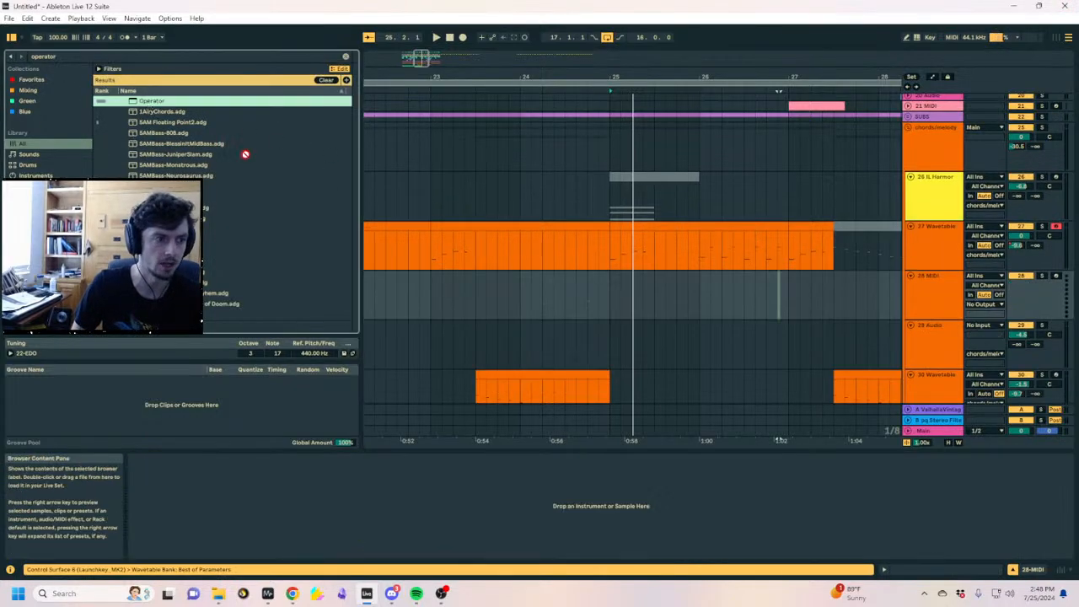
Copy the Wavetable melody between bars 25 and 27 onto the Operator track and play it back soloed
{"action": "left_click_drag", "start_coordinate": [785, 276], "coordinate": [610, 295]}
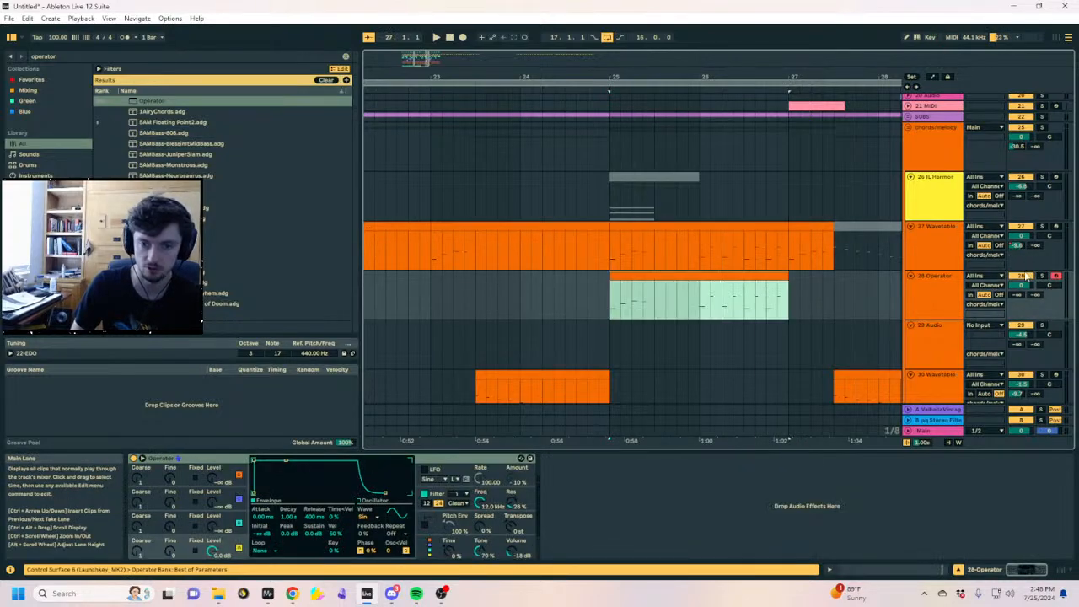
{"action": "key", "text": "ctrl+shift+m"}
{"action": "key", "text": "space"}
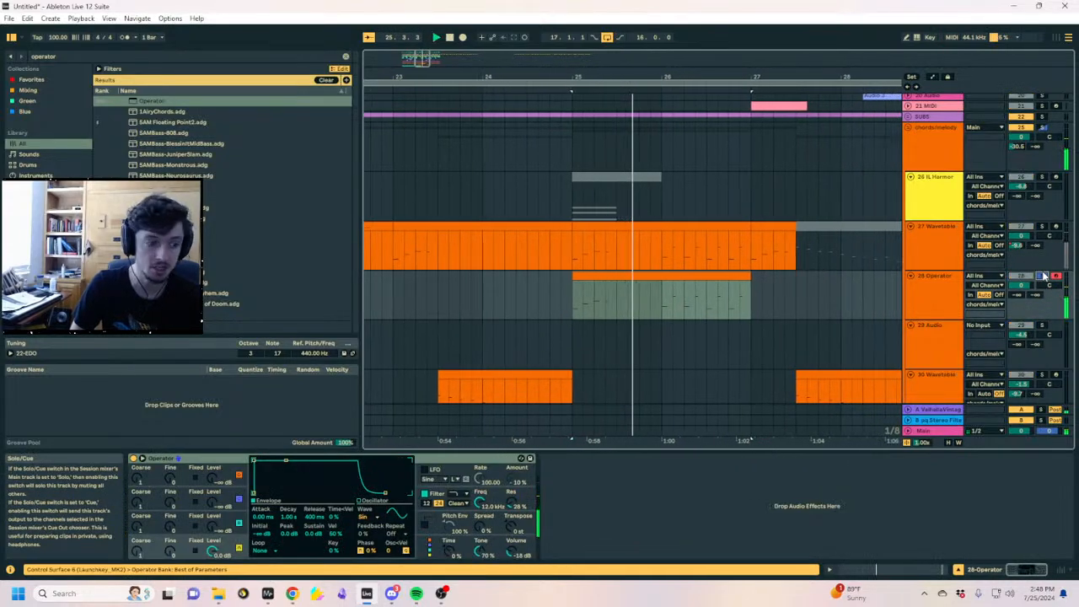
Unsolo the Operator track and set its second oscillator's level to -17 dB with a -24 dB envelope sustain while auditioning
{"action": "left_click", "coordinate": [1043, 276]}
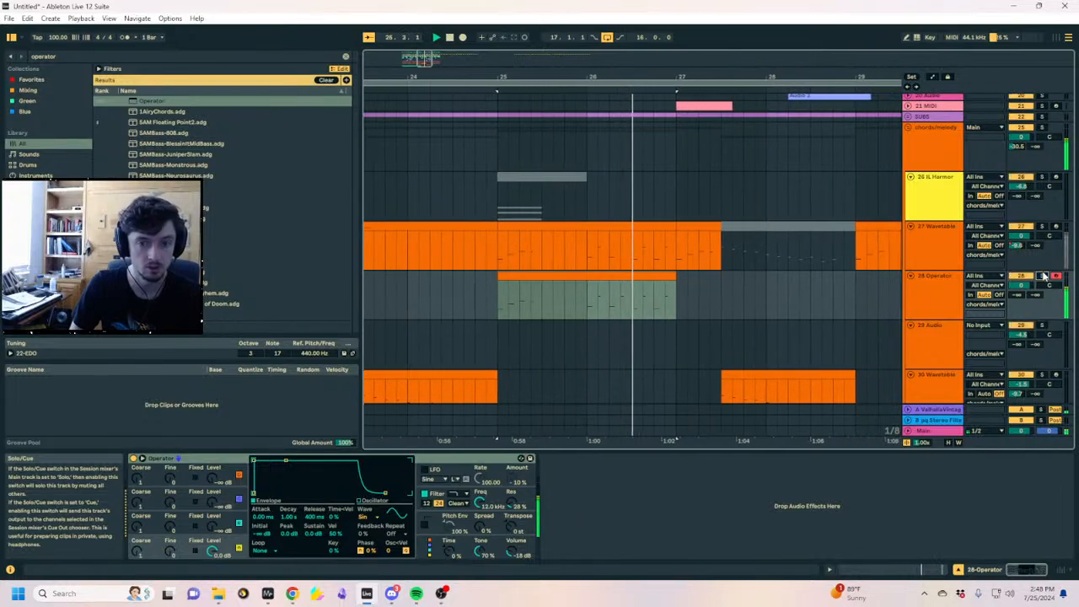
{"action": "key", "text": "space"}
{"action": "key", "text": "space"}
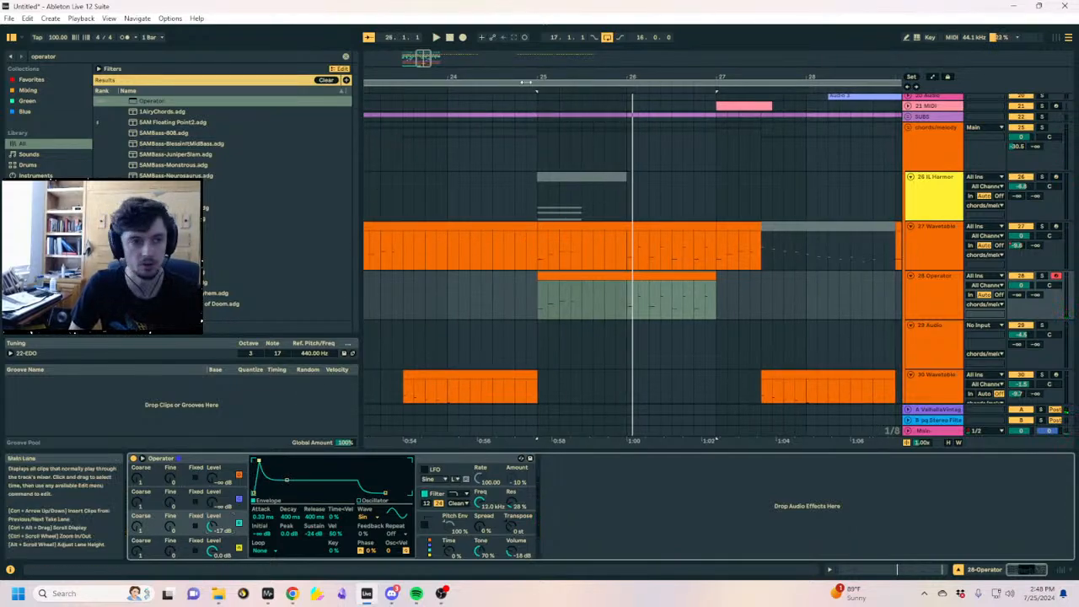
Review the full loop from bar 17 to 33 and listen to the Wavetable track from bar 21
{"action": "mouse_move", "coordinate": [526, 78]}
{"action": "left_mouse_down"}
{"action": "mouse_move", "coordinate": [611, 70]}
{"action": "mouse_move", "coordinate": [606, 46]}
{"action": "left_mouse_up"}
{"action": "left_click", "coordinate": [508, 234]}
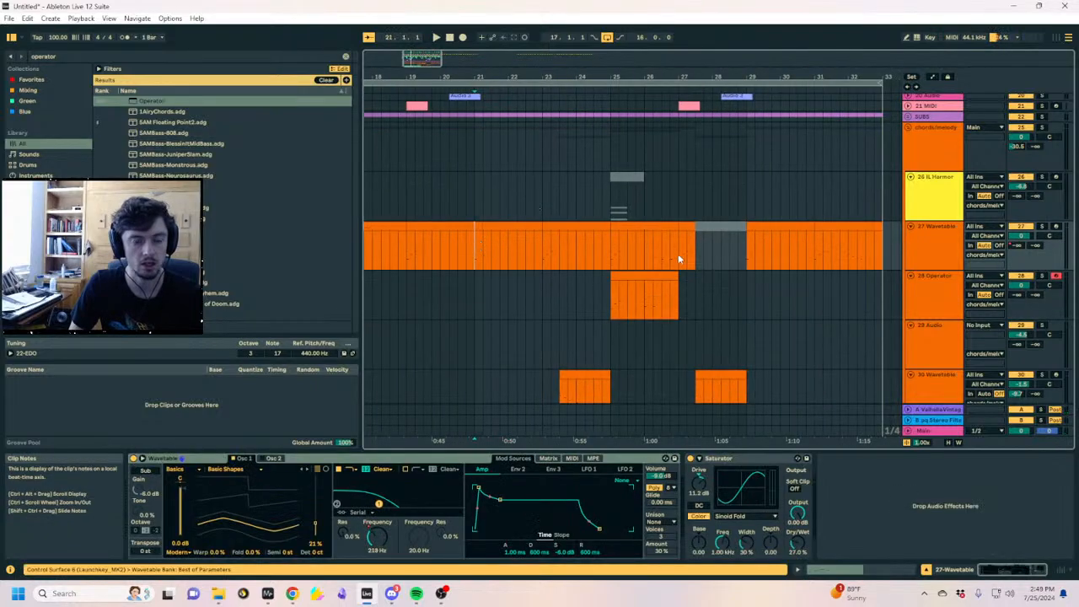
{"action": "left_click_drag", "start_coordinate": [492, 71], "coordinate": [498, 59]}
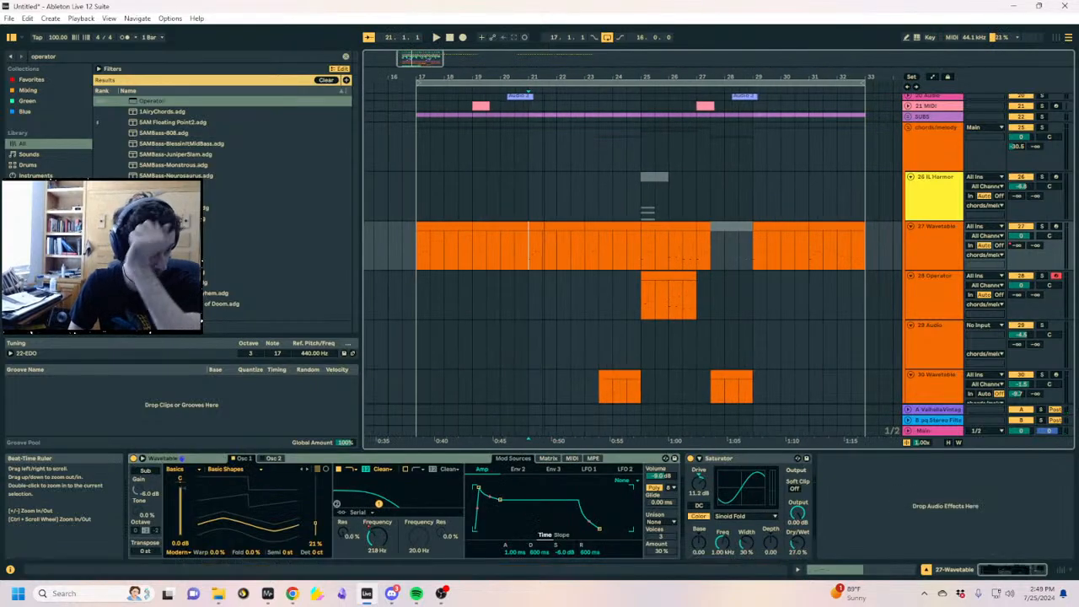
{"action": "left_click", "coordinate": [540, 255]}
{"action": "scroll", "coordinate": [705, 278], "scroll_direction": "up", "scroll_amount": 1}
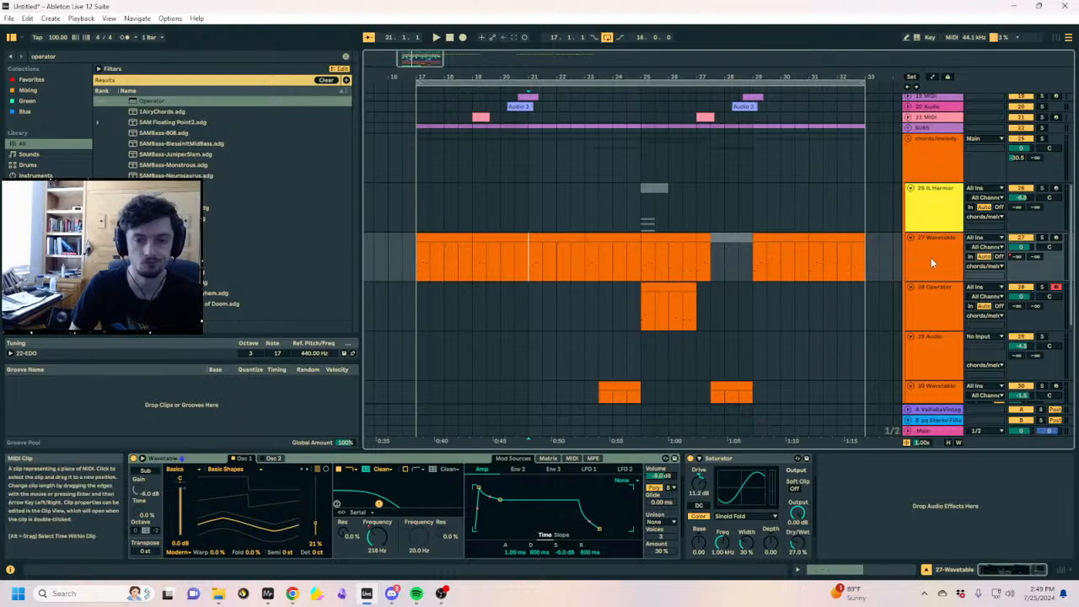
{"action": "left_click", "coordinate": [1018, 247]}
{"action": "key", "text": "space"}
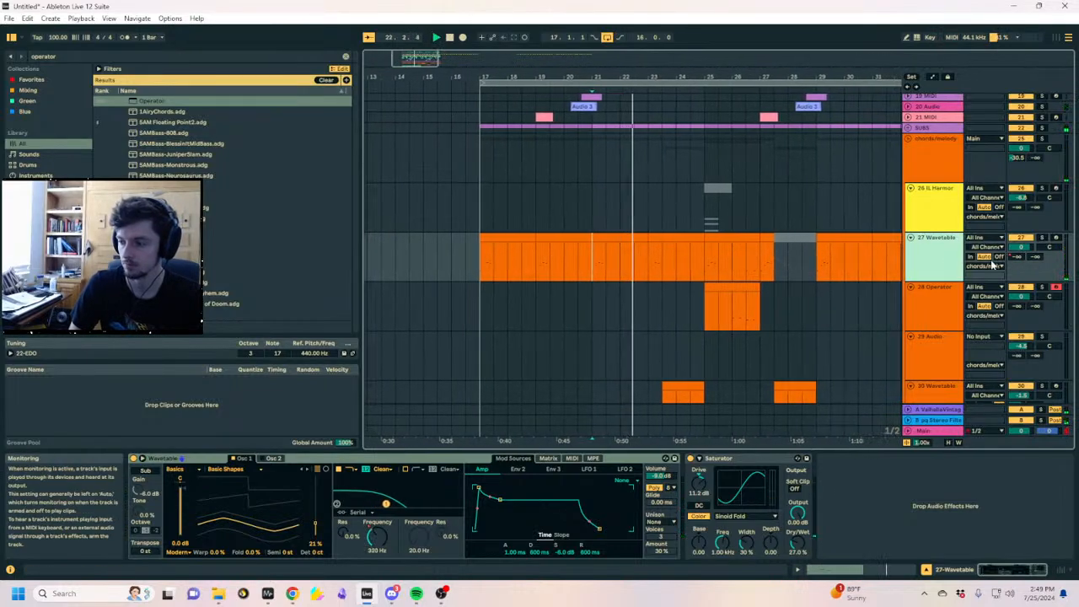
{"action": "key", "text": "space"}
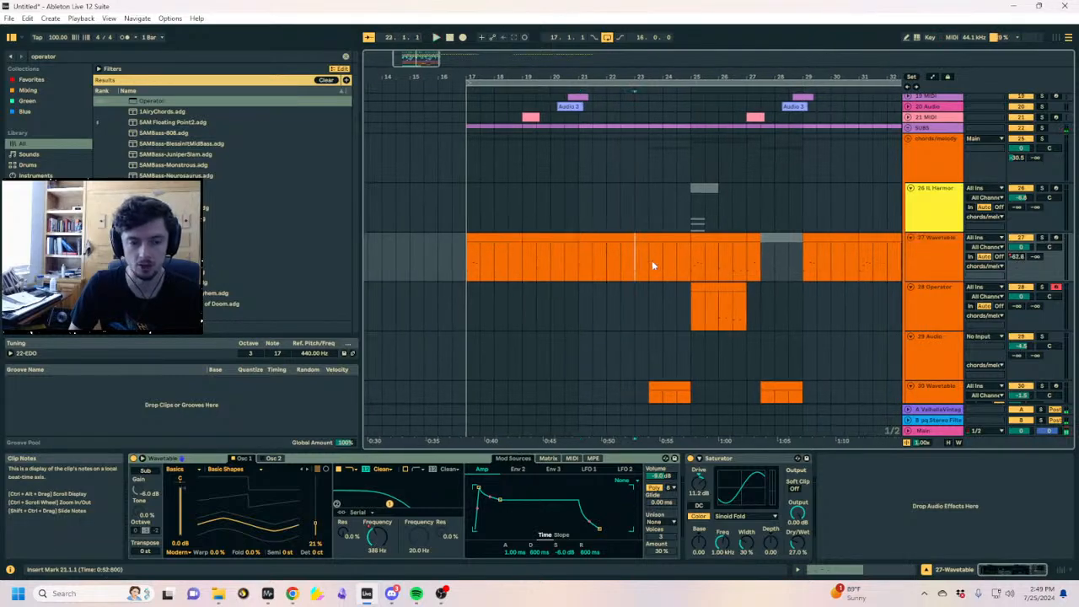
Deactivate the 27 Wavetable clip section between bars 26 and 27
{"action": "left_click", "coordinate": [691, 269]}
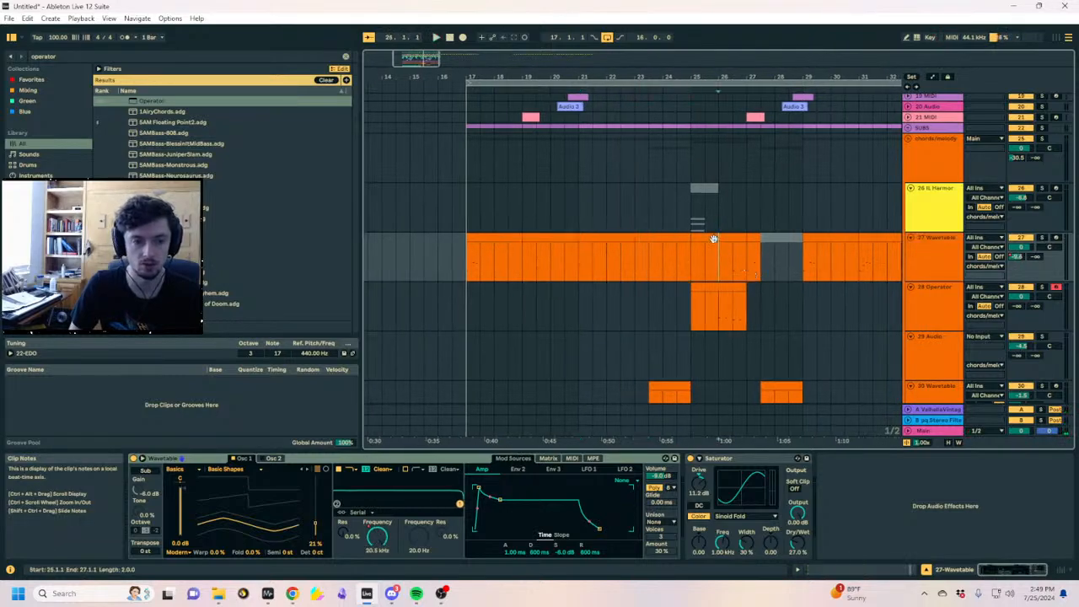
{"action": "left_click", "coordinate": [713, 238]}
{"action": "left_click_drag", "start_coordinate": [705, 72], "coordinate": [577, 135]}
{"action": "left_click_drag", "start_coordinate": [625, 262], "coordinate": [721, 267]}
{"action": "left_click_drag", "start_coordinate": [713, 263], "coordinate": [629, 275]}
{"action": "key", "text": "0"}
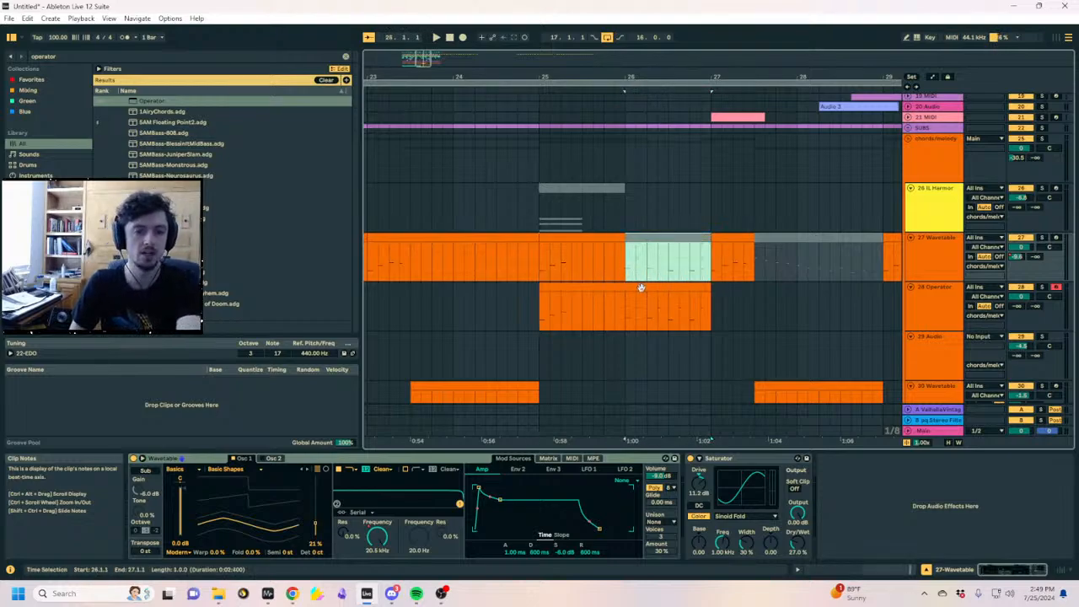
Deactivate the first half bar of the 28 Operator clip that starts at bar 25
{"action": "left_click", "coordinate": [614, 316]}
{"action": "left_click", "coordinate": [624, 285]}
{"action": "left_click_drag", "start_coordinate": [561, 307], "coordinate": [507, 307]}
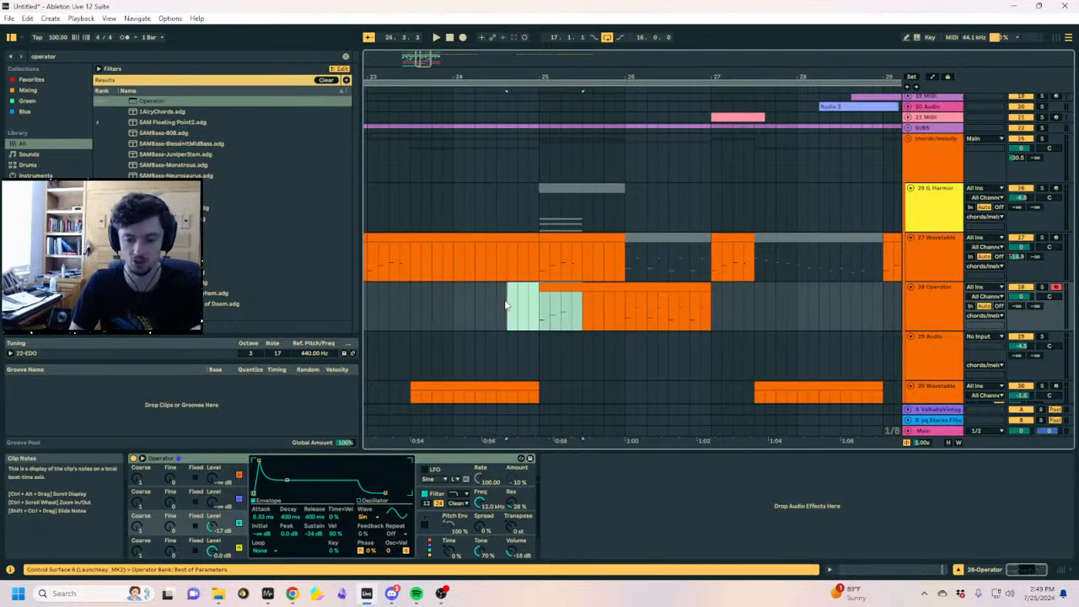
{"action": "key", "text": "0"}
Automate the Operator's Osc-B Level to ramp up from about bar 26 to -4.0 dB near bar 27
{"action": "left_click", "coordinate": [638, 306]}
{"action": "left_click", "coordinate": [658, 286]}
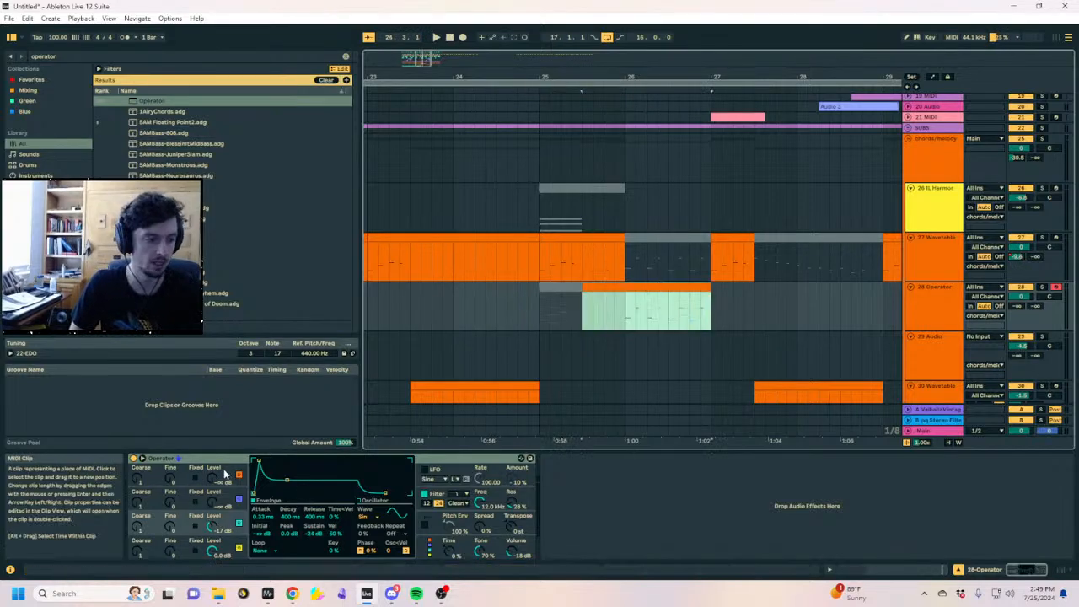
{"action": "left_click", "coordinate": [213, 526]}
{"action": "key", "text": "a"}
{"action": "left_click", "coordinate": [606, 308]}
{"action": "left_click_drag", "start_coordinate": [699, 309], "coordinate": [699, 295]}
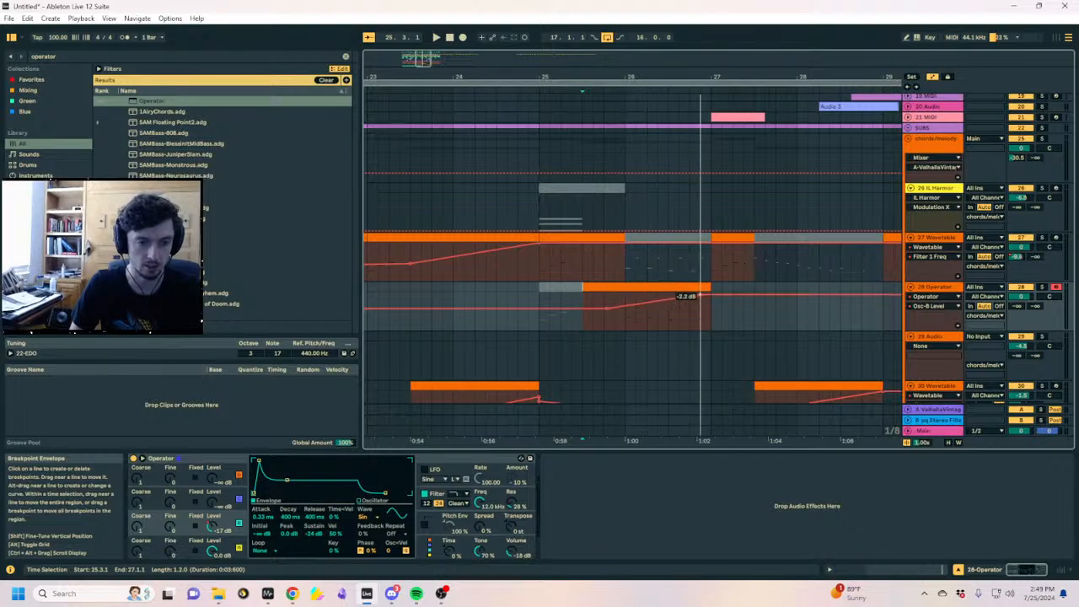
{"action": "left_click_drag", "start_coordinate": [607, 309], "coordinate": [622, 321]}
{"action": "left_click", "coordinate": [627, 285]}
{"action": "key", "text": "a"}
Automate the Operator track's panning to sweep from left at bar 26 to 37R at bar 27, and set its volume to -5.7 dB
{"action": "left_click", "coordinate": [1048, 295]}
{"action": "key", "text": "a"}
{"action": "left_click_drag", "start_coordinate": [710, 322], "coordinate": [711, 299]}
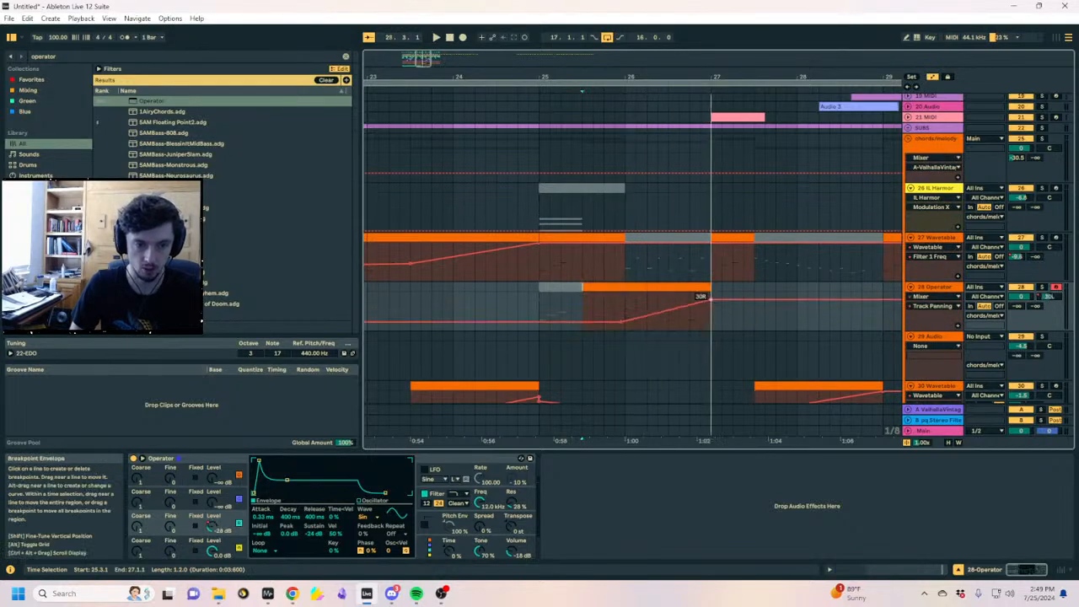
{"action": "key", "text": "a"}
{"action": "left_click_drag", "start_coordinate": [1021, 296], "coordinate": [1021, 305]}
Reactivate the 27 Wavetable section at bar 26 and consolidate bars 25 to 27 into one clip
{"action": "left_click", "coordinate": [713, 269]}
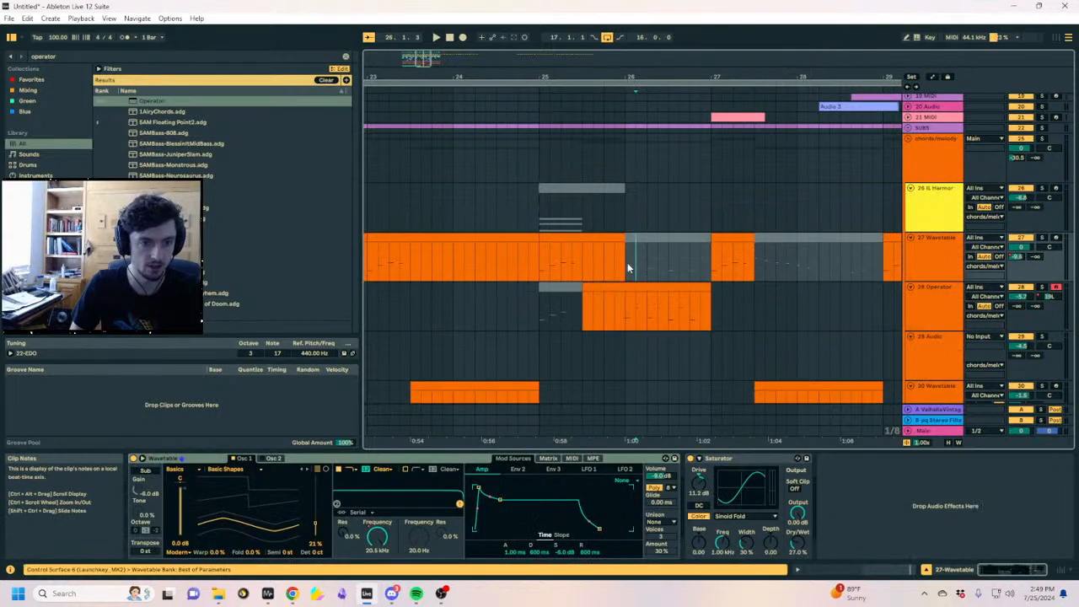
{"action": "left_click", "coordinate": [631, 235]}
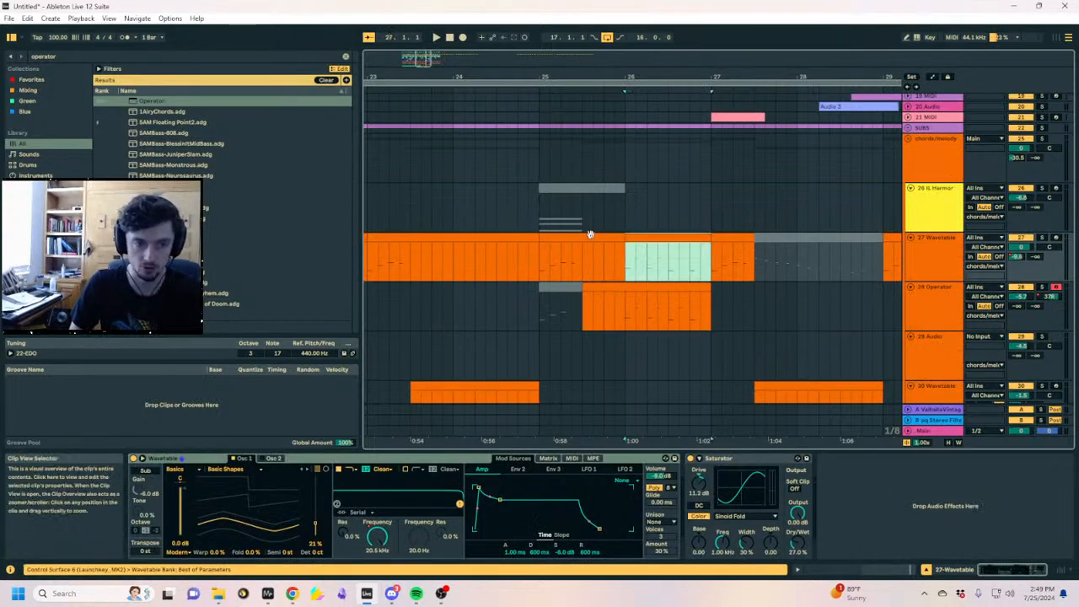
{"action": "left_click_drag", "start_coordinate": [539, 258], "coordinate": [710, 238]}
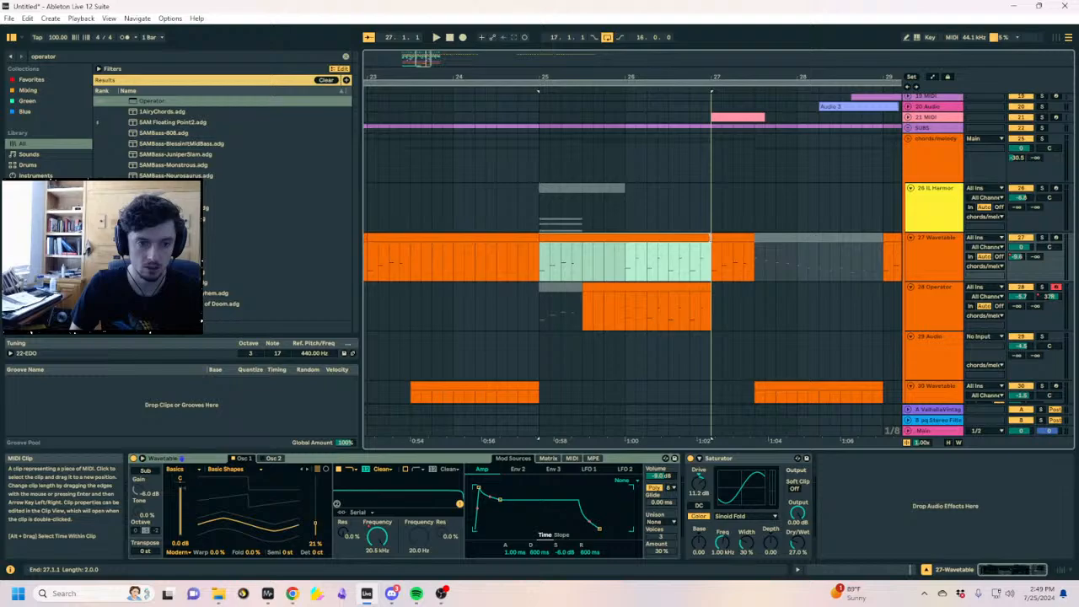
Open the consolidated Wavetable clip's notes and delete those in its second bar
{"action": "left_click", "coordinate": [907, 571]}
{"action": "left_click_drag", "start_coordinate": [637, 286], "coordinate": [1072, 528]}
{"action": "key", "text": "Delete"}
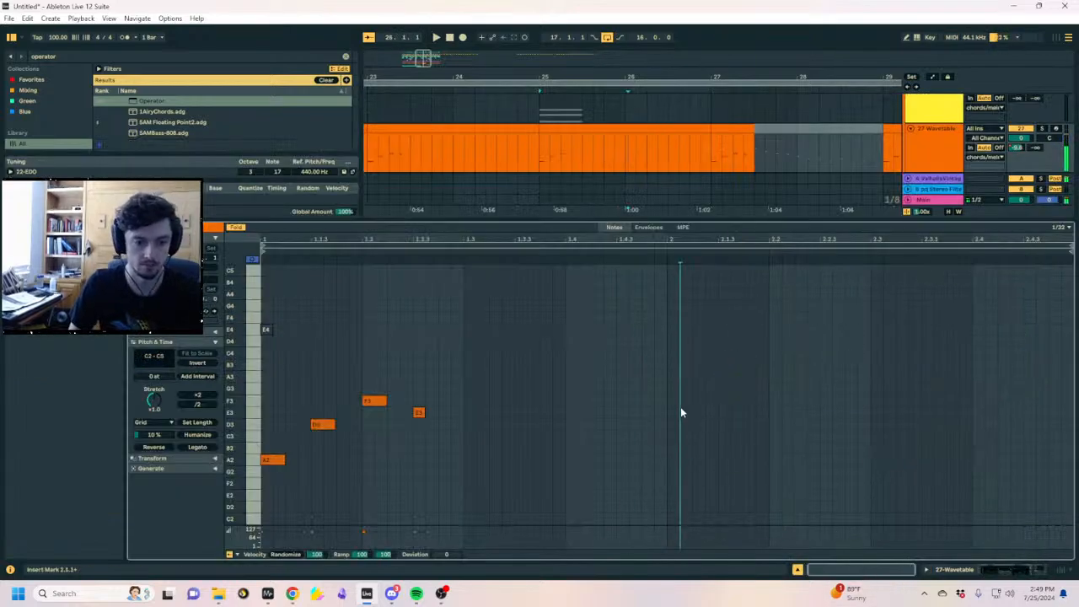
Draw a long D3 note from 2.1.1 to 3.2.1 and transpose it down an octave to D2 during playback
{"action": "left_click_drag", "start_coordinate": [676, 426], "coordinate": [1071, 429]}
{"action": "key", "text": "space"}
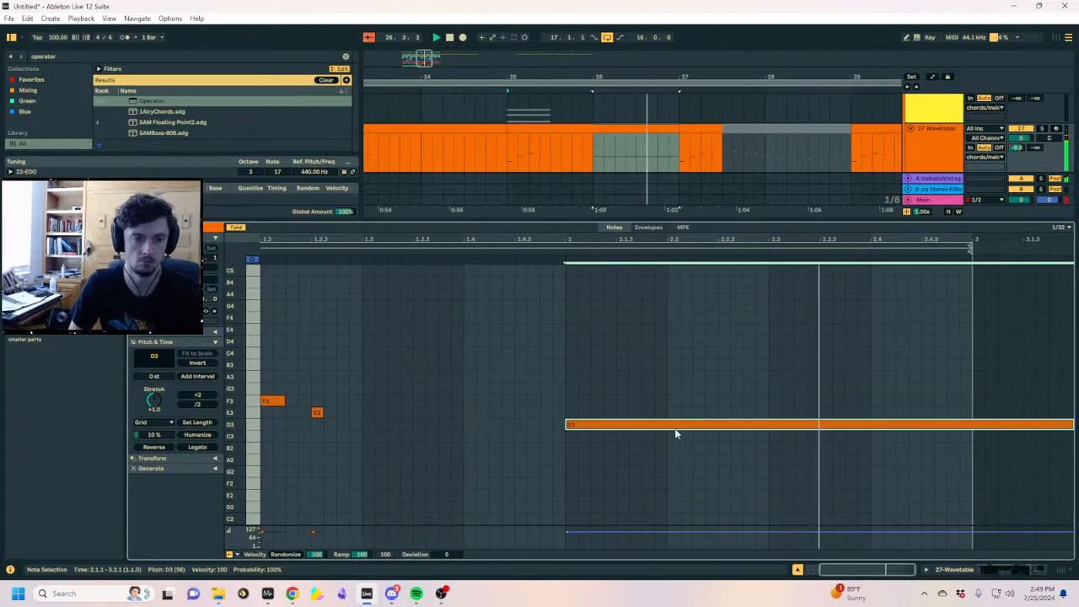
{"action": "key", "text": "shift+Down"}
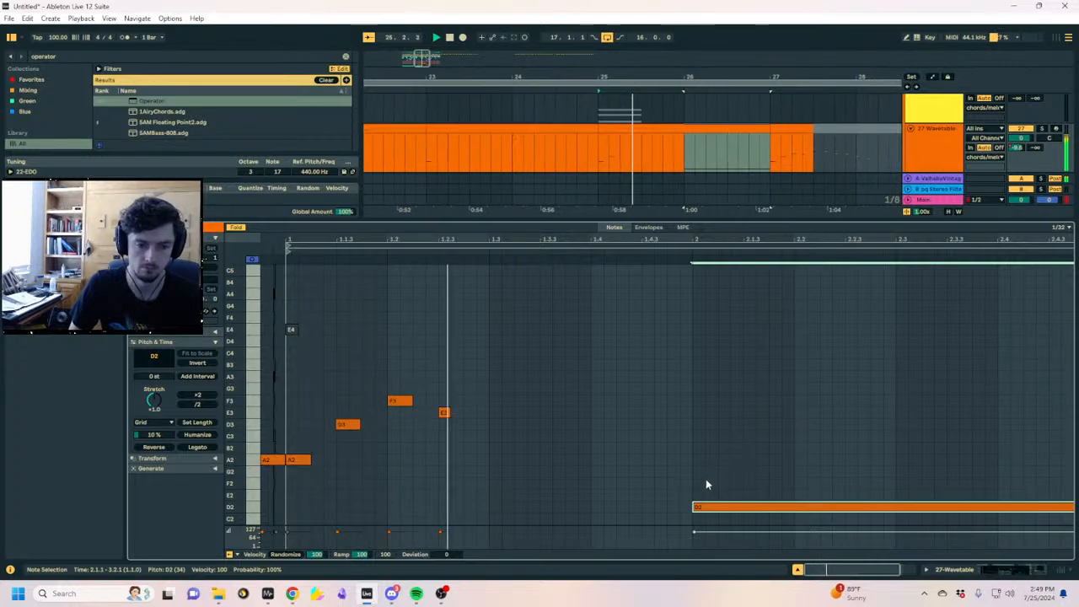
{"action": "key", "text": "space"}
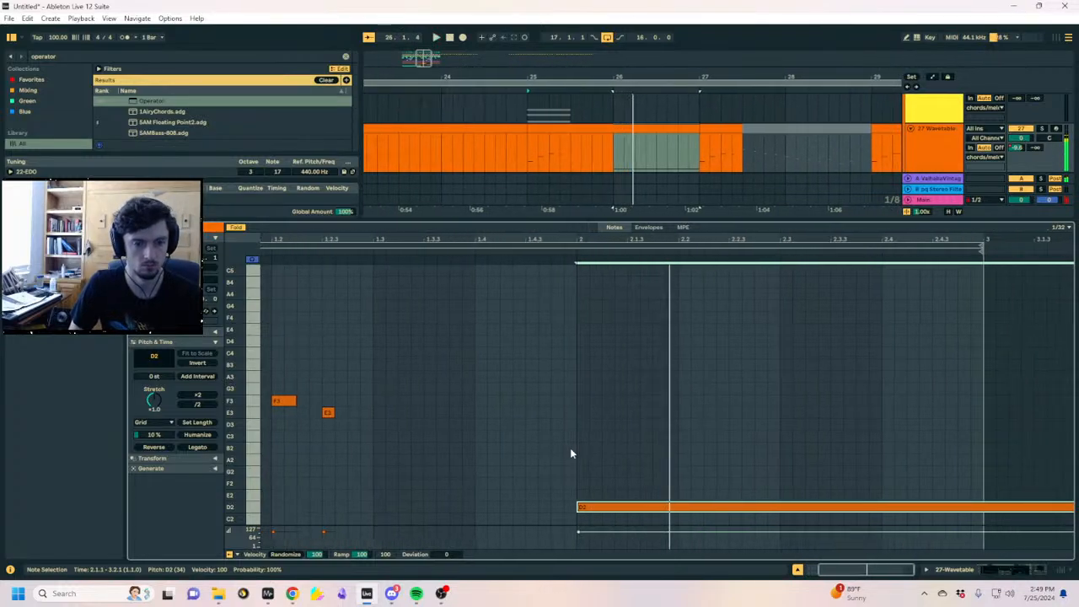
{"action": "left_click", "coordinate": [588, 442]}
{"action": "double_click", "coordinate": [583, 444]}
{"action": "key", "text": "ctrl+z"}
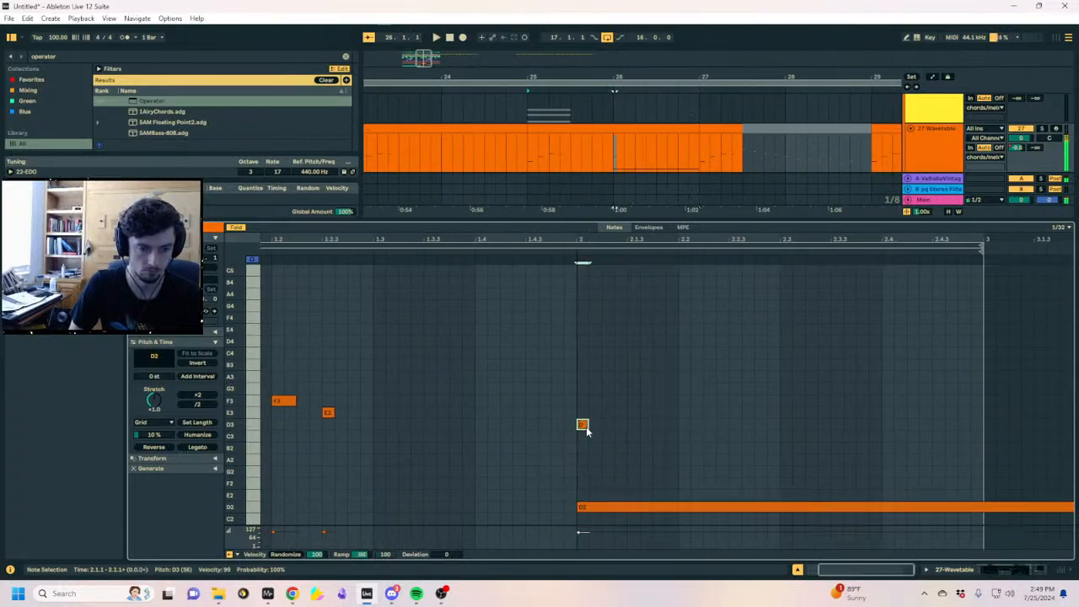
Add an E3 note about 1.75 beats long at 2.1.1 and a shorter D3 note starting at 2.2.1
{"action": "left_click_drag", "start_coordinate": [598, 412], "coordinate": [672, 411]}
{"action": "double_click", "coordinate": [686, 423]}
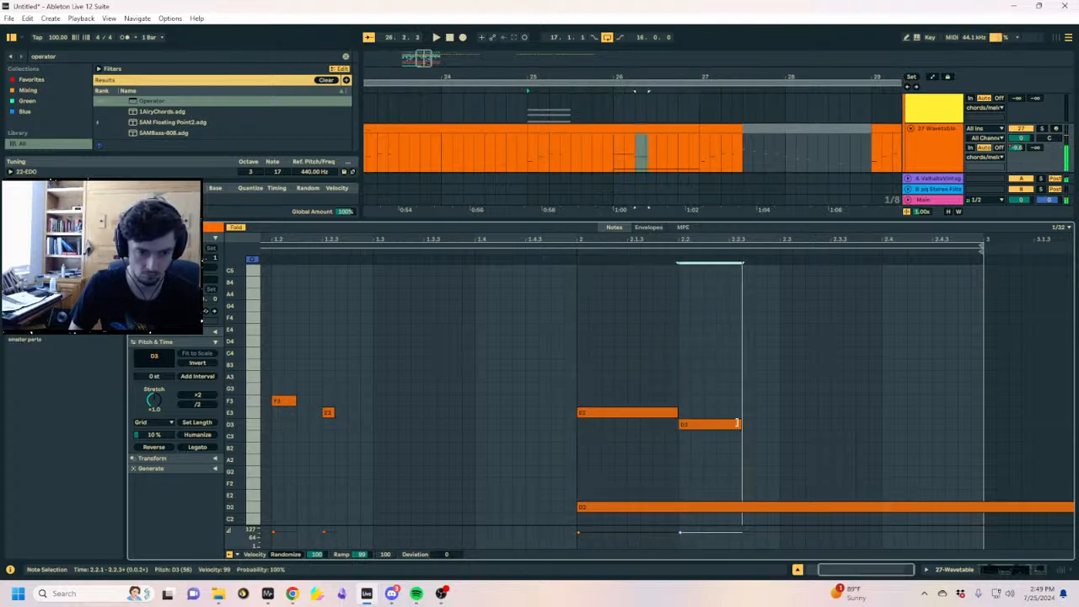
{"action": "left_click_drag", "start_coordinate": [678, 412], "coordinate": [753, 412]}
Add a B2 note spanning 2.2.1 to 2.4.3 and move the short D3 note to 2.3.1
{"action": "left_click", "coordinate": [629, 448]}
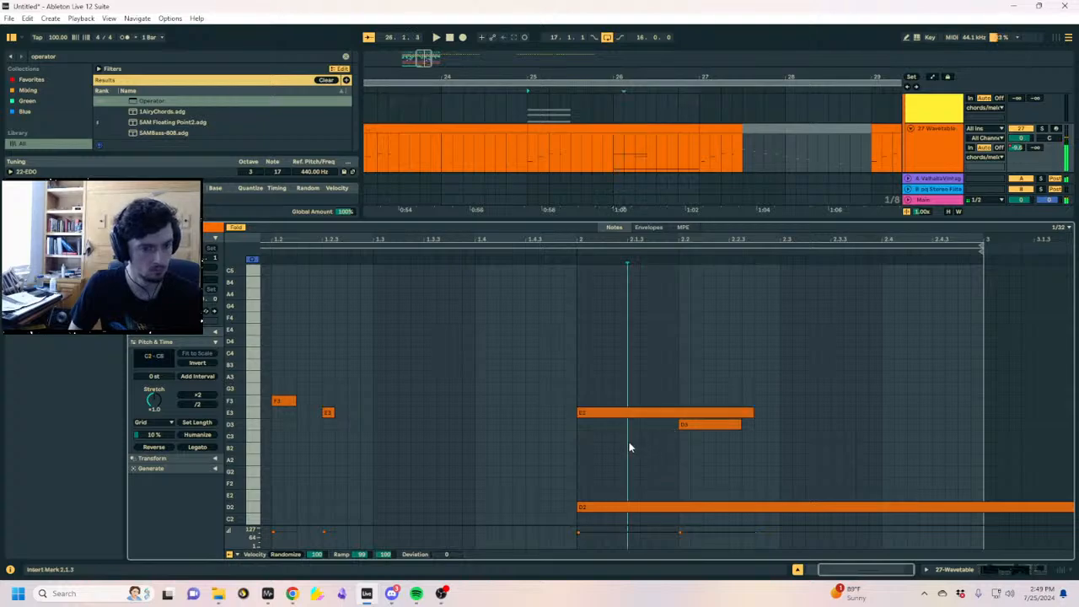
{"action": "key", "text": "space"}
{"action": "left_click_drag", "start_coordinate": [737, 448], "coordinate": [917, 430]}
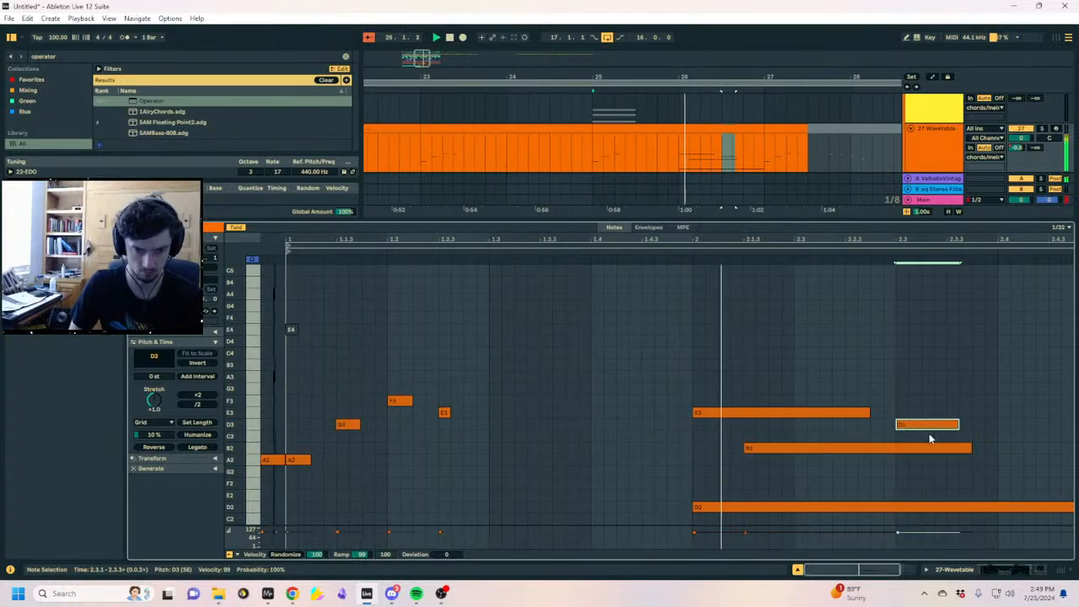
{"action": "left_click_drag", "start_coordinate": [842, 449], "coordinate": [891, 449]}
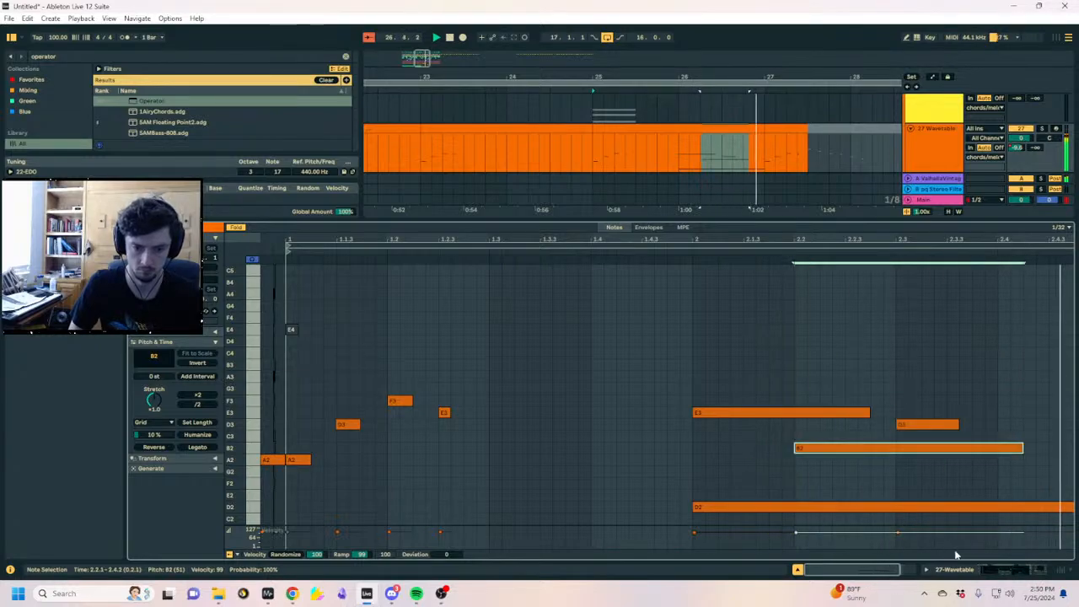
Set the 27 Wavetable's Amp envelope to a 36.4 ms attack and a 670 ms release
{"action": "left_click", "coordinate": [955, 569]}
{"action": "left_click_drag", "start_coordinate": [476, 488], "coordinate": [478, 487]}
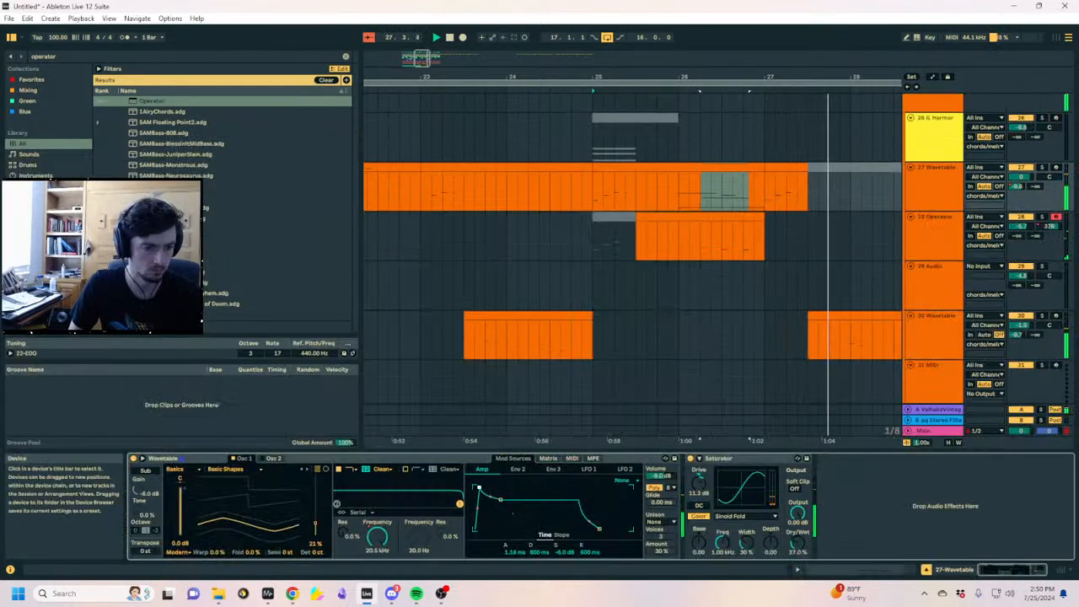
Duplicate the 28 Operator track's material from bar 25 so the copy starts at bar 29
{"action": "left_click", "coordinate": [564, 241]}
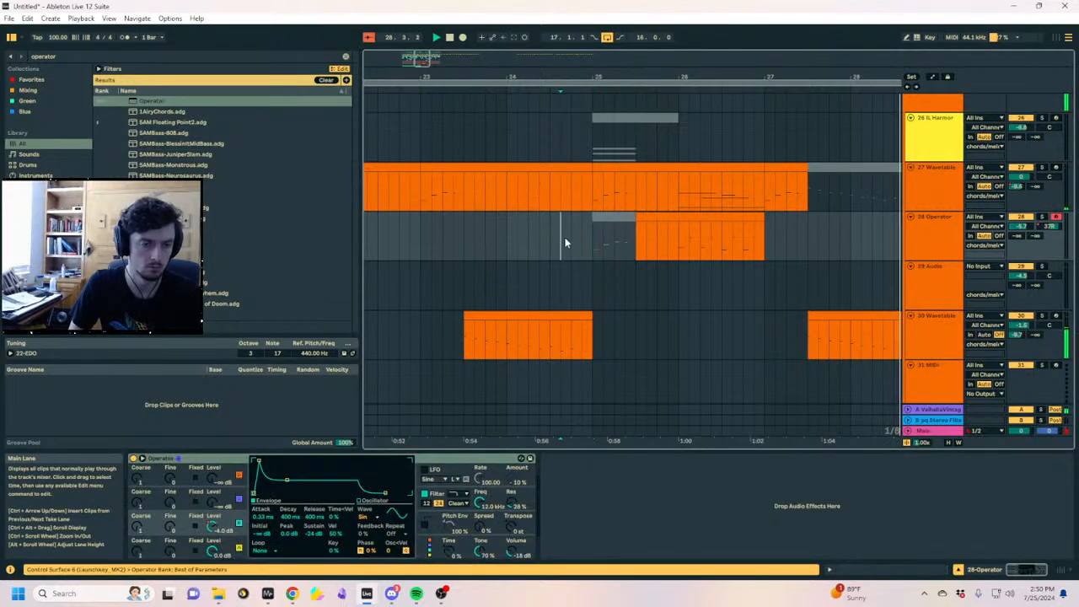
{"action": "left_click_drag", "start_coordinate": [641, 75], "coordinate": [627, 25]}
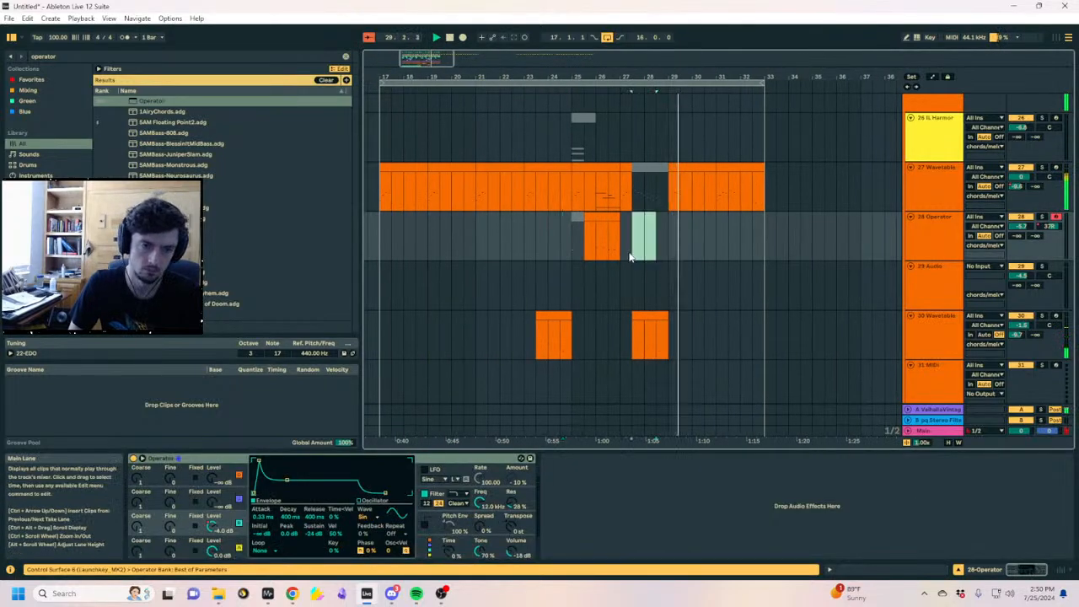
{"action": "left_click_drag", "start_coordinate": [665, 251], "coordinate": [570, 242]}
{"action": "key", "text": "ctrl+d"}
Lower the 27 Wavetable track's volume to -2.1 dB and raise its send to return B
{"action": "left_click", "coordinate": [499, 240]}
{"action": "left_click", "coordinate": [937, 186]}
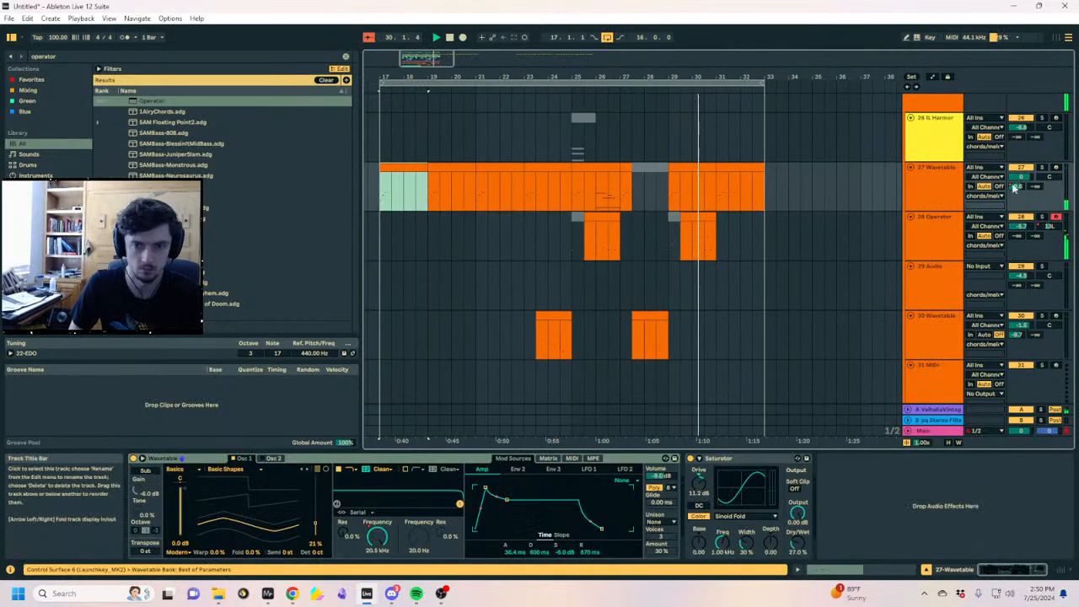
{"action": "left_click_drag", "start_coordinate": [1021, 177], "coordinate": [1035, 126]}
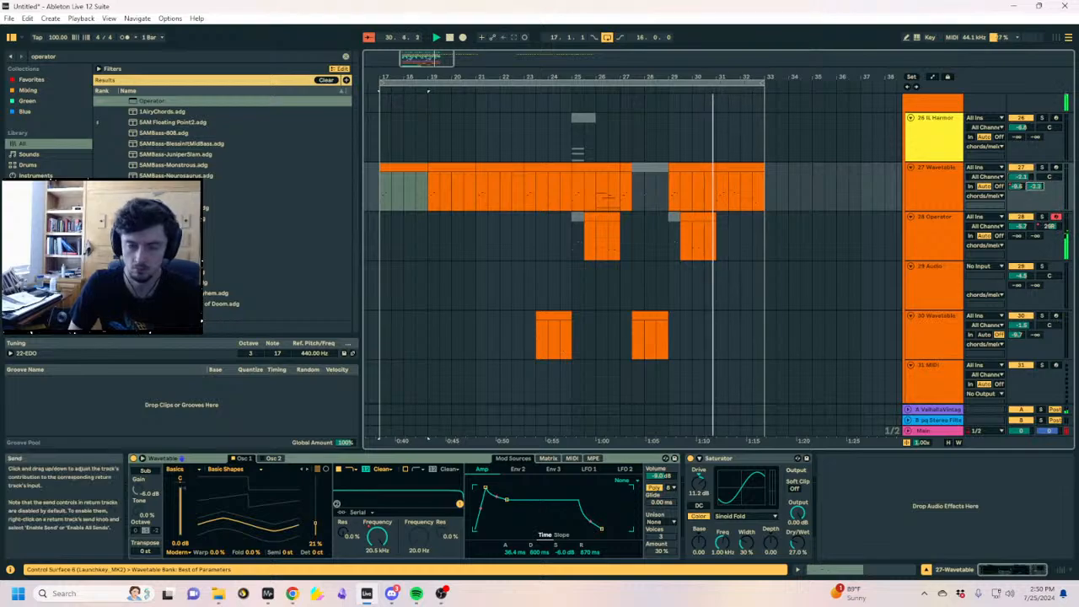
{"action": "left_click", "coordinate": [899, 197]}
{"action": "scroll", "coordinate": [613, 323], "scroll_direction": "up", "scroll_amount": 2}
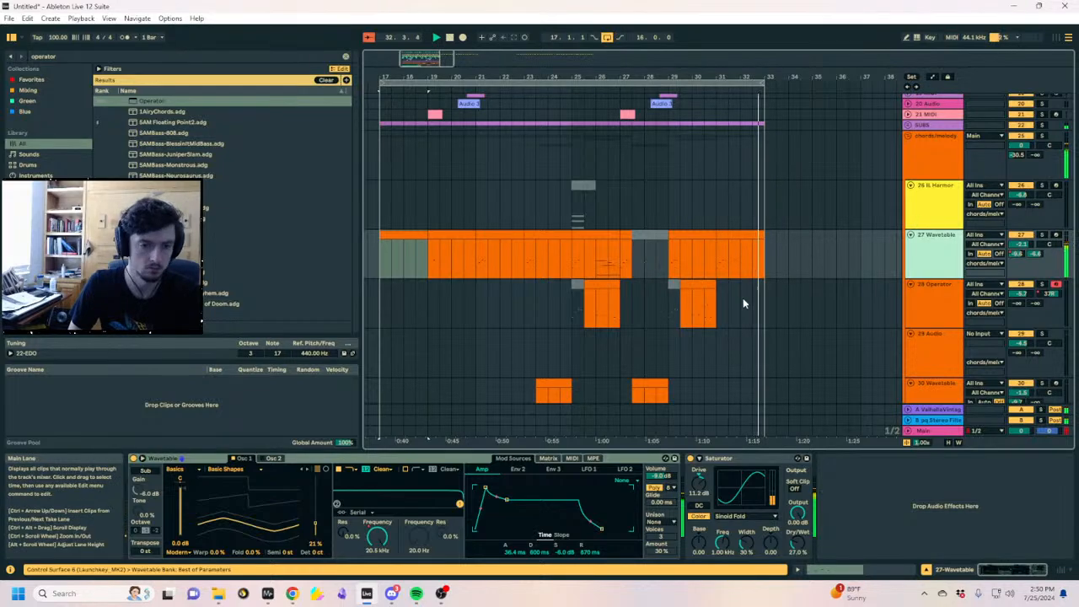
{"action": "scroll", "coordinate": [742, 297], "scroll_direction": "down", "scroll_amount": 1}
{"action": "left_click_drag", "start_coordinate": [770, 233], "coordinate": [337, 222]}
{"action": "left_click", "coordinate": [371, 229]}
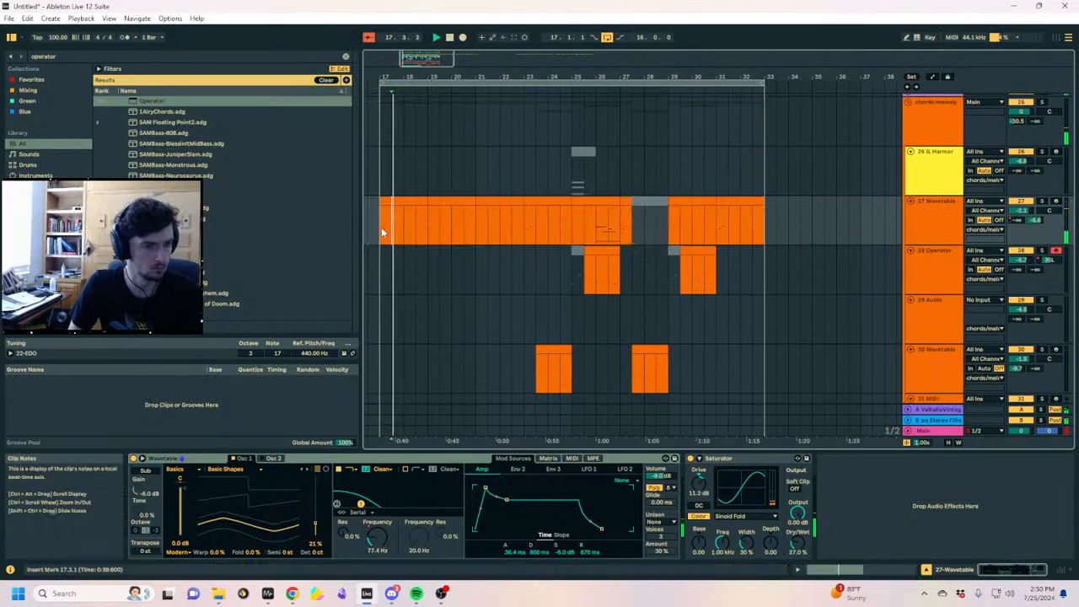
Unfold the 12 Audio track, solo it and start playback from bar 17
{"action": "scroll", "coordinate": [544, 263], "scroll_direction": "up", "scroll_amount": 5}
{"action": "left_click", "coordinate": [949, 299]}
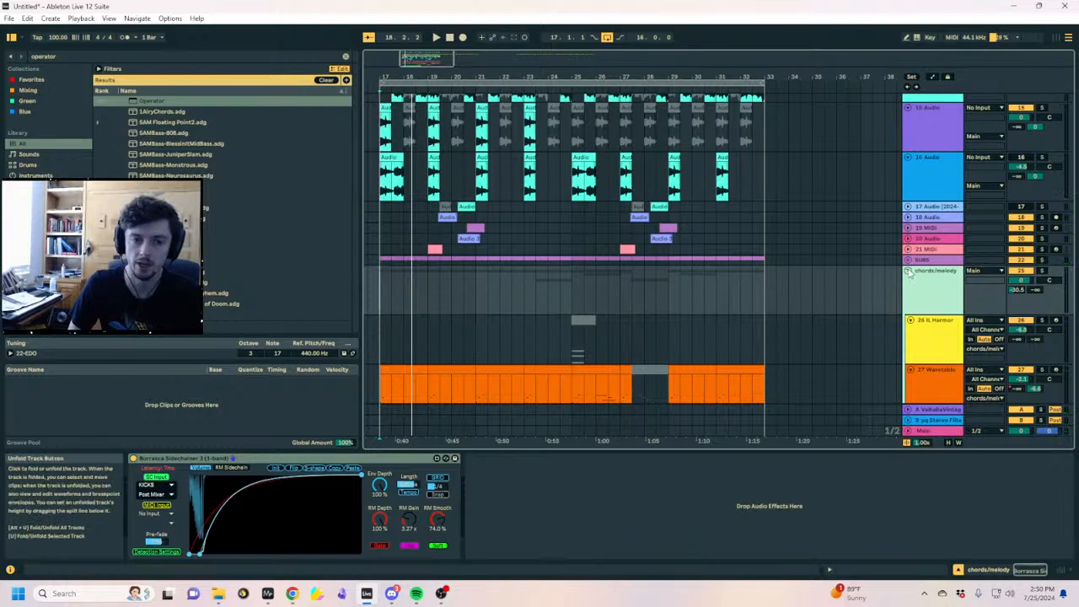
{"action": "scroll", "coordinate": [607, 285], "scroll_direction": "up", "scroll_amount": 4}
{"action": "left_click", "coordinate": [583, 253]}
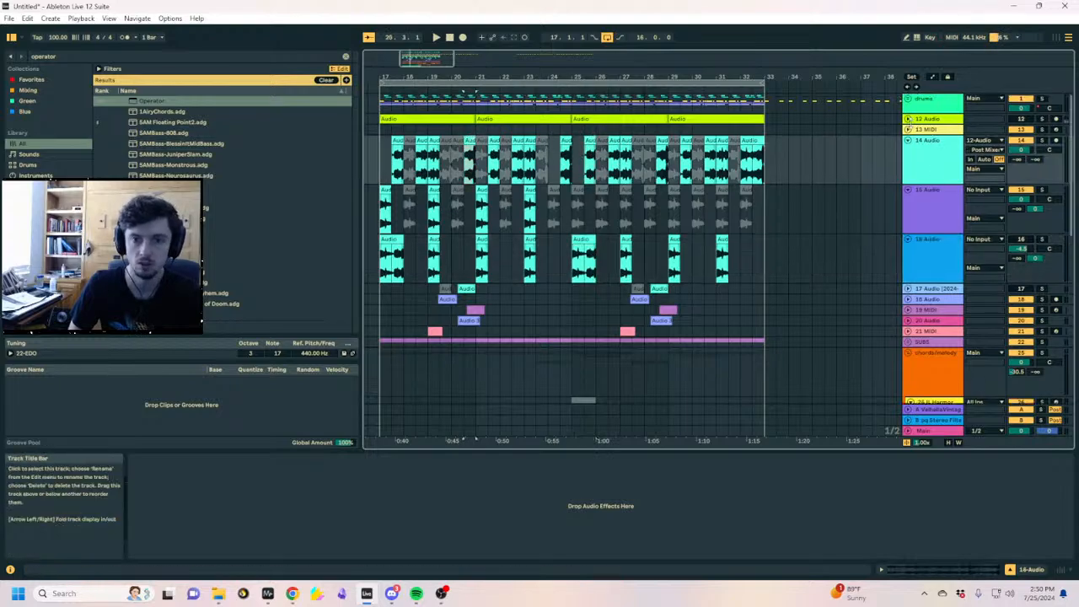
{"action": "left_click", "coordinate": [907, 122]}
{"action": "left_click", "coordinate": [461, 120]}
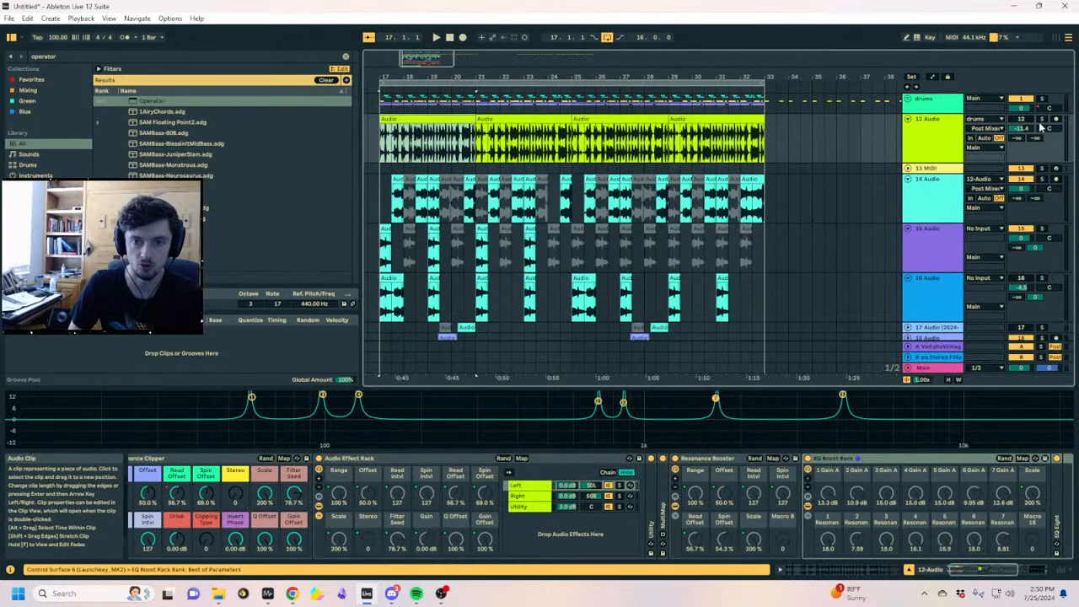
{"action": "left_click", "coordinate": [1042, 120]}
{"action": "key", "text": "space"}
Show the pq Resonance Clipper's Read Offset automation and raise its Spin Offset to 107% while auditioning 12 Audio
{"action": "left_click", "coordinate": [180, 495]}
{"action": "key", "text": "a"}
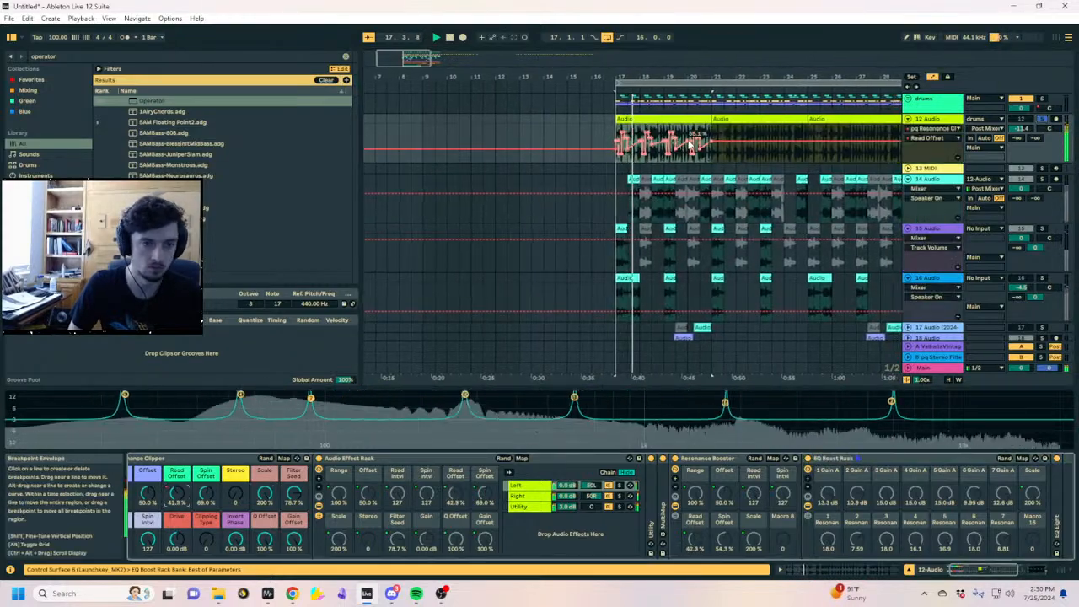
{"action": "key", "text": "space"}
{"action": "key", "text": "space"}
{"action": "left_click_drag", "start_coordinate": [208, 502], "coordinate": [208, 472]}
{"action": "key", "text": "space"}
{"action": "key", "text": "space"}
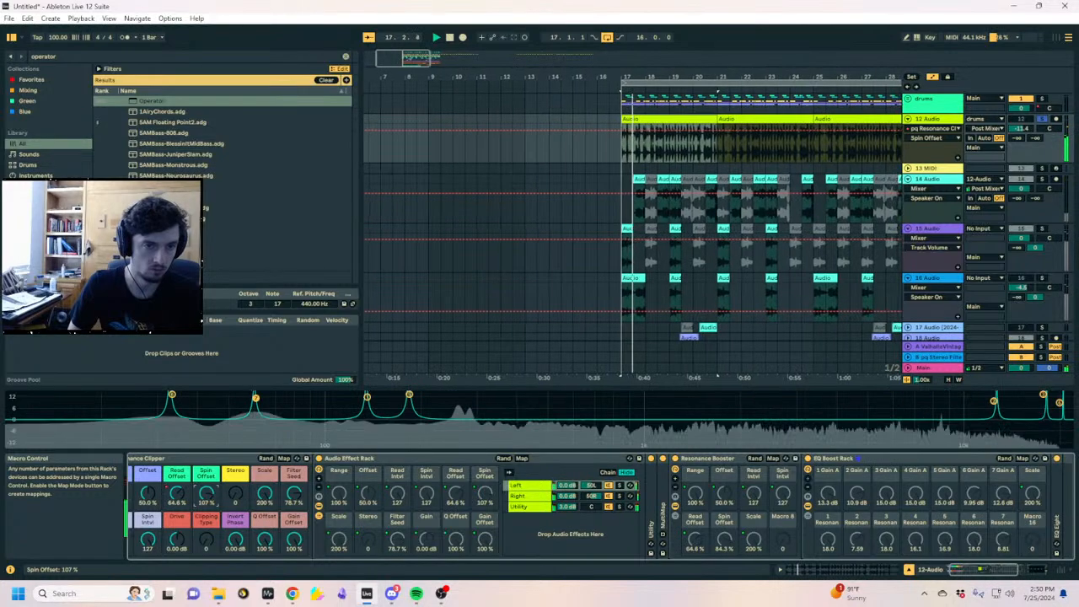
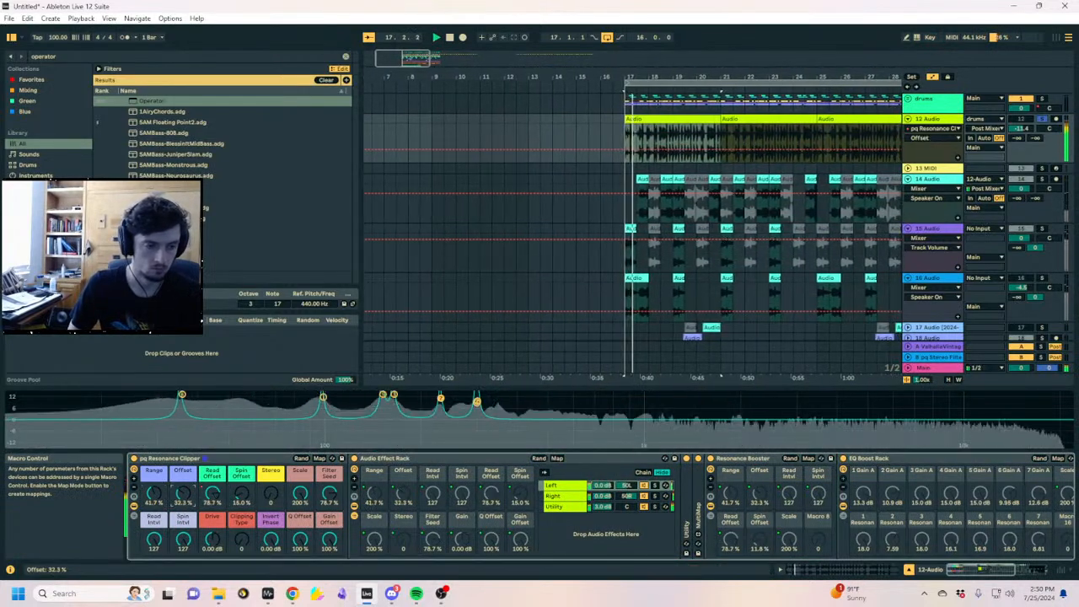
Unsolo 12 Audio, insert an audio track below it and arm that track with 12-Audio as its input
{"action": "left_click_drag", "start_coordinate": [636, 78], "coordinate": [636, 126]}
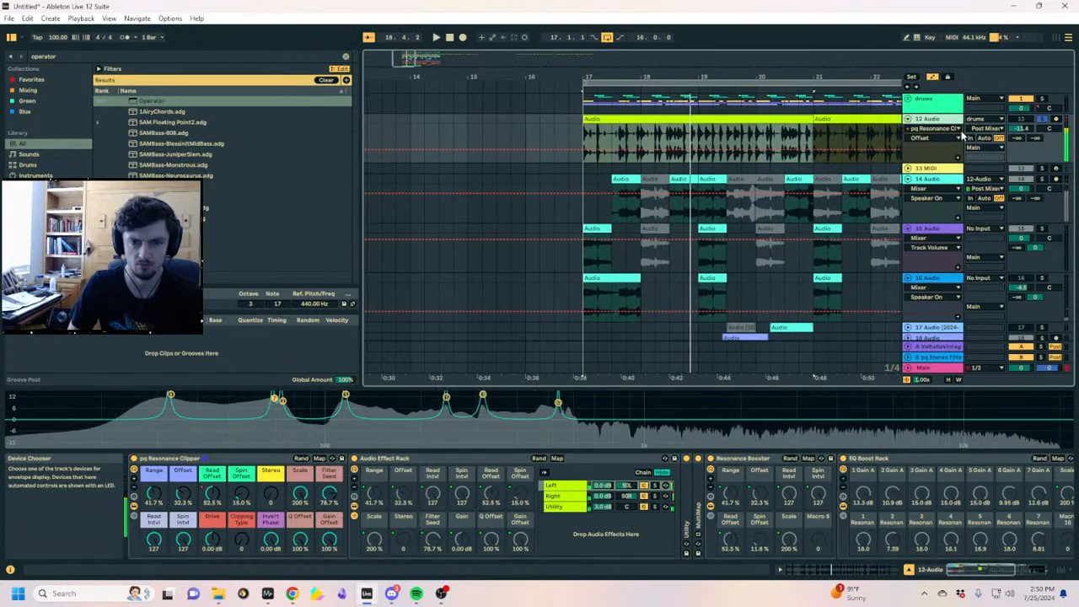
{"action": "key", "text": "ctrl+t"}
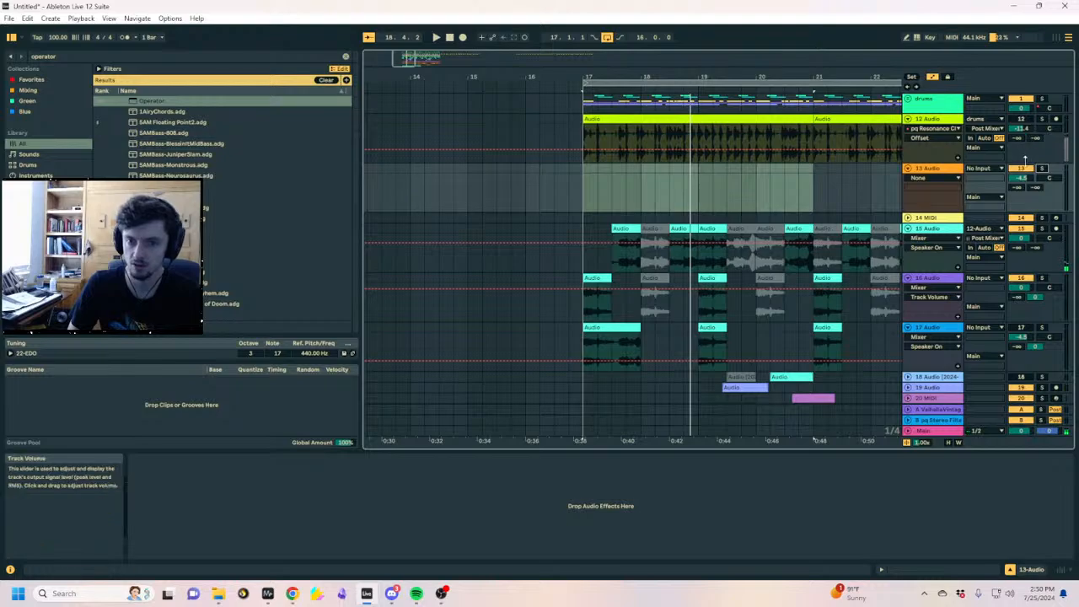
{"action": "left_click", "coordinate": [977, 169]}
{"action": "left_click", "coordinate": [948, 298]}
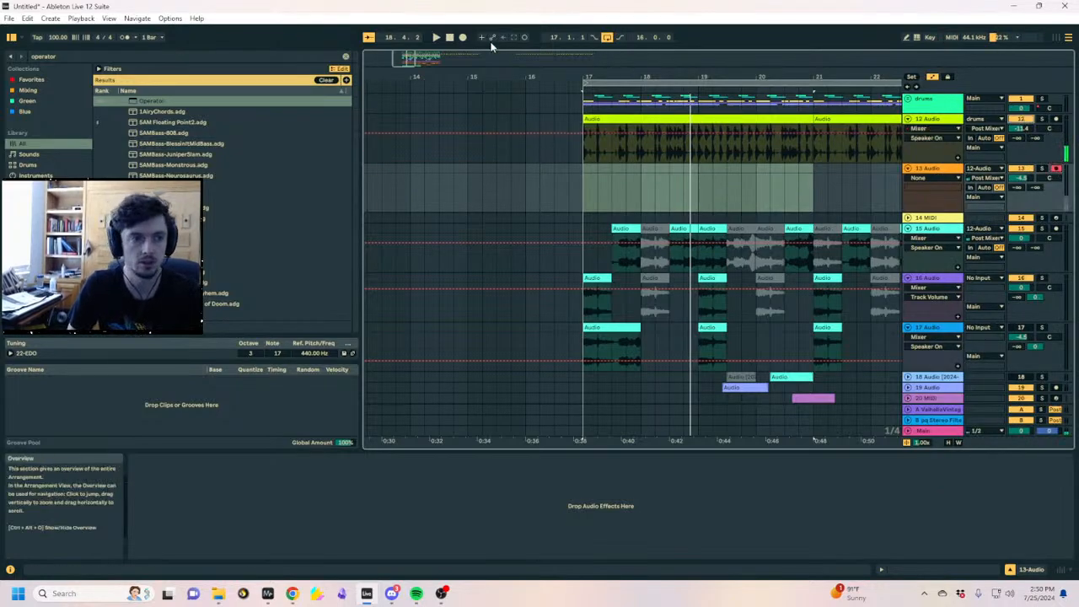
Record the output of 12-Audio onto the 13 Audio track from bar 17
{"action": "left_click", "coordinate": [463, 37]}
{"action": "key", "text": "space"}
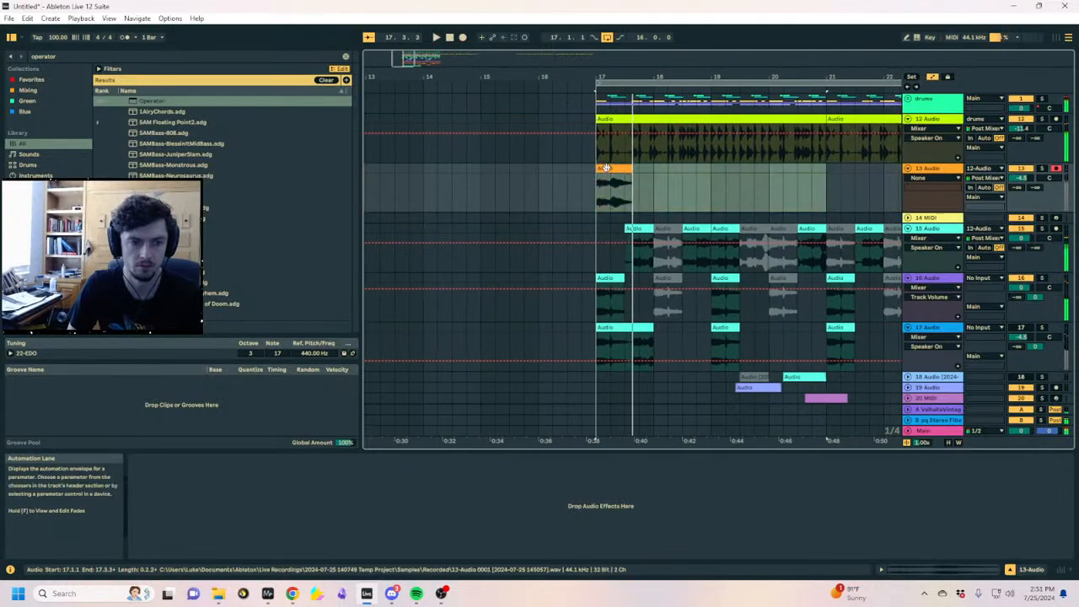
Re-record 12-Audio onto 13 Audio from bar 17, trim the take to about two beats and audition it soloed
{"action": "left_click", "coordinate": [462, 37]}
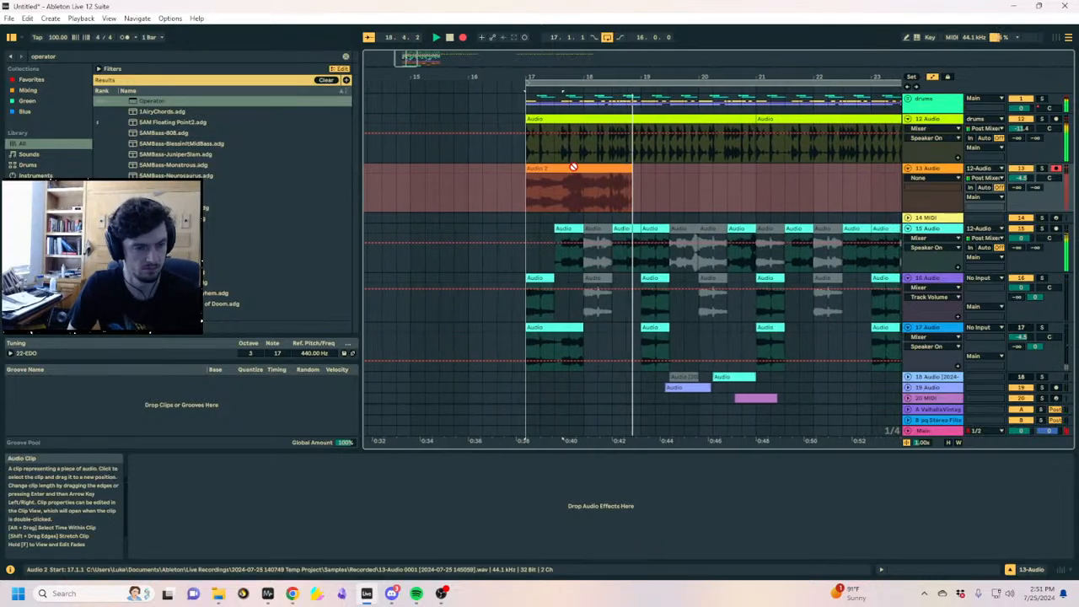
{"action": "key", "text": "space"}
{"action": "left_click_drag", "start_coordinate": [631, 170], "coordinate": [530, 169]}
{"action": "left_click", "coordinate": [1041, 169]}
{"action": "key", "text": "space"}
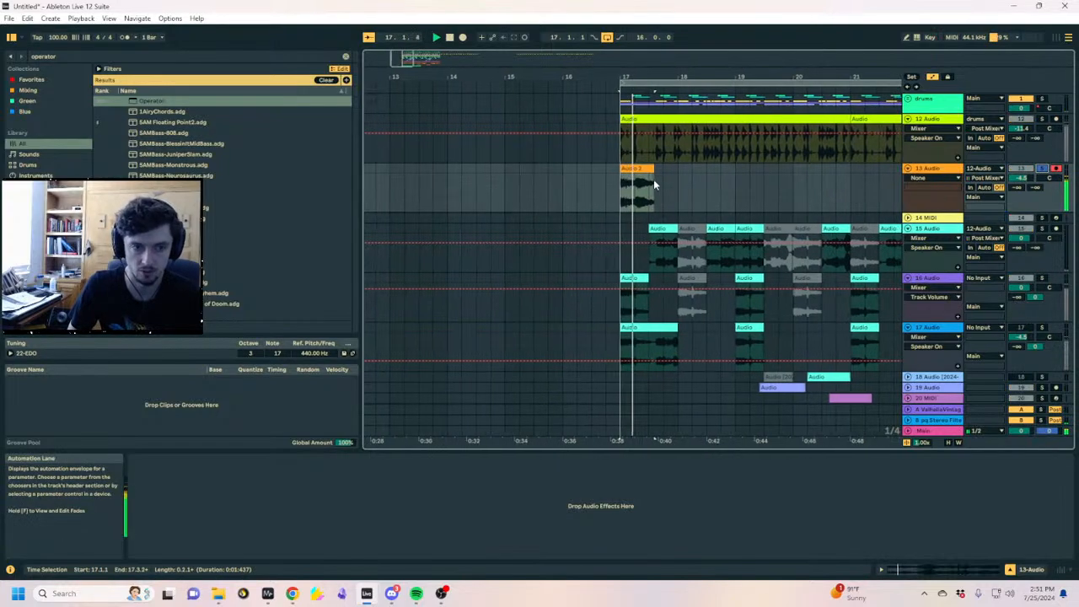
Hide the automation lanes and add a short fade-out at the end of the recorded clip on 13 Audio
{"action": "left_click", "coordinate": [642, 180]}
{"action": "key", "text": "a"}
{"action": "left_click_drag", "start_coordinate": [645, 177], "coordinate": [638, 177]}
{"action": "key", "text": "space"}
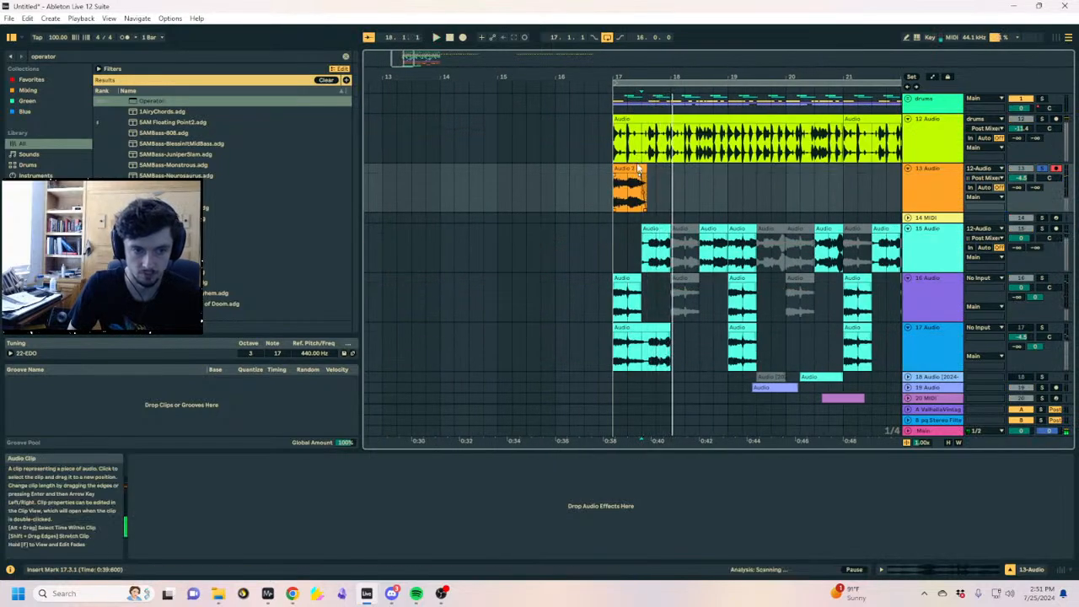
{"action": "left_click", "coordinate": [632, 169]}
{"action": "left_click_drag", "start_coordinate": [636, 77], "coordinate": [465, 44]}
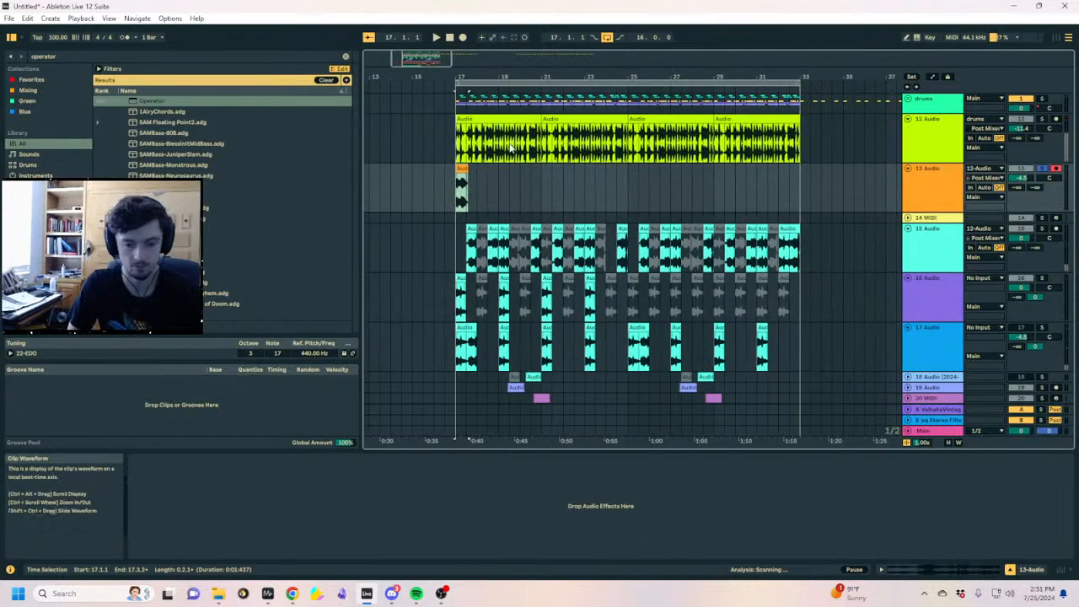
Copy the 13 Audio clip to bar 25, deactivate the original at bar 17 and unsolo the track for playback
{"action": "key", "text": "ctrl+c"}
{"action": "key", "text": "0"}
{"action": "left_click", "coordinate": [627, 185]}
{"action": "key", "text": "ctrl+v"}
{"action": "left_click", "coordinate": [1042, 168]}
{"action": "key", "text": "space"}
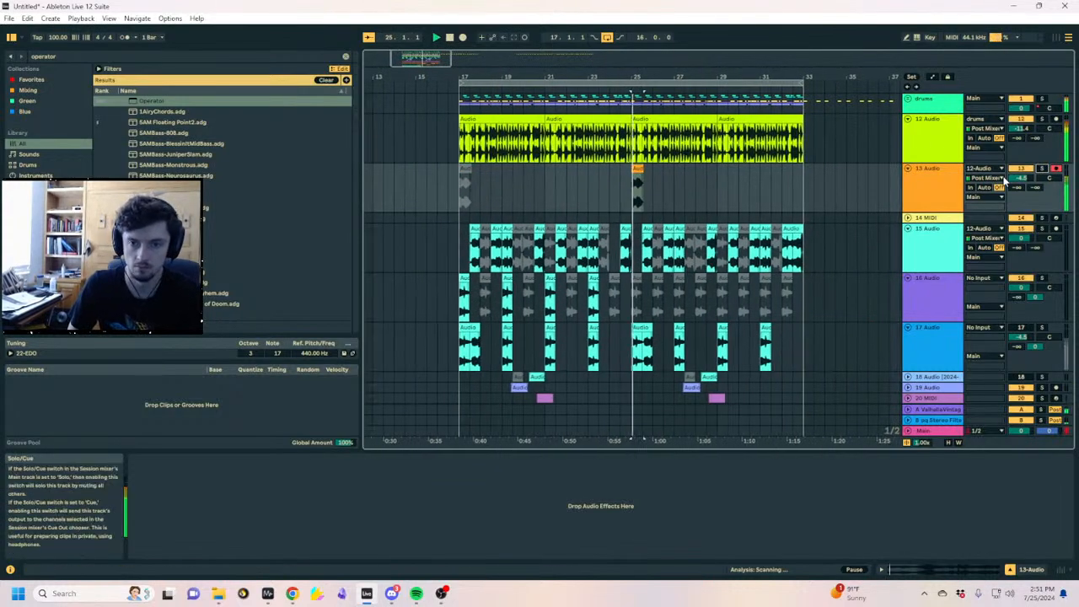
Audition the 13 Audio clip at bar 25 and paste another copy of it at bar 26
{"action": "left_click", "coordinate": [619, 186]}
{"action": "left_click", "coordinate": [624, 169]}
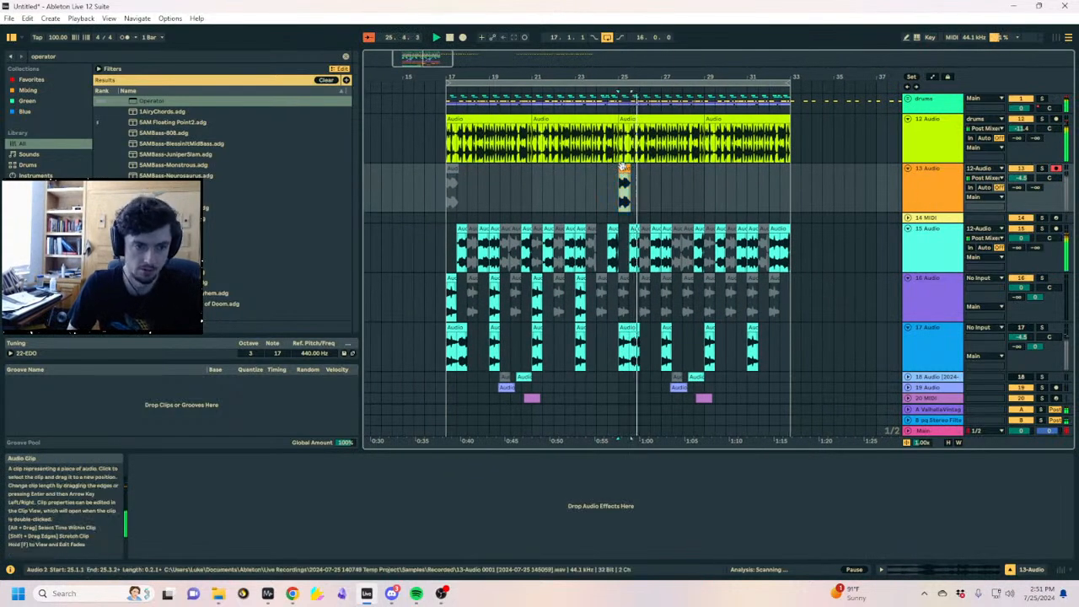
{"action": "left_click", "coordinate": [639, 184]}
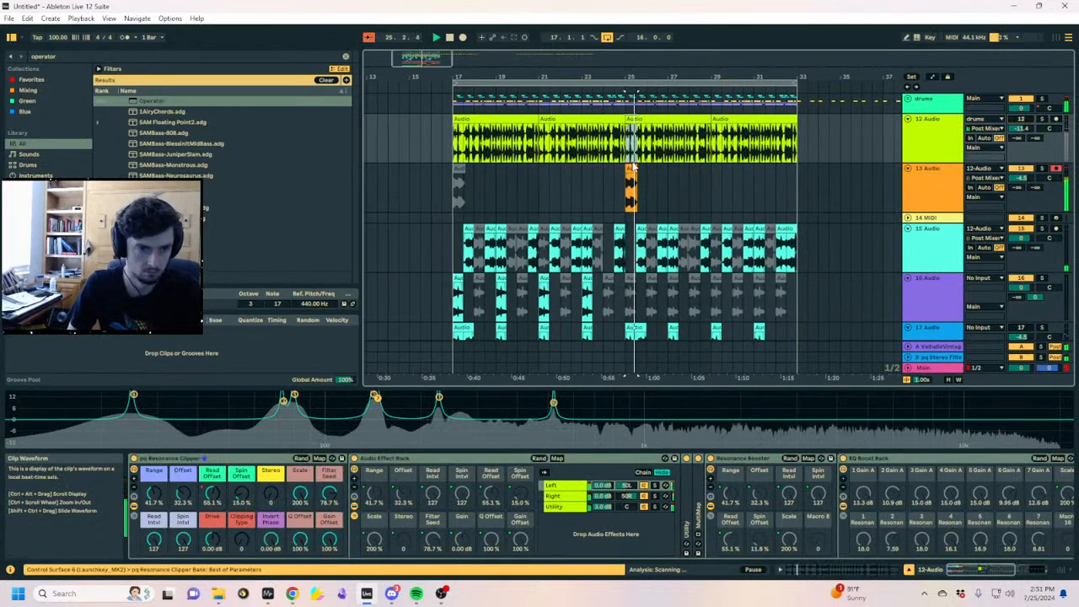
{"action": "left_click", "coordinate": [652, 173]}
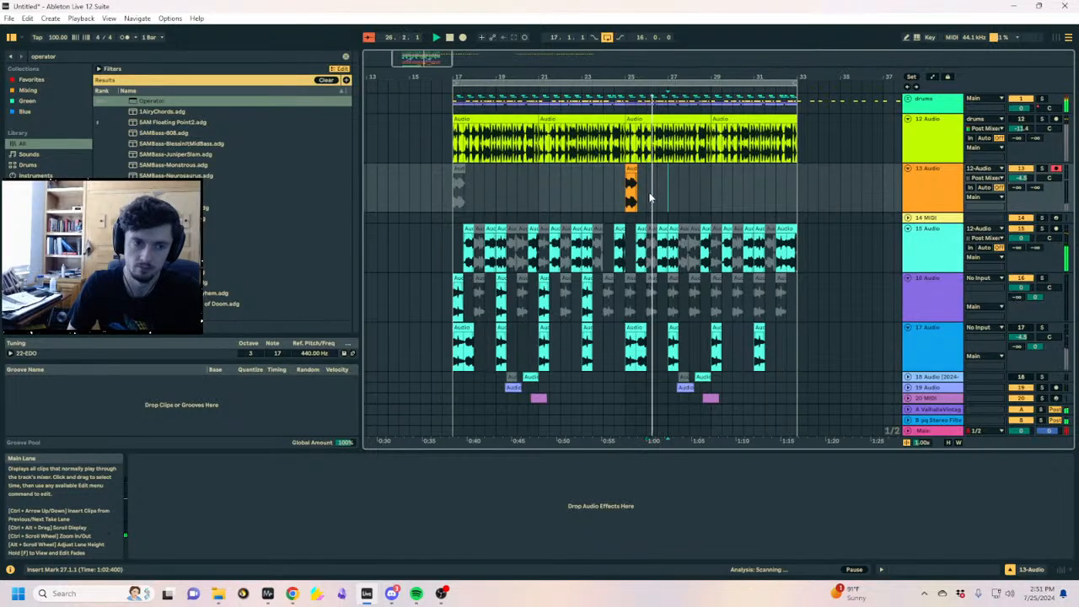
{"action": "left_click", "coordinate": [650, 198]}
{"action": "key", "text": "ctrl+v"}
Set 28 Wavetable's amp envelope attack to 0 ms and its oscillator 1 wave position to 30%
{"action": "scroll", "coordinate": [607, 213], "scroll_direction": "down", "scroll_amount": 12}
{"action": "left_click", "coordinate": [628, 164]}
{"action": "key", "text": "space"}
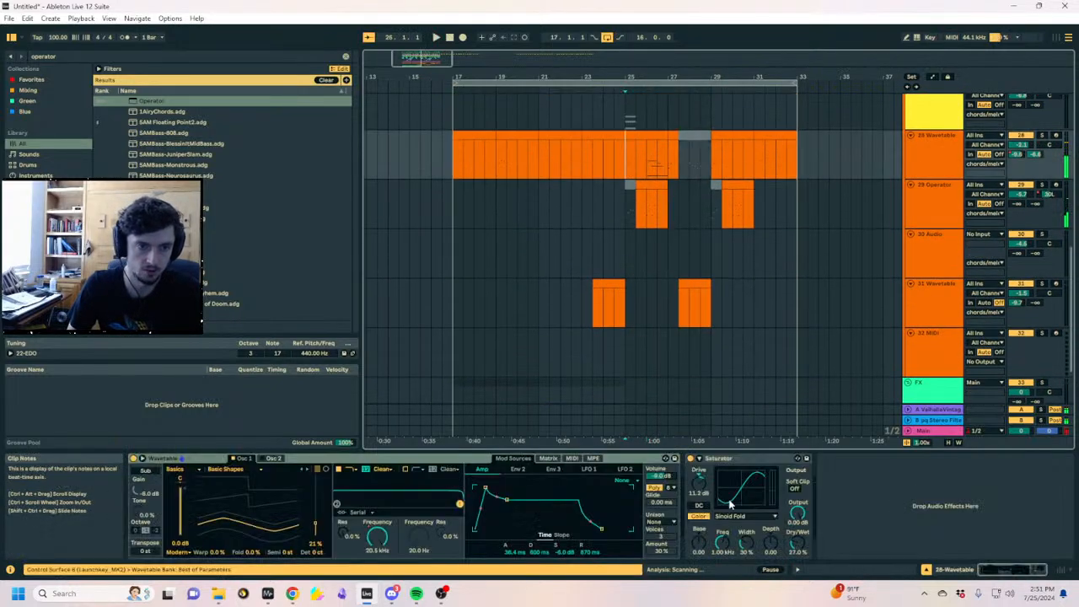
{"action": "key", "text": "space"}
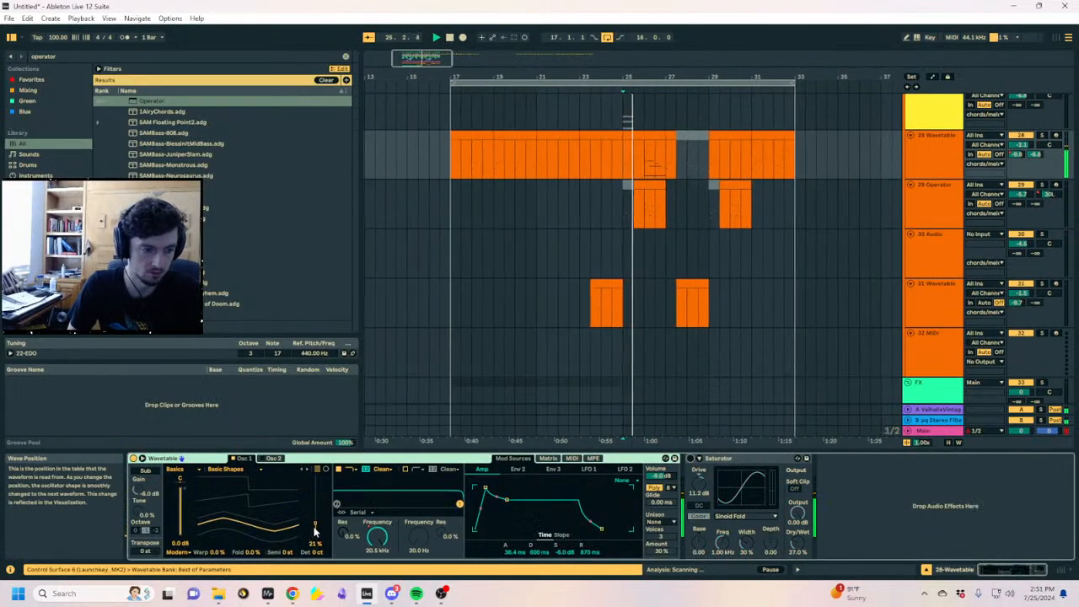
{"action": "left_click_drag", "start_coordinate": [315, 522], "coordinate": [316, 535]}
{"action": "left_click_drag", "start_coordinate": [485, 488], "coordinate": [474, 488]}
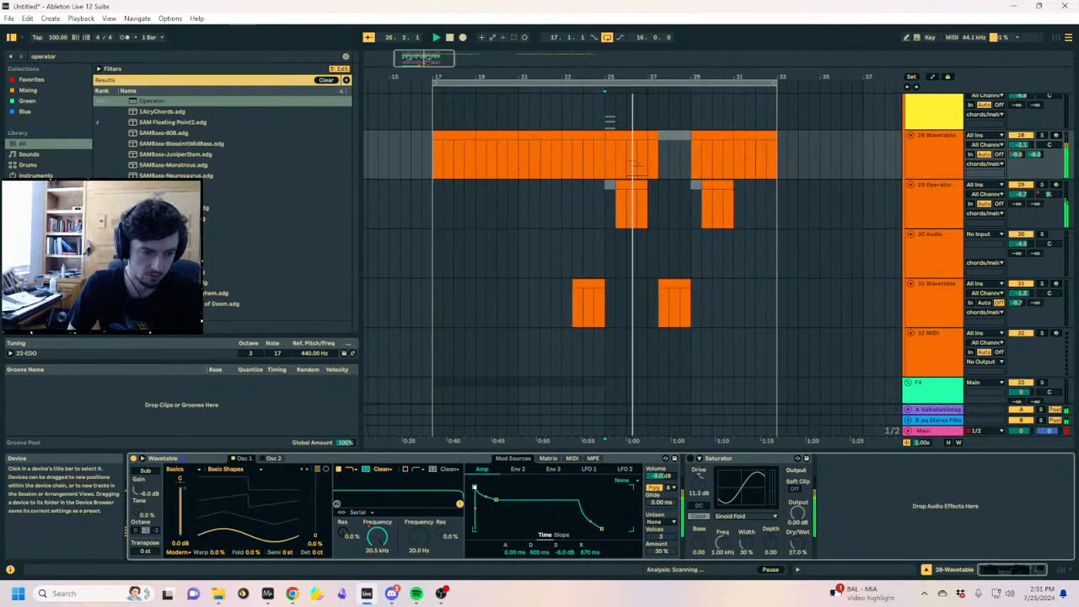
{"action": "left_click_drag", "start_coordinate": [315, 535], "coordinate": [315, 517]}
Move the 28 Wavetable clip at bar 26 one bar earlier and raise that track's volume to 0 dB
{"action": "left_click", "coordinate": [604, 128]}
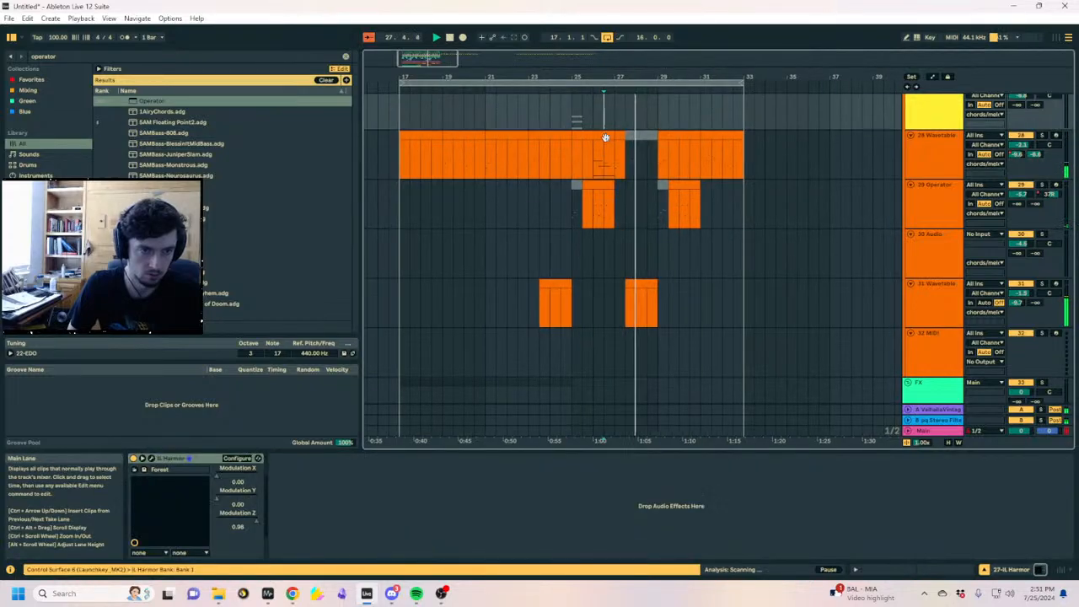
{"action": "left_click_drag", "start_coordinate": [614, 135], "coordinate": [603, 135]}
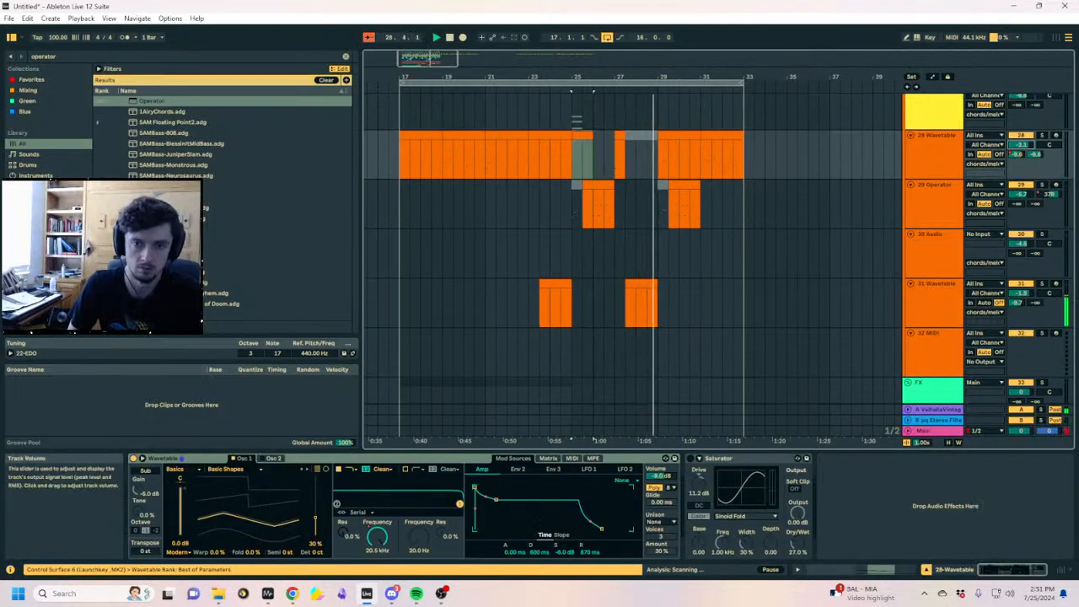
{"action": "scroll", "coordinate": [965, 201], "scroll_direction": "up", "scroll_amount": 3}
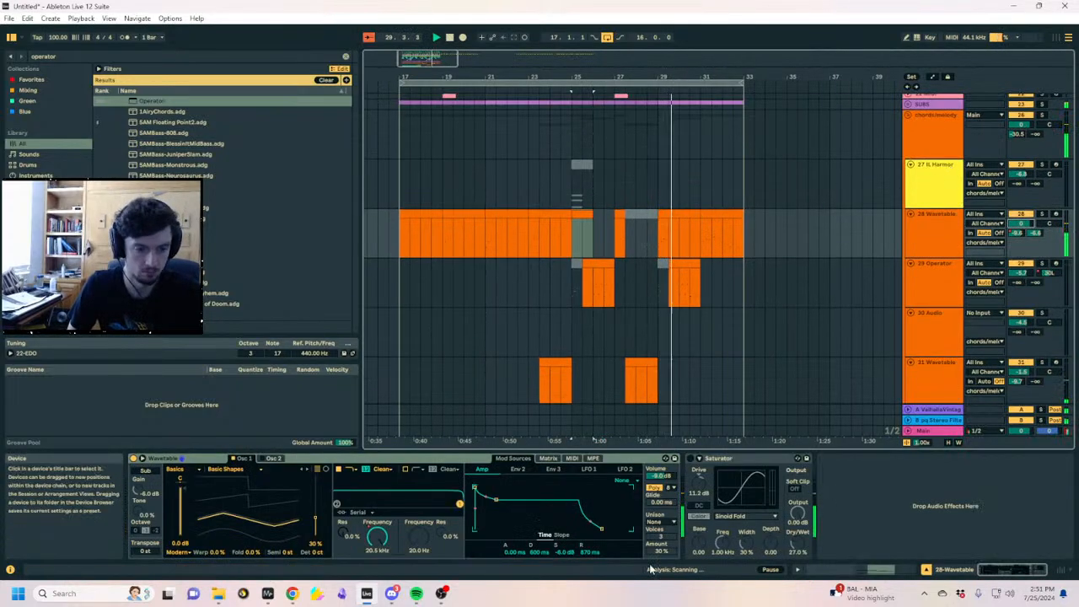
Shorten 28 Wavetable's amp release to 111 ms and slightly lower its oscillator 1 wave position during playback
{"action": "left_click_drag", "start_coordinate": [602, 529], "coordinate": [591, 528]}
{"action": "key", "text": "space"}
{"action": "key", "text": "space"}
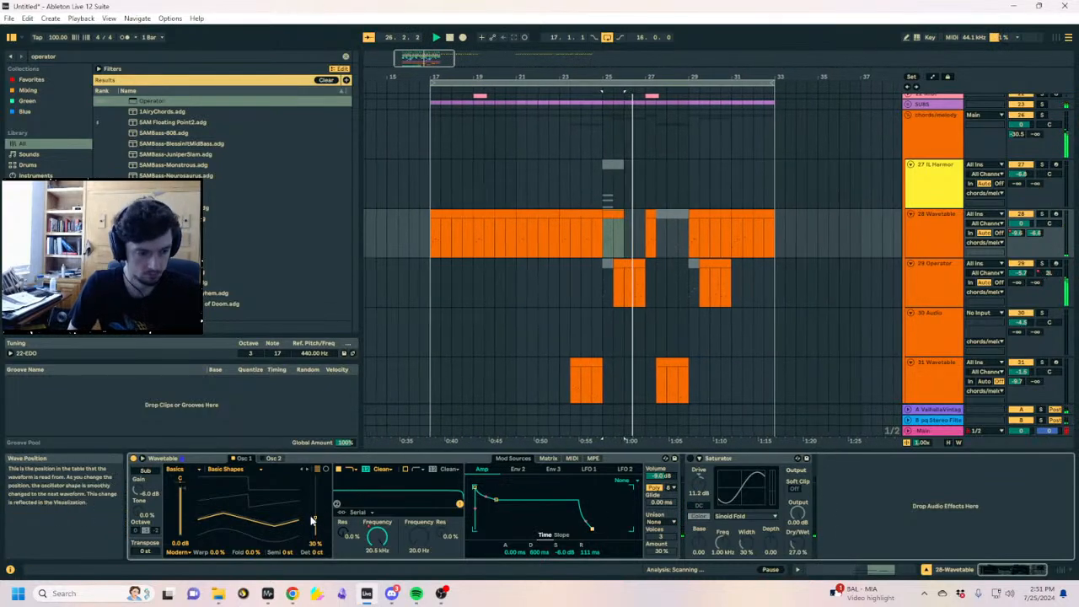
{"action": "left_click_drag", "start_coordinate": [314, 518], "coordinate": [314, 522]}
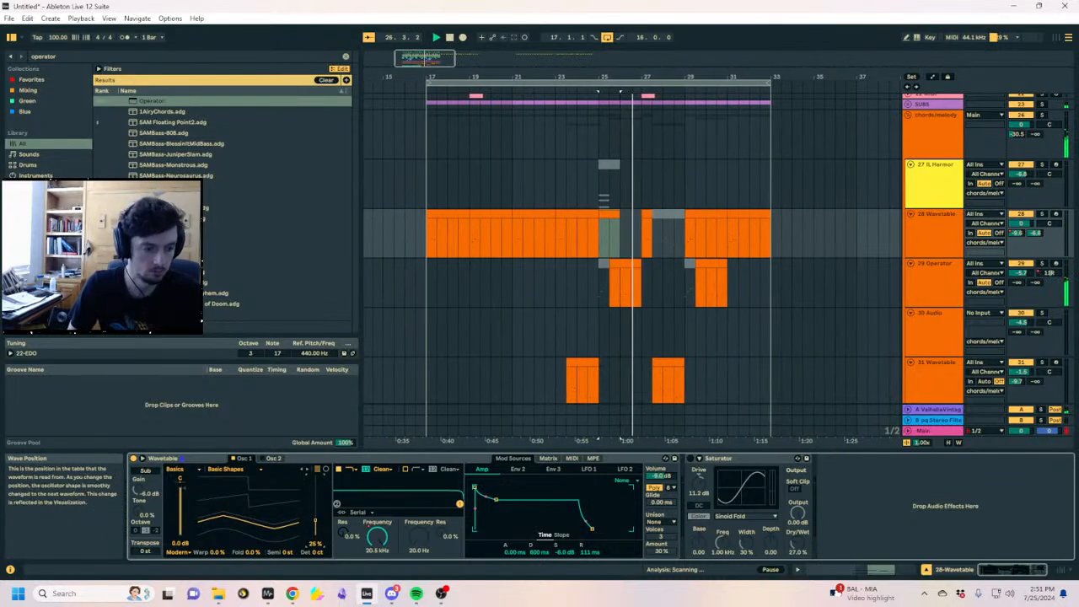
Raise 29 Operator's track volume and duplicate its bars 25 to 29 so the copy starts at bar 29
{"action": "left_click", "coordinate": [619, 271]}
{"action": "left_click_drag", "start_coordinate": [1019, 273], "coordinate": [1020, 269]}
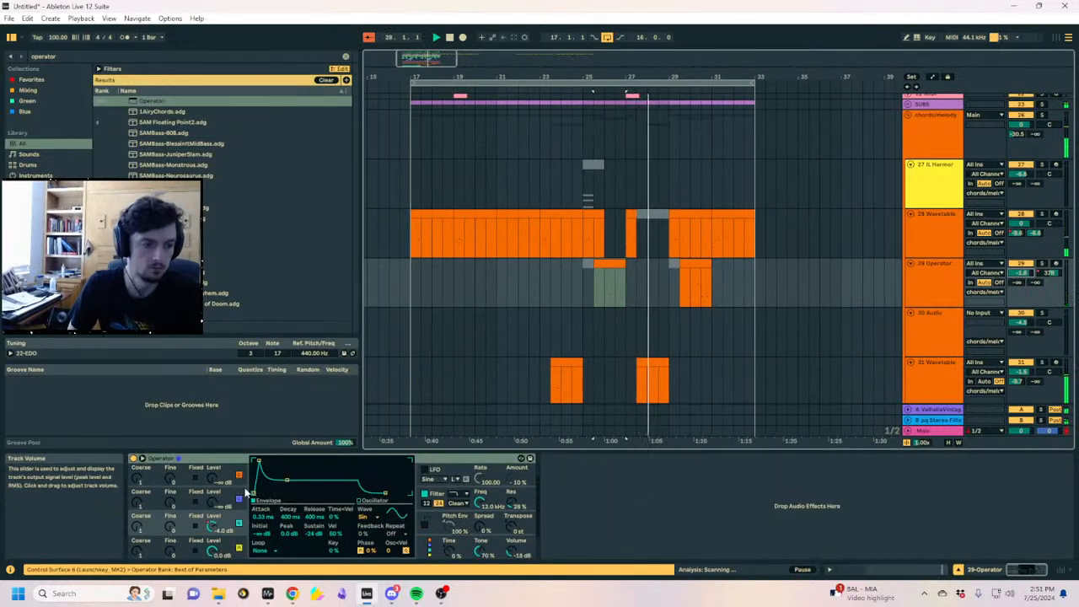
{"action": "left_click_drag", "start_coordinate": [667, 281], "coordinate": [584, 269]}
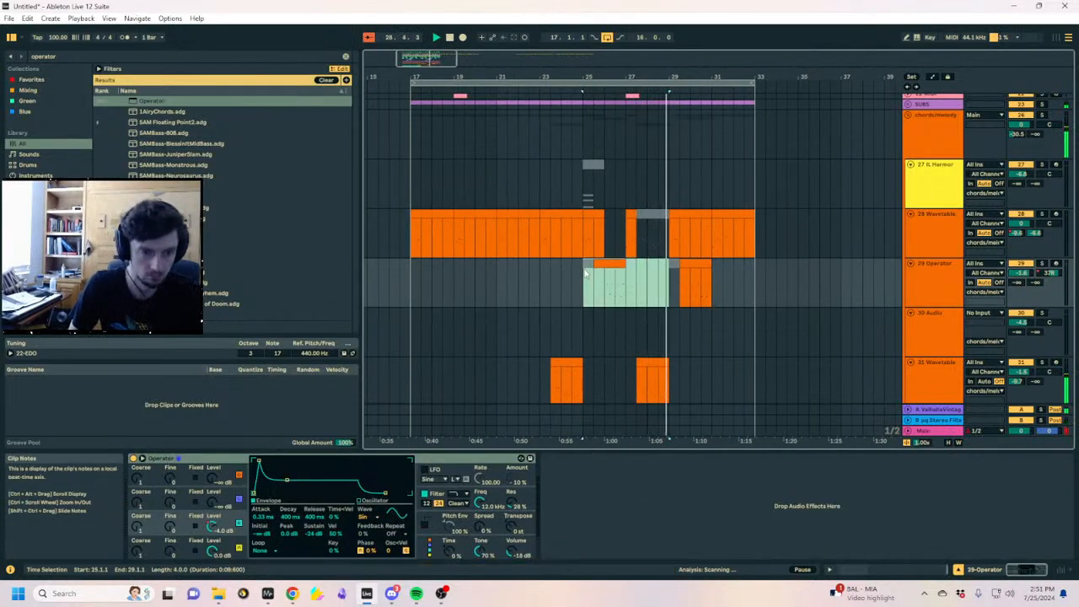
{"action": "key", "text": "ctrl+d"}
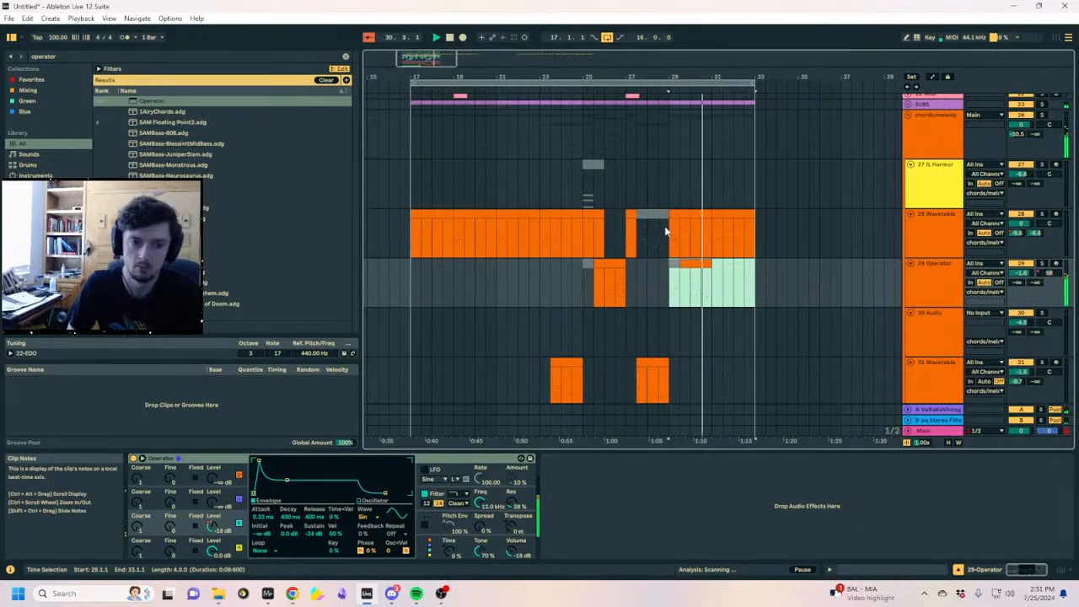
Copy 28 Wavetable's bars 31 to 33 and paste them onto 31 Wavetable at bar 31
{"action": "left_click_drag", "start_coordinate": [708, 309], "coordinate": [609, 272]}
{"action": "left_click", "coordinate": [725, 214]}
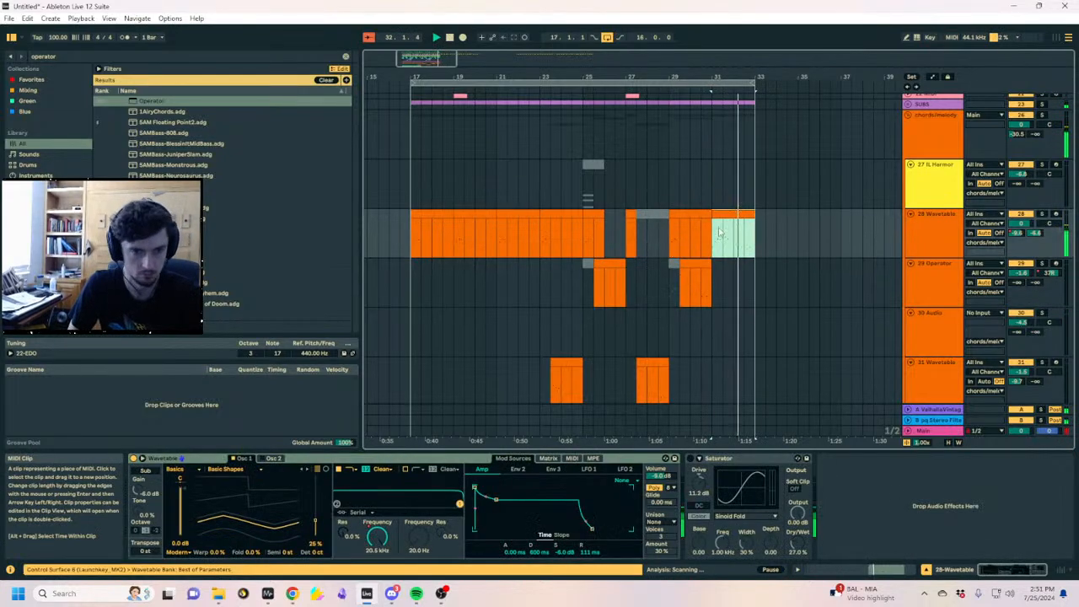
{"action": "key", "text": "ctrl+c"}
{"action": "left_click", "coordinate": [720, 366]}
{"action": "left_click", "coordinate": [715, 374]}
{"action": "key", "text": "ctrl+v"}
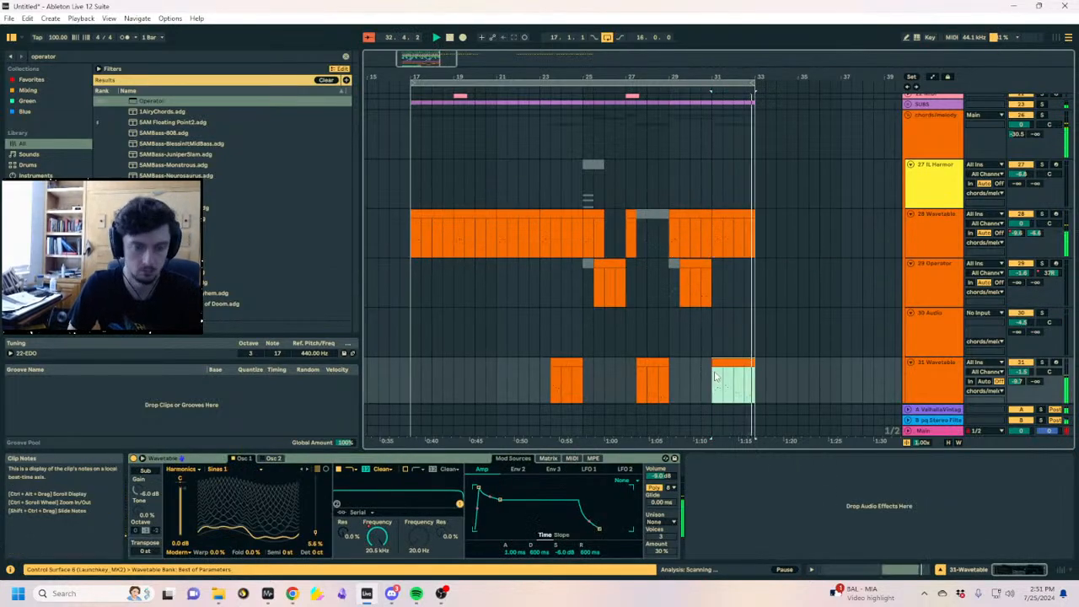
Return the shifted 28 Wavetable clip to bar 26 and delete the long E3 note and the D3 note
{"action": "left_click", "coordinate": [652, 212]}
{"action": "left_click_drag", "start_coordinate": [603, 214], "coordinate": [623, 211]}
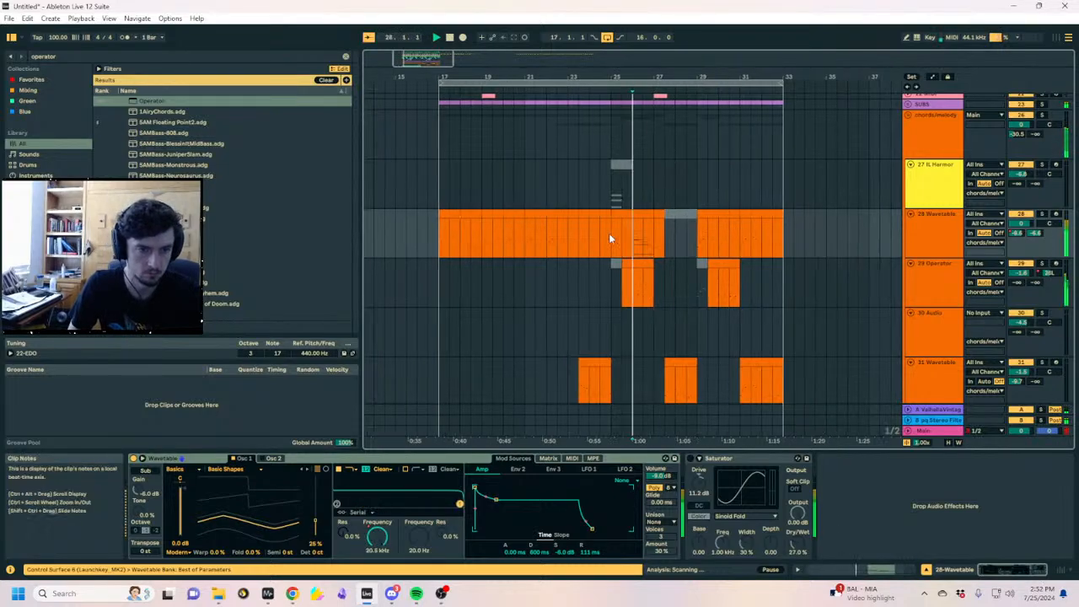
{"action": "double_click", "coordinate": [609, 232]}
{"action": "left_click", "coordinate": [629, 405]}
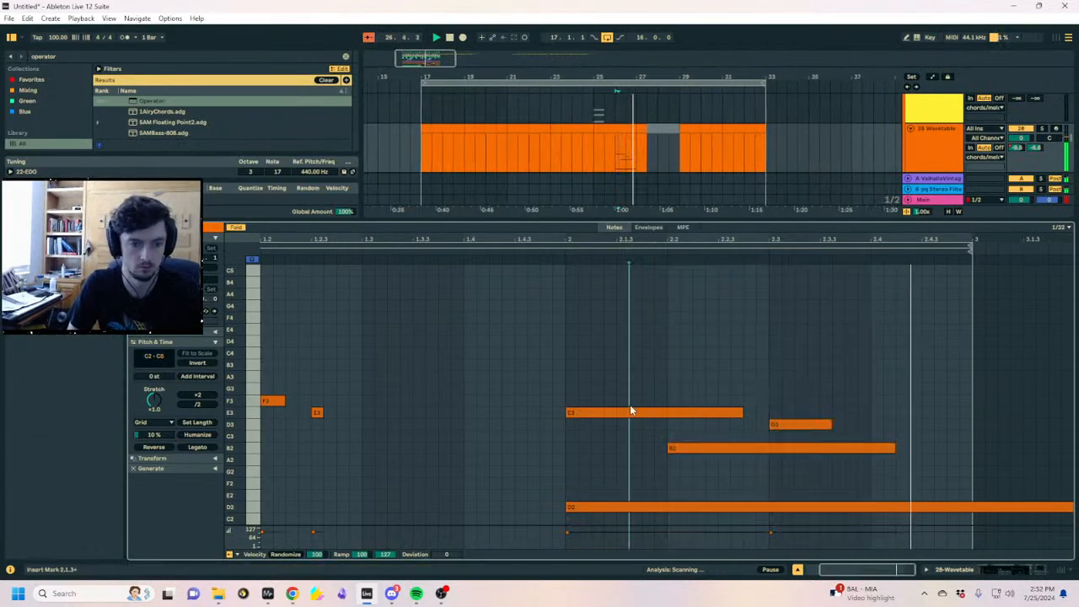
{"action": "left_click", "coordinate": [650, 412]}
{"action": "key", "text": "Delete"}
{"action": "left_click", "coordinate": [800, 425]}
{"action": "key", "text": "Delete"}
{"action": "left_click", "coordinate": [684, 448]}
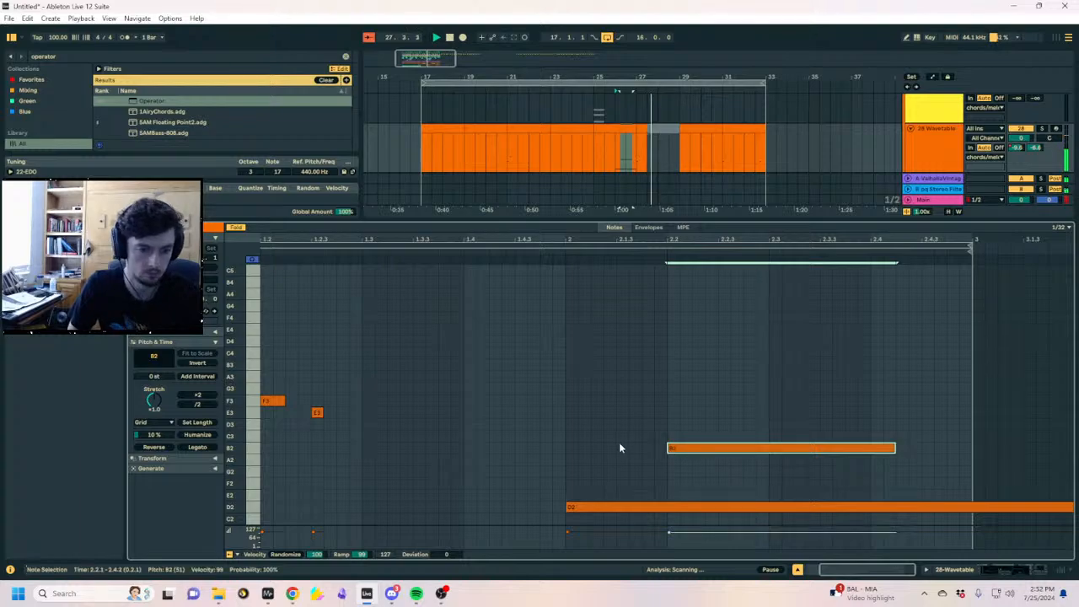
{"action": "left_click", "coordinate": [996, 567]}
Unfold the 21 Audio track and audition its clip near bar 28 soloed
{"action": "scroll", "coordinate": [871, 245], "scroll_direction": "up", "scroll_amount": 2}
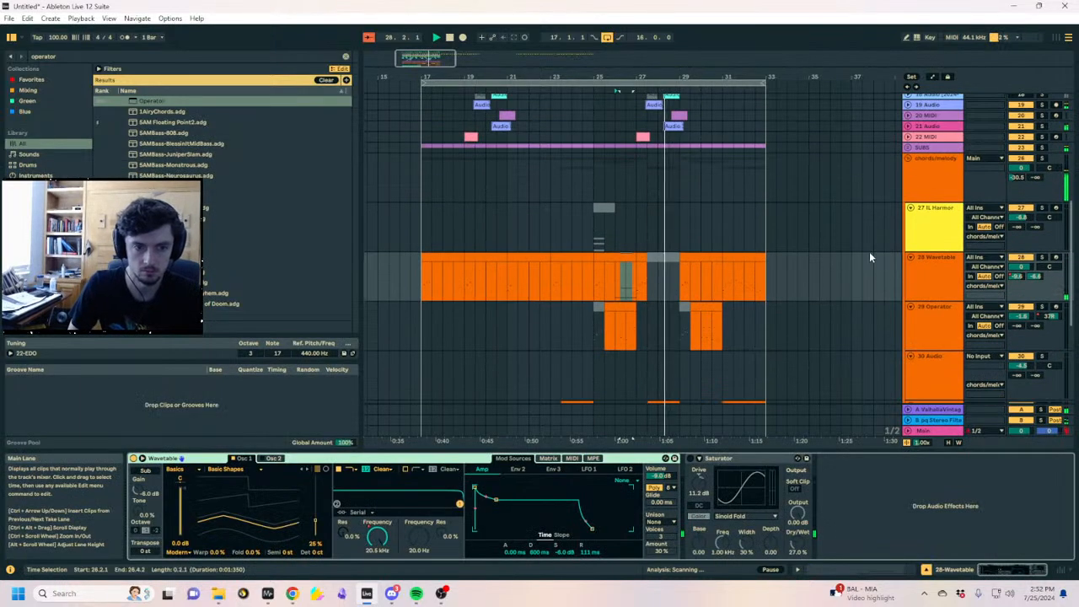
{"action": "left_click", "coordinate": [918, 280]}
{"action": "scroll", "coordinate": [922, 278], "scroll_direction": "down", "scroll_amount": 2}
{"action": "scroll", "coordinate": [861, 255], "scroll_direction": "up", "scroll_amount": 6}
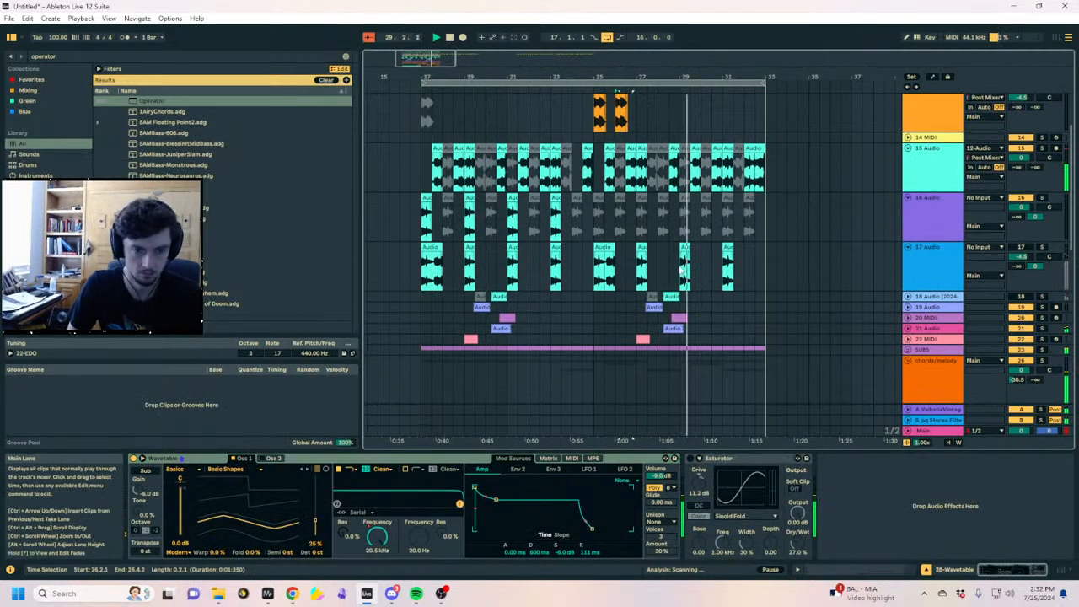
{"action": "left_click", "coordinate": [666, 294]}
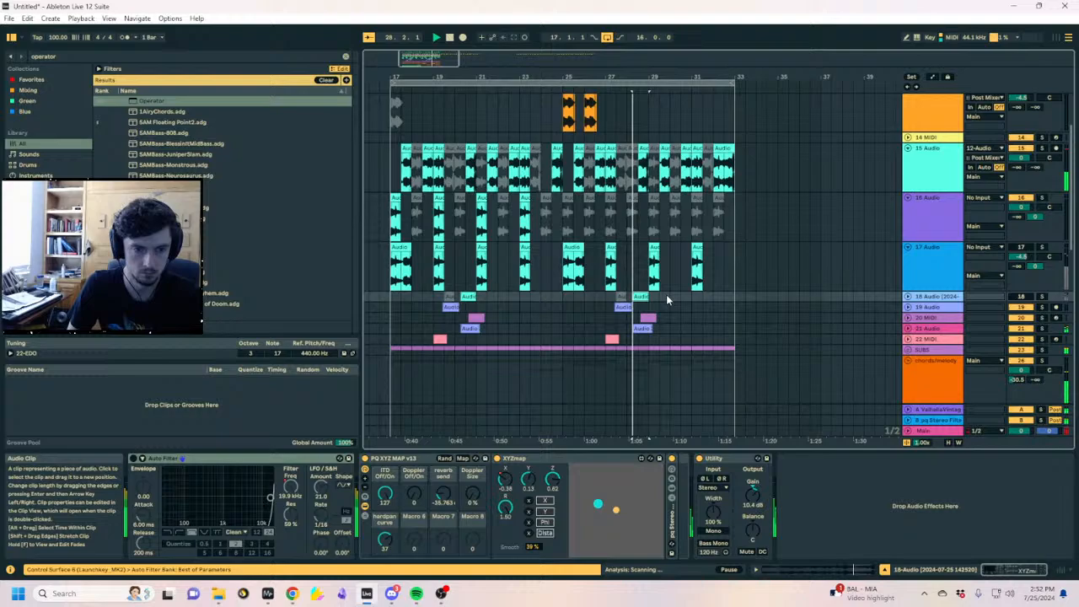
{"action": "left_click", "coordinate": [907, 329]}
{"action": "key", "text": "space"}
{"action": "left_click", "coordinate": [654, 341]}
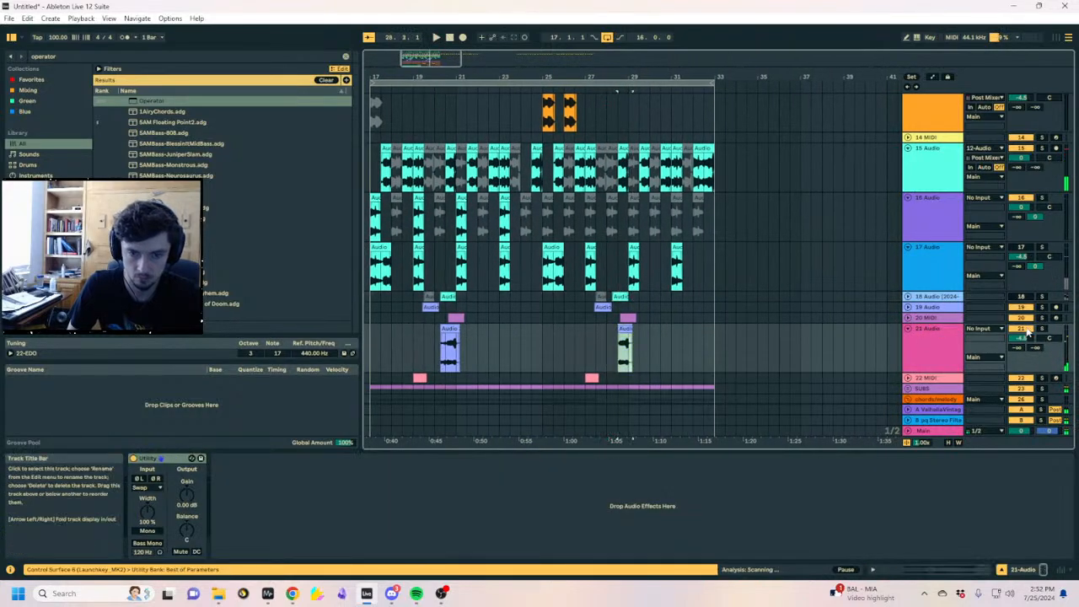
{"action": "key", "text": "space"}
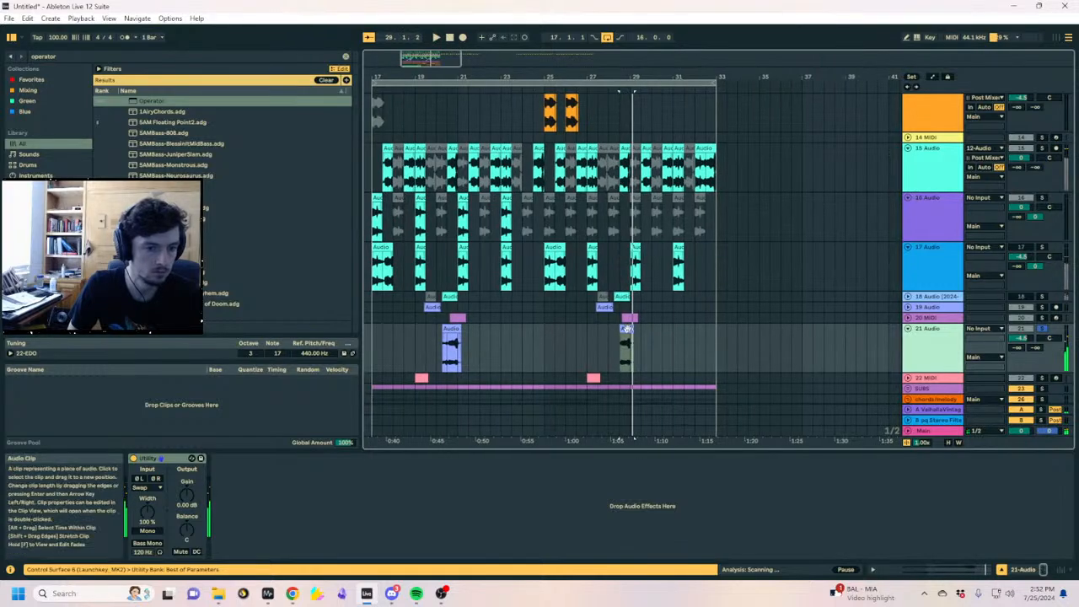
Add EQ Eight to 21 Audio and set band 1 to a low cut at 441 Hz
{"action": "left_click", "coordinate": [60, 56]}
{"action": "type", "text": "eq 8"}
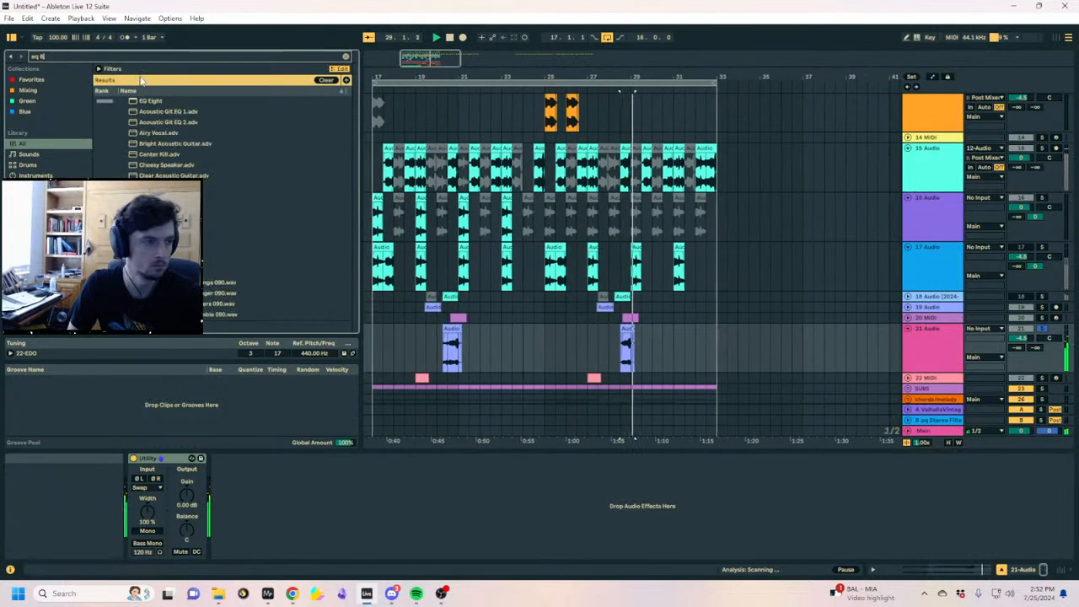
{"action": "key", "text": "Down"}
{"action": "key", "text": "Return"}
{"action": "left_click", "coordinate": [256, 545]}
{"action": "left_click", "coordinate": [253, 487]}
{"action": "key", "text": "space"}
{"action": "key", "text": "space"}
{"action": "left_click_drag", "start_coordinate": [272, 500], "coordinate": [344, 508]}
Unsolo 21 Audio and raise its send to the ValhallaVintageVerb return while playing around bar 28
{"action": "left_click", "coordinate": [632, 318]}
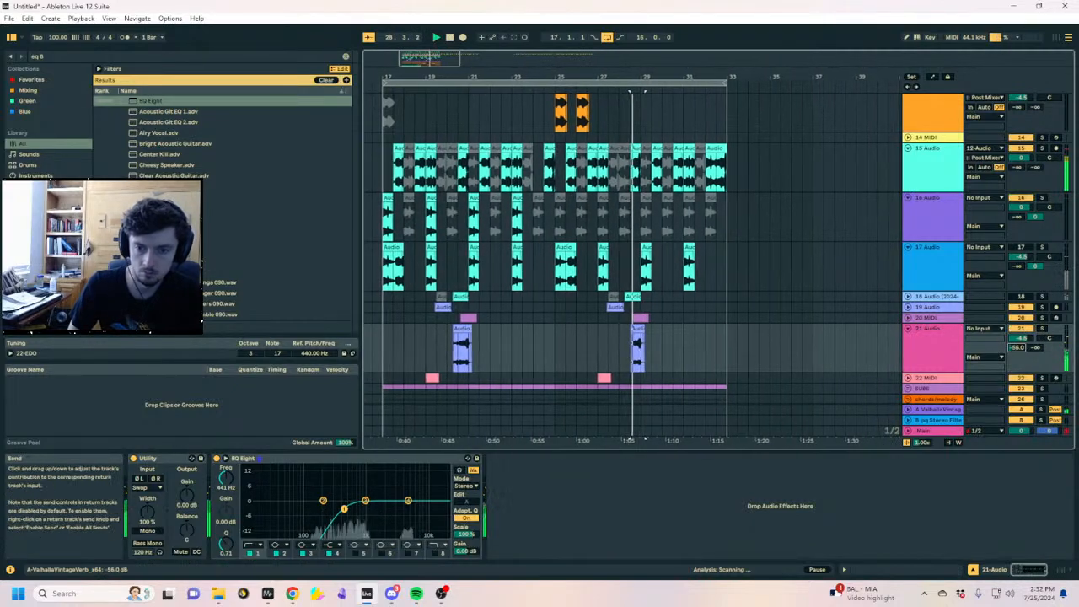
{"action": "left_click", "coordinate": [549, 341]}
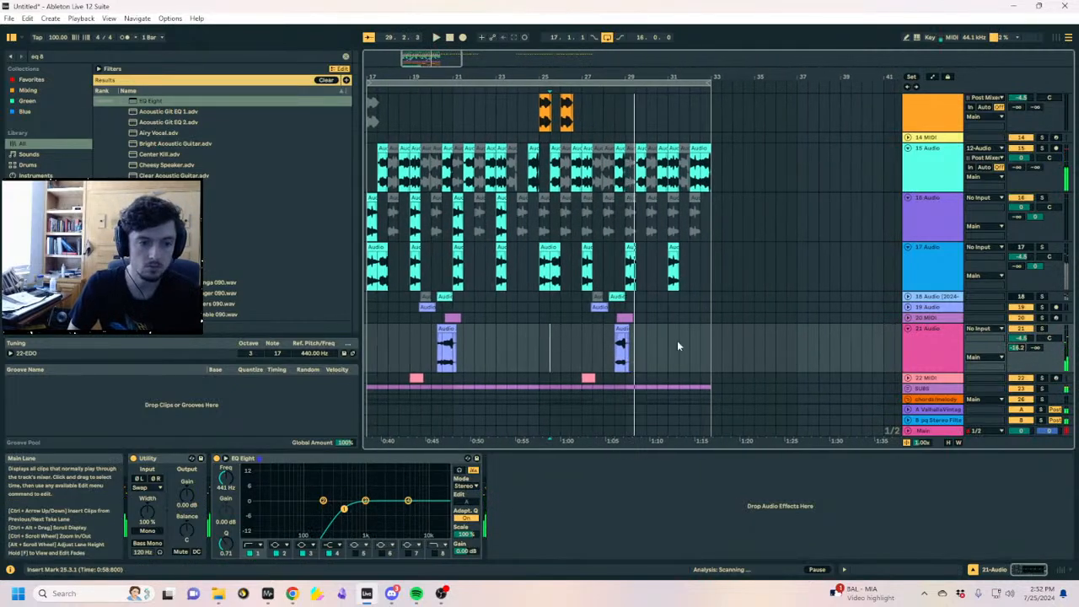
{"action": "scroll", "coordinate": [844, 326], "scroll_direction": "down", "scroll_amount": 3}
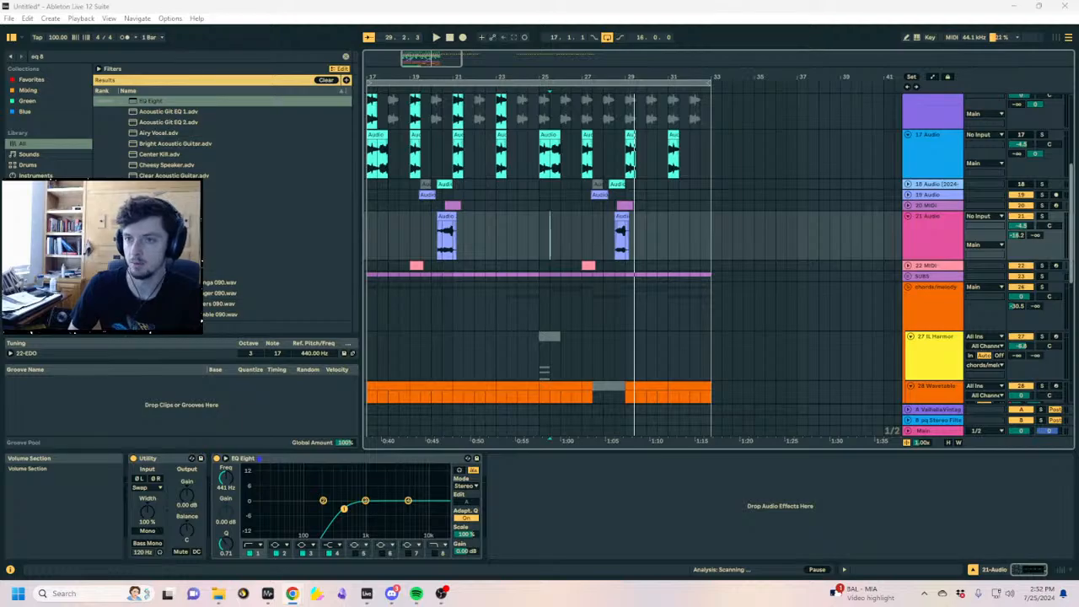
{"action": "key", "text": "alt+Tab"}
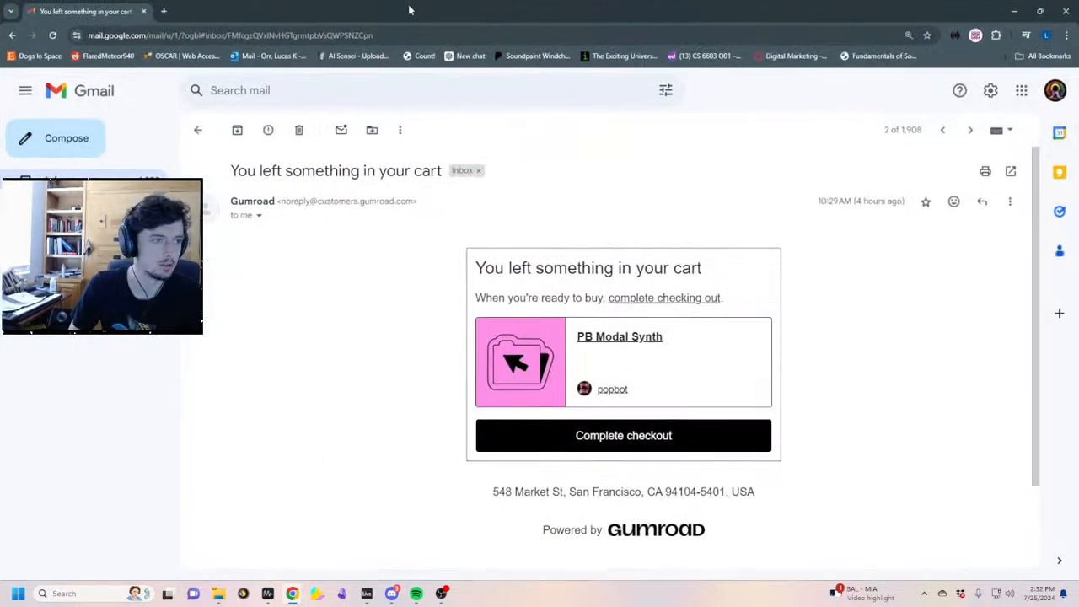
{"action": "key", "text": "alt+Tab"}
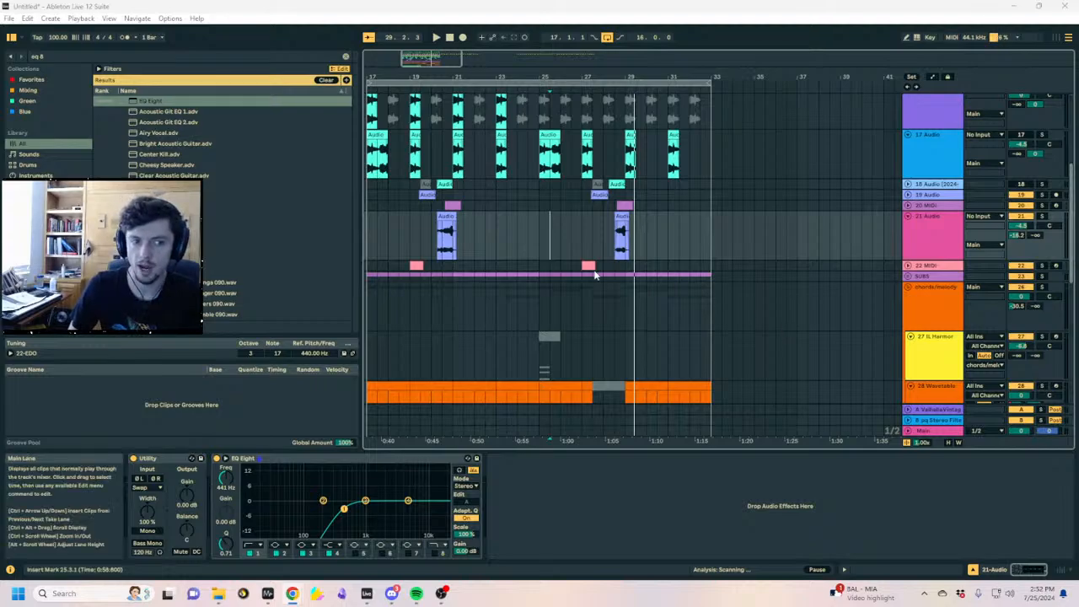
Insert a MIDI track below 28 Wavetable in the chords/melody group and load PB Modal Synth 1.0 on it
{"action": "scroll", "coordinate": [554, 272], "scroll_direction": "down", "scroll_amount": 5}
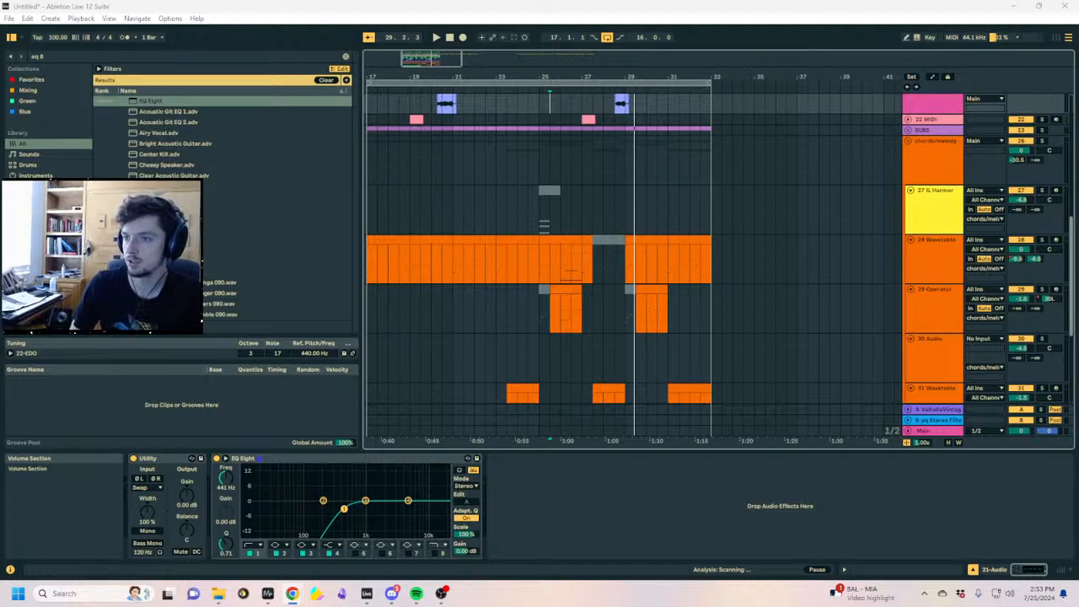
{"action": "key", "text": "alt+Tab"}
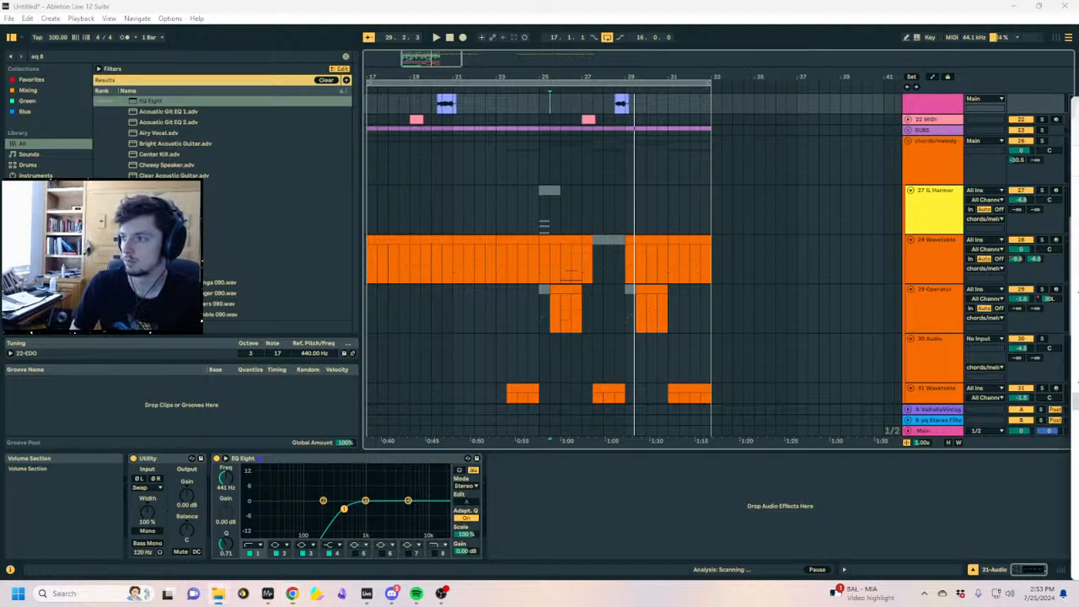
{"action": "left_click", "coordinate": [956, 270]}
{"action": "key", "text": "ctrl+shift+t"}
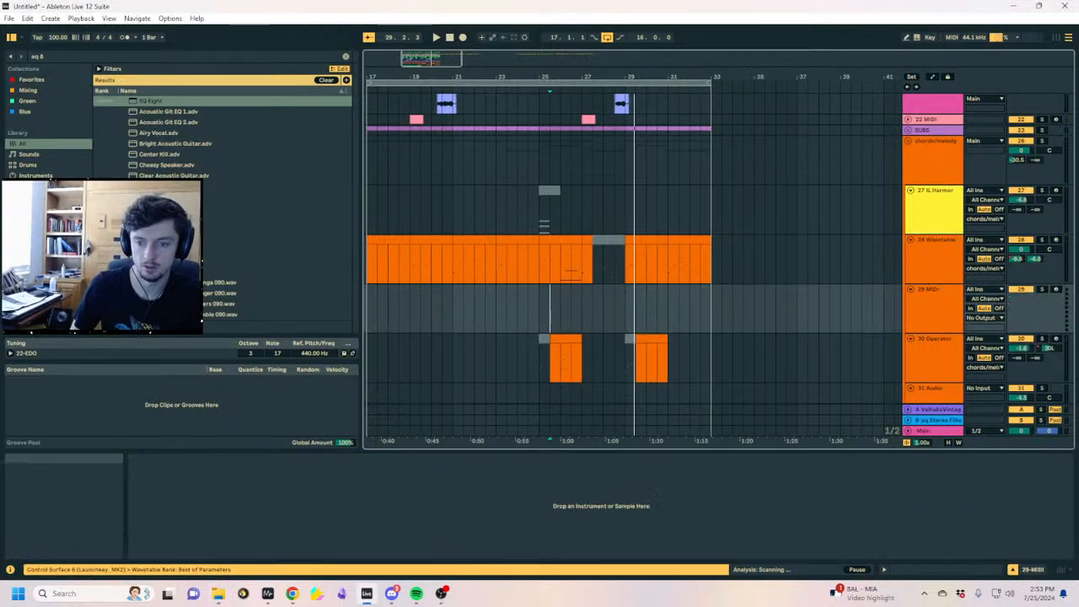
{"action": "left_click", "coordinate": [541, 302]}
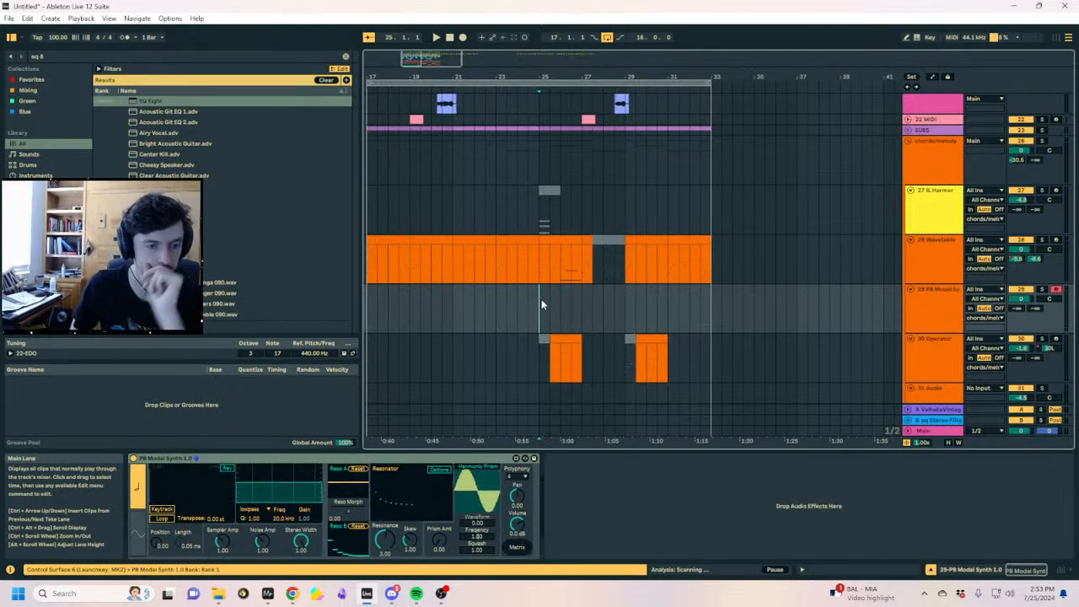
Copy the 28 Wavetable notes from bars 25 to 27 onto the PB Modal Synth track and audition them soloed
{"action": "scroll", "coordinate": [590, 302], "scroll_direction": "left", "scroll_amount": 3}
{"action": "left_click", "coordinate": [637, 263]}
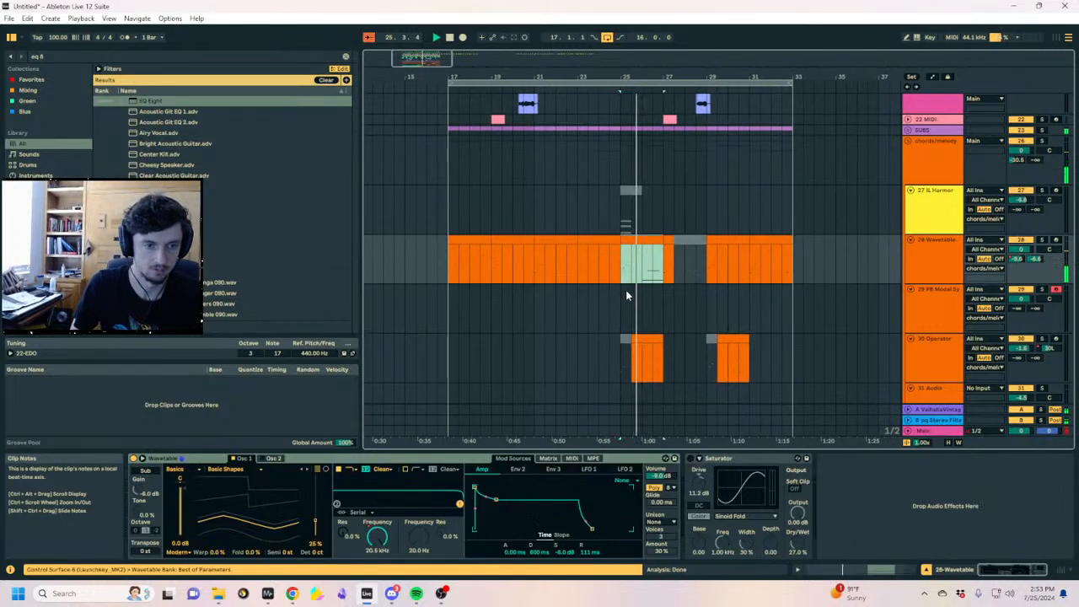
{"action": "left_click", "coordinate": [624, 295]}
{"action": "key", "text": "ctrl+v"}
{"action": "key", "text": "space"}
{"action": "key", "text": "space"}
{"action": "left_click", "coordinate": [1041, 290]}
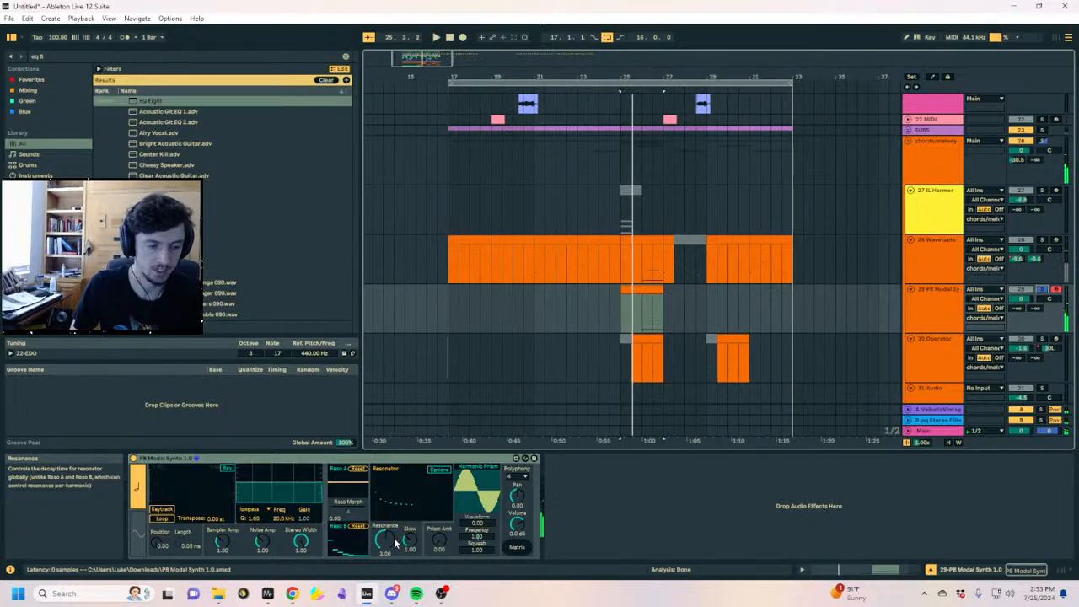
Deactivate the PB Modal Synth clip between bars 25 and 27, and play from bar 25 with the track unsoloed
{"action": "left_click", "coordinate": [625, 292]}
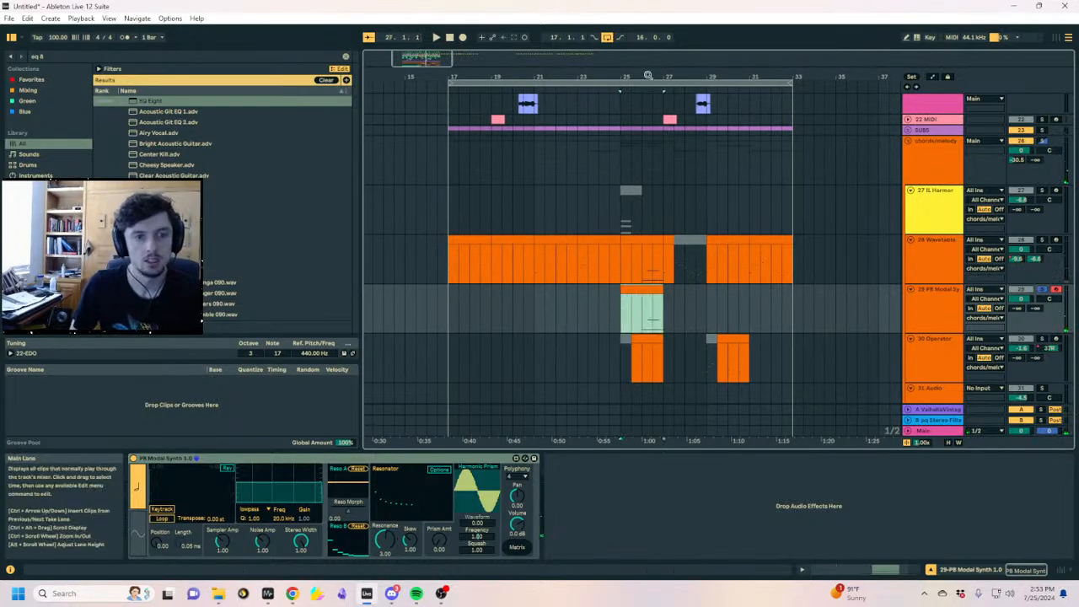
{"action": "left_click_drag", "start_coordinate": [648, 76], "coordinate": [647, 131]}
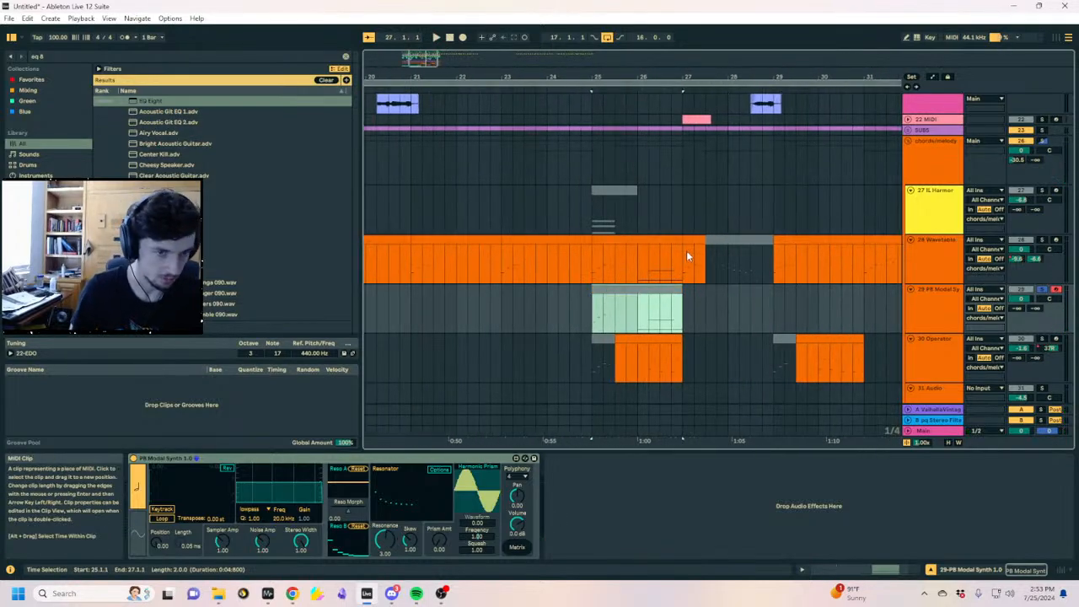
{"action": "left_click", "coordinate": [1043, 291]}
{"action": "key", "text": "space"}
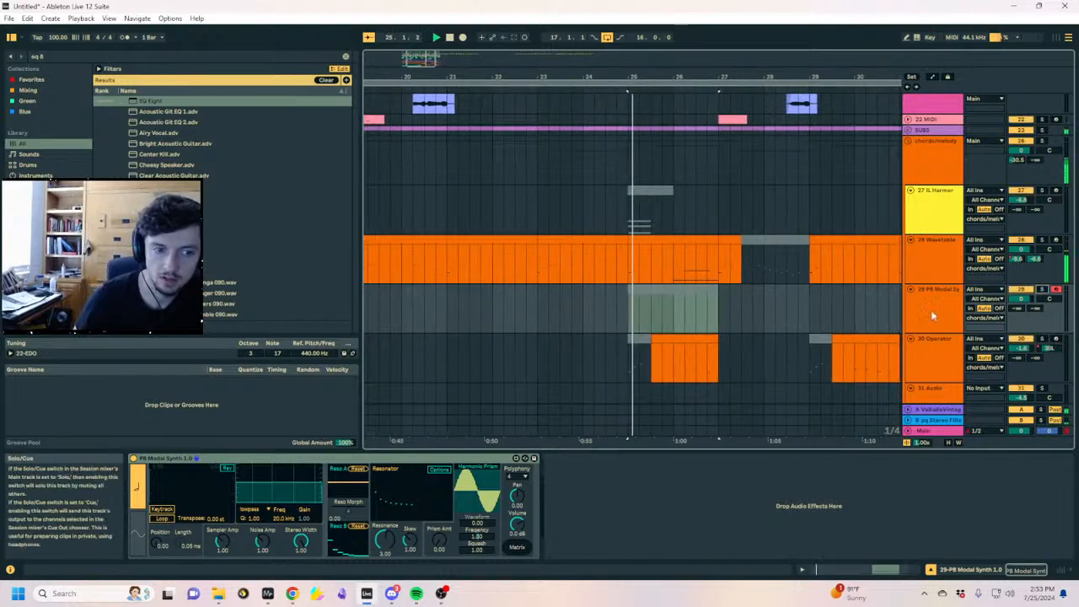
{"action": "left_click_drag", "start_coordinate": [619, 77], "coordinate": [506, 80]}
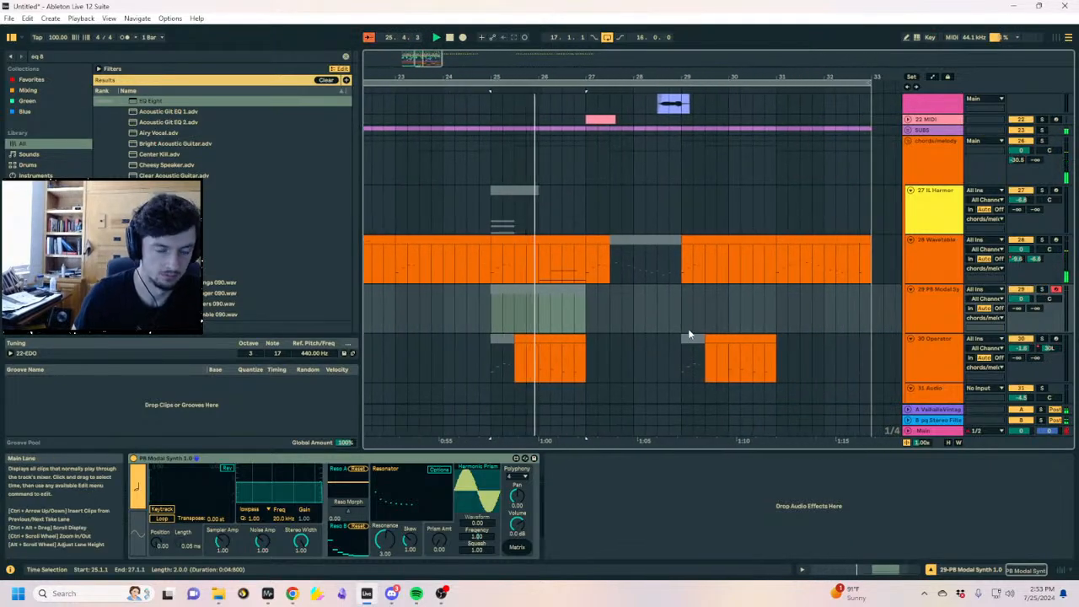
{"action": "key", "text": "Up"}
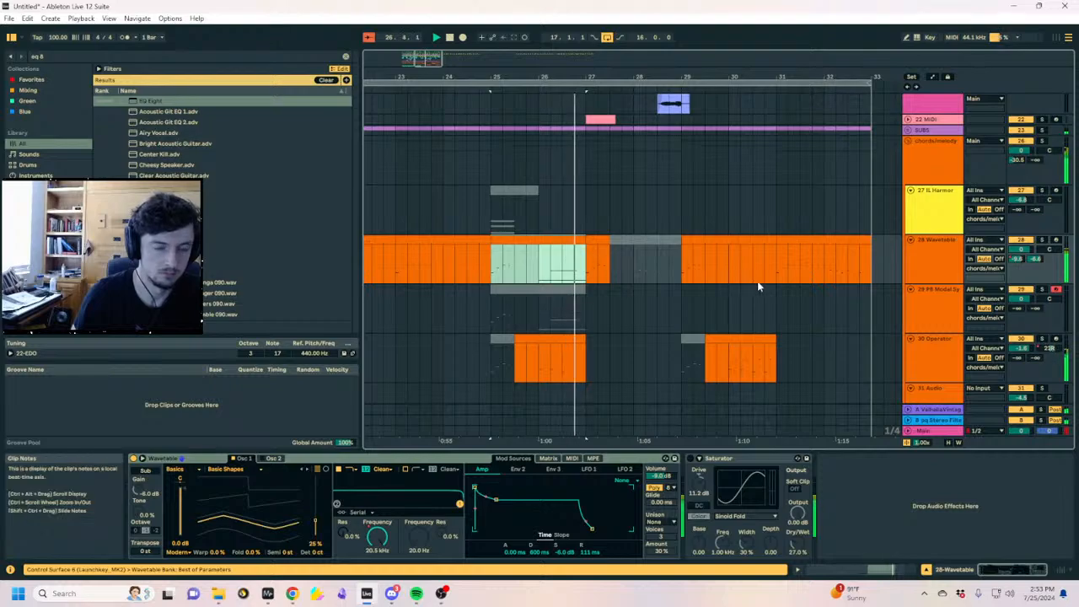
Copy the 13 Audio clips between bars 25 and 27 to bar 29
{"action": "scroll", "coordinate": [628, 276], "scroll_direction": "up", "scroll_amount": 10}
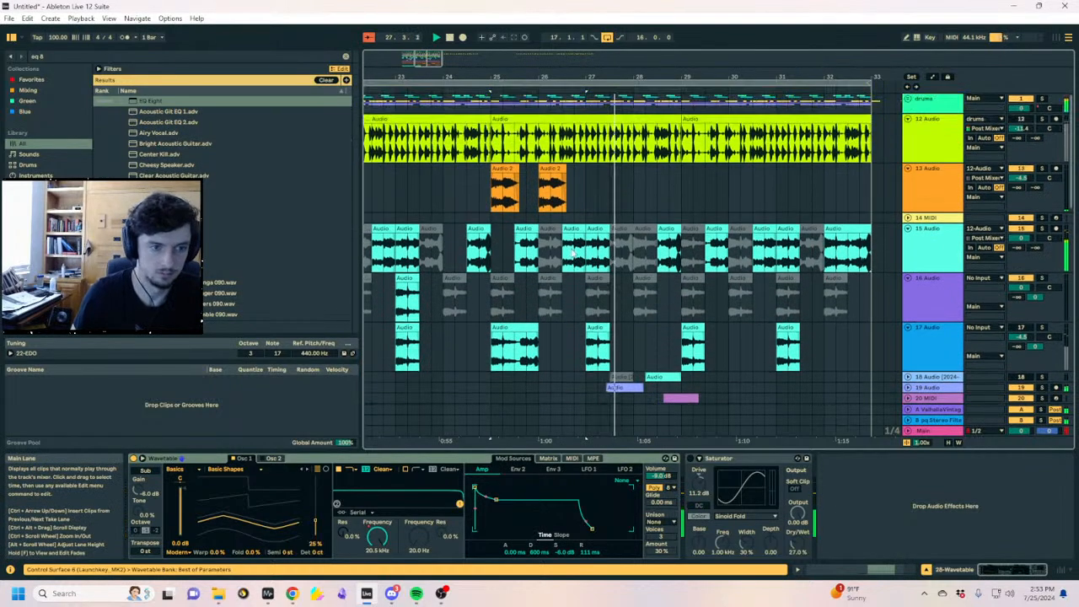
{"action": "left_click", "coordinate": [540, 168]}
{"action": "left_click_drag", "start_coordinate": [582, 183], "coordinate": [493, 184]}
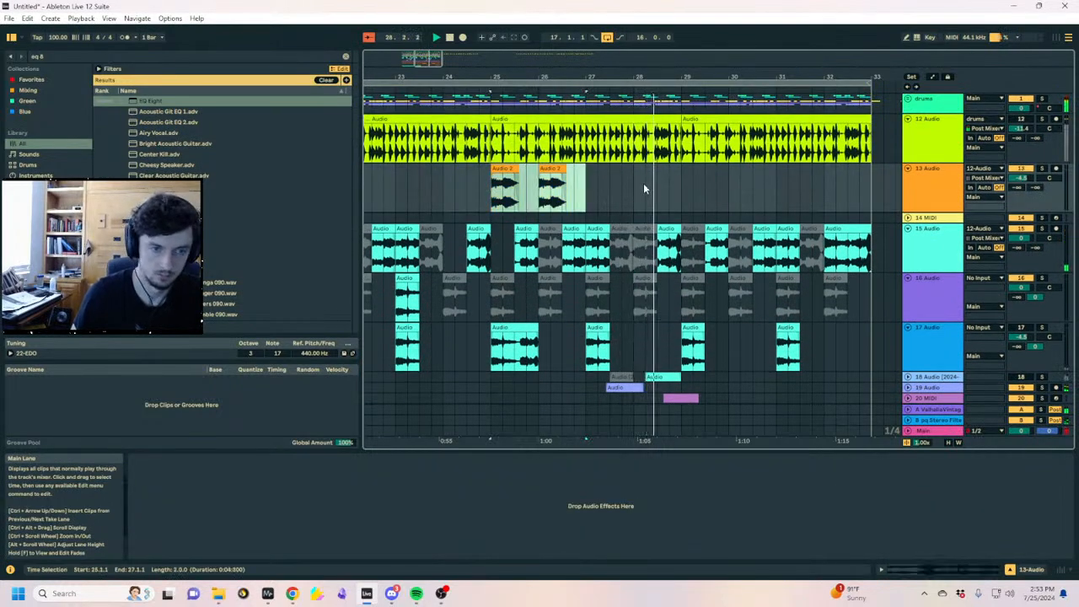
{"action": "left_click", "coordinate": [686, 189]}
{"action": "key", "text": "ctrl+v"}
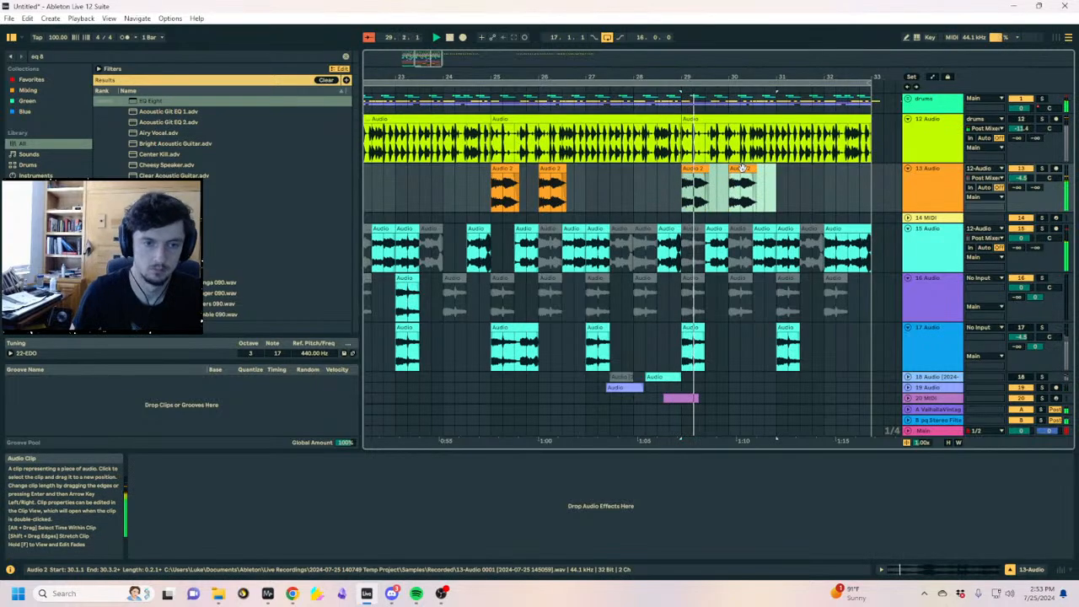
Repeat the bar 30 clip on 13 Audio at 30.3, and duplicate the bars 29 to 31 pattern to bar 31
{"action": "left_click", "coordinate": [742, 169]}
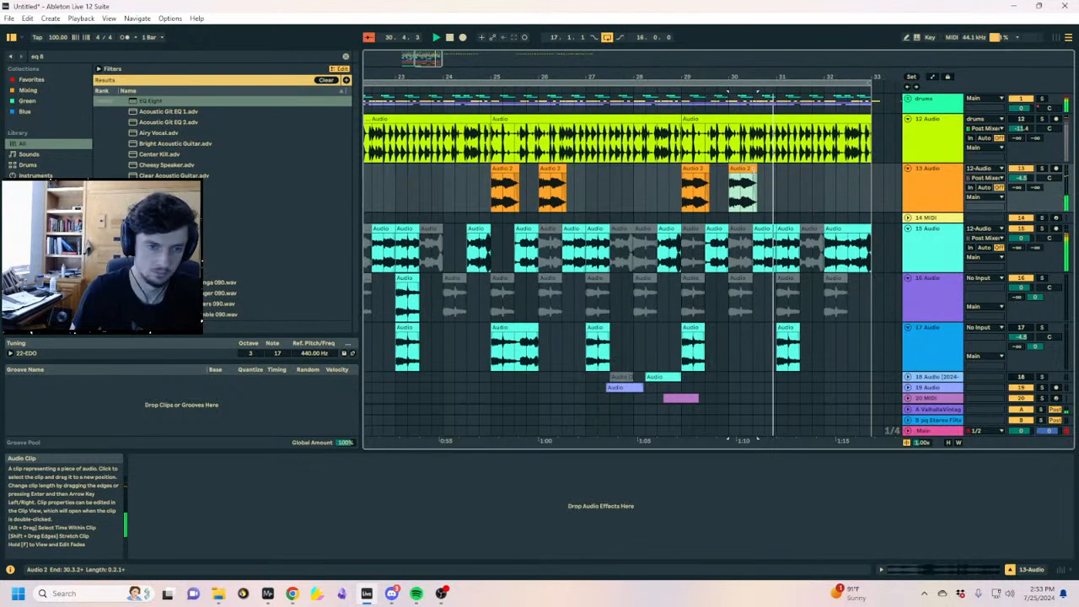
{"action": "left_click", "coordinate": [744, 171]}
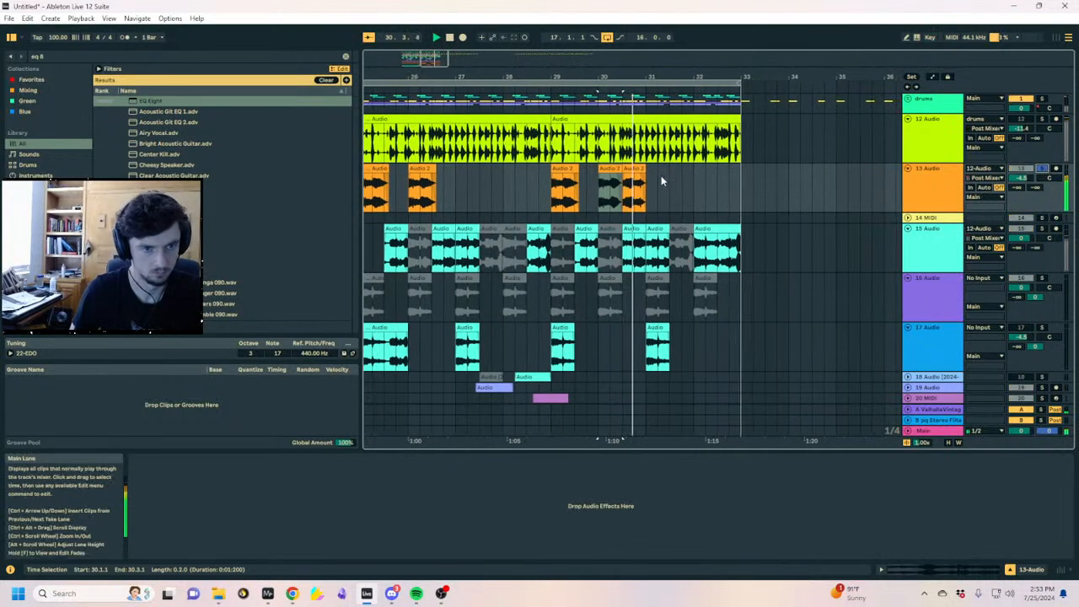
{"action": "left_click_drag", "start_coordinate": [628, 181], "coordinate": [550, 184]}
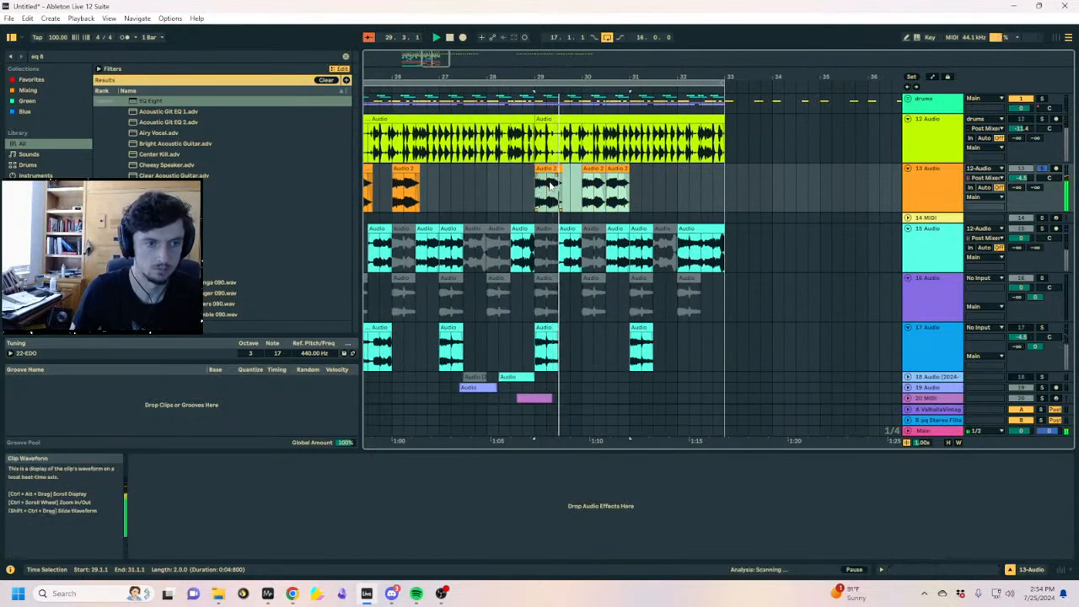
{"action": "key", "text": "ctrl+d"}
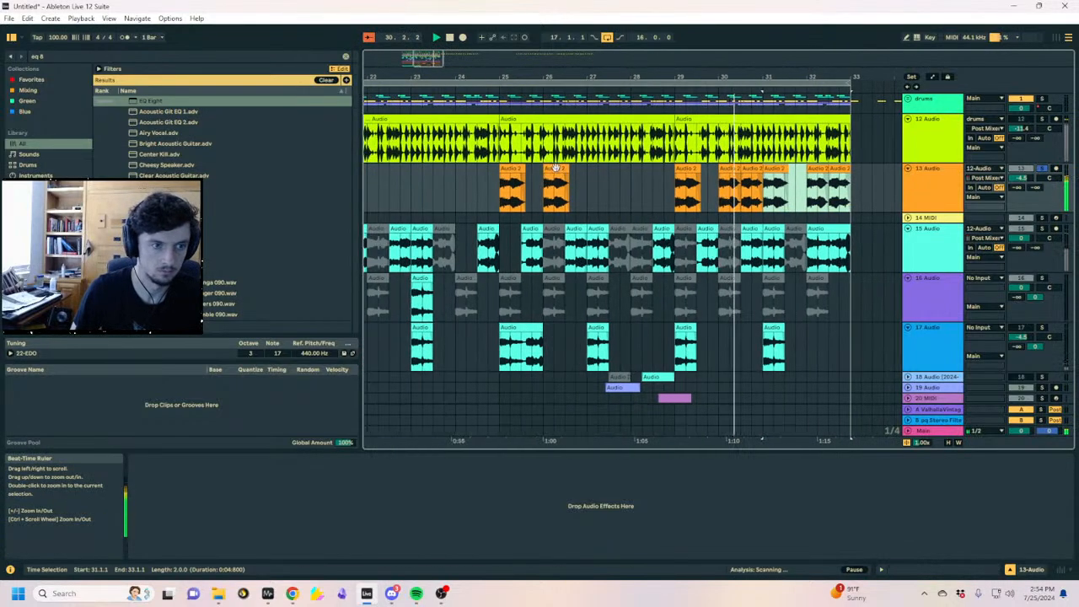
Paste the two-bar clip pattern at bar 25 on 13 Audio and raise the unsoloed track's ValhallaVintageVerb send
{"action": "left_click", "coordinate": [499, 190]}
{"action": "key", "text": "ctrl+v"}
{"action": "key", "text": "space"}
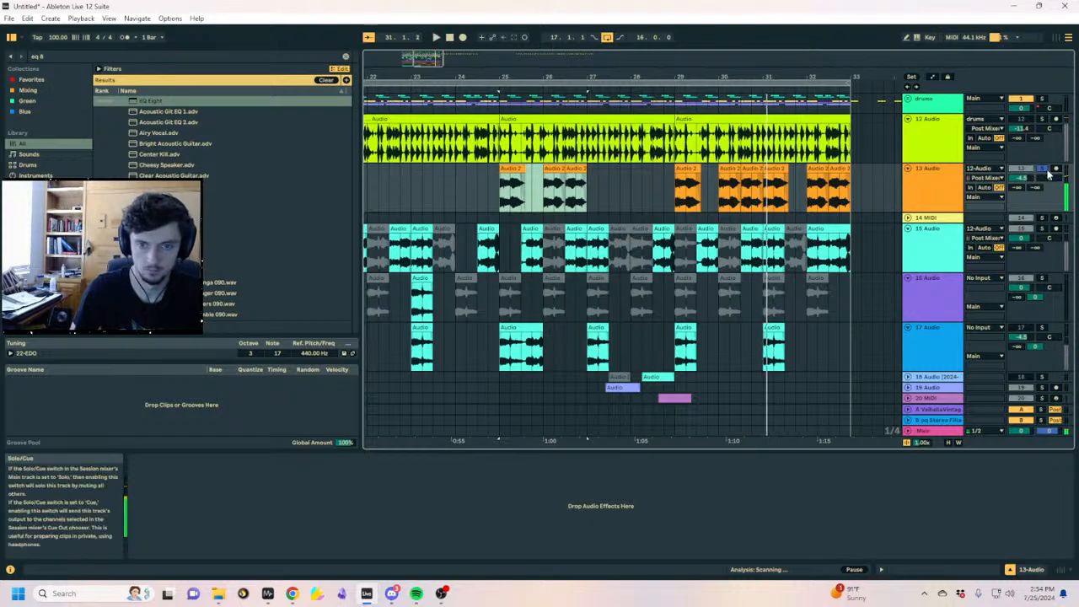
{"action": "key", "text": "space"}
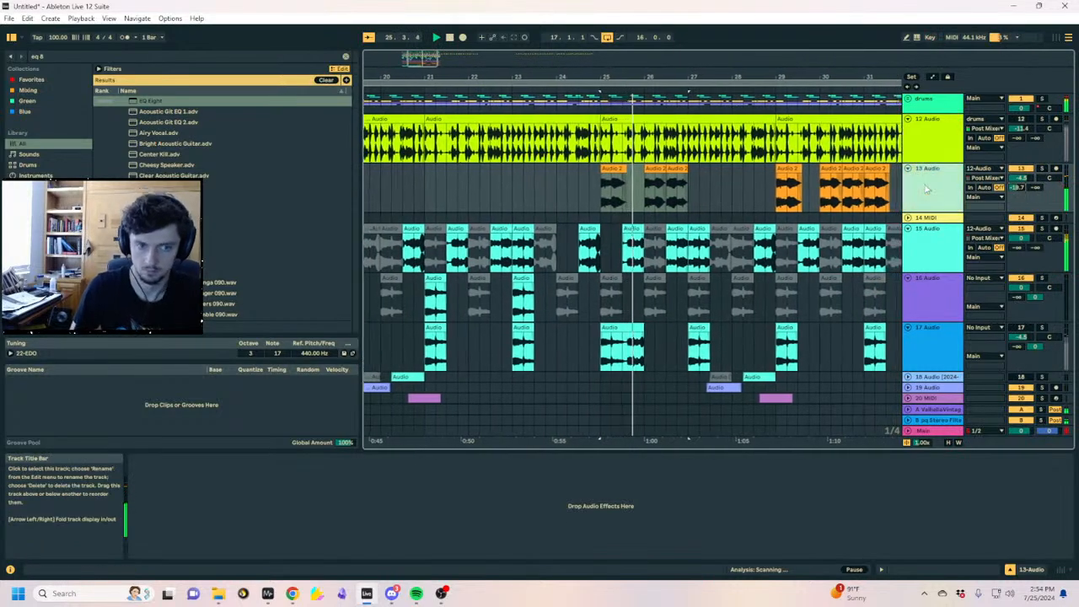
Find Saturator in the browser and add it to the 13 Audio track
{"action": "left_click", "coordinate": [51, 56]}
{"action": "type", "text": "sat"}
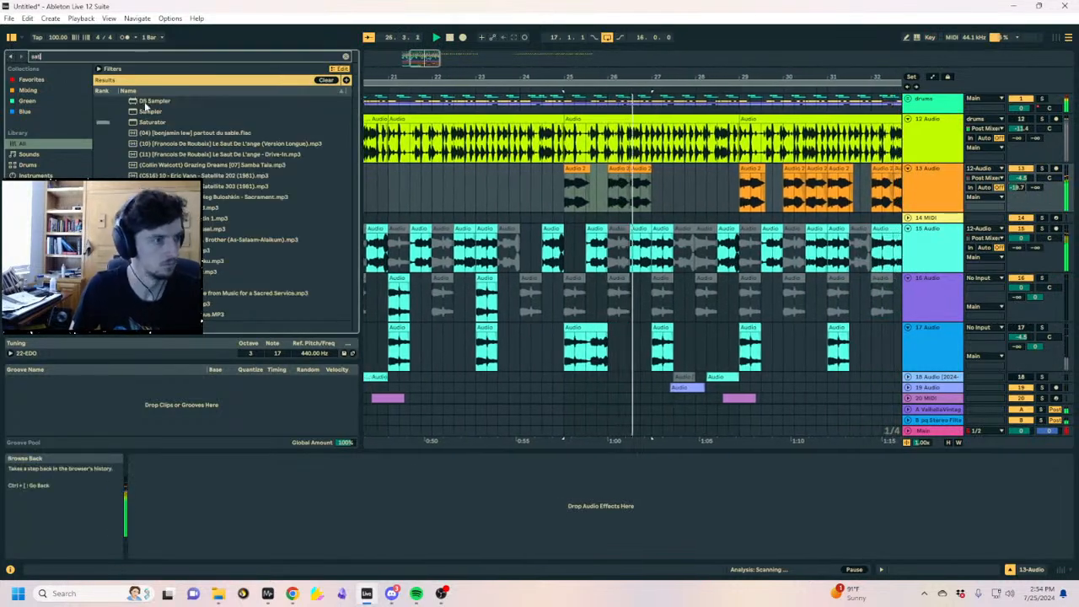
{"action": "double_click", "coordinate": [148, 101]}
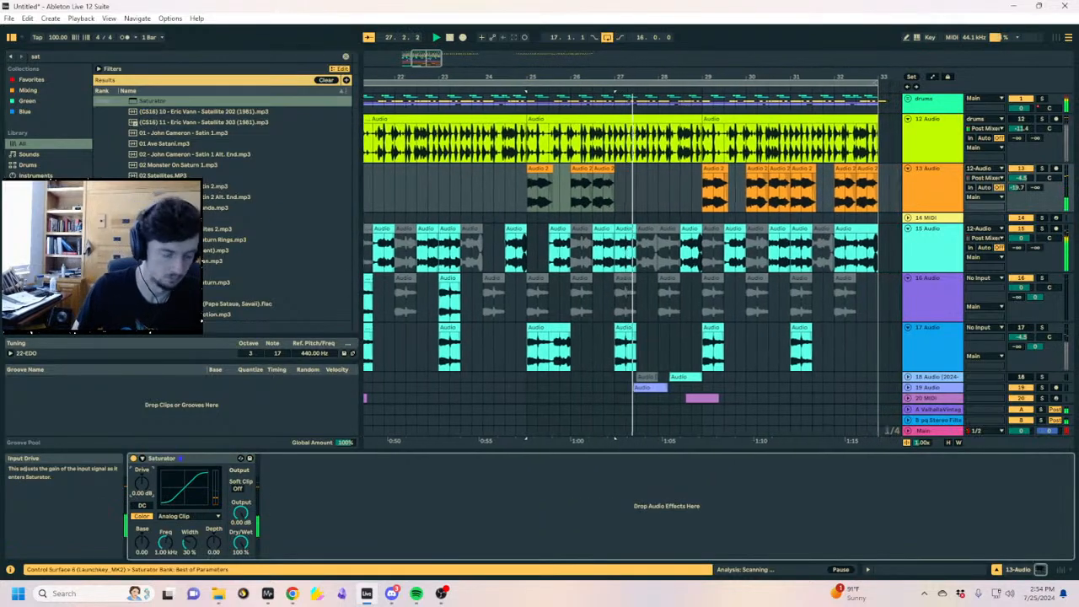
Try the 13 Audio Saturator at 8.57 dB drive during playback, and return the drive to 0 dB
{"action": "left_click_drag", "start_coordinate": [142, 483], "coordinate": [141, 468]}
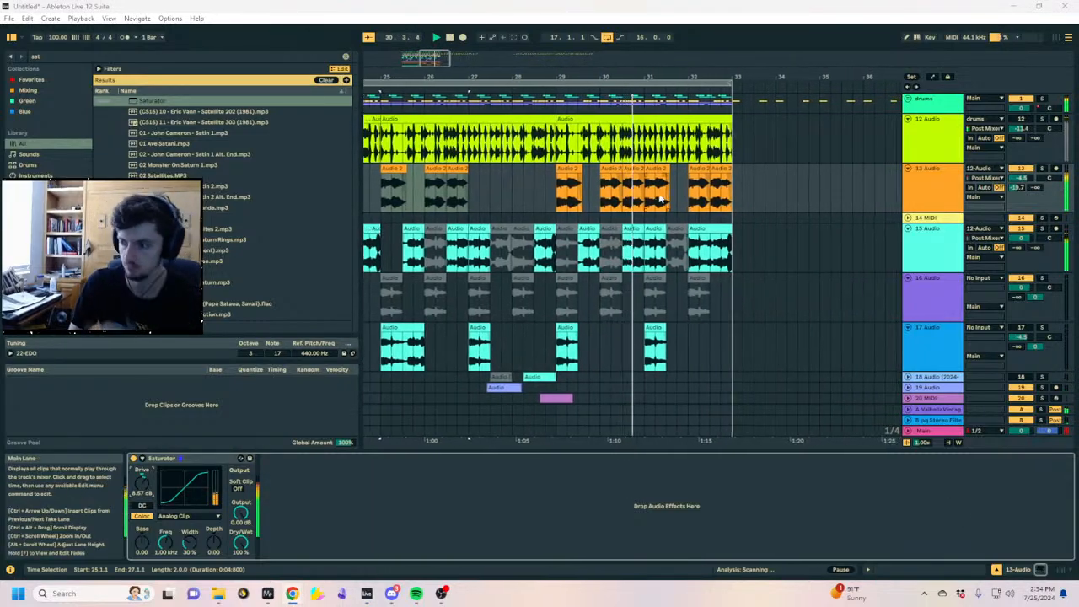
{"action": "left_click", "coordinate": [495, 196]}
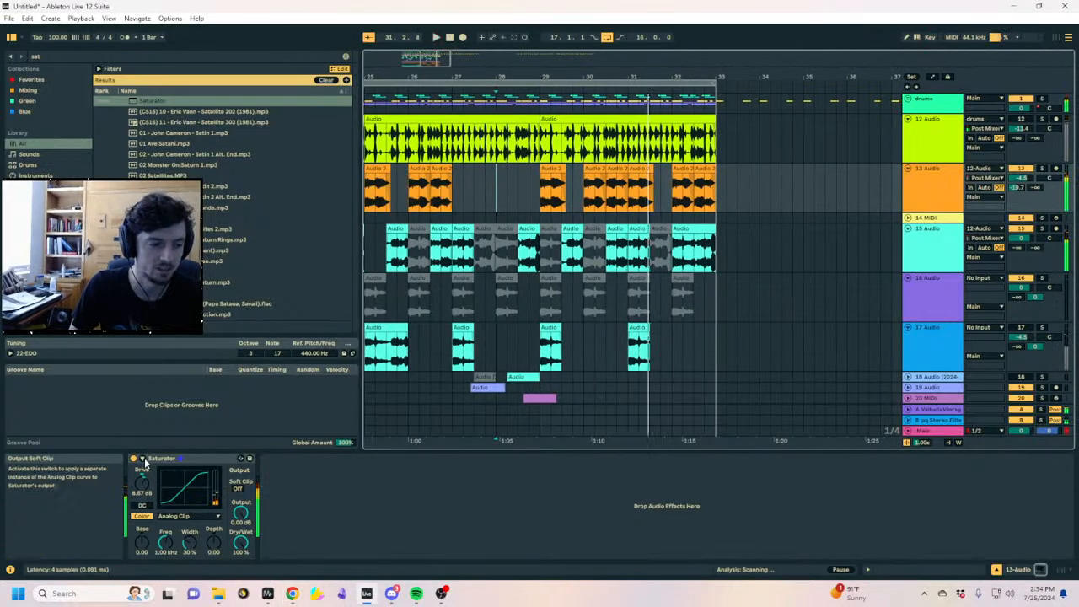
{"action": "left_click_drag", "start_coordinate": [143, 476], "coordinate": [142, 489]}
{"action": "left_click", "coordinate": [433, 180]}
{"action": "key", "text": "space"}
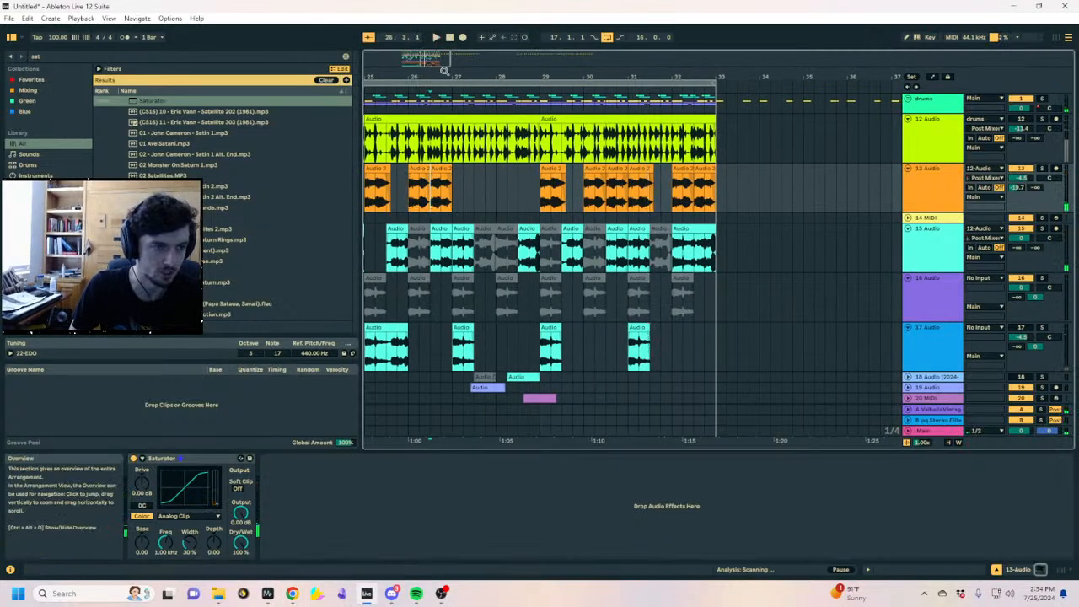
Examine the 13 Audio clips around bar 25 closely, including their waveforms and fades
{"action": "left_click_drag", "start_coordinate": [442, 72], "coordinate": [478, 81]}
{"action": "left_click", "coordinate": [385, 195]}
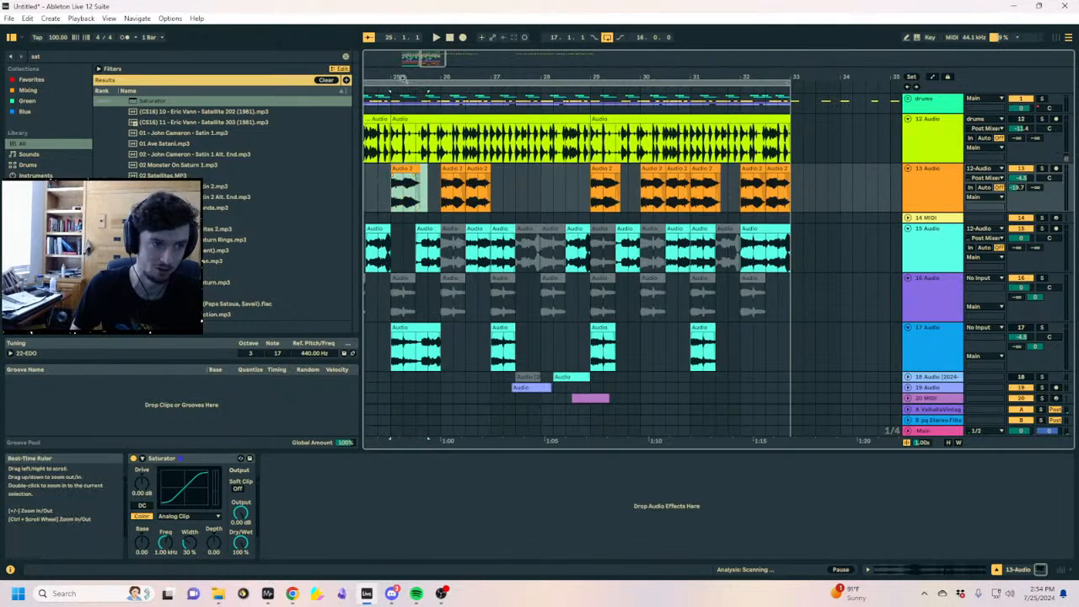
{"action": "left_click_drag", "start_coordinate": [405, 76], "coordinate": [454, 82]}
{"action": "left_click", "coordinate": [420, 203]}
{"action": "mouse_move", "coordinate": [420, 203]}
{"action": "left_mouse_down"}
{"action": "mouse_move", "coordinate": [479, 196]}
{"action": "mouse_move", "coordinate": [554, 209]}
{"action": "mouse_move", "coordinate": [409, 194]}
{"action": "left_mouse_up"}
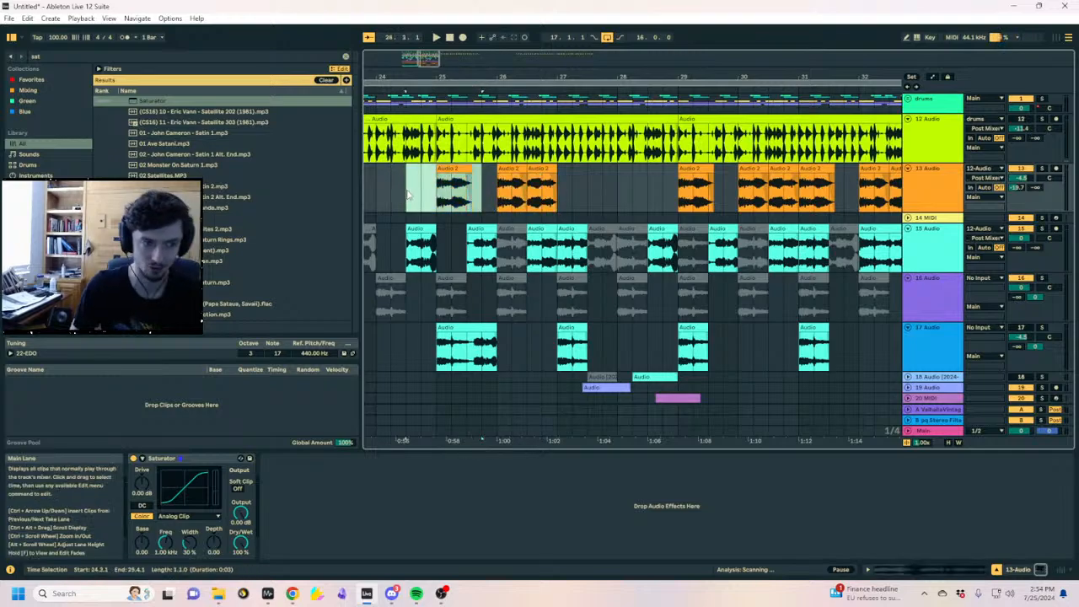
{"action": "left_click", "coordinate": [439, 178]}
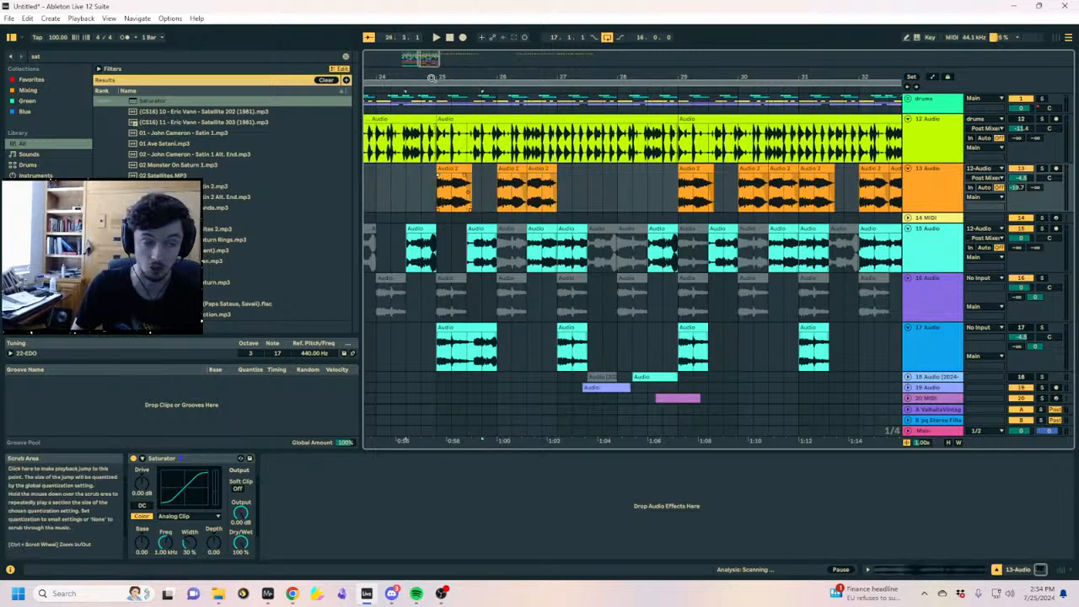
{"action": "left_click_drag", "start_coordinate": [430, 78], "coordinate": [431, 120]}
{"action": "left_click", "coordinate": [452, 185]}
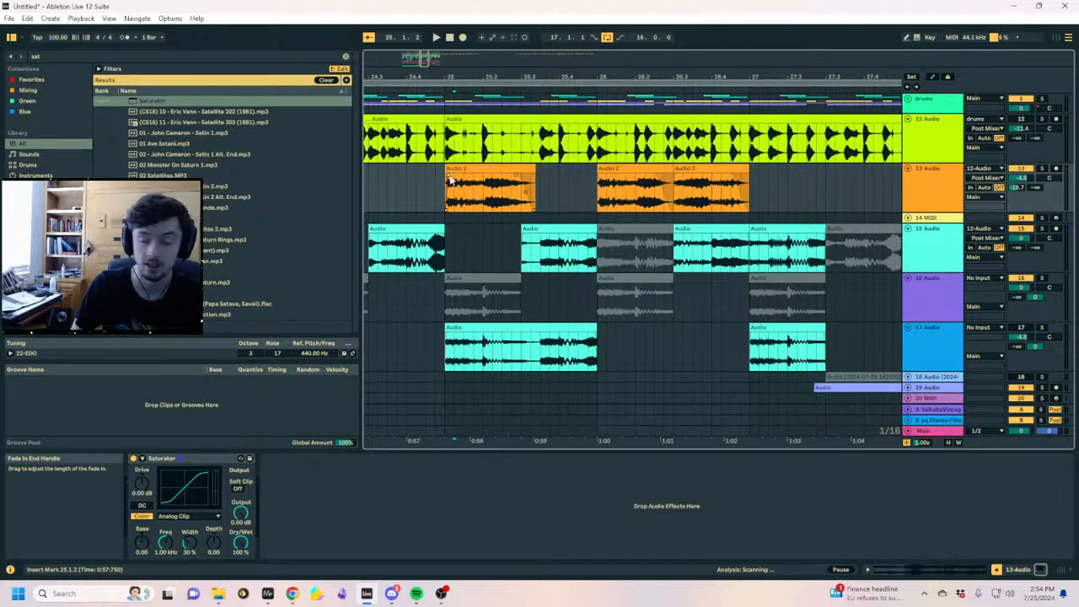
{"action": "left_click", "coordinate": [434, 183]}
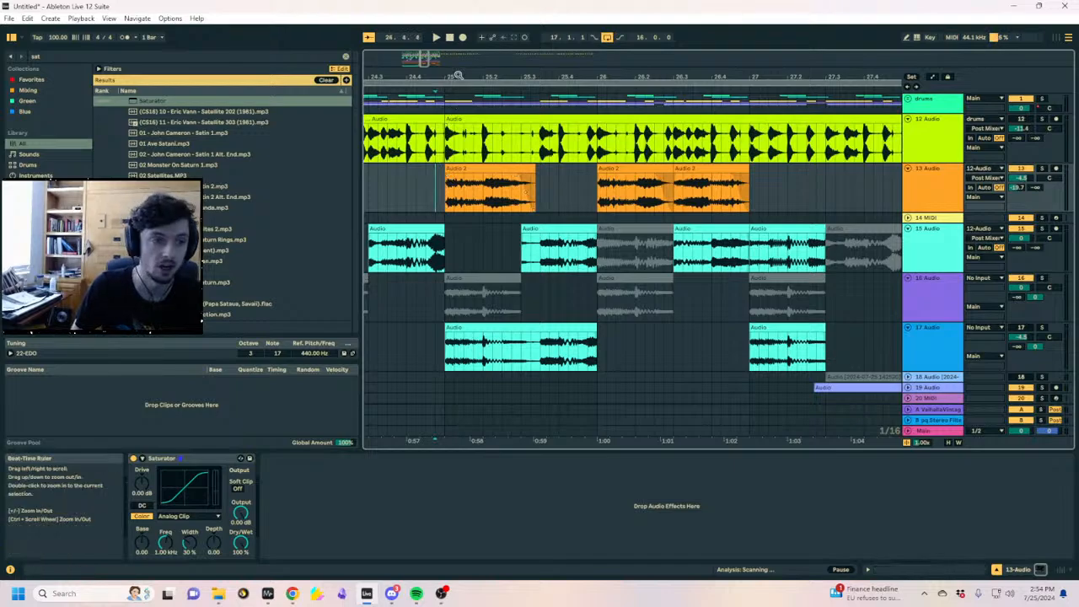
{"action": "left_click_drag", "start_coordinate": [458, 76], "coordinate": [622, 35]}
{"action": "left_click_drag", "start_coordinate": [619, 77], "coordinate": [605, 71]}
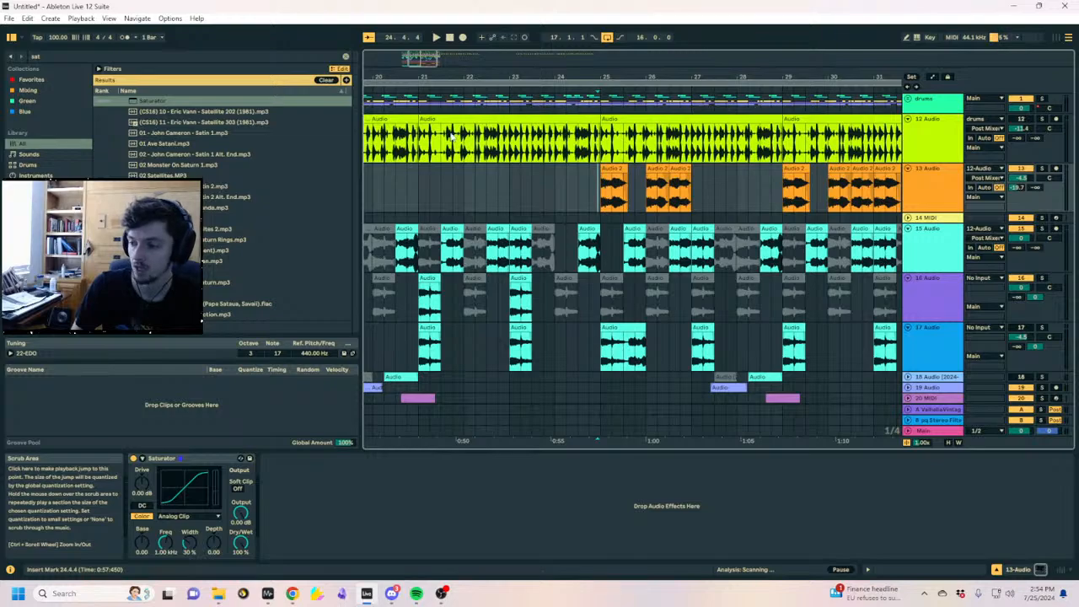
Locate the deactivated 13 Audio clip at bar 17, solo the drums group and play from there
{"action": "left_click", "coordinate": [425, 156]}
{"action": "left_click_drag", "start_coordinate": [428, 77], "coordinate": [565, 61]}
{"action": "left_click", "coordinate": [444, 199]}
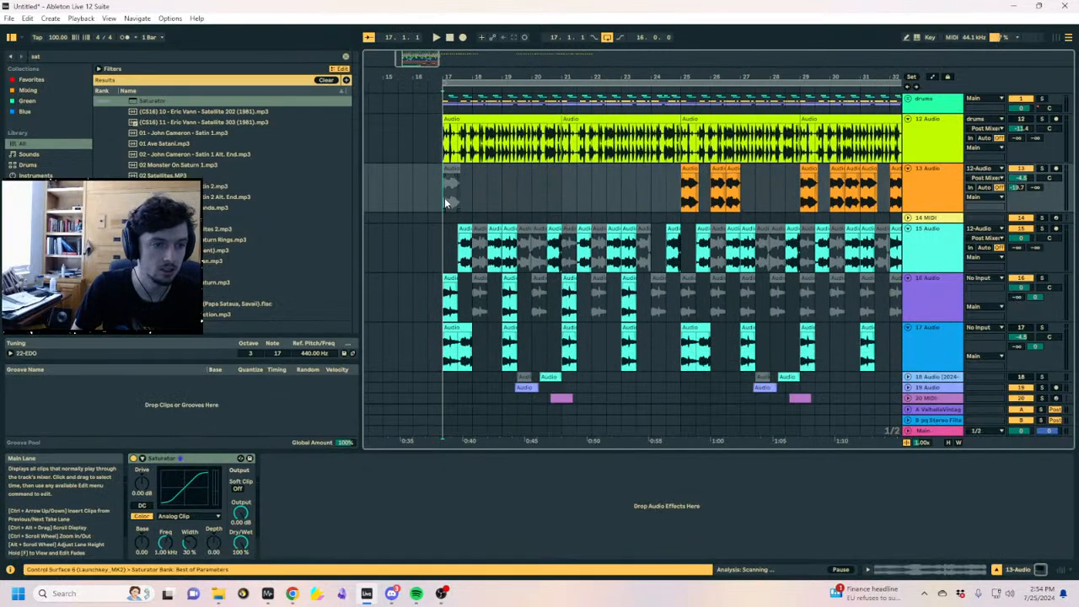
{"action": "left_click", "coordinate": [453, 203]}
{"action": "left_click_drag", "start_coordinate": [474, 204], "coordinate": [486, 204]}
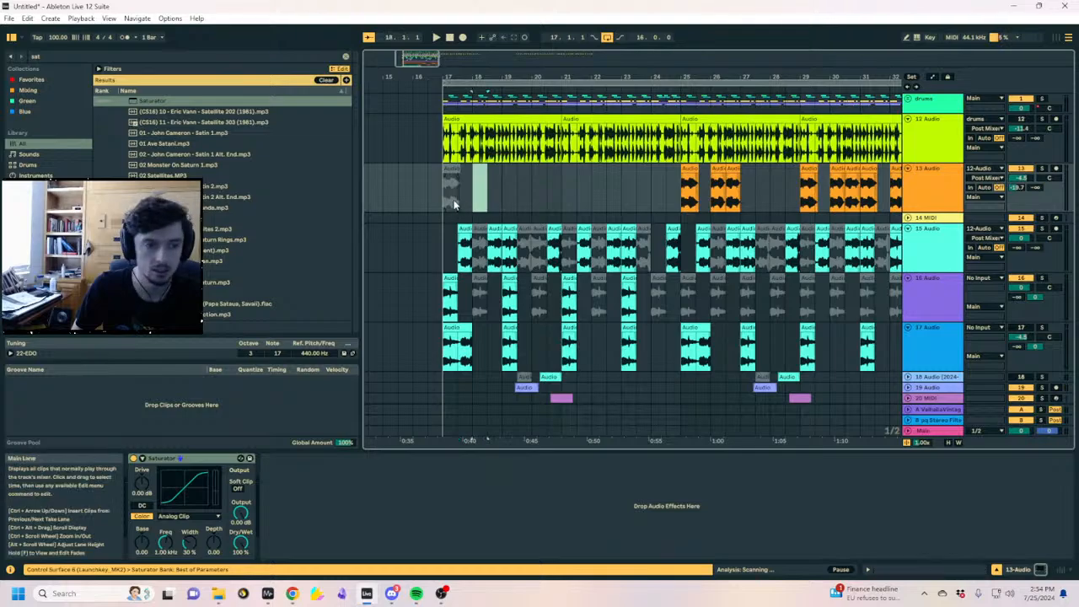
{"action": "left_click", "coordinate": [448, 202]}
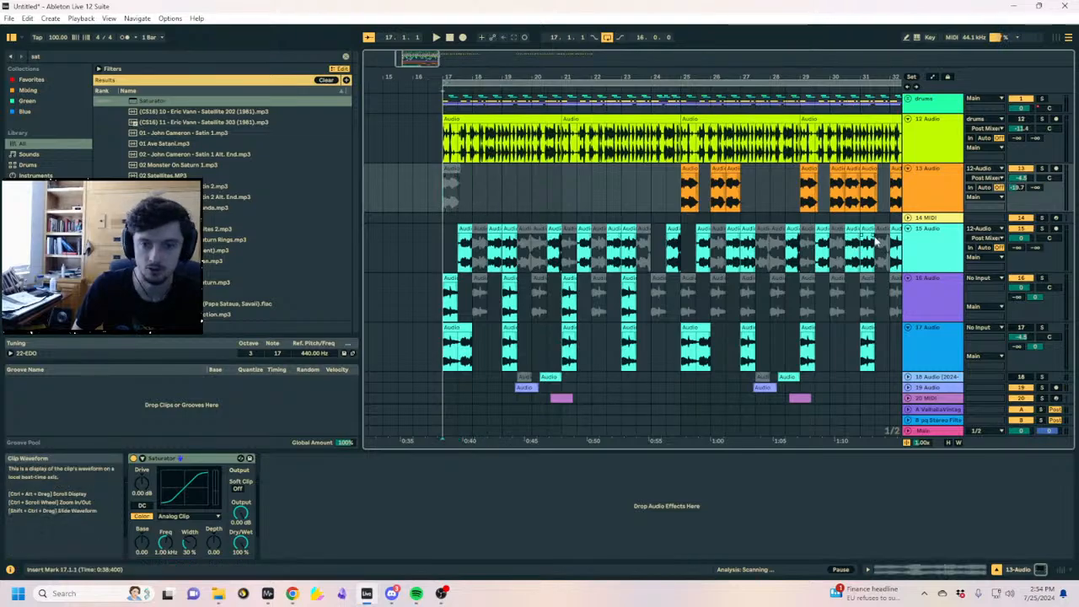
{"action": "left_click", "coordinate": [1042, 99]}
{"action": "key", "text": "space"}
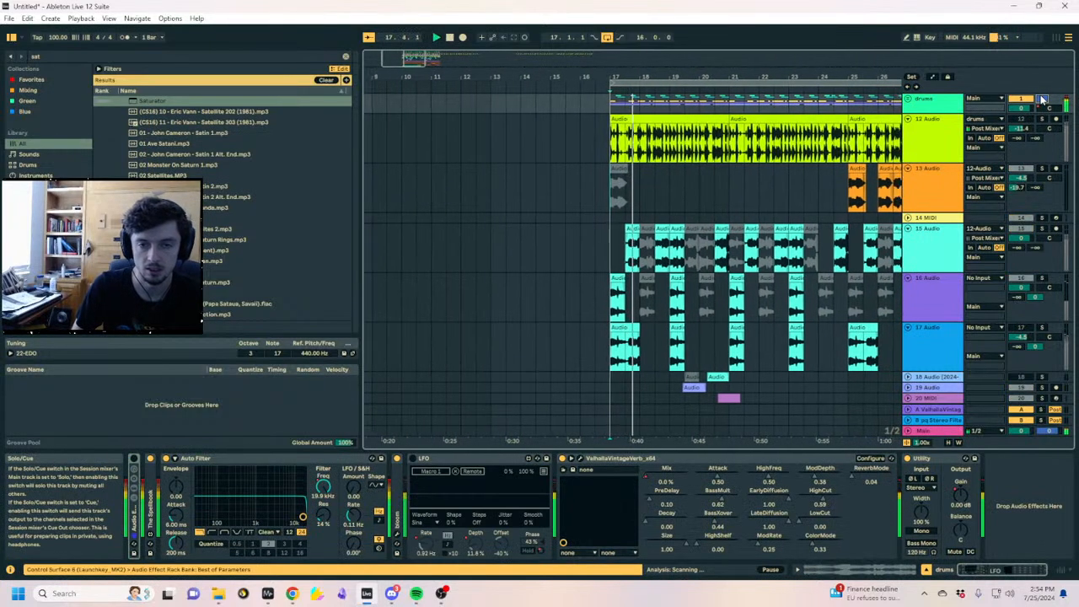
Check the 13 Audio track in solo, unsolo it and place the insert marker at bar 17
{"action": "left_click", "coordinate": [59, 41]}
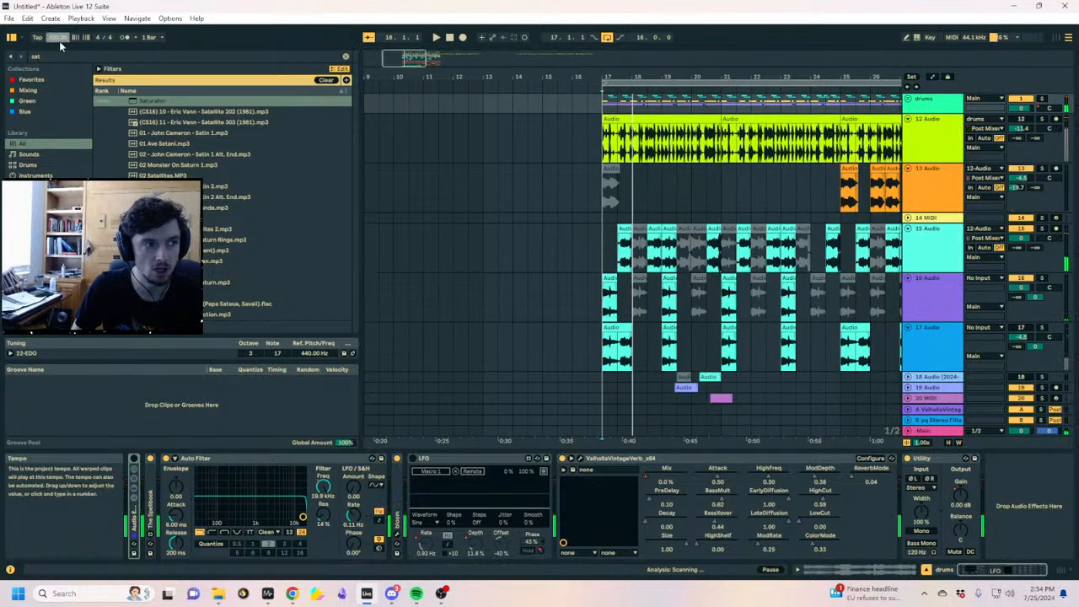
{"action": "left_click", "coordinate": [1041, 168]}
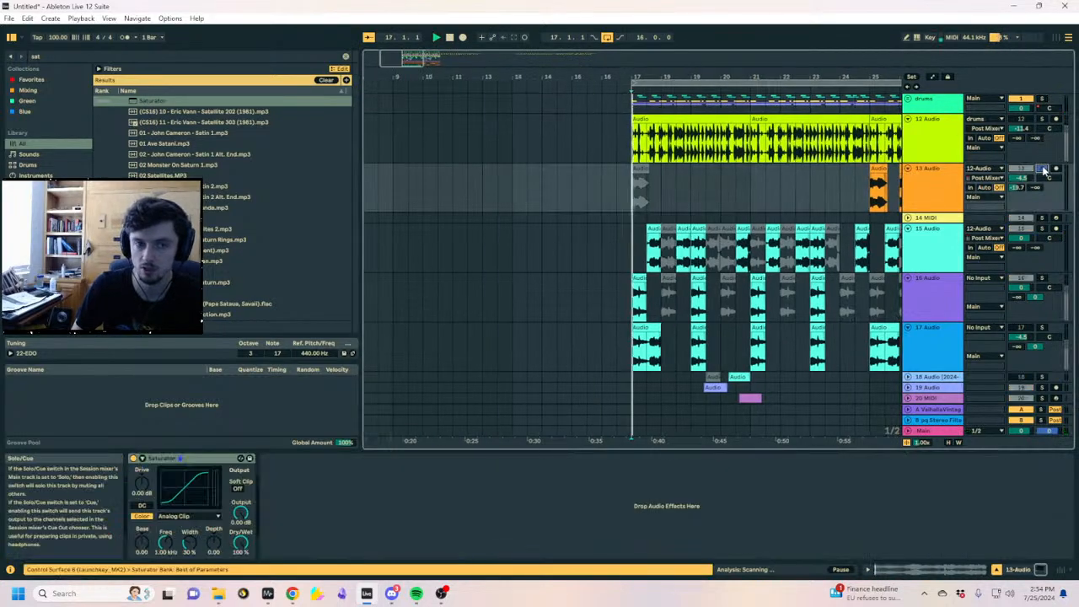
{"action": "left_click", "coordinate": [619, 253]}
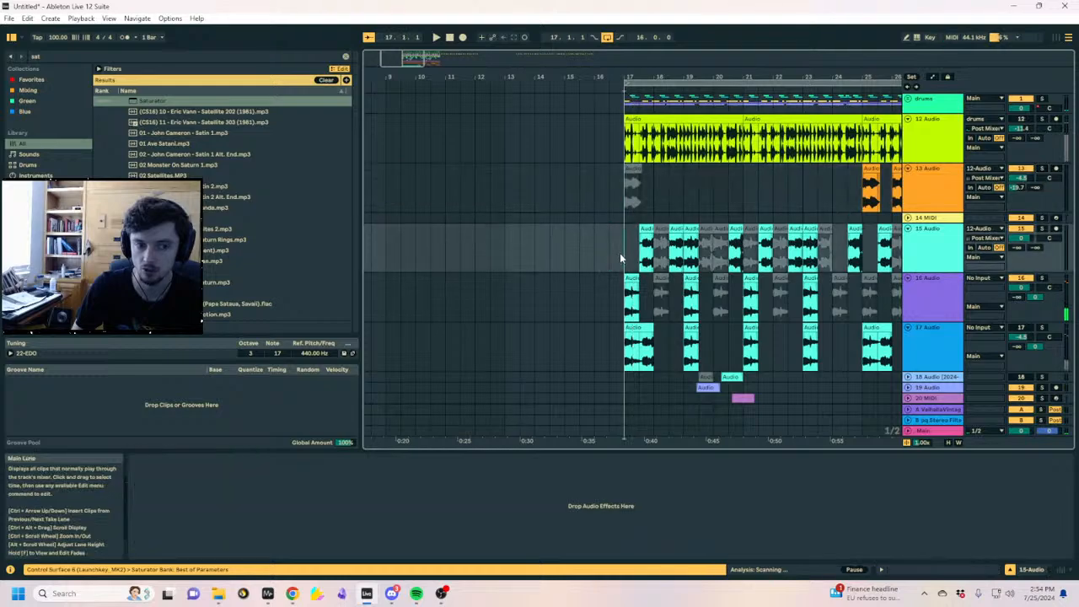
Solo the 28 Wavetable track in the chords/melody group and play it from bar 17
{"action": "scroll", "coordinate": [650, 288], "scroll_direction": "down", "scroll_amount": 4}
{"action": "scroll", "coordinate": [651, 287], "scroll_direction": "down", "scroll_amount": 4}
{"action": "left_click", "coordinate": [947, 241]}
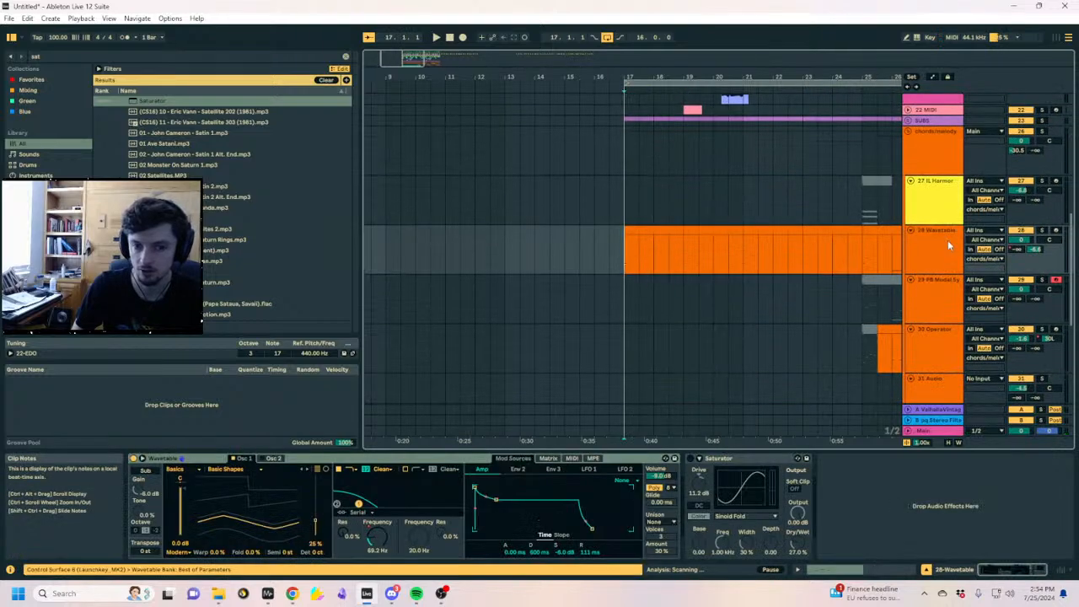
{"action": "double_click", "coordinate": [1045, 225]}
{"action": "left_click", "coordinate": [1043, 192]}
{"action": "key", "text": "space"}
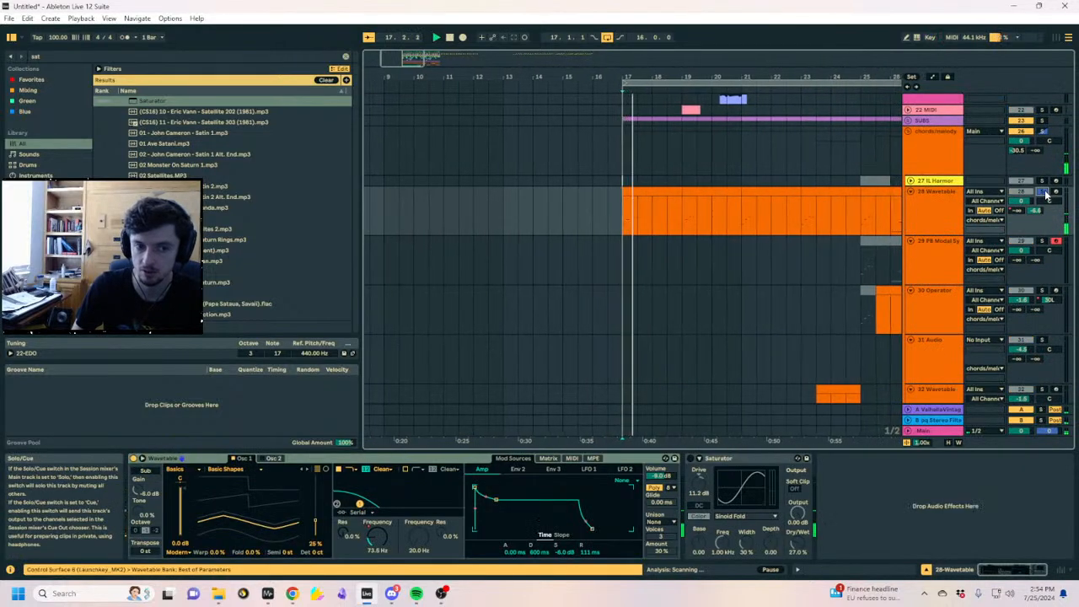
Audition the 28 Wavetable part from bar 25, unsolo it and play all tracks from bar 17
{"action": "left_click", "coordinate": [669, 223]}
{"action": "key", "text": "space"}
{"action": "left_click", "coordinate": [854, 207]}
{"action": "key", "text": "space"}
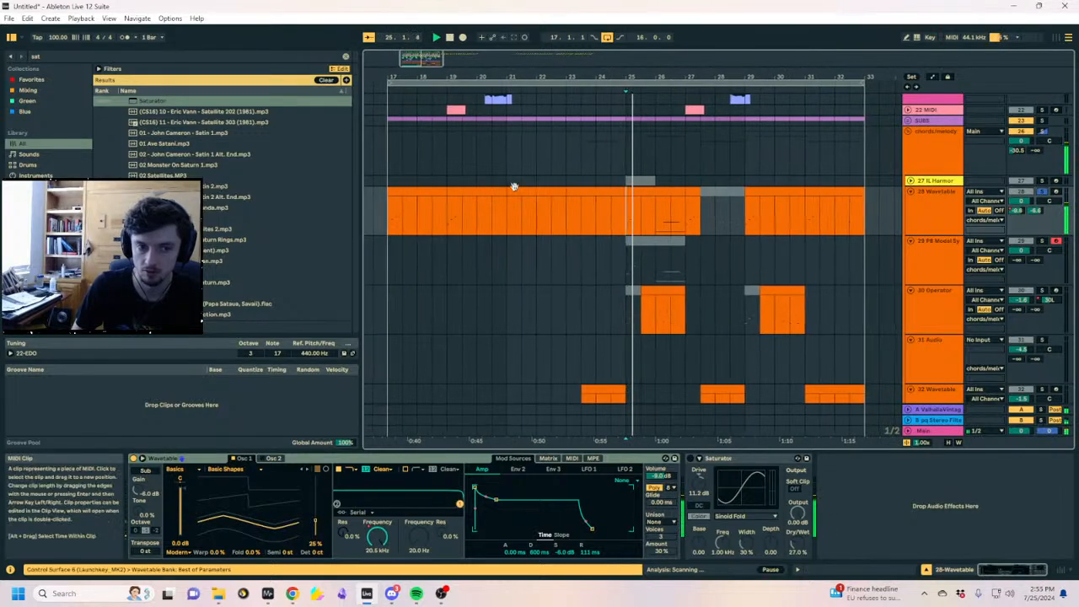
{"action": "left_click", "coordinate": [392, 193]}
{"action": "key", "text": "space"}
{"action": "key", "text": "space"}
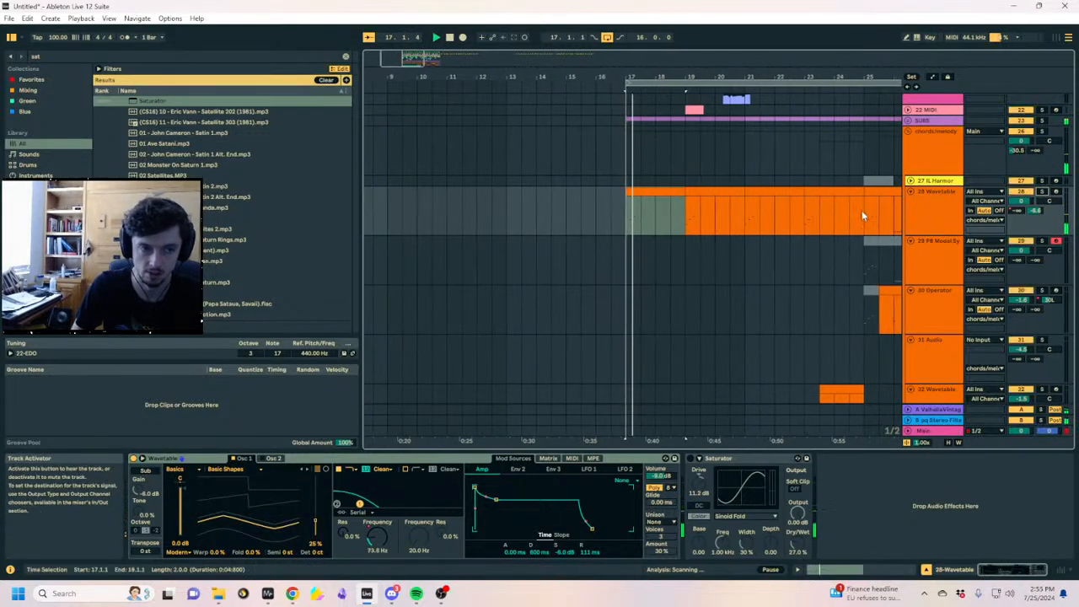
Unfold the SUBS group and open the 24 Hip-Hop Sub clip at bar 25 for editing
{"action": "scroll", "coordinate": [772, 217], "scroll_direction": "down", "scroll_amount": 5}
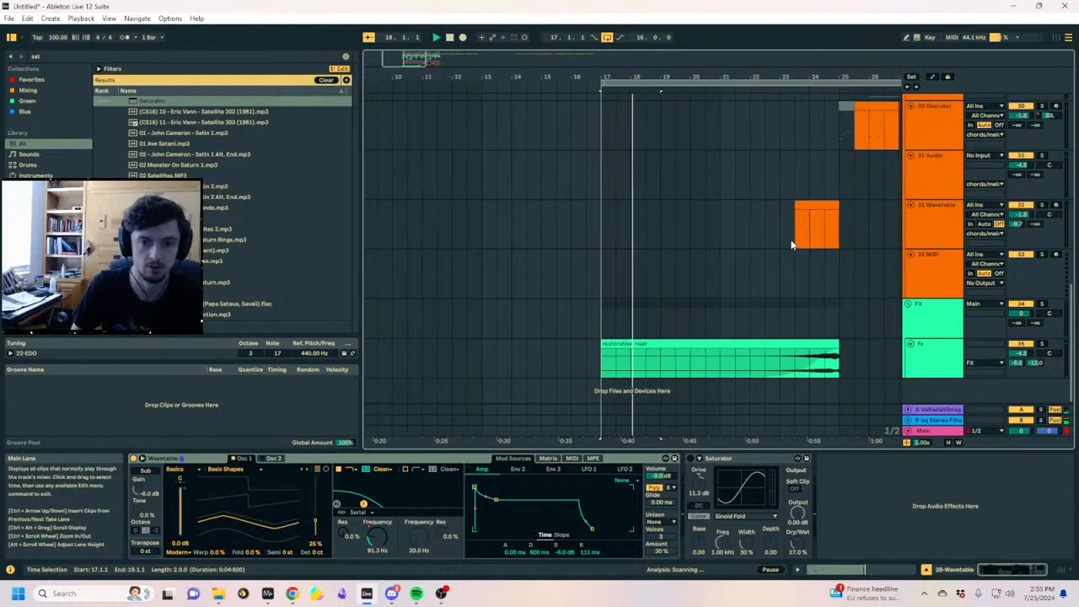
{"action": "scroll", "coordinate": [823, 277], "scroll_direction": "up", "scroll_amount": 8}
{"action": "scroll", "coordinate": [855, 293], "scroll_direction": "up", "scroll_amount": 4}
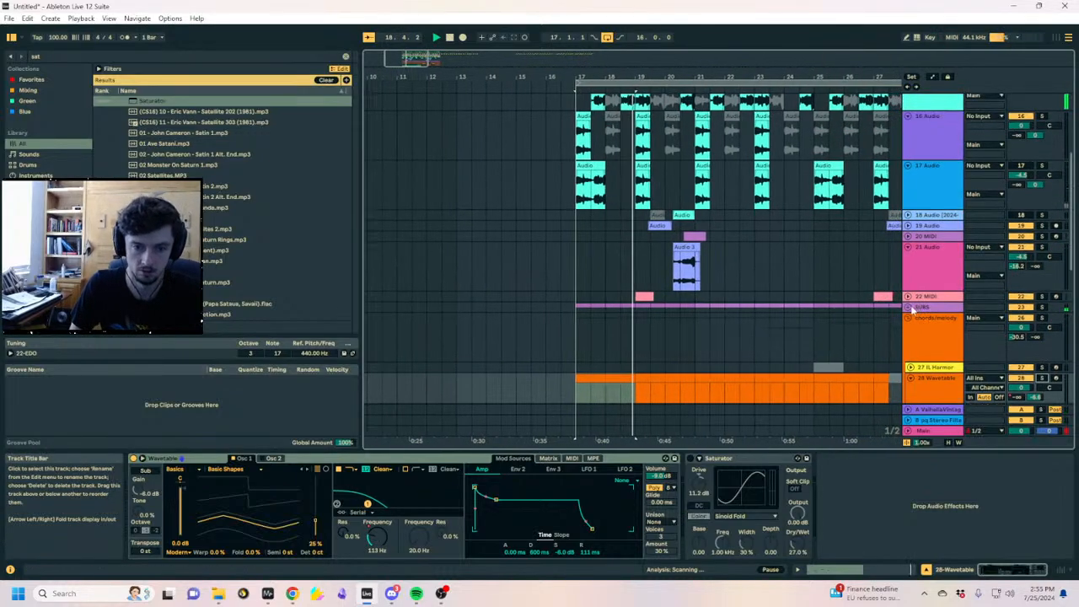
{"action": "left_click", "coordinate": [908, 306]}
{"action": "scroll", "coordinate": [843, 303], "scroll_direction": "down", "scroll_amount": 5}
{"action": "left_click", "coordinate": [806, 233]}
{"action": "left_click", "coordinate": [868, 570]}
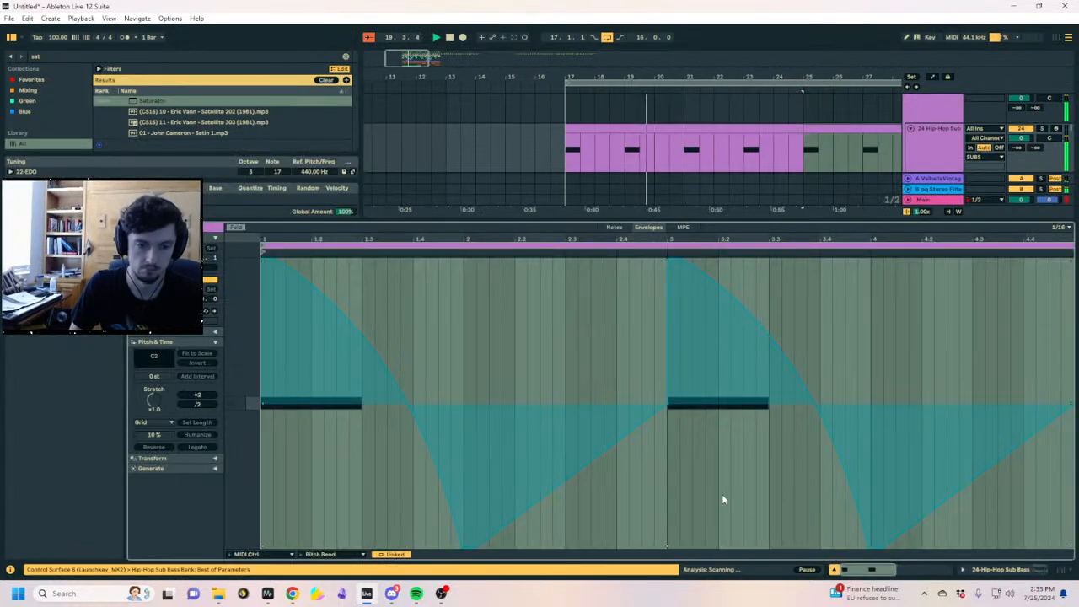
Transpose all notes of the Hip-Hop Sub clip at bar 25 down one octave to C1
{"action": "key", "text": "ctrl+a"}
{"action": "left_click", "coordinate": [615, 228]}
{"action": "key", "text": "ctrl+a"}
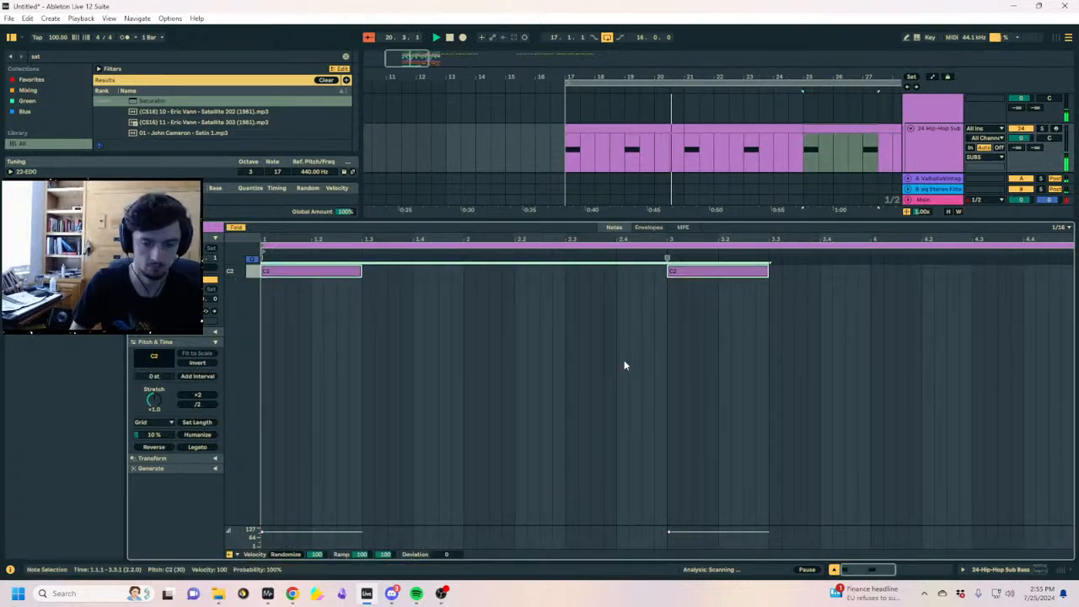
{"action": "key", "text": "shift+Down"}
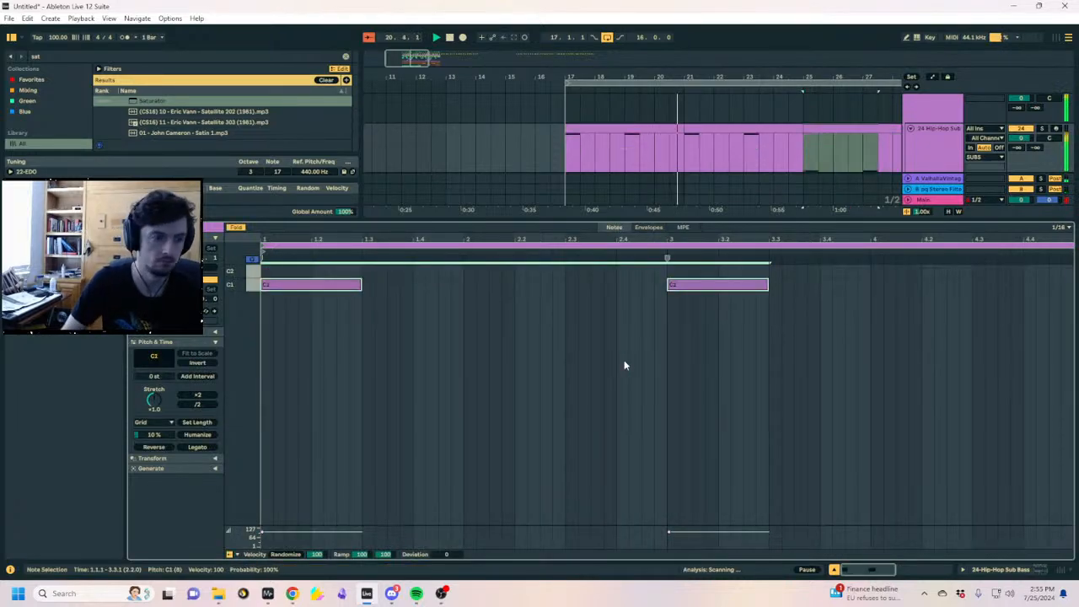
Check the notes of the Hip-Hop Sub clip at bar 21, and return to the track's device view
{"action": "left_click", "coordinate": [774, 129]}
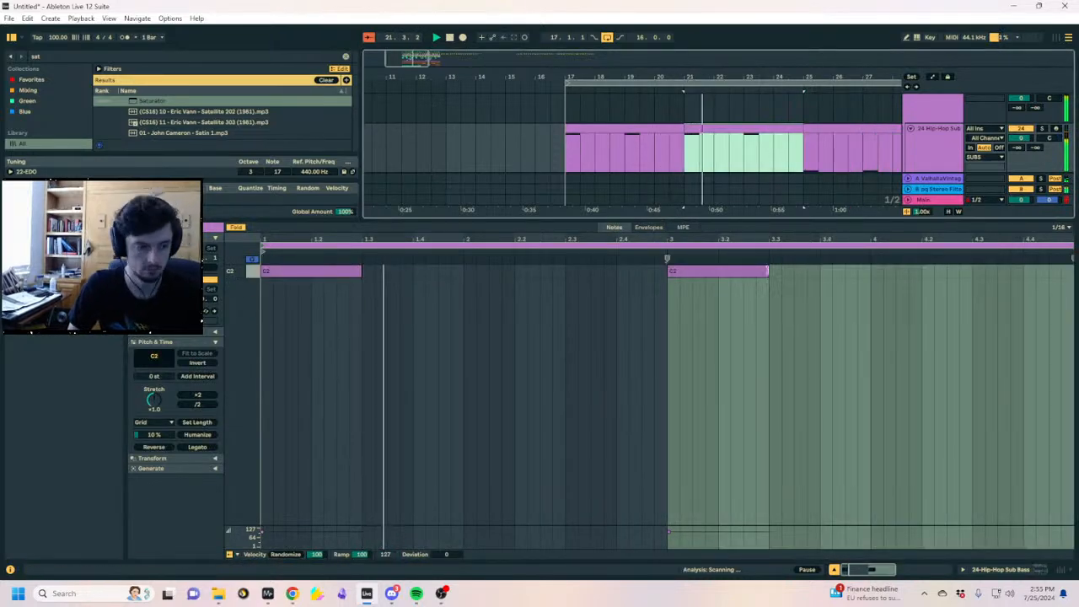
{"action": "left_click", "coordinate": [983, 571]}
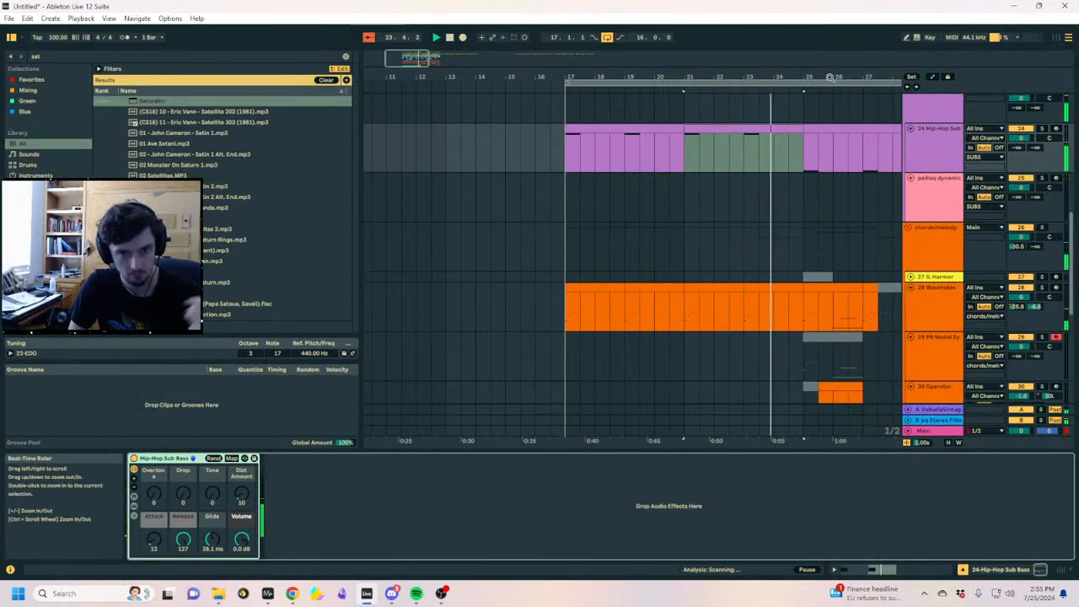
{"action": "left_click_drag", "start_coordinate": [868, 76], "coordinate": [703, 77]}
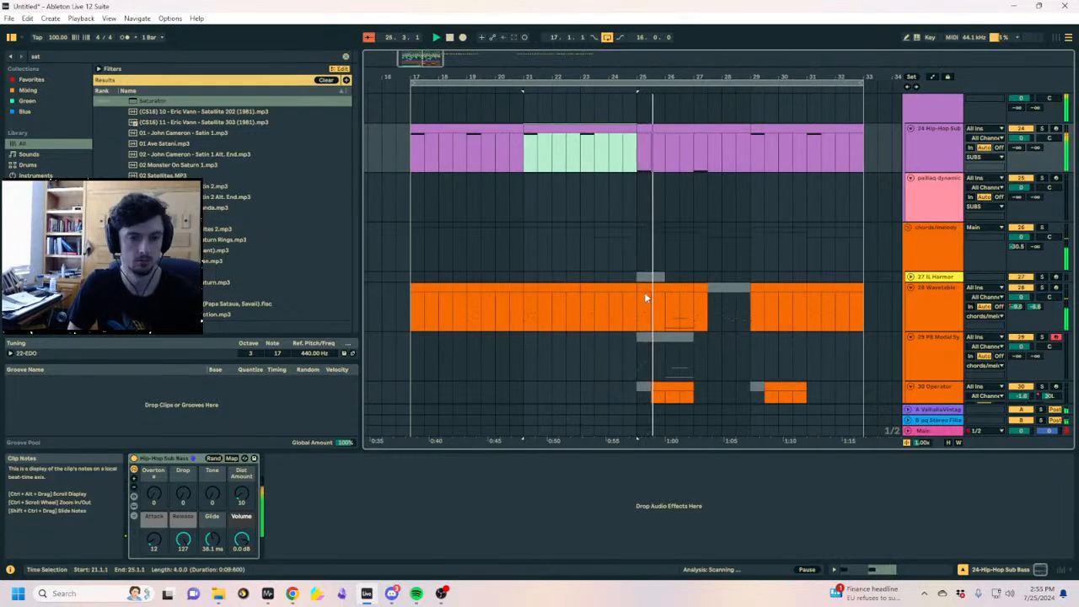
Add a MIDI track with Operator below 28 Wavetable, and set its oscillator B level to -11 dB
{"action": "left_click", "coordinate": [905, 289]}
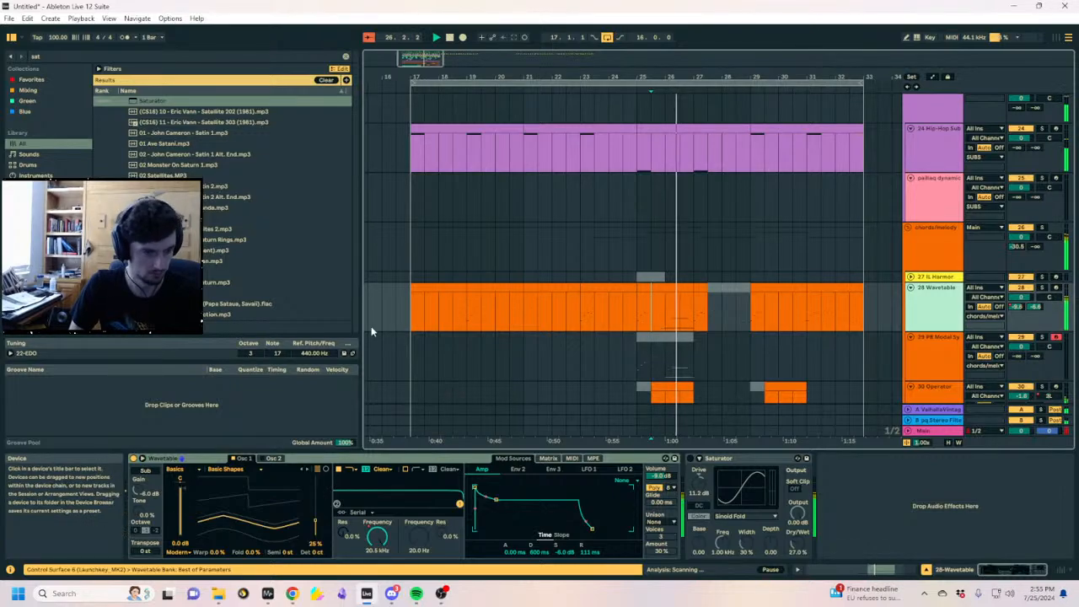
{"action": "scroll", "coordinate": [747, 306], "scroll_direction": "down", "scroll_amount": 2}
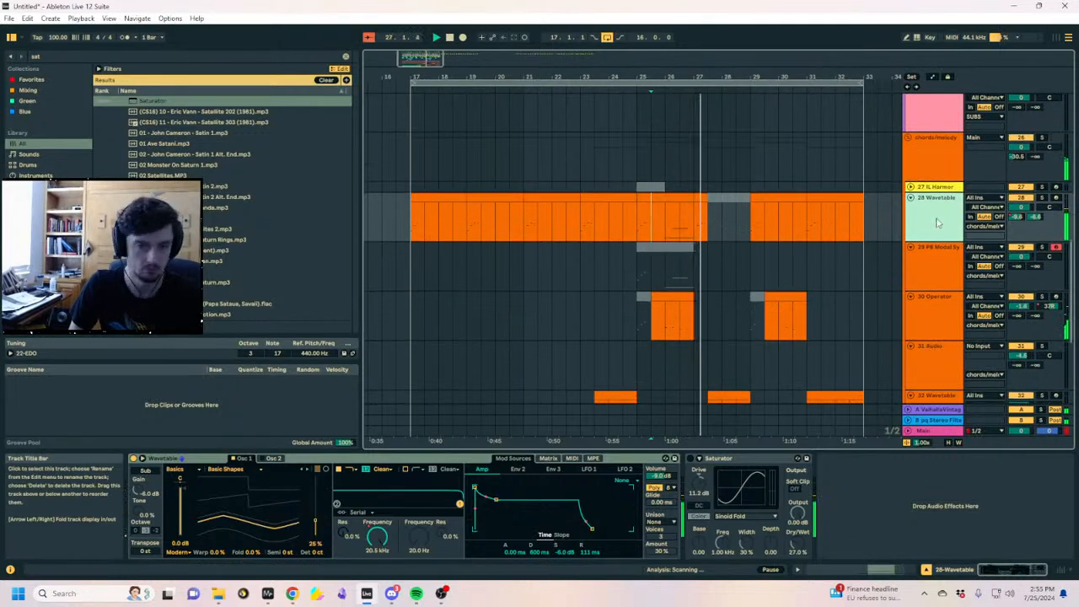
{"action": "key", "text": "ctrl+shift+t"}
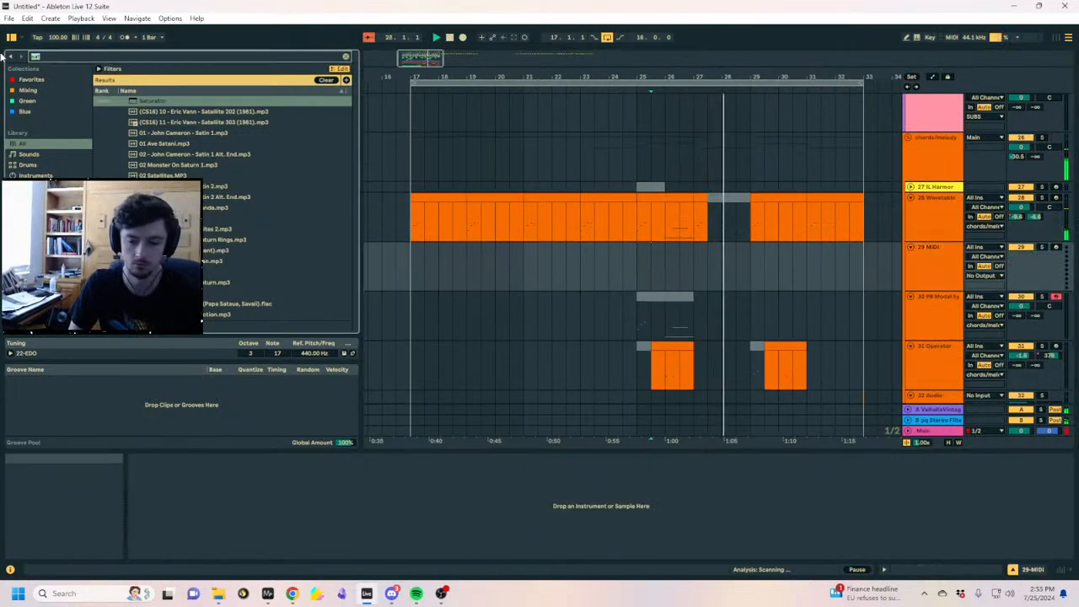
{"action": "type", "text": "ope"}
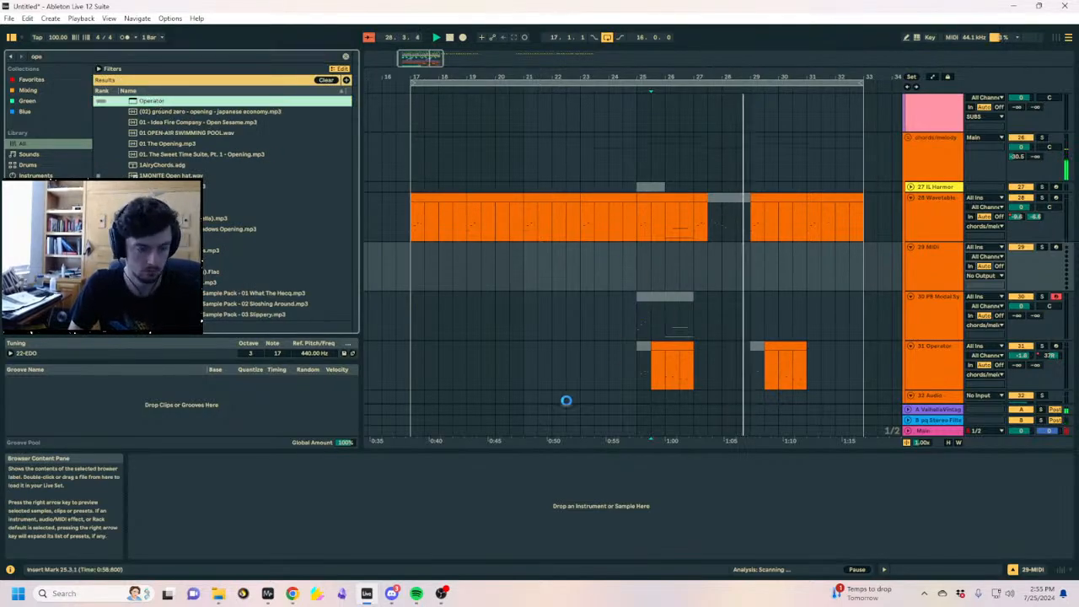
{"action": "left_click_drag", "start_coordinate": [214, 526], "coordinate": [213, 498]}
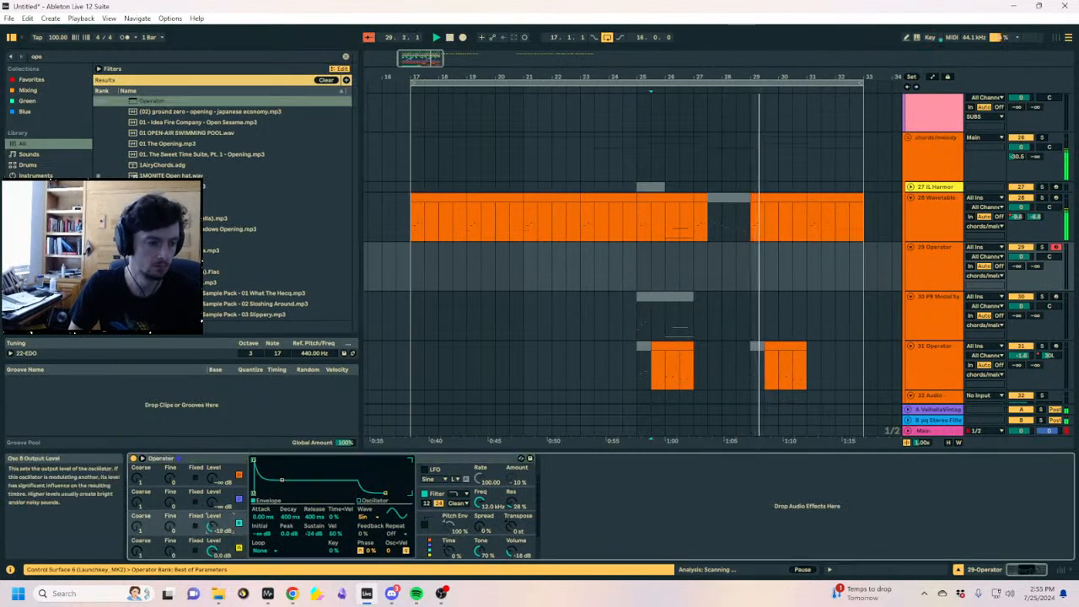
Search the browser for "formant" and add Formant.amxd after Operator on the new track
{"action": "left_click", "coordinate": [68, 54]}
{"action": "type", "text": "formant"}
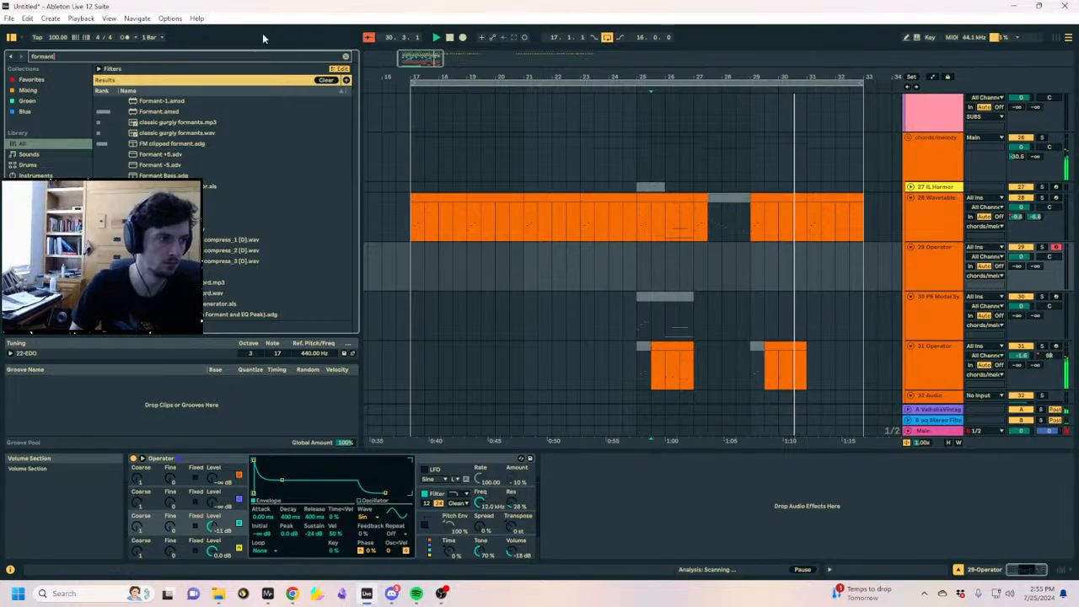
{"action": "left_click_drag", "start_coordinate": [137, 111], "coordinate": [708, 460]}
Group the Formant device into an Audio Effect Rack and duplicate its chain
{"action": "left_click", "coordinate": [581, 460]}
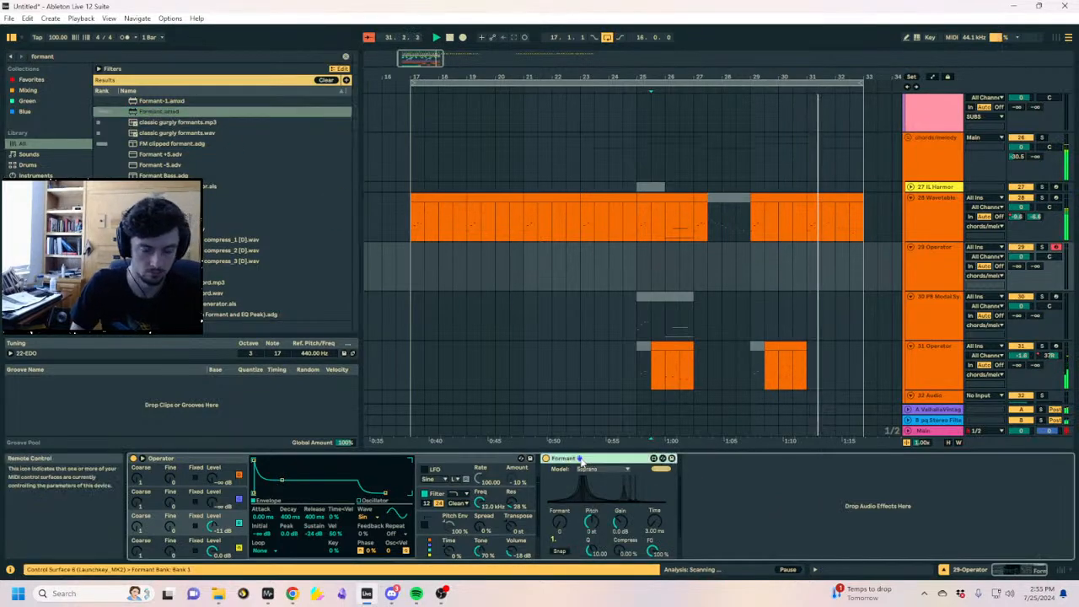
{"action": "key", "text": "ctrl+g"}
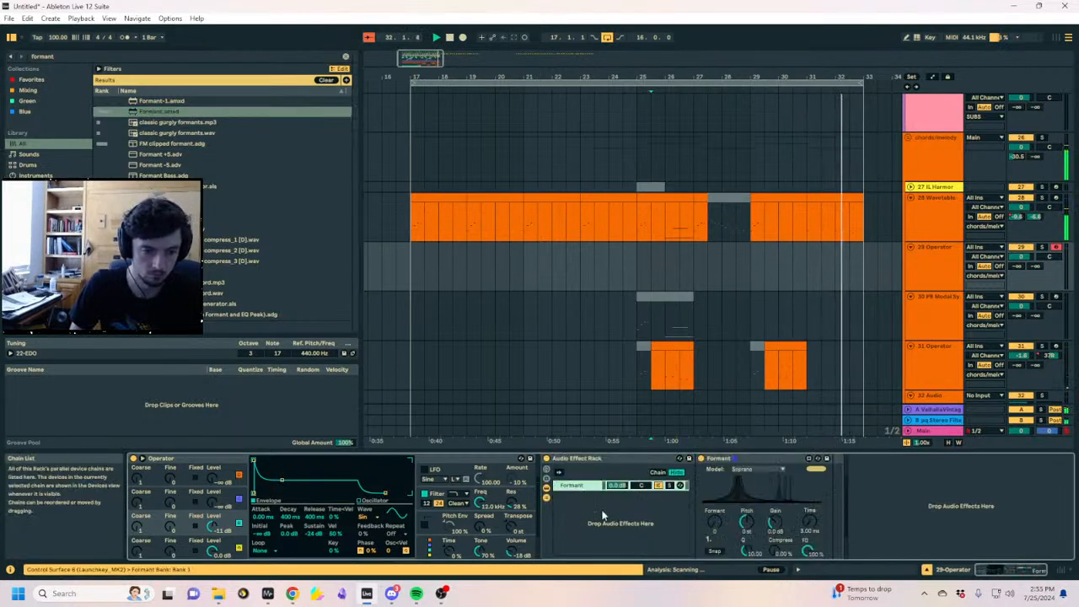
{"action": "key", "text": "ctrl+d"}
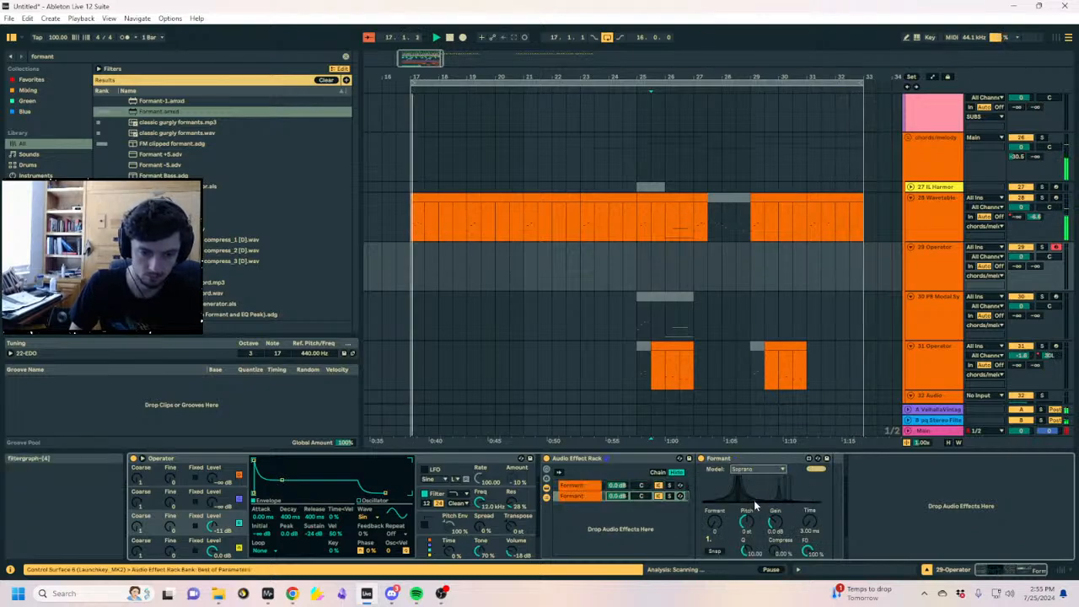
Set the second chain's Formant to the Spoken(Male) model with +14 st pitch and 6.5 dB gain
{"action": "left_click", "coordinate": [745, 469]}
{"action": "left_click", "coordinate": [752, 431]}
{"action": "left_click_drag", "start_coordinate": [723, 512], "coordinate": [749, 505]}
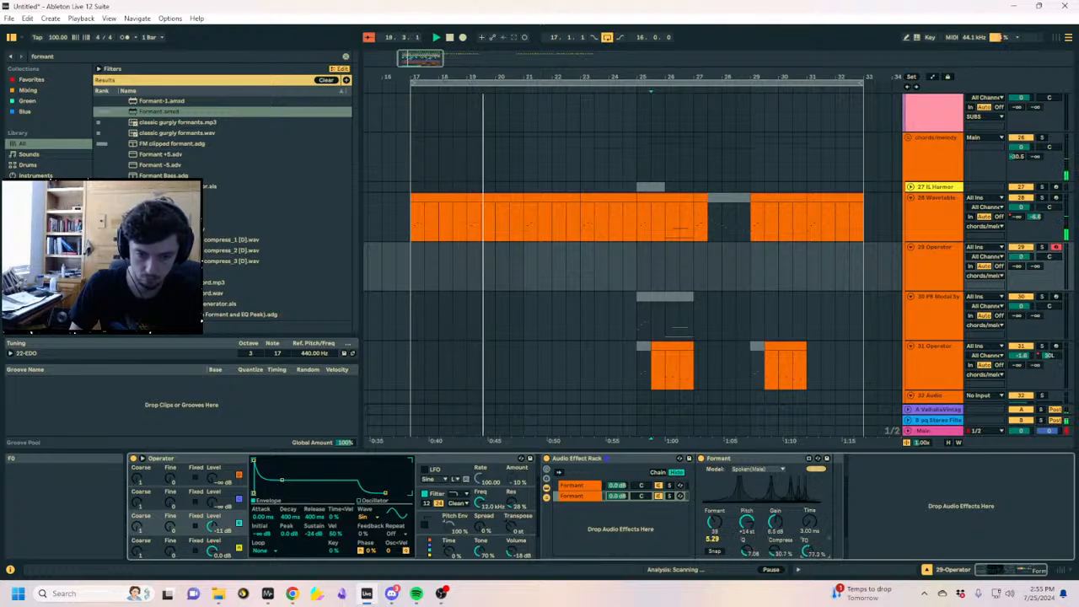
Set the first chain's Formant to the Sing(Child) model at +8 st pitch, and pan the two chains 50L and 50R
{"action": "left_click", "coordinate": [683, 497]}
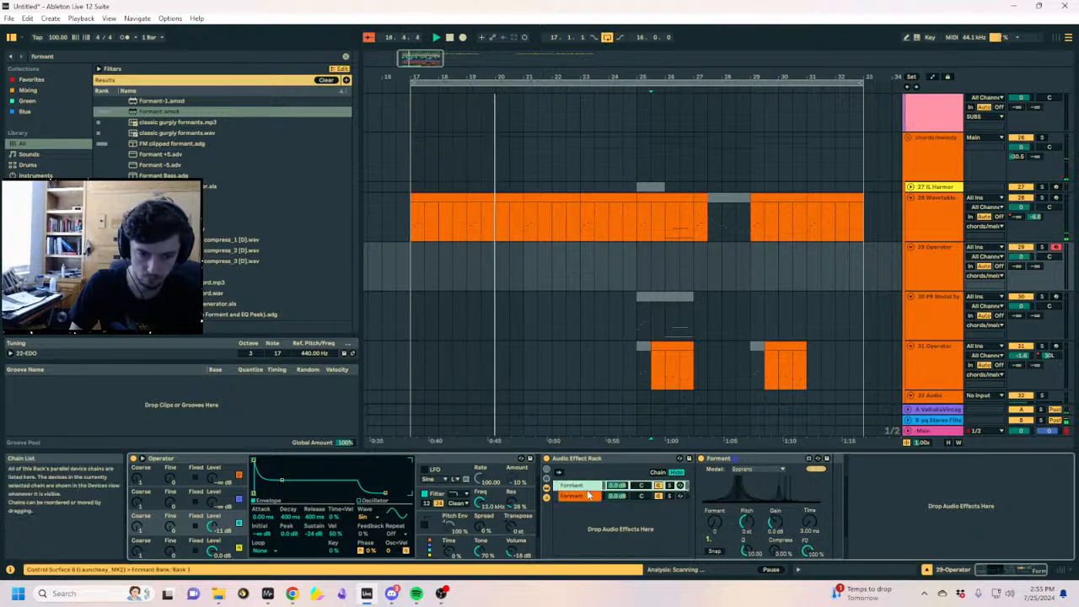
{"action": "left_click", "coordinate": [746, 470]}
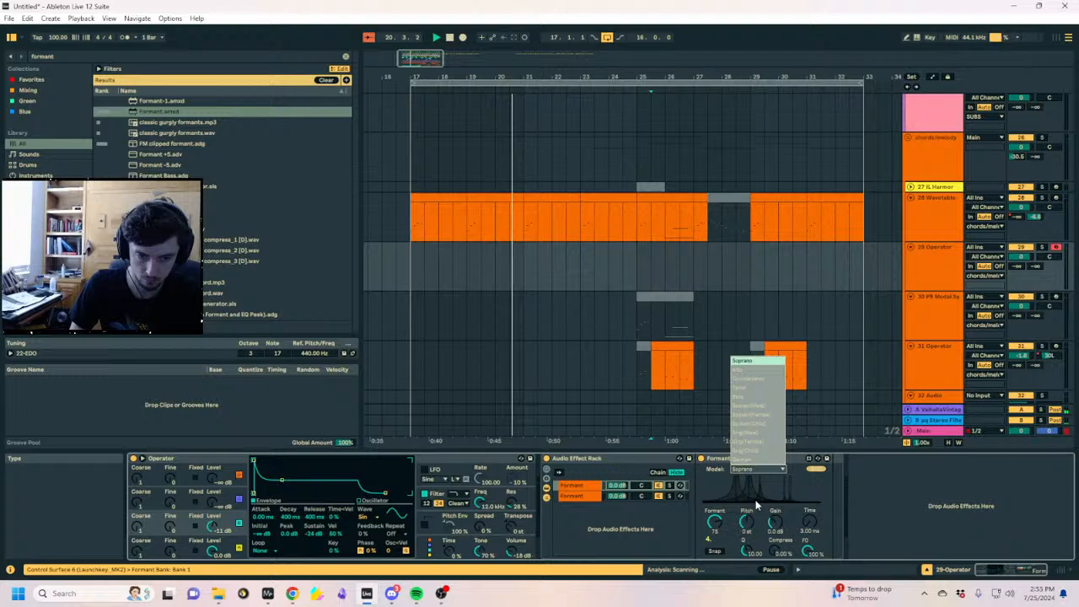
{"action": "left_click", "coordinate": [745, 450]}
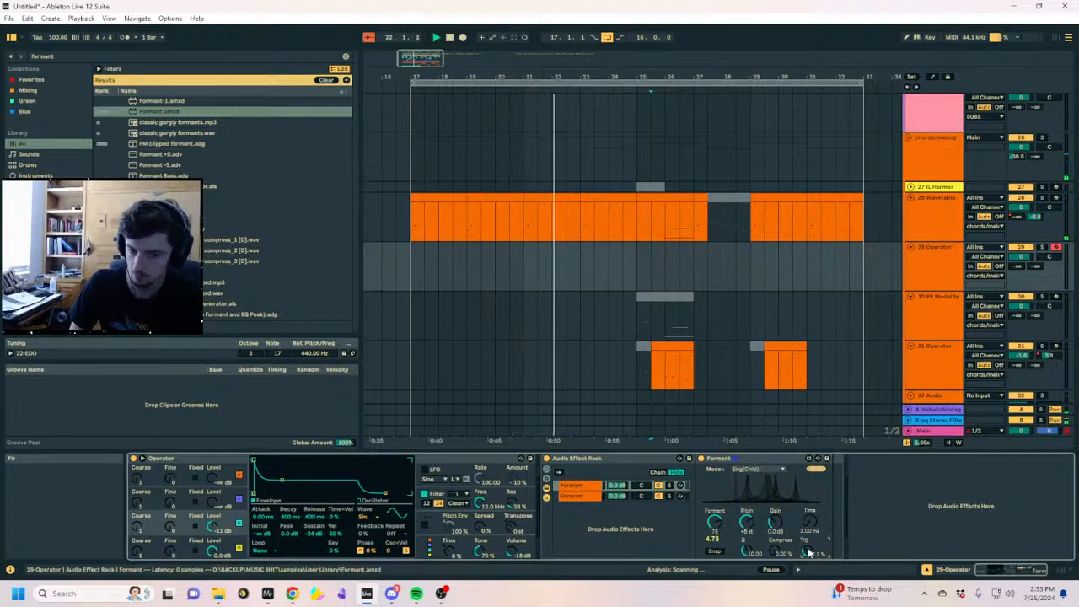
{"action": "left_click_drag", "start_coordinate": [641, 486], "coordinate": [641, 531]}
{"action": "left_click_drag", "start_coordinate": [641, 496], "coordinate": [641, 491]}
Search the browser for "spellbook" and add The Spellbook.amxd after the Audio Effect Rack
{"action": "key", "text": "ctrl+f"}
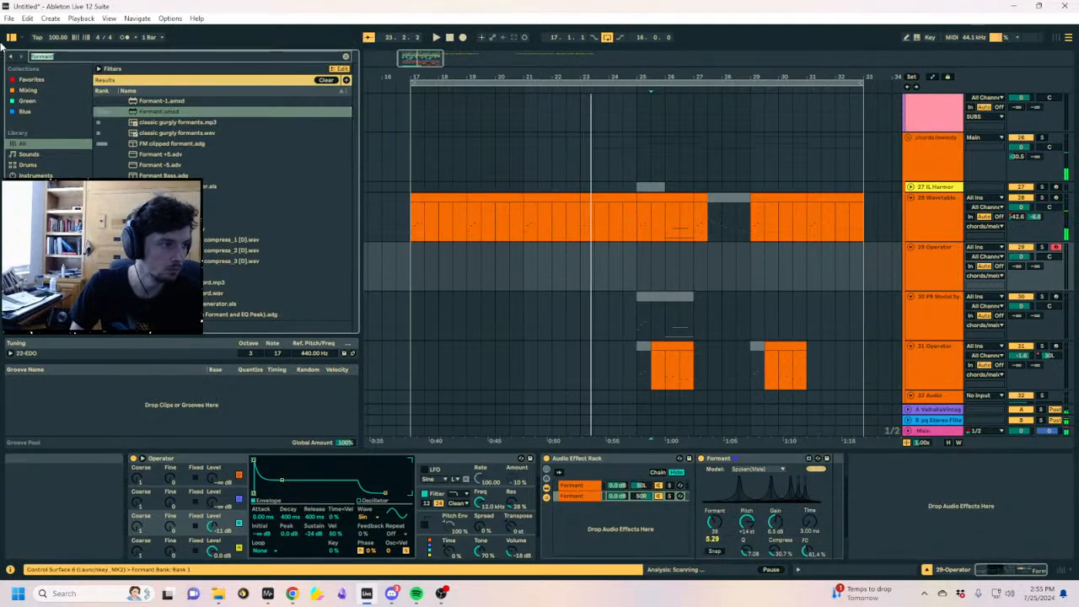
{"action": "type", "text": "spellbook"}
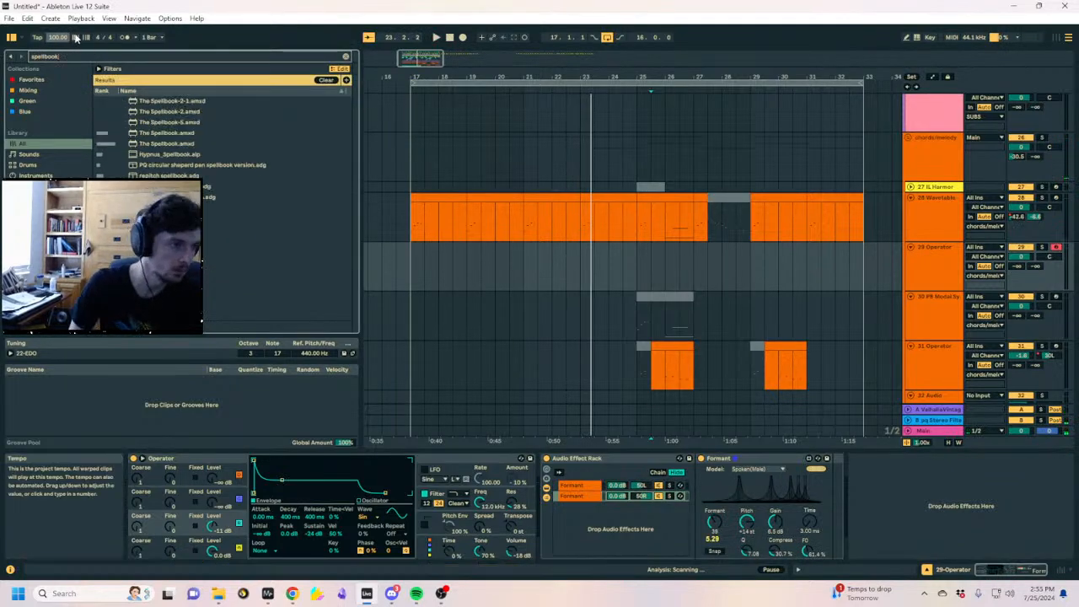
{"action": "left_click", "coordinate": [166, 133]}
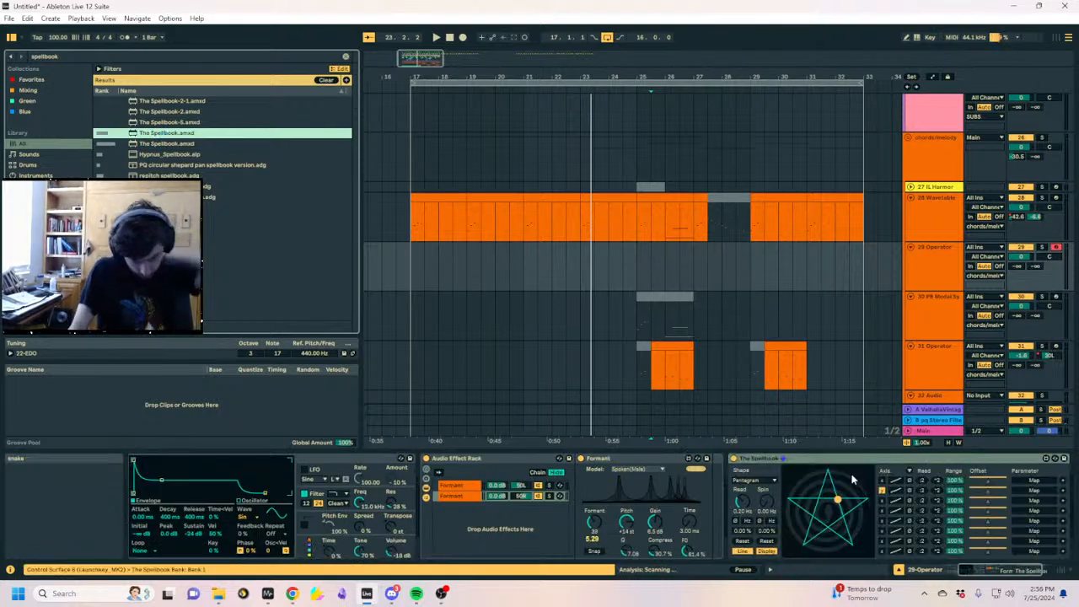
{"action": "left_click", "coordinate": [858, 462]}
Map The Spellbook's first two parameter slots to the Formant controls of the second and first rack chains
{"action": "left_click", "coordinate": [1036, 482]}
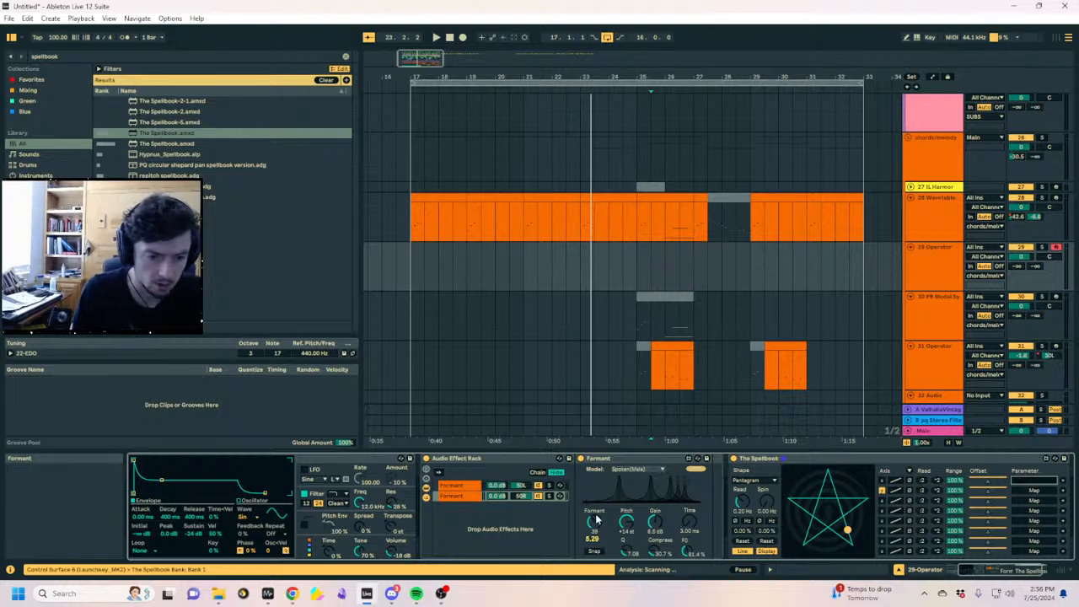
{"action": "left_click", "coordinate": [445, 486]}
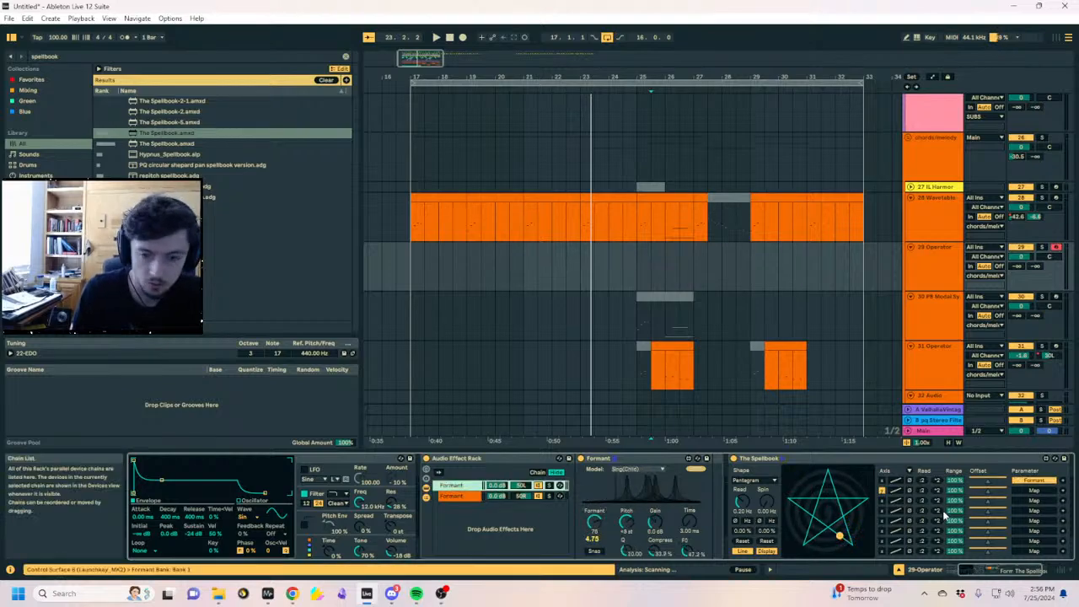
{"action": "left_click", "coordinate": [1034, 492]}
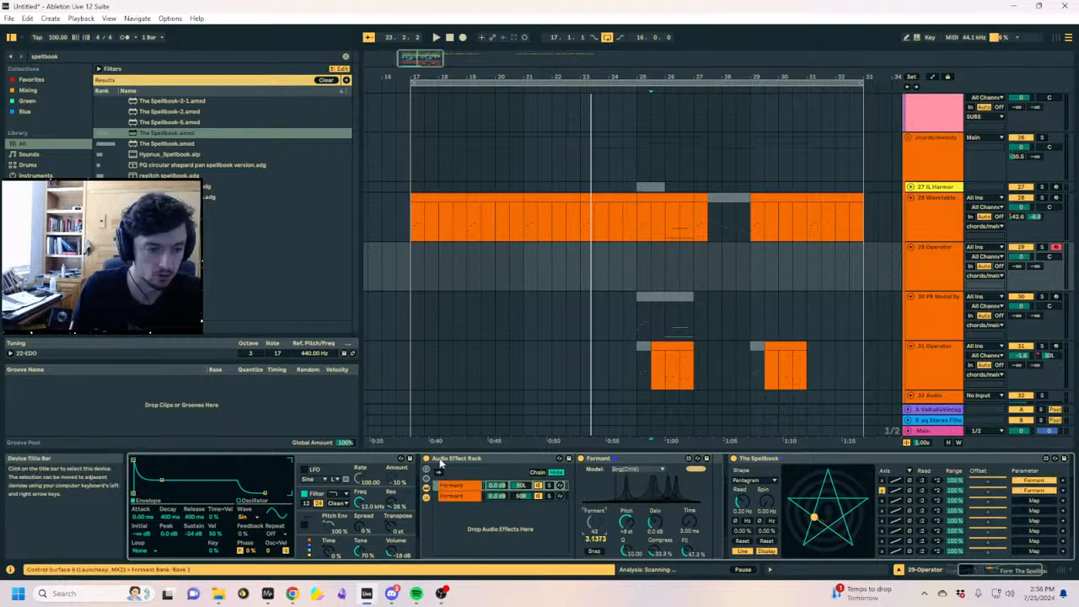
Draw custom harmonic waveforms for oscillators B, C and D in the Operator device
{"action": "scroll", "coordinate": [439, 462], "scroll_direction": "left", "scroll_amount": 2}
{"action": "left_click", "coordinate": [439, 462]}
{"action": "left_click", "coordinate": [236, 529]}
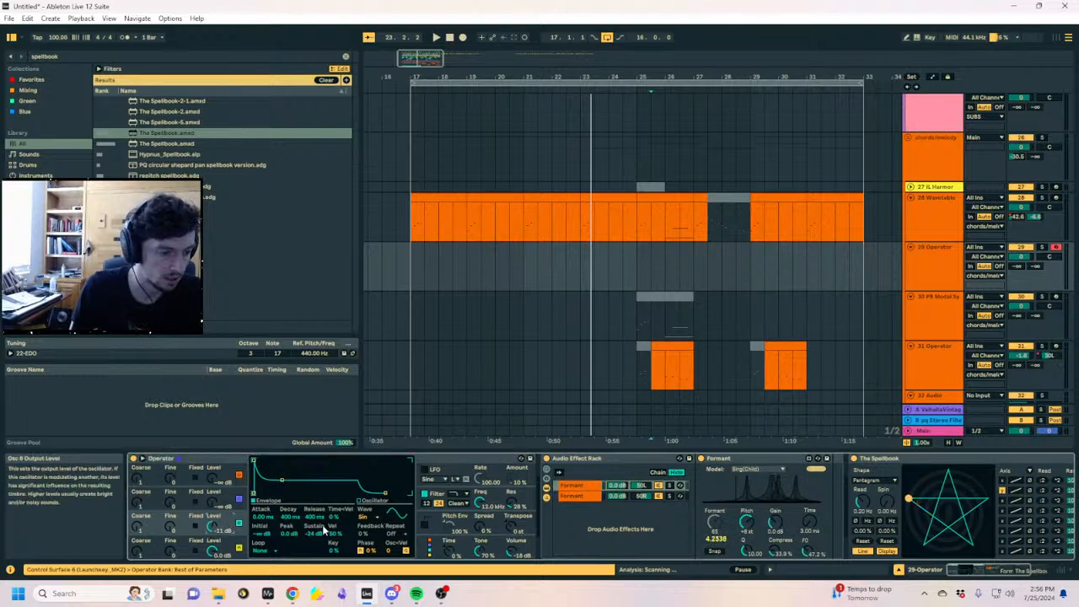
{"action": "left_click", "coordinate": [360, 501]}
{"action": "left_click_drag", "start_coordinate": [272, 468], "coordinate": [387, 496]}
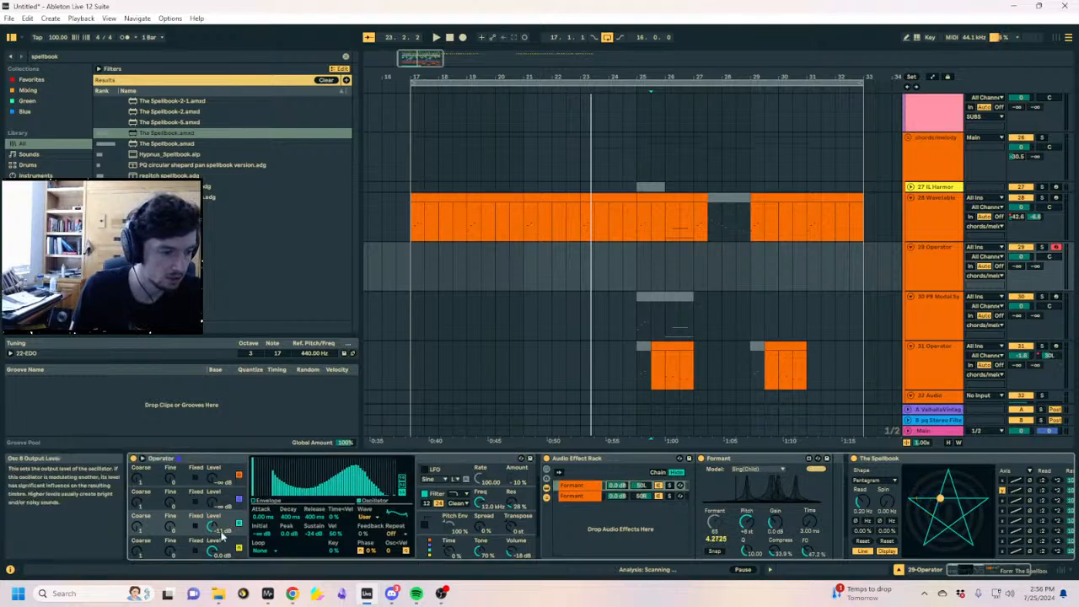
{"action": "left_click", "coordinate": [225, 551]}
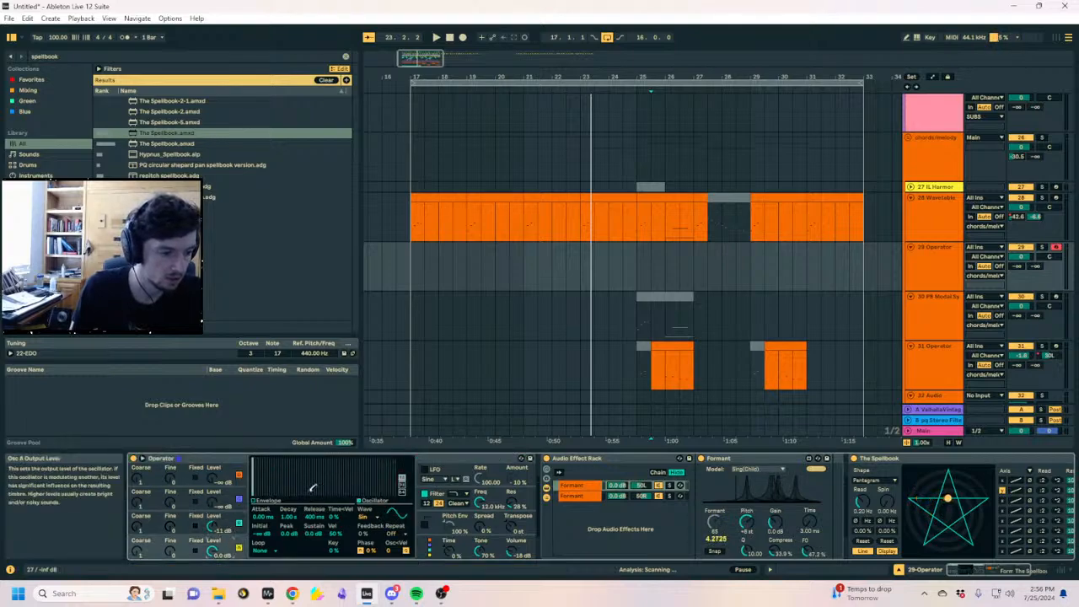
{"action": "left_click", "coordinate": [204, 499]}
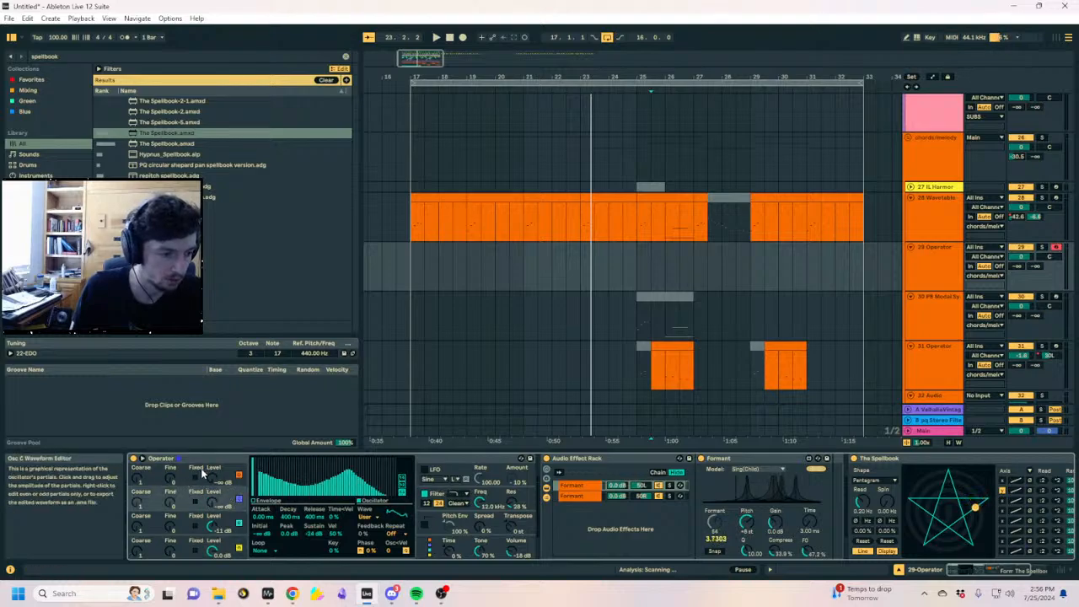
{"action": "left_click", "coordinate": [202, 476]}
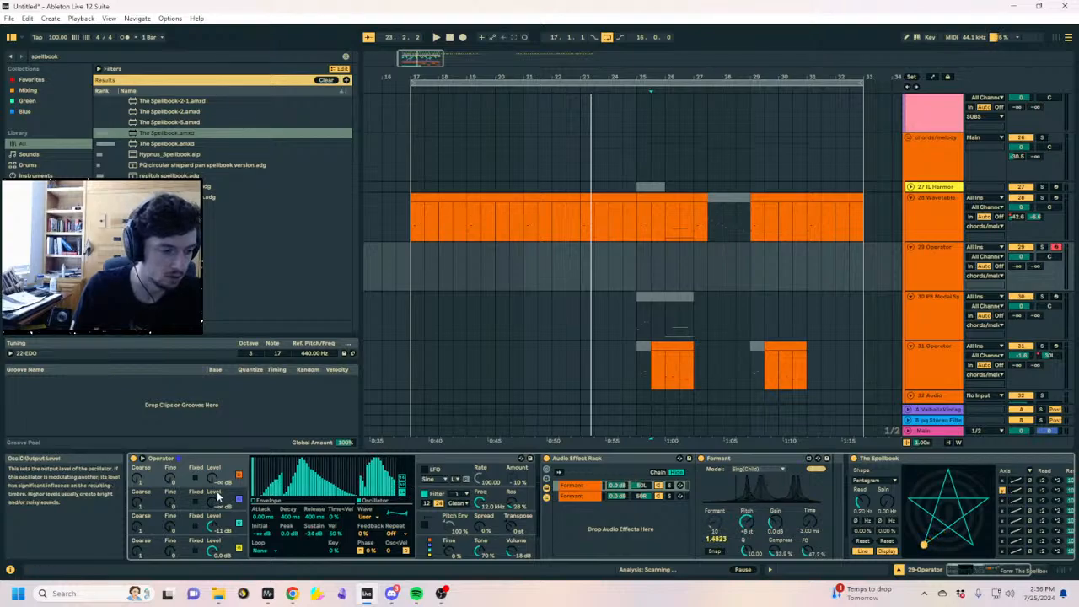
Collapse the Audio Effect Rack and map The Spellbook's third to fifth slots to Operator's Osc-D, Osc-C and Osc-B levels
{"action": "scroll", "coordinate": [202, 480], "scroll_direction": "right", "scroll_amount": 3}
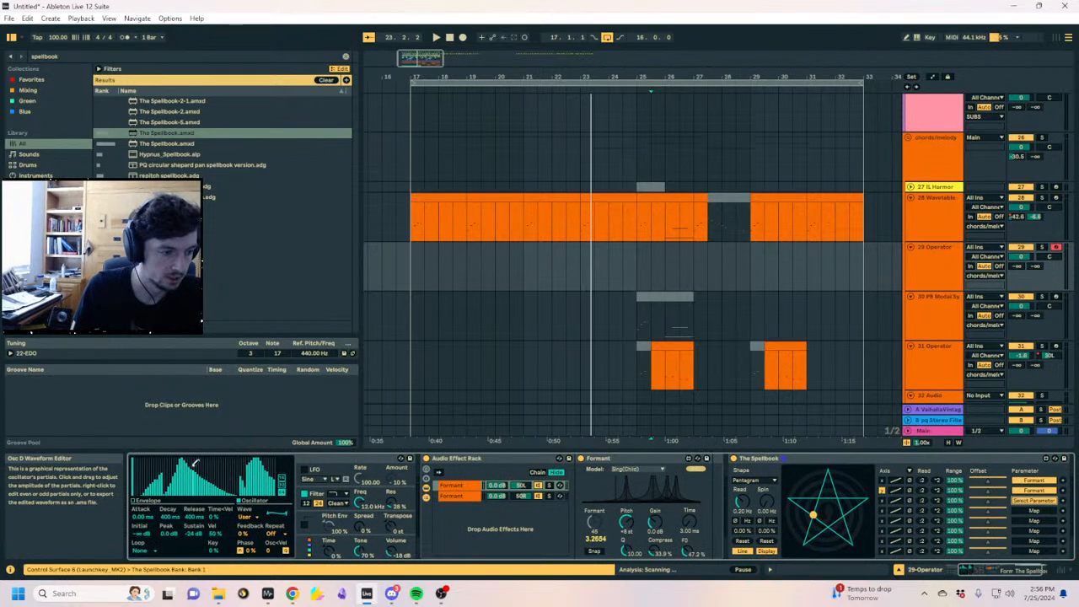
{"action": "double_click", "coordinate": [453, 457]}
{"action": "left_click", "coordinate": [384, 458]}
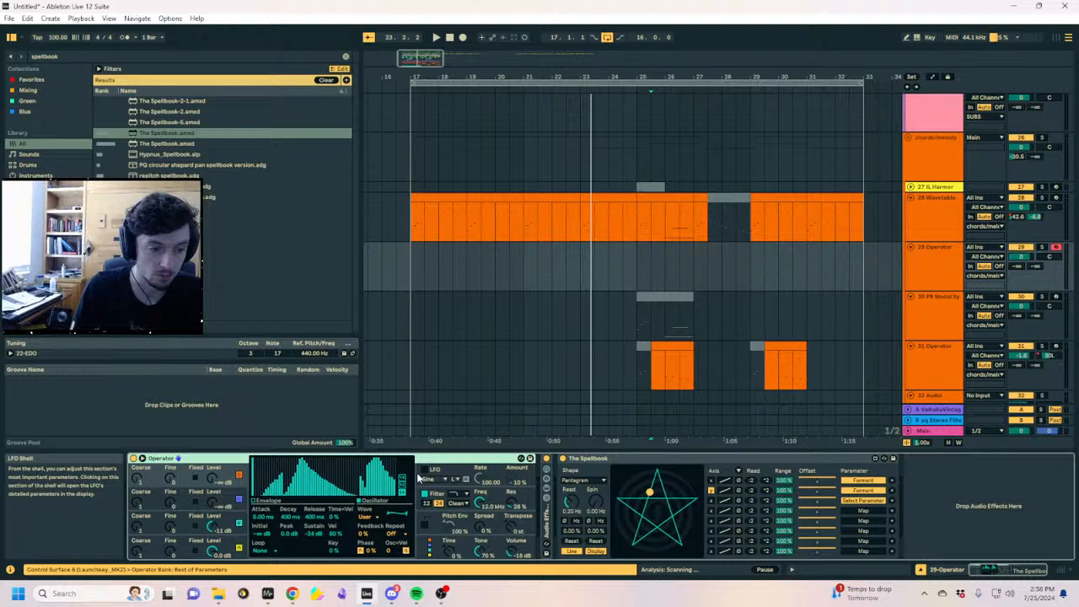
{"action": "left_click", "coordinate": [218, 482]}
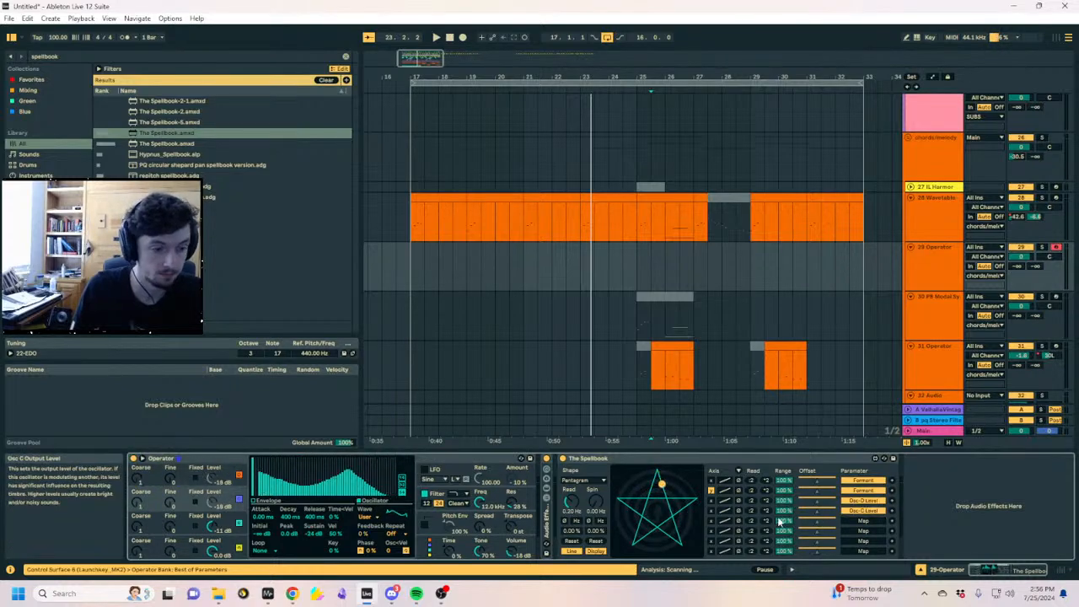
{"action": "left_click", "coordinate": [223, 528]}
{"action": "left_click", "coordinate": [224, 528]}
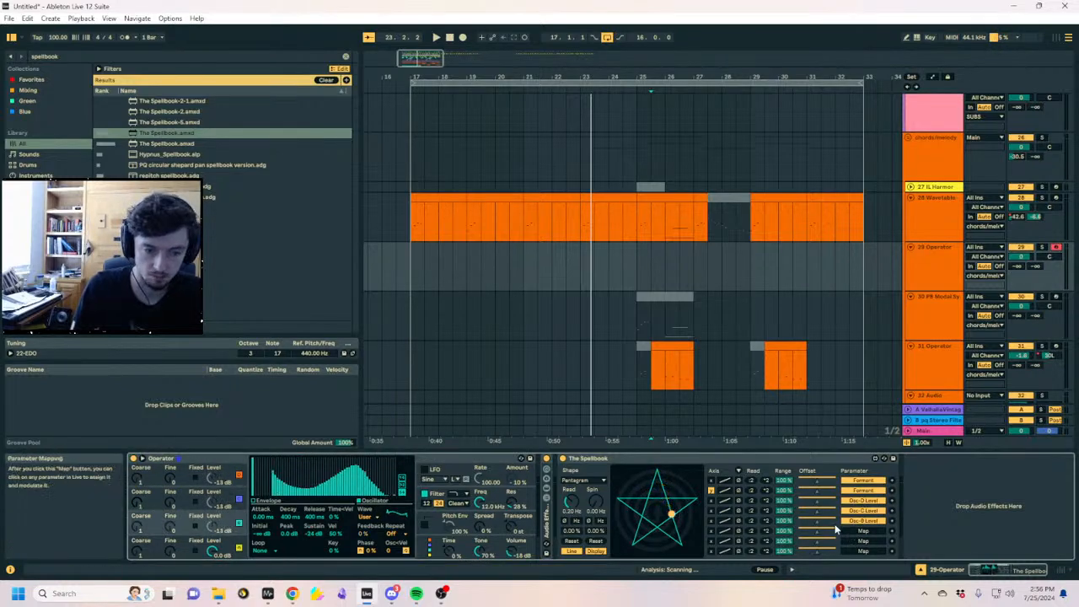
Copy the Wavetable part from bars 25 to 27 onto the 29 Operator track and solo that track
{"action": "left_click", "coordinate": [609, 202]}
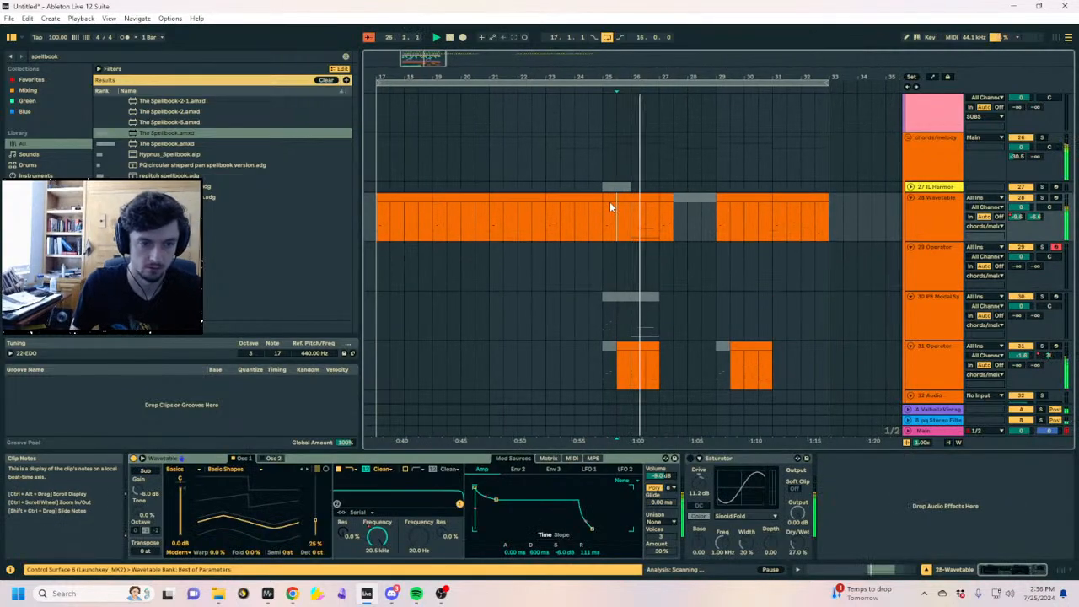
{"action": "left_click", "coordinate": [607, 253]}
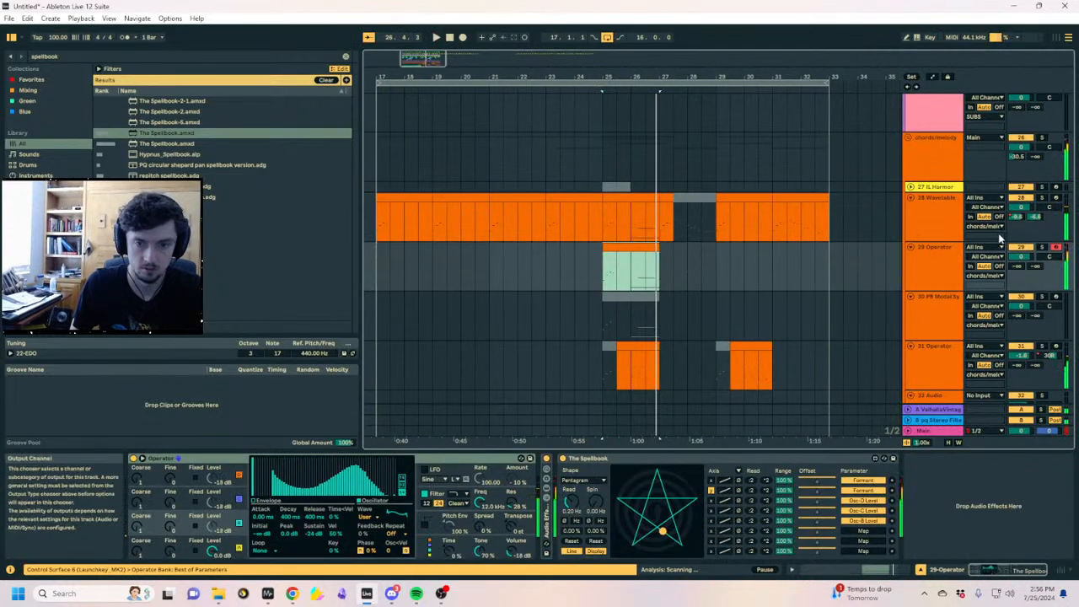
{"action": "left_click", "coordinate": [1043, 248]}
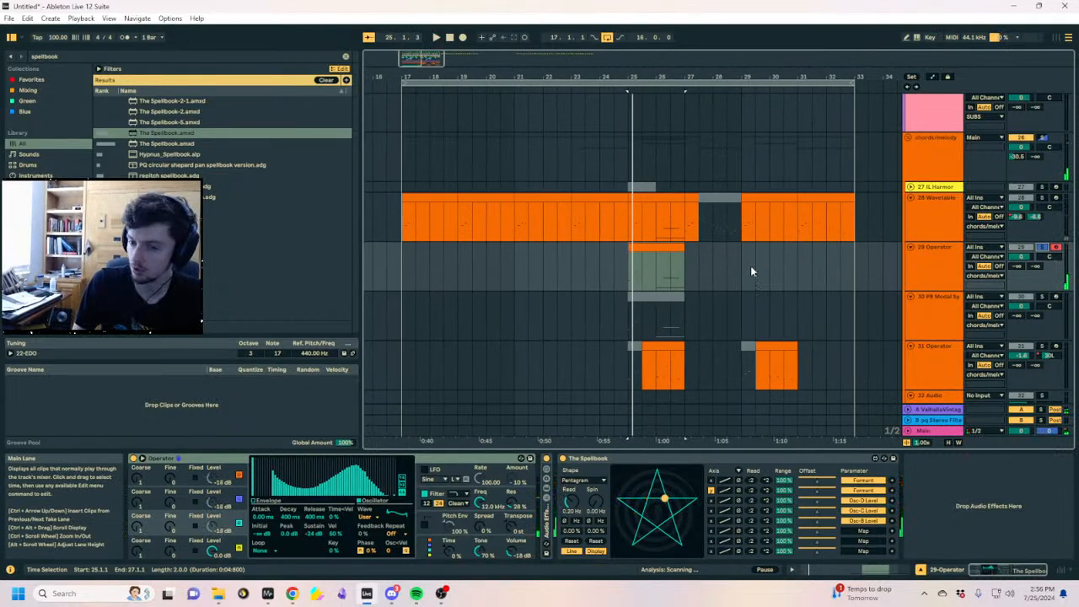
Insert an audio track and a MIDI track beneath the 29 Operator track
{"action": "key", "text": "ctrl+t"}
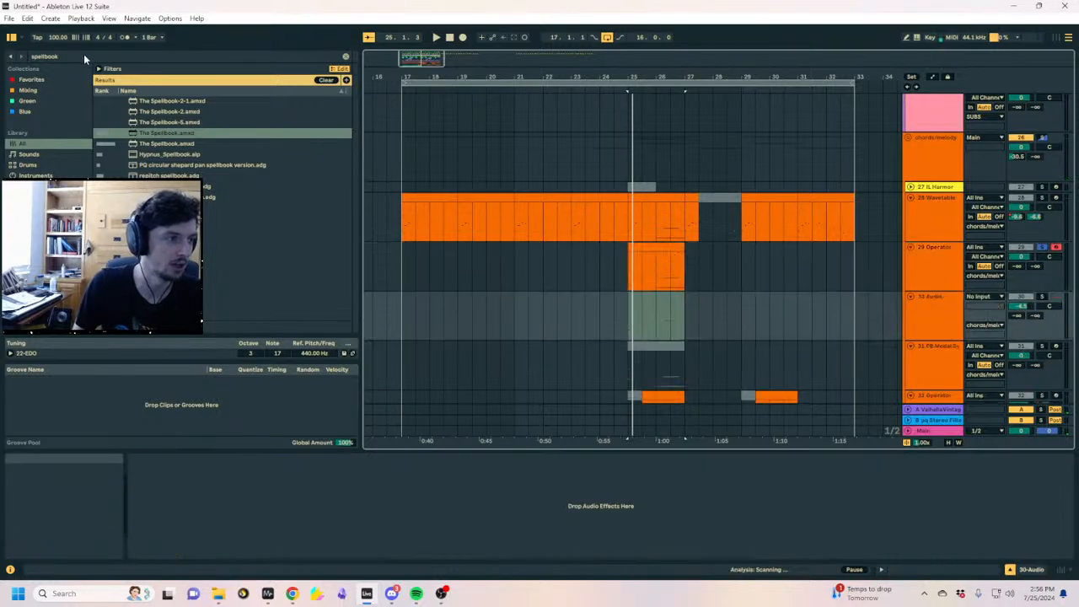
{"action": "left_click", "coordinate": [943, 266]}
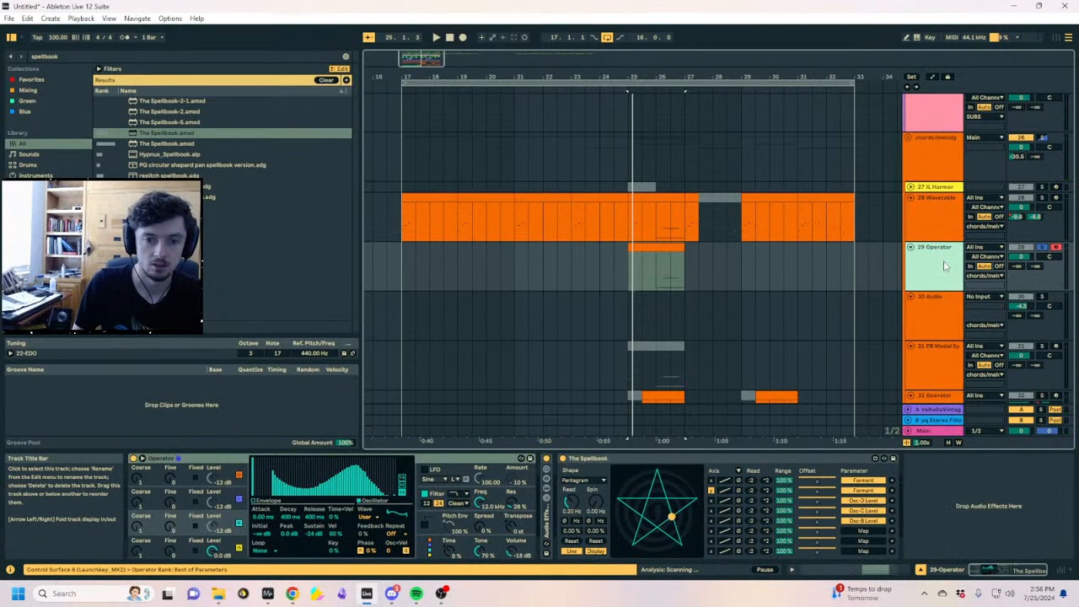
{"action": "key", "text": "ctrl+shift+t"}
Search the browser for "pq bubbl" and load pq bubble generator.adg onto the new MIDI track
{"action": "type", "text": "pq oit"}
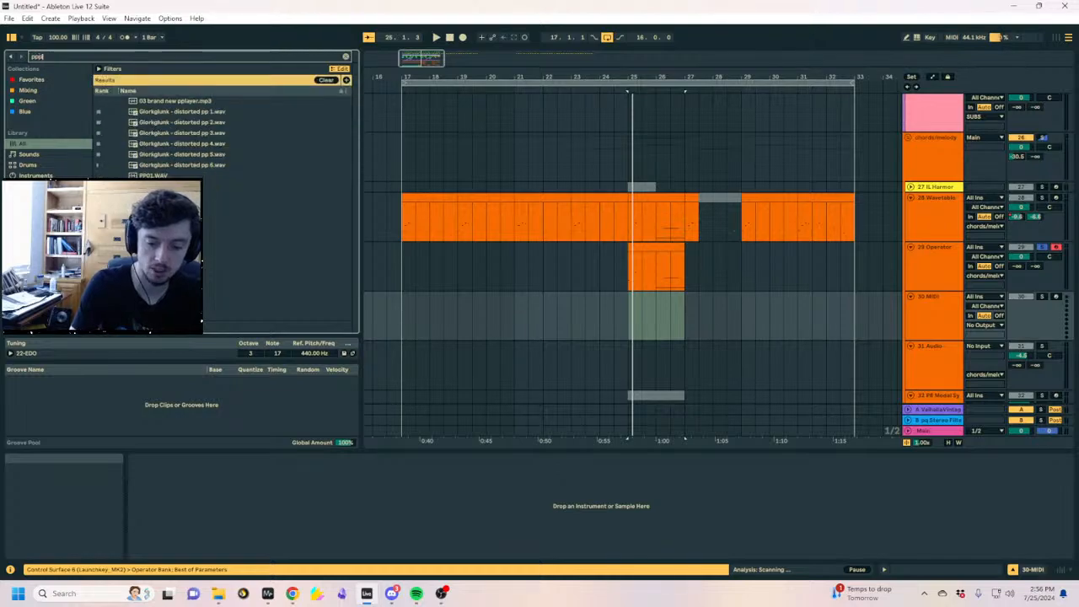
{"action": "key", "text": "BackSpace"}
{"action": "key", "text": "BackSpace"}
{"action": "key", "text": "BackSpace"}
{"action": "key", "text": "BackSpace"}
{"action": "key", "text": "BackSpace"}
{"action": "key", "text": "BackSpace"}
{"action": "type", "text": "pq p"}
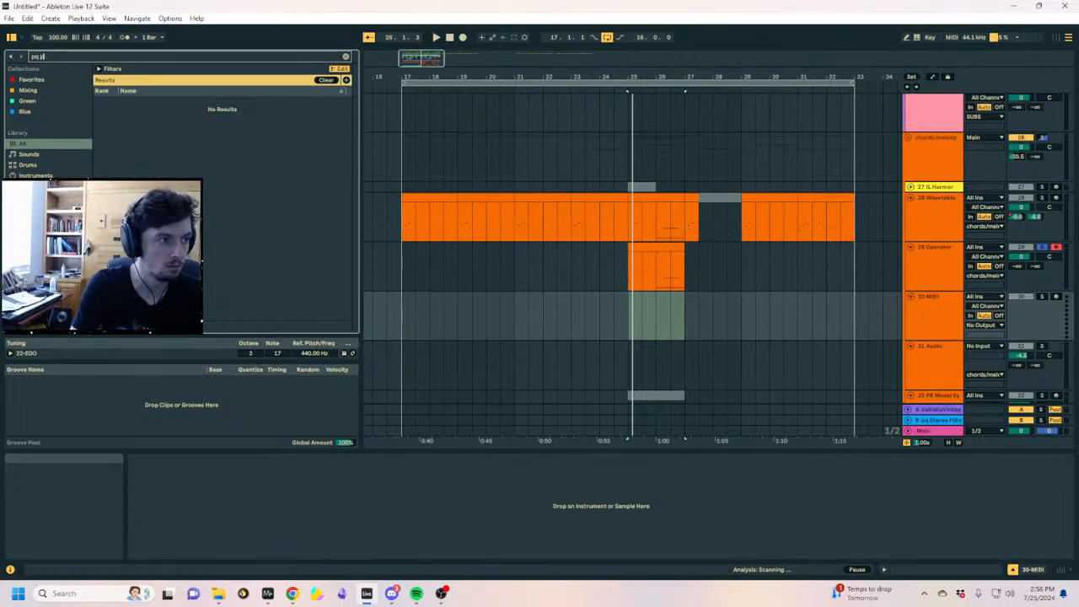
{"action": "left_click", "coordinate": [178, 100]}
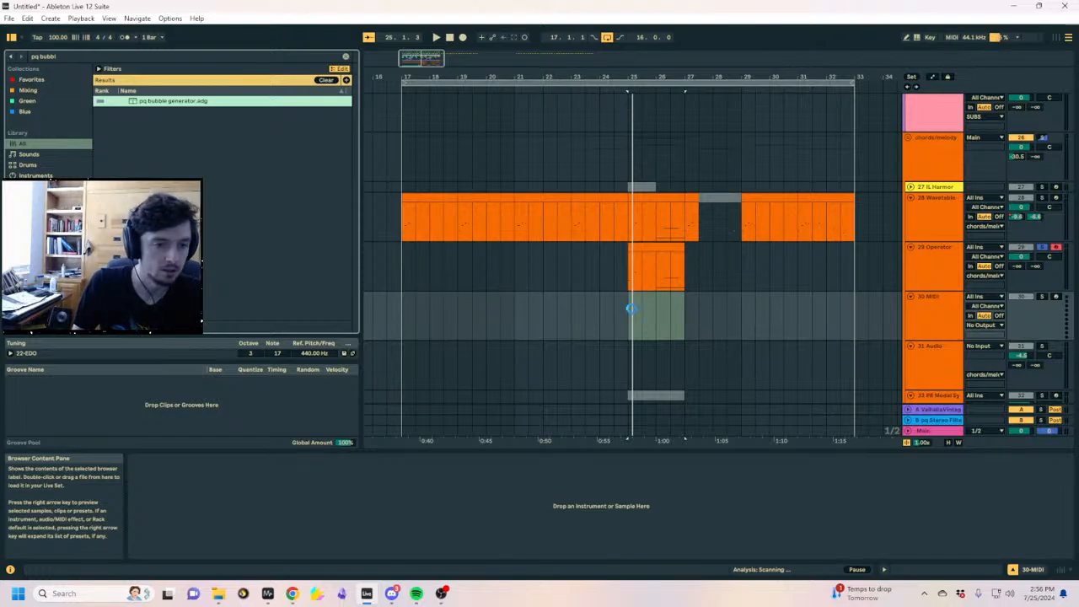
Create an empty MIDI clip from bar 25 to bar 27 on the pq bubble generator track and enlarge the arrangement area
{"action": "left_click_drag", "start_coordinate": [630, 308], "coordinate": [731, 333]}
{"action": "scroll", "coordinate": [584, 339], "scroll_direction": "up", "scroll_amount": 3}
{"action": "double_click", "coordinate": [723, 333]}
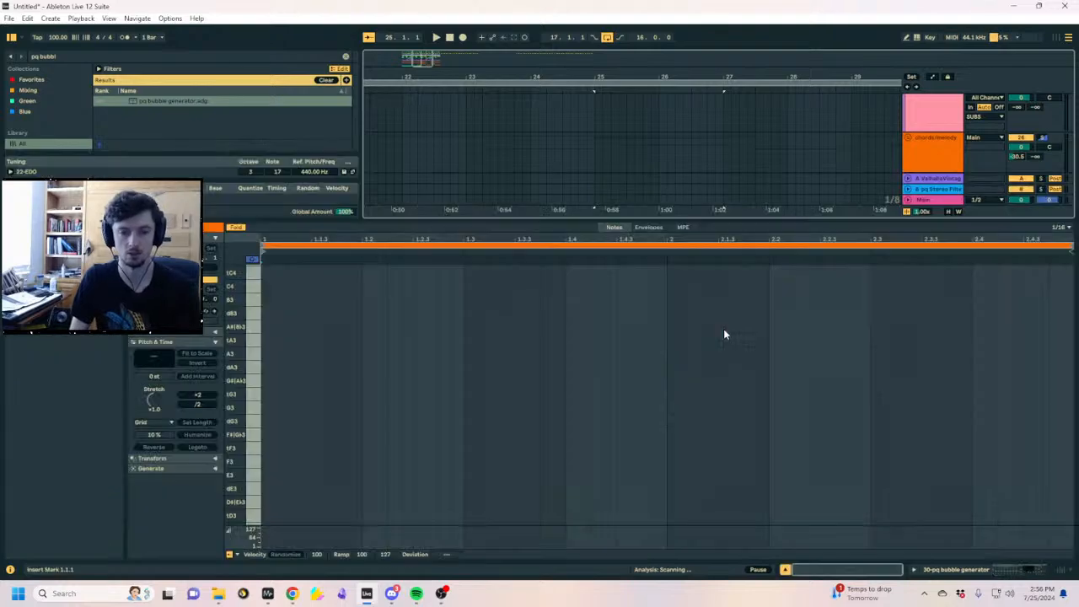
{"action": "left_click_drag", "start_coordinate": [717, 217], "coordinate": [716, 406]}
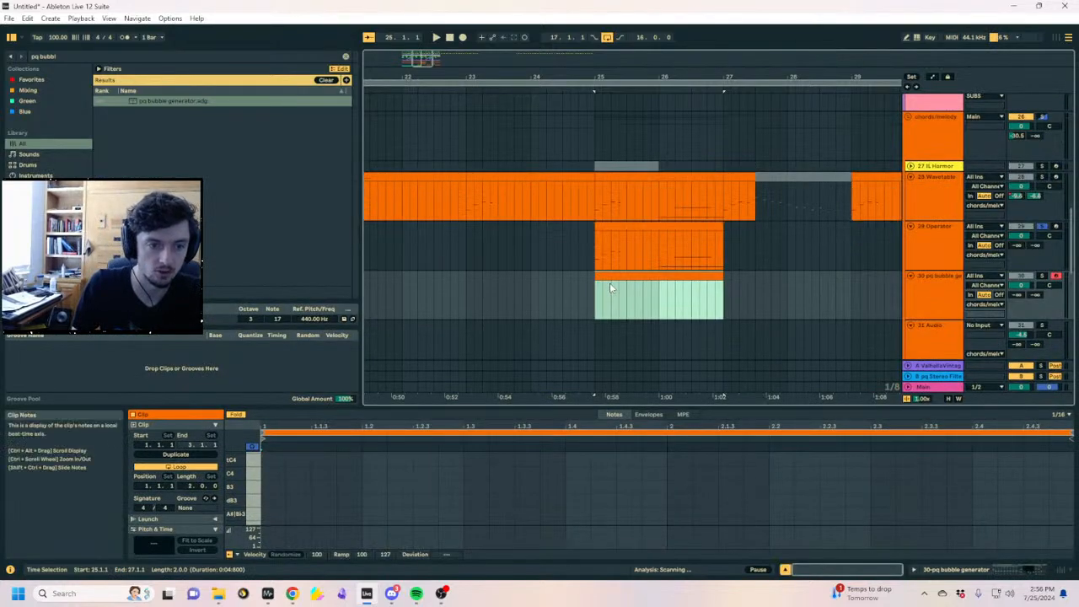
Draw two sixteenth-length A#/Bb3 notes an eighth apart and repeat them to fill the two-bar clip
{"action": "key", "text": "b"}
{"action": "left_click", "coordinate": [282, 513]}
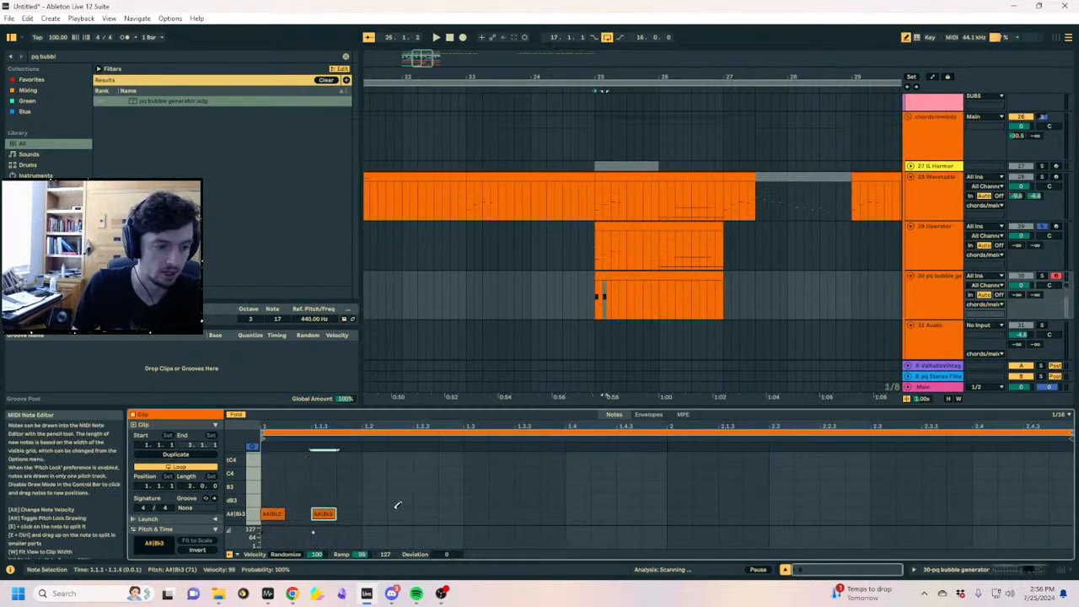
{"action": "key", "text": "b"}
{"action": "left_click_drag", "start_coordinate": [353, 493], "coordinate": [236, 564]}
{"action": "key", "text": "ctrl+d"}
{"action": "key", "text": "ctrl+d"}
{"action": "key", "text": "ctrl+d"}
{"action": "key", "text": "ctrl+d"}
{"action": "key", "text": "ctrl+d"}
{"action": "key", "text": "ctrl+d"}
{"action": "key", "text": "ctrl+d"}
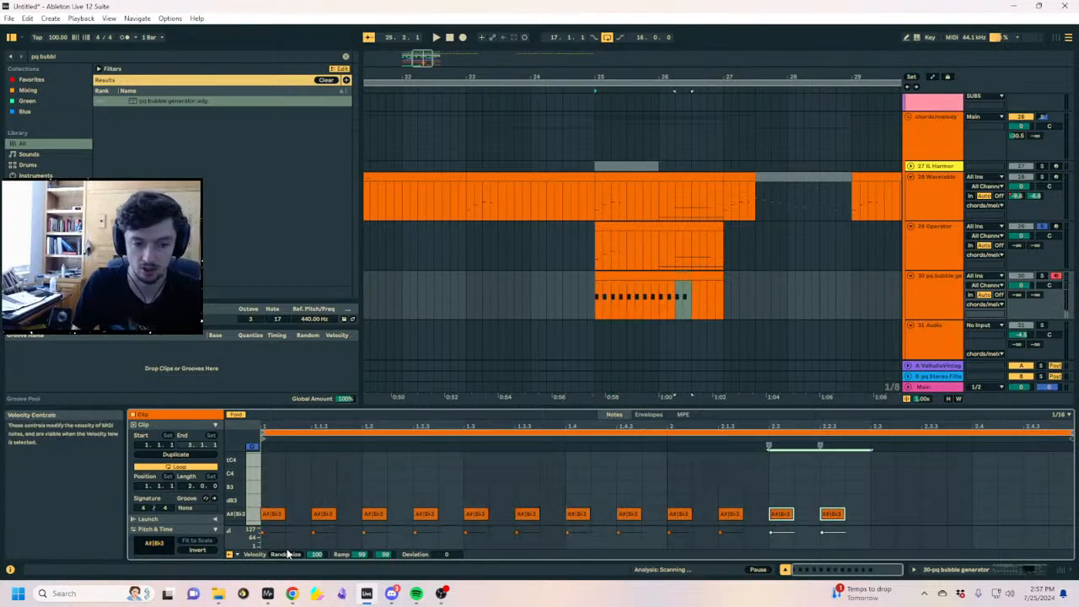
Solo the pq bubble generator track and play its clip from bar 25
{"action": "left_click", "coordinate": [637, 276]}
{"action": "key", "text": "space"}
{"action": "left_click", "coordinate": [1042, 276]}
{"action": "key", "text": "space"}
{"action": "key", "text": "space"}
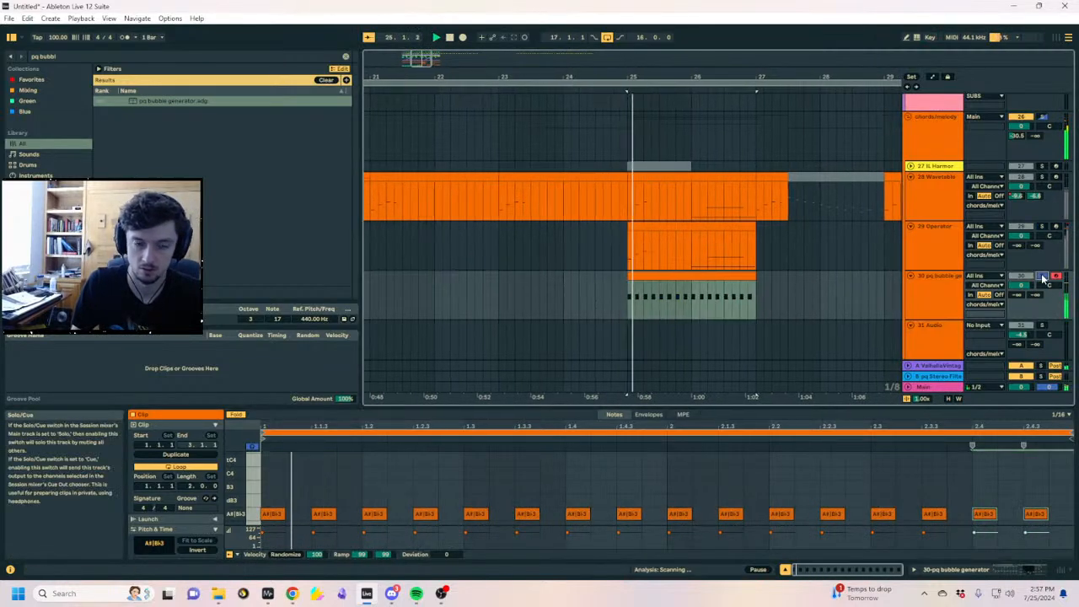
Set the bubble generator's Osc-B Level to -inf dB, Ae Attack to 0.42 ms and Ae Decay to 181 ms
{"action": "left_click", "coordinate": [947, 570]}
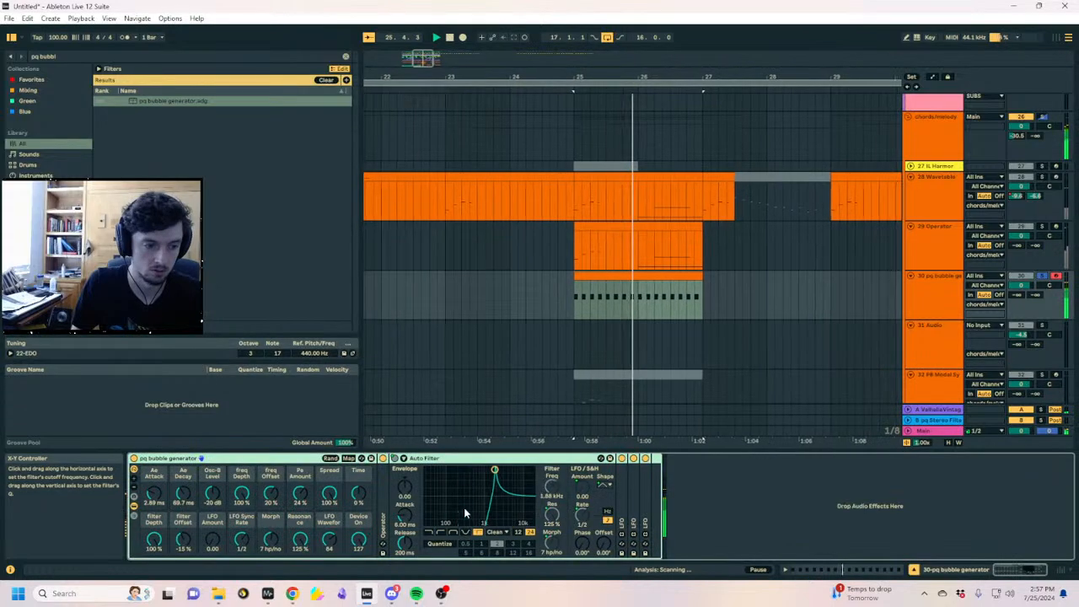
{"action": "left_click_drag", "start_coordinate": [212, 491], "coordinate": [213, 531]}
{"action": "key", "text": "space"}
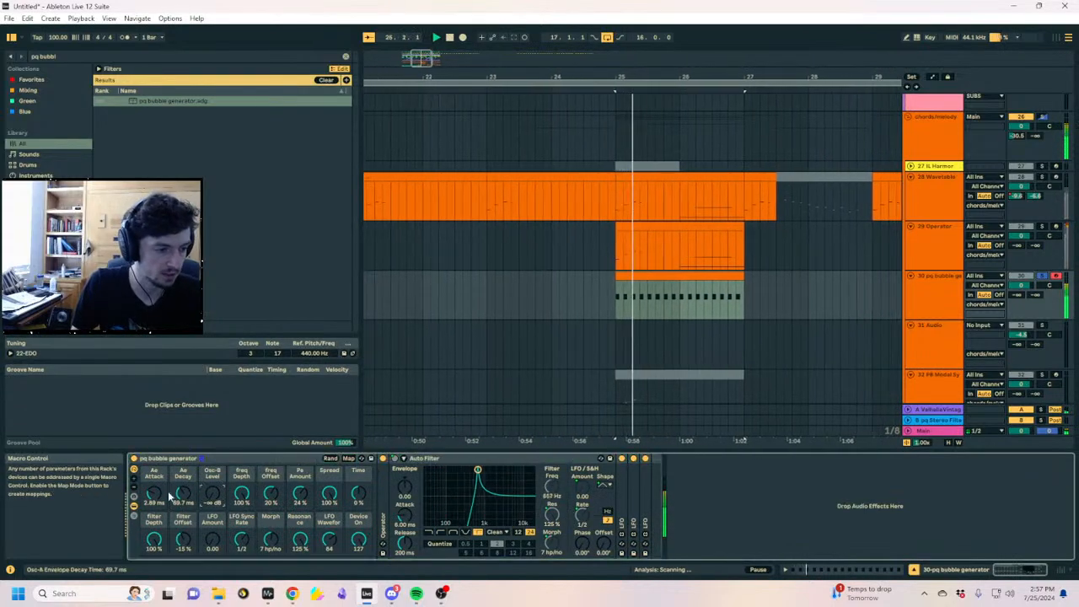
{"action": "left_click_drag", "start_coordinate": [154, 495], "coordinate": [183, 473]}
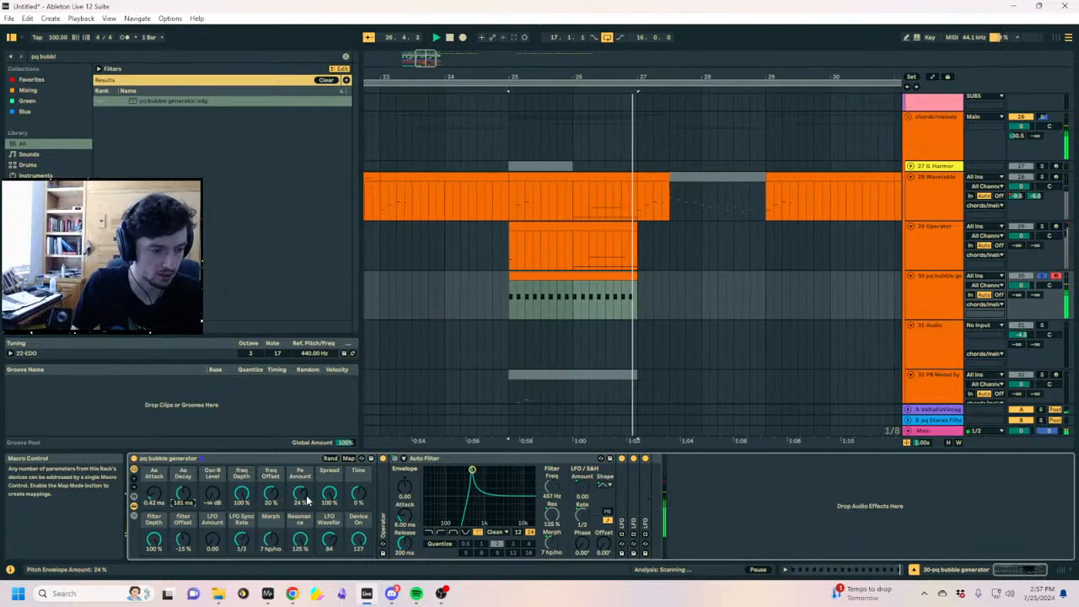
Turn the bubble generator's Spread fully down and set LFO Amount to 30.0, LFO Sync Rate to 1/12, Morph to 16 bp/no and Resonance to 101%
{"action": "left_click_drag", "start_coordinate": [330, 495], "coordinate": [330, 573]}
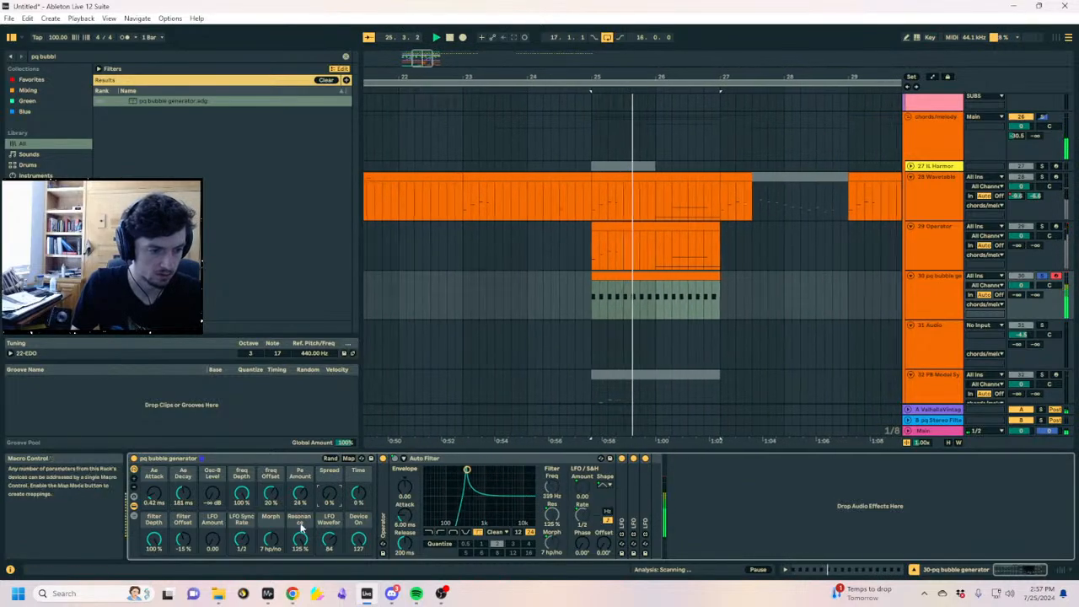
{"action": "left_click_drag", "start_coordinate": [212, 540], "coordinate": [241, 523]}
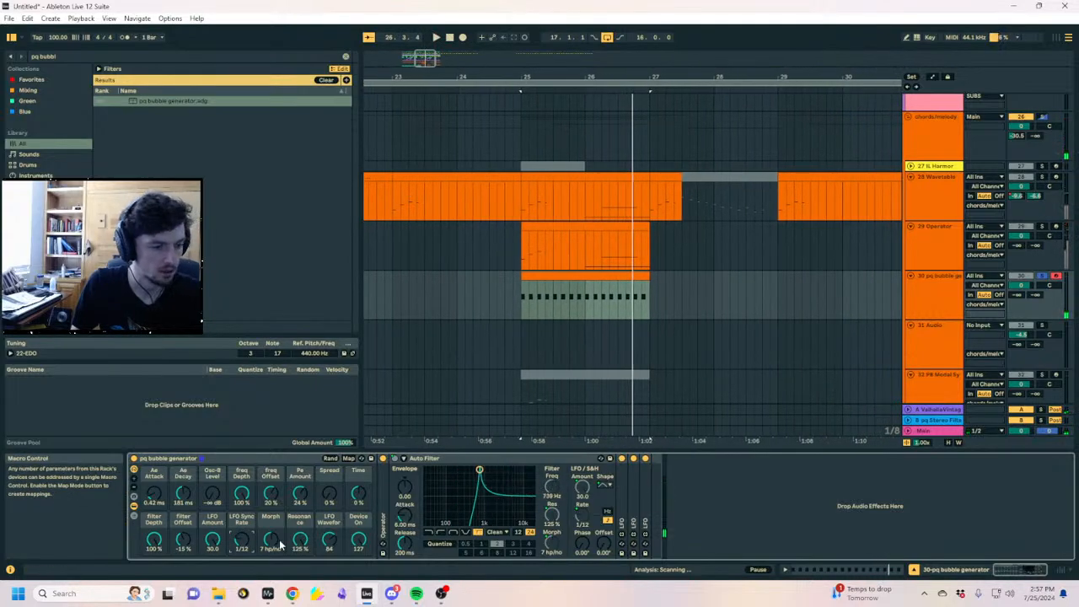
{"action": "key", "text": "space"}
{"action": "left_click_drag", "start_coordinate": [270, 542], "coordinate": [299, 552]}
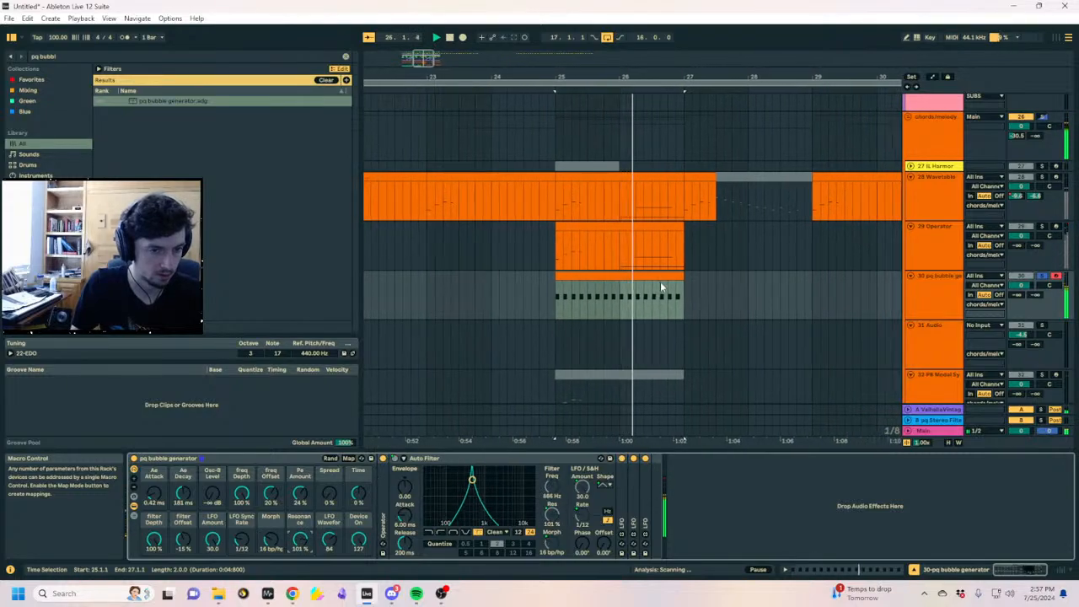
Compress all notes in the bubble clip to half their time span, duplicate them to fill both bars, and play the result
{"action": "left_click", "coordinate": [616, 276]}
{"action": "key", "text": "space"}
{"action": "left_click", "coordinate": [825, 572]}
{"action": "key", "text": "ctrl+a"}
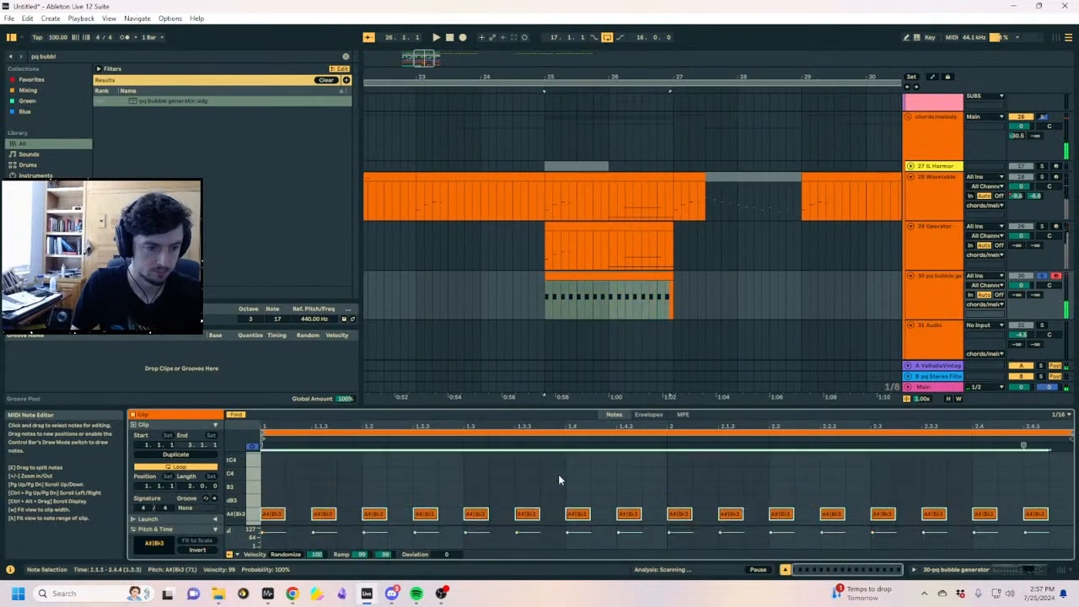
{"action": "scroll", "coordinate": [186, 522], "scroll_direction": "down", "scroll_amount": 3}
{"action": "left_click", "coordinate": [198, 502]}
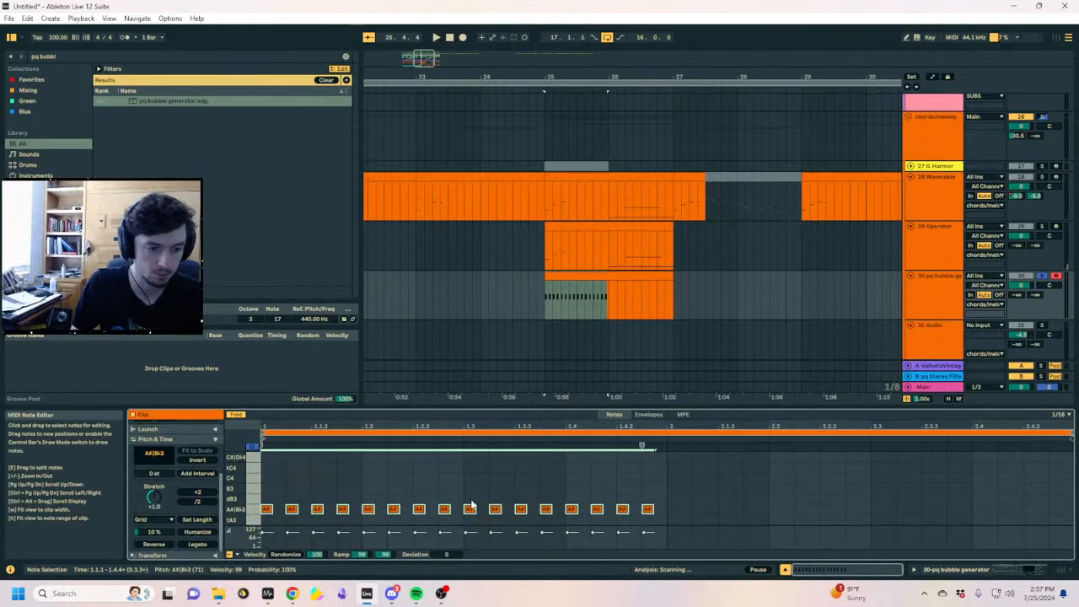
{"action": "key", "text": "ctrl+d"}
{"action": "key", "text": "space"}
Add a second empty audio track beneath the pq bubble generator track
{"action": "left_click", "coordinate": [940, 284]}
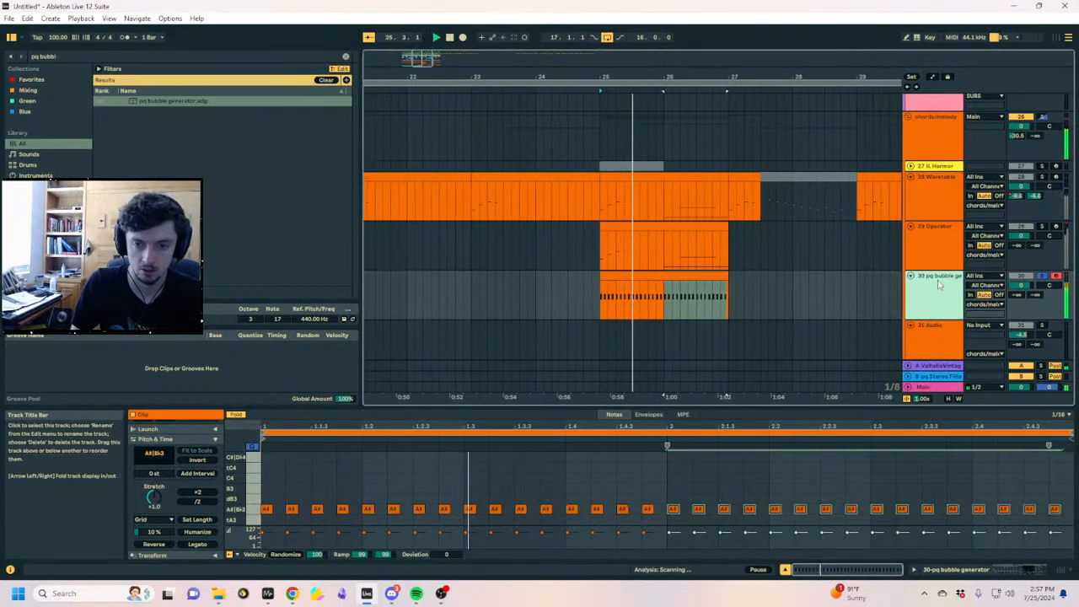
{"action": "left_click", "coordinate": [937, 326]}
{"action": "left_click", "coordinate": [934, 302]}
Play the bubble clip from within bar 25 and set the bubble generator's Ae Decay to 20.7 ms
{"action": "left_click", "coordinate": [609, 290]}
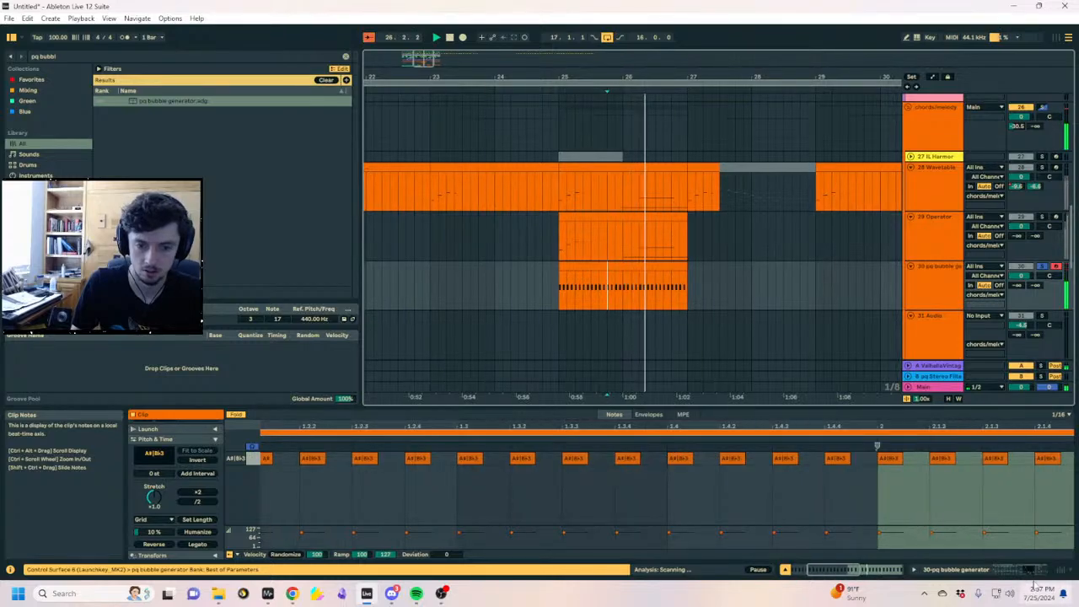
{"action": "left_click", "coordinate": [1020, 571]}
{"action": "key", "text": "space"}
{"action": "left_click_drag", "start_coordinate": [183, 493], "coordinate": [183, 520]}
{"action": "key", "text": "space"}
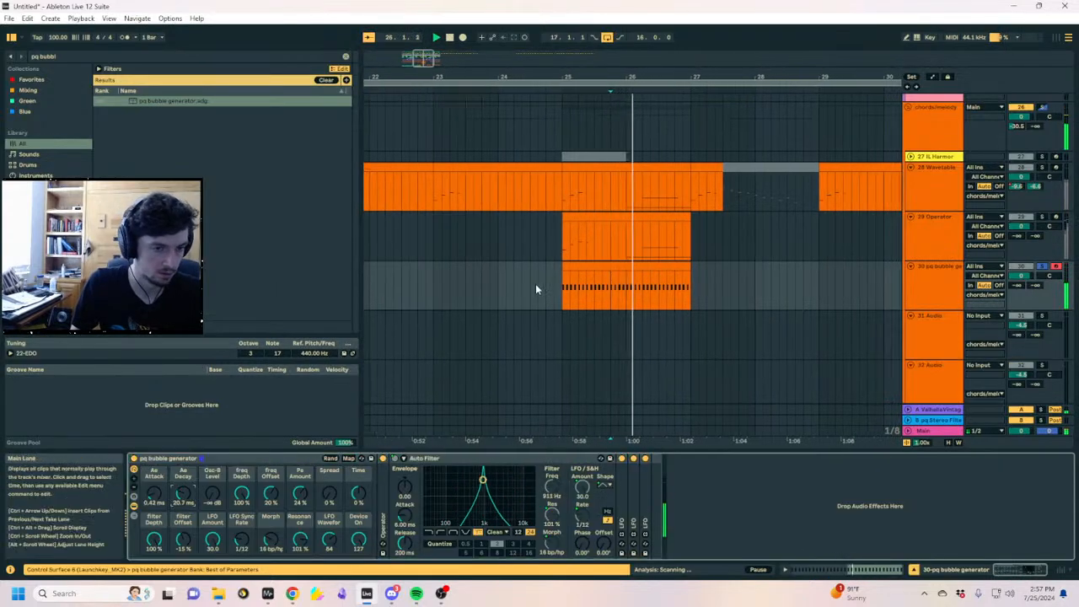
Select the bubble clip's time range and set the 31 Audio track's input to 30-pq bubble generator
{"action": "left_click", "coordinate": [620, 266]}
{"action": "left_click", "coordinate": [981, 316]}
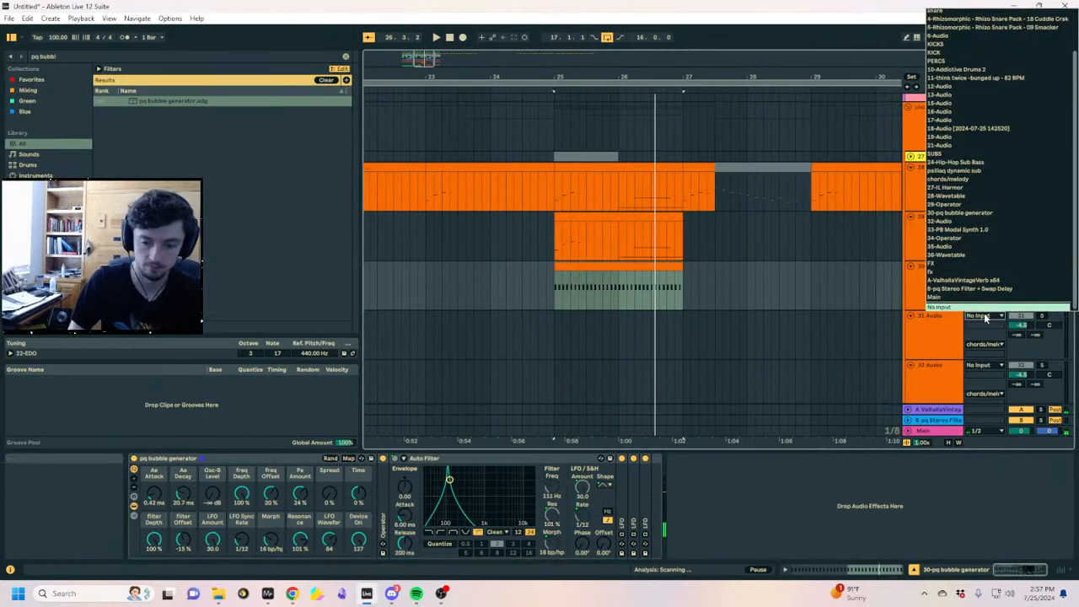
{"action": "left_click", "coordinate": [961, 212]}
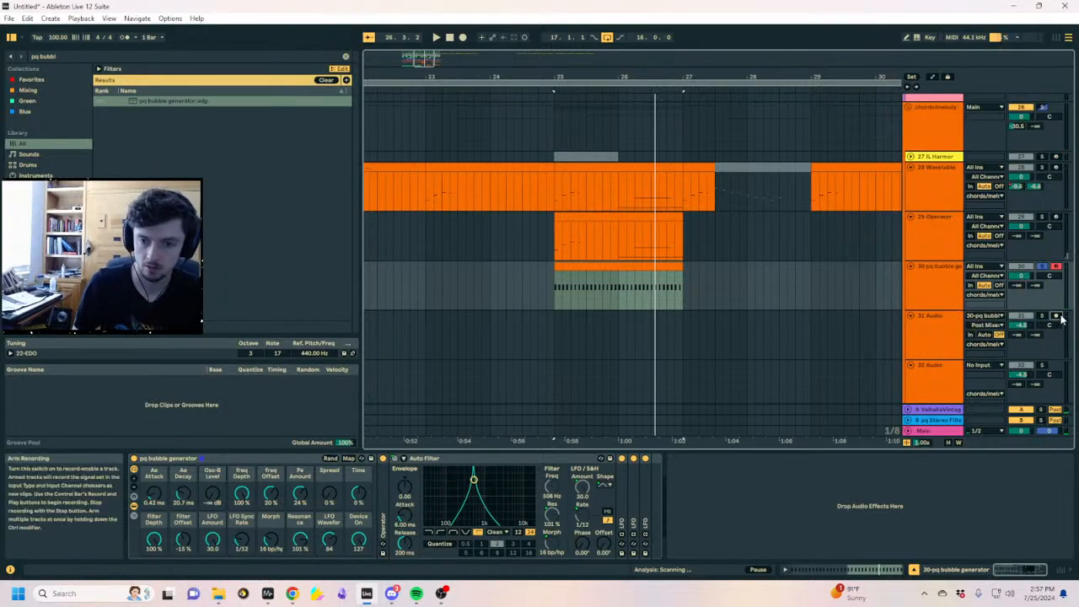
Arm the 31 Audio track and record the bubble generator's output from bar 25 to just past bar 27
{"action": "left_click", "coordinate": [1056, 316]}
{"action": "left_click", "coordinate": [462, 37]}
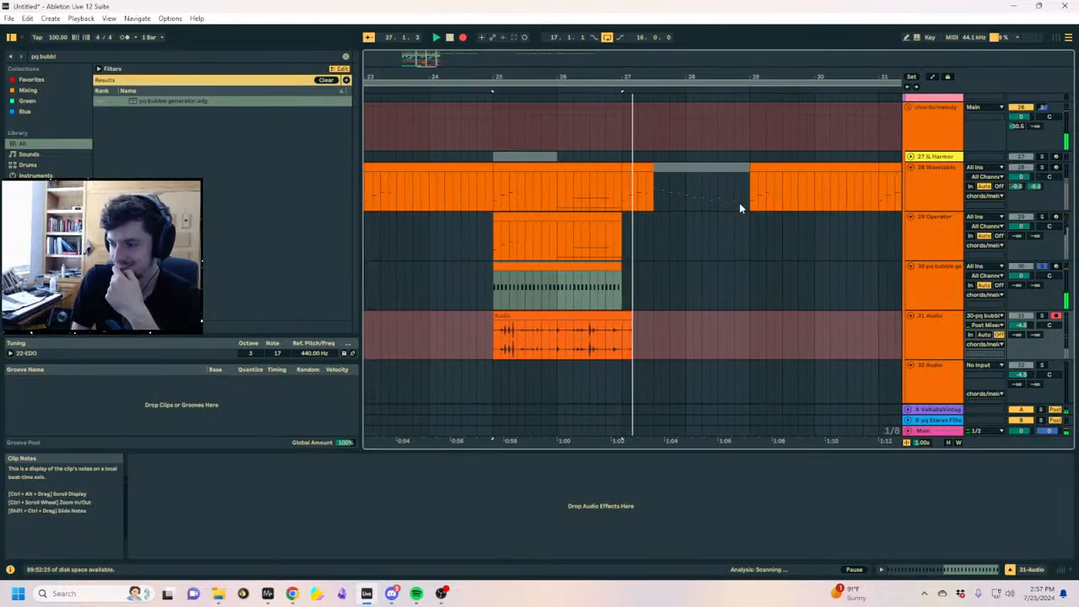
{"action": "key", "text": "space"}
Examine the LFO rate and fixed oscillator frequencies of the Operator inside the bubble generator rack
{"action": "left_click", "coordinate": [532, 266]}
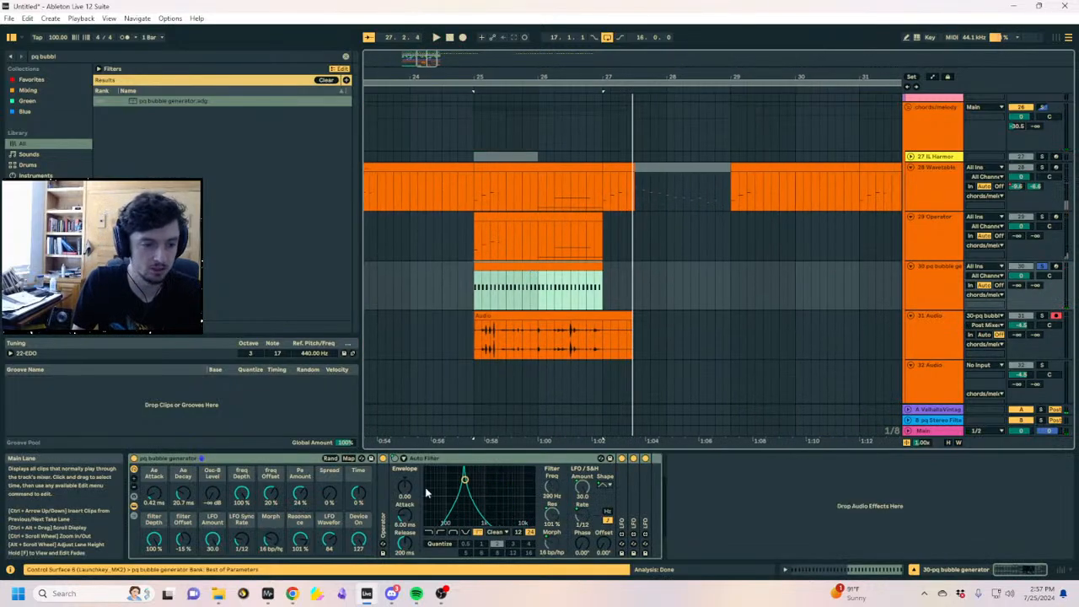
{"action": "double_click", "coordinate": [383, 499]}
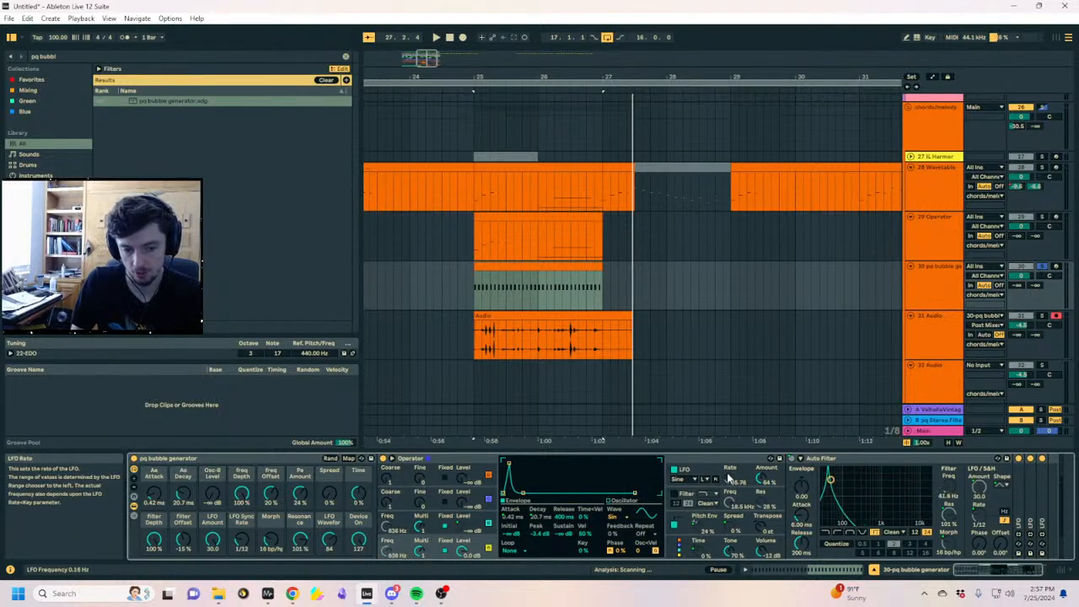
{"action": "left_click_drag", "start_coordinate": [725, 481], "coordinate": [731, 484]}
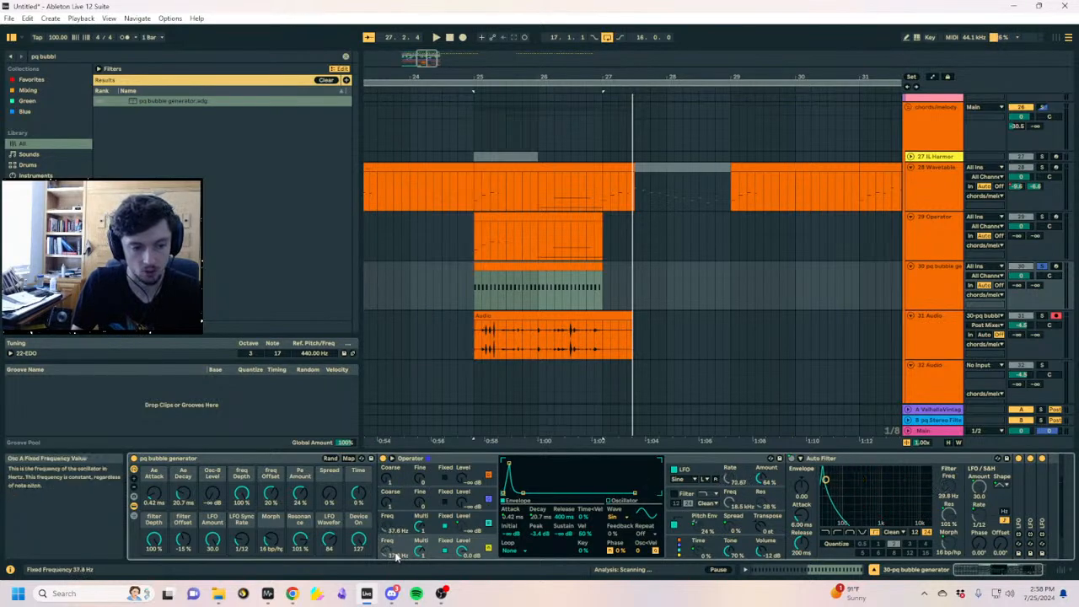
{"action": "double_click", "coordinate": [729, 459]}
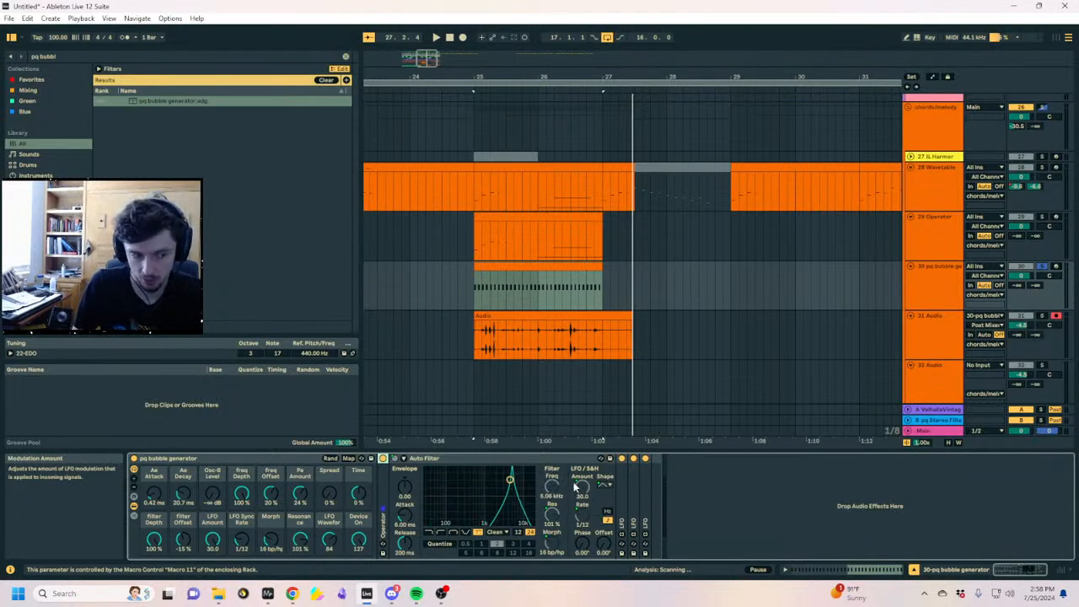
Raise the bubble generator's Osc-B Level to 0.0 dB while playing the bubble clip
{"action": "double_click", "coordinate": [384, 524]}
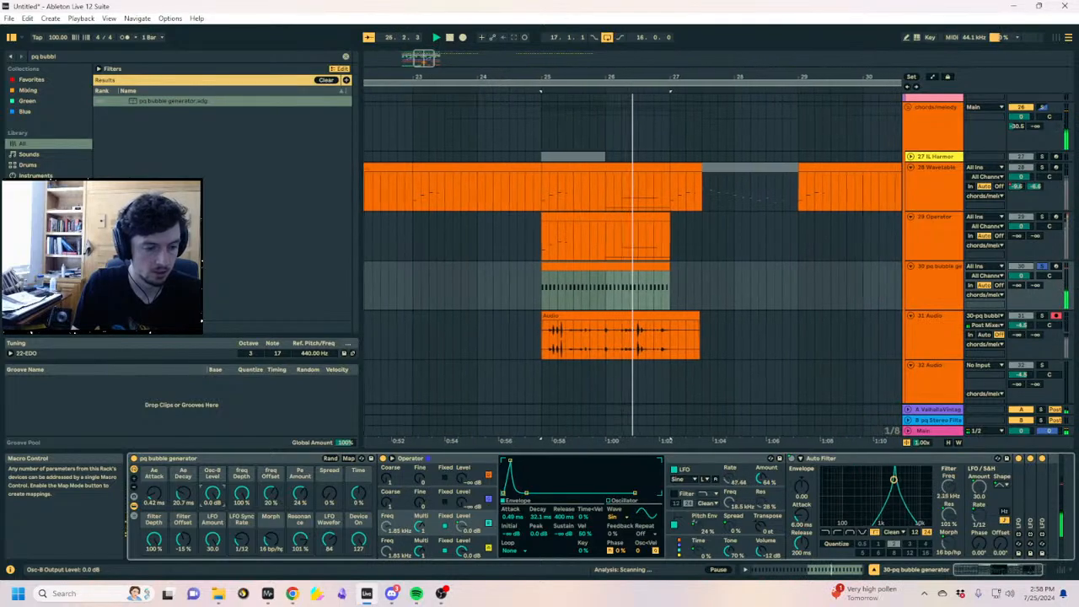
{"action": "left_click_drag", "start_coordinate": [212, 498], "coordinate": [212, 468]}
{"action": "key", "text": "space"}
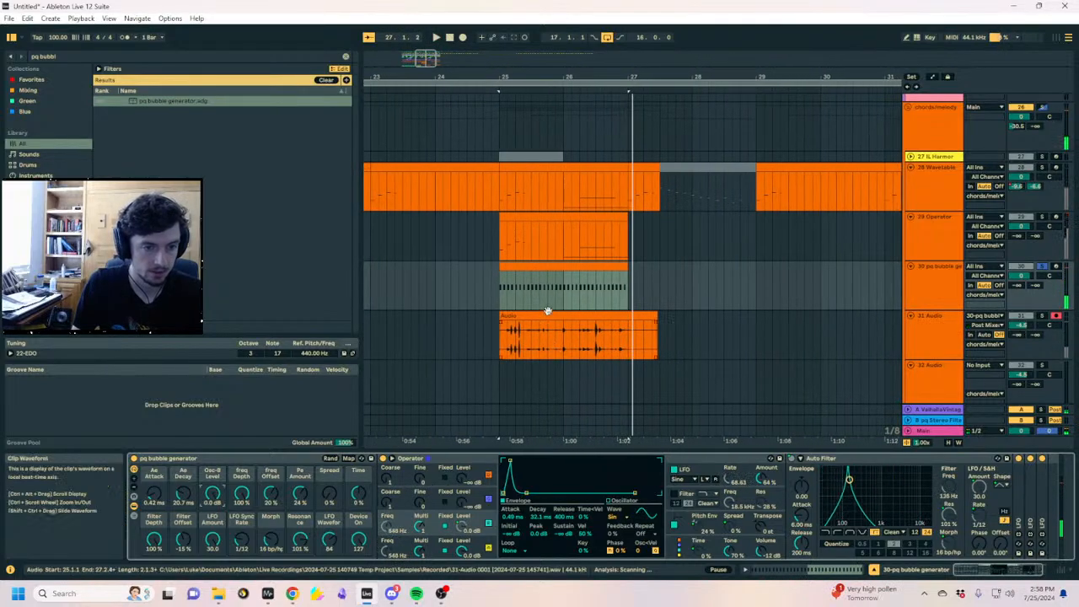
Move the first bubble recording to bar 27 and record a second take on 31 Audio spanning bars 25 to 27
{"action": "left_click_drag", "start_coordinate": [550, 315], "coordinate": [680, 327]}
{"action": "key", "text": "F9"}
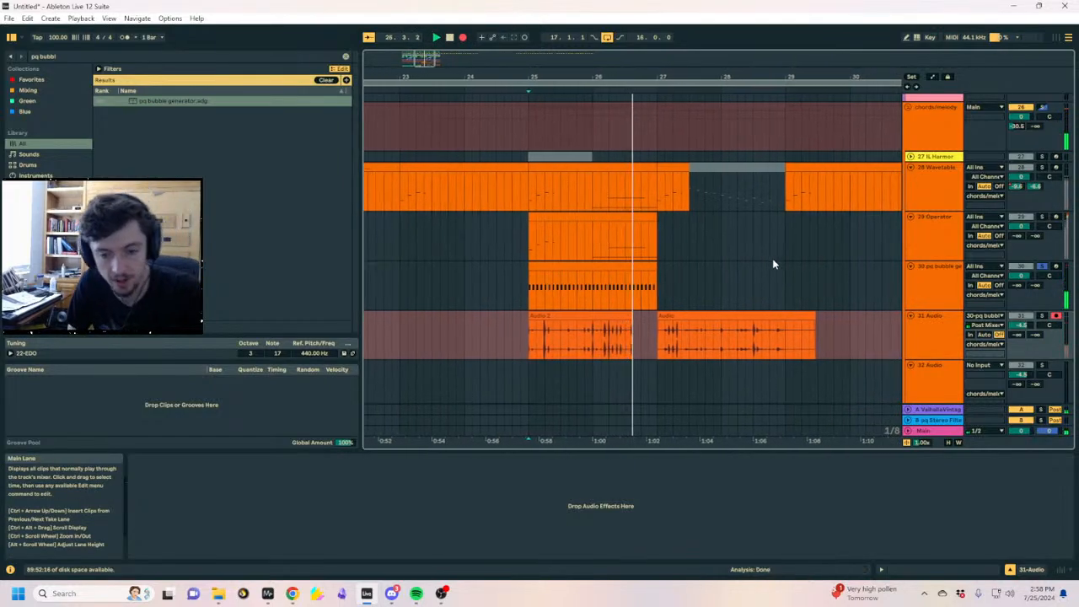
{"action": "key", "text": "space"}
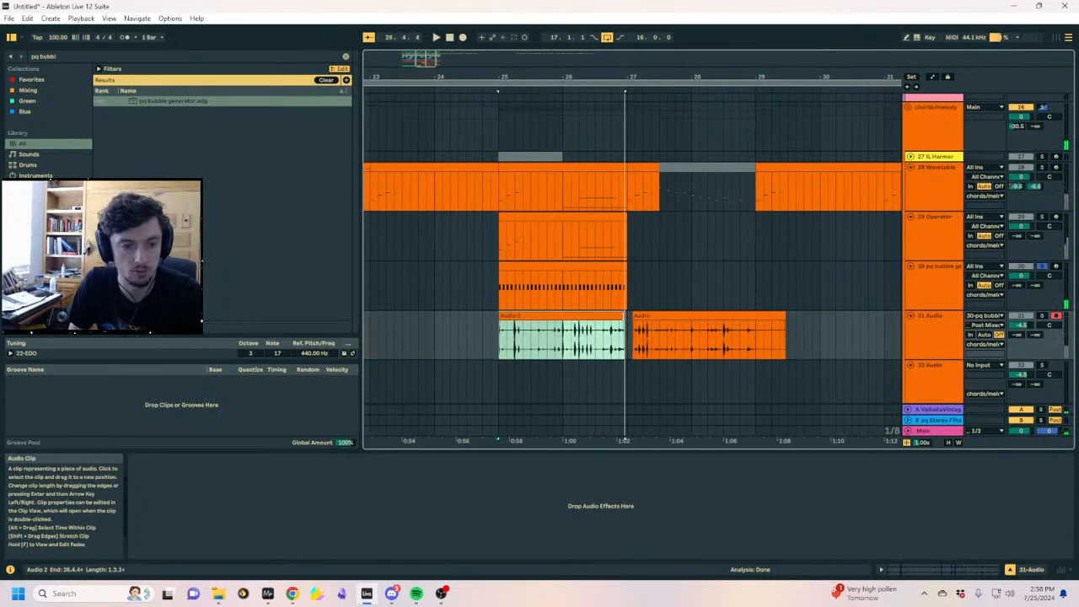
{"action": "left_click", "coordinate": [629, 324]}
{"action": "left_click_drag", "start_coordinate": [630, 318], "coordinate": [626, 317]}
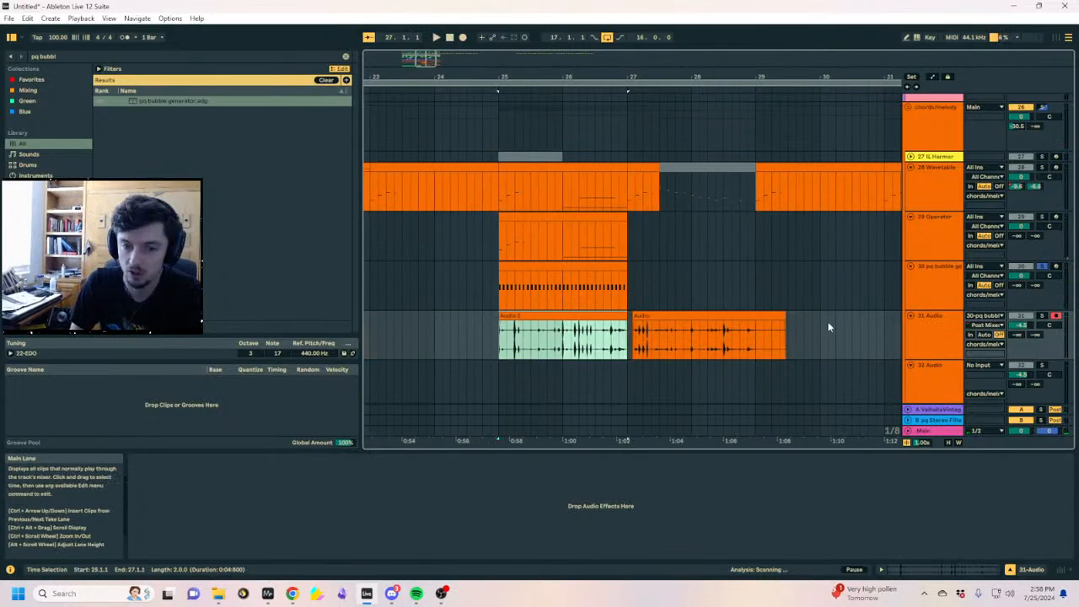
Isolate the loud bubble hit at 25.2 in the second take, extend its start to 25.1.4, and set its clip gain to -6.6 dB
{"action": "left_click", "coordinate": [487, 343]}
{"action": "left_click", "coordinate": [519, 337]}
{"action": "scroll", "coordinate": [521, 337], "scroll_direction": "up", "scroll_amount": 6}
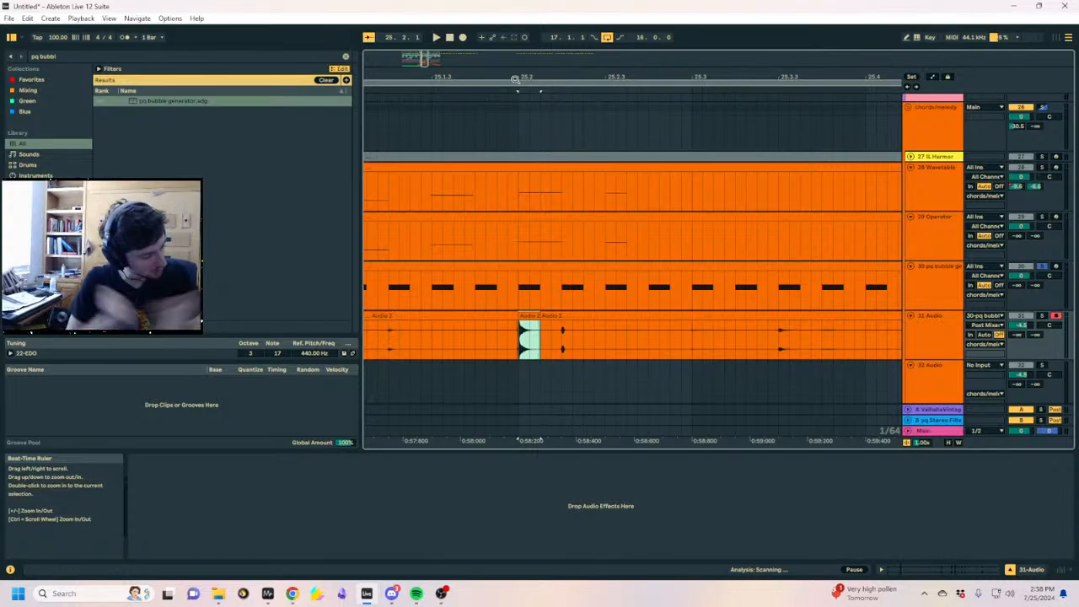
{"action": "left_click_drag", "start_coordinate": [520, 317], "coordinate": [507, 317]}
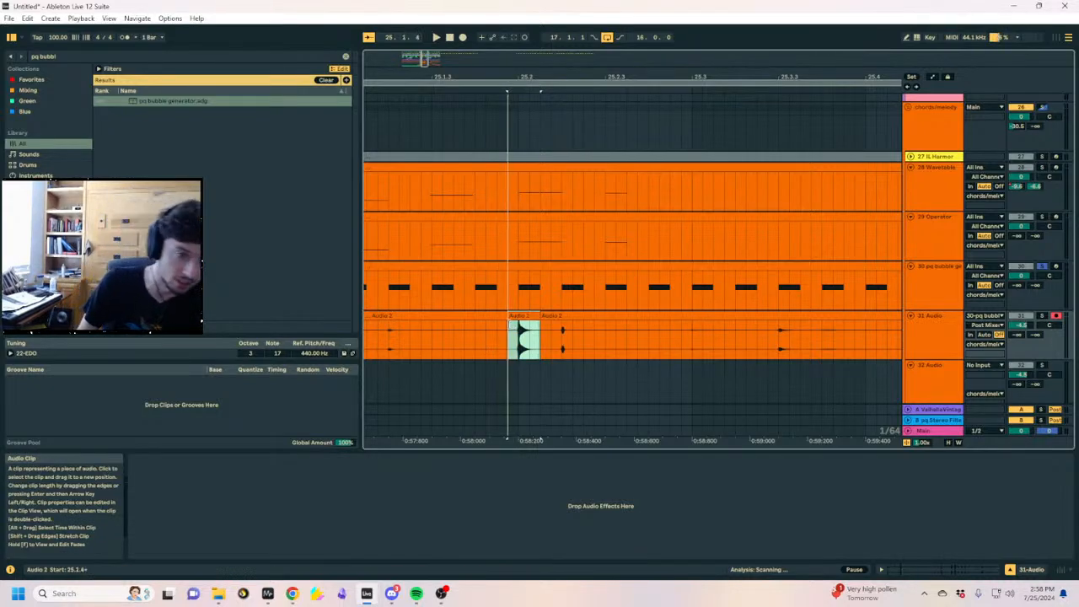
{"action": "left_click", "coordinate": [912, 572]}
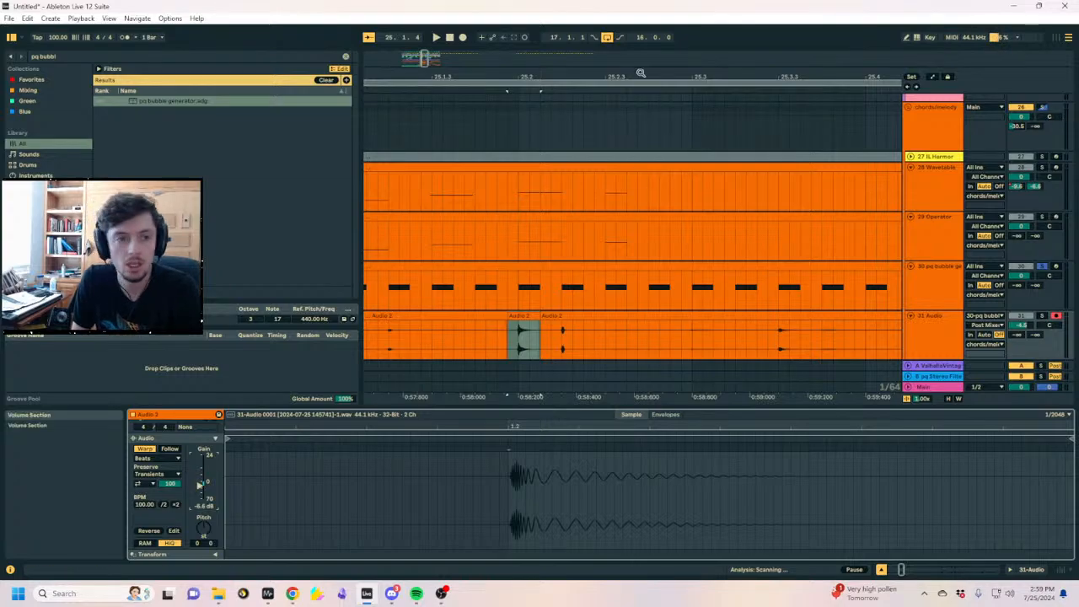
Create a MIDI clip on the pq bubble generator track from bar 21 to 23.2 containing one sustained tF3 note
{"action": "left_click_drag", "start_coordinate": [641, 74], "coordinate": [639, 44]}
{"action": "left_click", "coordinate": [928, 302]}
{"action": "left_click", "coordinate": [639, 270]}
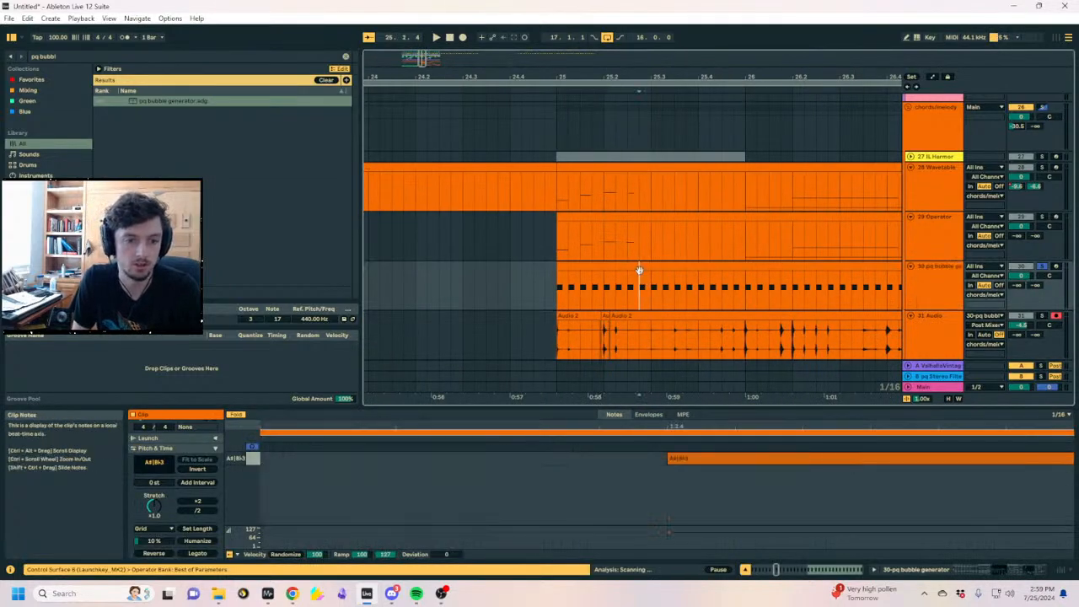
{"action": "left_click", "coordinate": [473, 274]}
{"action": "left_click_drag", "start_coordinate": [506, 75], "coordinate": [509, 43]}
{"action": "left_click_drag", "start_coordinate": [503, 287], "coordinate": [573, 288]}
{"action": "key", "text": "ctrl+shift+m"}
{"action": "double_click", "coordinate": [270, 515]}
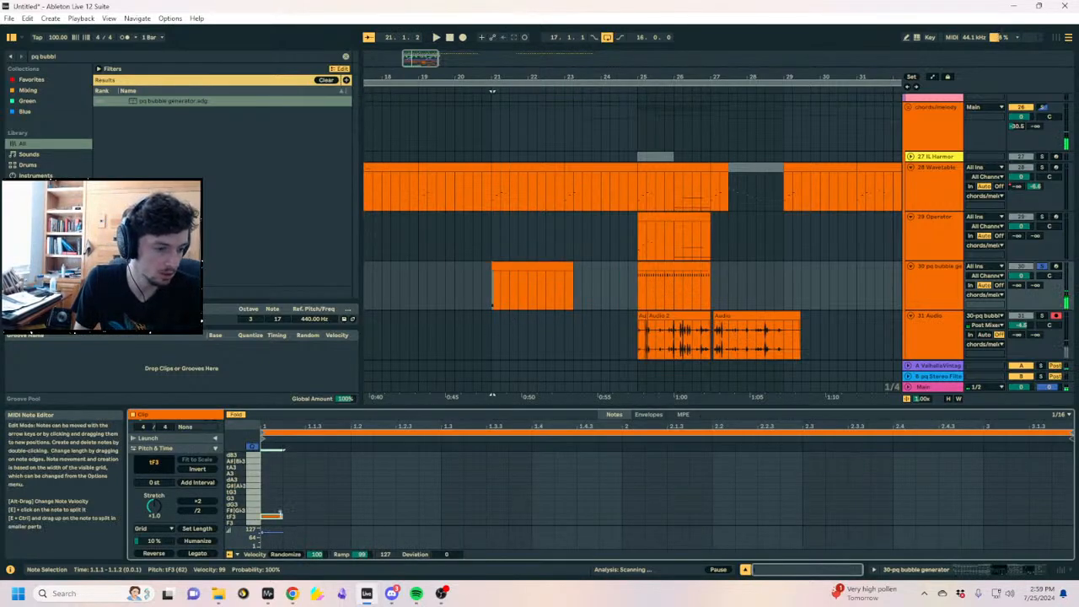
{"action": "left_click_drag", "start_coordinate": [281, 515], "coordinate": [1041, 515]}
Search the browser for "arp" and add the Arpeggiator before the pq bubble generator rack
{"action": "left_click", "coordinate": [941, 562]}
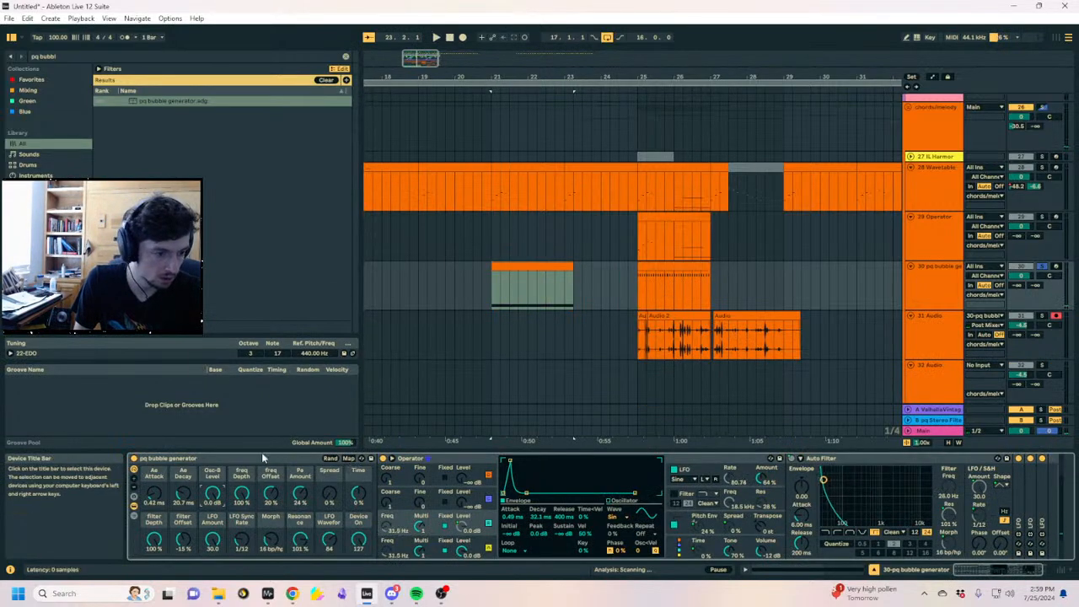
{"action": "left_click", "coordinate": [50, 56]}
{"action": "type", "text": "arp"}
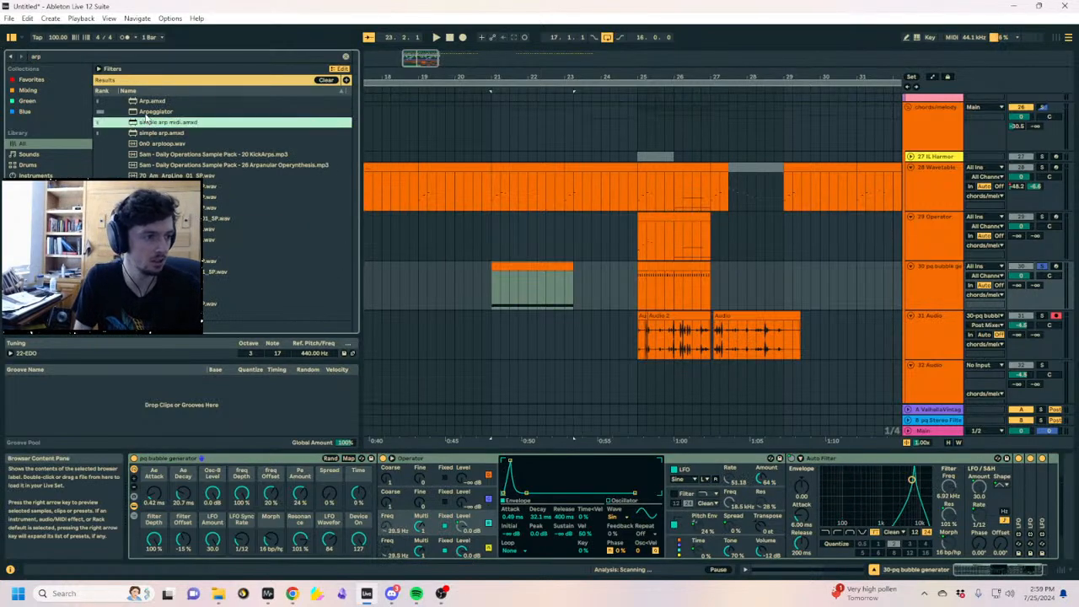
{"action": "left_click_drag", "start_coordinate": [156, 111], "coordinate": [131, 506]}
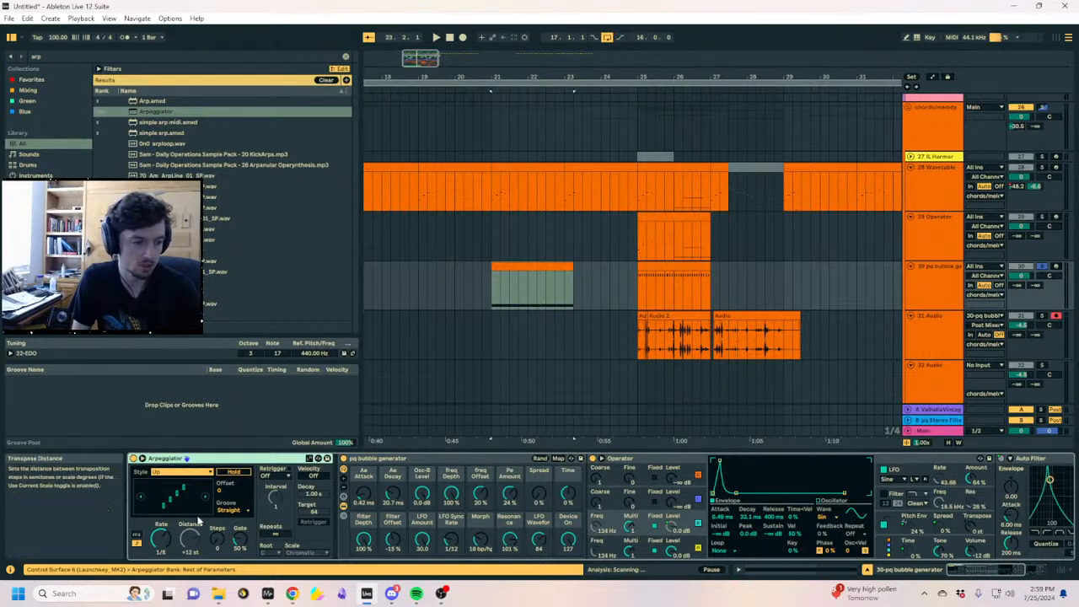
Switch the Arpeggiator's rate to milliseconds and adjust it to 74.6 ms while playing the new clip
{"action": "left_click", "coordinate": [137, 534]}
{"action": "key", "text": "space"}
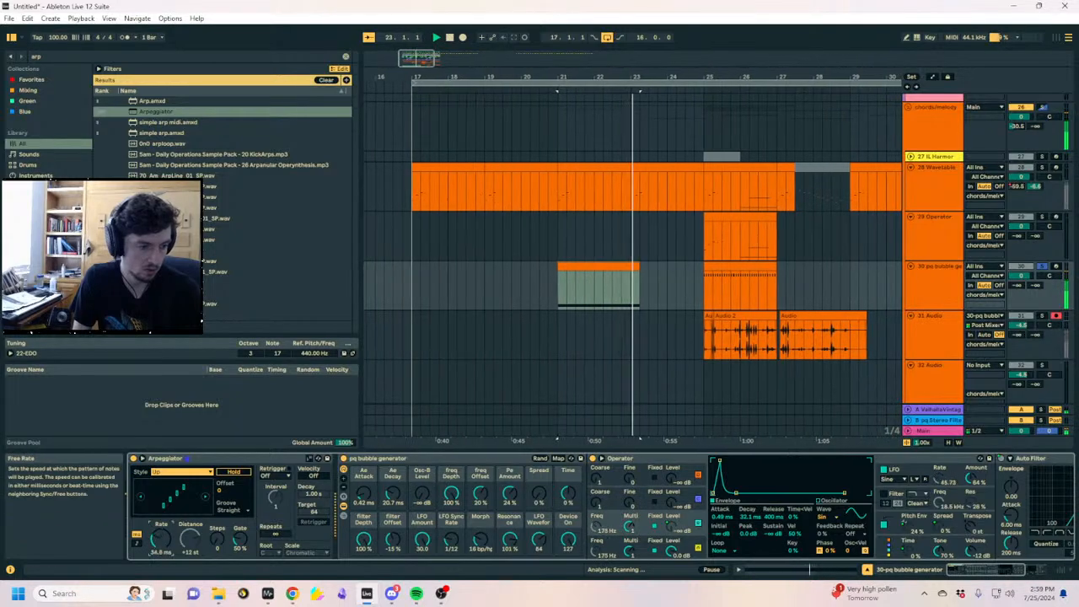
{"action": "key", "text": "space"}
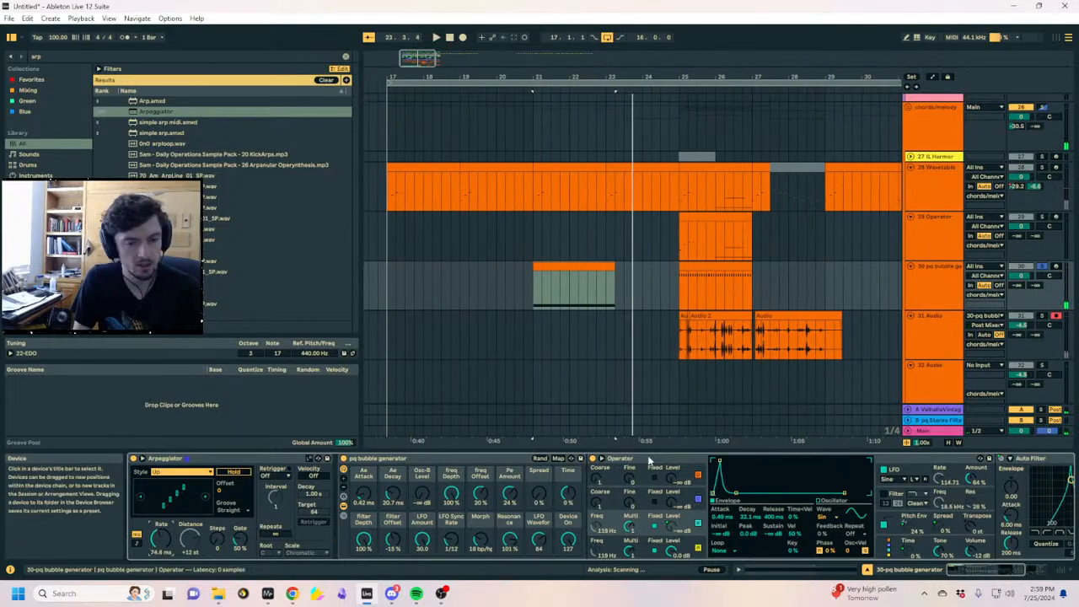
Expand two rack LFOs, setting the Frequency LFO to 14.1 Hz with 6% smoothing and the A Fix Freq LFO to 7.81 Hz with 22% smoothing
{"action": "double_click", "coordinate": [639, 459]}
{"action": "key", "text": "space"}
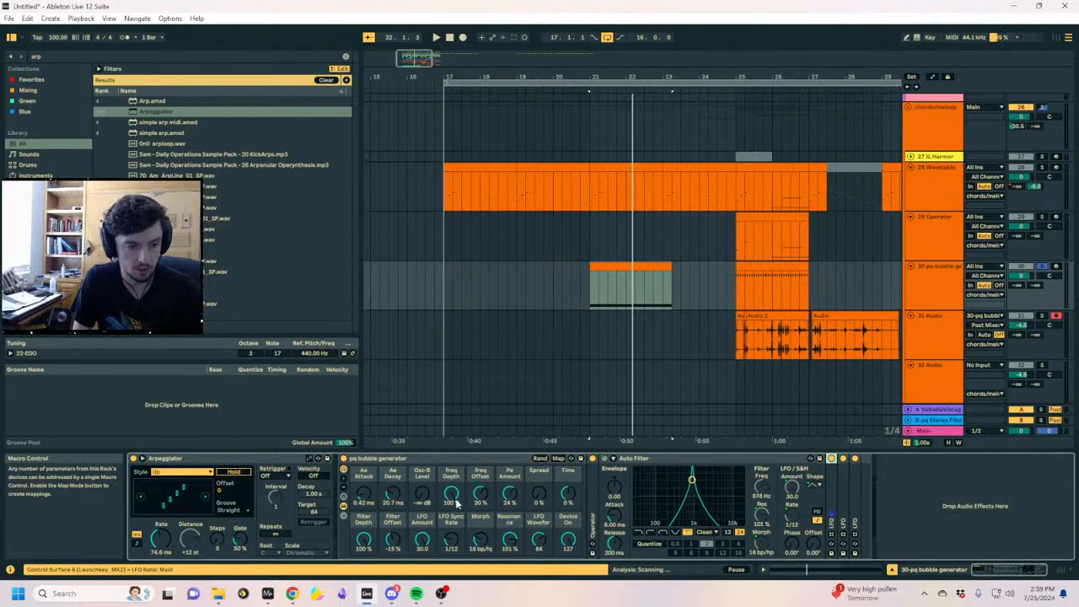
{"action": "double_click", "coordinate": [832, 501]}
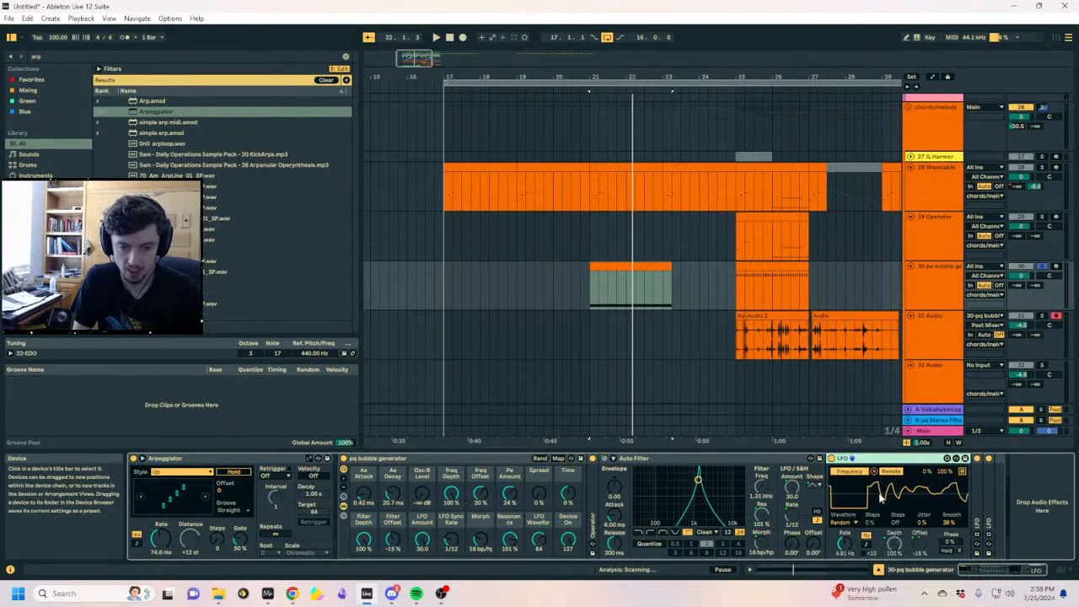
{"action": "double_click", "coordinate": [977, 502]}
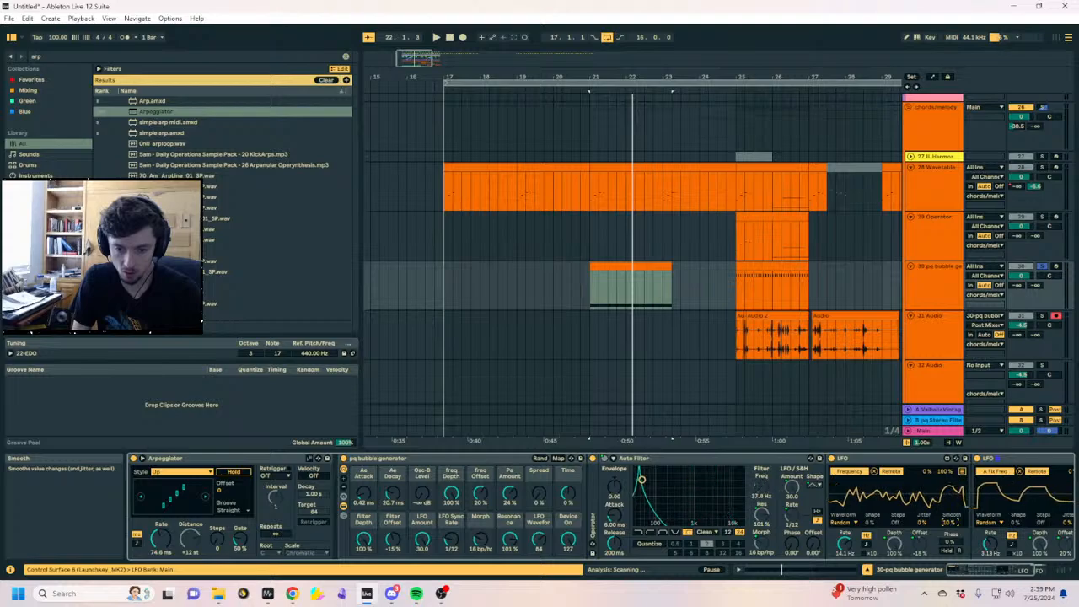
{"action": "left_click", "coordinate": [997, 458]}
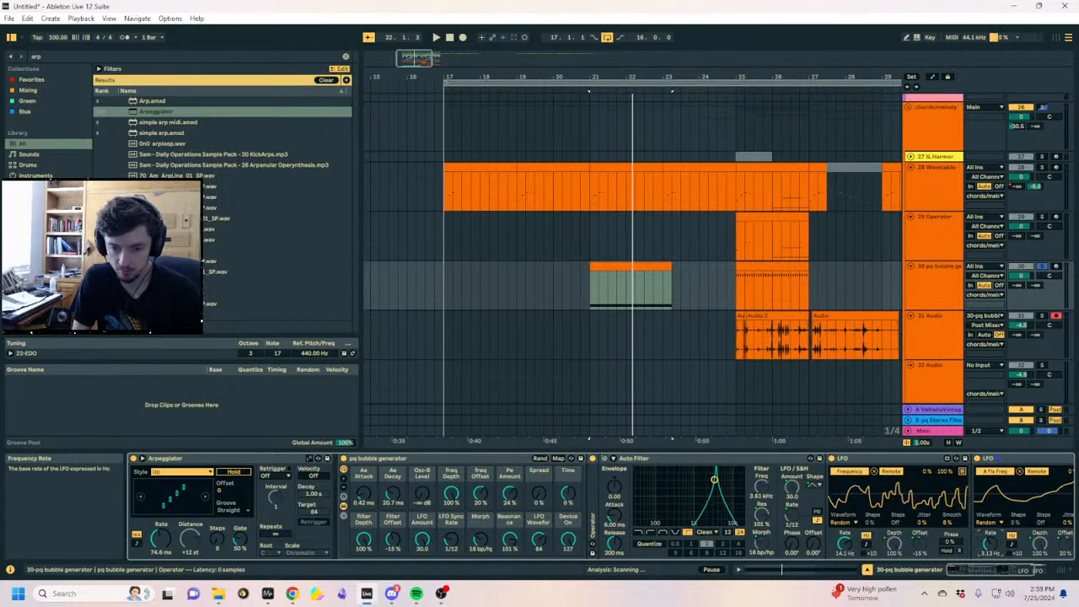
{"action": "left_click", "coordinate": [1015, 462]}
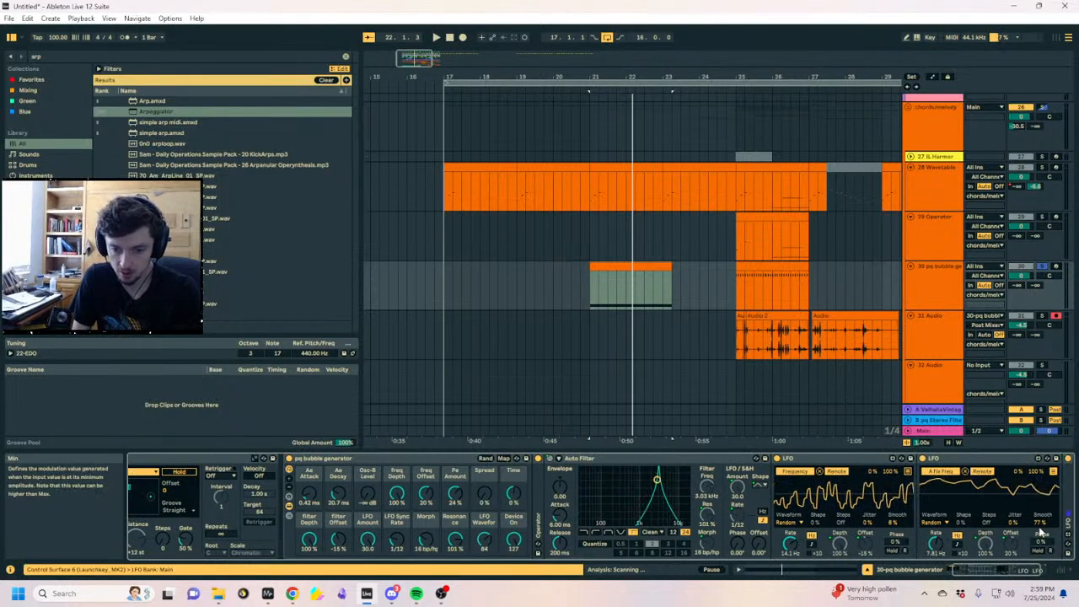
{"action": "key", "text": "space"}
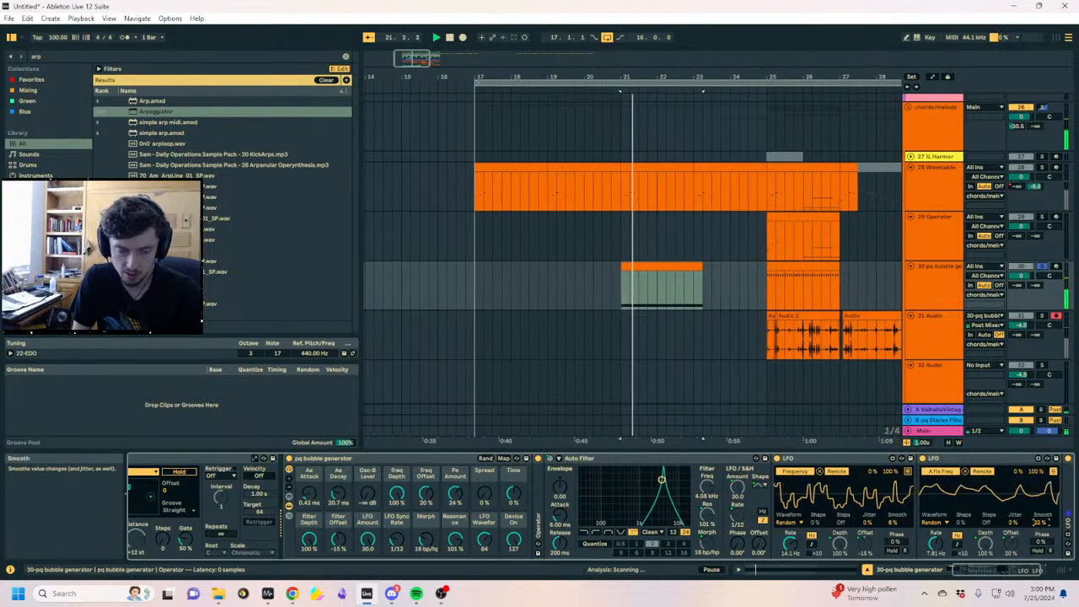
During playback, sweep the Arpeggiator rate to 15.5 ms and set the rack's LFO Waveform to 118 and Device On to 0
{"action": "left_click", "coordinate": [160, 527]}
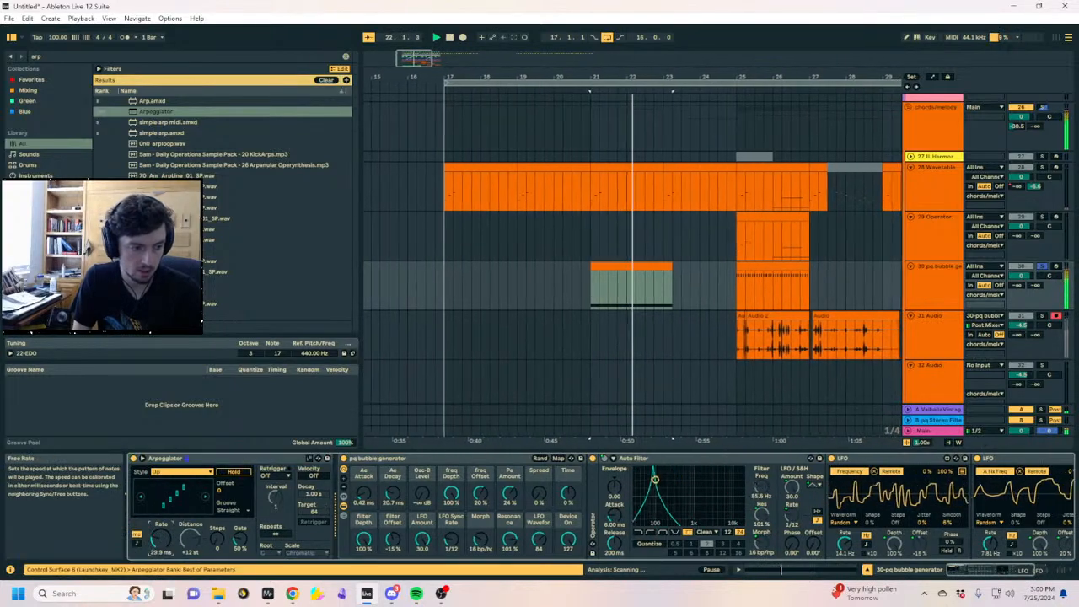
{"action": "left_click_drag", "start_coordinate": [161, 538], "coordinate": [160, 514]}
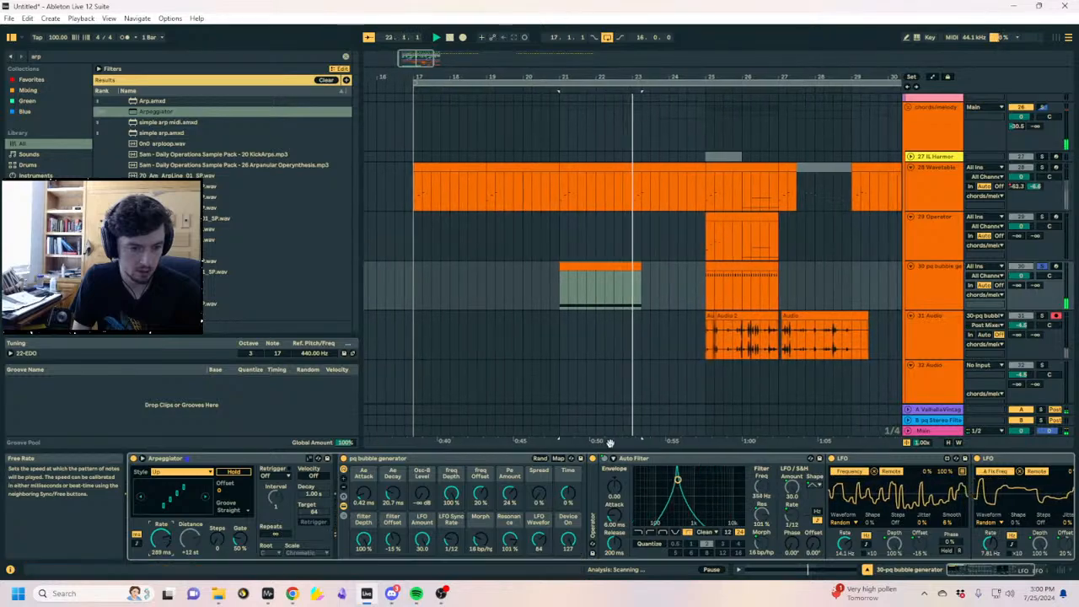
{"action": "left_click_drag", "start_coordinate": [539, 539], "coordinate": [539, 590]}
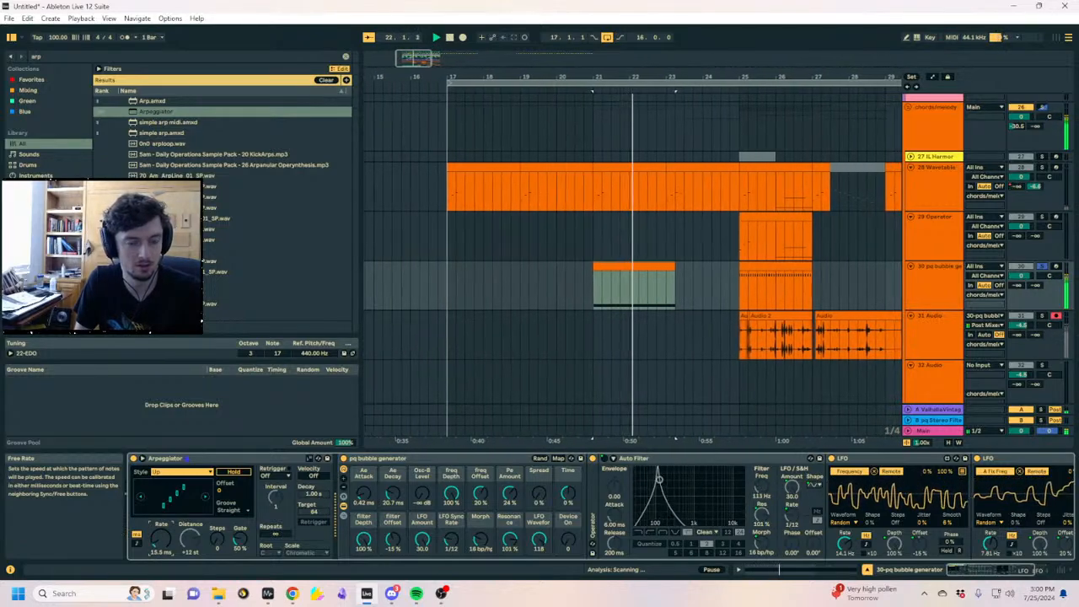
Record the arpeggiated bubbles onto 31 Audio from bar 21 while raising the Arpeggiator's rate time
{"action": "left_click", "coordinate": [463, 37]}
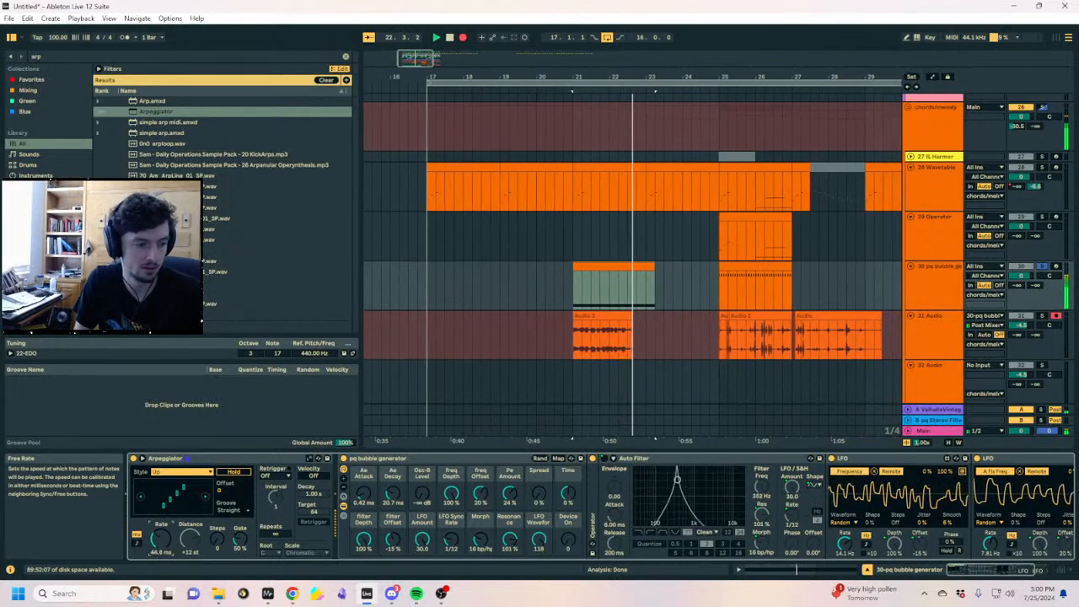
{"action": "left_click_drag", "start_coordinate": [160, 537], "coordinate": [160, 505]}
{"action": "key", "text": "space"}
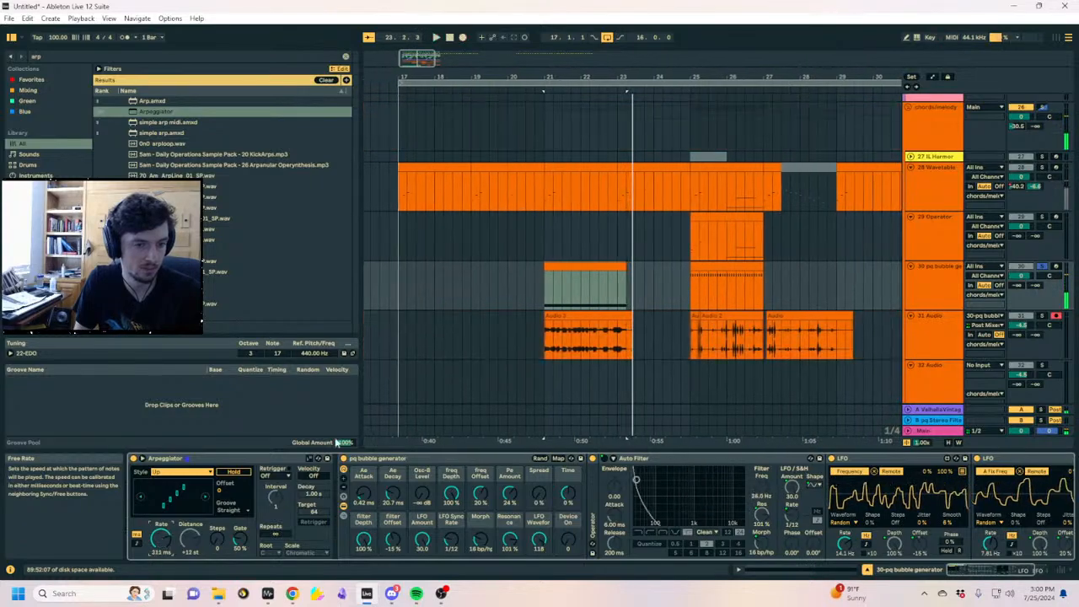
Clear the browser search and add a second Arpeggiator and the Arp.amxd device to the bubble generator track
{"action": "left_click", "coordinate": [579, 311]}
{"action": "key", "text": "ctrl+f"}
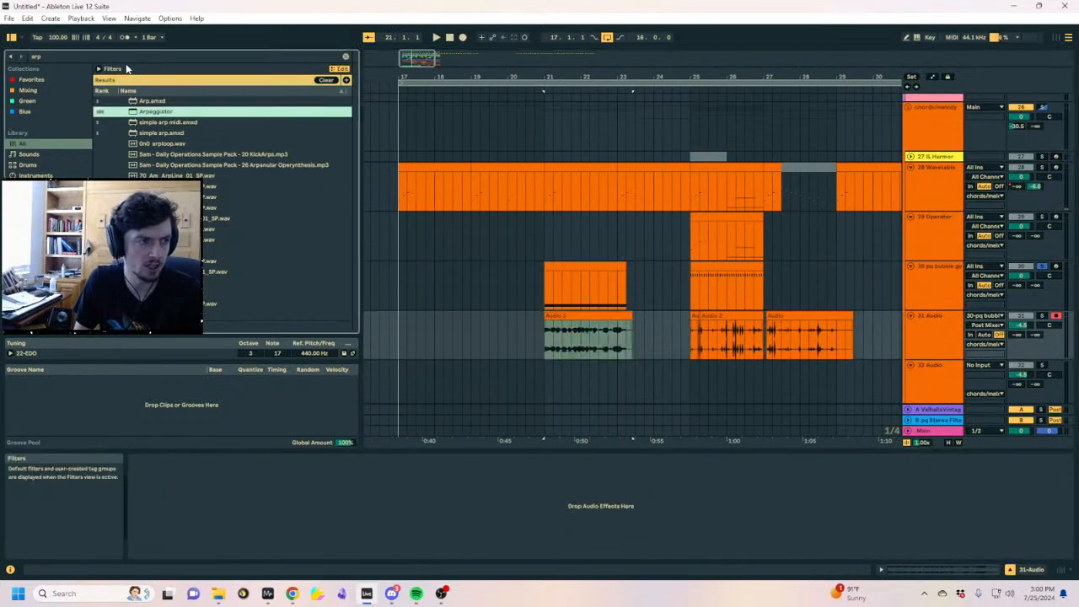
{"action": "key", "text": "BackSpace"}
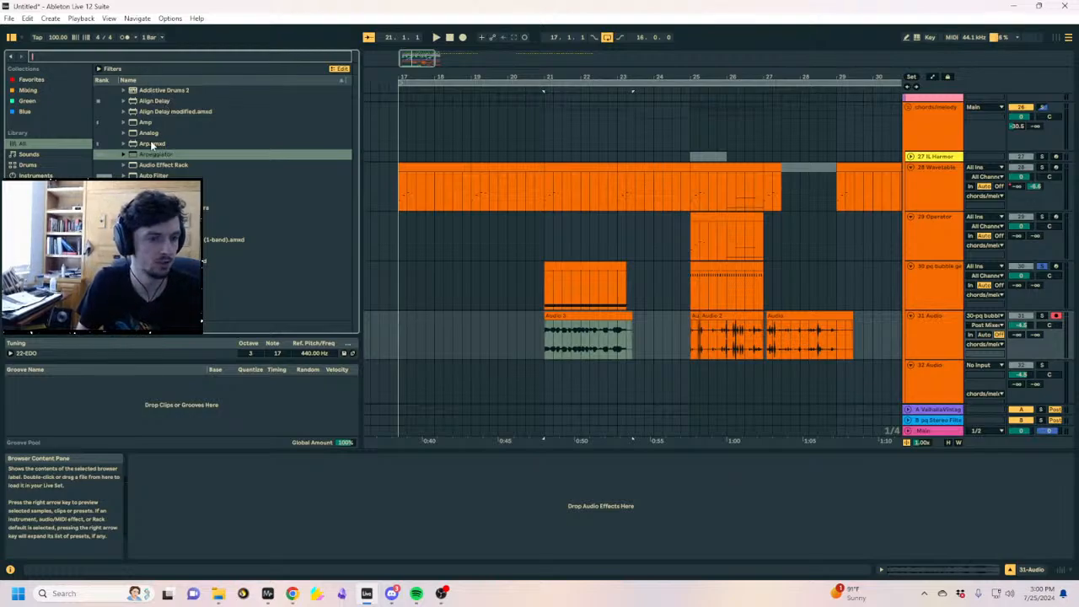
{"action": "left_click", "coordinate": [560, 293]}
{"action": "left_click_drag", "start_coordinate": [147, 154], "coordinate": [155, 498]}
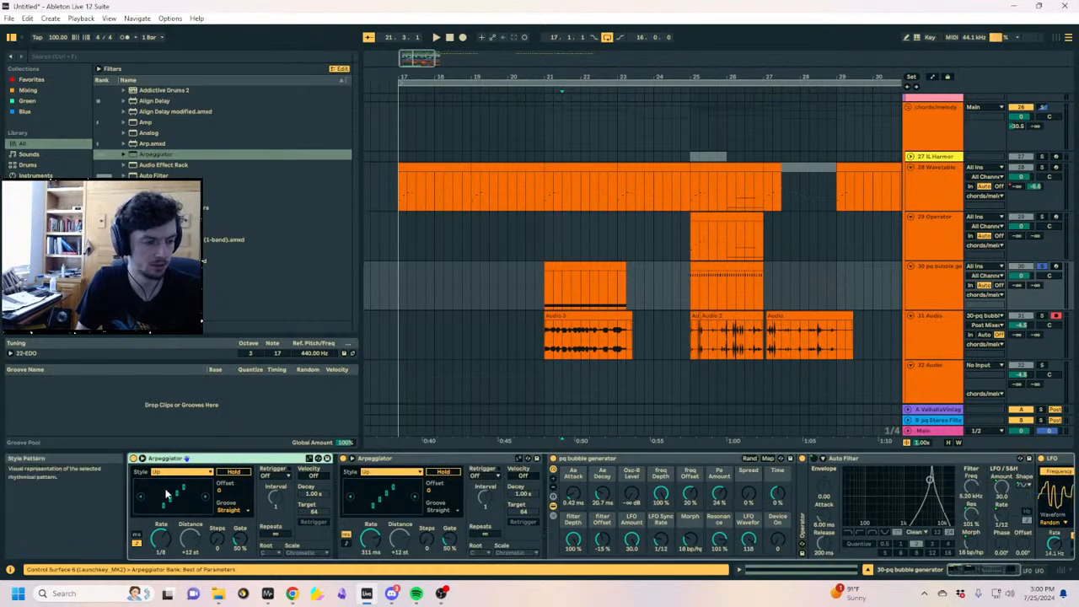
{"action": "double_click", "coordinate": [150, 144]}
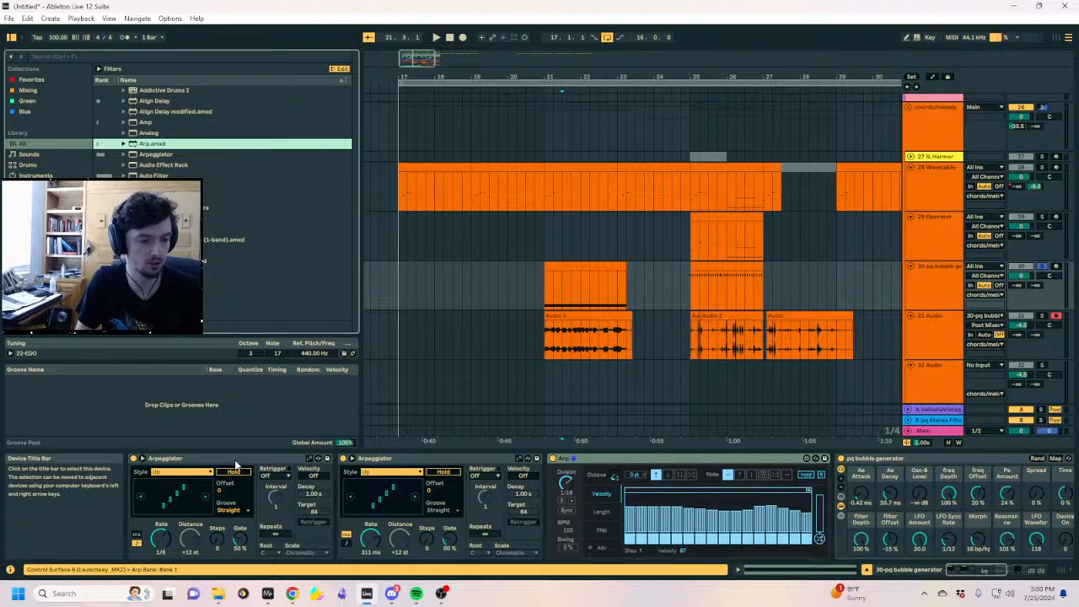
Try a 1/64 division on the Arp device, and delete that device from the bubble generator track
{"action": "left_click", "coordinate": [566, 479]}
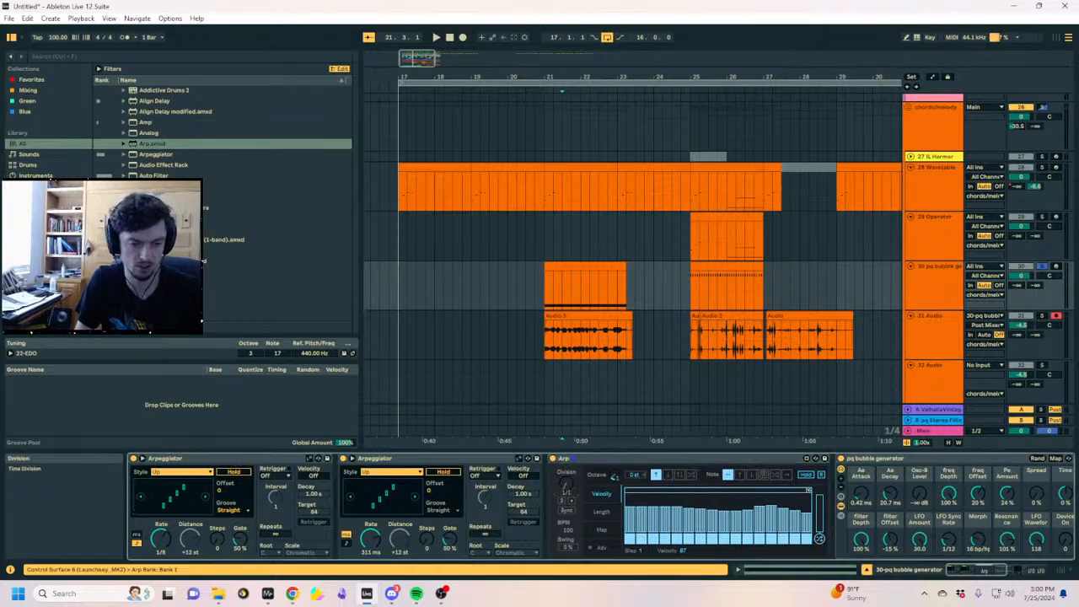
{"action": "left_click_drag", "start_coordinate": [566, 483], "coordinate": [566, 421]}
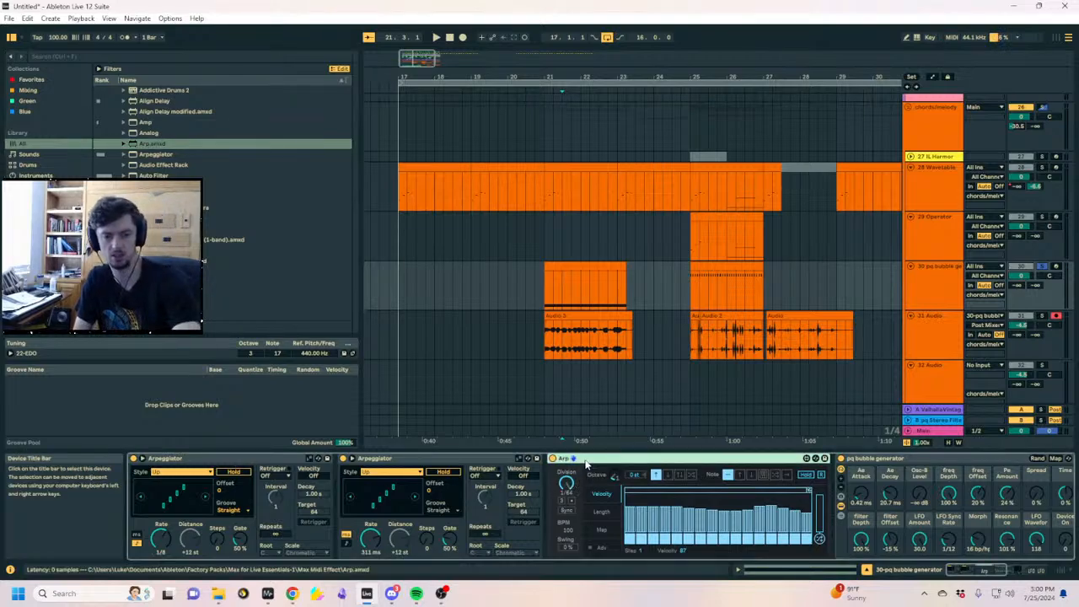
{"action": "key", "text": "Delete"}
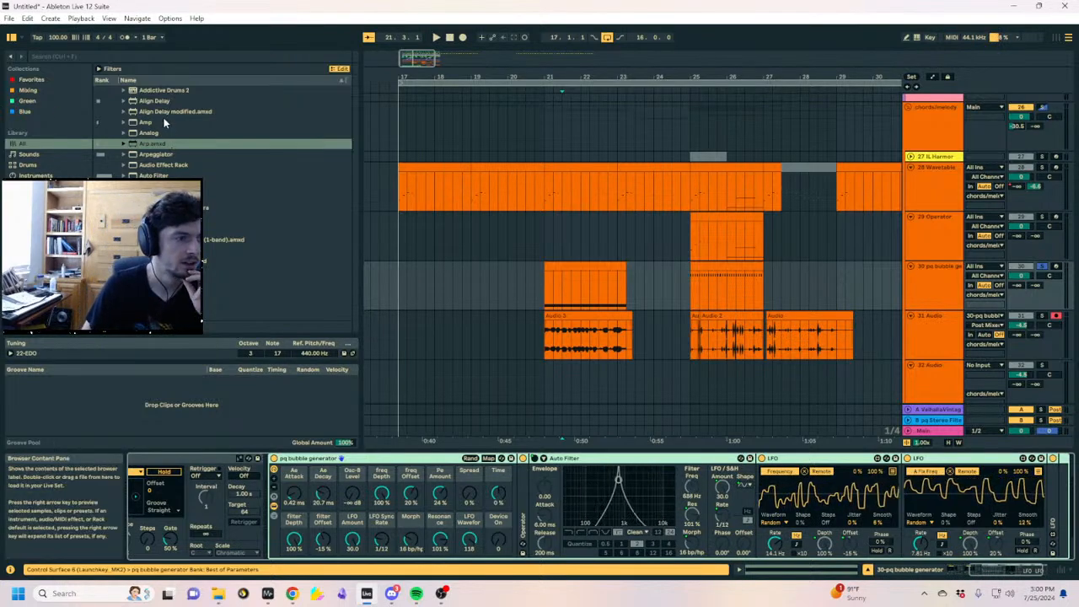
Browse the saved presets and add the Mite modified device directly before the pq bubble generator rack
{"action": "scroll", "coordinate": [162, 126], "scroll_direction": "down", "scroll_amount": 5}
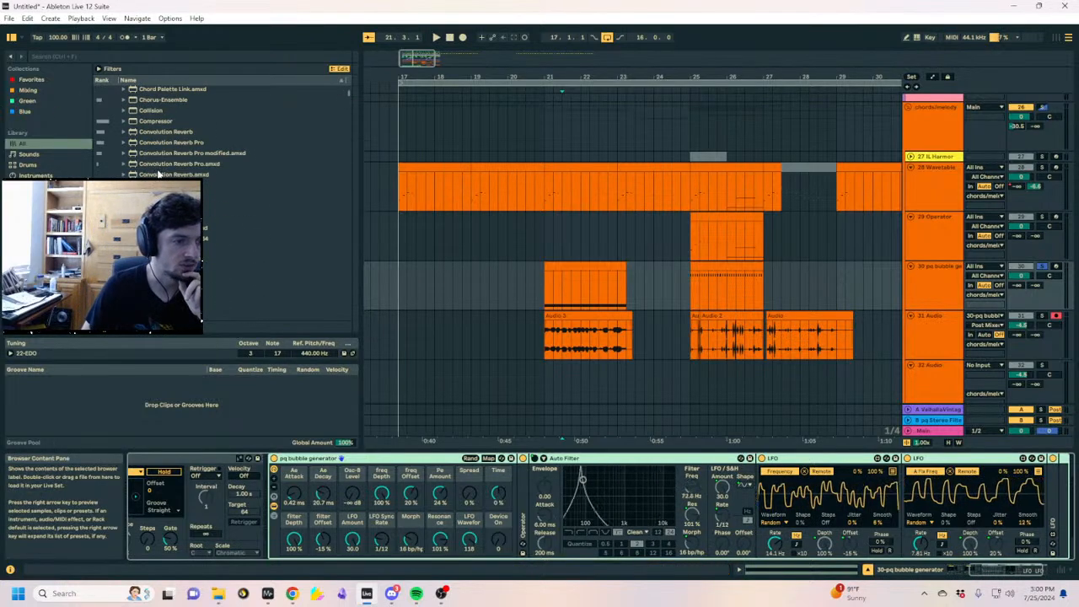
{"action": "scroll", "coordinate": [59, 228], "scroll_direction": "down", "scroll_amount": 2}
{"action": "left_click", "coordinate": [38, 273]}
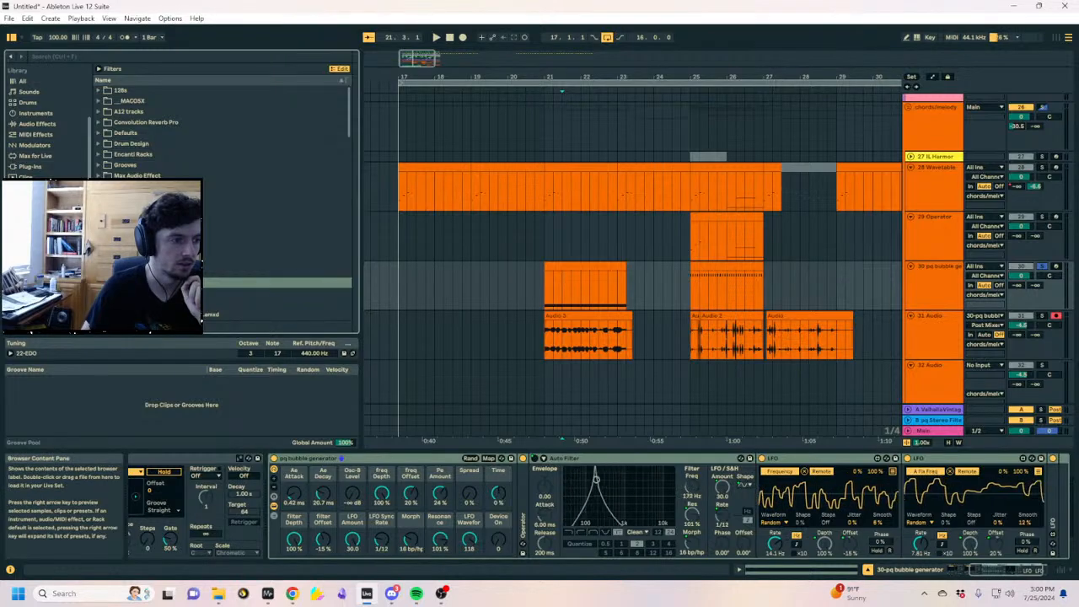
{"action": "scroll", "coordinate": [224, 135], "scroll_direction": "down", "scroll_amount": 4}
{"action": "scroll", "coordinate": [223, 135], "scroll_direction": "down", "scroll_amount": 6}
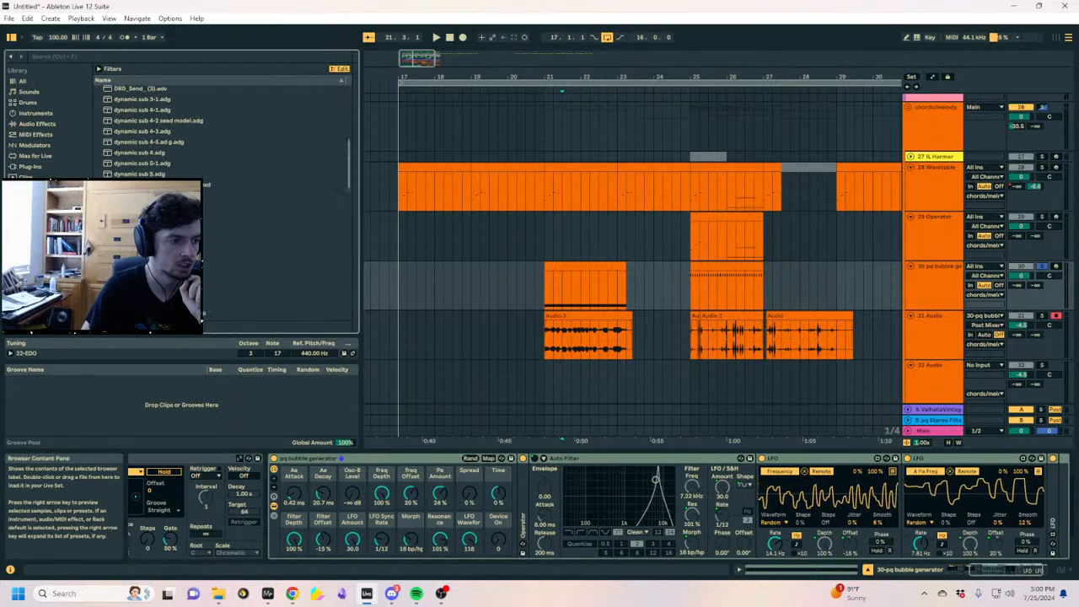
{"action": "scroll", "coordinate": [223, 135], "scroll_direction": "down", "scroll_amount": 8}
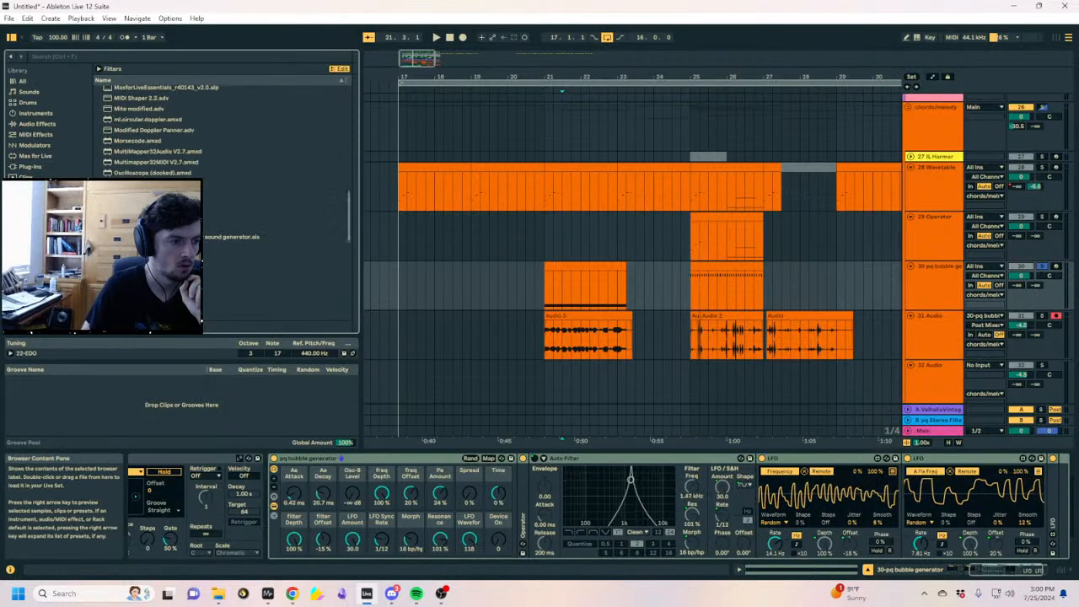
{"action": "scroll", "coordinate": [223, 134], "scroll_direction": "down", "scroll_amount": 6}
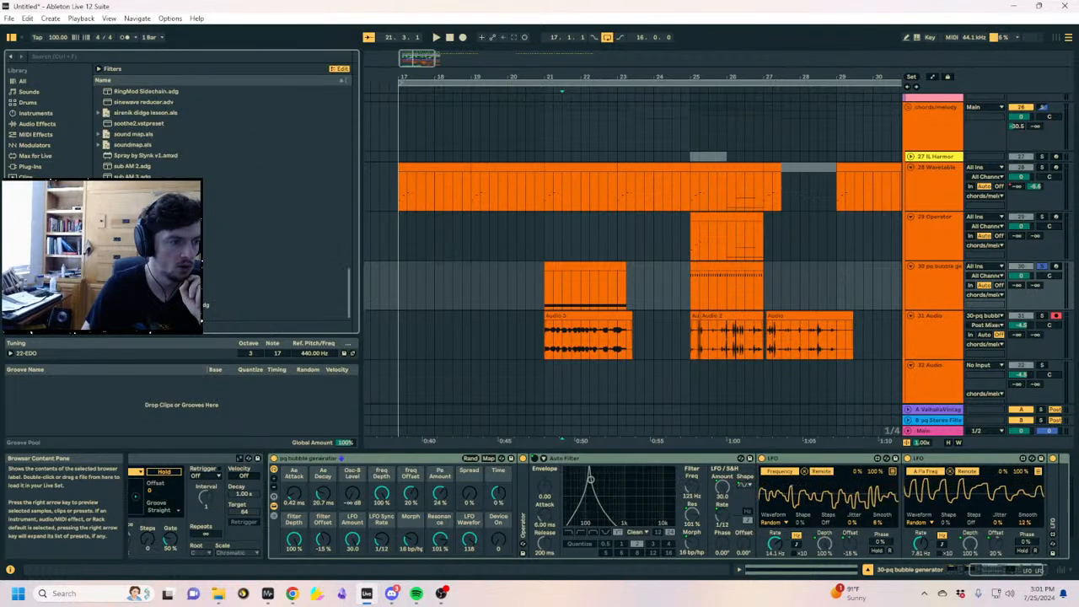
{"action": "left_click", "coordinate": [108, 56]}
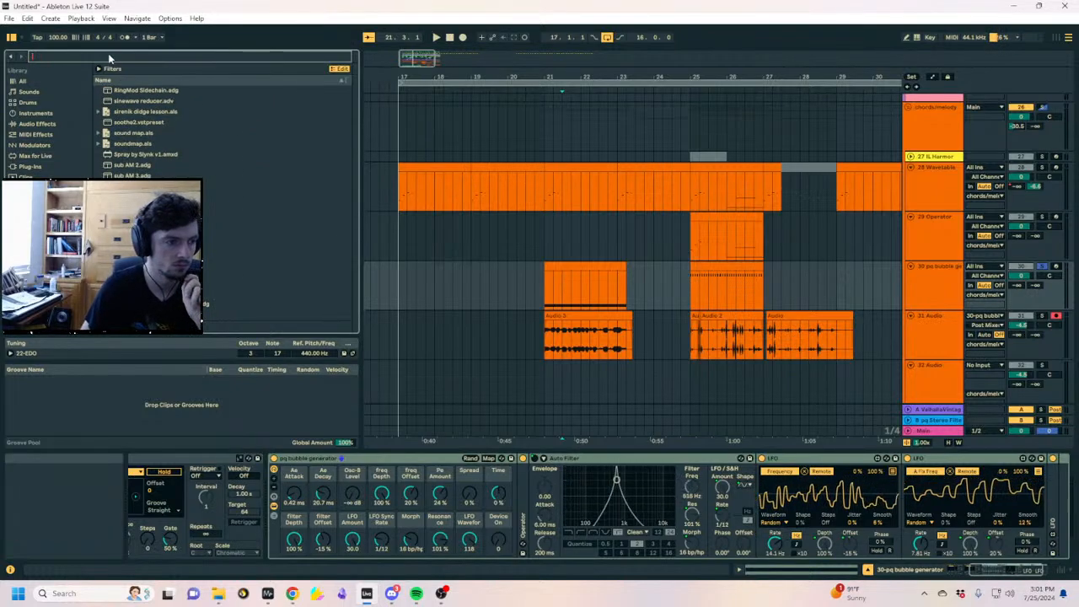
{"action": "scroll", "coordinate": [157, 119], "scroll_direction": "up", "scroll_amount": 3}
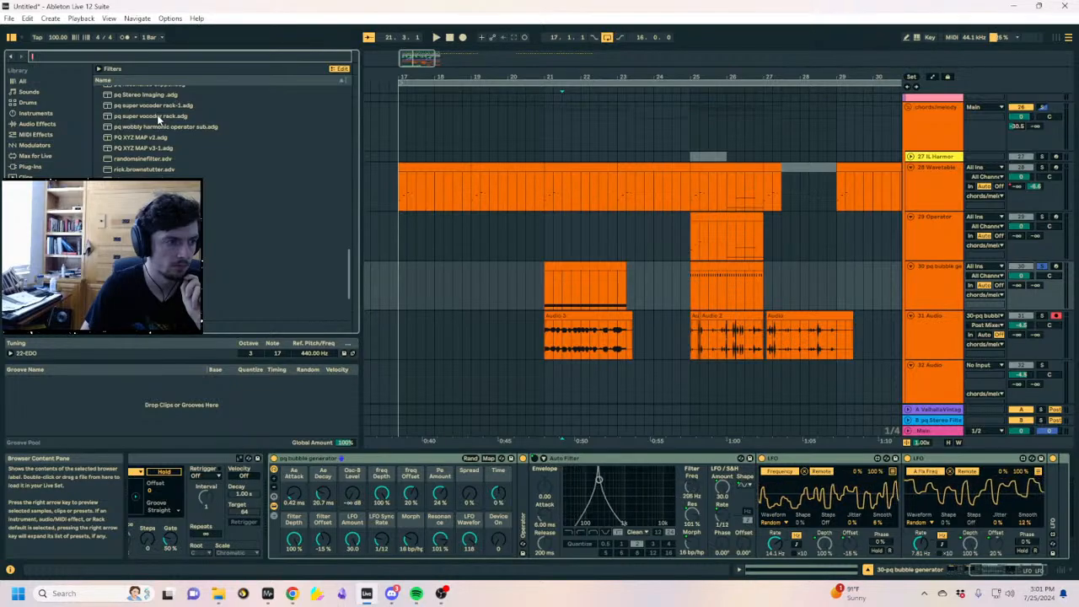
{"action": "scroll", "coordinate": [157, 119], "scroll_direction": "up", "scroll_amount": 10}
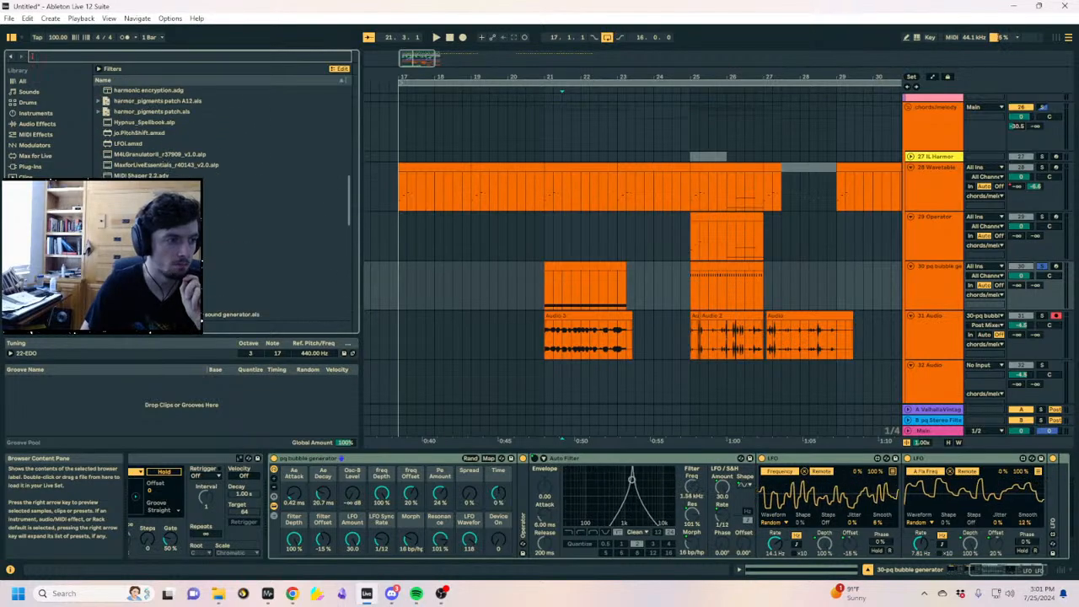
{"action": "left_click_drag", "start_coordinate": [158, 186], "coordinate": [238, 540]}
Delete the Arpeggiators ahead of the Mite device and audition the bubble generator track
{"action": "left_click_drag", "start_coordinate": [277, 499], "coordinate": [271, 502]}
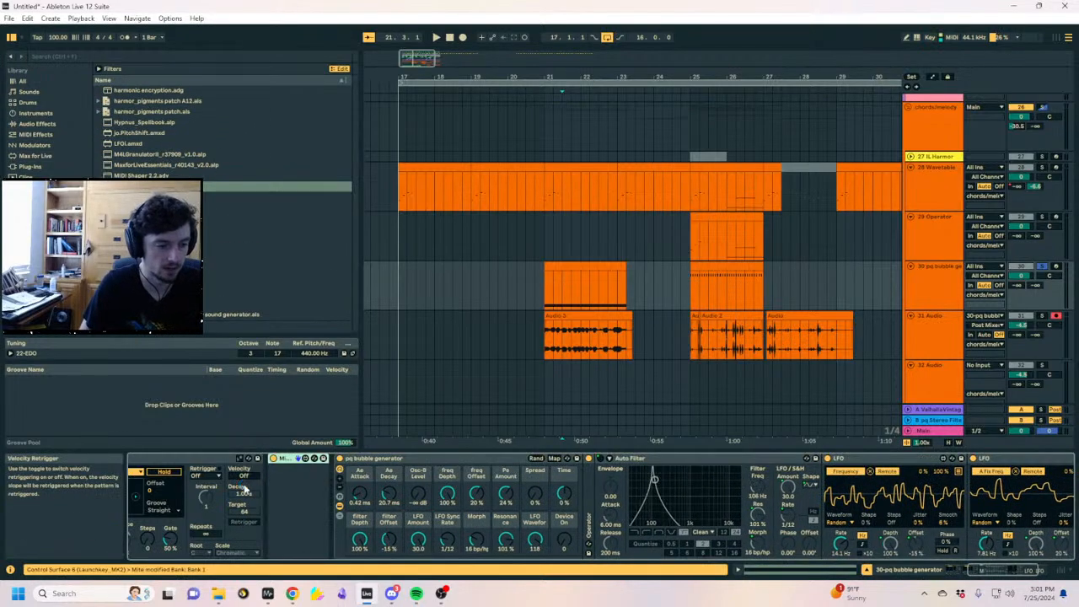
{"action": "key", "text": "Delete"}
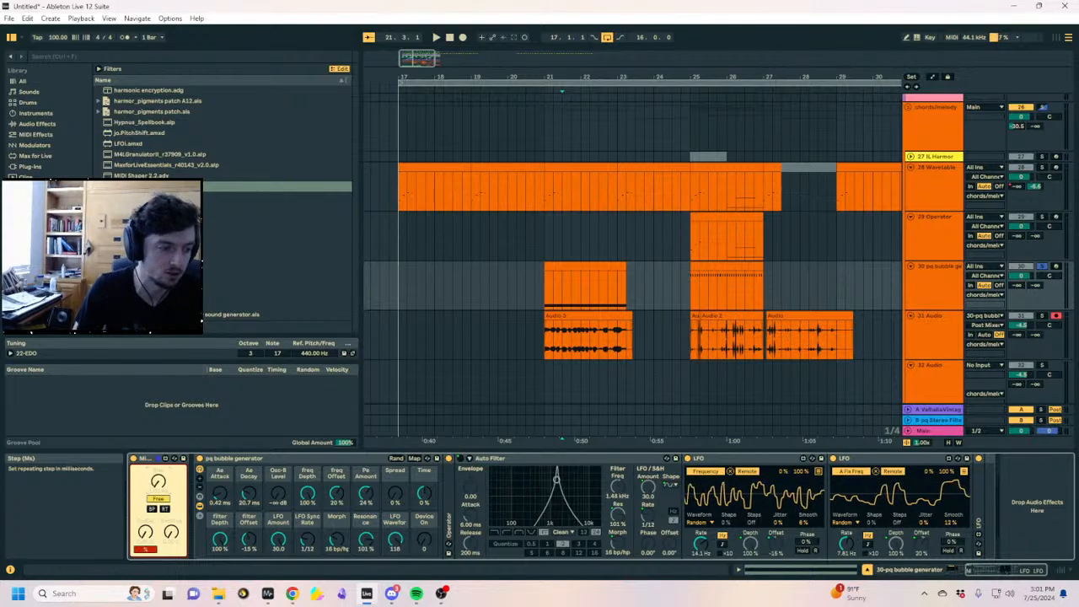
{"action": "key", "text": "space"}
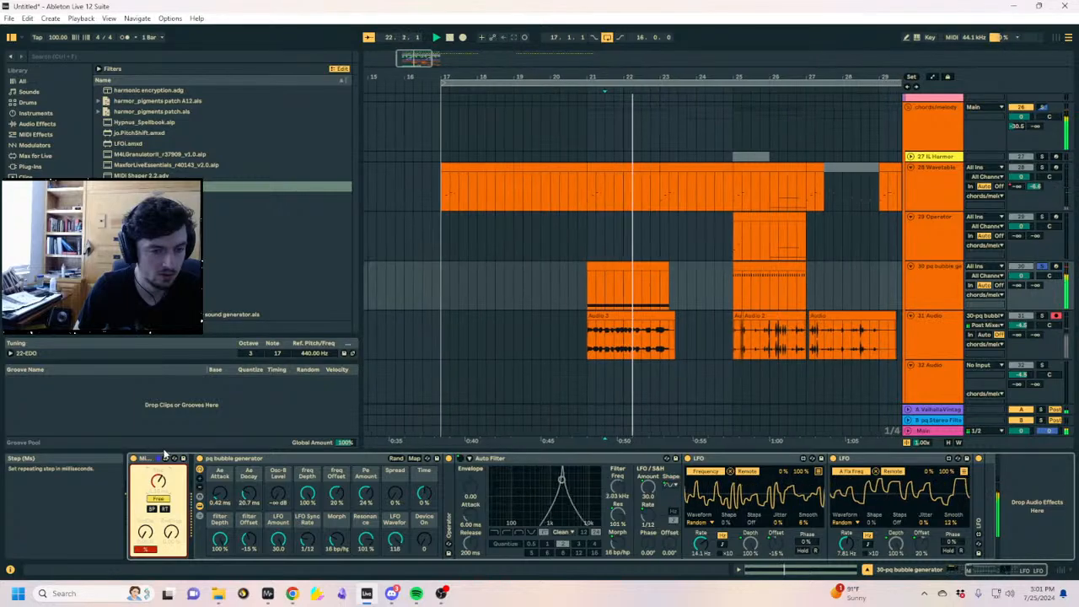
{"action": "key", "text": "space"}
Move the arpeggiated recording on 31 Audio to bar 17 and sweep the Mite's step time while playing the bubble MIDI clip
{"action": "left_click_drag", "start_coordinate": [625, 317], "coordinate": [478, 316]}
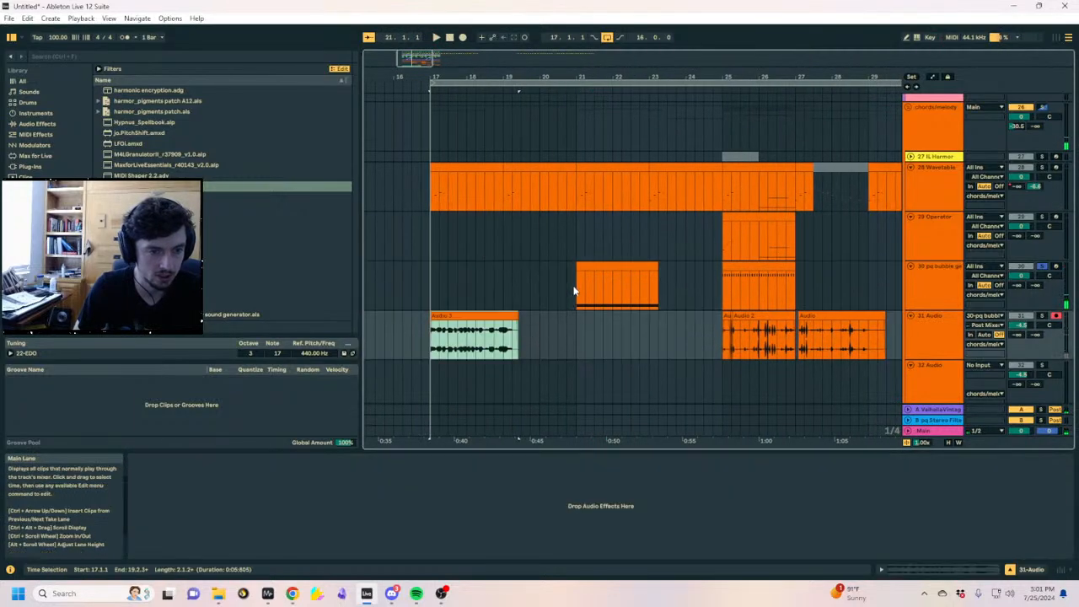
{"action": "left_click", "coordinate": [573, 291]}
{"action": "left_click", "coordinate": [590, 286]}
{"action": "key", "text": "space"}
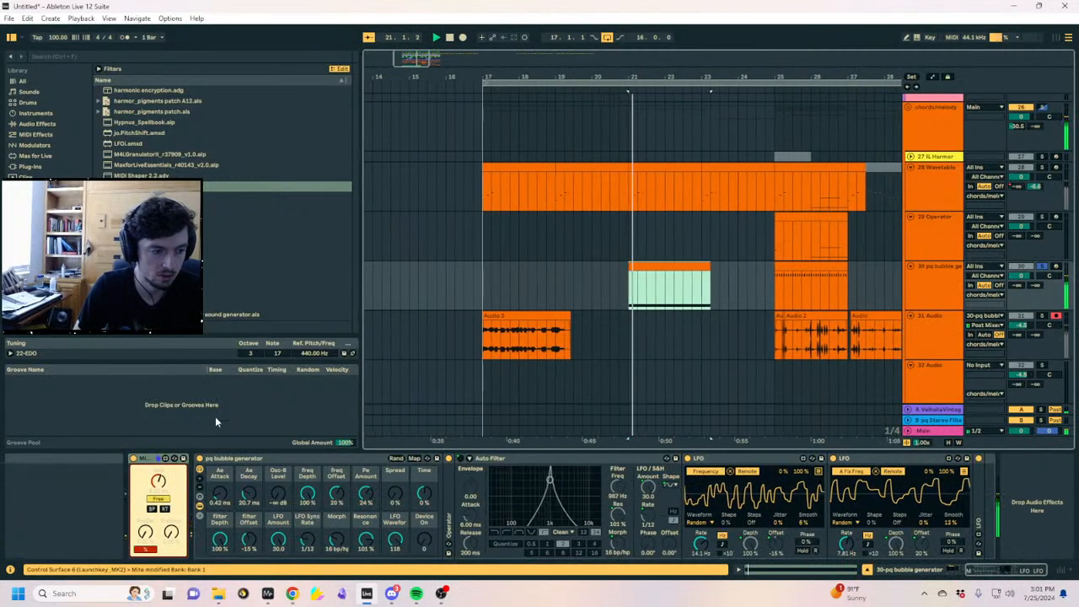
{"action": "left_click_drag", "start_coordinate": [158, 481], "coordinate": [159, 515]}
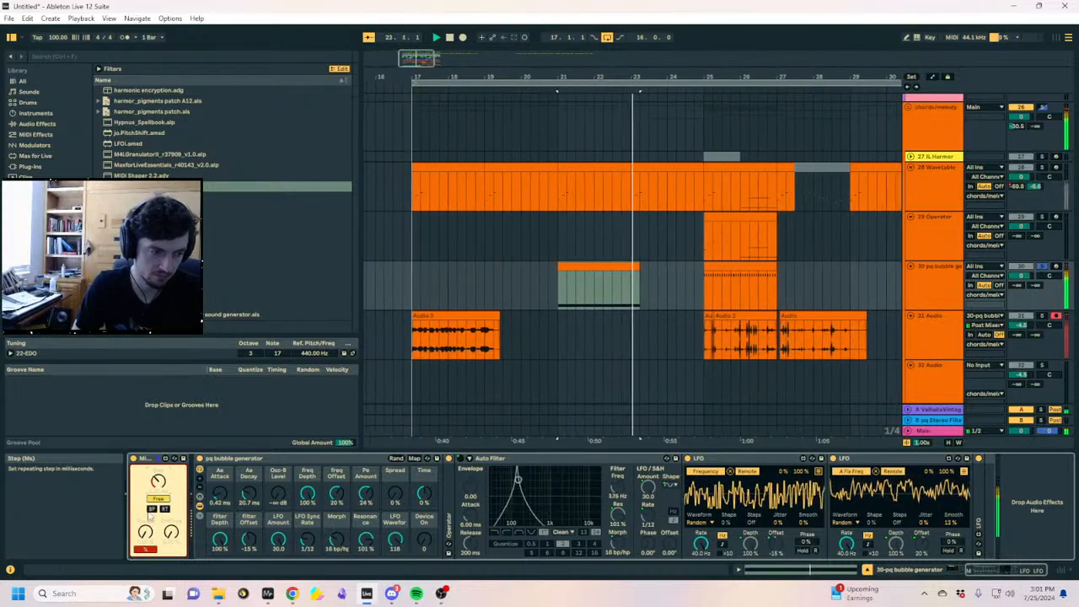
Unfold the Operator inside the pq bubble generator rack to examine its oscillator frequencies, and play from bar 21
{"action": "double_click", "coordinate": [451, 489]}
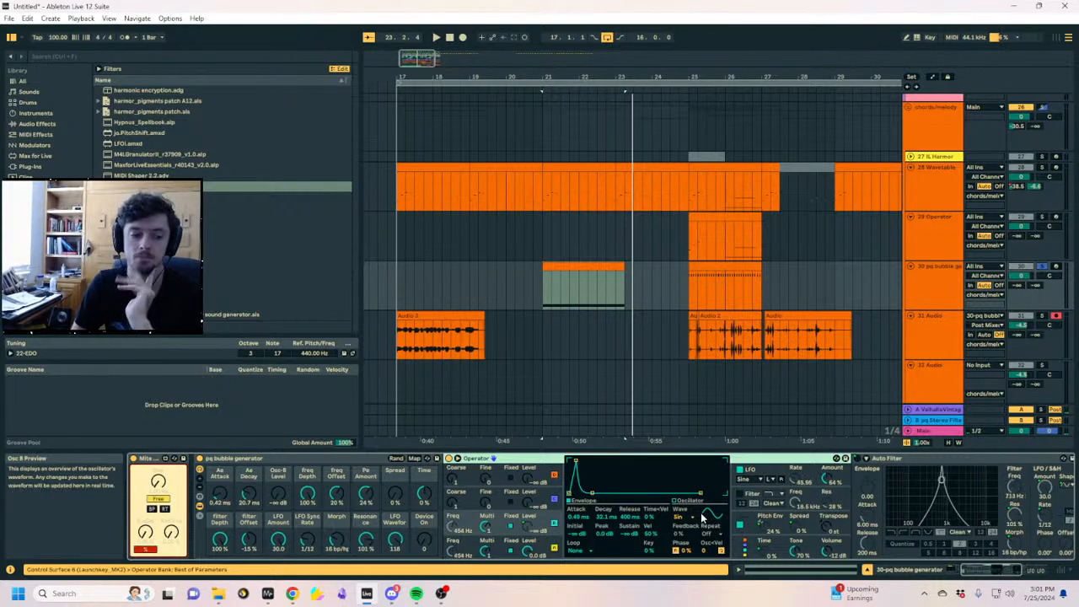
{"action": "left_click_drag", "start_coordinate": [468, 531], "coordinate": [475, 536]}
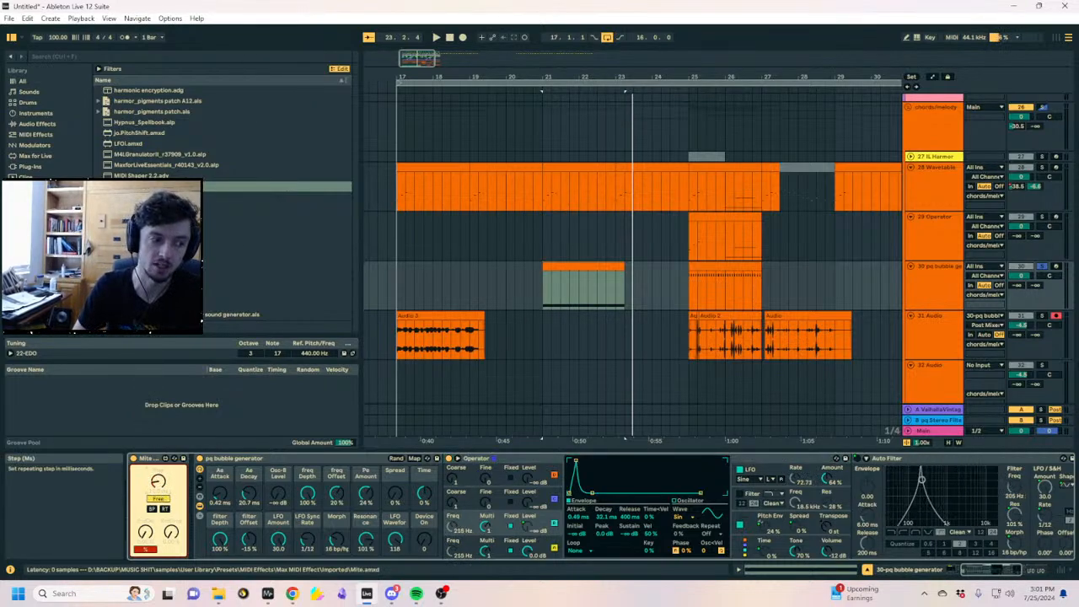
{"action": "key", "text": "space"}
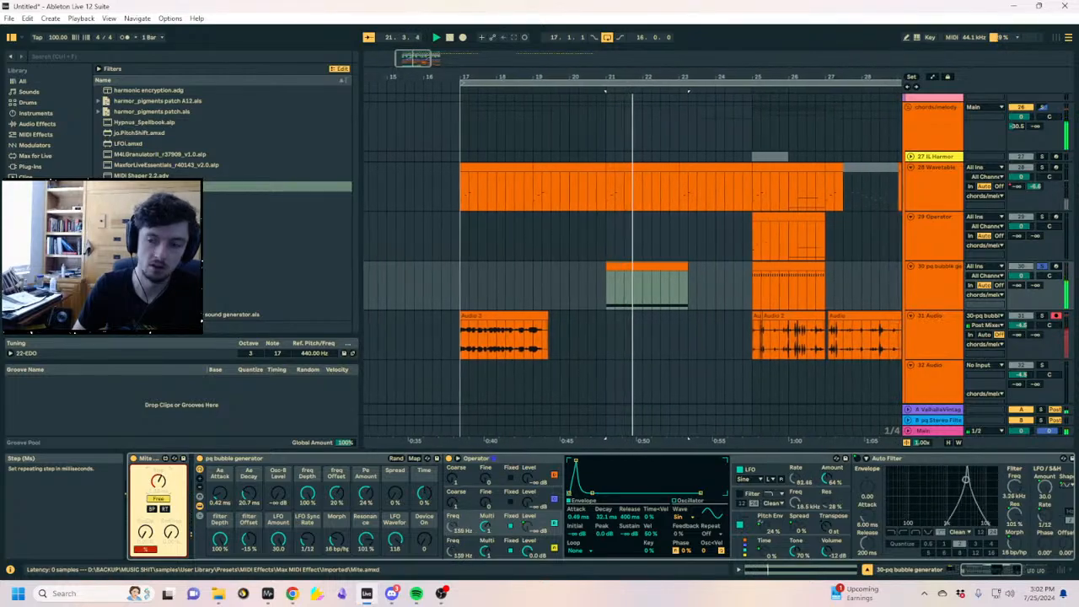
{"action": "key", "text": "space"}
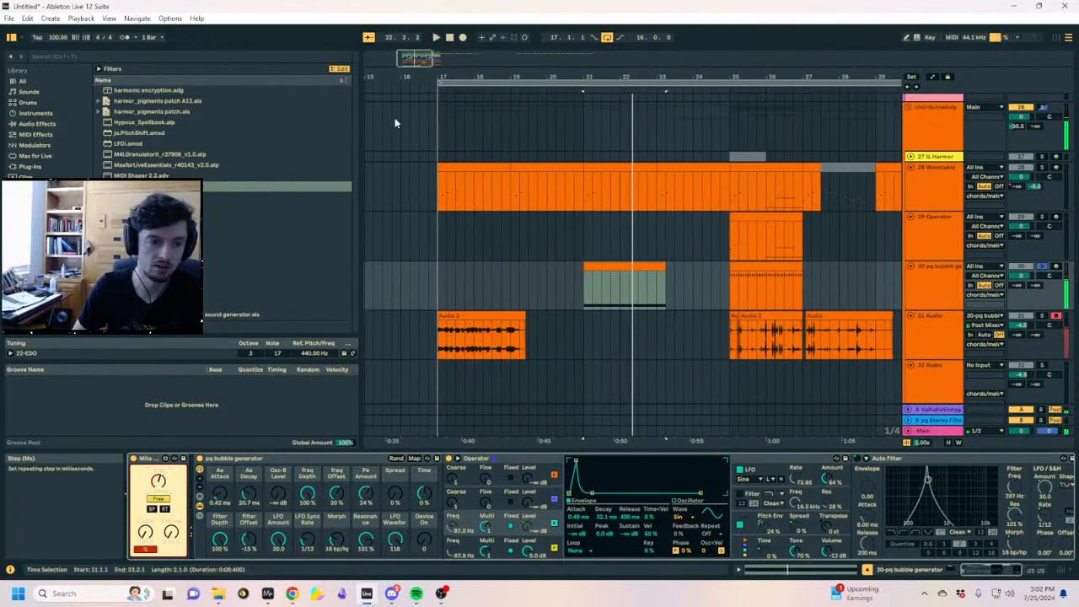
Record the Mite-driven bubbles onto 31 Audio from bar 21 to just past bar 23
{"action": "left_click", "coordinate": [461, 38]}
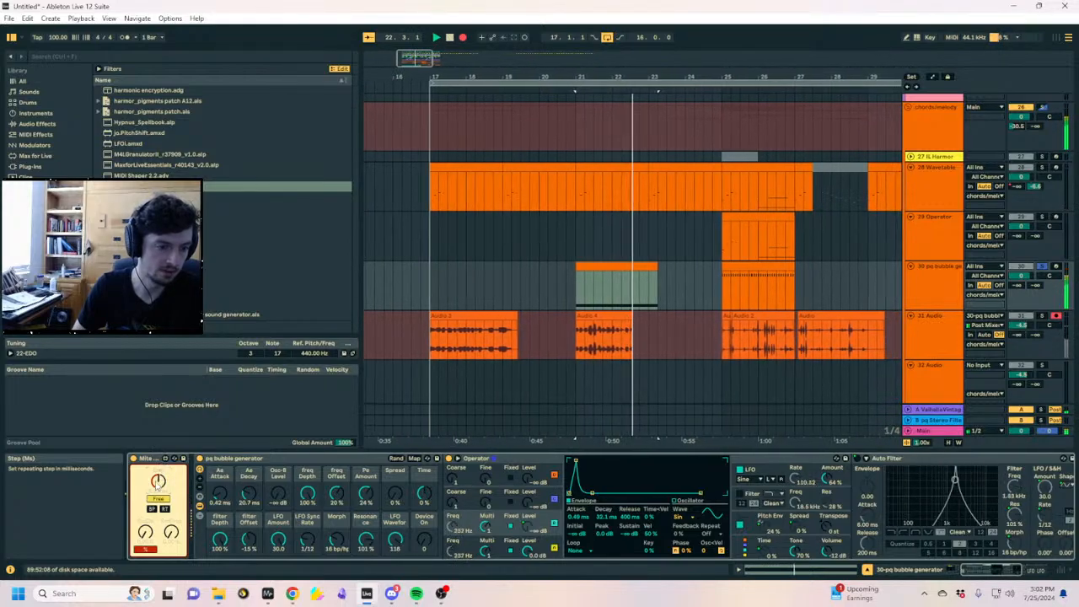
{"action": "scroll", "coordinate": [481, 459], "scroll_direction": "down", "scroll_amount": 5}
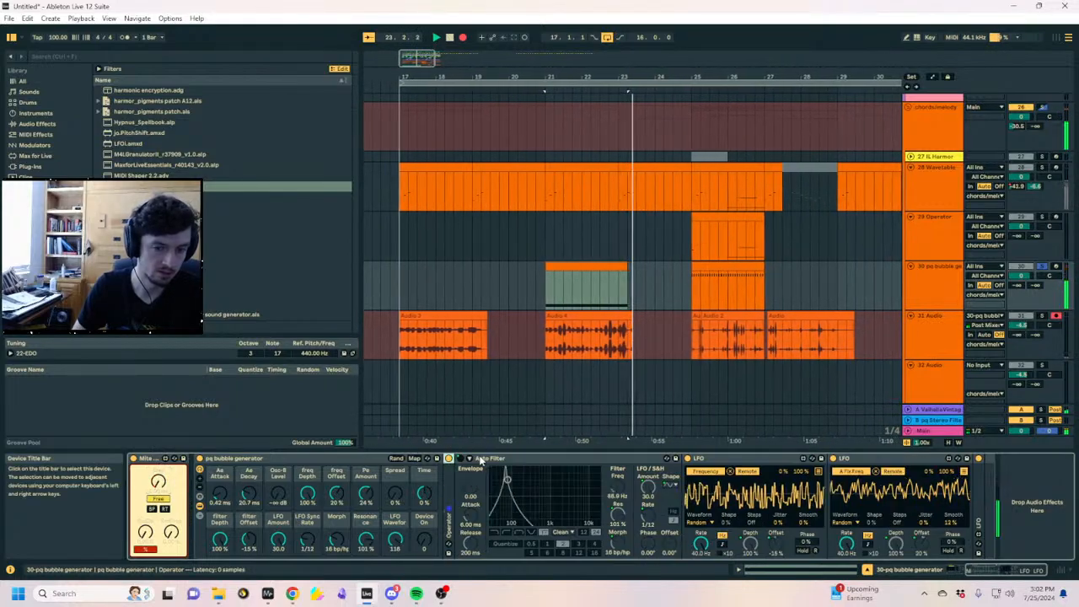
{"action": "key", "text": "space"}
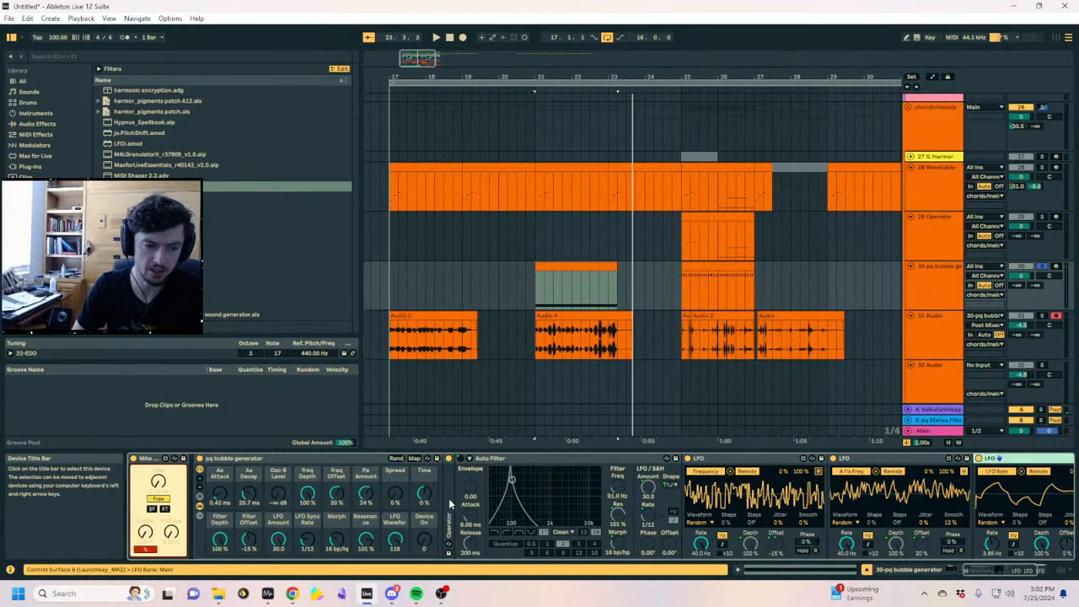
{"action": "left_click", "coordinate": [563, 325]}
{"action": "left_click", "coordinate": [566, 286]}
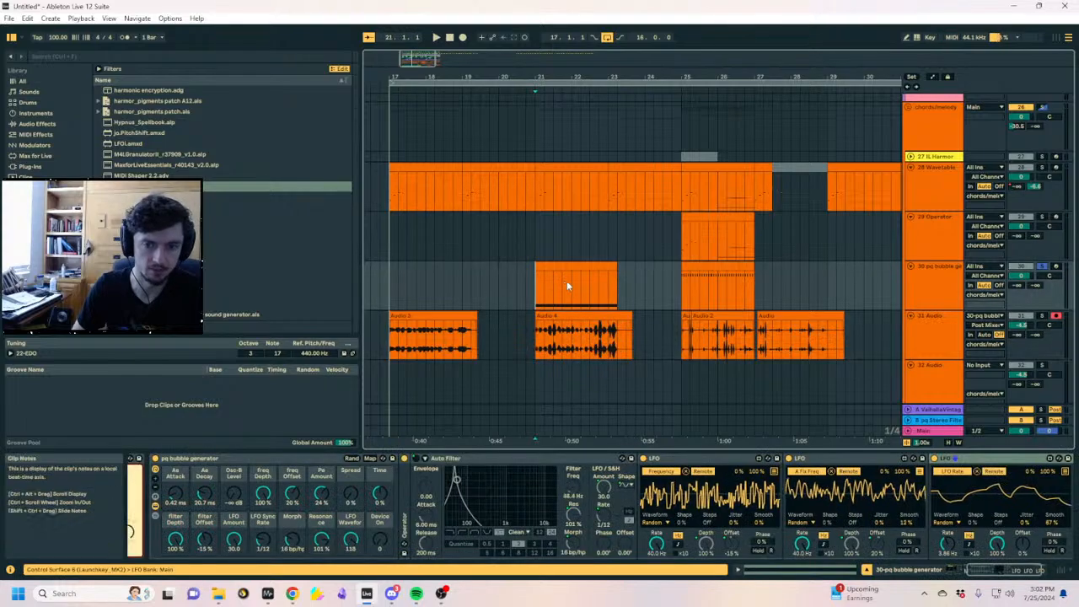
{"action": "left_click", "coordinate": [747, 316]}
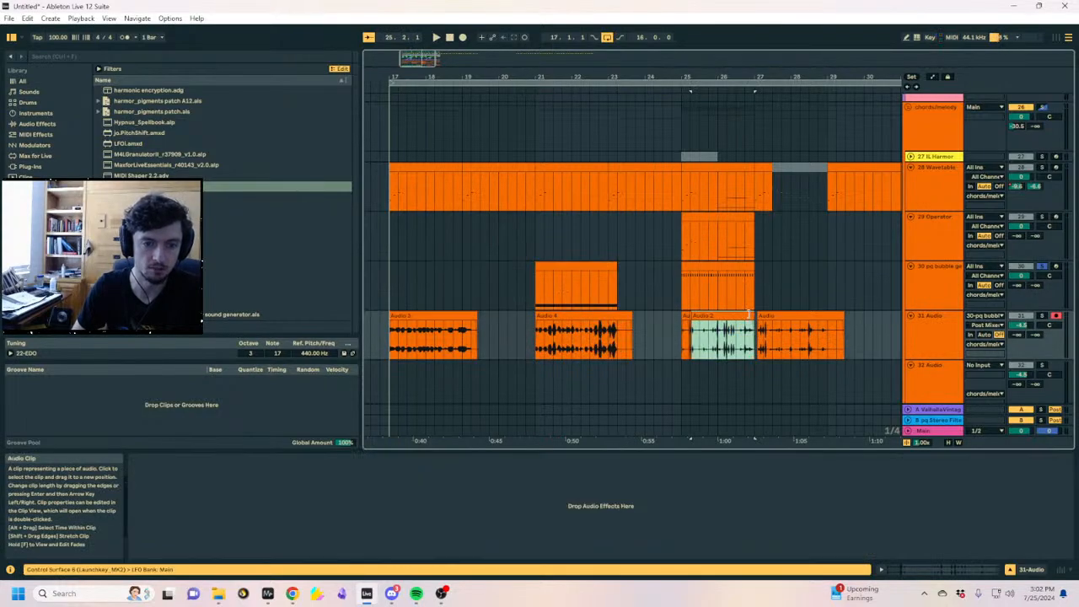
{"action": "left_click", "coordinate": [679, 320]}
{"action": "left_click", "coordinate": [673, 320]}
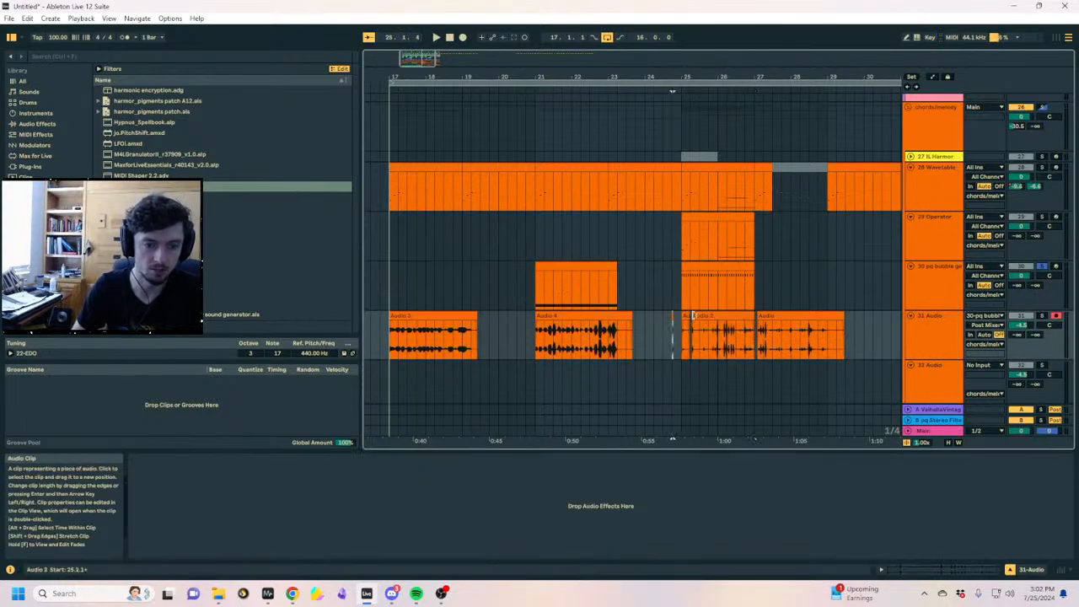
Solo 31 Audio, play the new recording from bar 21 and show its clip properties
{"action": "left_click", "coordinate": [594, 317]}
{"action": "left_click", "coordinate": [1042, 316]}
{"action": "key", "text": "space"}
{"action": "left_click", "coordinate": [932, 569]}
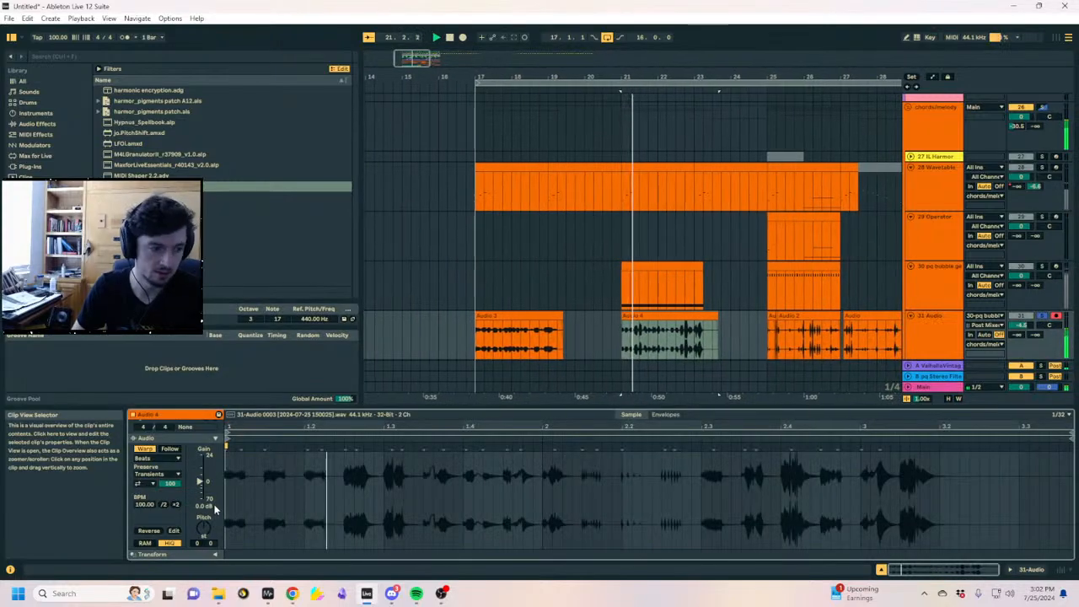
Double the clip's BPM to 200.00 with Re-Pitch warping and raise its gain to 11.1 dB during playback
{"action": "left_click", "coordinate": [176, 505]}
{"action": "left_click", "coordinate": [157, 458]}
{"action": "left_click", "coordinate": [157, 492]}
{"action": "key", "text": "space"}
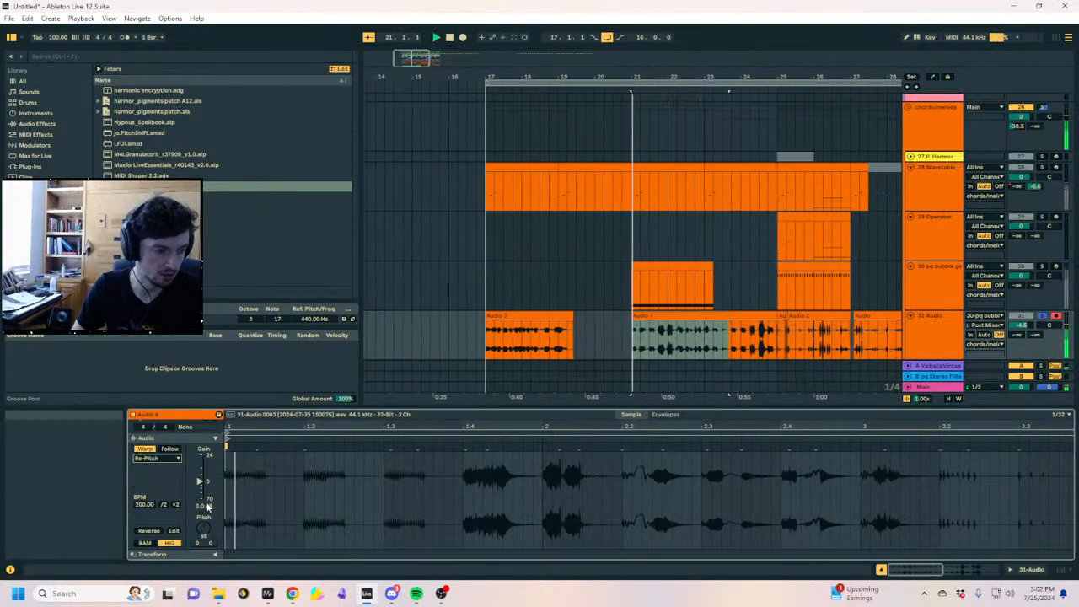
{"action": "left_click_drag", "start_coordinate": [200, 481], "coordinate": [200, 469]}
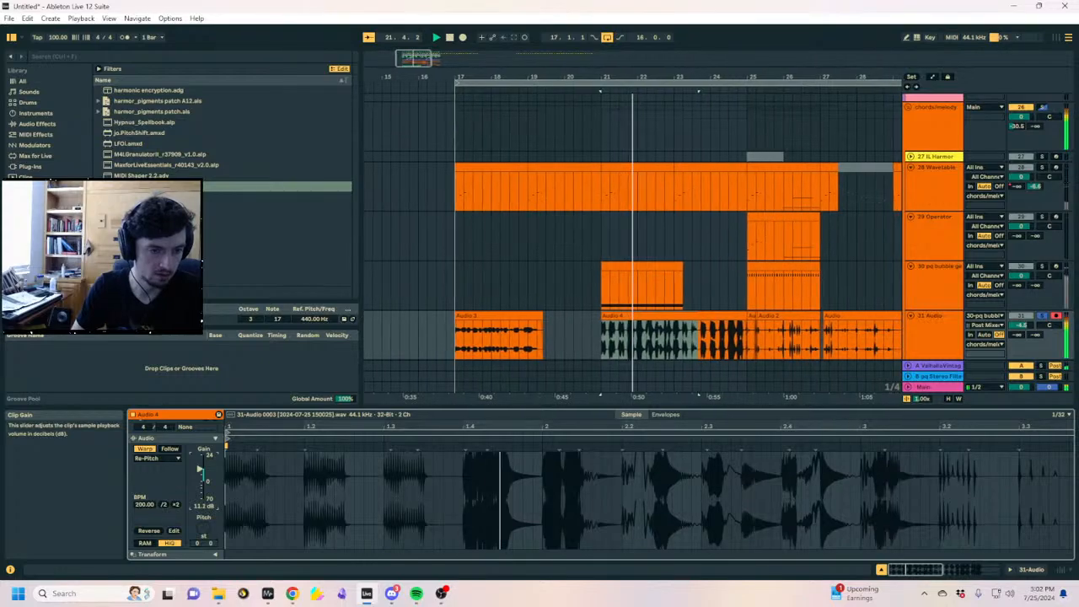
{"action": "scroll", "coordinate": [656, 283], "scroll_direction": "down", "scroll_amount": 1}
{"action": "left_click", "coordinate": [628, 278]}
{"action": "key", "text": "space"}
Move the re-pitched clip at bar 21 from 31 Audio down to 32 Audio
{"action": "mouse_move", "coordinate": [624, 281]}
{"action": "left_mouse_down"}
{"action": "mouse_move", "coordinate": [610, 283]}
{"action": "mouse_move", "coordinate": [620, 285]}
{"action": "left_mouse_up"}
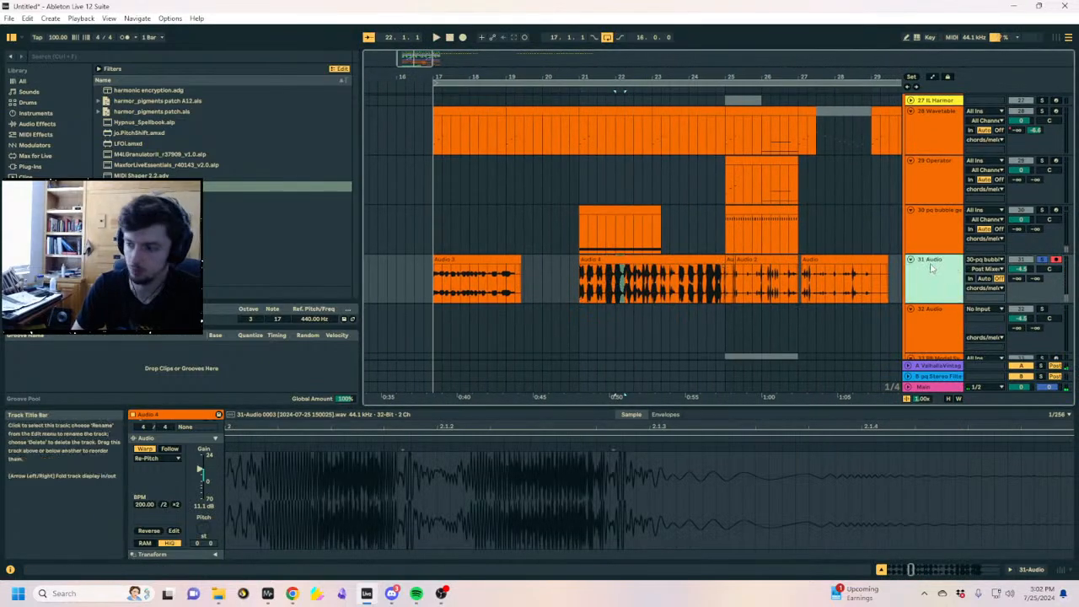
{"action": "key", "text": "Down"}
{"action": "left_click", "coordinate": [613, 269]}
{"action": "left_click", "coordinate": [626, 231]}
{"action": "left_click", "coordinate": [627, 269]}
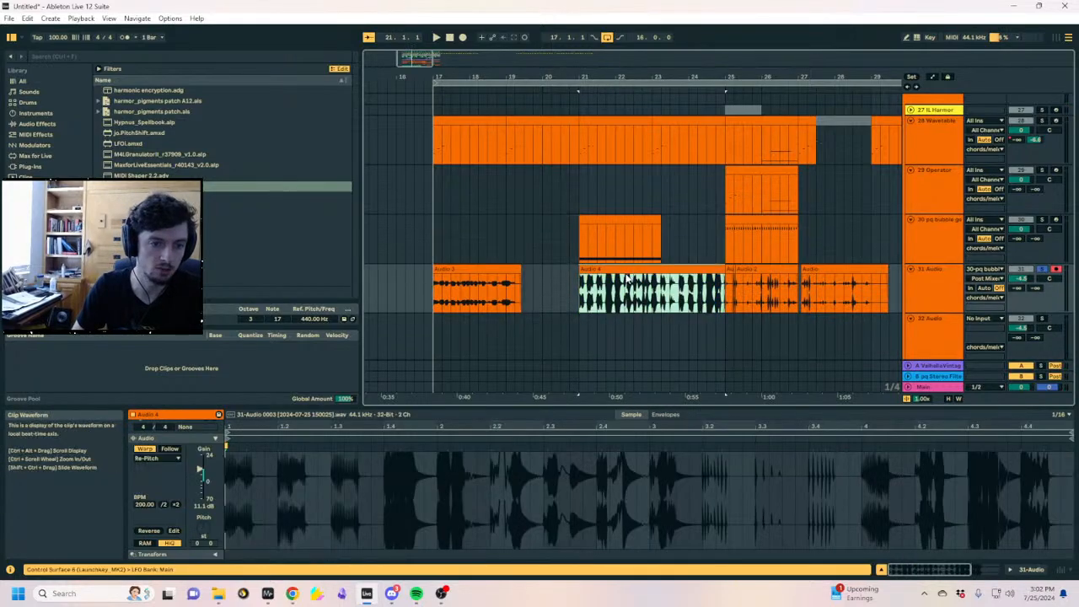
{"action": "left_click_drag", "start_coordinate": [627, 278], "coordinate": [627, 328]}
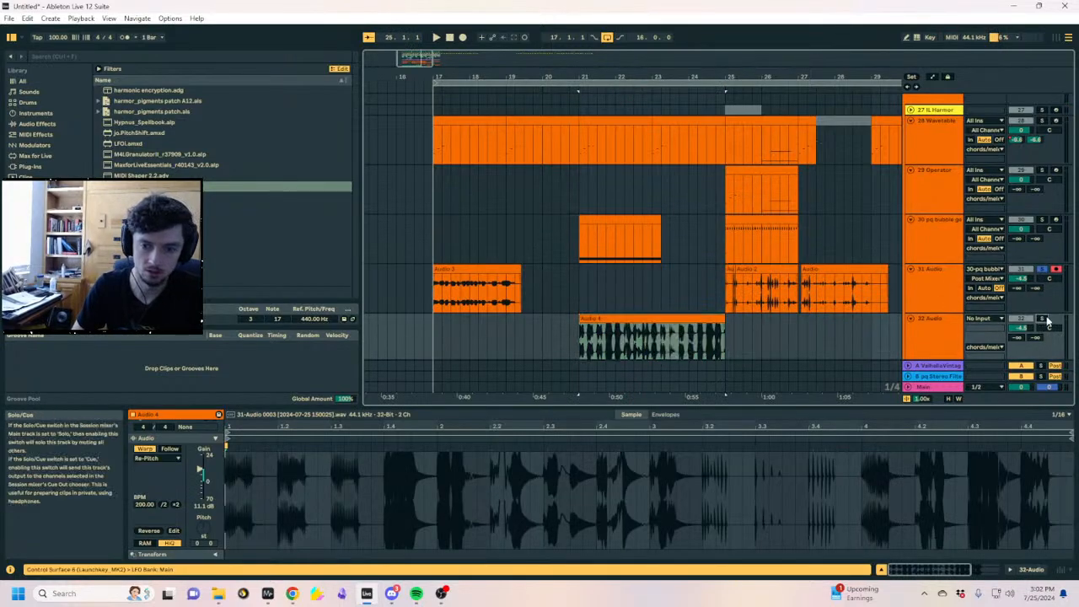
Audition 32 Audio in solo and select the short bubble hit spanning three sixteenths from the start of bar 22
{"action": "left_click", "coordinate": [1043, 319]}
{"action": "key", "text": "space"}
{"action": "left_click_drag", "start_coordinate": [635, 75], "coordinate": [597, 164]}
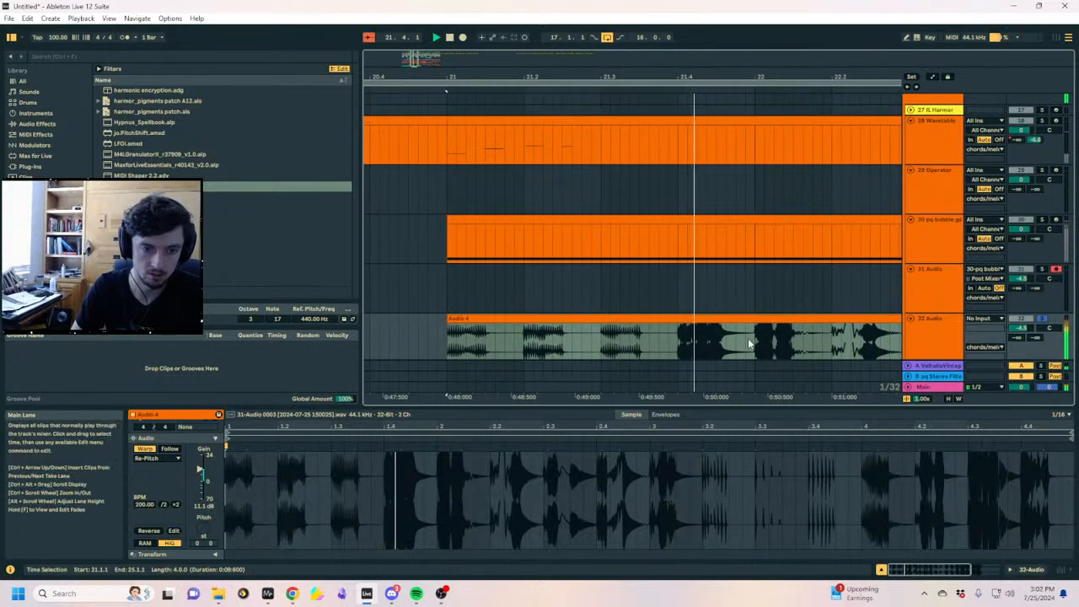
{"action": "left_click_drag", "start_coordinate": [748, 343], "coordinate": [677, 350]}
{"action": "left_click_drag", "start_coordinate": [814, 340], "coordinate": [753, 340]}
{"action": "key", "text": "space"}
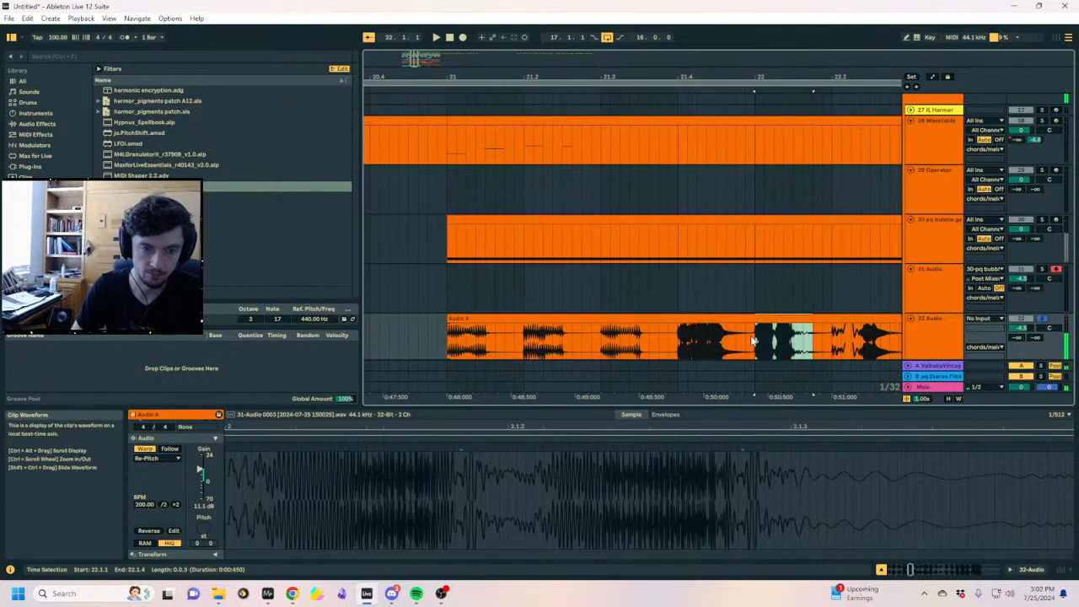
Unsolo 32 Audio and place the selected bubble slice at bar 25 on a new audio track directly below it
{"action": "left_click", "coordinate": [1042, 319]}
{"action": "left_click_drag", "start_coordinate": [472, 77], "coordinate": [472, 21]}
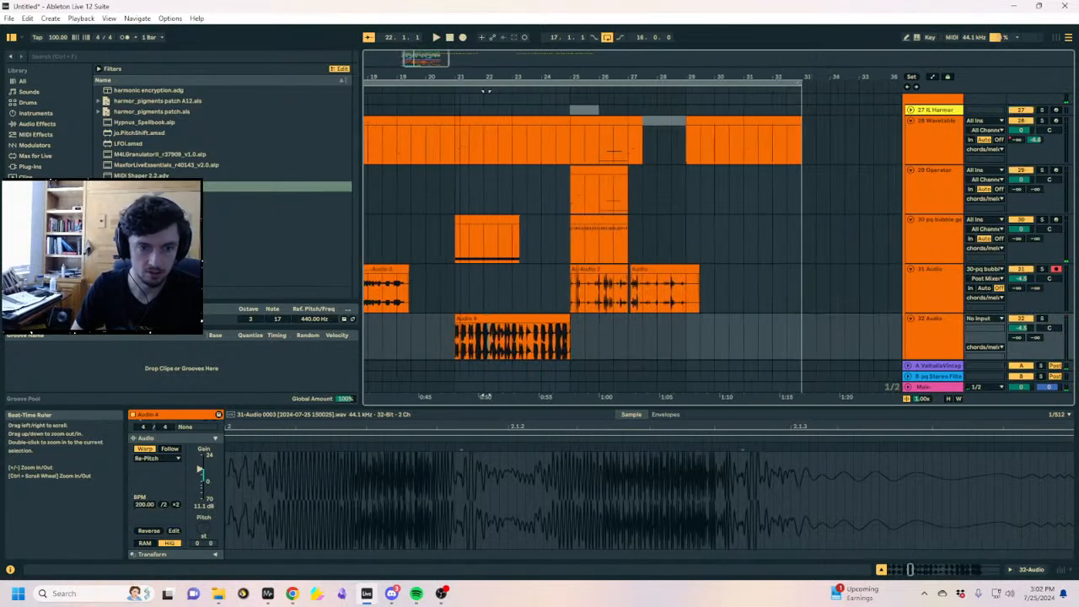
{"action": "left_click", "coordinate": [571, 327]}
{"action": "left_click", "coordinate": [929, 336]}
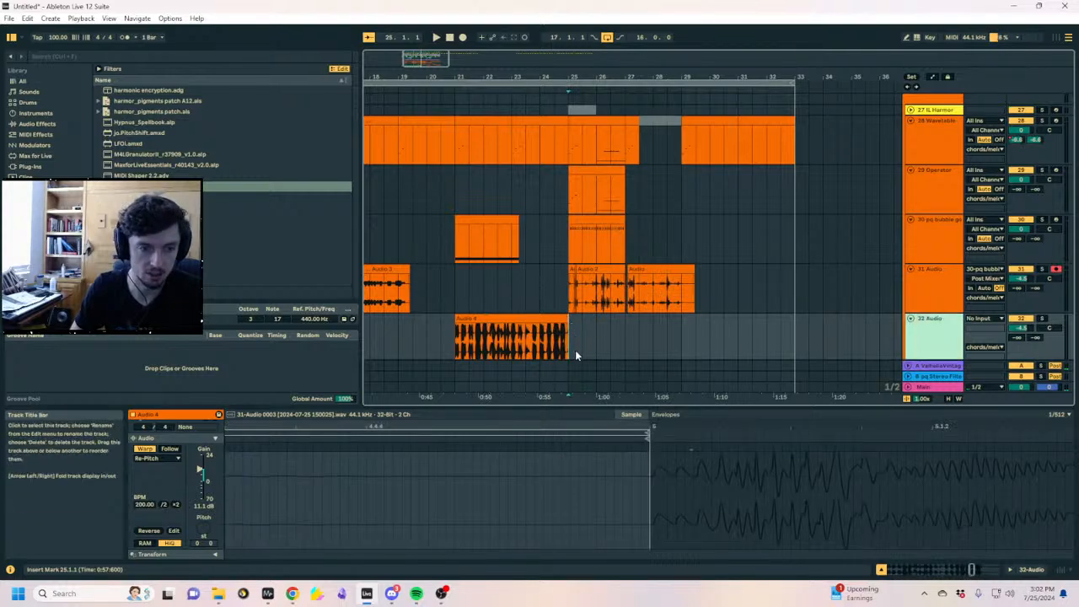
{"action": "key", "text": "ctrl+t"}
{"action": "key", "text": "space"}
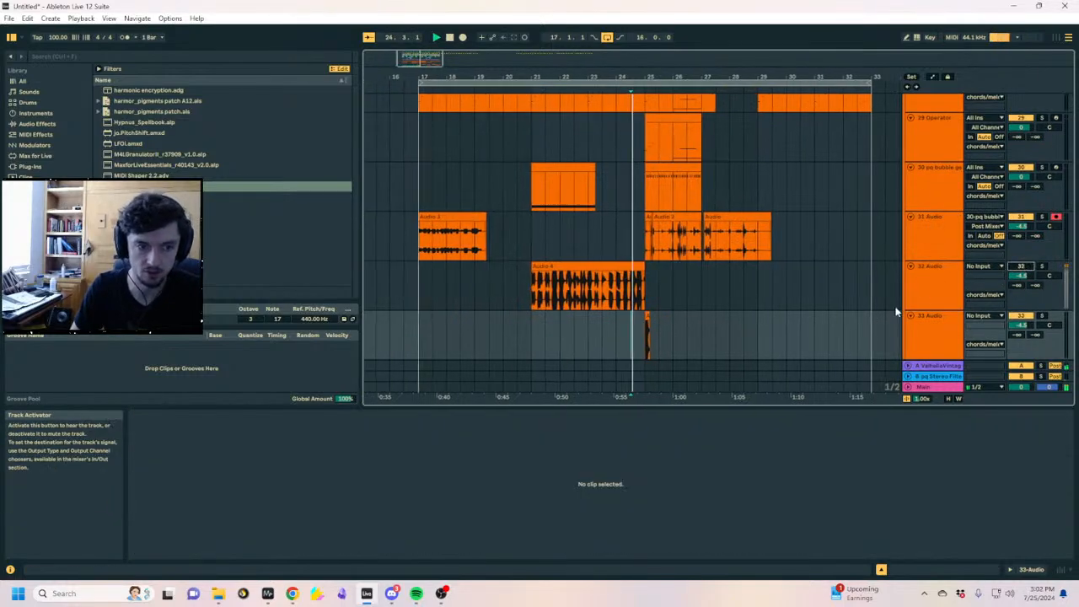
Deactivate the 30 pq bubble generator and 29 Operator tracks while checking the slice at bar 25
{"action": "left_click", "coordinate": [1018, 170]}
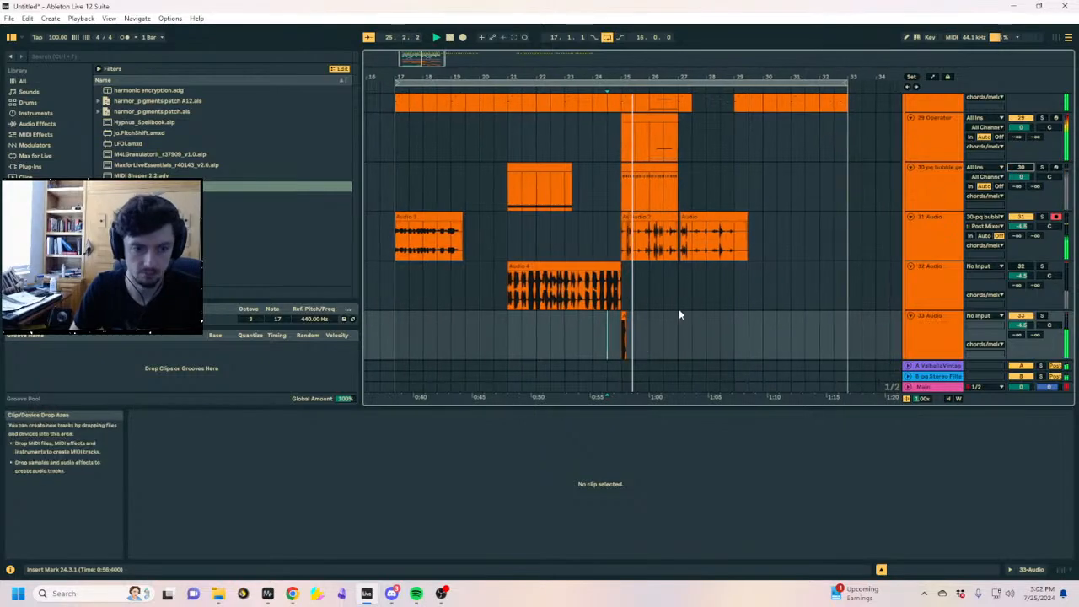
{"action": "left_click", "coordinate": [619, 349]}
{"action": "scroll", "coordinate": [620, 349], "scroll_direction": "up", "scroll_amount": 2}
{"action": "key", "text": "space"}
{"action": "left_click", "coordinate": [1021, 195]}
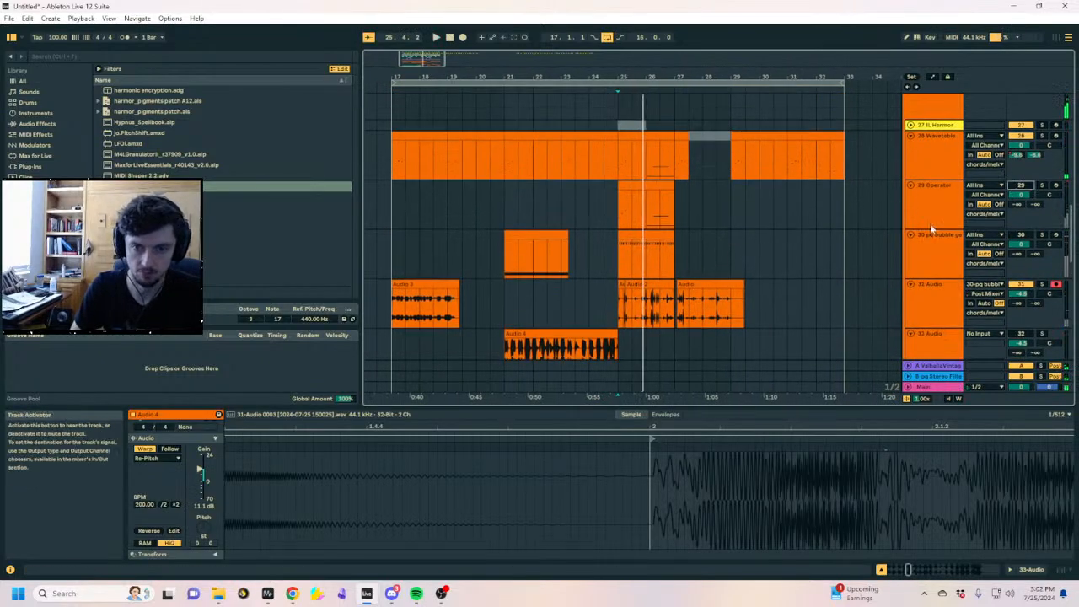
Replay from just before bar 25 and raise 33 Audio's send to pq Stereo Filter + Swap Delay to 0.0 dB
{"action": "scroll", "coordinate": [931, 229], "scroll_direction": "down", "scroll_amount": 3}
{"action": "key", "text": "space"}
{"action": "key", "text": "space"}
{"action": "left_click", "coordinate": [608, 253]}
{"action": "key", "text": "space"}
{"action": "left_click_drag", "start_coordinate": [1035, 267], "coordinate": [1035, 194]}
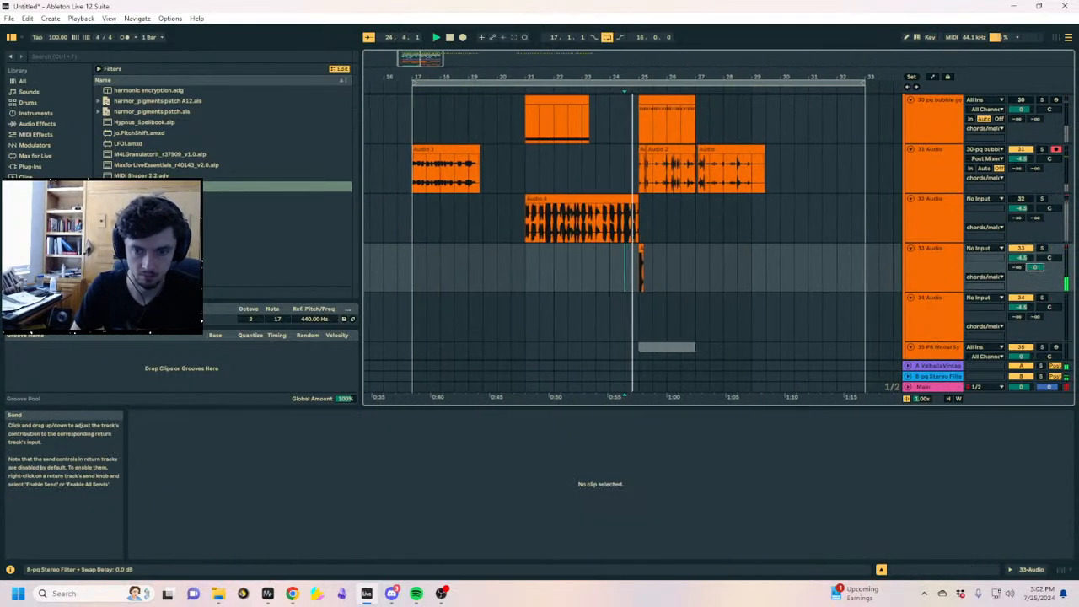
Insert a return track, load the Delay effect on it and set both synced delay times to 2
{"action": "right_click", "coordinate": [937, 379]}
{"action": "left_click", "coordinate": [949, 456]}
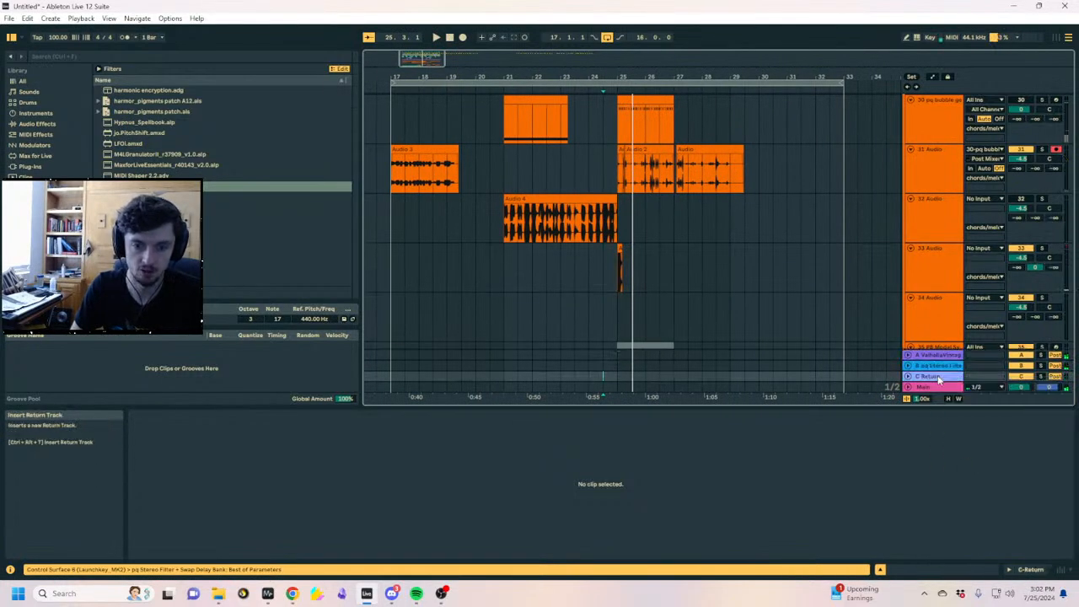
{"action": "left_click", "coordinate": [126, 55]}
{"action": "type", "text": "delay"}
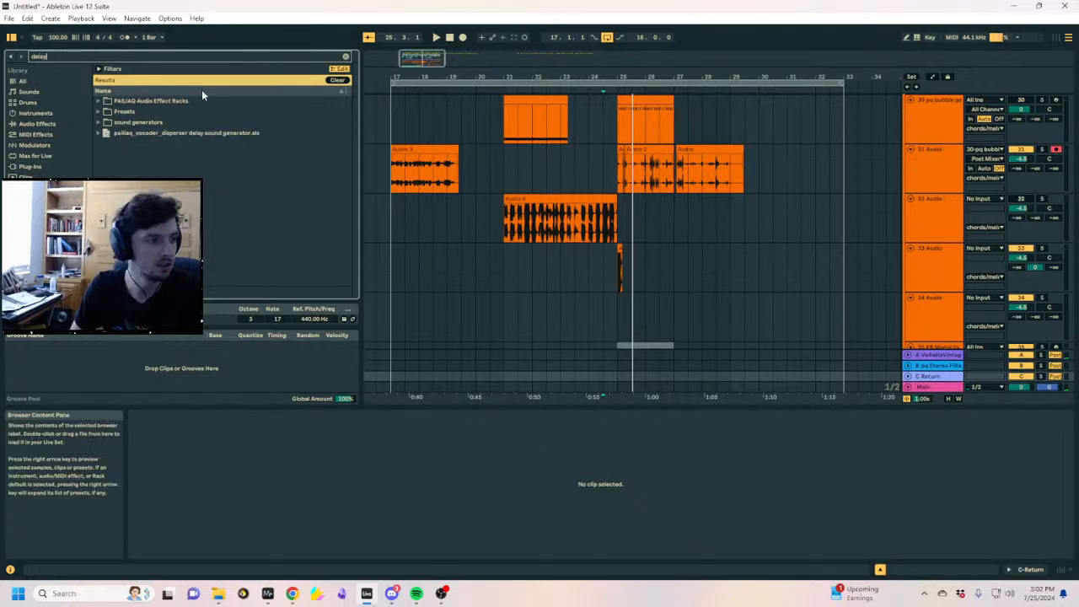
{"action": "left_click", "coordinate": [37, 123]}
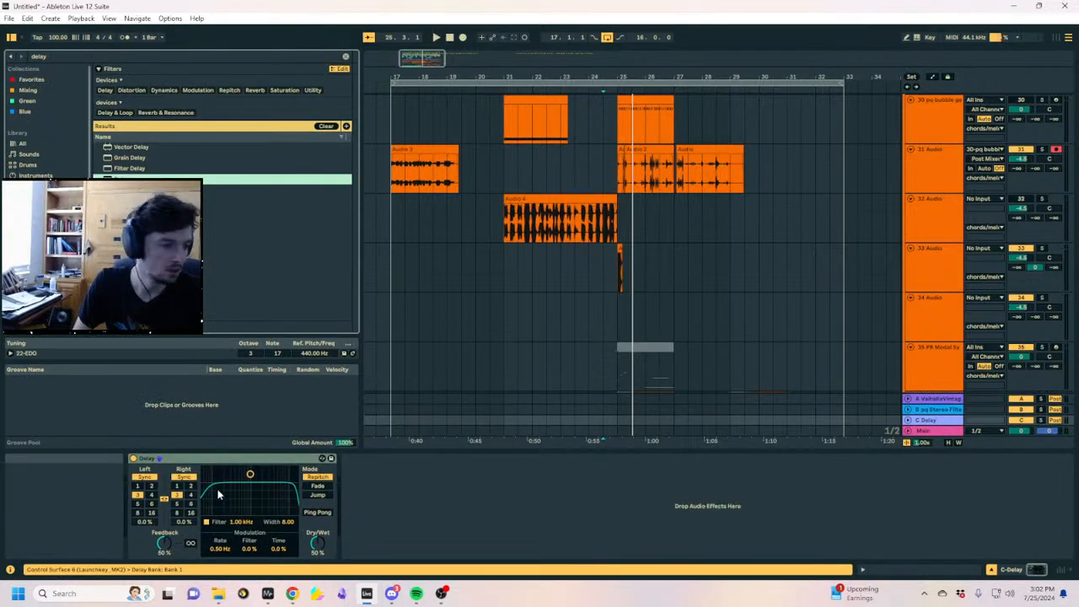
{"action": "left_click", "coordinate": [190, 487]}
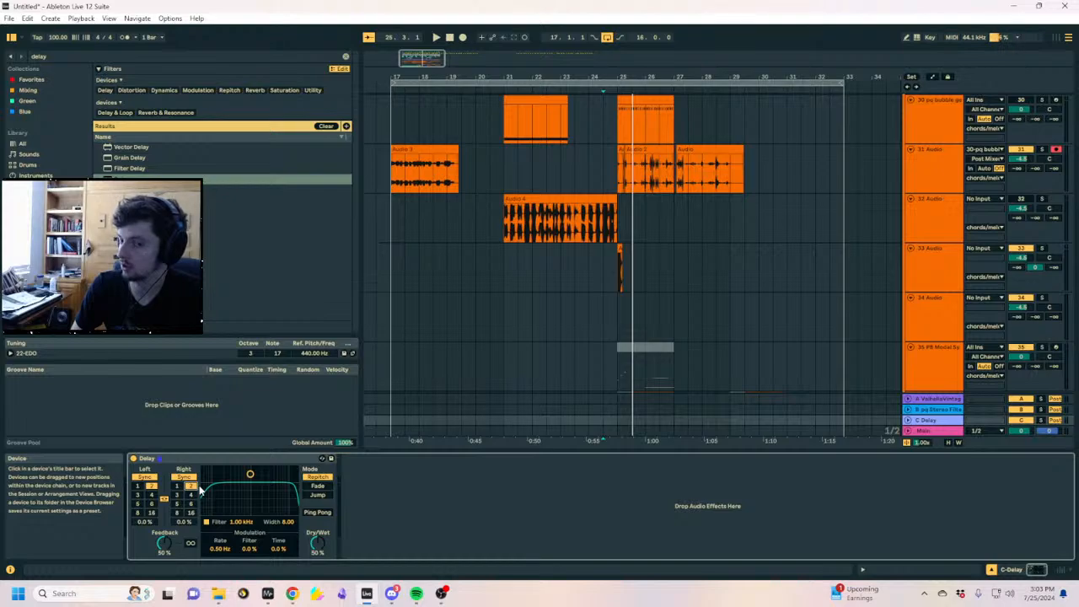
Add Envelope MIDI before the rack on 30 pq bubble generator and shape it as a fast decay with sustain at -inf dB
{"action": "scroll", "coordinate": [565, 311], "scroll_direction": "up", "scroll_amount": 3}
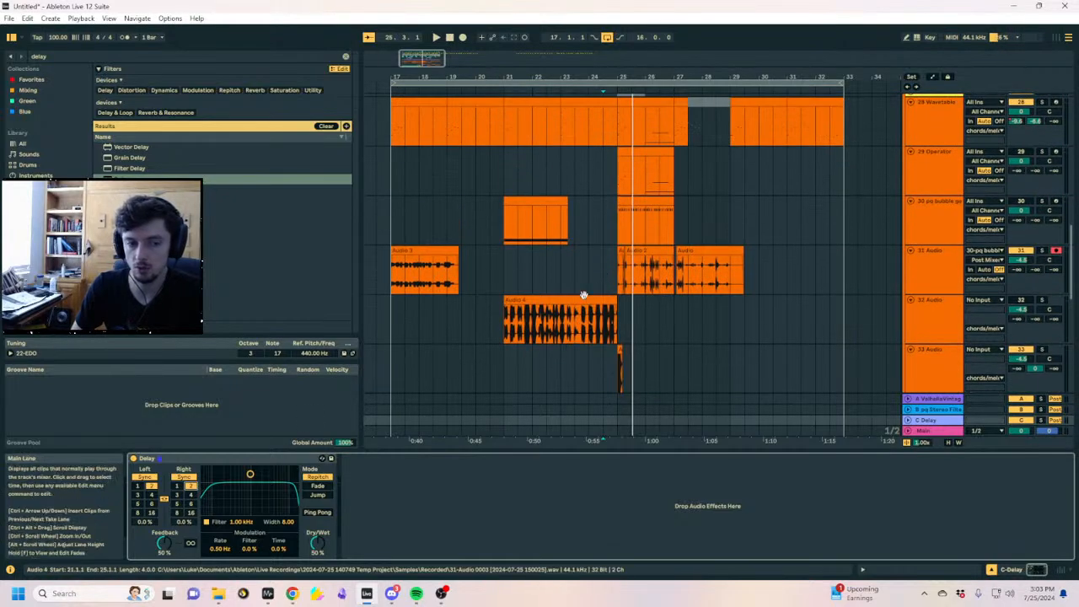
{"action": "left_click", "coordinate": [582, 298]}
{"action": "left_click", "coordinate": [539, 268]}
{"action": "left_click", "coordinate": [521, 237]}
{"action": "left_click", "coordinate": [135, 57]}
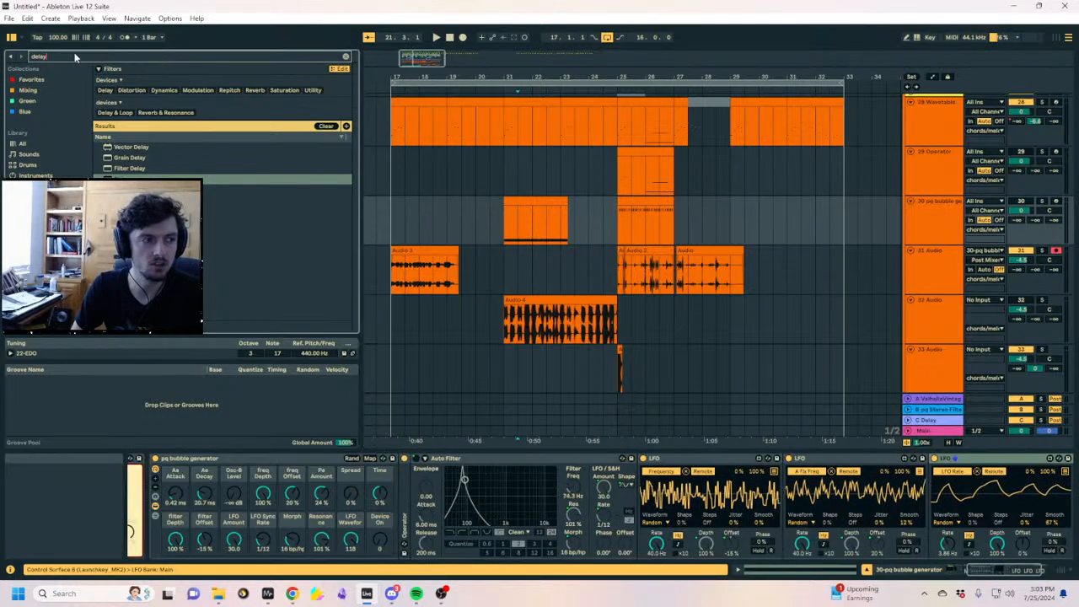
{"action": "type", "text": "midi env"}
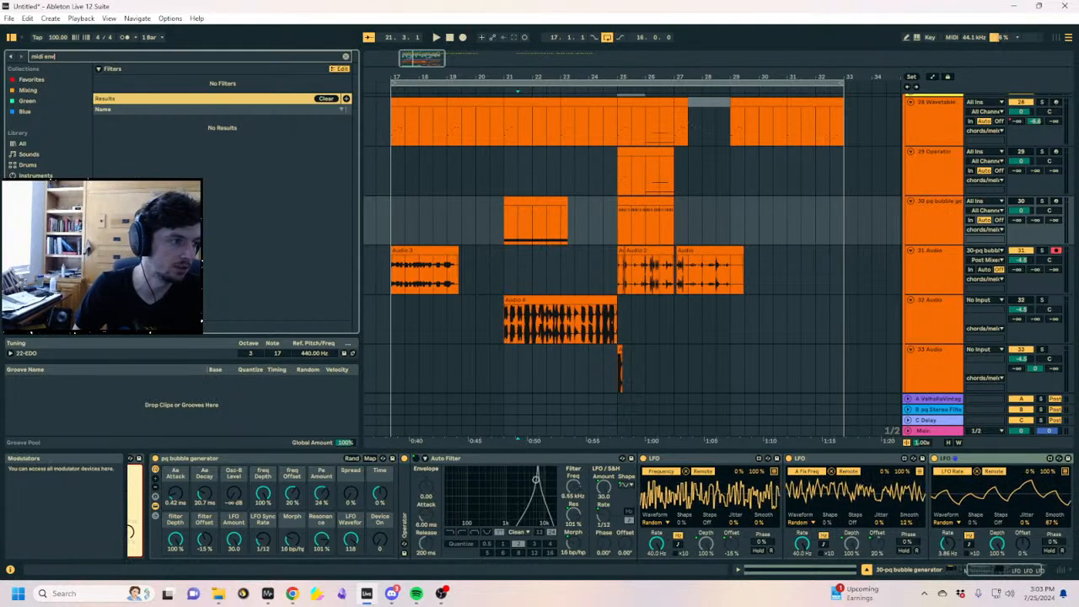
{"action": "left_click_drag", "start_coordinate": [132, 126], "coordinate": [157, 467]}
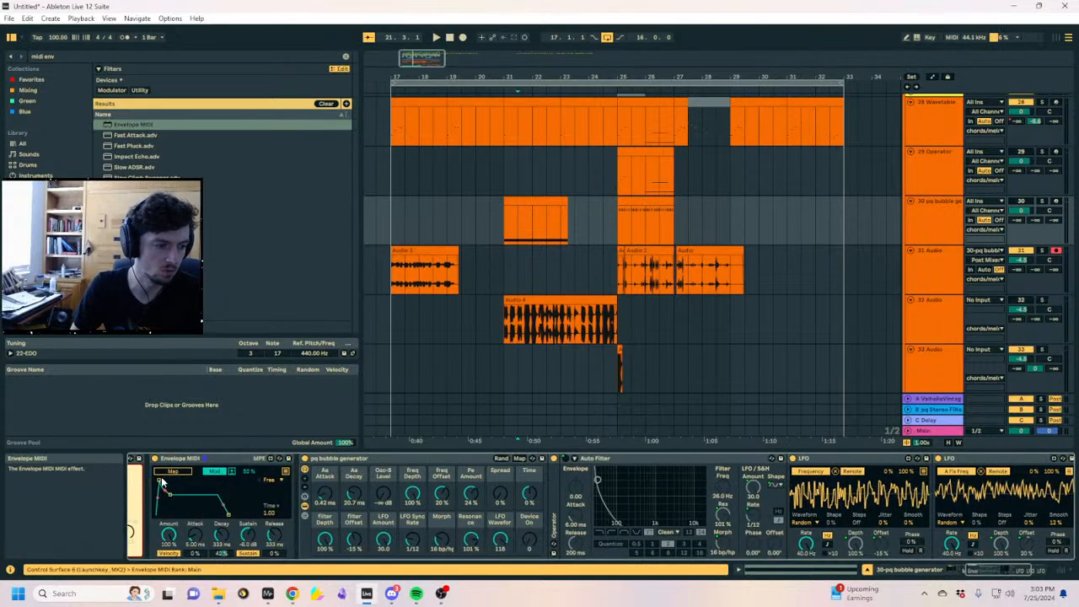
{"action": "left_click_drag", "start_coordinate": [163, 482], "coordinate": [158, 479]}
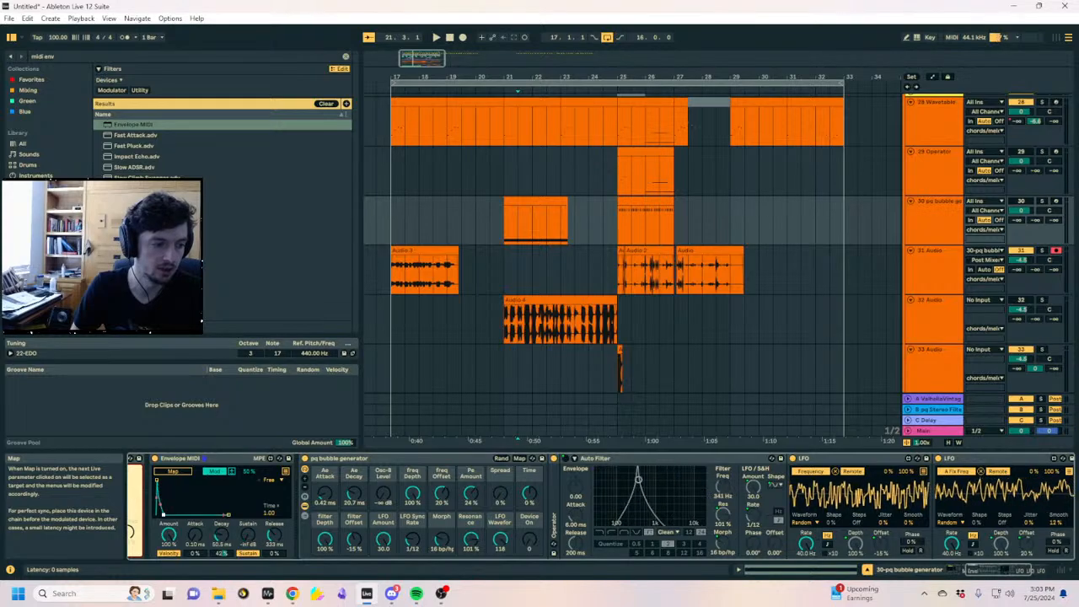
{"action": "left_click", "coordinate": [61, 59]}
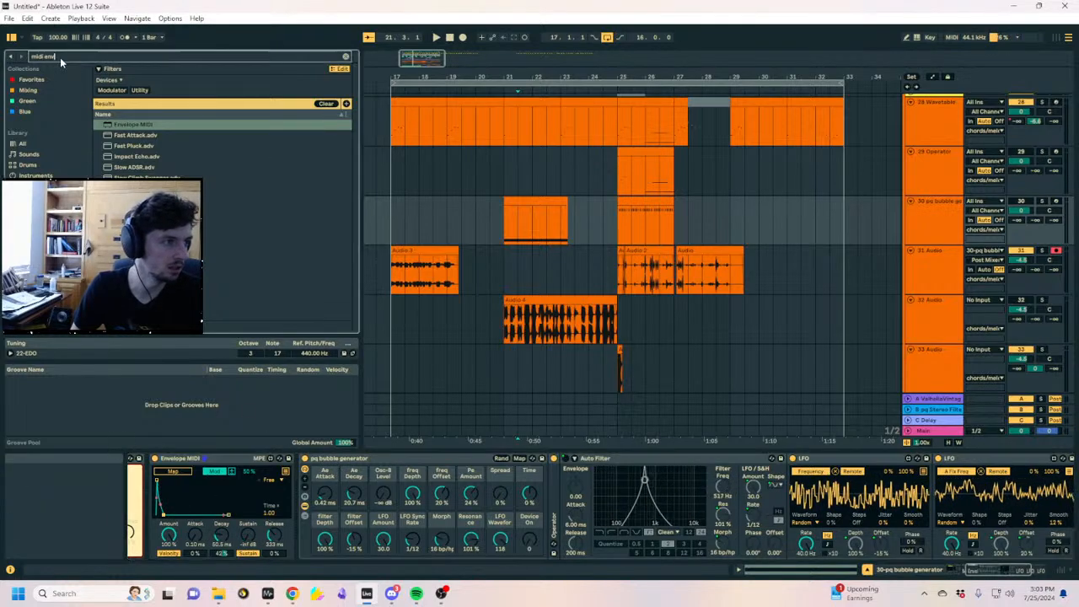
{"action": "type", "text": "uti"}
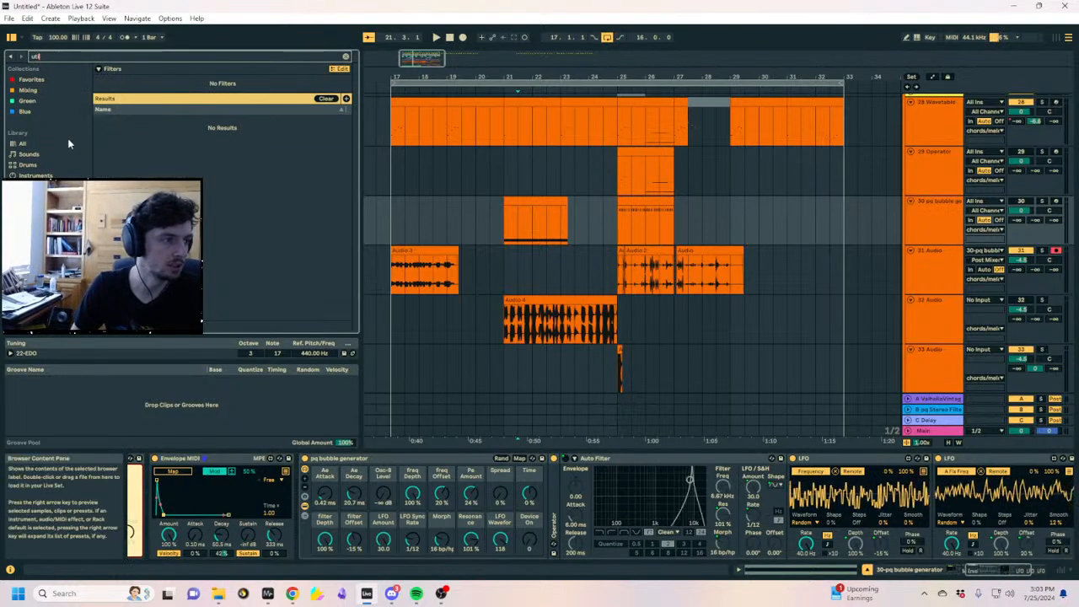
{"action": "left_click", "coordinate": [182, 462]}
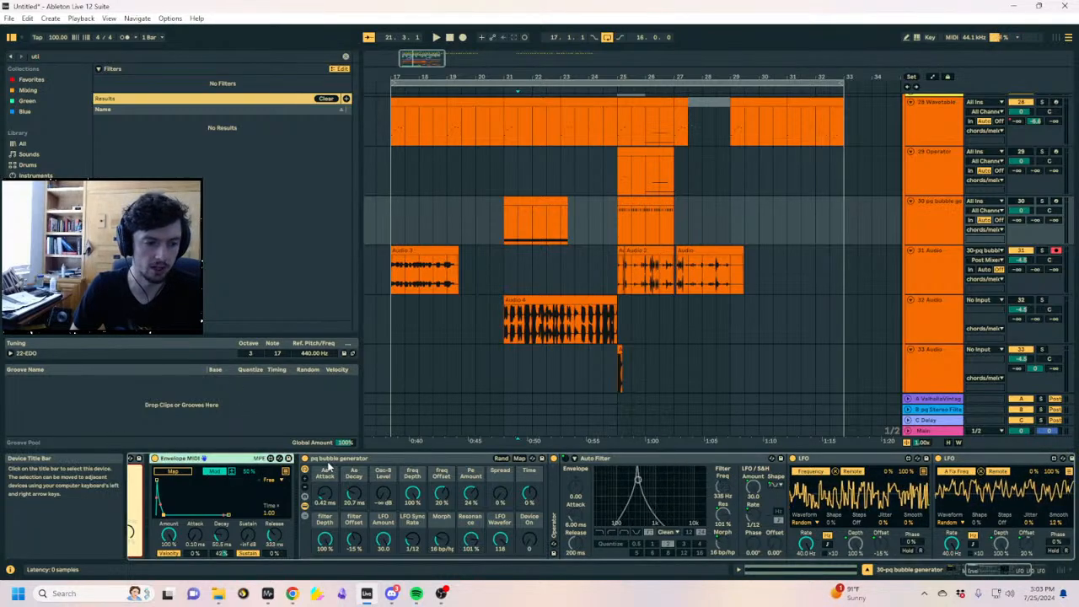
Solo 30 pq bubble generator, play its clip at bar 21 and bring up its Mite device
{"action": "left_click", "coordinate": [514, 200]}
{"action": "key", "text": "space"}
{"action": "left_click", "coordinate": [1042, 202]}
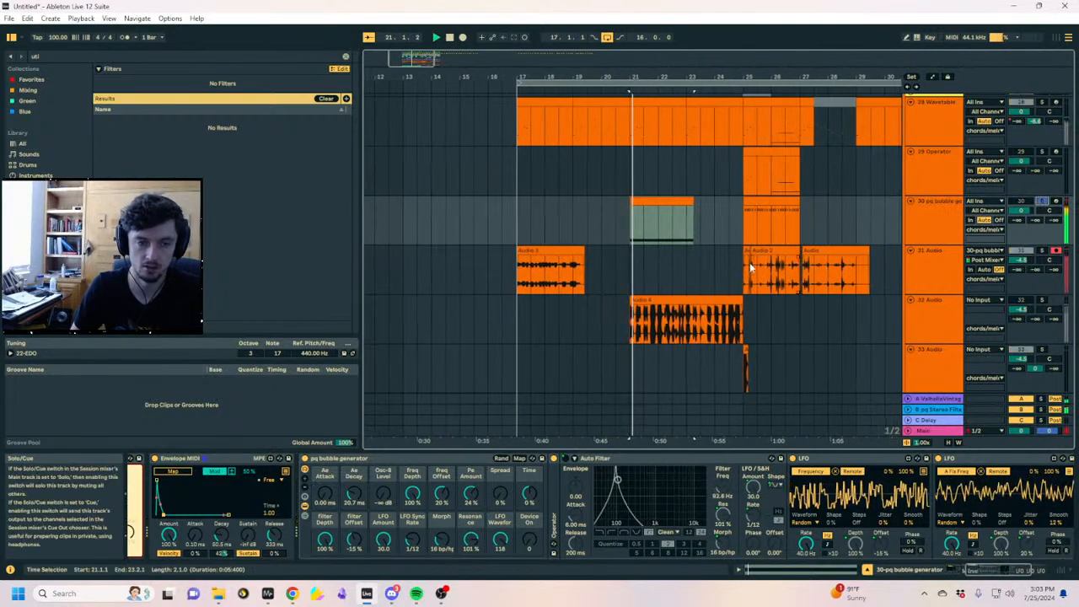
{"action": "left_click", "coordinate": [134, 459]}
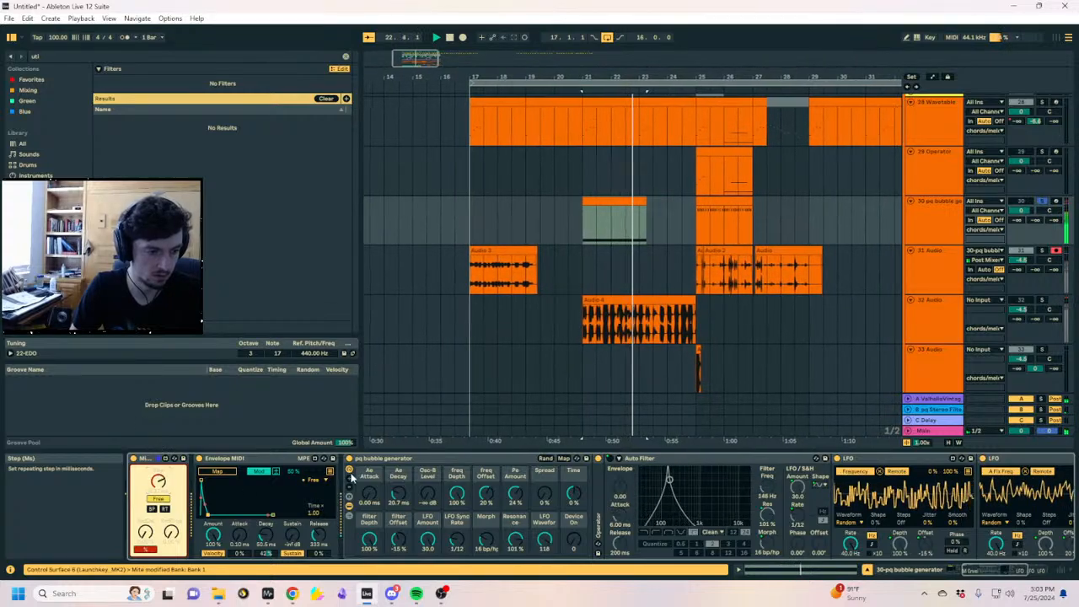
Search for "shift", collapse the pq bubble generator rack and add the Shifter effect after it
{"action": "key", "text": "ctrl+f"}
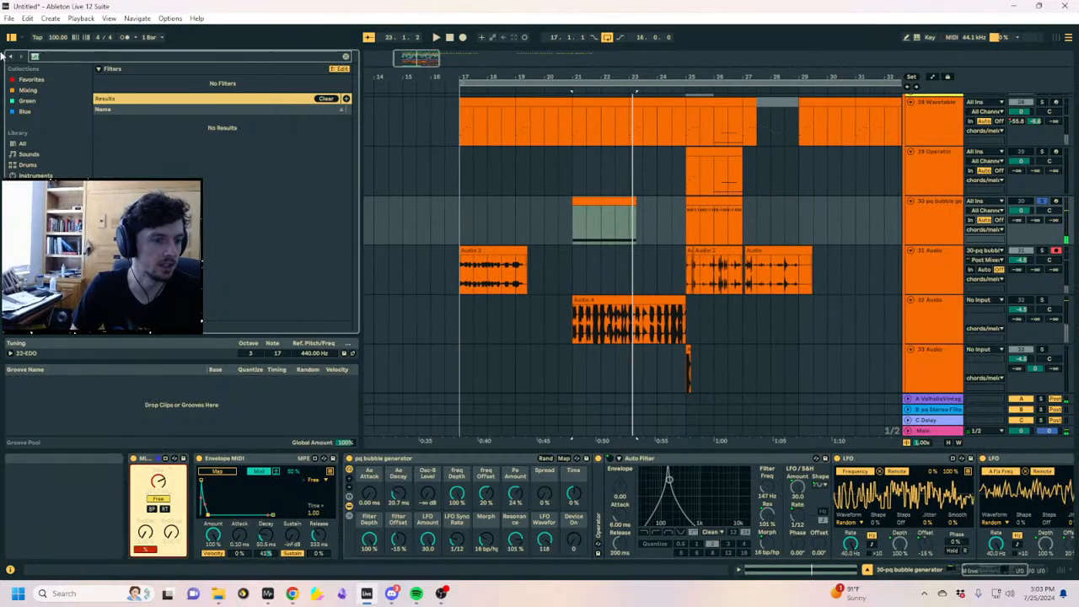
{"action": "type", "text": "shift"}
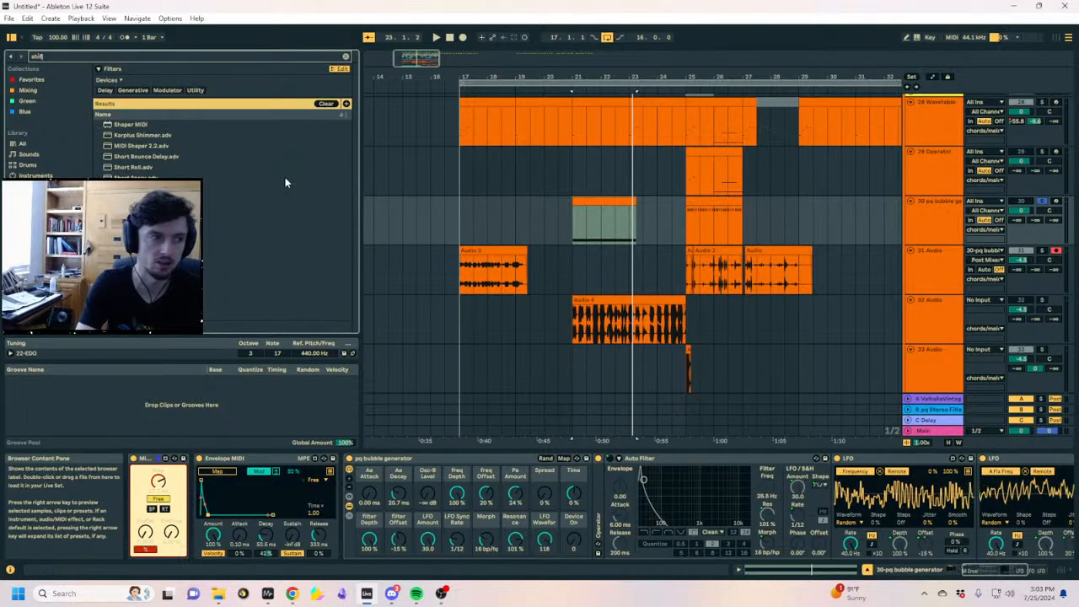
{"action": "mouse_move", "coordinate": [125, 125]}
{"action": "left_mouse_down"}
{"action": "mouse_move", "coordinate": [733, 492]}
{"action": "mouse_move", "coordinate": [544, 470]}
{"action": "mouse_move", "coordinate": [224, 129]}
{"action": "left_mouse_up"}
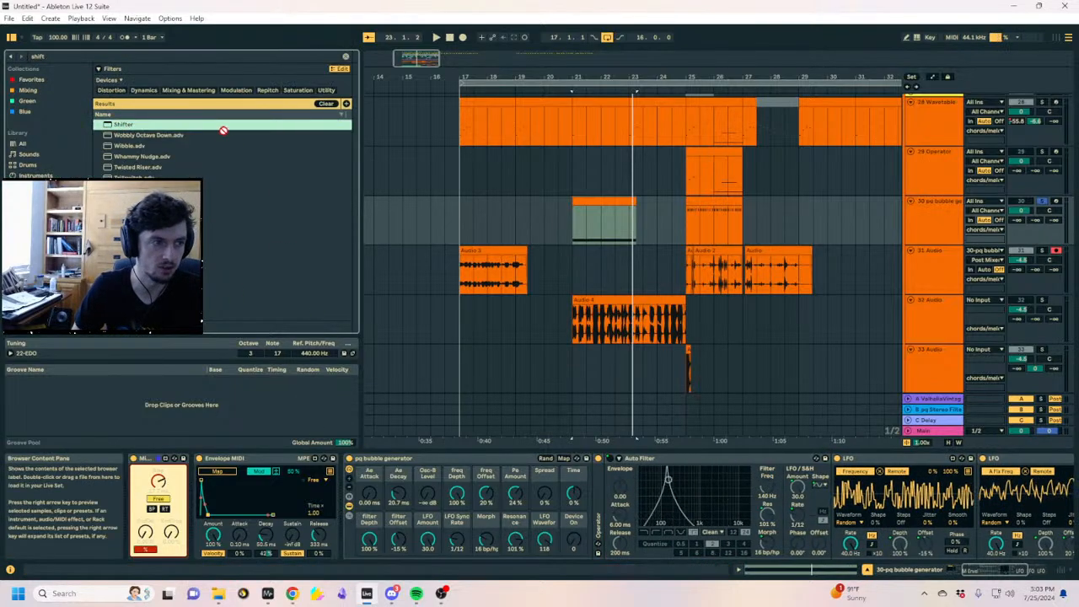
{"action": "left_click", "coordinate": [459, 458]}
{"action": "left_click", "coordinate": [459, 459]}
{"action": "double_click", "coordinate": [185, 457]}
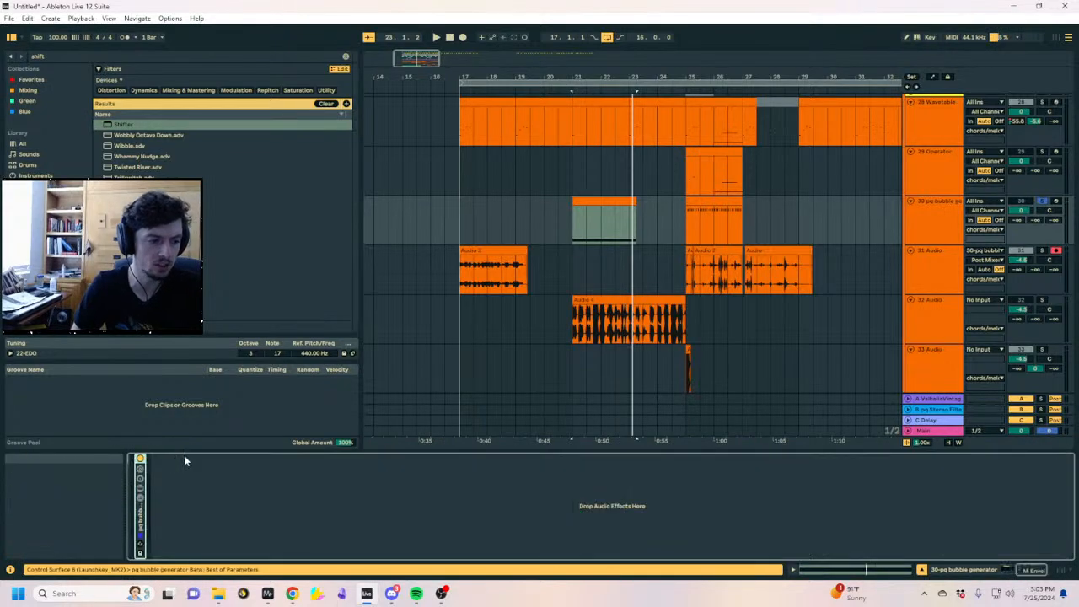
{"action": "scroll", "coordinate": [254, 469], "scroll_direction": "left", "scroll_amount": 3}
{"action": "left_click", "coordinate": [354, 478]}
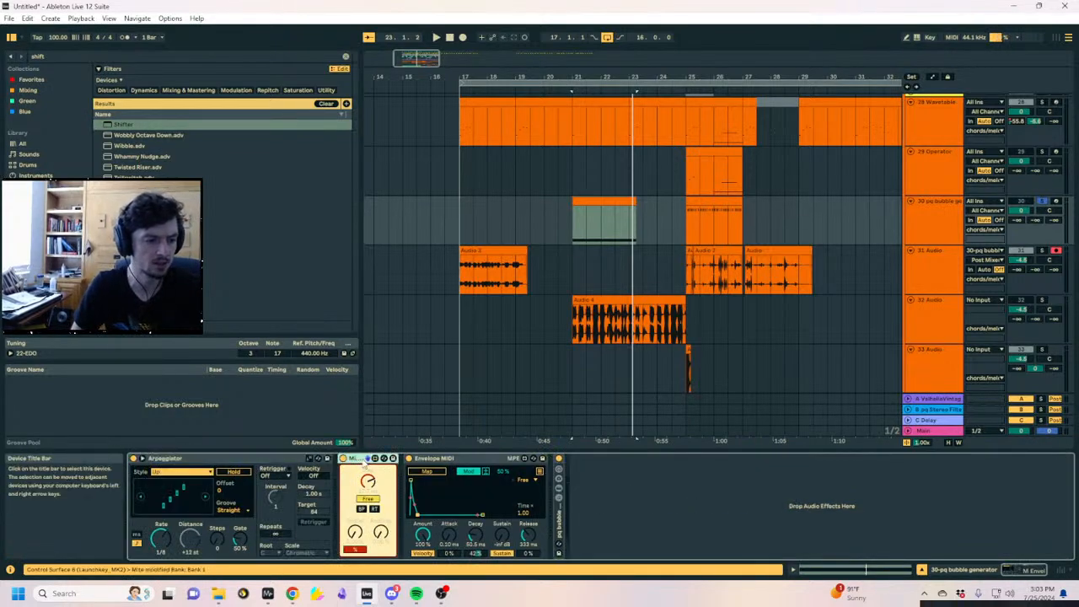
{"action": "left_click", "coordinate": [131, 127]}
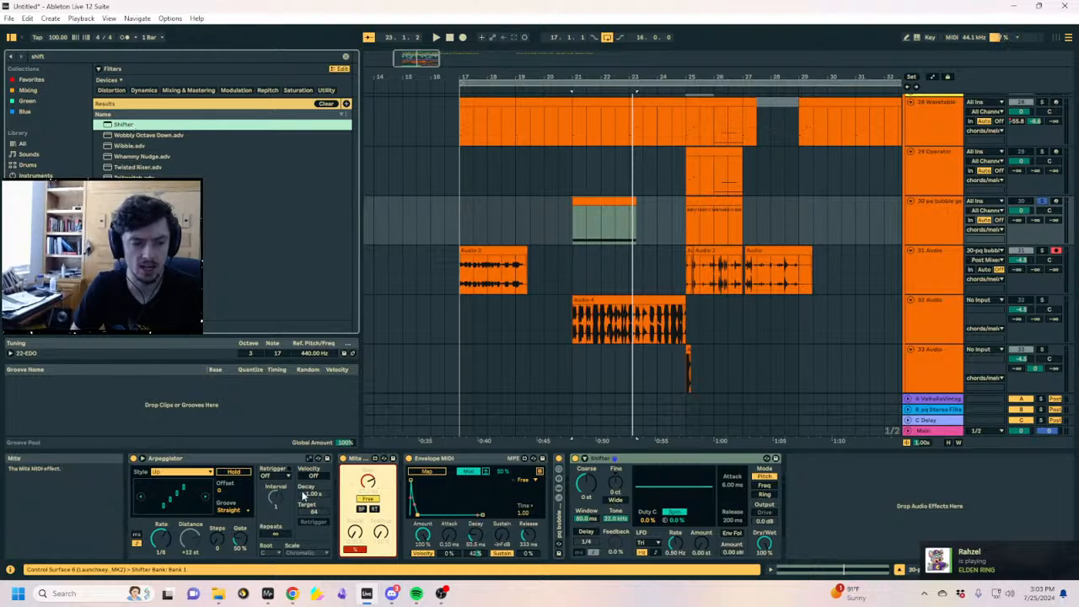
Map Envelope MIDI to Shifter's fine pitch in Freq mode, then enable Wide and adjust the spread during playback
{"action": "left_click", "coordinate": [436, 473]}
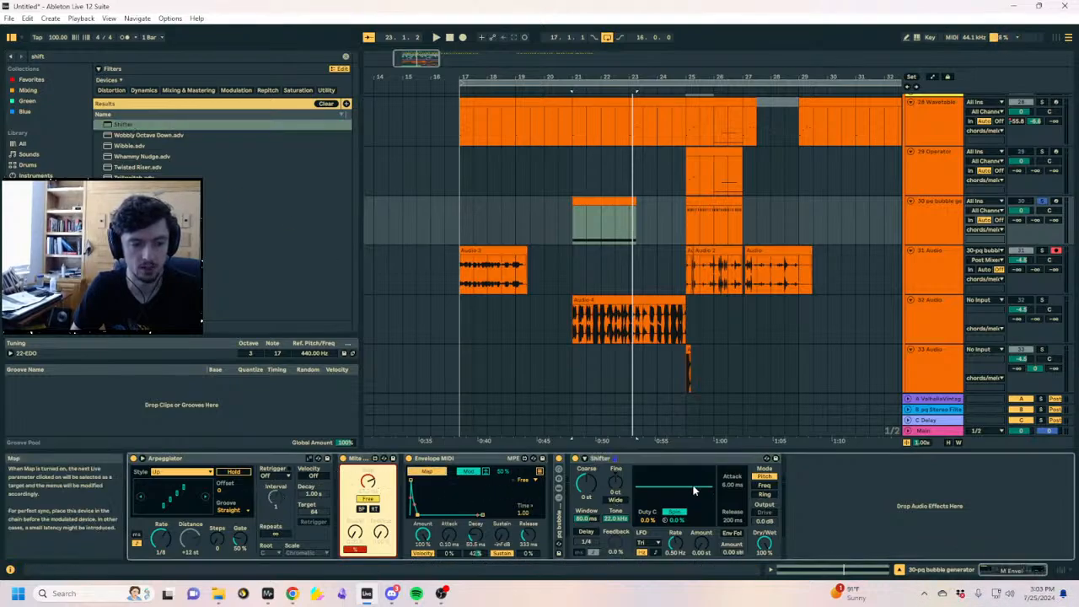
{"action": "left_click", "coordinate": [763, 485]}
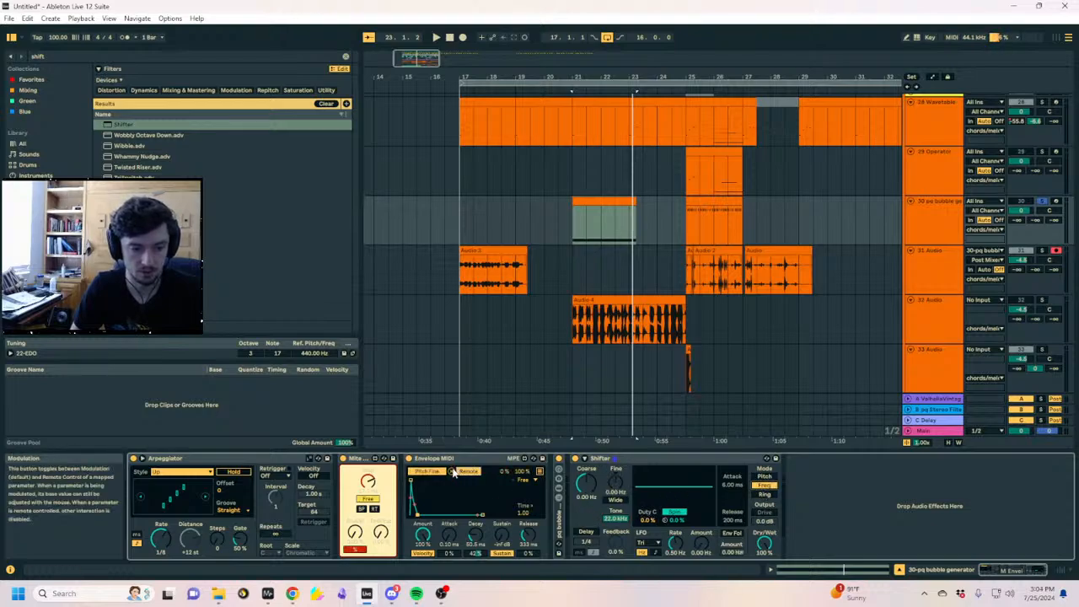
{"action": "key", "text": "space"}
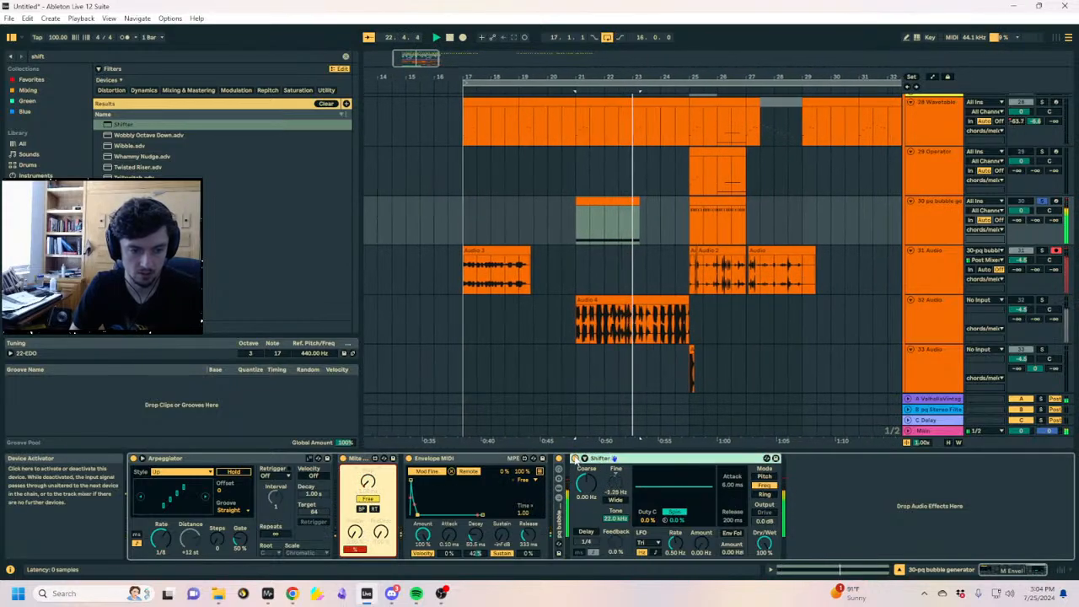
{"action": "left_click", "coordinate": [616, 500]}
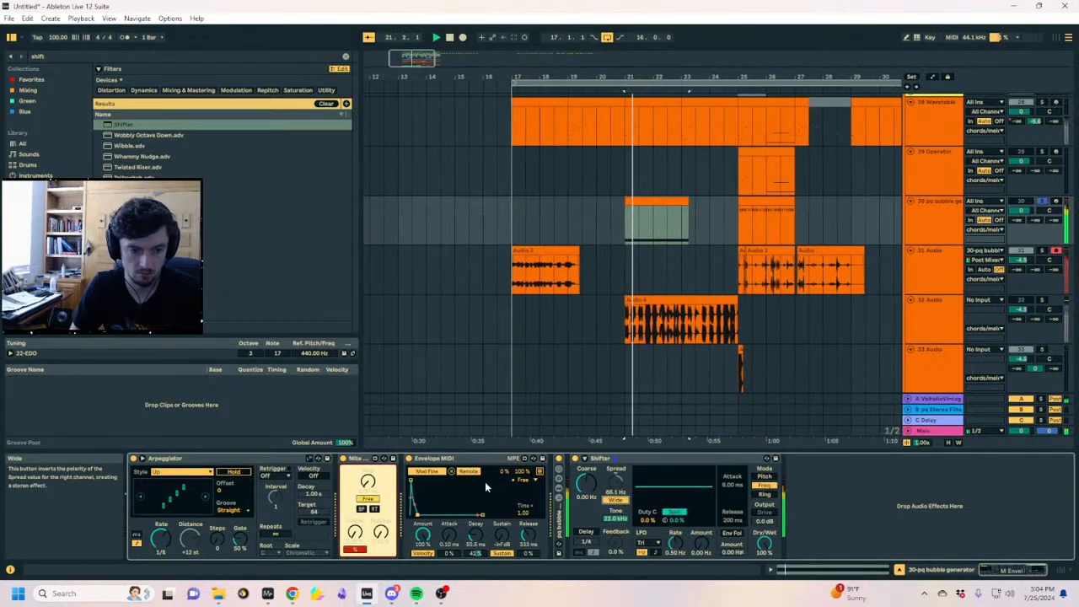
{"action": "left_click_drag", "start_coordinate": [616, 478], "coordinate": [616, 539]}
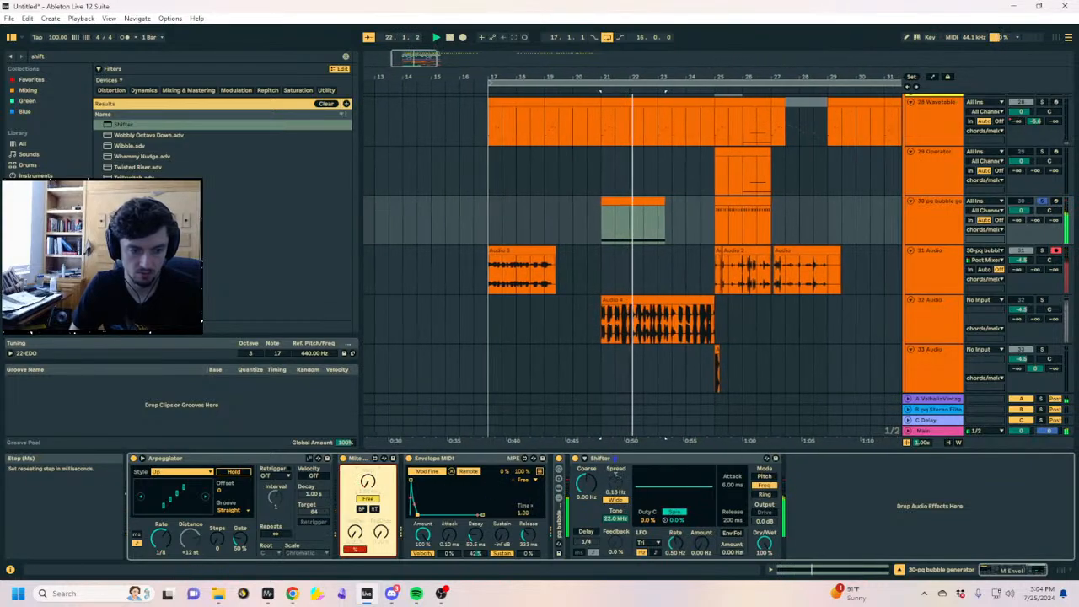
Adjust Mite's repeat step in milliseconds and remap Envelope MIDI to Shifter's coarse pitch in Pitch mode
{"action": "left_click_drag", "start_coordinate": [367, 481], "coordinate": [372, 448]}
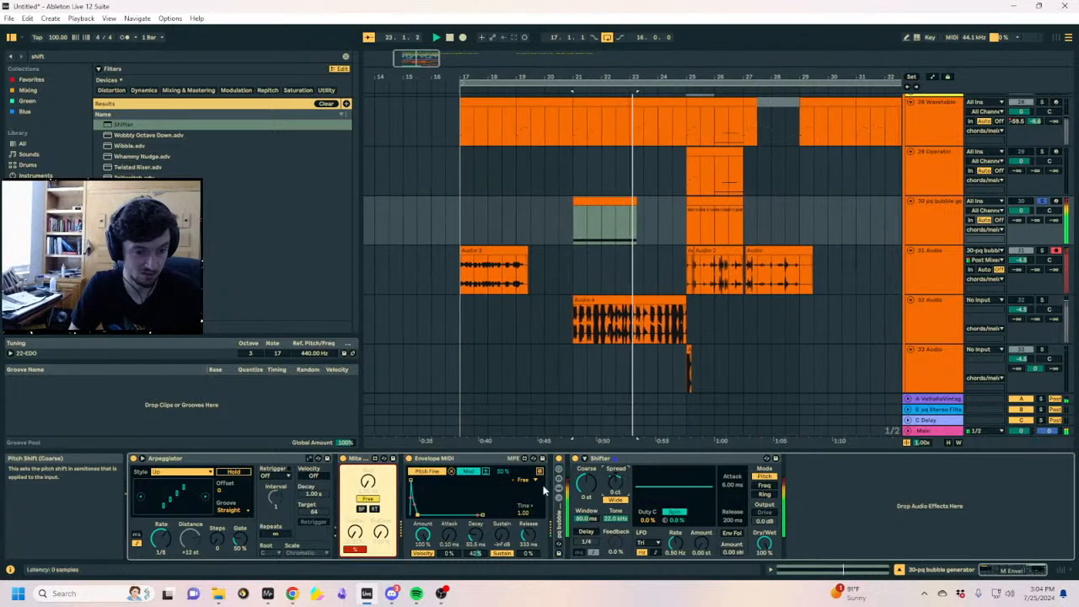
{"action": "left_click", "coordinate": [586, 482]}
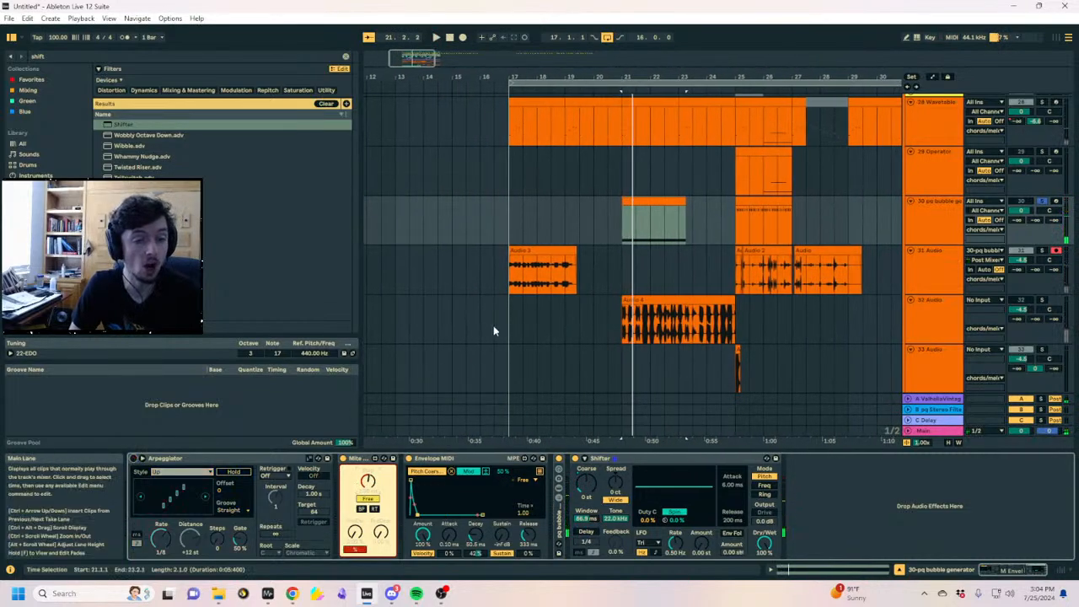
Play the 30 pq bubble generator clip from bar 21 while adjusting Mite's repeat step in milliseconds
{"action": "left_click", "coordinate": [634, 216]}
{"action": "left_click", "coordinate": [626, 200]}
{"action": "key", "text": "space"}
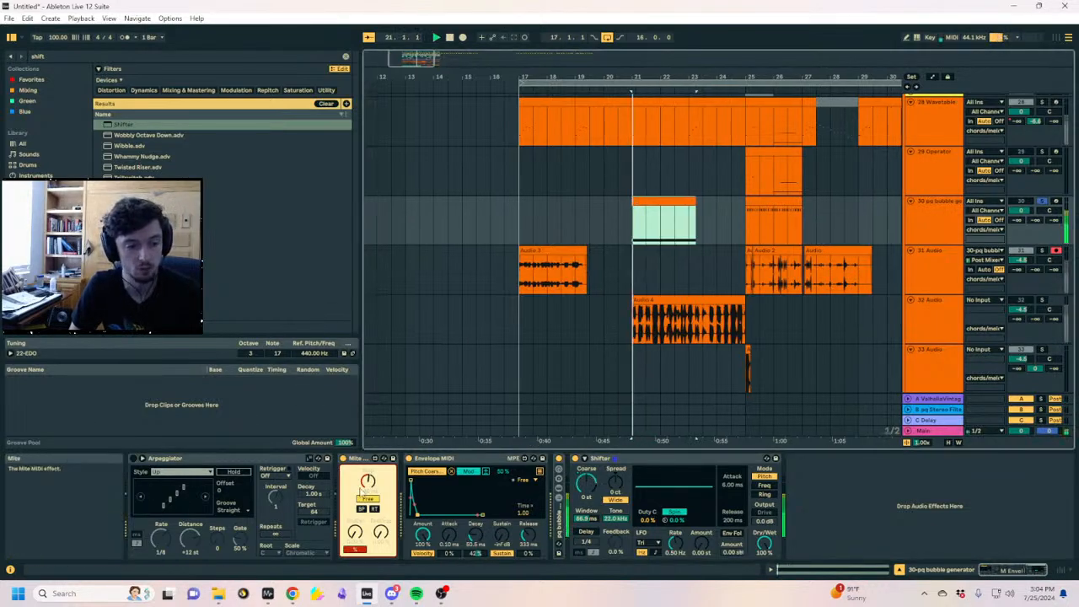
{"action": "left_click_drag", "start_coordinate": [368, 481], "coordinate": [368, 499]}
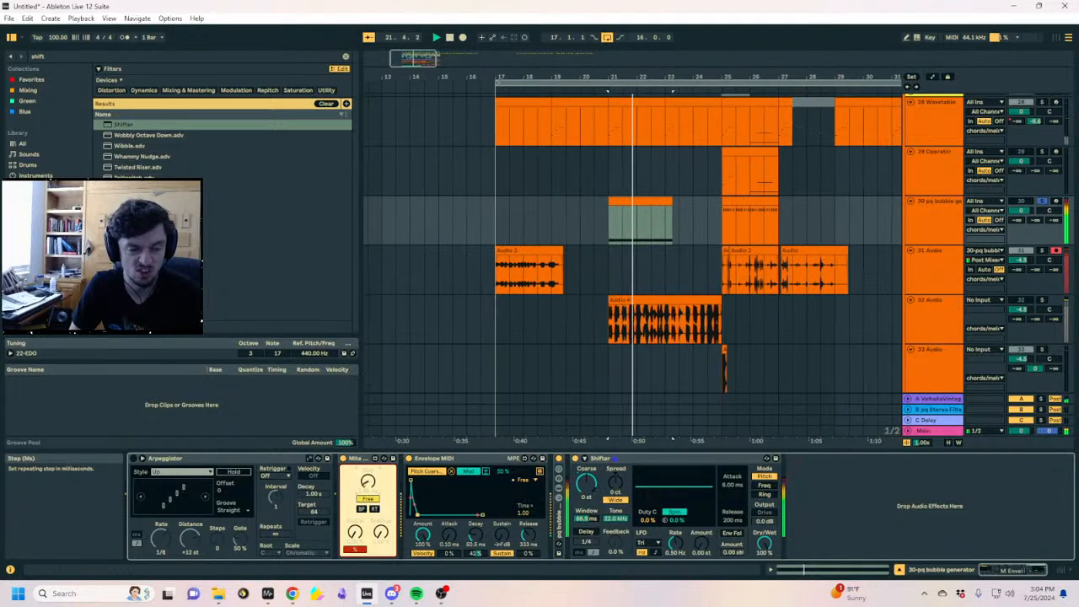
{"action": "key", "text": "space"}
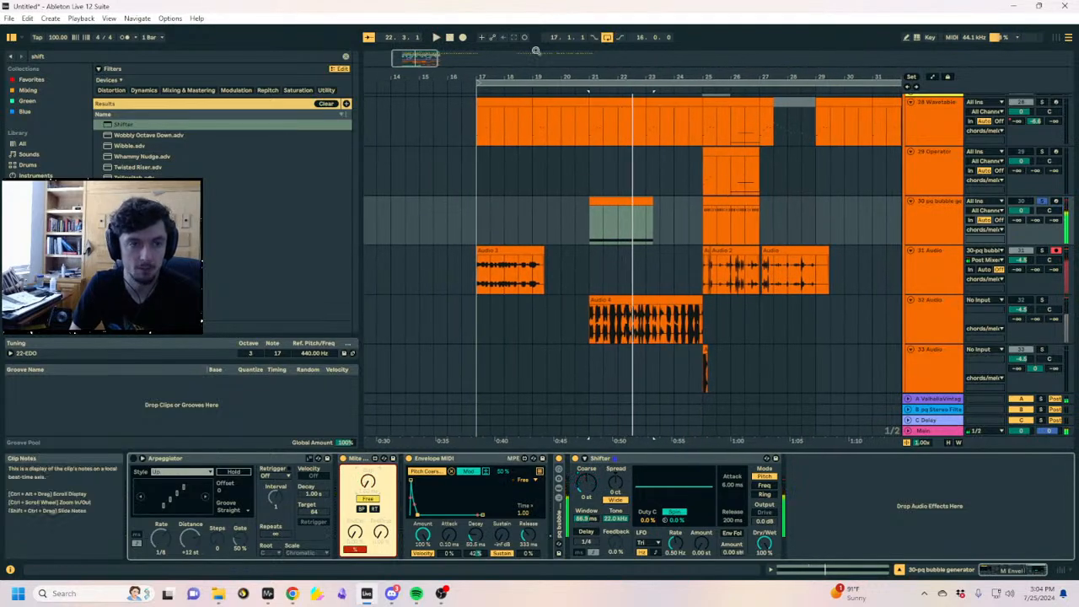
Record the bubble generator onto 31 Audio around bar 21 and loop the arrangement over its MIDI clip
{"action": "left_click", "coordinate": [462, 37]}
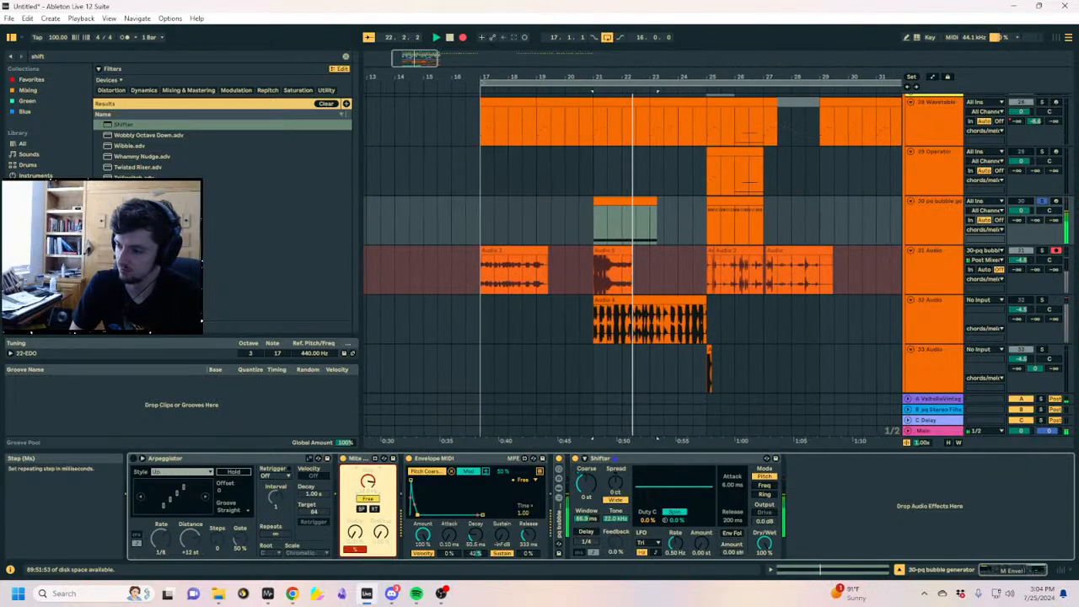
{"action": "key", "text": "space"}
{"action": "left_click", "coordinate": [598, 199]}
{"action": "key", "text": "ctrl+l"}
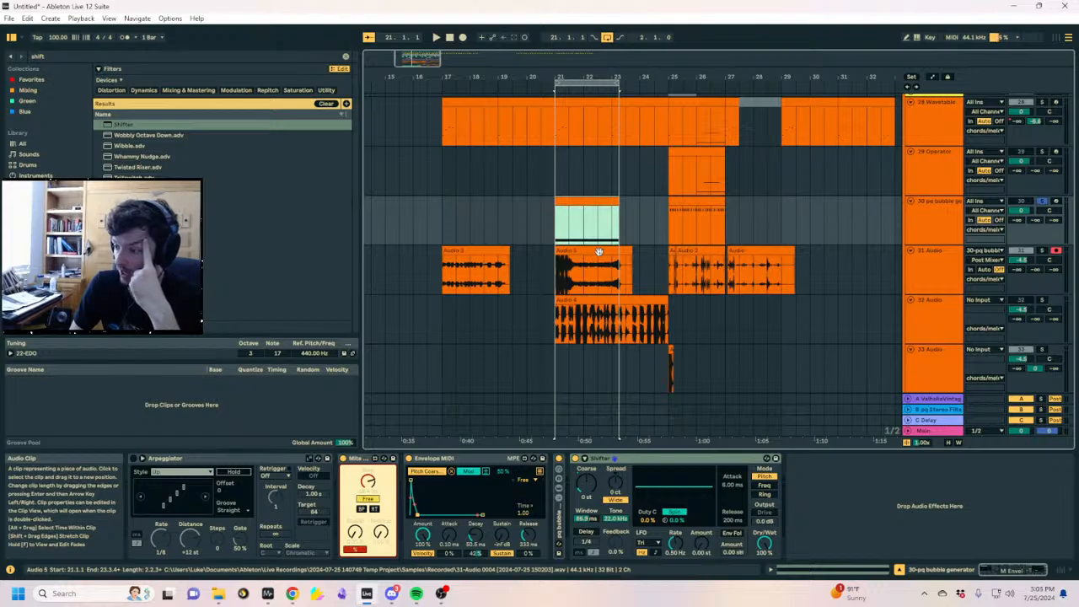
Move the new 31 Audio recording from bar 21 to bar 17, and reselect the bubble generator clip
{"action": "left_click", "coordinate": [598, 251]}
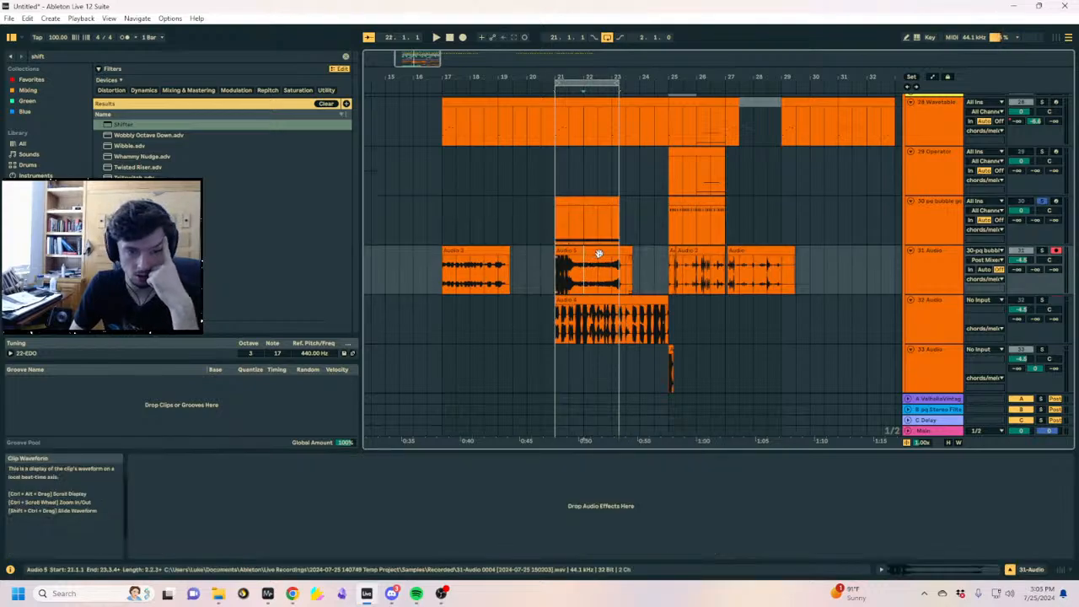
{"action": "left_click", "coordinate": [486, 265]}
{"action": "left_click", "coordinate": [584, 207]}
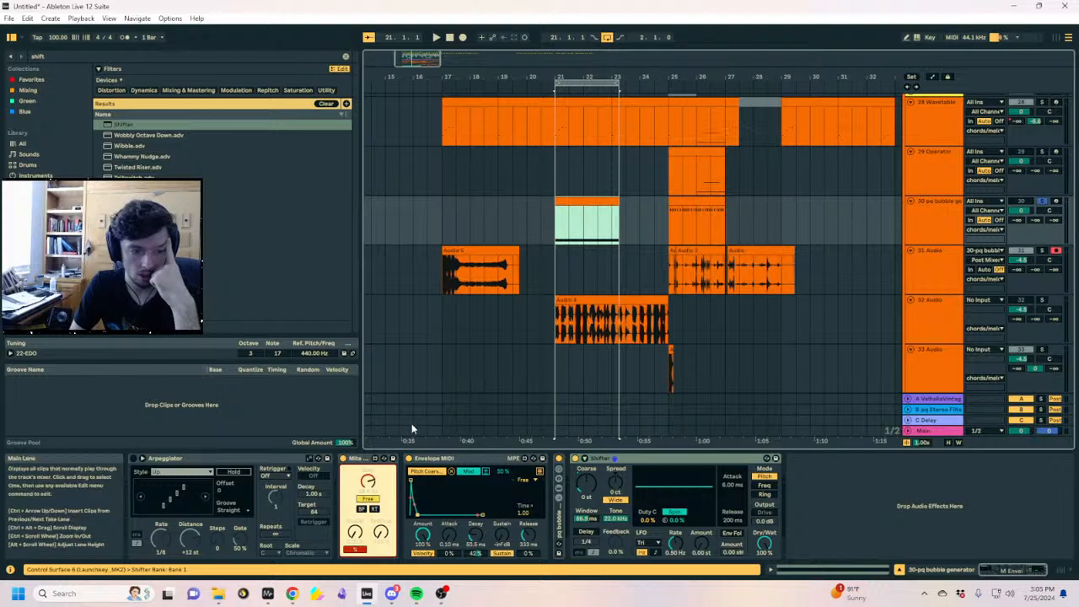
Expand the pq bubble generator rack, set its Ae Decay to 82.9 ms and audition the clip
{"action": "double_click", "coordinate": [558, 509]}
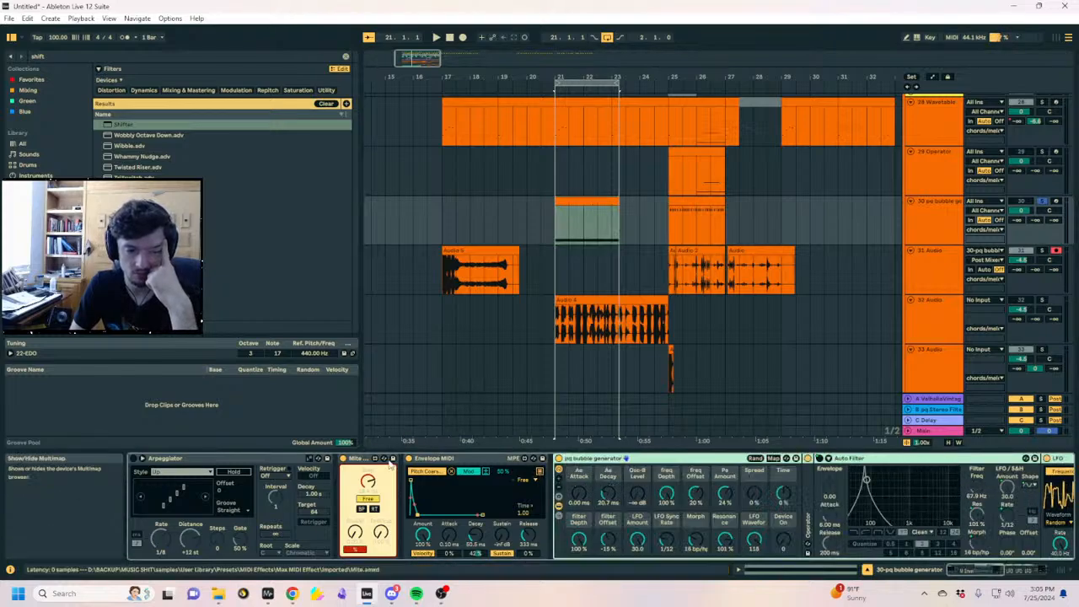
{"action": "left_click", "coordinate": [372, 460]}
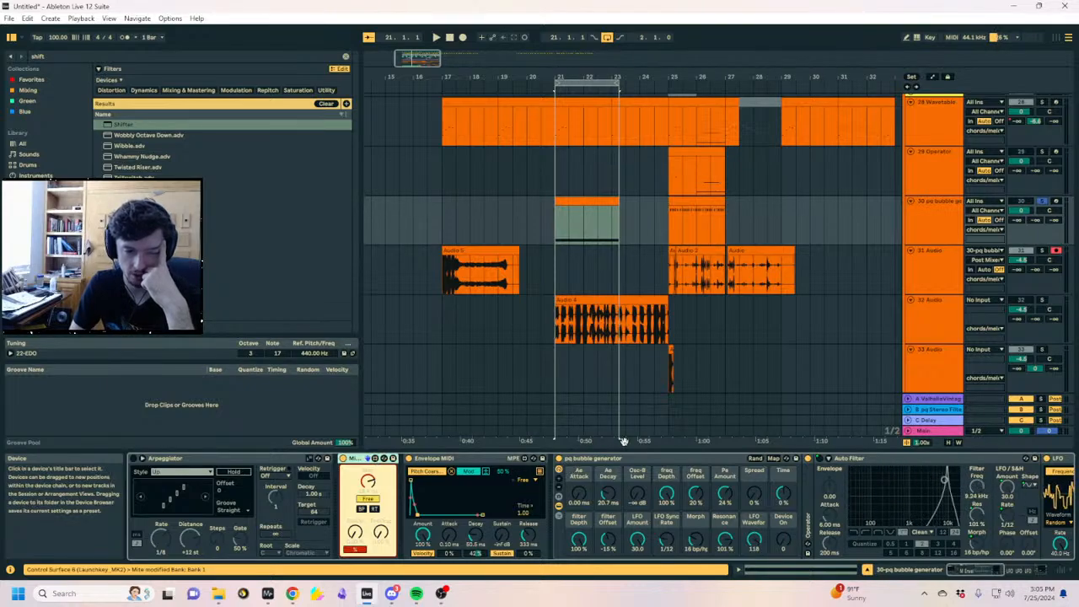
{"action": "left_click", "coordinate": [605, 496]}
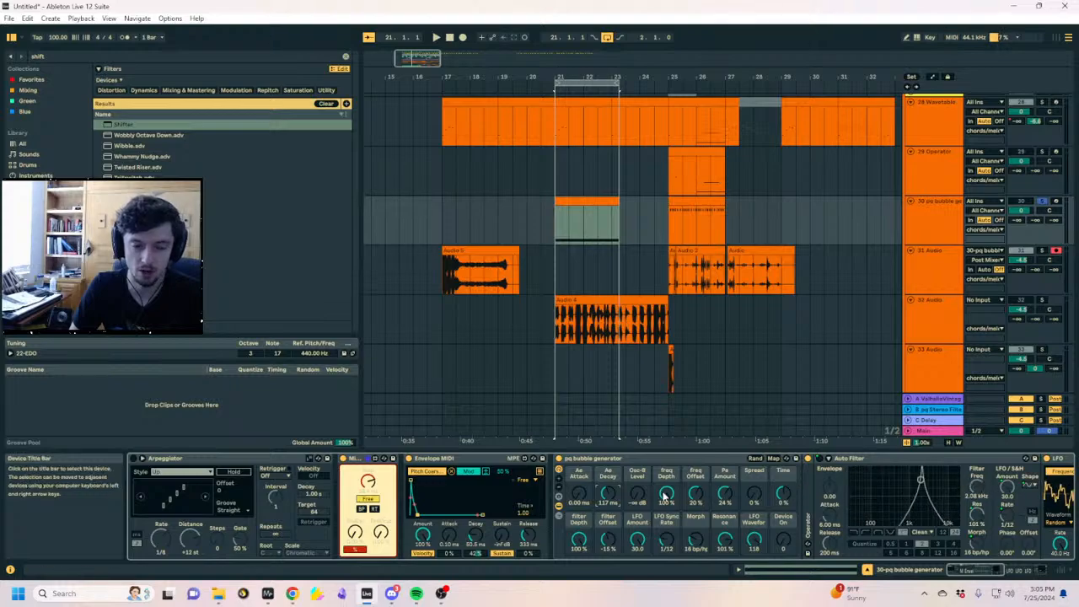
{"action": "left_click_drag", "start_coordinate": [608, 495], "coordinate": [608, 502]}
{"action": "key", "text": "space"}
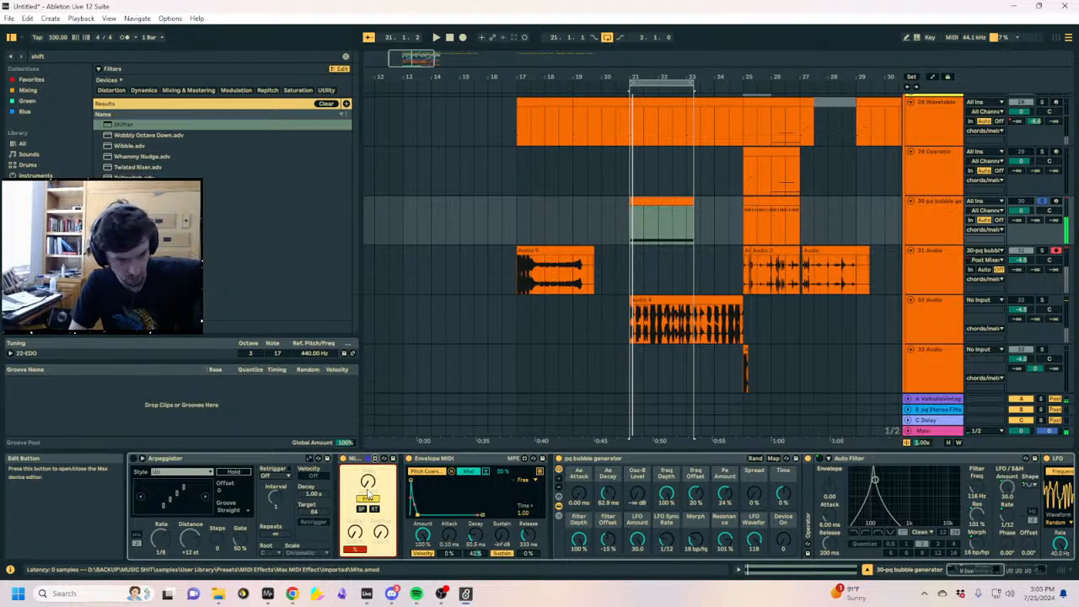
Open the Mite device in the Max editor at full size and show its patching view
{"action": "left_click", "coordinate": [375, 458]}
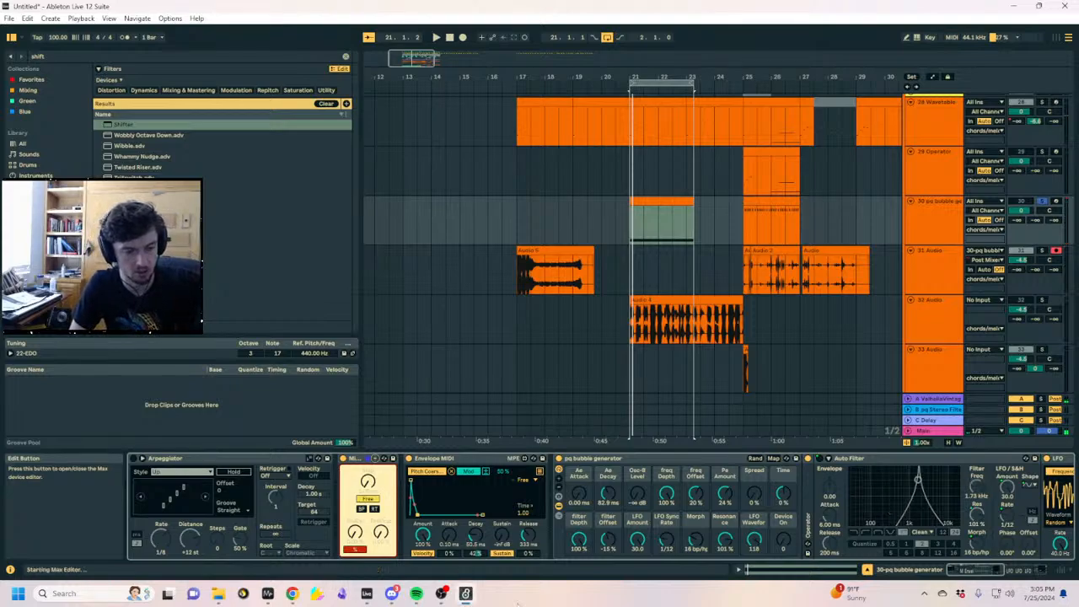
{"action": "mouse_move", "coordinate": [465, 595]}
{"action": "mouse_move", "coordinate": [464, 523]}
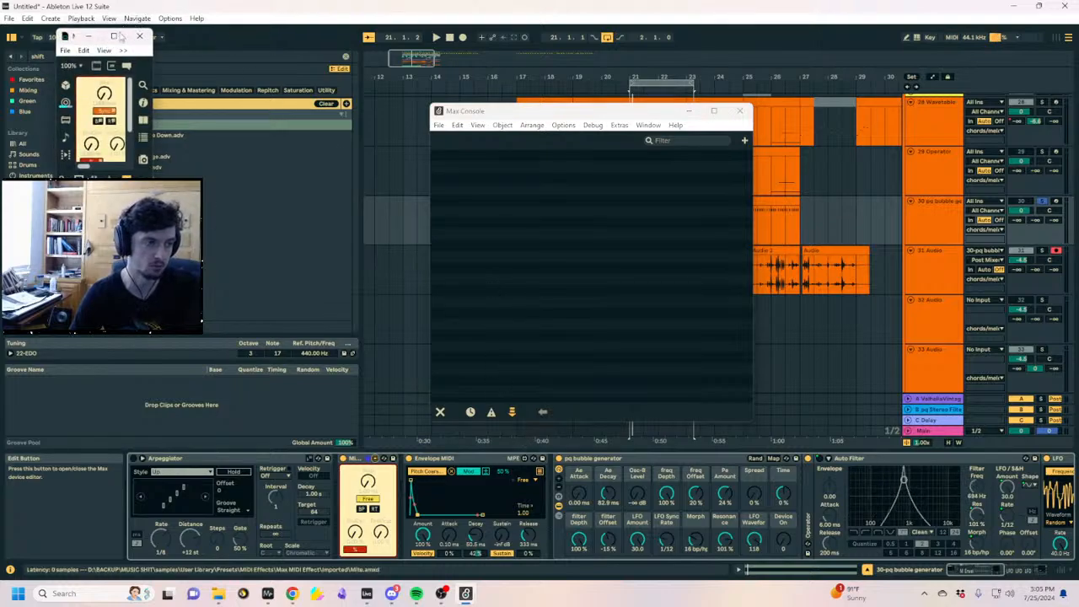
{"action": "left_click", "coordinate": [118, 36]}
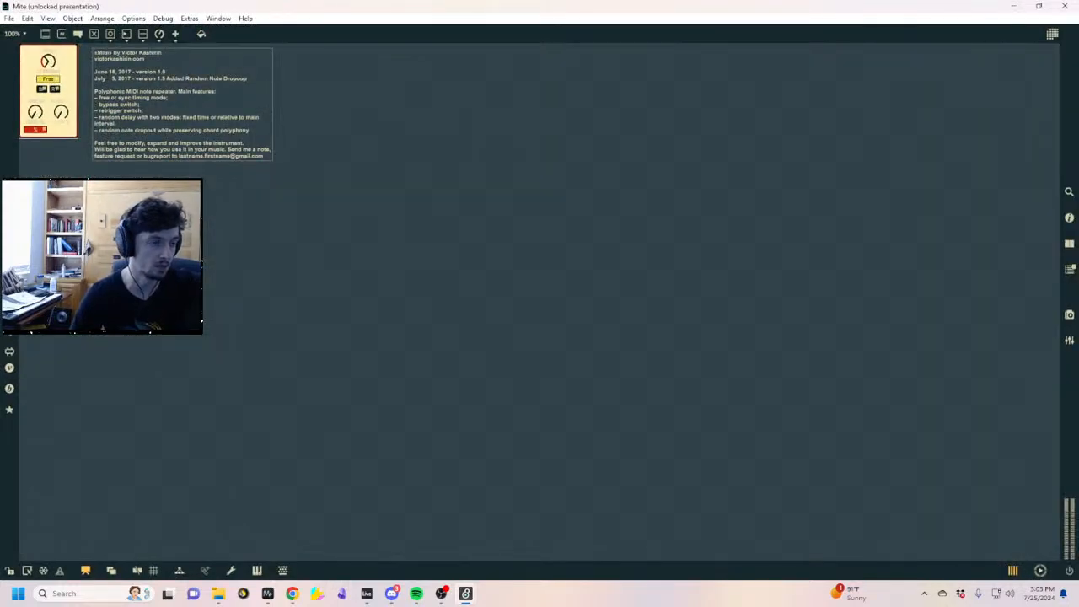
{"action": "left_click", "coordinate": [85, 571]}
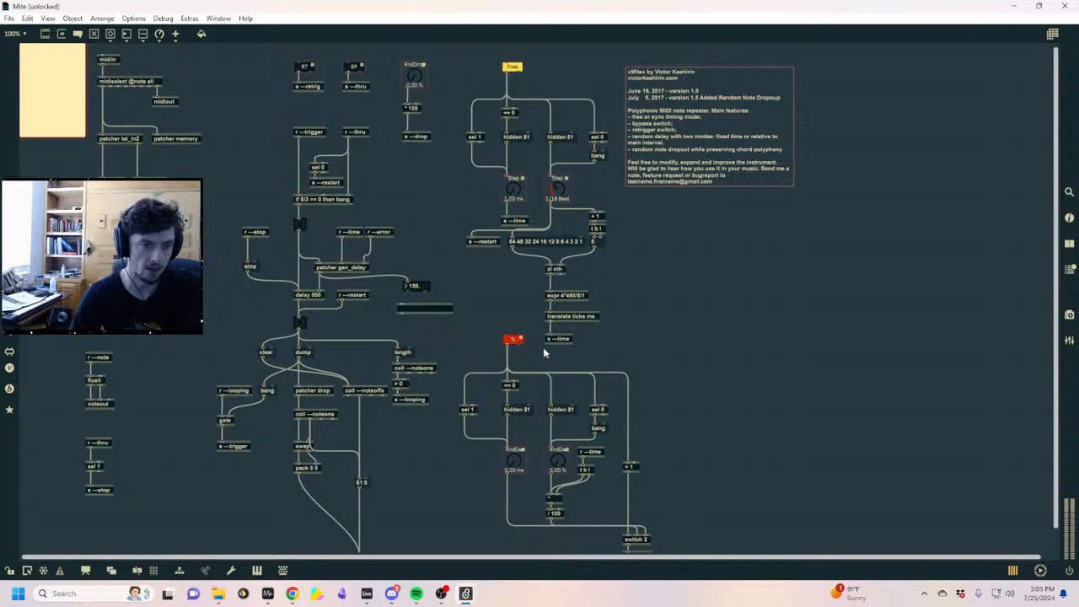
{"action": "left_click", "coordinate": [85, 570]}
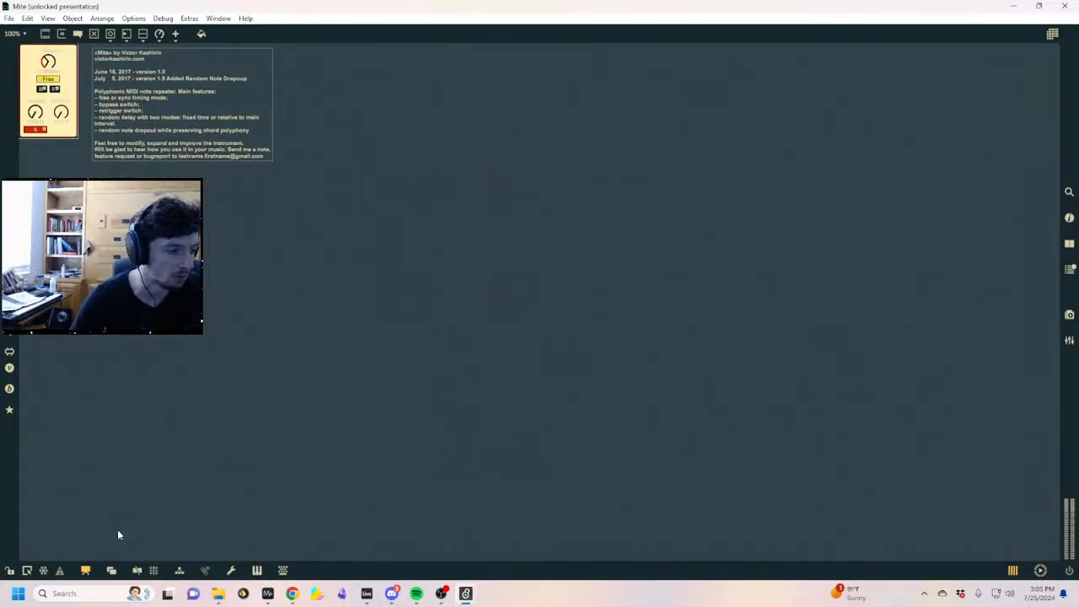
{"action": "left_click", "coordinate": [86, 571]}
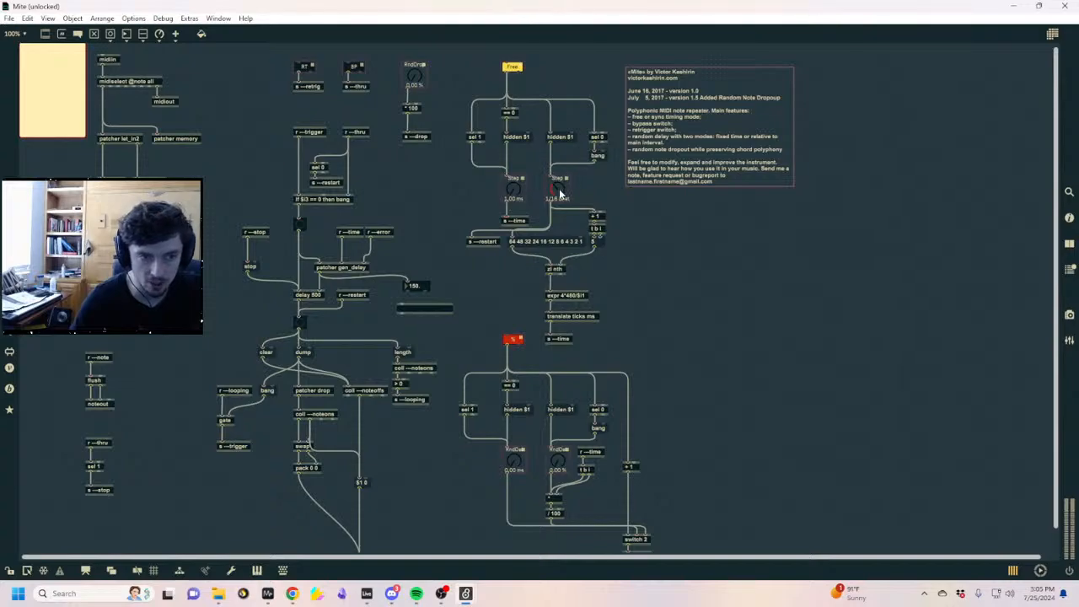
Inspect the Step (Ms) dial in the Mite patch and set its Range/Enum to 0.01 45
{"action": "right_click", "coordinate": [509, 191]}
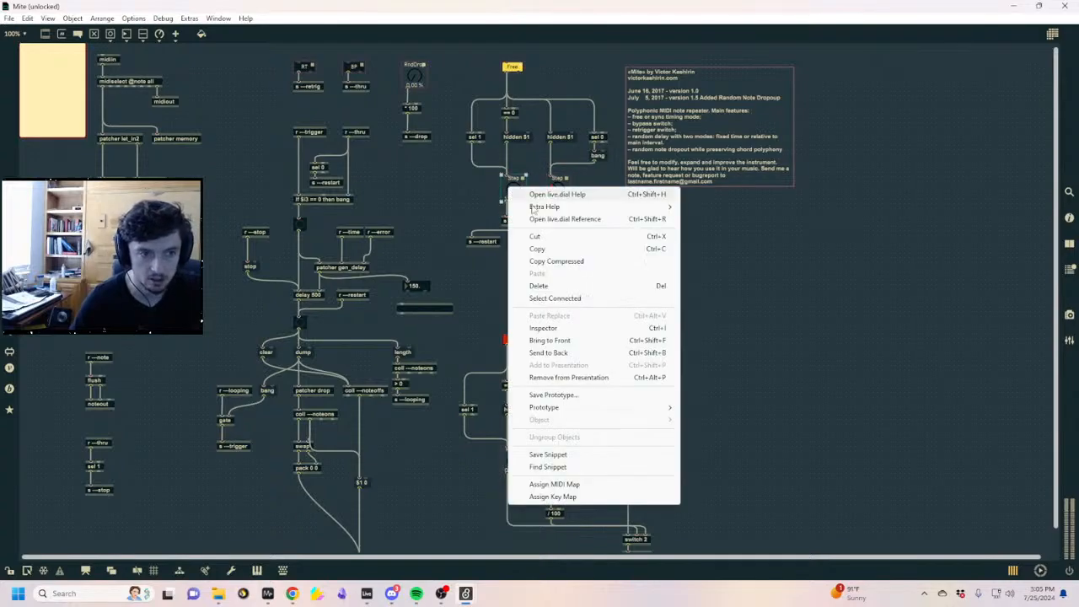
{"action": "left_click", "coordinate": [804, 217]}
{"action": "left_click", "coordinate": [1069, 216]}
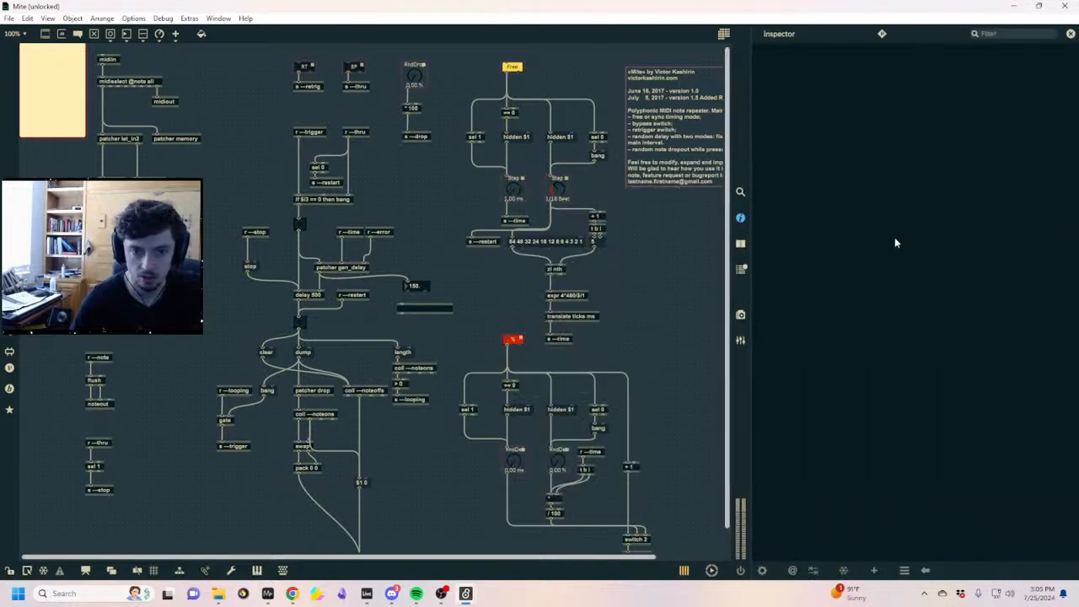
{"action": "left_click", "coordinate": [522, 194]}
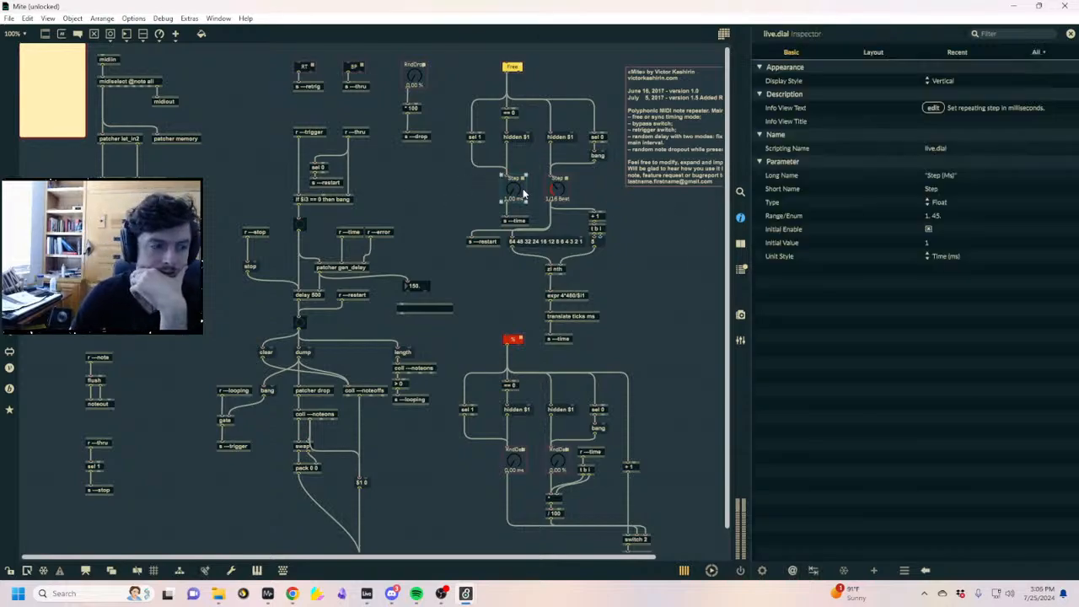
{"action": "left_click", "coordinate": [928, 218]}
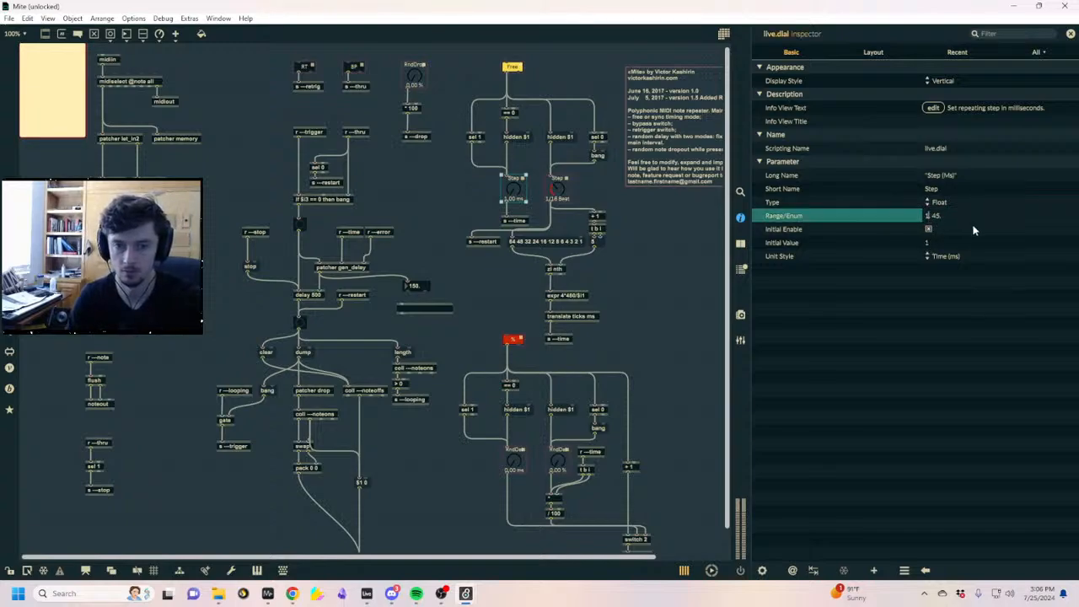
{"action": "type", "text": "0"}
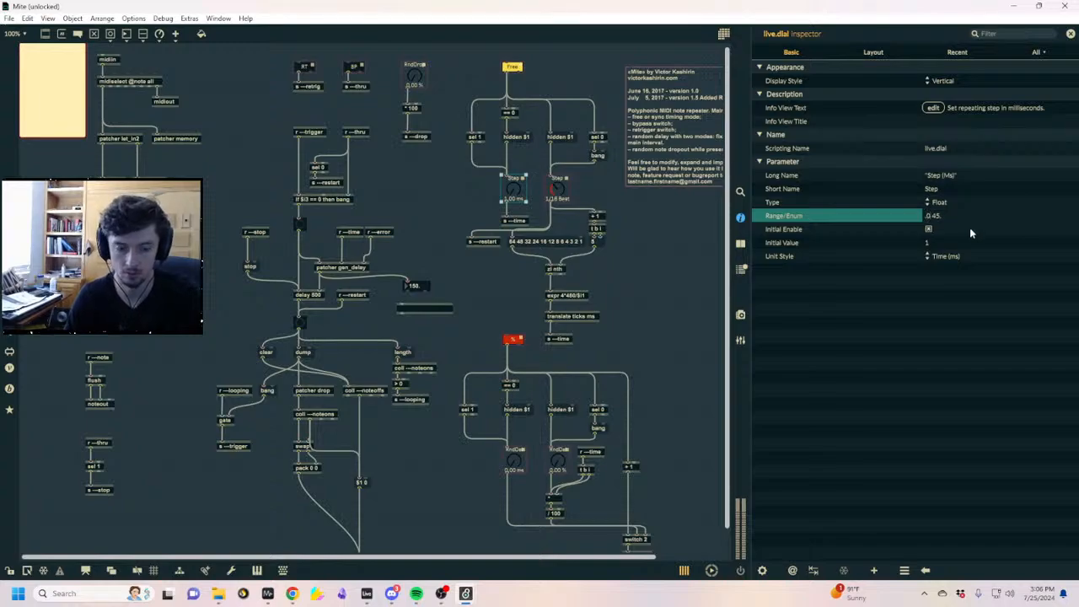
{"action": "type", "text": "1"}
{"action": "key", "text": "Return"}
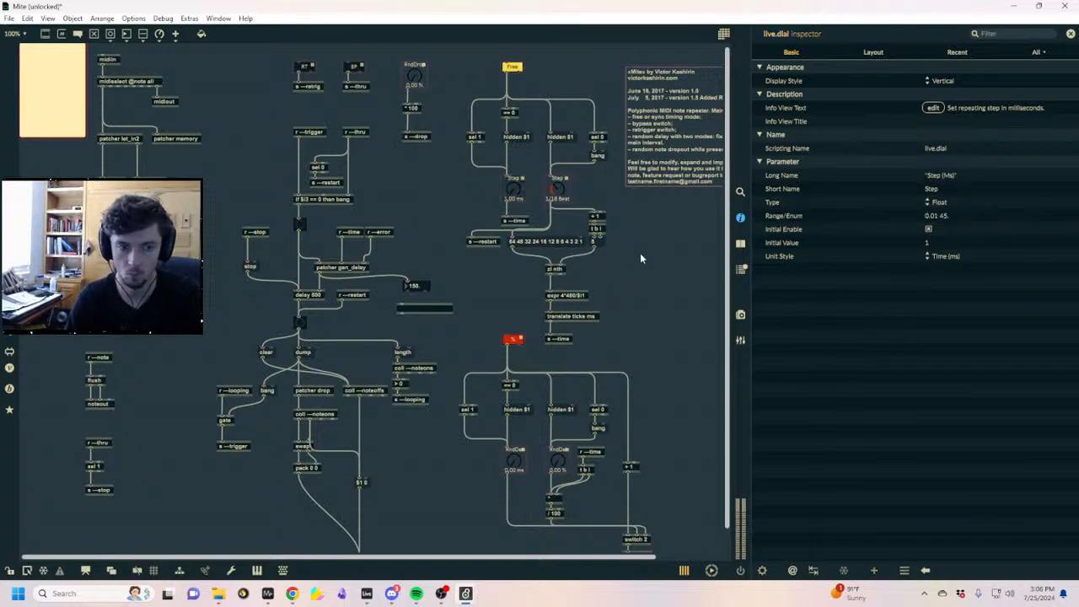
Lock and save the edited Mite patch, and close its editor to return to Ableton Live
{"action": "left_click", "coordinate": [640, 252]}
{"action": "key", "text": "ctrl+e"}
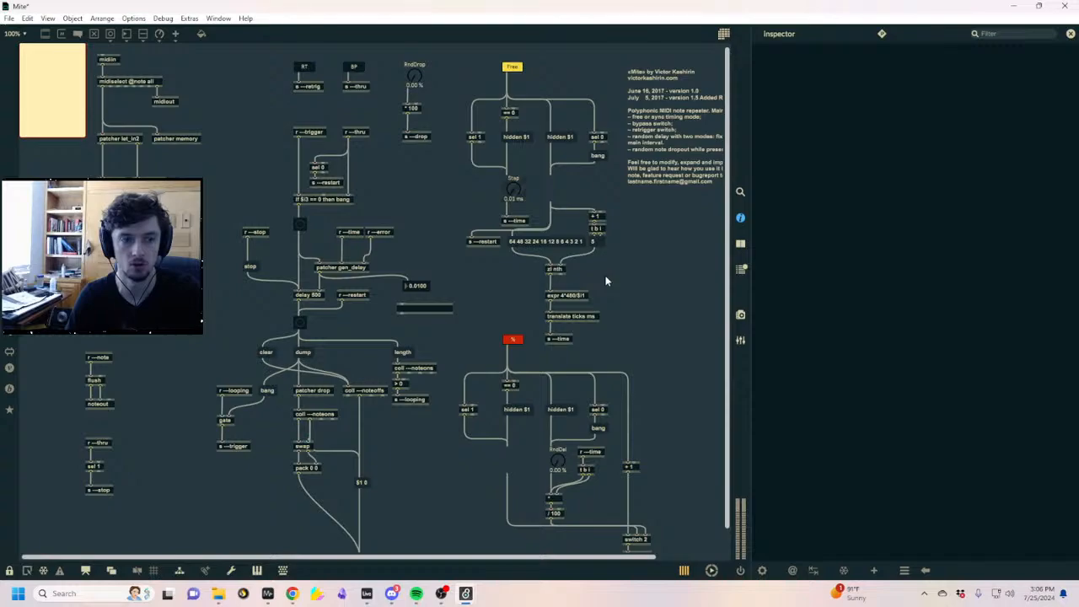
{"action": "key", "text": "super+Down"}
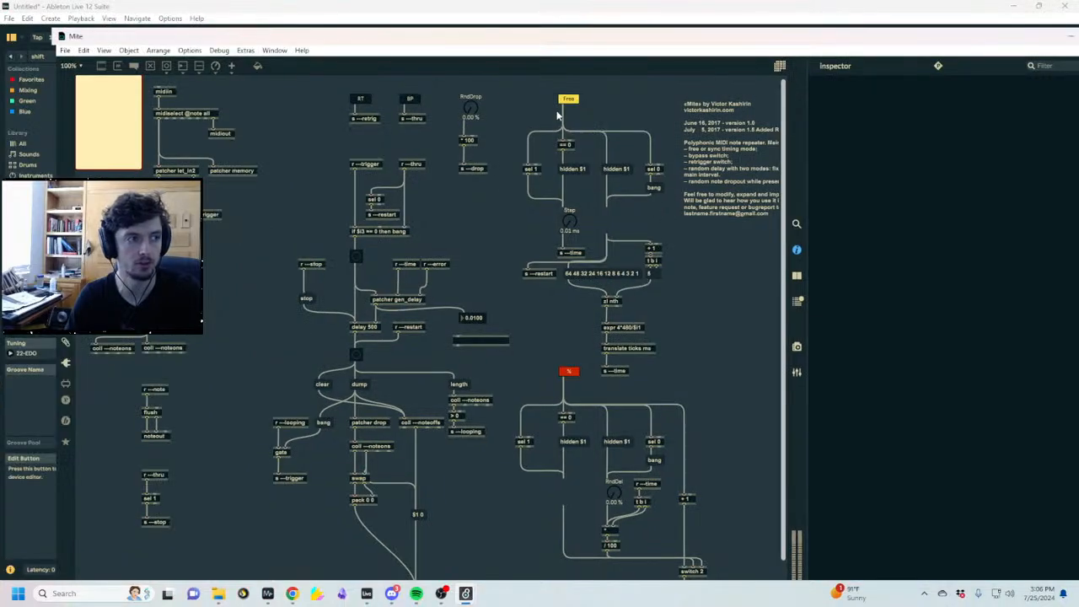
{"action": "double_click", "coordinate": [536, 42]}
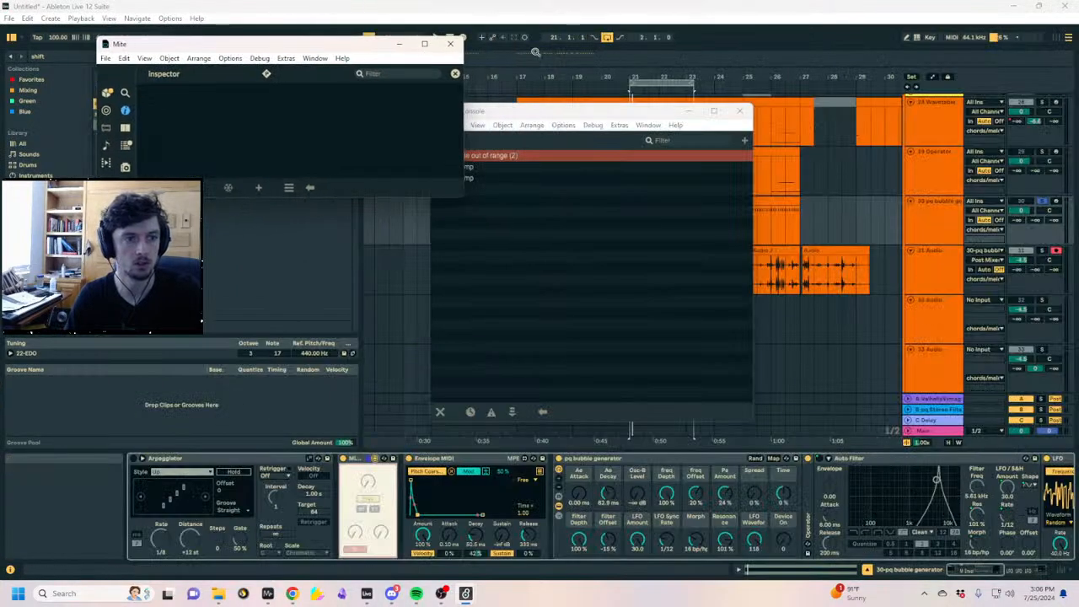
{"action": "left_click", "coordinate": [451, 45]}
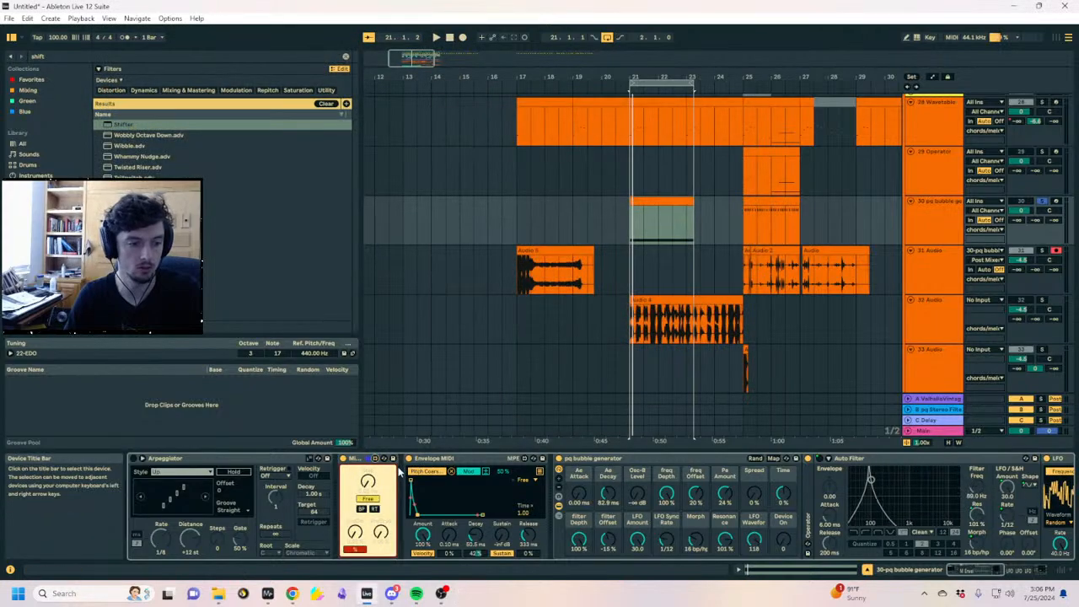
Play the loop, lower the 30 pq bubble generator track volume to -62.0 dB and select the track
{"action": "key", "text": "space"}
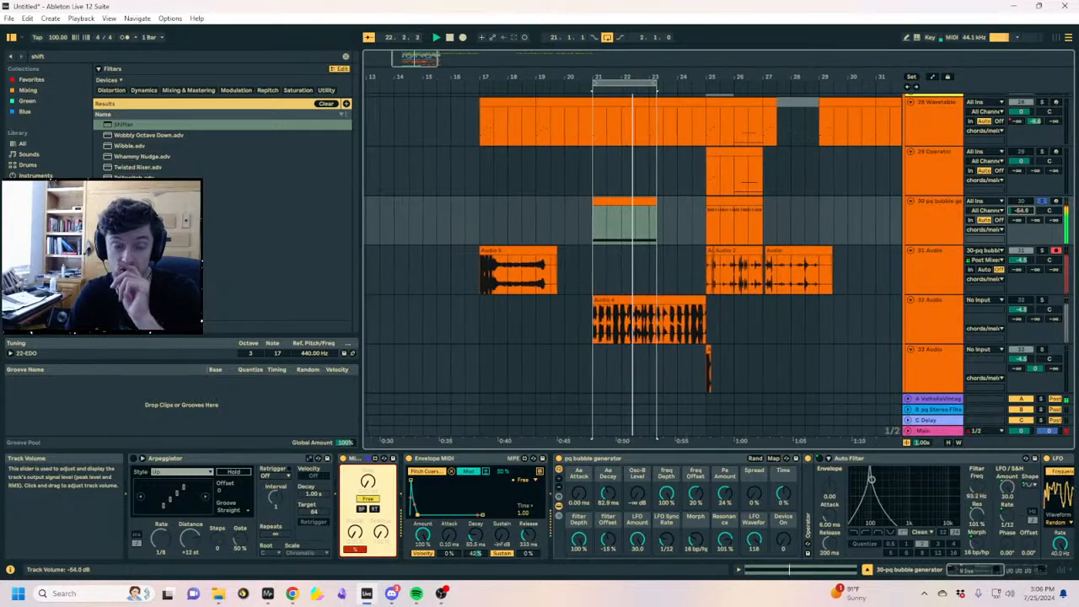
{"action": "key", "text": "space"}
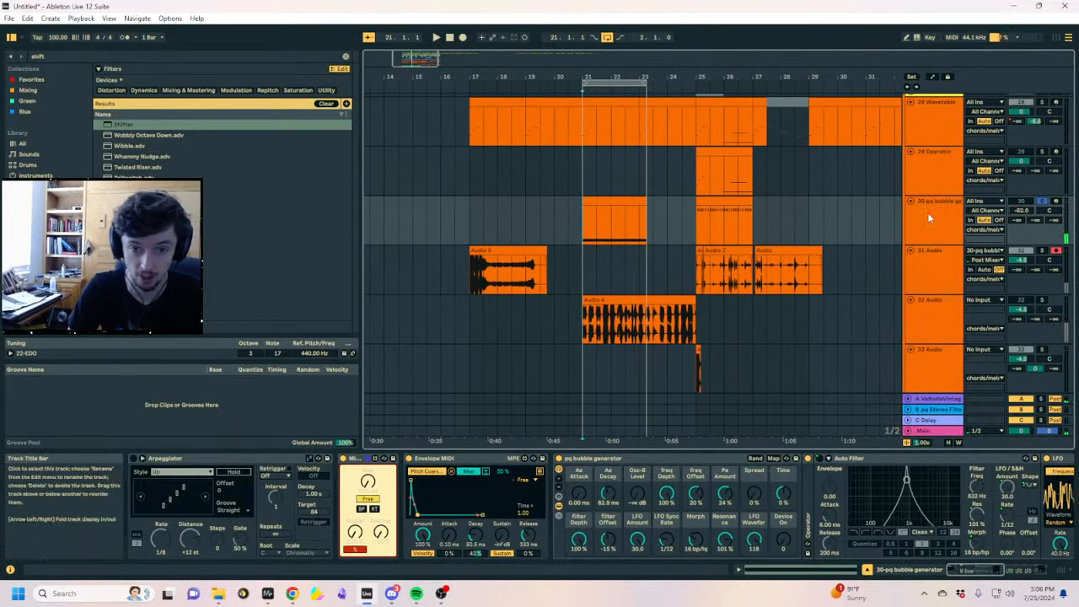
{"action": "left_click", "coordinate": [923, 241]}
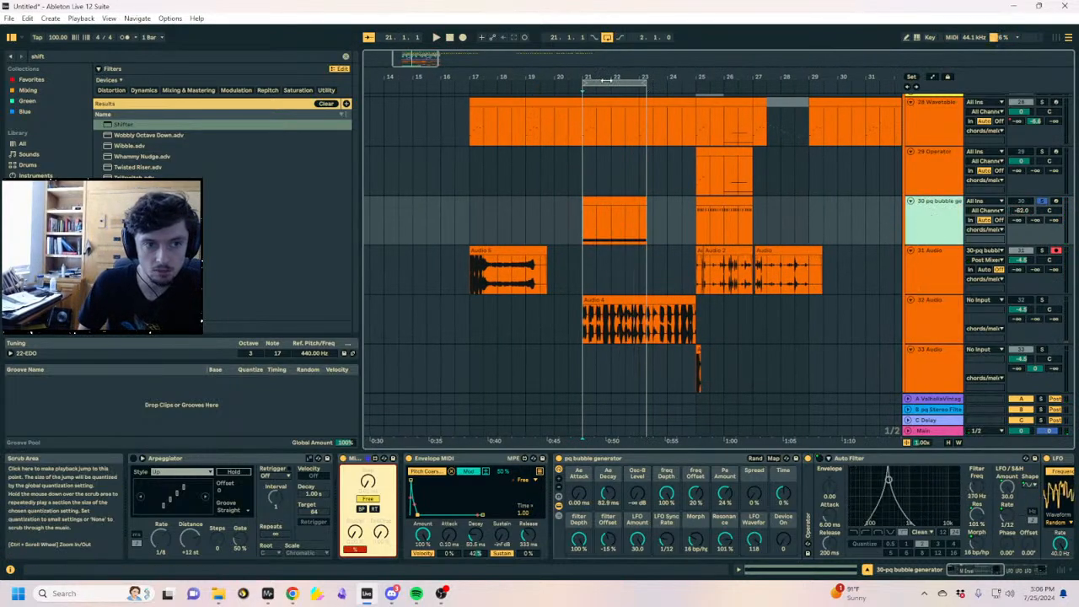
Start recording onto 31 Audio from bar 21 while raising the bubble generator track volume to -18.3 dB
{"action": "left_click_drag", "start_coordinate": [612, 77], "coordinate": [615, 155]}
{"action": "left_click", "coordinate": [463, 38]}
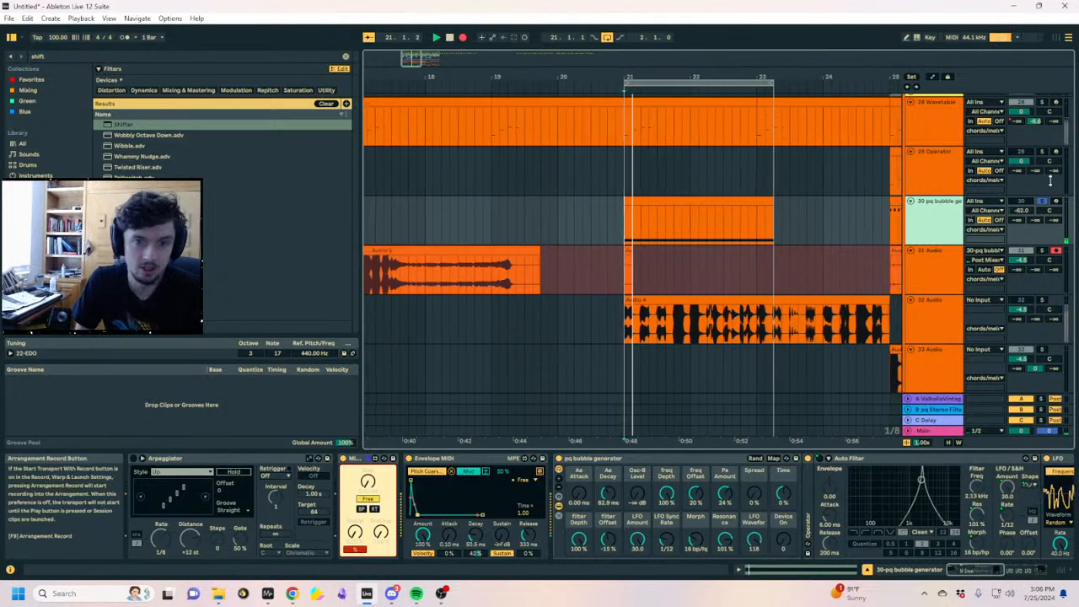
{"action": "left_click_drag", "start_coordinate": [1020, 210], "coordinate": [1020, 194]}
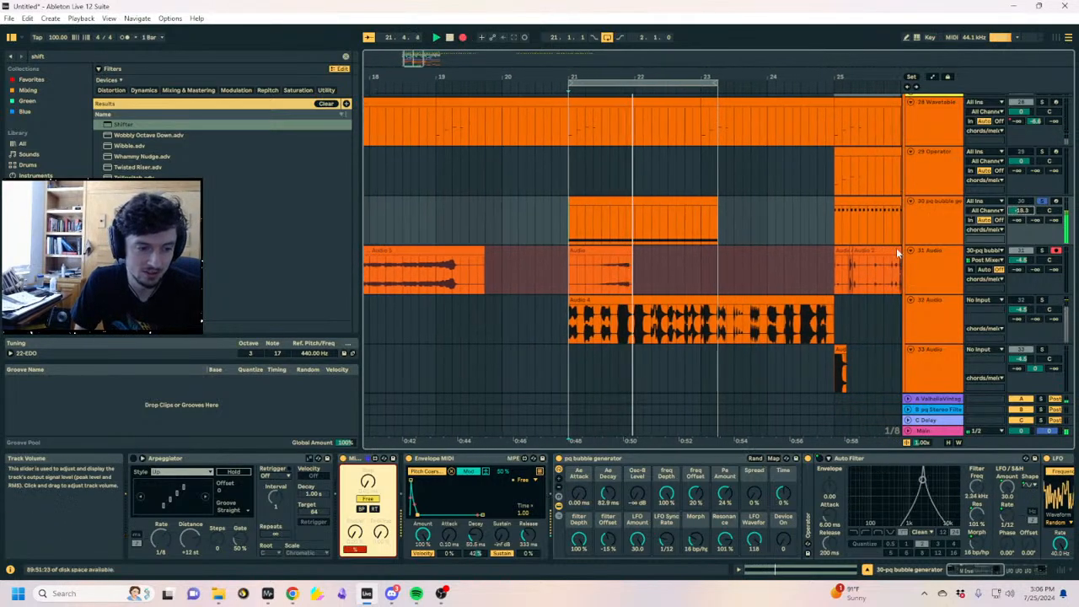
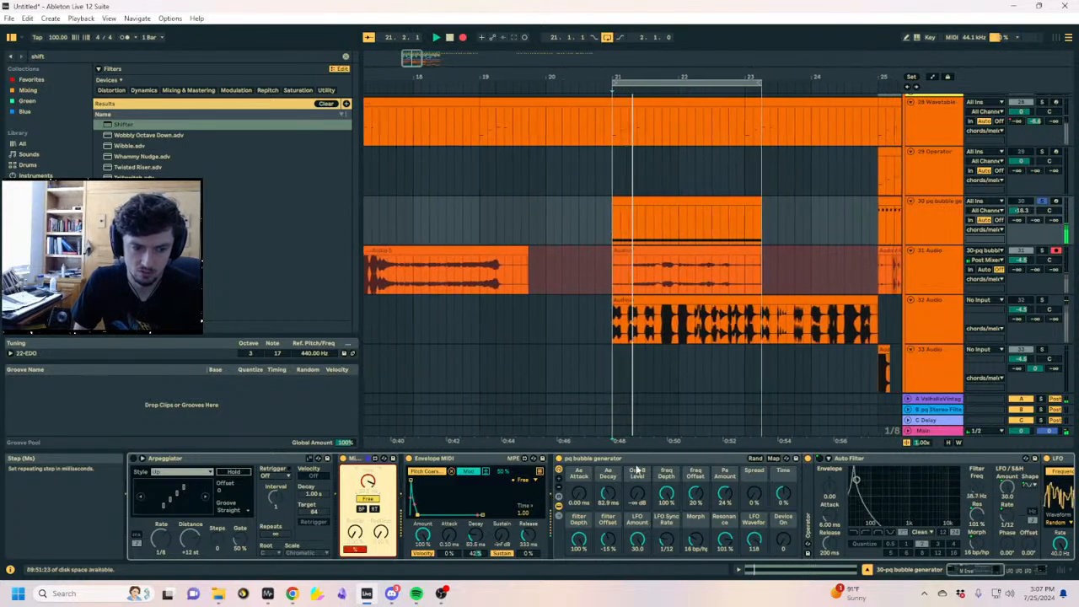
While recording, raise the bubble generator track volume to -4.8 dB and set the rack's Ae Decay to 76.1 ms
{"action": "left_click", "coordinate": [608, 459]}
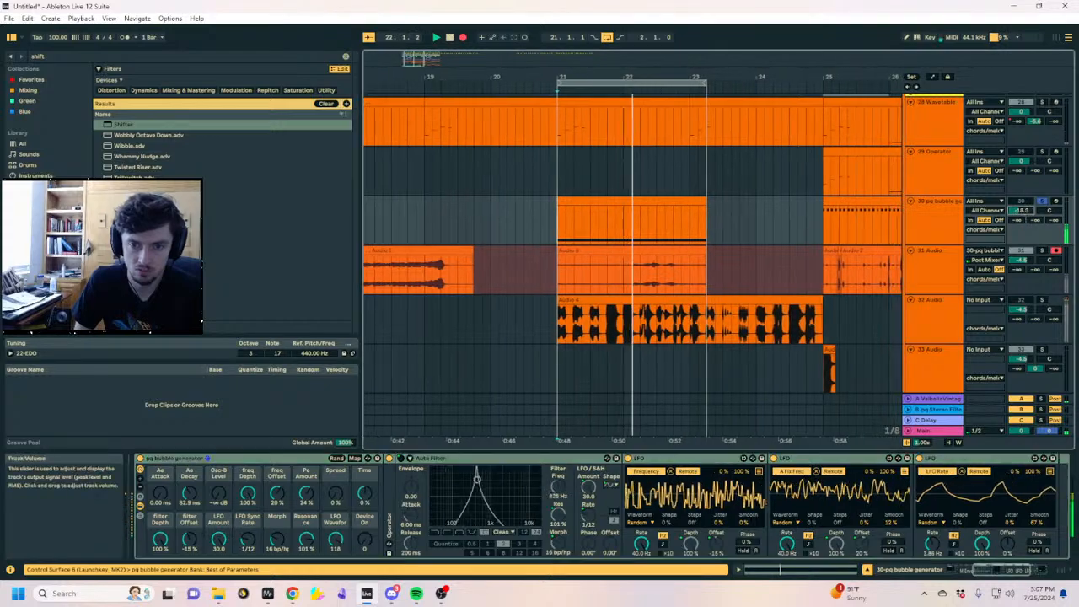
{"action": "left_click_drag", "start_coordinate": [1020, 211], "coordinate": [1021, 200]}
{"action": "left_click_drag", "start_coordinate": [190, 494], "coordinate": [190, 529]}
{"action": "left_click", "coordinate": [233, 459]}
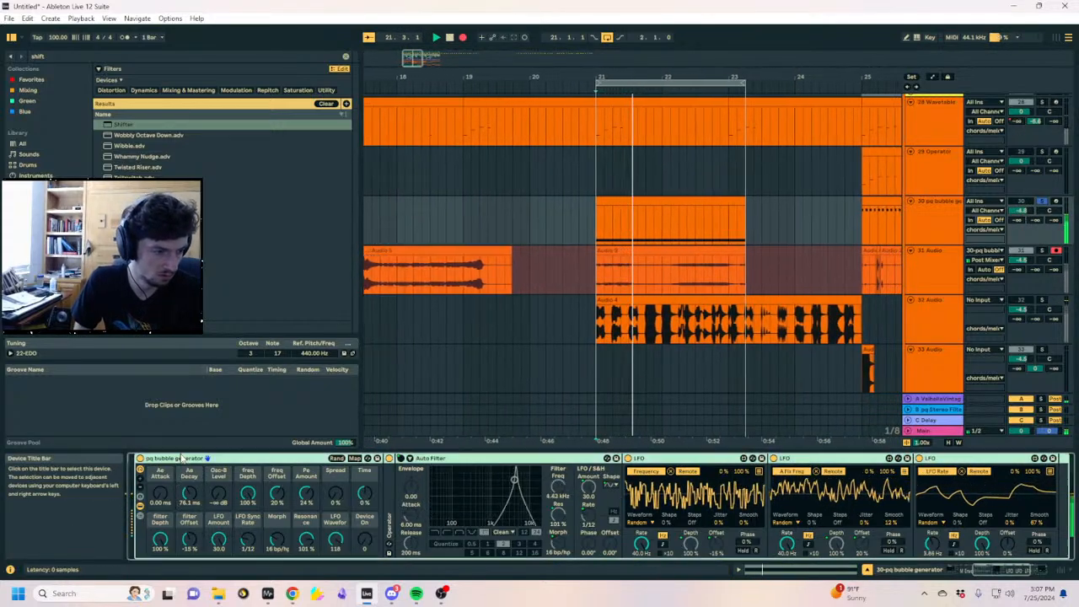
While recording, set the bubble generator rack's Osc-B Level to -14 dB, then stop and select the recorded clip at bar 21
{"action": "key", "text": "Left"}
{"action": "key", "text": "Left"}
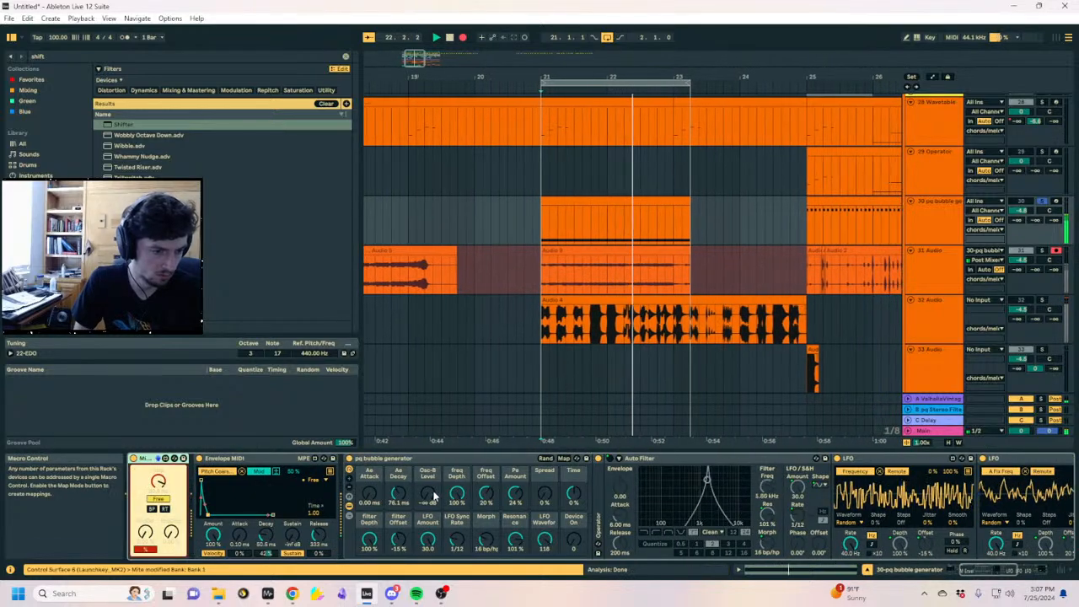
{"action": "left_click_drag", "start_coordinate": [434, 502], "coordinate": [430, 509]}
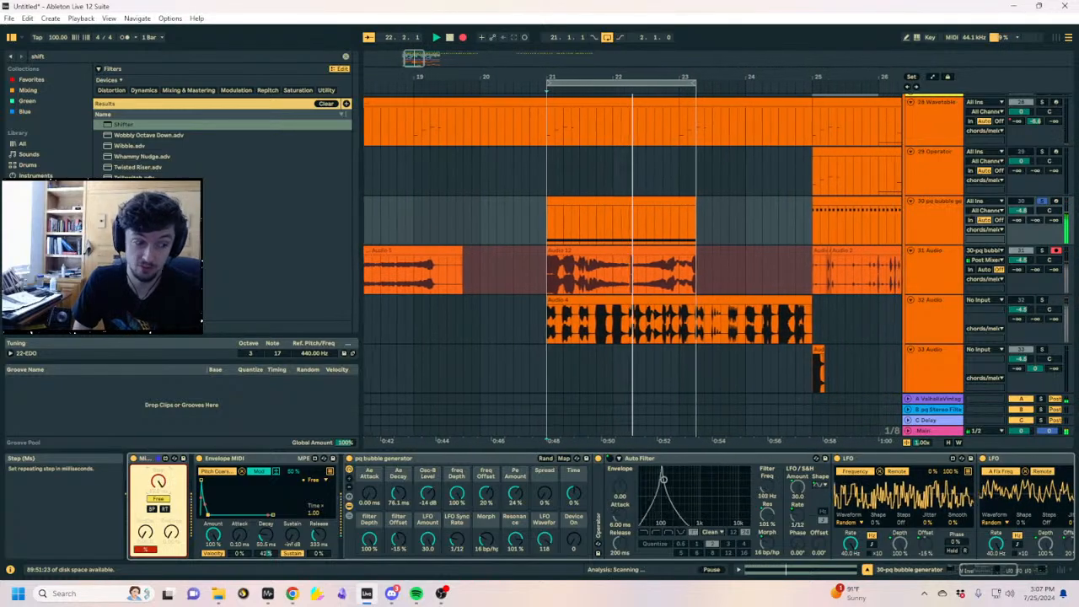
{"action": "key", "text": "space"}
{"action": "left_click", "coordinate": [562, 248]}
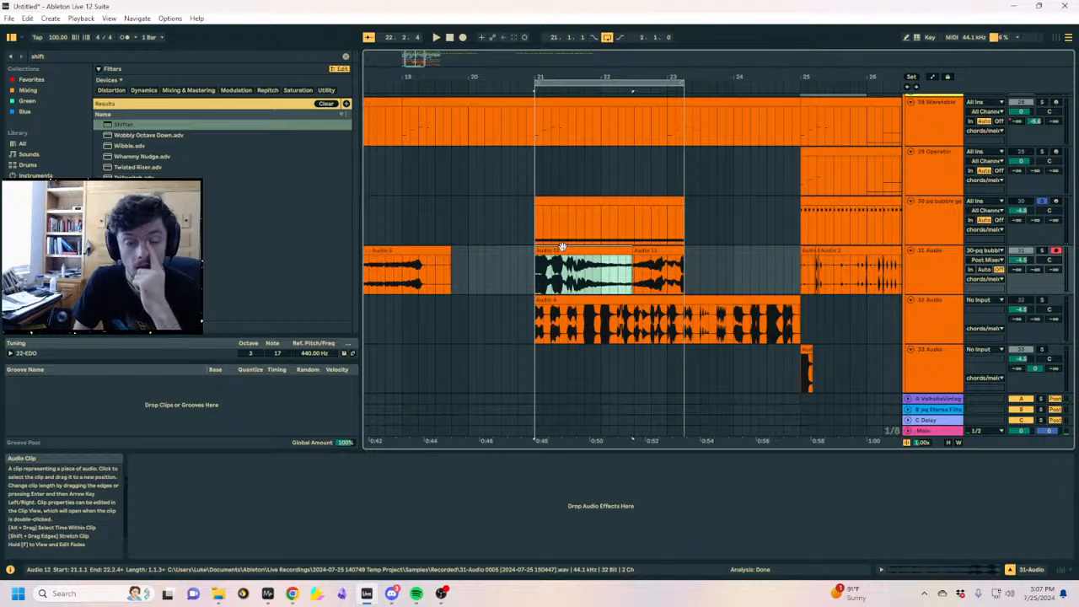
Insert a new MIDI track directly below the 30 pq bubble generator track
{"action": "left_click", "coordinate": [558, 223]}
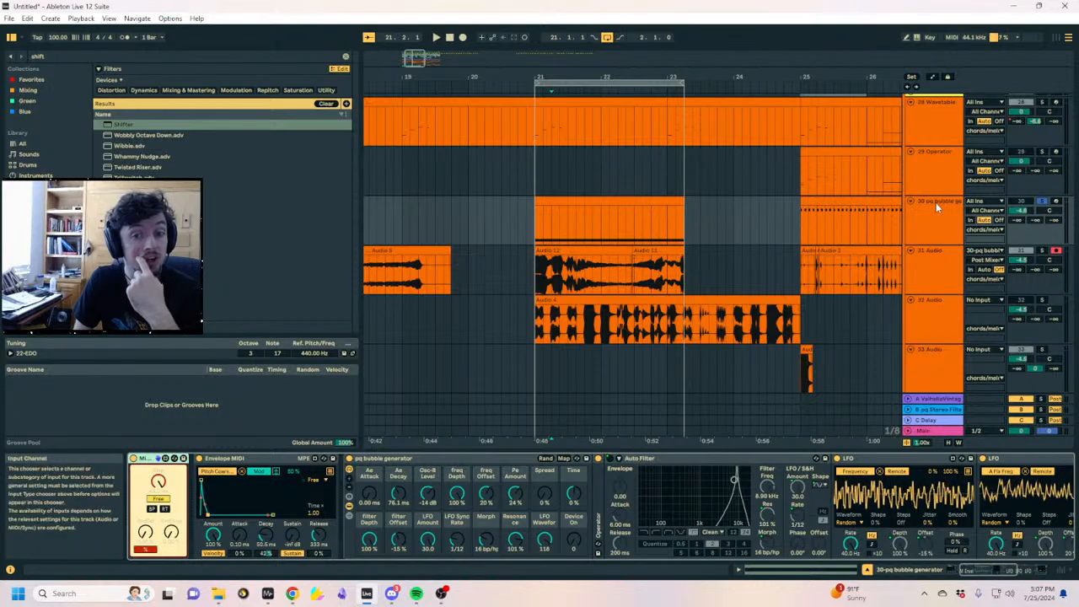
{"action": "left_click", "coordinate": [369, 466]}
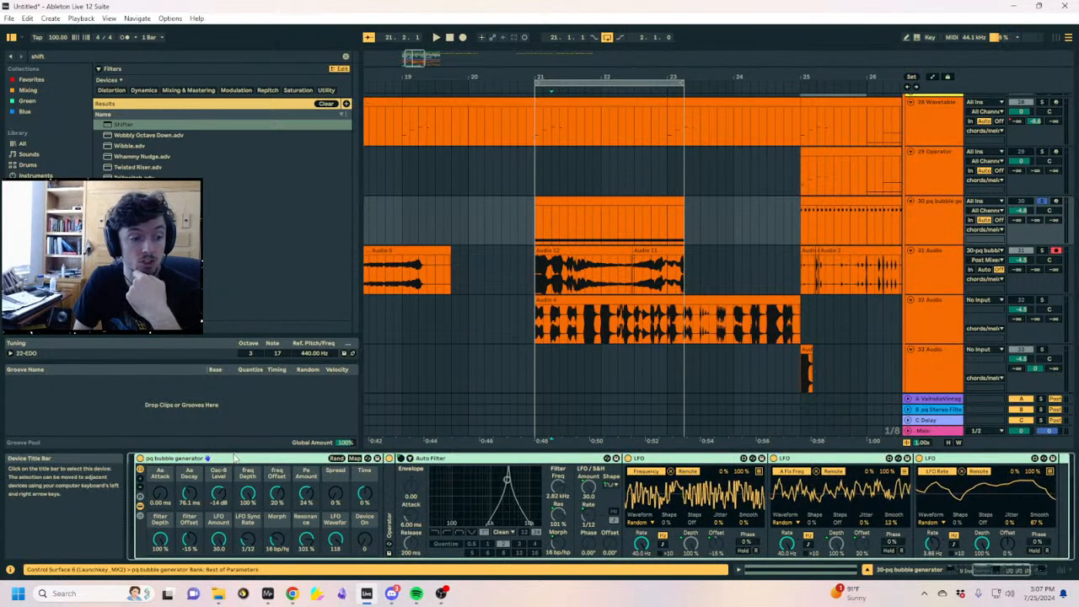
{"action": "left_click", "coordinate": [569, 328]}
{"action": "left_click", "coordinate": [930, 221]}
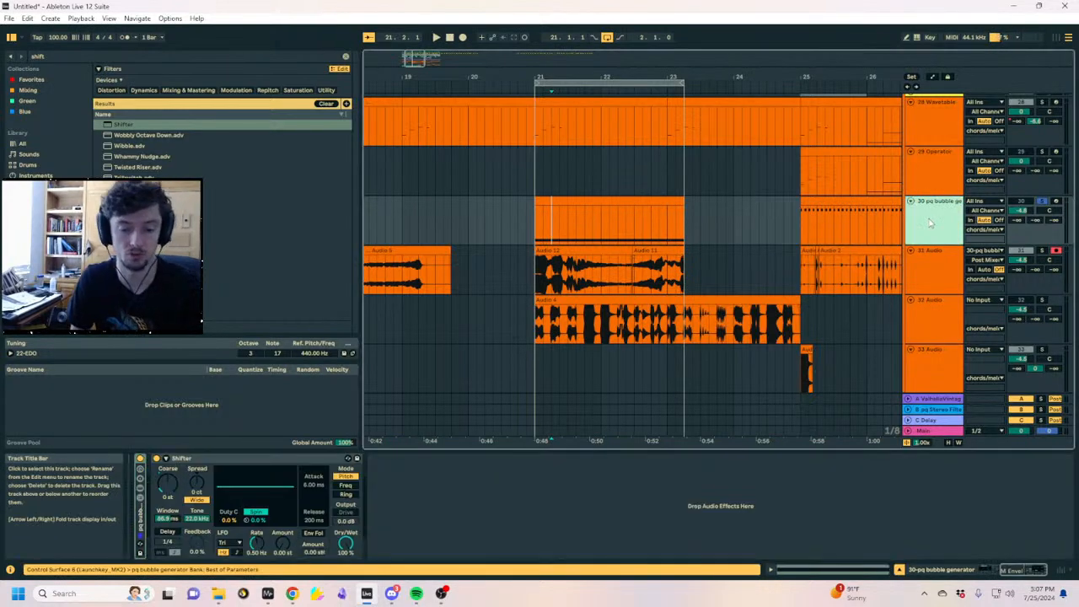
{"action": "key", "text": "ctrl+shift+t"}
Search the browser for Pigments and load the VST3 instrument onto the new MIDI track
{"action": "key", "text": "ctrl+f"}
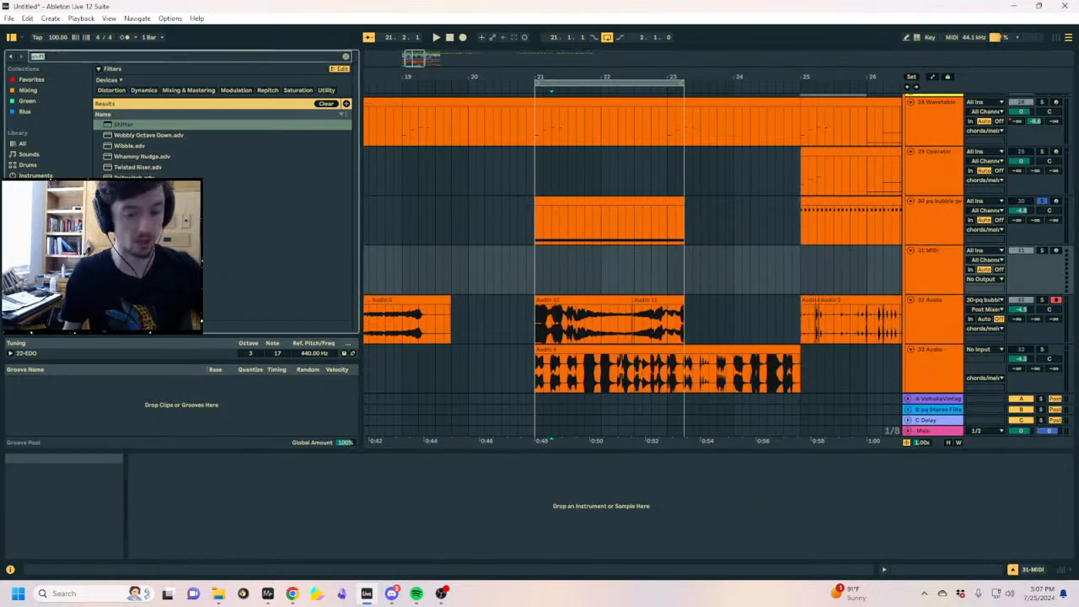
{"action": "type", "text": "pigment"}
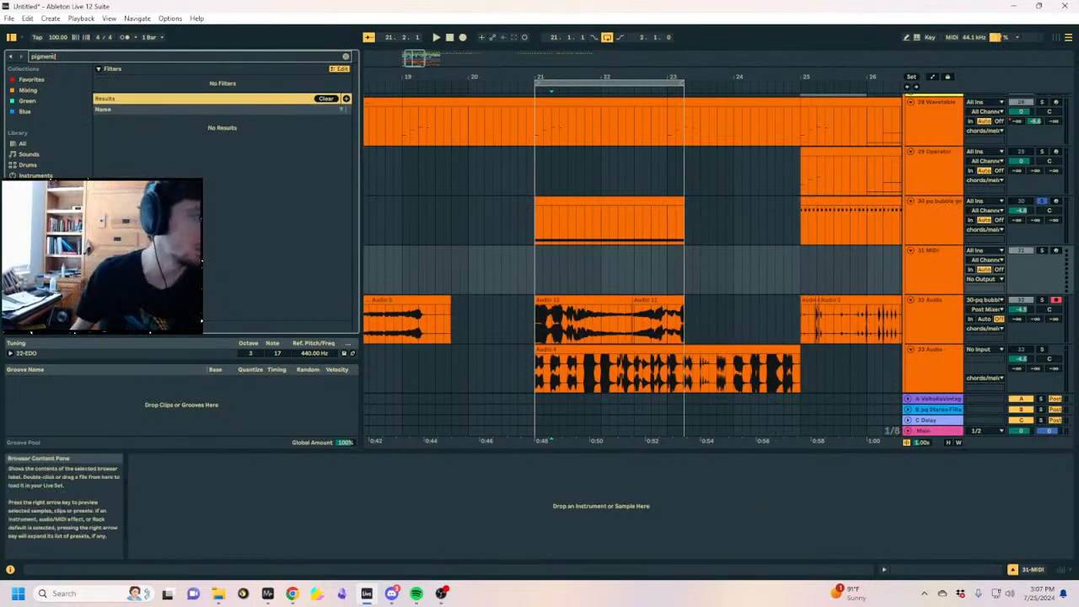
{"action": "left_click", "coordinate": [42, 176]}
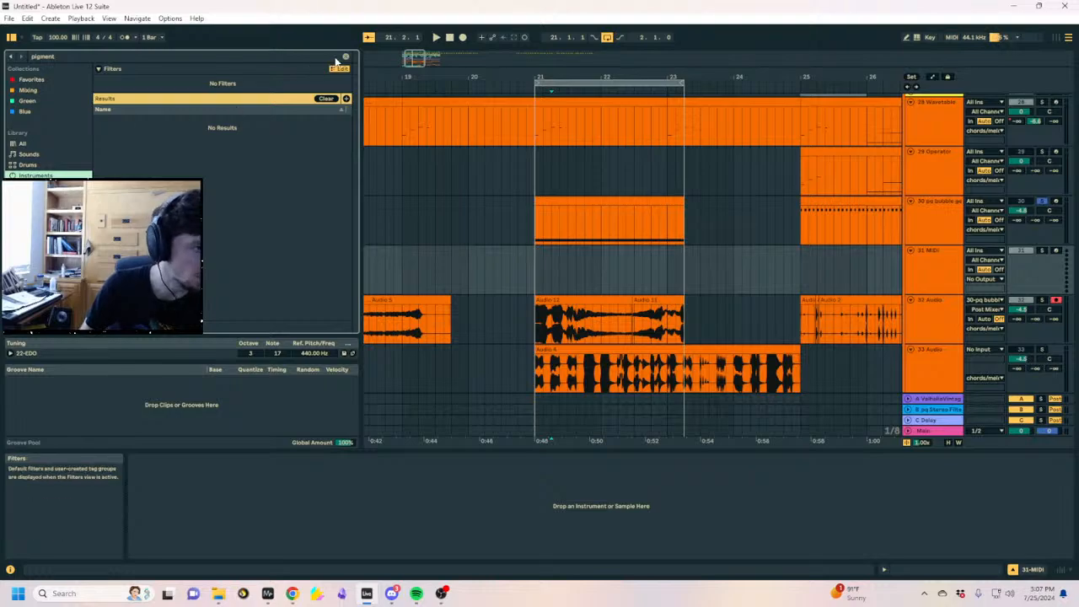
{"action": "left_click", "coordinate": [118, 169]}
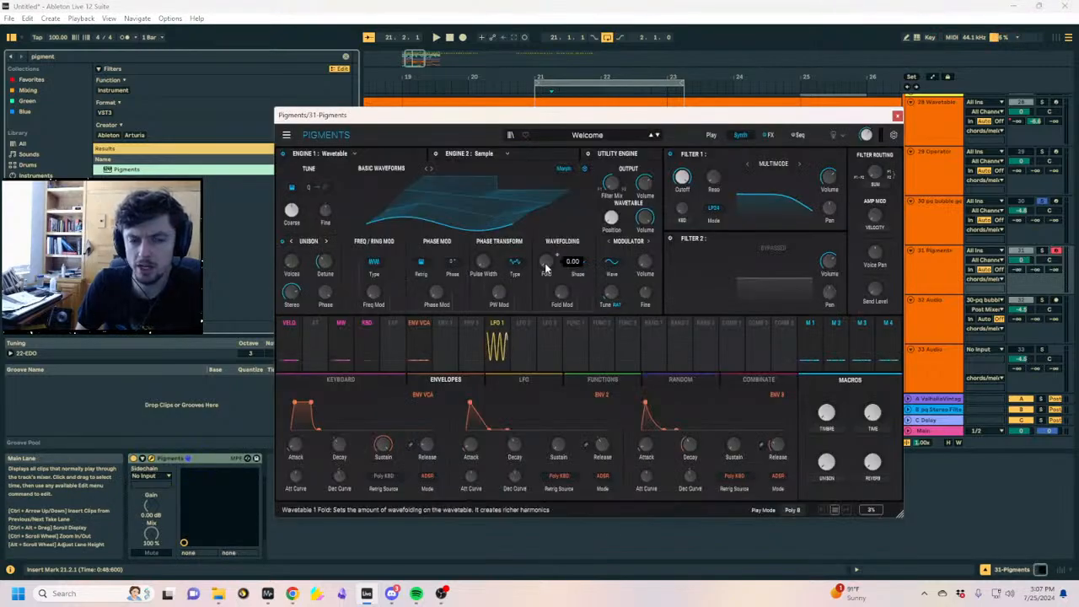
Move the bubble generator's MIDI clip at bar 21 down onto the Pigments track
{"action": "left_click_drag", "start_coordinate": [623, 115], "coordinate": [773, 233]}
{"action": "left_click", "coordinate": [569, 203]}
{"action": "left_click_drag", "start_coordinate": [568, 202], "coordinate": [560, 256]}
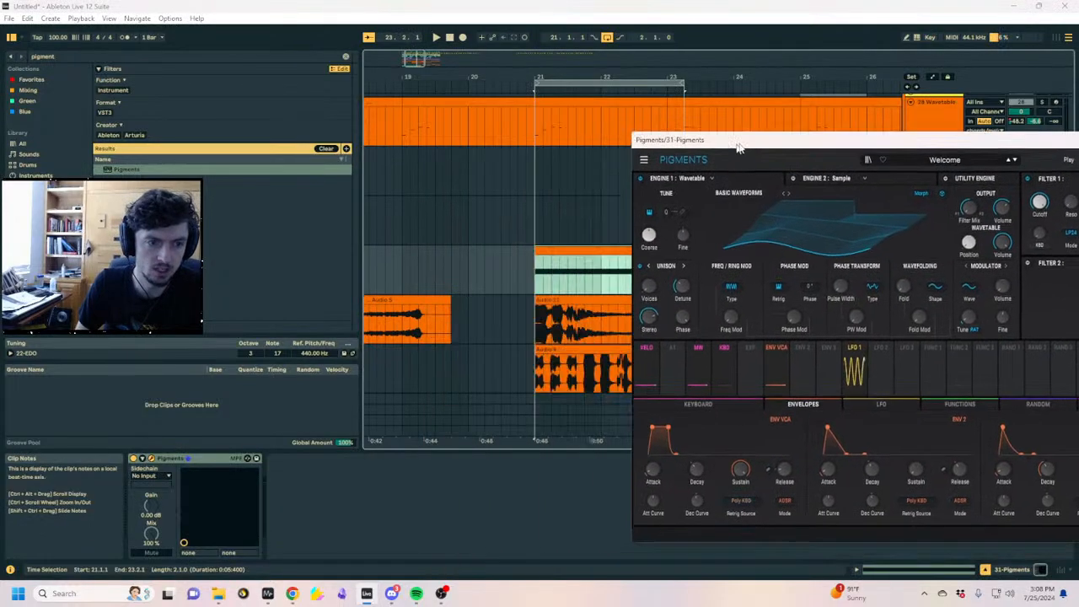
Transfer the Mite device from the bubble generator track to the Pigments track, placing it before Pigments
{"action": "left_click", "coordinate": [551, 231]}
{"action": "left_click", "coordinate": [142, 515]}
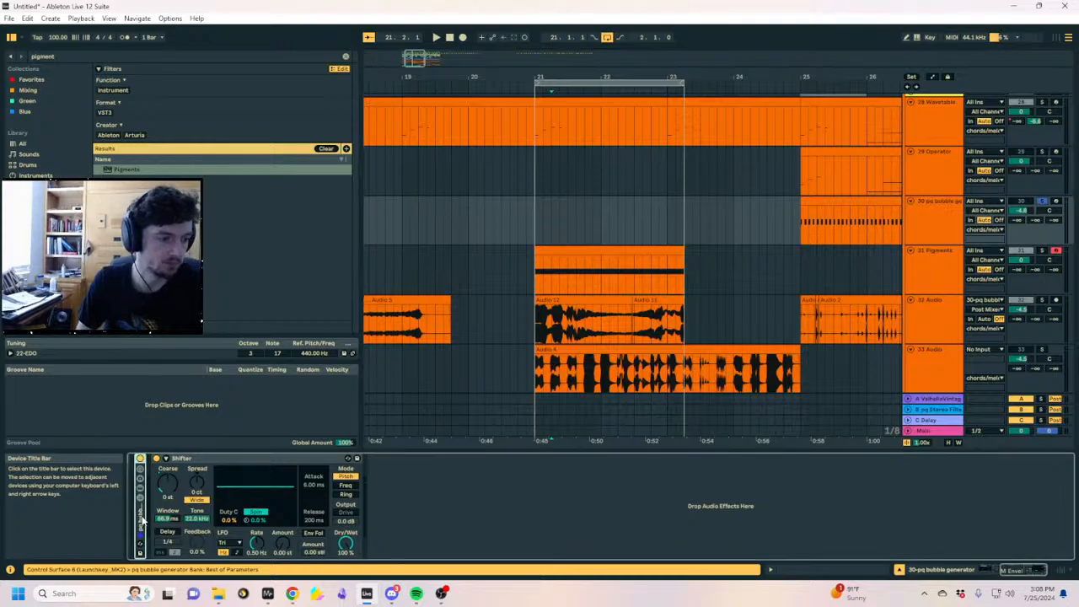
{"action": "key", "text": "Left"}
{"action": "key", "text": "Left"}
{"action": "key", "text": "Left"}
{"action": "left_click", "coordinate": [355, 463]}
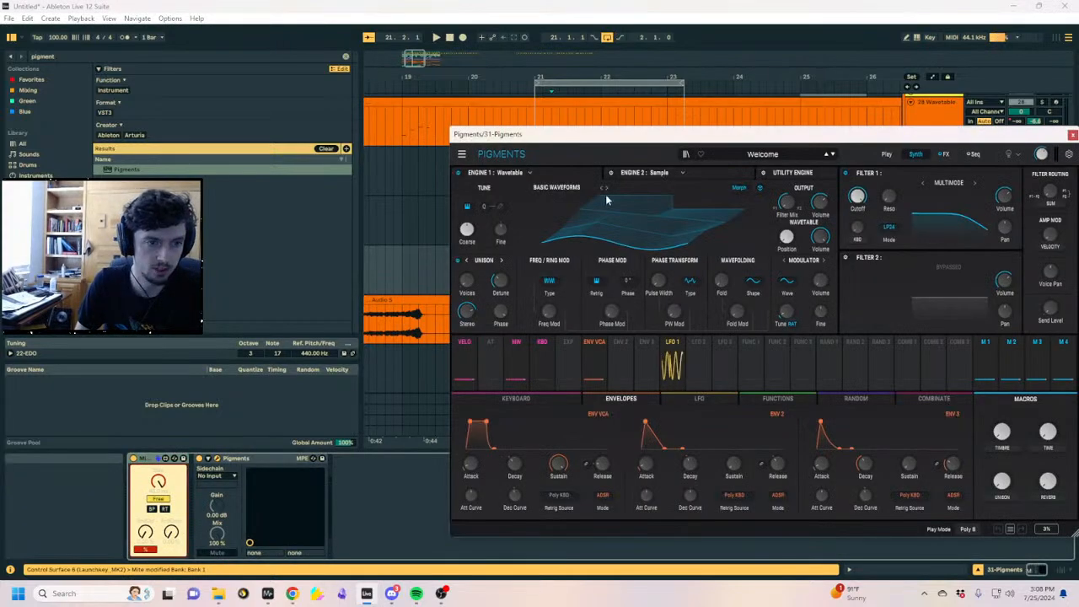
Switch the solo from the bubble generator track to the Pigments track and play the loop
{"action": "left_click_drag", "start_coordinate": [584, 136], "coordinate": [316, 147]}
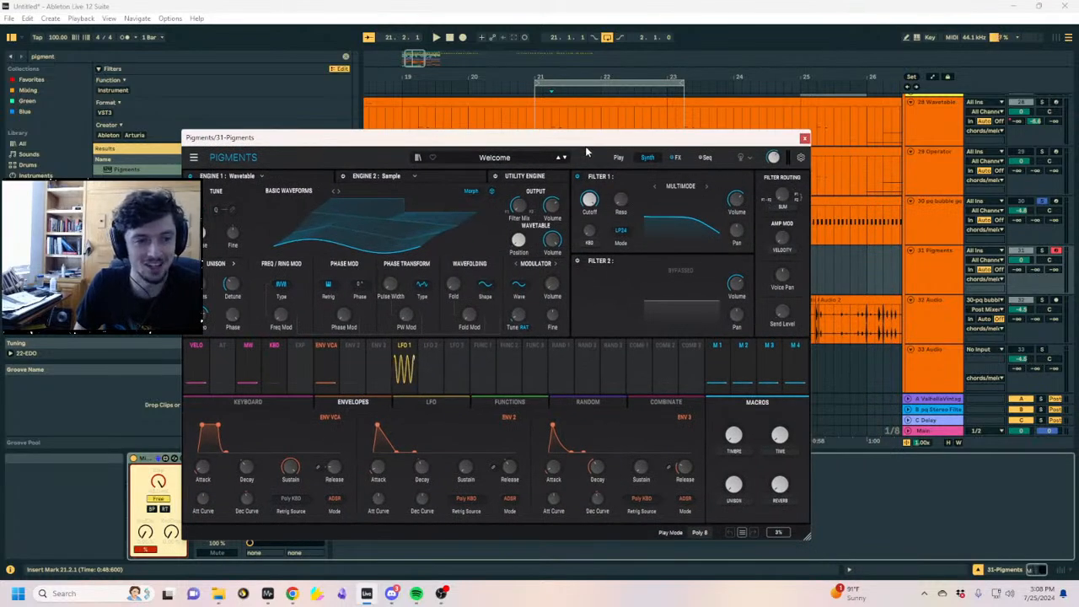
{"action": "left_click_drag", "start_coordinate": [542, 143], "coordinate": [351, 179]}
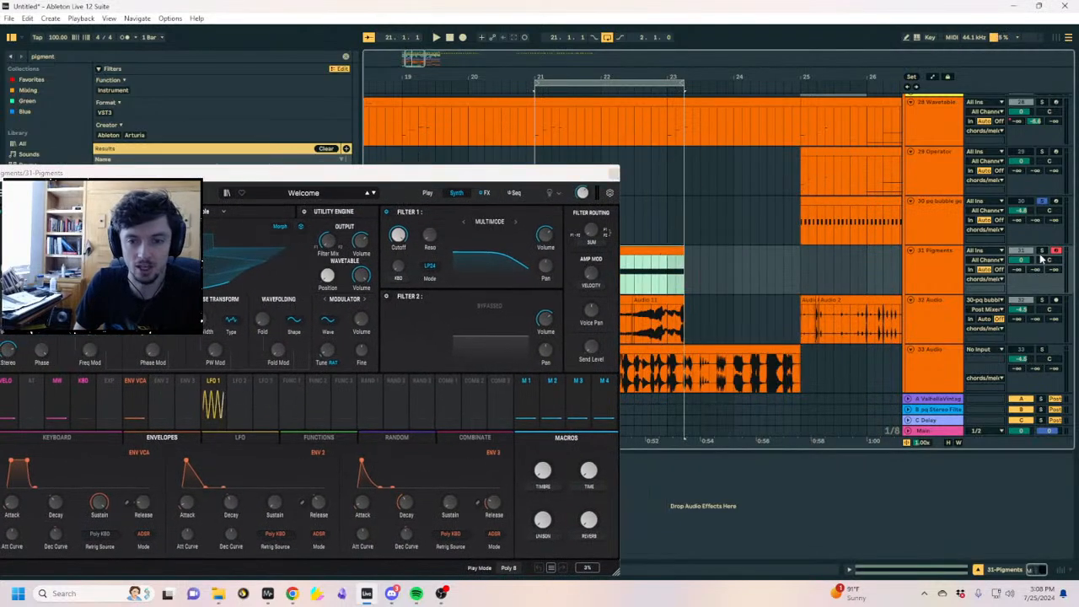
{"action": "left_click", "coordinate": [1042, 201]}
{"action": "left_click", "coordinate": [1042, 251]}
{"action": "key", "text": "space"}
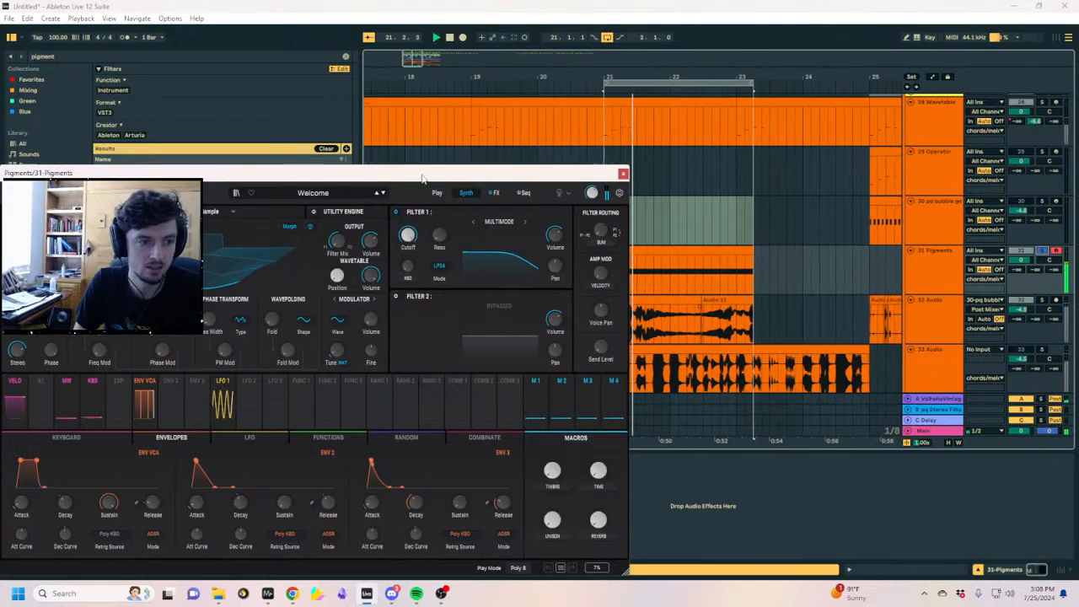
Stop playback, search the browser for "limit" and load a Limiter onto the Pigments track
{"action": "left_click_drag", "start_coordinate": [422, 178], "coordinate": [882, 70]}
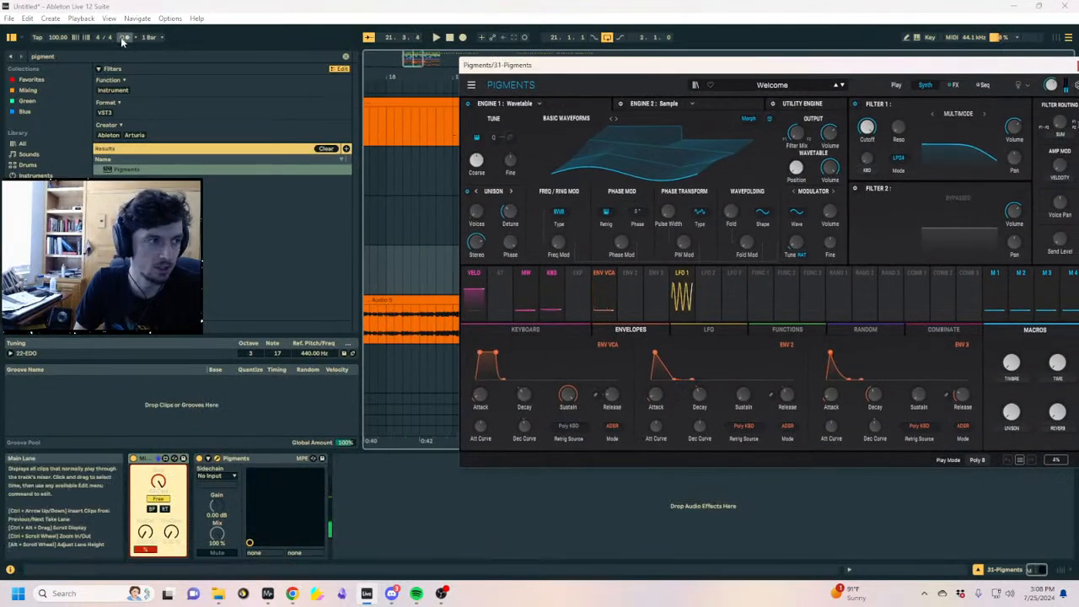
{"action": "left_click_drag", "start_coordinate": [79, 57], "coordinate": [1, 64]}
{"action": "type", "text": "limit"}
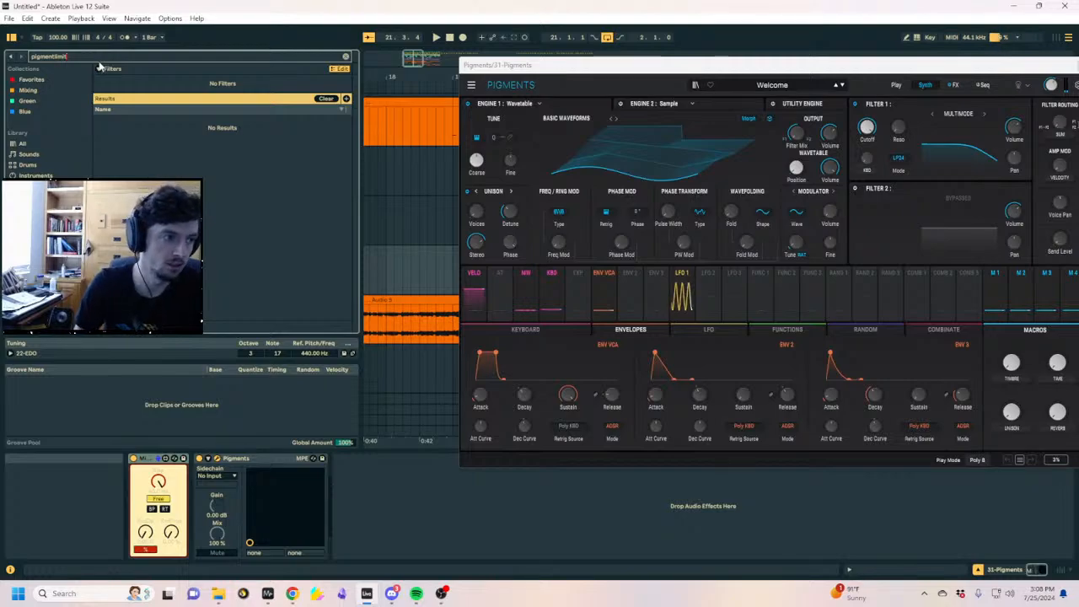
{"action": "left_click", "coordinate": [41, 187]}
{"action": "left_click", "coordinate": [39, 166]}
{"action": "left_click", "coordinate": [39, 176]}
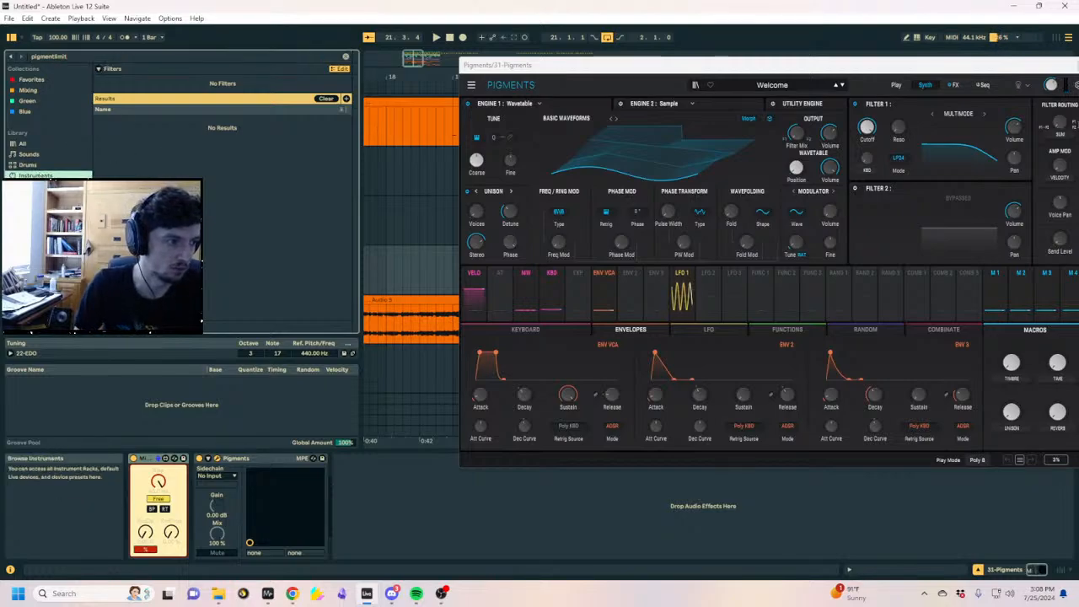
{"action": "left_click_drag", "start_coordinate": [86, 57], "coordinate": [11, 56]}
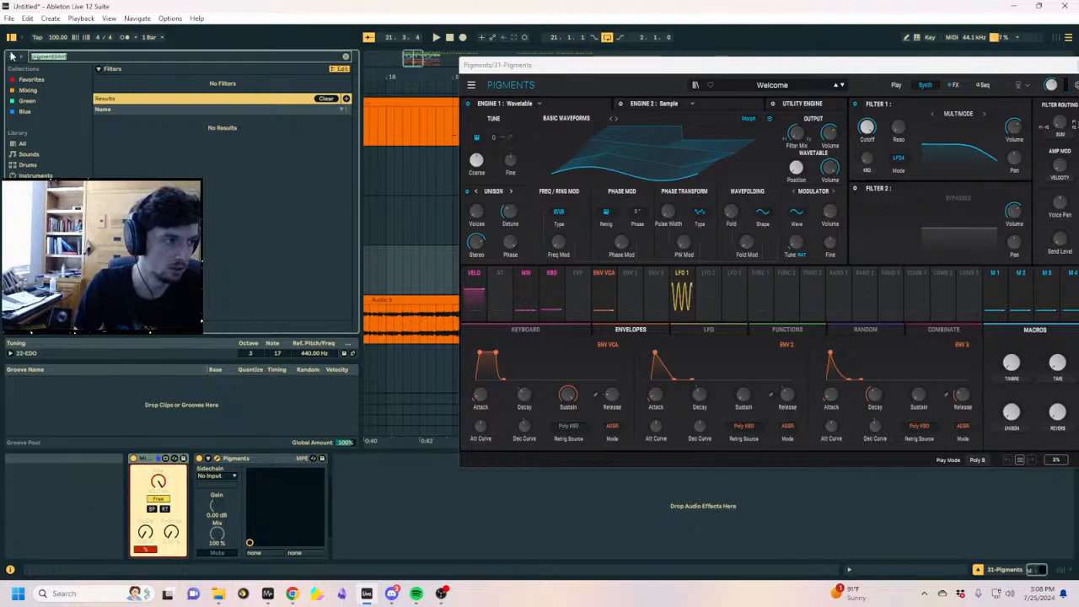
{"action": "type", "text": "limit"}
{"action": "double_click", "coordinate": [139, 126]}
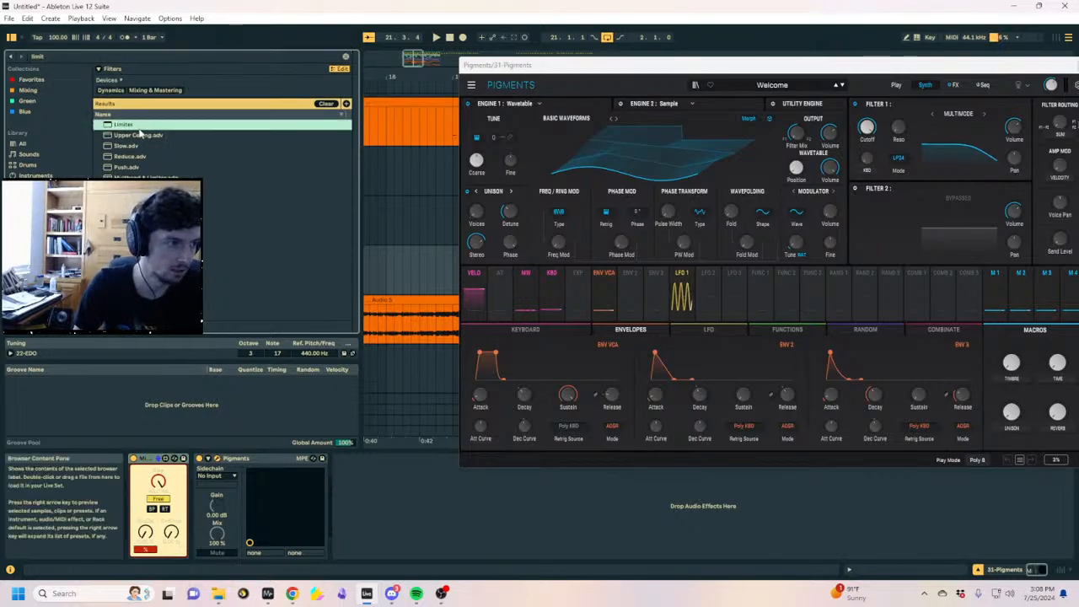
Lower the Pigments track volume and adjust Mite's millisecond Step while the loop plays
{"action": "left_click_drag", "start_coordinate": [602, 67], "coordinate": [180, 214]}
{"action": "left_click", "coordinate": [1018, 269]}
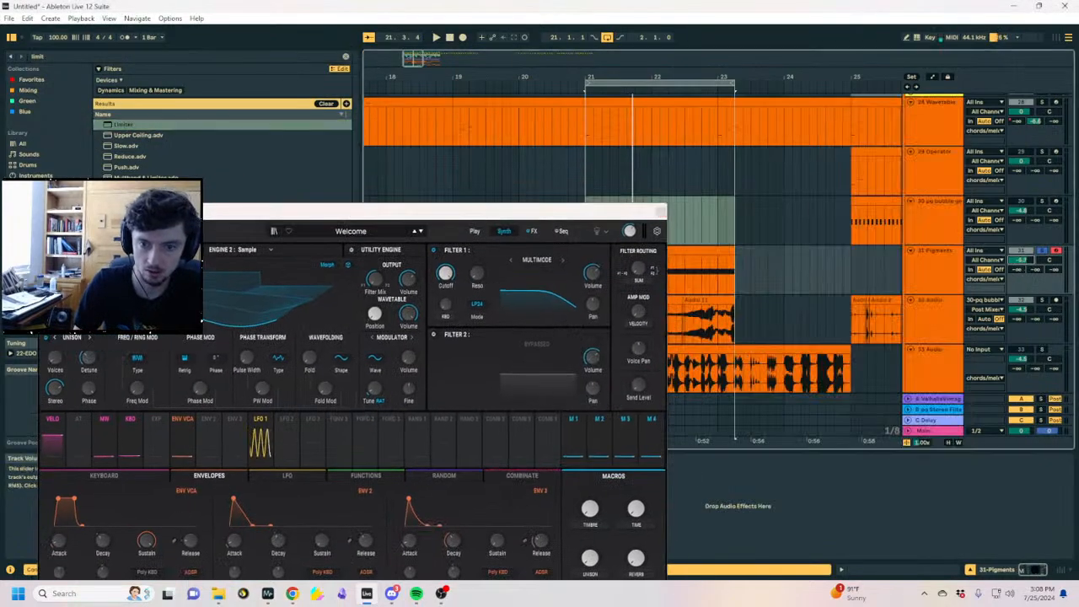
{"action": "key", "text": "space"}
{"action": "left_click_drag", "start_coordinate": [527, 216], "coordinate": [892, 65]}
{"action": "left_click_drag", "start_coordinate": [159, 481], "coordinate": [159, 522]}
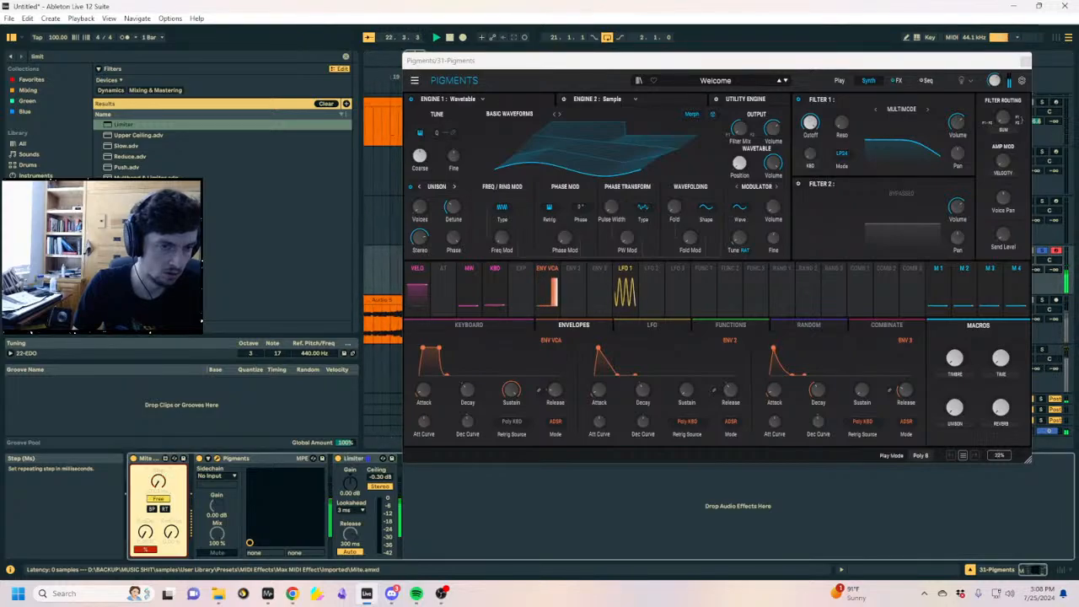
{"action": "left_click_drag", "start_coordinate": [490, 63], "coordinate": [139, 176]}
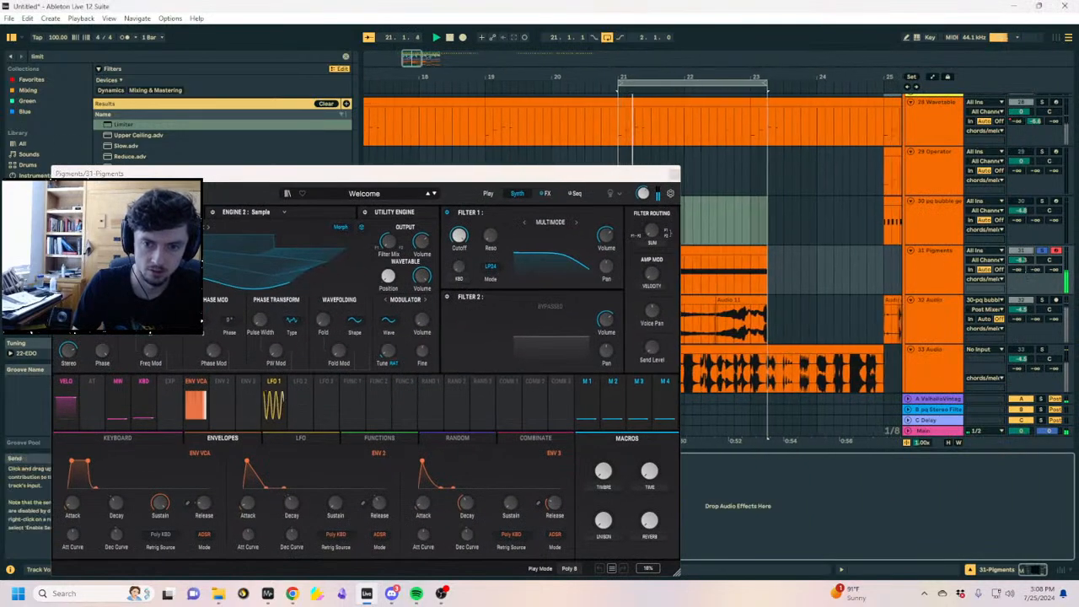
Examine the sound in the spectrum and waveform analyser, then readjust Mite's Step and audition the loop
{"action": "left_click", "coordinate": [267, 593]}
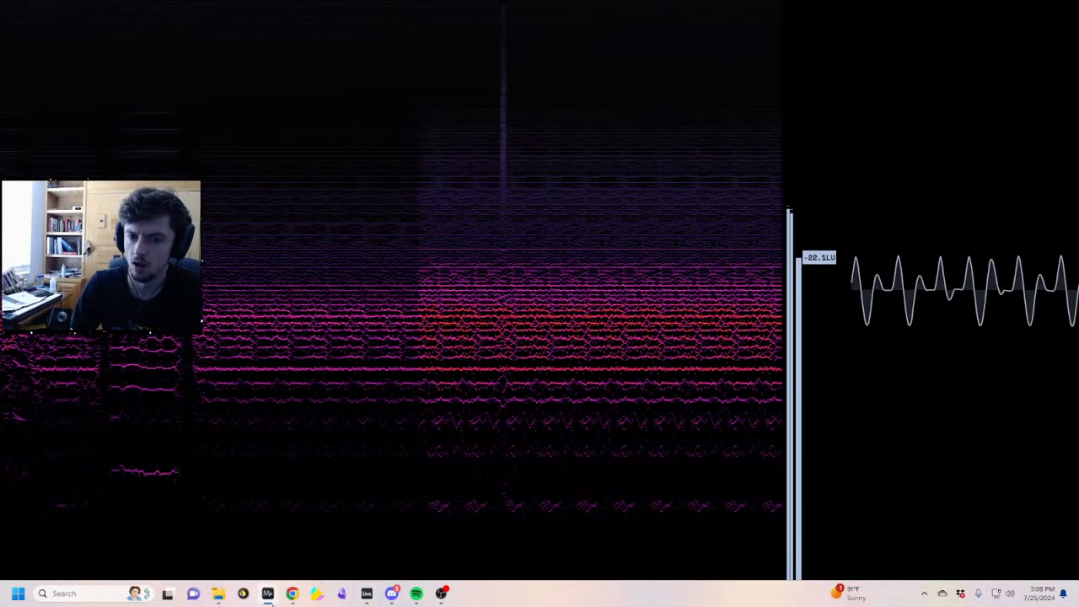
{"action": "left_click", "coordinate": [268, 594]}
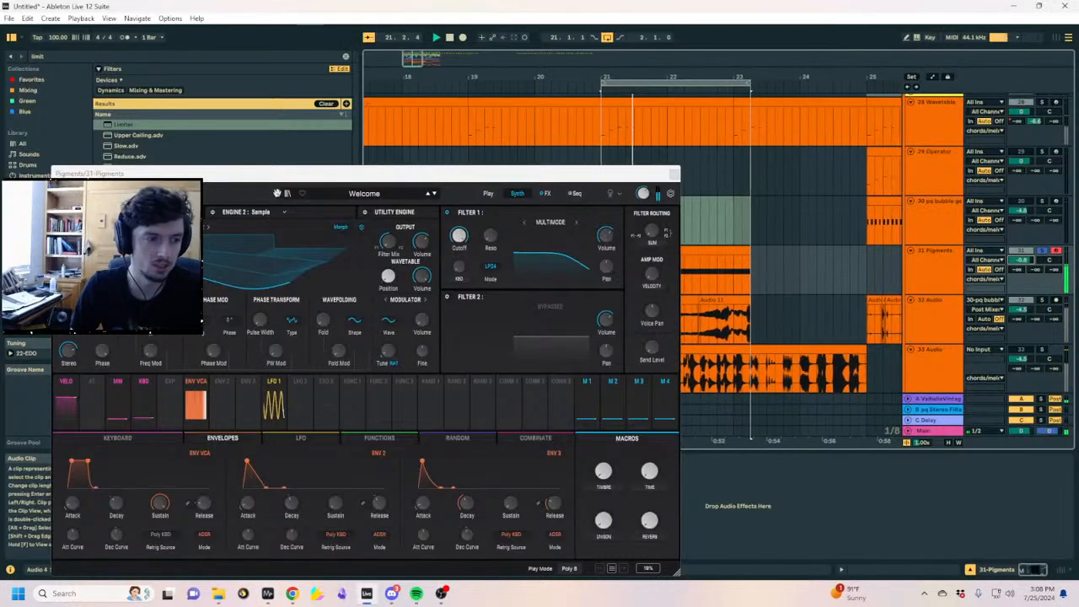
{"action": "left_click_drag", "start_coordinate": [337, 173], "coordinate": [529, 91]}
{"action": "key", "text": "space"}
{"action": "left_click", "coordinate": [162, 490]}
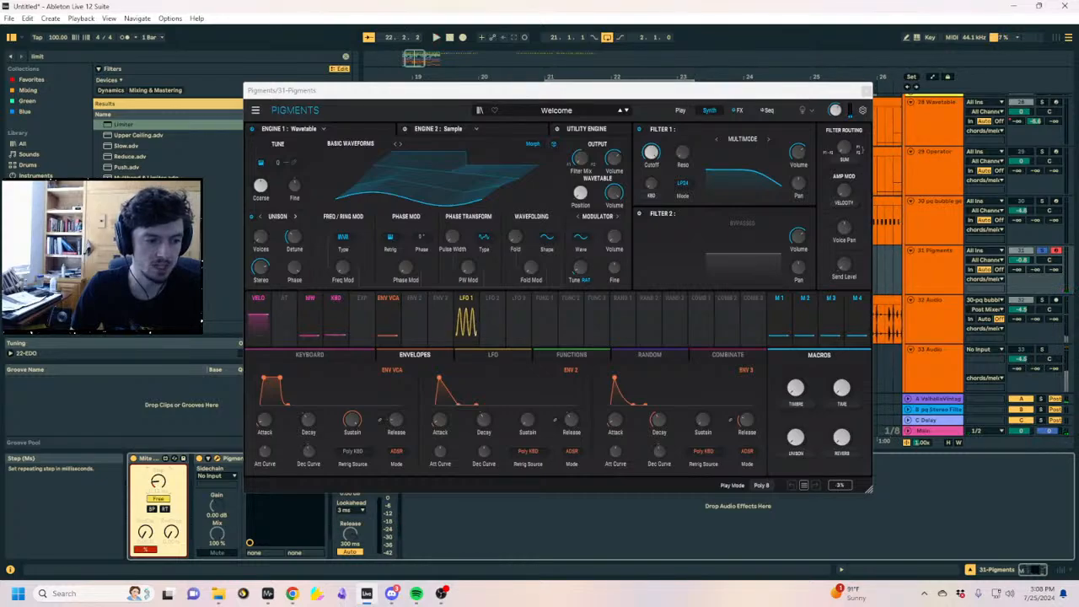
{"action": "key", "text": "space"}
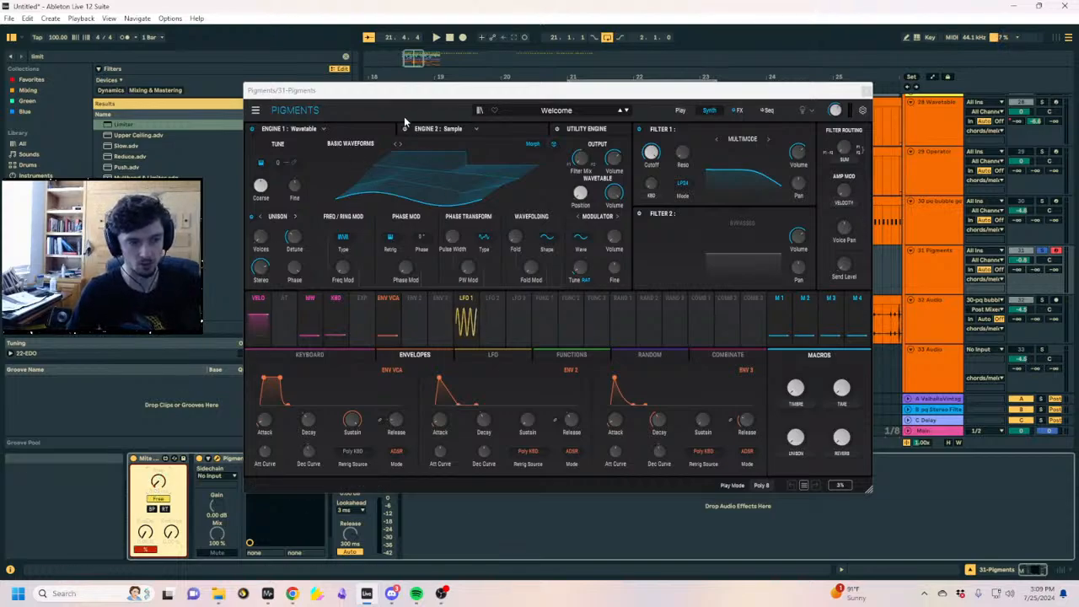
Modulate the Coarse tuning of Pigments' Engine 1 with the Random 2 Sample & Hold source and audition the loop
{"action": "left_click_drag", "start_coordinate": [379, 93], "coordinate": [268, 259]}
{"action": "key", "text": "space"}
{"action": "left_click_drag", "start_coordinate": [514, 255], "coordinate": [533, 57]}
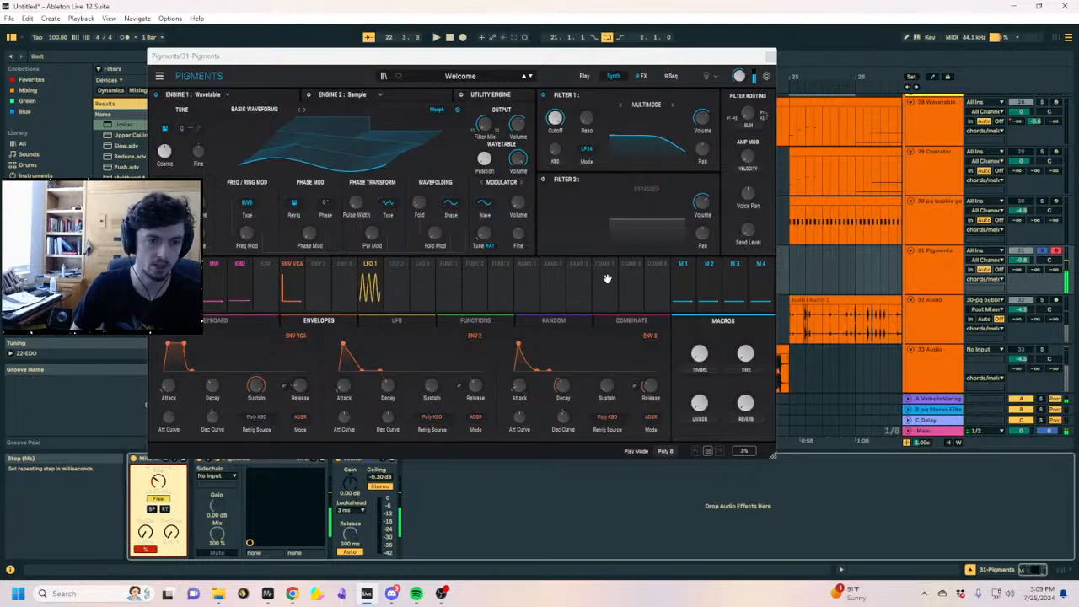
{"action": "left_click", "coordinate": [523, 289]}
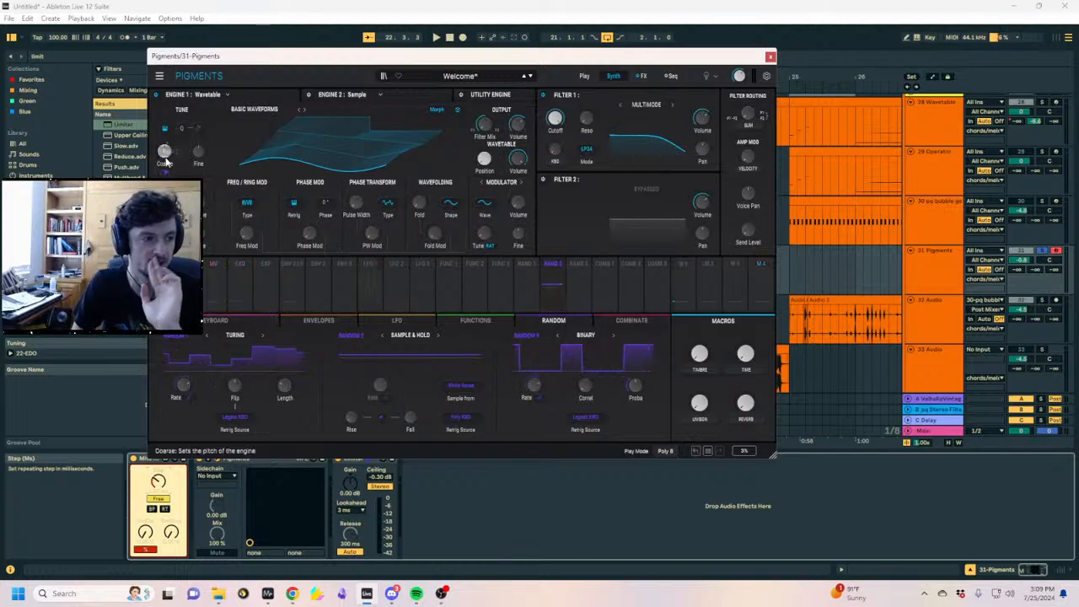
{"action": "key", "text": "space"}
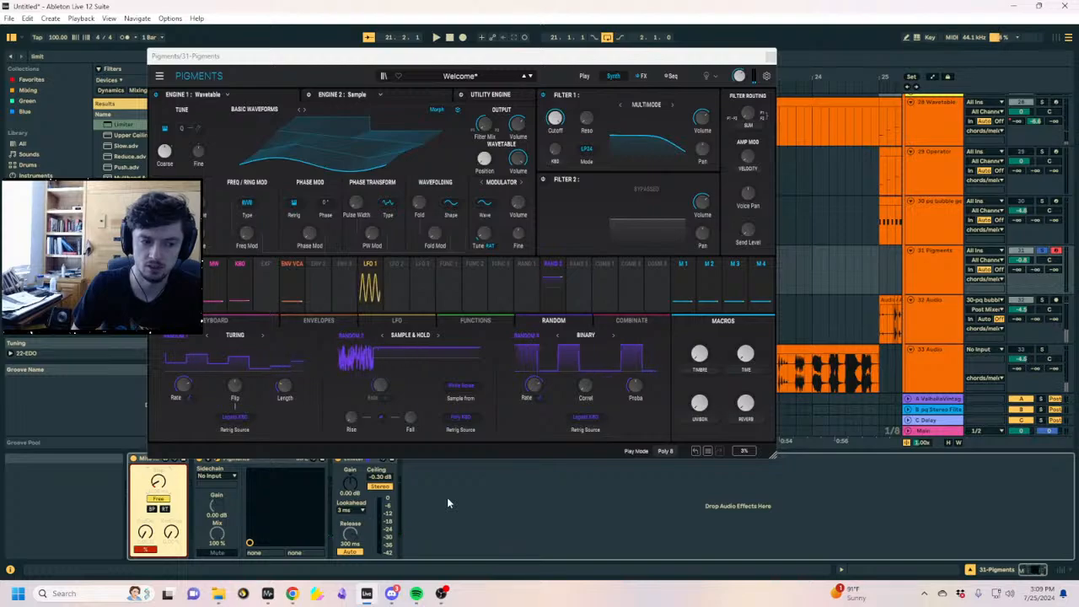
Set Pigments' Play Mode to Mono and shorten the amplitude envelope's attack to its minimum
{"action": "left_click", "coordinate": [585, 77]}
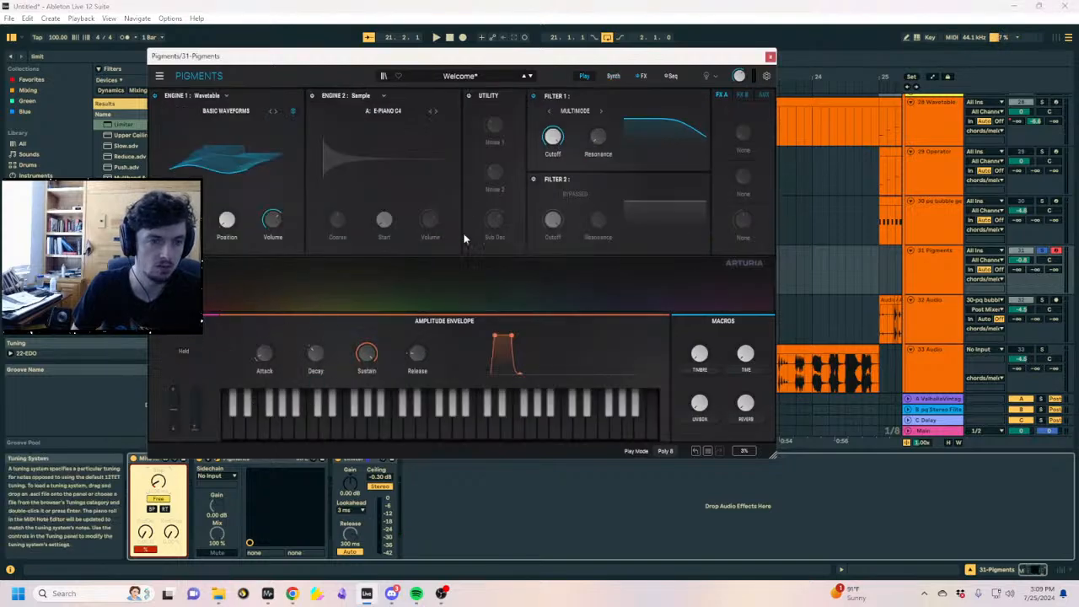
{"action": "left_click", "coordinate": [765, 76]}
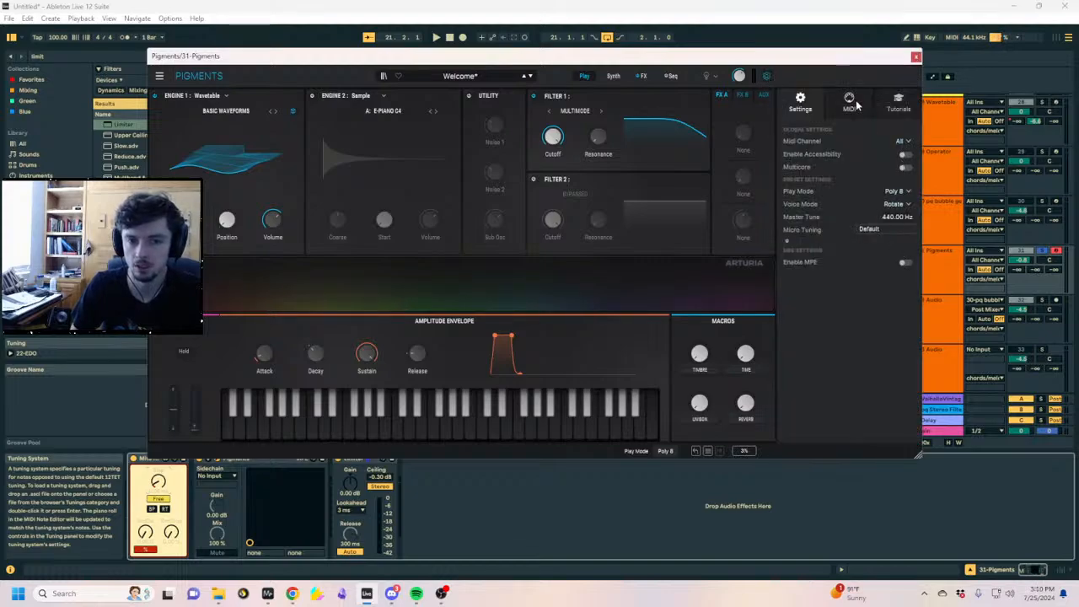
{"action": "left_click", "coordinate": [893, 191]}
{"action": "left_click", "coordinate": [891, 194]}
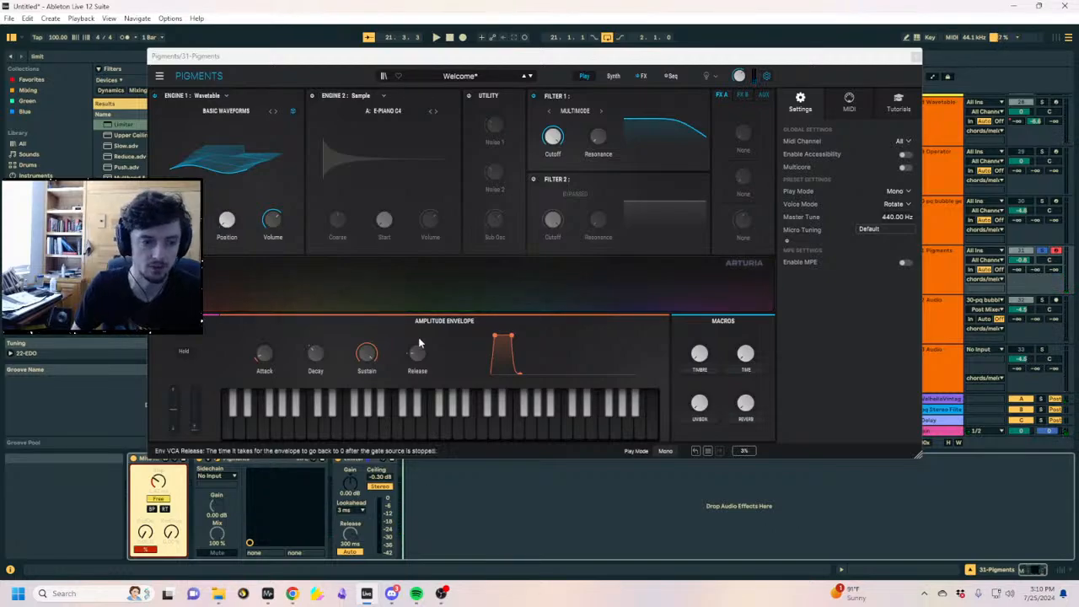
{"action": "left_click", "coordinate": [497, 337]}
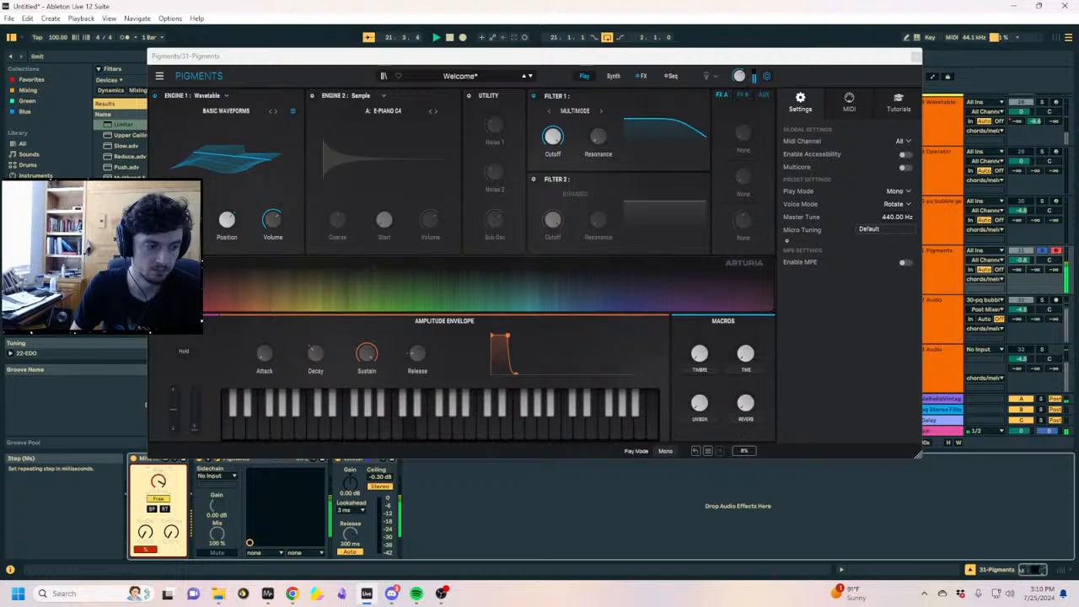
Look through Engine 1's wavetable choices in Pigments' Synth view and switch the engine type to Harmonic
{"action": "left_click", "coordinate": [615, 75]}
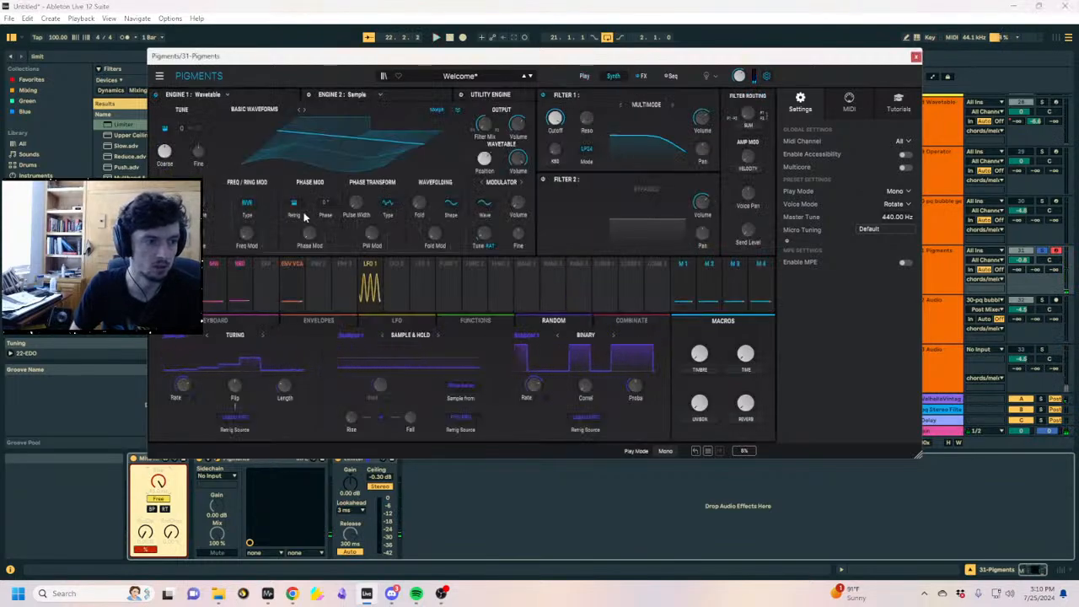
{"action": "left_click", "coordinate": [268, 111]}
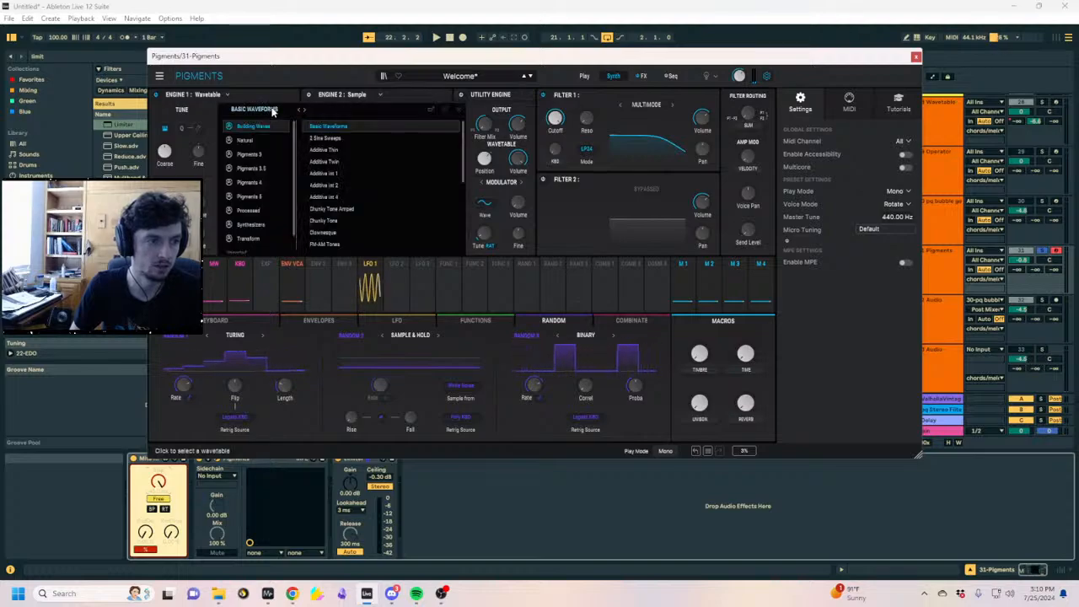
{"action": "left_click", "coordinate": [228, 115]}
{"action": "left_click", "coordinate": [251, 110]}
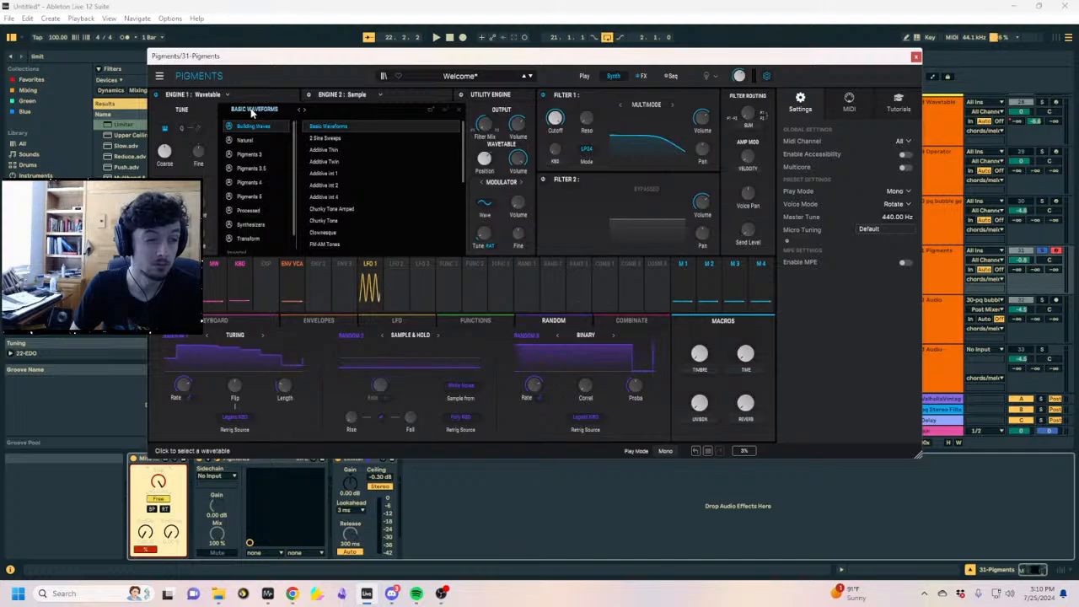
{"action": "left_click", "coordinate": [251, 112]}
{"action": "left_click", "coordinate": [193, 95]}
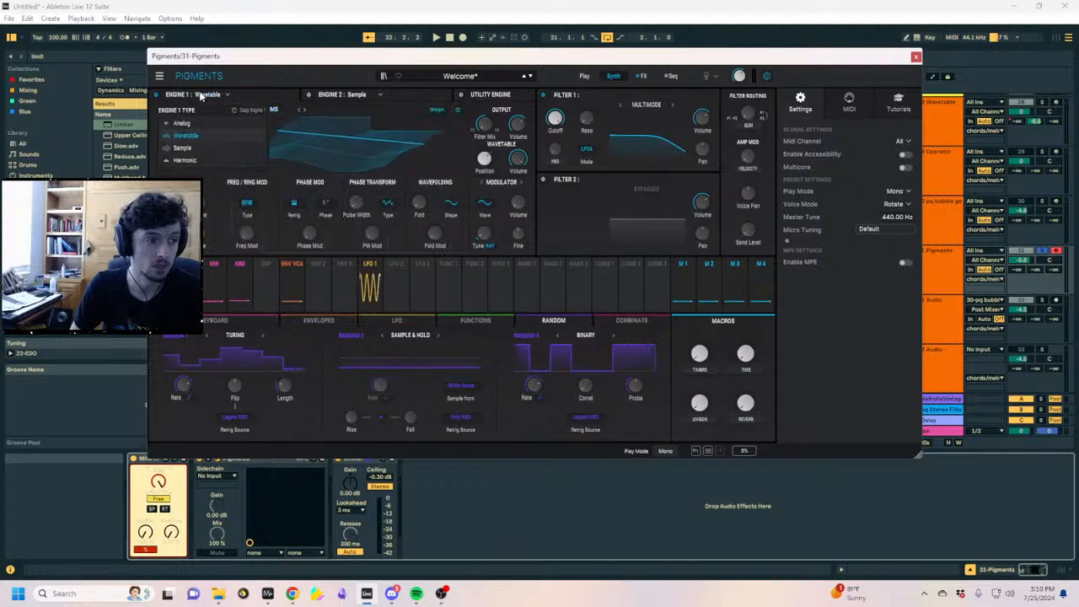
{"action": "left_click", "coordinate": [205, 161]}
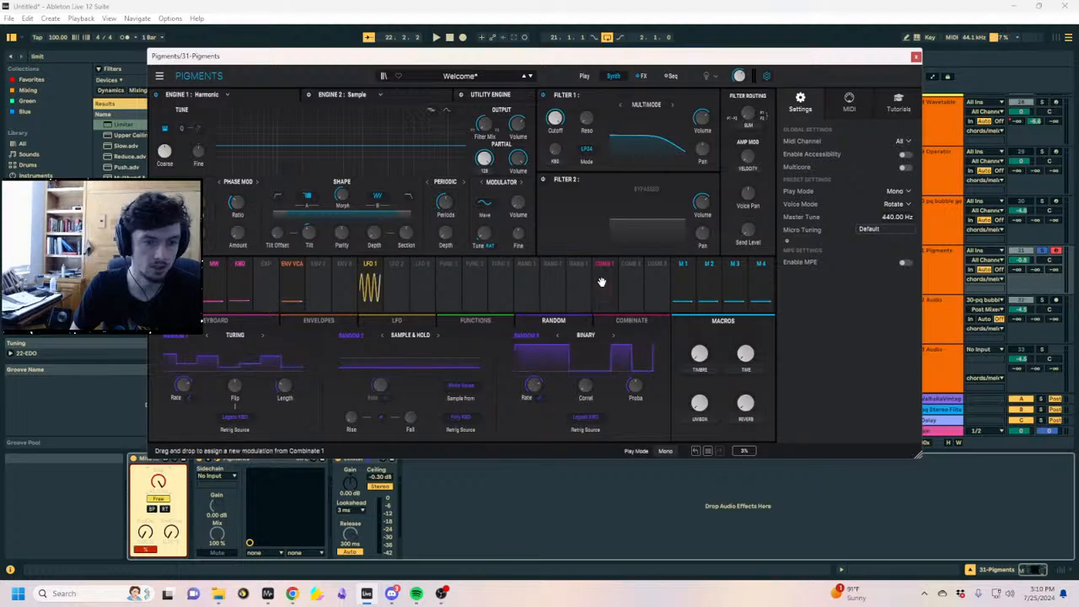
Modulate Engine 1's Phase Mod Ratio with Random 2 and adjust it while auditioning the loop
{"action": "left_click_drag", "start_coordinate": [334, 206], "coordinate": [237, 204]}
{"action": "key", "text": "space"}
{"action": "mouse_move", "coordinate": [241, 230]}
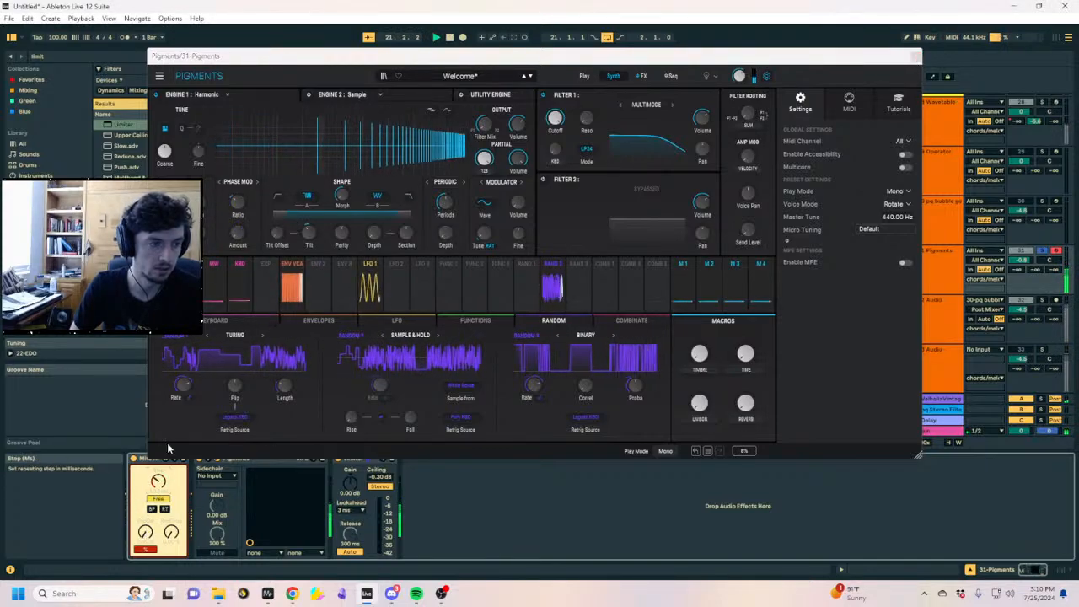
{"action": "mouse_move", "coordinate": [237, 205]}
{"action": "left_click_drag", "start_coordinate": [238, 226], "coordinate": [237, 209]}
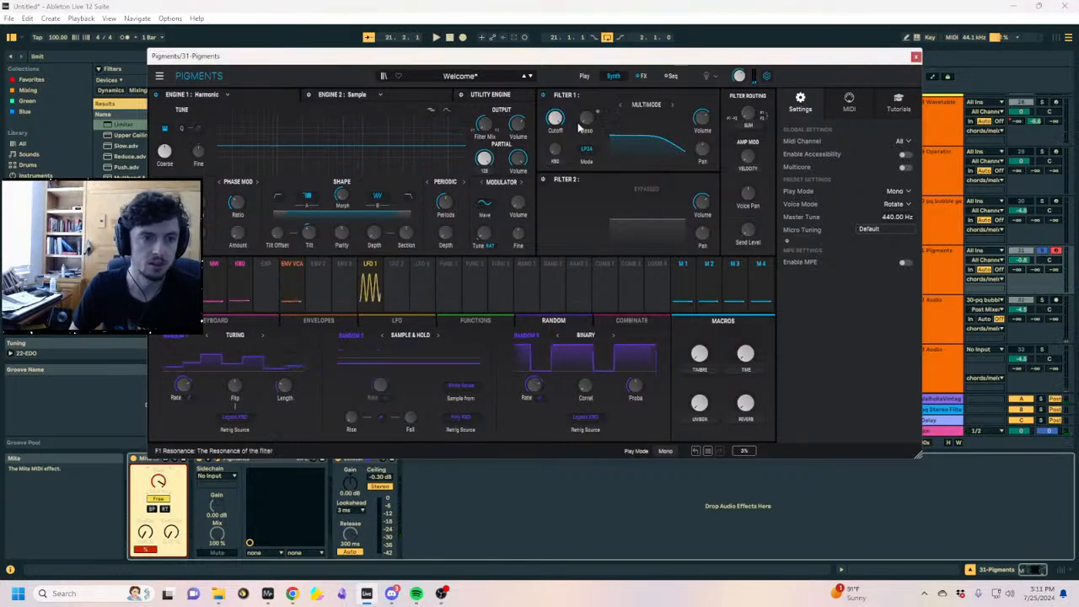
{"action": "left_click", "coordinate": [644, 106]}
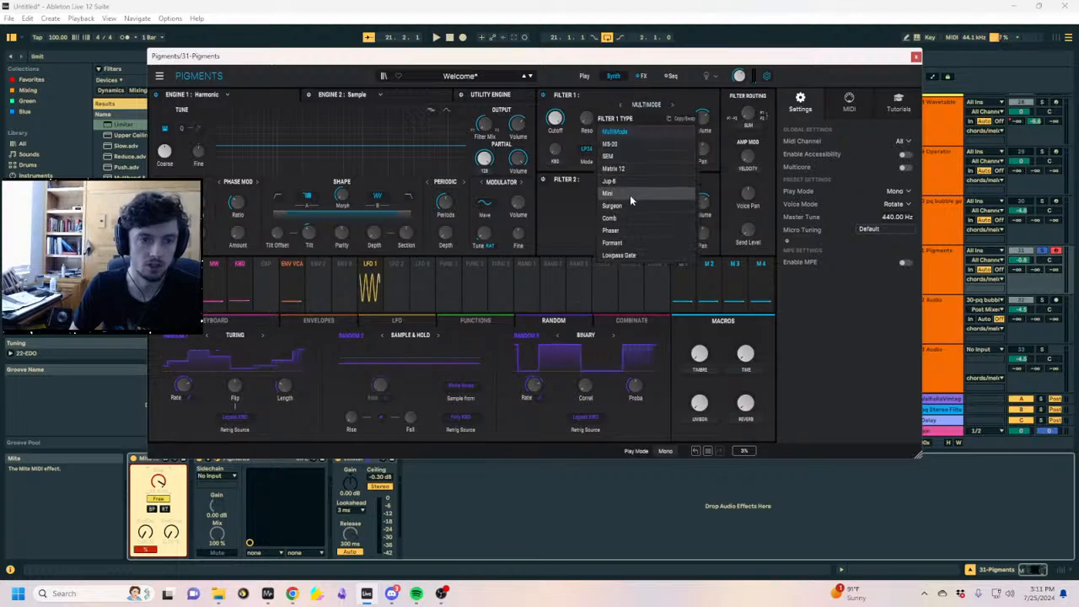
{"action": "left_click", "coordinate": [609, 145]}
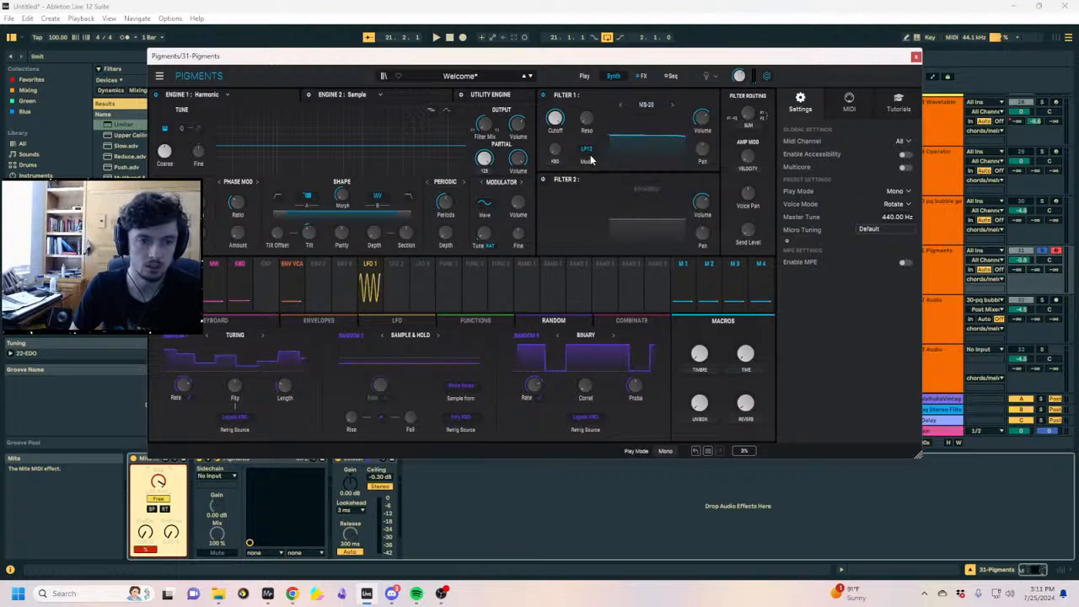
{"action": "left_click", "coordinate": [610, 120]}
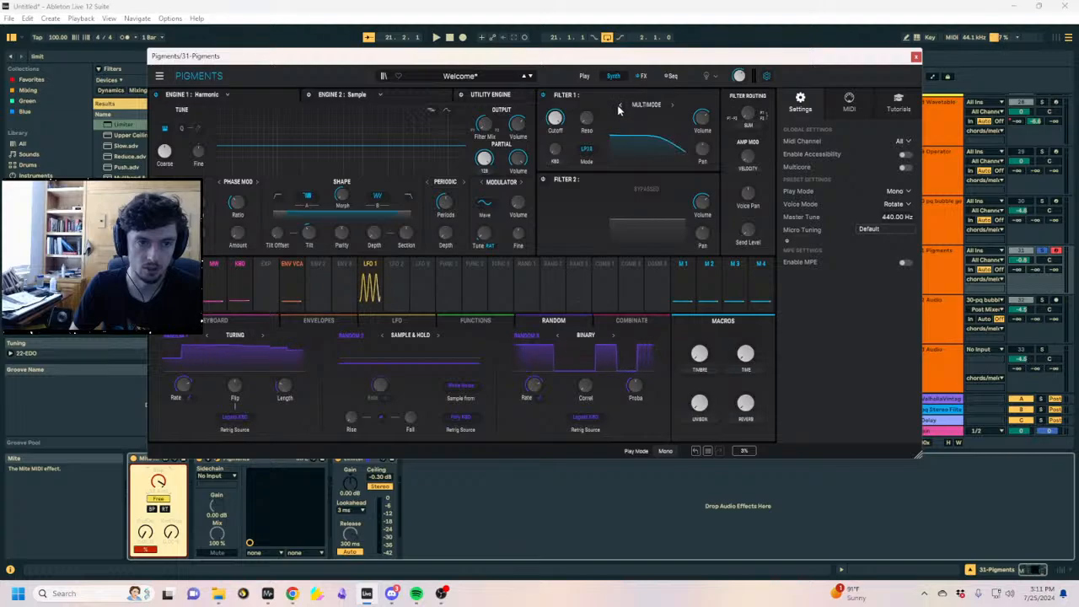
Set Filter 1 to a resonant band-pass mode, modulate its Cutoff with Random 2, and play the loop
{"action": "left_click", "coordinate": [587, 150]}
{"action": "left_click", "coordinate": [565, 278]}
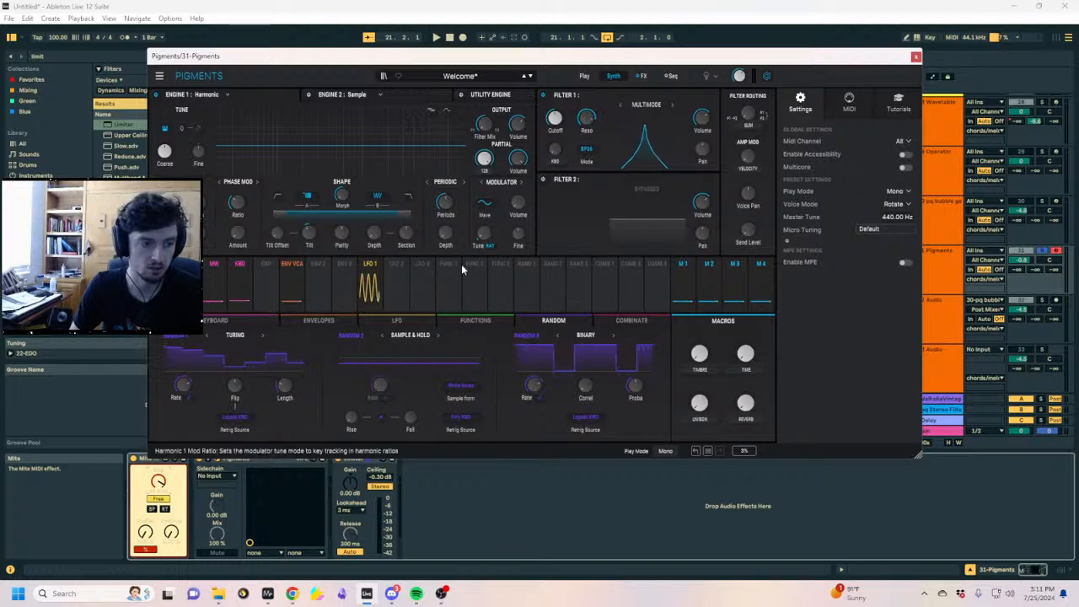
{"action": "left_click_drag", "start_coordinate": [549, 280], "coordinate": [555, 123]}
{"action": "key", "text": "space"}
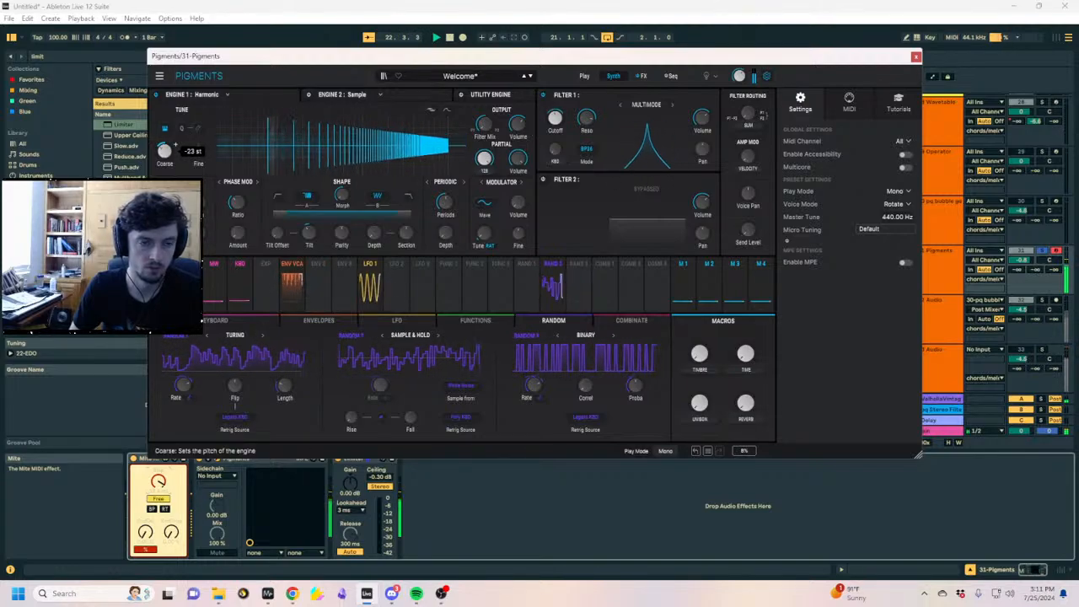
Set Engine 1's Partial Limit to 512 and readjust Mite's millisecond Step while the loop plays
{"action": "left_click", "coordinate": [484, 171]}
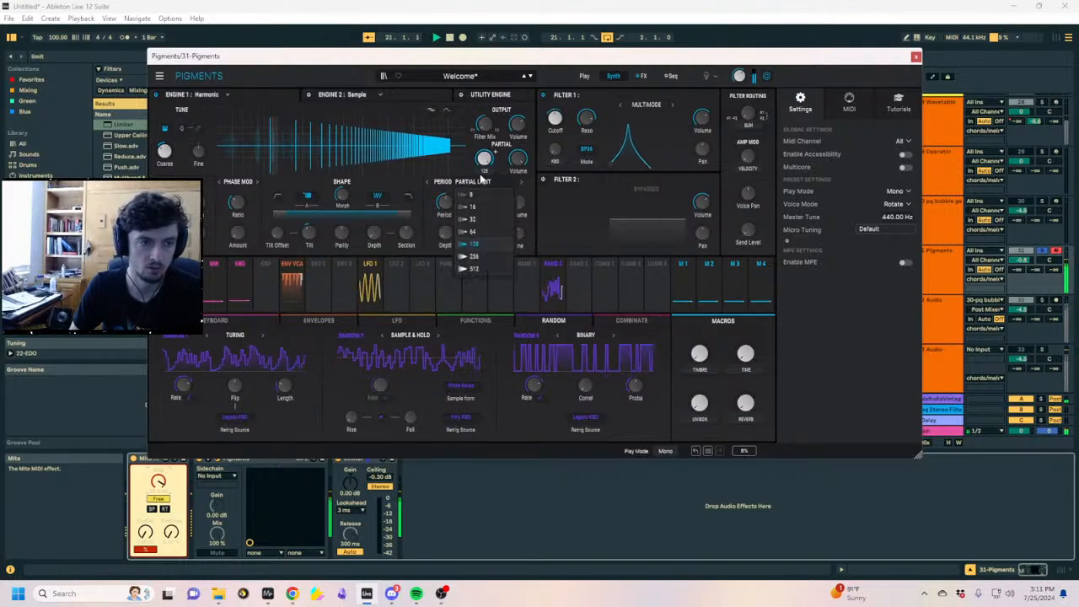
{"action": "left_click", "coordinate": [487, 271]}
{"action": "left_click_drag", "start_coordinate": [158, 481], "coordinate": [158, 491]}
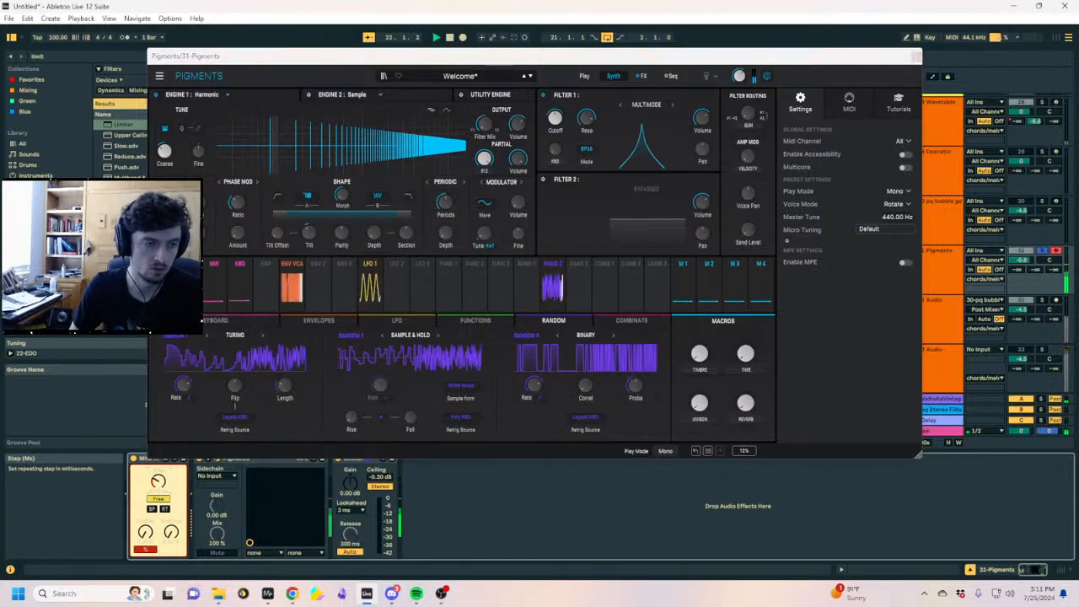
Search the browser for "flatline" and add the Flatline device after the Limiter on the Pigments track
{"action": "left_click", "coordinate": [89, 56]}
{"action": "type", "text": "flatlin"}
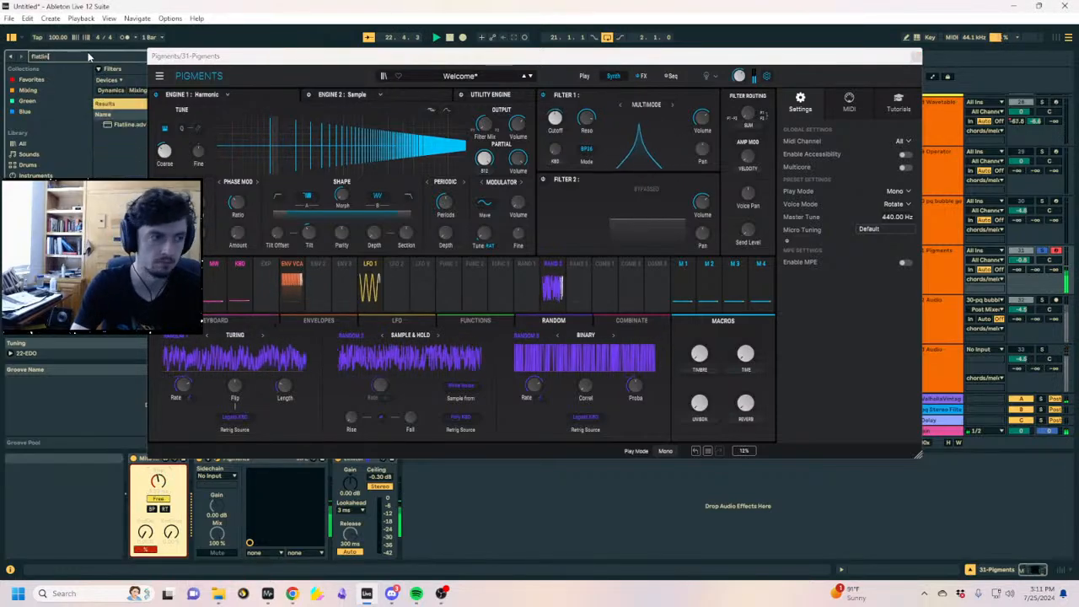
{"action": "type", "text": "e"}
{"action": "double_click", "coordinate": [128, 124]}
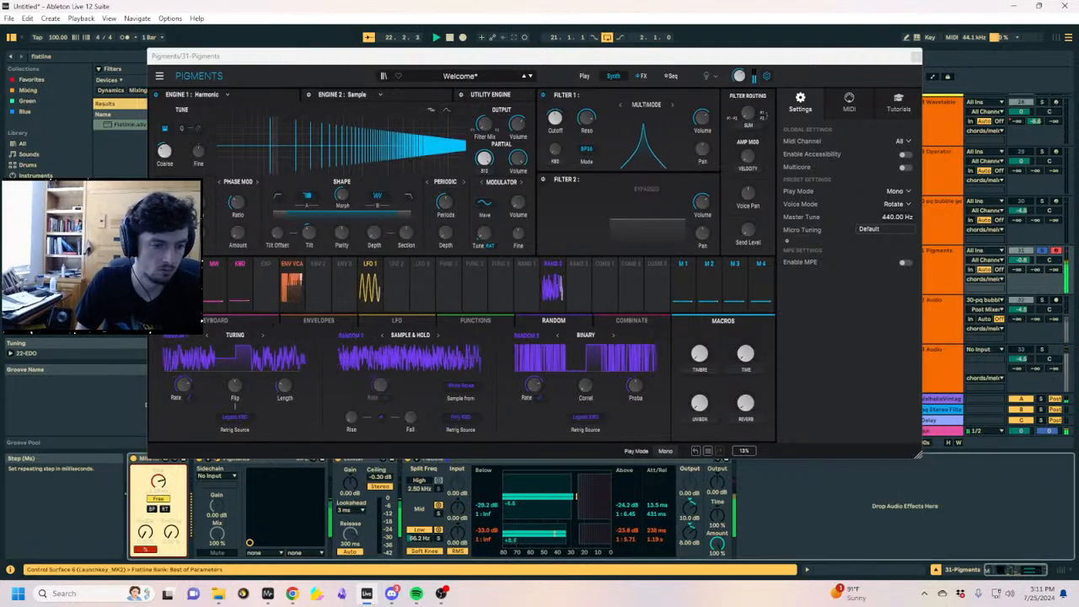
Check Pigments' amplitude envelope in the Play view, then readjust the modulation of Engine 1's Phase Mod Ratio in the Synth view
{"action": "left_click", "coordinate": [583, 76]}
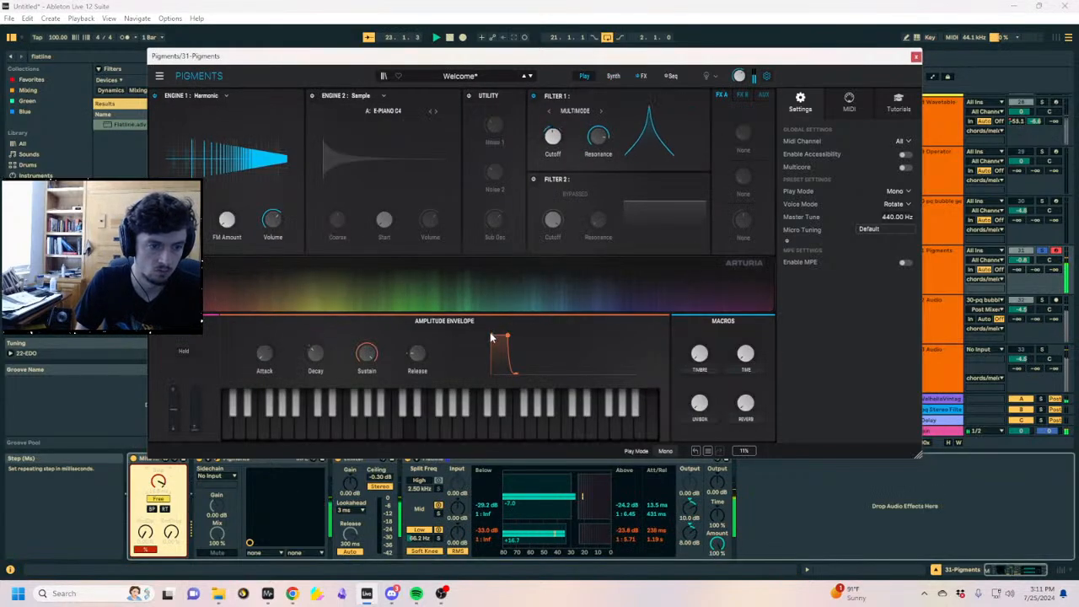
{"action": "left_click", "coordinate": [614, 76]}
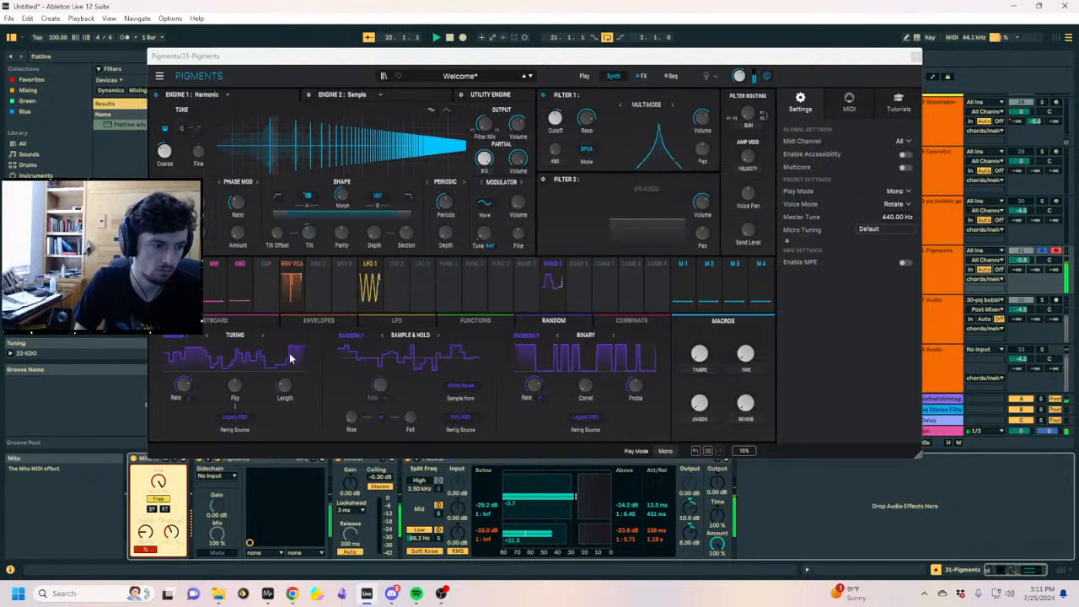
{"action": "left_click_drag", "start_coordinate": [271, 210], "coordinate": [237, 211]}
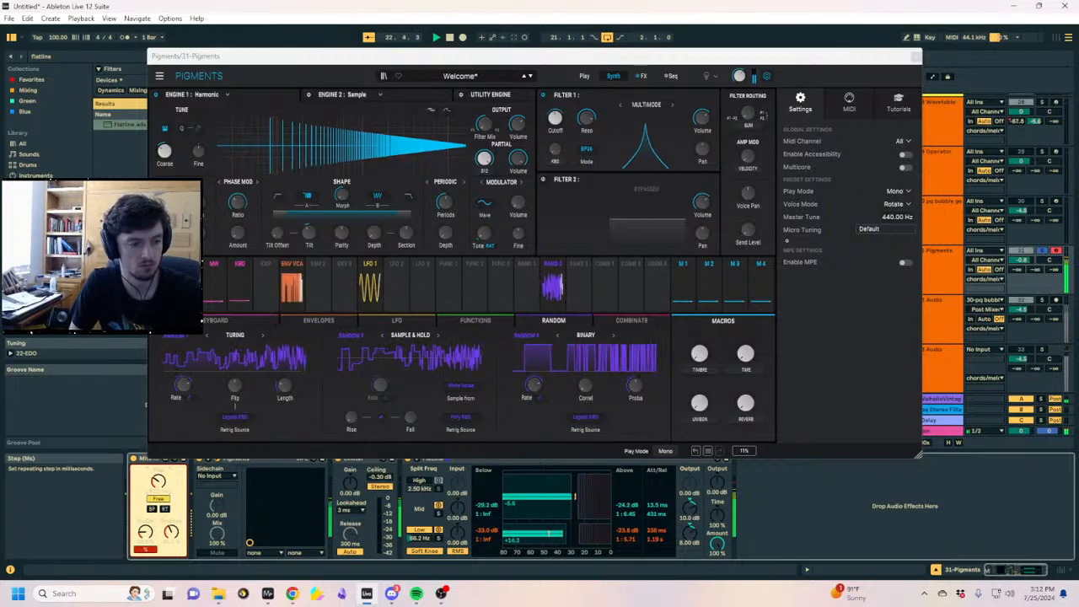
Close the Pigments plug-in window and select the MIDI clip on the Pigments track at bar 21
{"action": "left_click", "coordinate": [915, 56]}
{"action": "scroll", "coordinate": [551, 228], "scroll_direction": "up", "scroll_amount": 2}
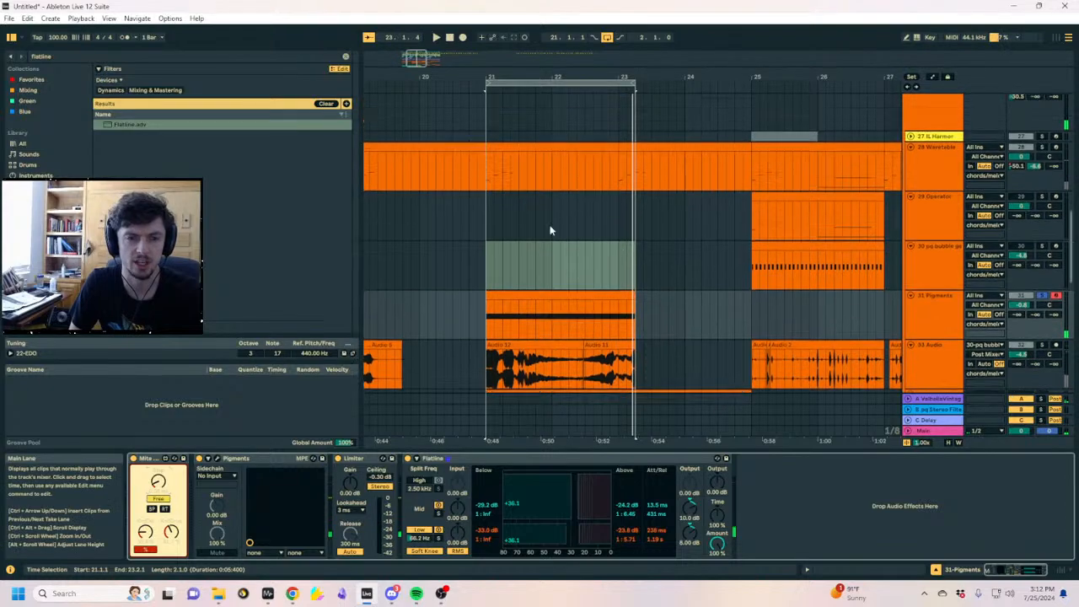
{"action": "left_click", "coordinate": [546, 182]}
{"action": "left_click", "coordinate": [494, 218]}
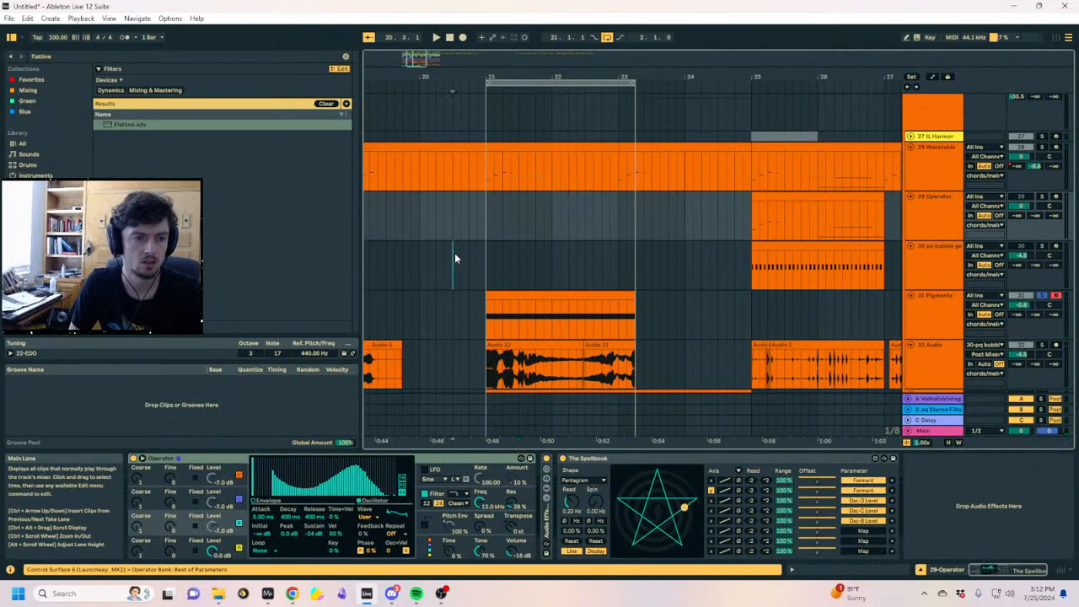
{"action": "left_click", "coordinate": [523, 253]}
{"action": "left_click", "coordinate": [512, 299]}
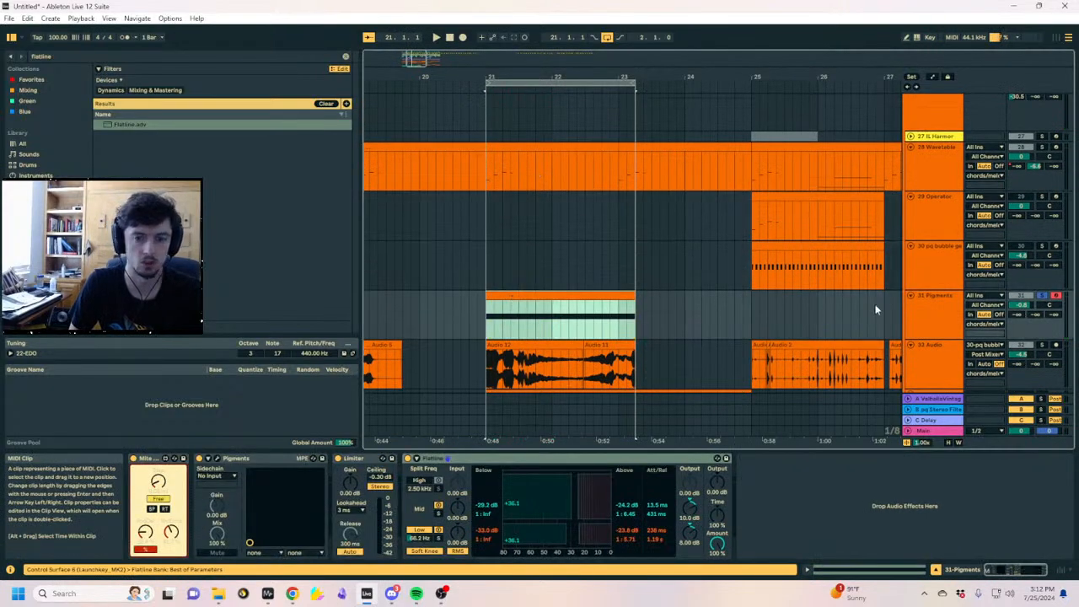
Move the recorded clips at bar 21 of track 32 Audio to the empty space around bar 14
{"action": "scroll", "coordinate": [548, 258], "scroll_direction": "down", "scroll_amount": 2}
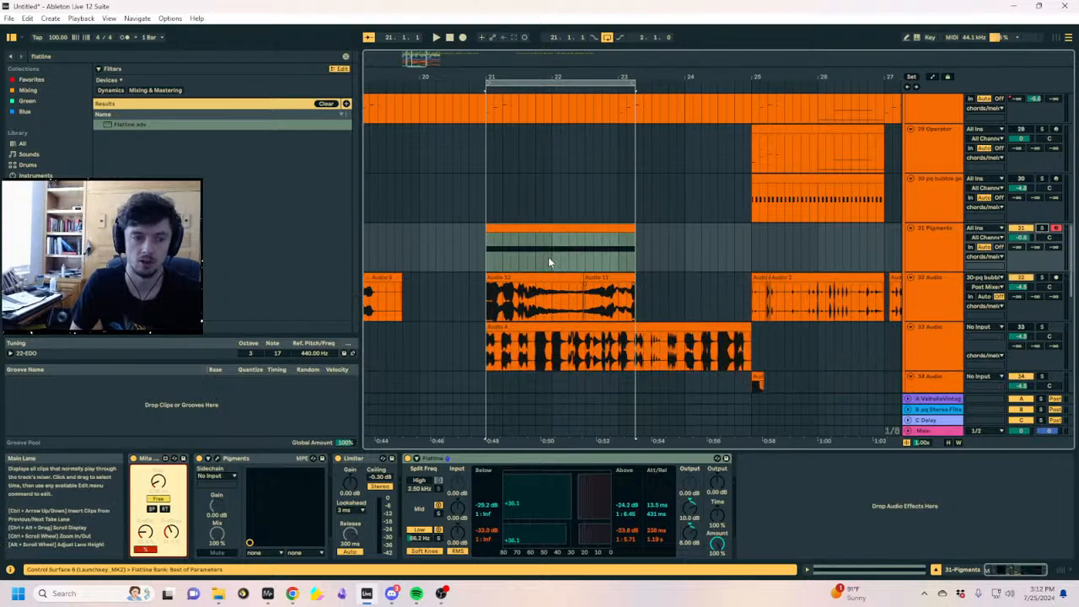
{"action": "left_click", "coordinate": [553, 278]}
{"action": "left_click_drag", "start_coordinate": [666, 298], "coordinate": [428, 296]}
{"action": "left_click_drag", "start_coordinate": [549, 279], "coordinate": [524, 300]}
{"action": "left_click_drag", "start_coordinate": [491, 76], "coordinate": [613, 52]}
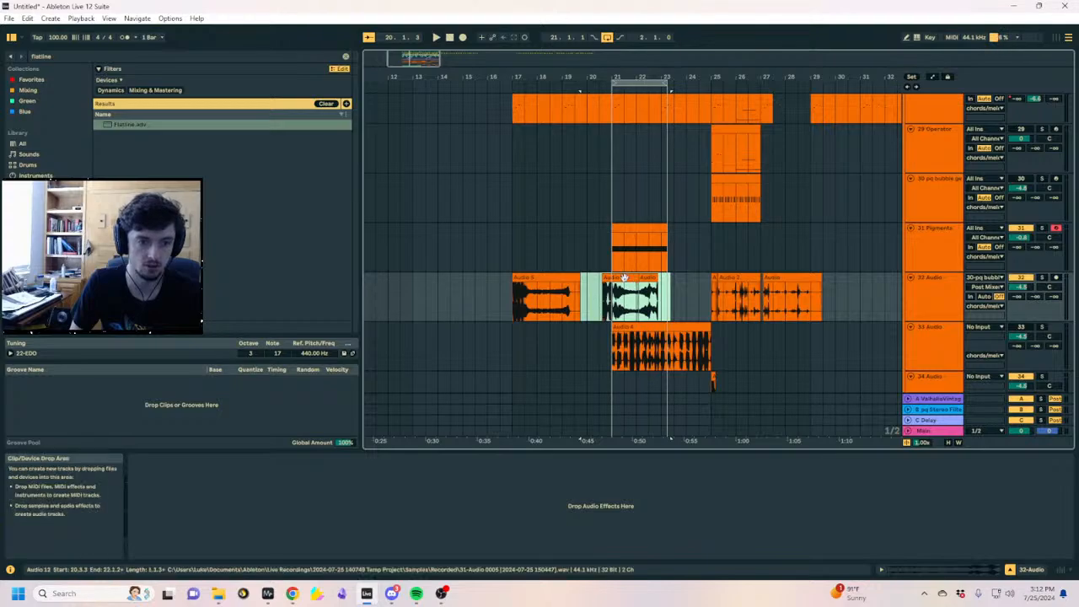
{"action": "left_click_drag", "start_coordinate": [622, 278], "coordinate": [454, 293]}
{"action": "left_click", "coordinate": [601, 300]}
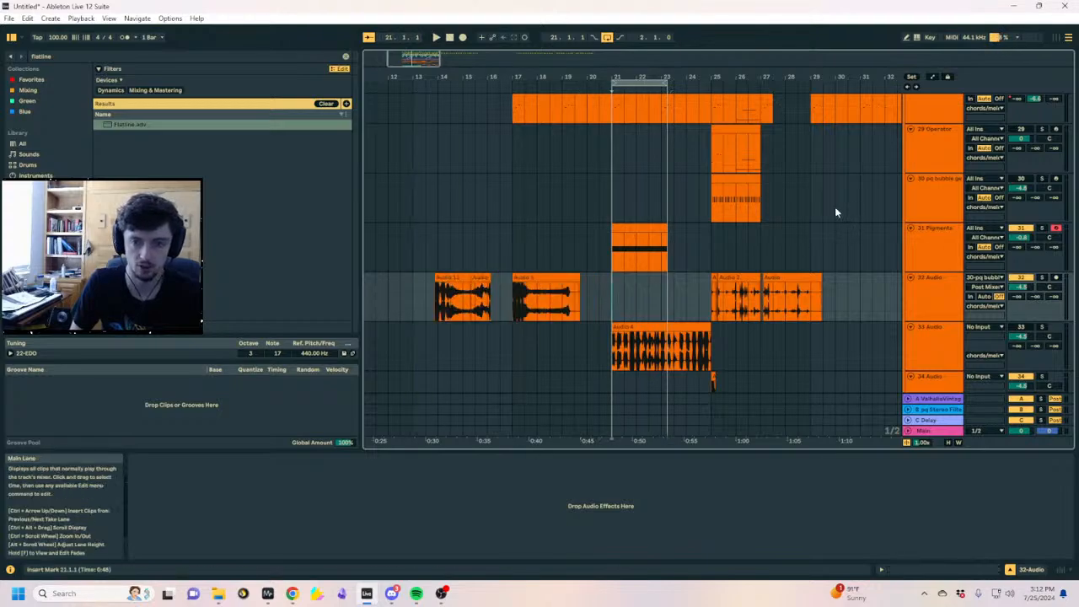
Solo the Pigments track and arm track 32 Audio for recording
{"action": "left_click", "coordinate": [1041, 228]}
{"action": "left_click", "coordinate": [461, 38]}
{"action": "key", "text": "space"}
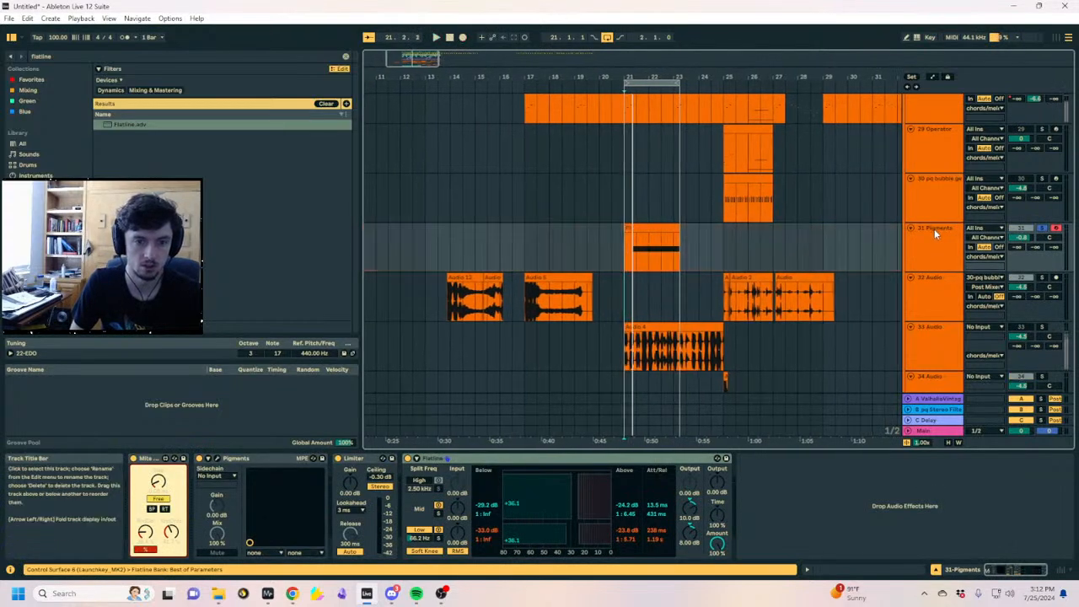
{"action": "left_click", "coordinate": [1055, 277]}
{"action": "left_click", "coordinate": [935, 232]}
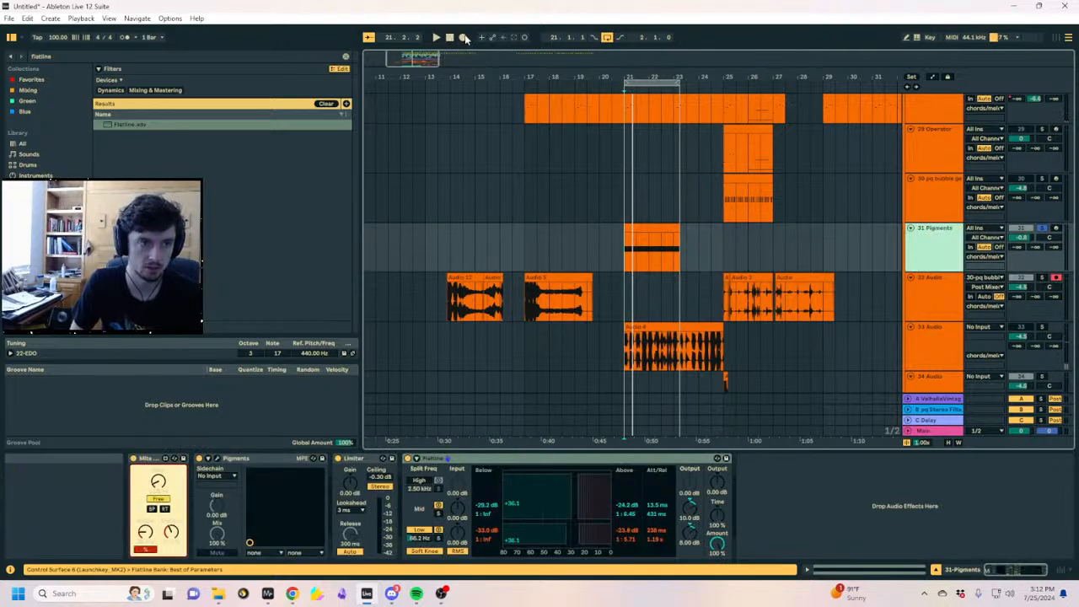
Record over the bar 21 loop on track 32 Audio with its input set to 31-Pigments while sweeping Mite's Step
{"action": "left_click", "coordinate": [464, 39]}
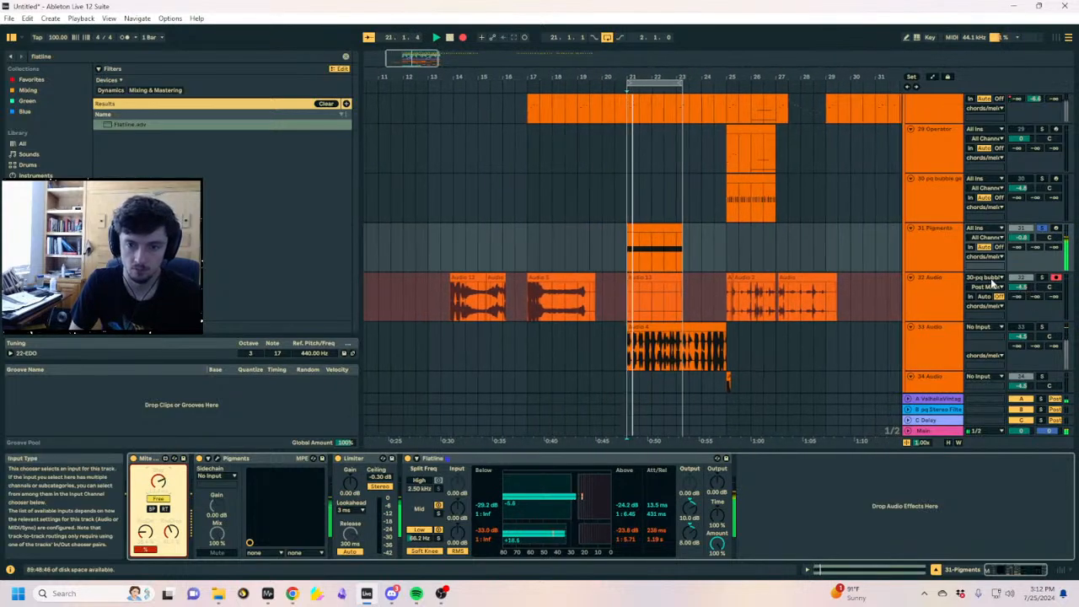
{"action": "left_click", "coordinate": [992, 284]}
{"action": "left_click", "coordinate": [992, 291]}
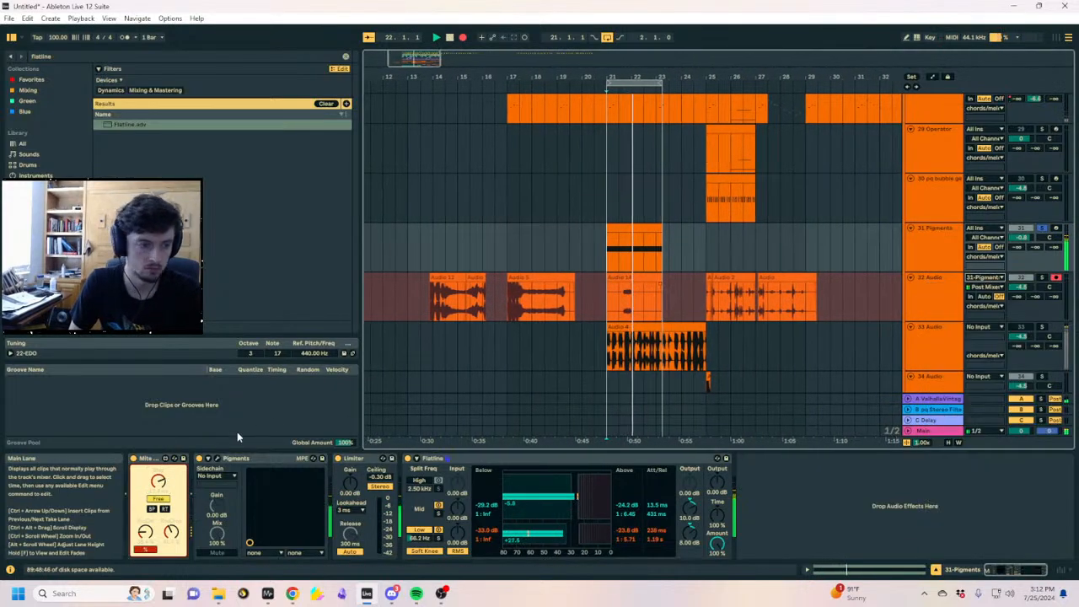
{"action": "left_click_drag", "start_coordinate": [160, 483], "coordinate": [164, 464]}
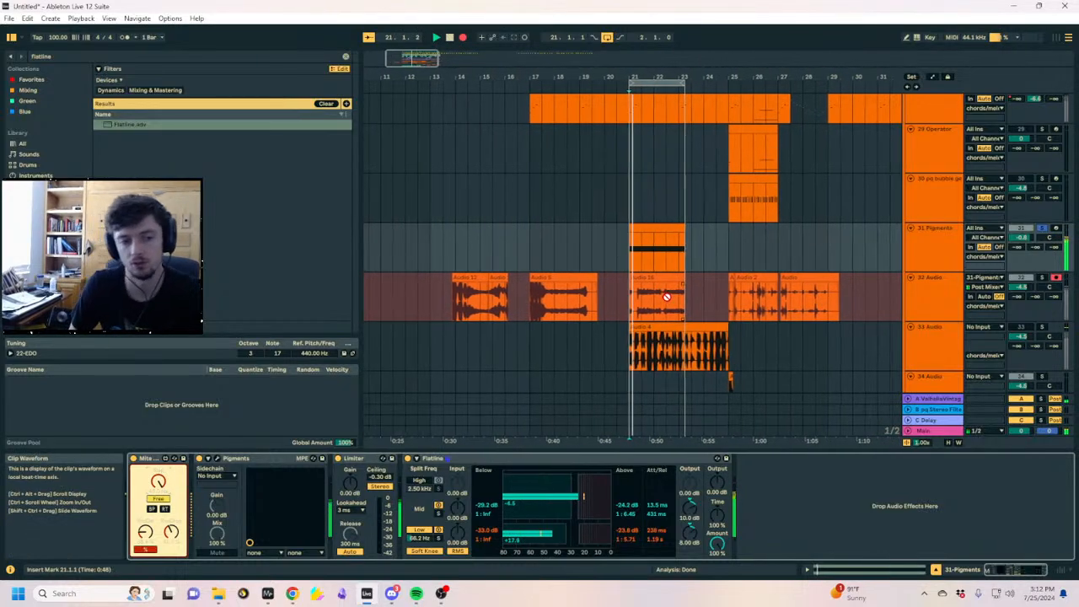
Configure Combinate 1 in the Pigments synth as Multiply with Rand 2 as source and Env 2 as modulator
{"action": "left_click", "coordinate": [217, 459]}
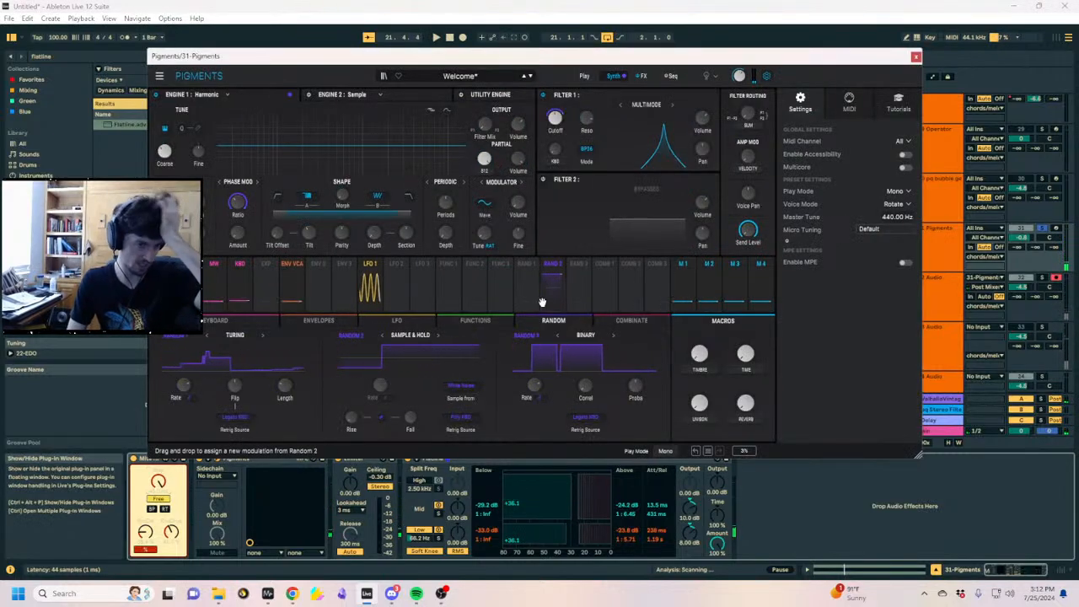
{"action": "left_click", "coordinate": [321, 276]}
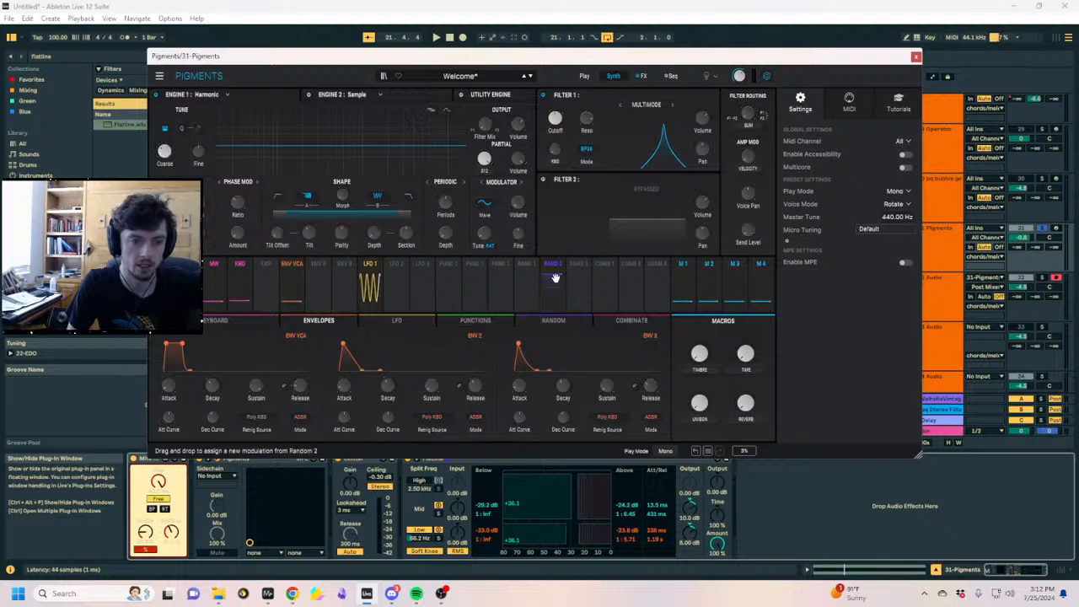
{"action": "left_click", "coordinate": [613, 284]}
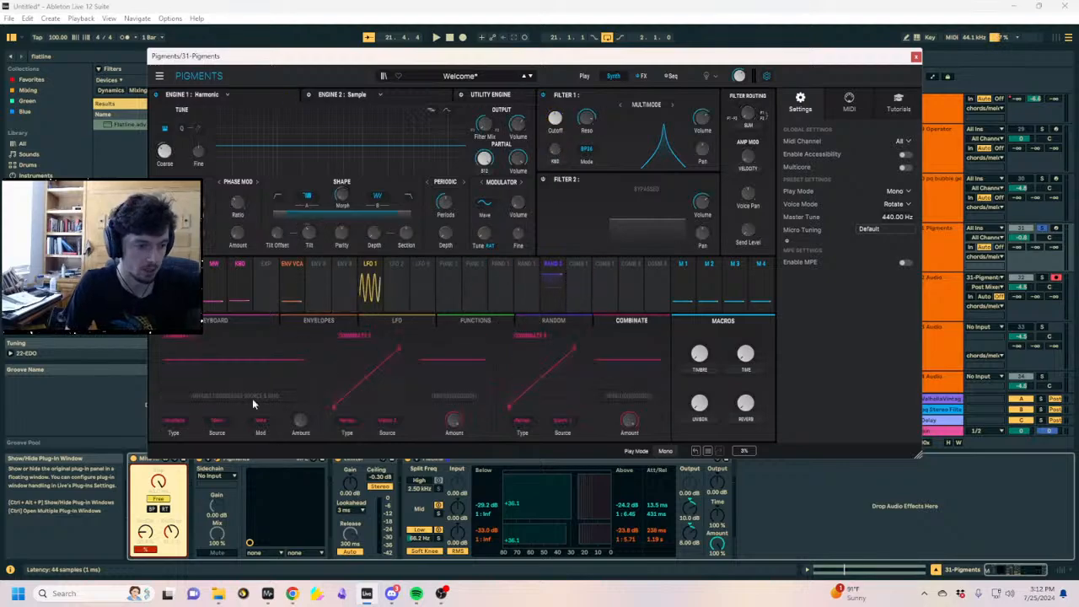
{"action": "left_click", "coordinate": [172, 420]}
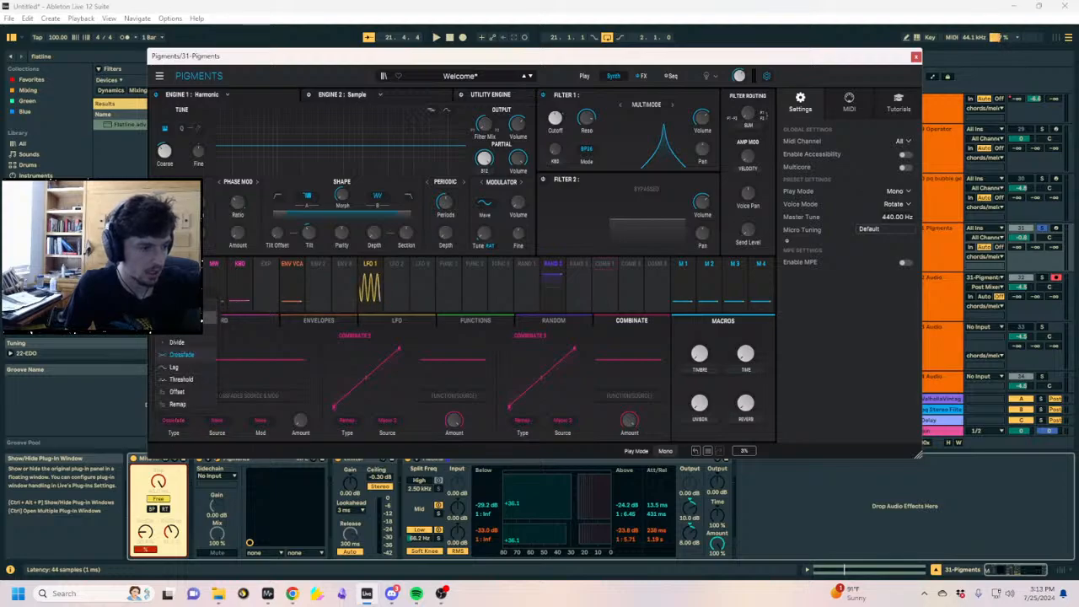
{"action": "left_click", "coordinate": [188, 340]}
{"action": "left_click", "coordinate": [218, 422]}
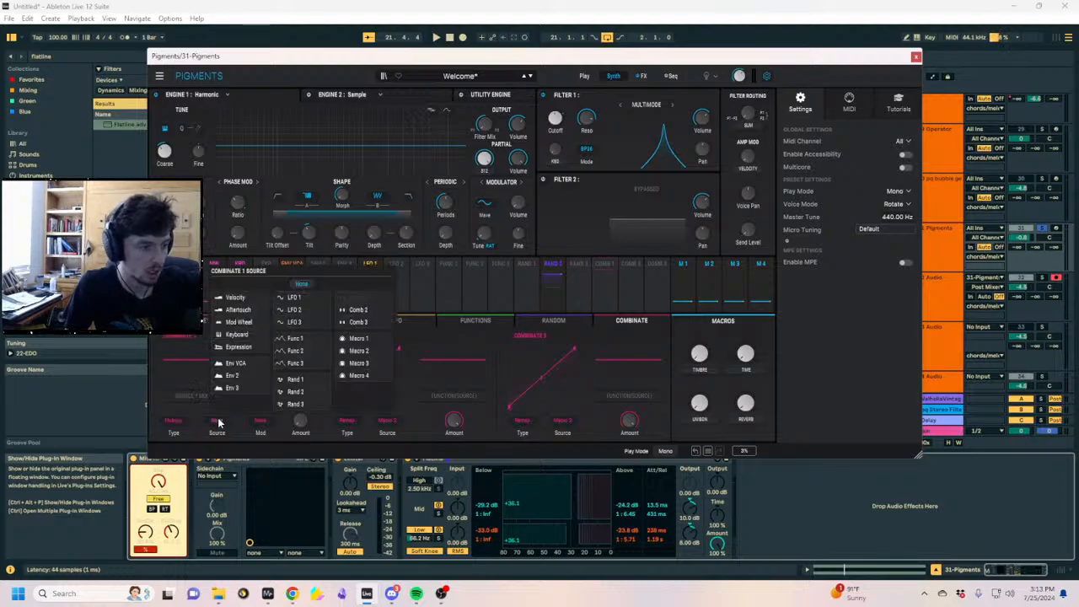
{"action": "left_click", "coordinate": [295, 393]}
{"action": "left_click", "coordinate": [260, 421]}
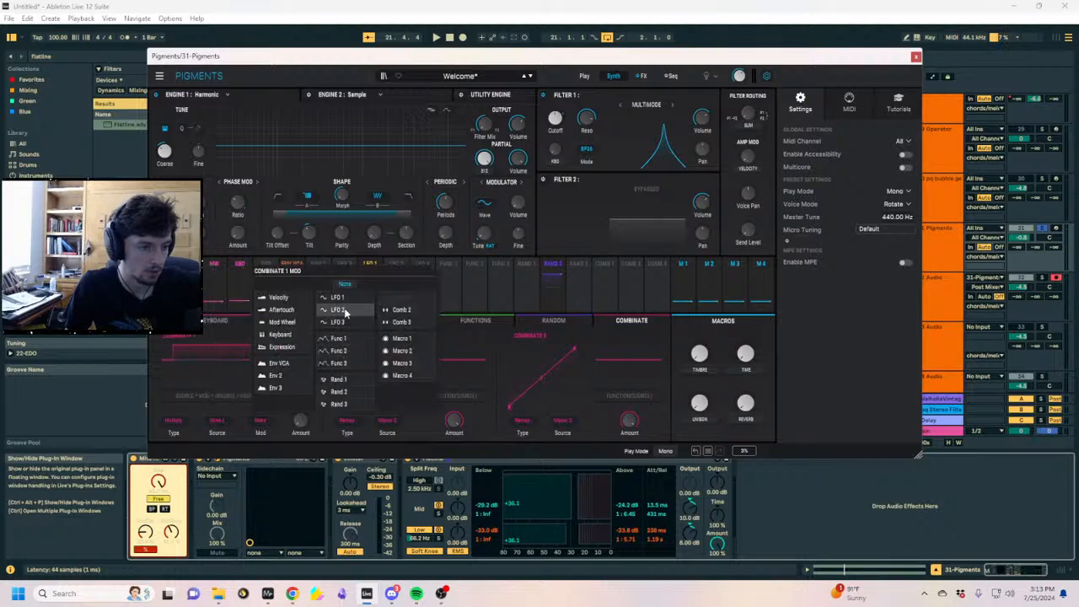
{"action": "left_click", "coordinate": [275, 376]}
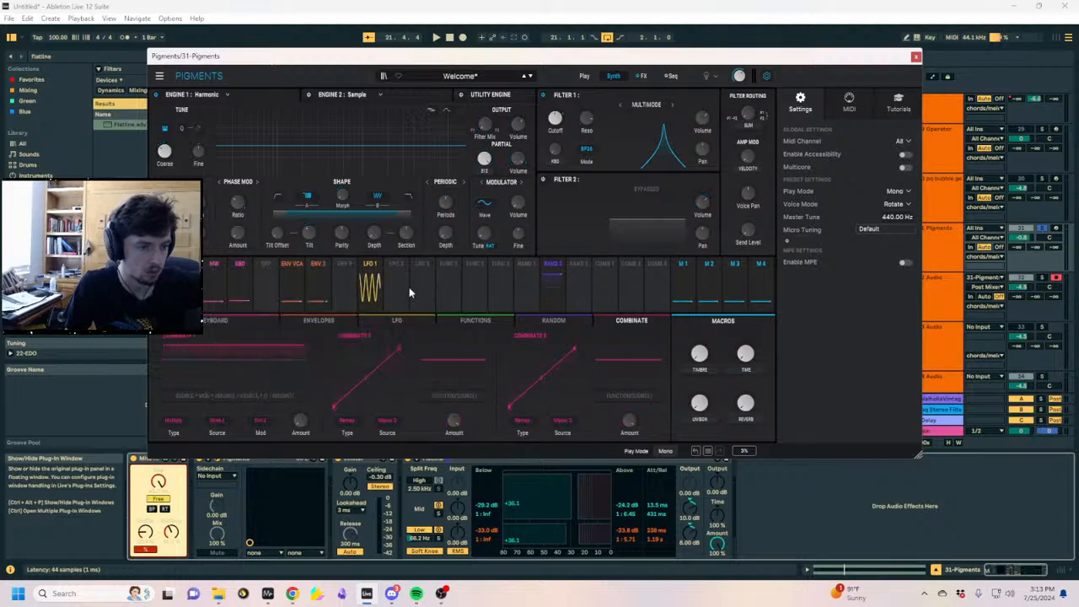
Turn down Mite's Step and lengthen Env 2's attack in Pigments while the loop plays
{"action": "left_click", "coordinate": [317, 288]}
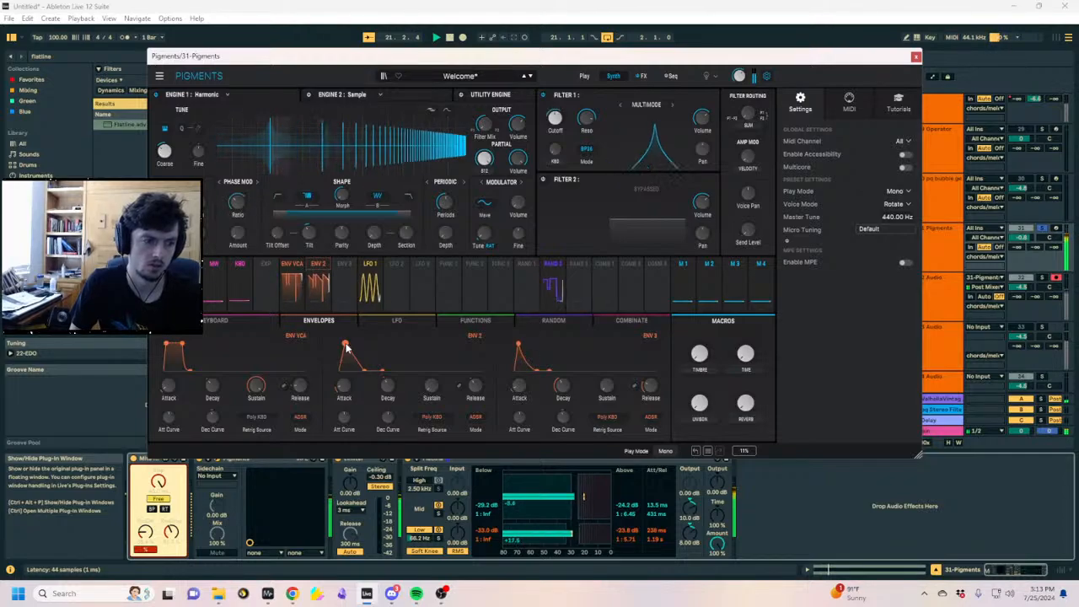
{"action": "left_click_drag", "start_coordinate": [158, 482], "coordinate": [161, 529]}
{"action": "mouse_move", "coordinate": [347, 344]}
{"action": "left_mouse_down"}
{"action": "mouse_move", "coordinate": [370, 342]}
{"action": "mouse_move", "coordinate": [301, 339]}
{"action": "mouse_move", "coordinate": [358, 340]}
{"action": "left_mouse_up"}
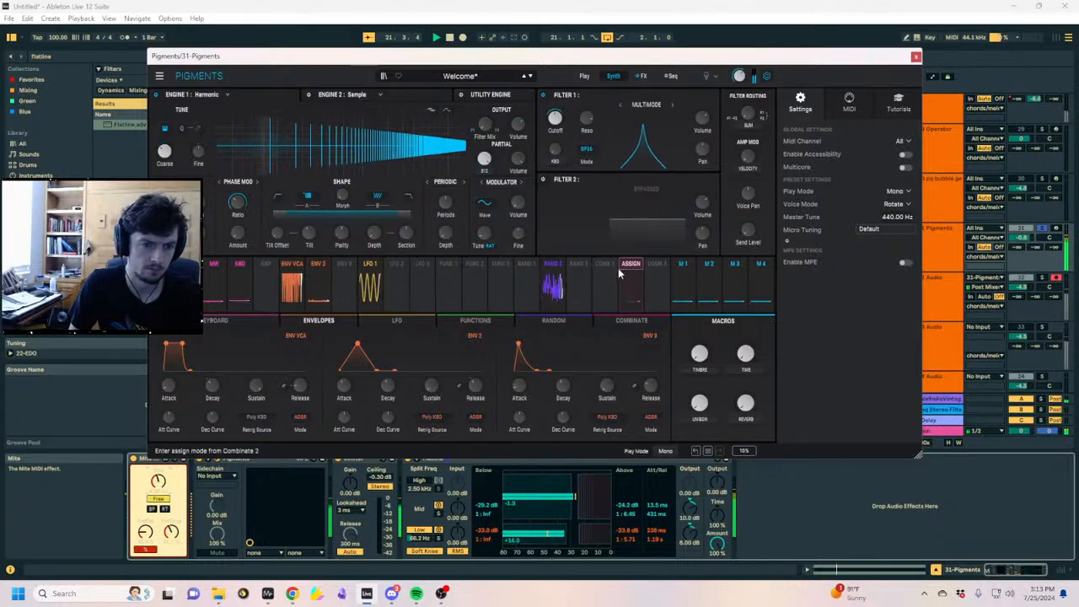
{"action": "key", "text": "space"}
Assign Combinate 1 as a modulation source to Filter 1's Cutoff and play the loop
{"action": "left_click", "coordinate": [553, 278]}
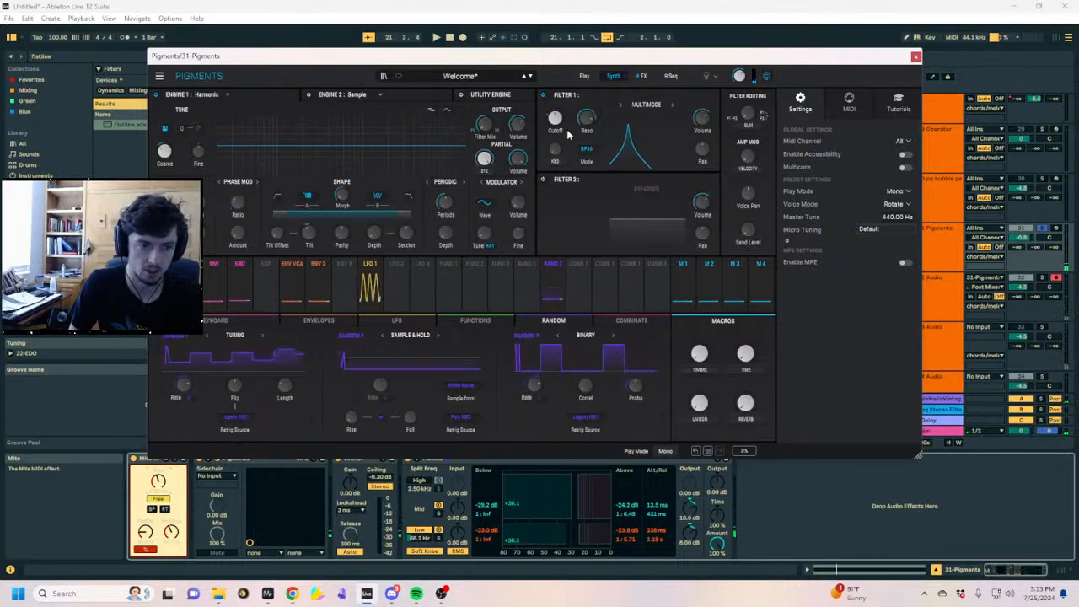
{"action": "left_click", "coordinate": [606, 289]}
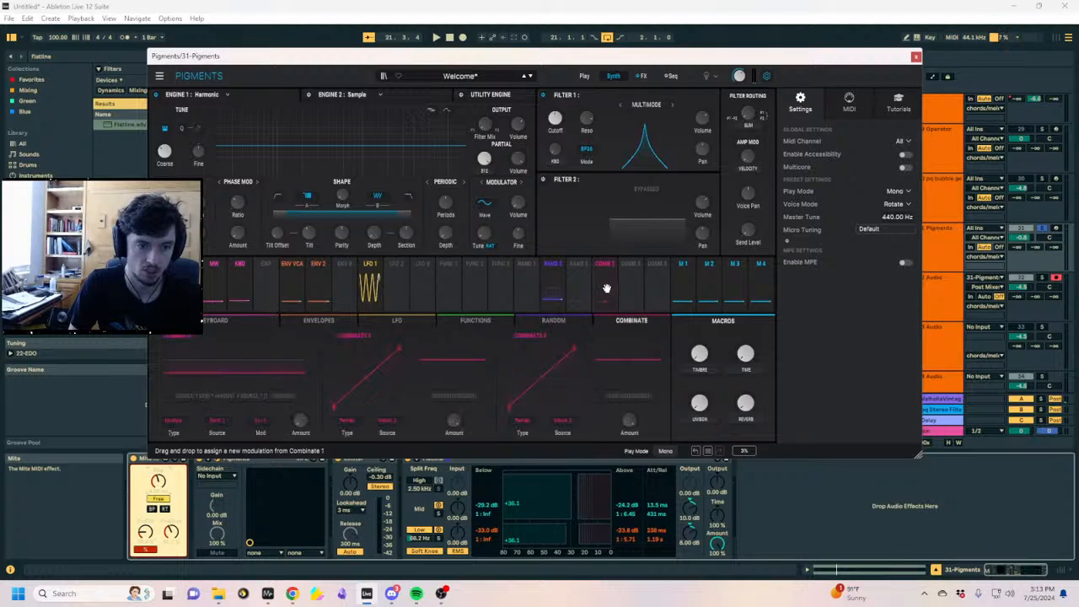
{"action": "left_click_drag", "start_coordinate": [594, 260], "coordinate": [558, 118]}
{"action": "key", "text": "space"}
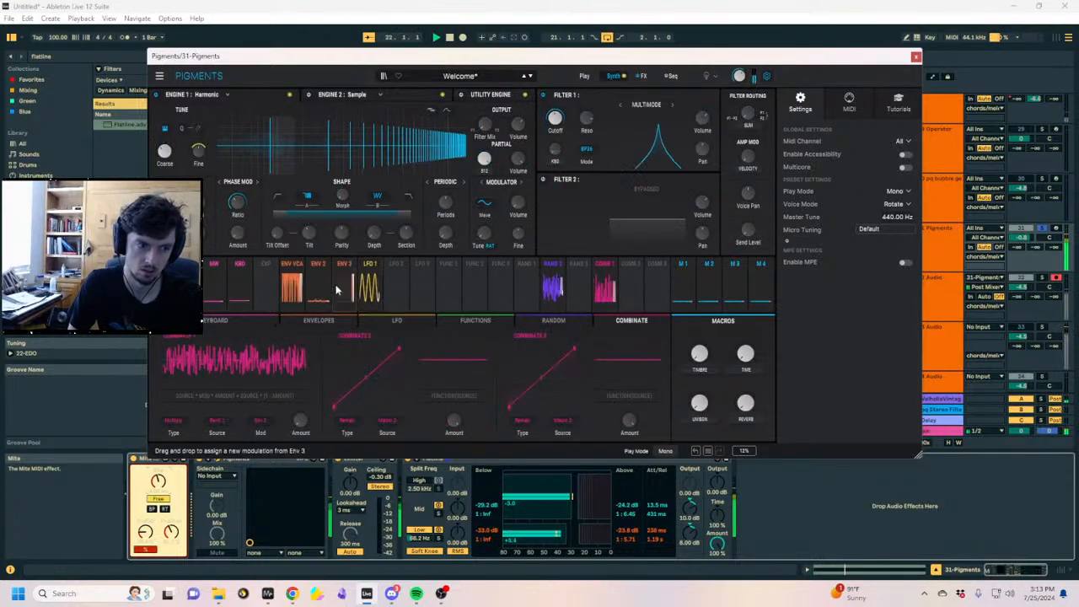
Set Combinate 1's modulation of the Filter 1 Cutoff to about 0.56 and shorten Env 2's attack to a fast rise
{"action": "left_click", "coordinate": [298, 289]}
{"action": "mouse_move", "coordinate": [358, 346]}
{"action": "left_mouse_down"}
{"action": "mouse_move", "coordinate": [342, 344]}
{"action": "mouse_move", "coordinate": [355, 343]}
{"action": "left_mouse_up"}
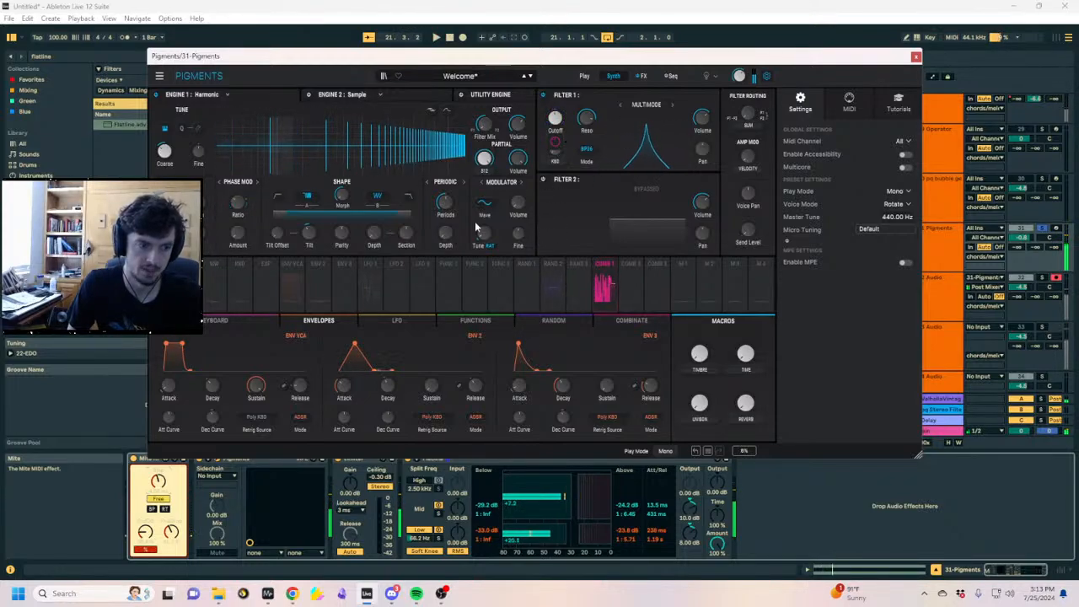
{"action": "left_click", "coordinate": [603, 282]}
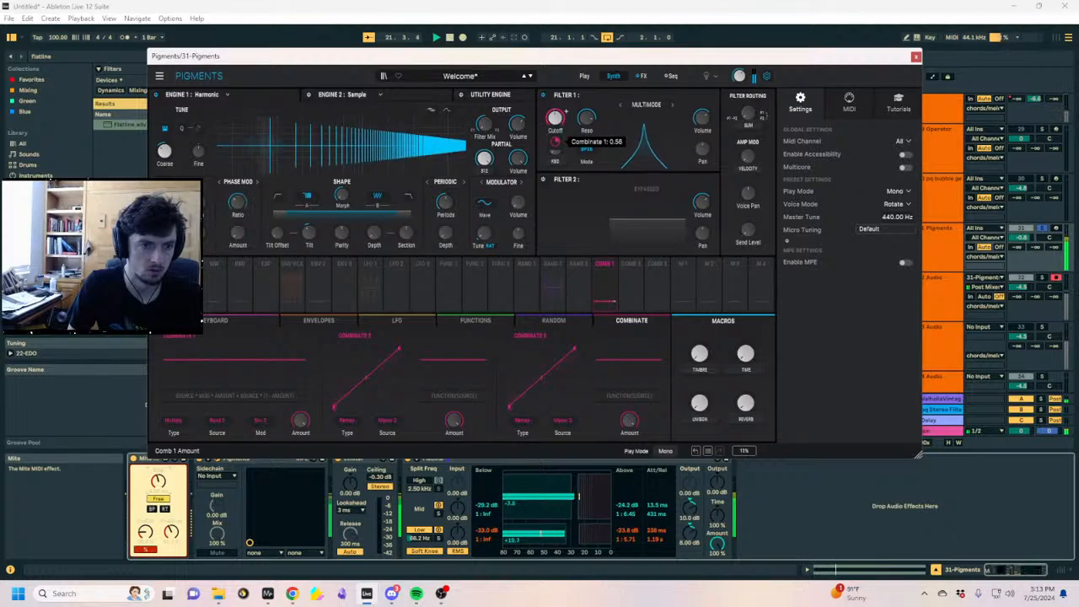
{"action": "left_click", "coordinate": [323, 289]}
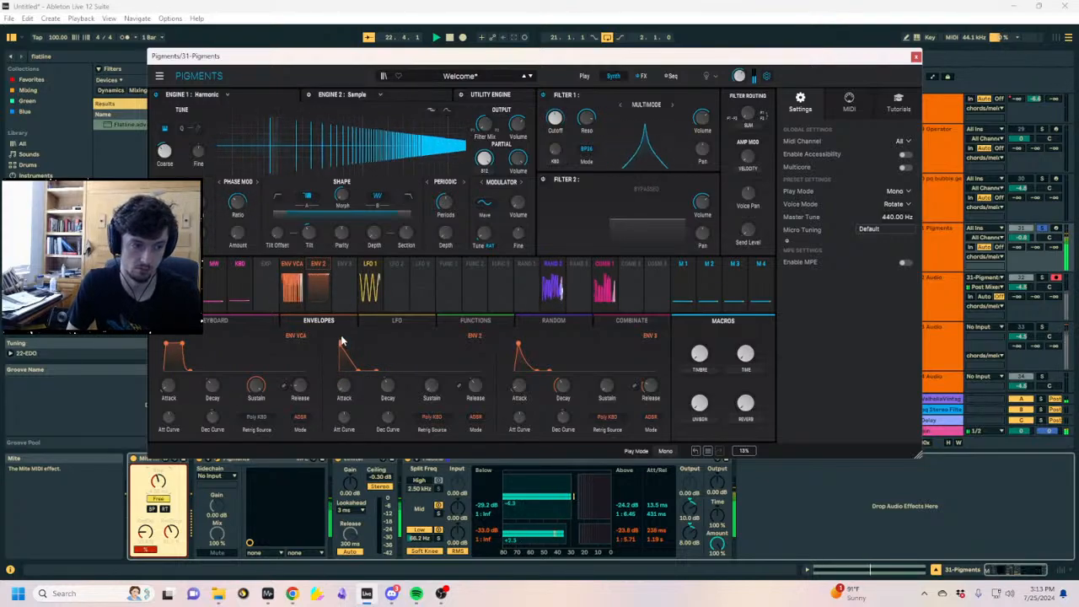
{"action": "mouse_move", "coordinate": [342, 340]}
{"action": "left_mouse_down"}
{"action": "mouse_move", "coordinate": [359, 336]}
{"action": "mouse_move", "coordinate": [344, 338]}
{"action": "left_mouse_up"}
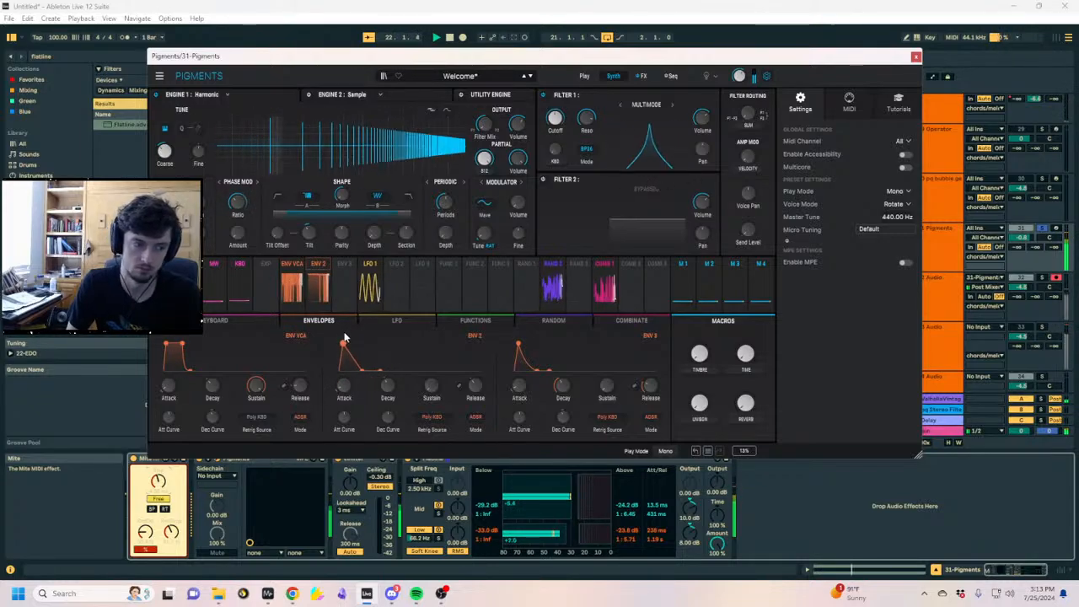
Set Random 2's modulation of Engine 1's Phase Mod Ratio to about -0.64
{"action": "left_click_drag", "start_coordinate": [429, 56], "coordinate": [414, 106]}
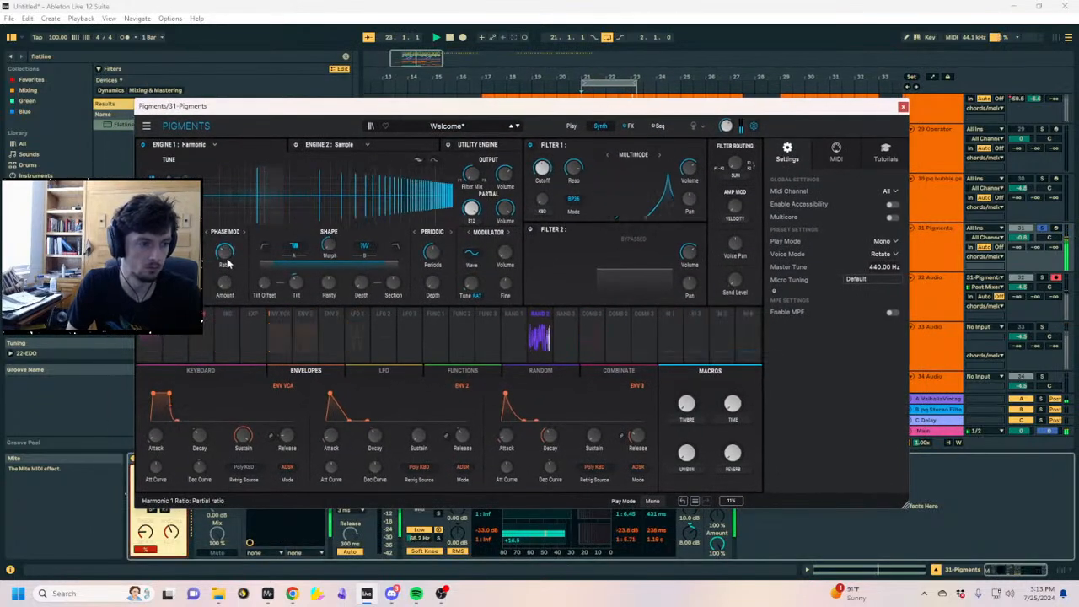
{"action": "left_click_drag", "start_coordinate": [224, 275], "coordinate": [224, 323]}
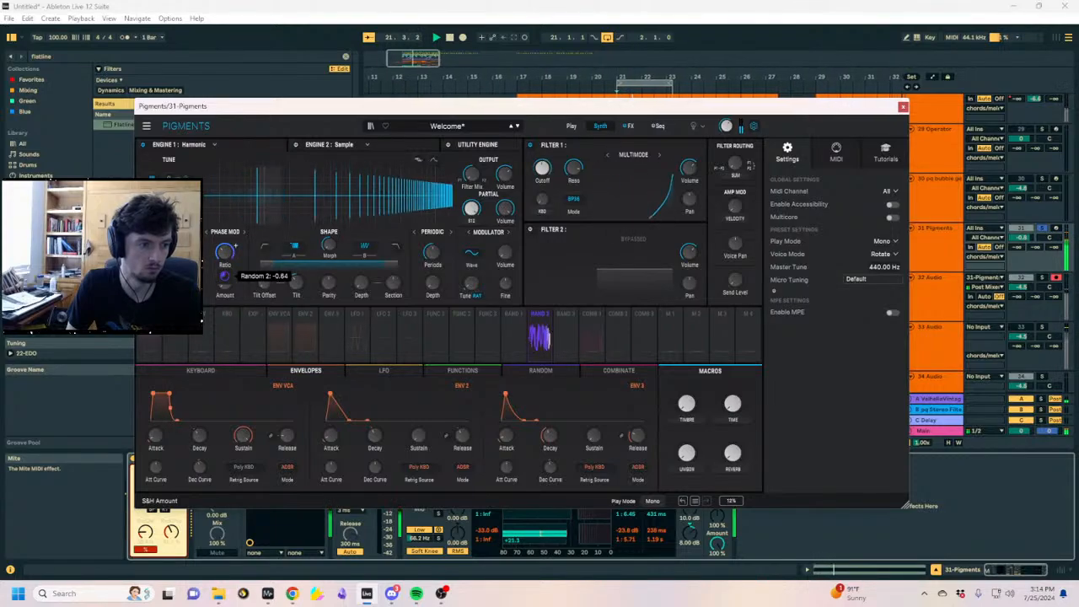
Move the Pigments window clear of the arrangement, select the Pigments clip at bar 21 and stop playback
{"action": "left_click_drag", "start_coordinate": [381, 109], "coordinate": [331, 342]}
{"action": "left_click", "coordinate": [618, 226]}
{"action": "key", "text": "space"}
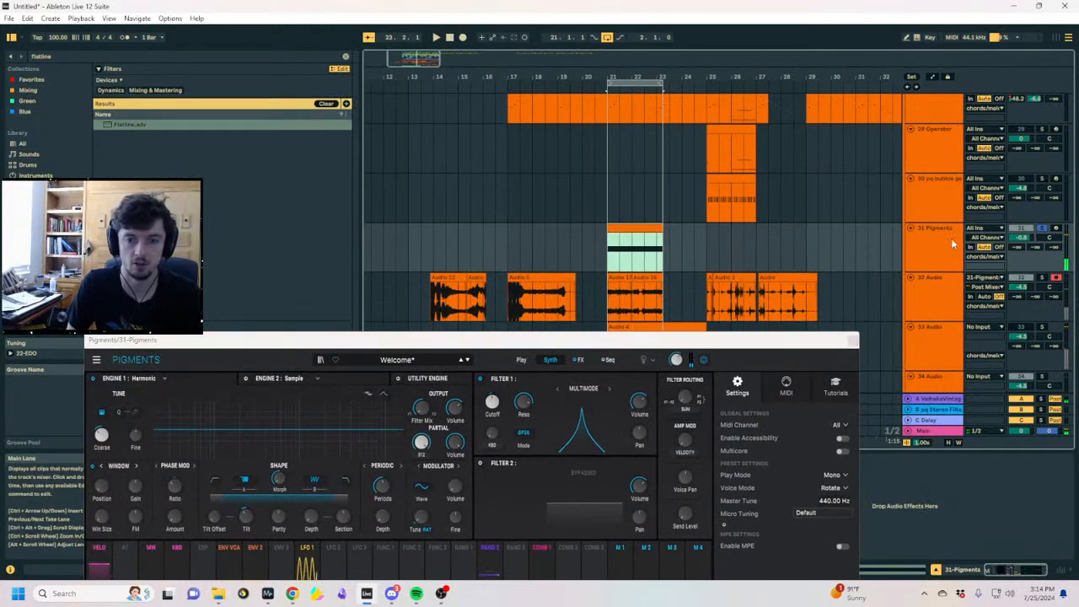
Delete the 31 Pigments track from the arrangement
{"action": "left_click", "coordinate": [923, 243]}
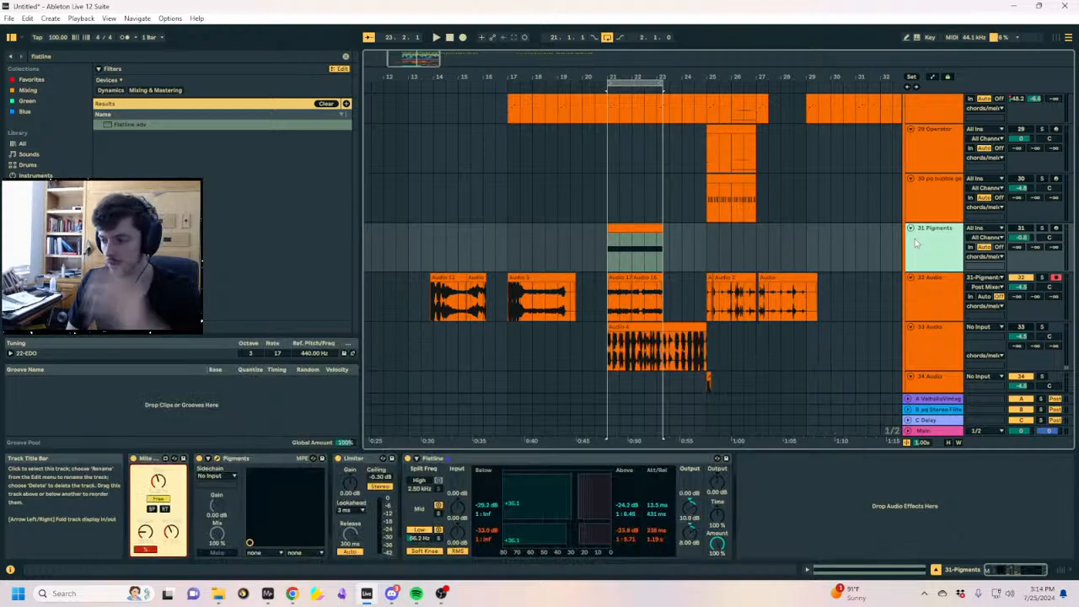
{"action": "key", "text": "Delete"}
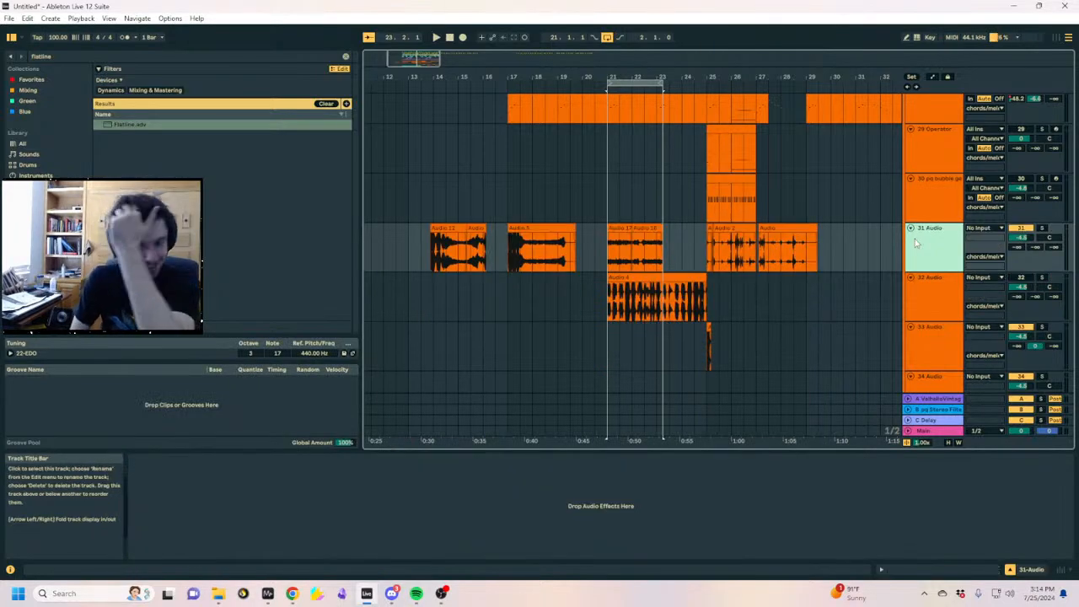
Play the arrangement from bar 17 with the 31 Audio track muted, looking over the bass and melody tracks
{"action": "left_click", "coordinate": [480, 200]}
{"action": "scroll", "coordinate": [532, 240], "scroll_direction": "up", "scroll_amount": 2}
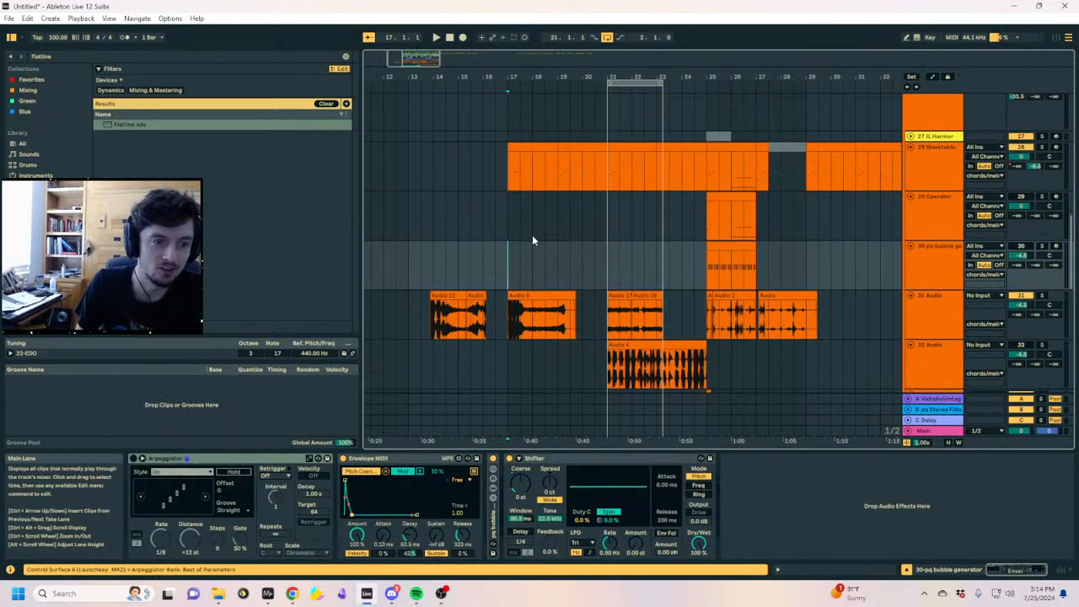
{"action": "scroll", "coordinate": [505, 268], "scroll_direction": "up", "scroll_amount": 4}
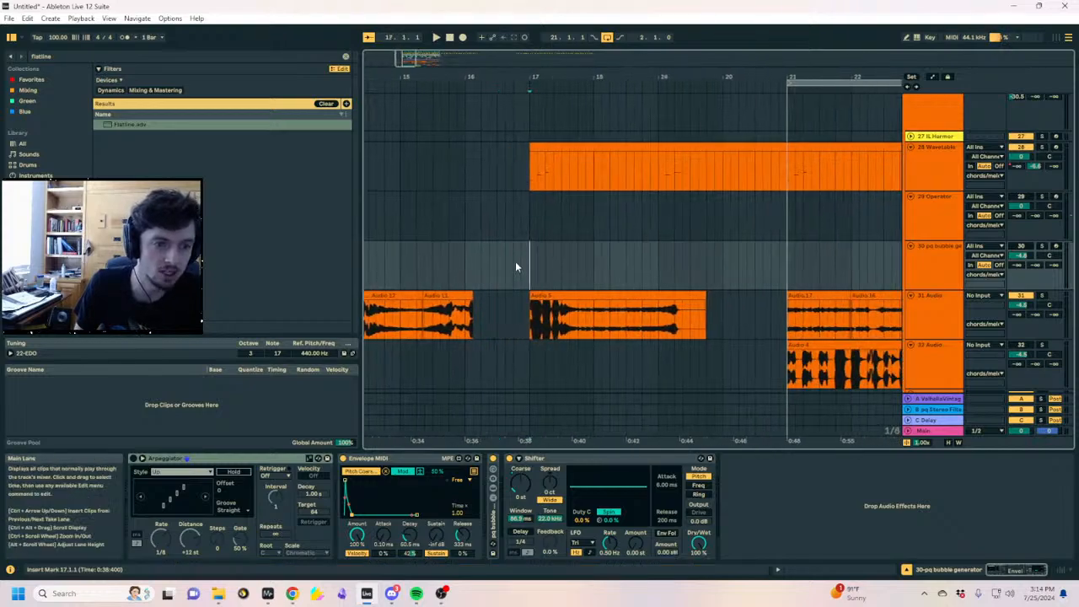
{"action": "scroll", "coordinate": [535, 278], "scroll_direction": "down", "scroll_amount": 4}
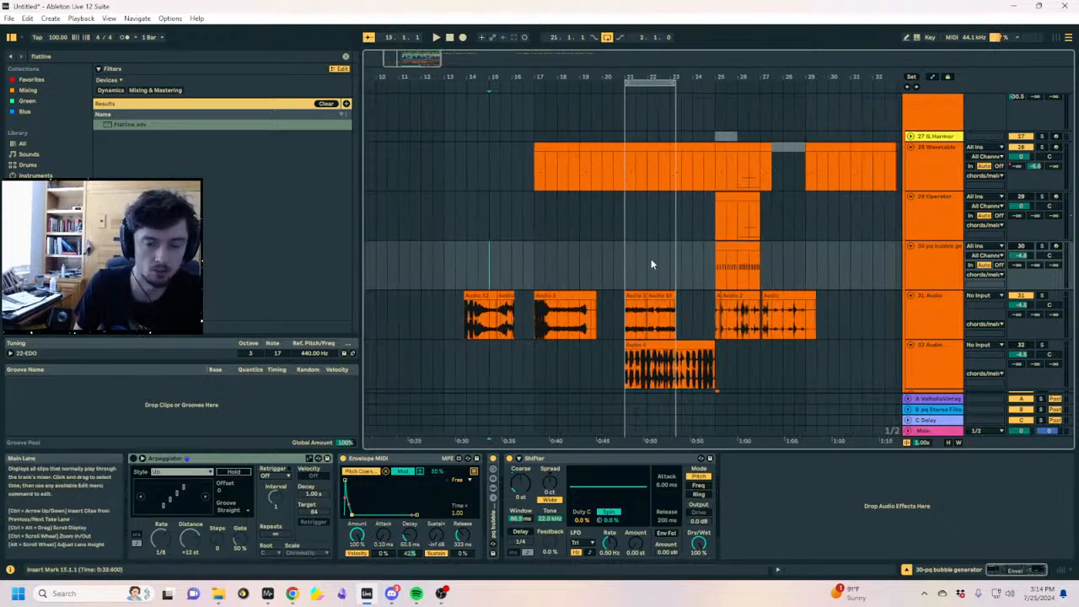
{"action": "left_click_drag", "start_coordinate": [505, 77], "coordinate": [562, 91]}
{"action": "key", "text": "space"}
{"action": "left_click_drag", "start_coordinate": [495, 270], "coordinate": [735, 257]}
{"action": "key", "text": "space"}
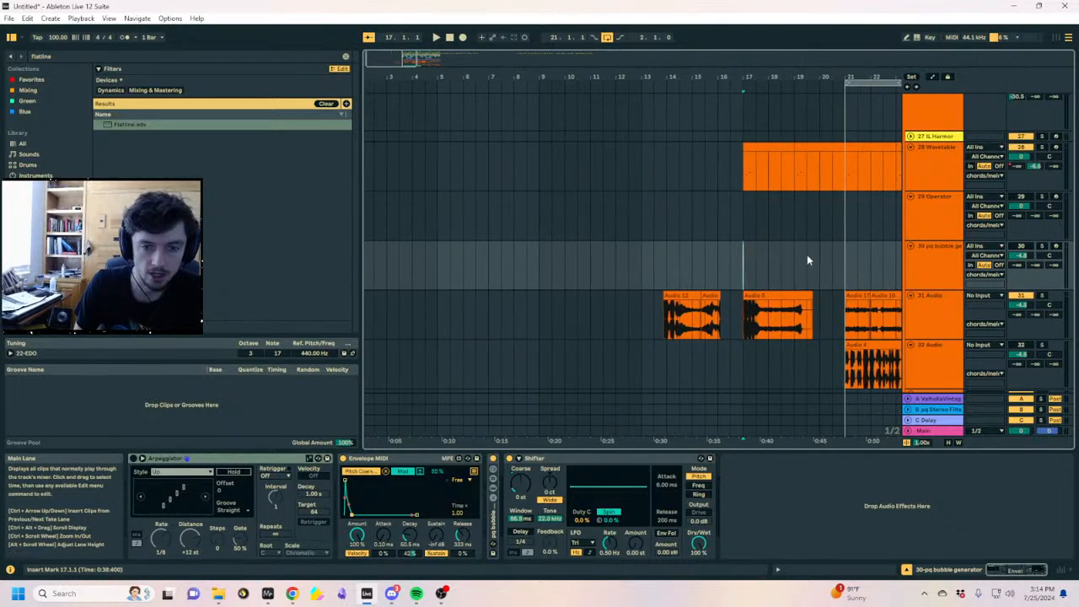
{"action": "key", "text": "space"}
{"action": "left_click", "coordinate": [1021, 294]}
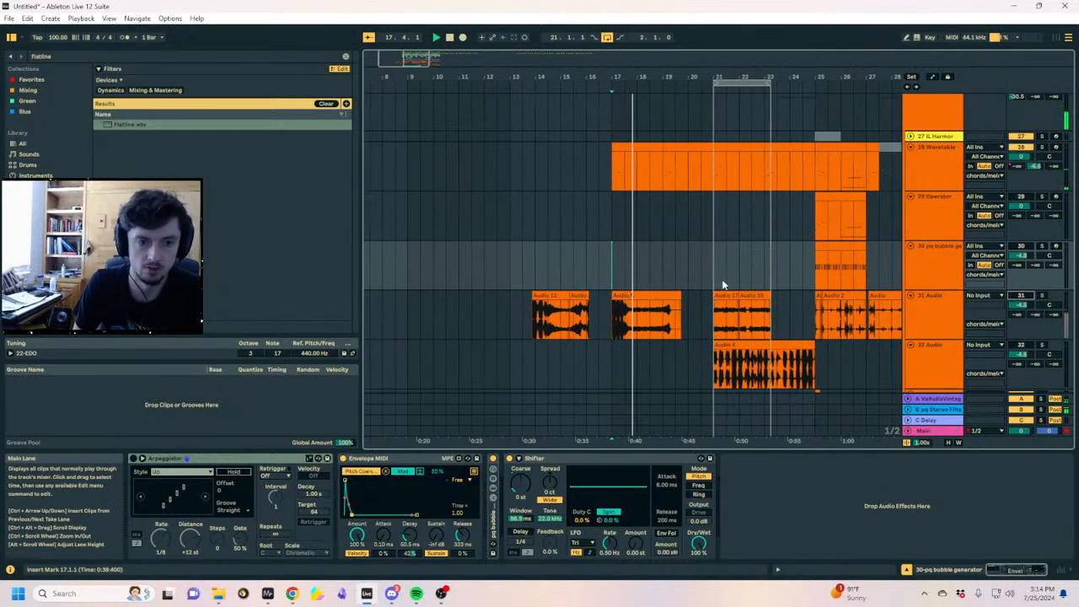
{"action": "scroll", "coordinate": [852, 276], "scroll_direction": "up", "scroll_amount": 1}
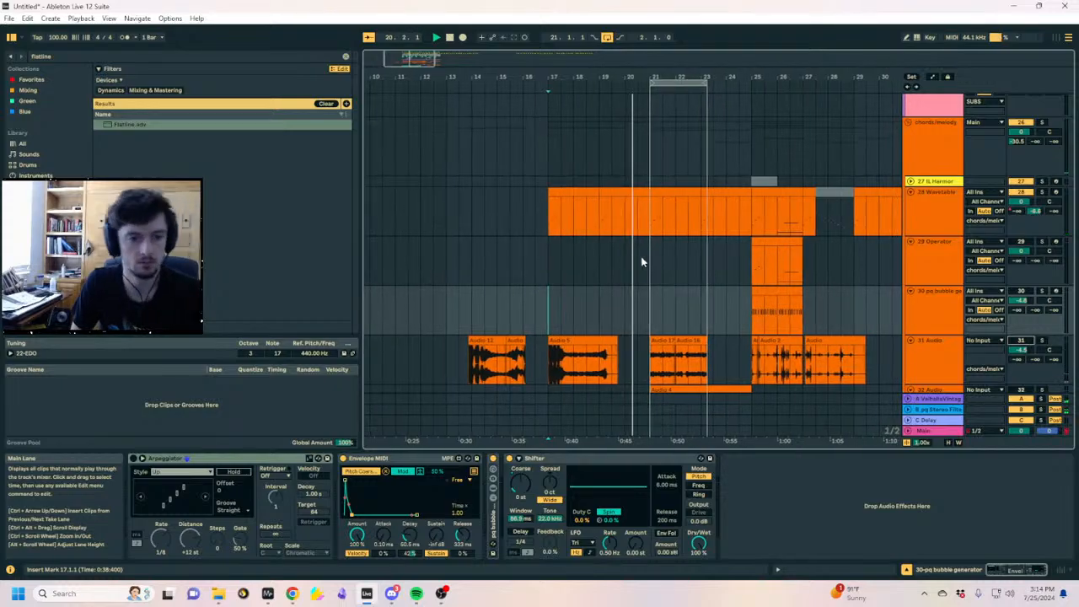
{"action": "scroll", "coordinate": [640, 261], "scroll_direction": "up", "scroll_amount": 4}
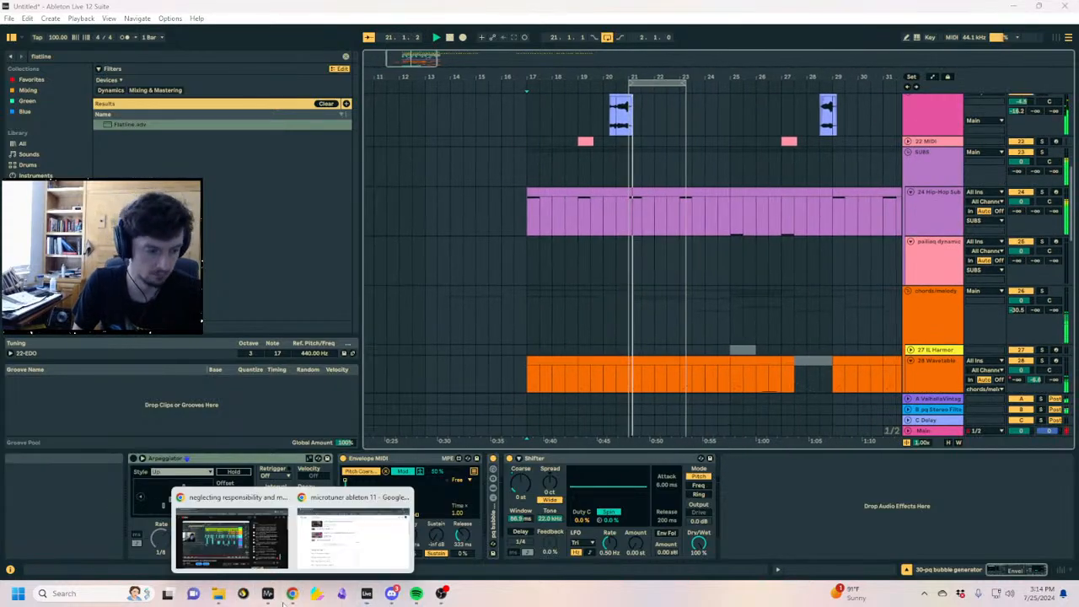
Switch to MiniMeters to inspect the playing mix's spectrogram and loudness, and return to Ableton Live
{"action": "left_click", "coordinate": [267, 593]}
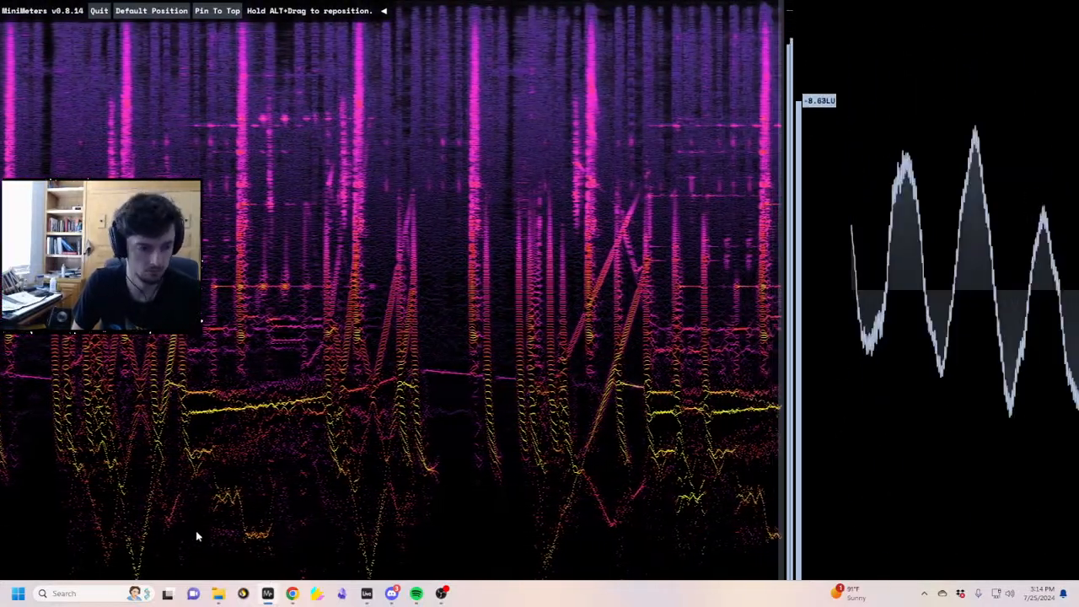
{"action": "left_click", "coordinate": [267, 594]}
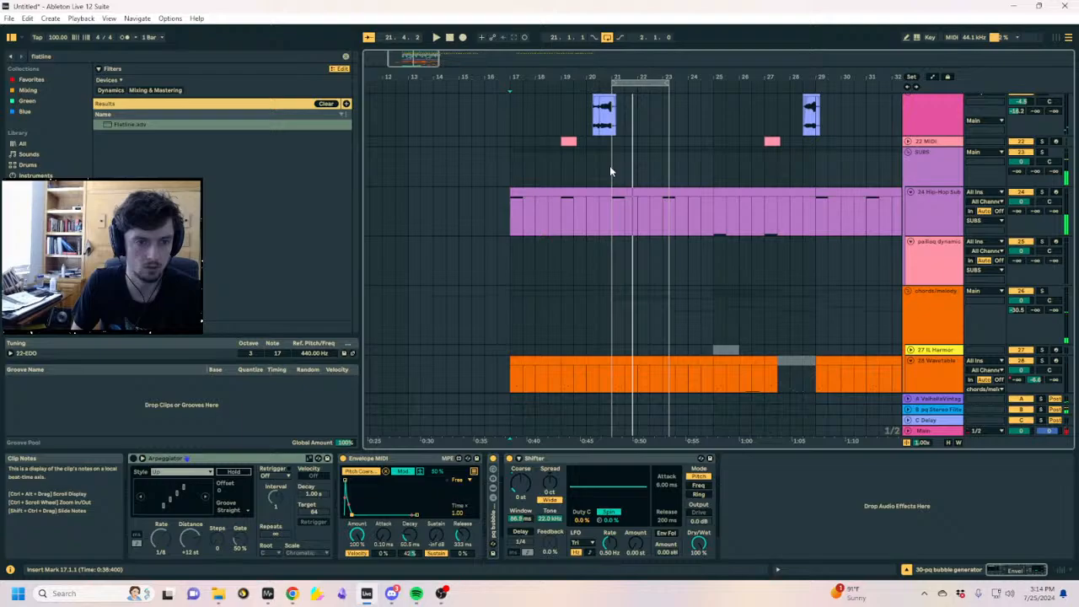
Turn off the arrangement loop and let playback continue past bar 23
{"action": "left_click", "coordinate": [610, 167]}
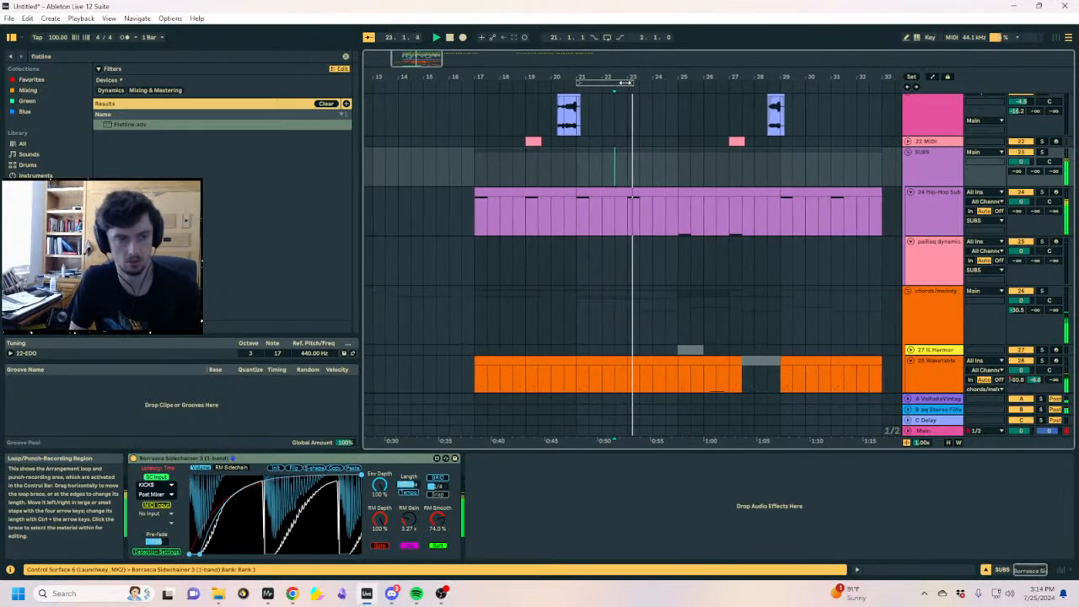
{"action": "left_click_drag", "start_coordinate": [628, 76], "coordinate": [476, 138]}
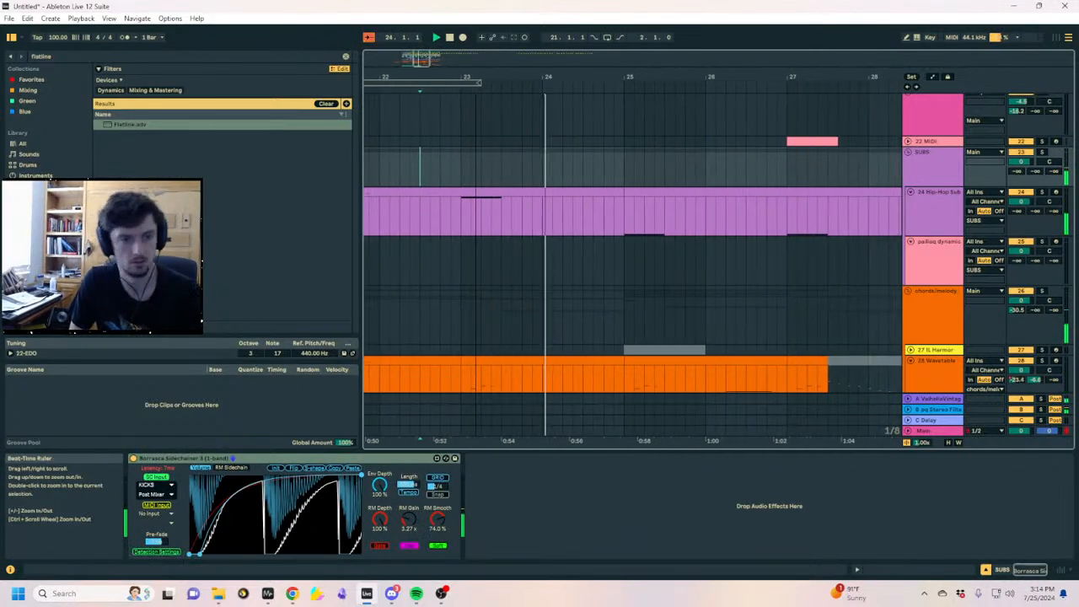
{"action": "left_click_drag", "start_coordinate": [476, 78], "coordinate": [603, 76]}
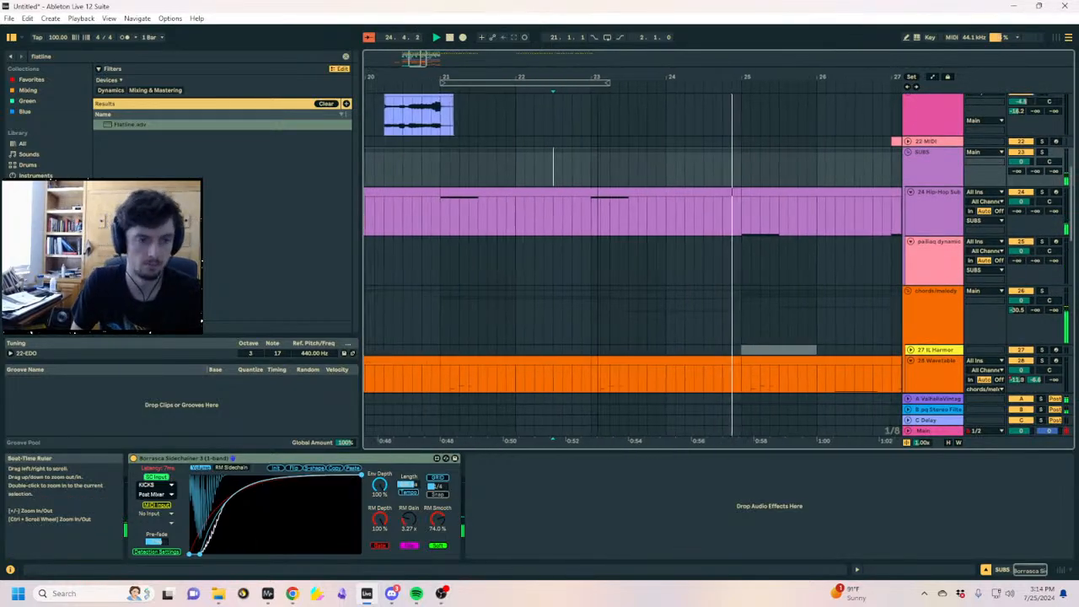
Lower the clip gain of the short audio clip at bar 25 on the 33 Audio track
{"action": "left_click", "coordinate": [589, 175]}
{"action": "scroll", "coordinate": [752, 233], "scroll_direction": "down", "scroll_amount": 3}
{"action": "scroll", "coordinate": [754, 234], "scroll_direction": "down", "scroll_amount": 5}
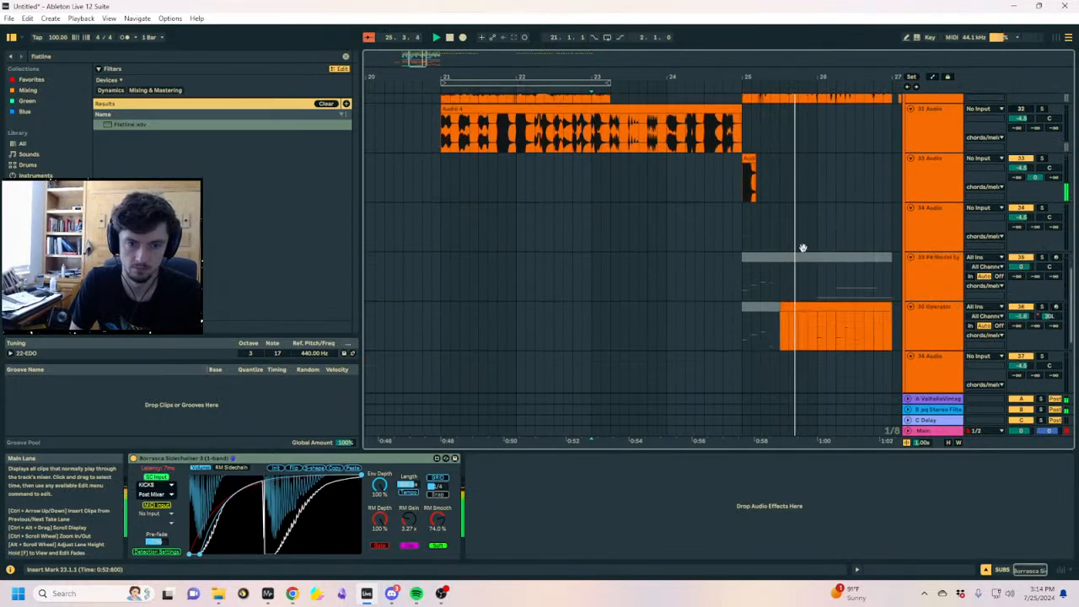
{"action": "left_click", "coordinate": [749, 146]}
{"action": "left_click", "coordinate": [967, 569]}
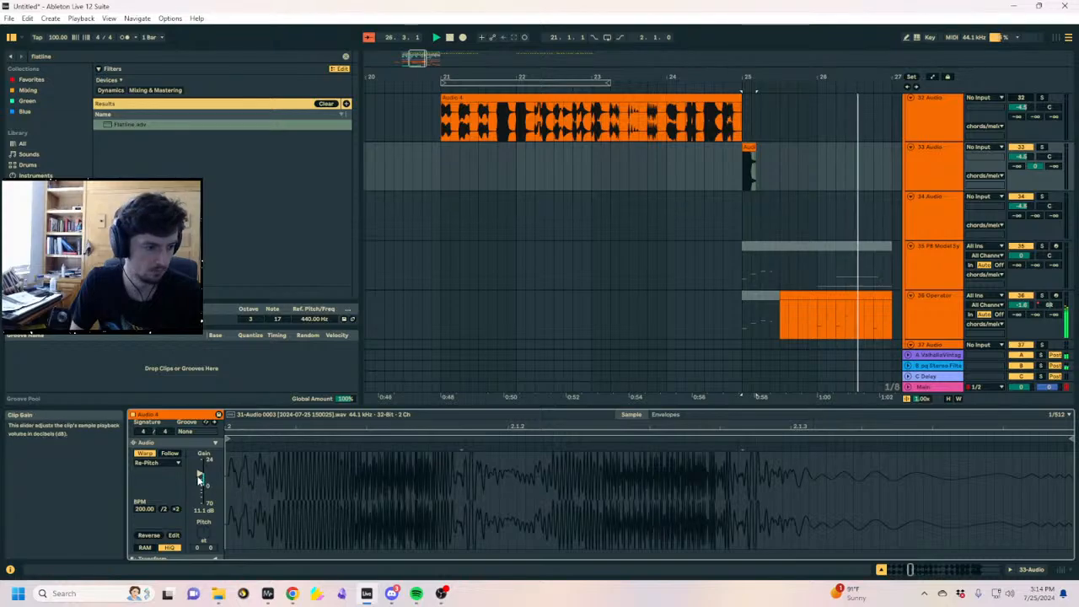
{"action": "left_click_drag", "start_coordinate": [200, 474], "coordinate": [200, 482]}
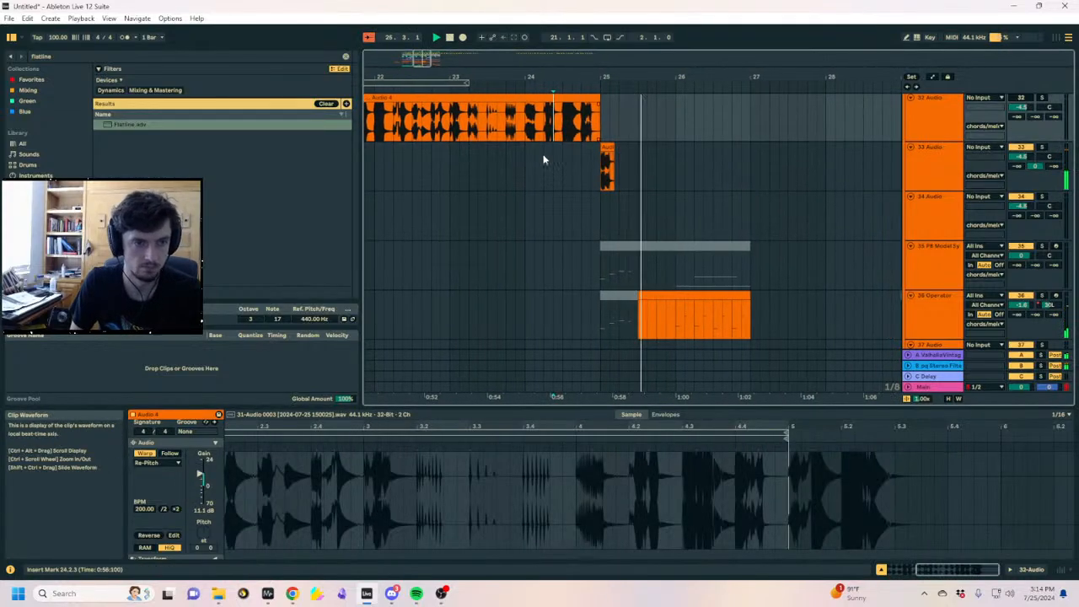
Play the passage from just before bar 25 with the 31 Audio track audible
{"action": "left_click", "coordinate": [540, 181]}
{"action": "scroll", "coordinate": [543, 211], "scroll_direction": "up", "scroll_amount": 10}
{"action": "scroll", "coordinate": [552, 222], "scroll_direction": "up", "scroll_amount": 5}
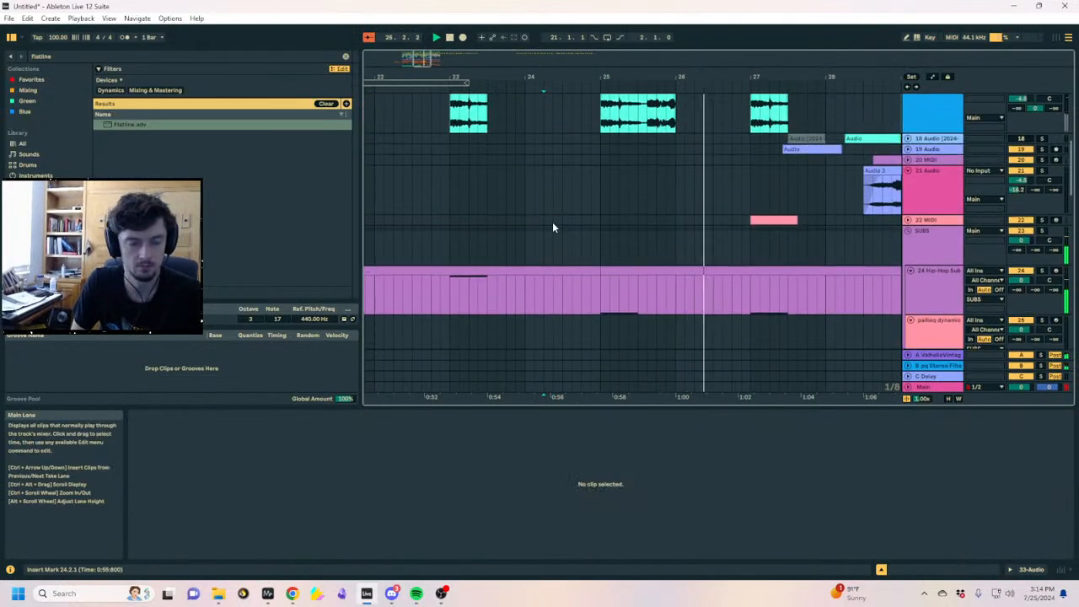
{"action": "scroll", "coordinate": [552, 222], "scroll_direction": "down", "scroll_amount": 8}
{"action": "left_click", "coordinate": [699, 225]}
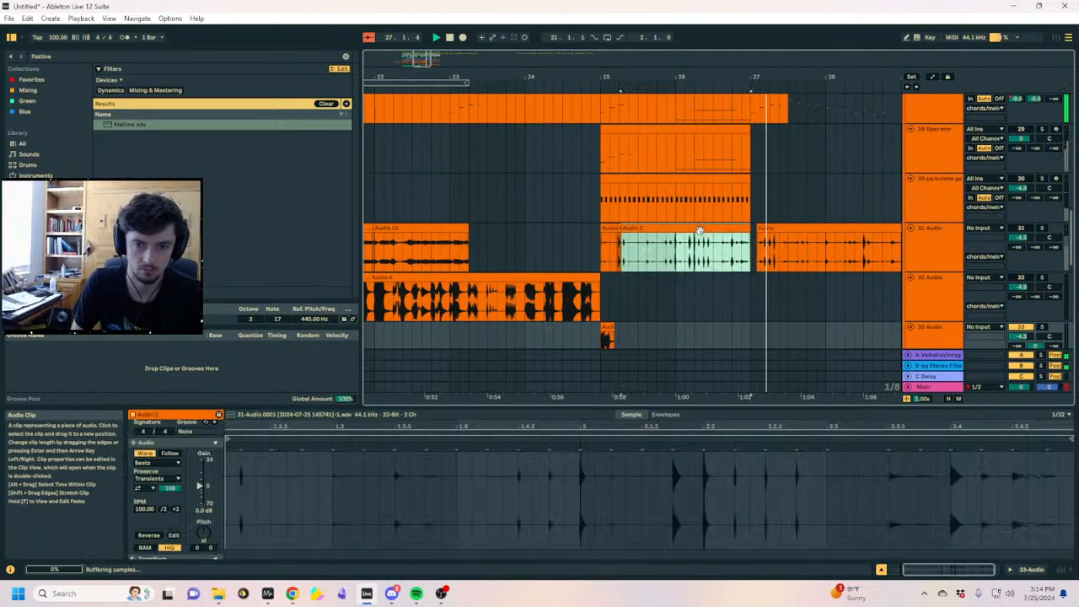
{"action": "left_click", "coordinate": [576, 249]}
{"action": "key", "text": "space"}
{"action": "key", "text": "space"}
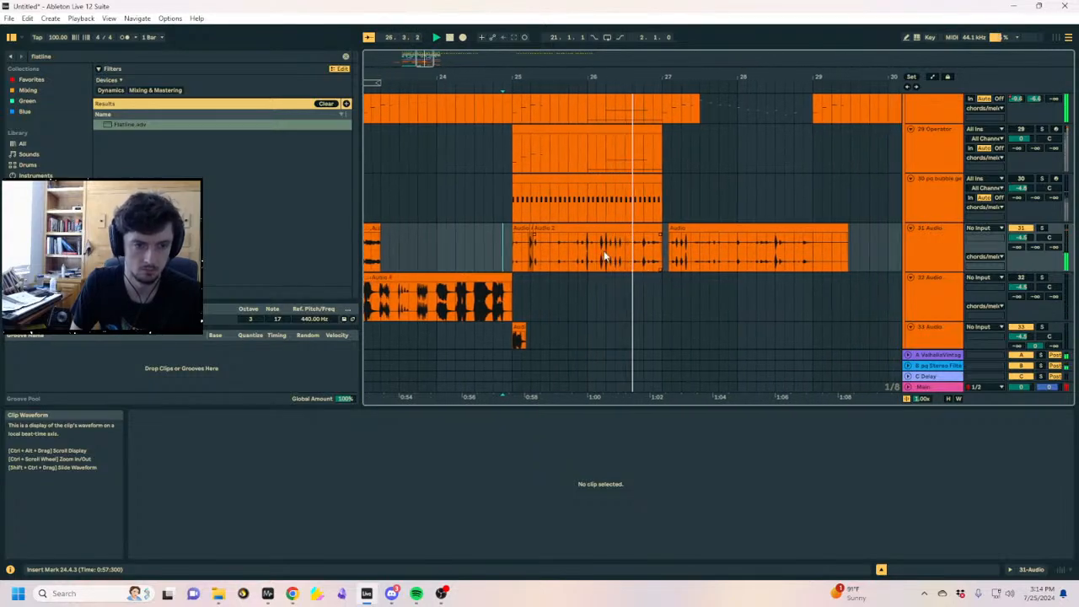
Deactivate the bar 25 clips on the 31 Audio track, and duplicate its two-bar section starting at bar 26 twice
{"action": "left_click", "coordinate": [579, 256]}
{"action": "left_click_drag", "start_coordinate": [578, 241], "coordinate": [485, 245]}
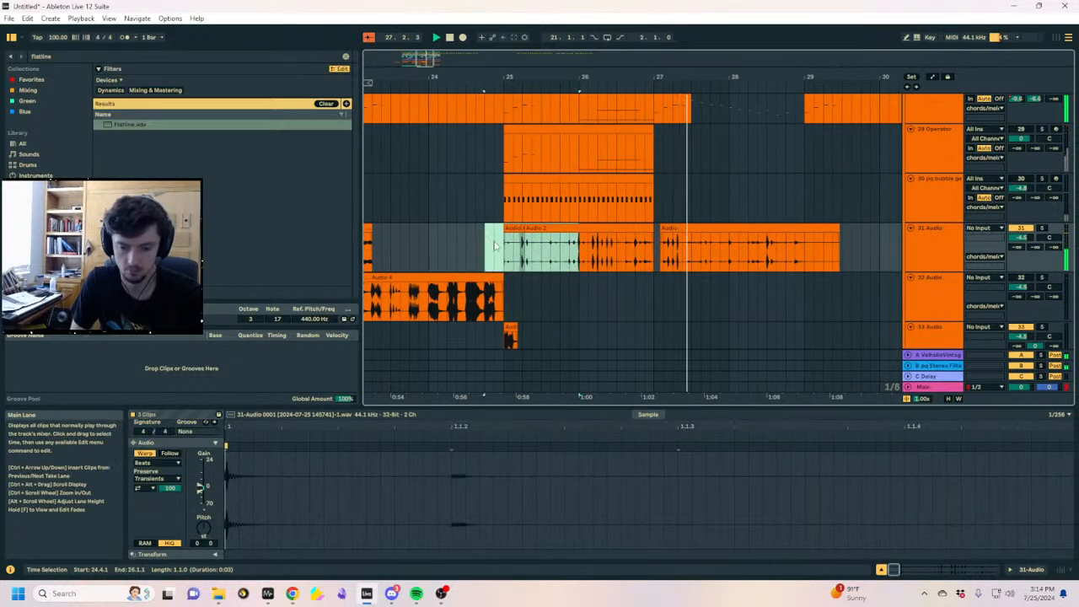
{"action": "left_click_drag", "start_coordinate": [729, 246], "coordinate": [580, 258]}
{"action": "key", "text": "ctrl+d"}
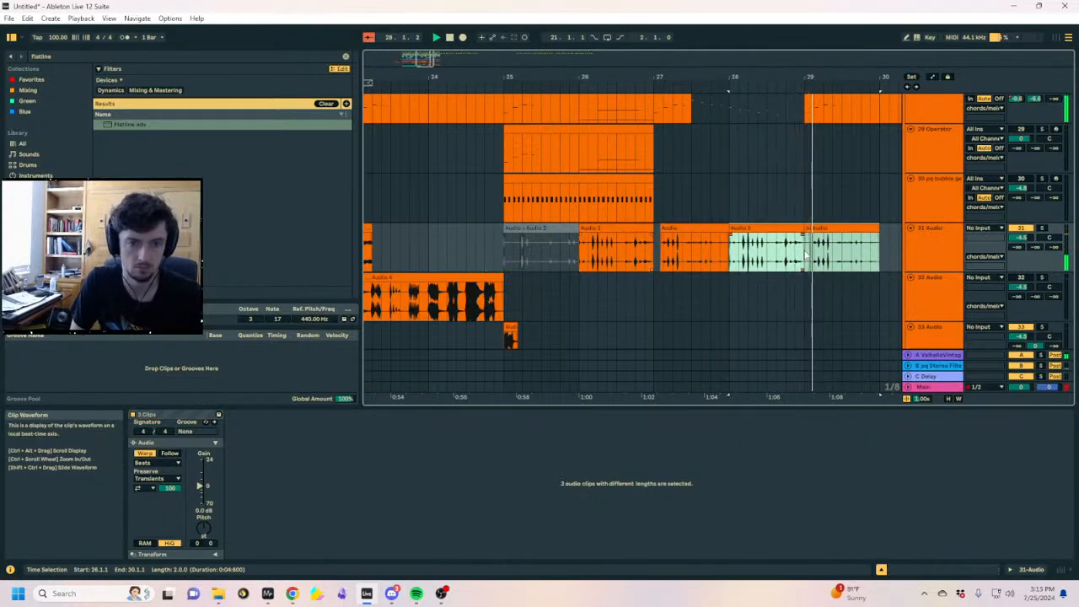
{"action": "key", "text": "ctrl+d"}
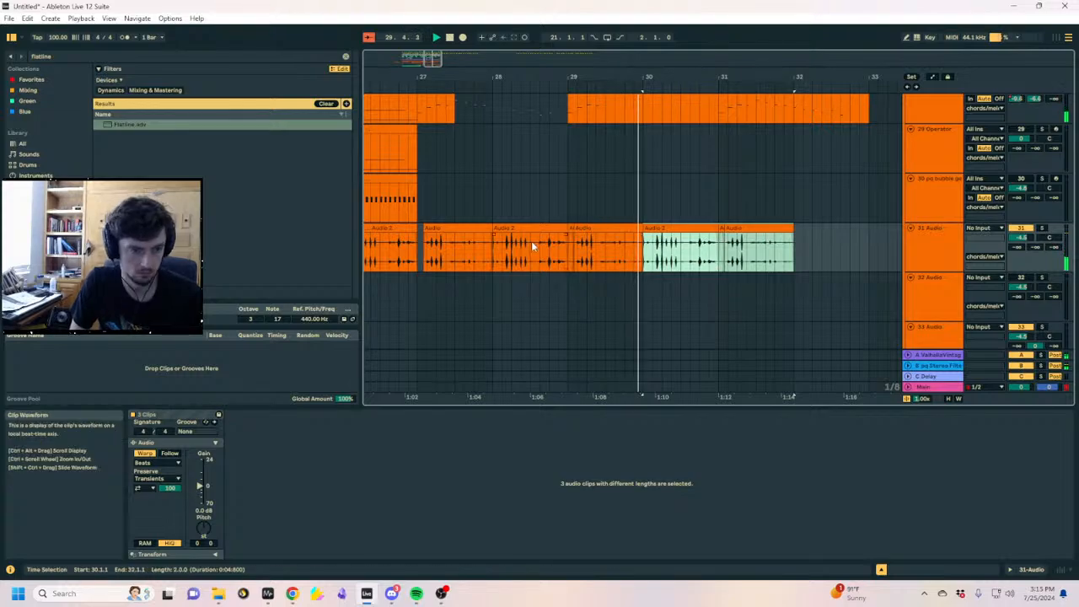
Play the arrangement from several points between bars 22 and 25 and look over the sub, melody and audio tracks
{"action": "left_click_drag", "start_coordinate": [597, 80], "coordinate": [745, 50]}
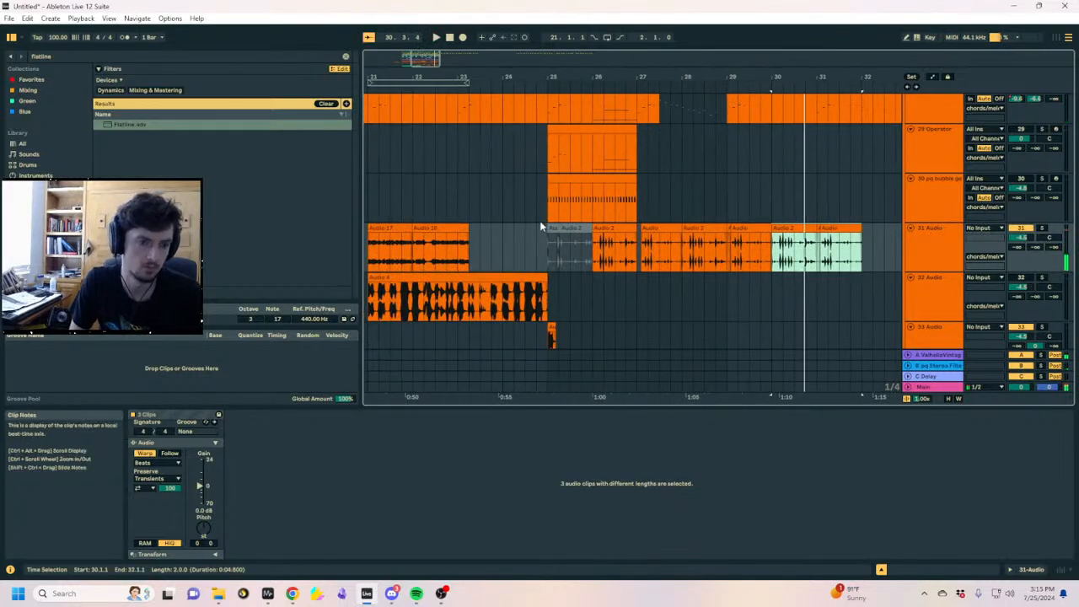
{"action": "left_click", "coordinate": [530, 240]}
{"action": "key", "text": "space"}
{"action": "scroll", "coordinate": [540, 239], "scroll_direction": "up", "scroll_amount": 8}
{"action": "scroll", "coordinate": [551, 230], "scroll_direction": "down", "scroll_amount": 5}
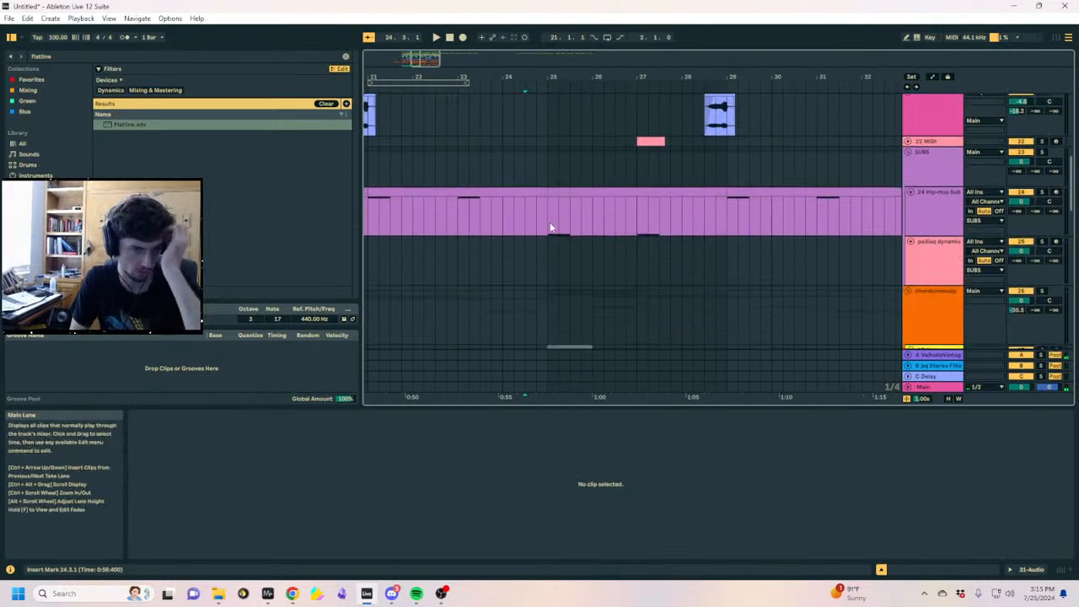
{"action": "left_click", "coordinate": [481, 133]}
{"action": "key", "text": "space"}
{"action": "scroll", "coordinate": [701, 177], "scroll_direction": "down", "scroll_amount": 2}
{"action": "key", "text": "space"}
{"action": "left_click", "coordinate": [576, 154]}
{"action": "key", "text": "space"}
{"action": "scroll", "coordinate": [770, 211], "scroll_direction": "up", "scroll_amount": 4}
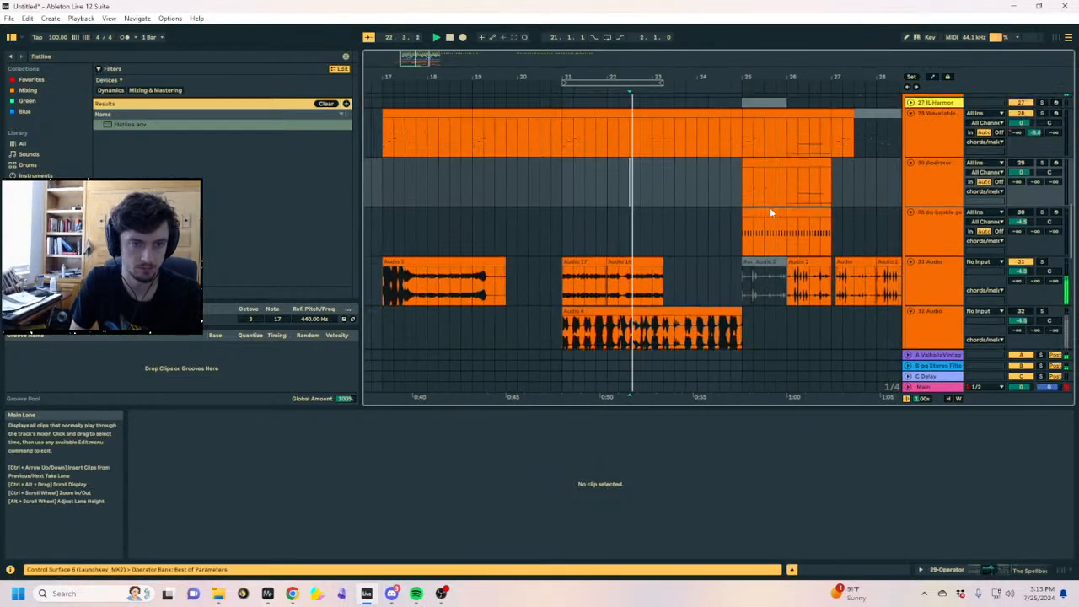
{"action": "scroll", "coordinate": [758, 202], "scroll_direction": "up", "scroll_amount": 10}
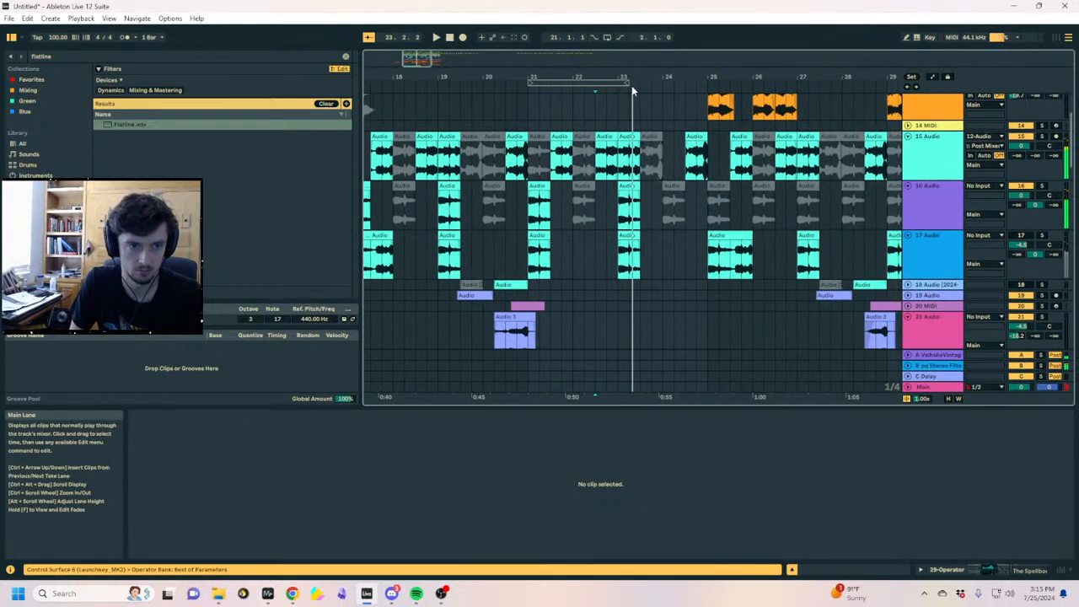
Shorten the bar 23 clip on the 16 Audio track to one beat and duplicate it on every beat up to bar 25
{"action": "left_click_drag", "start_coordinate": [631, 73], "coordinate": [627, 118]}
{"action": "left_click", "coordinate": [609, 217]}
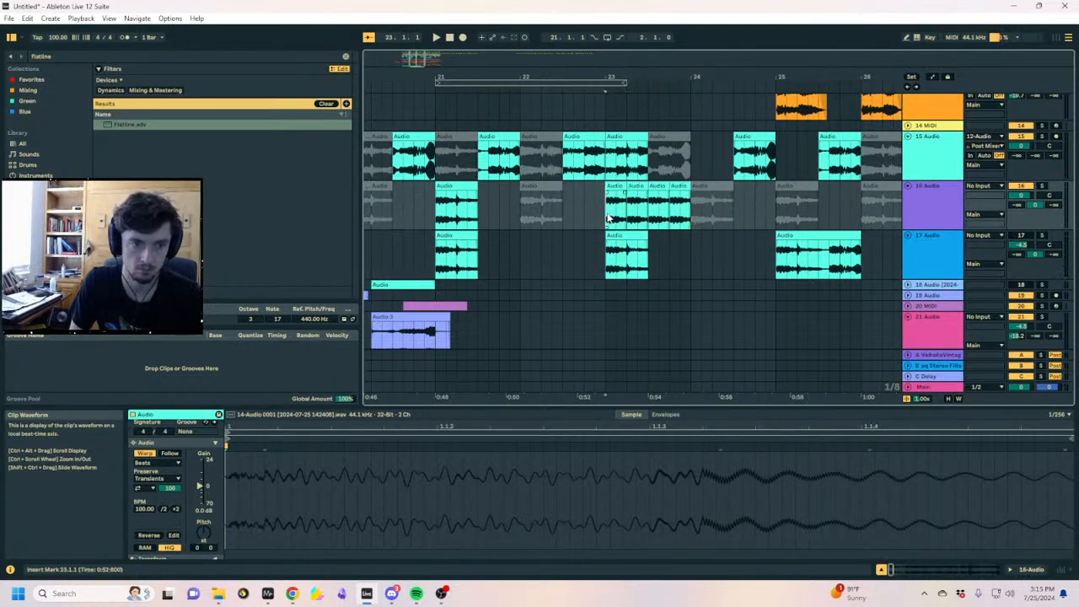
{"action": "key", "text": "space"}
{"action": "left_click", "coordinate": [688, 185]}
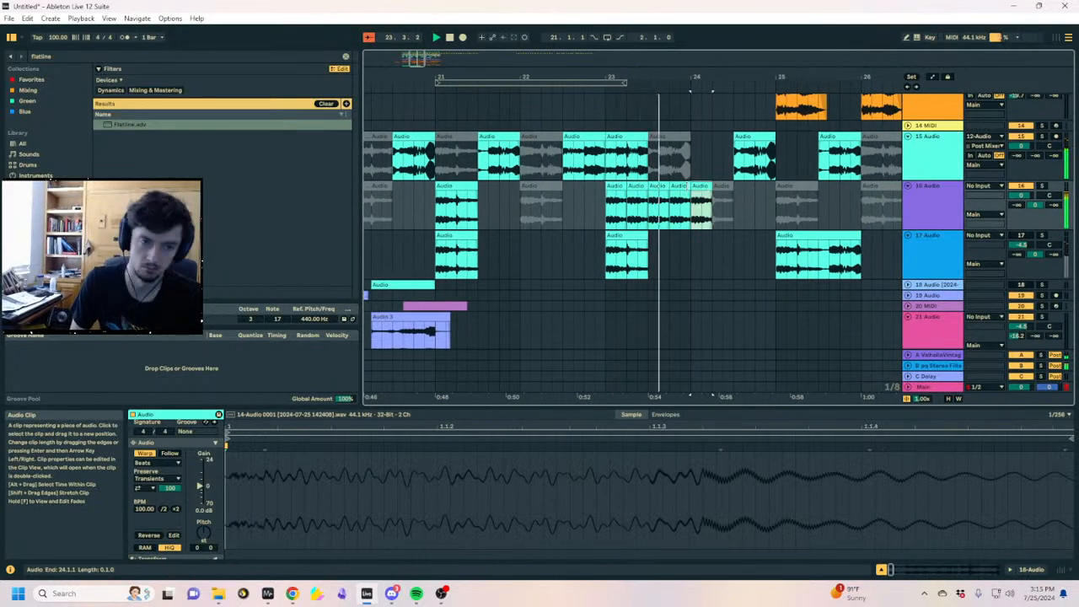
{"action": "key", "text": "ctrl+d"}
{"action": "key", "text": "ctrl+d"}
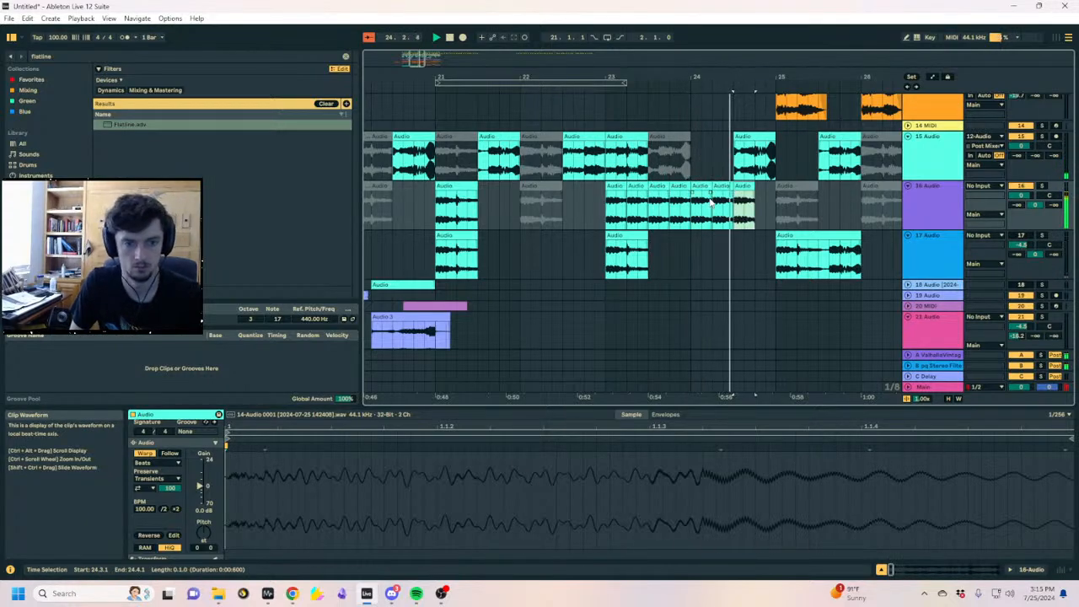
{"action": "scroll", "coordinate": [573, 210], "scroll_direction": "up", "scroll_amount": 3}
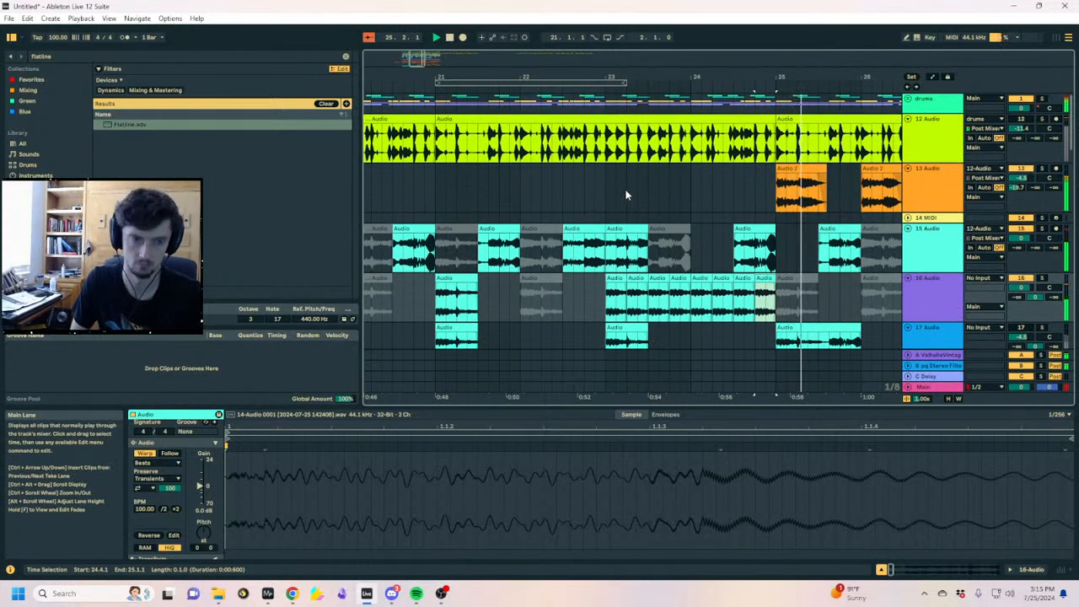
Activate the clip at bar 25 on the 16 Audio track and play from just before bar 23
{"action": "left_click", "coordinate": [803, 279]}
{"action": "key", "text": "0"}
{"action": "left_click", "coordinate": [595, 295]}
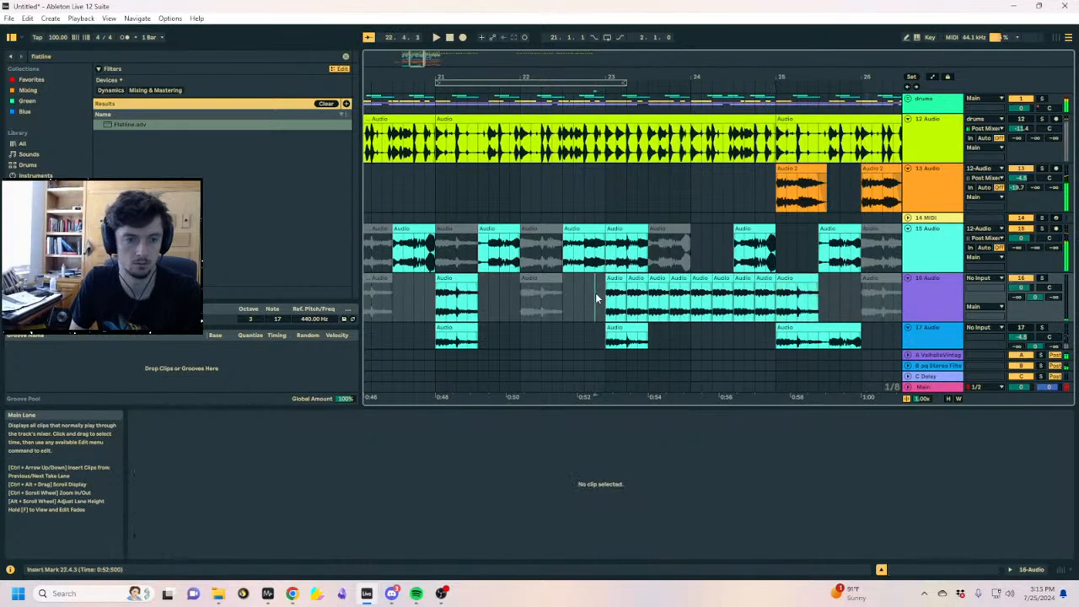
{"action": "key", "text": "space"}
{"action": "key", "text": "space"}
Show automation and draw Track Panning steps on the 16 Audio track, hard left then hard right over bar 23's first two beats
{"action": "left_click", "coordinate": [1041, 289]}
{"action": "key", "text": "space"}
{"action": "key", "text": "a"}
{"action": "key", "text": "b"}
{"action": "left_click", "coordinate": [639, 296]}
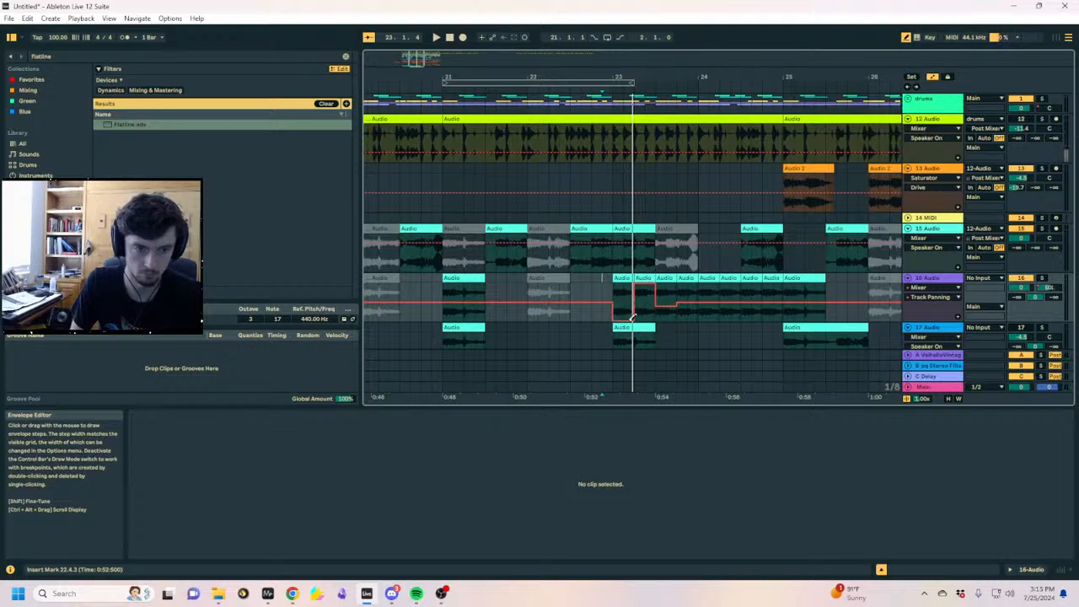
Duplicate the left-right panning pattern up to bar 25 on the 16 Audio track and select the range 23.1.1 to 25.1.1
{"action": "left_click_drag", "start_coordinate": [615, 295], "coordinate": [780, 295]}
{"action": "key", "text": "ctrl+d"}
{"action": "key", "text": "ctrl+d"}
{"action": "key", "text": "ctrl+d"}
{"action": "left_click", "coordinate": [783, 294]}
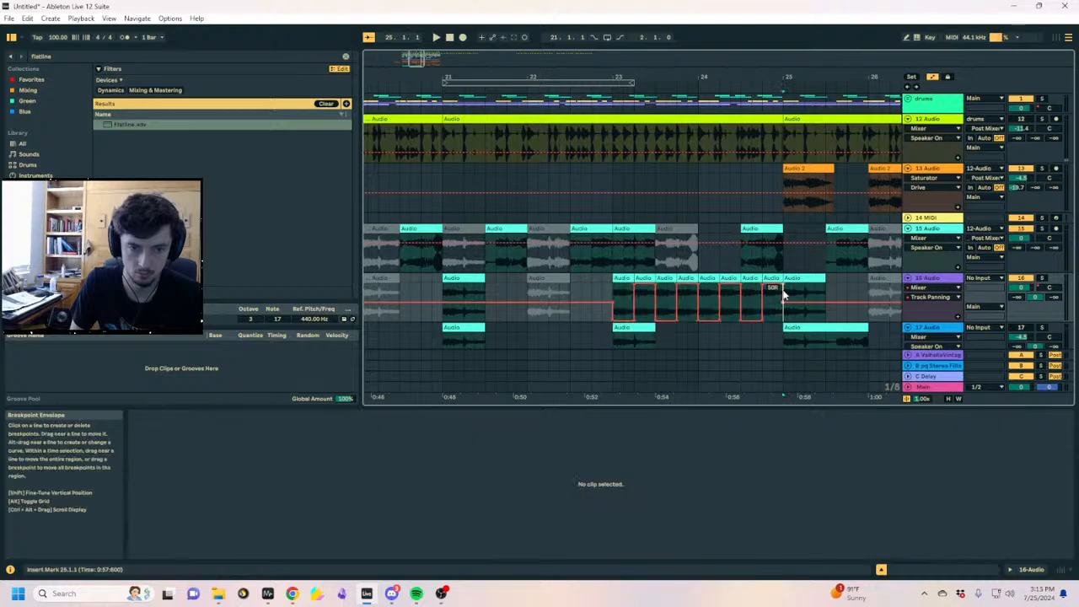
{"action": "left_click_drag", "start_coordinate": [627, 295], "coordinate": [783, 290]}
{"action": "key", "text": "ctrl+z"}
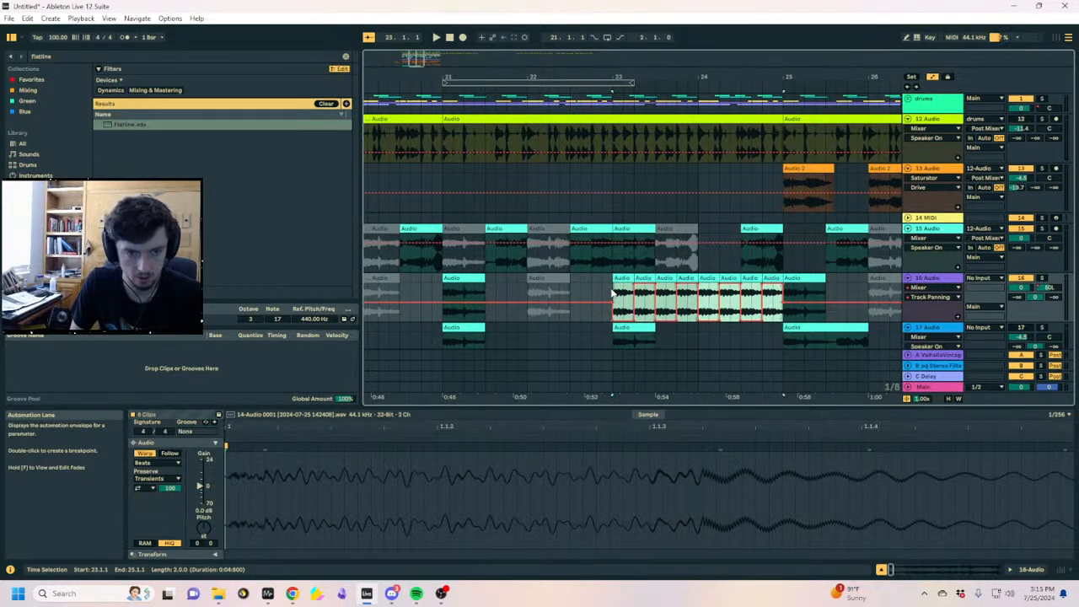
Taper the Track Panning automation on 16 Audio so it starts near centre at bar 23 and widens towards bar 25, play it and hide automation
{"action": "left_click_drag", "start_coordinate": [614, 284], "coordinate": [614, 300]}
{"action": "key", "text": "space"}
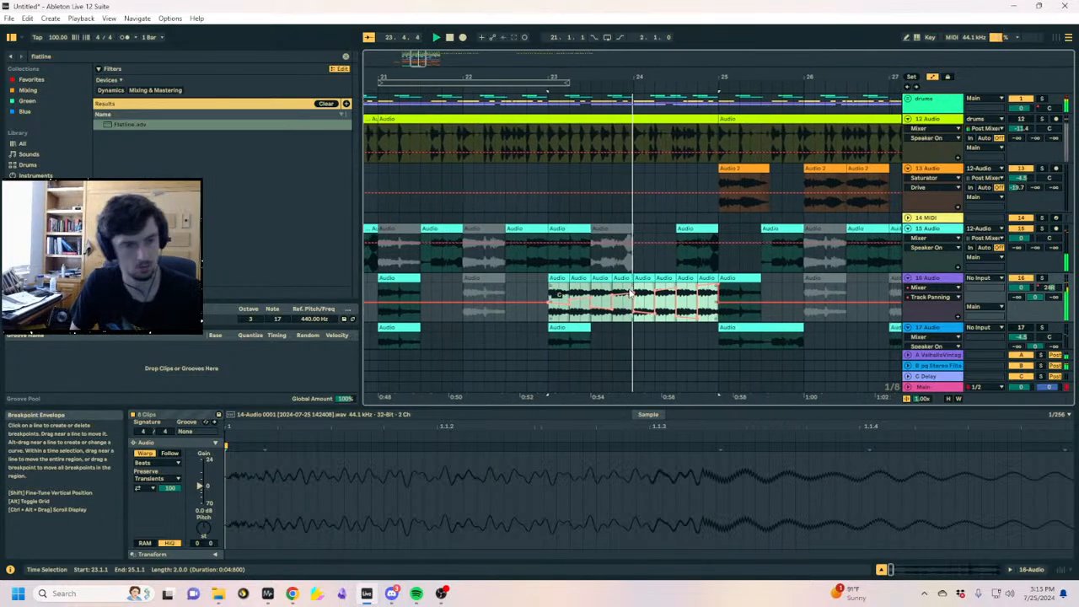
{"action": "key", "text": "a"}
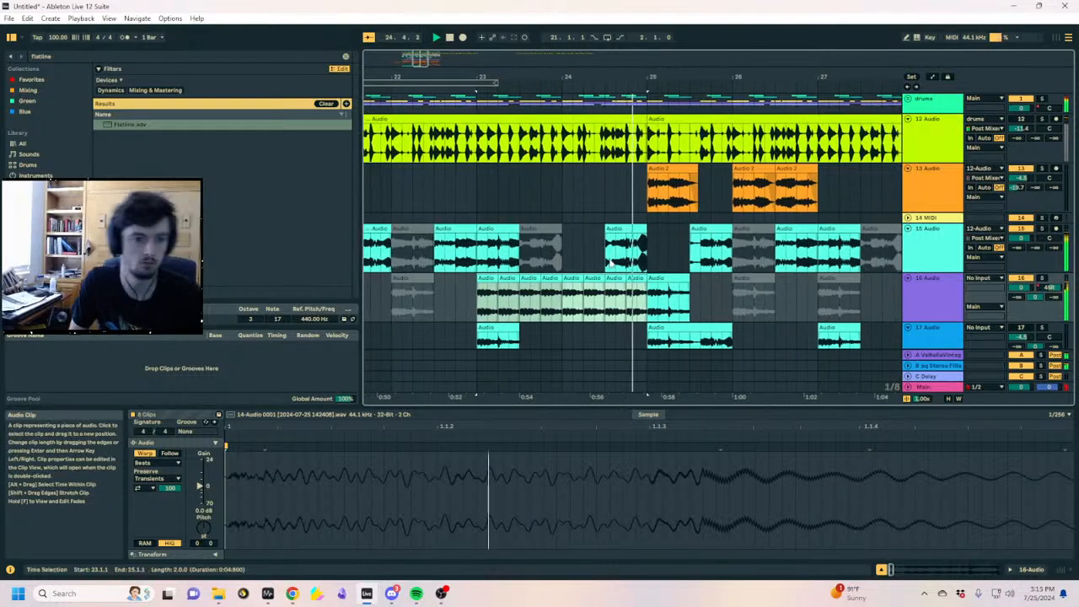
{"action": "left_click", "coordinate": [615, 276]}
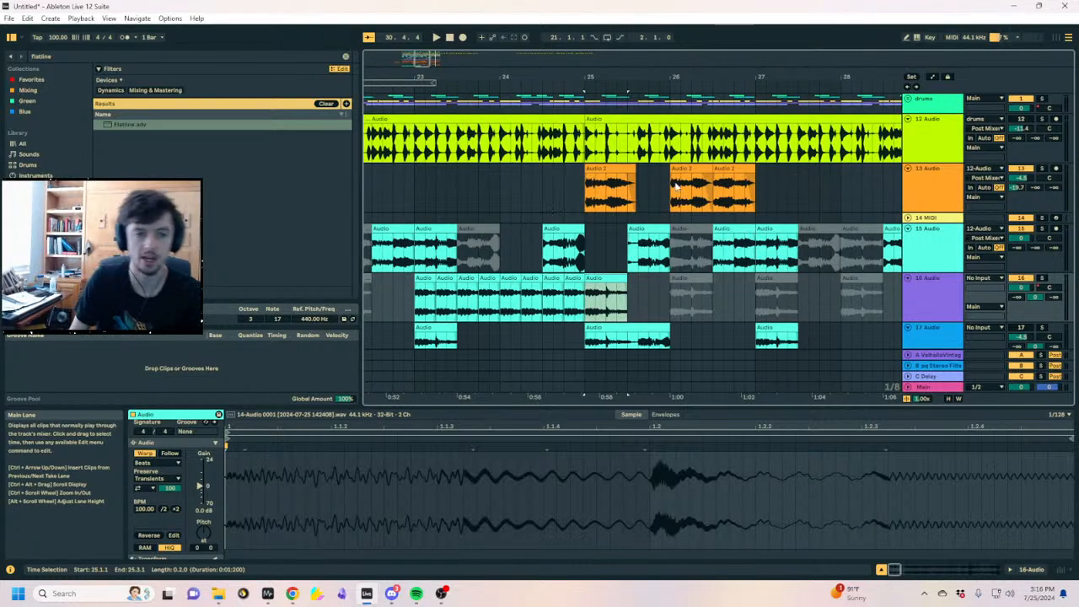
Look through the chords/melody group and check the devices on the 29 Operator, 30 pq bubble, 31 Audio and 32 Audio tracks
{"action": "scroll", "coordinate": [676, 185], "scroll_direction": "down", "scroll_amount": 10}
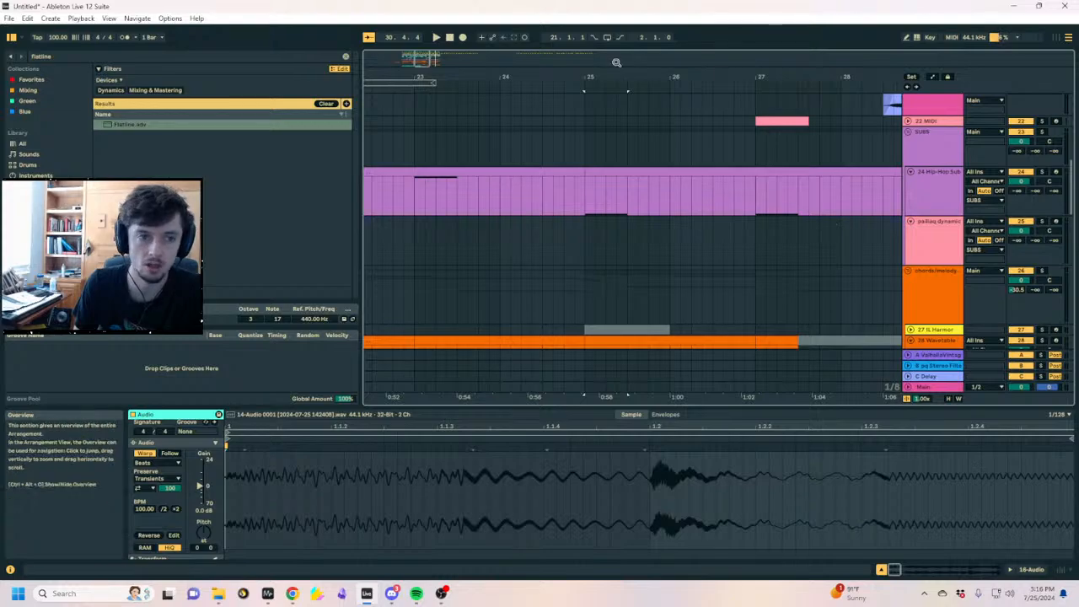
{"action": "left_click_drag", "start_coordinate": [616, 62], "coordinate": [881, 38]}
{"action": "scroll", "coordinate": [938, 223], "scroll_direction": "down", "scroll_amount": 8}
{"action": "left_click", "coordinate": [933, 195]}
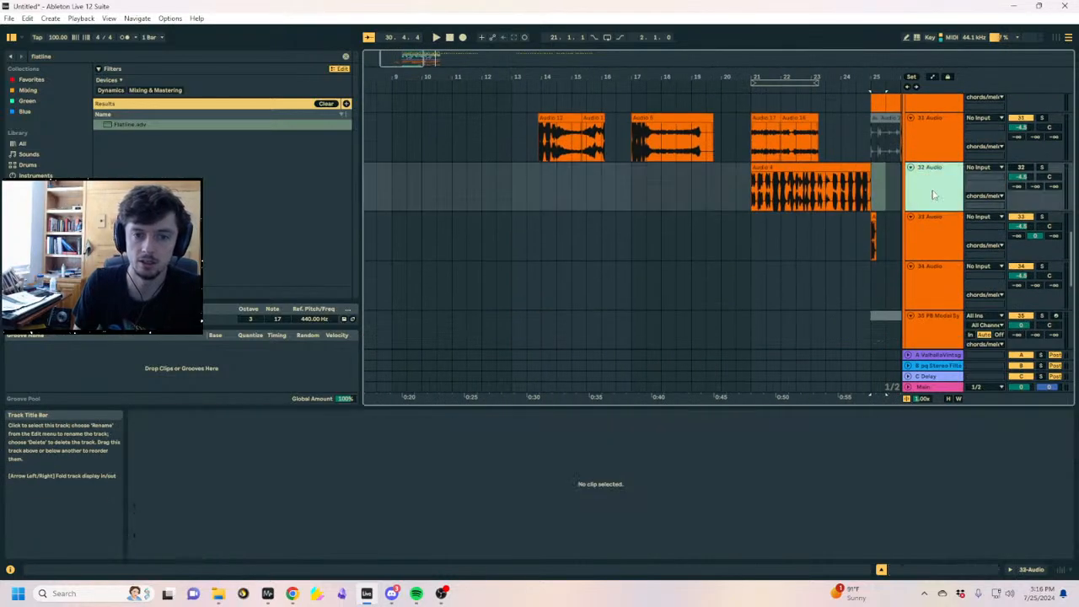
{"action": "scroll", "coordinate": [932, 204], "scroll_direction": "down", "scroll_amount": 7}
{"action": "scroll", "coordinate": [932, 212], "scroll_direction": "up", "scroll_amount": 7}
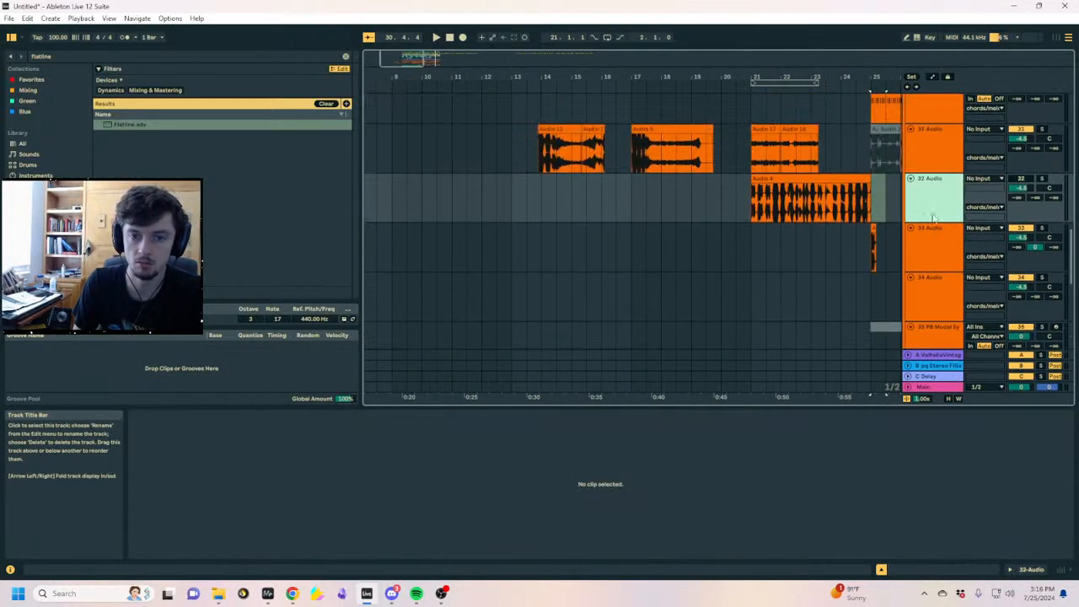
{"action": "left_click", "coordinate": [928, 152]}
{"action": "scroll", "coordinate": [935, 160], "scroll_direction": "up", "scroll_amount": 2}
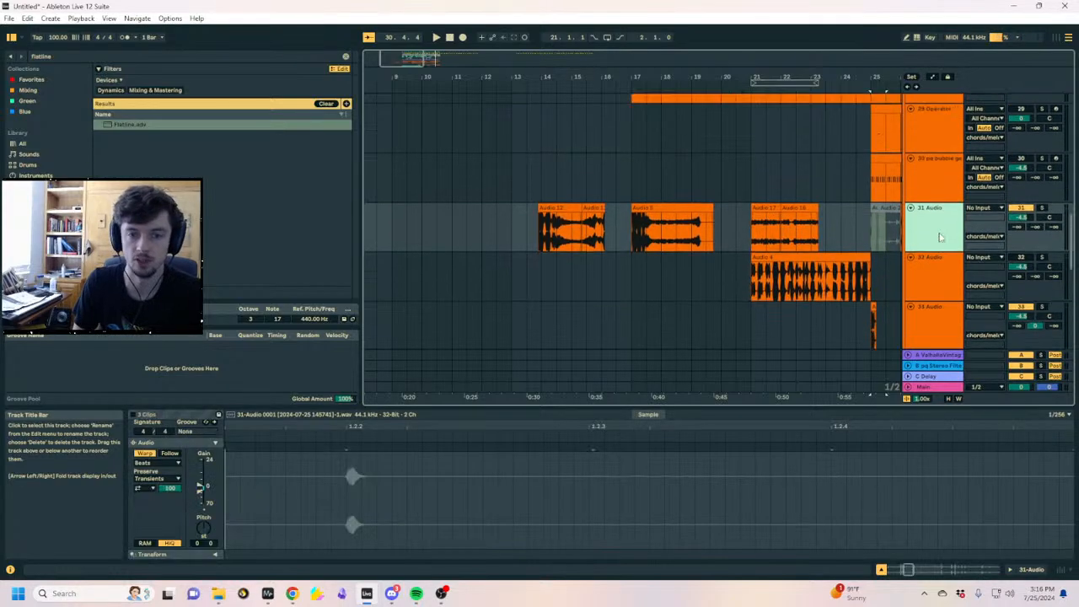
{"action": "left_click", "coordinate": [938, 268]}
{"action": "left_click", "coordinate": [930, 175]}
{"action": "left_click", "coordinate": [1009, 570]}
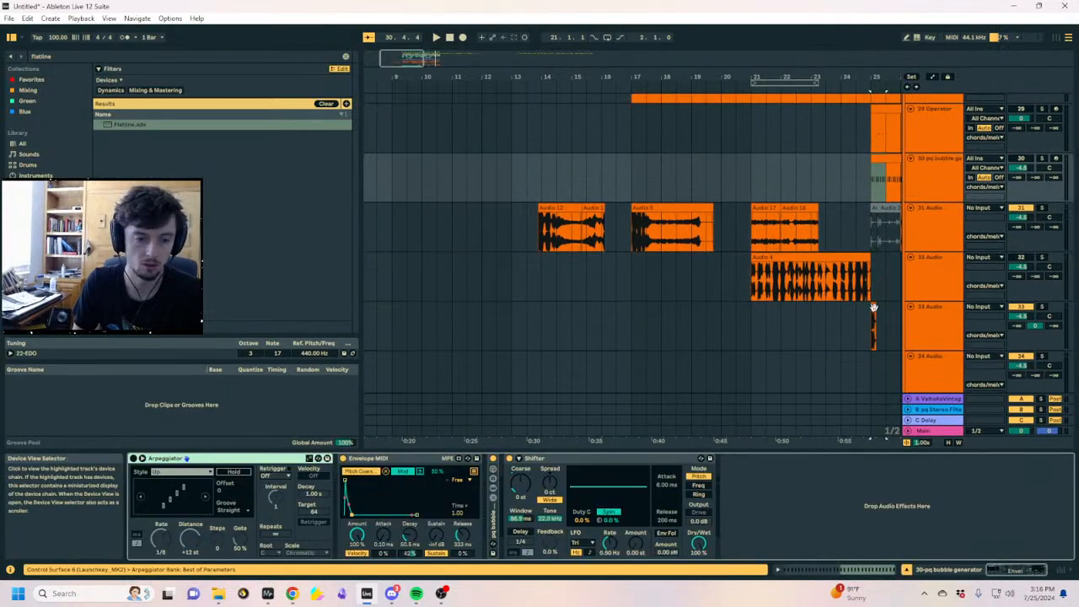
{"action": "left_click", "coordinate": [920, 145]}
{"action": "left_click", "coordinate": [921, 172]}
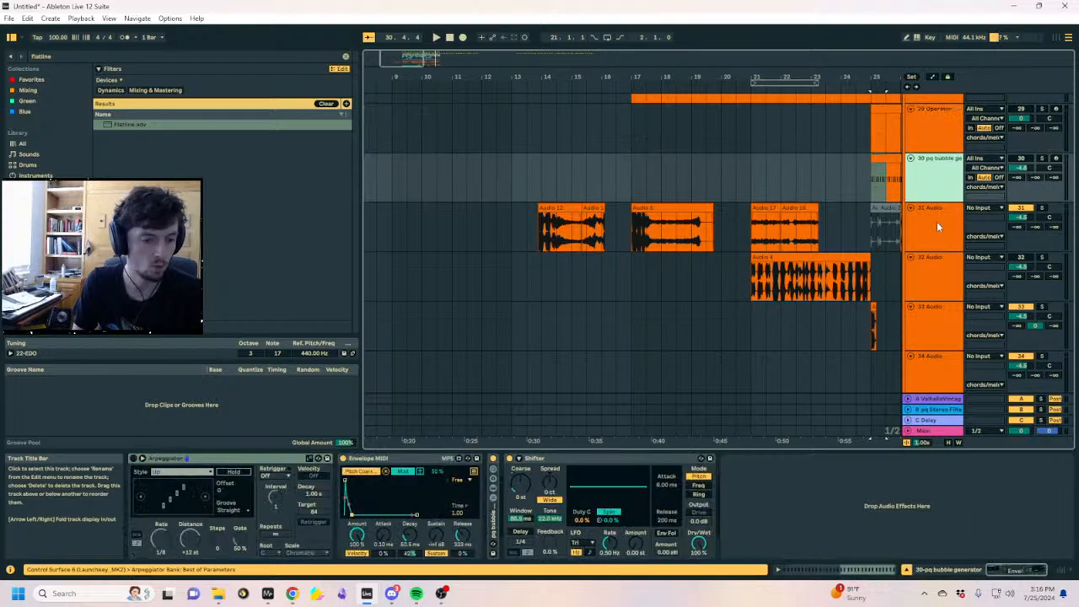
{"action": "left_click", "coordinate": [937, 221]}
{"action": "left_click", "coordinate": [936, 284]}
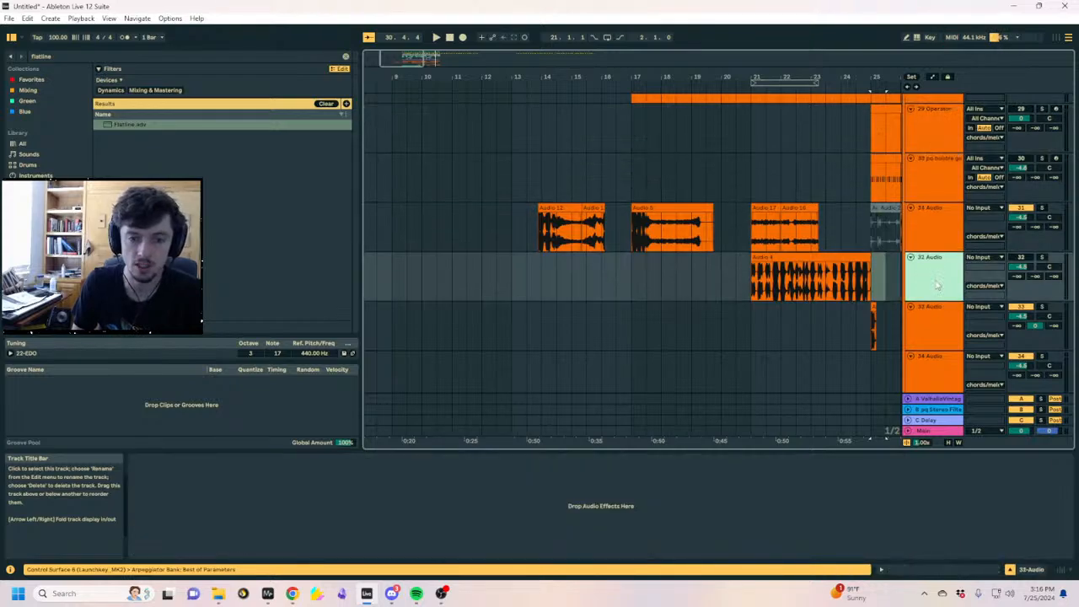
{"action": "scroll", "coordinate": [936, 284], "scroll_direction": "up", "scroll_amount": 1}
{"action": "left_click", "coordinate": [940, 180]}
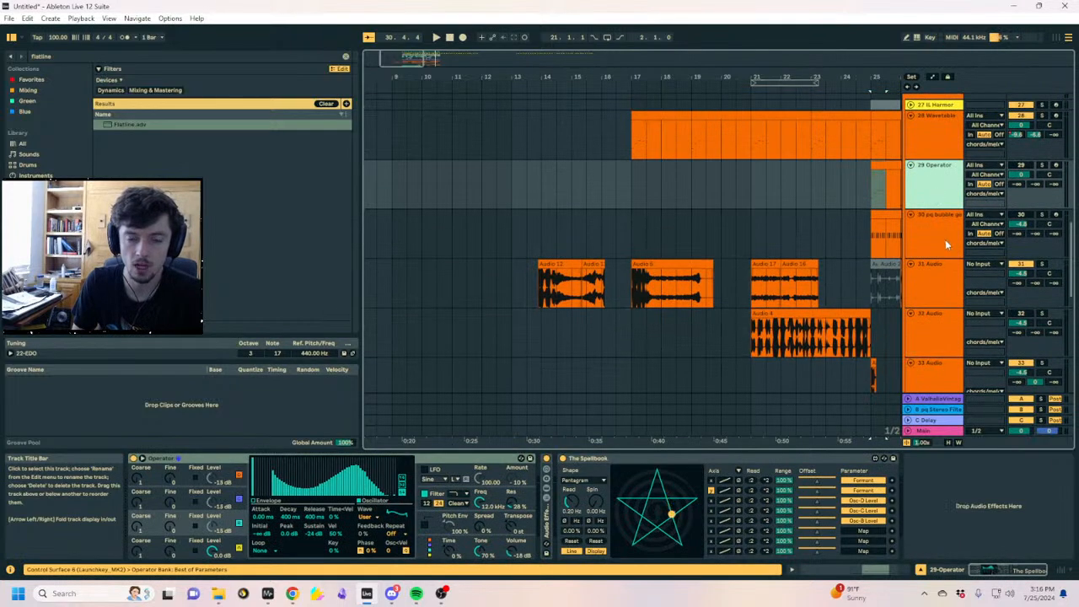
Undo the last two changes
{"action": "scroll", "coordinate": [945, 245], "scroll_direction": "down", "scroll_amount": 1}
{"action": "key", "text": "ctrl+z"}
{"action": "key", "text": "ctrl+z"}
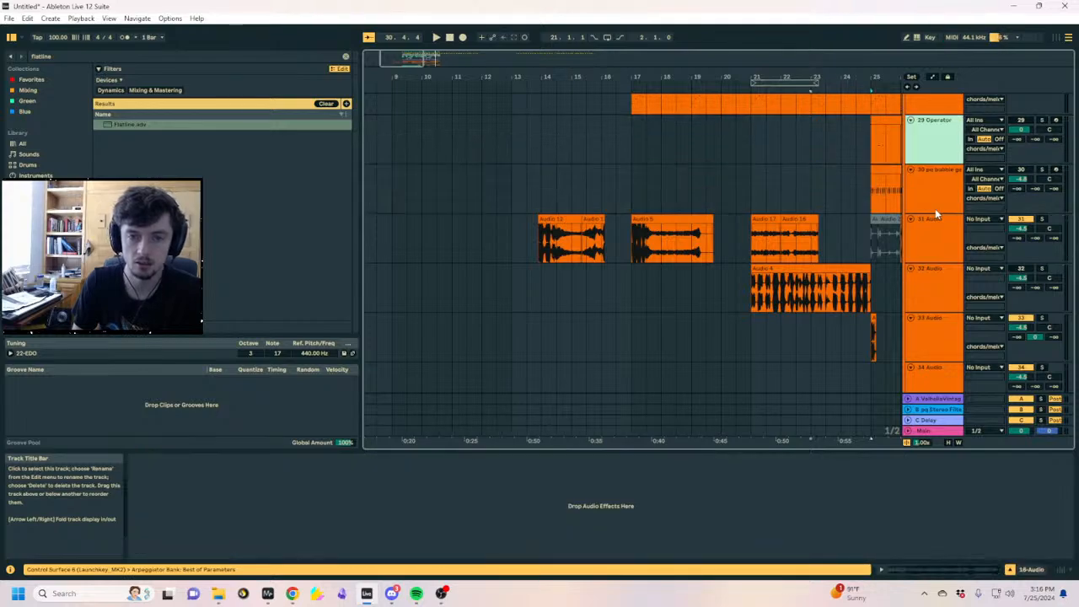
Select the 31 Audio track and search the browser library for "mite"
{"action": "left_click", "coordinate": [934, 215]}
{"action": "key", "text": "ctrl+f"}
{"action": "type", "text": "in"}
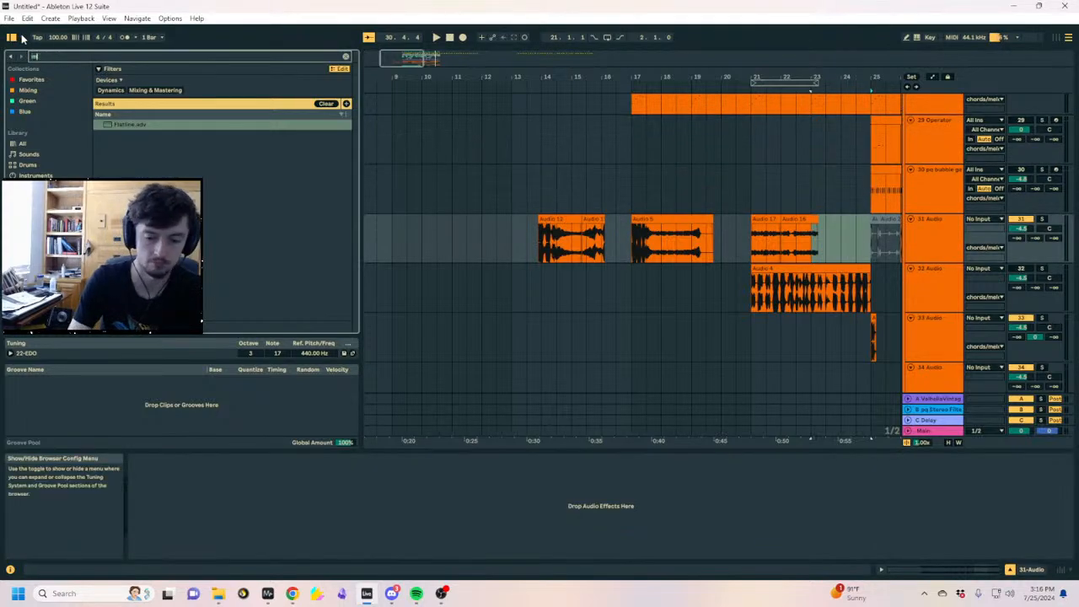
{"action": "type", "text": "te"}
{"action": "scroll", "coordinate": [43, 270], "scroll_direction": "down", "scroll_amount": 2}
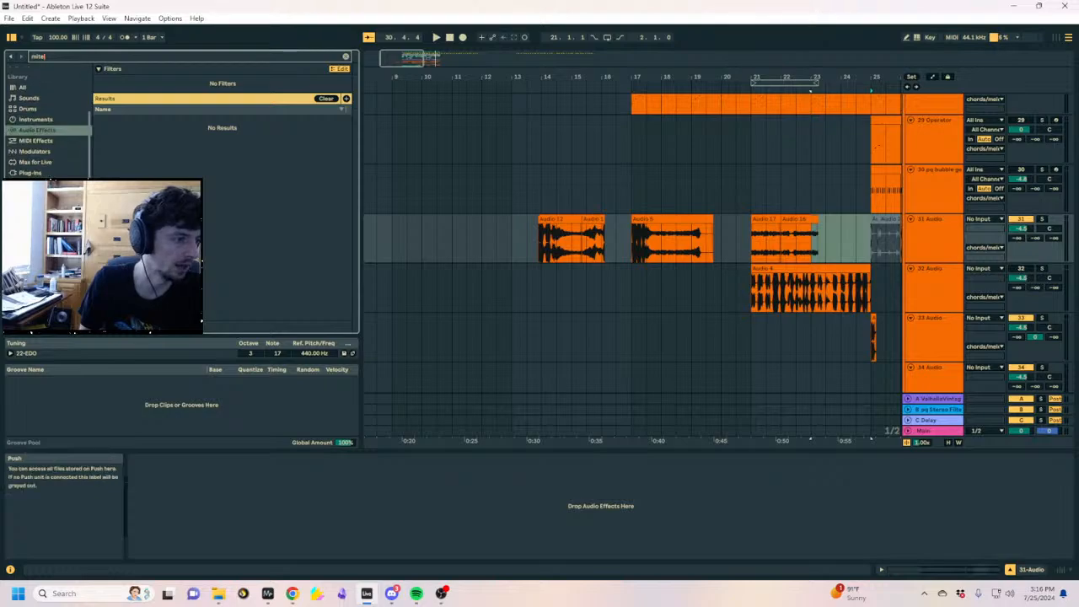
{"action": "left_click", "coordinate": [39, 289]}
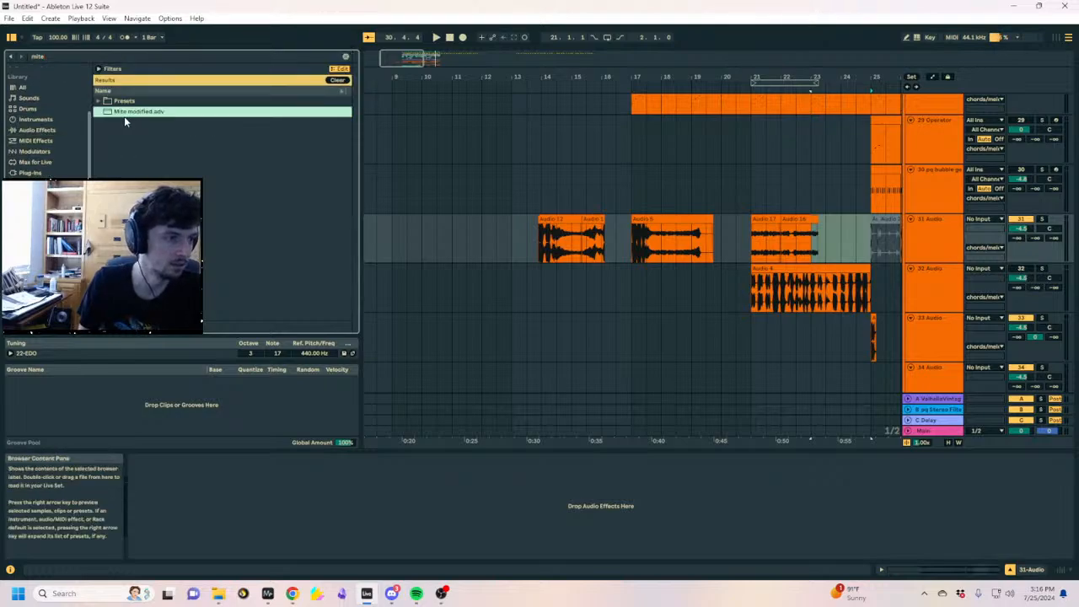
Insert a MIDI track below the 32 Audio track, load the Mite modified.adv preset onto it and clear the browser search
{"action": "left_click", "coordinate": [943, 299]}
{"action": "left_click", "coordinate": [941, 339]}
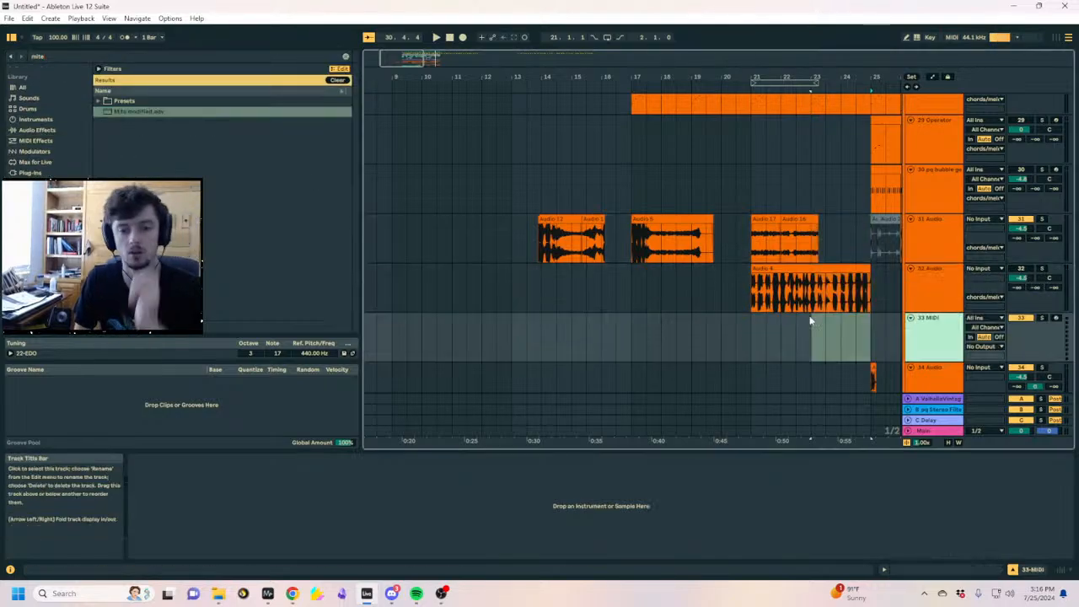
{"action": "left_click_drag", "start_coordinate": [139, 112], "coordinate": [591, 341]}
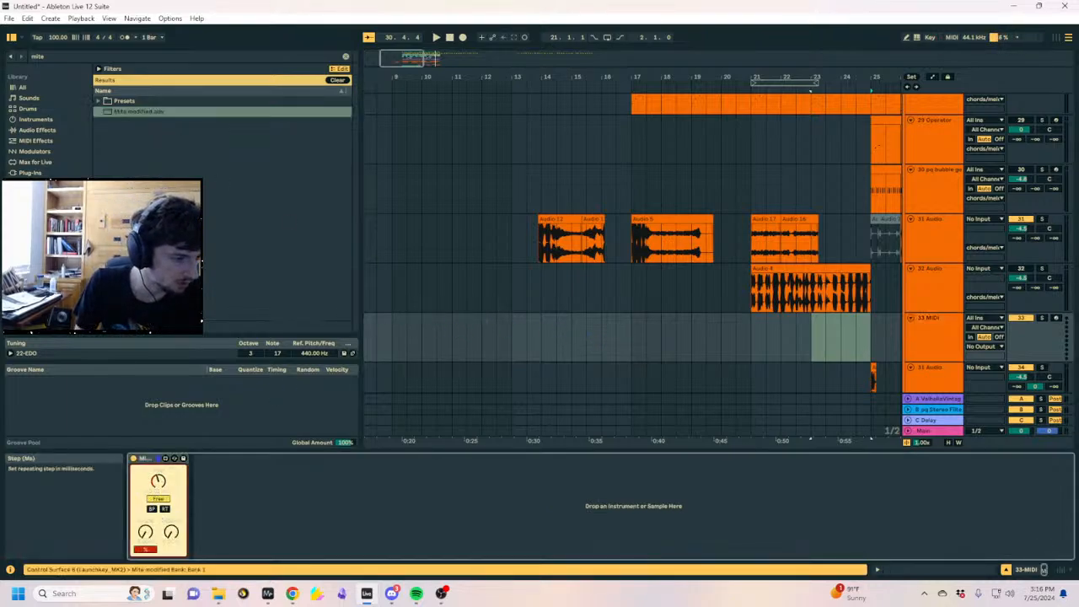
{"action": "left_click_drag", "start_coordinate": [63, 58], "coordinate": [13, 57]}
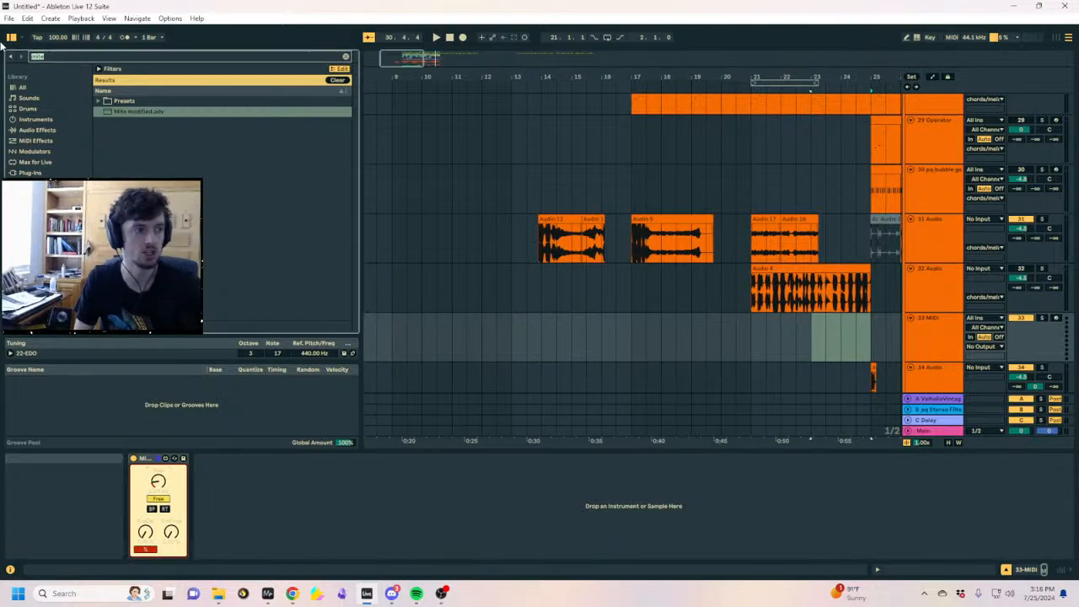
{"action": "key", "text": "BackSpace"}
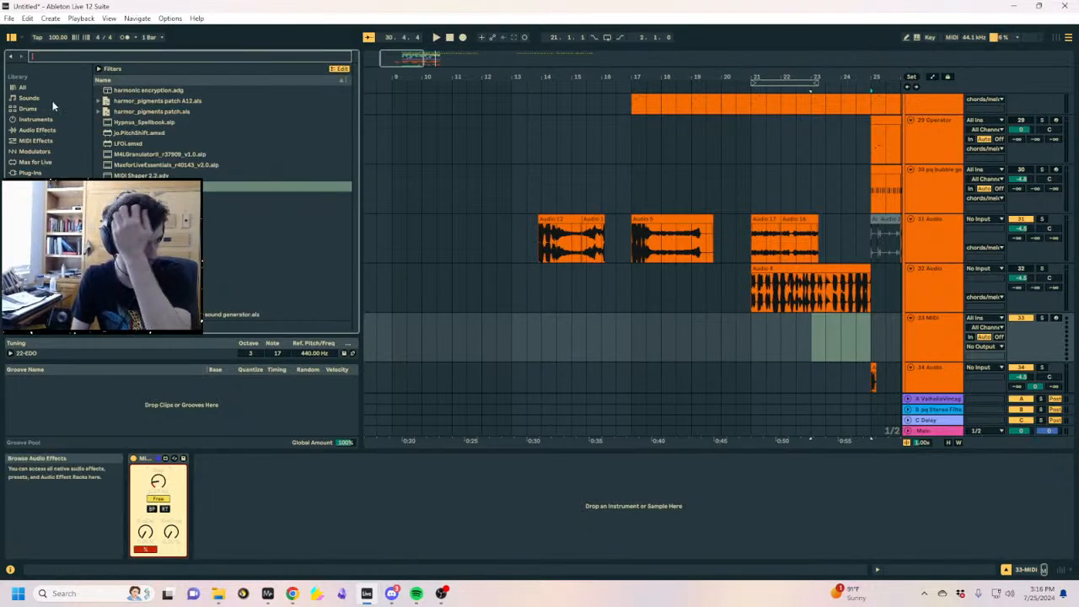
Copy the one-beat clip at 23.3.1 on the 16 Audio track to bar 20 on the 34 Audio track
{"action": "left_click", "coordinate": [558, 224]}
{"action": "scroll", "coordinate": [882, 285], "scroll_direction": "up", "scroll_amount": 3}
{"action": "left_click_drag", "start_coordinate": [820, 79], "coordinate": [635, 51]}
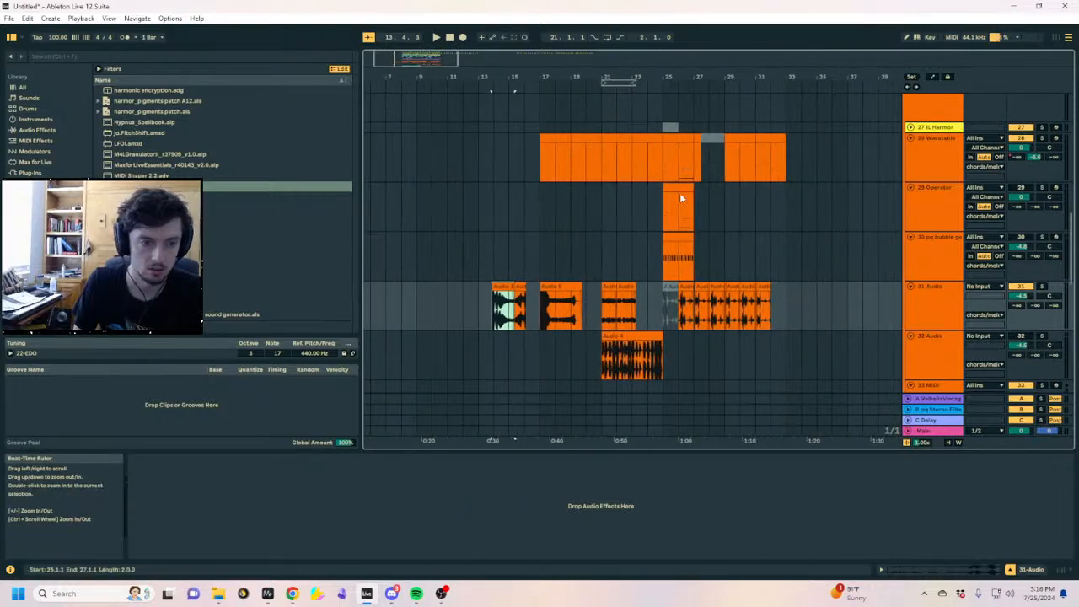
{"action": "scroll", "coordinate": [590, 236], "scroll_direction": "down", "scroll_amount": 1}
{"action": "scroll", "coordinate": [710, 230], "scroll_direction": "up", "scroll_amount": 10}
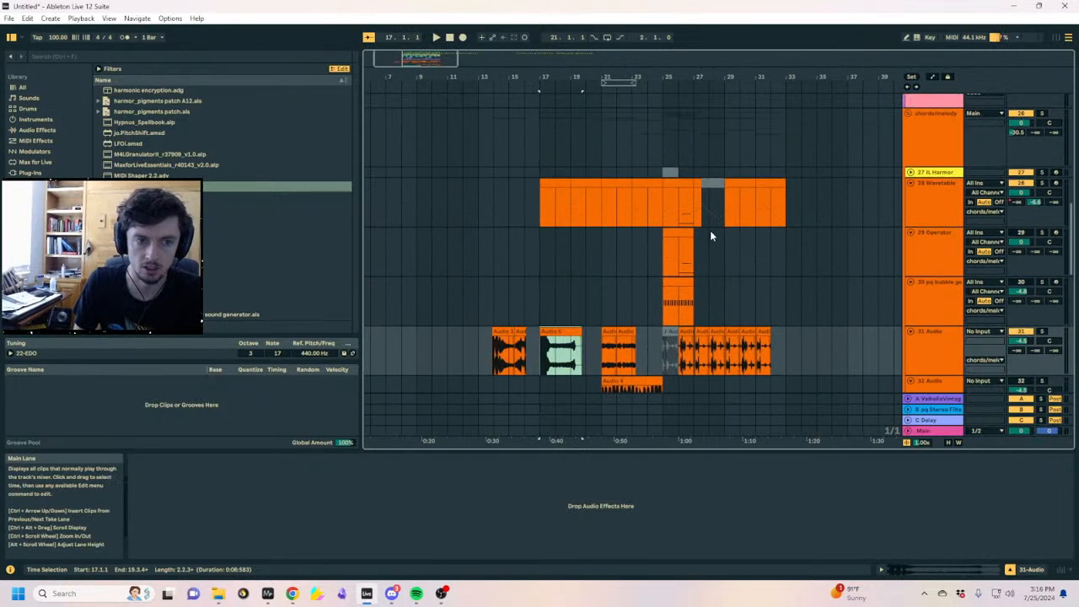
{"action": "left_click", "coordinate": [664, 278]}
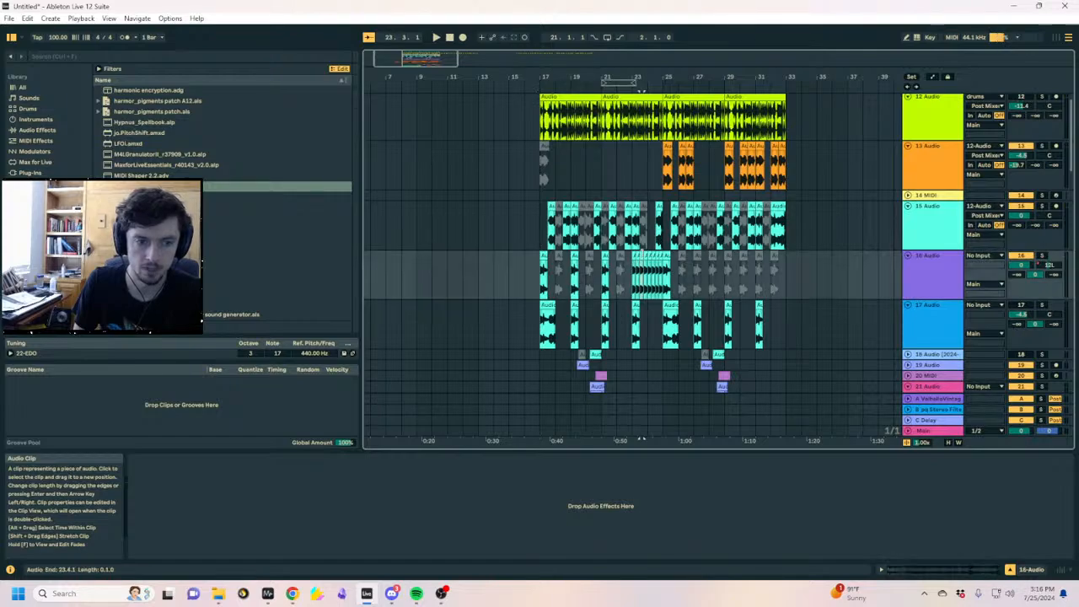
{"action": "scroll", "coordinate": [665, 281], "scroll_direction": "down", "scroll_amount": 10}
{"action": "left_click", "coordinate": [587, 263]}
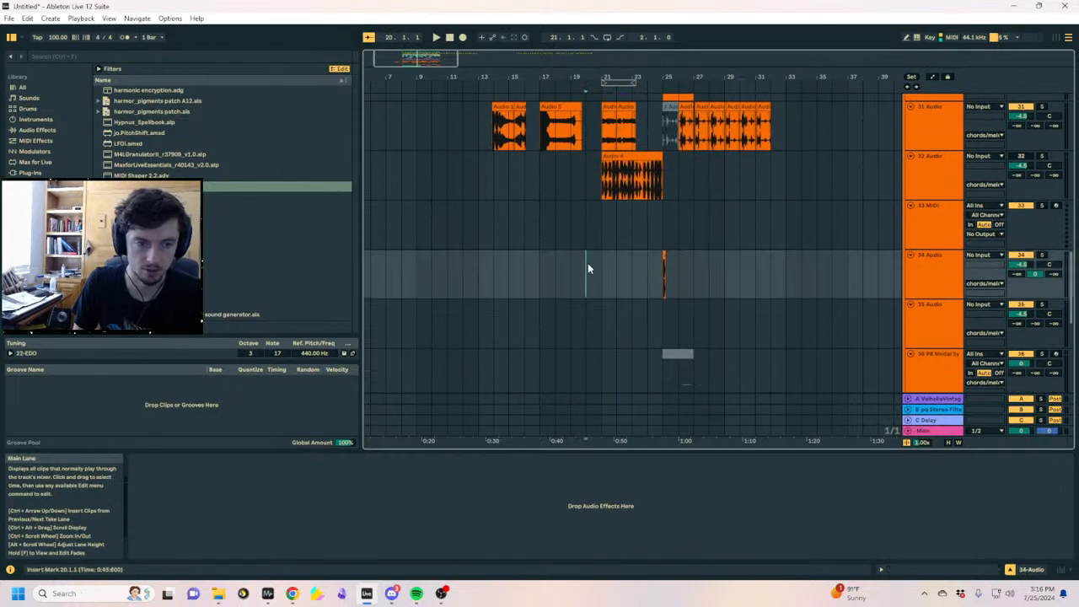
{"action": "scroll", "coordinate": [934, 290], "scroll_direction": "up", "scroll_amount": 2}
Load the bar 20 clip into Simpler on the 33 MIDI track and slice it by Beat with a 1/16 division
{"action": "left_click", "coordinate": [552, 281]}
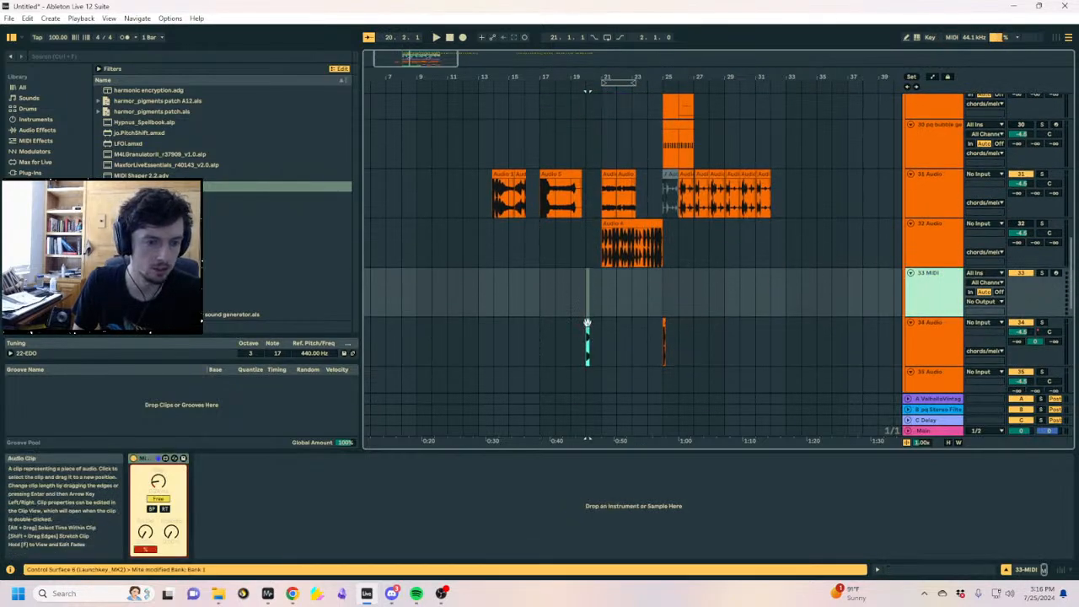
{"action": "left_click_drag", "start_coordinate": [588, 322], "coordinate": [339, 492]}
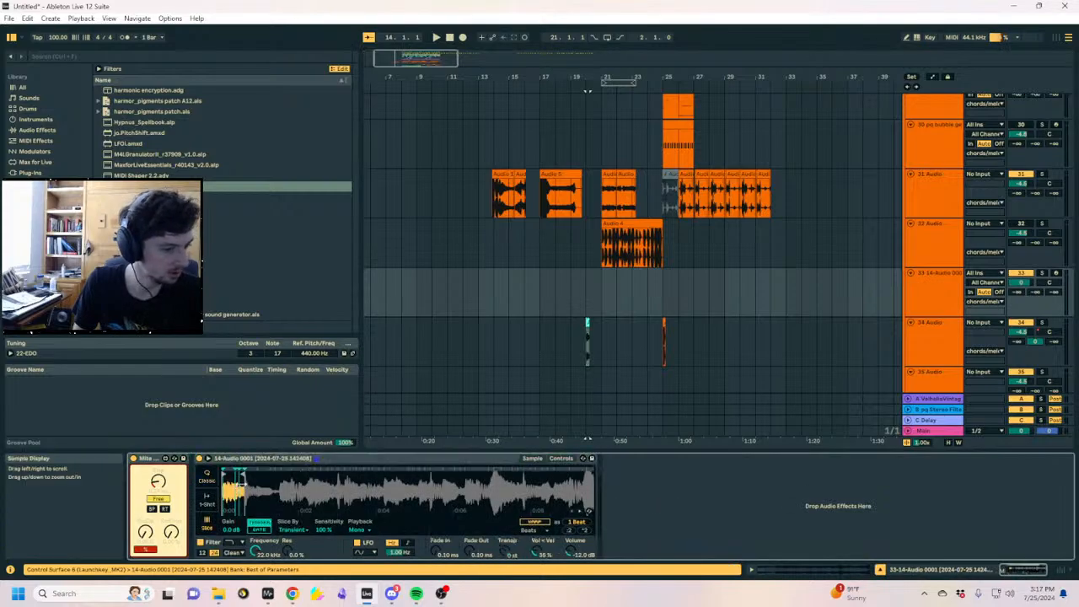
{"action": "left_click", "coordinate": [292, 529]}
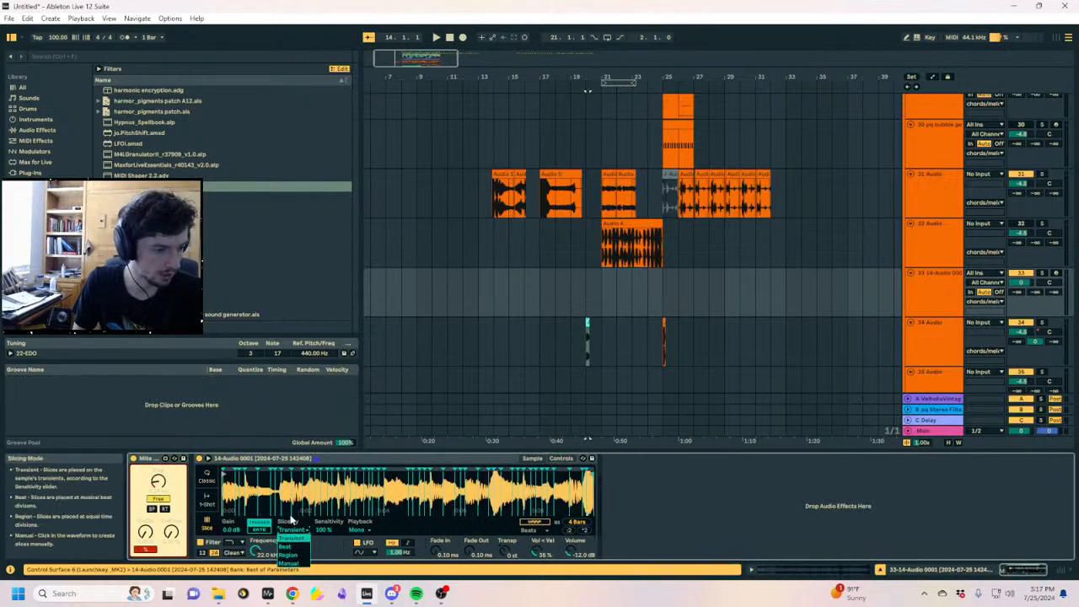
{"action": "left_click", "coordinate": [294, 547]}
{"action": "left_click", "coordinate": [329, 528]}
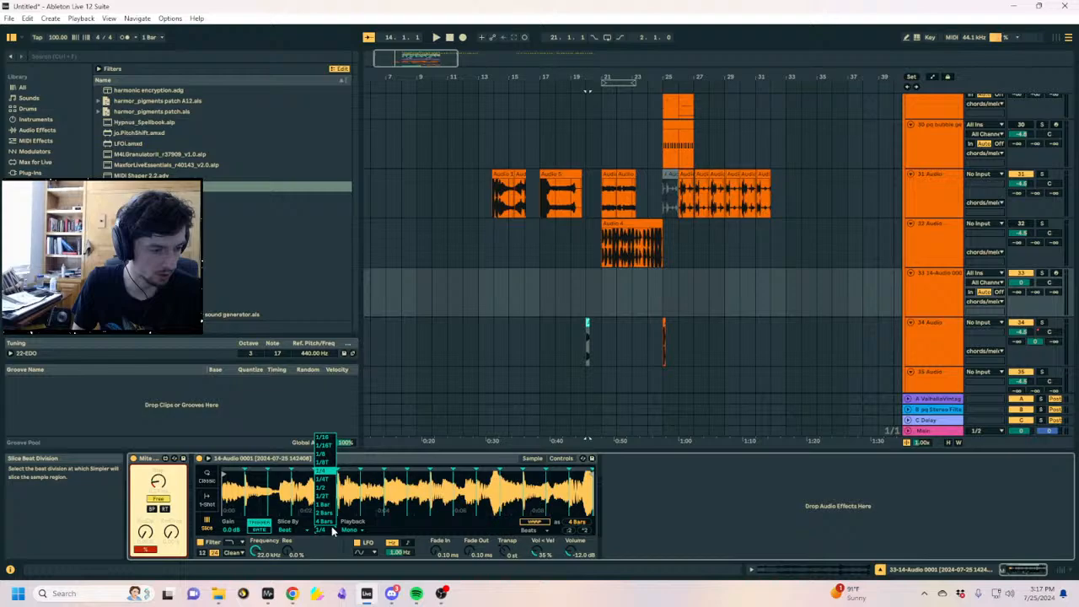
{"action": "left_click", "coordinate": [325, 438]}
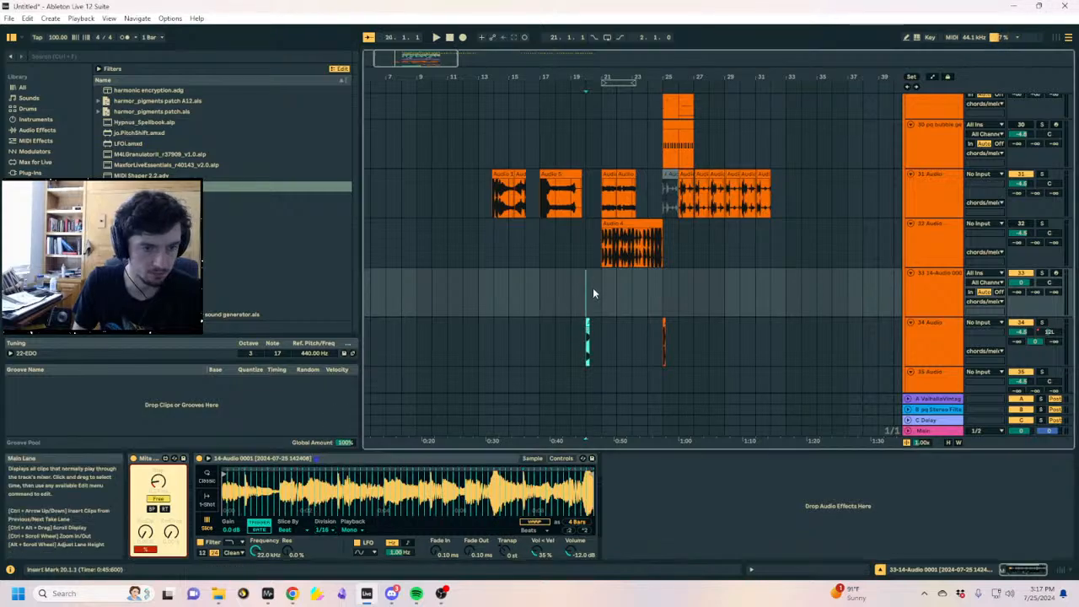
Insert an empty MIDI clip from bar 19 to bar 21 on track 33 and enlarge its note editor
{"action": "key", "text": "ctrl+shift+m"}
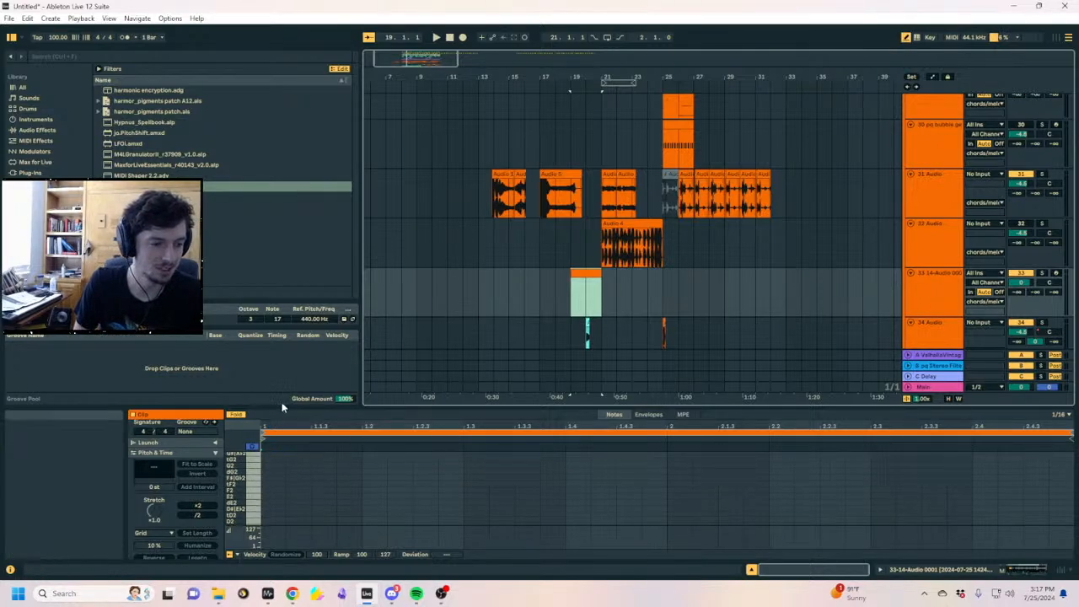
{"action": "left_click_drag", "start_coordinate": [285, 406], "coordinate": [285, 240]}
{"action": "left_click_drag", "start_coordinate": [239, 392], "coordinate": [278, 398]}
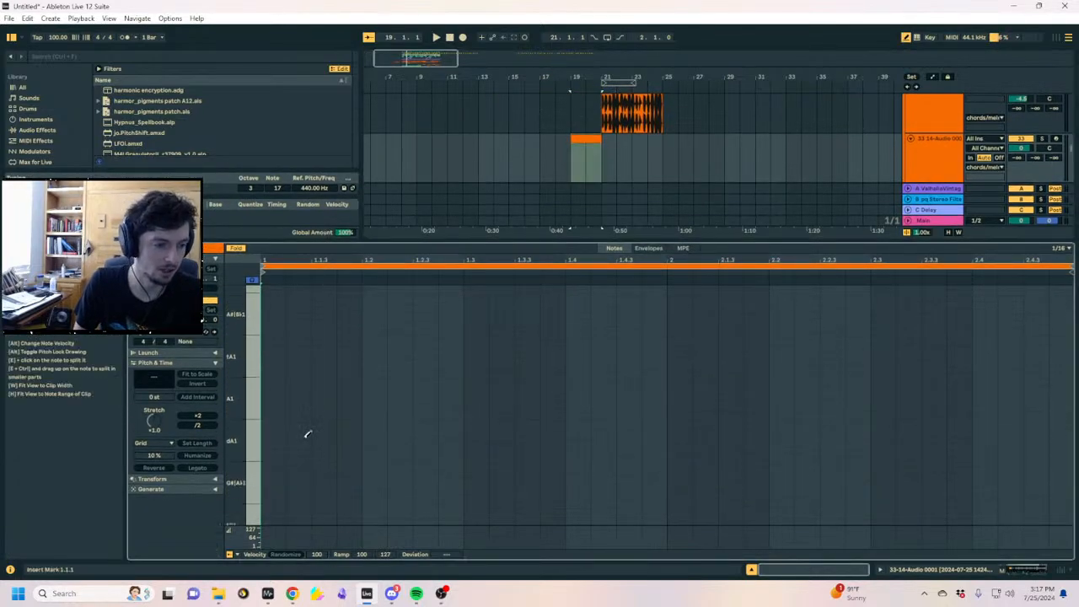
Draw a stack of sixteenth notes at 1.1.1 on every pitch from dA1 up to tC2
{"action": "left_click", "coordinate": [277, 423]}
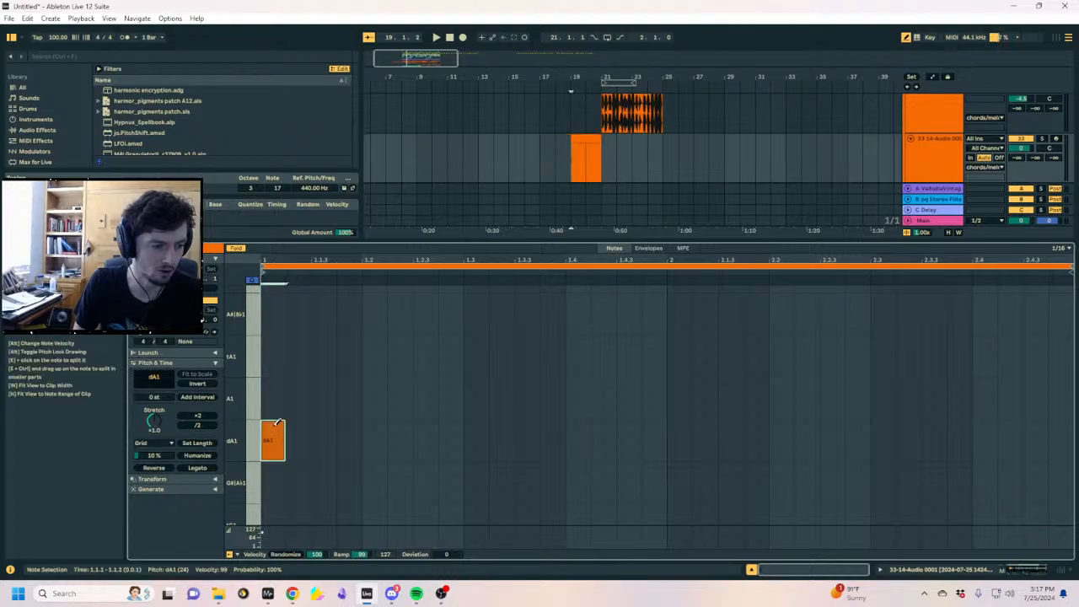
{"action": "left_click", "coordinate": [279, 320]}
{"action": "scroll", "coordinate": [295, 350], "scroll_direction": "up", "scroll_amount": 1}
{"action": "left_click", "coordinate": [279, 343]}
{"action": "left_click", "coordinate": [277, 317]}
{"action": "scroll", "coordinate": [282, 325], "scroll_direction": "up", "scroll_amount": 1}
{"action": "left_click", "coordinate": [280, 342]}
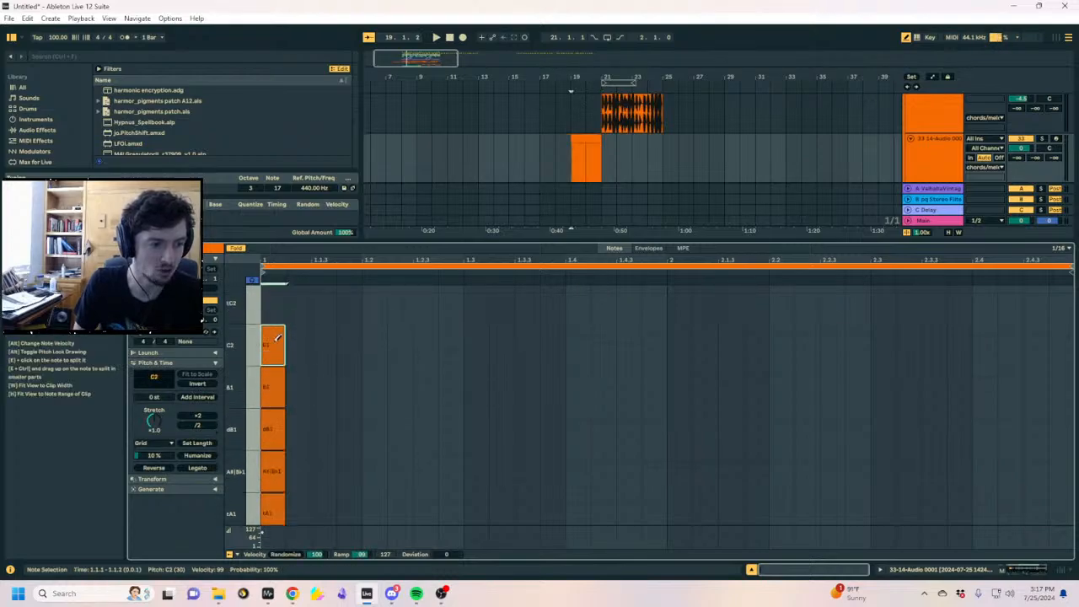
{"action": "left_click", "coordinate": [279, 309]}
Copy the whole note stack up one octave so the copy spans dA2 to tC3
{"action": "scroll", "coordinate": [295, 337], "scroll_direction": "up", "scroll_amount": 1}
{"action": "key", "text": "ctrl+a"}
{"action": "key", "text": "shift+Up"}
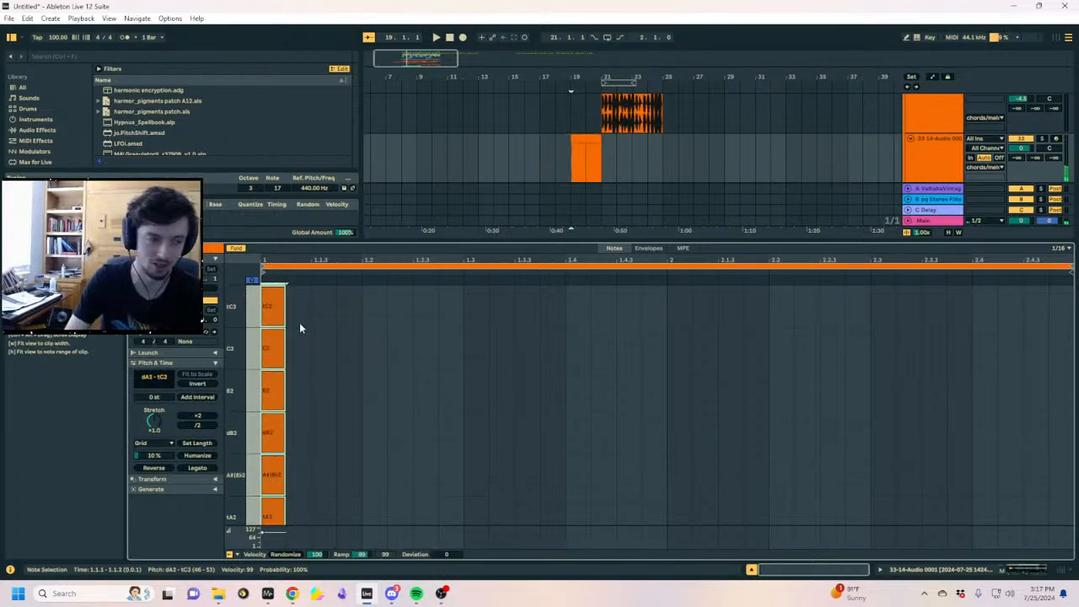
{"action": "left_click_drag", "start_coordinate": [240, 324], "coordinate": [211, 301]}
{"action": "scroll", "coordinate": [310, 421], "scroll_direction": "down", "scroll_amount": 2}
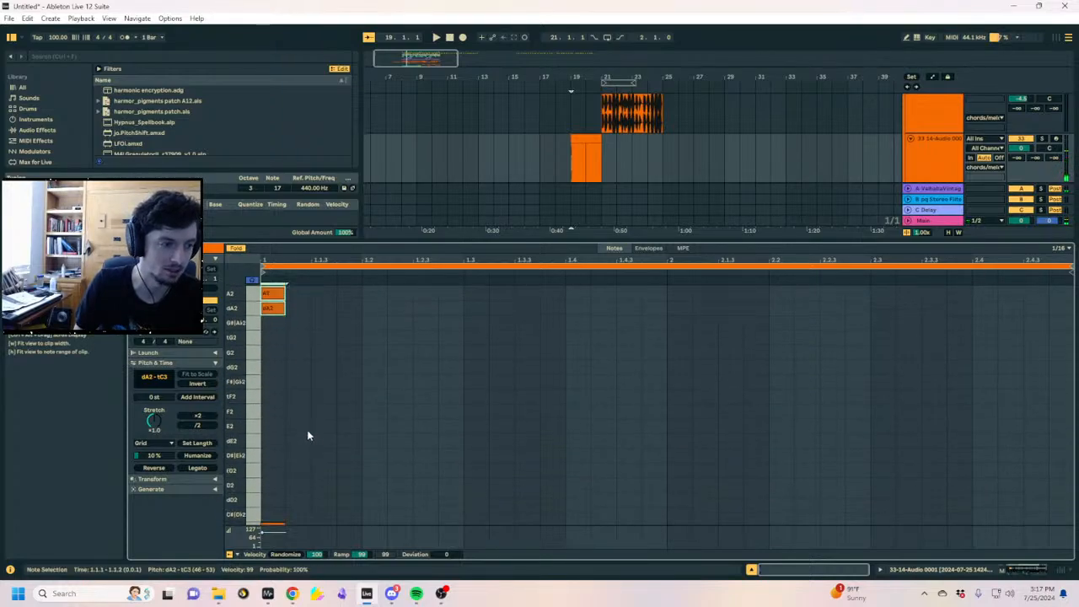
{"action": "scroll", "coordinate": [309, 436], "scroll_direction": "up", "scroll_amount": 1}
{"action": "scroll", "coordinate": [306, 436], "scroll_direction": "up", "scroll_amount": 1}
Duplicate the note stack twice, shifting the copies down to extend the chord to E1
{"action": "key", "text": "ctrl+c"}
{"action": "key", "text": "ctrl+v"}
{"action": "key", "text": "Down"}
{"action": "key", "text": "Down"}
{"action": "key", "text": "Down"}
{"action": "key", "text": "Down"}
{"action": "key", "text": "Down"}
{"action": "key", "text": "Down"}
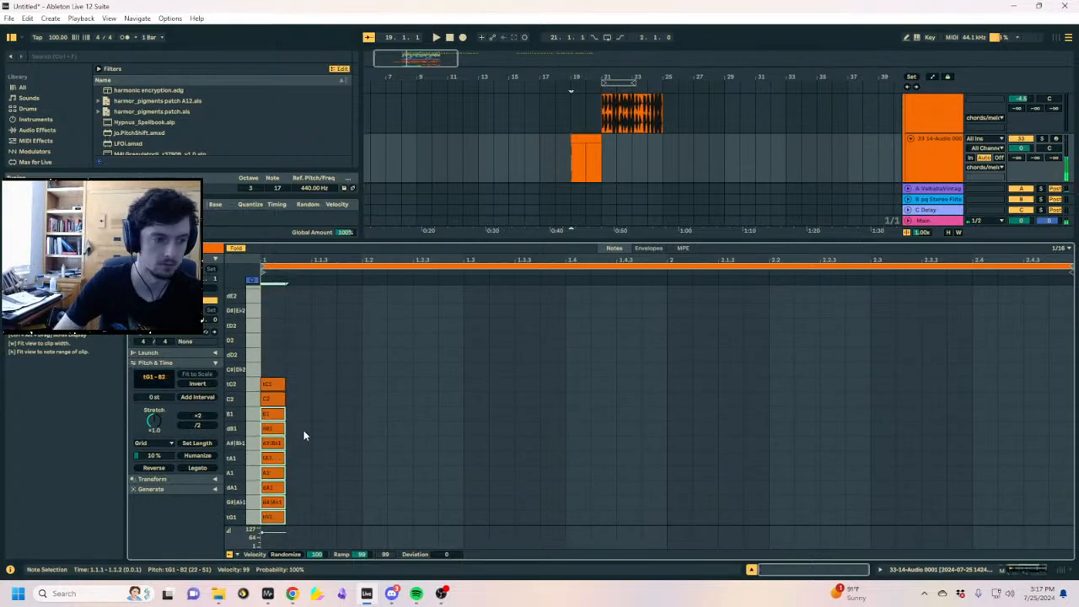
{"action": "key", "text": "ctrl+a"}
{"action": "key", "text": "ctrl+c"}
{"action": "key", "text": "ctrl+v"}
{"action": "key", "text": "Down"}
{"action": "key", "text": "Down"}
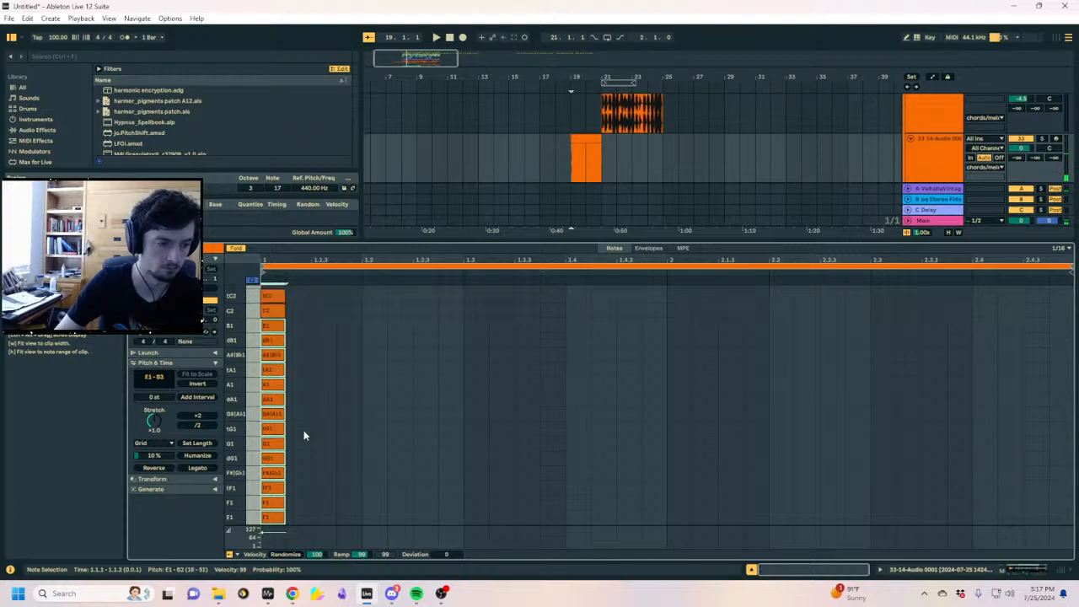
Transpose the whole note stack so it spans A#/Bb1 to dG3
{"action": "scroll", "coordinate": [348, 396], "scroll_direction": "down", "scroll_amount": 2}
{"action": "scroll", "coordinate": [349, 408], "scroll_direction": "up", "scroll_amount": 1}
{"action": "key", "text": "ctrl+a"}
{"action": "key", "text": "Up"}
{"action": "key", "text": "Up"}
{"action": "key", "text": "Up"}
{"action": "key", "text": "Up"}
{"action": "key", "text": "Up"}
{"action": "key", "text": "Up"}
{"action": "key", "text": "Up"}
{"action": "key", "text": "Up"}
{"action": "key", "text": "Up"}
{"action": "key", "text": "Up"}
{"action": "key", "text": "Up"}
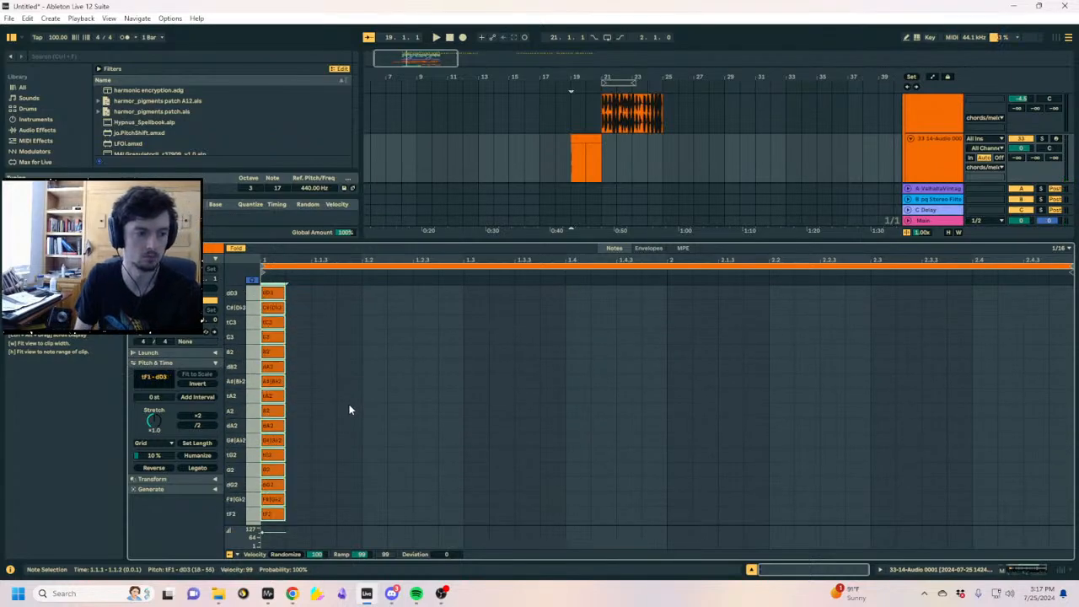
{"action": "key", "text": "shift+Down"}
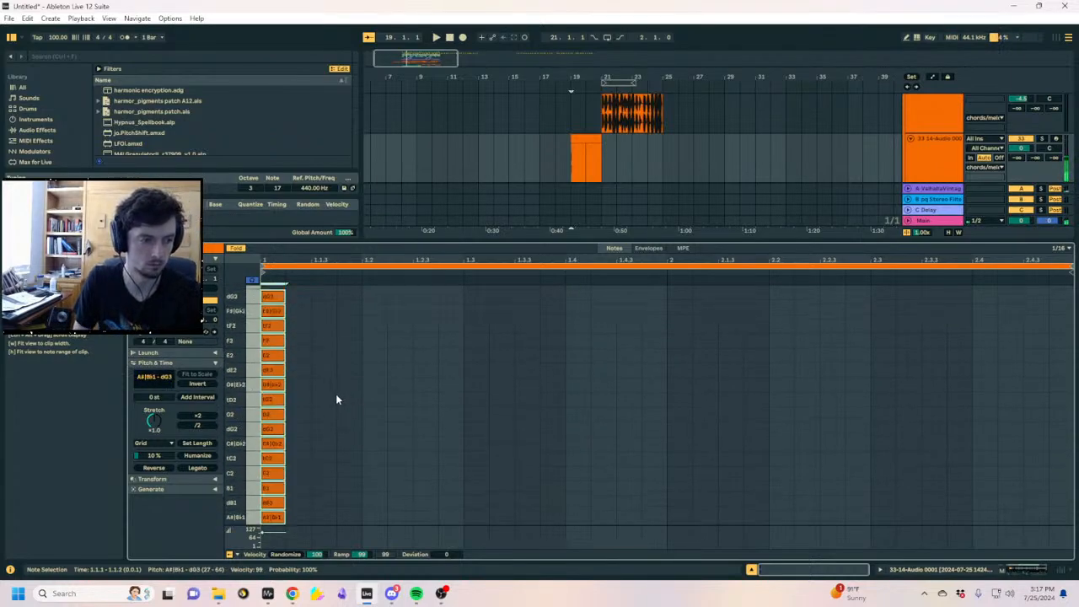
Apply Legato to all the stacked notes so they fill the two-bar clip, and audition it from bar 19
{"action": "key", "text": "space"}
{"action": "key", "text": "space"}
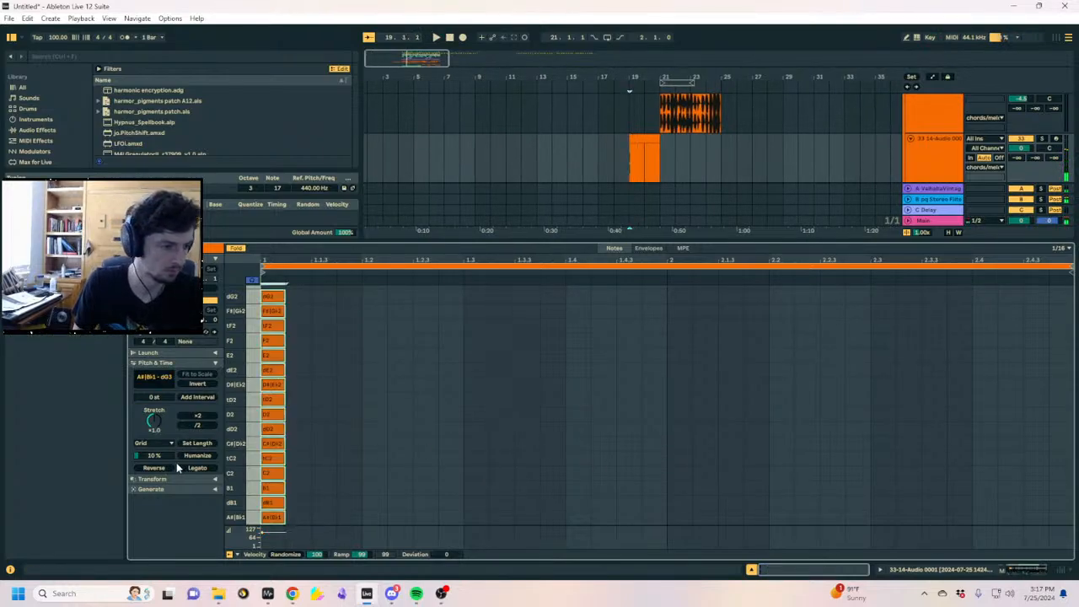
{"action": "left_click", "coordinate": [197, 468]}
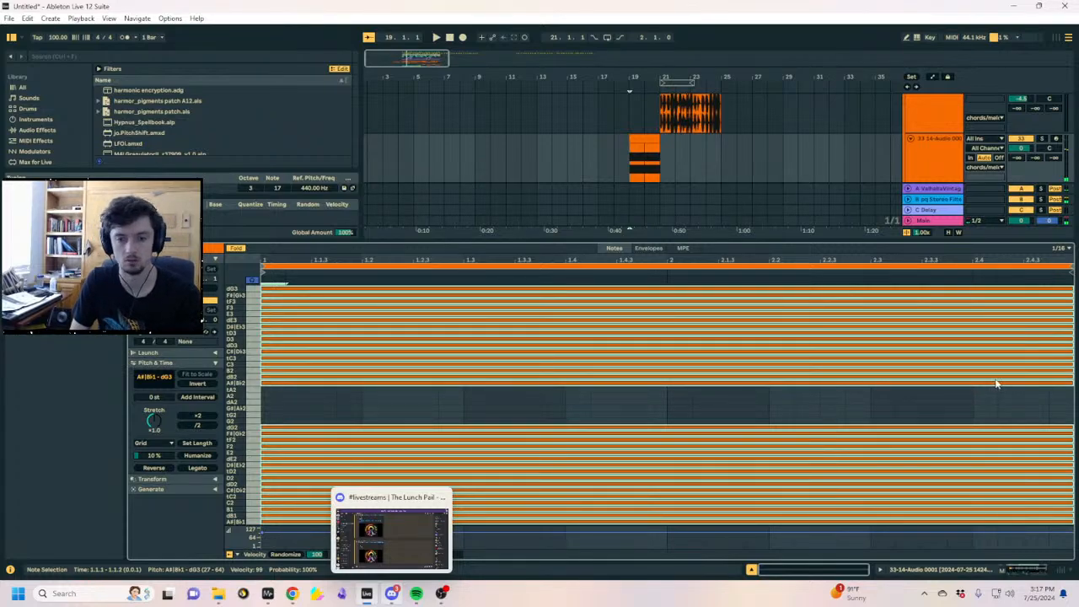
{"action": "left_click", "coordinate": [538, 153]}
{"action": "left_click", "coordinate": [568, 152]}
{"action": "key", "text": "space"}
{"action": "left_click", "coordinate": [646, 152]}
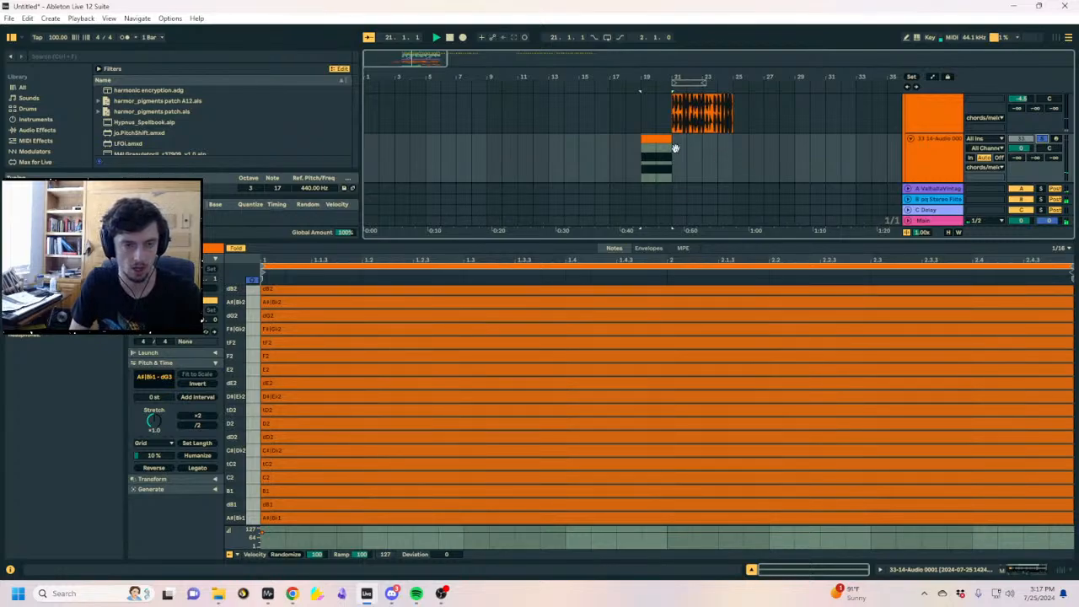
{"action": "left_click_drag", "start_coordinate": [691, 174], "coordinate": [648, 175]}
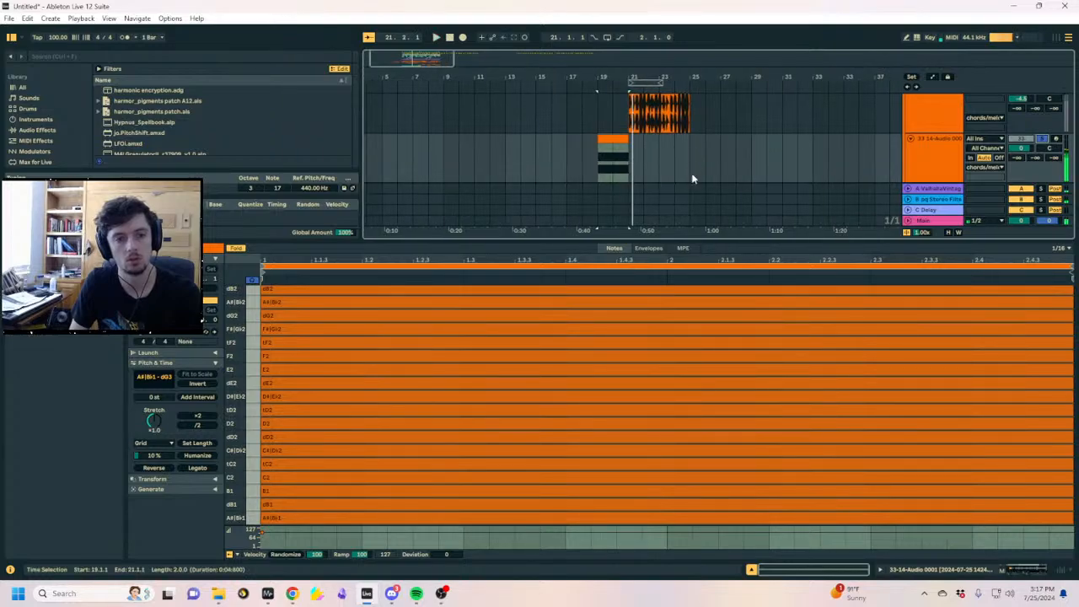
{"action": "key", "text": "space"}
Show track 33's device chain, play the clip, and try adjusting the random delay of the MIDI effect before Simpler
{"action": "left_click", "coordinate": [994, 573]}
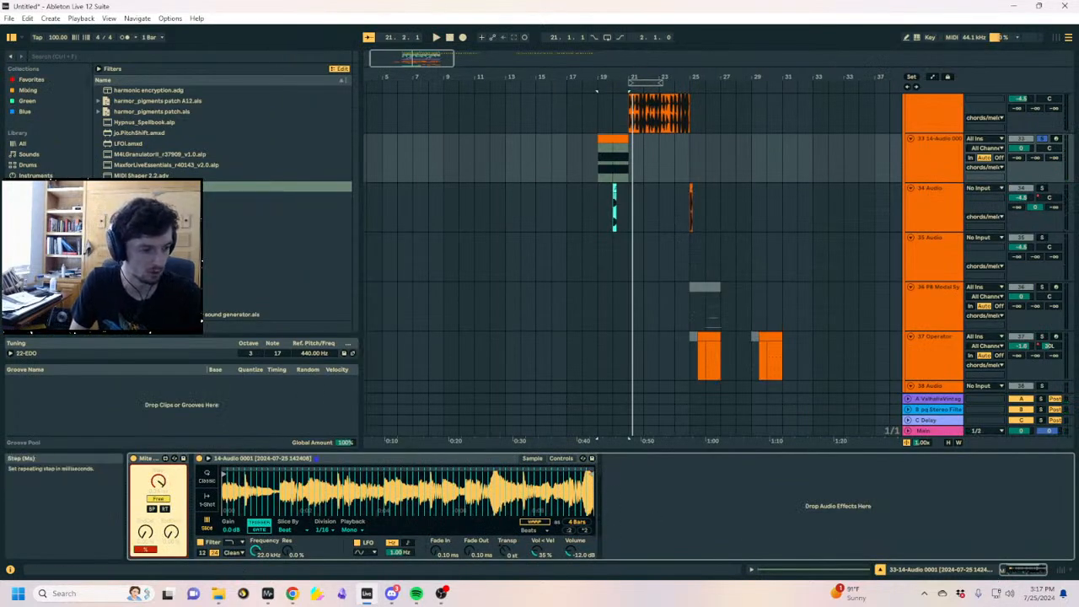
{"action": "key", "text": "space"}
{"action": "key", "text": "space"}
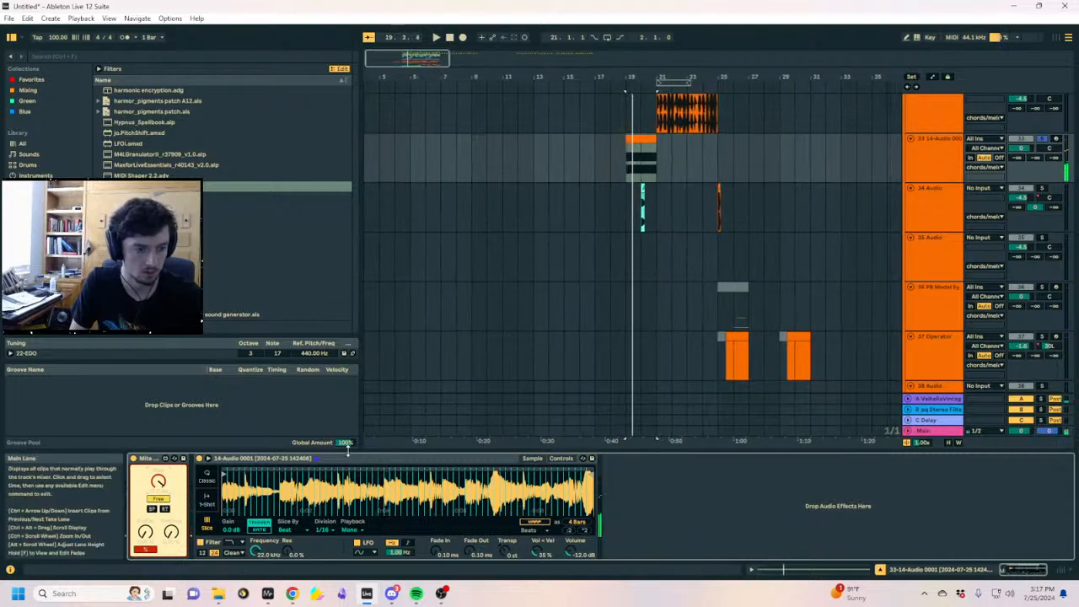
{"action": "left_click", "coordinate": [110, 57]}
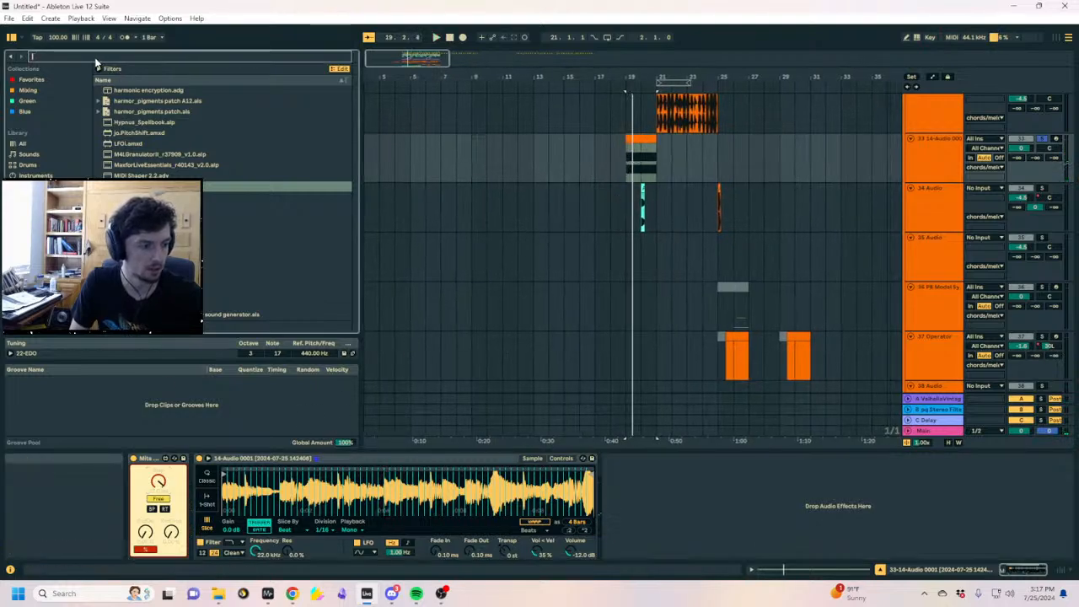
{"action": "left_click_drag", "start_coordinate": [146, 532], "coordinate": [146, 499]}
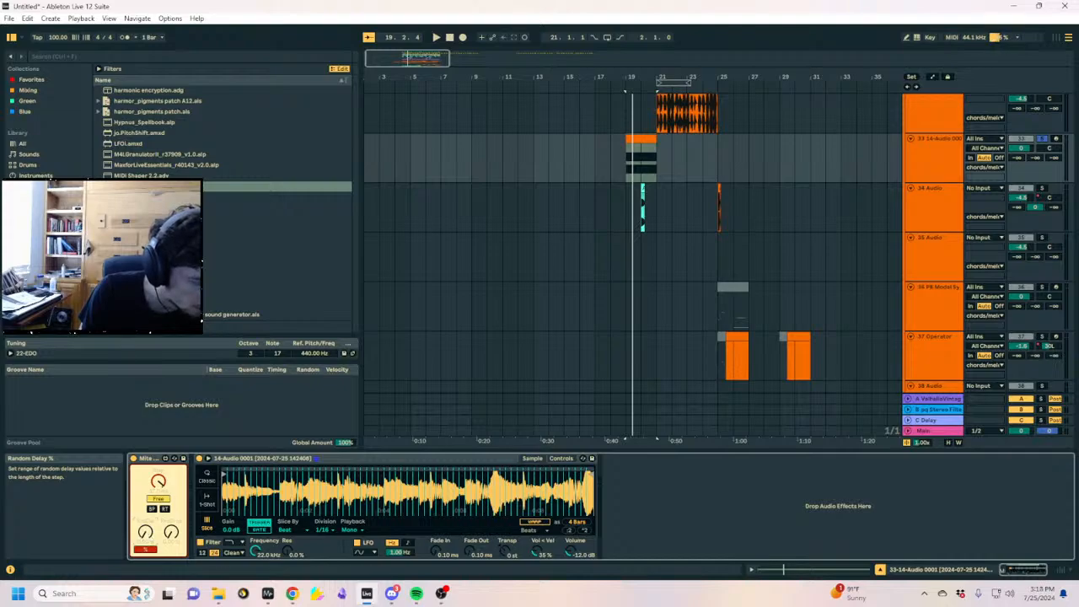
Search the whole library for "arpeg" and insert the Arpeggiator in front of Simpler on track 33
{"action": "left_click", "coordinate": [99, 58]}
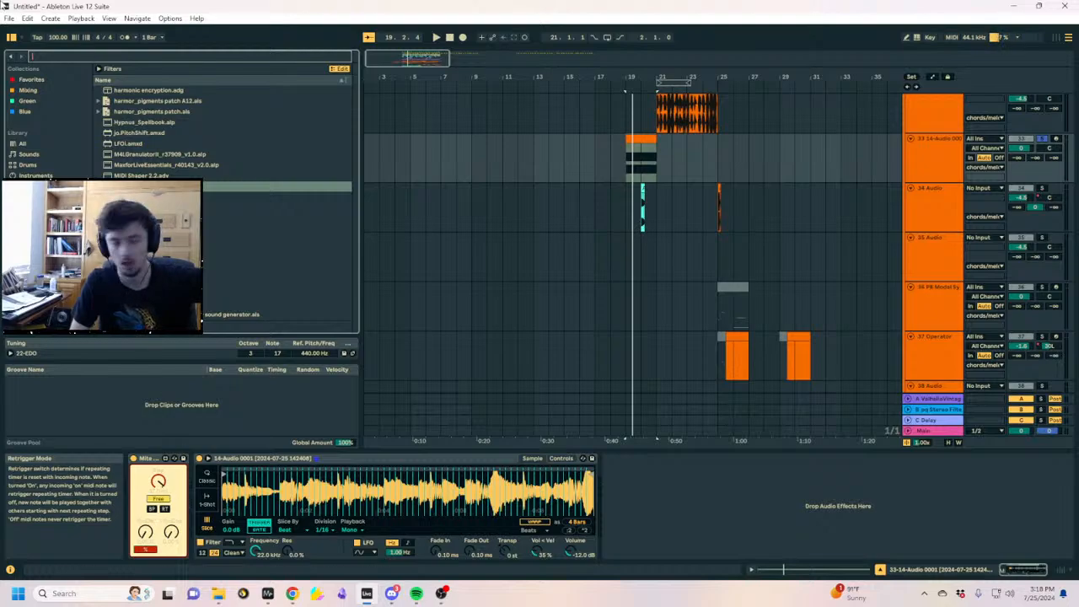
{"action": "type", "text": "rpeg"}
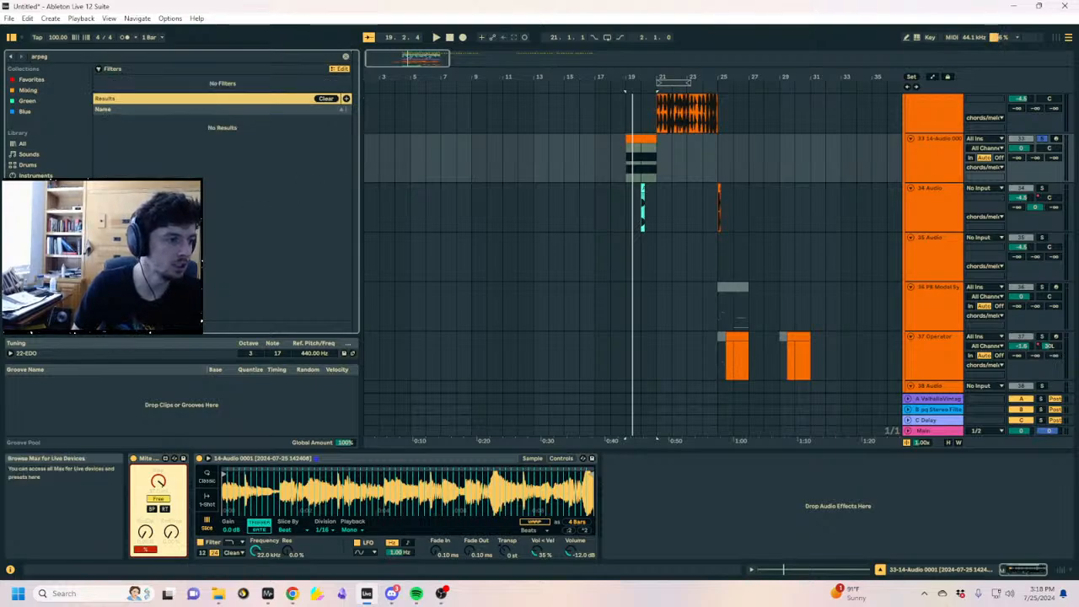
{"action": "left_click", "coordinate": [141, 148]}
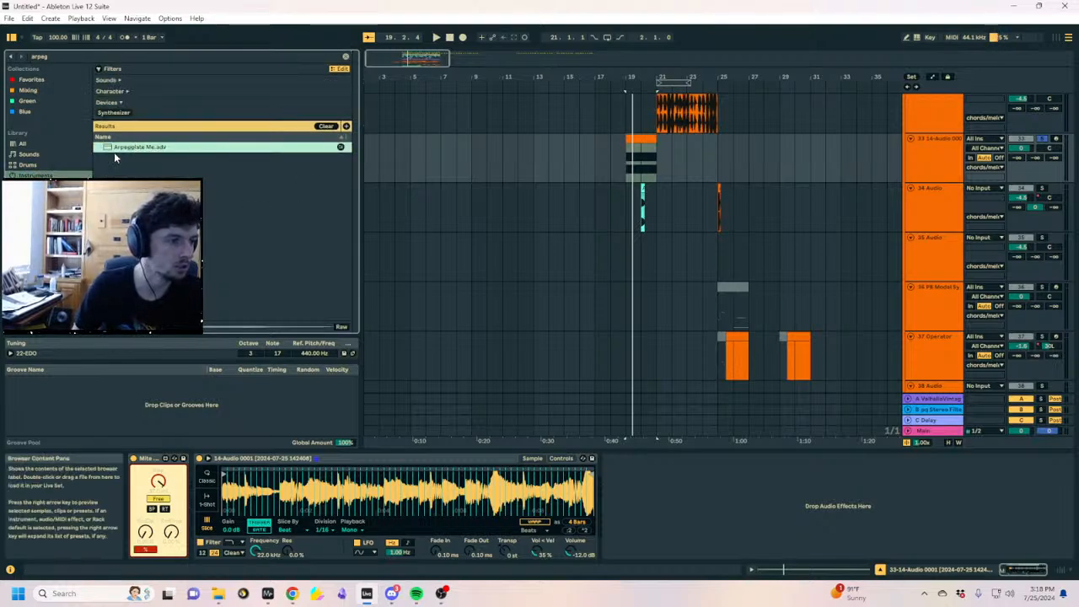
{"action": "left_click", "coordinate": [62, 167]}
{"action": "left_click", "coordinate": [48, 155]}
{"action": "left_click", "coordinate": [44, 146]}
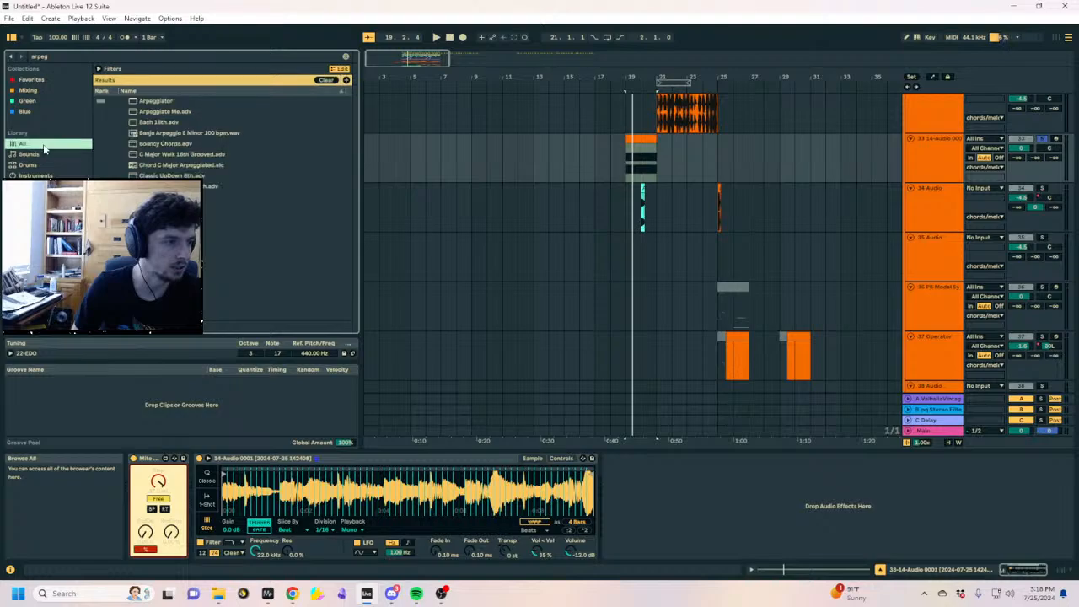
{"action": "left_click_drag", "start_coordinate": [156, 101], "coordinate": [218, 473]}
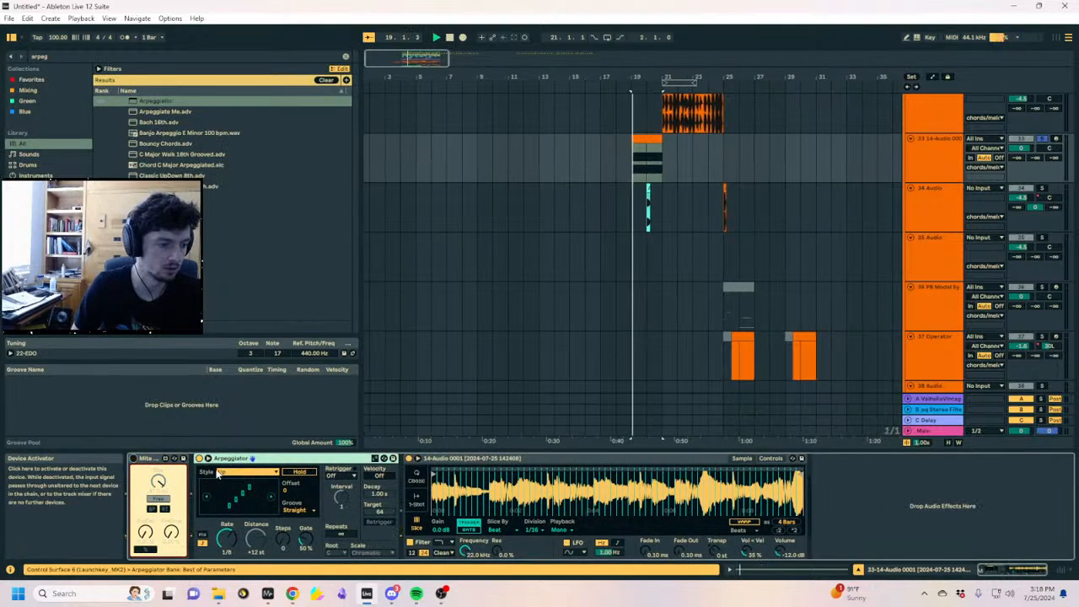
Set the Arpeggiator to a free rate of 12.5 ms with the Random style
{"action": "left_click", "coordinate": [202, 534]}
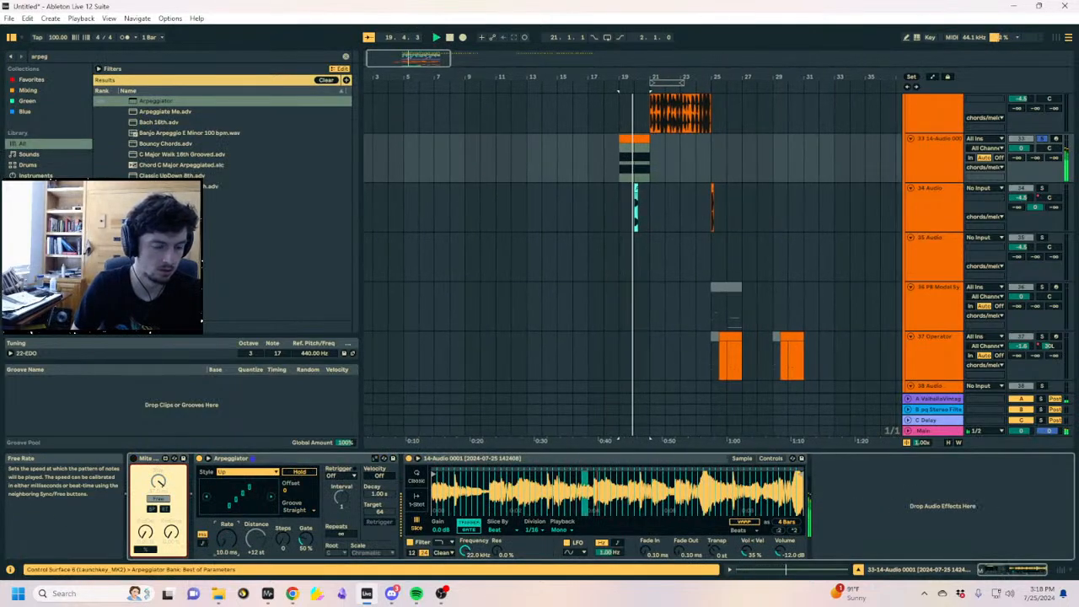
{"action": "left_click", "coordinate": [249, 471]}
{"action": "left_click", "coordinate": [244, 449]}
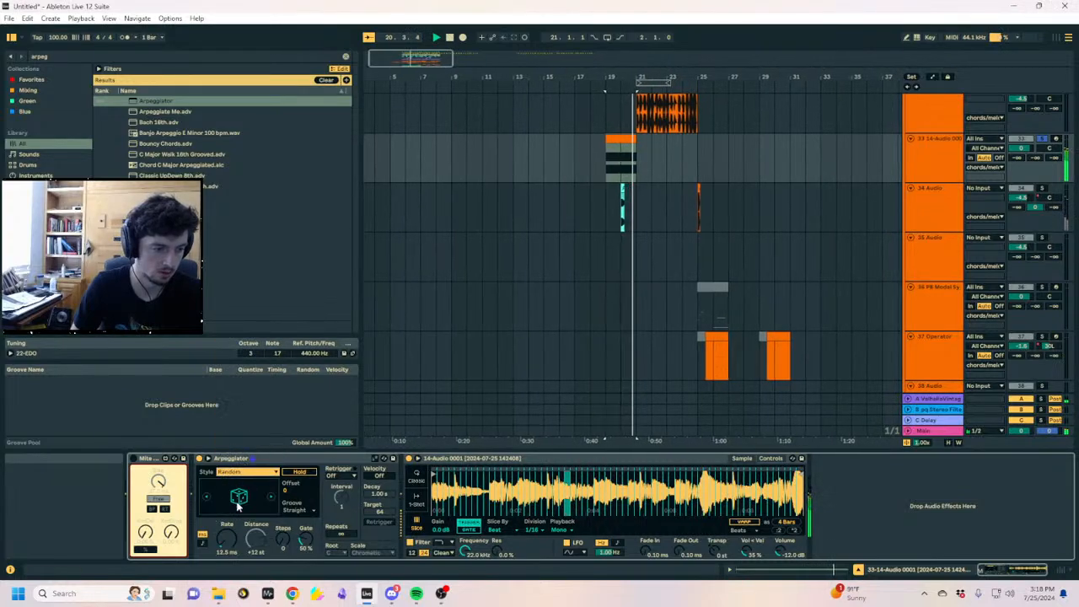
Unfold the clip's note editor and shift the selected notes up to fill the gap in the stack and reach C4
{"action": "double_click", "coordinate": [608, 136]}
{"action": "key", "text": "space"}
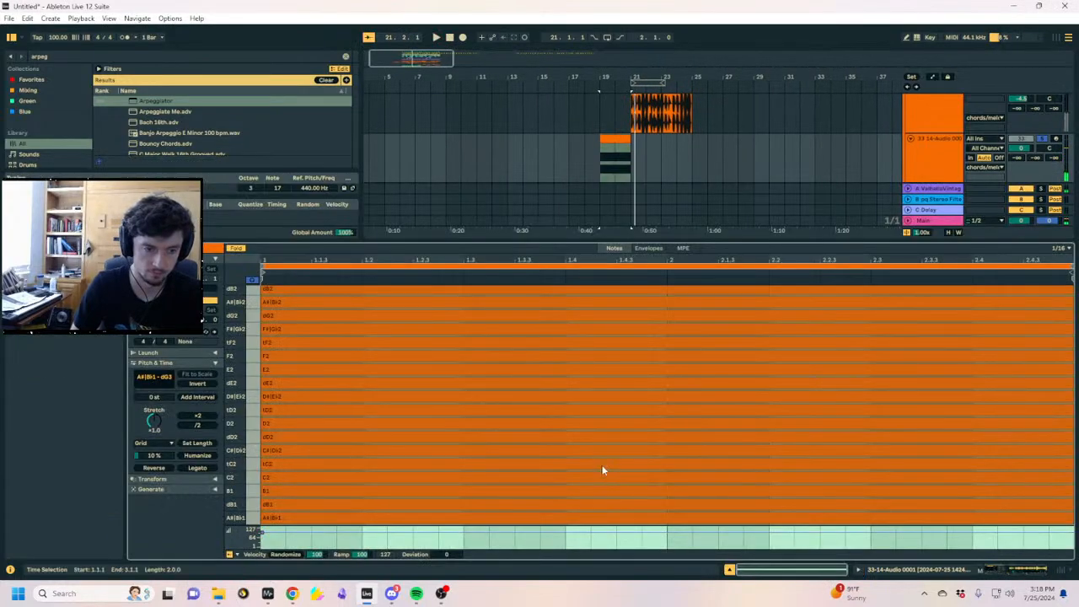
{"action": "key", "text": "ctrl+a"}
{"action": "scroll", "coordinate": [548, 434], "scroll_direction": "up", "scroll_amount": 5}
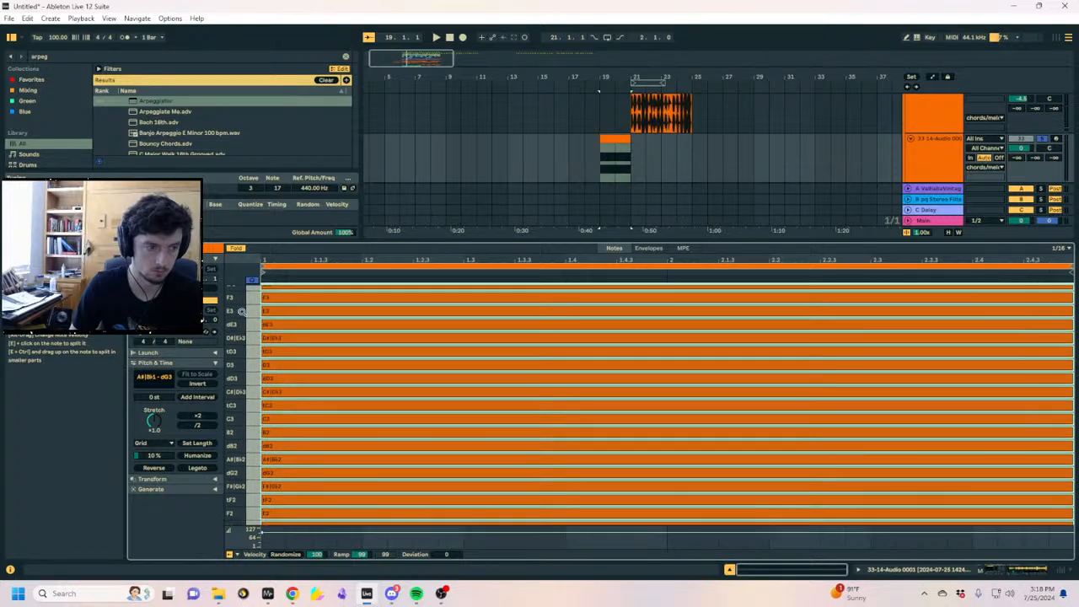
{"action": "left_click", "coordinate": [237, 250]}
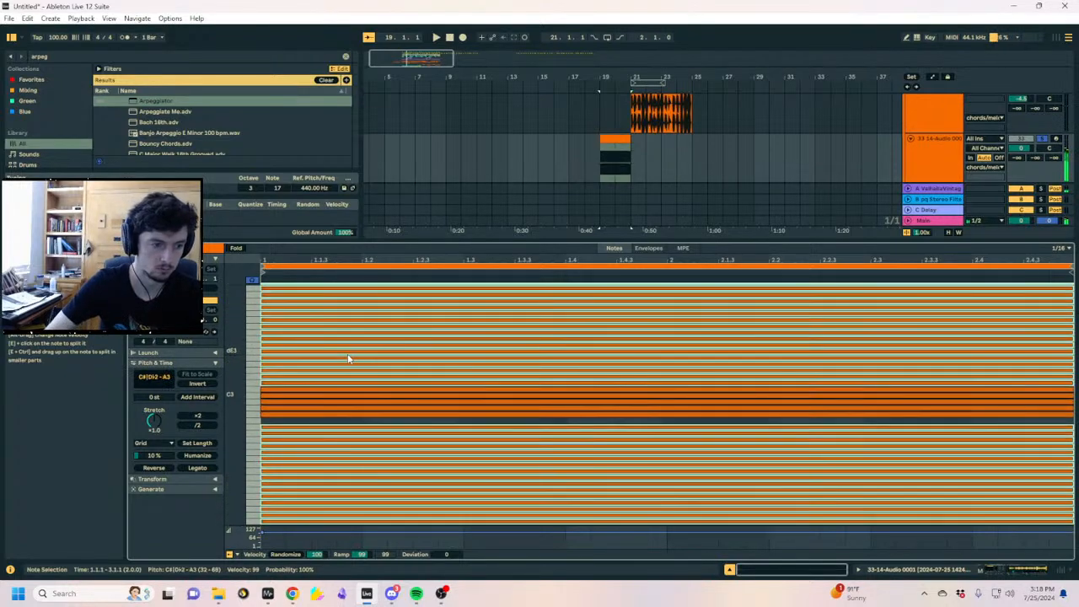
{"action": "key", "text": "Up"}
{"action": "key", "text": "Up"}
{"action": "key", "text": "Up"}
{"action": "key", "text": "Up"}
{"action": "key", "text": "Up"}
{"action": "key", "text": "Up"}
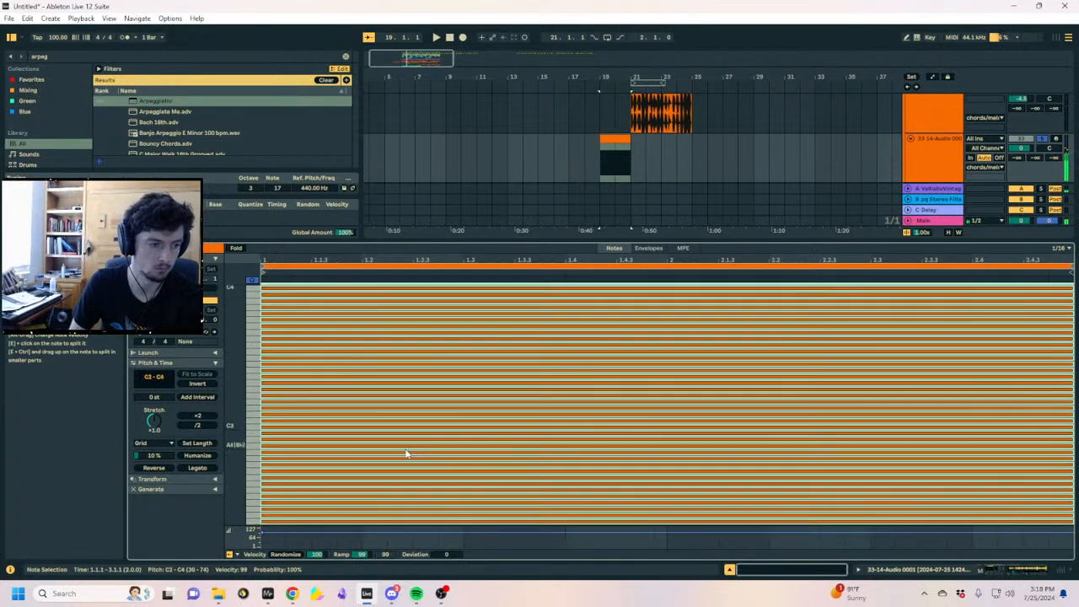
{"action": "key", "text": "Up"}
Play the clip and set the Arpeggiator's free rate to 10.0 ms
{"action": "key", "text": "space"}
{"action": "left_click", "coordinate": [875, 570]}
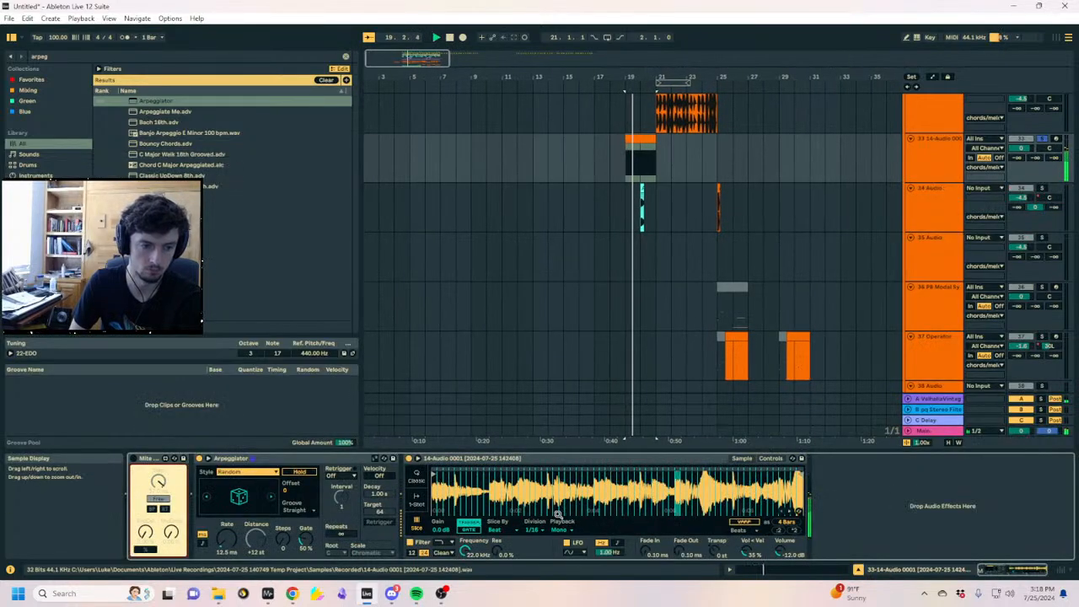
{"action": "mouse_move", "coordinate": [226, 538]}
{"action": "left_mouse_down"}
{"action": "mouse_move", "coordinate": [226, 472]}
{"action": "mouse_move", "coordinate": [226, 539]}
{"action": "left_mouse_up"}
{"action": "key", "text": "space"}
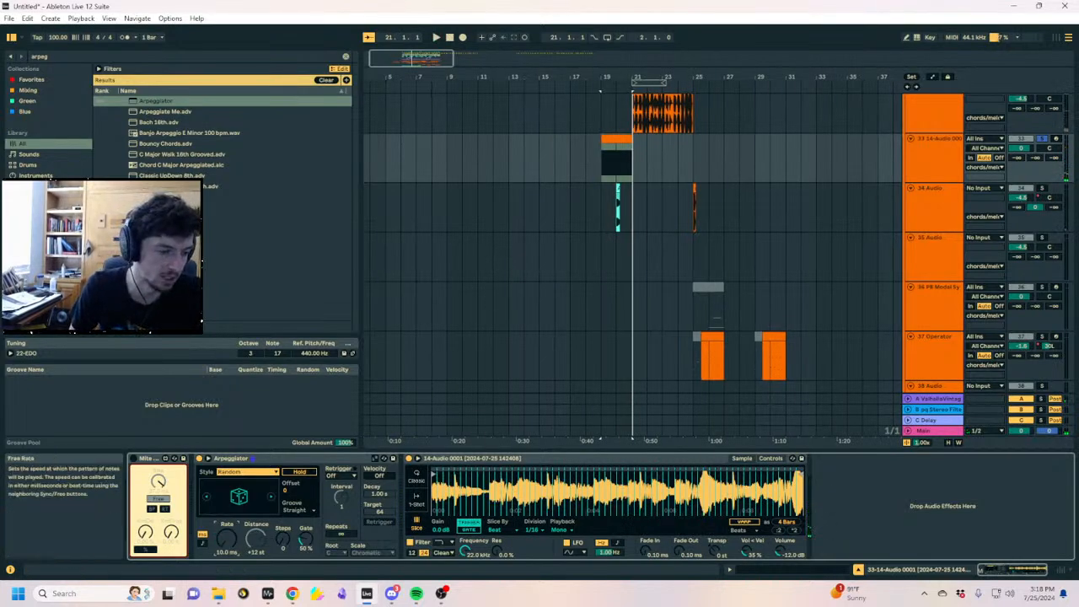
Set Simpler's fades to 0.00 ms, enable Warp in Beats mode, and change the transient loop mode with its envelope at 0
{"action": "scroll", "coordinate": [666, 177], "scroll_direction": "up", "scroll_amount": 1}
{"action": "left_click_drag", "start_coordinate": [677, 188], "coordinate": [562, 195]}
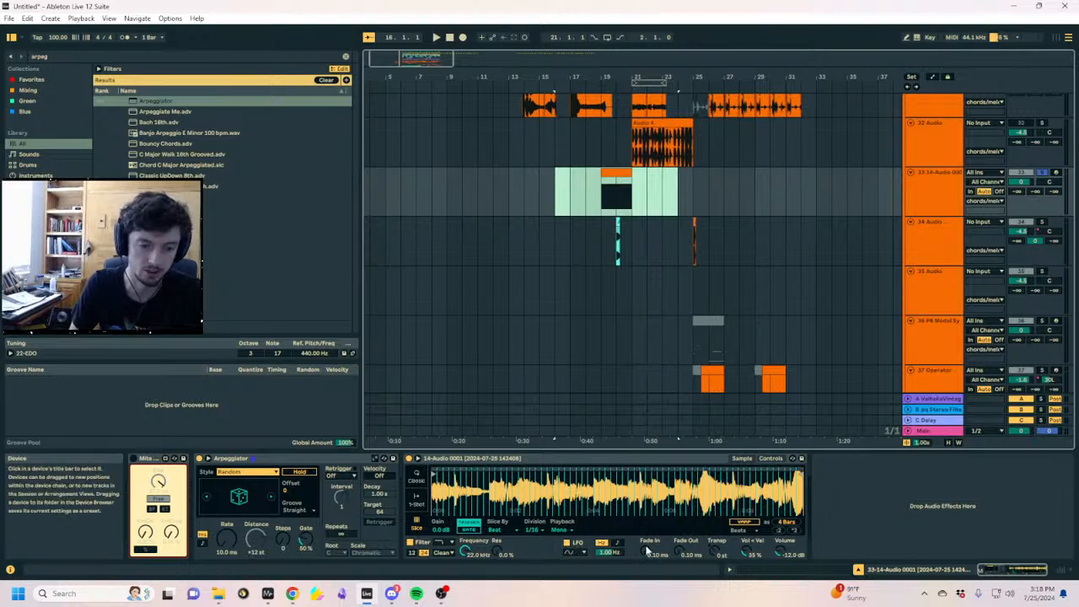
{"action": "left_click_drag", "start_coordinate": [646, 550], "coordinate": [647, 563]}
{"action": "left_click", "coordinate": [744, 522]}
{"action": "left_click", "coordinate": [744, 530]}
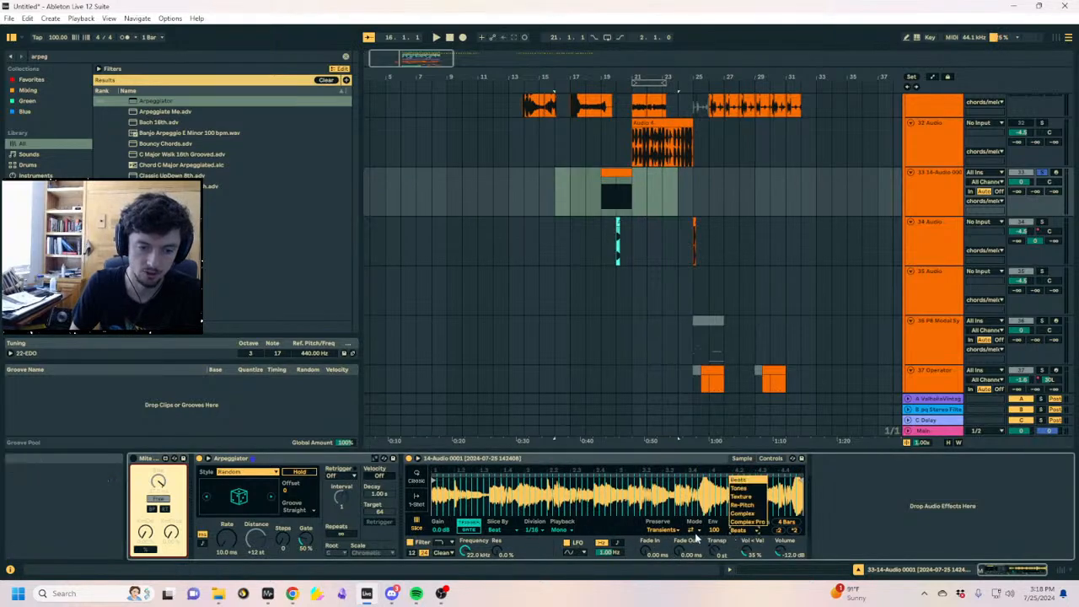
{"action": "left_click", "coordinate": [695, 532]}
{"action": "left_click", "coordinate": [694, 531]}
{"action": "left_click", "coordinate": [693, 538]}
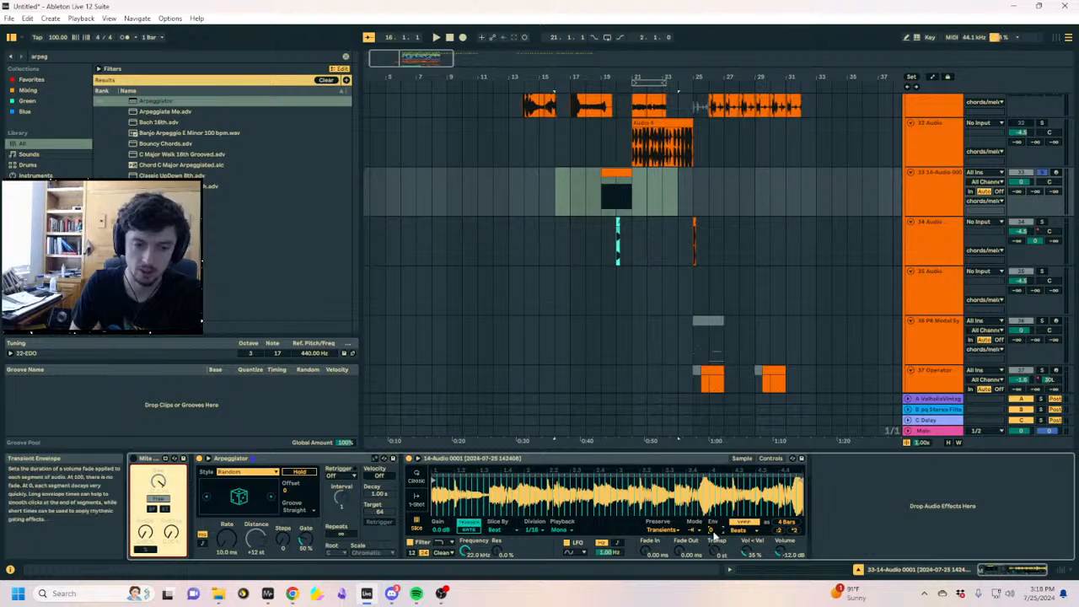
Play the MIDI clip from bar 19 while raising the Arpeggiator's free rate time
{"action": "scroll", "coordinate": [679, 317], "scroll_direction": "left", "scroll_amount": 2}
{"action": "key", "text": "space"}
{"action": "left_click", "coordinate": [651, 172]}
{"action": "key", "text": "space"}
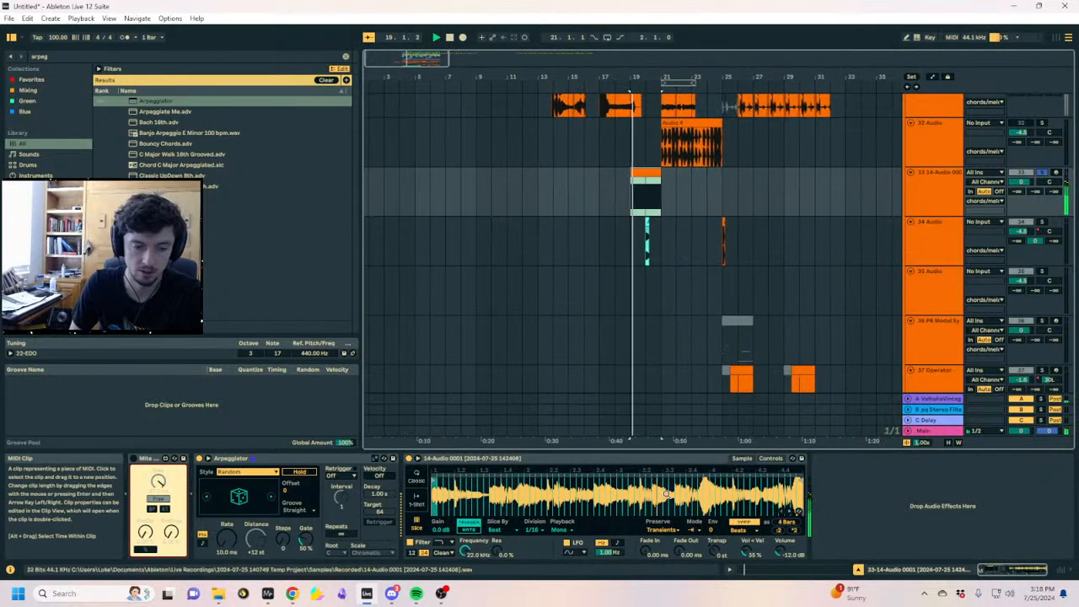
{"action": "left_click_drag", "start_coordinate": [227, 540], "coordinate": [226, 502]}
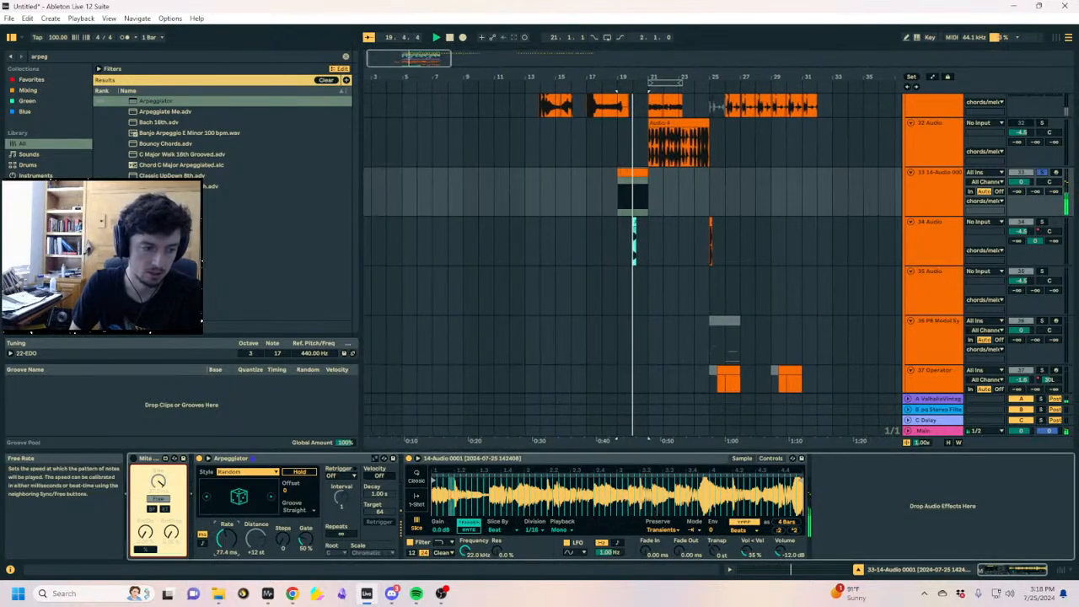
{"action": "key", "text": "space"}
Delete the MIDI clip on track 33 and remove the whole Simpler track
{"action": "left_click", "coordinate": [637, 173]}
{"action": "left_click", "coordinate": [952, 196]}
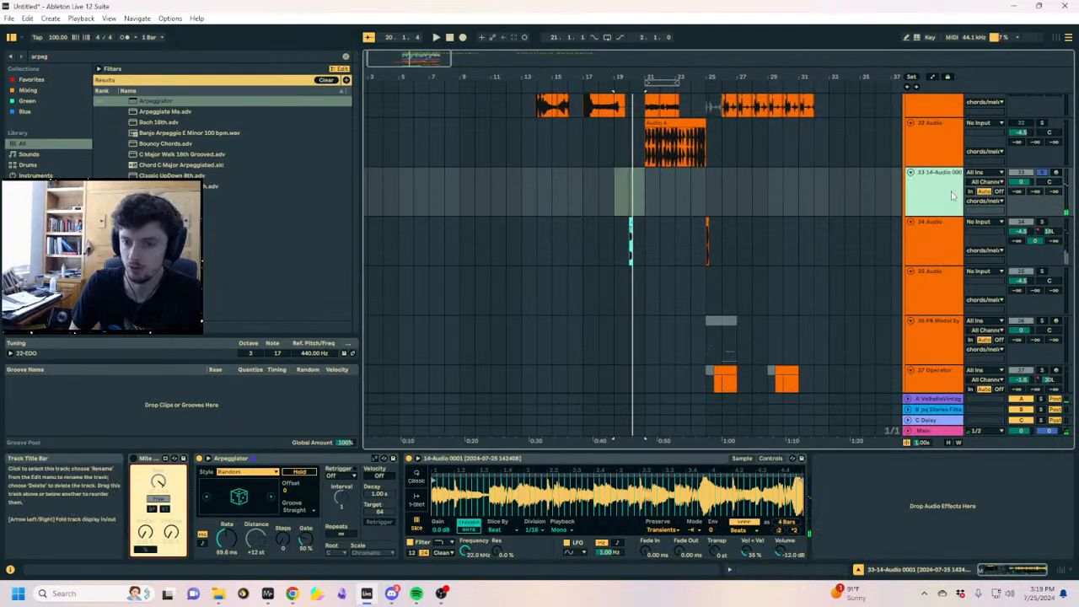
{"action": "key", "text": "Delete"}
Play the arrangement from 20.2.1, briefly soloing track 33, and select the audio clip starting at 21.4.4 on track 31
{"action": "left_click", "coordinate": [628, 209]}
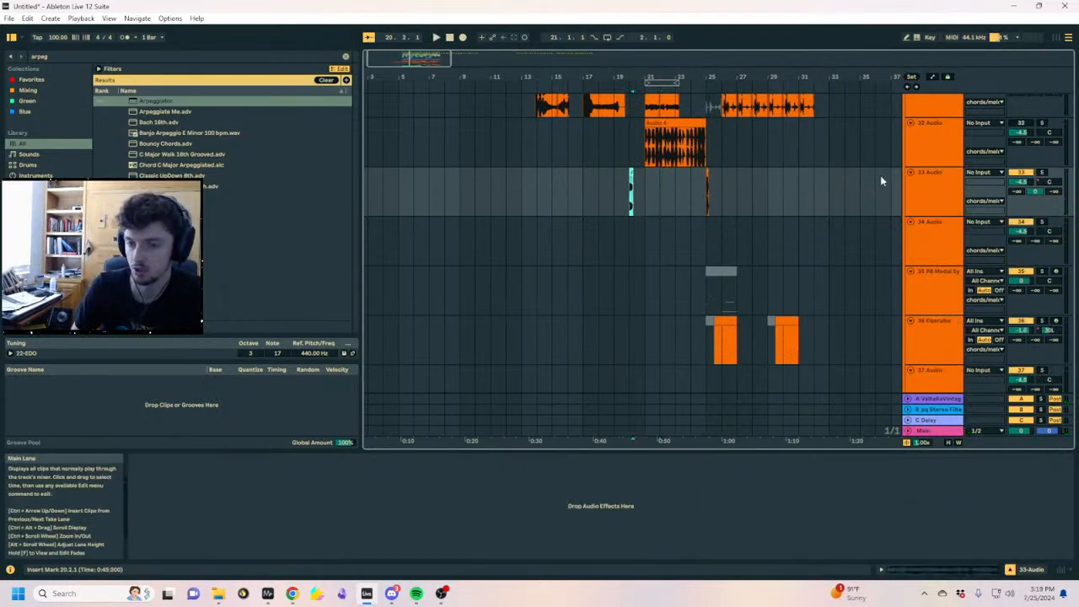
{"action": "left_click", "coordinate": [1041, 173]}
{"action": "left_click", "coordinate": [1041, 173]}
{"action": "key", "text": "space"}
{"action": "scroll", "coordinate": [595, 223], "scroll_direction": "up", "scroll_amount": 1}
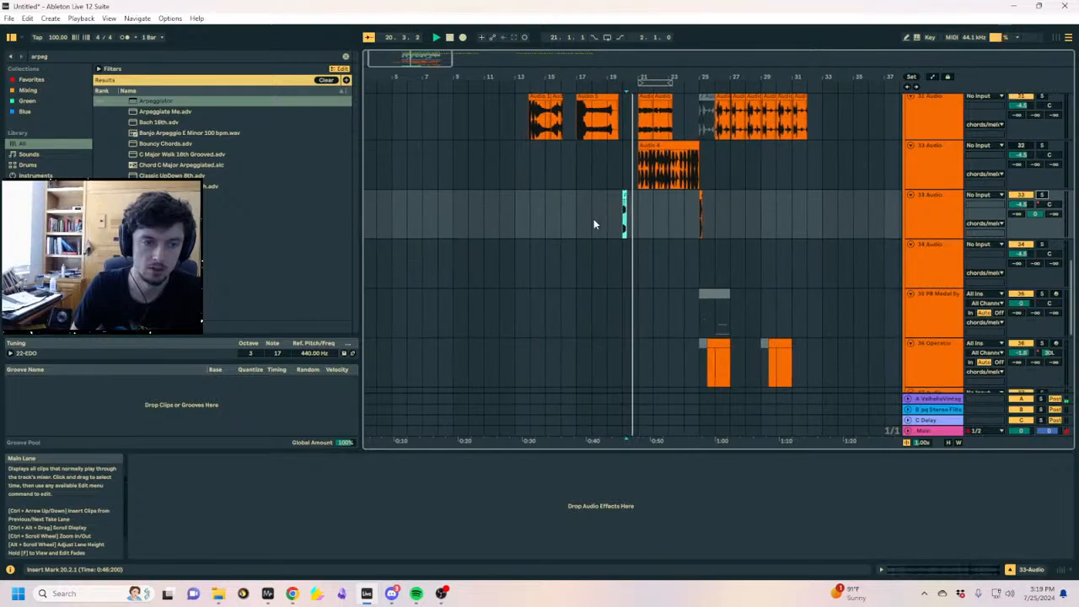
{"action": "scroll", "coordinate": [593, 223], "scroll_direction": "up", "scroll_amount": 3}
{"action": "left_click", "coordinate": [625, 259]}
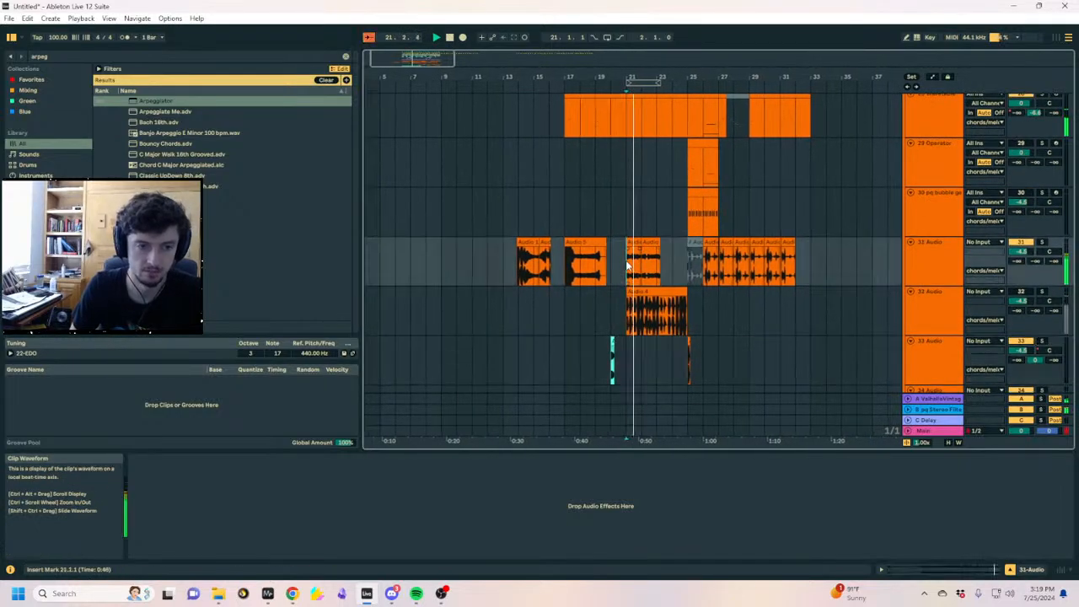
{"action": "left_click", "coordinate": [635, 243]}
{"action": "left_click", "coordinate": [648, 242]}
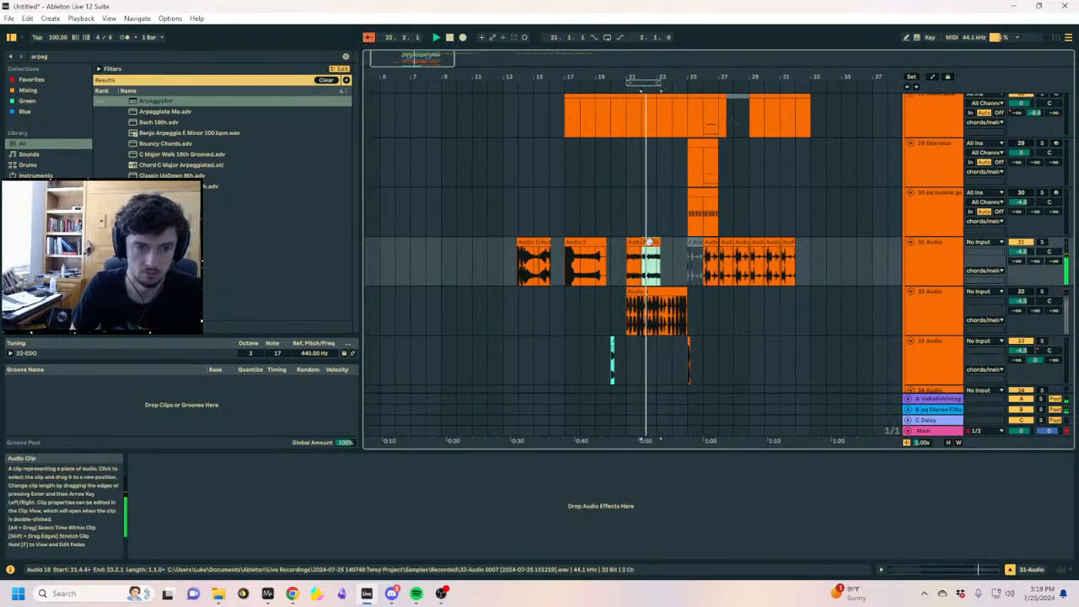
Shorten the pair of audio clips at bar 21 on track 31 to end at 23.1.1 and play from 21.1.1
{"action": "left_click_drag", "start_coordinate": [659, 266], "coordinate": [629, 266]}
{"action": "key", "text": "space"}
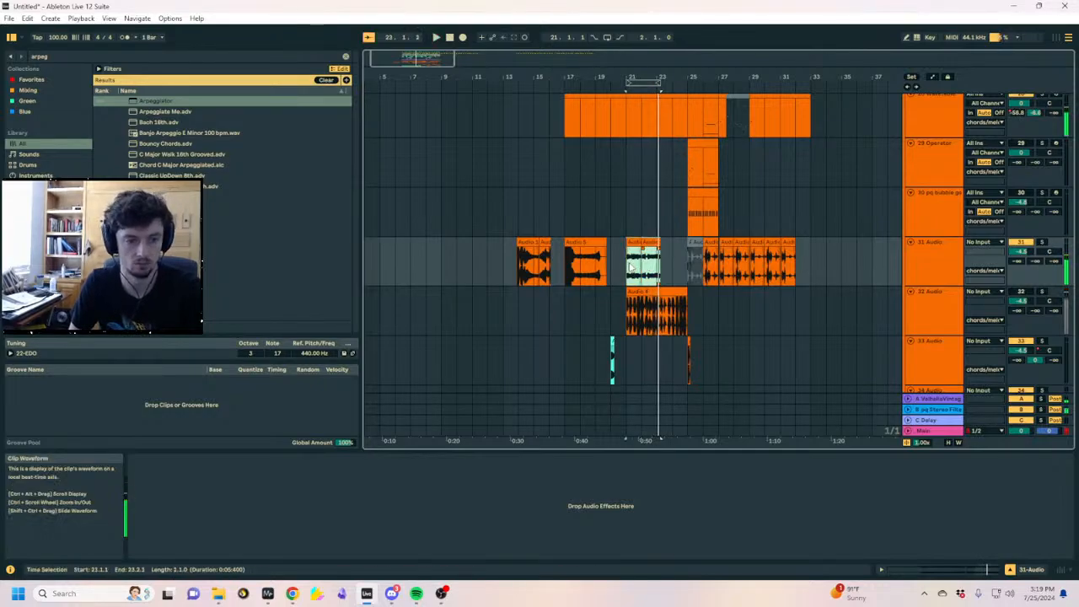
{"action": "left_click", "coordinate": [642, 268]}
{"action": "left_click", "coordinate": [633, 235]}
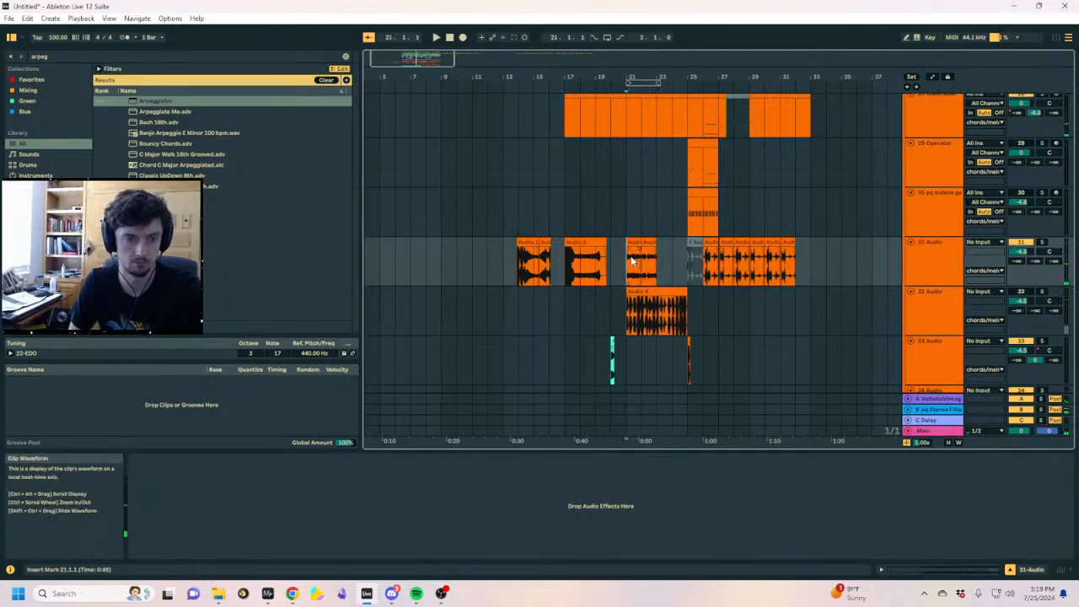
{"action": "key", "text": "space"}
Draw a short C-Delay send boost just before bar 22 on track 31 and fade in the clip starting at bar 21
{"action": "key", "text": "a"}
{"action": "scroll", "coordinate": [634, 282], "scroll_direction": "up", "scroll_amount": 5}
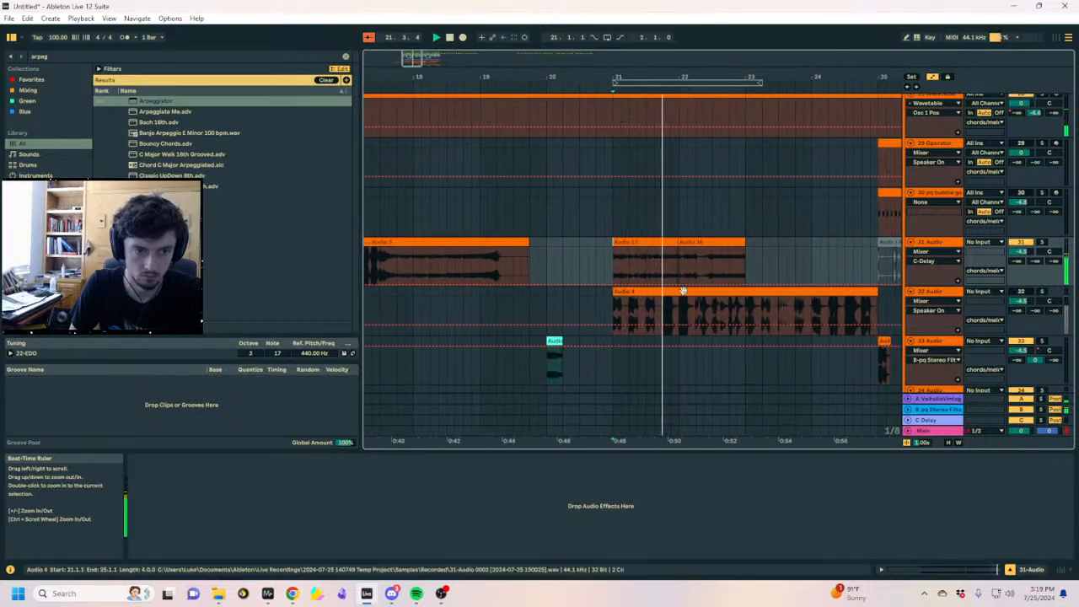
{"action": "key", "text": "b"}
{"action": "left_click_drag", "start_coordinate": [674, 277], "coordinate": [674, 233]}
{"action": "key", "text": "space"}
{"action": "key", "text": "a"}
{"action": "key", "text": "a"}
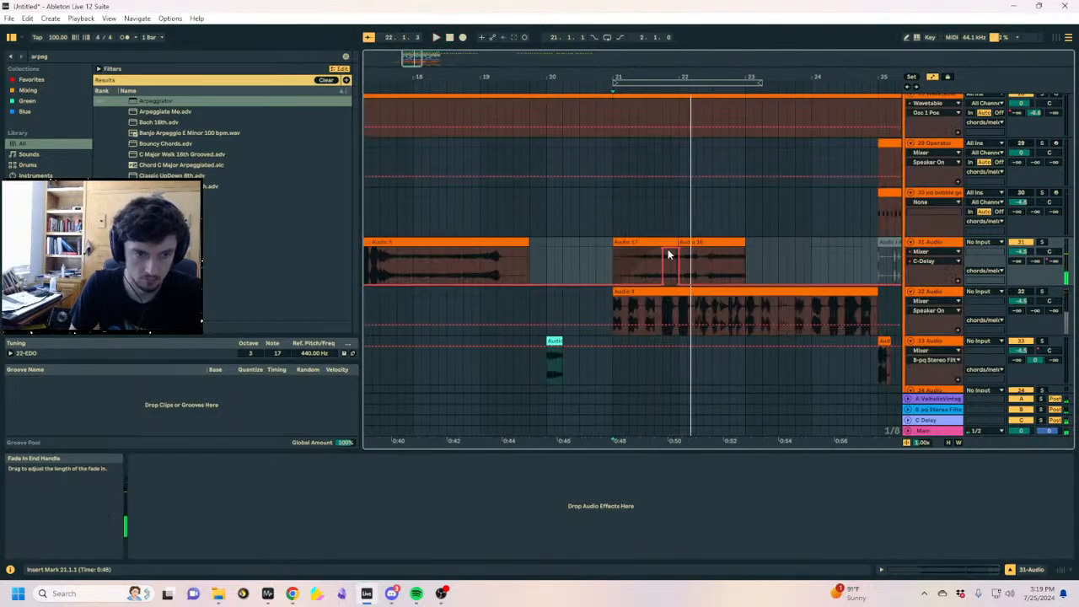
{"action": "key", "text": "space"}
{"action": "key", "text": "a"}
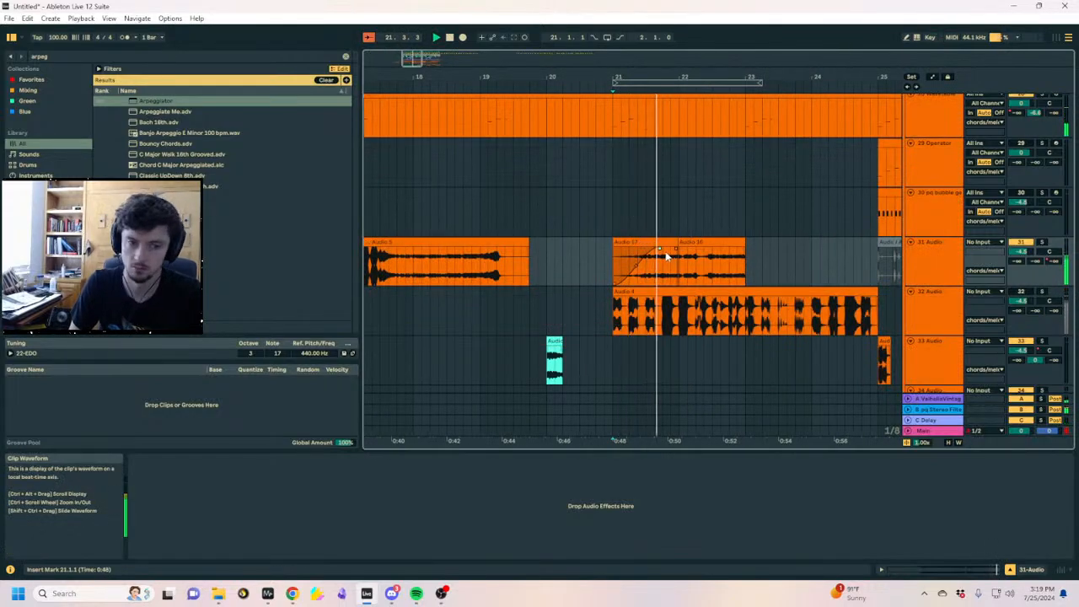
Shorten the clip starting at bar 22 on track 31 and duplicate it together with the preceding clip to bar 23
{"action": "left_click_drag", "start_coordinate": [674, 255], "coordinate": [745, 248]}
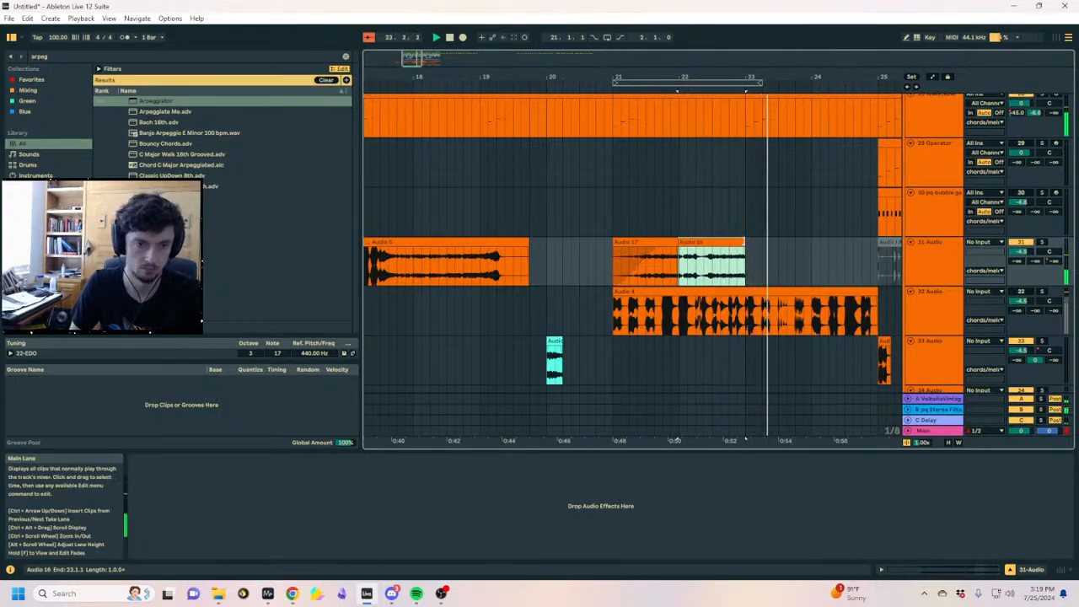
{"action": "left_click", "coordinate": [649, 249], "text": "shift"}
{"action": "key", "text": "ctrl+d"}
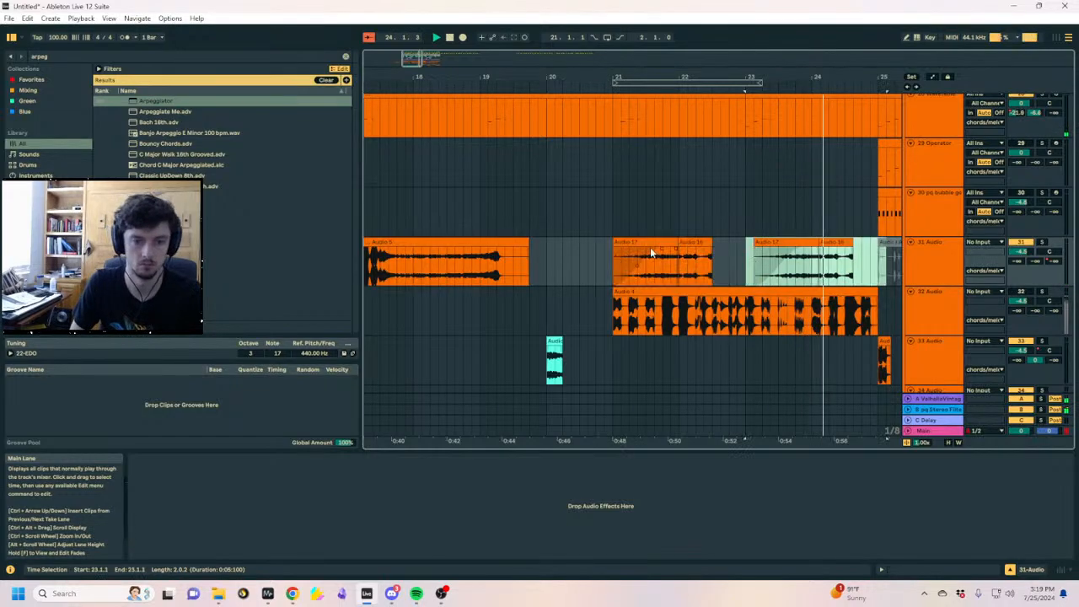
Search the browser for "shift" and add the Shifter device to audio track 16
{"action": "scroll", "coordinate": [718, 241], "scroll_direction": "up", "scroll_amount": 3}
{"action": "scroll", "coordinate": [753, 224], "scroll_direction": "up", "scroll_amount": 20}
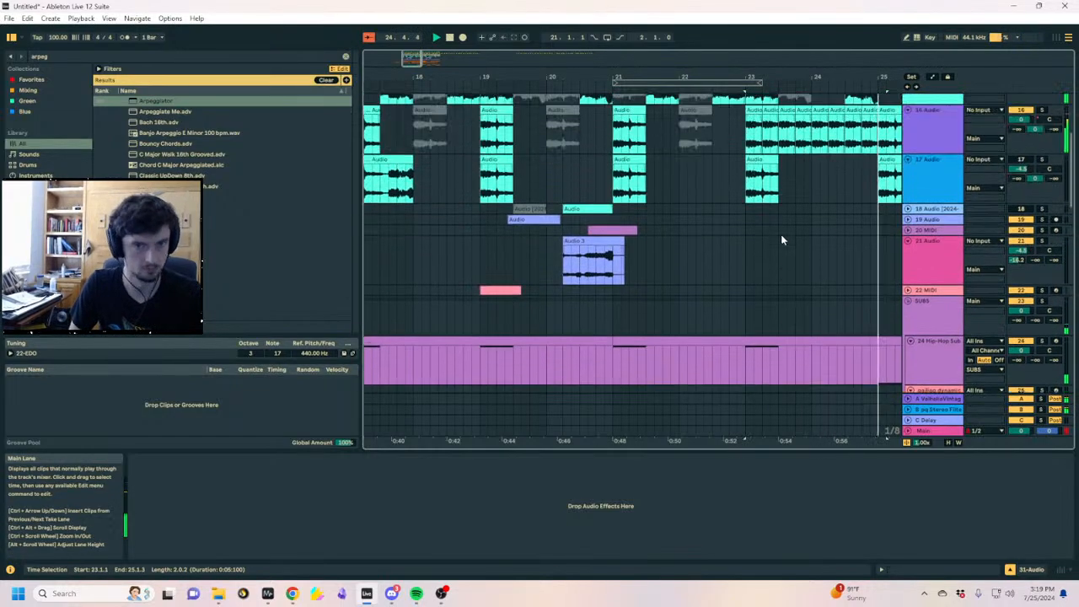
{"action": "left_click", "coordinate": [751, 230]}
{"action": "left_click", "coordinate": [77, 57]}
{"action": "type", "text": "shift"}
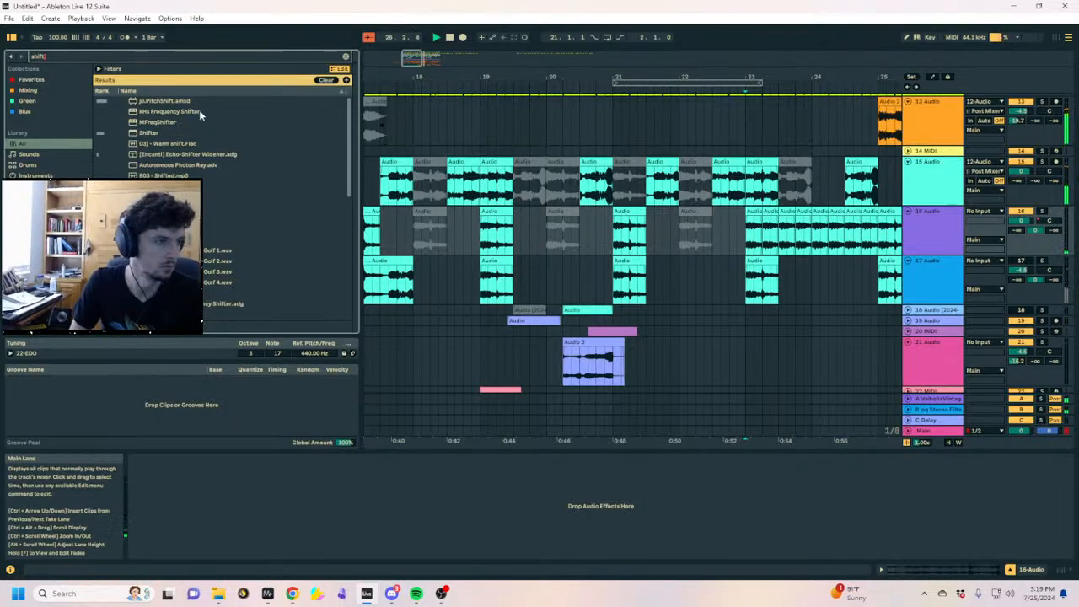
{"action": "double_click", "coordinate": [152, 132]}
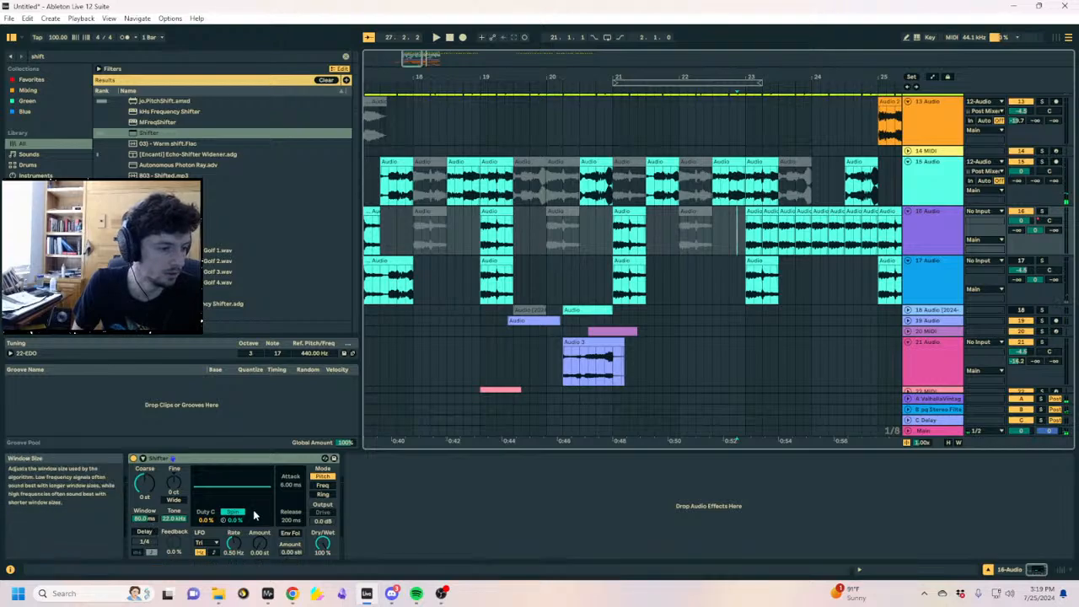
Place the insert marker at 23.1.1 and set Shifter's LFO waveform to Sine
{"action": "left_click_drag", "start_coordinate": [753, 76], "coordinate": [500, 77]}
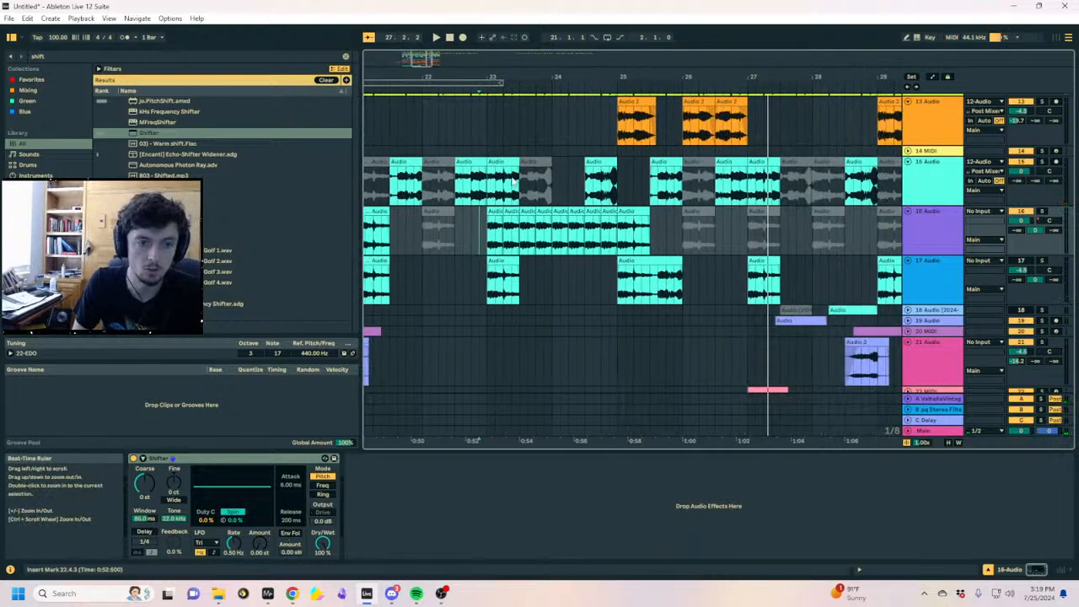
{"action": "left_click", "coordinate": [324, 484]}
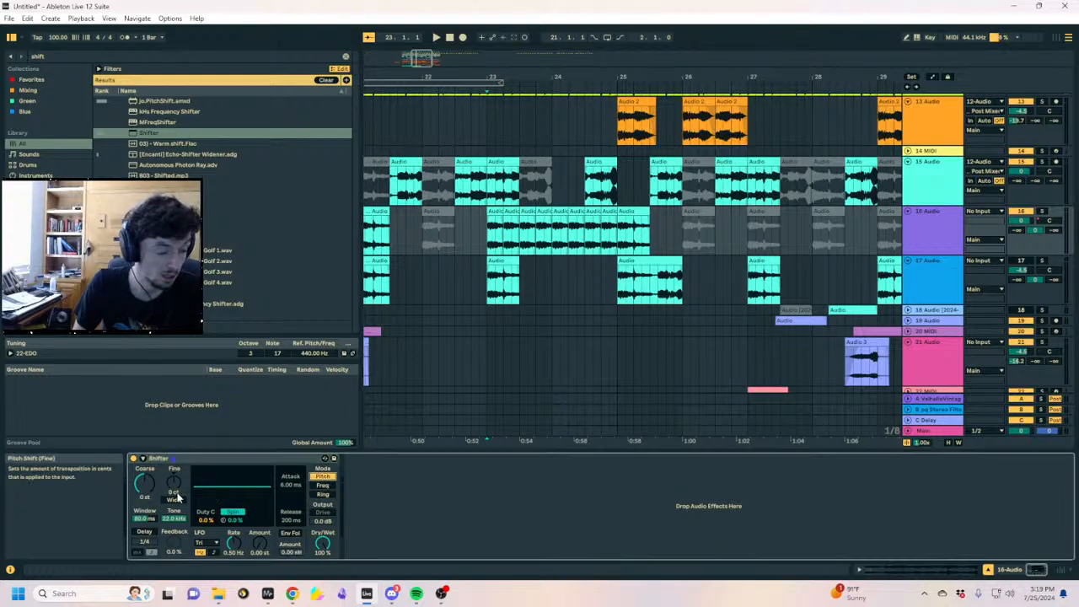
{"action": "left_click", "coordinate": [214, 547]}
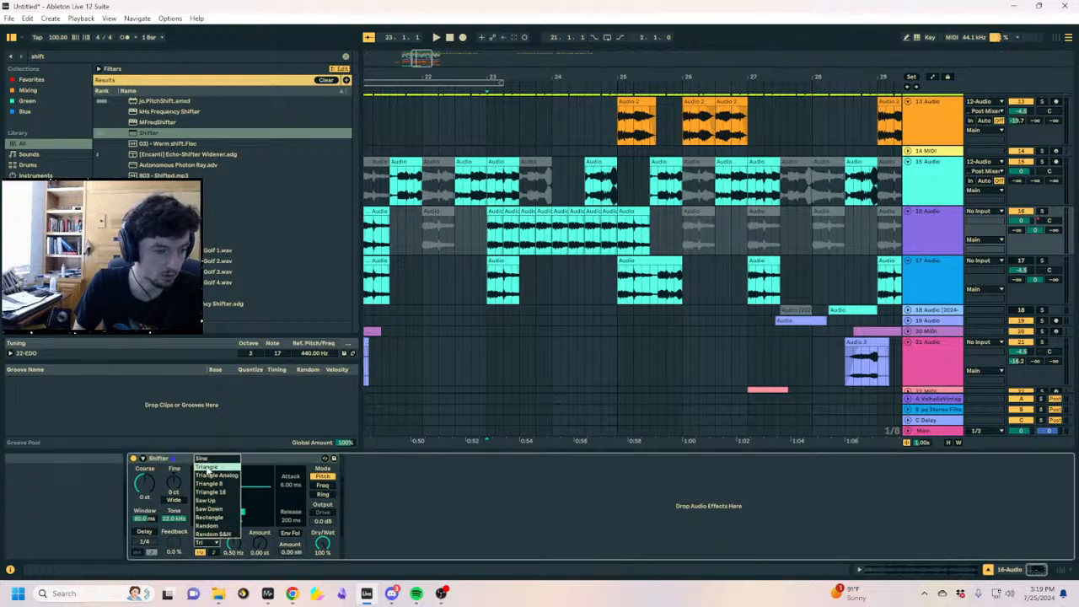
{"action": "left_click", "coordinate": [231, 537]}
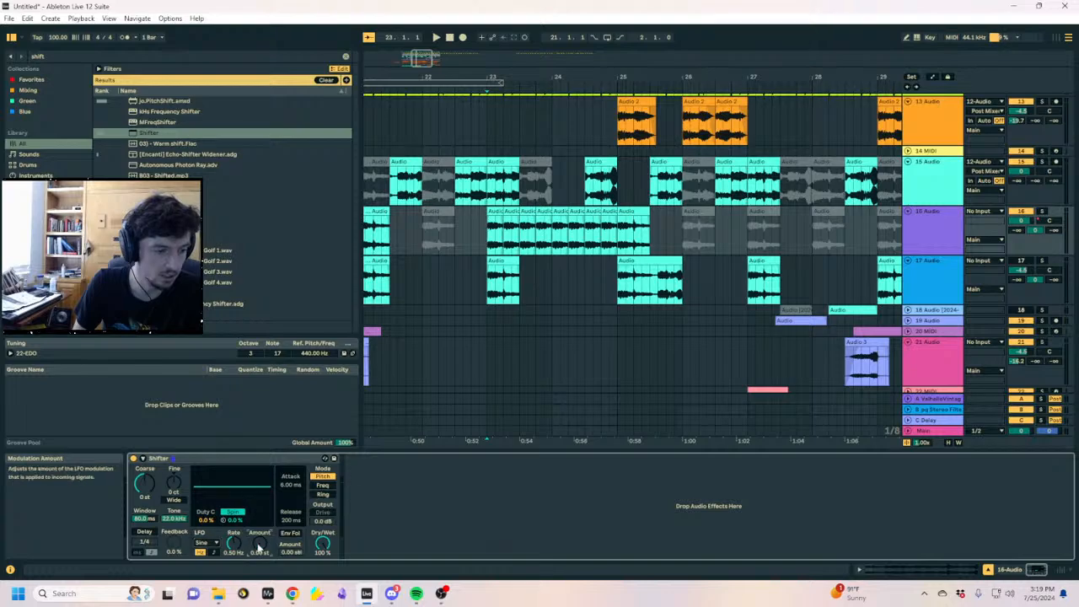
Automate Shifter's LFO Amount on track 16 to rise from bar 23 to bar 25 and drop back, and play it
{"action": "key", "text": "a"}
{"action": "left_click", "coordinate": [488, 254]}
{"action": "left_click_drag", "start_coordinate": [566, 253], "coordinate": [619, 253]}
{"action": "key", "text": "space"}
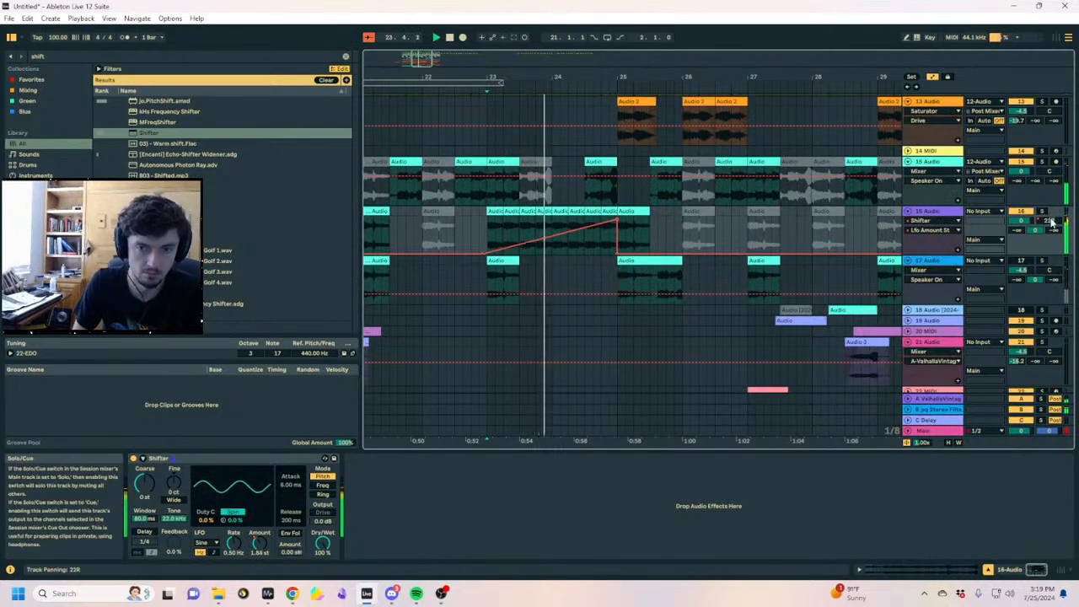
Set Shifter's LFO rate to 25.4 Hz and replay the arrangement from 23.1.1
{"action": "left_click", "coordinate": [234, 542]}
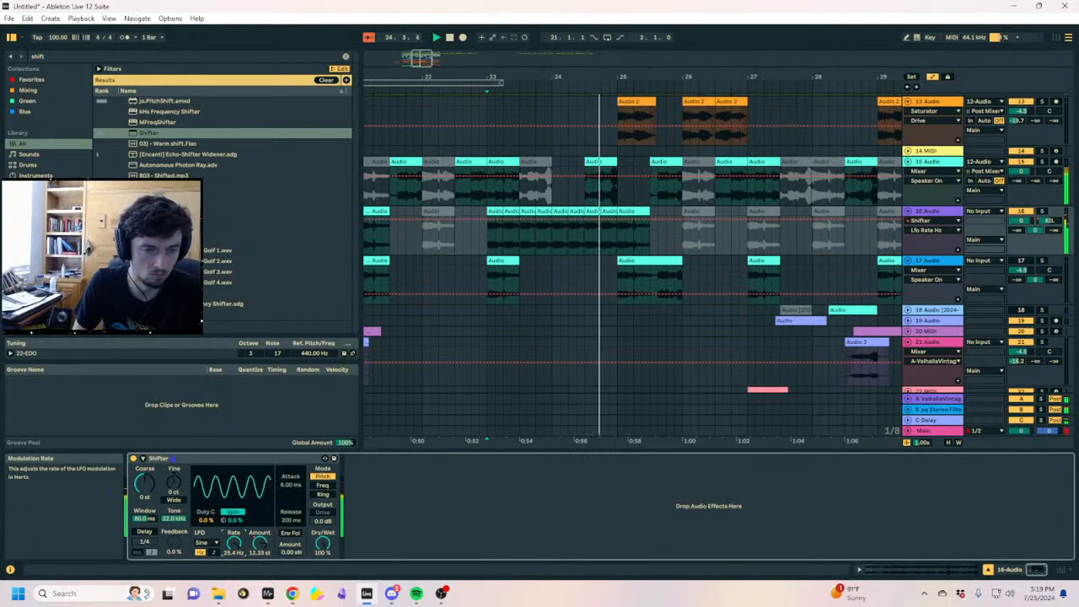
{"action": "left_click", "coordinate": [207, 543]}
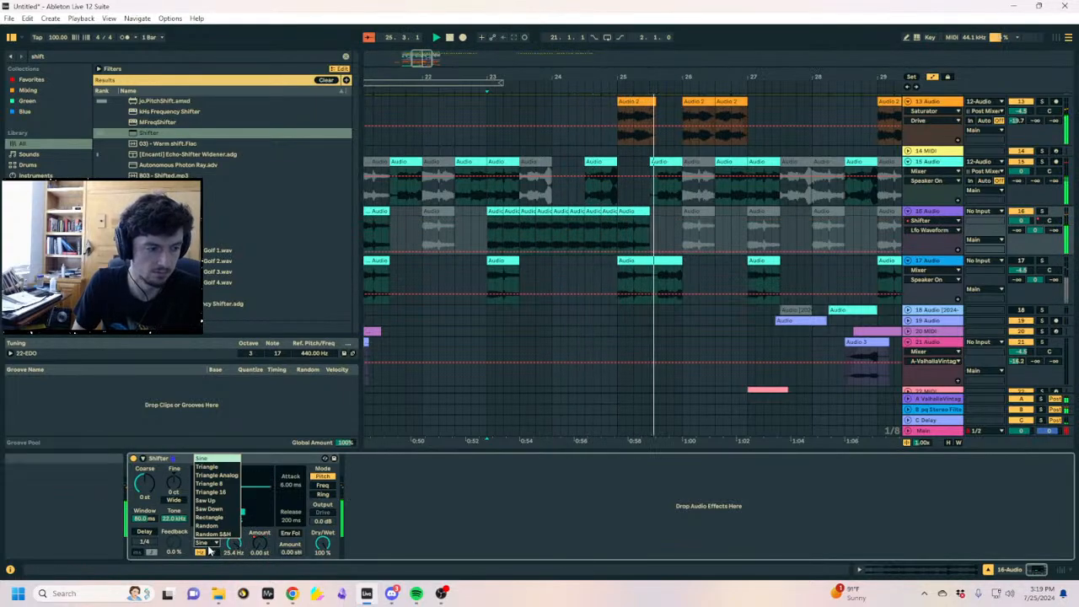
{"action": "left_click", "coordinate": [207, 544]}
{"action": "key", "text": "space"}
{"action": "left_click", "coordinate": [489, 242]}
{"action": "key", "text": "space"}
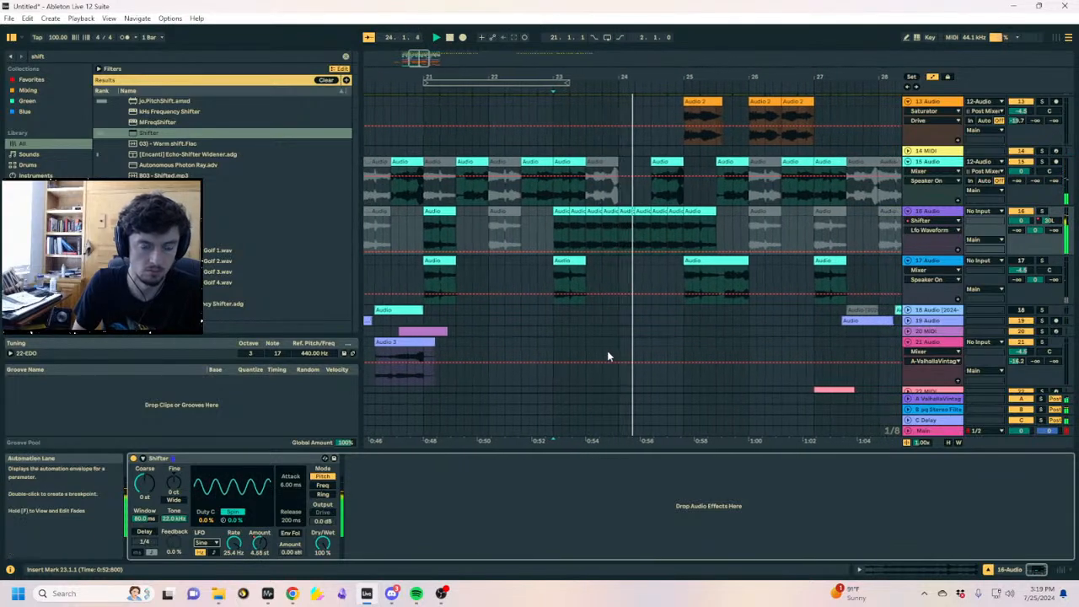
Select the range from 23.2.3 to 25.1.1, stop playback, and unfold the drums group
{"action": "left_click", "coordinate": [657, 232]}
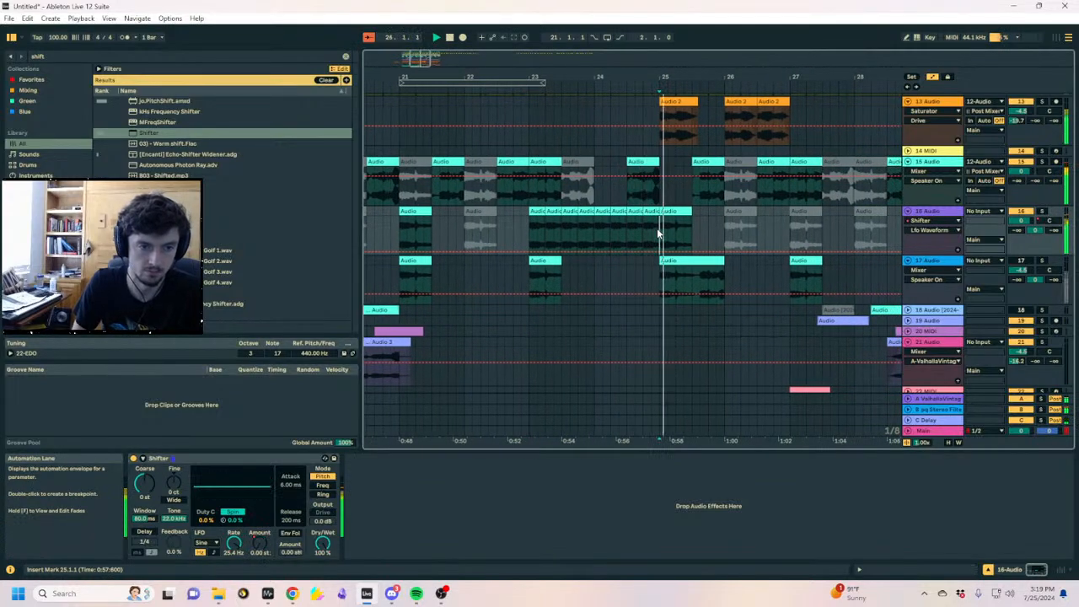
{"action": "left_click_drag", "start_coordinate": [659, 233], "coordinate": [553, 235]}
{"action": "key", "text": "a"}
{"action": "scroll", "coordinate": [554, 235], "scroll_direction": "up", "scroll_amount": 2}
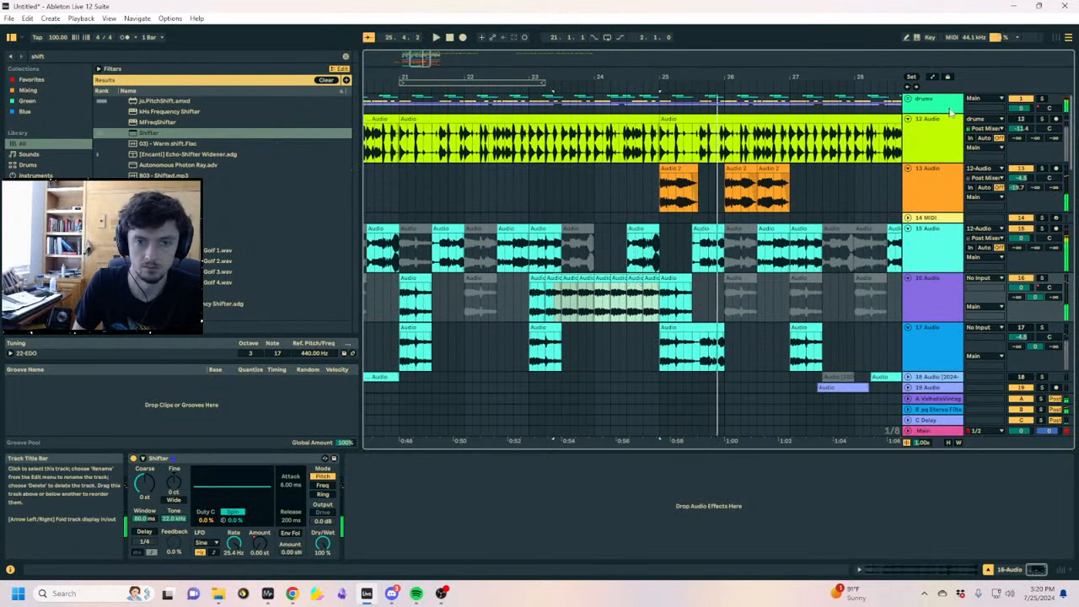
{"action": "key", "text": "space"}
{"action": "left_click", "coordinate": [916, 103]}
{"action": "left_click", "coordinate": [908, 98]}
Automate the drums group's Auto Filter frequency to fall from 19.9 kHz at bar 23 until bar 25 and jump back up
{"action": "key", "text": "ctrl+f"}
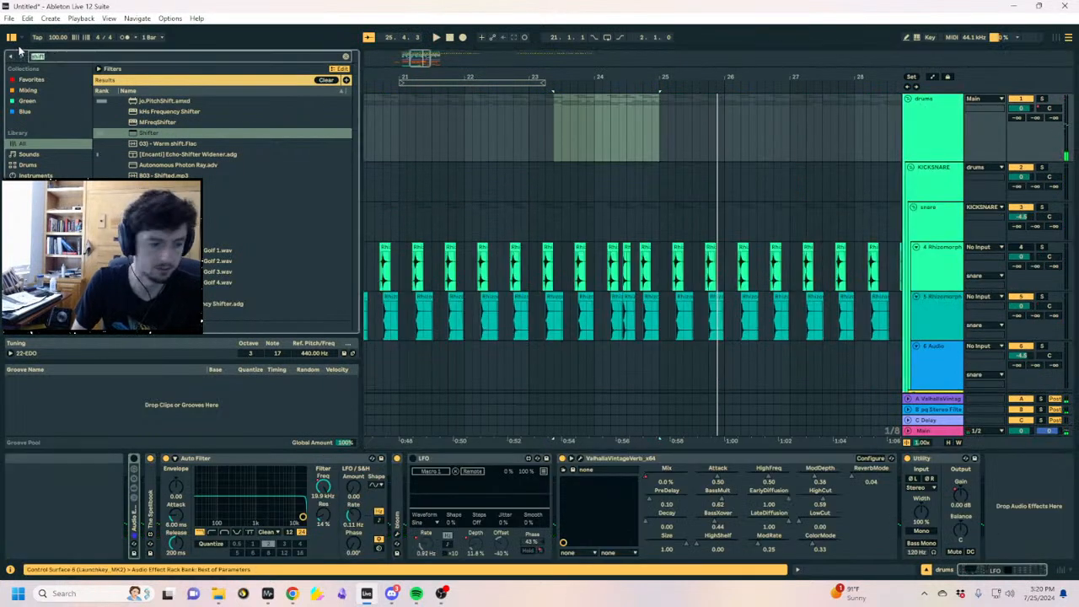
{"action": "left_click", "coordinate": [323, 488]}
{"action": "key", "text": "a"}
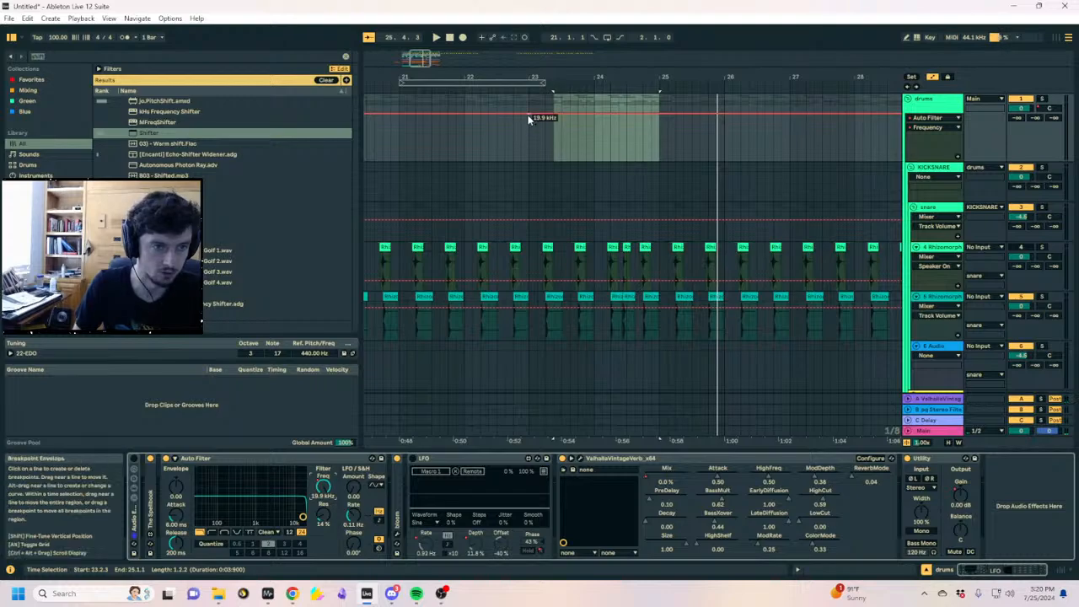
{"action": "left_click", "coordinate": [529, 114]}
{"action": "mouse_move", "coordinate": [551, 114]}
{"action": "left_mouse_down"}
{"action": "mouse_move", "coordinate": [659, 146]}
{"action": "mouse_move", "coordinate": [659, 114]}
{"action": "left_mouse_up"}
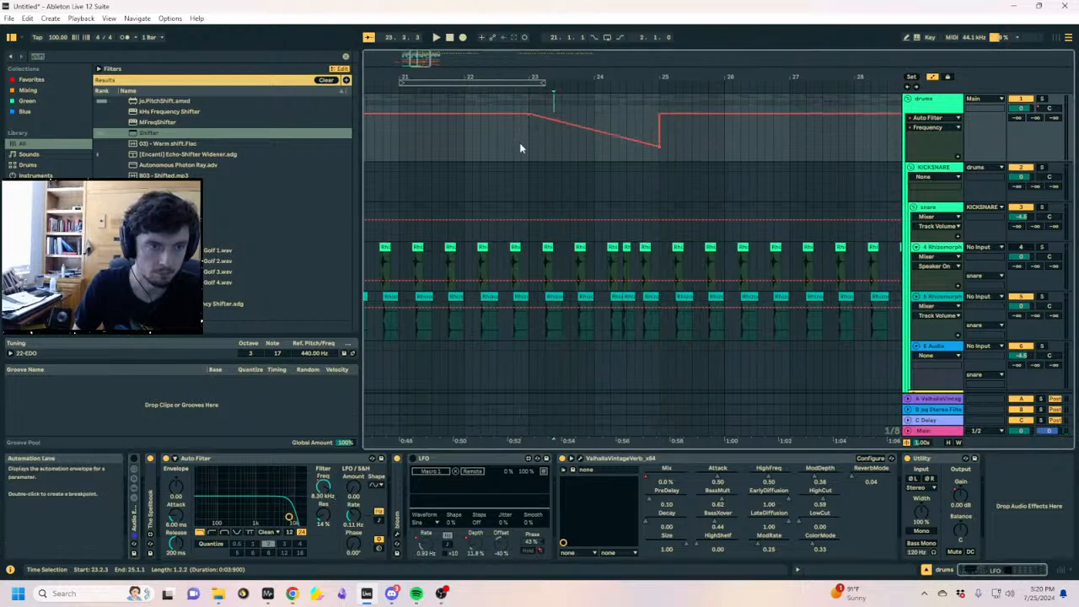
{"action": "left_click", "coordinate": [527, 140]}
Add a second Auto Filter as a high-pass at the end of the drums chain and automate its frequency rising from bar 23 to 25
{"action": "left_click", "coordinate": [53, 57]}
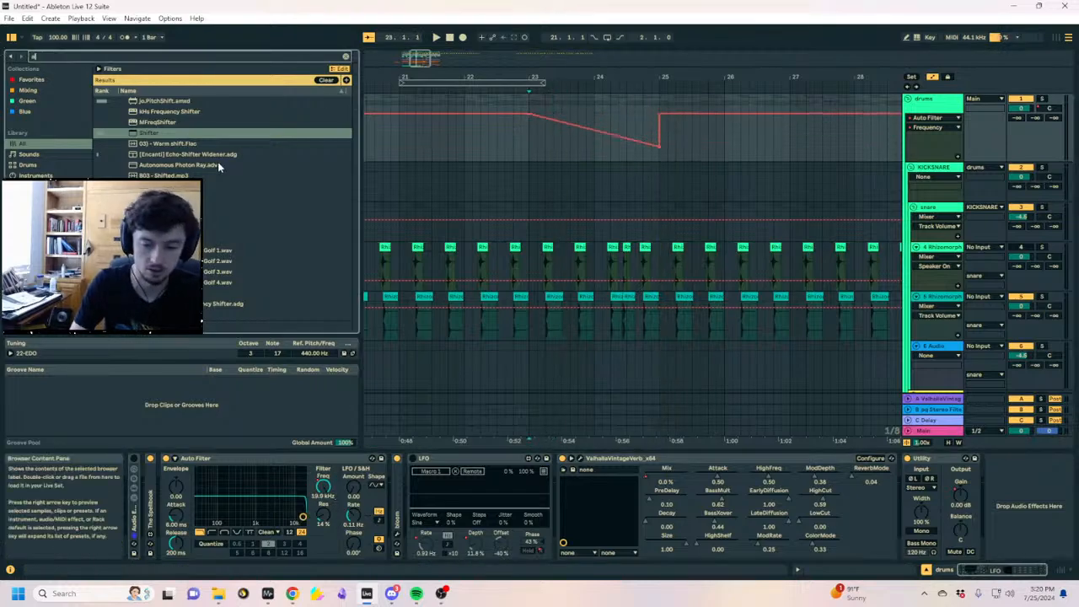
{"action": "type", "text": "auto filt"}
{"action": "left_click_drag", "start_coordinate": [152, 101], "coordinate": [1003, 490]}
{"action": "left_click", "coordinate": [1003, 489]}
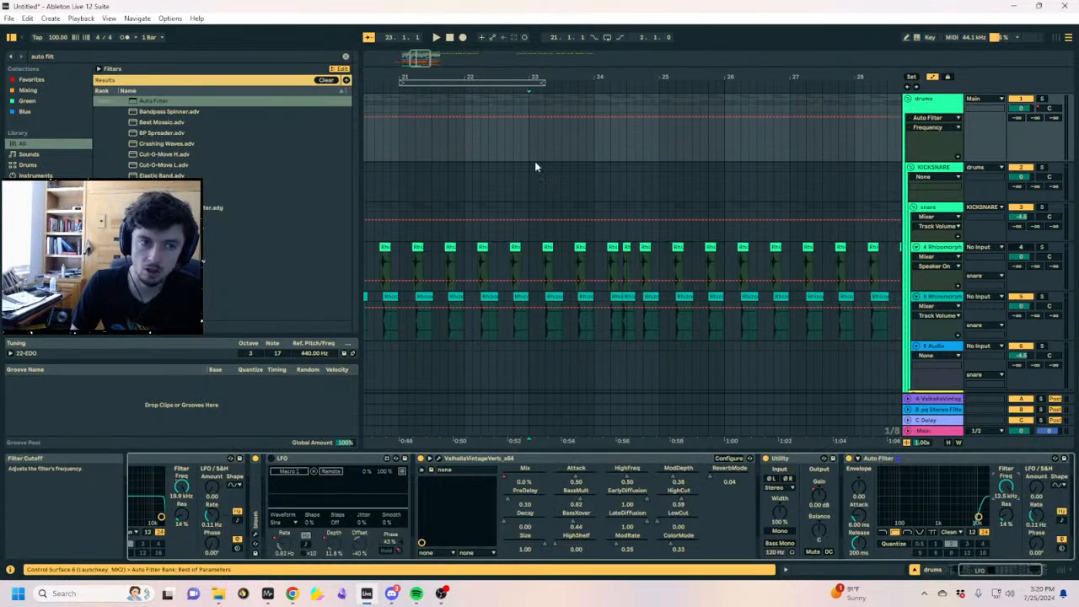
{"action": "left_click_drag", "start_coordinate": [530, 117], "coordinate": [529, 149]}
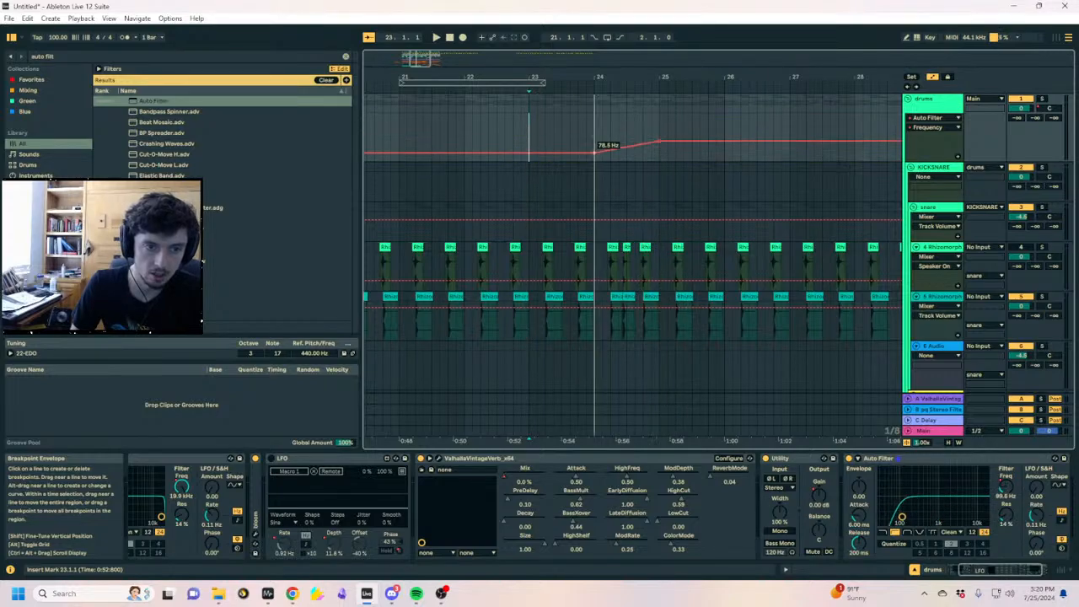
Automate the drums group's ValhallaVintageVerb Mix from zero at bar 23 to about 0.54 at bar 25 and play from 22.4.1
{"action": "left_click", "coordinate": [507, 479]}
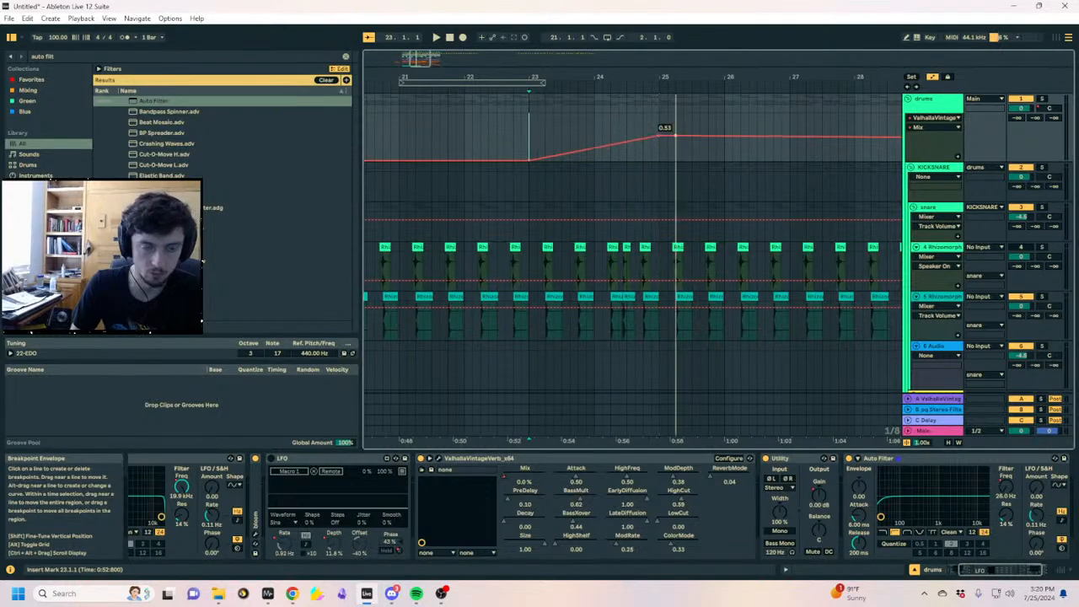
{"action": "key", "text": "a"}
{"action": "left_click", "coordinate": [513, 138]}
{"action": "key", "text": "space"}
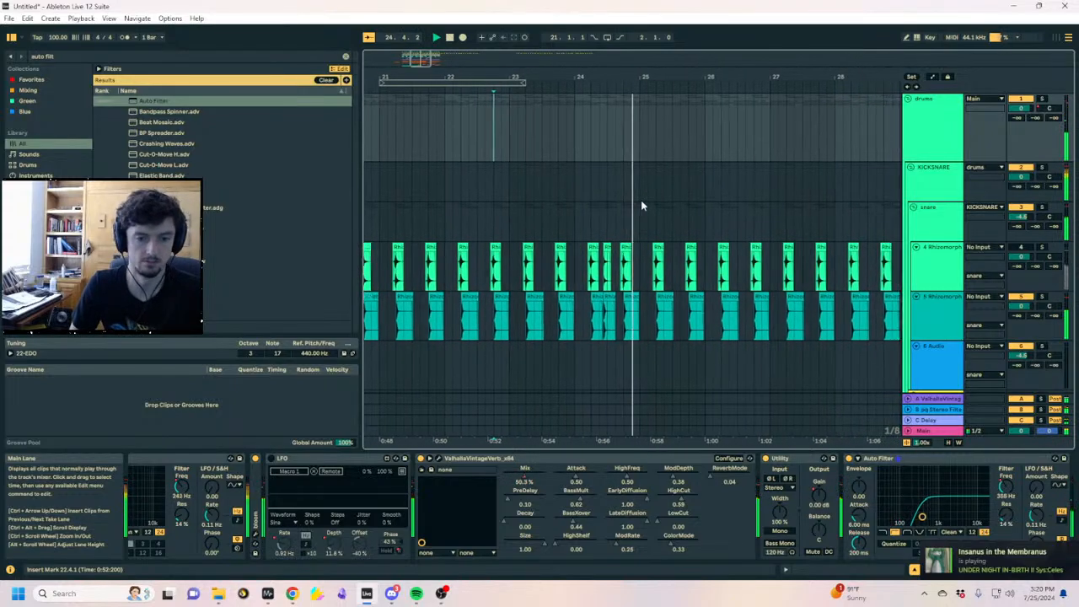
Move the reverb Mix peak and the first Auto Filter's lowest frequency point on the drums group earlier, to about 24.4.3
{"action": "key", "text": "a"}
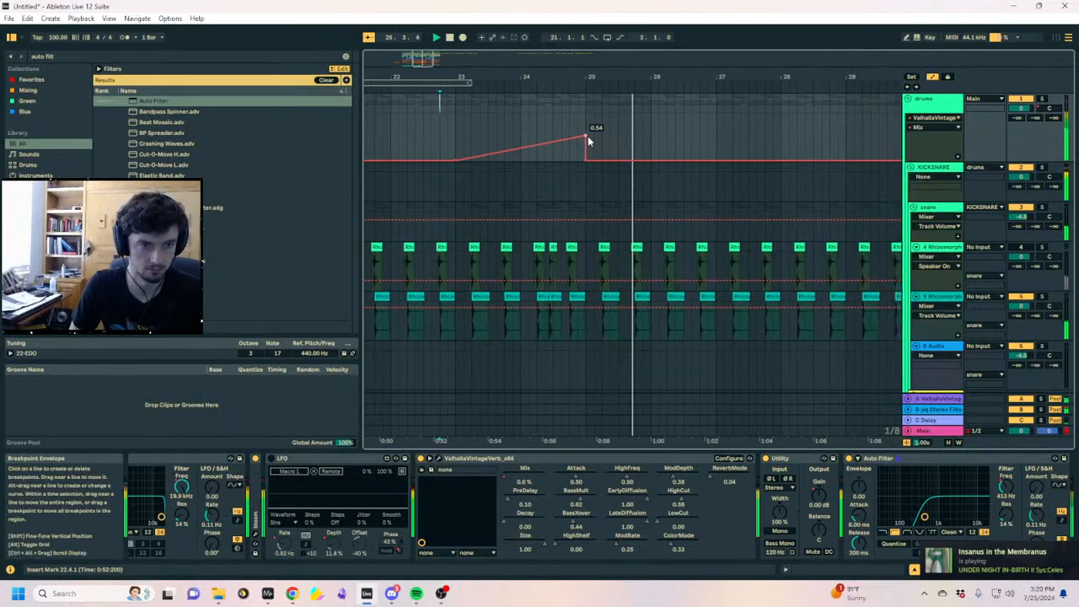
{"action": "left_click_drag", "start_coordinate": [586, 136], "coordinate": [562, 147]}
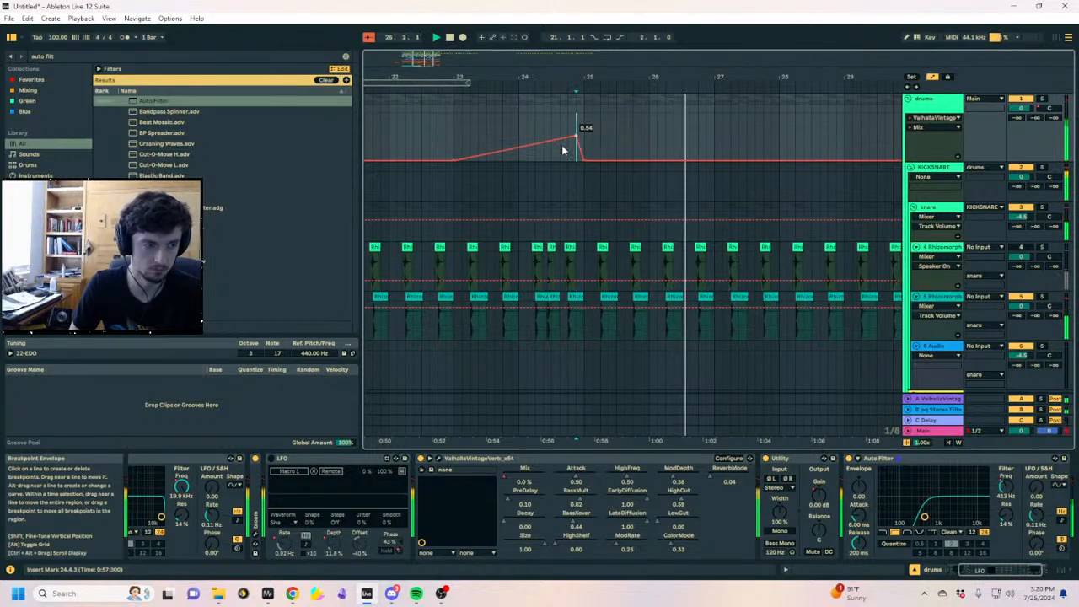
{"action": "left_click", "coordinate": [181, 487]}
{"action": "left_click", "coordinate": [578, 145]}
{"action": "left_click", "coordinate": [583, 146]}
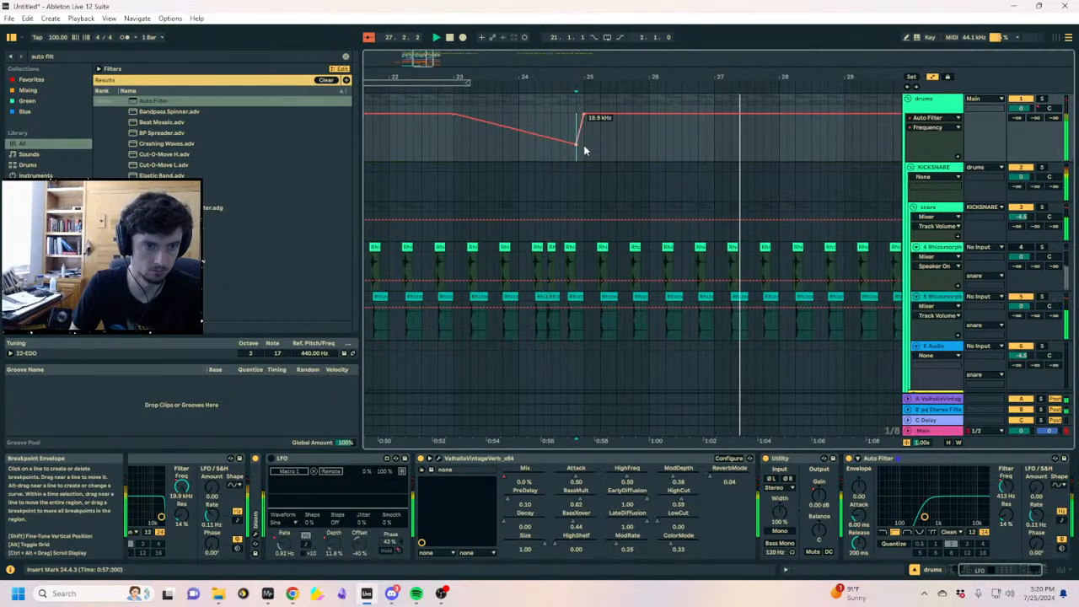
Make the drums group's high-pass frequency automation peak just before bar 25 and drop to its minimum there, and play from 24.3.3
{"action": "left_click", "coordinate": [526, 156]}
{"action": "left_click", "coordinate": [1005, 487]}
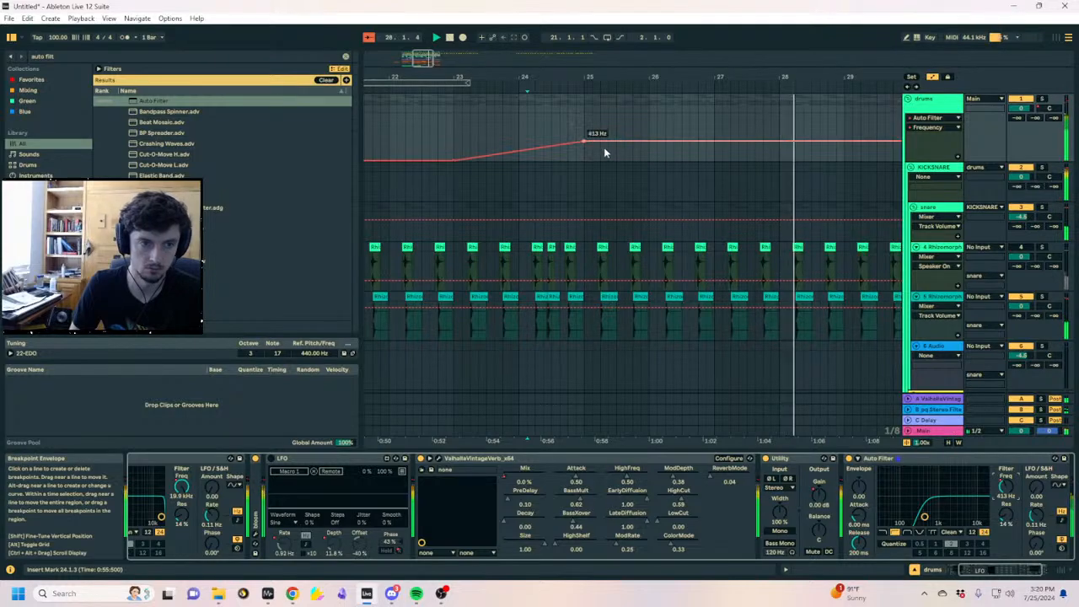
{"action": "left_click_drag", "start_coordinate": [590, 141], "coordinate": [585, 165]}
{"action": "left_click", "coordinate": [562, 130]}
{"action": "key", "text": "space"}
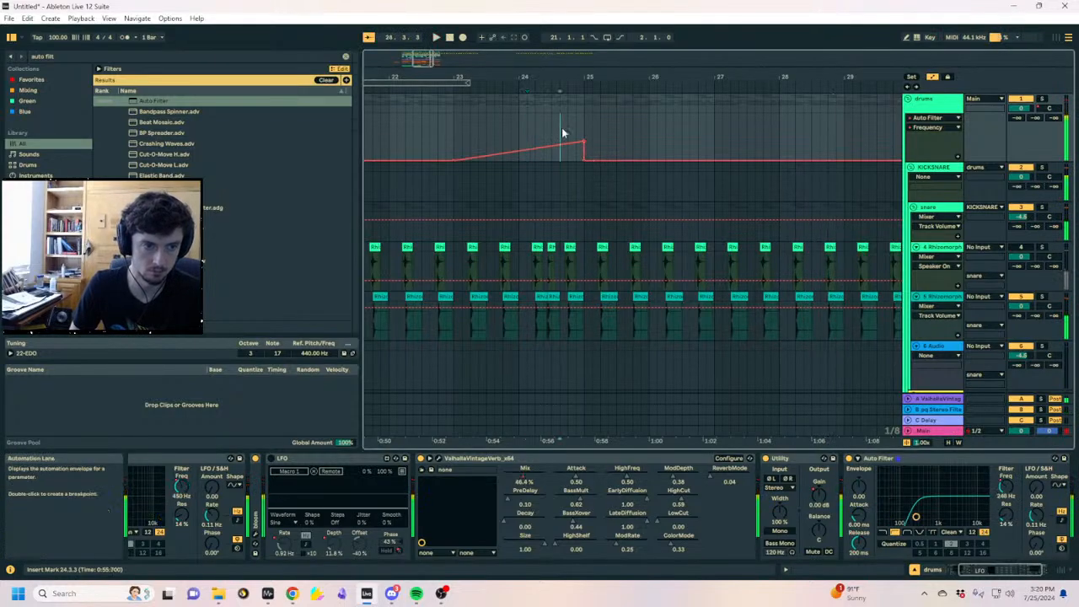
{"action": "key", "text": "space"}
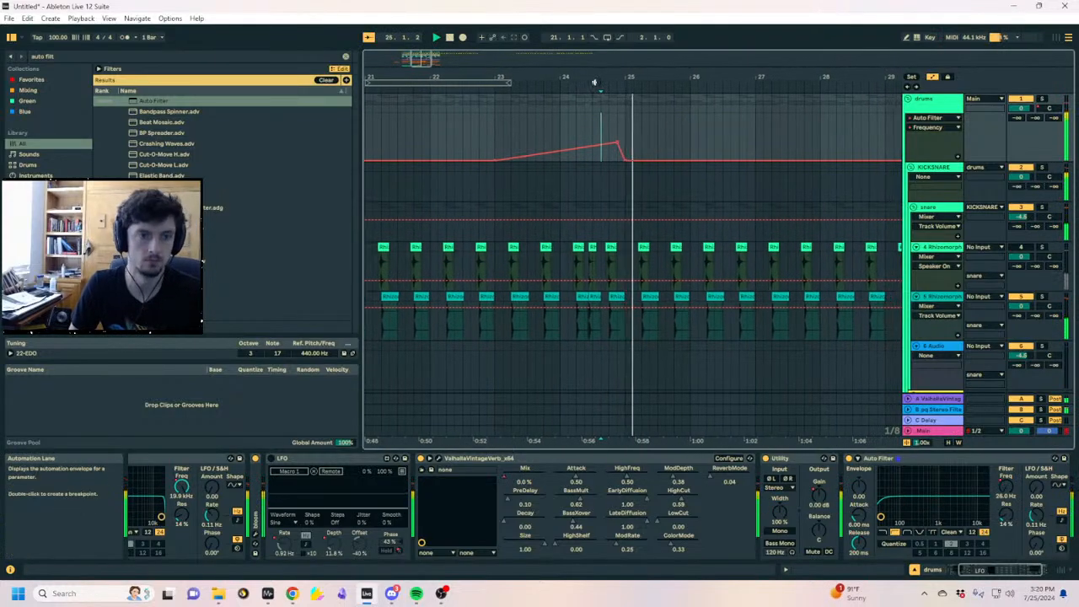
Fold the drums group to show the audio tracks around bars 20 to 31
{"action": "left_click_drag", "start_coordinate": [609, 76], "coordinate": [609, 60]}
{"action": "left_click", "coordinate": [920, 98]}
{"action": "left_click", "coordinate": [908, 98]}
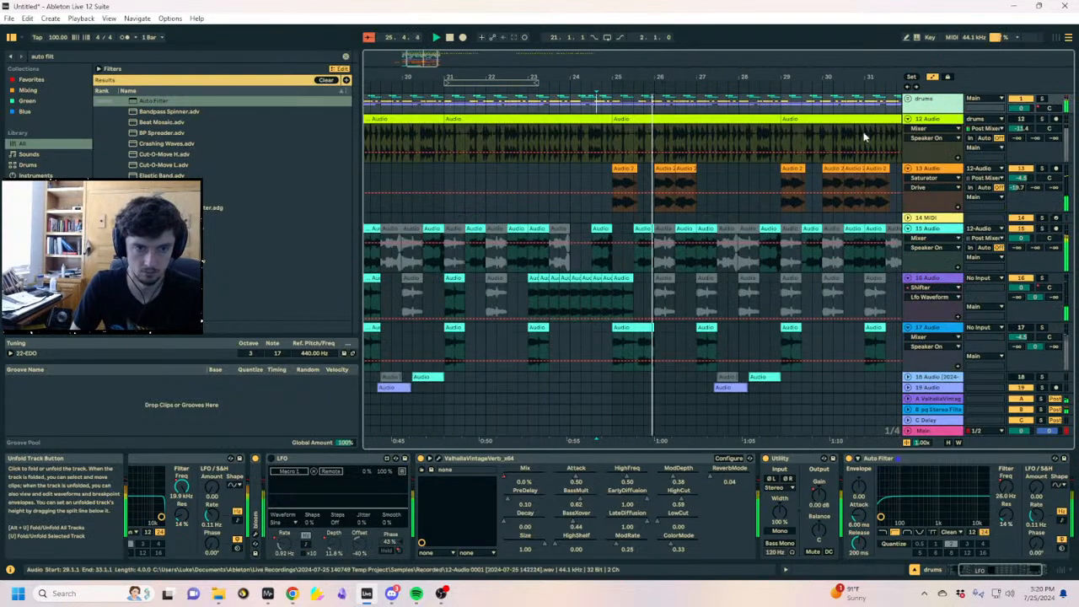
Deactivate the 15 Audio clip at about bar 25.3 while playing through the section
{"action": "scroll", "coordinate": [783, 156], "scroll_direction": "down", "scroll_amount": 2}
{"action": "left_click", "coordinate": [615, 152]}
{"action": "key", "text": "space"}
{"action": "key", "text": "space"}
{"action": "left_click", "coordinate": [647, 183]}
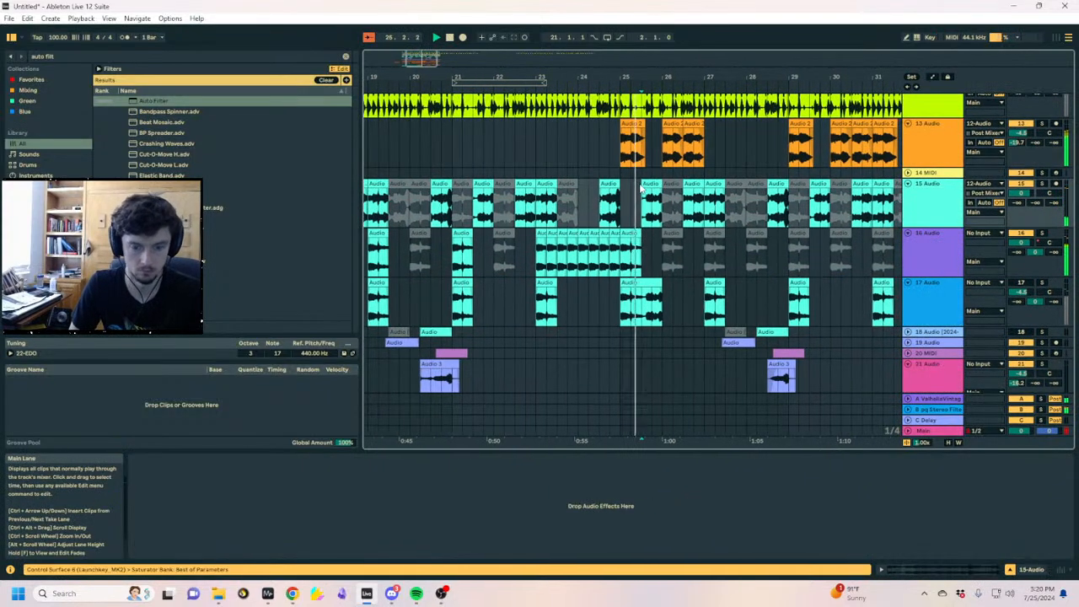
{"action": "key", "text": "0"}
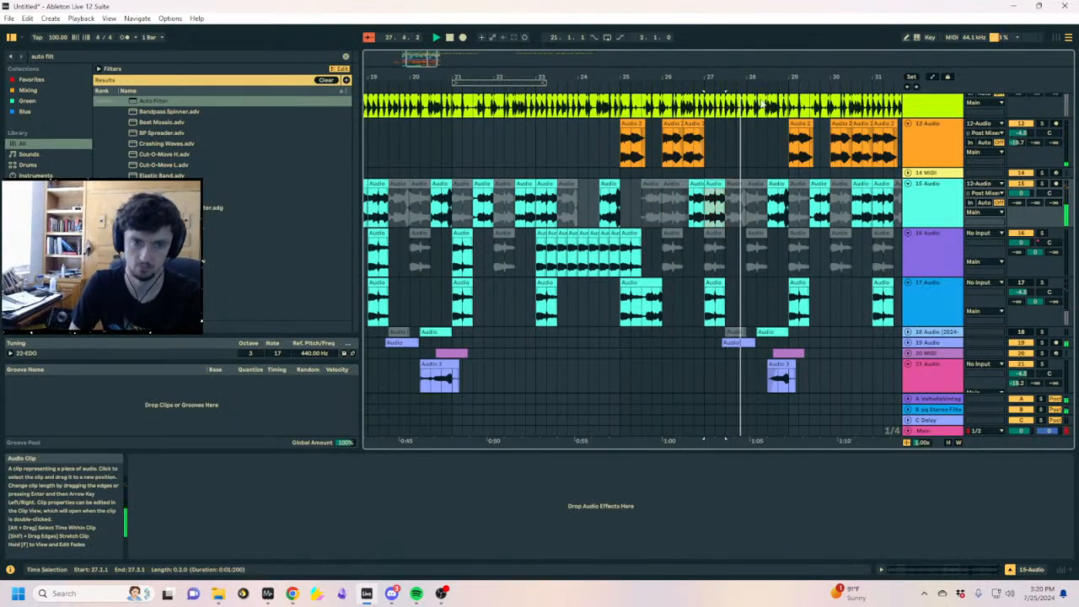
Deactivate the 15 Audio clip portions around bars 27, 28.3 and 31
{"action": "left_click_drag", "start_coordinate": [761, 102], "coordinate": [588, 99]}
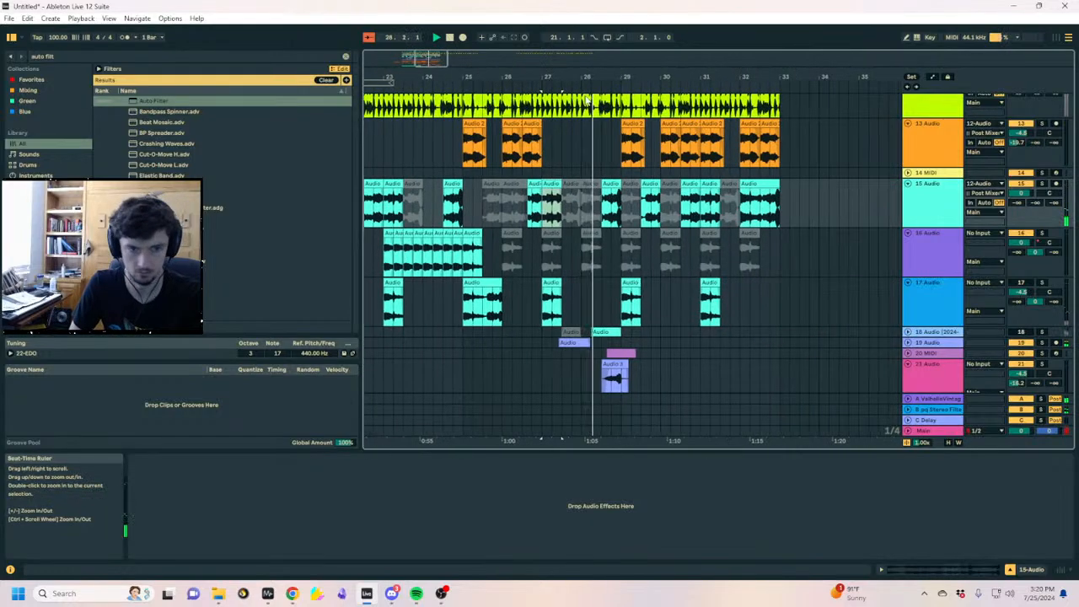
{"action": "left_click", "coordinate": [607, 185]}
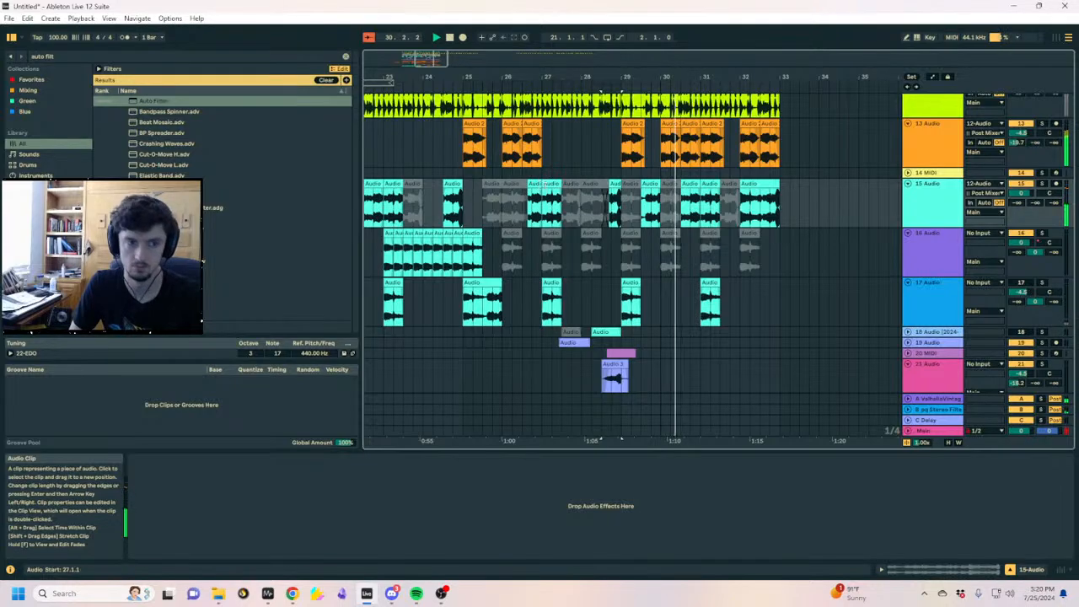
{"action": "left_click", "coordinate": [548, 184]}
{"action": "key", "text": "0"}
{"action": "left_click", "coordinate": [713, 183]}
{"action": "key", "text": "0"}
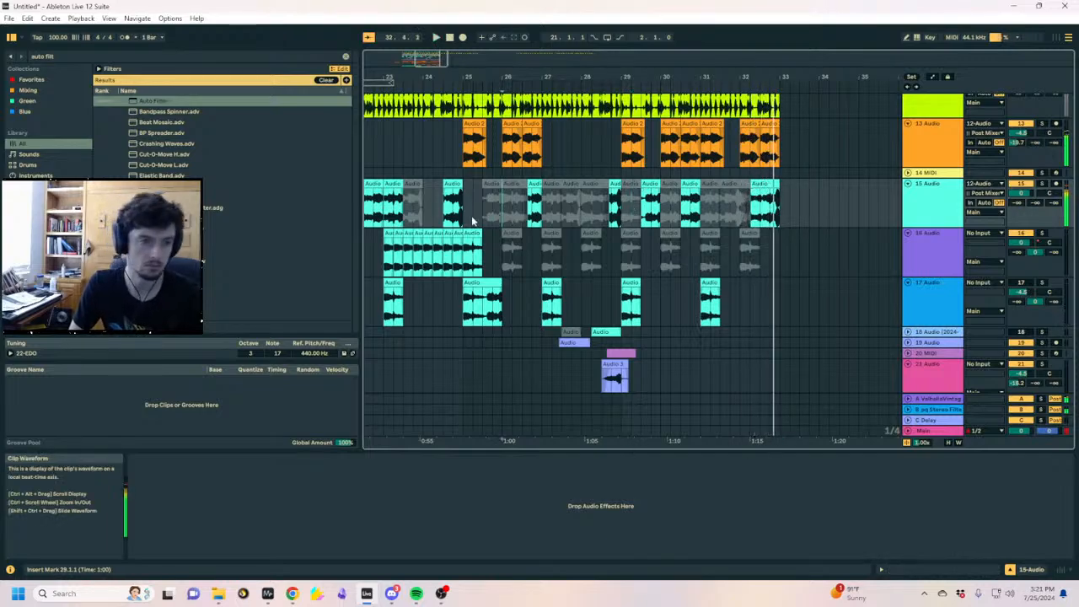
Examine the sub bass and chords/melody tracks around bar 25
{"action": "left_click_drag", "start_coordinate": [454, 77], "coordinate": [566, 60]}
{"action": "scroll", "coordinate": [587, 205], "scroll_direction": "down", "scroll_amount": 7}
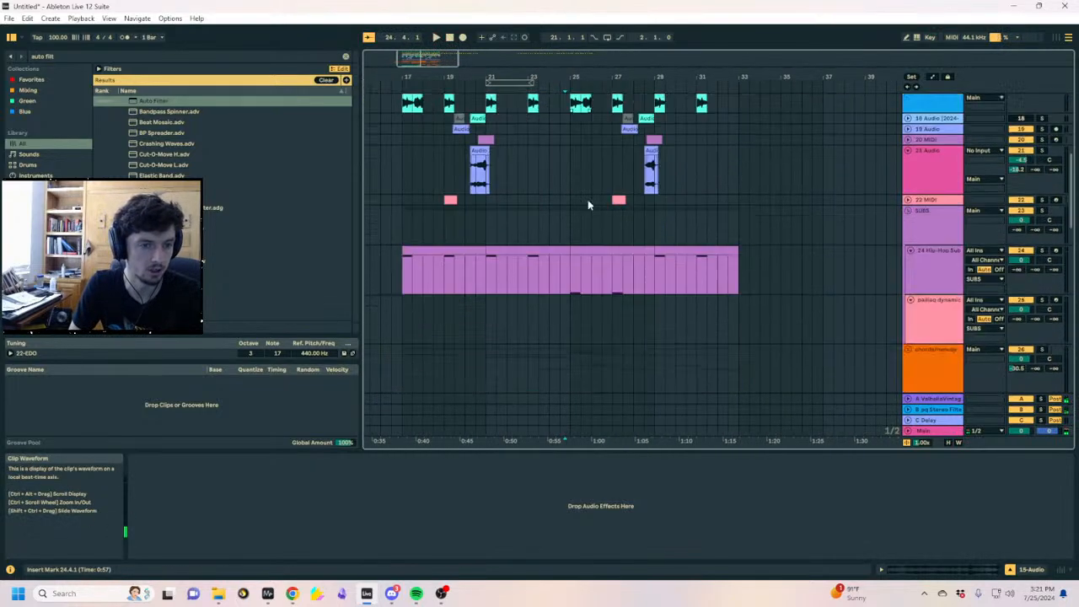
{"action": "left_click", "coordinate": [561, 229]}
{"action": "scroll", "coordinate": [569, 230], "scroll_direction": "down", "scroll_amount": 8}
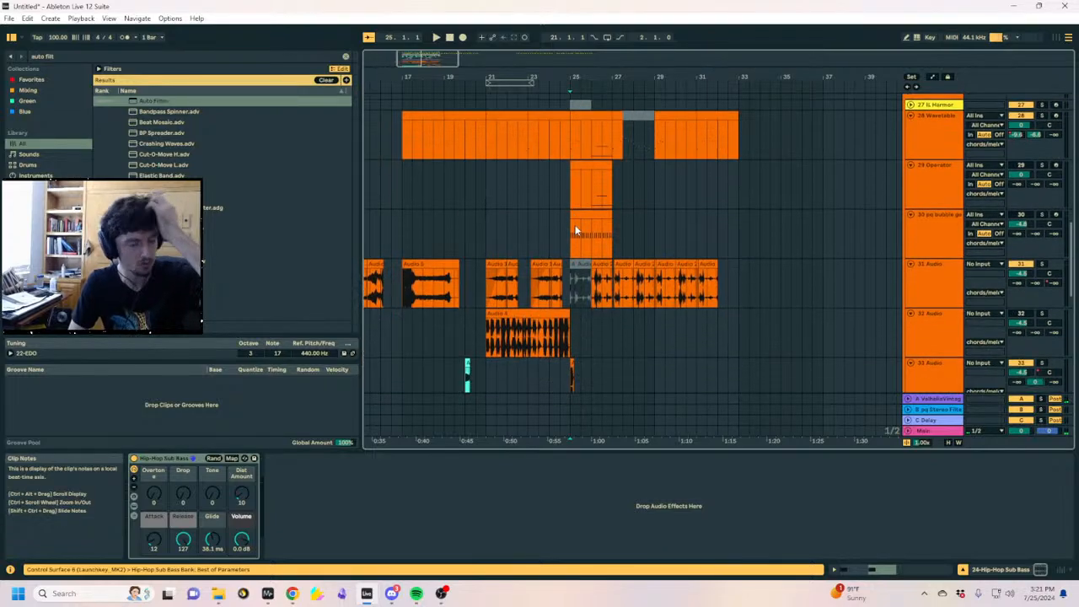
{"action": "left_click", "coordinate": [576, 149]}
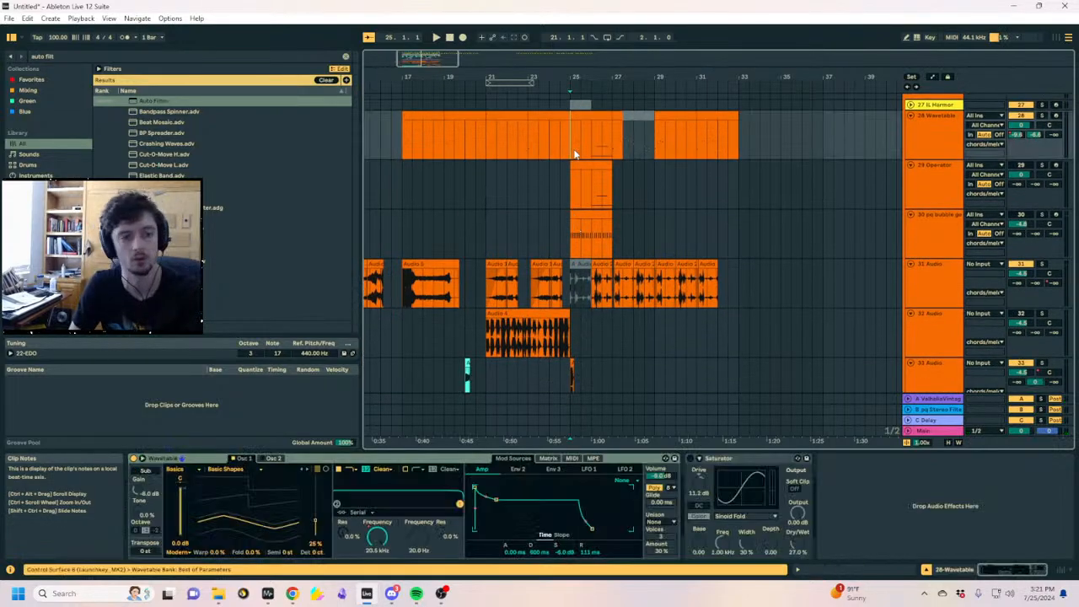
{"action": "scroll", "coordinate": [573, 149], "scroll_direction": "up", "scroll_amount": 5}
{"action": "scroll", "coordinate": [573, 150], "scroll_direction": "up", "scroll_amount": 10}
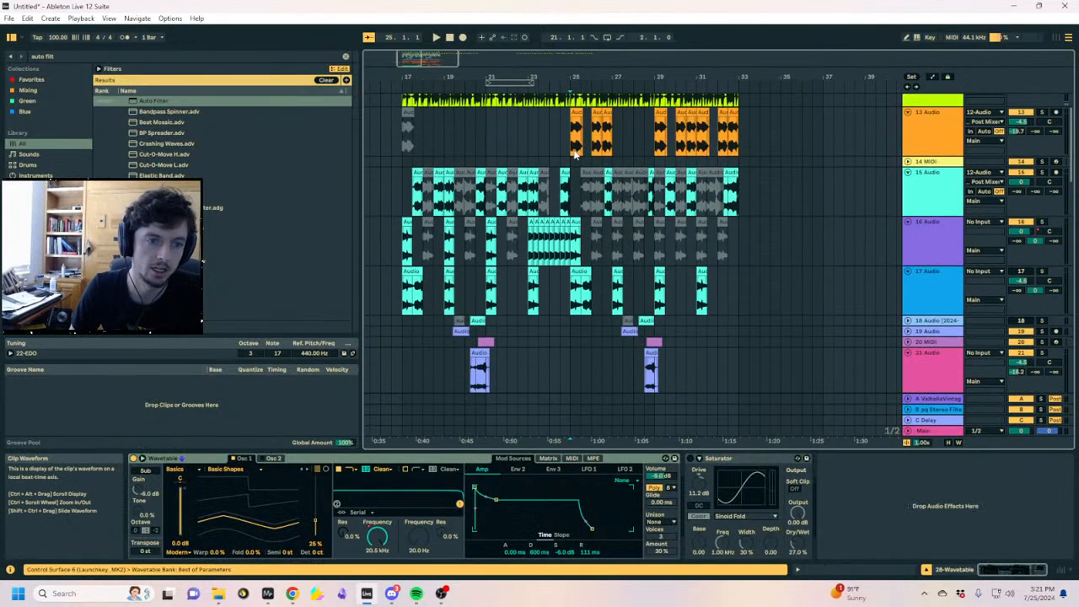
Set the 12 Audio pq Resonance Clipper's Range to 79.5% and Offset to 63.0%, and lower the track's volume to minus infinity
{"action": "left_click", "coordinate": [942, 145]}
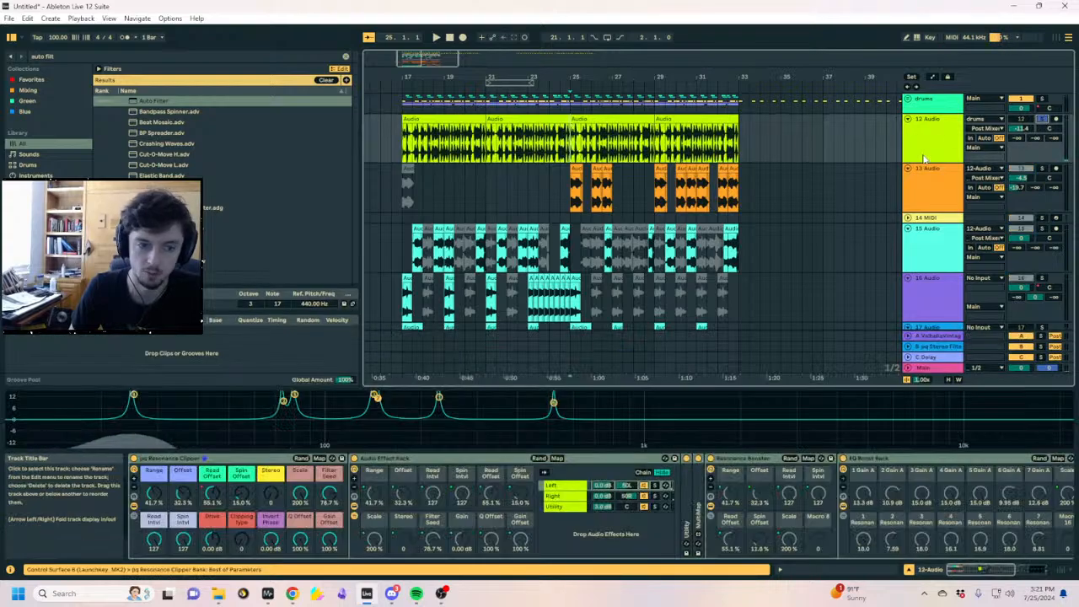
{"action": "key", "text": "space"}
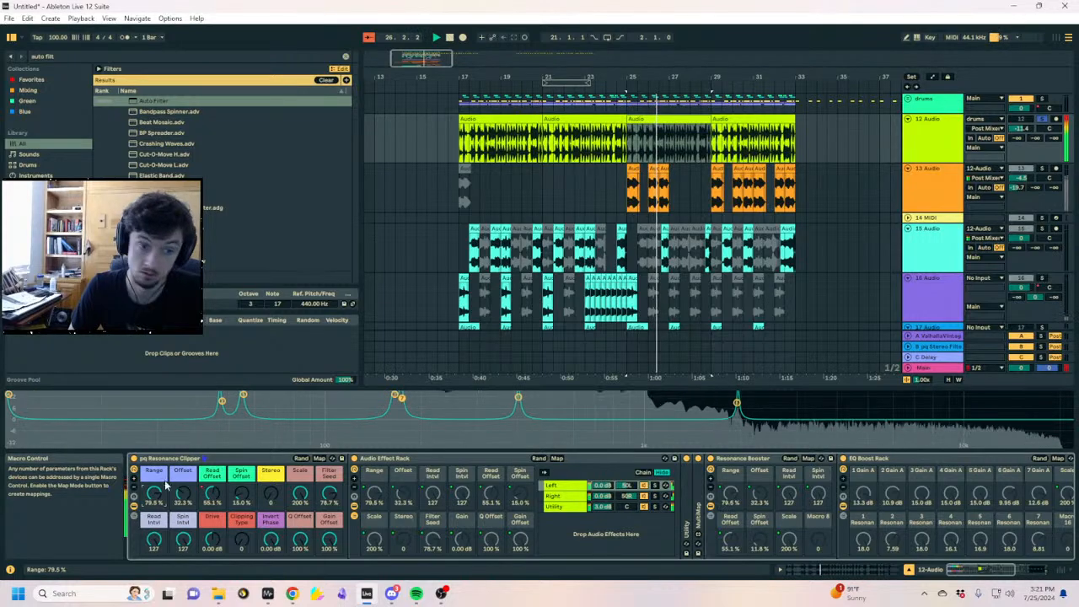
{"action": "left_click", "coordinate": [1022, 129]}
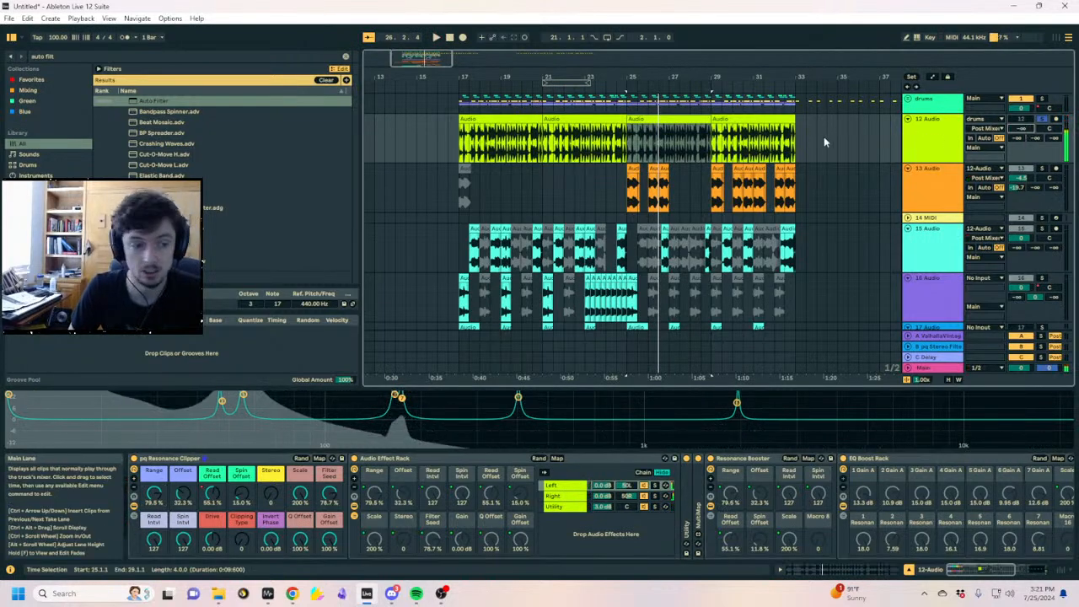
{"action": "key", "text": "space"}
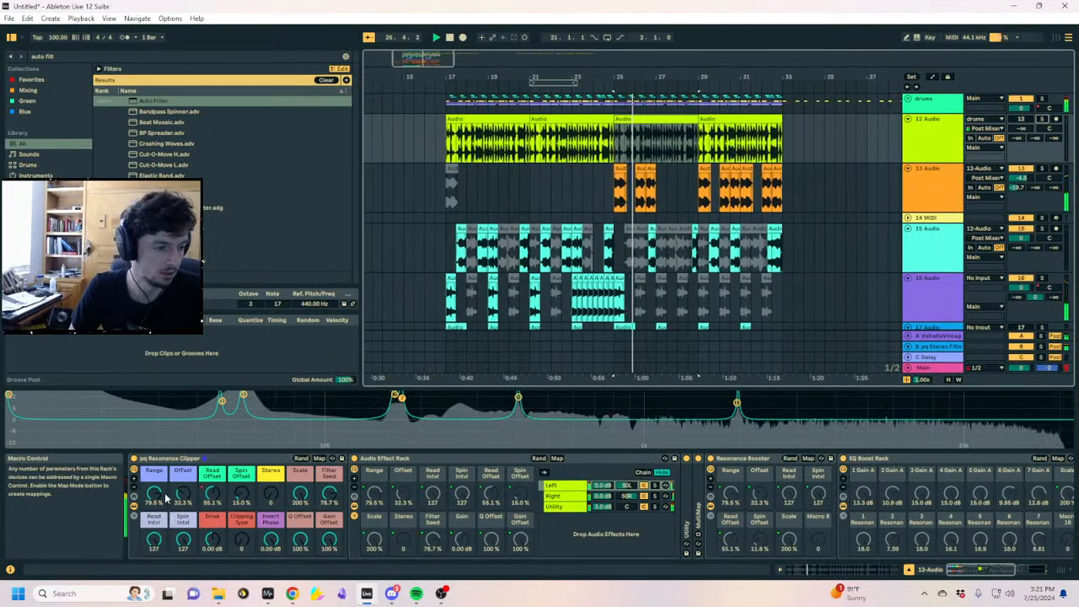
{"action": "mouse_move", "coordinate": [176, 499]}
{"action": "left_mouse_down"}
{"action": "mouse_move", "coordinate": [176, 472]}
{"action": "mouse_move", "coordinate": [187, 495]}
{"action": "left_mouse_up"}
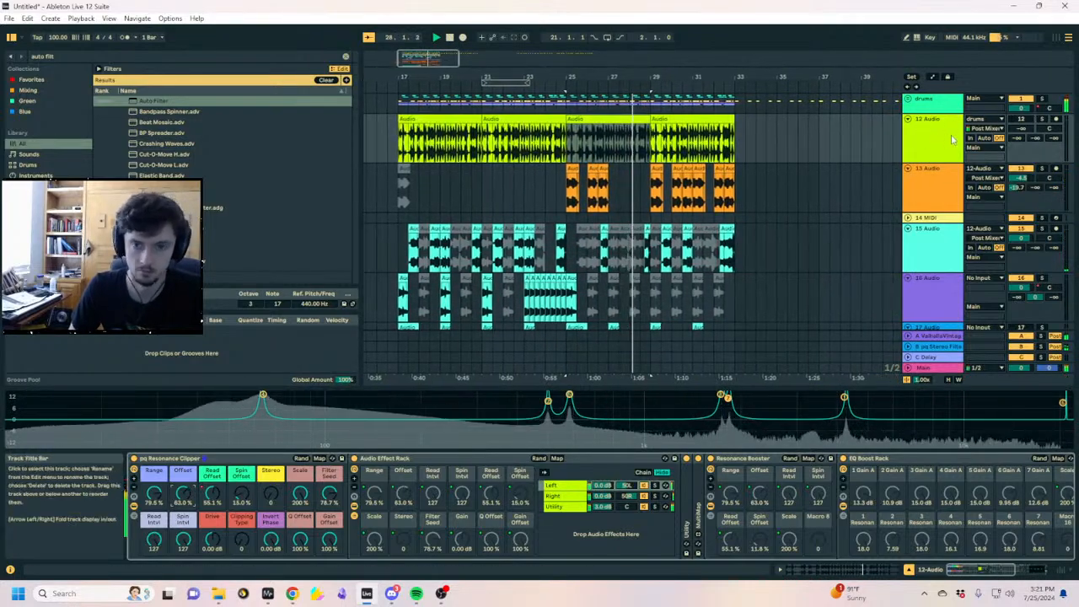
Fold the 12 Audio track and duplicate the Hip-Hop Sub clip at bars 25 to 29 over bars 29 to 33
{"action": "left_click", "coordinate": [907, 118]}
{"action": "left_click_drag", "start_coordinate": [575, 78], "coordinate": [656, 80]}
{"action": "left_click", "coordinate": [605, 146]}
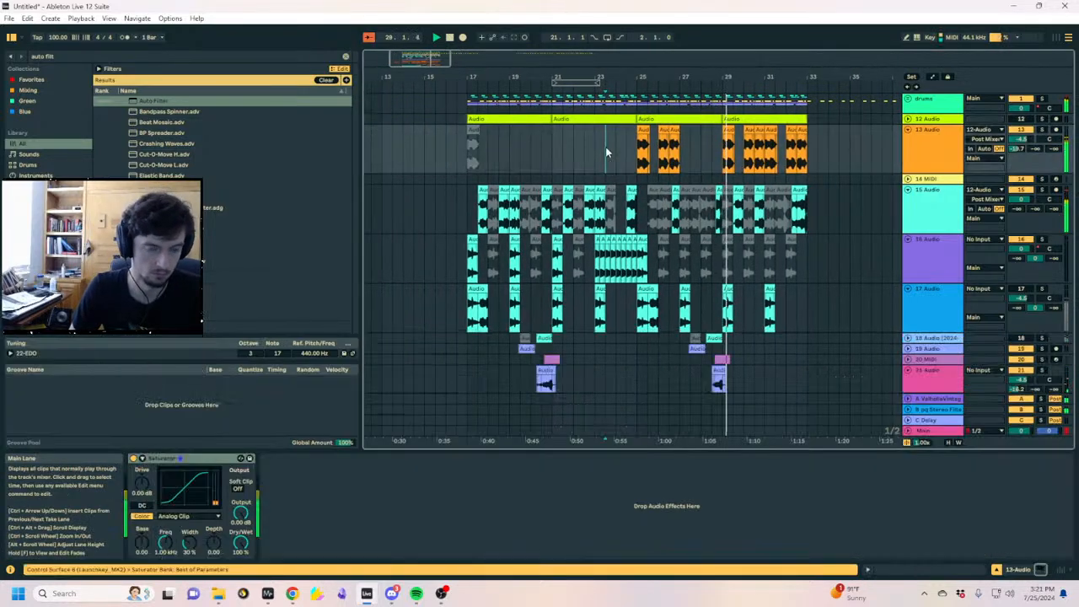
{"action": "scroll", "coordinate": [605, 147], "scroll_direction": "down", "scroll_amount": 10}
{"action": "left_click", "coordinate": [681, 246]}
{"action": "left_click", "coordinate": [681, 246]}
{"action": "key", "text": "ctrl+d"}
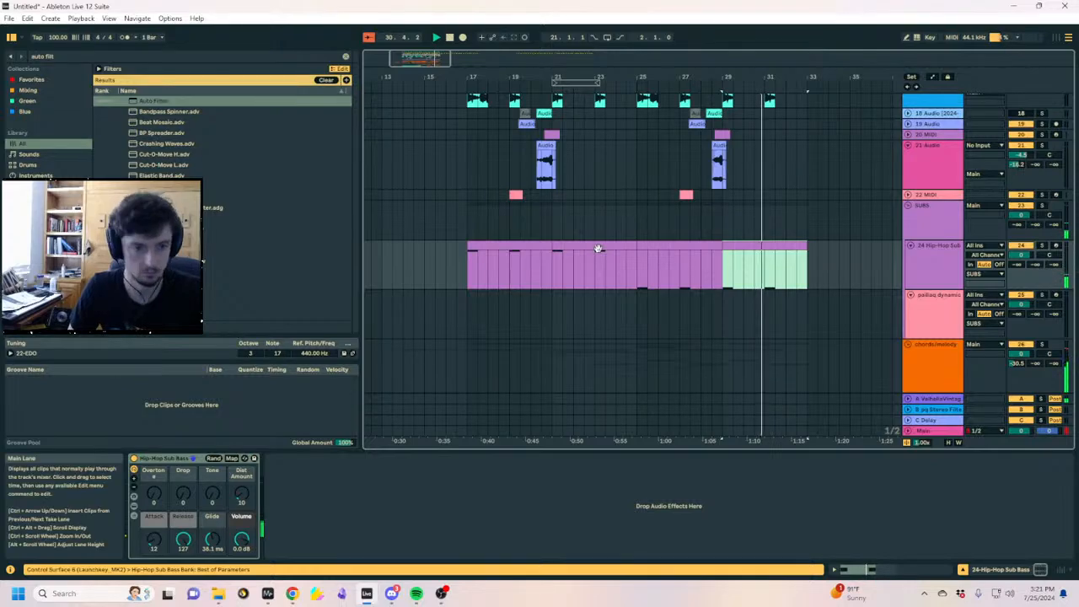
Duplicate bars 25 to 33 of the whole arrangement directly after themselves and set the loop from bar 25 to bar 41
{"action": "left_click_drag", "start_coordinate": [637, 224], "coordinate": [806, 221]}
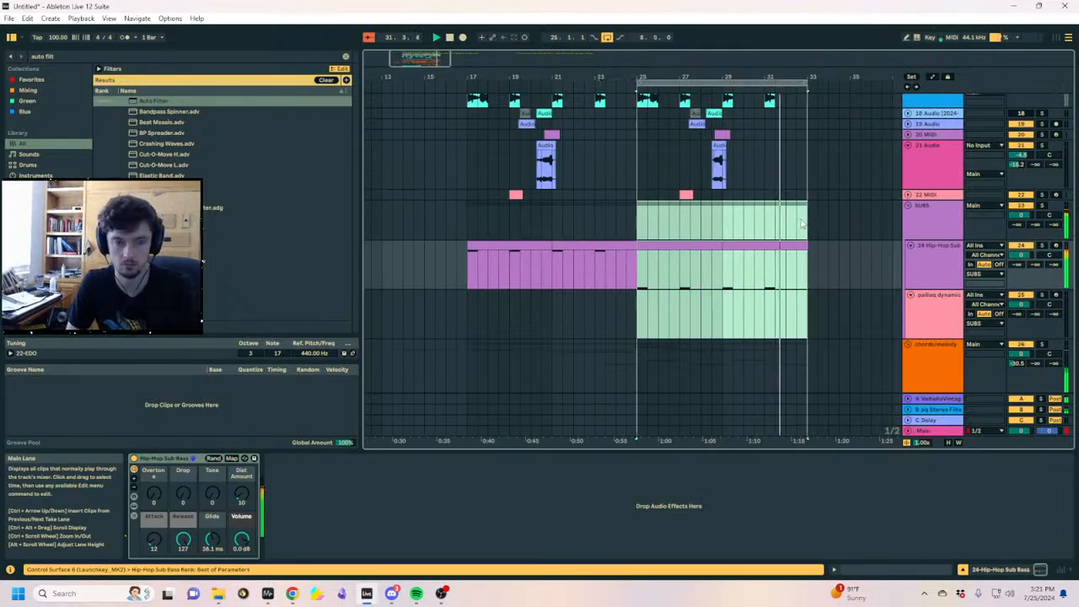
{"action": "left_click", "coordinate": [691, 83]}
{"action": "key", "text": "ctrl+d"}
{"action": "left_click", "coordinate": [622, 83]}
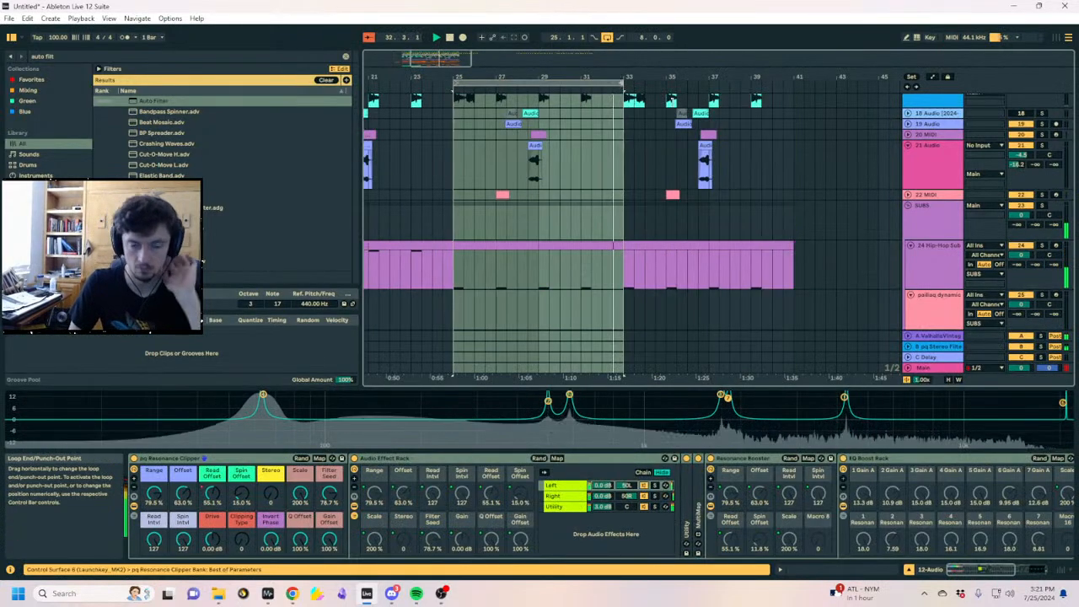
{"action": "left_click_drag", "start_coordinate": [622, 83], "coordinate": [793, 84]}
Delete the drums group's content from 33.1.3 to 34.1.1 and play from just before bar 33
{"action": "left_click", "coordinate": [784, 122]}
{"action": "scroll", "coordinate": [685, 192], "scroll_direction": "up", "scroll_amount": 2}
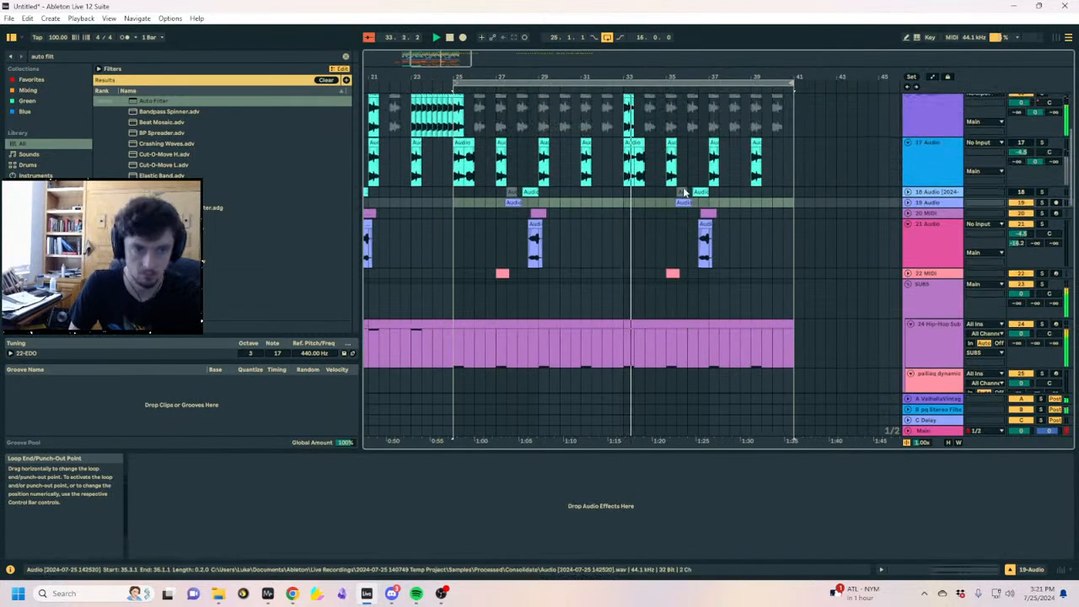
{"action": "scroll", "coordinate": [684, 192], "scroll_direction": "up", "scroll_amount": 3}
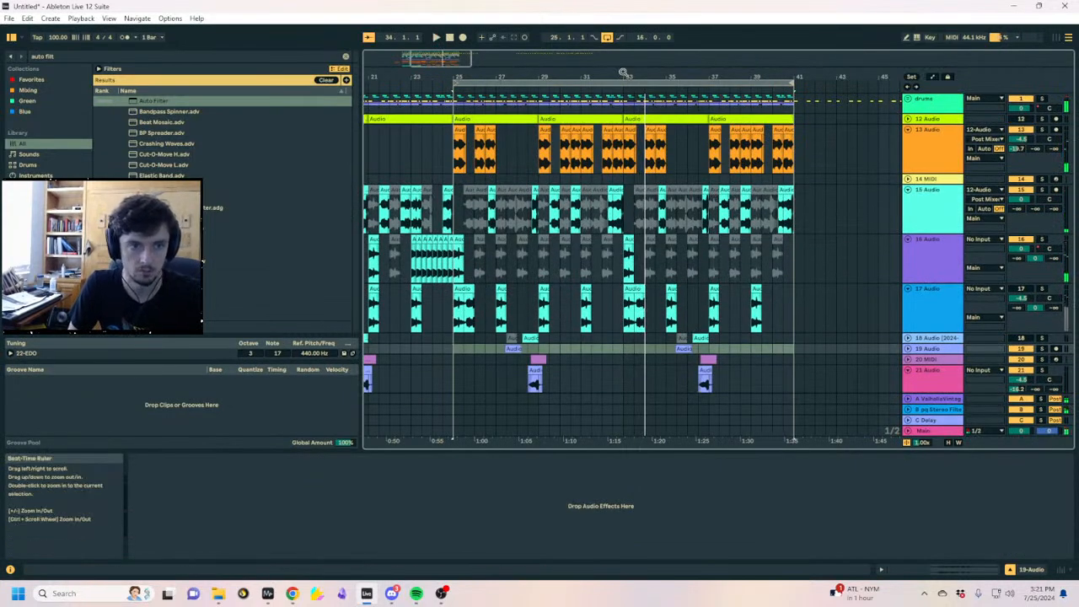
{"action": "left_click_drag", "start_coordinate": [622, 73], "coordinate": [723, 102]}
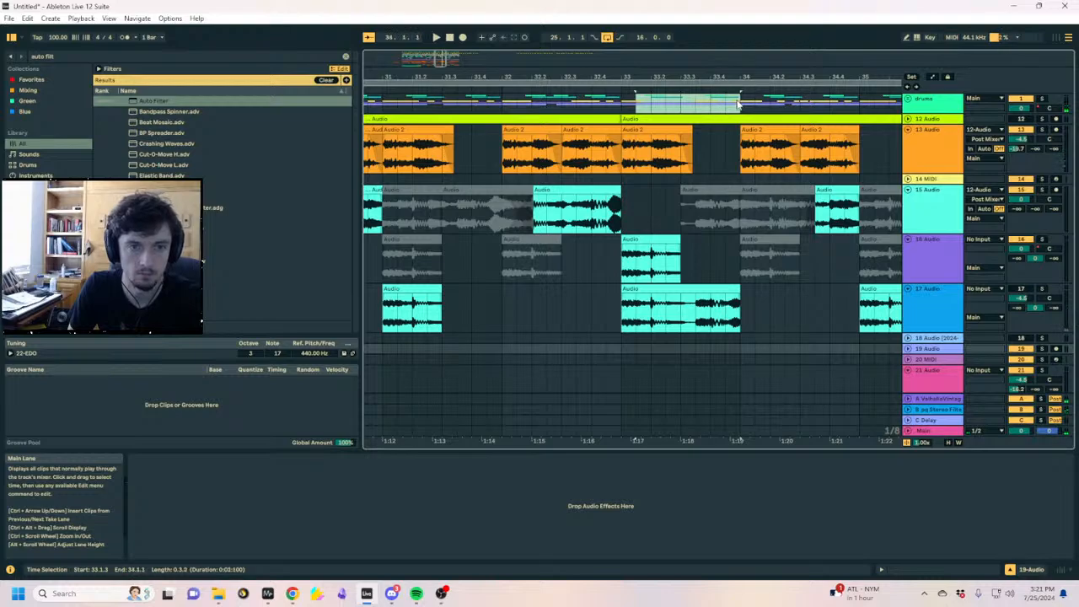
{"action": "key", "text": "Delete"}
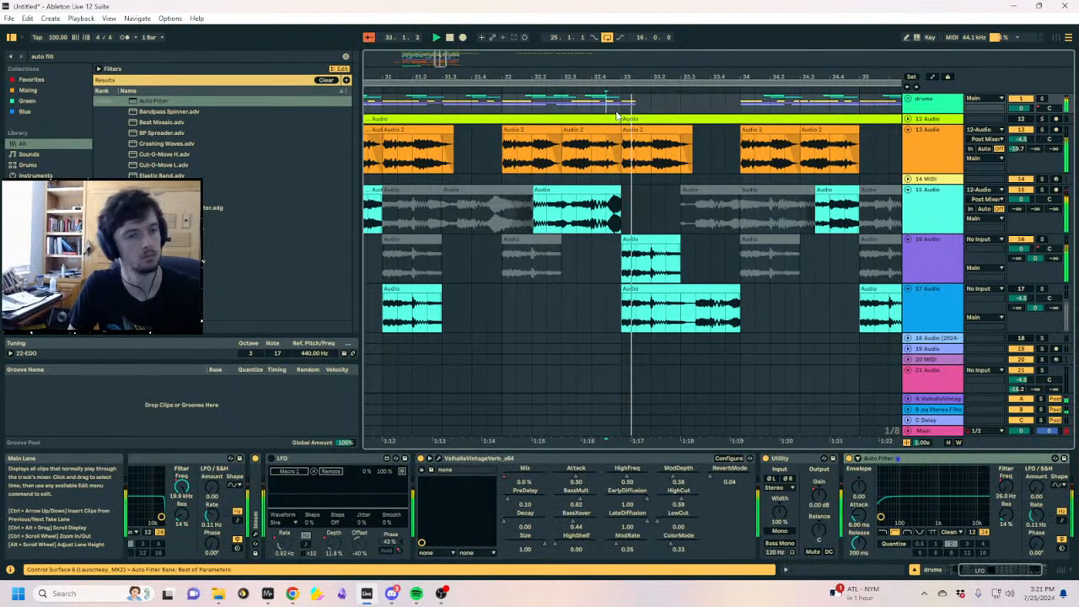
{"action": "left_click", "coordinate": [674, 127]}
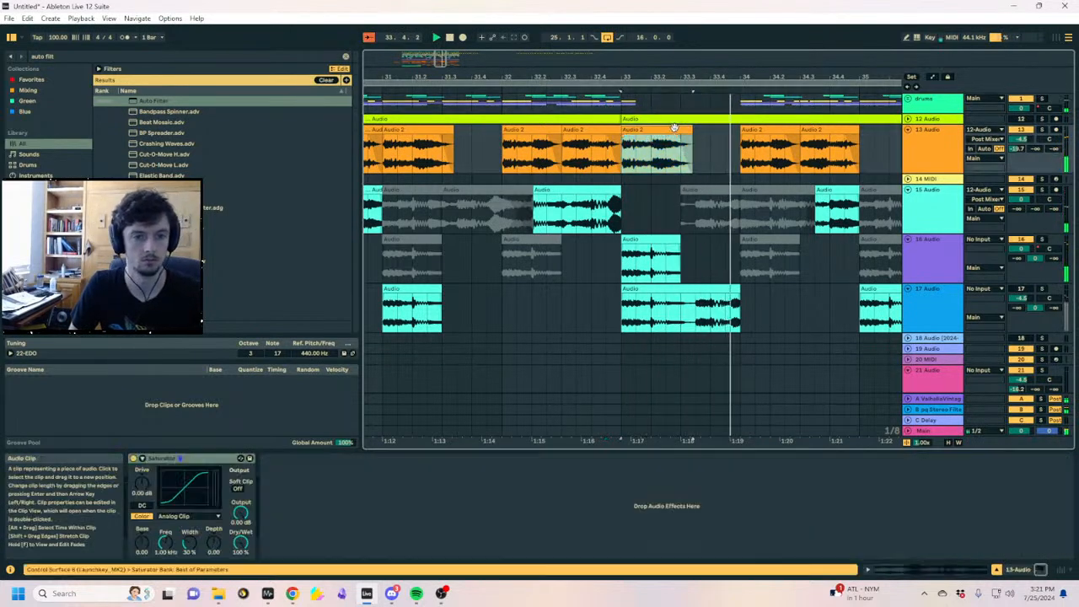
Duplicate the opening notes of the 29 Operator clip at bar 33 to 1.3.1, raise the copies one octave, and play
{"action": "scroll", "coordinate": [625, 166], "scroll_direction": "down", "scroll_amount": 10}
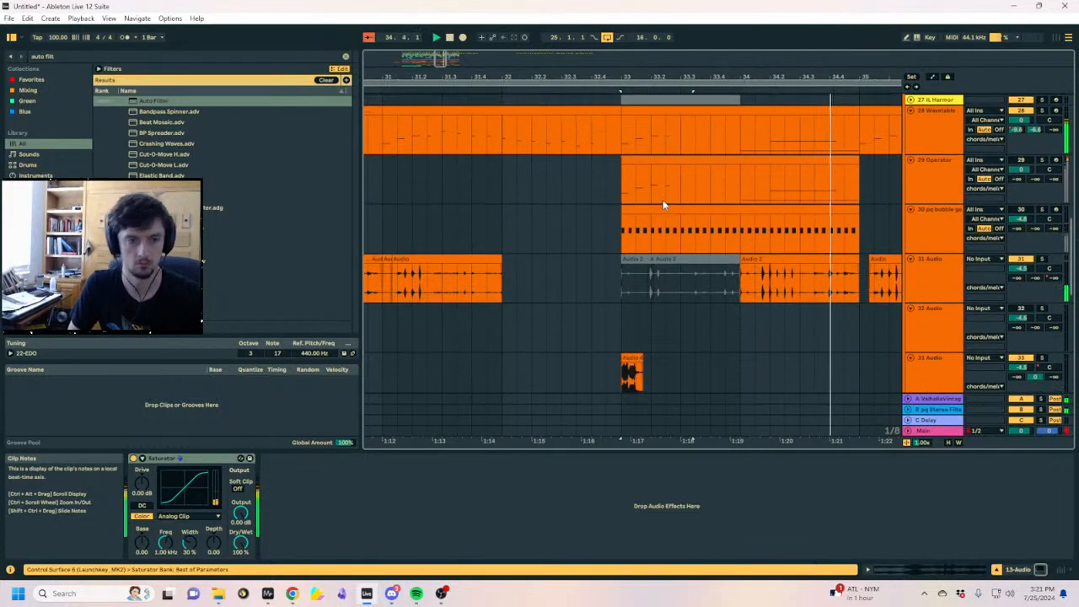
{"action": "left_click", "coordinate": [669, 160]}
{"action": "double_click", "coordinate": [669, 160]}
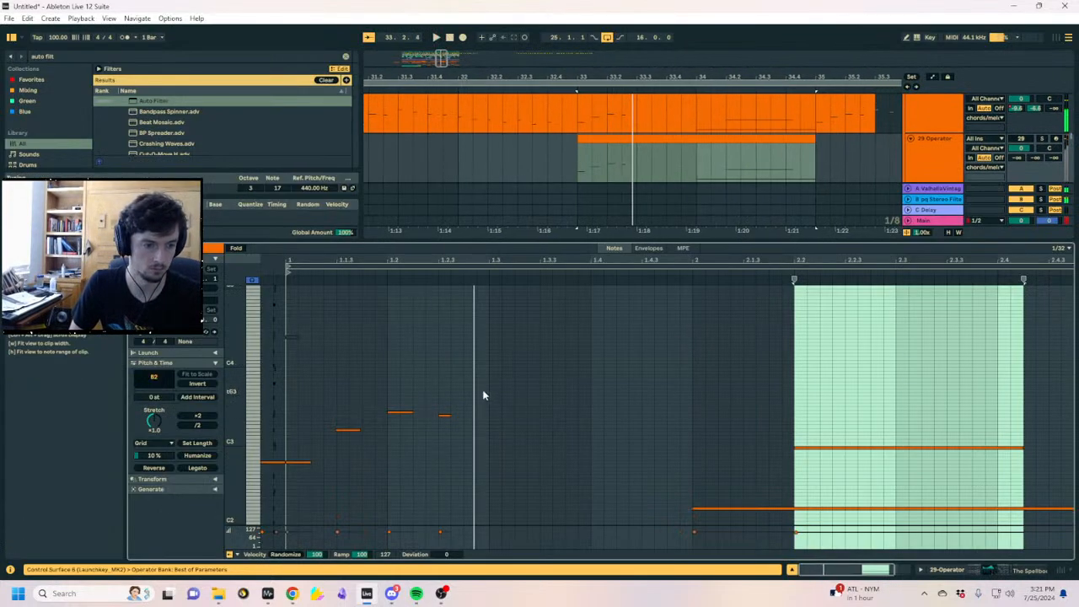
{"action": "left_click_drag", "start_coordinate": [485, 380], "coordinate": [293, 535]}
{"action": "key", "text": "ctrl+d"}
{"action": "key", "text": "shift+Up"}
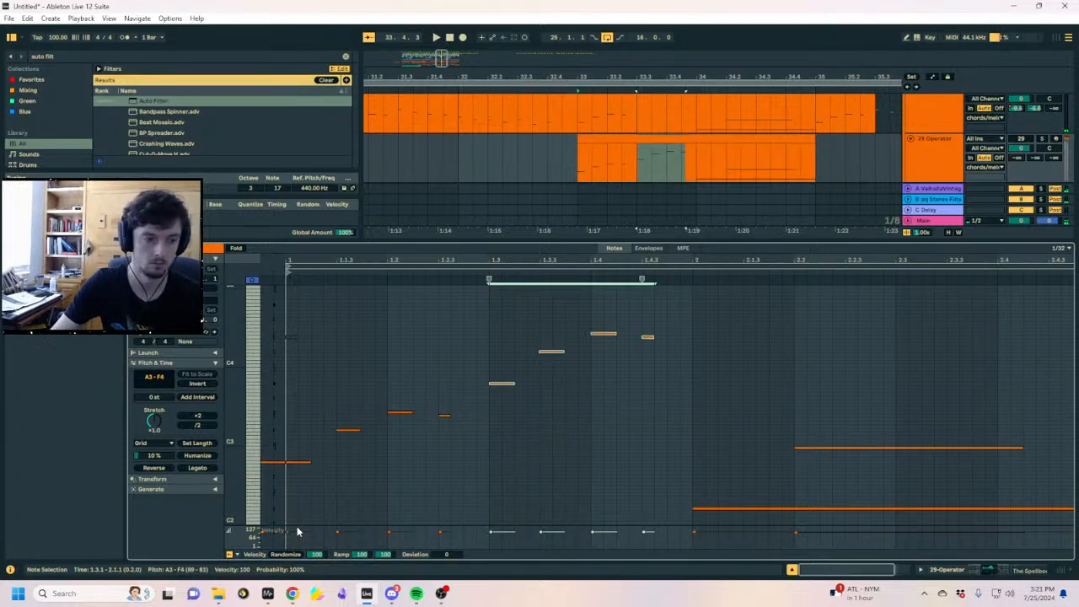
{"action": "key", "text": "space"}
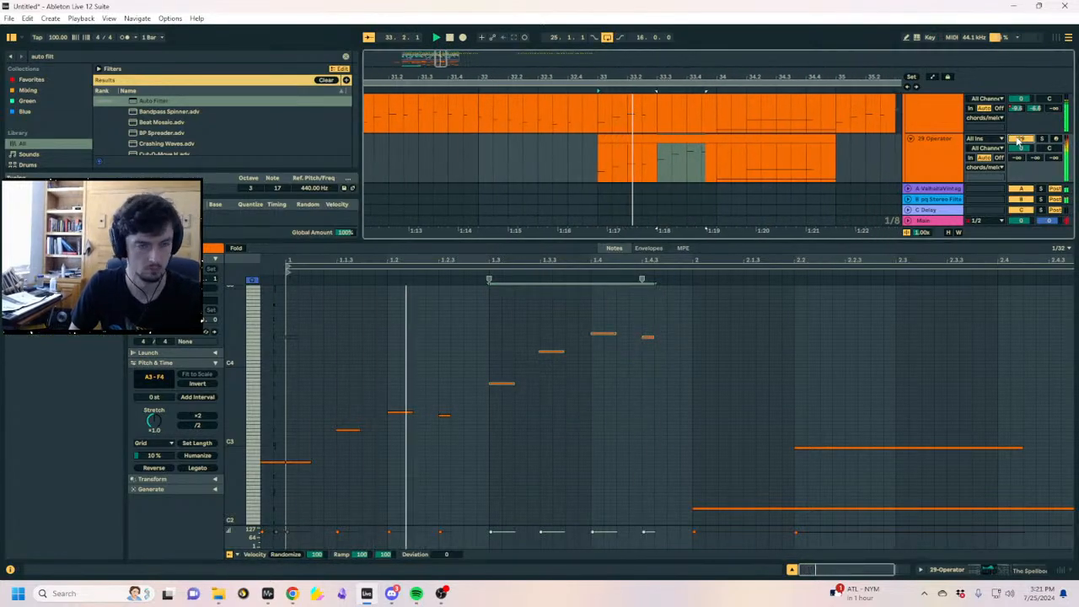
Solo the 29 Operator track to hear its clip at bar 25, and expand The Spellbook's modulation columns in its device chain
{"action": "key", "text": "space"}
{"action": "left_click_drag", "start_coordinate": [578, 77], "coordinate": [739, 59]}
{"action": "left_click", "coordinate": [736, 138]}
{"action": "left_click", "coordinate": [432, 137]}
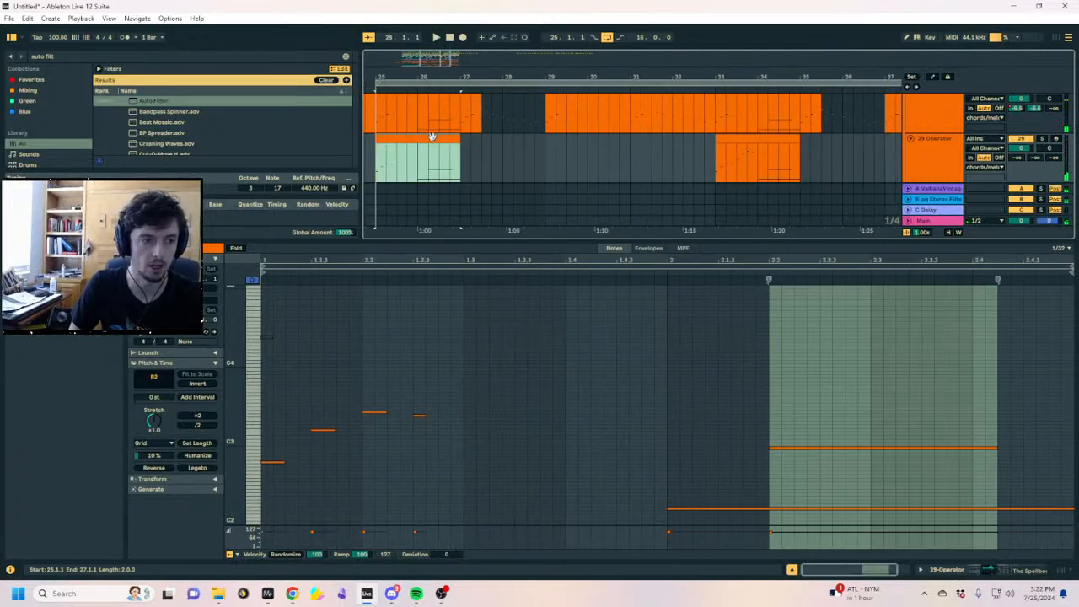
{"action": "left_click", "coordinate": [1042, 139]}
{"action": "key", "text": "space"}
{"action": "left_click", "coordinate": [947, 569]}
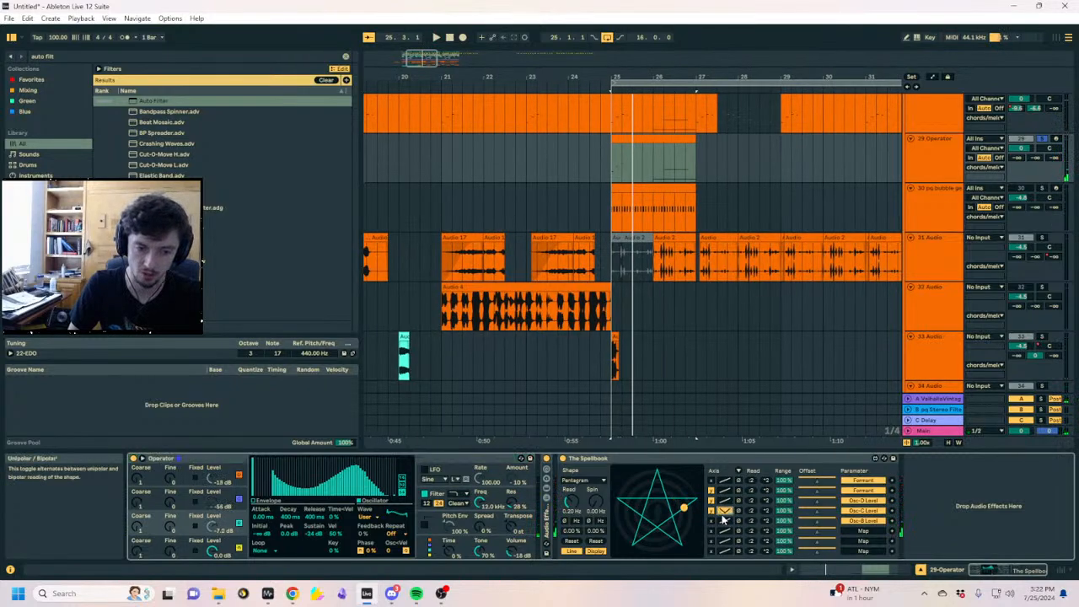
{"action": "left_click", "coordinate": [738, 473]}
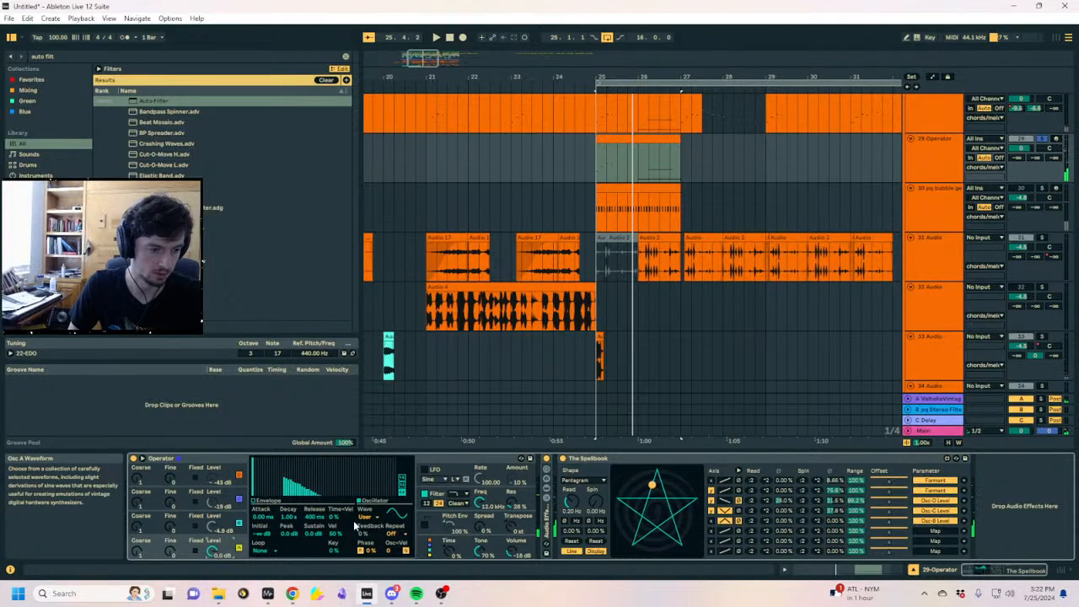
Group Operator into an Instrument Rack and map the envelope release of all four oscillators to Macro 1
{"action": "left_click", "coordinate": [196, 463]}
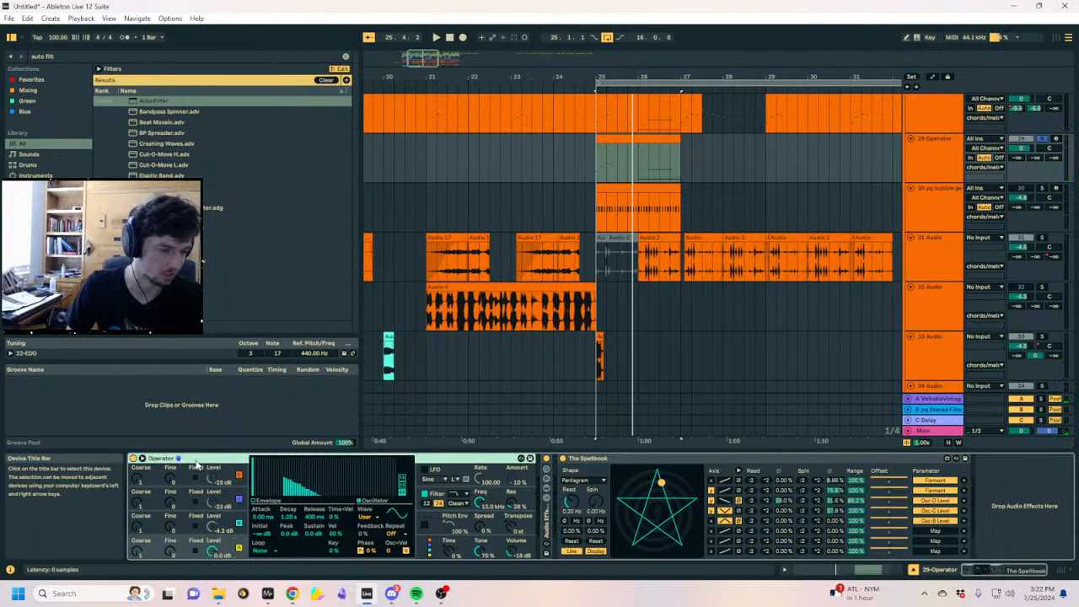
{"action": "key", "text": "ctrl+g"}
{"action": "left_click", "coordinate": [231, 458]}
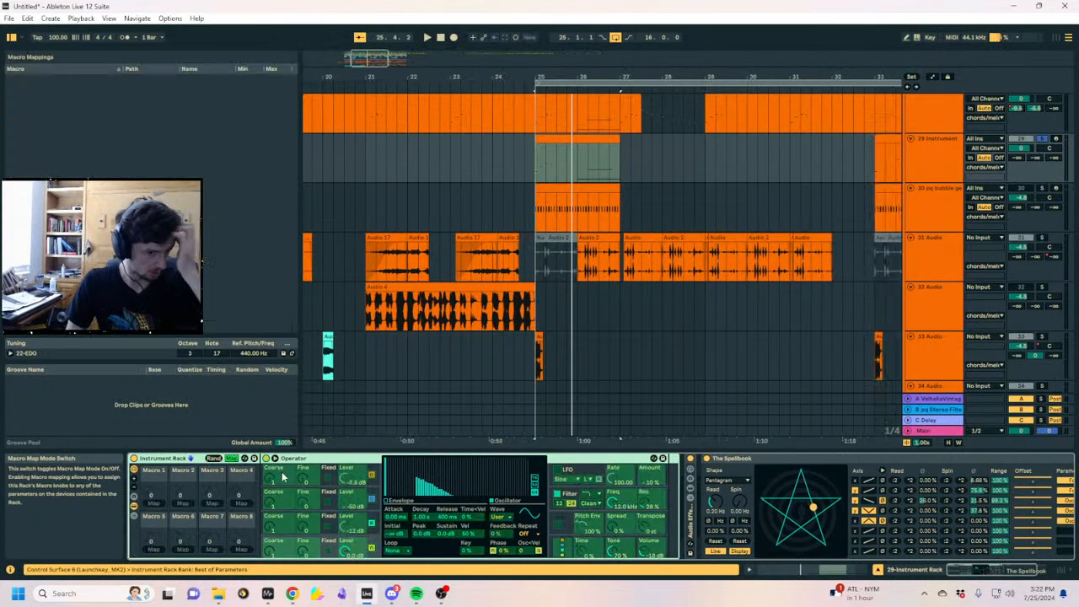
{"action": "left_click", "coordinate": [446, 517]}
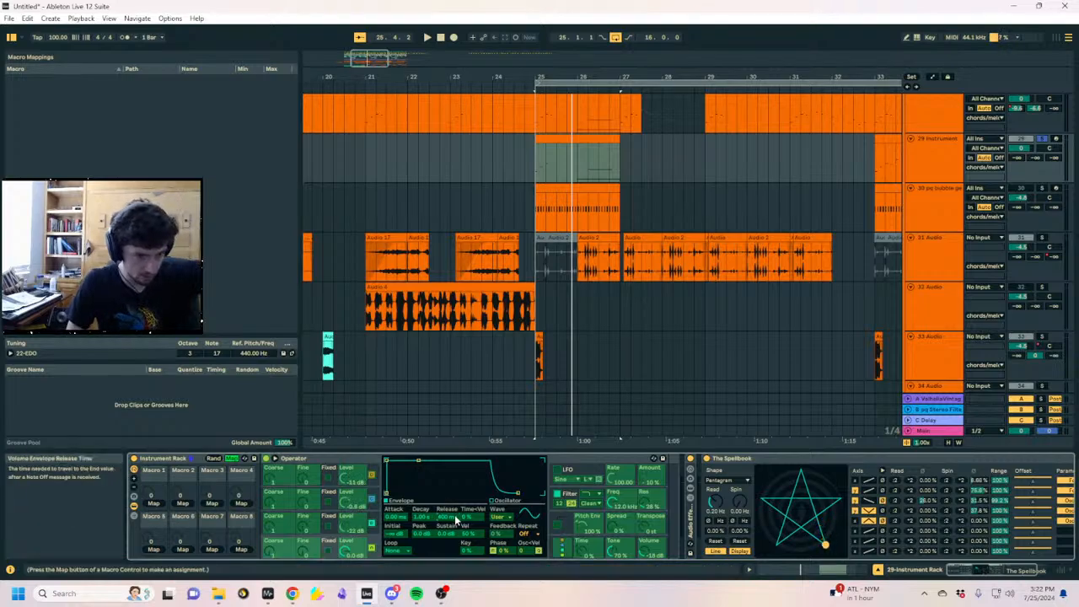
{"action": "left_click", "coordinate": [153, 504]}
{"action": "left_click", "coordinate": [350, 520]}
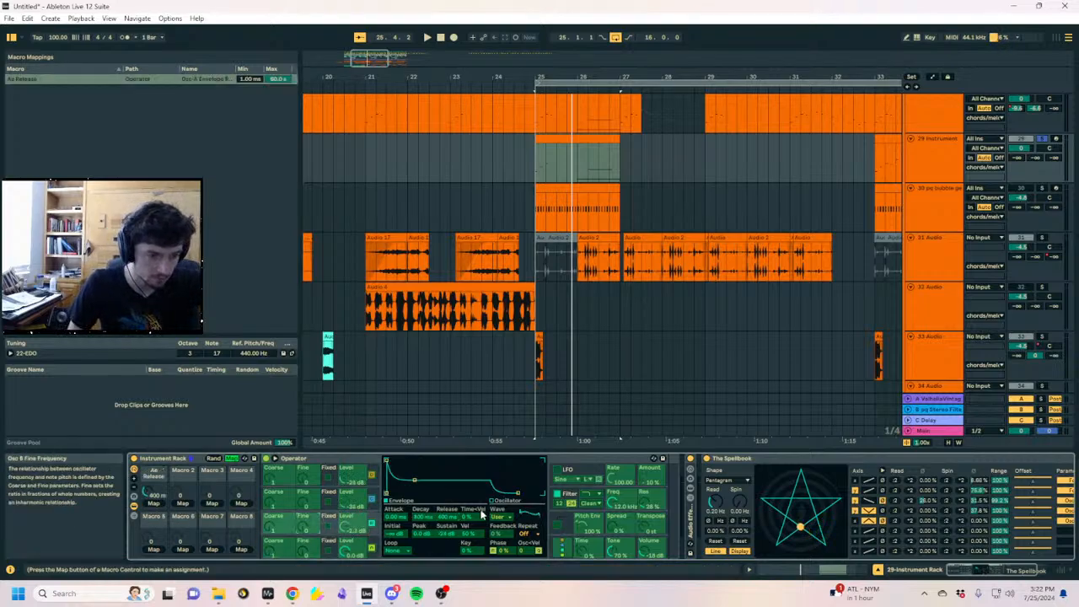
{"action": "left_click", "coordinate": [156, 504]}
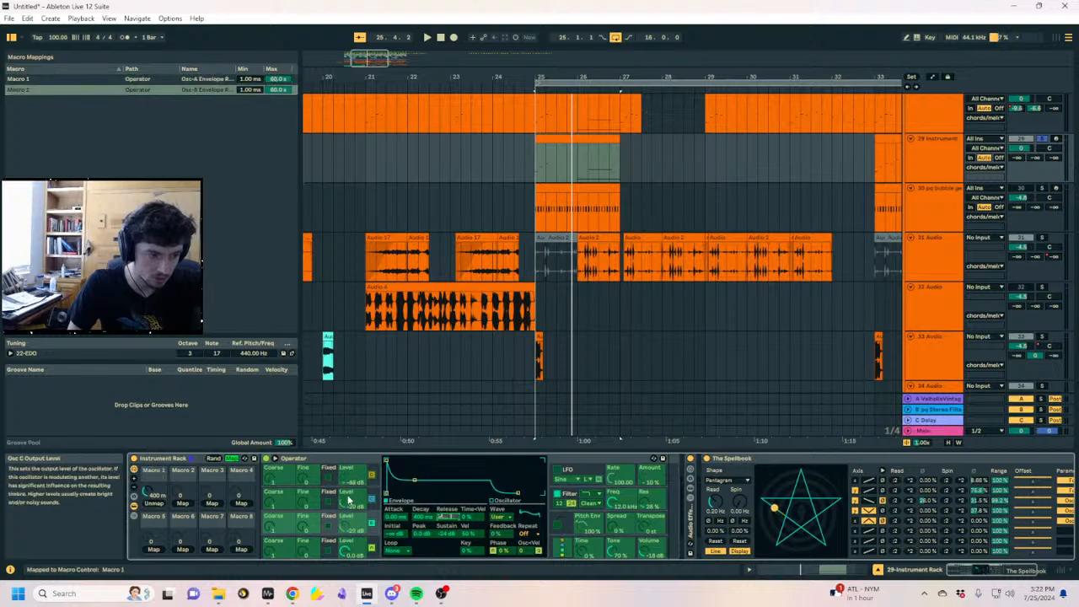
{"action": "left_click", "coordinate": [157, 504]}
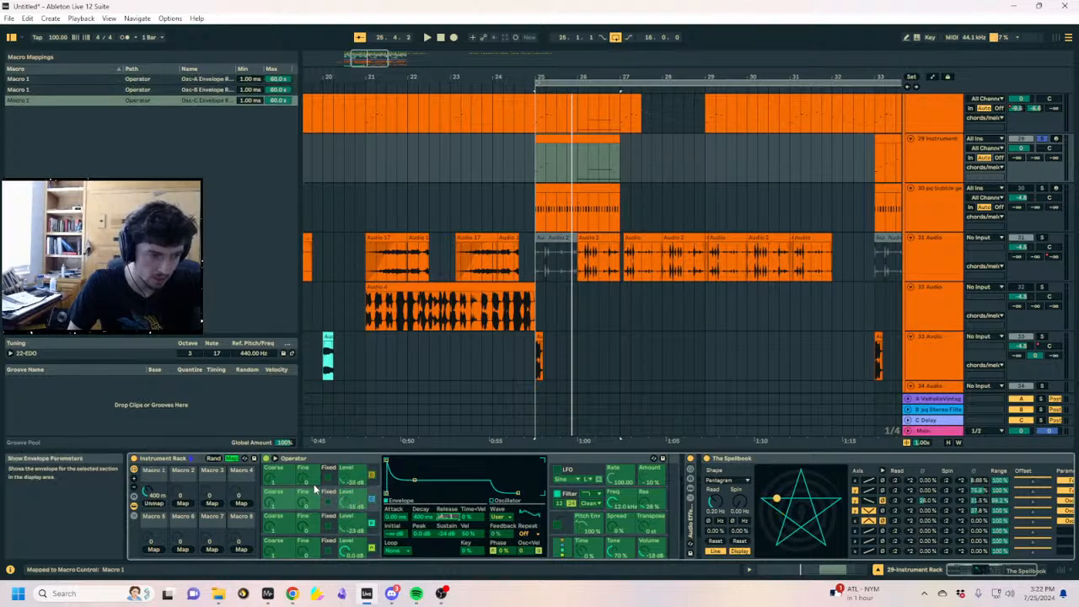
{"action": "left_click", "coordinate": [158, 504]}
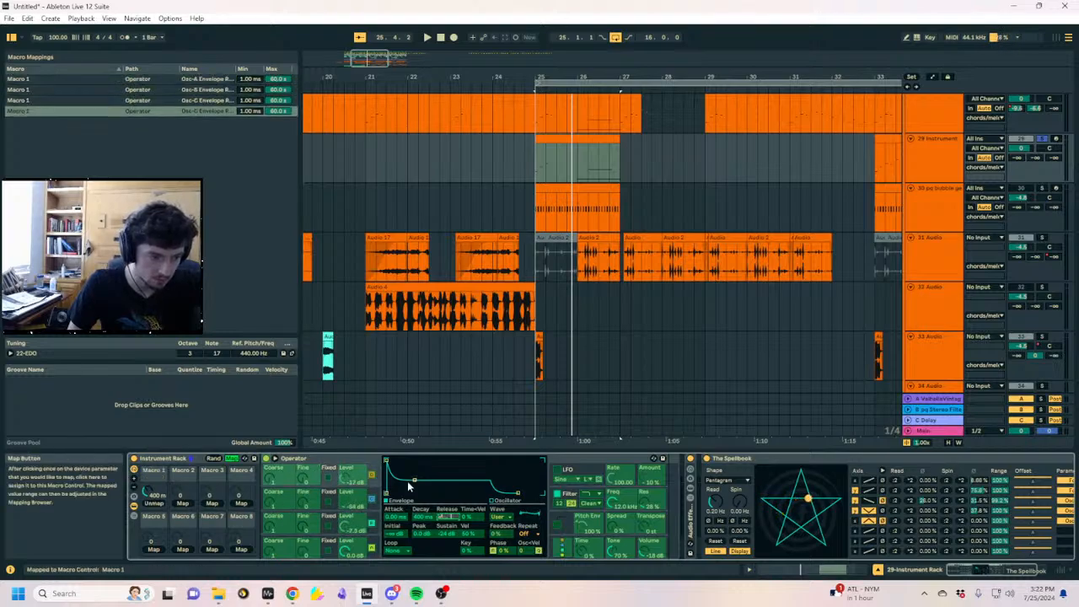
{"action": "left_click", "coordinate": [287, 497]}
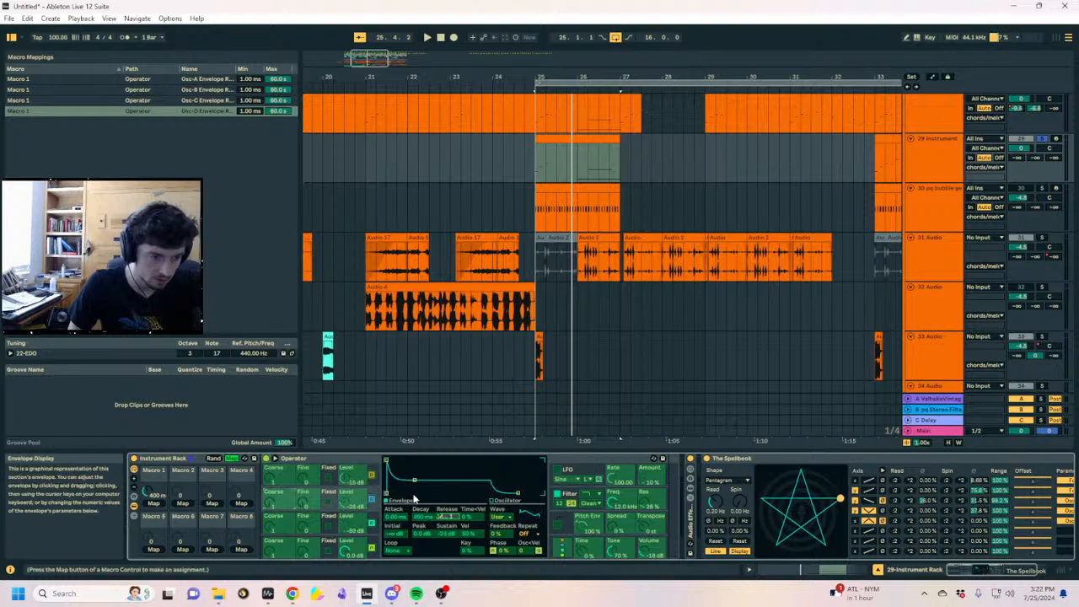
{"action": "left_click", "coordinate": [232, 459]}
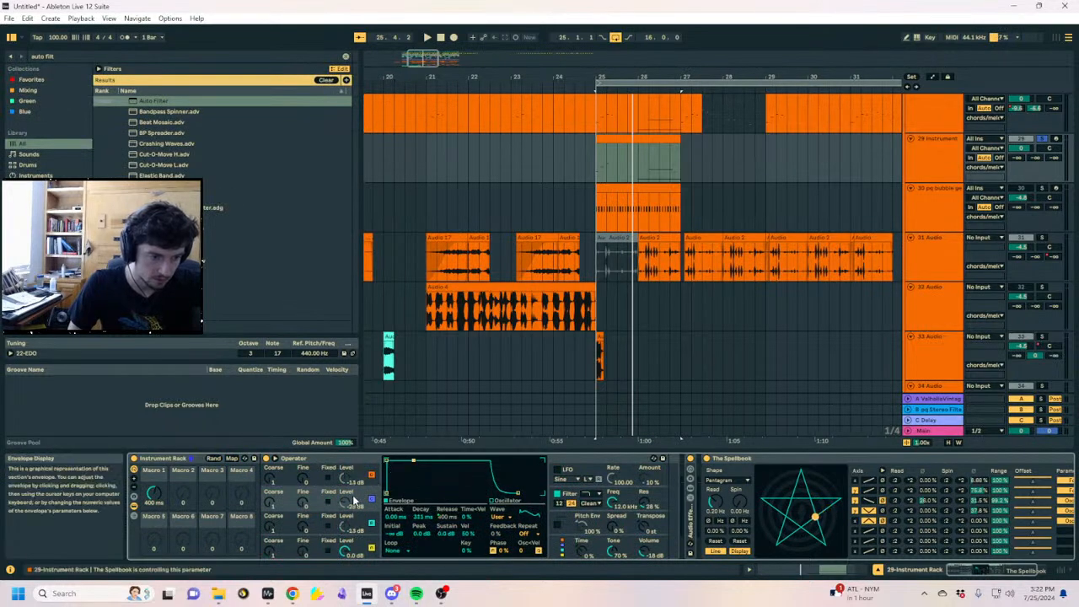
Raise Operator's oscillator A envelope attack to about 26.3 ms during playback and set the 29 Instrument track's volume to -9.7 dB
{"action": "left_click", "coordinate": [319, 525]}
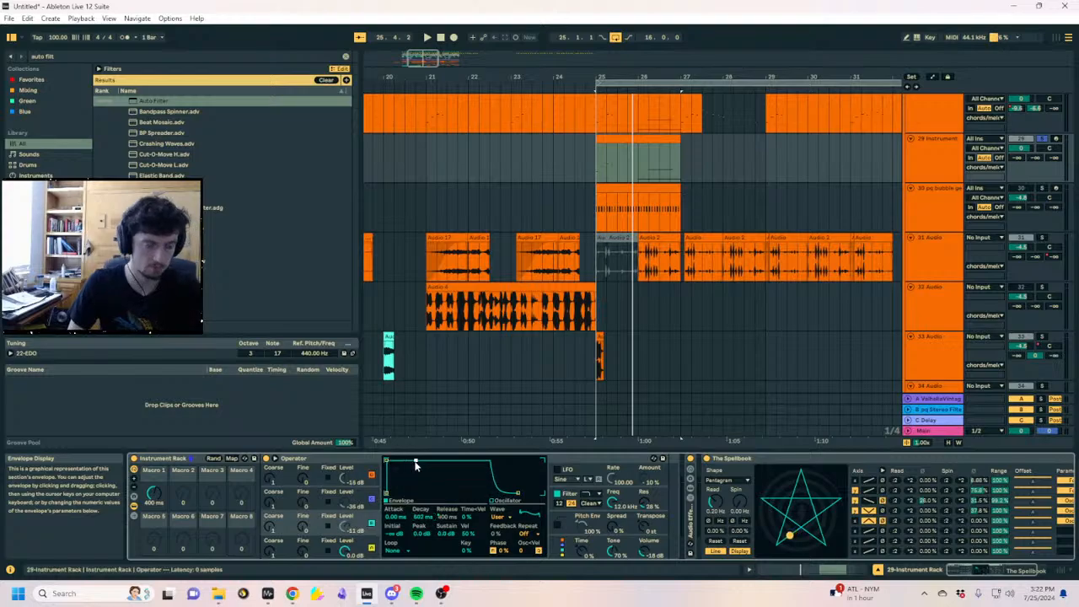
{"action": "key", "text": "space"}
{"action": "left_click", "coordinate": [319, 550]}
{"action": "left_click_drag", "start_coordinate": [387, 460], "coordinate": [412, 461]}
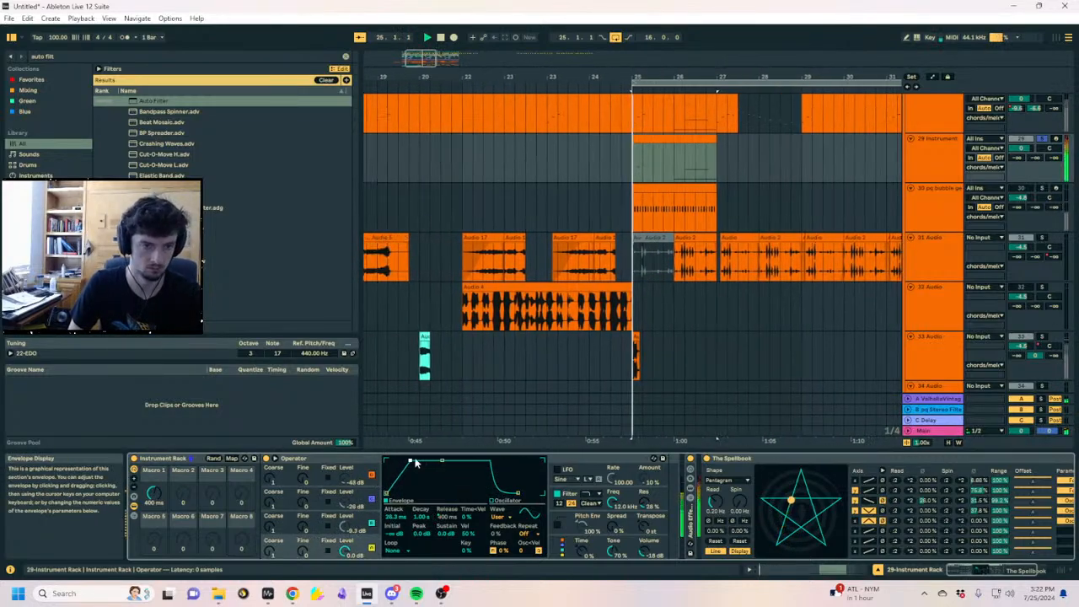
{"action": "left_click_drag", "start_coordinate": [1021, 148], "coordinate": [1021, 166]}
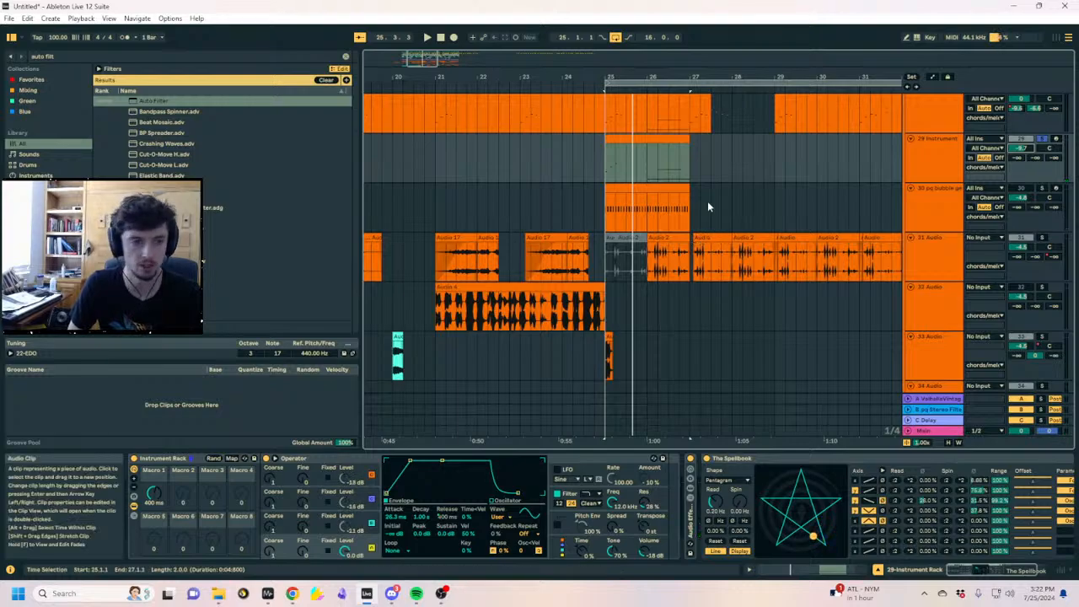
Play the 29 Instrument clip at bar 25 and switch The Spellbook's Read and Spin rates from Hz to Sync
{"action": "left_click", "coordinate": [615, 139]}
{"action": "key", "text": "space"}
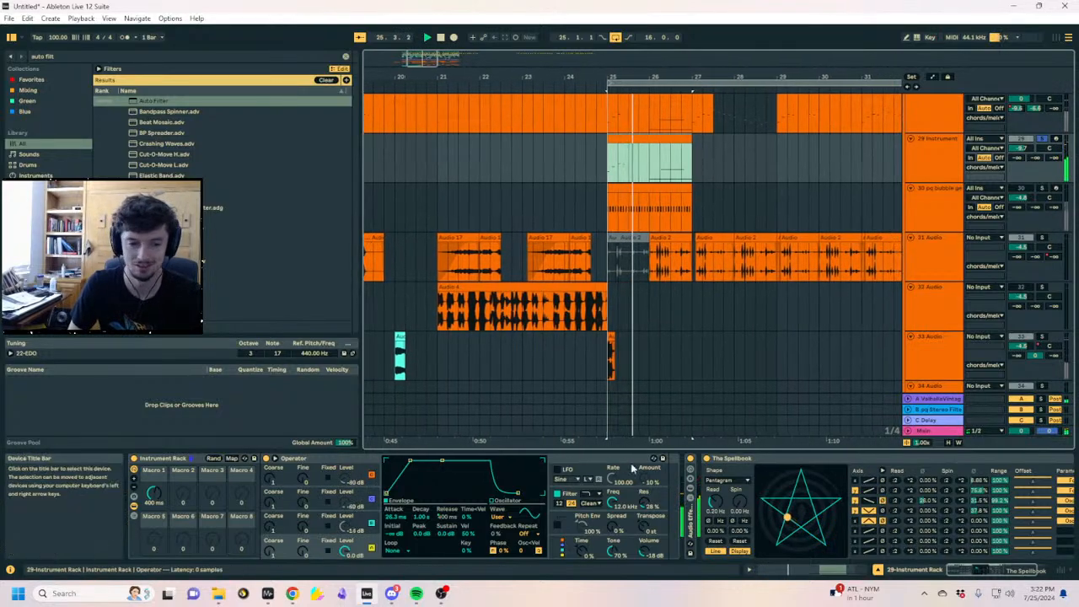
{"action": "left_click", "coordinate": [742, 523]}
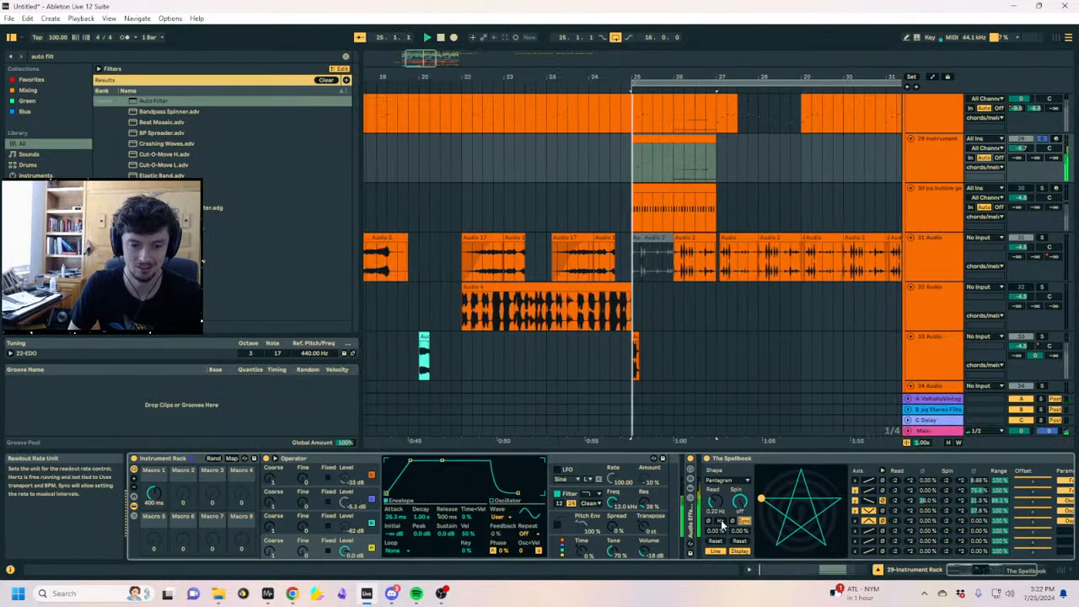
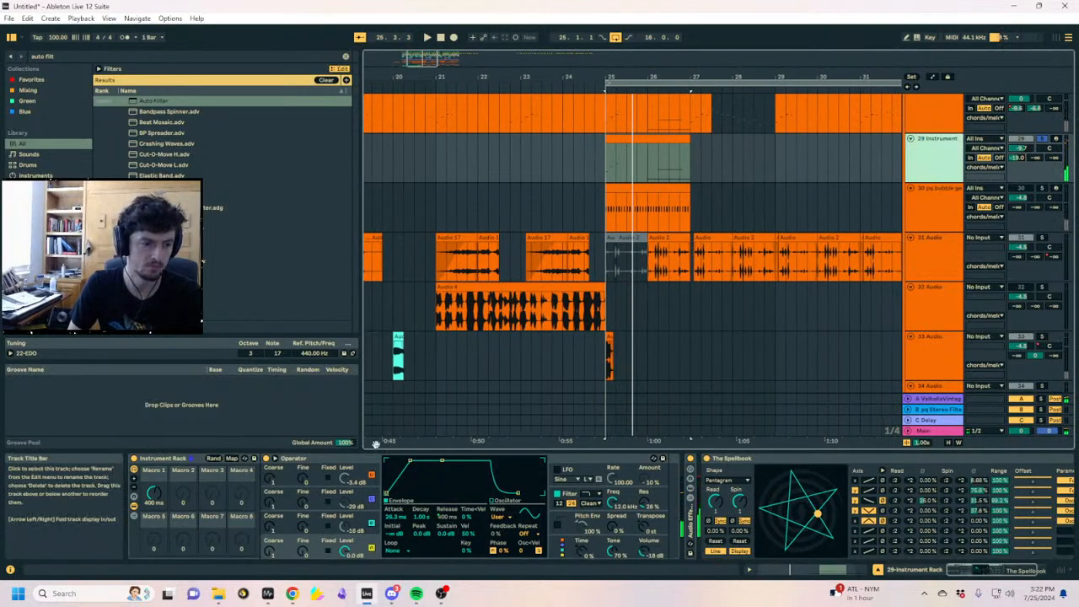
Load the pq Swap Delay.adg rack at the end of the 29 Instrument chain and play its clip at bar 25
{"action": "left_click", "coordinate": [75, 58]}
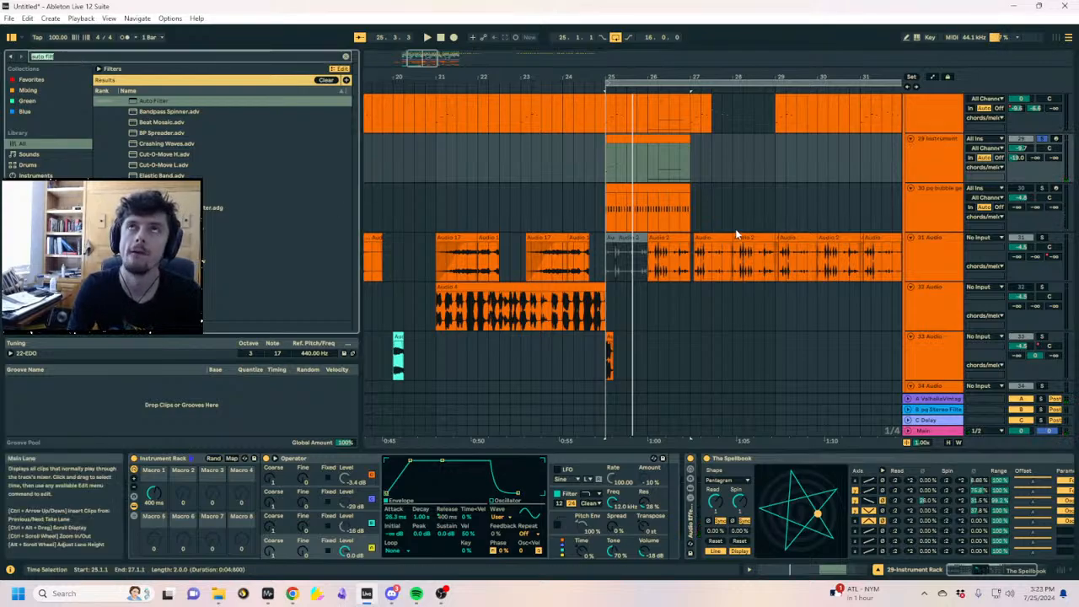
{"action": "type", "text": "swap delay"}
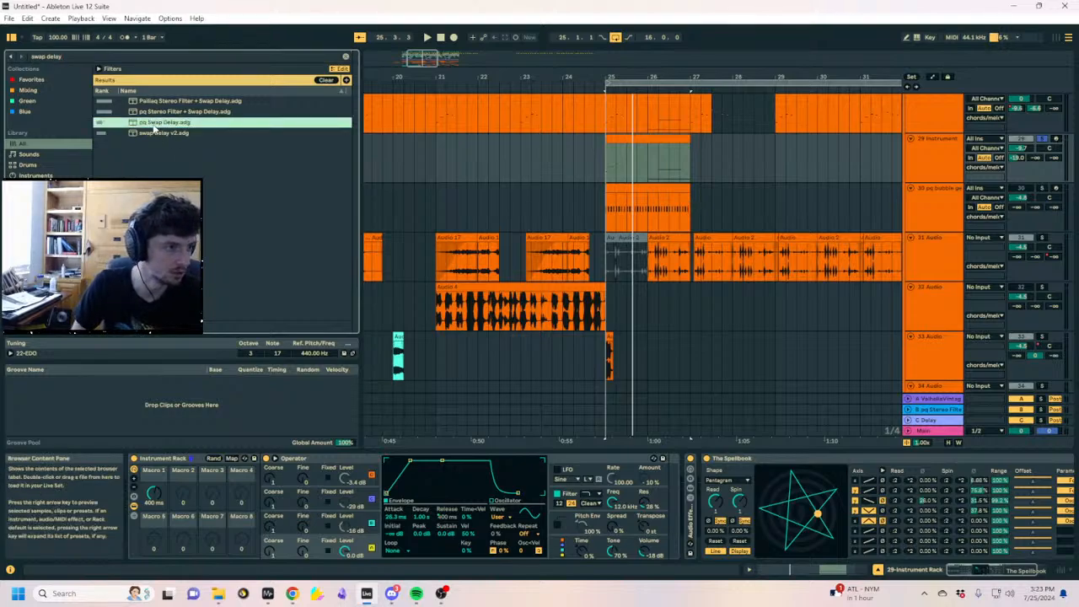
{"action": "key", "text": "Return"}
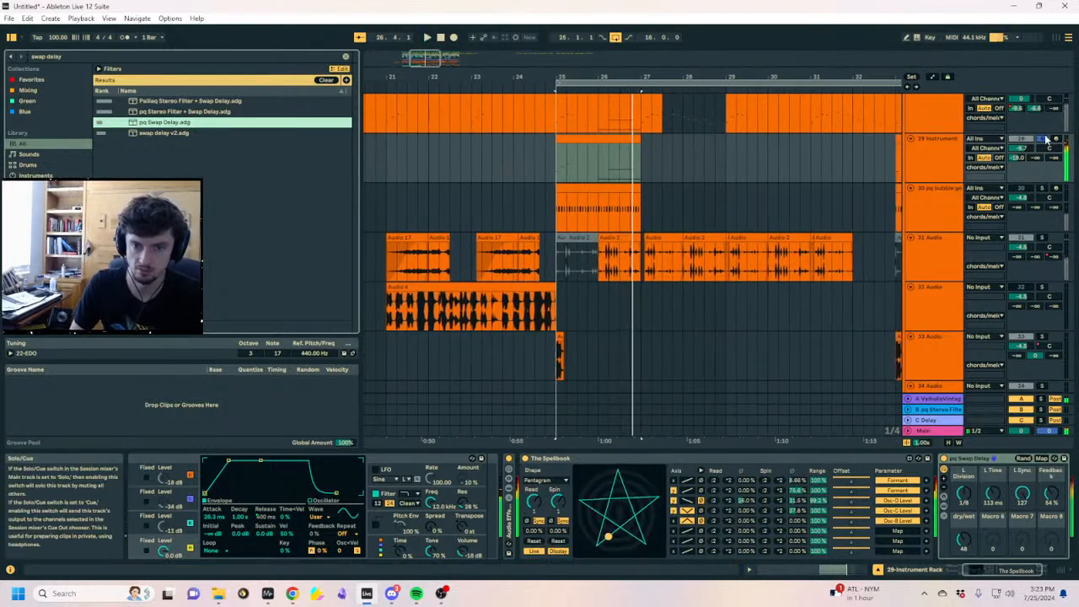
{"action": "left_click", "coordinate": [653, 148]}
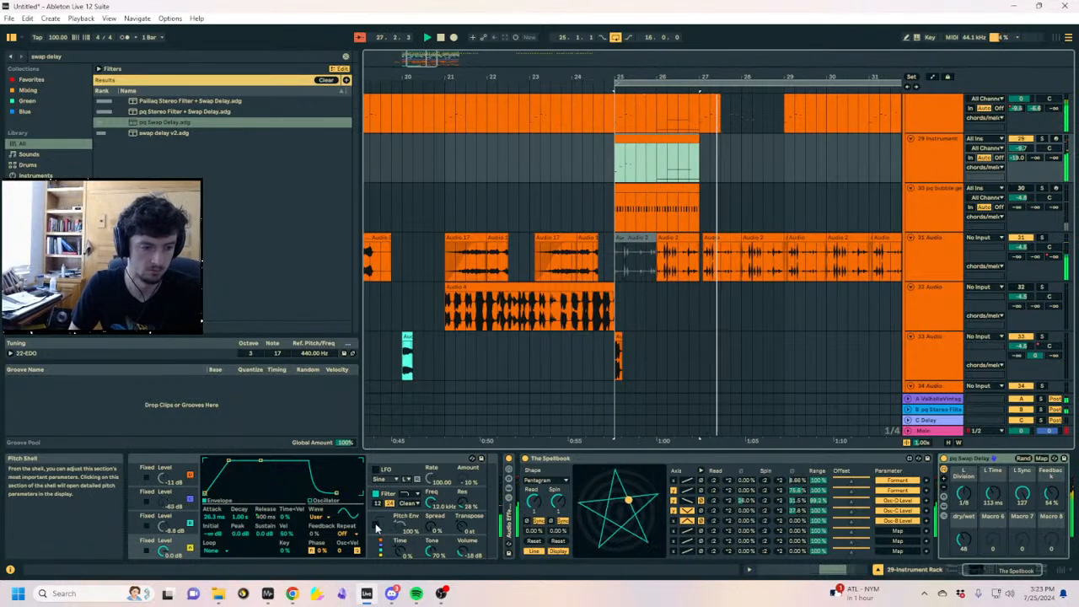
Try a filter envelope attack of about 113 ms and a cutoff of about 824 Hz in Operator with the track soloed
{"action": "left_click", "coordinate": [385, 501]}
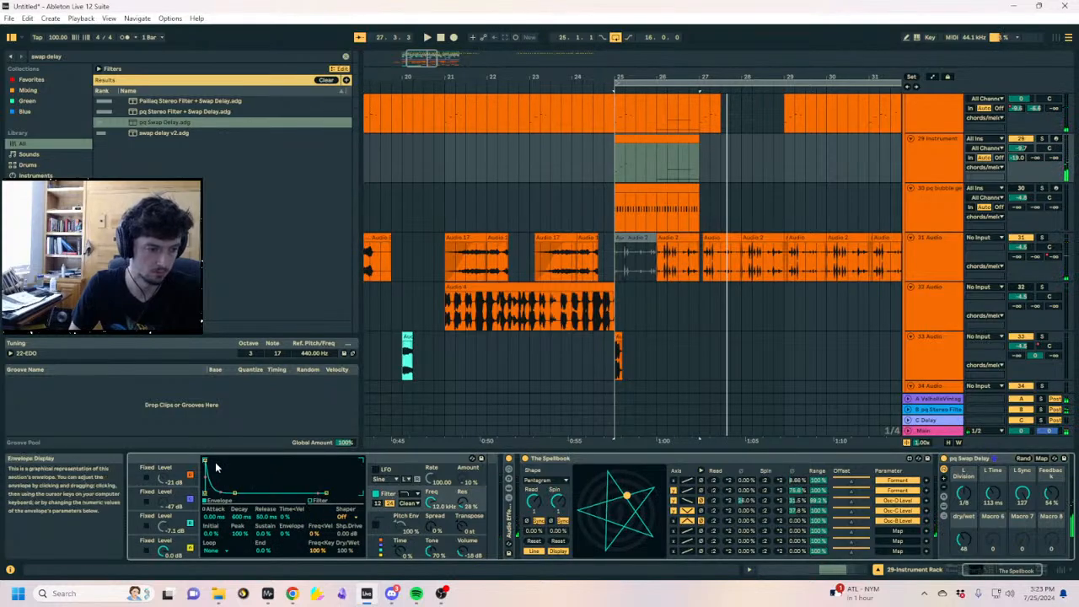
{"action": "left_click_drag", "start_coordinate": [215, 467], "coordinate": [234, 463]}
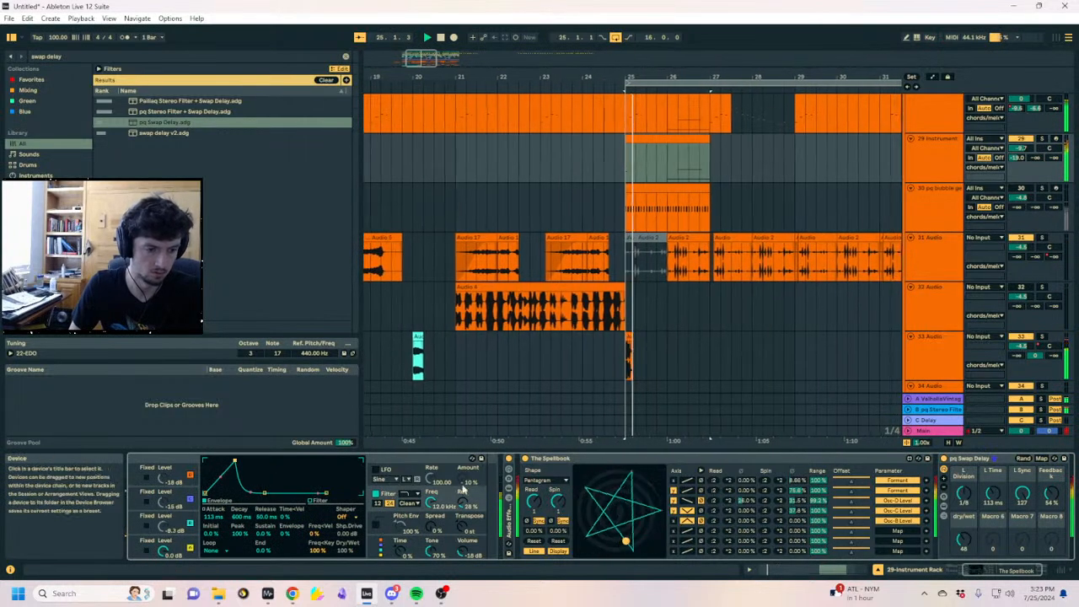
{"action": "left_click", "coordinate": [1041, 139]}
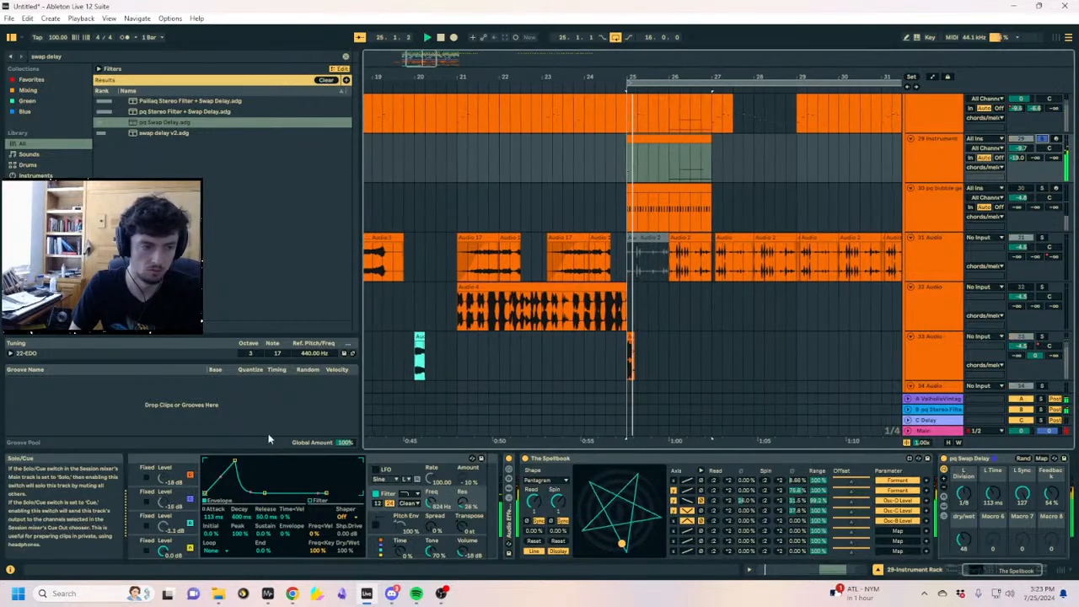
Try a slower filter envelope attack of about 728 ms with cutoff about 5.17 kHz and resonance 81% while auditioning
{"action": "left_click", "coordinate": [411, 503]}
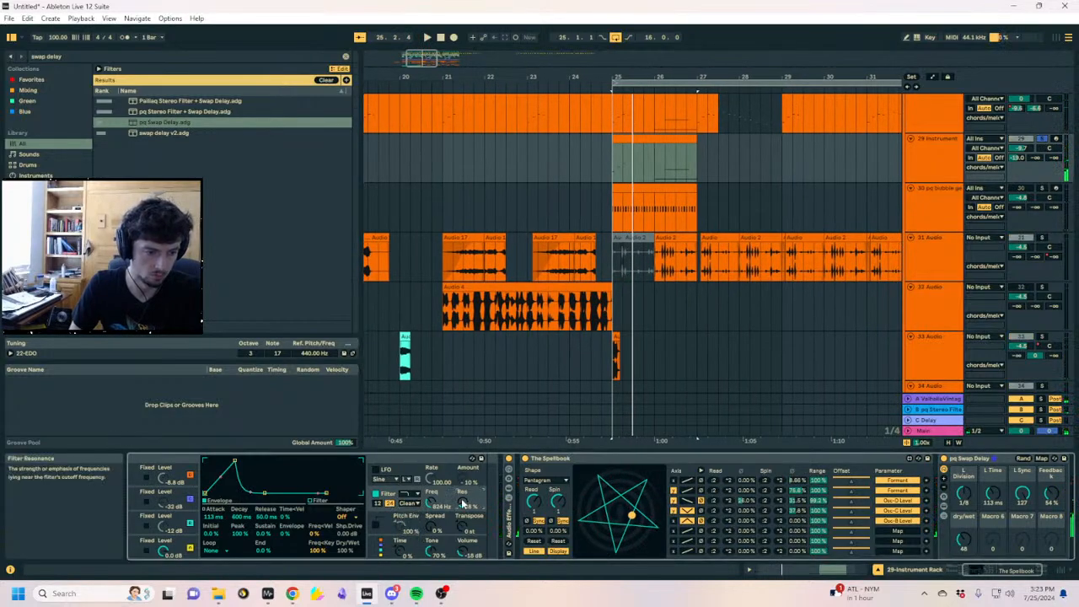
{"action": "left_click_drag", "start_coordinate": [234, 460], "coordinate": [210, 460]}
{"action": "key", "text": "space"}
{"action": "key", "text": "space"}
{"action": "left_click_drag", "start_coordinate": [433, 506], "coordinate": [433, 482]}
{"action": "key", "text": "space"}
{"action": "key", "text": "space"}
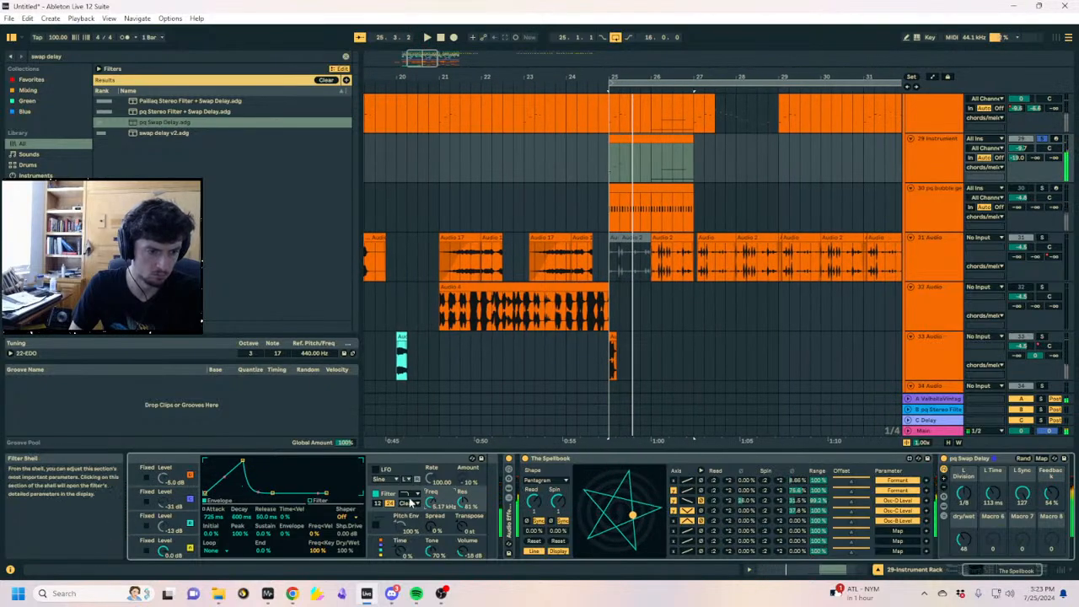
Shorten Operator's filter envelope attack to about 7.97 ms and set the filter to about 2.14 kHz with 32% resonance
{"action": "left_click", "coordinate": [316, 500]}
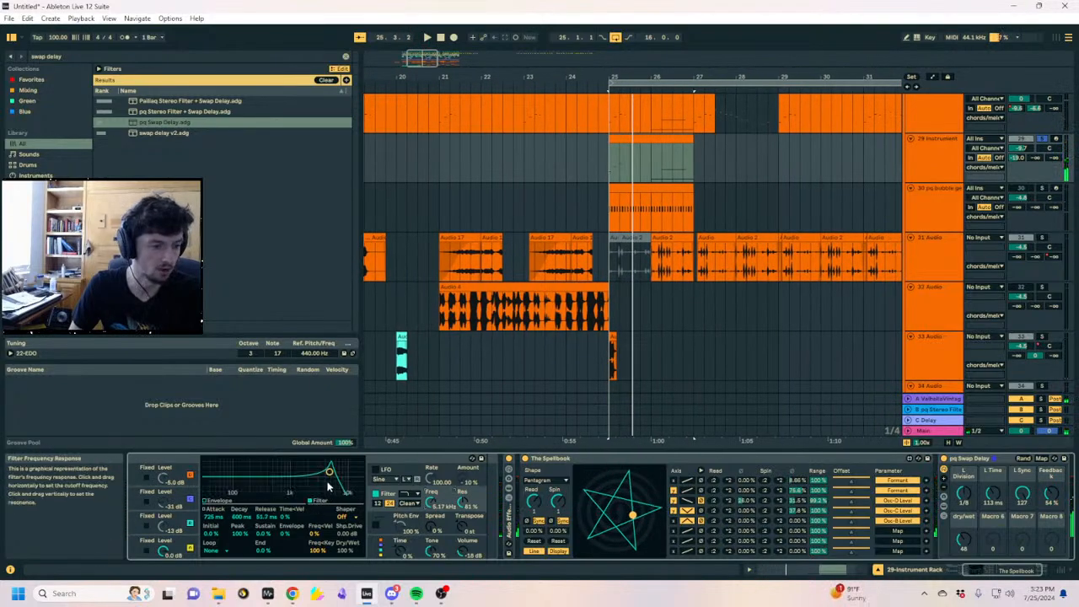
{"action": "left_click_drag", "start_coordinate": [328, 483], "coordinate": [270, 488]}
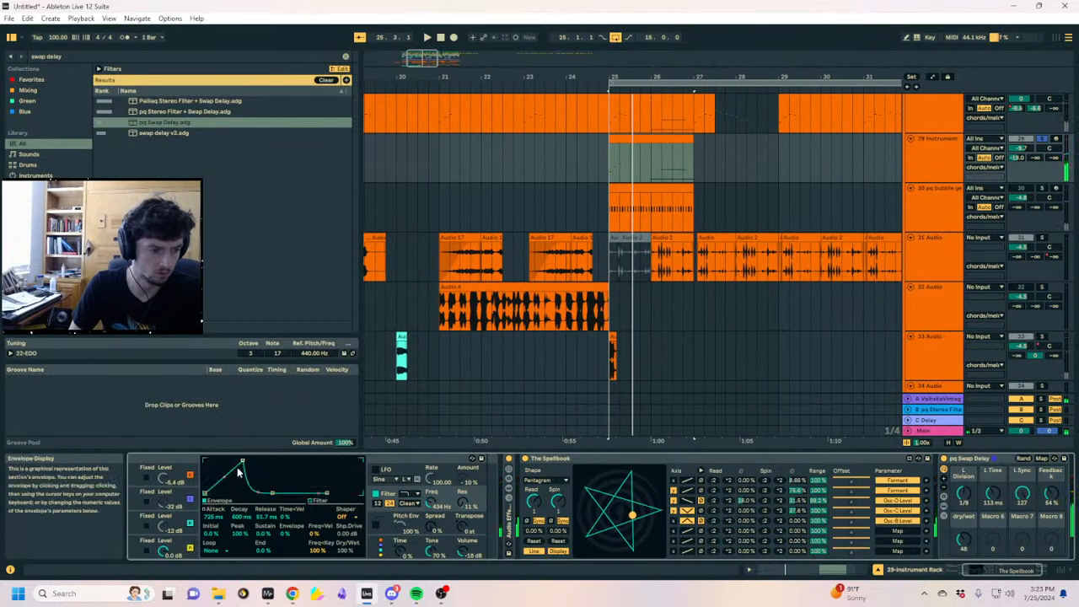
{"action": "left_click", "coordinate": [318, 500]}
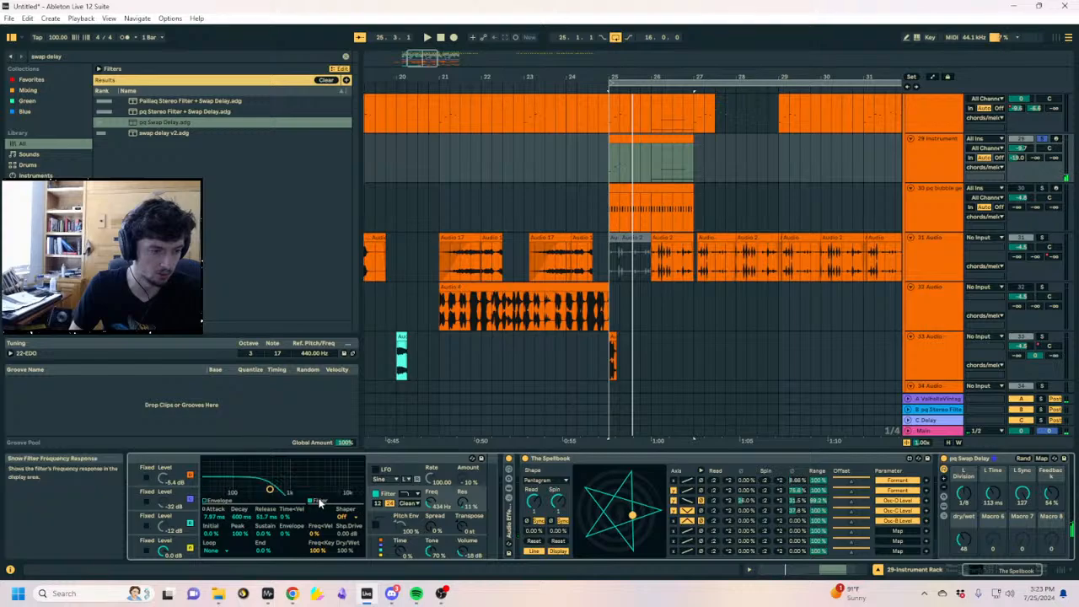
{"action": "left_click_drag", "start_coordinate": [270, 489], "coordinate": [270, 475]}
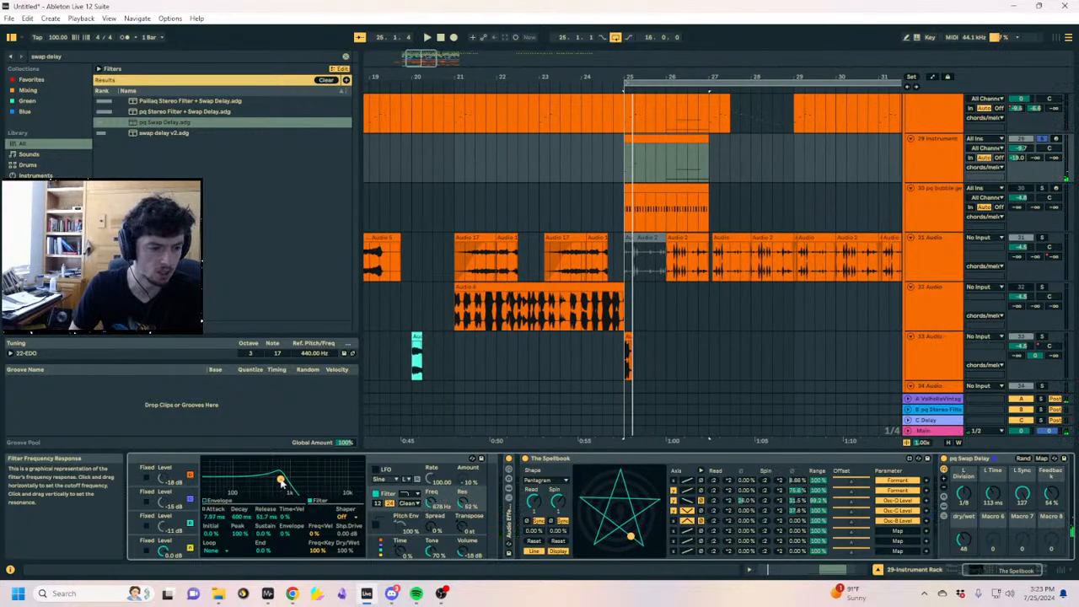
{"action": "left_click_drag", "start_coordinate": [282, 480], "coordinate": [329, 495]}
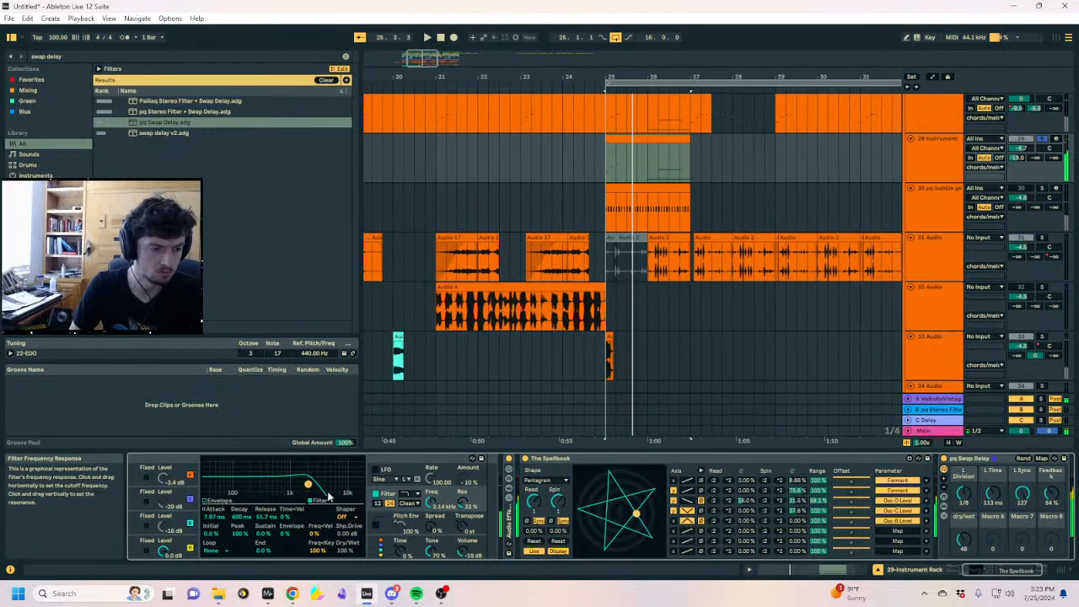
Try Operator's pitch envelope and switch it back off, turn off the filter, and play
{"action": "left_click", "coordinate": [372, 526]}
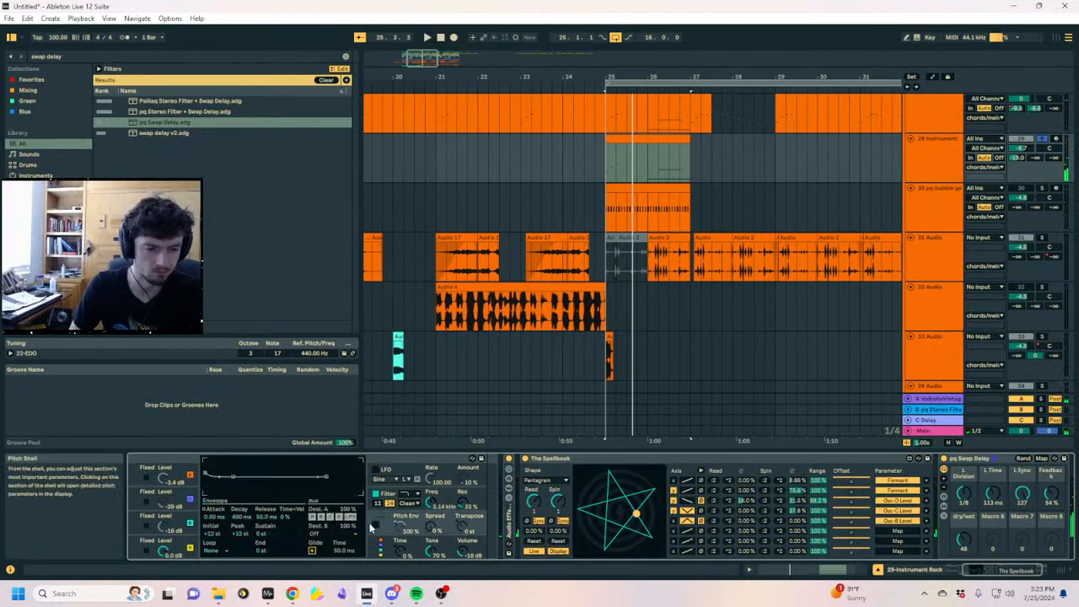
{"action": "mouse_move", "coordinate": [205, 474]}
{"action": "left_mouse_down"}
{"action": "mouse_move", "coordinate": [205, 461]}
{"action": "mouse_move", "coordinate": [205, 477]}
{"action": "left_mouse_up"}
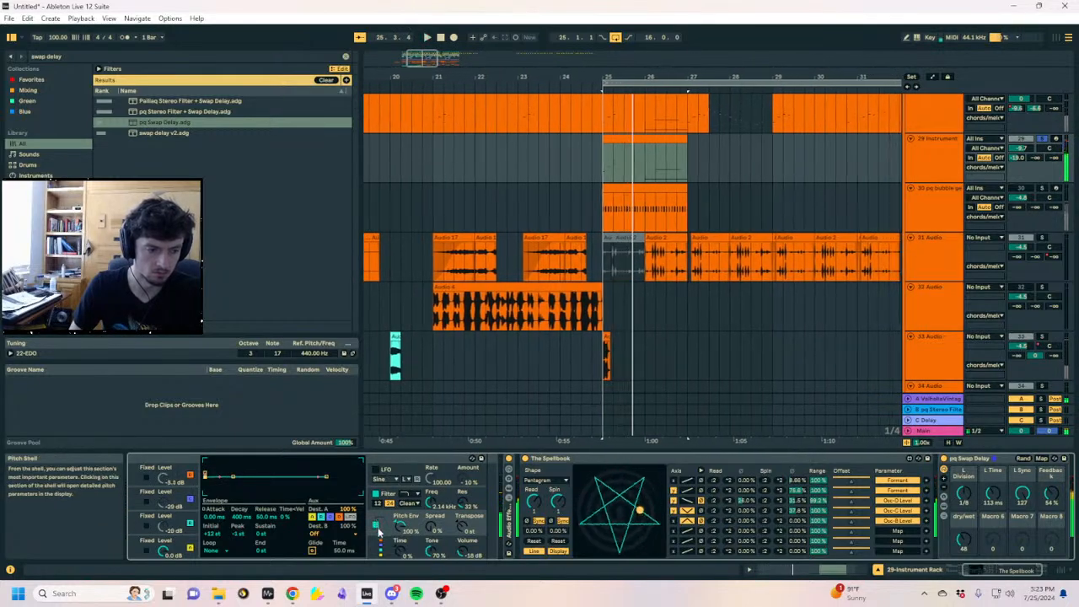
{"action": "left_click", "coordinate": [376, 494]}
{"action": "key", "text": "space"}
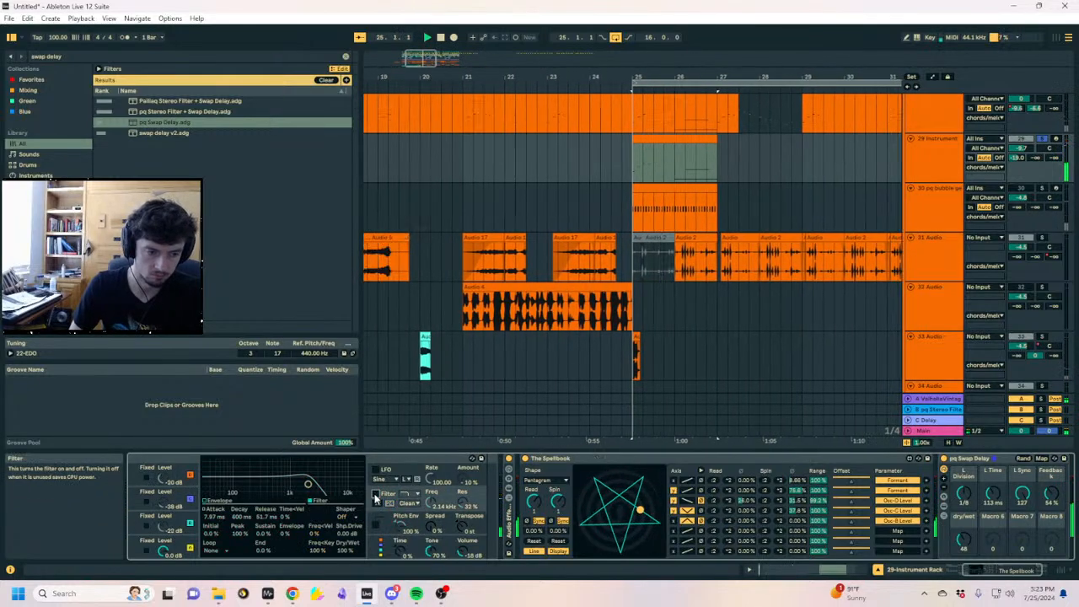
Unsolo the 29 Instrument track, play the full mix from bar 25, and select The Spellbook device
{"action": "left_click", "coordinate": [1043, 139]}
{"action": "key", "text": "space"}
{"action": "key", "text": "space"}
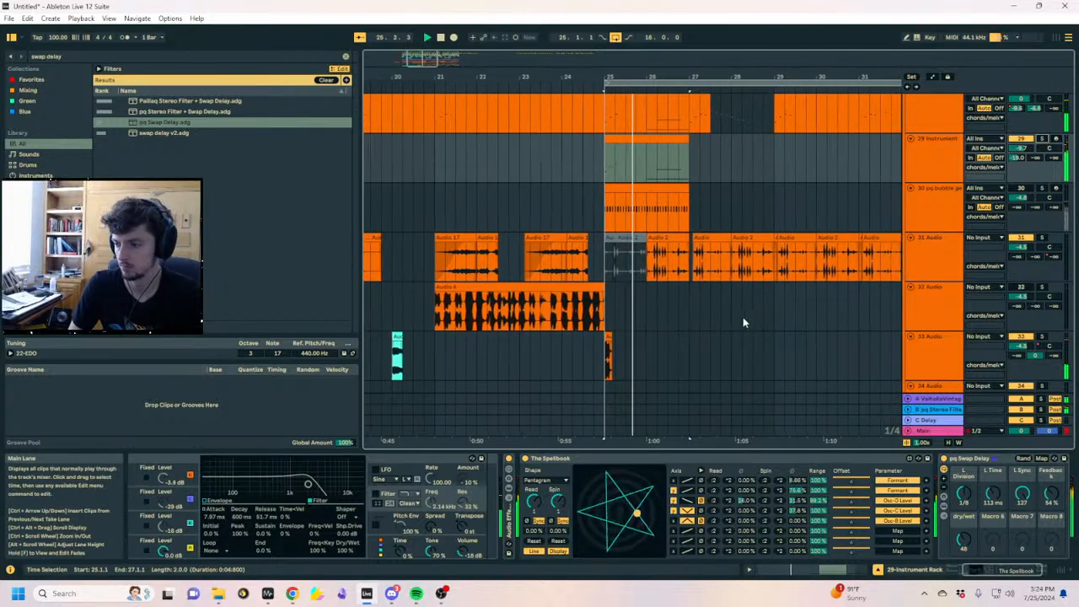
{"action": "key", "text": "space"}
{"action": "left_click", "coordinate": [580, 151]}
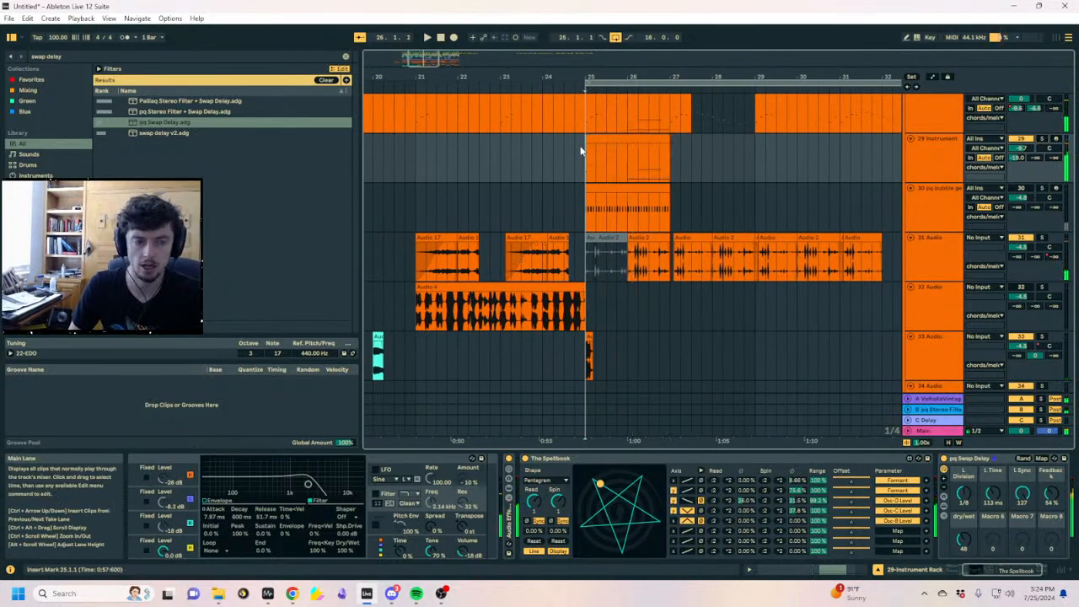
{"action": "left_click", "coordinate": [544, 459]}
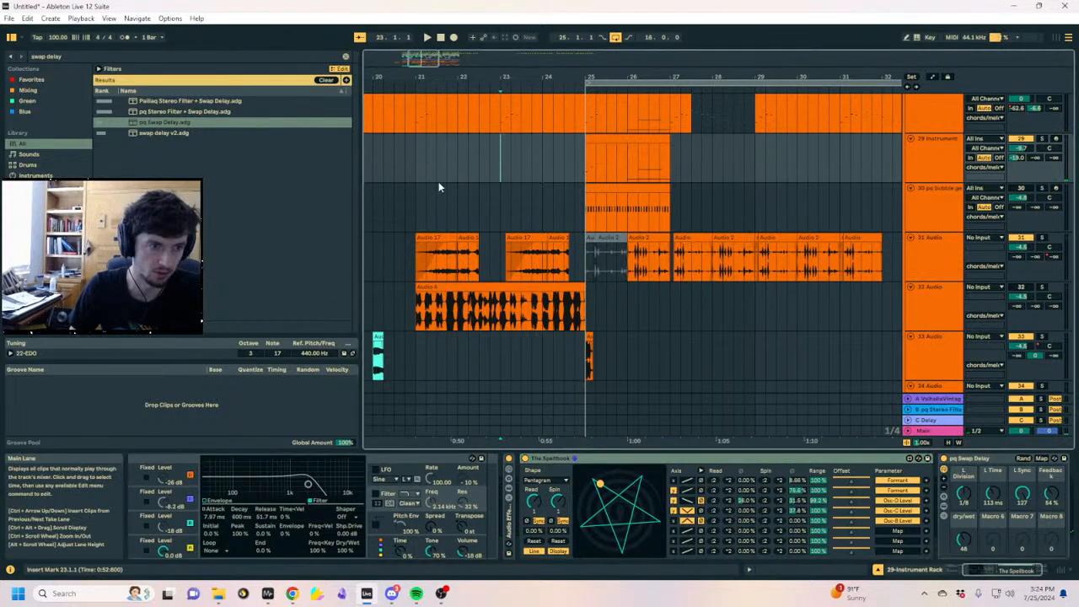
Play the arrangement from bar 21 and examine the sub, chords/melody and audio tracks leading through bar 25
{"action": "left_click", "coordinate": [416, 193]}
{"action": "scroll", "coordinate": [949, 233], "scroll_direction": "up", "scroll_amount": 3}
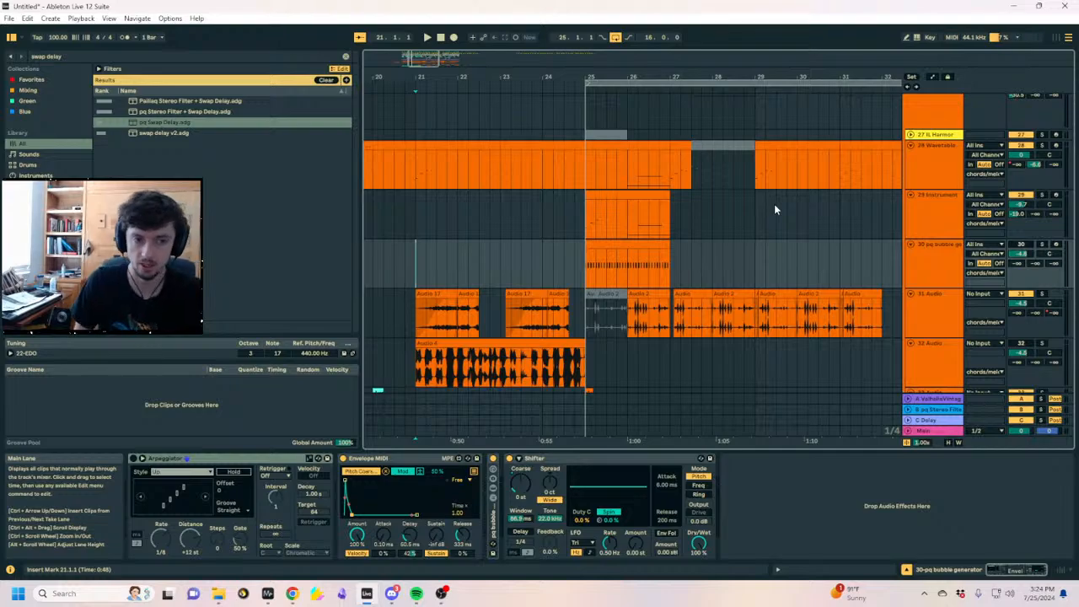
{"action": "scroll", "coordinate": [774, 204], "scroll_direction": "left", "scroll_amount": 4}
{"action": "scroll", "coordinate": [725, 261], "scroll_direction": "up", "scroll_amount": 5}
{"action": "scroll", "coordinate": [748, 278], "scroll_direction": "up", "scroll_amount": 4}
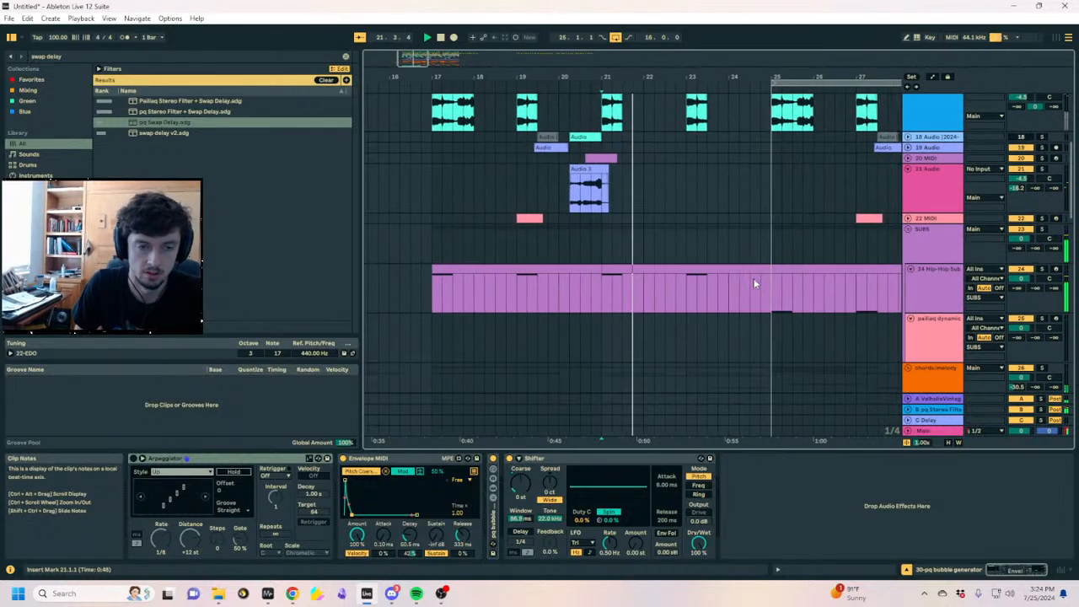
{"action": "scroll", "coordinate": [735, 233], "scroll_direction": "down", "scroll_amount": 4}
{"action": "scroll", "coordinate": [731, 227], "scroll_direction": "down", "scroll_amount": 10}
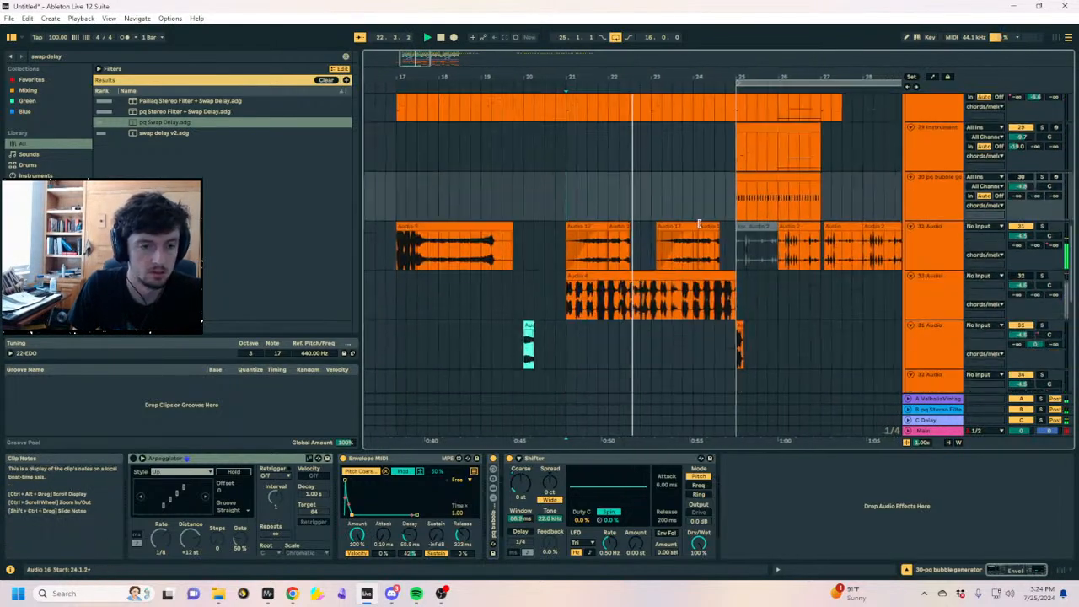
{"action": "left_click", "coordinate": [699, 308]}
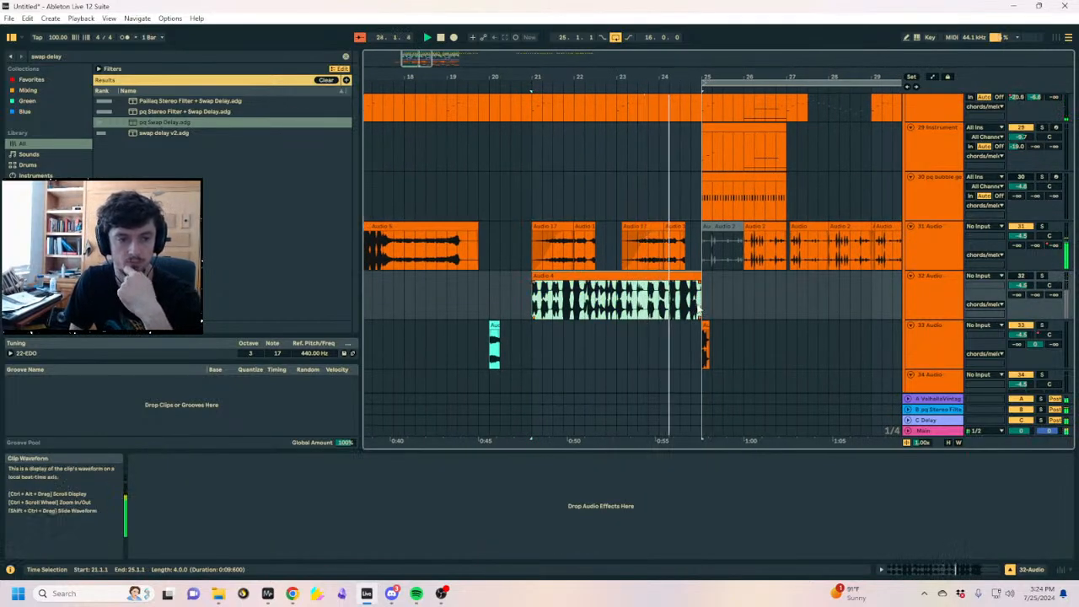
{"action": "scroll", "coordinate": [692, 306], "scroll_direction": "down", "scroll_amount": 3}
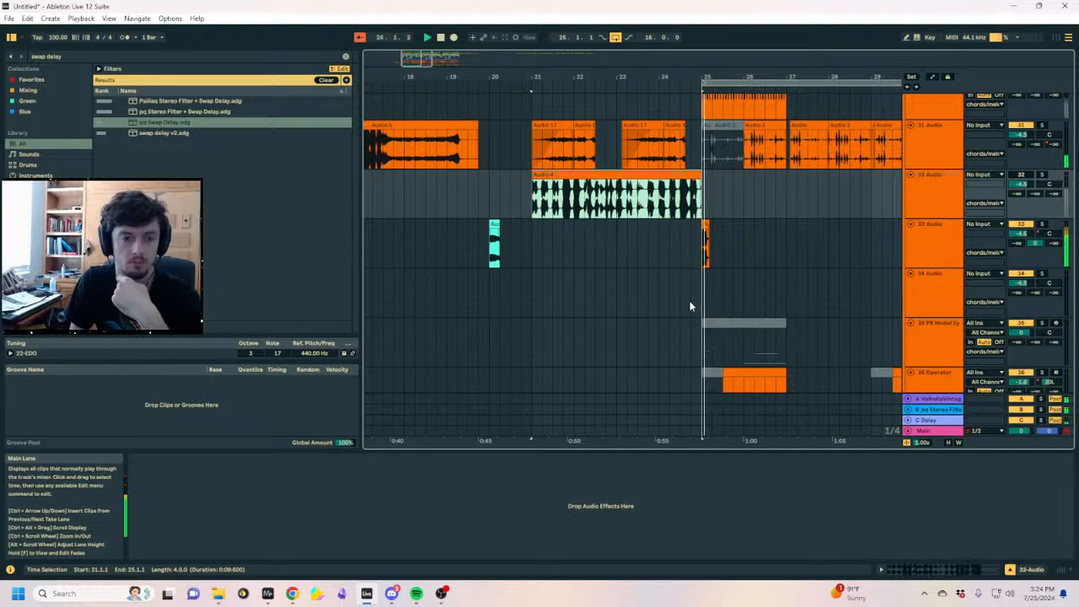
{"action": "scroll", "coordinate": [721, 253], "scroll_direction": "up", "scroll_amount": 2}
{"action": "scroll", "coordinate": [724, 234], "scroll_direction": "down", "scroll_amount": 6}
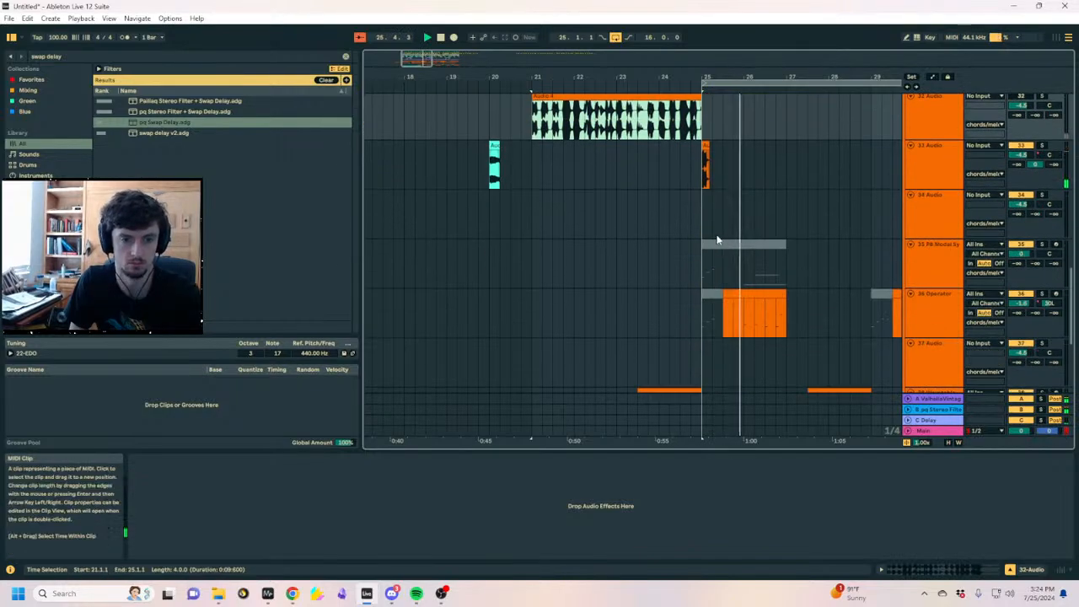
{"action": "scroll", "coordinate": [730, 220], "scroll_direction": "up", "scroll_amount": 8}
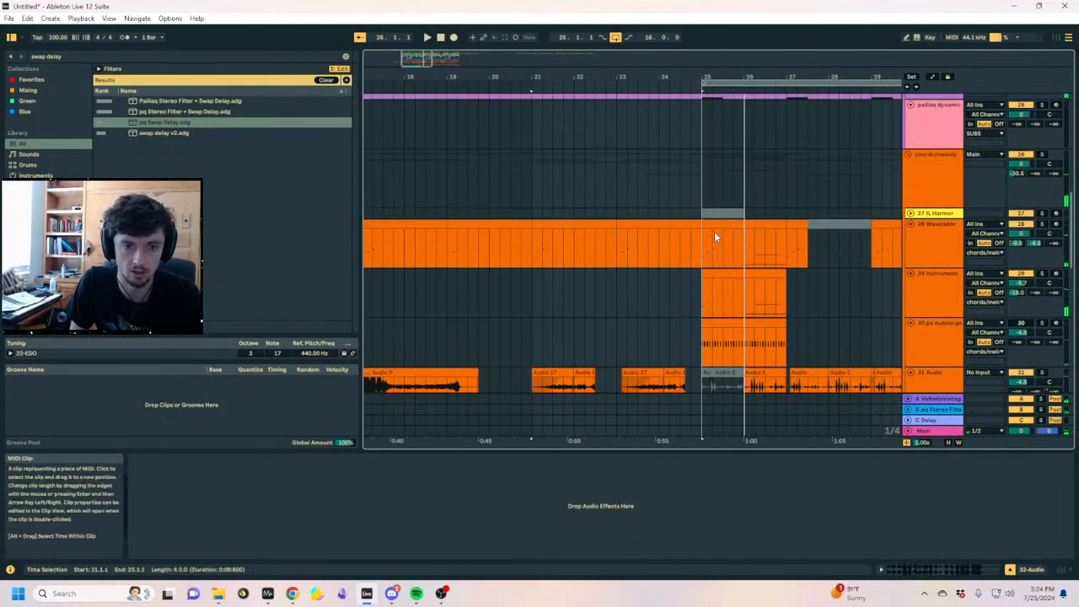
Solo the 29 Instrument track, play its clip at bar 25, and shift The Spellbook's offsets for Operator's oscillator levels
{"action": "left_click", "coordinate": [721, 272]}
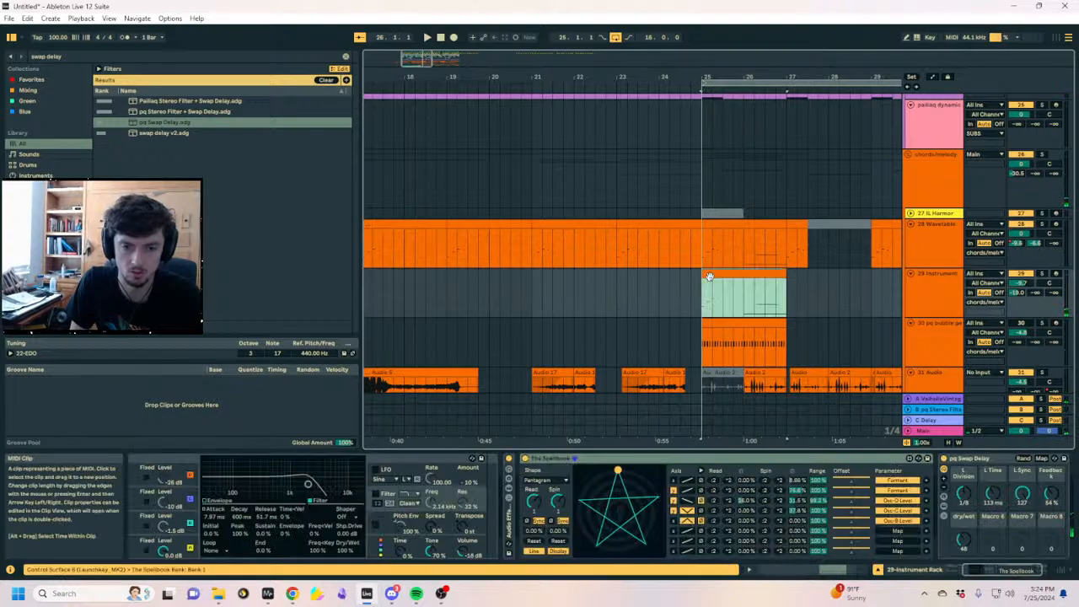
{"action": "left_click", "coordinate": [1041, 274]}
{"action": "key", "text": "space"}
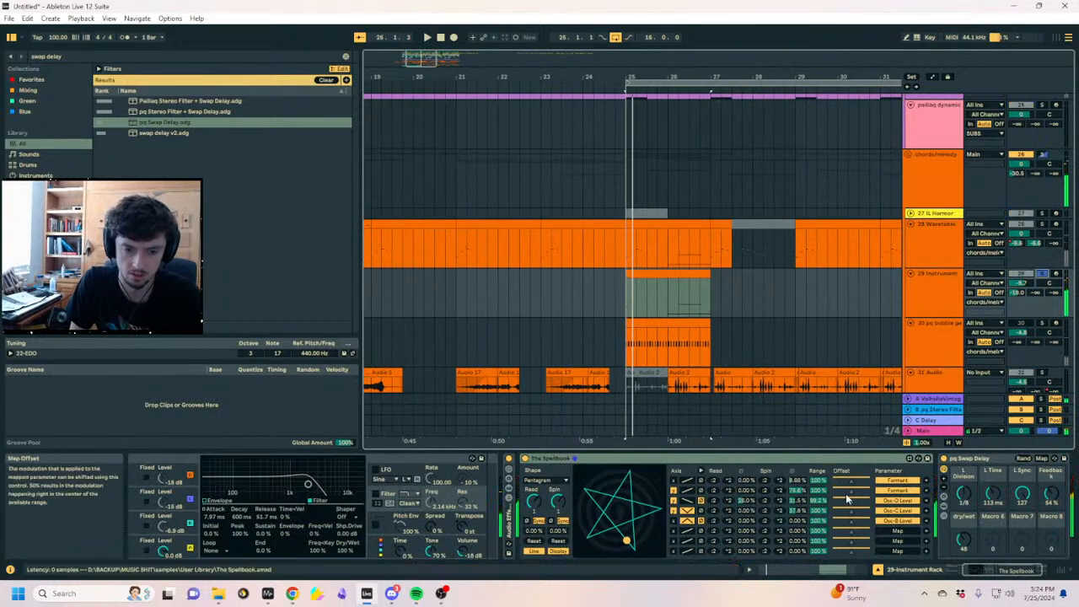
{"action": "left_click_drag", "start_coordinate": [849, 502], "coordinate": [843, 502]}
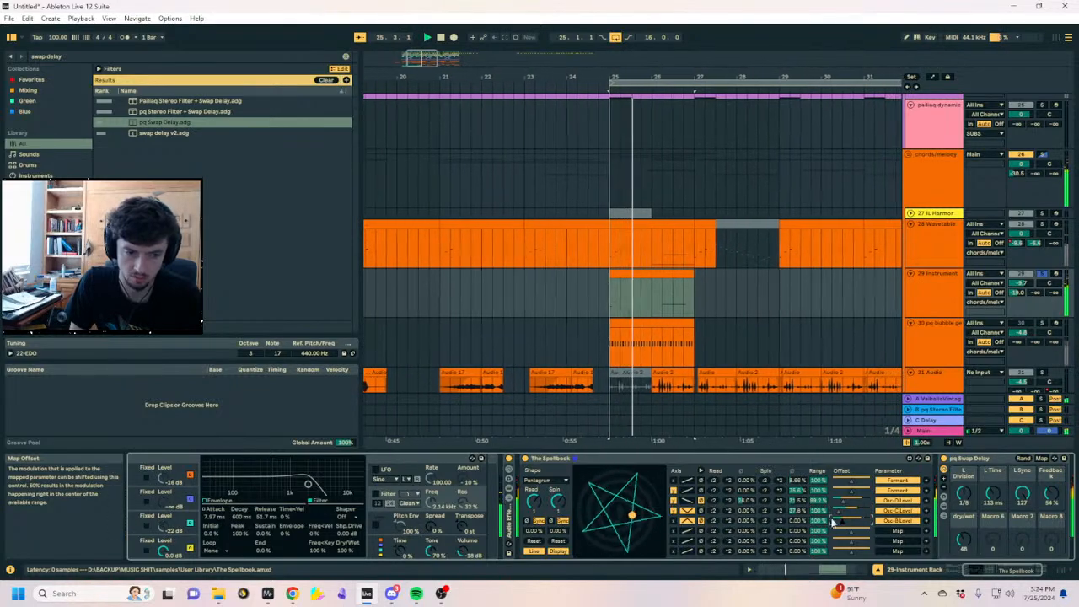
Open Operator's oscillator A settings and display its User waveform in the harmonics editor
{"action": "left_click", "coordinate": [180, 550]}
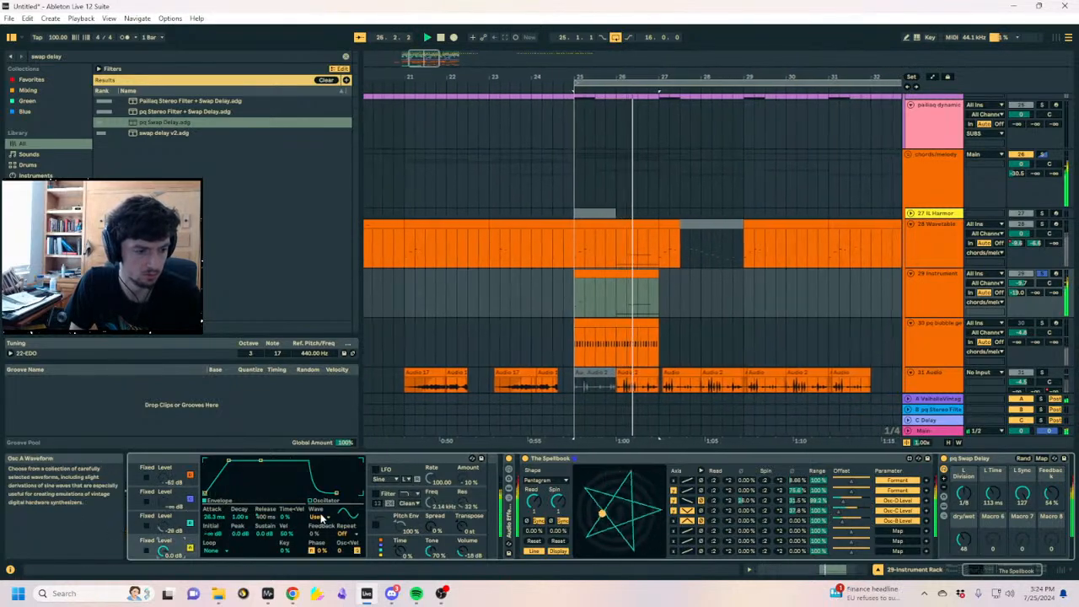
{"action": "left_click", "coordinate": [320, 517]}
{"action": "left_click", "coordinate": [325, 515]}
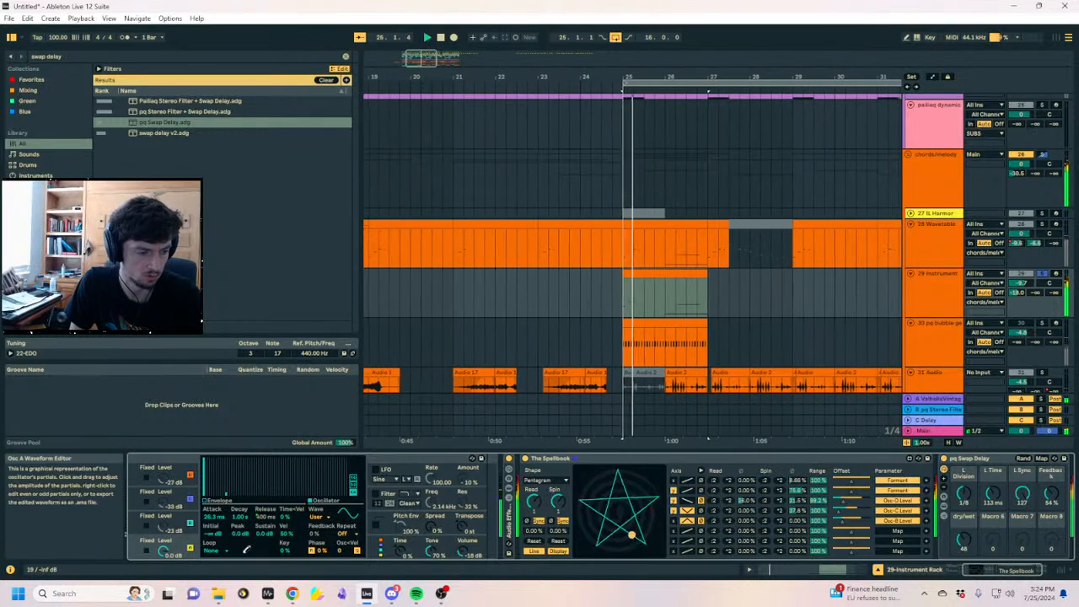
Set pq Swap Delay to 1/64 division, L Time about 38.5 ms, L Sync 0 and feedback 84% while replaying bar 25
{"action": "key", "text": "space"}
{"action": "key", "text": "space"}
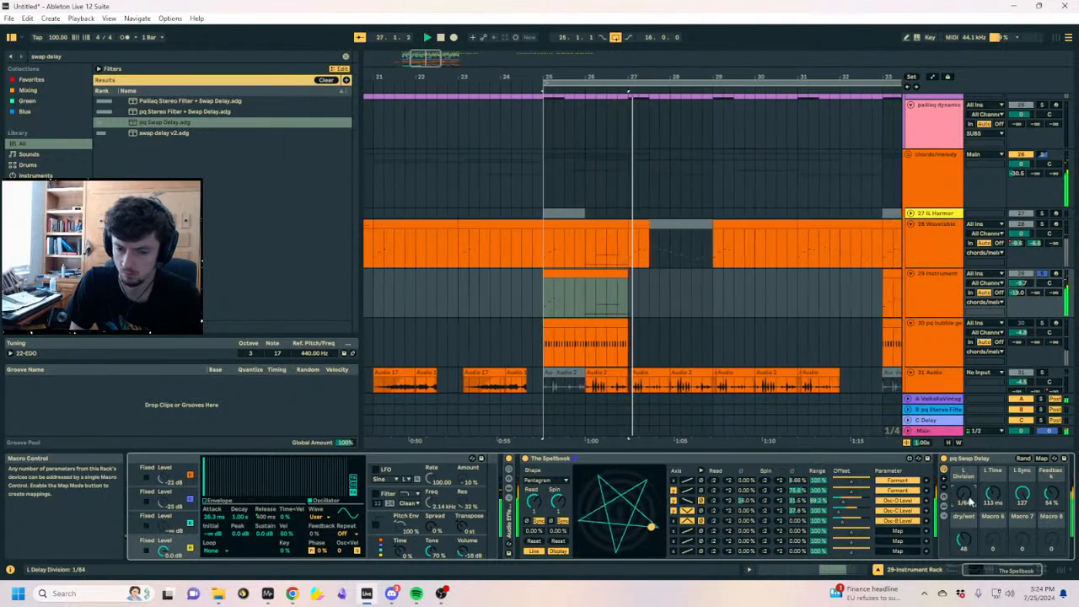
{"action": "key", "text": "space"}
{"action": "key", "text": "space"}
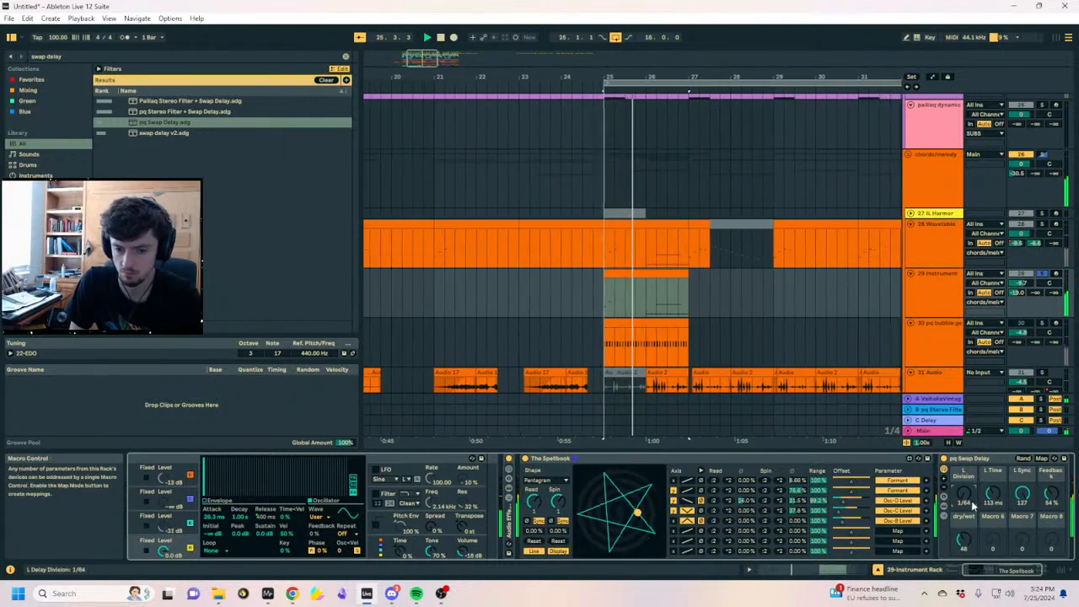
{"action": "key", "text": "space"}
{"action": "key", "text": "space"}
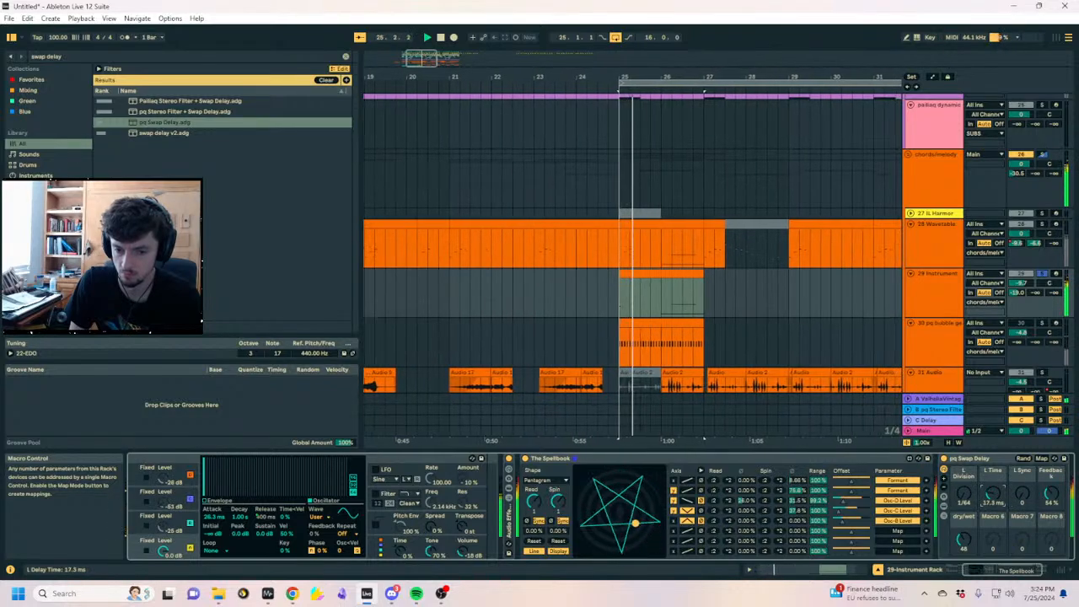
{"action": "left_click_drag", "start_coordinate": [1051, 495], "coordinate": [1050, 474]}
{"action": "key", "text": "space"}
{"action": "key", "text": "space"}
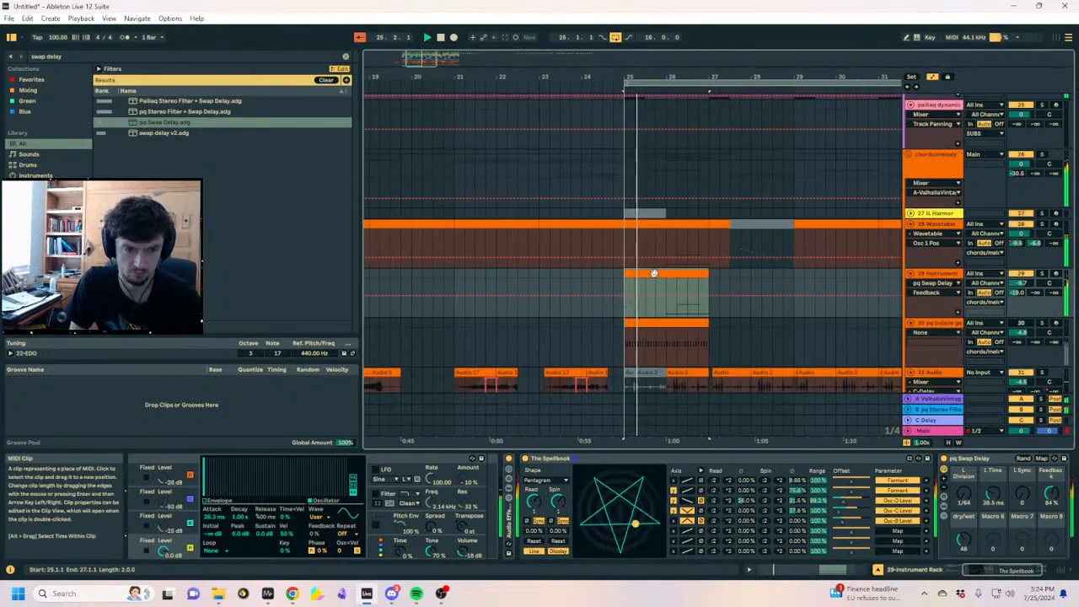
Duplicate the 29 Instrument clip from bar 25 to bar 27 and set the track's send B to about -10.6 dB
{"action": "left_click", "coordinate": [653, 274]}
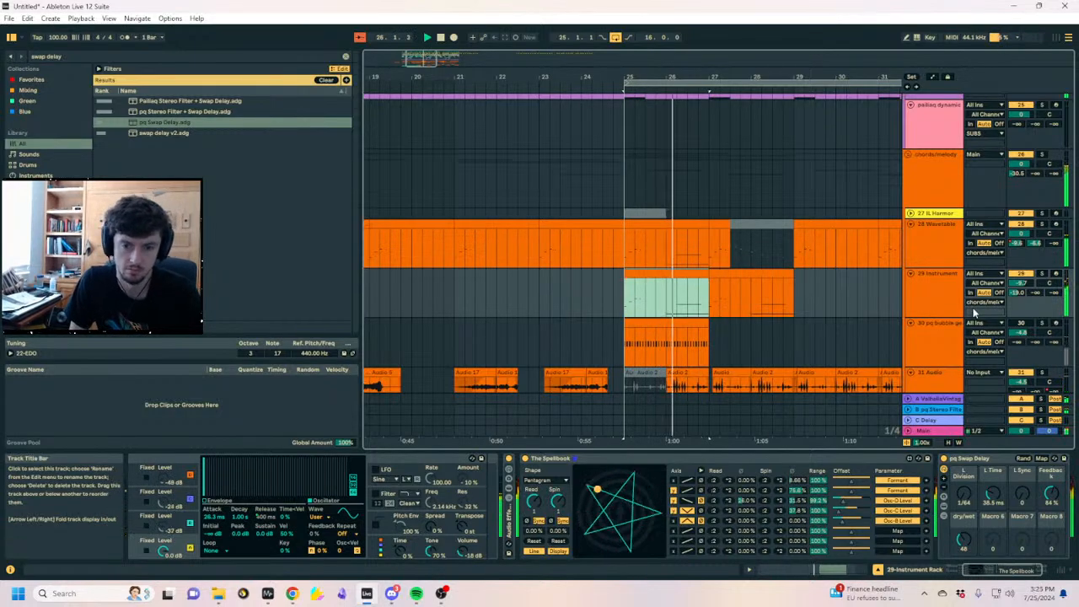
{"action": "left_click_drag", "start_coordinate": [1035, 292], "coordinate": [1035, 288]}
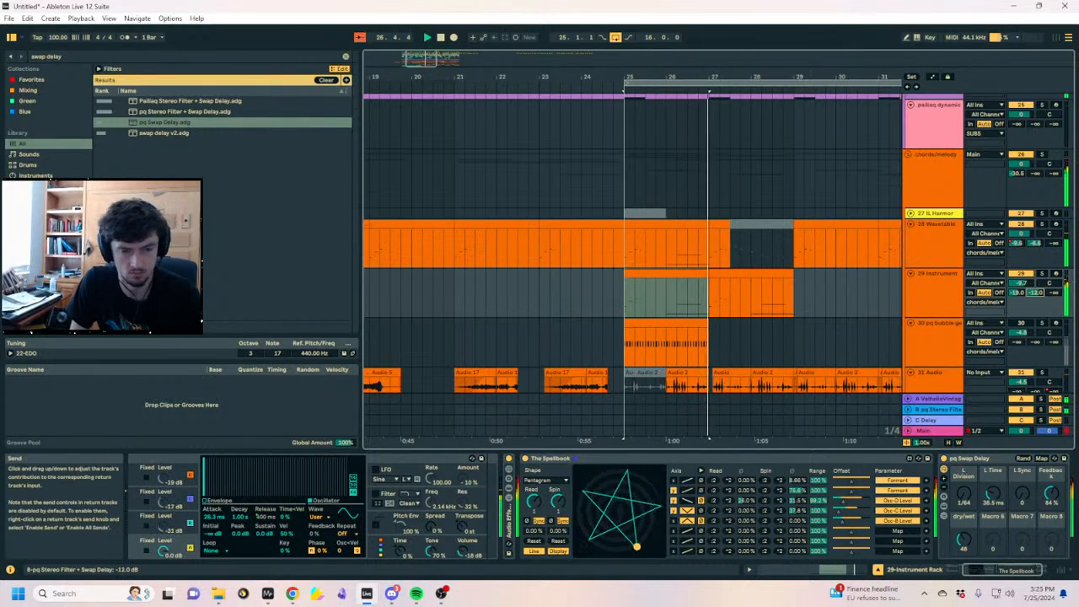
{"action": "left_click", "coordinate": [675, 282]}
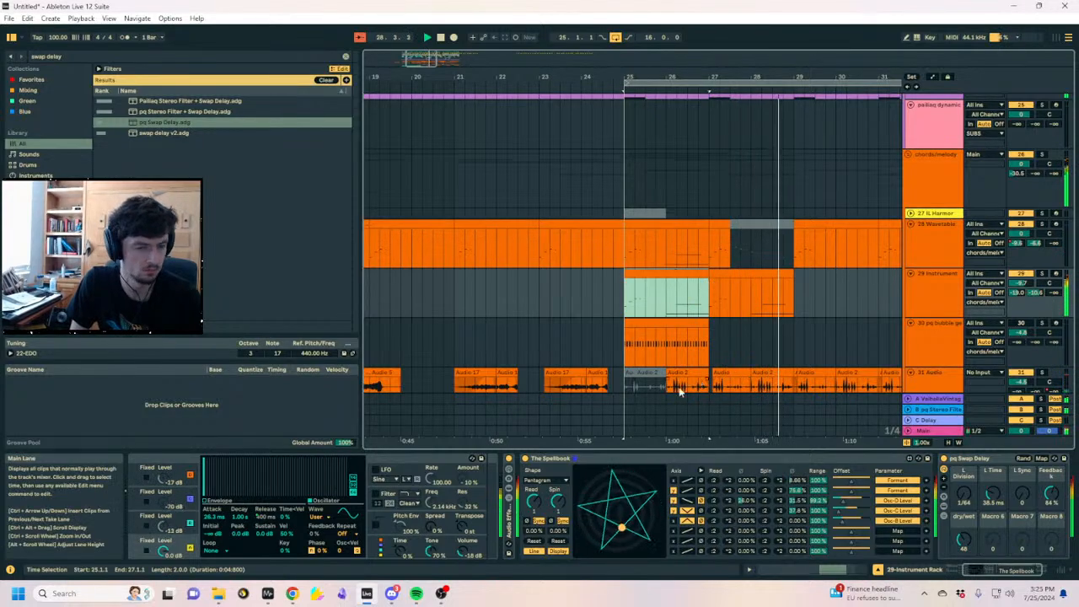
Adjust The Spellbook's rotation rate, and audition Operator's oscillator A waveforms, including Square D and Saw 8, settling on Square 6
{"action": "left_click", "coordinate": [556, 503]}
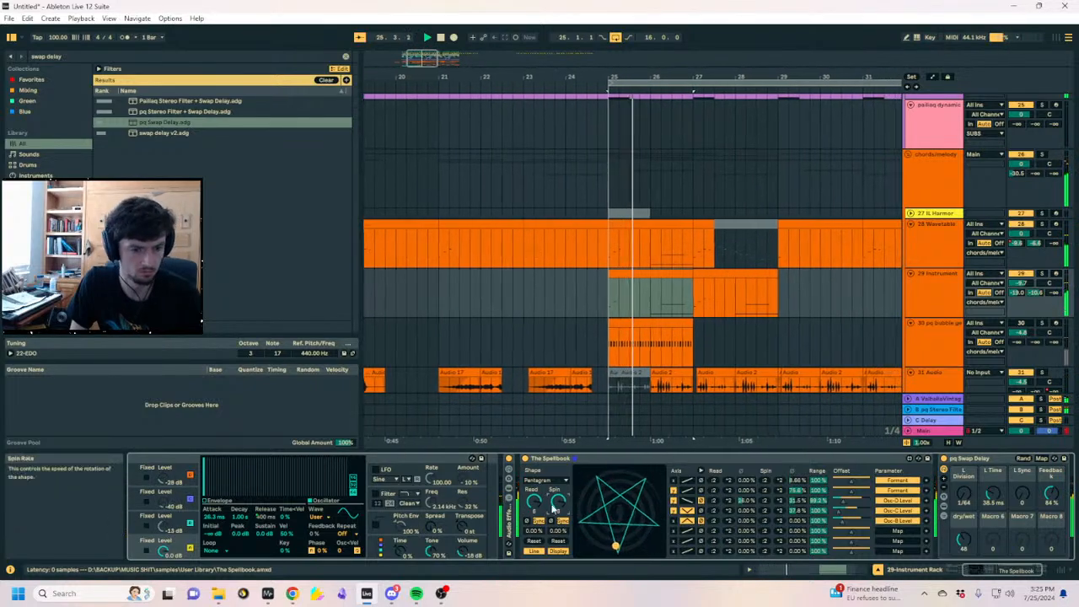
{"action": "left_click", "coordinate": [316, 517]}
{"action": "left_click", "coordinate": [327, 504]}
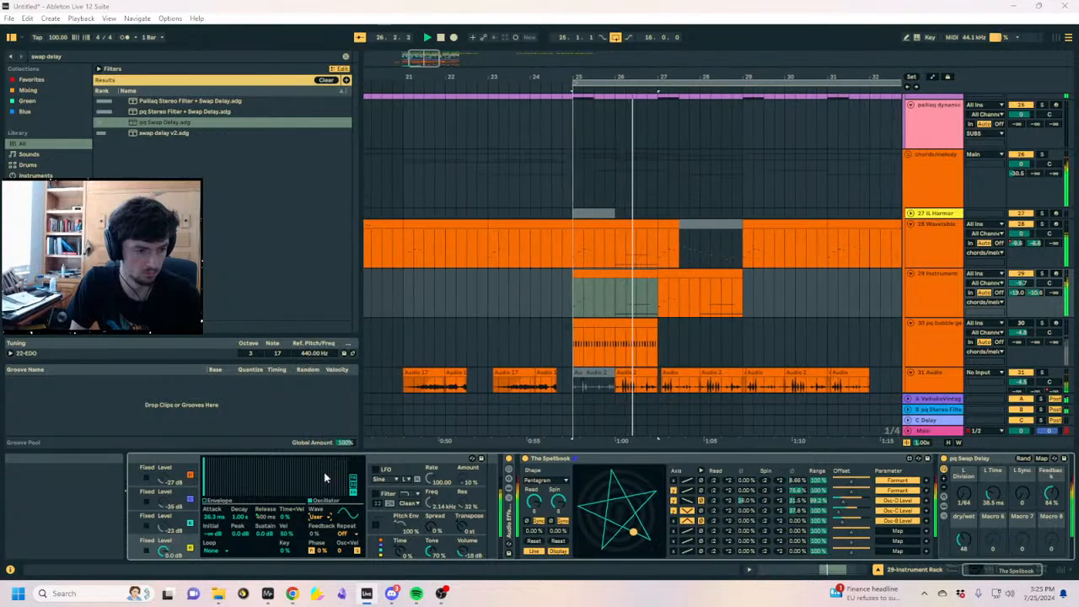
{"action": "left_click", "coordinate": [317, 517]}
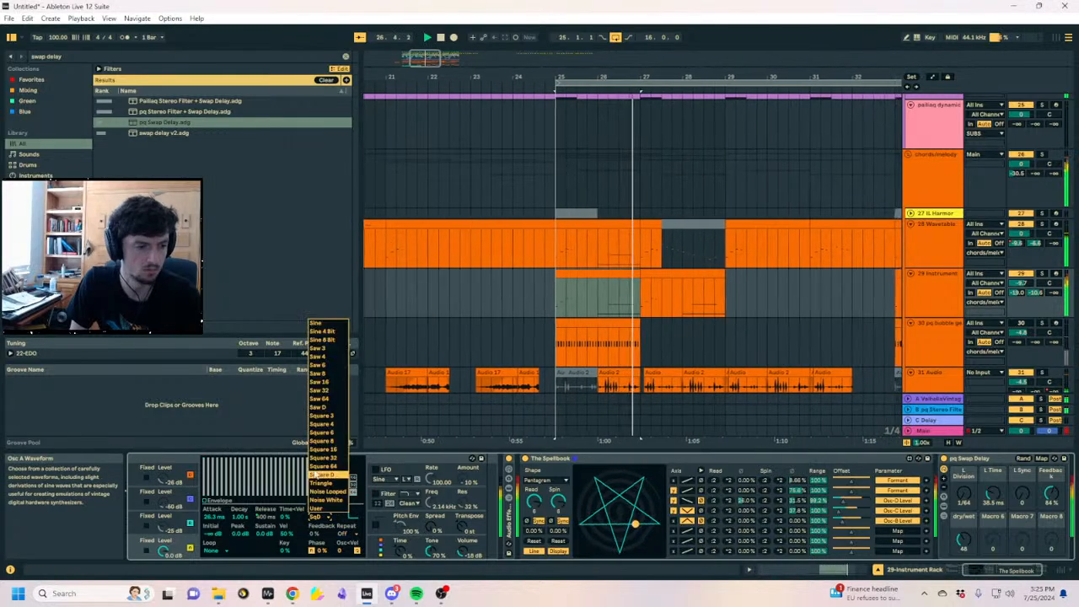
{"action": "left_click", "coordinate": [319, 373]}
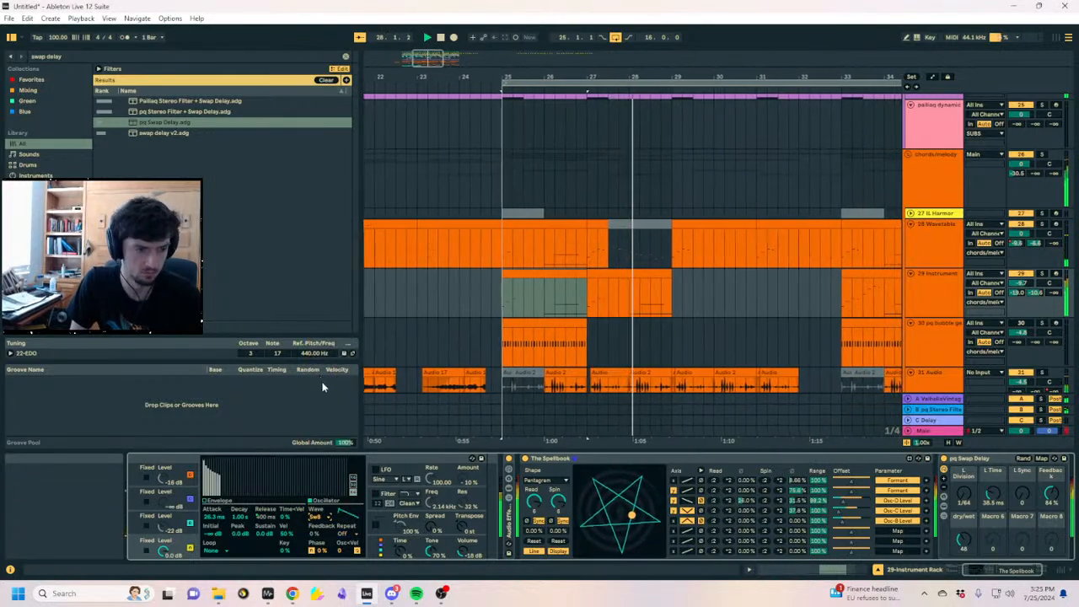
{"action": "left_click", "coordinate": [317, 516]}
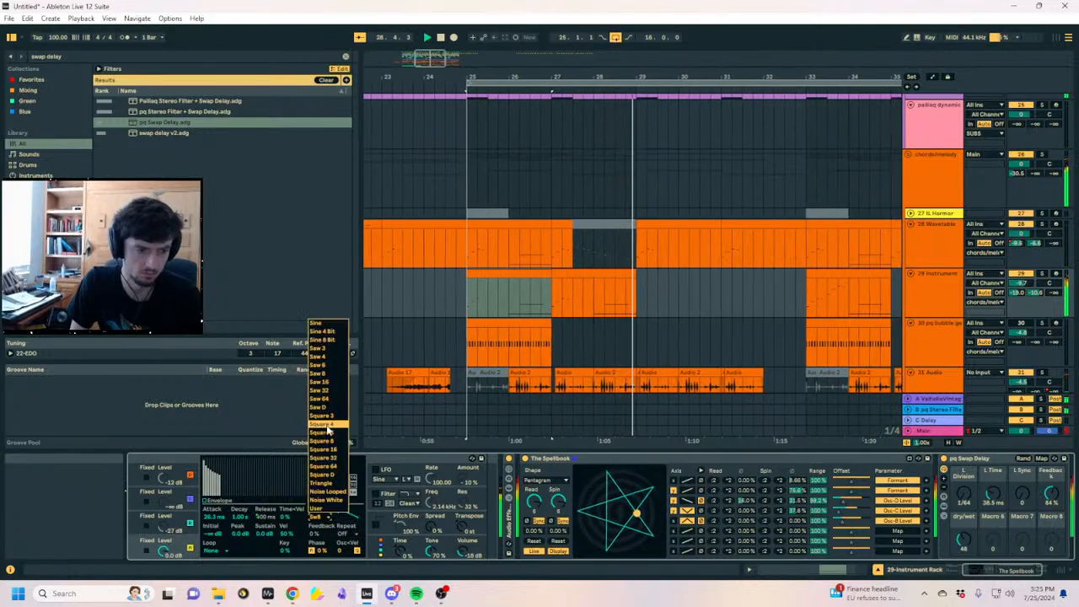
{"action": "left_click", "coordinate": [325, 434]}
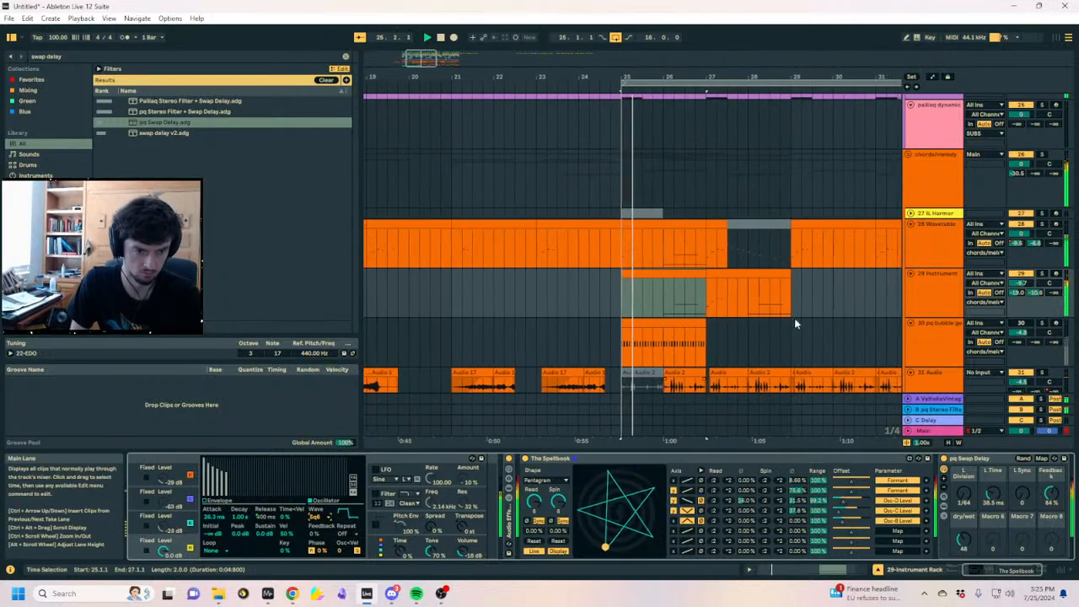
Lower the 29 Instrument track to about -12.7 dB and set pq Swap Delay's L Time to about 23.6 ms, raising dry/wet
{"action": "left_click_drag", "start_coordinate": [1018, 283], "coordinate": [1018, 295]}
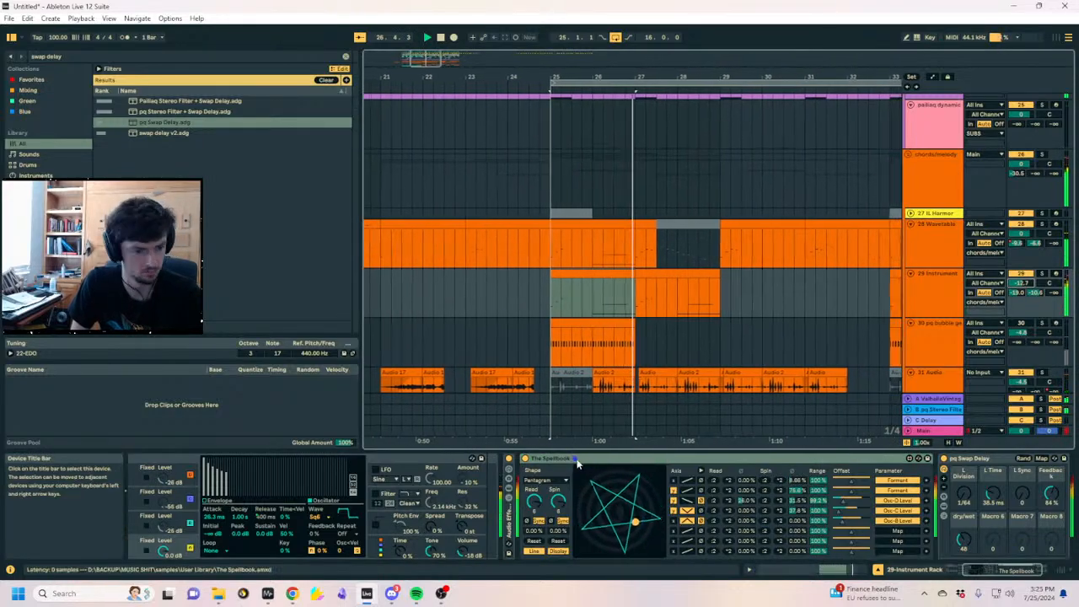
{"action": "left_click_drag", "start_coordinate": [992, 497], "coordinate": [963, 521]}
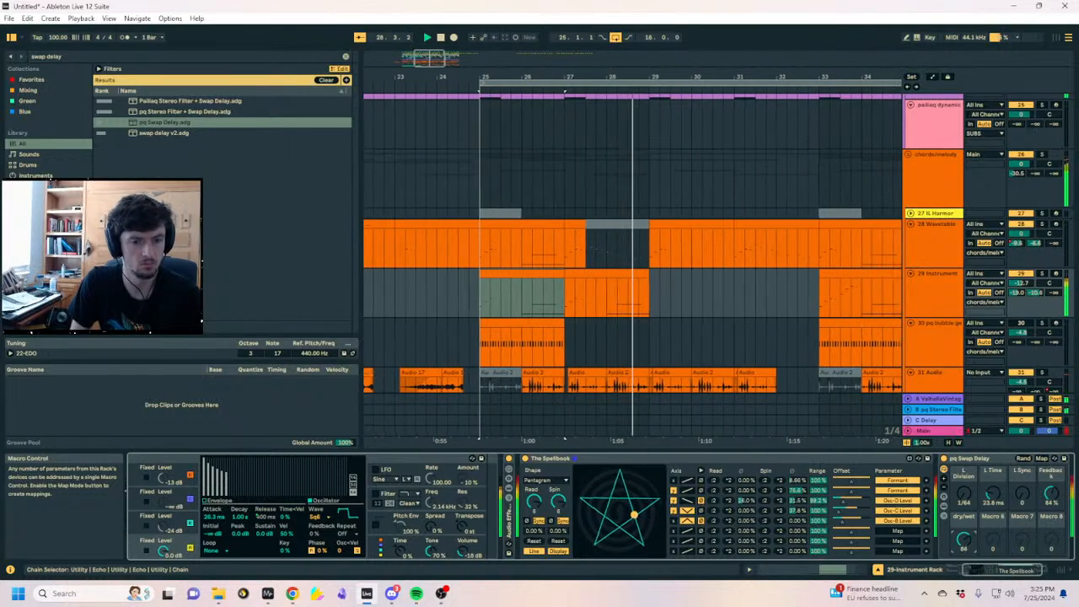
Search the browser for "pq swap", add pq Stereo Filter + Swap Delay to the 29 Instrument track, and deactivate pq Swap Delay
{"action": "key", "text": "ctrl+f"}
{"action": "type", "text": "pq"}
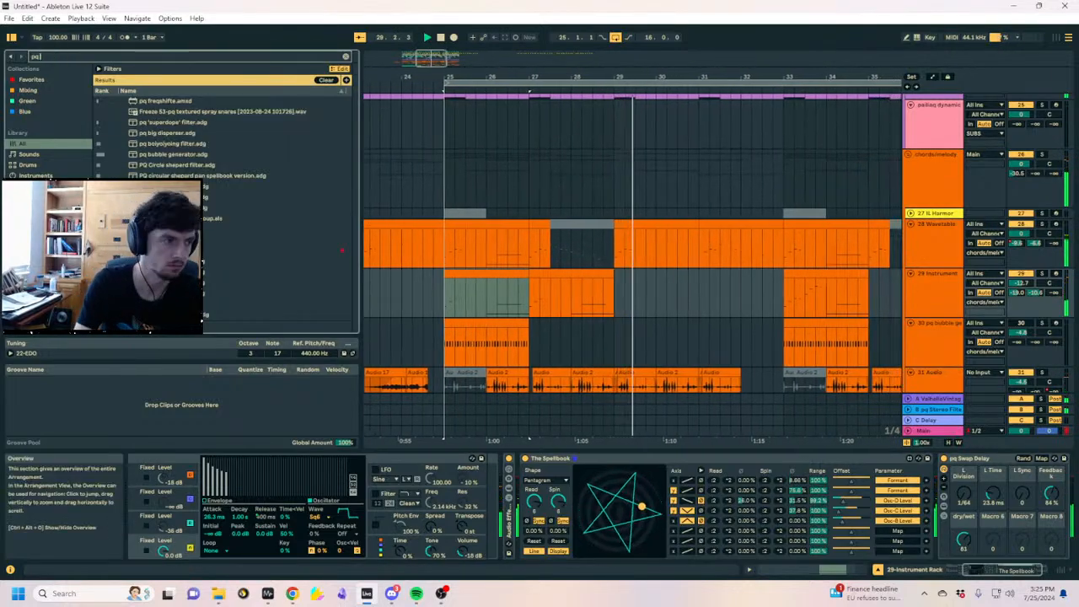
{"action": "type", "text": " swap"}
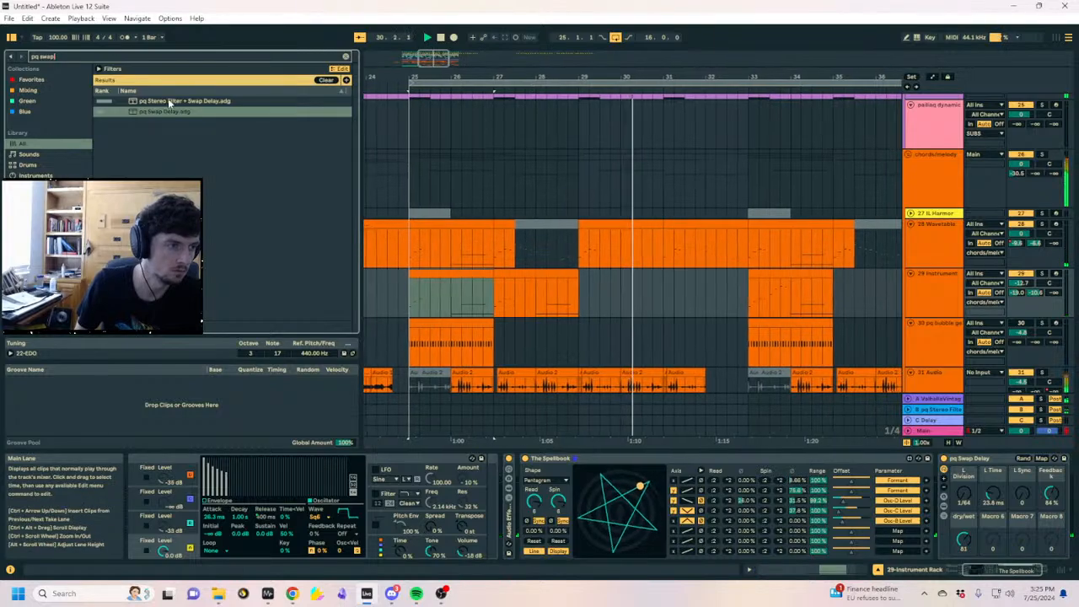
{"action": "left_click", "coordinate": [152, 101]}
{"action": "left_click_drag", "start_coordinate": [418, 283], "coordinate": [410, 284]}
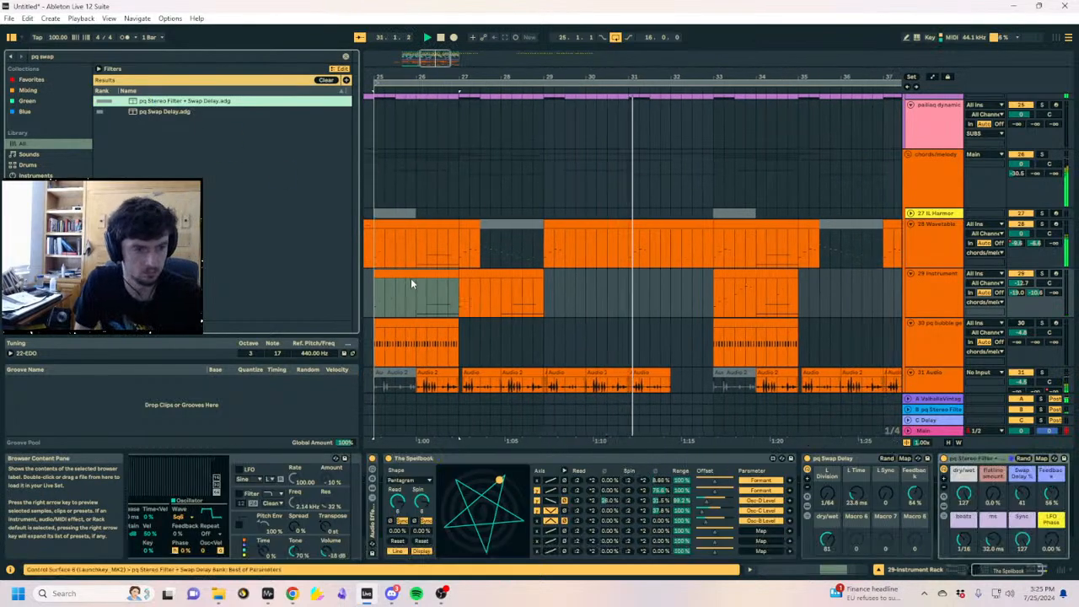
{"action": "left_click", "coordinate": [807, 458]}
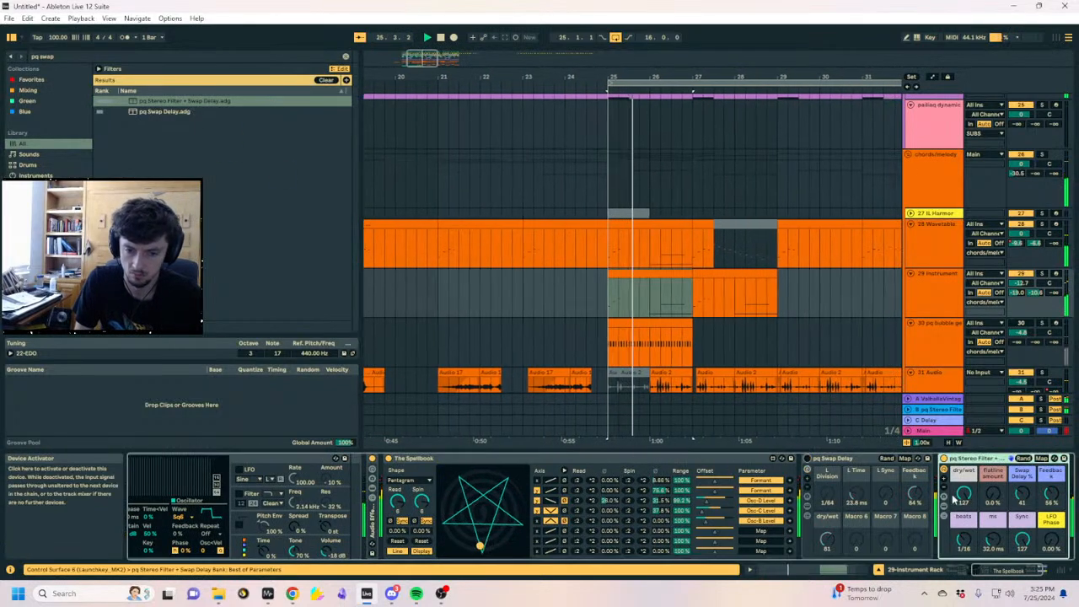
Set the new delay rack's Swap Delay % to 96, sync to 0 and delay time to about 38.5 ms, replaying bar 25
{"action": "left_click_drag", "start_coordinate": [1021, 494], "coordinate": [1022, 464]}
{"action": "left_click_drag", "start_coordinate": [993, 539], "coordinate": [1021, 590]}
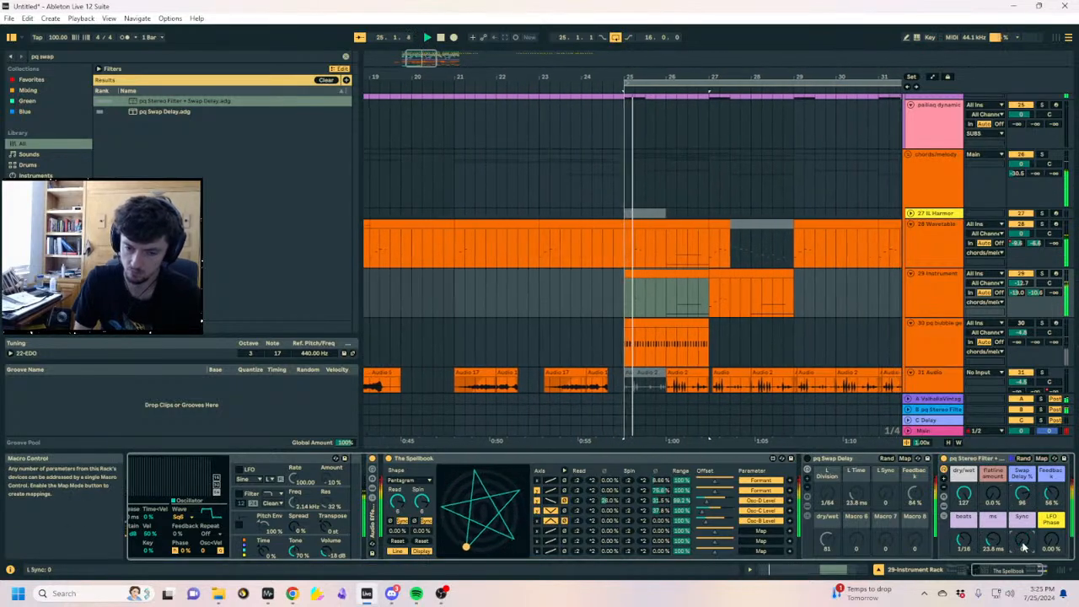
{"action": "left_click_drag", "start_coordinate": [994, 544], "coordinate": [995, 532]}
{"action": "key", "text": "space"}
{"action": "key", "text": "space"}
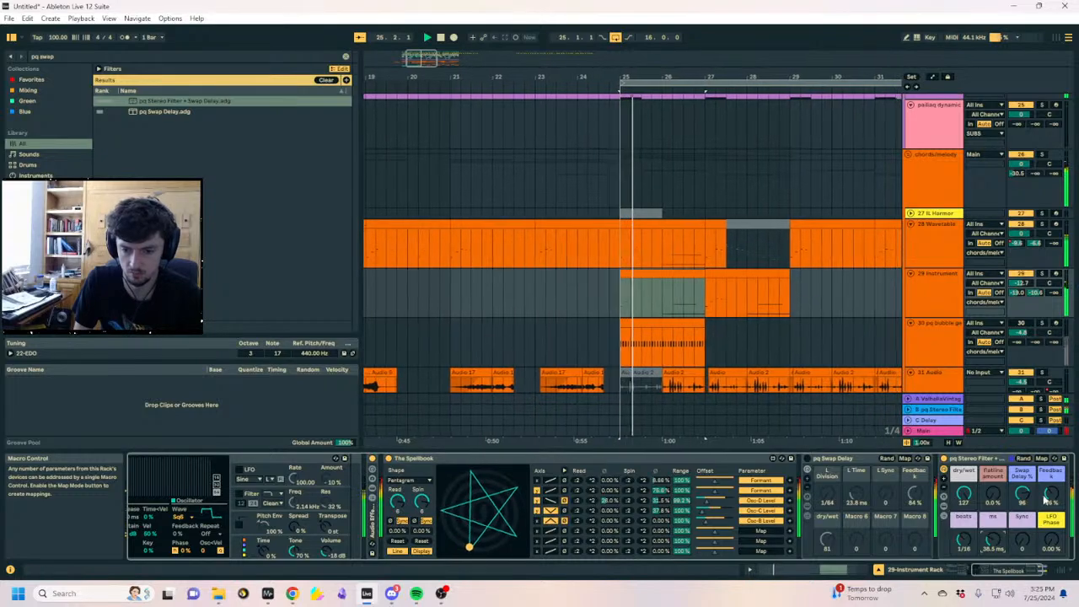
Raise the pq Stereo Filter + Swap Delay rack's feedback to 91% and its amount macro to about 45% while auditioning
{"action": "left_click_drag", "start_coordinate": [1048, 494], "coordinate": [1049, 470]}
{"action": "key", "text": "space"}
{"action": "key", "text": "space"}
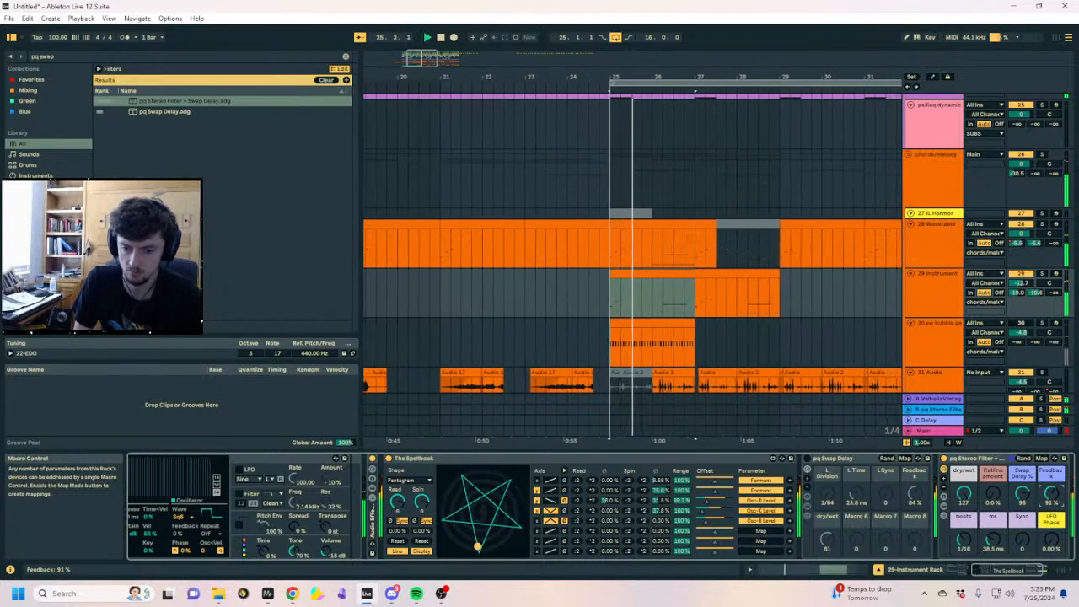
{"action": "left_click_drag", "start_coordinate": [992, 495], "coordinate": [993, 473]}
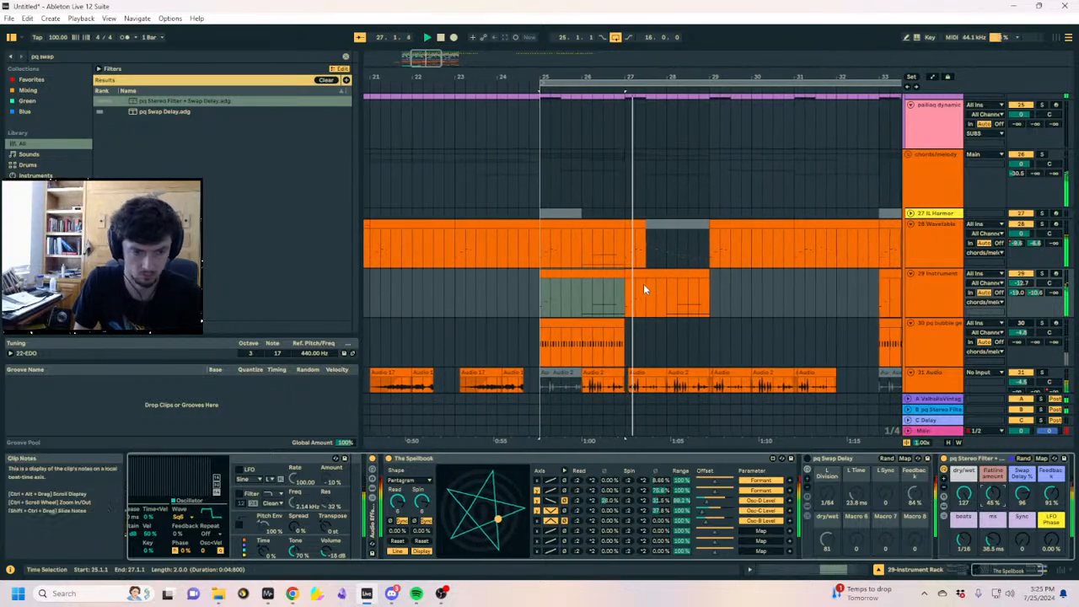
Duplicate bars 25 to 27 of the 29 Instrument track's clip into bars 27 to 29 during playback
{"action": "left_click", "coordinate": [645, 289]}
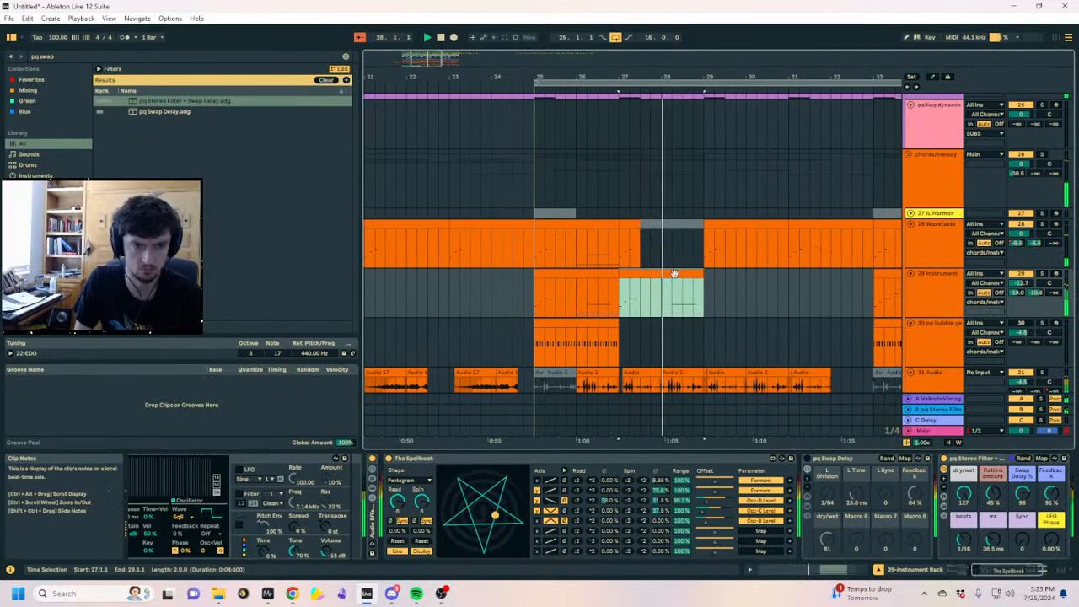
{"action": "scroll", "coordinate": [669, 292], "scroll_direction": "down", "scroll_amount": 5}
{"action": "scroll", "coordinate": [673, 155], "scroll_direction": "up", "scroll_amount": 2}
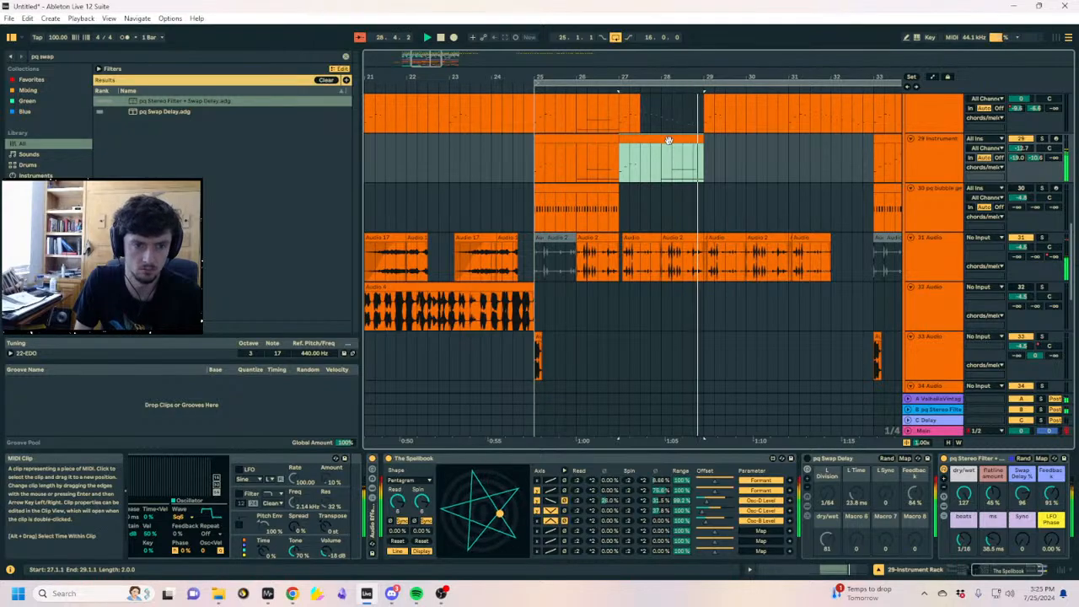
{"action": "scroll", "coordinate": [674, 149], "scroll_direction": "up", "scroll_amount": 2}
Copy the deactivated 28 Wavetable clip between 27.3 and bar 29 onto the 29 Instrument track and activate the copy
{"action": "left_click", "coordinate": [672, 157]}
{"action": "left_click", "coordinate": [639, 232]}
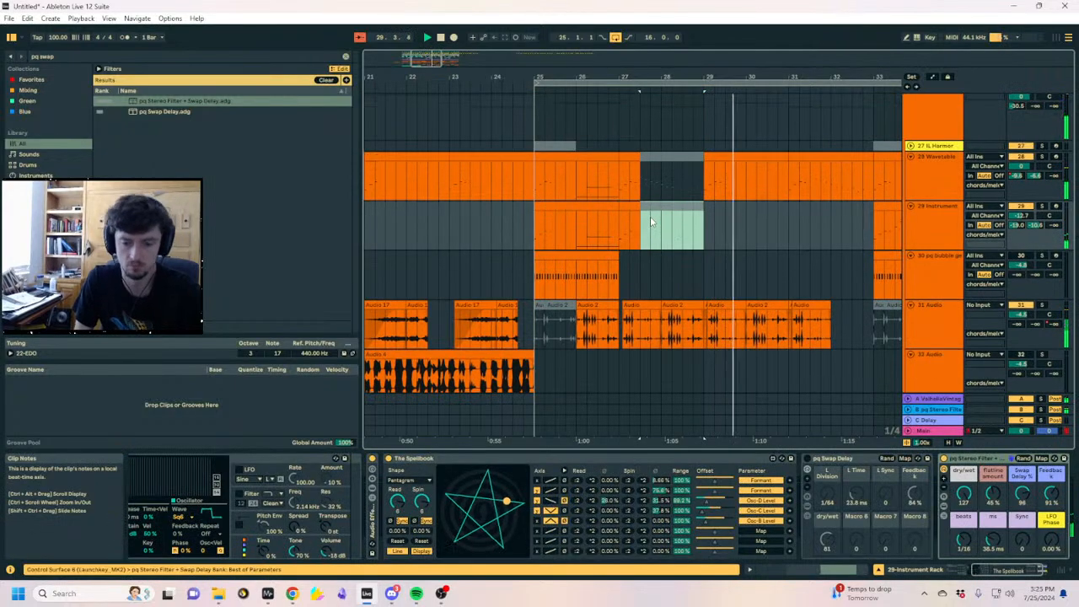
{"action": "key", "text": "space"}
{"action": "key", "text": "space"}
{"action": "left_click", "coordinate": [642, 207]}
{"action": "key", "text": "0"}
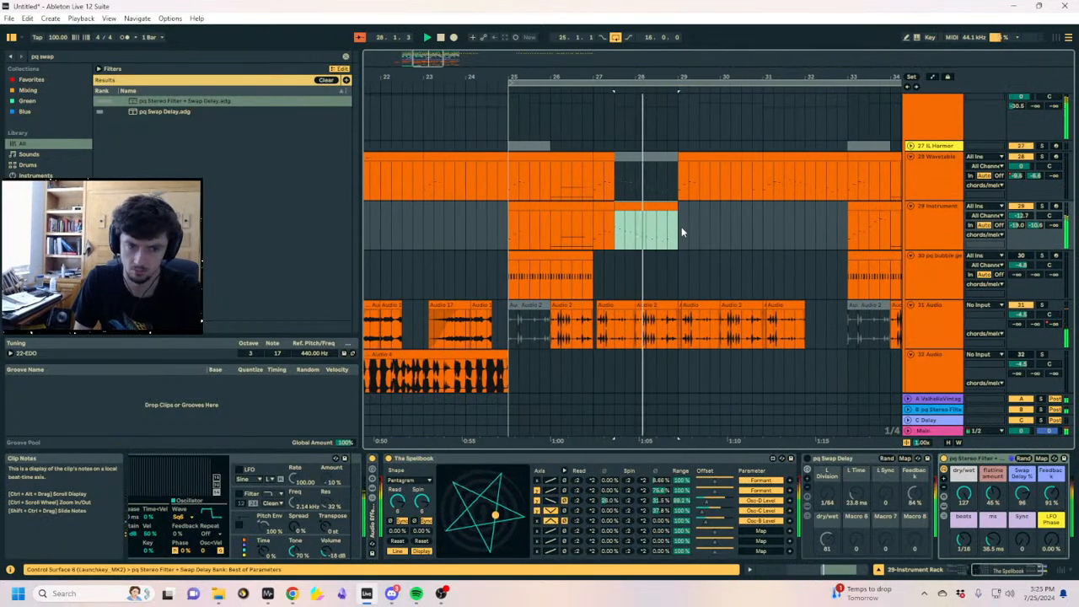
Duplicate the 29 Instrument track's four bars starting at bar 25 into bars 29 to 33
{"action": "left_click_drag", "start_coordinate": [681, 227], "coordinate": [512, 224]}
{"action": "key", "text": "ctrl+d"}
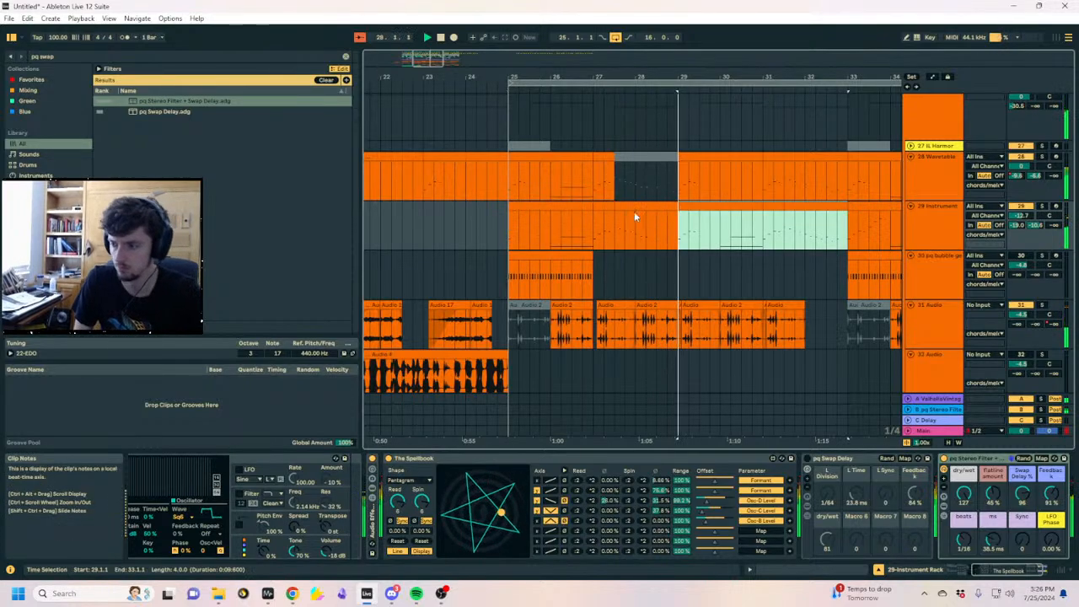
{"action": "left_click", "coordinate": [497, 221]}
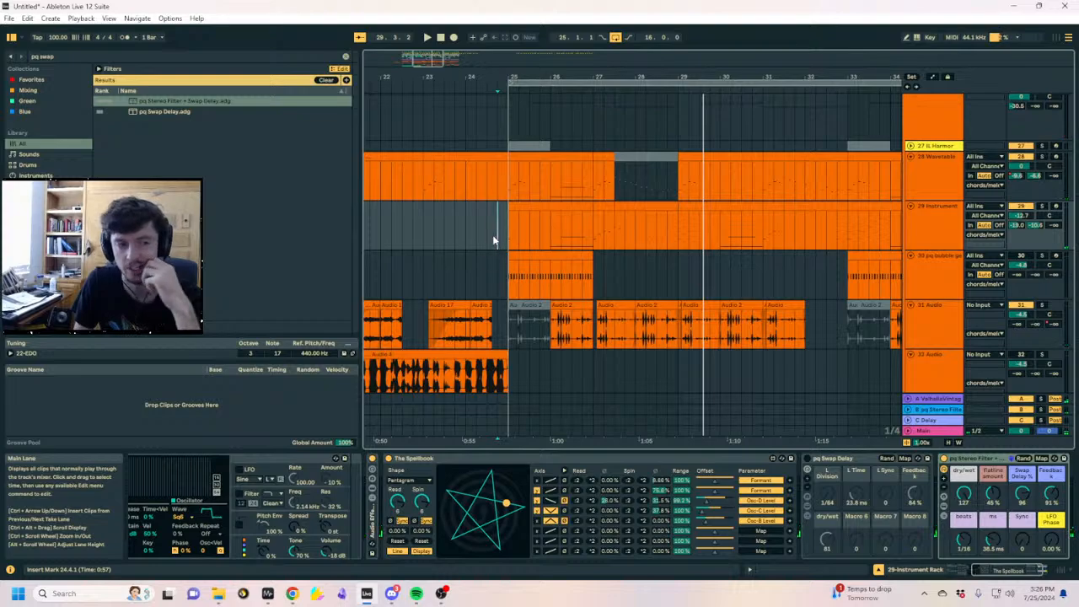
Try a one-beat empty MIDI clip at 24.3 on the 29 Instrument track and remove it
{"action": "double_click", "coordinate": [492, 227]}
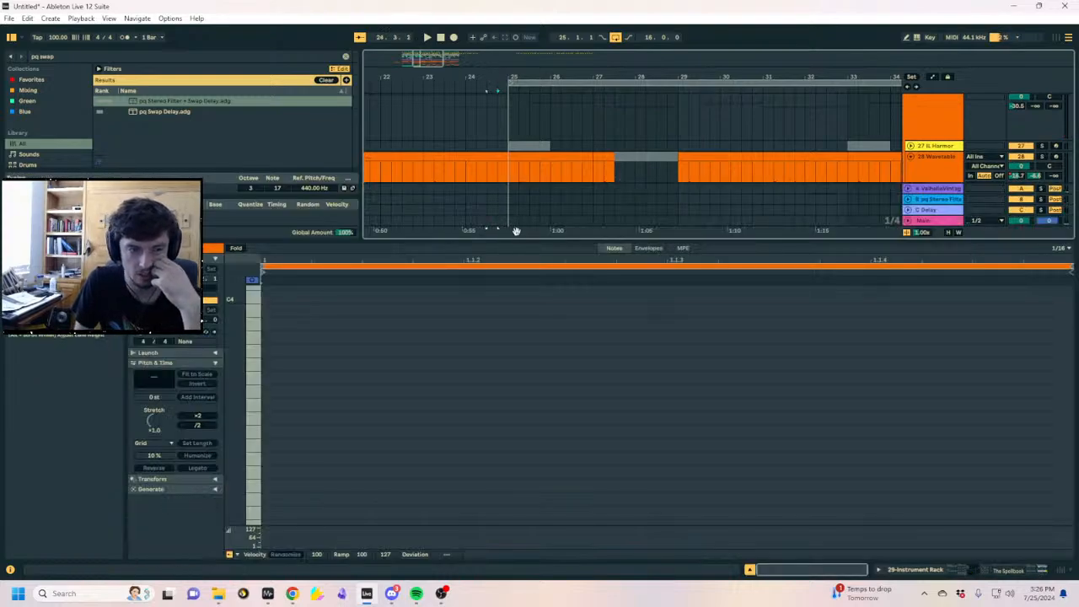
{"action": "left_click_drag", "start_coordinate": [495, 242], "coordinate": [496, 369]}
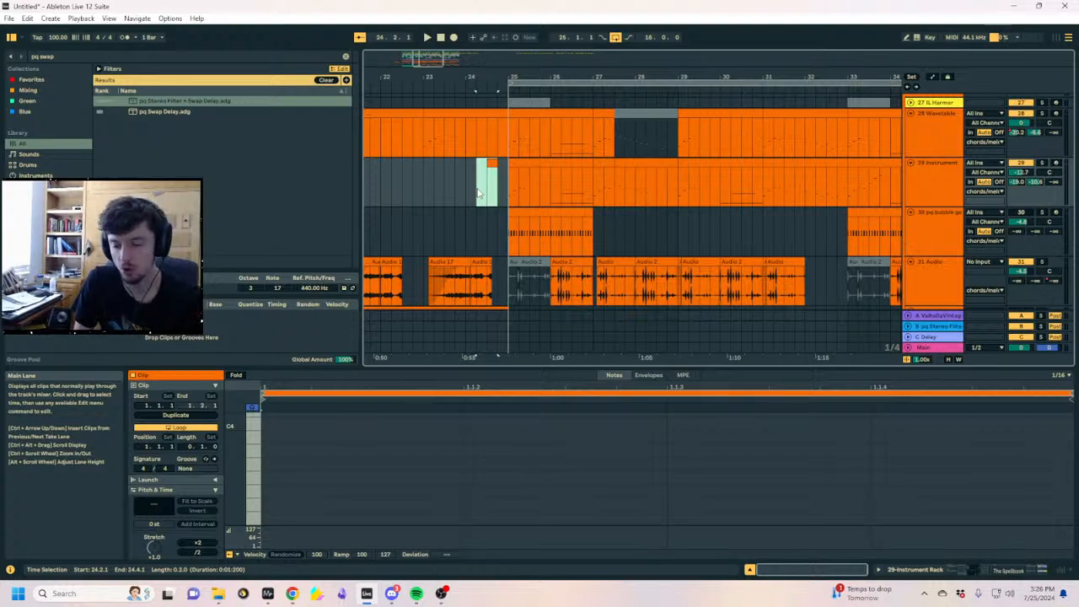
{"action": "left_click", "coordinate": [477, 194]}
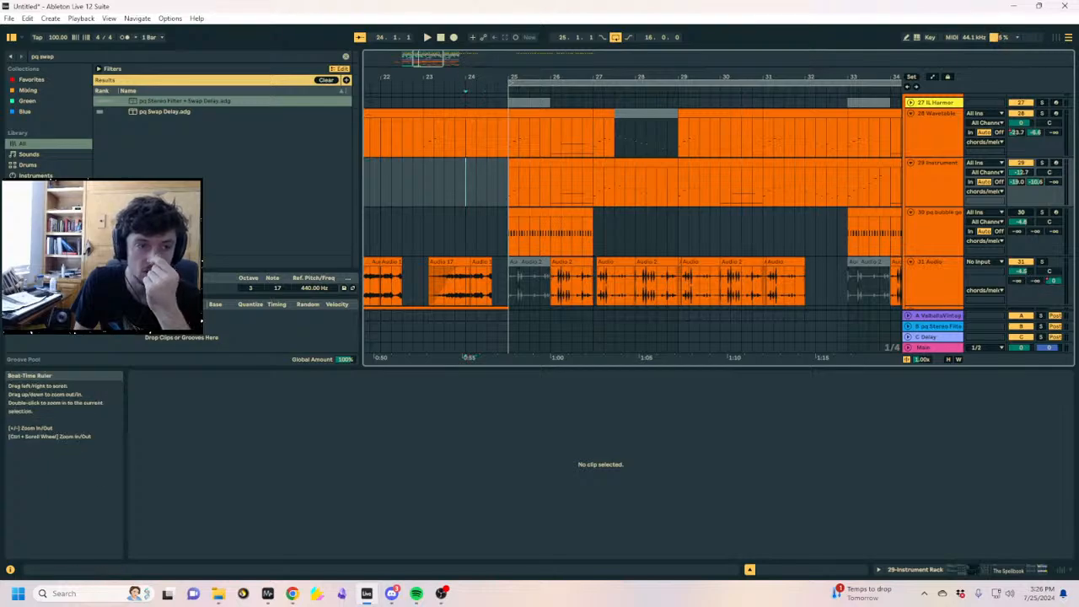
{"action": "left_click_drag", "start_coordinate": [476, 90], "coordinate": [479, 202]}
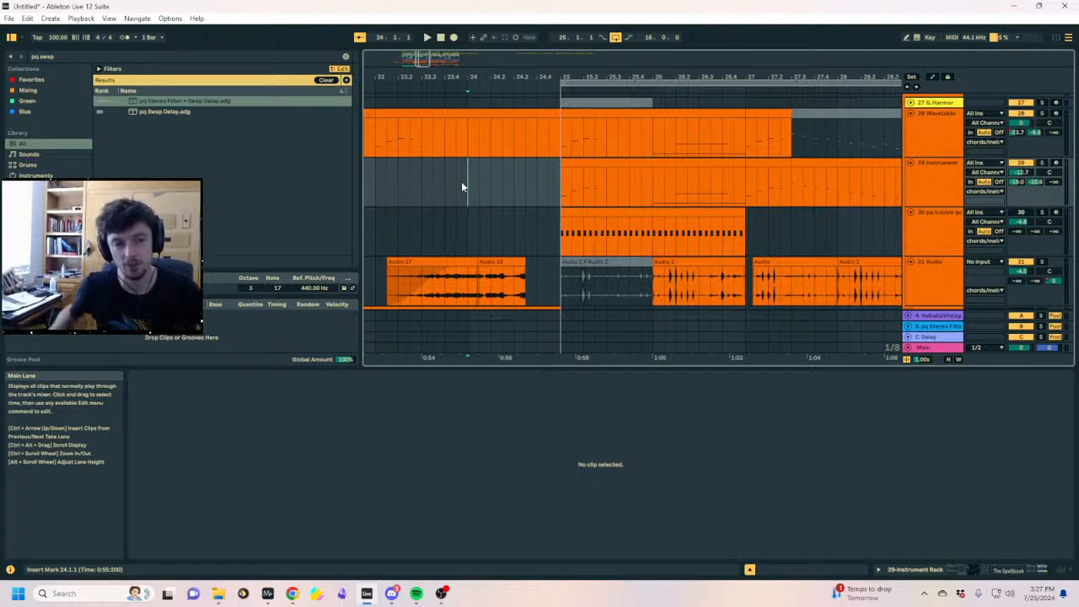
Try a very short empty clip around 24.4.2 on the 29 Instrument track and delete it
{"action": "left_click", "coordinate": [546, 181]}
{"action": "left_click", "coordinate": [538, 180]}
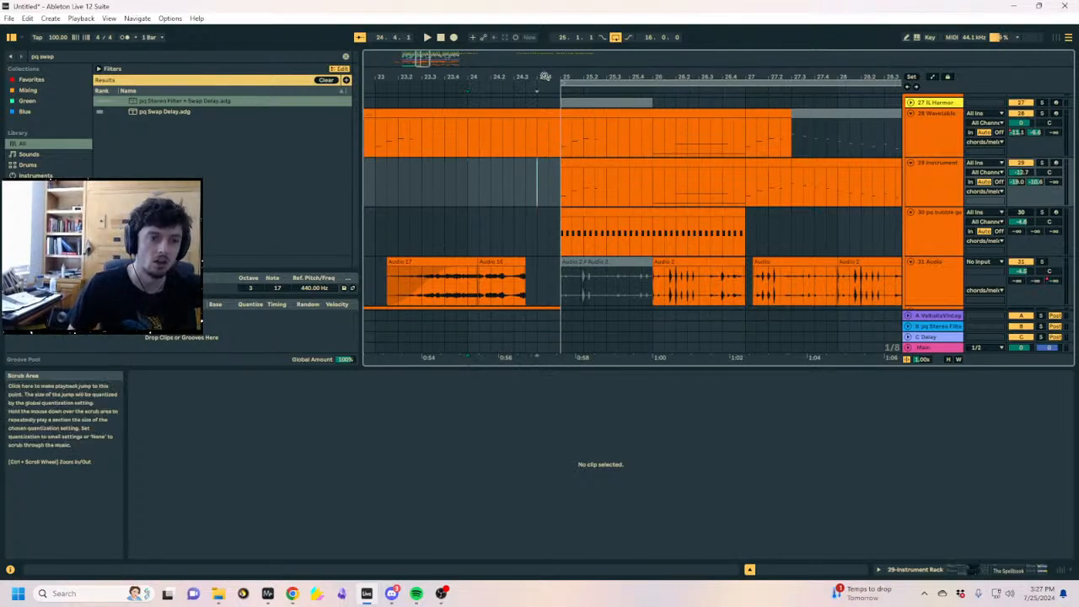
{"action": "left_click_drag", "start_coordinate": [559, 77], "coordinate": [557, 108]}
{"action": "left_click", "coordinate": [548, 164]}
{"action": "mouse_move", "coordinate": [549, 183]}
{"action": "left_mouse_down"}
{"action": "mouse_move", "coordinate": [537, 183]}
{"action": "mouse_move", "coordinate": [562, 186]}
{"action": "mouse_move", "coordinate": [548, 190]}
{"action": "left_mouse_up"}
{"action": "left_click_drag", "start_coordinate": [553, 78], "coordinate": [553, 96]}
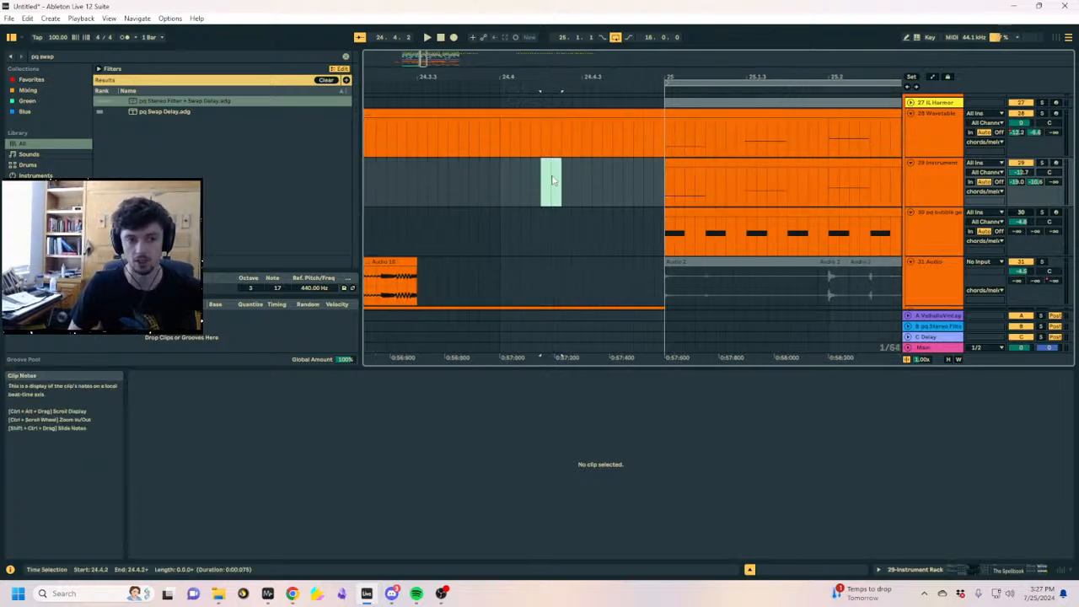
{"action": "double_click", "coordinate": [556, 180]}
{"action": "left_click_drag", "start_coordinate": [561, 182], "coordinate": [477, 223]}
{"action": "key", "text": "Delete"}
{"action": "left_click", "coordinate": [489, 221]}
{"action": "left_click", "coordinate": [507, 196]}
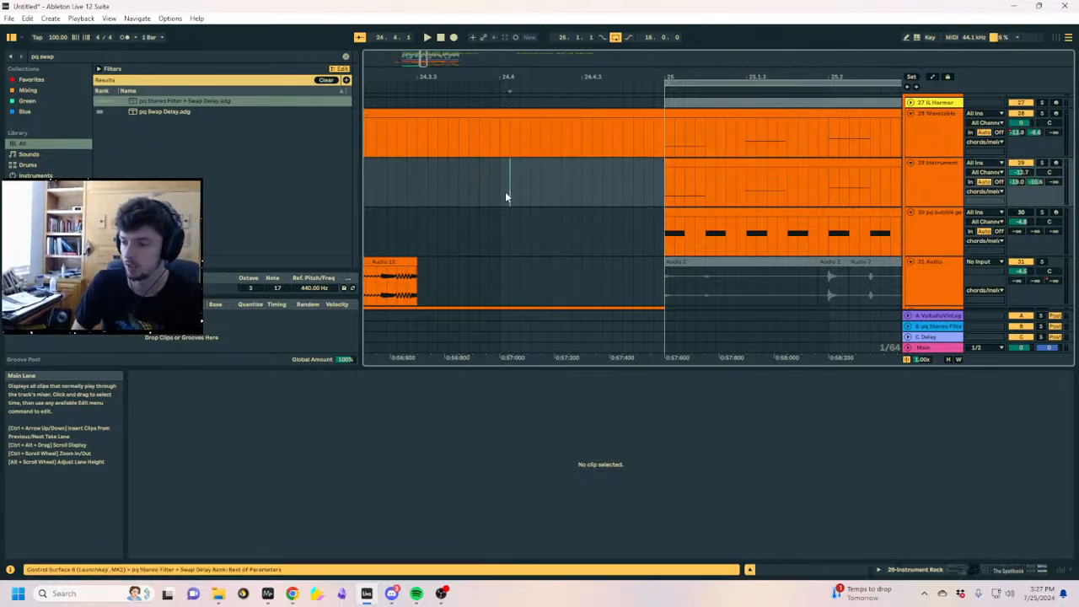
{"action": "left_click_drag", "start_coordinate": [498, 190], "coordinate": [447, 172]}
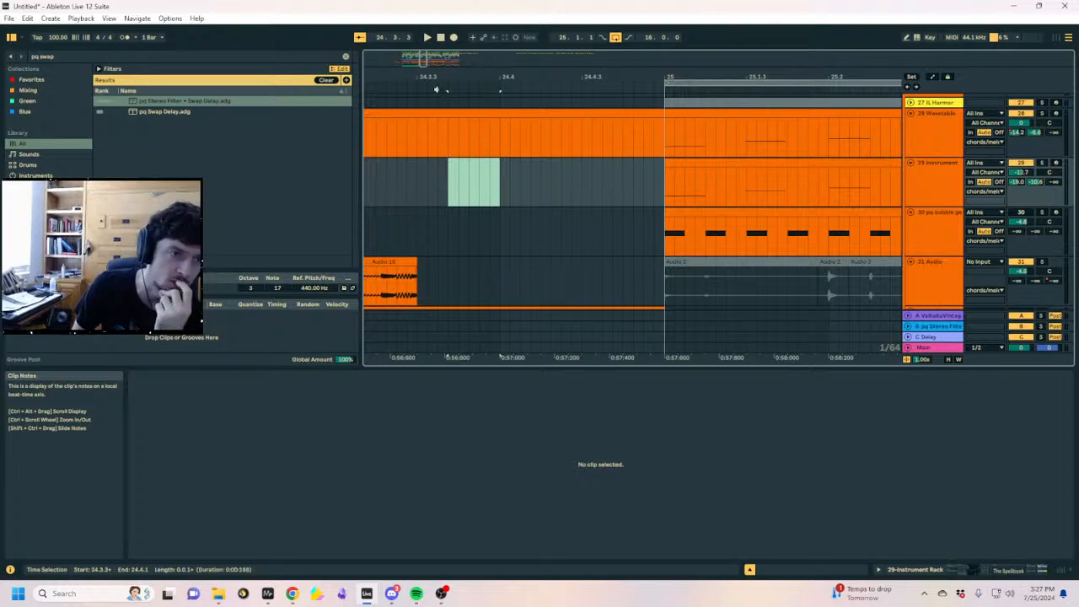
{"action": "left_click_drag", "start_coordinate": [443, 78], "coordinate": [538, 56]}
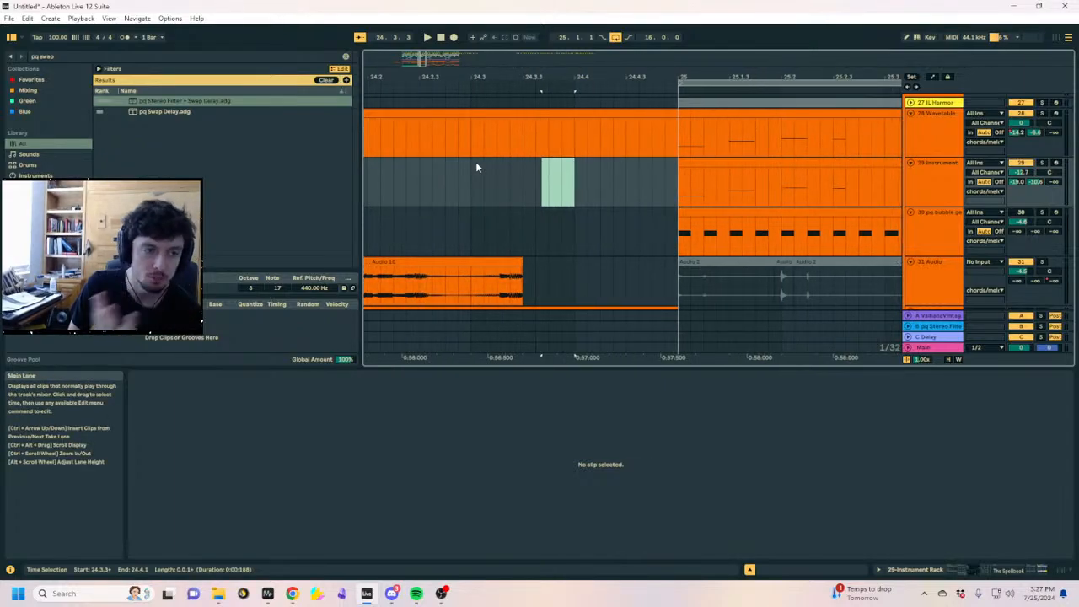
{"action": "left_click", "coordinate": [472, 162]}
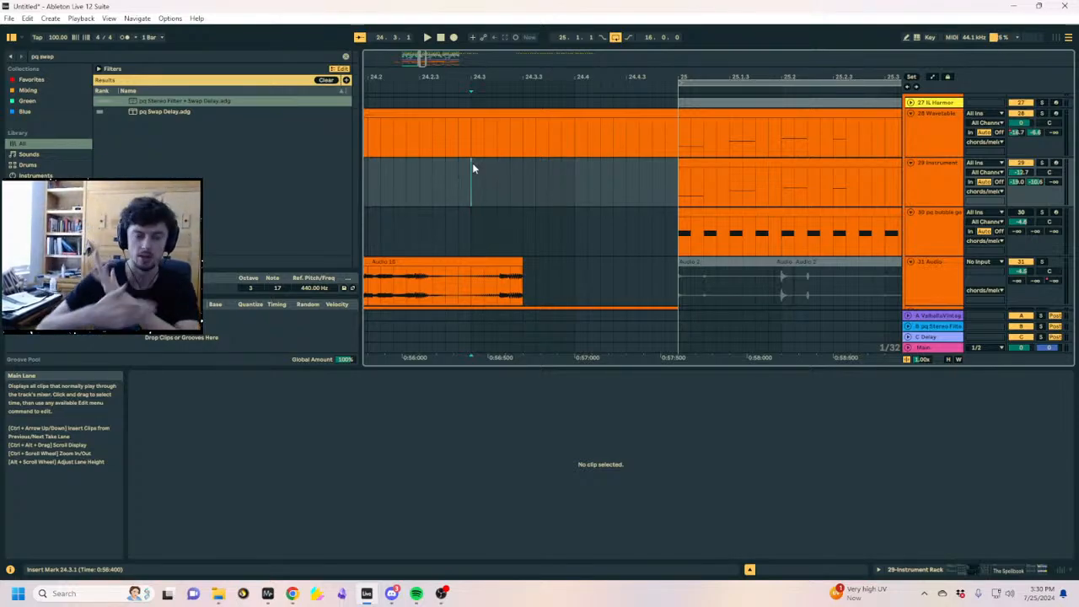
{"action": "mouse_move", "coordinate": [455, 179]}
{"action": "left_mouse_down"}
{"action": "mouse_move", "coordinate": [475, 194]}
{"action": "mouse_move", "coordinate": [458, 194]}
{"action": "left_mouse_up"}
{"action": "left_click", "coordinate": [480, 195]}
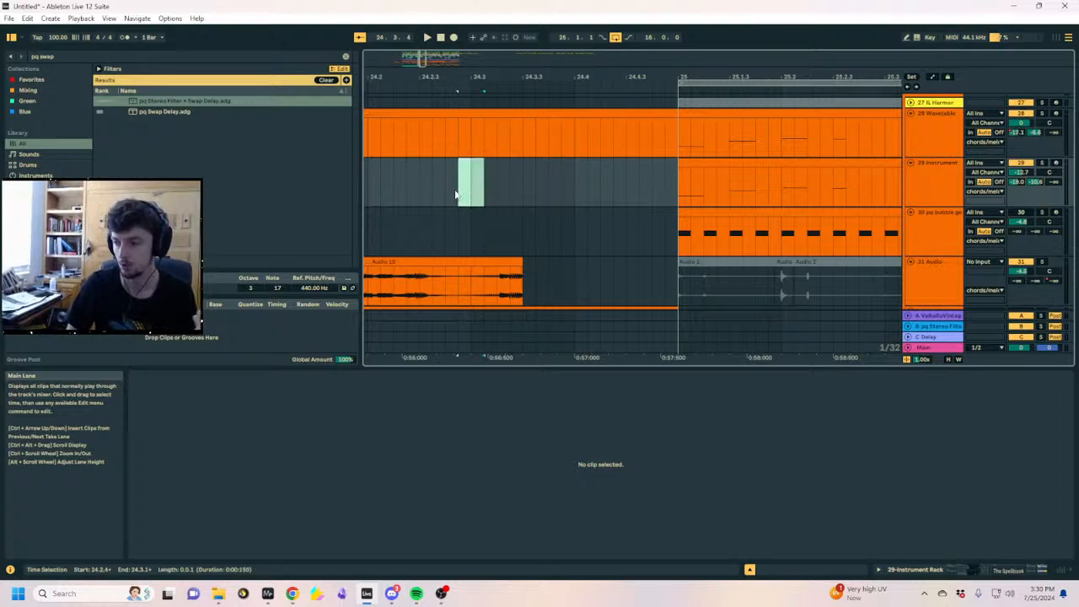
Try a tiny empty MIDI clip near 24.2.4 on the 29 Instrument track, deleting it and undoing the recent edits
{"action": "left_click", "coordinate": [455, 194]}
{"action": "key", "text": "ctrl+shift+m"}
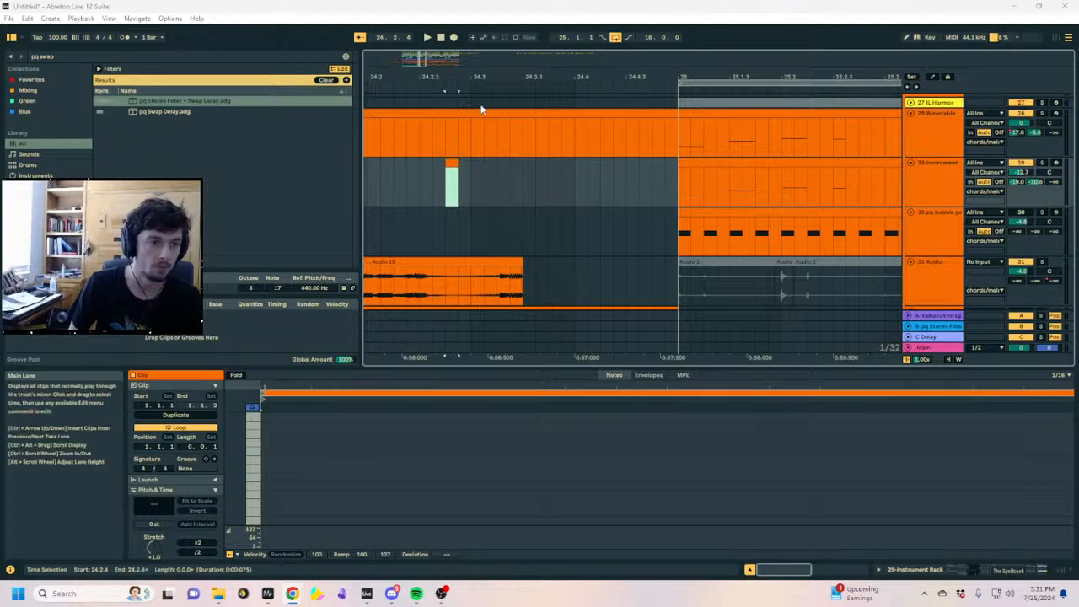
{"action": "left_click_drag", "start_coordinate": [443, 78], "coordinate": [485, 42]}
{"action": "left_click_drag", "start_coordinate": [524, 182], "coordinate": [471, 183]}
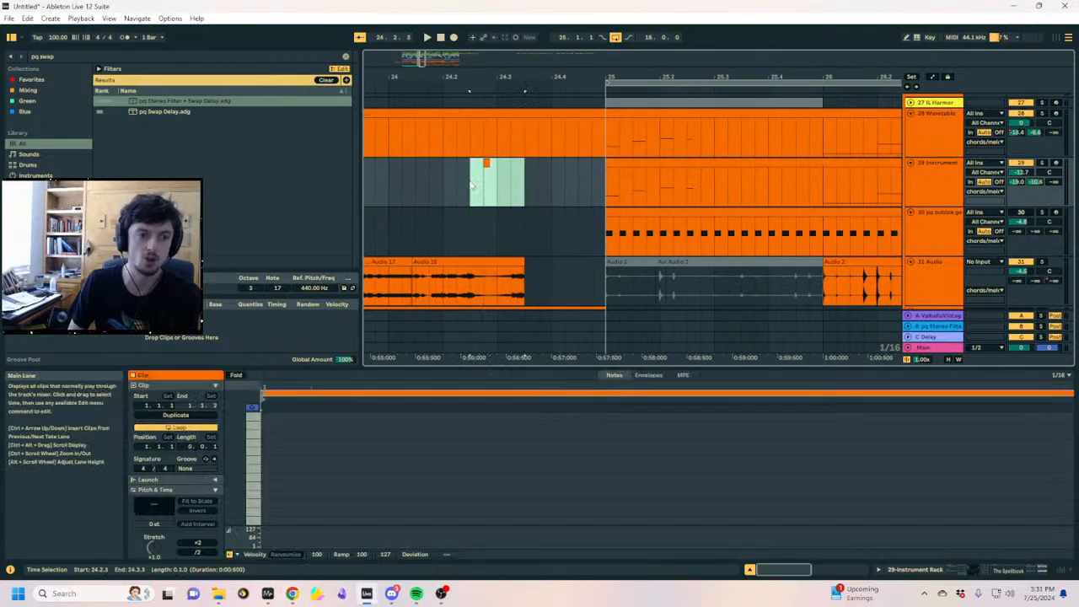
{"action": "key", "text": "Delete"}
{"action": "left_click", "coordinate": [489, 182]}
{"action": "double_click", "coordinate": [490, 186]}
{"action": "key", "text": "ctrl+z"}
{"action": "key", "text": "ctrl+z"}
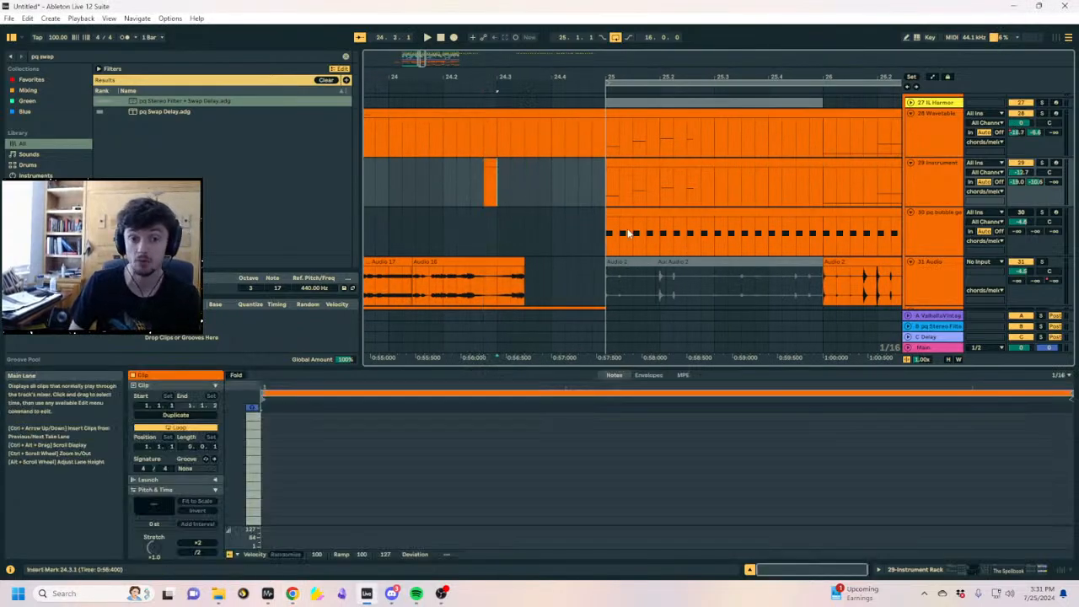
Examine the Audio 16 waveform on the 31 Audio track up close between 24.3 and 24.3.2
{"action": "left_click", "coordinate": [947, 184]}
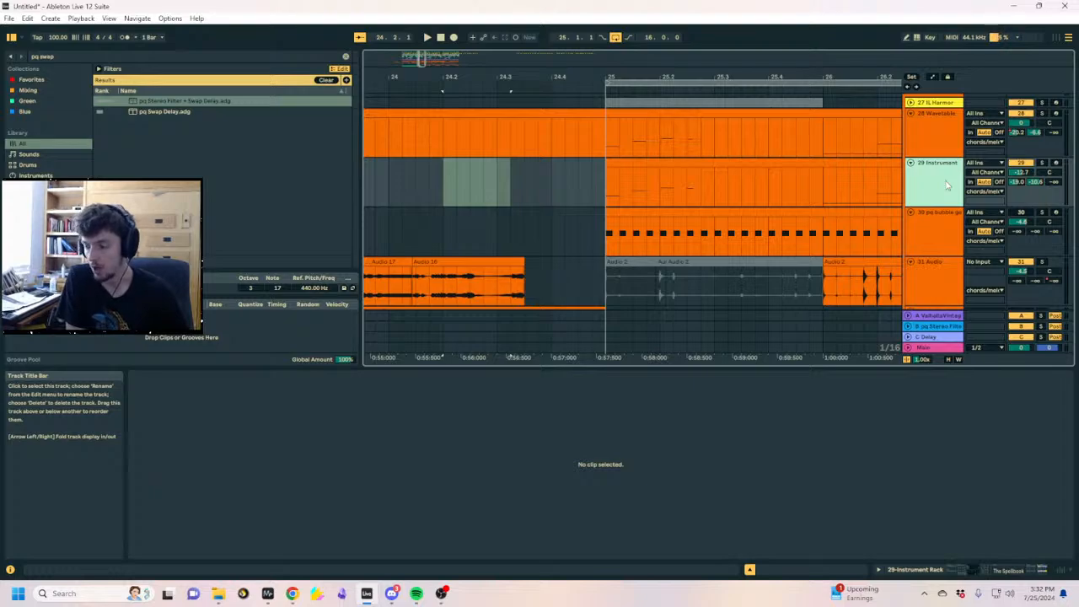
{"action": "left_click", "coordinate": [520, 211]}
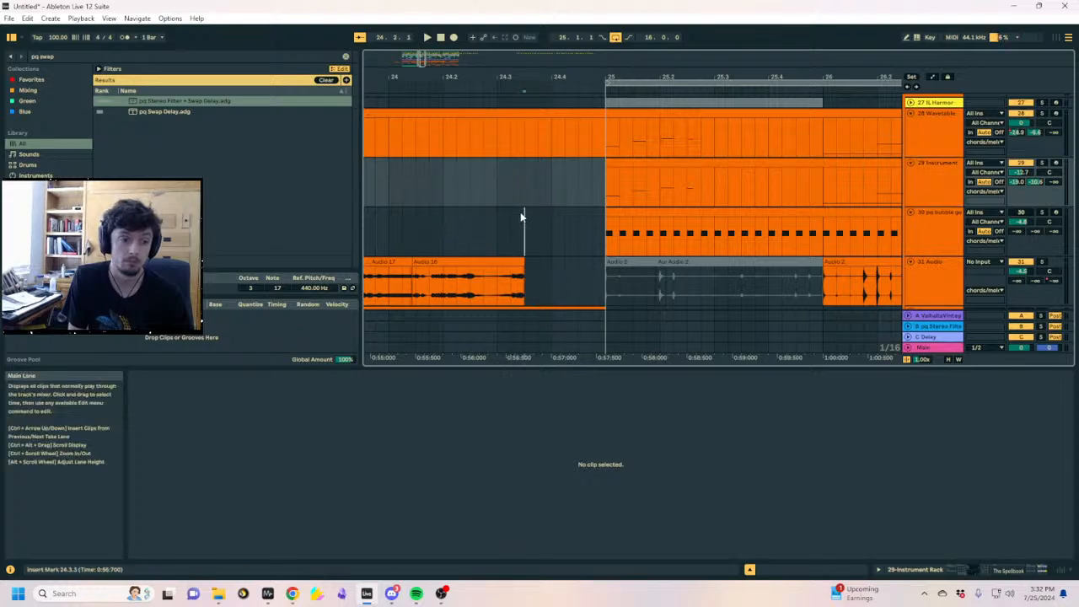
{"action": "scroll", "coordinate": [520, 211], "scroll_direction": "down", "scroll_amount": 2}
{"action": "left_click", "coordinate": [514, 232]}
{"action": "left_click_drag", "start_coordinate": [504, 76], "coordinate": [531, 76]}
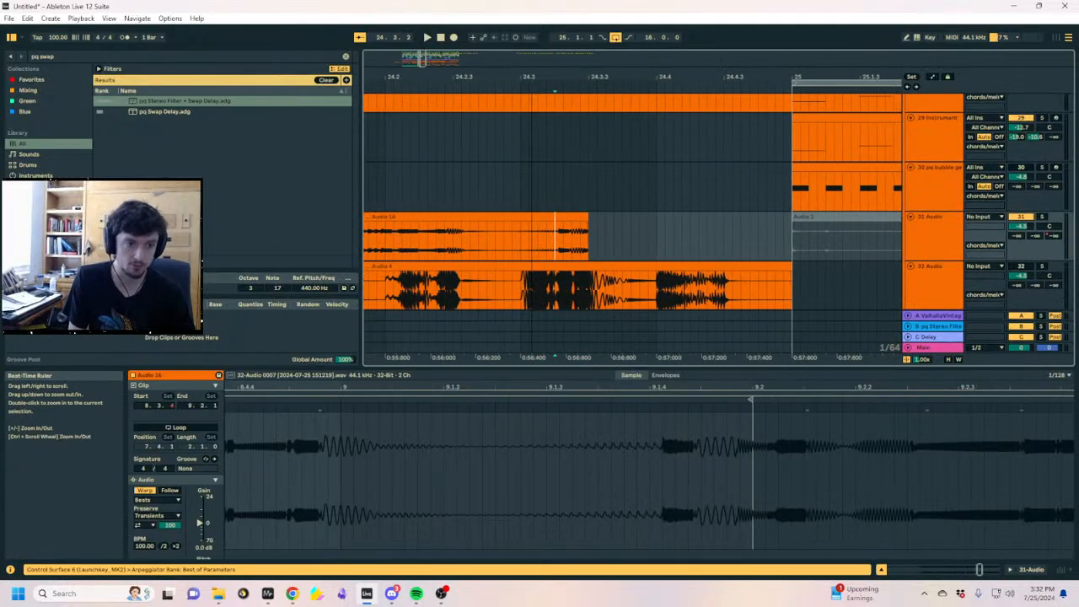
{"action": "left_click", "coordinate": [462, 245]}
{"action": "left_click_drag", "start_coordinate": [542, 76], "coordinate": [542, 126]}
{"action": "left_click_drag", "start_coordinate": [474, 242], "coordinate": [609, 250]}
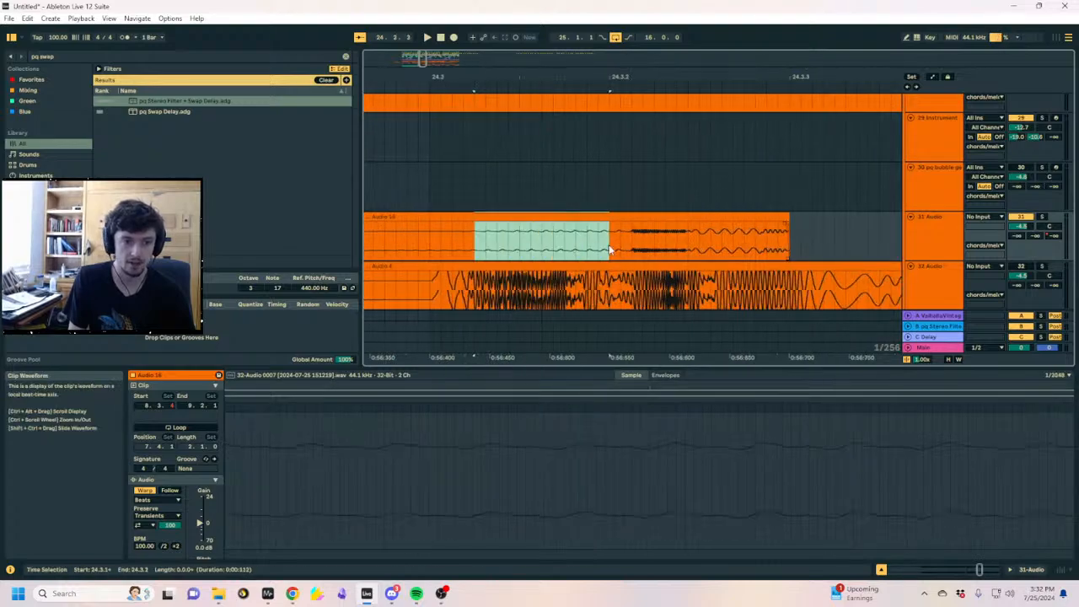
{"action": "left_click", "coordinate": [463, 240]}
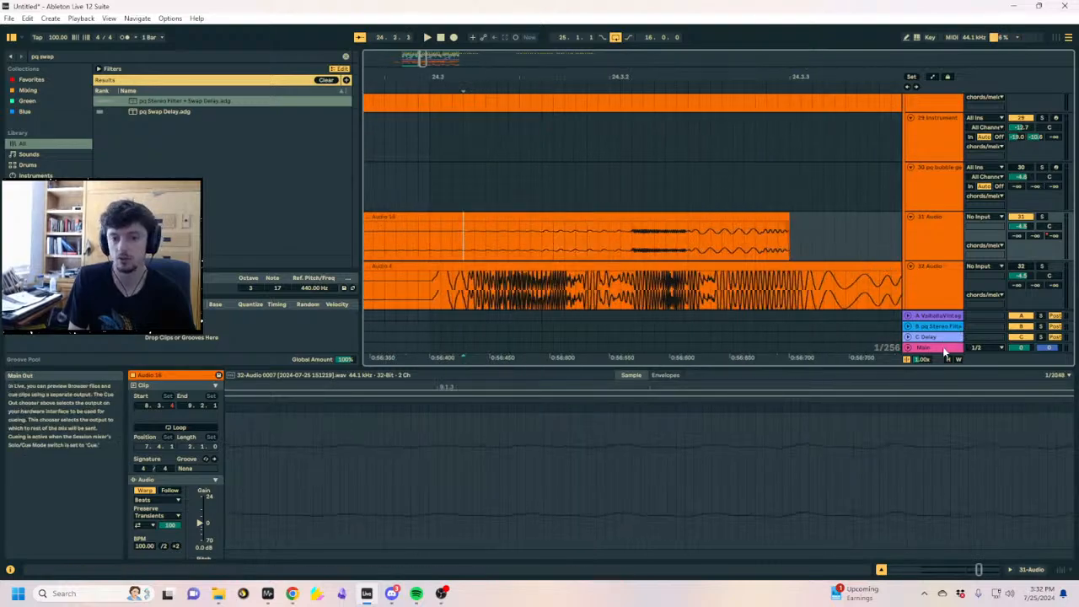
{"action": "left_click", "coordinate": [975, 352]}
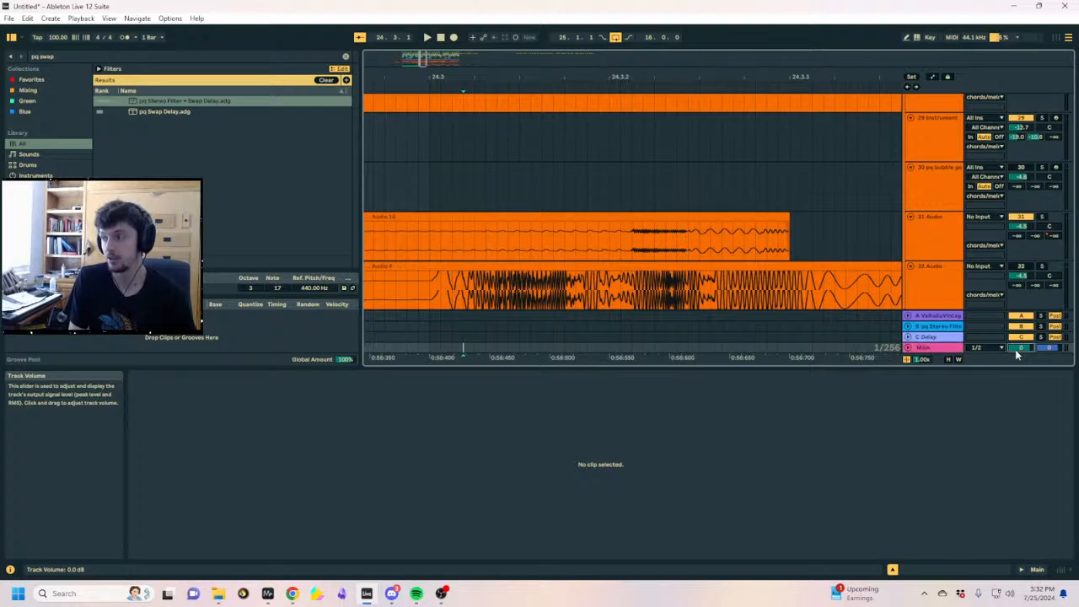
{"action": "left_click", "coordinate": [530, 245]}
{"action": "left_click_drag", "start_coordinate": [475, 244], "coordinate": [575, 248]}
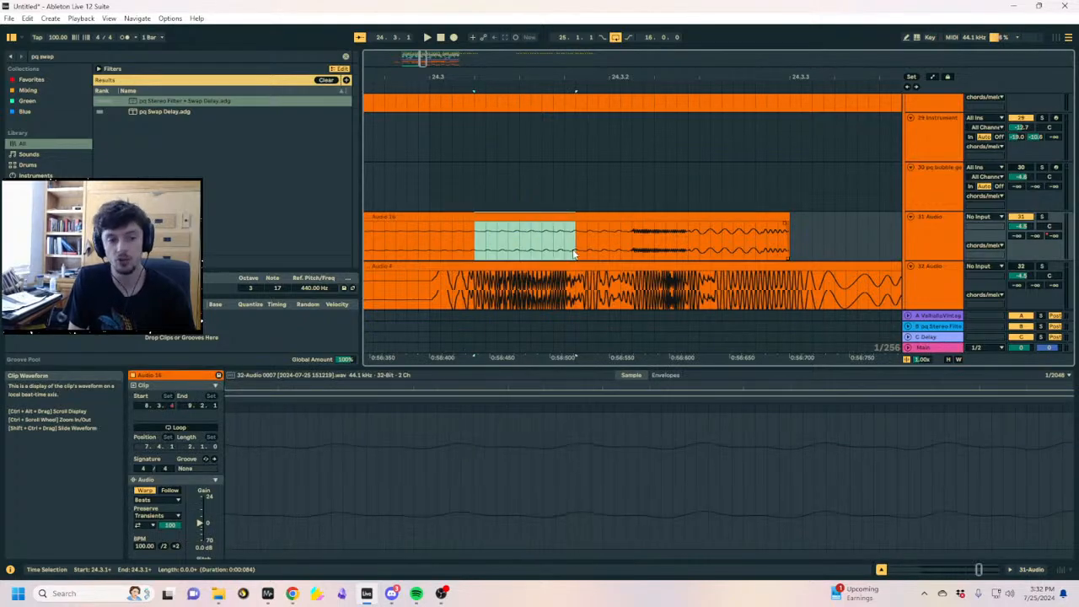
{"action": "mouse_move", "coordinate": [573, 75]}
{"action": "left_mouse_down"}
{"action": "mouse_move", "coordinate": [573, 128]}
{"action": "mouse_move", "coordinate": [579, 84]}
{"action": "left_mouse_up"}
{"action": "left_click", "coordinate": [531, 249]}
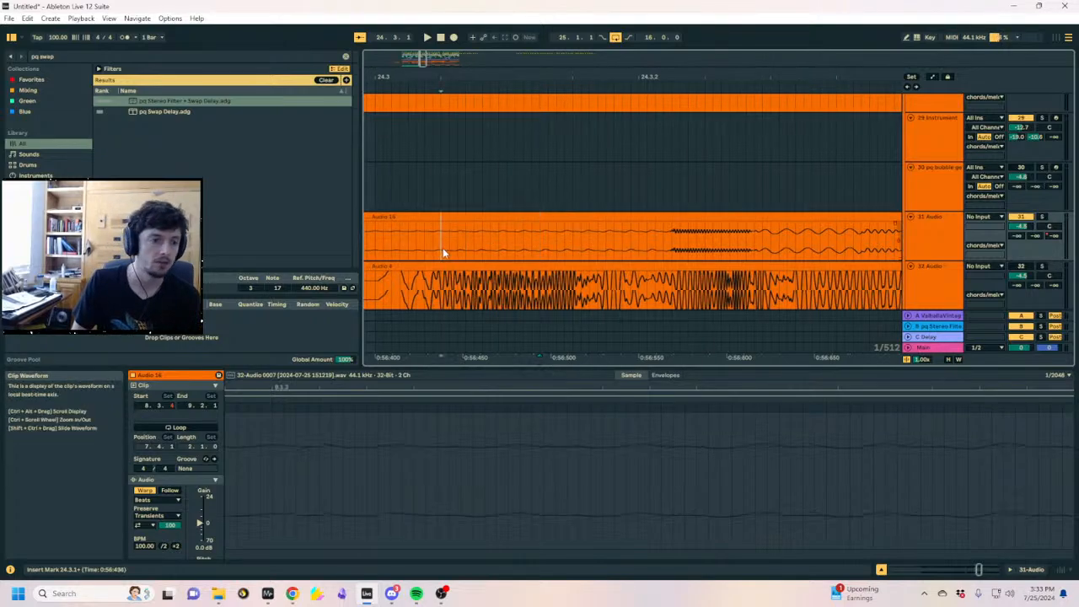
Compare successive passages of the Audio 16 waveform from 24.3 to just past 24.3.2
{"action": "left_click_drag", "start_coordinate": [441, 245], "coordinate": [820, 236]}
{"action": "left_click", "coordinate": [809, 237]}
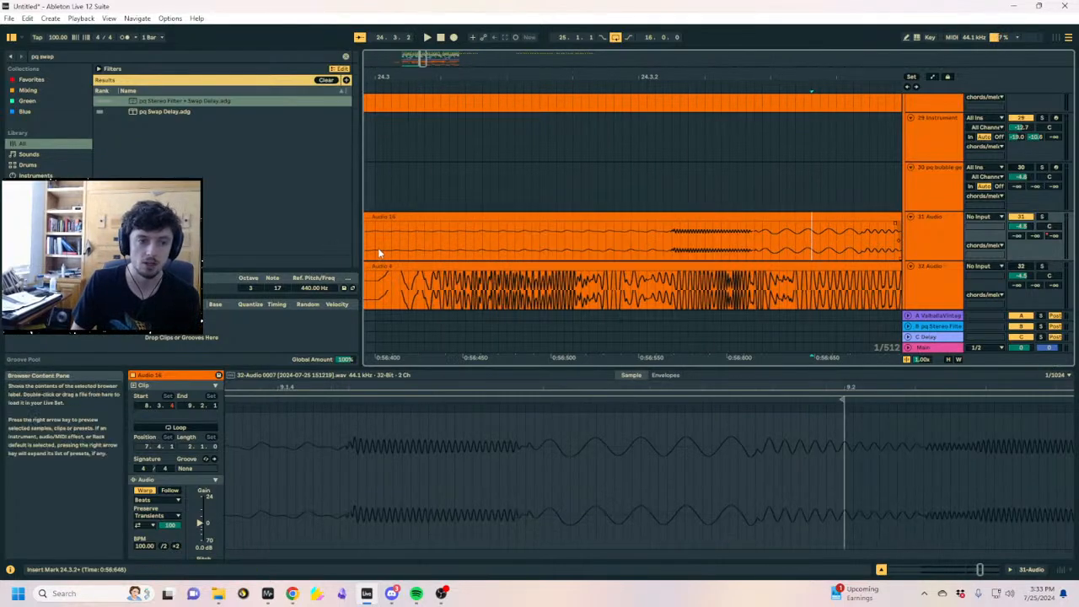
{"action": "left_click", "coordinate": [415, 253]}
{"action": "left_click", "coordinate": [532, 246]}
{"action": "left_click", "coordinate": [664, 241]}
{"action": "left_click", "coordinate": [785, 241]}
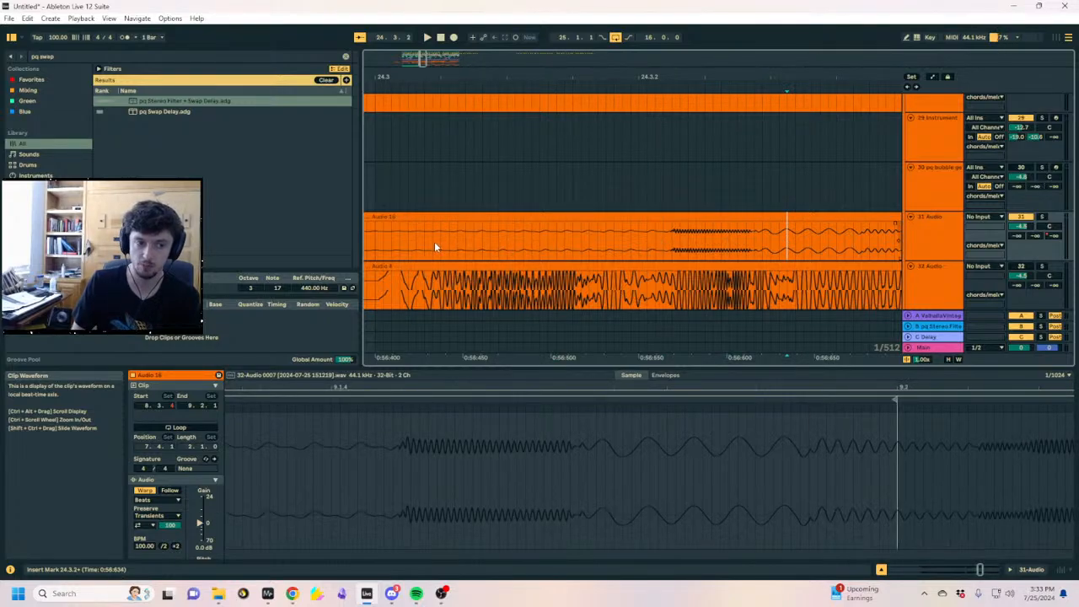
{"action": "left_click", "coordinate": [433, 246]}
{"action": "left_click_drag", "start_coordinate": [419, 68], "coordinate": [869, 169]}
{"action": "double_click", "coordinate": [421, 72]}
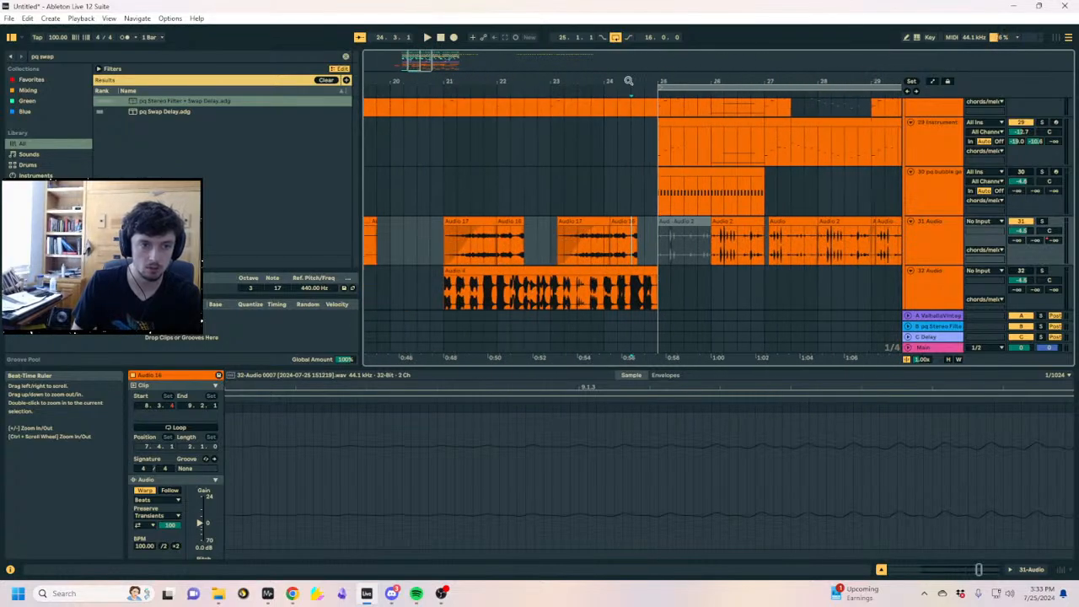
Inspect the Audio 16 waveform at 24.2.3 and follow it to the clip's end near 24.3.3
{"action": "left_click_drag", "start_coordinate": [620, 81], "coordinate": [385, 73]}
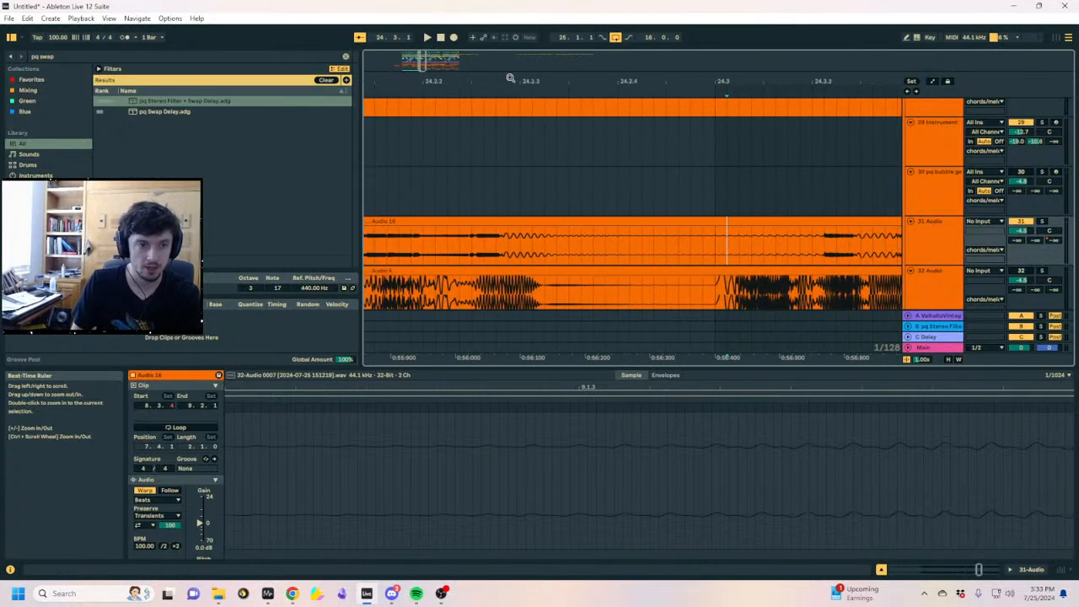
{"action": "left_click_drag", "start_coordinate": [510, 79], "coordinate": [519, 91]}
{"action": "left_click", "coordinate": [503, 243]}
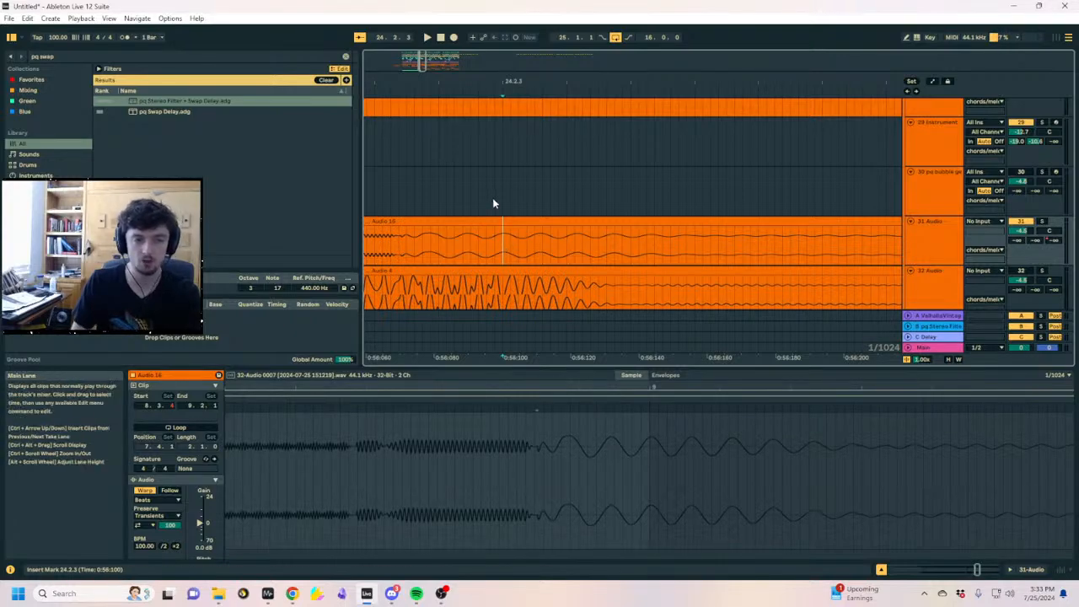
{"action": "left_click", "coordinate": [519, 241]}
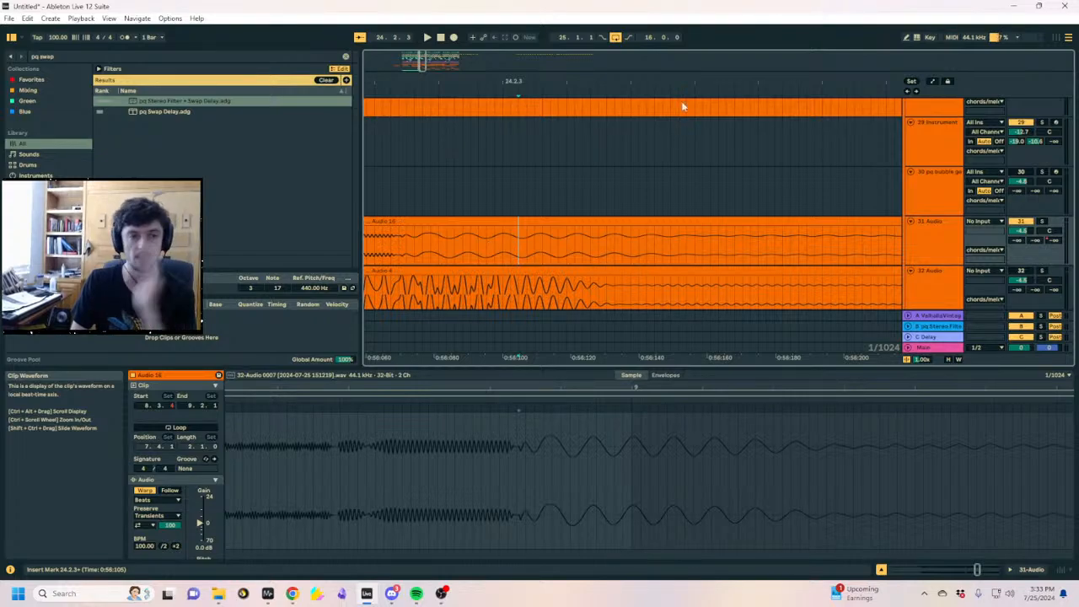
{"action": "left_click_drag", "start_coordinate": [683, 81], "coordinate": [386, 94]}
{"action": "left_click_drag", "start_coordinate": [753, 82], "coordinate": [371, 77]}
{"action": "left_click_drag", "start_coordinate": [810, 82], "coordinate": [650, 82]}
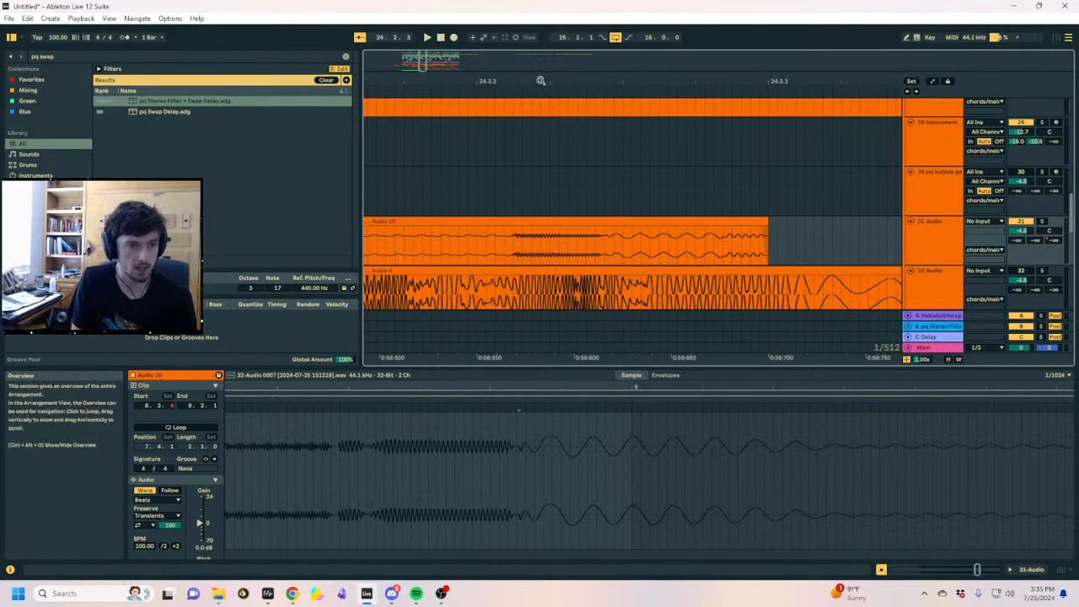
Look over the Audio 17 and Audio 16 clips on the 31 Audio track between bars 21 and 24
{"action": "left_click_drag", "start_coordinate": [540, 81], "coordinate": [641, 17]}
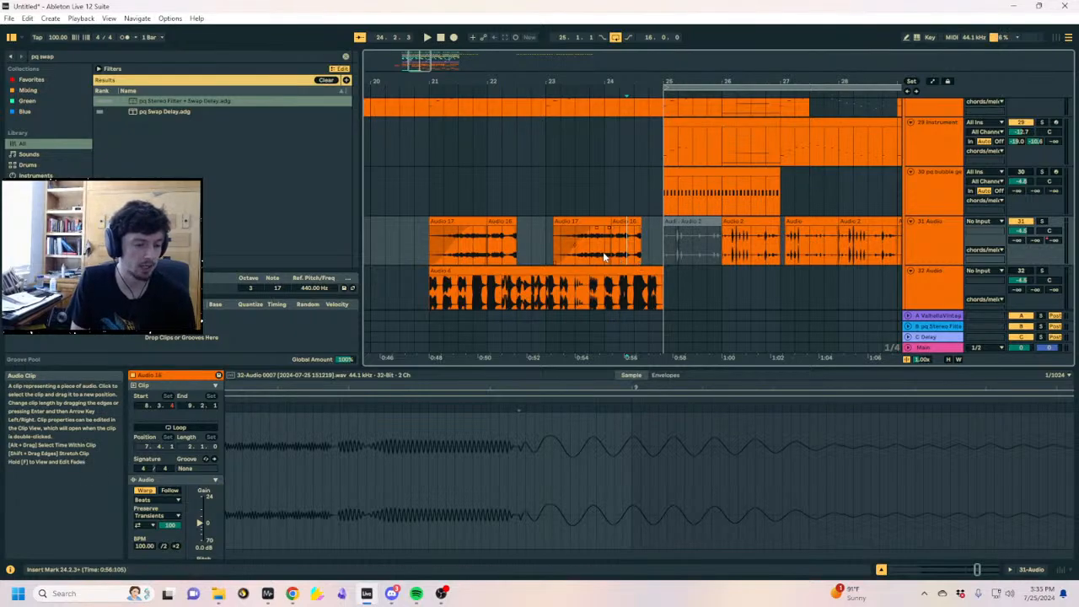
{"action": "left_click", "coordinate": [568, 246]}
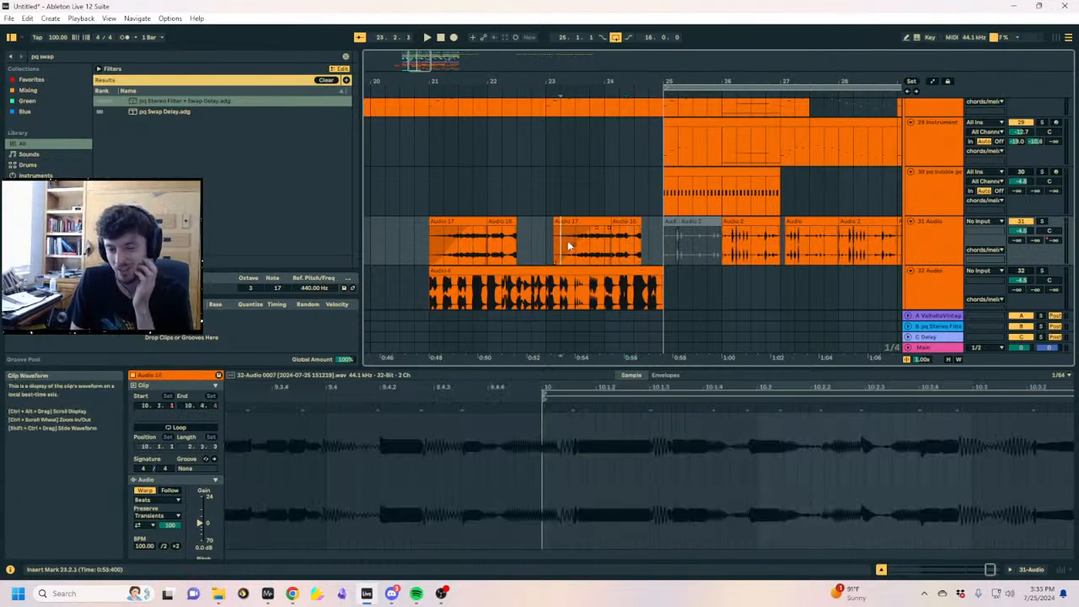
{"action": "left_click", "coordinate": [546, 243]}
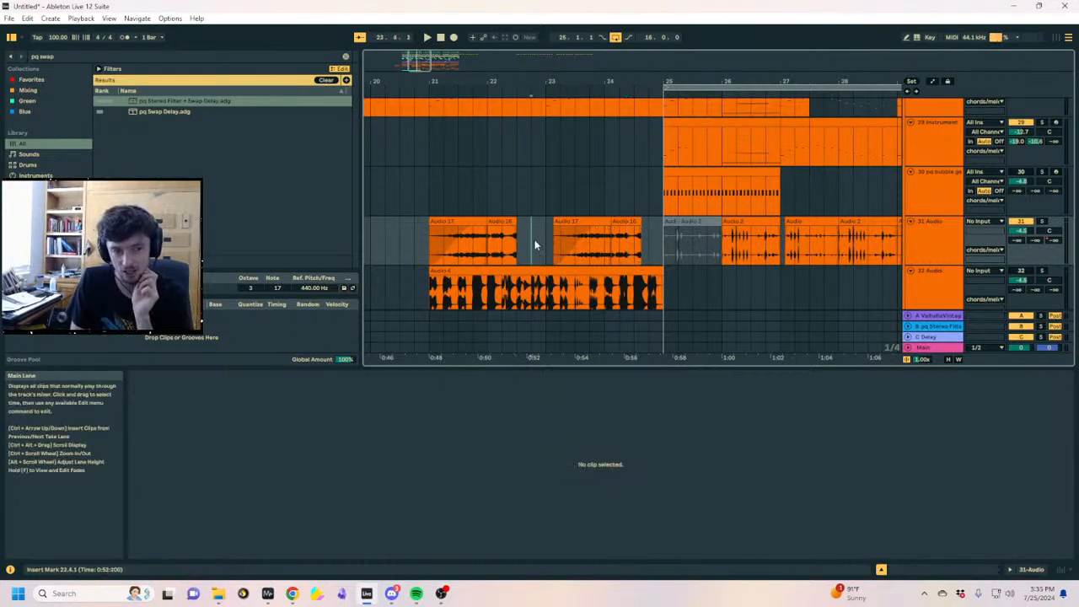
{"action": "left_click", "coordinate": [503, 243]}
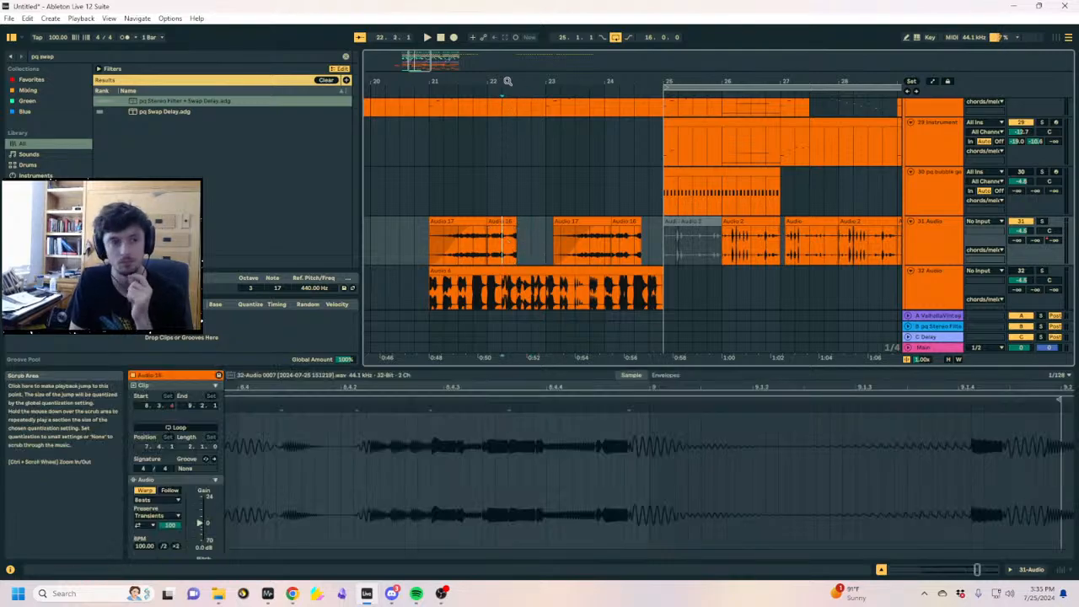
{"action": "left_click_drag", "start_coordinate": [508, 81], "coordinate": [595, 37]}
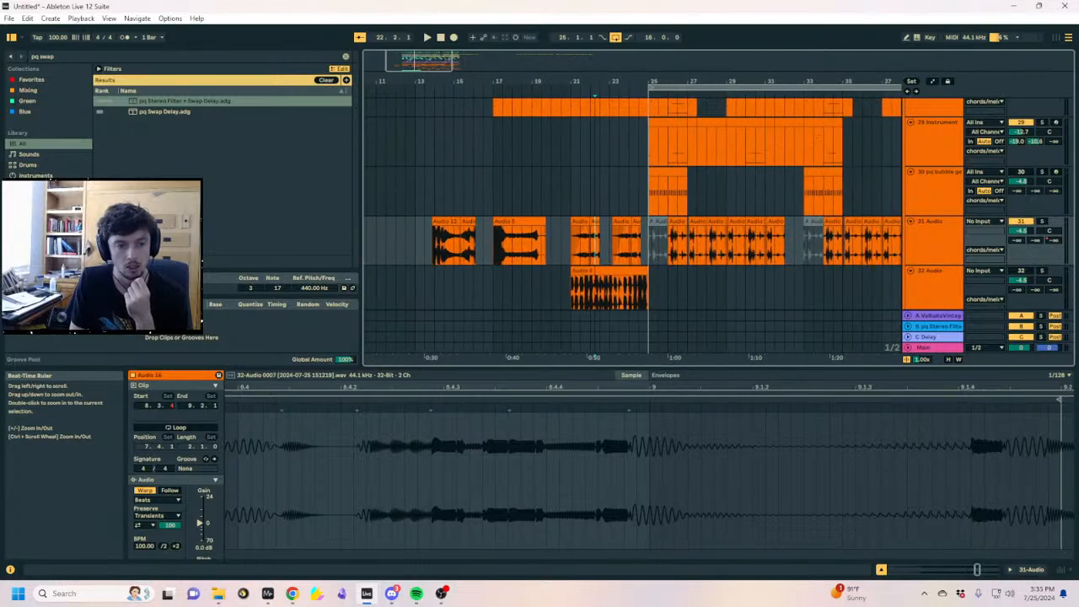
Add a short fade-in to the start of the Audio 4 clip at bar 21 on the 32 Audio track
{"action": "left_click", "coordinate": [559, 259]}
{"action": "left_click", "coordinate": [573, 254]}
{"action": "left_click_drag", "start_coordinate": [575, 81], "coordinate": [580, 143]}
{"action": "left_click", "coordinate": [546, 274]}
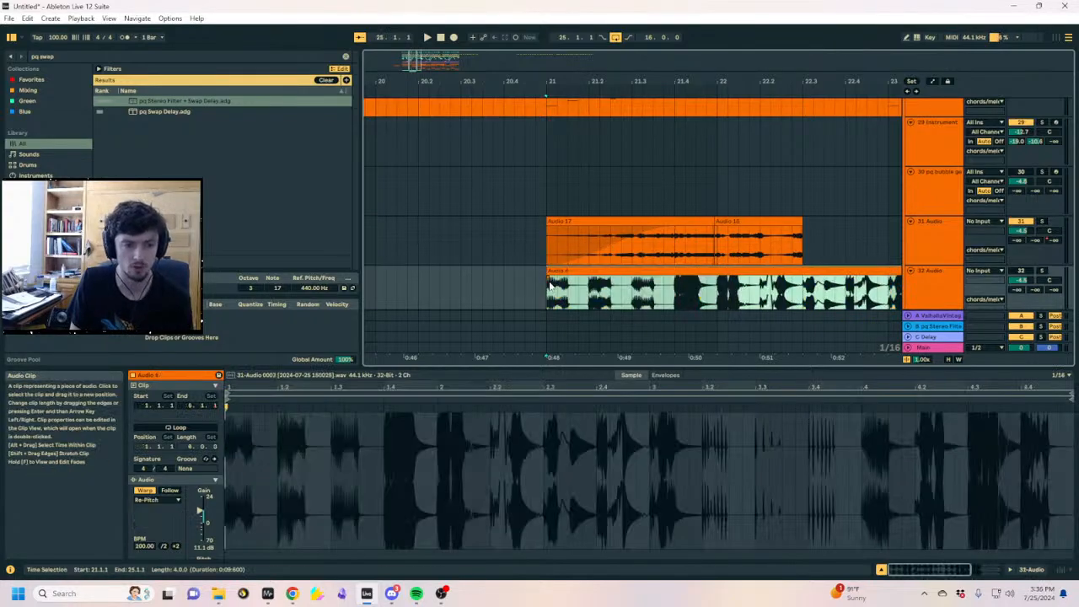
{"action": "left_click_drag", "start_coordinate": [552, 284], "coordinate": [565, 284]}
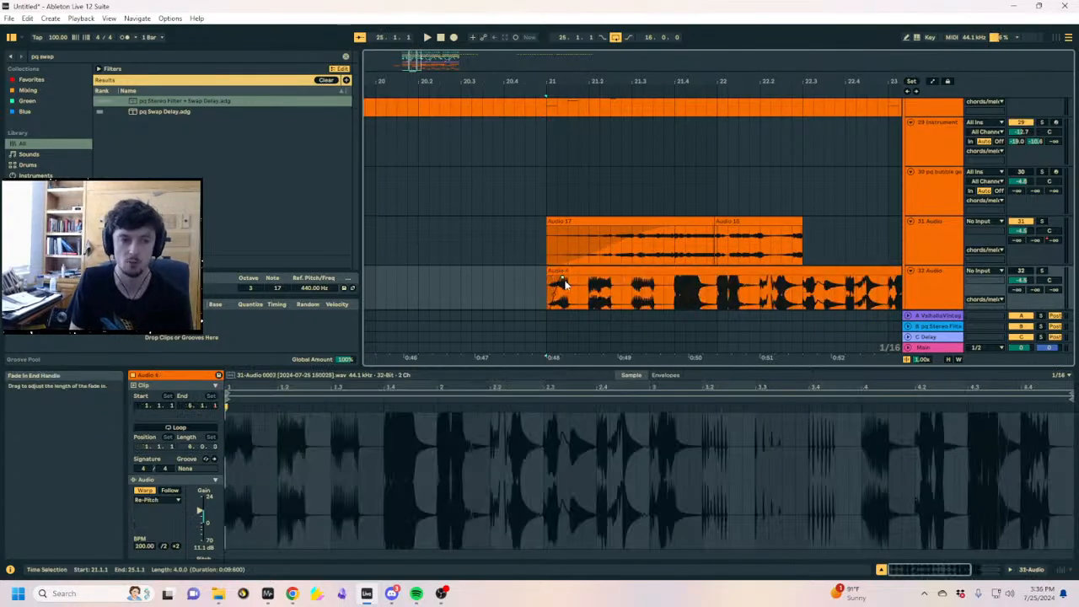
{"action": "scroll", "coordinate": [562, 278], "scroll_direction": "down", "scroll_amount": 5}
{"action": "scroll", "coordinate": [559, 276], "scroll_direction": "up", "scroll_amount": 4}
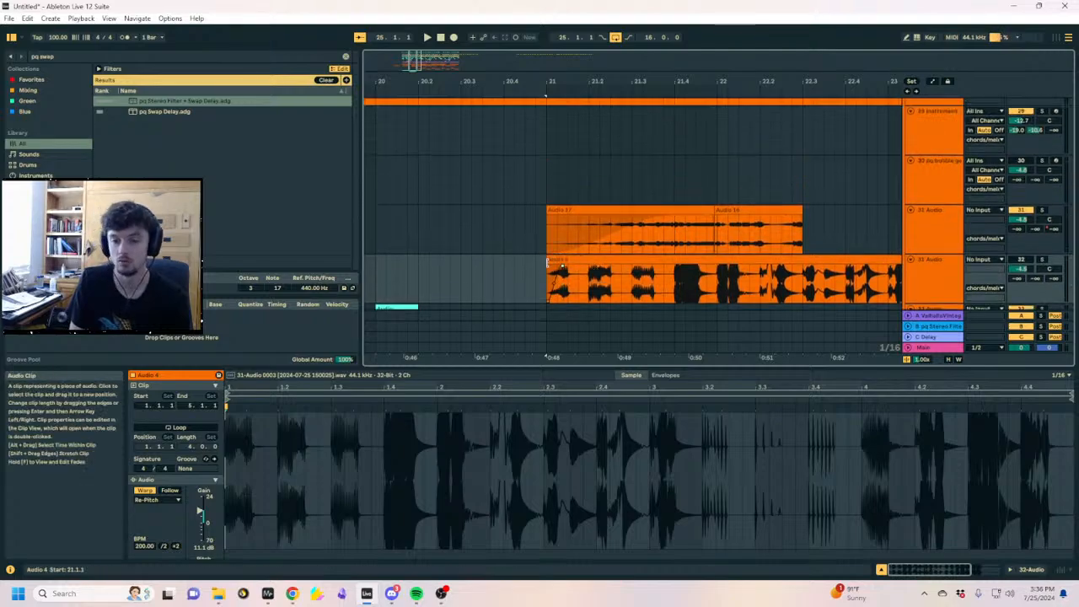
Audition the arrangement from bar 17 and mute the 31 Audio track
{"action": "left_click", "coordinate": [514, 279]}
{"action": "left_click", "coordinate": [397, 278]}
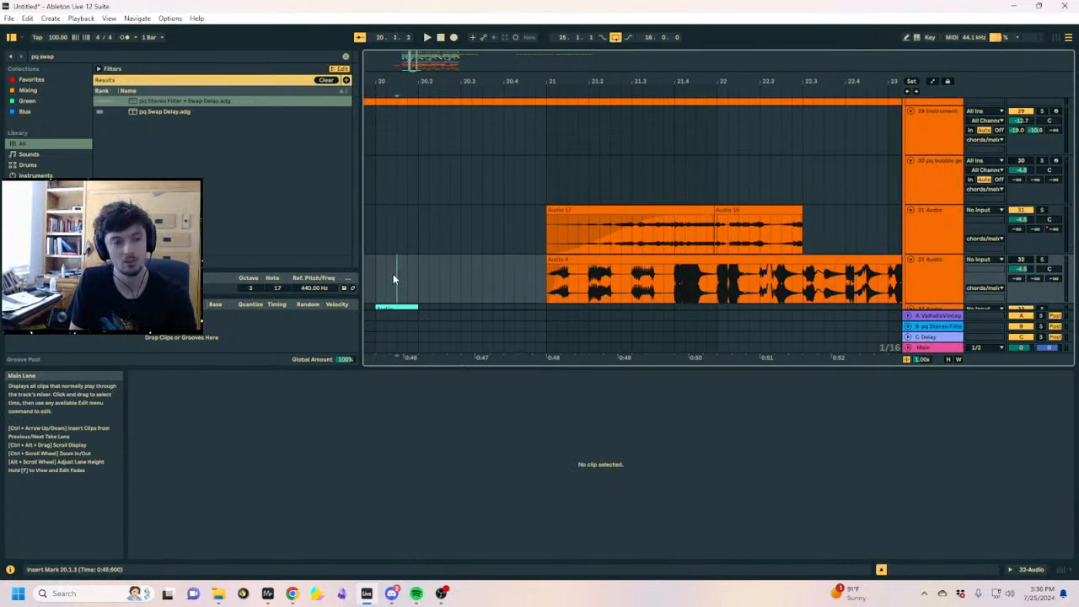
{"action": "left_click_drag", "start_coordinate": [402, 81], "coordinate": [604, 86]}
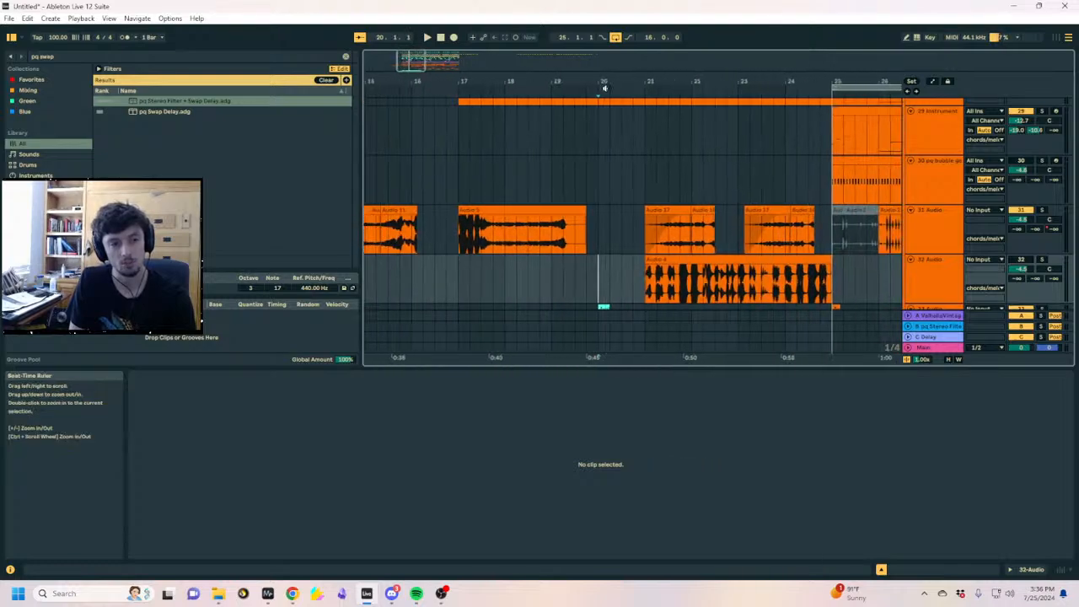
{"action": "left_click", "coordinate": [482, 281]}
{"action": "key", "text": "space"}
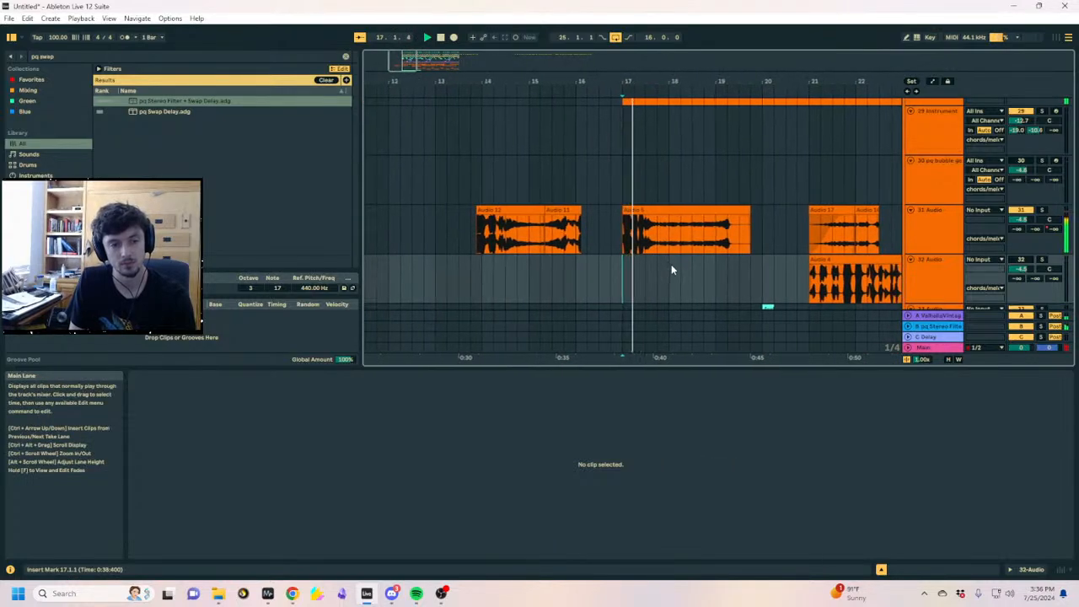
{"action": "scroll", "coordinate": [671, 263], "scroll_direction": "up", "scroll_amount": 2}
{"action": "left_click", "coordinate": [1013, 278]}
{"action": "key", "text": "space"}
{"action": "scroll", "coordinate": [623, 231], "scroll_direction": "down", "scroll_amount": 2}
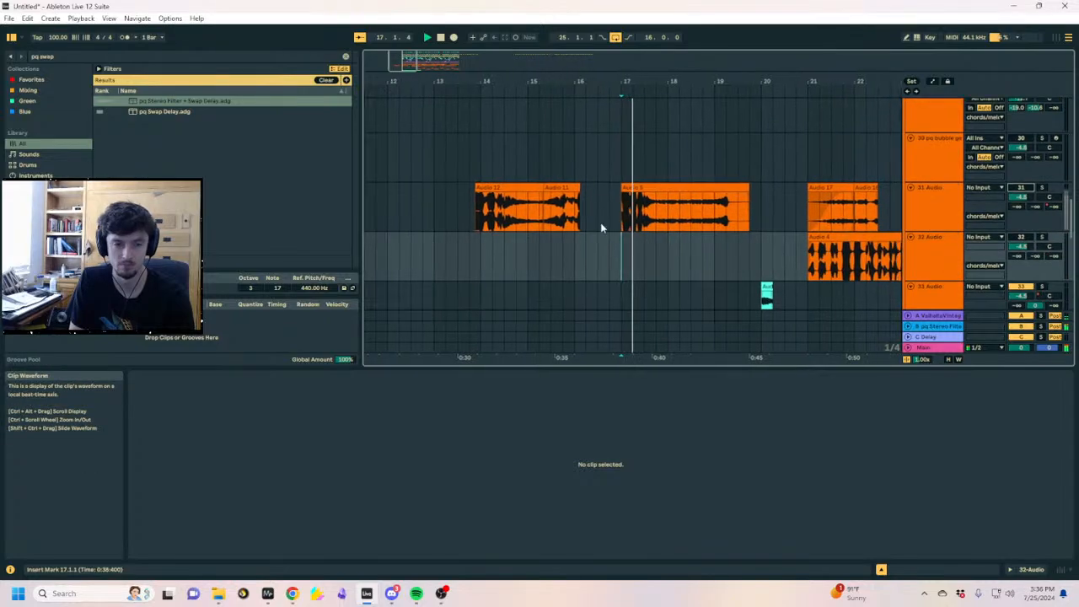
{"action": "key", "text": "space"}
Audition the arrangement briefly from around bars 12 and 13, ahead of the first Wavetable clip
{"action": "left_click", "coordinate": [511, 255]}
{"action": "mouse_move", "coordinate": [518, 81]}
{"action": "left_mouse_down"}
{"action": "mouse_move", "coordinate": [536, 82]}
{"action": "mouse_move", "coordinate": [545, 55]}
{"action": "left_mouse_up"}
{"action": "left_click", "coordinate": [556, 238]}
{"action": "key", "text": "space"}
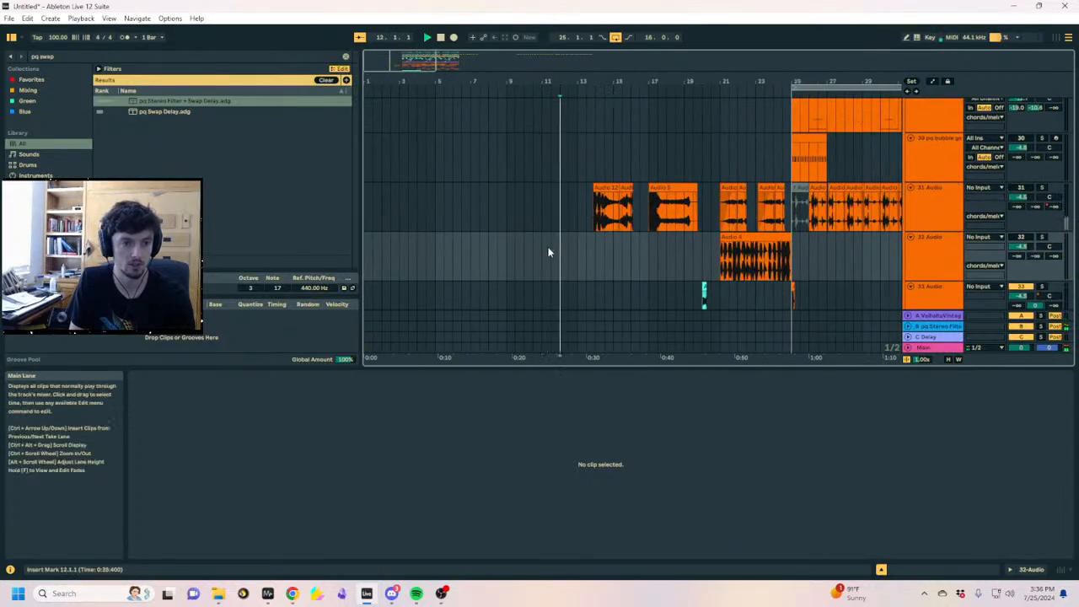
{"action": "scroll", "coordinate": [563, 251], "scroll_direction": "up", "scroll_amount": 3}
{"action": "key", "text": "space"}
{"action": "left_click", "coordinate": [582, 229]}
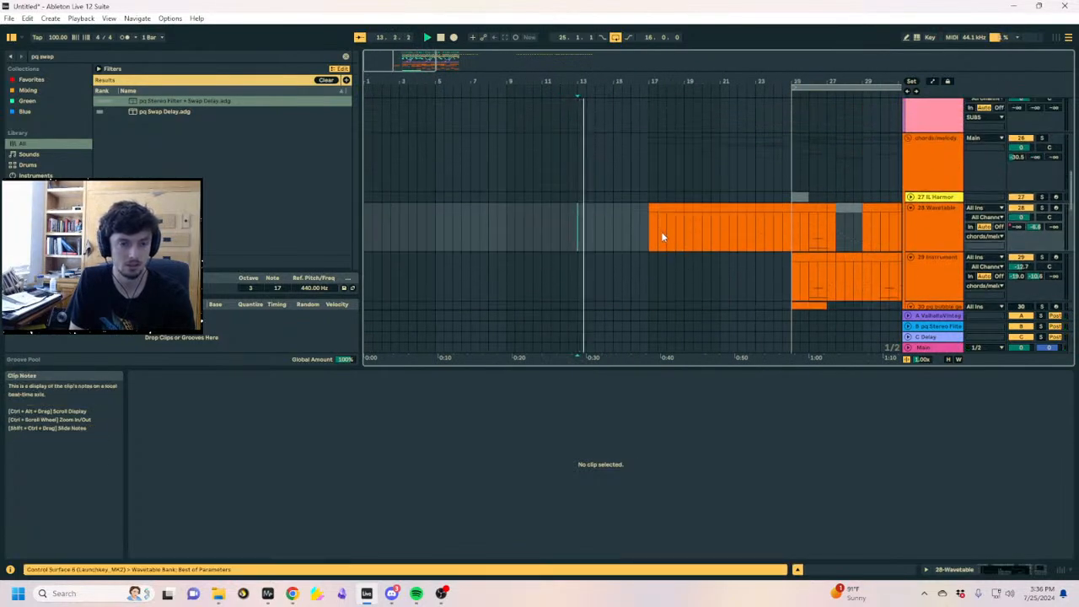
Play the arrangement from bar 17 and review the sub, melody and audio tracks up to bar 25
{"action": "left_click", "coordinate": [656, 231]}
{"action": "key", "text": "space"}
{"action": "scroll", "coordinate": [660, 240], "scroll_direction": "up", "scroll_amount": 2}
{"action": "scroll", "coordinate": [641, 224], "scroll_direction": "up", "scroll_amount": 2}
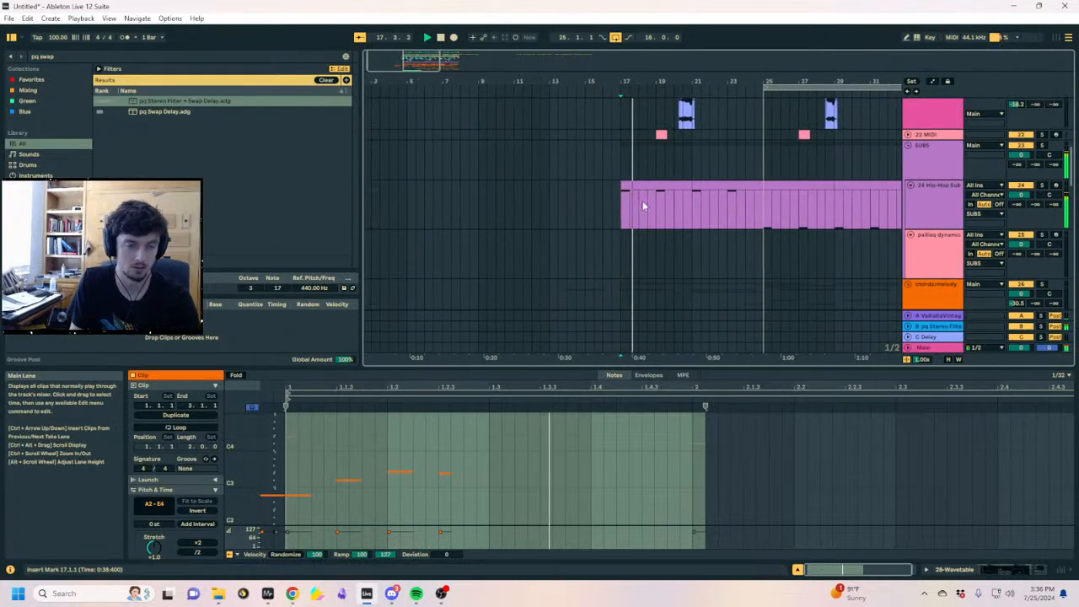
{"action": "scroll", "coordinate": [669, 223], "scroll_direction": "up", "scroll_amount": 2}
{"action": "scroll", "coordinate": [660, 198], "scroll_direction": "down", "scroll_amount": 2}
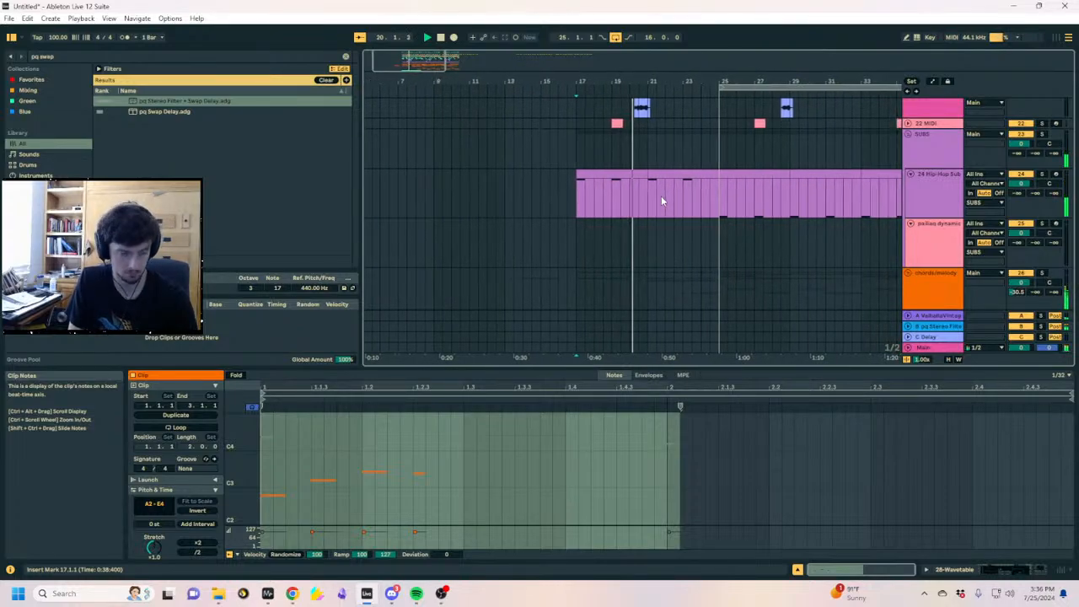
{"action": "scroll", "coordinate": [641, 193], "scroll_direction": "down", "scroll_amount": 4}
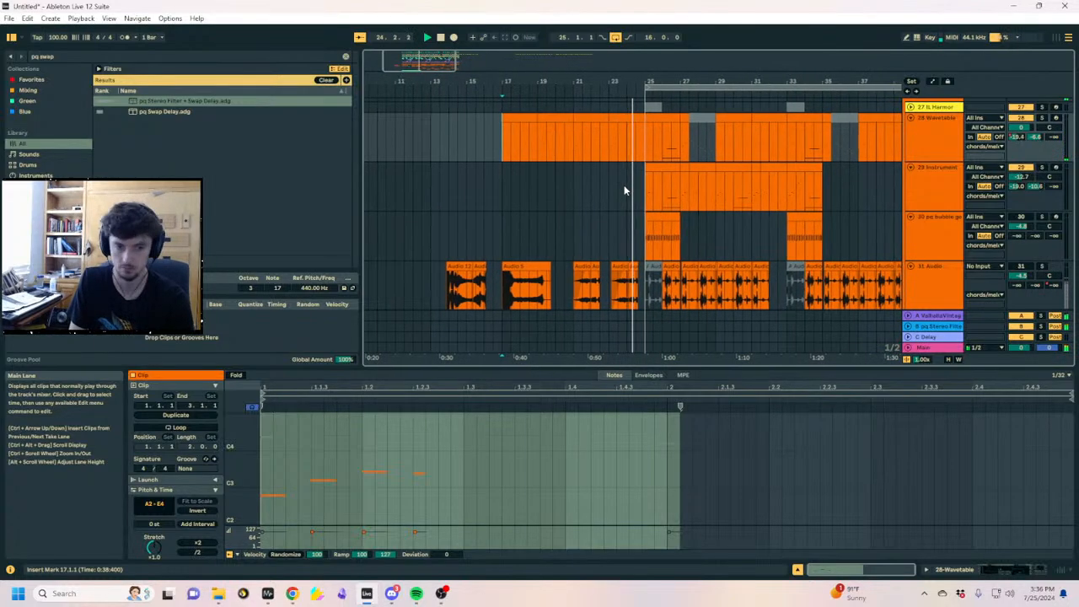
{"action": "scroll", "coordinate": [622, 193], "scroll_direction": "down", "scroll_amount": 6}
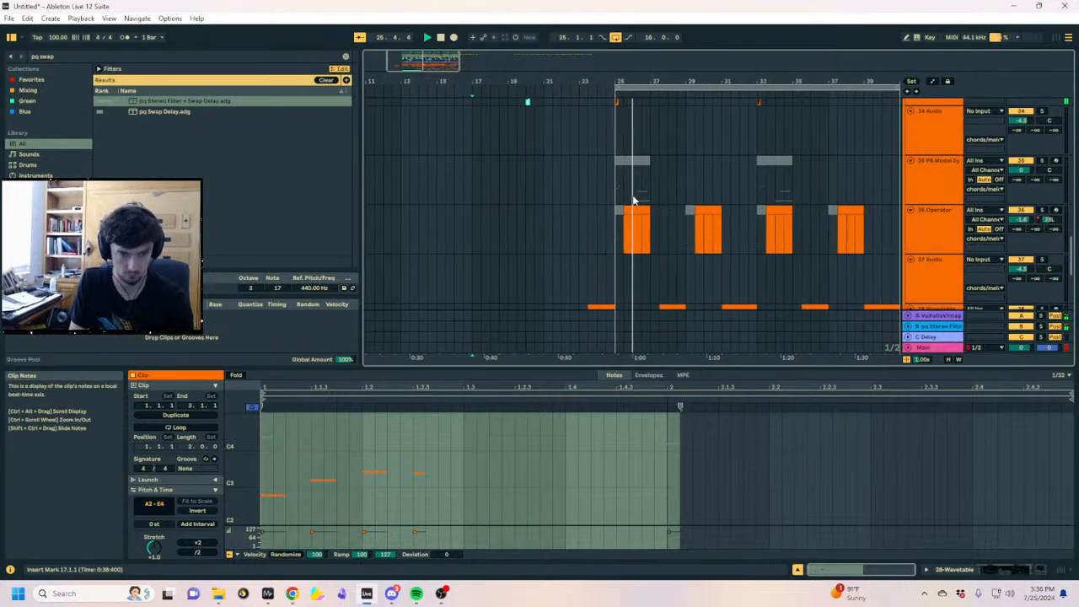
Check the PB Modal Synth clip at bar 26 and survey the neighbouring chord and melody tracks during playback
{"action": "left_click", "coordinate": [632, 196]}
{"action": "scroll", "coordinate": [633, 187], "scroll_direction": "up", "scroll_amount": 5}
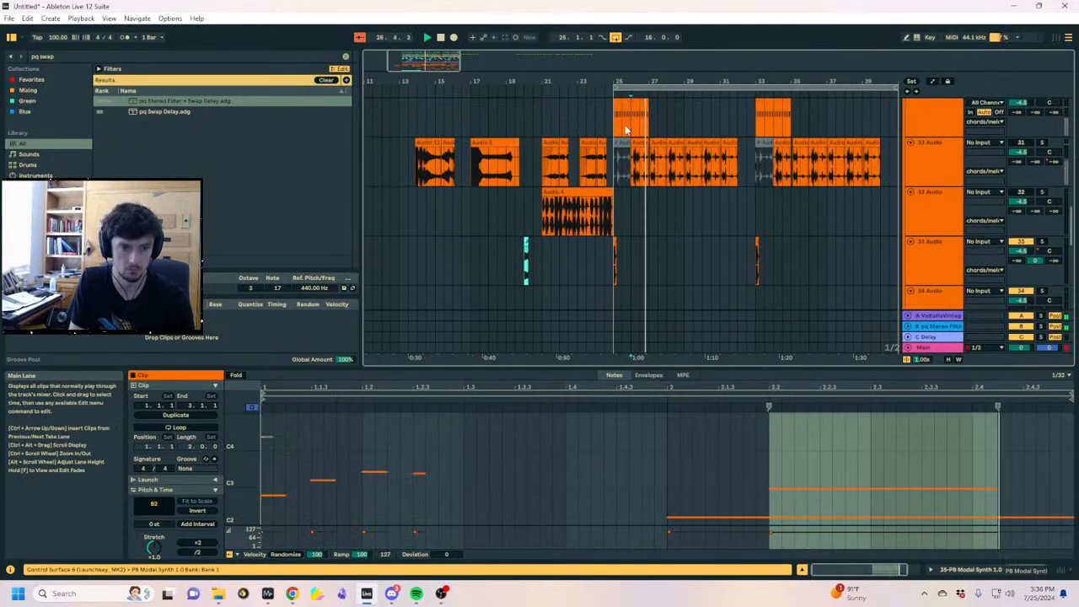
{"action": "scroll", "coordinate": [633, 188], "scroll_direction": "down", "scroll_amount": 8}
{"action": "scroll", "coordinate": [627, 177], "scroll_direction": "up", "scroll_amount": 8}
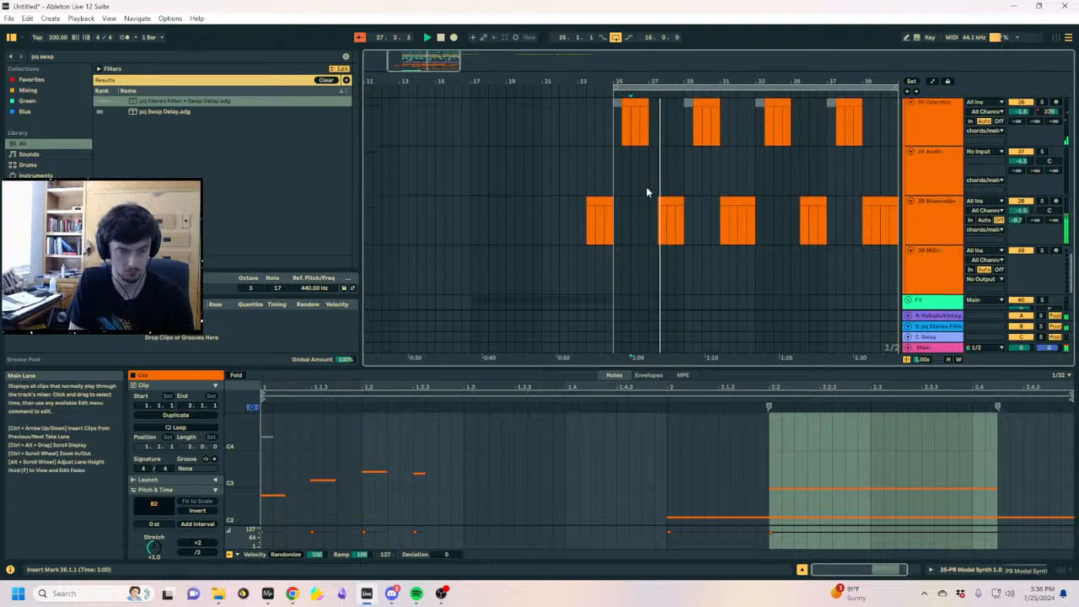
{"action": "scroll", "coordinate": [665, 194], "scroll_direction": "up", "scroll_amount": 2}
Stop at bar 26 on the 29 Instrument track, search the browser for "auto filt" and add Auto Filter to its device chain
{"action": "left_click", "coordinate": [667, 206]}
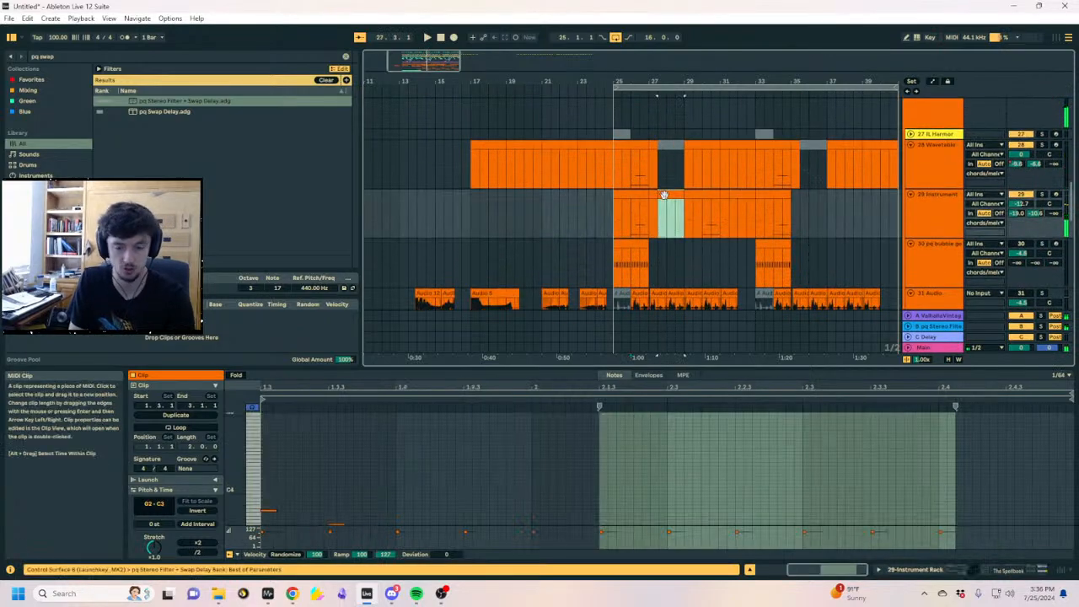
{"action": "left_click", "coordinate": [638, 212]}
{"action": "left_click", "coordinate": [1033, 570]}
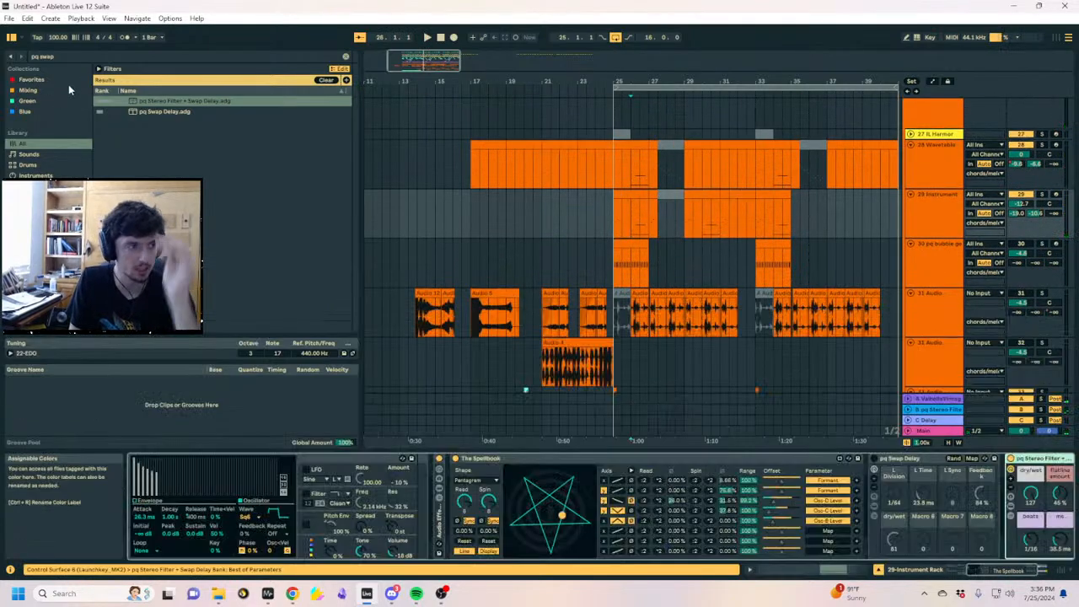
{"action": "left_click_drag", "start_coordinate": [56, 56], "coordinate": [2, 39]}
{"action": "type", "text": "auto filt"}
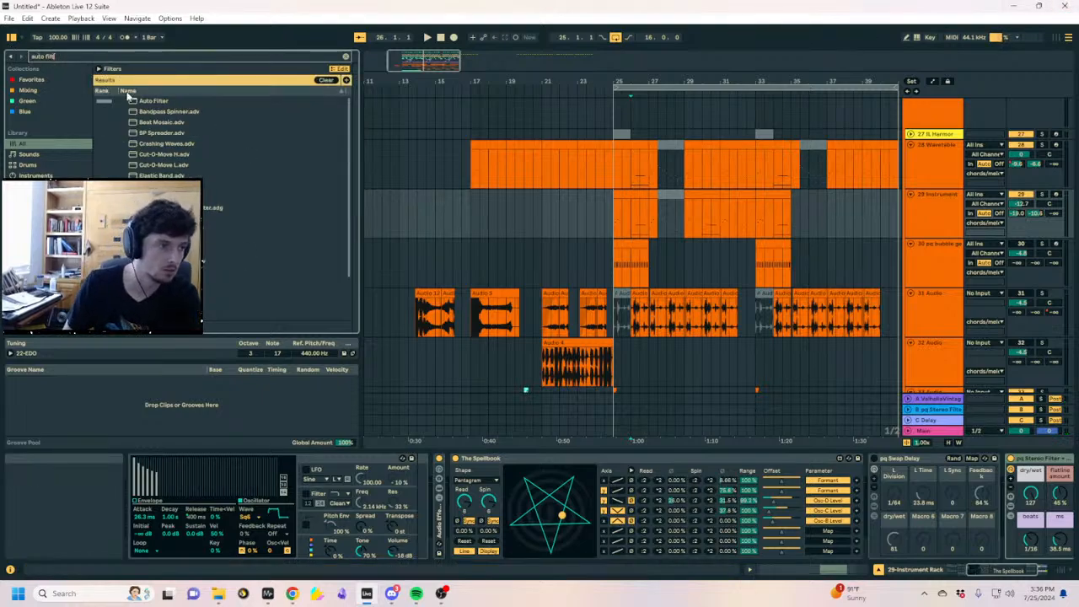
{"action": "double_click", "coordinate": [139, 100]}
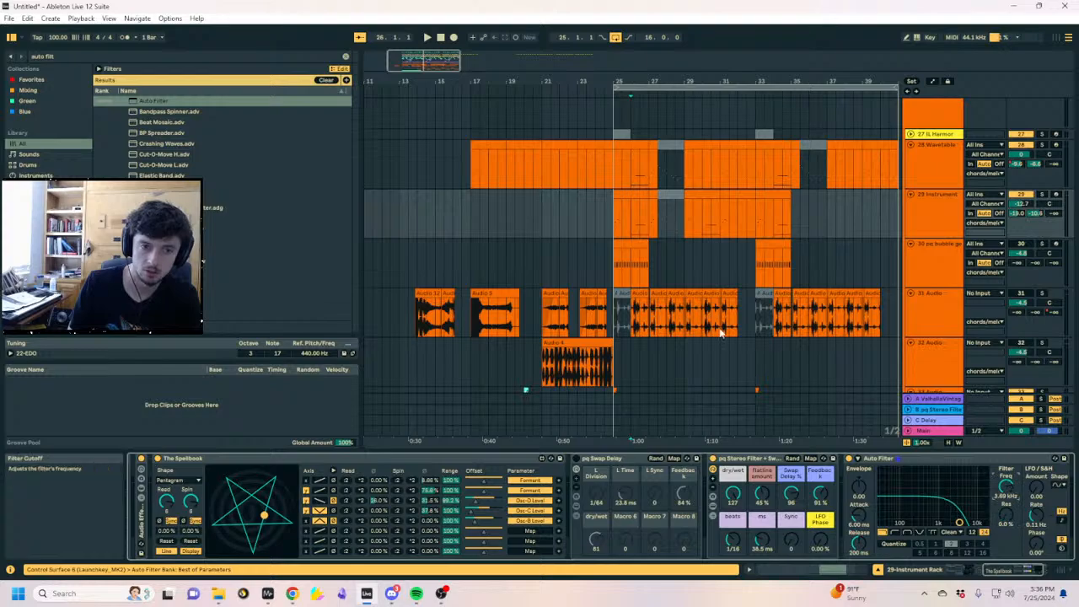
Automate the Auto Filter frequency to drop at bar 26 and ramp up to bar 27 on the 29 Instrument track, and duplicate the automation
{"action": "key", "text": "a"}
{"action": "left_click_drag", "start_coordinate": [640, 78], "coordinate": [634, 224]}
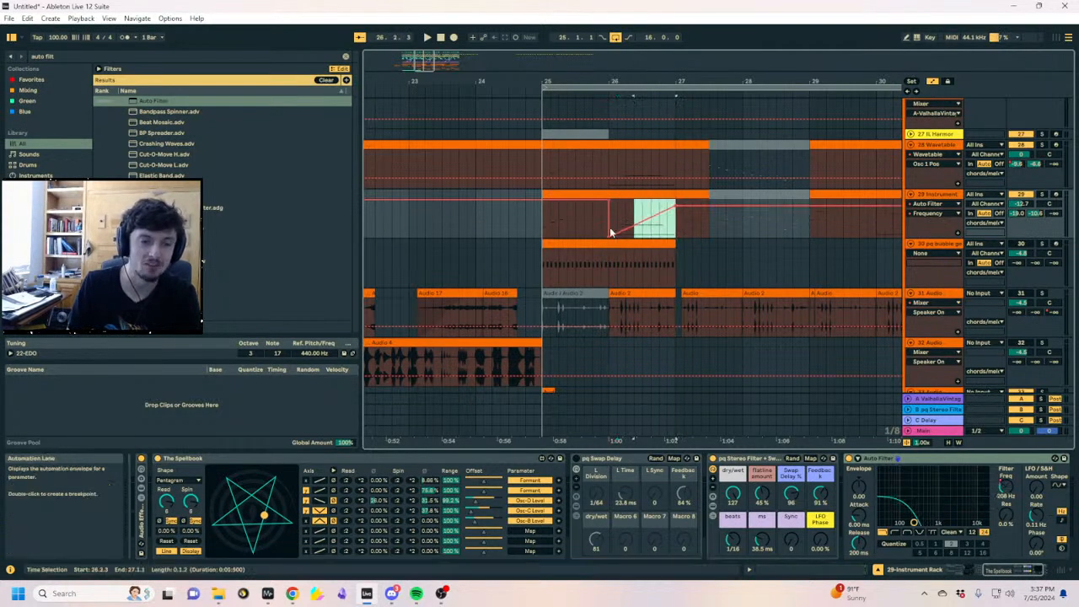
{"action": "key", "text": "ctrl+d"}
{"action": "key", "text": "a"}
{"action": "left_click", "coordinate": [542, 229]}
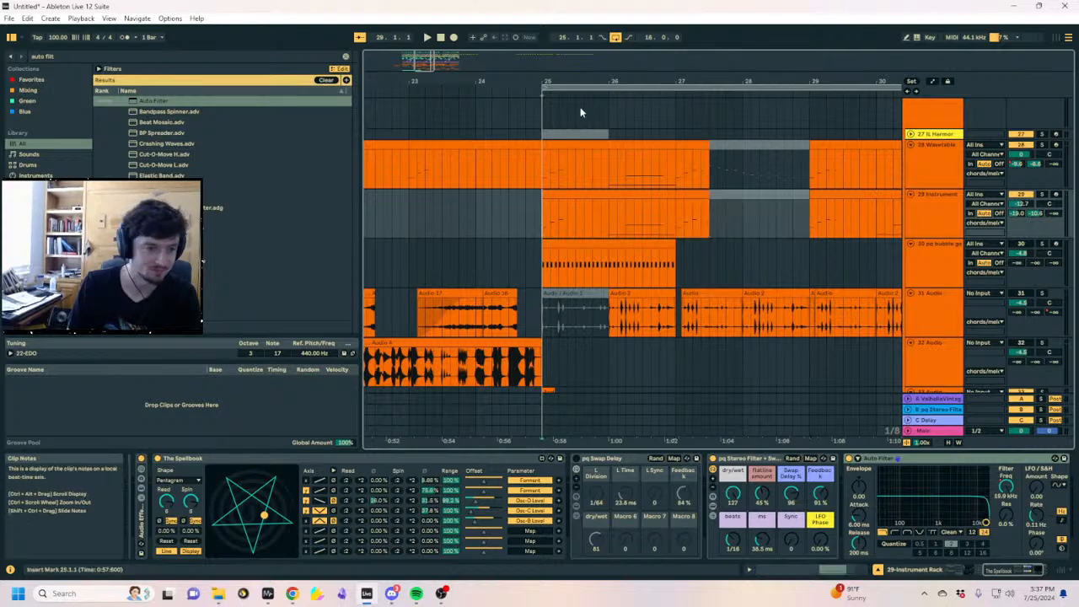
{"action": "left_click_drag", "start_coordinate": [543, 83], "coordinate": [460, 101]}
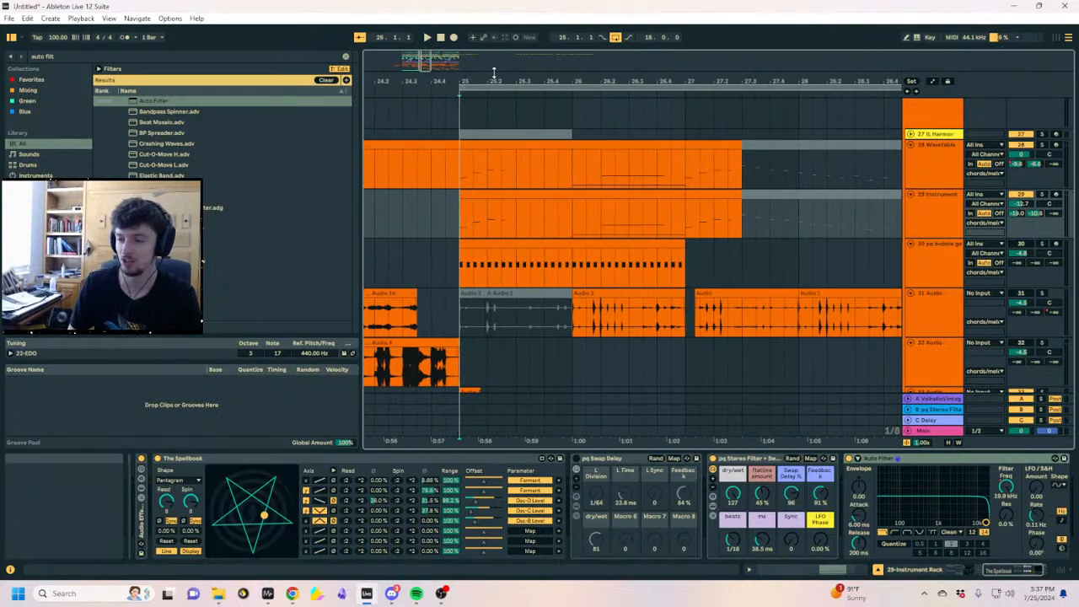
{"action": "left_click_drag", "start_coordinate": [463, 222], "coordinate": [528, 219]}
{"action": "left_click", "coordinate": [458, 226]}
{"action": "left_click", "coordinate": [529, 217]}
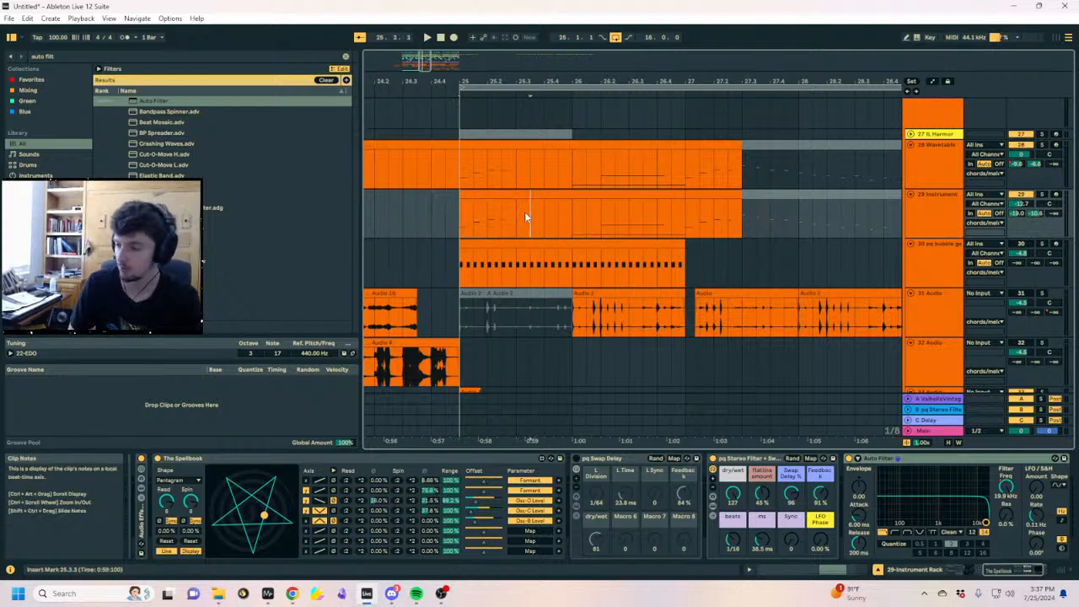
{"action": "left_click", "coordinate": [461, 221]}
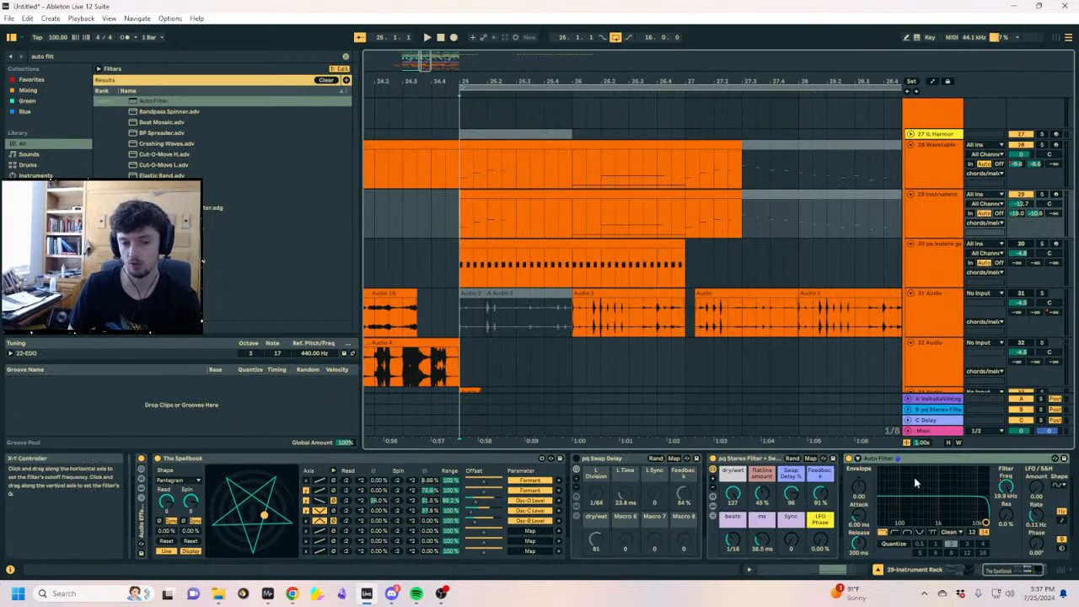
Review the delay and filter devices on the 29 Instrument track and collapse pq Swap Delay and The Spellbook
{"action": "left_click", "coordinate": [767, 460]}
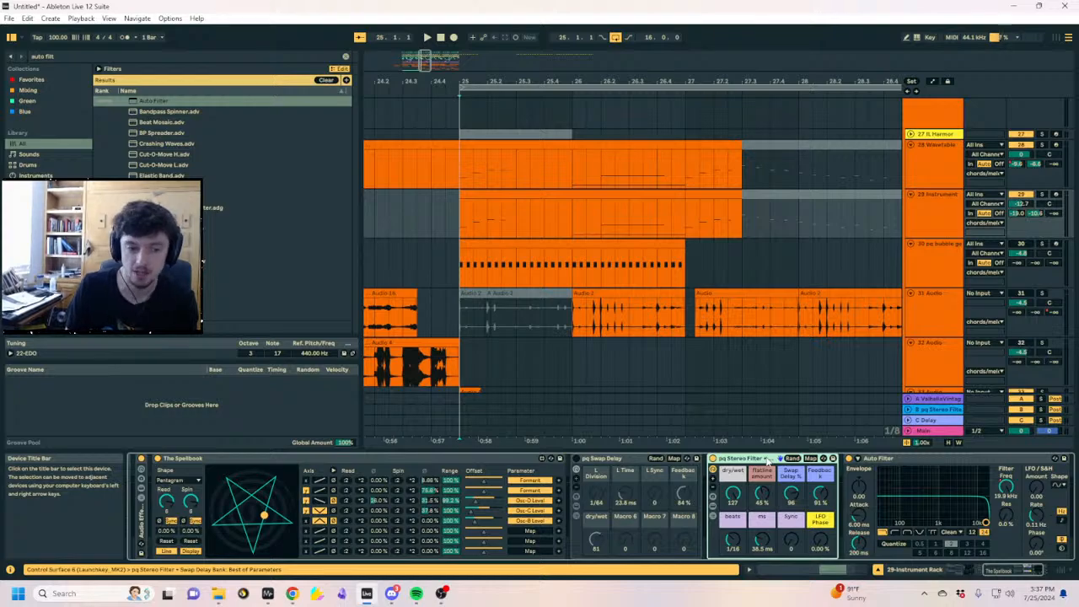
{"action": "left_click", "coordinate": [611, 461]}
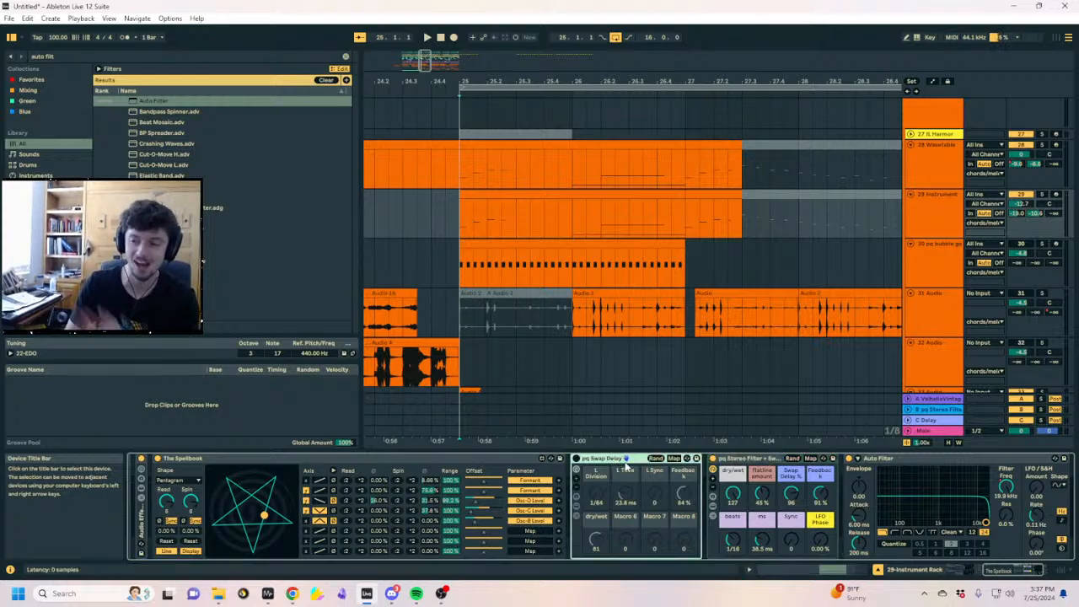
{"action": "left_click", "coordinate": [459, 227]}
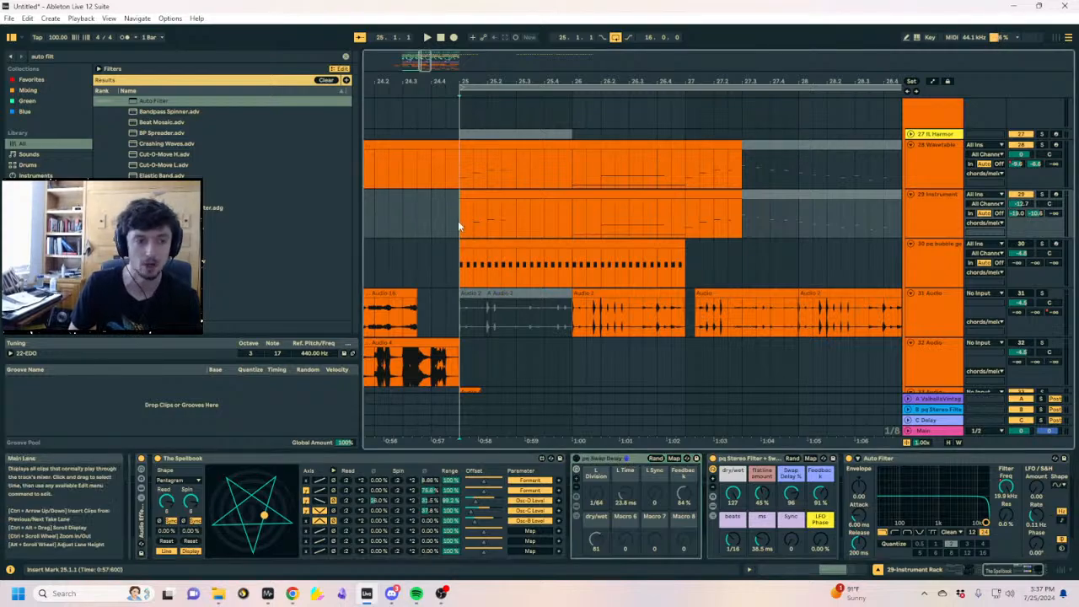
{"action": "left_click", "coordinate": [880, 461]}
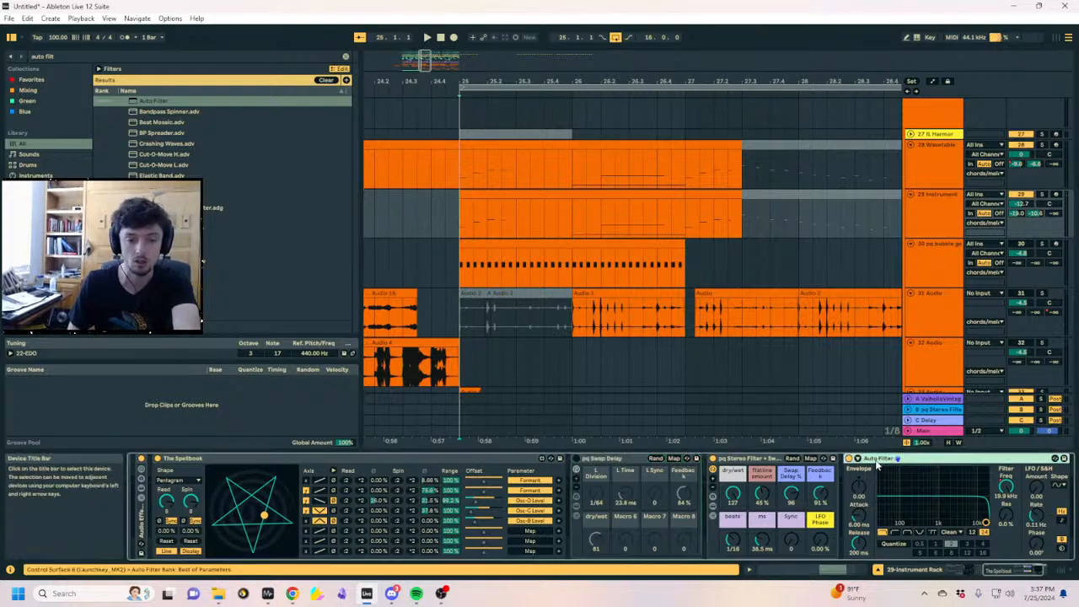
{"action": "double_click", "coordinate": [623, 458]}
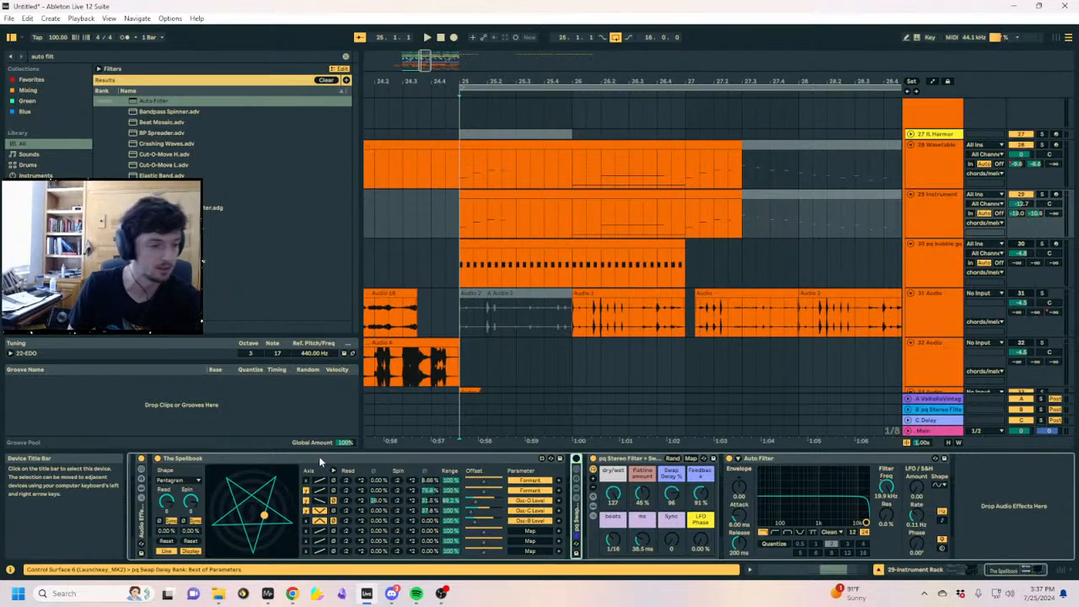
{"action": "double_click", "coordinate": [319, 456]}
{"action": "left_click", "coordinate": [461, 218]}
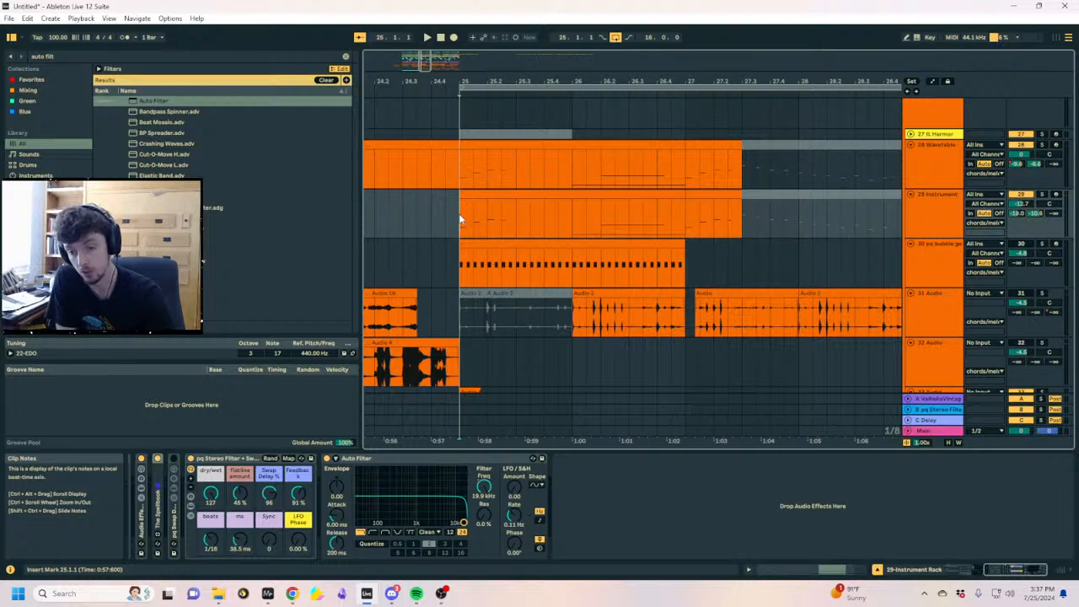
Play the section from bar 25 and raise the Auto Filter resonance on the 29 Instrument track to 65 %
{"action": "key", "text": "space"}
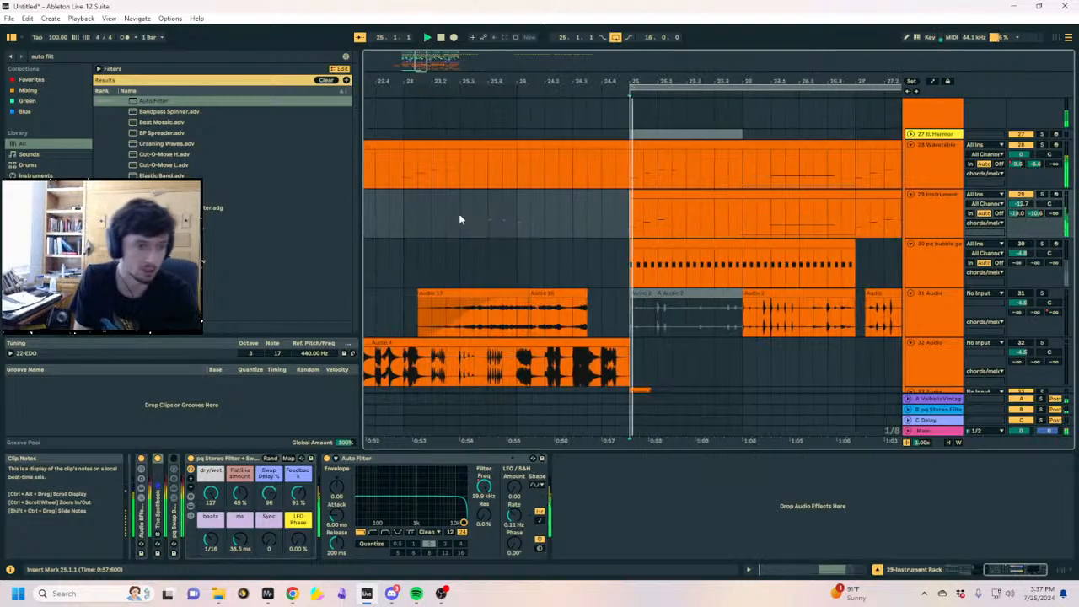
{"action": "key", "text": "space"}
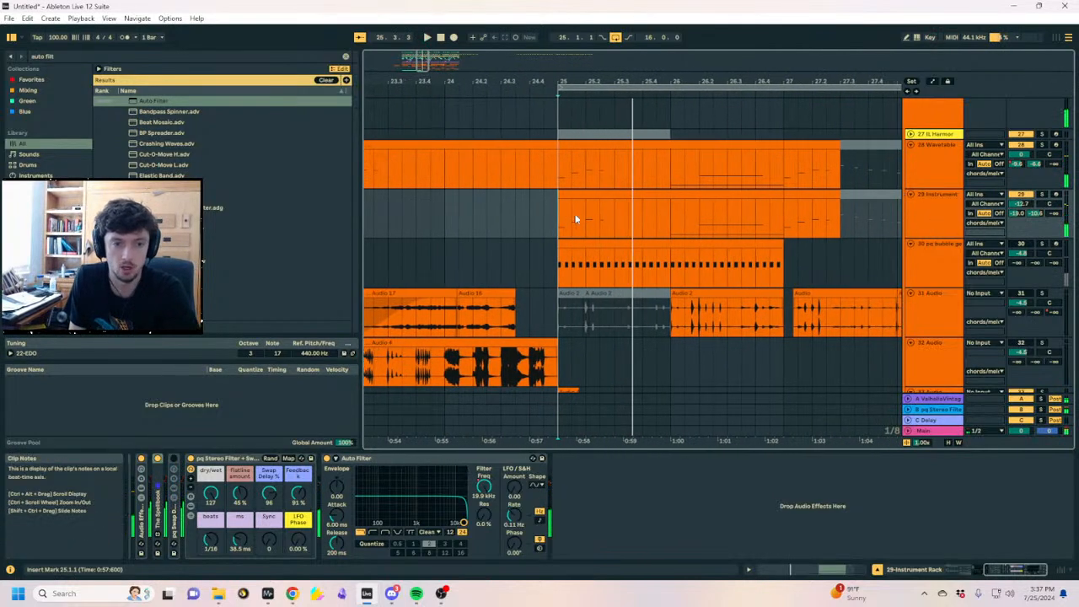
{"action": "left_click", "coordinate": [648, 221]}
{"action": "left_click", "coordinate": [569, 227]}
{"action": "key", "text": "space"}
{"action": "left_click", "coordinate": [949, 234]}
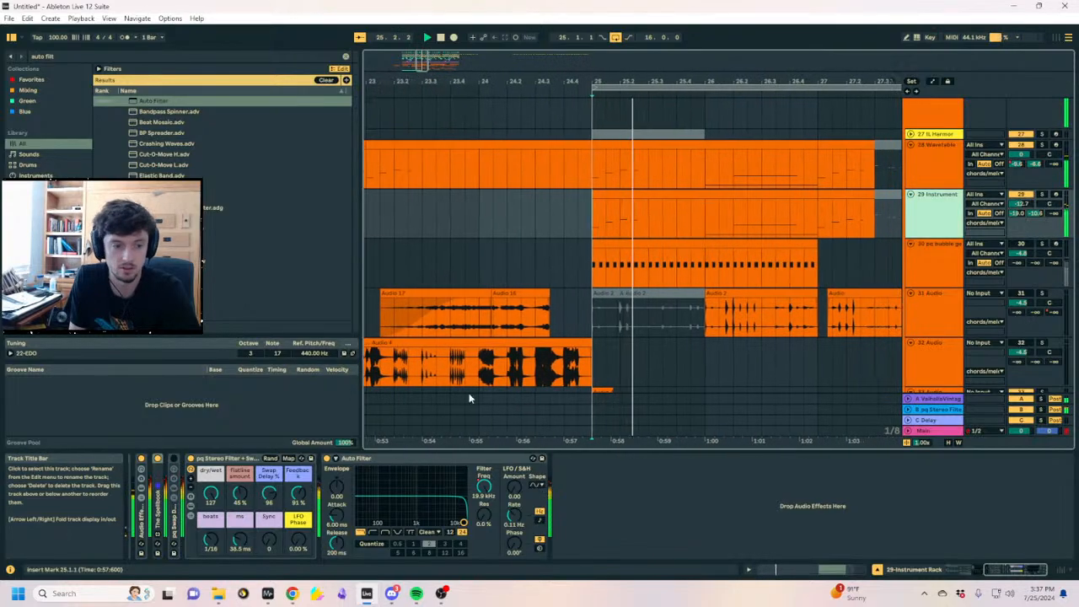
{"action": "left_click", "coordinate": [484, 487]}
{"action": "key", "text": "a"}
{"action": "mouse_move", "coordinate": [484, 514]}
{"action": "left_mouse_down"}
{"action": "mouse_move", "coordinate": [484, 490]}
{"action": "mouse_move", "coordinate": [455, 506]}
{"action": "mouse_move", "coordinate": [404, 493]}
{"action": "mouse_move", "coordinate": [463, 494]}
{"action": "left_mouse_up"}
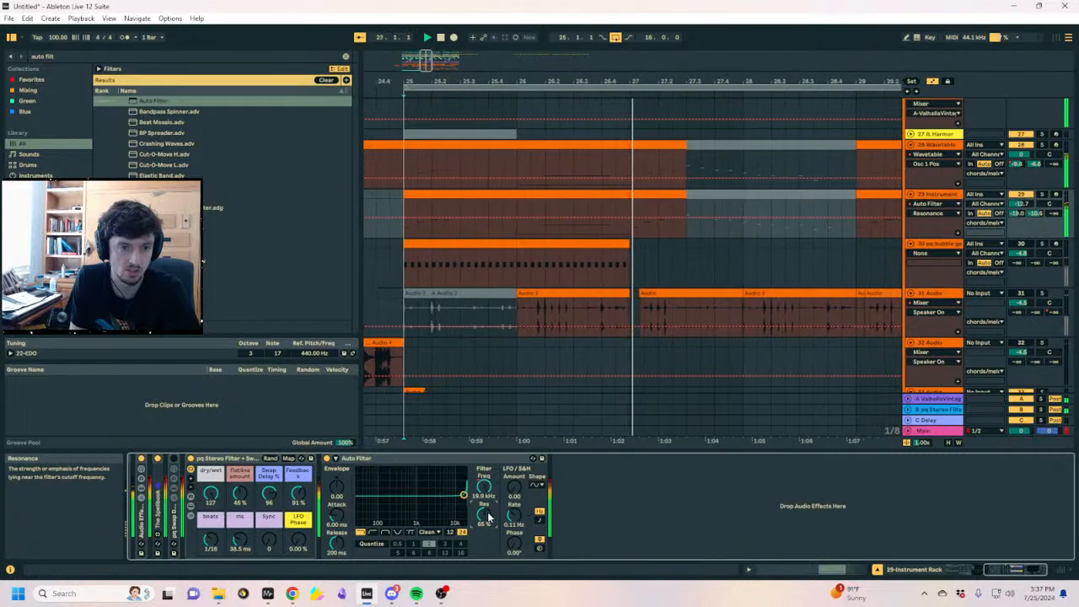
{"action": "left_click", "coordinate": [578, 227]}
{"action": "key", "text": "minus"}
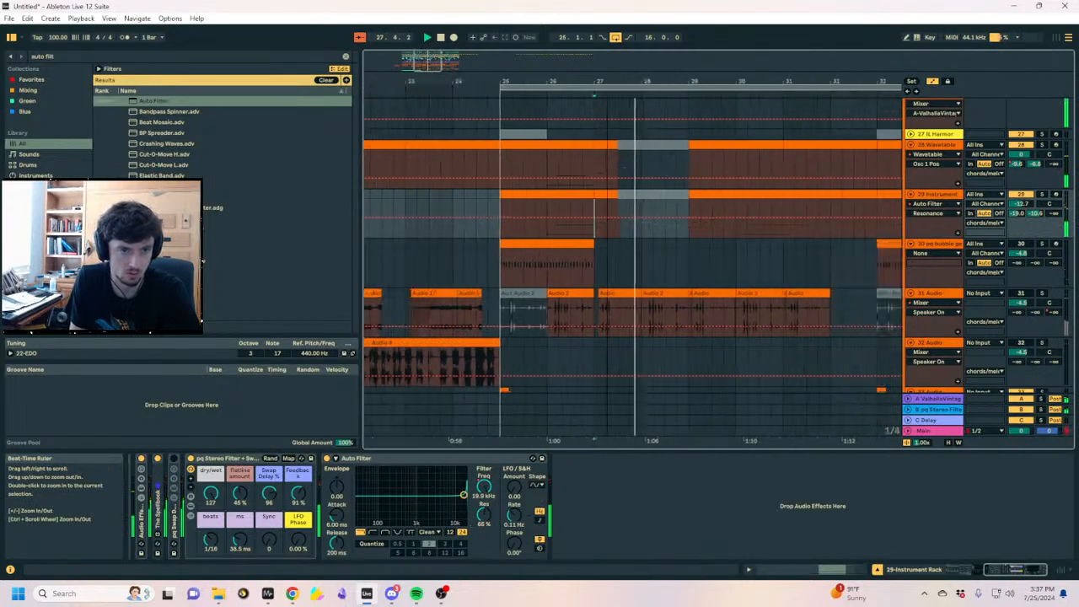
{"action": "left_click_drag", "start_coordinate": [667, 229], "coordinate": [524, 224]}
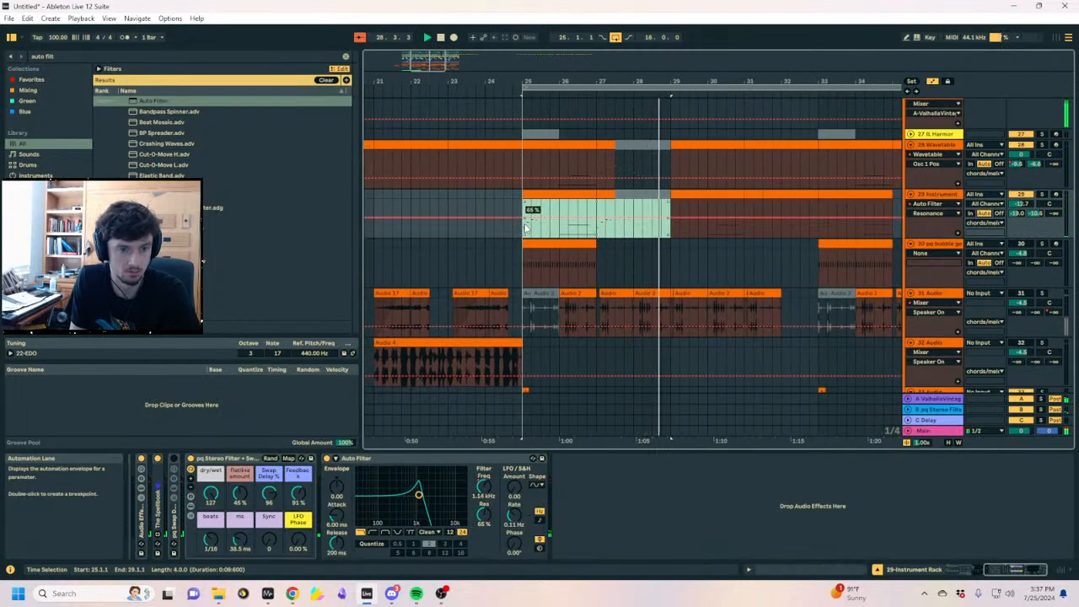
{"action": "key", "text": "ctrl+d"}
{"action": "key", "text": "ctrl+z"}
{"action": "key", "text": "a"}
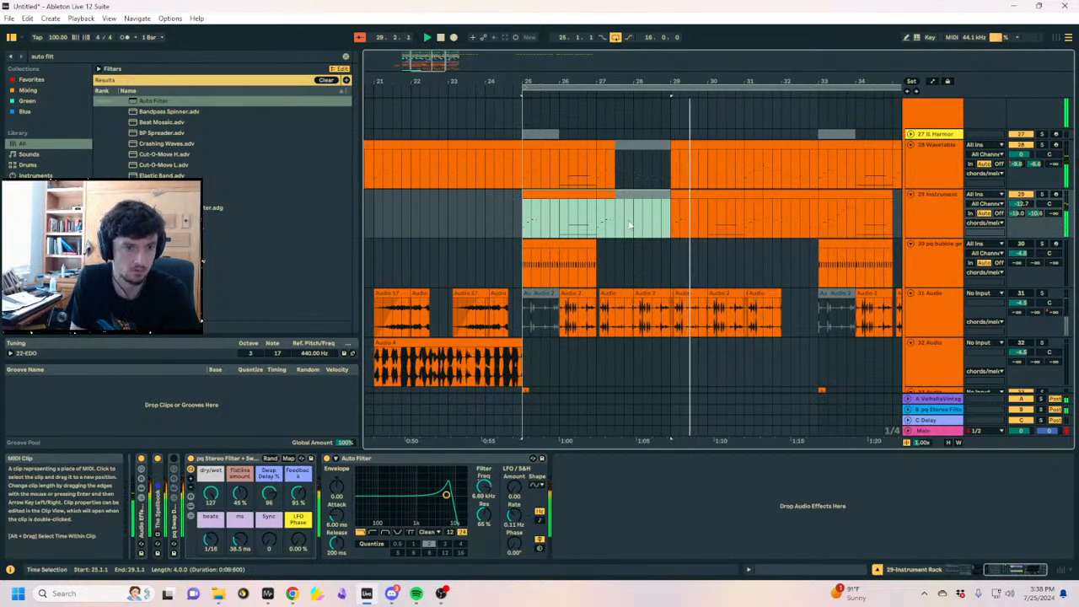
Duplicate bars 25 to 29 of the 29 Instrument track so the copy fills bars 29 to 33
{"action": "left_click", "coordinate": [616, 224]}
{"action": "left_click_drag", "start_coordinate": [676, 221], "coordinate": [522, 221]}
{"action": "key", "text": "ctrl+d"}
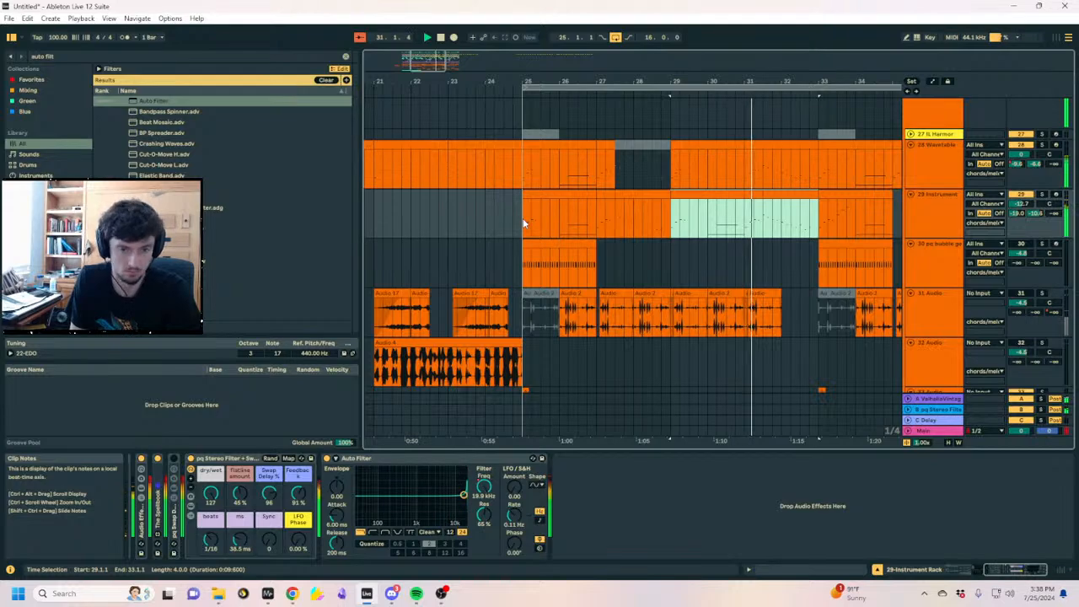
Stretch the second Auto Filter frequency ramp to span bars 27.3 to 29, and duplicate the automation of bars 25 to 33
{"action": "key", "text": "a"}
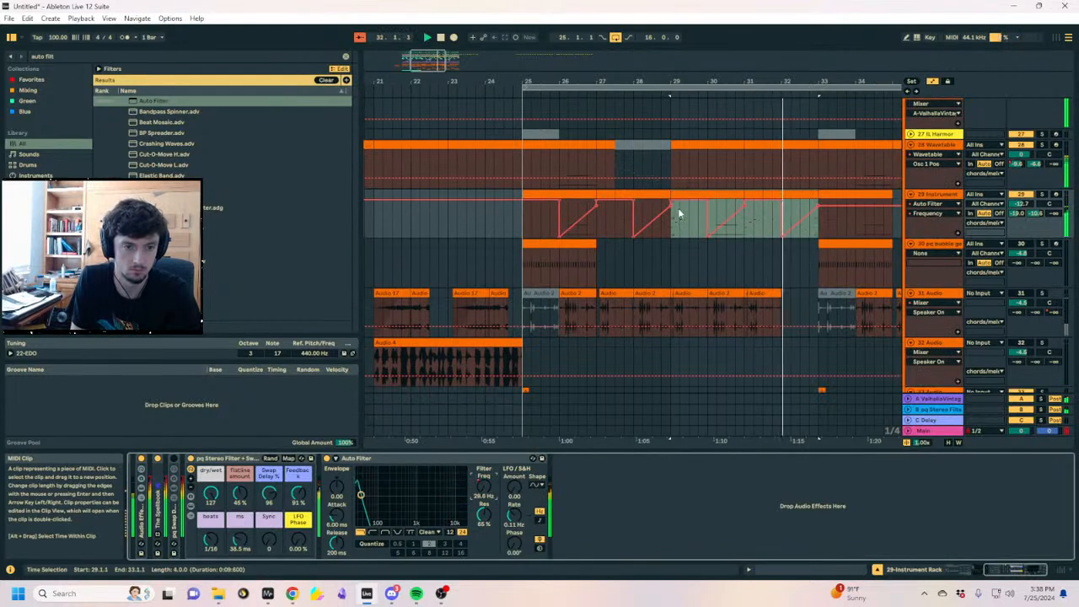
{"action": "left_click_drag", "start_coordinate": [669, 230], "coordinate": [615, 228]}
{"action": "mouse_move", "coordinate": [781, 200]}
{"action": "left_mouse_down"}
{"action": "mouse_move", "coordinate": [754, 201]}
{"action": "mouse_move", "coordinate": [763, 236]}
{"action": "mouse_move", "coordinate": [523, 227]}
{"action": "left_mouse_up"}
{"action": "key", "text": "ctrl+d"}
Deactivate the 29 Instrument clip section from 33.3 to 34.1
{"action": "left_click_drag", "start_coordinate": [520, 82], "coordinate": [648, 74]}
{"action": "key", "text": "a"}
{"action": "left_click_drag", "start_coordinate": [662, 219], "coordinate": [652, 220]}
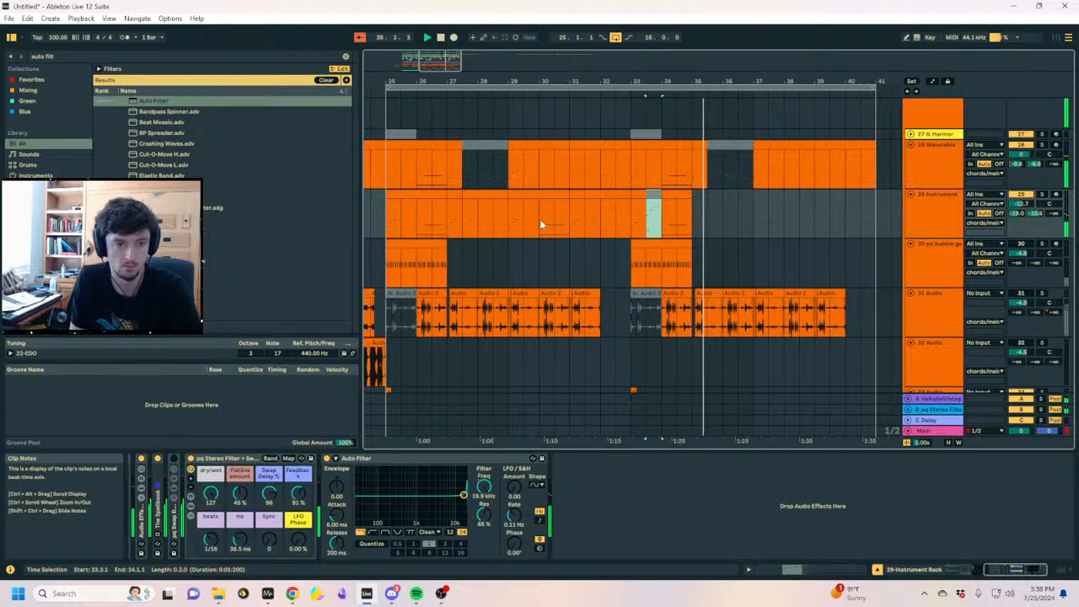
Play from bar 25 and set the Auto Filter LFO to amount 3.10 with a tempo-synced rate of 1/16
{"action": "key", "text": "space"}
{"action": "left_click", "coordinate": [389, 218]}
{"action": "key", "text": "space"}
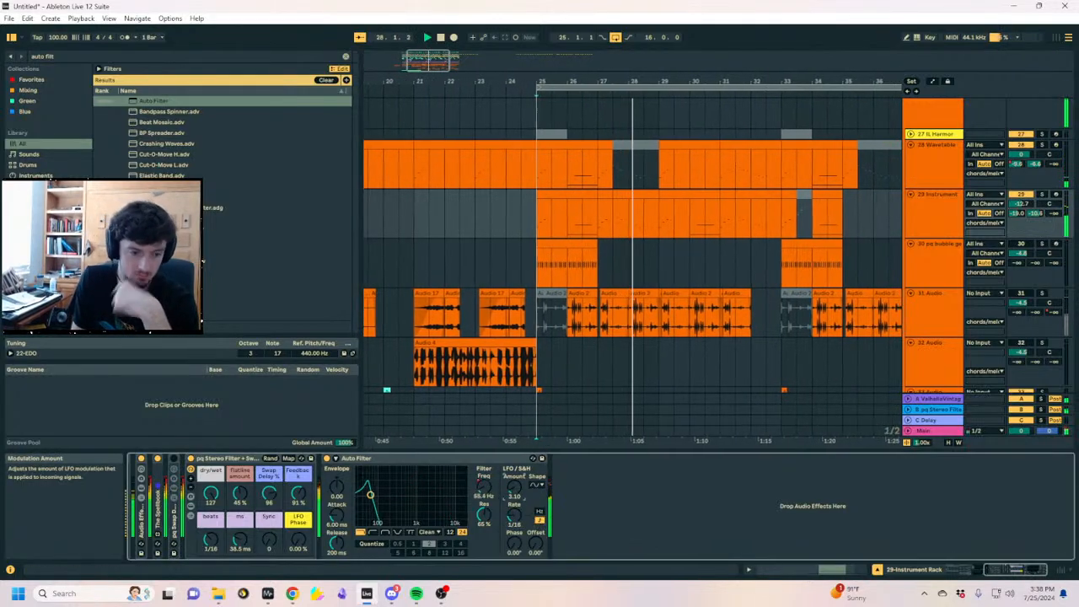
Check the Auto Filter frequency automation on the 29 Instrument track, stop playback and return to the clip view
{"action": "key", "text": "a"}
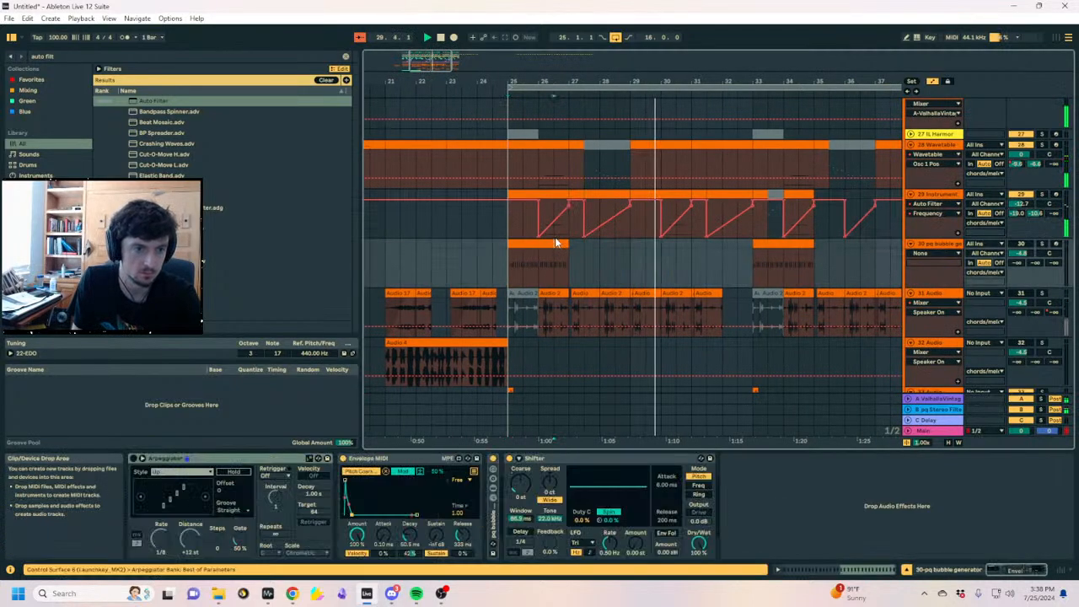
{"action": "left_click", "coordinate": [556, 239]}
{"action": "left_click", "coordinate": [599, 226]}
{"action": "key", "text": "space"}
{"action": "key", "text": "a"}
{"action": "left_click", "coordinate": [533, 88]}
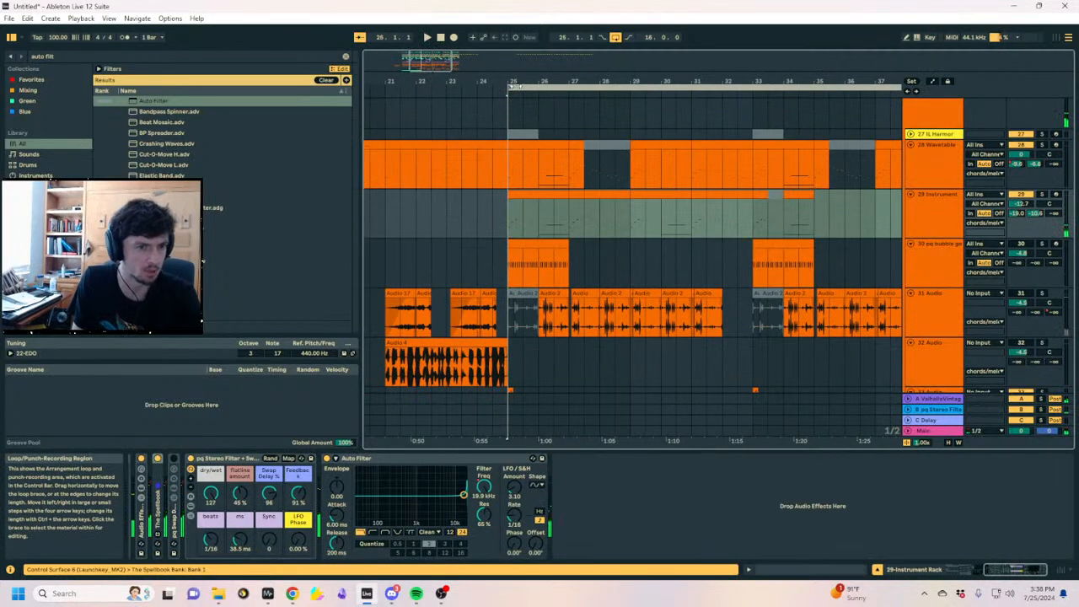
{"action": "left_click_drag", "start_coordinate": [519, 82], "coordinate": [519, 127]}
{"action": "left_click_drag", "start_coordinate": [489, 219], "coordinate": [565, 223]}
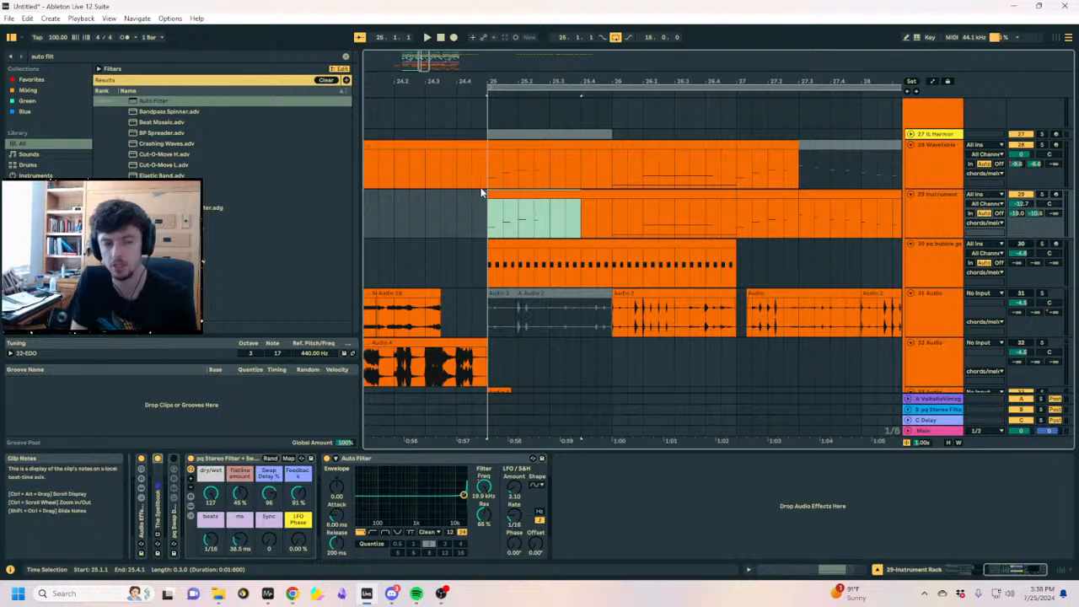
{"action": "left_click", "coordinate": [502, 221]}
{"action": "left_click_drag", "start_coordinate": [491, 226], "coordinate": [570, 202]}
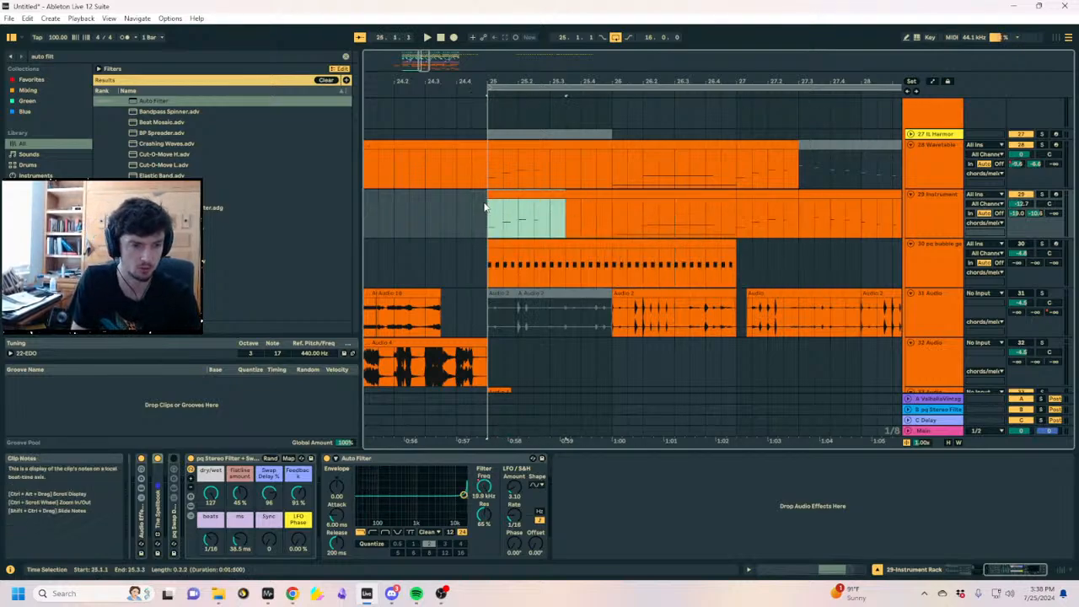
{"action": "left_click_drag", "start_coordinate": [489, 211], "coordinate": [595, 217]}
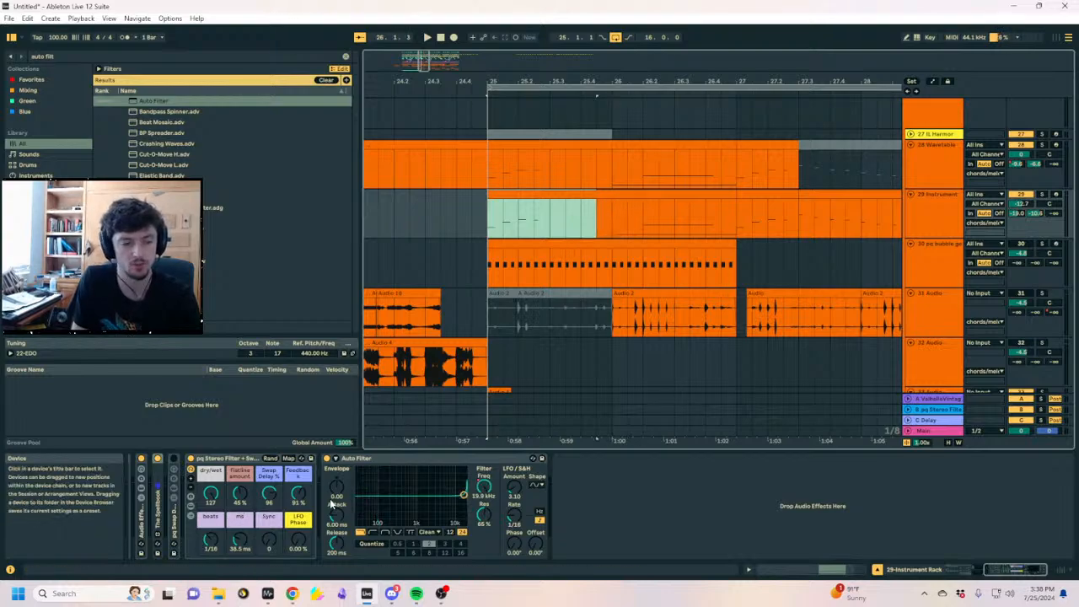
{"action": "scroll", "coordinate": [710, 262], "scroll_direction": "up", "scroll_amount": 2}
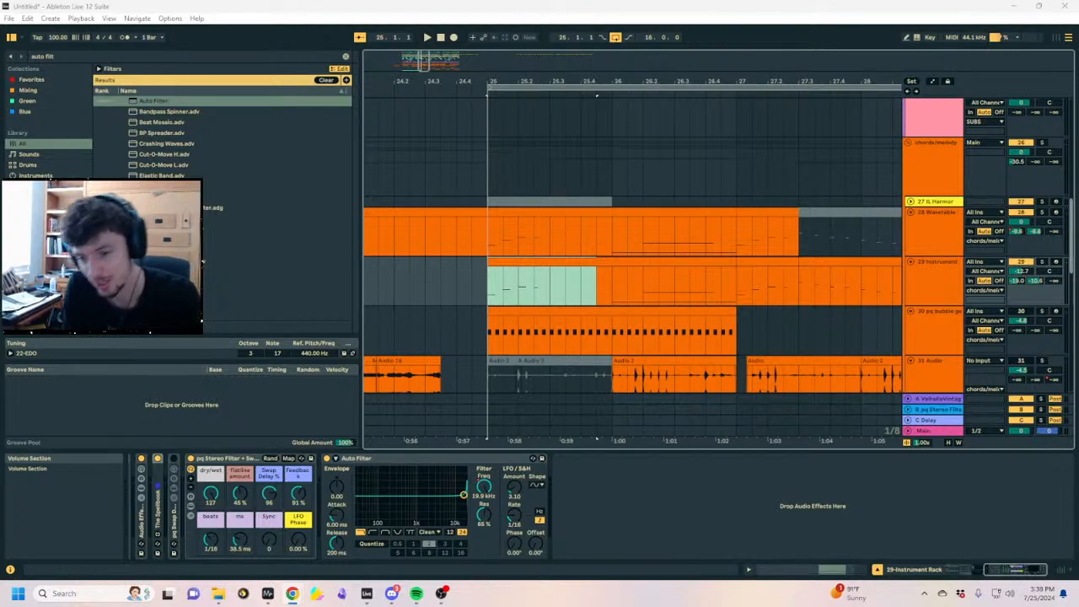
{"action": "left_click", "coordinate": [481, 288]}
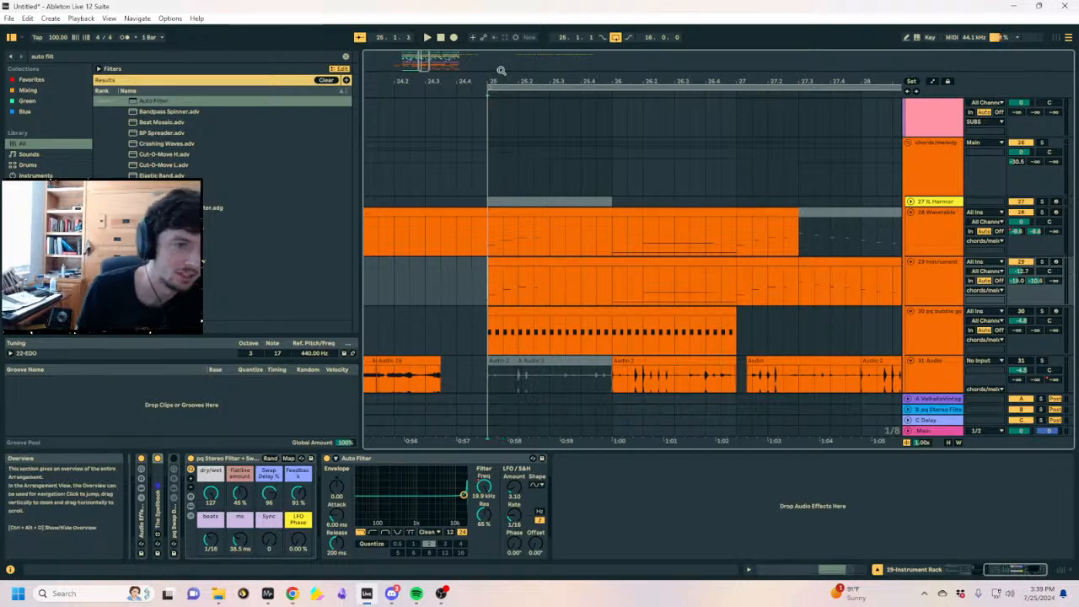
{"action": "left_click_drag", "start_coordinate": [502, 82], "coordinate": [472, 82]}
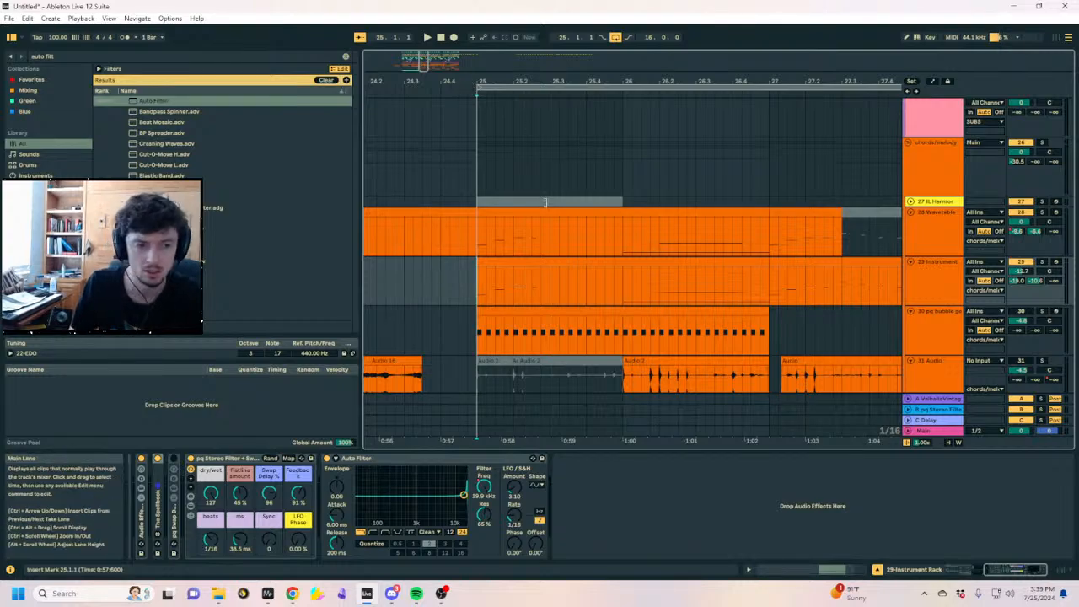
{"action": "left_click", "coordinate": [469, 297]}
{"action": "left_click", "coordinate": [480, 293]}
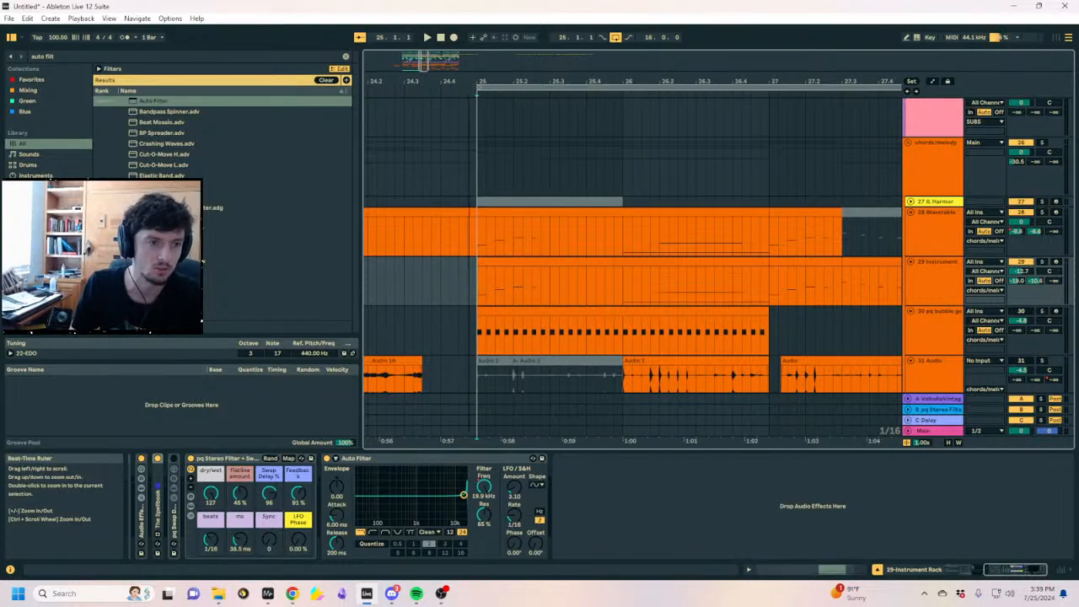
{"action": "left_click_drag", "start_coordinate": [470, 82], "coordinate": [512, 88]}
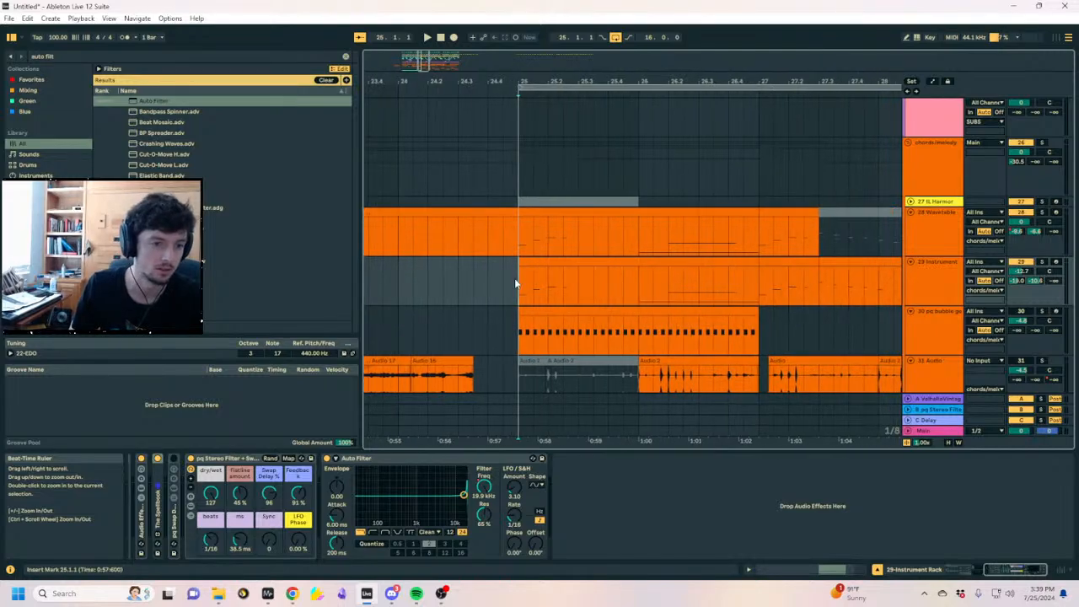
{"action": "left_click", "coordinate": [492, 281]}
{"action": "left_click", "coordinate": [499, 287]}
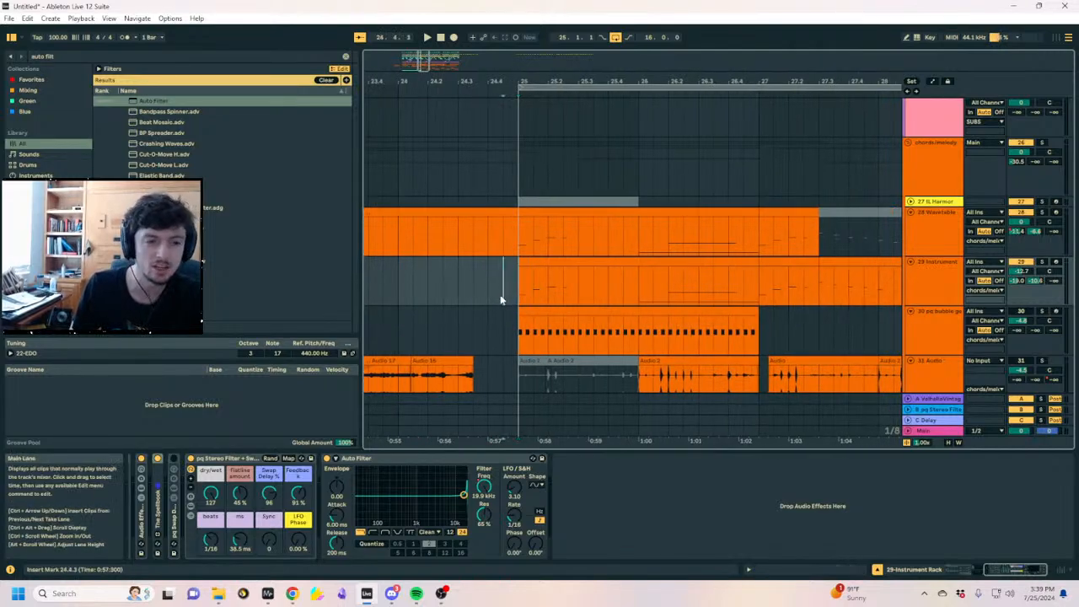
Play from bar 25 and set the Auto Filter LFO phase on the 29 Instrument track to 177°
{"action": "left_click", "coordinate": [513, 298]}
{"action": "left_click_drag", "start_coordinate": [536, 78], "coordinate": [445, 78]}
{"action": "key", "text": "space"}
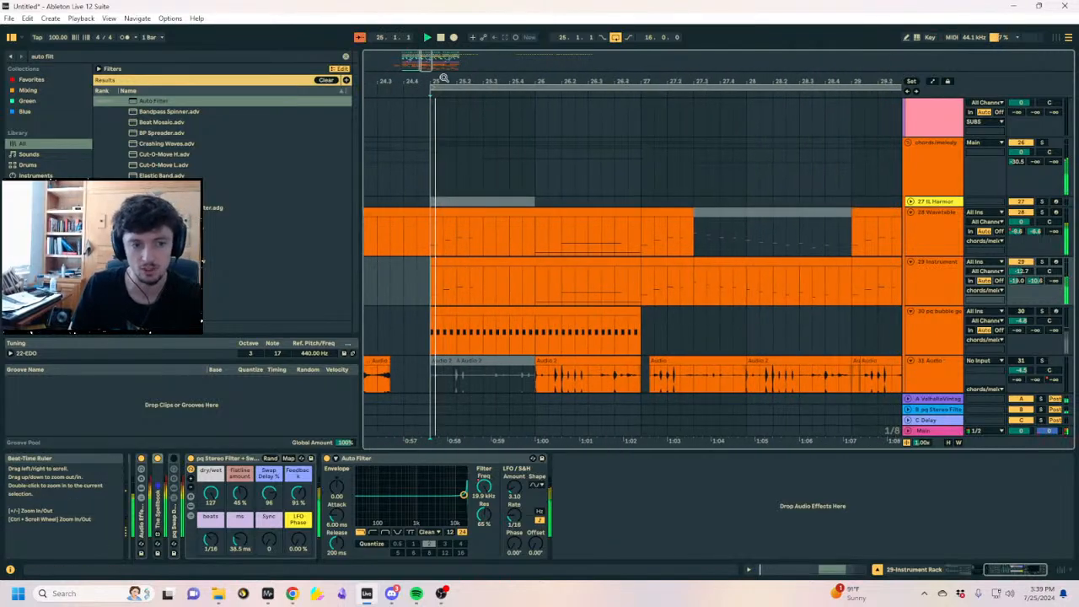
{"action": "scroll", "coordinate": [673, 220], "scroll_direction": "down", "scroll_amount": 2}
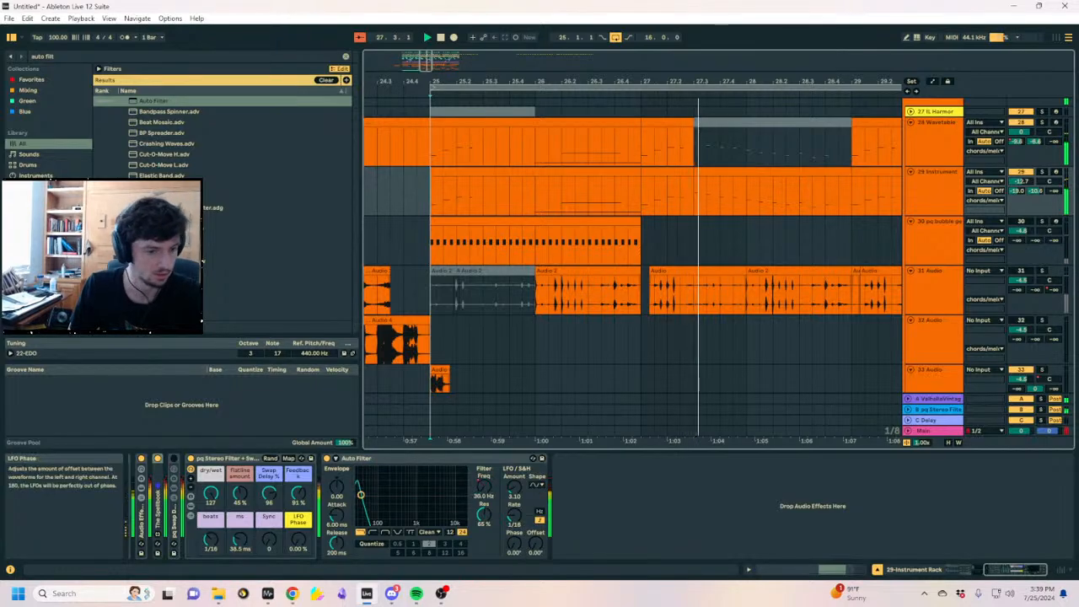
{"action": "left_click_drag", "start_coordinate": [514, 545], "coordinate": [514, 531]}
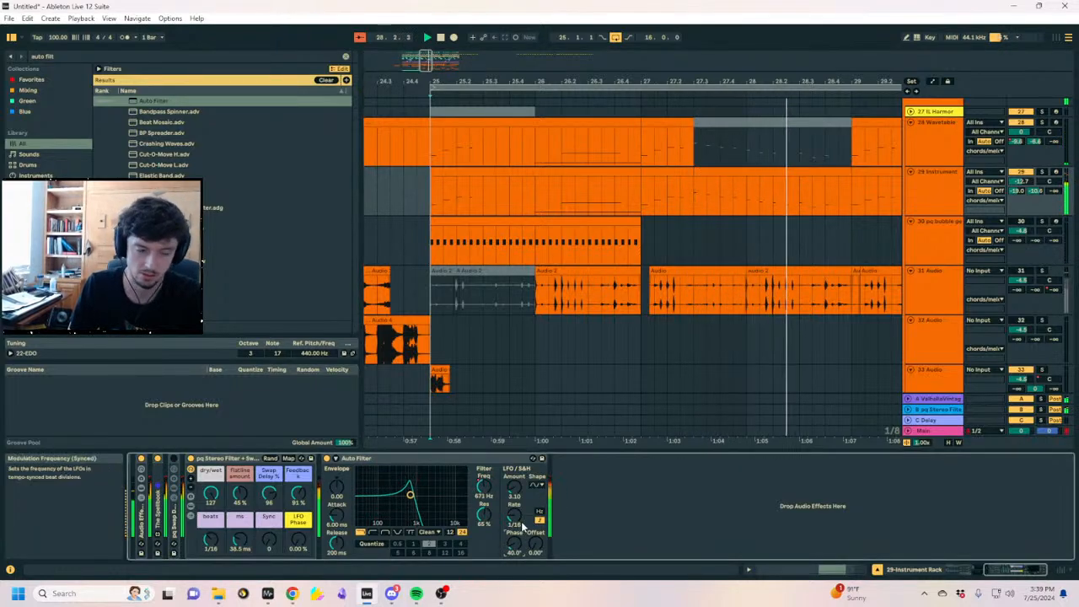
{"action": "left_click_drag", "start_coordinate": [515, 545], "coordinate": [514, 498]}
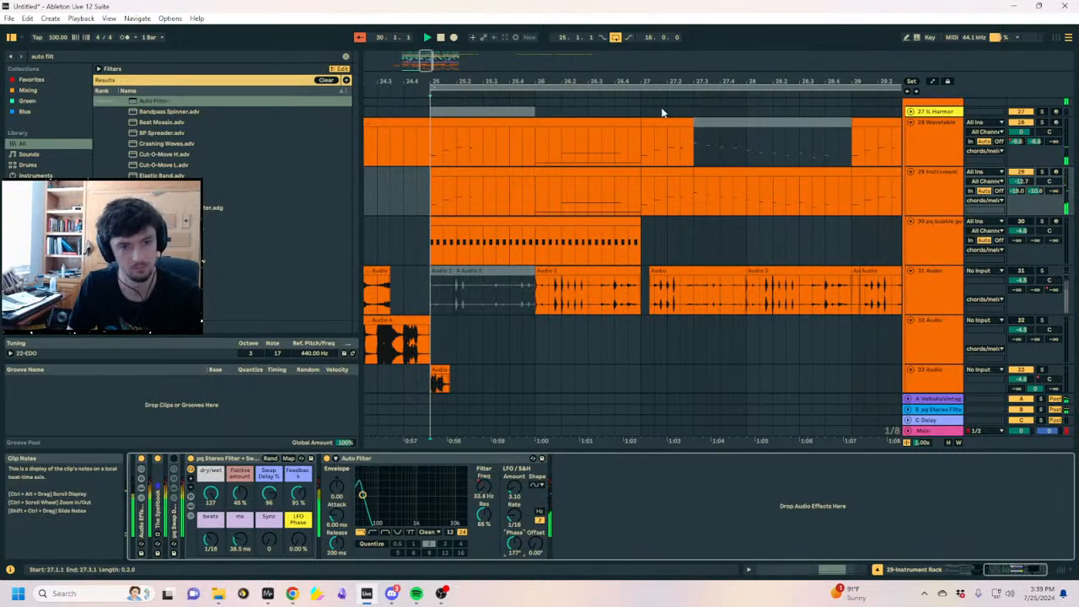
{"action": "left_click_drag", "start_coordinate": [622, 81], "coordinate": [548, 38]}
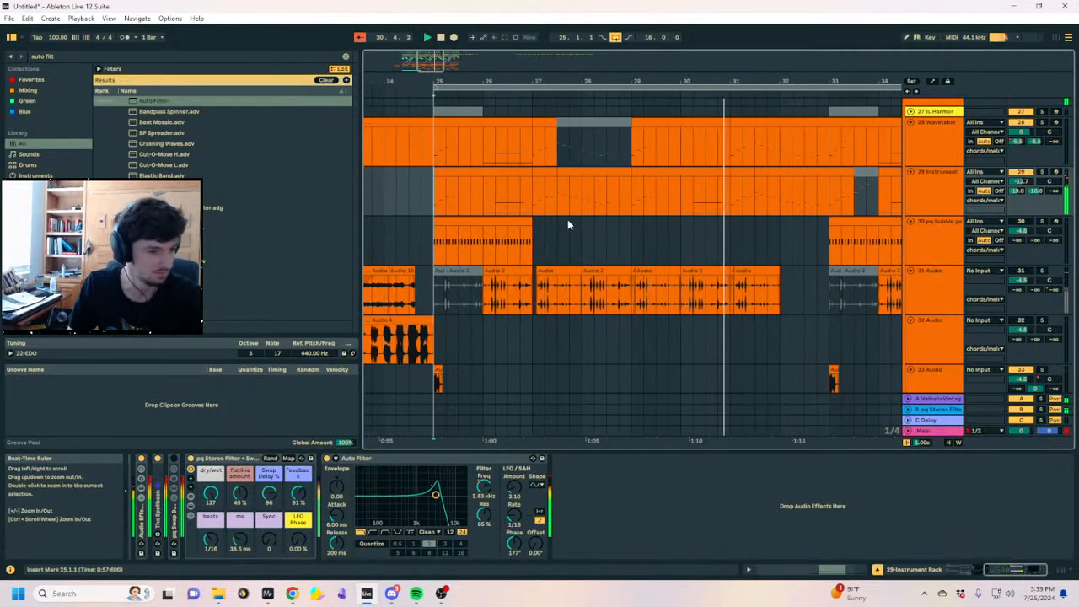
{"action": "left_click", "coordinate": [734, 207]}
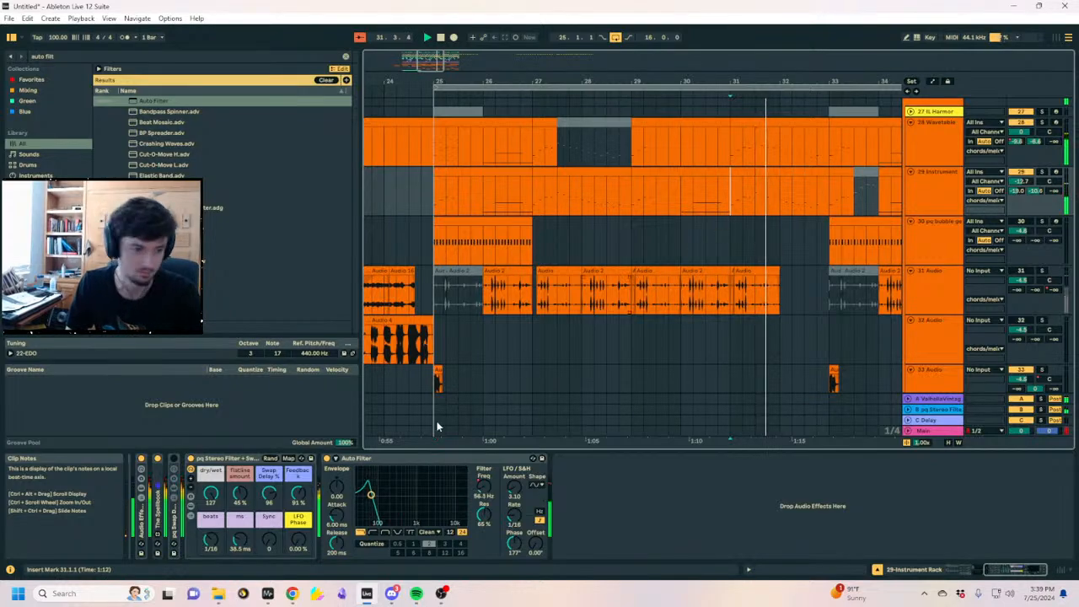
{"action": "left_click", "coordinate": [484, 485]}
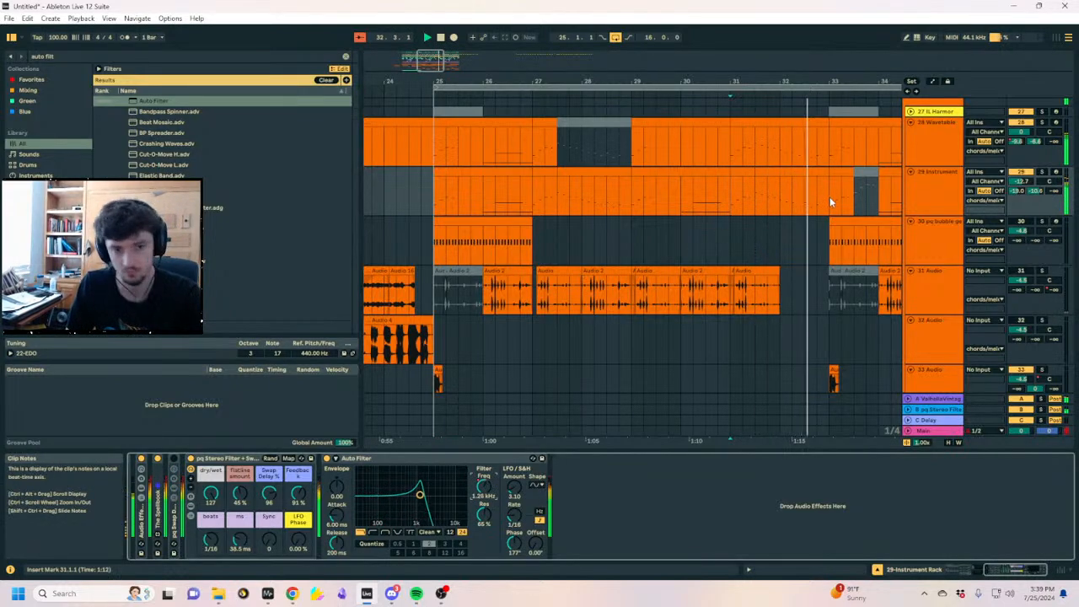
{"action": "left_click_drag", "start_coordinate": [829, 197], "coordinate": [439, 207]}
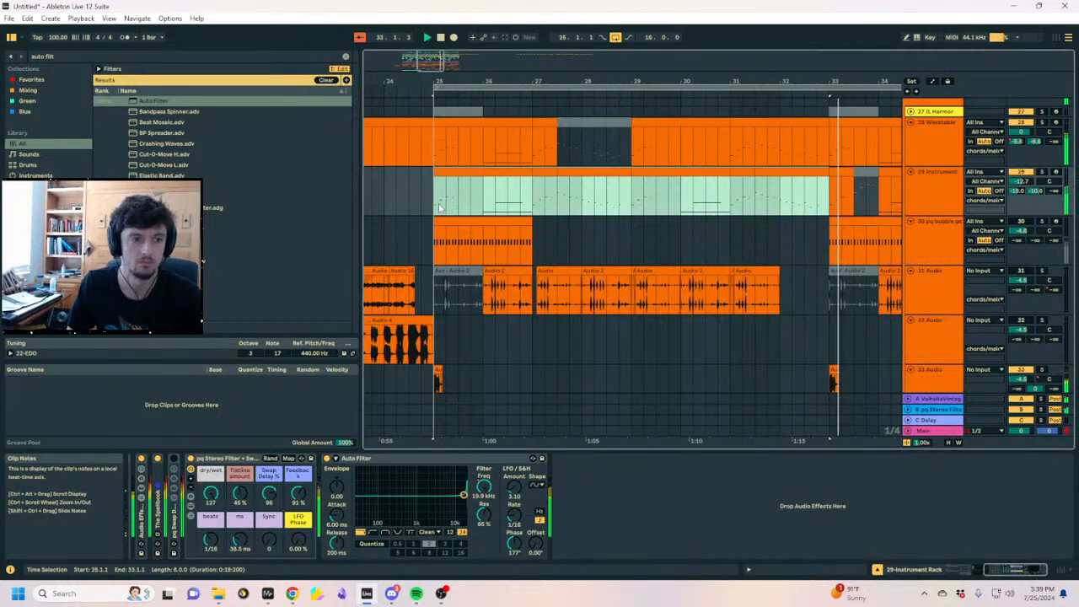
Open the short 29 Instrument clip at bar 33 for note editing, audition it, and undo the last two edits
{"action": "left_click", "coordinate": [835, 163]}
{"action": "left_click", "coordinate": [835, 172]}
{"action": "key", "text": "shift+Tab"}
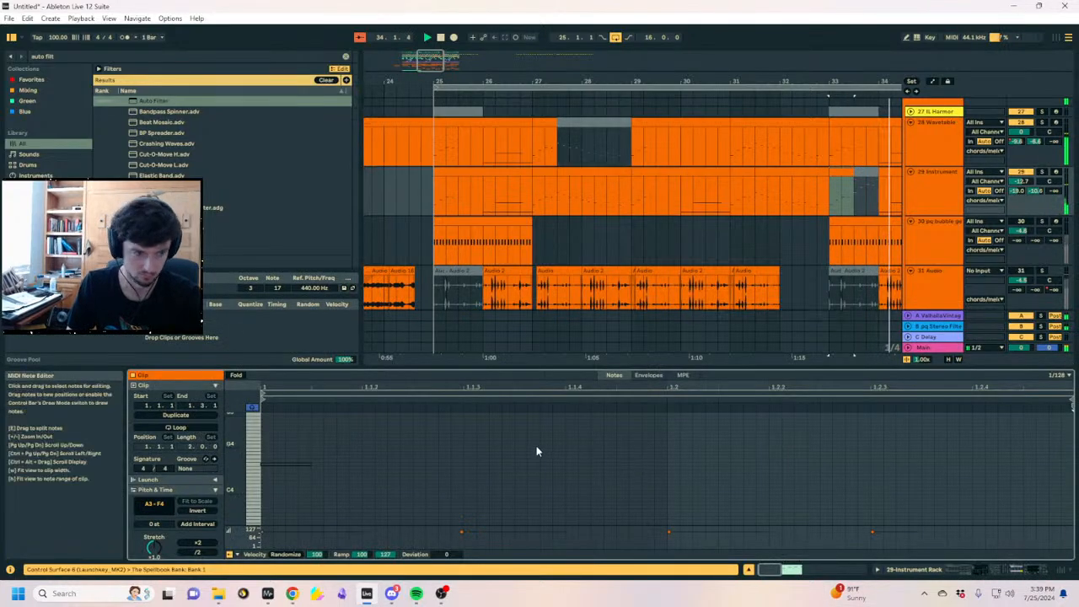
{"action": "key", "text": "space"}
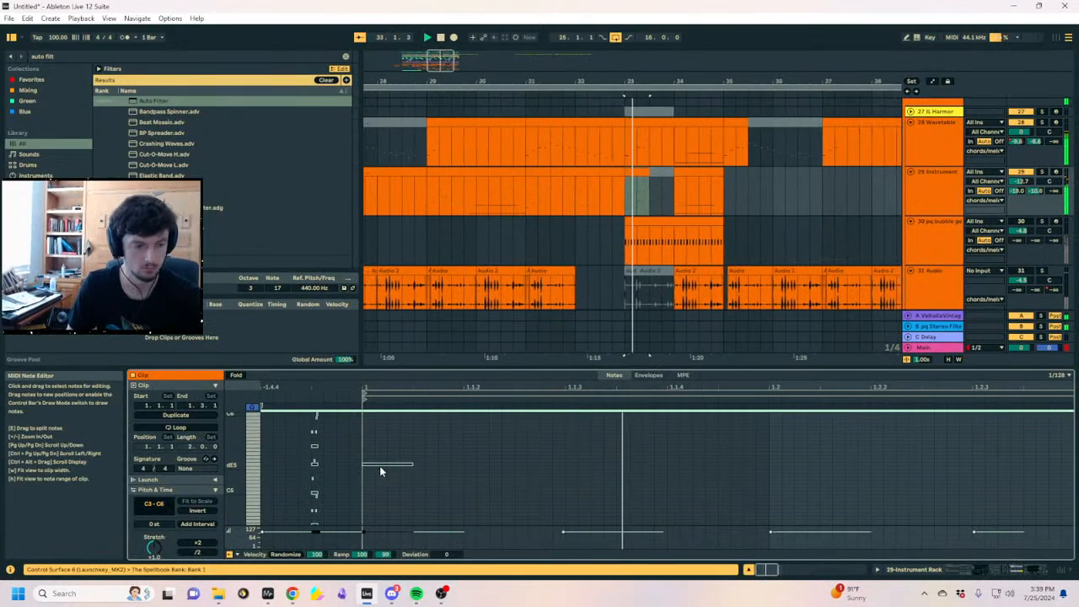
{"action": "key", "text": "space"}
{"action": "key", "text": "ctrl+z"}
{"action": "key", "text": "ctrl+z"}
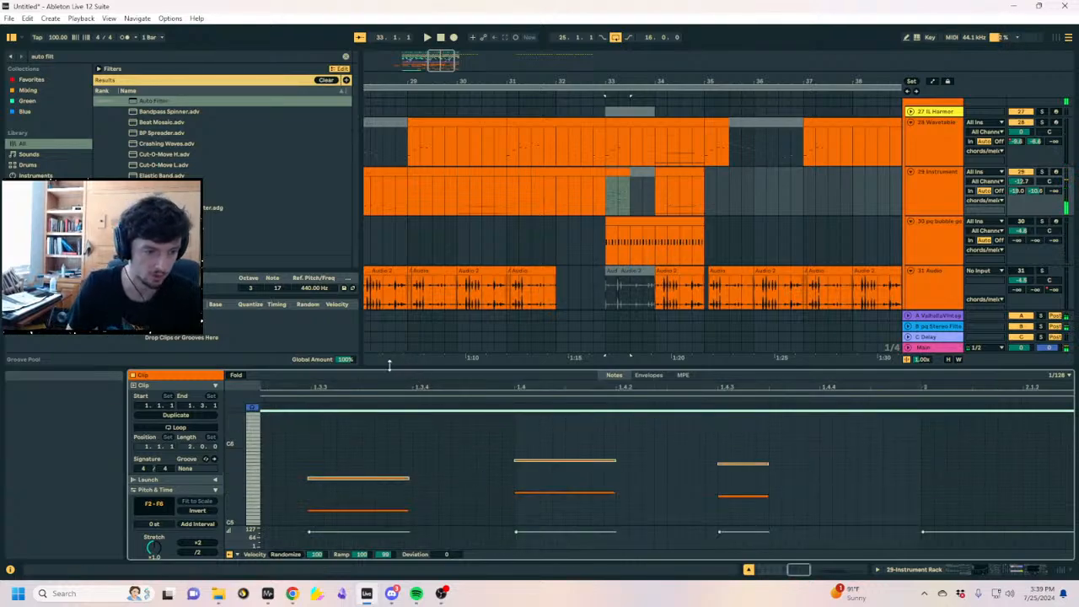
Enlarge the note editor for the short 29 Instrument clip at bar 33 and add a D3 note at its start, as long as the A3 note
{"action": "left_click", "coordinate": [648, 156]}
{"action": "left_click", "coordinate": [647, 172]}
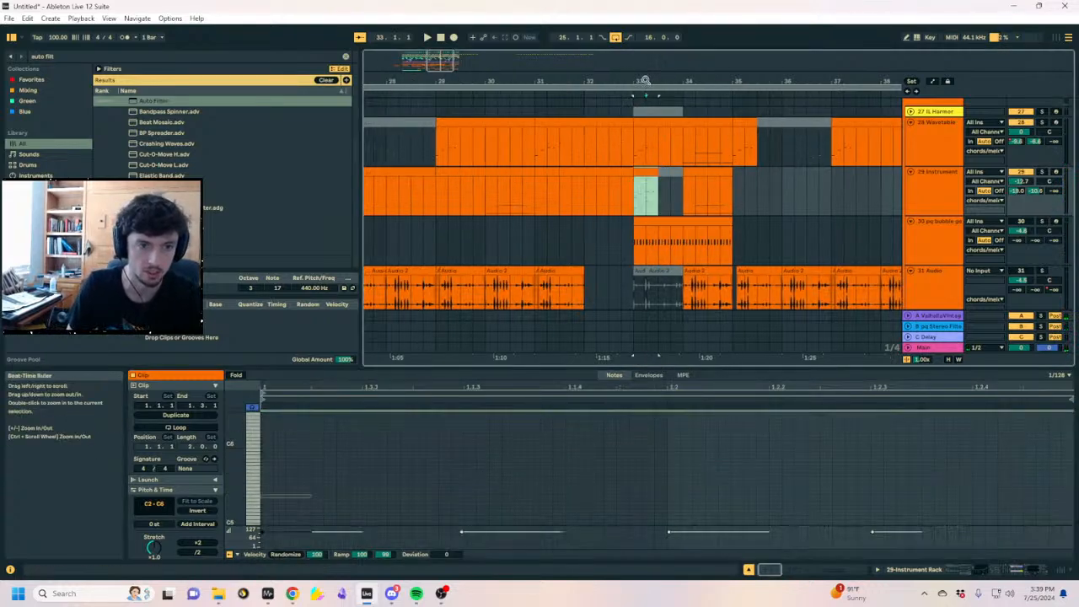
{"action": "scroll", "coordinate": [647, 172], "scroll_direction": "up", "scroll_amount": 4}
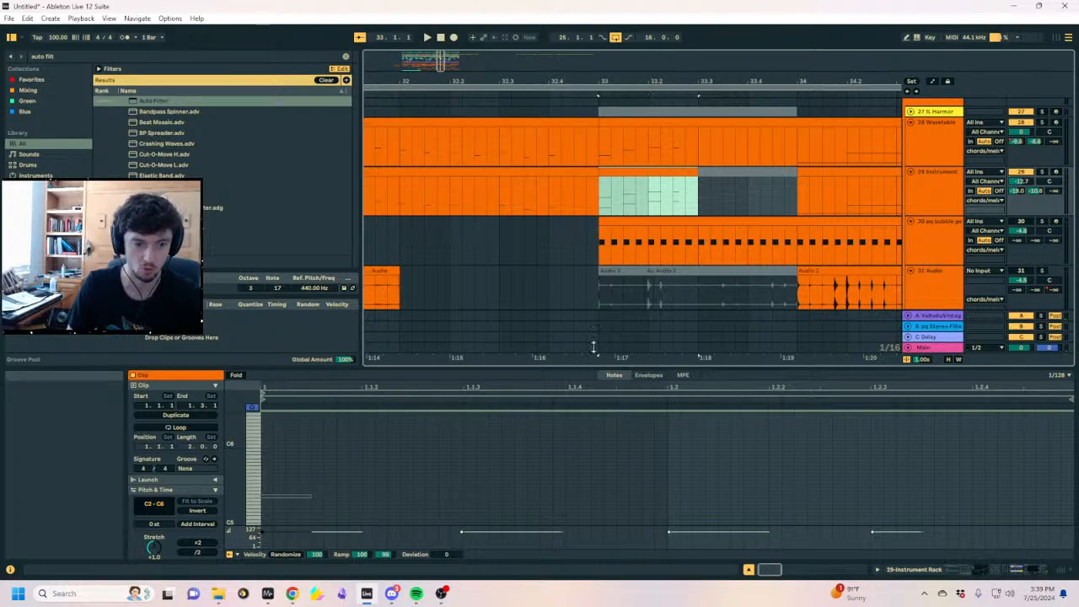
{"action": "key", "text": "ctrl+alt+e"}
{"action": "scroll", "coordinate": [257, 408], "scroll_direction": "up", "scroll_amount": 5}
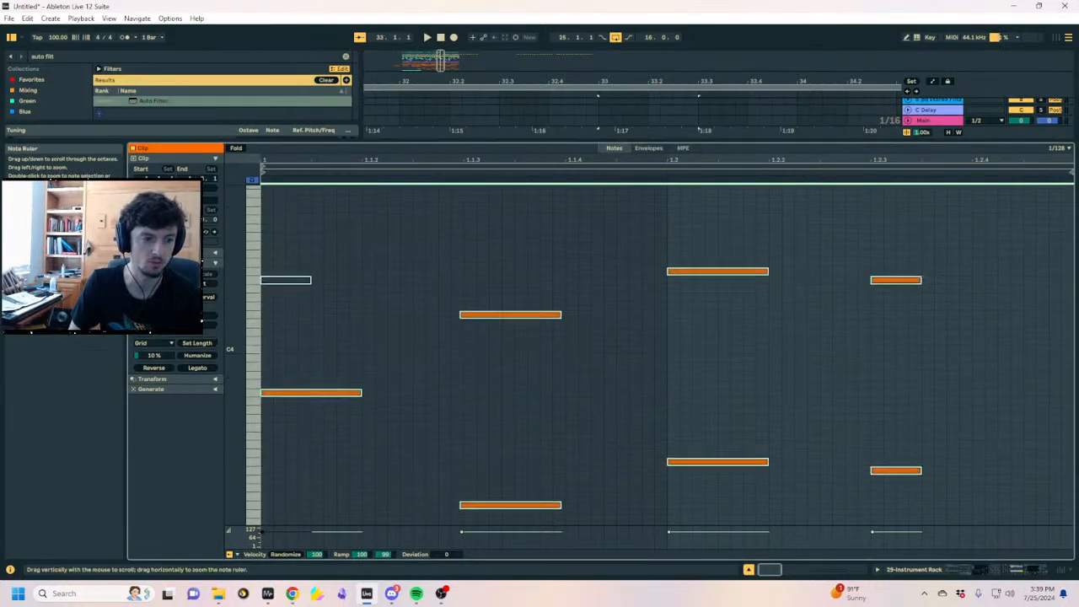
{"action": "scroll", "coordinate": [387, 419], "scroll_direction": "down", "scroll_amount": 2}
{"action": "scroll", "coordinate": [438, 417], "scroll_direction": "down", "scroll_amount": 3}
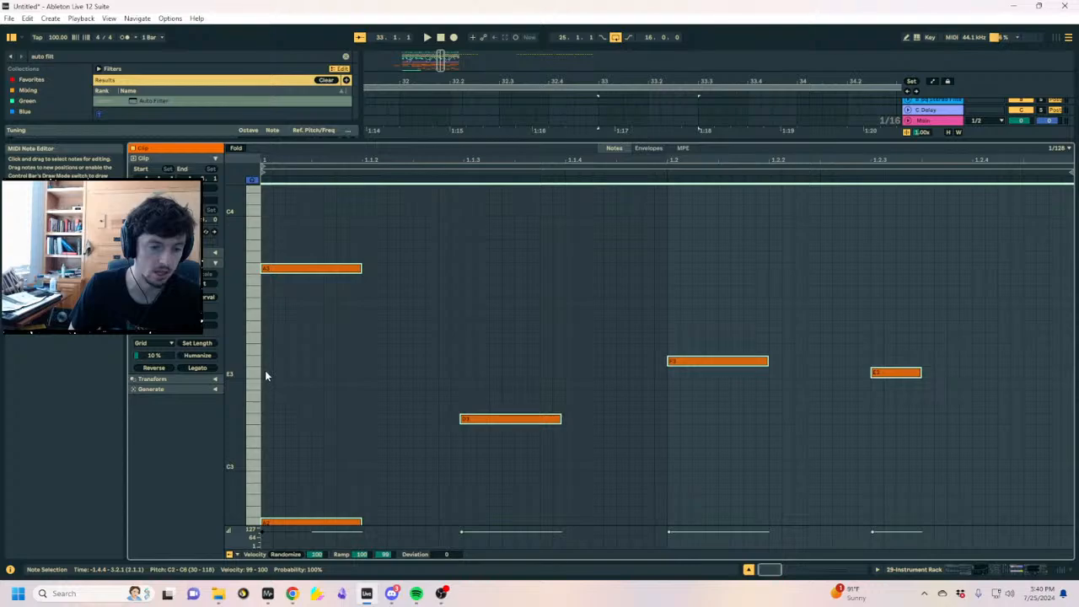
{"action": "double_click", "coordinate": [262, 420]}
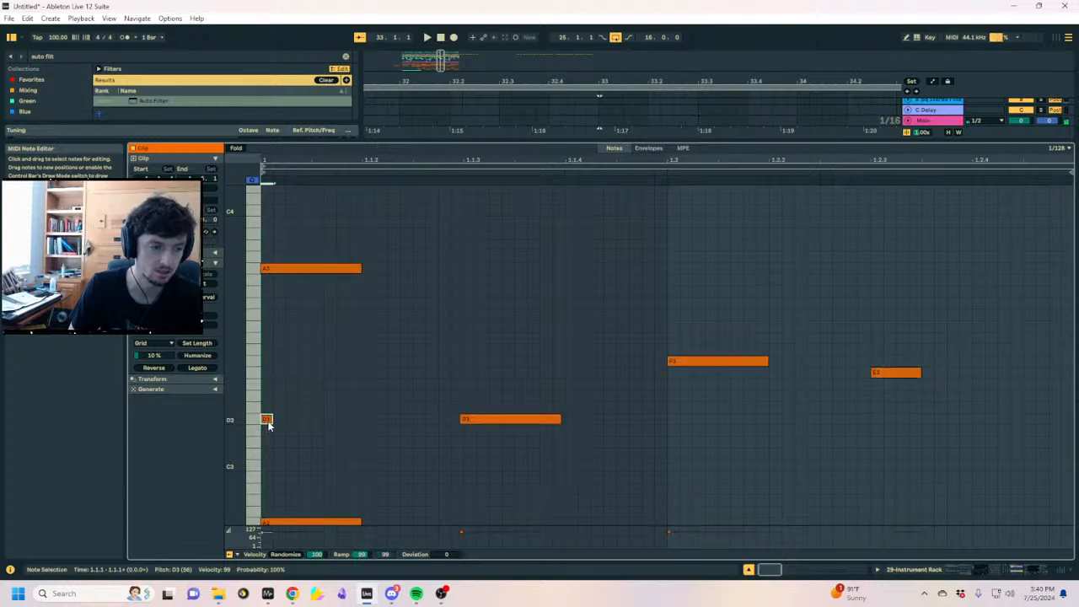
{"action": "left_click_drag", "start_coordinate": [272, 419], "coordinate": [362, 419]}
{"action": "key", "text": "space"}
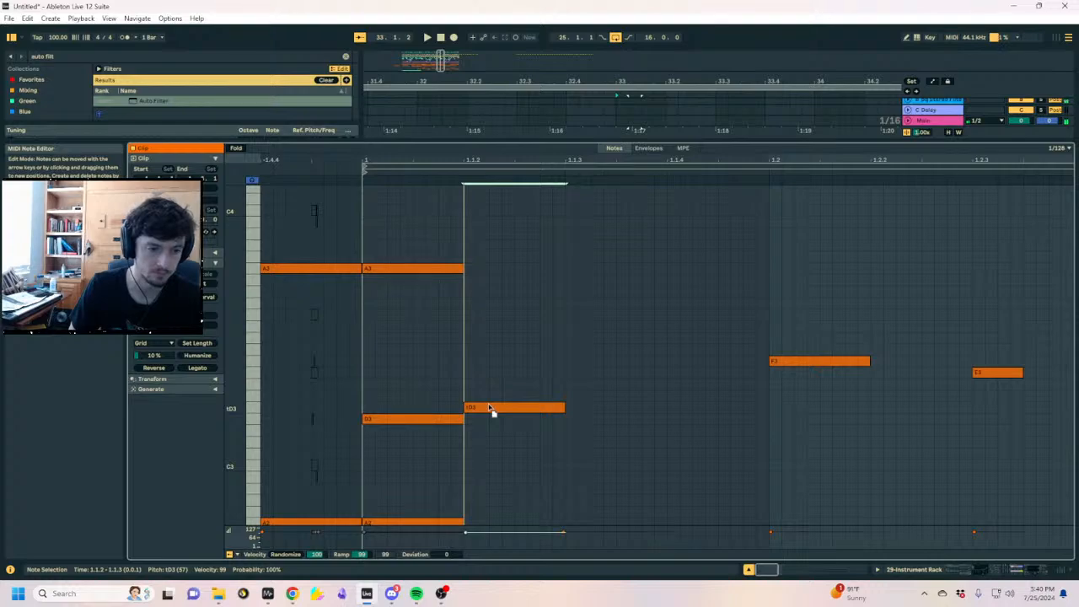
{"action": "key", "text": "Up"}
{"action": "key", "text": "Down"}
{"action": "key", "text": "Down"}
{"action": "key", "text": "Right"}
{"action": "key", "text": "alt+Left"}
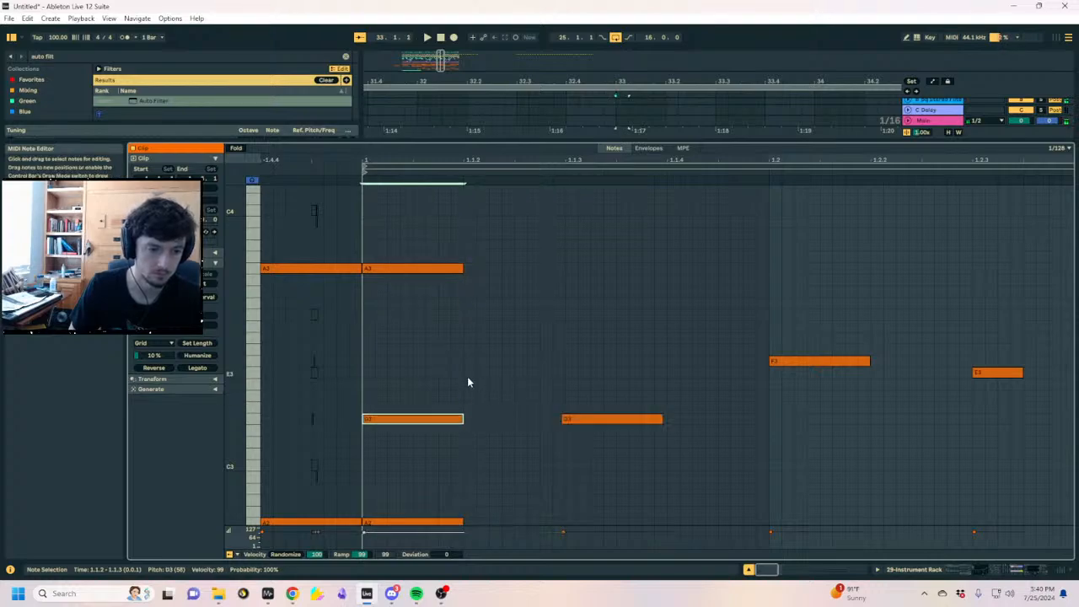
Duplicate the opening D3 note to 1.1.2, raise the copy to dE3 and audition the phrase
{"action": "key", "text": "ctrl+d"}
{"action": "key", "text": "Up"}
{"action": "key", "text": "Up"}
{"action": "key", "text": "space"}
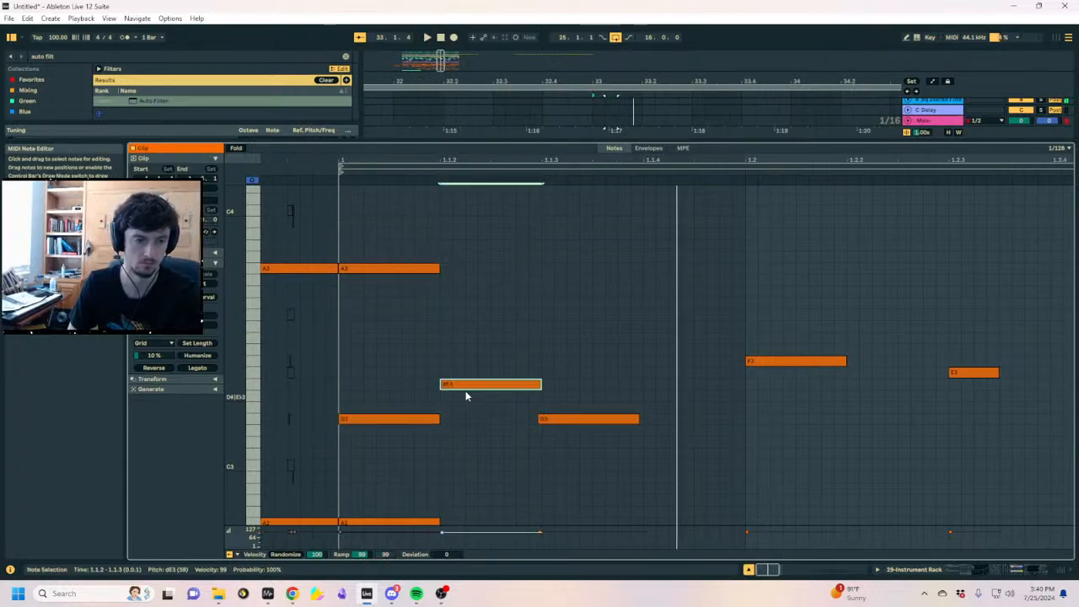
Raise the D3 note at 1.1.3 to F#3, and duplicate it to 1.1.4 with the copy raised to A3
{"action": "left_click_drag", "start_coordinate": [556, 419], "coordinate": [563, 340]}
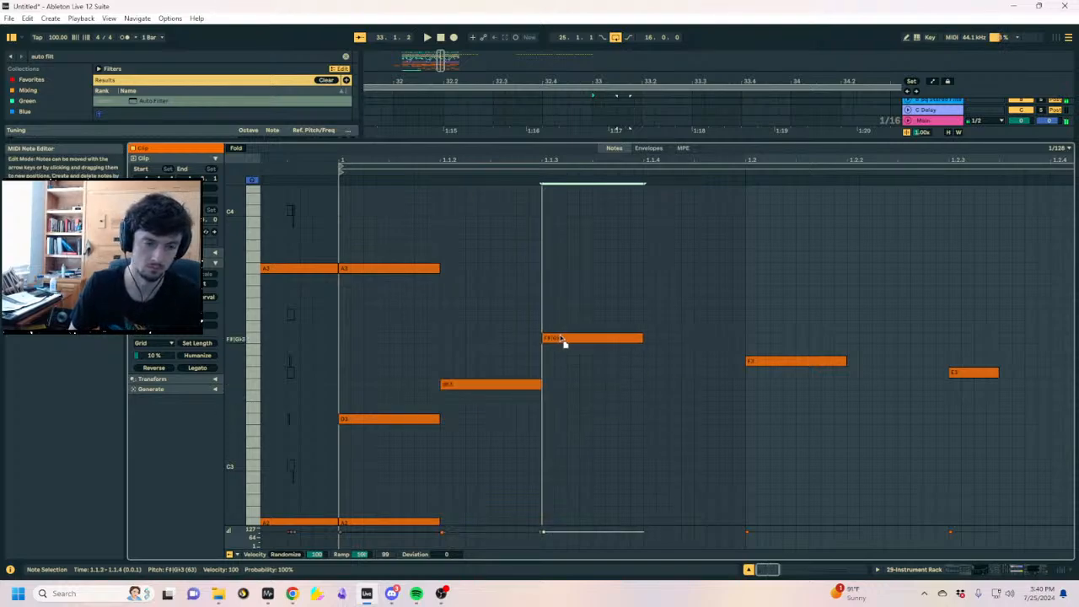
{"action": "scroll", "coordinate": [588, 338], "scroll_direction": "down", "scroll_amount": 2}
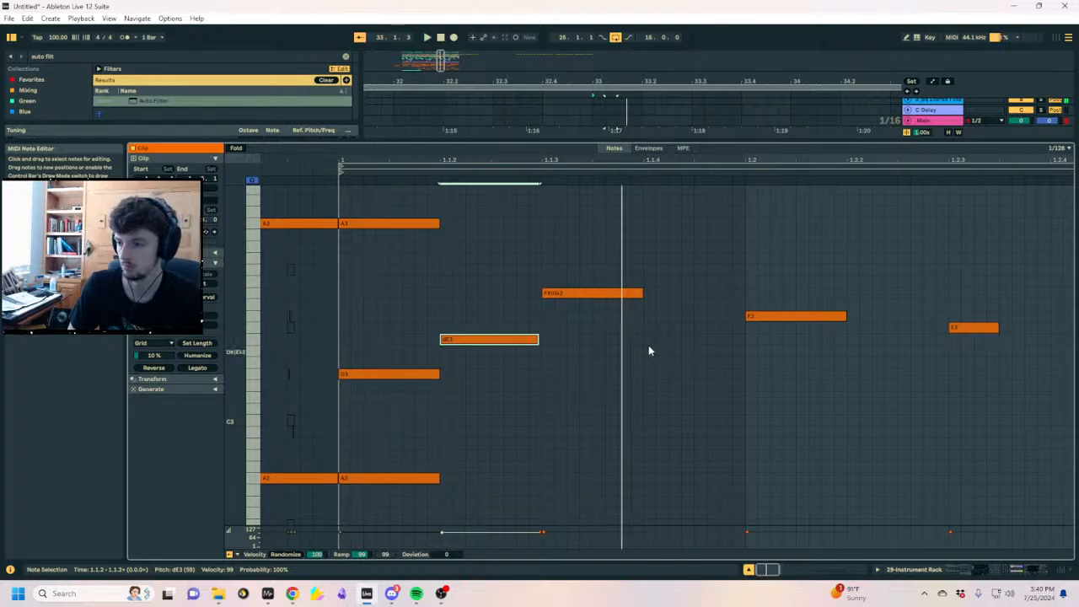
{"action": "left_click", "coordinate": [642, 312]}
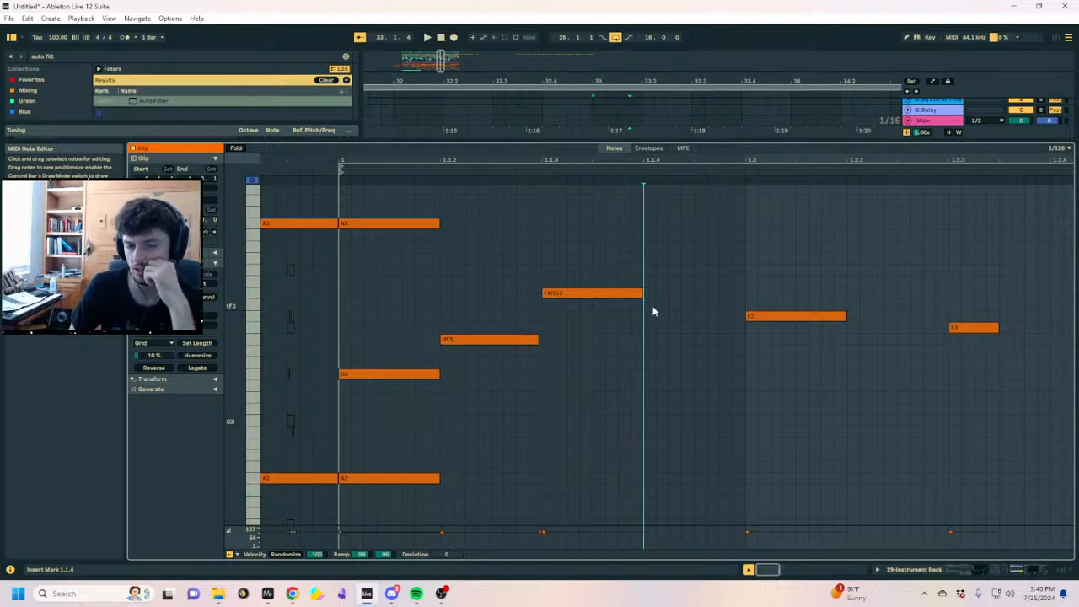
{"action": "left_click", "coordinate": [644, 292]}
{"action": "key", "text": "ctrl+d"}
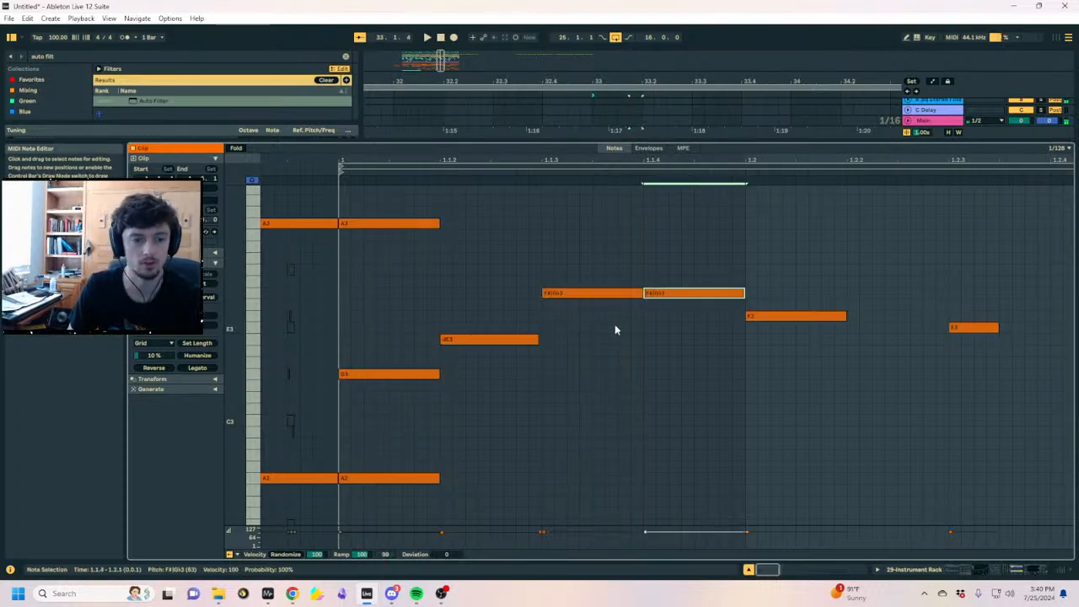
{"action": "key", "text": "Up"}
{"action": "key", "text": "Up"}
{"action": "key", "text": "Up"}
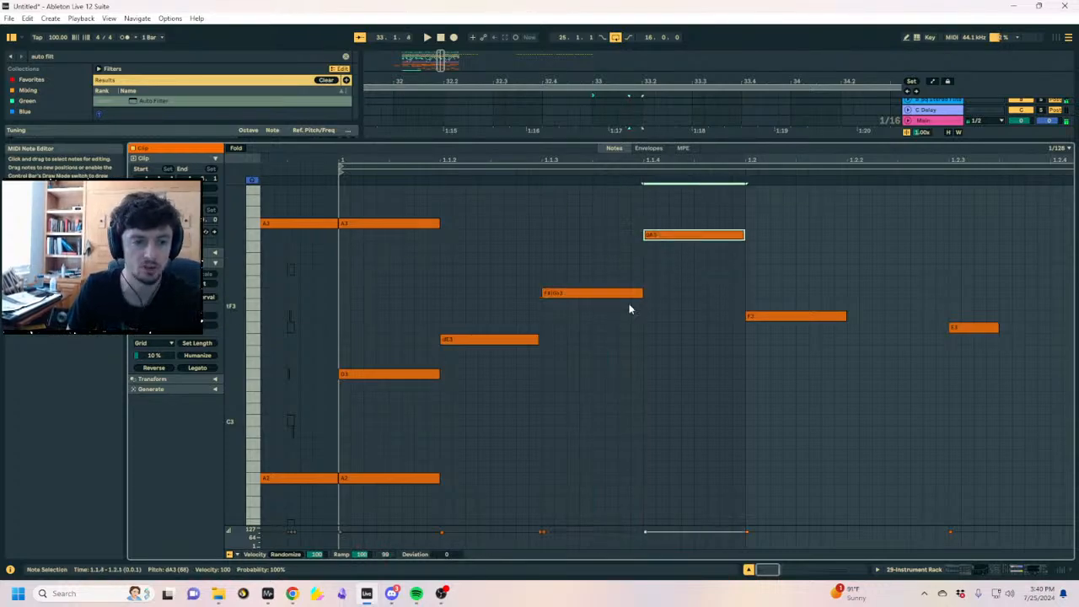
{"action": "scroll", "coordinate": [439, 241], "scroll_direction": "up", "scroll_amount": 2}
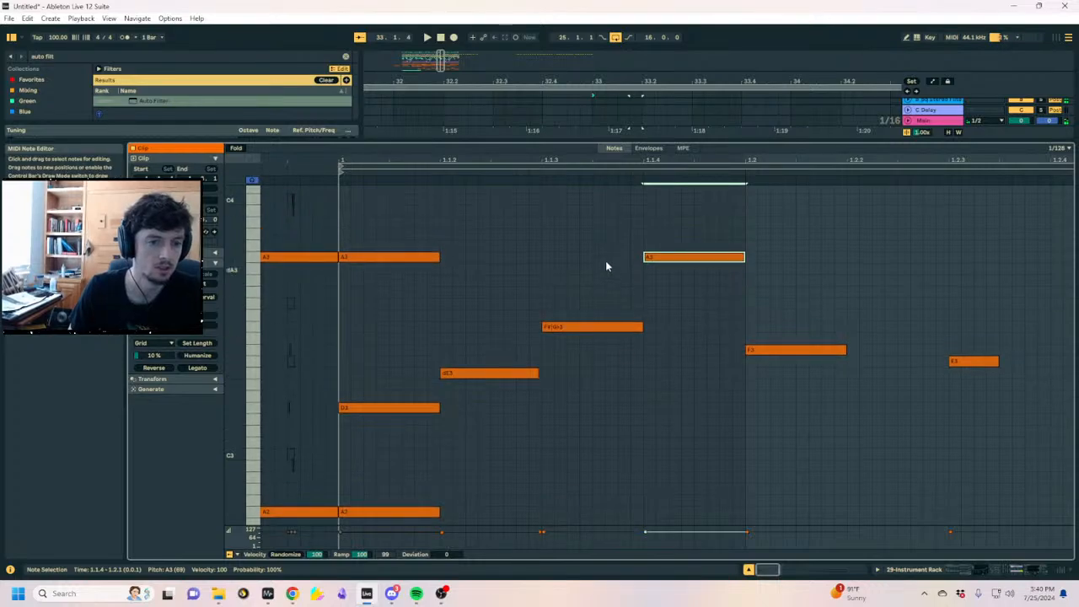
Copy the A3 note at 1.1.4 an octave lower, raise the copy to A#2 and audition the phrase
{"action": "key", "text": "ctrl+c"}
{"action": "key", "text": "ctrl+v"}
{"action": "key", "text": "shift+Down"}
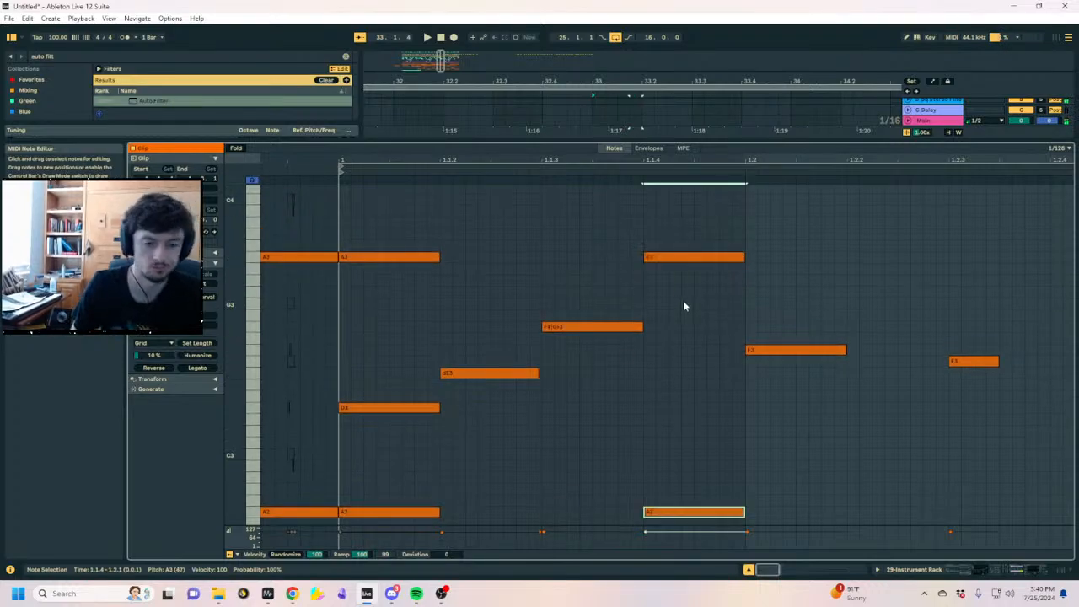
{"action": "key", "text": "Up"}
{"action": "key", "text": "Up"}
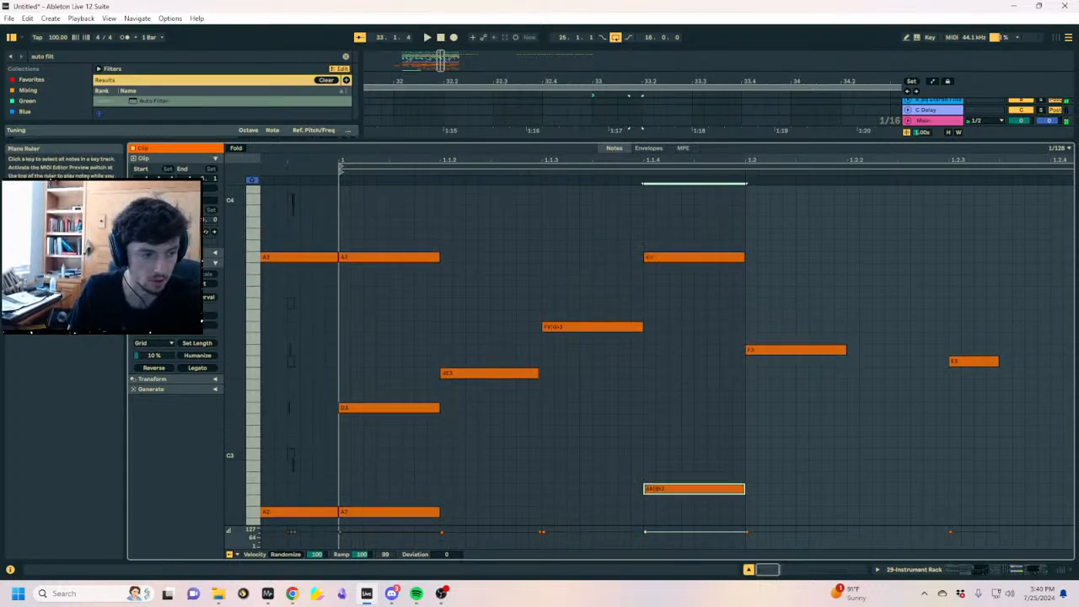
{"action": "key", "text": "space"}
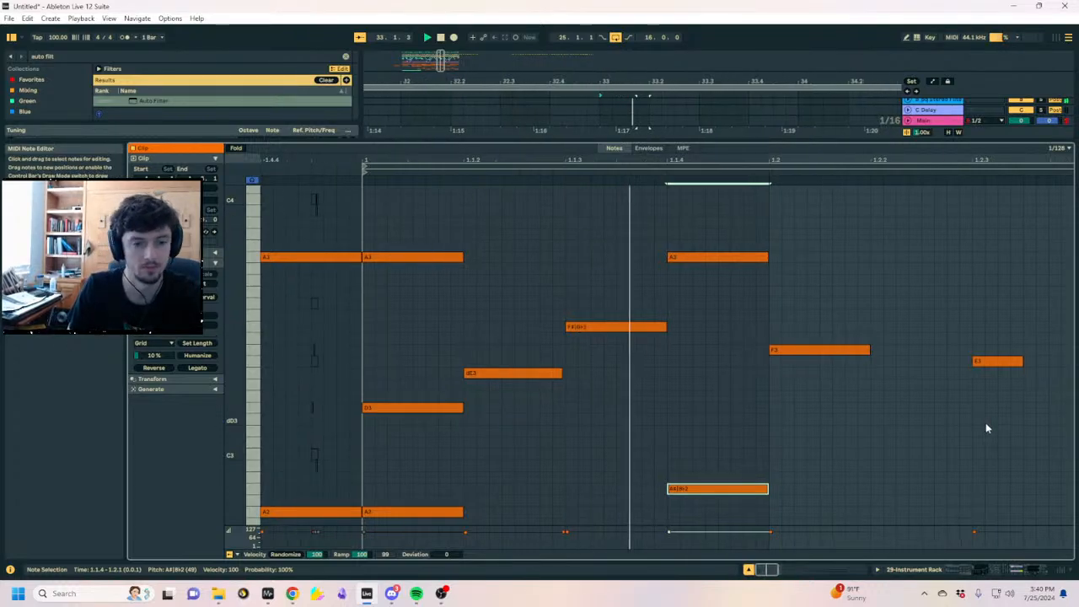
{"action": "key", "text": "space"}
{"action": "key", "text": "space"}
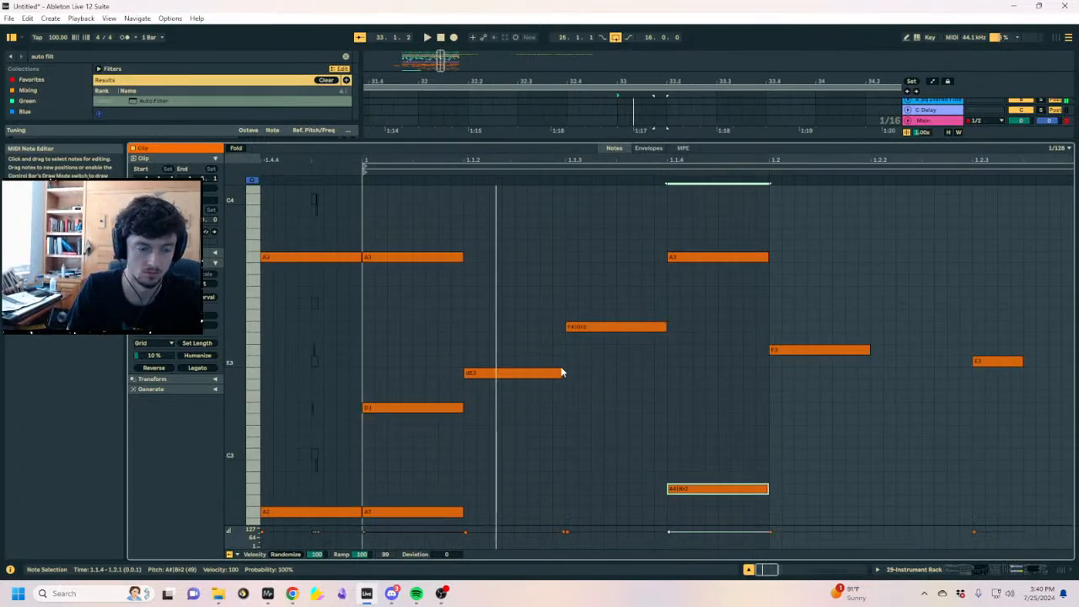
Delete the F#3 note at 1.1.3 and move the dE3 note into its place during playback
{"action": "left_click_drag", "start_coordinate": [549, 376], "coordinate": [581, 378]}
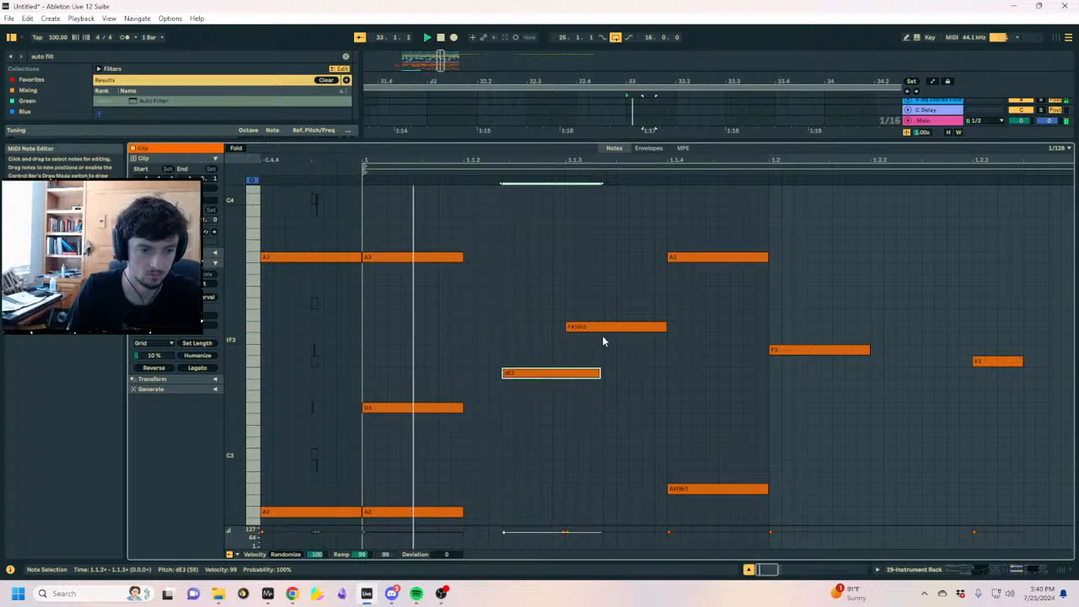
{"action": "double_click", "coordinate": [463, 329]}
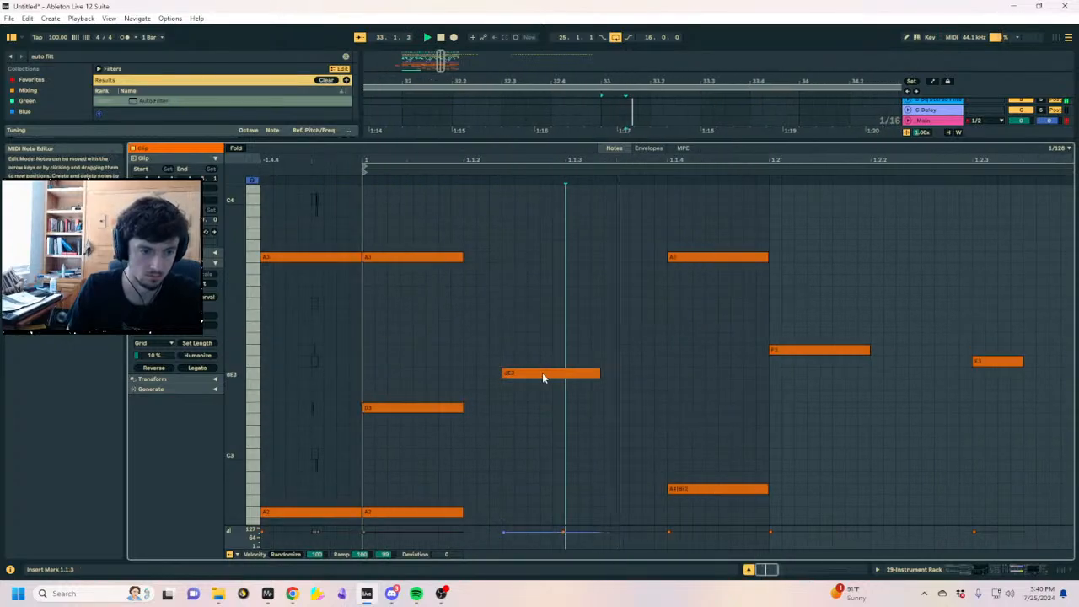
{"action": "left_click_drag", "start_coordinate": [507, 374], "coordinate": [576, 378]}
{"action": "scroll", "coordinate": [598, 381], "scroll_direction": "down", "scroll_amount": 2}
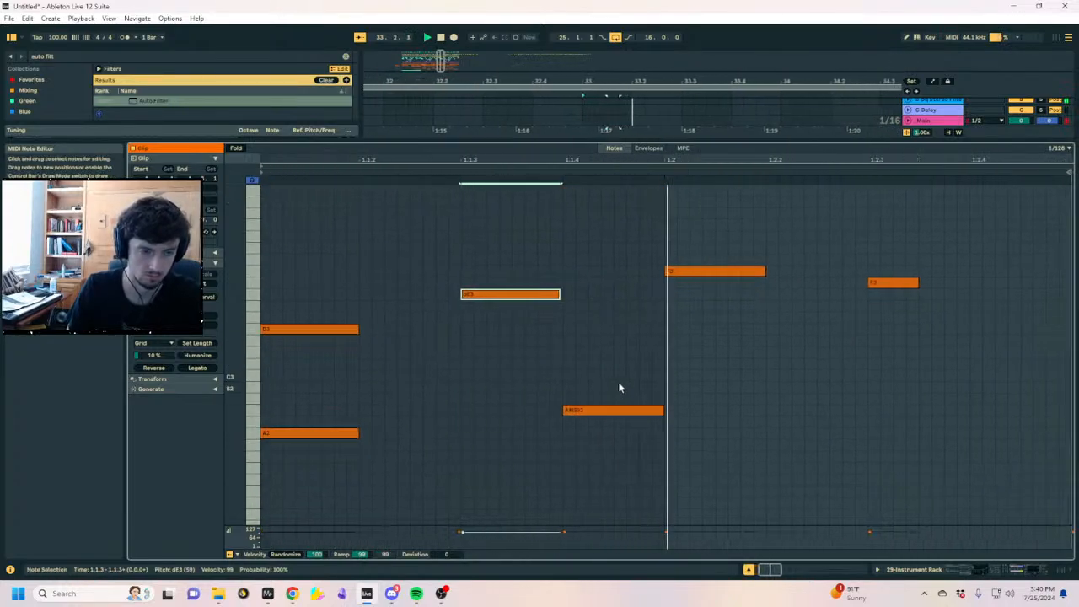
{"action": "scroll", "coordinate": [501, 364], "scroll_direction": "up", "scroll_amount": 4}
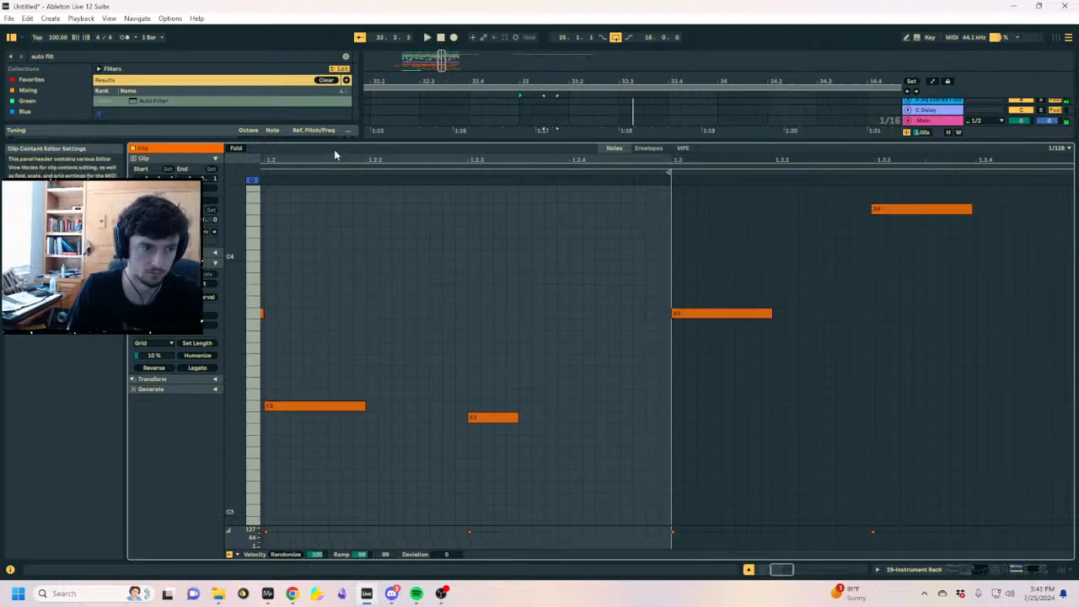
Raise the A3 note at 1.1.4 to tA3 and play the phrase
{"action": "left_click_drag", "start_coordinate": [695, 154], "coordinate": [844, 156]}
{"action": "scroll", "coordinate": [729, 340], "scroll_direction": "up", "scroll_amount": 2}
{"action": "left_click", "coordinate": [729, 369]}
{"action": "key", "text": "Up"}
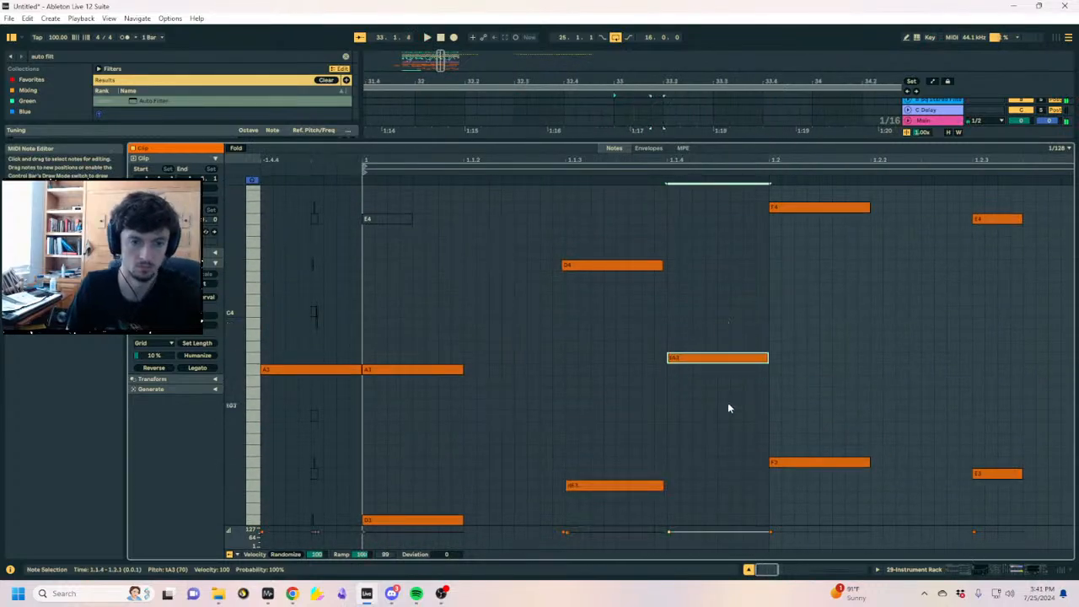
{"action": "key", "text": "space"}
Raise the F4 note at 1.2 to tF4, lower the E4 note at 1.2.3 to dE4 and audition the change
{"action": "scroll", "coordinate": [564, 335], "scroll_direction": "up", "scroll_amount": 2}
{"action": "left_click_drag", "start_coordinate": [638, 308], "coordinate": [607, 250]}
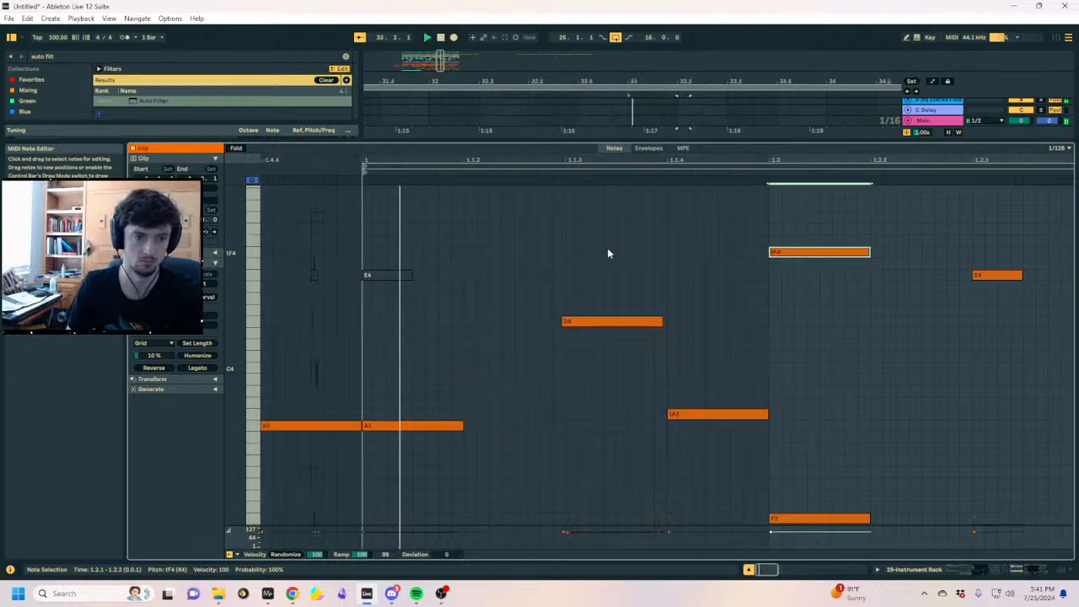
{"action": "key", "text": "space"}
{"action": "left_click", "coordinate": [496, 277]}
{"action": "key", "text": "Down"}
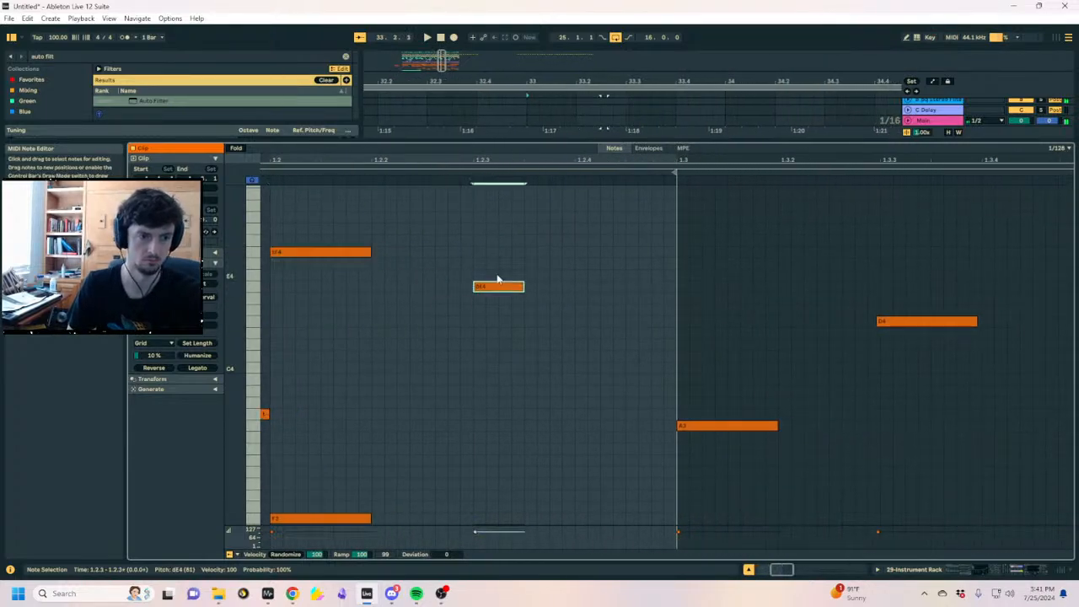
{"action": "key", "text": "space"}
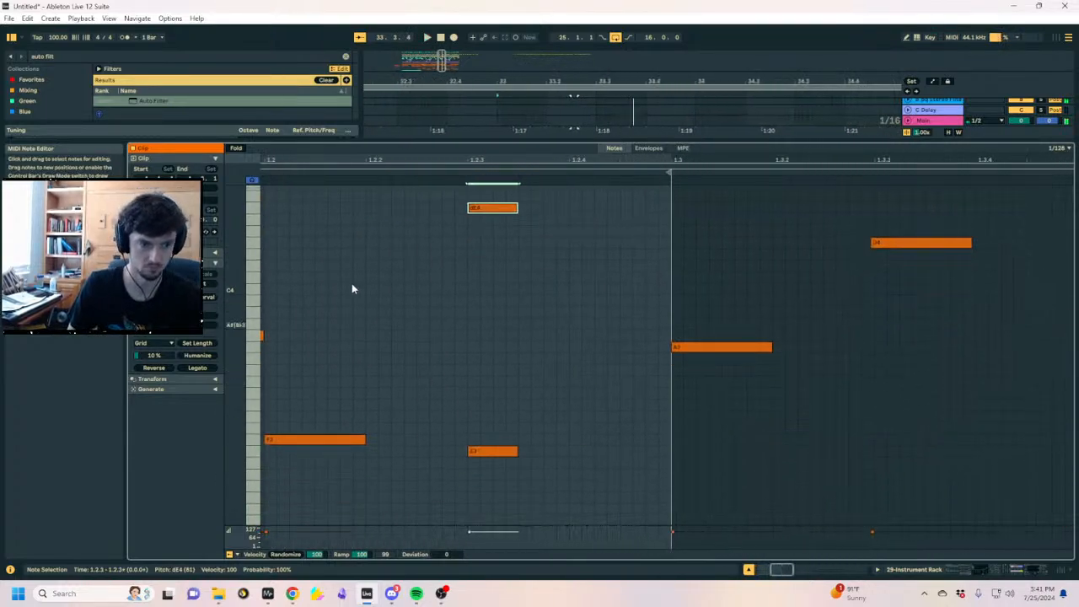
Deactivate the F3 note at 1.2 and play the phrase
{"action": "left_click_drag", "start_coordinate": [308, 160], "coordinate": [674, 162]}
{"action": "scroll", "coordinate": [674, 383], "scroll_direction": "down", "scroll_amount": 1}
{"action": "left_click", "coordinate": [684, 394]}
{"action": "key", "text": "0"}
{"action": "key", "text": "space"}
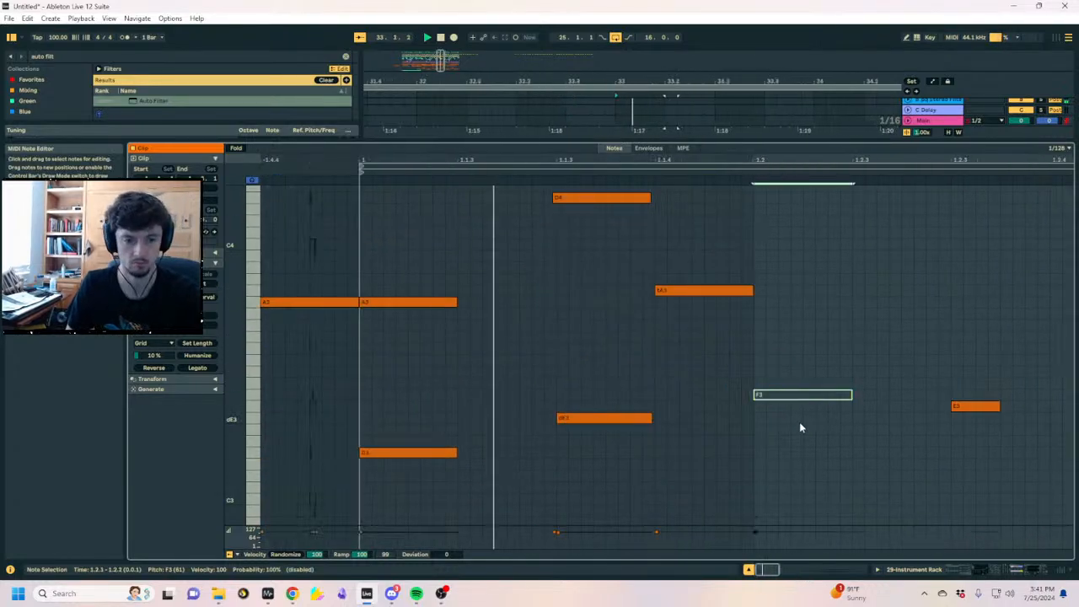
Shrink the note editor, play the passage and extend the 29 Instrument clip that starts at bar 33 to bar 34
{"action": "scroll", "coordinate": [792, 433], "scroll_direction": "down", "scroll_amount": 2}
{"action": "scroll", "coordinate": [506, 383], "scroll_direction": "up", "scroll_amount": 2}
{"action": "left_click_drag", "start_coordinate": [236, 245], "coordinate": [228, 247]}
{"action": "left_click_drag", "start_coordinate": [503, 141], "coordinate": [535, 301]}
{"action": "key", "text": "space"}
{"action": "scroll", "coordinate": [482, 177], "scroll_direction": "up", "scroll_amount": 1}
{"action": "key", "text": "space"}
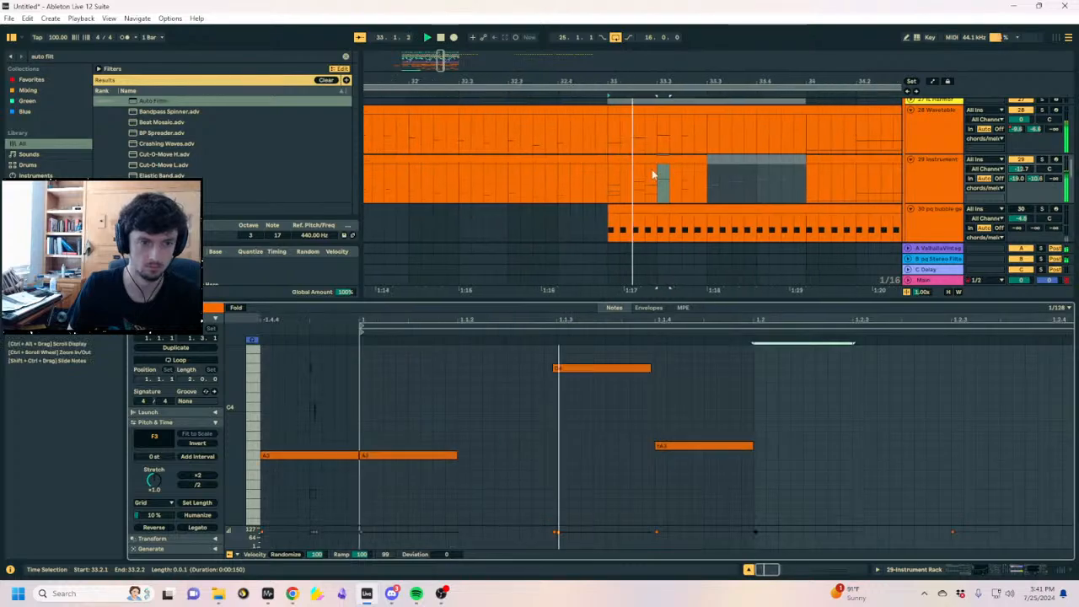
{"action": "left_click", "coordinate": [671, 161]}
{"action": "left_click_drag", "start_coordinate": [683, 160], "coordinate": [782, 162]}
{"action": "key", "text": "space"}
Delete the notes from 1.3 onward in the extended clip and lengthen the E3 and dE4 notes at 1.2.3 to its end
{"action": "left_click_drag", "start_coordinate": [237, 375], "coordinate": [206, 377]}
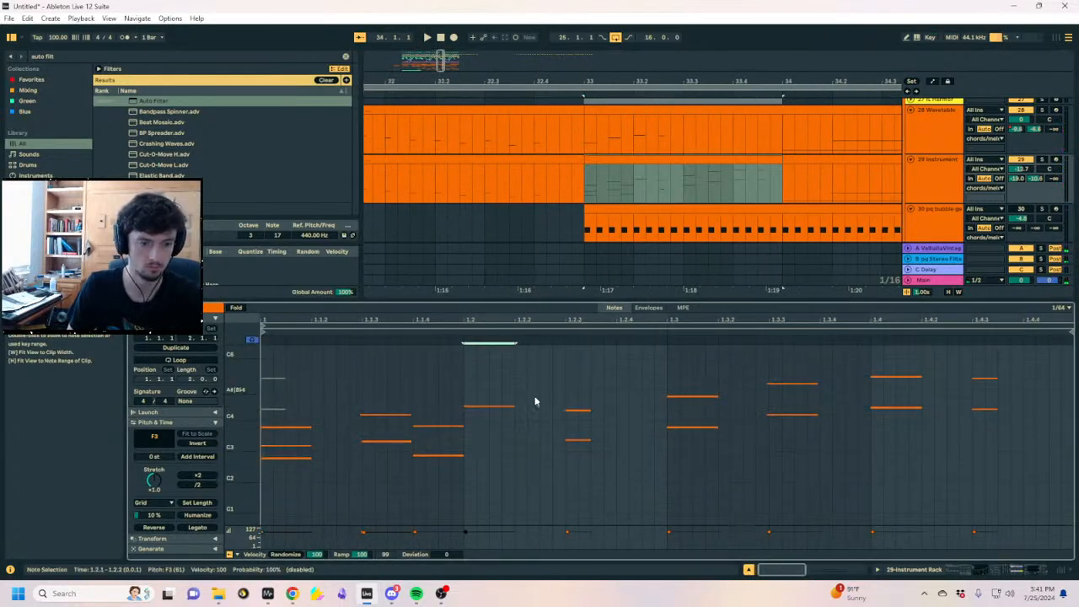
{"action": "left_click_drag", "start_coordinate": [641, 358], "coordinate": [1069, 489]}
{"action": "key", "text": "Delete"}
{"action": "left_click_drag", "start_coordinate": [646, 355], "coordinate": [279, 531]}
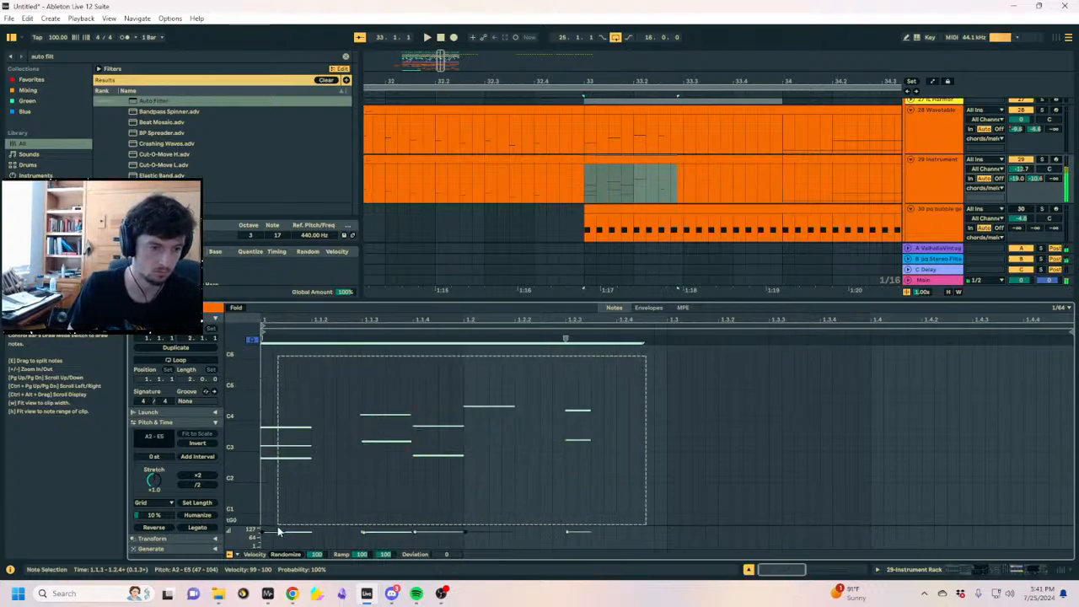
{"action": "left_click_drag", "start_coordinate": [697, 392], "coordinate": [567, 468]}
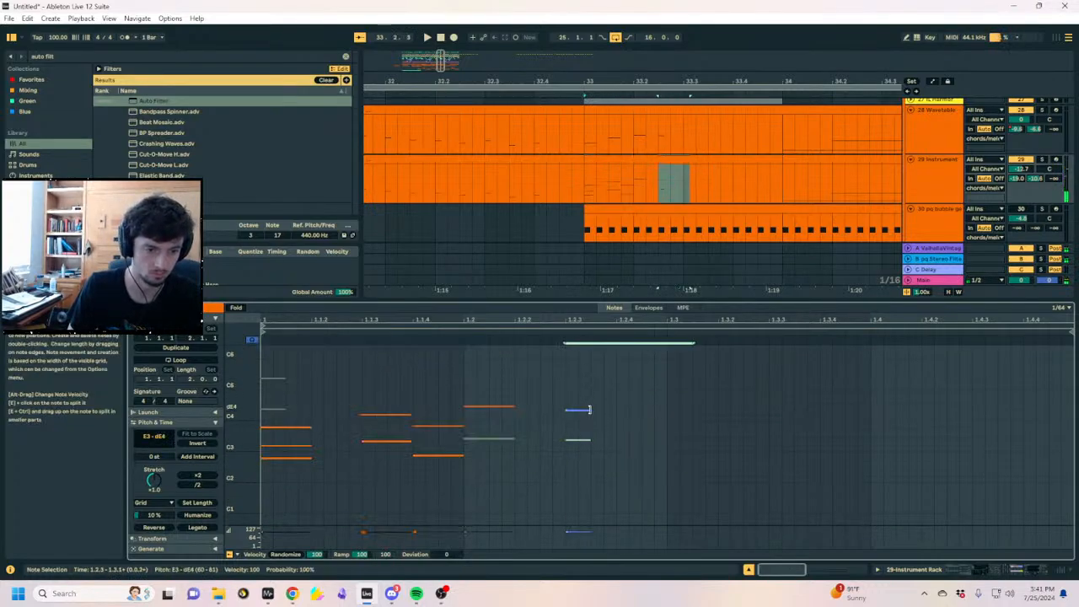
{"action": "left_click_drag", "start_coordinate": [589, 410], "coordinate": [1068, 383]}
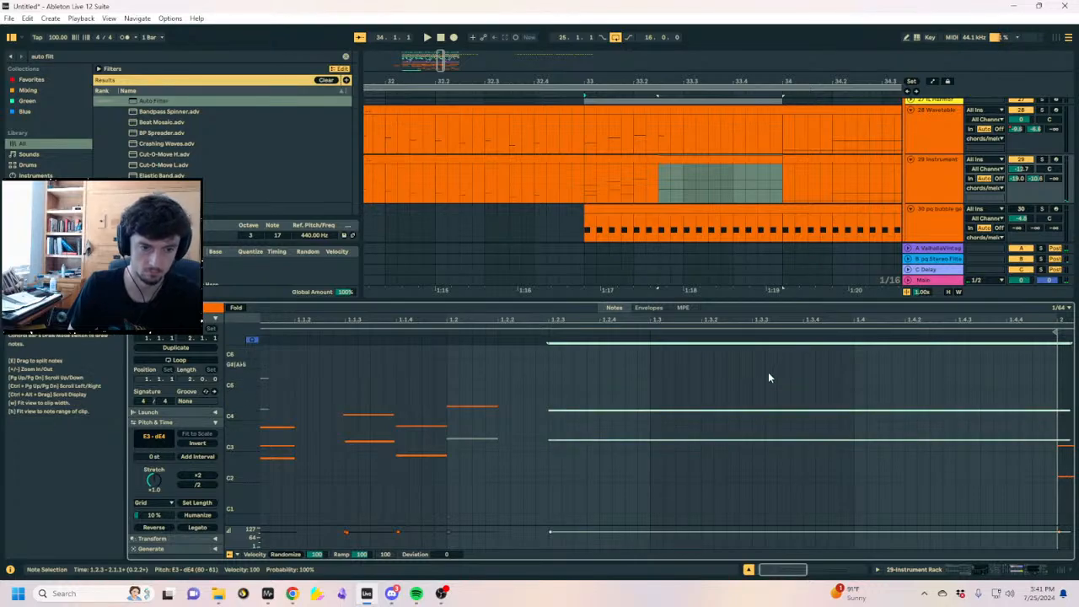
Halve the long dE4 note's length twice, duplicate it, lower the copy to D#4 and audition the result
{"action": "left_click", "coordinate": [736, 409]}
{"action": "left_click", "coordinate": [198, 485]}
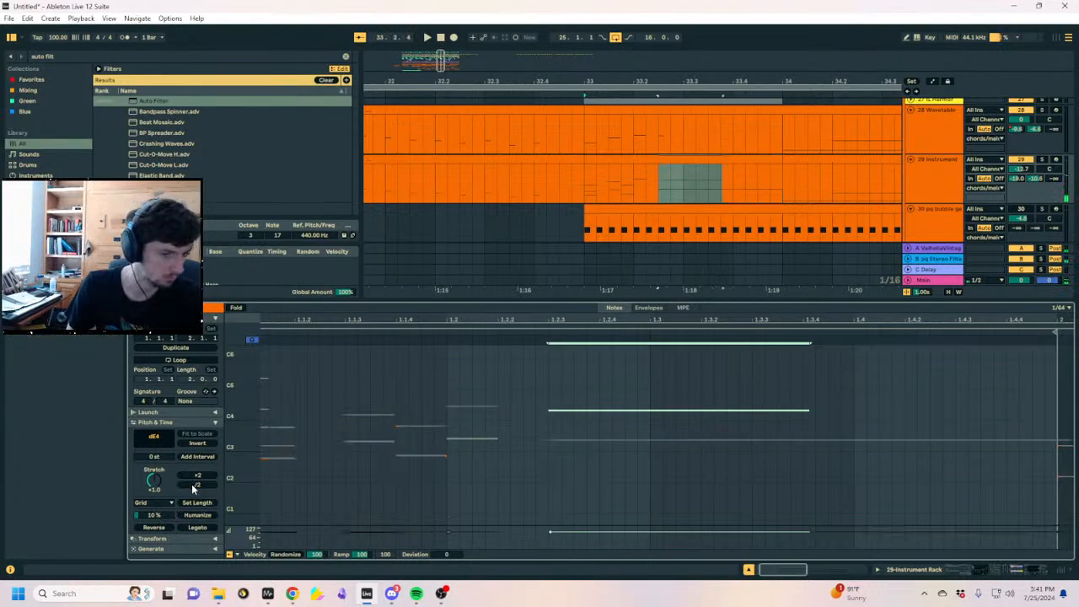
{"action": "left_click", "coordinate": [198, 485]}
{"action": "key", "text": "ctrl+d"}
{"action": "key", "text": "space"}
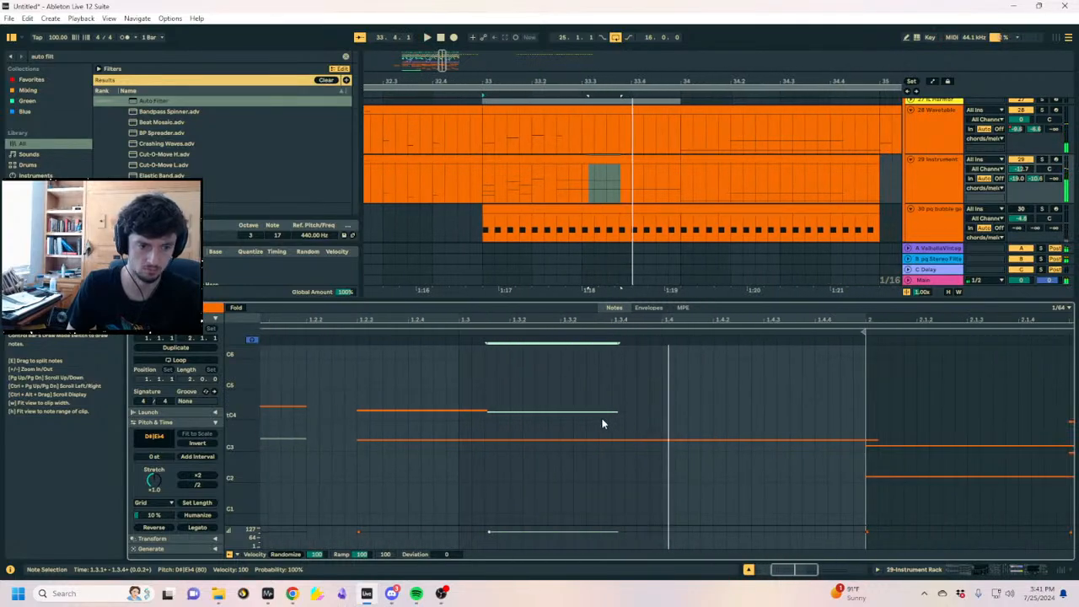
Shift the D#4 note later so it starts just after 1.3.2
{"action": "key", "text": "Right"}
{"action": "key", "text": "Right"}
{"action": "key", "text": "Right"}
{"action": "key", "text": "Right"}
{"action": "key", "text": "Right"}
{"action": "key", "text": "Right"}
{"action": "key", "text": "Right"}
{"action": "key", "text": "Right"}
{"action": "key", "text": "Right"}
{"action": "key", "text": "Right"}
{"action": "key", "text": "Right"}
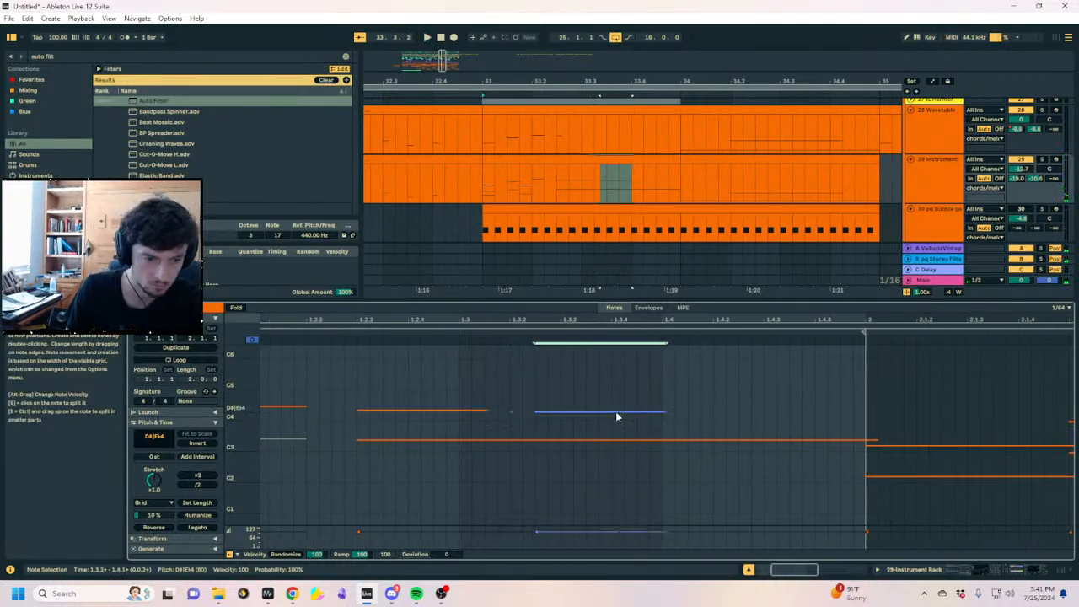
Shift the D#4 note later to about 1.4 and lengthen the dE4 note until it meets it
{"action": "key", "text": "Right"}
{"action": "key", "text": "Right"}
{"action": "key", "text": "Right"}
{"action": "left_click", "coordinate": [494, 413]}
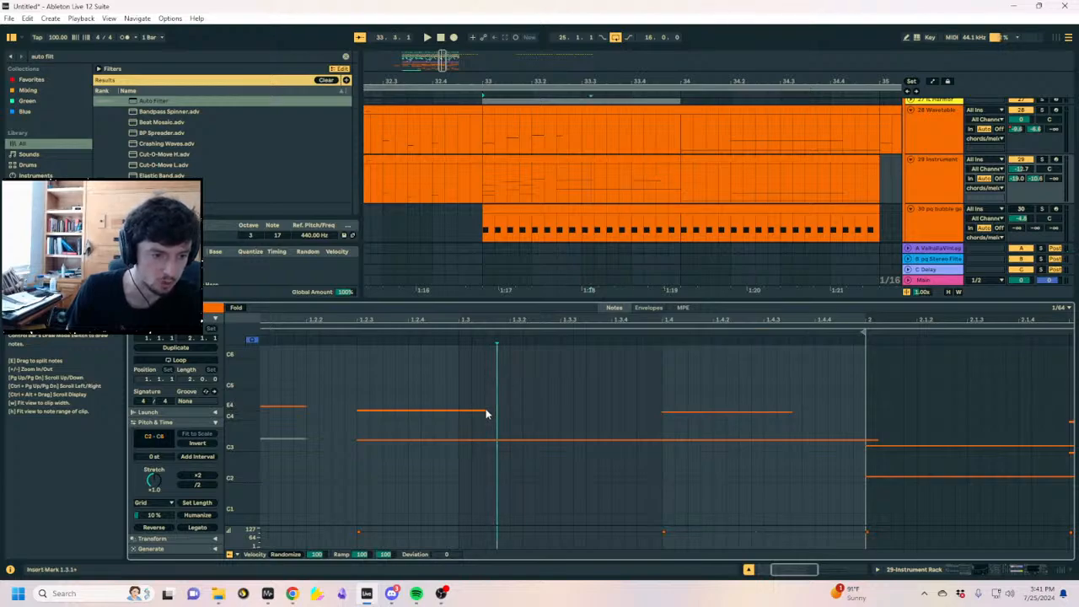
{"action": "left_click_drag", "start_coordinate": [486, 413], "coordinate": [663, 411]}
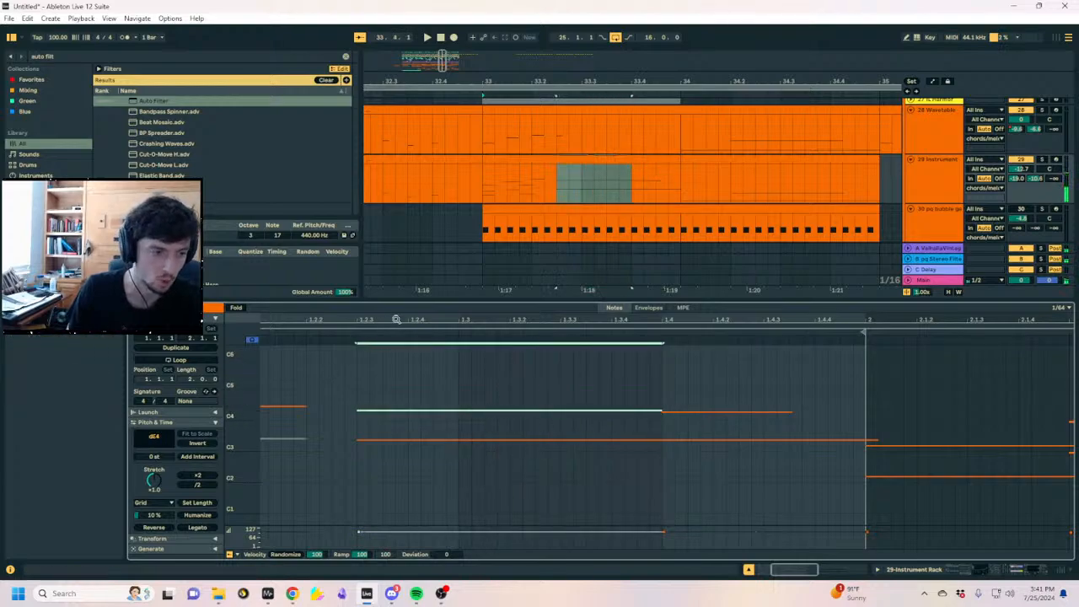
Play the bar 33 melody and check the transition from the long dE4 note to the D#4 note
{"action": "left_click", "coordinate": [522, 161]}
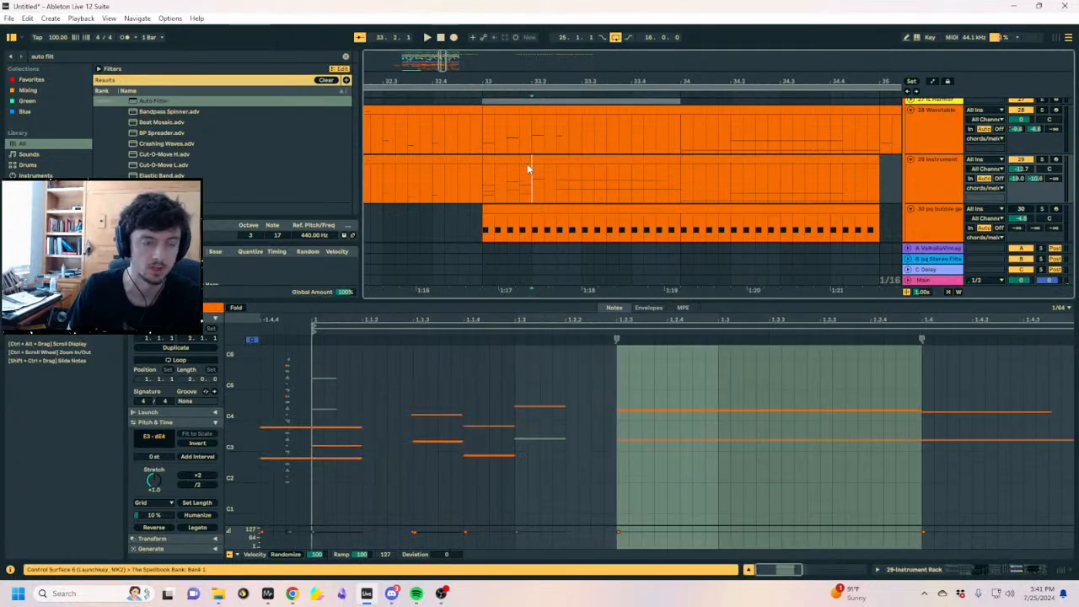
{"action": "key", "text": "space"}
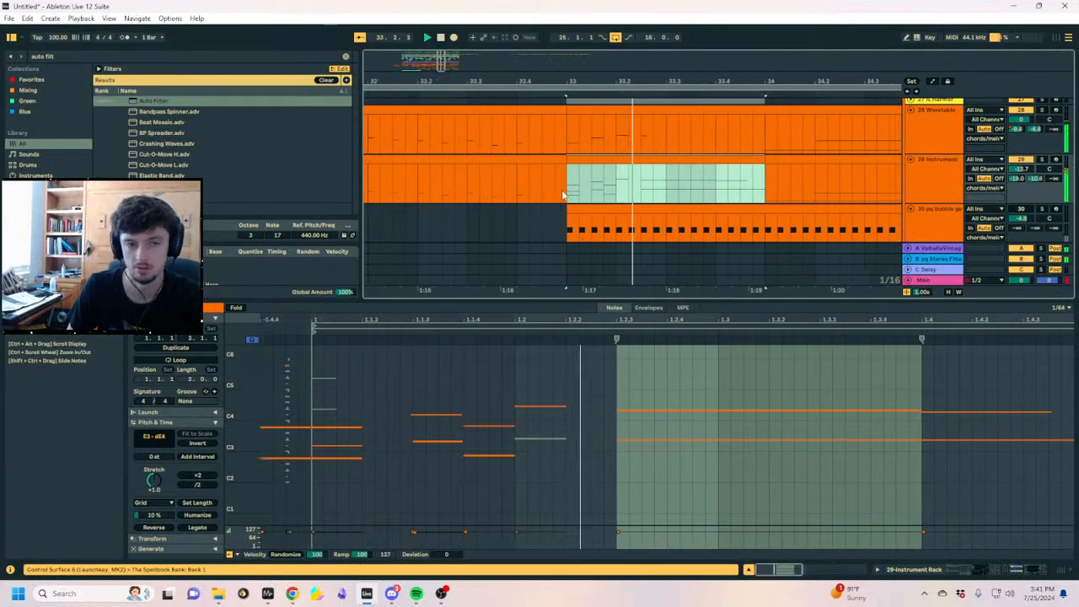
{"action": "left_click", "coordinate": [580, 409]}
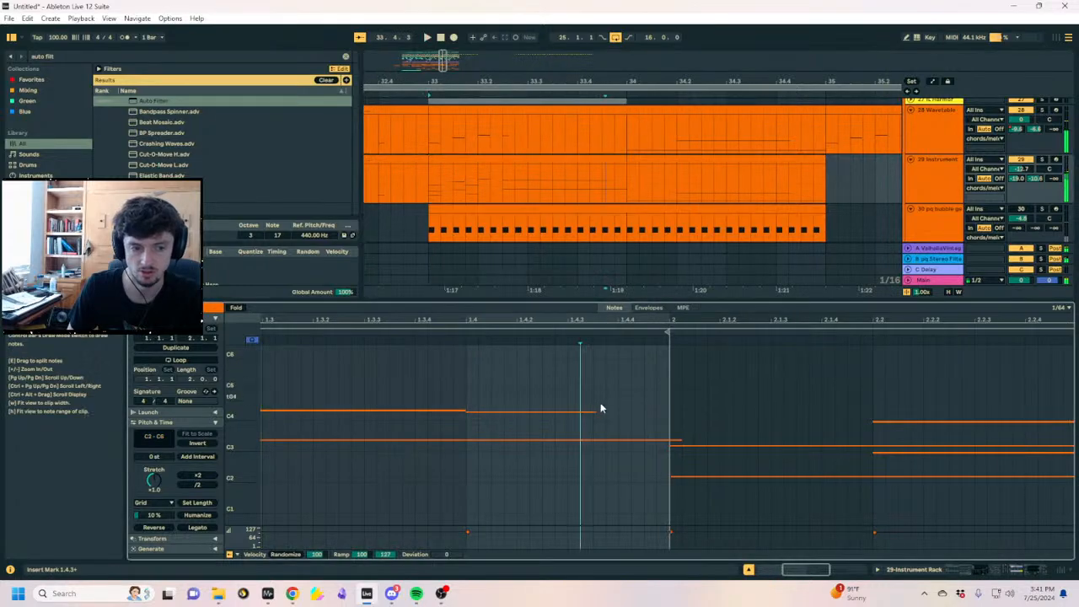
{"action": "left_click", "coordinate": [591, 160]}
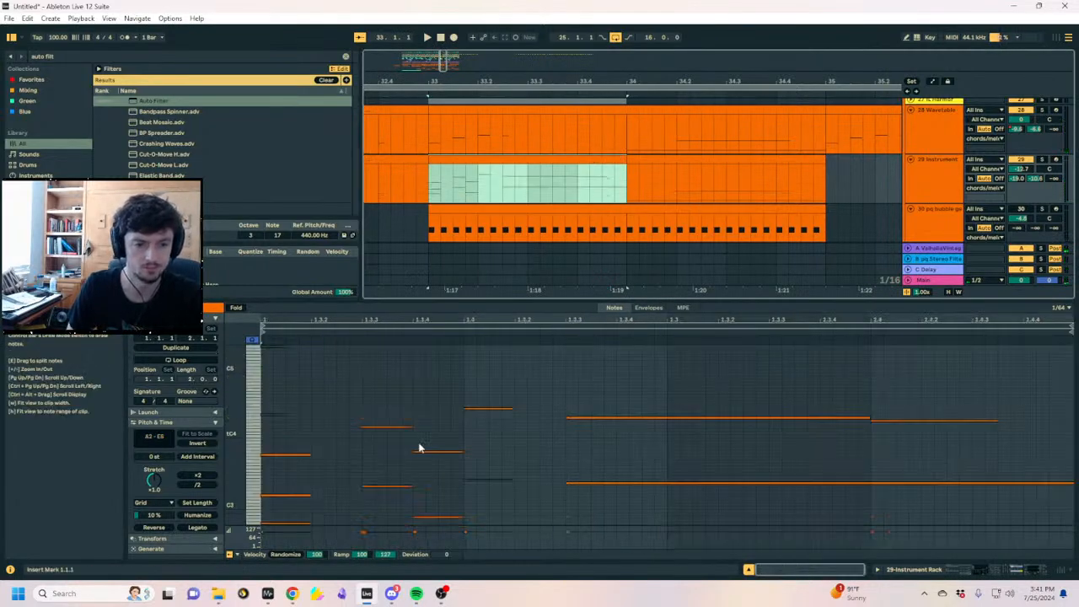
{"action": "mouse_move", "coordinate": [239, 434]}
{"action": "left_mouse_down"}
{"action": "mouse_move", "coordinate": [258, 436]}
{"action": "mouse_move", "coordinate": [239, 438]}
{"action": "left_mouse_up"}
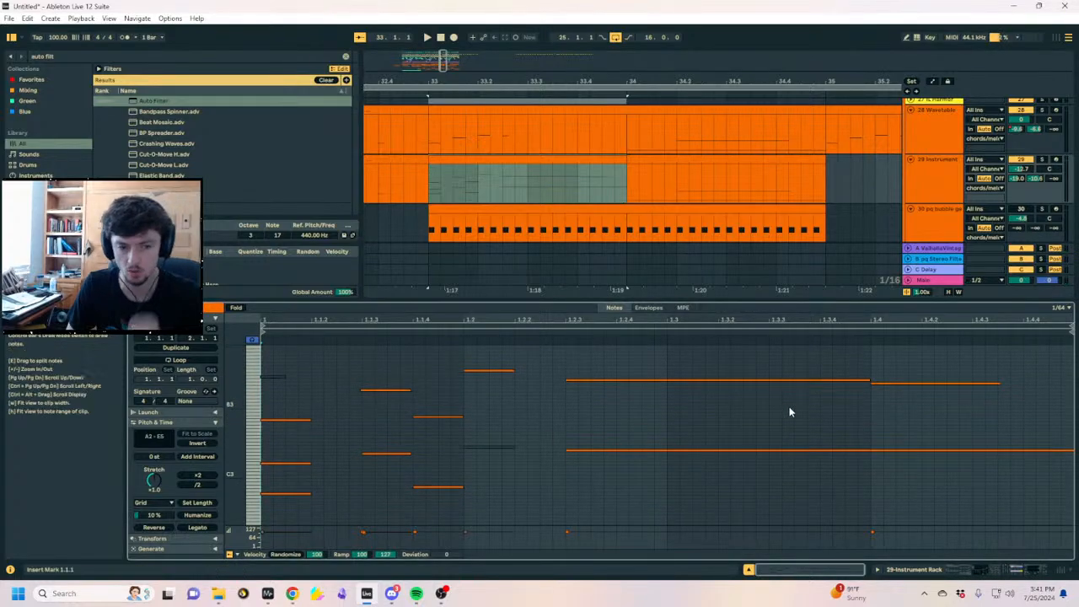
{"action": "left_click", "coordinate": [896, 384]}
{"action": "left_click", "coordinate": [863, 380]}
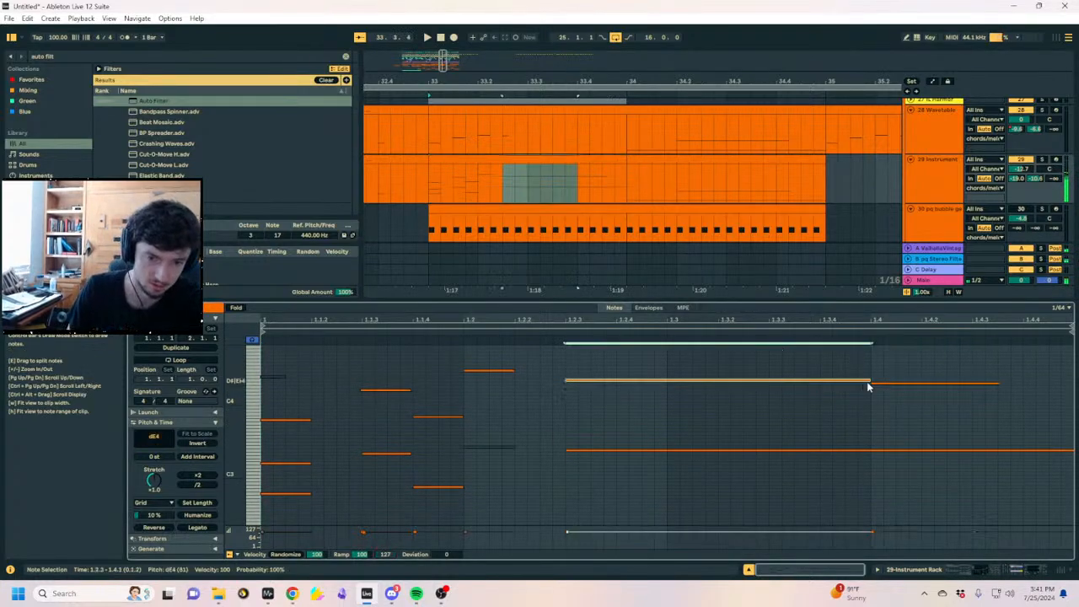
{"action": "key", "text": "space"}
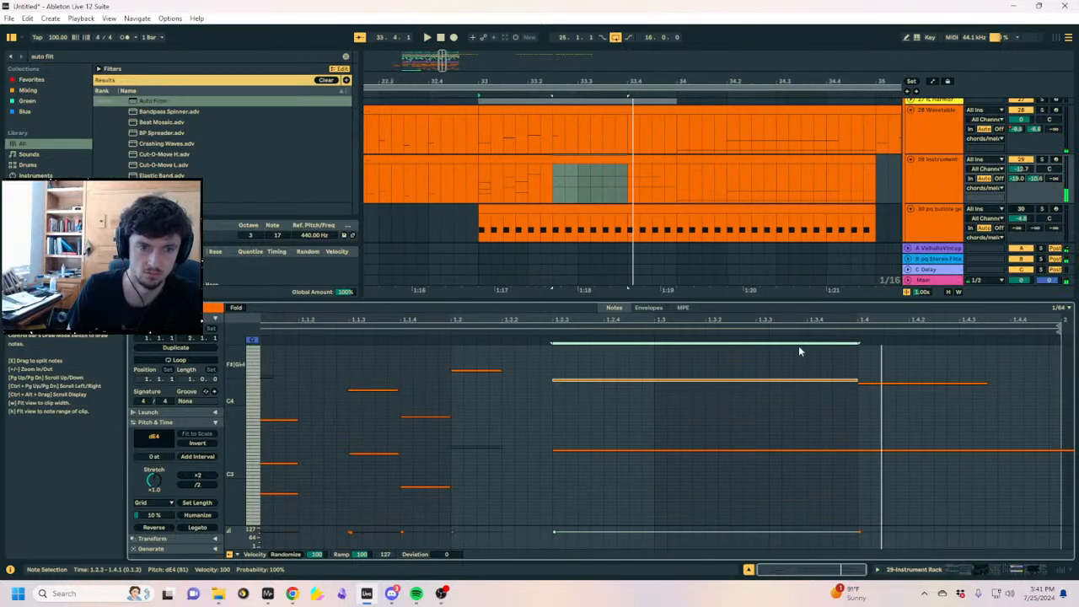
Copy the long E3 and D#4 notes from the bar 33 clip and paste them at 1.4.1 in the bar 34 clip
{"action": "left_click", "coordinate": [648, 158]}
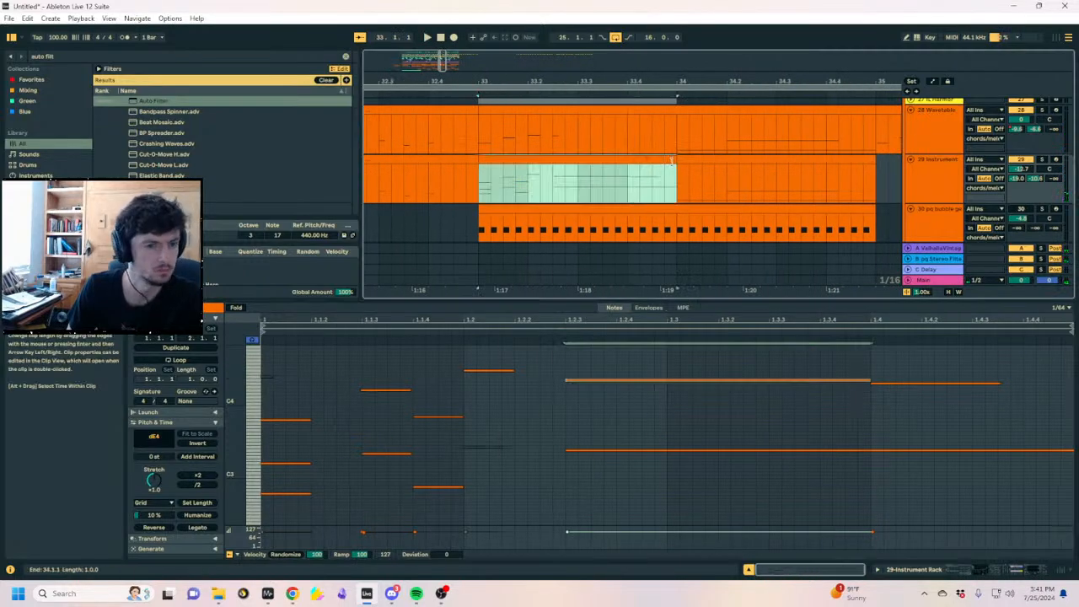
{"action": "mouse_move", "coordinate": [672, 160]}
{"action": "left_mouse_down"}
{"action": "mouse_move", "coordinate": [722, 162]}
{"action": "mouse_move", "coordinate": [672, 161]}
{"action": "left_mouse_up"}
{"action": "left_click_drag", "start_coordinate": [929, 376], "coordinate": [921, 472]}
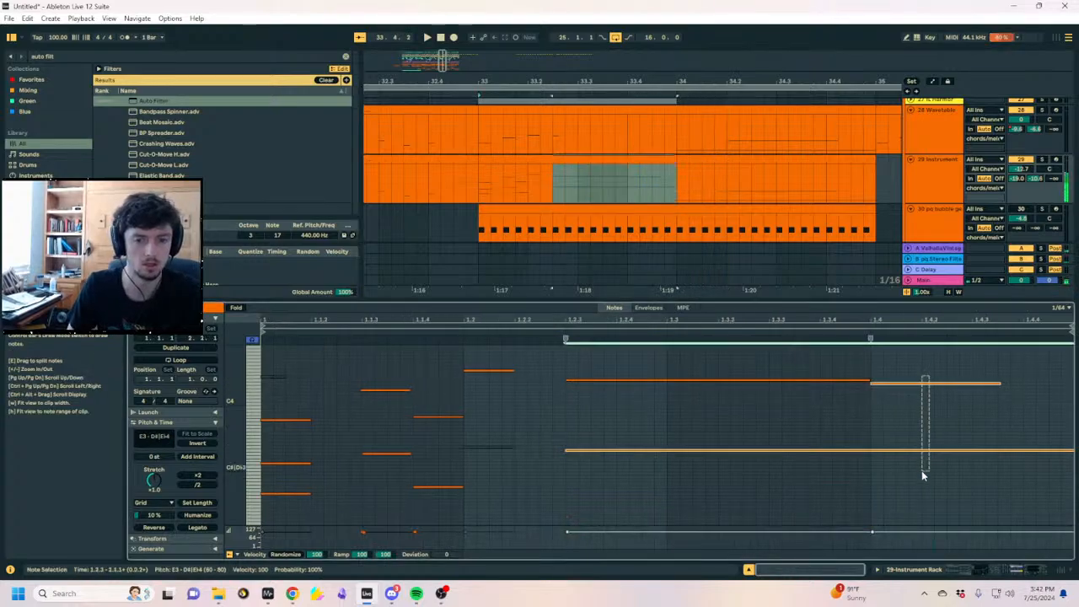
{"action": "key", "text": "ctrl+c"}
{"action": "left_click", "coordinate": [678, 187]}
{"action": "left_click", "coordinate": [297, 376]}
{"action": "left_click", "coordinate": [264, 373]}
{"action": "key", "text": "ctrl+v"}
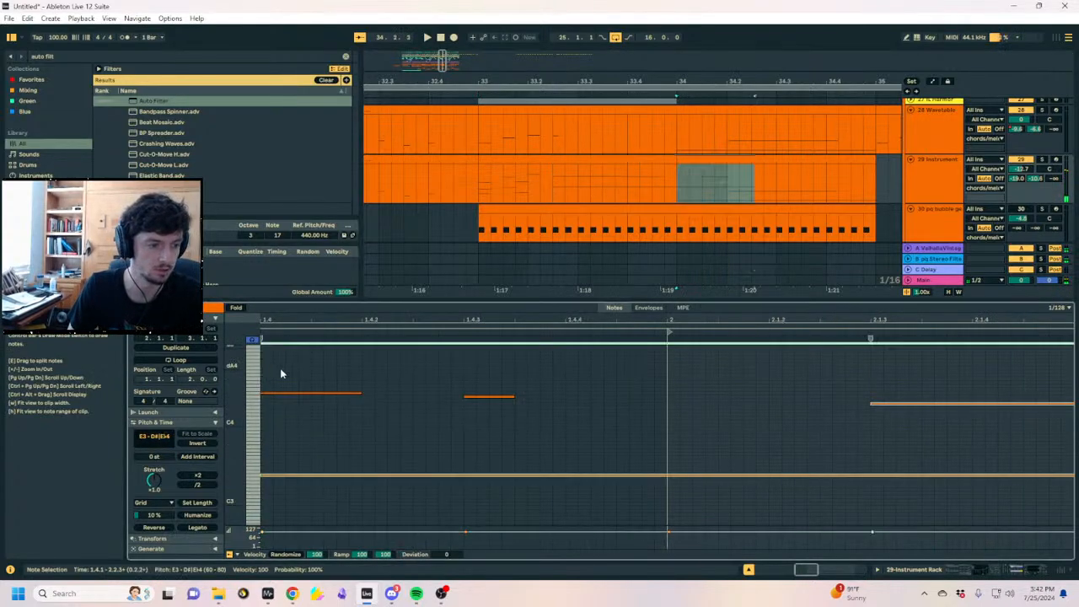
Shift the pasted D#4 note earlier so it starts just after 1.4.4
{"action": "left_click_drag", "start_coordinate": [937, 376], "coordinate": [930, 426]}
{"action": "key", "text": "Left"}
{"action": "key", "text": "Left"}
{"action": "key", "text": "Left"}
{"action": "key", "text": "Left"}
{"action": "key", "text": "Left"}
{"action": "key", "text": "Left"}
{"action": "key", "text": "Left"}
{"action": "key", "text": "Left"}
{"action": "key", "text": "Left"}
{"action": "key", "text": "Left"}
{"action": "key", "text": "Left"}
{"action": "key", "text": "Left"}
{"action": "key", "text": "Left"}
{"action": "key", "text": "Left"}
{"action": "key", "text": "Left"}
{"action": "key", "text": "Left"}
{"action": "key", "text": "Left"}
{"action": "key", "text": "Left"}
{"action": "key", "text": "Left"}
{"action": "key", "text": "Left"}
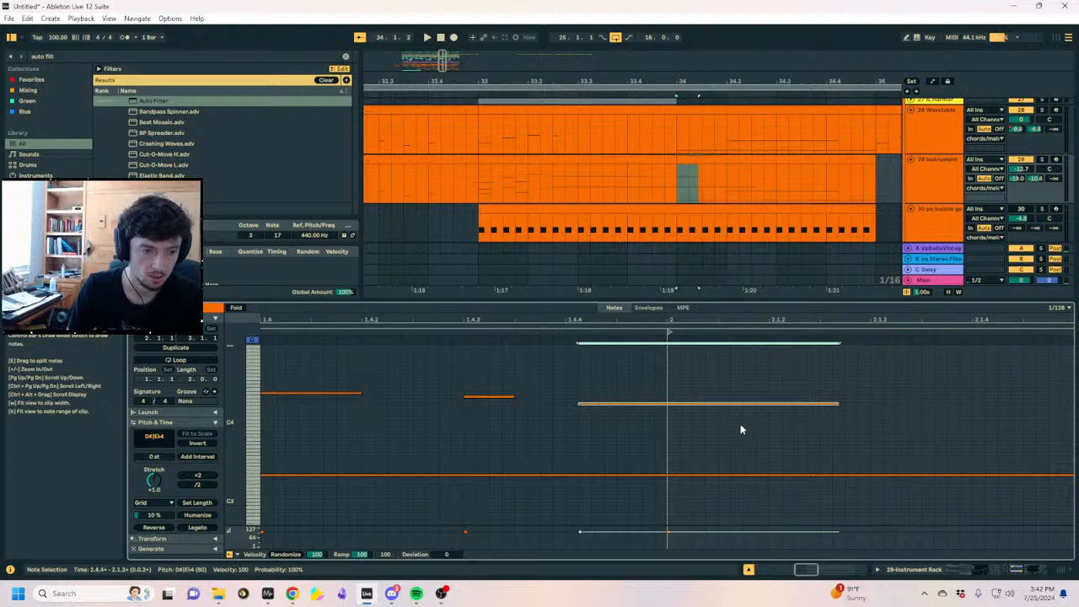
Delete the two short notes between 1.4 and 1.4.4 in the bar 34 clip and play the result
{"action": "left_click_drag", "start_coordinate": [554, 366], "coordinate": [332, 401]}
{"action": "key", "text": "Delete"}
{"action": "key", "text": "space"}
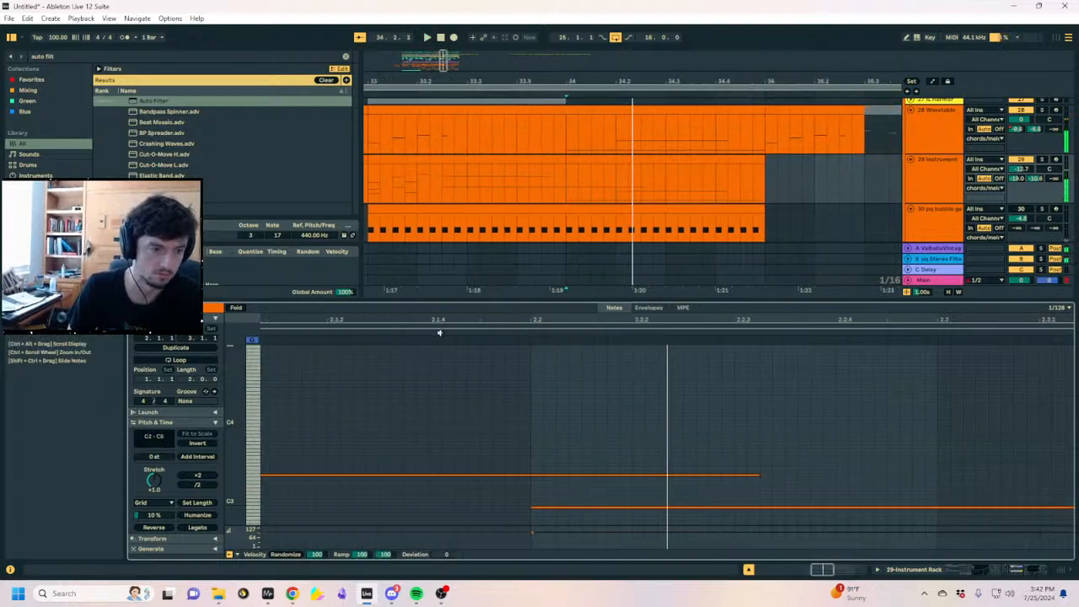
{"action": "left_click_drag", "start_coordinate": [397, 316], "coordinate": [748, 274]}
{"action": "scroll", "coordinate": [631, 425], "scroll_direction": "down", "scroll_amount": 3}
Shift the pasted E3 and D#4 notes later so they start at 2.1.1
{"action": "left_click_drag", "start_coordinate": [599, 354], "coordinate": [583, 481]}
{"action": "key", "text": "Right"}
{"action": "key", "text": "Right"}
{"action": "key", "text": "Right"}
{"action": "key", "text": "Right"}
{"action": "key", "text": "Right"}
{"action": "key", "text": "Right"}
{"action": "key", "text": "Right"}
{"action": "key", "text": "Right"}
{"action": "key", "text": "Right"}
{"action": "key", "text": "Right"}
{"action": "key", "text": "Right"}
{"action": "key", "text": "Right"}
{"action": "key", "text": "Right"}
{"action": "key", "text": "Right"}
{"action": "key", "text": "Right"}
Shorten the E3 note at 2.1.1 to end together with the D#4 note and play the passage
{"action": "left_click_drag", "start_coordinate": [916, 389], "coordinate": [937, 455]}
{"action": "left_click_drag", "start_coordinate": [1051, 441], "coordinate": [741, 441]}
{"action": "key", "text": "space"}
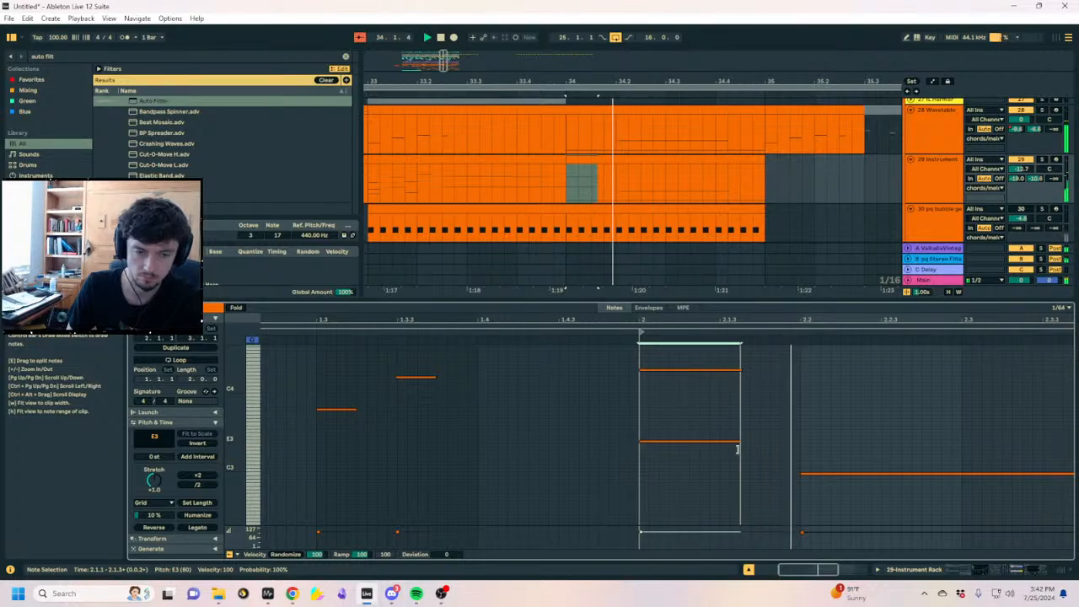
Show the 29 Instrument devices and Auto Filter Frequency automation, remove the Frequency dip at bar 34 and play from bar 33
{"action": "left_click", "coordinate": [942, 189]}
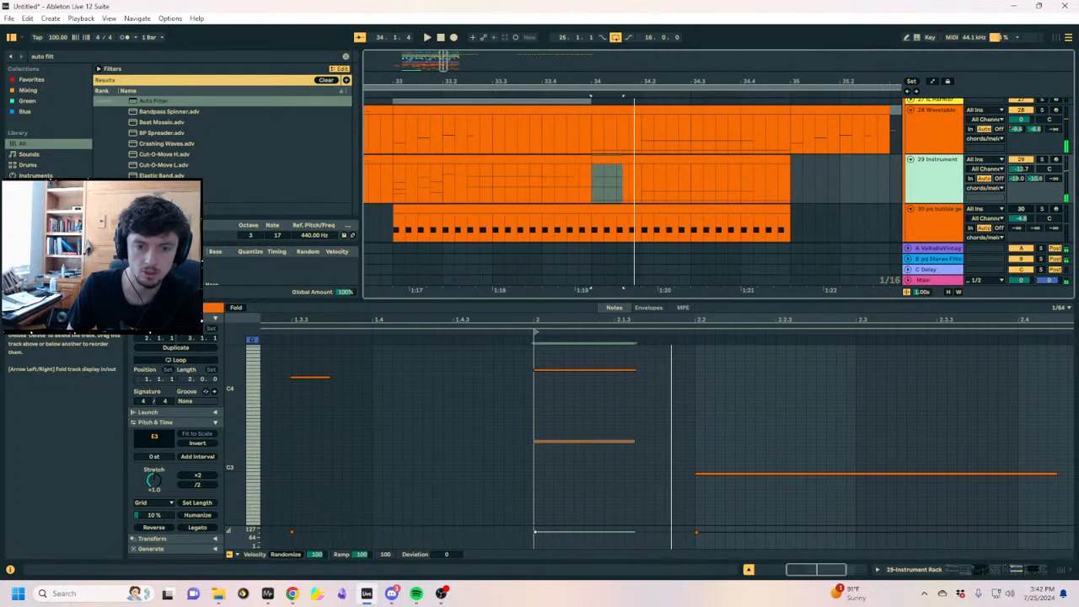
{"action": "left_click", "coordinate": [971, 573]}
{"action": "key", "text": "a"}
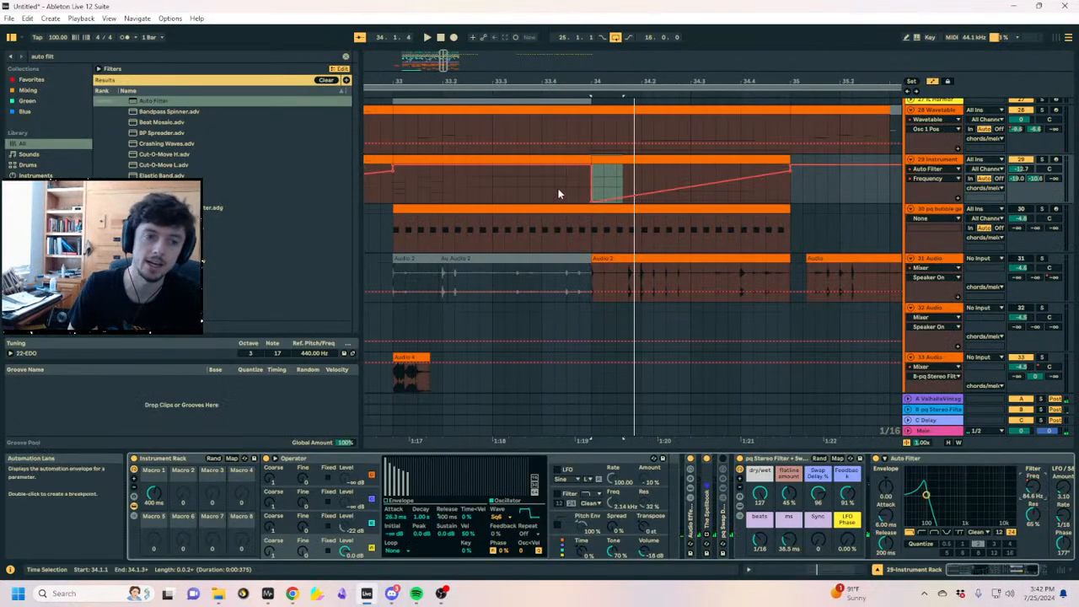
{"action": "left_click", "coordinate": [393, 193]}
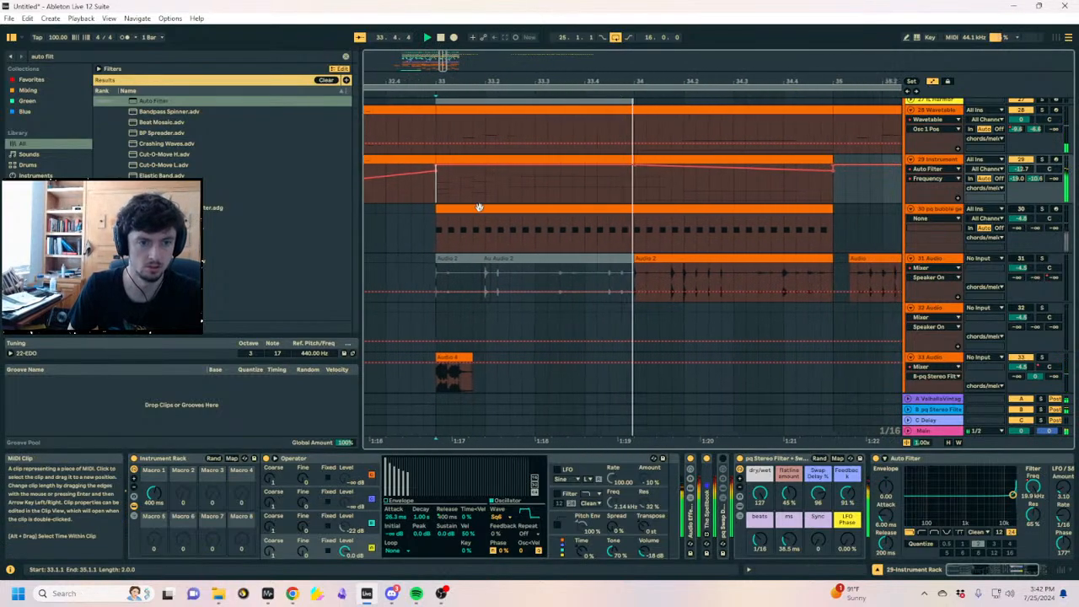
In the 29 Instrument clip at bar 33, delete the short upper note on beat 4 and lengthen the sustained dE4 note to the clip's end
{"action": "key", "text": "a"}
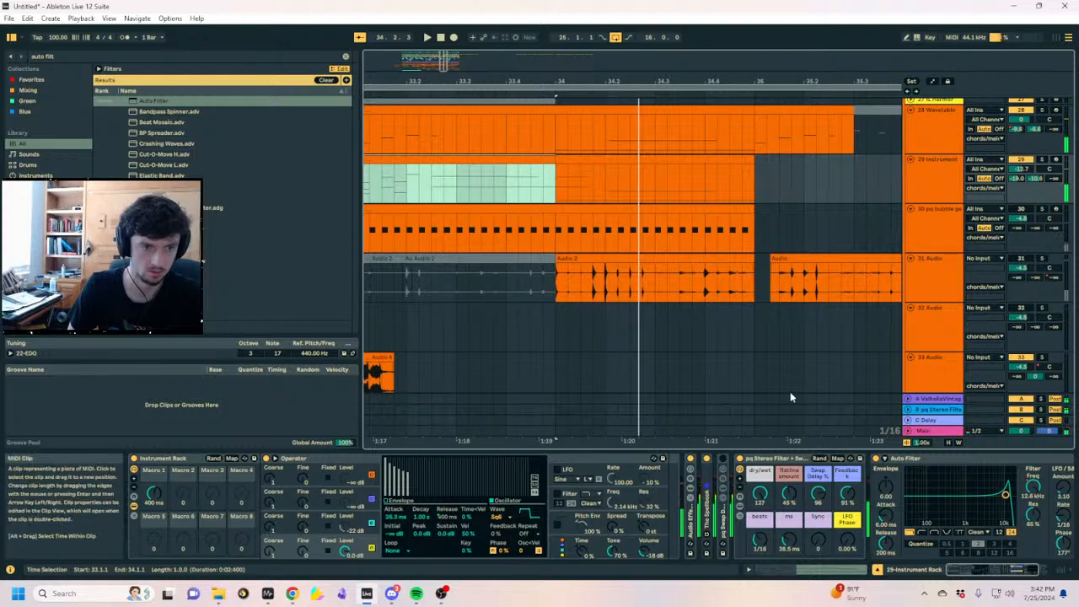
{"action": "left_click", "coordinate": [811, 573]}
{"action": "left_click", "coordinate": [795, 422]}
{"action": "left_click", "coordinate": [878, 382]}
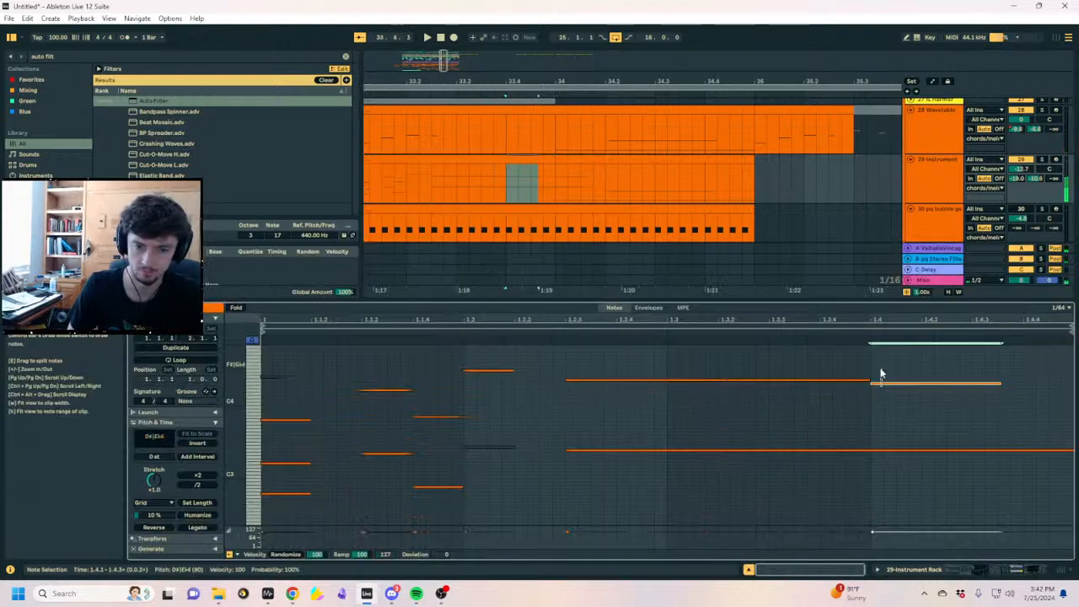
{"action": "key", "text": "Delete"}
{"action": "left_click_drag", "start_coordinate": [868, 386], "coordinate": [972, 380]}
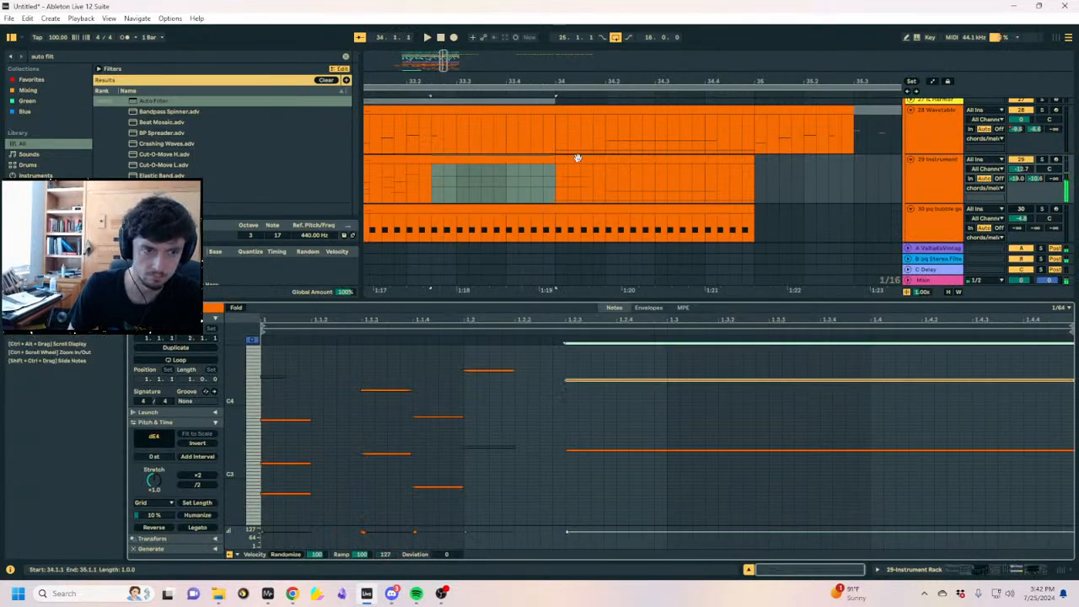
In the 29 Instrument clip at bar 34, transpose the lower note of the short opening chord down to tD3 and audition it
{"action": "left_click", "coordinate": [578, 159]}
{"action": "key", "text": "space"}
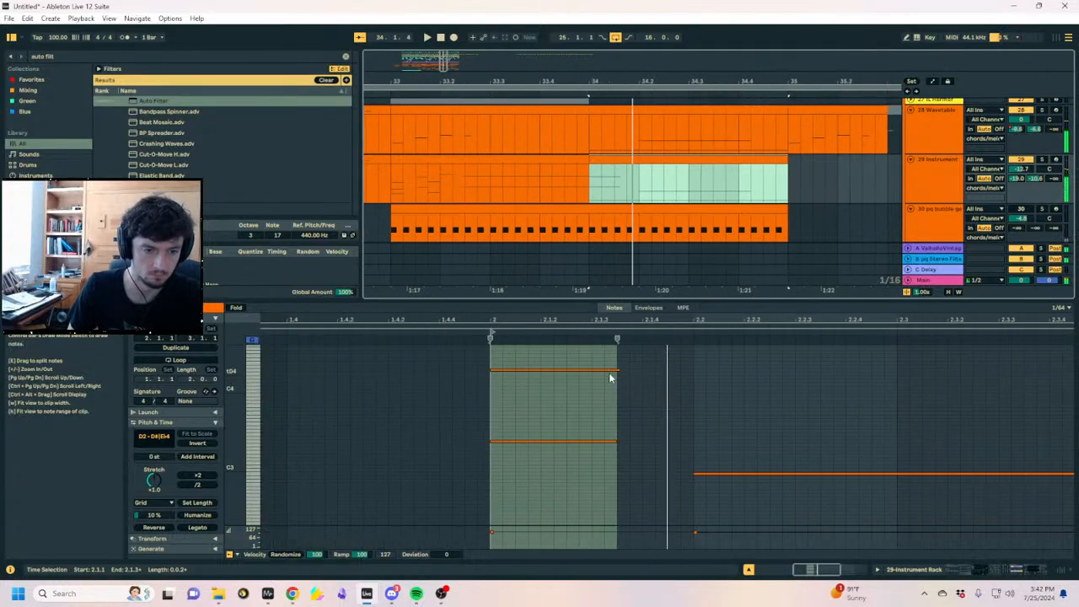
{"action": "key", "text": "space"}
{"action": "left_click", "coordinate": [609, 370]}
{"action": "key", "text": "Down"}
{"action": "key", "text": "Down"}
{"action": "key", "text": "Down"}
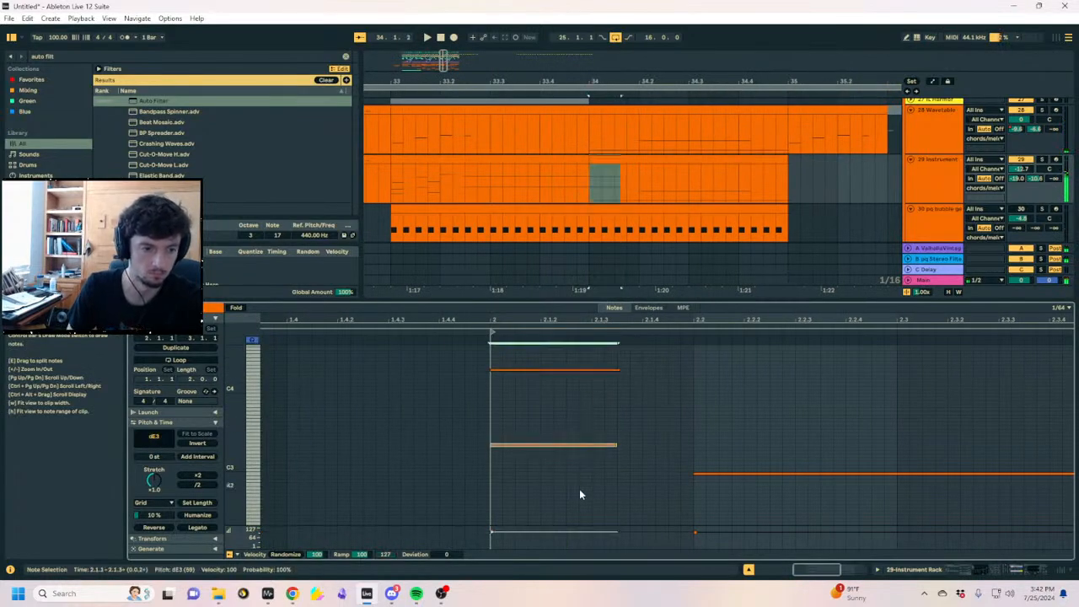
{"action": "key", "text": "space"}
{"action": "key", "text": "space"}
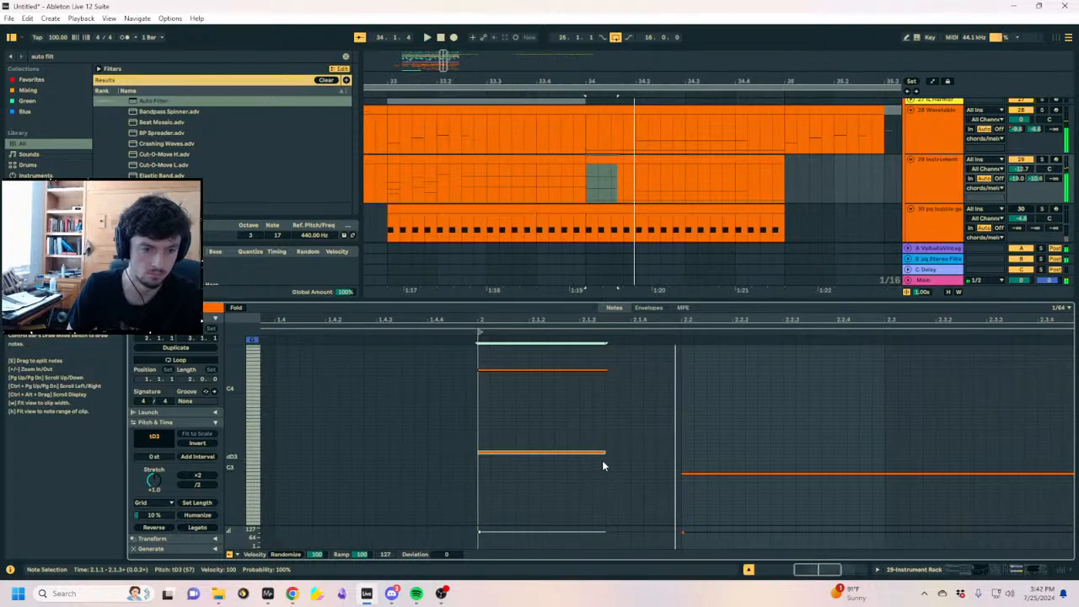
Lengthen the tD3 note at the start of bar 34 to one full beat, ending at 2.2
{"action": "left_click", "coordinate": [603, 458]}
{"action": "key", "text": "space"}
{"action": "left_click", "coordinate": [611, 451]}
{"action": "left_click_drag", "start_coordinate": [749, 451], "coordinate": [822, 451]}
{"action": "scroll", "coordinate": [944, 424], "scroll_direction": "down", "scroll_amount": 3}
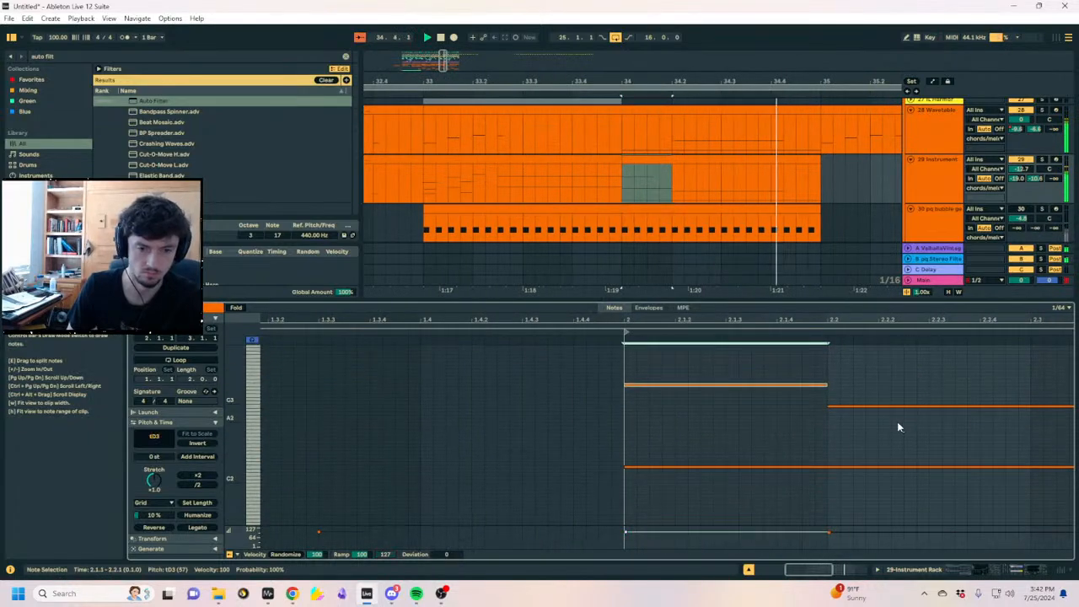
Play back the arrangement from bar 31 and again from bar 33 to check the edited 29 Instrument chords
{"action": "left_click_drag", "start_coordinate": [558, 84], "coordinate": [578, 83]}
{"action": "left_click", "coordinate": [403, 180]}
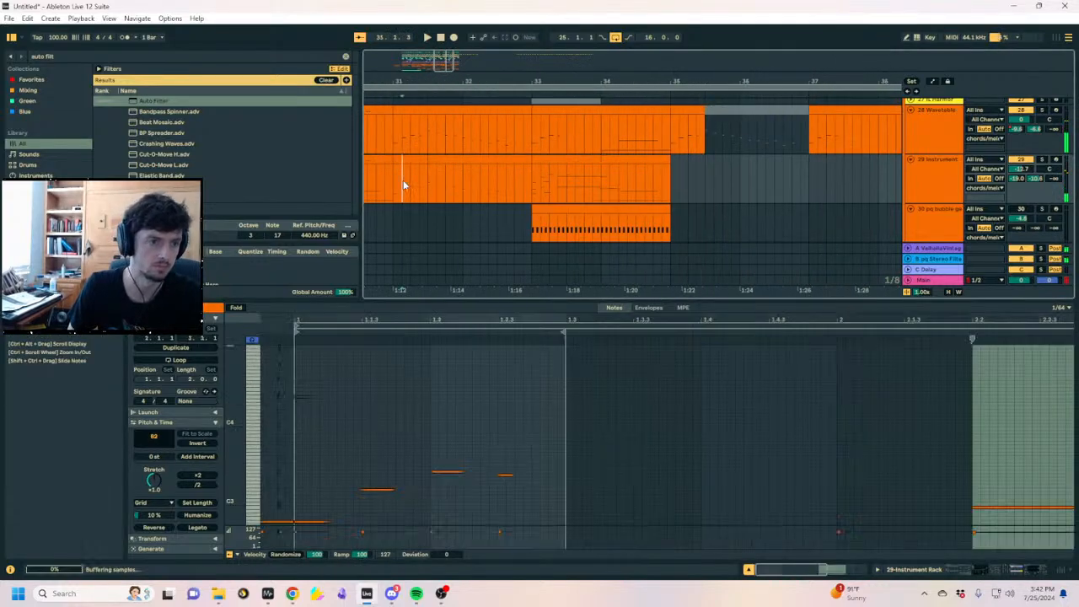
{"action": "key", "text": "space"}
{"action": "key", "text": "space"}
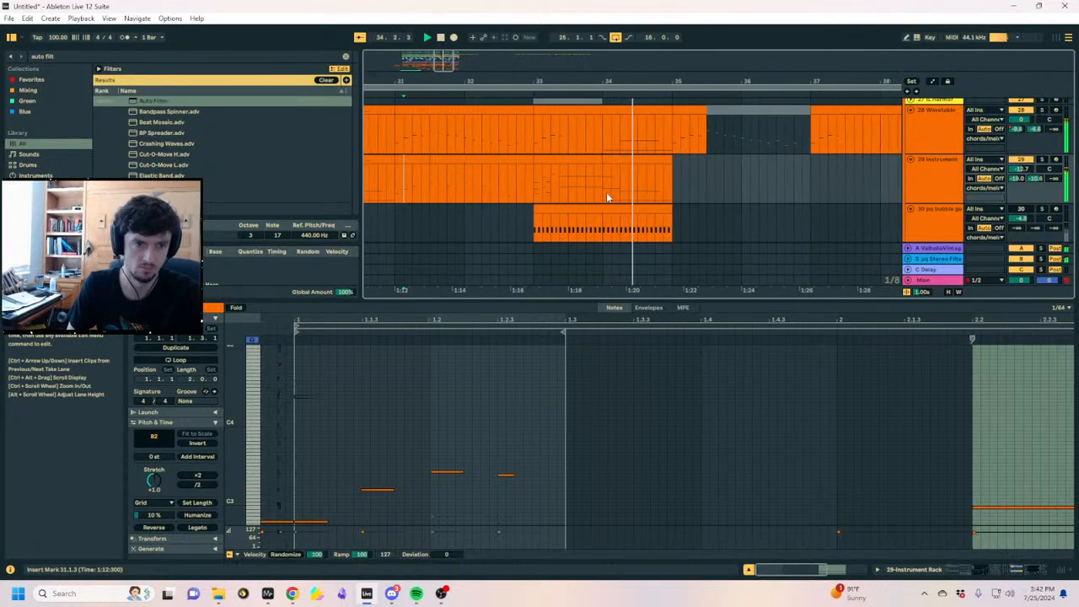
{"action": "left_click", "coordinate": [610, 160]}
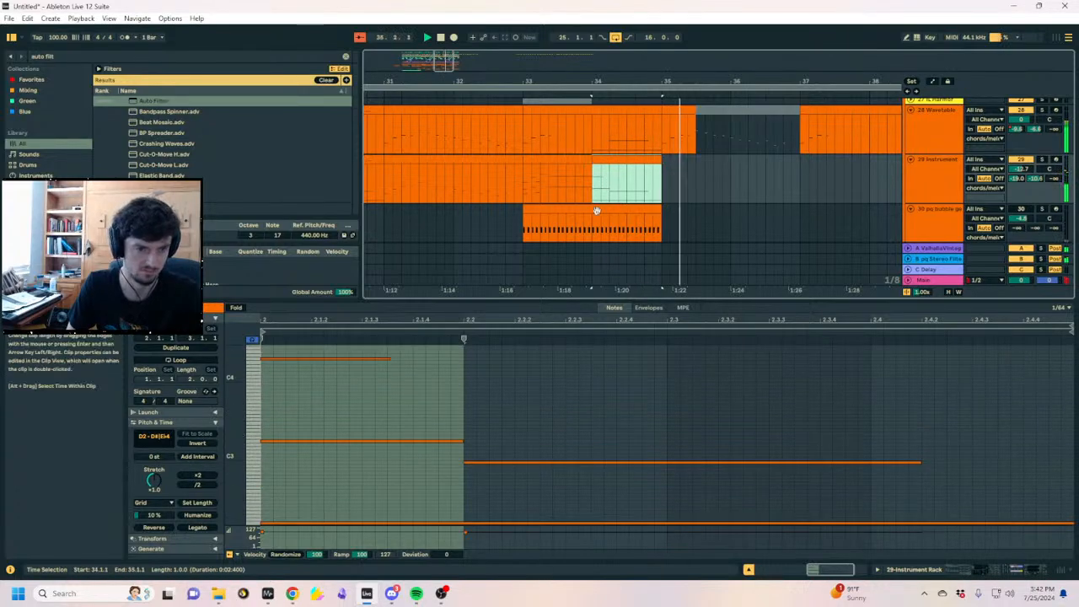
{"action": "left_click", "coordinate": [496, 179]}
{"action": "left_click", "coordinate": [556, 169]}
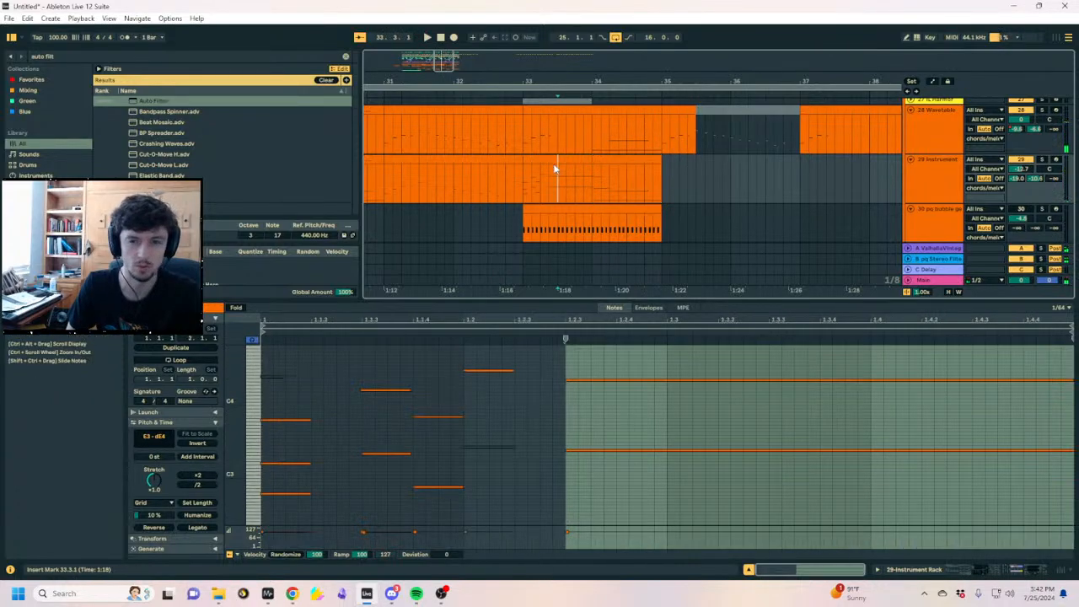
{"action": "left_click", "coordinate": [532, 159]}
{"action": "key", "text": "space"}
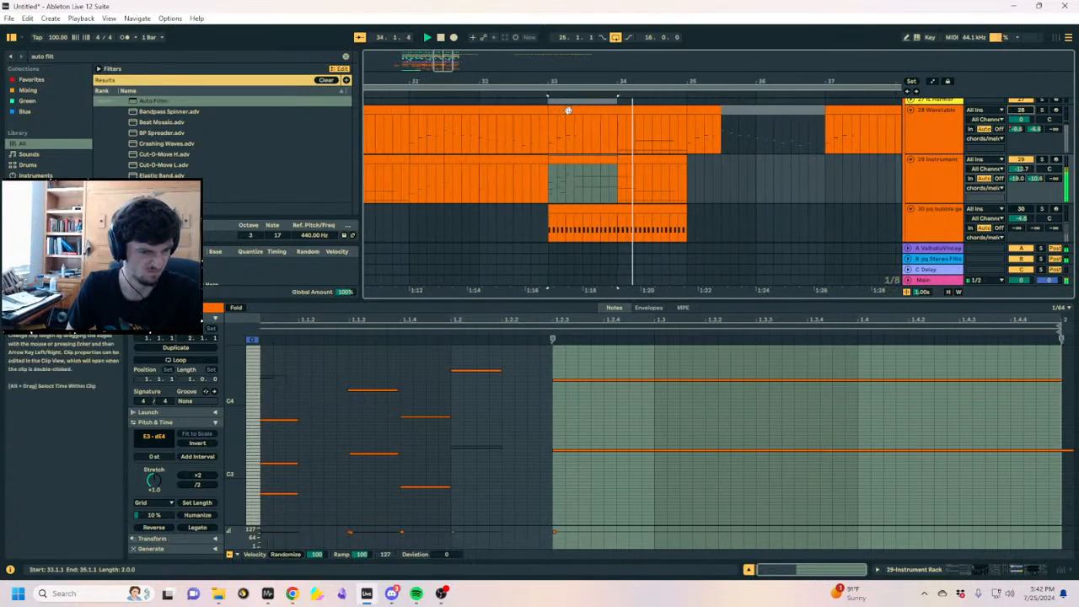
Split the 28 Wavetable clip at bar 34, deactivate only its bar 33 part, and play the passage back
{"action": "left_click", "coordinate": [568, 111]}
{"action": "key", "text": "0"}
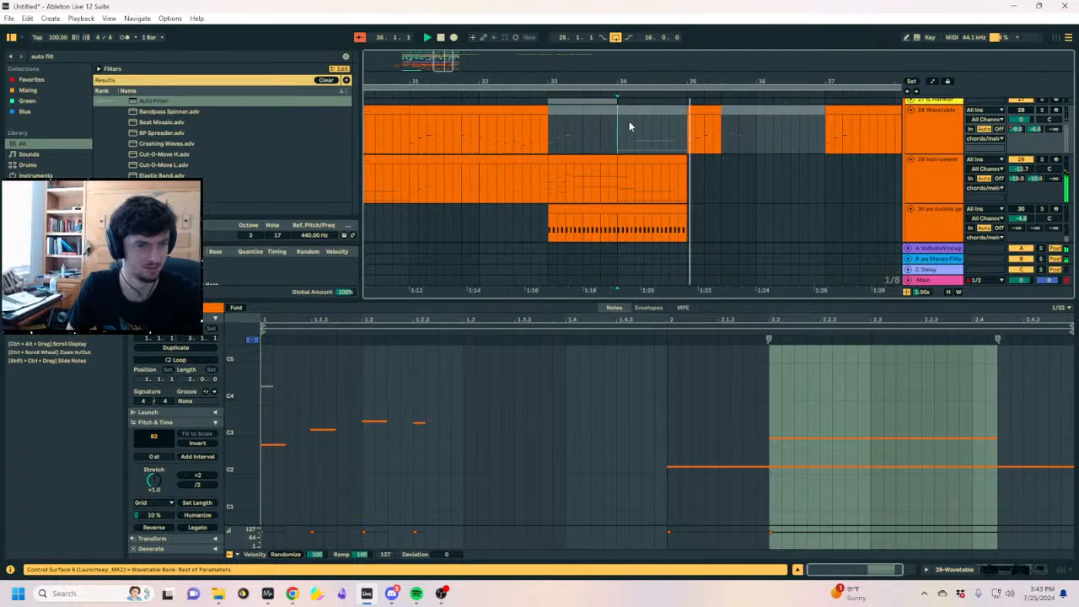
{"action": "key", "text": "ctrl+e"}
{"action": "key", "text": "space"}
{"action": "left_click", "coordinate": [639, 111]}
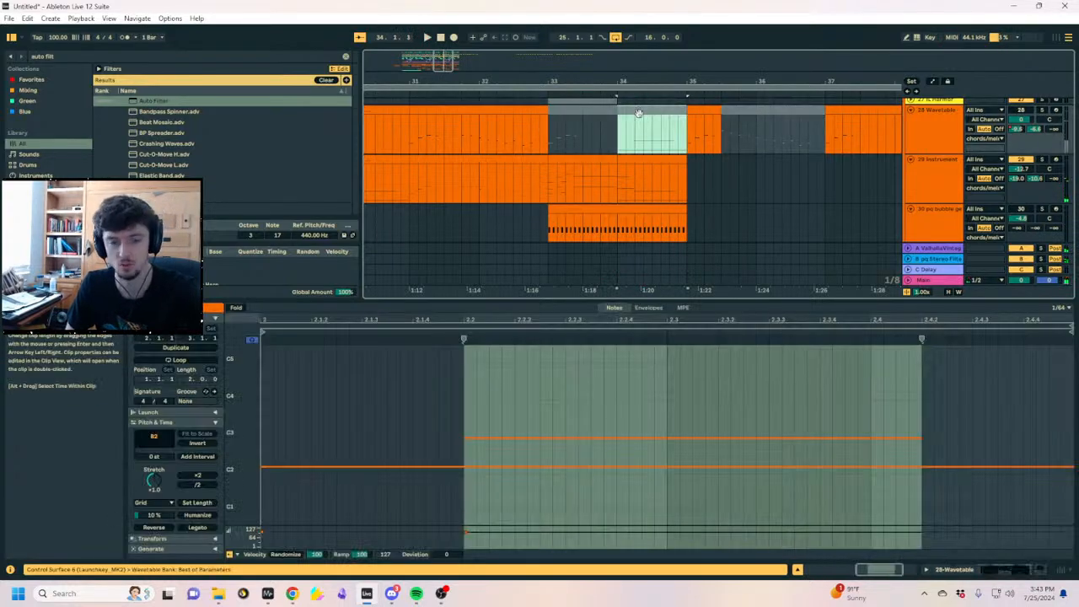
{"action": "left_click", "coordinate": [532, 140]}
{"action": "key", "text": "space"}
In the 29 Instrument clip at bar 34, lengthen the tD3 note to 2.3 and the opening D#|Eb4 note to 2.2
{"action": "left_click", "coordinate": [721, 159]}
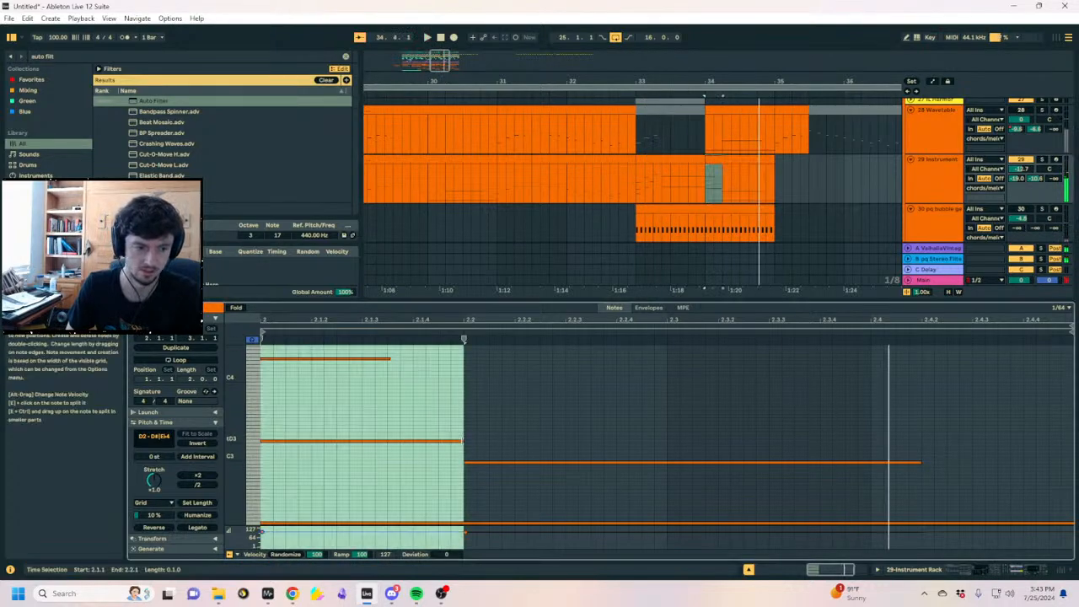
{"action": "left_click_drag", "start_coordinate": [463, 441], "coordinate": [666, 441]}
{"action": "left_click", "coordinate": [354, 359]}
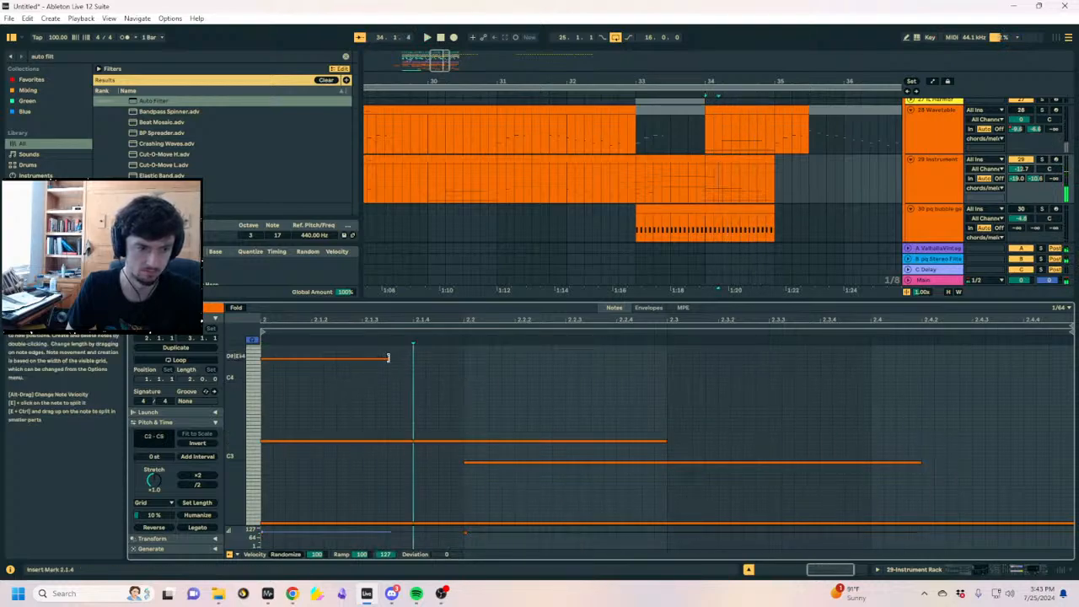
{"action": "left_click_drag", "start_coordinate": [391, 359], "coordinate": [466, 359]}
Duplicate the upper note to follow at 2.2, transpose the copy to tD4, and extend it to about 2.4.3
{"action": "key", "text": "ctrl+d"}
{"action": "key", "text": "Left"}
{"action": "key", "text": "Down"}
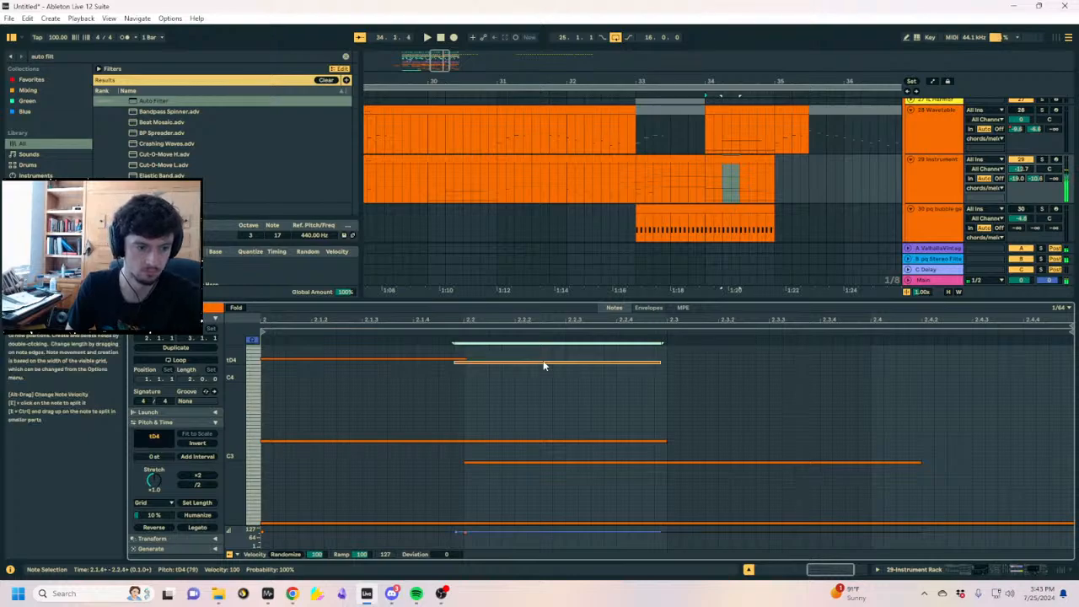
{"action": "key", "text": "space"}
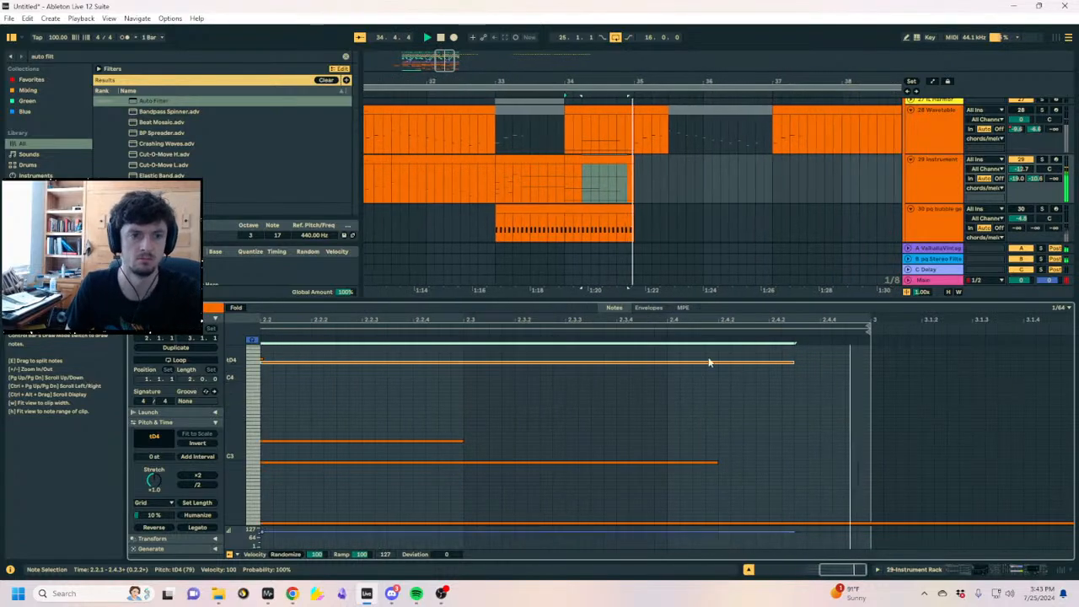
{"action": "key", "text": "space"}
Play back from just before bar 33 and copy the short 28 Wavetable clip at bar 35 onto the 29 Instrument track at bar 35
{"action": "left_click_drag", "start_coordinate": [617, 192], "coordinate": [481, 191]}
{"action": "left_click_drag", "start_coordinate": [473, 187], "coordinate": [503, 183]}
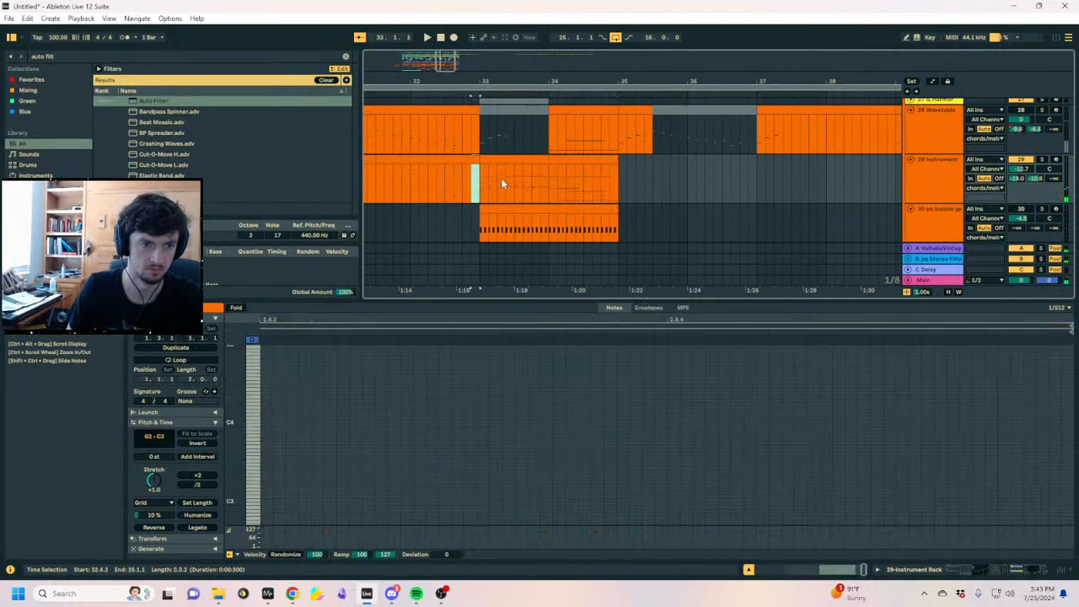
{"action": "key", "text": "space"}
{"action": "left_click", "coordinate": [780, 113]}
{"action": "key", "text": "ctrl+c"}
{"action": "left_click", "coordinate": [765, 175]}
{"action": "key", "text": "ctrl+v"}
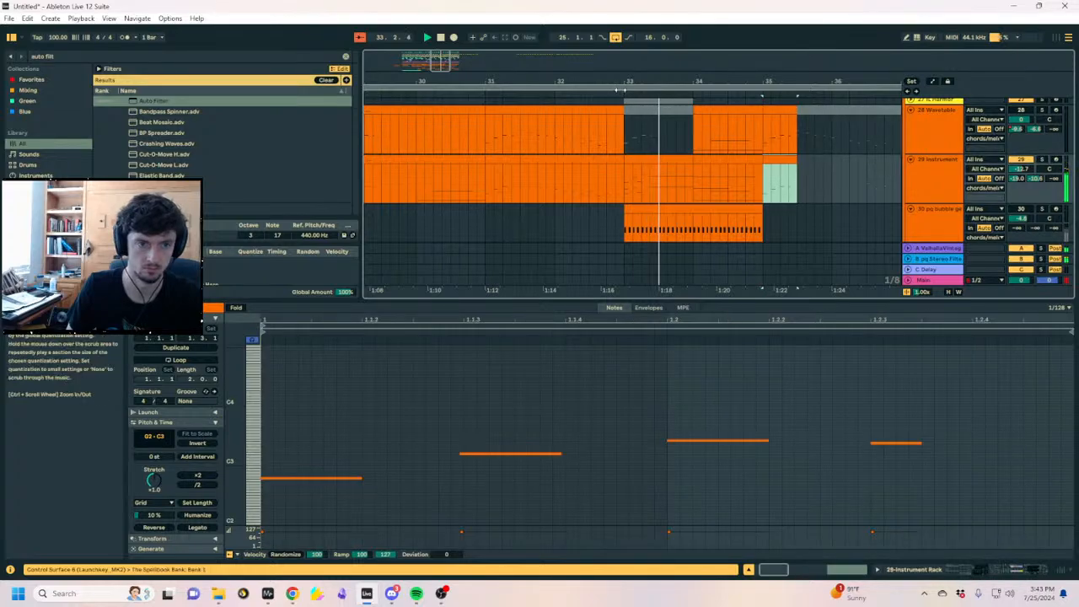
Play back the arrangement from bar 22 to hear the lead-in to the edited section
{"action": "left_click_drag", "start_coordinate": [809, 82], "coordinate": [809, 42]}
{"action": "key", "text": "space"}
{"action": "left_click", "coordinate": [592, 174]}
{"action": "key", "text": "space"}
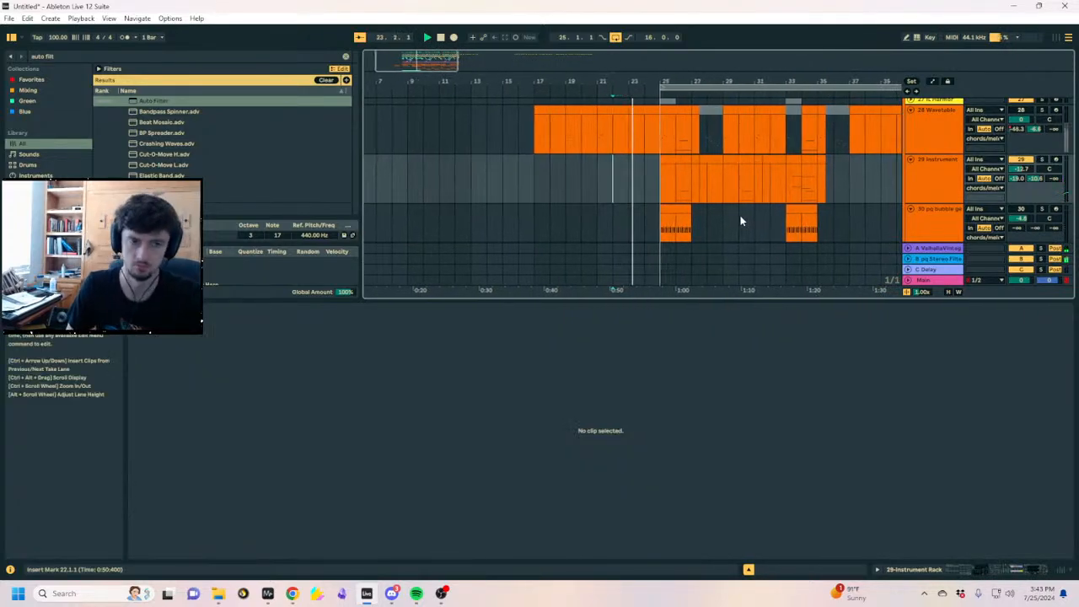
Find Ozone 8 Elements in the browser, load it onto the Main track, and close its plug-in window
{"action": "left_click", "coordinate": [920, 279]}
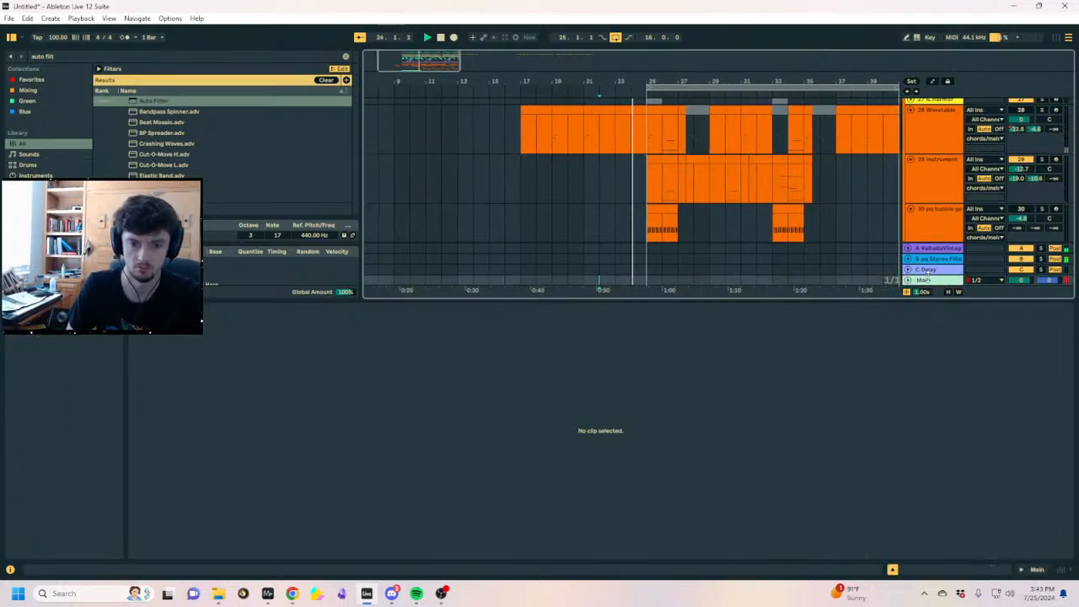
{"action": "key", "text": "ctrl+f"}
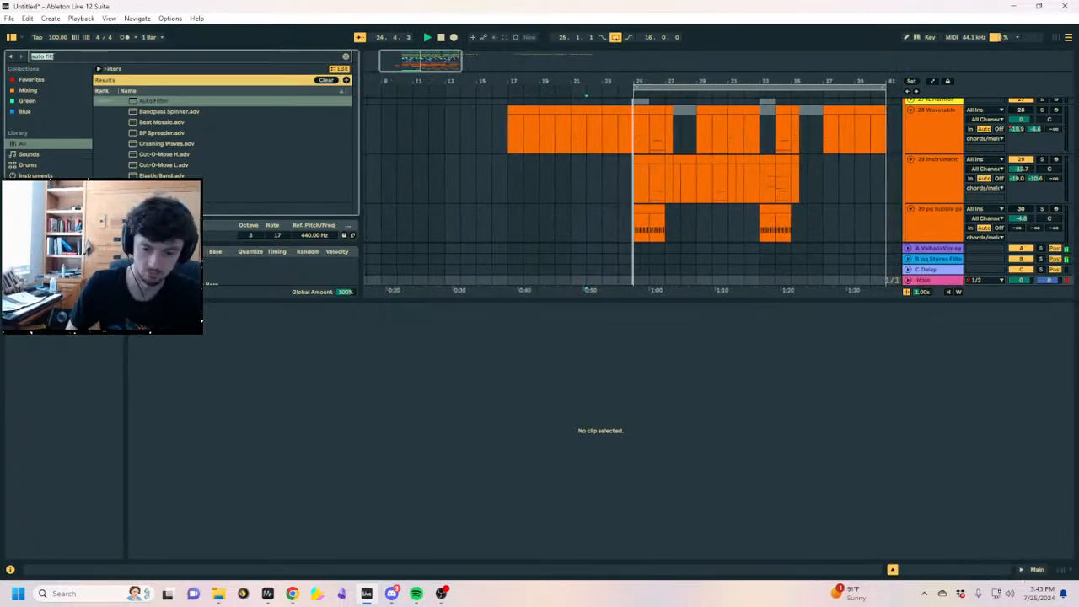
{"action": "type", "text": "com"}
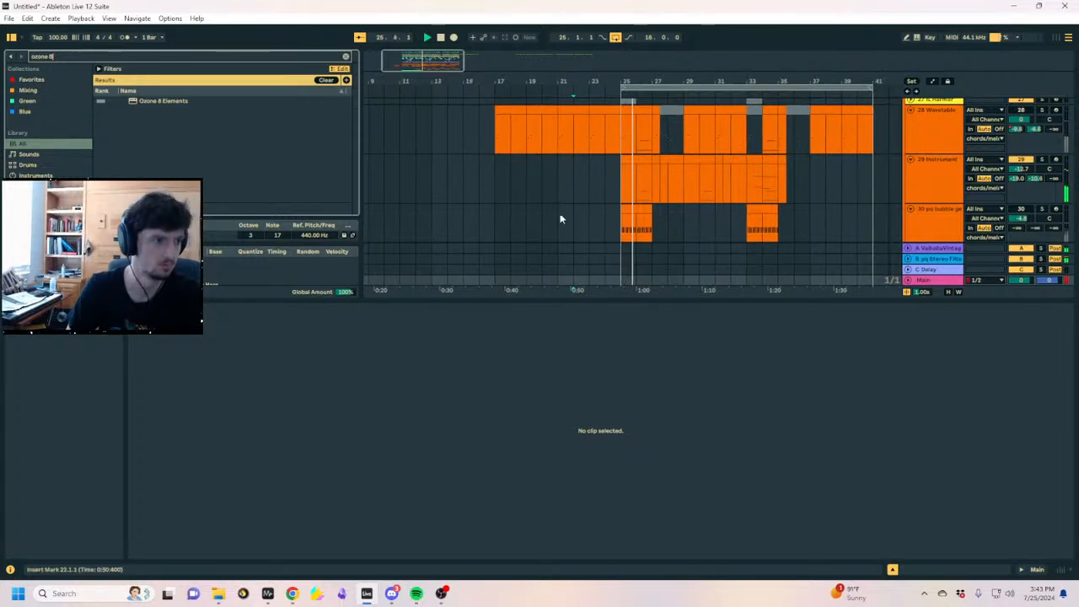
{"action": "left_click", "coordinate": [181, 103]}
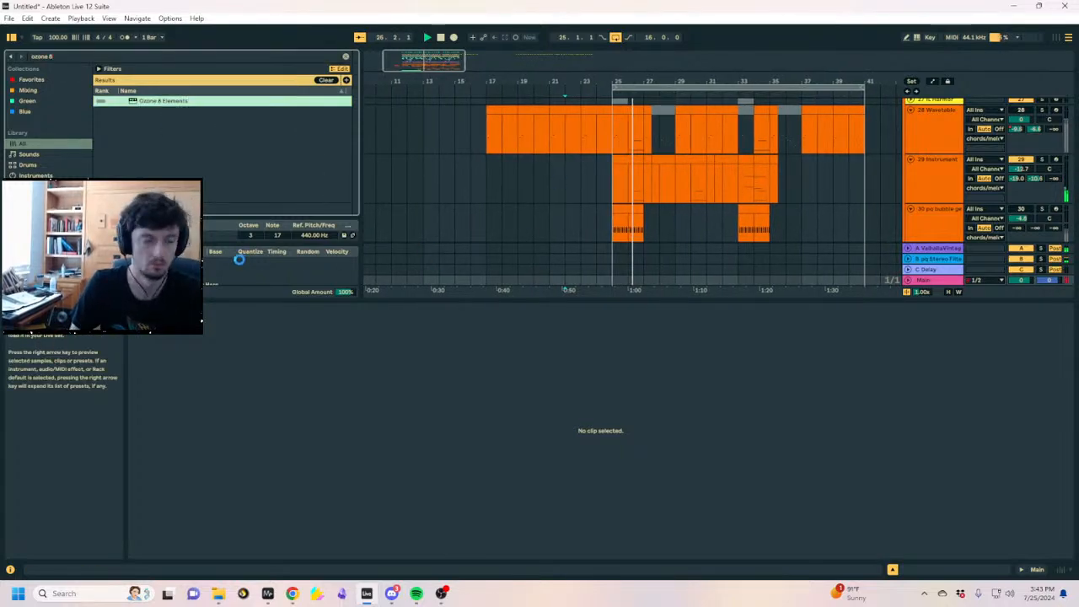
{"action": "key", "text": "Return"}
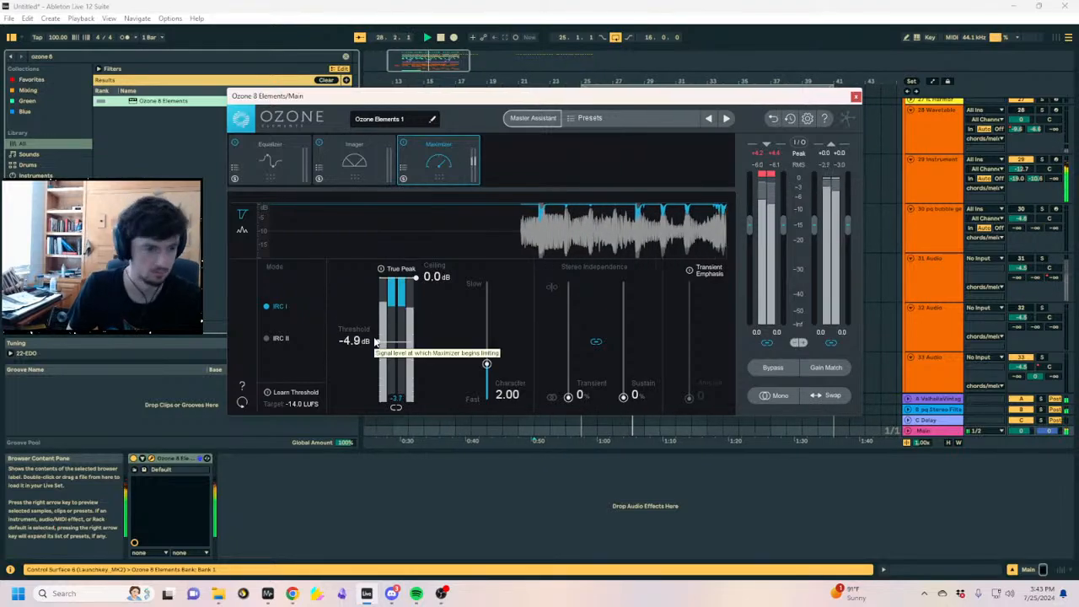
{"action": "left_click", "coordinate": [855, 97]}
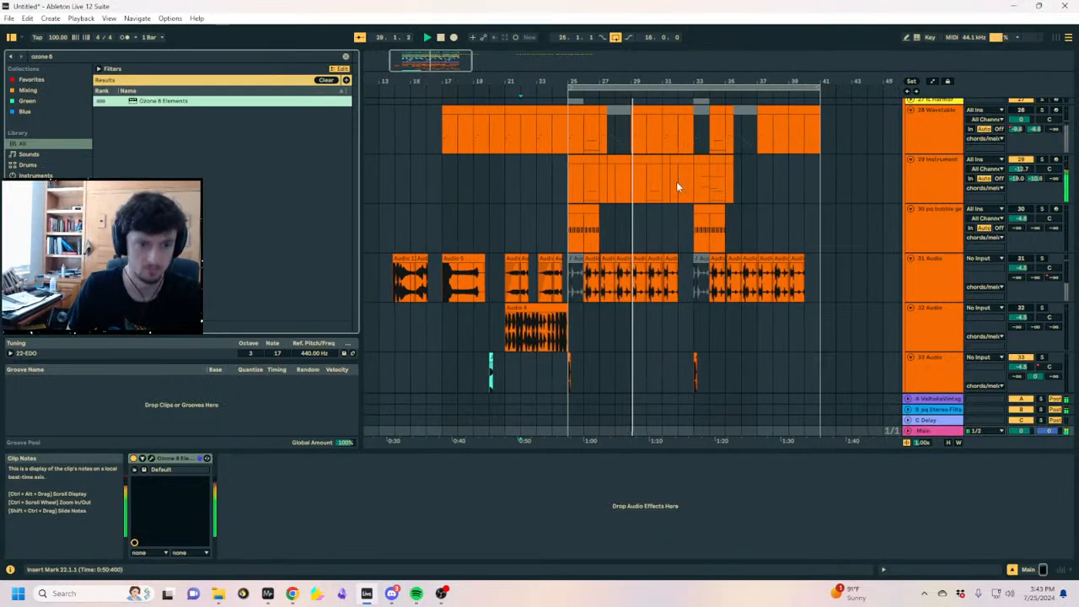
Play from bar 29, load soothe2_x64 onto the chords/melody group after its sidechainer, and return to the arrangement's drum tracks
{"action": "left_click", "coordinate": [624, 218]}
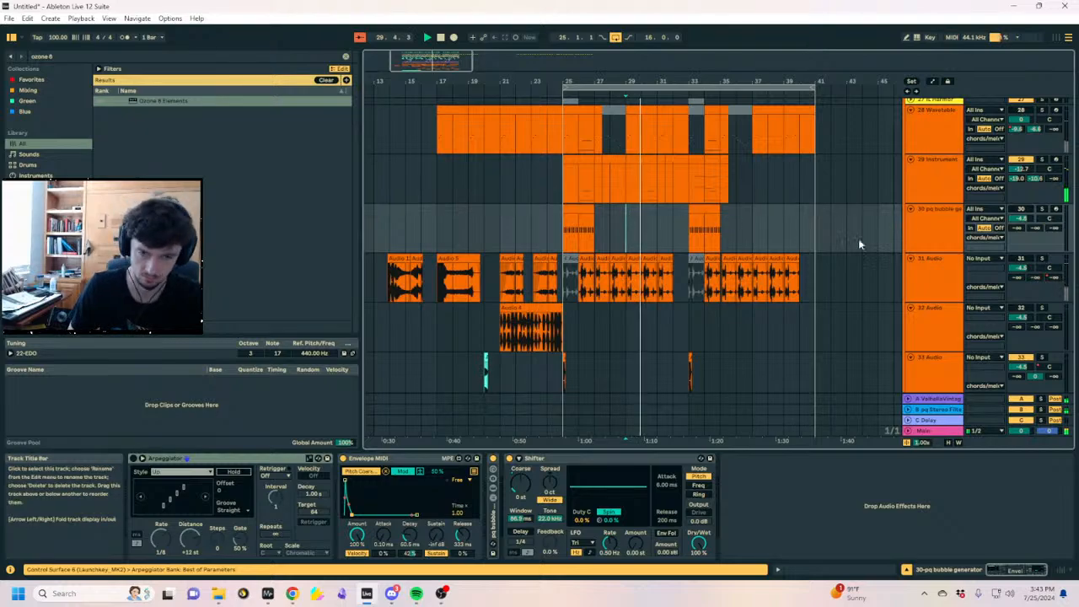
{"action": "scroll", "coordinate": [678, 223], "scroll_direction": "up", "scroll_amount": 4}
{"action": "scroll", "coordinate": [665, 222], "scroll_direction": "up", "scroll_amount": 2}
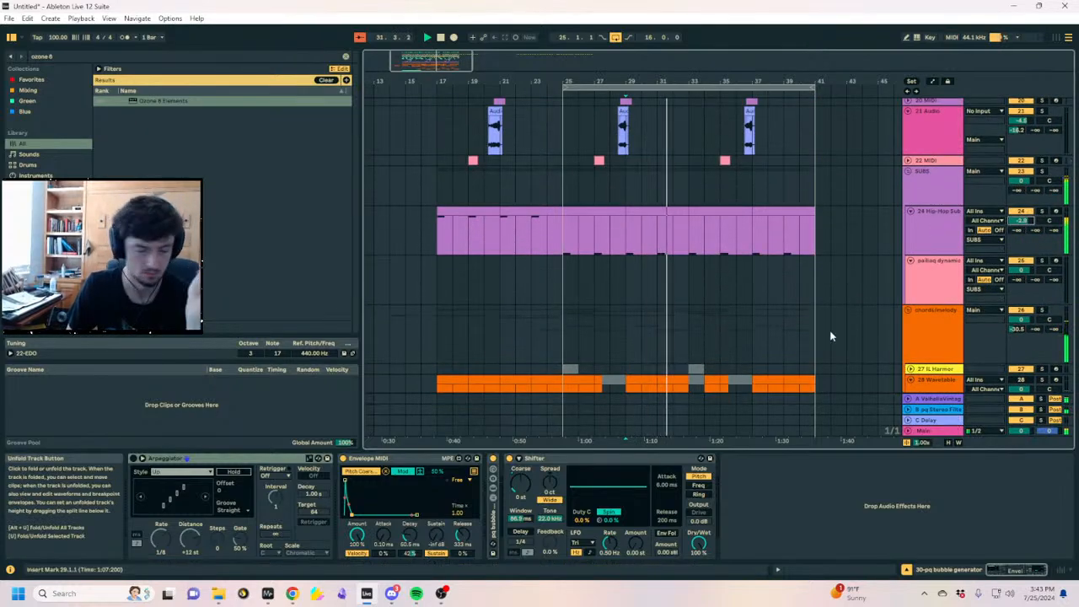
{"action": "scroll", "coordinate": [678, 294], "scroll_direction": "down", "scroll_amount": 4}
{"action": "left_click", "coordinate": [944, 177]}
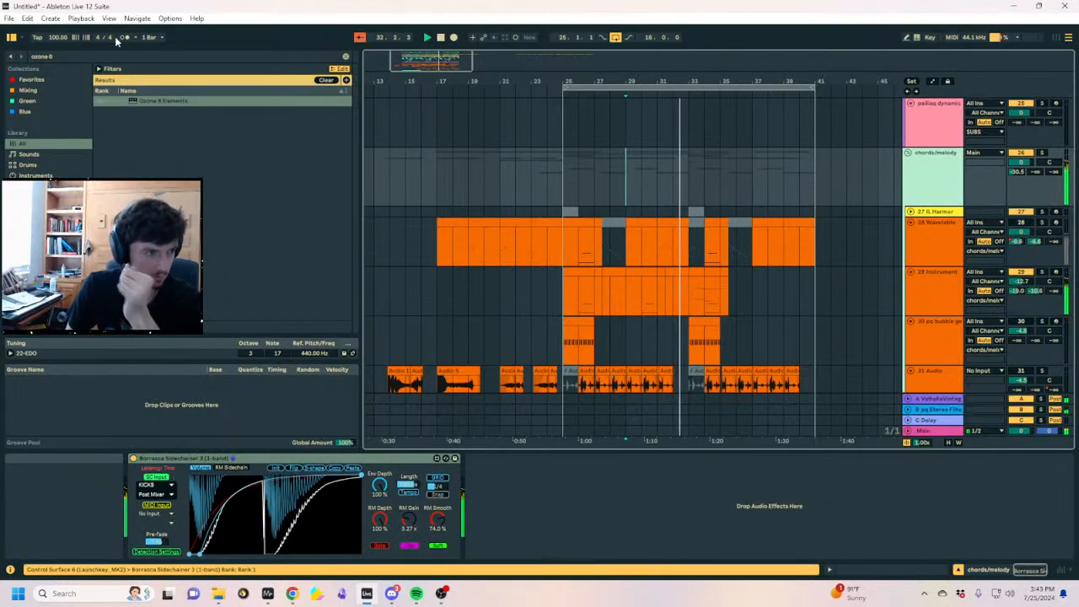
{"action": "key", "text": "ctrl+f"}
{"action": "type", "text": "soothe"}
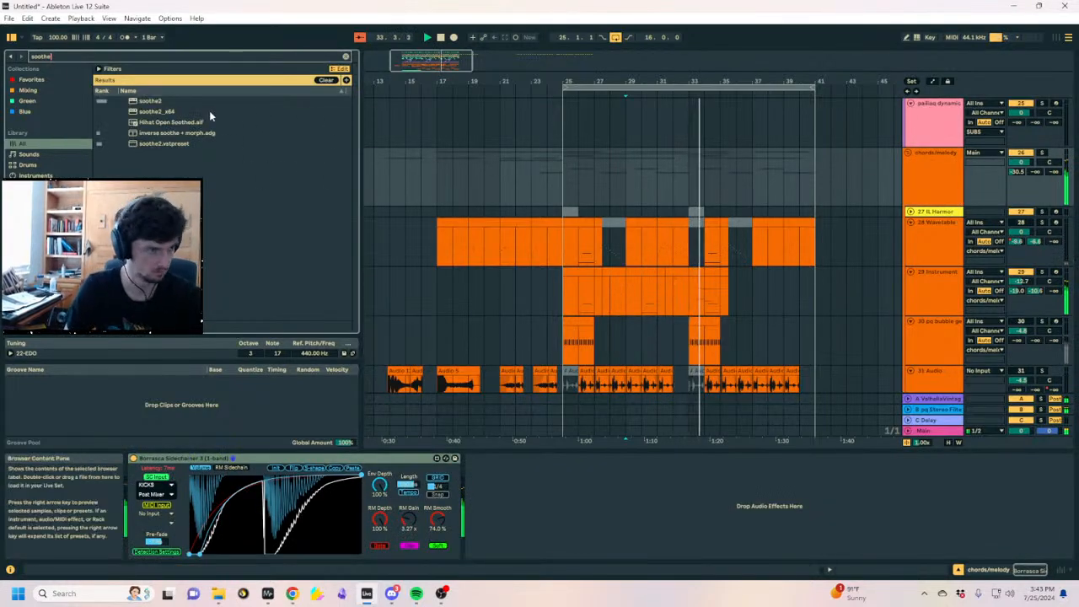
{"action": "double_click", "coordinate": [156, 110]}
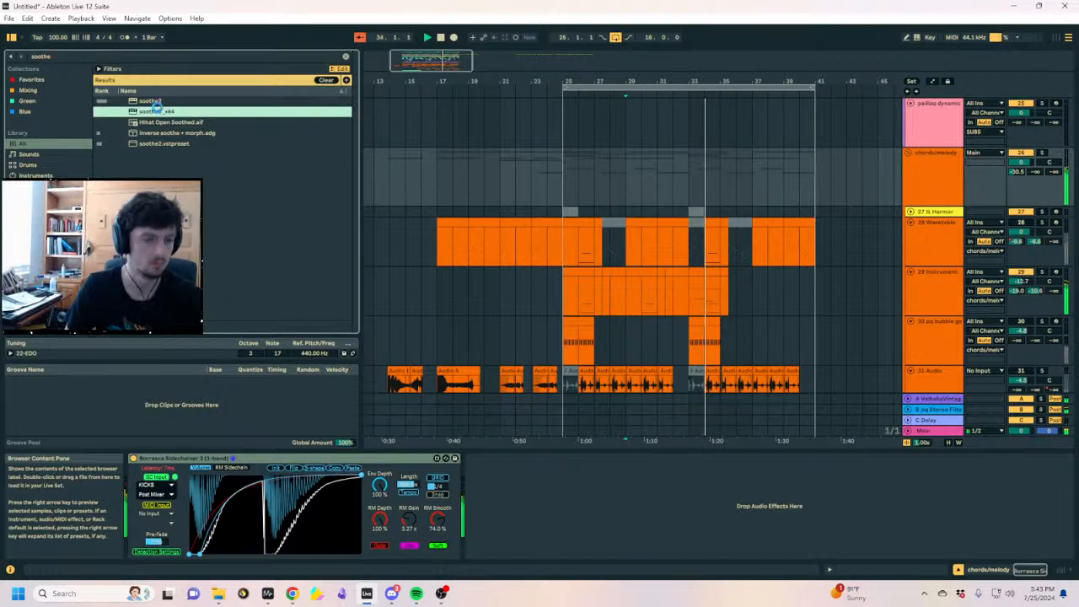
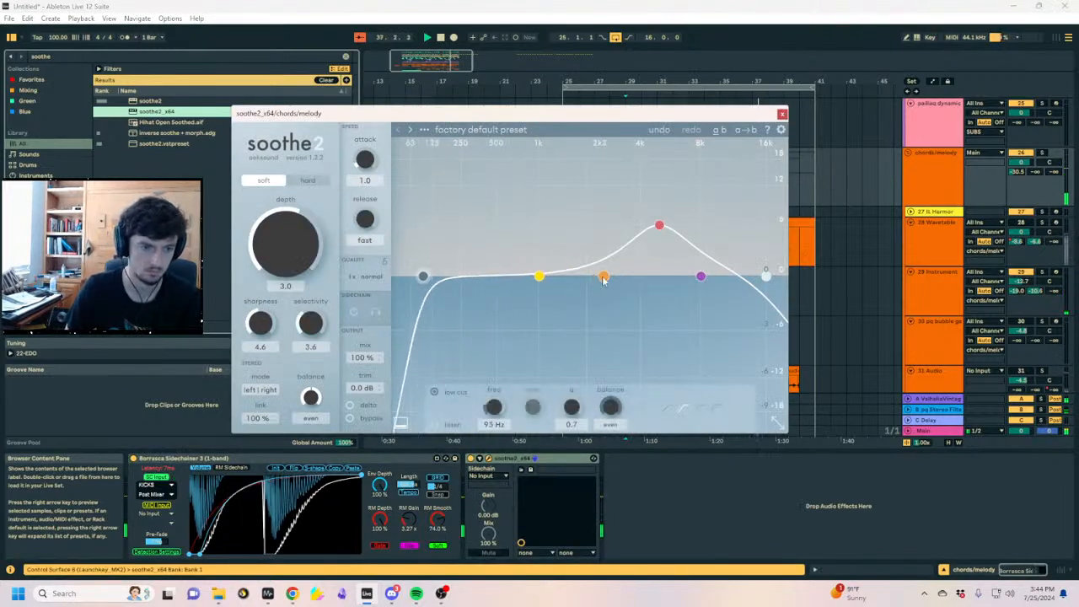
{"action": "left_click", "coordinate": [689, 185]}
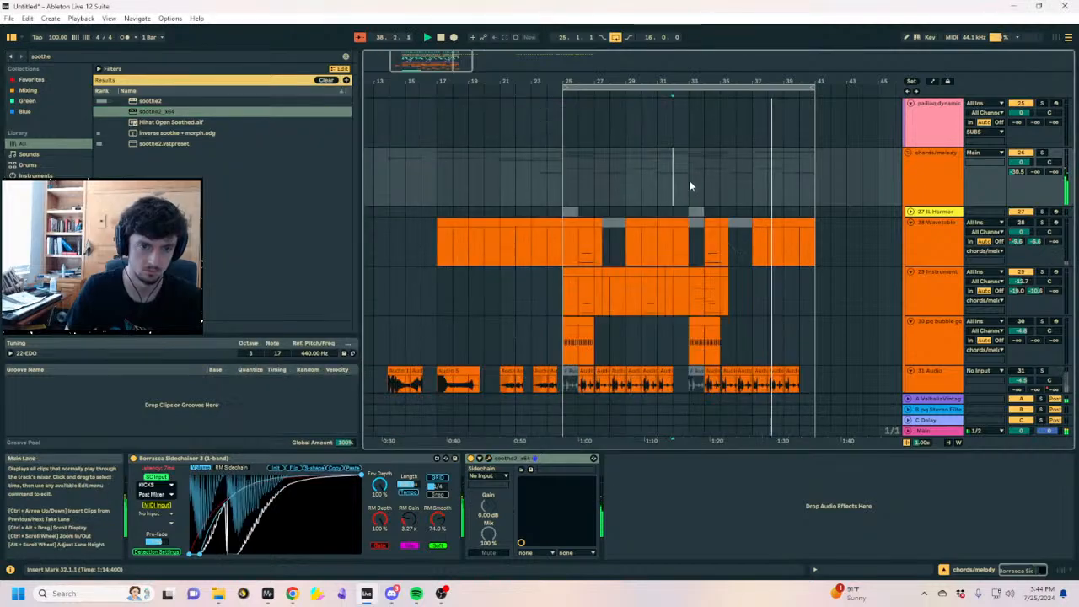
{"action": "scroll", "coordinate": [707, 253], "scroll_direction": "up", "scroll_amount": 15}
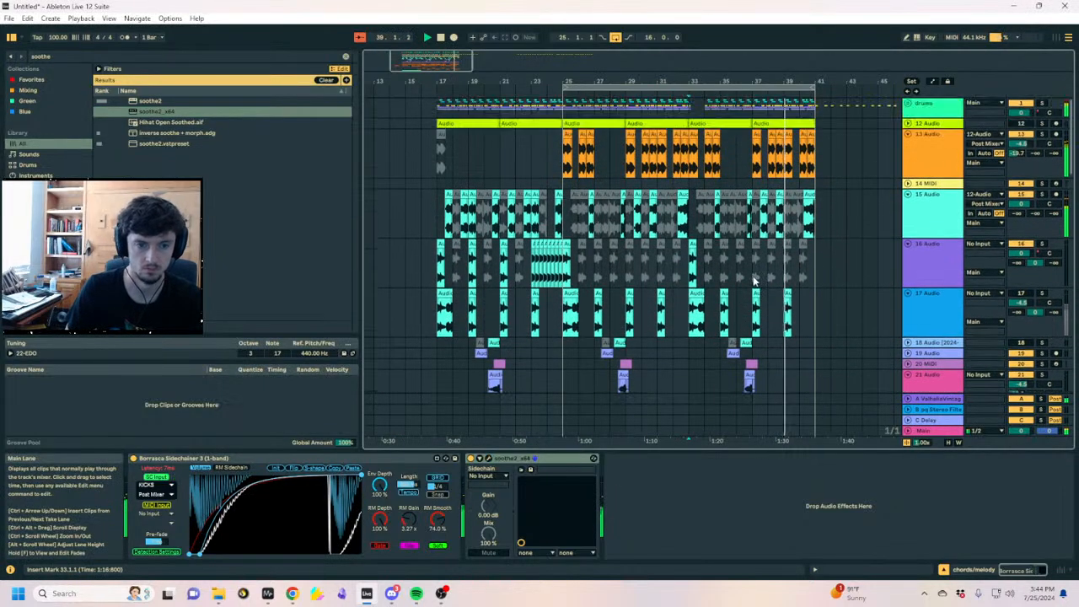
Examine the Auto Filter frequency automation on the 29 Instrument track around bars 33 to 35 during playback
{"action": "left_click_drag", "start_coordinate": [662, 82], "coordinate": [681, 135]}
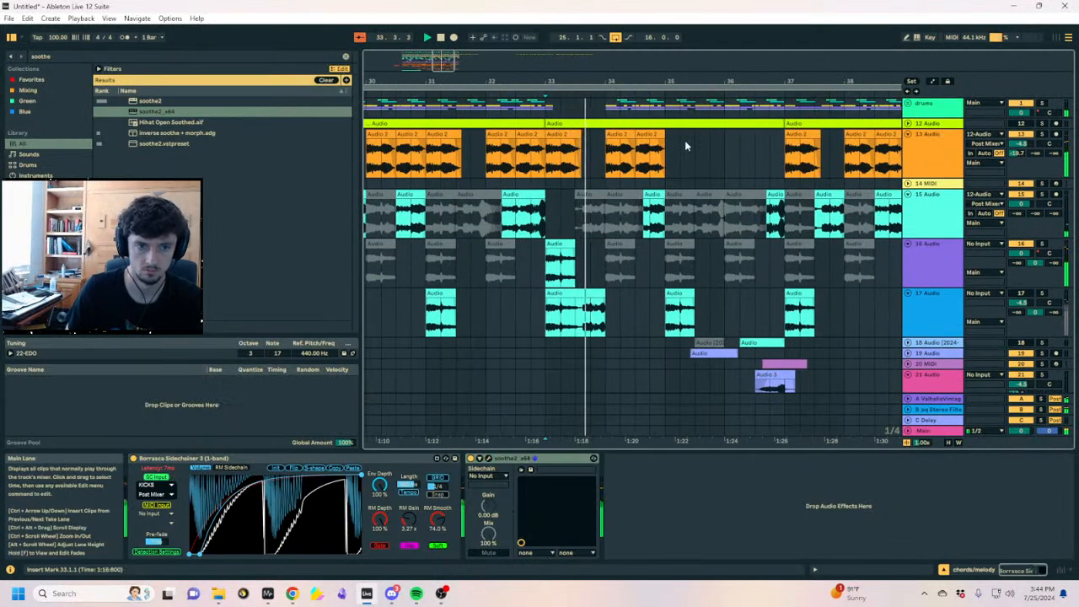
{"action": "scroll", "coordinate": [718, 168], "scroll_direction": "down", "scroll_amount": 2}
{"action": "scroll", "coordinate": [722, 173], "scroll_direction": "down", "scroll_amount": 10}
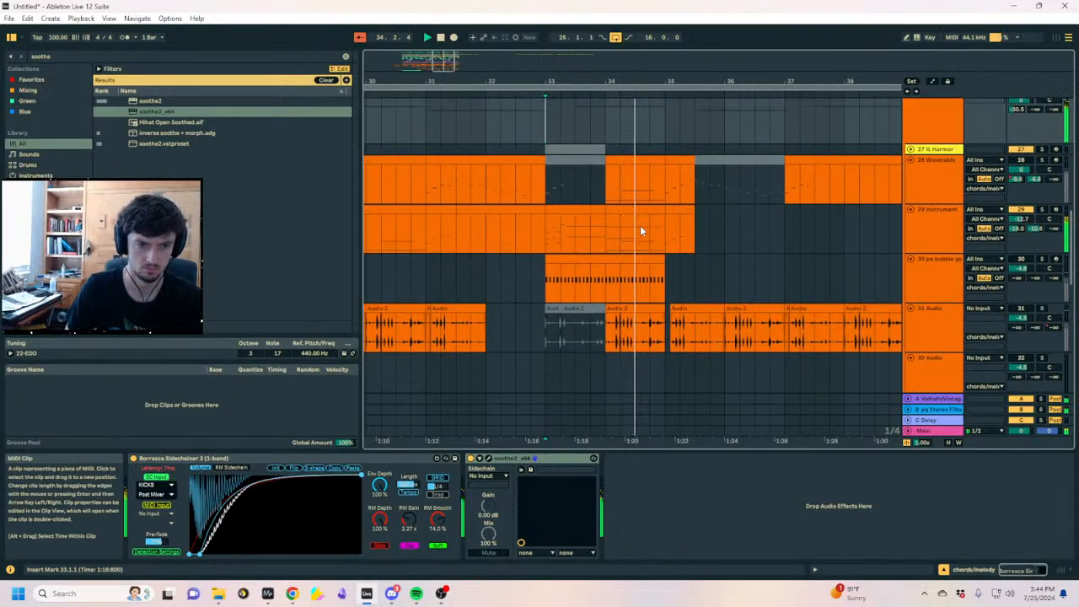
{"action": "left_click", "coordinate": [634, 222]}
{"action": "left_click", "coordinate": [632, 212]}
{"action": "left_click", "coordinate": [681, 210]}
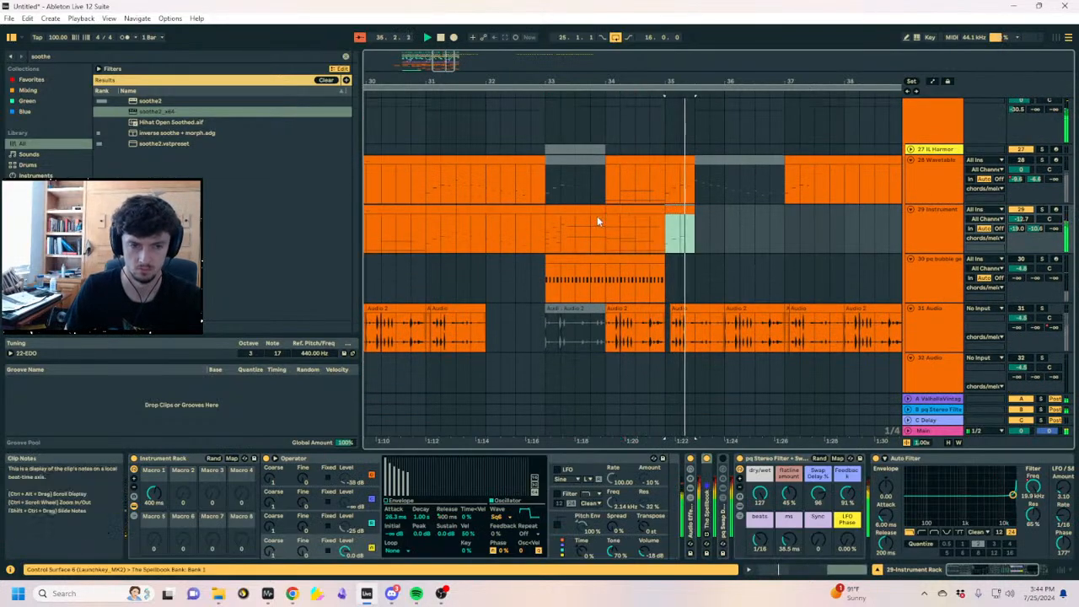
{"action": "key", "text": "a"}
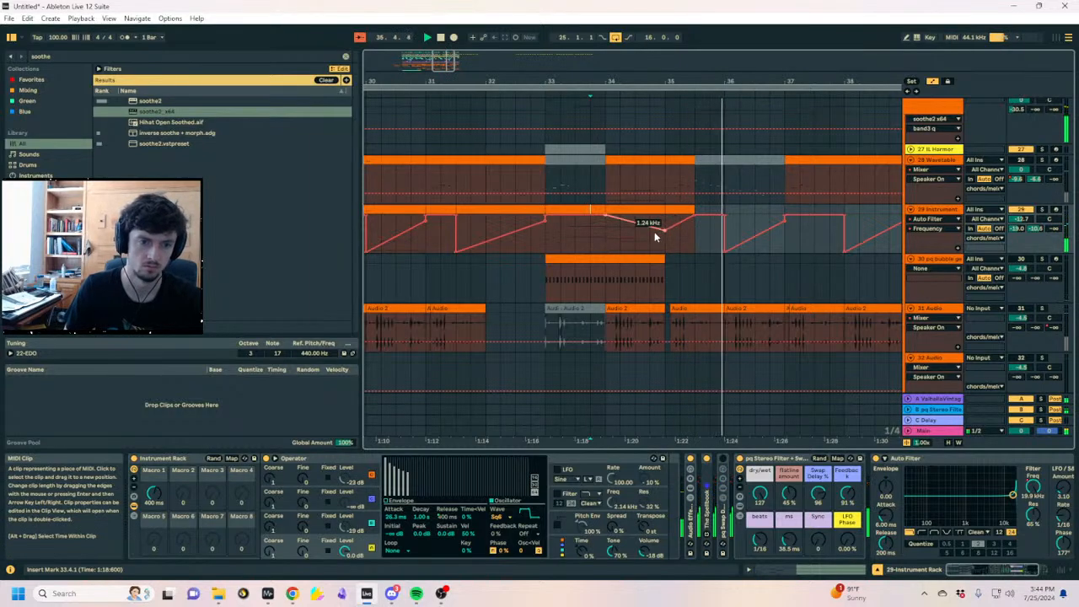
{"action": "left_click_drag", "start_coordinate": [721, 82], "coordinate": [619, 74]}
{"action": "scroll", "coordinate": [612, 265], "scroll_direction": "up", "scroll_amount": 10}
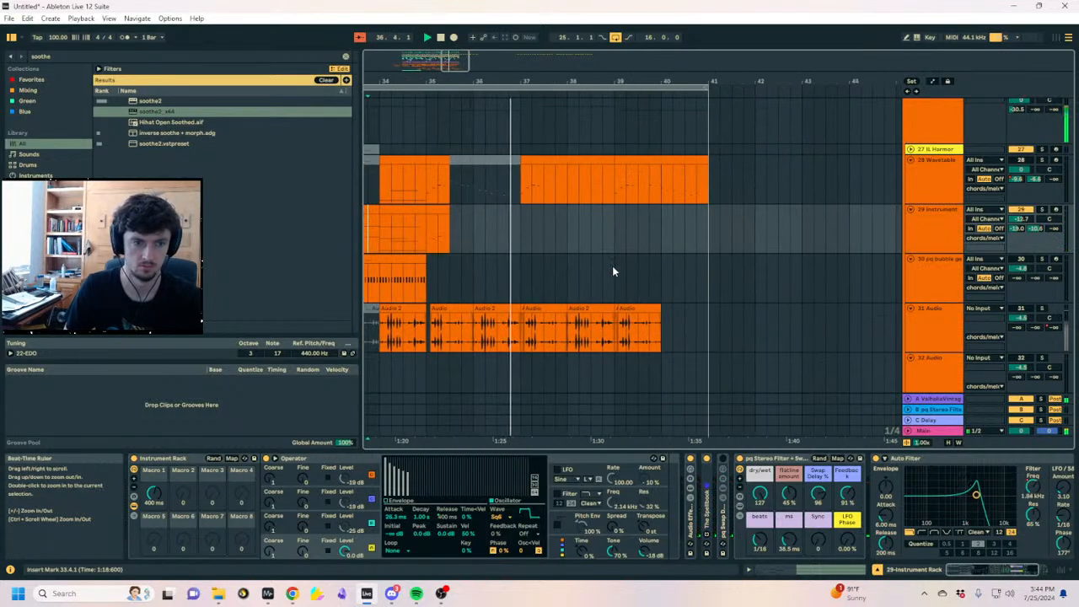
Play from about bar 32 and deactivate the clips at bar 33 on the 17 Audio and 16 Audio tracks
{"action": "left_click_drag", "start_coordinate": [485, 82], "coordinate": [524, 78]}
{"action": "left_click", "coordinate": [498, 167]}
{"action": "key", "text": "space"}
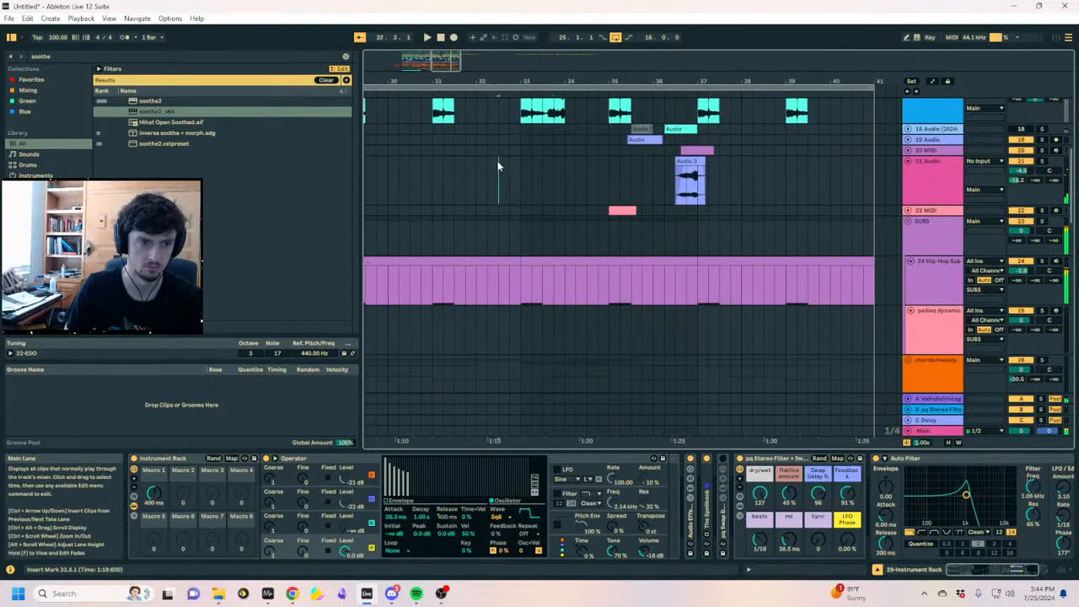
{"action": "key", "text": "space"}
{"action": "scroll", "coordinate": [640, 173], "scroll_direction": "up", "scroll_amount": 3}
{"action": "left_click", "coordinate": [658, 157]}
{"action": "key", "text": "0"}
{"action": "scroll", "coordinate": [659, 157], "scroll_direction": "up", "scroll_amount": 1}
{"action": "scroll", "coordinate": [659, 157], "scroll_direction": "up", "scroll_amount": 1}
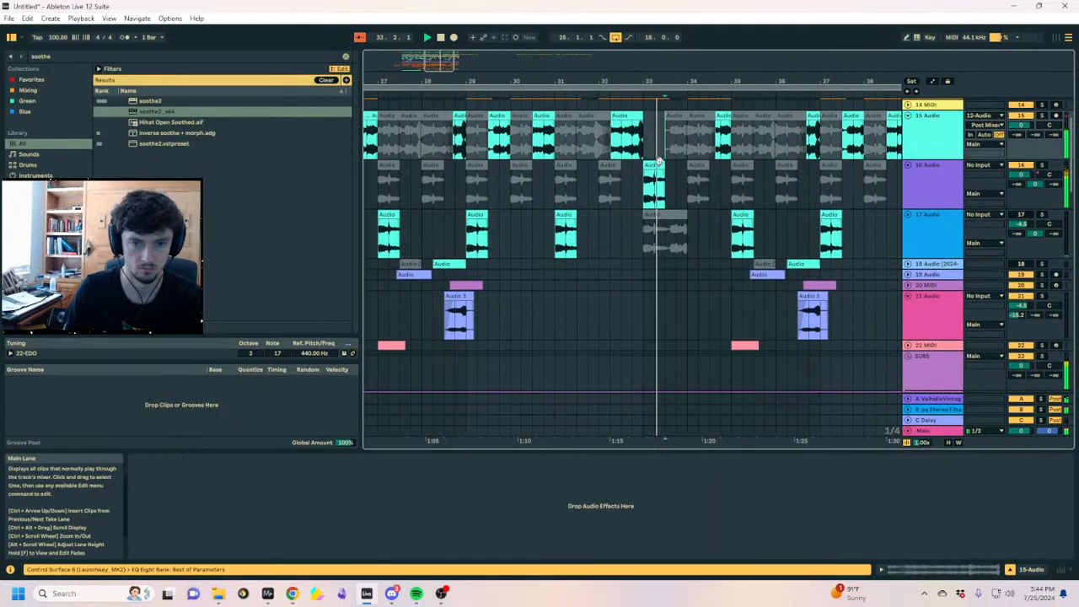
{"action": "left_click", "coordinate": [658, 161]}
{"action": "key", "text": "0"}
Replay from just before bar 33 and deactivate the 13 Audio clip at bar 33
{"action": "left_click", "coordinate": [633, 184]}
{"action": "key", "text": "space"}
{"action": "key", "text": "space"}
{"action": "scroll", "coordinate": [683, 187], "scroll_direction": "up", "scroll_amount": 3}
{"action": "left_click", "coordinate": [634, 156]}
{"action": "key", "text": "0"}
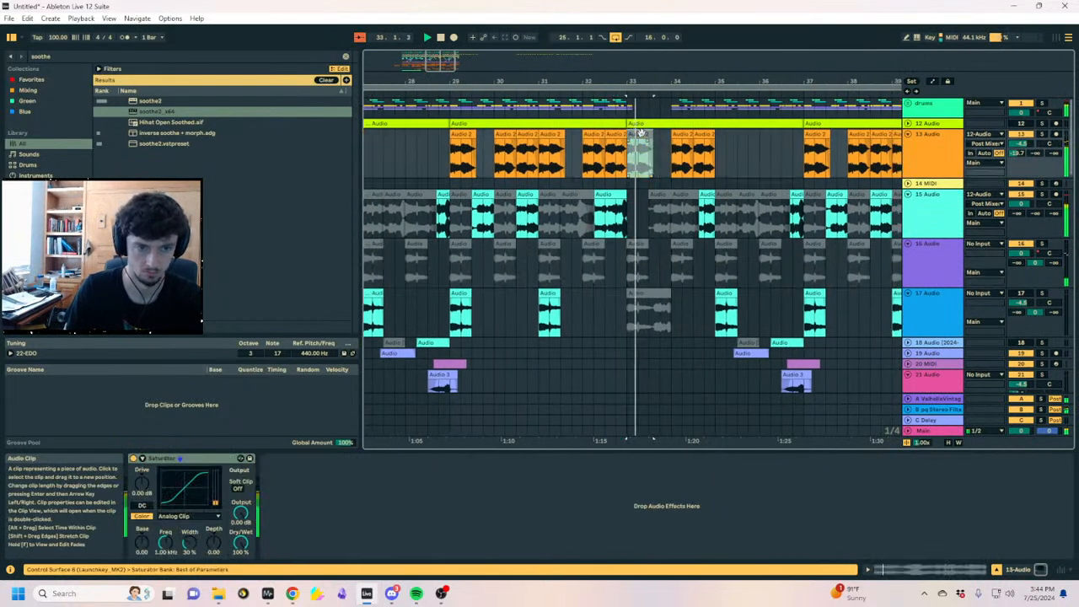
Copy the short clip at bar 33 on the 33 Audio track to bar 37 of the same track
{"action": "scroll", "coordinate": [628, 192], "scroll_direction": "down", "scroll_amount": 15}
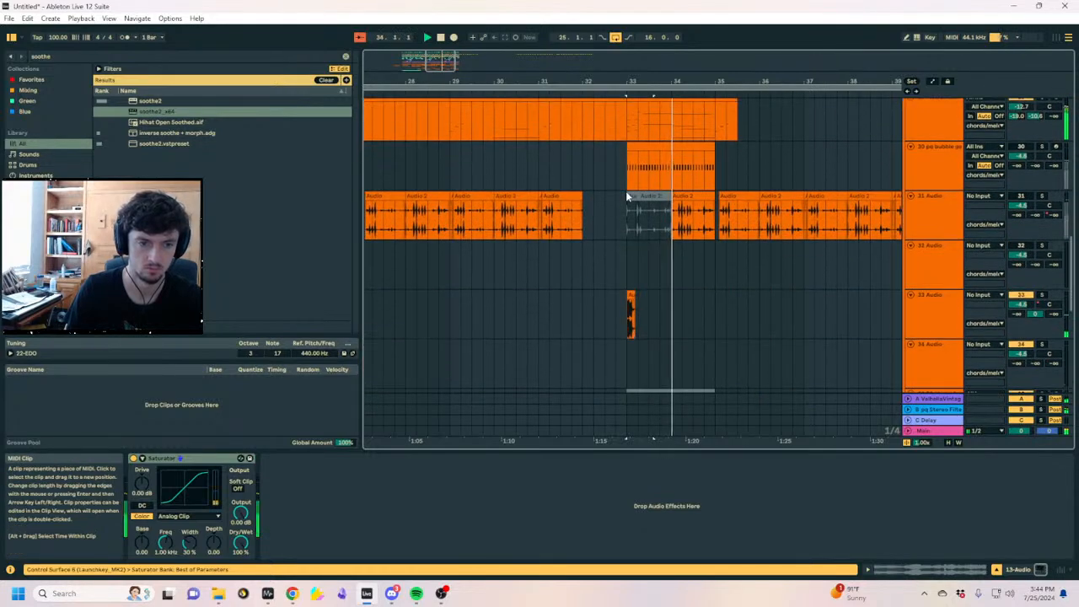
{"action": "left_click", "coordinate": [627, 192]}
{"action": "left_click", "coordinate": [632, 172]}
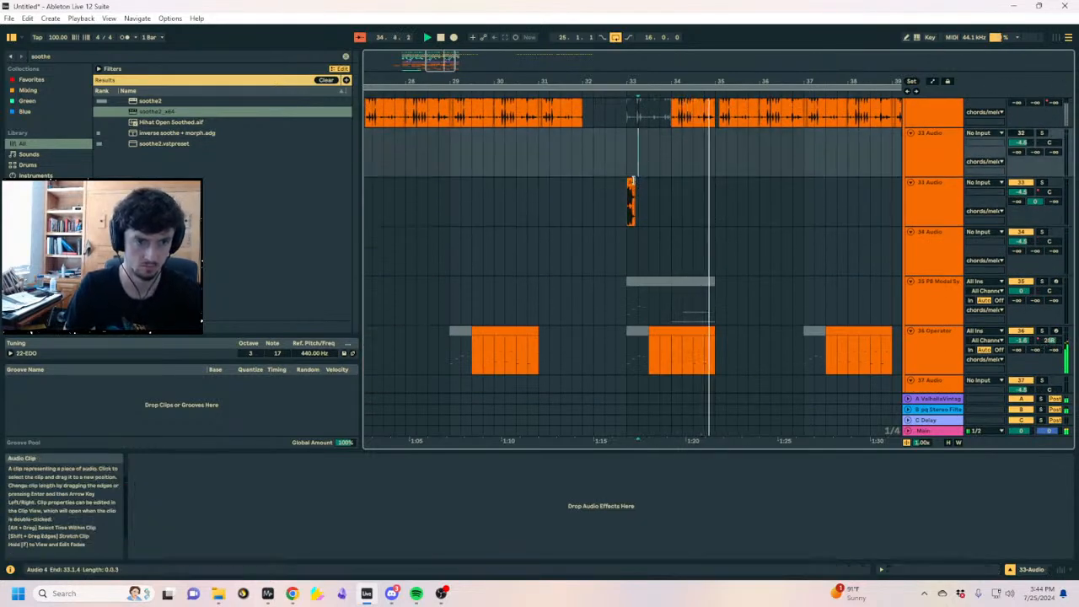
{"action": "left_click", "coordinate": [631, 183]}
{"action": "left_click_drag", "start_coordinate": [632, 81], "coordinate": [636, 54]}
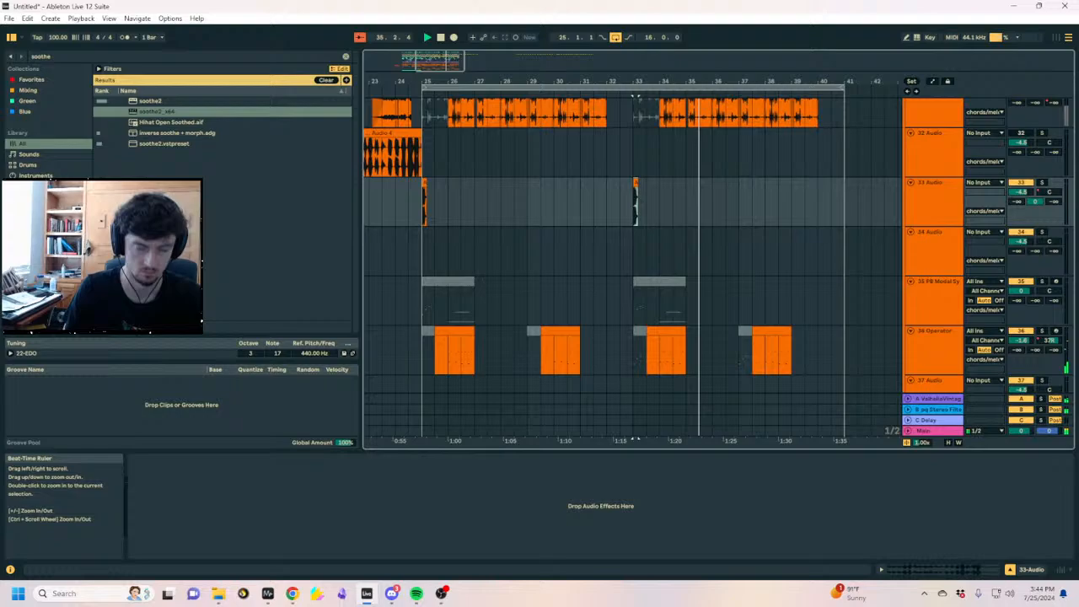
{"action": "left_click", "coordinate": [736, 193]}
{"action": "key", "text": "ctrl+v"}
Set the bar 37 copy to Beats warp mode, its BPM to 400 and its pitch to -12 semitones
{"action": "left_click", "coordinate": [905, 571]}
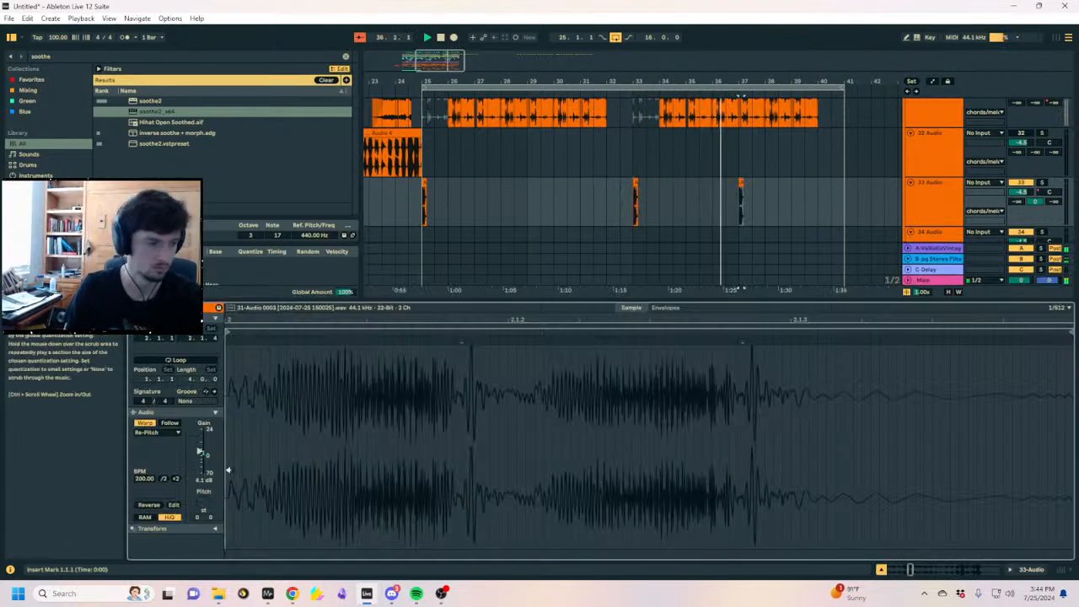
{"action": "left_click", "coordinate": [175, 479]}
{"action": "left_click", "coordinate": [145, 441]}
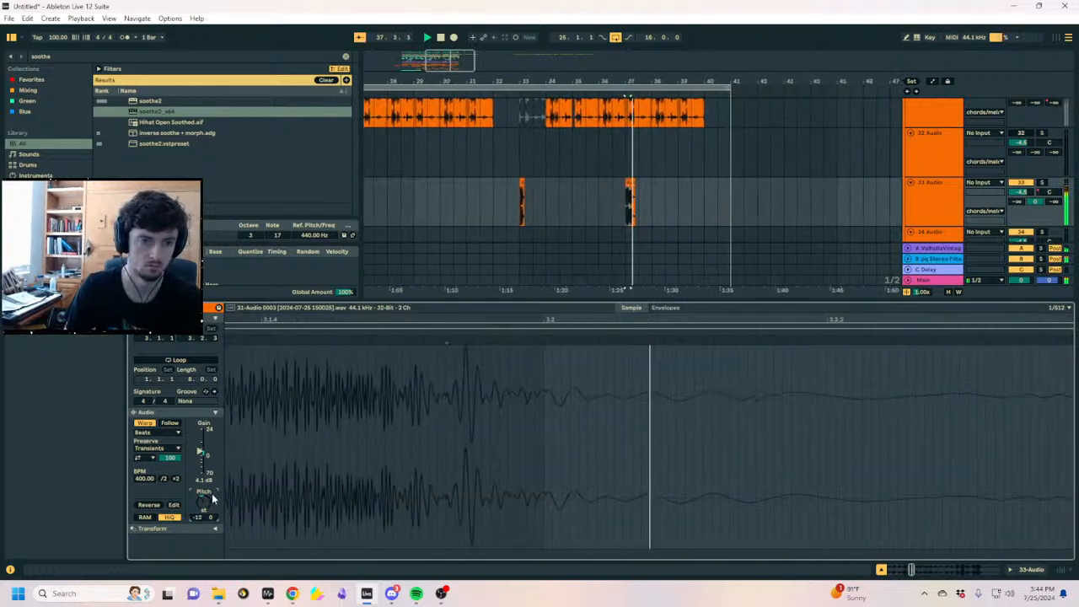
Copy the bar 37 clip to 39.3.1 on the 33 Audio track and reverse the copy
{"action": "left_click_drag", "start_coordinate": [620, 80], "coordinate": [672, 126]}
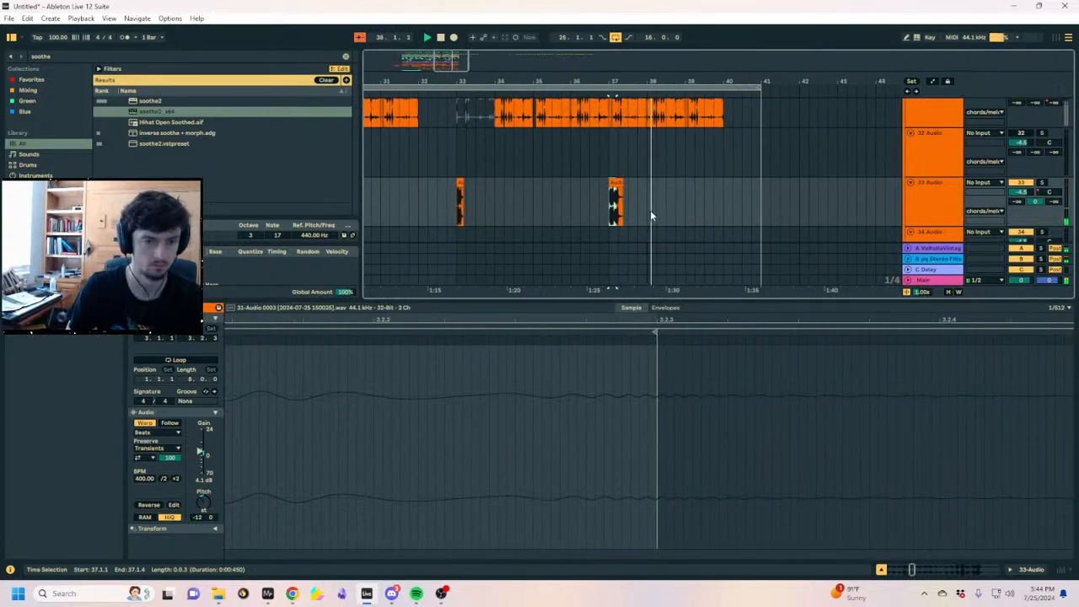
{"action": "left_click", "coordinate": [616, 183]}
{"action": "key", "text": "ctrl+c"}
{"action": "left_click", "coordinate": [705, 192]}
{"action": "key", "text": "ctrl+v"}
{"action": "key", "text": "r"}
{"action": "key", "text": "Return"}
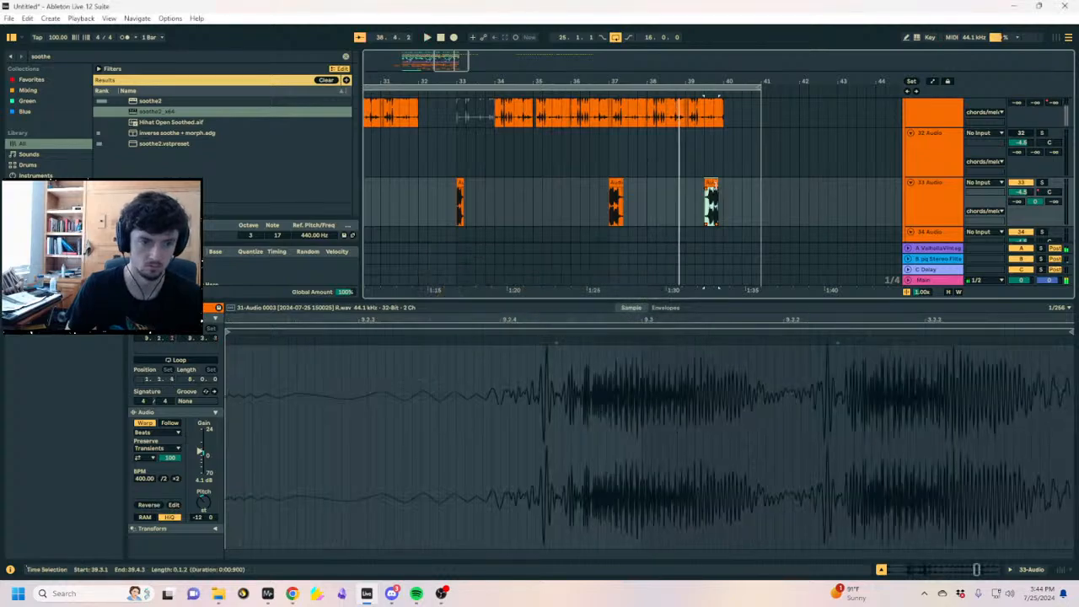
Lengthen the reversed clip and place it from bar 39 to about 40.3 on the 33 Audio track
{"action": "left_click_drag", "start_coordinate": [668, 182], "coordinate": [703, 182]}
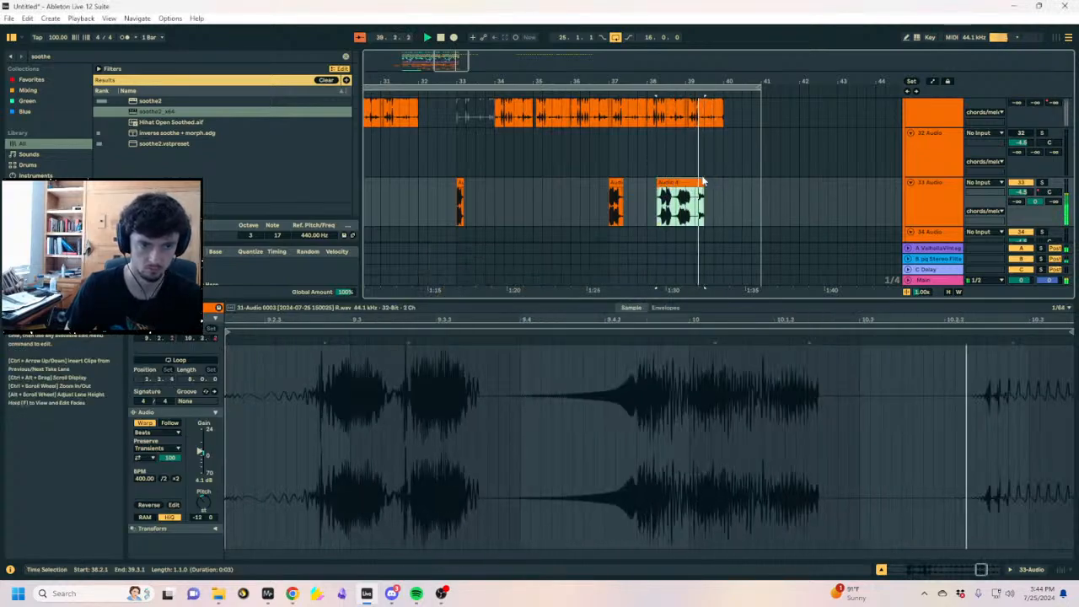
{"action": "key", "text": "space"}
{"action": "left_click_drag", "start_coordinate": [618, 182], "coordinate": [744, 182]}
Split the reversed clip at 39.4.1, move its second half to bar 37 on the 34 Audio track, and solo that track
{"action": "left_click", "coordinate": [676, 211]}
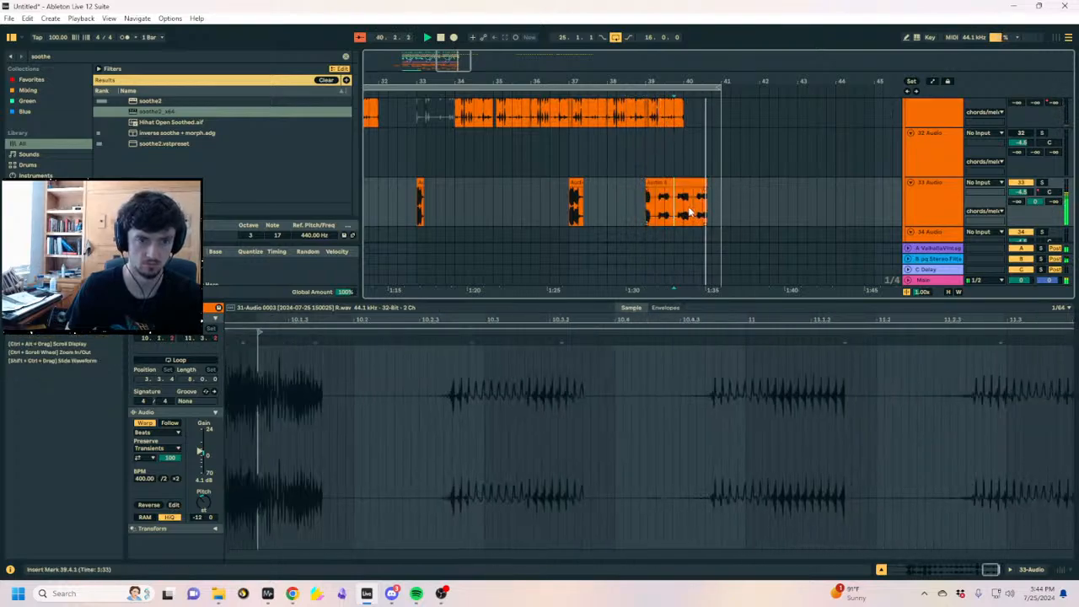
{"action": "key", "text": "ctrl+e"}
{"action": "left_click_drag", "start_coordinate": [682, 191], "coordinate": [612, 215]}
{"action": "left_click", "coordinate": [1043, 200]}
{"action": "key", "text": "space"}
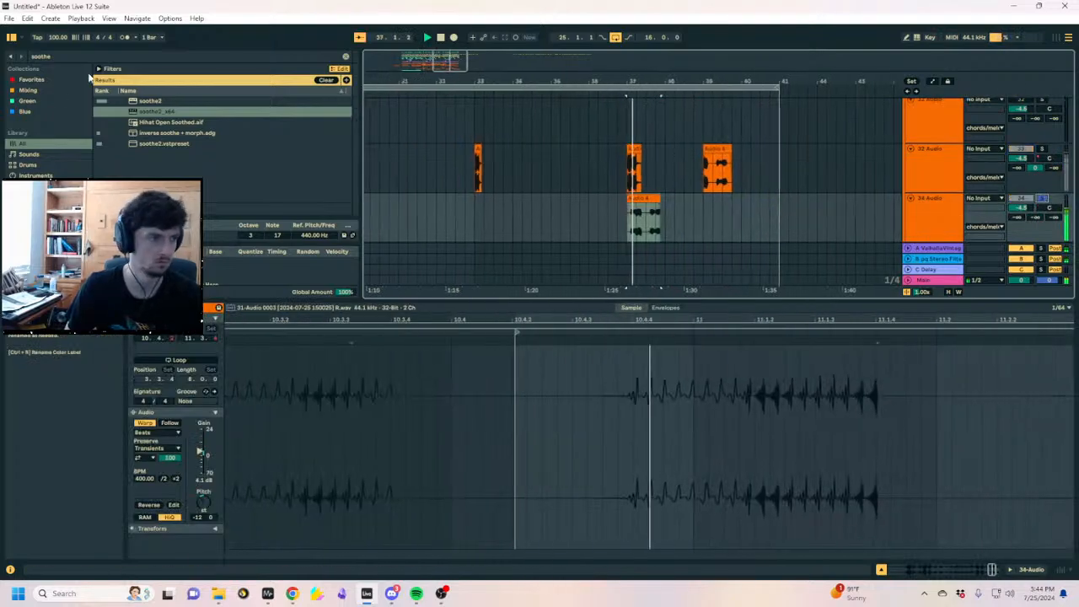
Keep Beats warping on the 34 Audio clip, set its BPM to 800, and listen to the stretched clip
{"action": "key", "text": "space"}
{"action": "left_click", "coordinate": [168, 440]}
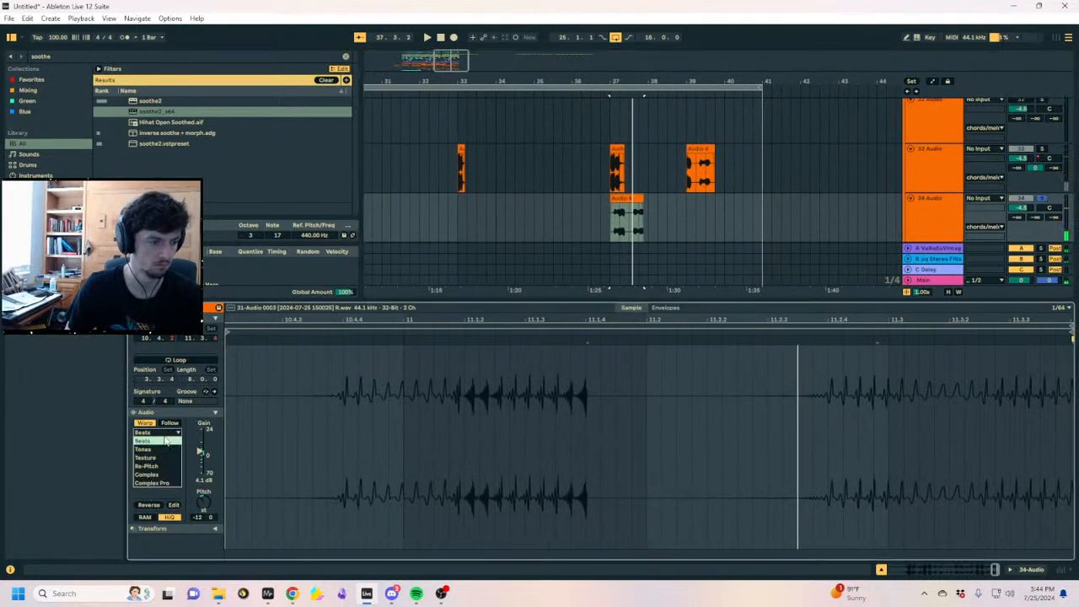
{"action": "left_click", "coordinate": [176, 479]}
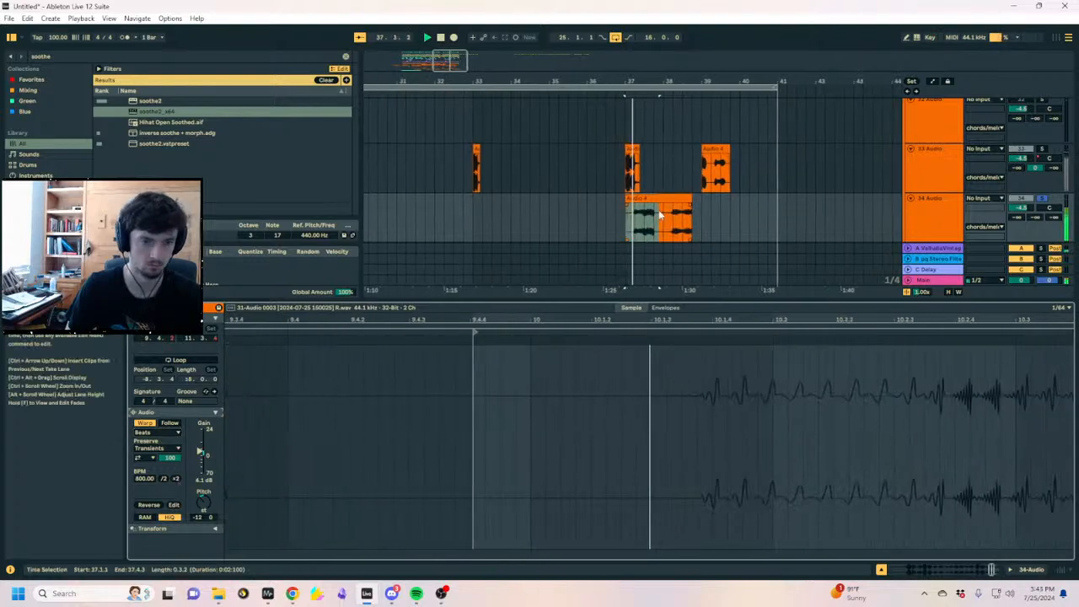
{"action": "left_click", "coordinate": [637, 214]}
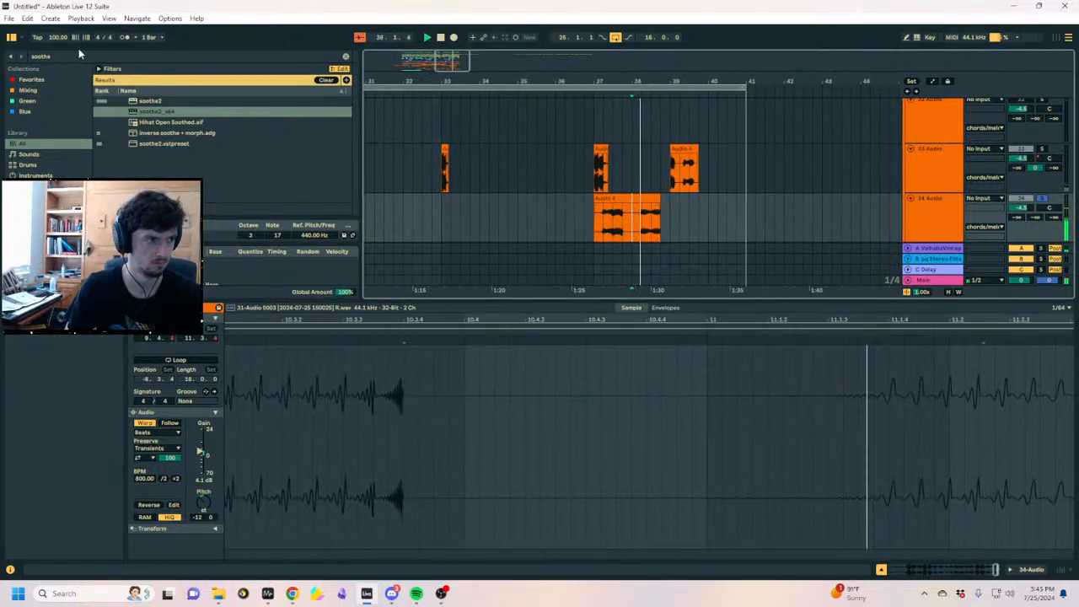
Search the browser for flatline, load the Flatline preset onto the 34 Audio track, and play from bar 37
{"action": "left_click", "coordinate": [80, 55]}
{"action": "type", "text": "flatline"}
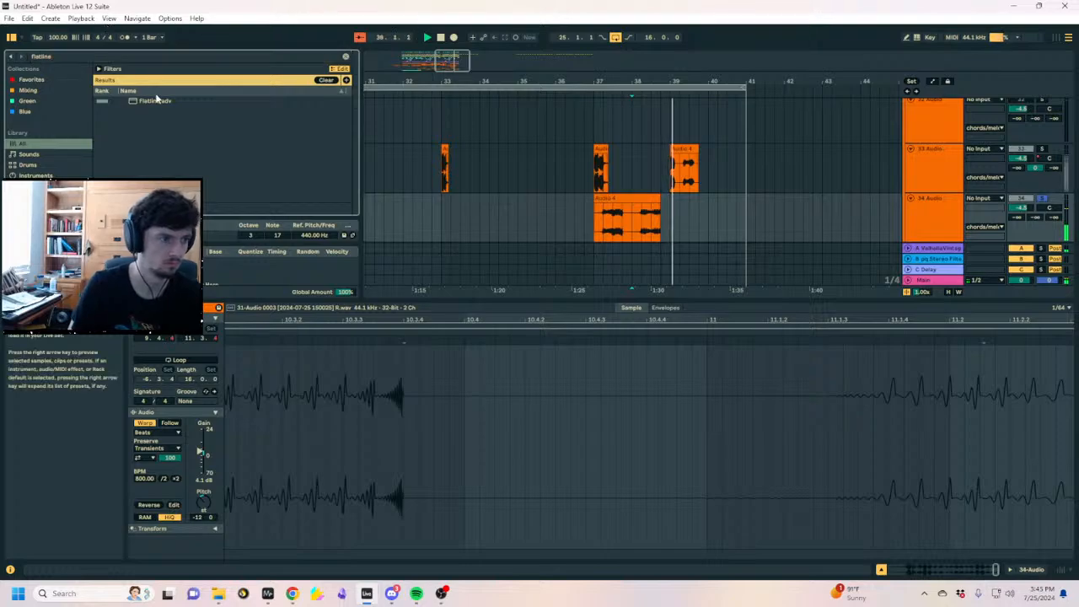
{"action": "key", "text": "Down"}
{"action": "key", "text": "Return"}
{"action": "left_click", "coordinate": [604, 199]}
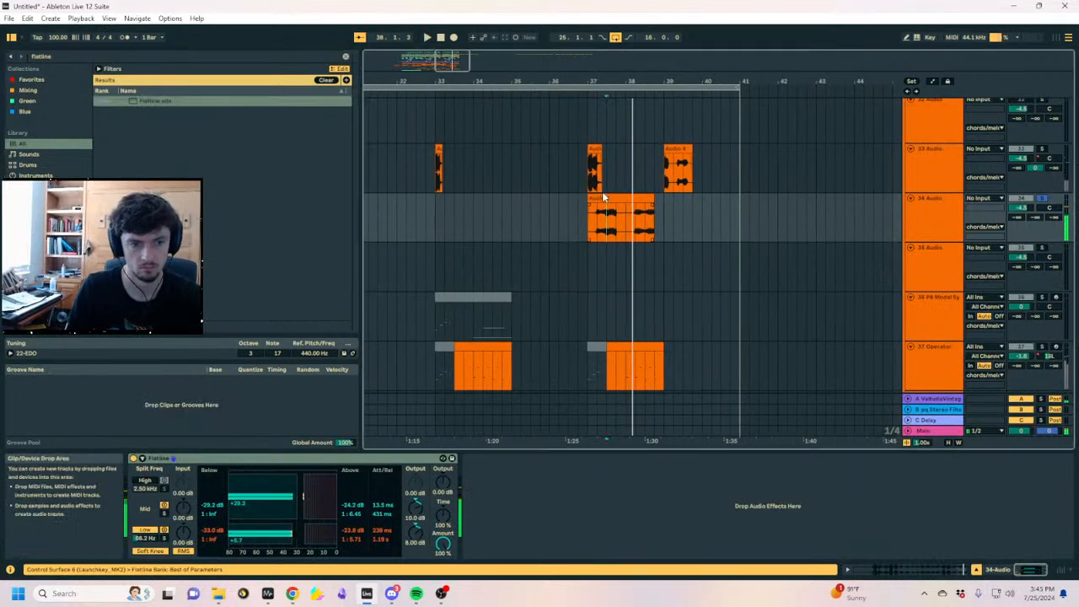
{"action": "key", "text": "space"}
{"action": "key", "text": "space"}
Extend the start of the 34 Audio clip back to 34.2.1 and consolidate it through 38.4.1
{"action": "left_click_drag", "start_coordinate": [693, 202], "coordinate": [784, 202]}
{"action": "left_click", "coordinate": [688, 203]}
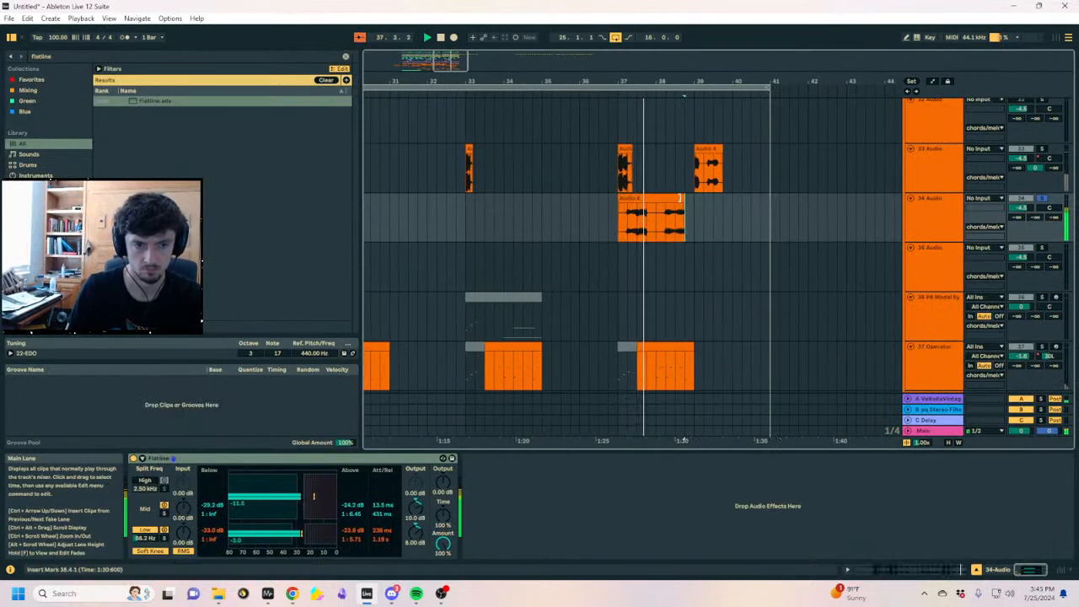
{"action": "left_click", "coordinate": [681, 198]}
{"action": "left_click_drag", "start_coordinate": [619, 211], "coordinate": [513, 212]}
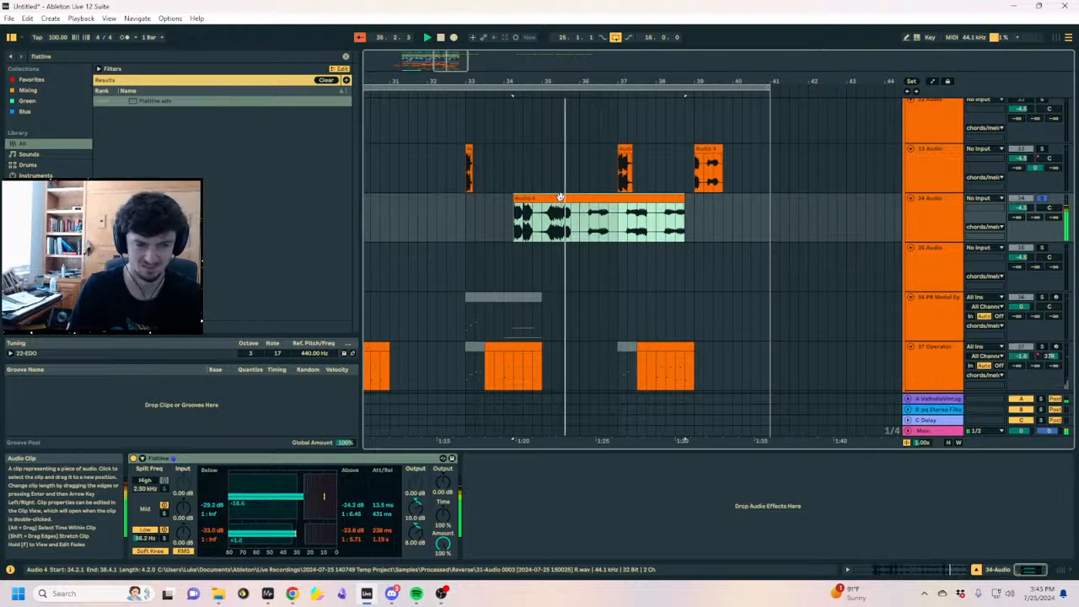
{"action": "key", "text": "ctrl+j"}
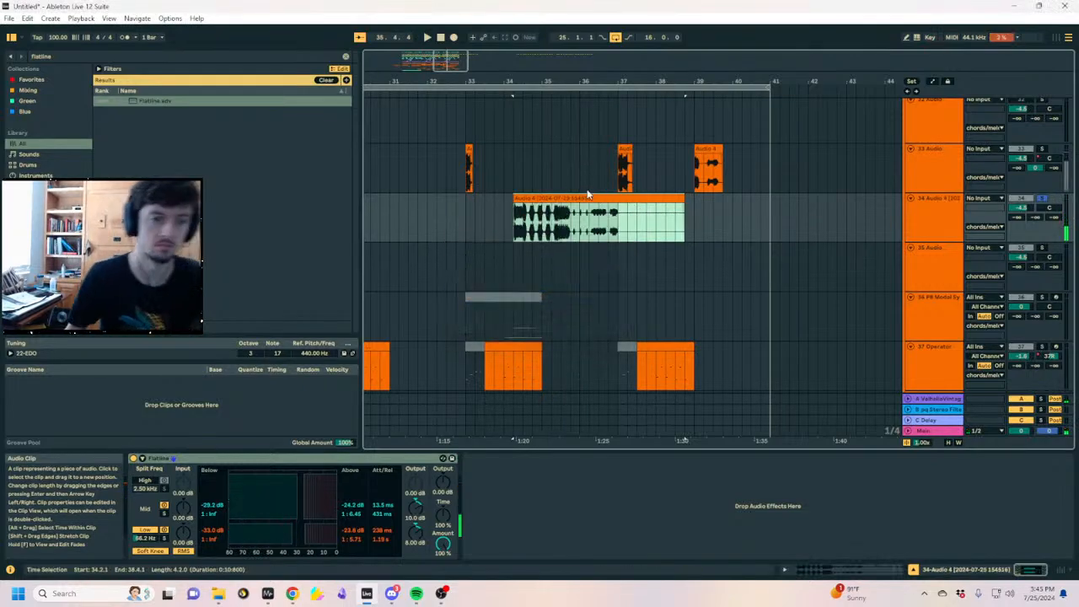
Listen to the consolidated clip and delete its section from 35.2.1 to 36.2.1
{"action": "left_click", "coordinate": [606, 226]}
{"action": "left_click", "coordinate": [628, 226]}
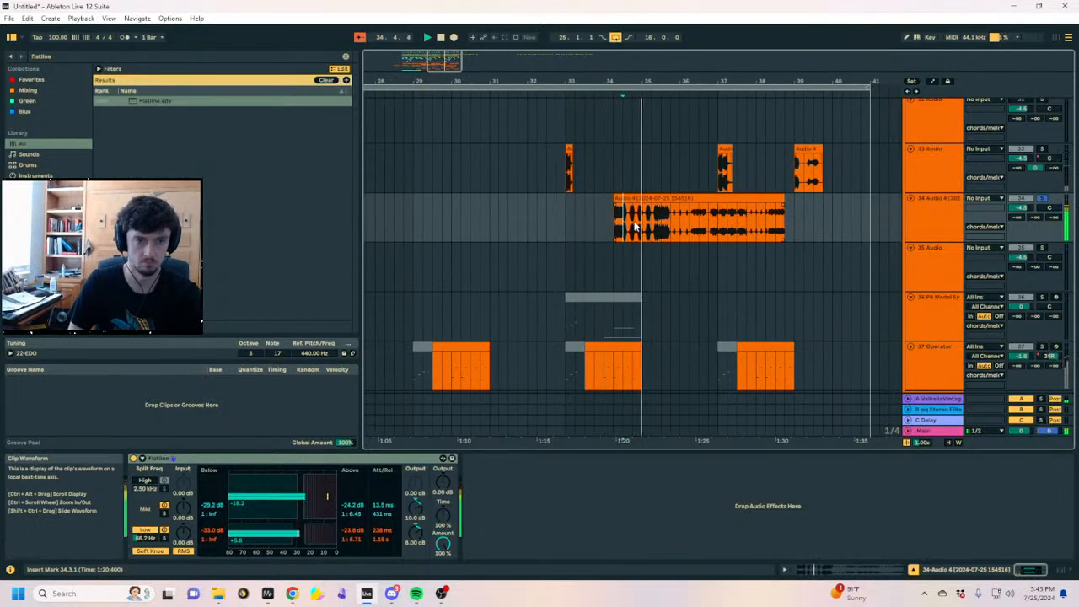
{"action": "left_click_drag", "start_coordinate": [662, 82], "coordinate": [535, 154]}
{"action": "left_click_drag", "start_coordinate": [564, 226], "coordinate": [514, 225]}
{"action": "left_click_drag", "start_coordinate": [622, 221], "coordinate": [562, 222]}
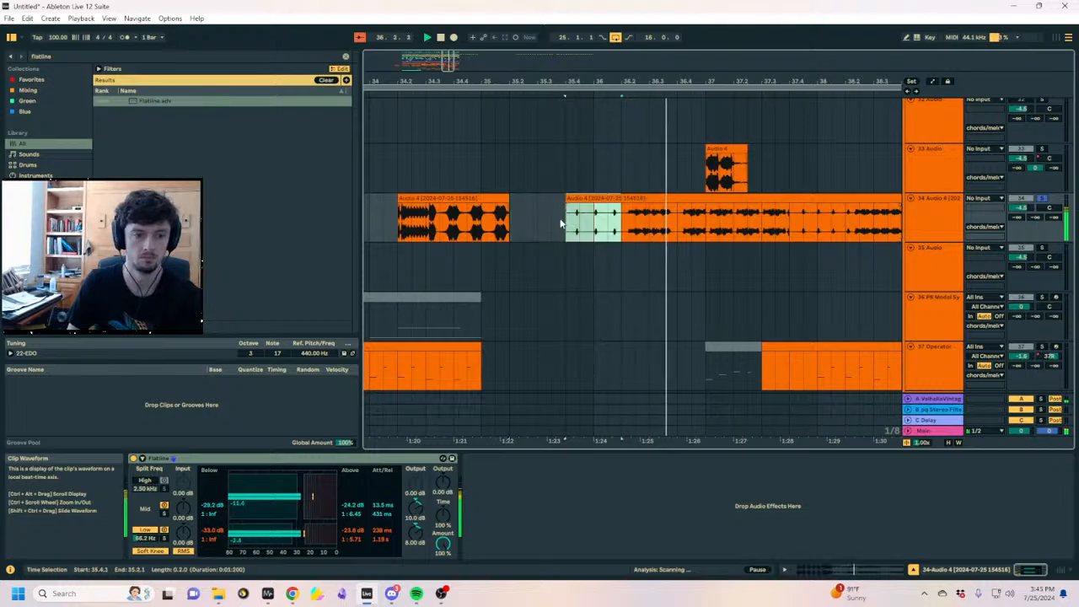
{"action": "key", "text": "Delete"}
Split the remaining audio at 36.4.1, moving the later part to 38.3.1 and the short slice to bar 37
{"action": "left_click", "coordinate": [678, 217]}
{"action": "key", "text": "ctrl+e"}
{"action": "left_click_drag", "start_coordinate": [696, 199], "coordinate": [894, 205]}
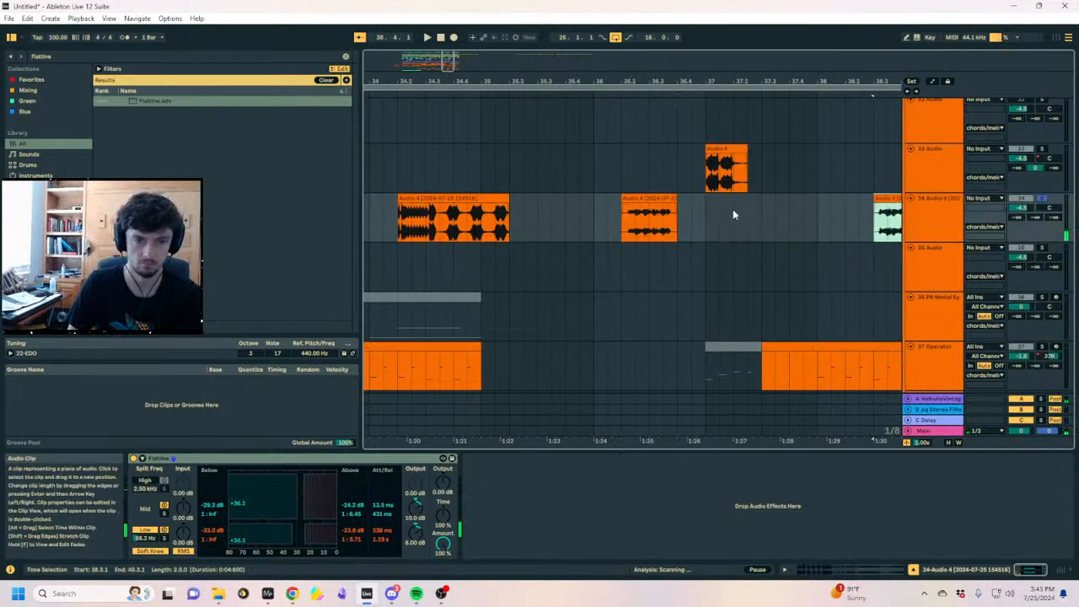
{"action": "left_click_drag", "start_coordinate": [632, 198], "coordinate": [715, 208]}
{"action": "key", "text": "space"}
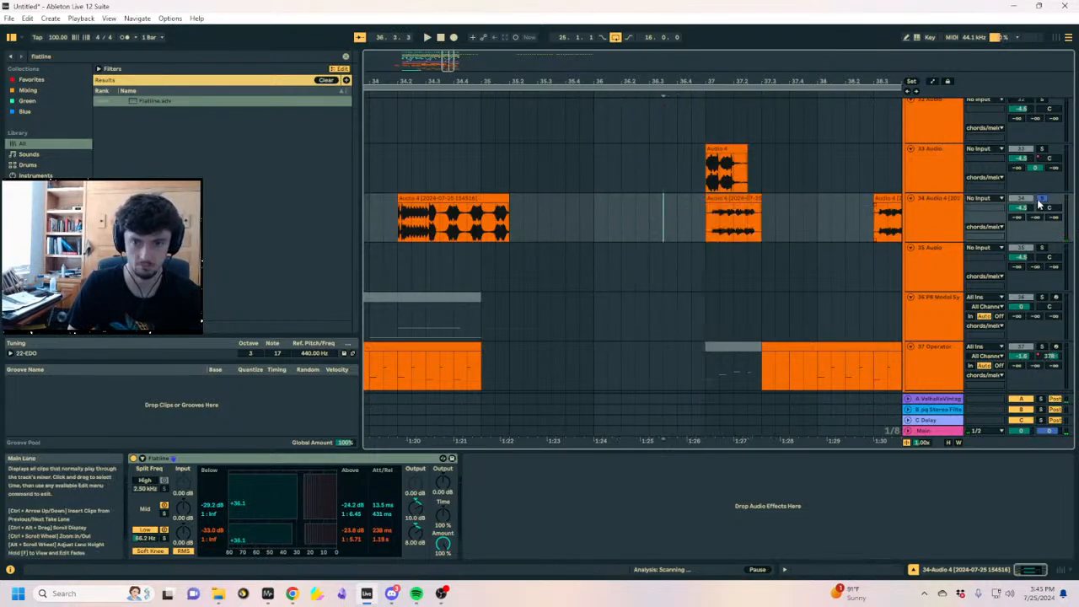
Move the sliced Audio 4 track out of the chords/melody group and place it directly above the group
{"action": "scroll", "coordinate": [940, 205], "scroll_direction": "down", "scroll_amount": 3}
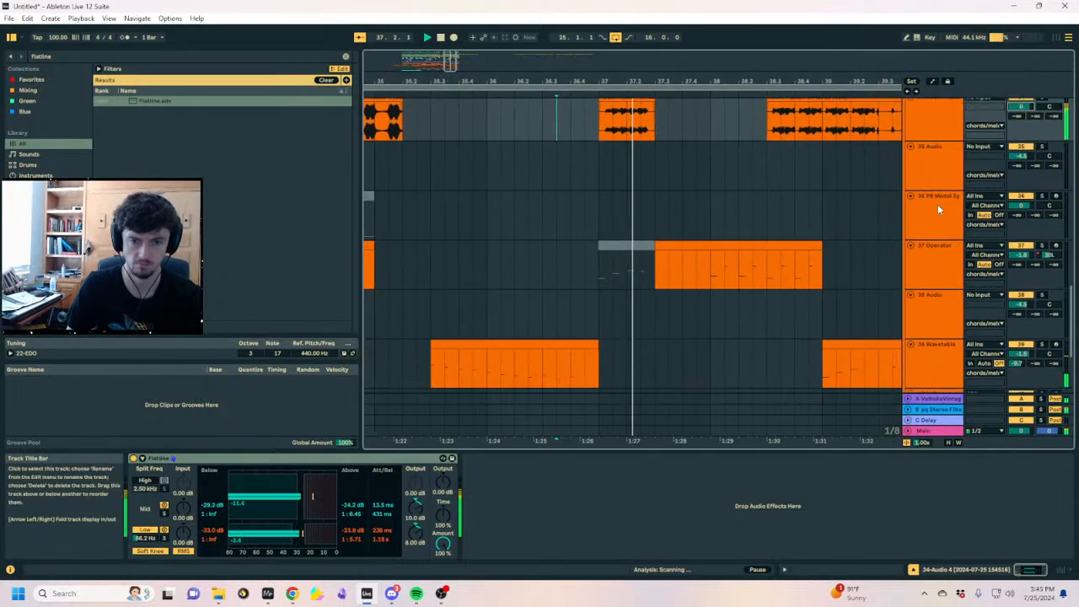
{"action": "scroll", "coordinate": [942, 232], "scroll_direction": "up", "scroll_amount": 8}
{"action": "left_click_drag", "start_coordinate": [943, 368], "coordinate": [928, 144]}
Copy the Audio 4 slice at bar 37 to 37.4.3 on the same track
{"action": "left_click", "coordinate": [652, 101]}
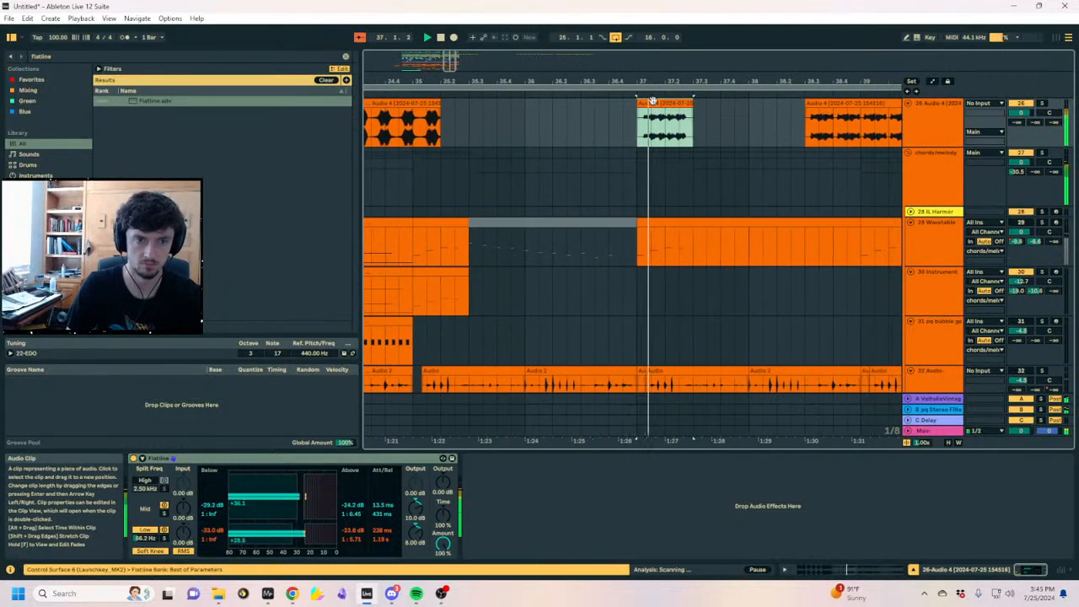
{"action": "left_click", "coordinate": [739, 118]}
{"action": "key", "text": "ctrl+v"}
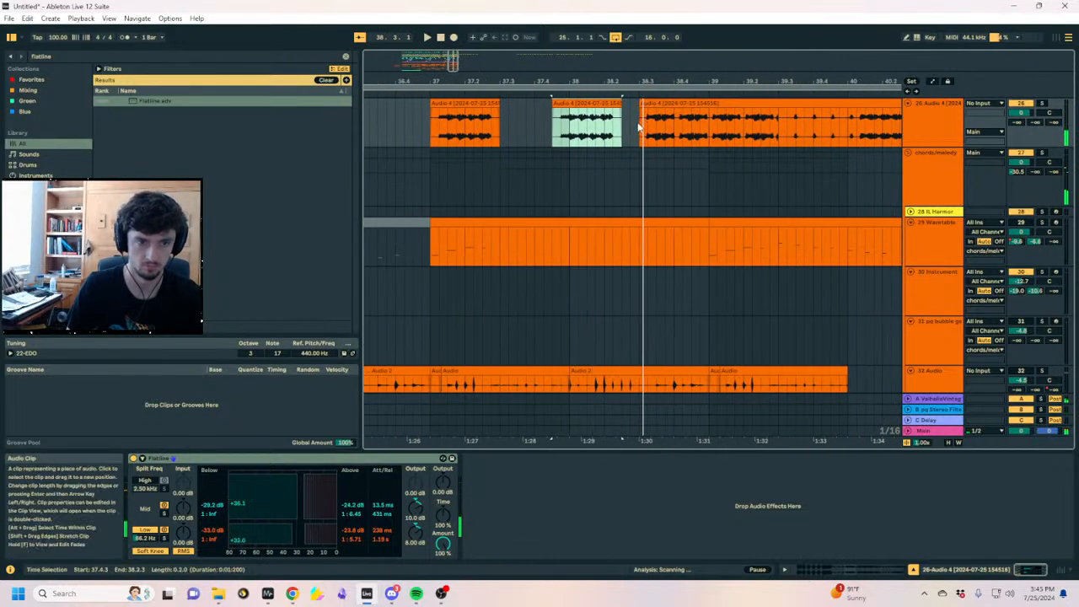
Split the long Audio 4 clip that starts at 38.3.1 at bar 39
{"action": "left_click", "coordinate": [656, 128]}
{"action": "left_click", "coordinate": [705, 123]}
{"action": "key", "text": "space"}
{"action": "key", "text": "ctrl+e"}
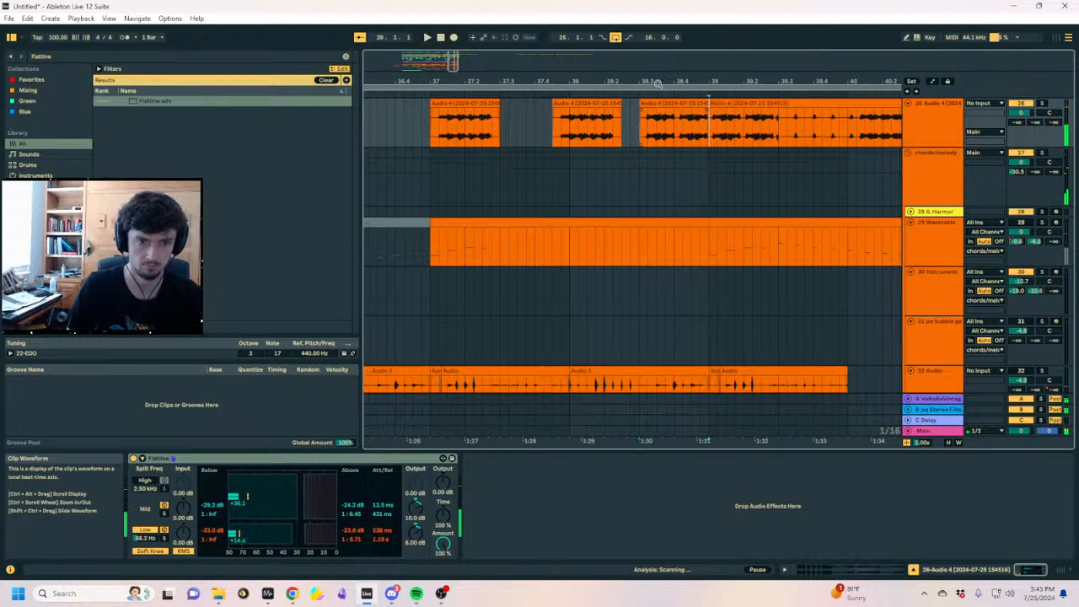
Shift the Audio 4 slice before bar 39 one sixteenth earlier to 38.2.4 and play back around it
{"action": "left_click_drag", "start_coordinate": [655, 82], "coordinate": [629, 137]}
{"action": "left_click", "coordinate": [624, 157]}
{"action": "key", "text": "space"}
{"action": "left_click", "coordinate": [586, 163]}
{"action": "key", "text": "space"}
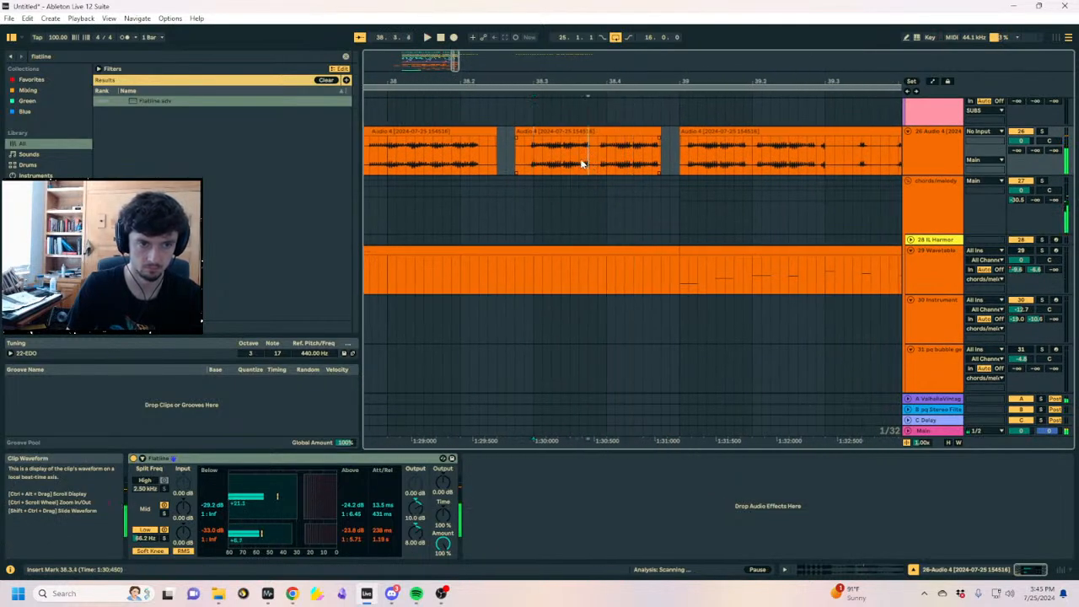
Repeat the 0.0.2-long Audio 4 slice starting at 38.3.1 up to bar 39, and play back the fill
{"action": "left_click", "coordinate": [540, 164]}
{"action": "key", "text": "space"}
{"action": "key", "text": "space"}
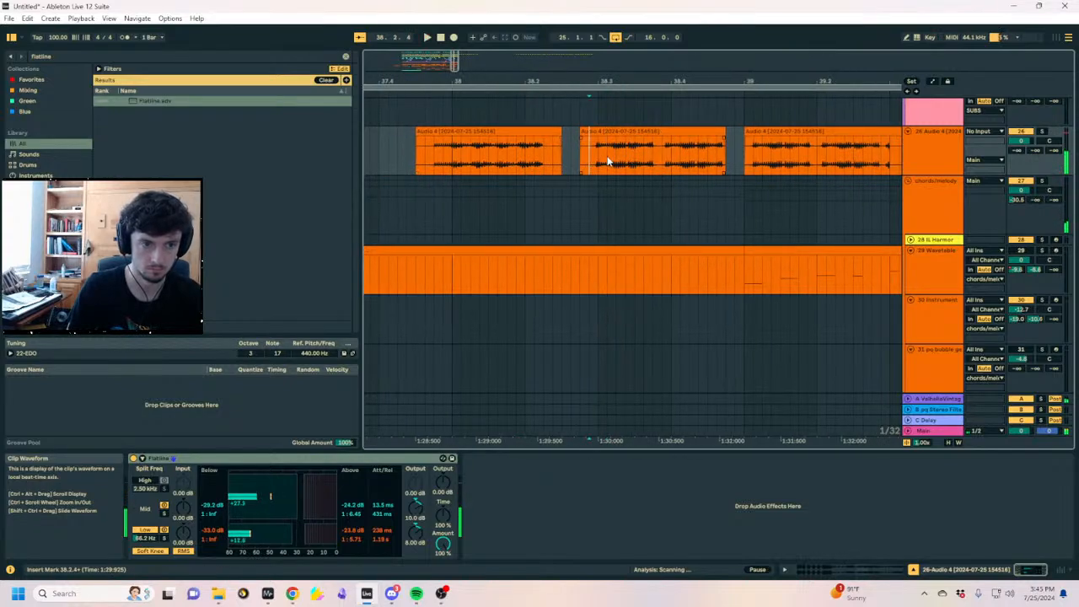
{"action": "key", "text": "space"}
{"action": "key", "text": "space"}
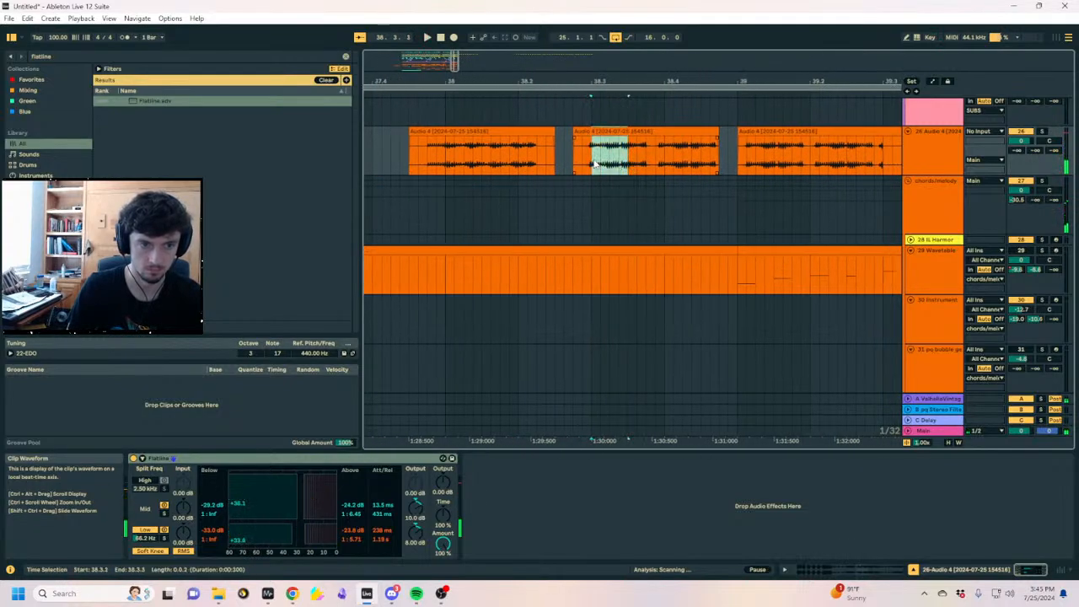
{"action": "left_click", "coordinate": [433, 157]}
{"action": "key", "text": "space"}
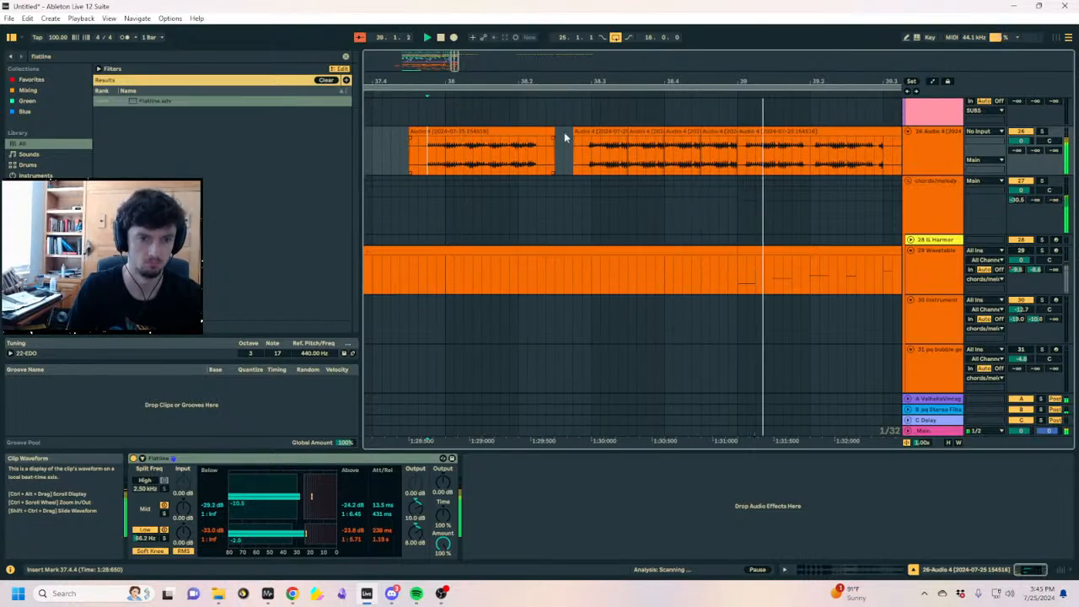
Deactivate the long Audio 4 clip that starts at bar 39
{"action": "key", "text": "space"}
{"action": "left_click", "coordinate": [766, 132]}
{"action": "left_click_drag", "start_coordinate": [708, 84], "coordinate": [708, 51]}
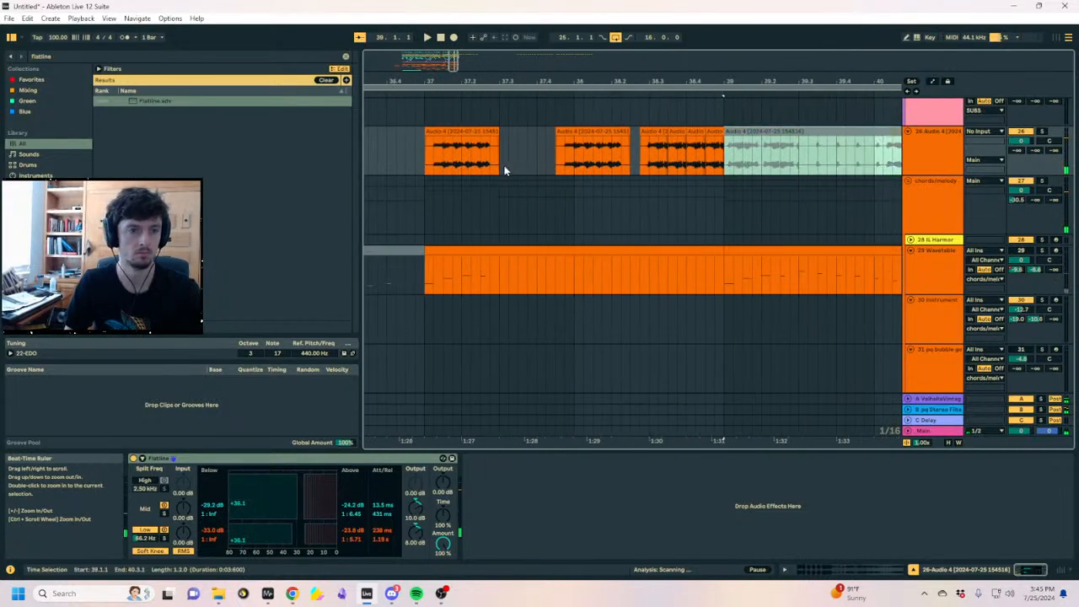
Find the OTT preset, add it after Flatline on the Audio 4 track and play back around bar 37
{"action": "left_click", "coordinate": [425, 159]}
{"action": "left_click_drag", "start_coordinate": [85, 58], "coordinate": [3, 34]}
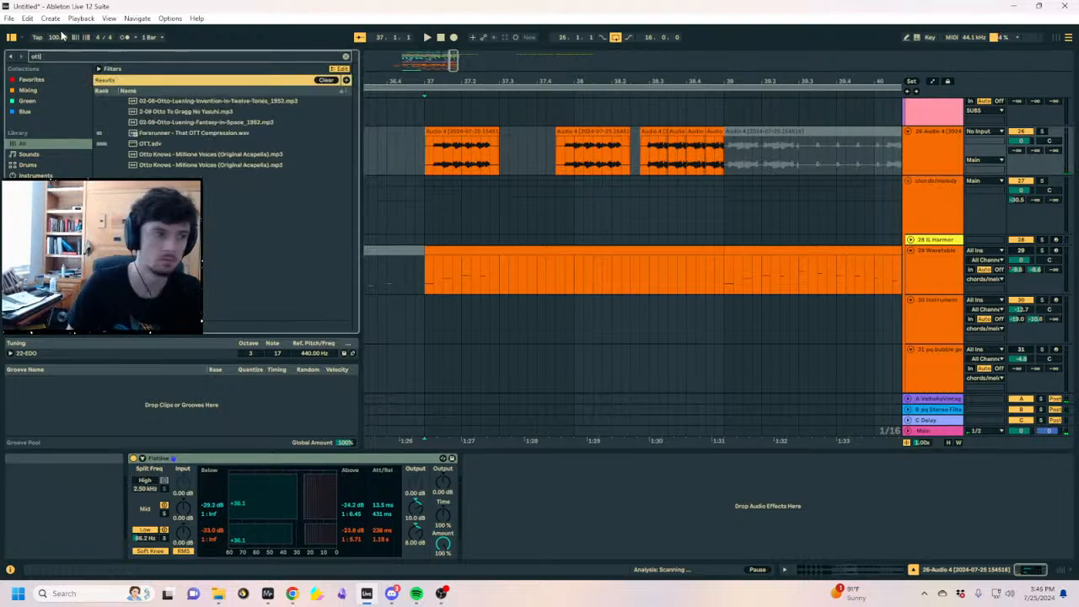
{"action": "left_click_drag", "start_coordinate": [134, 145], "coordinate": [416, 150]}
{"action": "key", "text": "space"}
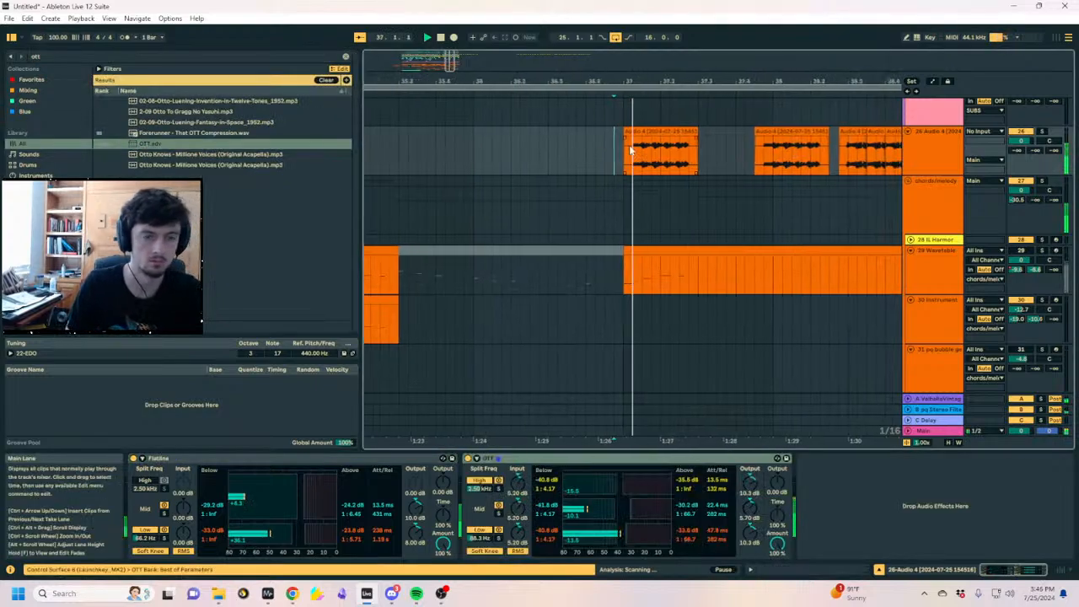
Deactivate the Audio 4 clip at bar 37, and set OTT's output to 14.1 dB and its amount to 73%
{"action": "left_click", "coordinate": [570, 133]}
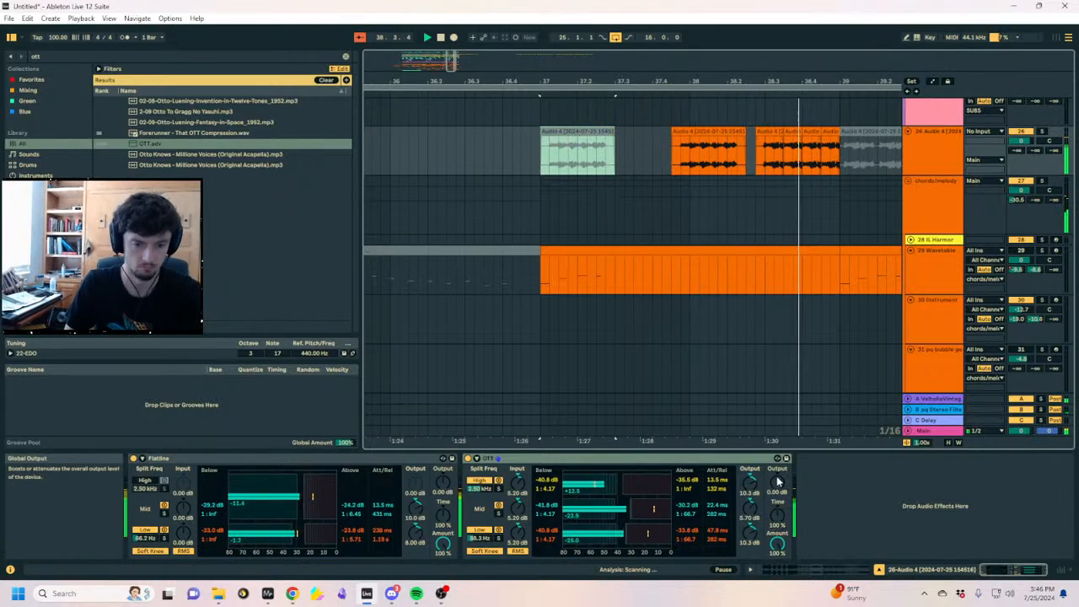
{"action": "left_click_drag", "start_coordinate": [777, 484], "coordinate": [776, 455]}
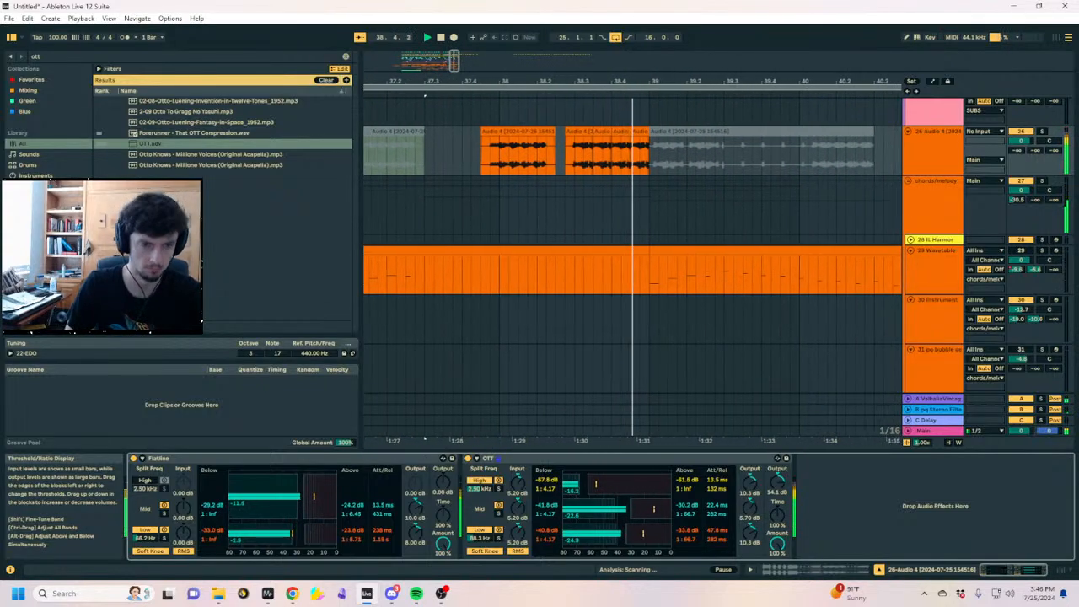
{"action": "left_click_drag", "start_coordinate": [776, 544], "coordinate": [776, 568]}
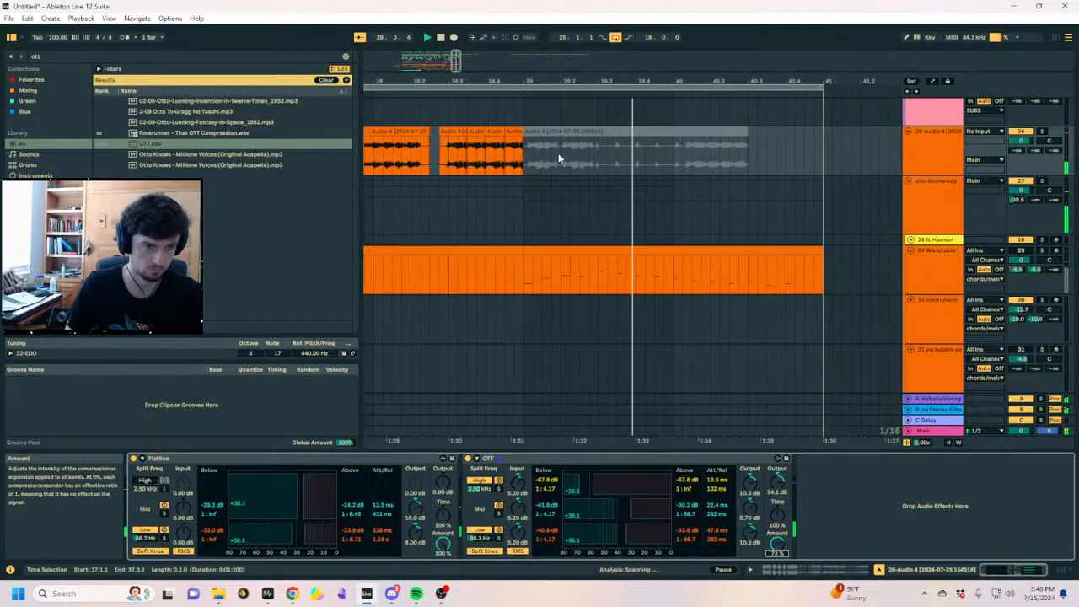
Duplicate bars 37 to 39 of the Audio 4 track to bar 39 and continue playback from before bar 37
{"action": "left_click_drag", "start_coordinate": [536, 82], "coordinate": [561, 52]}
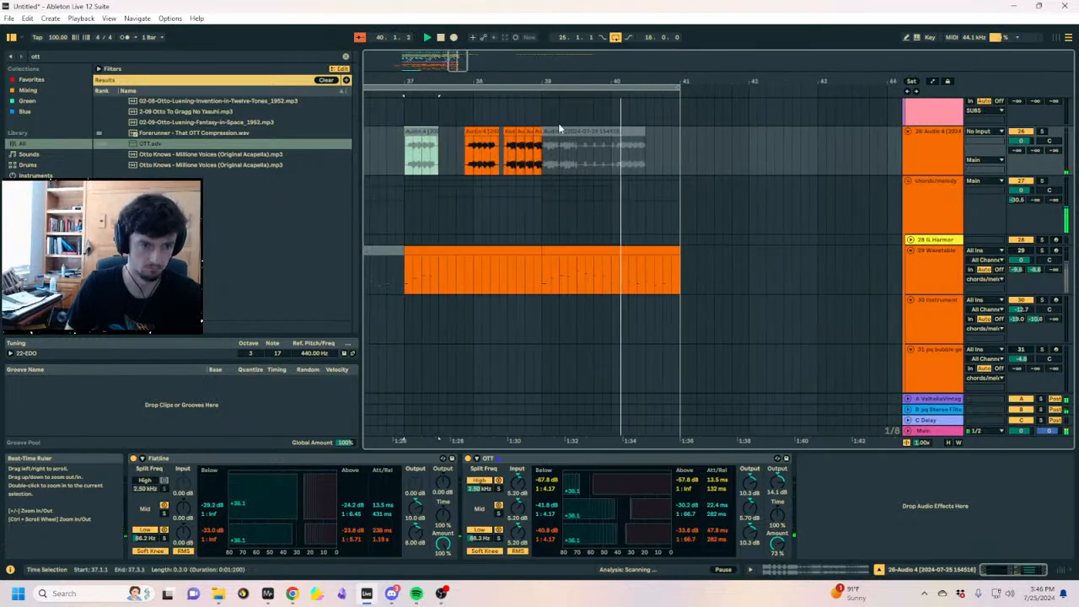
{"action": "key", "text": "ctrl+d"}
{"action": "left_click", "coordinate": [389, 151]}
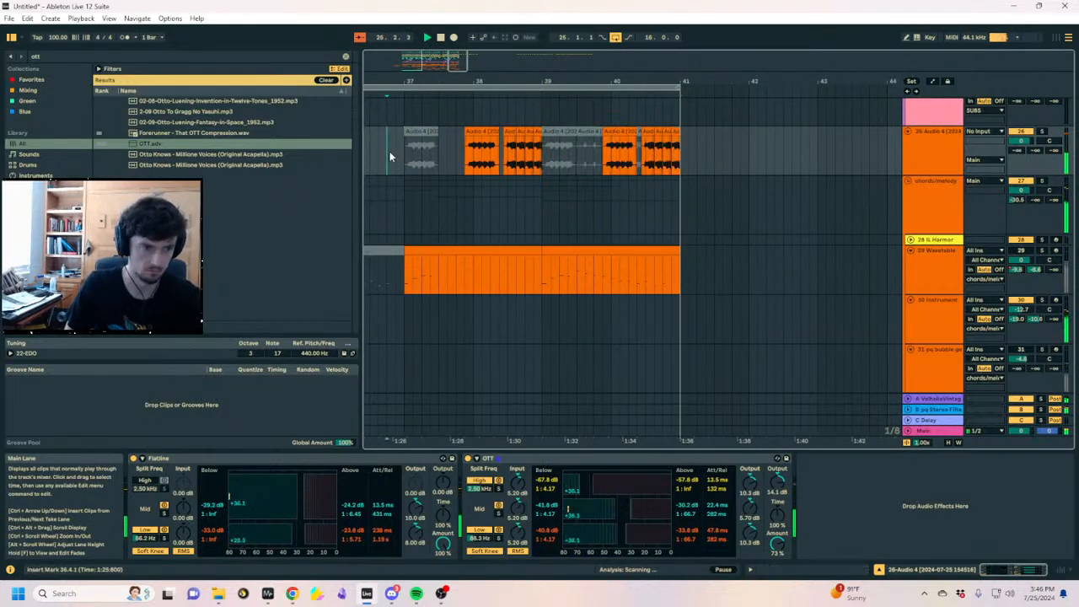
Add a Saturator after OTT on the Audio 4 track with 12.6 dB drive and -6.57 dB output
{"action": "left_click", "coordinate": [74, 57]}
{"action": "type", "text": "sat"}
{"action": "double_click", "coordinate": [149, 102]}
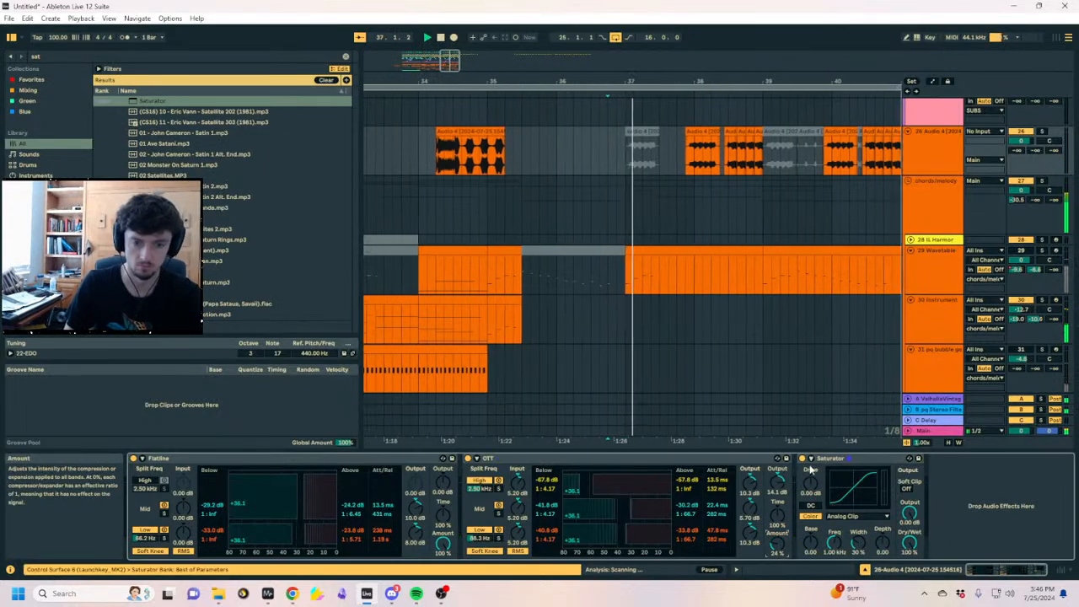
{"action": "left_click_drag", "start_coordinate": [810, 483], "coordinate": [810, 461]}
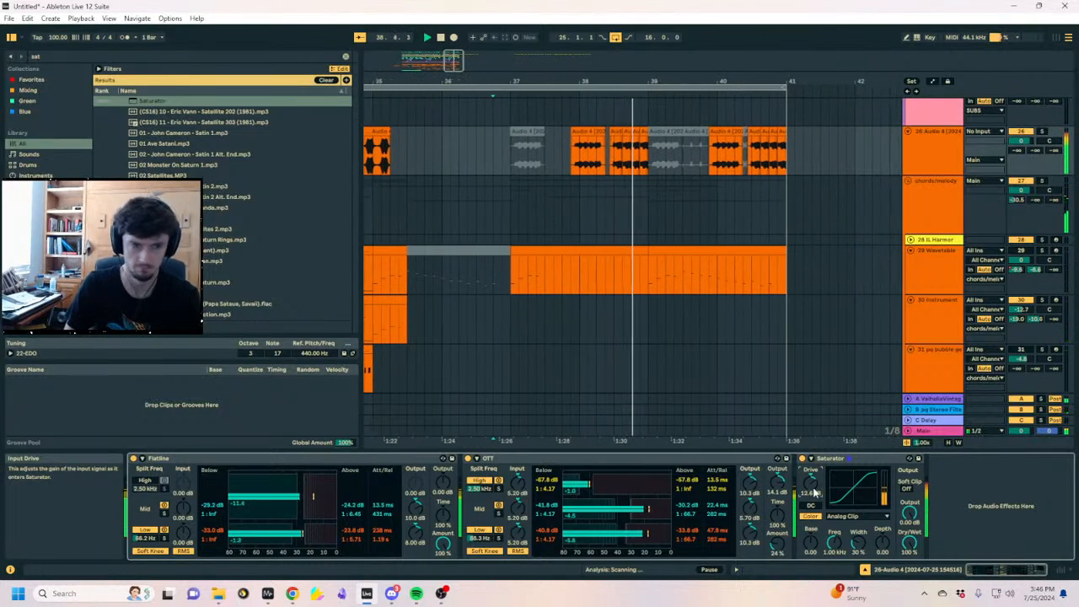
{"action": "left_click_drag", "start_coordinate": [556, 80], "coordinate": [546, 150]}
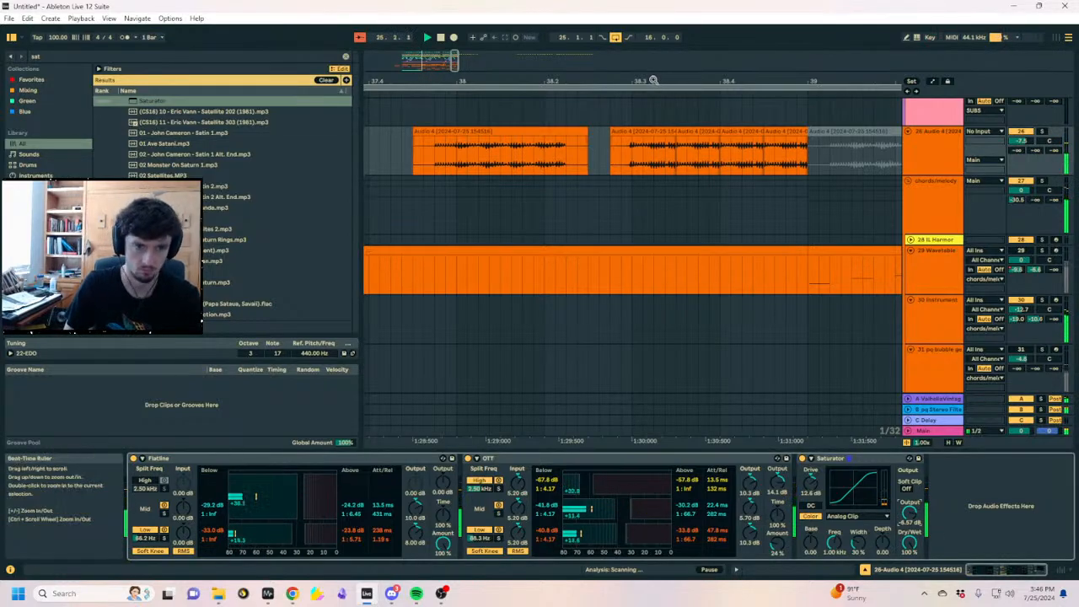
Duplicate the looped section from bar 25 to bar 41 directly after itself and extend the loop to bar 57
{"action": "left_click_drag", "start_coordinate": [654, 80], "coordinate": [715, 17]}
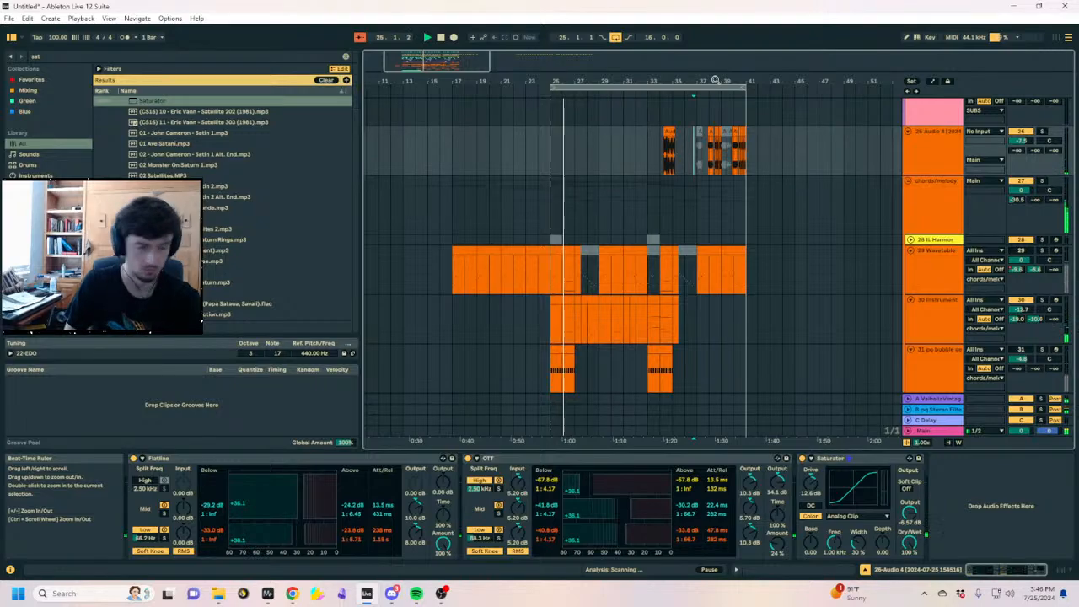
{"action": "left_click", "coordinate": [672, 87]}
{"action": "key", "text": "ctrl+d"}
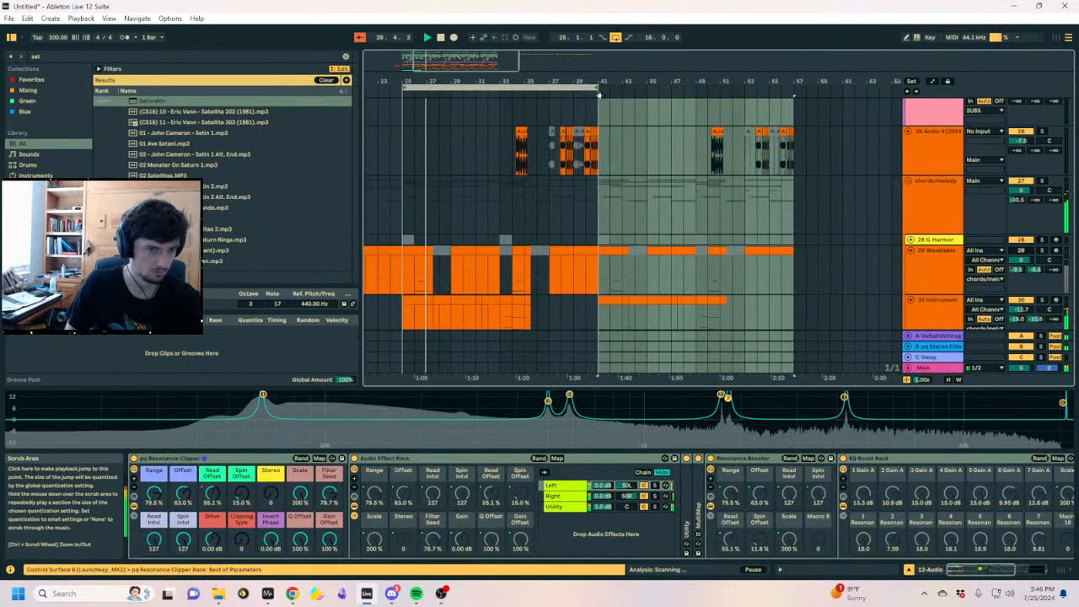
{"action": "left_click", "coordinate": [596, 87]}
{"action": "left_click_drag", "start_coordinate": [598, 88], "coordinate": [792, 87]}
{"action": "scroll", "coordinate": [613, 158], "scroll_direction": "up", "scroll_amount": 4}
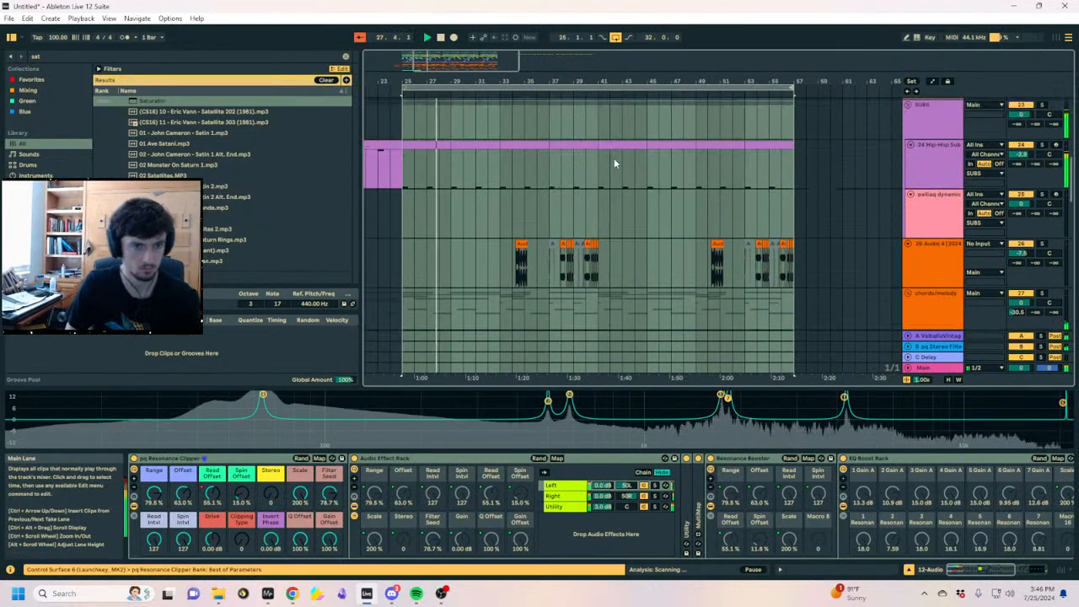
Add a locator at bar 25 and place the insert marker at bar 30 on the SUBS track
{"action": "right_click", "coordinate": [402, 98]}
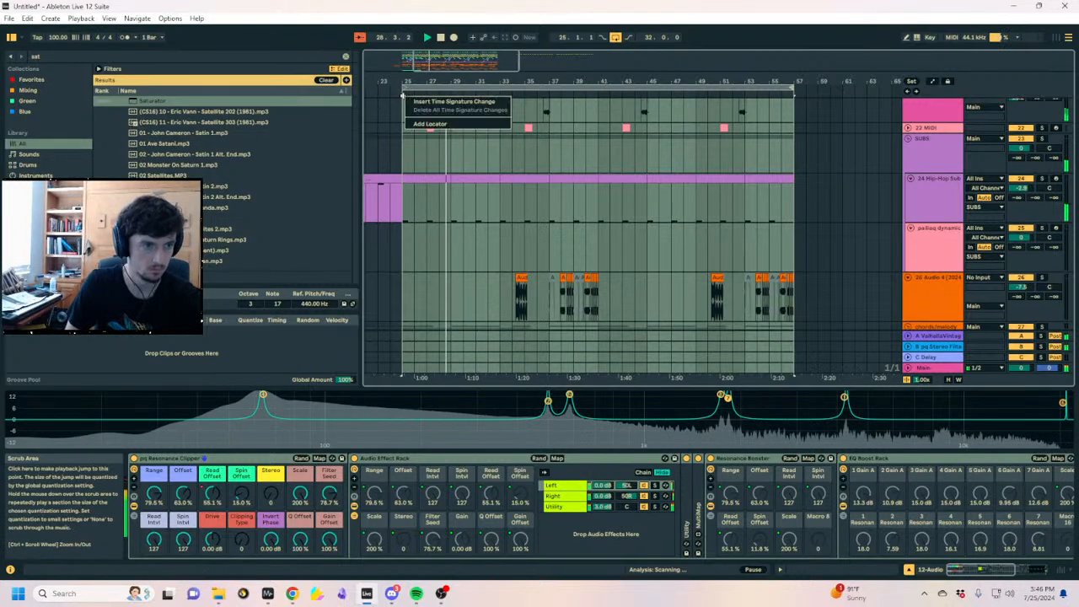
{"action": "left_click", "coordinate": [425, 125]}
{"action": "left_click", "coordinate": [457, 131]}
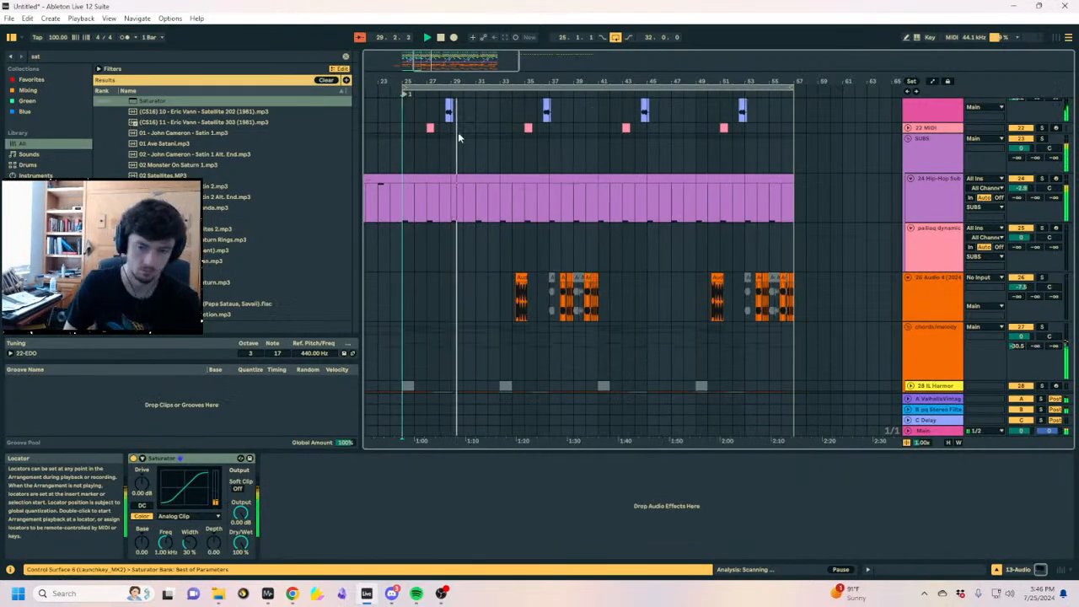
{"action": "left_click", "coordinate": [462, 139]}
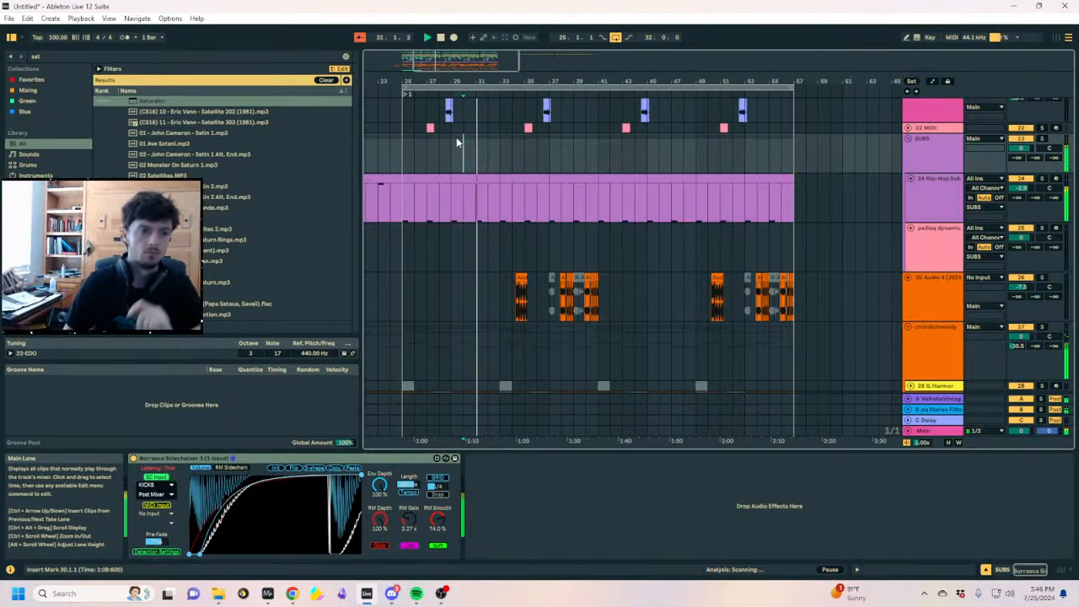
Check the mix's spectrogram and loudness in the analyzer window, and return to Ableton Live to look over the drum tracks
{"action": "left_click", "coordinate": [267, 593]}
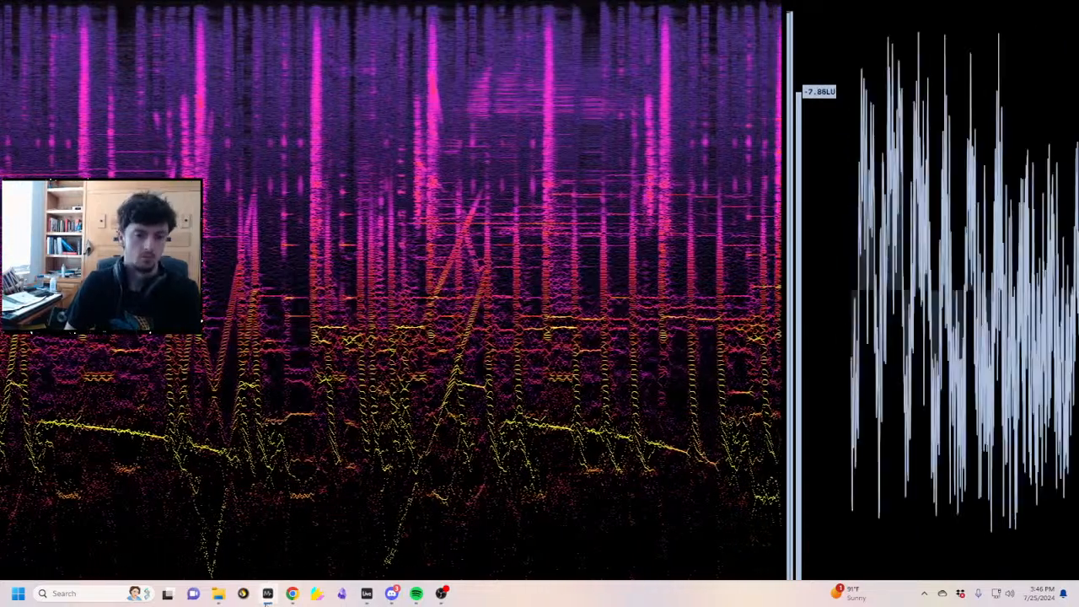
{"action": "left_click", "coordinate": [267, 603]}
{"action": "scroll", "coordinate": [624, 182], "scroll_direction": "up", "scroll_amount": 7}
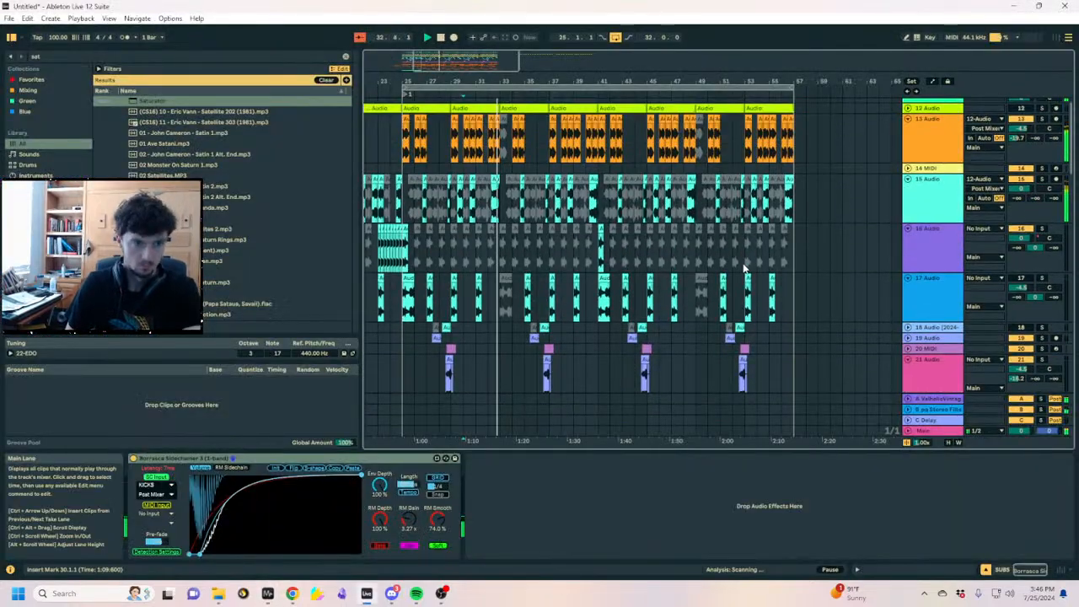
{"action": "scroll", "coordinate": [743, 268], "scroll_direction": "up", "scroll_amount": 1}
{"action": "left_click", "coordinate": [944, 151]}
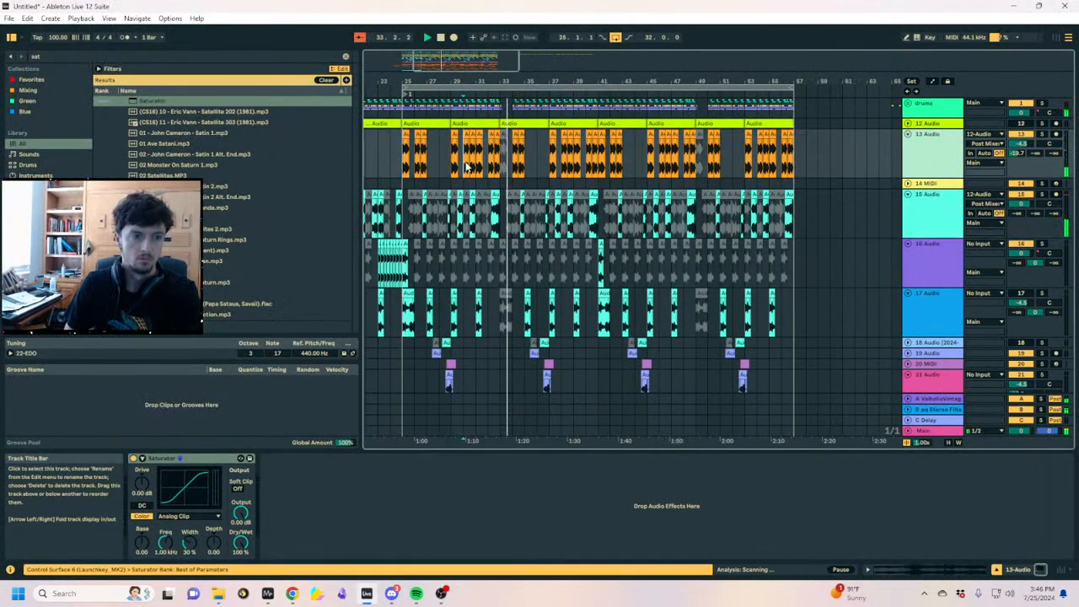
Deactivate the Audio 4 clip that starts in bar 34 and move it to start halfway through bar 33
{"action": "left_click_drag", "start_coordinate": [497, 71], "coordinate": [499, 87]}
{"action": "scroll", "coordinate": [585, 237], "scroll_direction": "down", "scroll_amount": 5}
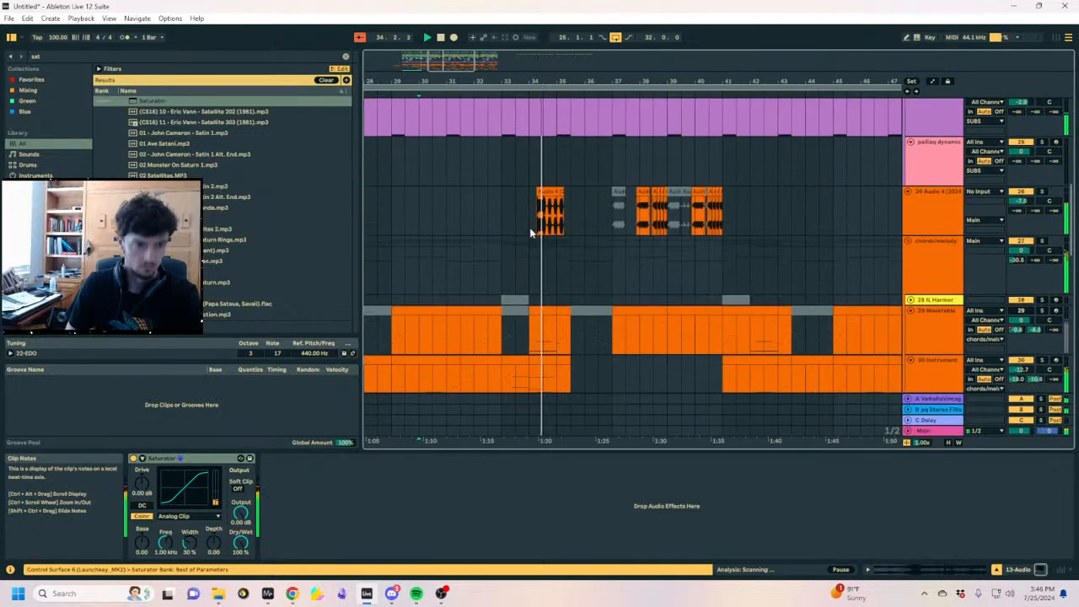
{"action": "left_click", "coordinate": [549, 193]}
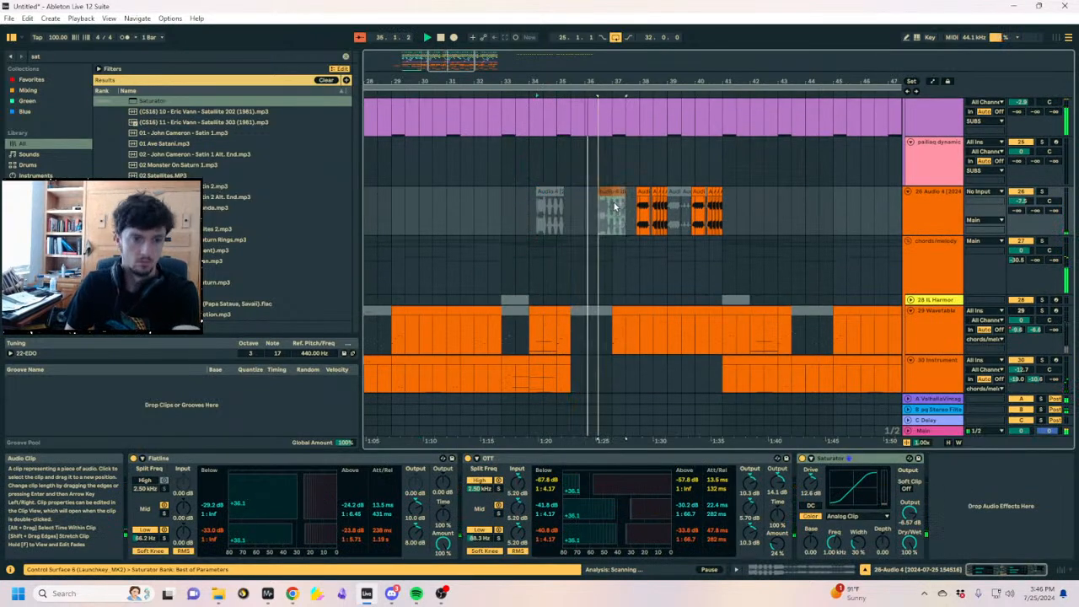
{"action": "left_click_drag", "start_coordinate": [614, 202], "coordinate": [549, 201]}
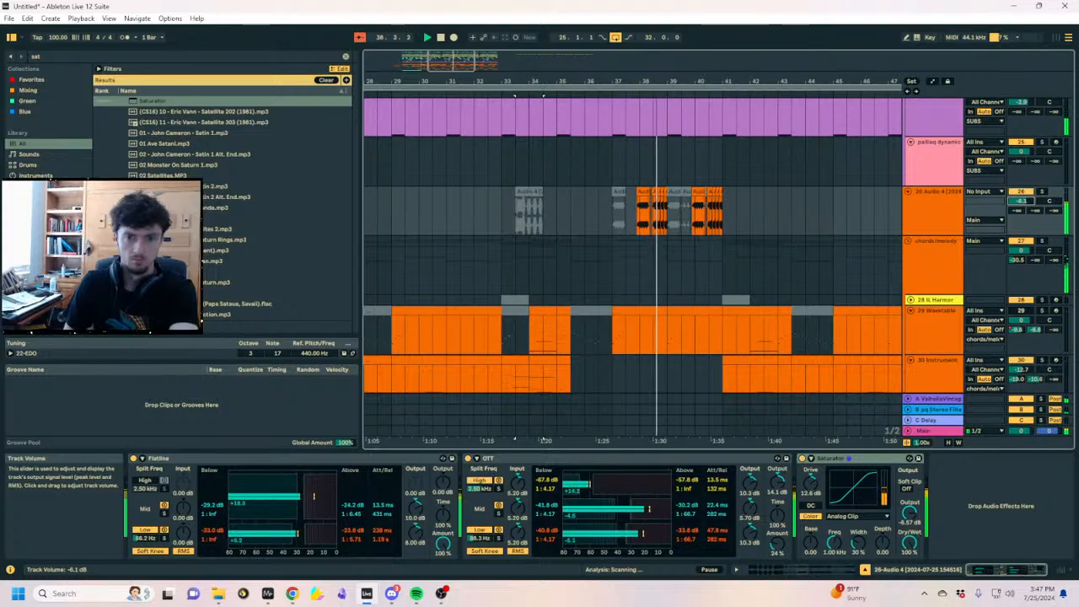
Shift the repeated Audio 4 slices before bar 41 one sixteenth earlier to 40.2.3 and play them back
{"action": "left_click_drag", "start_coordinate": [646, 79], "coordinate": [649, 211]}
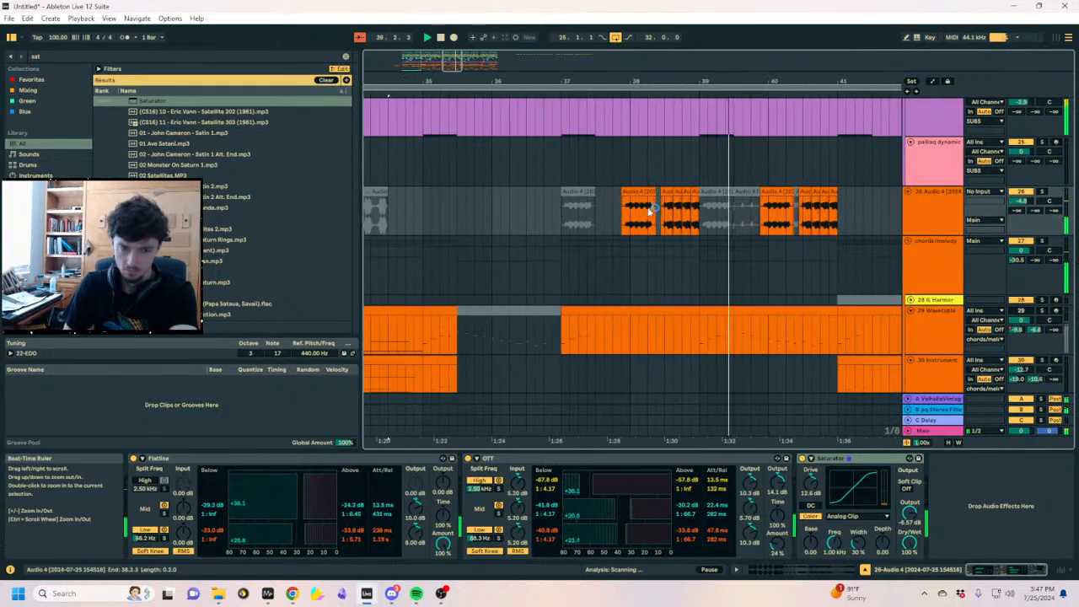
{"action": "left_click", "coordinate": [779, 193]}
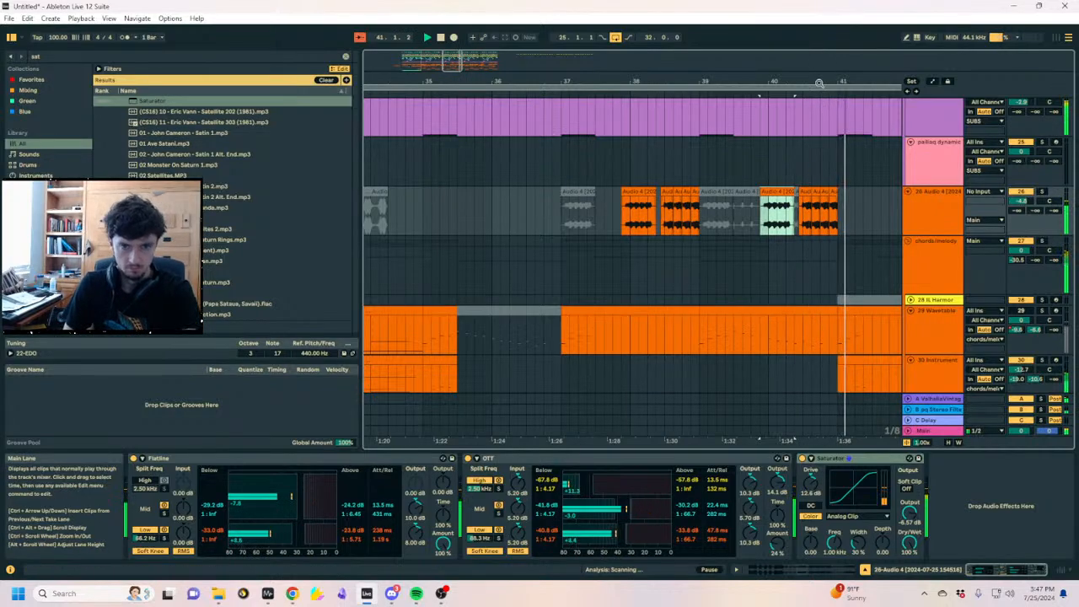
{"action": "left_click_drag", "start_coordinate": [832, 81], "coordinate": [675, 193]}
{"action": "key", "text": "space"}
{"action": "key", "text": "space"}
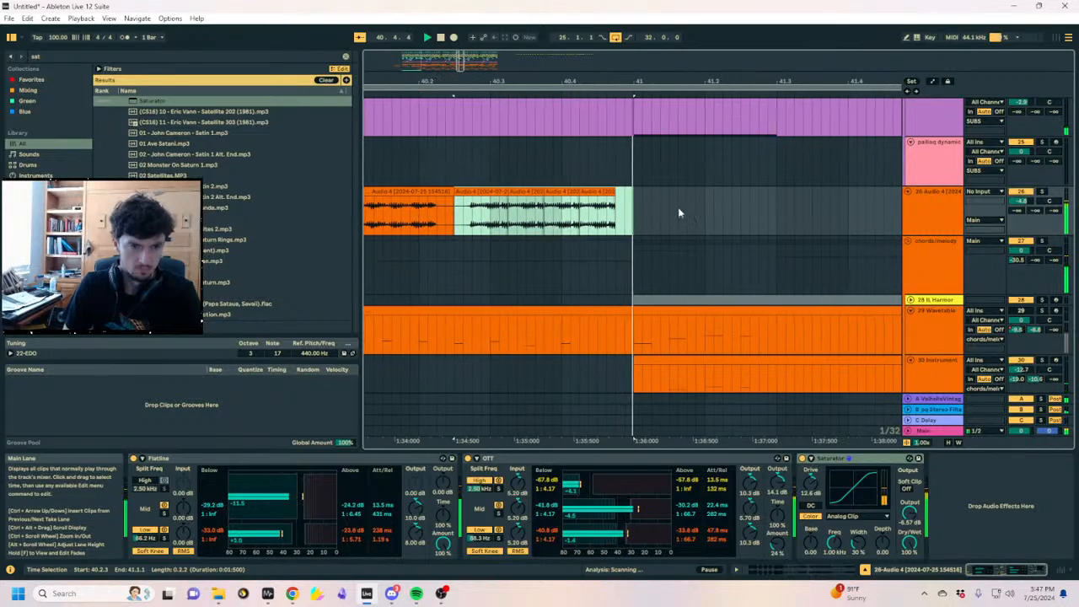
Copy the last Audio 4 slice before bar 41 to 41.2.4 and play it back
{"action": "left_click_drag", "start_coordinate": [590, 75], "coordinate": [661, 53]}
{"action": "key", "text": "space"}
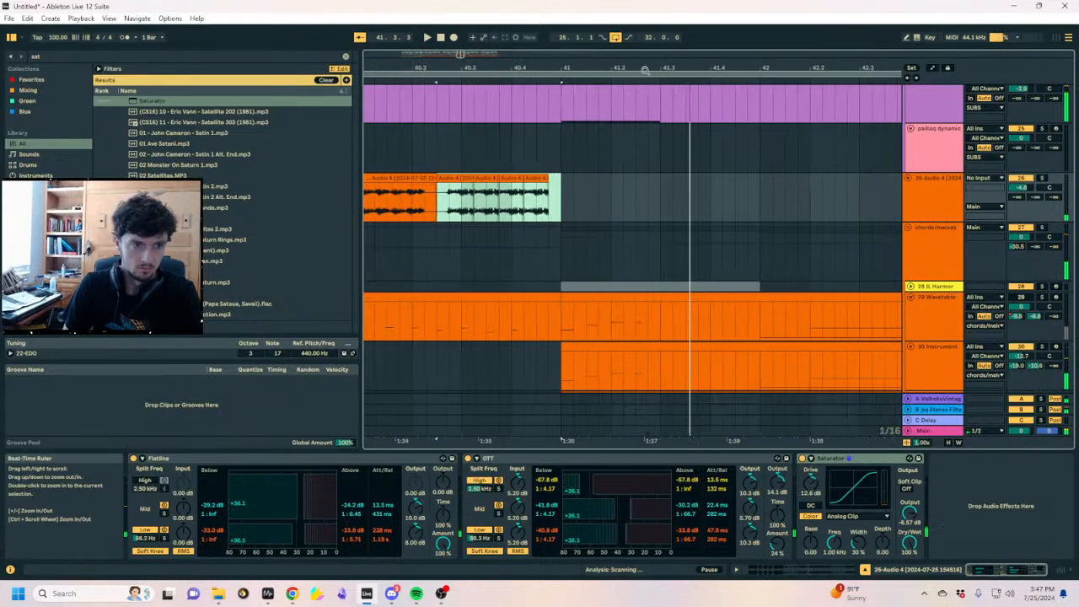
{"action": "left_click_drag", "start_coordinate": [537, 178], "coordinate": [660, 179]}
{"action": "key", "text": "space"}
{"action": "key", "text": "space"}
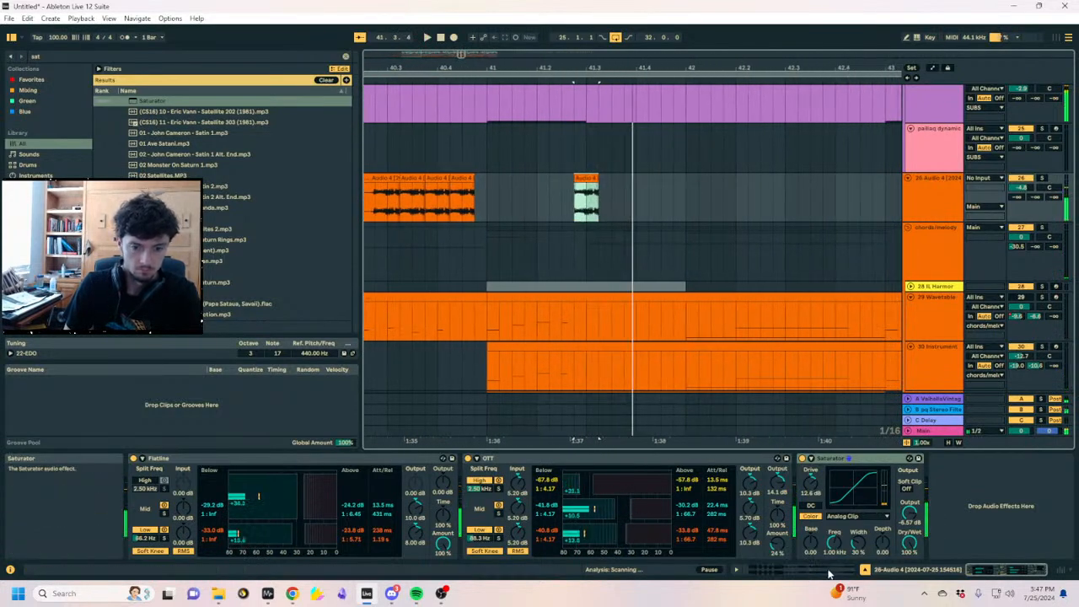
Stretch the copied slice at 41.2.4 to double length by doubling its warp tempo to 200 BPM
{"action": "double_click", "coordinate": [586, 180]}
{"action": "key", "text": "space"}
{"action": "key", "text": "space"}
{"action": "left_click", "coordinate": [176, 478]}
{"action": "key", "text": "space"}
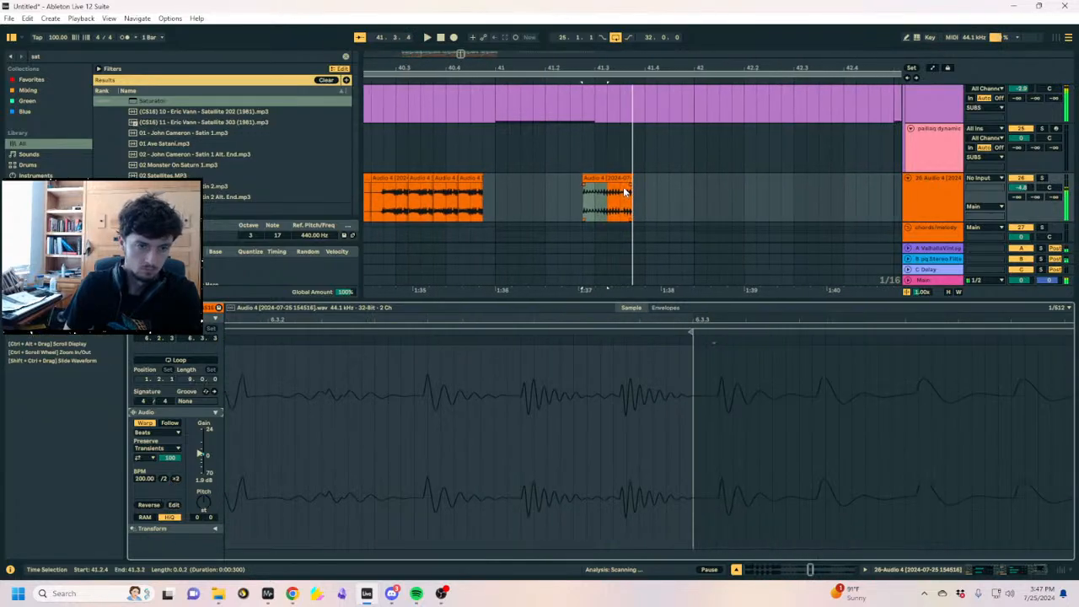
Consolidate the stretched Audio 4 clip, extended to a length of 0.3.3, and move it to start at 41.1.1
{"action": "left_click_drag", "start_coordinate": [633, 178], "coordinate": [766, 179]}
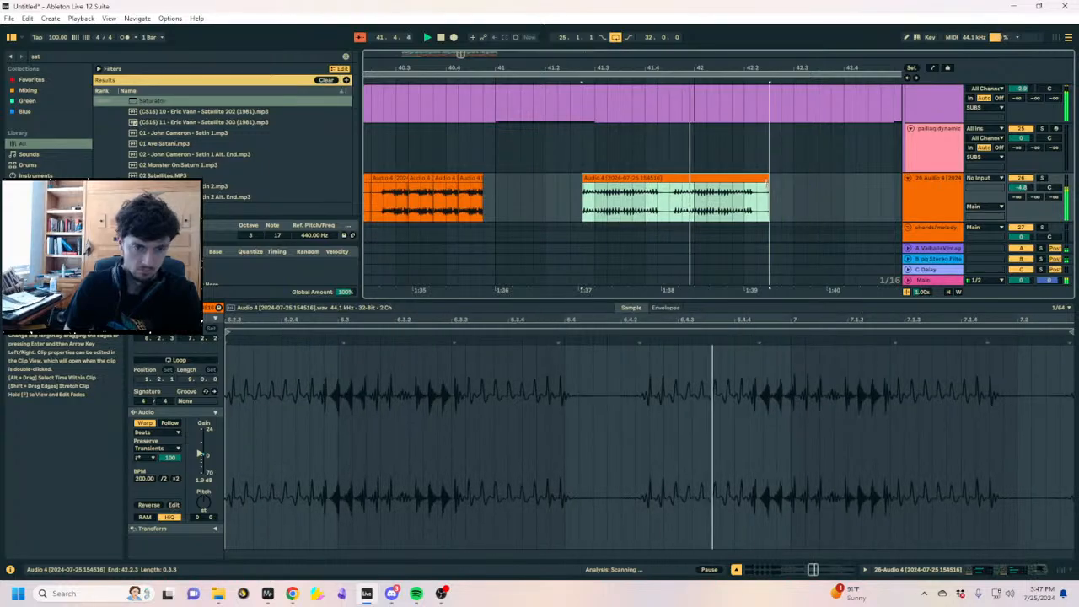
{"action": "key", "text": "ctrl+j"}
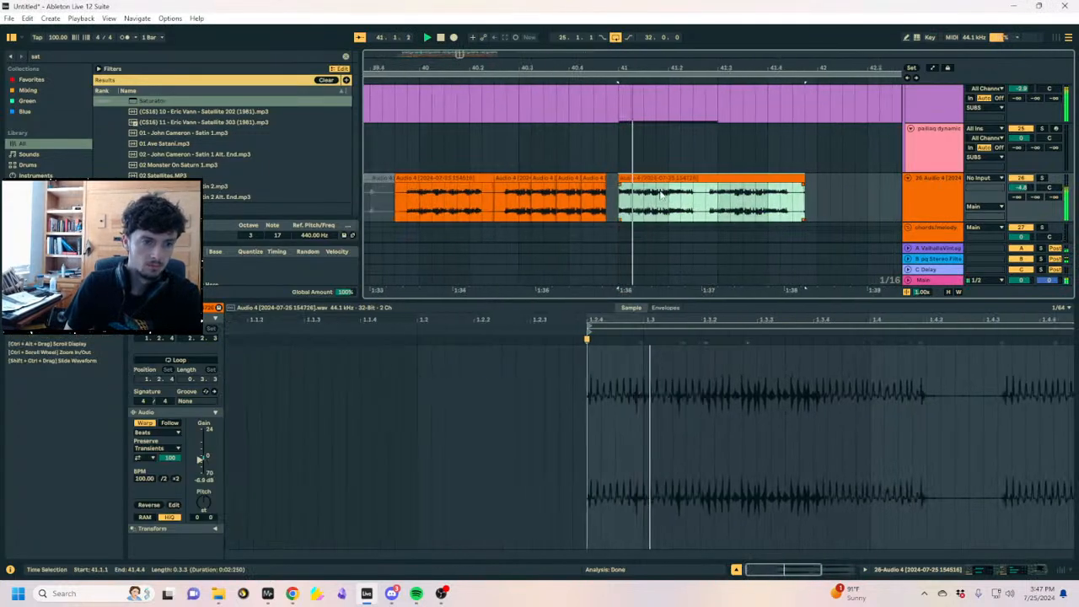
{"action": "left_click", "coordinate": [558, 203]}
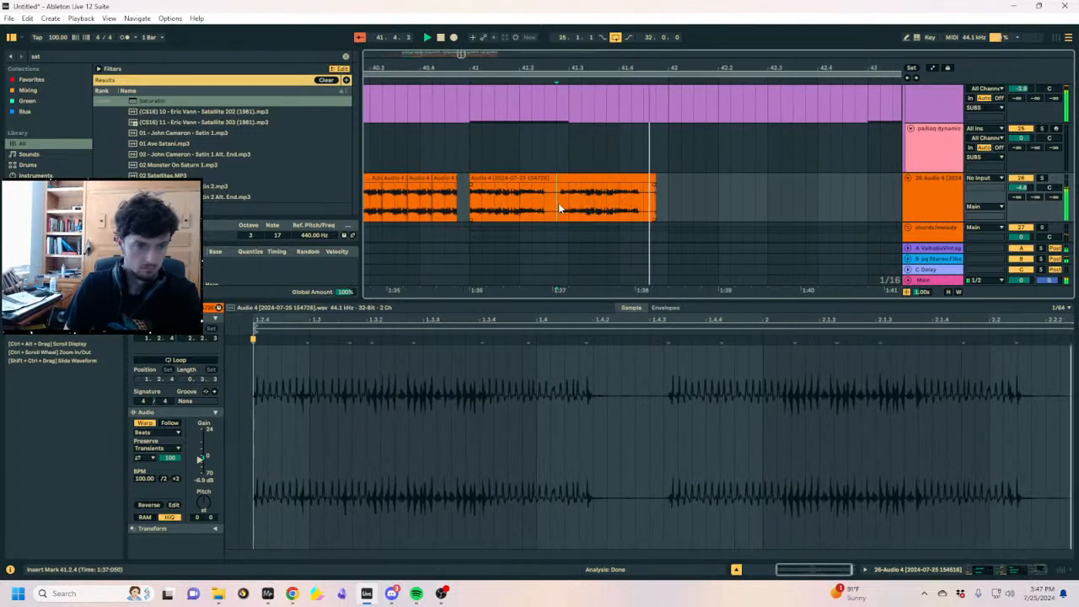
Trim the stretched Audio 4 clip to 41.1.1–41.2.4 and paste copies of it at 41.3.1 and 42.1.1
{"action": "key", "text": "ctrl+e"}
{"action": "left_click", "coordinate": [575, 181]}
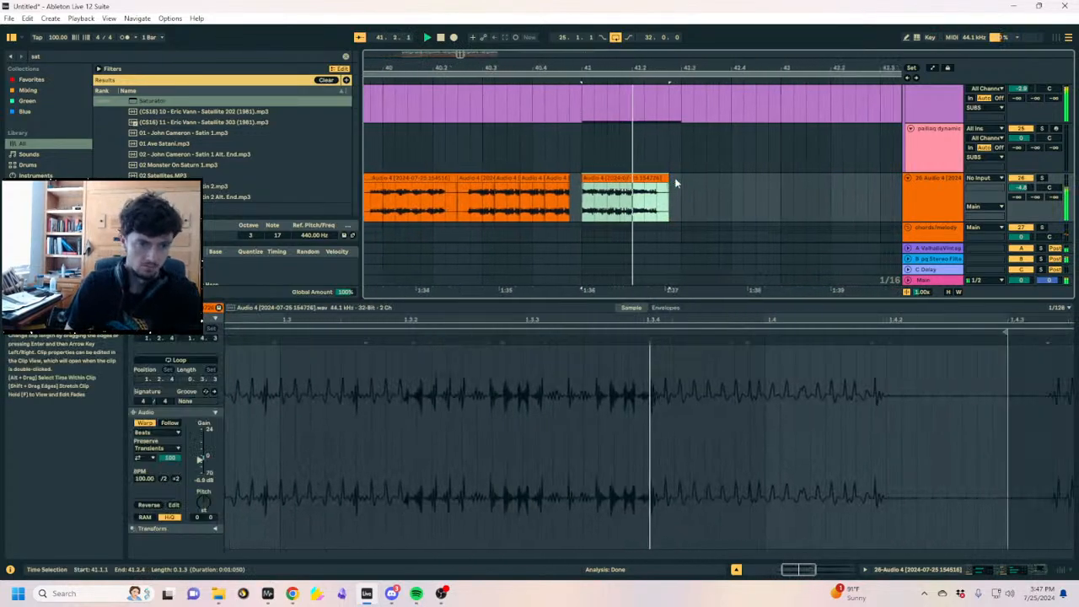
{"action": "left_click", "coordinate": [689, 192]}
{"action": "key", "text": "ctrl+v"}
{"action": "left_click", "coordinate": [762, 195]}
{"action": "key", "text": "ctrl+v"}
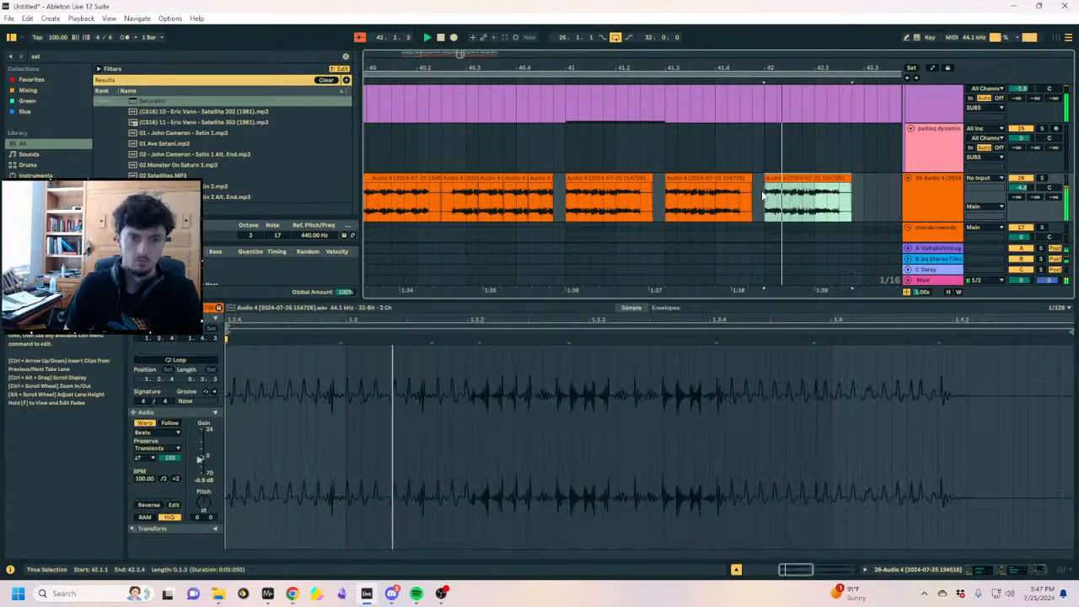
Add an Auto Filter to the Audio 4 track and set its LFO amount to 25.7 and synced rate to 1/8
{"action": "key", "text": "ctrl+f"}
{"action": "type", "text": "auto fullt"}
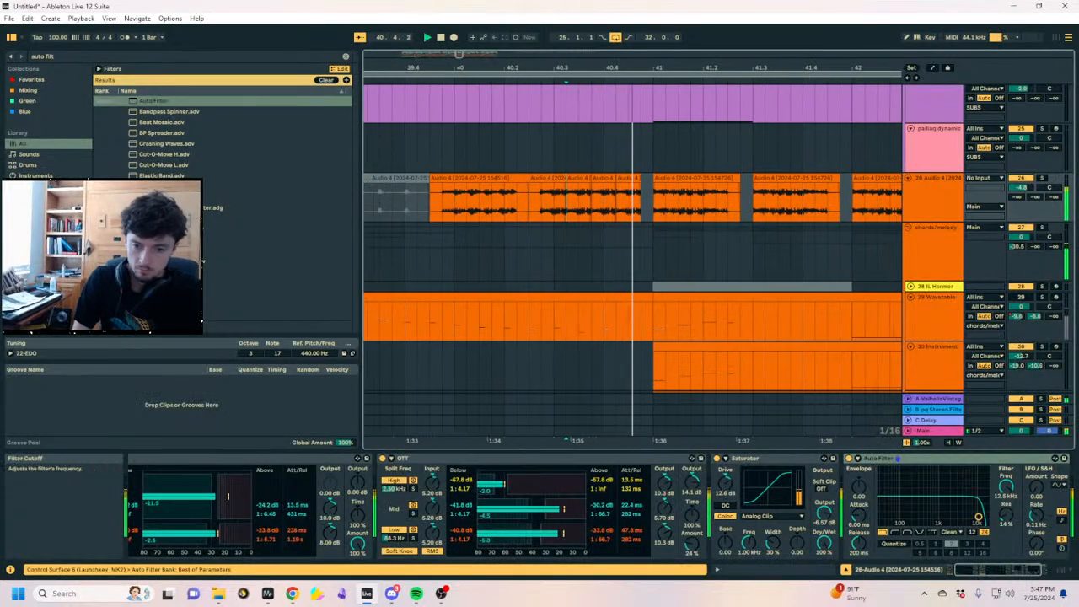
{"action": "left_click_drag", "start_coordinate": [1035, 487], "coordinate": [1035, 425]}
{"action": "key", "text": "space"}
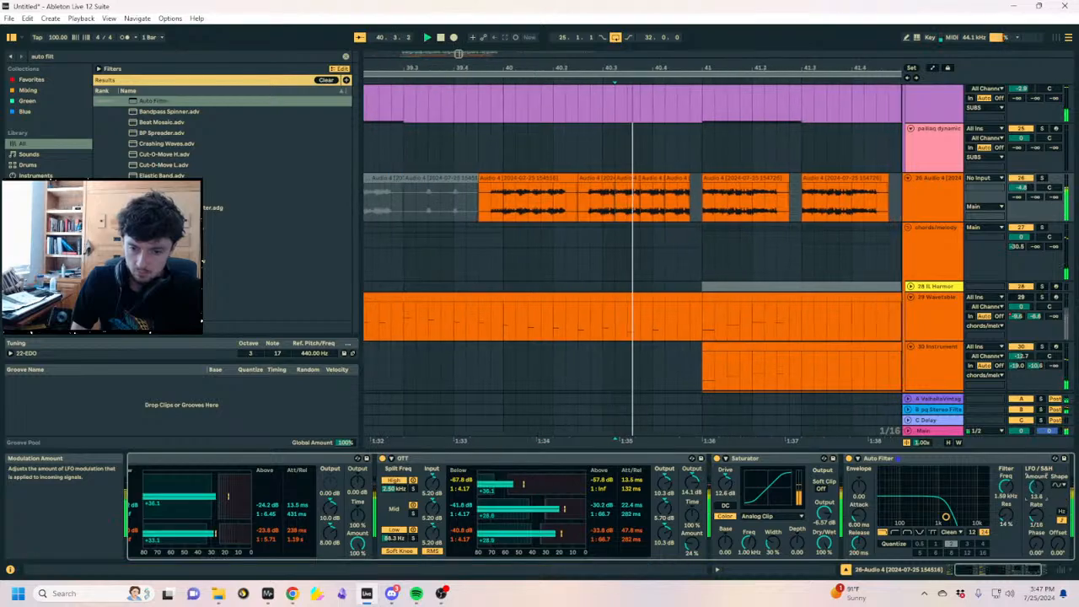
{"action": "mouse_move", "coordinate": [1005, 515]}
{"action": "left_mouse_down"}
{"action": "mouse_move", "coordinate": [1006, 479]}
{"action": "mouse_move", "coordinate": [1007, 506]}
{"action": "left_mouse_up"}
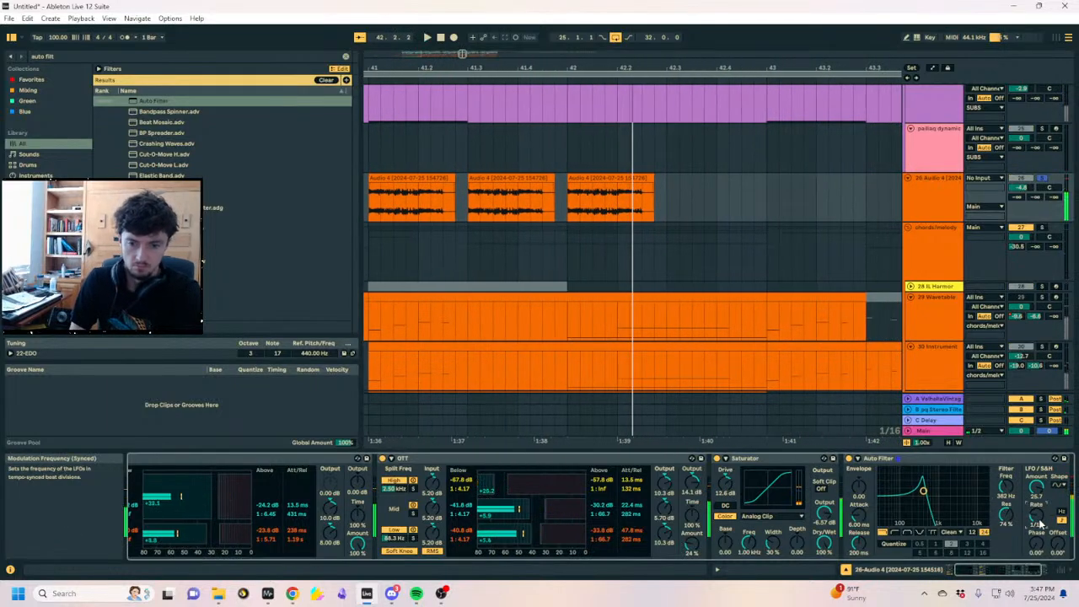
{"action": "key", "text": "space"}
{"action": "left_click", "coordinate": [667, 177]}
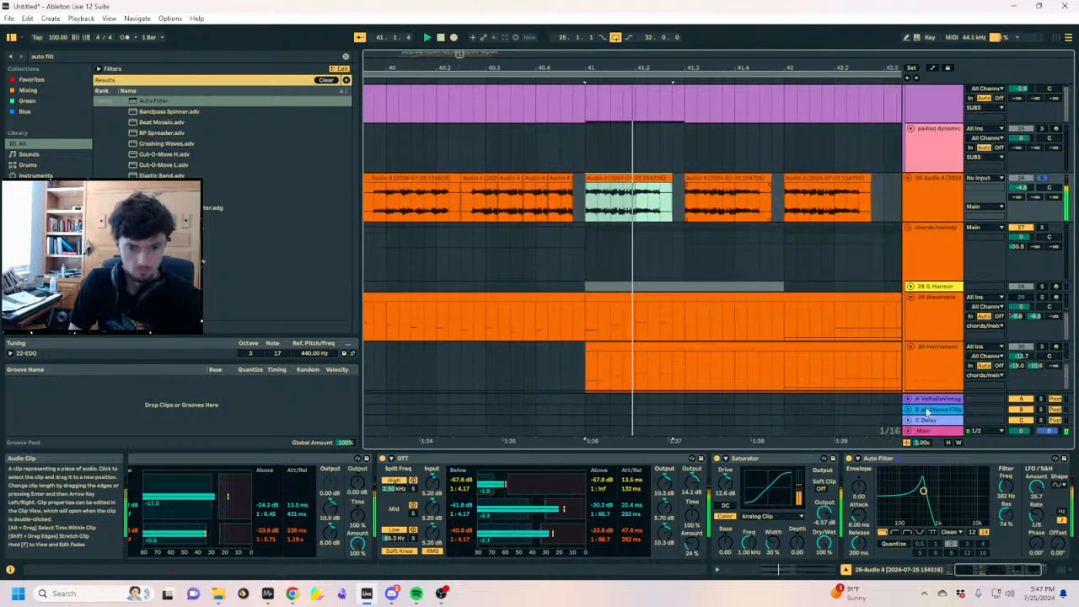
Set the Auto Filter's resonance to 40% and its cutoff frequency to 2.83 kHz while playing the fills
{"action": "left_click_drag", "start_coordinate": [1005, 513], "coordinate": [1006, 540]}
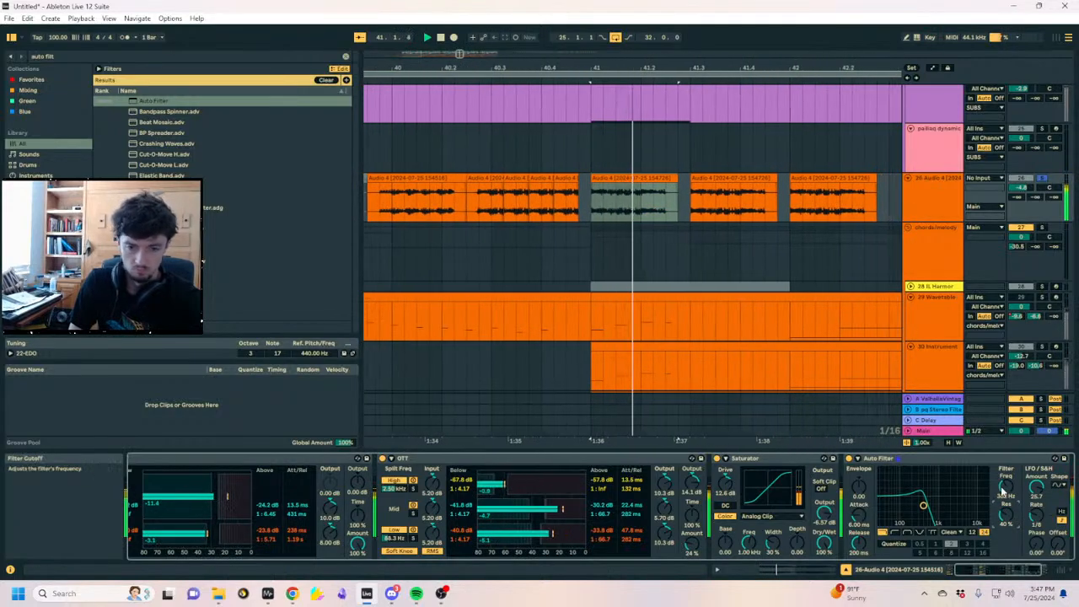
{"action": "left_click_drag", "start_coordinate": [1004, 488], "coordinate": [1004, 462]}
{"action": "key", "text": "space"}
{"action": "key", "text": "space"}
{"action": "key", "text": "space"}
{"action": "key", "text": "space"}
Unsolo the Audio 4 track, play it in the mix and move the Auto Filter ahead of the OTT preceding Saturator
{"action": "left_click", "coordinate": [1042, 178]}
{"action": "key", "text": "space"}
{"action": "key", "text": "space"}
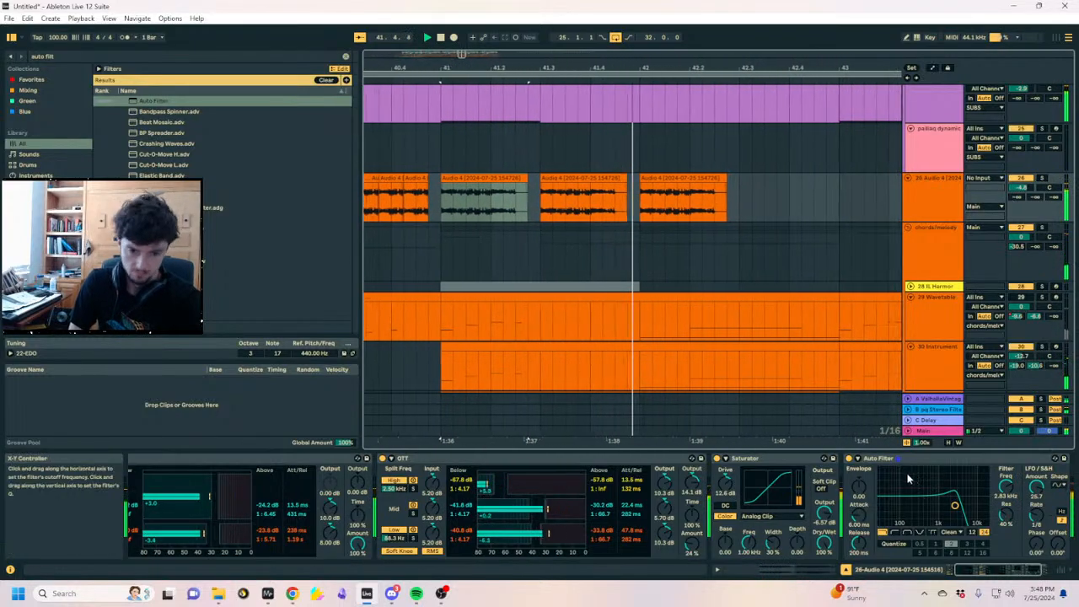
{"action": "left_click_drag", "start_coordinate": [877, 457], "coordinate": [386, 462]}
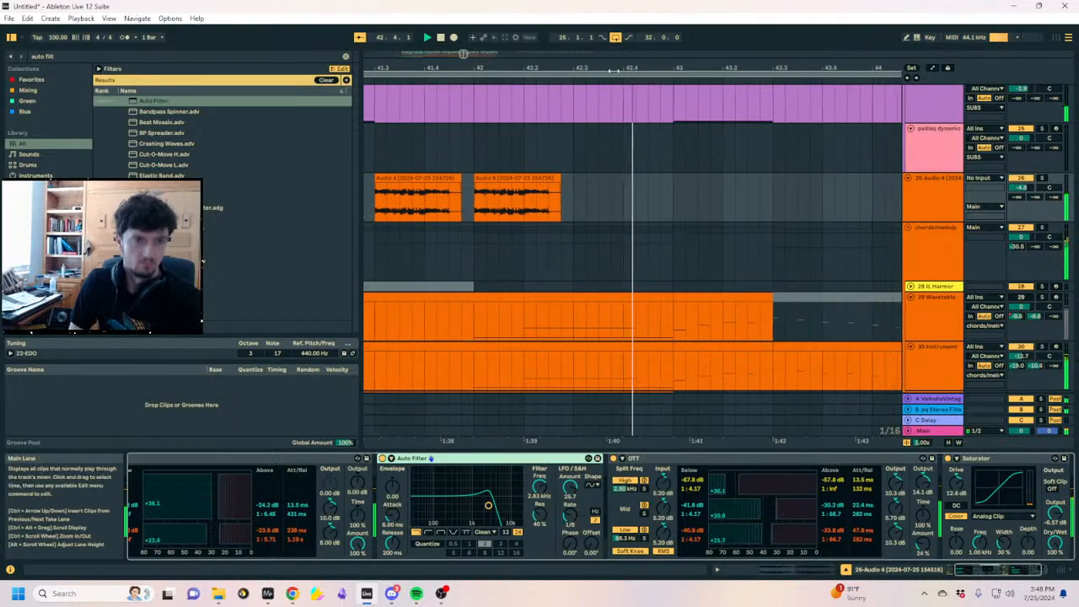
Place a copy of the one-bar Audio 4 clip at 45.1.1 and shorten it to a length of 0.3.1
{"action": "left_click_drag", "start_coordinate": [614, 70], "coordinate": [641, 12]}
{"action": "left_click", "coordinate": [496, 204]}
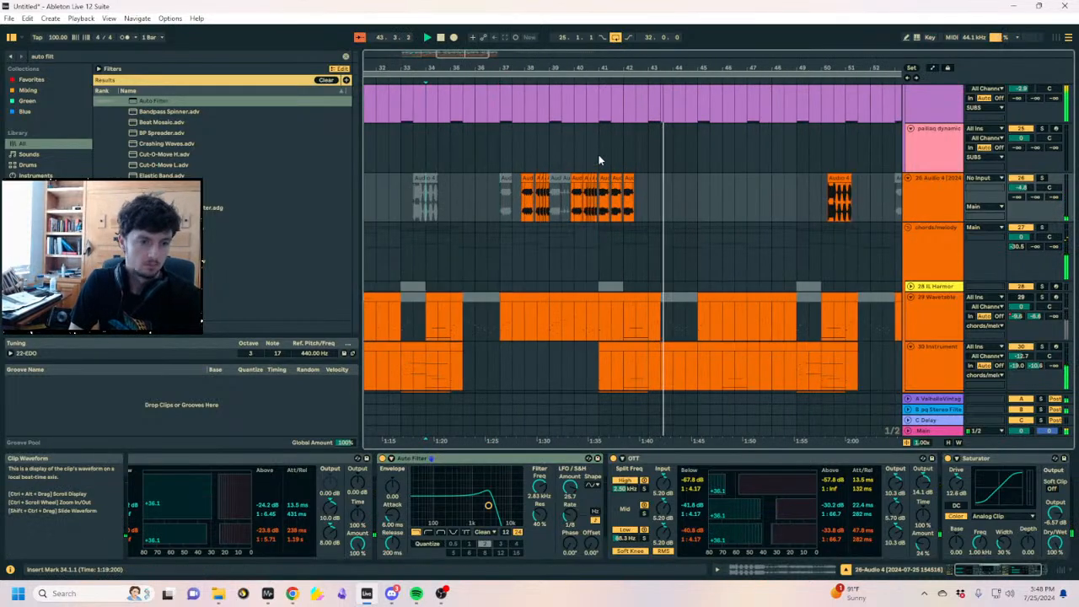
{"action": "left_click_drag", "start_coordinate": [581, 68], "coordinate": [600, 41]}
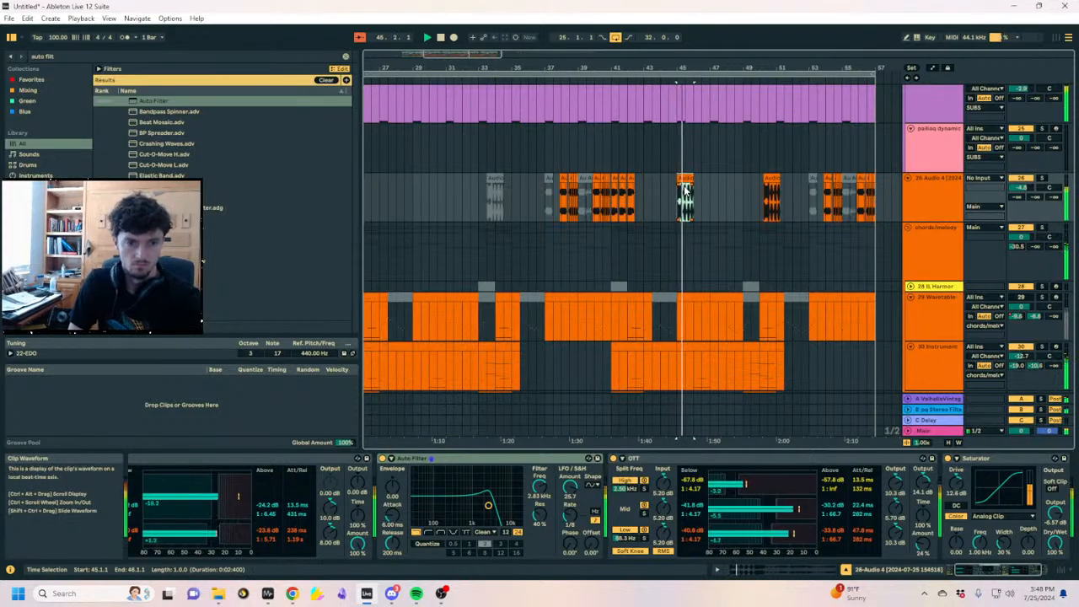
{"action": "scroll", "coordinate": [679, 104], "scroll_direction": "up", "scroll_amount": 5}
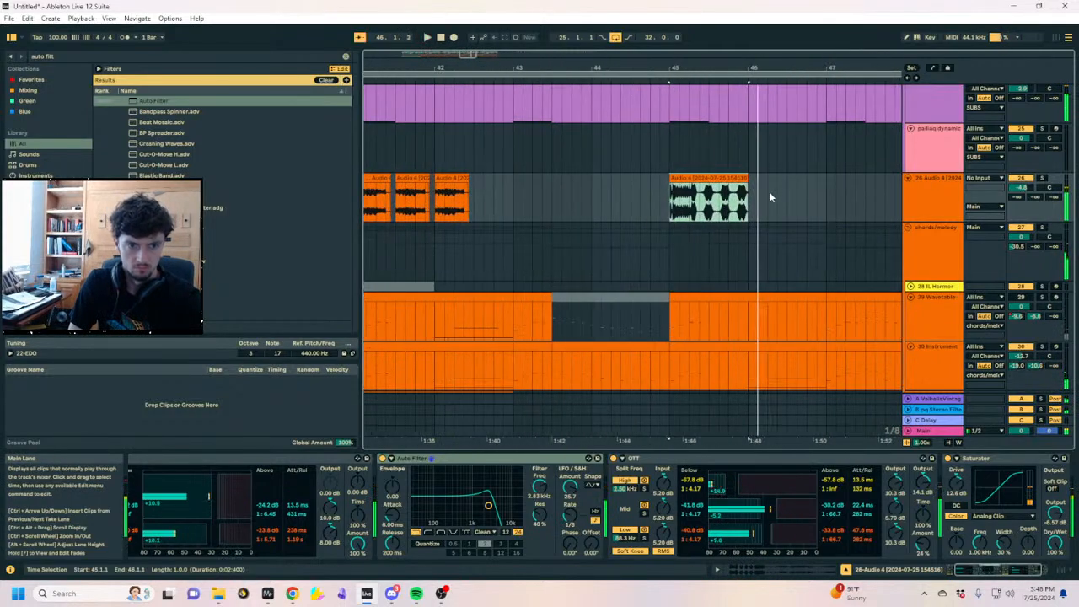
{"action": "scroll", "coordinate": [717, 176], "scroll_direction": "right", "scroll_amount": 5}
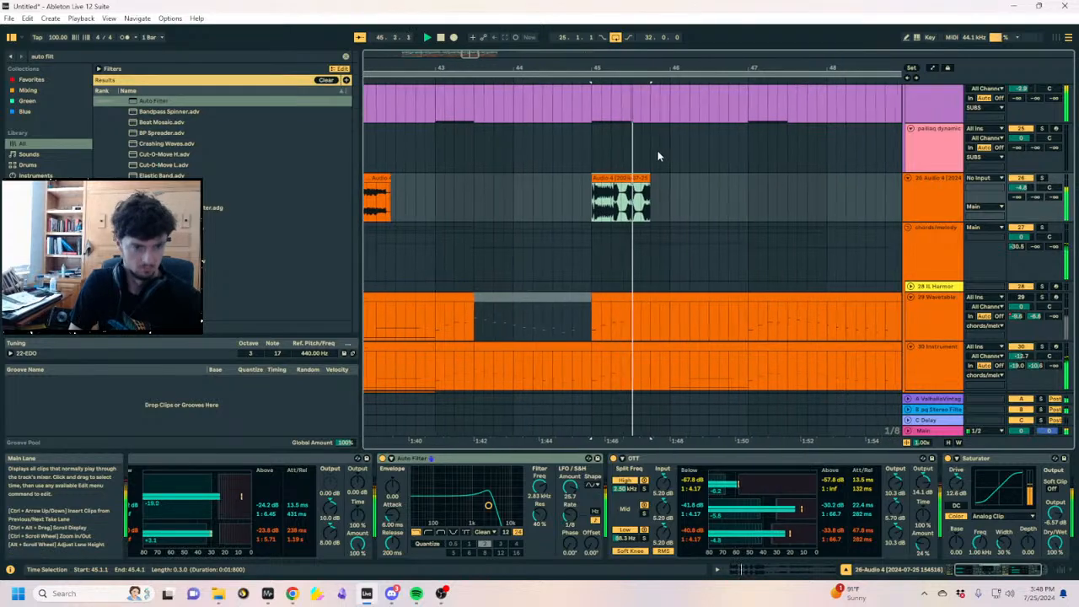
{"action": "left_click_drag", "start_coordinate": [590, 68], "coordinate": [590, 97]}
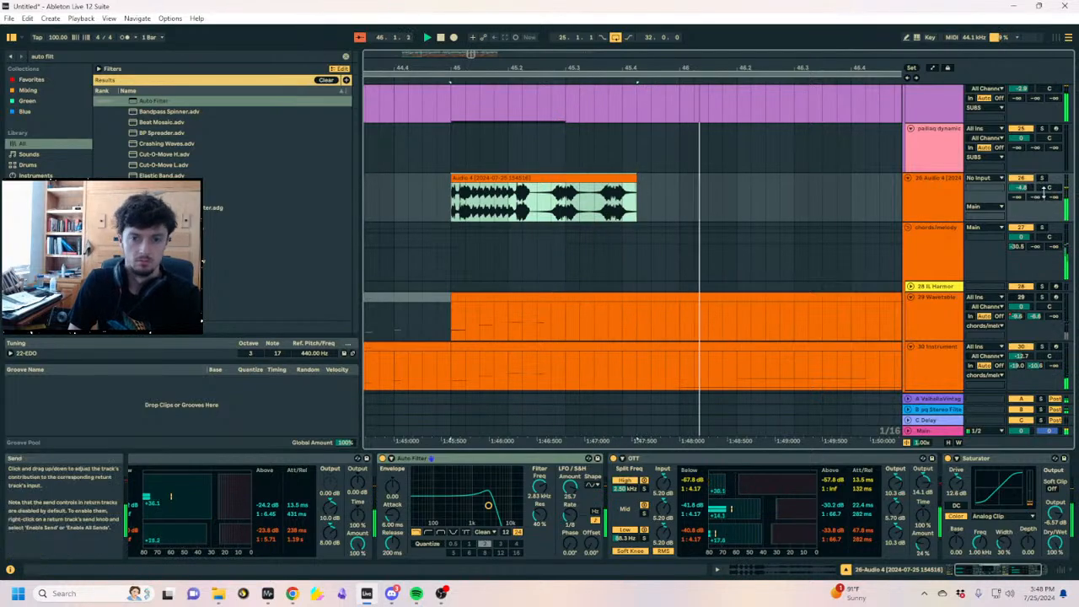
Insert a new audio track below the Audio 4 track and move the clip at 45.1.1 onto it
{"action": "left_click", "coordinate": [939, 192]}
{"action": "key", "text": "ctrl+t"}
{"action": "left_click_drag", "start_coordinate": [539, 73], "coordinate": [664, 25]}
{"action": "left_click_drag", "start_coordinate": [661, 178], "coordinate": [669, 241]}
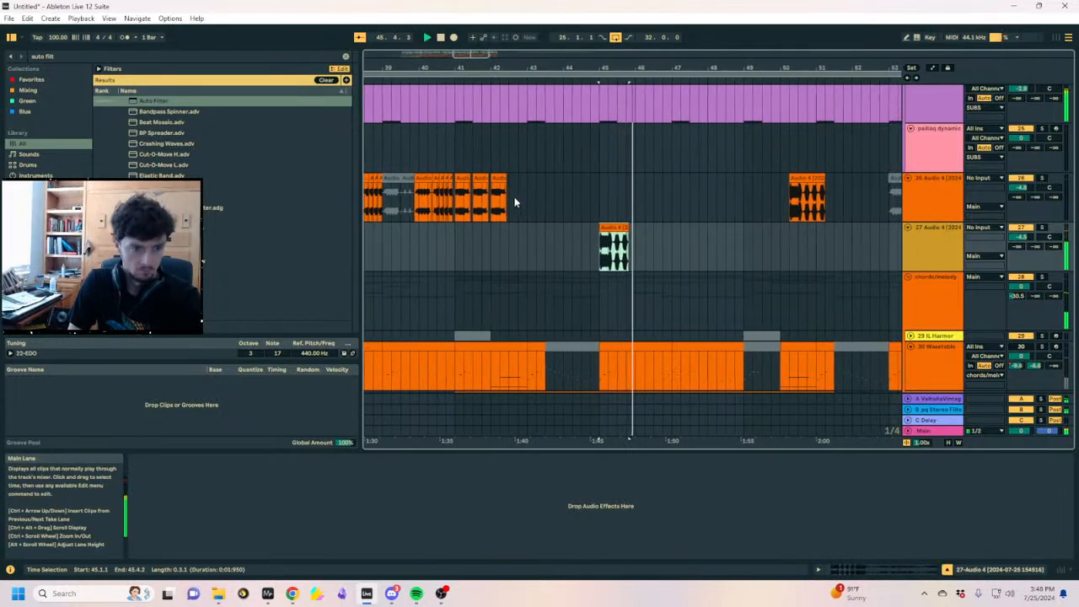
Copy the three stretched Audio 4 clips starting at 41.1.1 to 46.1.1 and play them back
{"action": "left_click_drag", "start_coordinate": [517, 201], "coordinate": [455, 201]}
{"action": "key", "text": "ctrl+v"}
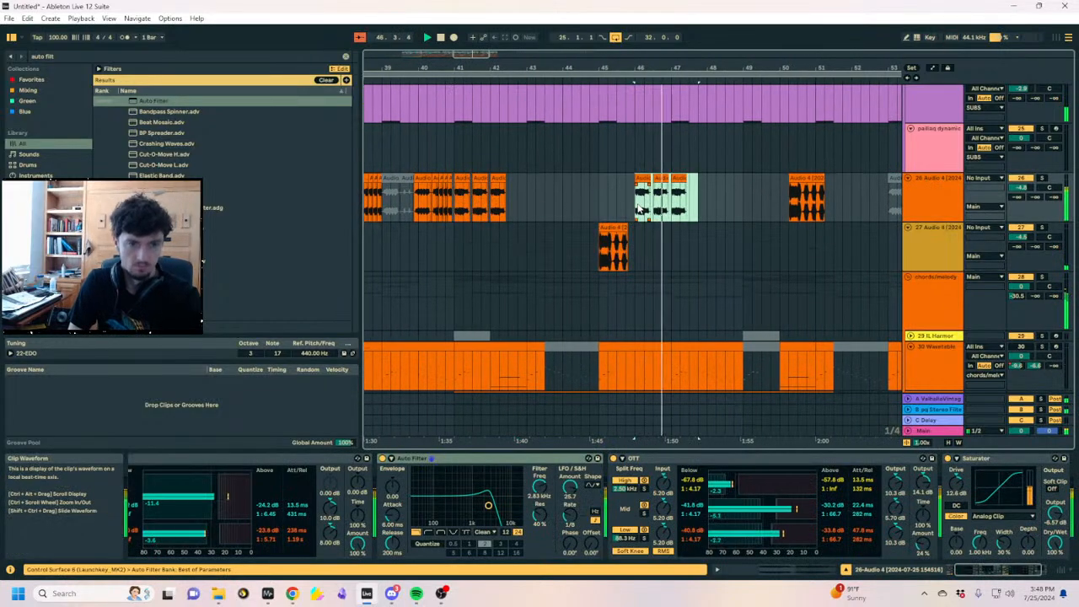
{"action": "key", "text": "space"}
{"action": "key", "text": "space"}
Remove the tail of the first copied clip between 46.2.2 and 46.3.1 and play it back
{"action": "left_click_drag", "start_coordinate": [647, 68], "coordinate": [667, 144]}
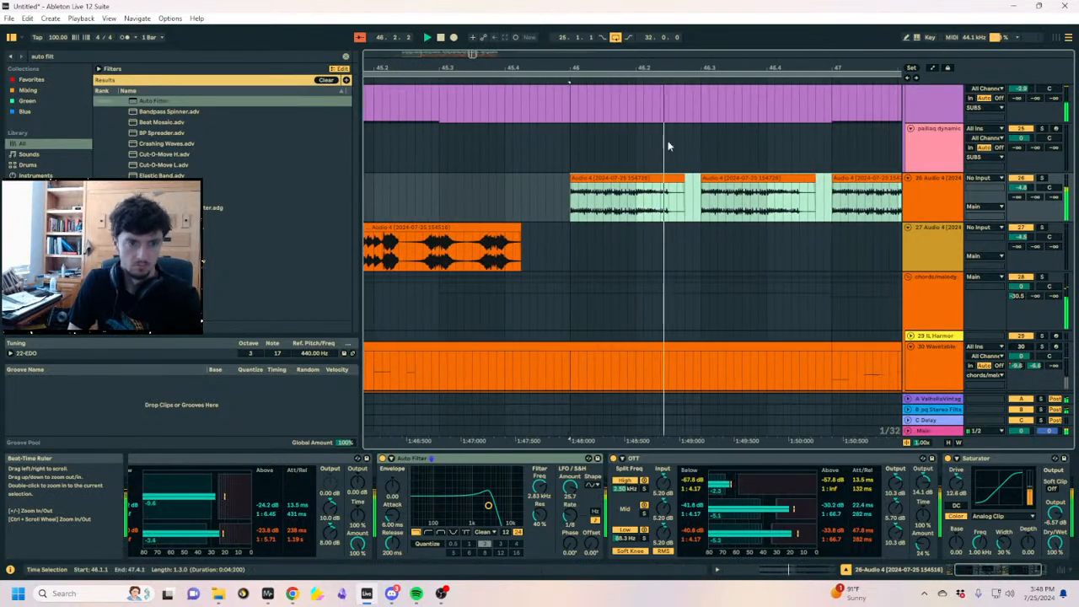
{"action": "key", "text": "space"}
{"action": "left_click_drag", "start_coordinate": [689, 183], "coordinate": [662, 203]}
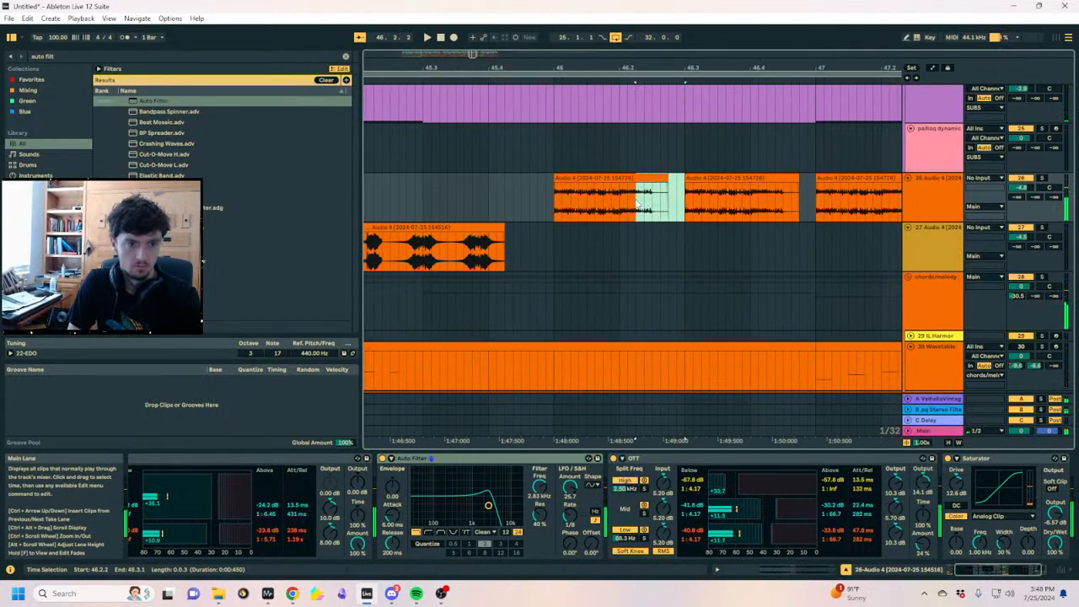
{"action": "key", "text": "space"}
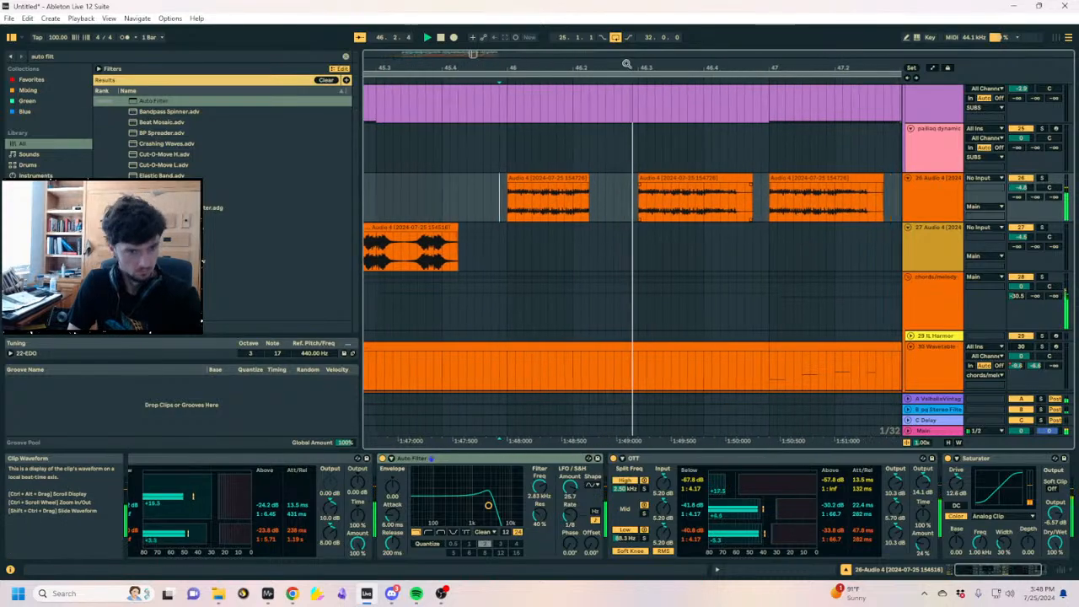
Copy the bar 40 Audio 4 clip and its slices to 46.3.1 over the stretched clips, deleting everything from 47.1.1 to 47.3.3
{"action": "left_click_drag", "start_coordinate": [594, 69], "coordinate": [747, 19]}
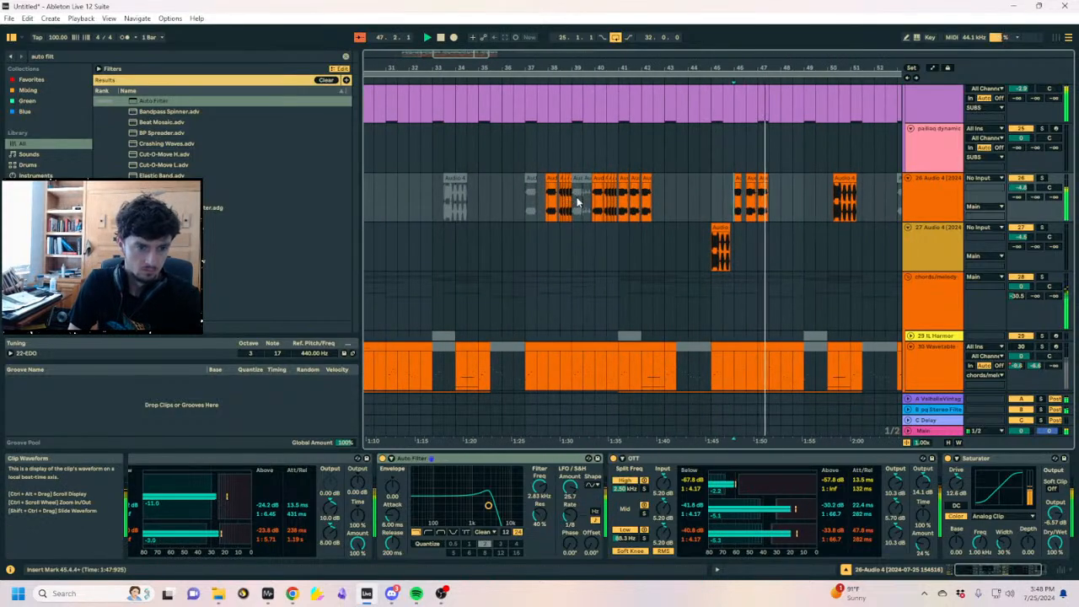
{"action": "left_click", "coordinate": [639, 211]}
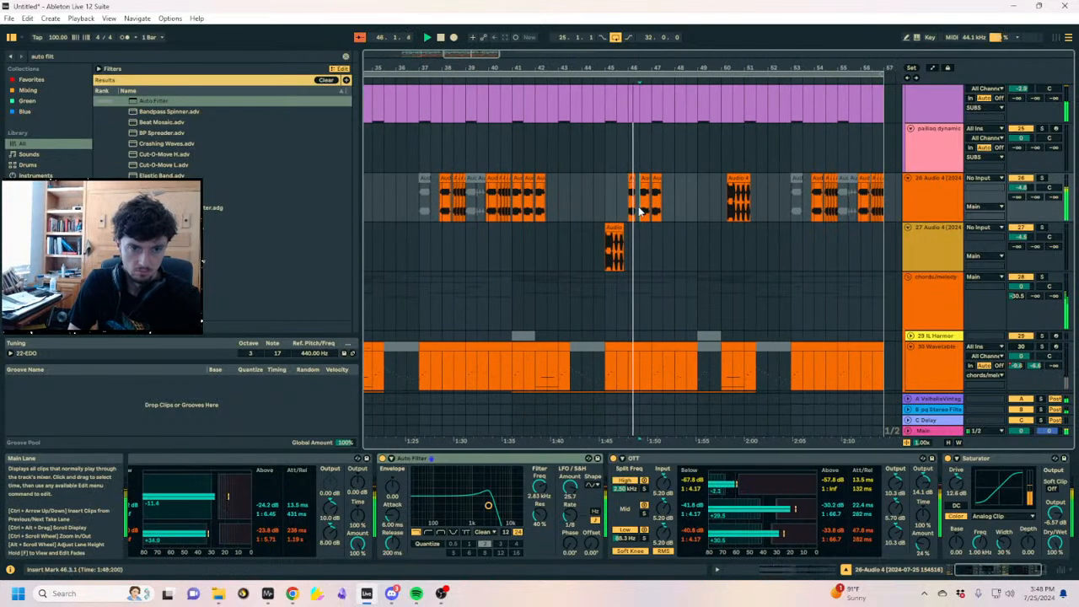
{"action": "left_click_drag", "start_coordinate": [640, 69], "coordinate": [639, 103]}
{"action": "left_click_drag", "start_coordinate": [714, 209], "coordinate": [695, 209]}
{"action": "key", "text": "Delete"}
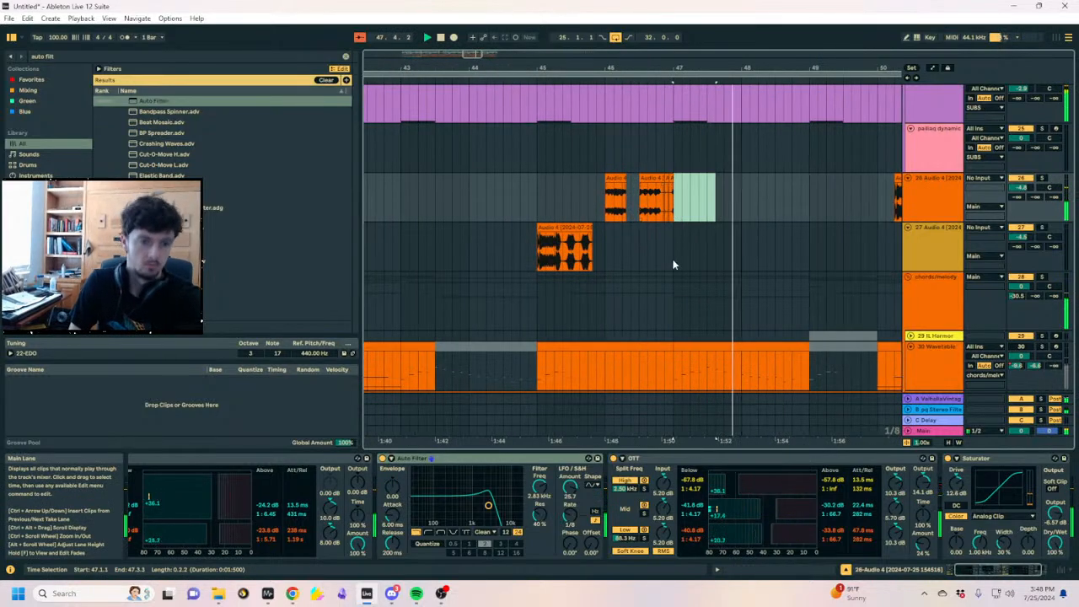
Duplicate the clip at 45.1.1 on the new audio track to 47.1.1 and play from just before bar 45
{"action": "left_click_drag", "start_coordinate": [673, 262], "coordinate": [539, 250]}
{"action": "key", "text": "ctrl+d"}
{"action": "left_click", "coordinate": [521, 247]}
{"action": "key", "text": "space"}
Restore the Audio 4 slices between 47.1.1 and 47.3.3, then deactivate them and listen to the passage
{"action": "key", "text": "ctrl+z"}
{"action": "key", "text": "ctrl+z"}
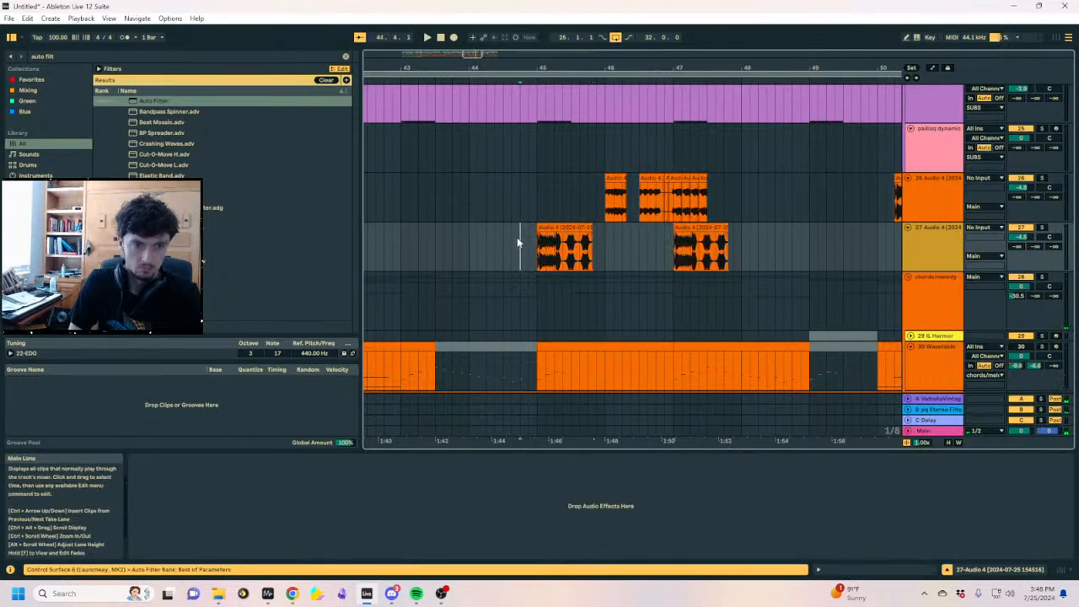
{"action": "key", "text": "space"}
{"action": "left_click", "coordinate": [781, 202]}
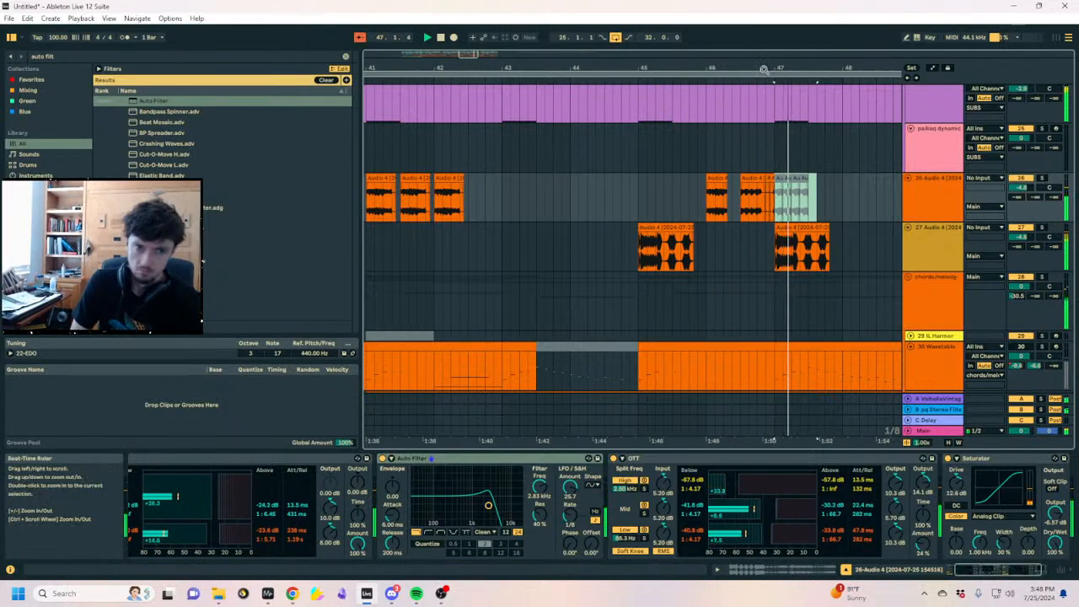
{"action": "left_click_drag", "start_coordinate": [640, 439], "coordinate": [628, 439]}
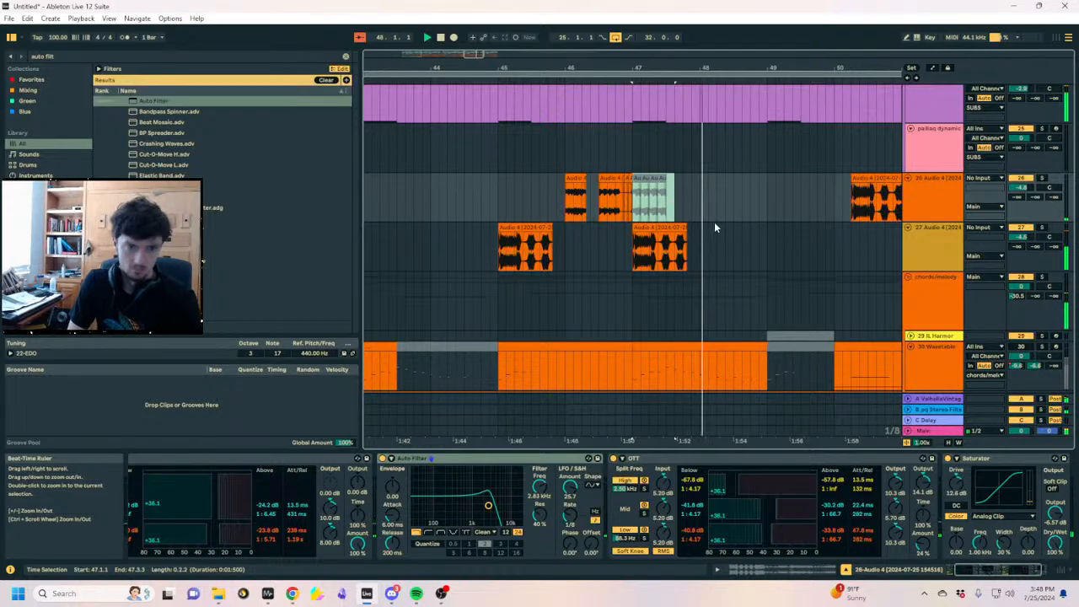
Split the clip at 47.1.1 on track 27 at 47.3.2, shift its end piece 1/32 later and play it back
{"action": "left_click", "coordinate": [679, 237]}
{"action": "mouse_move", "coordinate": [676, 67]}
{"action": "left_mouse_down"}
{"action": "mouse_move", "coordinate": [685, 247]}
{"action": "mouse_move", "coordinate": [698, 233]}
{"action": "left_mouse_up"}
{"action": "left_click", "coordinate": [456, 247]}
{"action": "key", "text": "space"}
{"action": "key", "text": "space"}
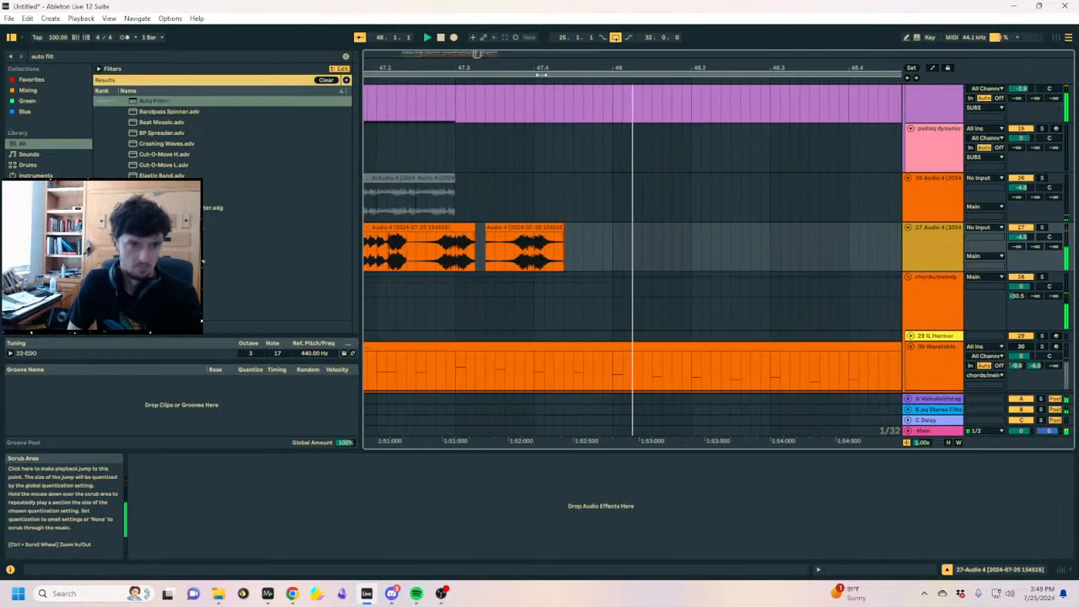
Copy the split two-part clip at 47.1.1 on track 27 over the clip at 45.1.1 and to 49.1.1
{"action": "left_click_drag", "start_coordinate": [611, 68], "coordinate": [690, 17]}
{"action": "left_click_drag", "start_coordinate": [626, 244], "coordinate": [725, 246]}
{"action": "left_click_drag", "start_coordinate": [575, 247], "coordinate": [515, 252]}
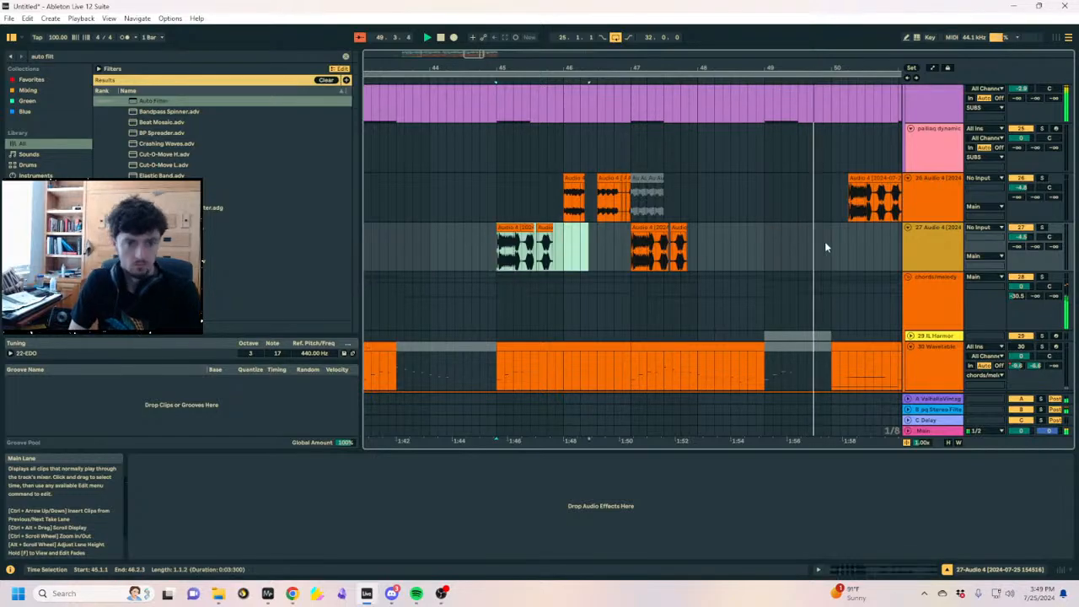
{"action": "left_click", "coordinate": [766, 250]}
{"action": "key", "text": "ctrl+v"}
Examine the device chain of the bar 49 instrument part on track 31, selecting its Auto Filter
{"action": "scroll", "coordinate": [782, 258], "scroll_direction": "down", "scroll_amount": 7}
{"action": "scroll", "coordinate": [783, 251], "scroll_direction": "up", "scroll_amount": 2}
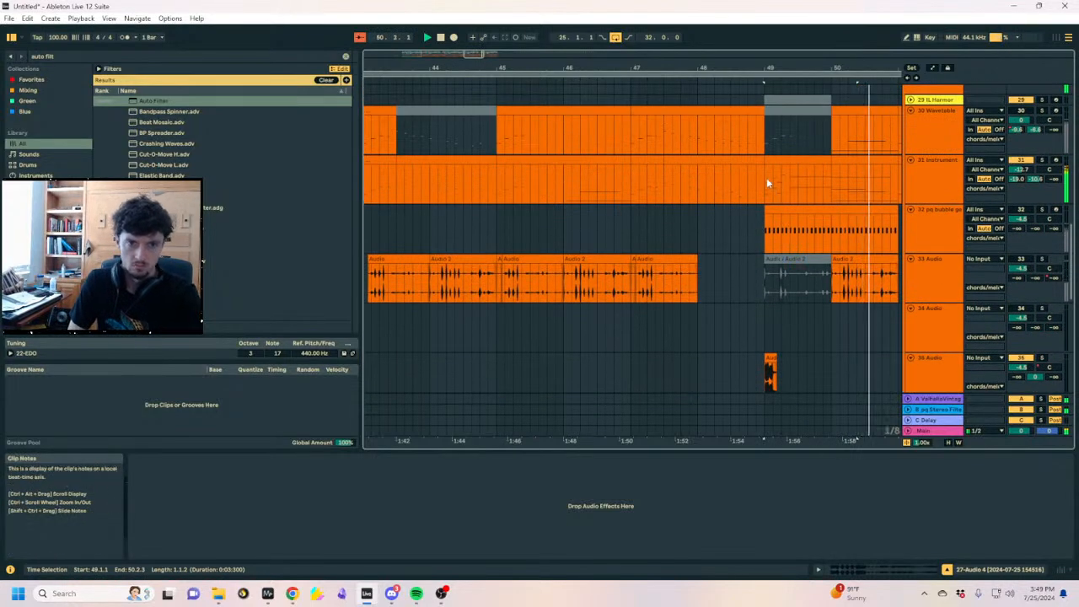
{"action": "left_click", "coordinate": [934, 189]}
{"action": "left_click", "coordinate": [941, 459]}
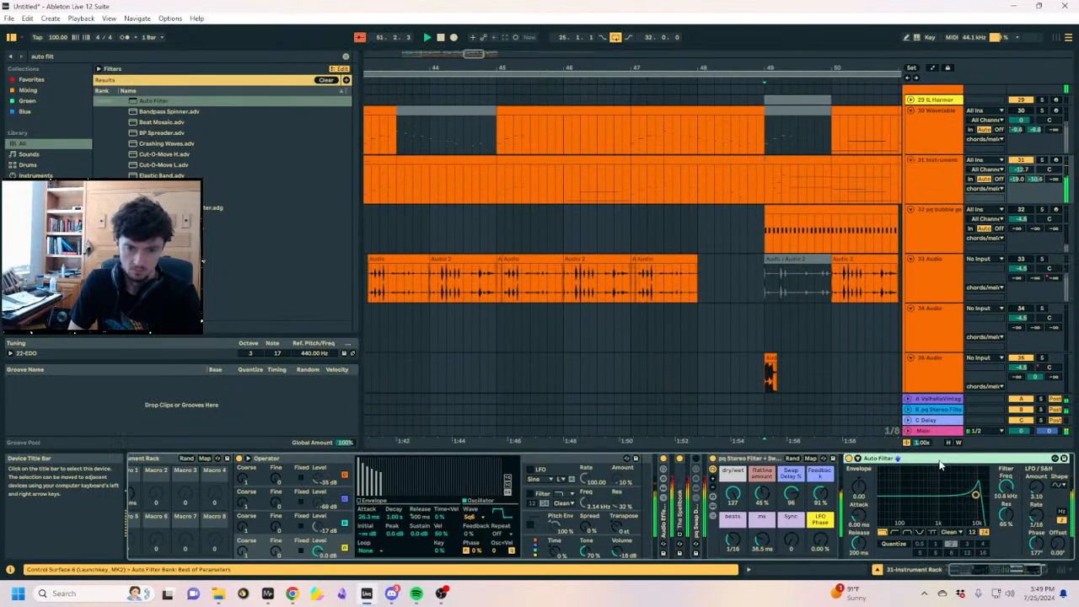
Delete the Audio 4 clip in bar 50 on track 26 and play the arrangement from 37.1.1
{"action": "scroll", "coordinate": [768, 258], "scroll_direction": "up", "scroll_amount": 4}
{"action": "left_click", "coordinate": [865, 200]}
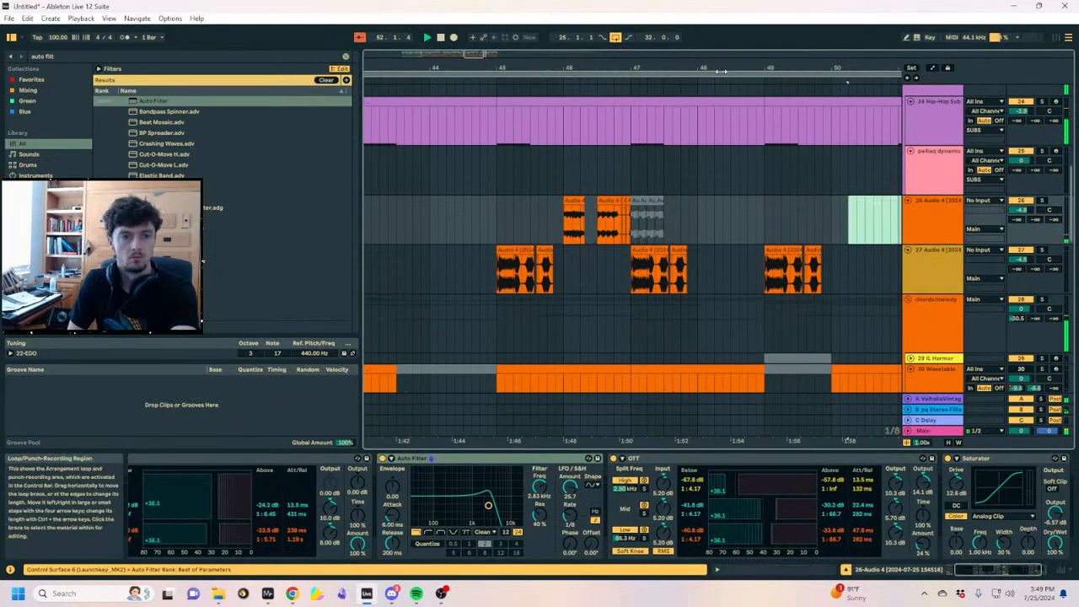
{"action": "left_click_drag", "start_coordinate": [723, 74], "coordinate": [709, 42]}
{"action": "left_click", "coordinate": [559, 229]}
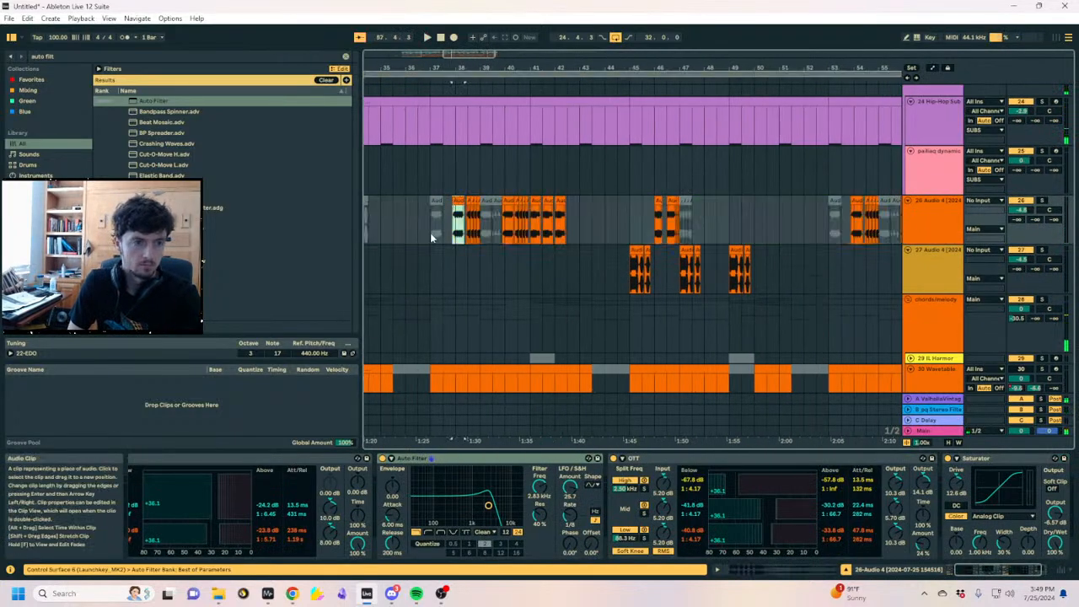
{"action": "left_click", "coordinate": [430, 232]}
{"action": "key", "text": "space"}
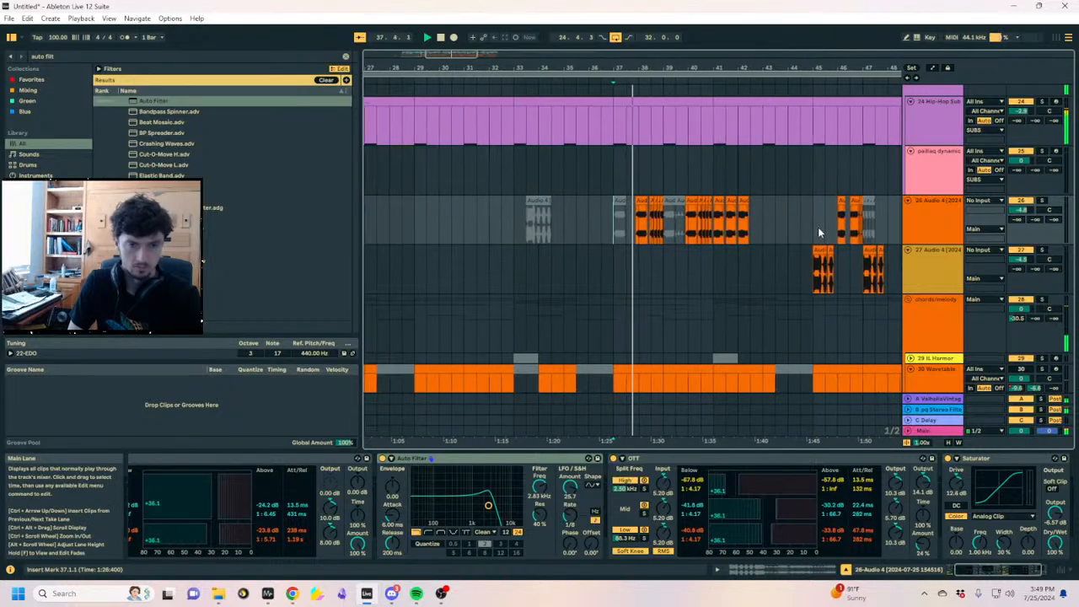
Add a locator at bar 41 and select it
{"action": "scroll", "coordinate": [817, 232], "scroll_direction": "up", "scroll_amount": 3}
{"action": "left_click_drag", "start_coordinate": [664, 69], "coordinate": [664, 42]}
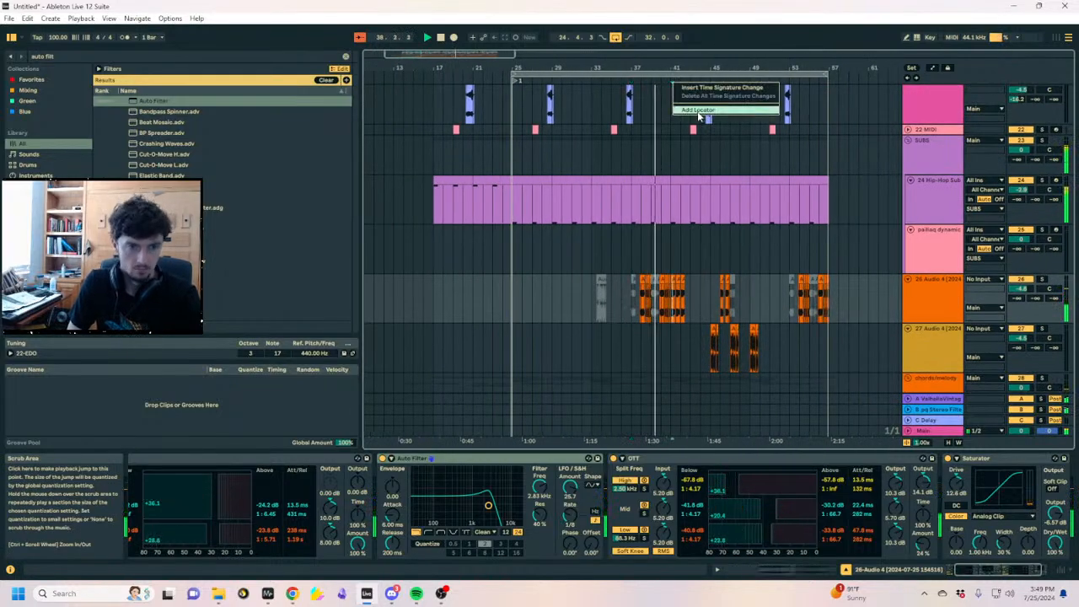
{"action": "left_click", "coordinate": [671, 81]}
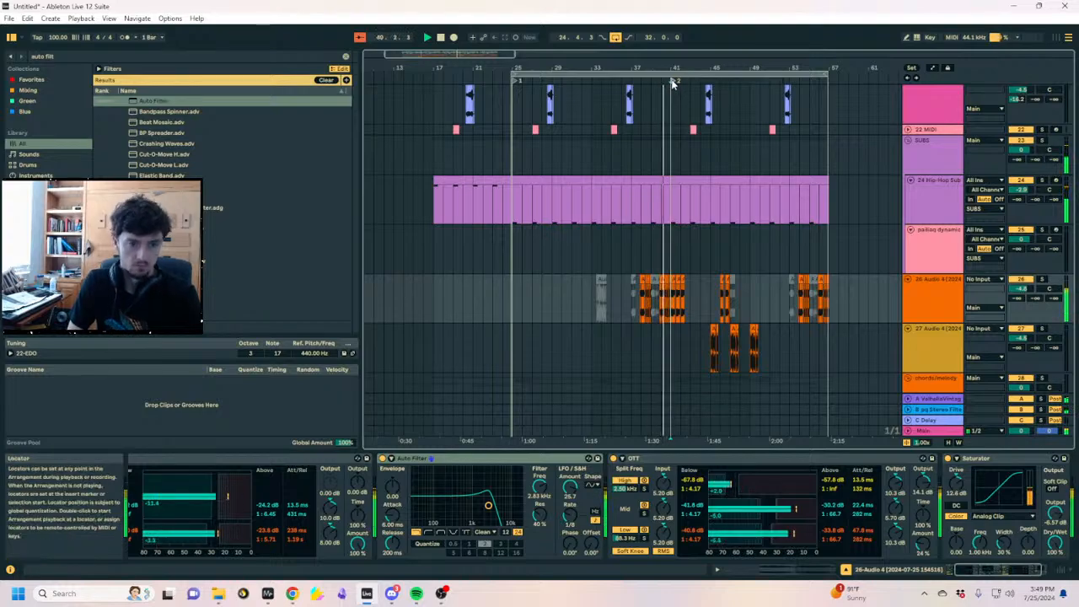
Delete the sliced Audio 4 fill leading into bar 41 on track 26 and deactivate the clip at 41.3.1
{"action": "left_click_drag", "start_coordinate": [664, 69], "coordinate": [683, 318]}
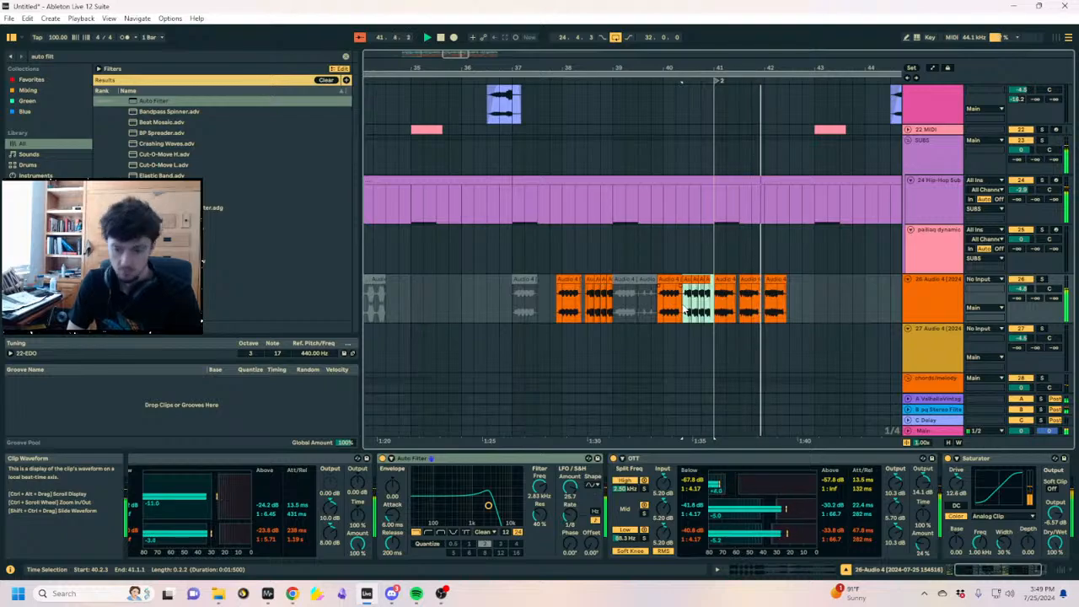
{"action": "left_click_drag", "start_coordinate": [691, 291], "coordinate": [743, 281]}
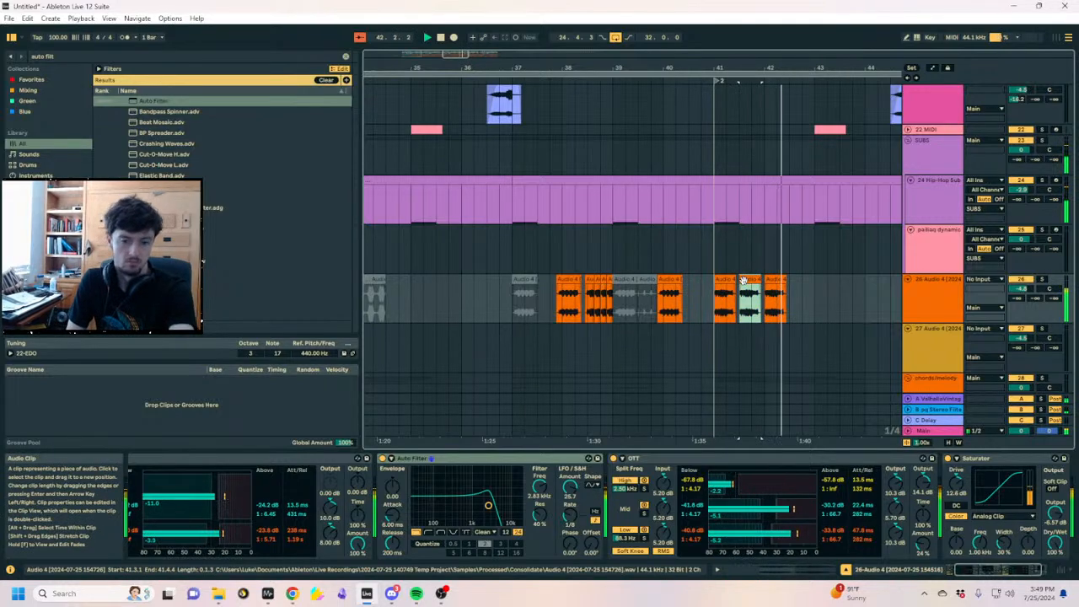
{"action": "left_click", "coordinate": [671, 284]}
{"action": "left_click_drag", "start_coordinate": [677, 289], "coordinate": [677, 294]}
{"action": "key", "text": "ctrl+z"}
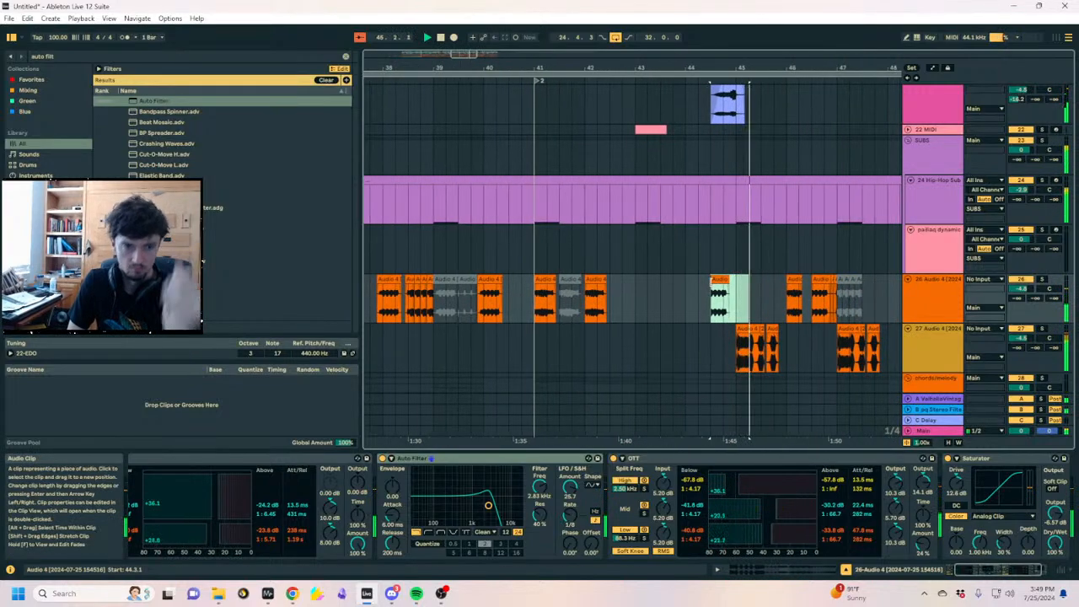
{"action": "left_click_drag", "start_coordinate": [684, 284], "coordinate": [706, 291]}
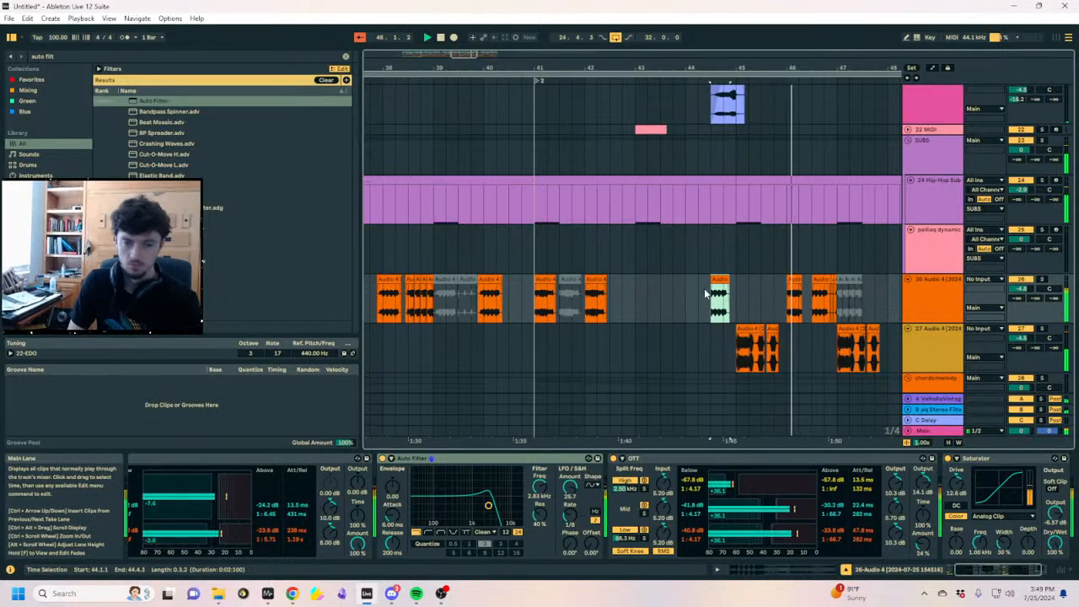
Group the two Audio 4 tracks, 26 and 27, and name the group midbass
{"action": "left_click", "coordinate": [931, 302]}
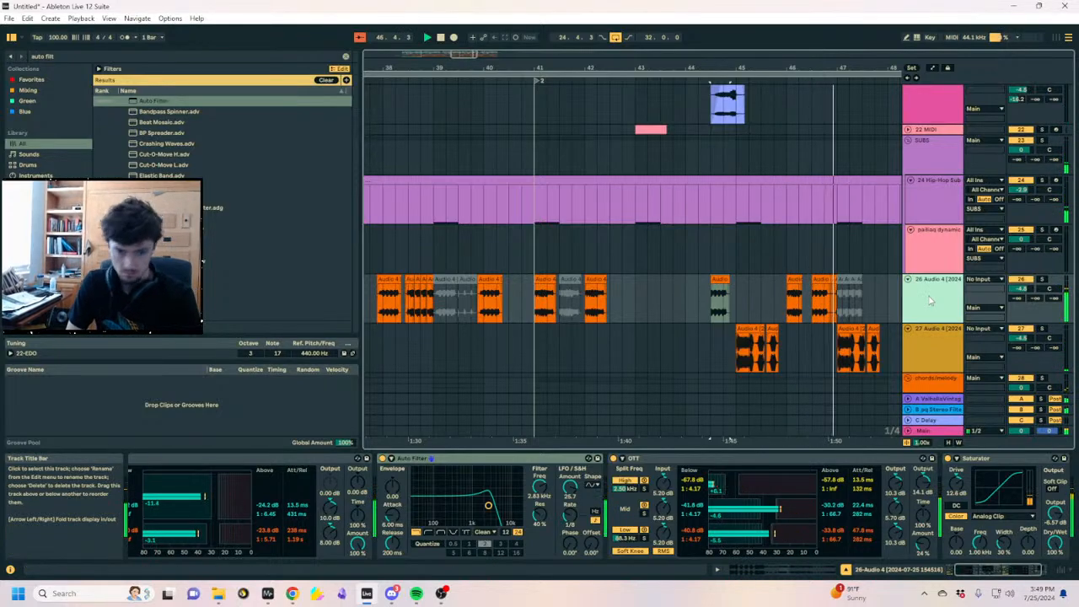
{"action": "scroll", "coordinate": [931, 296], "scroll_direction": "down", "scroll_amount": 2}
{"action": "left_click", "coordinate": [928, 292], "text": "shift"}
{"action": "key", "text": "ctrl+g"}
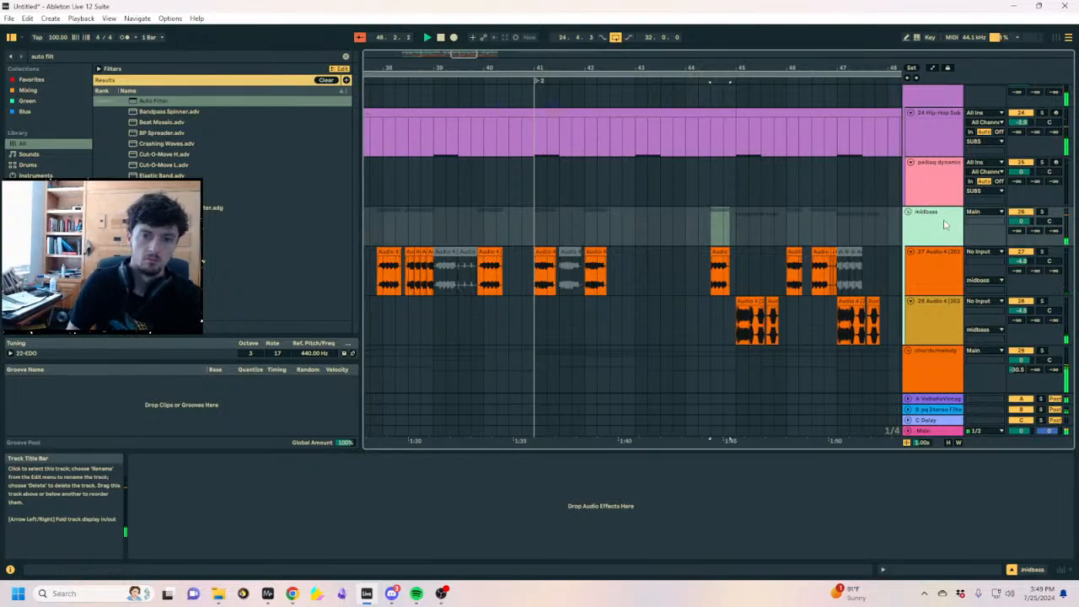
Search the browser for bloom and add the bloom plug-in to the midbass group
{"action": "key", "text": "ctrl+f"}
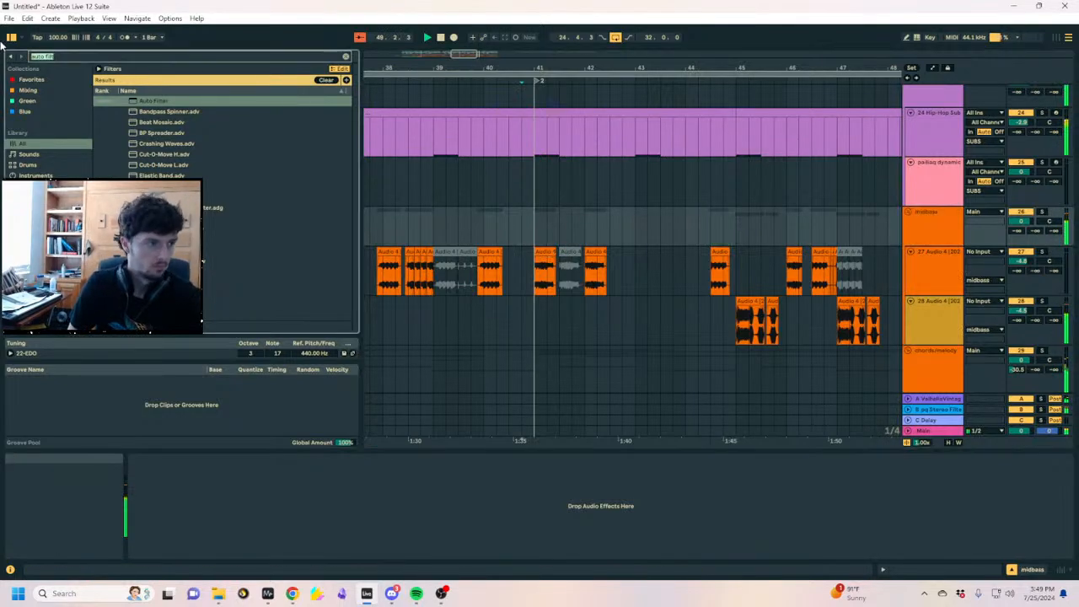
{"action": "type", "text": "bloom"}
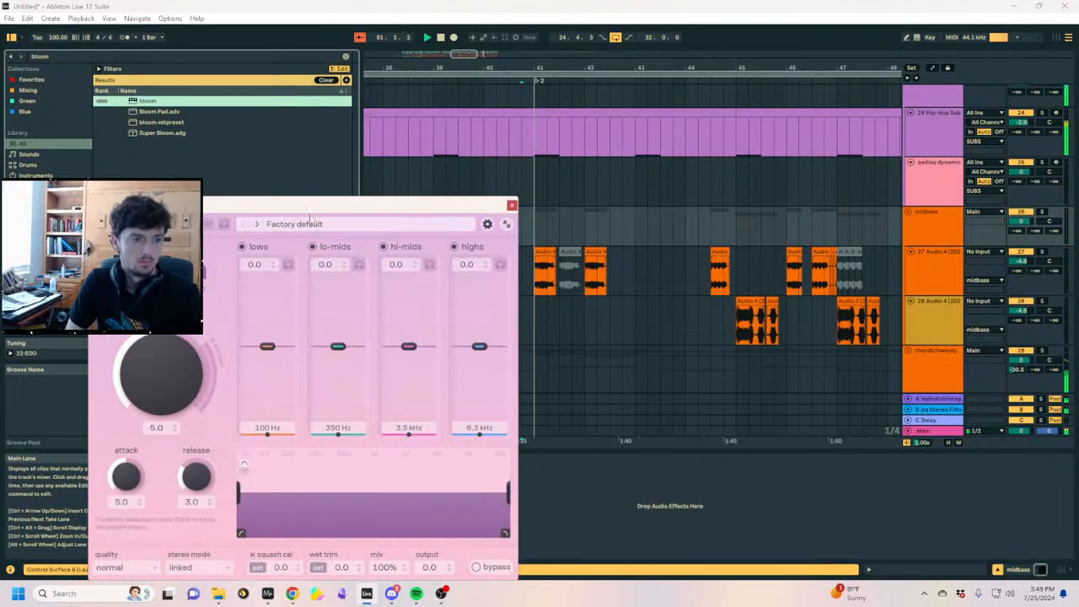
{"action": "left_click_drag", "start_coordinate": [300, 207], "coordinate": [372, 145]}
Load bloom's Add grit to 808 bass preset and raise the highs to about 7.5
{"action": "left_click", "coordinate": [371, 163]}
{"action": "key", "text": "space"}
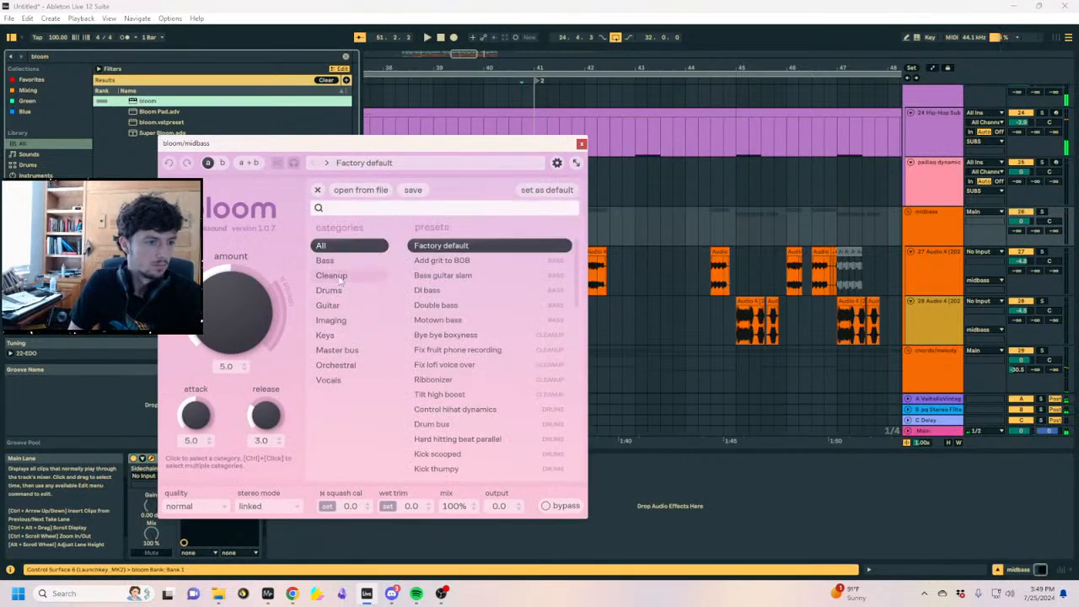
{"action": "left_click", "coordinate": [338, 261]}
{"action": "double_click", "coordinate": [427, 249]}
{"action": "key", "text": "space"}
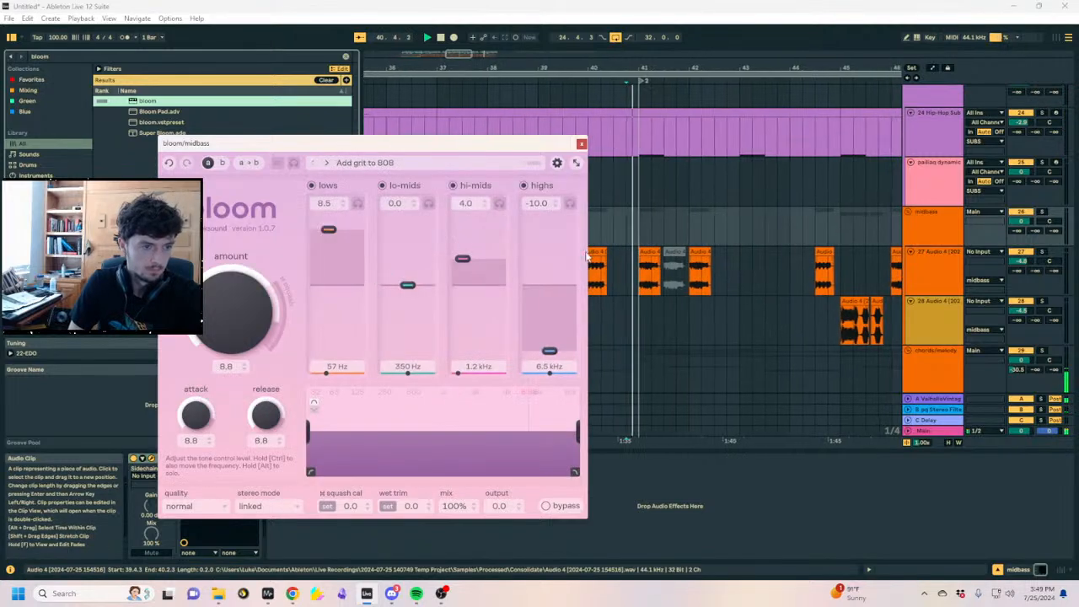
{"action": "left_click_drag", "start_coordinate": [548, 241], "coordinate": [548, 233]}
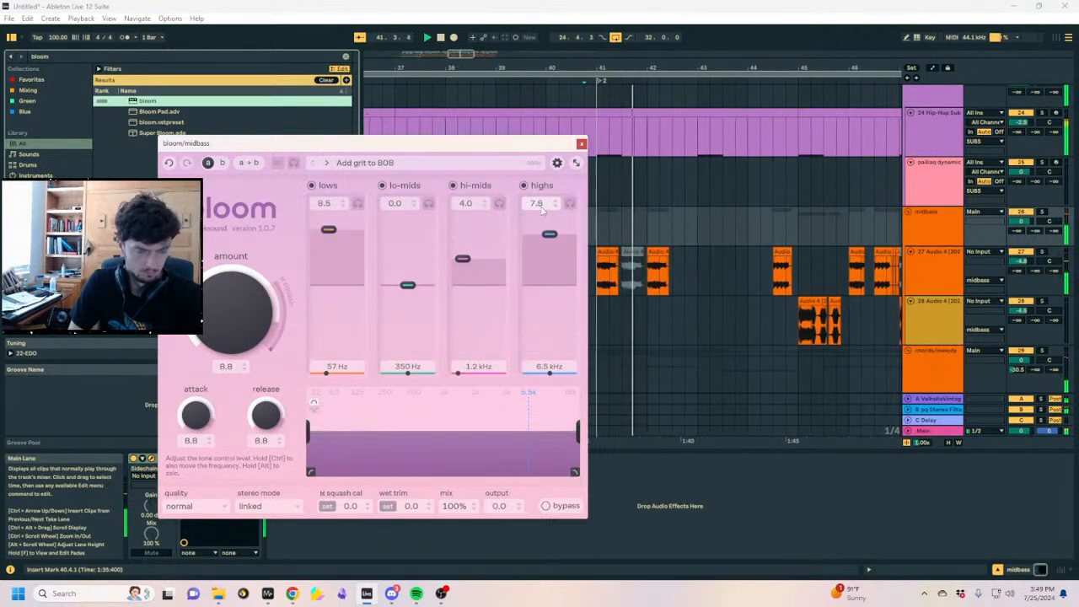
{"action": "left_click", "coordinate": [580, 143]}
Place short slices of the 42.1.1 clip at 42.3.2, 42.3.3, 42.4.1 and 42.4.3 on track 27 and play them
{"action": "left_click_drag", "start_coordinate": [584, 68], "coordinate": [581, 127]}
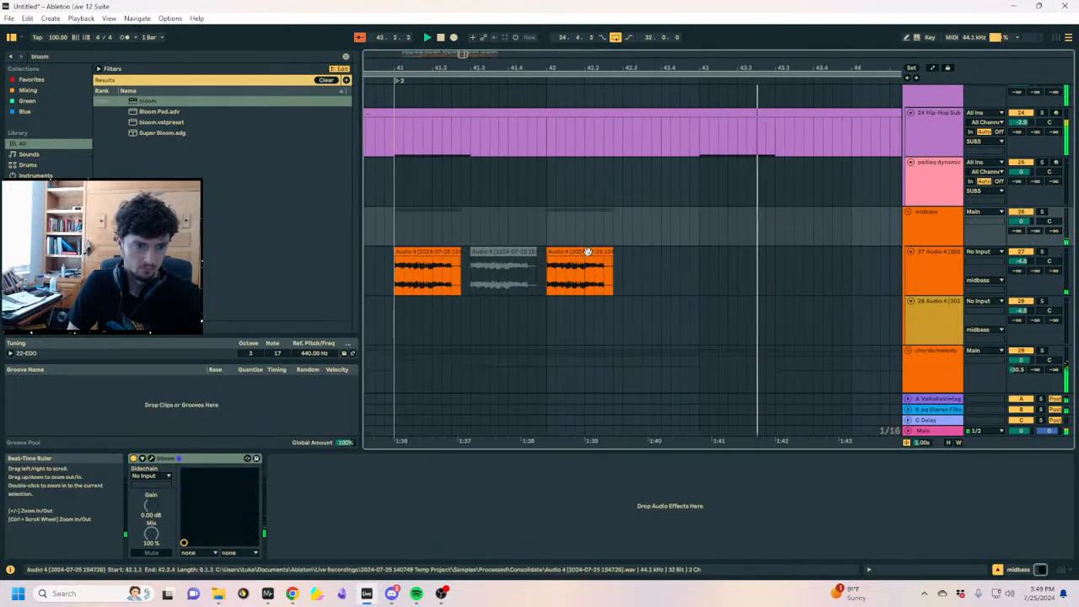
{"action": "left_click", "coordinate": [579, 269]}
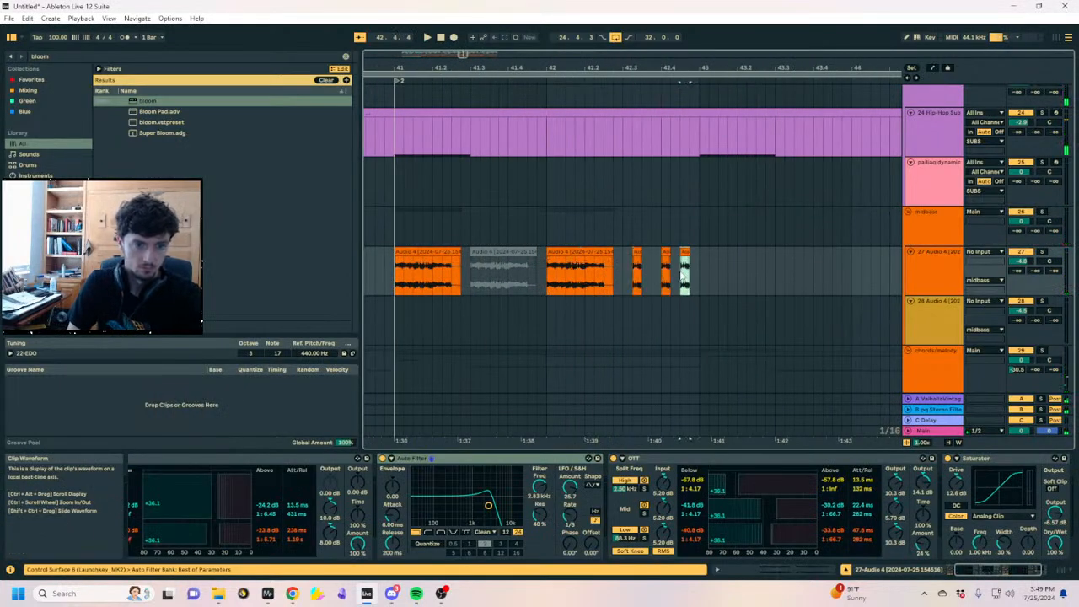
{"action": "left_click", "coordinate": [669, 269]}
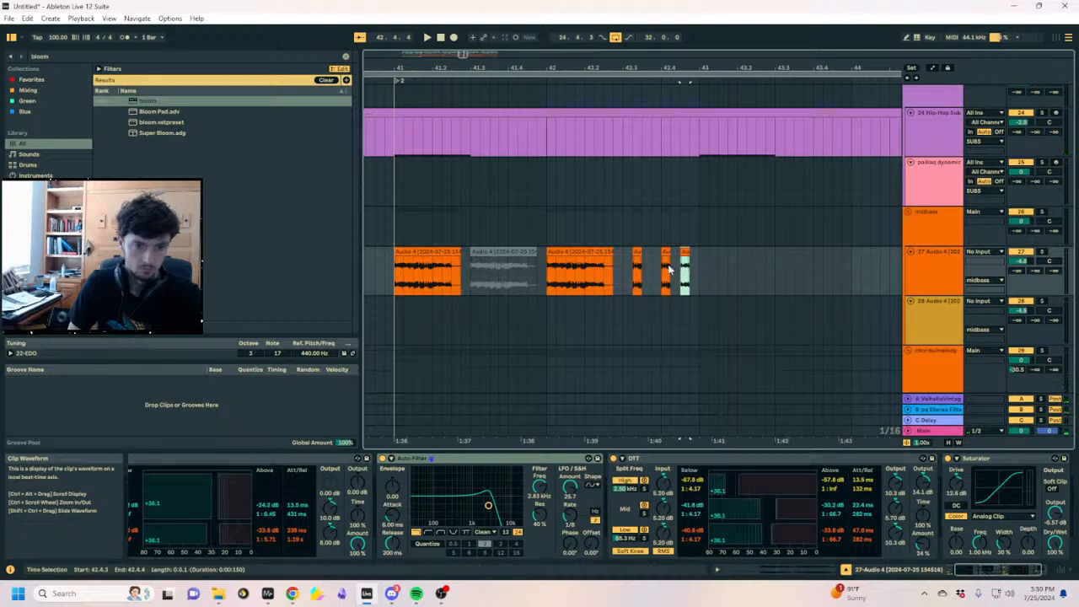
{"action": "left_click", "coordinate": [622, 270]}
{"action": "key", "text": "space"}
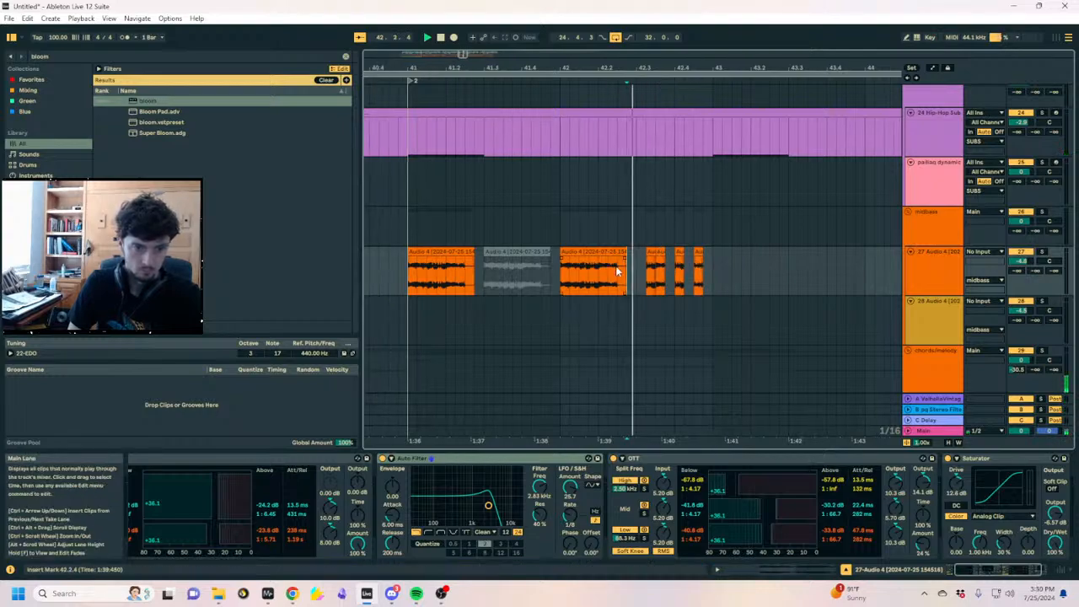
{"action": "key", "text": "space"}
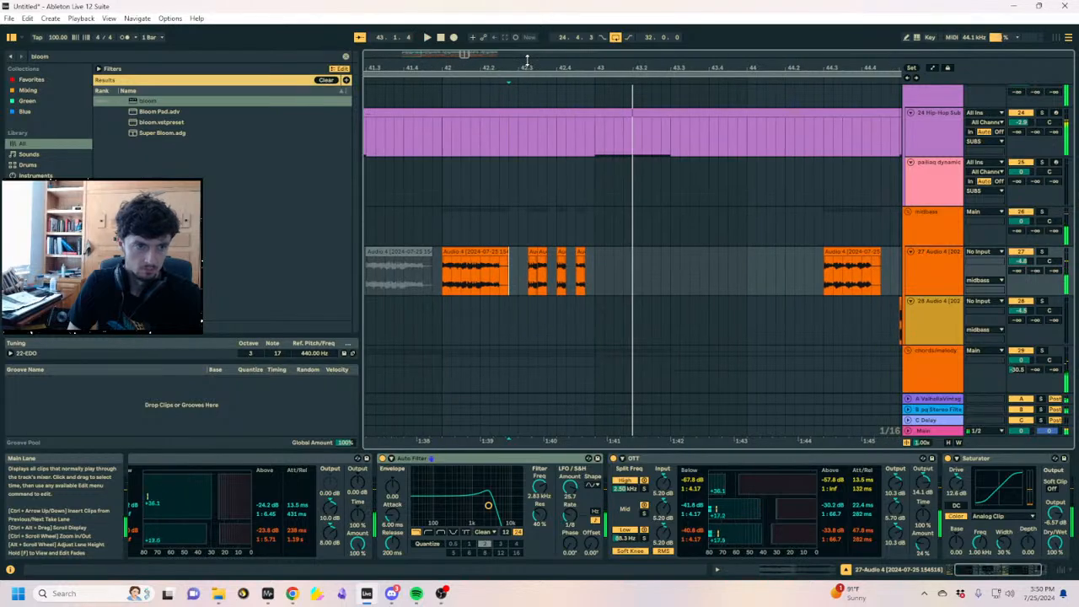
Move the first short slice to 42.3.1 for even spacing and play the passage from 41.3.4
{"action": "left_click_drag", "start_coordinate": [527, 64], "coordinate": [529, 102]}
{"action": "left_click", "coordinate": [384, 268]}
{"action": "key", "text": "space"}
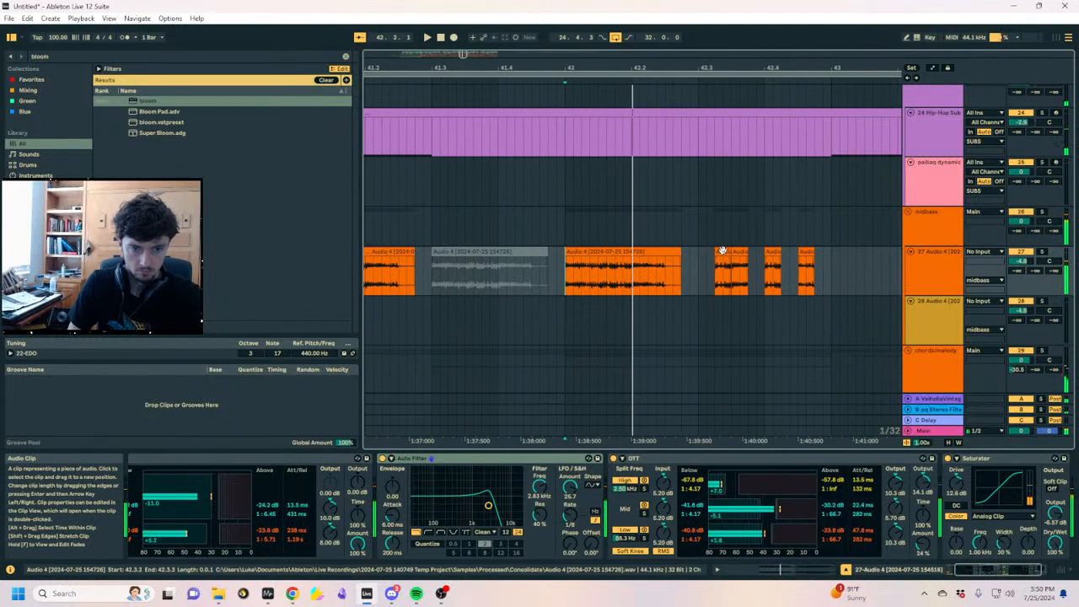
{"action": "left_click_drag", "start_coordinate": [723, 251], "coordinate": [708, 259]}
{"action": "key", "text": "space"}
{"action": "left_click", "coordinate": [482, 271]}
{"action": "key", "text": "space"}
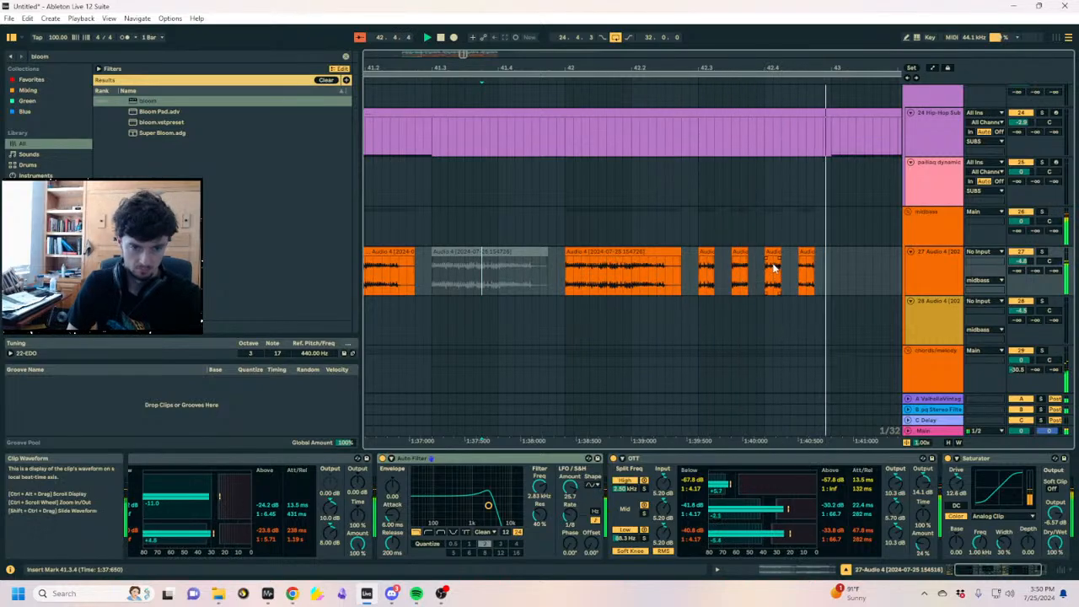
Duplicate the four short slices from 42.3.1 to 43.1.1
{"action": "left_click_drag", "start_coordinate": [829, 280], "coordinate": [703, 278]}
{"action": "key", "text": "ctrl+d"}
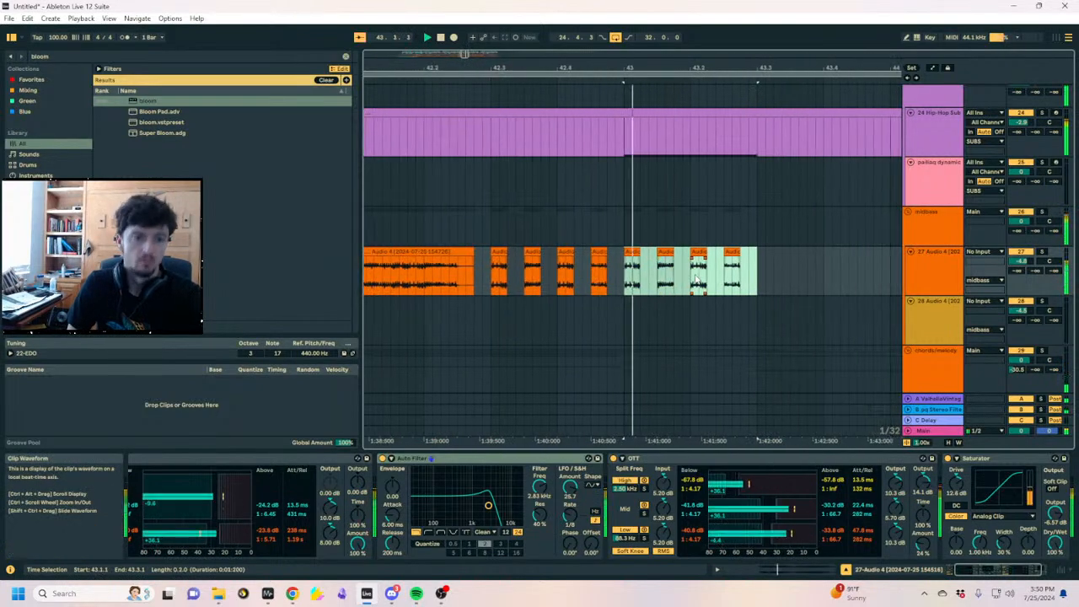
{"action": "key", "text": "space"}
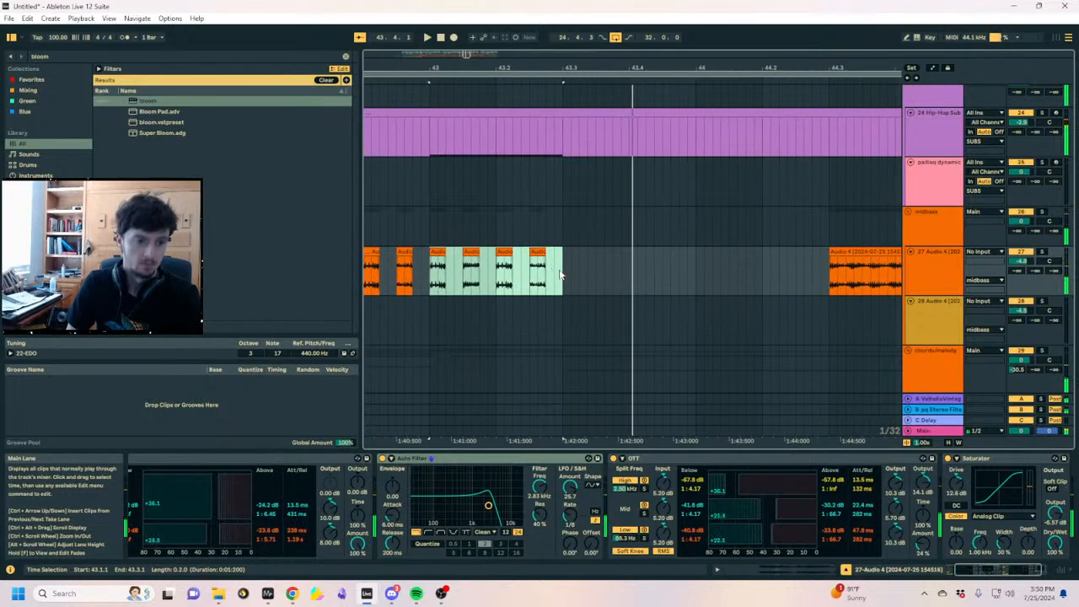
Duplicate the last short slice to 43.3.1, 43.3.3 and 43.4.1, and play from 42.4.1
{"action": "left_click_drag", "start_coordinate": [563, 276], "coordinate": [531, 282]}
{"action": "key", "text": "ctrl+d"}
{"action": "key", "text": "space"}
{"action": "key", "text": "space"}
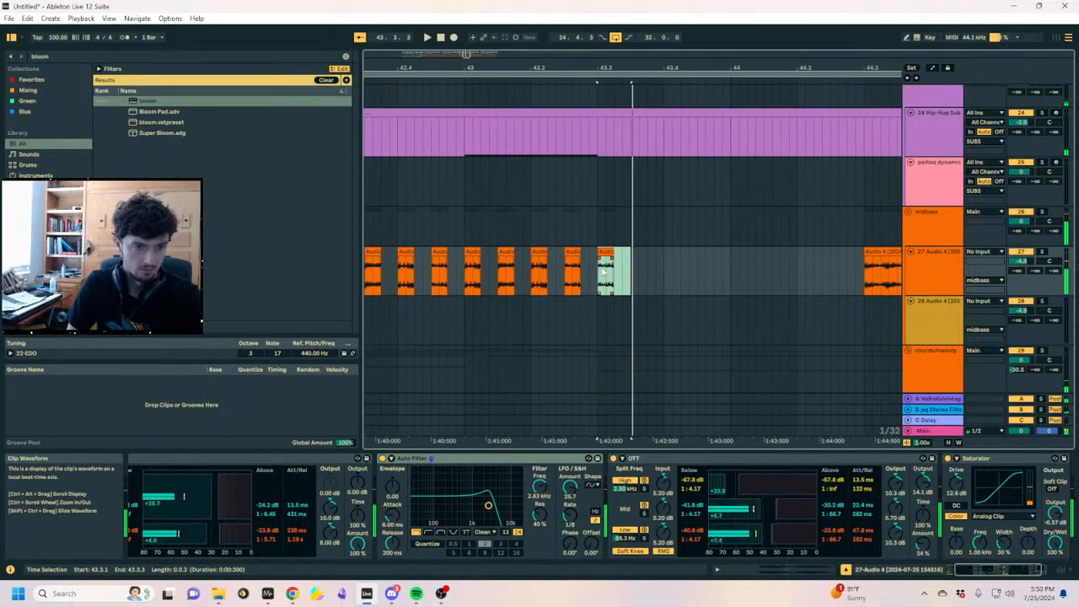
{"action": "key", "text": "ctrl+d"}
{"action": "left_click", "coordinate": [406, 287]}
{"action": "key", "text": "space"}
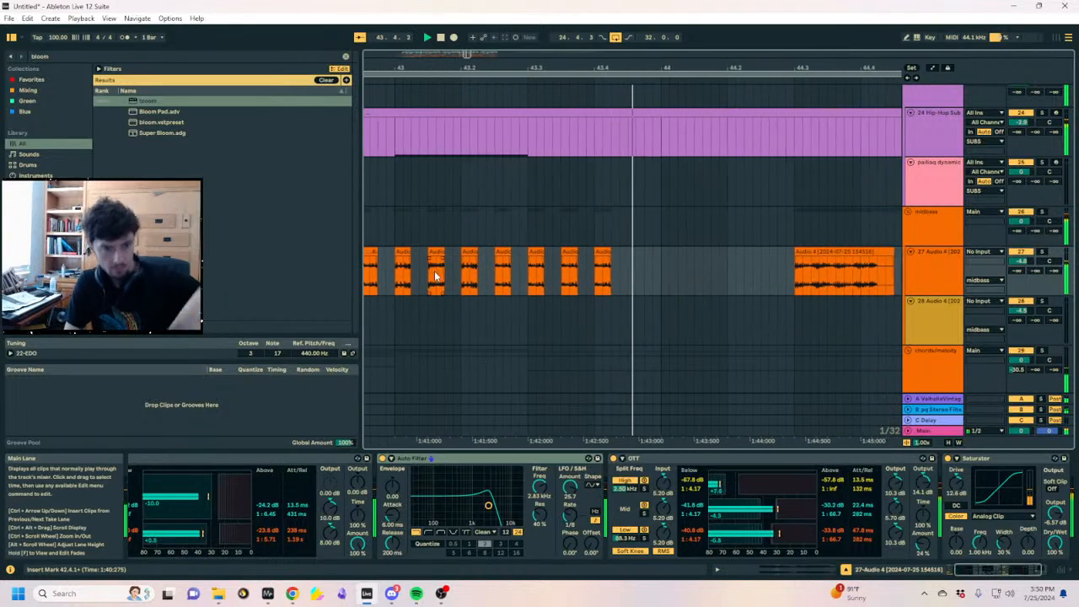
Add another short slice at 43.4.3 on track 27
{"action": "left_click", "coordinate": [540, 264]}
{"action": "key", "text": "space"}
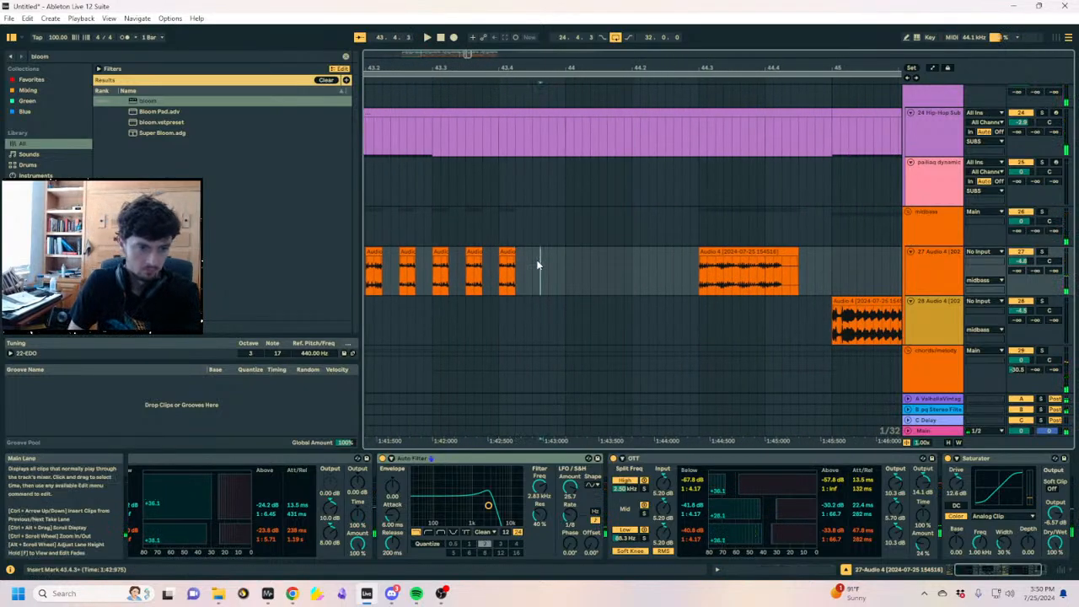
{"action": "key", "text": "ctrl+v"}
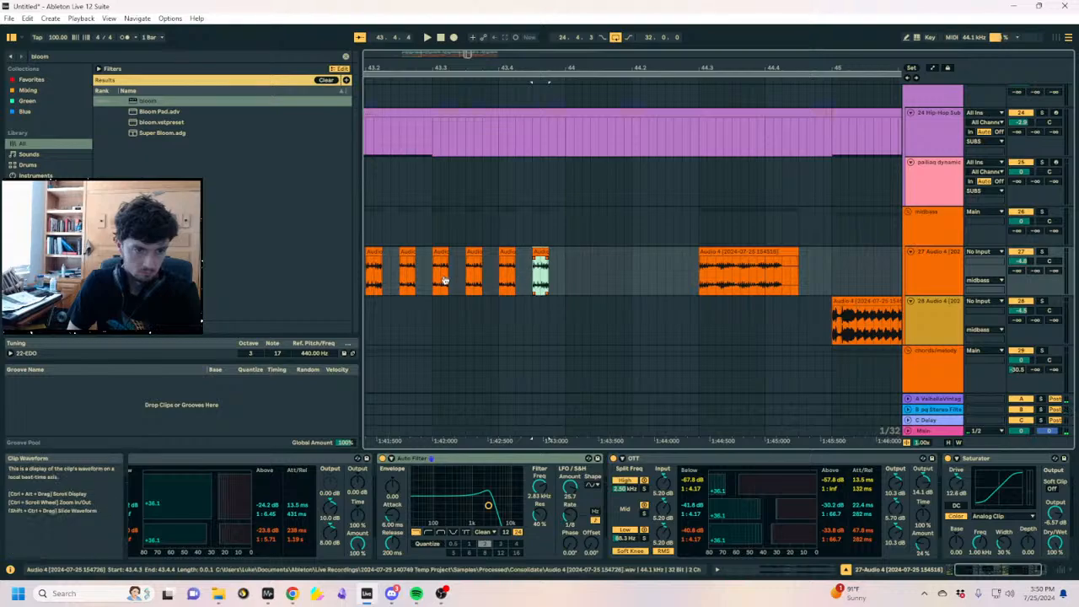
{"action": "key", "text": "space"}
Copy the Audio 4 clip at 42.1.1 to 44.1.1 on track 27 and play from 41.2.1
{"action": "left_click_drag", "start_coordinate": [494, 65], "coordinate": [588, 37]}
{"action": "left_click", "coordinate": [522, 74]}
{"action": "left_click", "coordinate": [463, 236]}
{"action": "key", "text": "space"}
{"action": "left_click", "coordinate": [470, 252]}
{"action": "key", "text": "ctrl+c"}
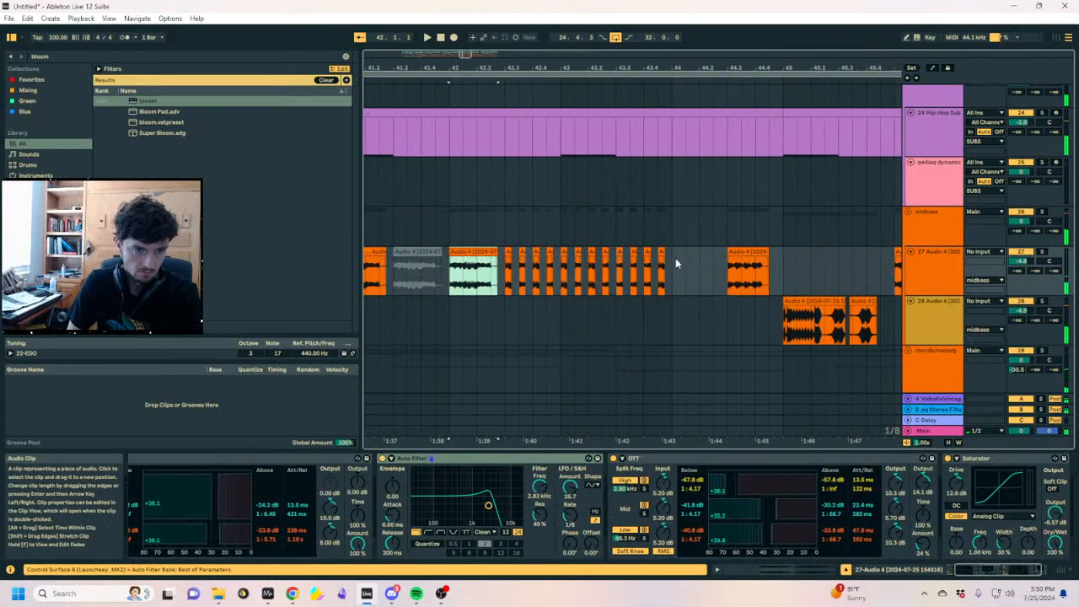
{"action": "left_click", "coordinate": [674, 259]}
{"action": "key", "text": "ctrl+v"}
{"action": "left_click", "coordinate": [369, 282]}
{"action": "key", "text": "space"}
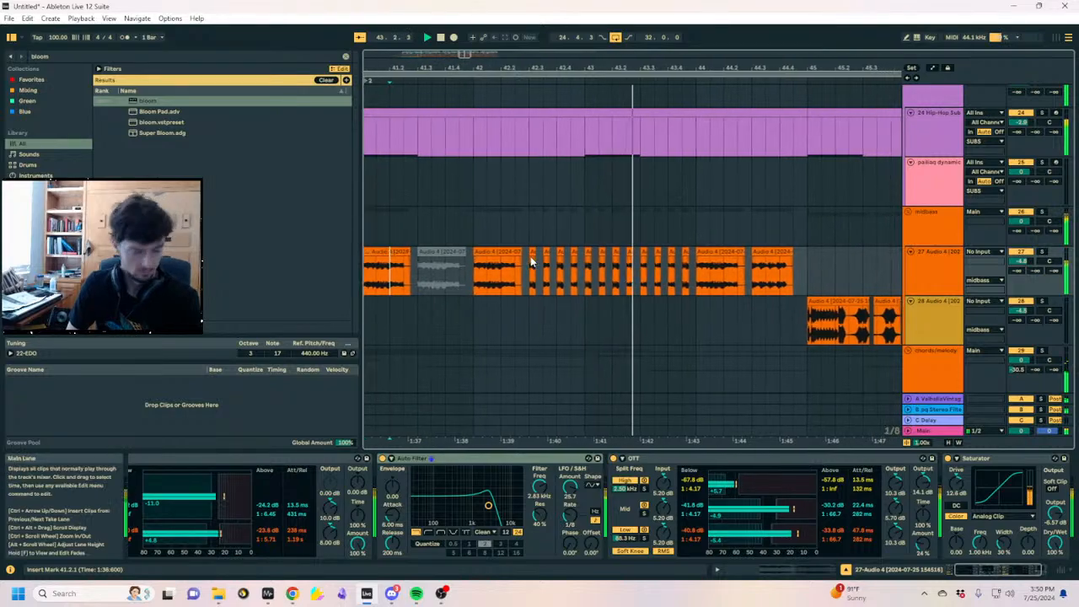
Deactivate the slice at 43.4.3 and duplicate the second half of the 43.4.1 slice three times from 43.4.2
{"action": "left_click", "coordinate": [593, 262]}
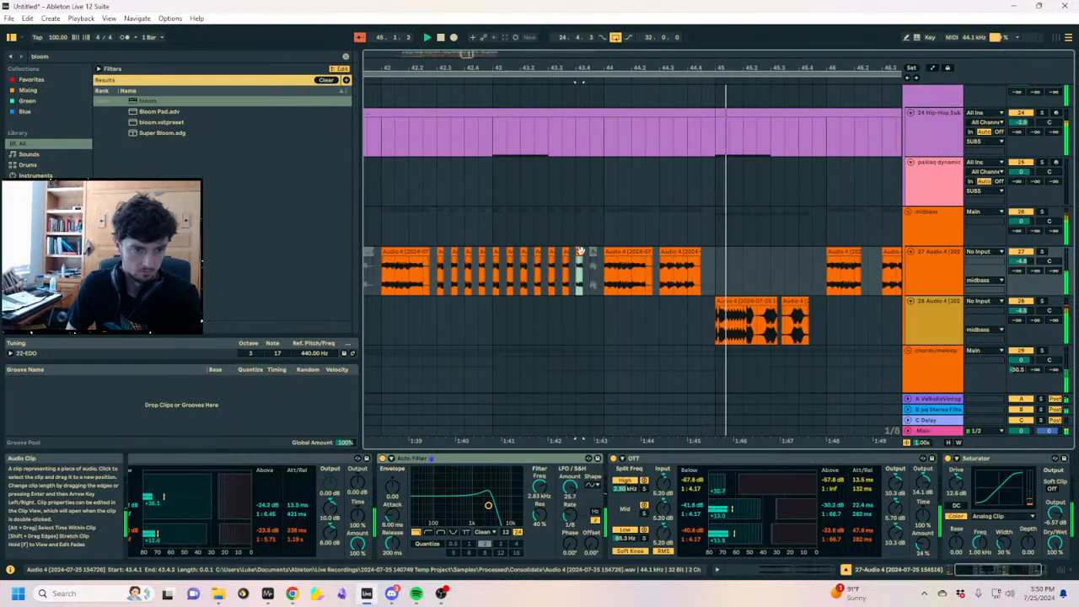
{"action": "left_click", "coordinate": [582, 253]}
{"action": "scroll", "coordinate": [582, 268], "scroll_direction": "up", "scroll_amount": 5}
{"action": "key", "text": "space"}
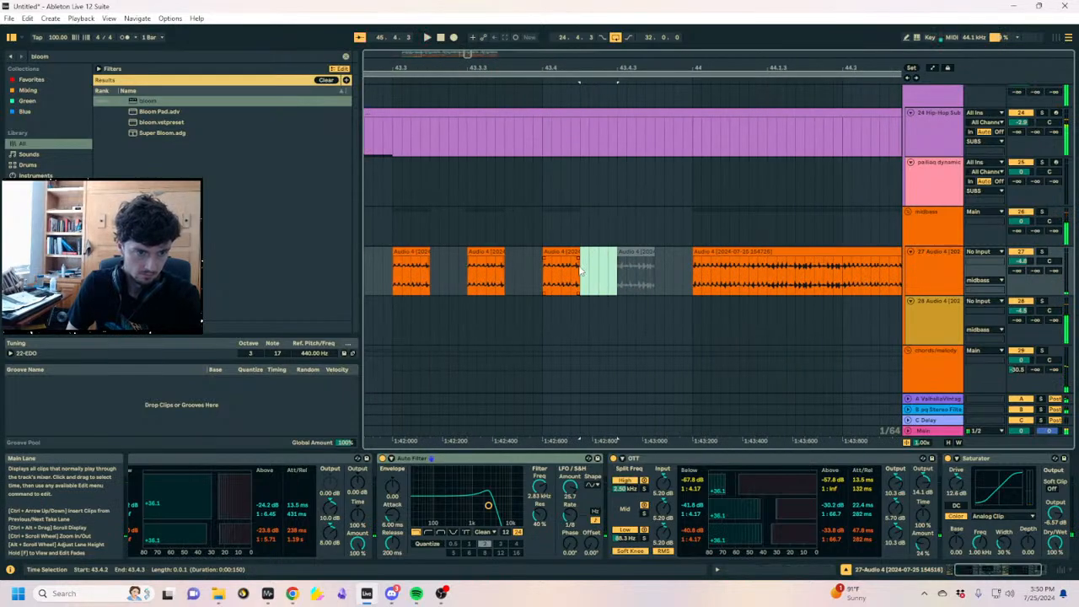
{"action": "left_click_drag", "start_coordinate": [579, 275], "coordinate": [563, 275]}
{"action": "key", "text": "ctrl+d"}
{"action": "key", "text": "ctrl+d"}
{"action": "key", "text": "ctrl+d"}
{"action": "left_click", "coordinate": [503, 275]}
{"action": "key", "text": "space"}
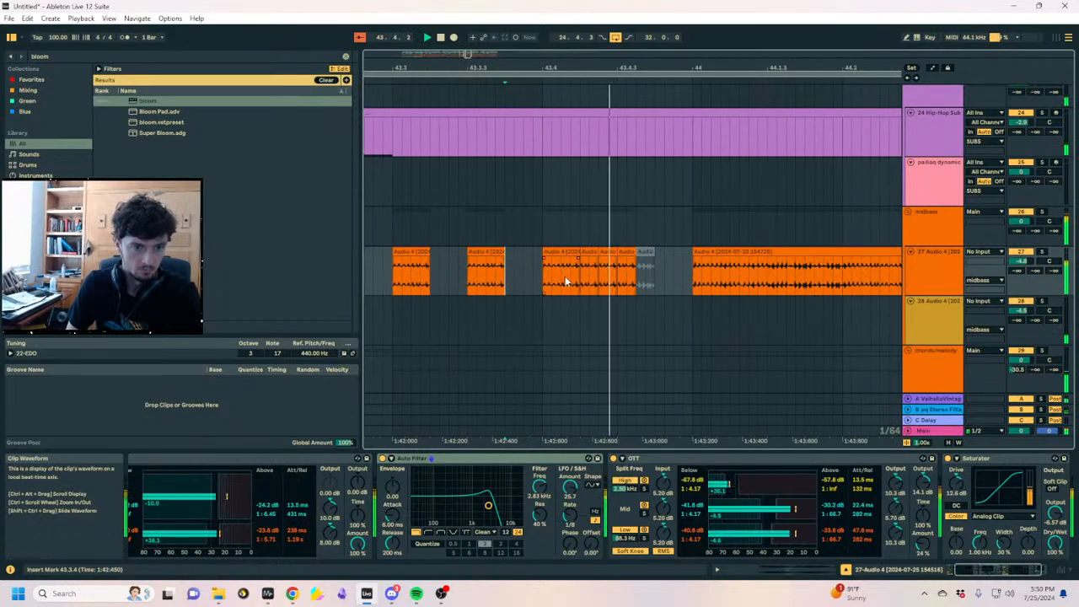
Duplicate the half-length slice three more times to fill the gap up to 44.1.1, and play the roll
{"action": "left_click", "coordinate": [621, 255]}
{"action": "key", "text": "ctrl+d"}
{"action": "key", "text": "ctrl+d"}
{"action": "key", "text": "ctrl+d"}
{"action": "left_click", "coordinate": [383, 275]}
{"action": "key", "text": "space"}
{"action": "key", "text": "space"}
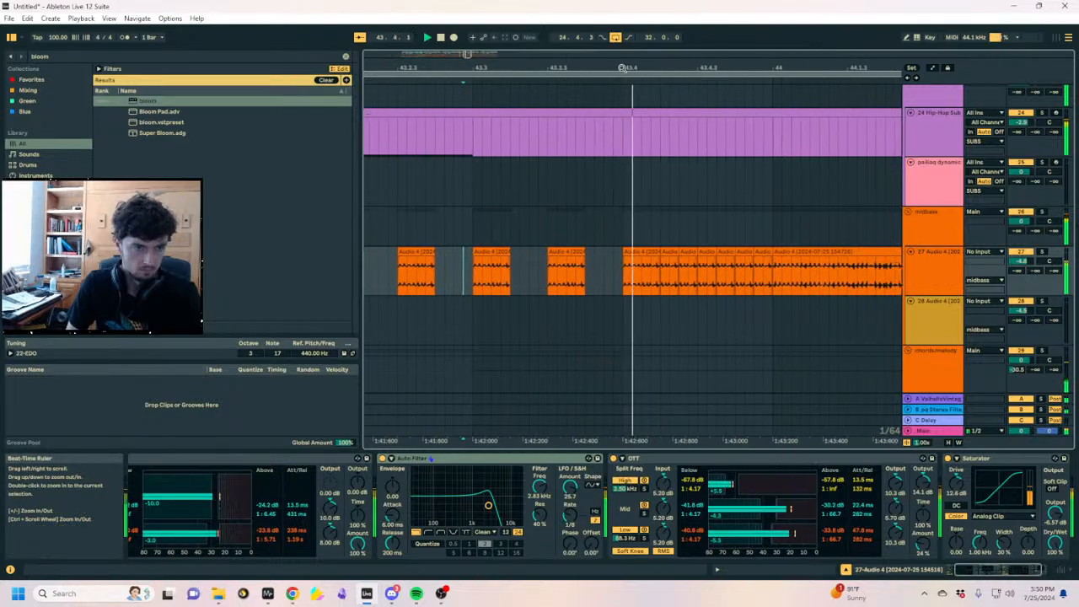
Automate track 27's Auto Filter frequency to fall from 2.83 kHz at 43.4 to 79.8 Hz in bar 44
{"action": "left_click_drag", "start_coordinate": [622, 68], "coordinate": [614, 22]}
{"action": "key", "text": "space"}
{"action": "left_click", "coordinate": [540, 486]}
{"action": "key", "text": "a"}
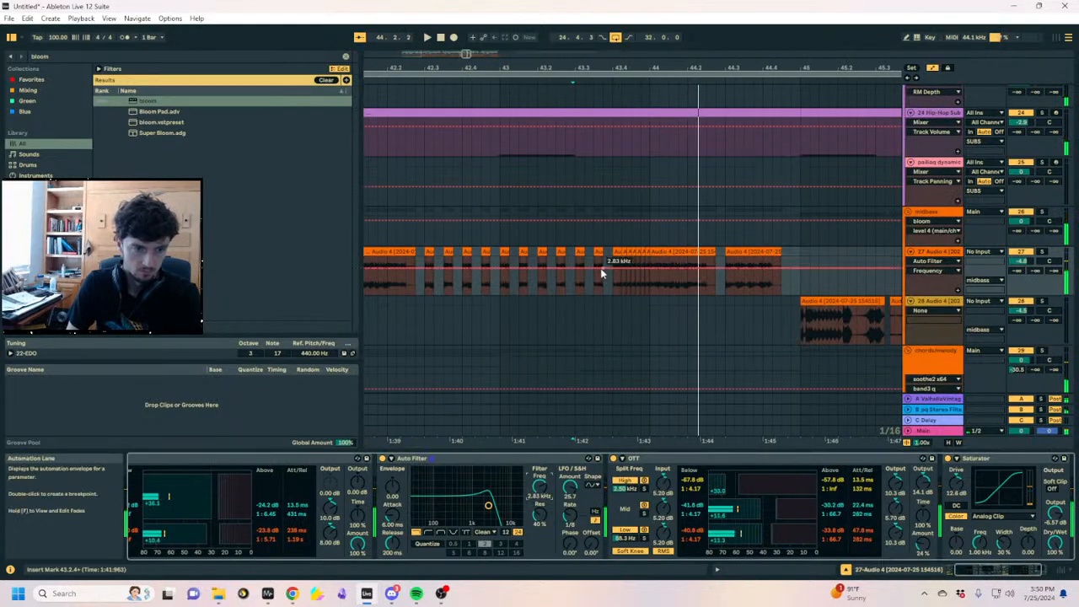
{"action": "left_click_drag", "start_coordinate": [600, 268], "coordinate": [696, 287]}
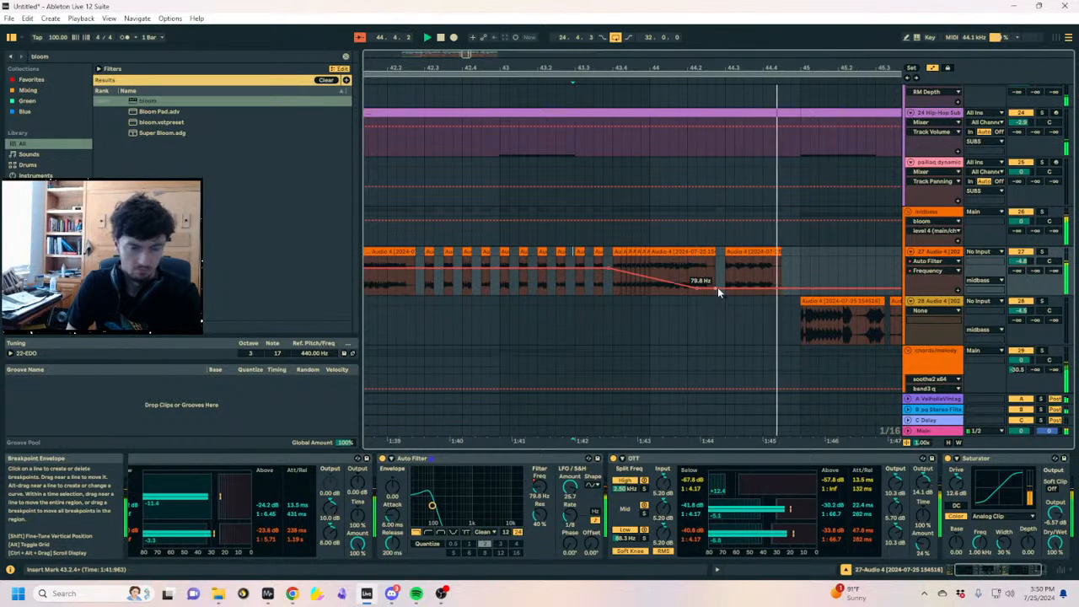
{"action": "key", "text": "space"}
{"action": "key", "text": "a"}
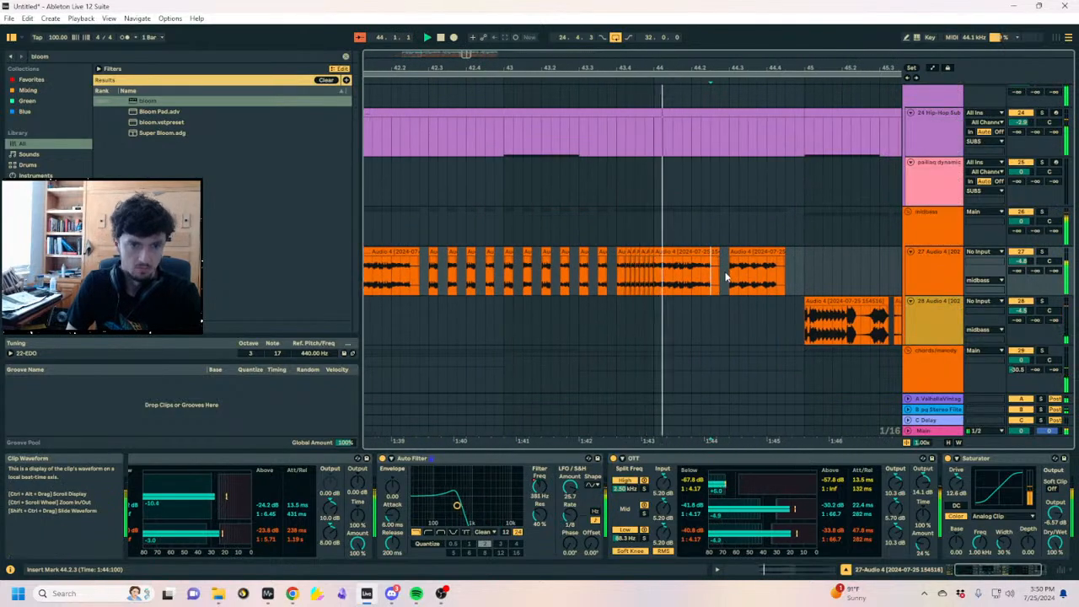
Duplicate the 44.1.1 to 44.3.1 section of track 27 over the clip at 44.3.1
{"action": "left_click_drag", "start_coordinate": [729, 272], "coordinate": [662, 282]}
{"action": "key", "text": "ctrl+d"}
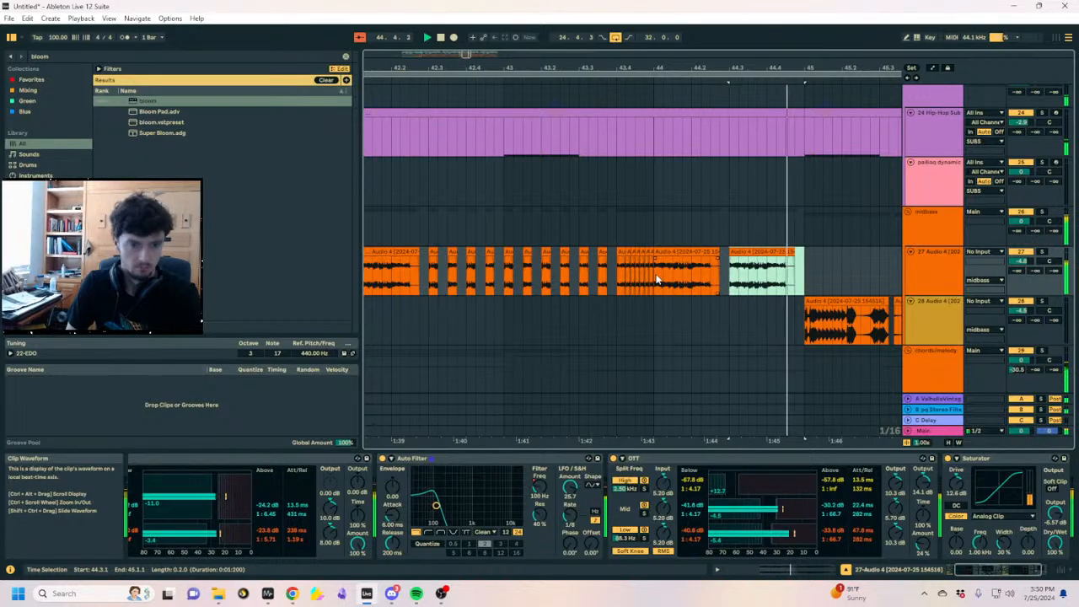
{"action": "left_click_drag", "start_coordinate": [761, 67], "coordinate": [673, 13]}
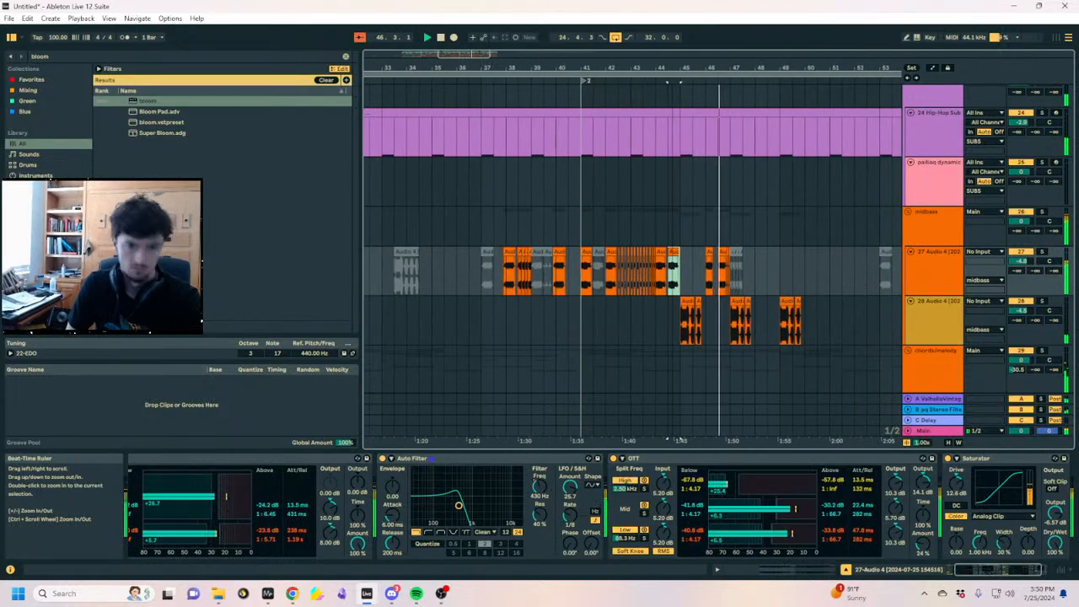
Play the arrangement from bar 40 and examine how the midbass fills sit against the chord and melody tracks
{"action": "left_click_drag", "start_coordinate": [680, 440], "coordinate": [619, 440]}
{"action": "left_click", "coordinate": [516, 272]}
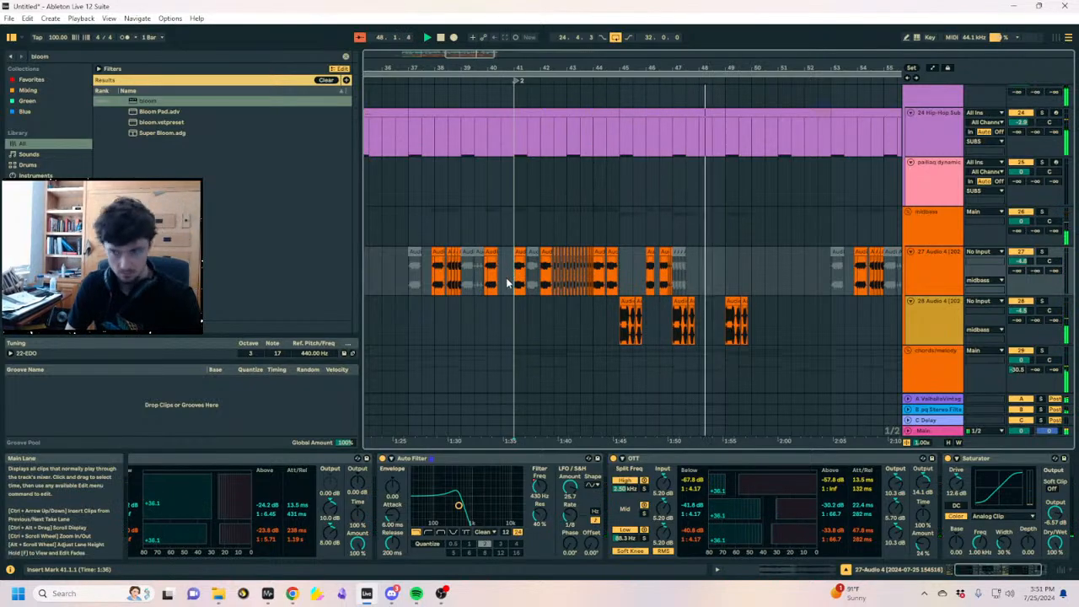
{"action": "left_click", "coordinate": [488, 282]}
{"action": "key", "text": "space"}
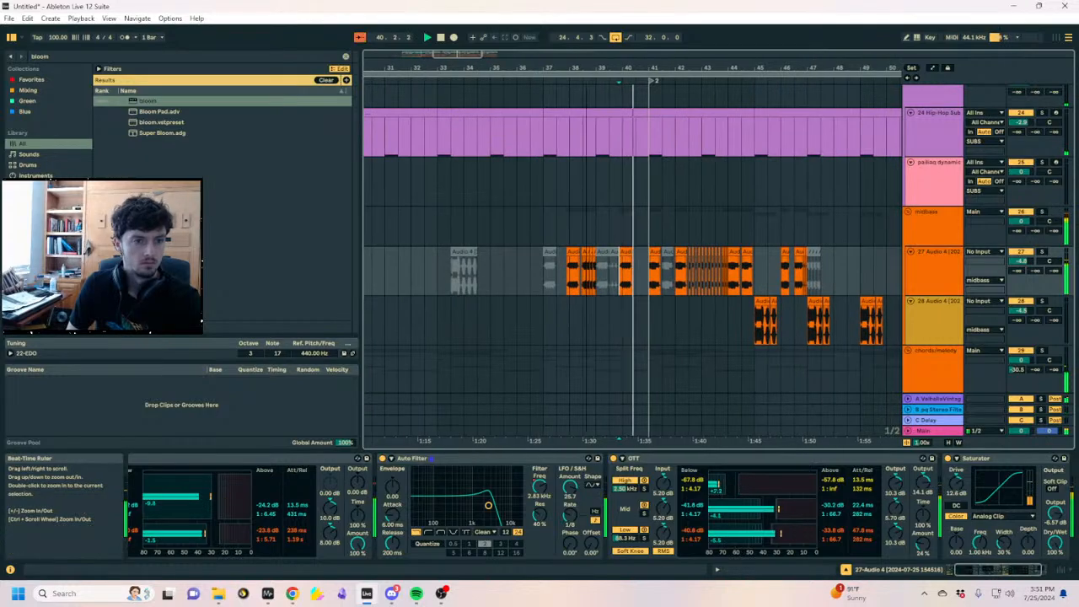
{"action": "left_click_drag", "start_coordinate": [628, 70], "coordinate": [644, 40]}
{"action": "scroll", "coordinate": [714, 236], "scroll_direction": "down", "scroll_amount": 2}
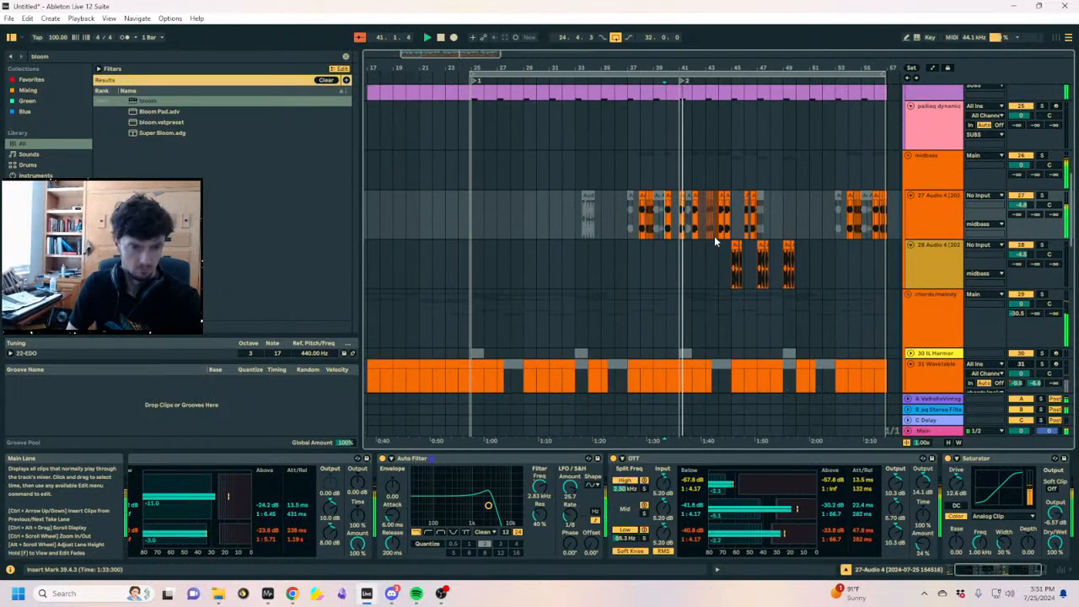
{"action": "scroll", "coordinate": [687, 236], "scroll_direction": "down", "scroll_amount": 2}
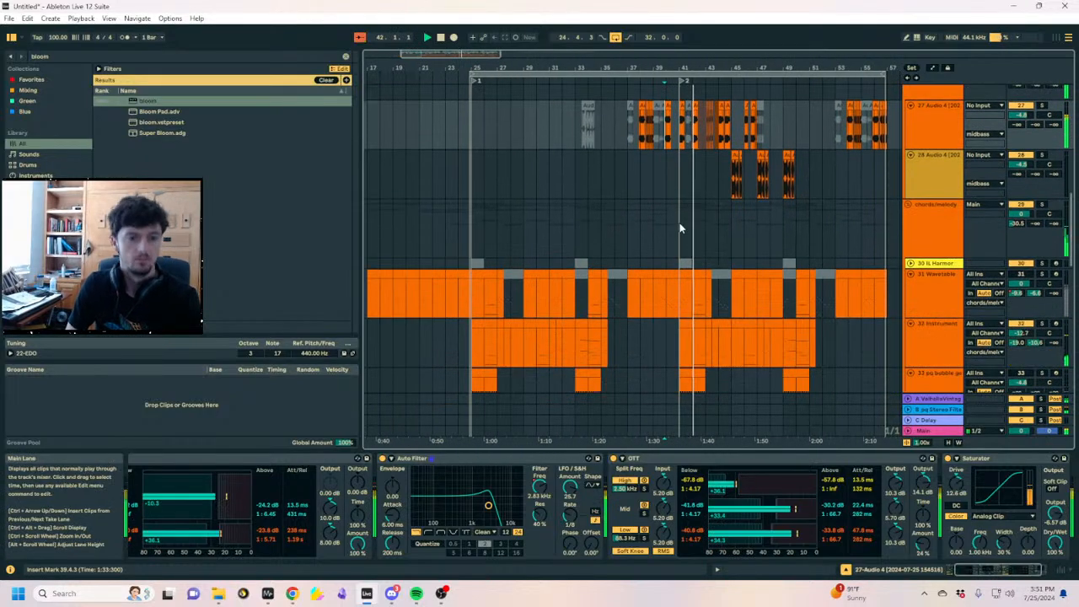
{"action": "scroll", "coordinate": [681, 227], "scroll_direction": "down", "scroll_amount": 2}
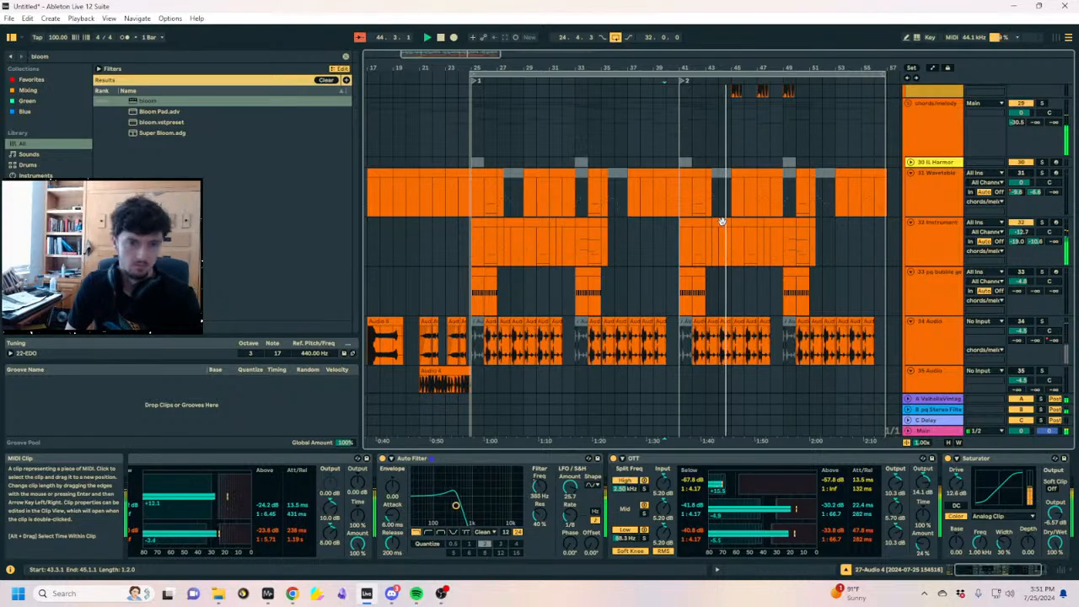
{"action": "scroll", "coordinate": [721, 221], "scroll_direction": "up", "scroll_amount": 4}
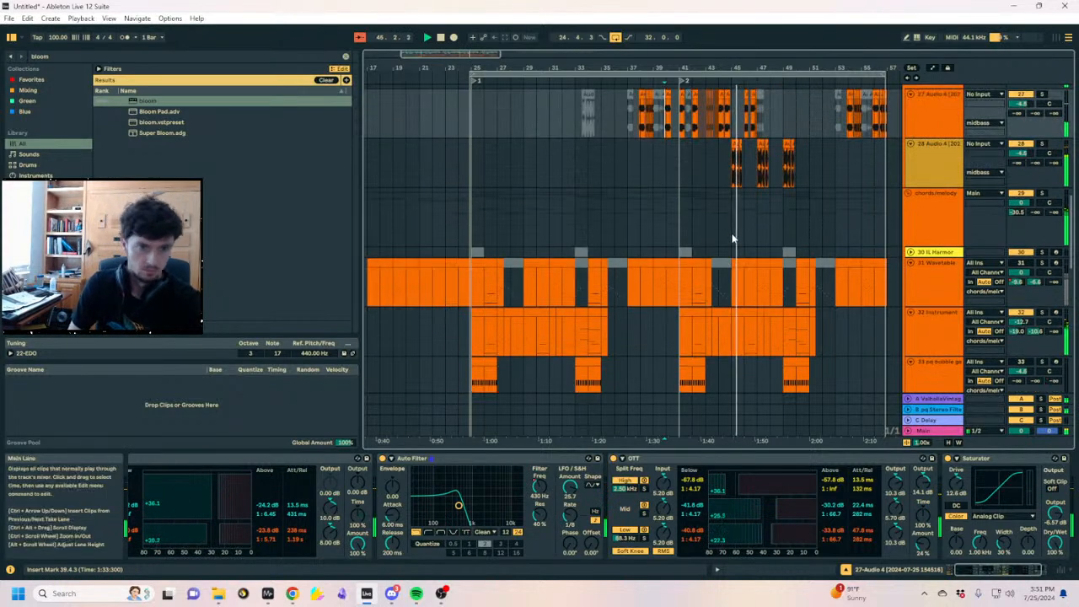
Copy the one-bar roll from bar 43 of track 27 and paste it at 48.1.1 on the same track
{"action": "left_click_drag", "start_coordinate": [735, 67], "coordinate": [609, 137]}
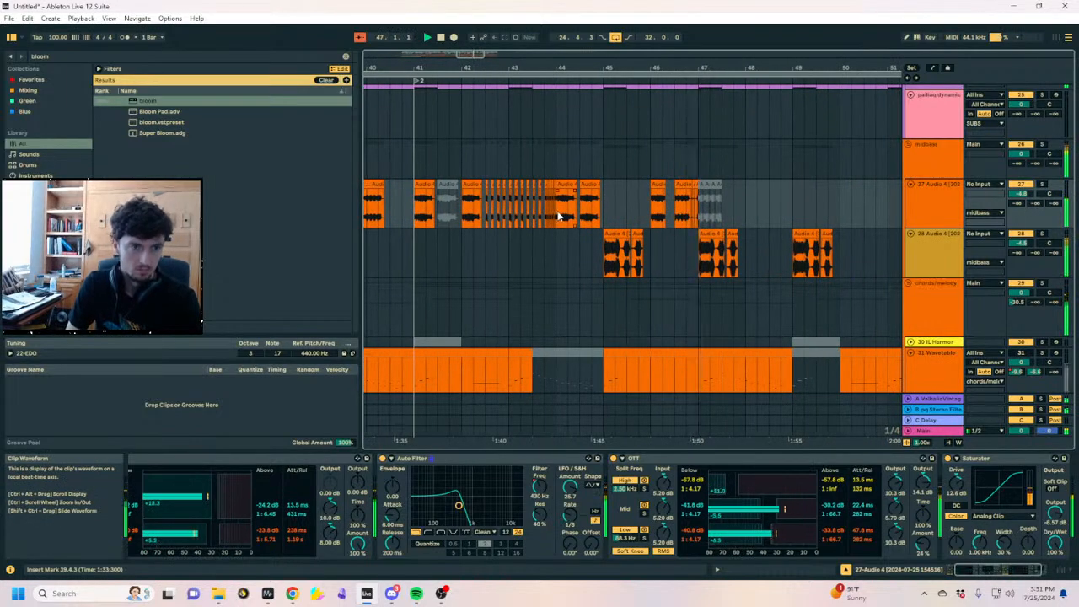
{"action": "left_click_drag", "start_coordinate": [559, 214], "coordinate": [510, 210]}
{"action": "key", "text": "ctrl+c"}
{"action": "left_click", "coordinate": [747, 211]}
{"action": "key", "text": "ctrl+v"}
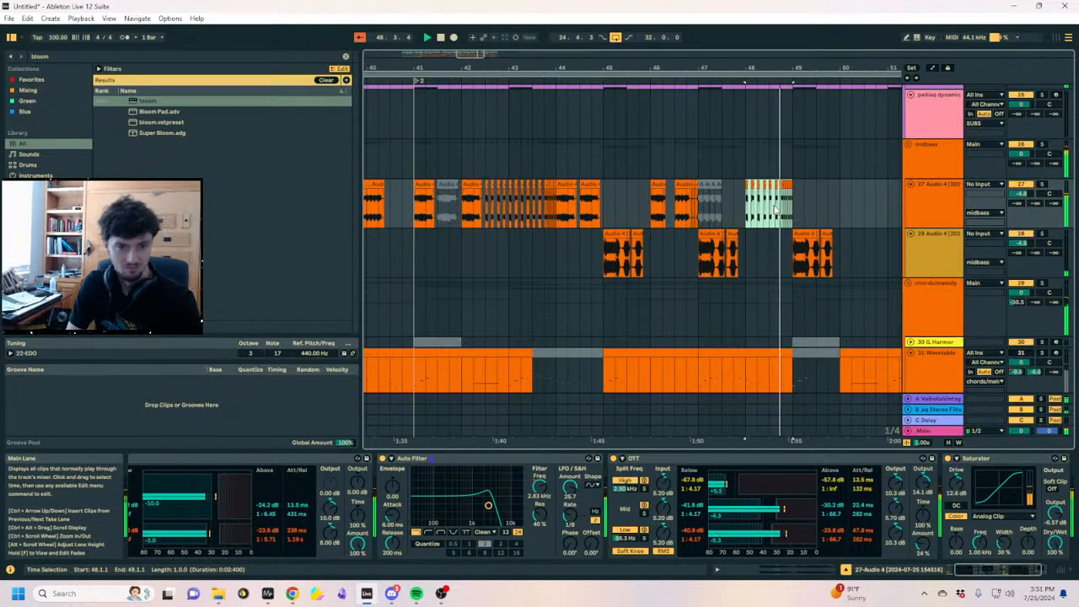
Delete the track 28 clips in bar 49, and duplicate the 41.1.1 to 49.1.1 section of tracks 27 and 28 directly after itself
{"action": "left_click", "coordinate": [810, 234]}
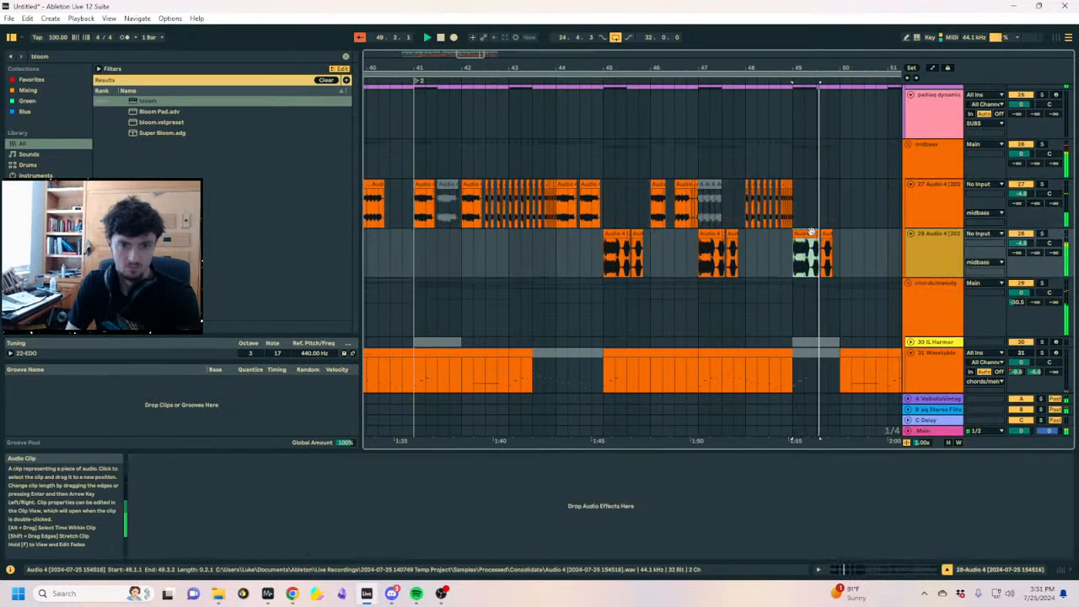
{"action": "left_click_drag", "start_coordinate": [837, 253], "coordinate": [807, 252]}
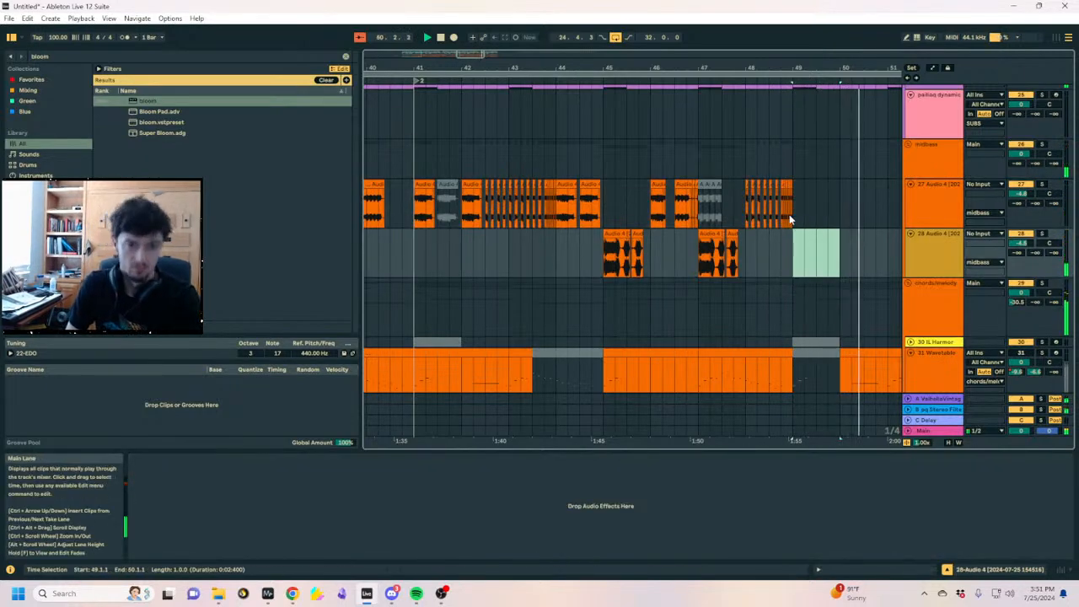
{"action": "left_click_drag", "start_coordinate": [789, 214], "coordinate": [626, 253]}
{"action": "left_click_drag", "start_coordinate": [792, 203], "coordinate": [411, 253]}
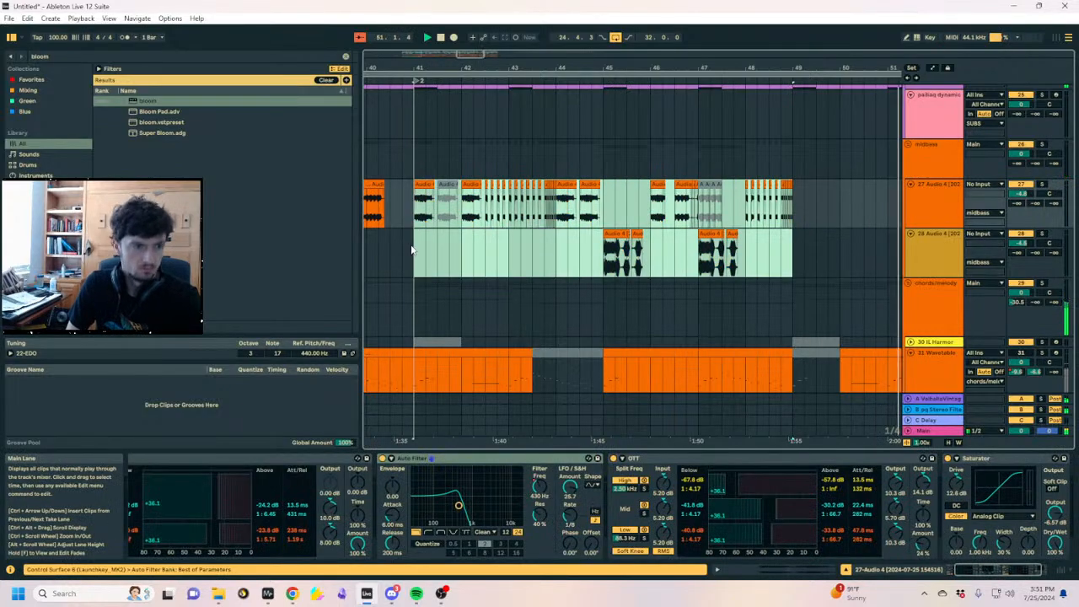
{"action": "key", "text": "ctrl+d"}
Add an EQ Eight to the end of the 32 Instrument track's chain and set band 4 to -3.10 dB at 5.27 kHz
{"action": "left_click_drag", "start_coordinate": [592, 69], "coordinate": [677, 42]}
{"action": "scroll", "coordinate": [831, 244], "scroll_direction": "down", "scroll_amount": 5}
{"action": "left_click", "coordinate": [927, 245]}
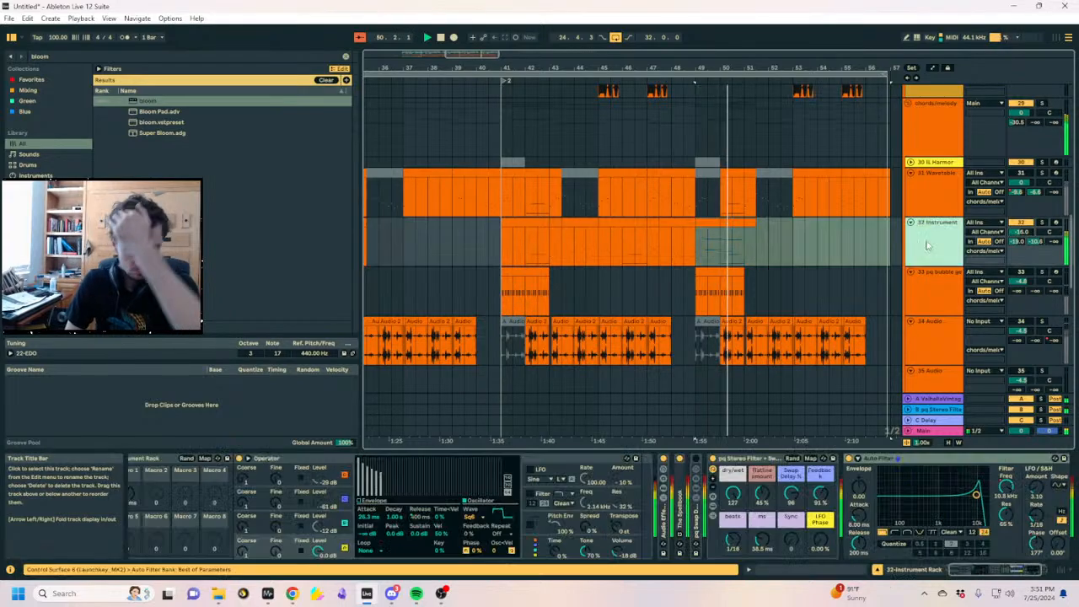
{"action": "double_click", "coordinate": [759, 459]}
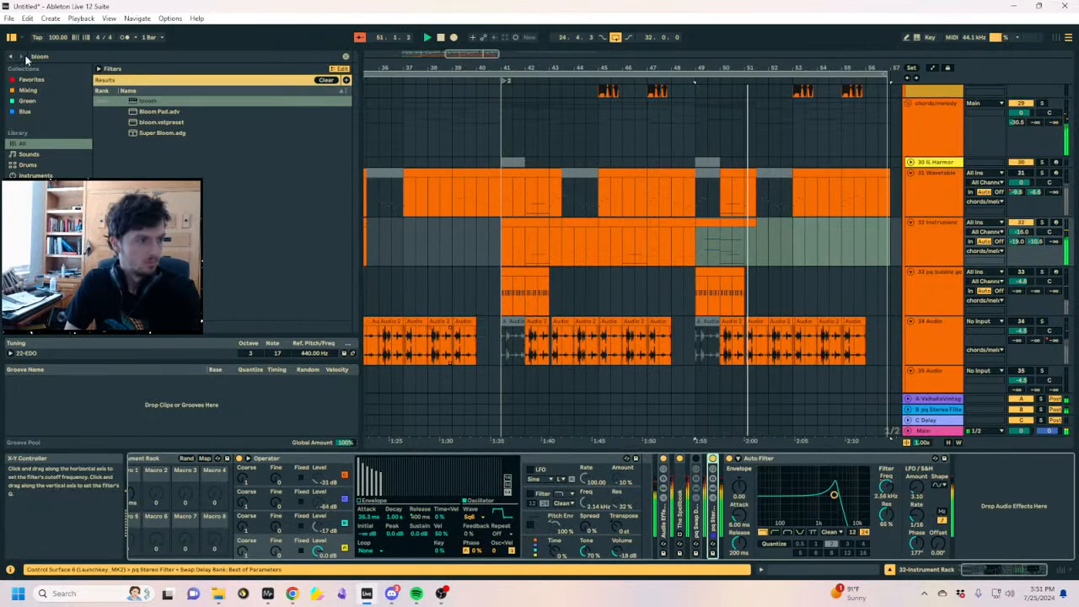
{"action": "left_click", "coordinate": [34, 57]}
{"action": "type", "text": "eq 8"}
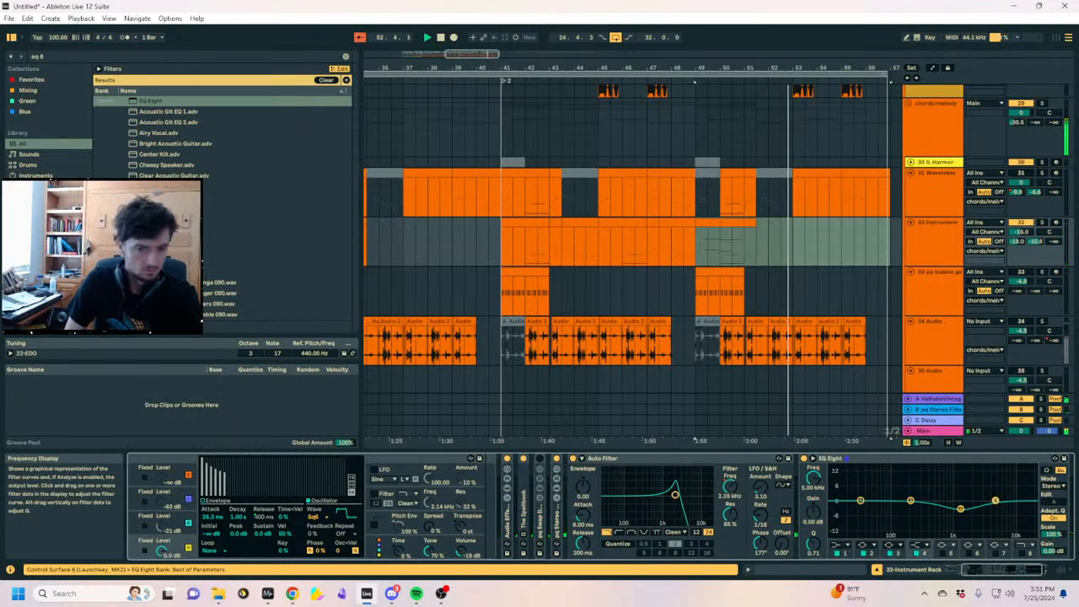
{"action": "scroll", "coordinate": [821, 291], "scroll_direction": "up", "scroll_amount": 3}
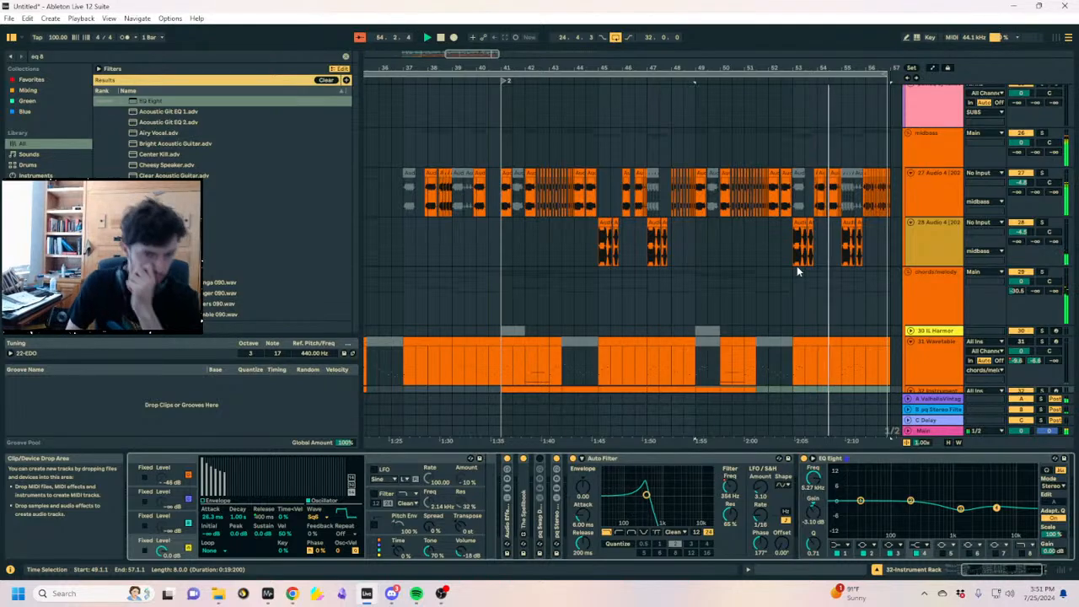
Group audio tracks 13 to 17 as "inharmonic" and add an EQ Eight to the group with a low cut at 212 Hz
{"action": "left_click", "coordinate": [498, 250]}
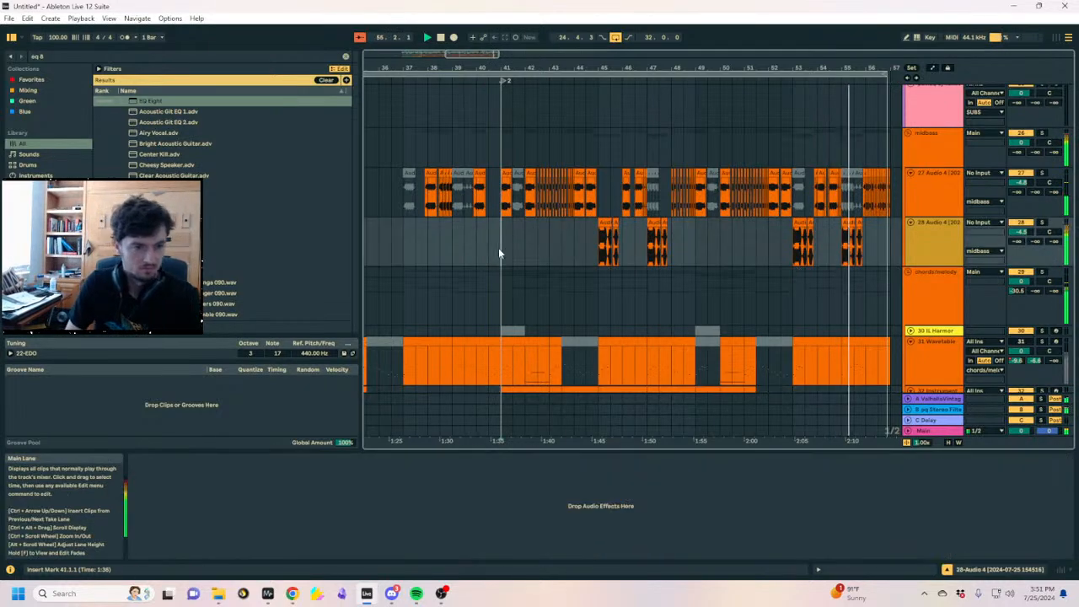
{"action": "scroll", "coordinate": [760, 262], "scroll_direction": "up", "scroll_amount": 3}
{"action": "scroll", "coordinate": [843, 244], "scroll_direction": "up", "scroll_amount": 4}
{"action": "left_click", "coordinate": [924, 204]}
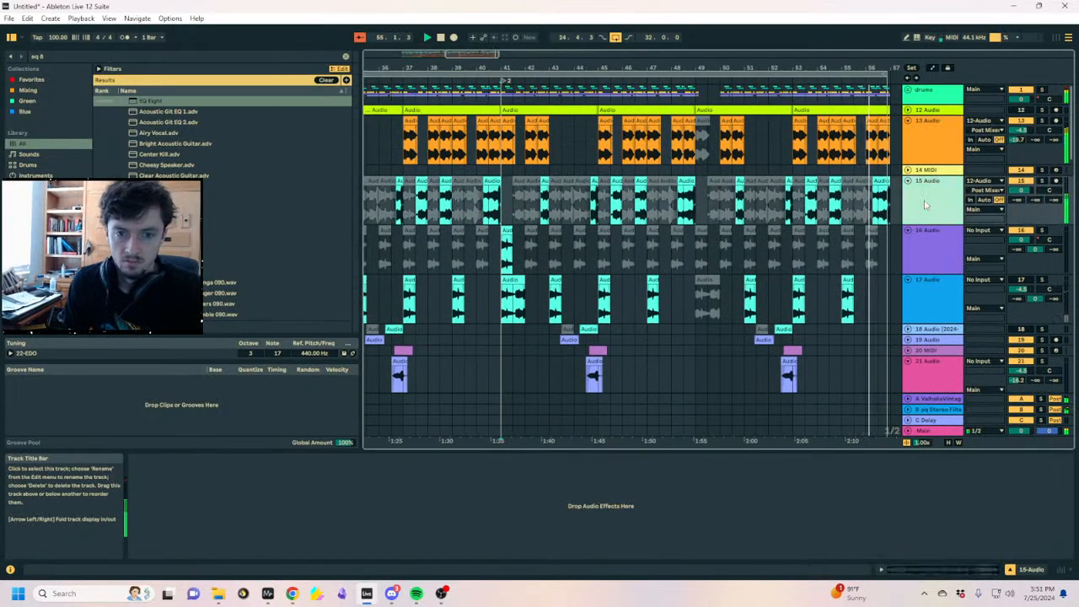
{"action": "left_click", "coordinate": [930, 288], "text": "shift"}
{"action": "left_click", "coordinate": [923, 135], "text": "shift"}
{"action": "key", "text": "ctrl+g"}
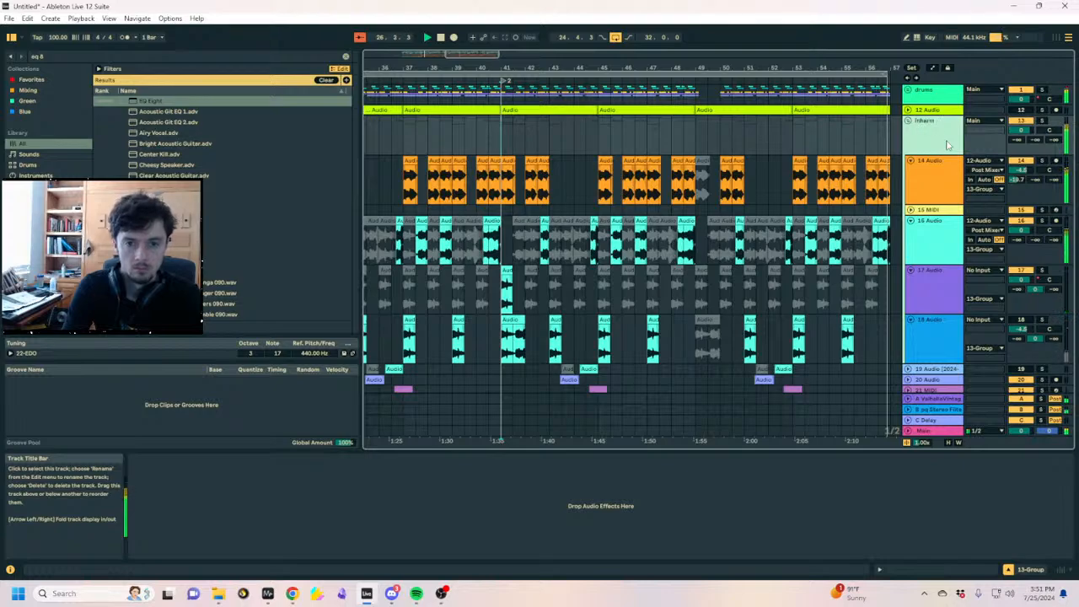
{"action": "double_click", "coordinate": [152, 100]}
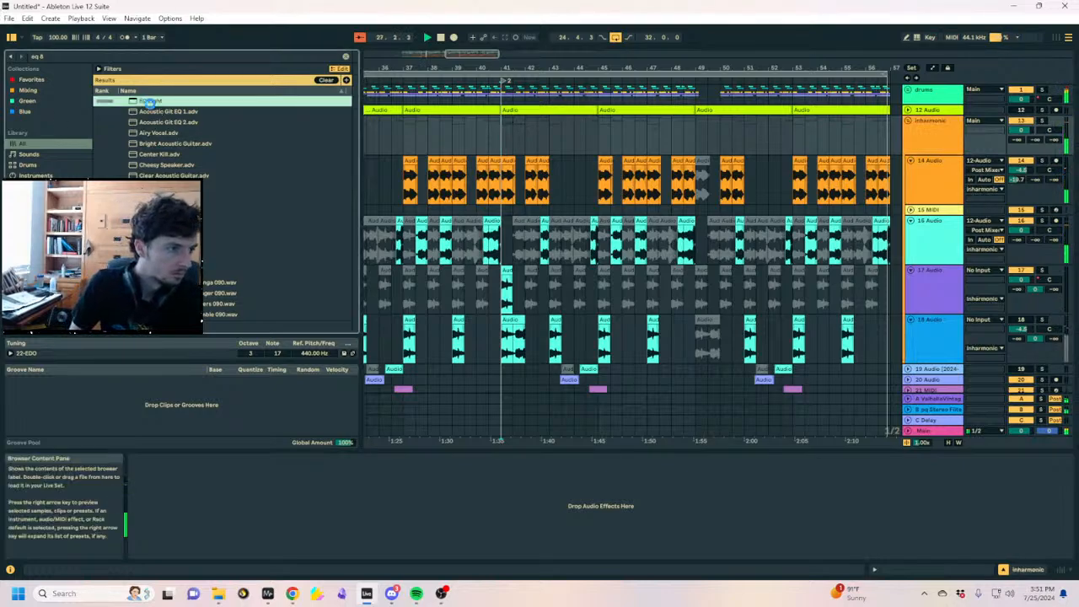
{"action": "left_click", "coordinate": [167, 495]}
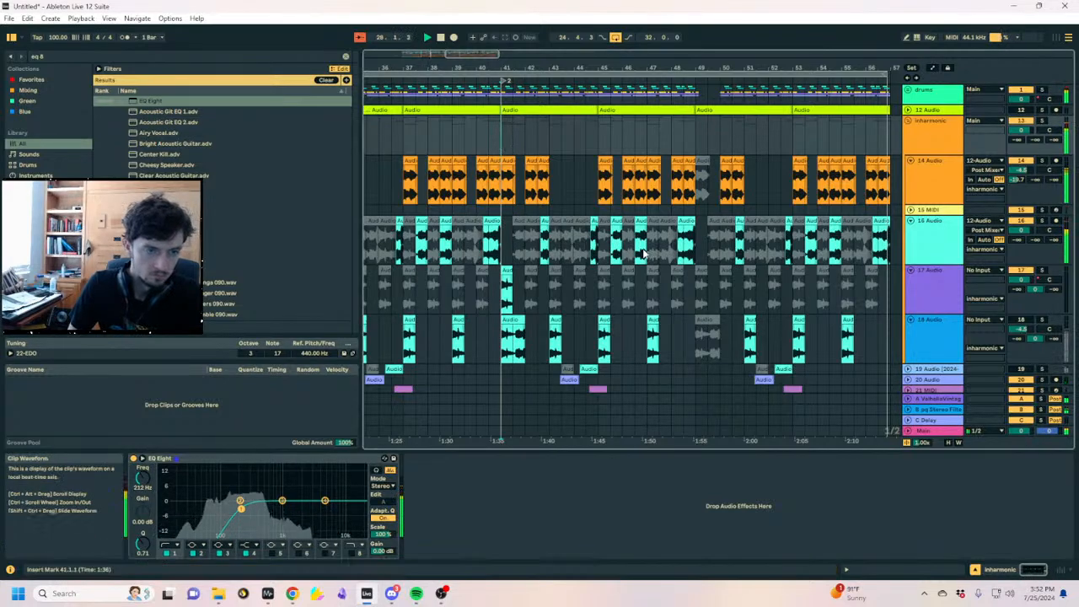
Select the midbass group and search the browser for "comp"
{"action": "scroll", "coordinate": [849, 214], "scroll_direction": "down", "scroll_amount": 8}
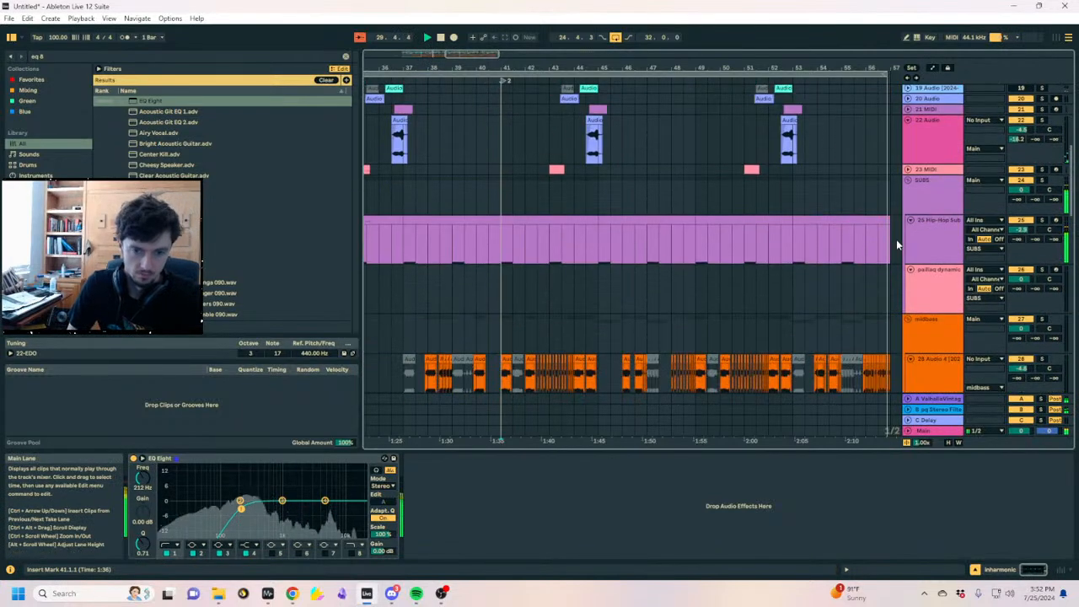
{"action": "left_click", "coordinate": [961, 331]}
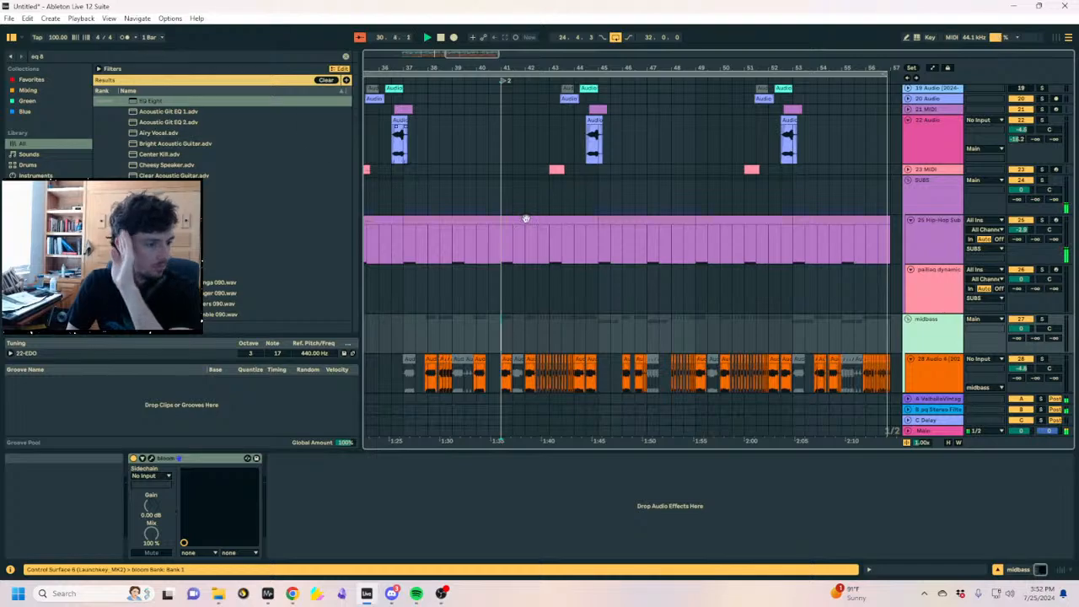
{"action": "scroll", "coordinate": [879, 253], "scroll_direction": "down", "scroll_amount": 3}
{"action": "left_click", "coordinate": [33, 55]}
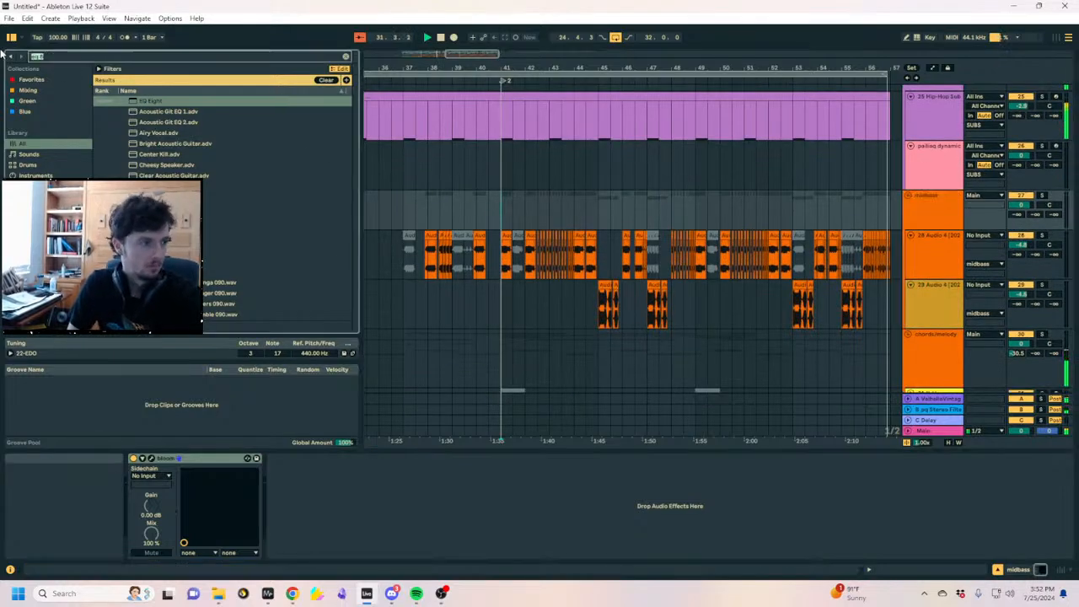
{"action": "type", "text": "comp"}
Set the C Delay send of the 33 Instrument track to -17.2 dB while playing from bar 32
{"action": "left_click_drag", "start_coordinate": [590, 68], "coordinate": [800, 42]}
{"action": "left_click", "coordinate": [627, 212]}
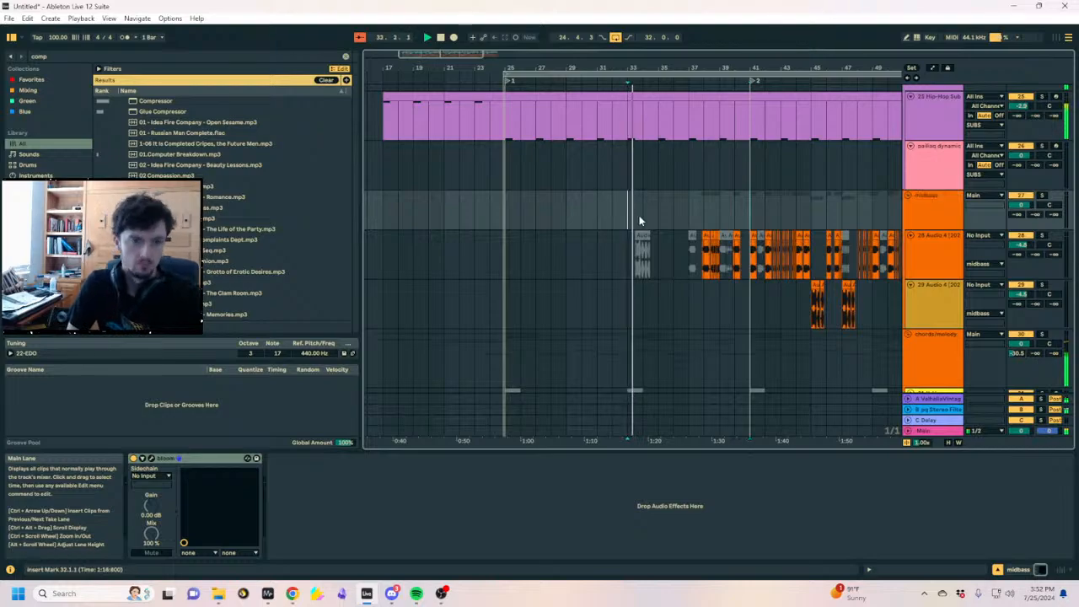
{"action": "scroll", "coordinate": [642, 219], "scroll_direction": "down", "scroll_amount": 10}
{"action": "left_click", "coordinate": [646, 220]}
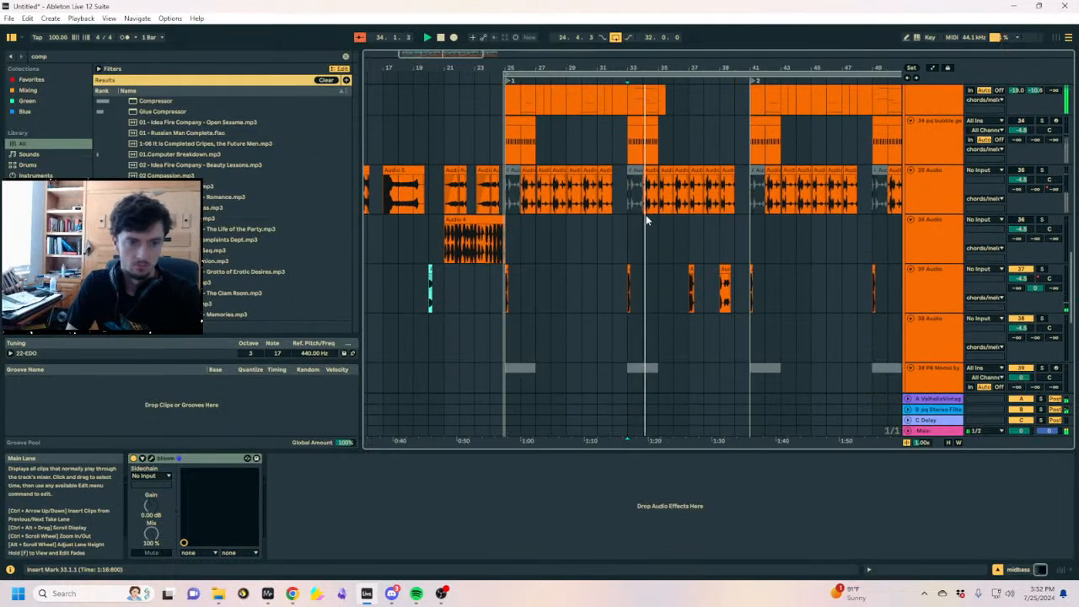
{"action": "scroll", "coordinate": [645, 221], "scroll_direction": "up", "scroll_amount": 1}
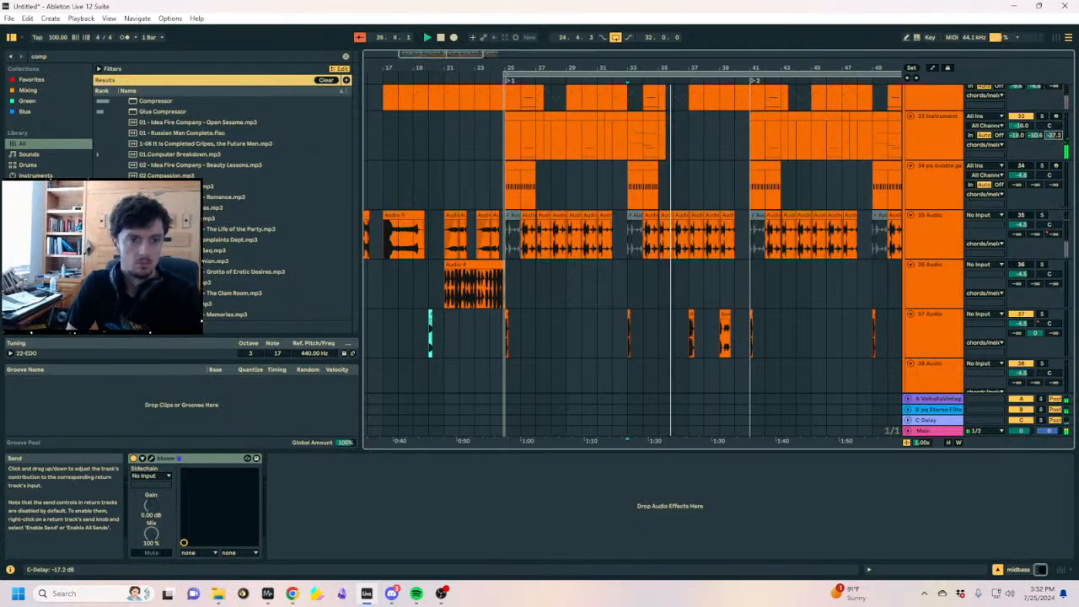
Duplicate the 33.1.1 to 37.1.1 section of the 33 Instrument track so the copy starts at 37.1.1
{"action": "scroll", "coordinate": [617, 229], "scroll_direction": "up", "scroll_amount": 2}
{"action": "left_click_drag", "start_coordinate": [693, 207], "coordinate": [631, 213]}
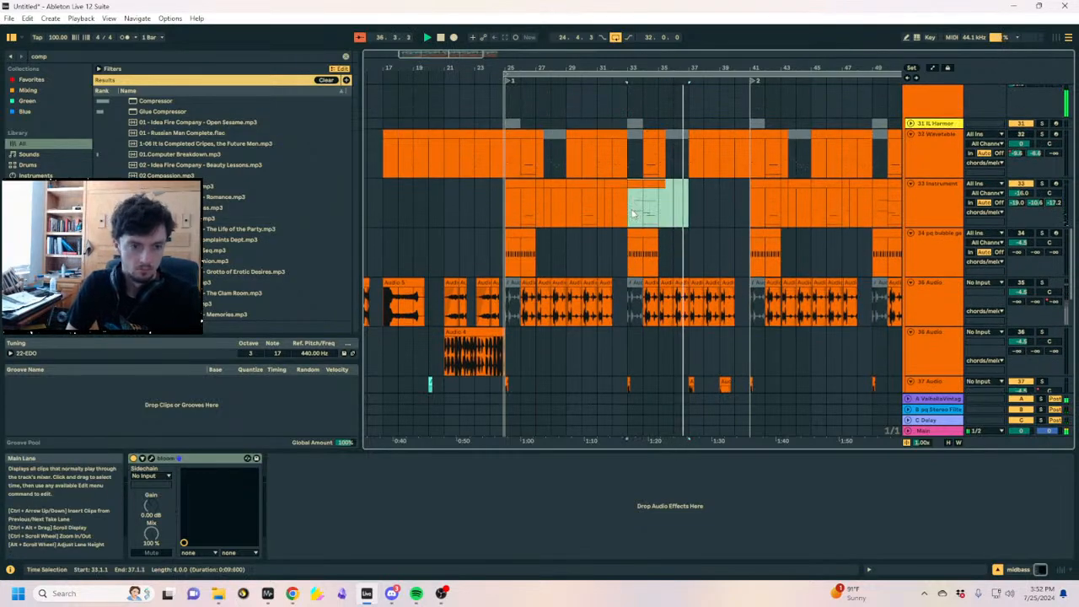
{"action": "key", "text": "ctrl+d"}
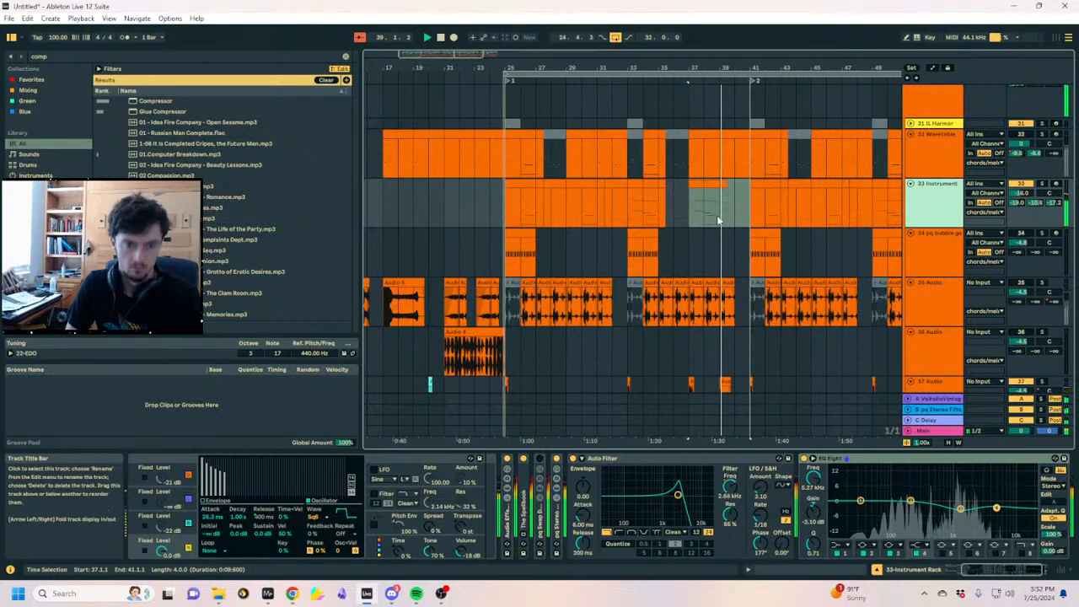
Deactivate the sliced Audio 4 clips on track 28 between bars 37 and 39
{"action": "scroll", "coordinate": [703, 246], "scroll_direction": "up", "scroll_amount": 8}
{"action": "left_click", "coordinate": [703, 244]}
{"action": "left_click_drag", "start_coordinate": [720, 264], "coordinate": [698, 267]}
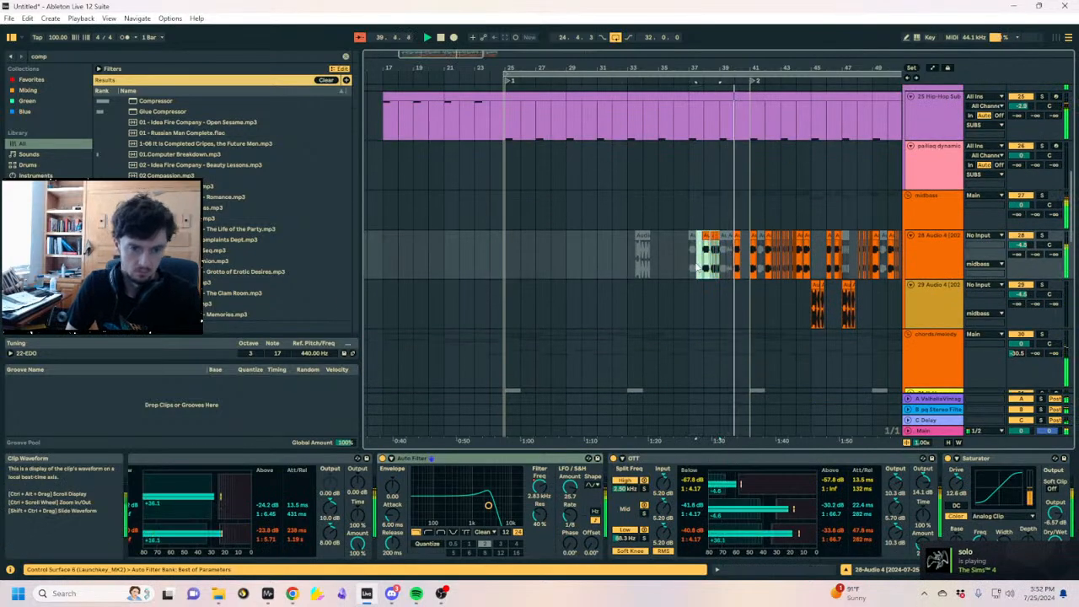
{"action": "key", "text": "0"}
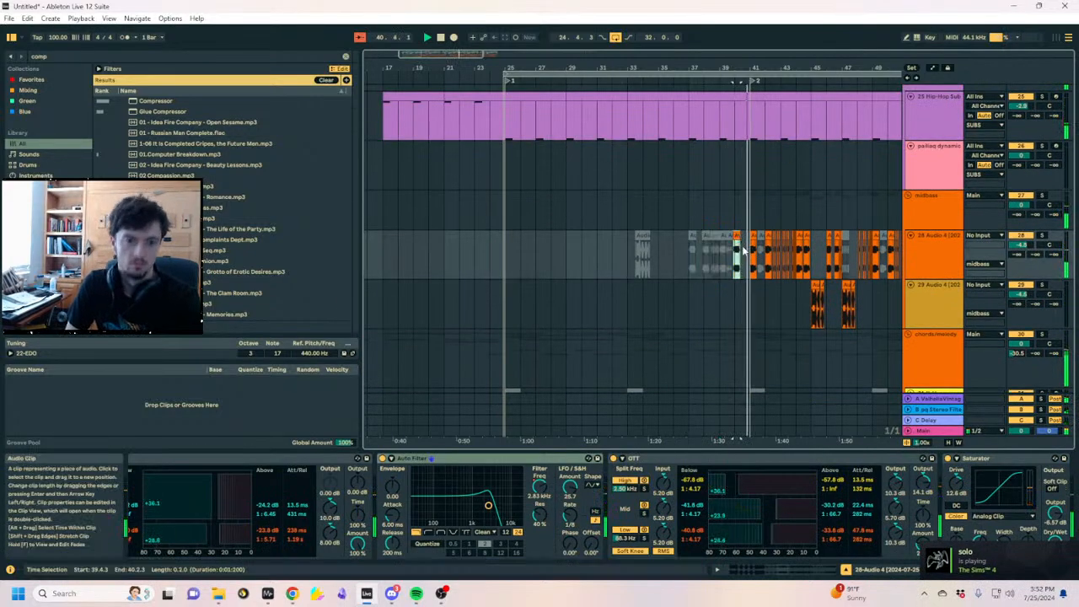
Clear the drums group in bar 41 from just after the downbeat up to bar 42, and play from 40.3.1
{"action": "left_click_drag", "start_coordinate": [747, 68], "coordinate": [715, 147]}
{"action": "left_click", "coordinate": [698, 214]}
{"action": "scroll", "coordinate": [747, 198], "scroll_direction": "up", "scroll_amount": 2}
{"action": "scroll", "coordinate": [748, 197], "scroll_direction": "up", "scroll_amount": 6}
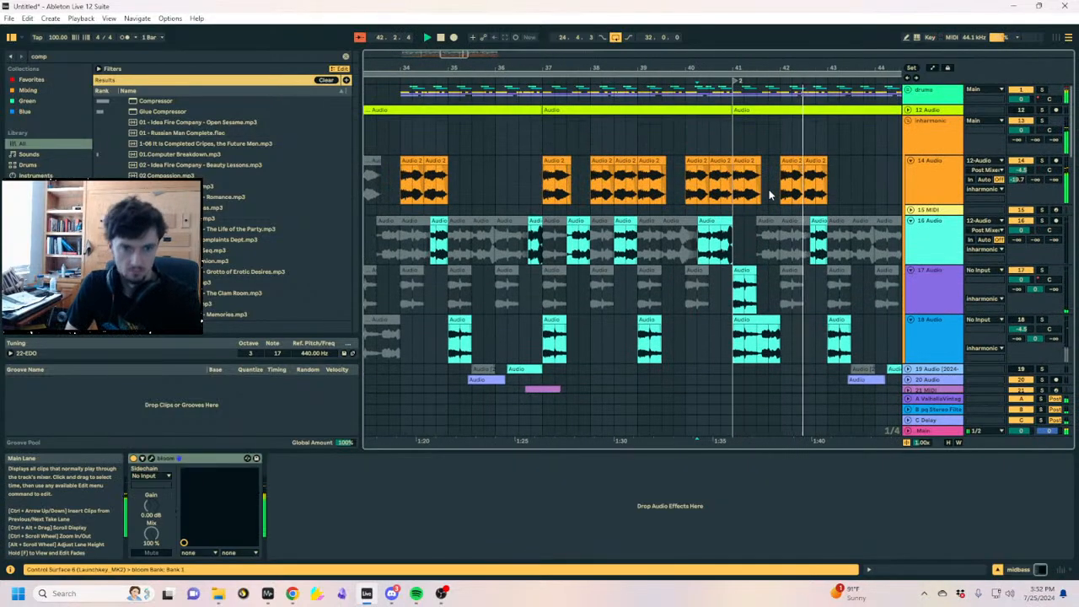
{"action": "key", "text": "Delete"}
{"action": "left_click", "coordinate": [714, 92]}
{"action": "key", "text": "space"}
{"action": "key", "text": "space"}
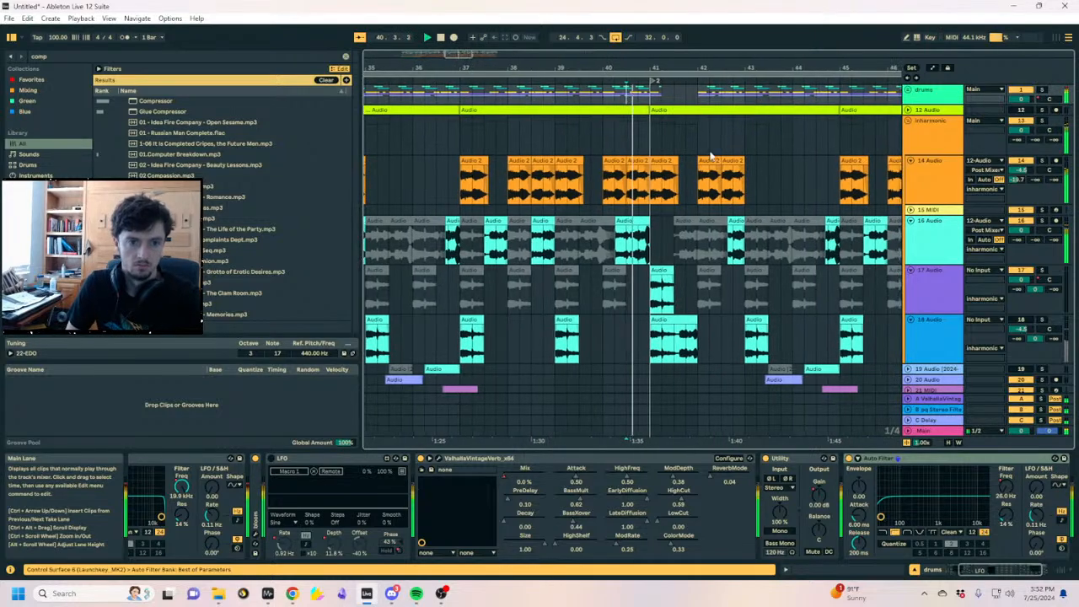
Deactivate the clips at 41.1.1 on tracks 14 and 17, and replay the transition into bar 41
{"action": "left_click", "coordinate": [655, 162]}
{"action": "left_click", "coordinate": [654, 270]}
{"action": "key", "text": "0"}
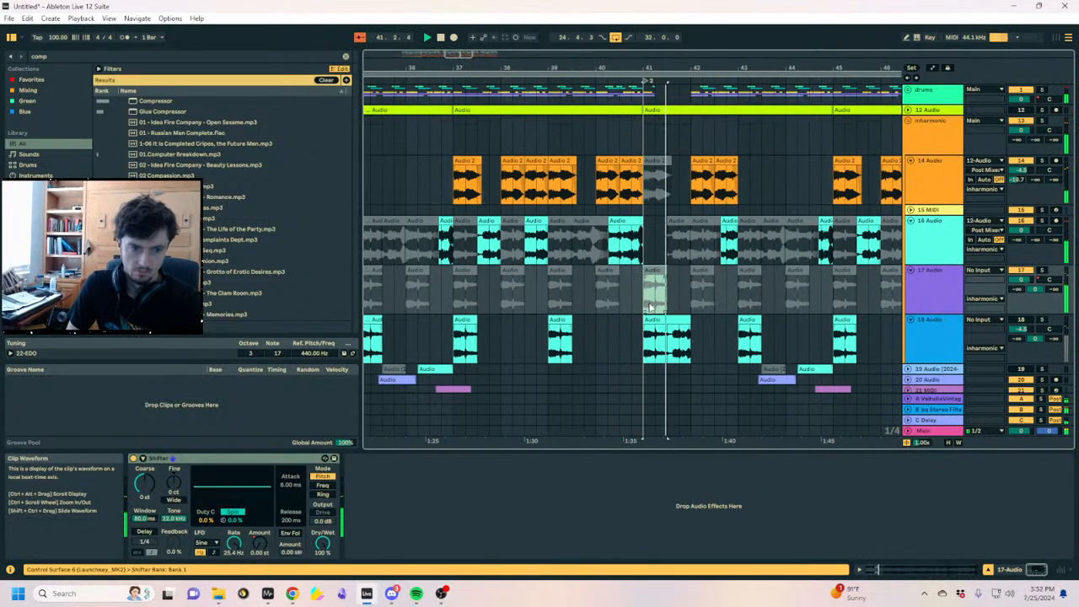
{"action": "left_click", "coordinate": [632, 293]}
{"action": "key", "text": "space"}
{"action": "key", "text": "space"}
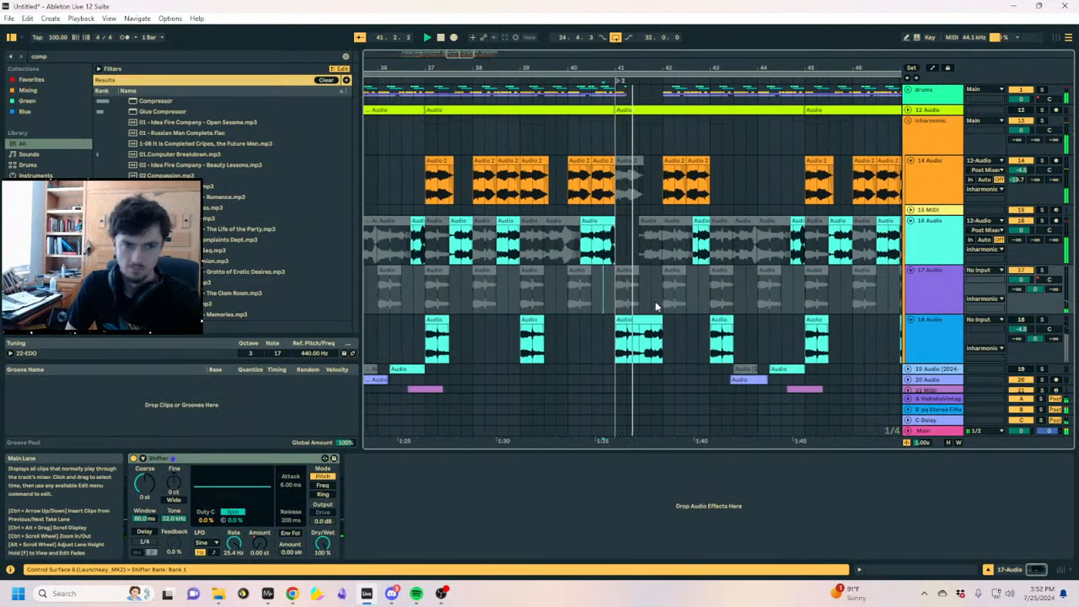
Deactivate the short track 37 clip at 41.1.1 and place the playback start at 40.4.1
{"action": "scroll", "coordinate": [623, 278], "scroll_direction": "down", "scroll_amount": 8}
{"action": "scroll", "coordinate": [613, 262], "scroll_direction": "down", "scroll_amount": 7}
{"action": "left_click", "coordinate": [605, 250]}
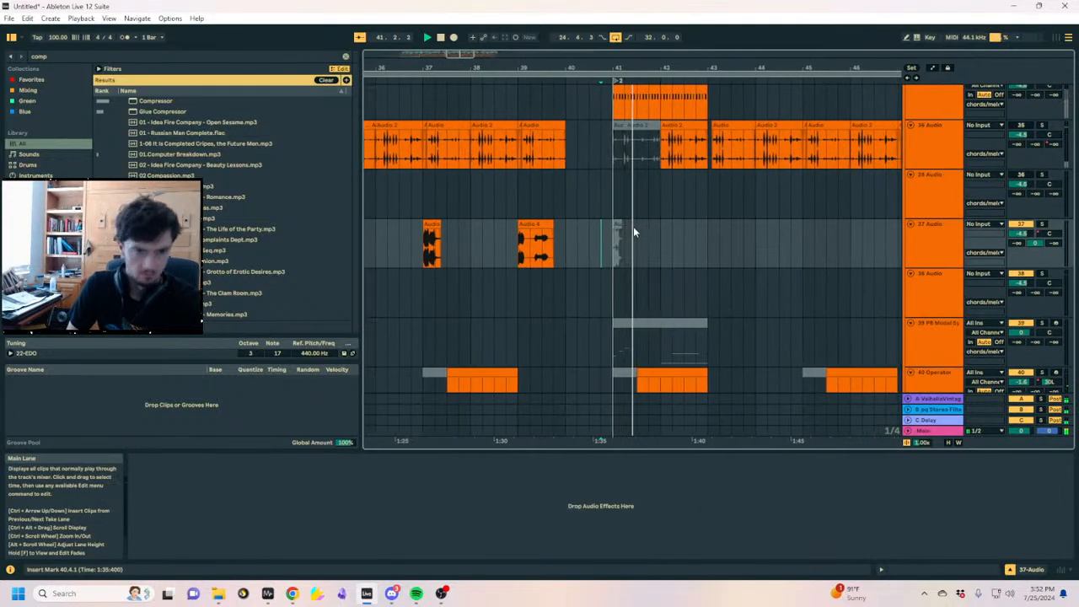
Play the Audio 4 clips on track 28 from 41.1.1
{"action": "scroll", "coordinate": [632, 226], "scroll_direction": "up", "scroll_amount": 7}
{"action": "scroll", "coordinate": [616, 216], "scroll_direction": "up", "scroll_amount": 5}
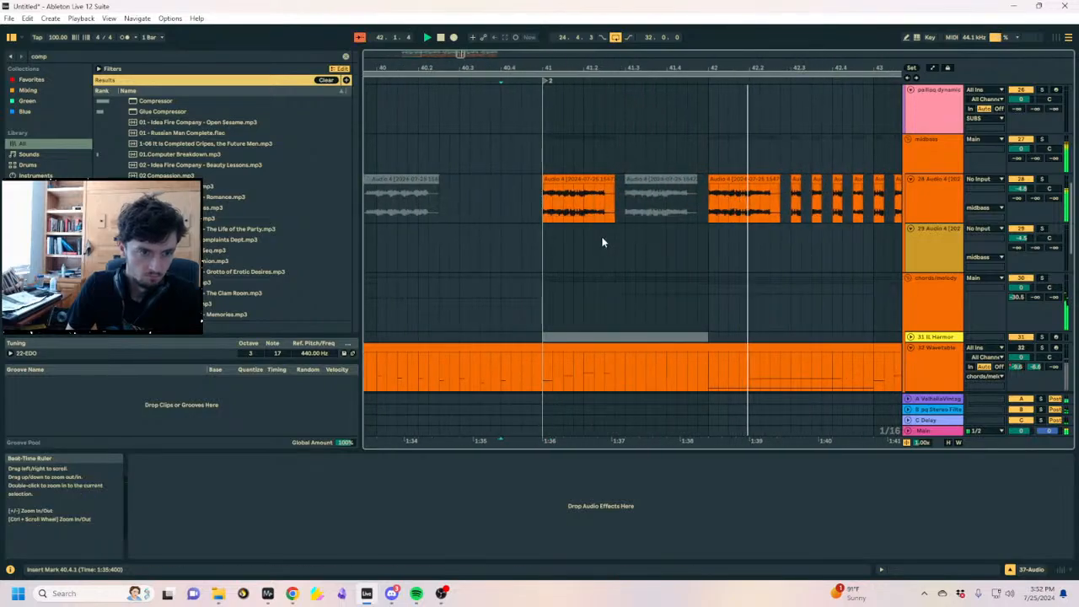
{"action": "left_click", "coordinate": [578, 211]}
{"action": "left_click", "coordinate": [543, 212]}
{"action": "key", "text": "space"}
{"action": "key", "text": "space"}
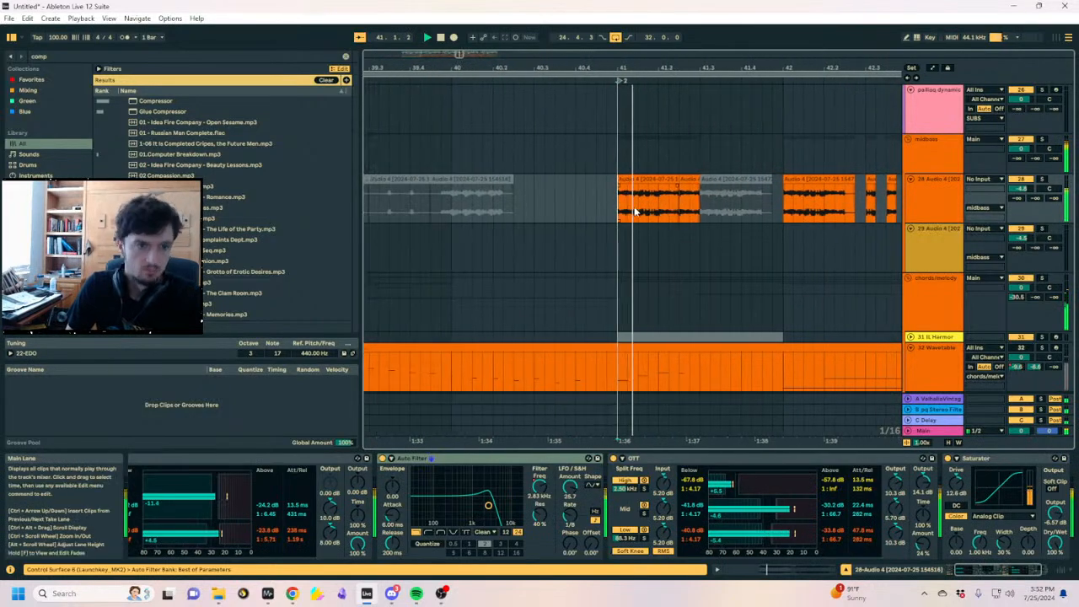
Duplicate a 0.0.2-long slice of the bar 41 Audio 4 clip on track 28 repeatedly up to 42.1.1, and play it
{"action": "left_click", "coordinate": [594, 182]}
{"action": "key", "text": "space"}
{"action": "key", "text": "ctrl+d"}
{"action": "key", "text": "ctrl+d"}
{"action": "key", "text": "ctrl+d"}
{"action": "key", "text": "ctrl+d"}
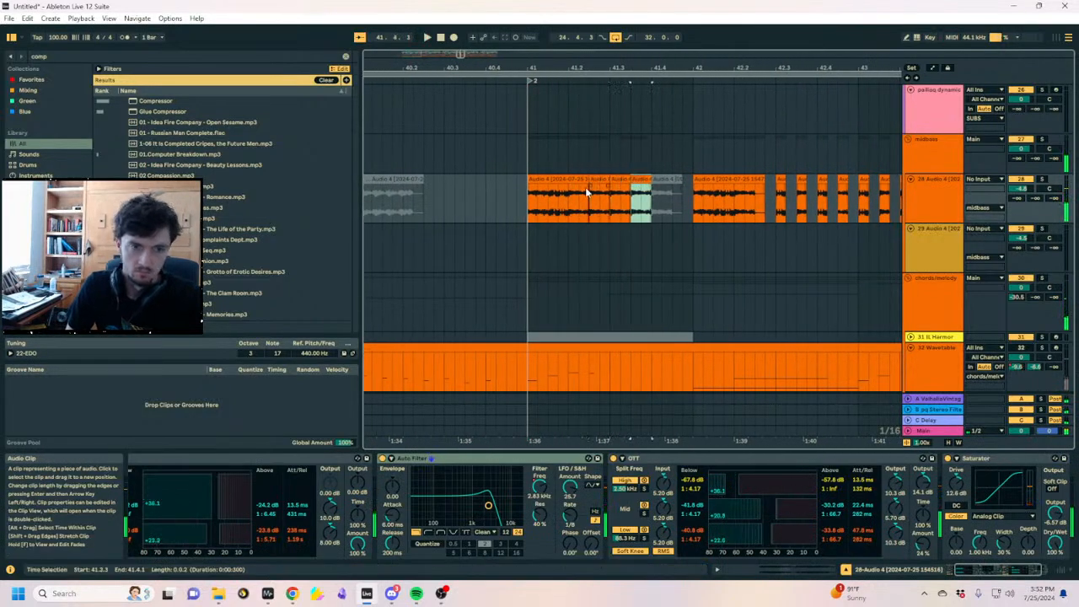
{"action": "left_click", "coordinate": [507, 207]}
{"action": "key", "text": "space"}
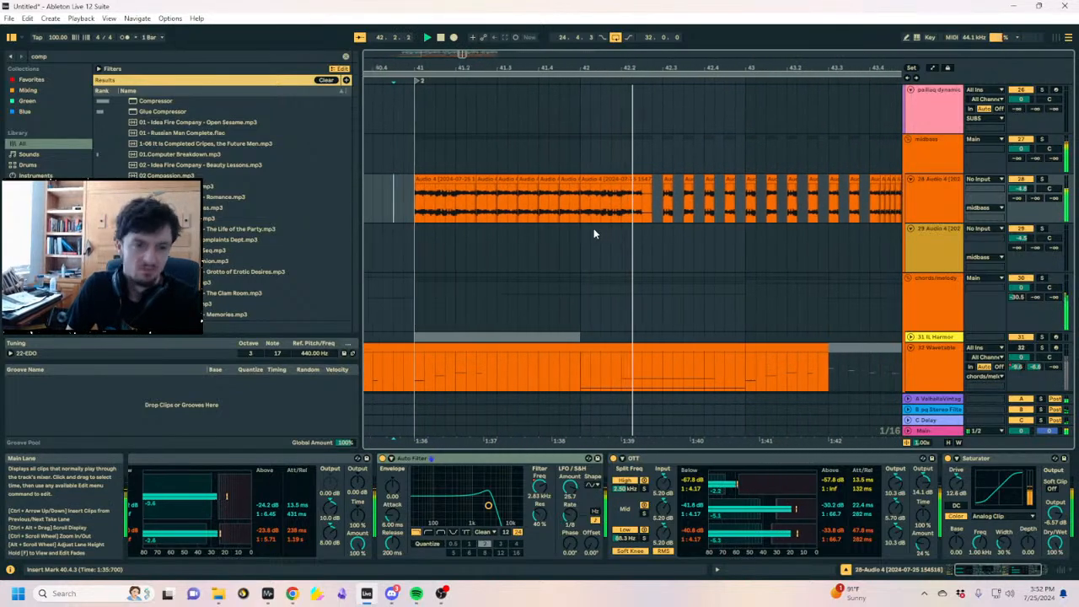
Replay the duplicated slices on track 28 from 41.1.1
{"action": "left_click", "coordinate": [553, 179]}
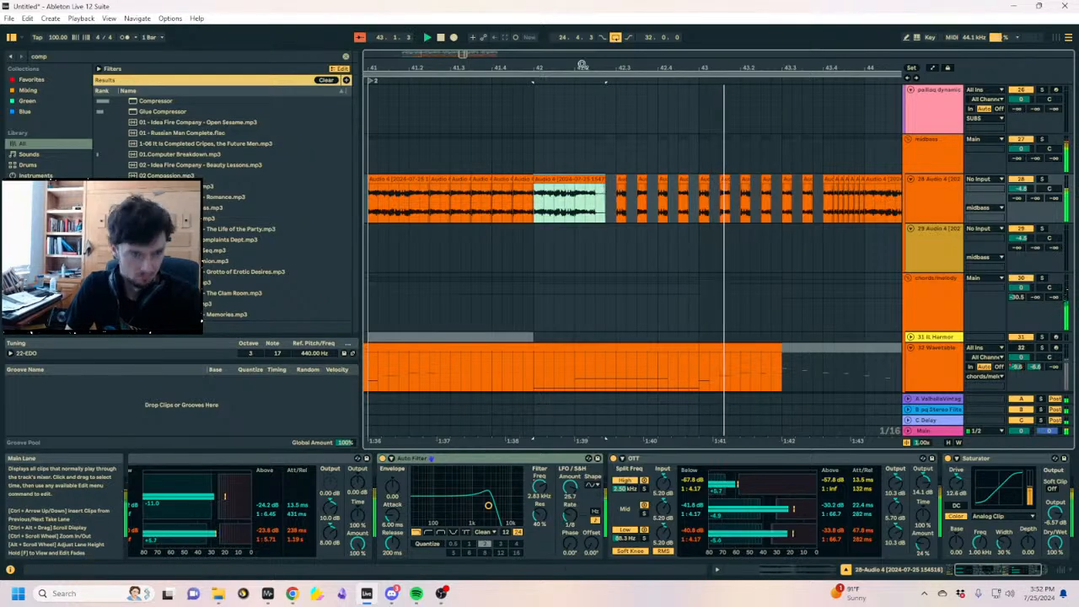
{"action": "left_click_drag", "start_coordinate": [563, 61], "coordinate": [657, 51]}
{"action": "left_click", "coordinate": [499, 199]}
{"action": "key", "text": "space"}
{"action": "key", "text": "space"}
Automate track 28's Auto Filter frequency as a ramp rising from about 26 Hz at 41.1.1 to its full level just after 42.1.1
{"action": "key", "text": "a"}
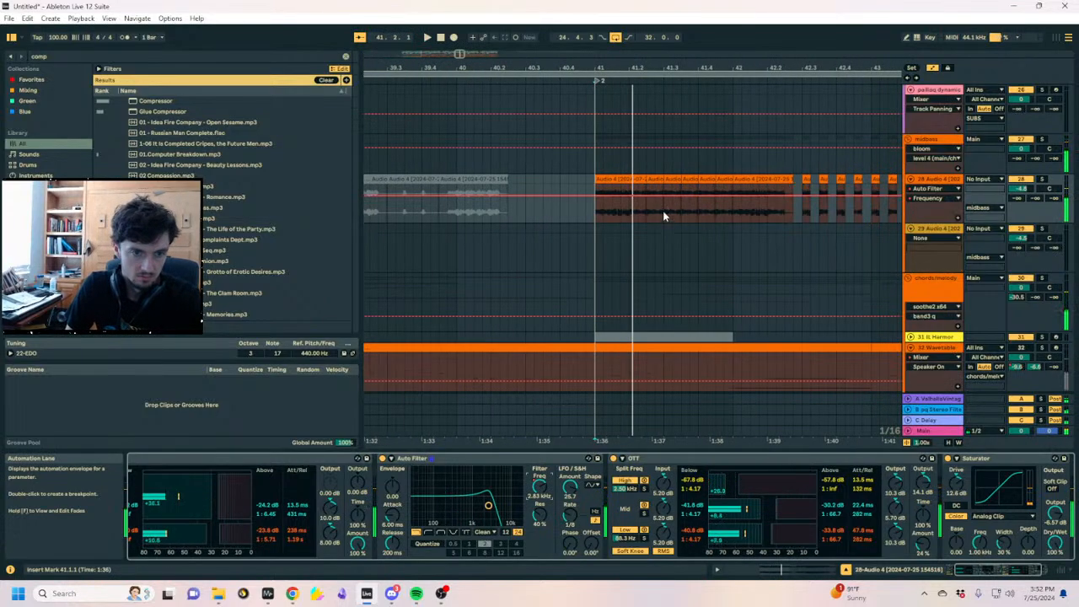
{"action": "left_click", "coordinate": [649, 195]}
{"action": "left_click", "coordinate": [745, 195]}
{"action": "key", "text": "space"}
{"action": "left_click_drag", "start_coordinate": [723, 195], "coordinate": [681, 207]}
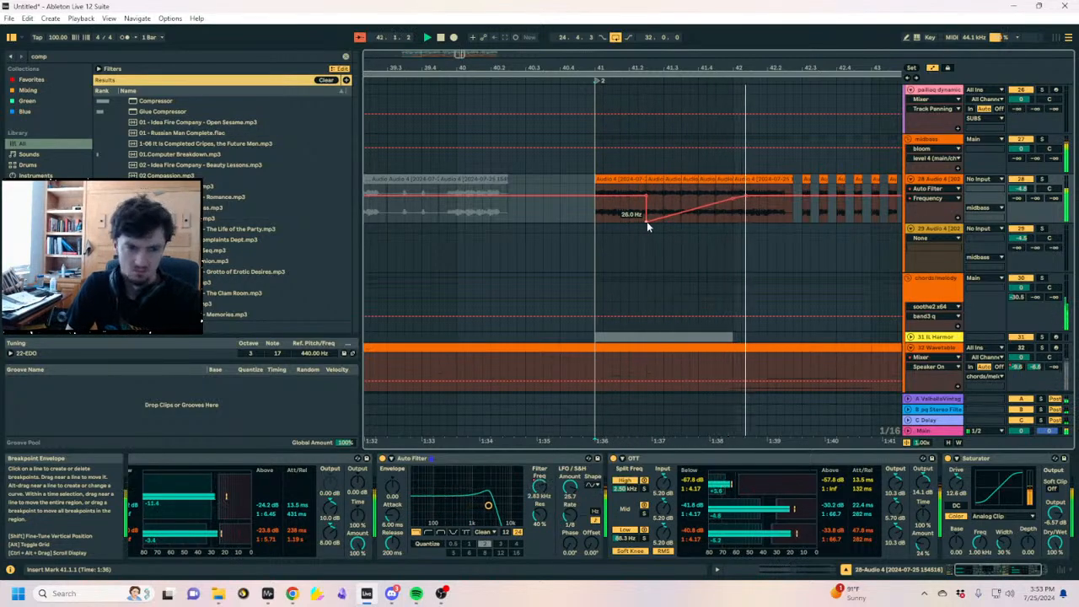
{"action": "left_click_drag", "start_coordinate": [647, 221], "coordinate": [595, 216]}
{"action": "left_click", "coordinate": [580, 224]}
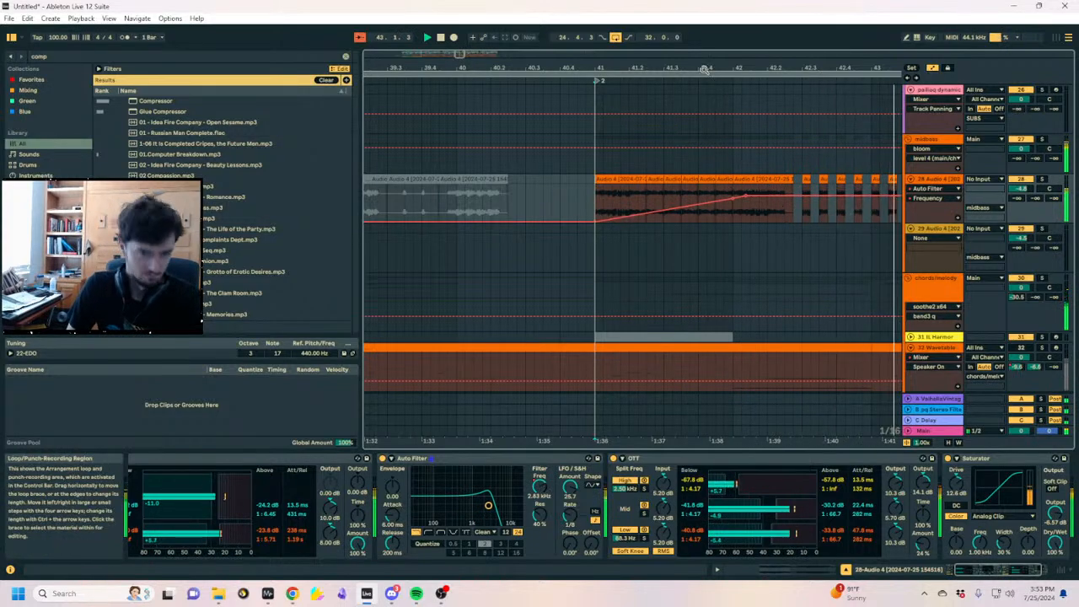
{"action": "left_click_drag", "start_coordinate": [718, 69], "coordinate": [391, 71]}
{"action": "mouse_move", "coordinate": [541, 70]}
{"action": "left_mouse_down"}
{"action": "mouse_move", "coordinate": [478, 70]}
{"action": "mouse_move", "coordinate": [530, 69]}
{"action": "left_mouse_up"}
{"action": "key", "text": "a"}
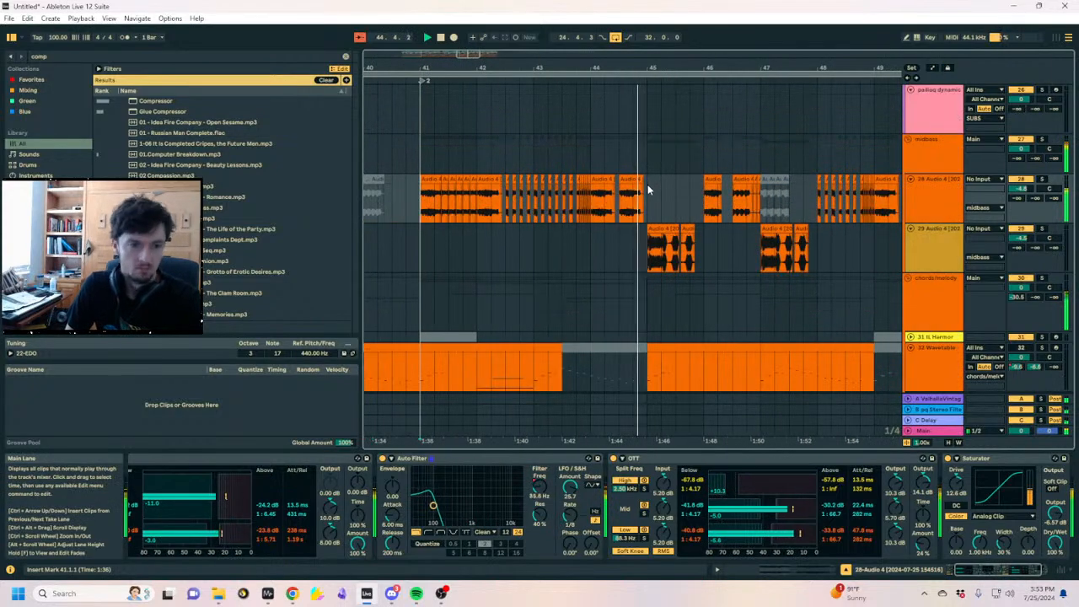
Try to paste the bar 42 slices of track 28 at 47.1.1
{"action": "left_click_drag", "start_coordinate": [650, 194], "coordinate": [424, 211]}
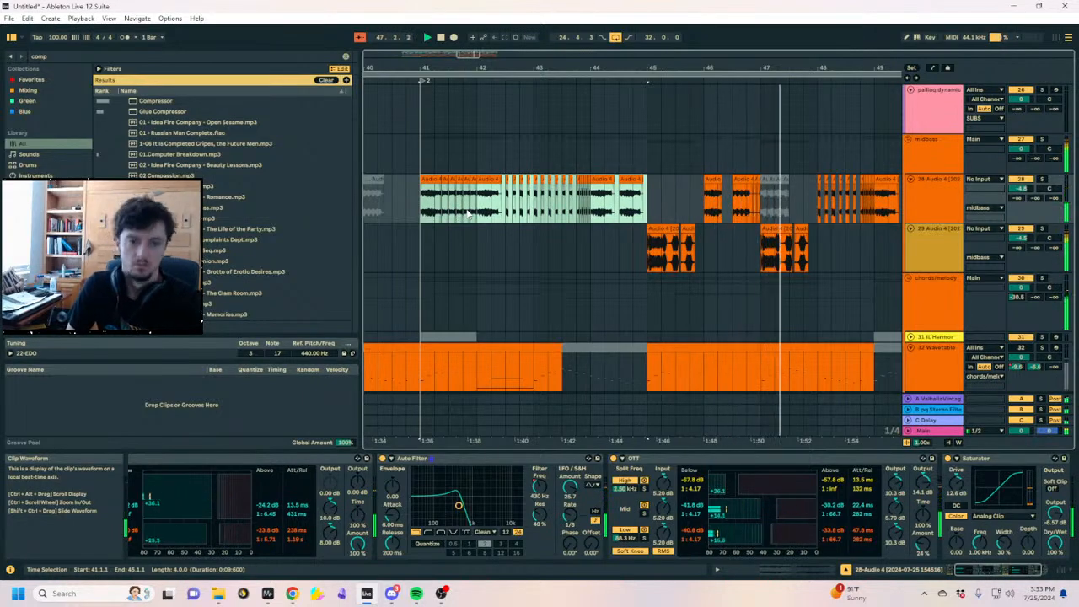
{"action": "left_click_drag", "start_coordinate": [529, 211], "coordinate": [591, 211]}
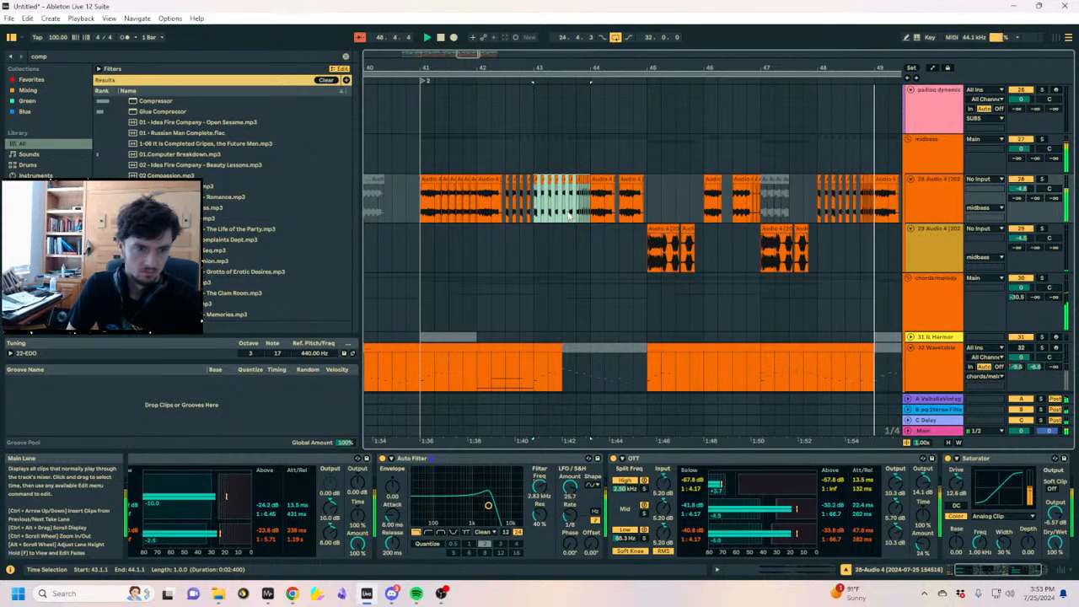
{"action": "left_click_drag", "start_coordinate": [531, 210], "coordinate": [496, 211]}
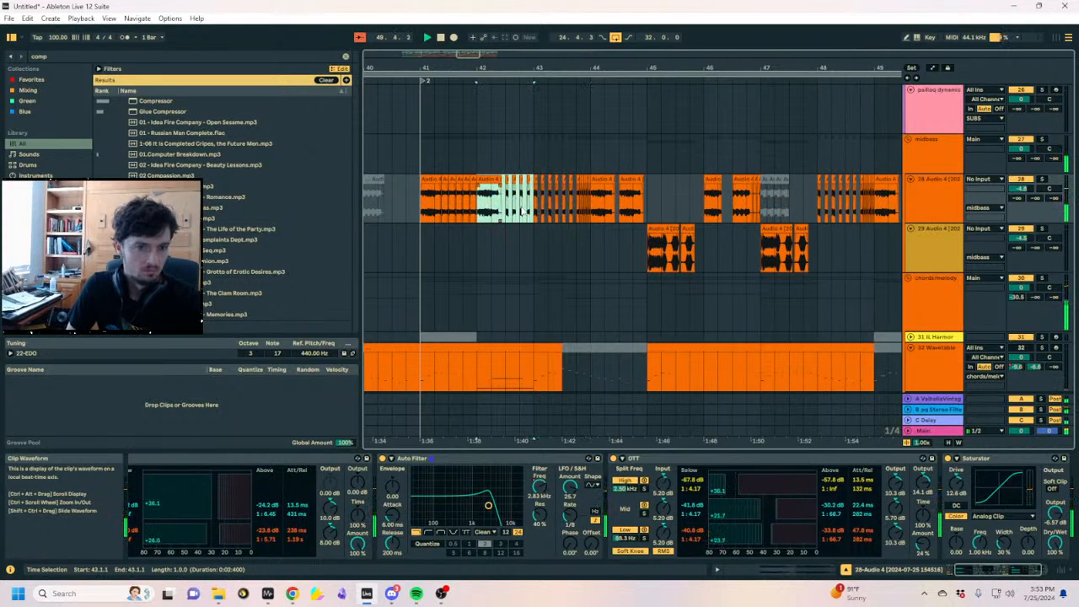
{"action": "left_click", "coordinate": [765, 208]}
{"action": "key", "text": "ctrl+v"}
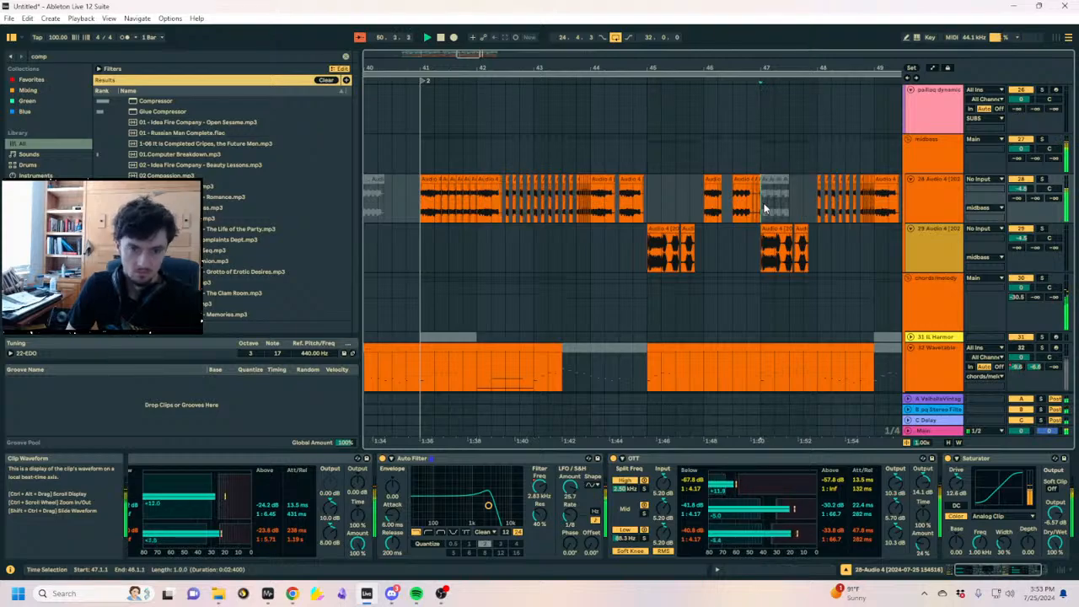
Reactivate the track 28 clips starting at 47.1.1, deactivate the track 29 clips in bar 47, and play from there
{"action": "scroll", "coordinate": [765, 207], "scroll_direction": "right", "scroll_amount": 3}
{"action": "key", "text": "space"}
{"action": "left_click_drag", "start_coordinate": [661, 207], "coordinate": [622, 203]}
{"action": "key", "text": "0"}
{"action": "left_click", "coordinate": [702, 255]}
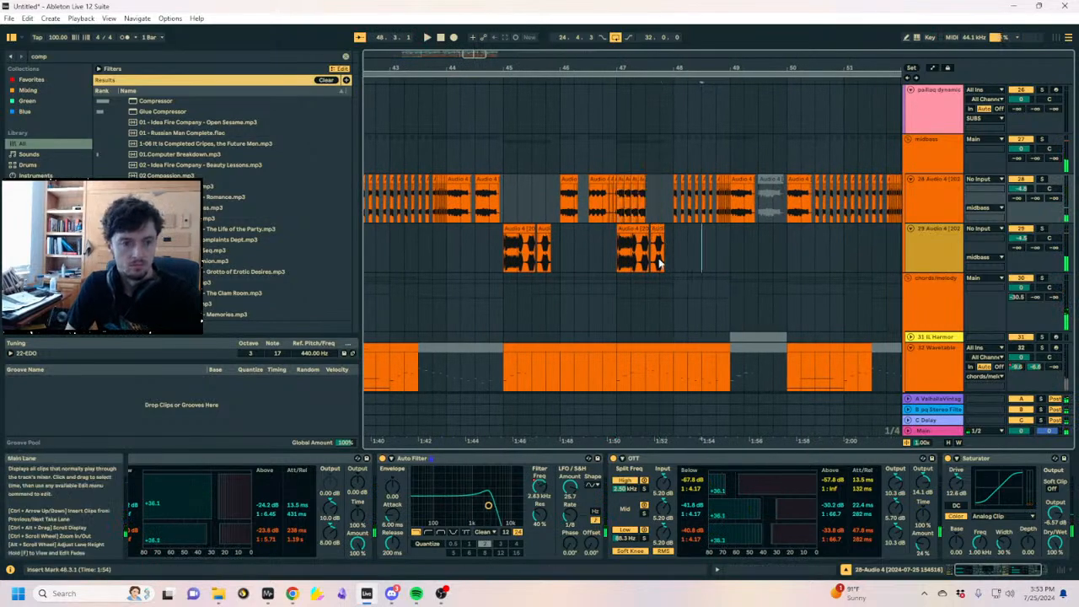
{"action": "left_click_drag", "start_coordinate": [660, 263], "coordinate": [621, 255]}
{"action": "key", "text": "0"}
{"action": "left_click", "coordinate": [621, 207]}
{"action": "key", "text": "space"}
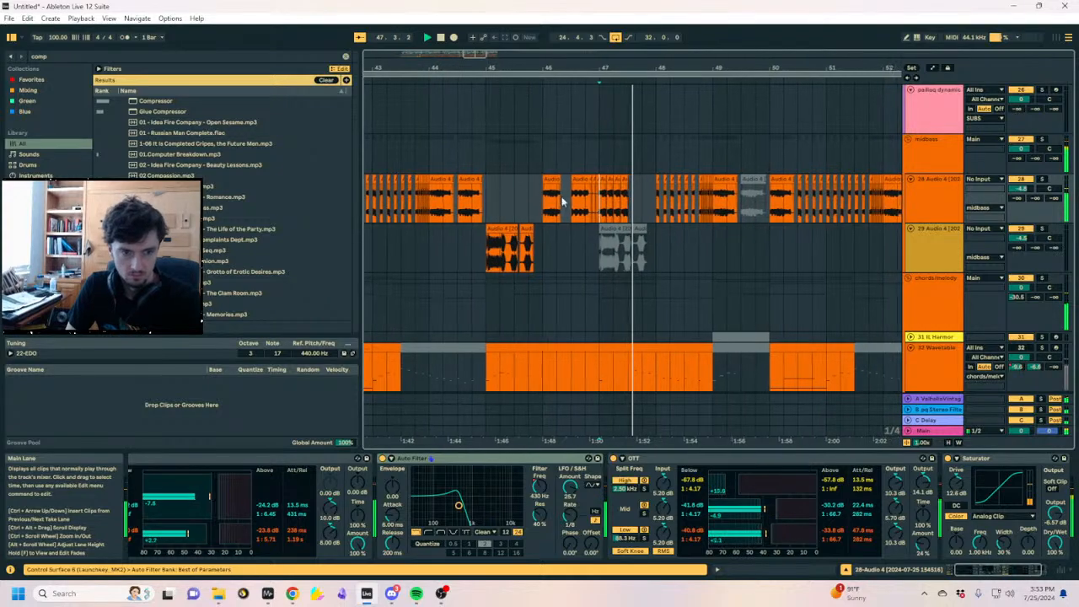
Copy the half bar of slices from 43.3.1 to 44.1.1 on track 28 to 47.3.1
{"action": "left_click_drag", "start_coordinate": [433, 73], "coordinate": [501, 74]}
{"action": "left_click", "coordinate": [413, 198]}
{"action": "key", "text": "space"}
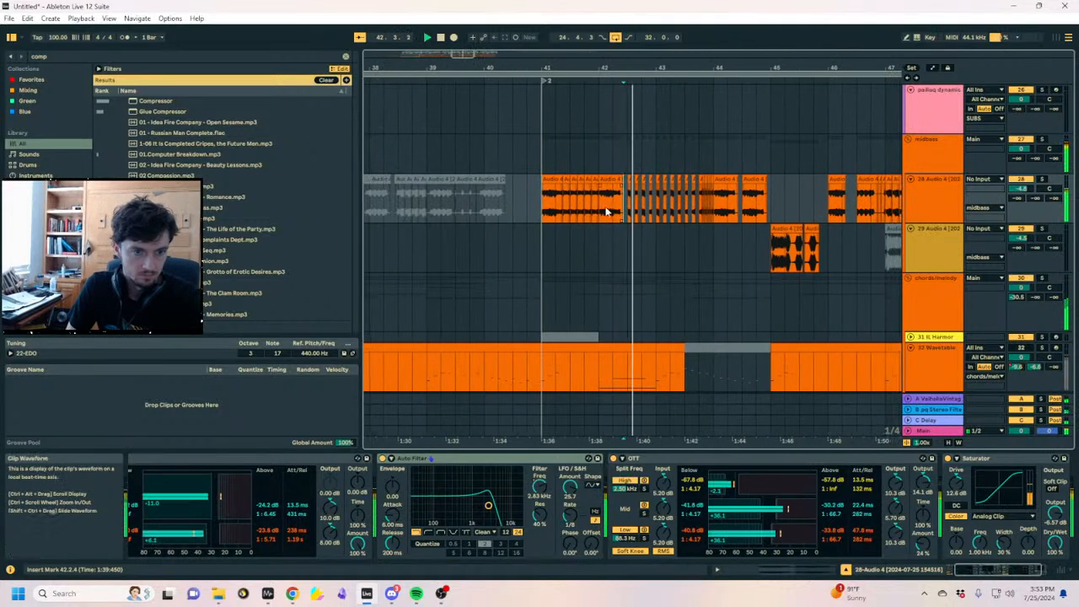
{"action": "left_click", "coordinate": [661, 212]}
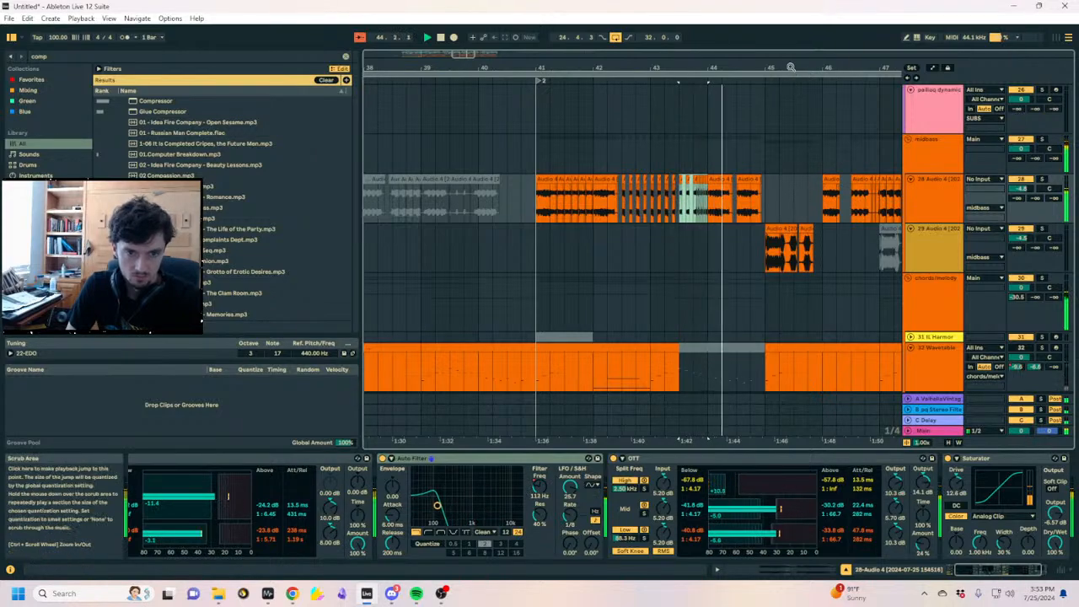
{"action": "left_click", "coordinate": [733, 212]}
{"action": "left_click_drag", "start_coordinate": [733, 212], "coordinate": [761, 211]}
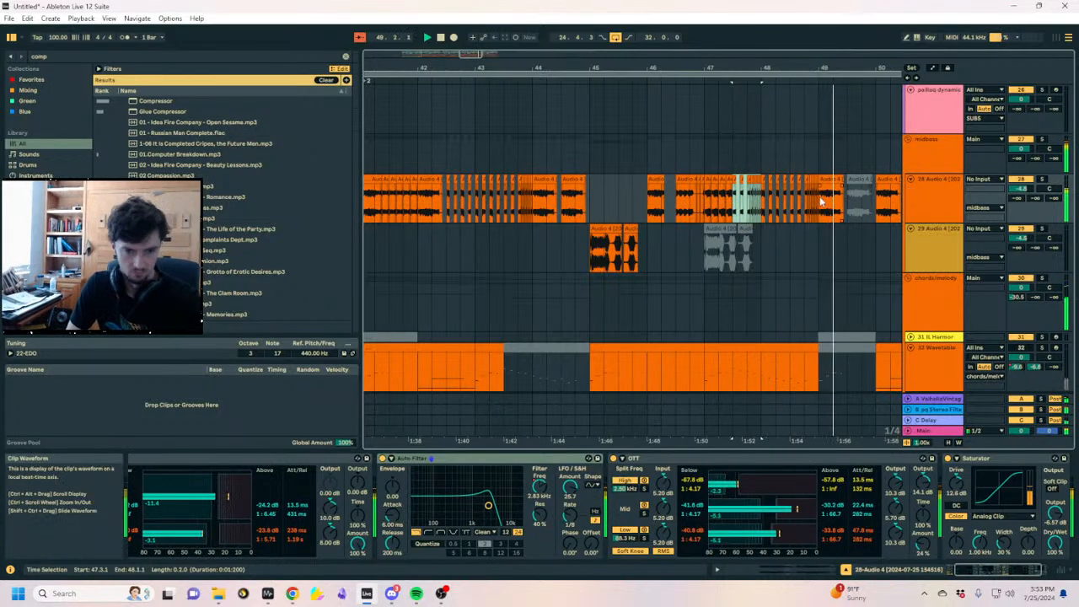
Play from 47.4.2 and paste the one-bar group of track 29 clips at 49.1.1
{"action": "left_click", "coordinate": [751, 202]}
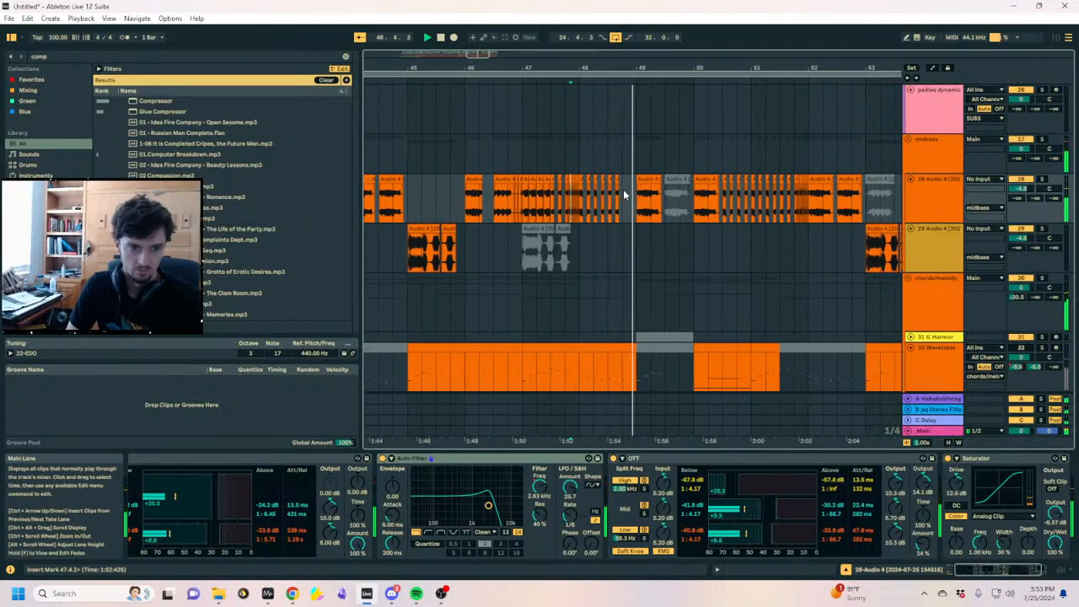
{"action": "left_click_drag", "start_coordinate": [609, 66], "coordinate": [713, 42]}
{"action": "left_click", "coordinate": [601, 244]}
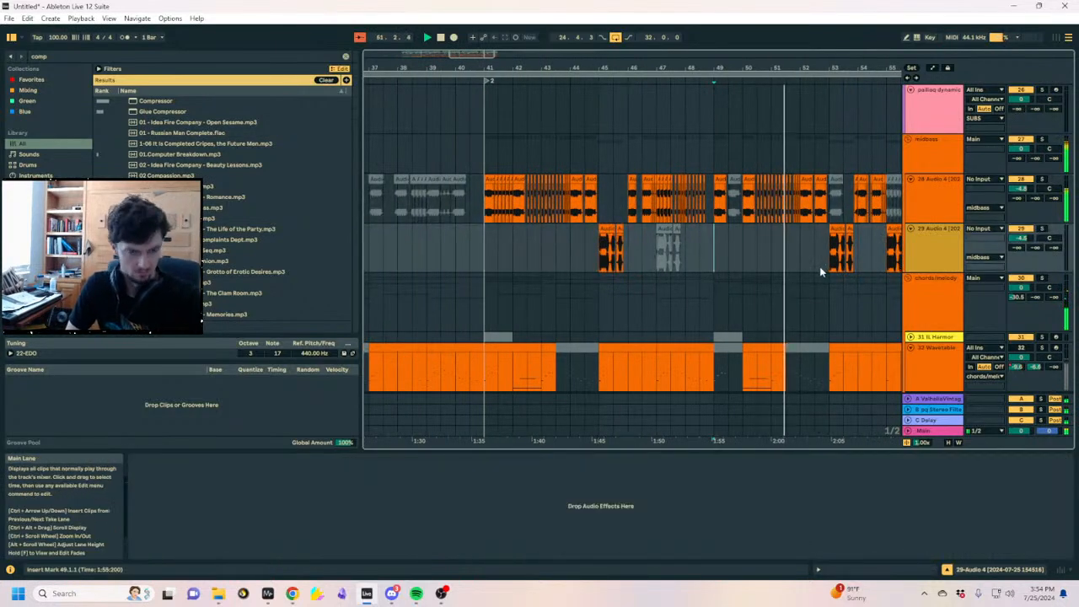
{"action": "key", "text": "ctrl+v"}
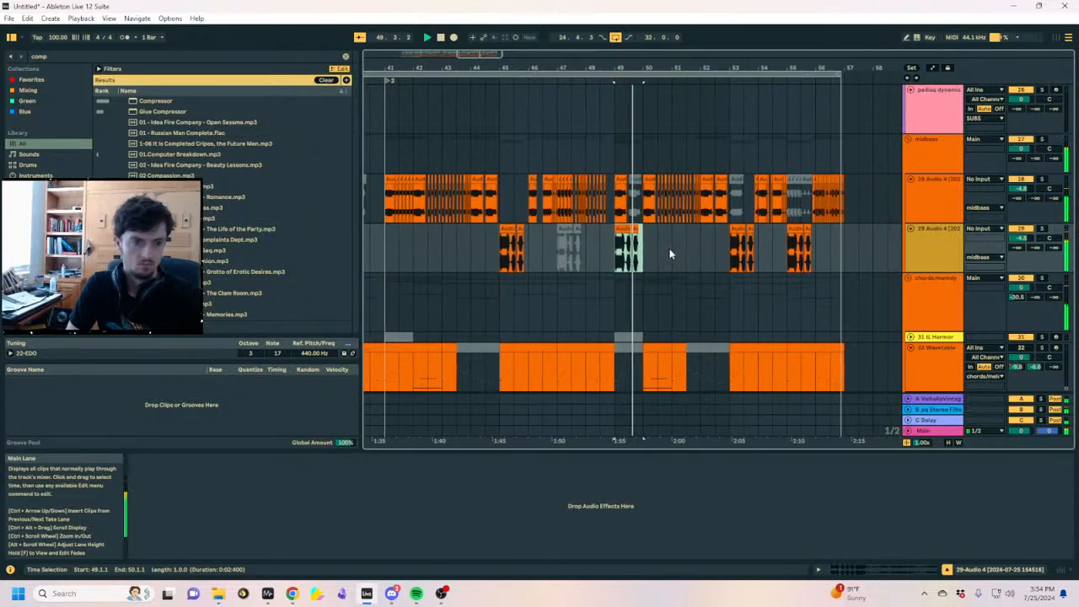
Trim the start of the first track 29 clip in bar 49 to 49.2.3
{"action": "left_click_drag", "start_coordinate": [600, 69], "coordinate": [601, 95]}
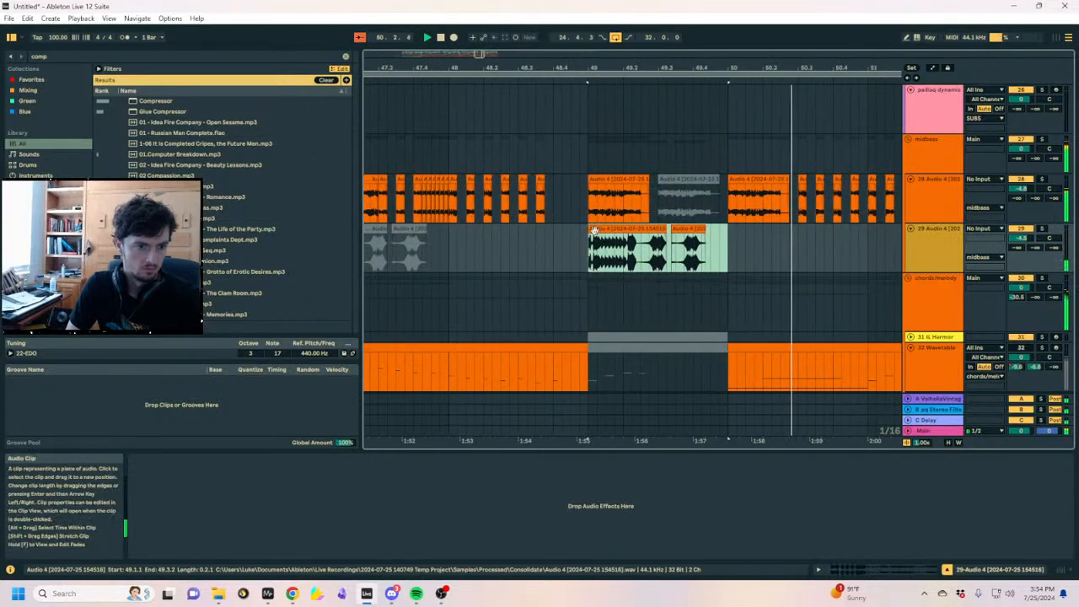
{"action": "left_click", "coordinate": [592, 237]}
{"action": "left_click_drag", "start_coordinate": [590, 229], "coordinate": [642, 229]}
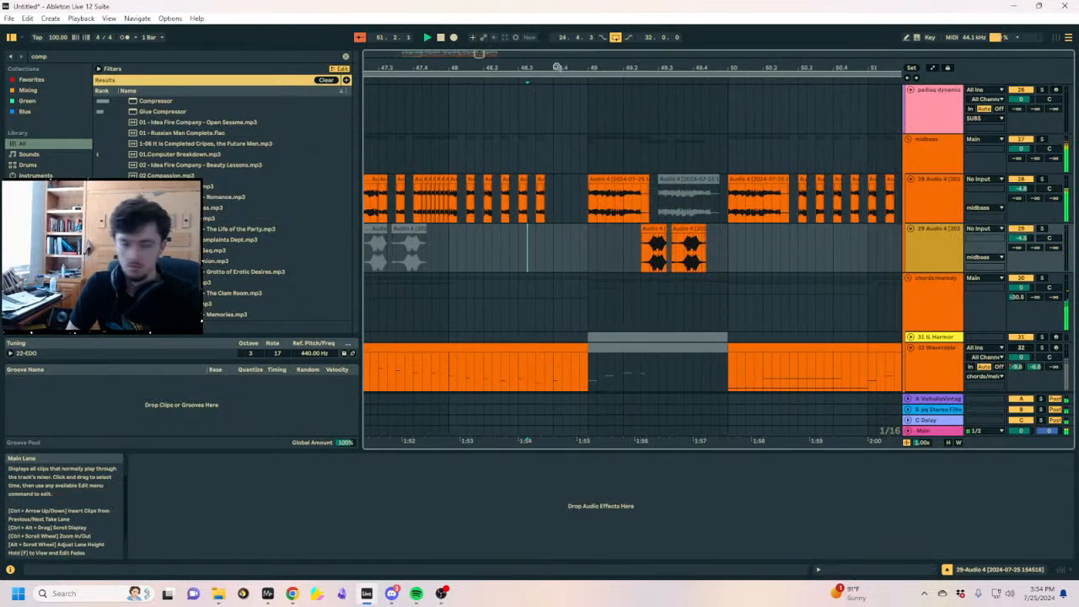
Split the track 29 clip in bar 53 at 53.2.3 and insert a new audio track below track 29
{"action": "left_click_drag", "start_coordinate": [565, 68], "coordinate": [548, 34]}
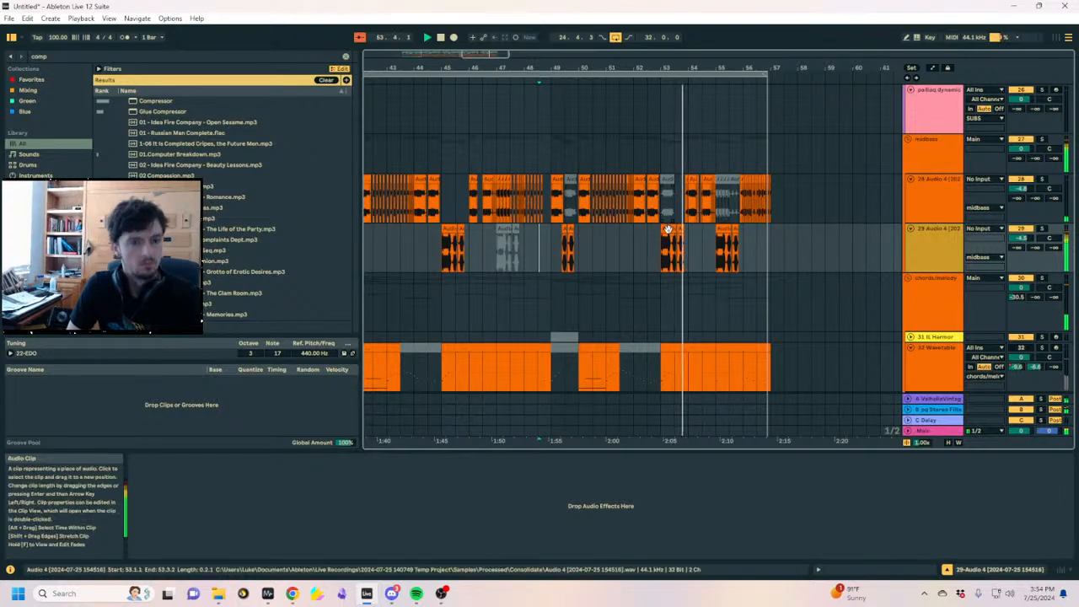
{"action": "left_click_drag", "start_coordinate": [671, 68], "coordinate": [671, 99]}
{"action": "left_click", "coordinate": [931, 253]}
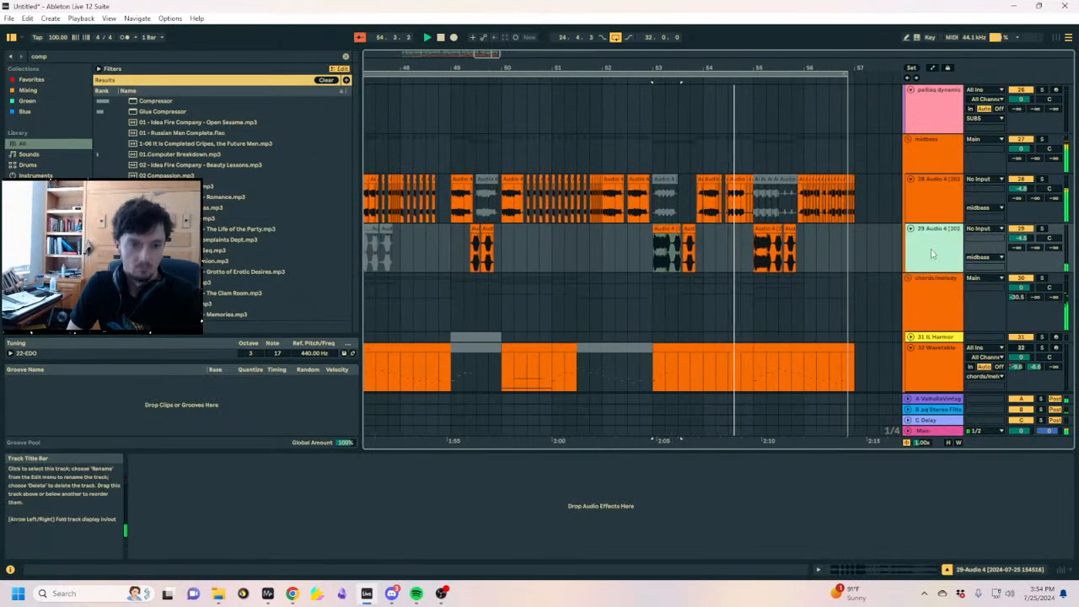
{"action": "key", "text": "ctrl+t"}
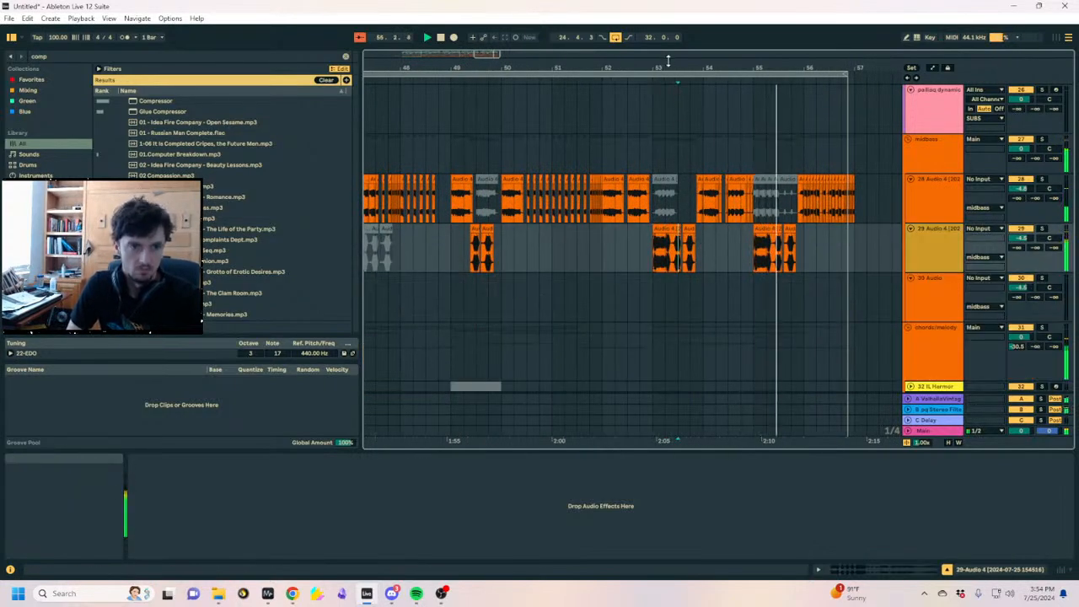
Move the first parts of the track 29 clips, from 53.1.1 to 53.2.3 and 55.1.1 to 55.2.3, onto track 30
{"action": "left_click_drag", "start_coordinate": [655, 58], "coordinate": [657, 60]}
{"action": "left_click_drag", "start_coordinate": [676, 69], "coordinate": [681, 143]}
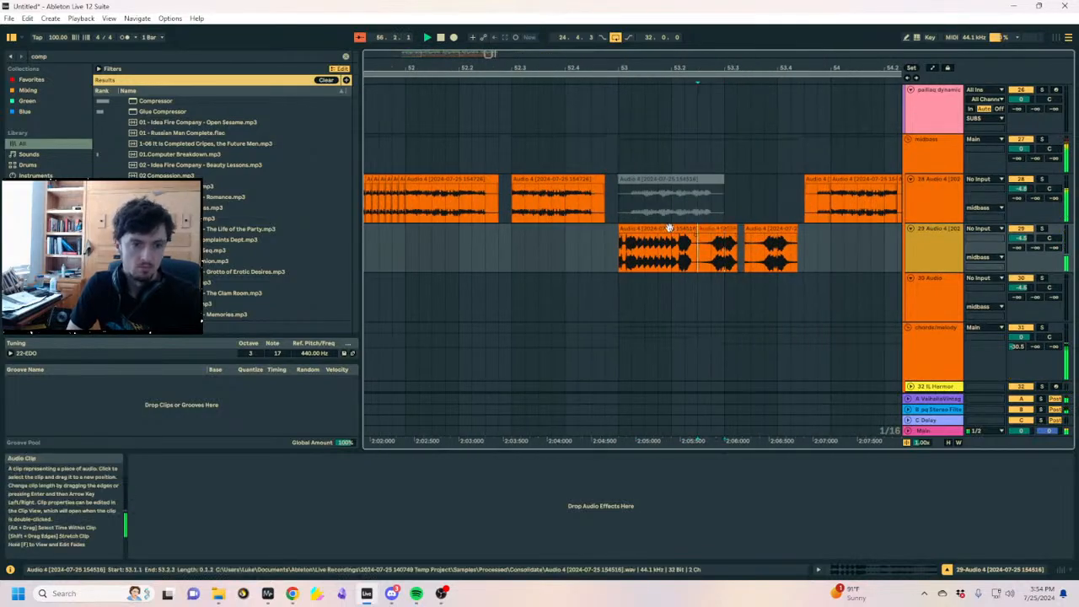
{"action": "left_click_drag", "start_coordinate": [669, 228], "coordinate": [672, 295]}
{"action": "left_click_drag", "start_coordinate": [723, 69], "coordinate": [396, 52]}
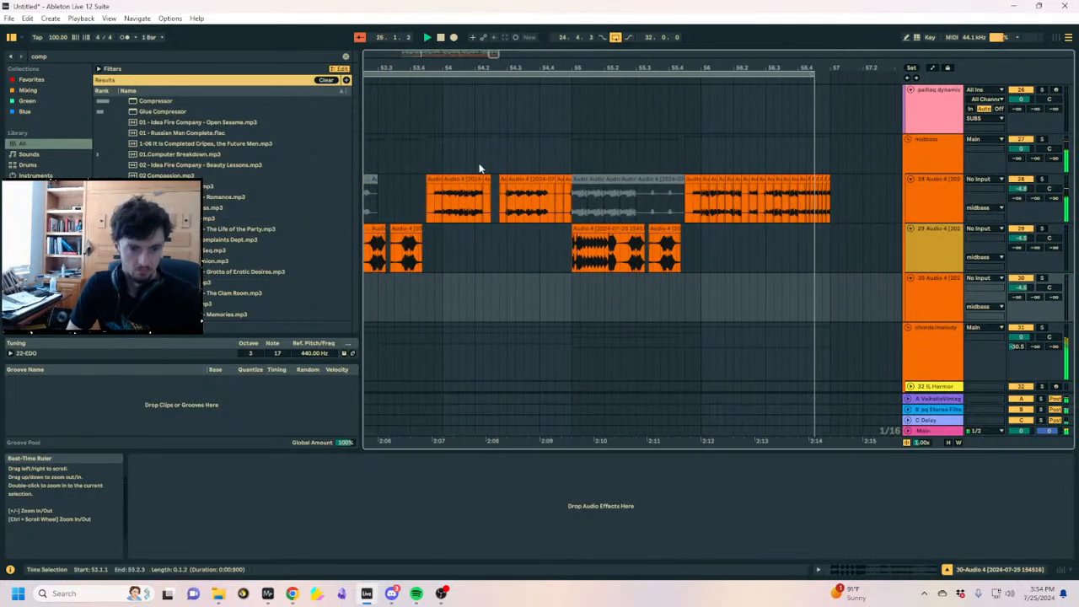
{"action": "left_click", "coordinate": [619, 246]}
{"action": "left_click_drag", "start_coordinate": [593, 287], "coordinate": [593, 290]}
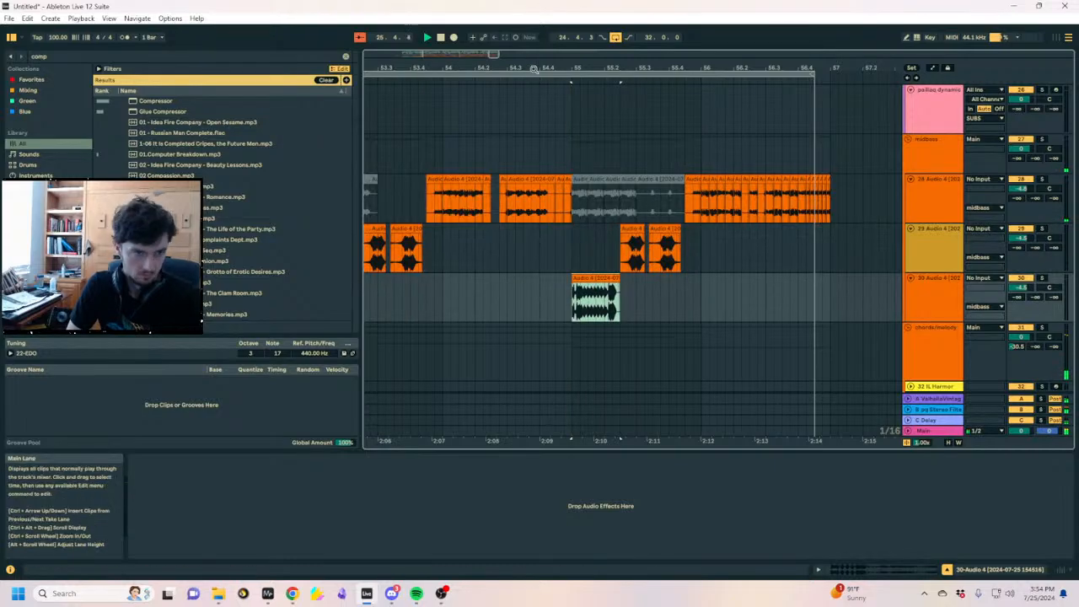
Set track 30's volume to -8.0 dB and track 29's to 0 dB while playing from 53.1.1
{"action": "left_click_drag", "start_coordinate": [607, 69], "coordinate": [880, 50]}
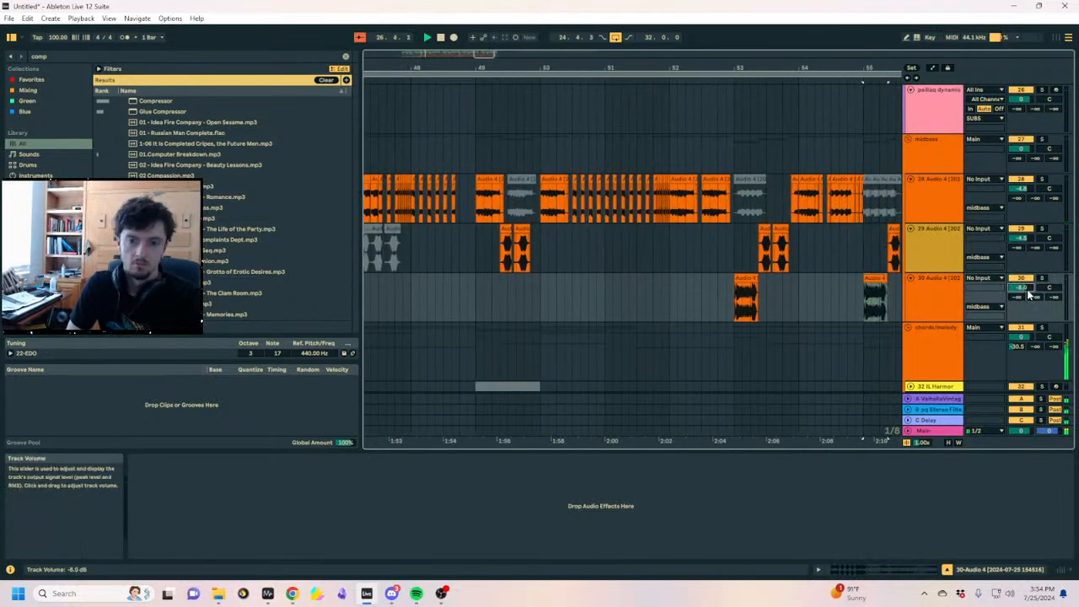
{"action": "key", "text": "space"}
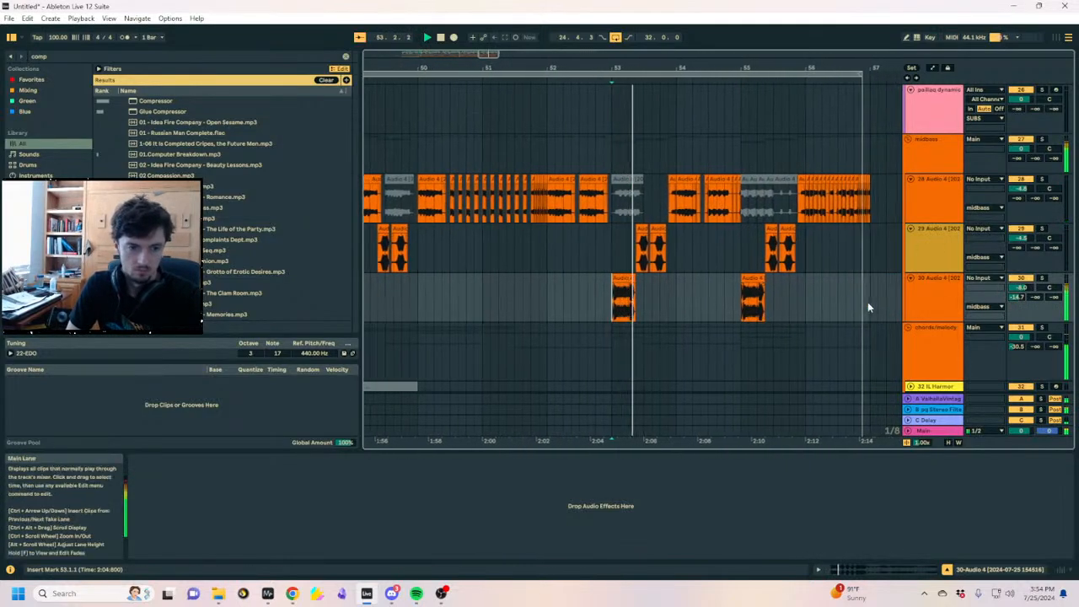
{"action": "key", "text": "space"}
{"action": "double_click", "coordinate": [1021, 238]}
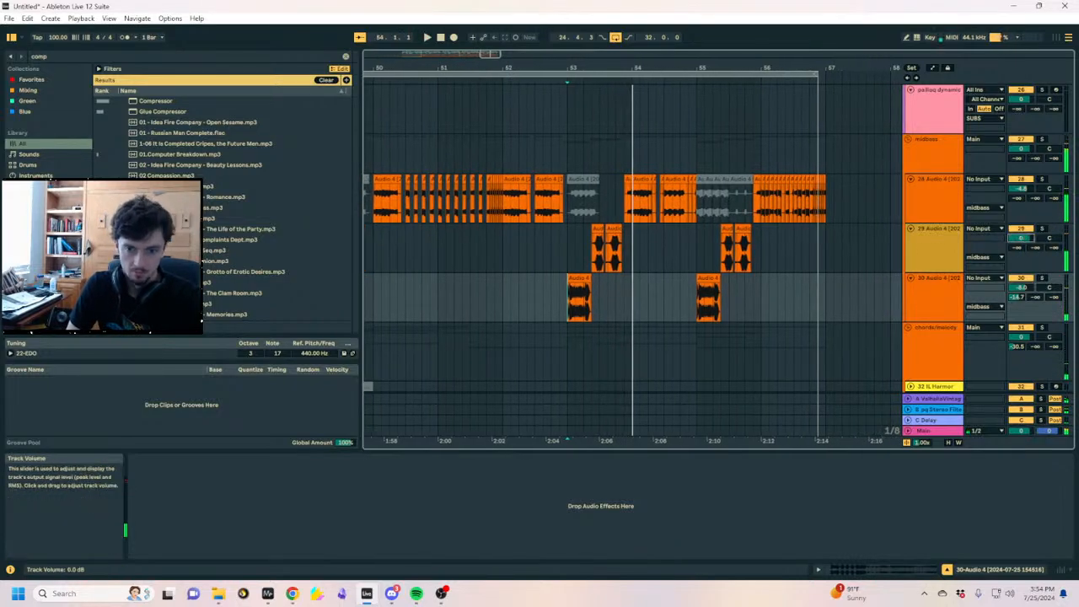
{"action": "key", "text": "space"}
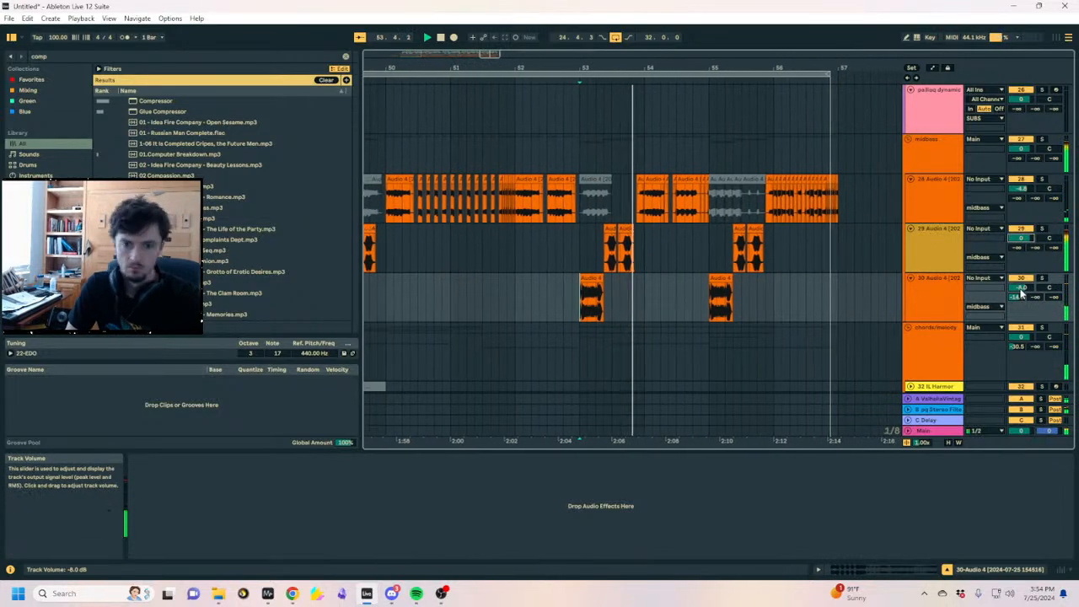
Move the yellow Audio 4 track 29 below track 30, outside the midbass group, and play around bar 53
{"action": "left_click", "coordinate": [922, 244]}
{"action": "left_click_drag", "start_coordinate": [595, 68], "coordinate": [687, 38]}
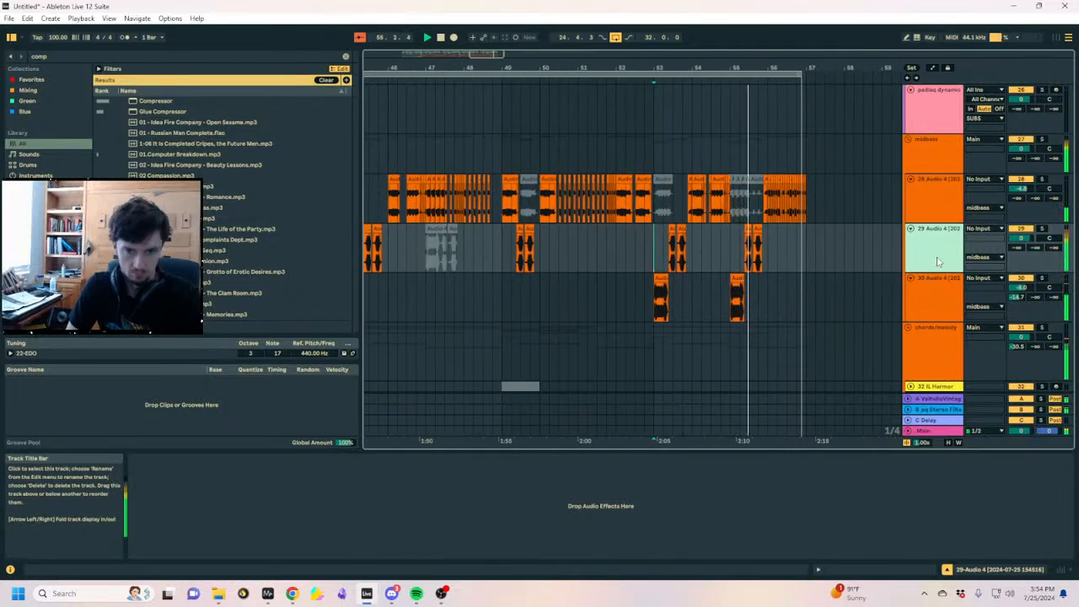
{"action": "scroll", "coordinate": [935, 293], "scroll_direction": "down", "scroll_amount": 1}
{"action": "left_click_drag", "start_coordinate": [933, 278], "coordinate": [931, 275]}
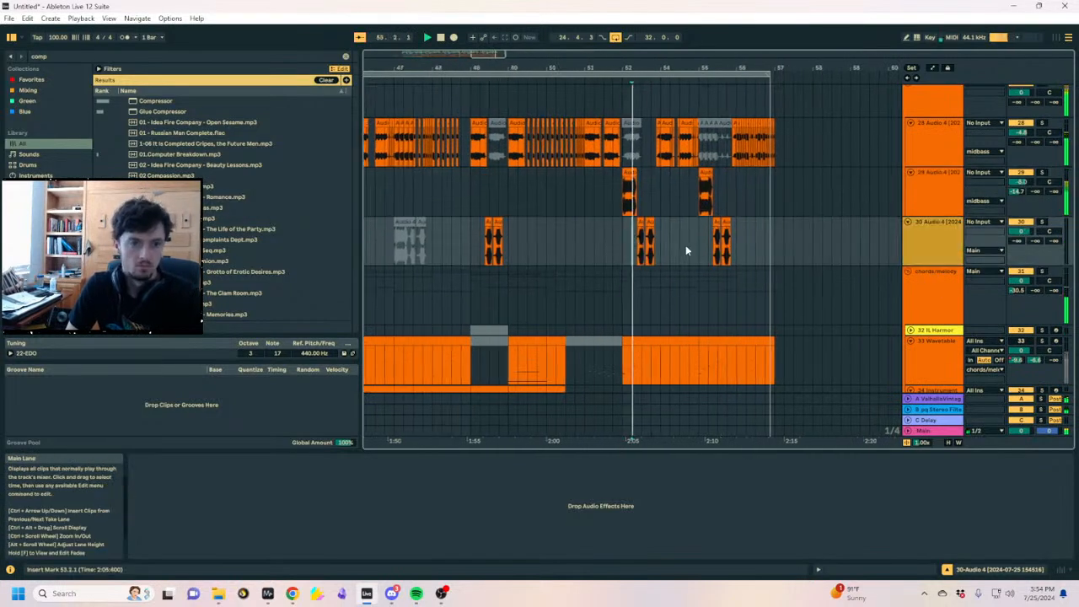
Add the Wider plug-in to the yellow Audio 4 track 30 and dismiss its plug-in window
{"action": "left_click", "coordinate": [940, 239]}
{"action": "left_click_drag", "start_coordinate": [196, 57], "coordinate": [26, 57]}
{"action": "type", "text": "wider"}
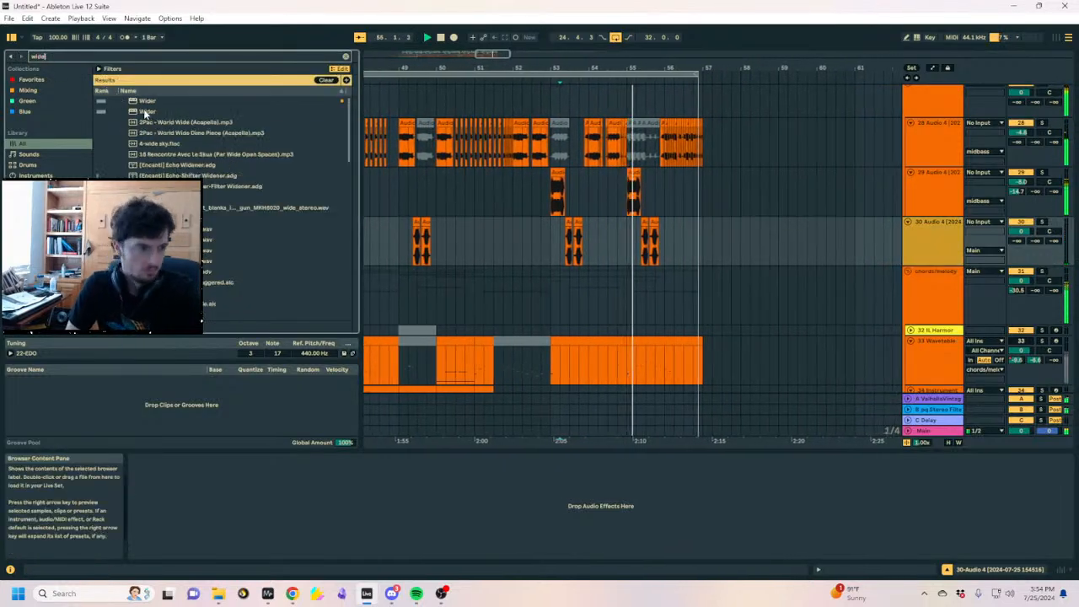
{"action": "left_click_drag", "start_coordinate": [148, 111], "coordinate": [294, 167]}
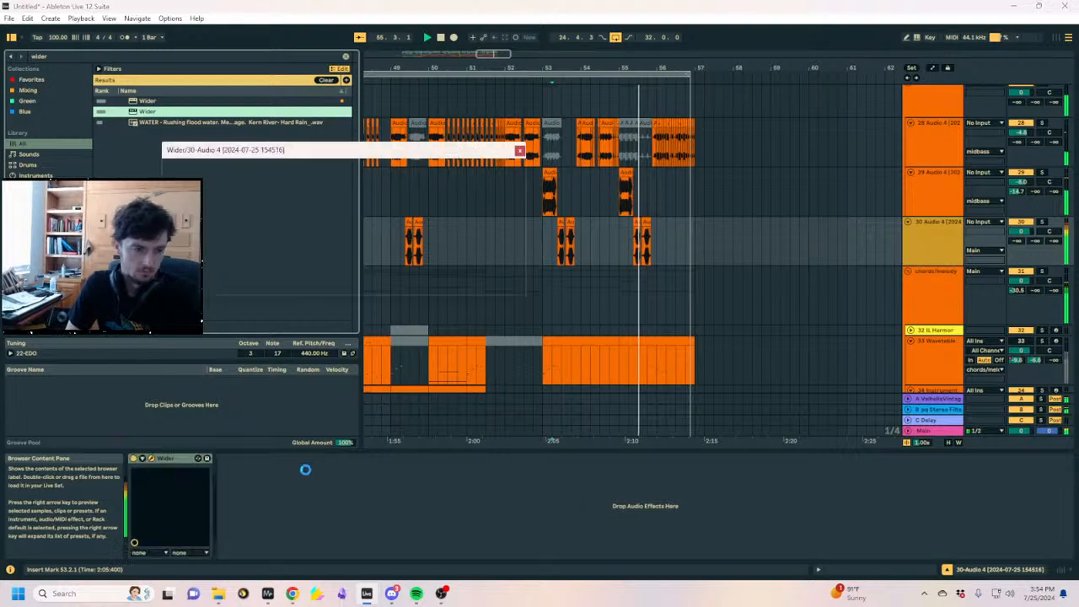
{"action": "left_click", "coordinate": [519, 151]}
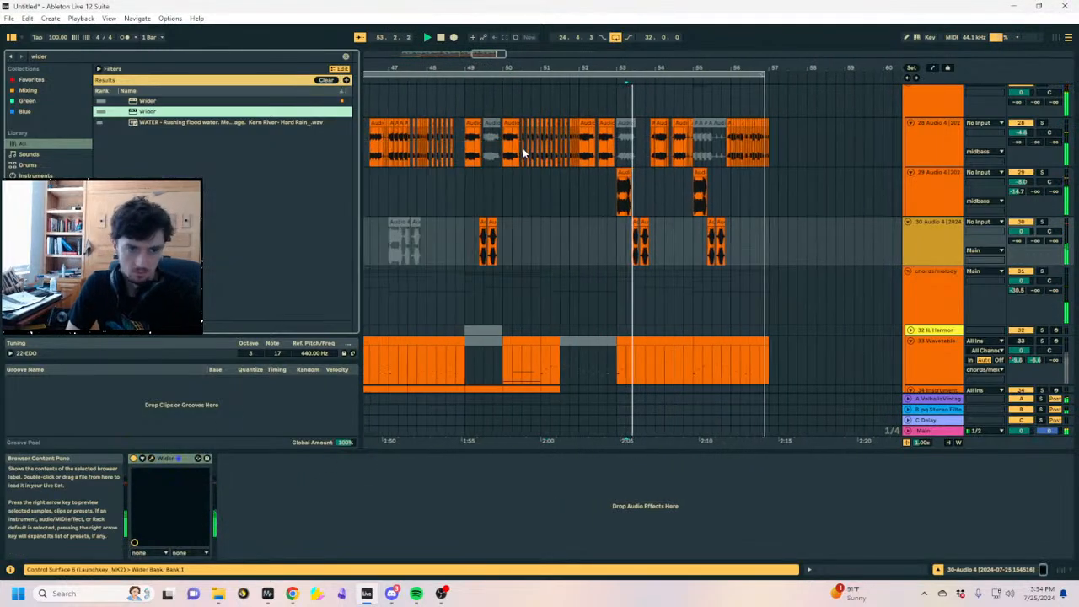
Add an EQ Eight to the midbass group track after its bloom device
{"action": "left_click_drag", "start_coordinate": [651, 64], "coordinate": [745, 54]}
{"action": "left_click", "coordinate": [943, 159]}
{"action": "scroll", "coordinate": [944, 159], "scroll_direction": "up", "scroll_amount": 1}
{"action": "left_click", "coordinate": [944, 153]}
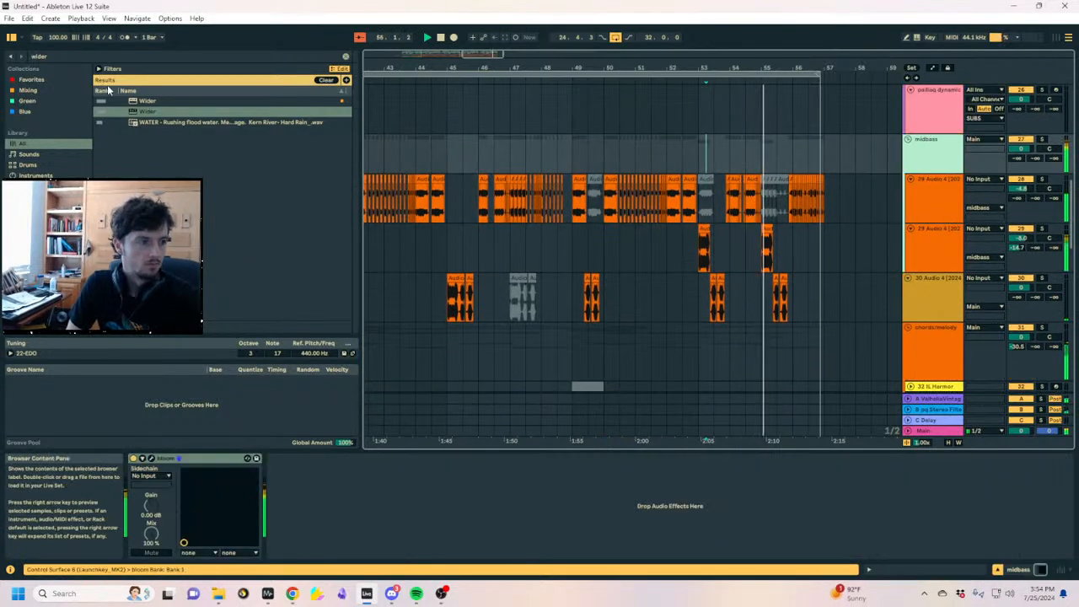
{"action": "key", "text": "ctrl+f"}
{"action": "type", "text": "eq 8"}
{"action": "key", "text": "Down"}
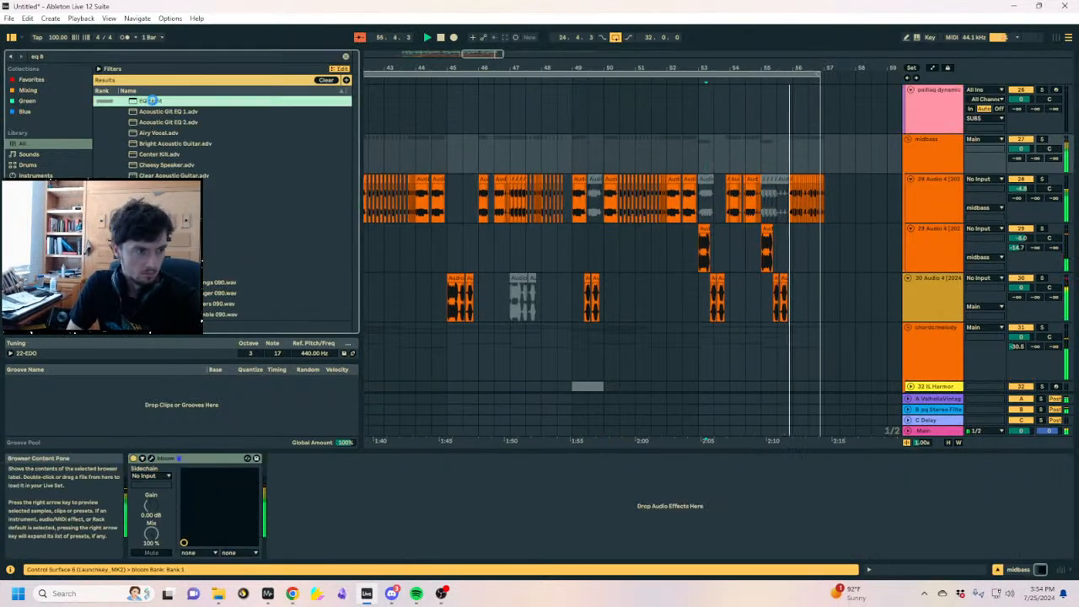
{"action": "key", "text": "Return"}
Make band 1 of the midbass EQ Eight a low-cut filter at 138 Hz and stop playback
{"action": "left_click", "coordinate": [311, 542]}
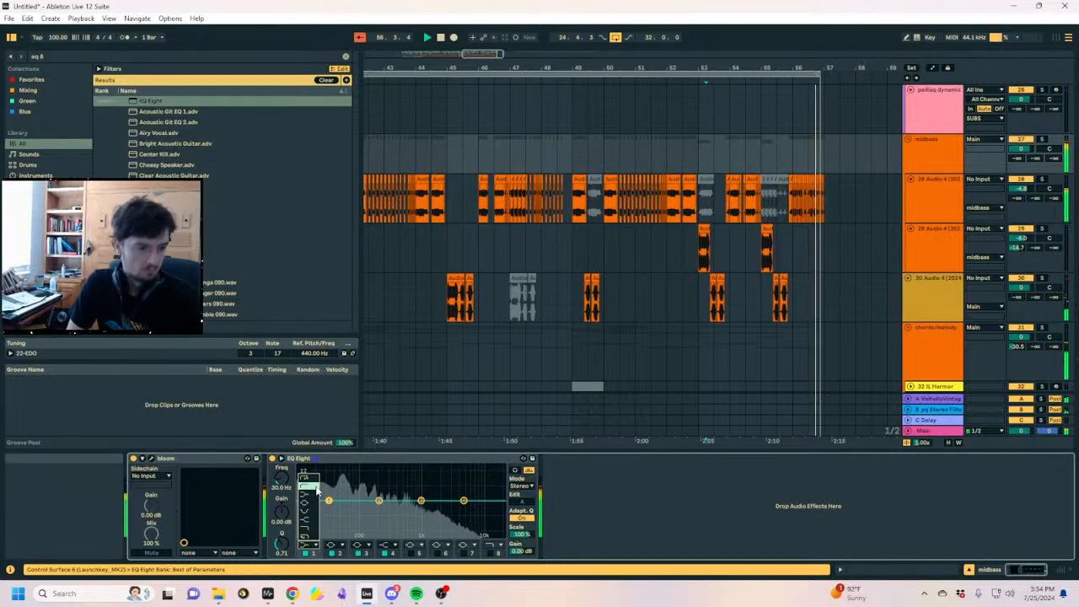
{"action": "left_click_drag", "start_coordinate": [281, 477], "coordinate": [282, 484]}
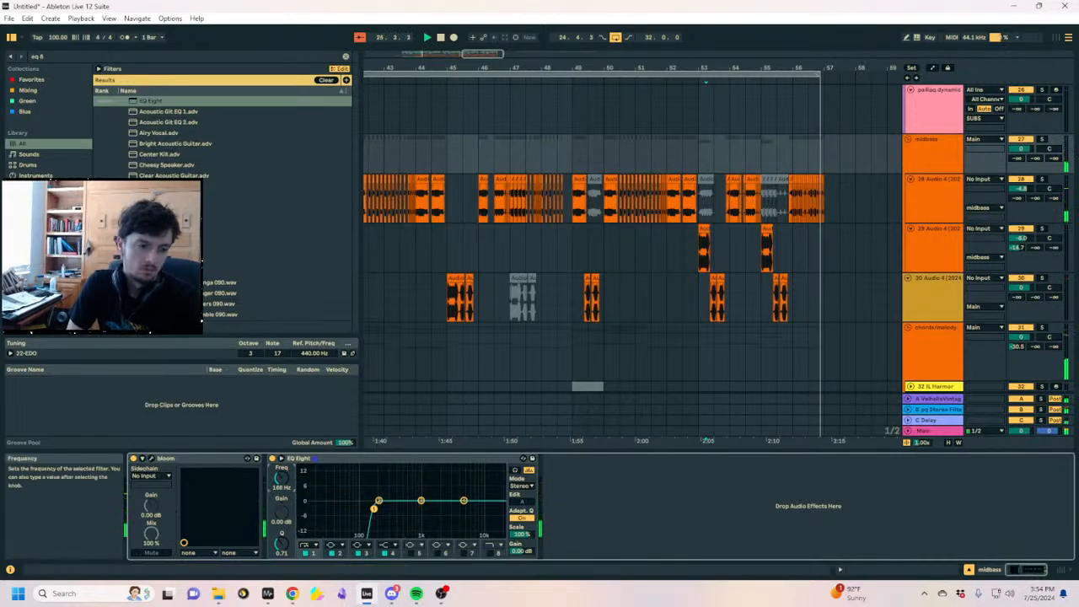
{"action": "mouse_move", "coordinate": [421, 68]}
{"action": "left_mouse_down"}
{"action": "mouse_move", "coordinate": [695, 62]}
{"action": "mouse_move", "coordinate": [666, 63]}
{"action": "left_mouse_up"}
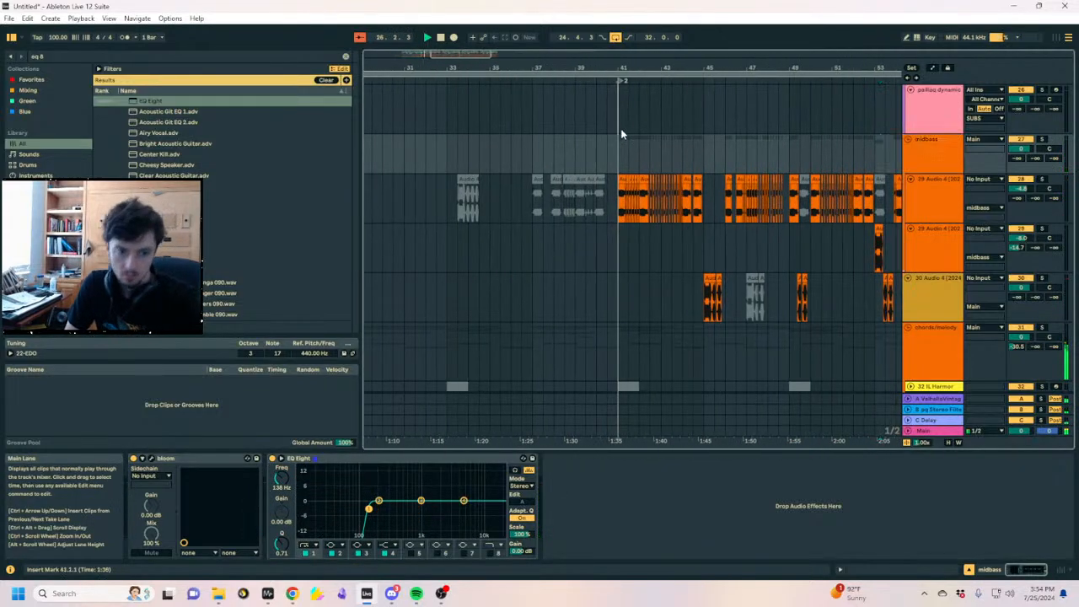
{"action": "left_click", "coordinate": [619, 128]}
{"action": "key", "text": "space"}
{"action": "left_click", "coordinate": [594, 152]}
Insert a MIDI track below the Hip-Hop Sub Bass track 25 and create an empty clip on it from 41.1.1 to 45.1.1
{"action": "scroll", "coordinate": [594, 152], "scroll_direction": "up", "scroll_amount": 5}
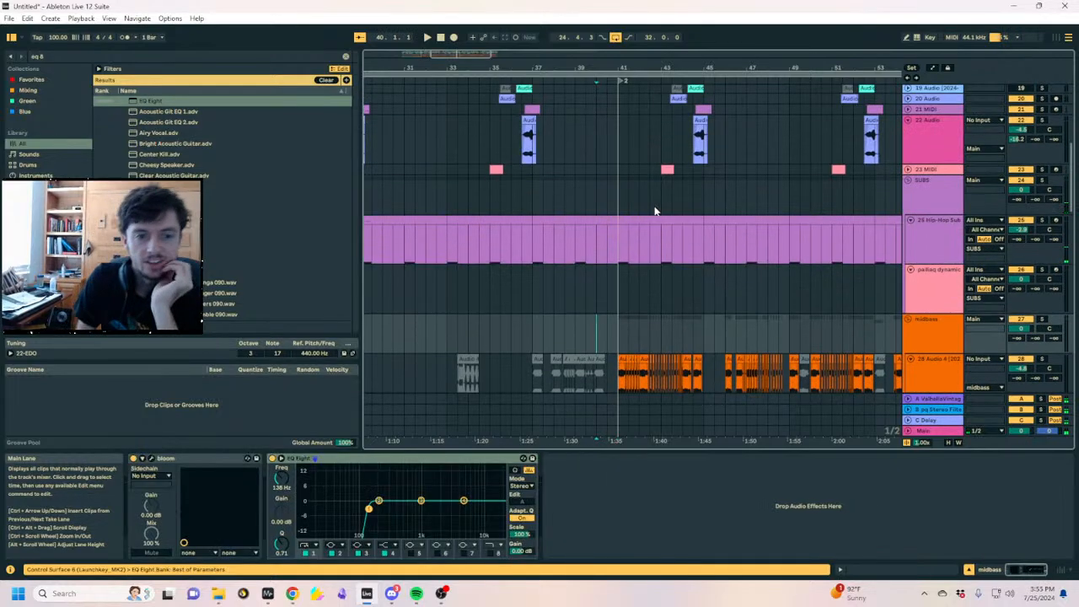
{"action": "left_click", "coordinate": [933, 251]}
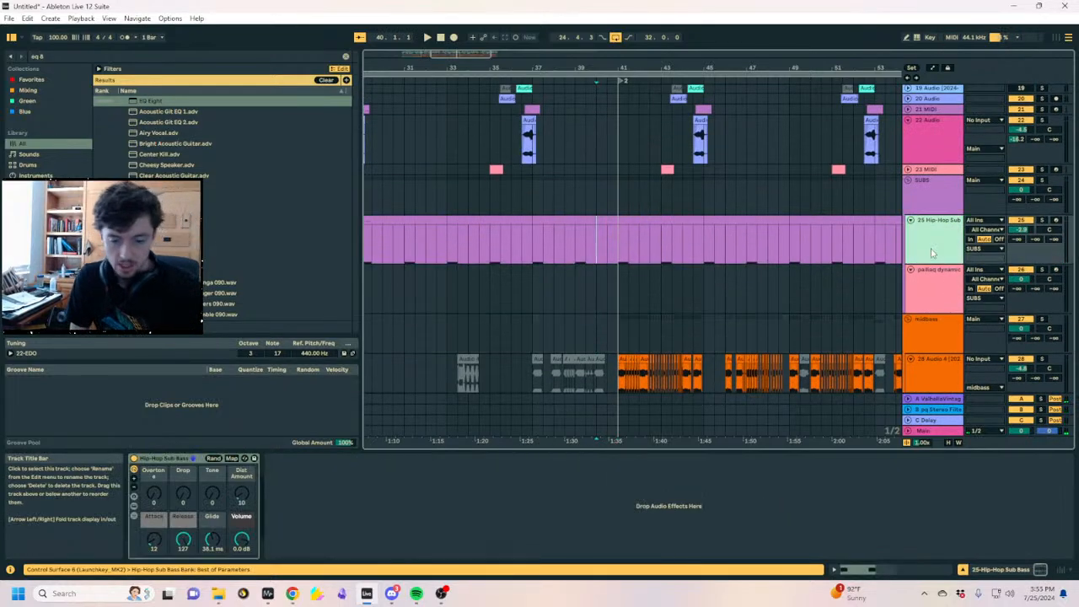
{"action": "key", "text": "ctrl+shift+t"}
{"action": "left_click", "coordinate": [576, 306]}
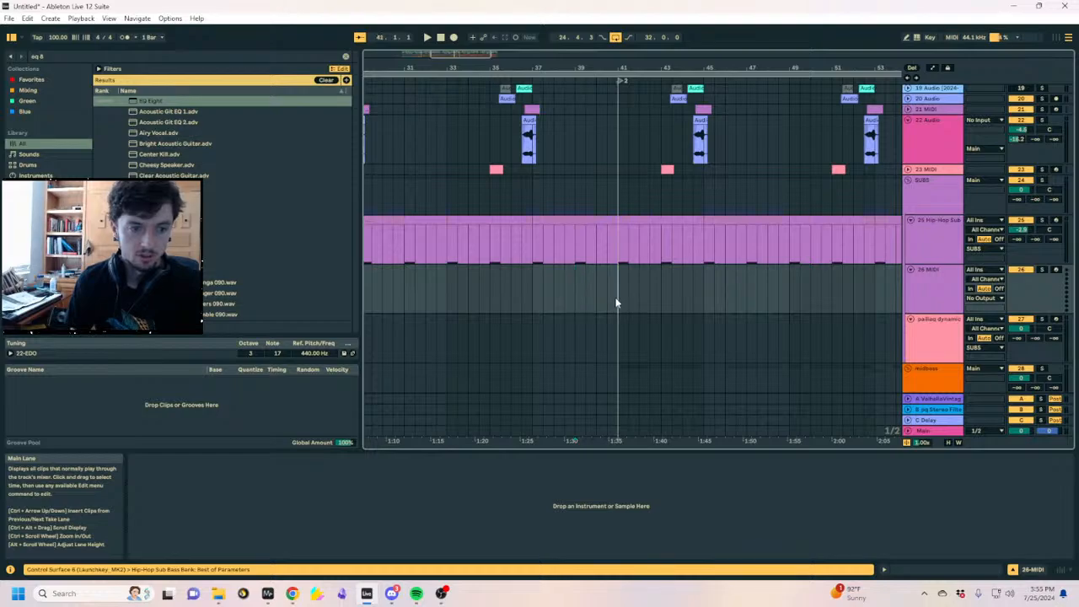
{"action": "left_click_drag", "start_coordinate": [616, 304], "coordinate": [703, 303]}
{"action": "key", "text": "ctrl+shift+m"}
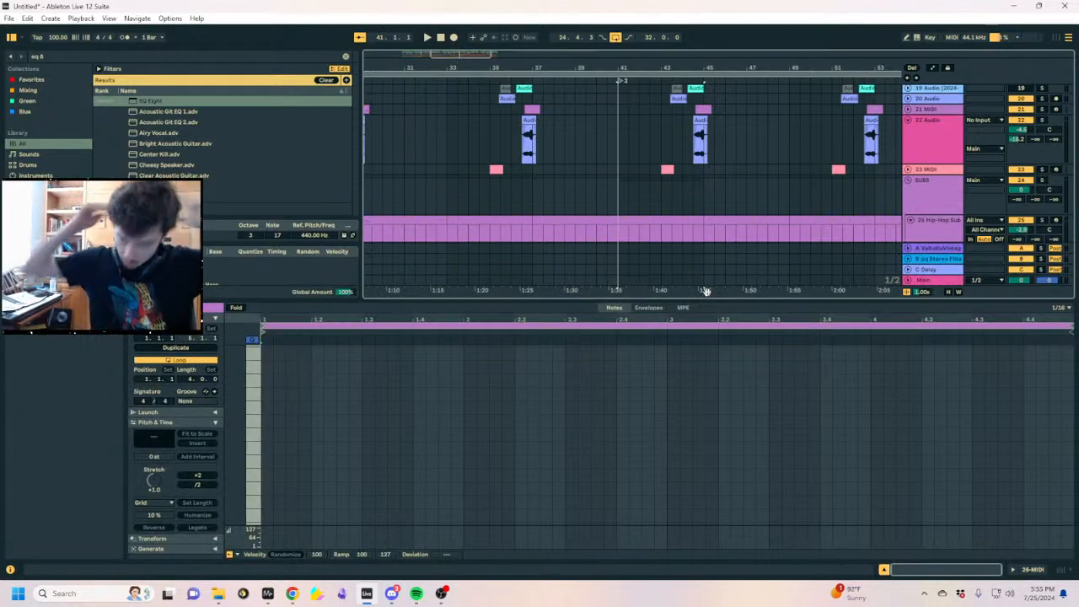
{"action": "scroll", "coordinate": [650, 136], "scroll_direction": "down", "scroll_amount": 4}
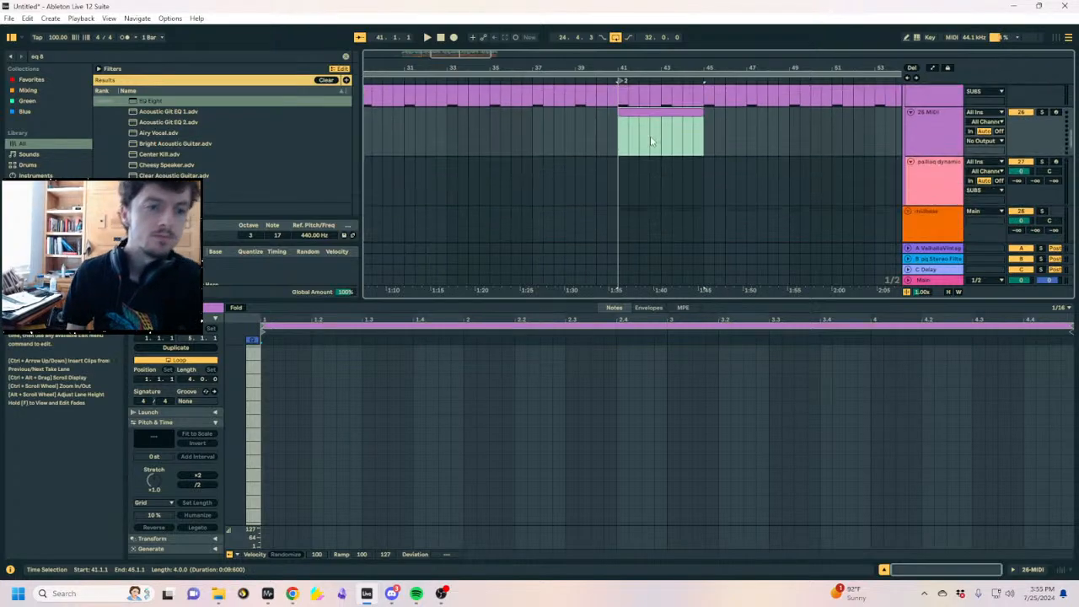
Load the Hip-Hop Sub Bass.adg preset onto the new MIDI track 26 and play from bar 41
{"action": "left_click", "coordinate": [132, 57]}
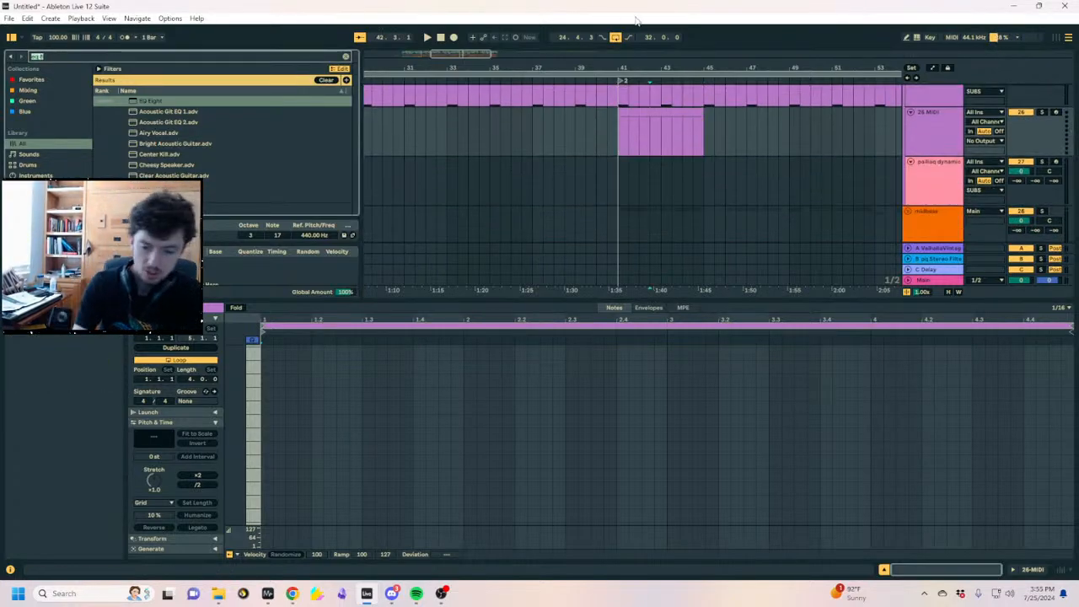
{"action": "type", "text": "hip hop su"}
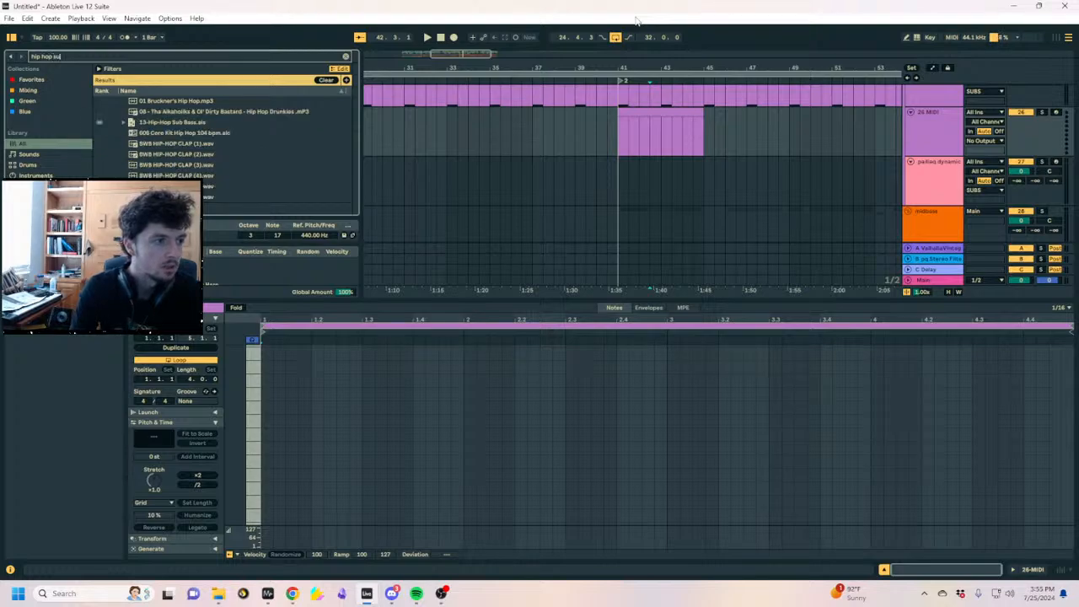
{"action": "left_click", "coordinate": [156, 133]}
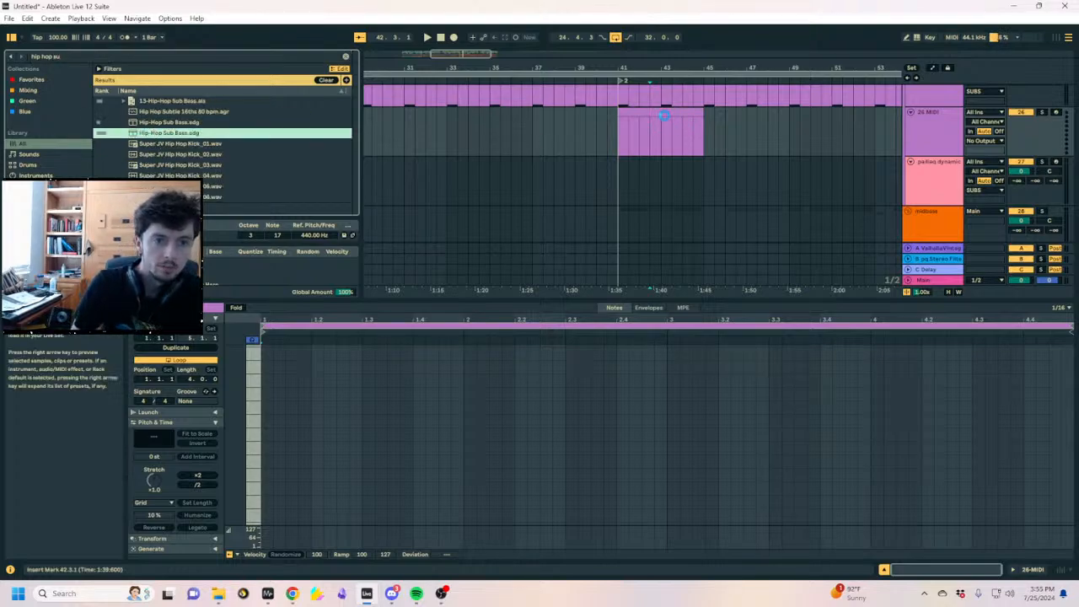
{"action": "left_click", "coordinate": [655, 111]}
{"action": "scroll", "coordinate": [655, 111], "scroll_direction": "up", "scroll_amount": 1}
{"action": "key", "text": "space"}
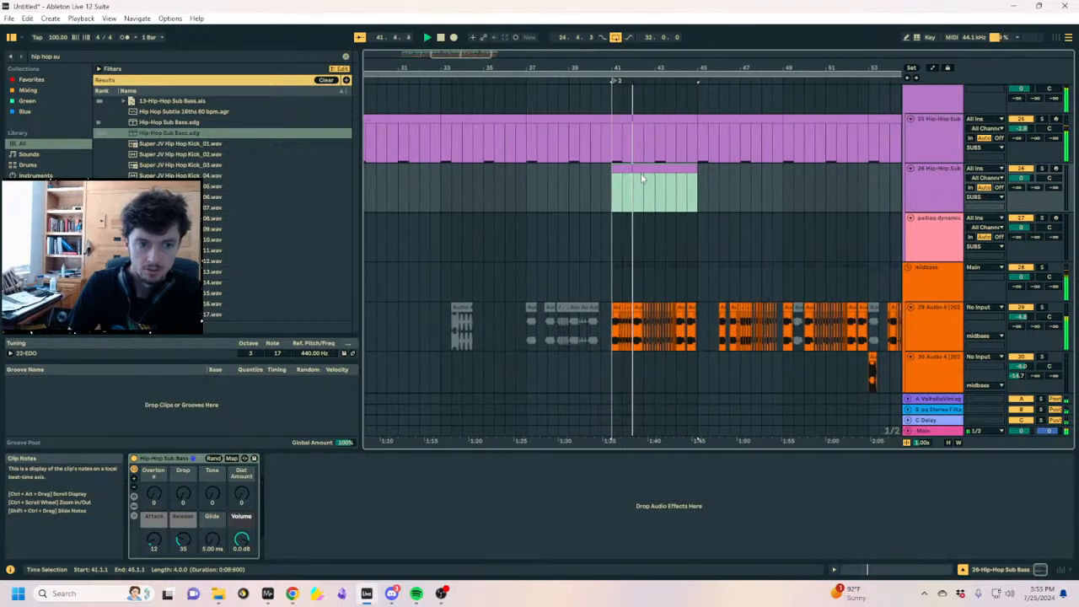
Deactivate the track 25 sub bass from 43.1.1 to about 43.4.3 and play from bar 41
{"action": "left_click_drag", "start_coordinate": [632, 72], "coordinate": [734, 152]}
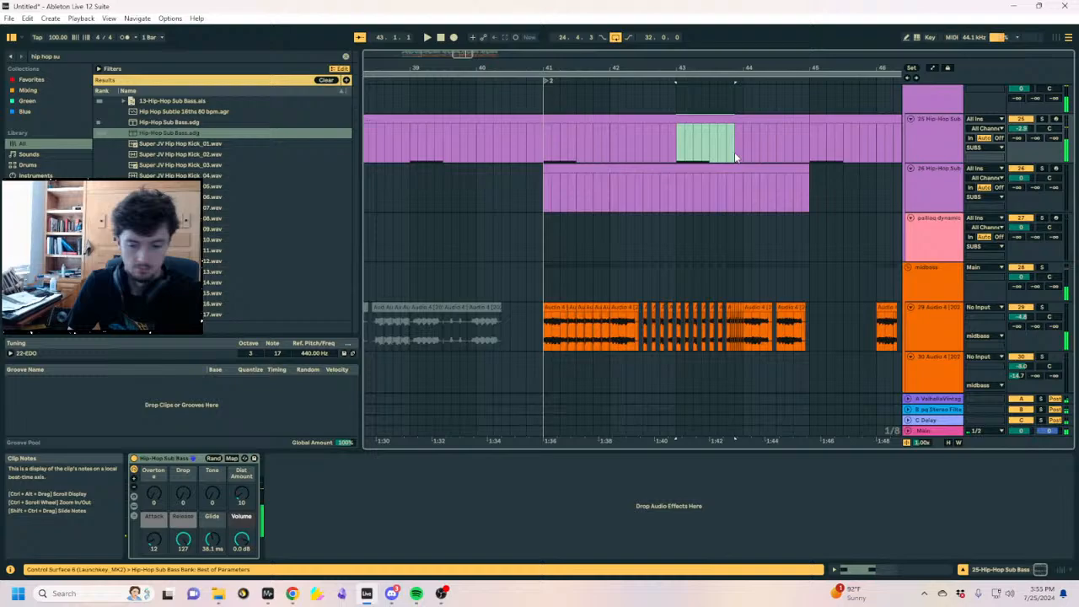
{"action": "left_click", "coordinate": [681, 170]}
{"action": "key", "text": "space"}
Open the track 26 clip and add a short A0 note at 1.4.1
{"action": "left_click", "coordinate": [866, 572]}
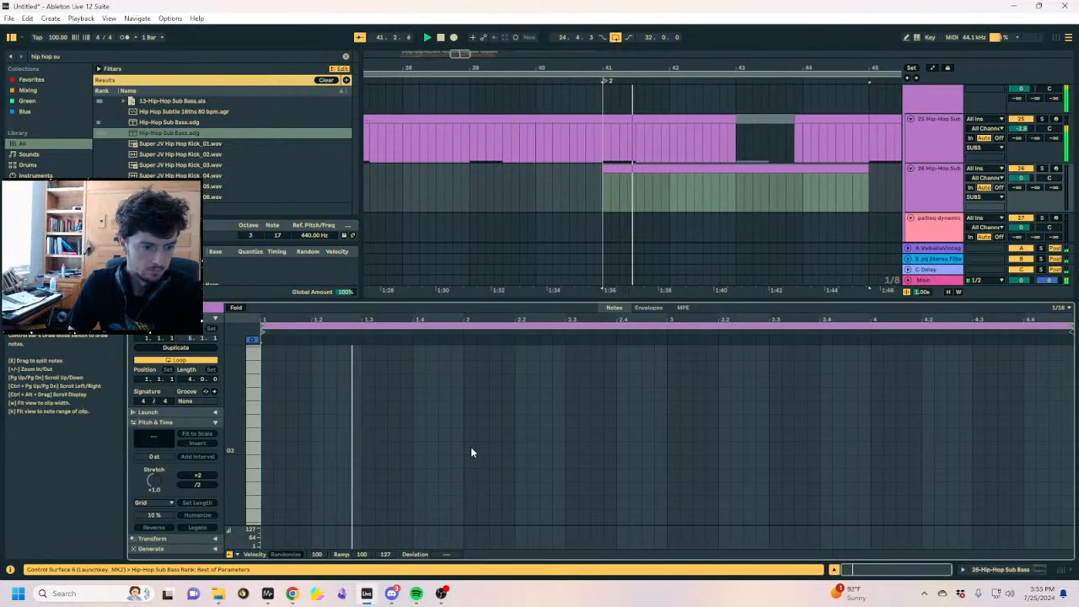
{"action": "key", "text": "b"}
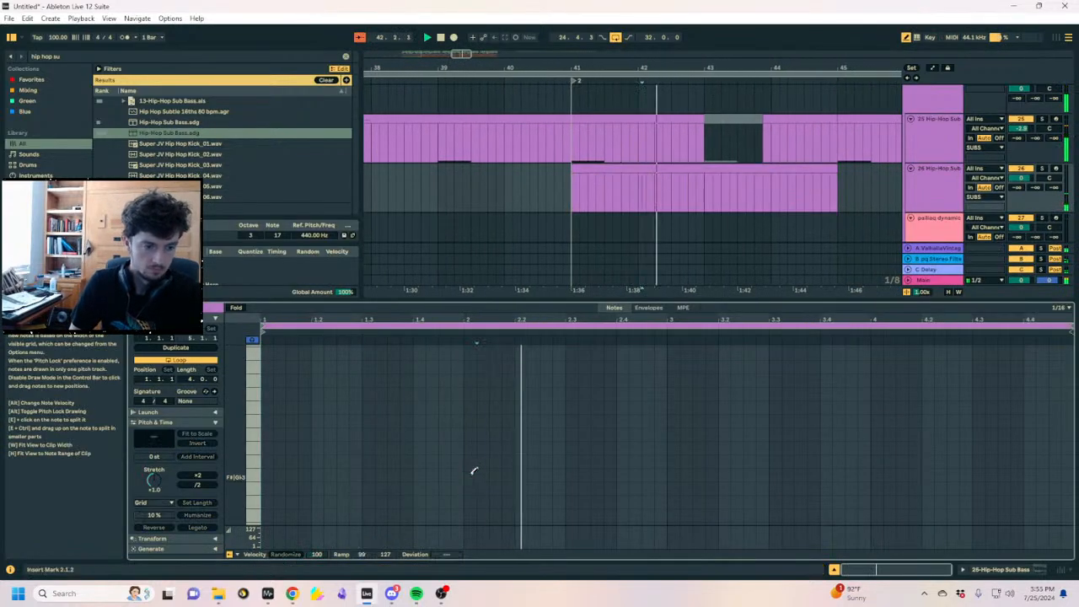
{"action": "key", "text": "space"}
{"action": "left_click", "coordinate": [630, 194]}
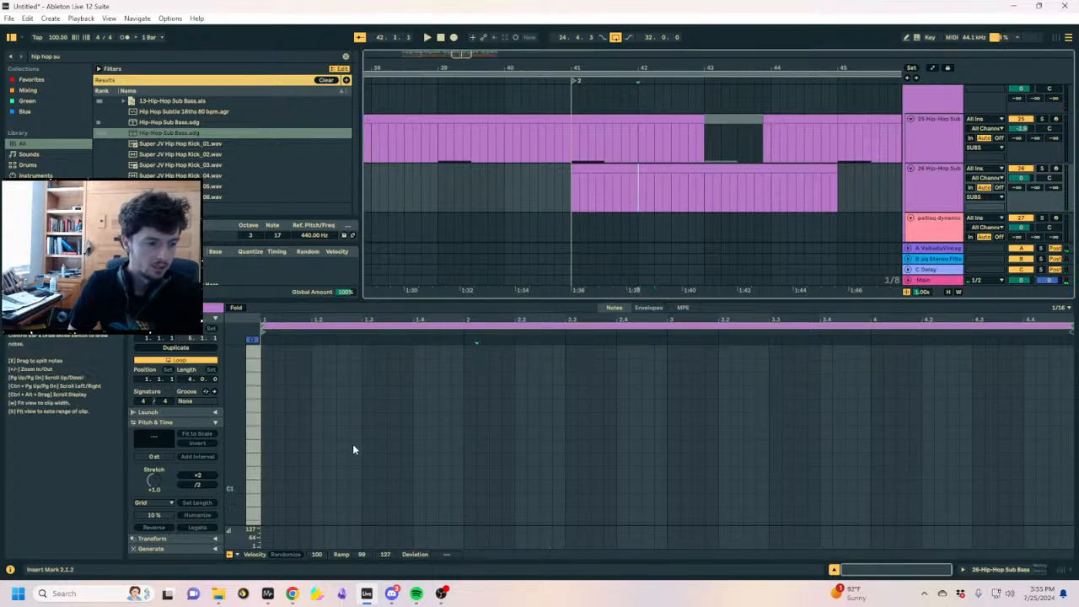
{"action": "scroll", "coordinate": [352, 449], "scroll_direction": "down", "scroll_amount": 3}
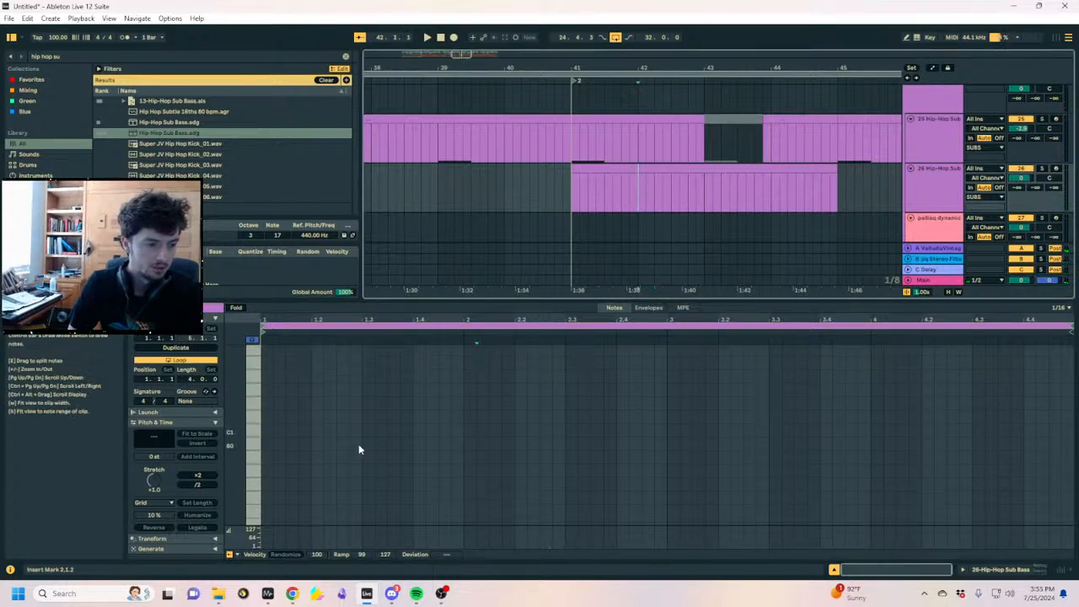
{"action": "left_click", "coordinate": [418, 478]}
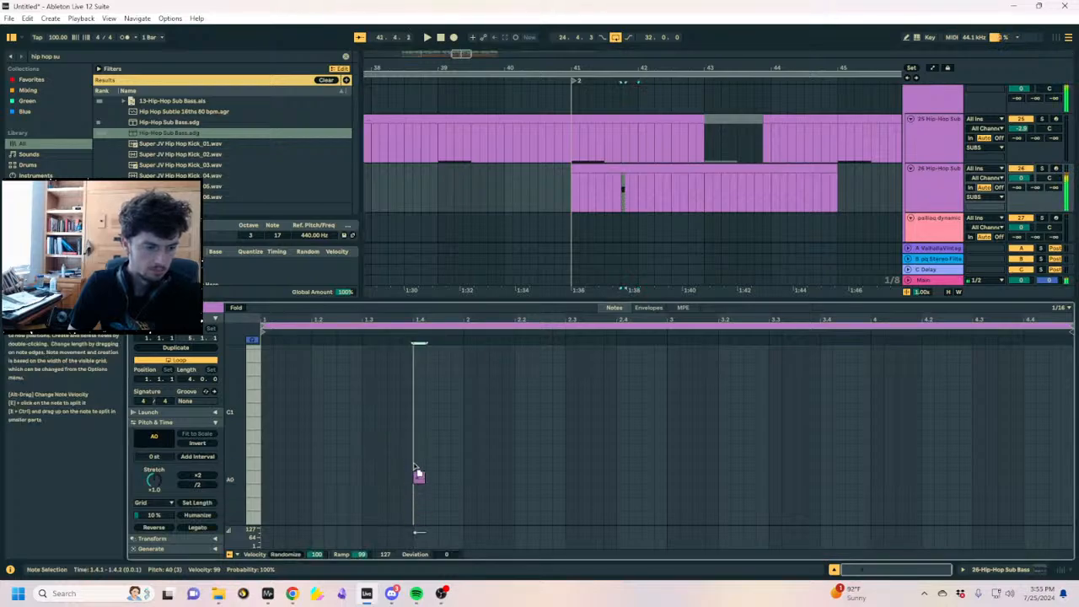
Show the Operator inside track 26's Hip-Hop Sub Bass rack, reset its Transpose value, and play bar 41
{"action": "key", "text": "shift+Tab"}
{"action": "left_click", "coordinate": [134, 506]}
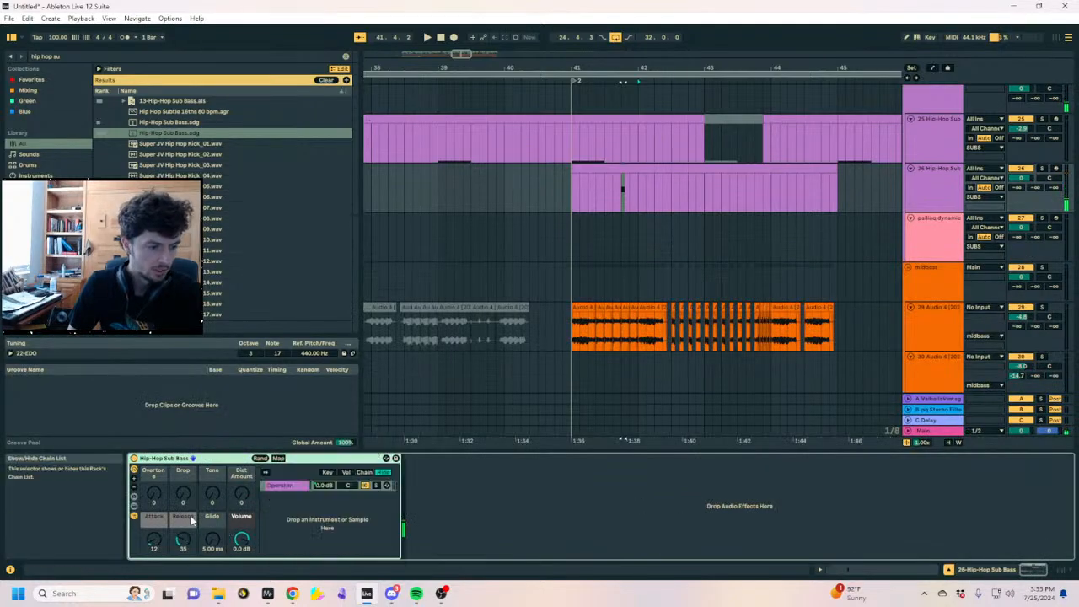
{"action": "double_click", "coordinate": [279, 486]}
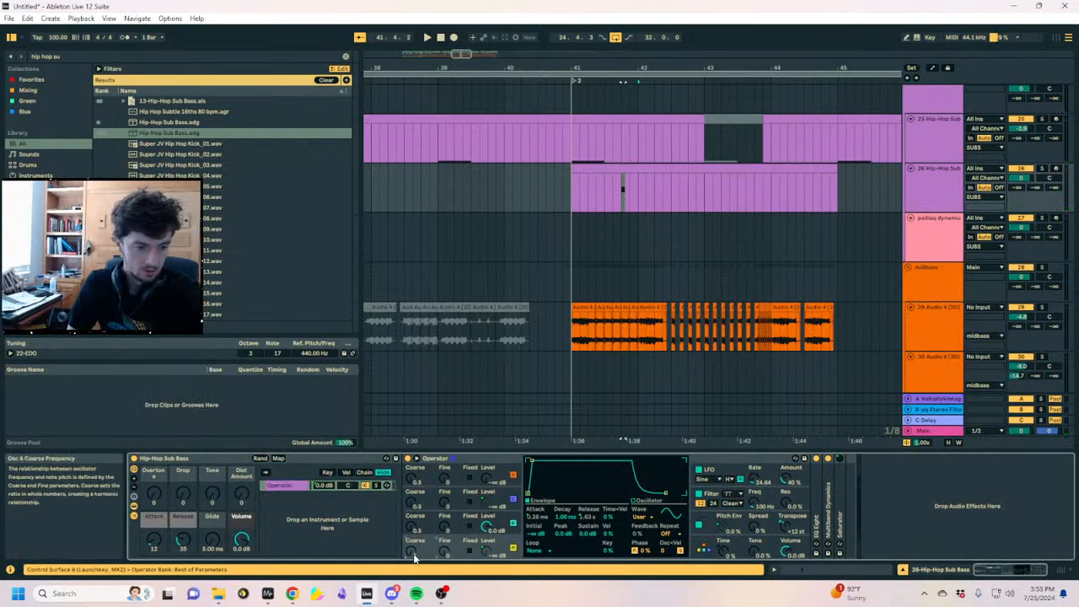
{"action": "double_click", "coordinate": [788, 531]}
{"action": "key", "text": "space"}
{"action": "left_click", "coordinate": [593, 210]}
{"action": "key", "text": "space"}
{"action": "key", "text": "space"}
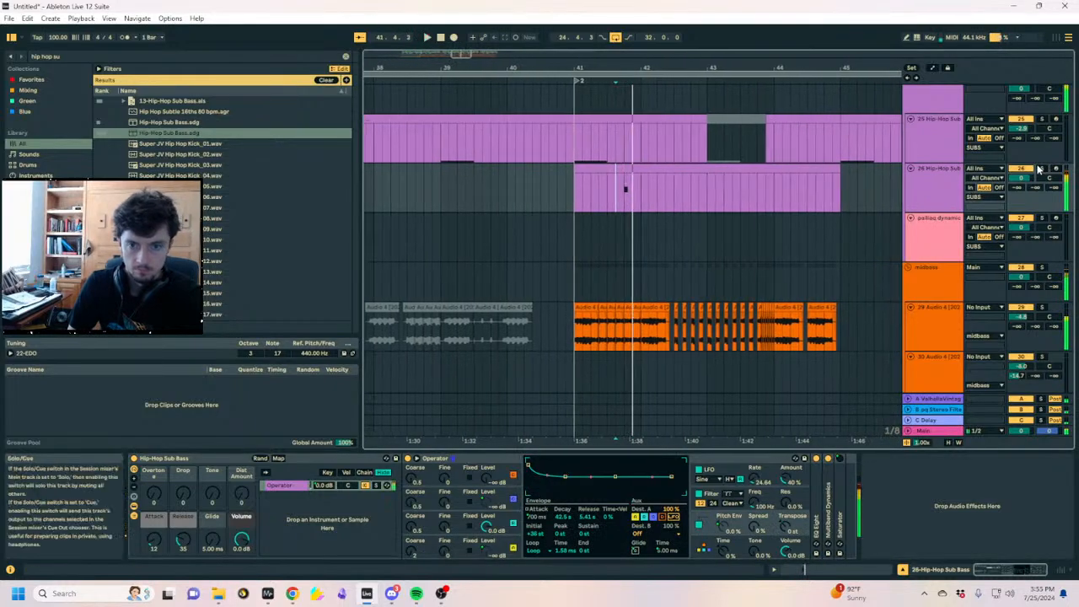
Raise the note at 1.4.1 in the track 26 clip to D#/Eb1 and play it with the track soloed
{"action": "left_click", "coordinate": [617, 193]}
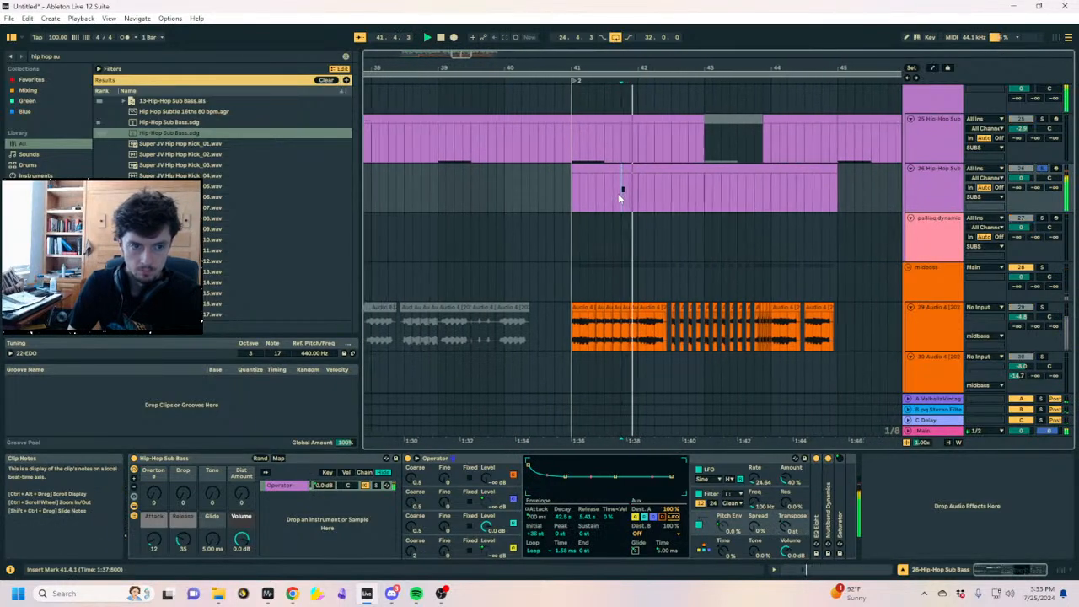
{"action": "left_click", "coordinate": [822, 569]}
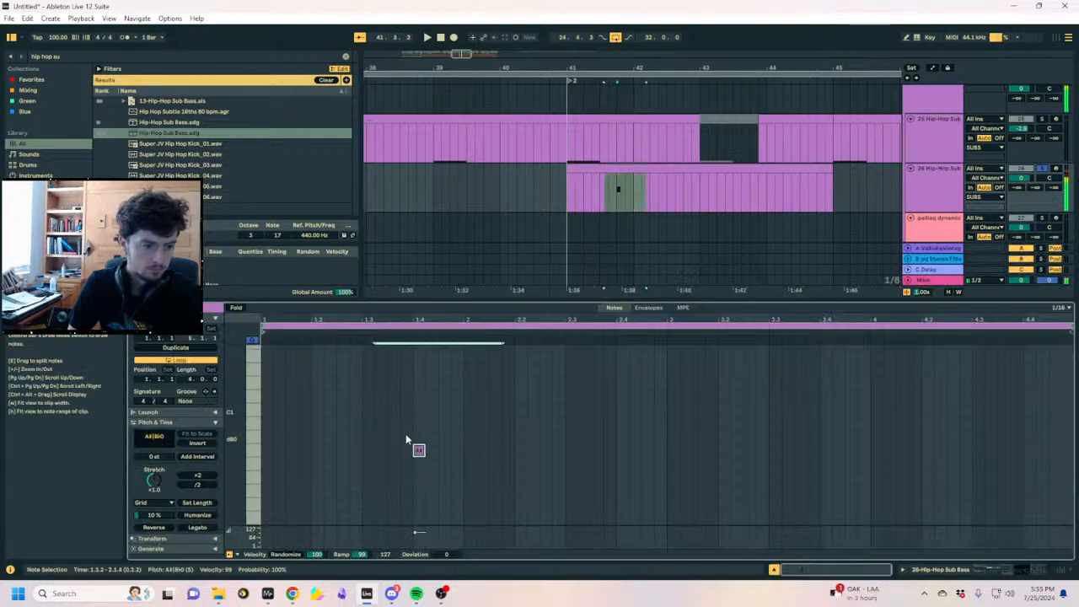
{"action": "key", "text": "Up"}
{"action": "key", "text": "Up"}
{"action": "key", "text": "Up"}
{"action": "key", "text": "Up"}
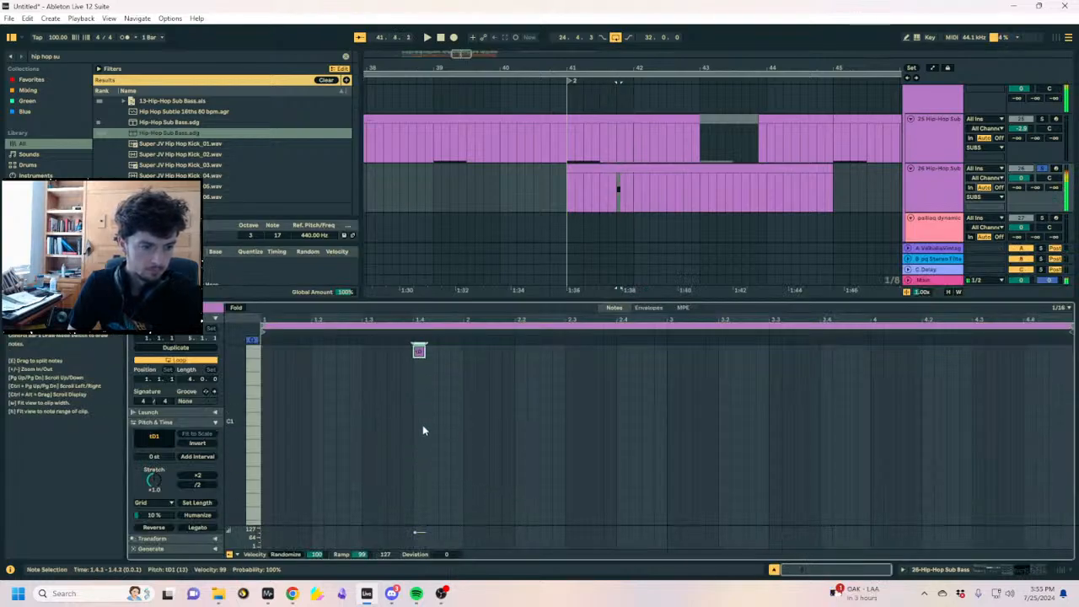
{"action": "key", "text": "Up"}
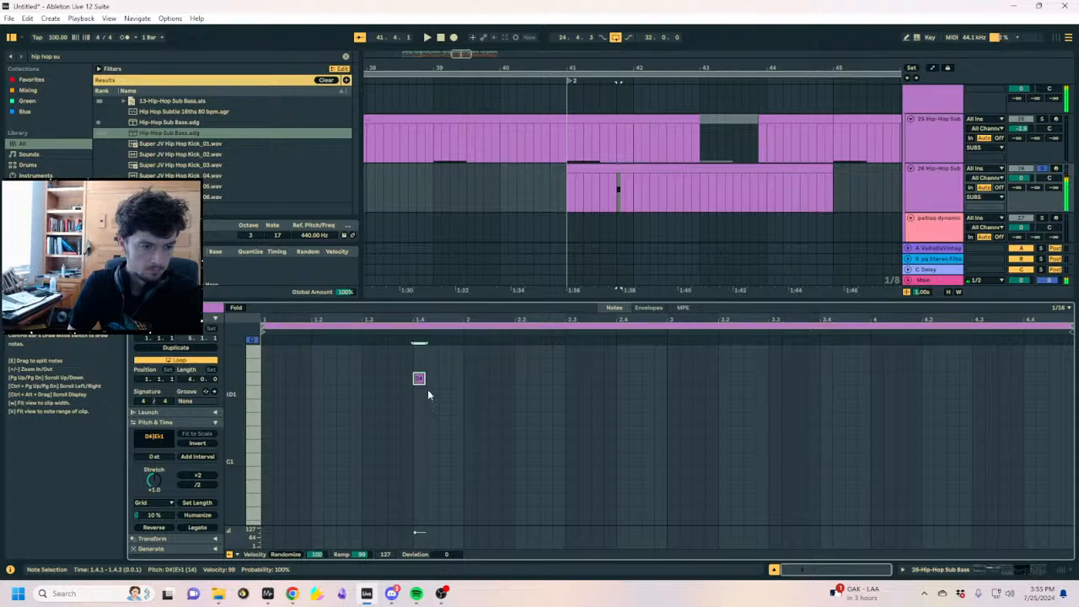
{"action": "key", "text": "space"}
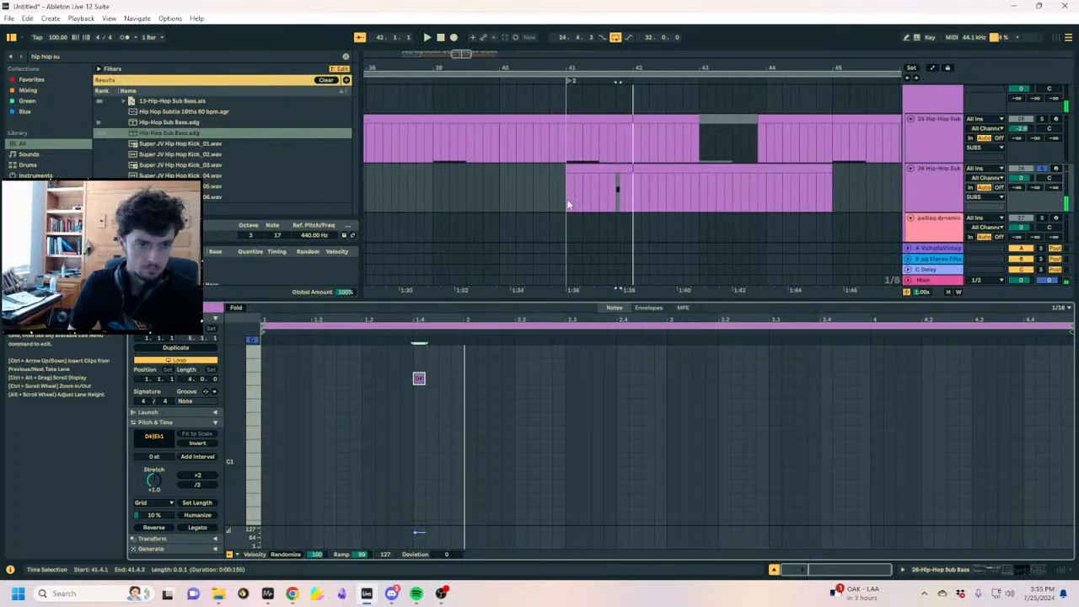
Deactivate the track 26 clip from about 41.2.3 to 41.3.1, unsolo the track, and play the section
{"action": "left_click_drag", "start_coordinate": [591, 199], "coordinate": [598, 199]}
{"action": "left_click", "coordinate": [1042, 169]}
{"action": "key", "text": "space"}
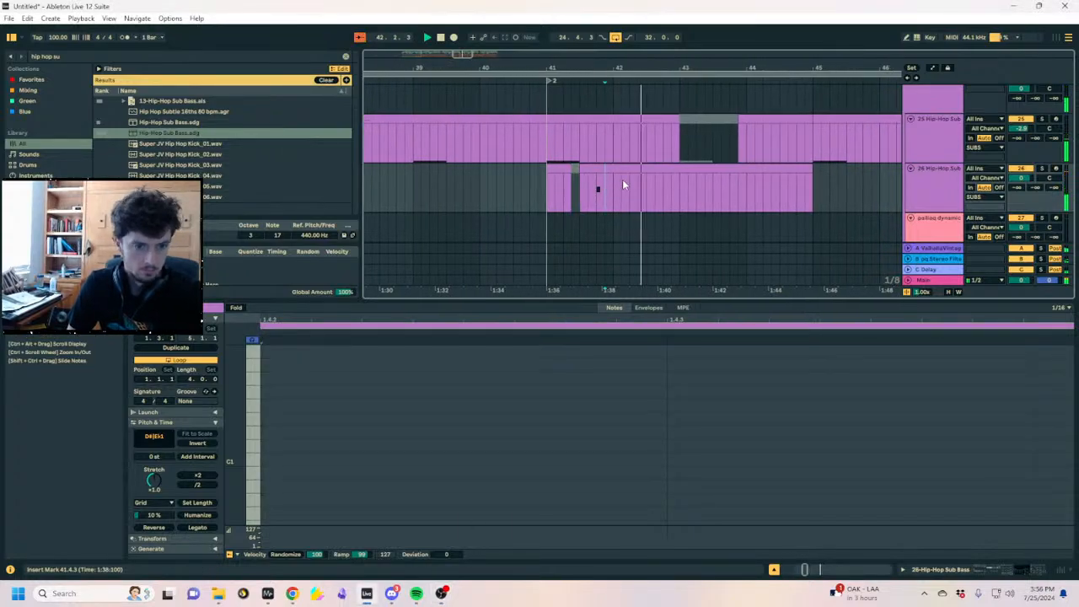
{"action": "key", "text": "space"}
Add a dE1 note at 2.3.1 and a D#/Eb1 note at 2.4.1 in the track 26 clip and duplicate the pair to 3.1.1
{"action": "left_click", "coordinate": [595, 187]}
{"action": "double_click", "coordinate": [500, 364]}
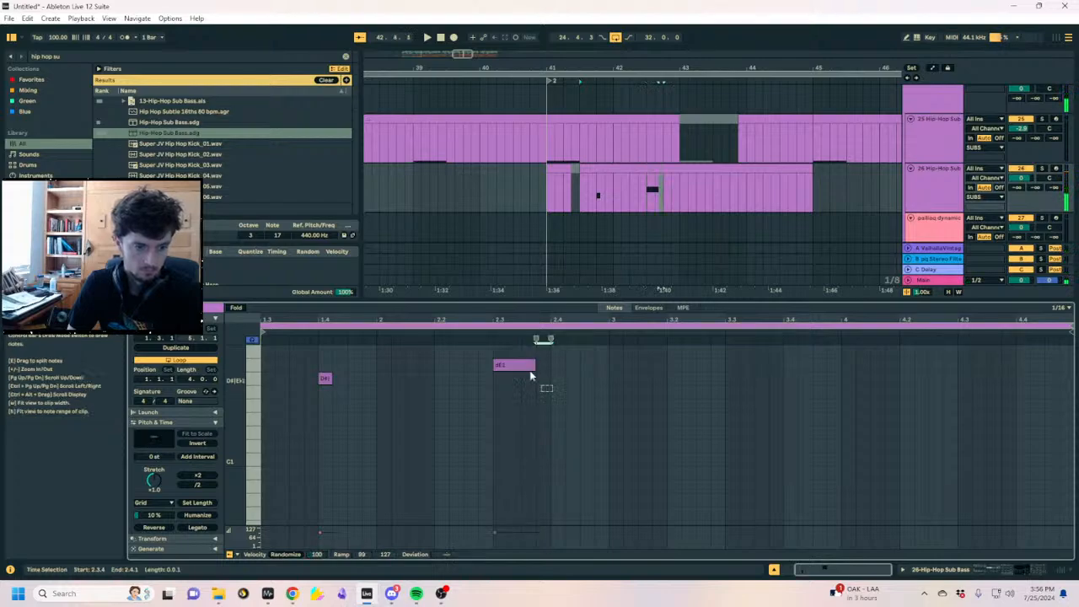
{"action": "key", "text": "space"}
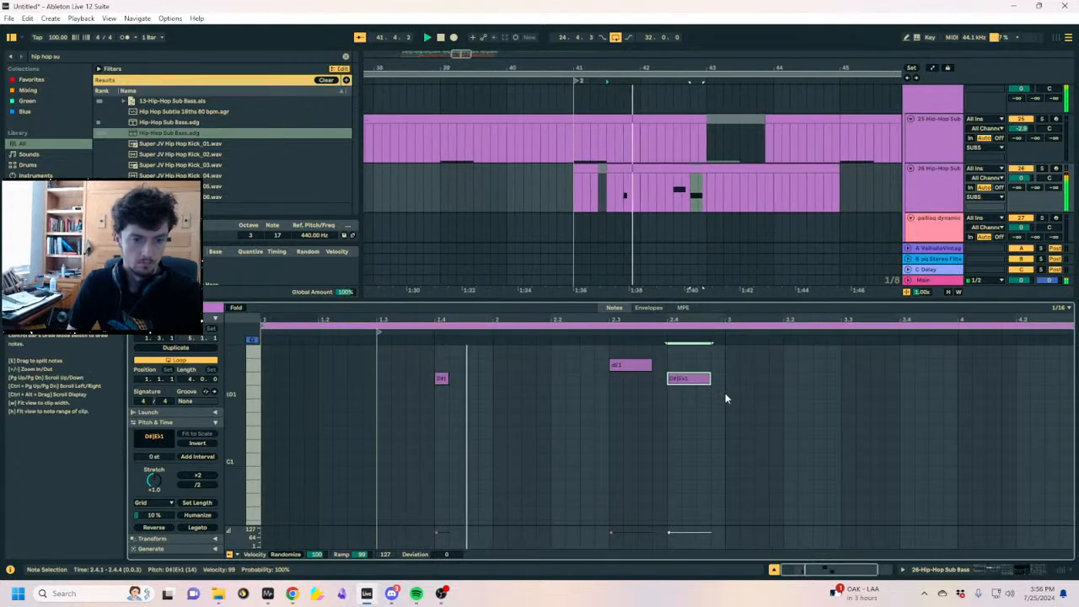
{"action": "left_click_drag", "start_coordinate": [725, 394], "coordinate": [638, 367]}
{"action": "key", "text": "ctrl+d"}
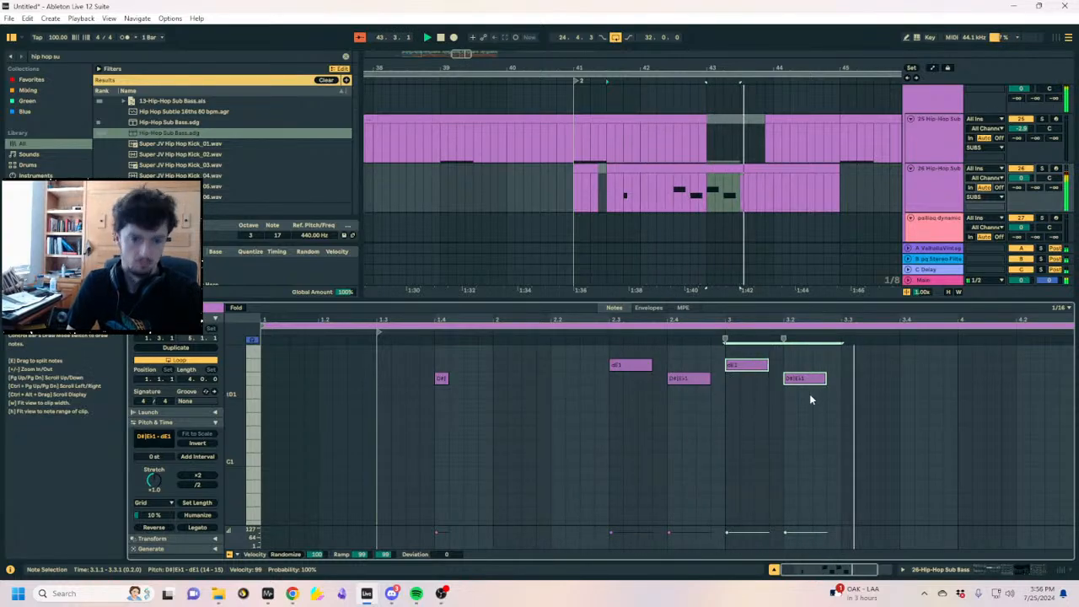
Shorten the dE1 and D#/Eb1 pair at 3.1.1 to fit one beat and duplicate it three times to fill bar 3
{"action": "key", "text": "space"}
{"action": "left_click_drag", "start_coordinate": [767, 364], "coordinate": [730, 399]}
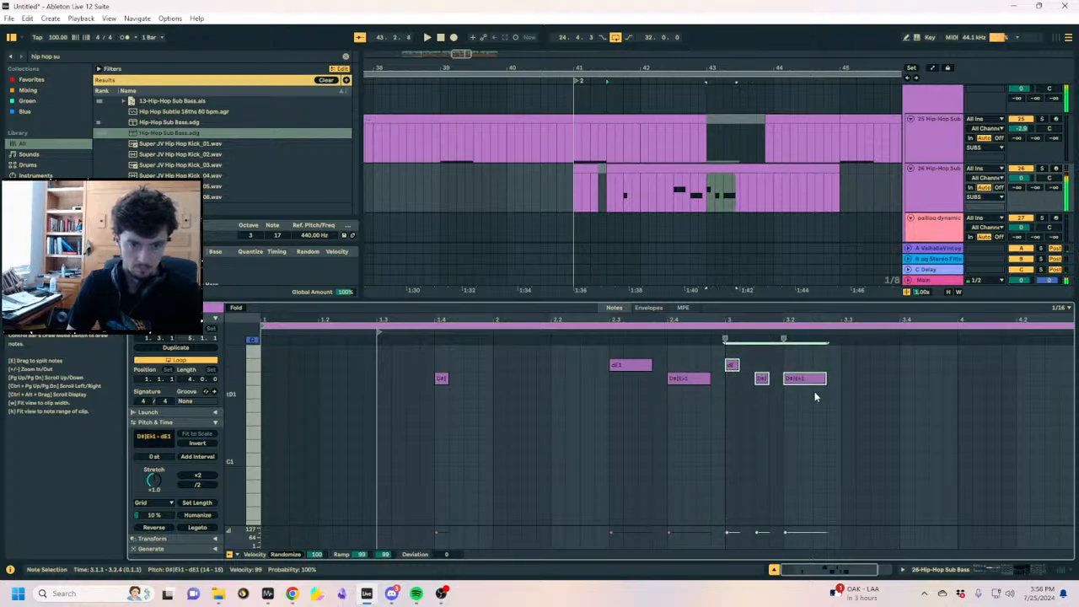
{"action": "key", "text": "Delete"}
{"action": "key", "text": "ctrl+d"}
{"action": "key", "text": "ctrl+d"}
{"action": "key", "text": "ctrl+d"}
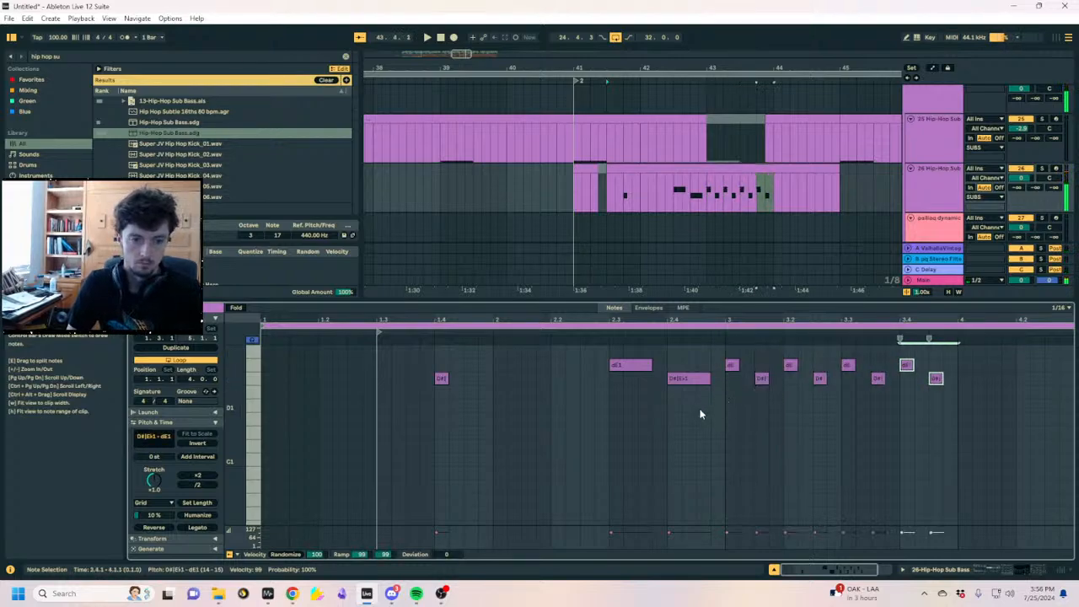
Copy the longer dE1 and D#/Eb1 pair to 2.1.1 and 1.3.1, and check the playback in MiniMeters' spectrogram
{"action": "left_click_drag", "start_coordinate": [716, 409], "coordinate": [478, 362]}
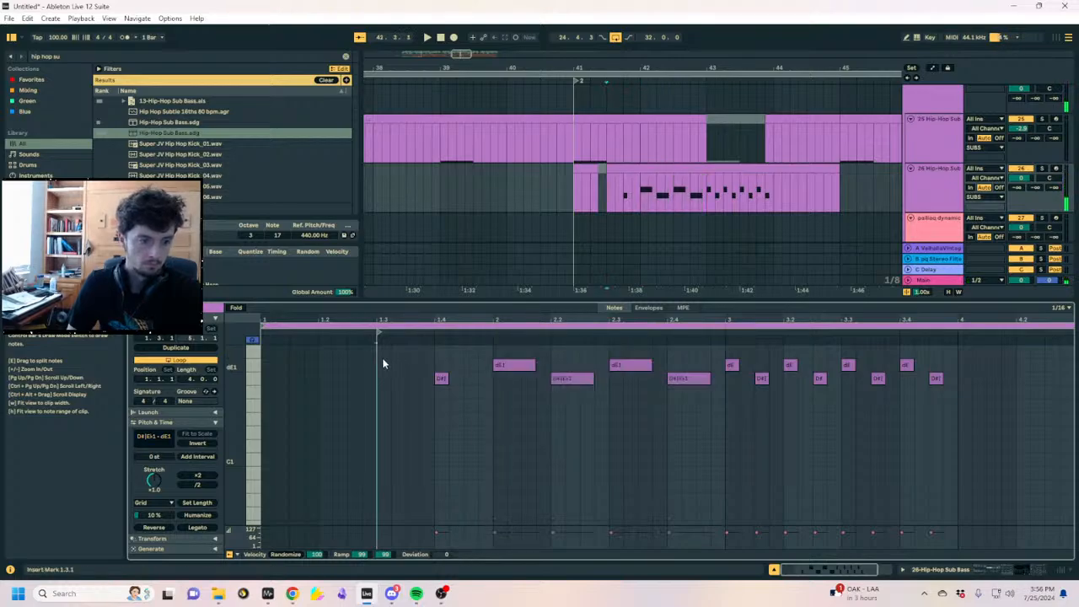
{"action": "key", "text": "ctrl+v"}
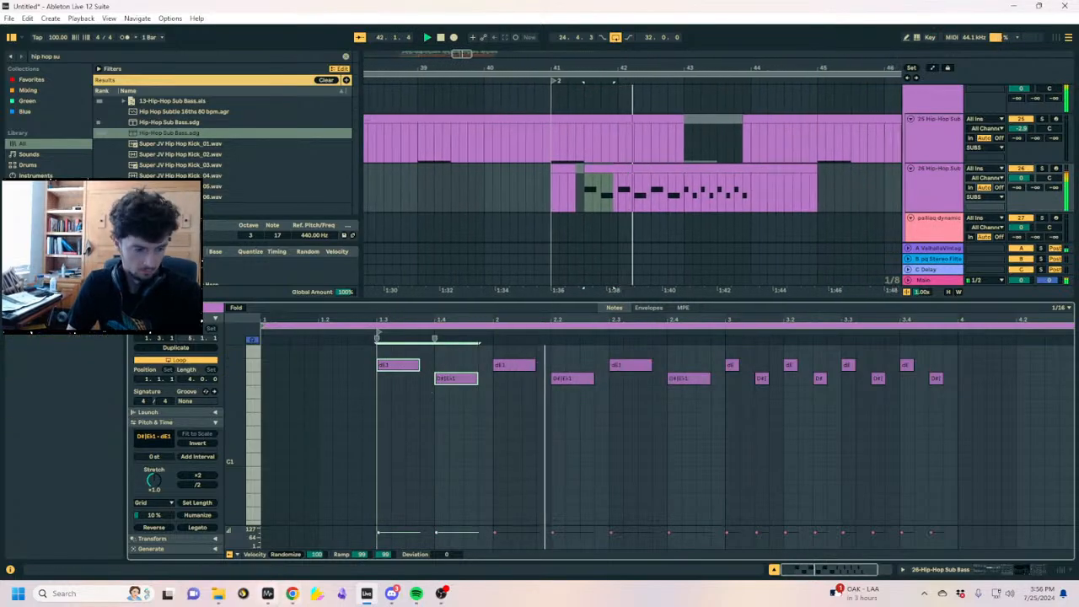
{"action": "key", "text": "alt+Tab"}
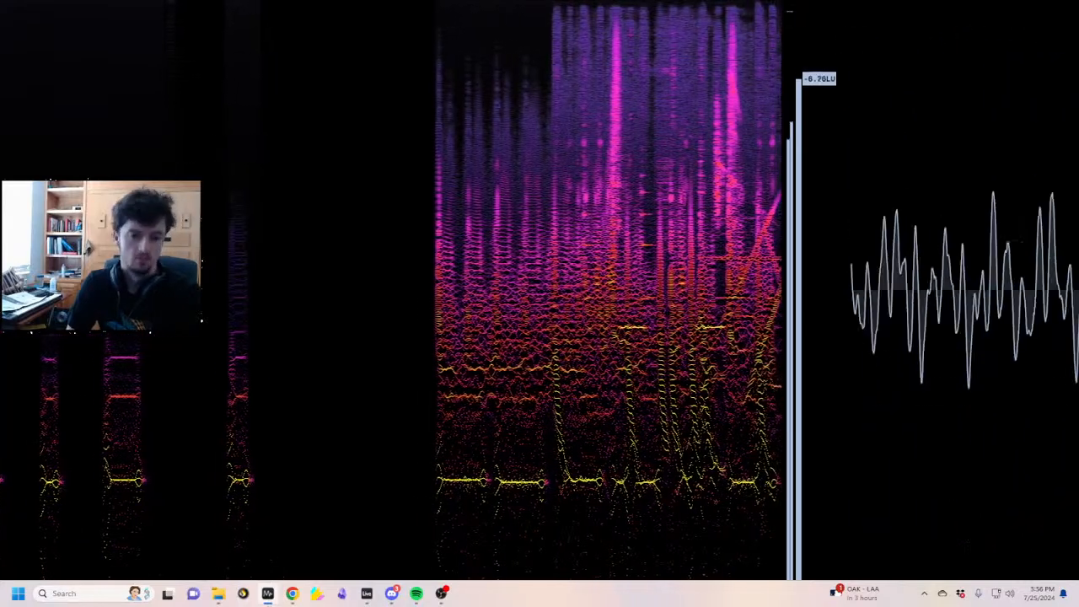
{"action": "key", "text": "alt+Tab"}
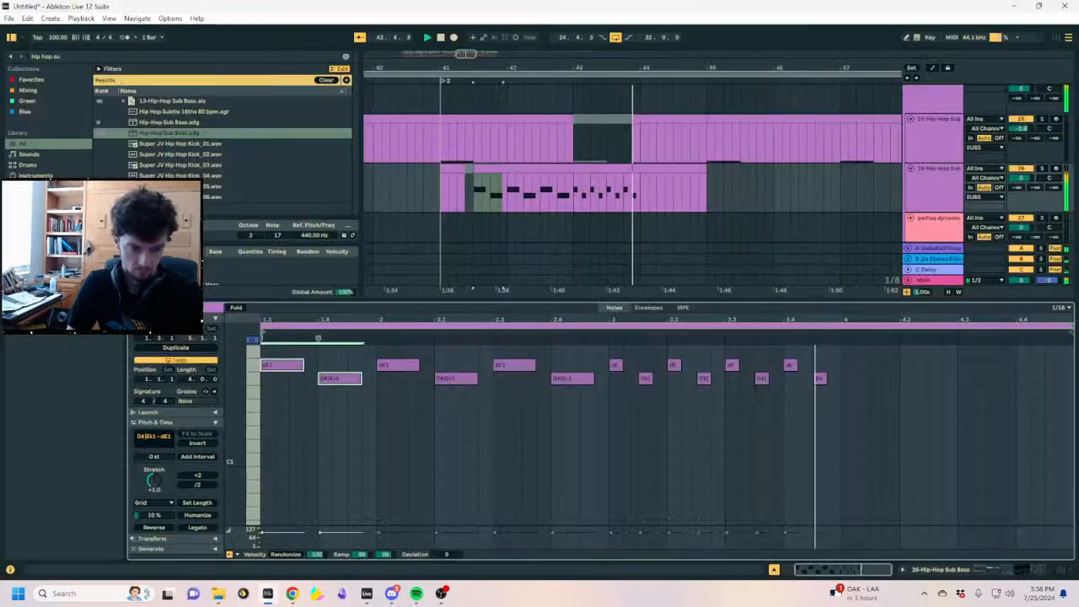
Add a dE1 note from 4.1.1 to 4.2.1, duplicate it to 4.2.1, raise the copy to F1, and play the phrase
{"action": "left_click_drag", "start_coordinate": [831, 433], "coordinate": [652, 346]}
{"action": "key", "text": "space"}
{"action": "double_click", "coordinate": [848, 365]}
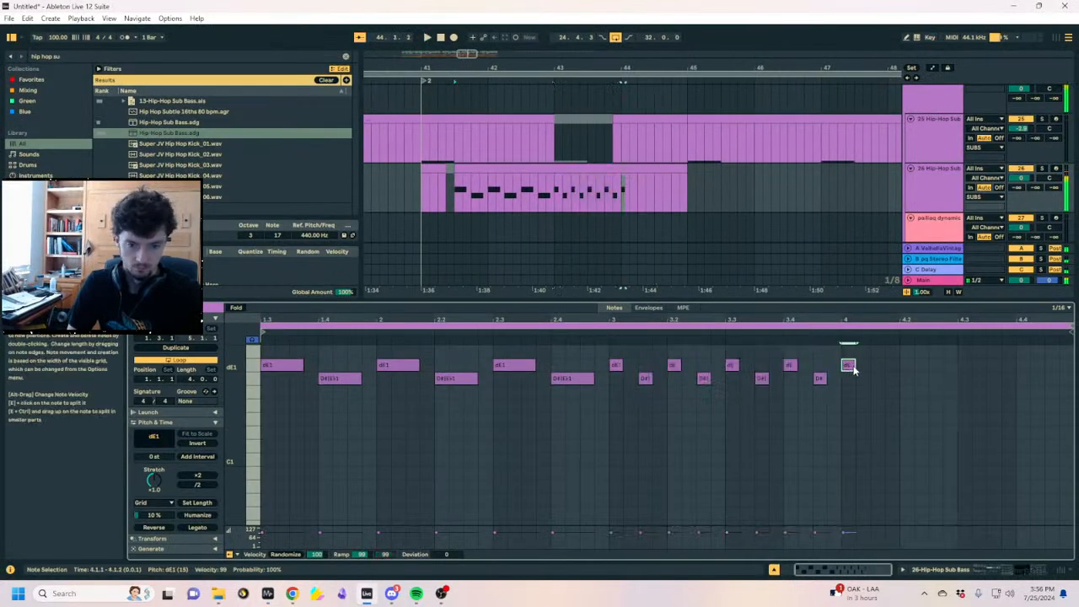
{"action": "left_click_drag", "start_coordinate": [907, 364], "coordinate": [900, 365]}
{"action": "key", "text": "ctrl+d"}
{"action": "key", "text": "Up"}
{"action": "key", "text": "Up"}
{"action": "key", "text": "Up"}
{"action": "key", "text": "Up"}
{"action": "key", "text": "Up"}
{"action": "key", "text": "Up"}
{"action": "key", "text": "Up"}
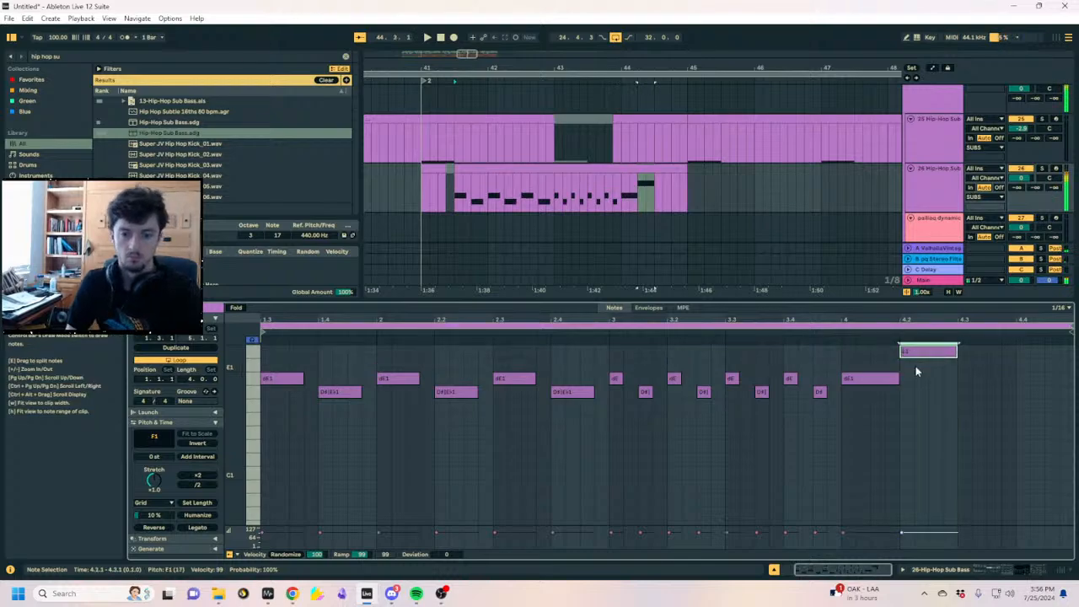
{"action": "key", "text": "space"}
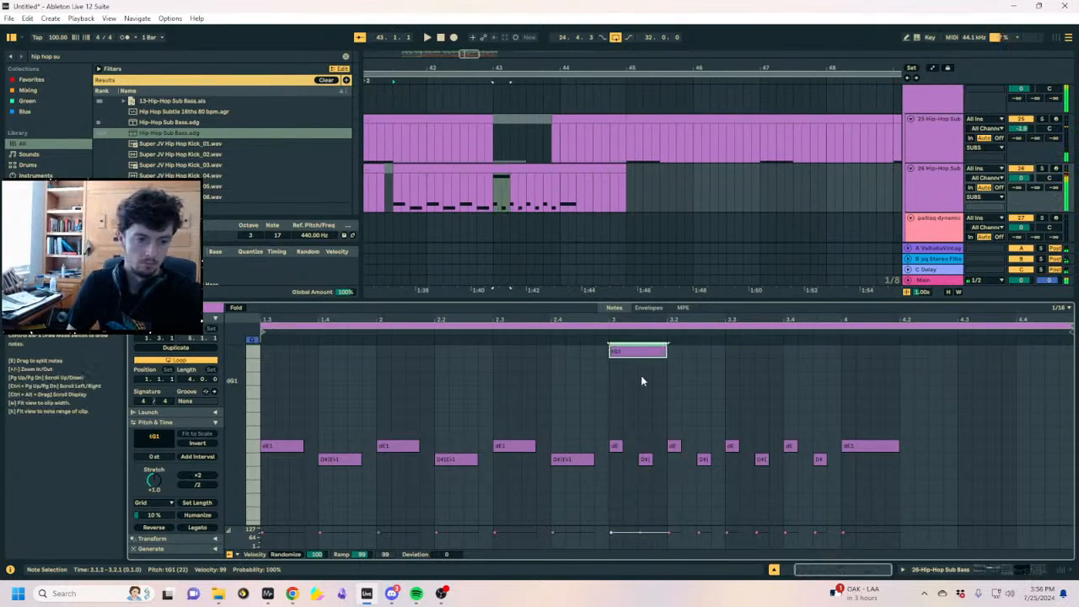
Replace the short notes in bar 3 with tG1 at 3.1.1, E1 at 3.2.1, two dG1 notes from 3.3.1, and F#/Gb1 at 3.4.1
{"action": "double_click", "coordinate": [621, 448]}
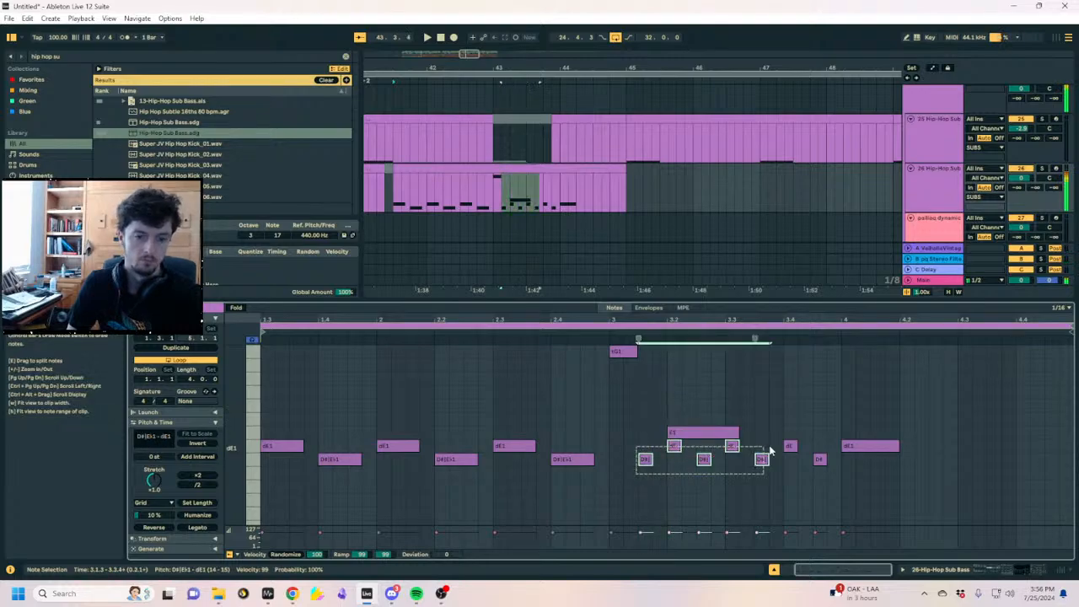
{"action": "key", "text": "Delete"}
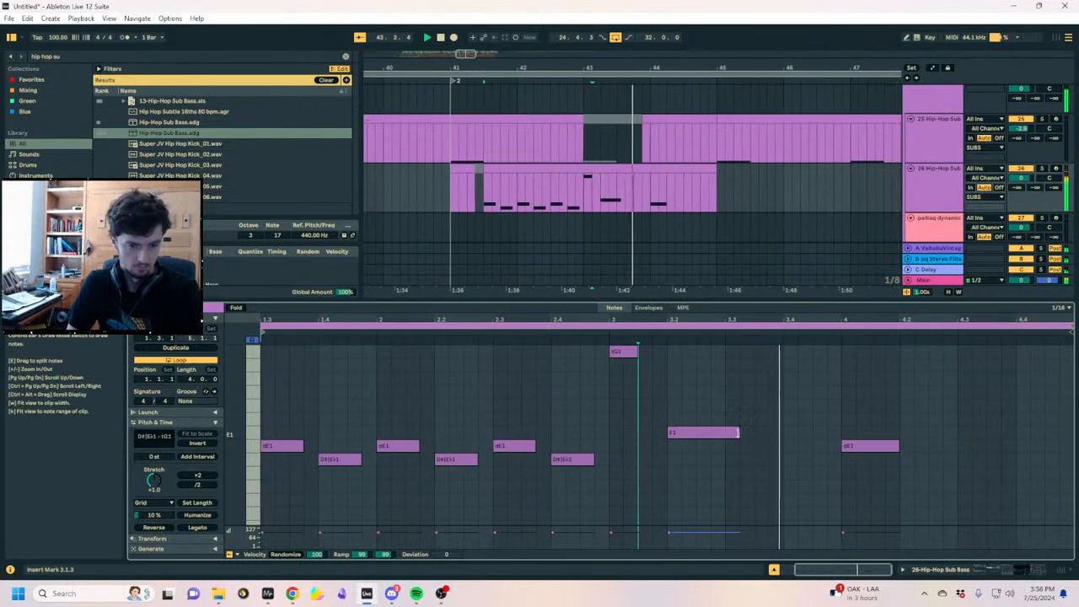
{"action": "left_click_drag", "start_coordinate": [739, 432], "coordinate": [697, 432]}
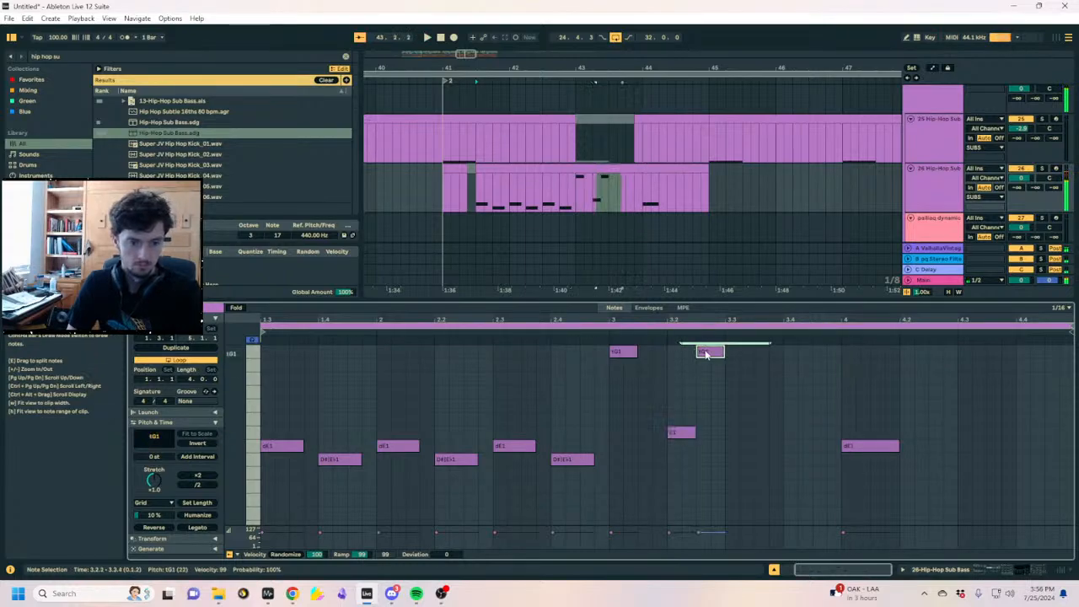
{"action": "left_click_drag", "start_coordinate": [706, 354], "coordinate": [743, 384]}
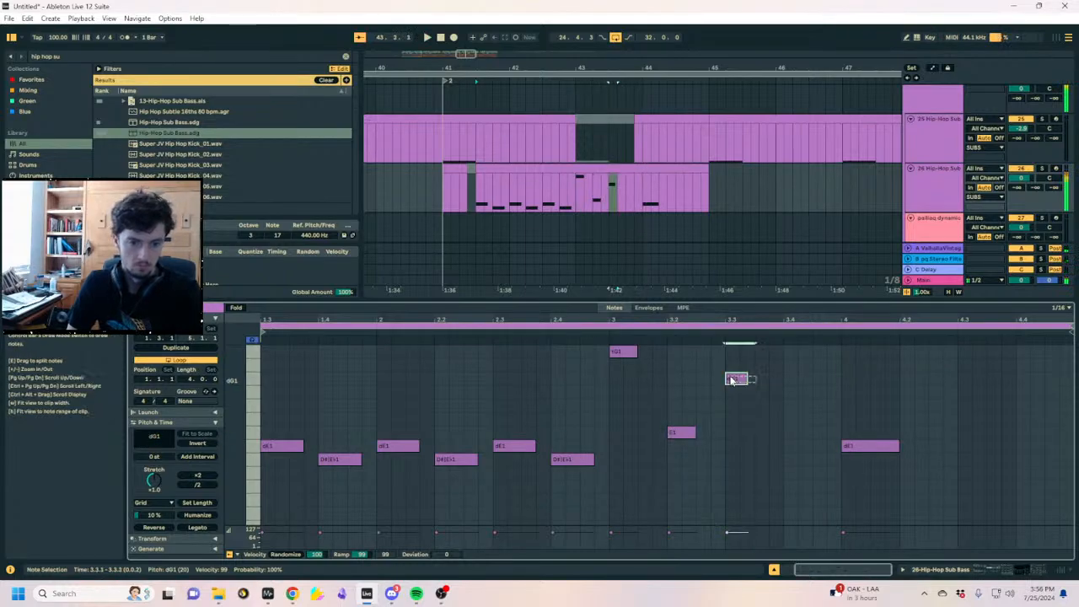
{"action": "key", "text": "ctrl+d"}
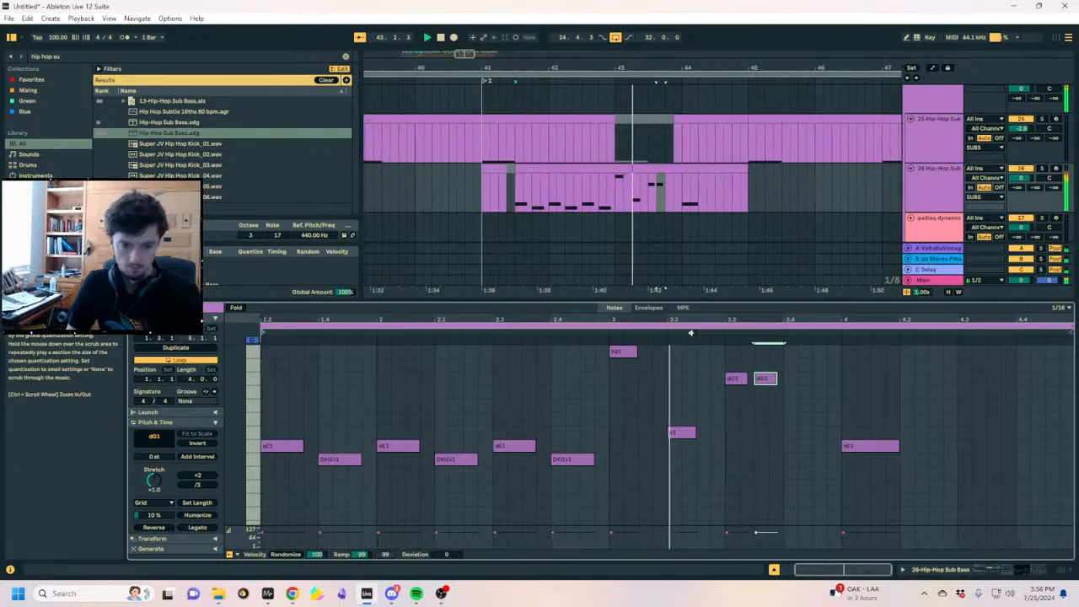
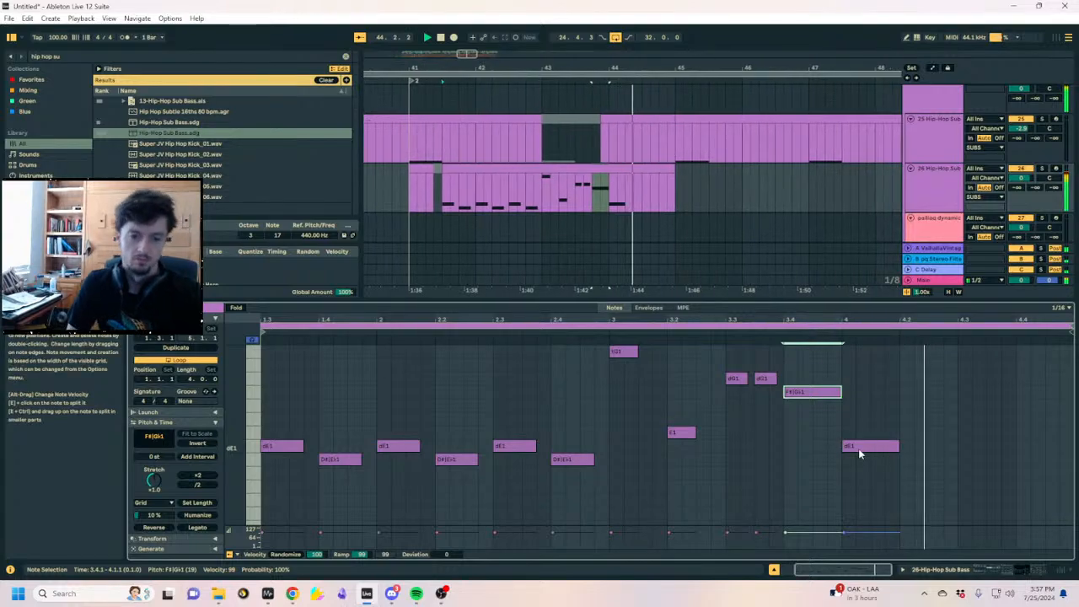
Duplicate the bar 3 phrase into bar 4 and rework it to E1 at 4.2.1, two dE1 notes from 4.3.1, and D#/Eb1 at 4.4.1
{"action": "left_click_drag", "start_coordinate": [834, 450], "coordinate": [608, 342]}
{"action": "key", "text": "ctrl+d"}
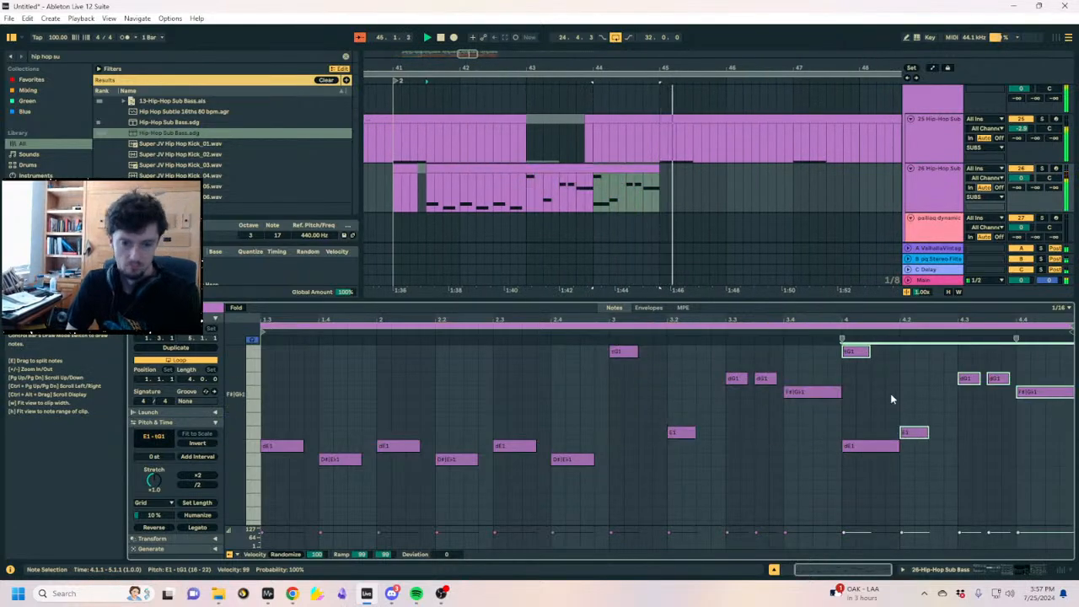
{"action": "key", "text": "ctrl+v"}
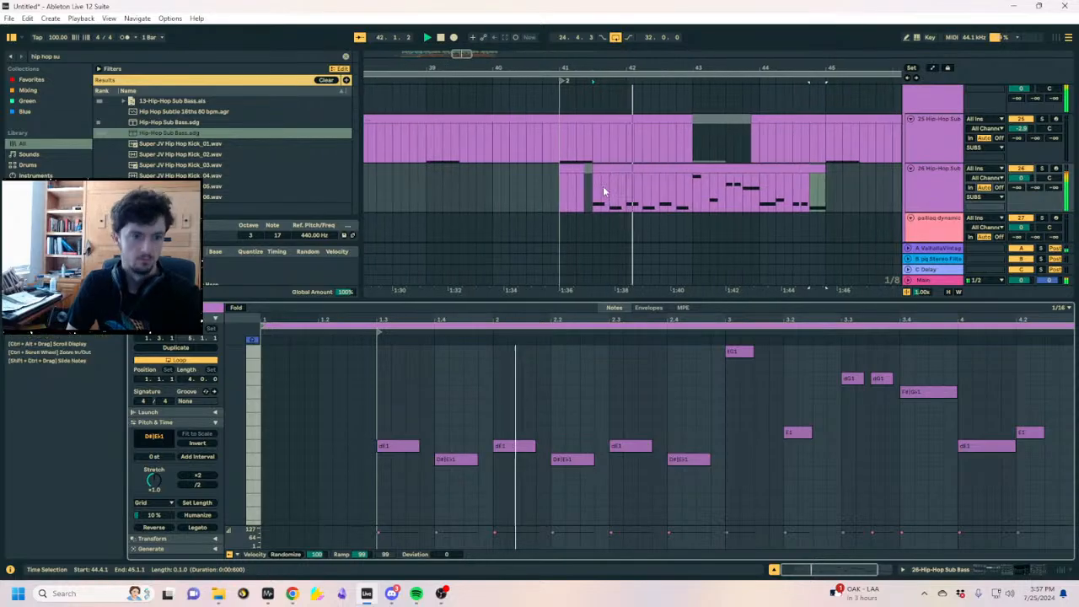
Play the sub basses from bar 41 and examine their low end in MiniMeters' spectrogram
{"action": "left_click", "coordinate": [593, 170]}
{"action": "left_click", "coordinate": [563, 169]}
{"action": "key", "text": "space"}
{"action": "key", "text": "space"}
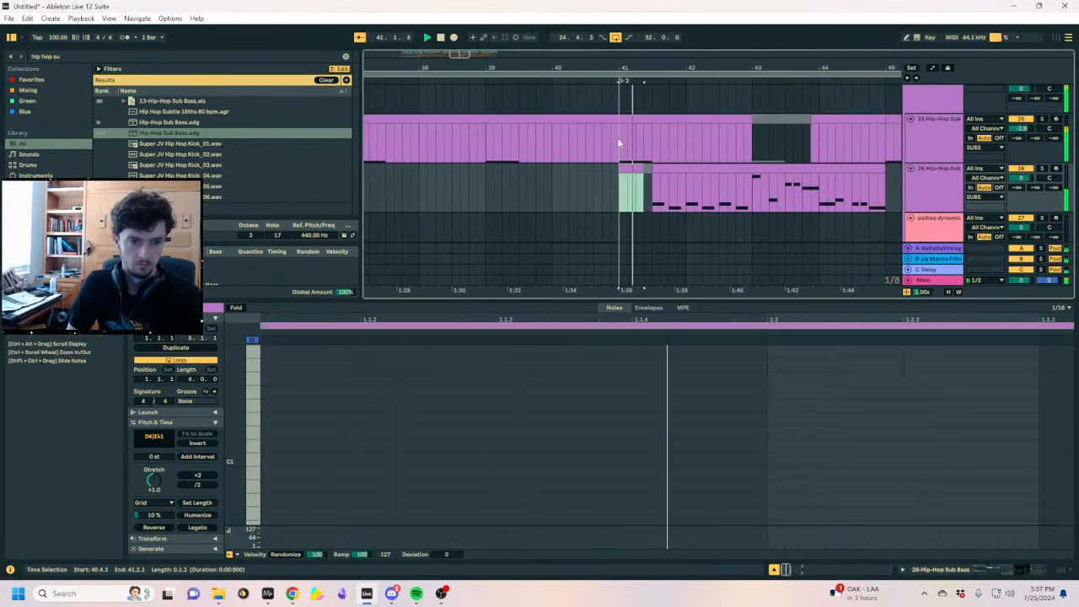
{"action": "left_click", "coordinate": [619, 140]}
{"action": "left_click", "coordinate": [267, 593]}
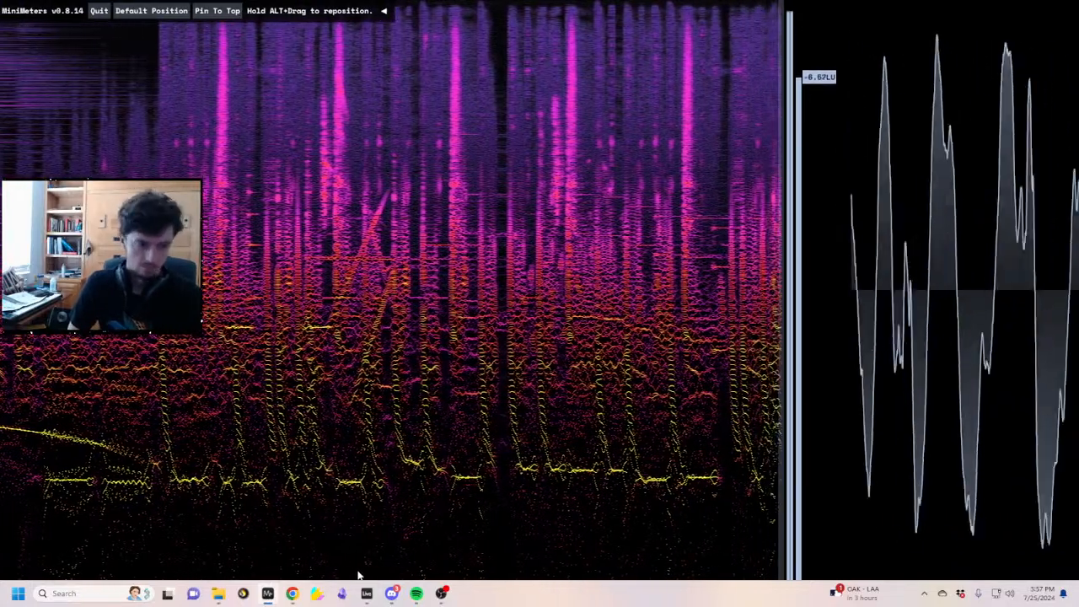
{"action": "left_click", "coordinate": [366, 593]}
Copy track 26's phrase from 41.3.1 to 45.1.1 and paste it at 45.3.1
{"action": "scroll", "coordinate": [870, 144], "scroll_direction": "up", "scroll_amount": 3}
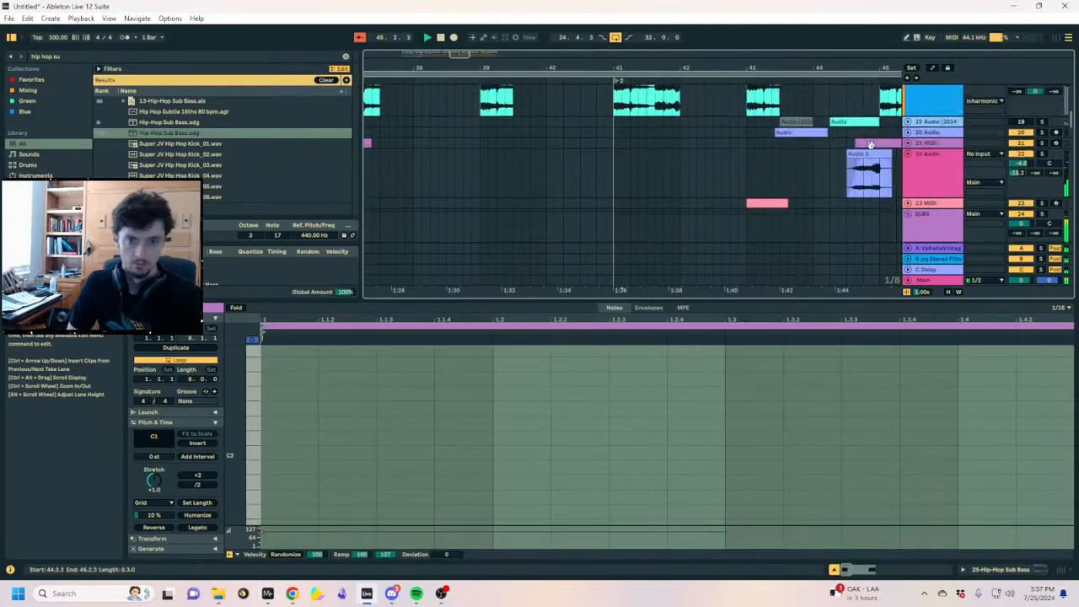
{"action": "scroll", "coordinate": [873, 160], "scroll_direction": "down", "scroll_amount": 3}
{"action": "left_click_drag", "start_coordinate": [829, 62], "coordinate": [553, 50]}
{"action": "scroll", "coordinate": [570, 152], "scroll_direction": "up", "scroll_amount": 1}
{"action": "left_click", "coordinate": [573, 169]}
{"action": "left_click", "coordinate": [615, 191]}
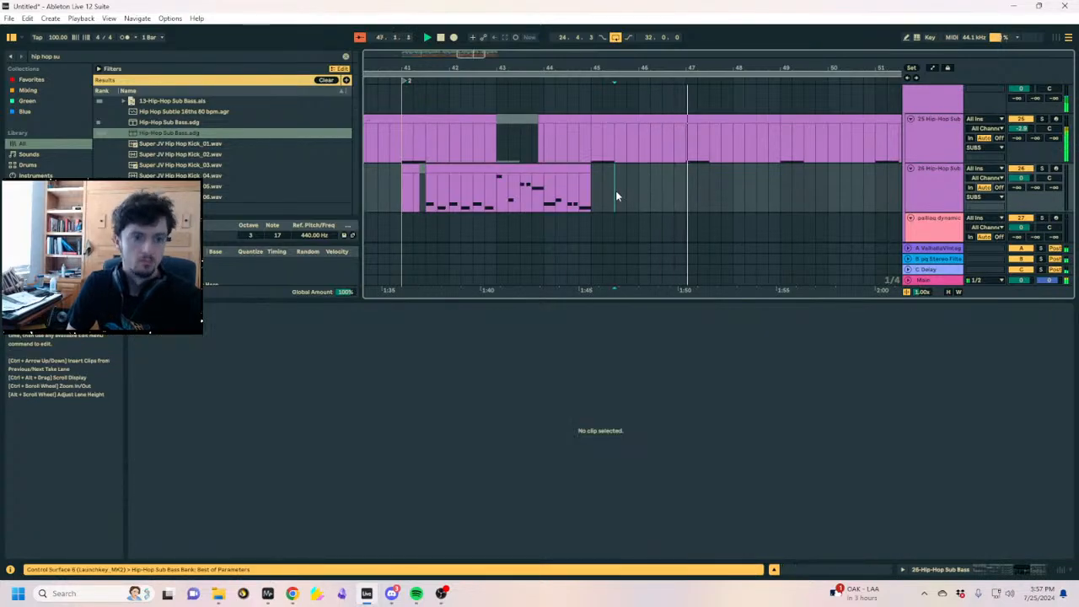
{"action": "key", "text": "ctrl+v"}
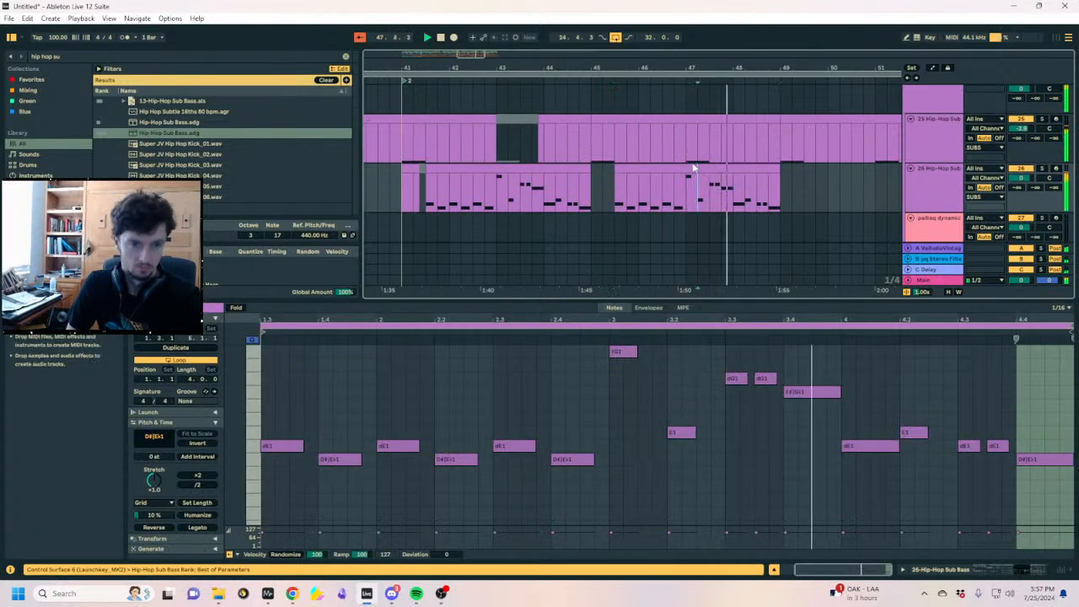
Replace the notes at 3.1.1 and 3.2.1 in the pasted clip with four short tG1 notes from 3.1.1 to 3.2.3, and play it
{"action": "left_click", "coordinate": [690, 170]}
{"action": "scroll", "coordinate": [621, 405], "scroll_direction": "up", "scroll_amount": 1}
{"action": "key", "text": "space"}
{"action": "left_click_drag", "start_coordinate": [636, 385], "coordinate": [628, 385]}
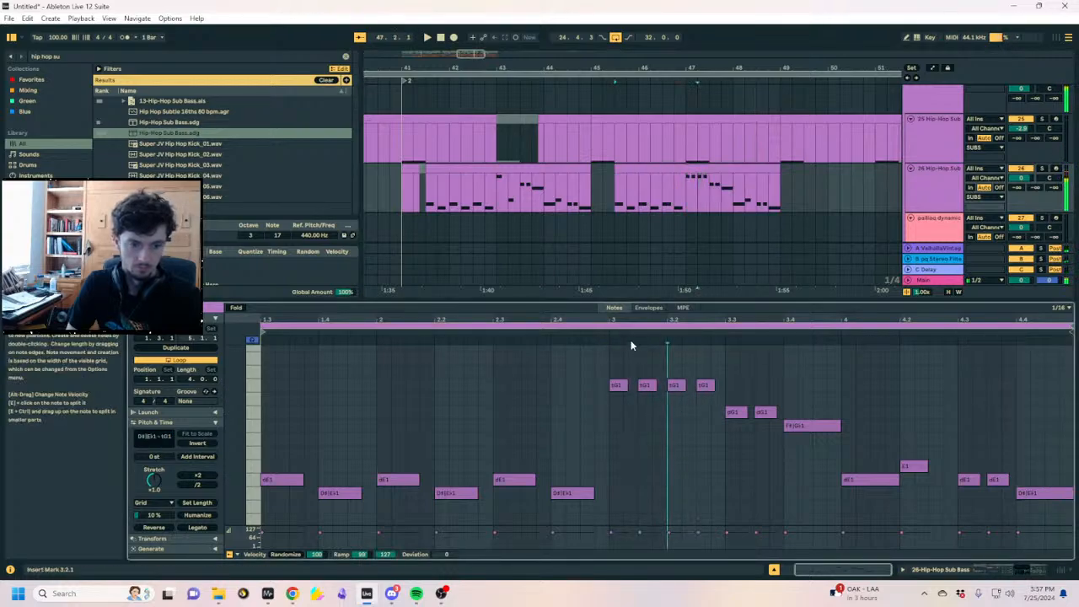
{"action": "key", "text": "space"}
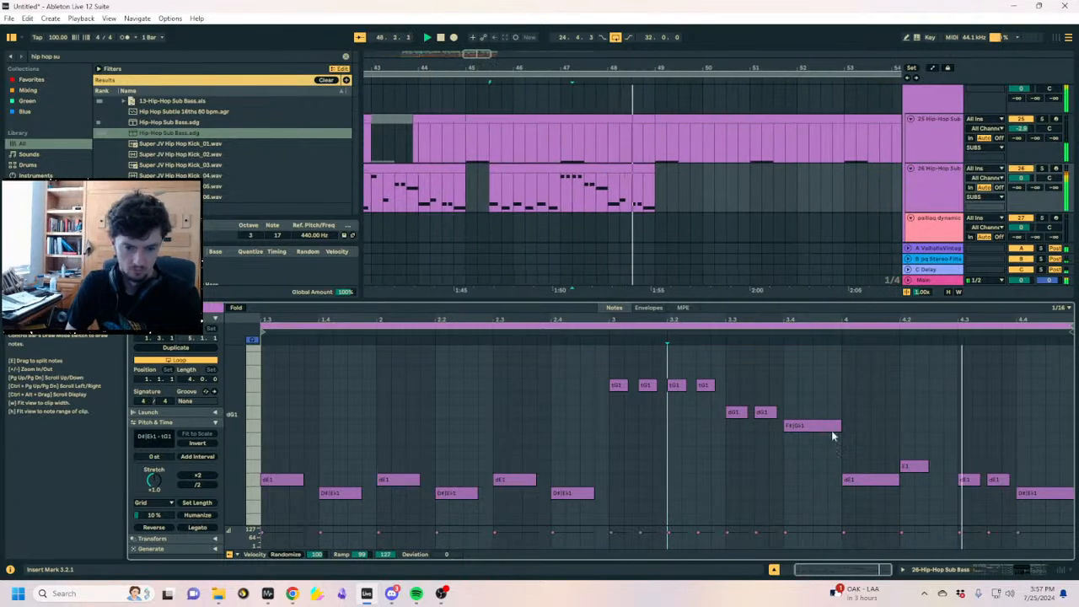
Set Release to 29 and Dist Amount to 20 in track 26's Hip-Hop Sub Bass rack, and replay the section
{"action": "scroll", "coordinate": [940, 200], "scroll_direction": "up", "scroll_amount": 2}
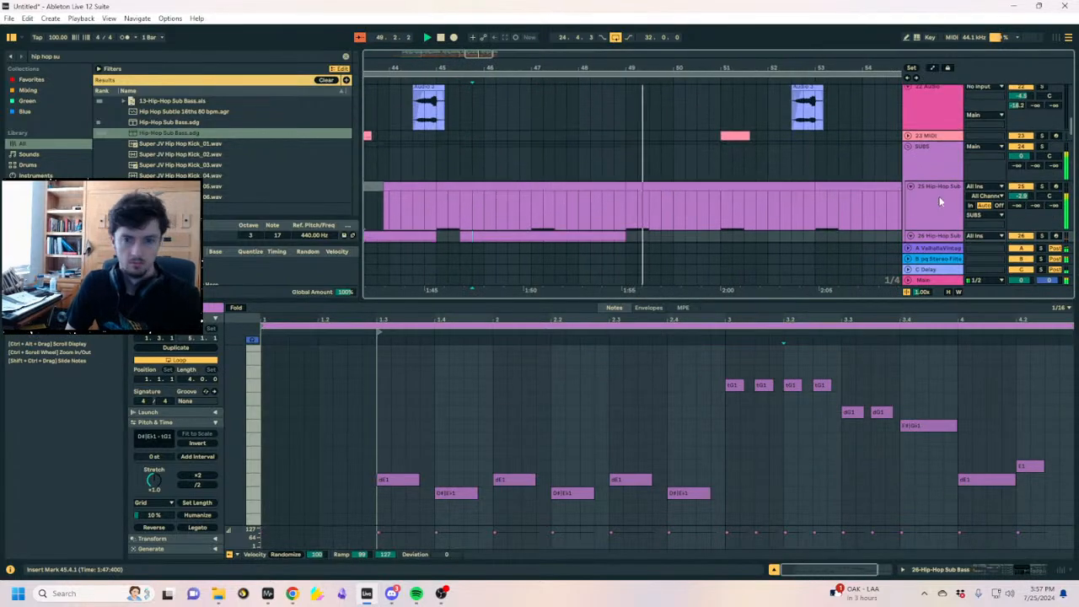
{"action": "scroll", "coordinate": [940, 202], "scroll_direction": "down", "scroll_amount": 1}
{"action": "left_click", "coordinate": [935, 220]}
{"action": "left_click", "coordinate": [986, 573]}
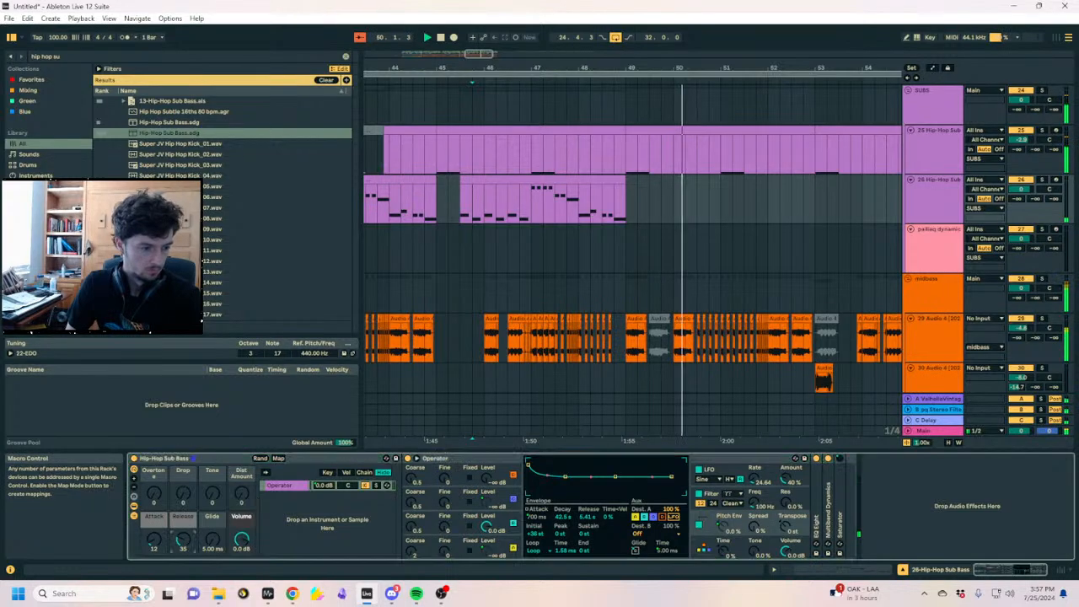
{"action": "left_click_drag", "start_coordinate": [241, 496], "coordinate": [241, 479]}
{"action": "key", "text": "space"}
{"action": "key", "text": "space"}
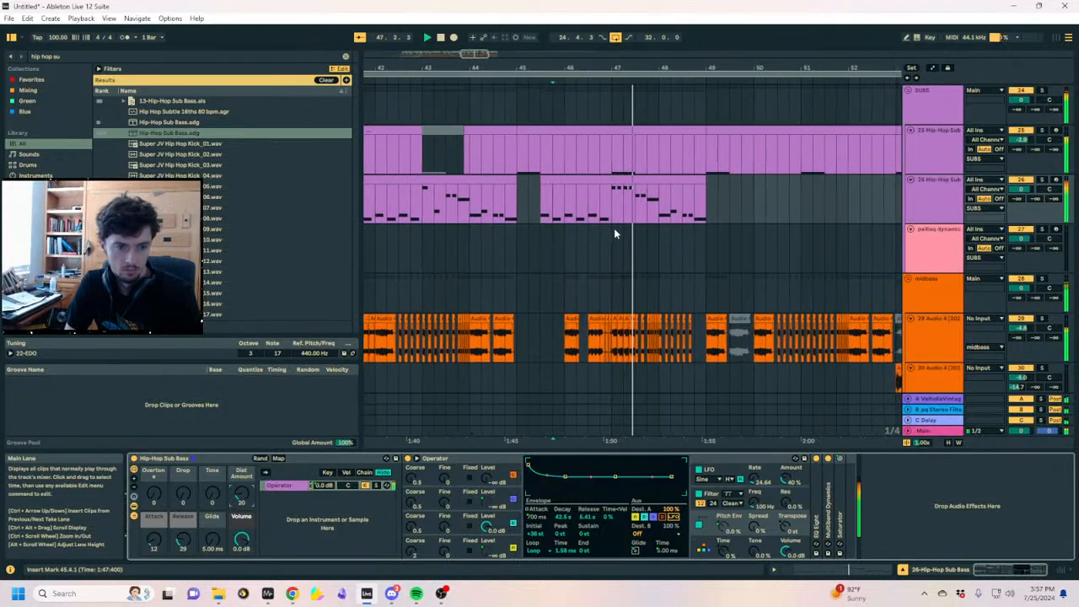
Examine the device chains of the midbass group, track 26, and the SUBS group while the section plays
{"action": "left_click", "coordinate": [931, 293]}
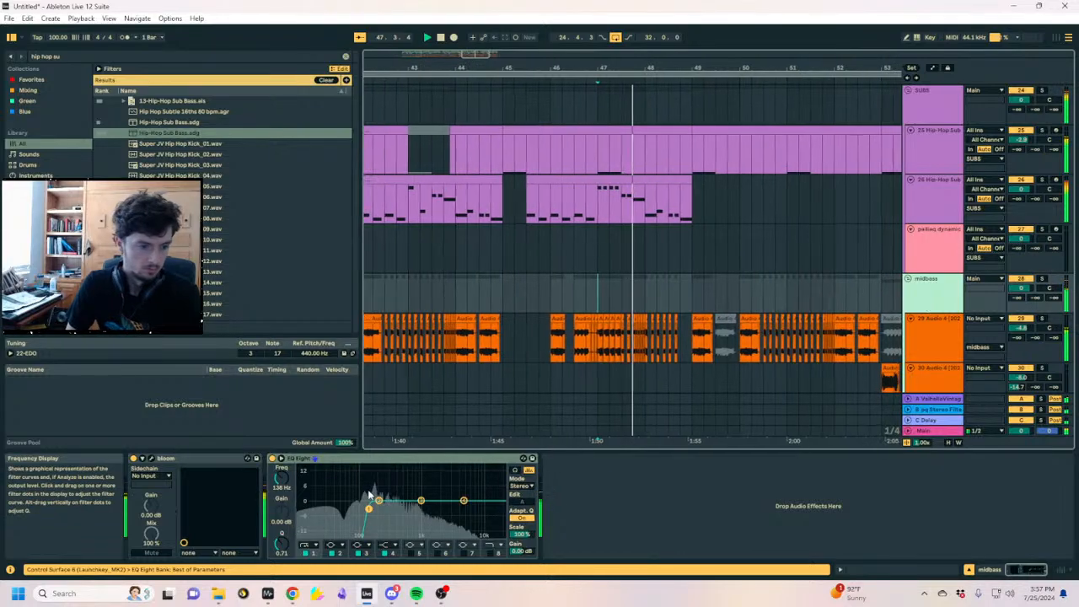
{"action": "scroll", "coordinate": [740, 278], "scroll_direction": "down", "scroll_amount": 5}
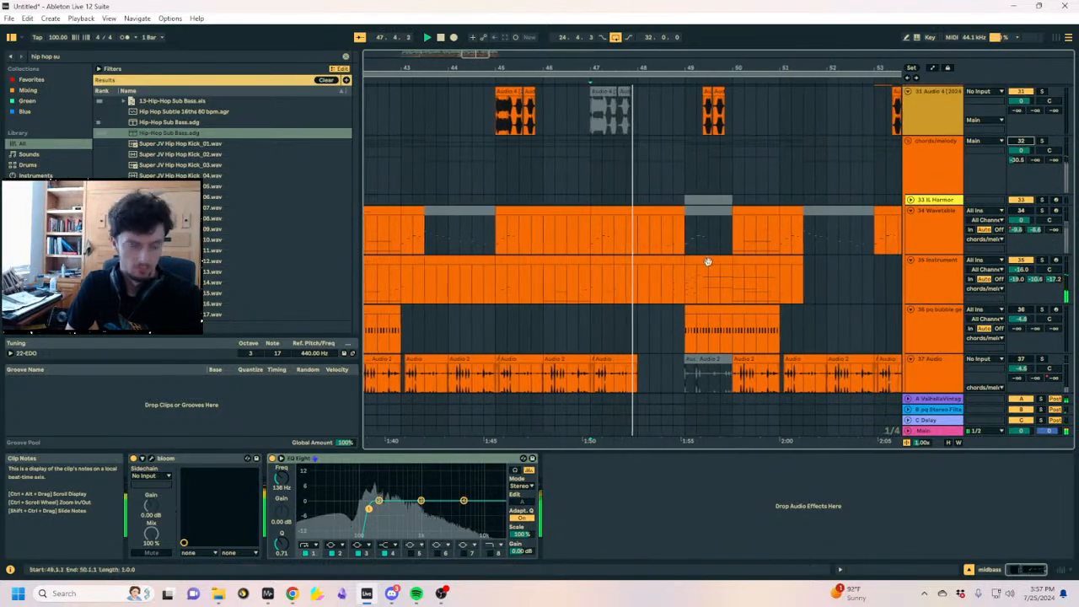
{"action": "scroll", "coordinate": [581, 253], "scroll_direction": "up", "scroll_amount": 5}
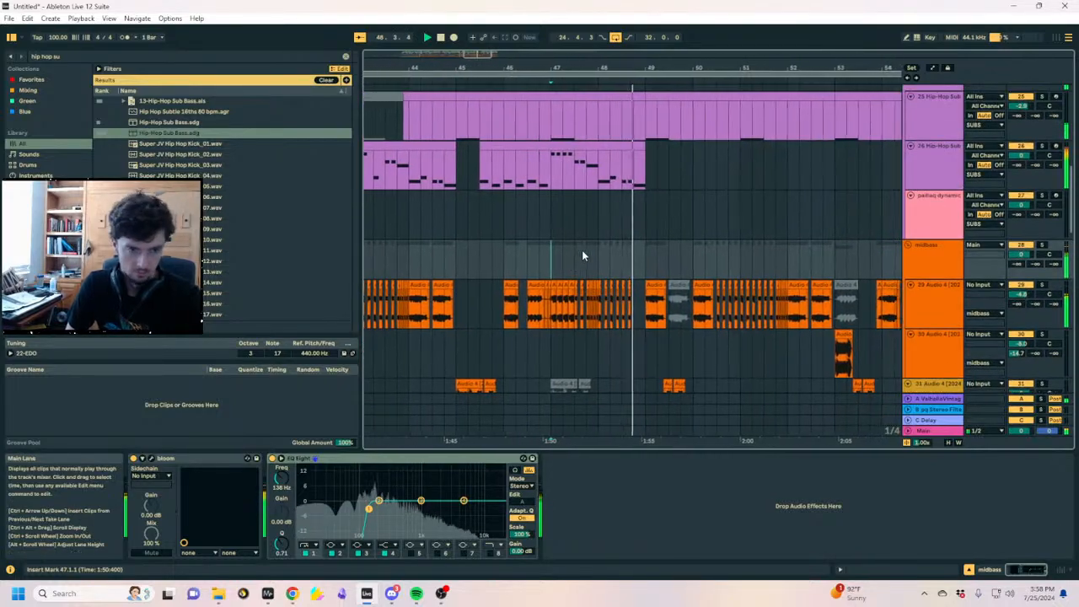
{"action": "left_click", "coordinate": [536, 170]}
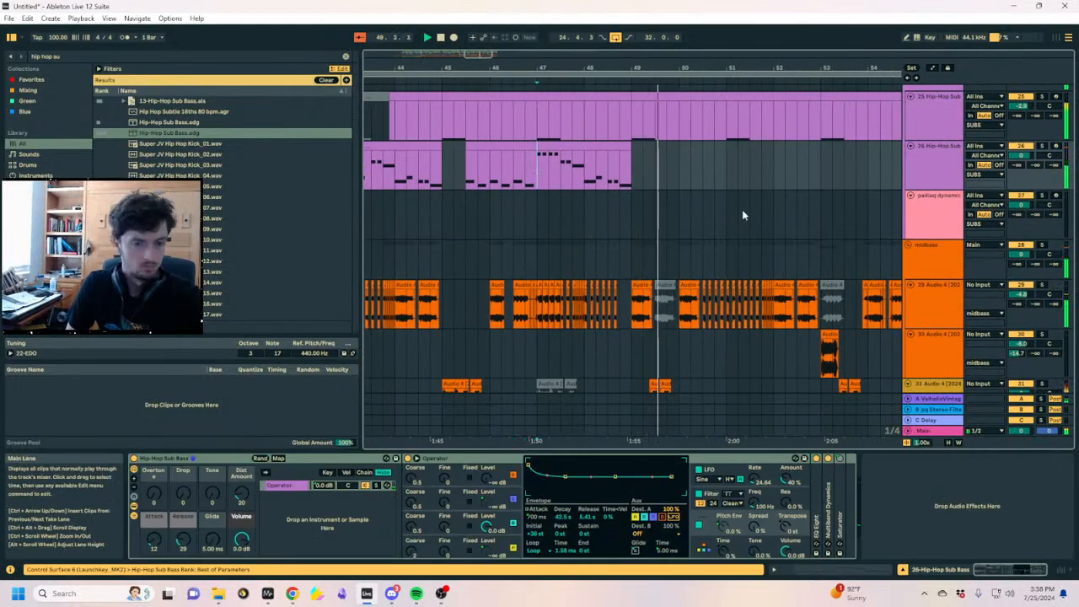
{"action": "scroll", "coordinate": [930, 126], "scroll_direction": "up", "scroll_amount": 1}
{"action": "left_click", "coordinate": [931, 125]}
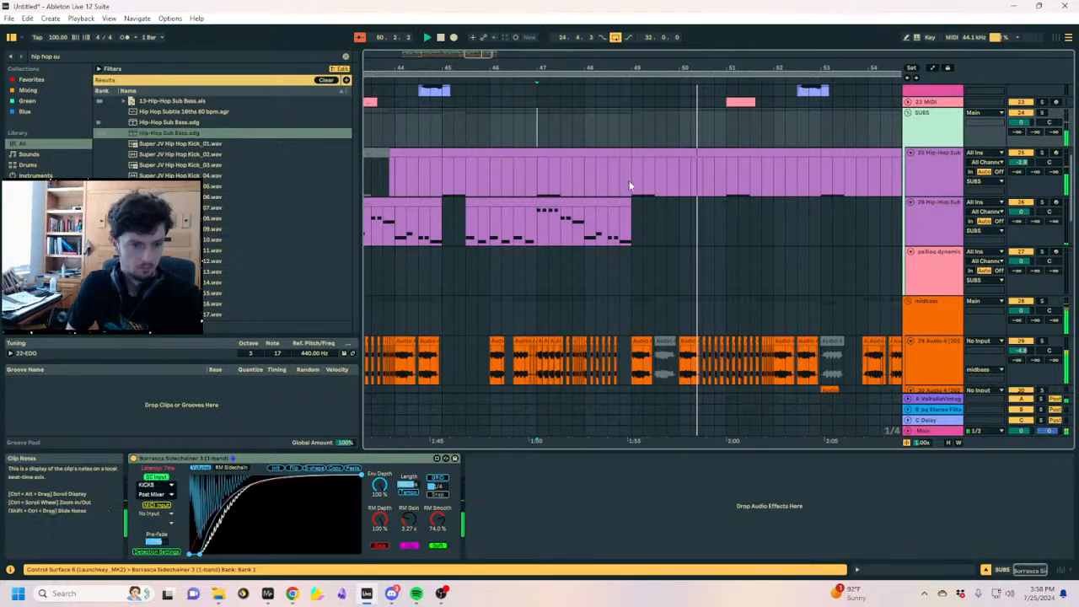
Duplicate track 26's clips from bars 41 to 49 into bars 49 to 57, and set its rack's Dist Amount to 5
{"action": "left_click", "coordinate": [622, 225]}
{"action": "scroll", "coordinate": [603, 232], "scroll_direction": "down", "scroll_amount": 3}
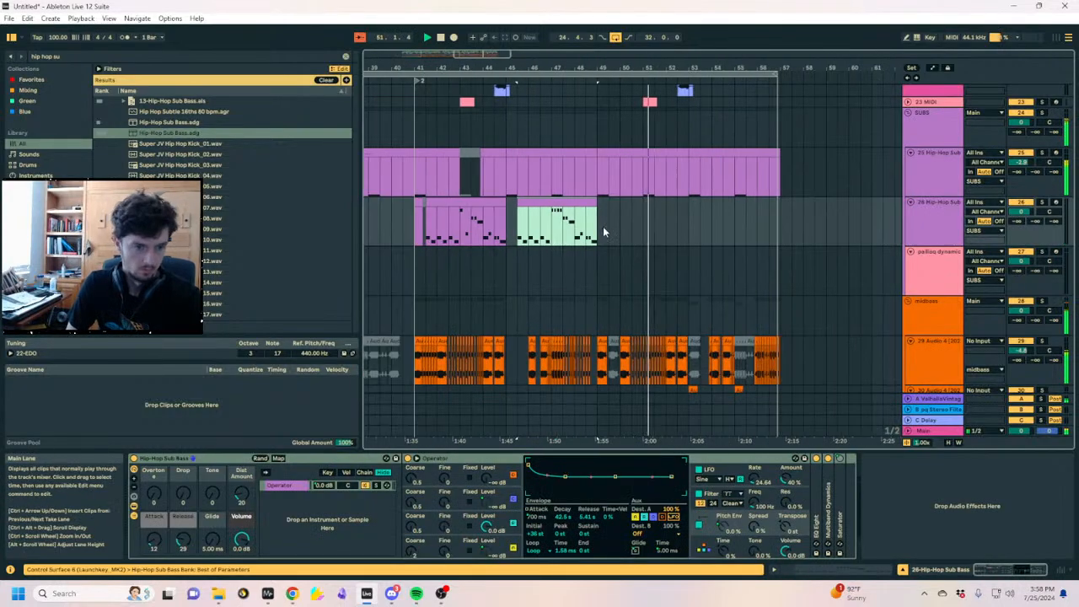
{"action": "key", "text": "ctrl+d"}
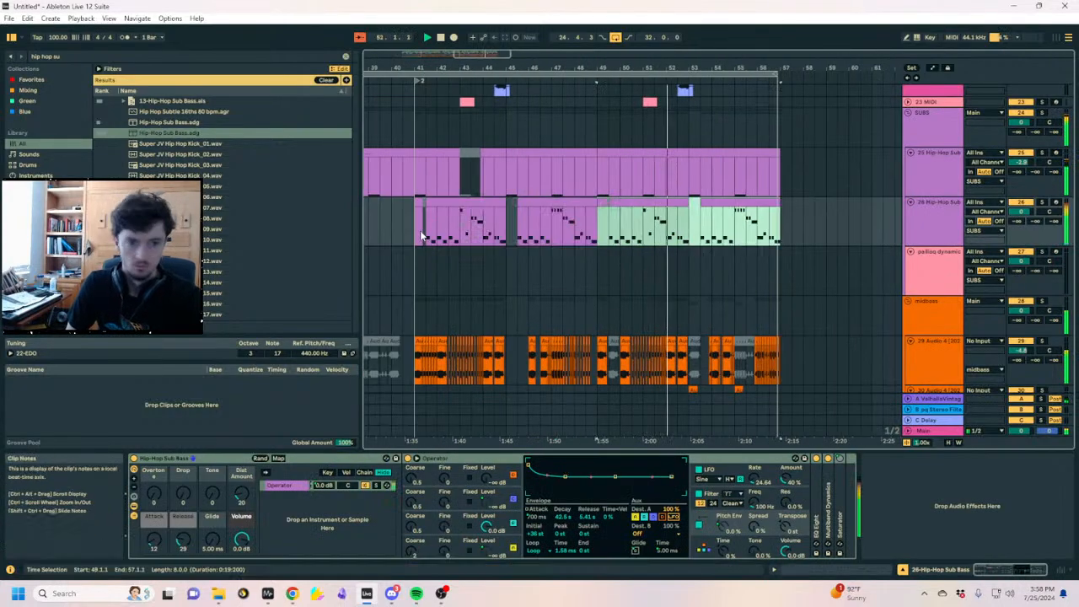
{"action": "left_click_drag", "start_coordinate": [242, 510], "coordinate": [243, 519]}
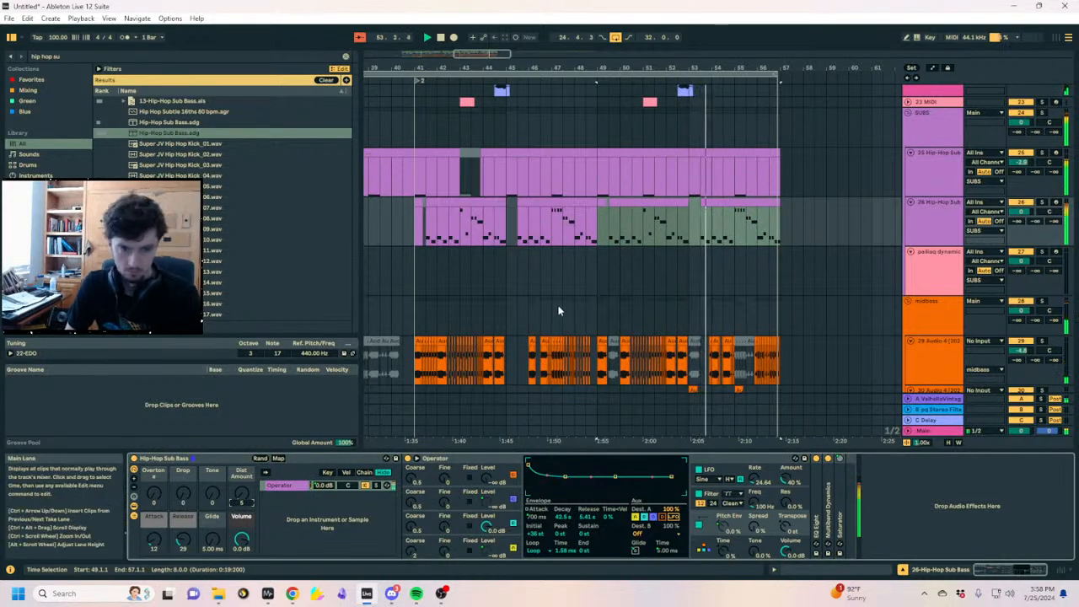
Examine the spectrogram of the playing section in MiniMeters, and return to the Live set
{"action": "left_click", "coordinate": [267, 590]}
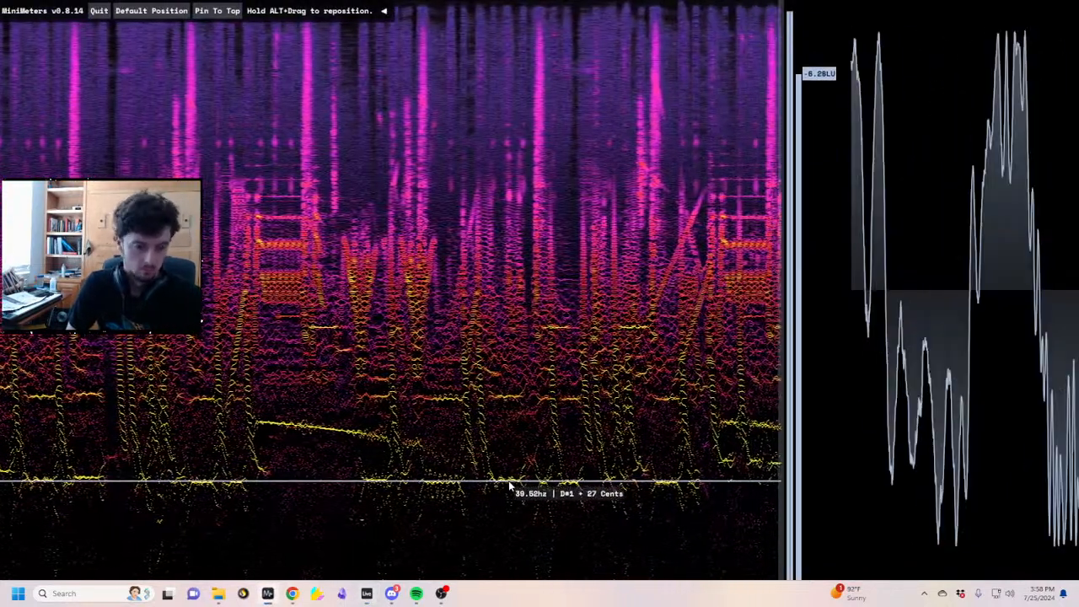
{"action": "left_click", "coordinate": [267, 592]}
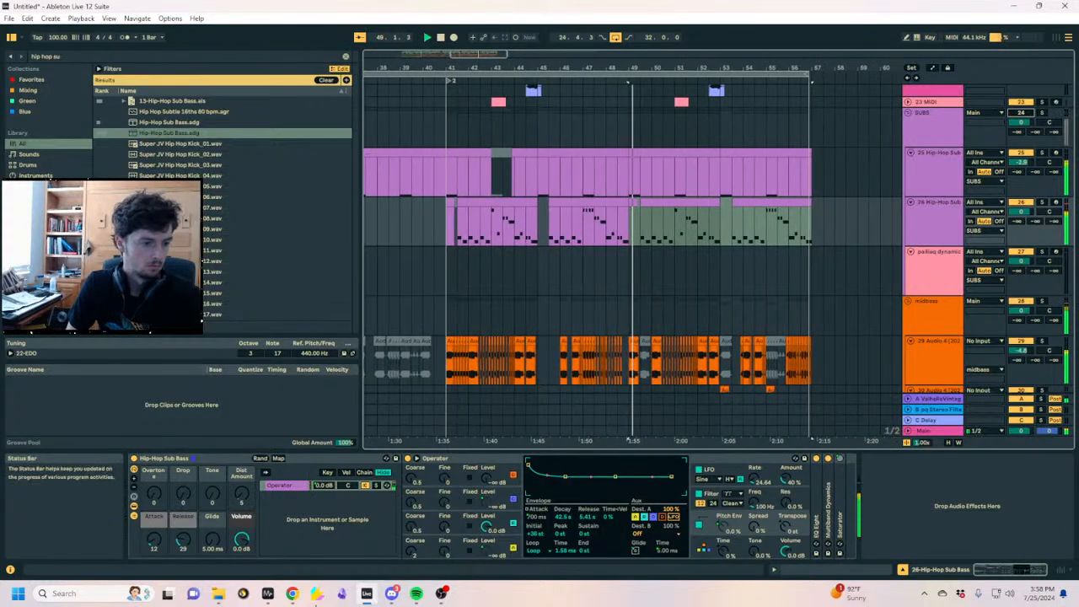
{"action": "left_click", "coordinate": [266, 592]}
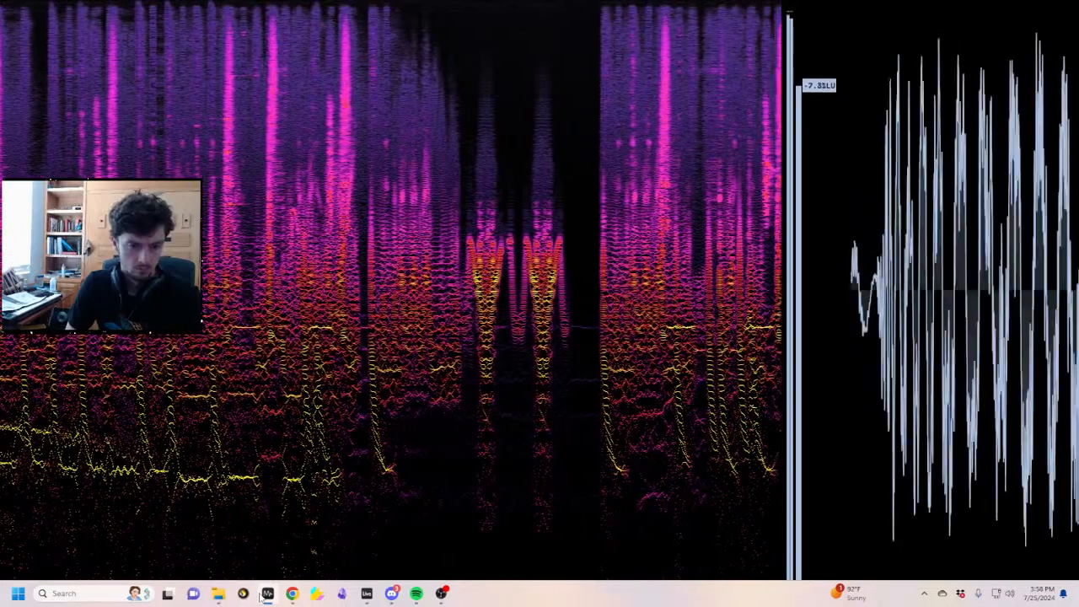
{"action": "left_click", "coordinate": [266, 593]}
Turn on filter 5 as a low cut at 100 Hz in the inharmonic group's EQ Eight
{"action": "scroll", "coordinate": [641, 206], "scroll_direction": "up", "scroll_amount": 10}
{"action": "scroll", "coordinate": [814, 214], "scroll_direction": "up", "scroll_amount": 2}
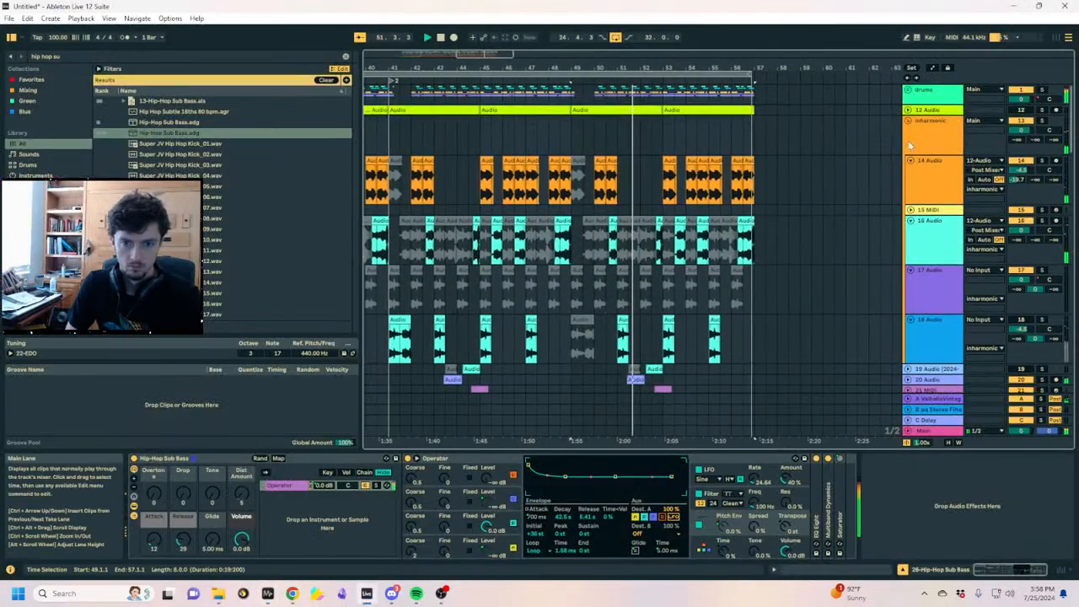
{"action": "left_click", "coordinate": [931, 121]}
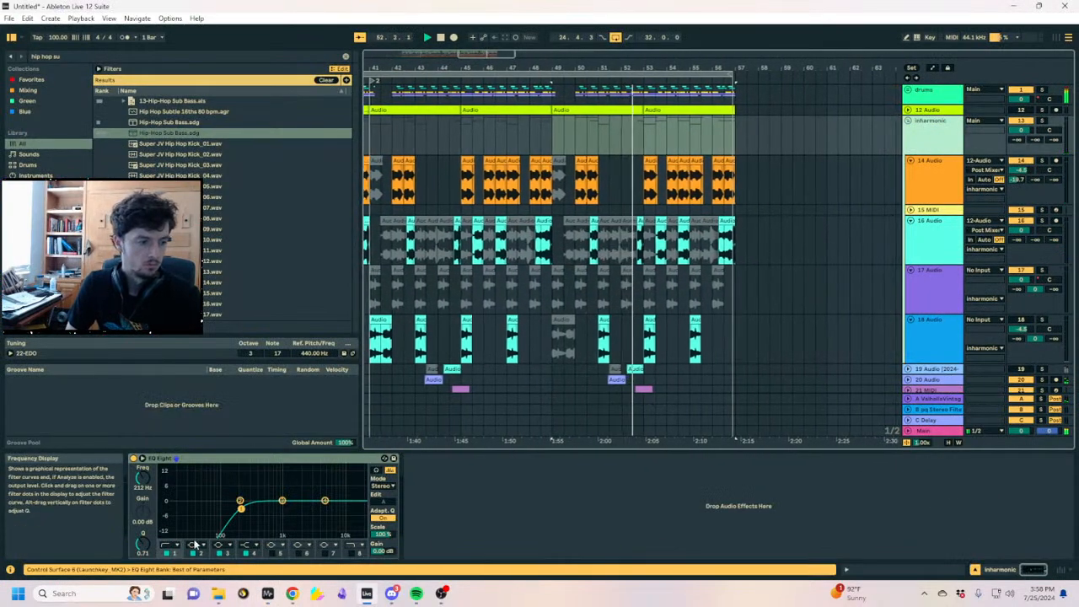
{"action": "left_click", "coordinate": [270, 544]}
{"action": "left_click", "coordinate": [278, 482]}
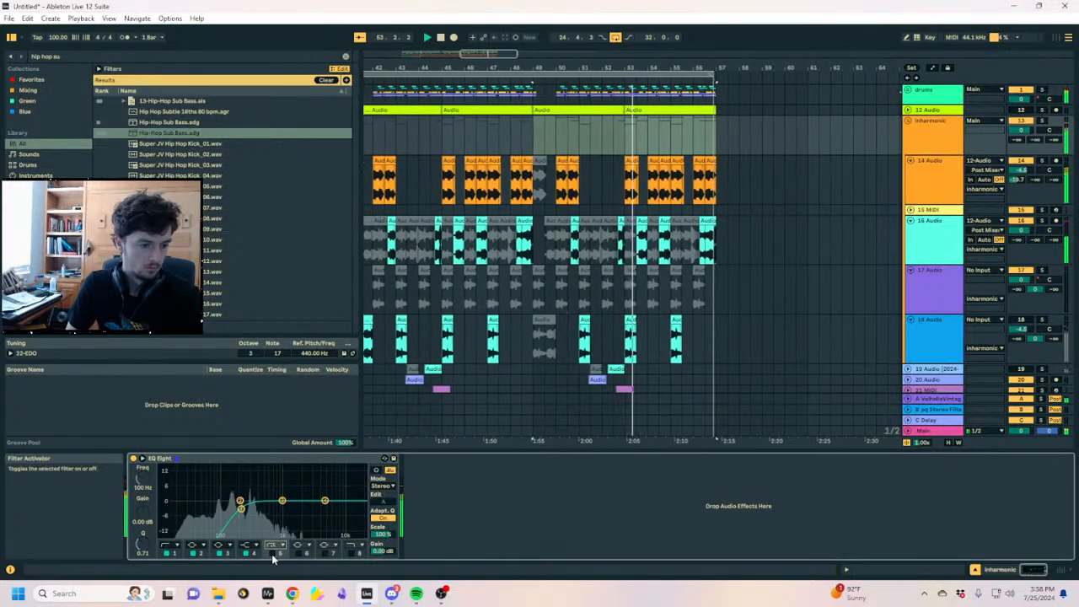
Paste a copy of the inharmonic group's EQ Eight at the end of the PERCS group's device chain
{"action": "left_click", "coordinate": [908, 89]}
{"action": "scroll", "coordinate": [933, 263], "scroll_direction": "down", "scroll_amount": 2}
{"action": "scroll", "coordinate": [933, 266], "scroll_direction": "down", "scroll_amount": 1}
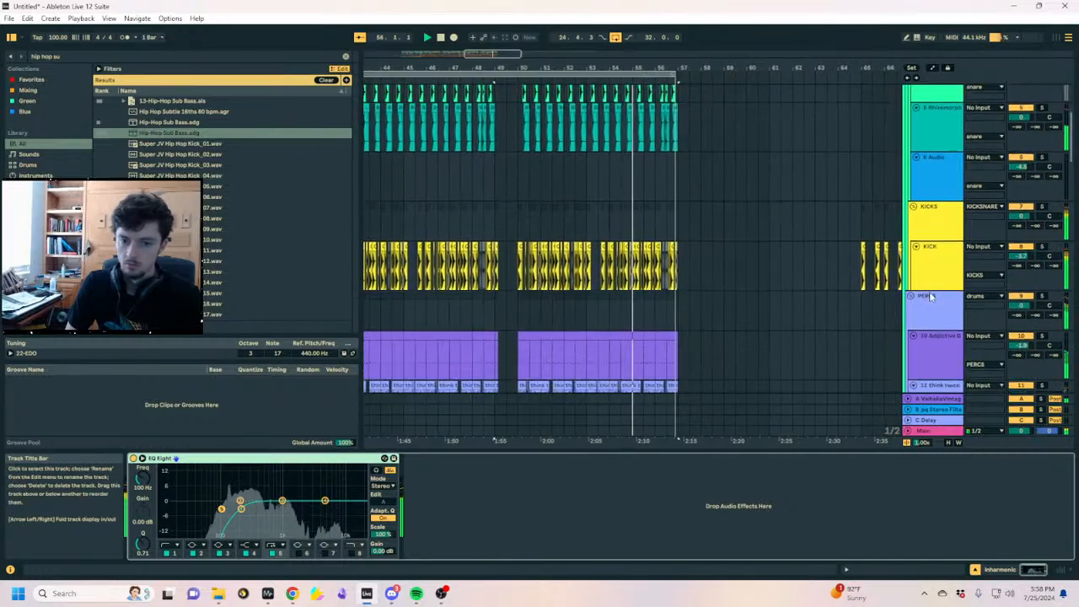
{"action": "left_click", "coordinate": [927, 297]}
{"action": "left_click", "coordinate": [810, 487]}
{"action": "key", "text": "ctrl+v"}
Fold all the track groups, and check the low end again in the MiniMeters spectrogram
{"action": "scroll", "coordinate": [896, 268], "scroll_direction": "down", "scroll_amount": 10}
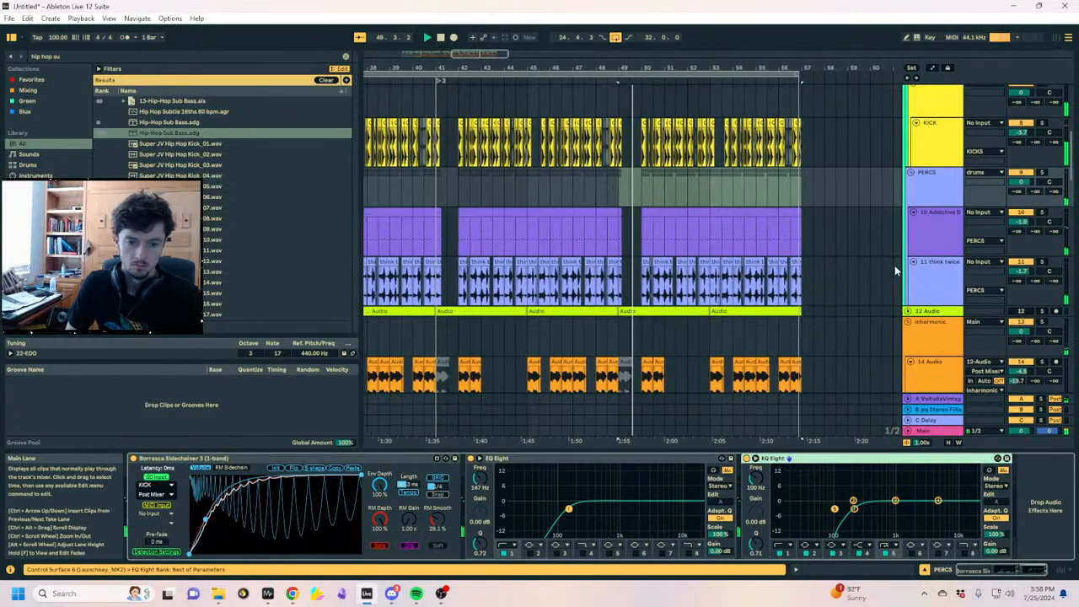
{"action": "scroll", "coordinate": [821, 295], "scroll_direction": "down", "scroll_amount": 3}
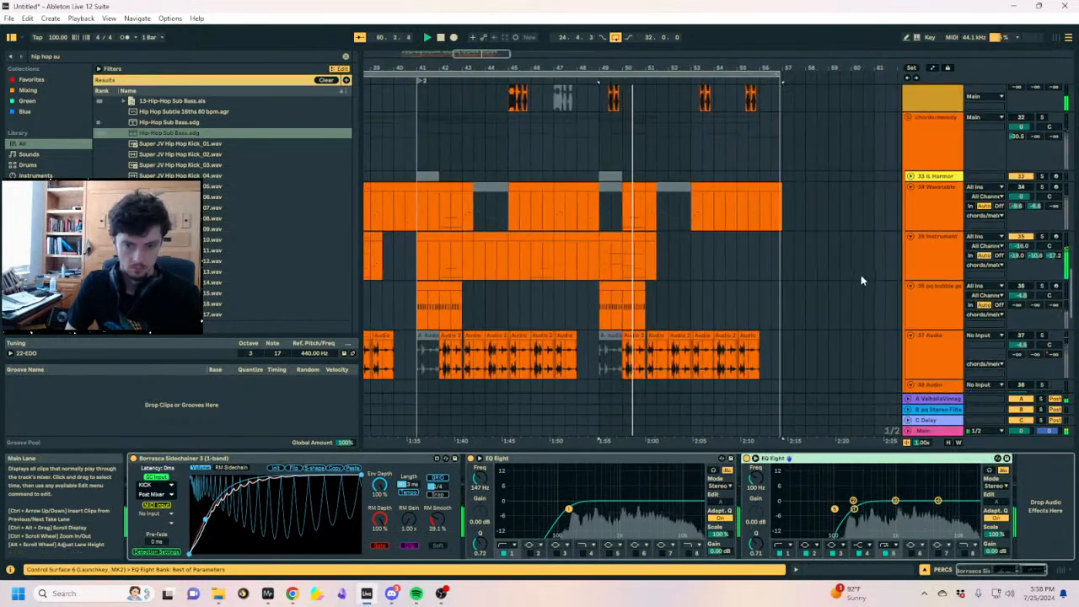
{"action": "left_click", "coordinate": [907, 285], "text": "alt"}
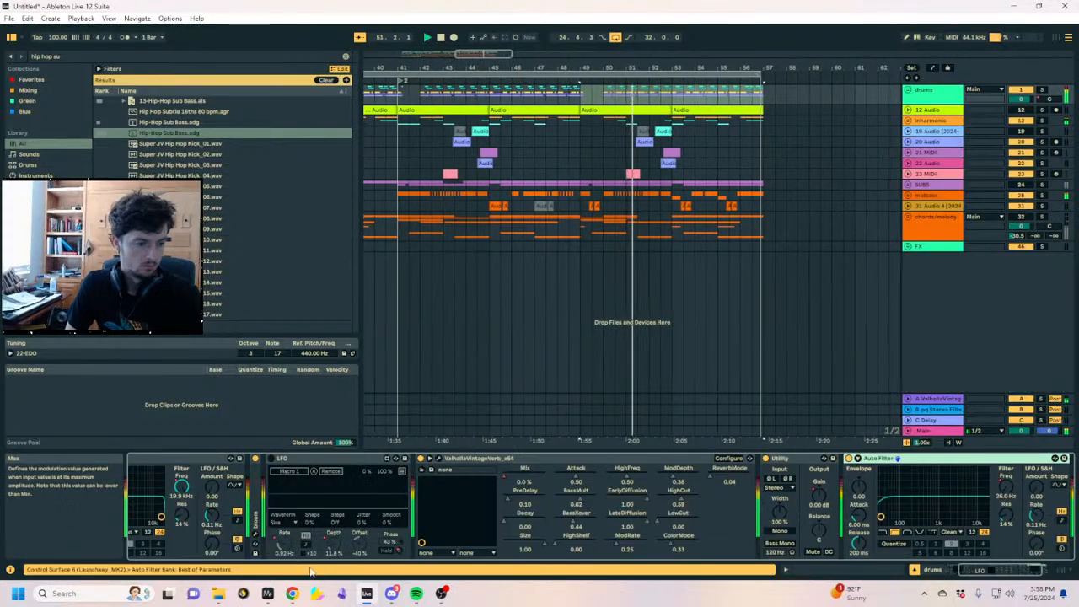
{"action": "left_click", "coordinate": [269, 594]}
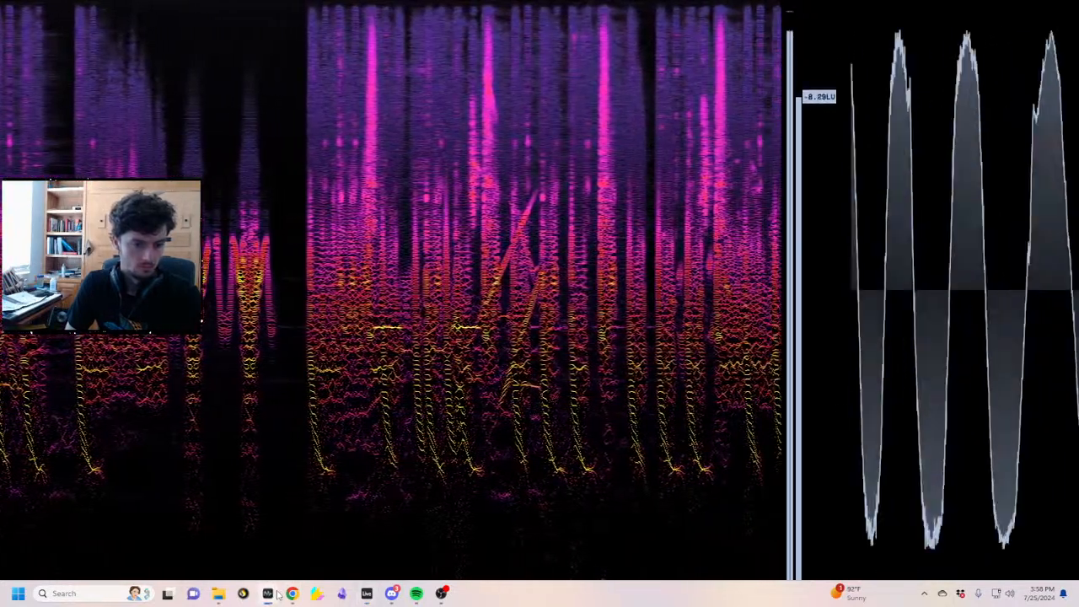
{"action": "left_click", "coordinate": [277, 594]}
Examine the device chains of track 12 and the unfolded midbass group while the section plays
{"action": "left_click", "coordinate": [927, 194]}
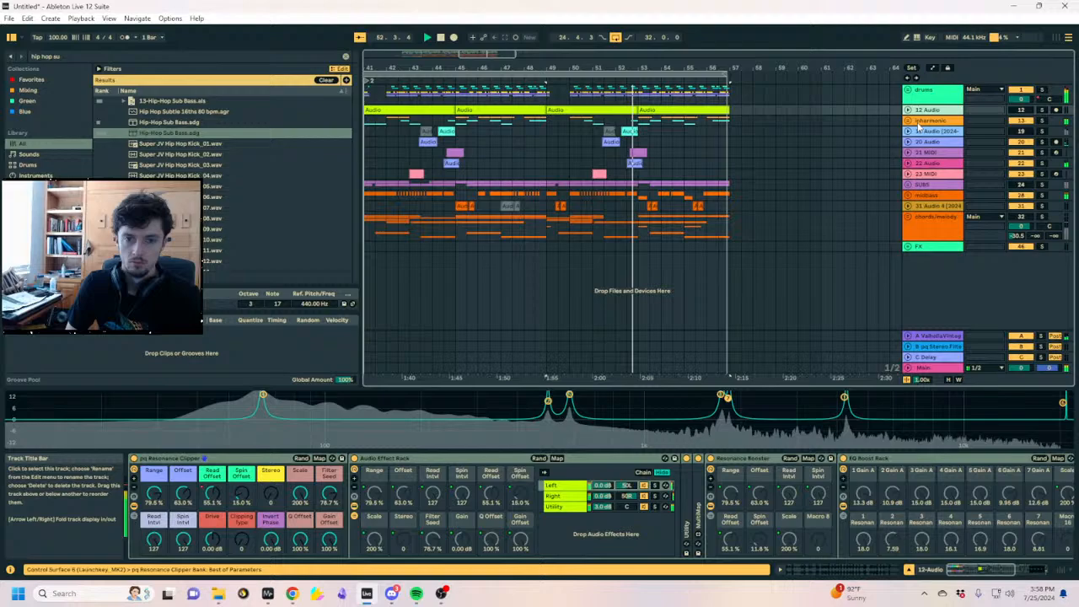
{"action": "left_click", "coordinate": [908, 195]}
{"action": "left_click", "coordinate": [918, 205]}
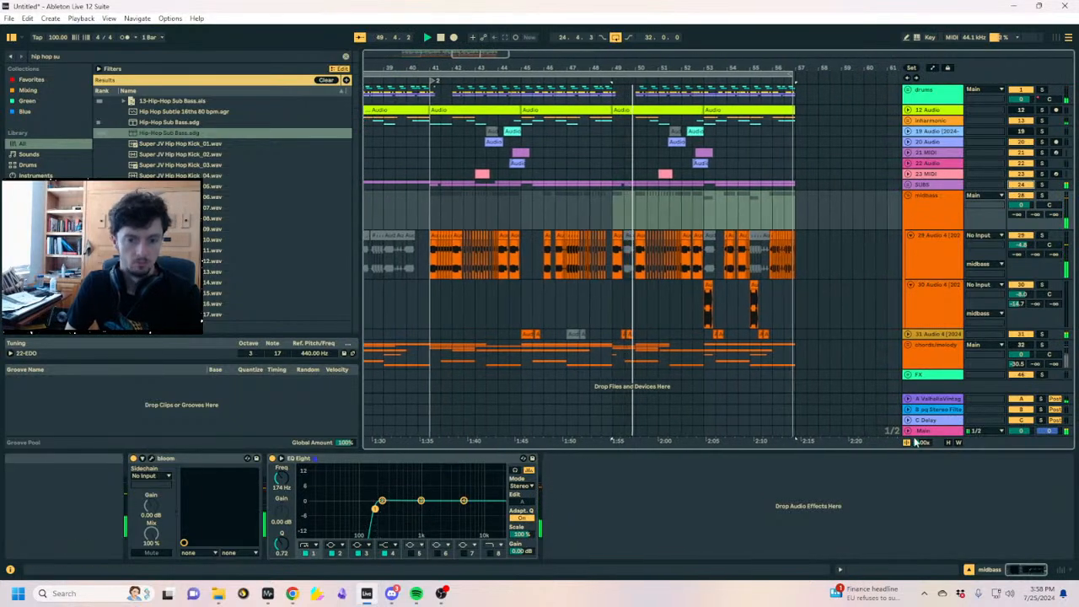
Raise the note at 3.2 in track 26's clip near bar 49 an octave to E2, and play it
{"action": "left_click", "coordinate": [908, 185]}
{"action": "scroll", "coordinate": [669, 202], "scroll_direction": "down", "scroll_amount": 2}
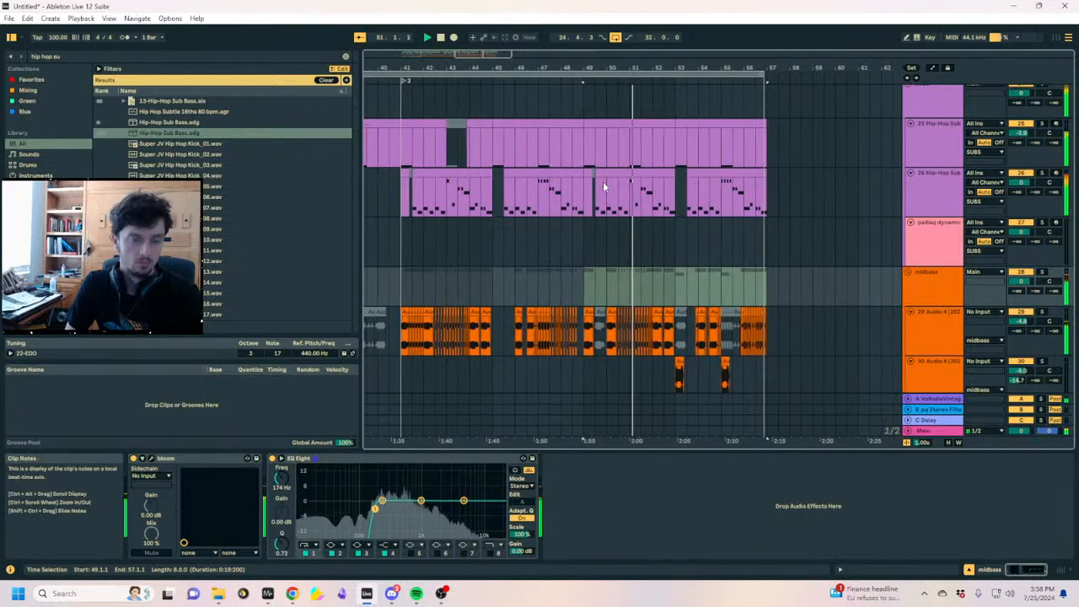
{"action": "double_click", "coordinate": [604, 186]}
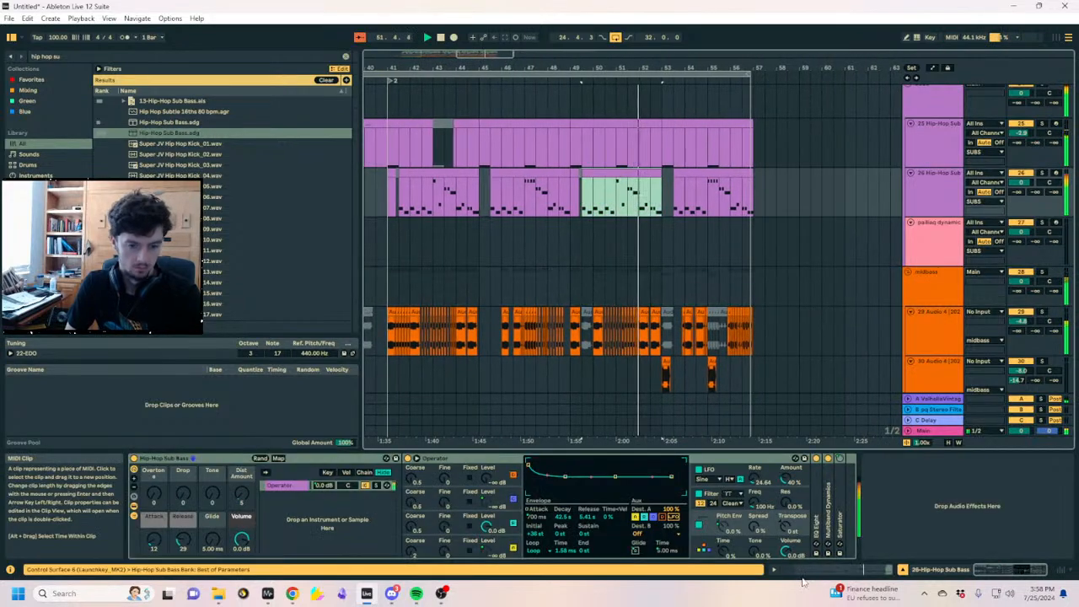
{"action": "key", "text": "shift+Up"}
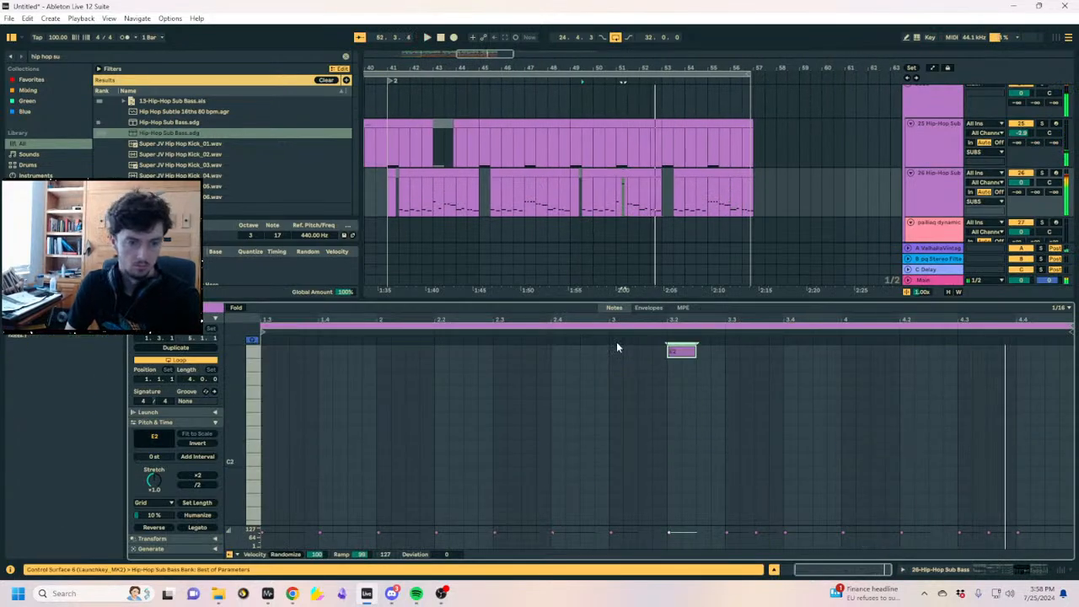
{"action": "left_click", "coordinate": [613, 346]}
{"action": "left_click", "coordinate": [605, 331]}
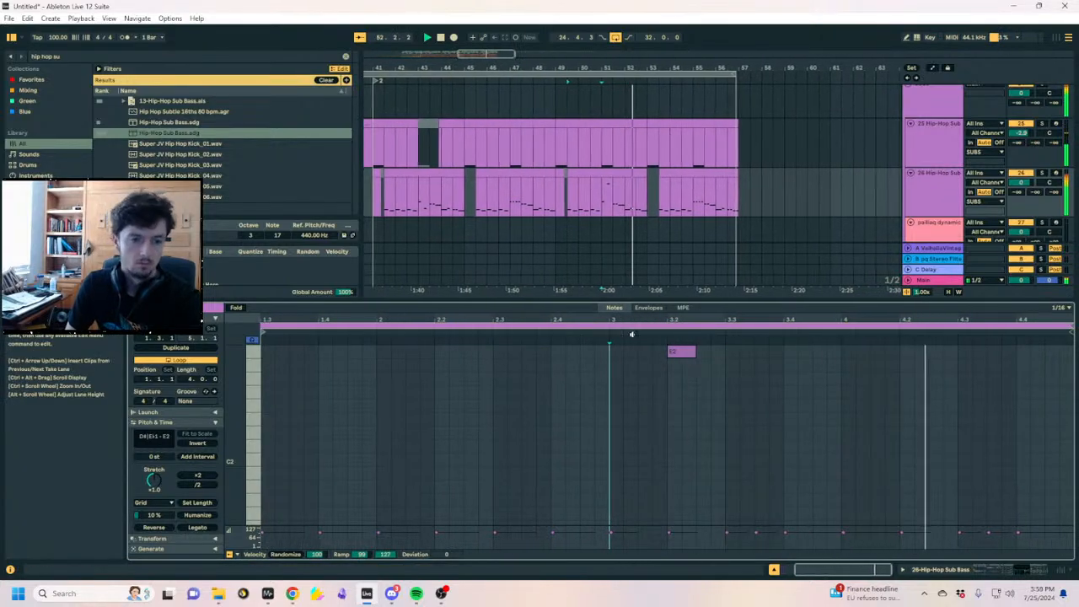
Deactivate the first two notes, at 1.3 and 1.4, in track 26's clip near bar 53
{"action": "left_click", "coordinate": [615, 171]}
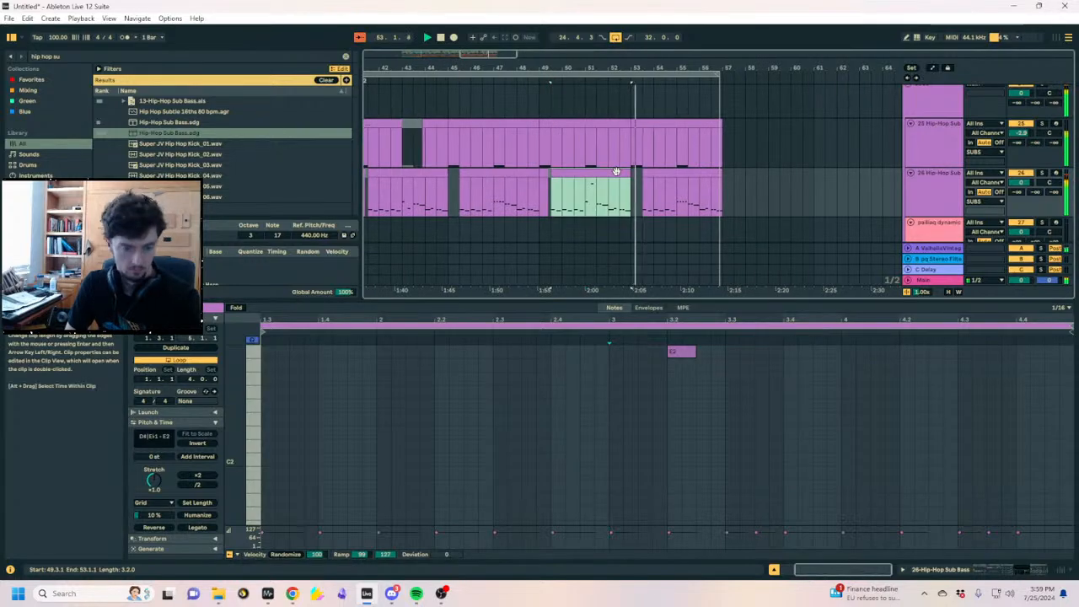
{"action": "left_click", "coordinate": [649, 170]}
{"action": "left_click", "coordinate": [291, 456]}
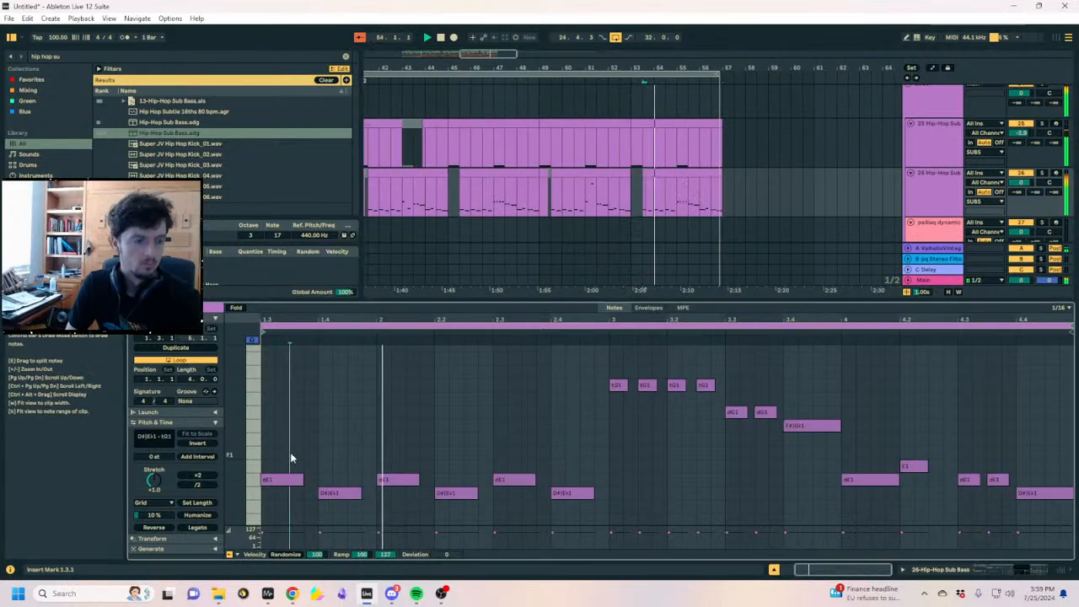
{"action": "key", "text": "0"}
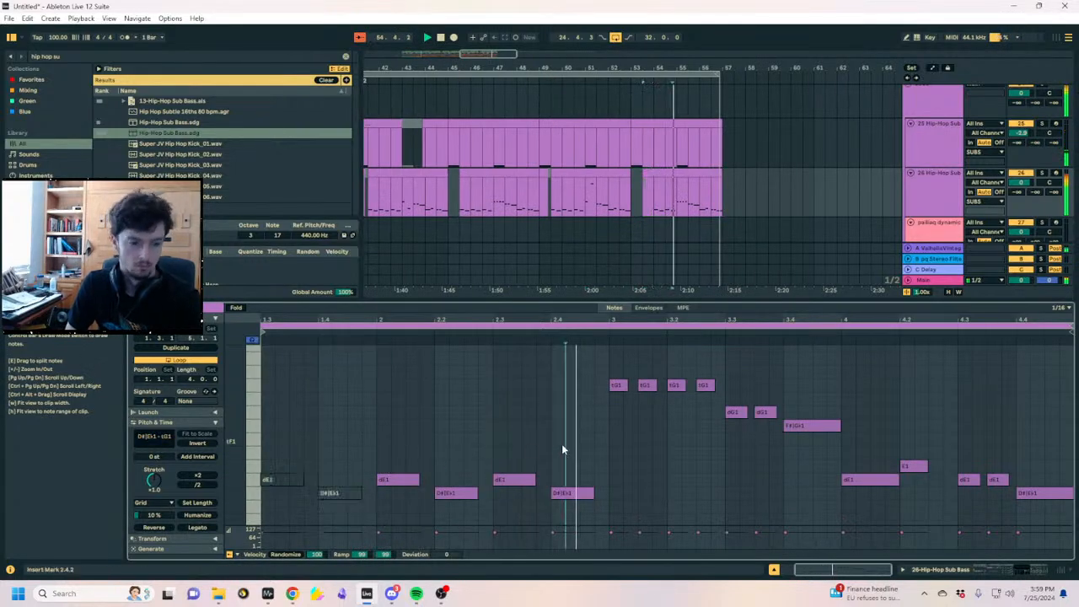
Raise the four notes in bar 2 of the clip by two steps to alternate F1 and E1, and play the result
{"action": "left_click_drag", "start_coordinate": [562, 445], "coordinate": [410, 560]}
{"action": "key", "text": "Up"}
{"action": "key", "text": "Up"}
{"action": "key", "text": "Up"}
{"action": "key", "text": "Up"}
{"action": "key", "text": "Down"}
{"action": "key", "text": "Down"}
{"action": "key", "text": "Up"}
{"action": "key", "text": "Down"}
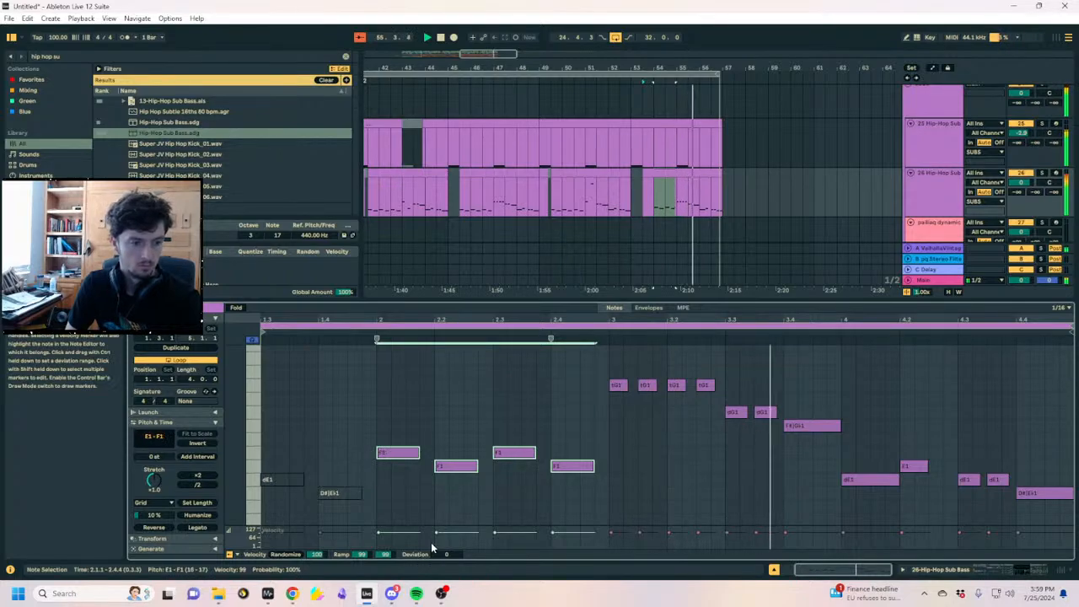
{"action": "left_click", "coordinate": [603, 499]}
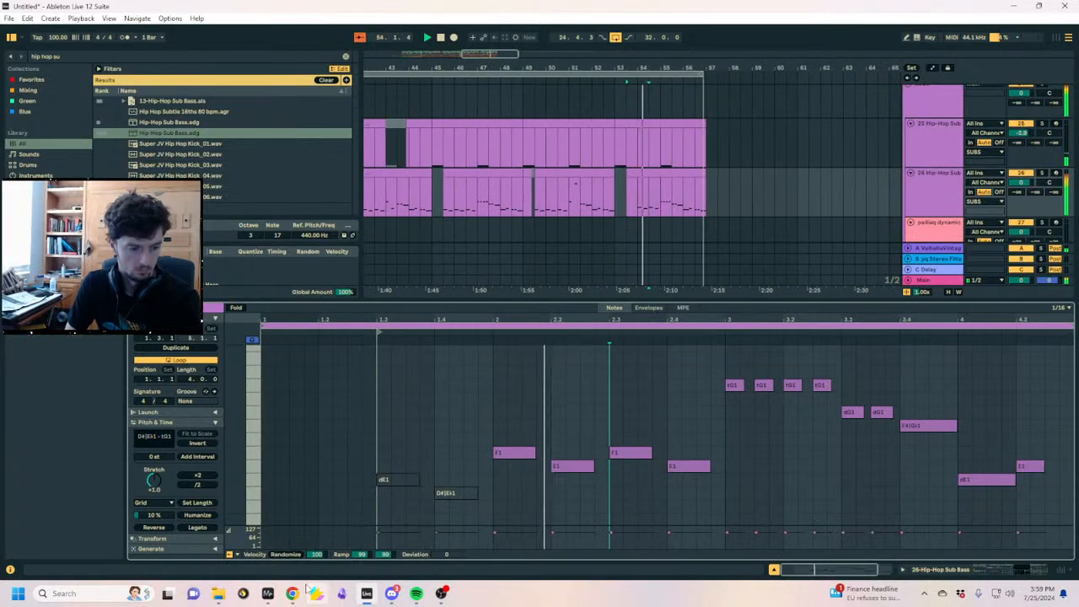
{"action": "mouse_move", "coordinate": [305, 580]}
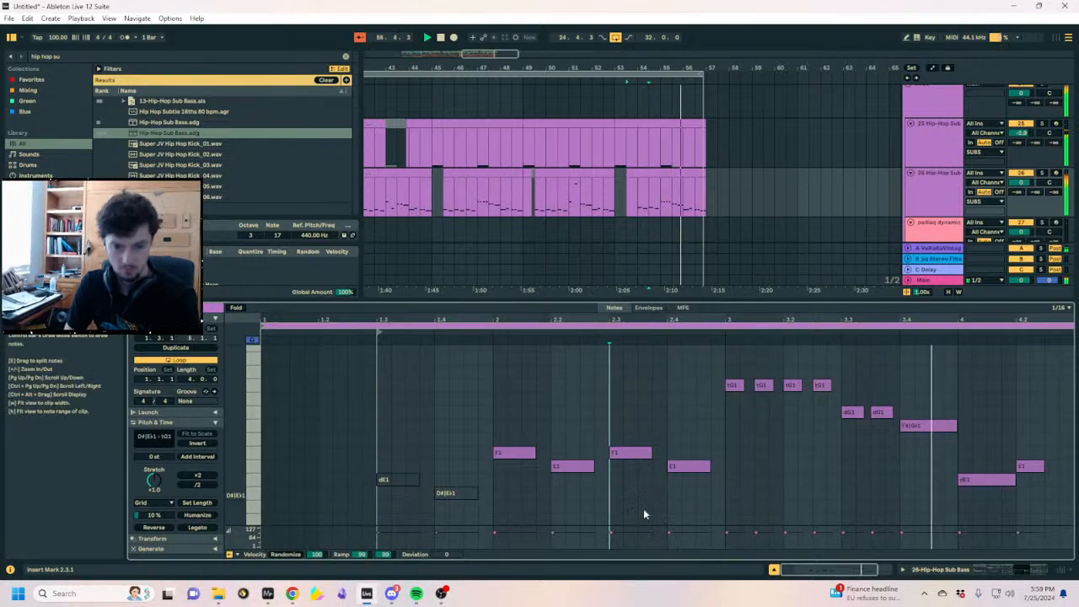
Play the arrangement from bar 17
{"action": "left_click_drag", "start_coordinate": [706, 191], "coordinate": [617, 181]}
{"action": "scroll", "coordinate": [847, 140], "scroll_direction": "down", "scroll_amount": 7}
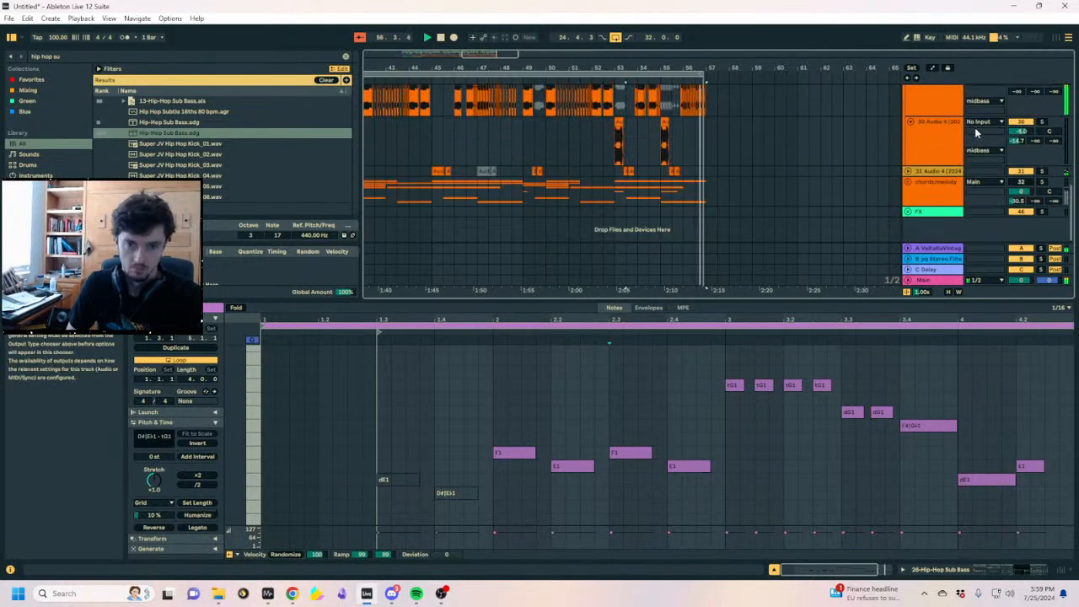
{"action": "left_click_drag", "start_coordinate": [545, 69], "coordinate": [818, 52]}
{"action": "left_click", "coordinate": [421, 187]}
{"action": "key", "text": "space"}
{"action": "left_click", "coordinate": [563, 190]}
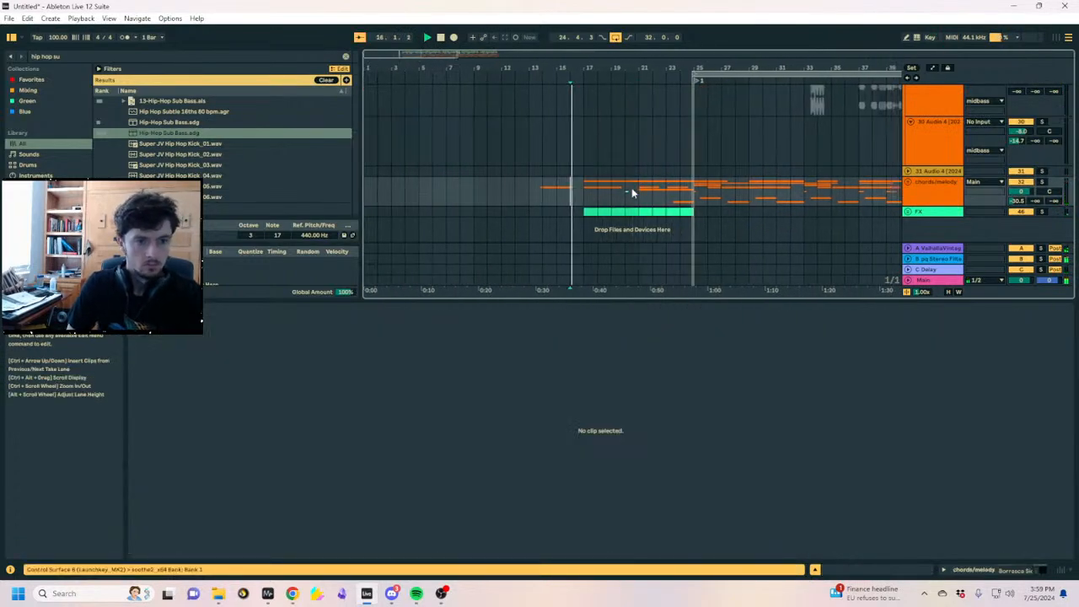
{"action": "left_click", "coordinate": [584, 208]}
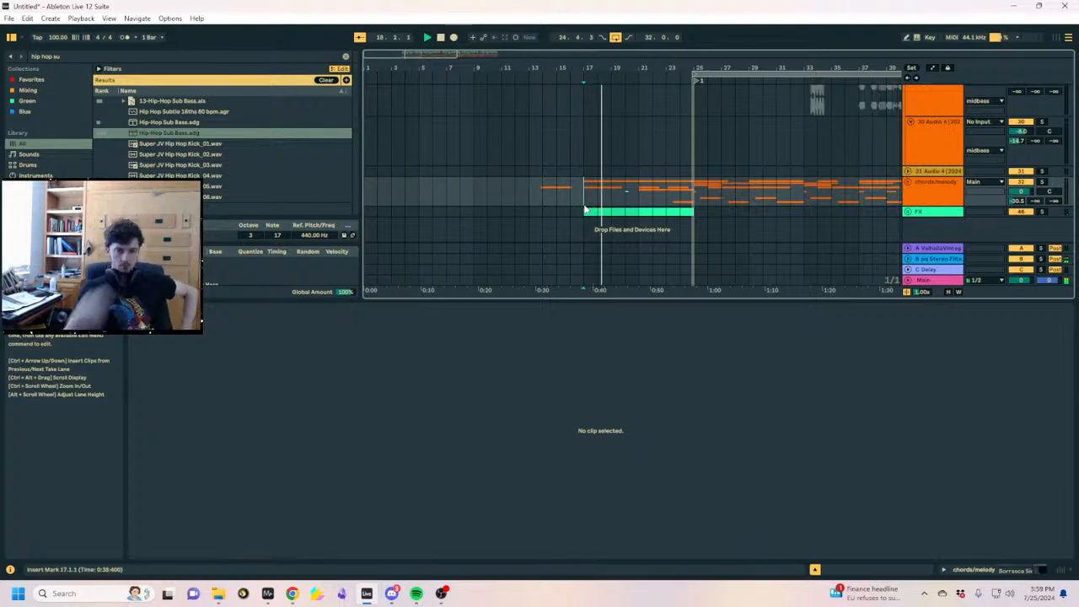
Find Youlean Loudness Meter 2 by searching "youlean", add it after Ozone on the Main track, check the loudness, and close its window
{"action": "left_click", "coordinate": [1009, 573]}
{"action": "left_click", "coordinate": [936, 430]}
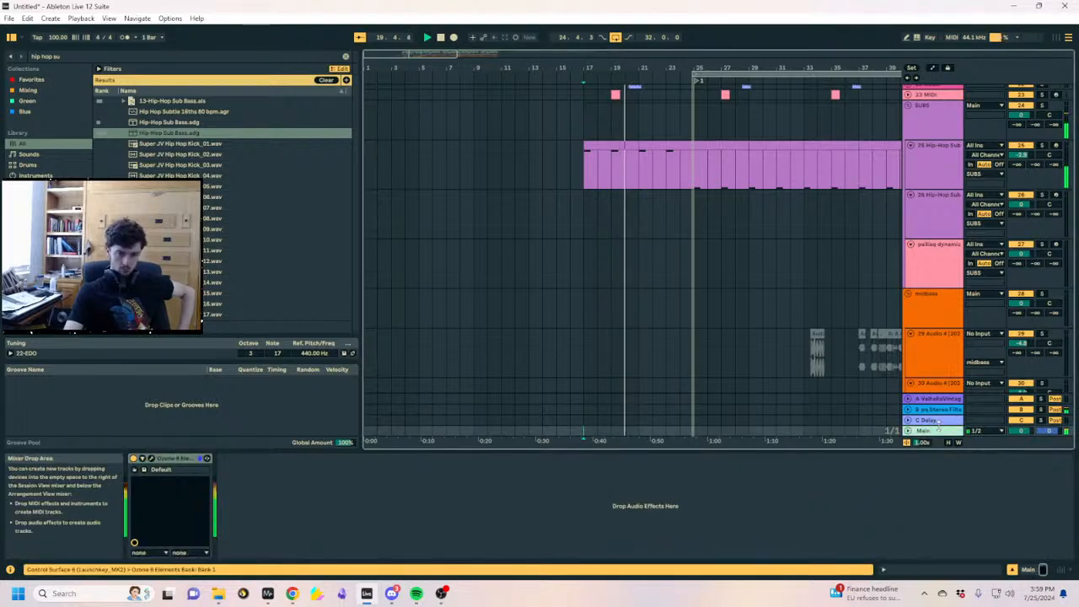
{"action": "left_click", "coordinate": [149, 56]}
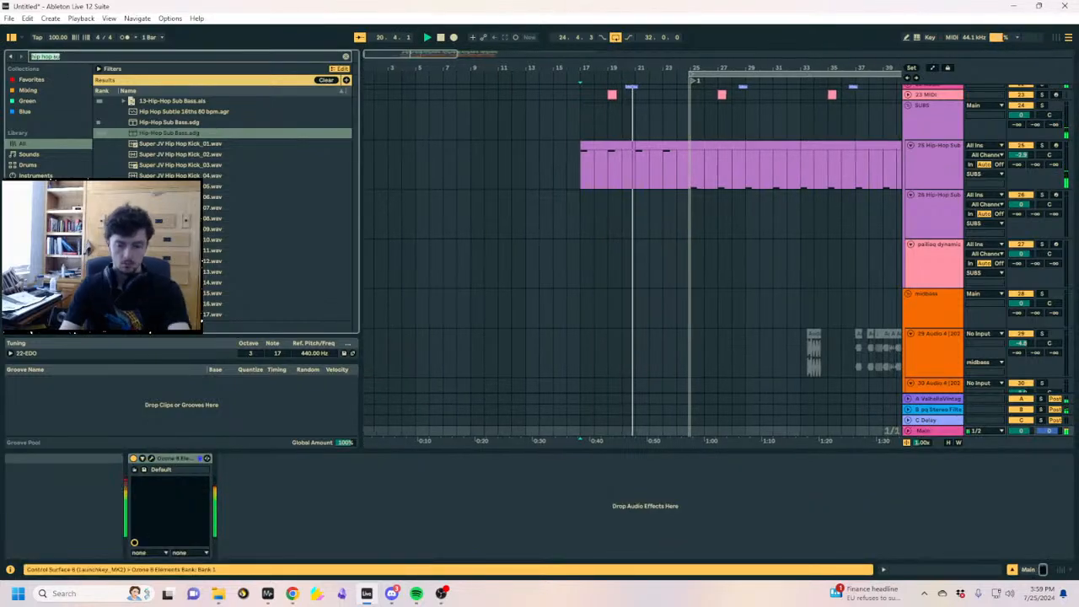
{"action": "type", "text": "you lean"}
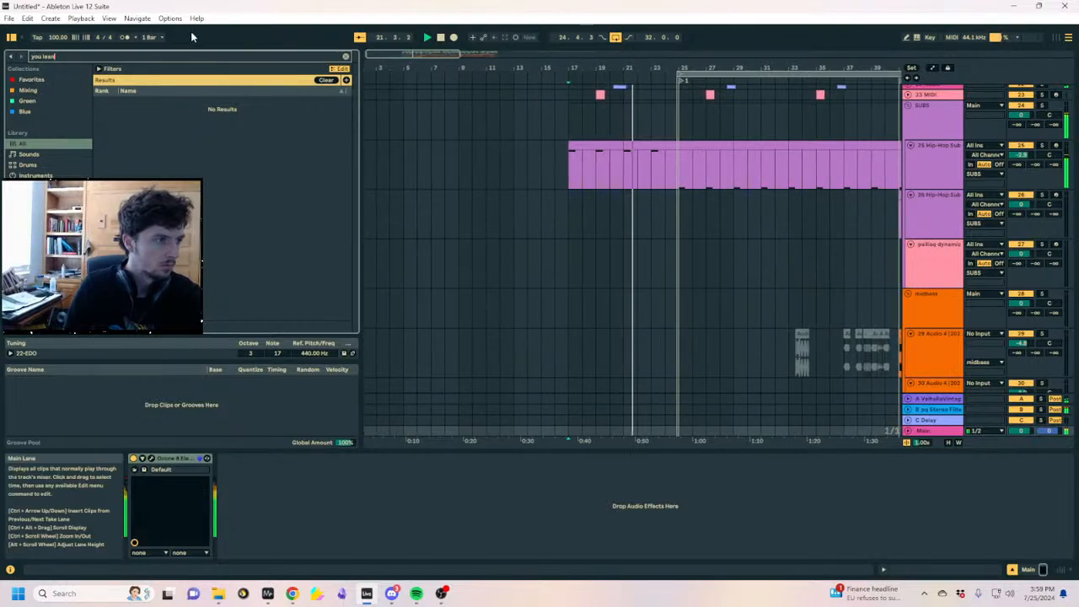
{"action": "key", "text": "BackSpace"}
{"action": "key", "text": "BackSpace"}
{"action": "type", "text": "lean"}
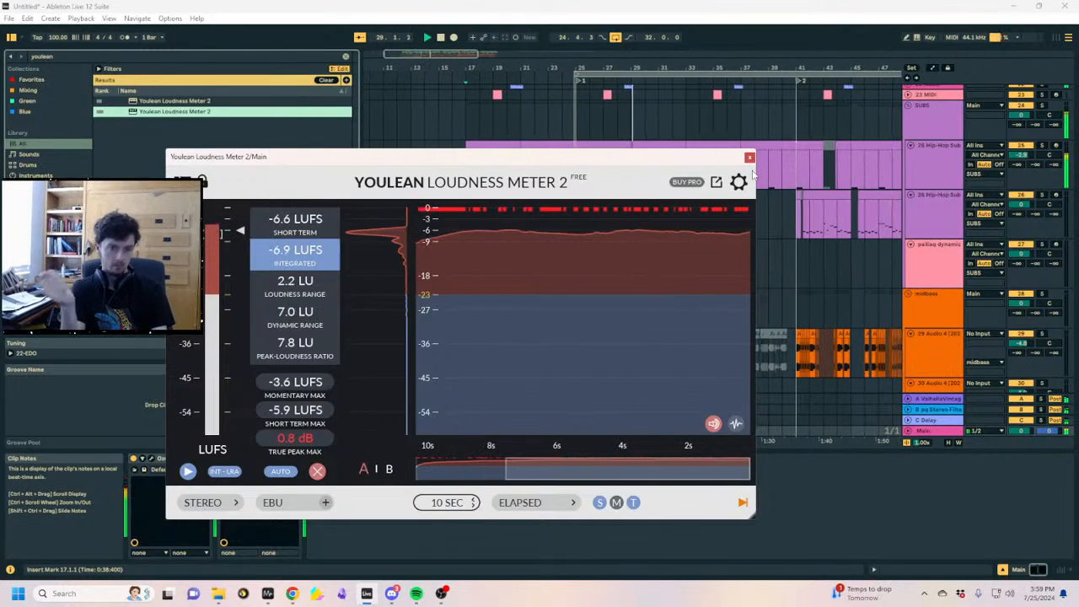
{"action": "left_click", "coordinate": [749, 159]}
Deactivate the kick clip at 27.3 on the KICK track
{"action": "scroll", "coordinate": [638, 126], "scroll_direction": "up", "scroll_amount": 3}
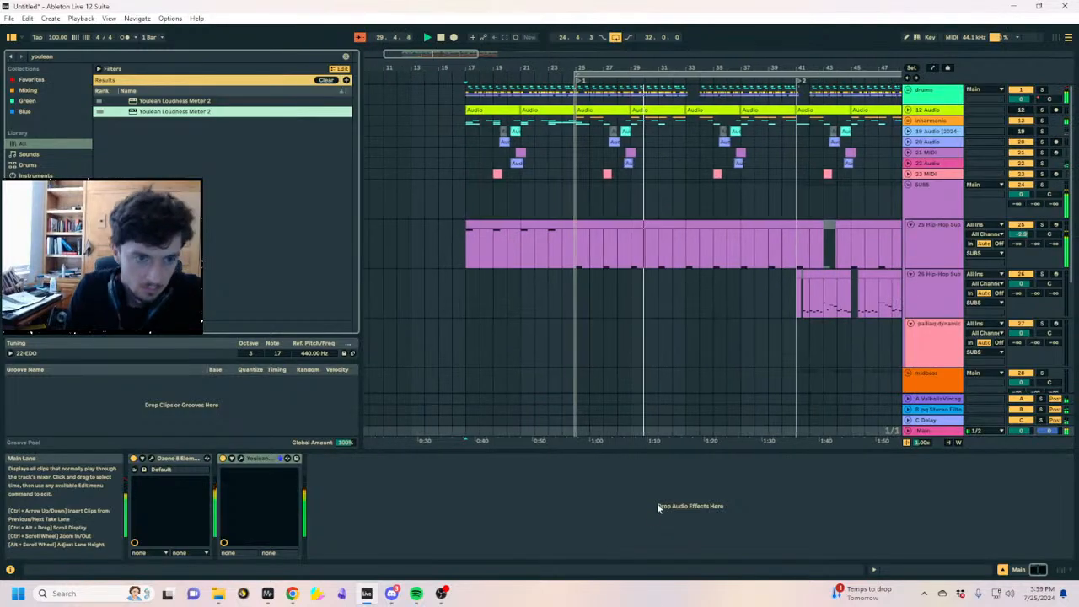
{"action": "scroll", "coordinate": [616, 149], "scroll_direction": "down", "scroll_amount": 5}
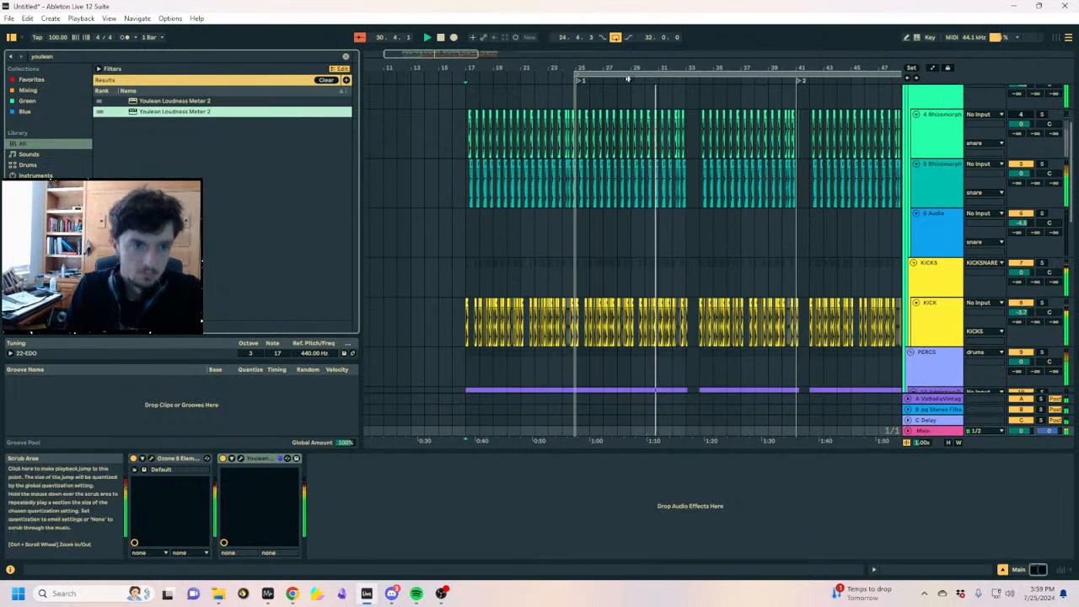
{"action": "left_click_drag", "start_coordinate": [615, 61], "coordinate": [616, 68]}
{"action": "scroll", "coordinate": [532, 222], "scroll_direction": "down", "scroll_amount": 2}
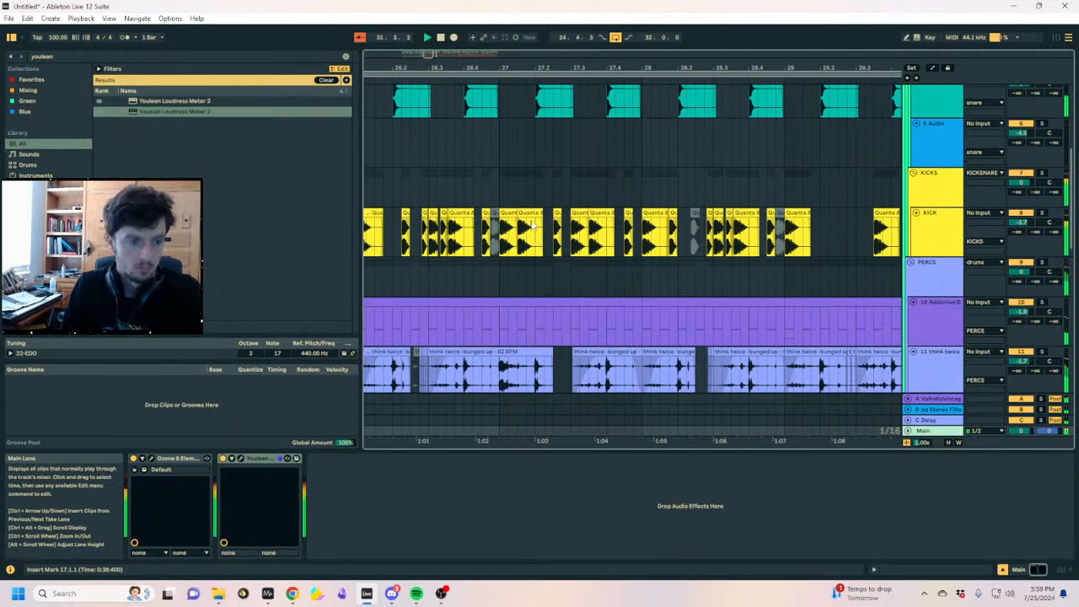
{"action": "left_click", "coordinate": [580, 212]}
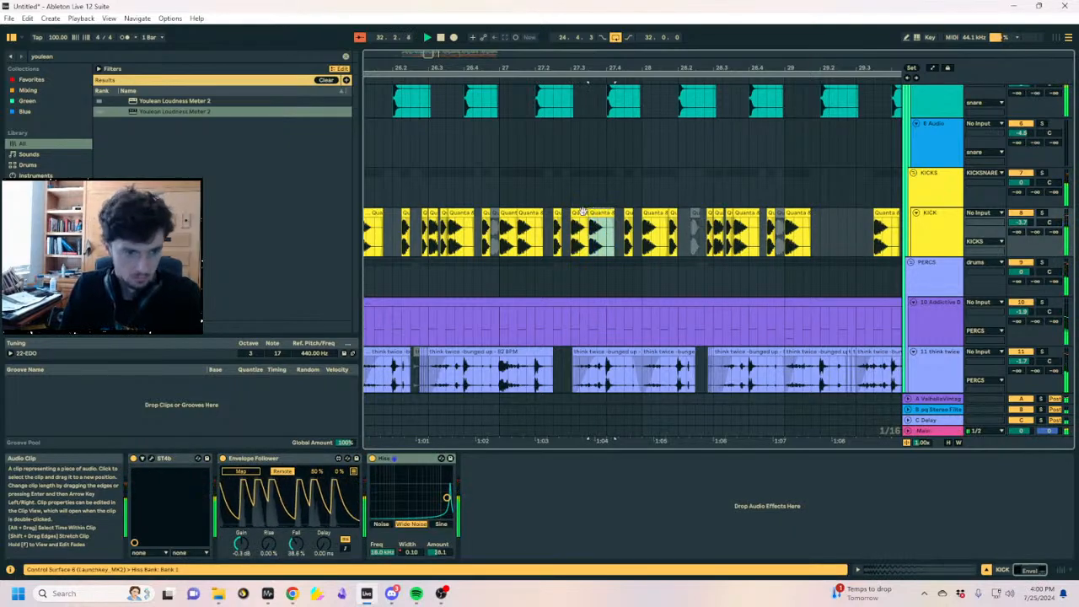
{"action": "left_click", "coordinate": [486, 237]}
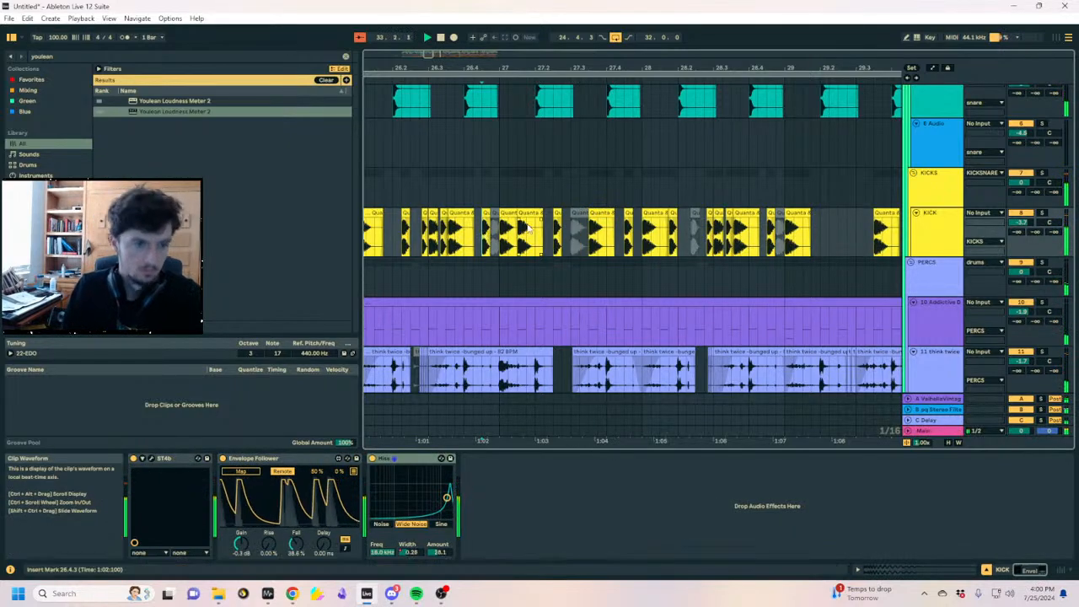
Deactivate the short kick clip just before 27.3 on the KICK track and play the passage
{"action": "key", "text": "space"}
{"action": "left_click", "coordinate": [642, 221]}
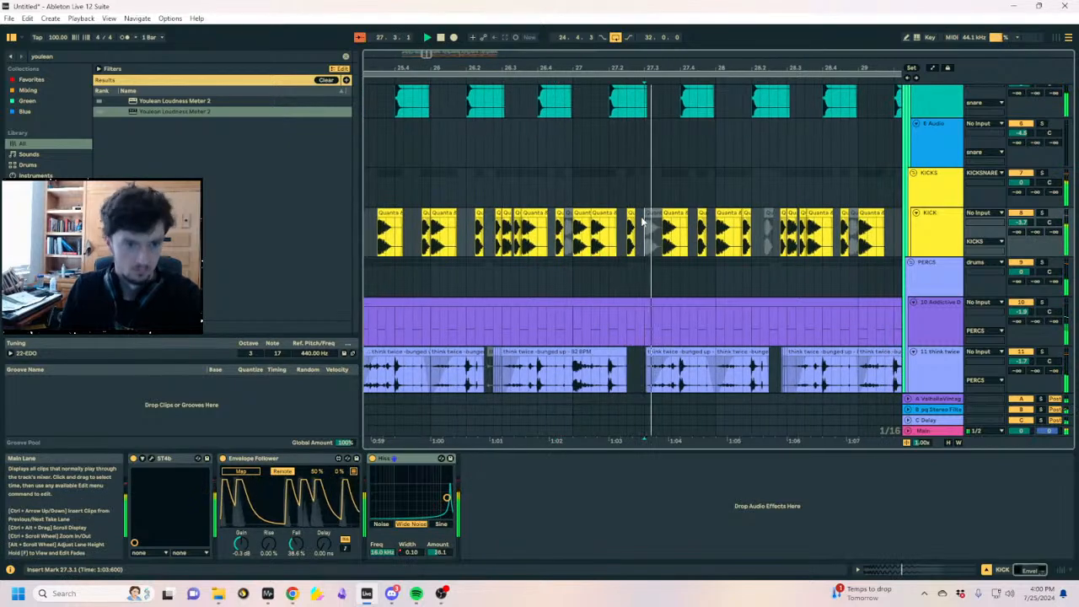
{"action": "left_click", "coordinate": [546, 241]}
{"action": "key", "text": "space"}
{"action": "key", "text": "space"}
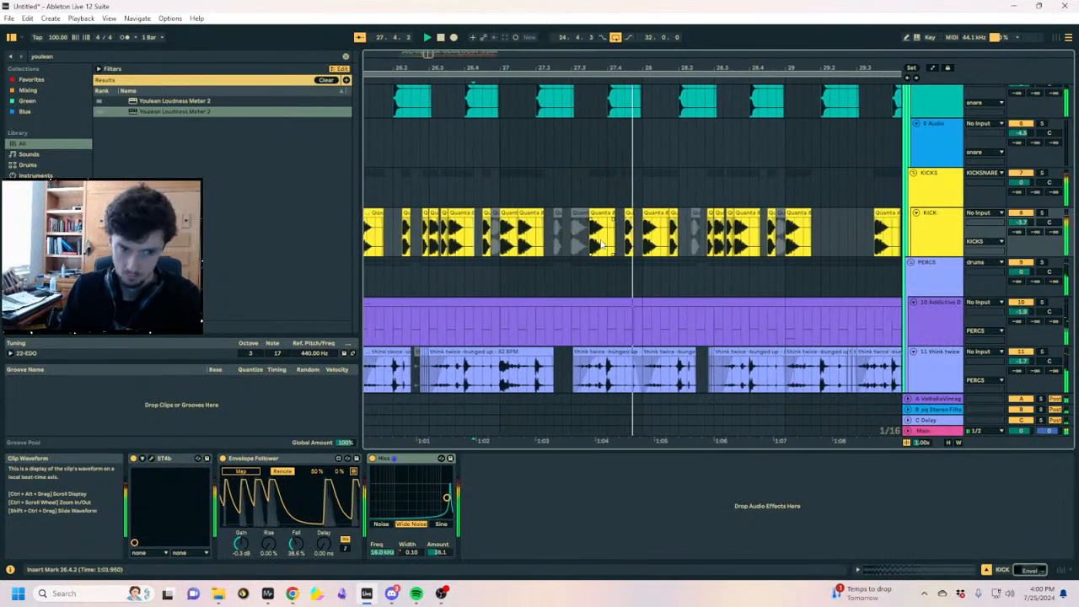
Deactivate the kick clips just after 26.3 and at 27.1.3 on the KICK track and listen to the varied pattern
{"action": "left_click_drag", "start_coordinate": [632, 217], "coordinate": [641, 218]}
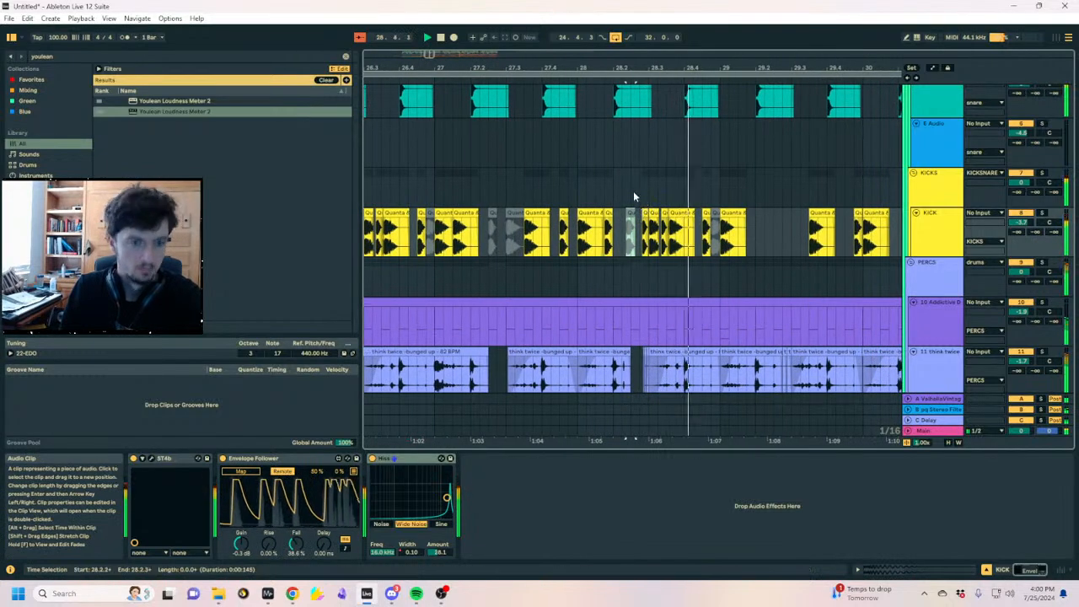
{"action": "left_click_drag", "start_coordinate": [537, 69], "coordinate": [701, 62]}
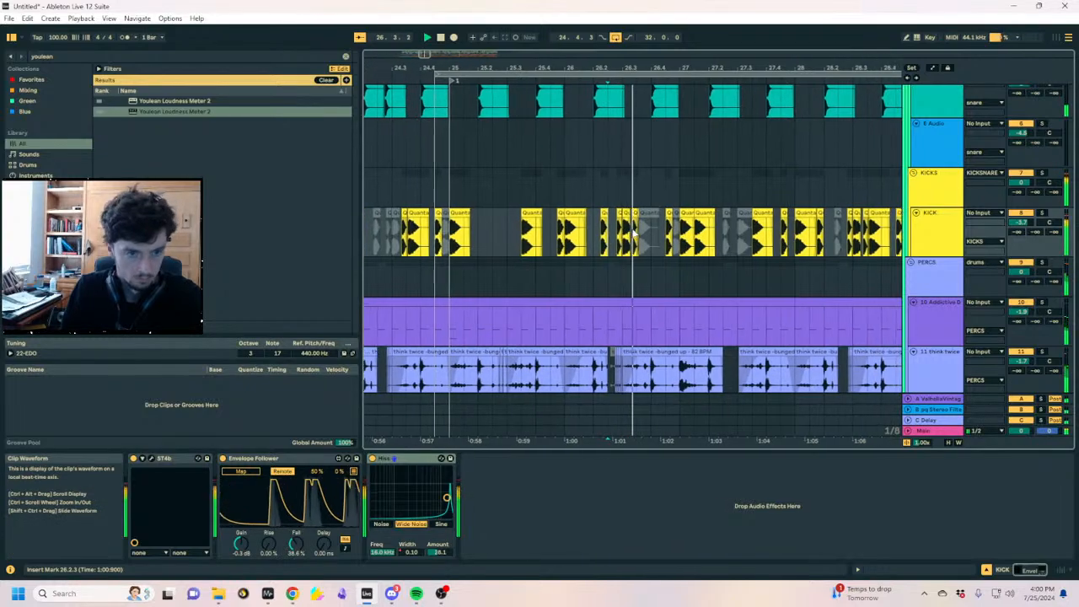
{"action": "left_click", "coordinate": [619, 213]}
{"action": "left_click", "coordinate": [672, 214]}
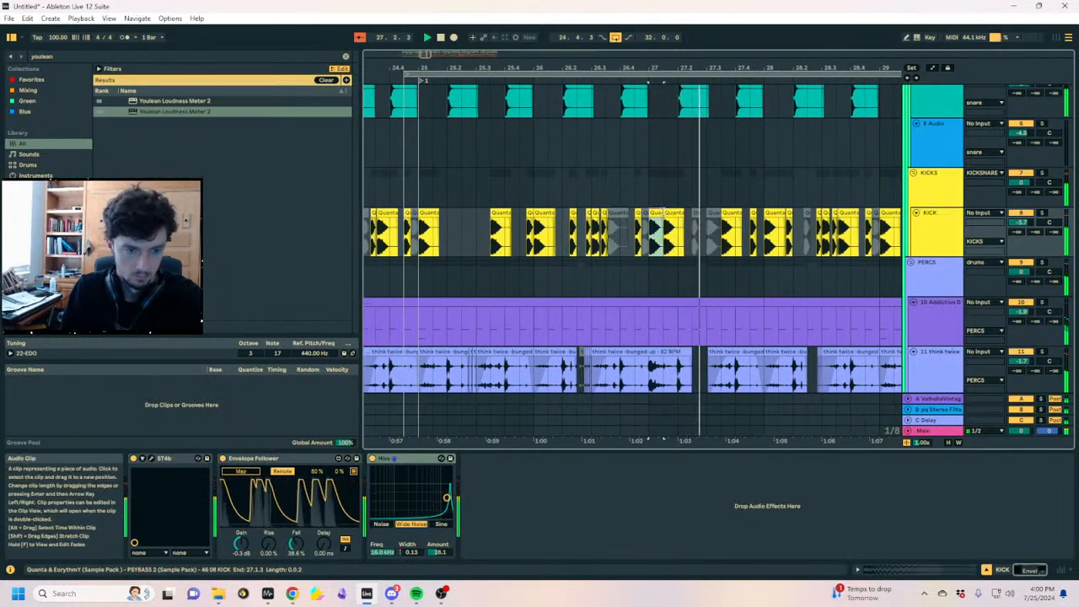
{"action": "key", "text": "0"}
{"action": "left_click", "coordinate": [643, 236]}
{"action": "key", "text": "space"}
{"action": "key", "text": "space"}
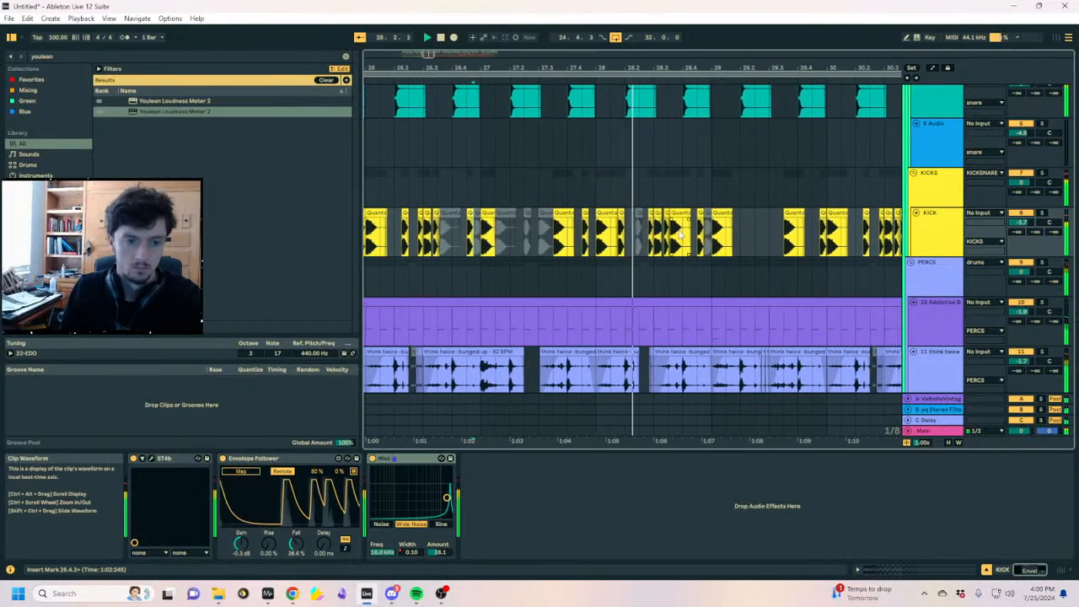
{"action": "left_click", "coordinate": [547, 211]}
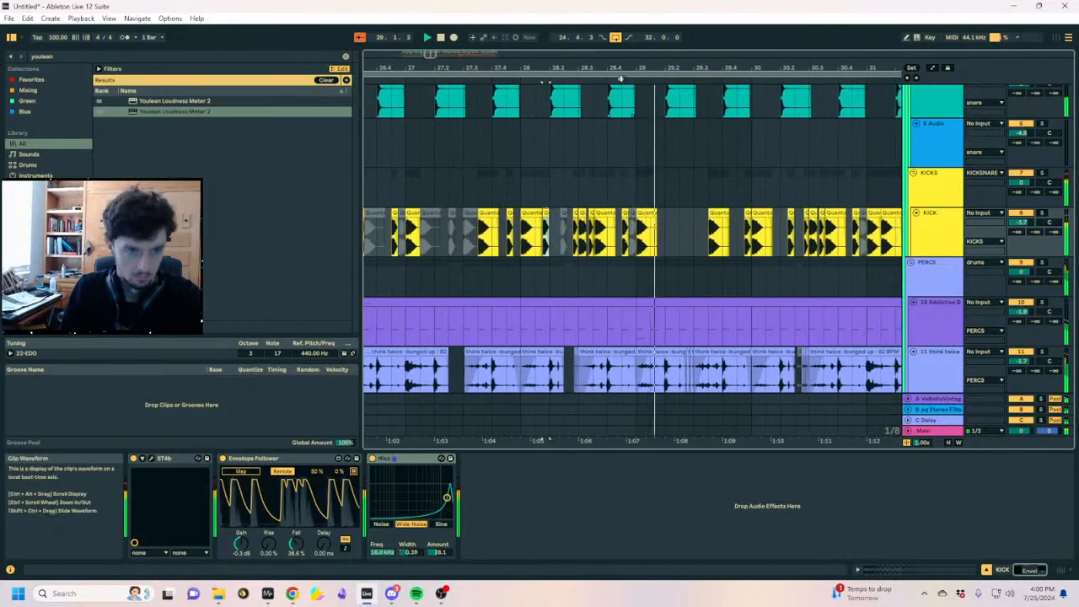
Duplicate the KICK clips from 25.1.1 to 33.1.1 onto the next eight bars and clear the extra kick in bar 33's gap
{"action": "left_click_drag", "start_coordinate": [619, 73], "coordinate": [581, 37]}
{"action": "left_click", "coordinate": [656, 232]}
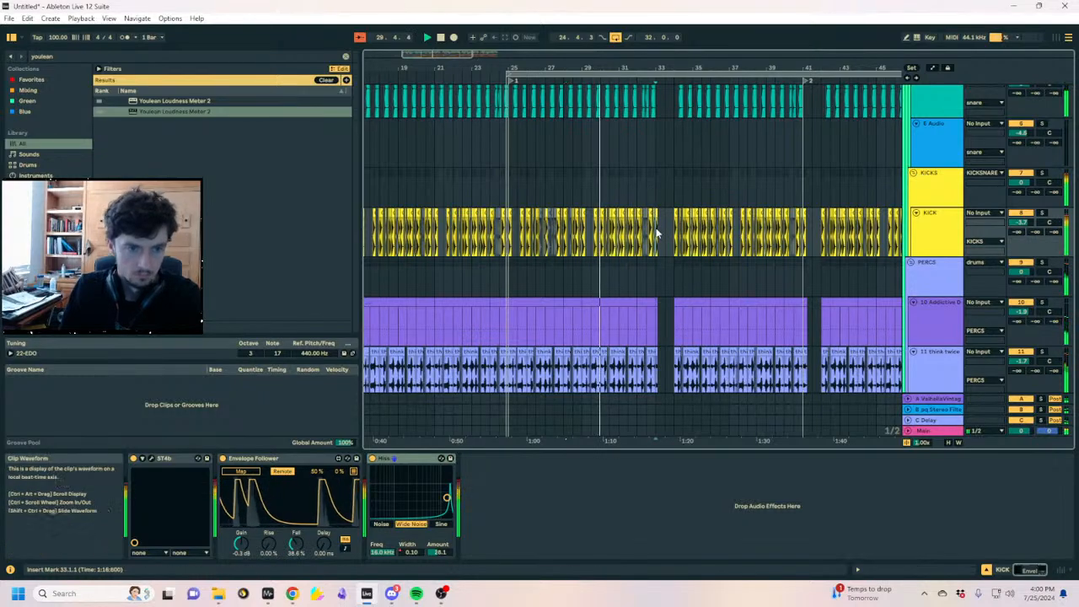
{"action": "left_click_drag", "start_coordinate": [656, 233], "coordinate": [509, 234]}
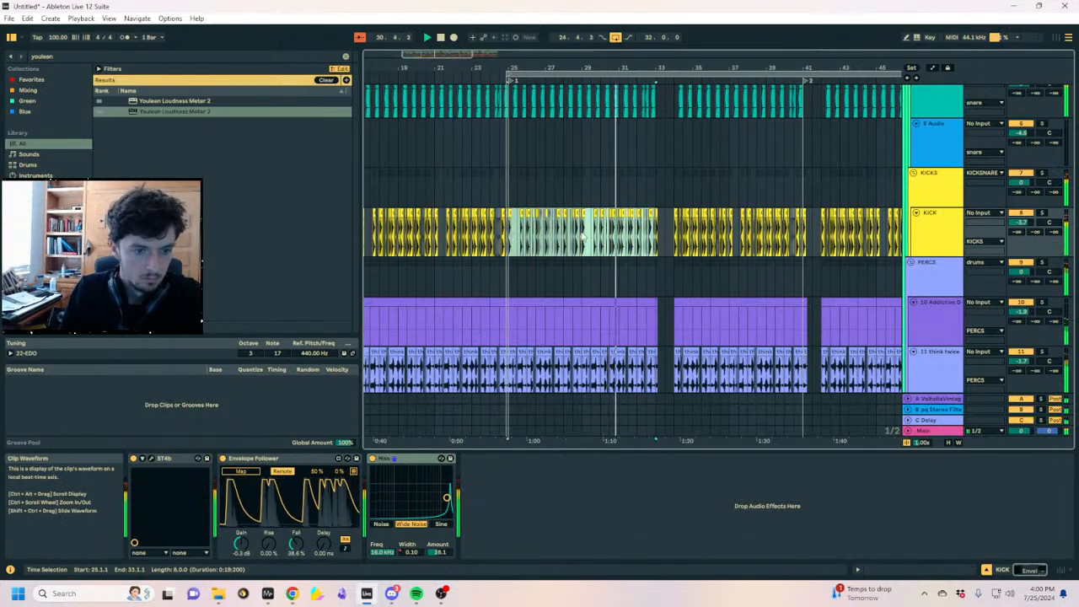
{"action": "key", "text": "ctrl+d"}
{"action": "left_click_drag", "start_coordinate": [665, 72], "coordinate": [666, 114]}
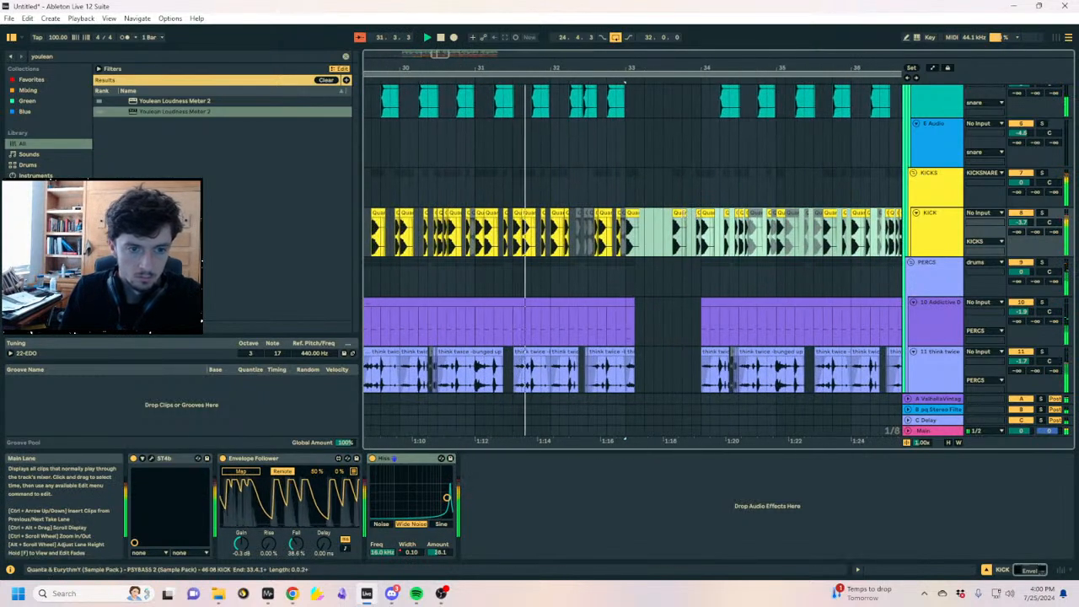
{"action": "left_click", "coordinate": [679, 213]}
Duplicate the sixteen bars of KICK clips from bar 25 to bar 41 so they fill bars 41 to 57
{"action": "left_click_drag", "start_coordinate": [666, 439], "coordinate": [560, 439]}
{"action": "left_click_drag", "start_coordinate": [640, 224], "coordinate": [462, 236]}
{"action": "key", "text": "ctrl+d"}
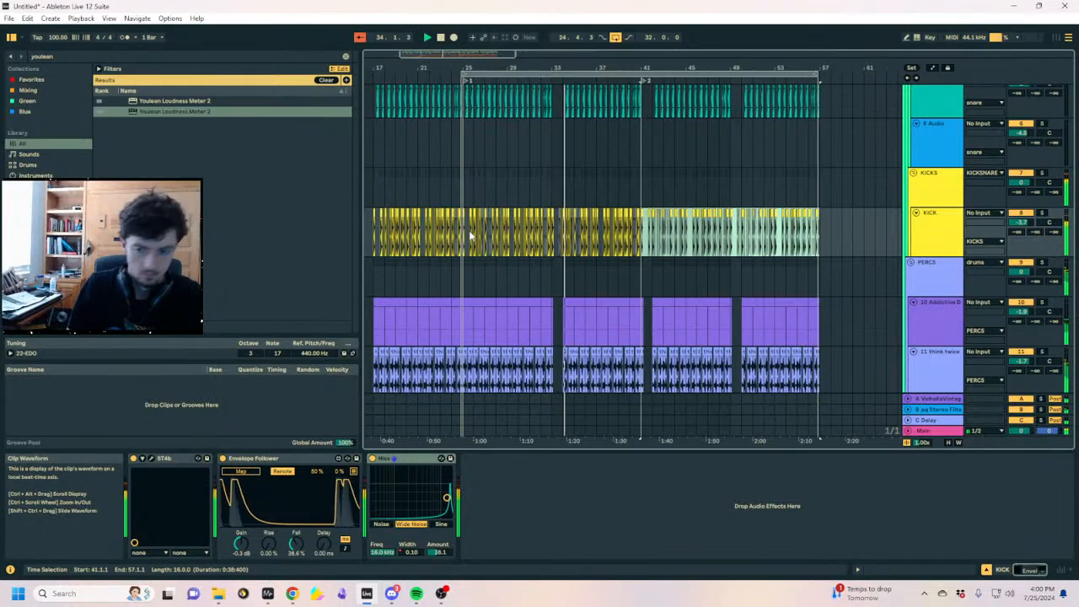
Find EQ Eight by searching "eq 8", add it after soothe2 on the chords/melody group, and set a low cut at 115 Hz
{"action": "scroll", "coordinate": [558, 241], "scroll_direction": "down", "scroll_amount": 5}
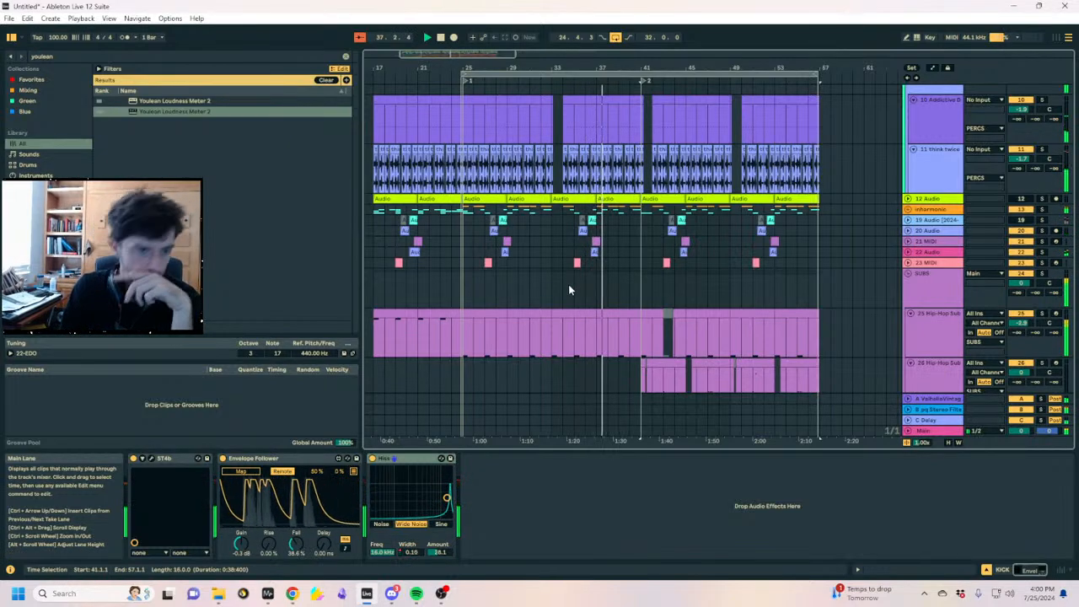
{"action": "scroll", "coordinate": [575, 288], "scroll_direction": "down", "scroll_amount": 2}
{"action": "scroll", "coordinate": [580, 291], "scroll_direction": "down", "scroll_amount": 2}
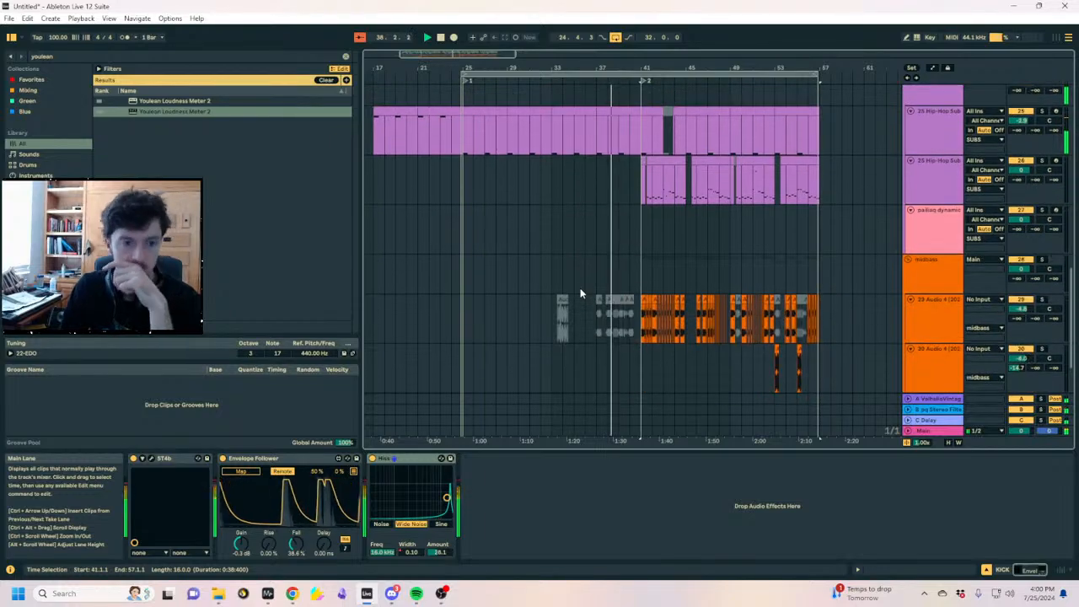
{"action": "scroll", "coordinate": [580, 290], "scroll_direction": "down", "scroll_amount": 2}
{"action": "left_click", "coordinate": [925, 345]}
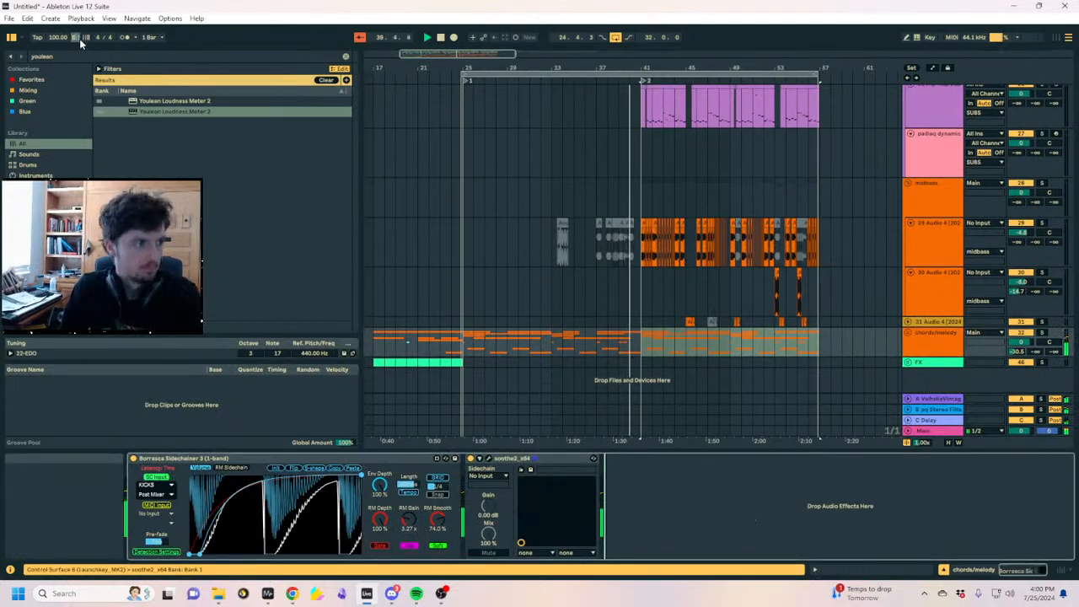
{"action": "key", "text": "ctrl+f"}
{"action": "type", "text": "eq 8"}
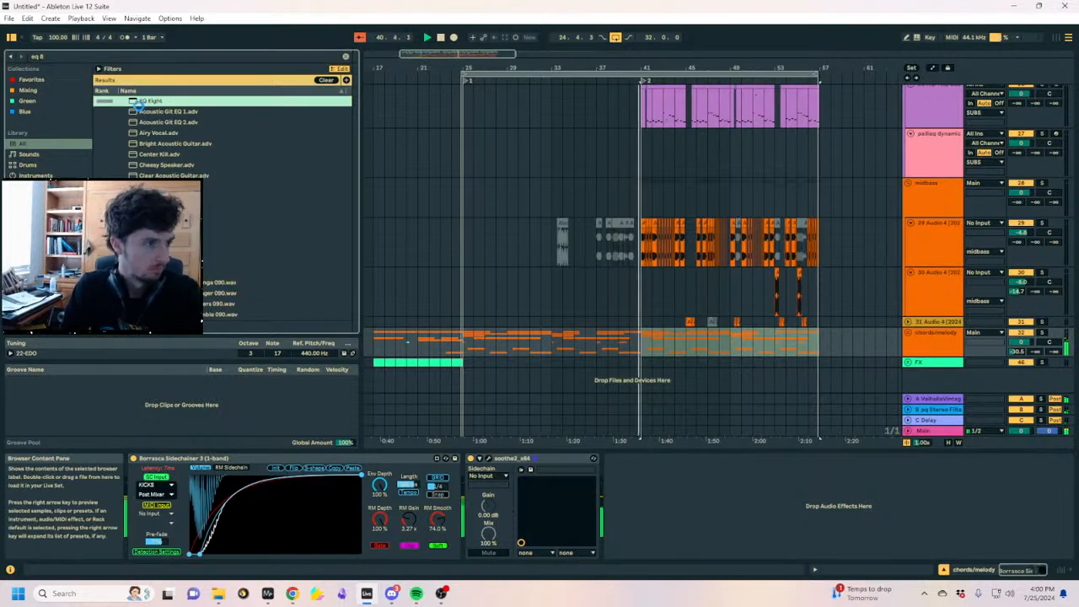
{"action": "left_click_drag", "start_coordinate": [135, 102], "coordinate": [655, 497]}
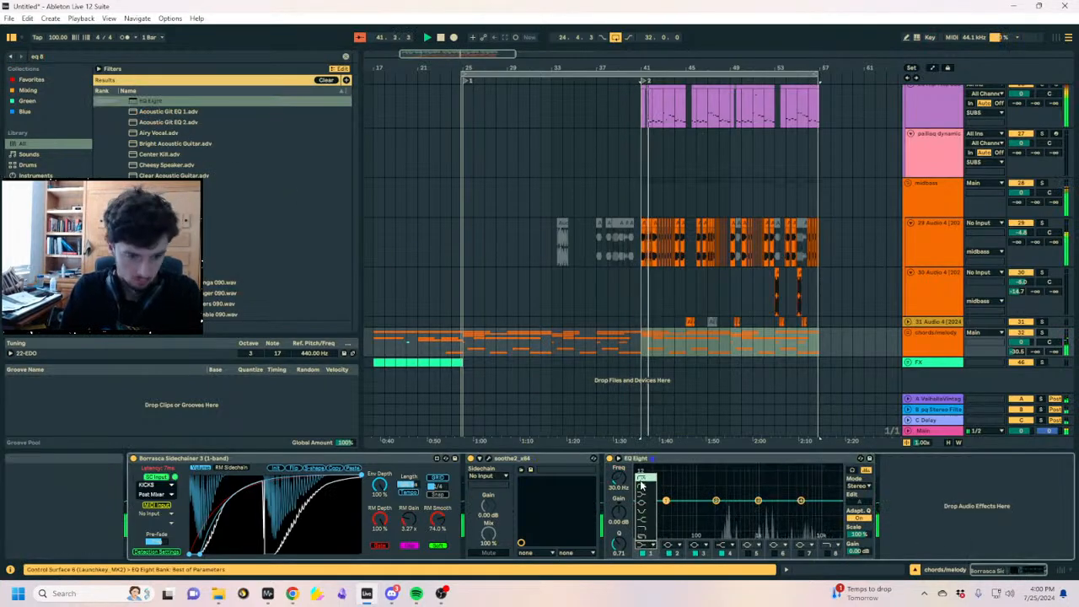
{"action": "left_click", "coordinate": [641, 486]}
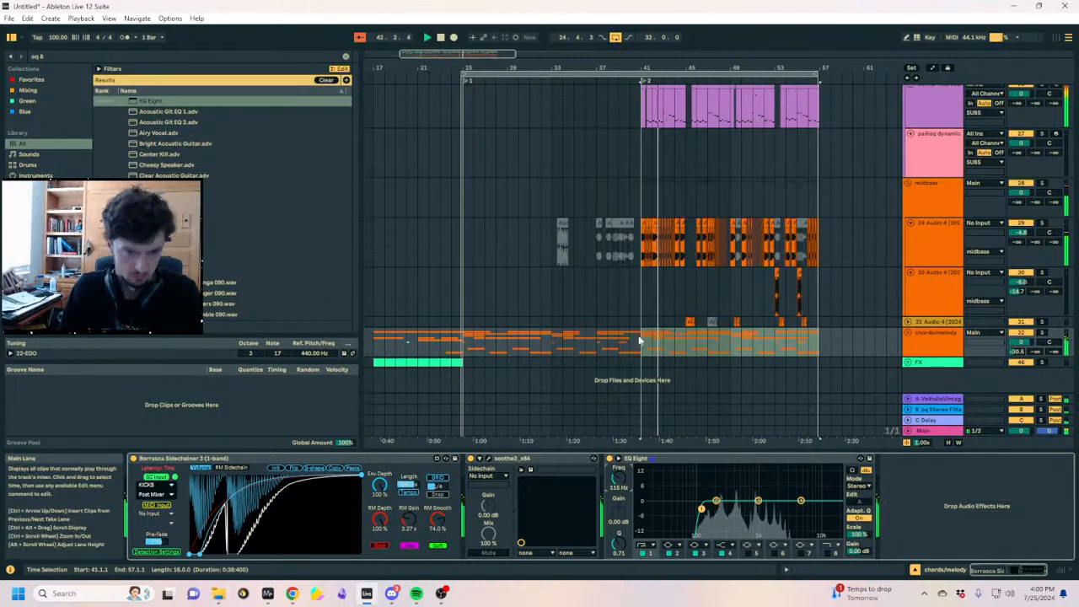
Check the low cut in the midbass group's EQ Eight during playback around bar 41, and stop playback
{"action": "left_click_drag", "start_coordinate": [647, 67], "coordinate": [613, 245]}
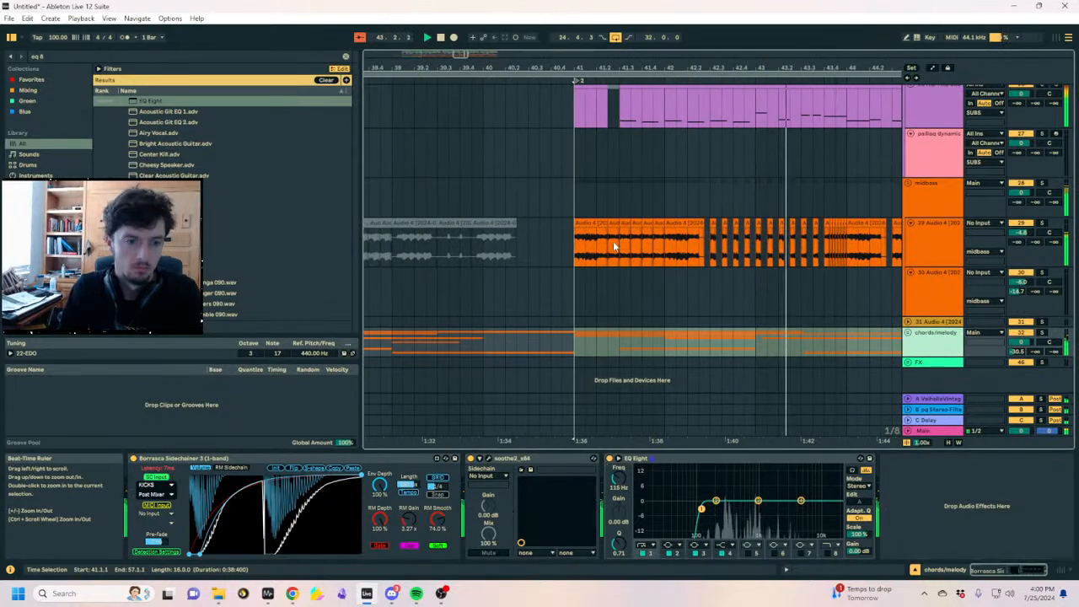
{"action": "left_click", "coordinate": [613, 241]}
{"action": "left_click", "coordinate": [606, 198]}
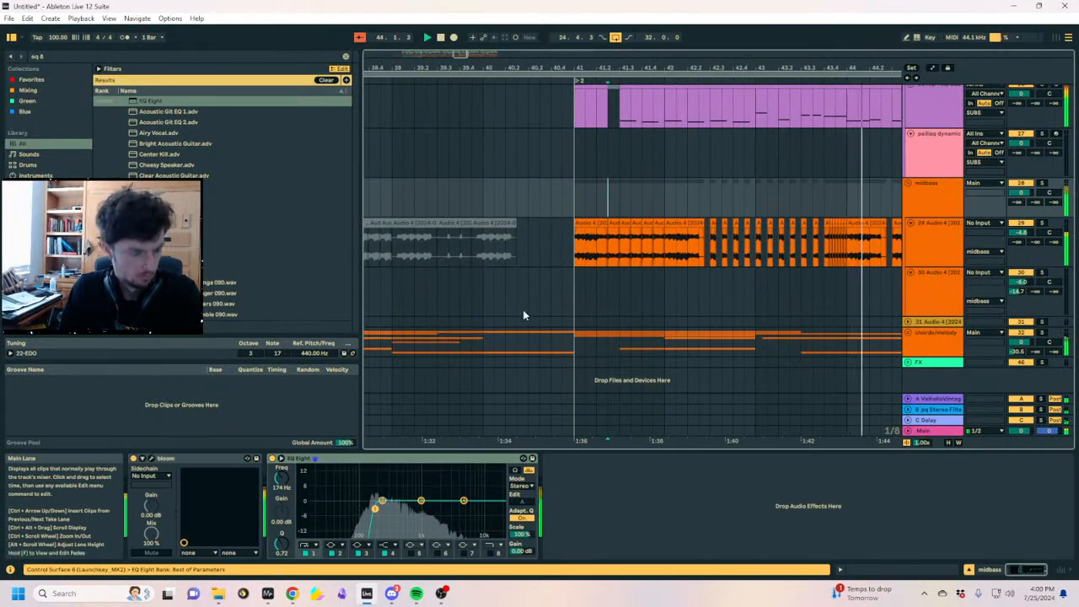
{"action": "left_click", "coordinate": [571, 190]}
{"action": "key", "text": "space"}
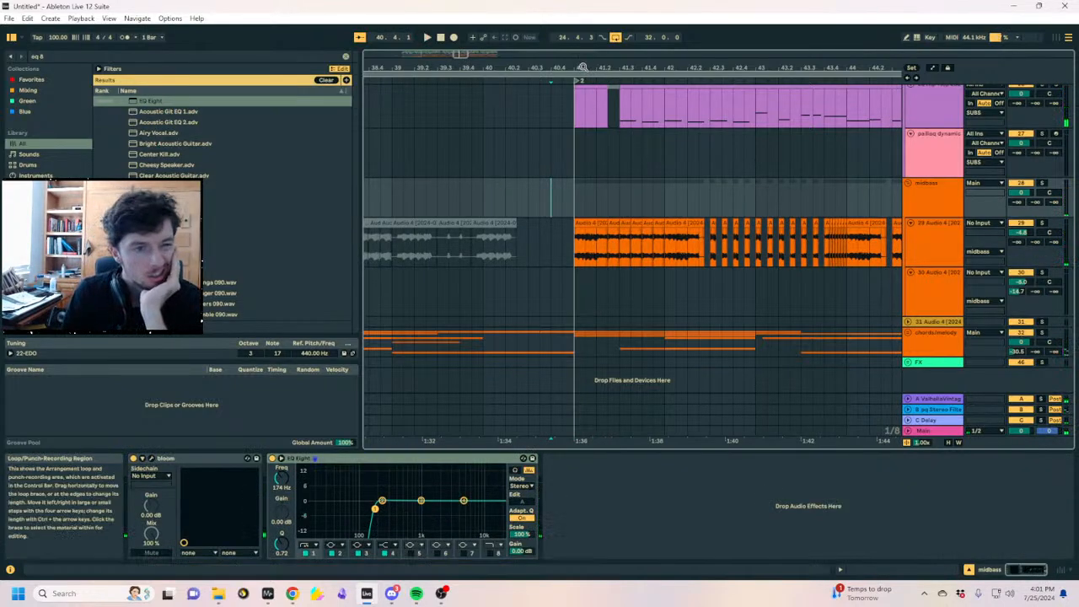
Examine the sub bass clips on track 26 and the midbass clips on track 29 between bars 41 and 46
{"action": "left_click_drag", "start_coordinate": [595, 69], "coordinate": [509, 41]}
{"action": "left_click", "coordinate": [664, 118]}
{"action": "left_click_drag", "start_coordinate": [792, 110], "coordinate": [736, 124]}
{"action": "scroll", "coordinate": [813, 193], "scroll_direction": "up", "scroll_amount": 3}
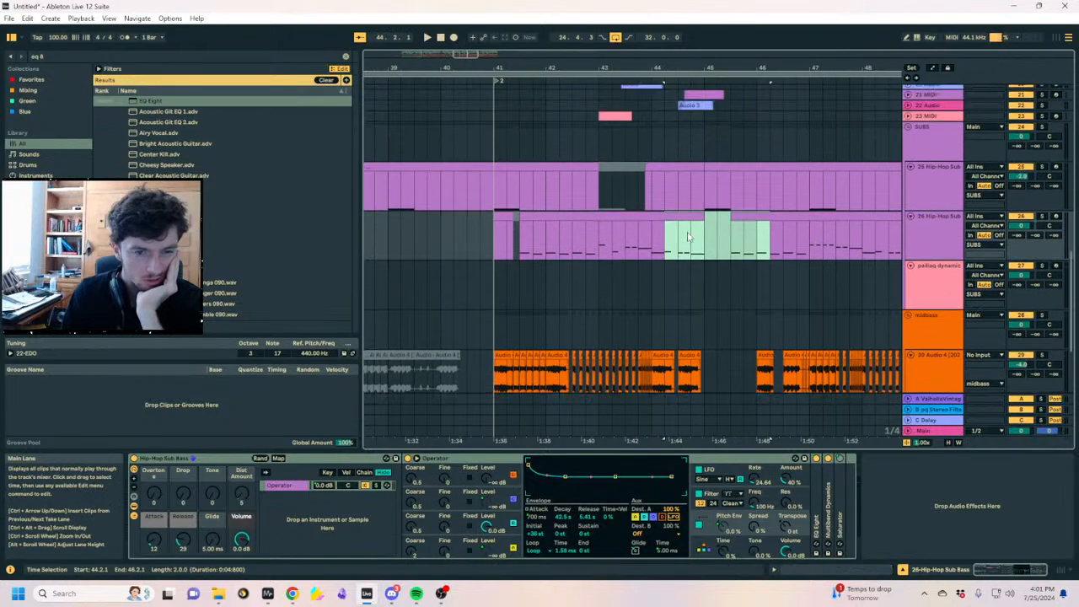
{"action": "left_click", "coordinate": [648, 245]}
{"action": "left_click", "coordinate": [653, 344]}
{"action": "left_click", "coordinate": [572, 372]}
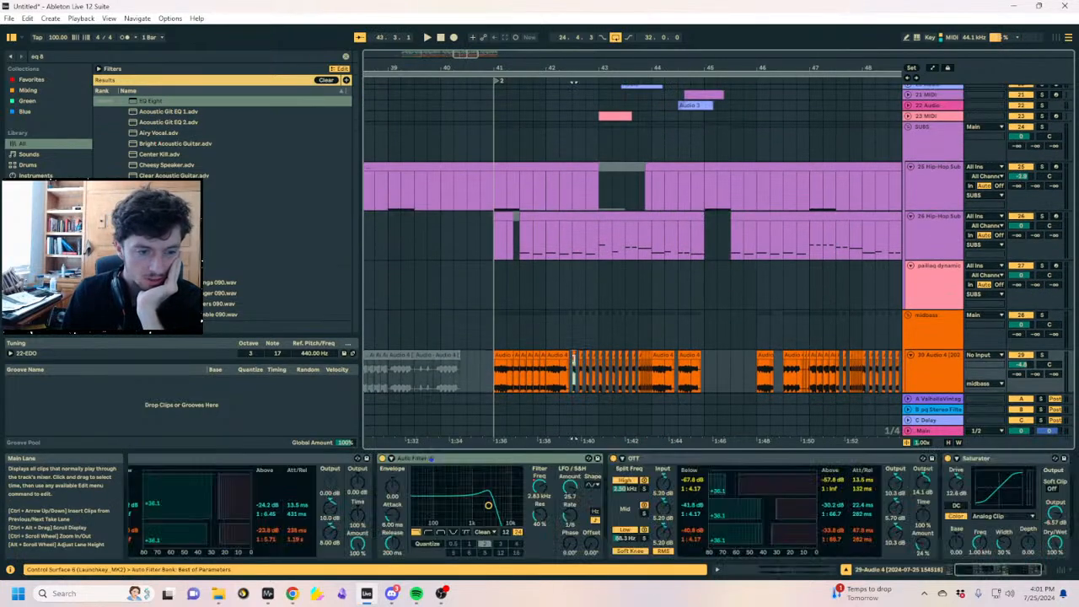
{"action": "left_click", "coordinate": [688, 308]}
{"action": "left_click", "coordinate": [570, 390]}
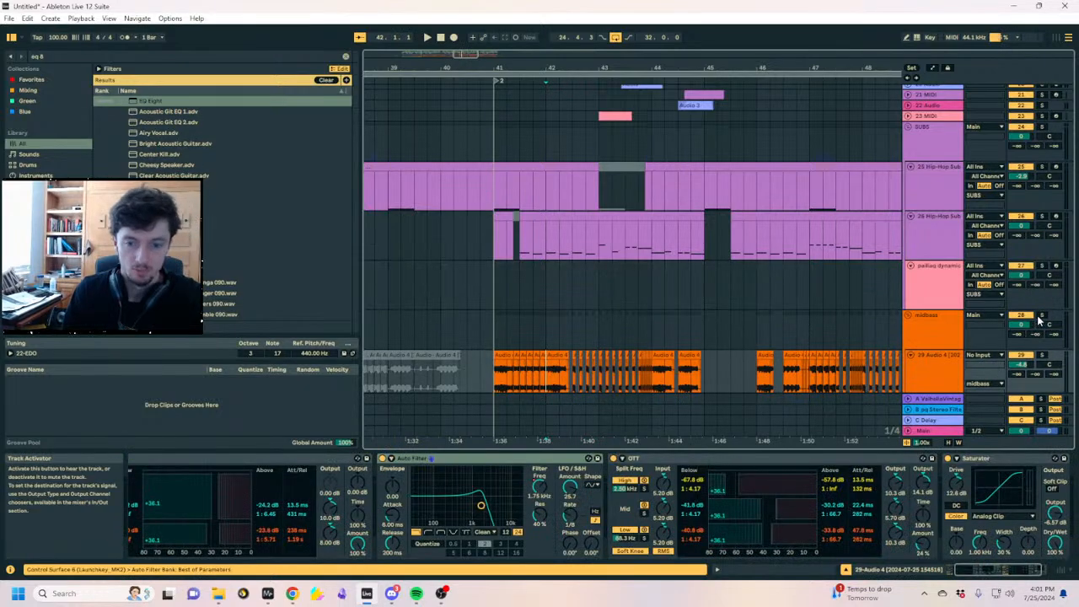
Listen to the midbass group soloed from 41.3, take it out of solo, and resume playback
{"action": "left_click", "coordinate": [518, 321]}
{"action": "scroll", "coordinate": [670, 341], "scroll_direction": "left", "scroll_amount": 3}
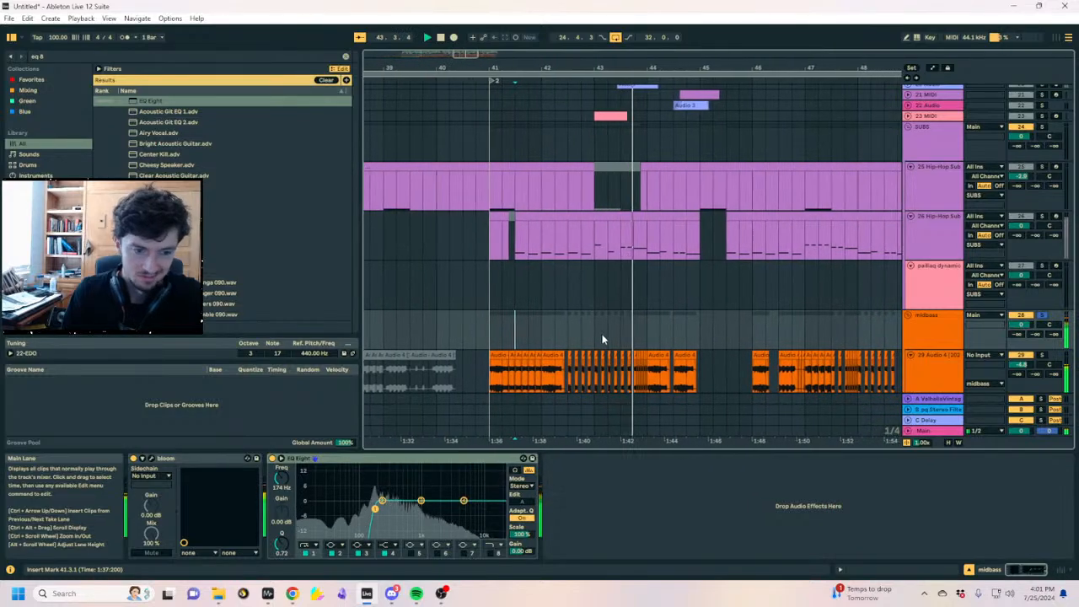
{"action": "key", "text": "space"}
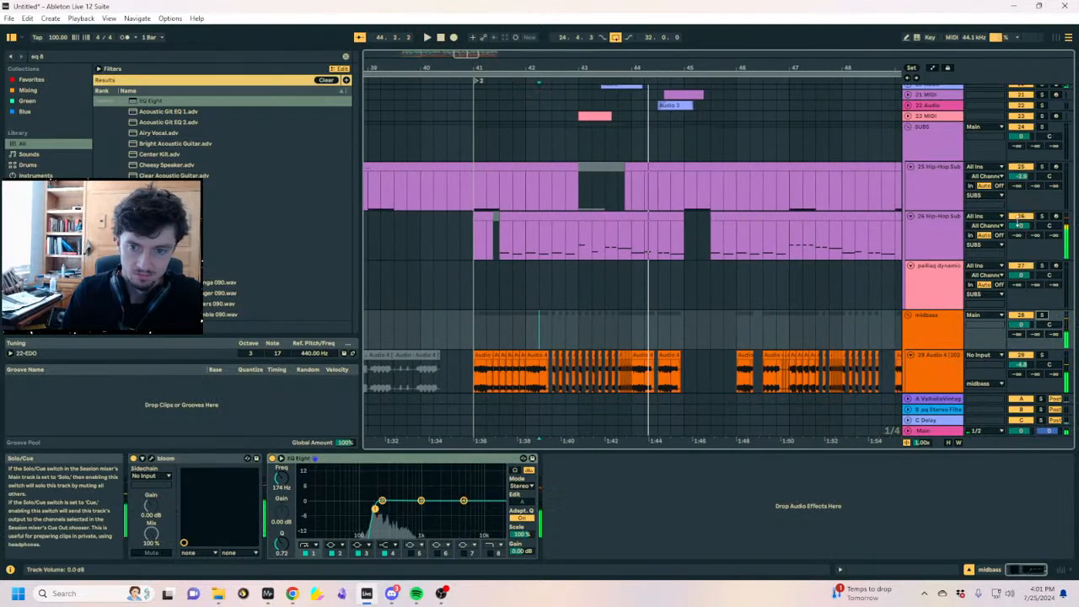
{"action": "left_click", "coordinate": [1041, 315]}
{"action": "key", "text": "space"}
Mute track 26 and fill the gap at bar 43 on track 25 with sub bass through bar 45
{"action": "left_click", "coordinate": [1018, 218]}
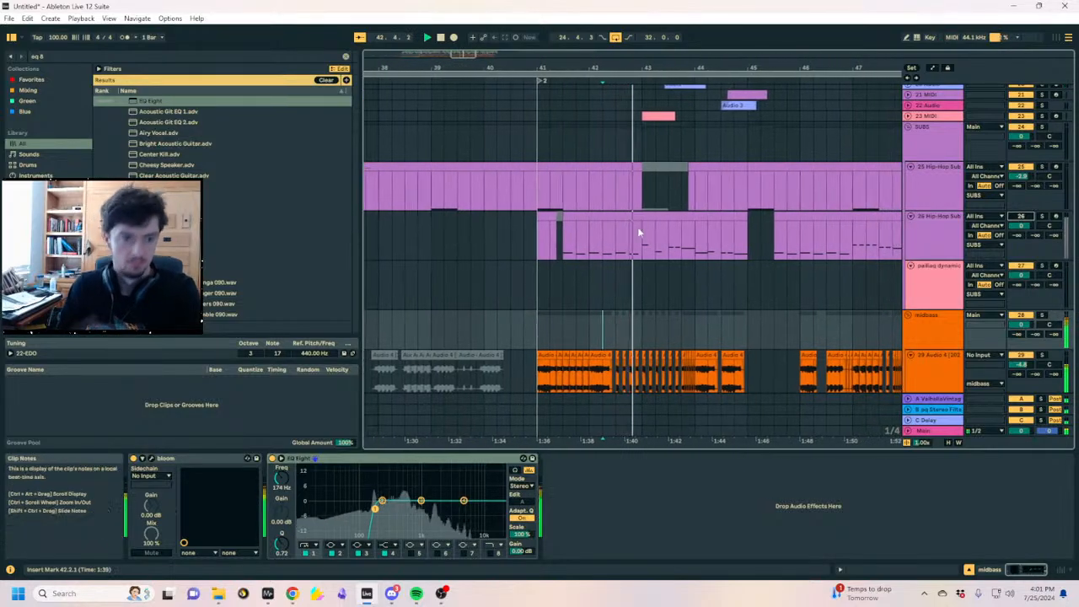
{"action": "left_click", "coordinate": [548, 161]}
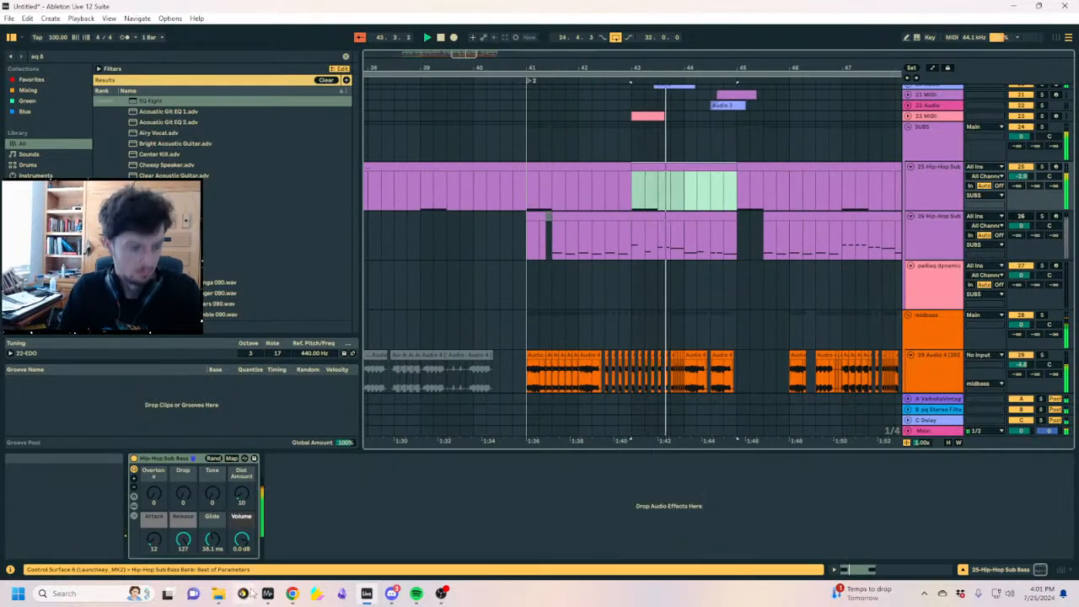
Switch to the spectrogram meter window to check the low end and return to Ableton Live
{"action": "left_click", "coordinate": [267, 593]}
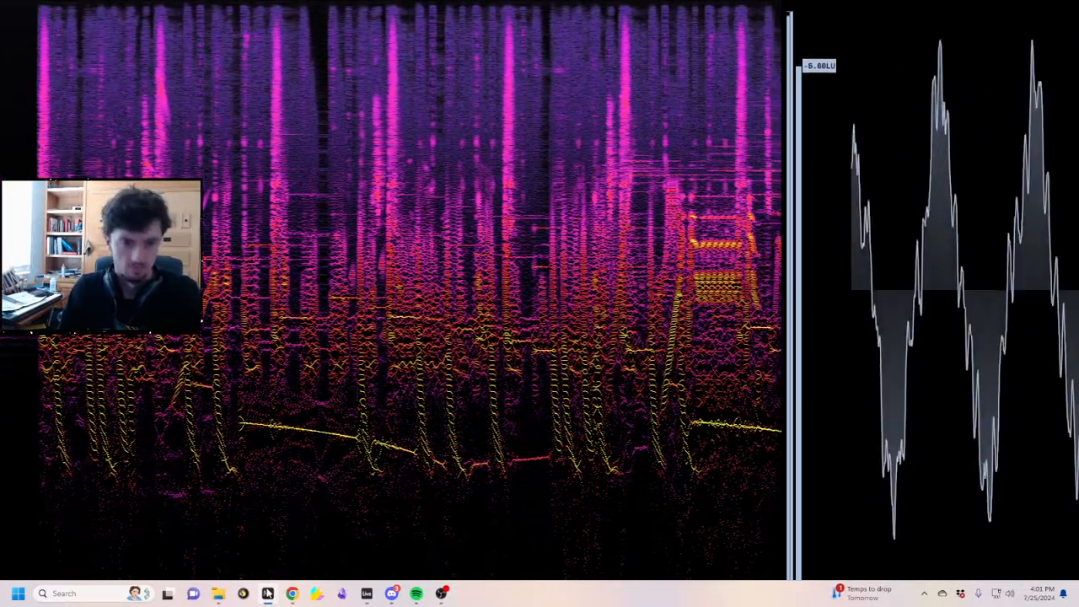
{"action": "left_click", "coordinate": [267, 593]}
Unfold track 31 and raise its volume to -2.7 dB
{"action": "scroll", "coordinate": [818, 259], "scroll_direction": "down", "scroll_amount": 2}
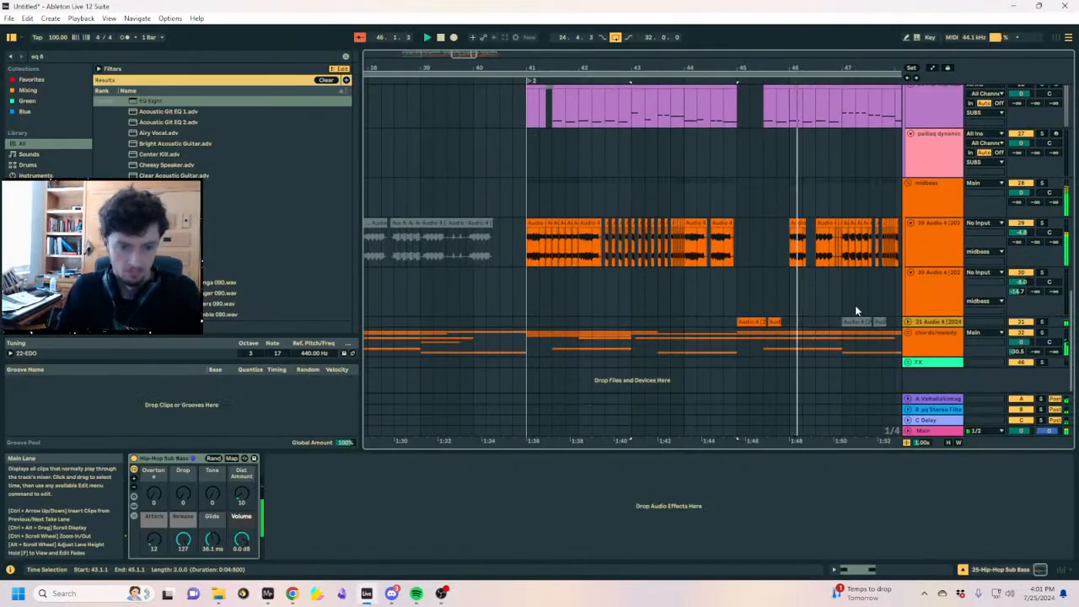
{"action": "left_click", "coordinate": [907, 323]}
{"action": "scroll", "coordinate": [907, 326], "scroll_direction": "down", "scroll_amount": 1}
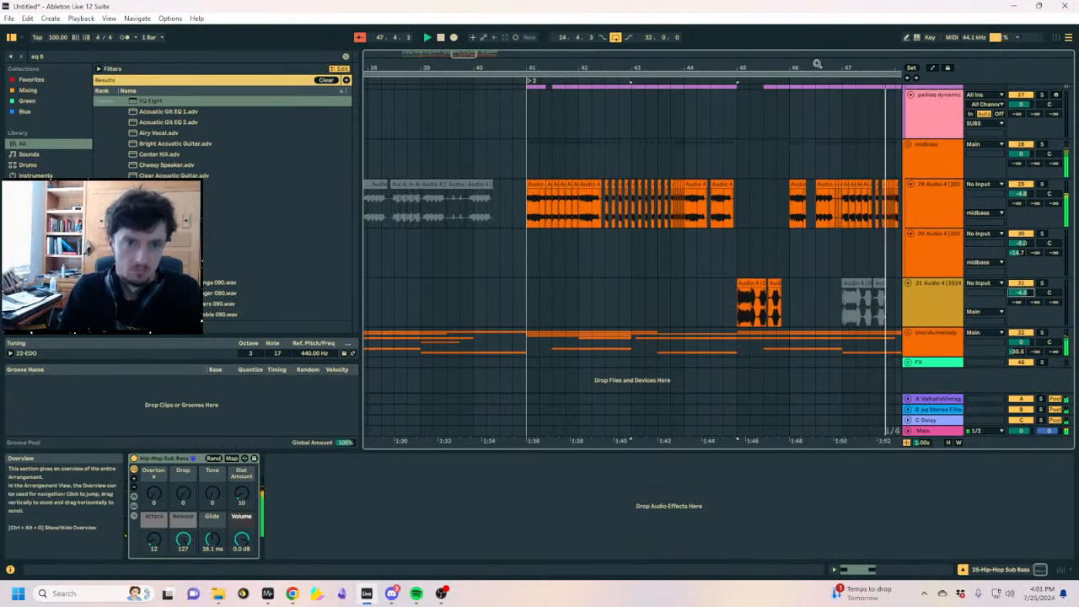
{"action": "left_click_drag", "start_coordinate": [817, 67], "coordinate": [519, 42]}
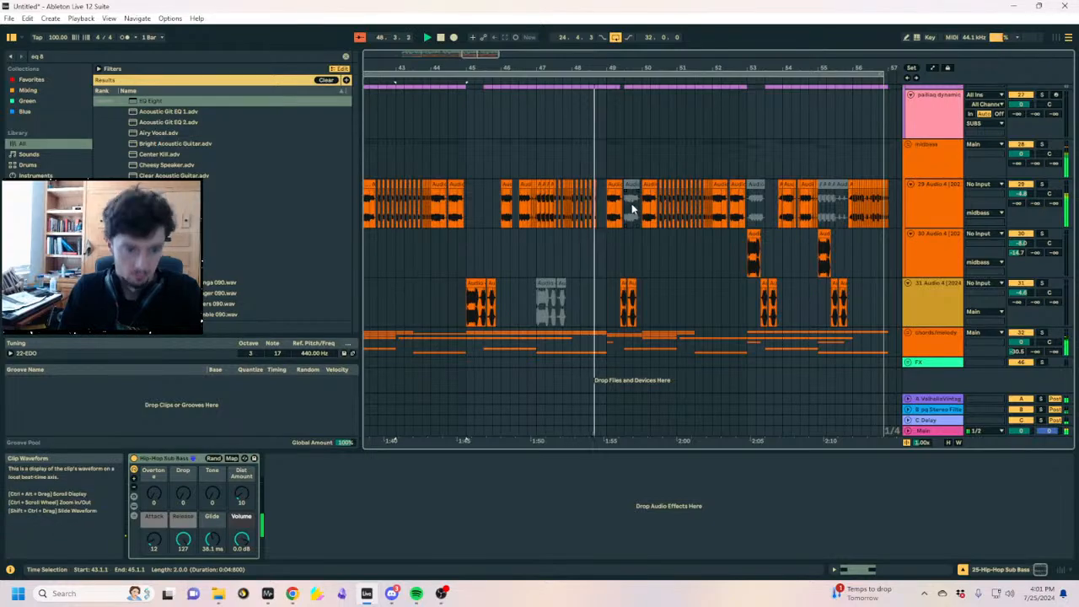
{"action": "left_click_drag", "start_coordinate": [1021, 292], "coordinate": [1020, 279]}
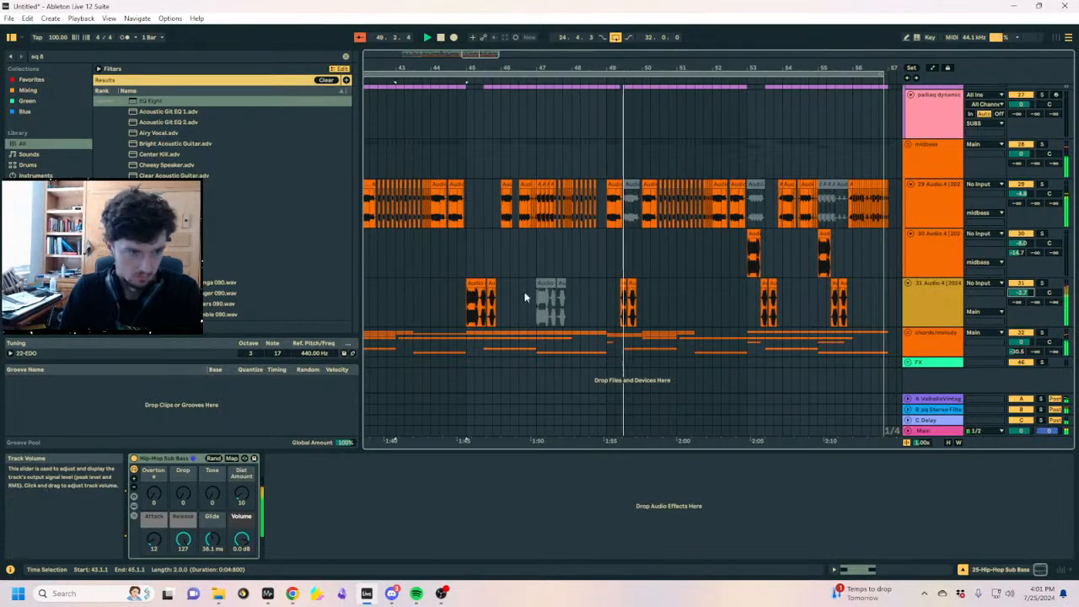
Copy the track 30 clip at bar 53 and paste it at 45.1.1 on the same track
{"action": "left_click", "coordinate": [484, 298]}
{"action": "left_click_drag", "start_coordinate": [790, 253], "coordinate": [746, 257]}
{"action": "key", "text": "ctrl+c"}
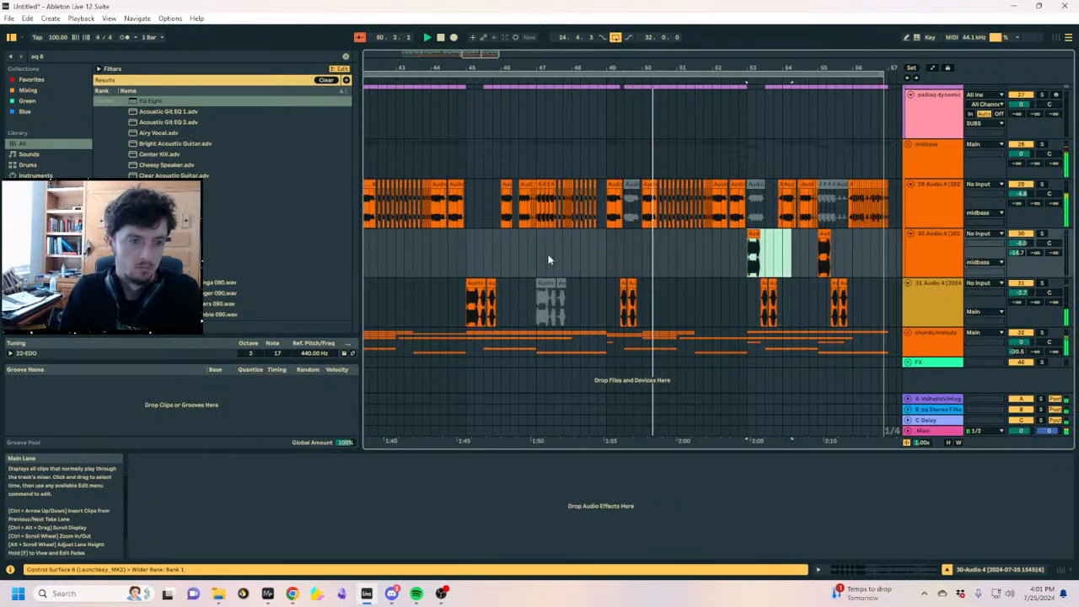
{"action": "left_click", "coordinate": [467, 257]}
{"action": "key", "text": "ctrl+v"}
Trim the start of track 31's first clip in bar 45 so it follows the pasted track 30 clip
{"action": "left_click", "coordinate": [476, 282]}
{"action": "mouse_move", "coordinate": [468, 282]}
{"action": "left_mouse_down"}
{"action": "mouse_move", "coordinate": [477, 266]}
{"action": "mouse_move", "coordinate": [465, 264]}
{"action": "left_mouse_up"}
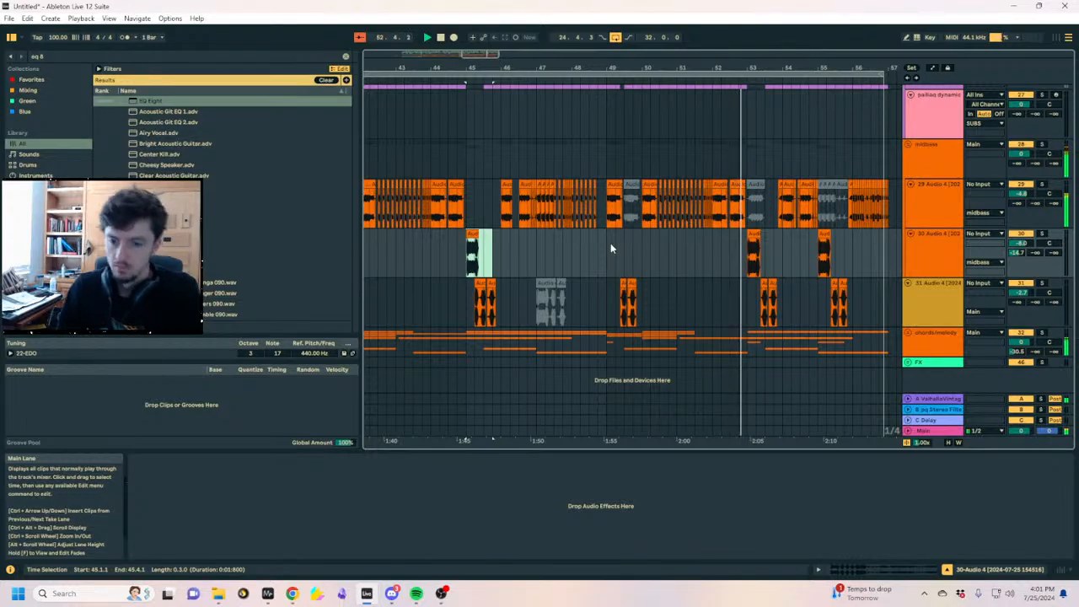
{"action": "left_click", "coordinate": [757, 238]}
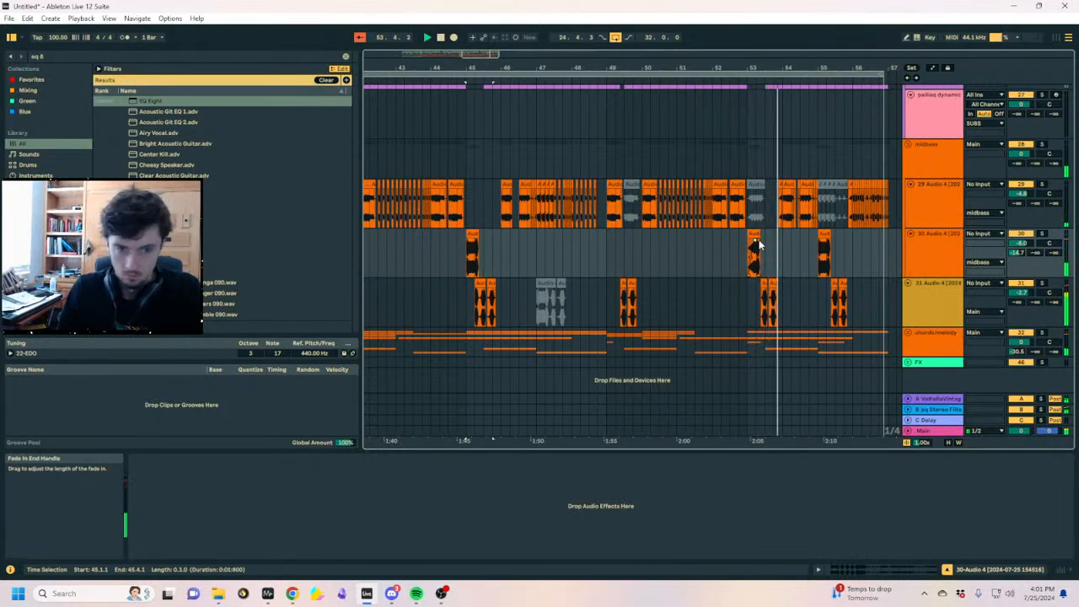
{"action": "left_click", "coordinate": [822, 240]}
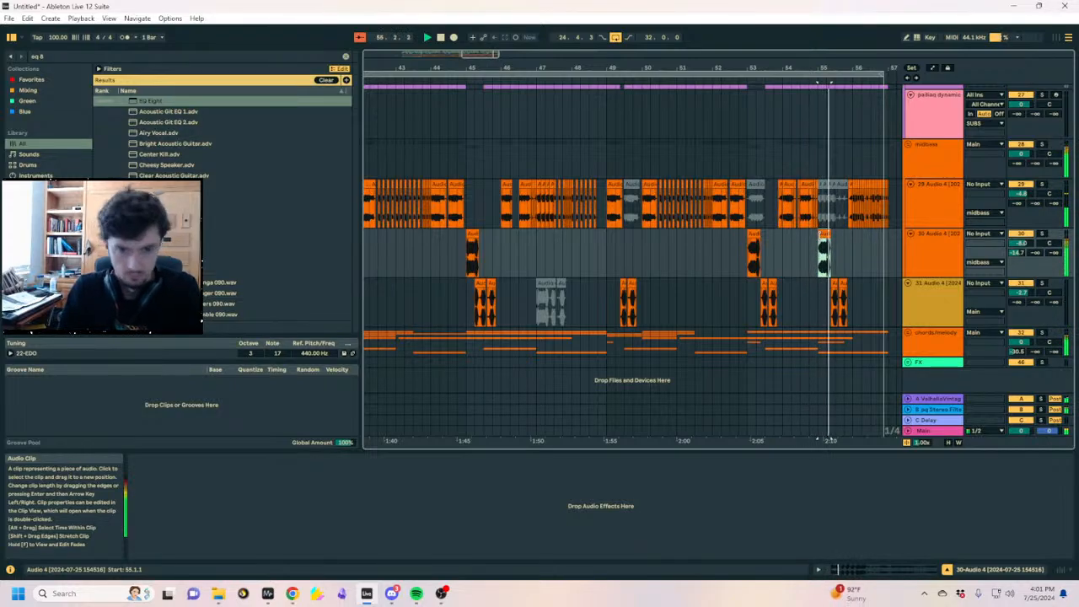
{"action": "left_click", "coordinate": [598, 257]}
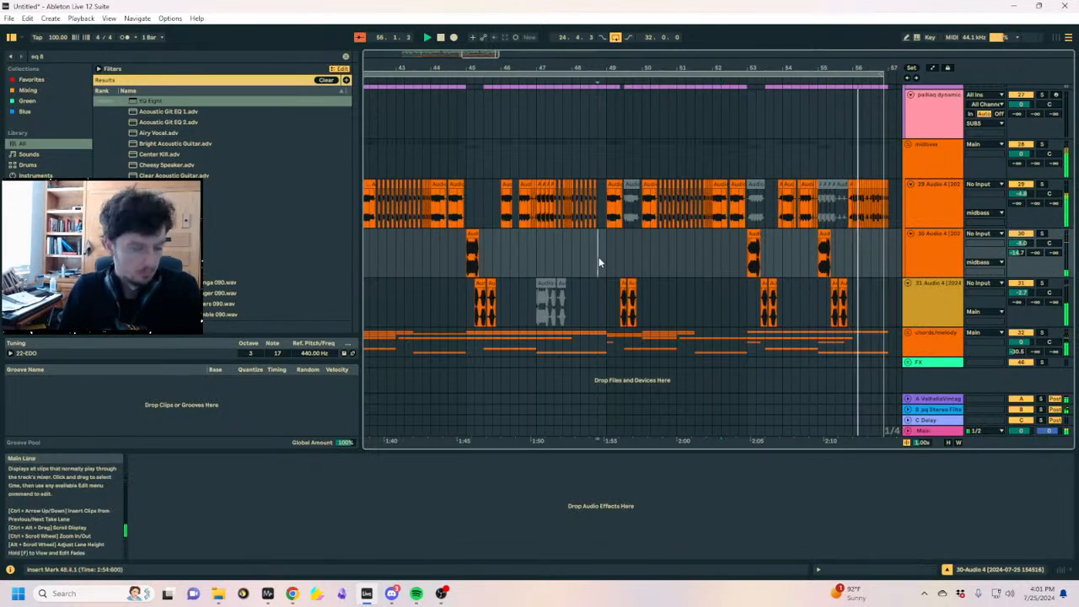
{"action": "left_click", "coordinate": [541, 160]}
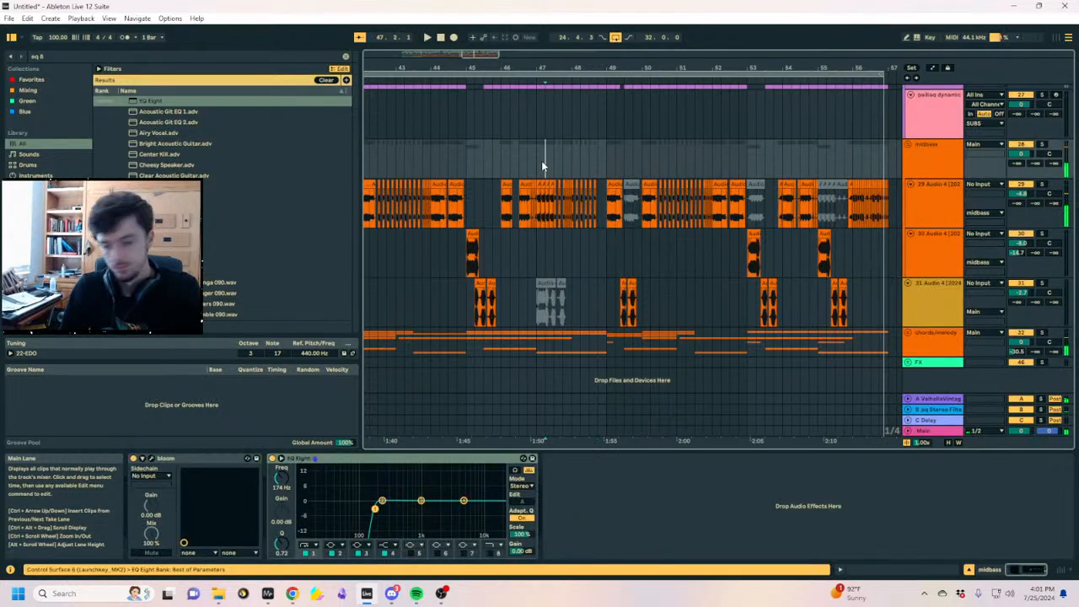
Start saving the Live Set under a new name and choose the A12 PROJECT 2024 folder inside MUSIC SHIT as the location
{"action": "left_click", "coordinate": [8, 19]}
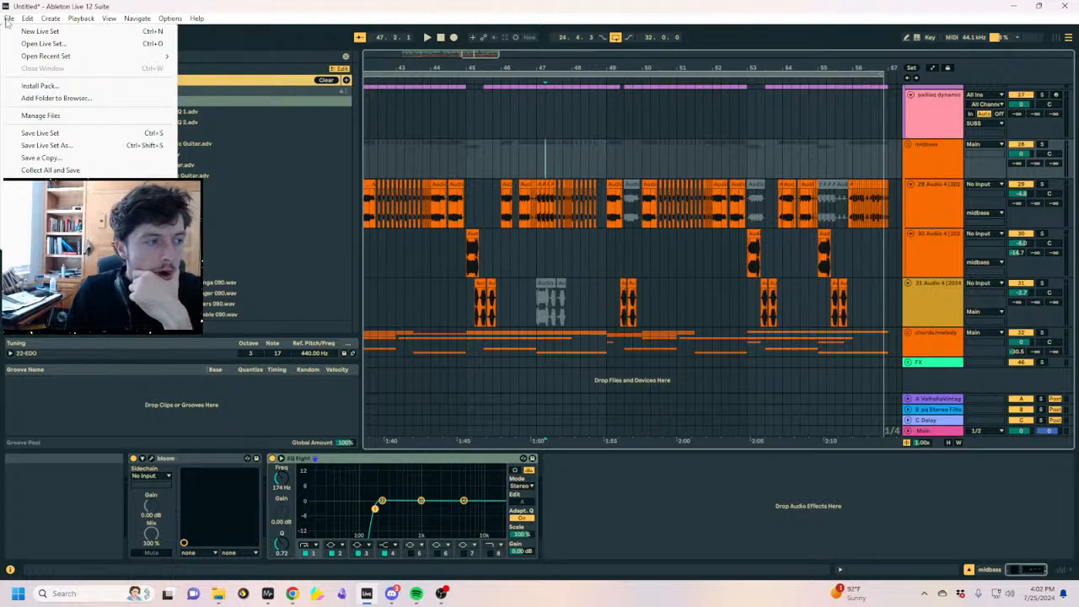
{"action": "left_click", "coordinate": [40, 150]}
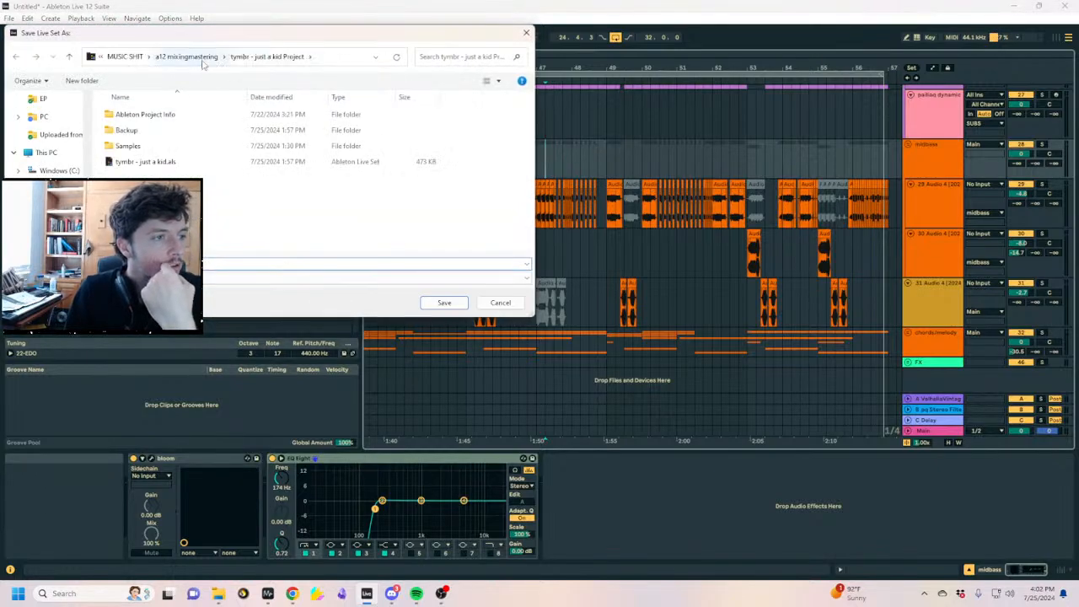
{"action": "left_click", "coordinate": [201, 59]}
{"action": "left_click", "coordinate": [224, 61]}
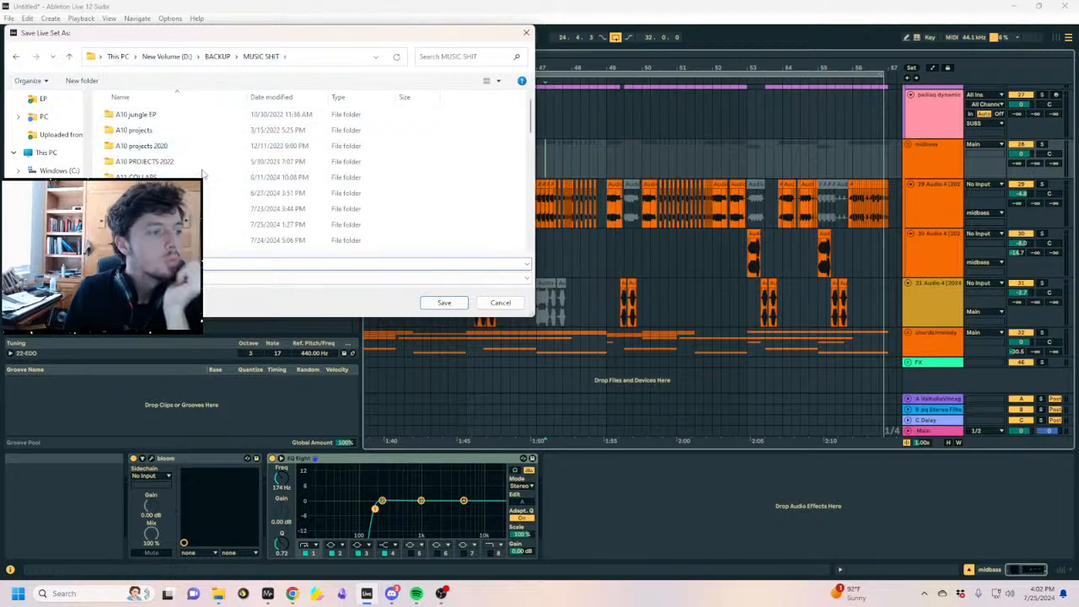
{"action": "key", "text": "Return"}
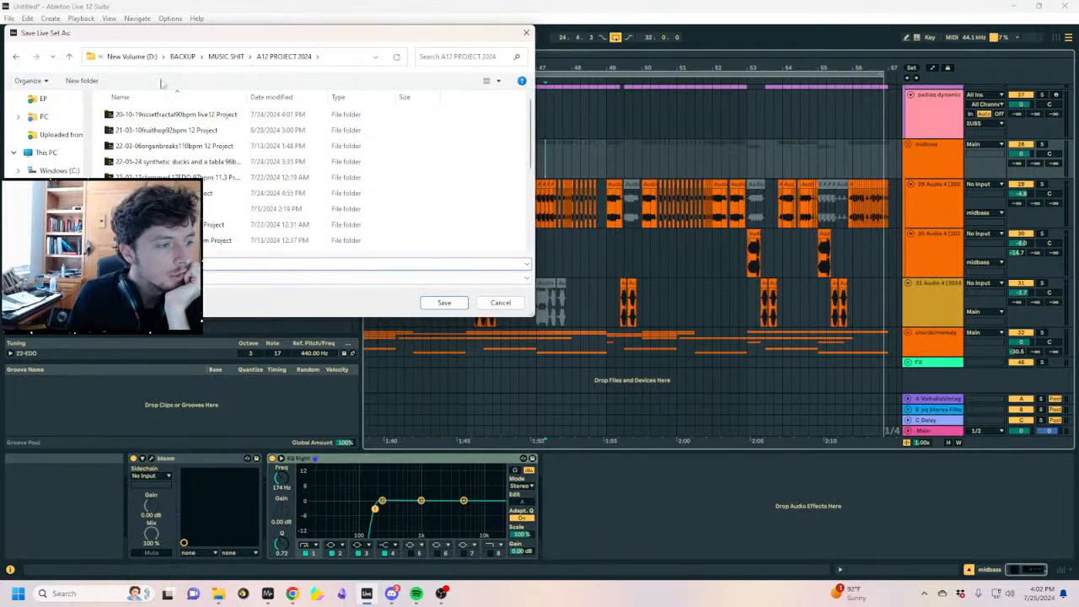
{"action": "left_click_drag", "start_coordinate": [152, 36], "coordinate": [430, 108]}
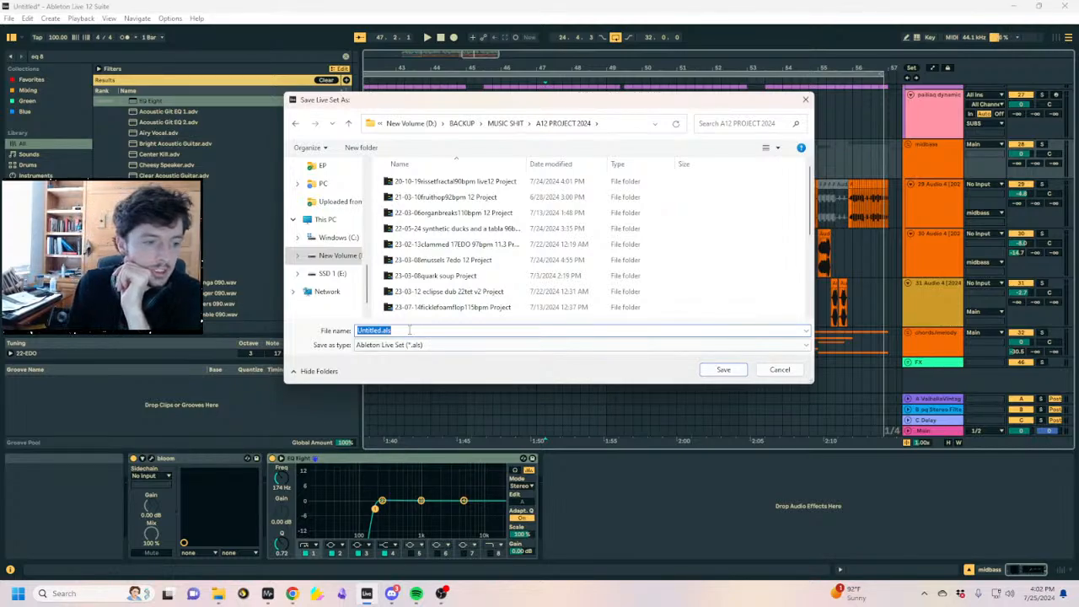
Save the Live Set as "24-07-25slinky cameo 22edo 100bpm" and leave the temporary project files in place
{"action": "type", "text": "2"}
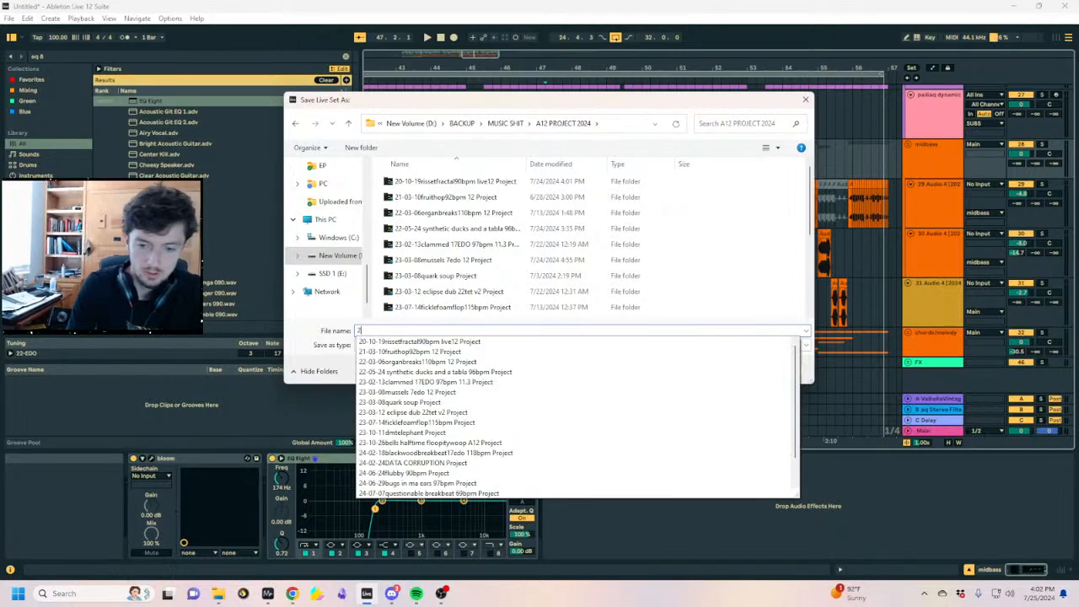
{"action": "type", "text": "4-07-25slinky cameo 22edo 100bpm"}
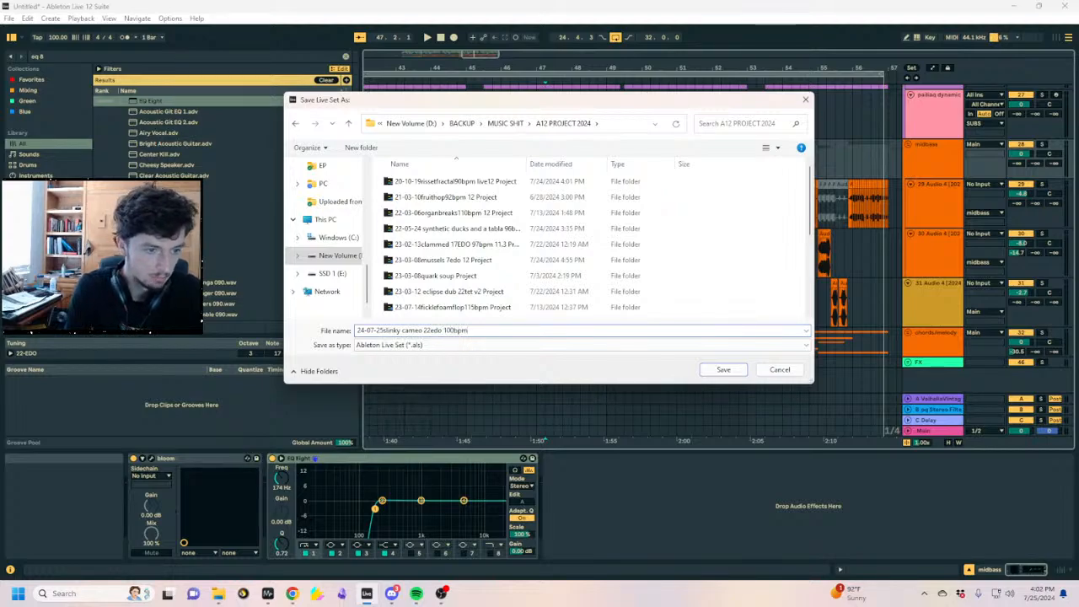
{"action": "key", "text": "Return"}
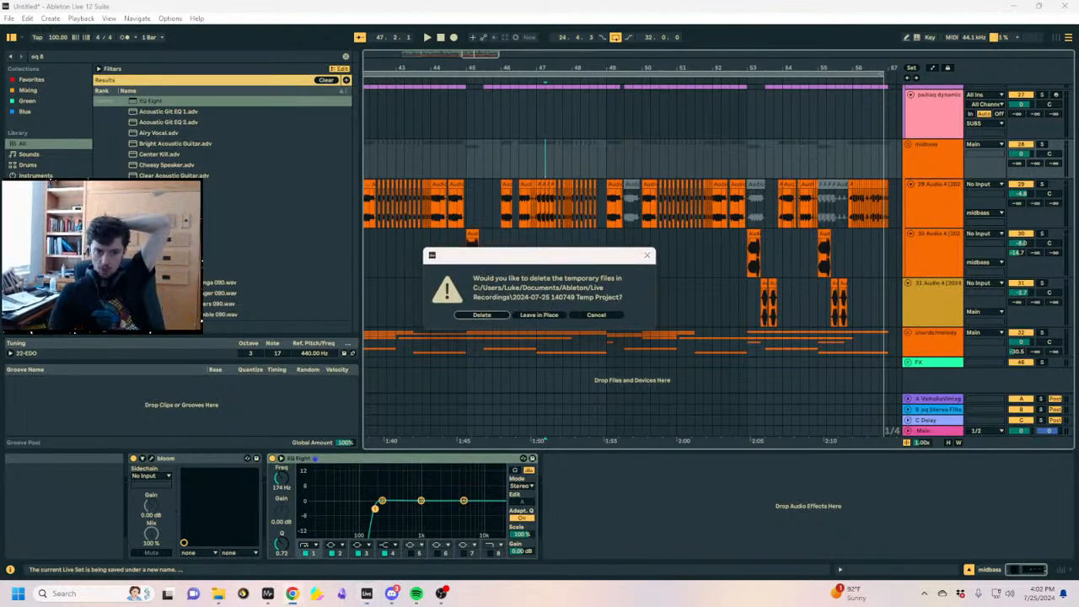
{"action": "left_click", "coordinate": [533, 317]}
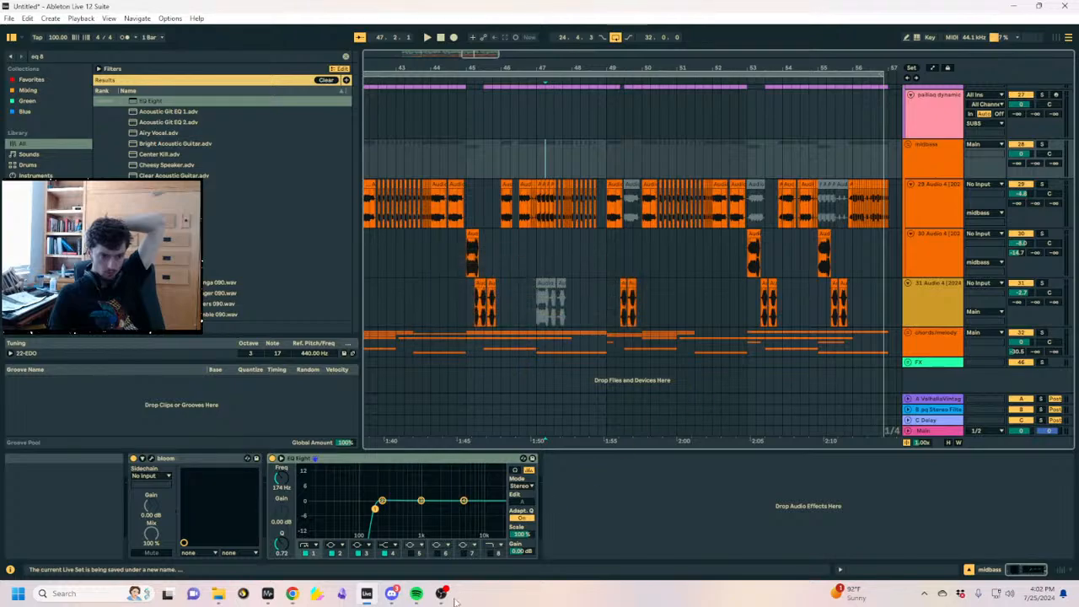